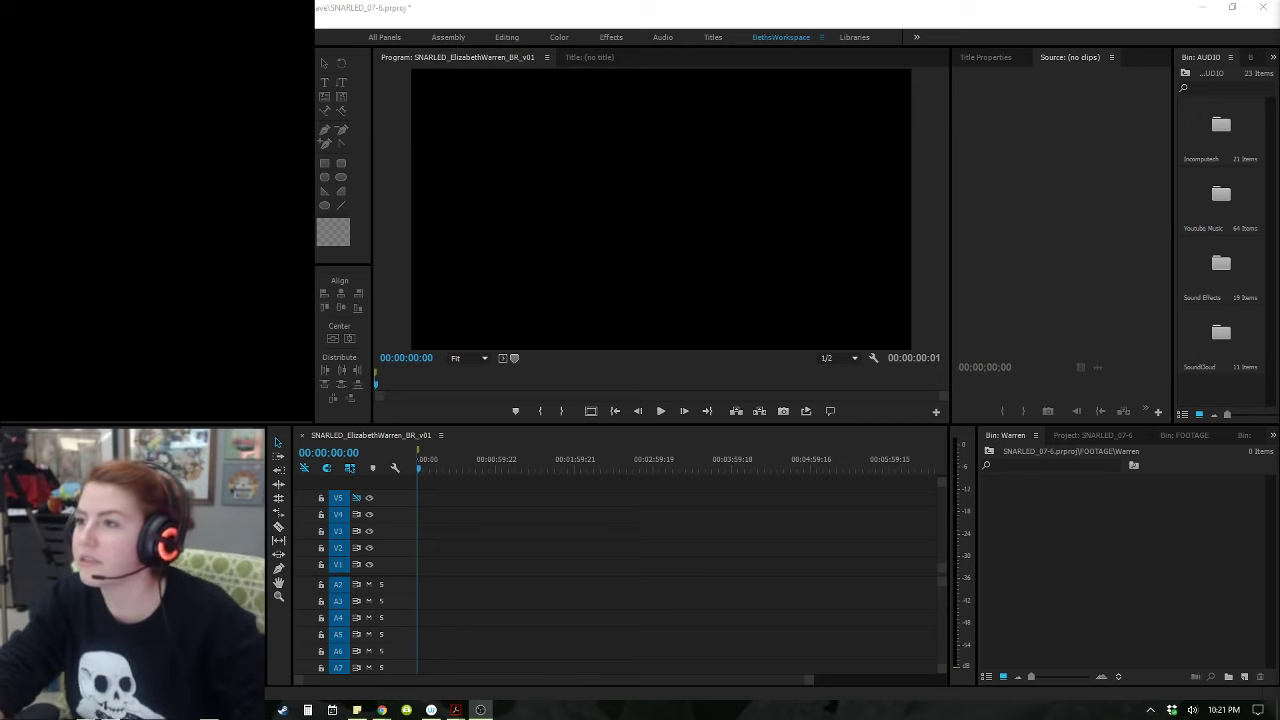
# - Create a new browser source named "Better Chat" and make it visible in the stream scene
pyautogui.moveTo(157, 9); pyautogui.dragTo(466, 9)
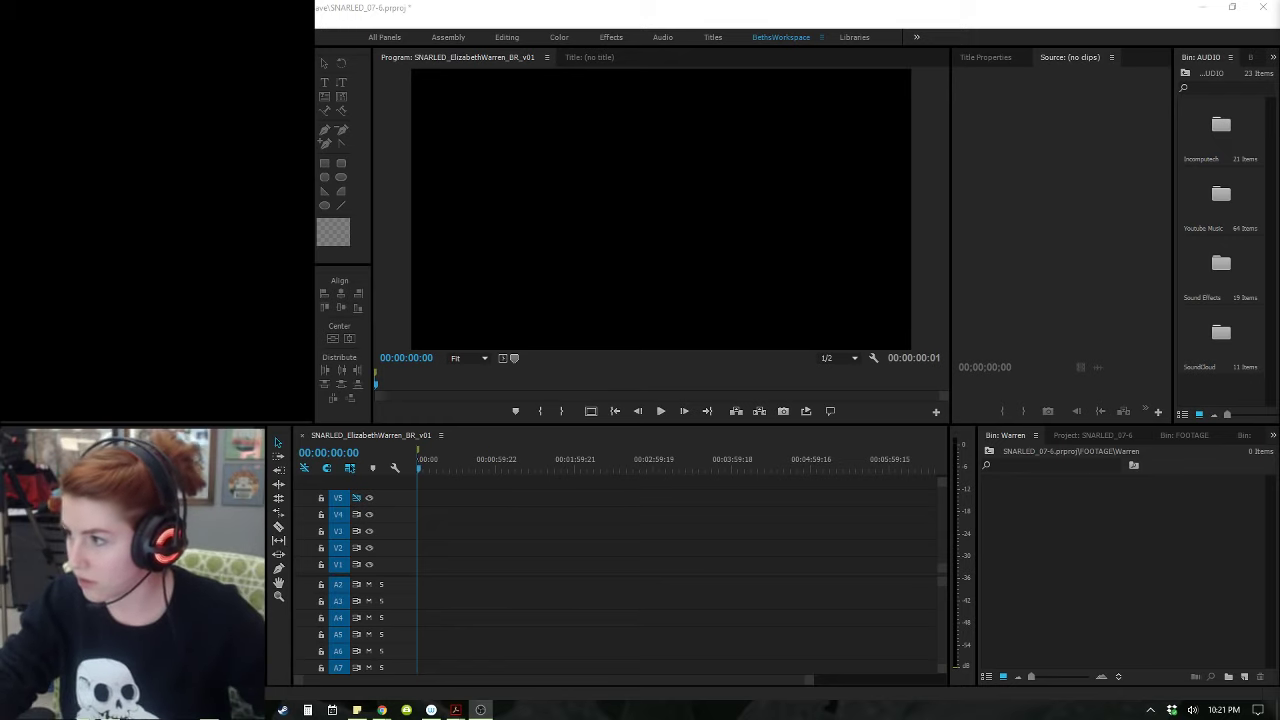
pyautogui.moveTo(431, 375); pyautogui.dragTo(627, 279)
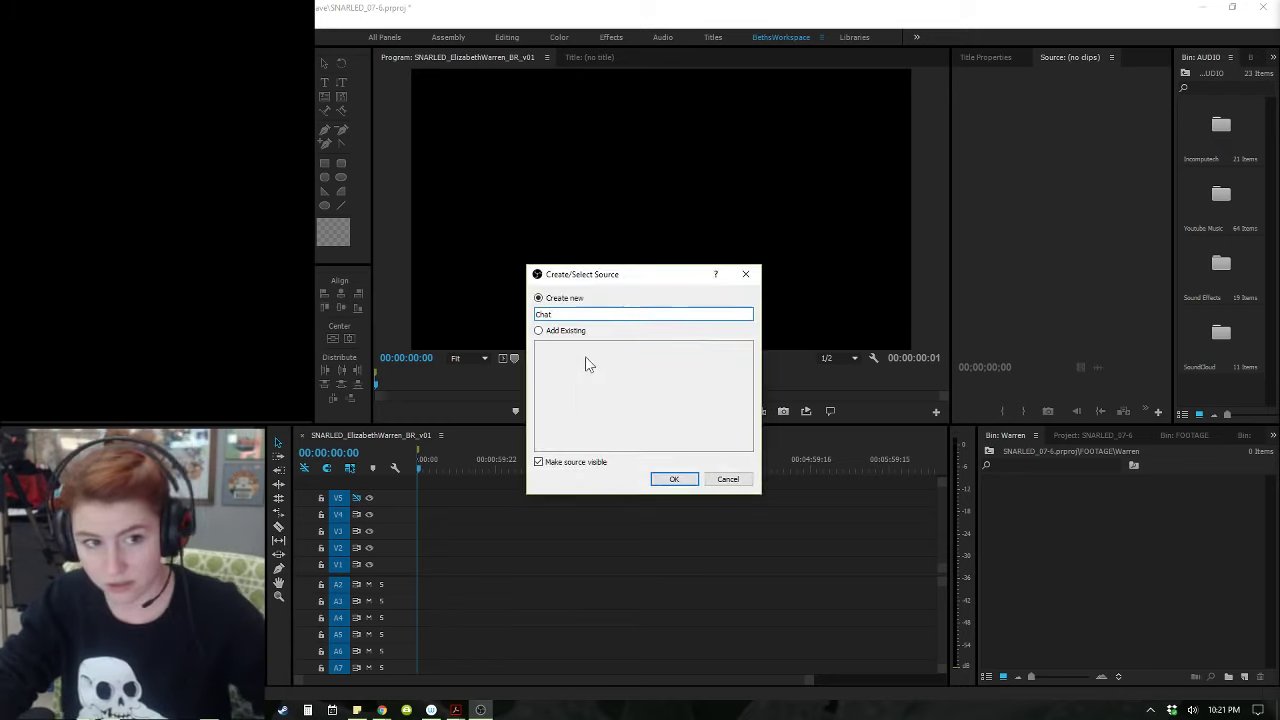
pyautogui.click(538, 315)
pyautogui.write('Bet')
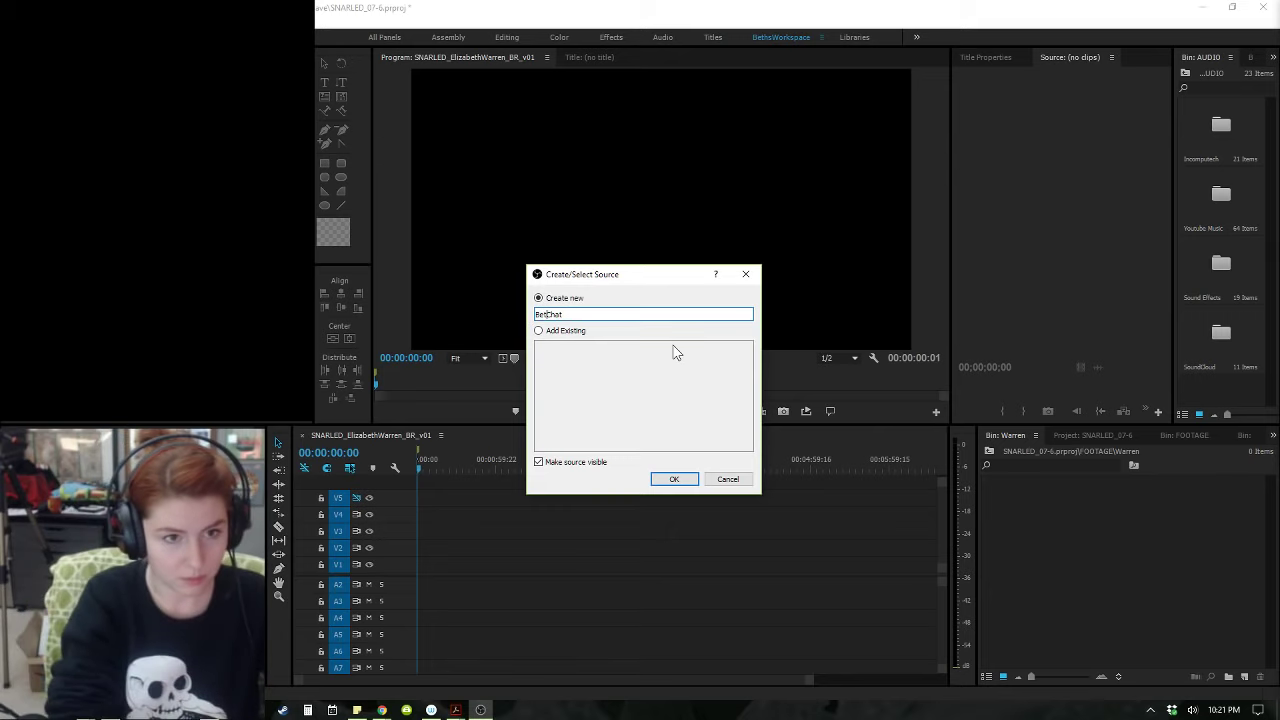
pyautogui.write('hs')
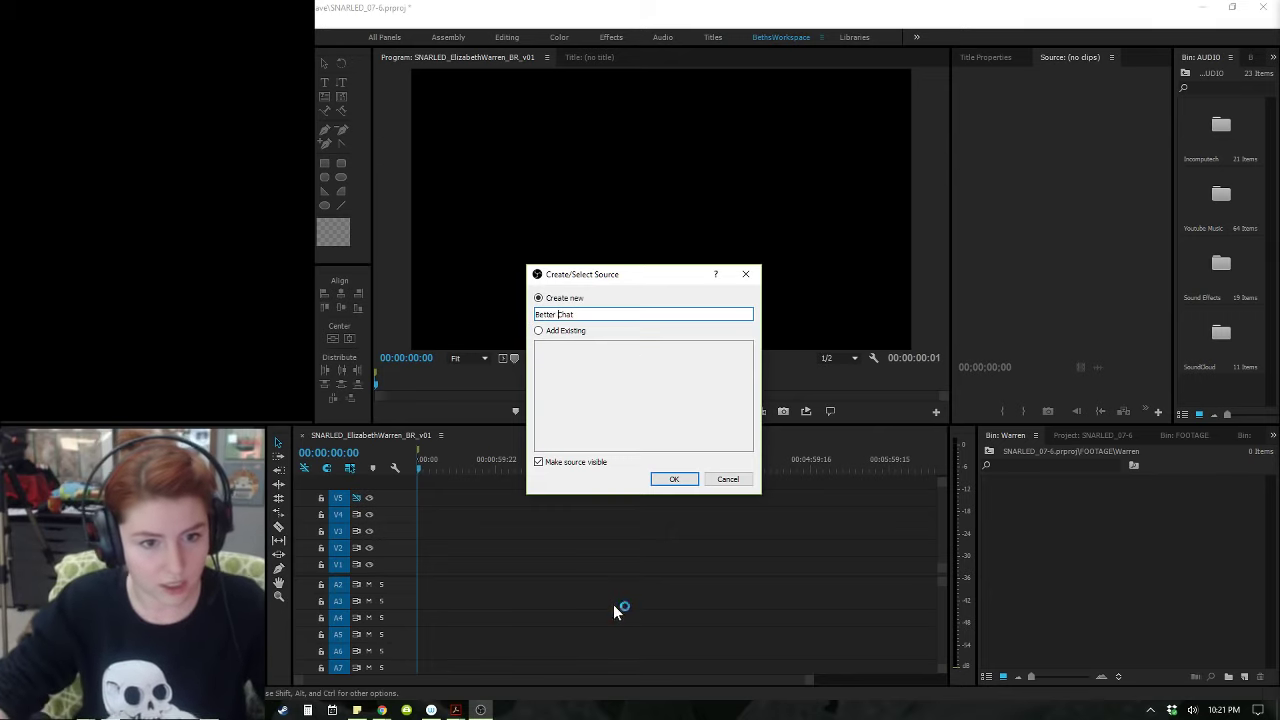
pyautogui.click(686, 483)
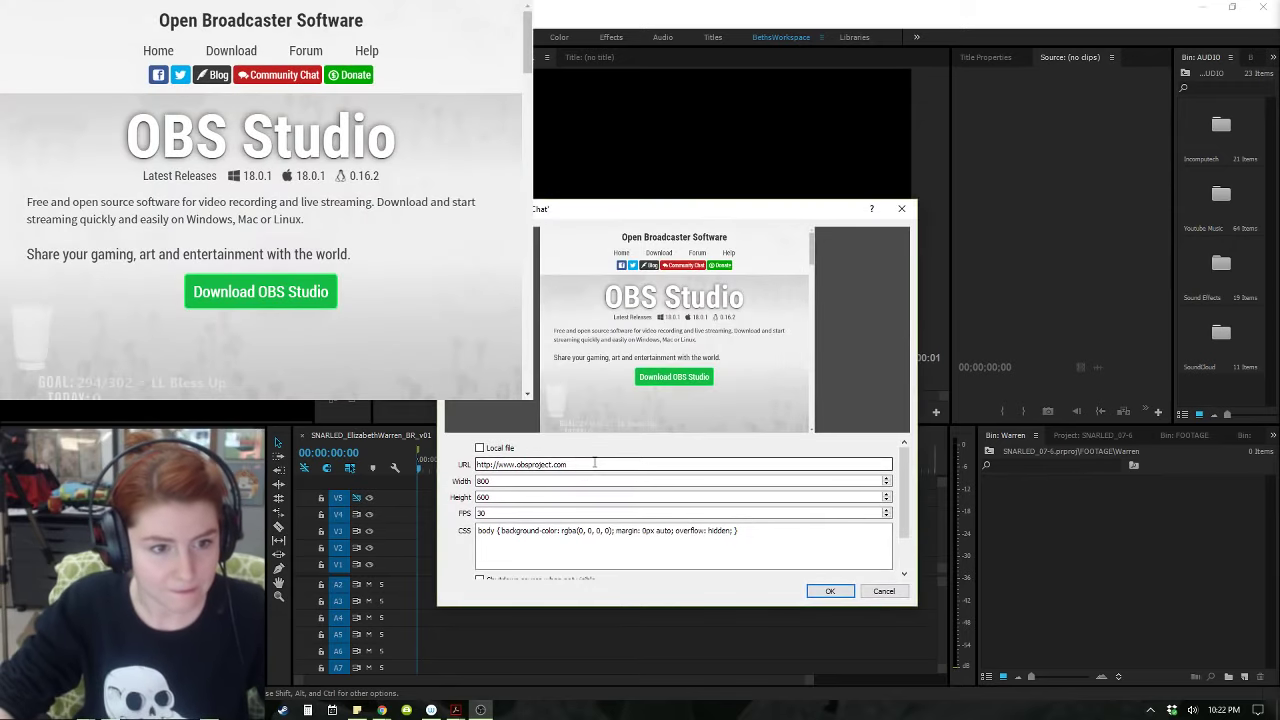
pyautogui.click(625, 469)
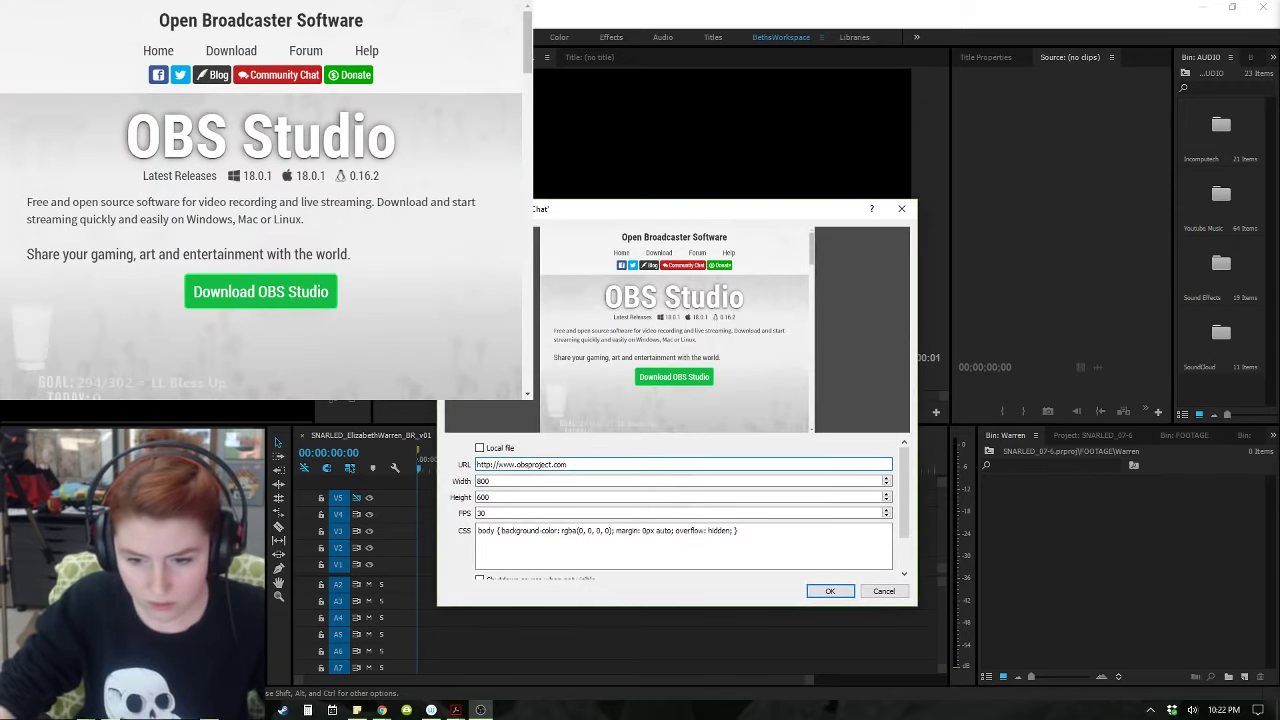
pyautogui.hotkey('alt', 'Tab')
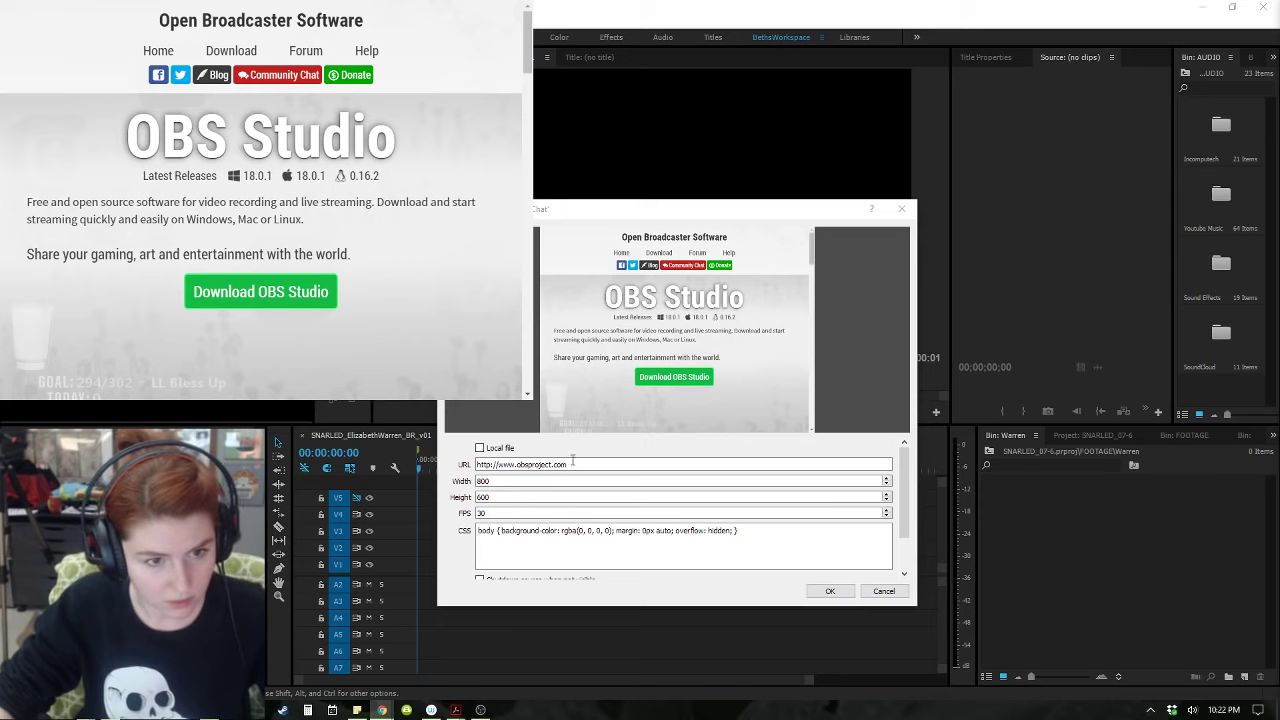
pyautogui.hotkey('alt', 'Tab')
pyautogui.write('https://www.youtube.com/live_chat?v=Y-xBFlXOaZk&is_popout=1')
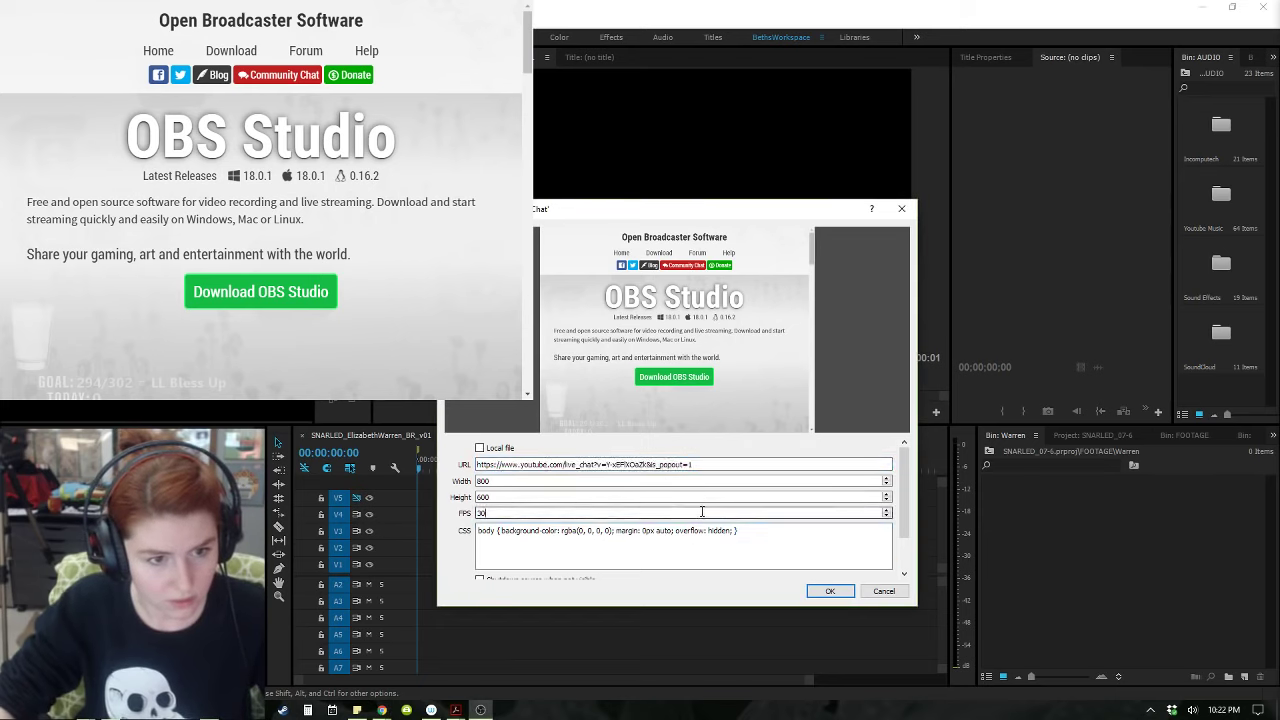
pyautogui.click(826, 591)
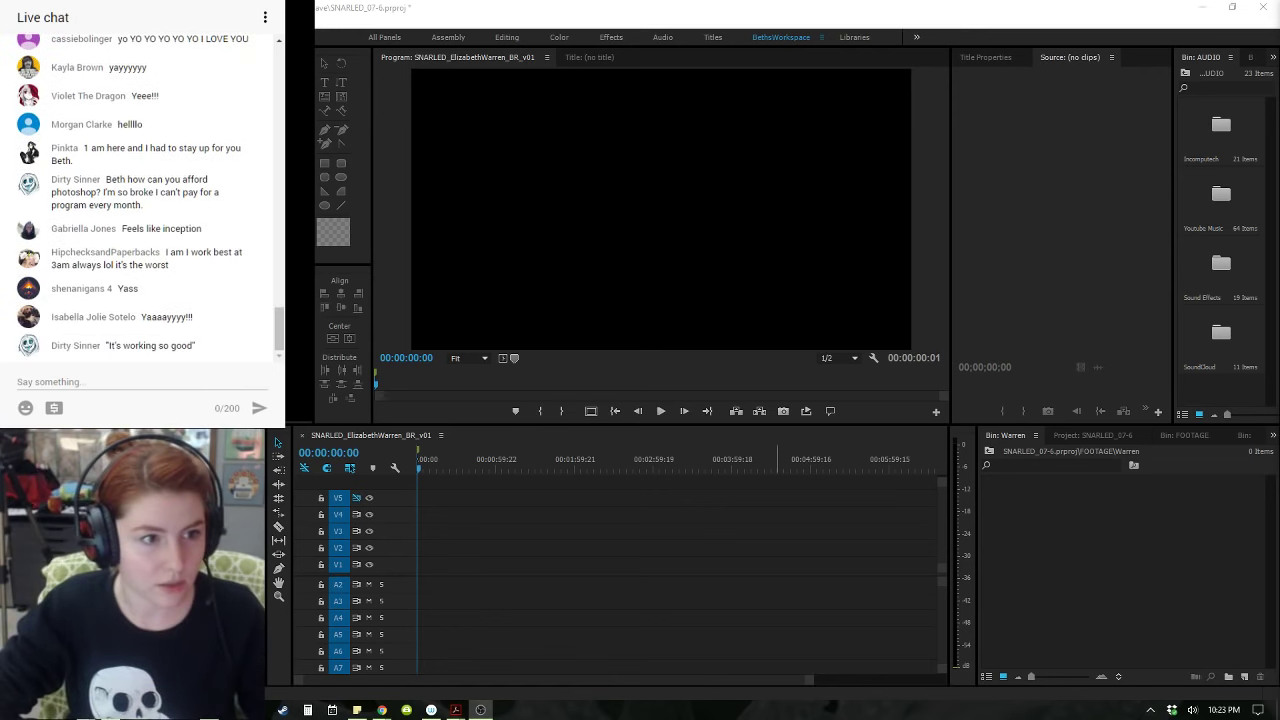
# - Widen the Program monitor area by narrowing the title tools panel beside the live chat overlay
pyautogui.moveTo(375, 320); pyautogui.dragTo(298, 314)
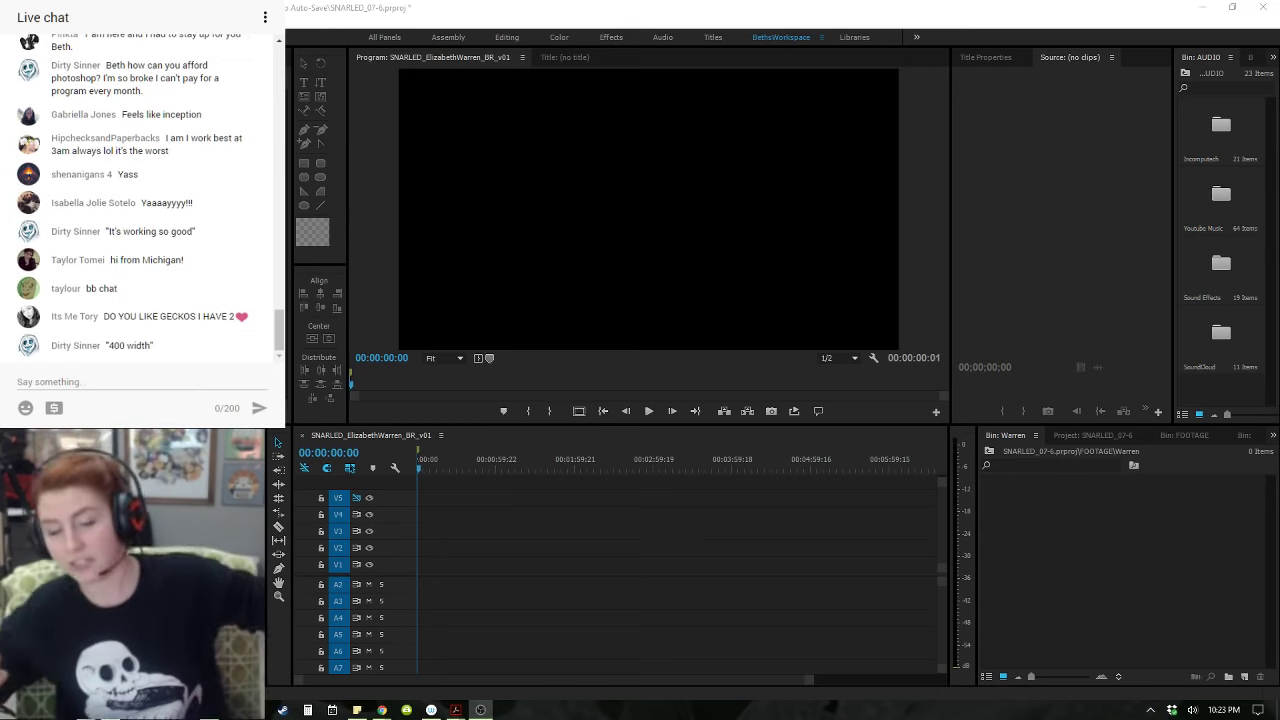
pyautogui.click(1021, 624)
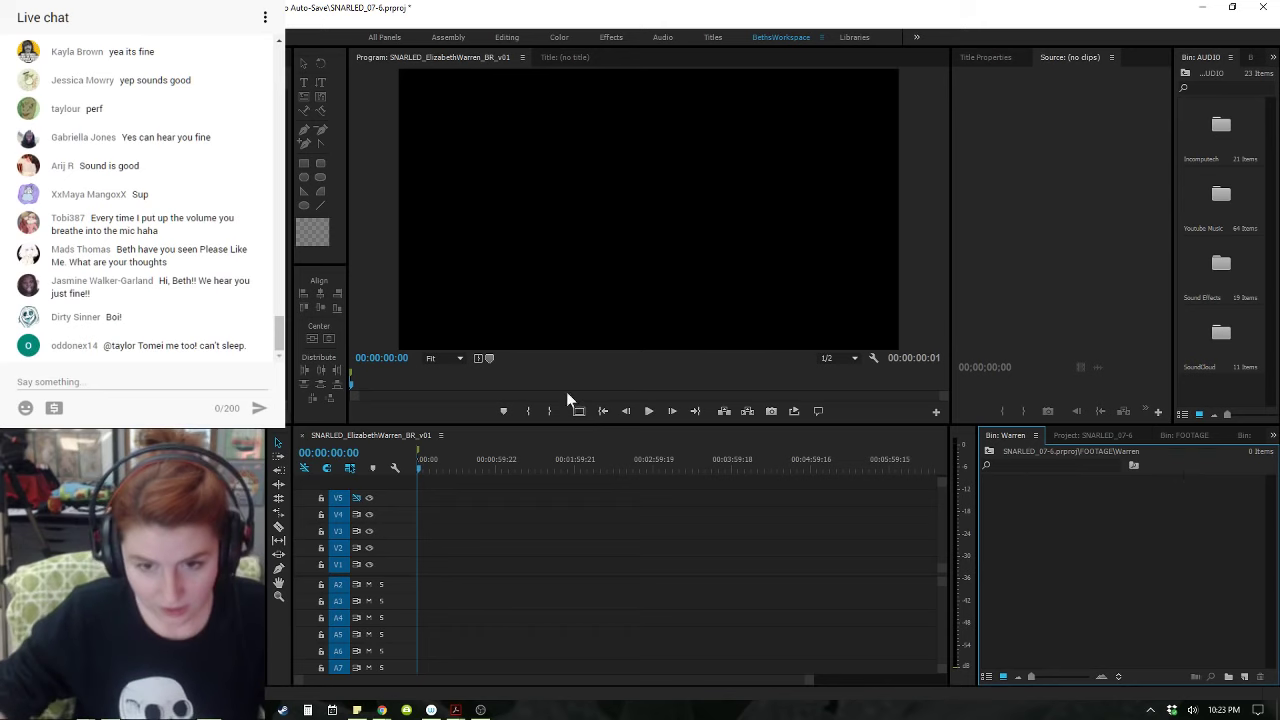
pyautogui.scroll(1, 944, 590)
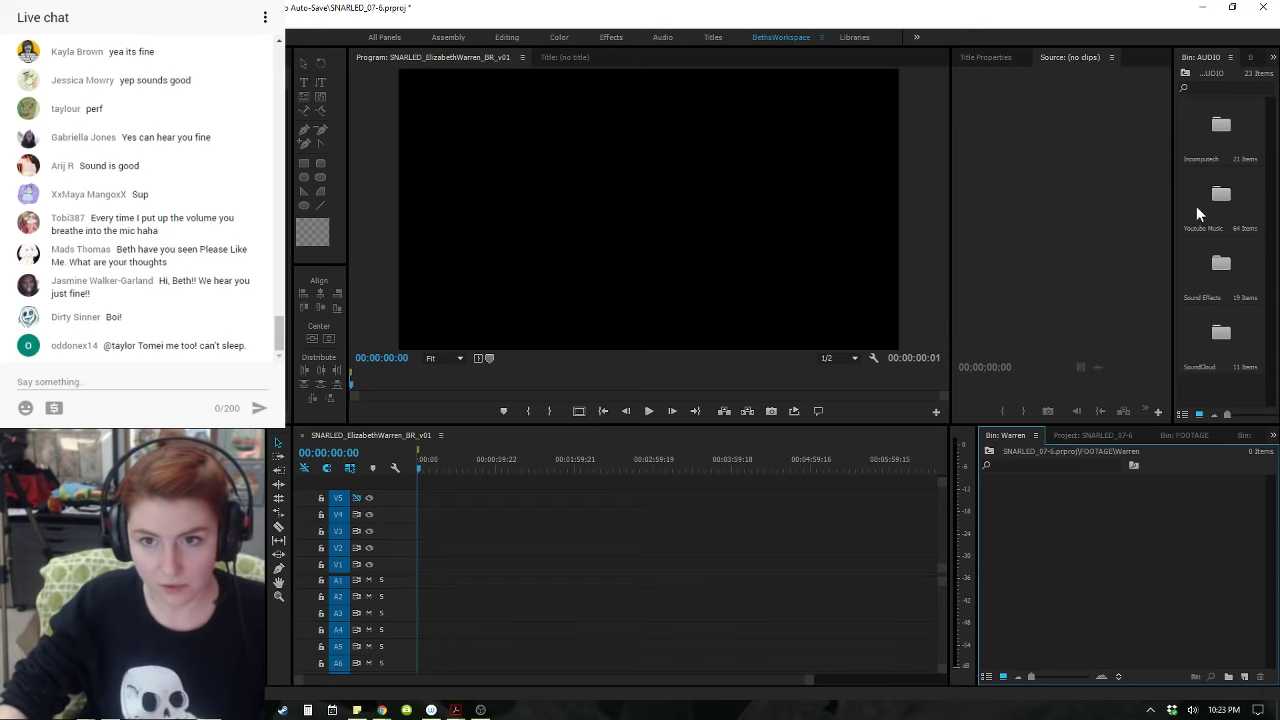
# - Load Chicago.mp3 from the Youtube Music bin into the Source monitor and play it from the start
pyautogui.doubleClick(1221, 194)
pyautogui.doubleClick(1225, 205)
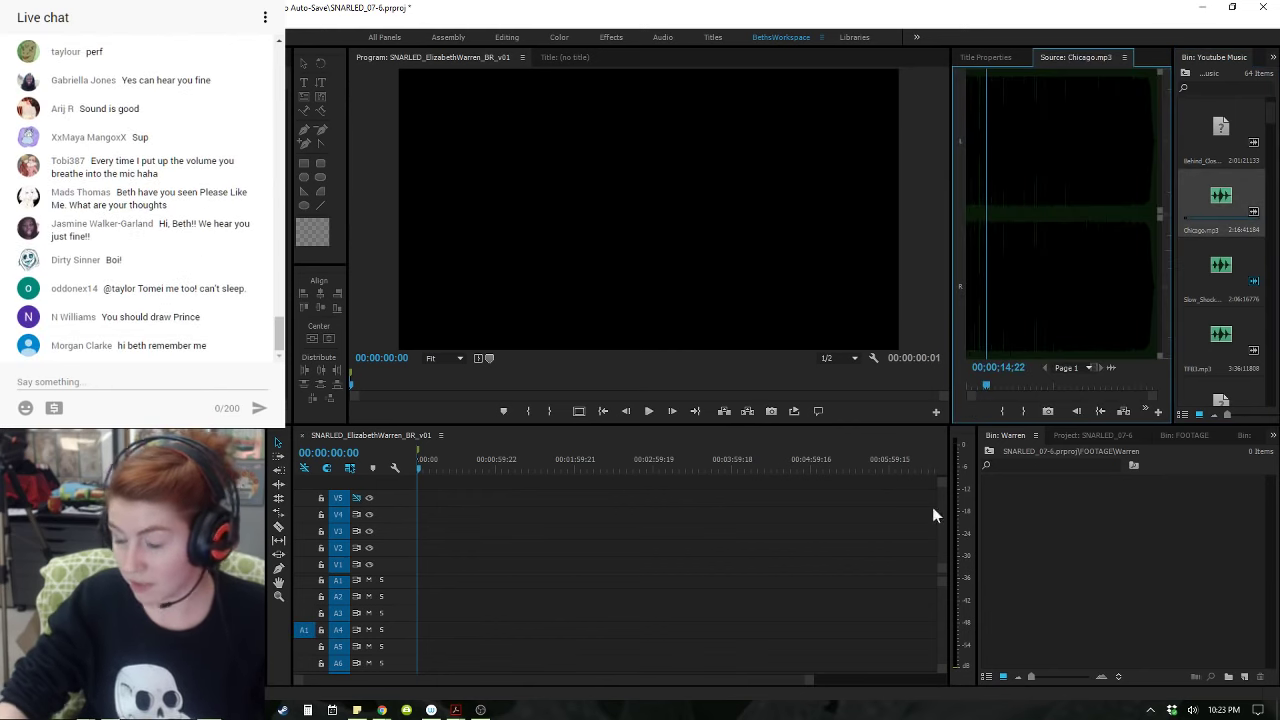
pyautogui.click(1028, 480)
pyautogui.moveTo(987, 385); pyautogui.dragTo(889, 383)
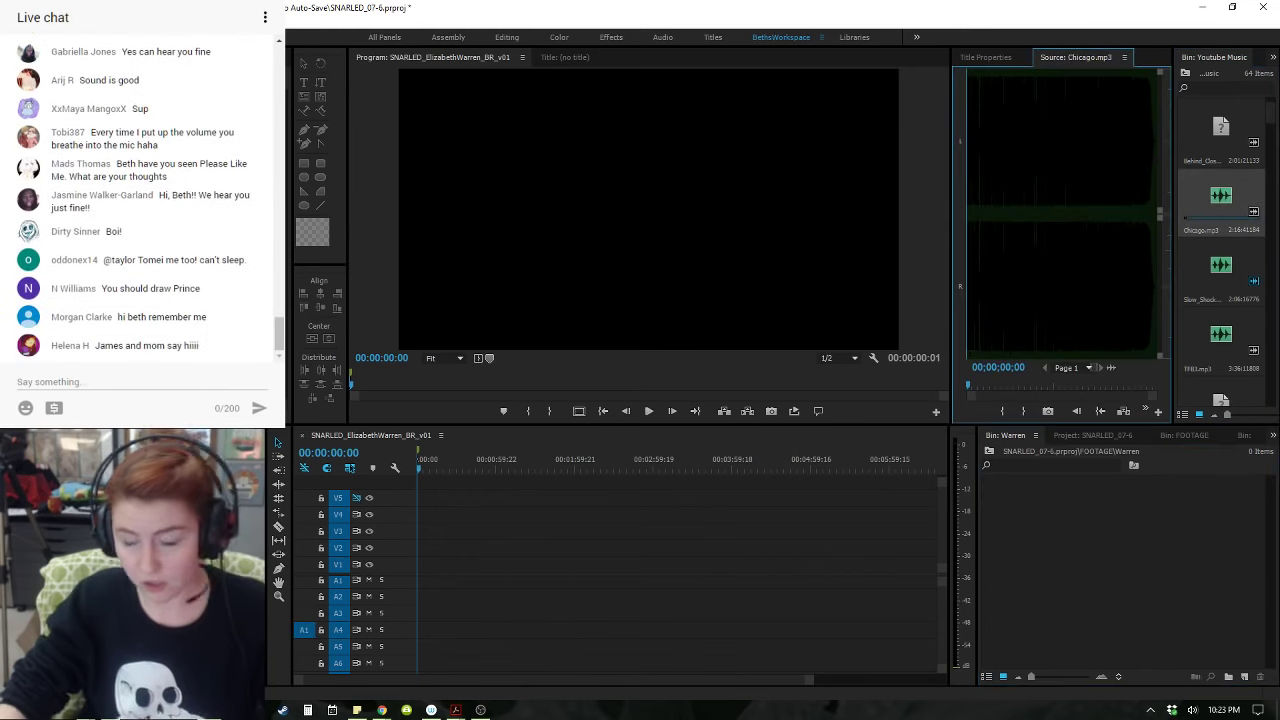
pyautogui.press('space')
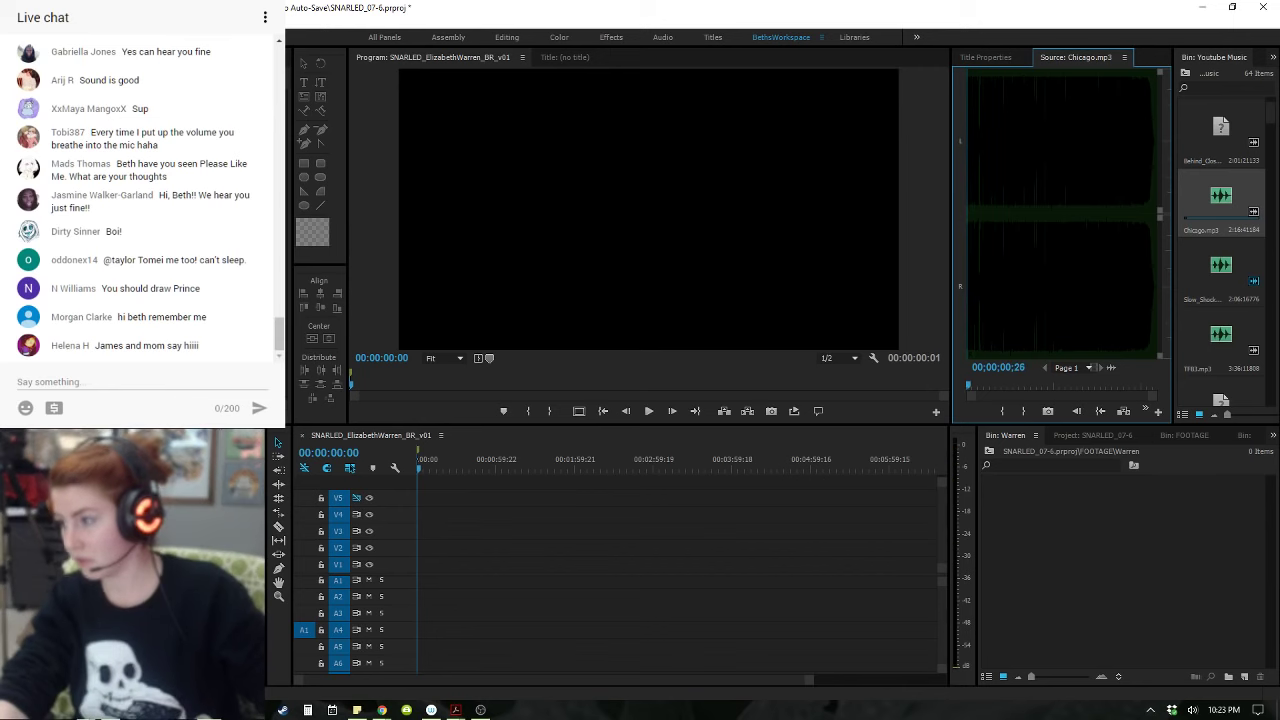
# - Play Chicago.mp3 again in the Source monitor to test the music level on the stream
pyautogui.hotkey('alt', 'Tab')
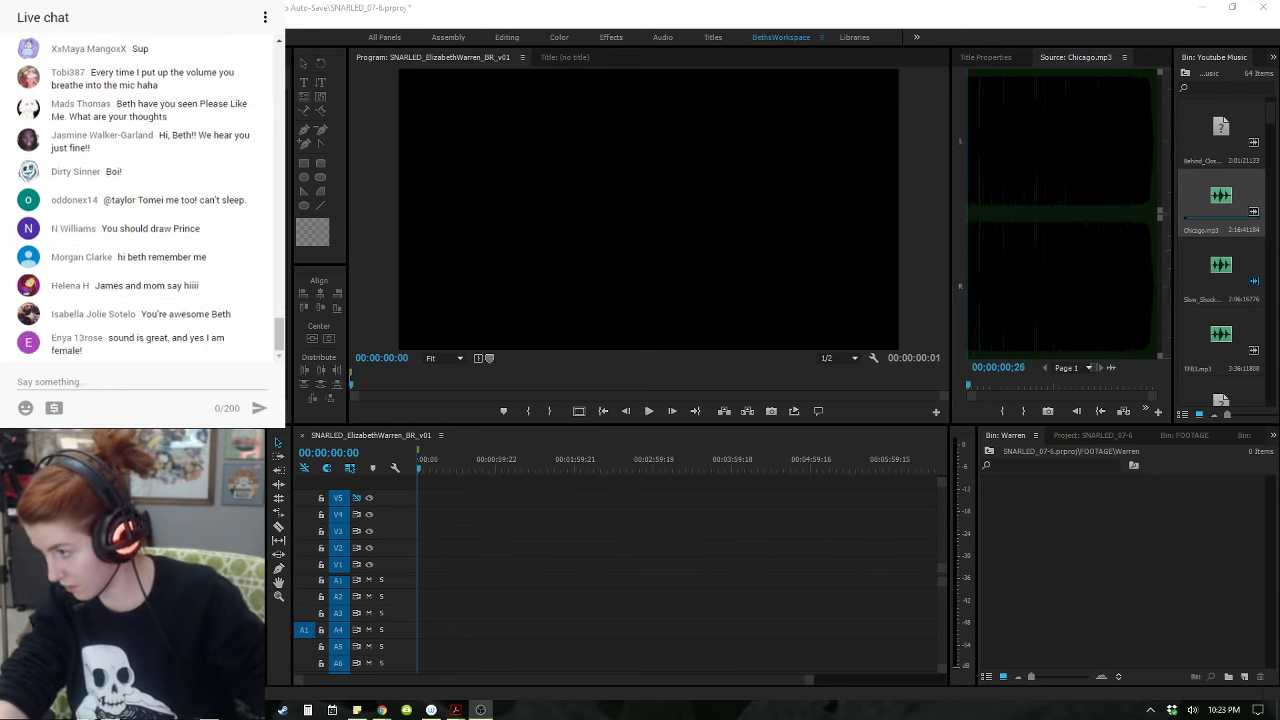
pyautogui.click(1247, 588)
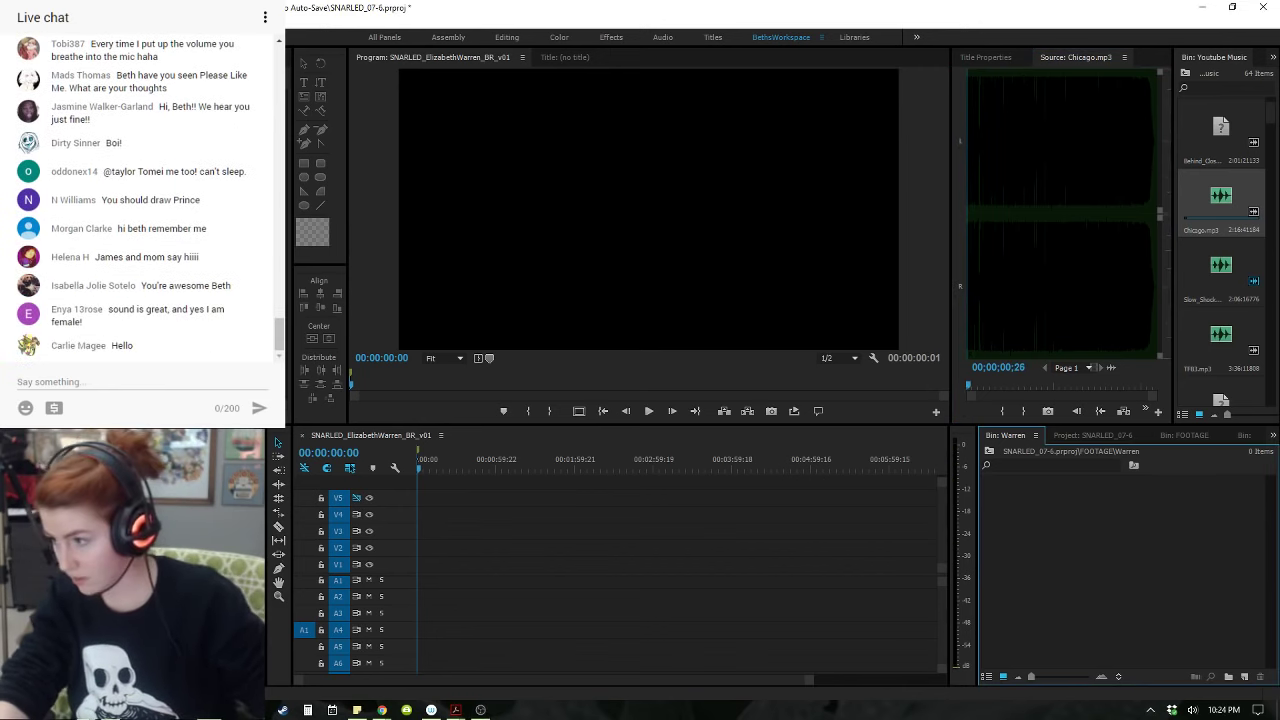
pyautogui.moveTo(1080, 268); pyautogui.dragTo(968, 290)
pyautogui.press('space')
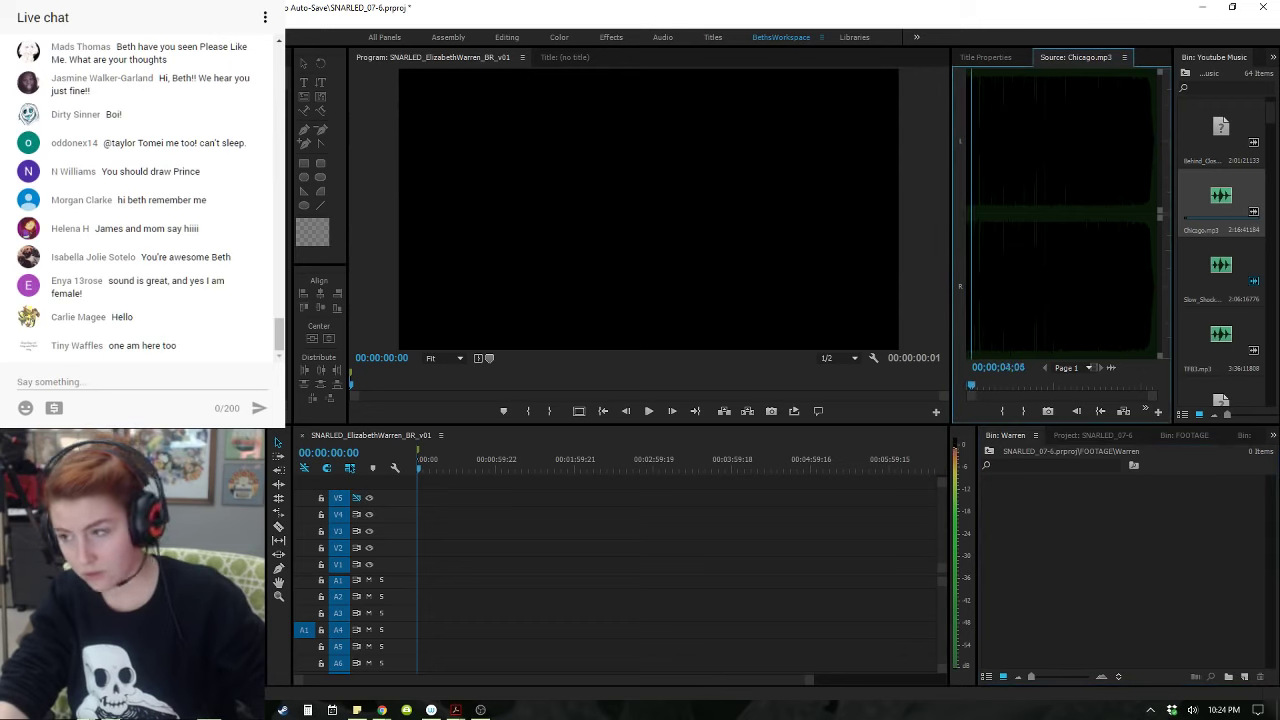
# - Lower the system speaker volume while the test music plays and return to the Warren bin
pyautogui.hotkey('alt', 'Tab')
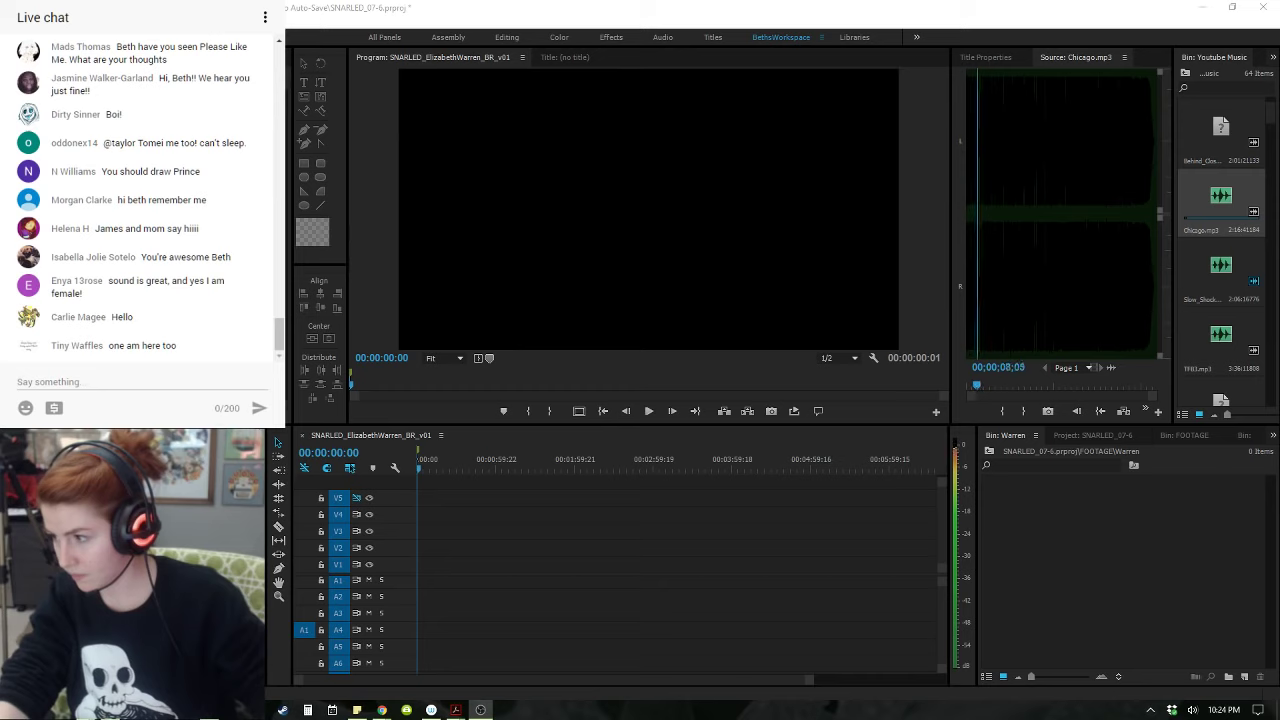
pyautogui.click(1192, 709)
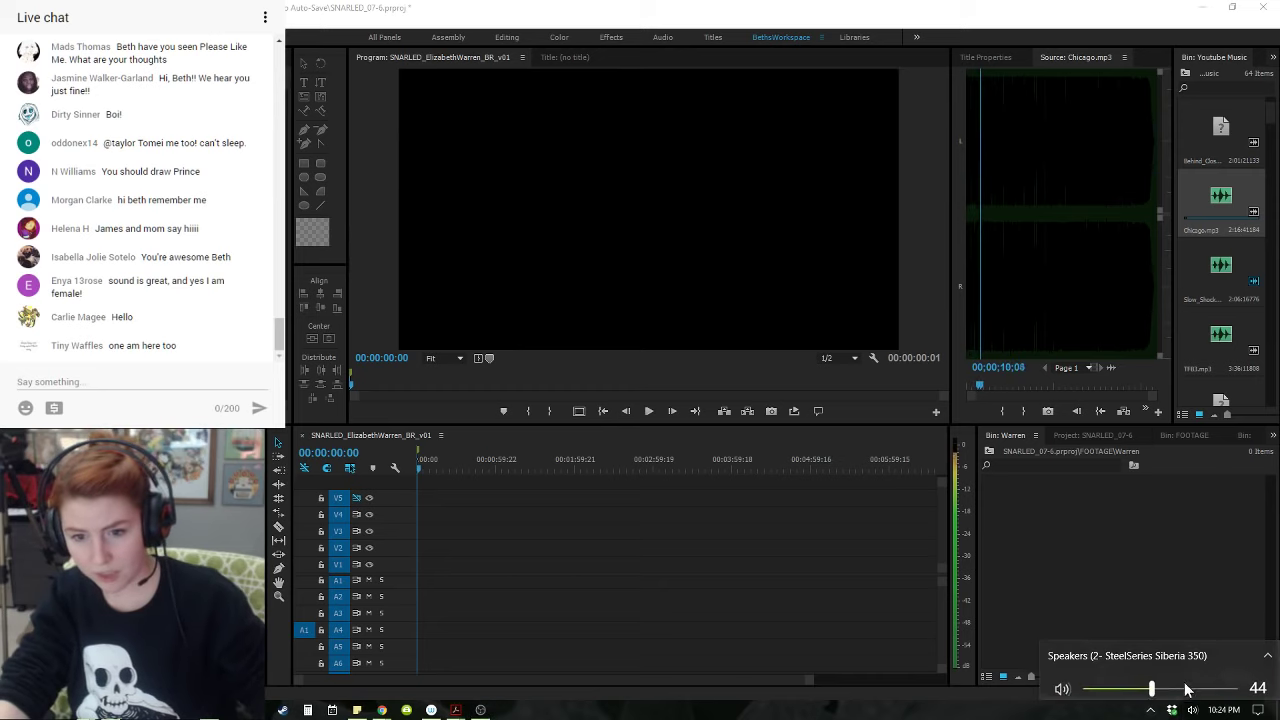
pyautogui.moveTo(1187, 690); pyautogui.dragTo(1121, 689)
pyautogui.click(1067, 499)
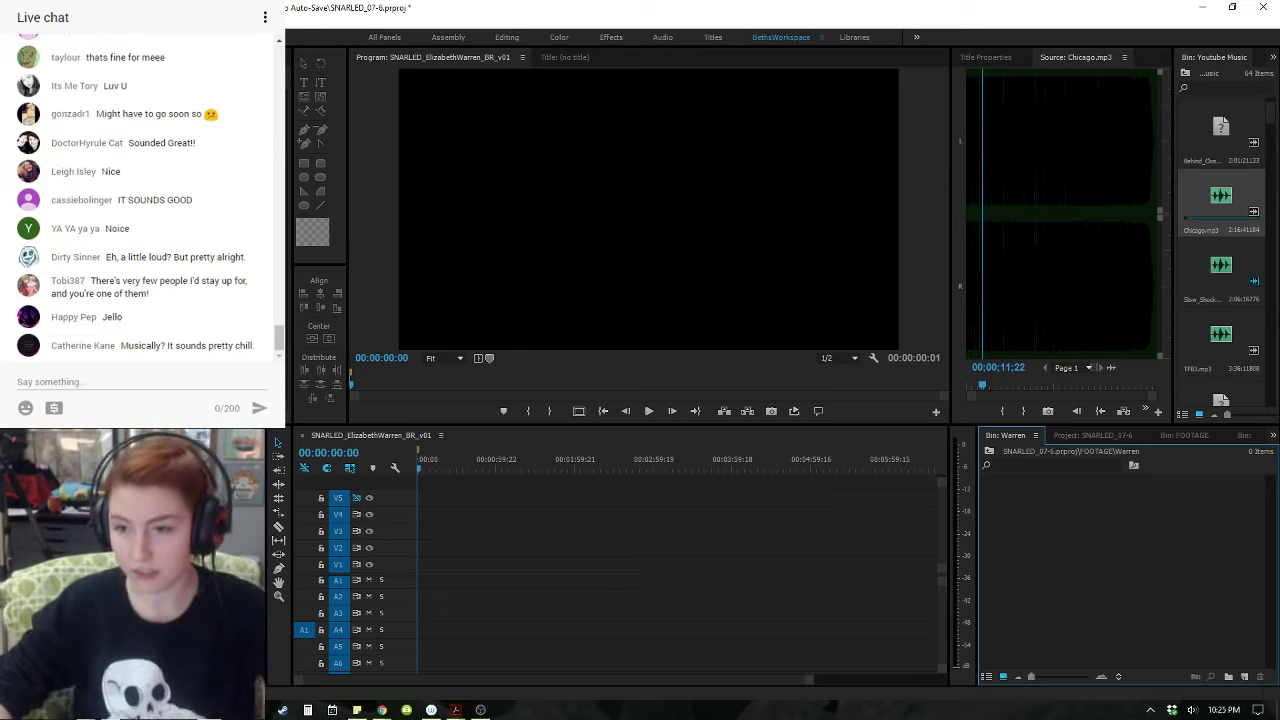
# - Switch to File Explorer and open the ElizabethWarren folder inside SNARLED's FOOTAGE folder
pyautogui.hotkey('alt', 'Tab')
pyautogui.hotkey('alt', 'Tab')
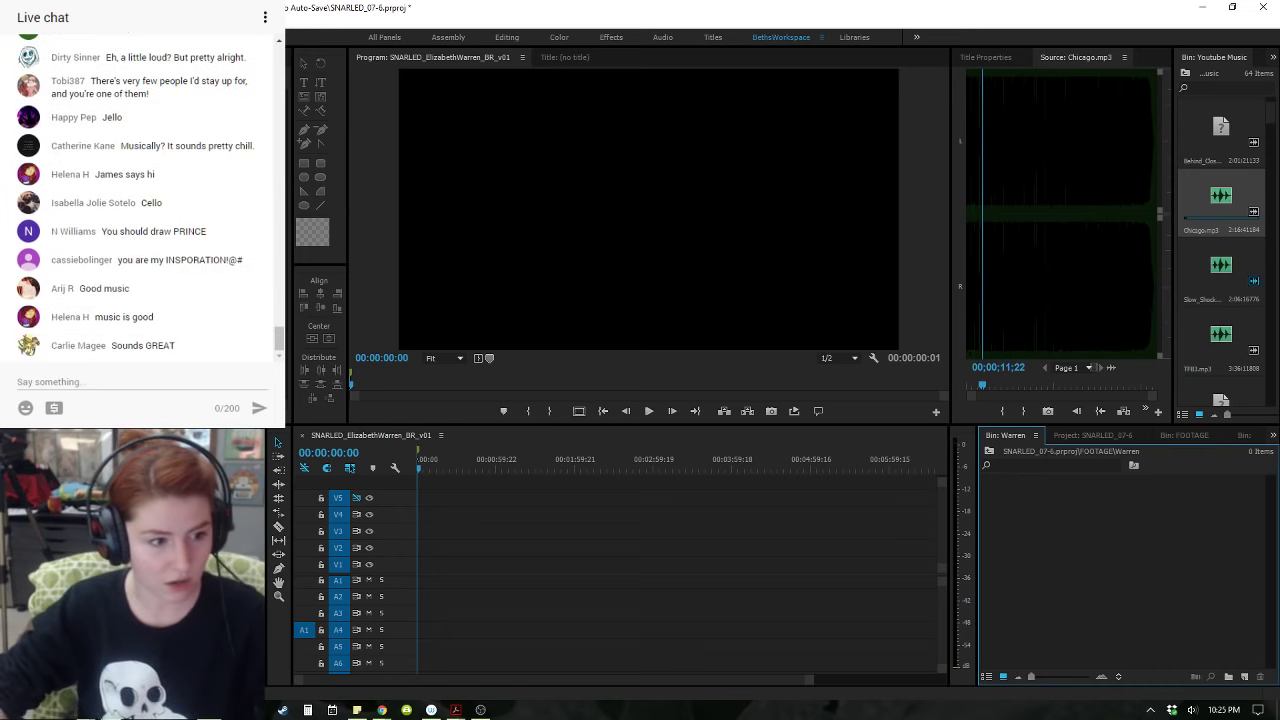
pyautogui.hotkey('ctrl', 'i')
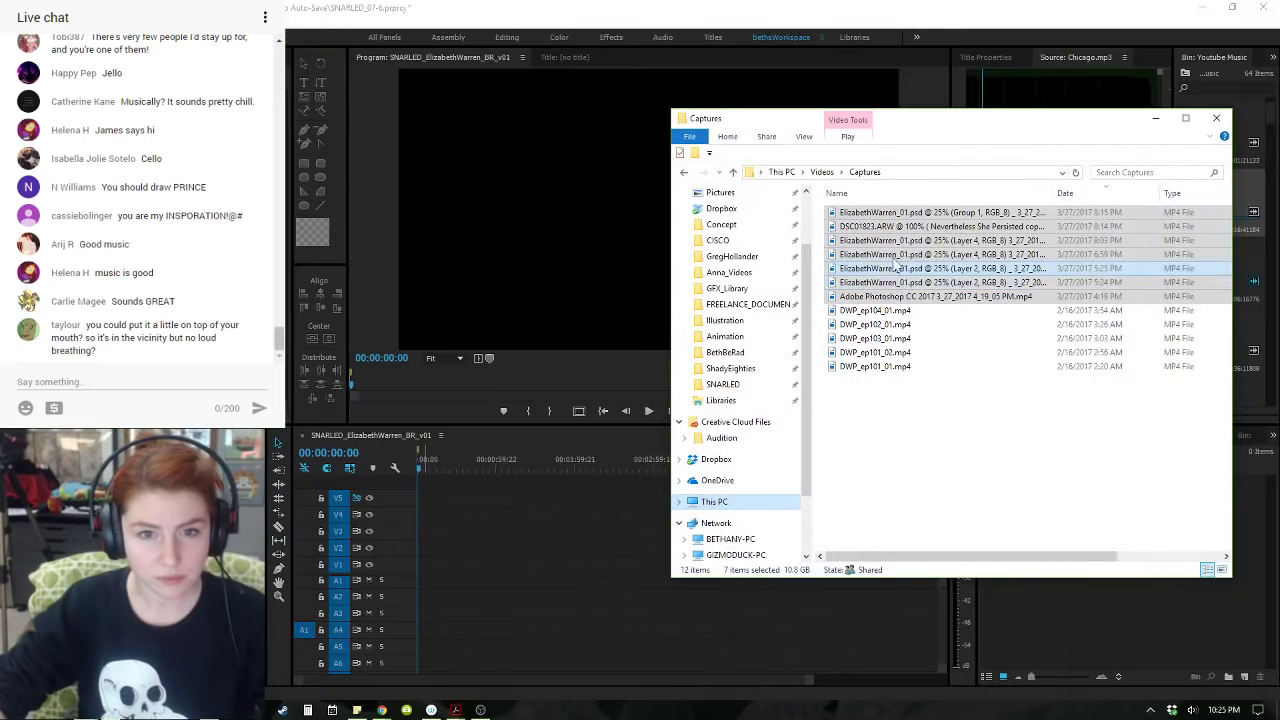
pyautogui.click(977, 474)
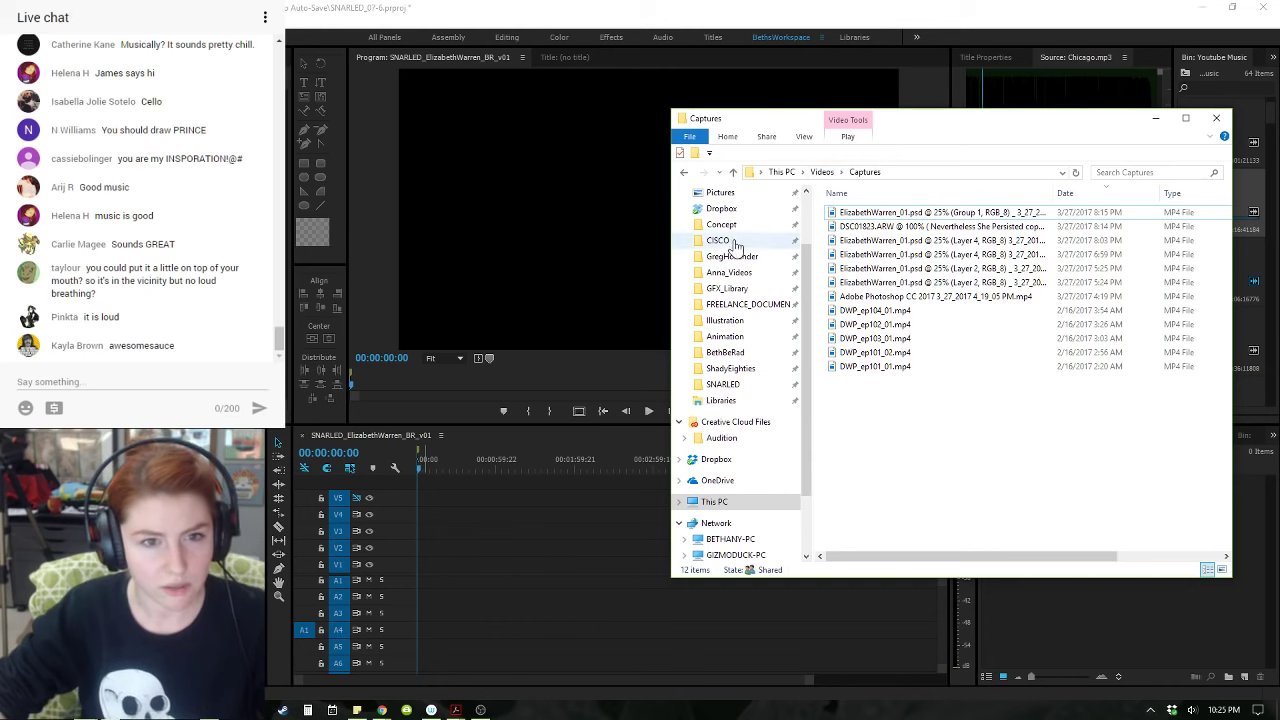
pyautogui.click(722, 384)
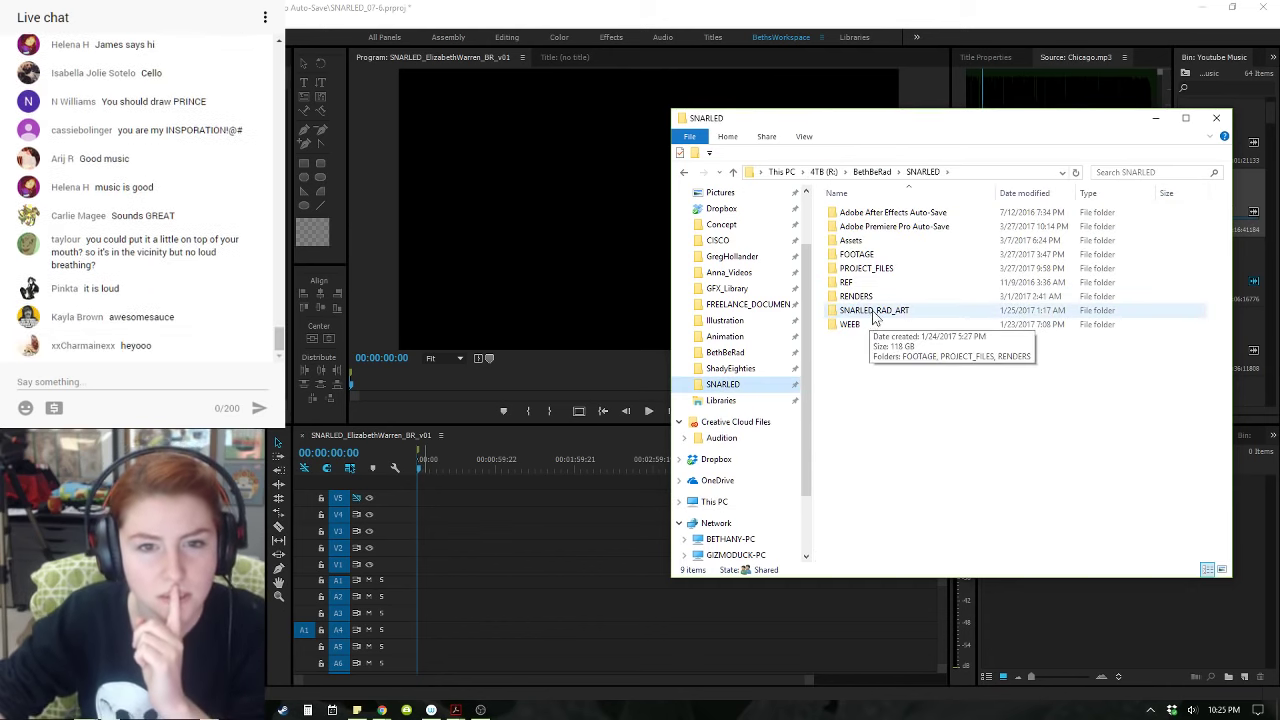
pyautogui.doubleClick(856, 254)
pyautogui.doubleClick(862, 226)
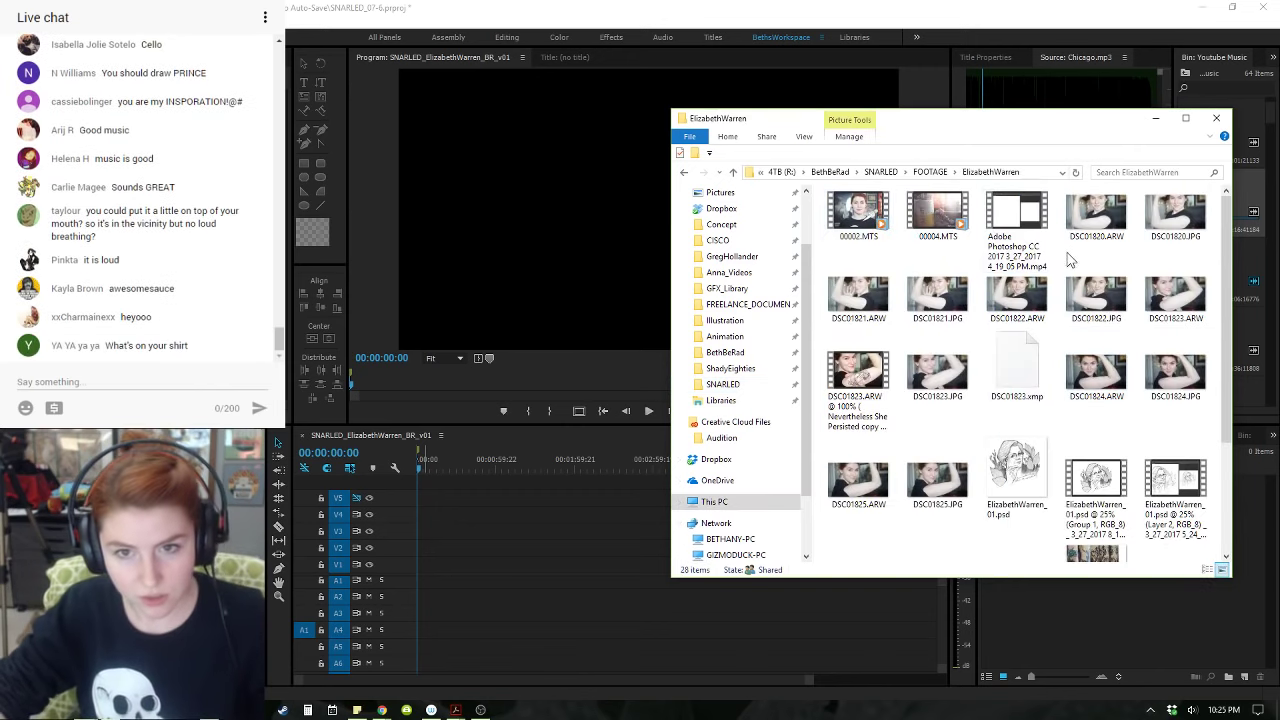
# - Import the five ElizabethWarren_01.psd capture videos, Warren_VO.WAV, ZOOM0008.WAV, 00002.MTS and 00004.MTS into the Warren bin
pyautogui.scroll(-2, 1176, 511)
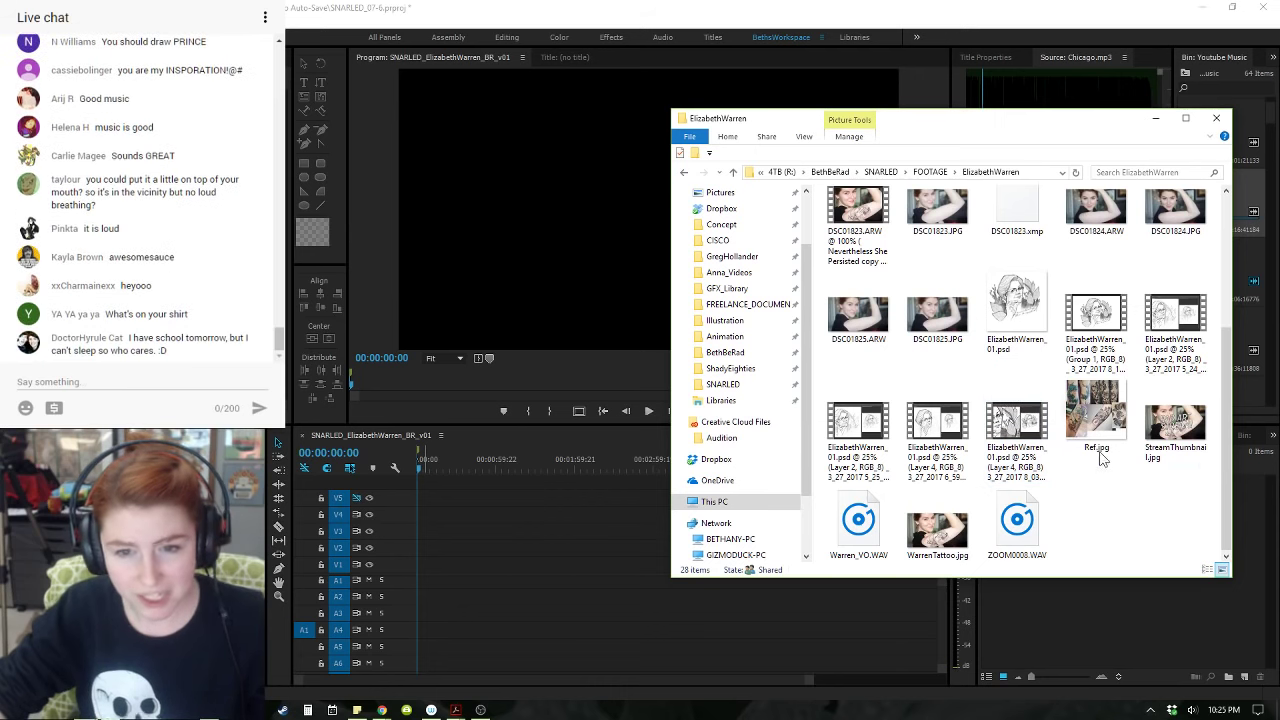
pyautogui.click(1108, 352)
pyautogui.keyDown('shift'); pyautogui.click(1030, 446); pyautogui.keyUp('shift')
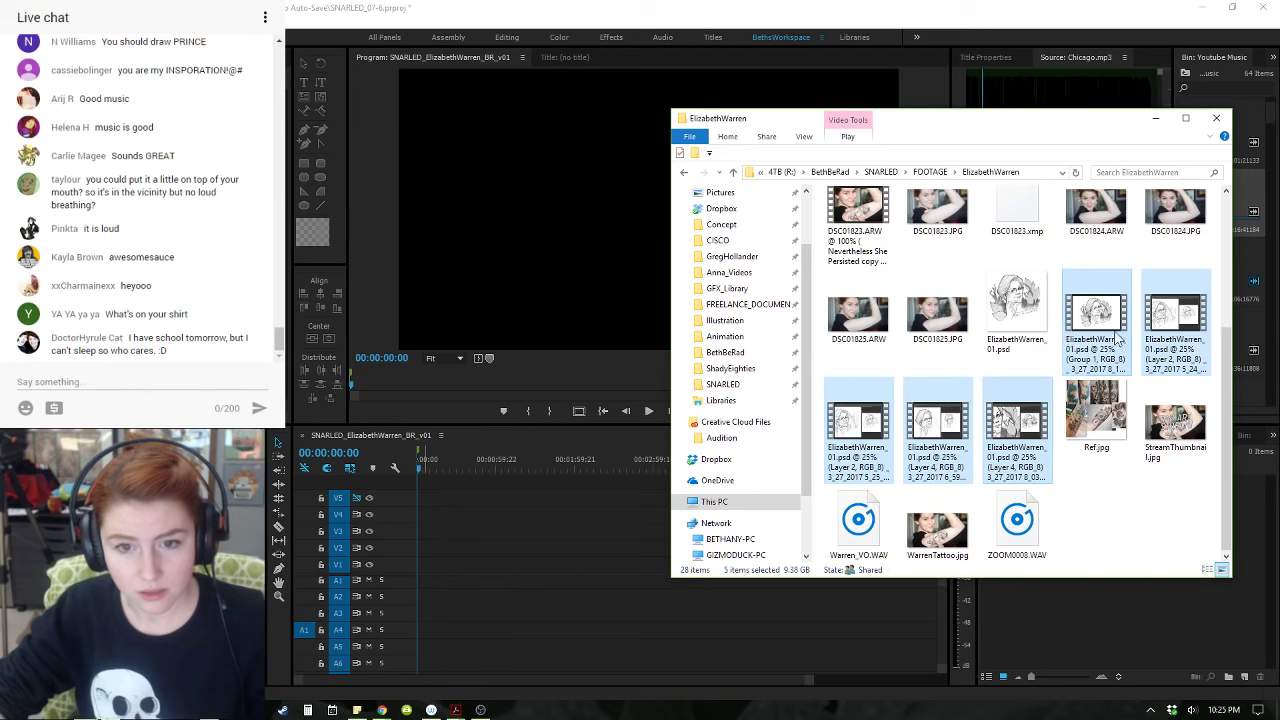
pyautogui.keyDown('ctrl'); pyautogui.click(1017, 520); pyautogui.keyUp('ctrl')
pyautogui.keyDown('ctrl'); pyautogui.click(858, 520); pyautogui.keyUp('ctrl')
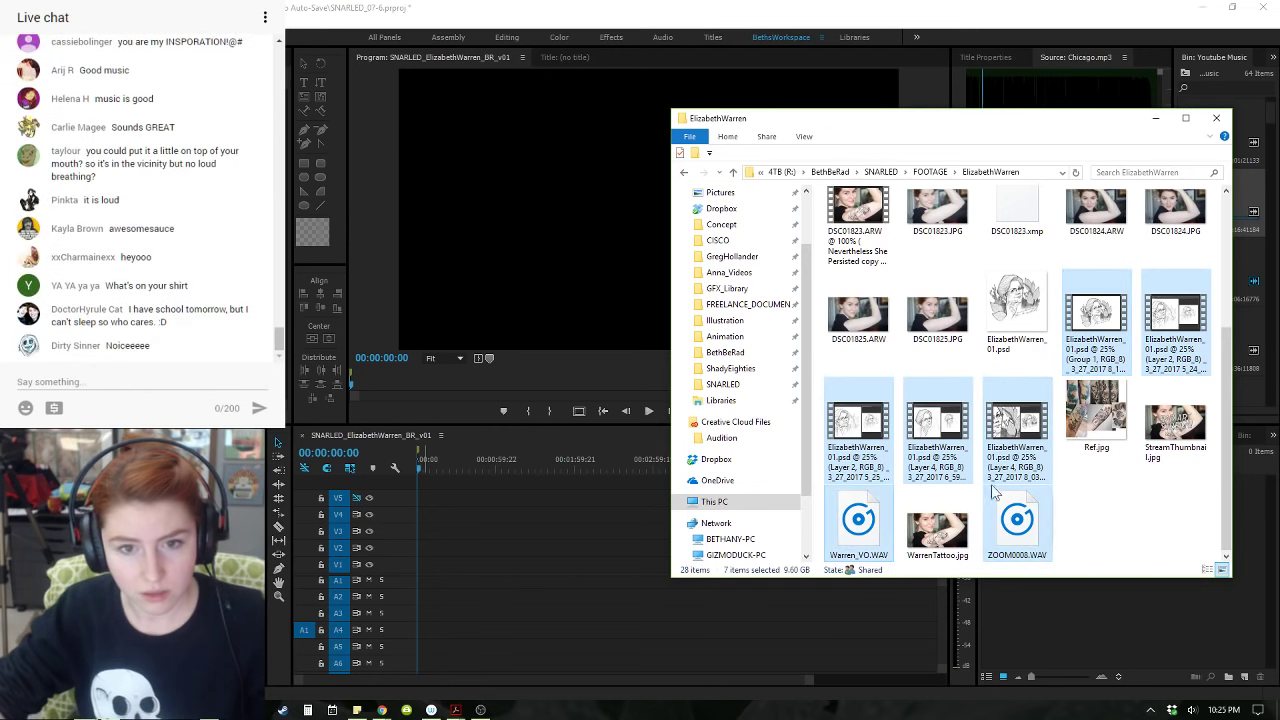
pyautogui.scroll(2, 991, 484)
pyautogui.keyDown('ctrl'); pyautogui.click(856, 215); pyautogui.keyUp('ctrl')
pyautogui.keyDown('ctrl'); pyautogui.click(945, 215); pyautogui.keyUp('ctrl')
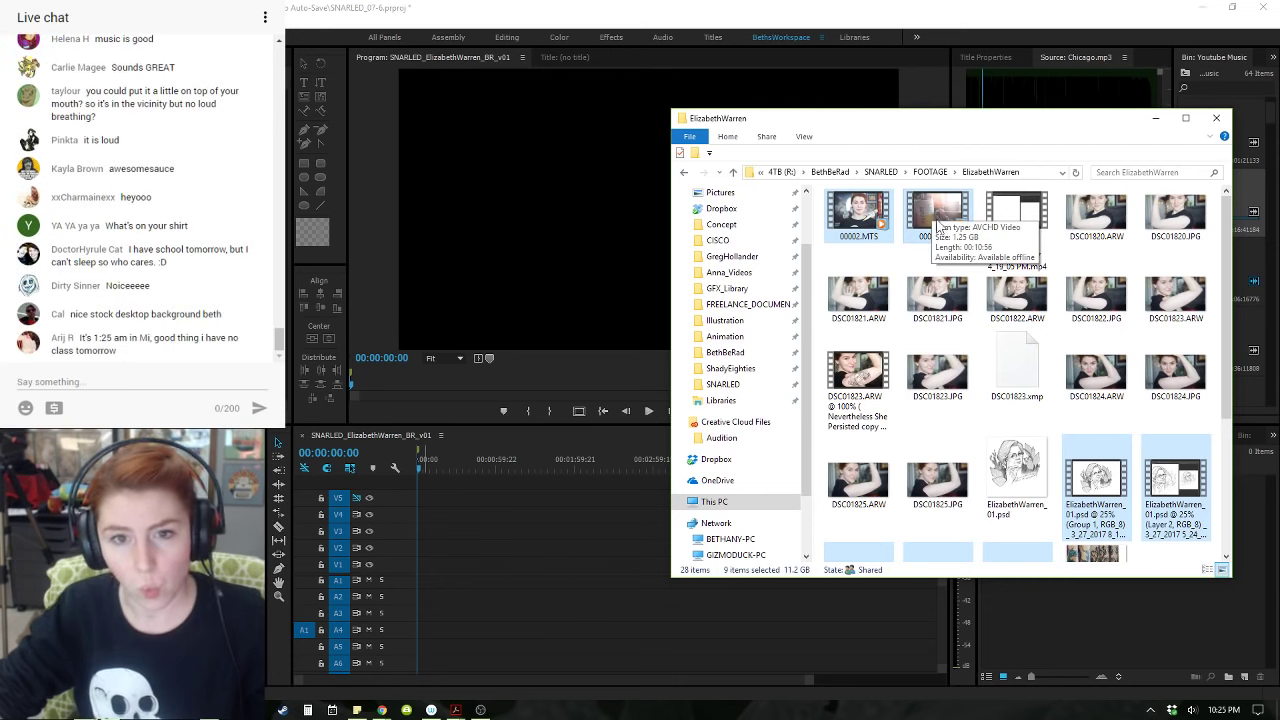
pyautogui.moveTo(955, 222); pyautogui.dragTo(1072, 630)
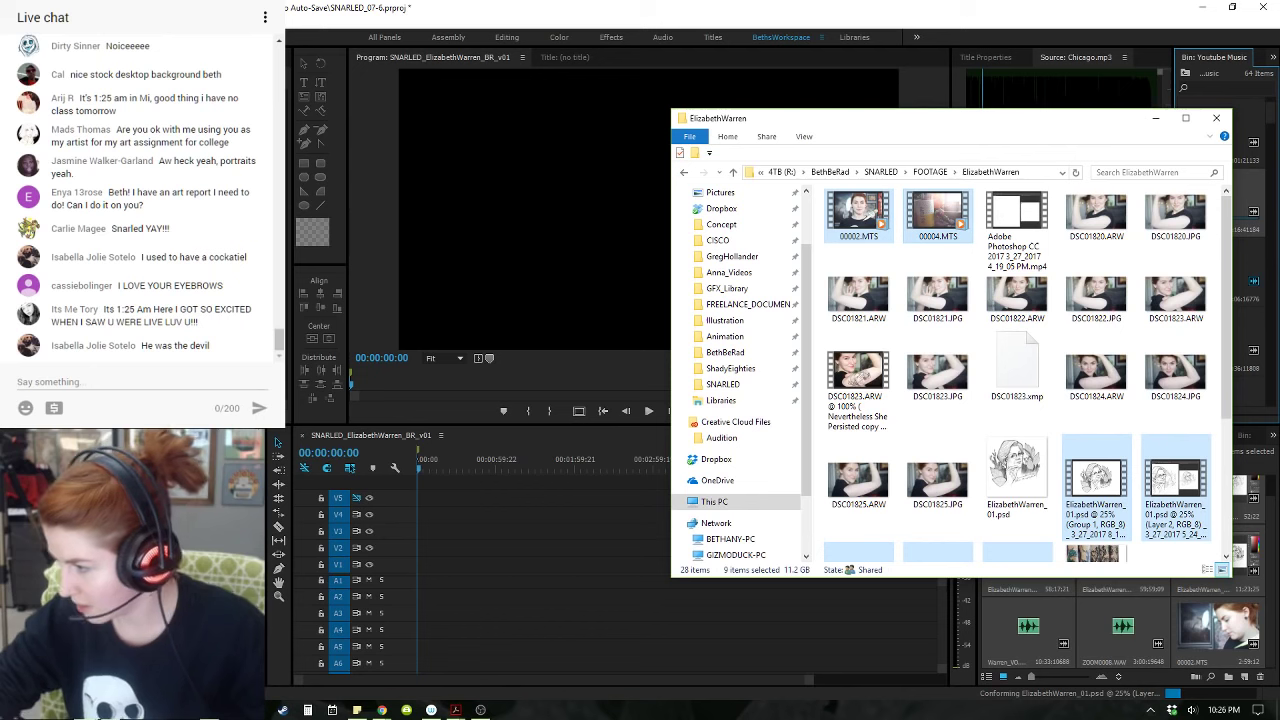
# - Close the ElizabethWarren folder window and deselect the imported clips in the Warren bin
pyautogui.hotkey('alt', 'Tab')
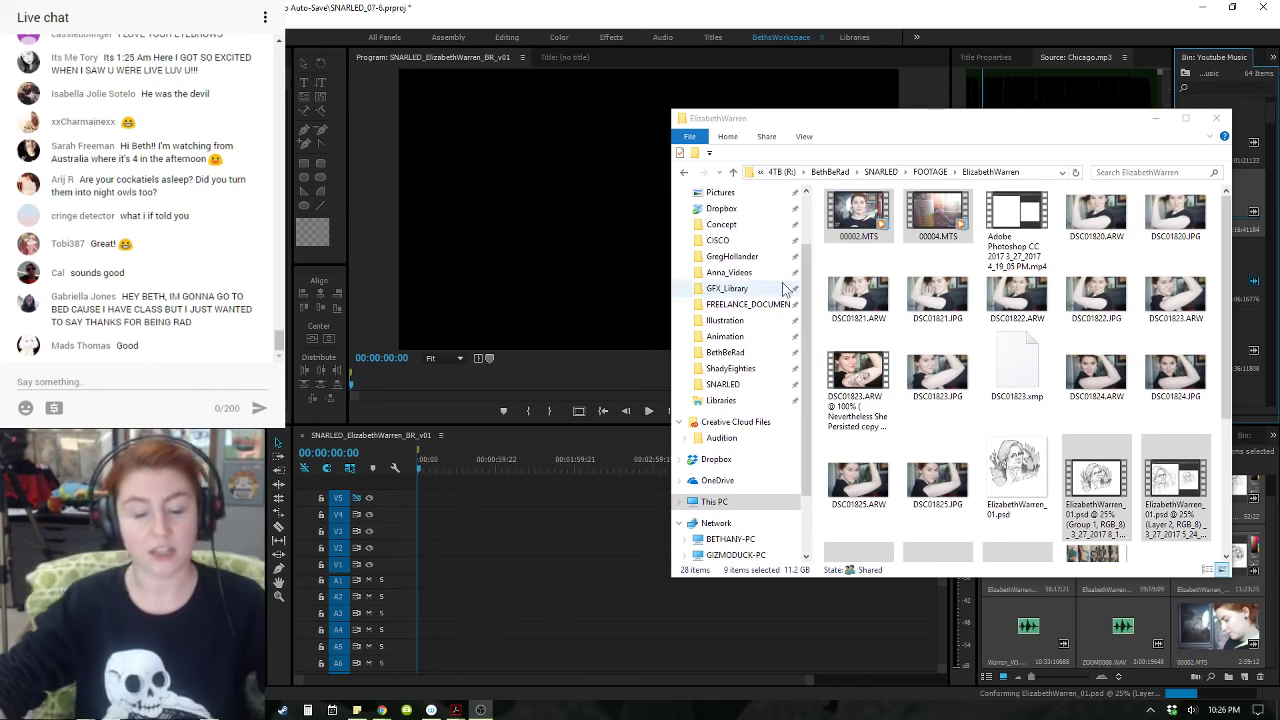
pyautogui.moveTo(908, 116); pyautogui.dragTo(604, 124)
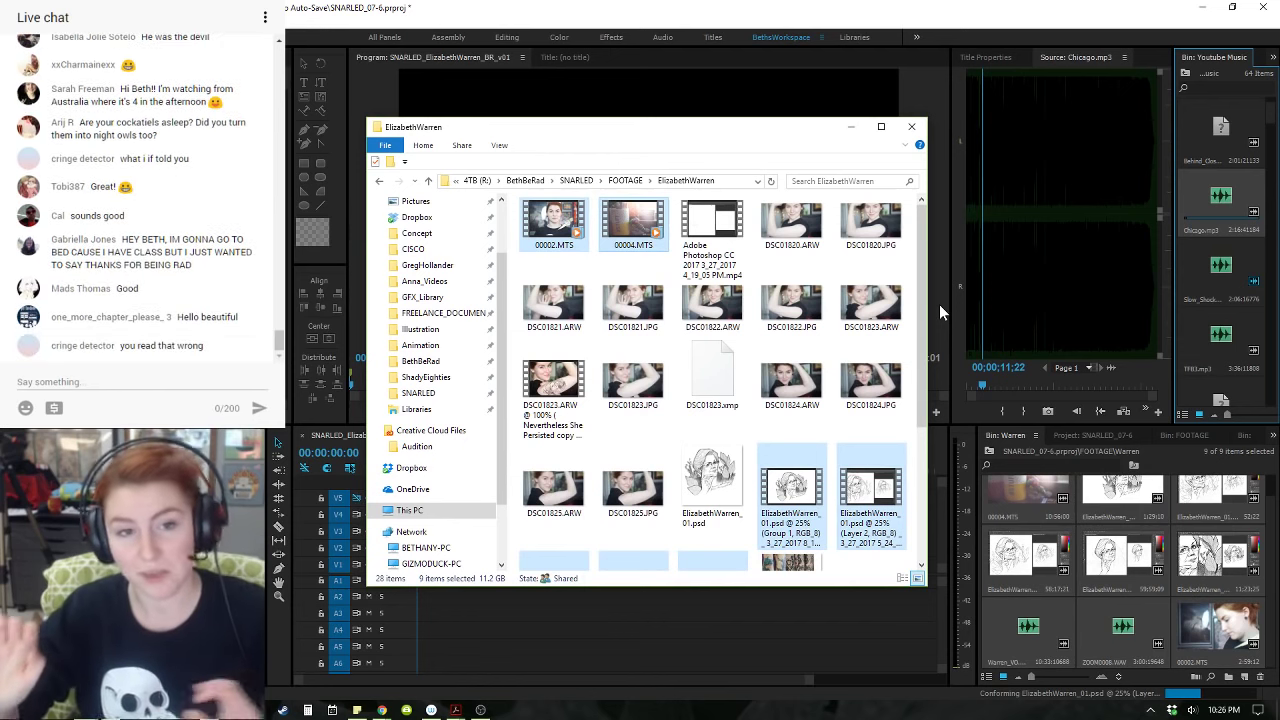
pyautogui.click(911, 126)
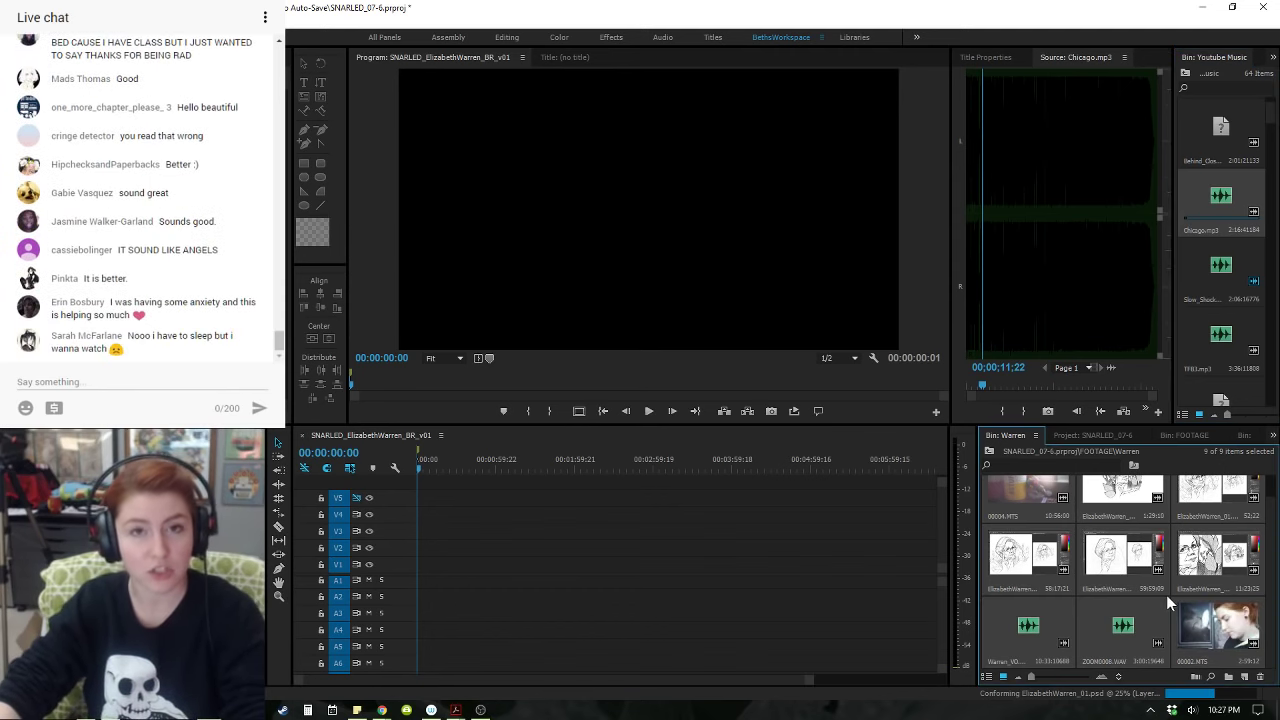
pyautogui.scroll(1, 1162, 598)
pyautogui.click(1128, 512)
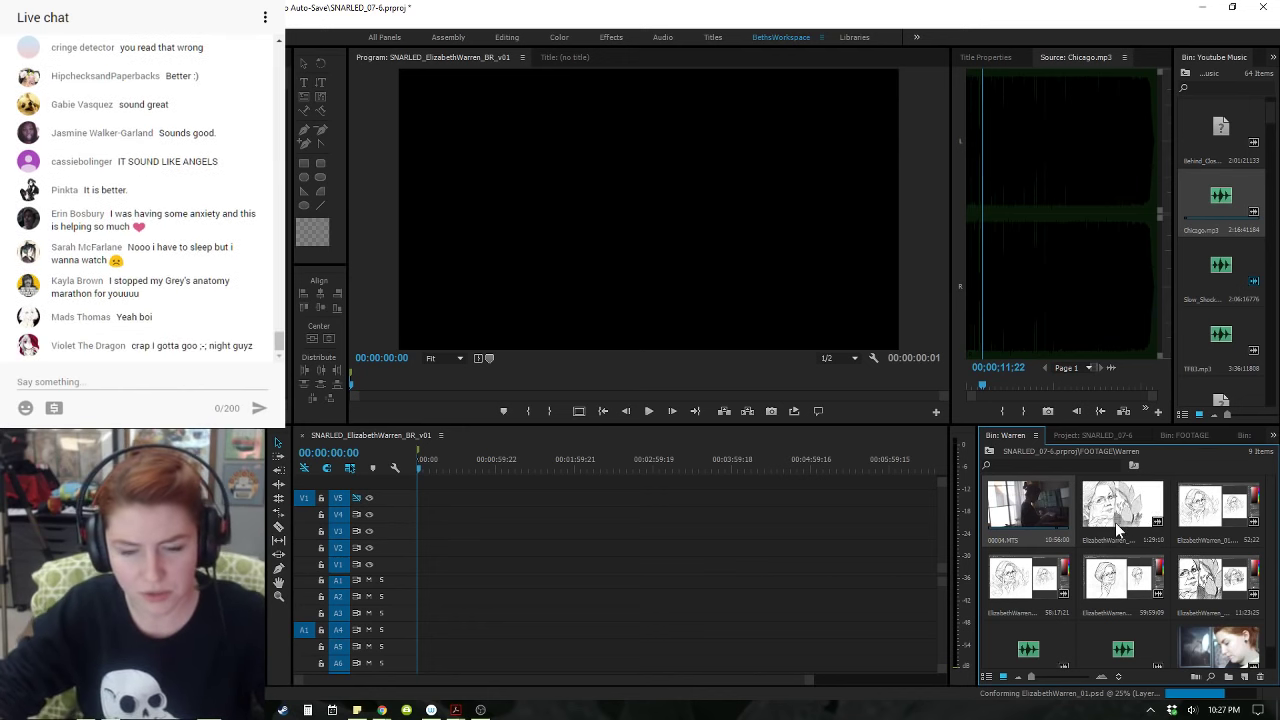
# - Switch to Adobe Audition, bring up File Explorer and open the ElizabethWarren folder inside SNARLED's FOOTAGE folder
pyautogui.scroll(-1, 1150, 596)
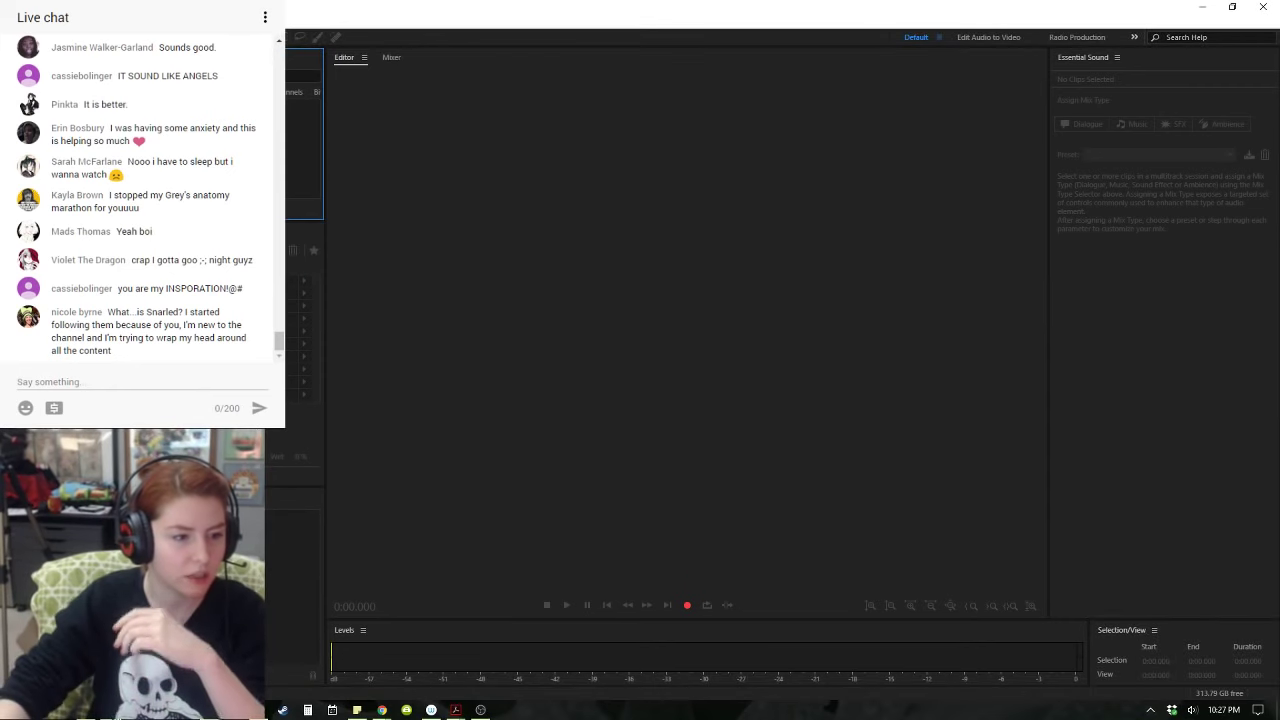
pyautogui.hotkey('ctrl', 'o')
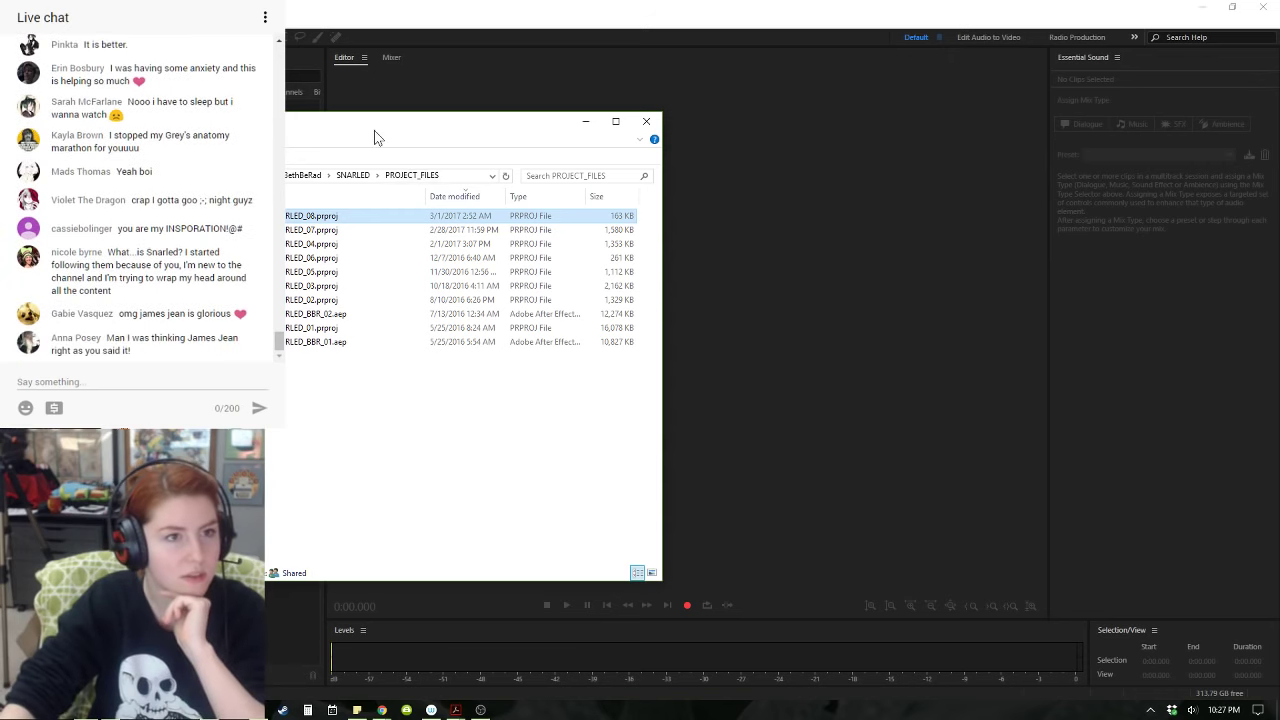
pyautogui.moveTo(374, 130); pyautogui.dragTo(942, 179)
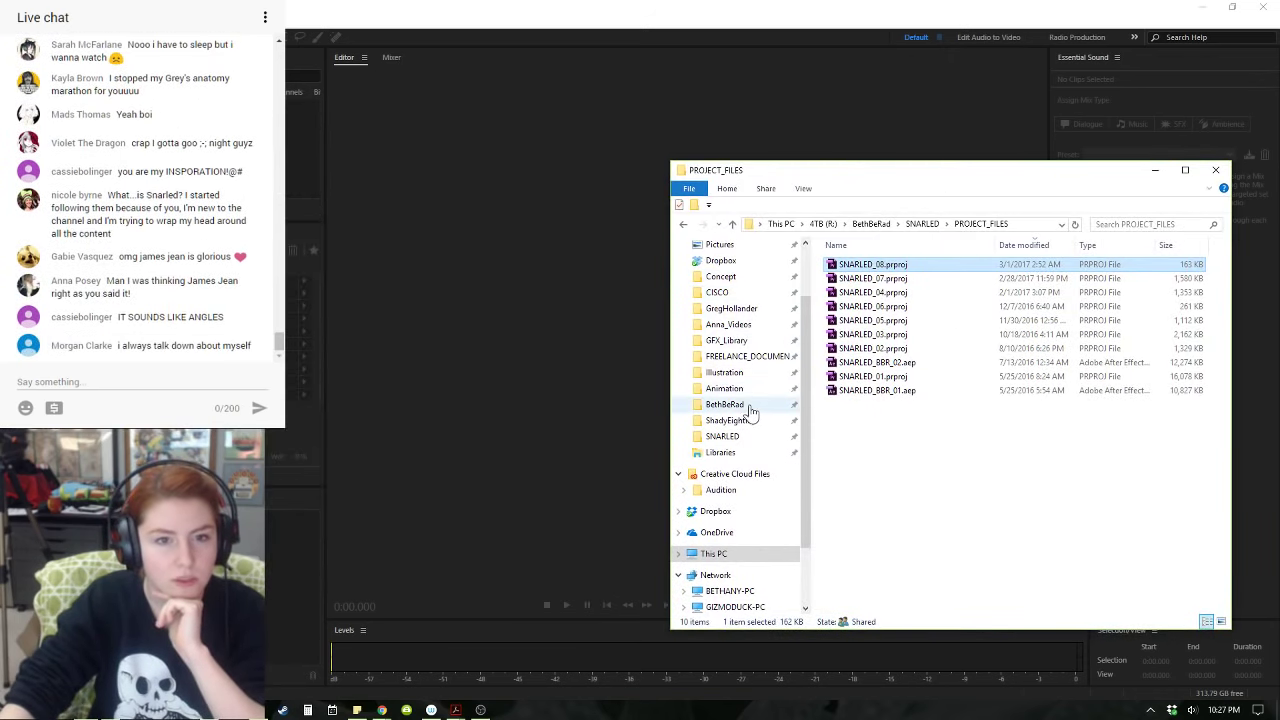
pyautogui.click(740, 438)
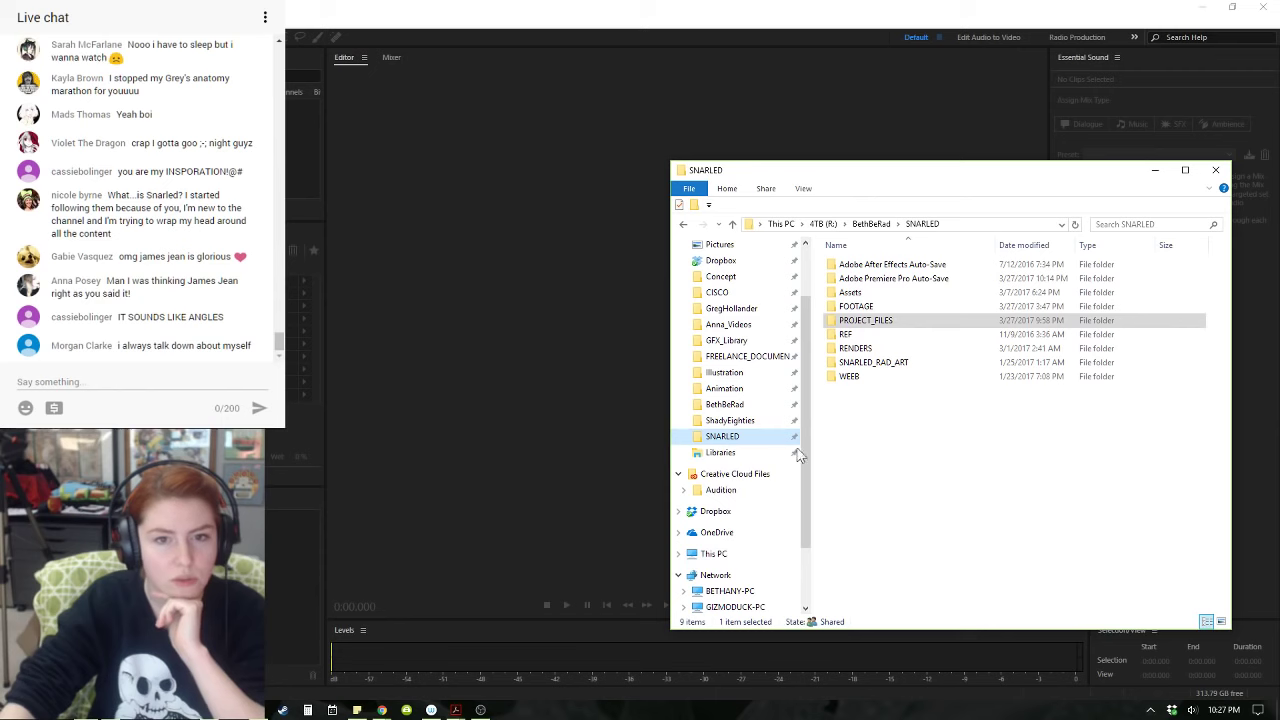
pyautogui.doubleClick(856, 306)
pyautogui.doubleClick(862, 285)
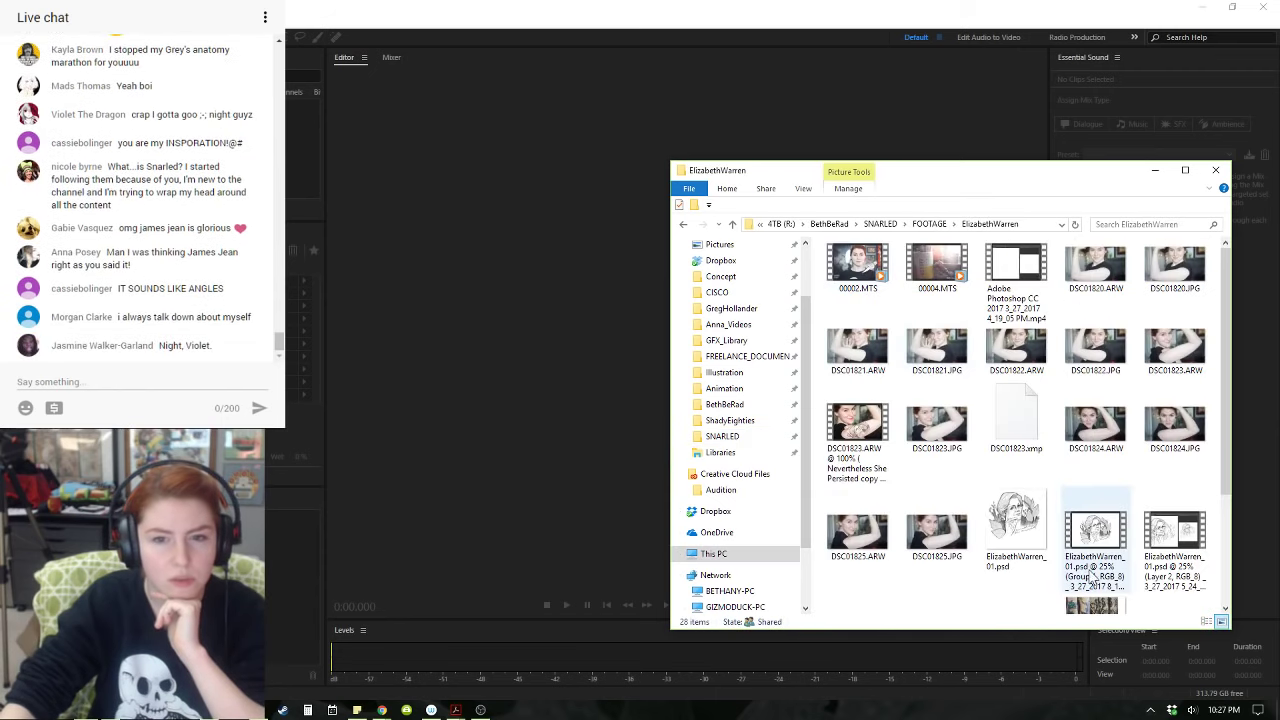
# - Import Warren_VO.WAV and ZOOM0008.WAV from the ElizabethWarren folder into Audition and return to the Audition window
pyautogui.scroll(-3, 1094, 578)
pyautogui.click(1016, 575)
pyautogui.keyDown('ctrl'); pyautogui.click(857, 575); pyautogui.keyUp('ctrl')
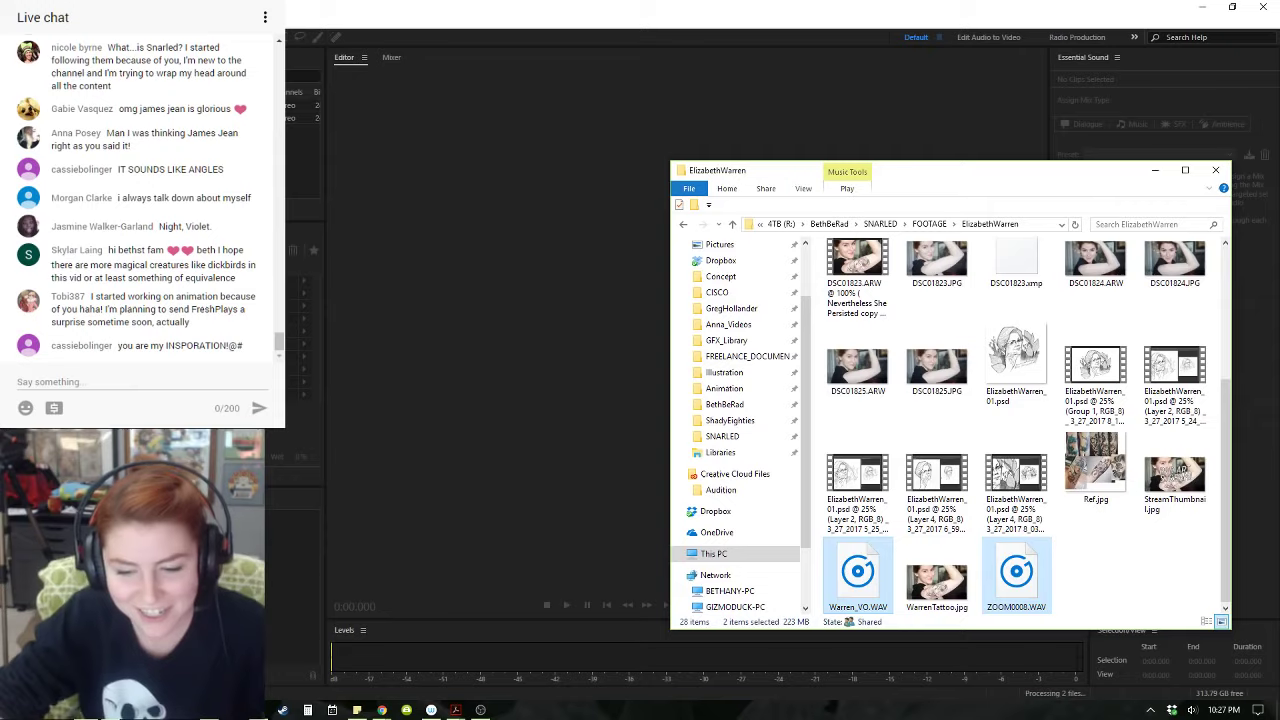
pyautogui.hotkey('alt', 'Tab')
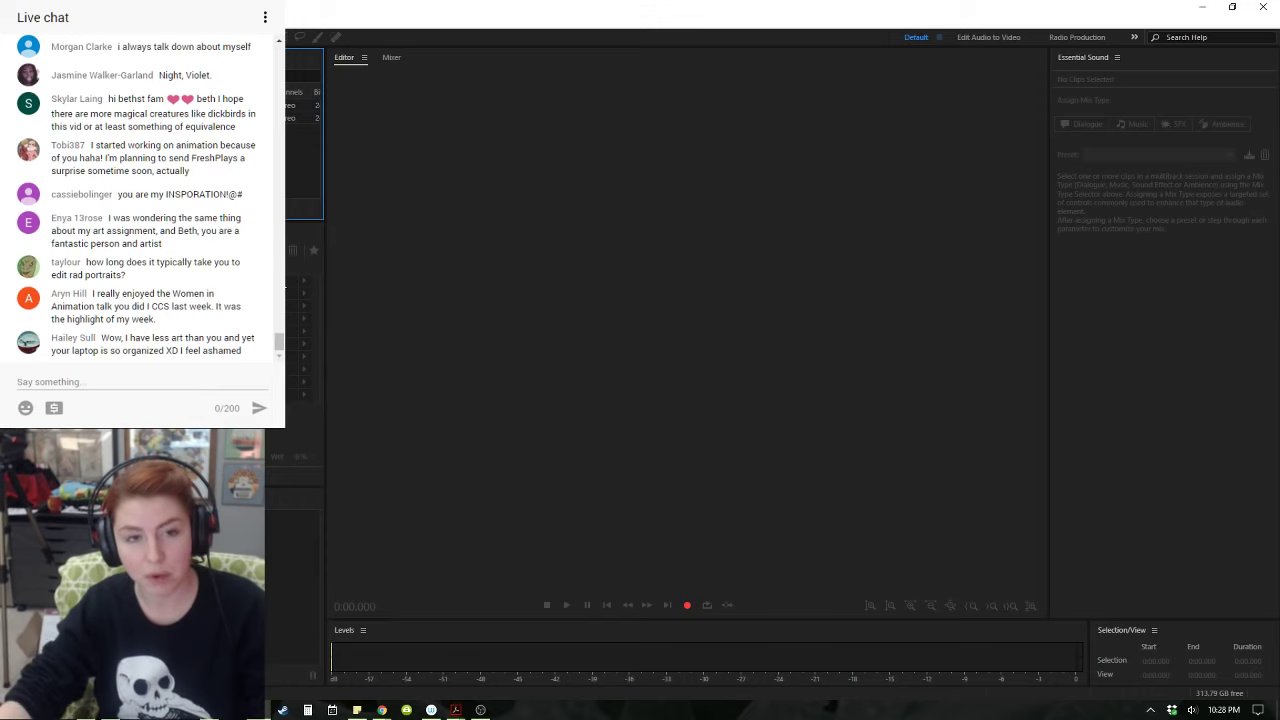
# - Open Warren_VO.WAV in the waveform editor and play samples of it from about 1:47 and 3:31
pyautogui.click(150, 105)
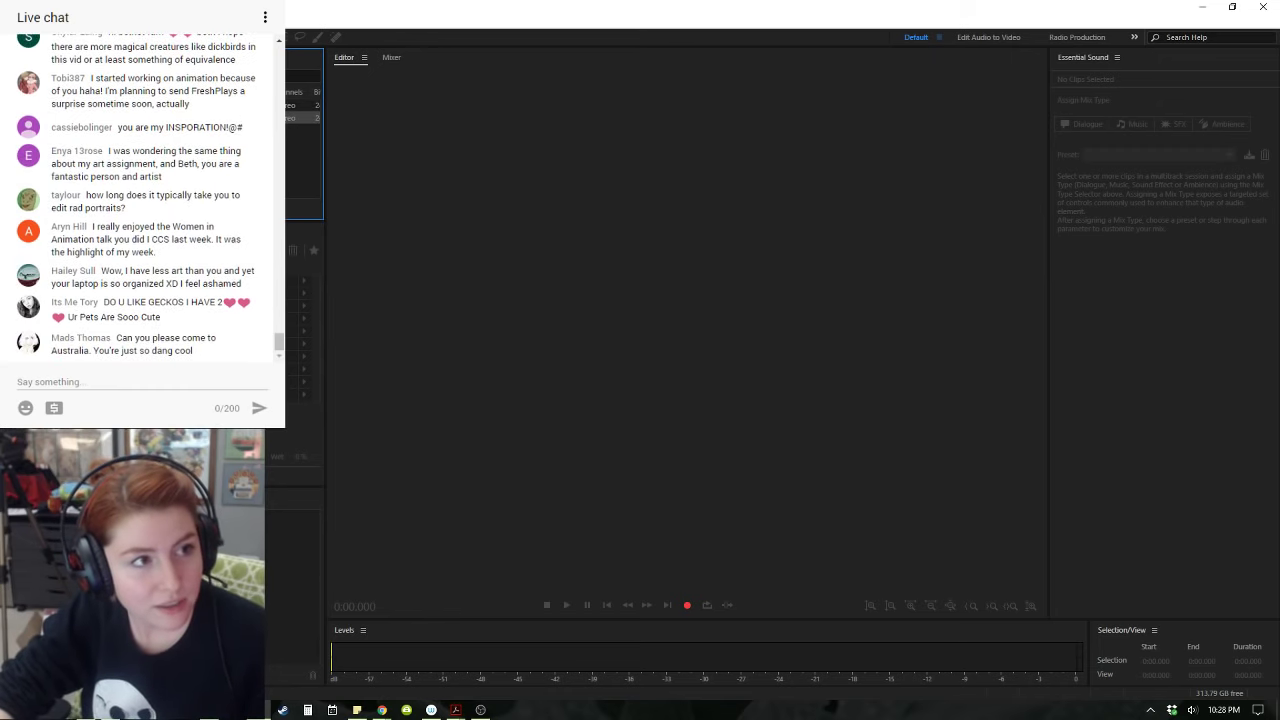
pyautogui.click(302, 105)
pyautogui.moveTo(552, 342); pyautogui.dragTo(681, 383)
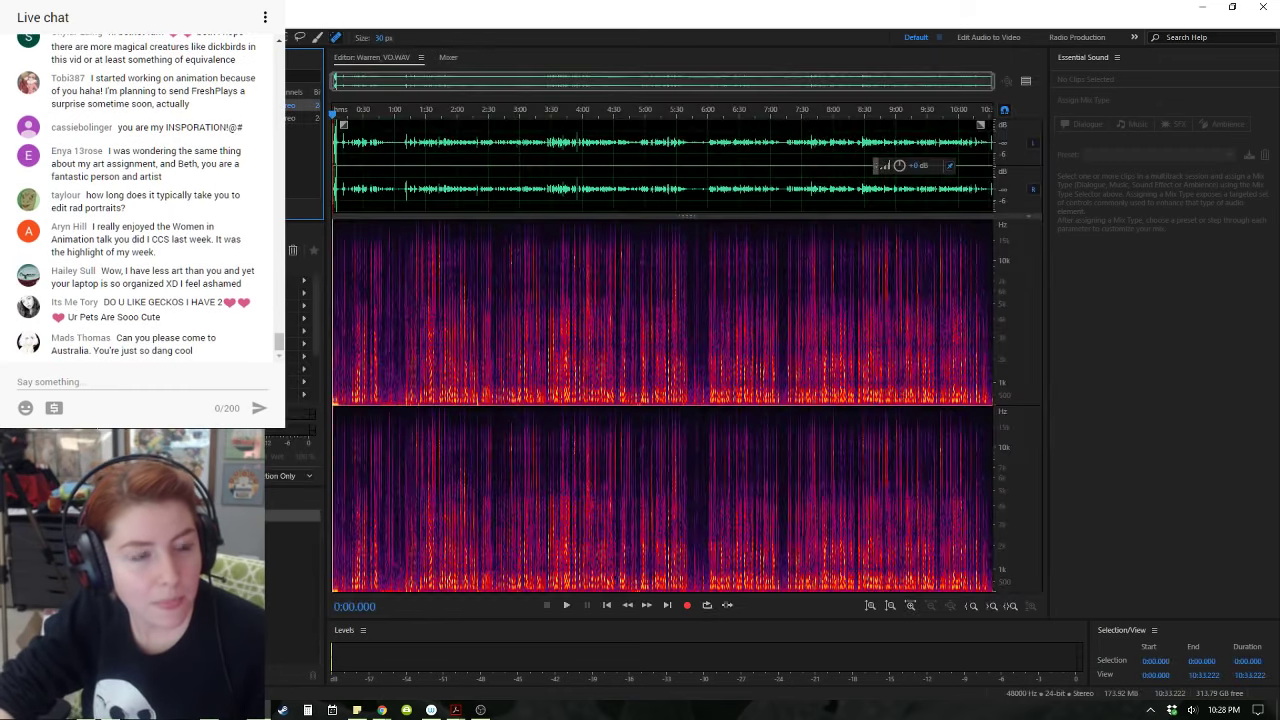
pyautogui.click(442, 114)
pyautogui.press('space')
pyautogui.press('space')
pyautogui.press('space')
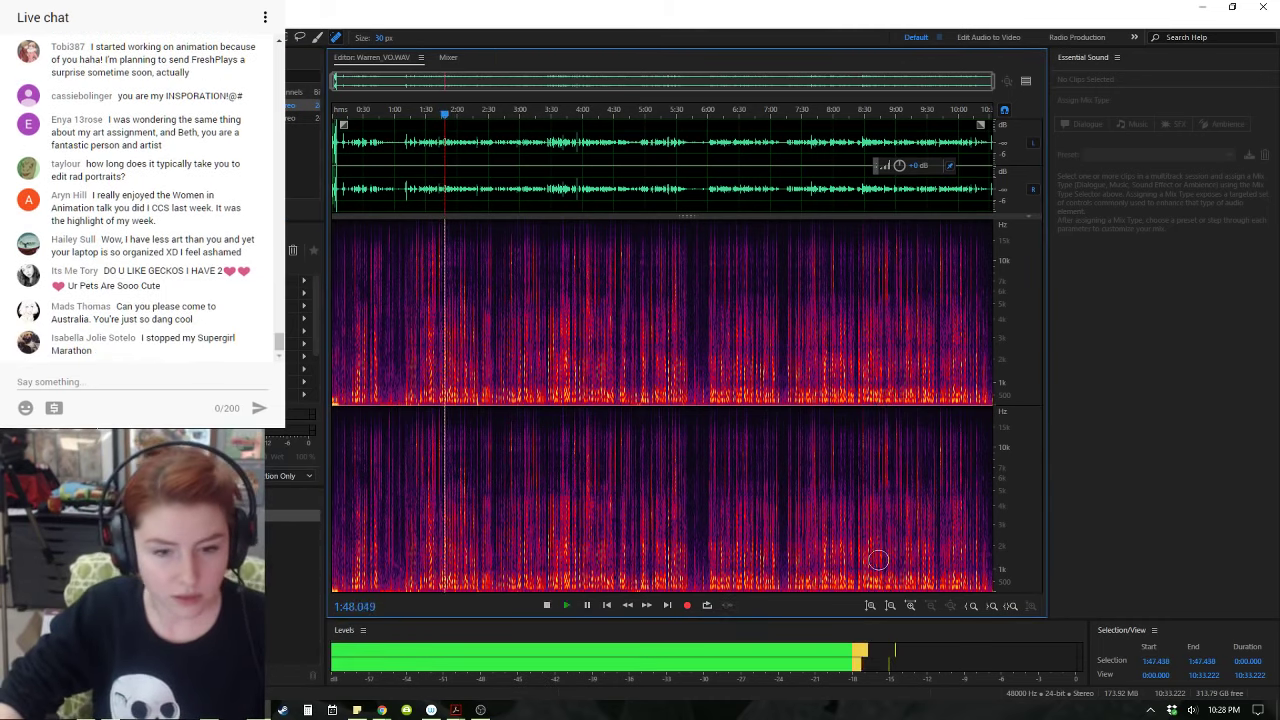
pyautogui.click(552, 110)
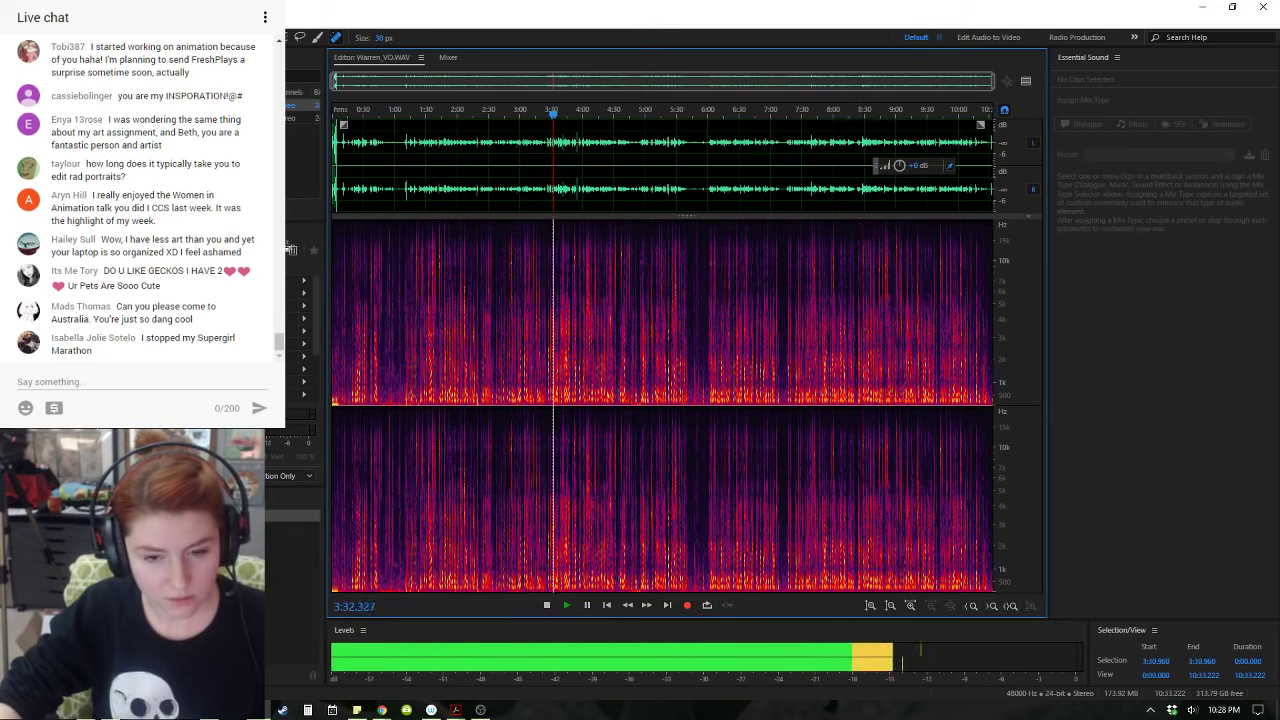
pyautogui.press('space')
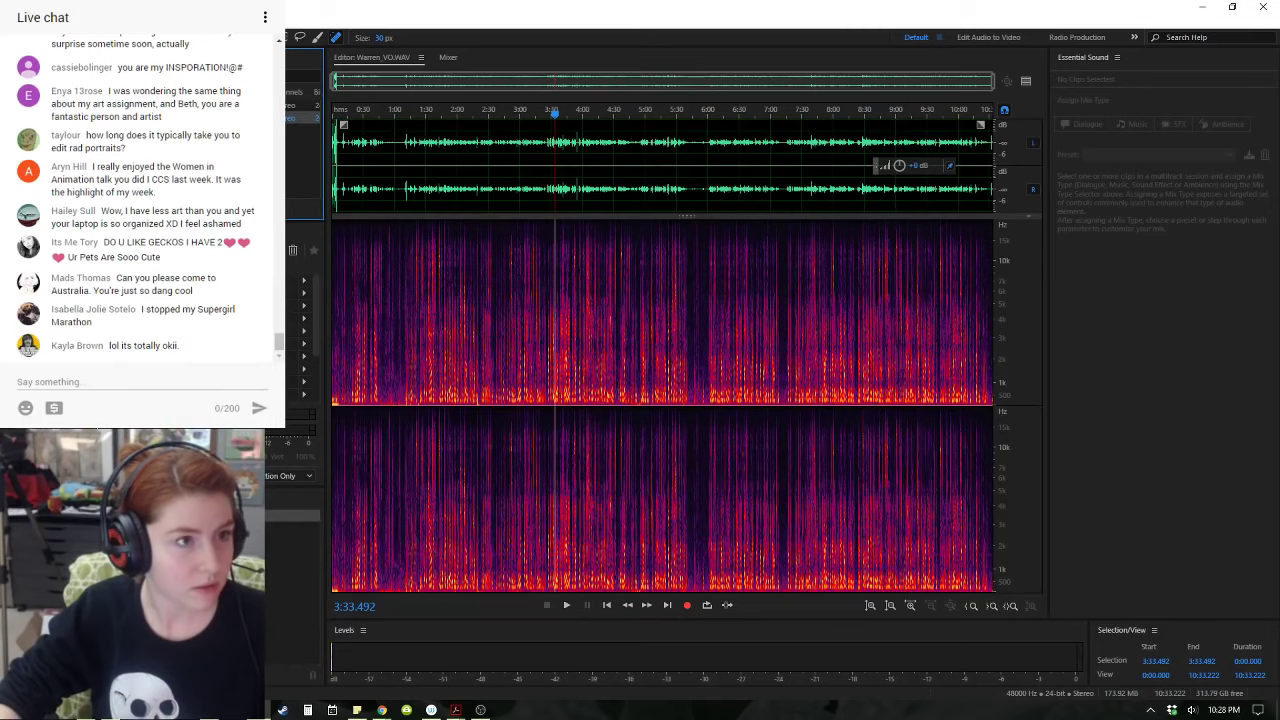
# - Apply the _BethBeRad effects rack preset to the whole Warren_VO.WAV recording
pyautogui.click(230, 250)
pyautogui.click(346, 689)
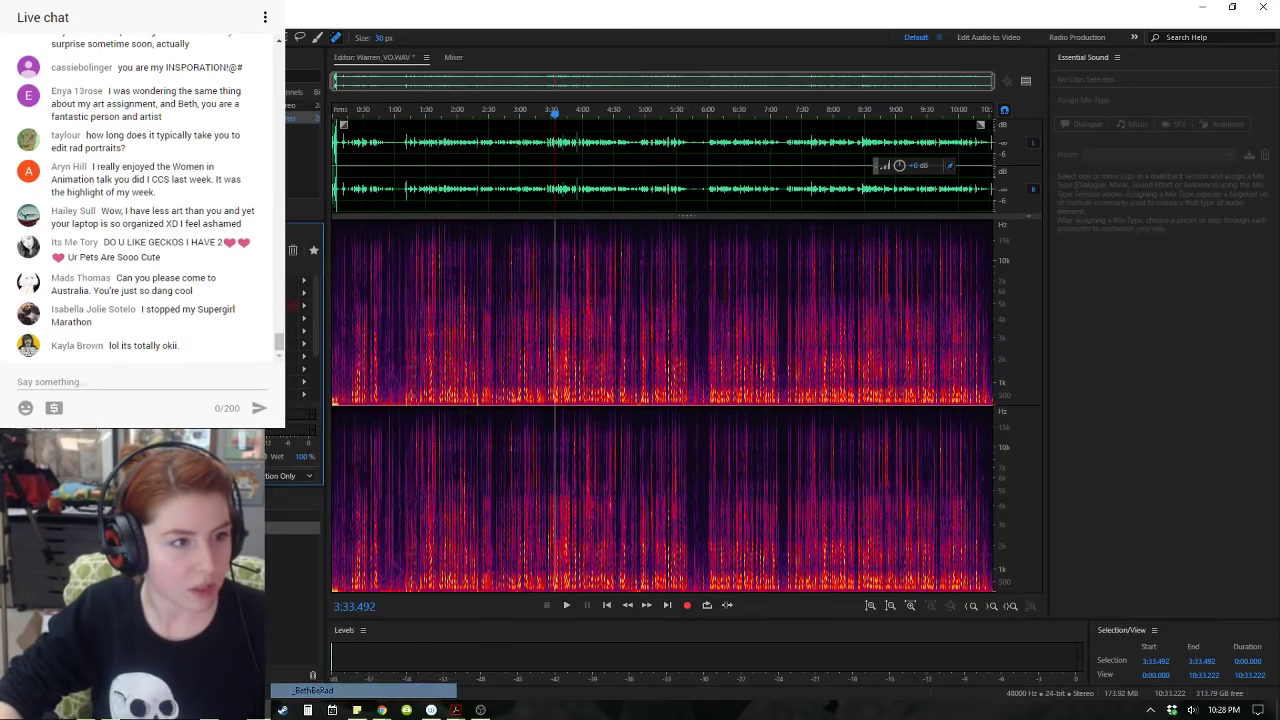
pyautogui.click(38, 476)
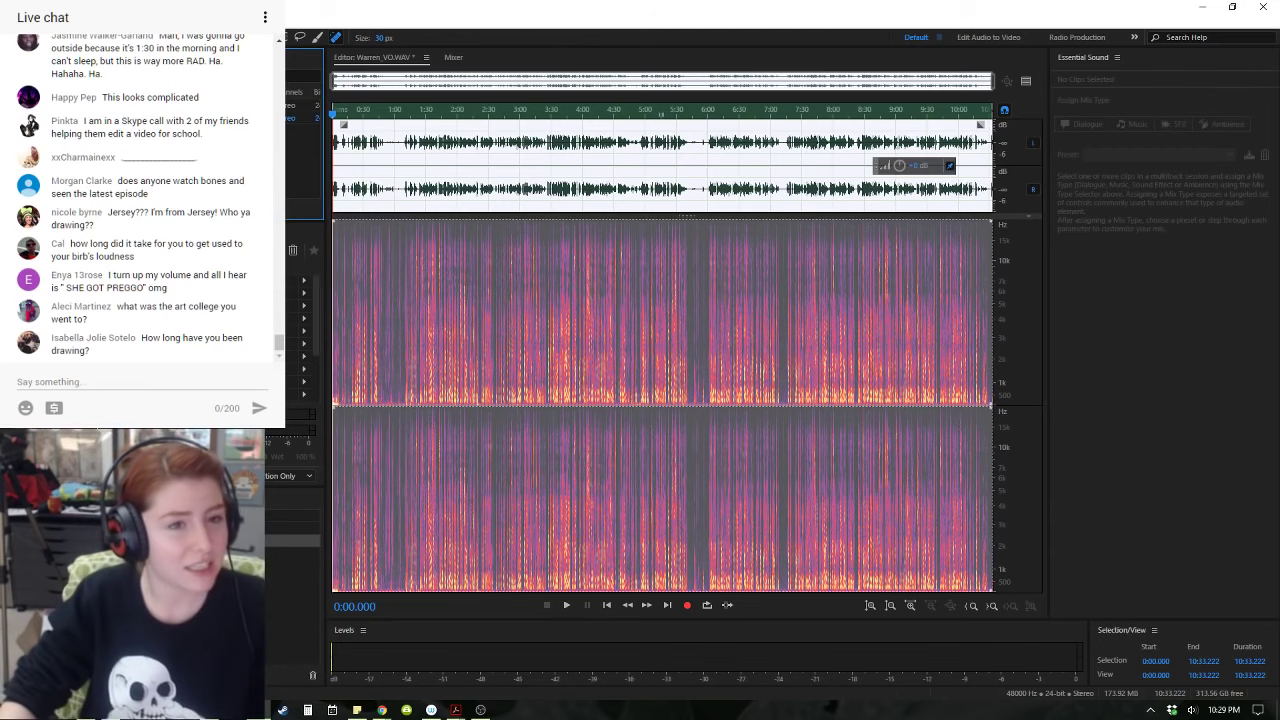
# - Play the processed voice-over from about 1:47 and raise the gain of the entire recording by 5 dB
pyautogui.click(561, 112)
pyautogui.press('space')
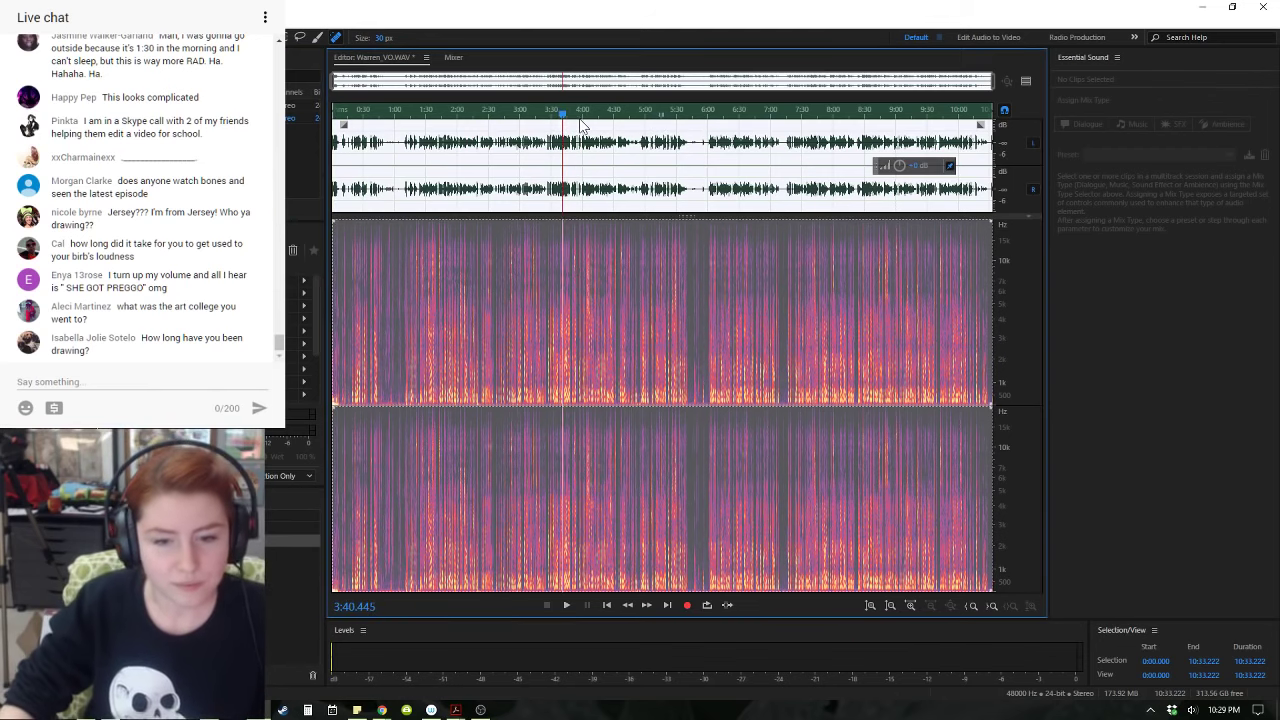
pyautogui.click(445, 113)
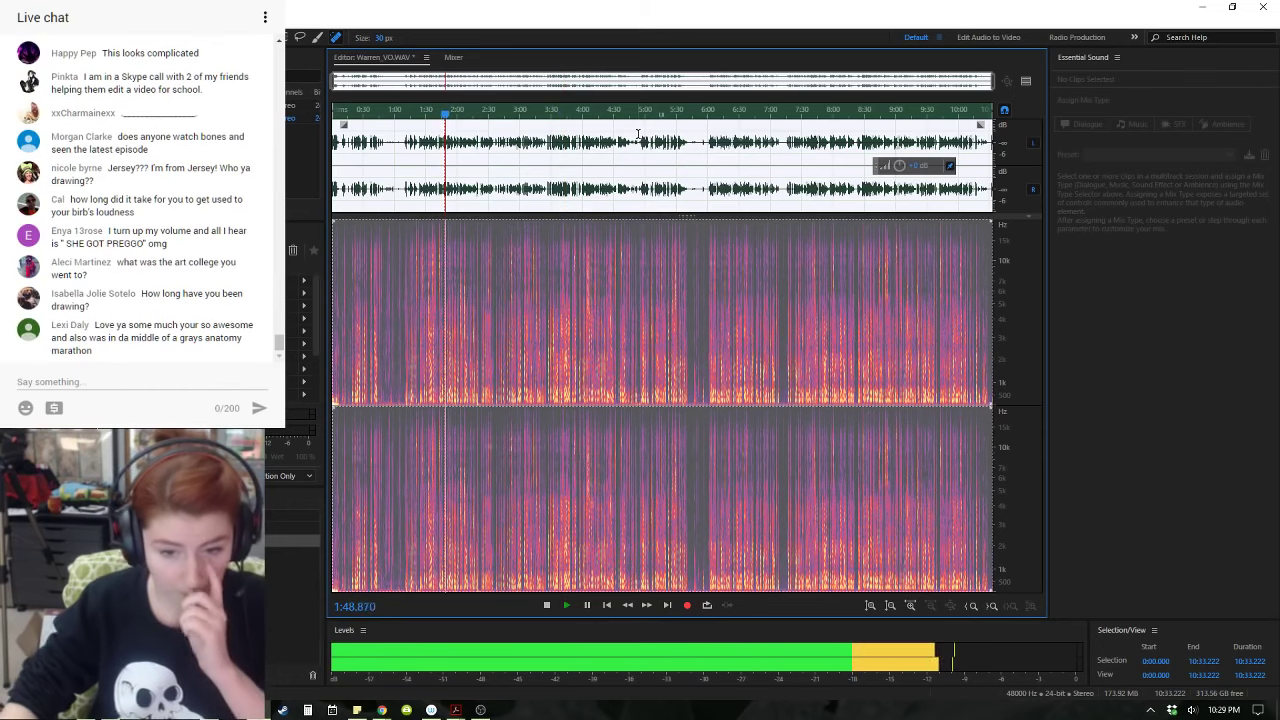
pyautogui.press('space')
pyautogui.click(914, 167)
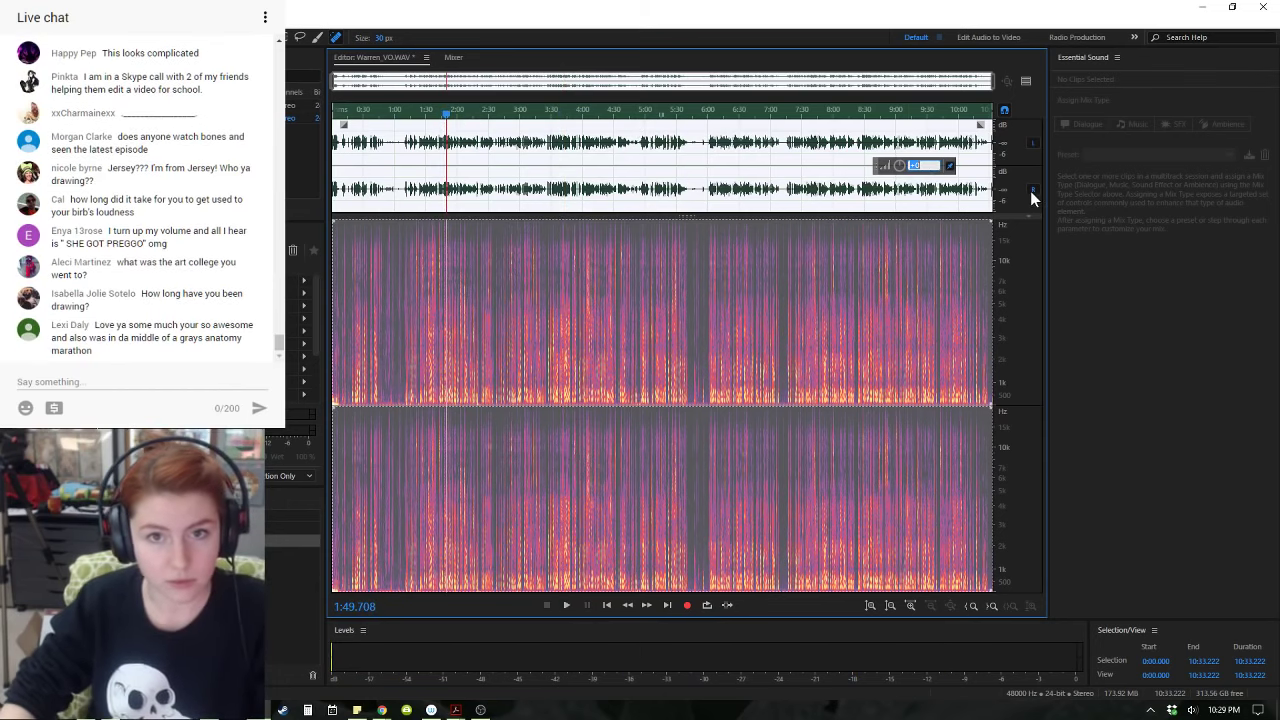
pyautogui.write('5')
pyautogui.press('Return')
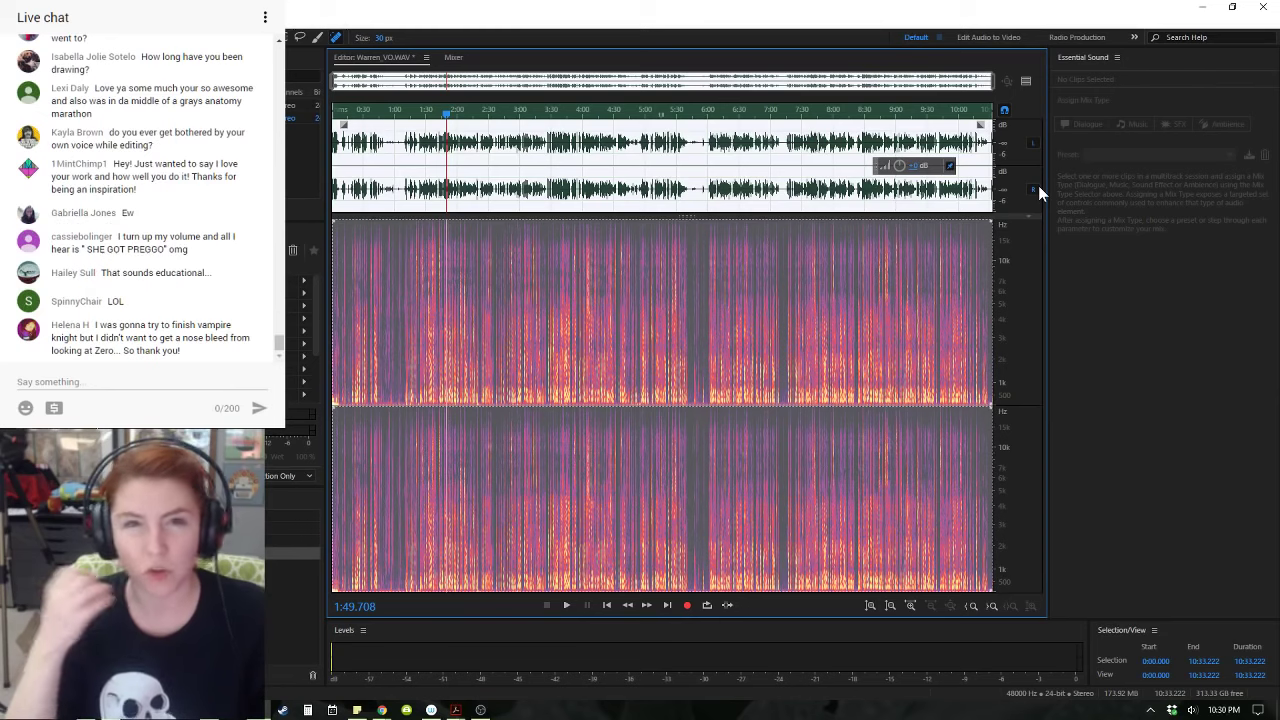
# - Play the amplified voice-over from about 2:51 and 4:10, and inspect its waveform closely around 3:56
pyautogui.click(220, 106)
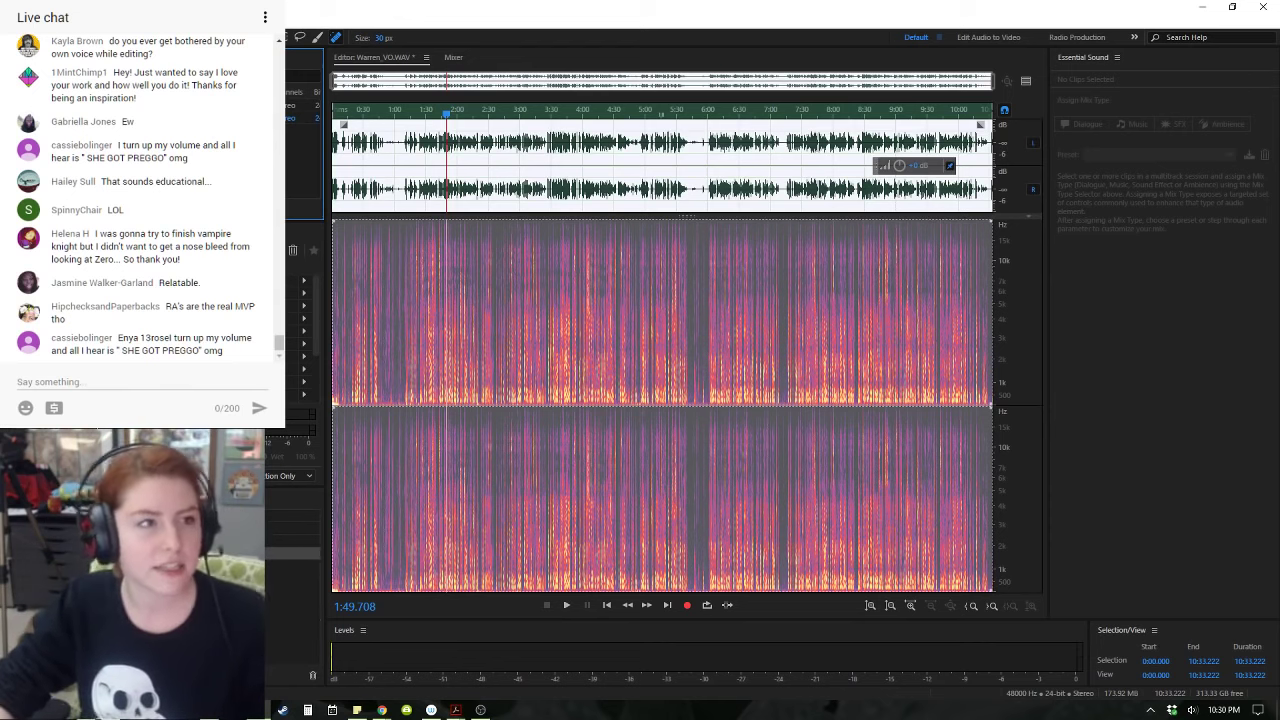
pyautogui.click(512, 117)
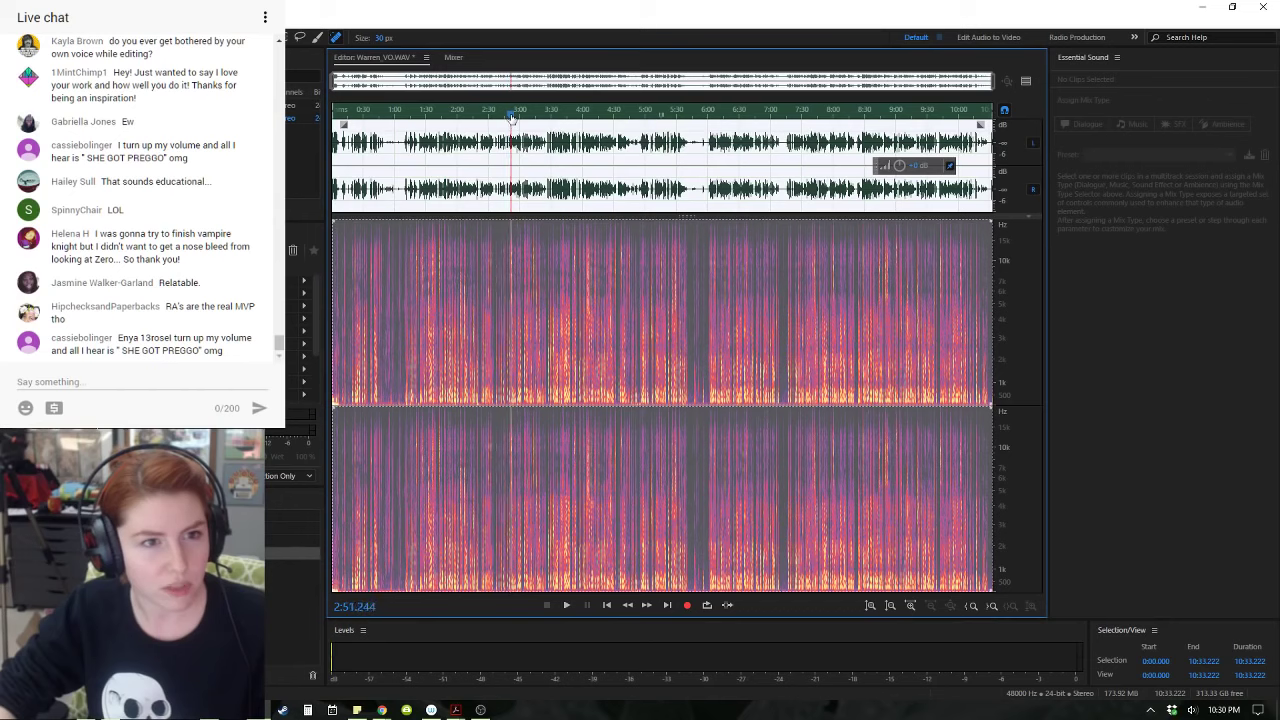
pyautogui.press('space')
pyautogui.press('space')
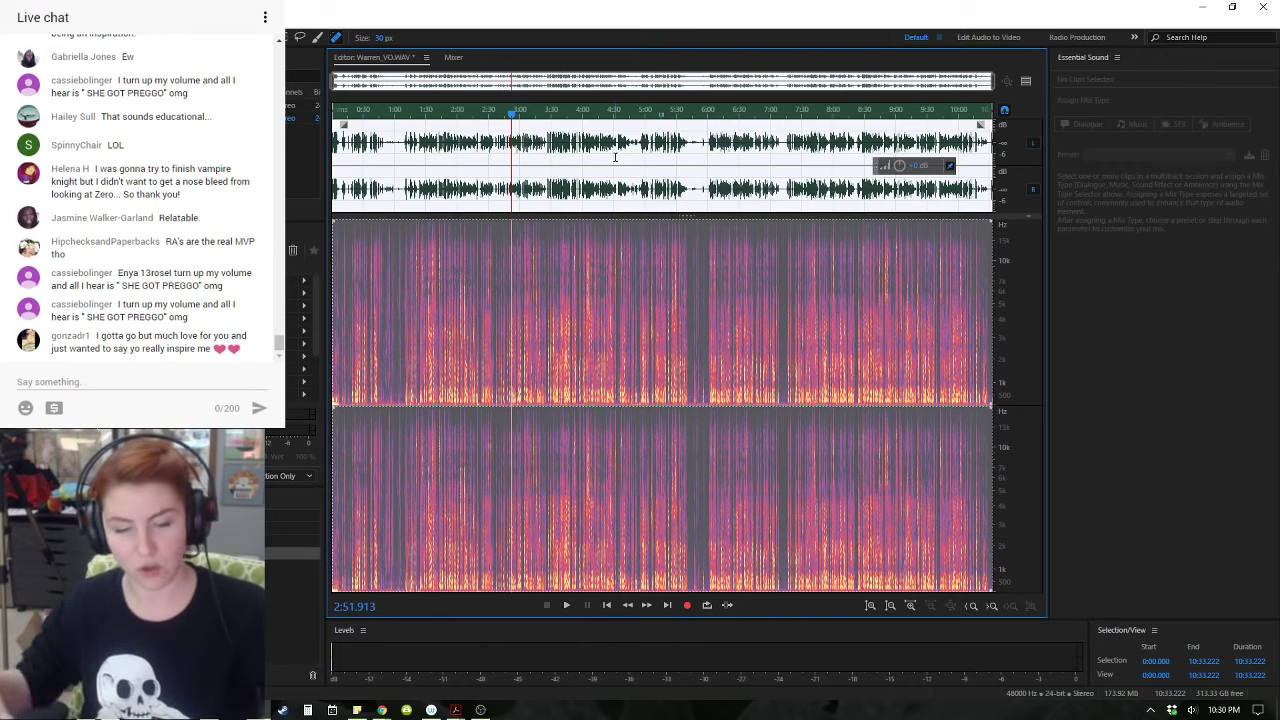
pyautogui.click(592, 112)
pyautogui.press('space')
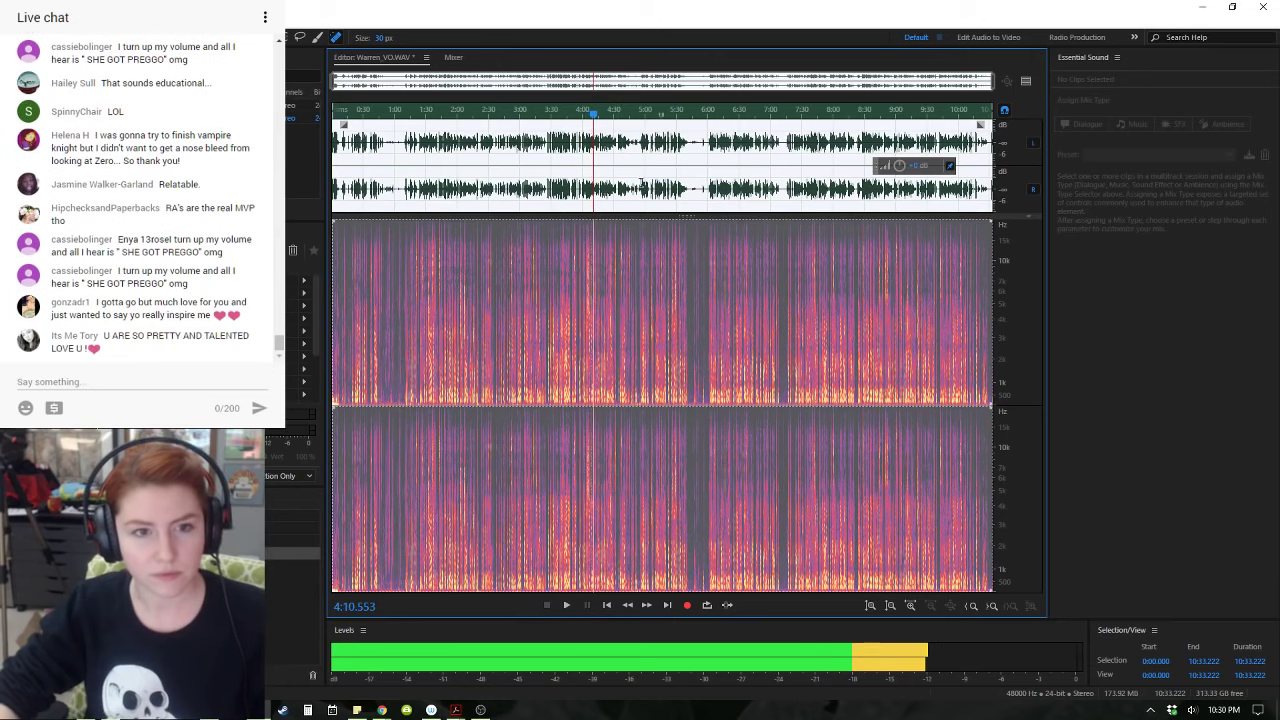
pyautogui.press('space')
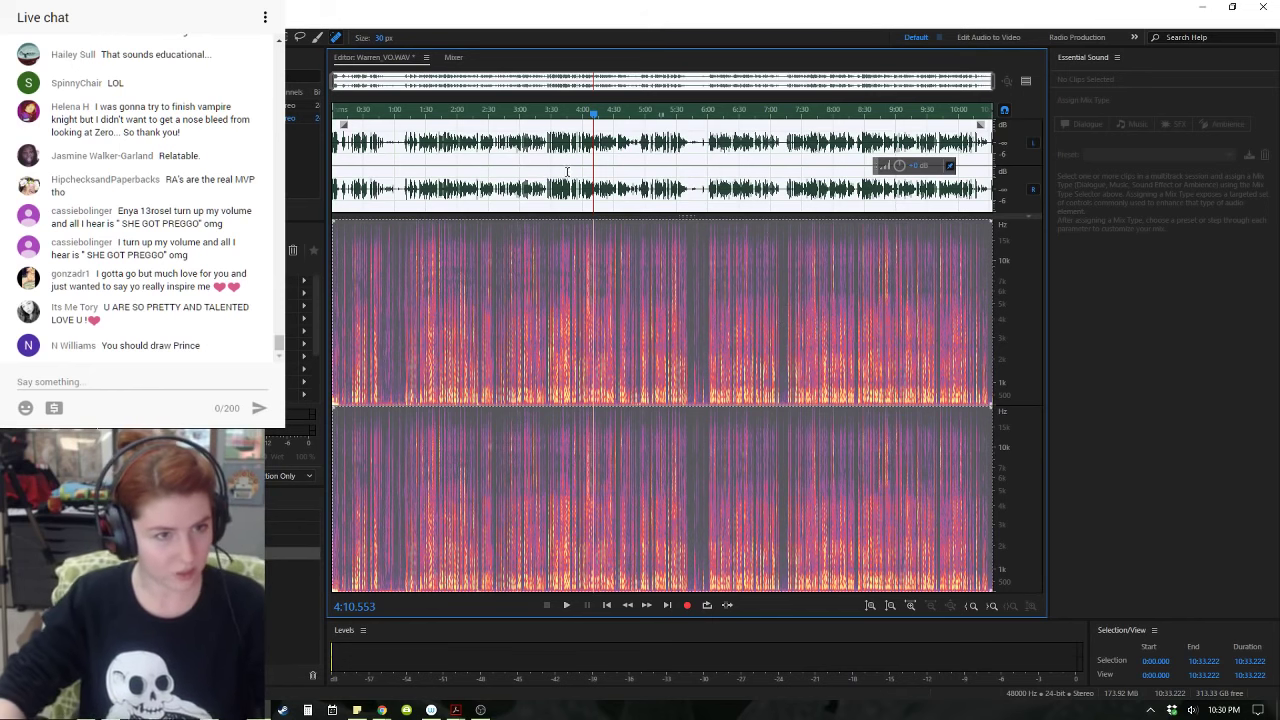
pyautogui.click(580, 112)
pyautogui.scroll(3, 596, 115)
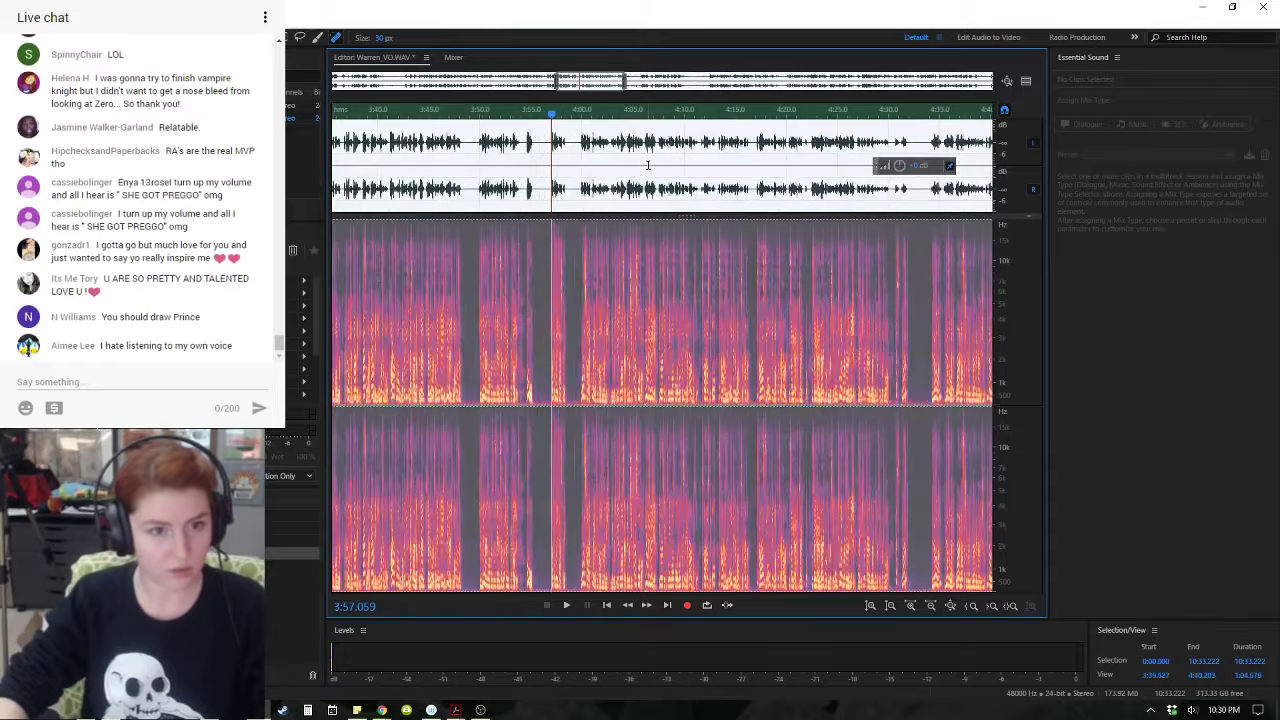
pyautogui.scroll(2, 648, 165)
pyautogui.click(540, 116)
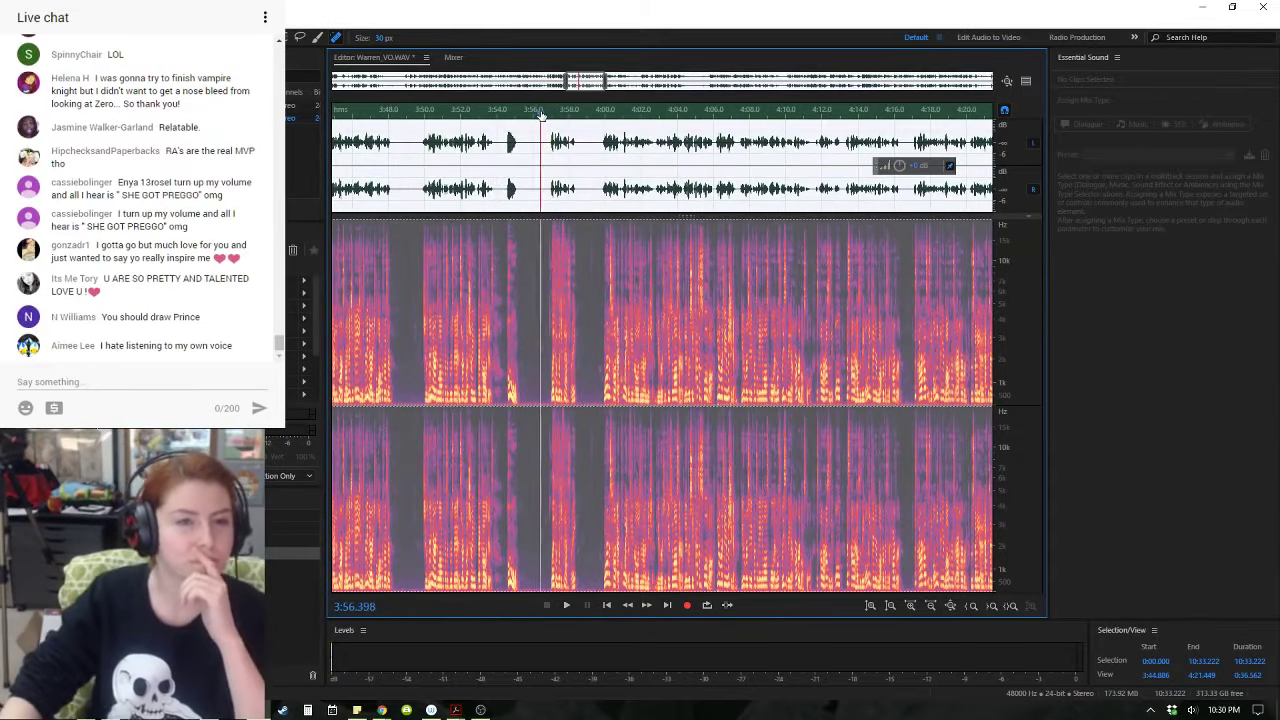
pyautogui.click(541, 116)
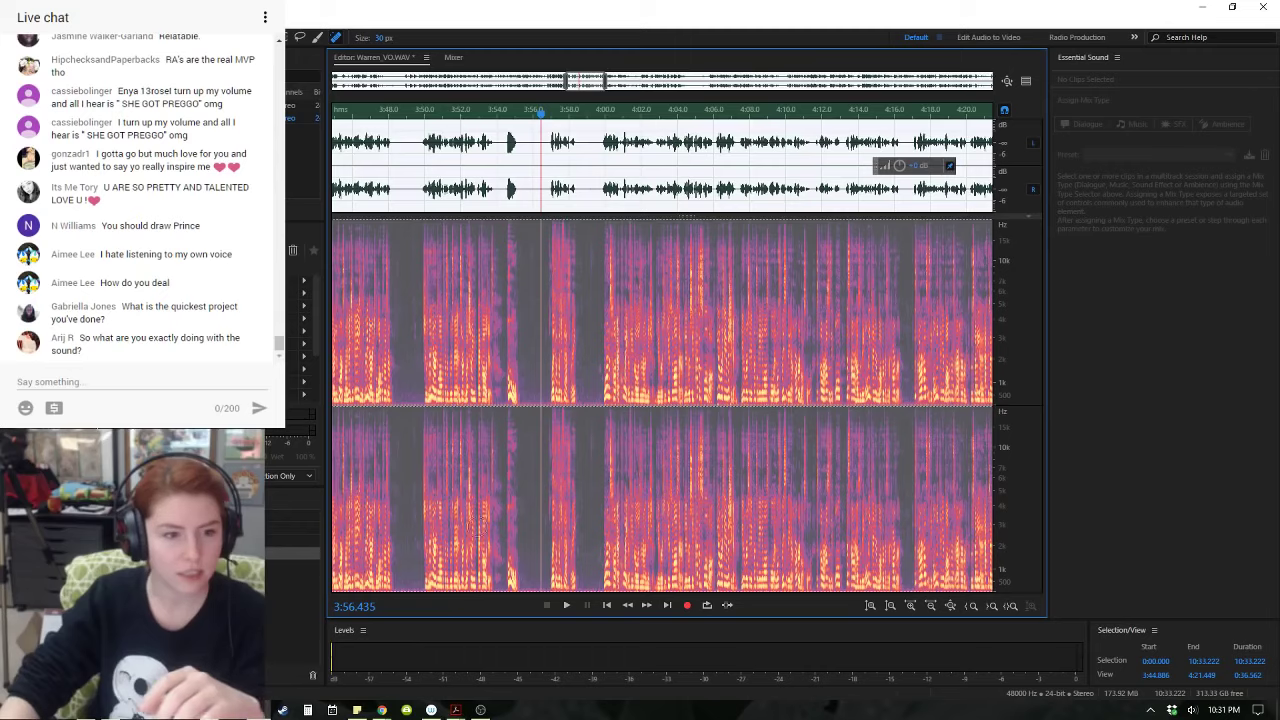
# - Play the amplified voice-over from about 4:34, and play the short sound around 4:31 twice
pyautogui.moveTo(585, 82); pyautogui.dragTo(619, 82)
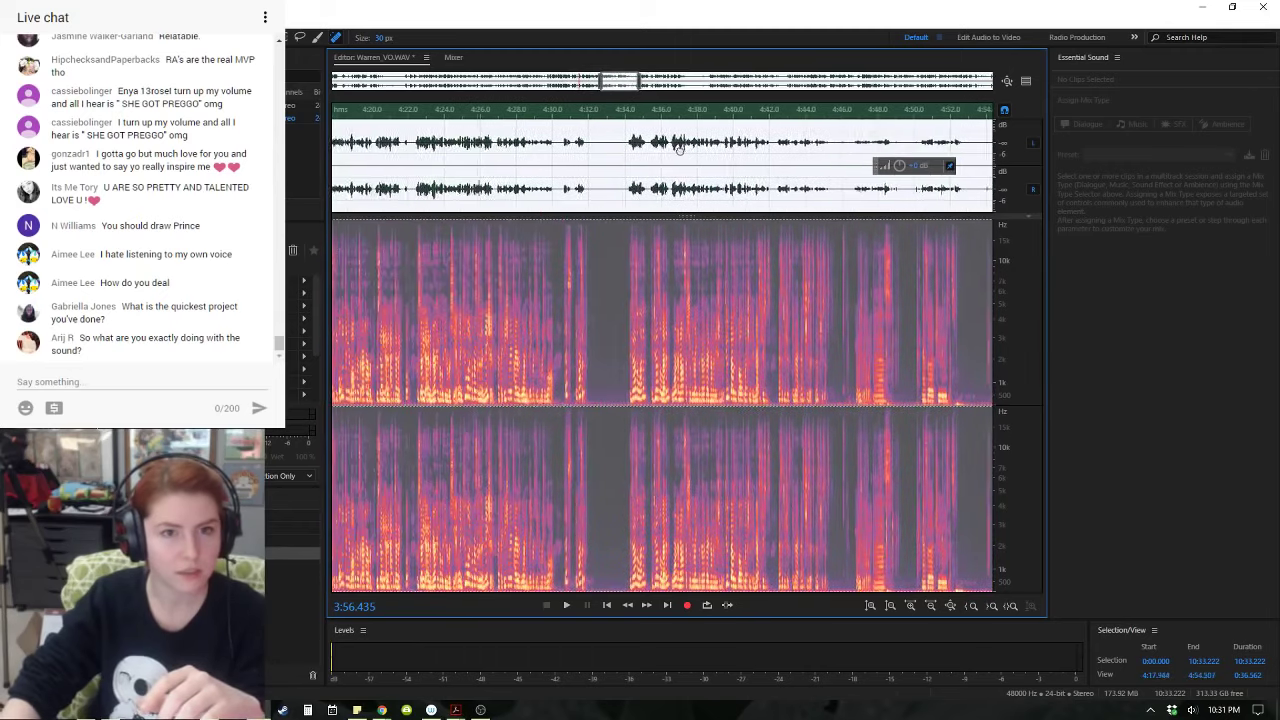
pyautogui.hscroll(-1, 728, 149)
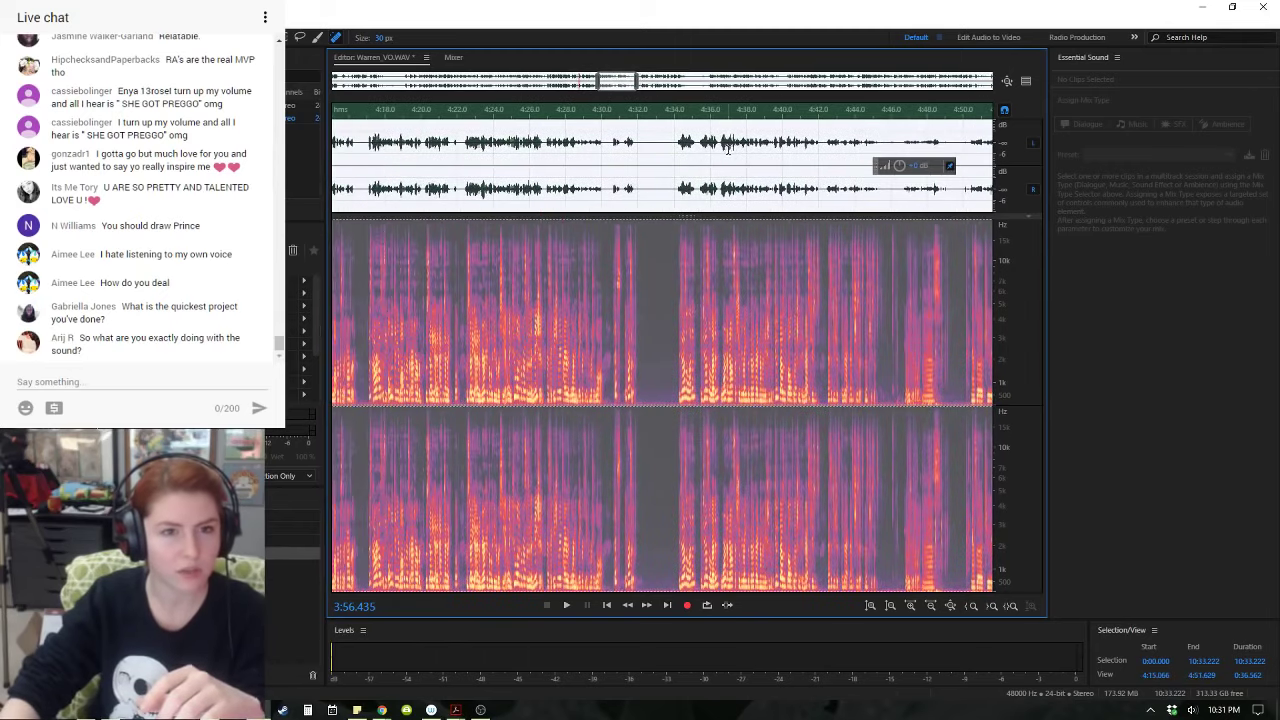
pyautogui.click(675, 113)
pyautogui.press('space')
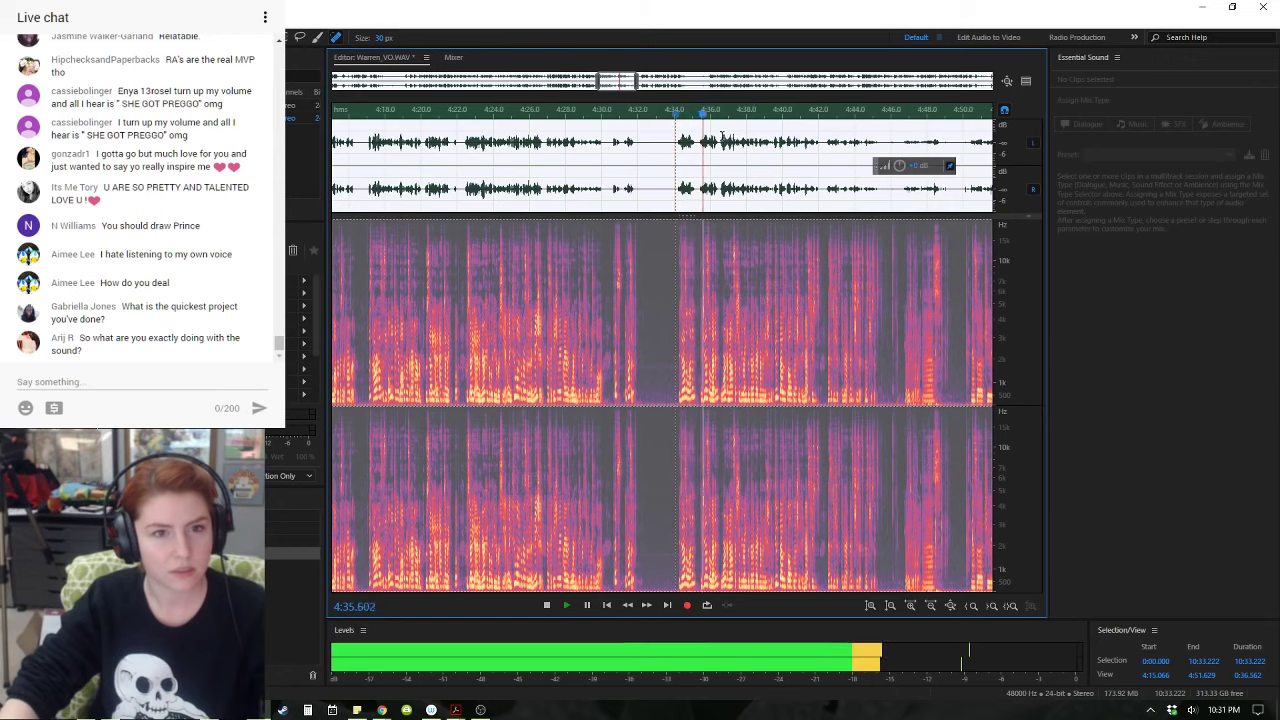
pyautogui.click(600, 113)
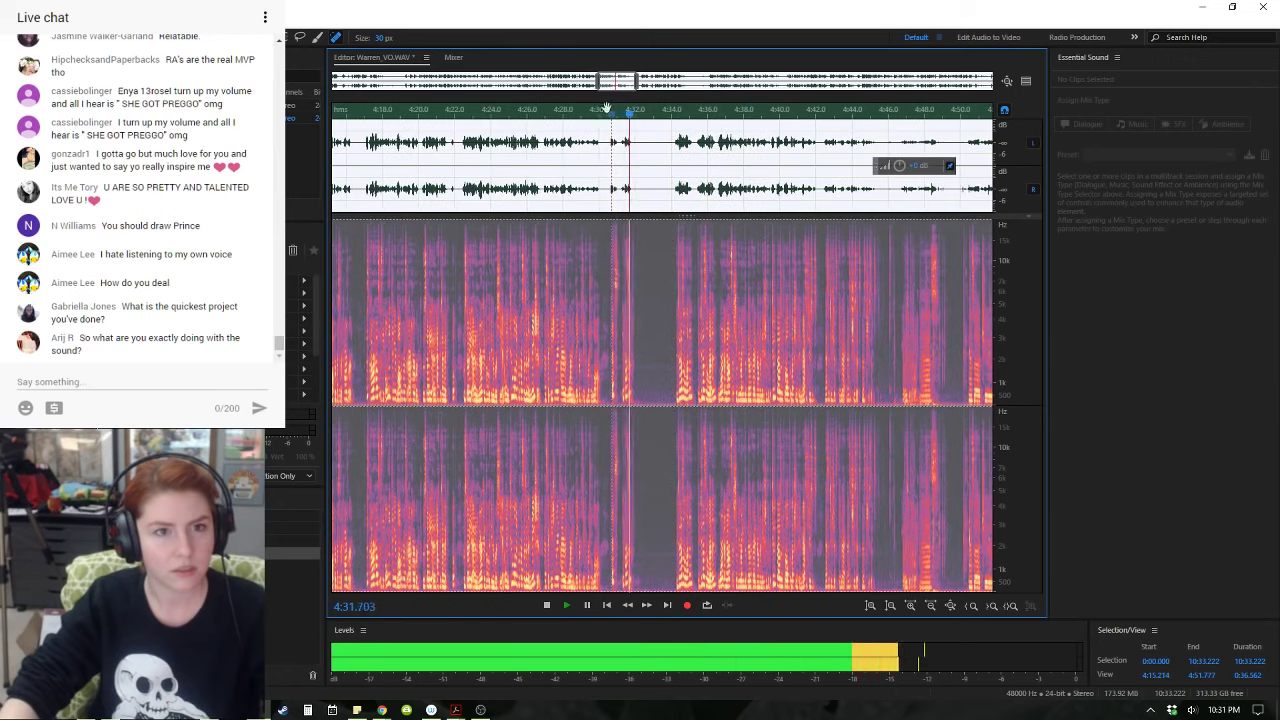
pyautogui.press('space')
pyautogui.press('space')
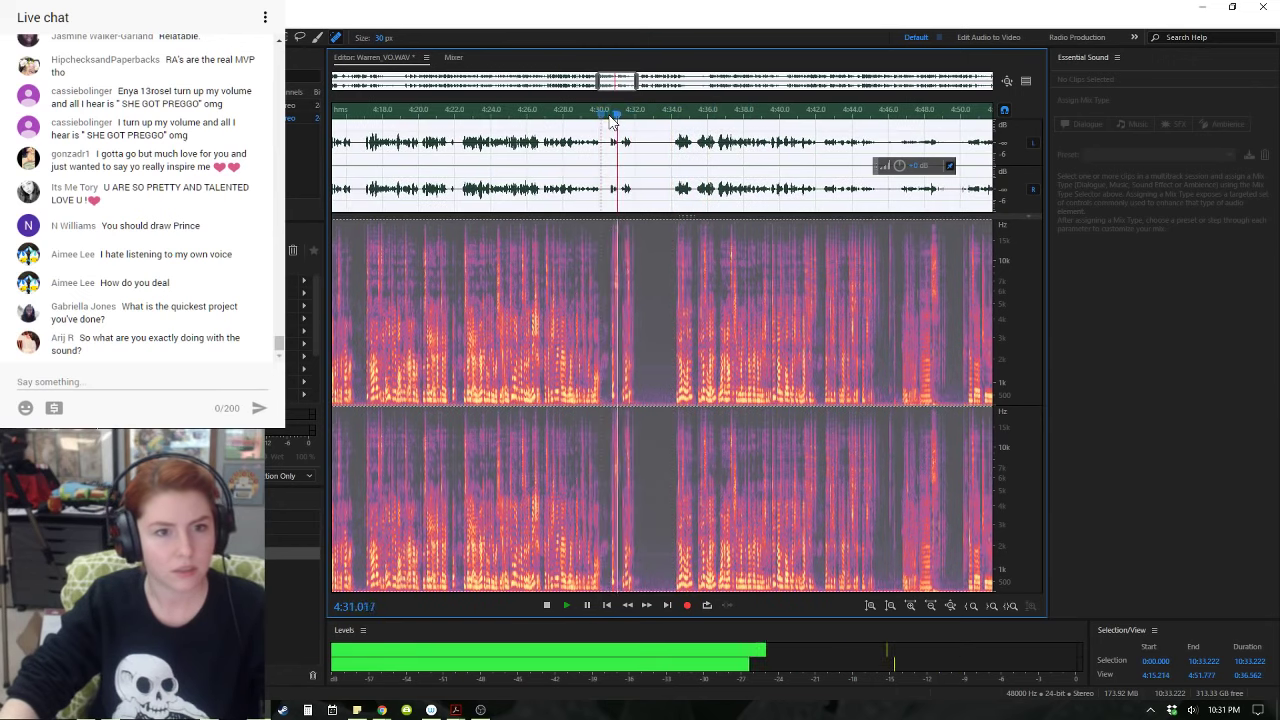
pyautogui.press('space')
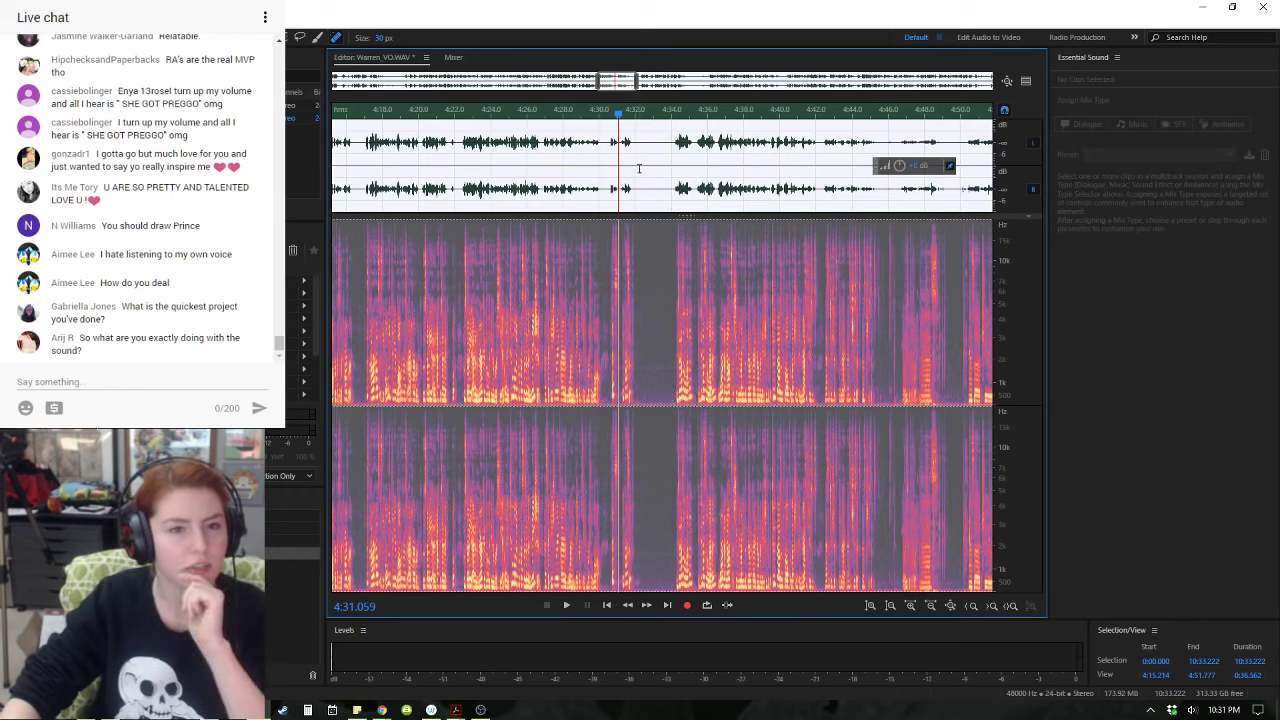
# - Replay the short section from about 4:30 to 4:31 twice to judge its background noise
pyautogui.moveTo(618, 114); pyautogui.dragTo(605, 114)
pyautogui.press('space')
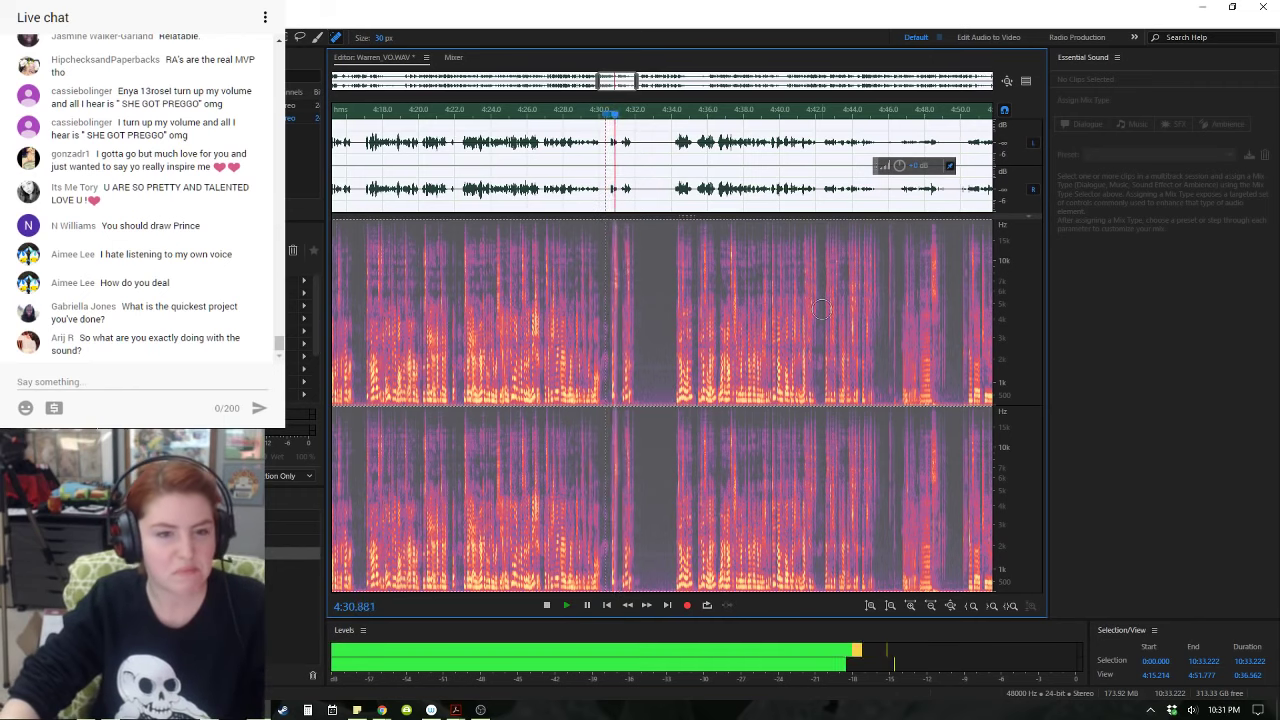
pyautogui.press('space')
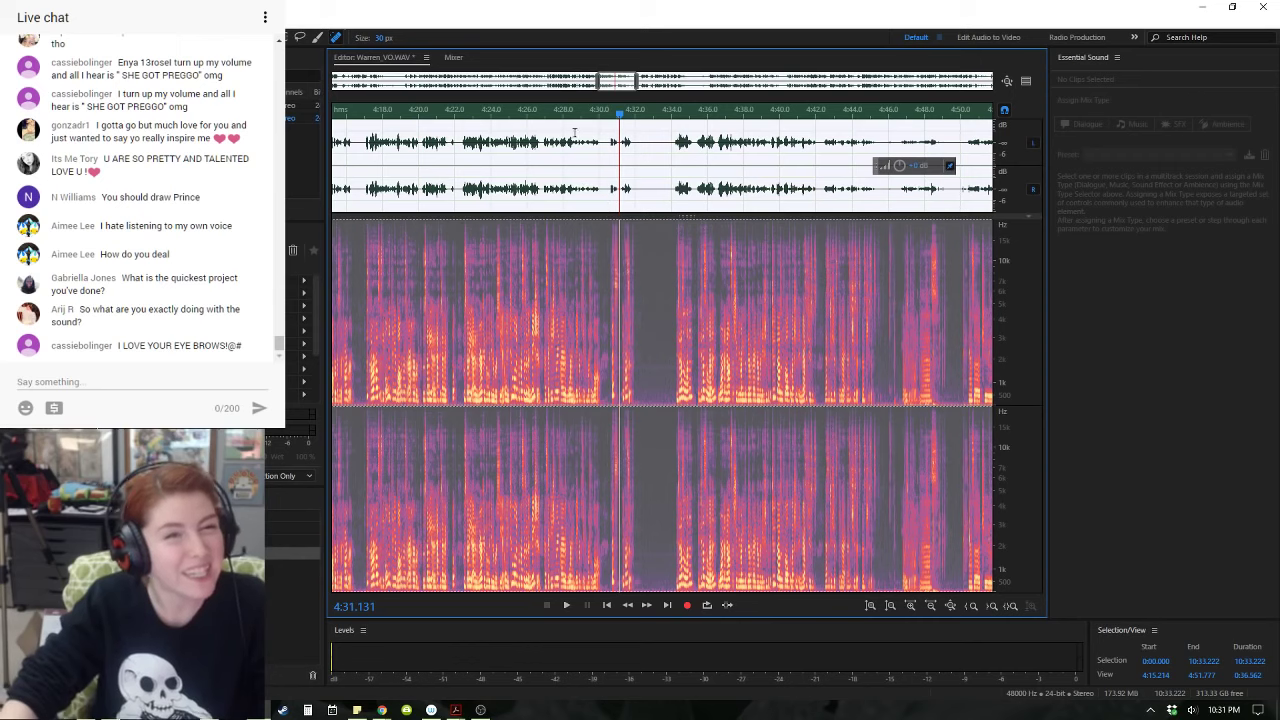
pyautogui.moveTo(619, 114); pyautogui.dragTo(607, 115)
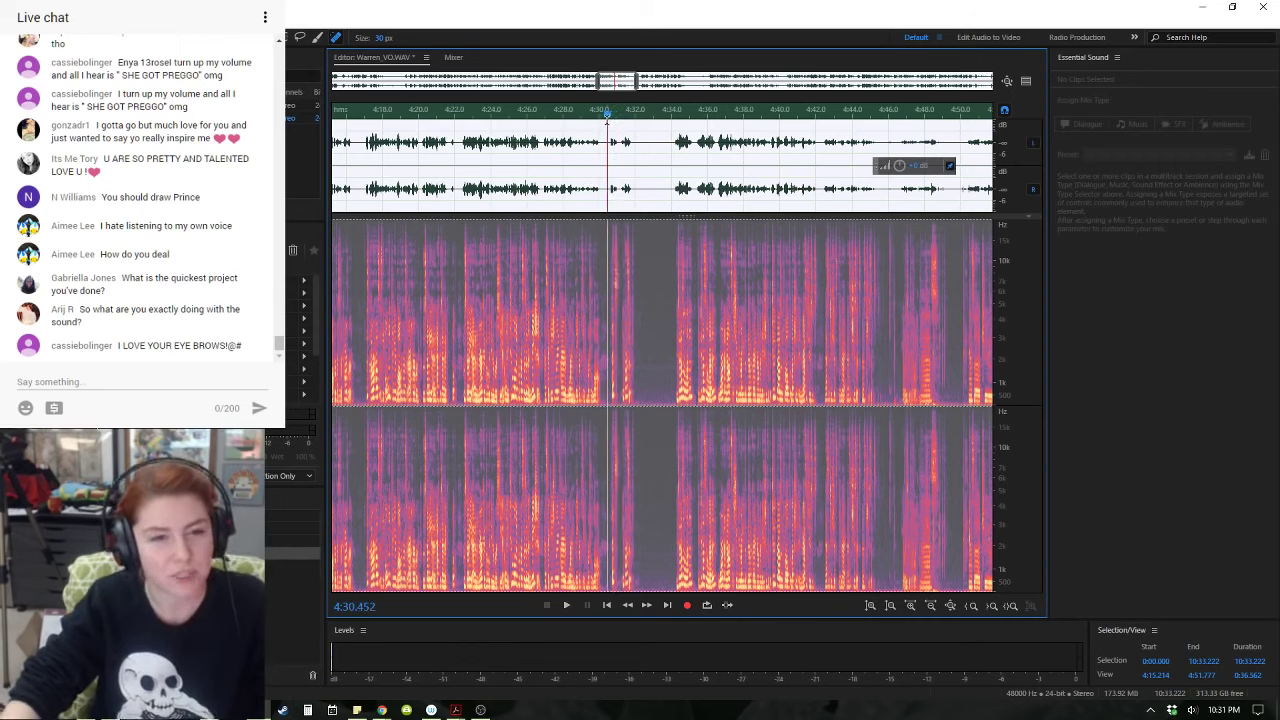
pyautogui.press('space')
pyautogui.press('space')
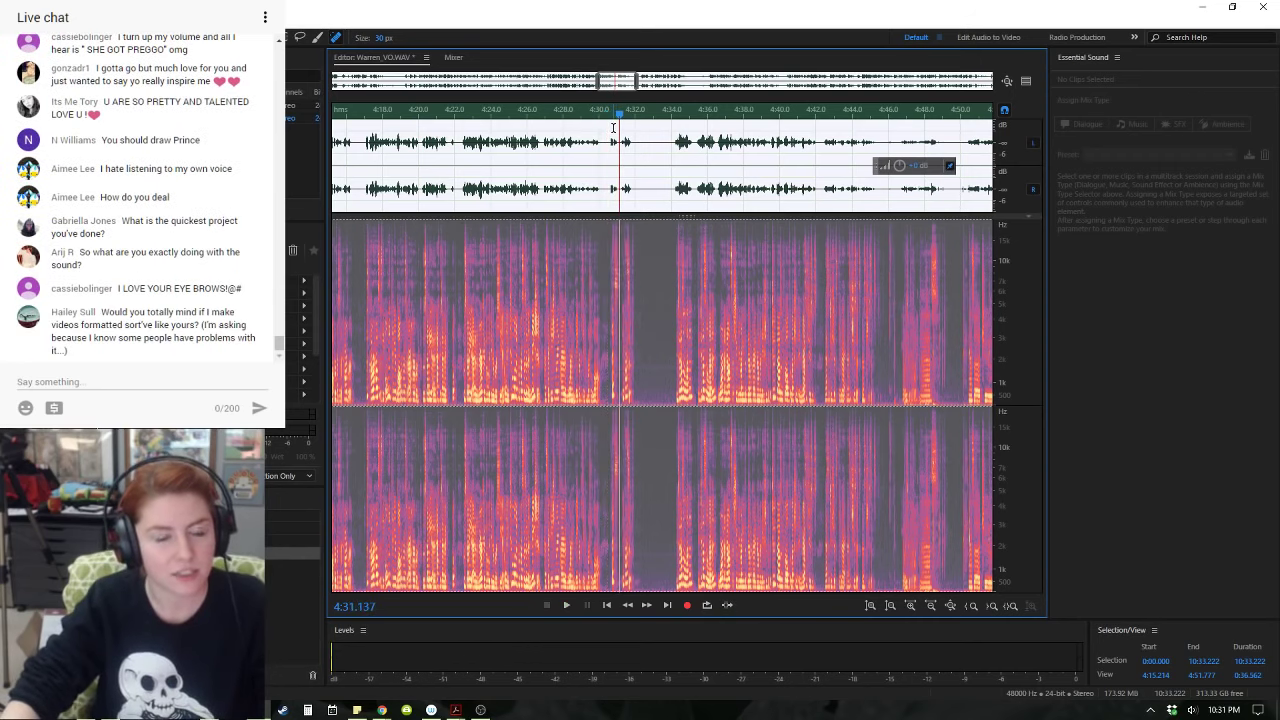
# - Try to remove the noise around 4:31 with the Spot Healing Brush in the spectral display, and play the result
pyautogui.click(337, 42)
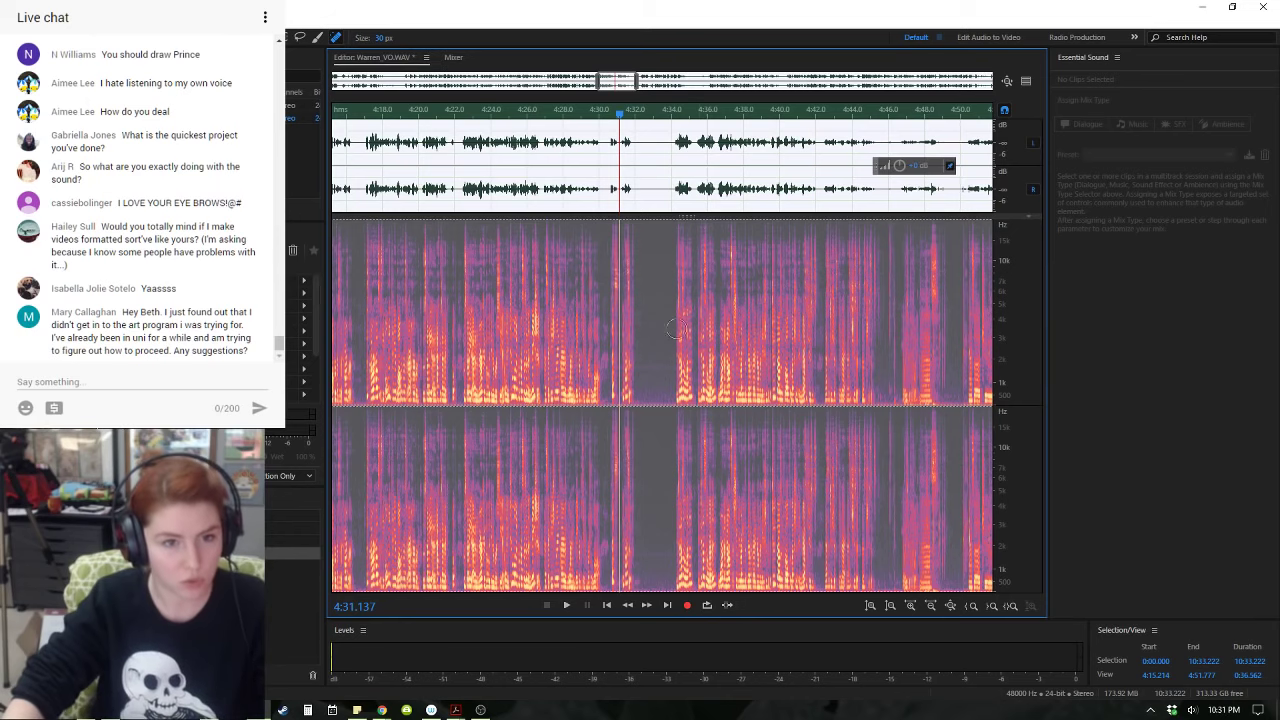
pyautogui.moveTo(613, 284)
pyautogui.mouseDown()
pyautogui.moveTo(610, 312)
pyautogui.moveTo(608, 240)
pyautogui.moveTo(620, 313)
pyautogui.mouseUp()
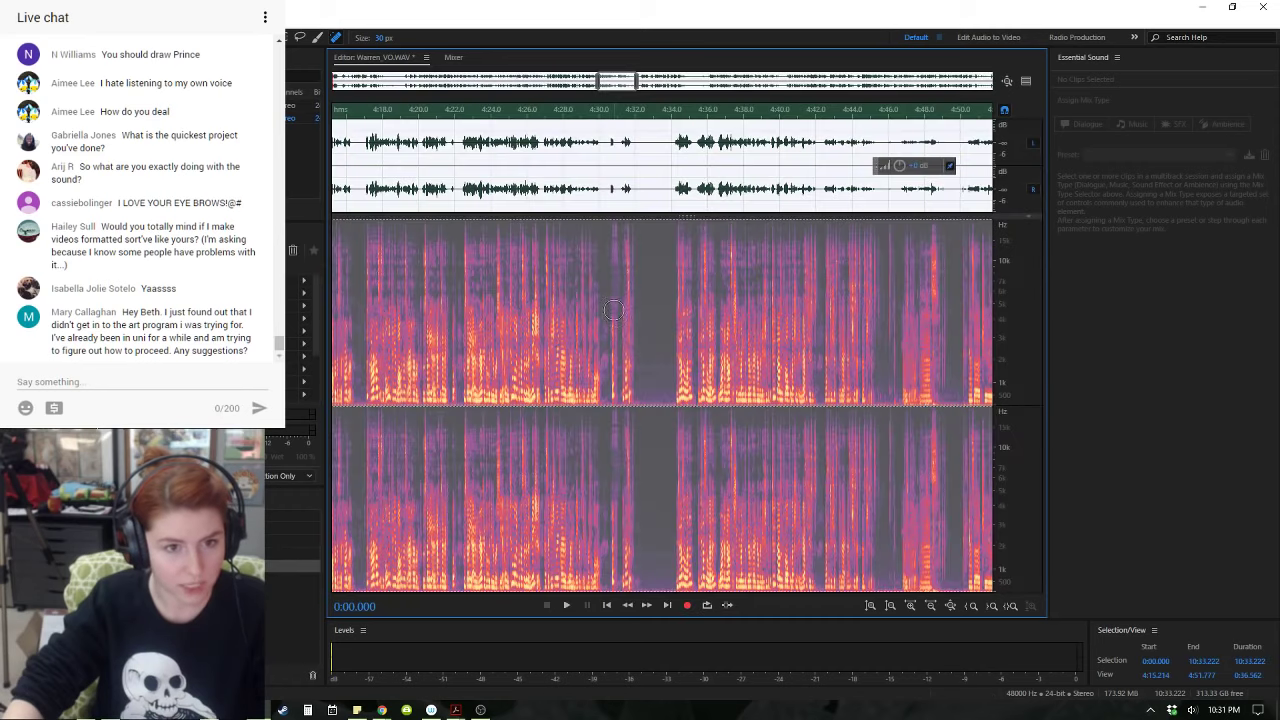
pyautogui.moveTo(613, 310)
pyautogui.mouseDown()
pyautogui.moveTo(613, 341)
pyautogui.moveTo(614, 241)
pyautogui.moveTo(620, 316)
pyautogui.mouseUp()
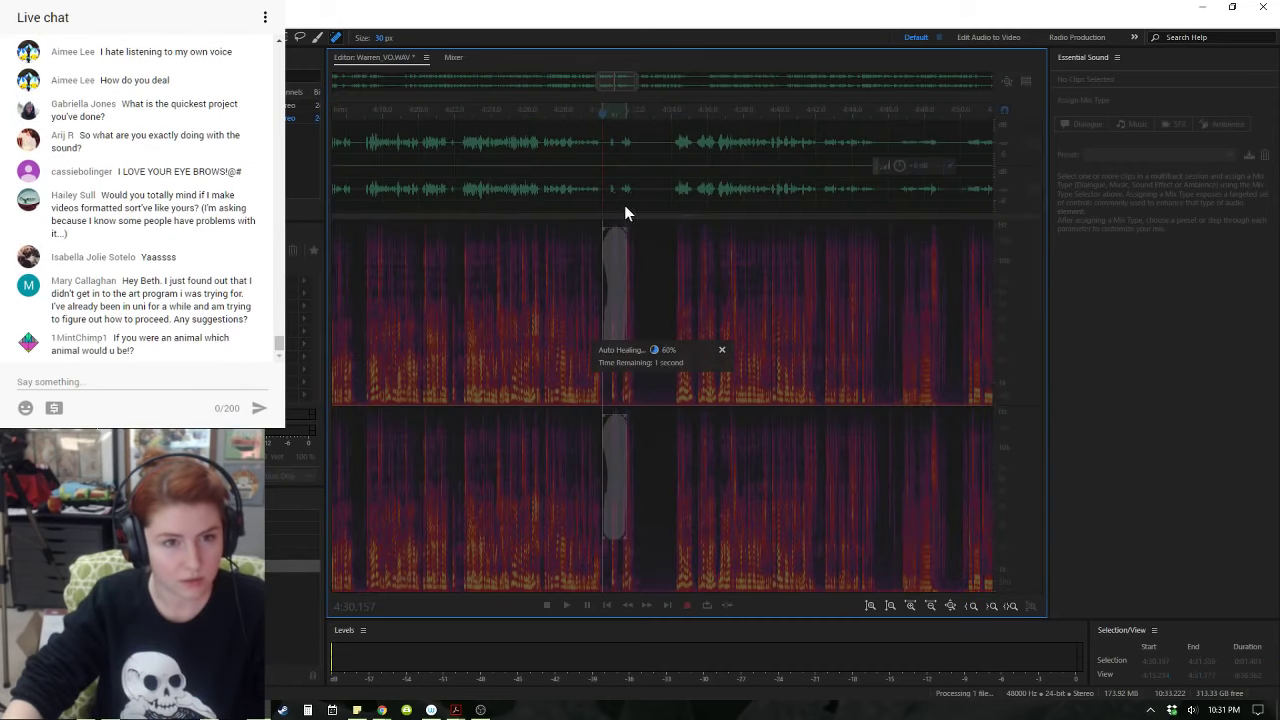
pyautogui.press('space')
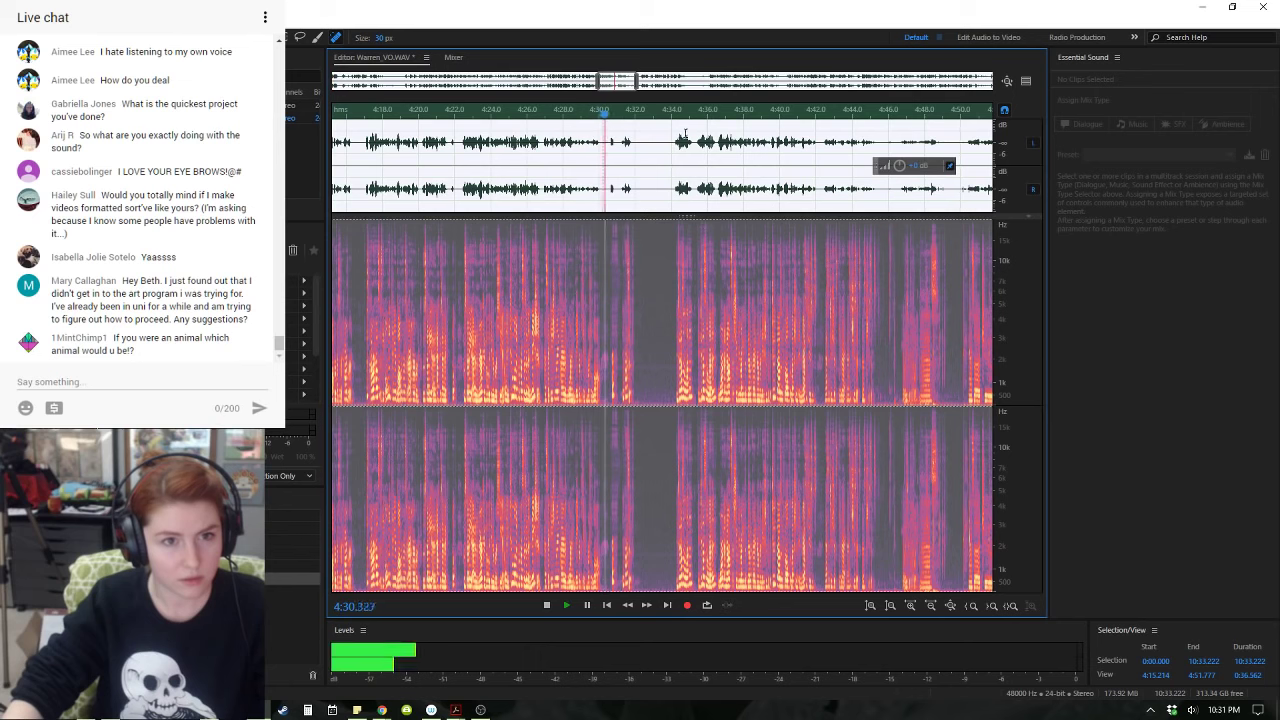
pyautogui.press('space')
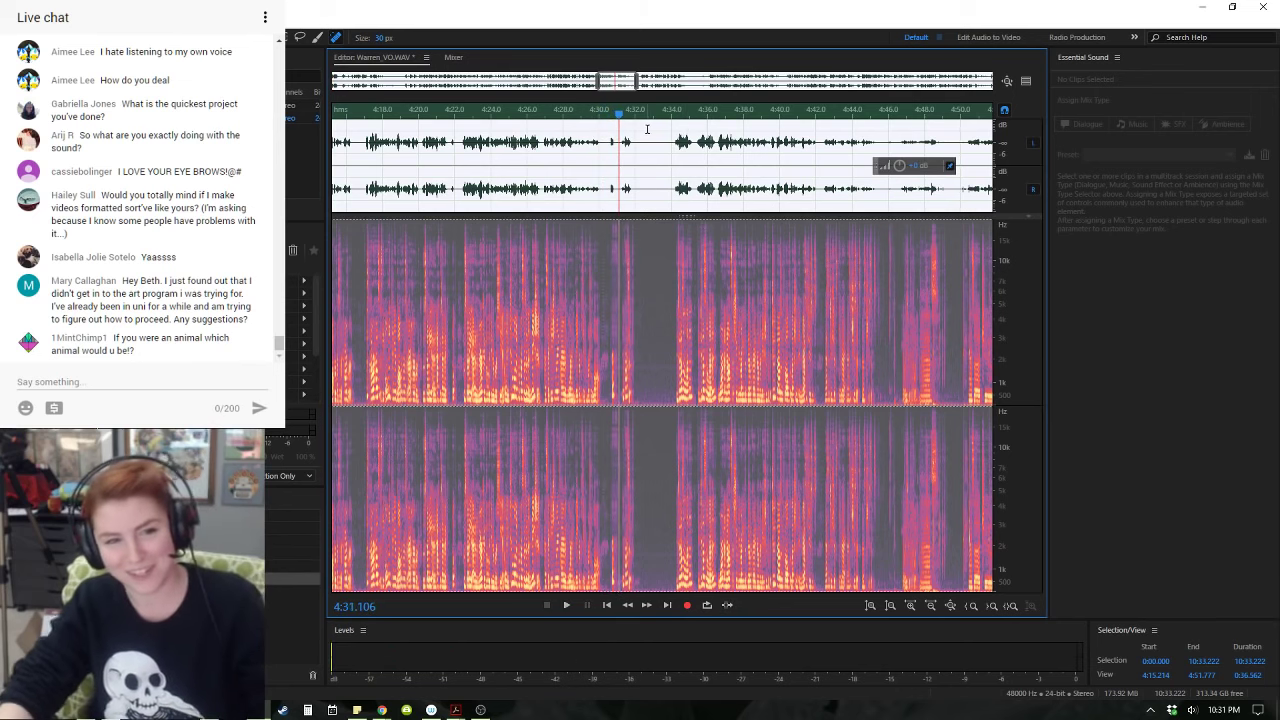
pyautogui.click(602, 120)
pyautogui.press('space')
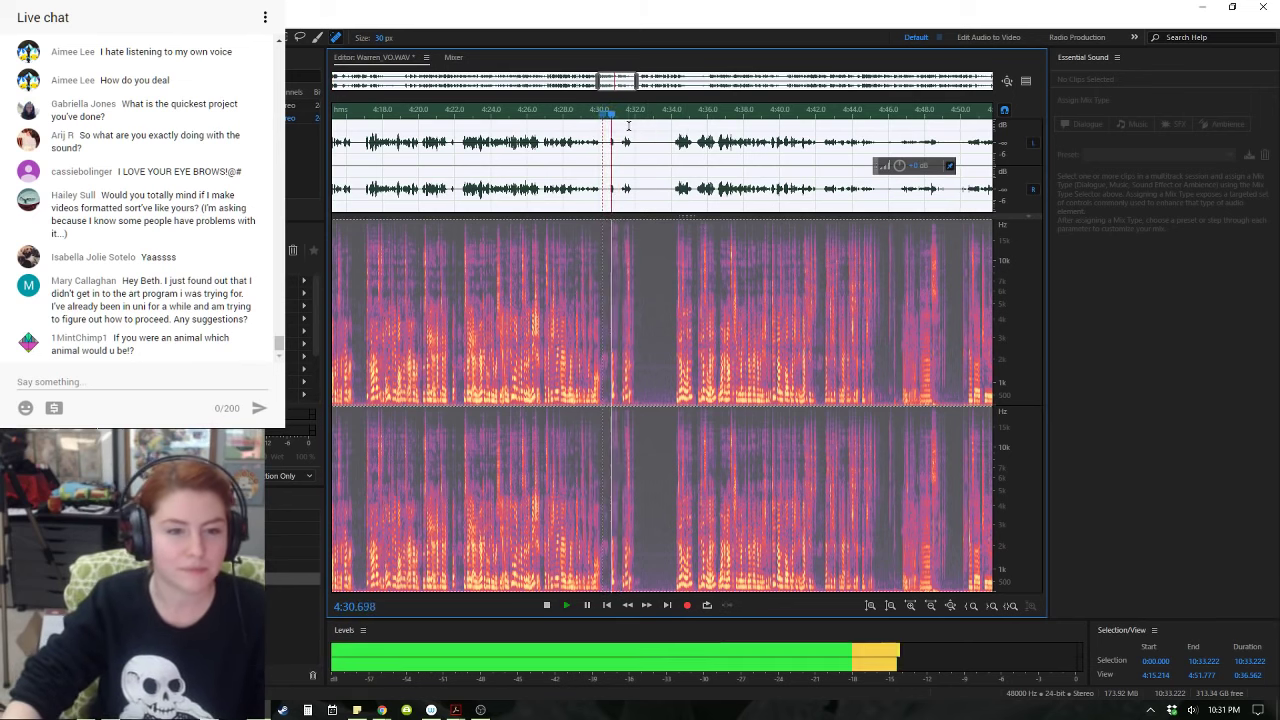
pyautogui.press('space')
# - Undo the healing, clear the selection, and try a small spot-heal near 1 kHz at about 4:30.5, playing the result
pyautogui.click(600, 137)
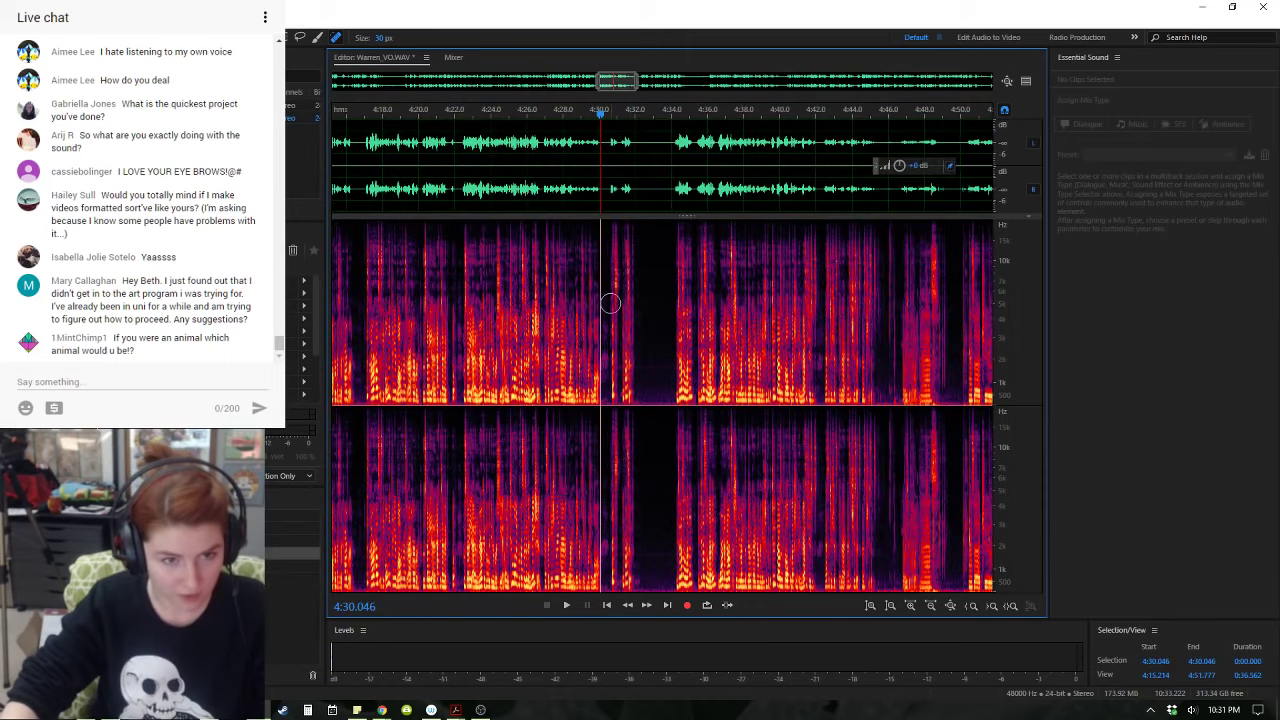
pyautogui.moveTo(613, 383); pyautogui.dragTo(612, 385)
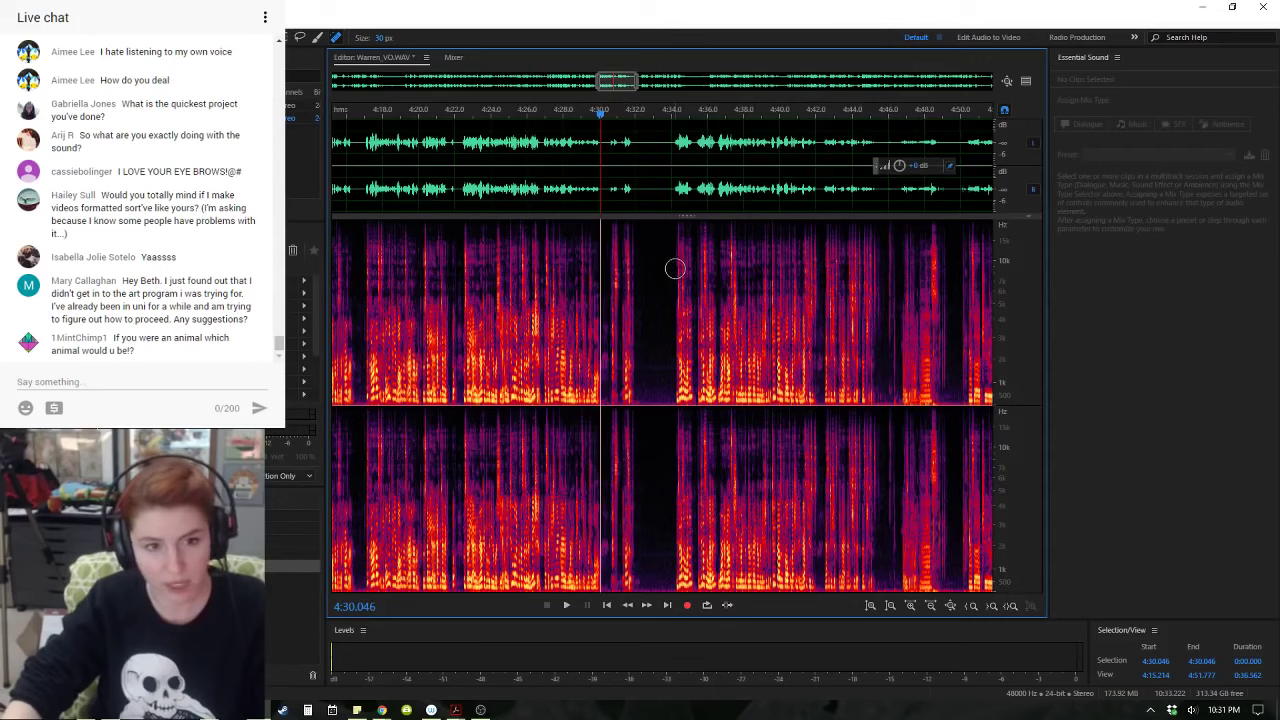
pyautogui.press('space')
pyautogui.press('space')
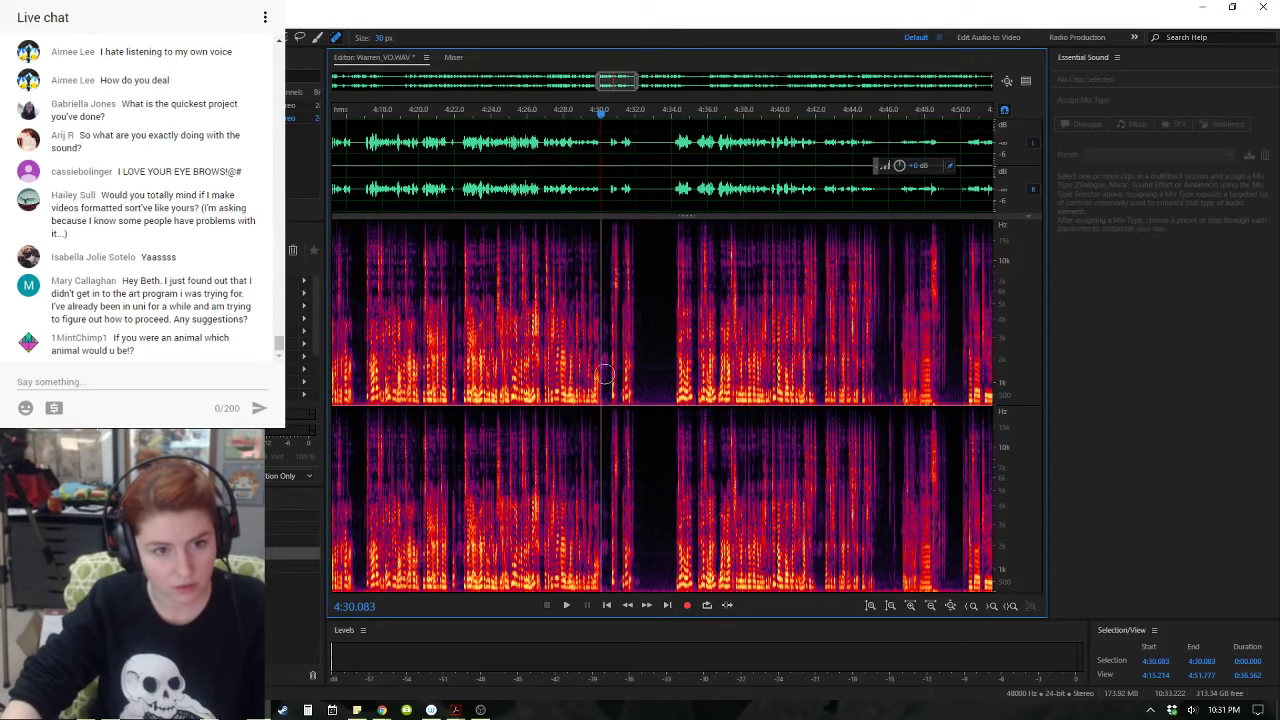
# - Try a short Spot Healing Brush stroke just after 4:30 in the lower frequencies, play it back, and undo it
pyautogui.moveTo(605, 372); pyautogui.dragTo(606, 358)
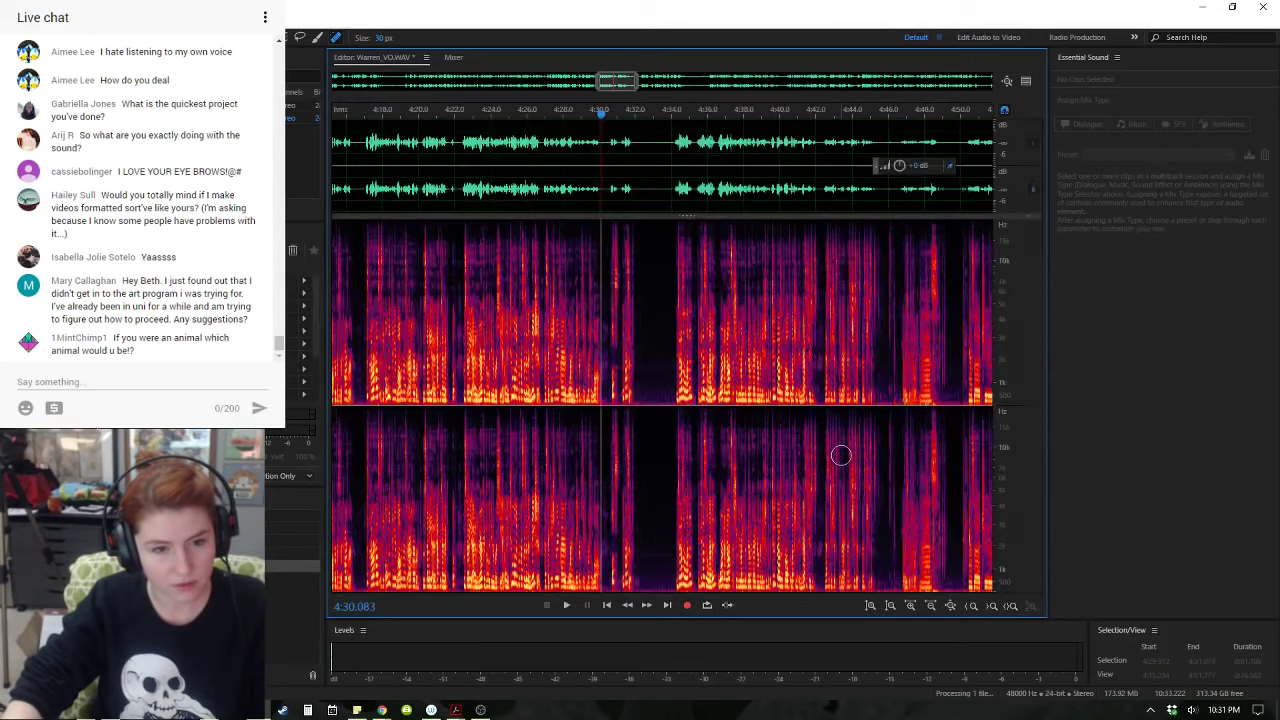
pyautogui.press('space')
pyautogui.press('space')
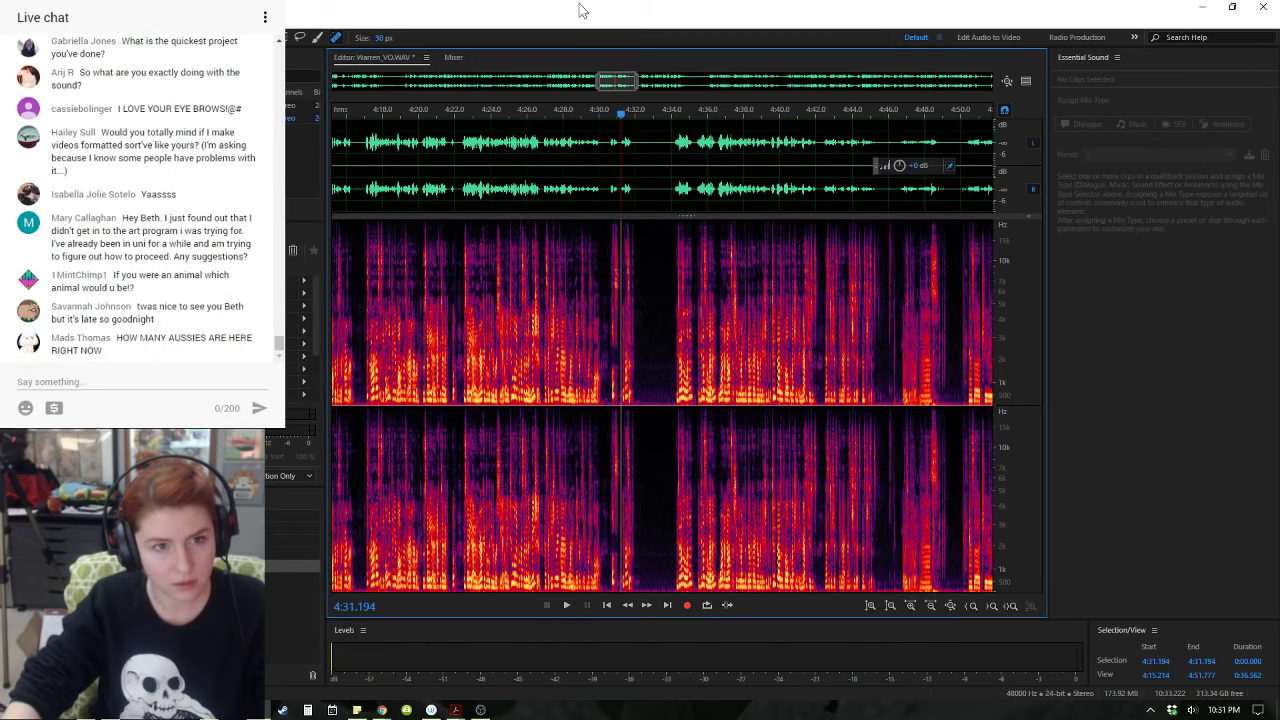
pyautogui.press('space')
pyautogui.press('space')
pyautogui.press('Left')
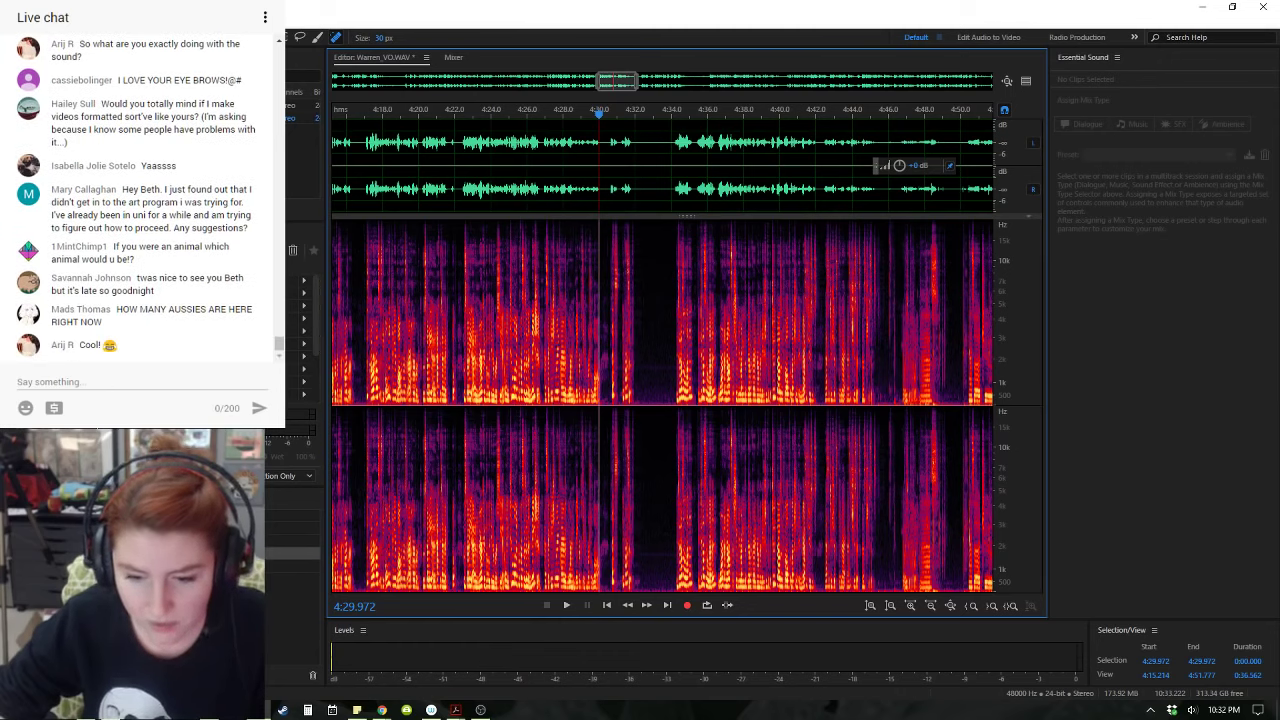
# - Show the entire recording and play the voice-over from about 3:32 to 3:39
pyautogui.click(180, 106)
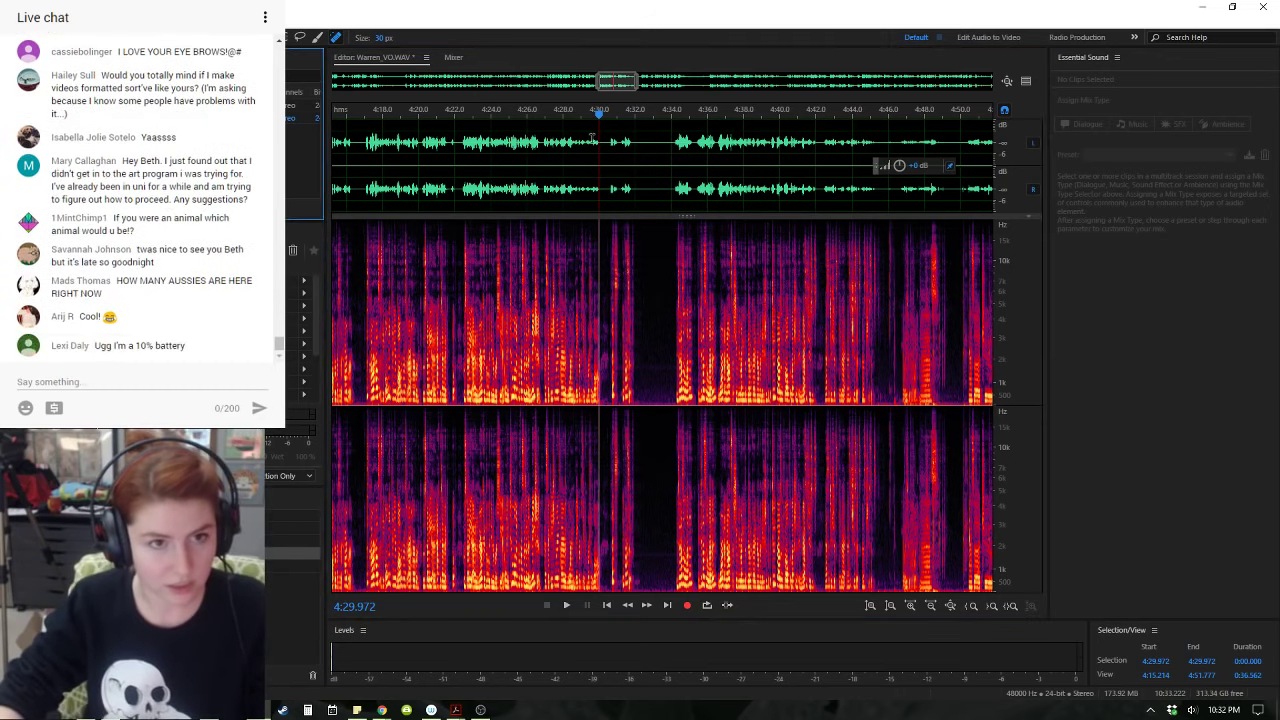
pyautogui.click(676, 115)
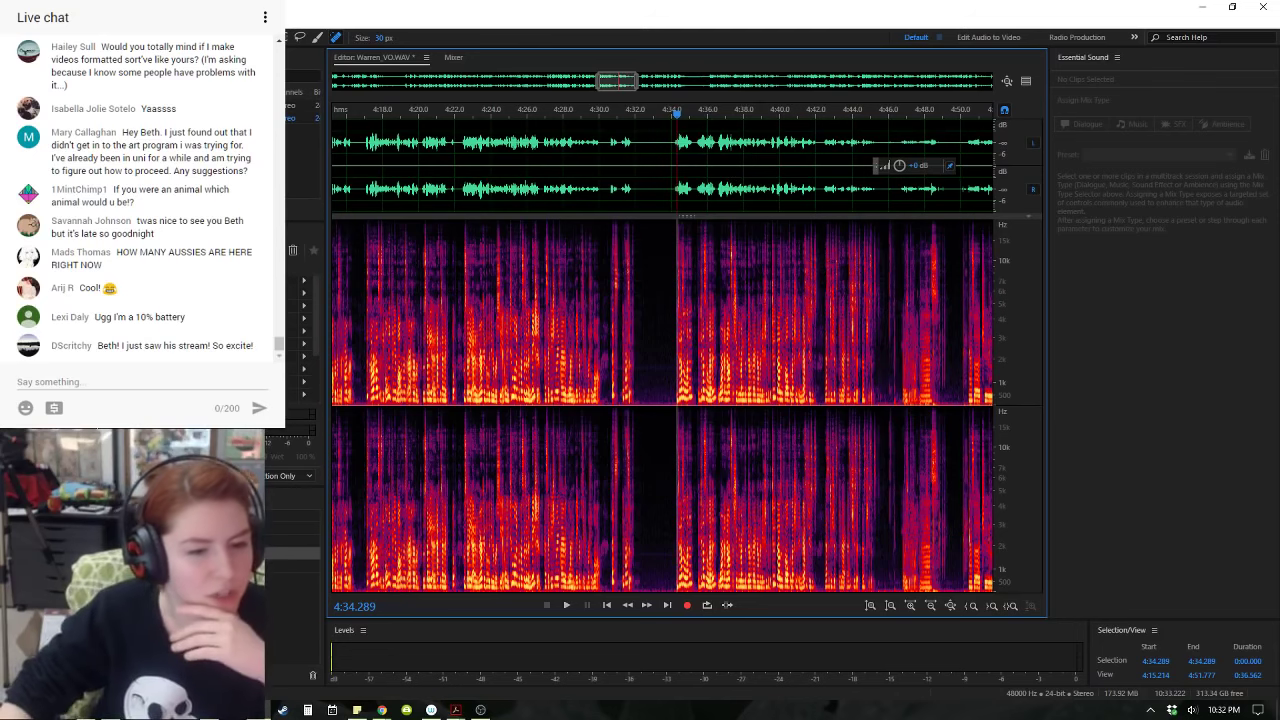
pyautogui.scroll(-10, 639, 178)
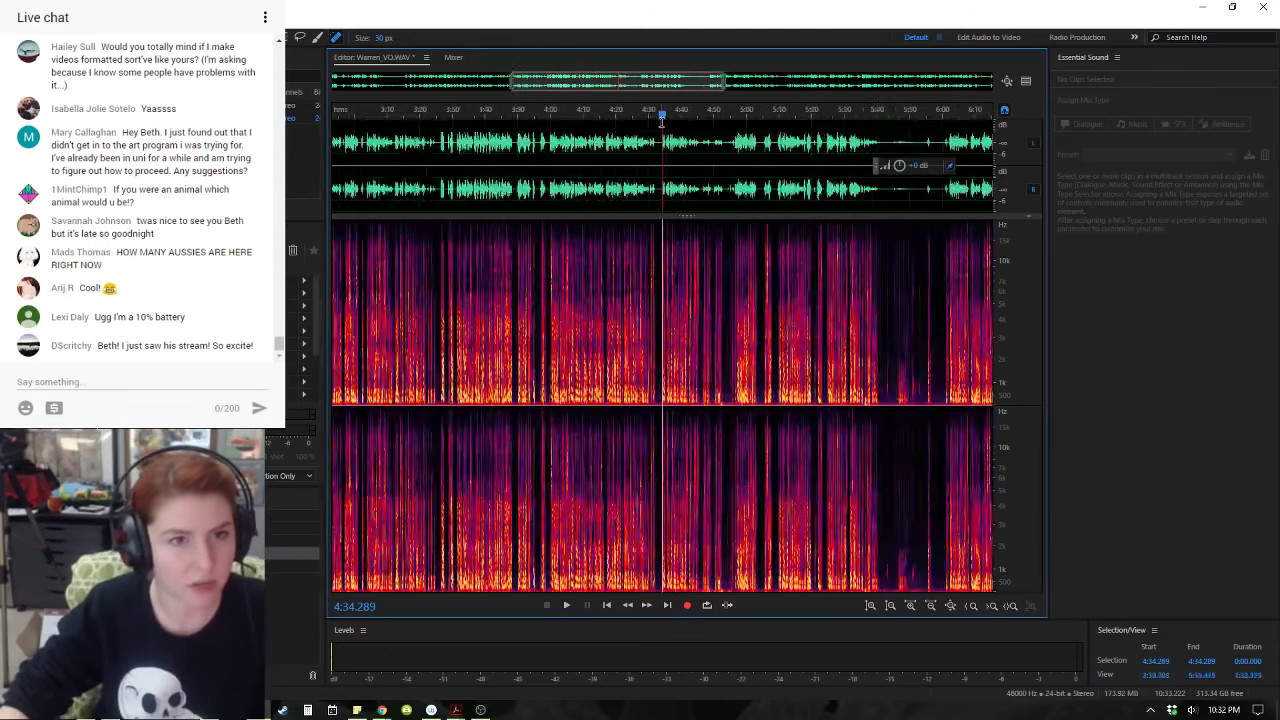
pyautogui.click(603, 112)
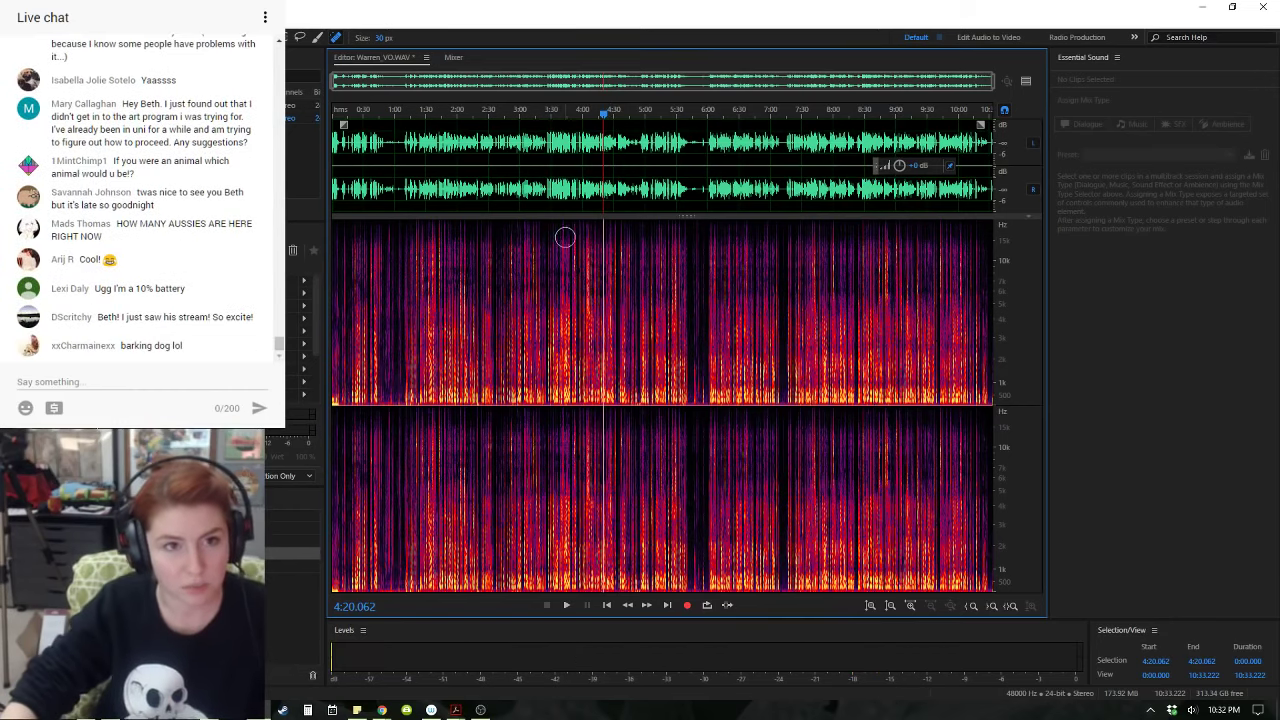
pyautogui.click(553, 112)
pyautogui.press('space')
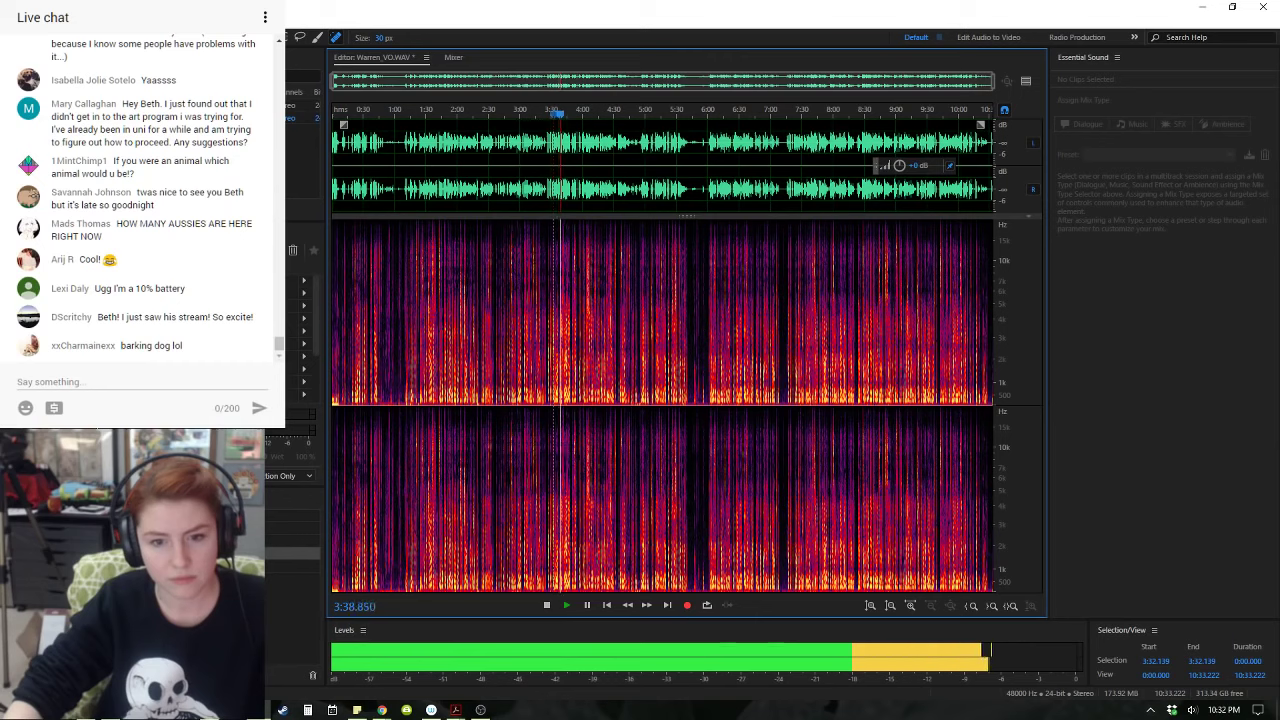
pyautogui.press('space')
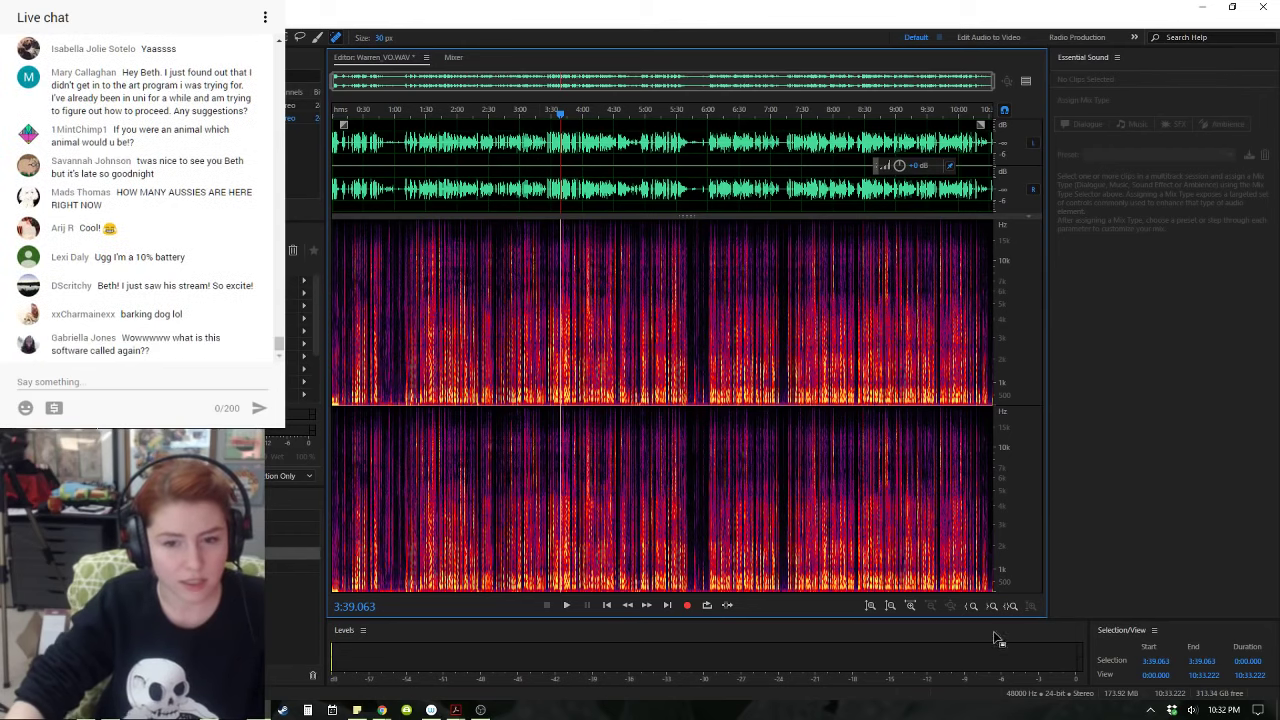
# - Enlarge the waveform area above the spectral display and slightly raise the gain of the entire recording
pyautogui.click(230, 118)
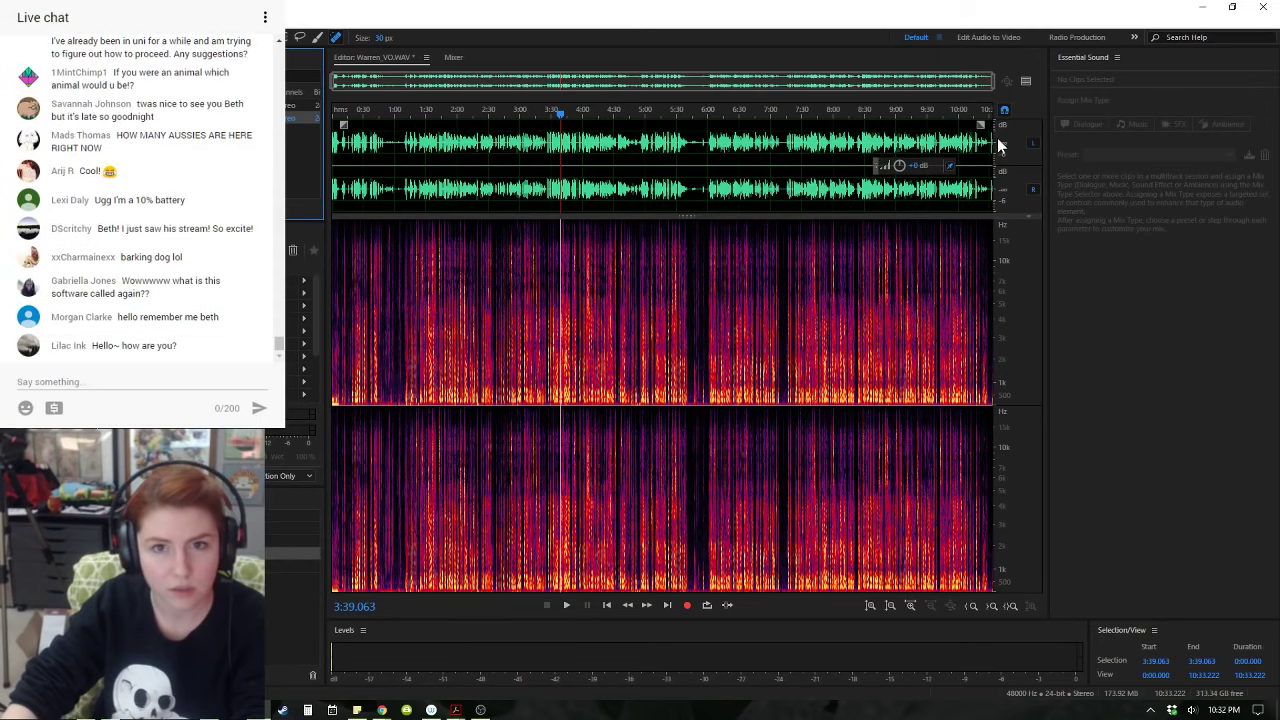
pyautogui.moveTo(914, 217); pyautogui.dragTo(910, 454)
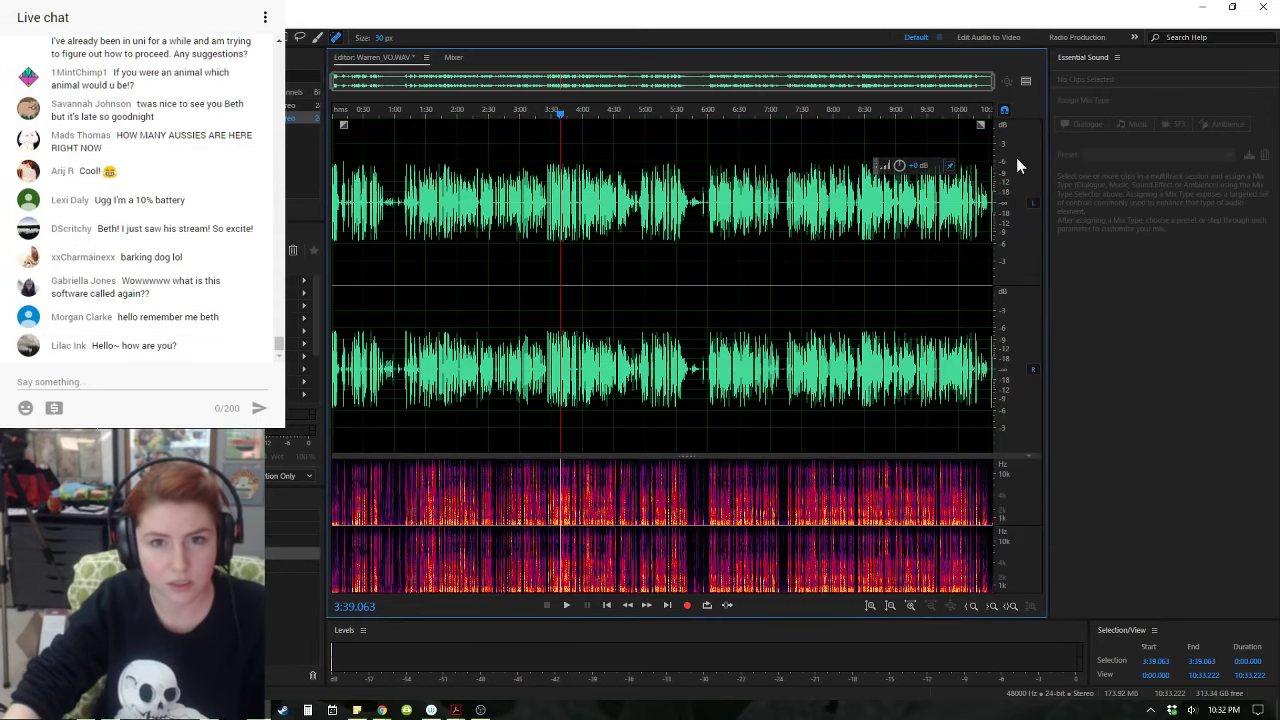
pyautogui.click(922, 166)
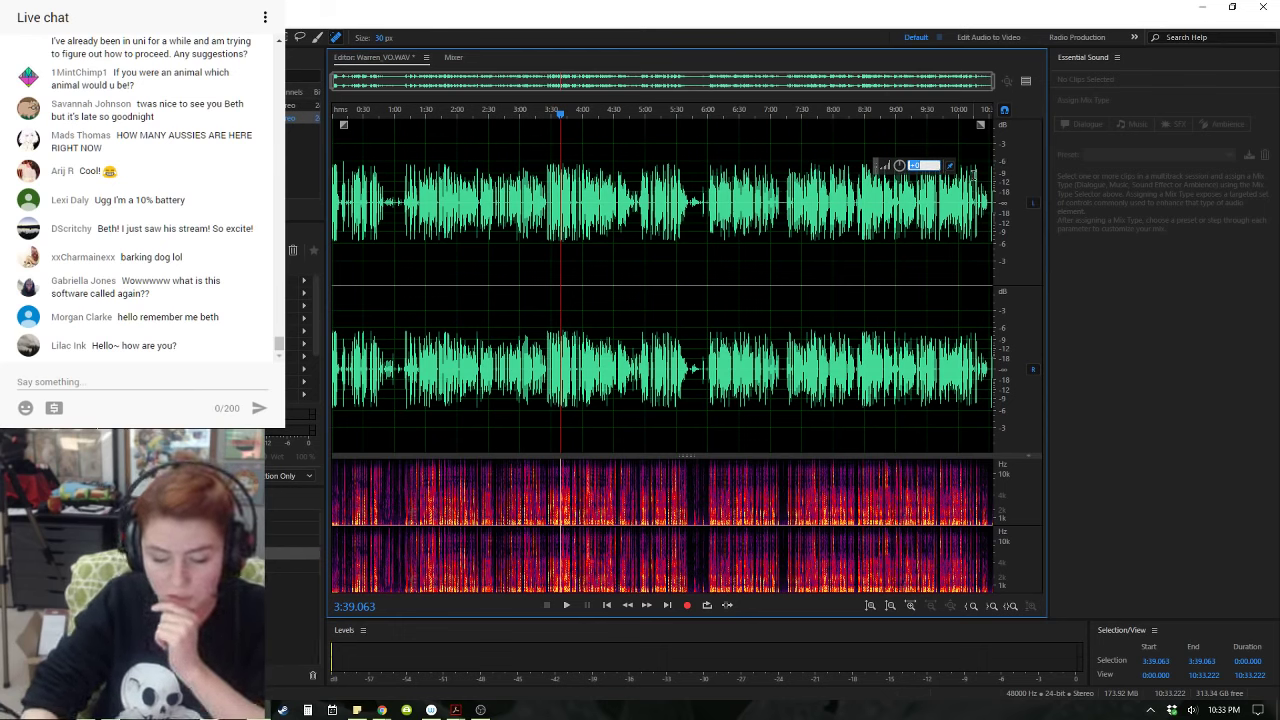
pyautogui.write('6')
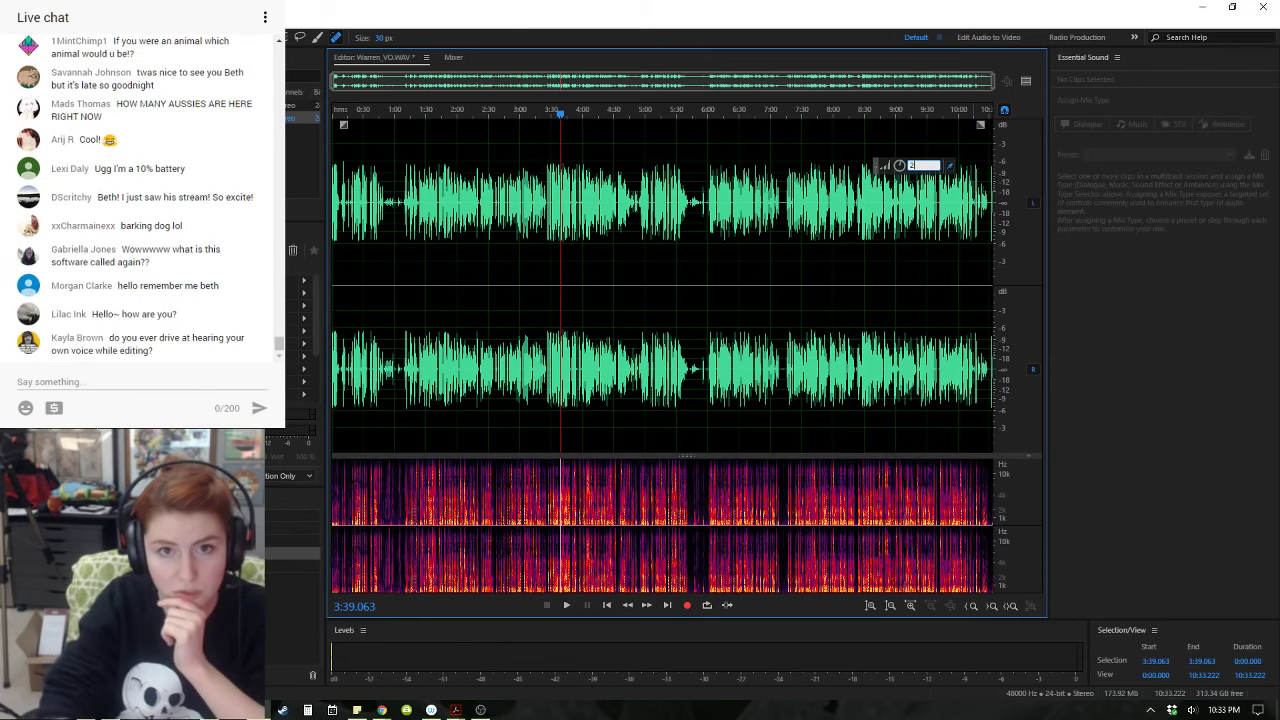
pyautogui.press('Return')
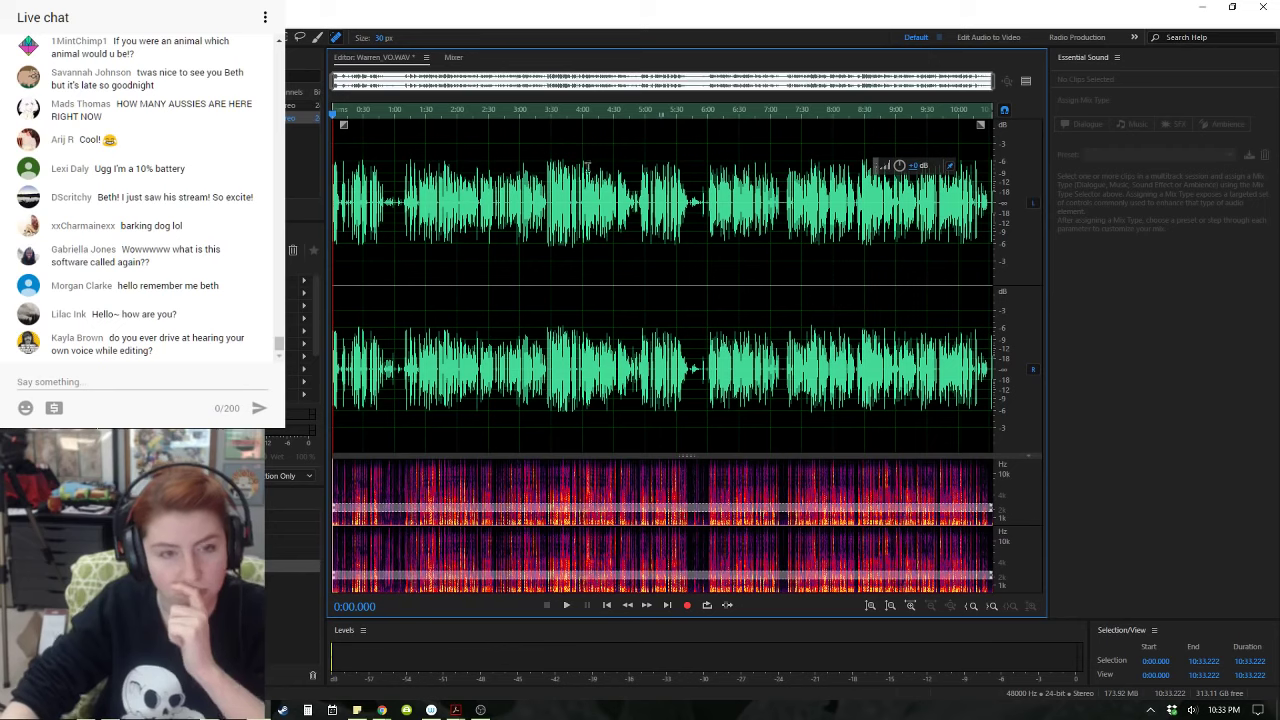
# - Play the louder voice-over briefly from about 6:07
pyautogui.click(714, 126)
pyautogui.press('space')
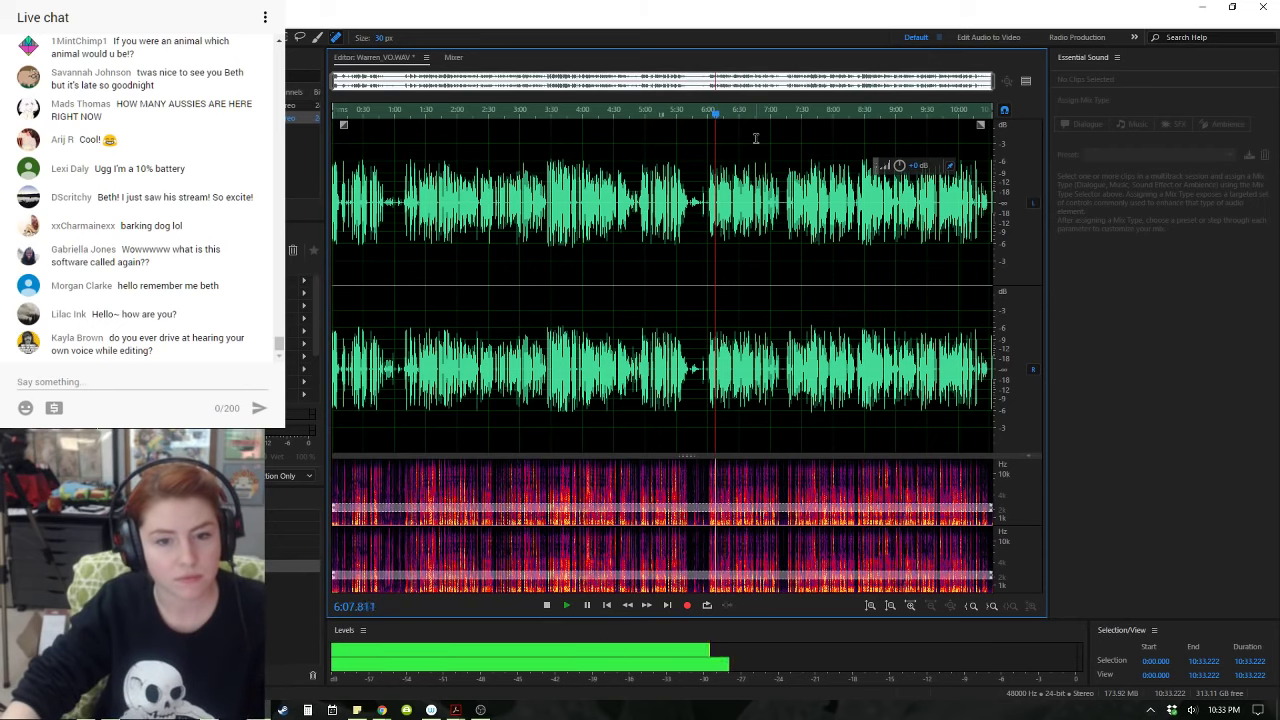
pyautogui.press('space')
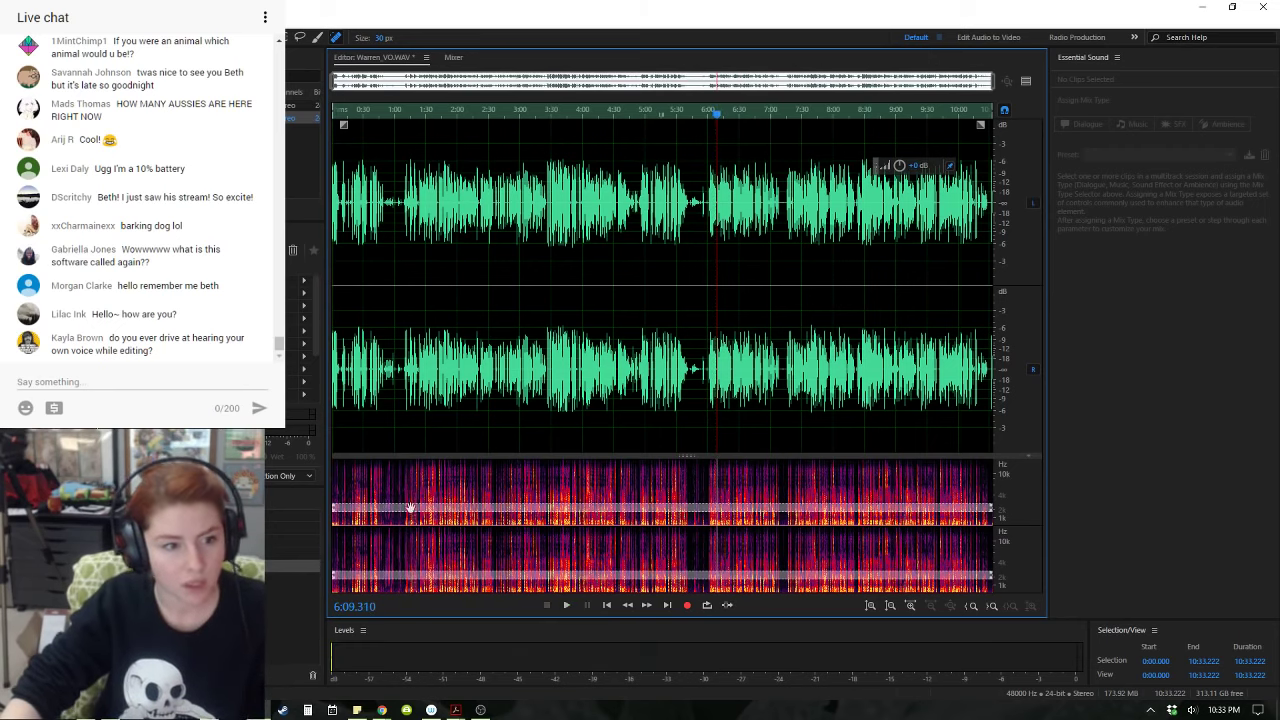
# - Select the whole recording, play it briefly from about 6:01, and save Warren_VO.WAV
pyautogui.moveTo(396, 513); pyautogui.dragTo(397, 541)
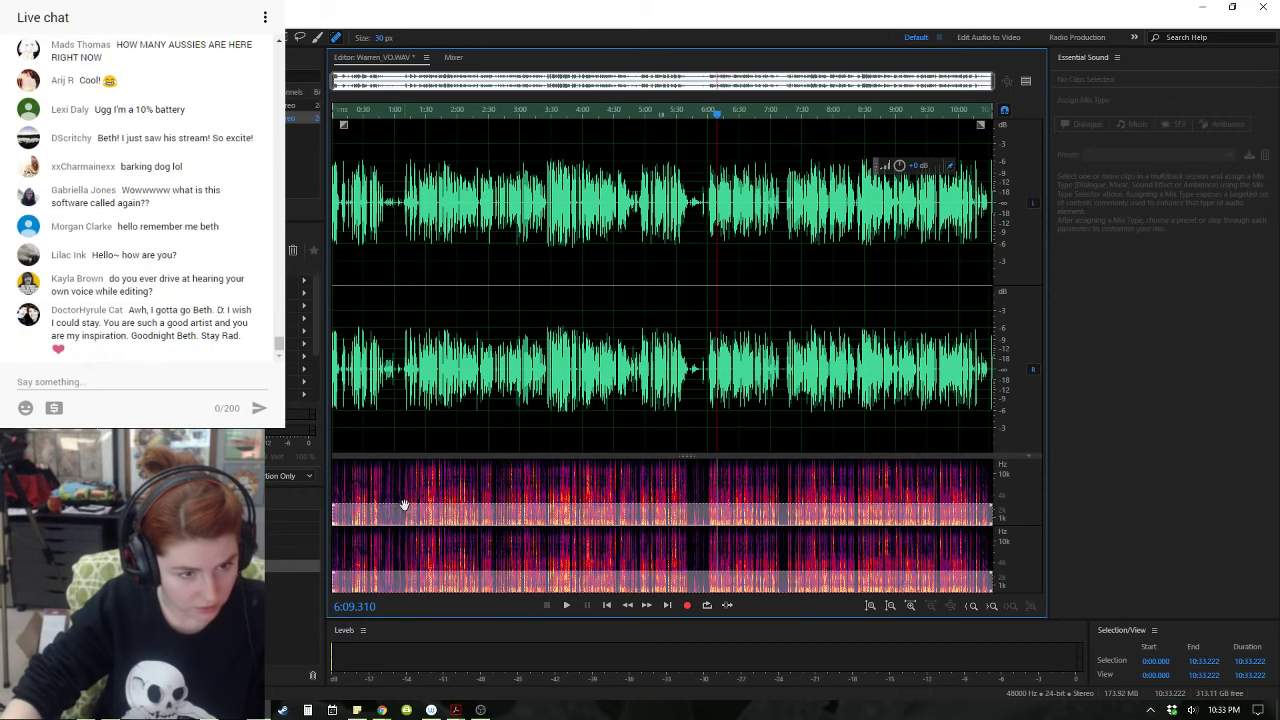
pyautogui.hotkey('ctrl', 'a')
pyautogui.click(710, 112)
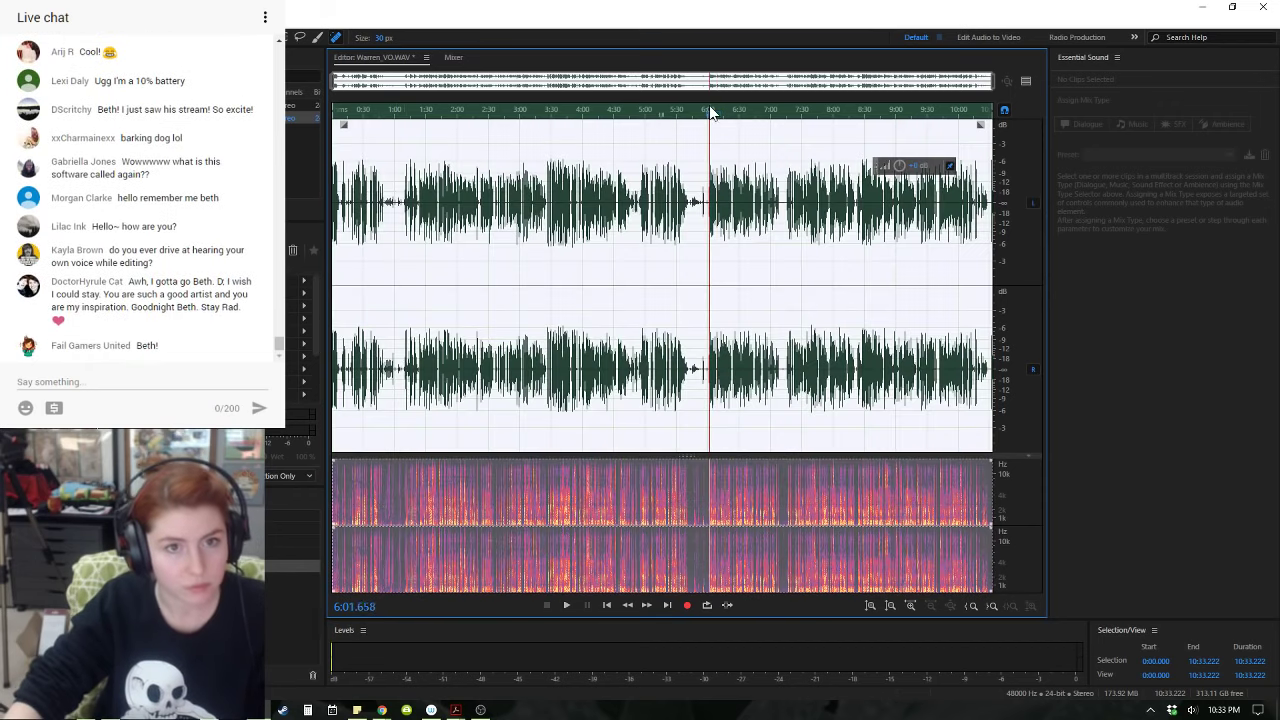
pyautogui.press('space')
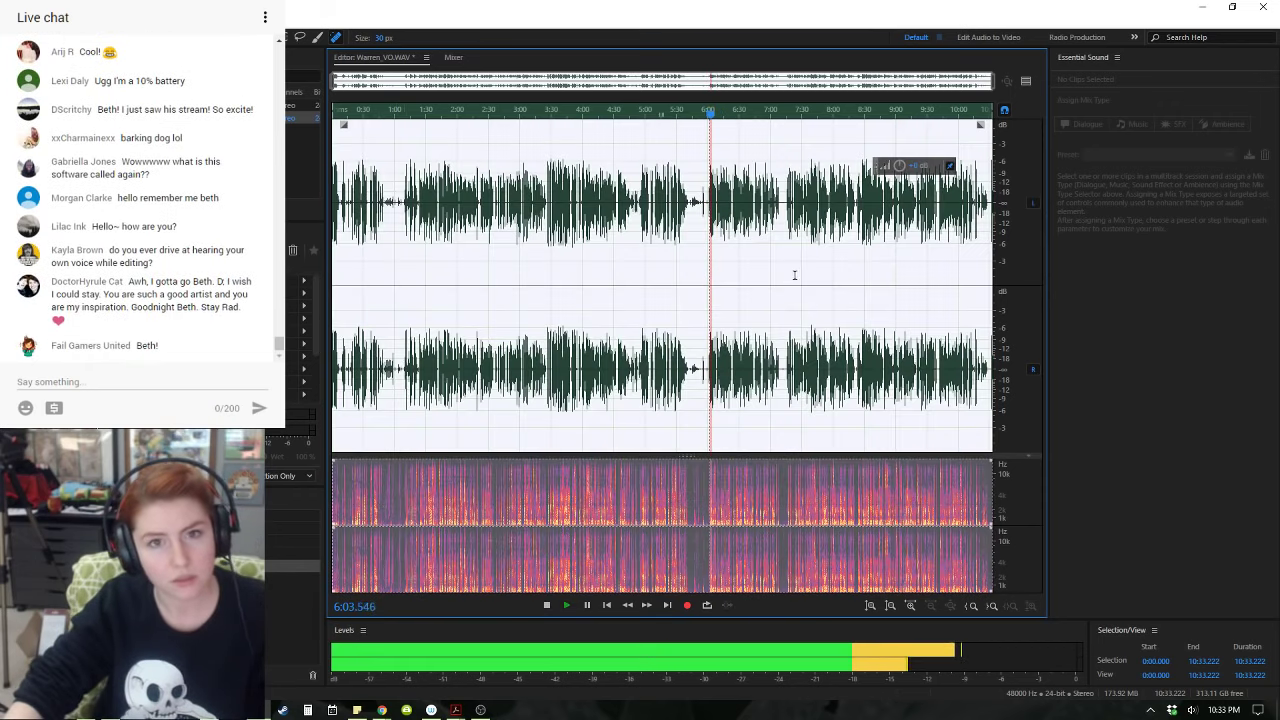
pyautogui.press('space')
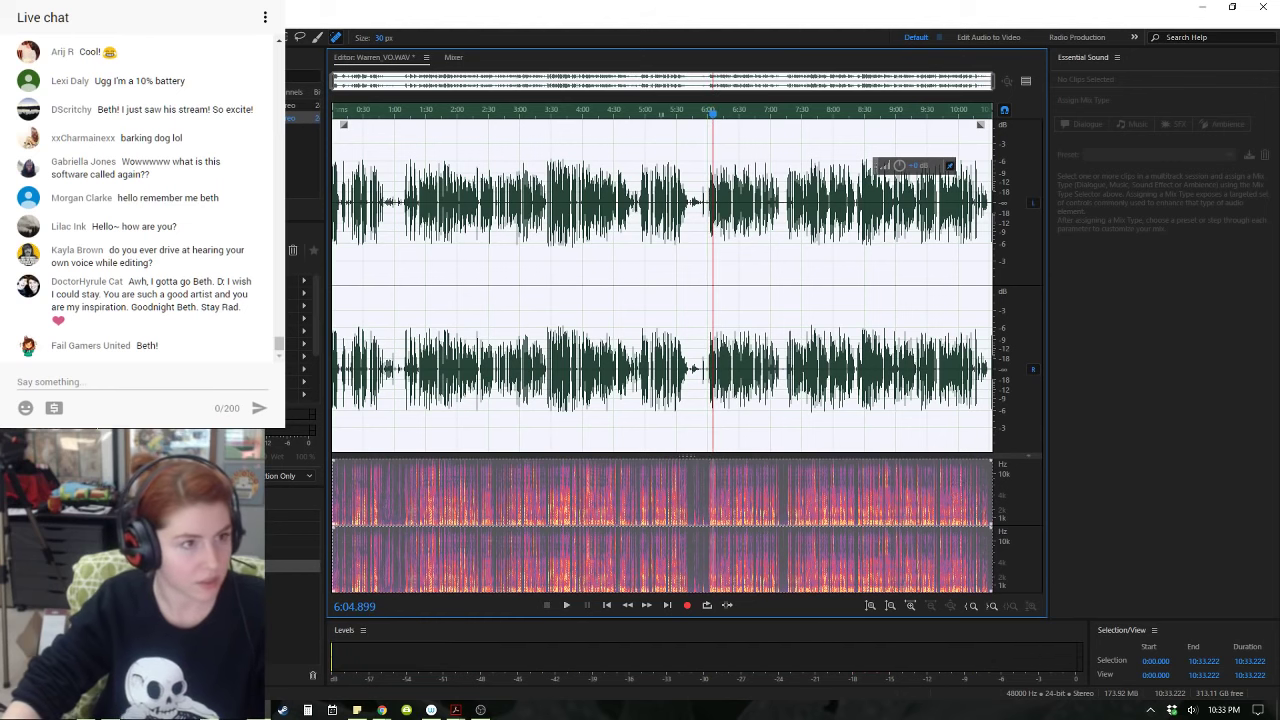
pyautogui.hotkey('ctrl', 's')
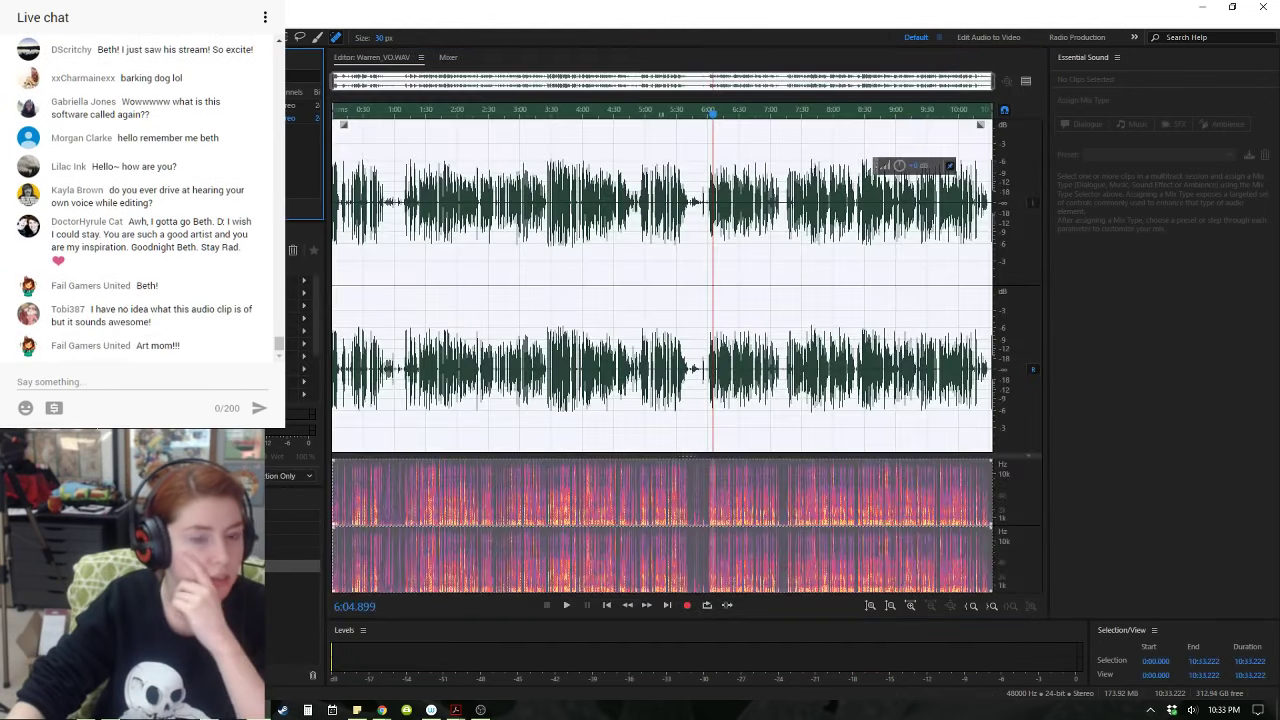
# - Open ZOOM0008.WAV and sample its sound from about 0:12 and 0:39
pyautogui.doubleClick(120, 105)
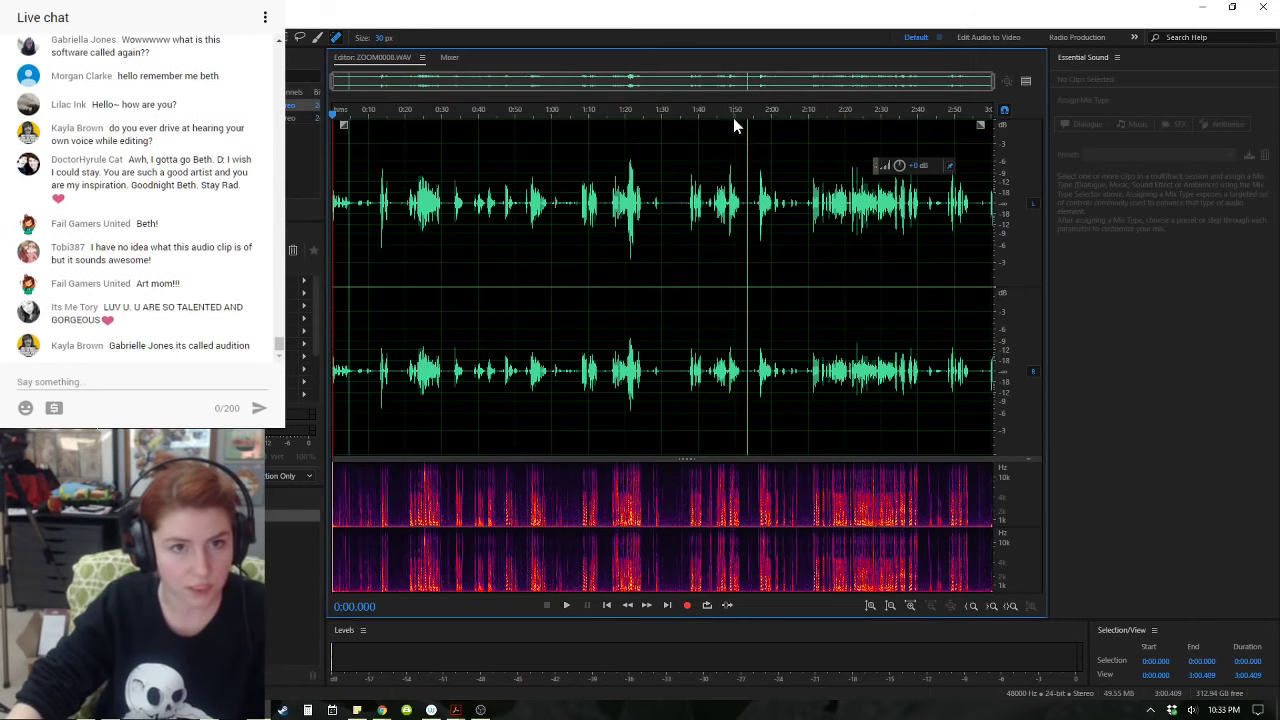
pyautogui.press('space')
pyautogui.click(742, 178)
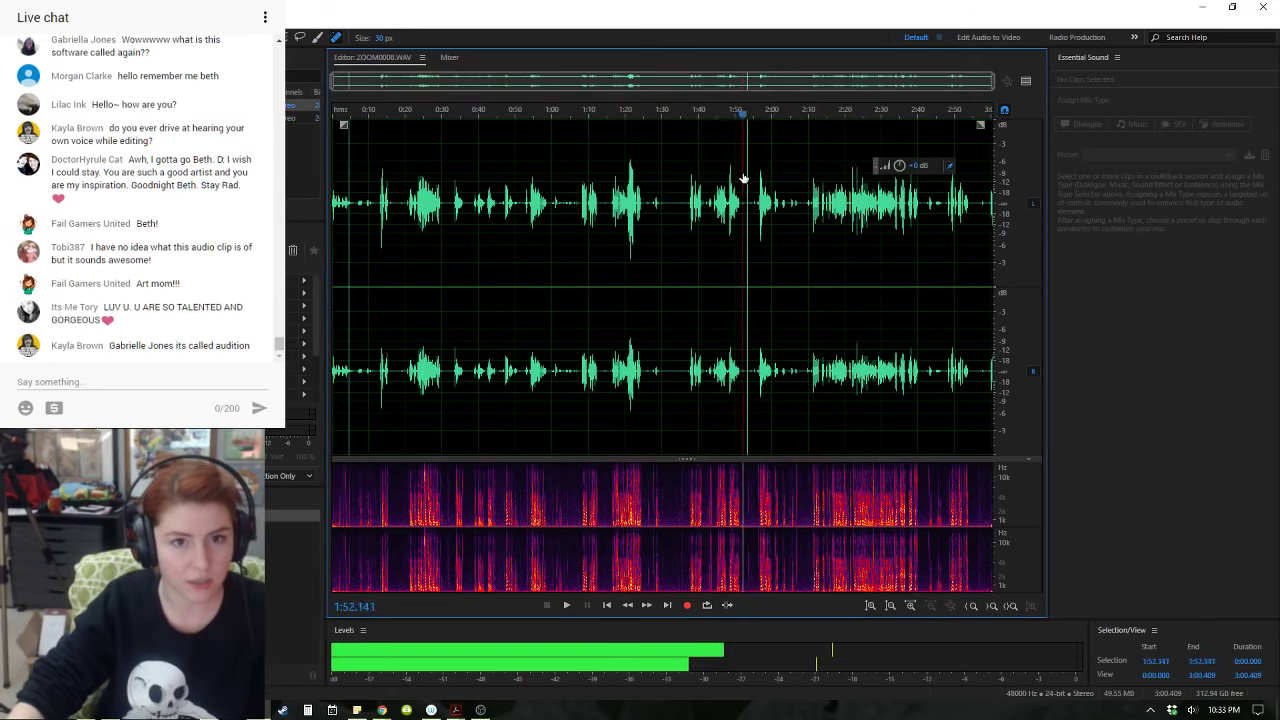
pyautogui.moveTo(743, 178); pyautogui.dragTo(378, 174)
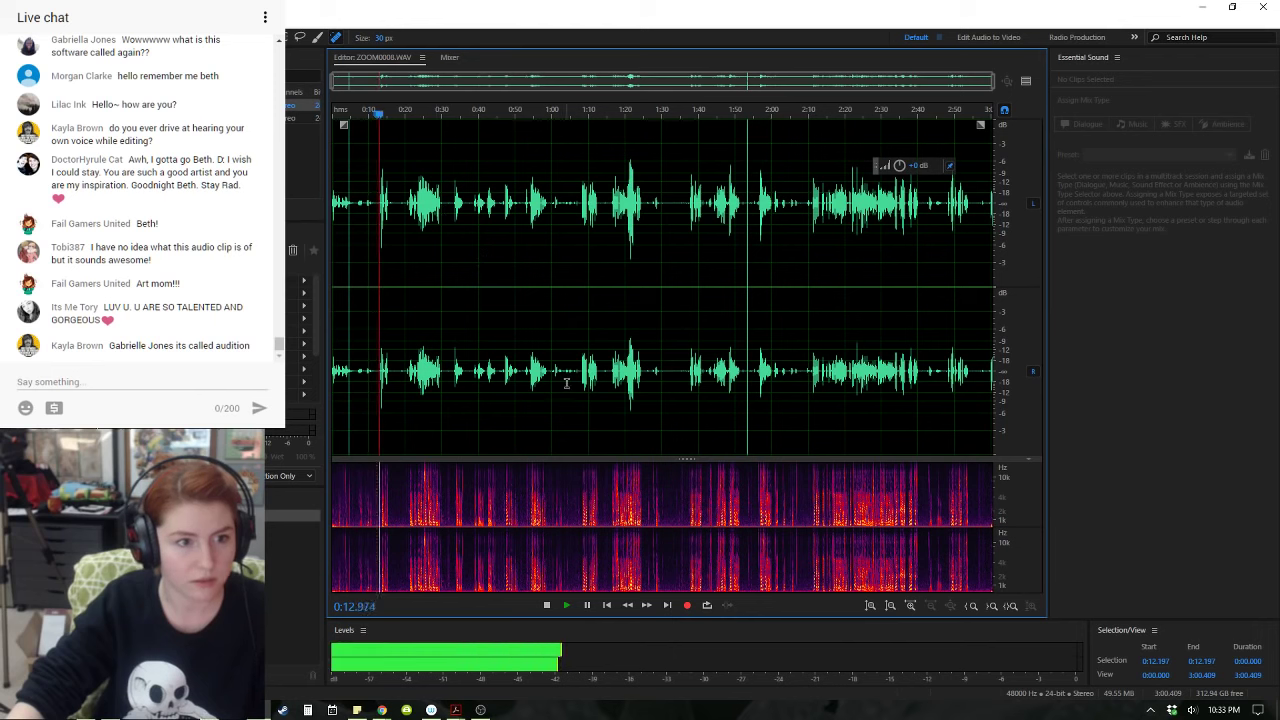
pyautogui.press('space')
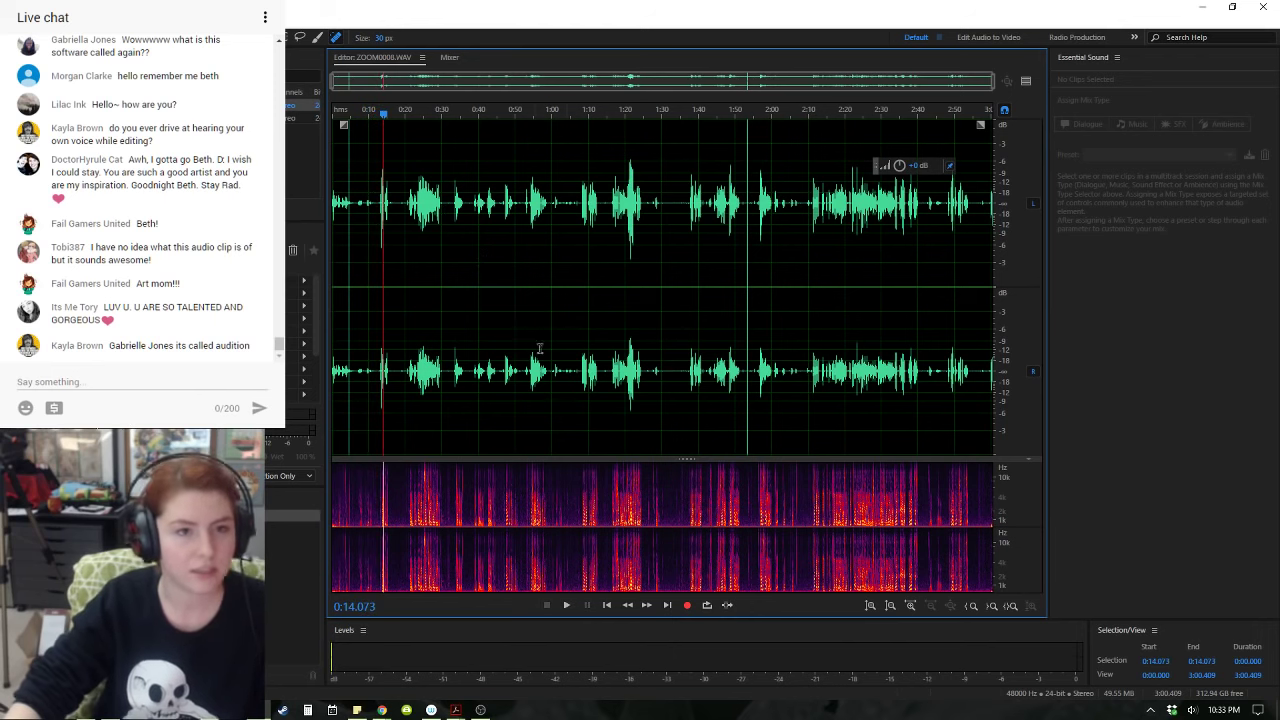
pyautogui.moveTo(421, 118); pyautogui.dragTo(477, 123)
pyautogui.press('space')
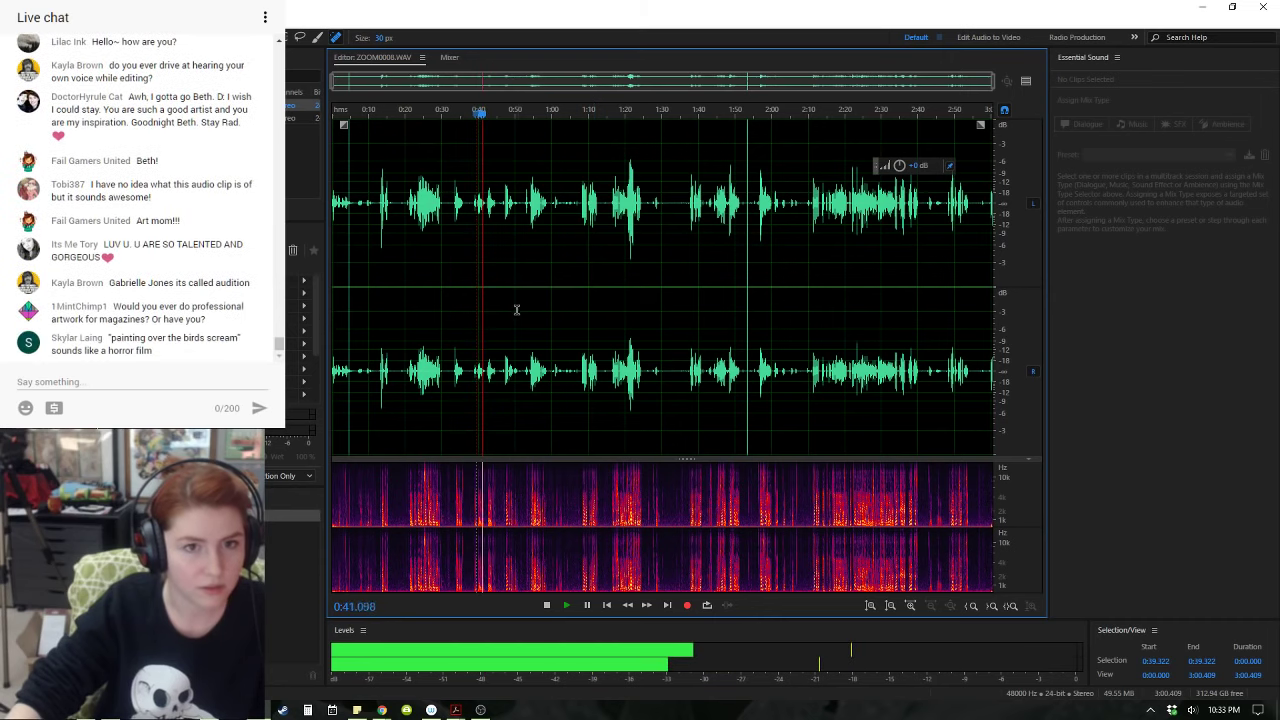
pyautogui.press('space')
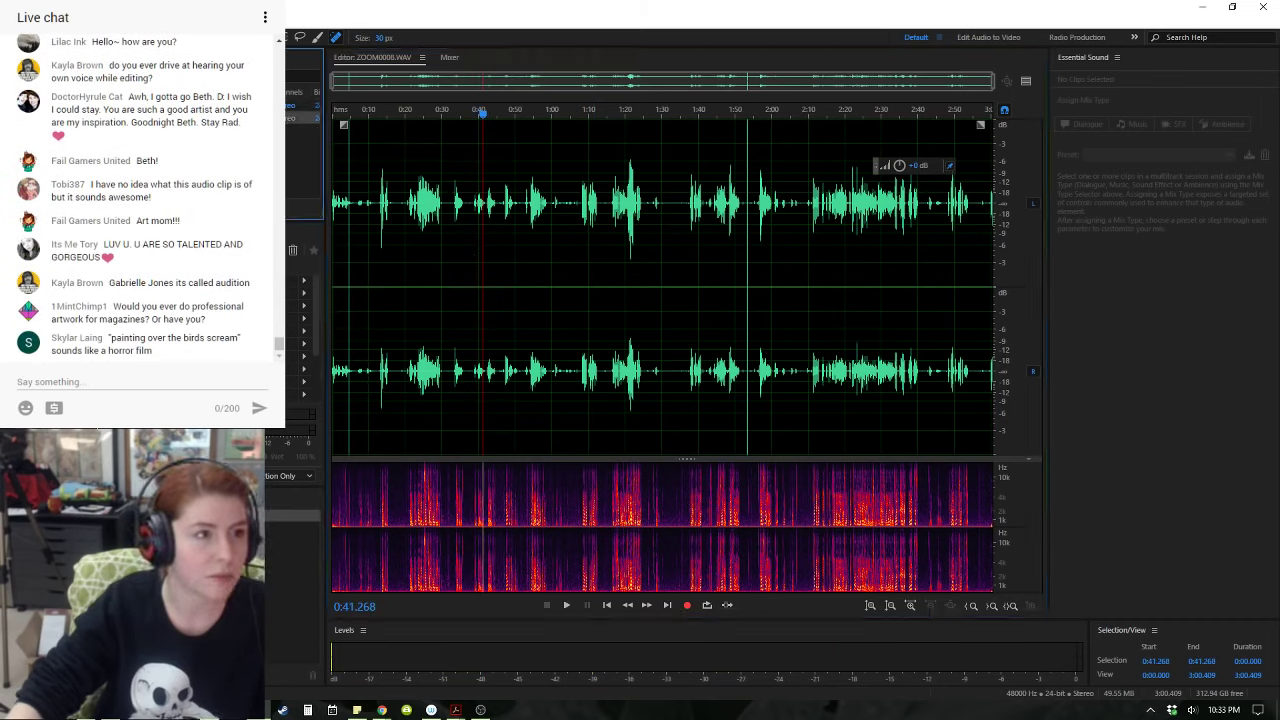
pyautogui.click(593, 429)
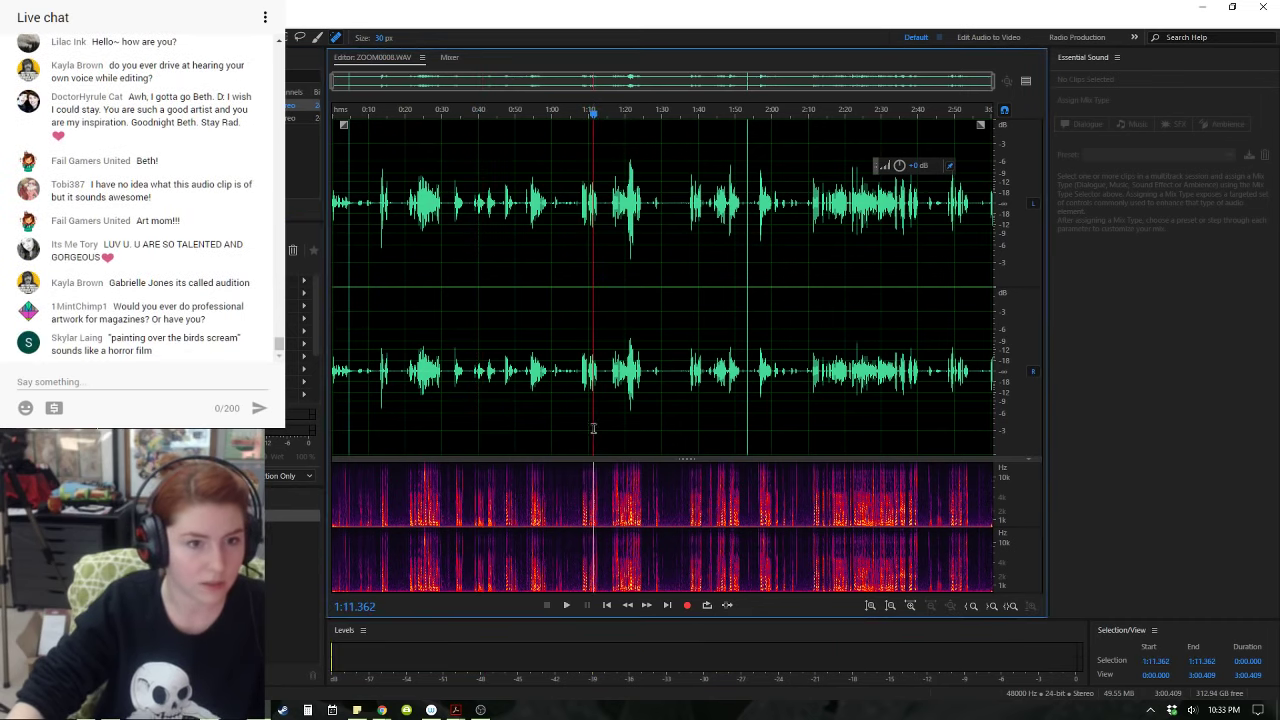
# - Apply the effects rack processing to the entire ZOOM0008.WAV recording
pyautogui.click(385, 117)
pyautogui.click(256, 250)
pyautogui.click(335, 694)
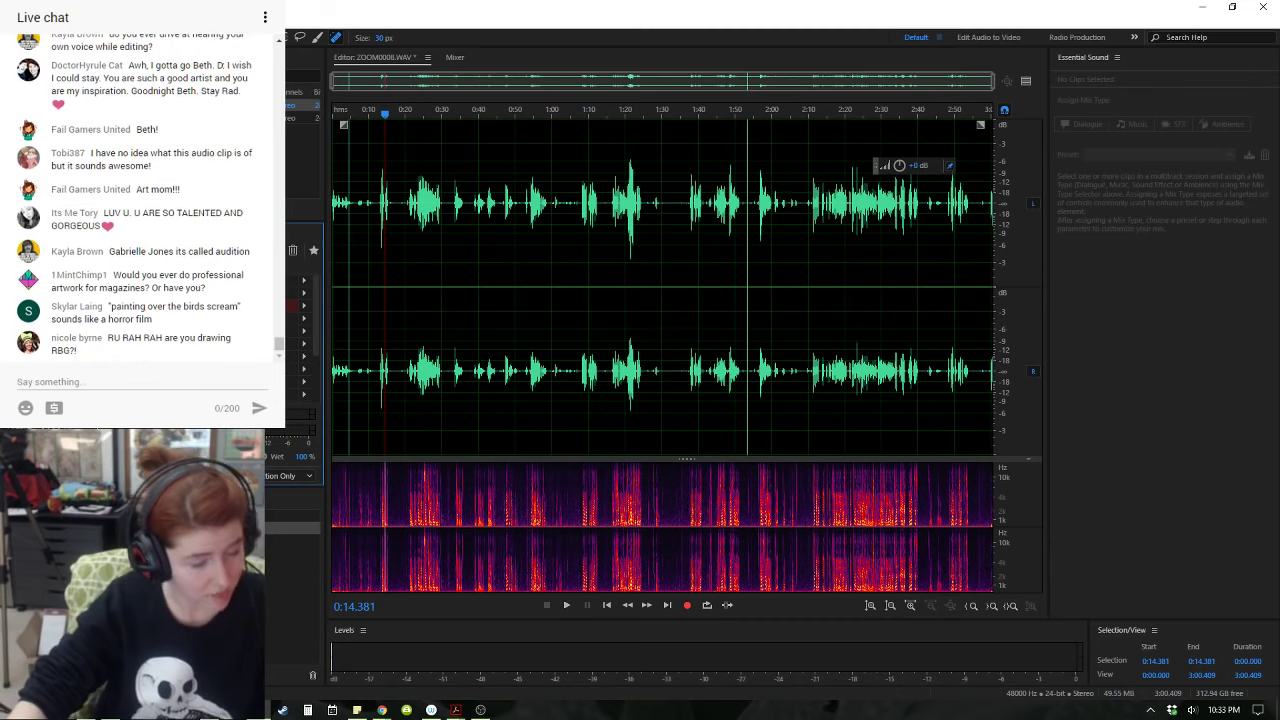
pyautogui.click(50, 476)
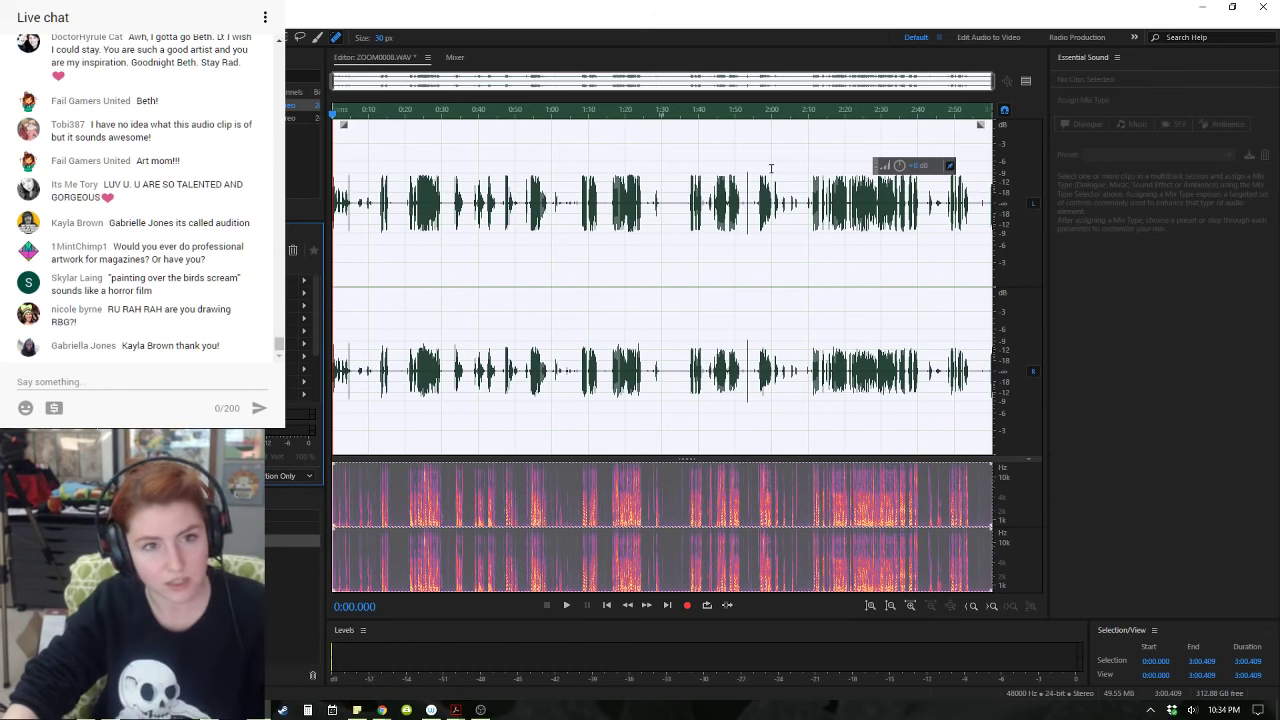
# - Play the processed recording from about 0:23 and again from about 0:13
pyautogui.click(420, 117)
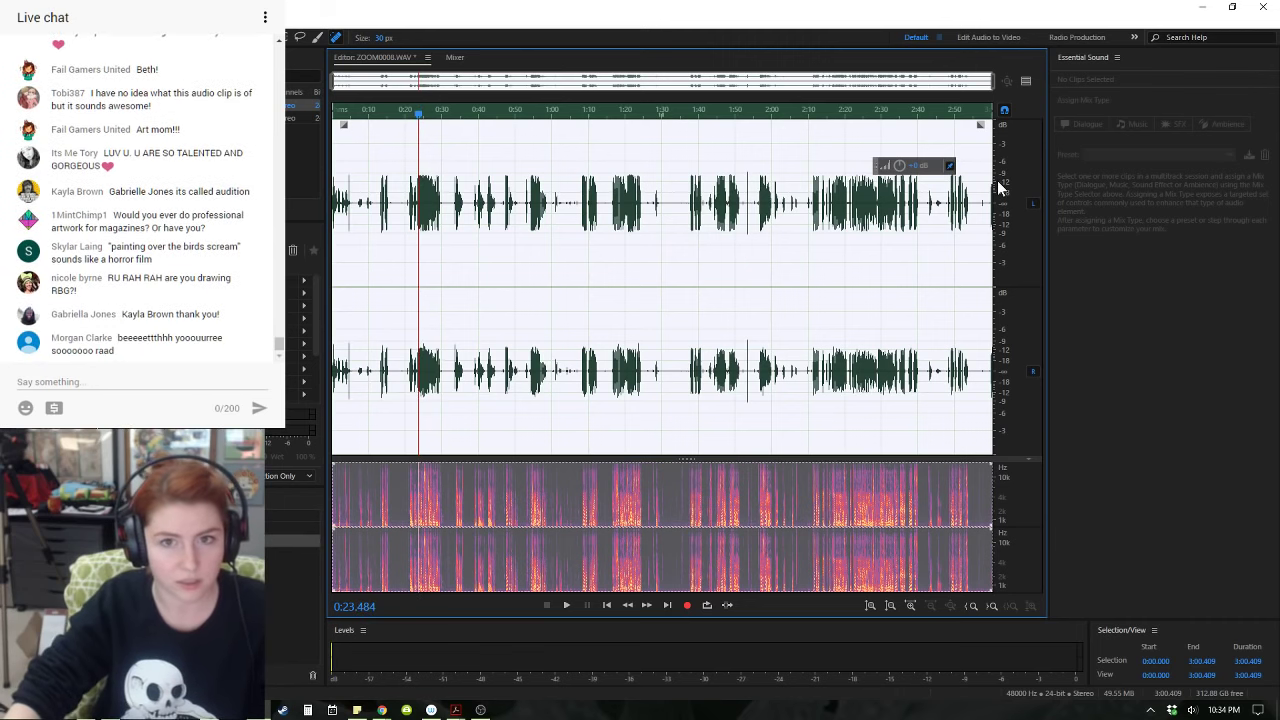
pyautogui.press('space')
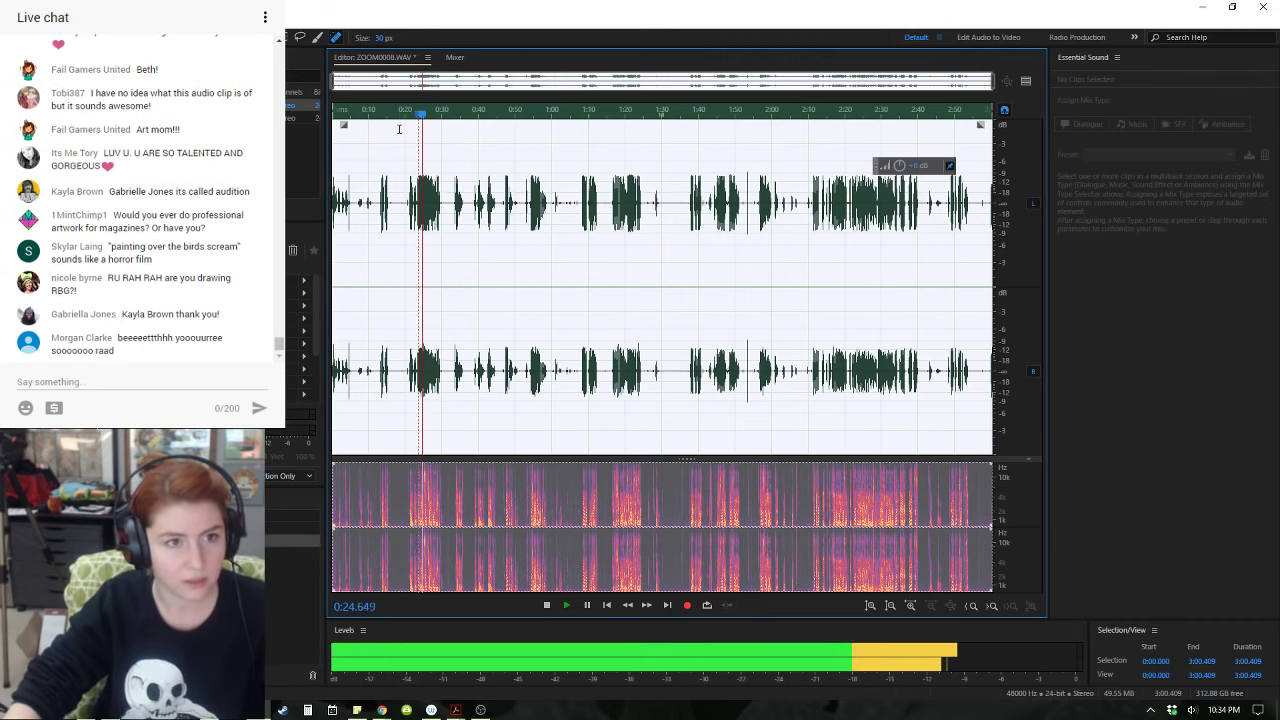
pyautogui.moveTo(414, 115); pyautogui.dragTo(380, 115)
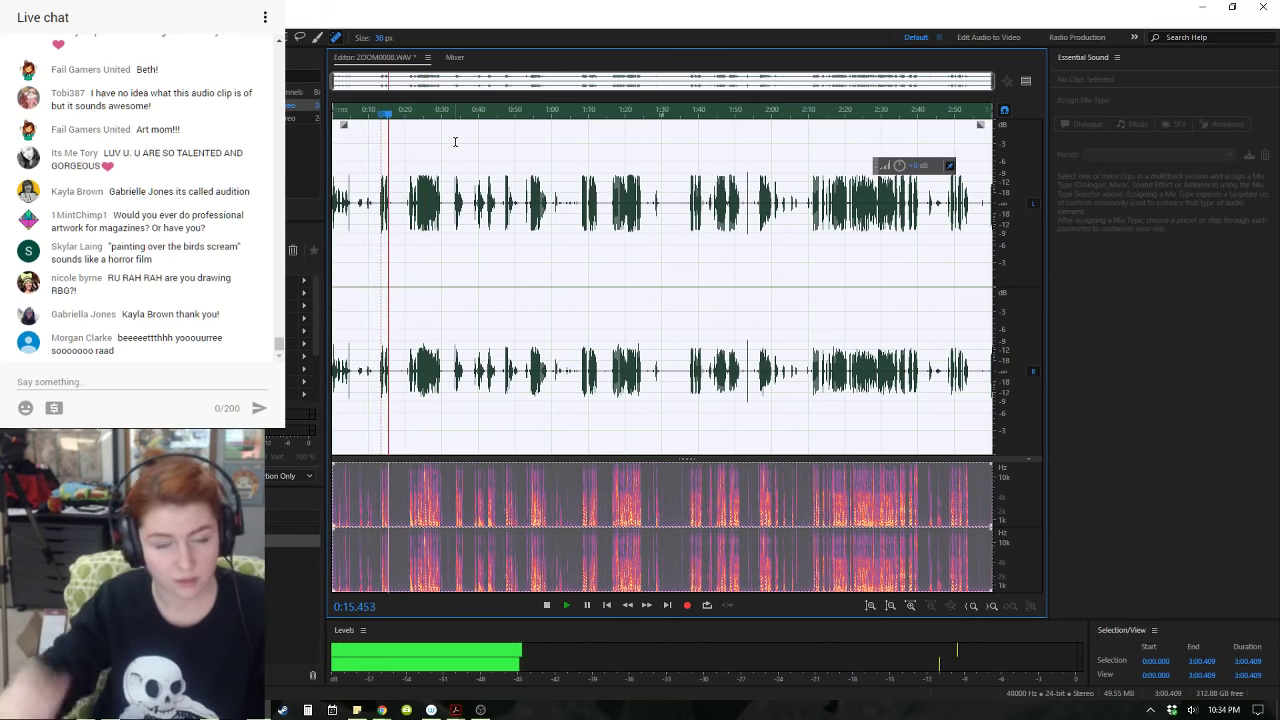
pyautogui.press('space')
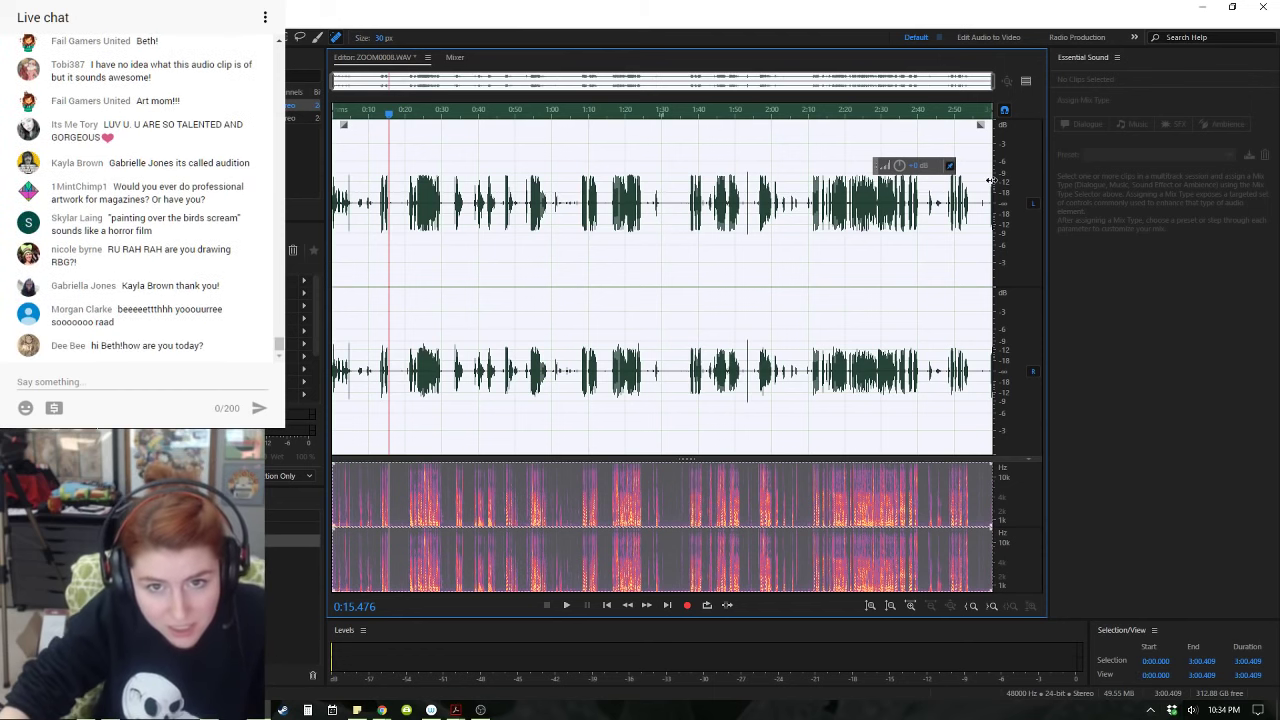
# - Raise the gain of the entire ZOOM0008.WAV recording by 4 dB
pyautogui.click(916, 166)
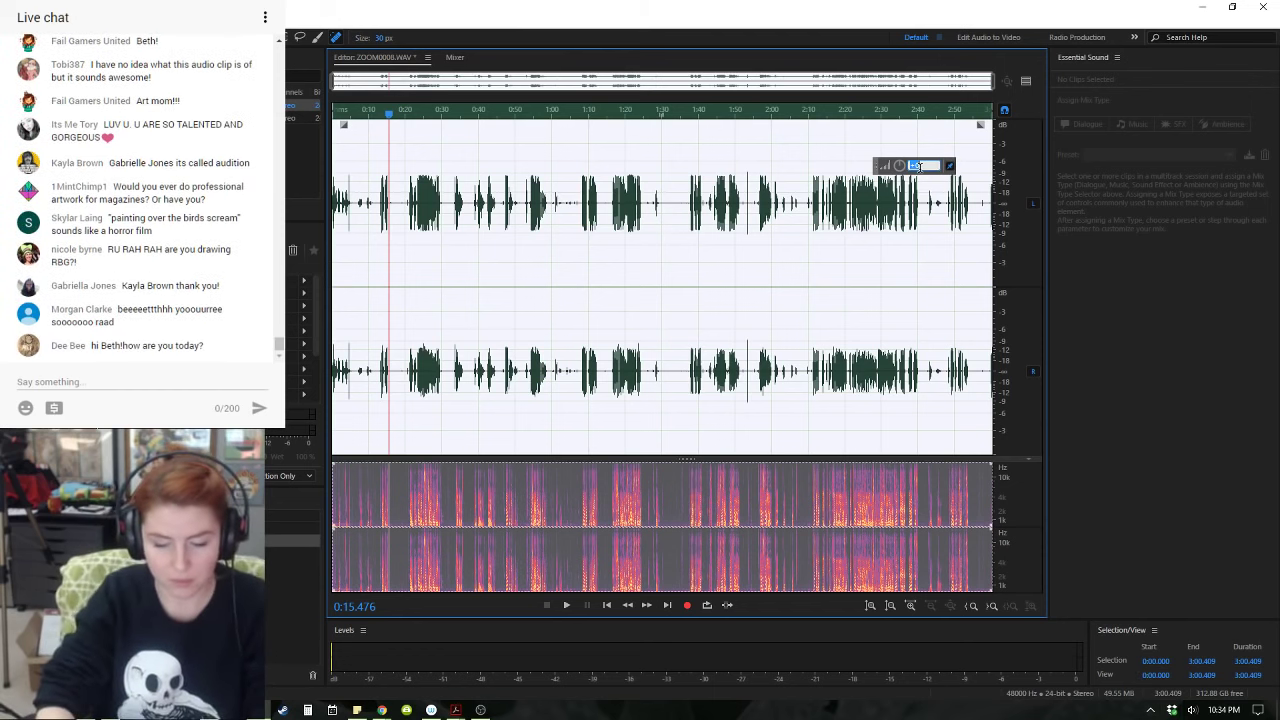
pyautogui.write('4')
pyautogui.press('Return')
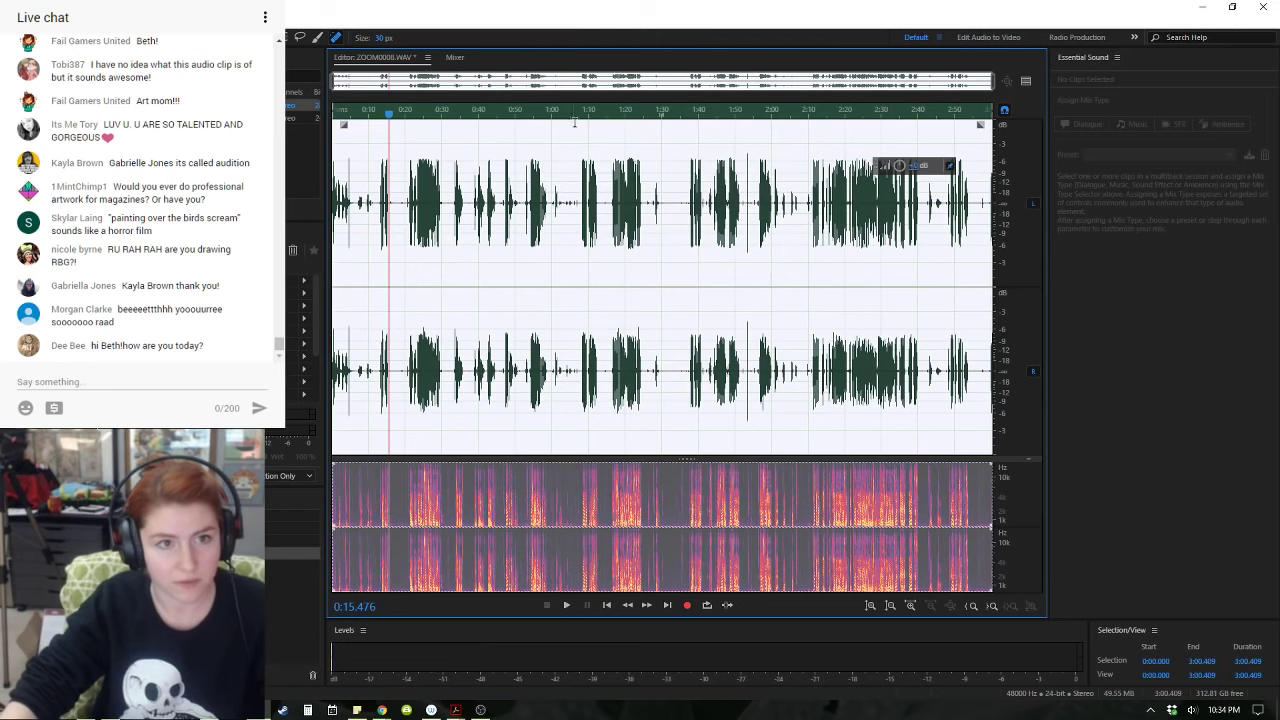
# - Play the amplified recording briefly from about 2:18 and save ZOOM0008.WAV
pyautogui.click(836, 125)
pyautogui.press('space')
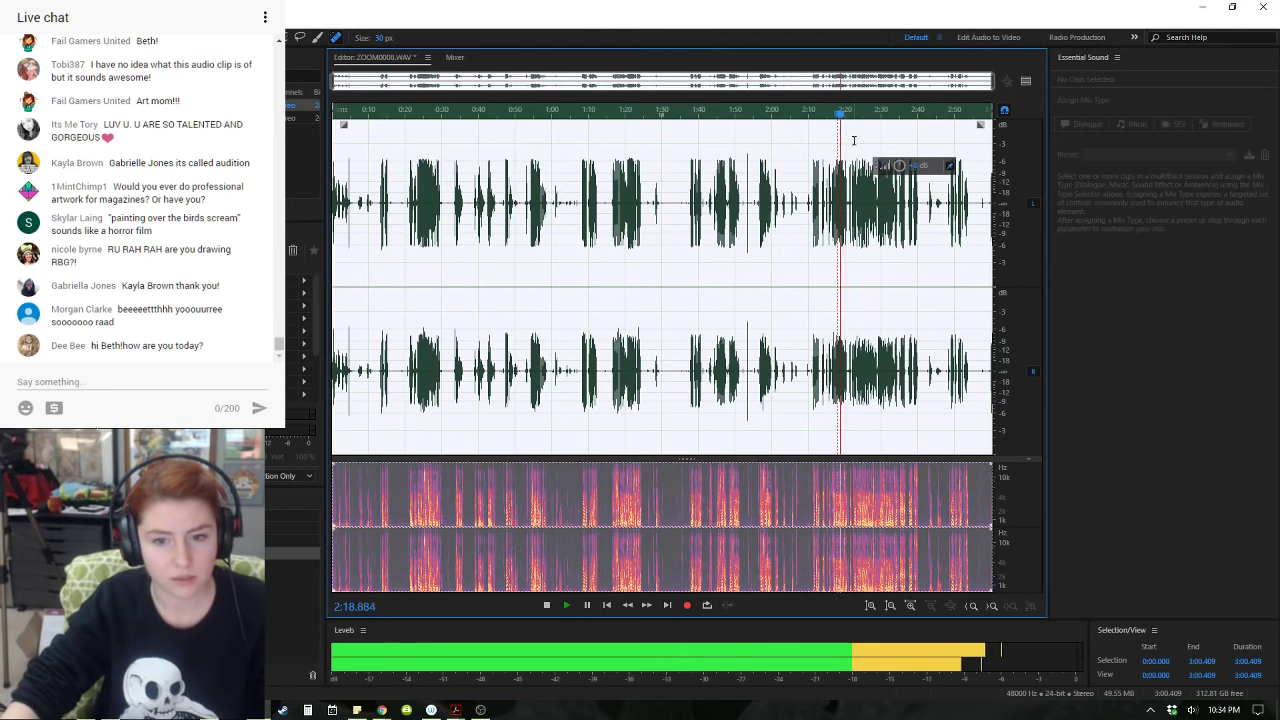
pyautogui.press('space')
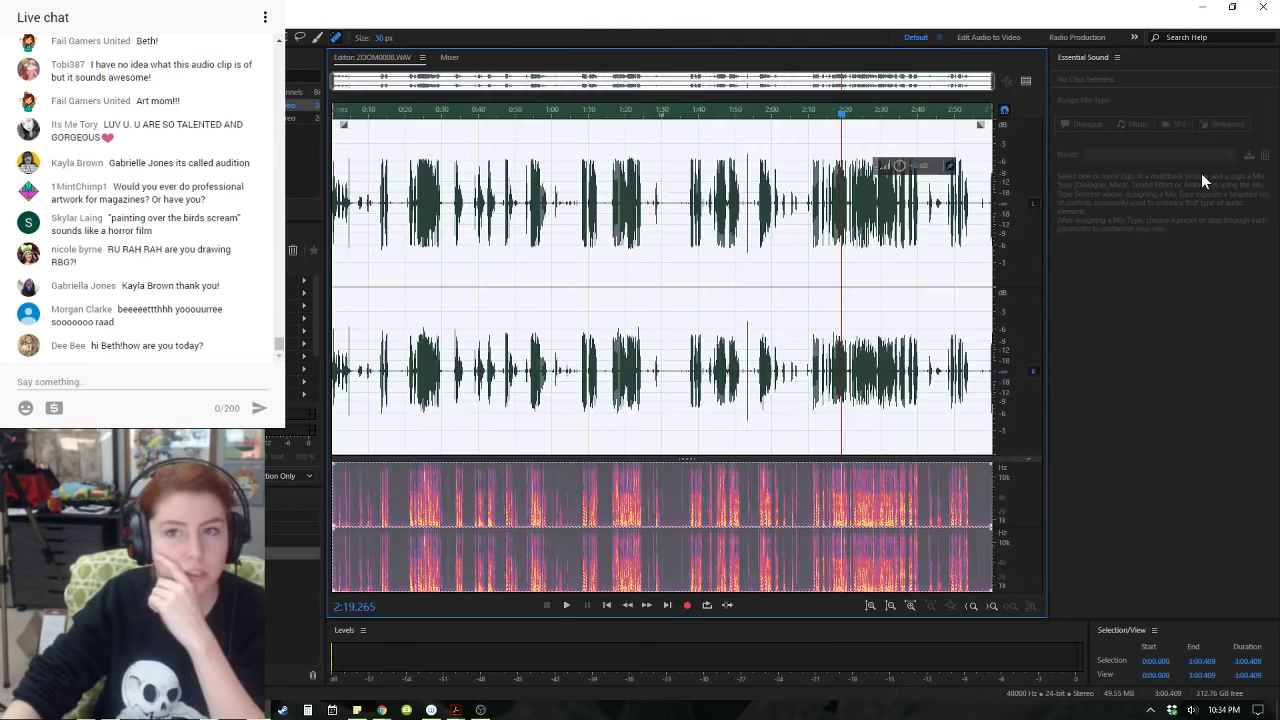
# - Close Audition and return to the empty SNARLED_ElizabethWarren_BR_v01 sequence in Premiere Pro
pyautogui.click(1263, 8)
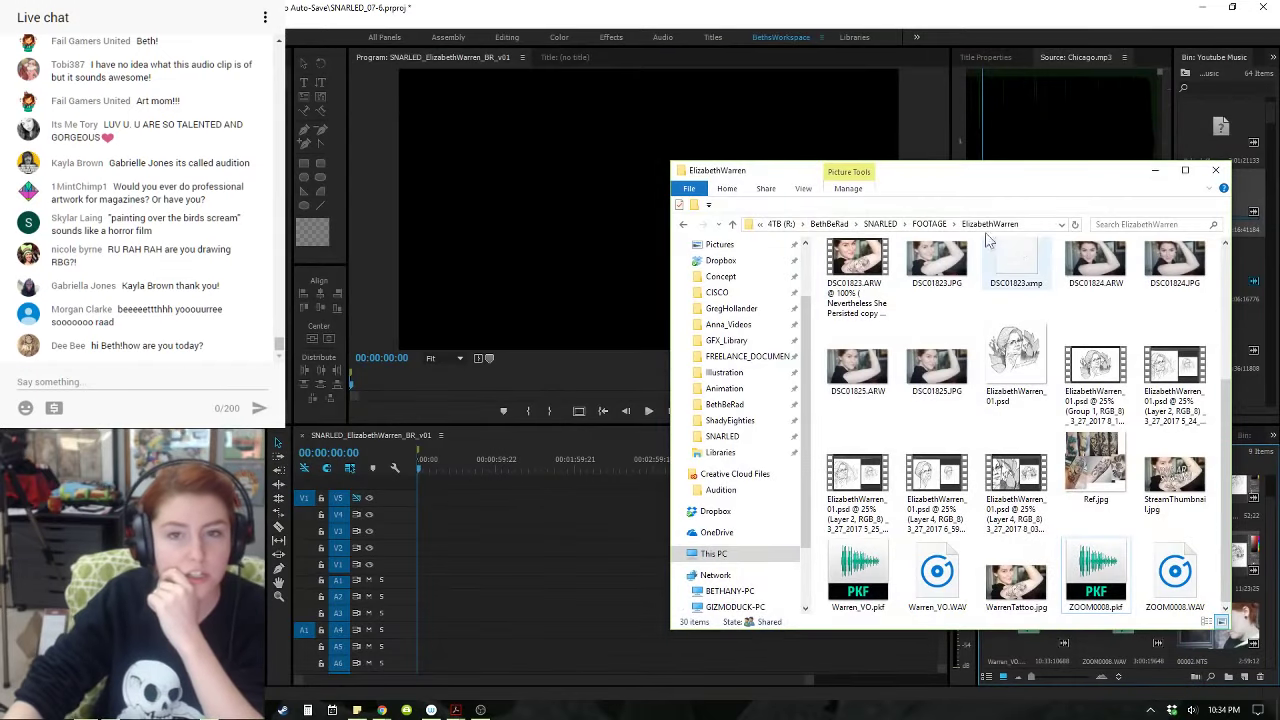
pyautogui.click(587, 505)
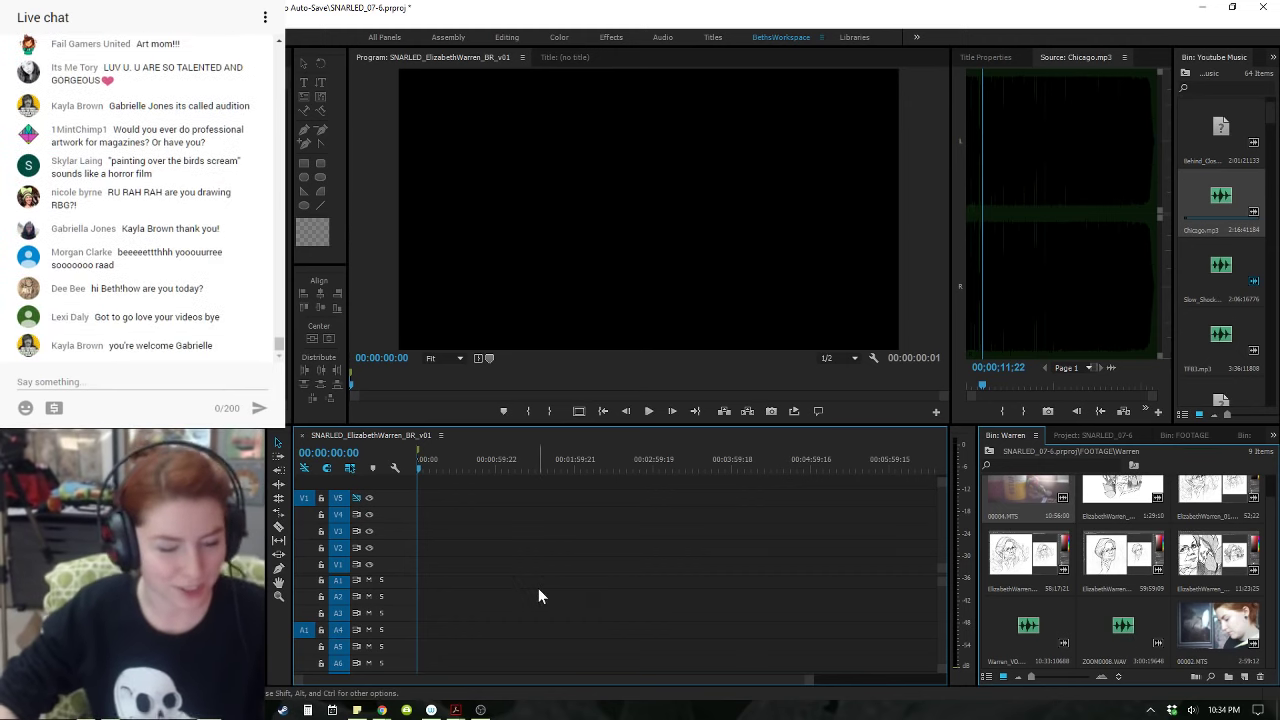
pyautogui.press('-')
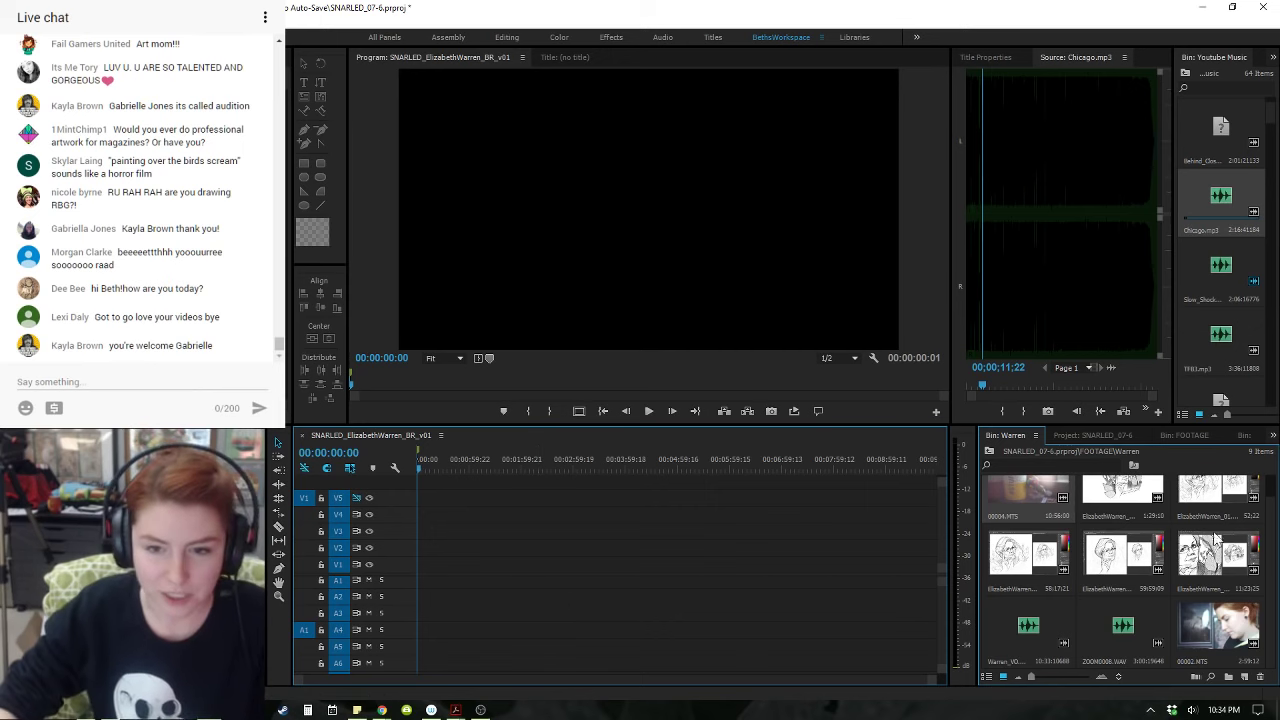
pyautogui.scroll(1, 1228, 605)
pyautogui.scroll(-1, 1228, 605)
pyautogui.click(1230, 638)
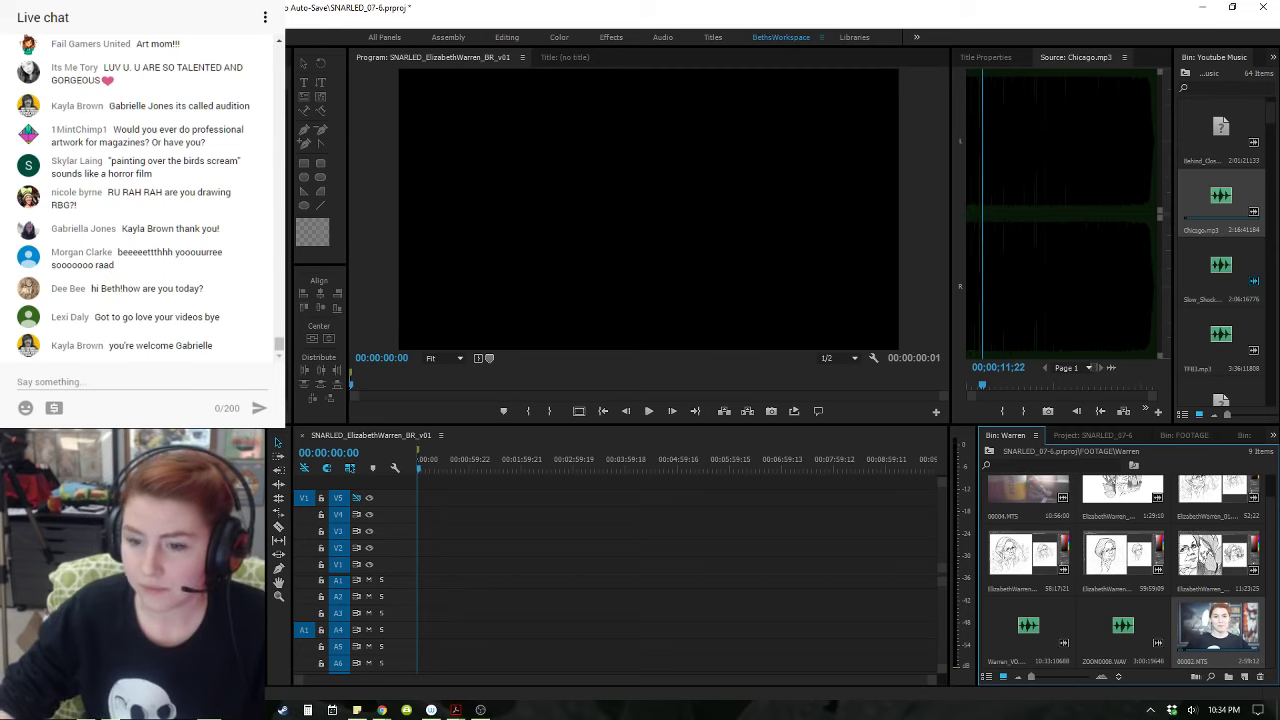
pyautogui.click(381, 710)
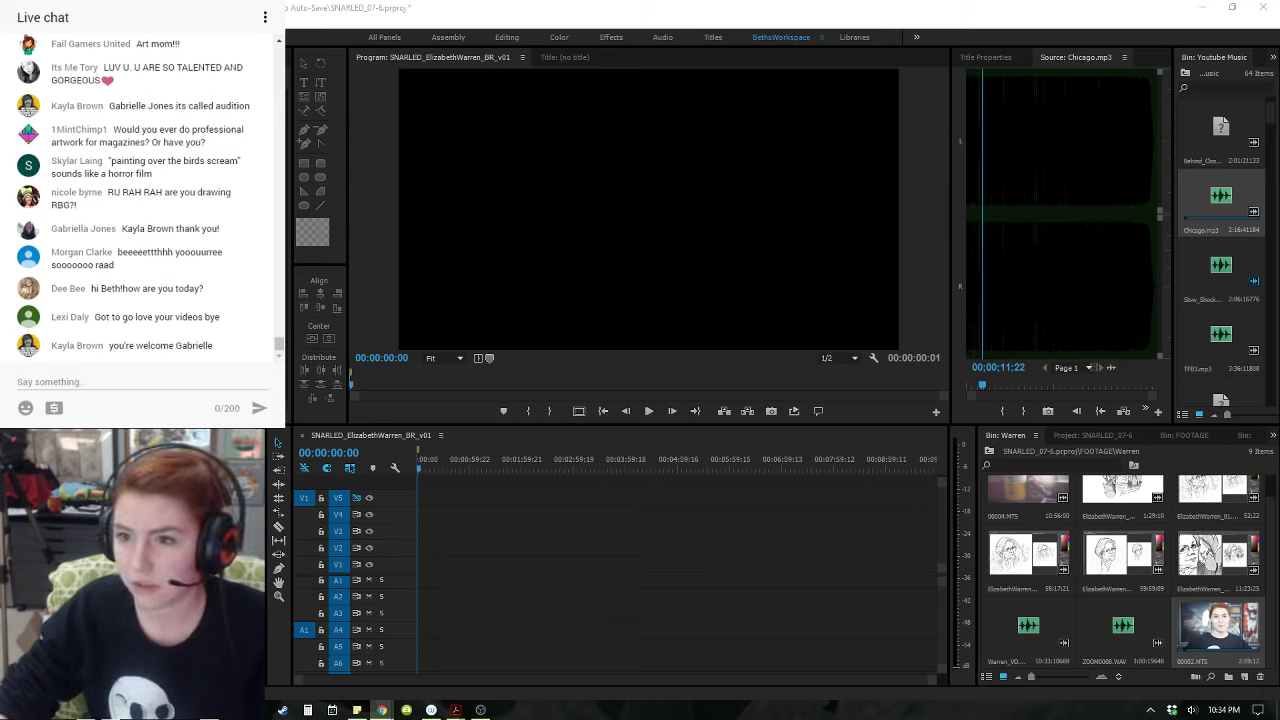
pyautogui.click(800, 545)
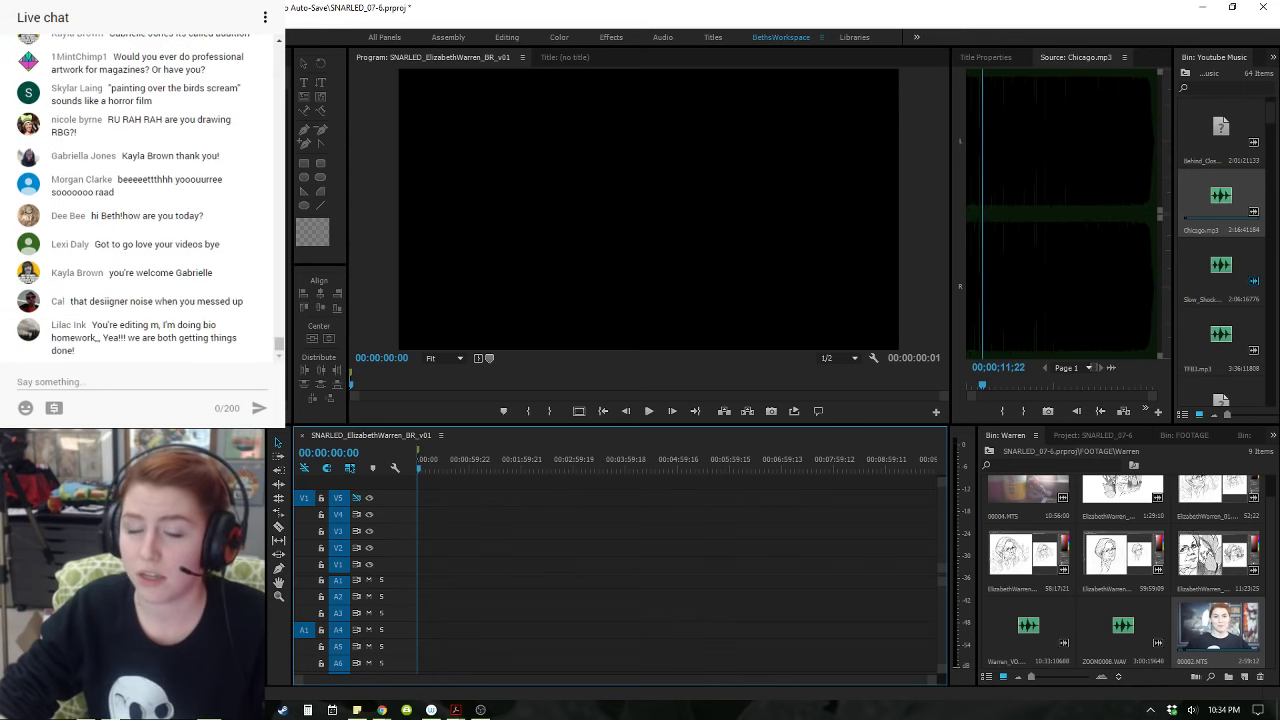
pyautogui.scroll(1, 1072, 631)
pyautogui.scroll(-1, 1096, 613)
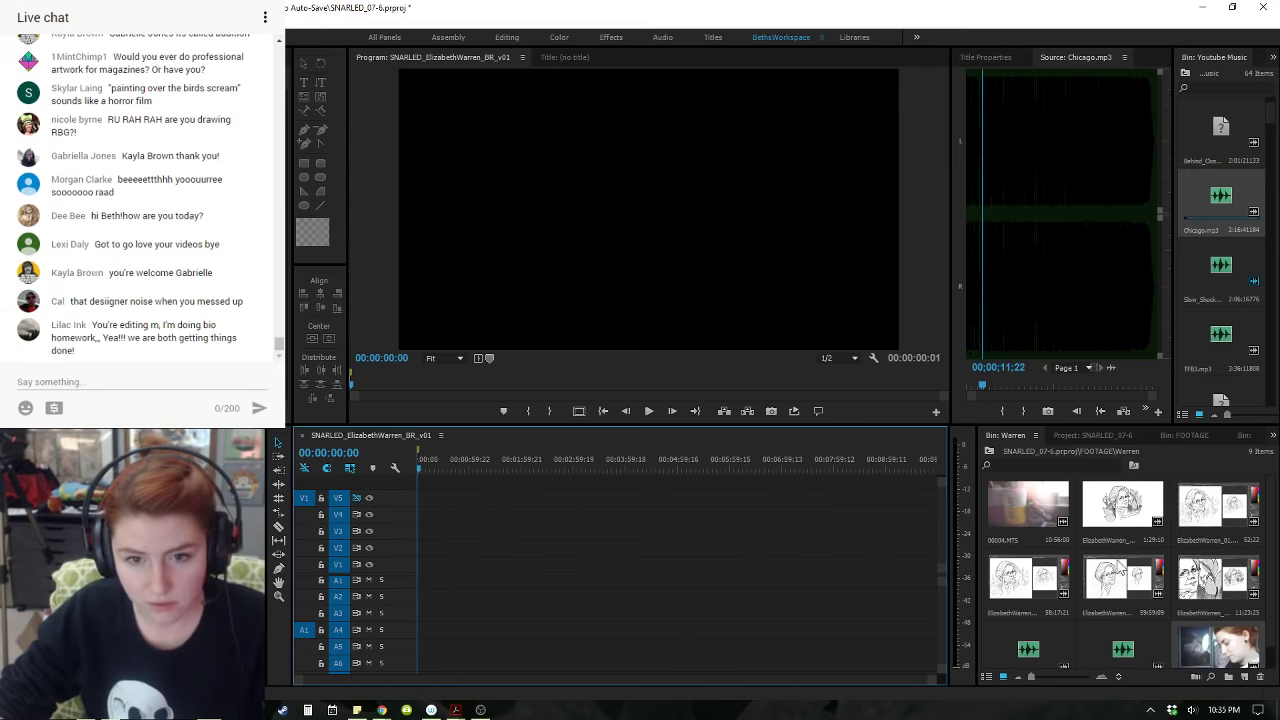
# - Place 00002.MTS at the start of the sequence on V1 and A1, with ZOOM0008.WAV beneath it on A2
pyautogui.click(1034, 519)
pyautogui.moveTo(1218, 625); pyautogui.dragTo(610, 566)
pyautogui.press('\\')
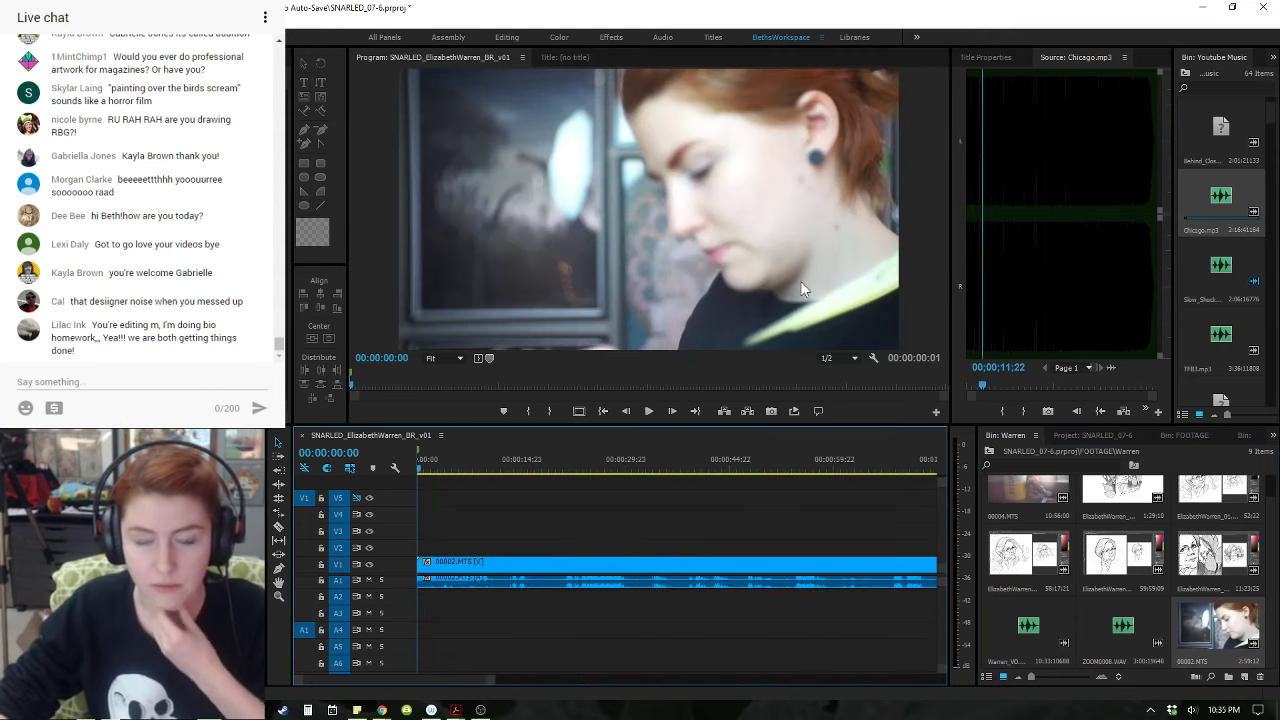
pyautogui.moveTo(1120, 644); pyautogui.dragTo(577, 665)
pyautogui.press('=')
pyautogui.press('=')
pyautogui.press('=')
pyautogui.press('=')
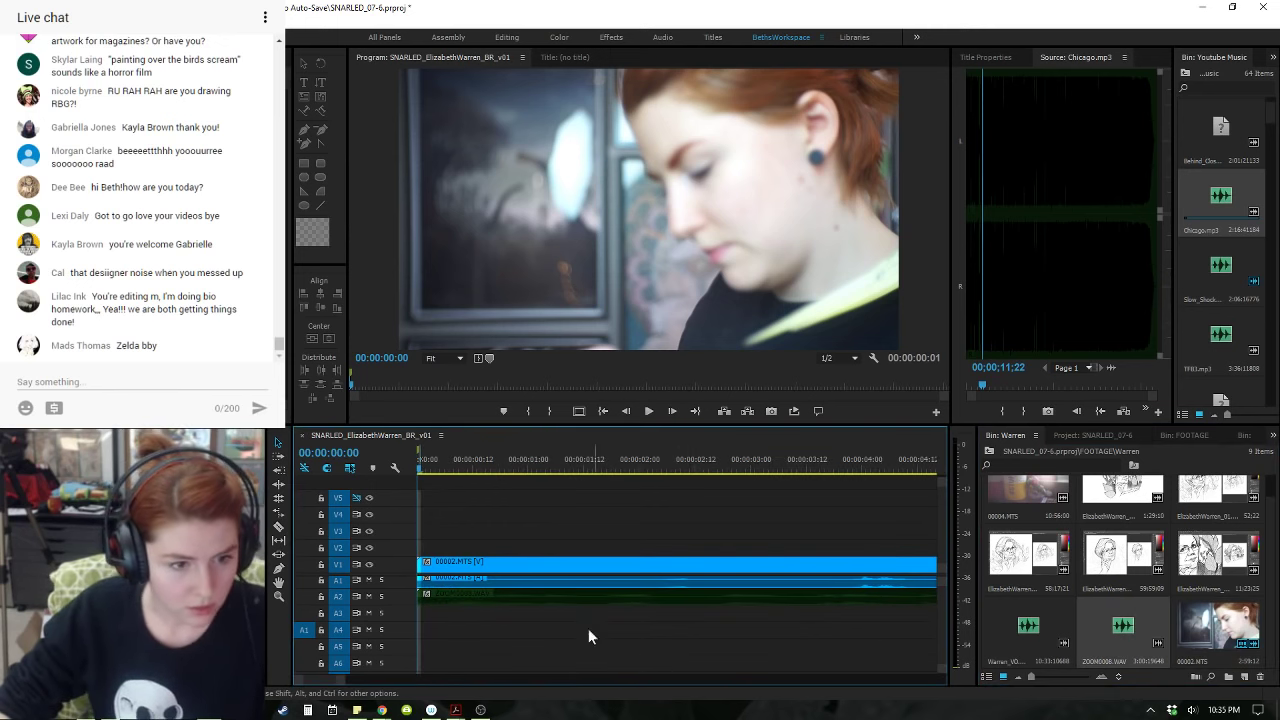
# - Locate the hand clap near 00:00:04:22 and slide ZOOM0008.WAV on A2 to sync its clap with the camera audio
pyautogui.moveTo(483, 462); pyautogui.dragTo(790, 479)
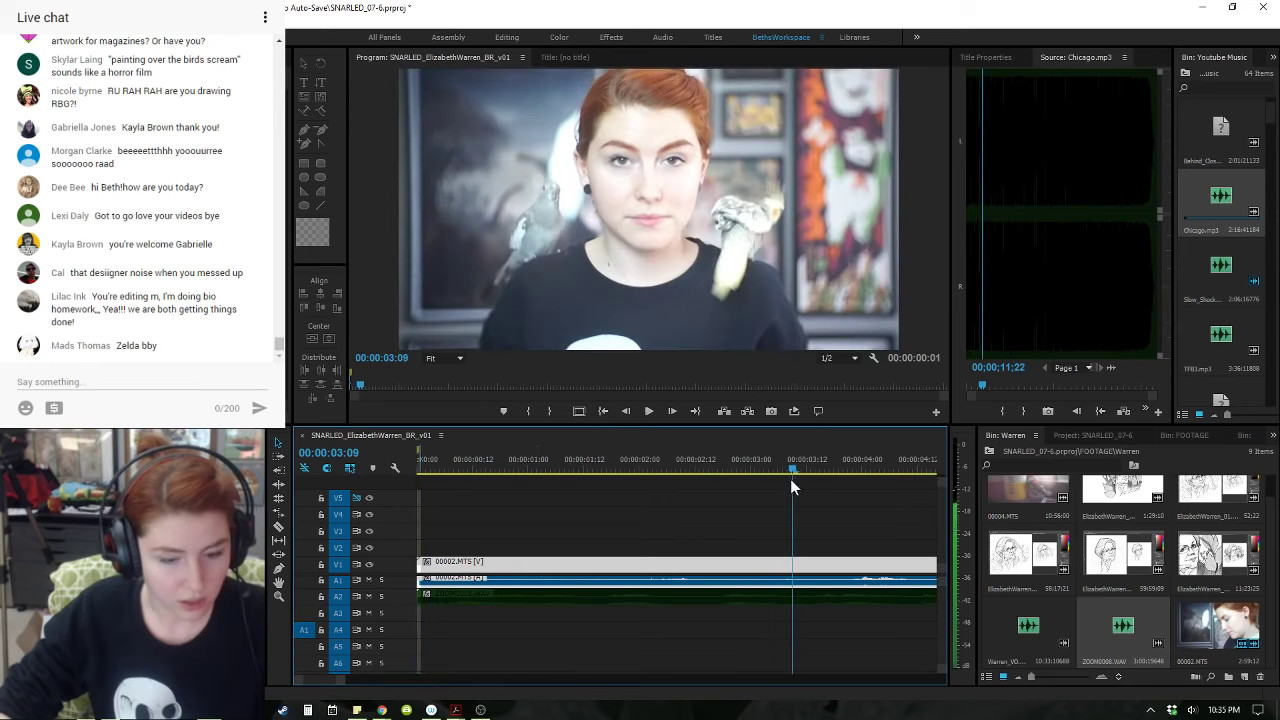
pyautogui.press('-')
pyautogui.press('=')
pyautogui.moveTo(694, 463); pyautogui.dragTo(850, 511)
pyautogui.press('=')
pyautogui.press('=')
pyautogui.click(600, 642)
pyautogui.moveTo(521, 597); pyautogui.dragTo(682, 597)
pyautogui.press('=')
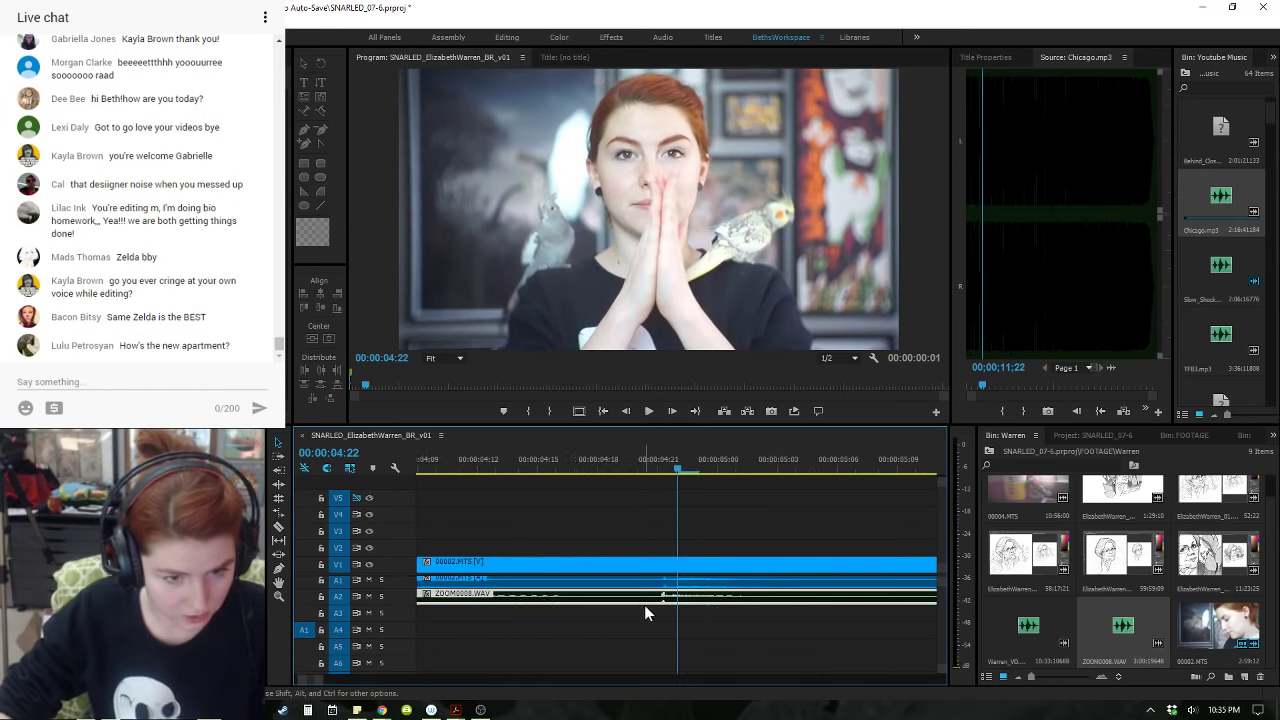
# - Cut the video and both audio clips at 00:00:04:20 and delete everything before the cut
pyautogui.press('Left')
pyautogui.press('Left')
pyautogui.click(700, 615)
pyautogui.hotkey('ctrl', 'a')
pyautogui.hotkey('ctrl', 'k')
pyautogui.click(570, 518)
pyautogui.moveTo(570, 518); pyautogui.dragTo(604, 602)
pyautogui.press('Delete')
# - Try sliding the ZOOM0008.WAV clip on A2 slightly later from the clap at 00:00:04:21, and undo the move
pyautogui.click(657, 463)
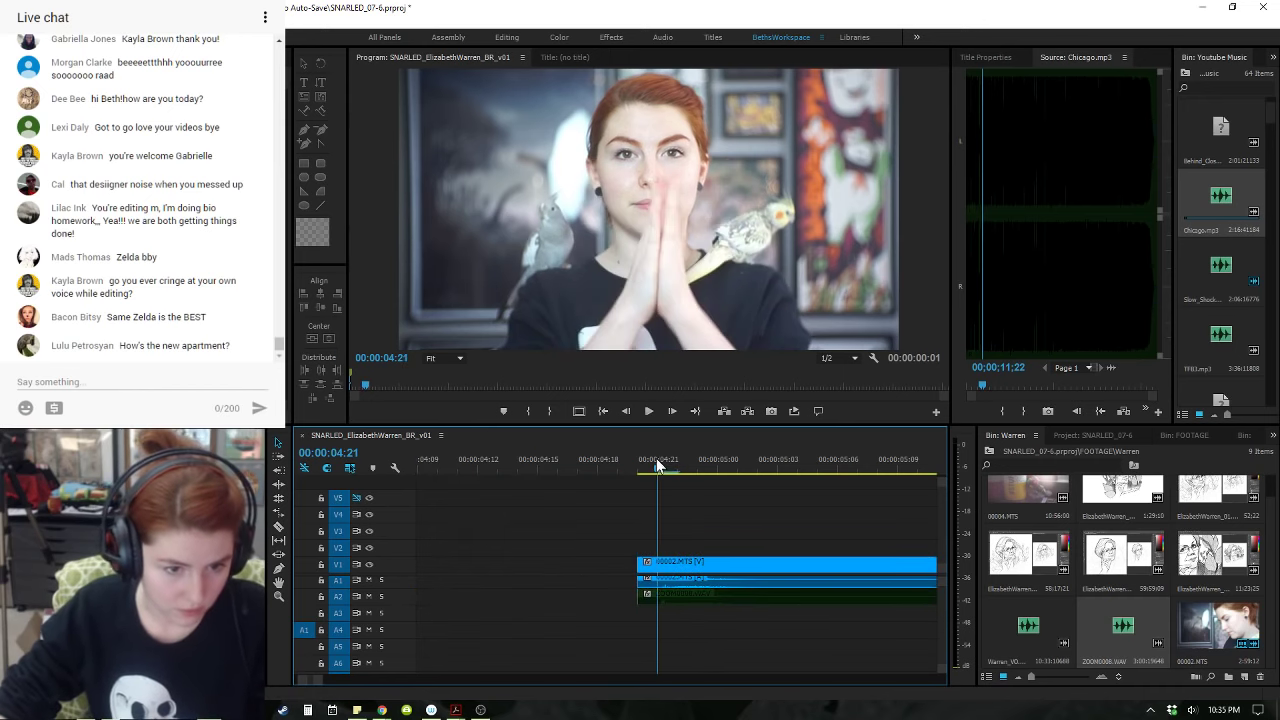
pyautogui.moveTo(688, 593); pyautogui.dragTo(711, 600)
pyautogui.hotkey('ctrl', 'z')
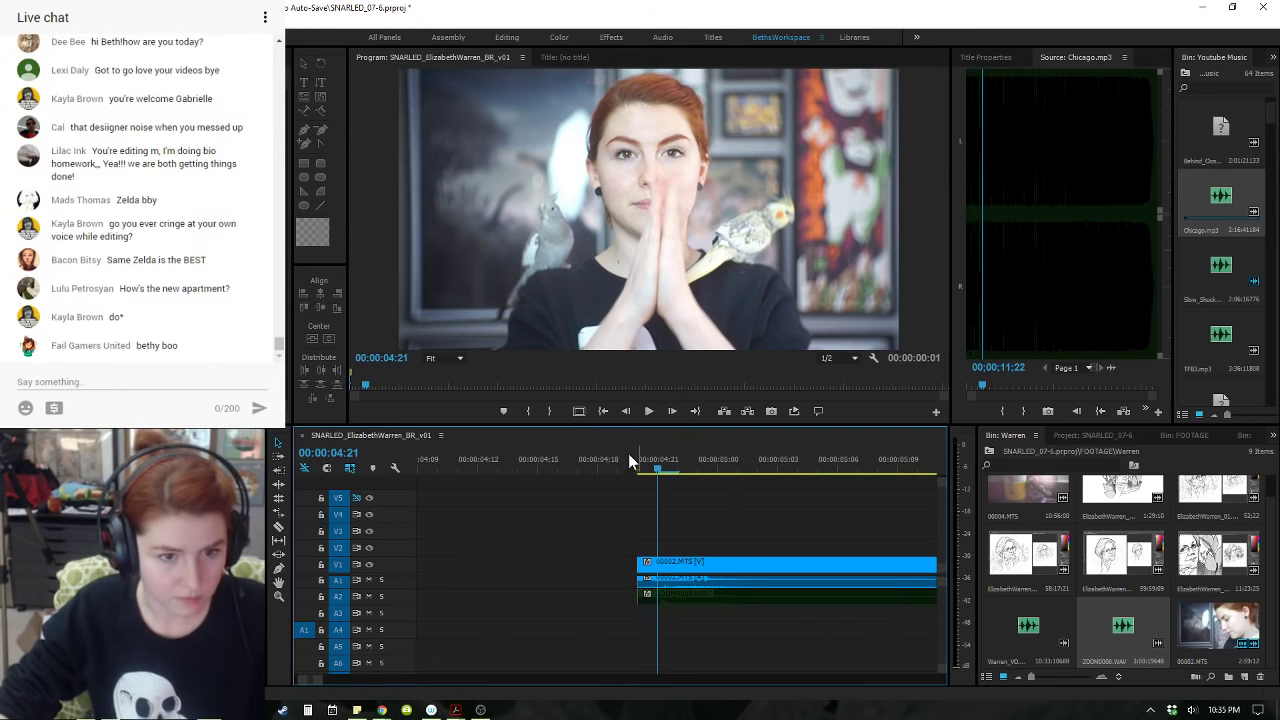
# - Play the start, then remove the camera audio from 00002.MTS and move ZOOM0008.WAV up from A2 to A1
pyautogui.press('space')
pyautogui.press('space')
pyautogui.click(681, 584)
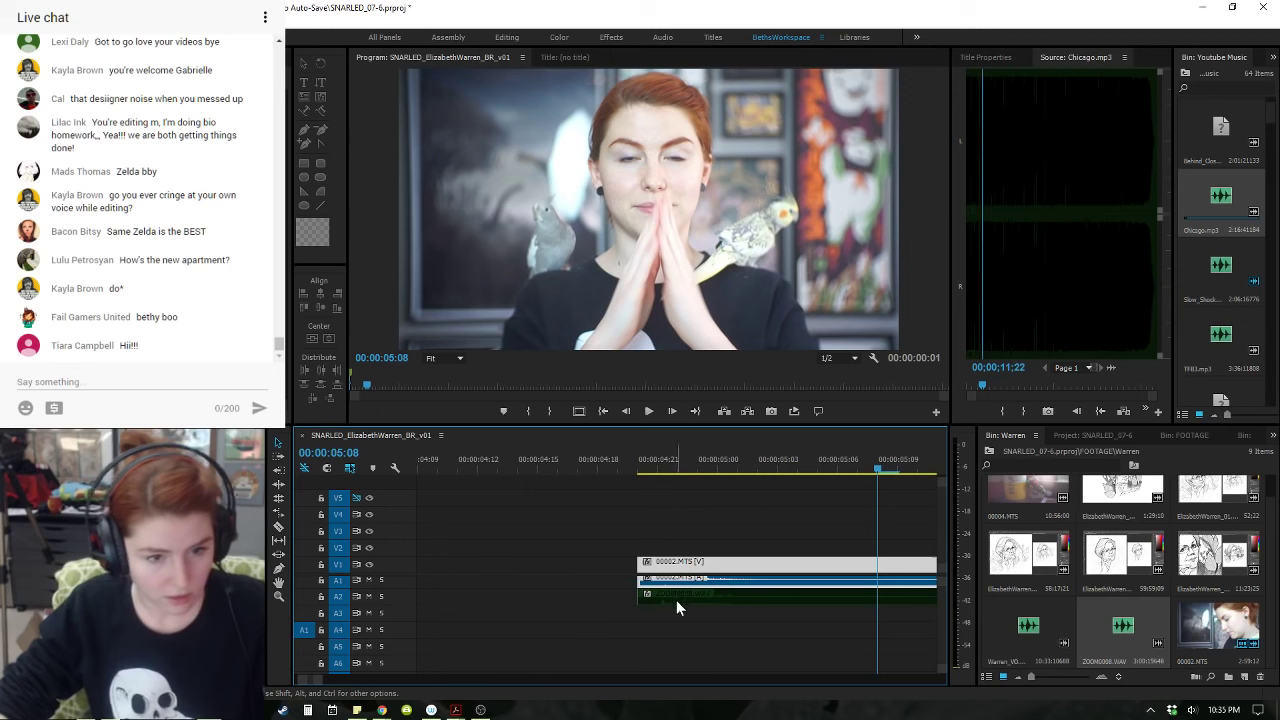
pyautogui.click(676, 600)
pyautogui.moveTo(676, 600); pyautogui.dragTo(681, 584)
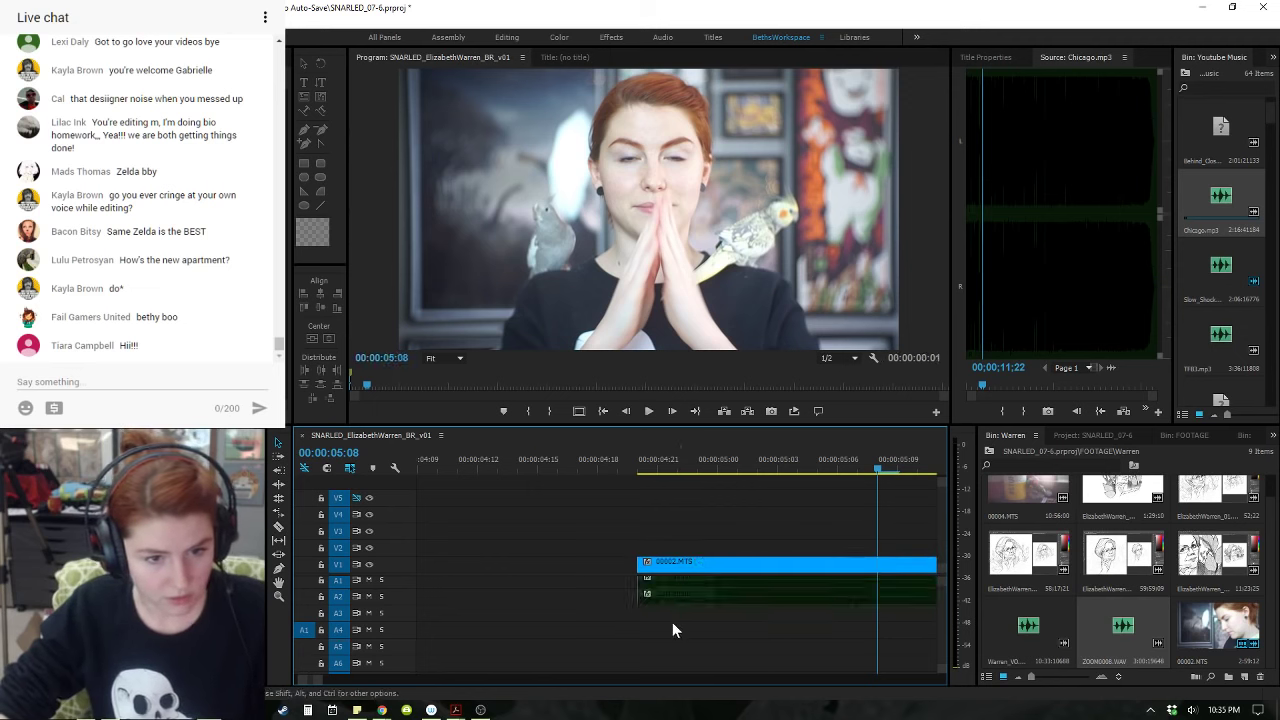
pyautogui.press('Delete')
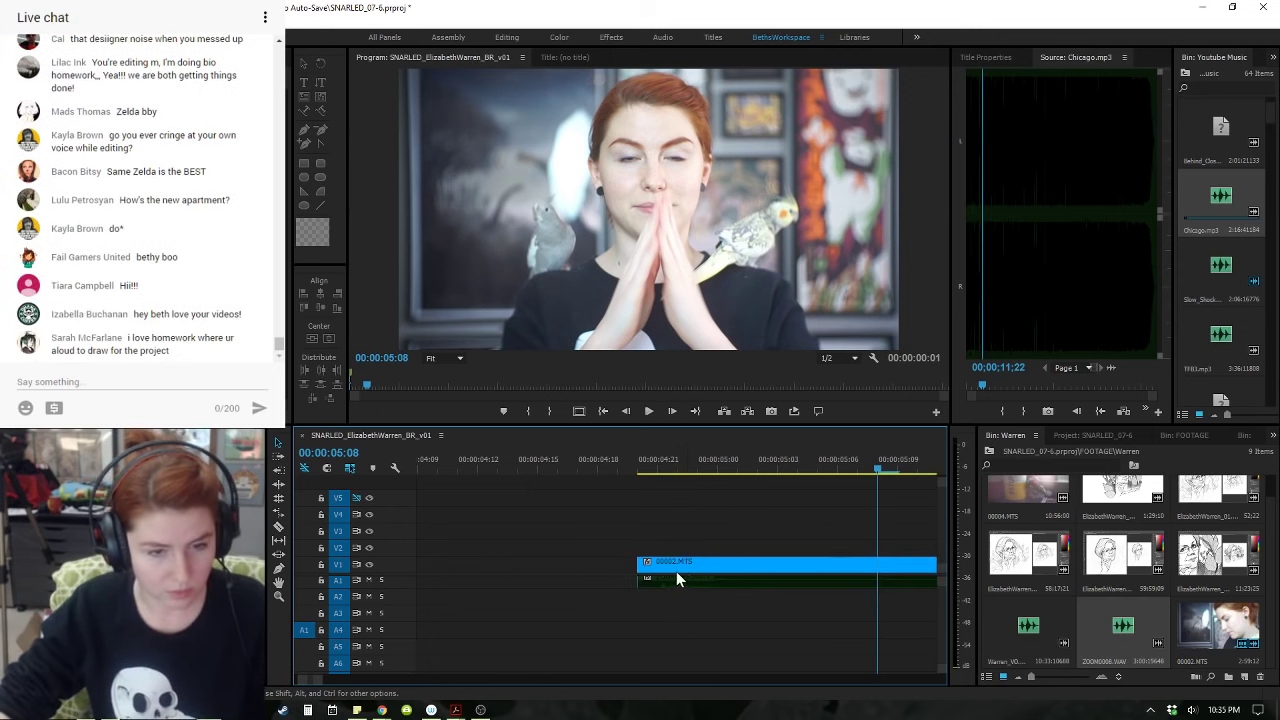
# - Try a ripple delete of the gap before 00002.MTS, and undo it along with the camera audio replacement
pyautogui.press('-')
pyautogui.press('-')
pyautogui.rightClick(438, 582)
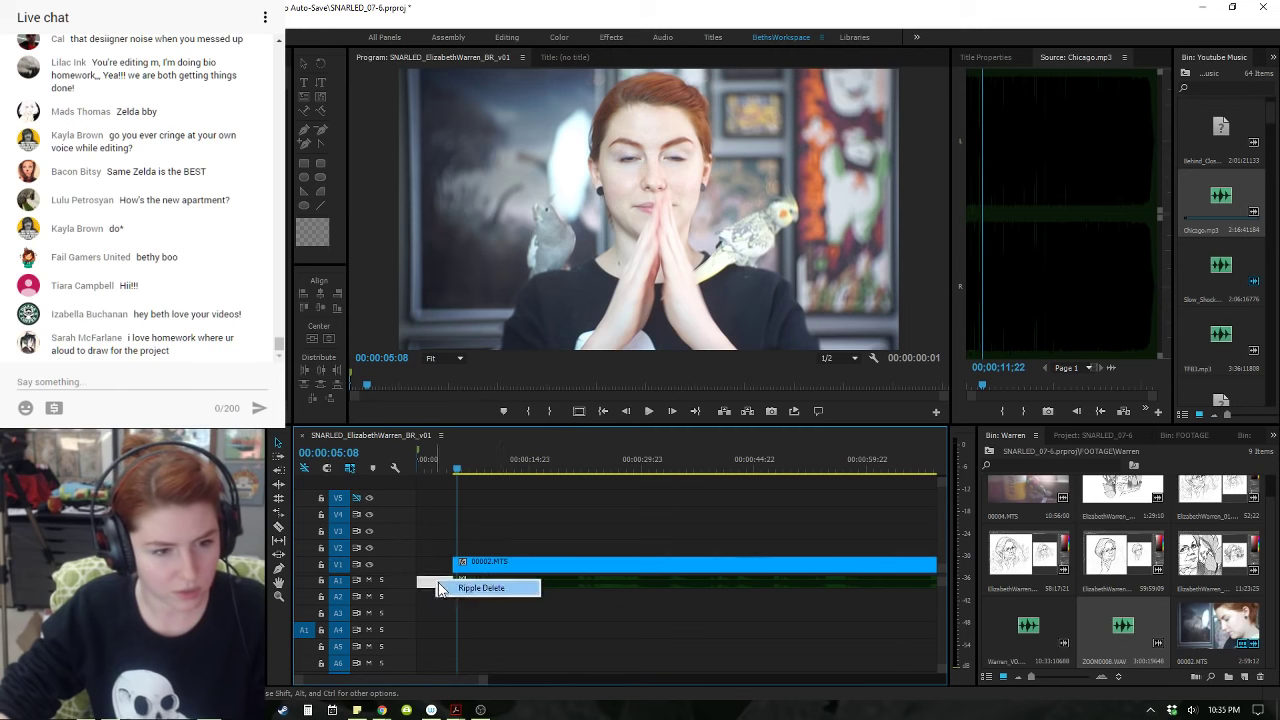
pyautogui.click(480, 588)
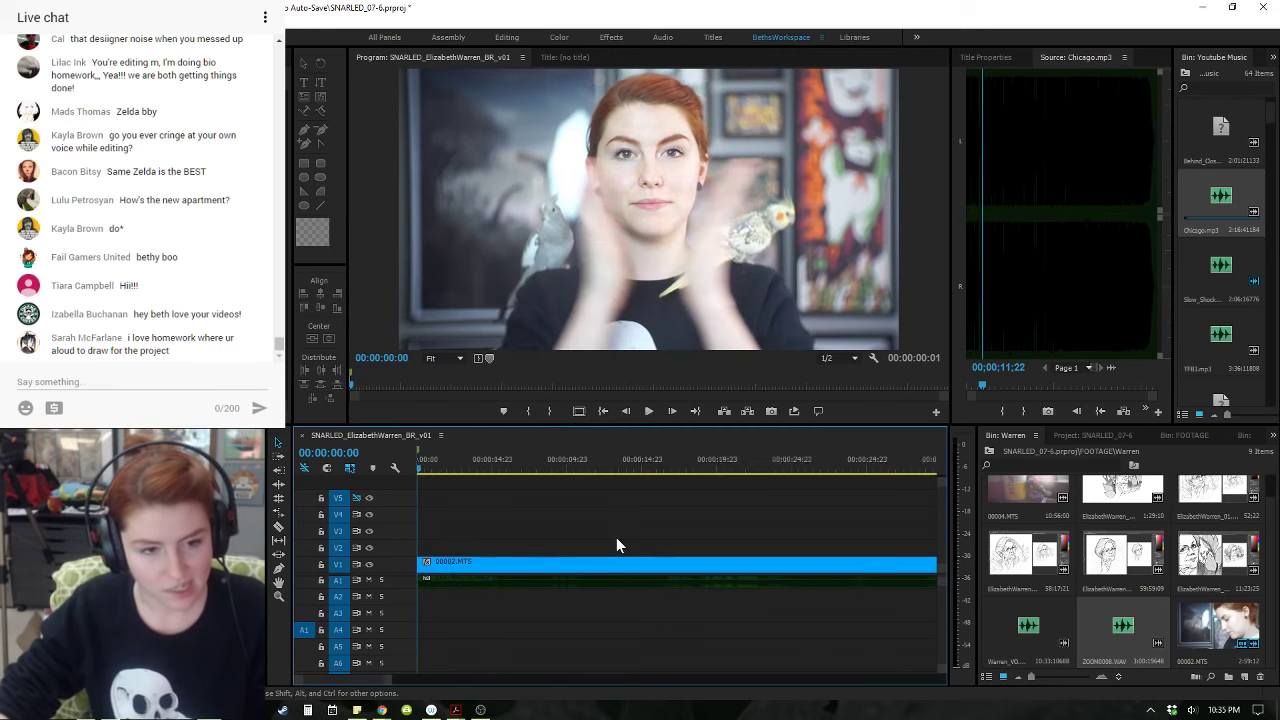
pyautogui.hotkey('ctrl', 'z')
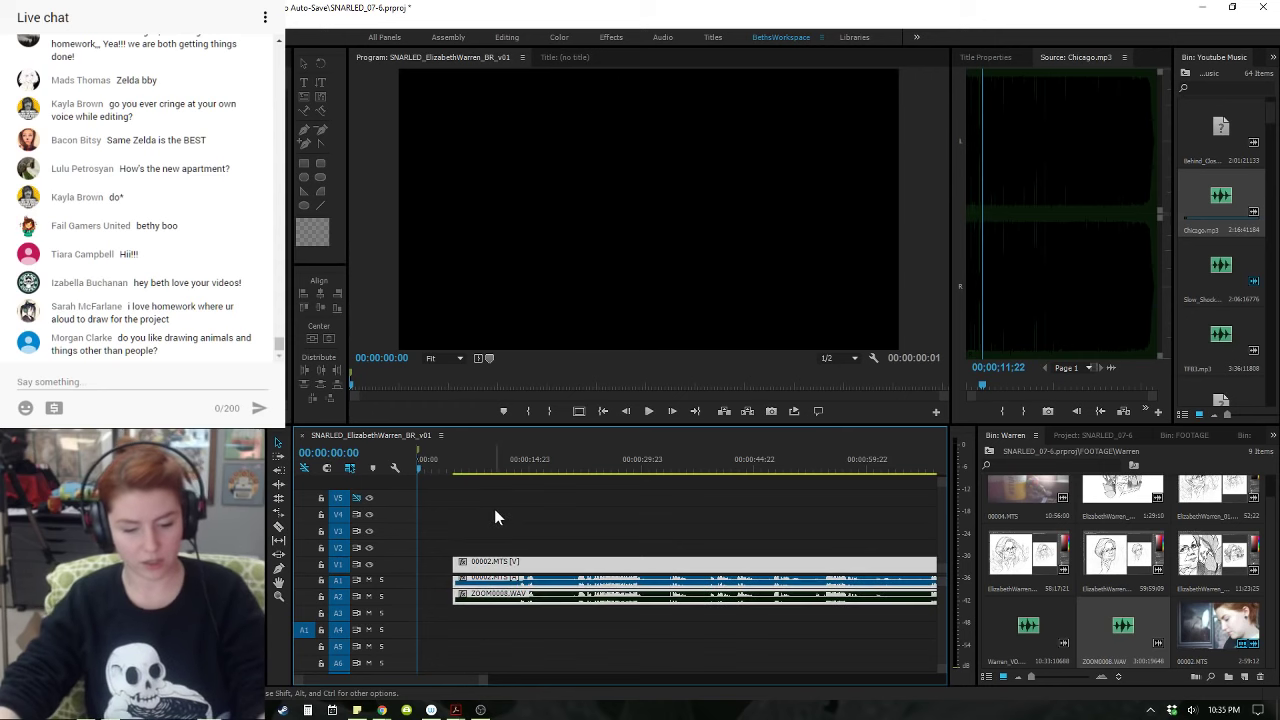
# - Move 00002.MTS with its camera audio and the ZOOM0008.WAV clip together to the start of the sequence
pyautogui.moveTo(537, 606); pyautogui.dragTo(455, 566)
pyautogui.click(466, 535)
pyautogui.click(479, 565)
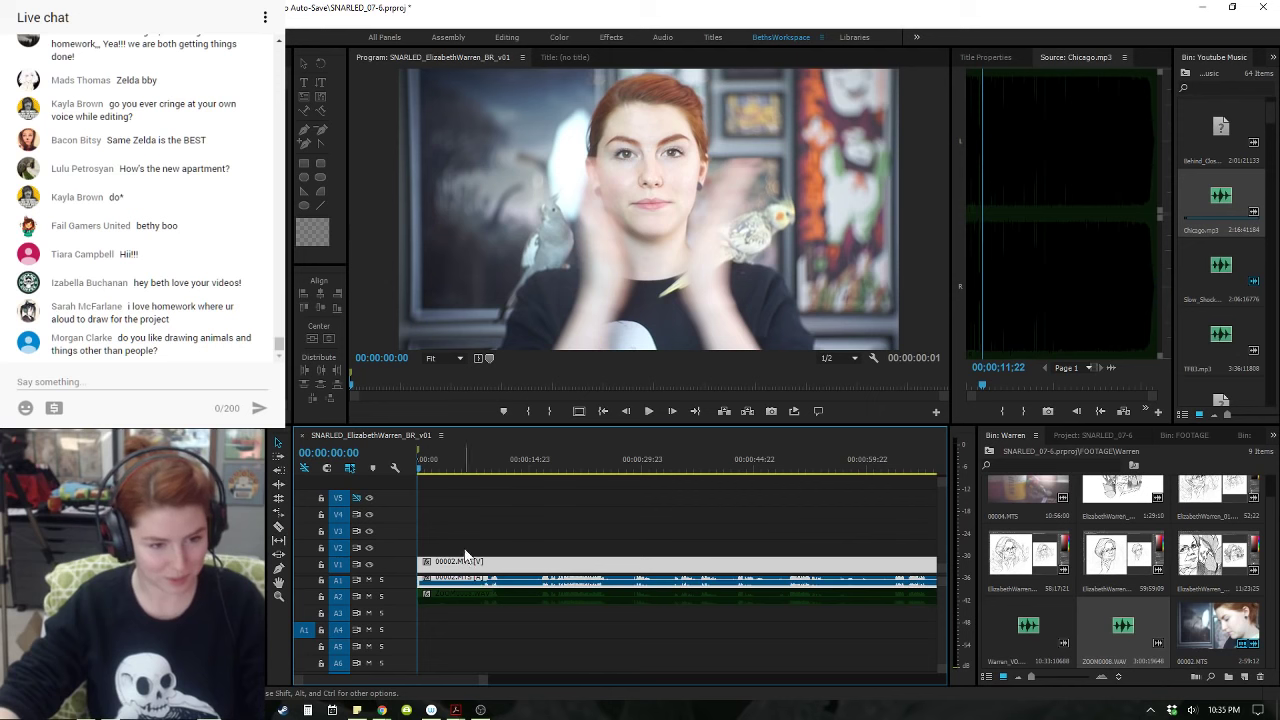
pyautogui.click(467, 567)
# - Solo A1 and listen to the camera audio from about 00:00:19:11
pyautogui.moveTo(541, 467); pyautogui.dragTo(562, 468)
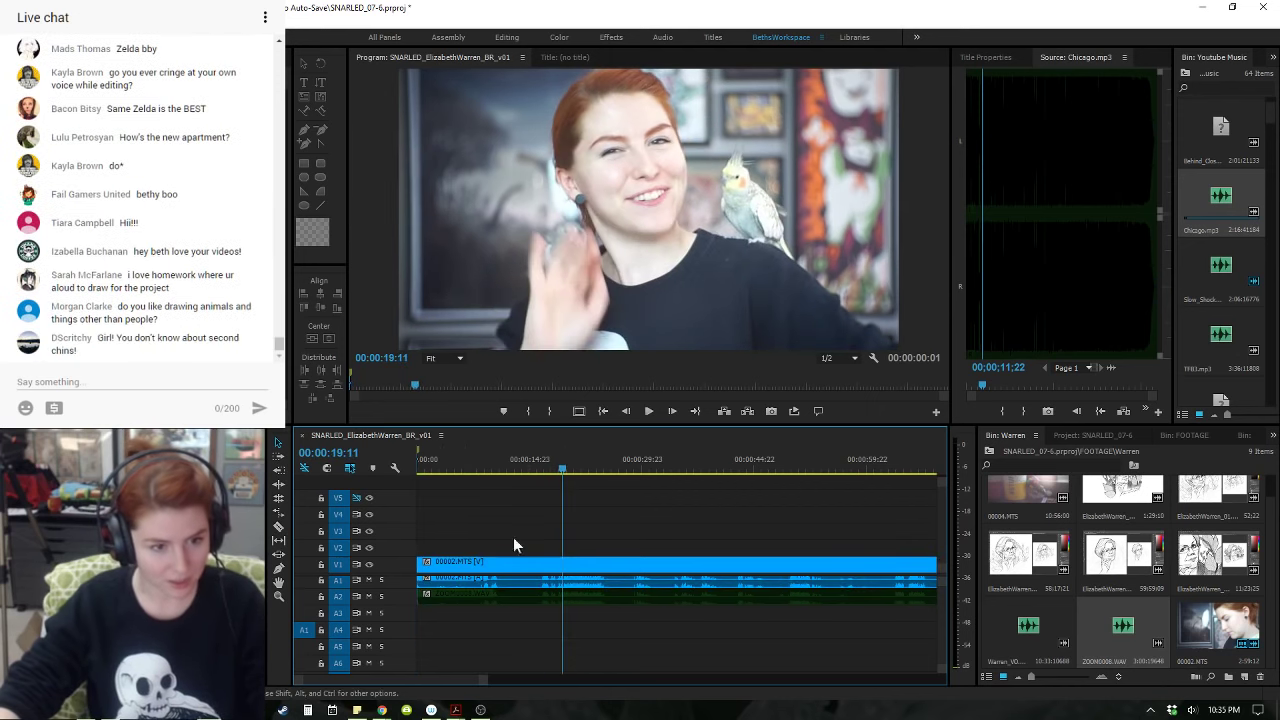
pyautogui.click(380, 581)
pyautogui.press('space')
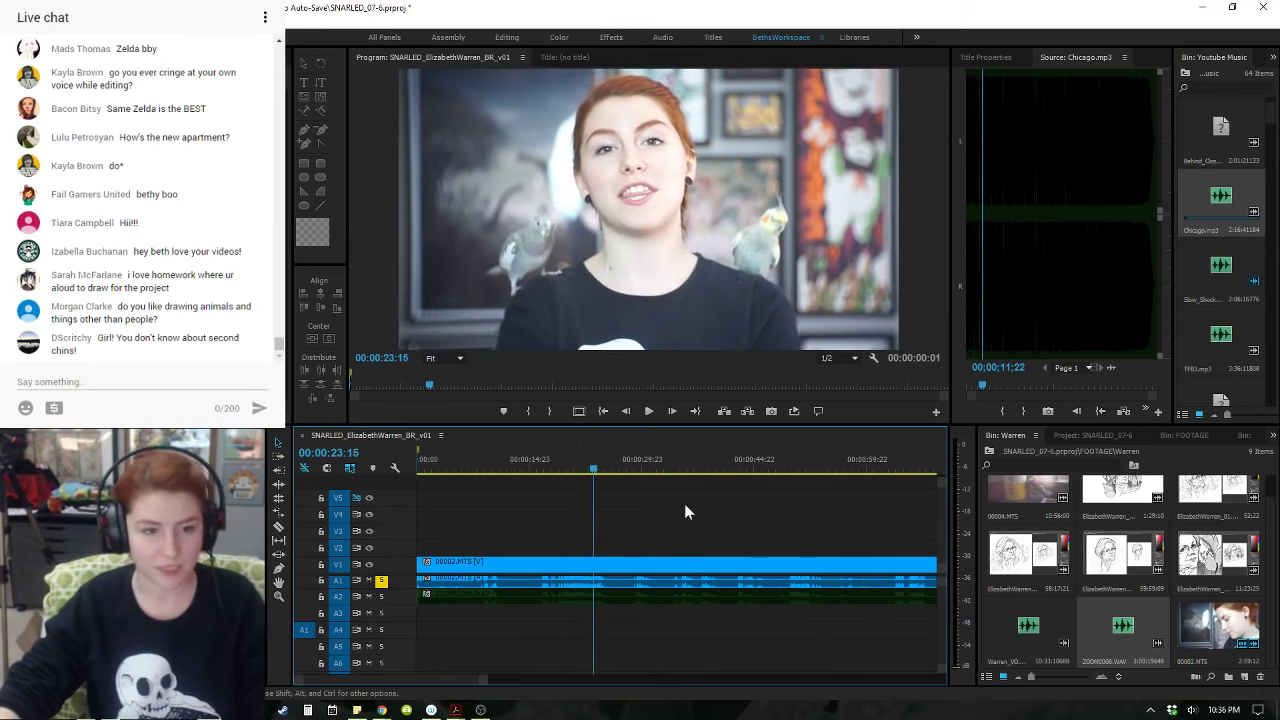
# - Switch the solo from A1 to A2 and listen to the ZOOM0008.WAV recording from 00:00:18:07 for comparison
pyautogui.click(555, 468)
pyautogui.click(381, 597)
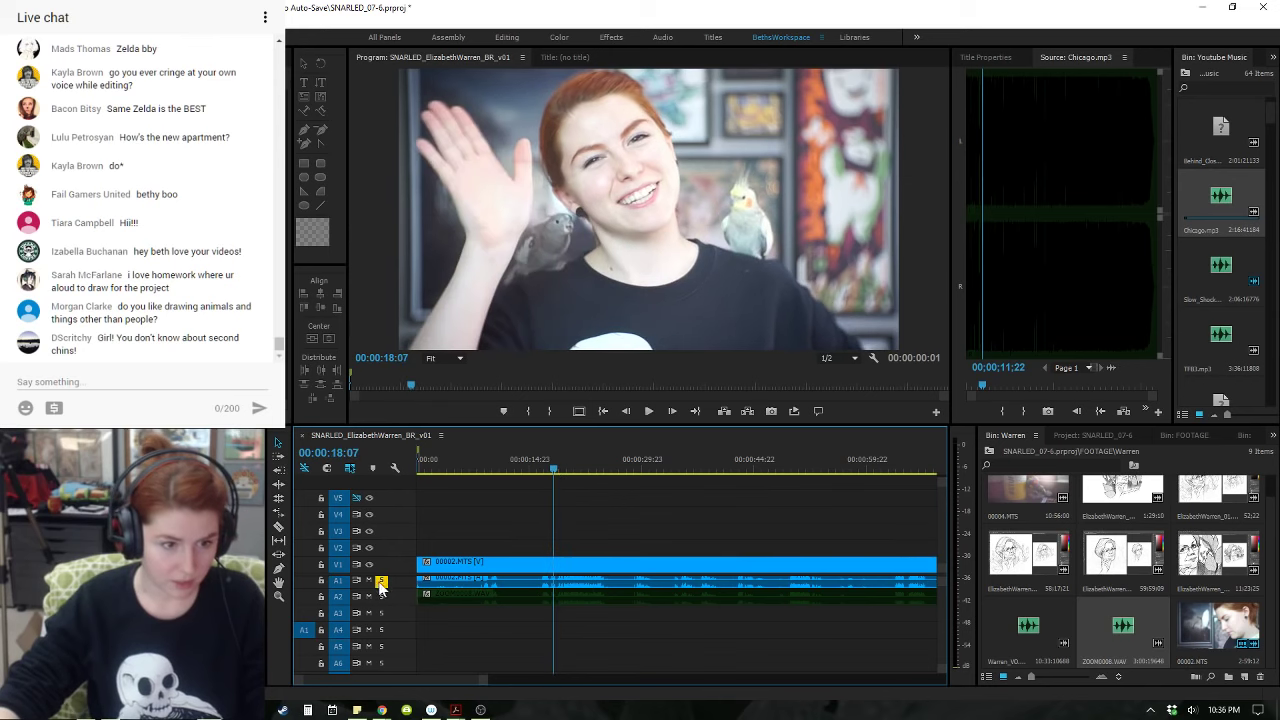
pyautogui.click(381, 581)
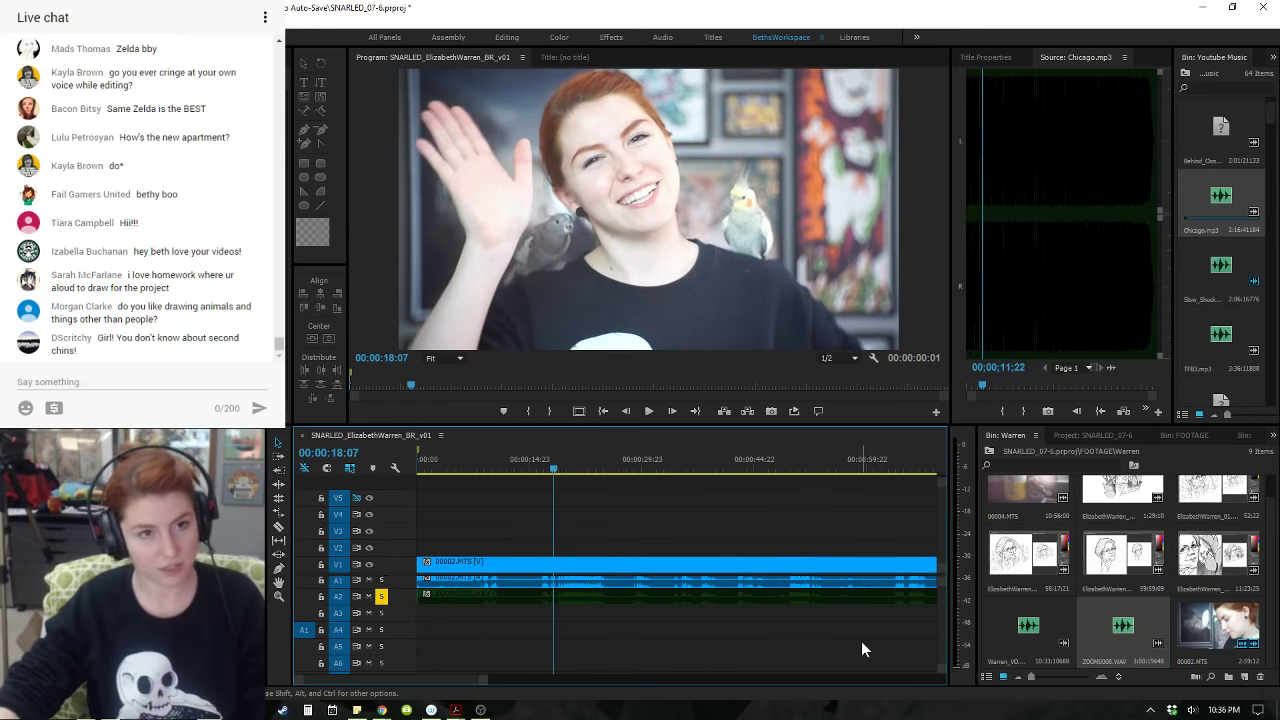
pyautogui.press('space')
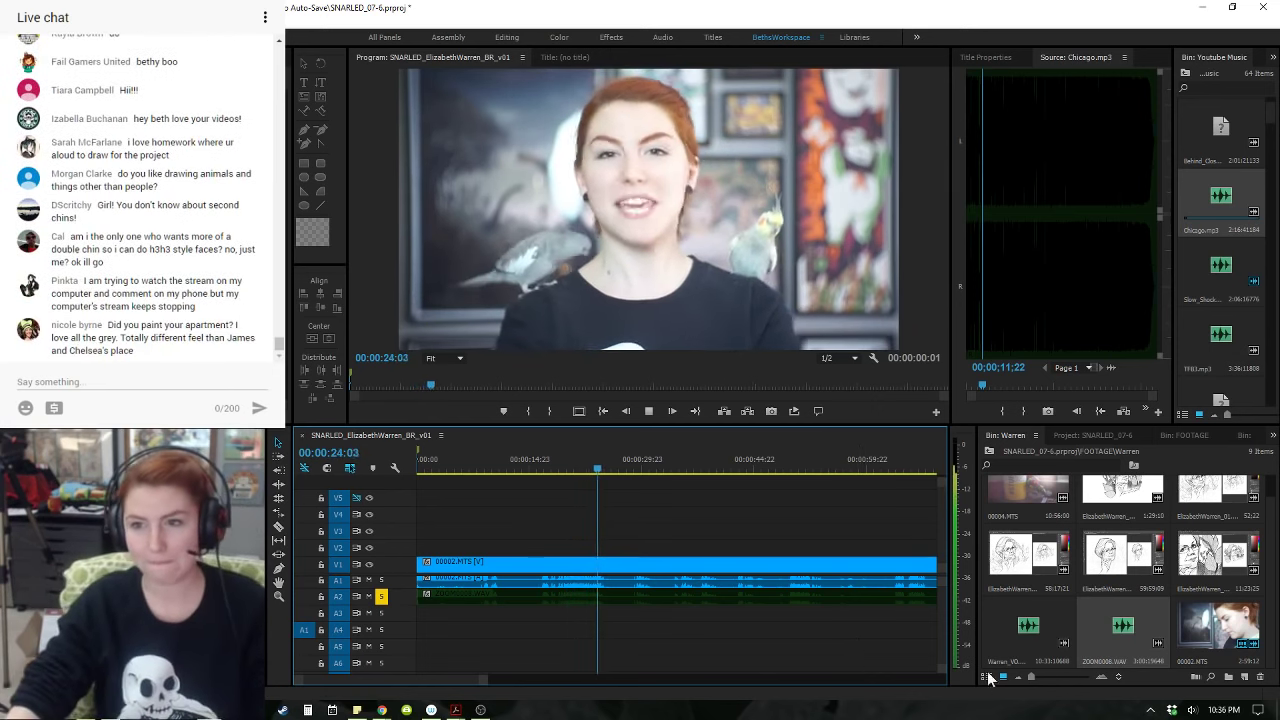
pyautogui.press('space')
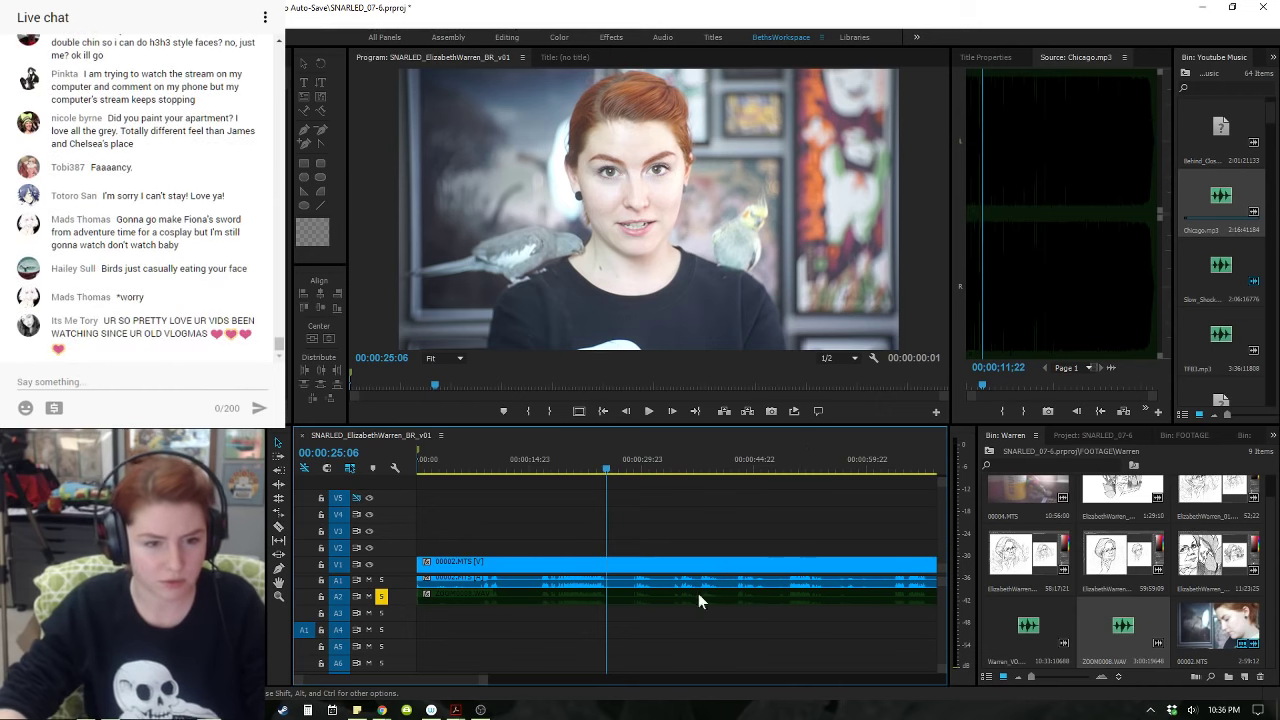
# - Scrub back from the waving shot at 00:00:18:20 to around 00:00:16:06 to find where the greeting begins
pyautogui.click(568, 466)
pyautogui.moveTo(569, 463); pyautogui.dragTo(557, 467)
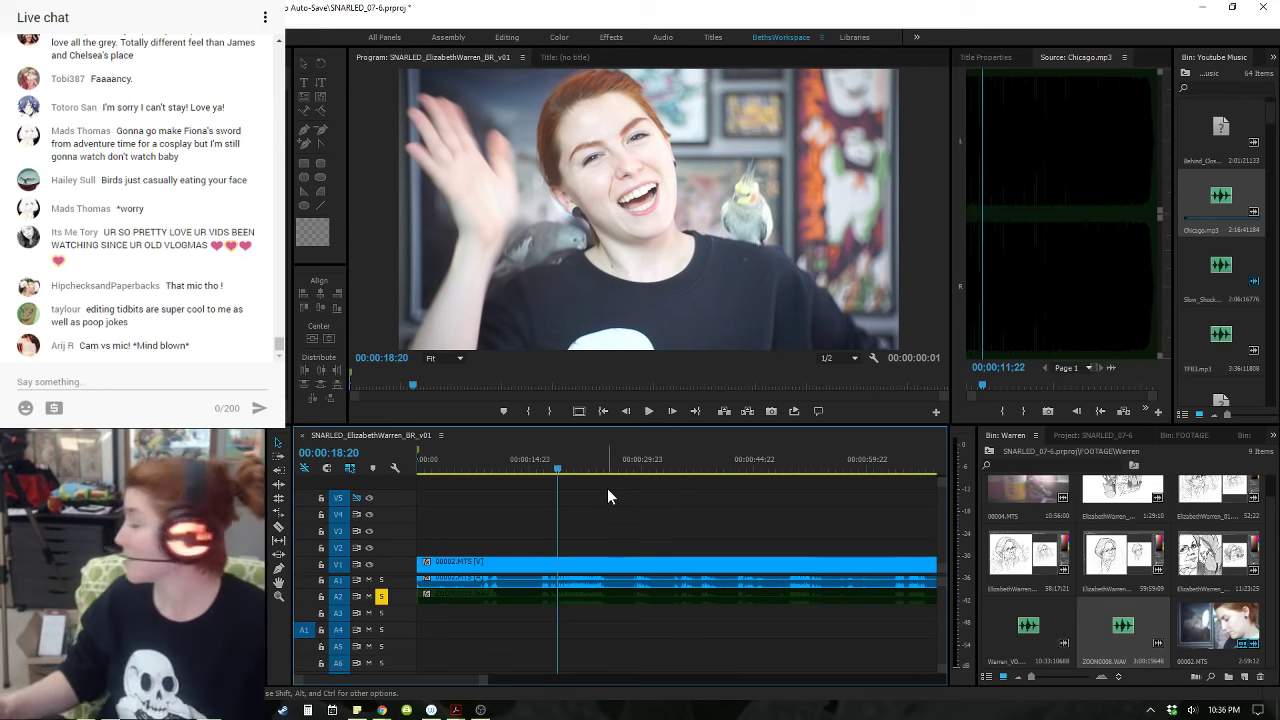
pyautogui.moveTo(556, 467); pyautogui.dragTo(539, 460)
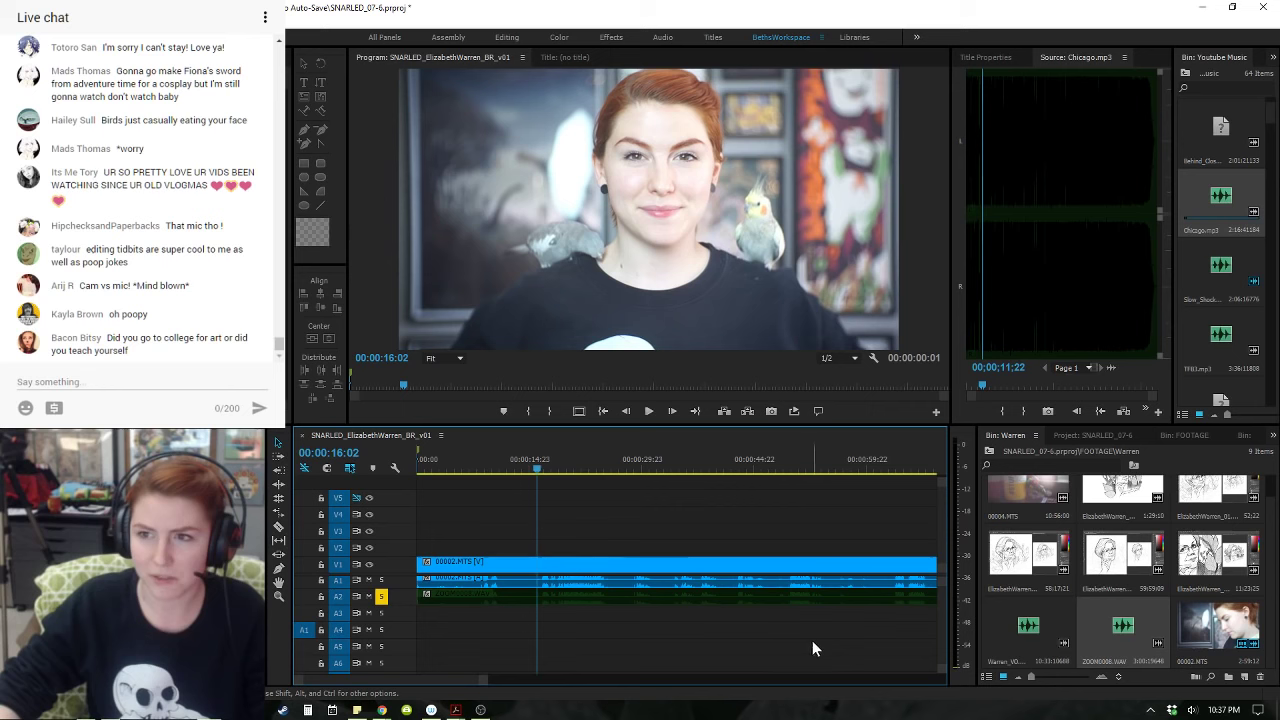
pyautogui.click(536, 462)
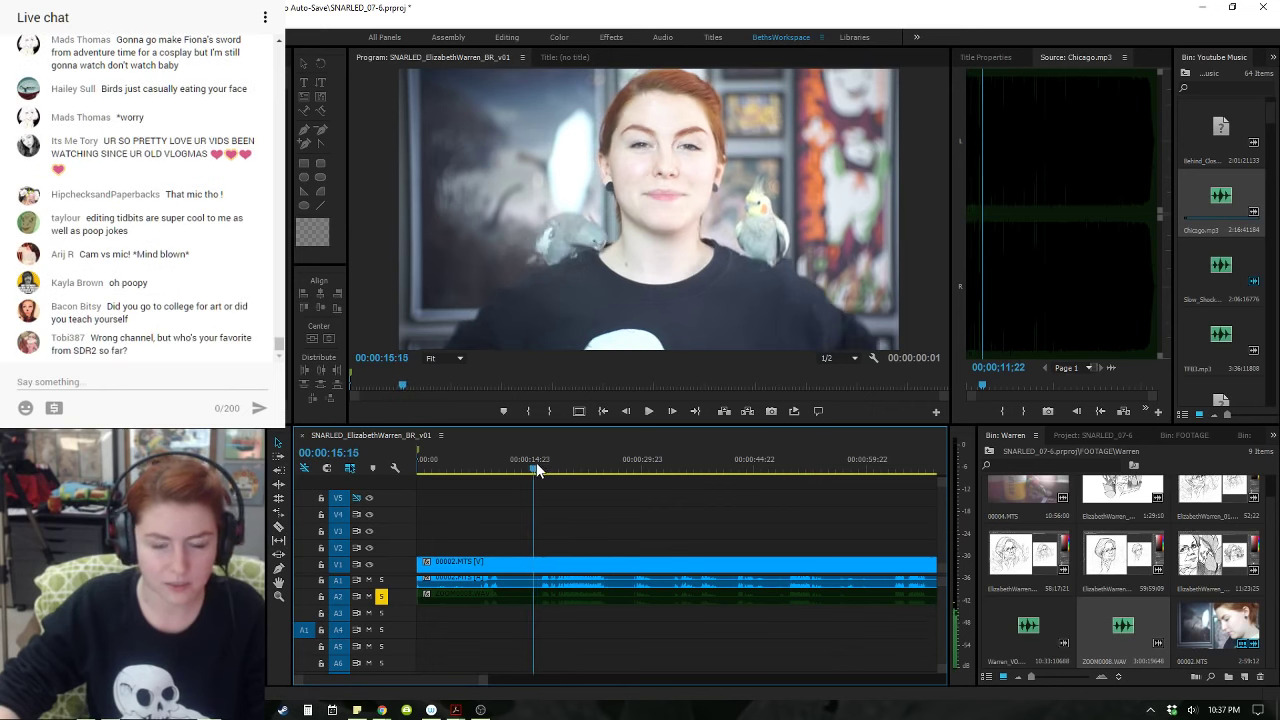
pyautogui.moveTo(538, 464); pyautogui.dragTo(541, 465)
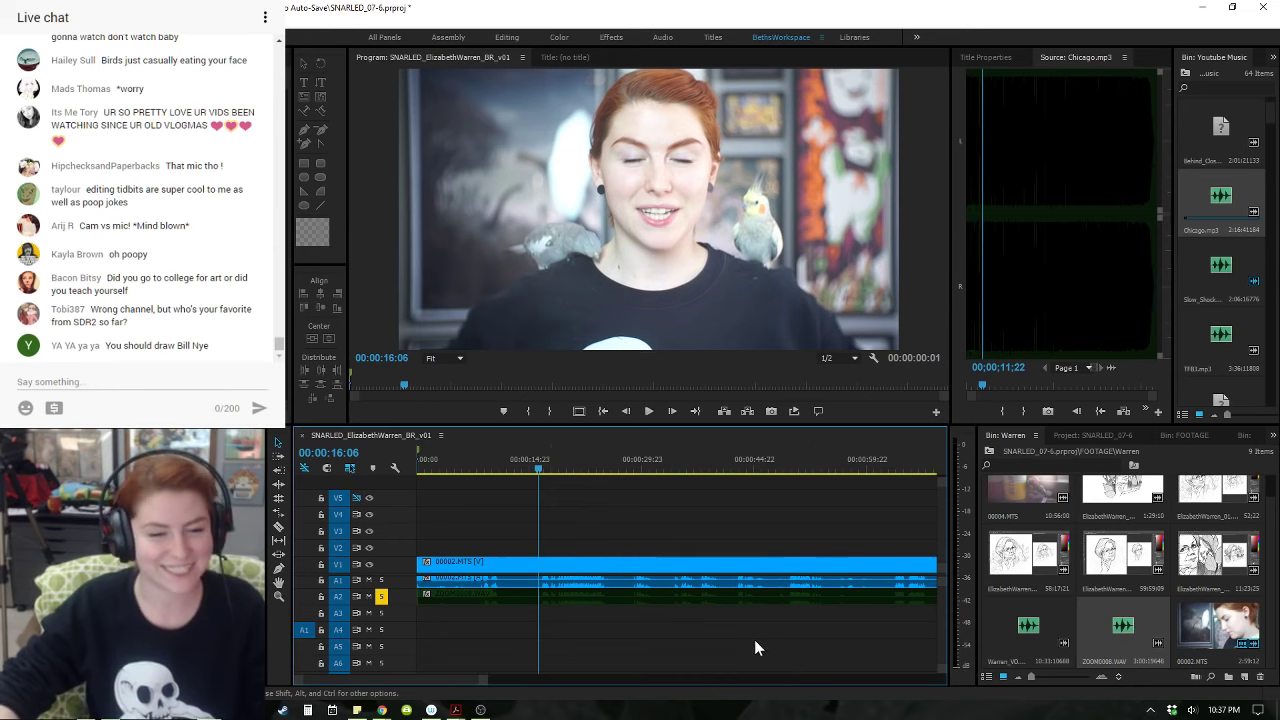
# - Remove the camera audio of 00002.MTS from A1 and move ZOOM0008.WAV up from A2 in its place
pyautogui.press('-')
pyautogui.press('-')
pyautogui.press('-')
pyautogui.press('=')
pyautogui.press('=')
pyautogui.press('=')
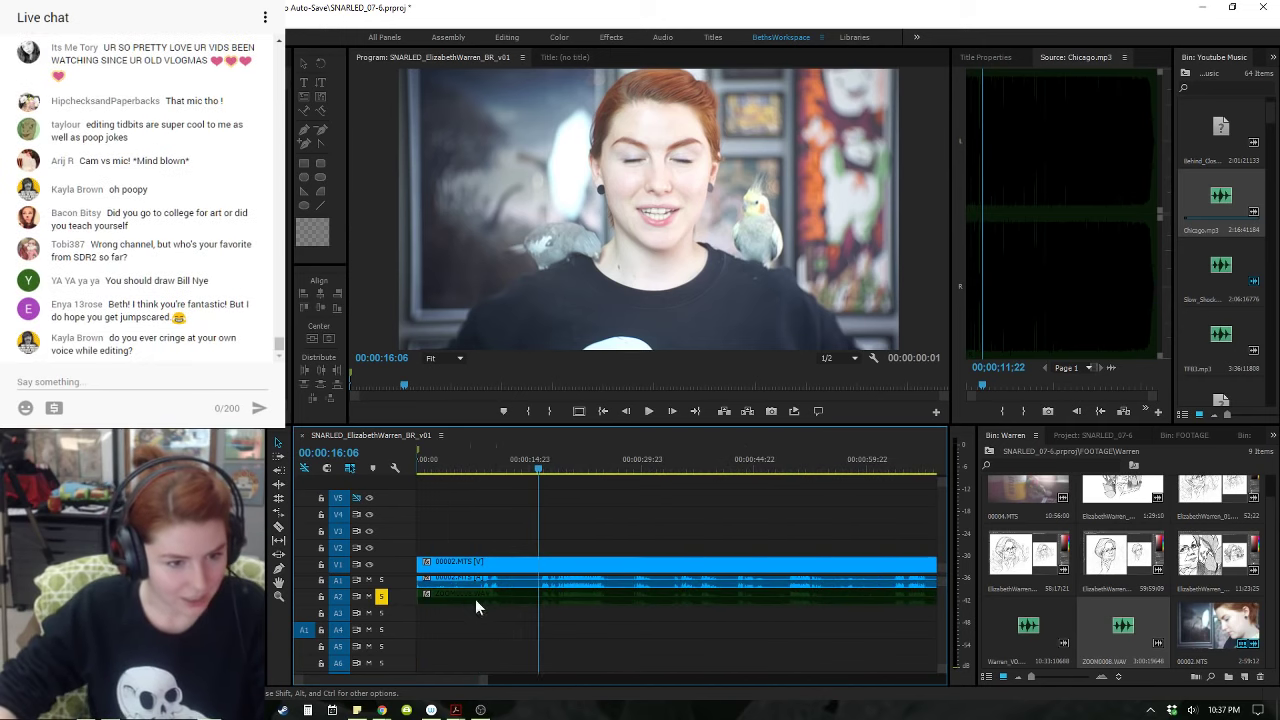
pyautogui.click(442, 598)
pyautogui.moveTo(442, 598); pyautogui.dragTo(442, 587)
pyautogui.click(616, 603)
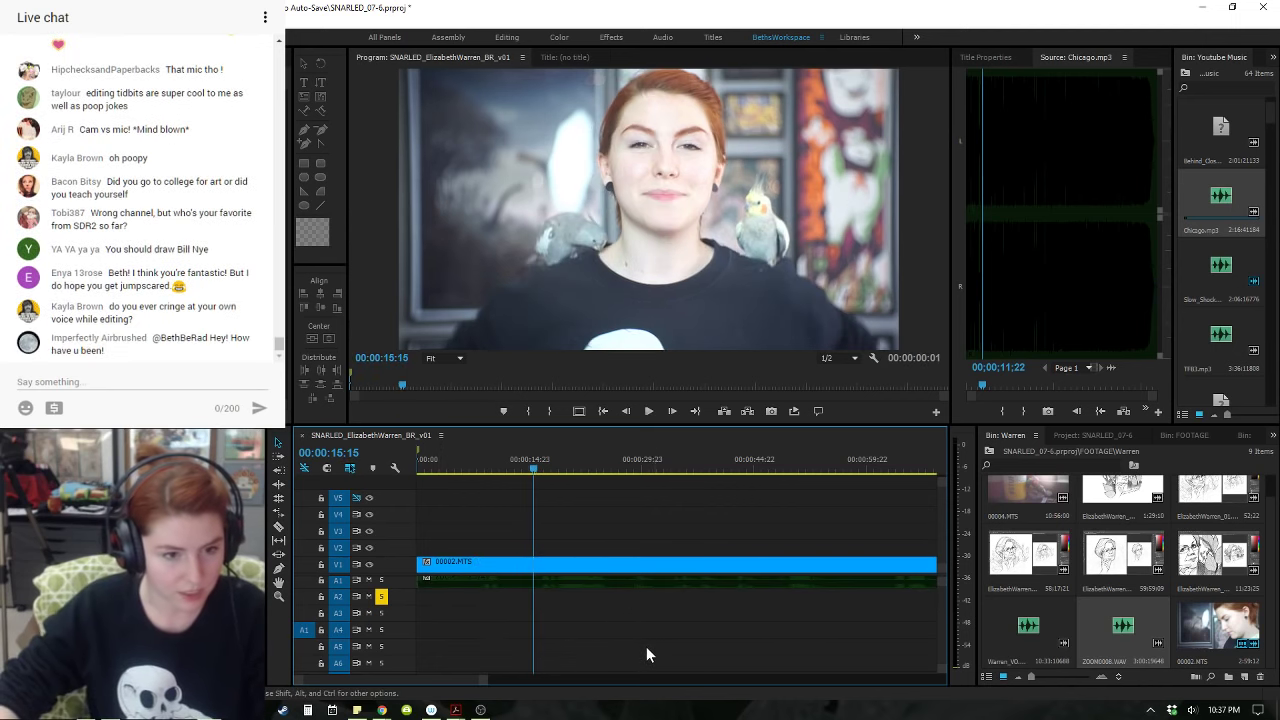
# - Play the sequence from 00:00:15:15 and turn off solo on A2
pyautogui.press('-')
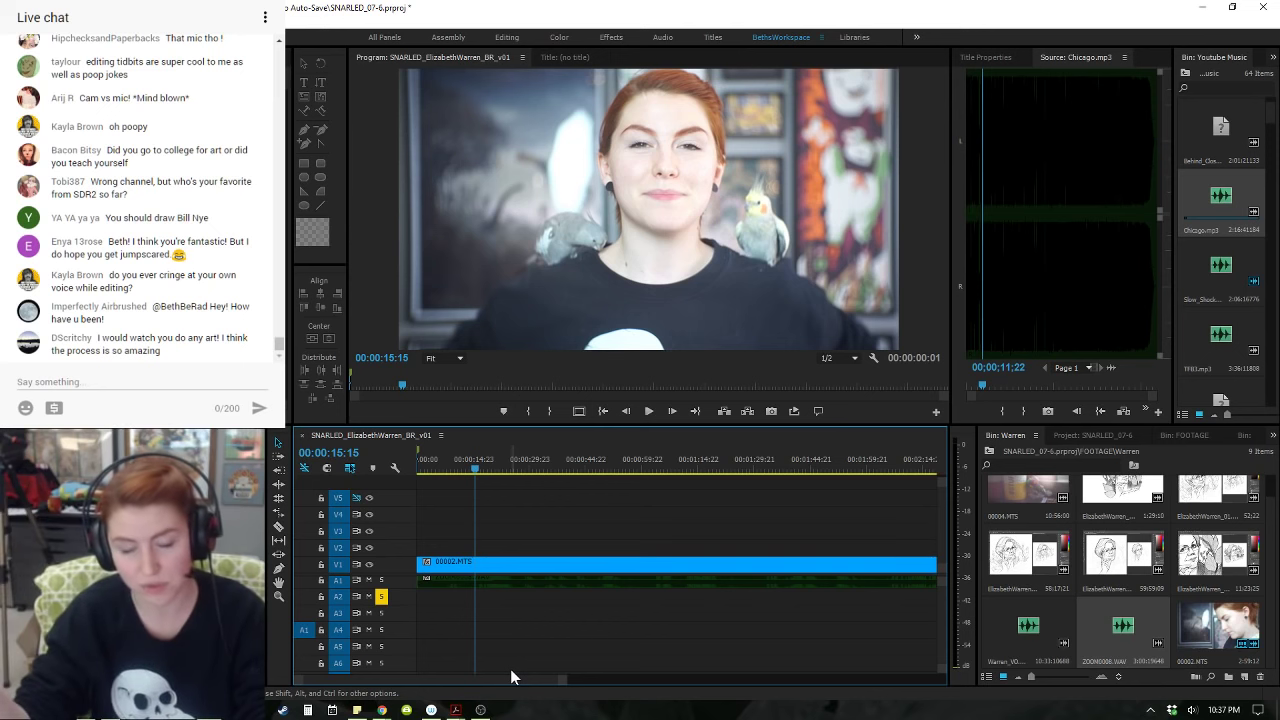
pyautogui.press('=')
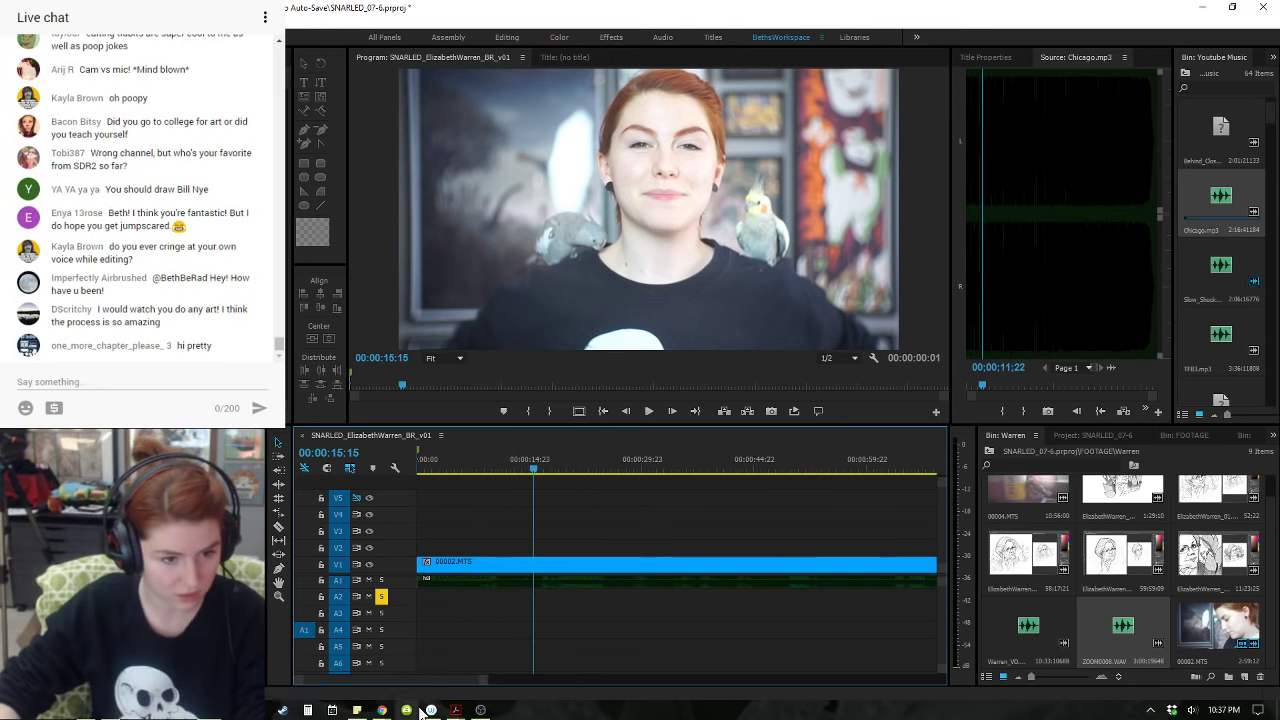
pyautogui.press('space')
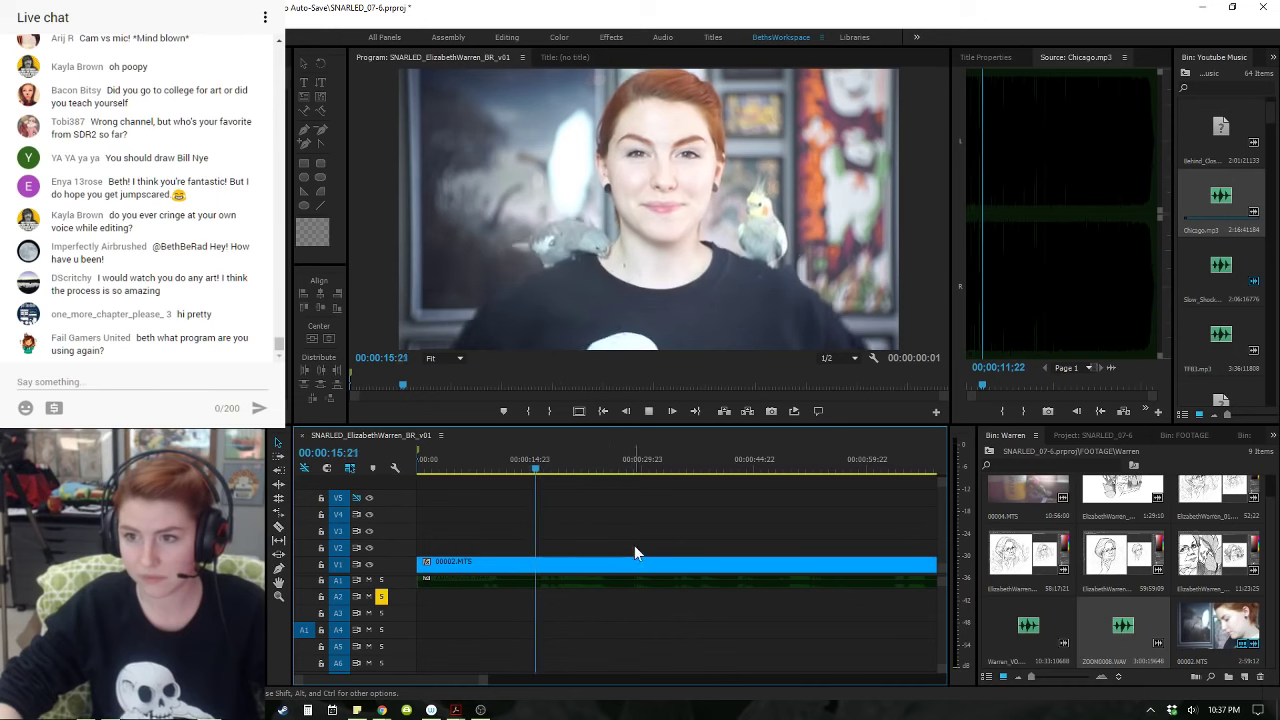
pyautogui.press('space')
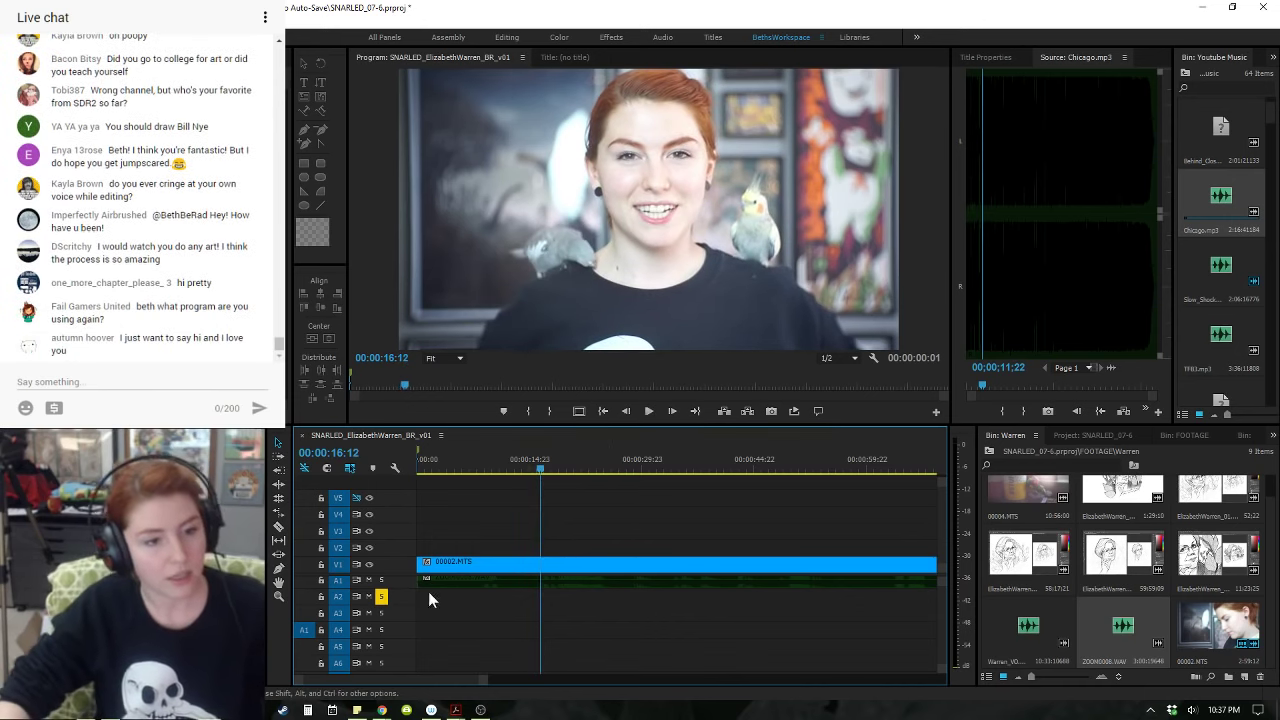
pyautogui.click(381, 596)
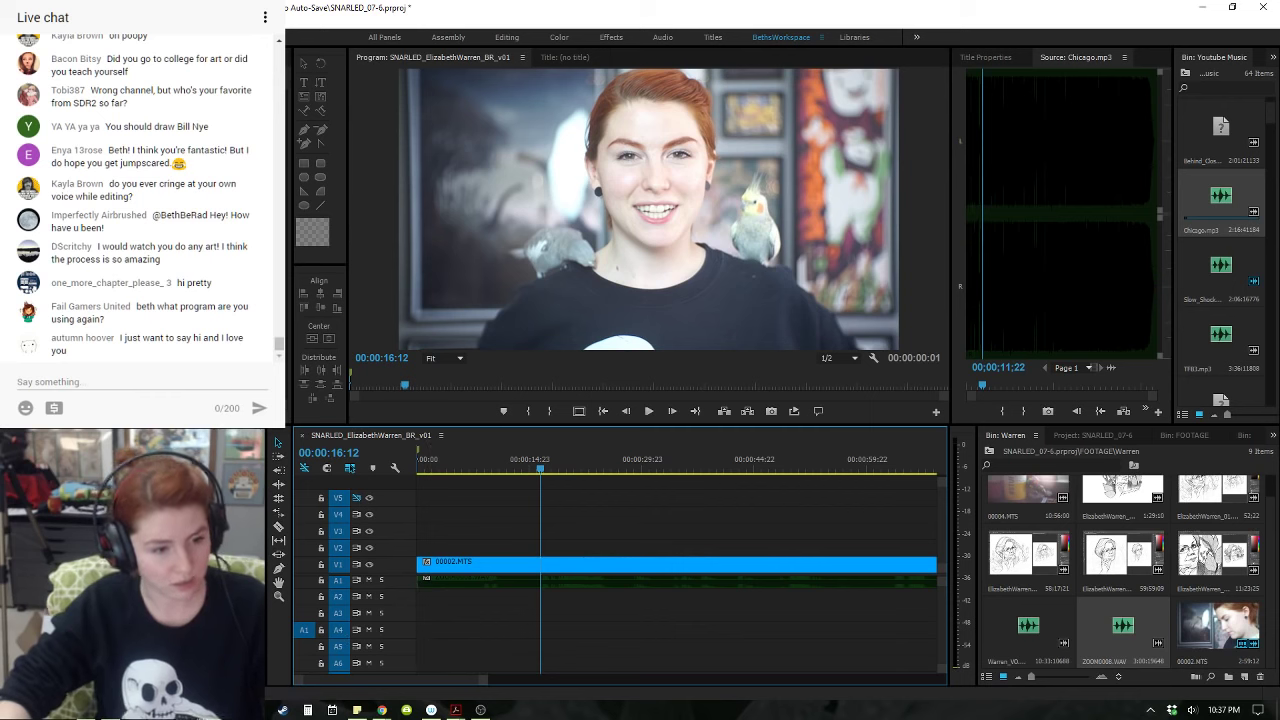
# - Scrub and play the greeting between 00:00:16:02 and 00:00:18:19, checking 00002.MTS against the audio on A1
pyautogui.moveTo(210, 710)
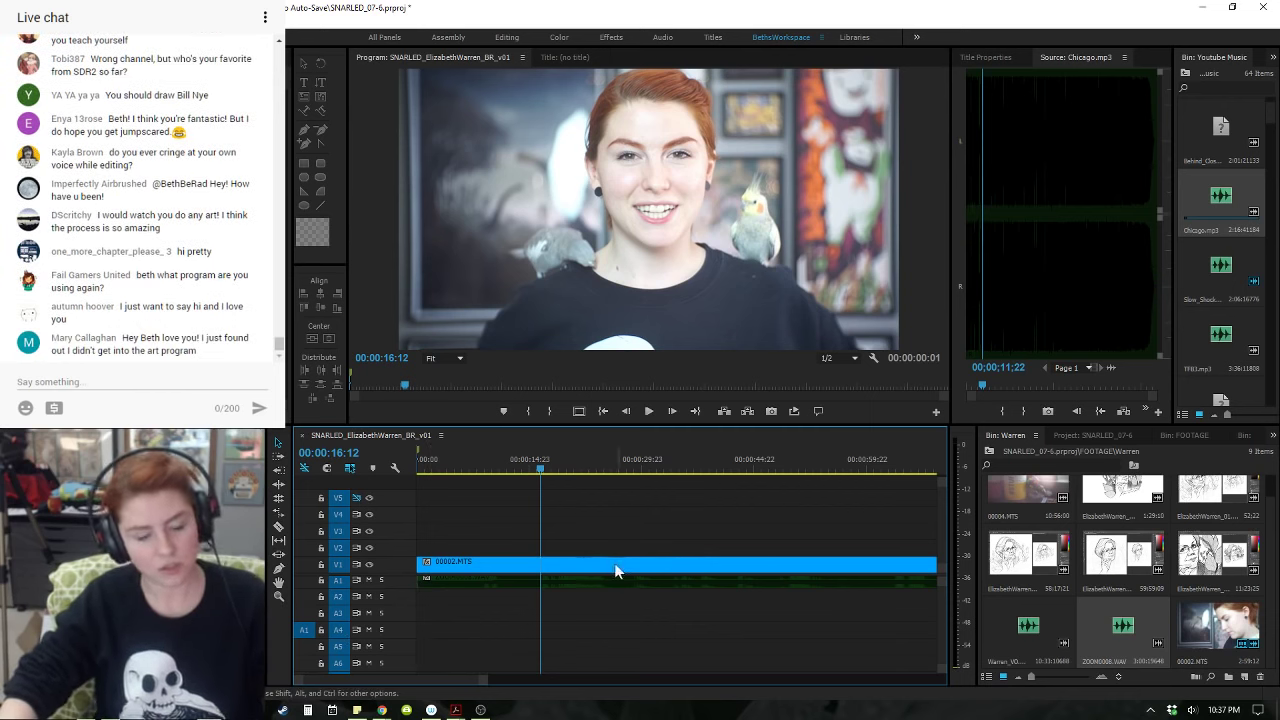
pyautogui.moveTo(540, 468); pyautogui.dragTo(537, 468)
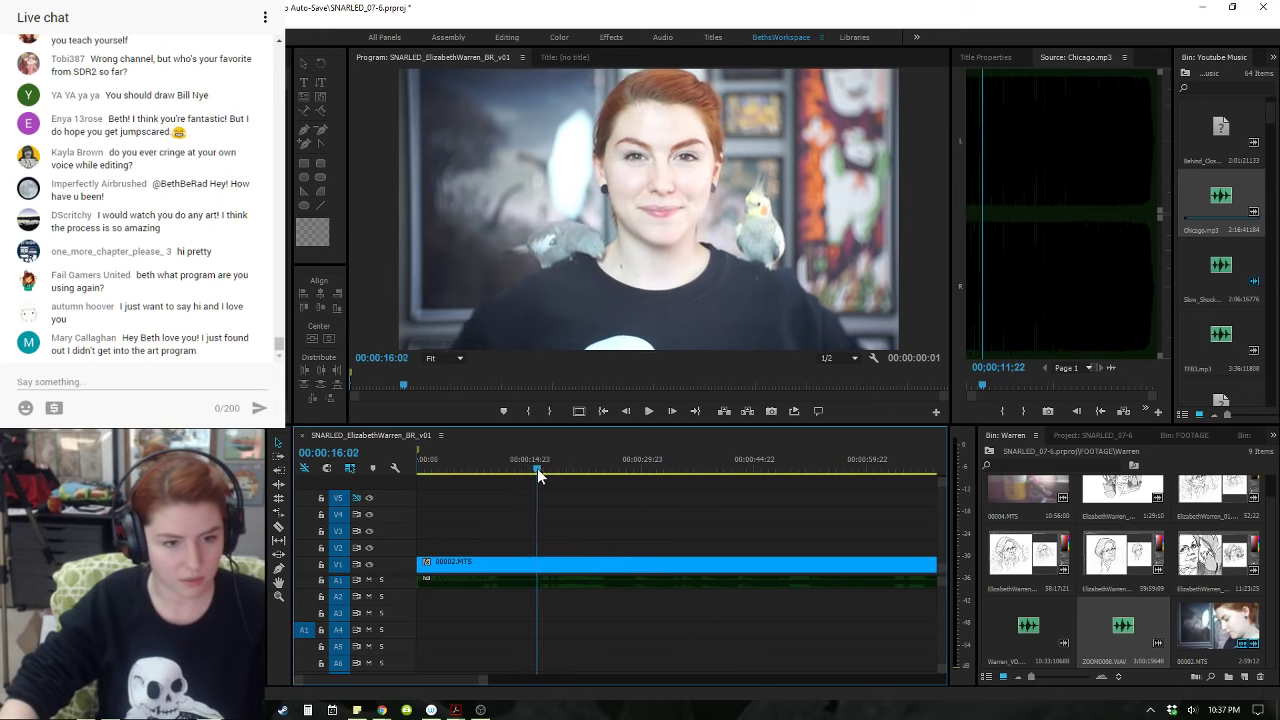
pyautogui.click(551, 571)
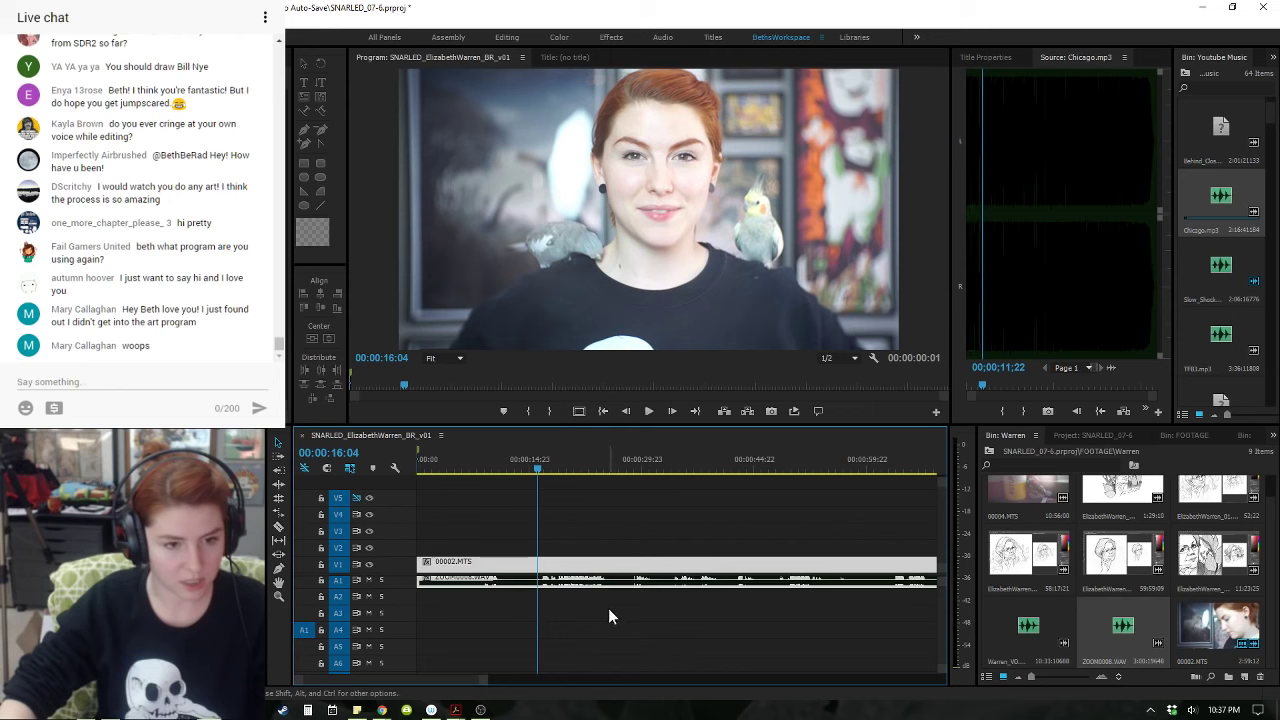
pyautogui.click(608, 608)
pyautogui.press('=')
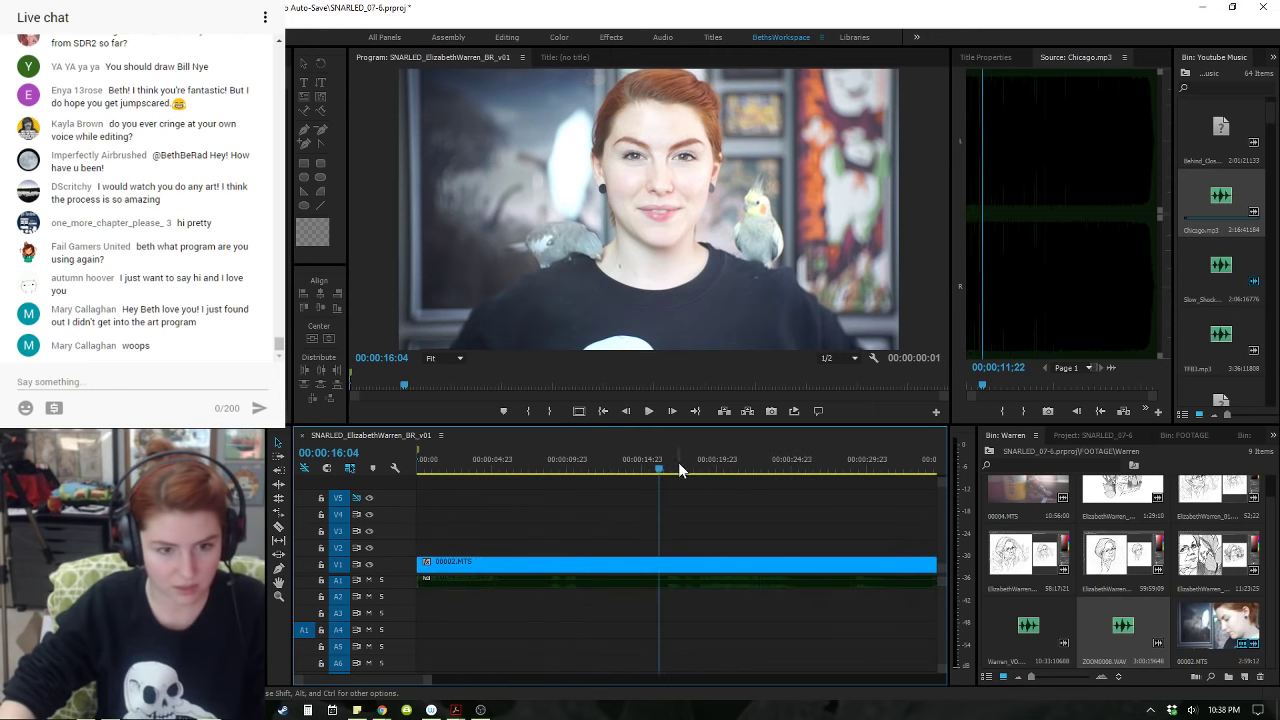
pyautogui.moveTo(678, 462); pyautogui.dragTo(697, 462)
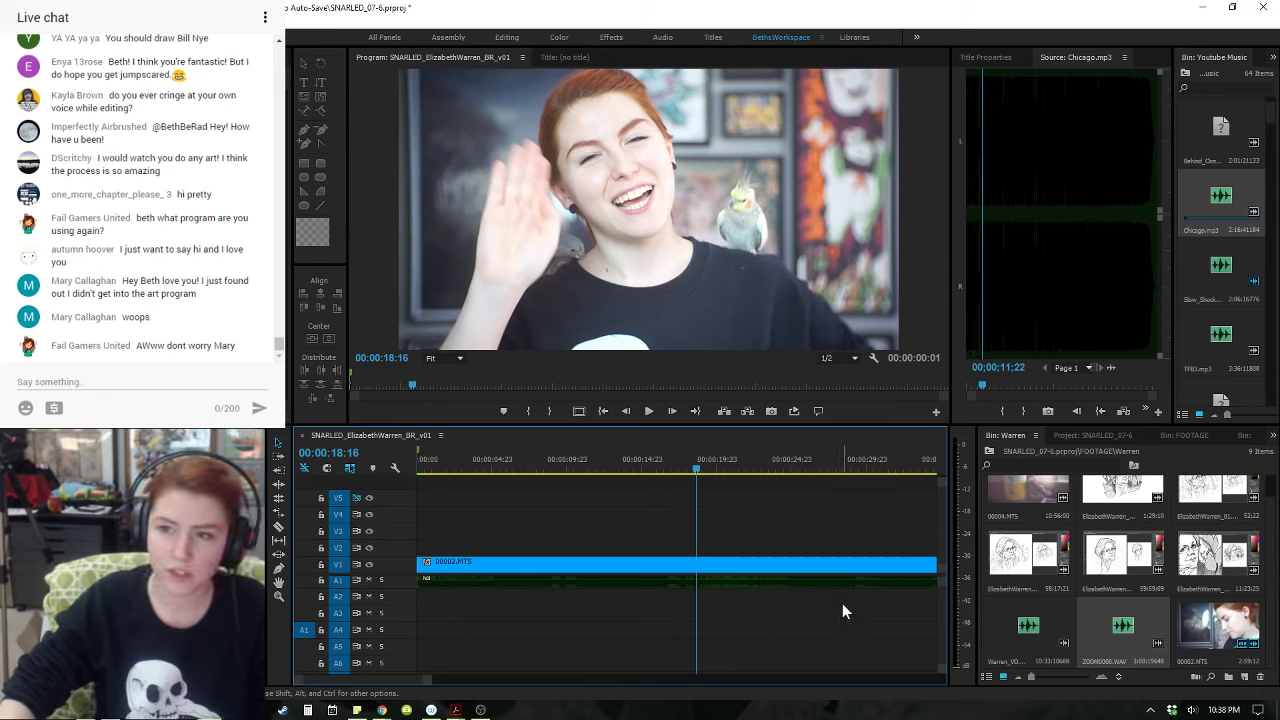
pyautogui.click(760, 622)
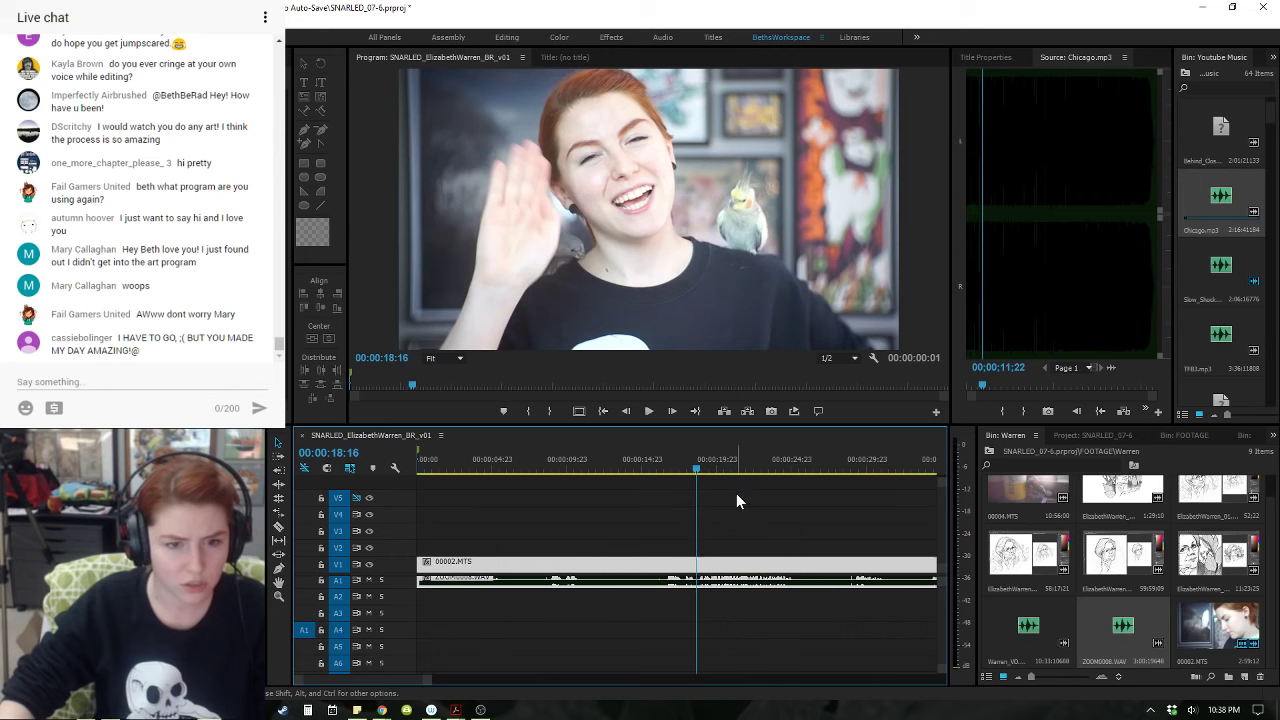
pyautogui.press('space')
pyautogui.press('space')
pyautogui.moveTo(704, 468); pyautogui.dragTo(699, 469)
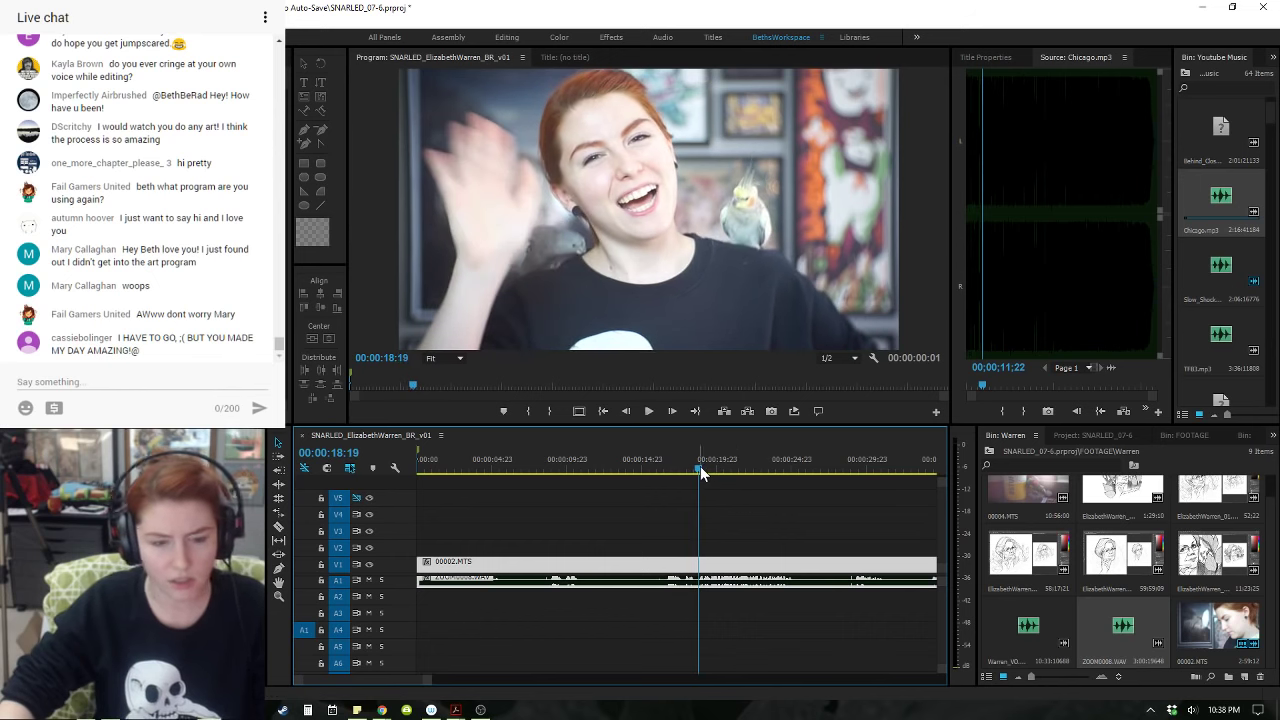
pyautogui.press('-')
pyautogui.click(705, 522)
pyautogui.press('-')
pyautogui.press('-')
pyautogui.press('=')
pyautogui.press('=')
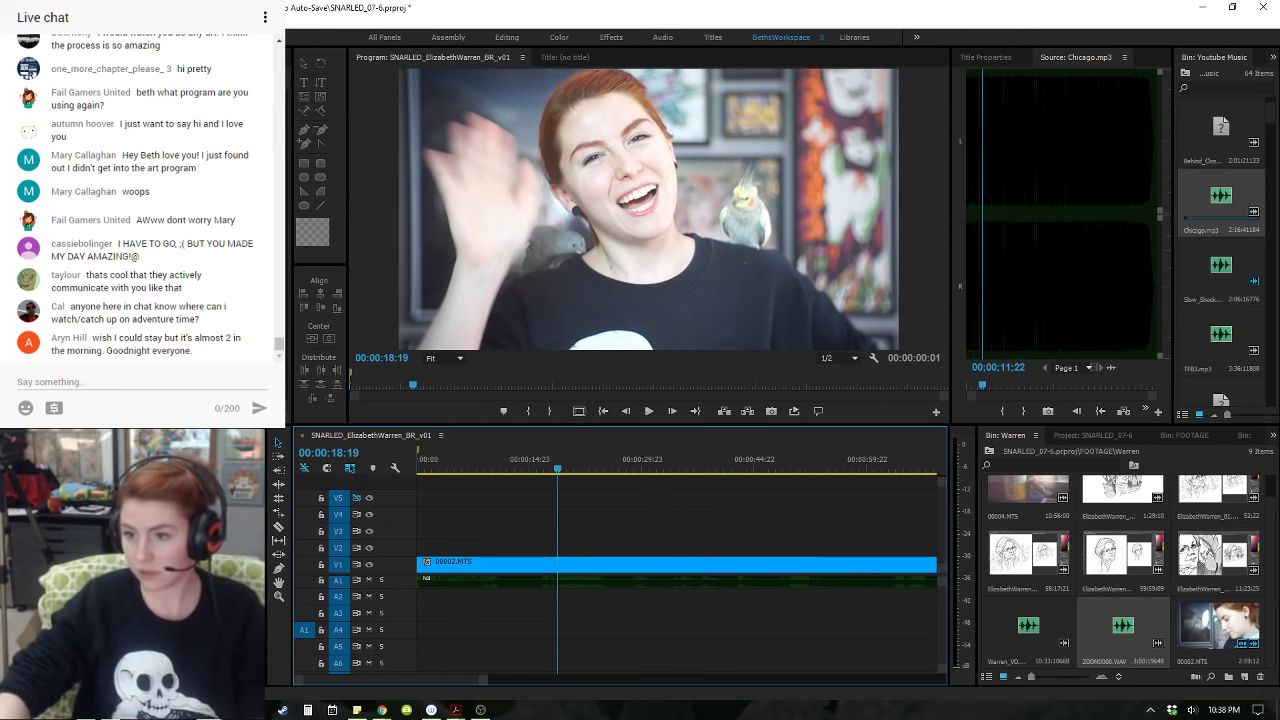
# - Review the greeting from 00:00:15:22 to about 00:00:18:01
pyautogui.hotkey('alt', 'Tab')
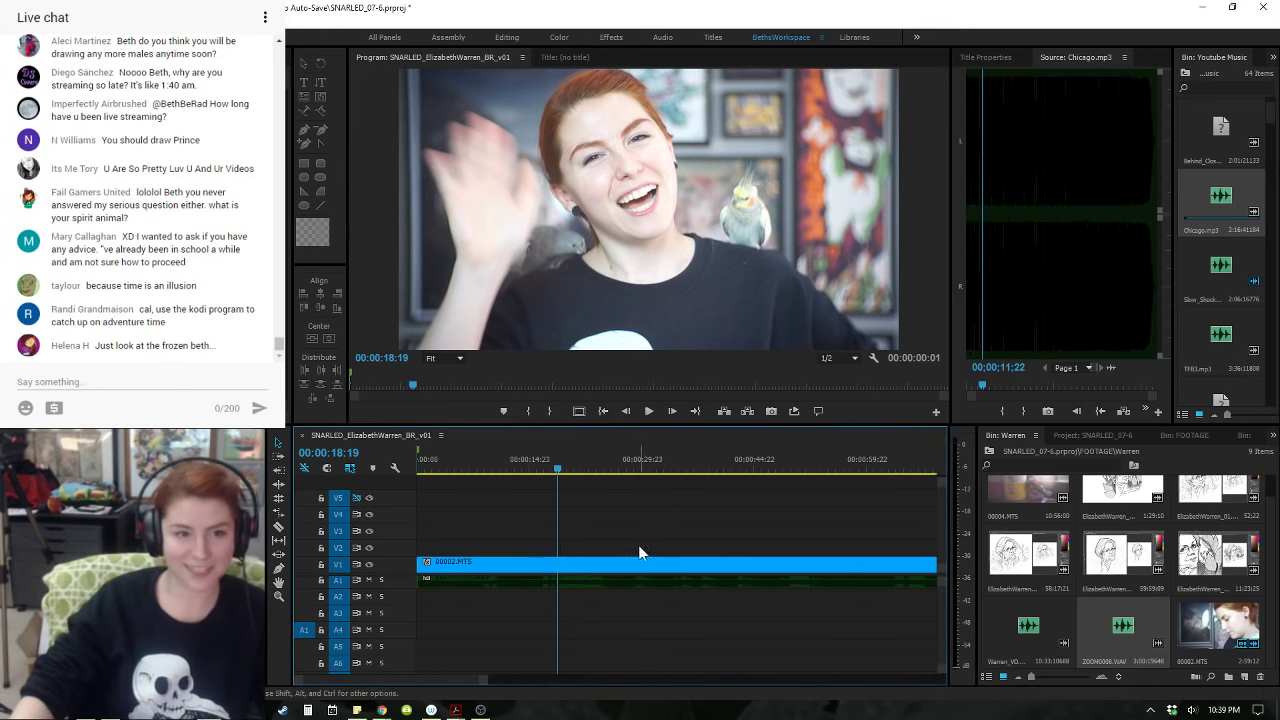
pyautogui.click(537, 461)
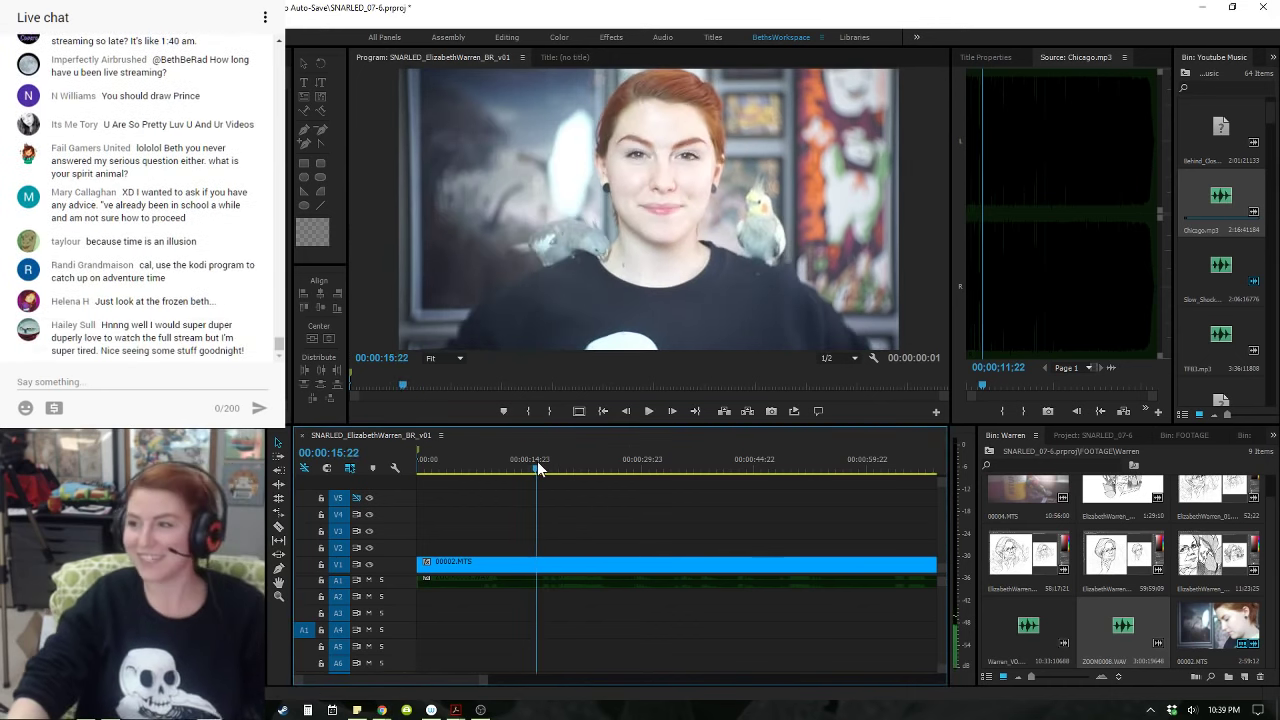
pyautogui.press('space')
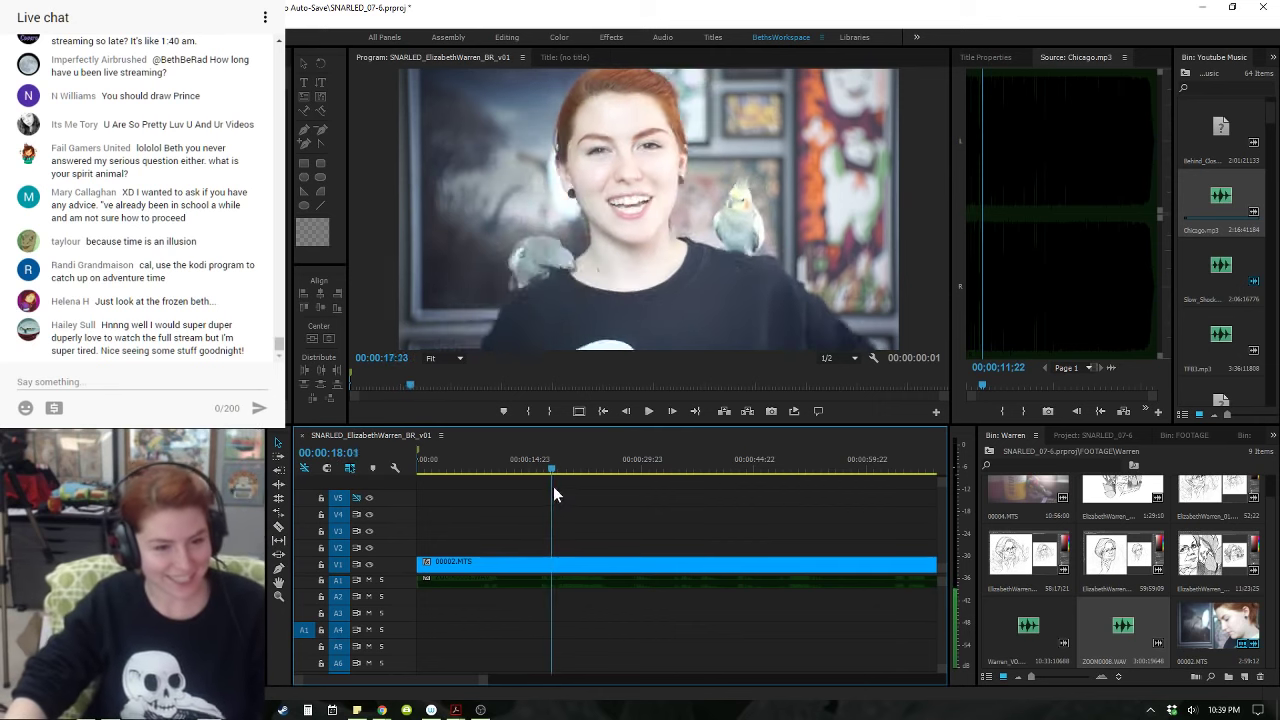
# - Continue playing the greeting in 00002.MTS up to 00:00:18:21 to check its sync
pyautogui.press('=')
pyautogui.press('=')
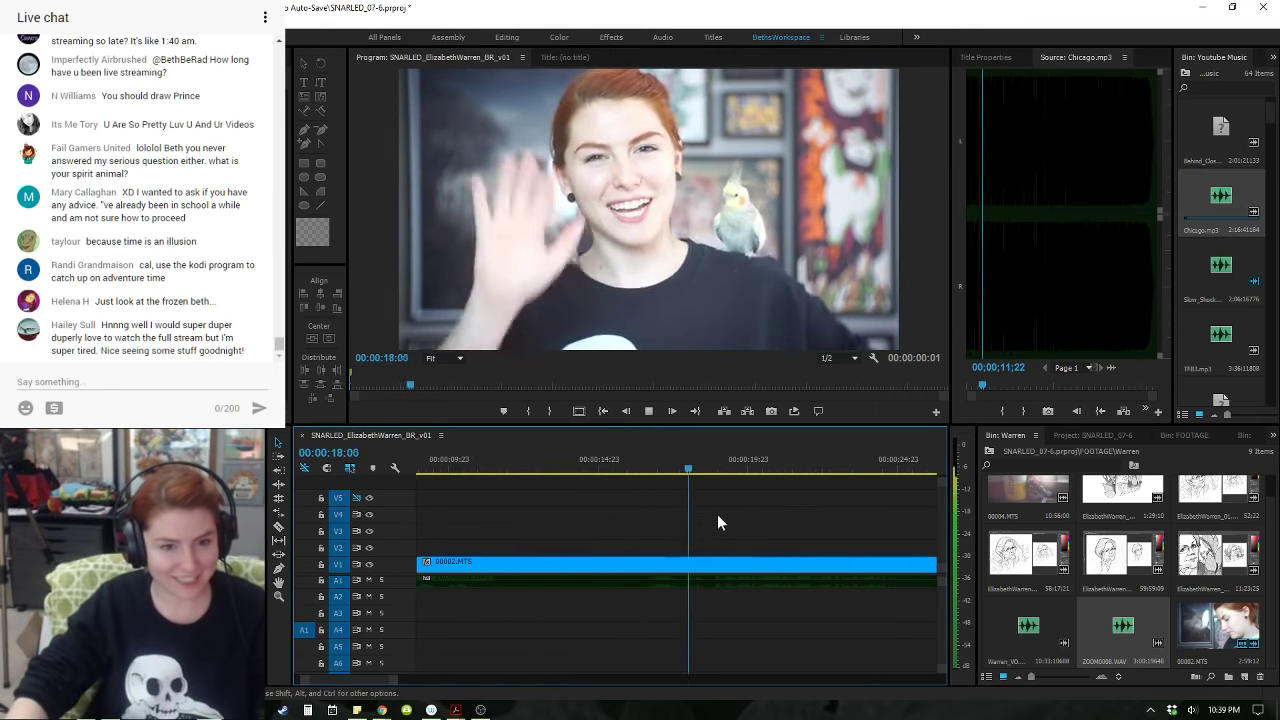
pyautogui.click(716, 456)
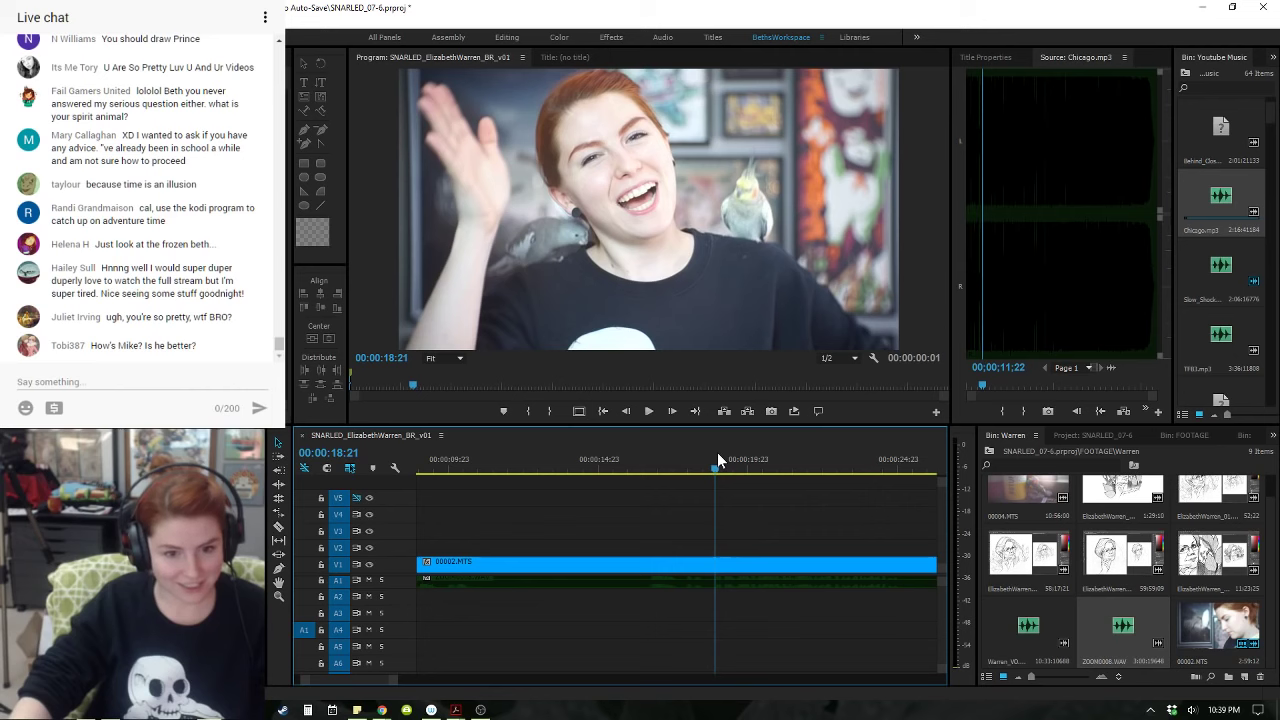
# - Return to the sequence start and link the 00002.MTS video on V1 with the ZOOM0008.WAV audio on A1
pyautogui.press('Home')
pyautogui.click(510, 565)
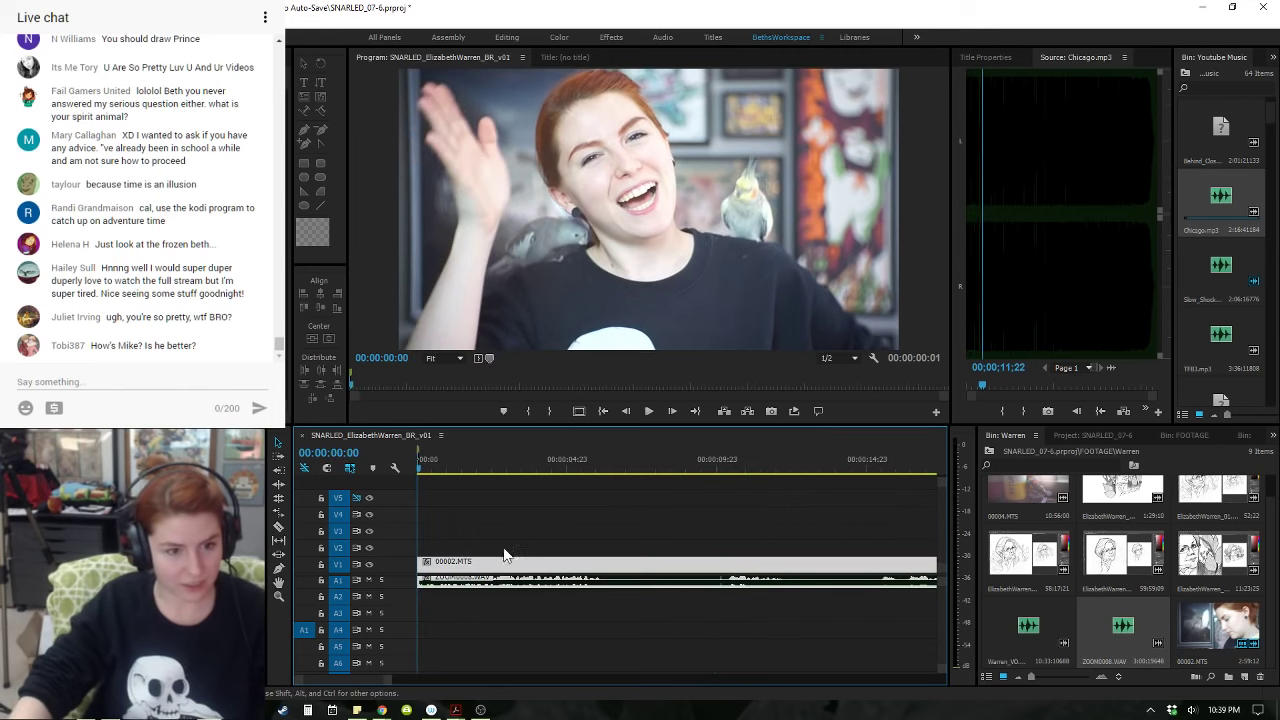
pyautogui.rightClick(513, 567)
pyautogui.click(545, 281)
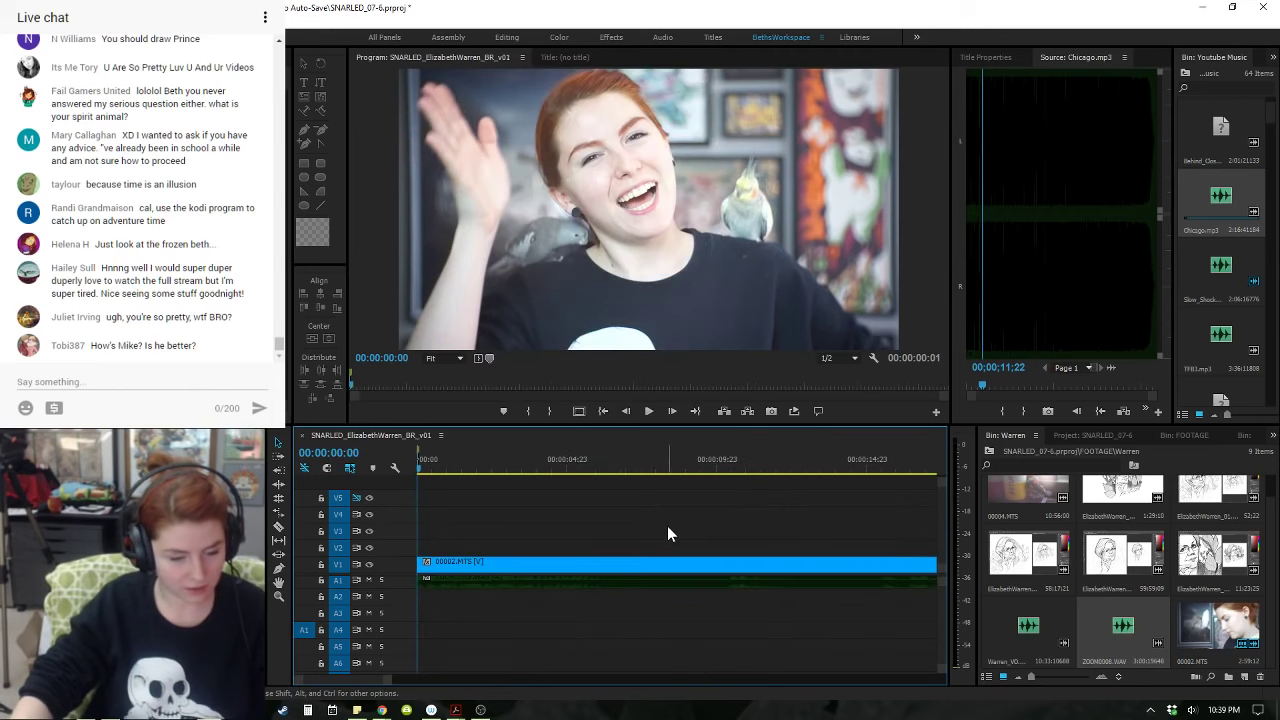
# - Play the opening from the sequence start and cut the linked clip at 00:00:06:04
pyautogui.press('space')
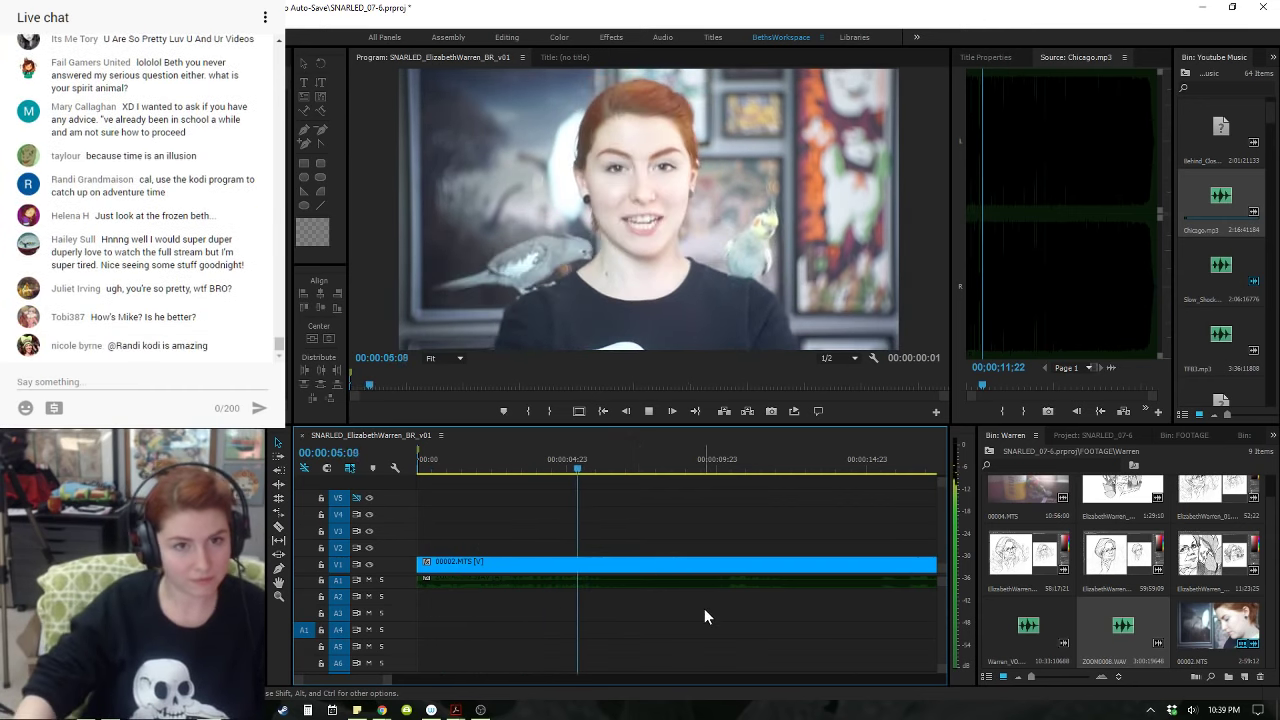
pyautogui.press('space')
pyautogui.press('=')
pyautogui.press('=')
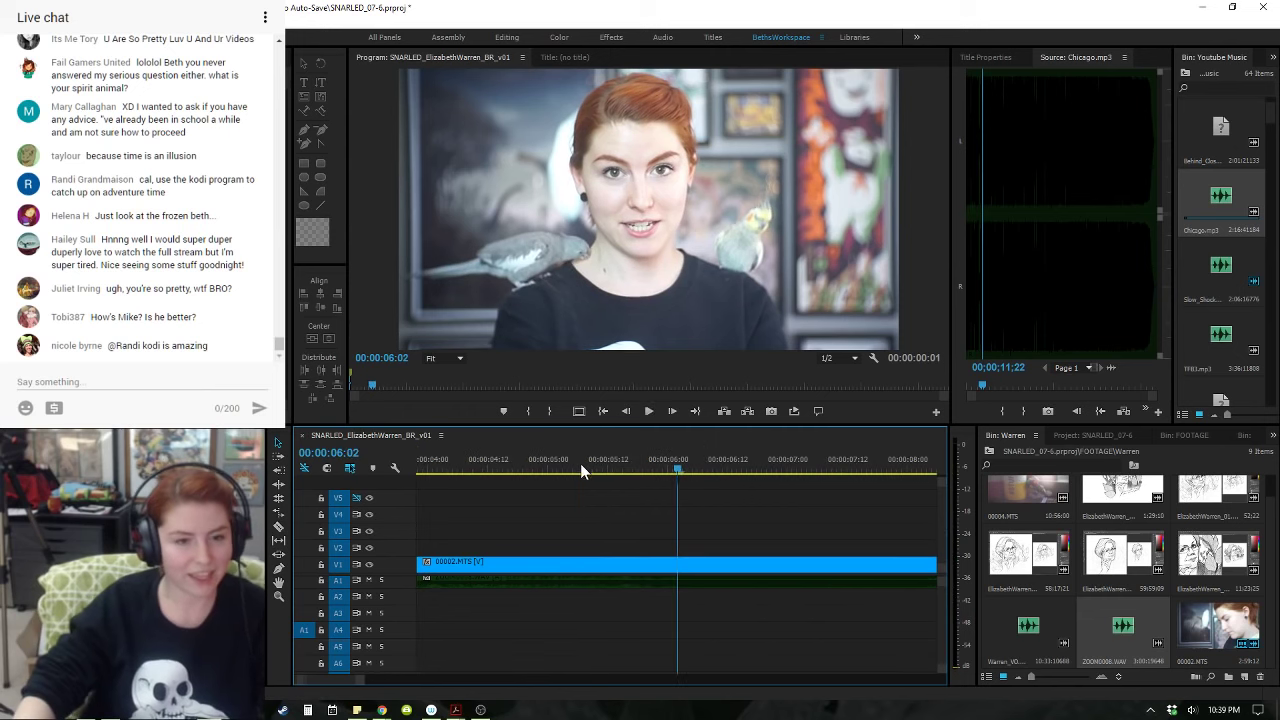
pyautogui.moveTo(611, 460); pyautogui.dragTo(612, 486)
pyautogui.press('space')
pyautogui.press('space')
pyautogui.hotkey('ctrl', 'k')
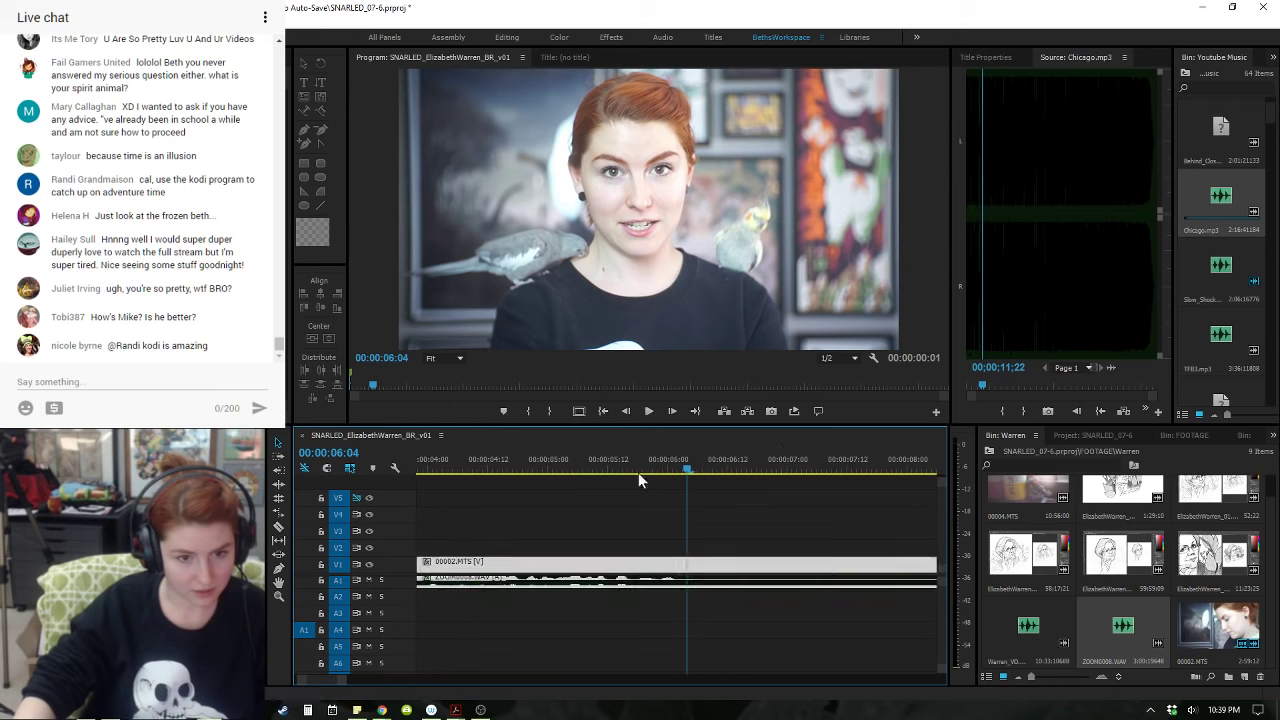
# - Play onward past 00:00:12:09 and cut the linked clip just after 00:00:16:00, where the next take begins
pyautogui.press('-')
pyautogui.press('-')
pyautogui.click(726, 465)
pyautogui.press('space')
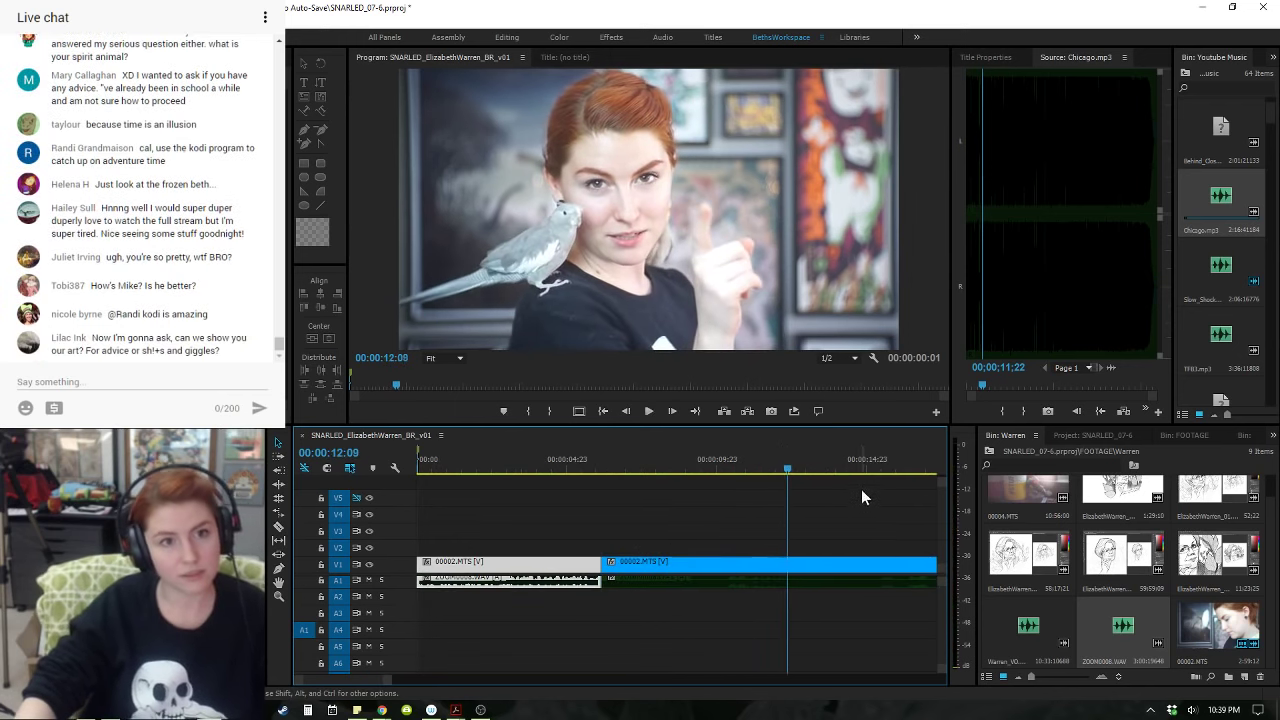
pyautogui.click(876, 466)
pyautogui.press('space')
pyautogui.press('-')
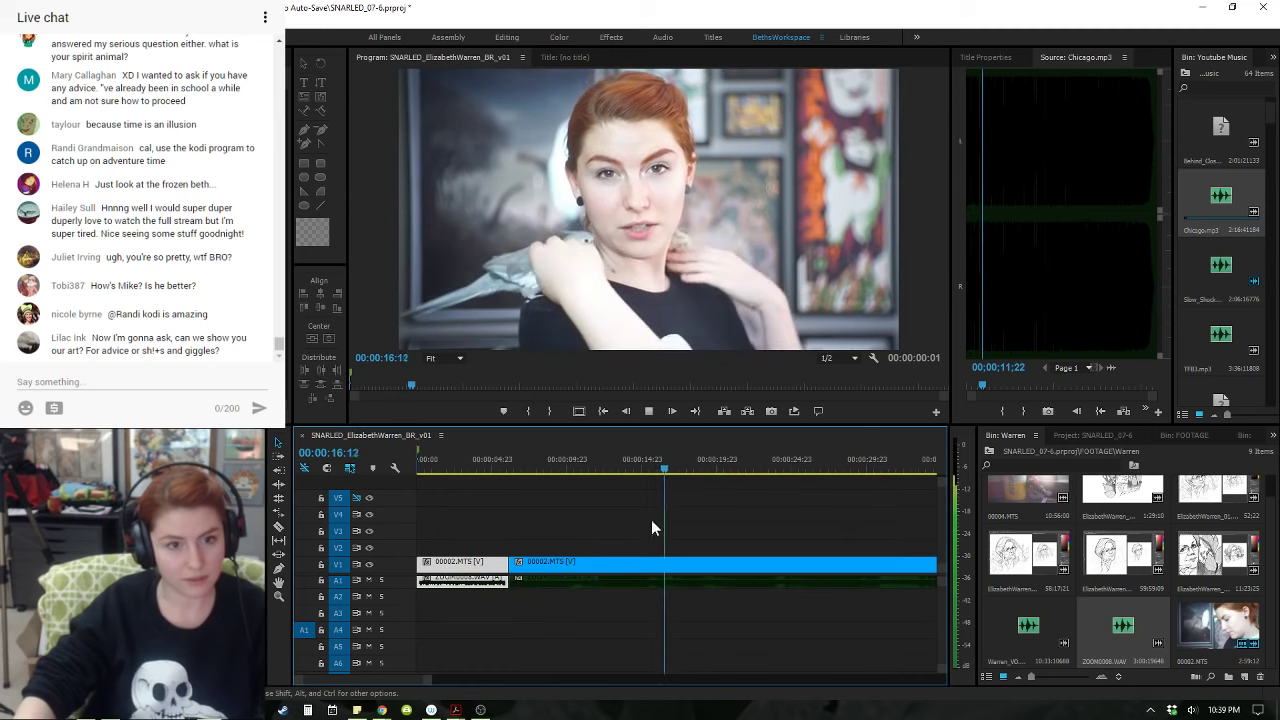
pyautogui.press('space')
pyautogui.click(650, 468)
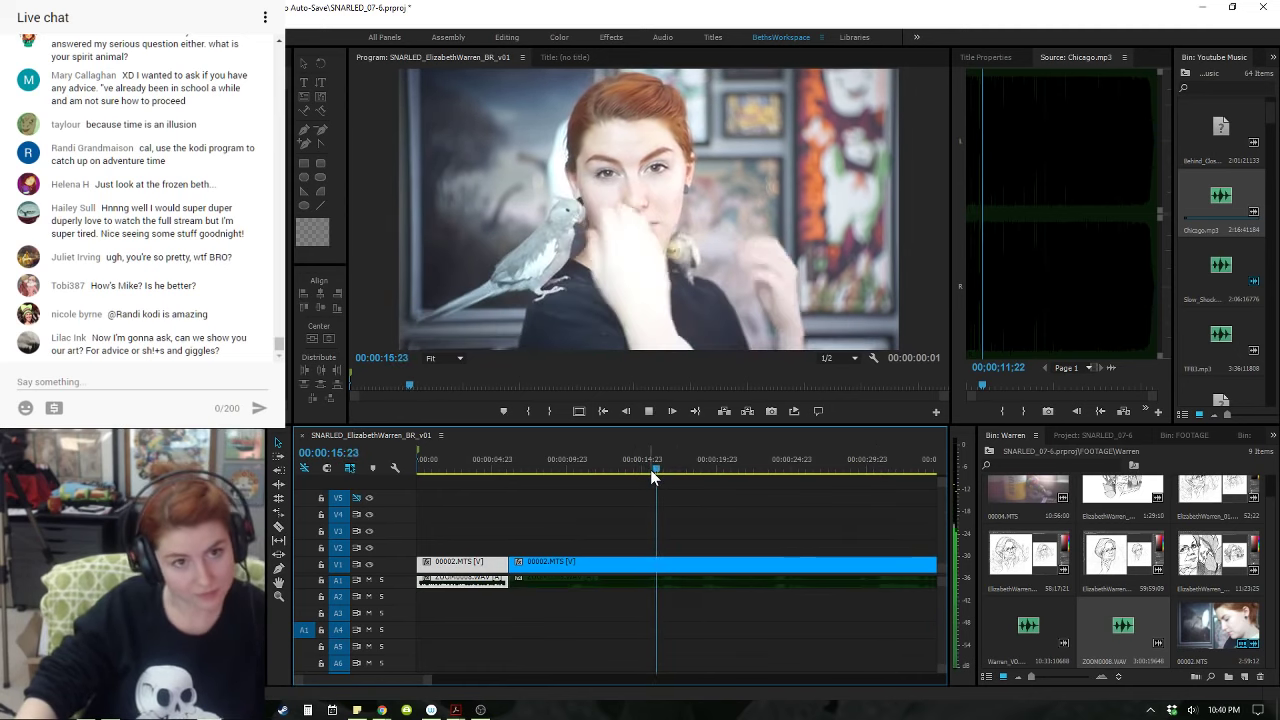
pyautogui.hotkey('ctrl', 'k')
# - Play the take with the hands raised to the birds and cut the linked clip at 00:00:18:07
pyautogui.moveTo(750, 468); pyautogui.dragTo(662, 469)
pyautogui.press('space')
pyautogui.press('space')
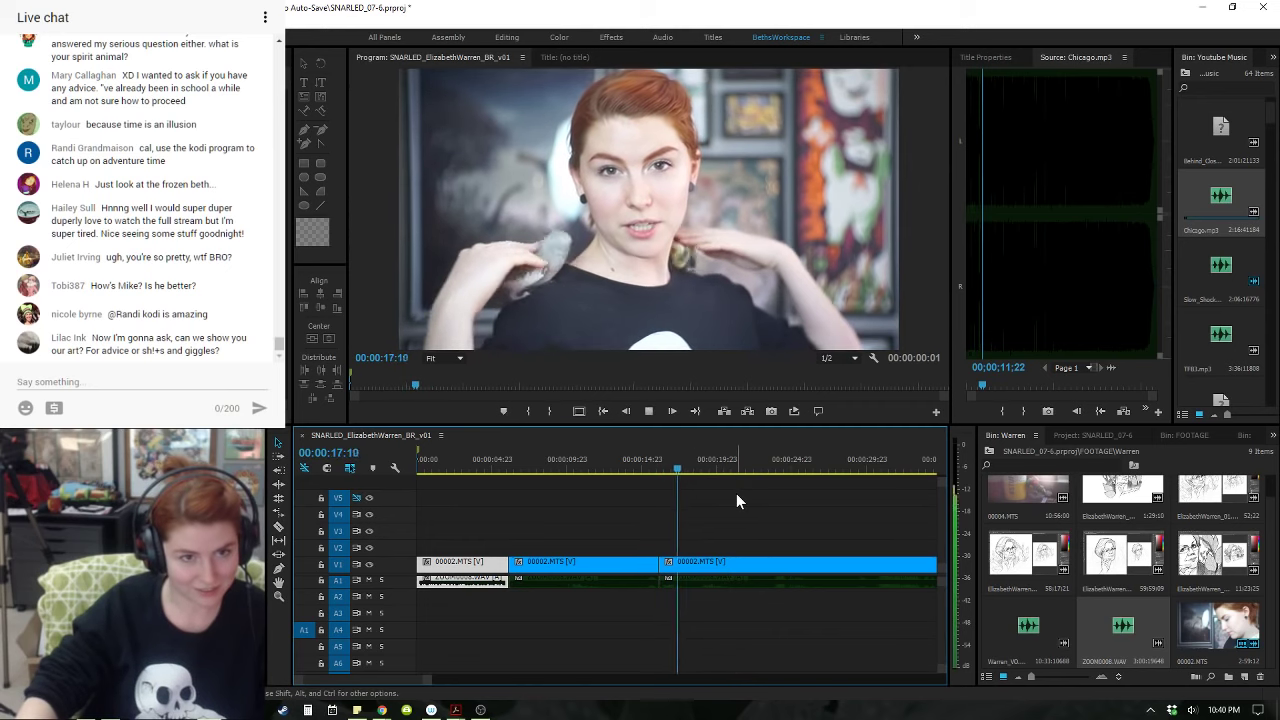
pyautogui.press('space')
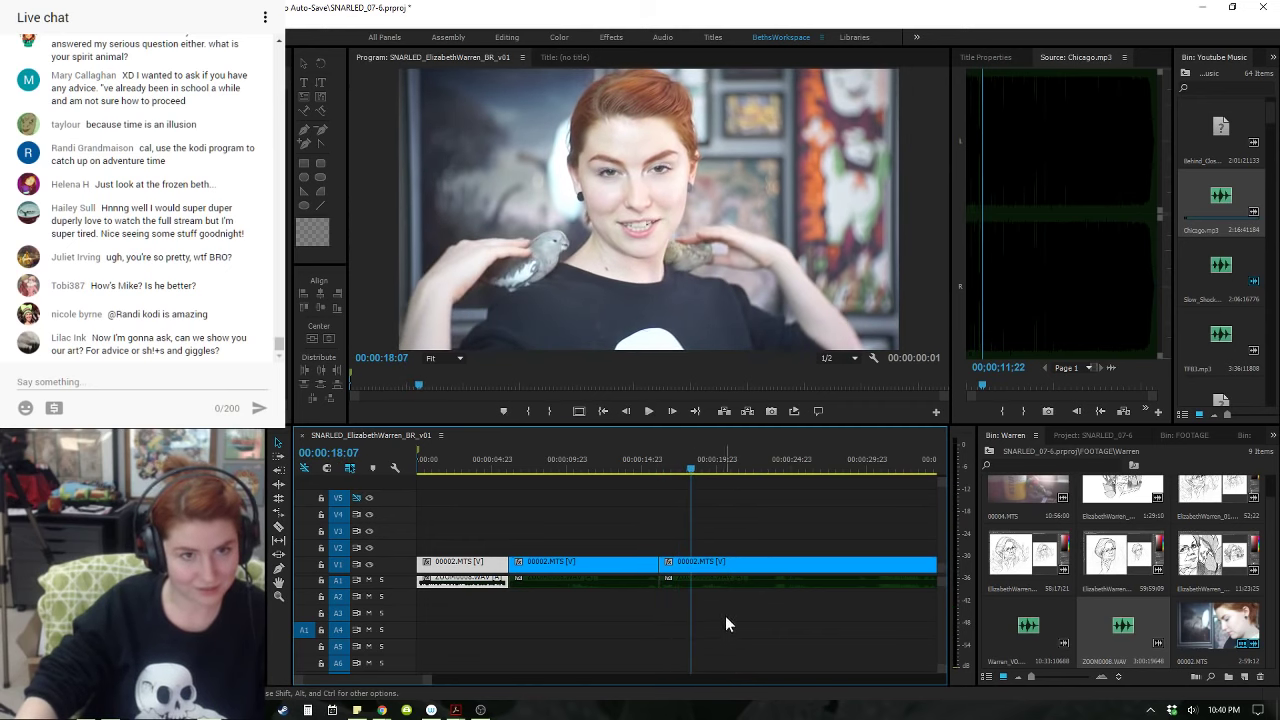
pyautogui.moveTo(726, 618); pyautogui.dragTo(677, 544)
pyautogui.hotkey('ctrl', 'k')
# - Delete the unwanted section after the 00:00:06:04 cut and ripple delete the gap it leaves
pyautogui.click(598, 571)
pyautogui.press('Delete')
pyautogui.rightClick(597, 577)
pyautogui.click(601, 589)
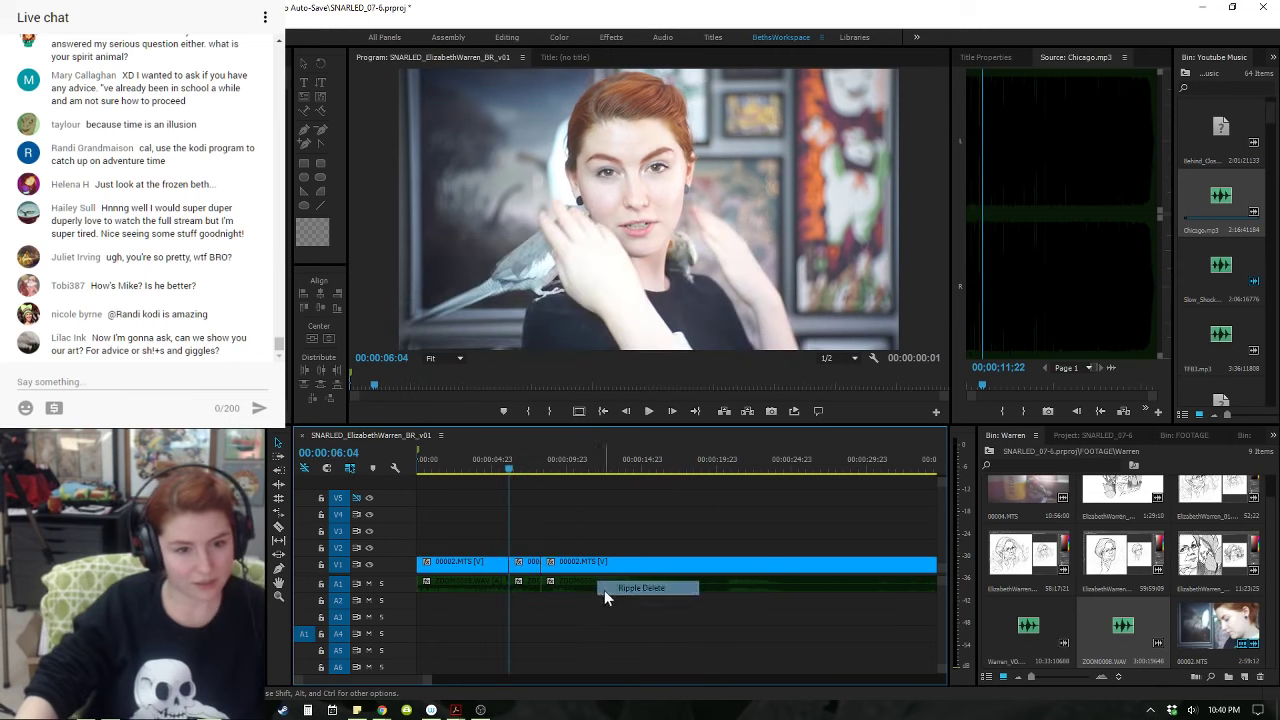
# - Review the last clip from 00:00:13:21 to 00:00:16:06 and return to its start at 00:00:08:07
pyautogui.moveTo(546, 464); pyautogui.dragTo(626, 493)
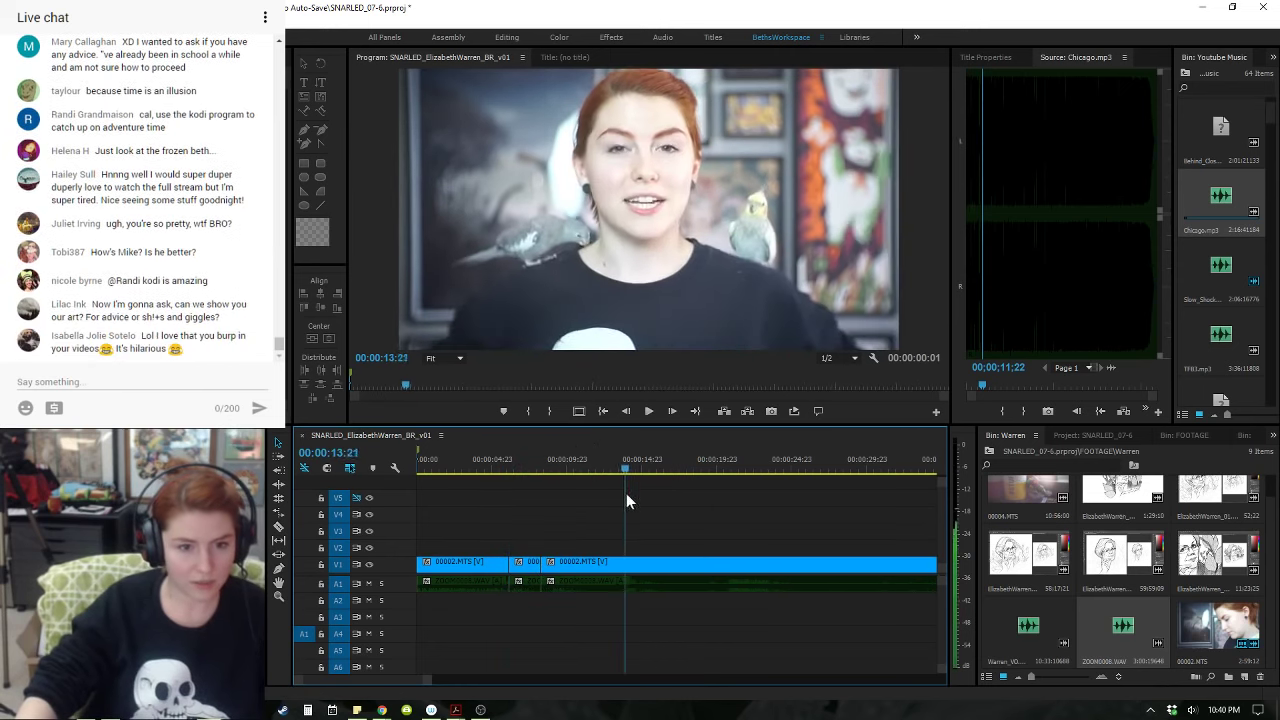
pyautogui.press('space')
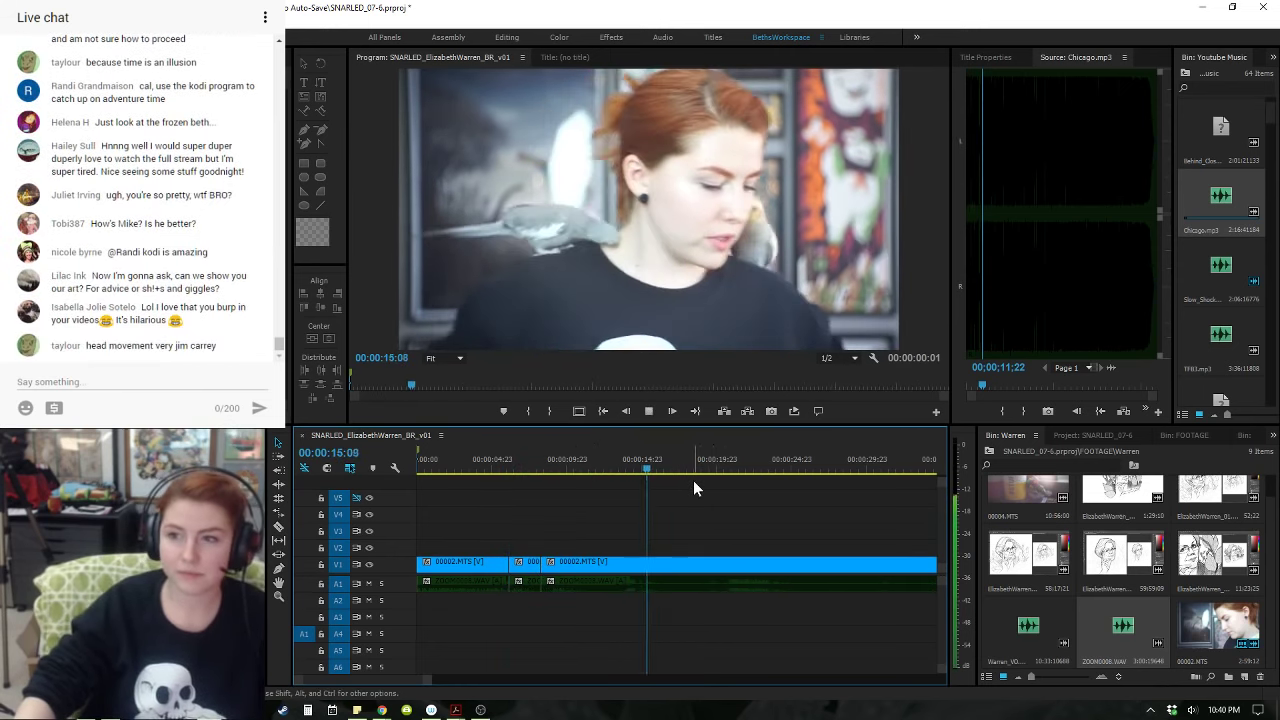
pyautogui.press('space')
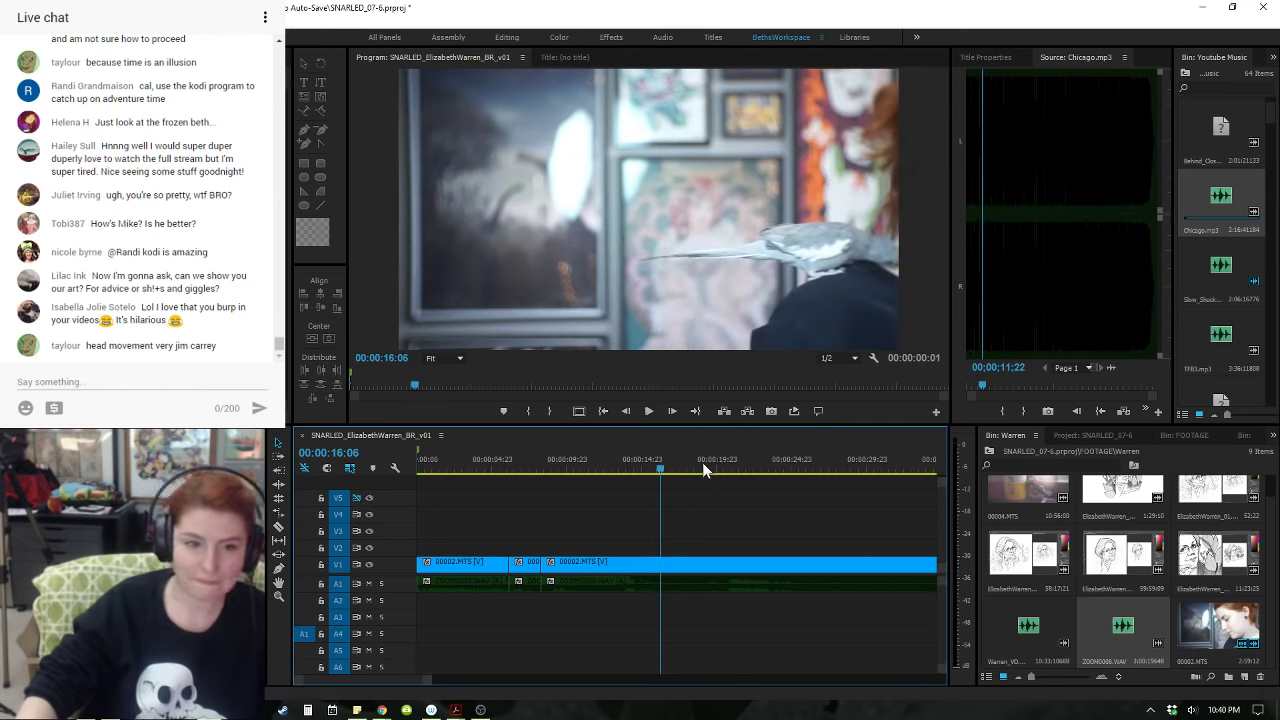
pyautogui.press('Up')
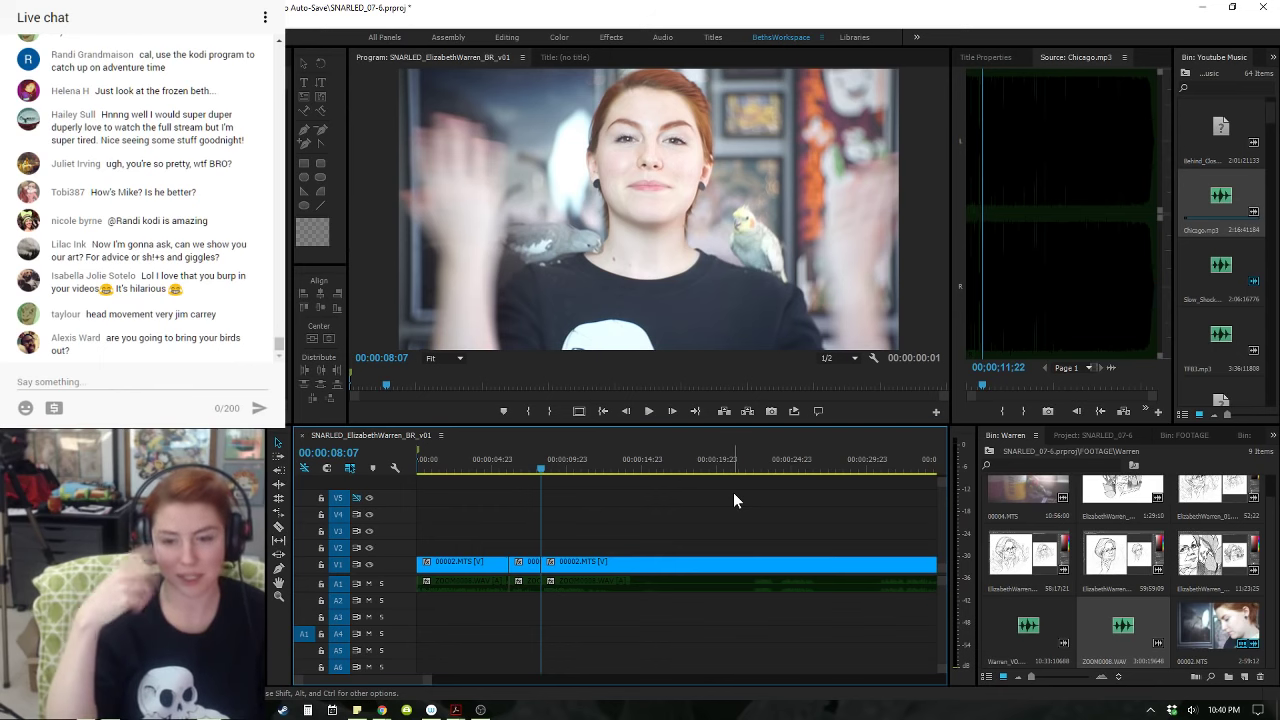
# - Play the last clip from 00:00:08:07 and cut it about five frames before 00:00:12:21
pyautogui.press('space')
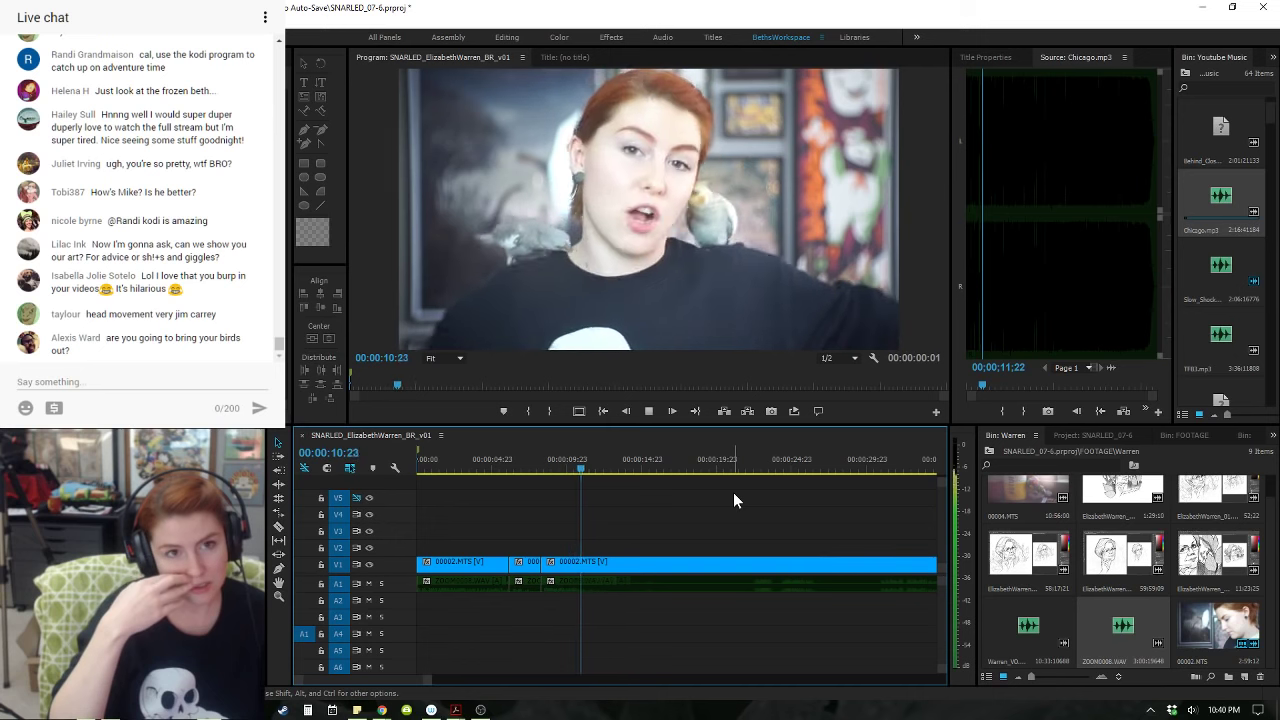
pyautogui.press('space')
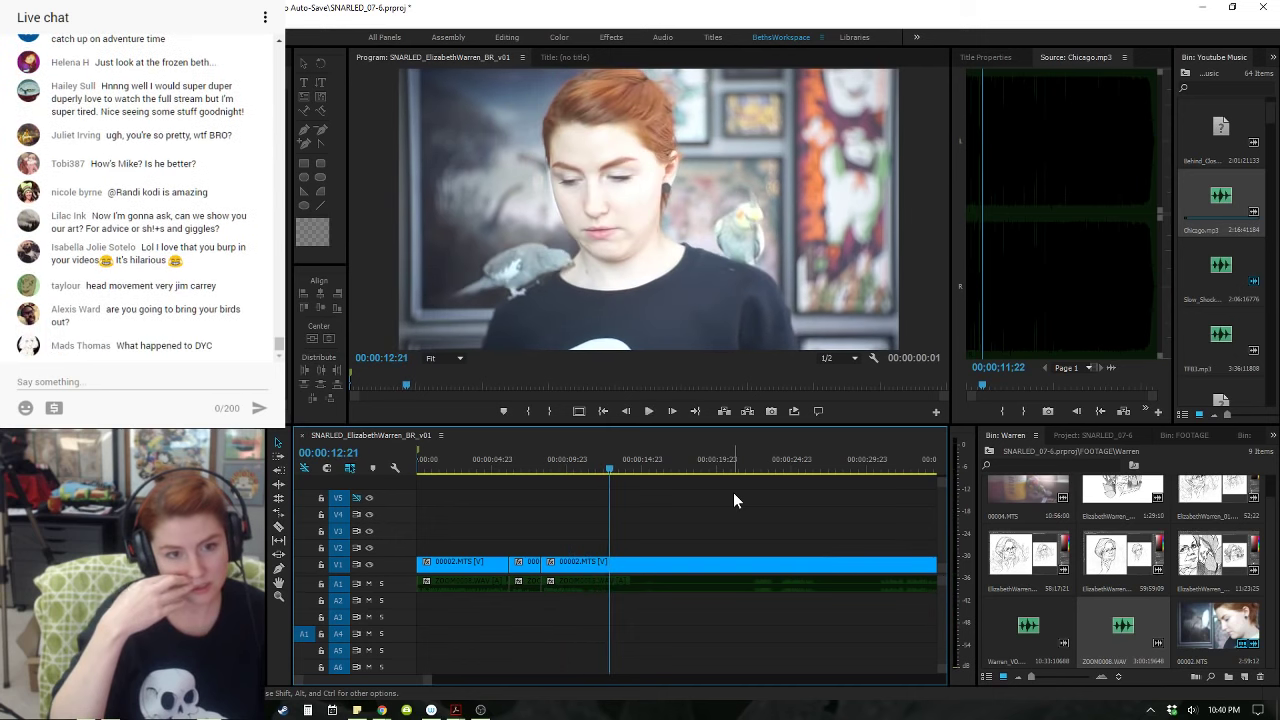
pyautogui.press('=')
pyautogui.press('=')
pyautogui.press('Left')
pyautogui.press('Left')
pyautogui.press('Left')
pyautogui.press('Left')
pyautogui.press('Left')
pyautogui.hotkey('ctrl', 'k')
# - Play the third clip between about 00:00:09:00 and 00:00:12:05, examining the moment of the turn toward the bird
pyautogui.press('-')
pyautogui.press('=')
pyautogui.click(623, 467)
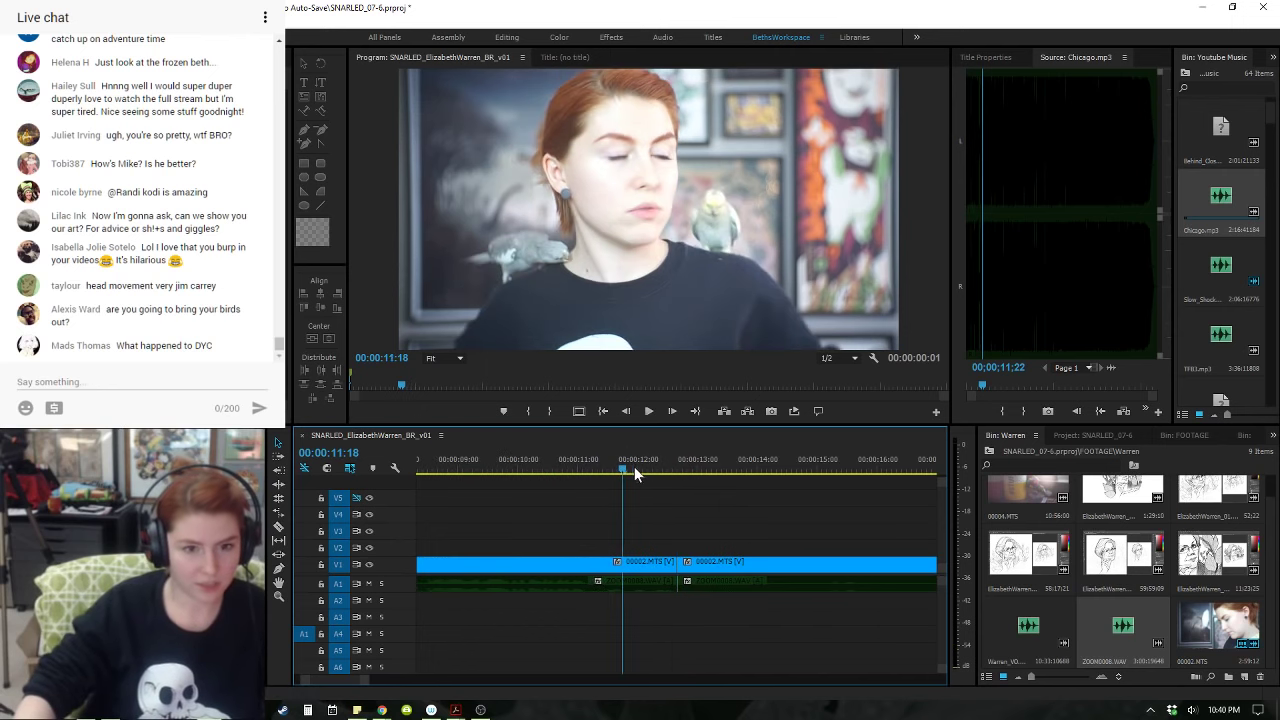
pyautogui.press('=')
pyautogui.press('=')
pyautogui.press('space')
pyautogui.press('space')
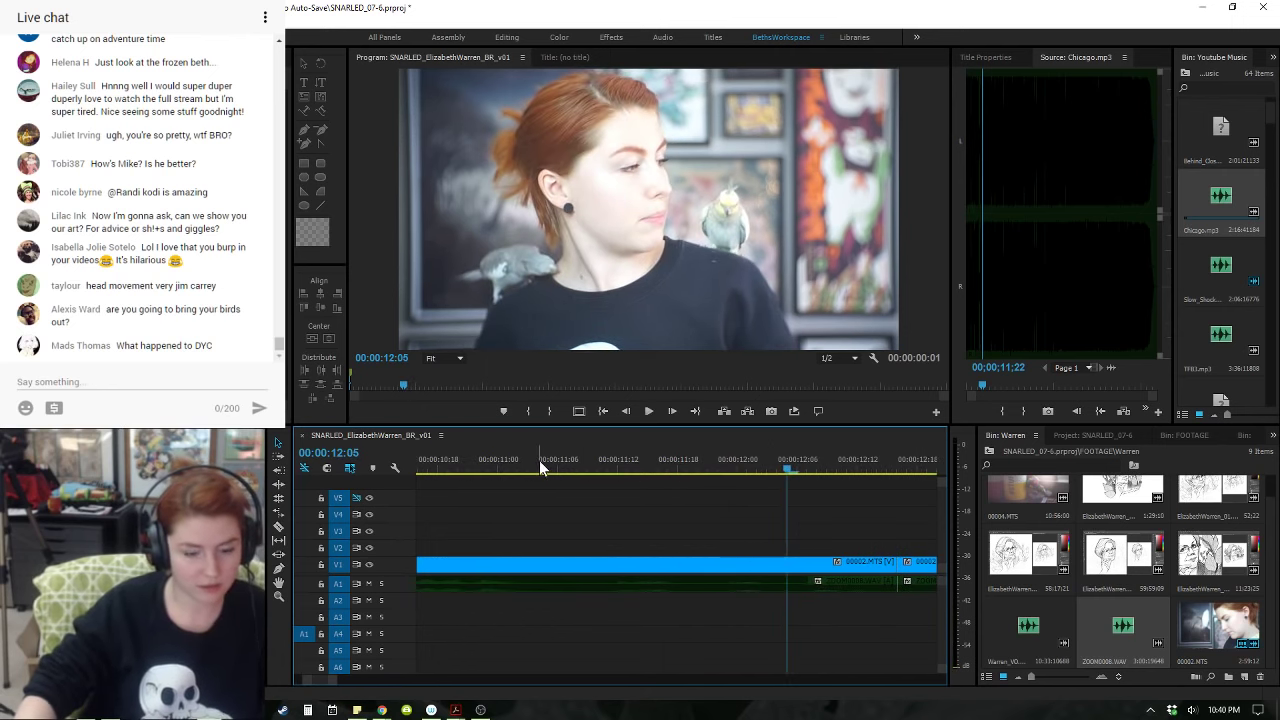
pyautogui.press('-')
pyautogui.press('-')
pyautogui.click(511, 465)
pyautogui.press('space')
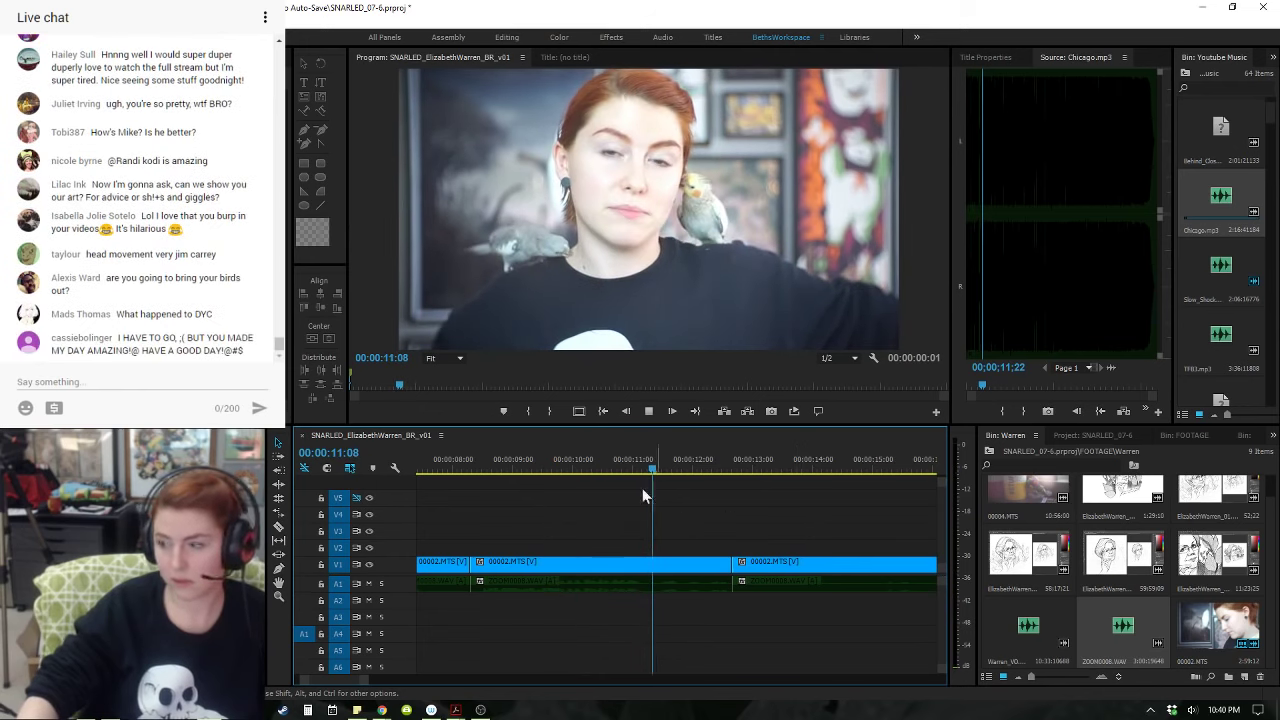
pyautogui.click(530, 466)
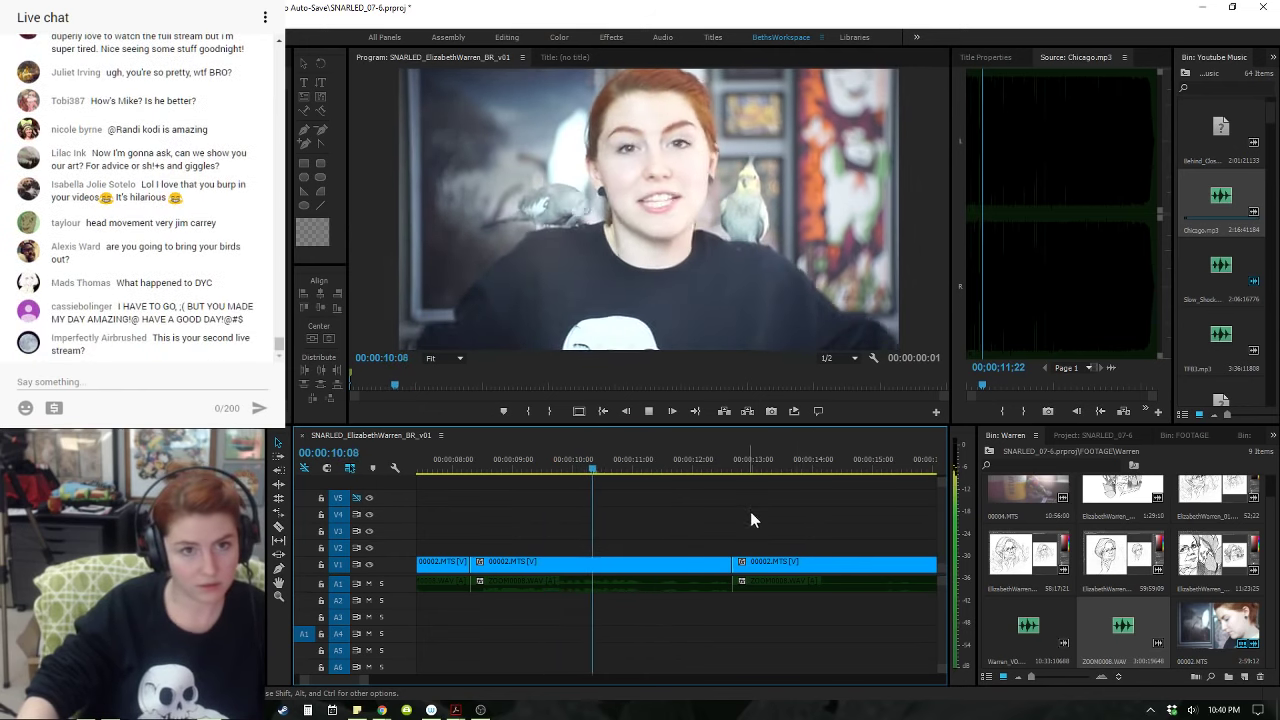
pyautogui.press('space')
# - Cut the linked third clip at 00:00:11:03 and again at 00:00:11:19 to isolate a short segment
pyautogui.click(642, 463)
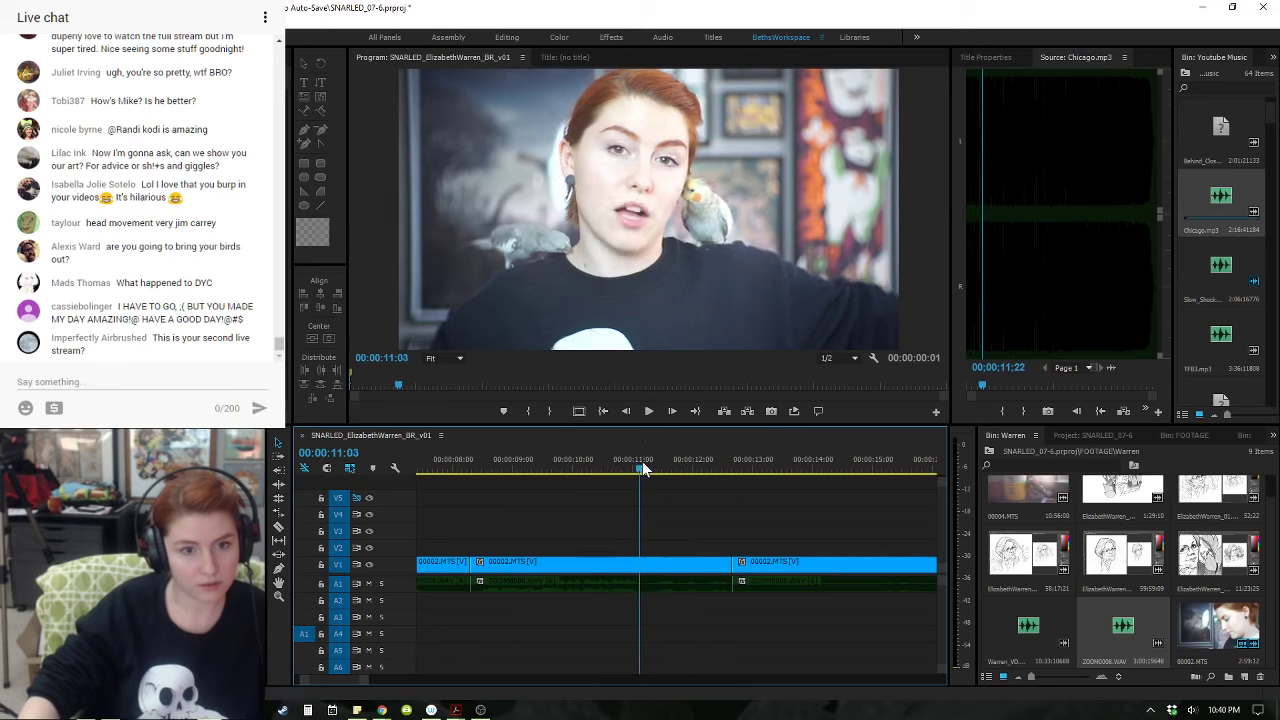
pyautogui.click(680, 570)
pyautogui.hotkey('ctrl', 'k')
pyautogui.press('space')
pyautogui.press('space')
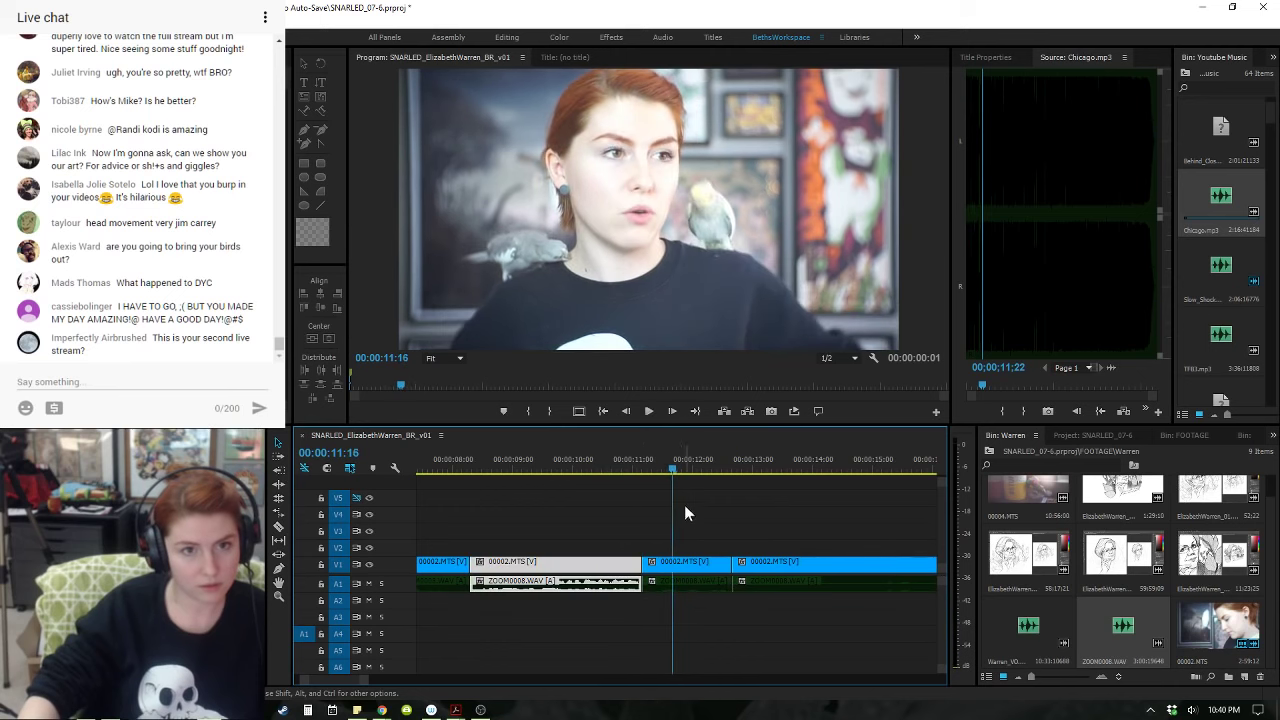
pyautogui.moveTo(669, 514); pyautogui.dragTo(712, 619)
pyautogui.hotkey('ctrl', 'k')
# - Enlarge the short segment between 00:00:11:03 and 00:00:11:19 and shift its picture left for a close-up
pyautogui.moveTo(659, 537); pyautogui.dragTo(671, 596)
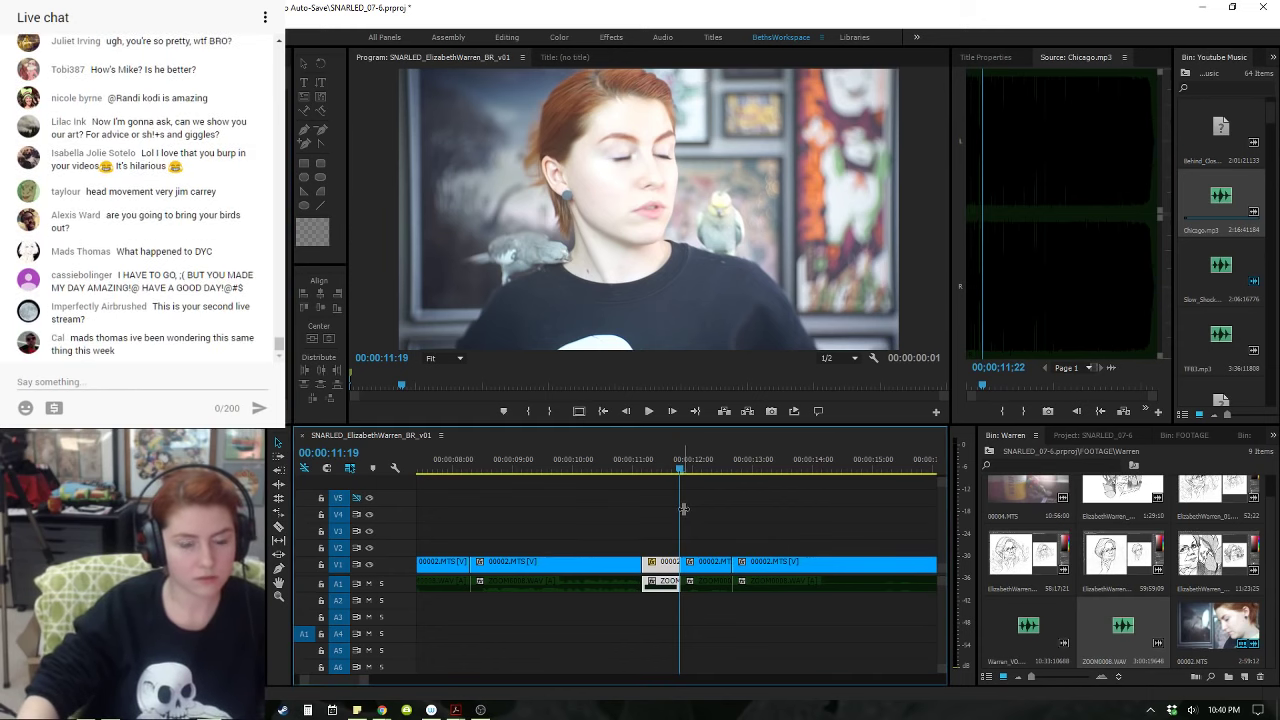
pyautogui.press('Left')
pyautogui.moveTo(648, 210); pyautogui.dragTo(577, 212)
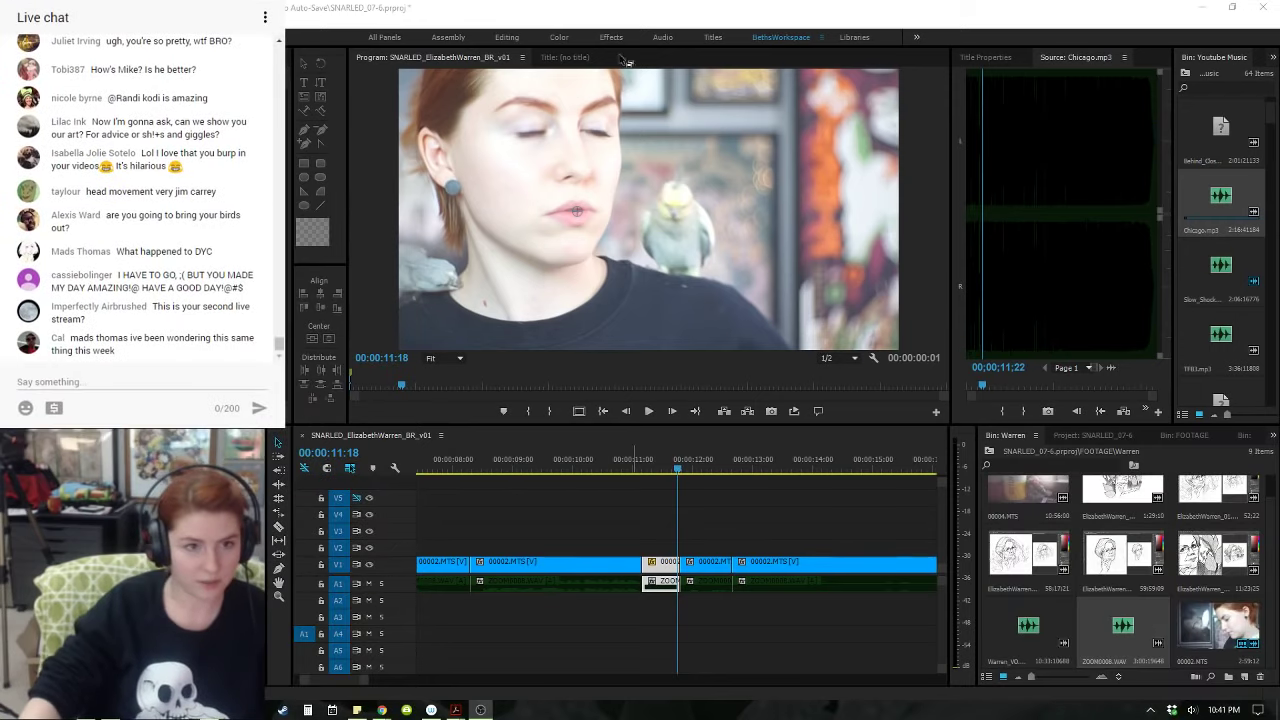
# - Play the close-up segment in context from before 00:00:11:02 to about 00:00:12:07
pyautogui.click(677, 486)
pyautogui.moveTo(677, 469); pyautogui.dragTo(638, 471)
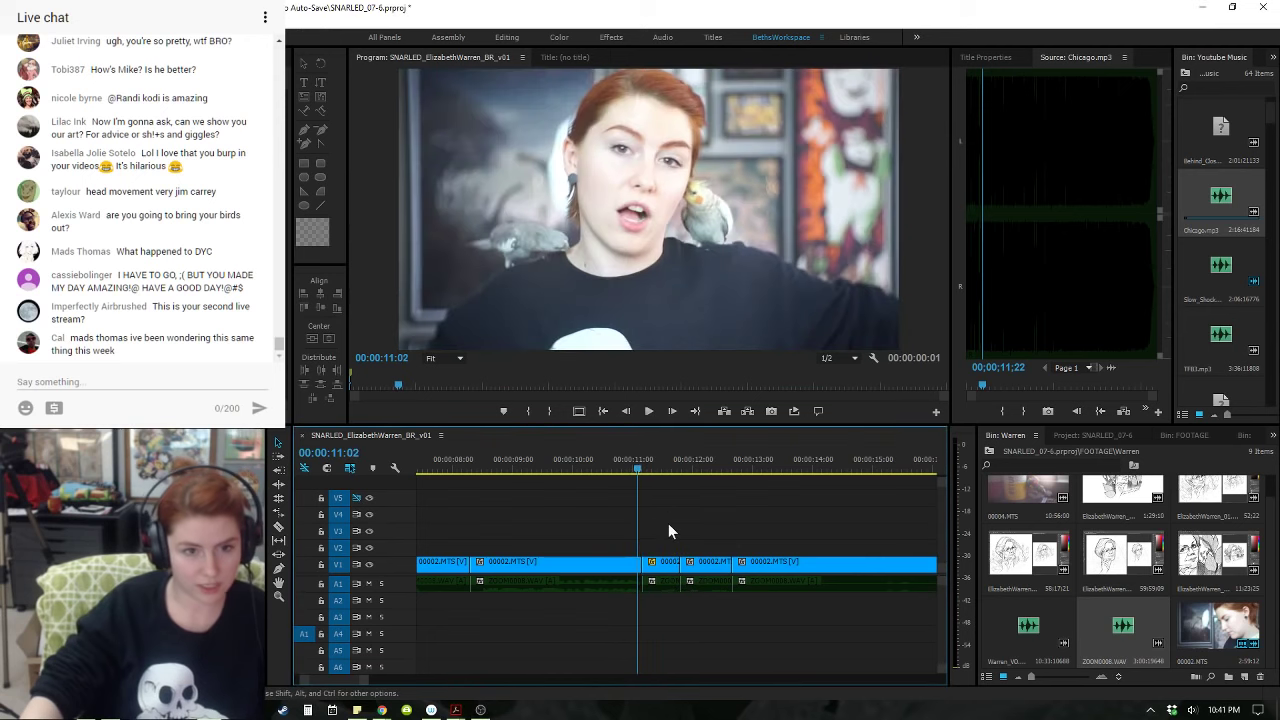
pyautogui.press('space')
pyautogui.click(578, 466)
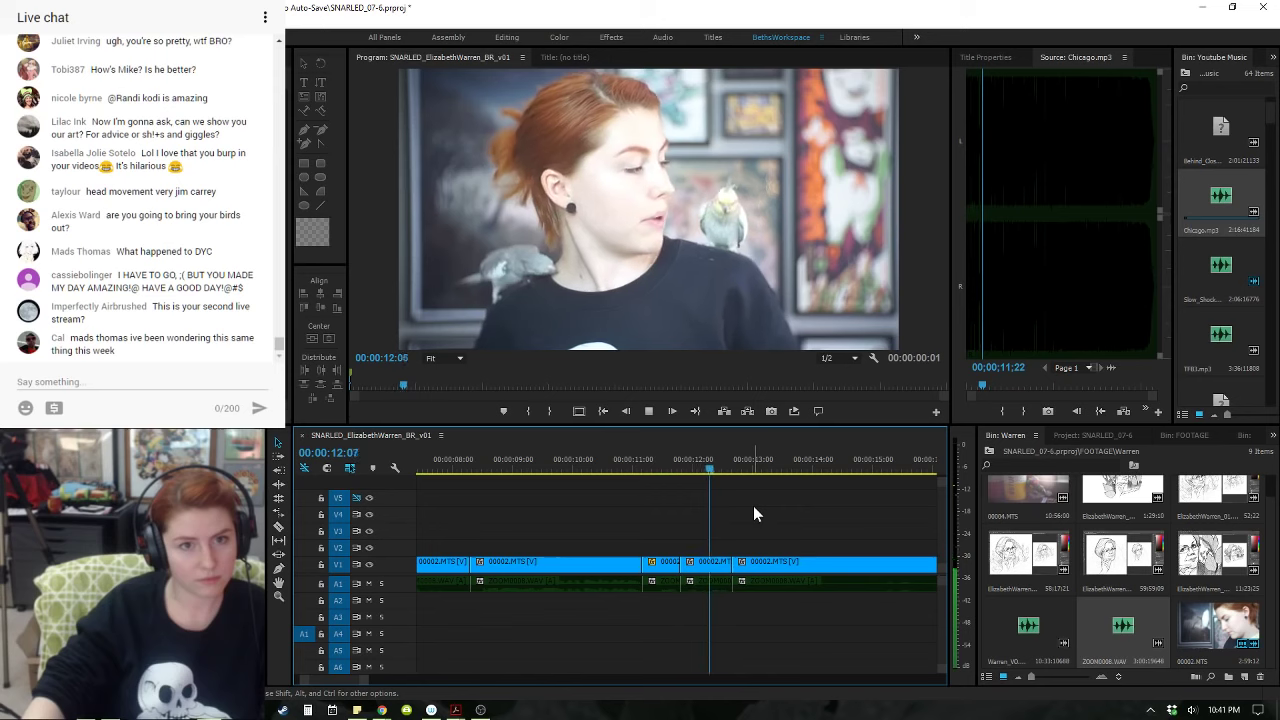
# - Slightly reduce the enlargement of the short close-up segment, checking the picture at 00:00:11:11
pyautogui.click(660, 463)
pyautogui.click(660, 576)
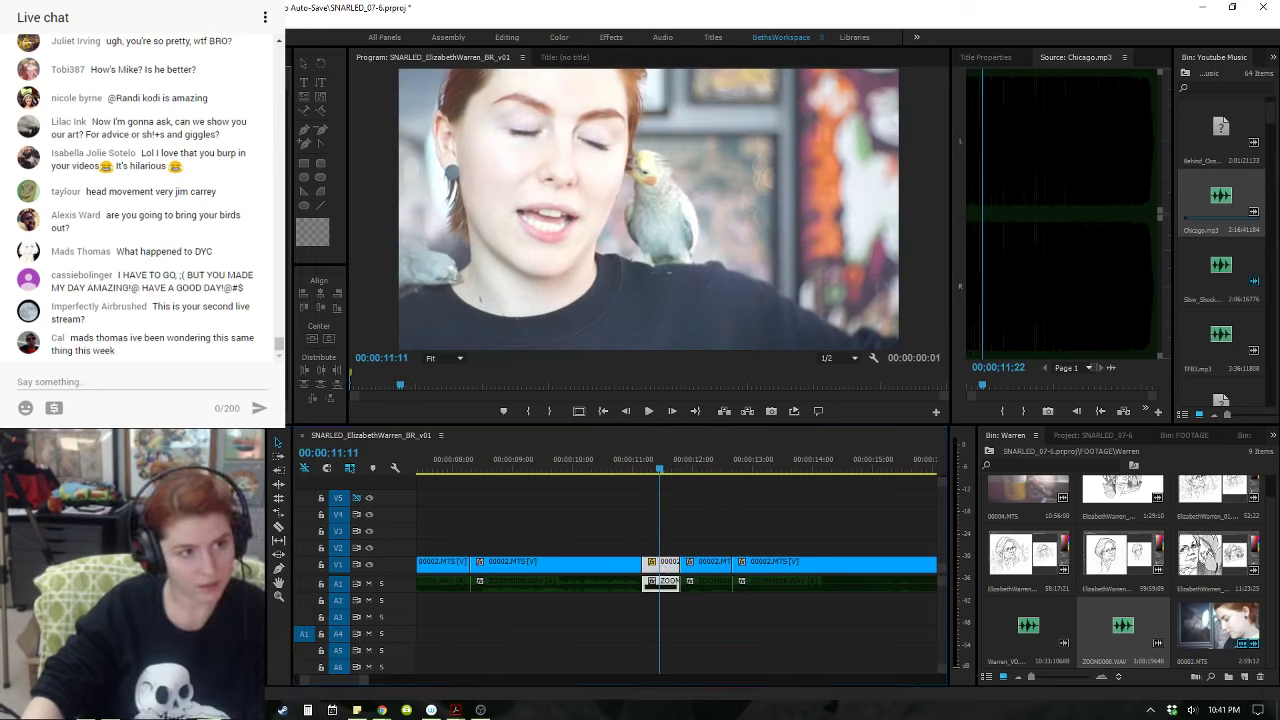
pyautogui.hotkey('ctrl', 'z')
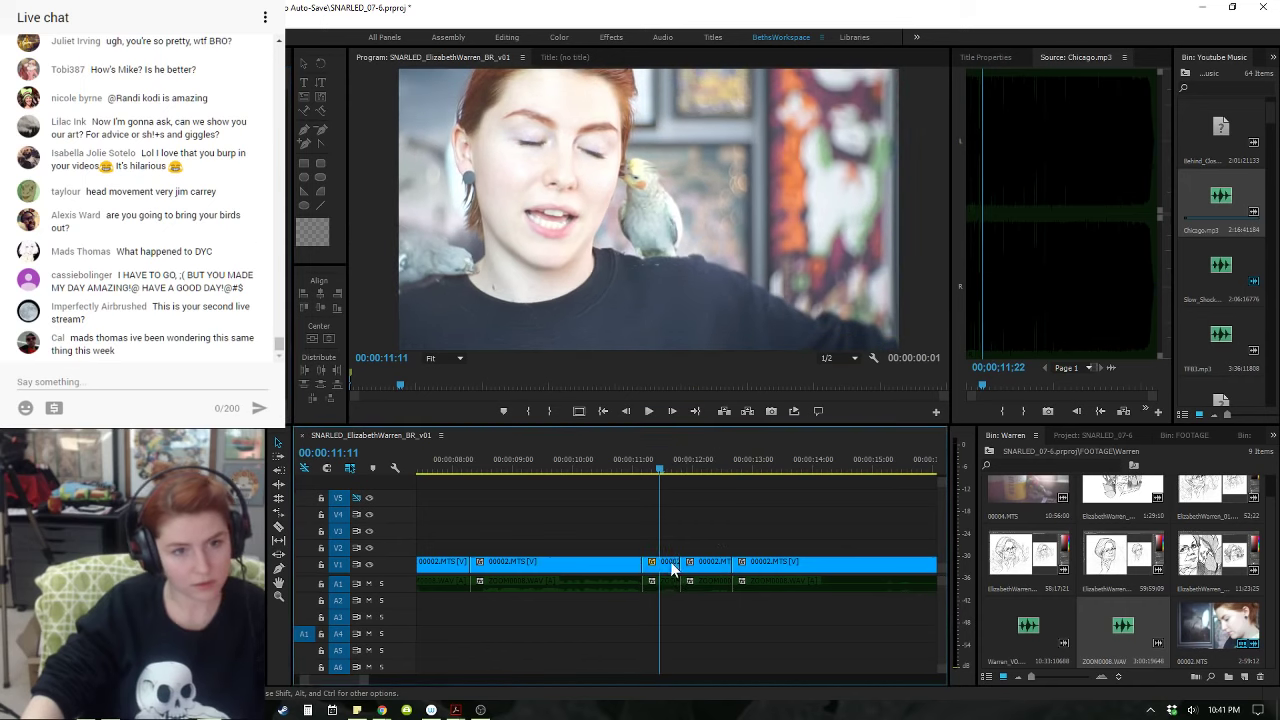
pyautogui.click(671, 565)
# - Play from just before 00:00:11:00 through the close-up segment to check the adjusted framing
pyautogui.click(653, 276)
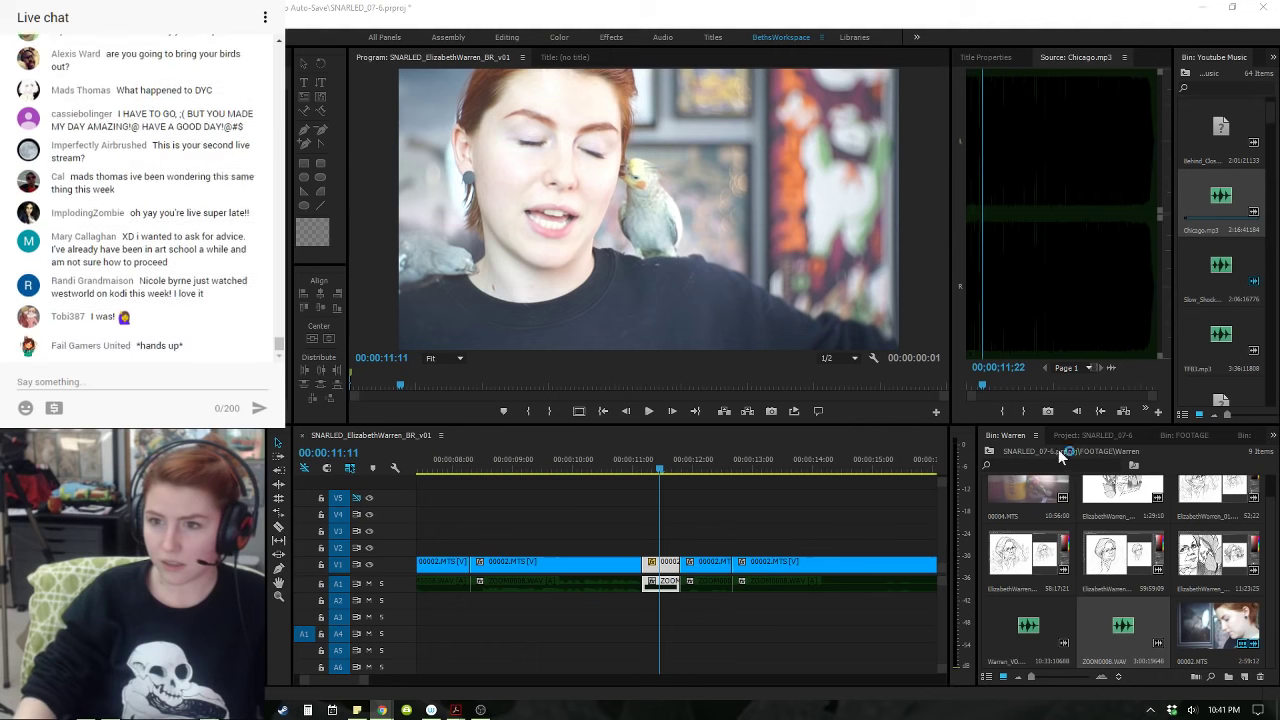
pyautogui.click(757, 656)
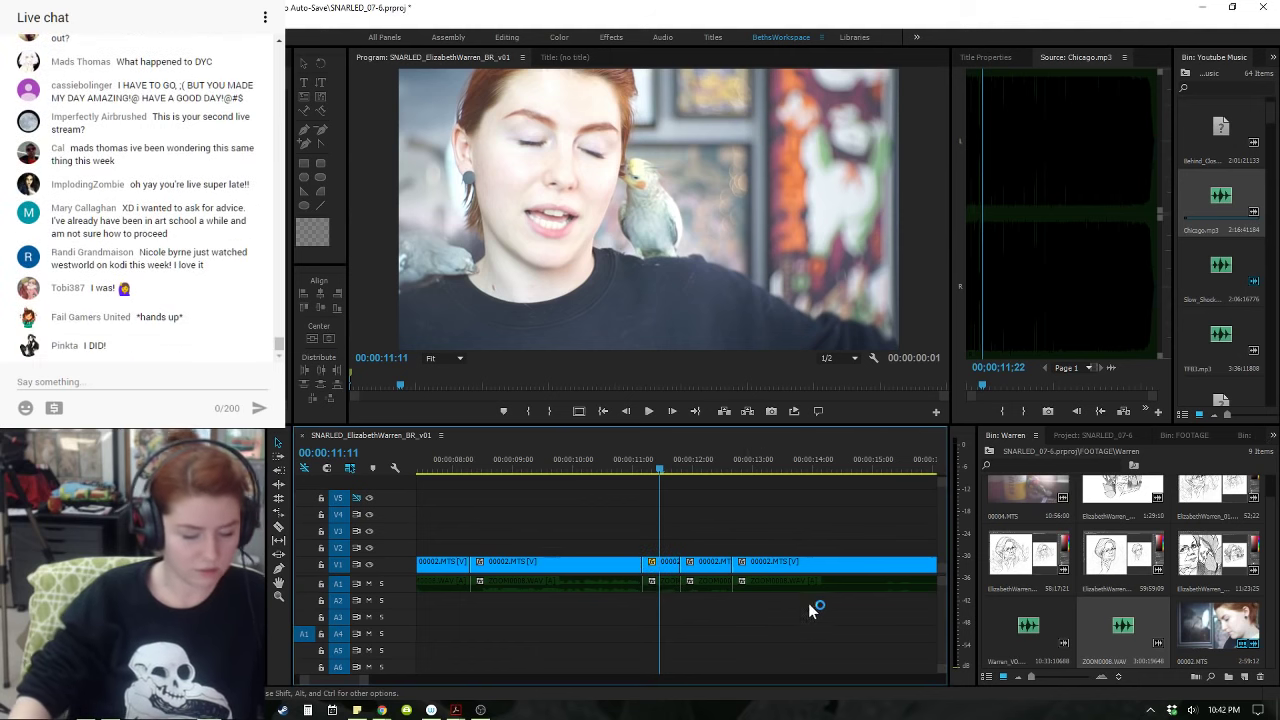
pyautogui.scroll(1, 814, 587)
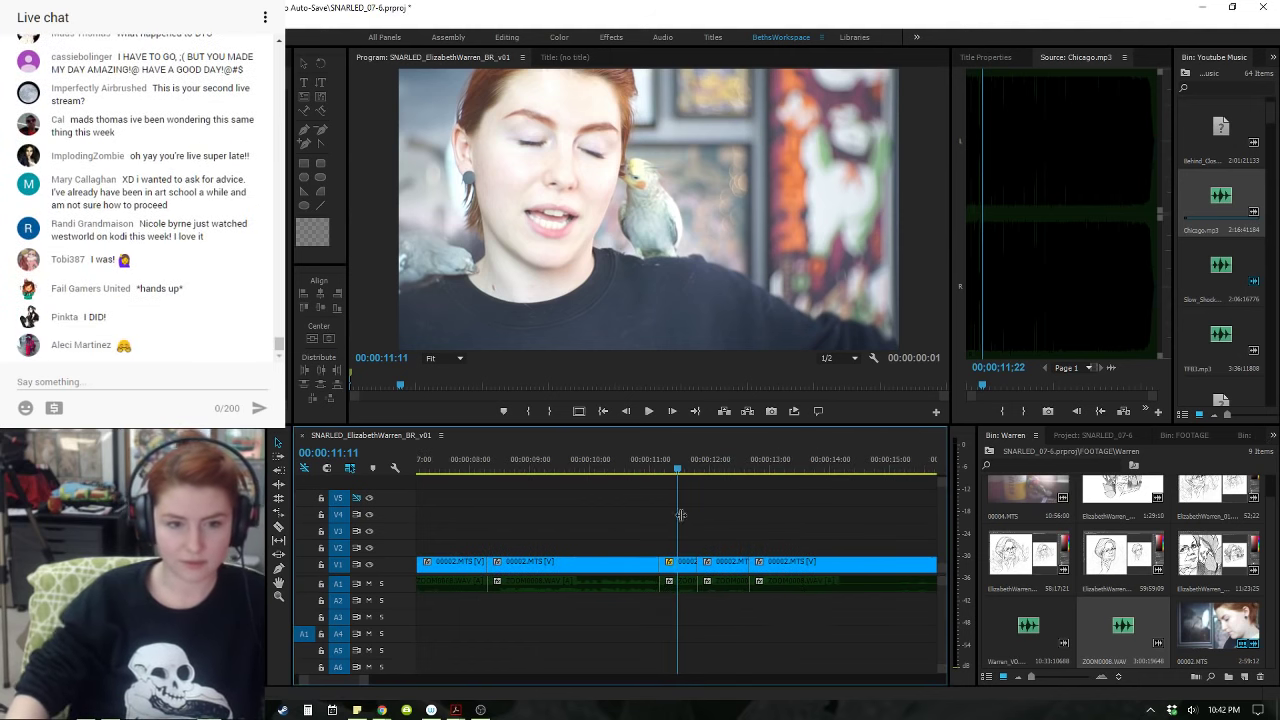
pyautogui.click(638, 461)
pyautogui.press('space')
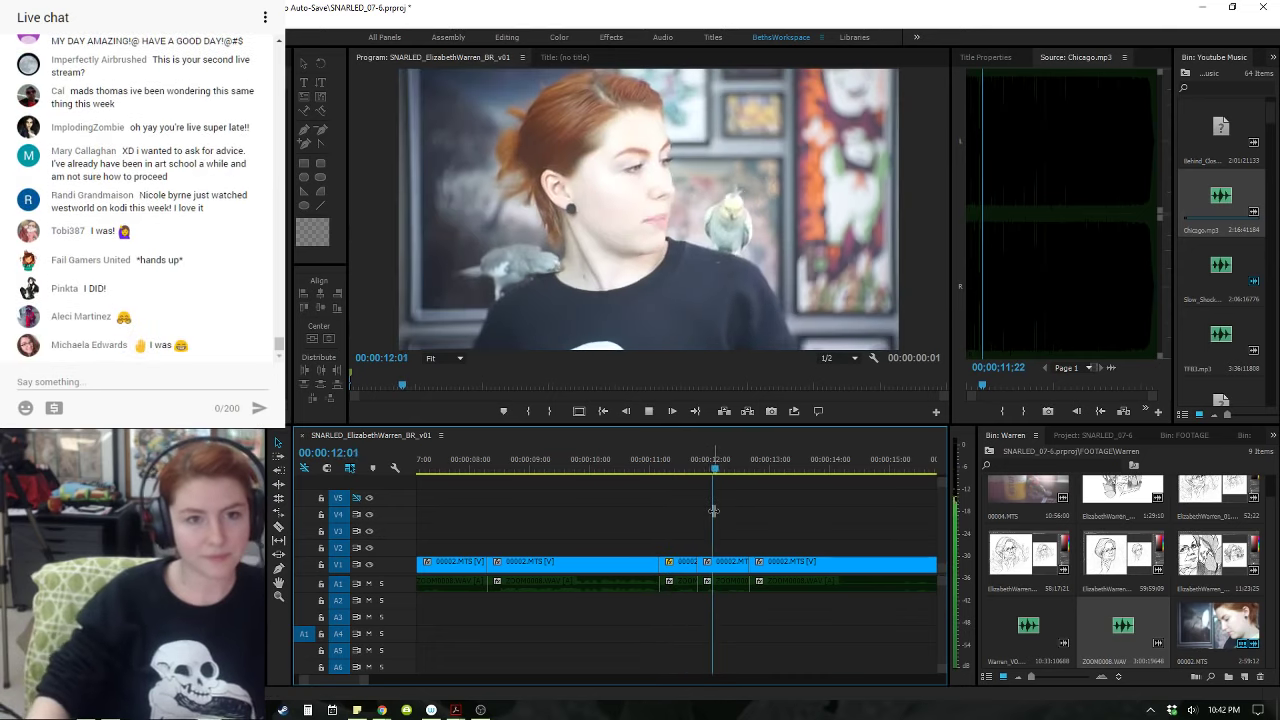
# - Play the sequence from 00:00:11:00 to about 00:00:13:11 to review the close-up and the cut that follows
pyautogui.press('space')
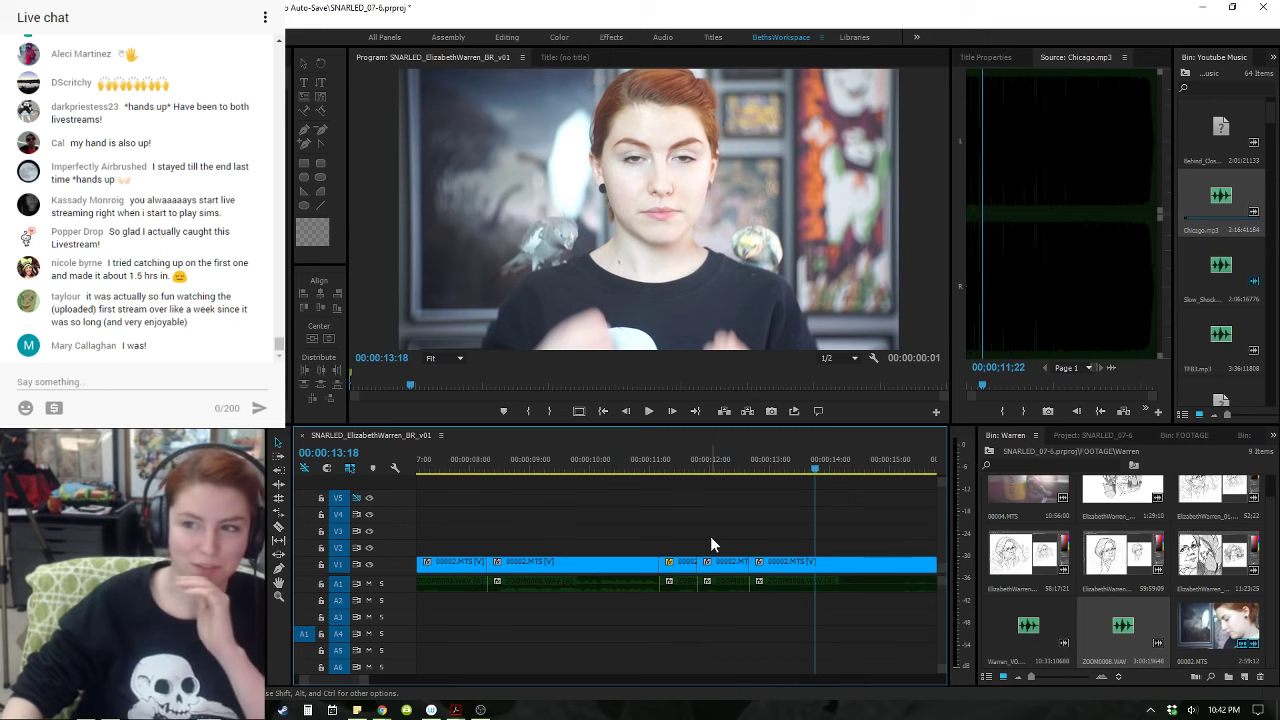
pyautogui.click(651, 466)
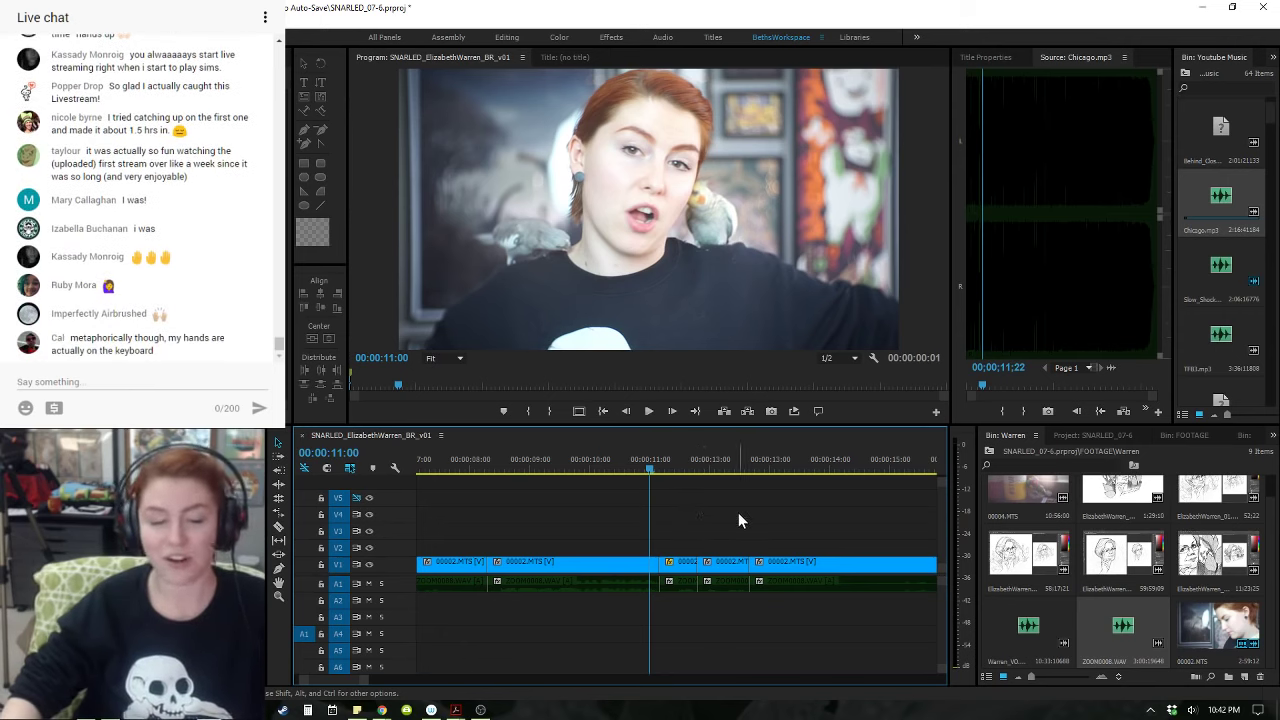
pyautogui.press('space')
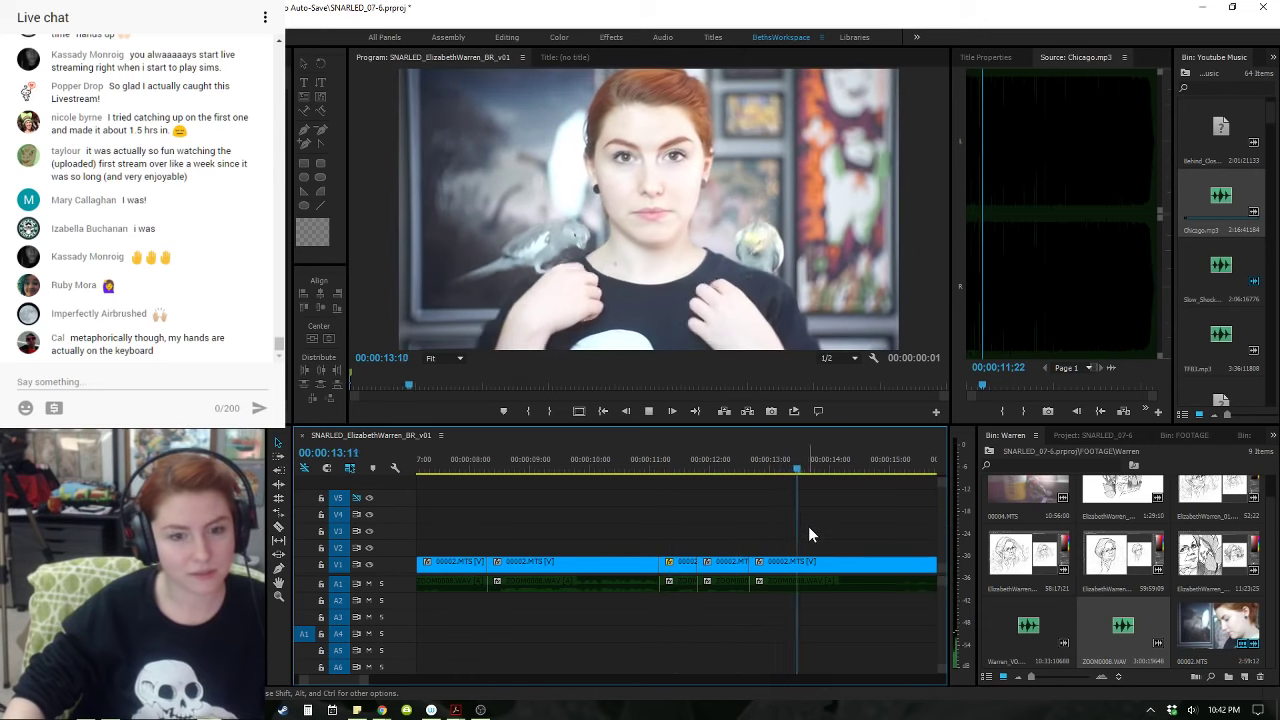
pyautogui.press('space')
# - Sample the footage around 00:00:15, 00:00:23 and 00:00:10 to check the existing cuts and find the next take
pyautogui.press('-')
pyautogui.click(782, 468)
pyautogui.press('space')
pyautogui.press('-')
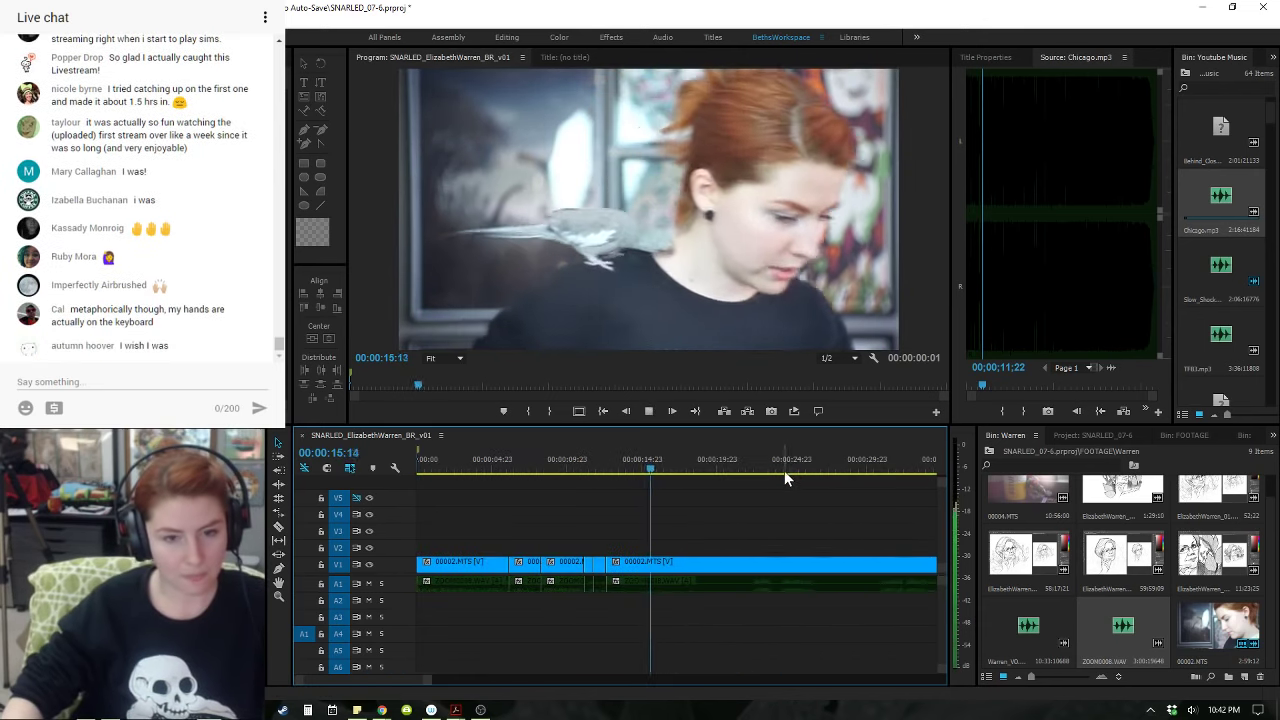
pyautogui.click(761, 463)
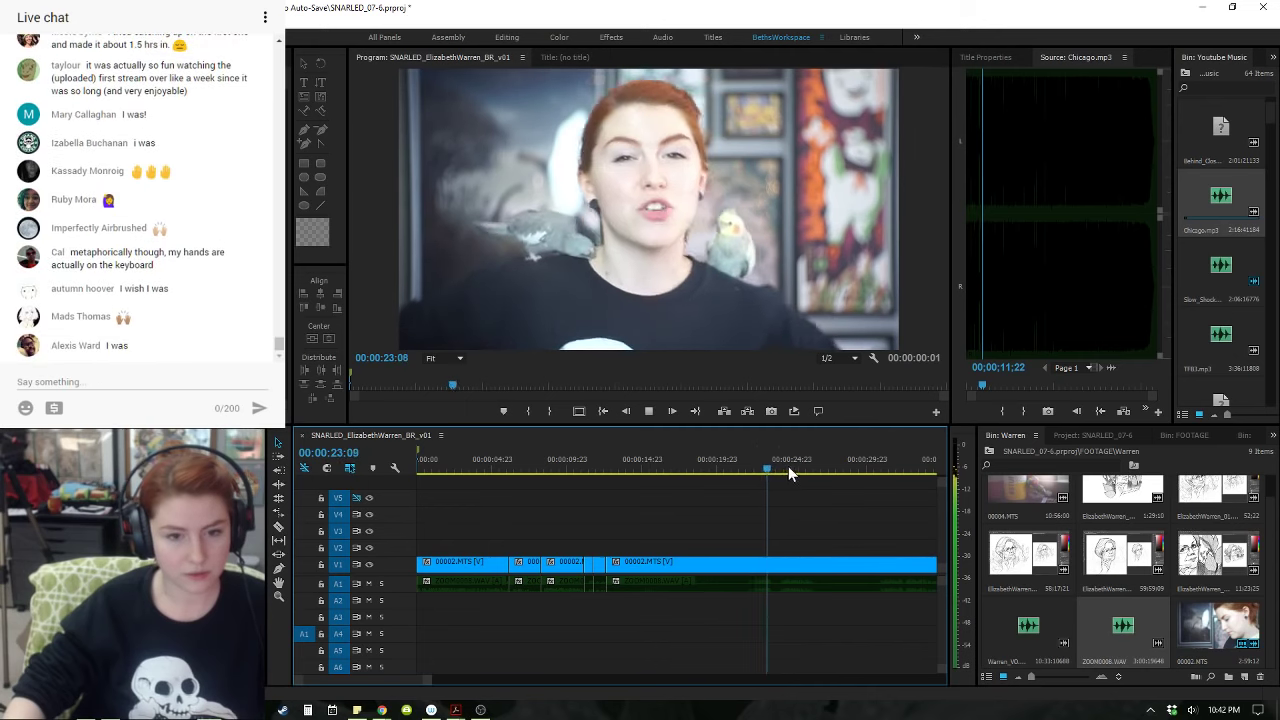
pyautogui.press('space')
pyautogui.click(572, 468)
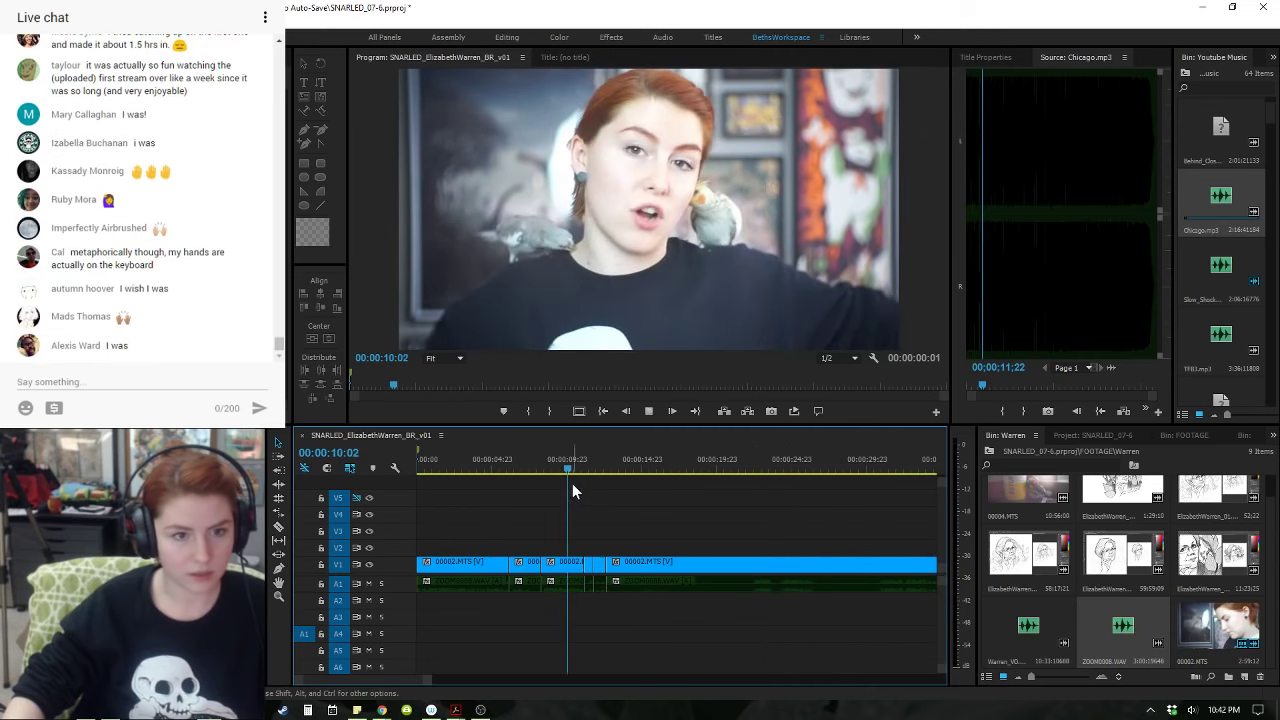
pyautogui.press('space')
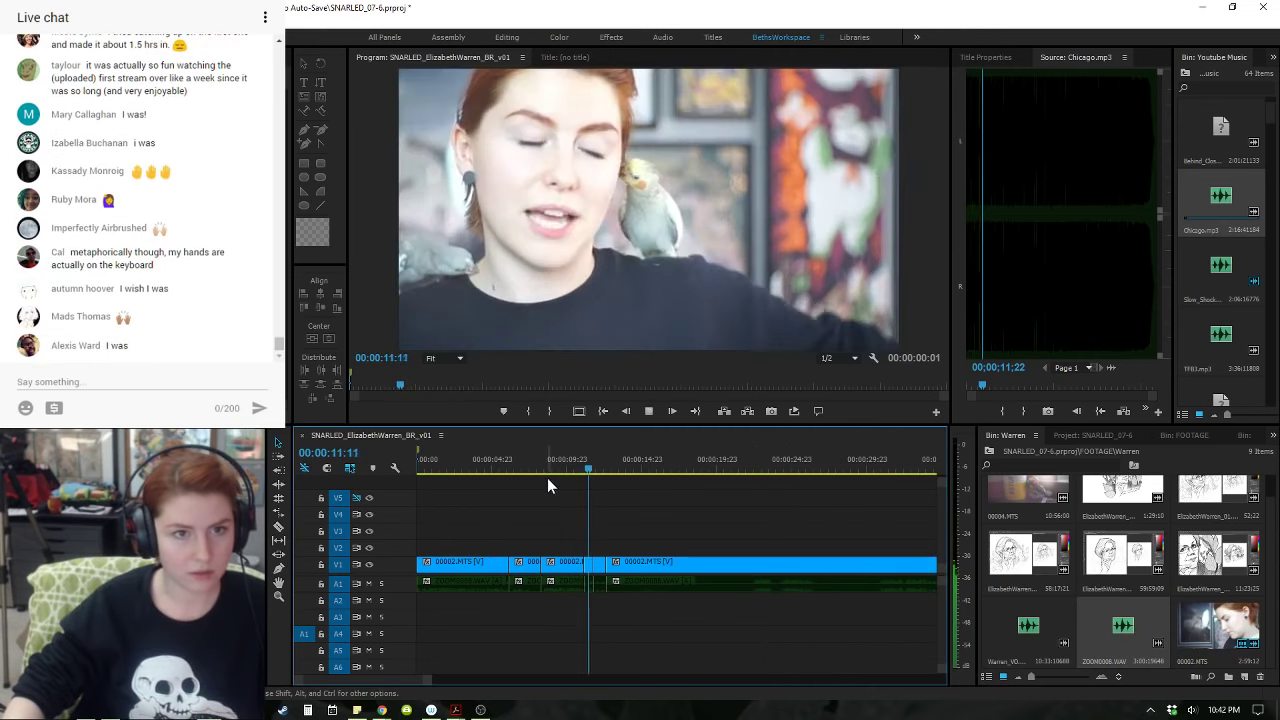
# - Split the clip at about 00:00:21 and ripple-trim the unwanted footage from there to about 00:00:33, playing the join
pyautogui.click(878, 468)
pyautogui.press('space')
pyautogui.press('Up')
pyautogui.press('space')
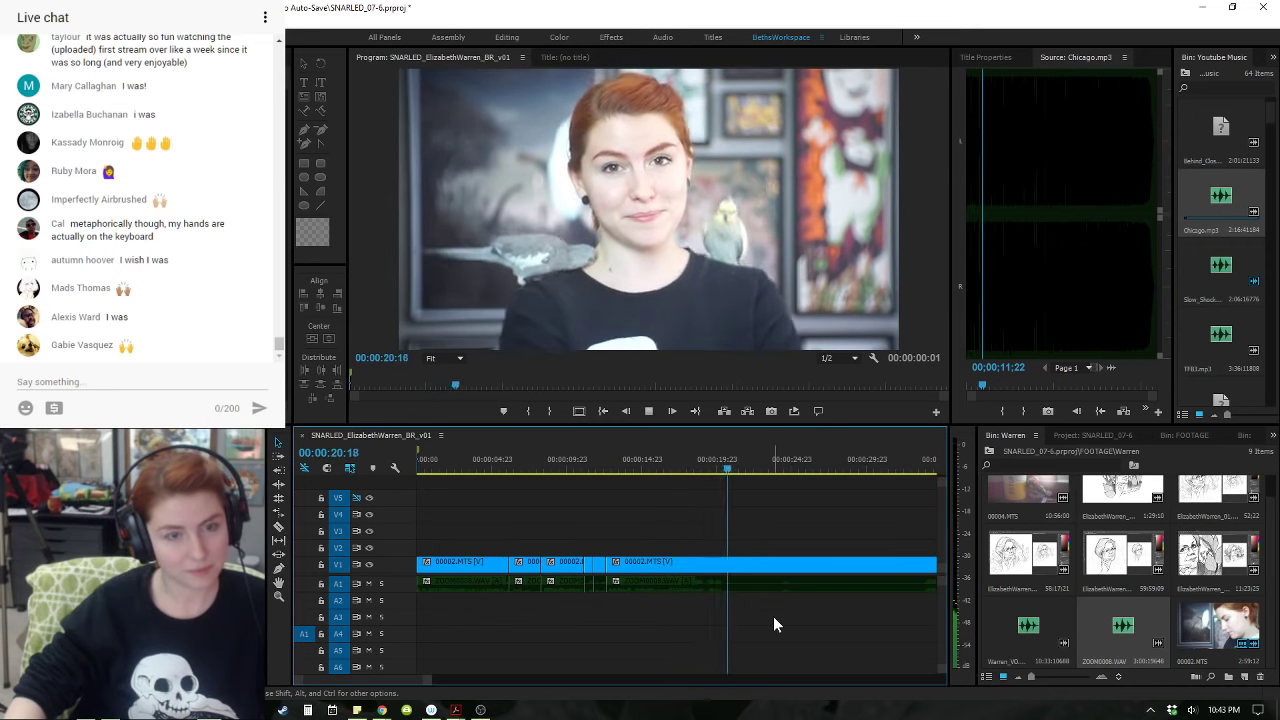
pyautogui.press('space')
pyautogui.hotkey('ctrl', 'k')
pyautogui.moveTo(902, 466); pyautogui.dragTo(917, 468)
pyautogui.press('q')
pyautogui.press('space')
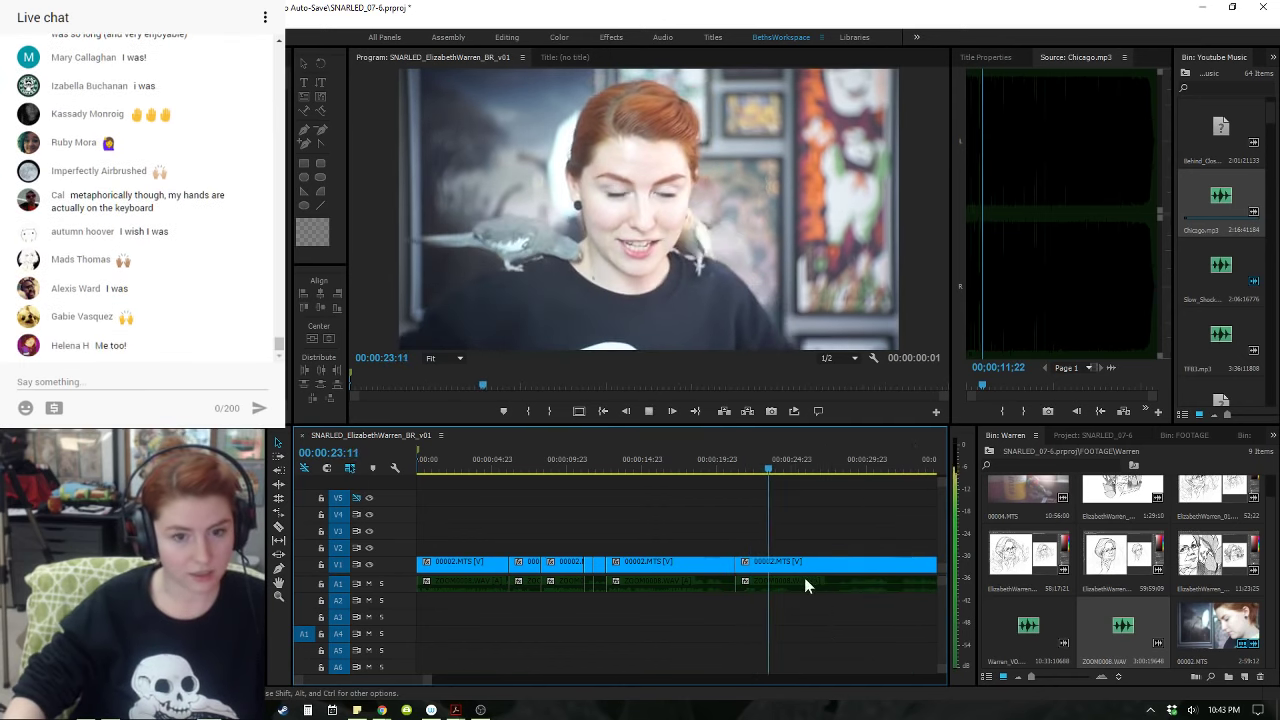
# - Split the clip just after 00:00:32 and ripple-trim the unwanted footage, placing the end of the preceding segment at about 00:00:27
pyautogui.click(834, 467)
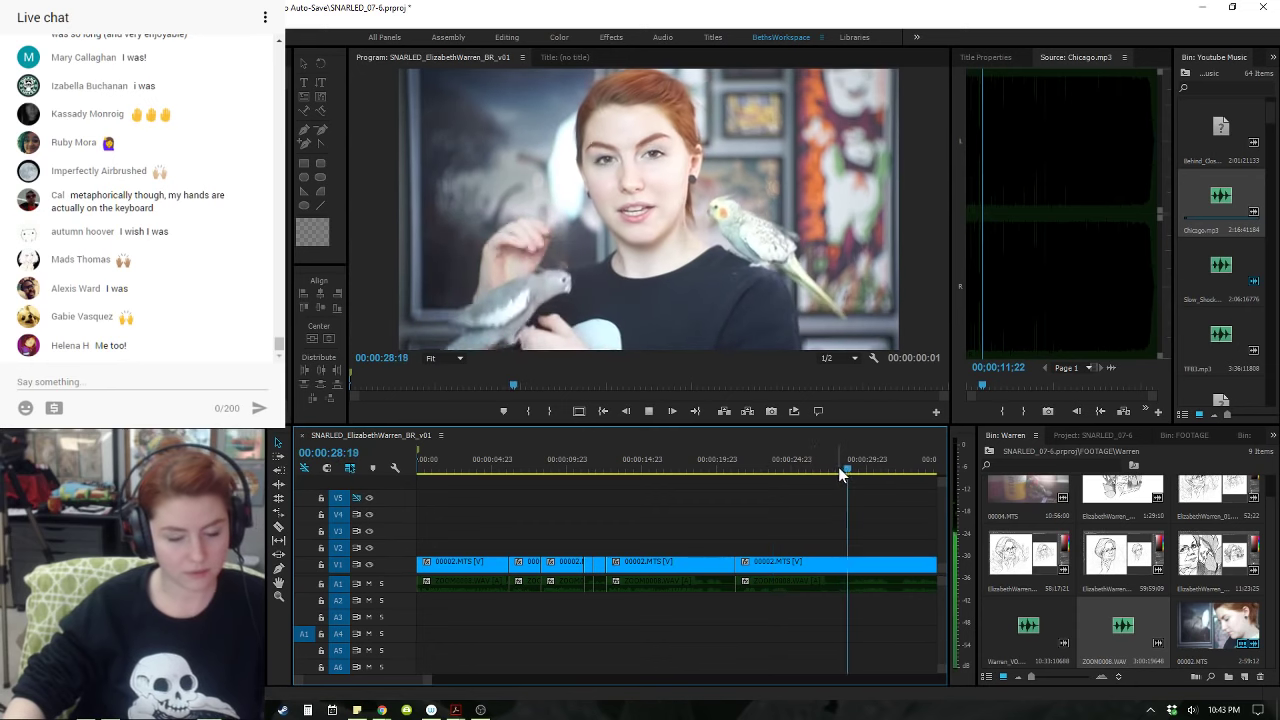
pyautogui.press('-')
pyautogui.press('=')
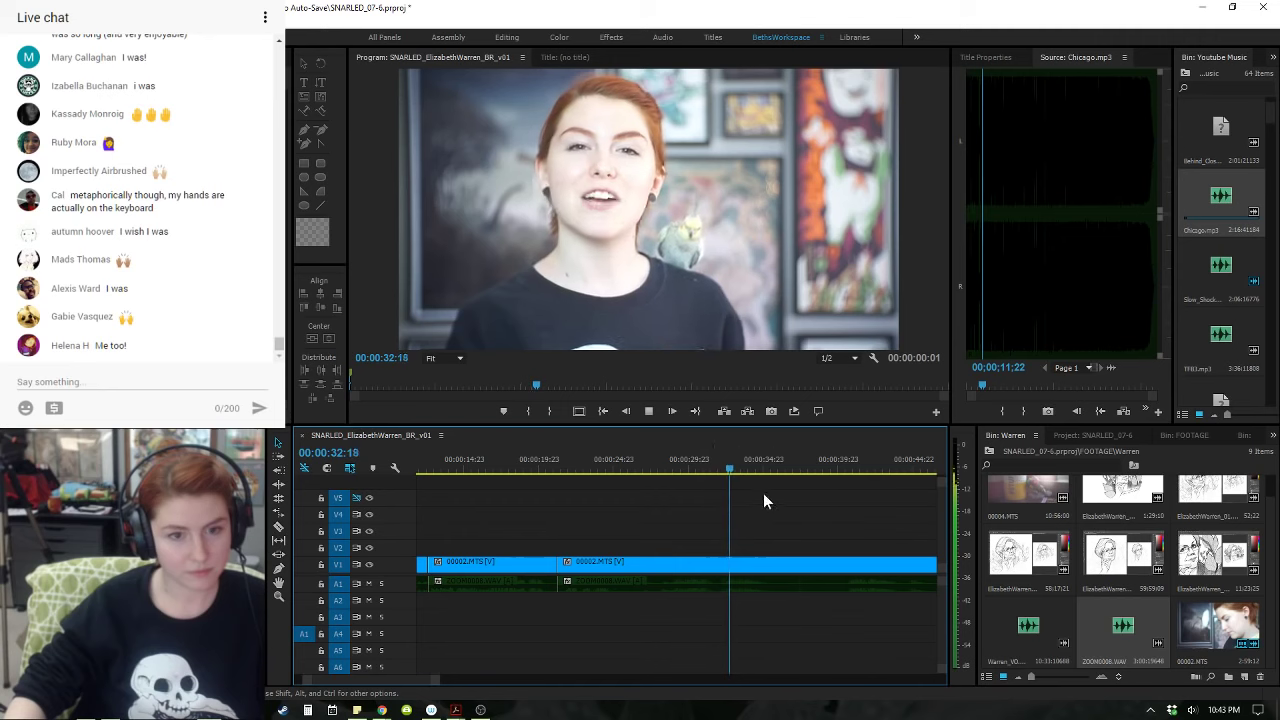
pyautogui.press('space')
pyautogui.hotkey('ctrl', 'k')
pyautogui.click(720, 456)
pyautogui.press('q')
pyautogui.press('space')
pyautogui.moveTo(634, 466); pyautogui.dragTo(640, 467)
pyautogui.press('w')
# - Play the footage following the new edit and split the clip at 00:00:36:09
pyautogui.click(676, 466)
pyautogui.press('space')
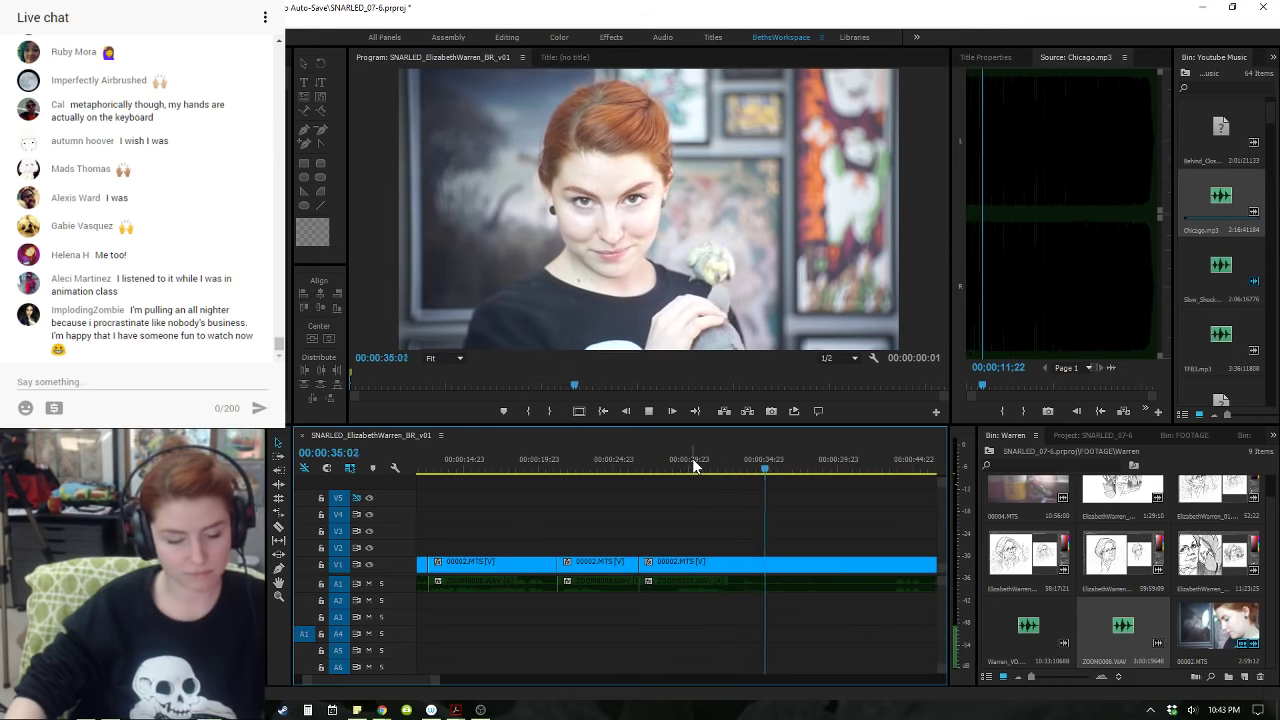
pyautogui.press('-')
pyautogui.moveTo(689, 468); pyautogui.dragTo(671, 470)
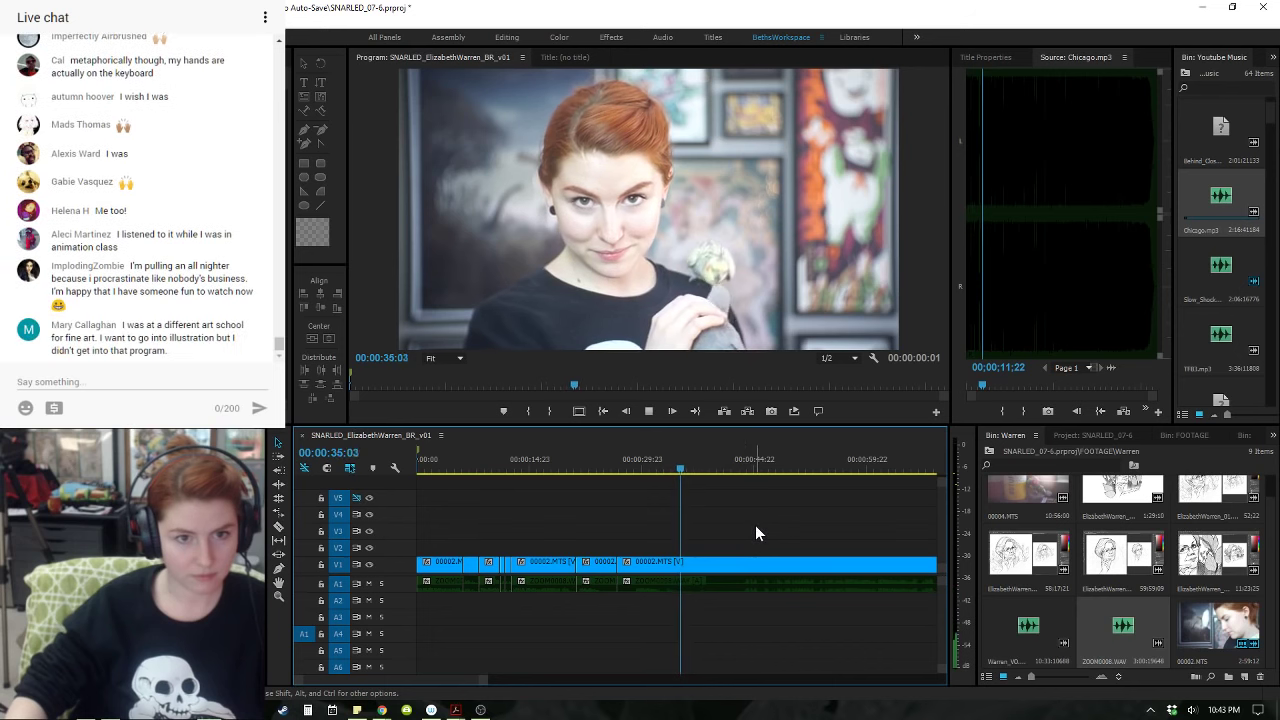
pyautogui.press('space')
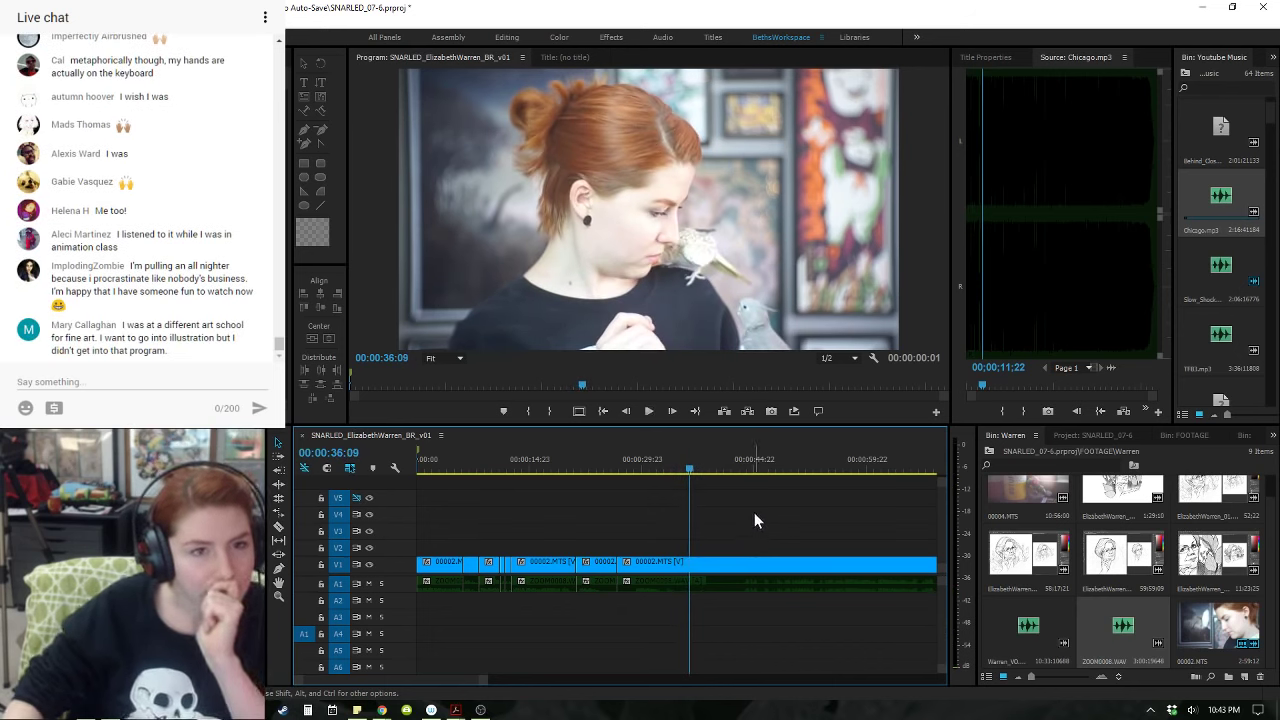
pyautogui.hotkey('ctrl', 'k')
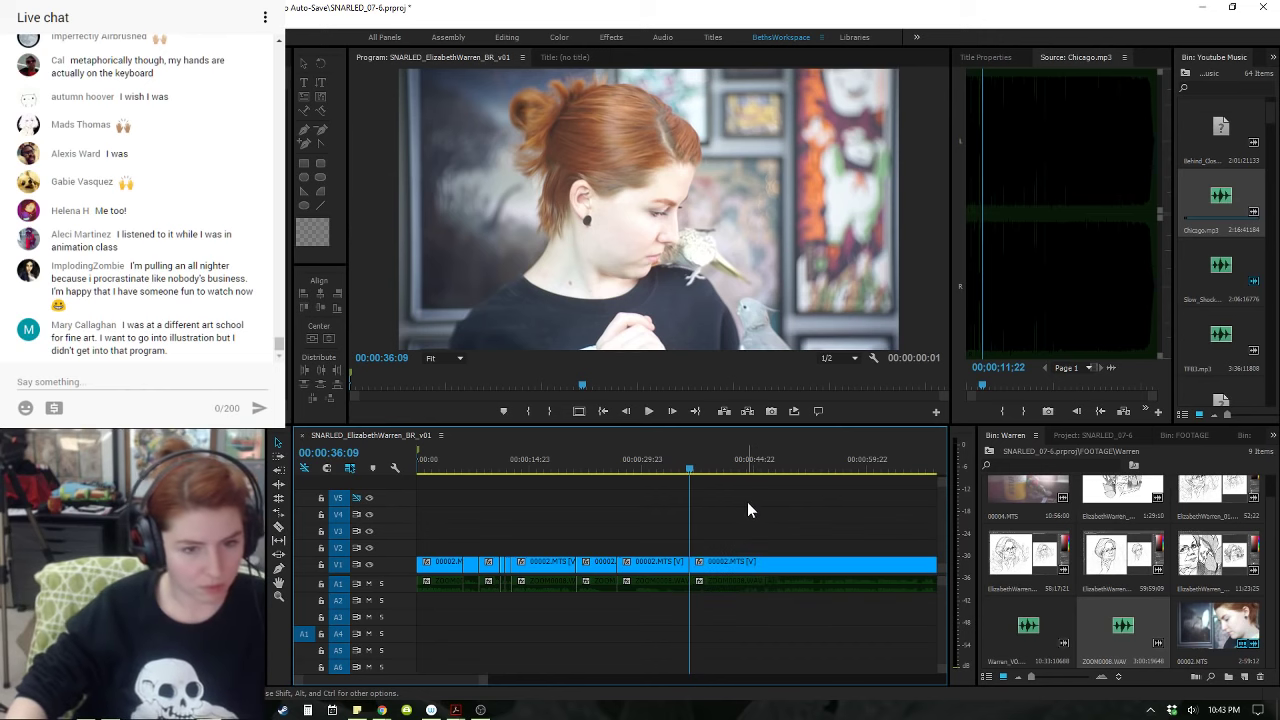
# - Delete the footage between about 00:00:34 and 00:00:41:06 without closing the gap, and play the clip after it
pyautogui.moveTo(644, 468); pyautogui.dragTo(702, 601)
pyautogui.press('q')
pyautogui.hotkey('ctrl', 'k')
pyautogui.press('Delete')
pyautogui.moveTo(424, 468); pyautogui.dragTo(720, 498)
pyautogui.press('space')
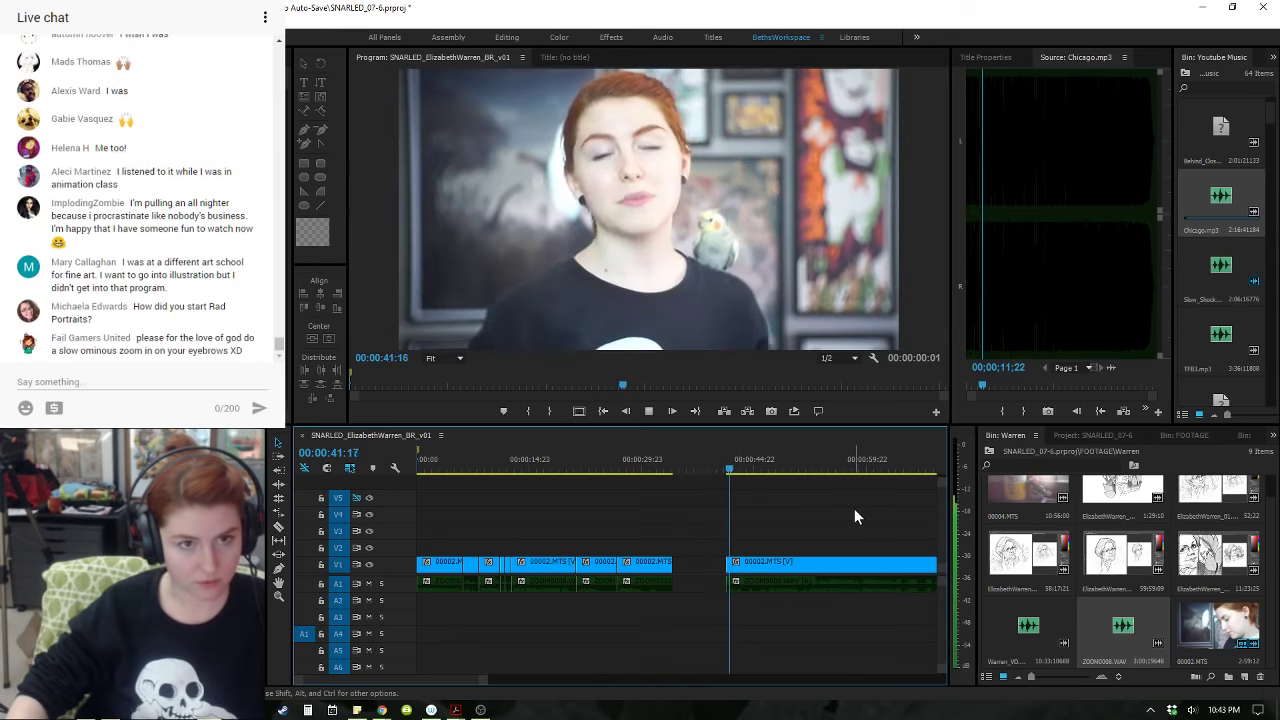
# - Play the clip after the gap, replaying it from its start at 00:00:41:06 to about 00:00:46:10
pyautogui.press('space')
pyautogui.press('=')
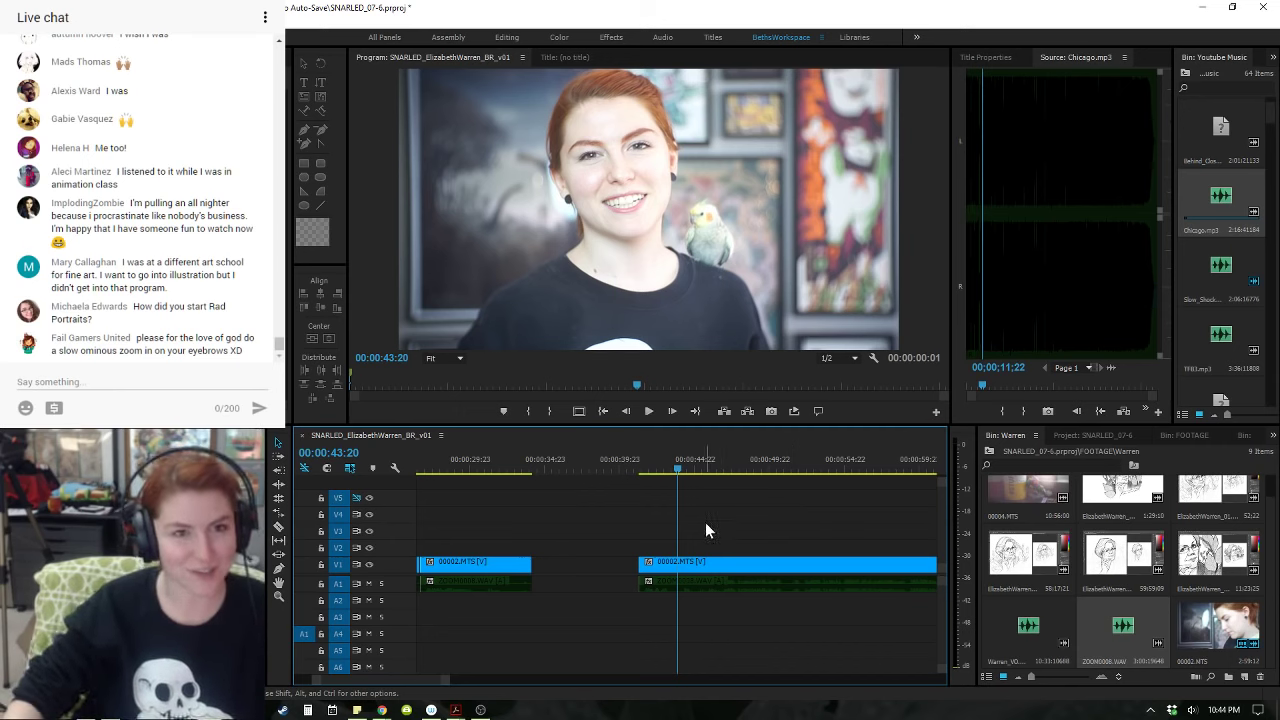
pyautogui.press('space')
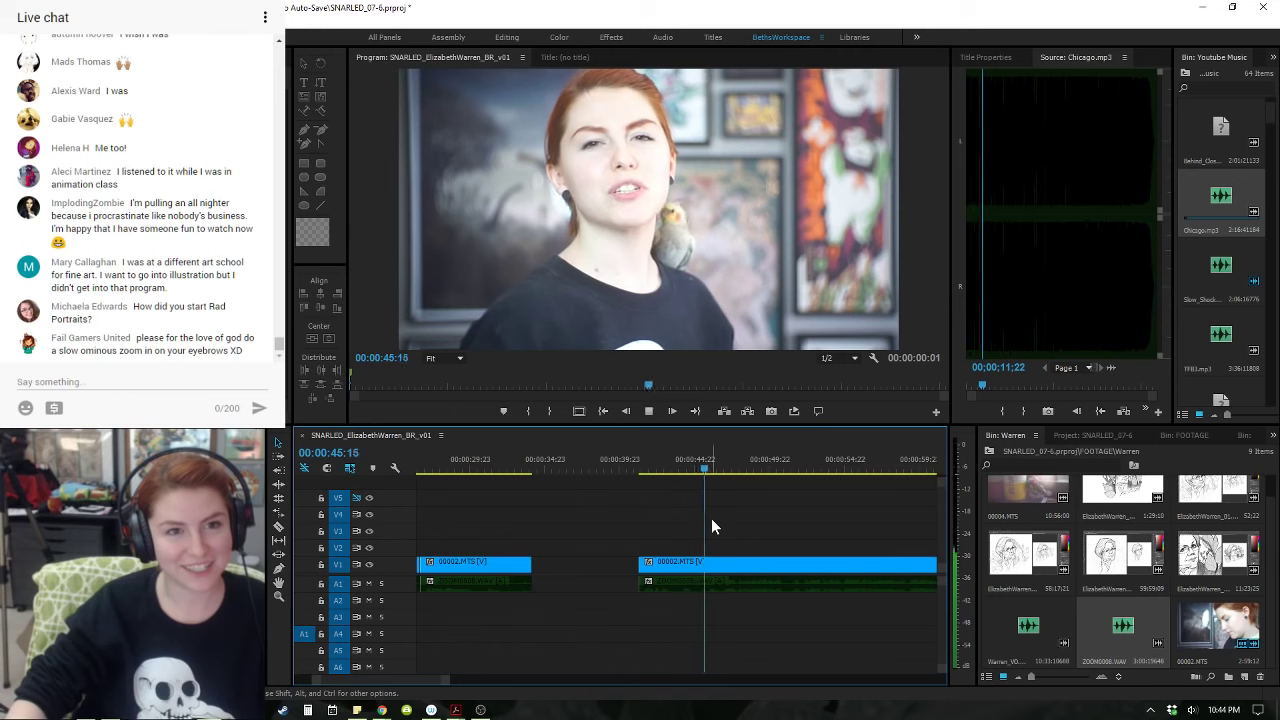
pyautogui.press('=')
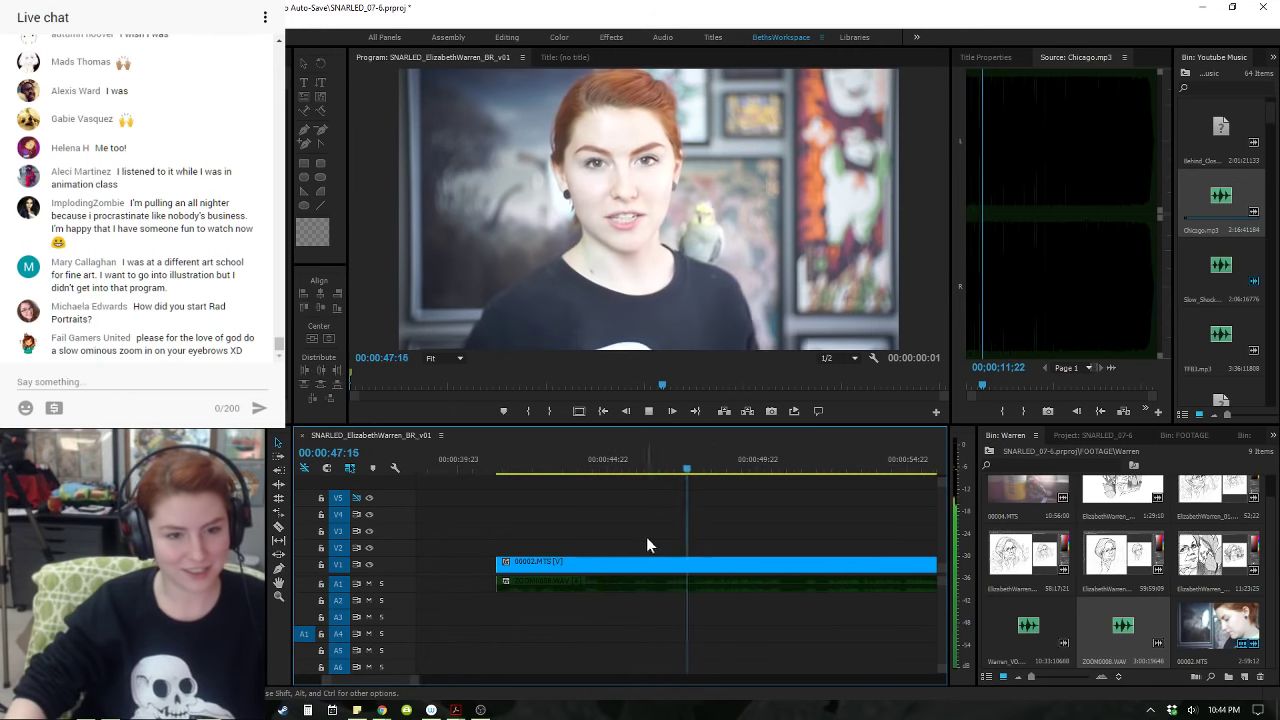
pyautogui.click(631, 462)
pyautogui.press('Up')
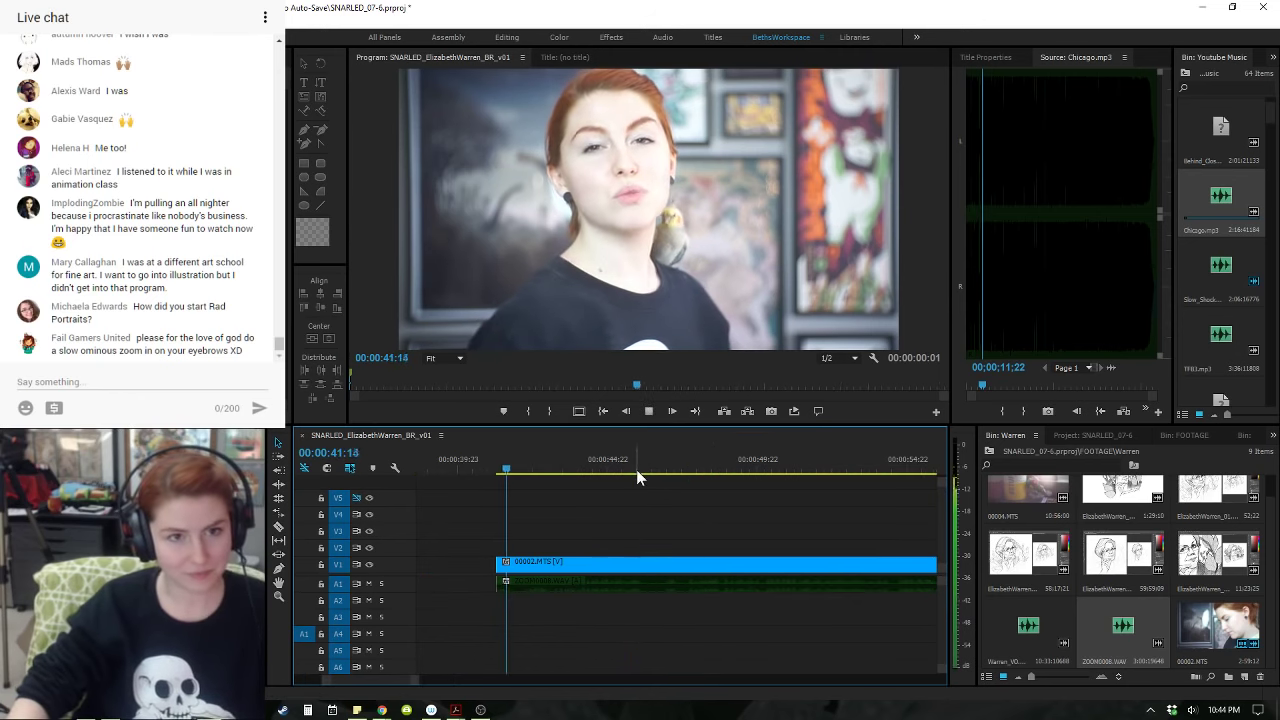
pyautogui.press('space')
pyautogui.press('Up')
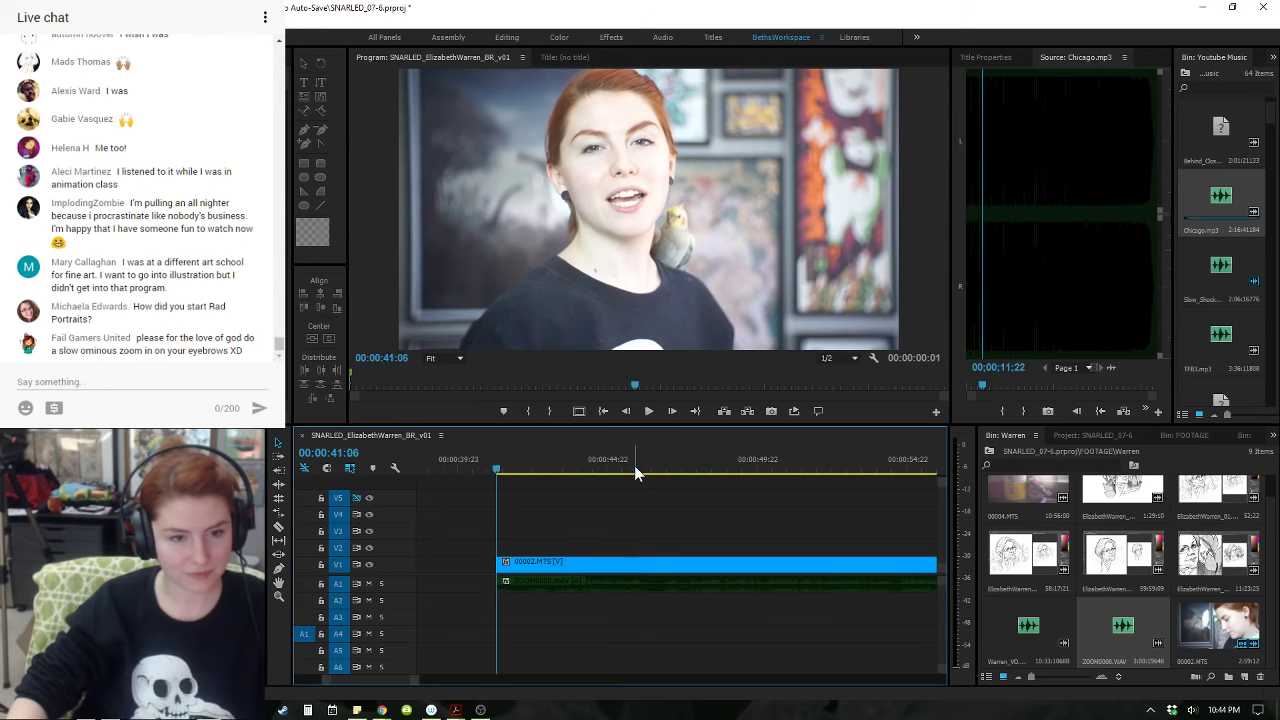
pyautogui.press('space')
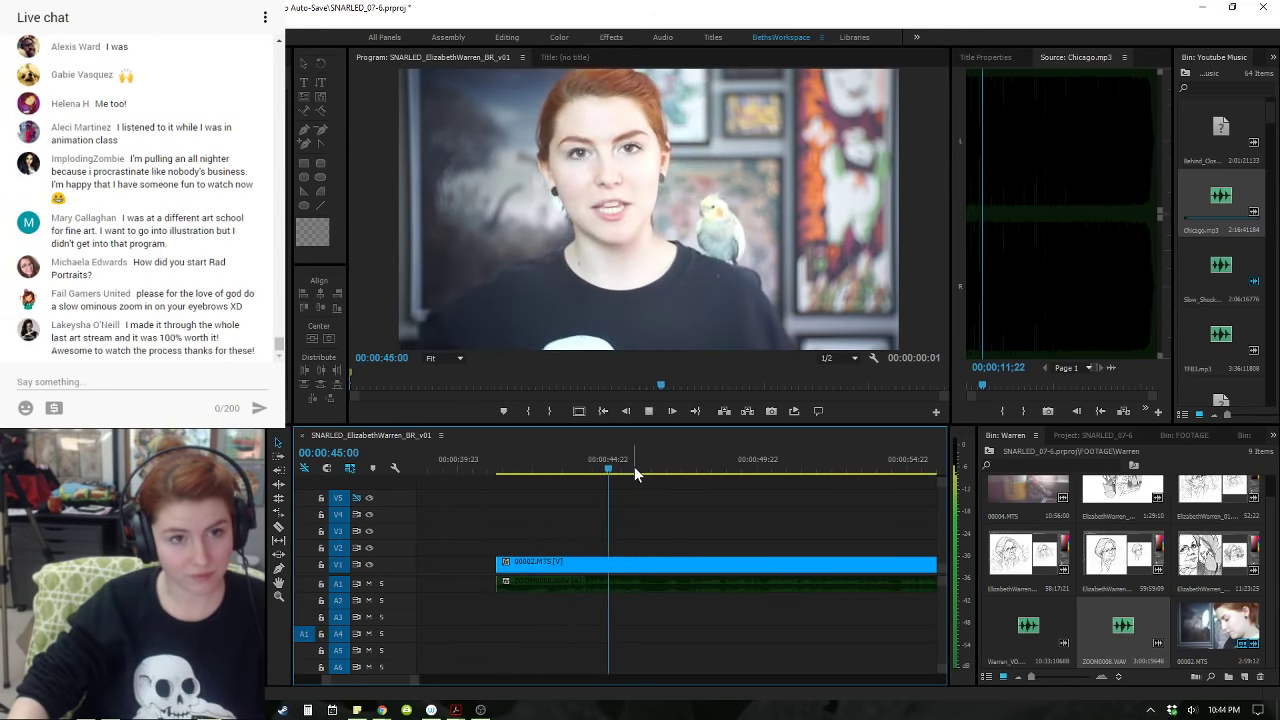
pyautogui.press('space')
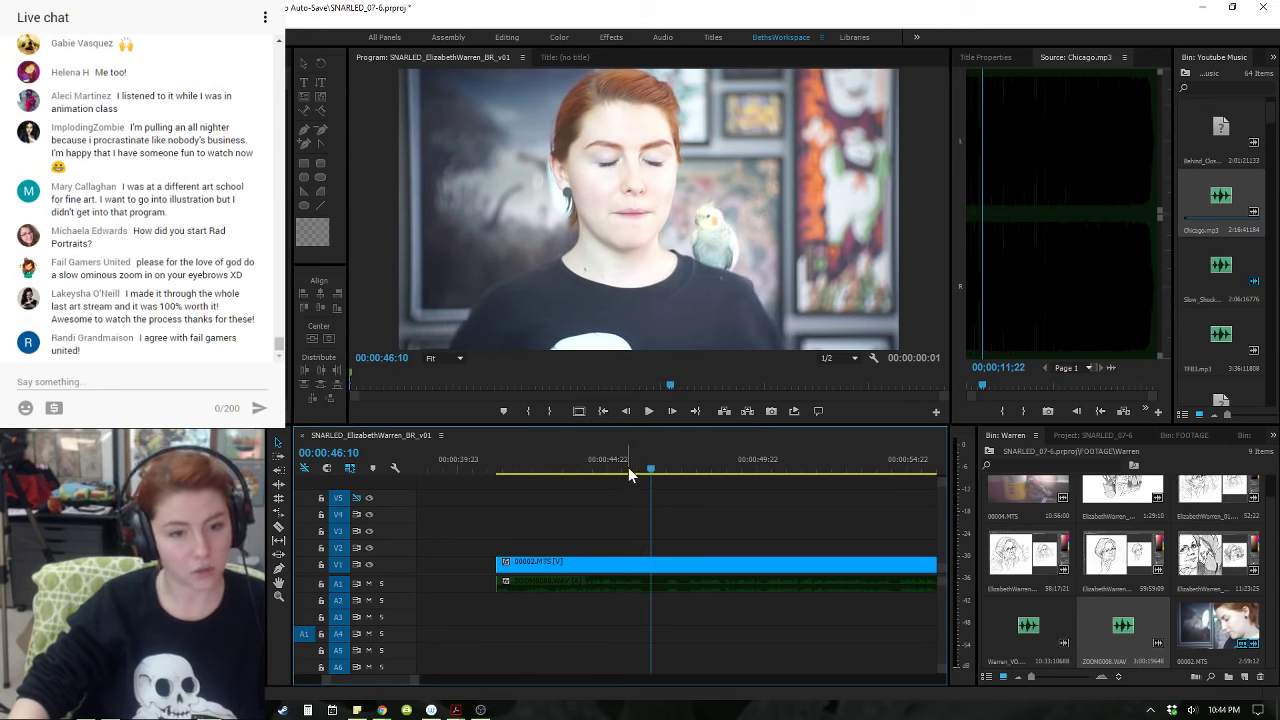
# - Play the footage up to about 00:00:49:17 and split the clip near its start at 00:00:42:02
pyautogui.moveTo(592, 469); pyautogui.dragTo(677, 467)
pyautogui.press('space')
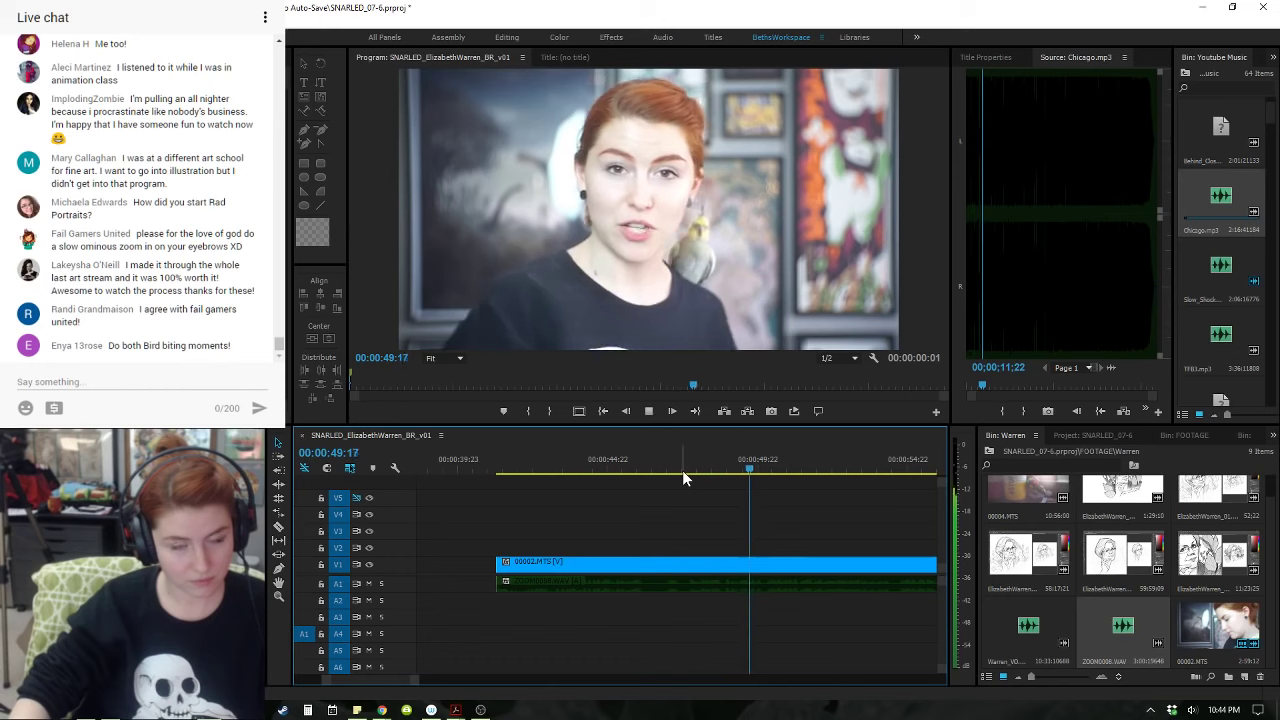
pyautogui.click(687, 469)
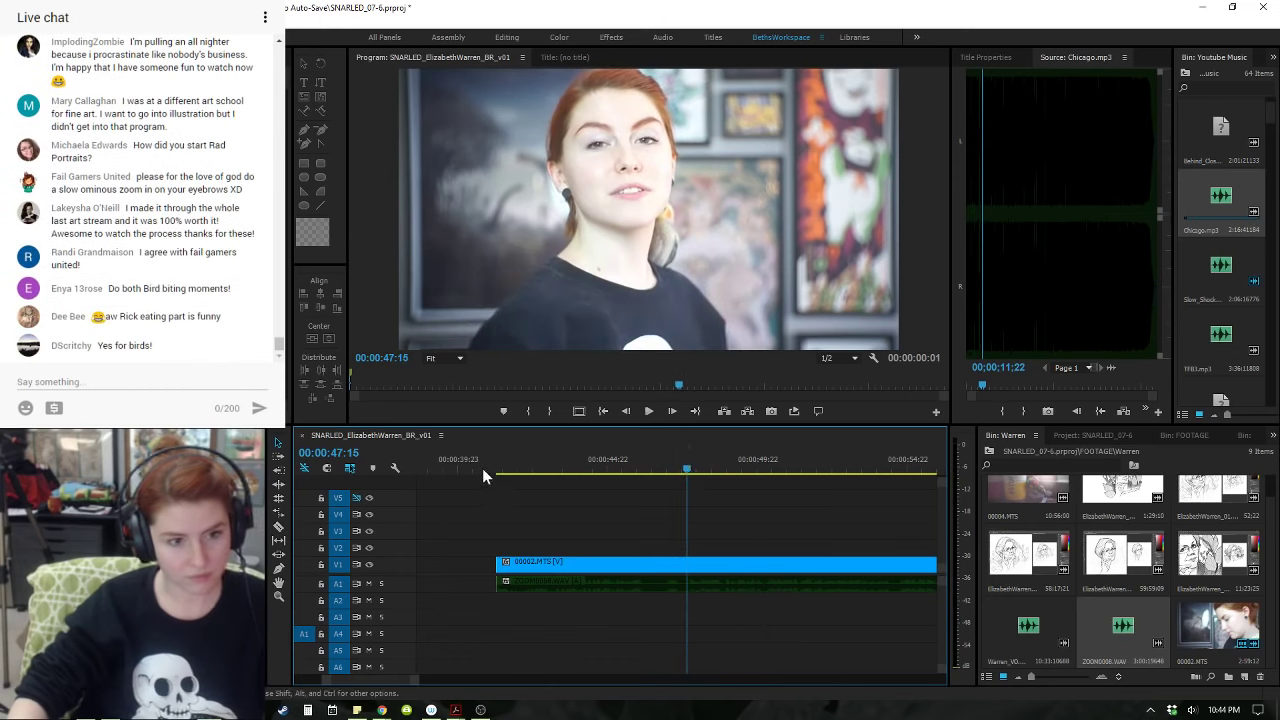
pyautogui.moveTo(482, 468); pyautogui.dragTo(520, 472)
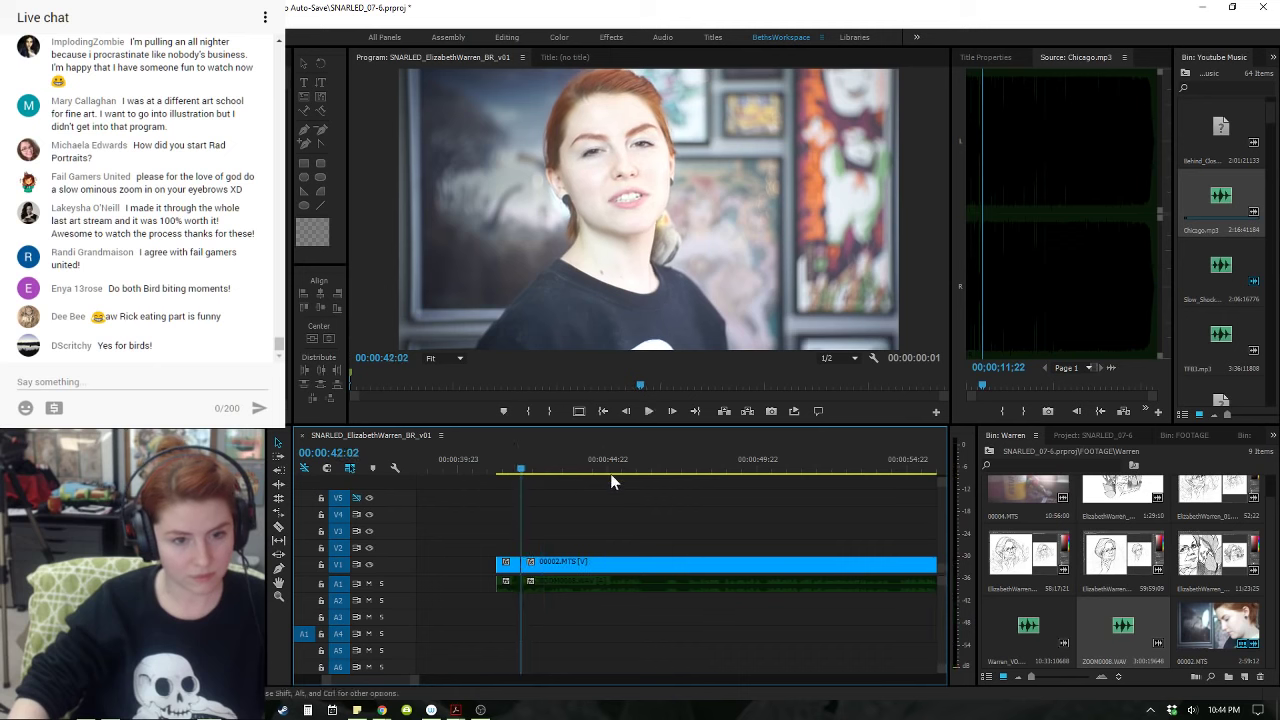
# - Play on from 00:00:42:02 to about 00:00:56:13 and split the clip at 00:00:54:12
pyautogui.press('space')
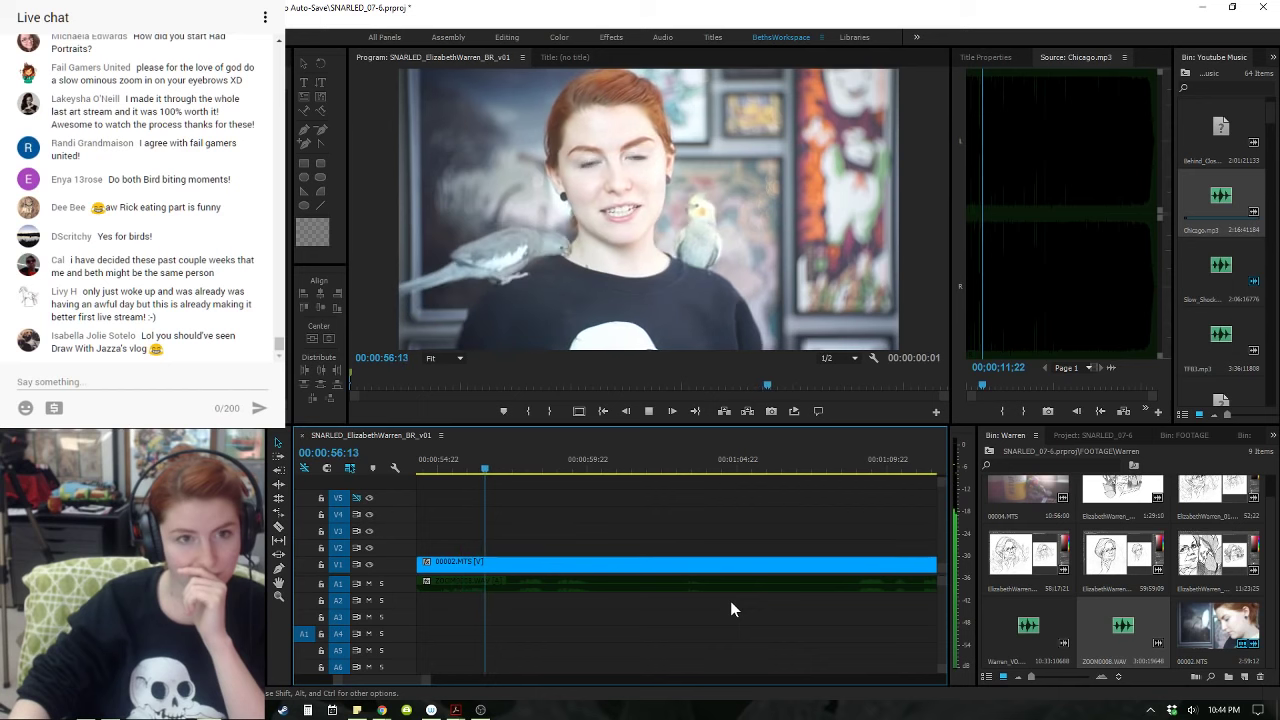
pyautogui.press('space')
pyautogui.scroll(3, 556, 488)
pyautogui.click(544, 458)
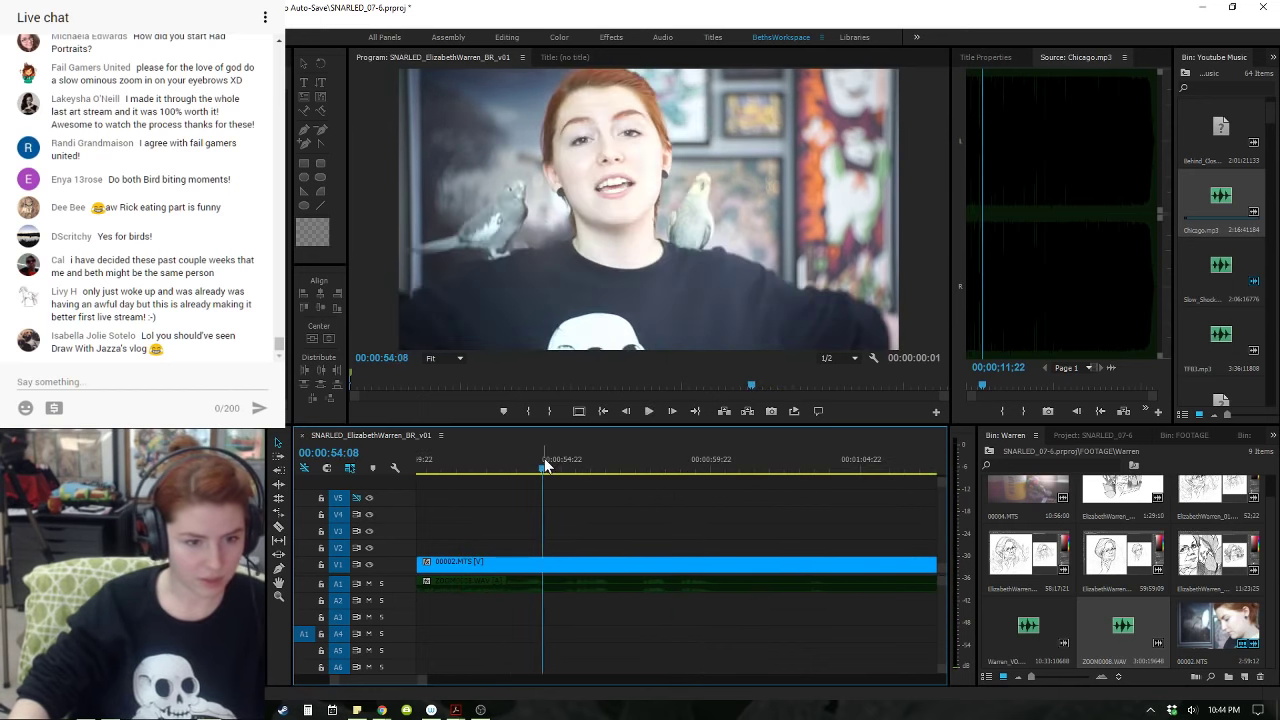
pyautogui.press('space')
pyautogui.press('space')
pyautogui.hotkey('ctrl', 'k')
# - Ripple-trim the unwanted footage from the split at 00:00:54:12 to about 00:00:58 and play the following take
pyautogui.click(638, 464)
pyautogui.press('space')
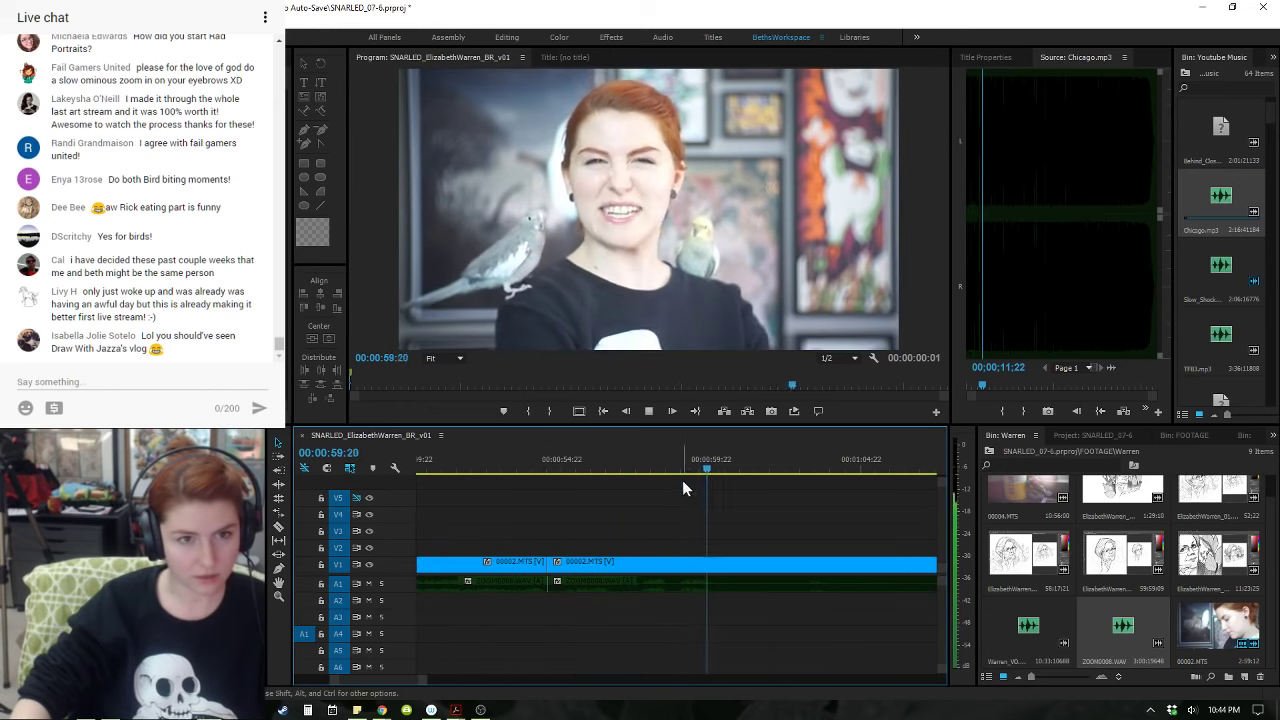
pyautogui.moveTo(689, 469); pyautogui.dragTo(675, 471)
pyautogui.press('q')
pyautogui.press('space')
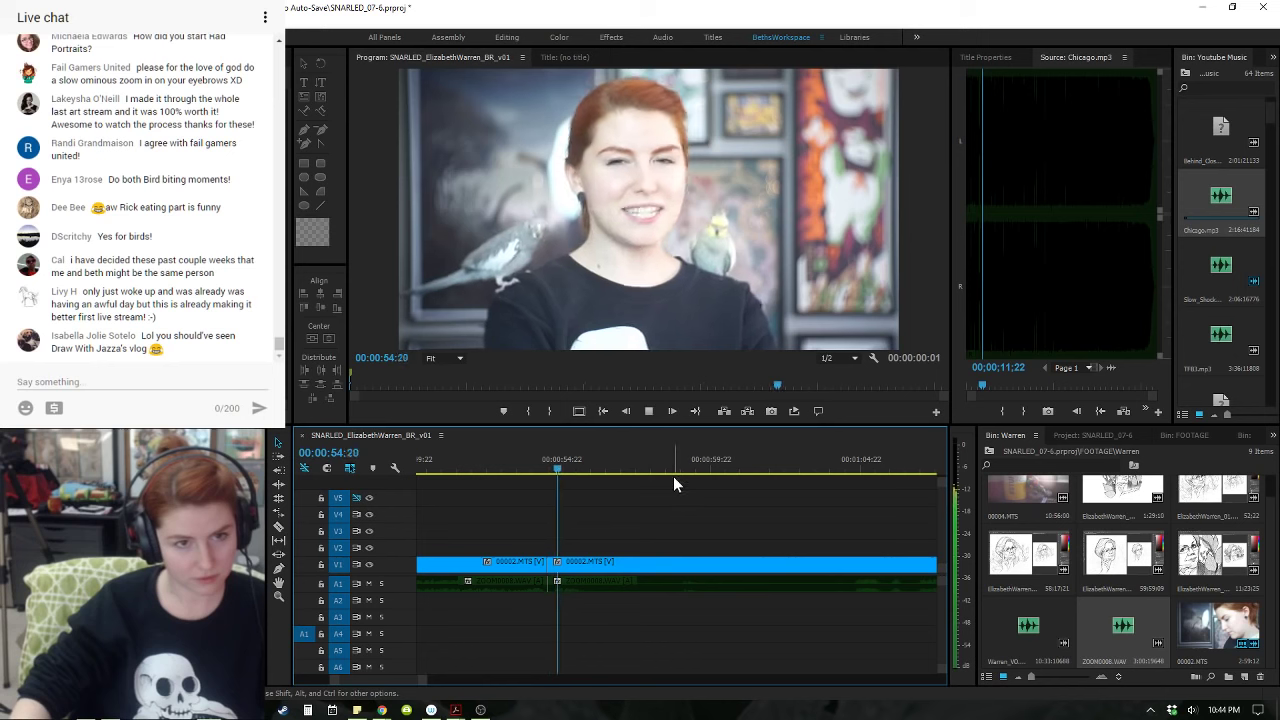
# - Play the footage before and after the join at 00:00:54:12 to check the cut, stopping on its first frame
pyautogui.click(520, 458)
pyautogui.press('space')
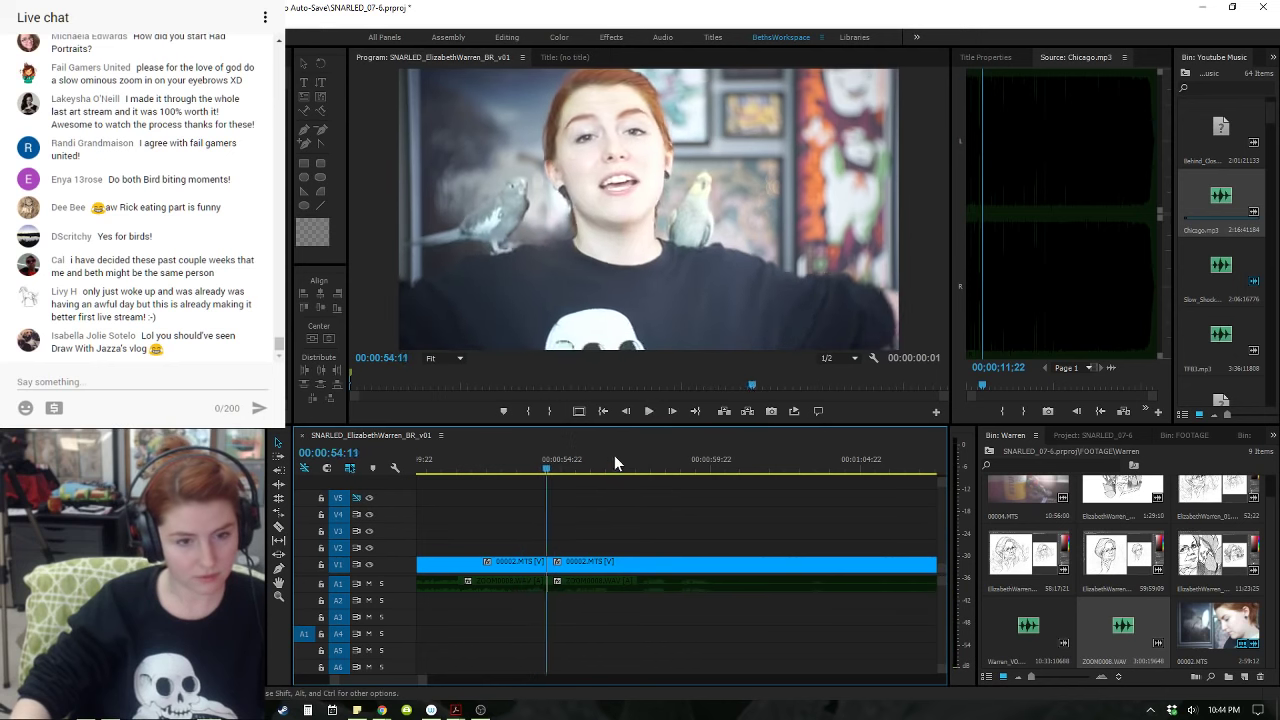
pyautogui.click(632, 459)
pyautogui.press('Up')
pyautogui.press('space')
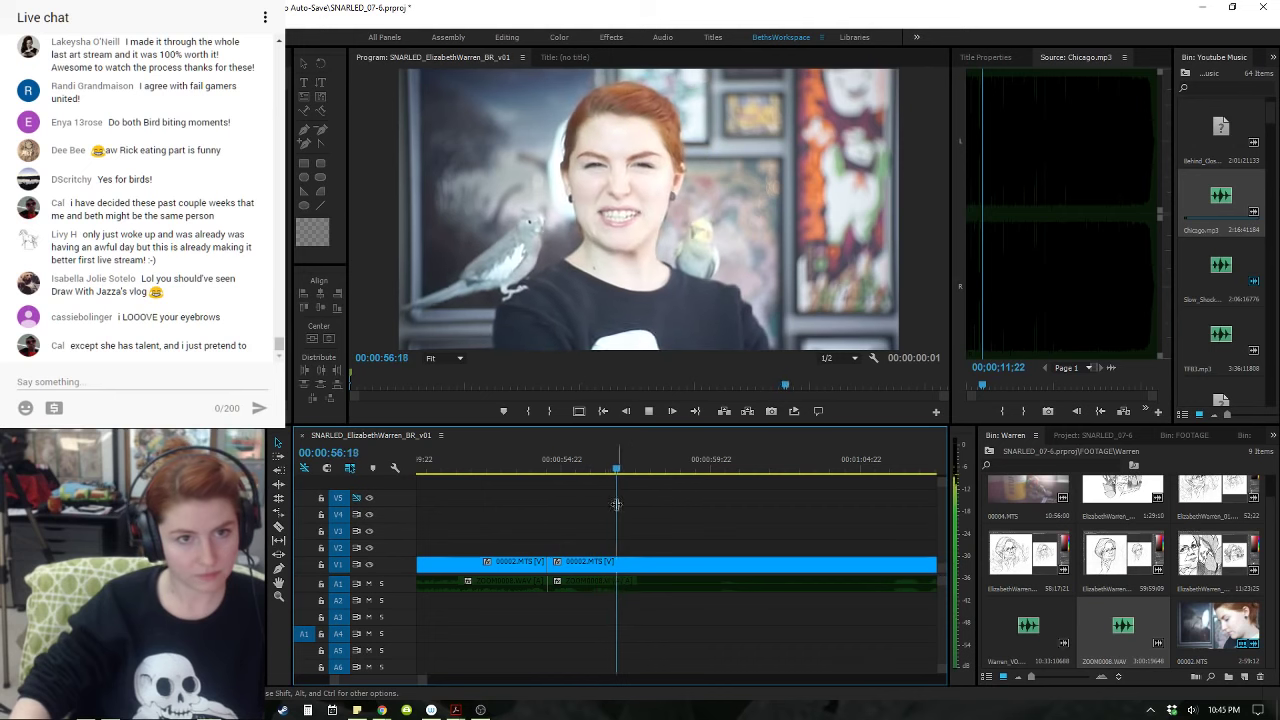
pyautogui.click(484, 458)
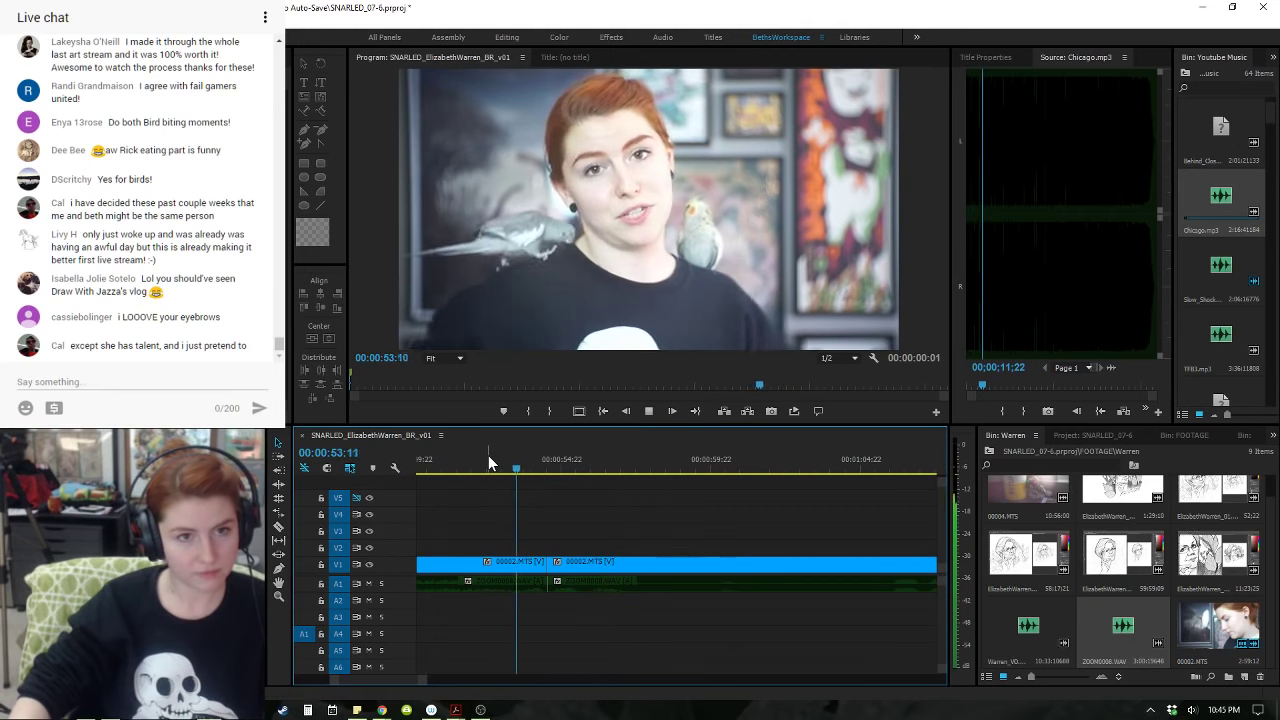
pyautogui.press('space')
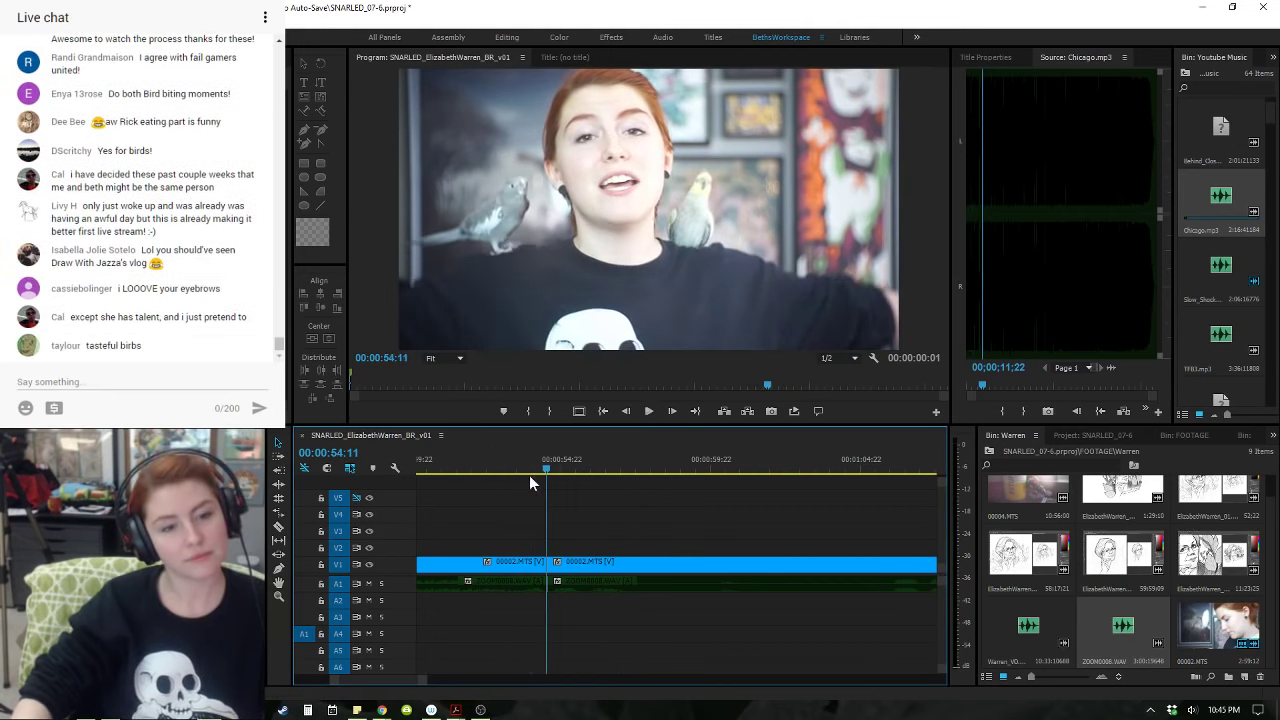
pyautogui.press('Right')
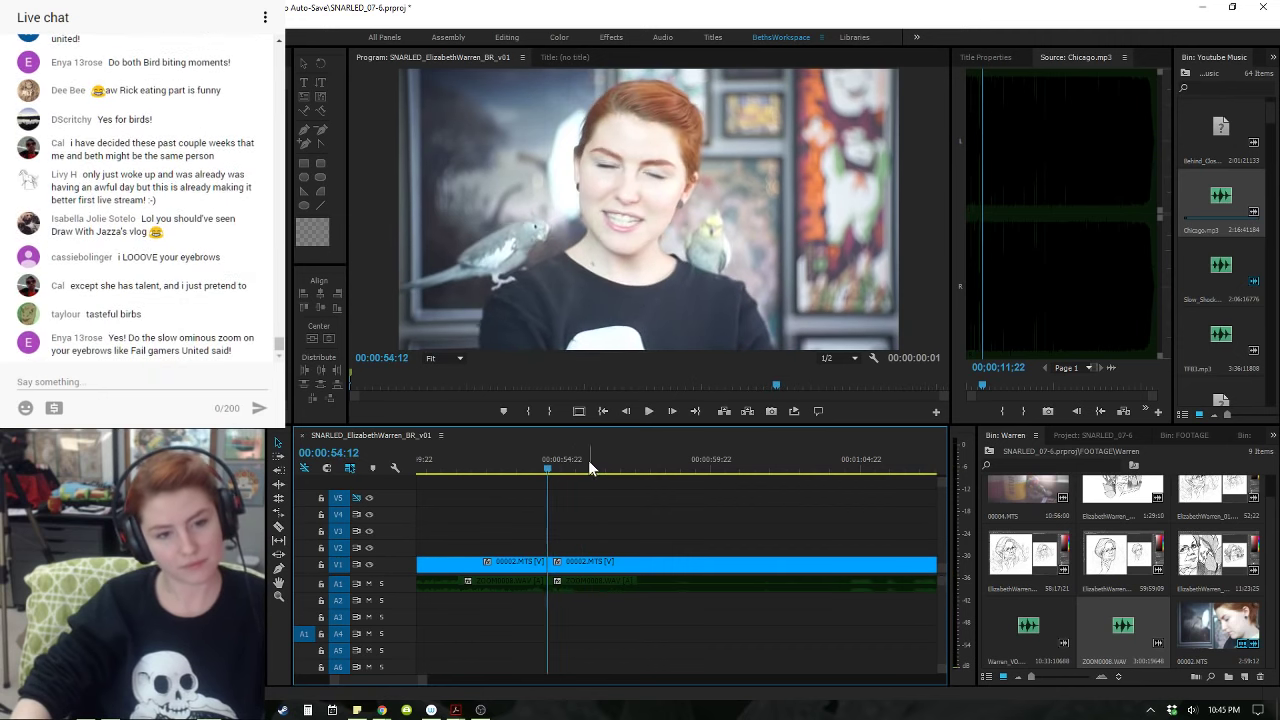
# - Play on from 00:00:54:12 and split the clip at 00:01:01:19
pyautogui.press('space')
pyautogui.click(539, 462)
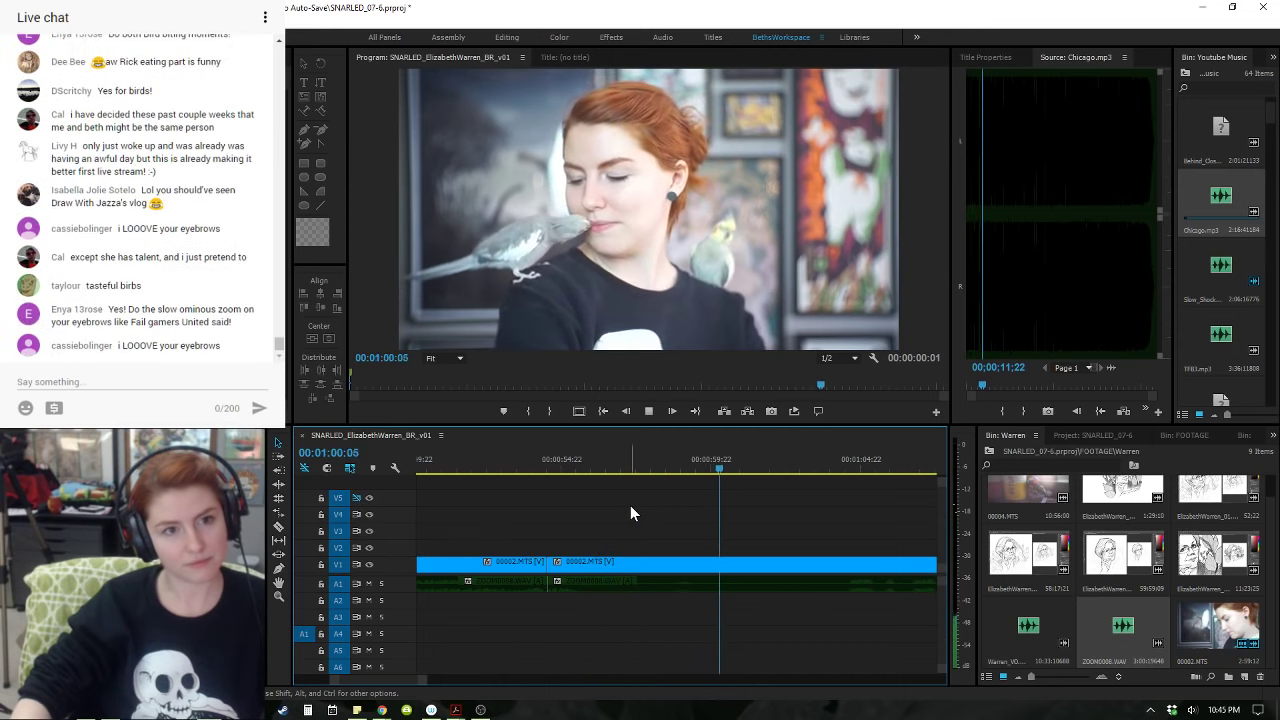
pyautogui.press('space')
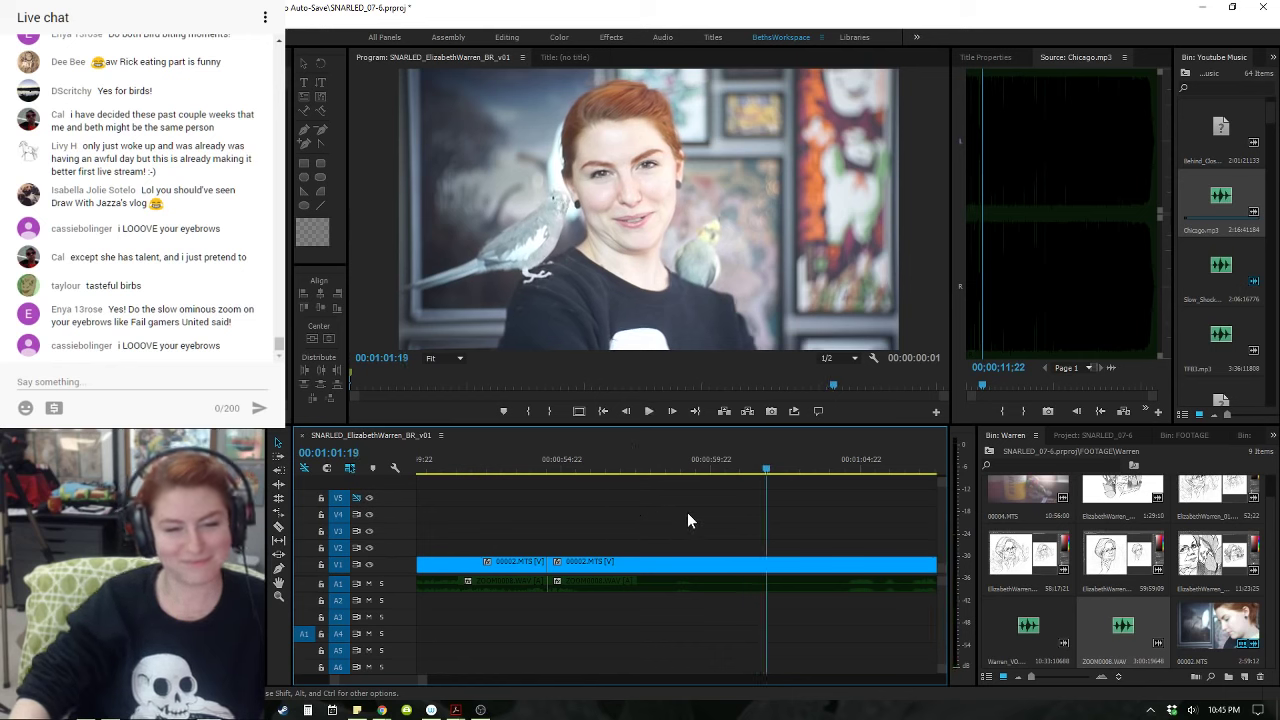
pyautogui.moveTo(748, 538); pyautogui.dragTo(738, 611)
pyautogui.hotkey('ctrl', 'k')
pyautogui.click(828, 524)
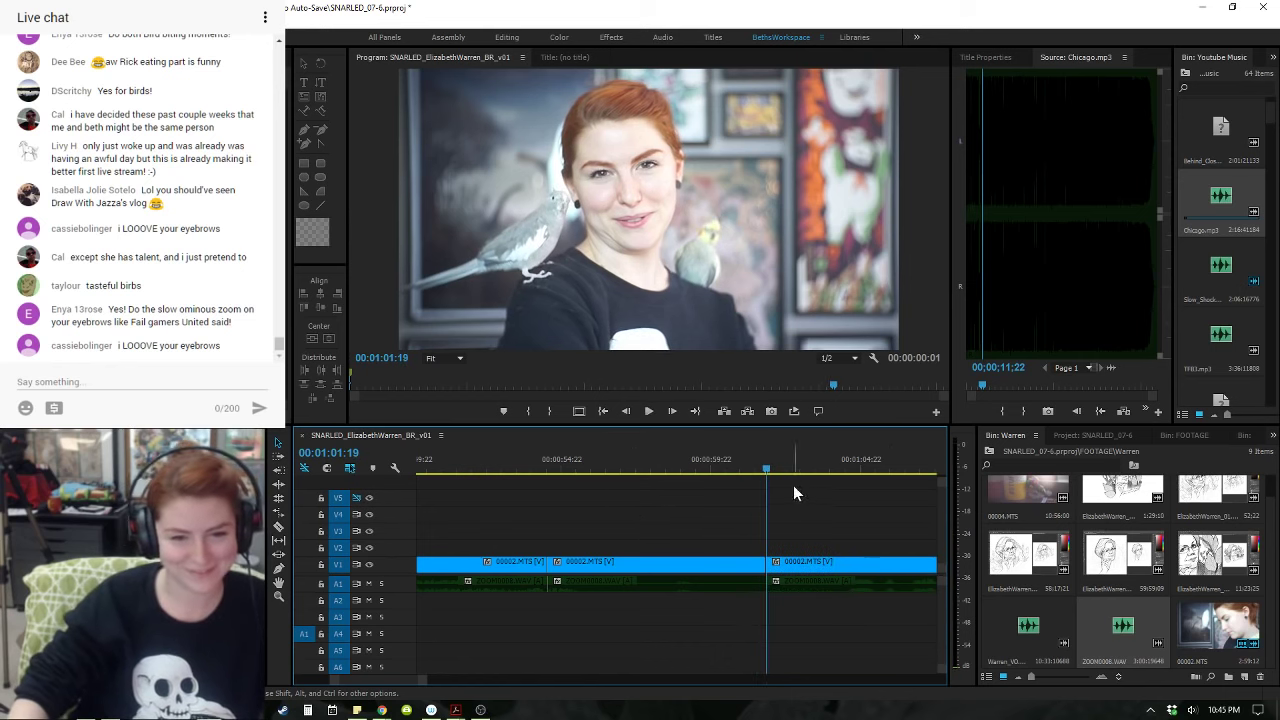
# - Play the footage following the split at 00:01:01:19 to about 00:01:10 to review the remaining take
pyautogui.press('space')
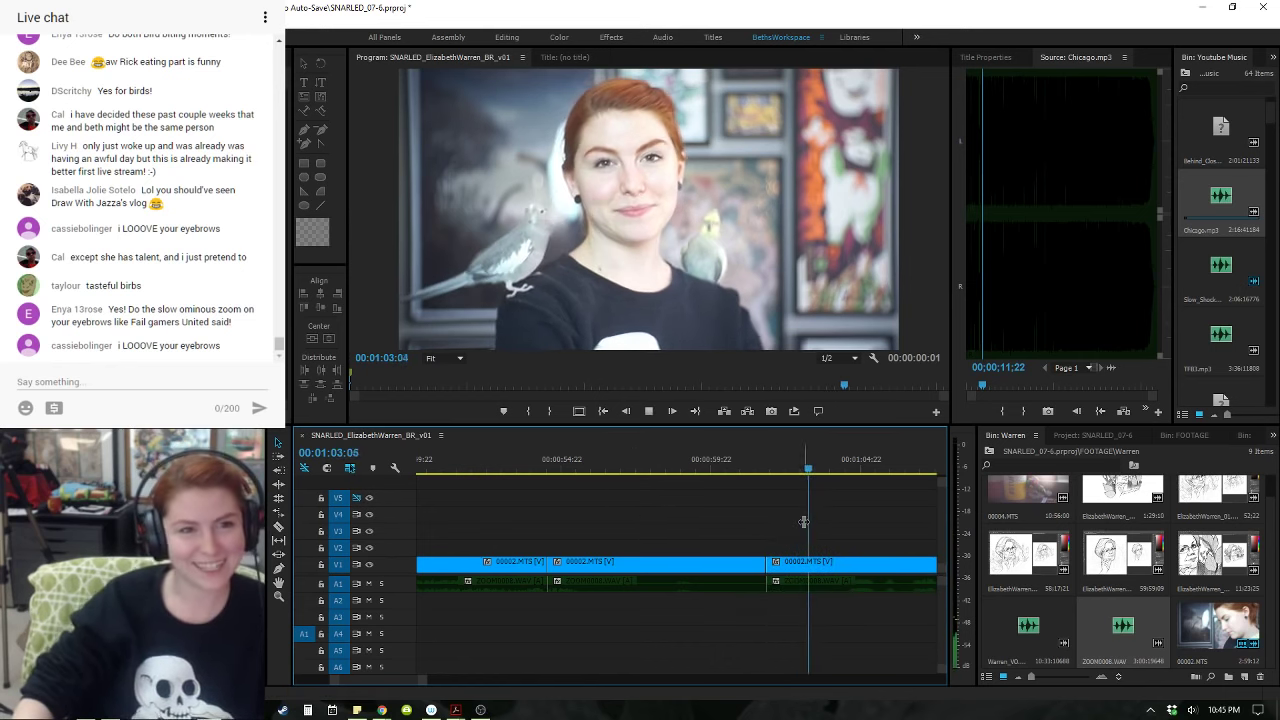
pyautogui.click(846, 466)
pyautogui.press('-')
pyautogui.press('-')
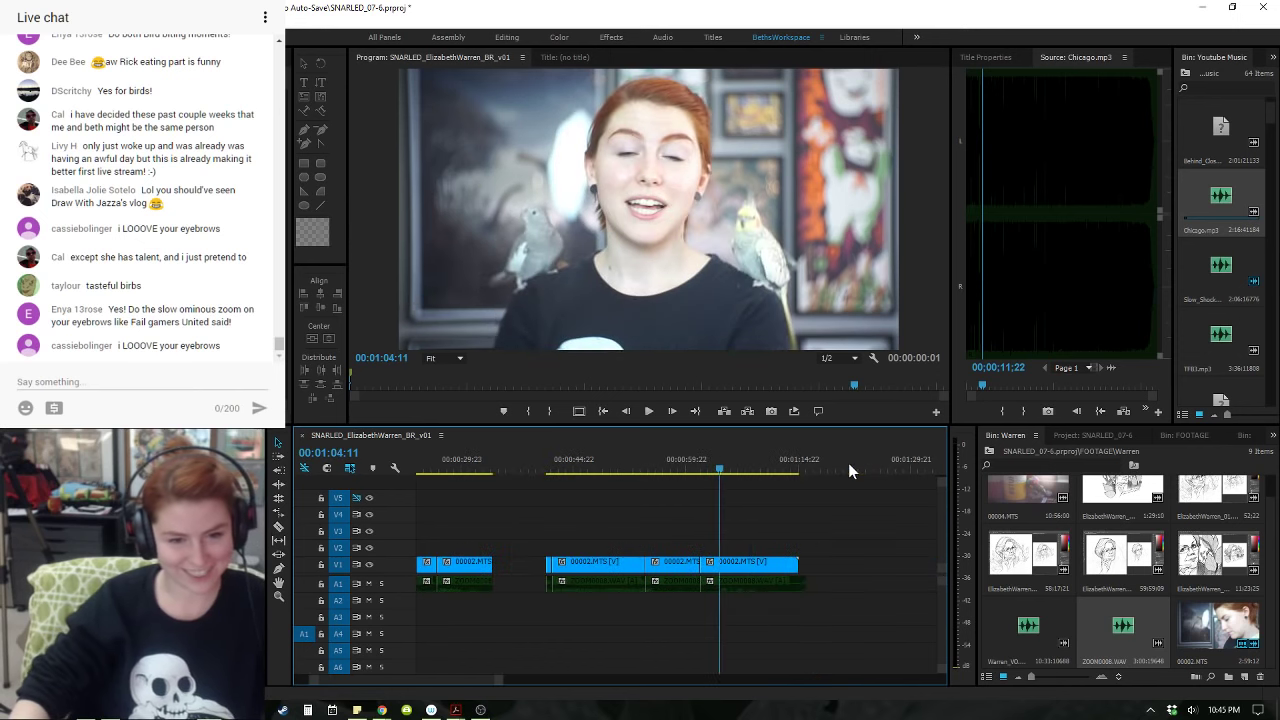
pyautogui.press('=')
pyautogui.press('=')
pyautogui.press('space')
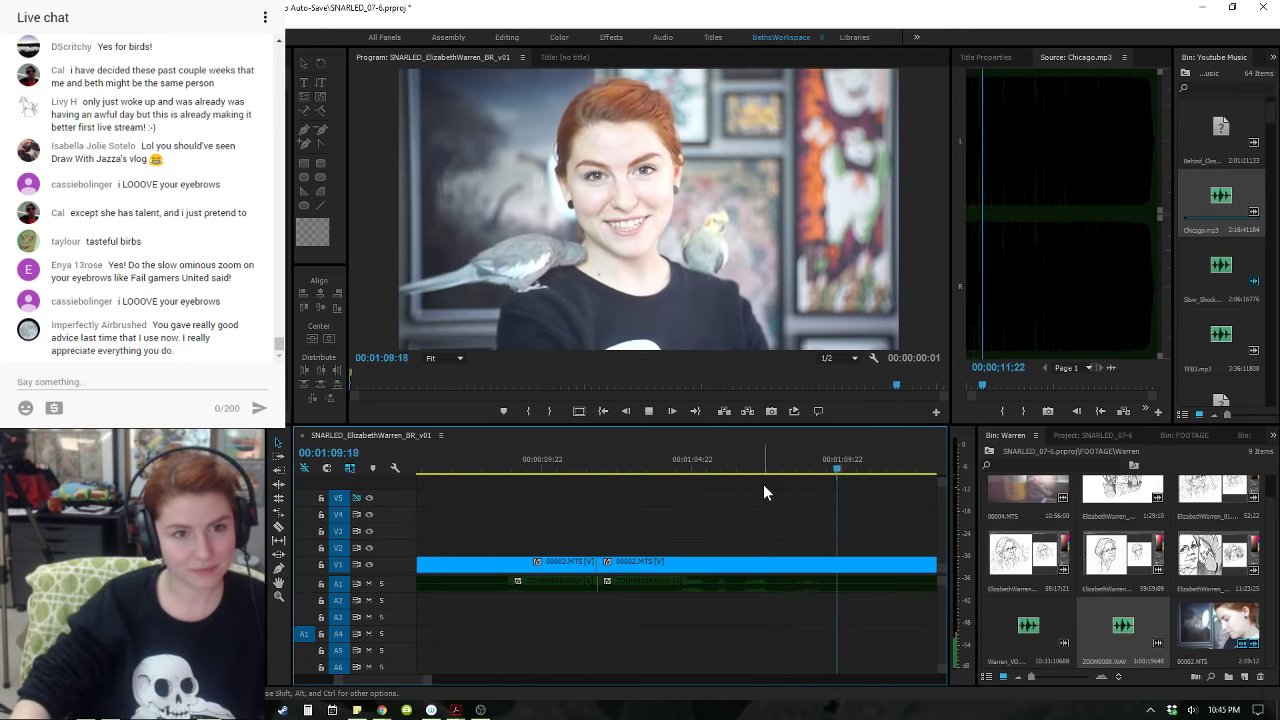
# - Delete the leftover footage after the split at 00:01:01:19 and return the playhead to the sequence start
pyautogui.click(760, 565)
pyautogui.click(763, 527)
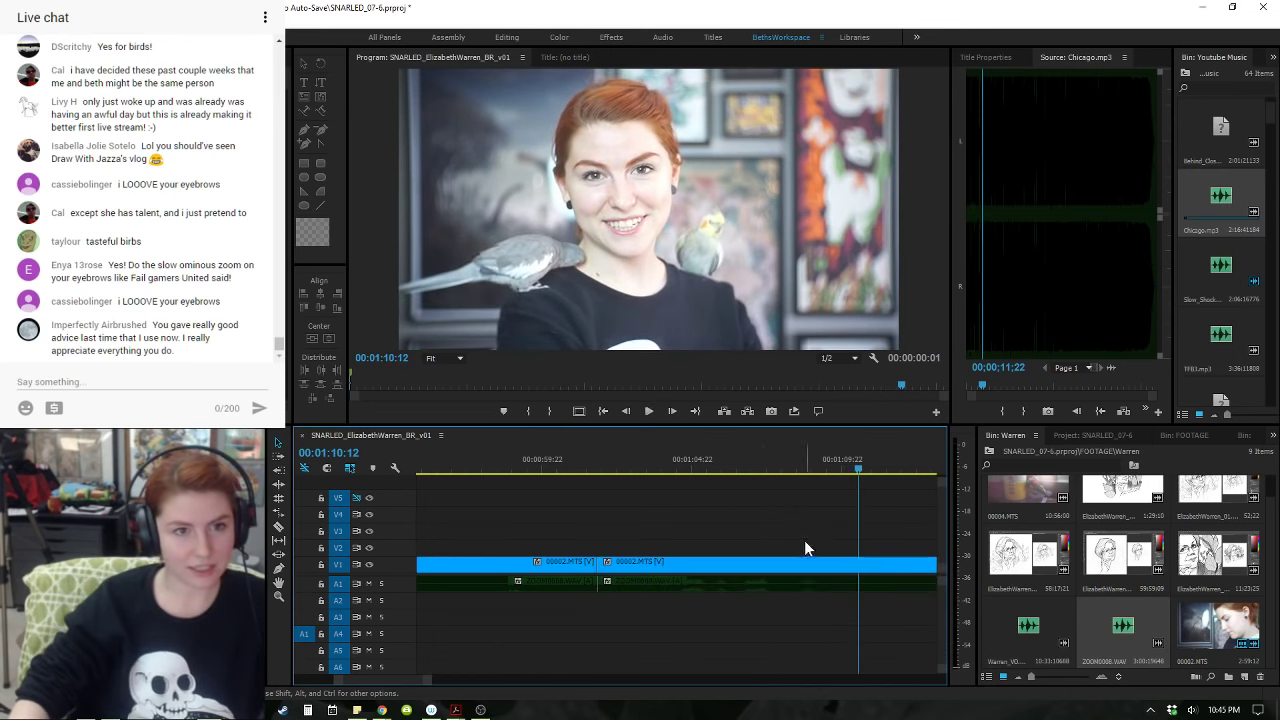
pyautogui.click(768, 566)
pyautogui.click(773, 492)
pyautogui.moveTo(688, 485); pyautogui.dragTo(816, 648)
pyautogui.press('Delete')
pyautogui.press('-')
pyautogui.press('-')
pyautogui.press('-')
pyautogui.press('=')
pyautogui.press('=')
pyautogui.moveTo(449, 681); pyautogui.dragTo(393, 690)
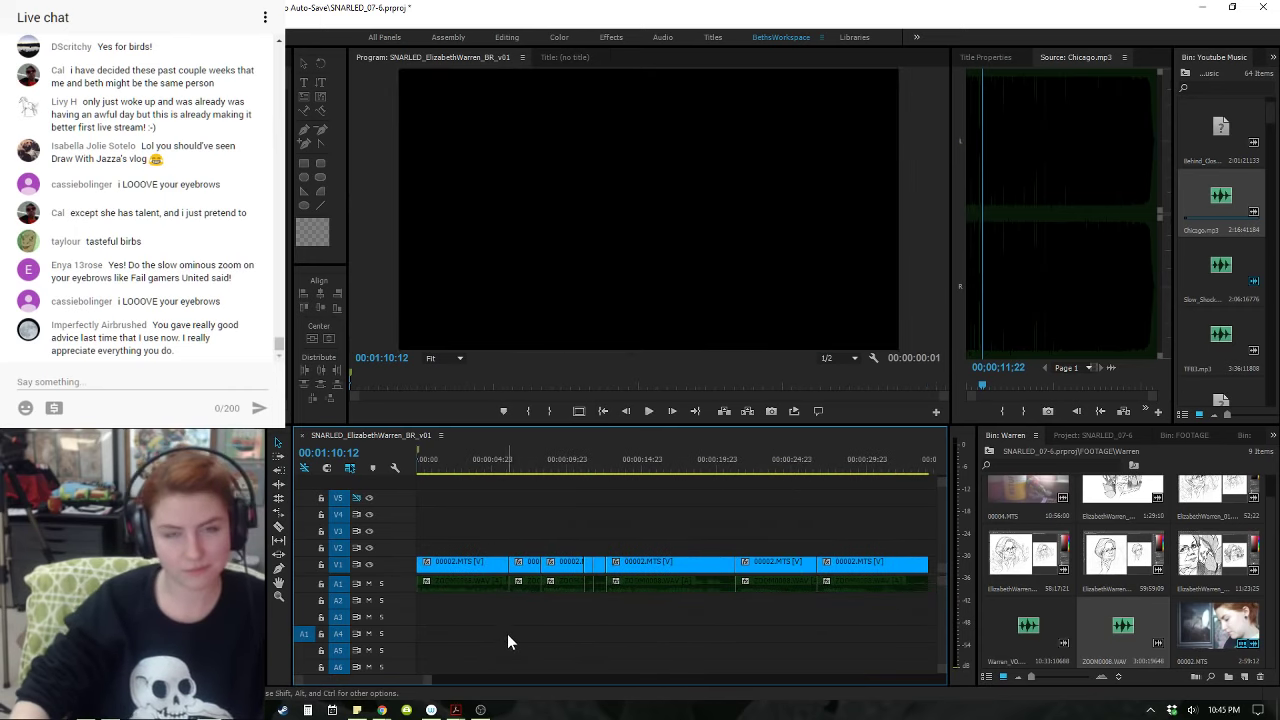
pyautogui.moveTo(450, 472); pyautogui.dragTo(374, 476)
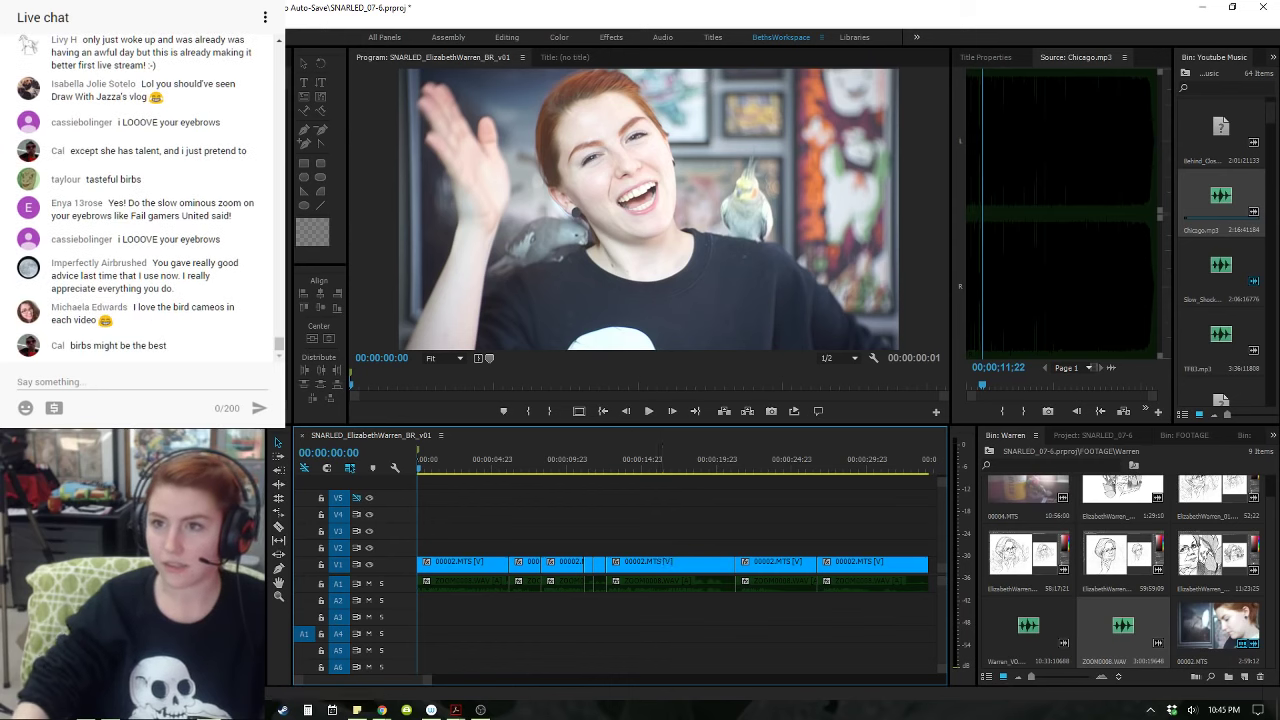
pyautogui.hotkey('alt', 'Tab')
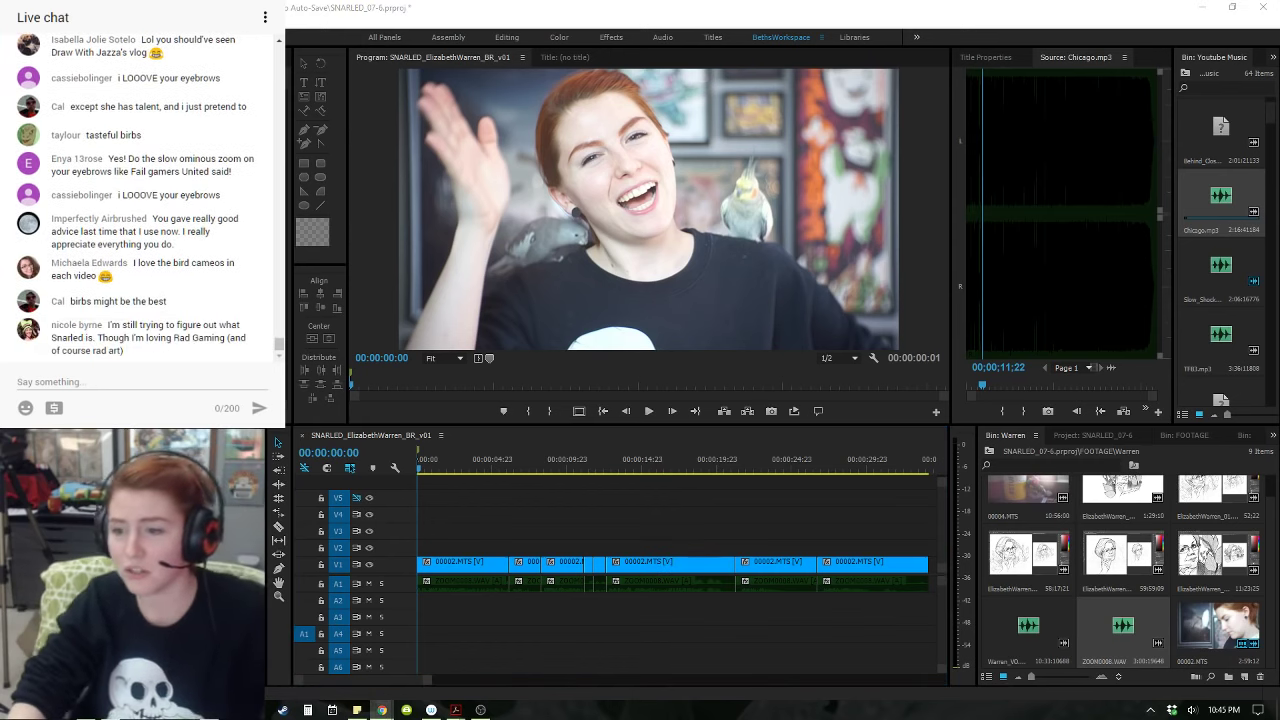
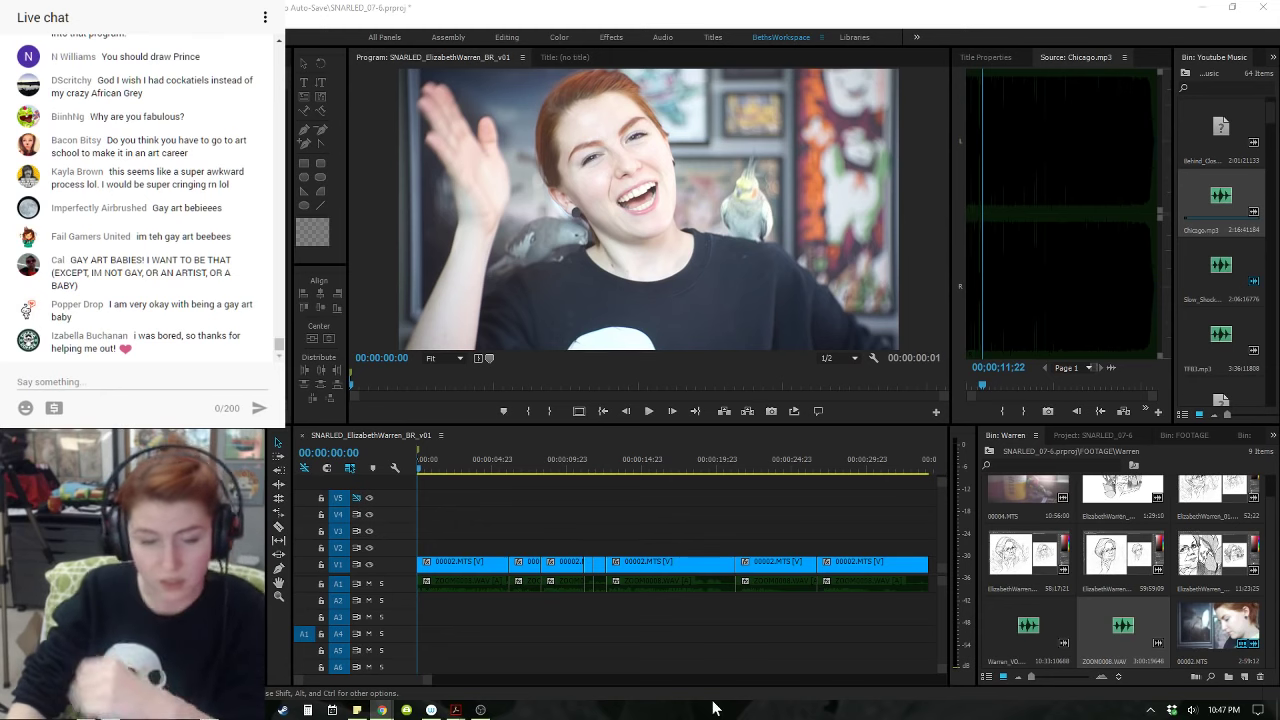
pyautogui.click(668, 663)
pyautogui.press('-')
pyautogui.press('-')
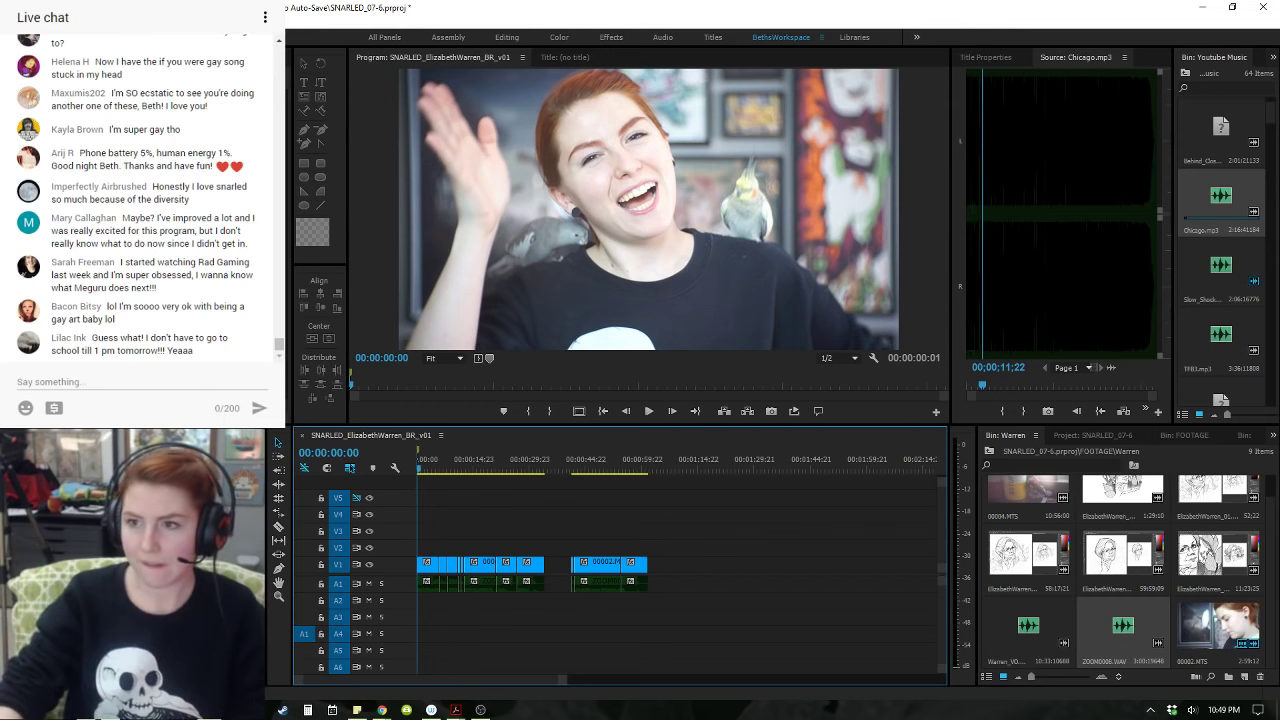
pyautogui.hotkey('alt', 'Tab')
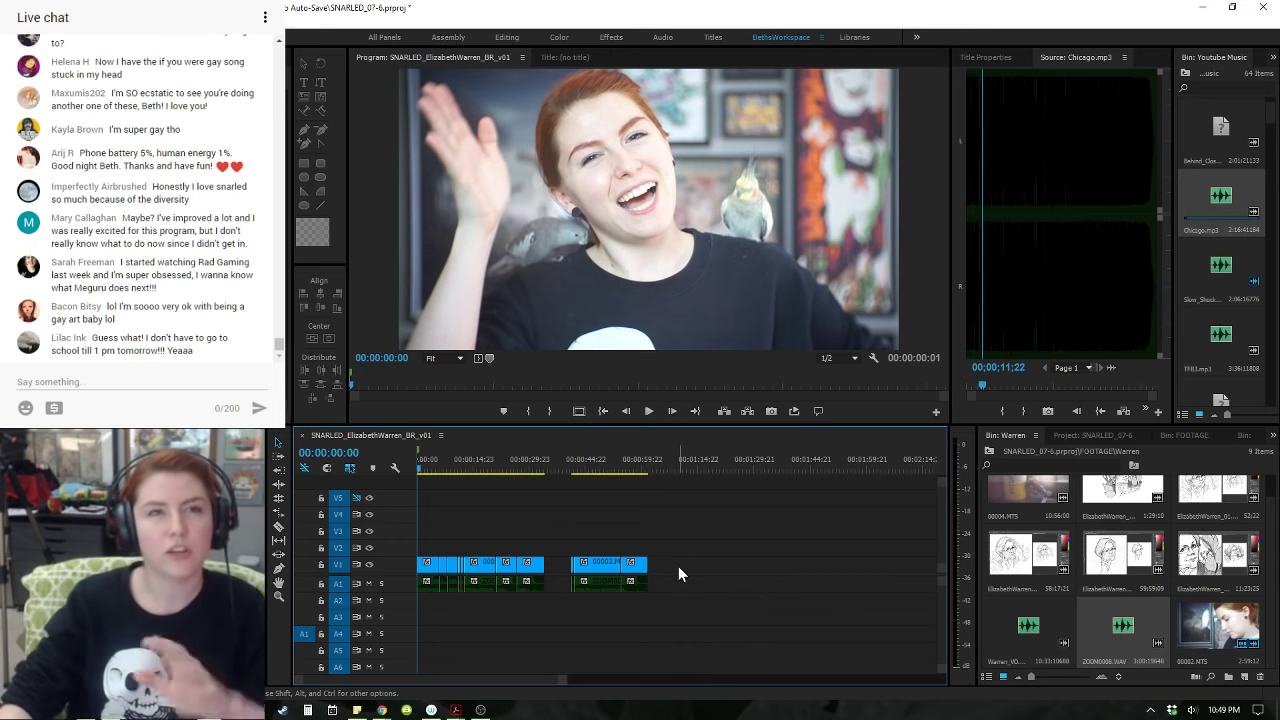
# - Place the 00004.MTS footage from the Warren bin on track V1 after the talking clips and delete its audio
pyautogui.press('-')
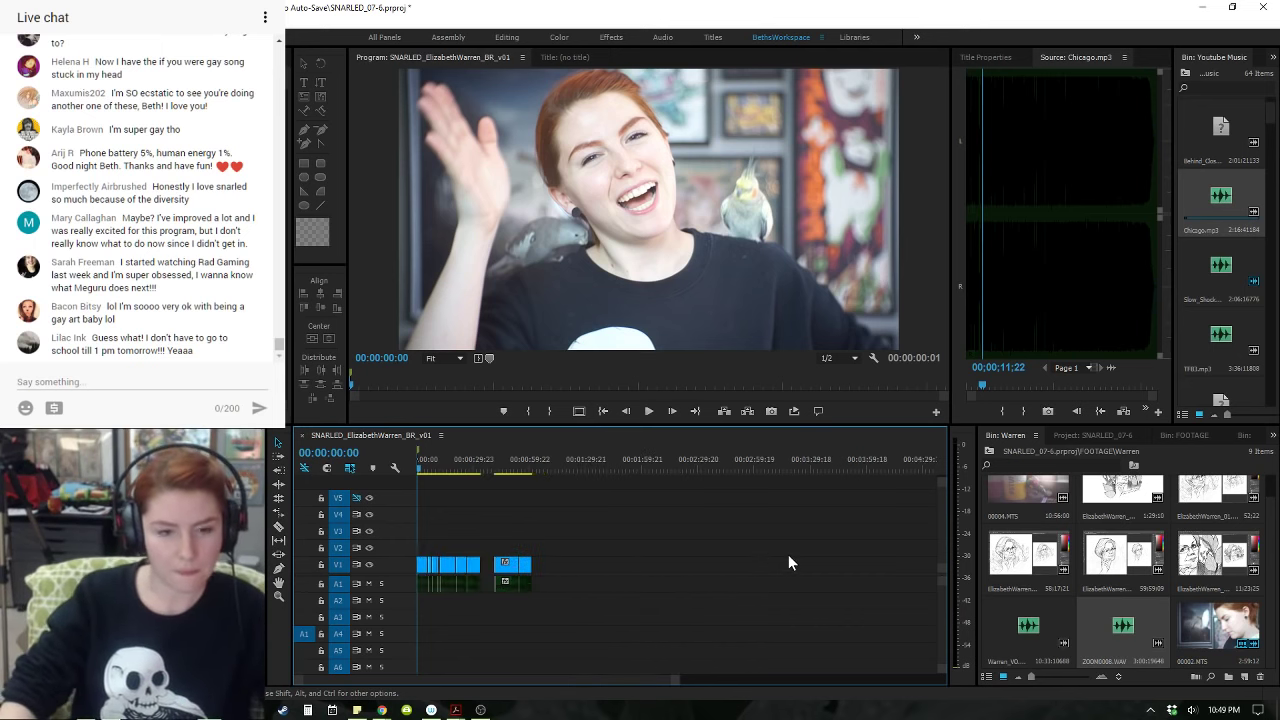
pyautogui.click(596, 470)
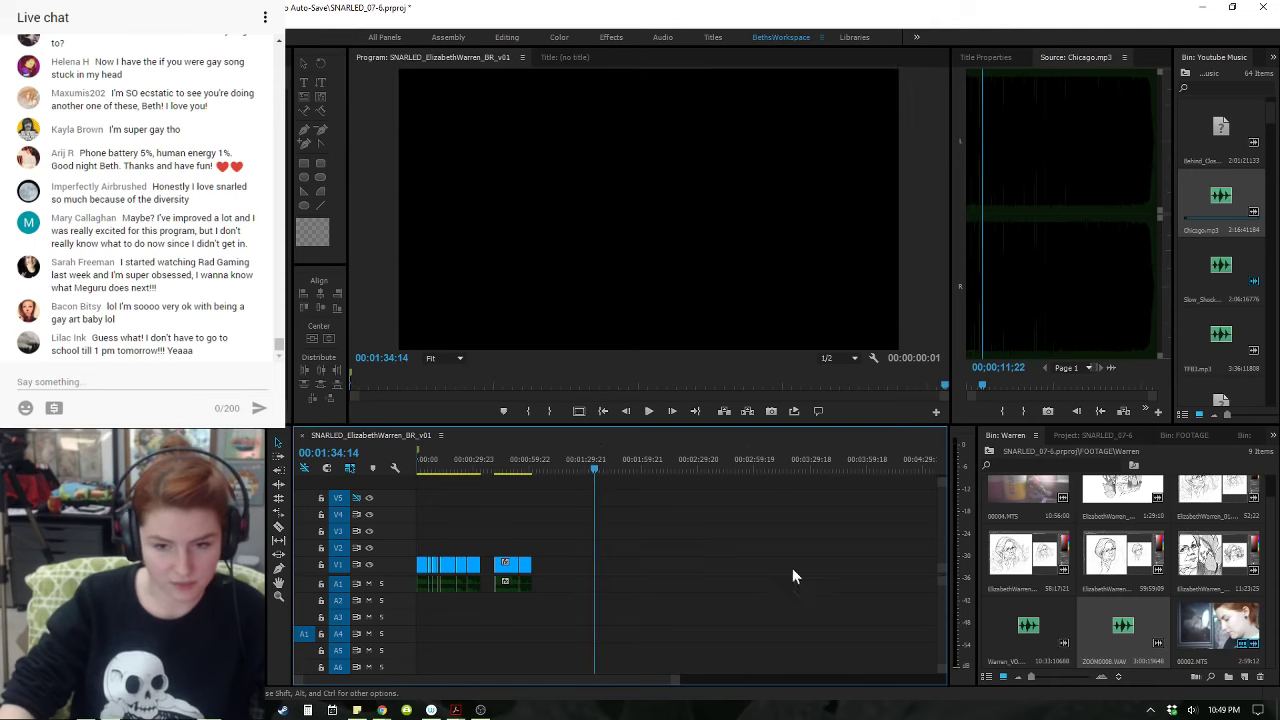
pyautogui.click(1126, 514)
pyautogui.scroll(1, 1102, 590)
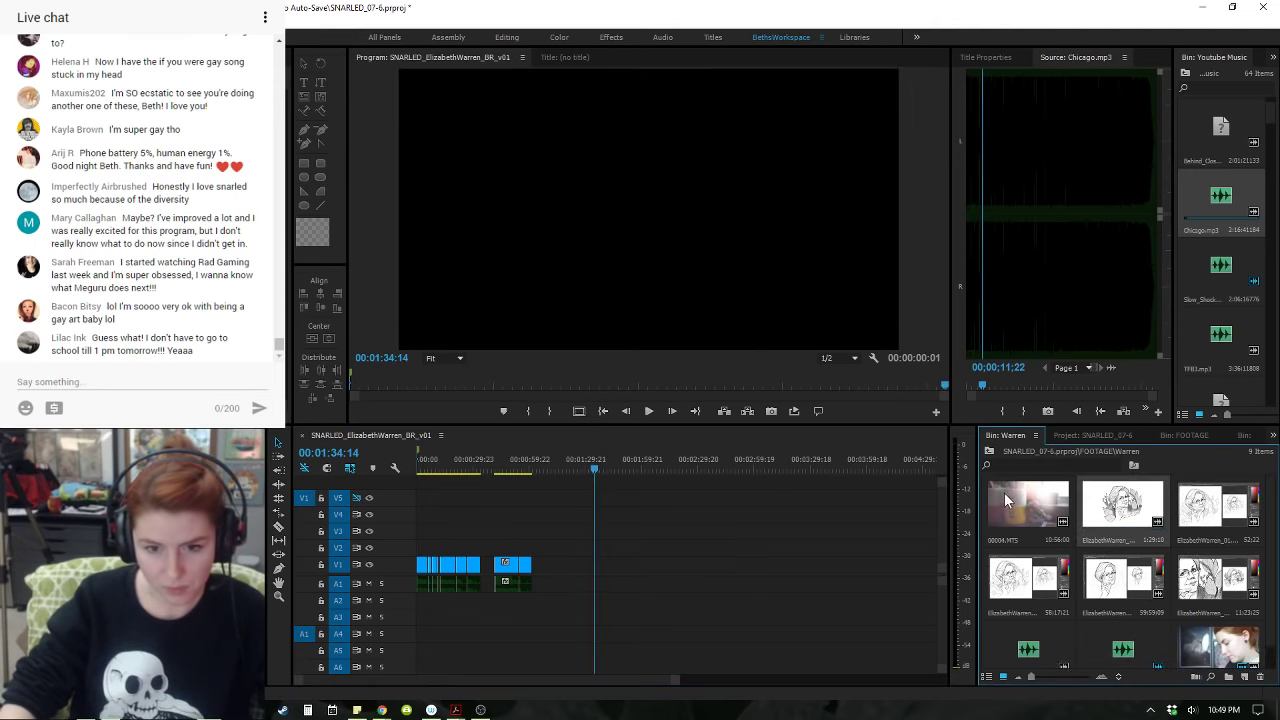
pyautogui.doubleClick(1034, 503)
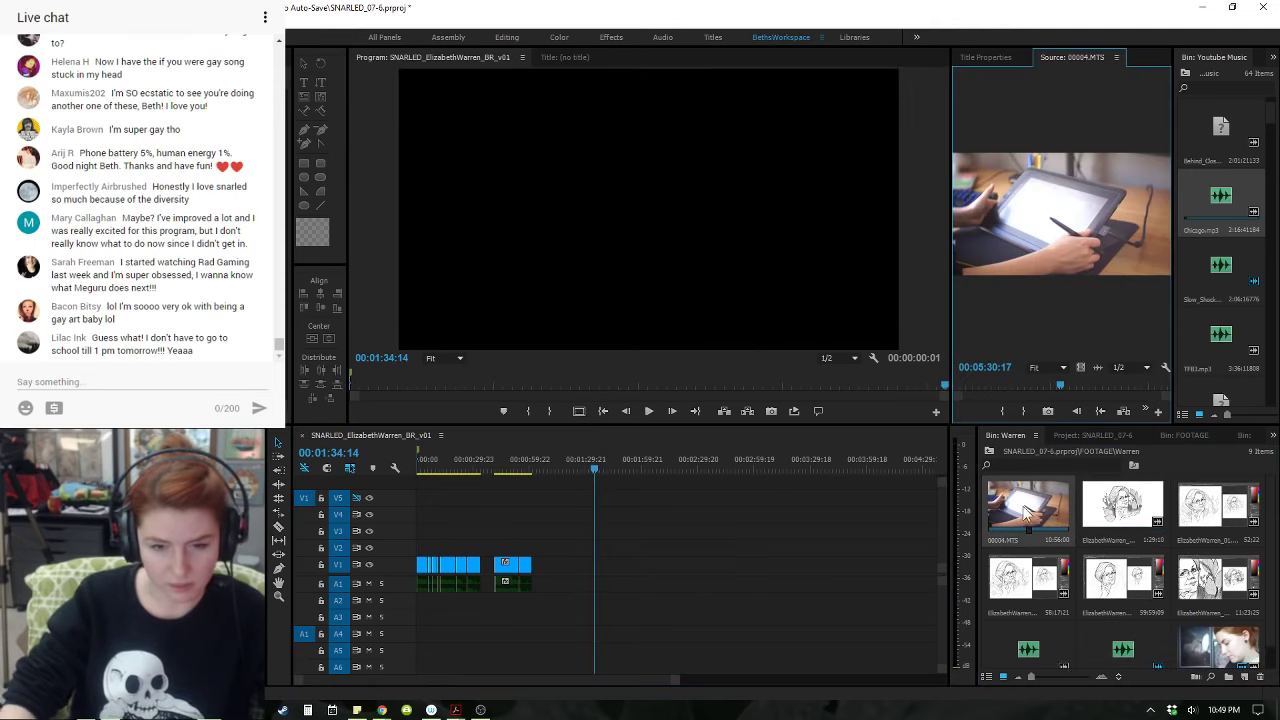
pyautogui.moveTo(1032, 513); pyautogui.dragTo(614, 568)
pyautogui.press('Delete')
pyautogui.press('-')
pyautogui.press('-')
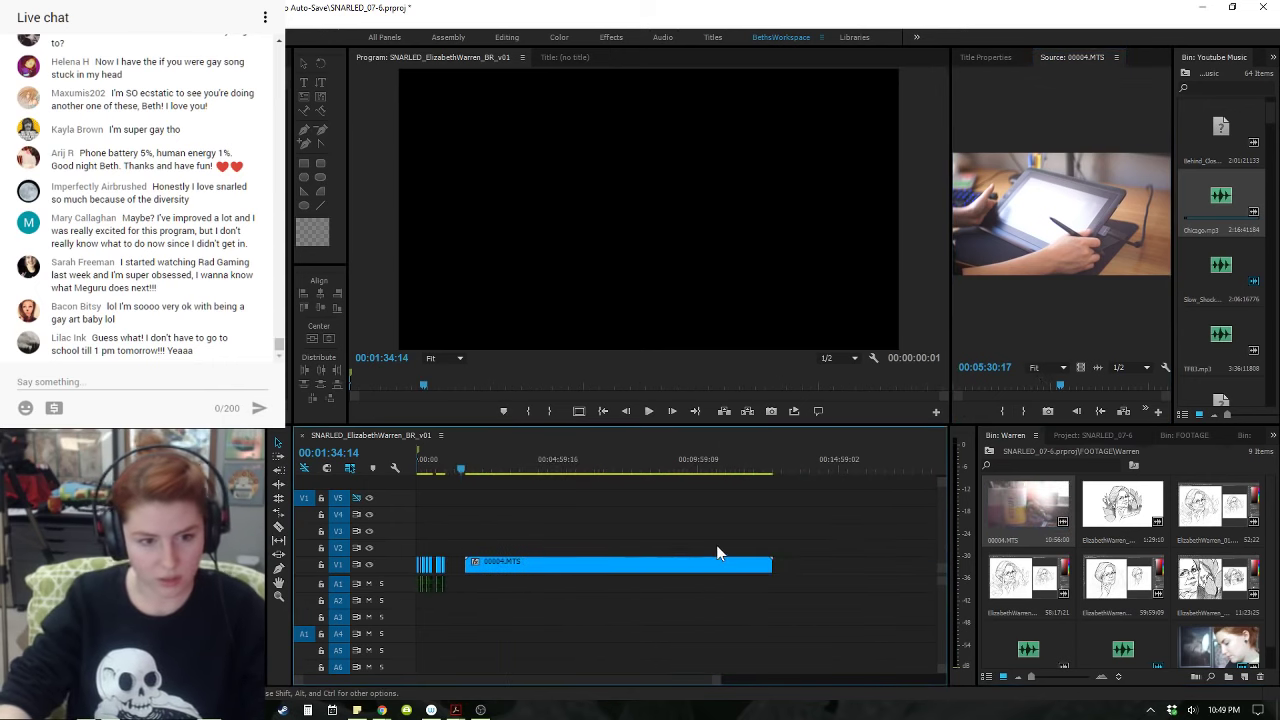
# - Scrub through the 00004.MTS desk footage in the timeline from 00:01:52:09 to 00:03:21:23
pyautogui.press('=')
pyautogui.press('=')
pyautogui.click(627, 469)
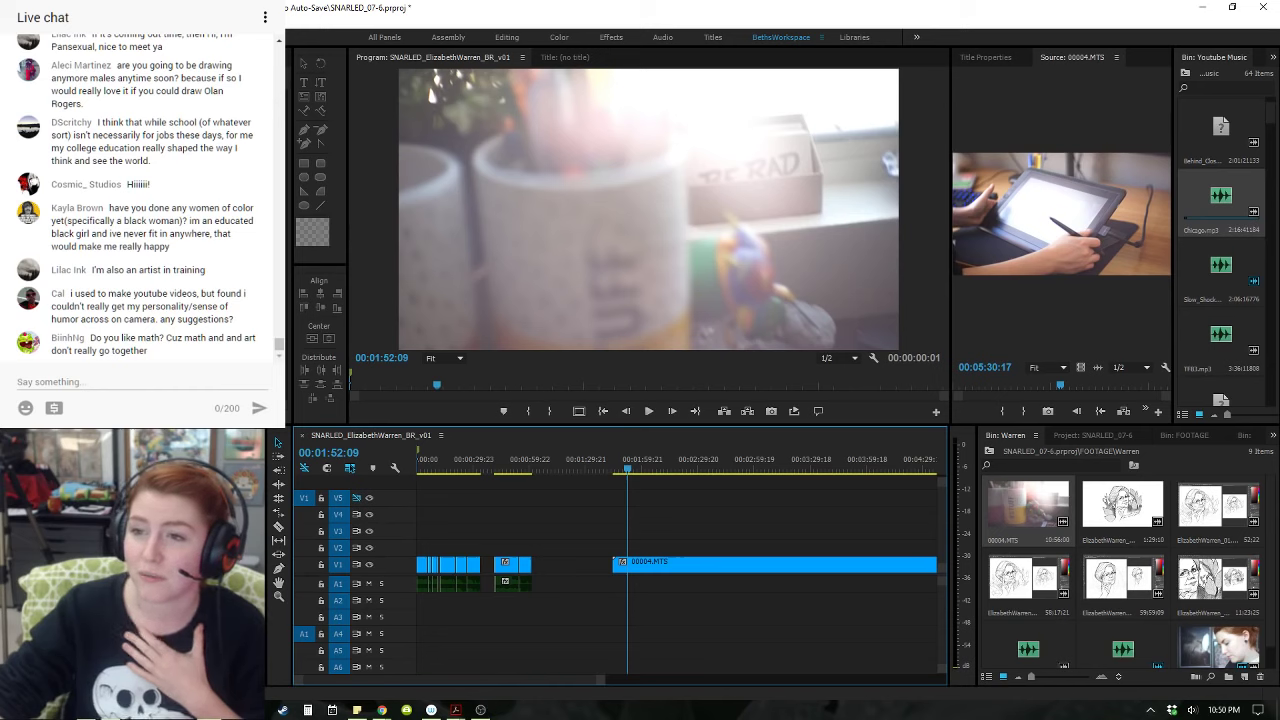
pyautogui.hotkey('alt', 'Tab')
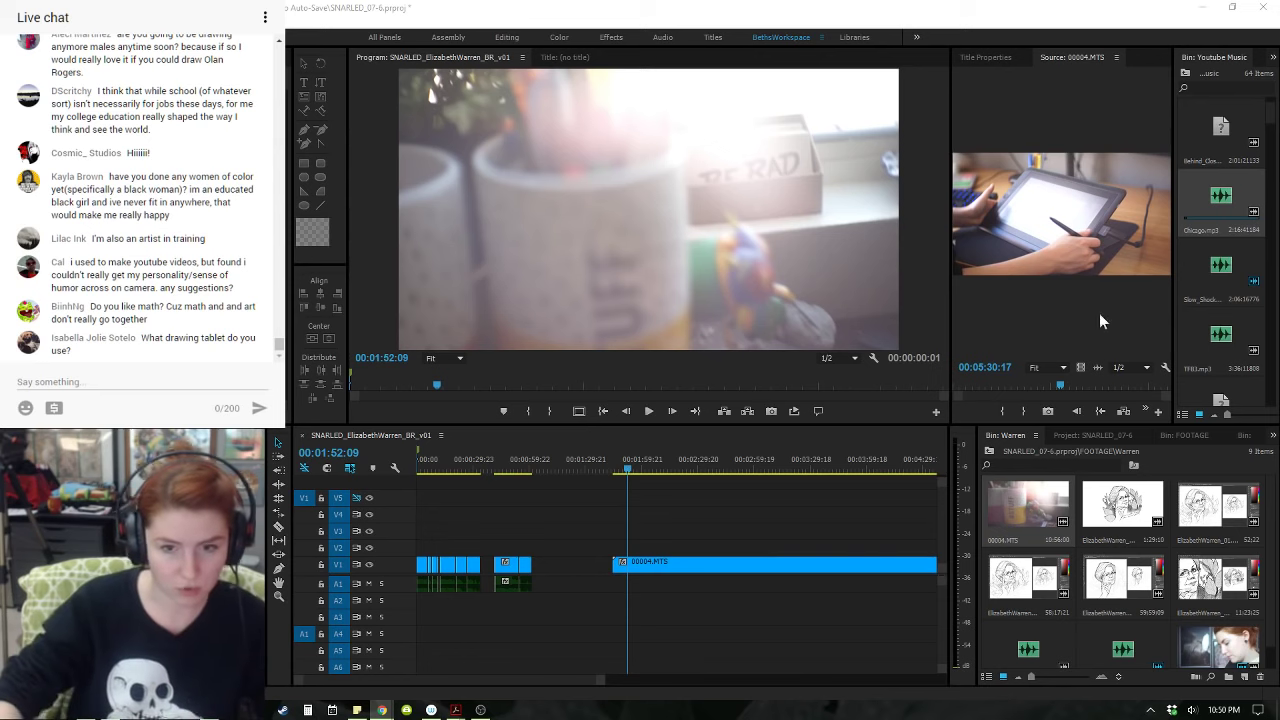
pyautogui.click(660, 466)
pyautogui.moveTo(686, 476); pyautogui.dragTo(797, 520)
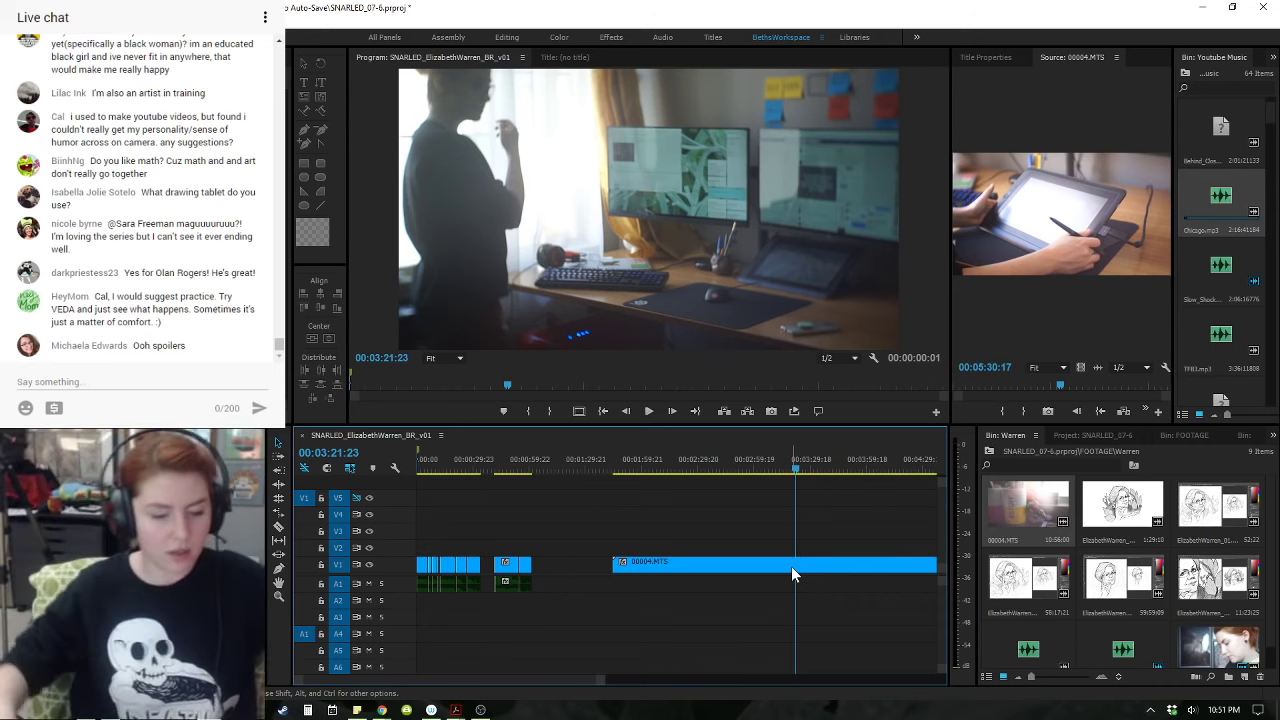
# - Ripple-delete the gap before the 00004.MTS clip and scrub its opening to 00:01:13:23
pyautogui.rightClick(580, 569)
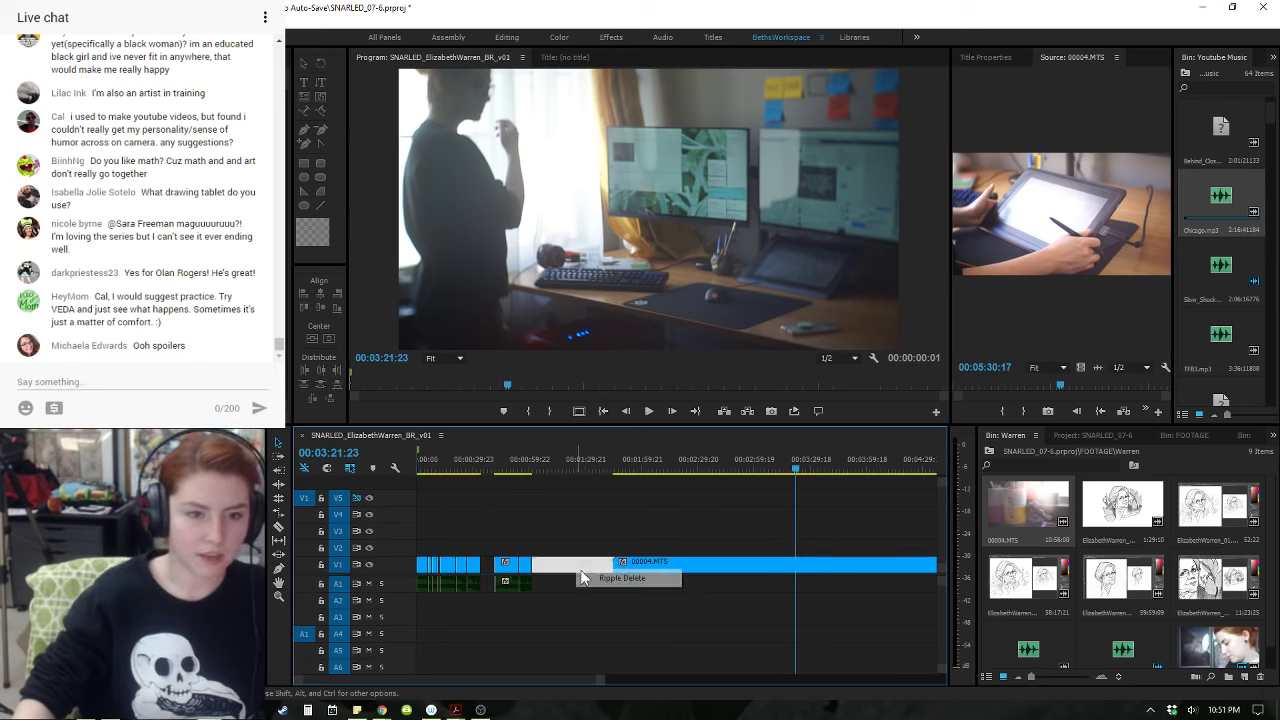
pyautogui.click(592, 577)
pyautogui.moveTo(532, 469); pyautogui.dragTo(550, 471)
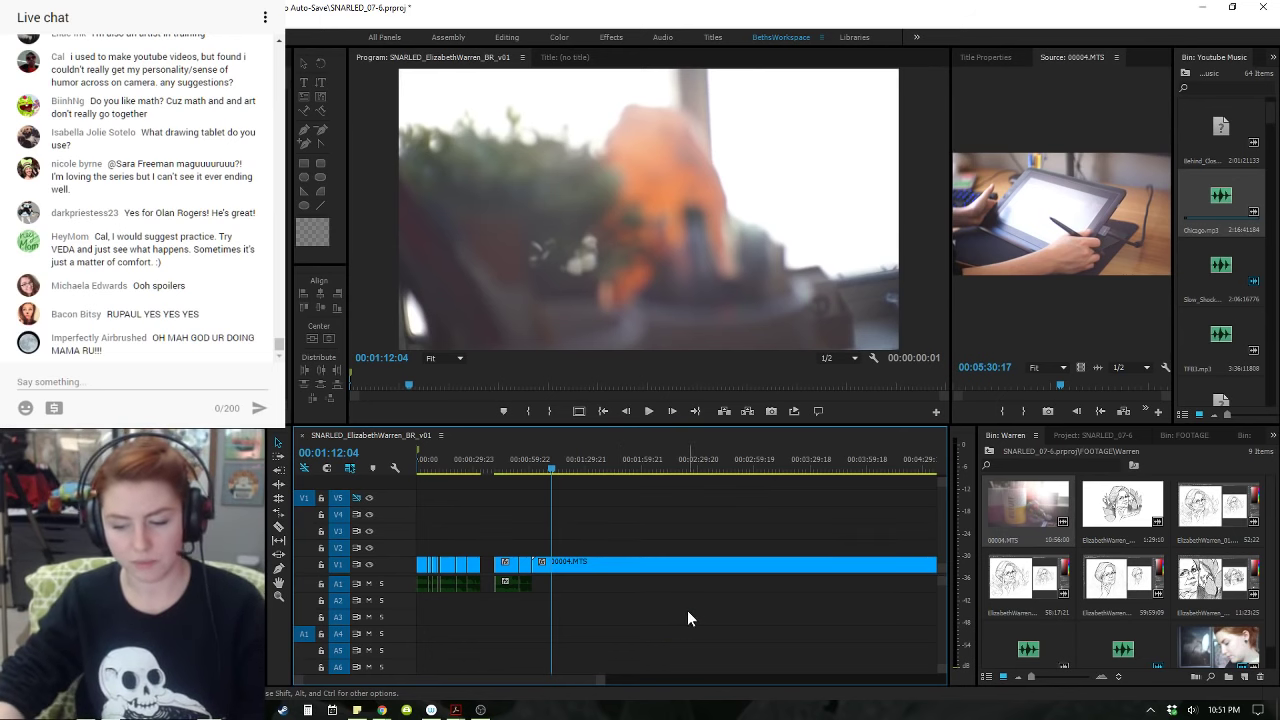
pyautogui.click(557, 469)
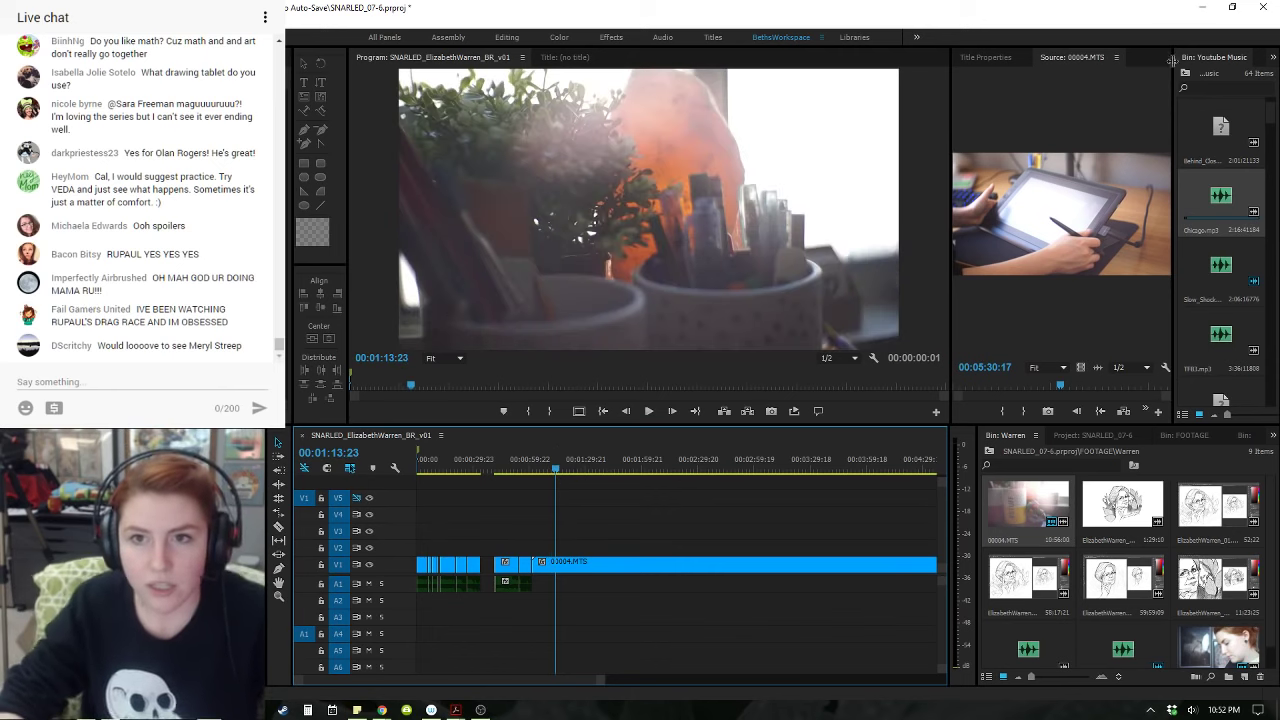
# - Look through the footage bins for the earlier J.K. Rowling project and open the SNARLED_JKRowling_BR_v01 sequence
pyautogui.click(1088, 436)
pyautogui.click(1200, 436)
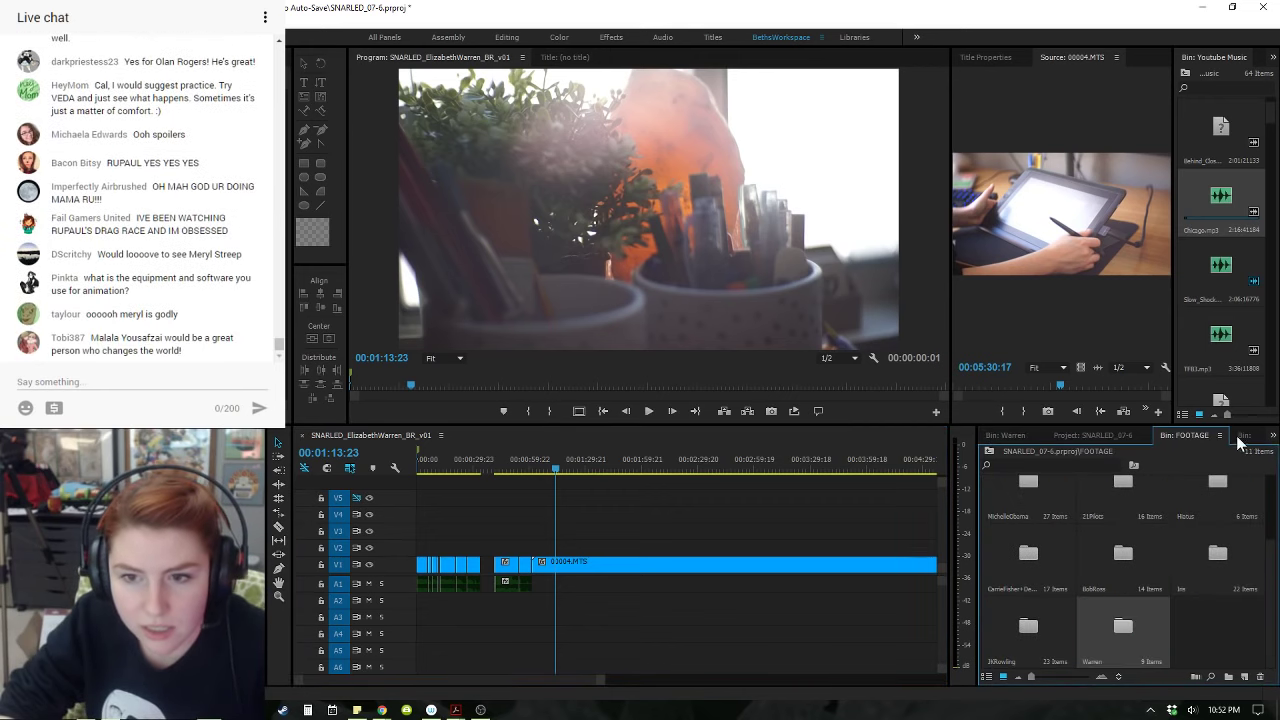
pyautogui.click(1272, 437)
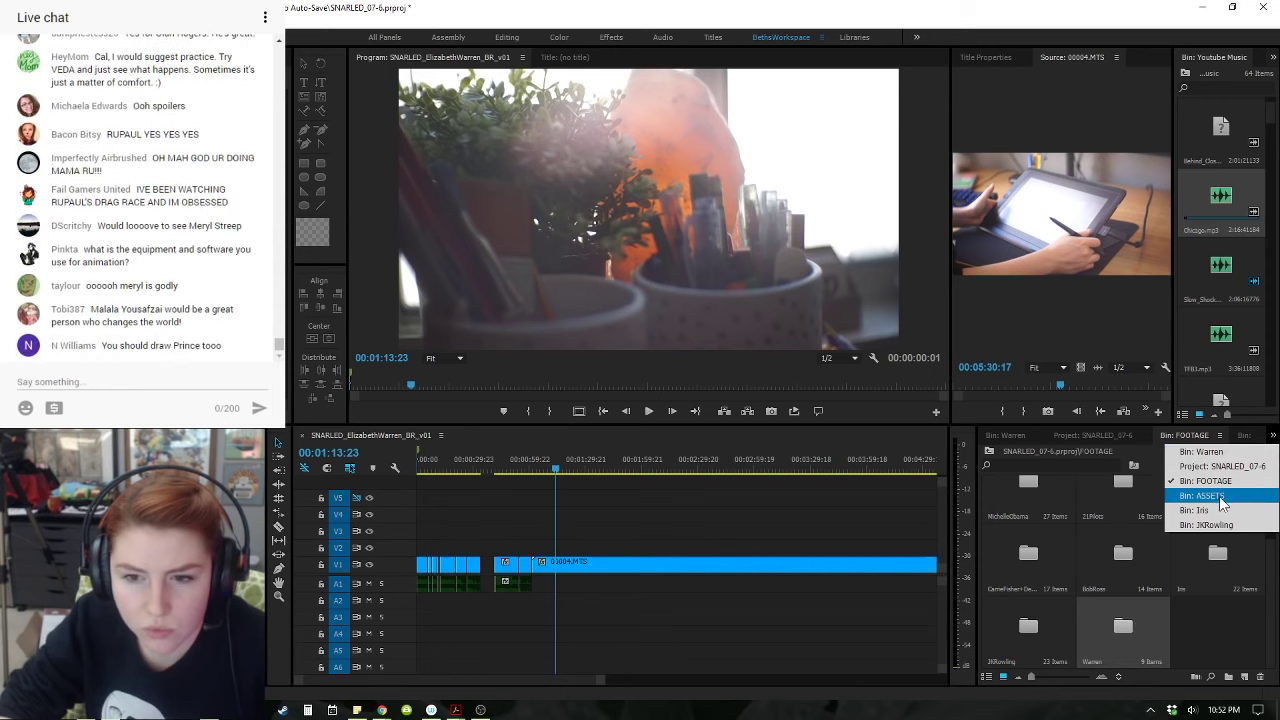
pyautogui.click(1200, 525)
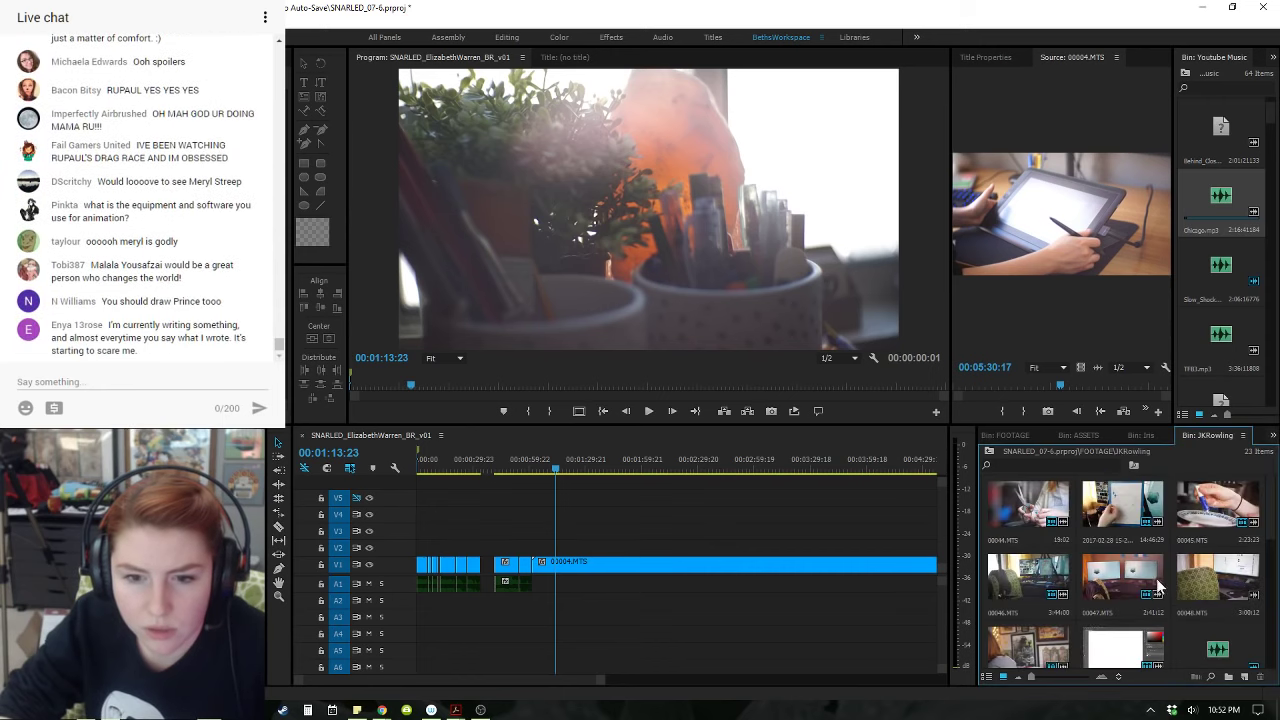
pyautogui.click(1272, 436)
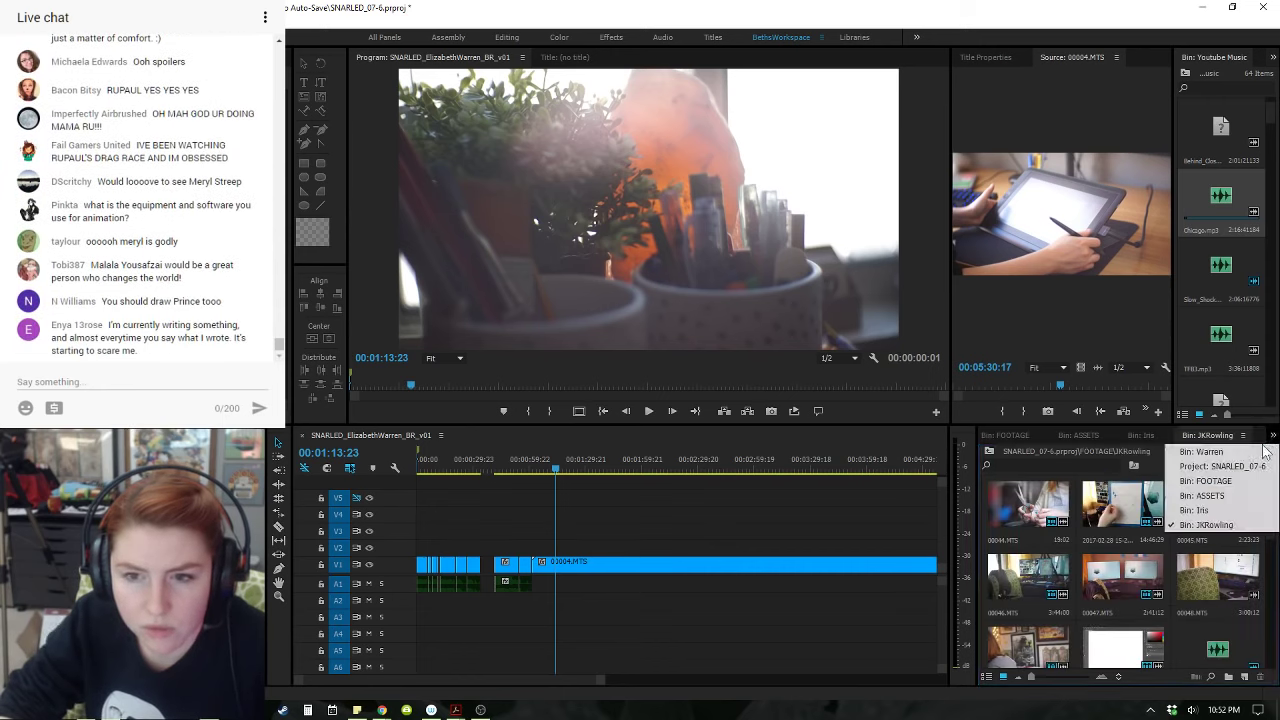
pyautogui.click(1210, 452)
pyautogui.scroll(-1, 1070, 605)
pyautogui.doubleClick(1040, 625)
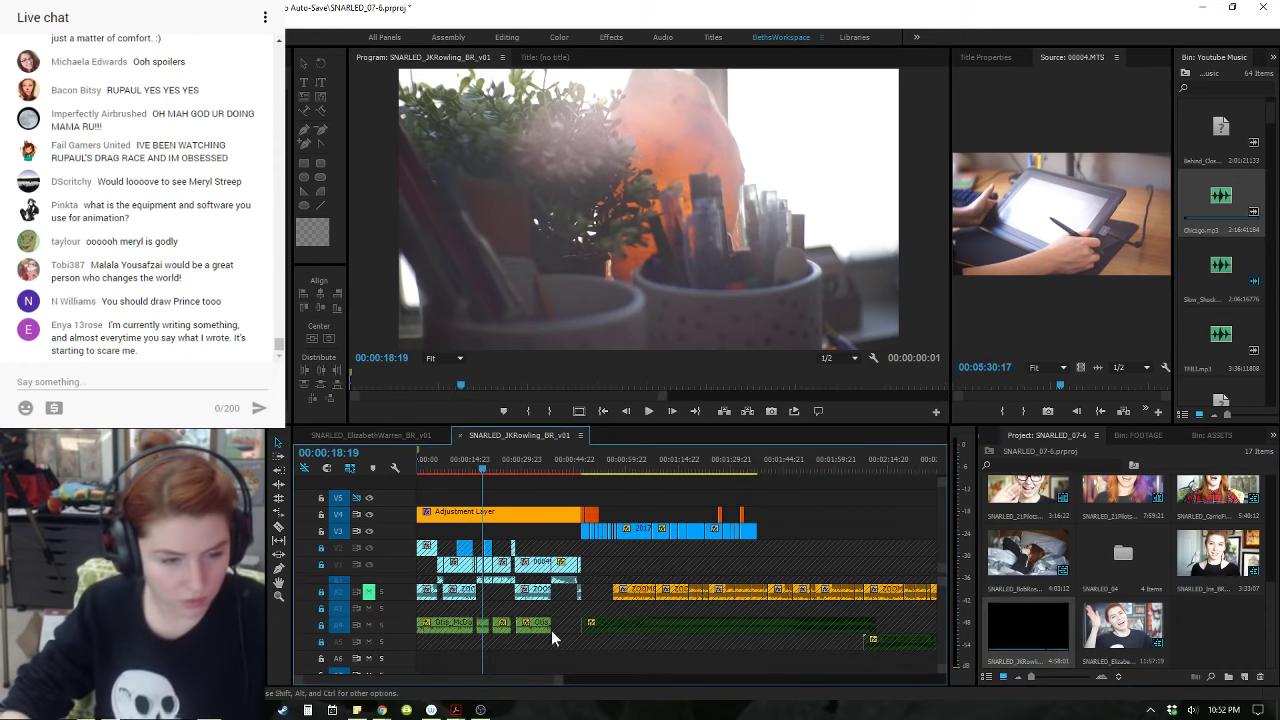
# - Unlock audio track A4, copy its opening Otis_McDonald.mp3 clip and paste it on track A3 at the start of the Elizabeth Warren sequence
pyautogui.click(337, 625)
pyautogui.click(442, 623)
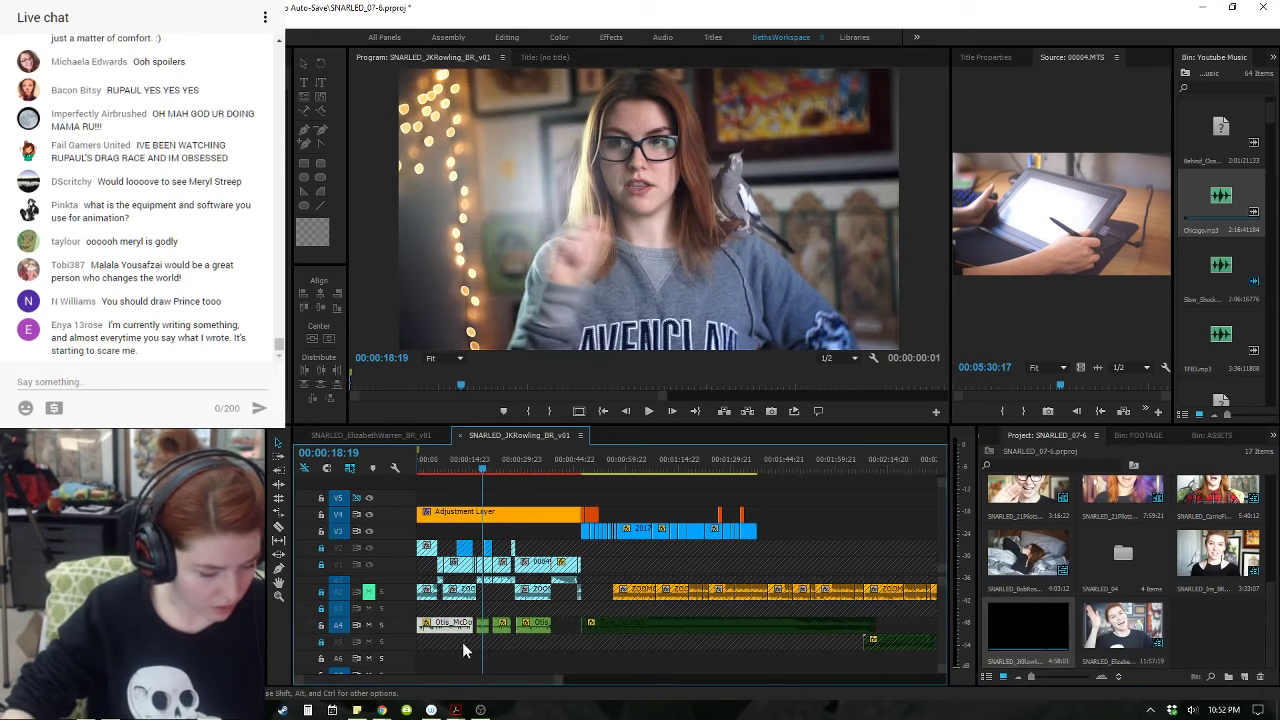
pyautogui.click(380, 437)
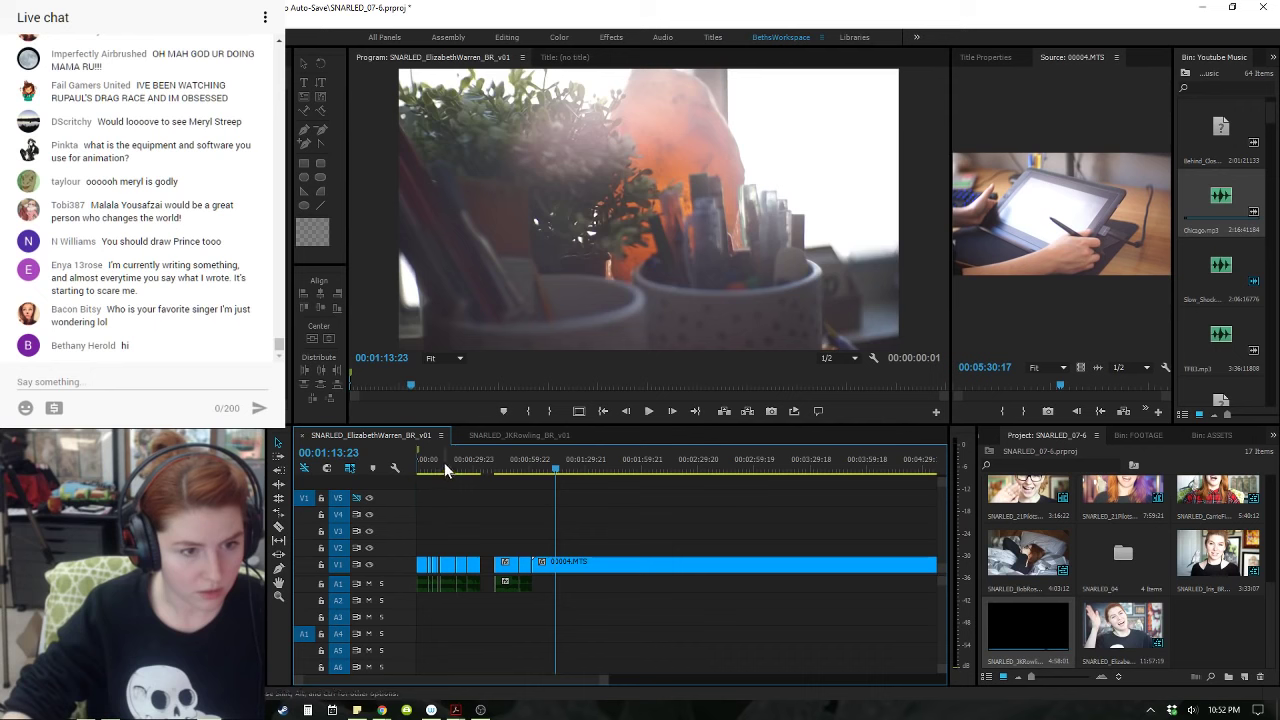
pyautogui.click(338, 603)
pyautogui.hotkey('ctrl', 'v')
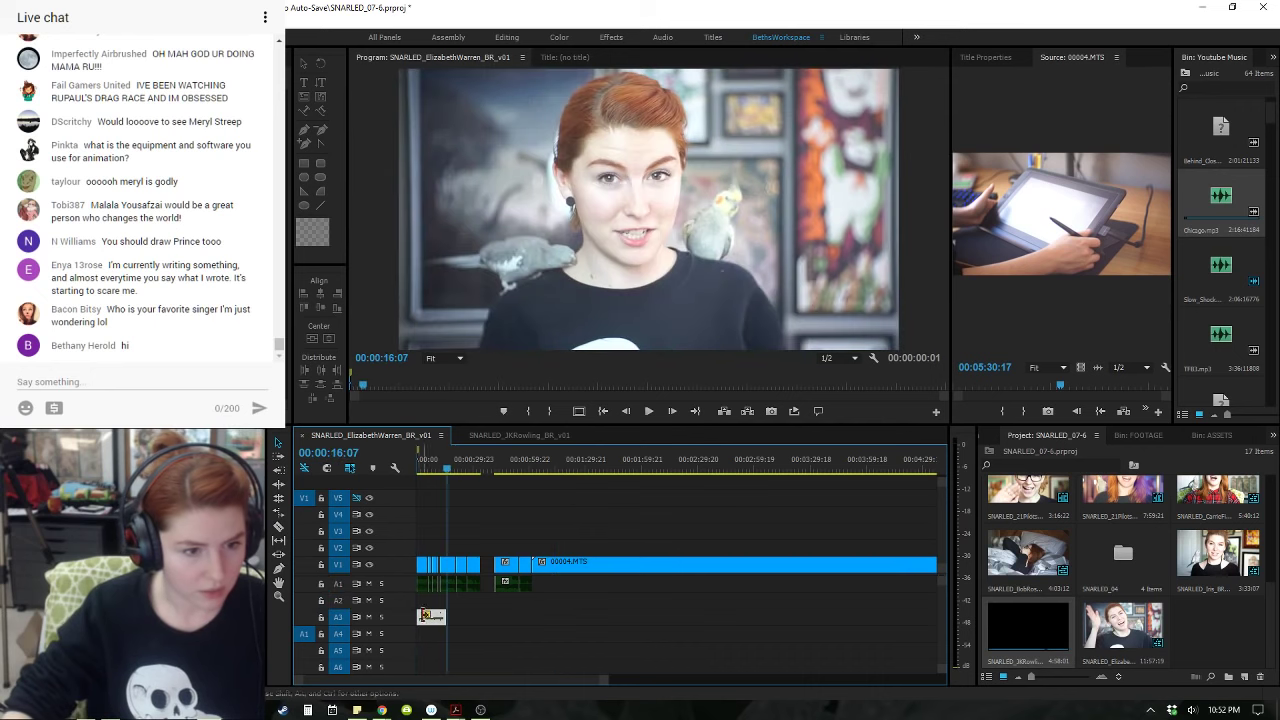
# - Play the start of the Elizabeth Warren sequence to check how the pasted music fits the opening footage
pyautogui.moveTo(444, 467); pyautogui.dragTo(406, 472)
pyautogui.press('space')
pyautogui.press('=')
pyautogui.press('=')
pyautogui.press('=')
pyautogui.press('=')
pyautogui.press('=')
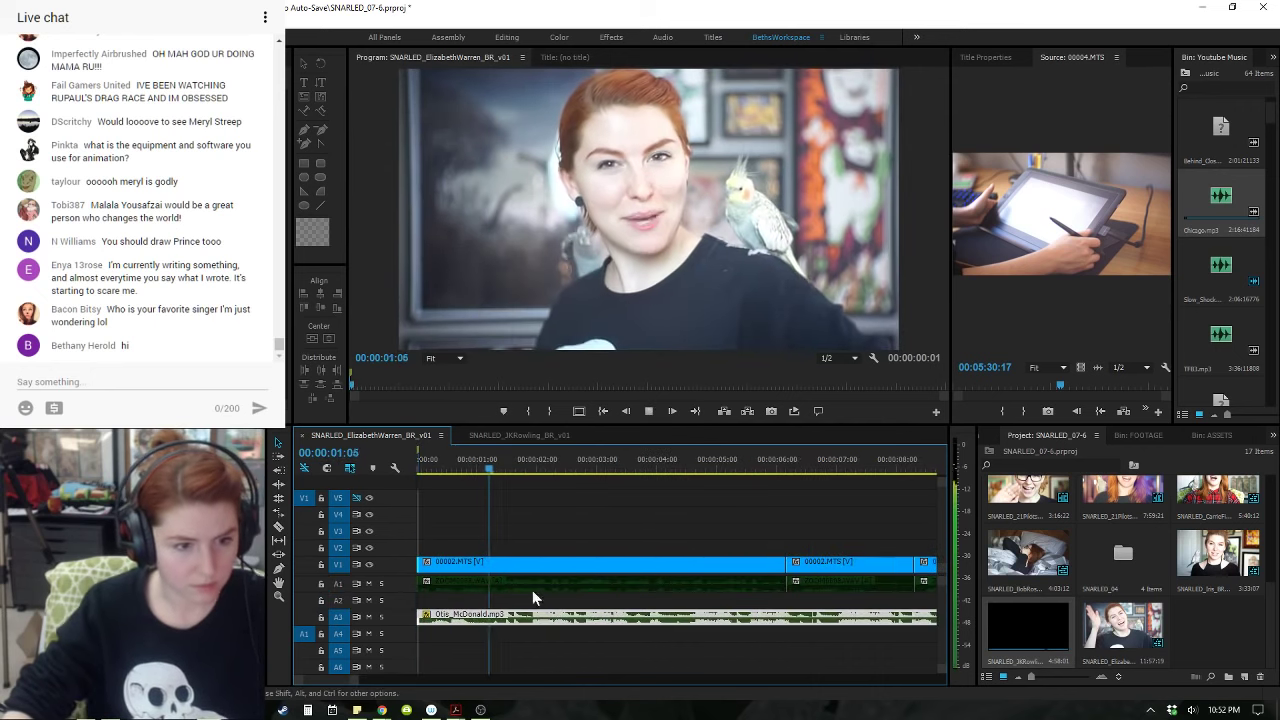
pyautogui.press('space')
# - Shift the Otis_McDonald.mp3 music 4 frames earlier and play the opening from the start to 00:00:06:06
pyautogui.click(427, 461)
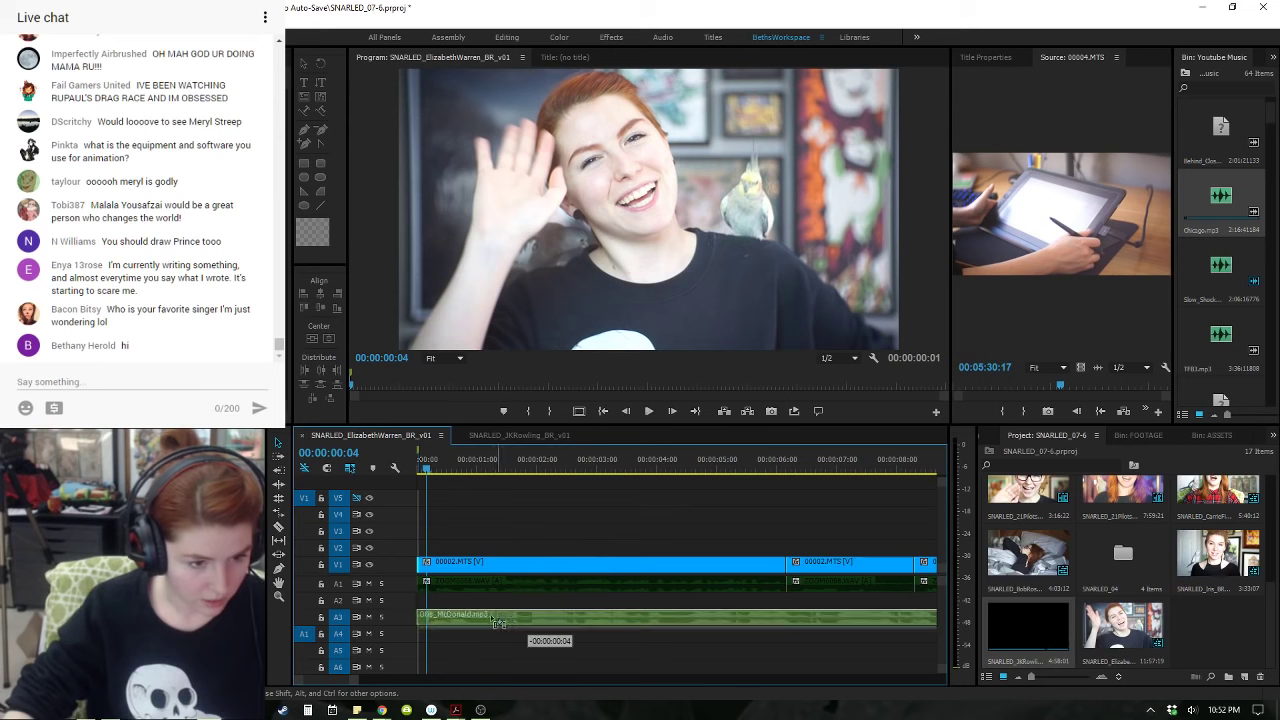
pyautogui.press('Home')
pyautogui.press('space')
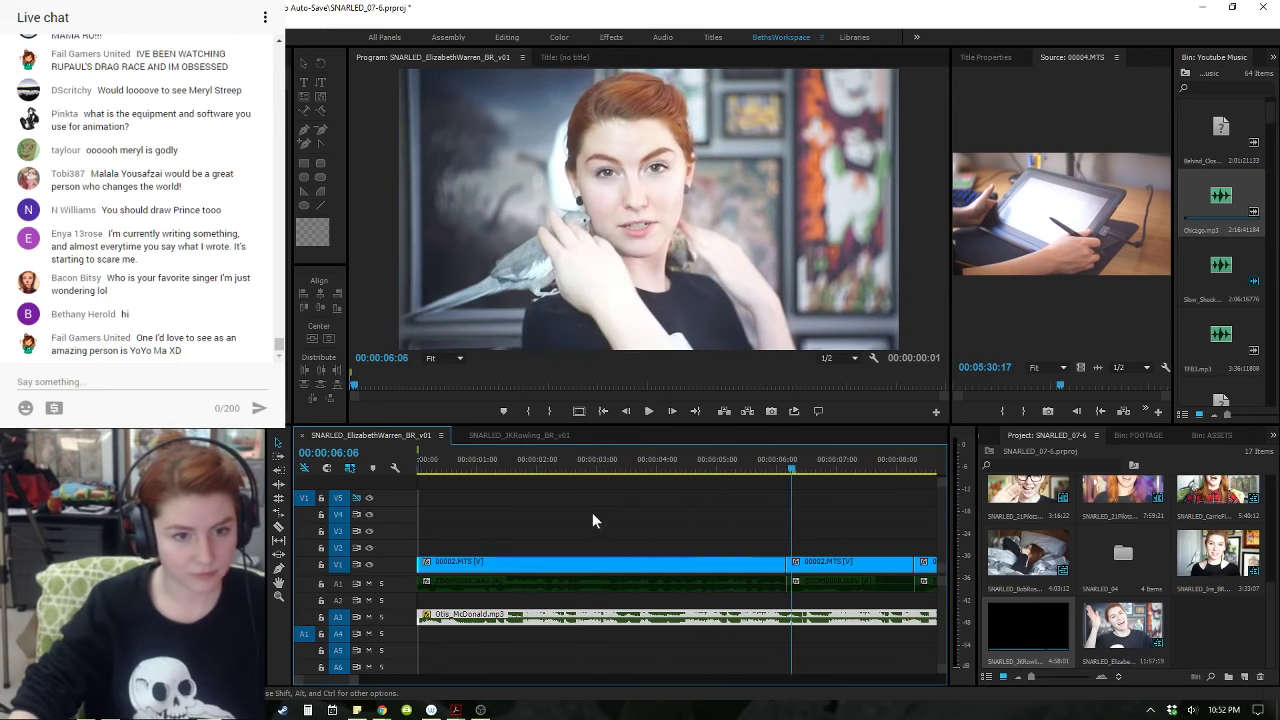
# - Move the opening 00002.MTS clip up to video track V2 and the second clip's audio down to audio track A2
pyautogui.moveTo(600, 562); pyautogui.dragTo(596, 550)
pyautogui.moveTo(824, 583); pyautogui.dragTo(822, 602)
pyautogui.moveTo(830, 605); pyautogui.dragTo(836, 576)
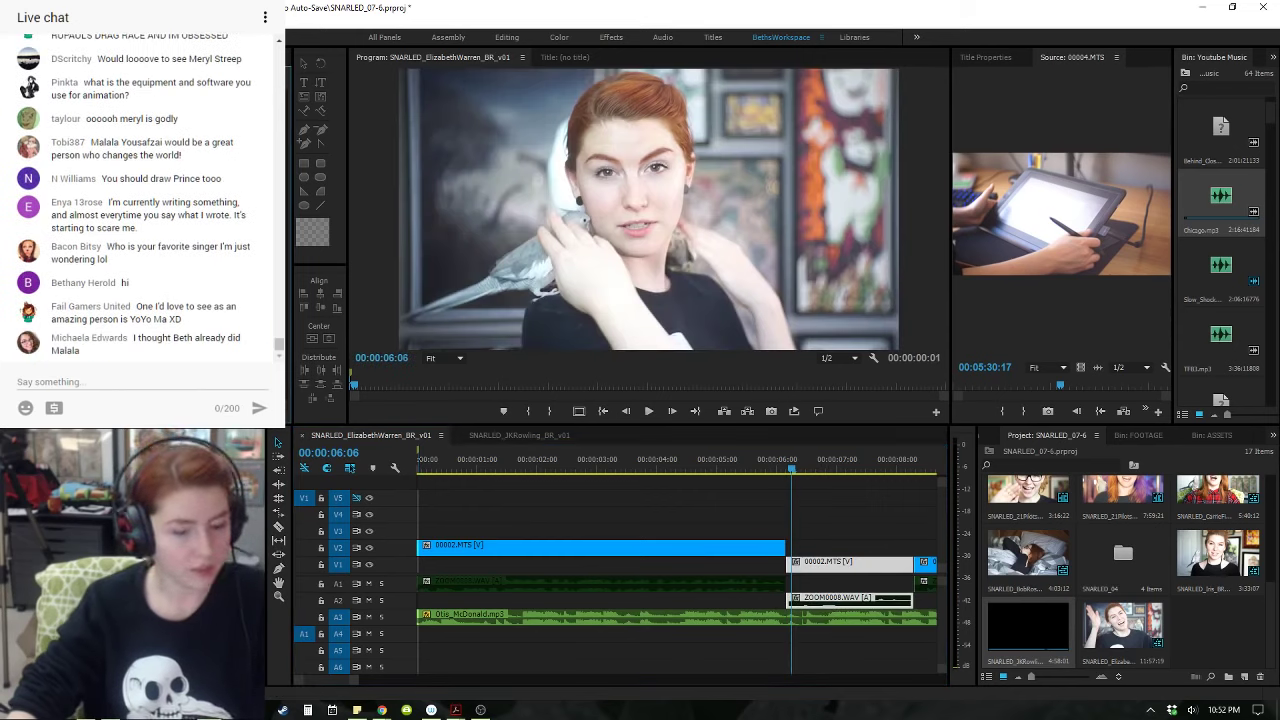
# - Lock audio track A3 and slide everything from the second clip onward 15 frames earlier, overlapping the end of the opening clip
pyautogui.click(848, 565)
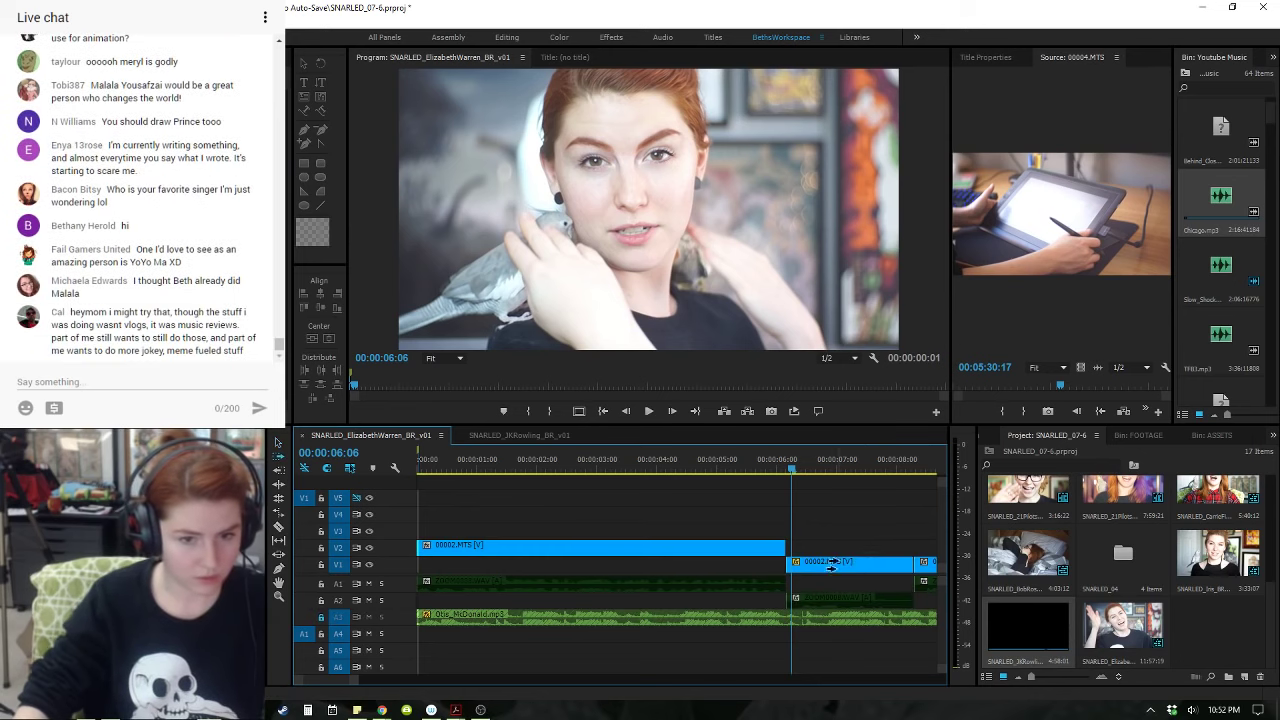
pyautogui.click(849, 565)
pyautogui.moveTo(846, 567); pyautogui.dragTo(806, 567)
pyautogui.click(674, 454)
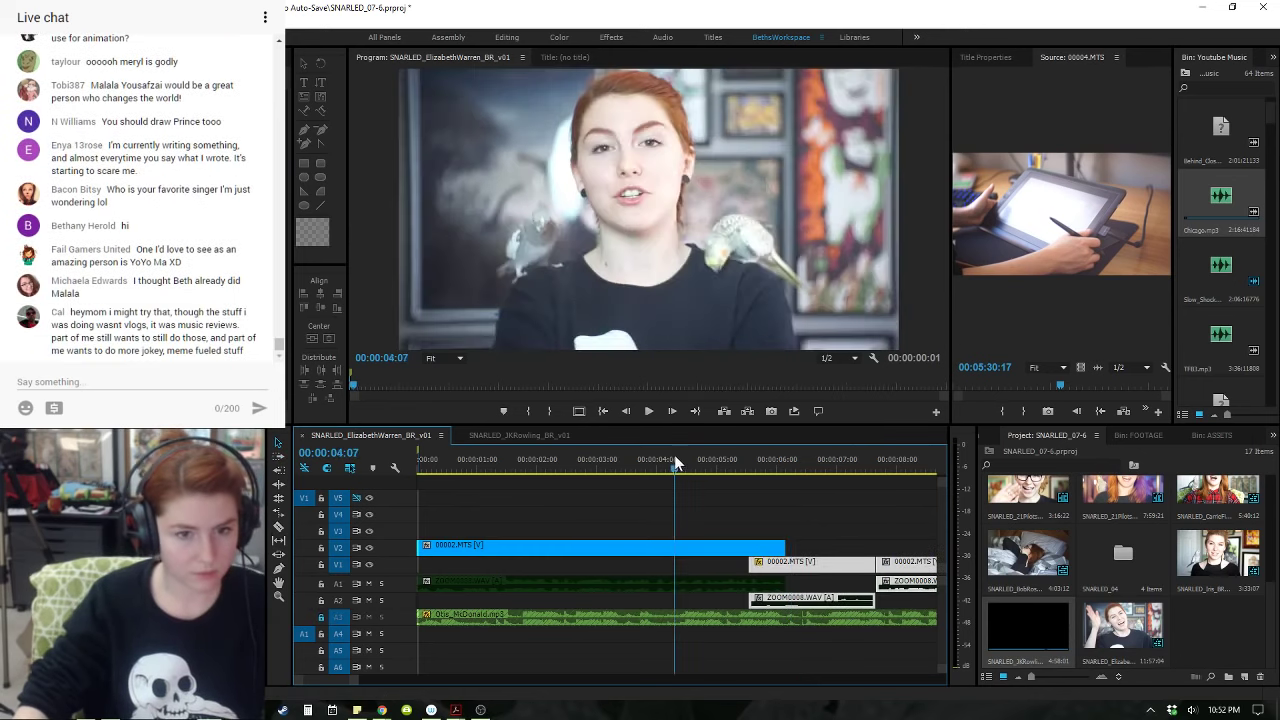
pyautogui.press('space')
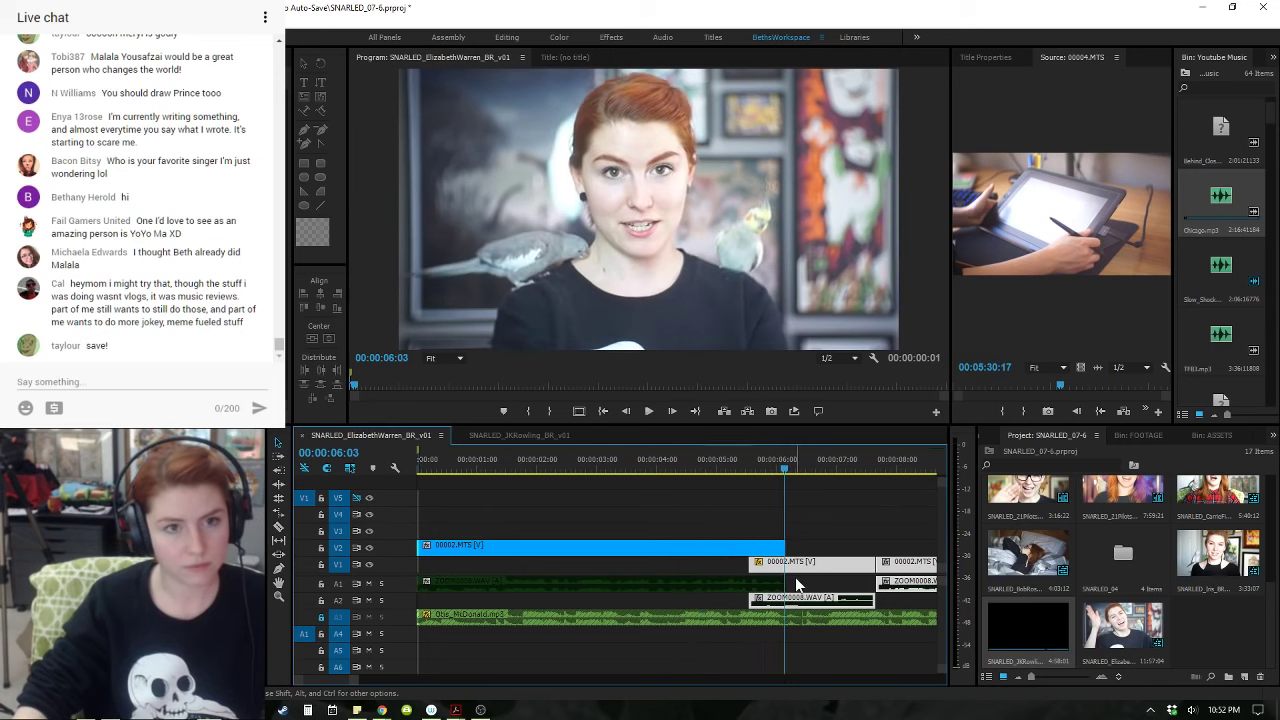
# - Shift the clips from the second one onward 4 frames later and play across the overlap with the opening clip
pyautogui.moveTo(799, 563); pyautogui.dragTo(809, 568)
pyautogui.click(742, 463)
pyautogui.press('space')
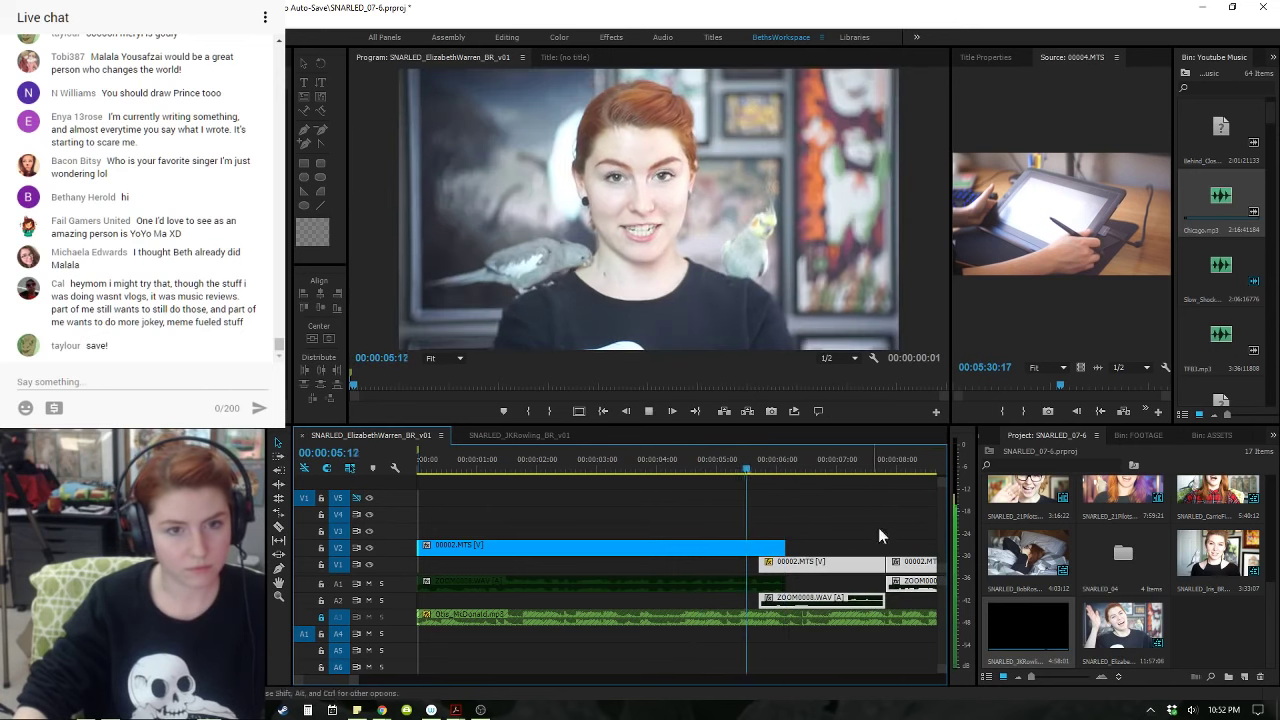
pyautogui.press('space')
pyautogui.click(828, 555)
pyautogui.press('space')
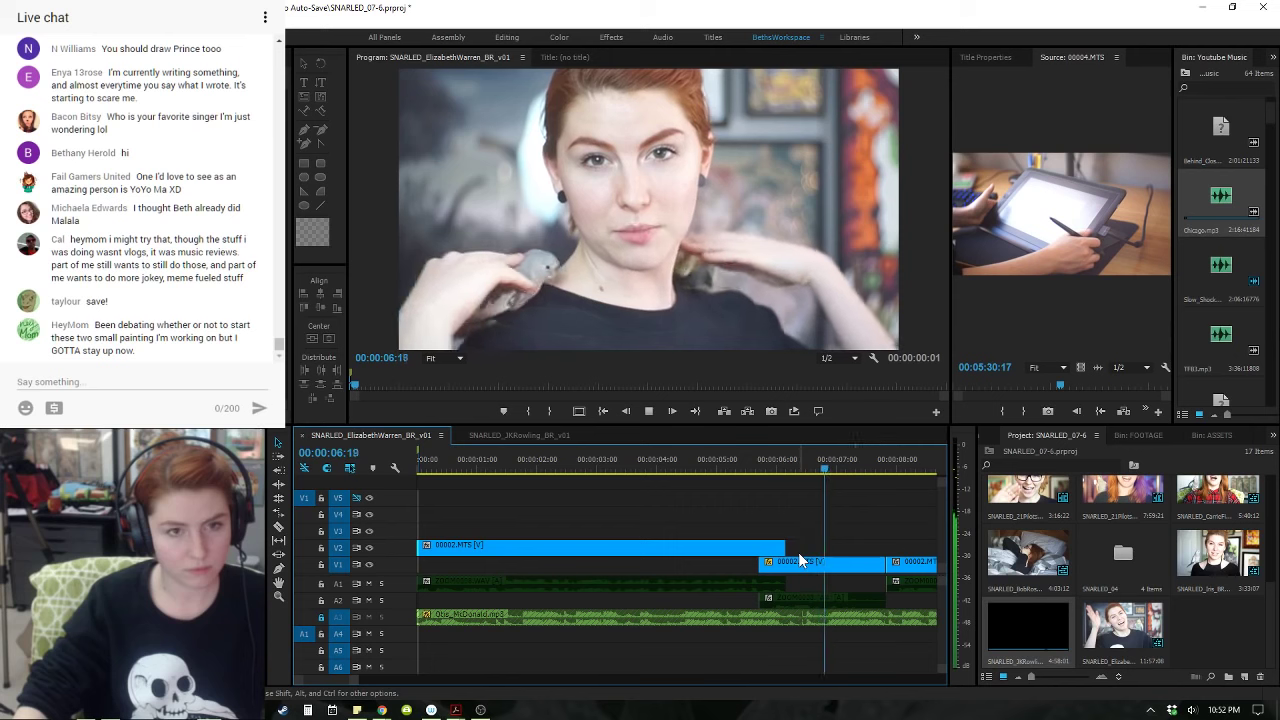
pyautogui.press('space')
# - Extend the start of the third clip's audio on A1 back to 00:00:07:12 under the second clip and play the result
pyautogui.press('=')
pyautogui.press('=')
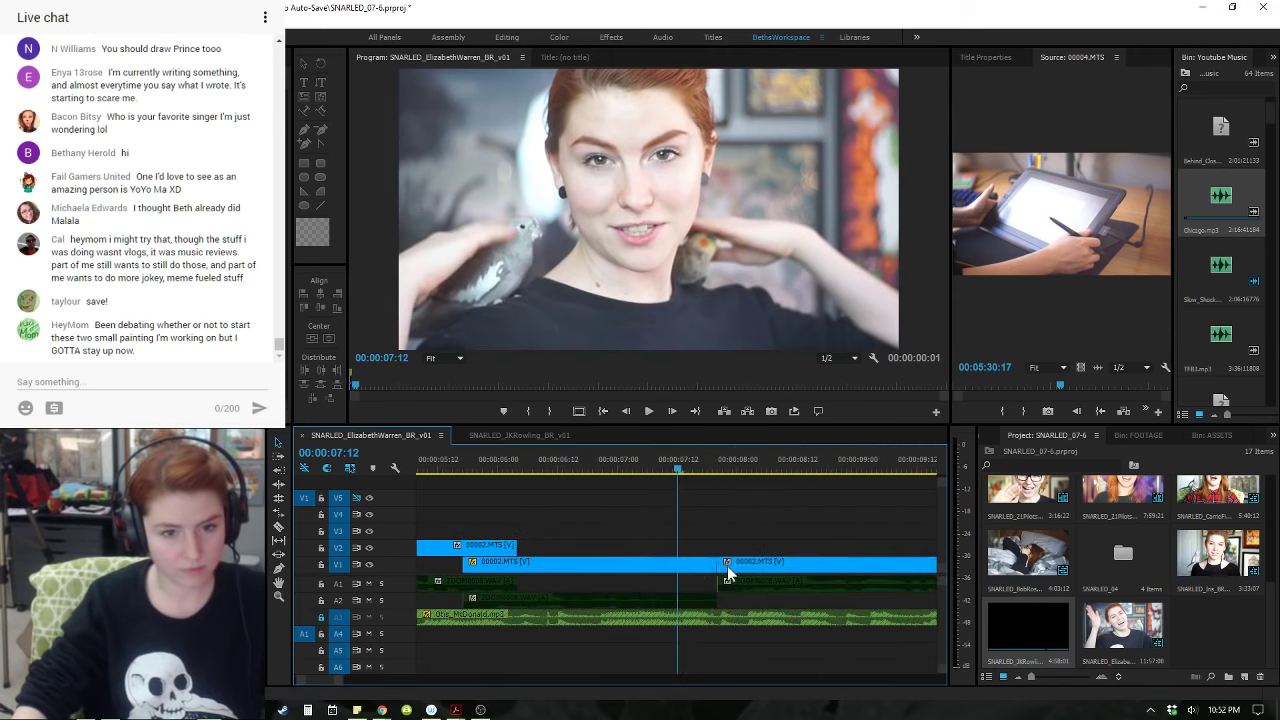
pyautogui.click(724, 580)
pyautogui.moveTo(797, 566); pyautogui.dragTo(756, 566)
pyautogui.press('space')
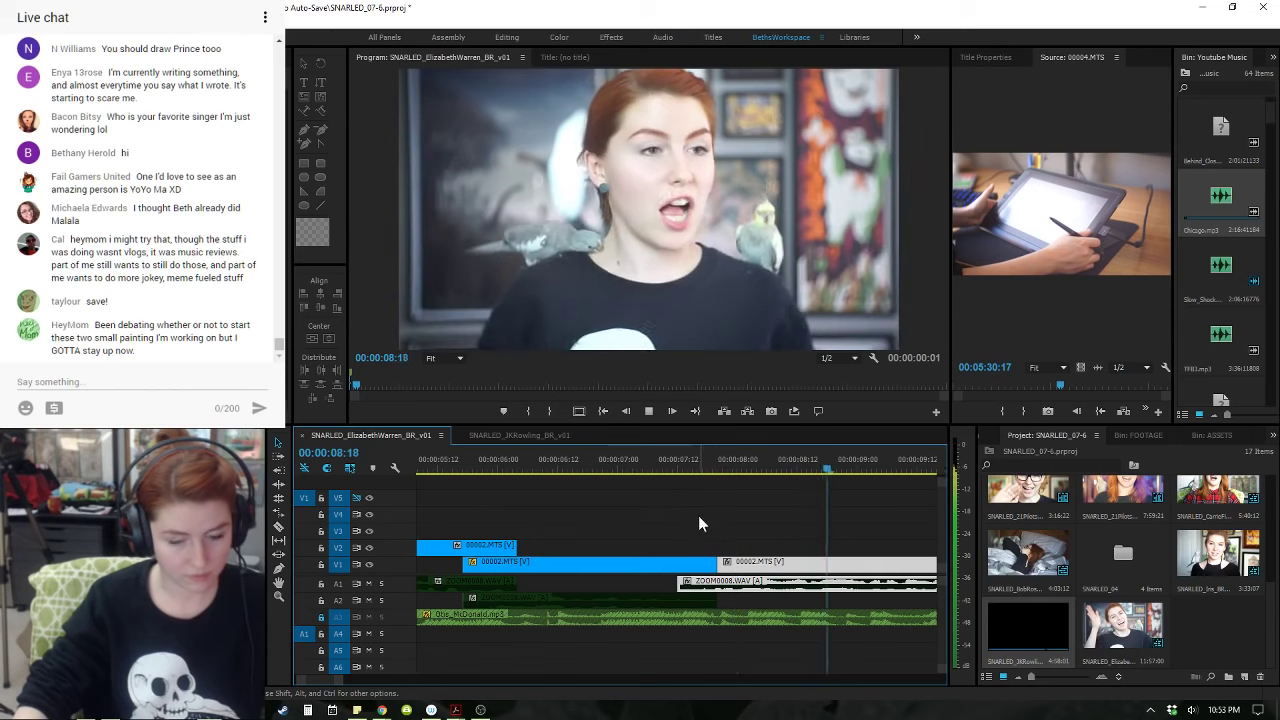
pyautogui.press('-')
pyautogui.press('-')
pyautogui.press('space')
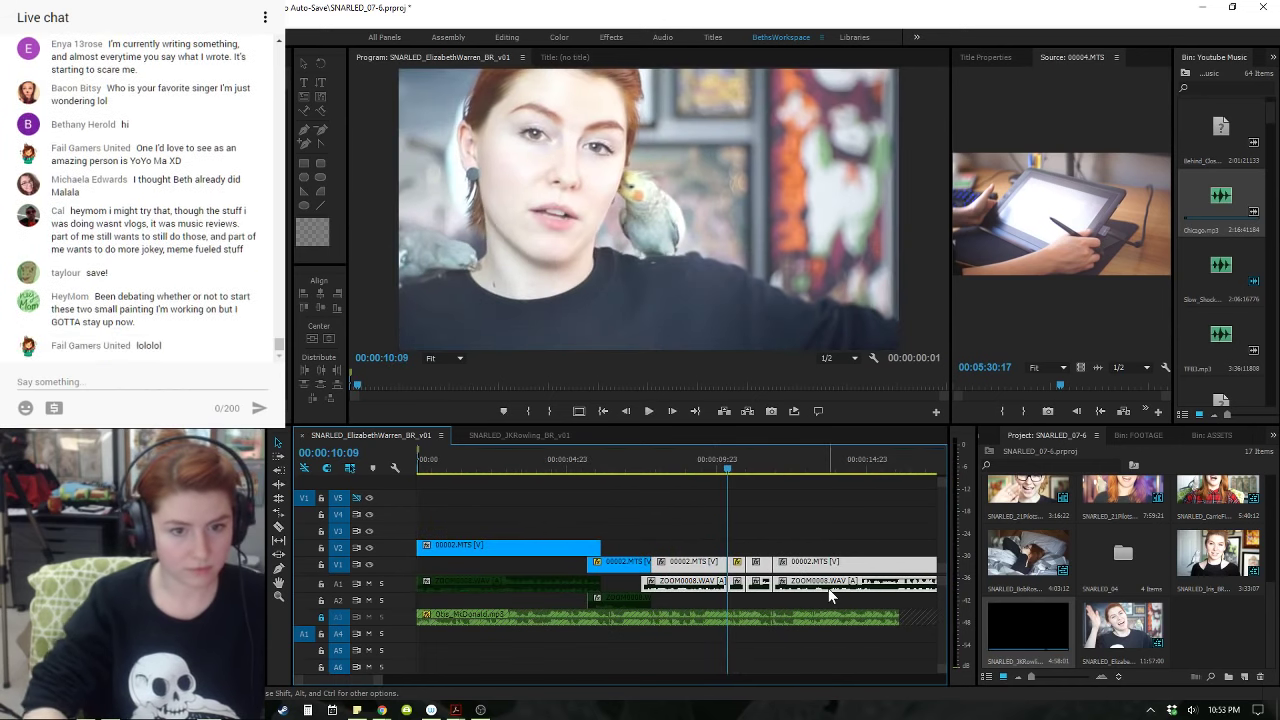
# - Unlock audio track A3 and split the Otis_McDonald.mp3 music at 00:00:10:13
pyautogui.click(738, 612)
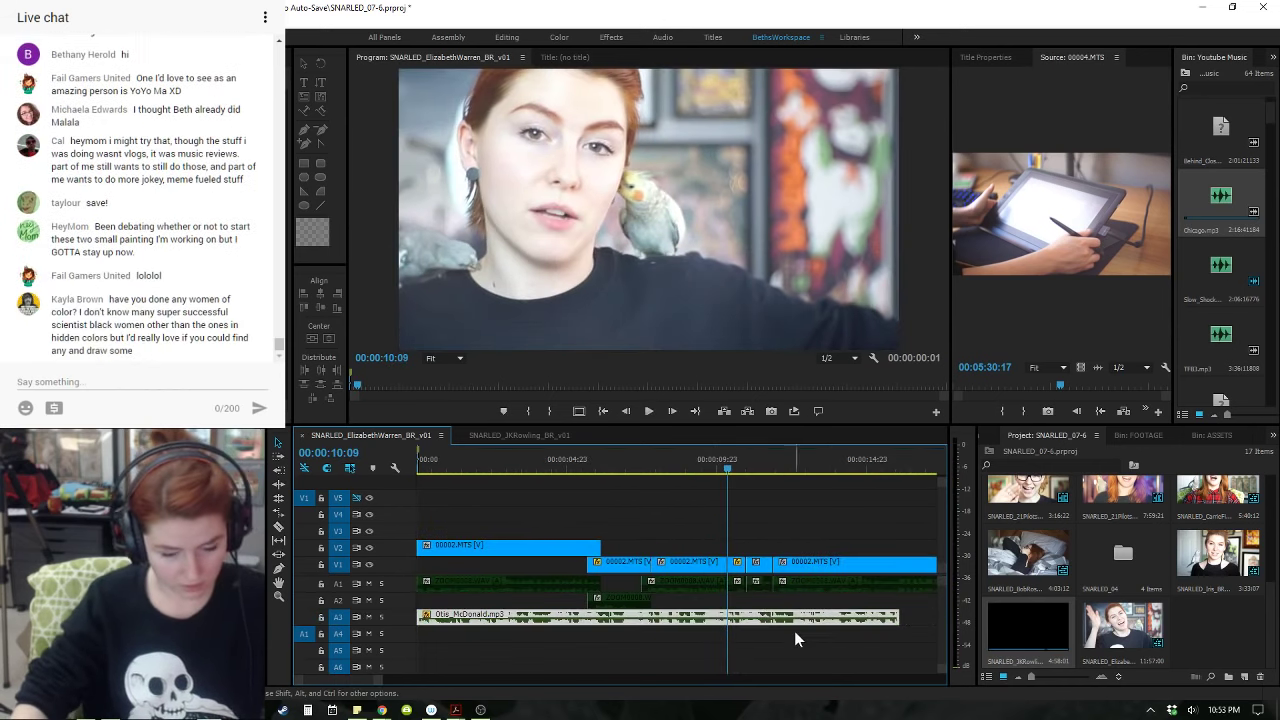
pyautogui.press('=')
pyautogui.press('=')
pyautogui.press('=')
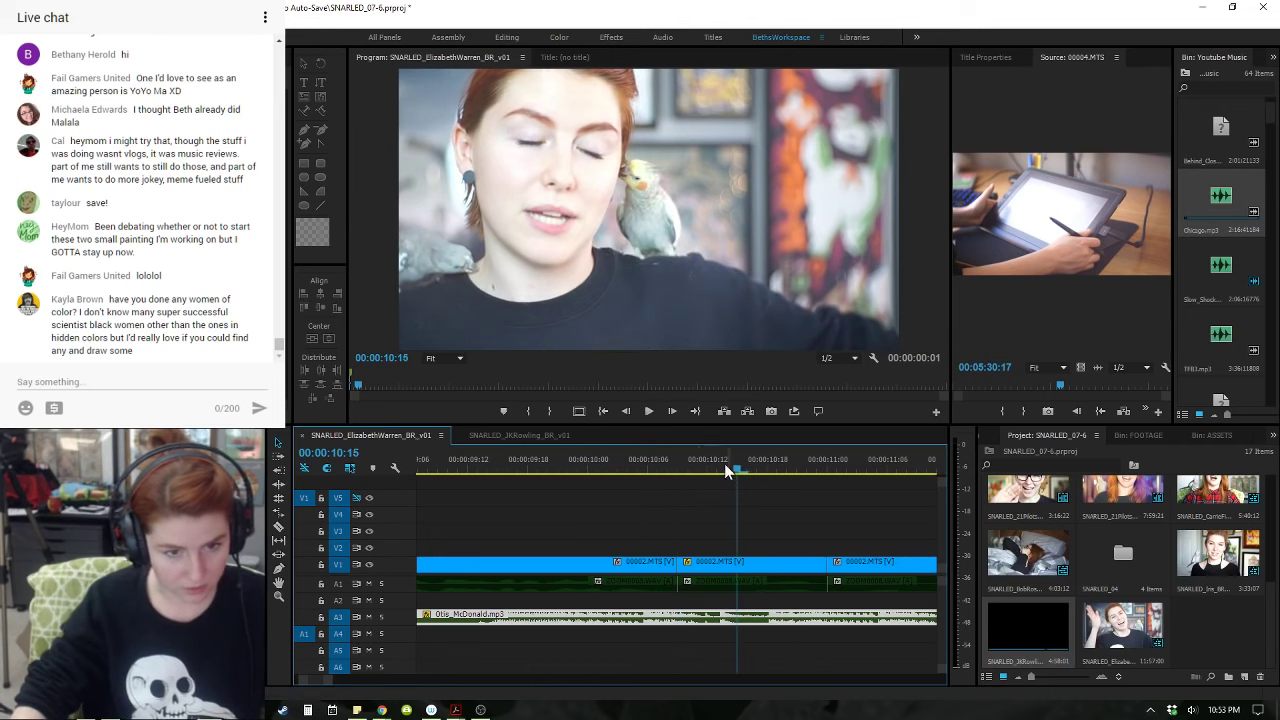
pyautogui.click(718, 463)
pyautogui.hotkey('ctrl', 'k')
# - Trim about 2 seconds off the start of the second Otis_McDonald.mp3 piece to leave a silent gap in the music
pyautogui.press('-')
pyautogui.press('-')
pyautogui.click(762, 618)
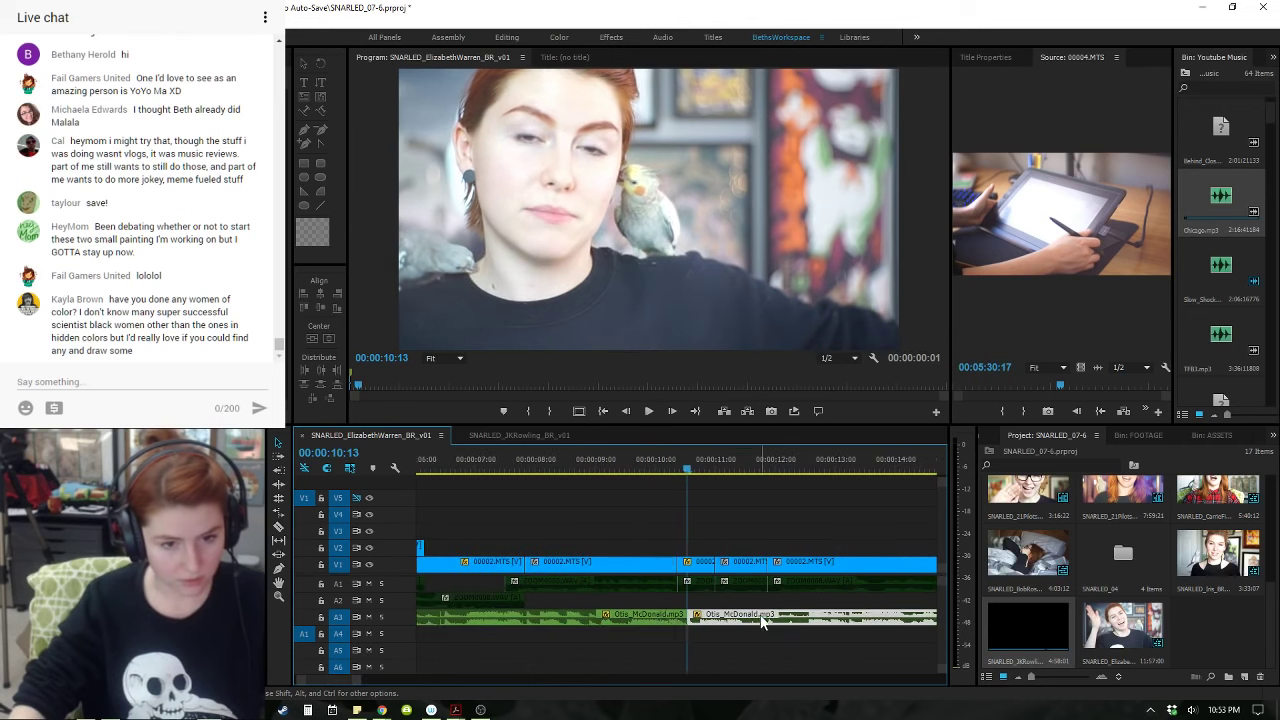
pyautogui.moveTo(692, 618); pyautogui.dragTo(804, 619)
# - Play the opening from the start through 00:00:12:13 to check the gap in the music against the footage
pyautogui.press('-')
pyautogui.press('-')
pyautogui.press('-')
pyautogui.press('-')
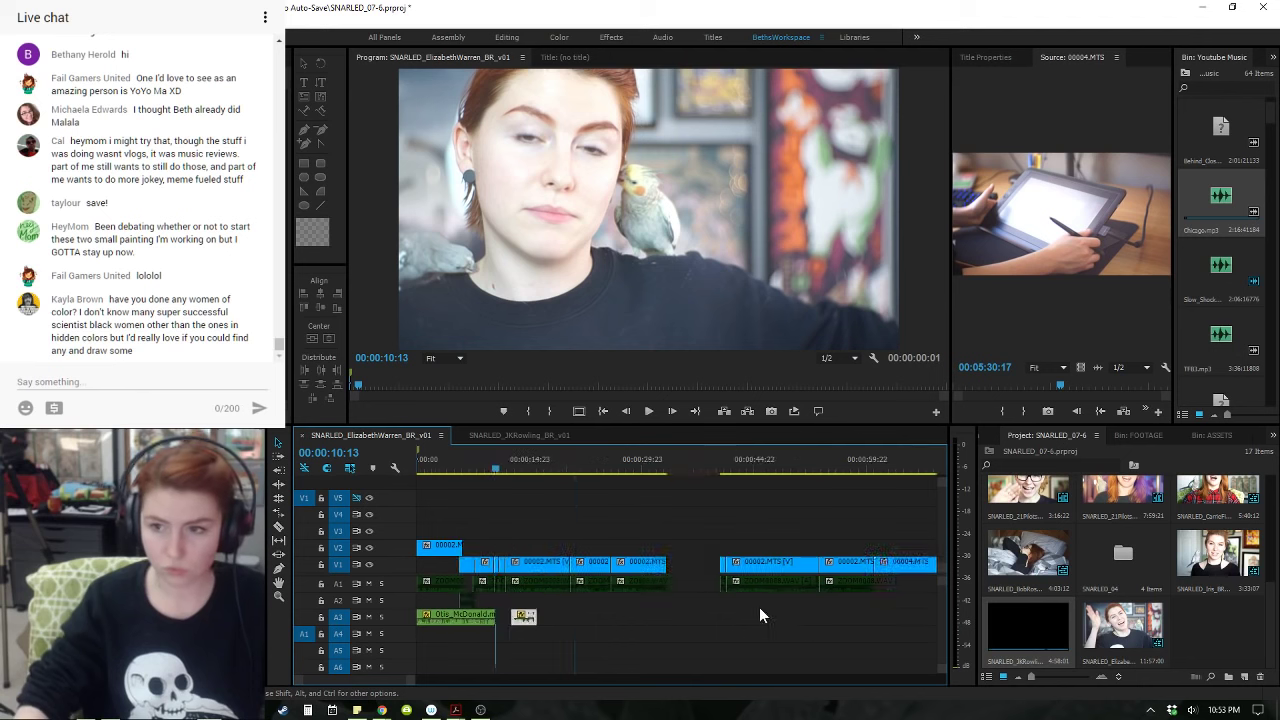
pyautogui.moveTo(547, 466); pyautogui.dragTo(413, 468)
pyautogui.press('space')
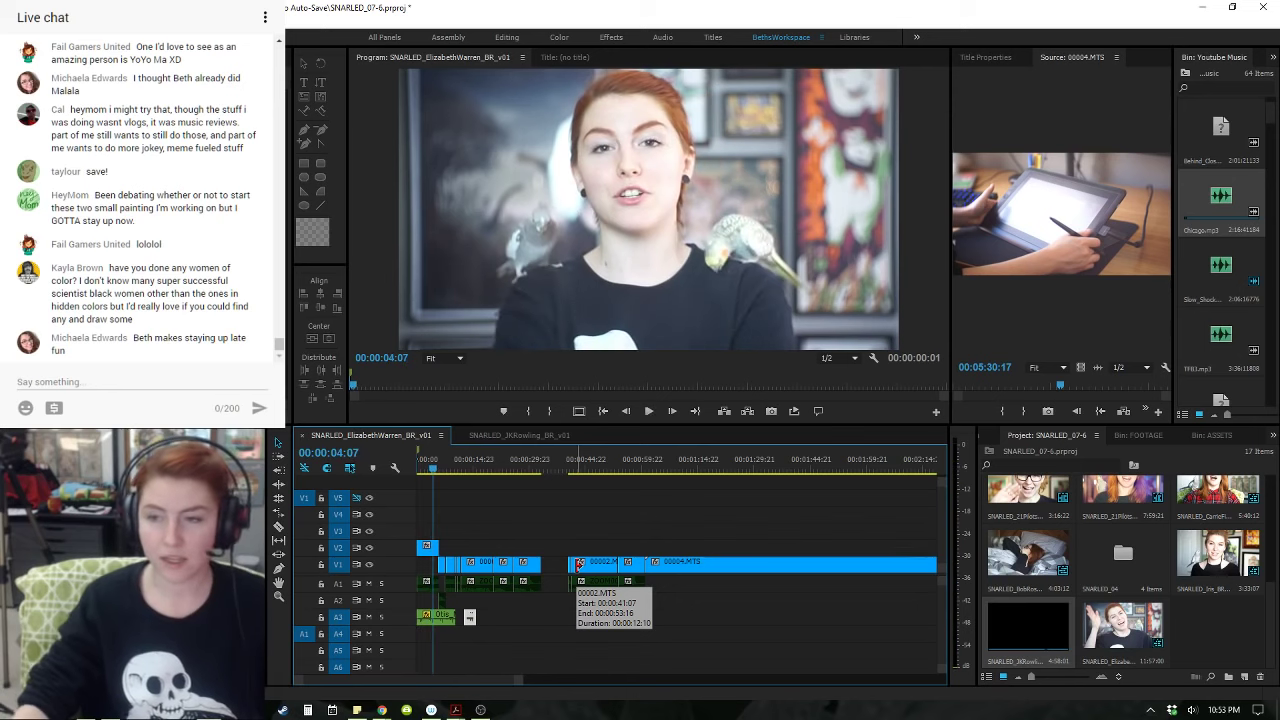
pyautogui.press('space')
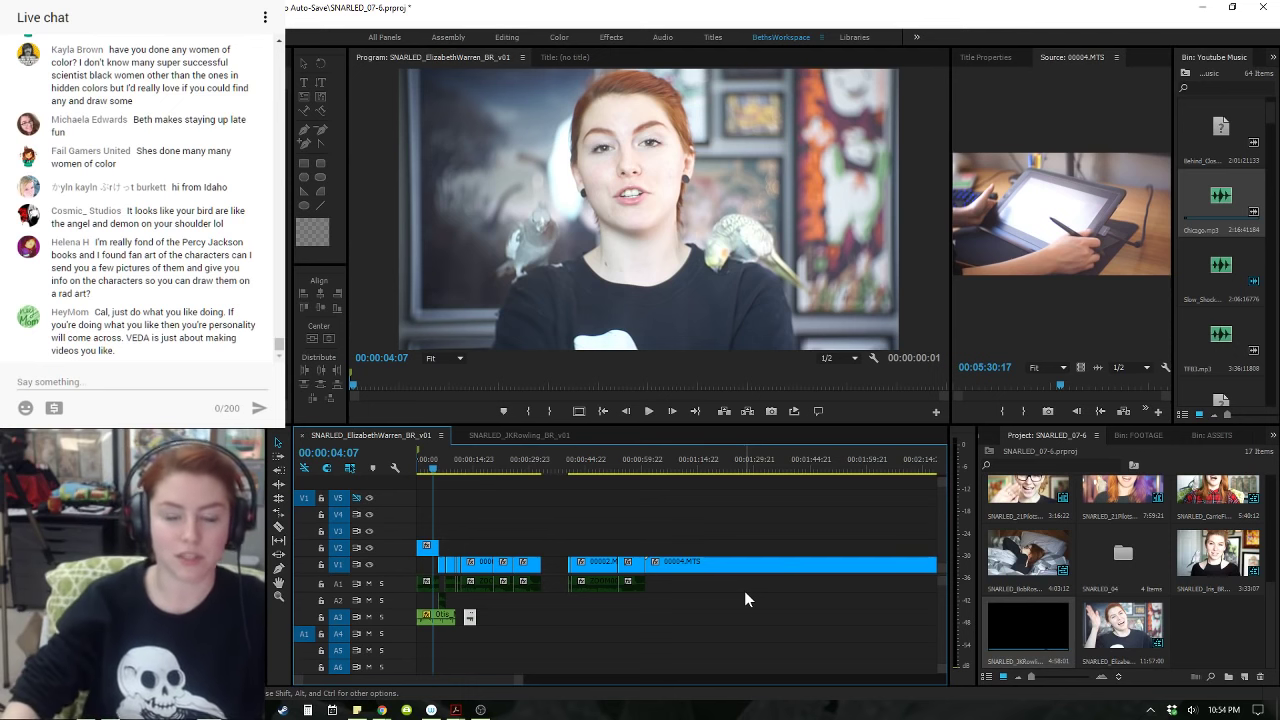
pyautogui.press('=')
pyautogui.press('=')
pyautogui.press('=')
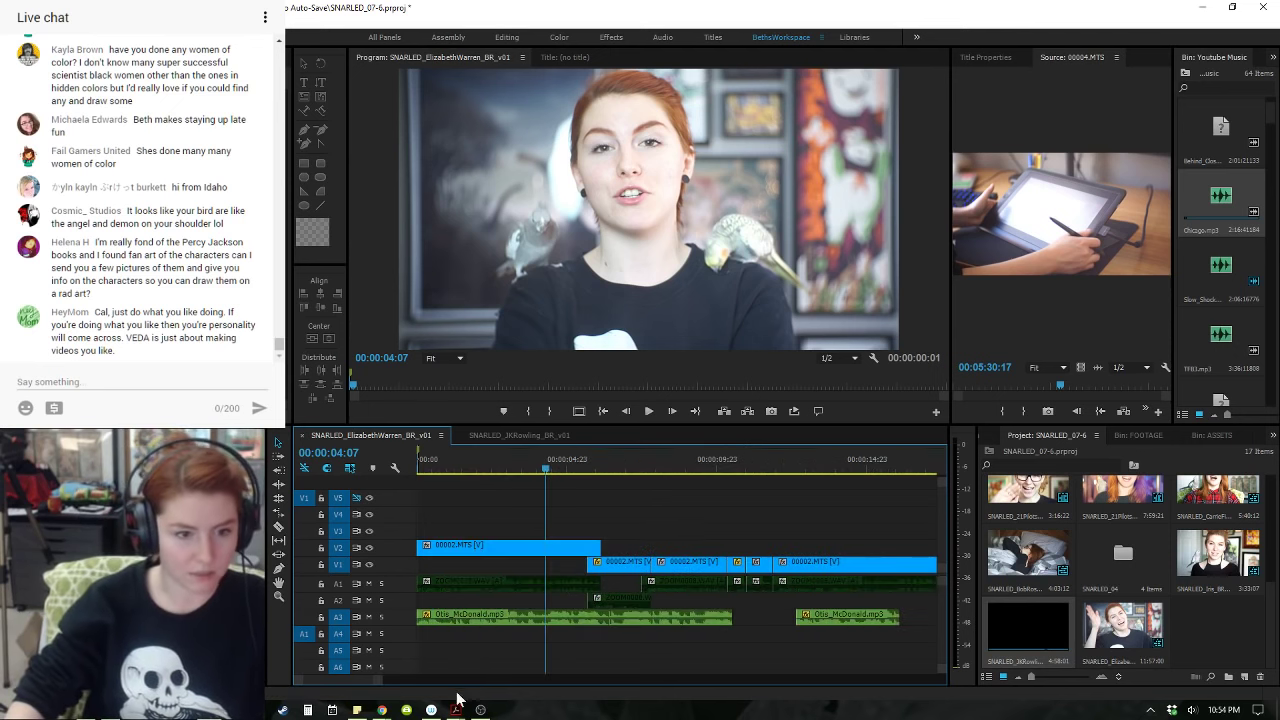
pyautogui.press('-')
pyautogui.moveTo(480, 468); pyautogui.dragTo(415, 472)
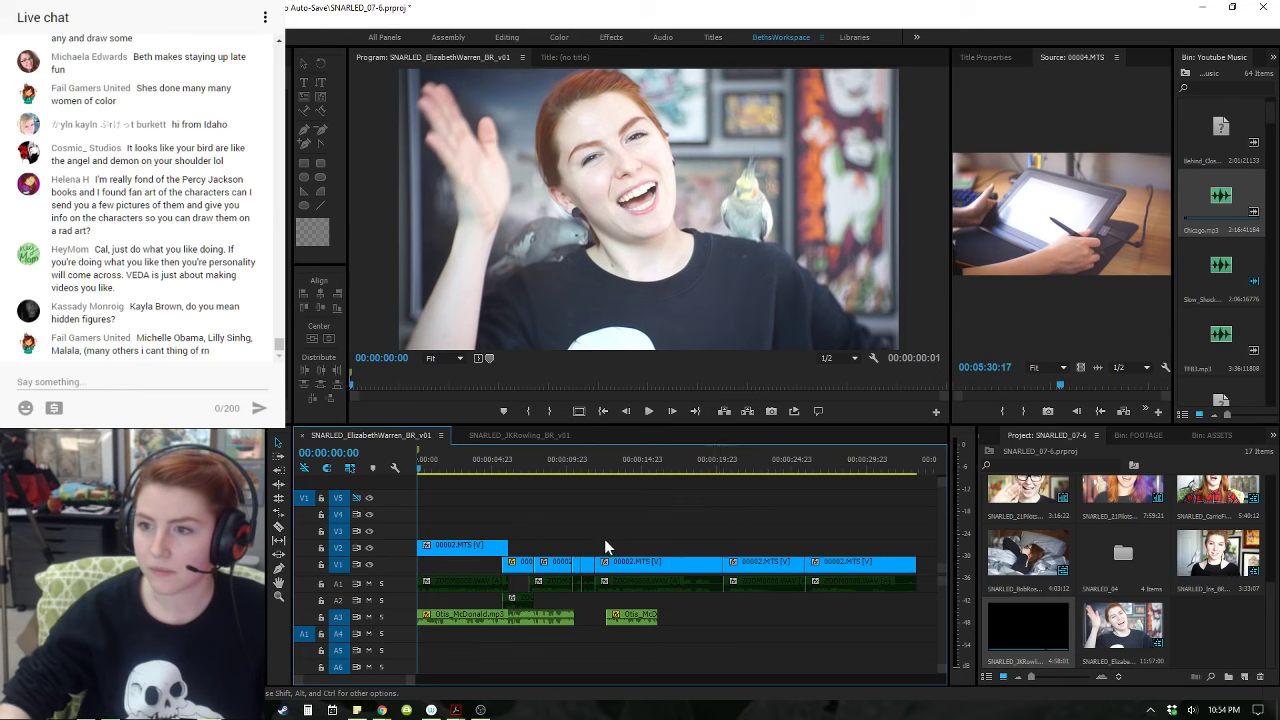
pyautogui.press('space')
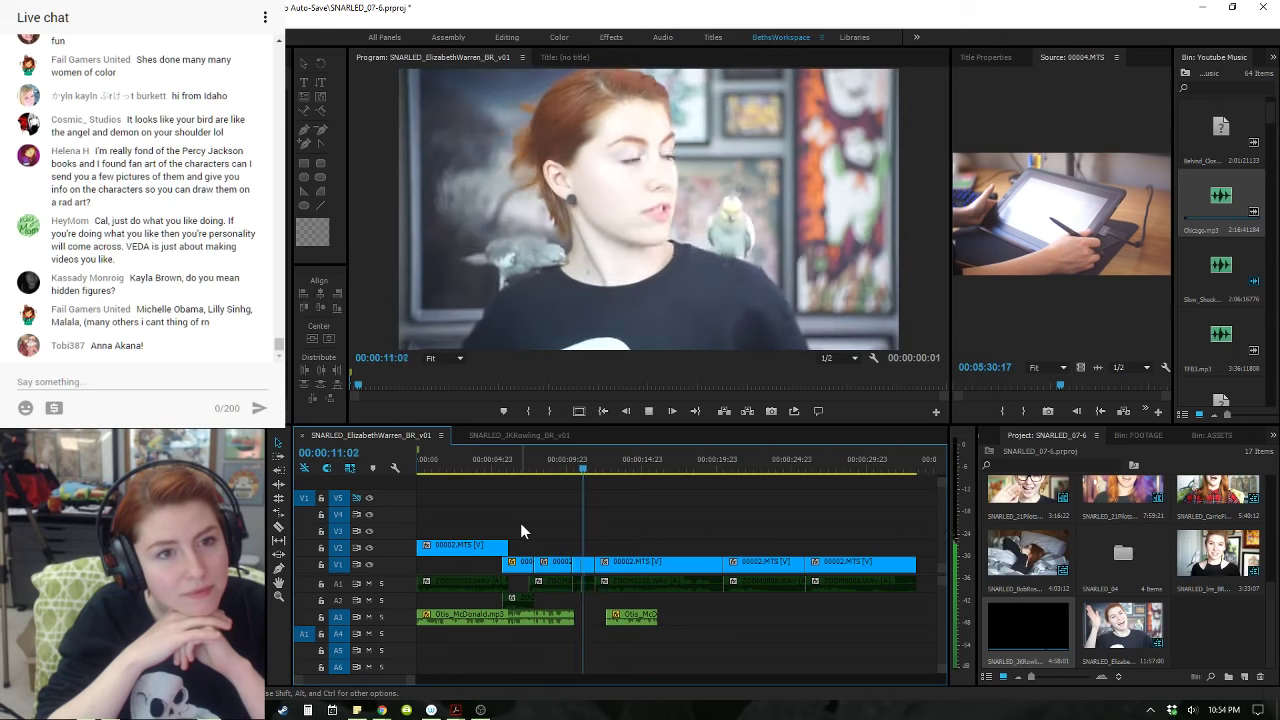
pyautogui.press('space')
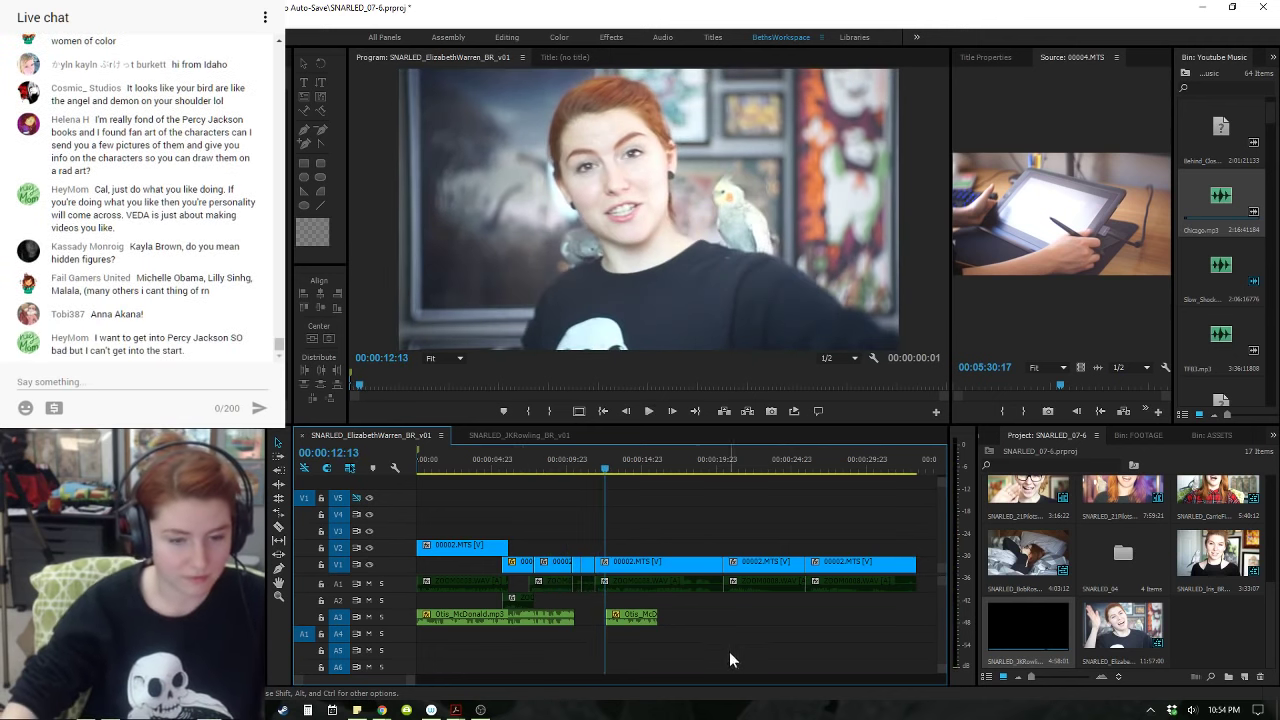
# - Ripple-trim the start of the 00002.MTS clip that begins at 00:00:11:00 up to 00:00:11:06 and play the cut
pyautogui.press('=')
pyautogui.click(645, 618)
pyautogui.press('a')
pyautogui.moveTo(531, 563); pyautogui.dragTo(491, 566)
pyautogui.press('v')
pyautogui.click(578, 544)
pyautogui.moveTo(492, 467); pyautogui.dragTo(520, 504)
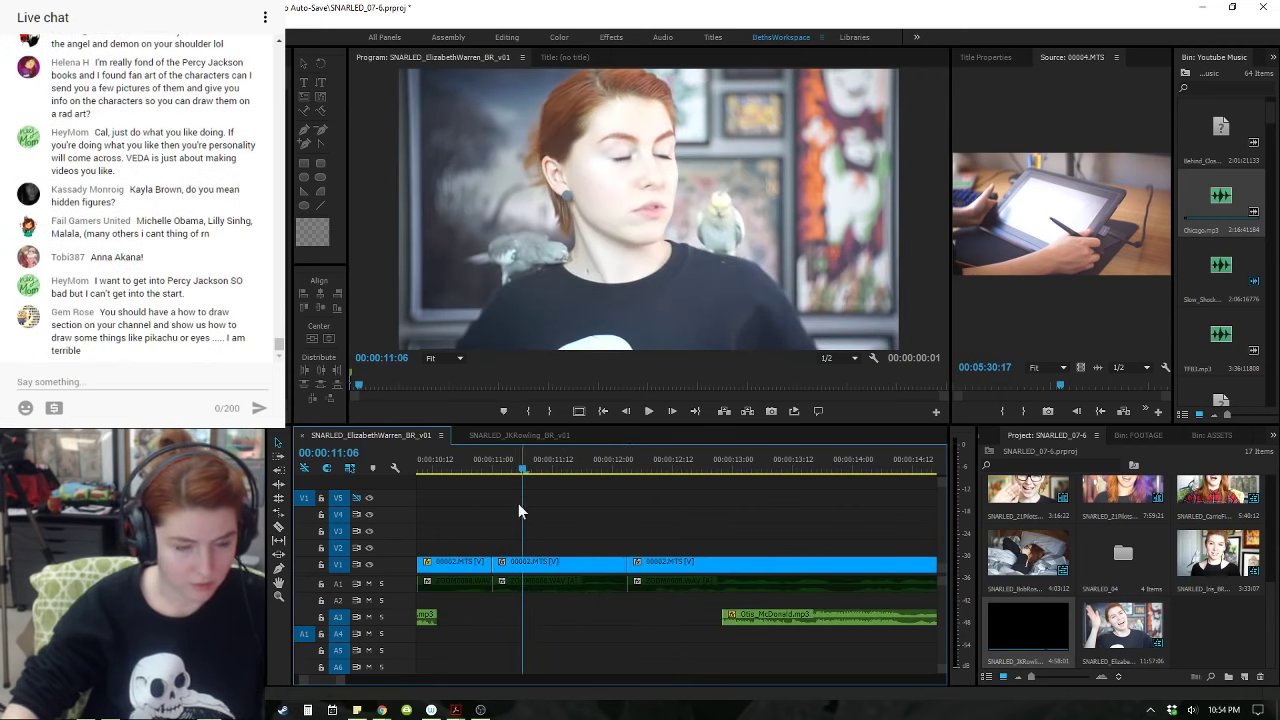
pyautogui.press('q')
pyautogui.click(467, 462)
pyautogui.press('space')
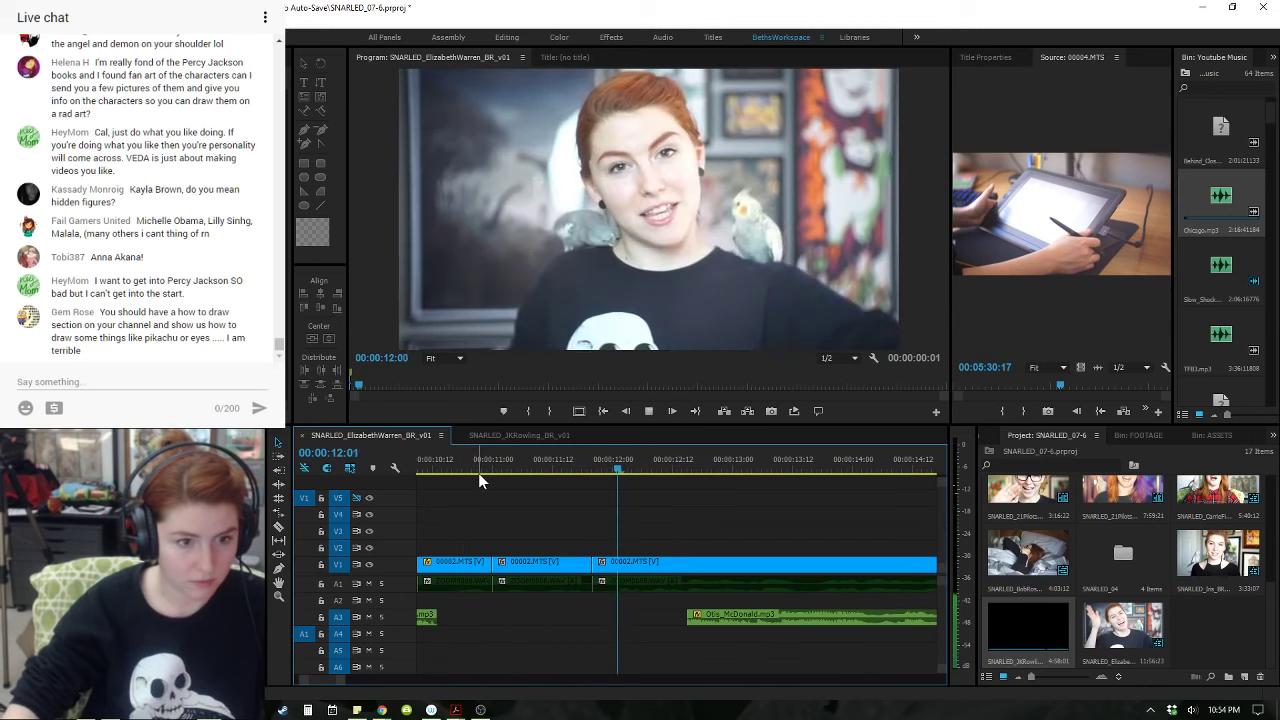
# - Slide the following clips and music about 22 frames later, extend the preceding 00002.MTS clip to 00:00:12:17, and play the extension
pyautogui.moveTo(648, 565); pyautogui.dragTo(757, 577)
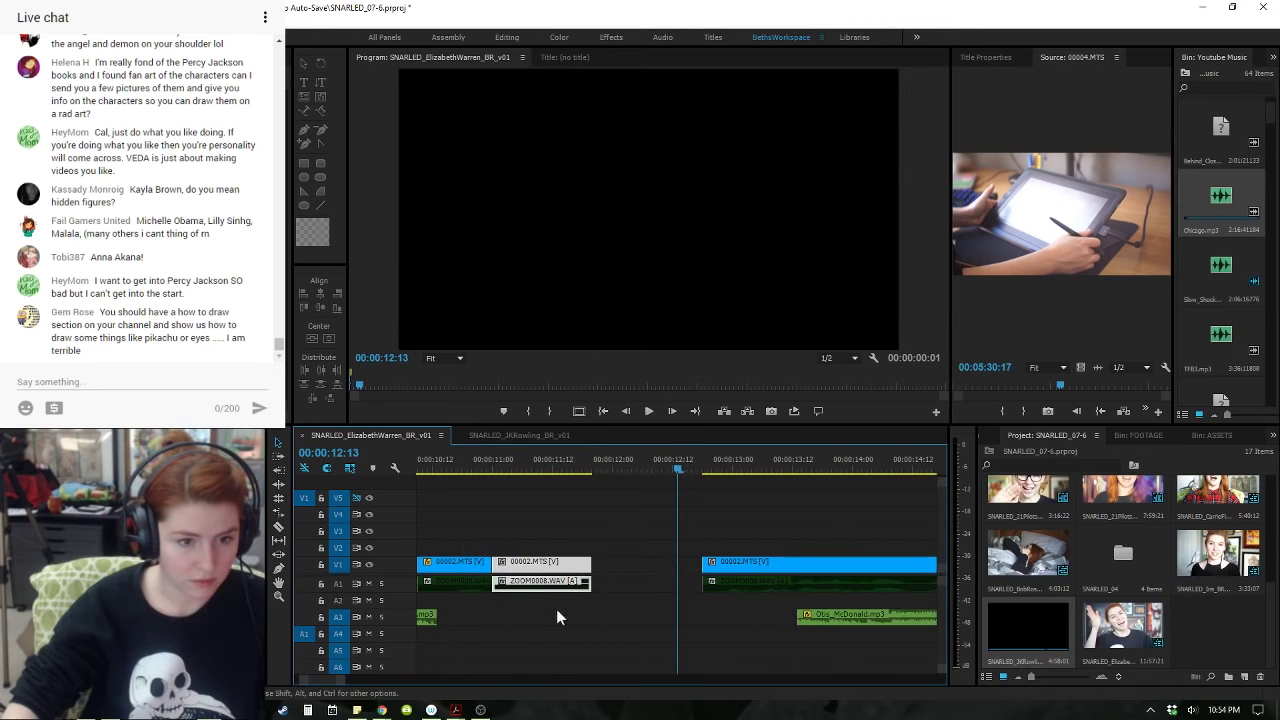
pyautogui.click(580, 462)
pyautogui.press('space')
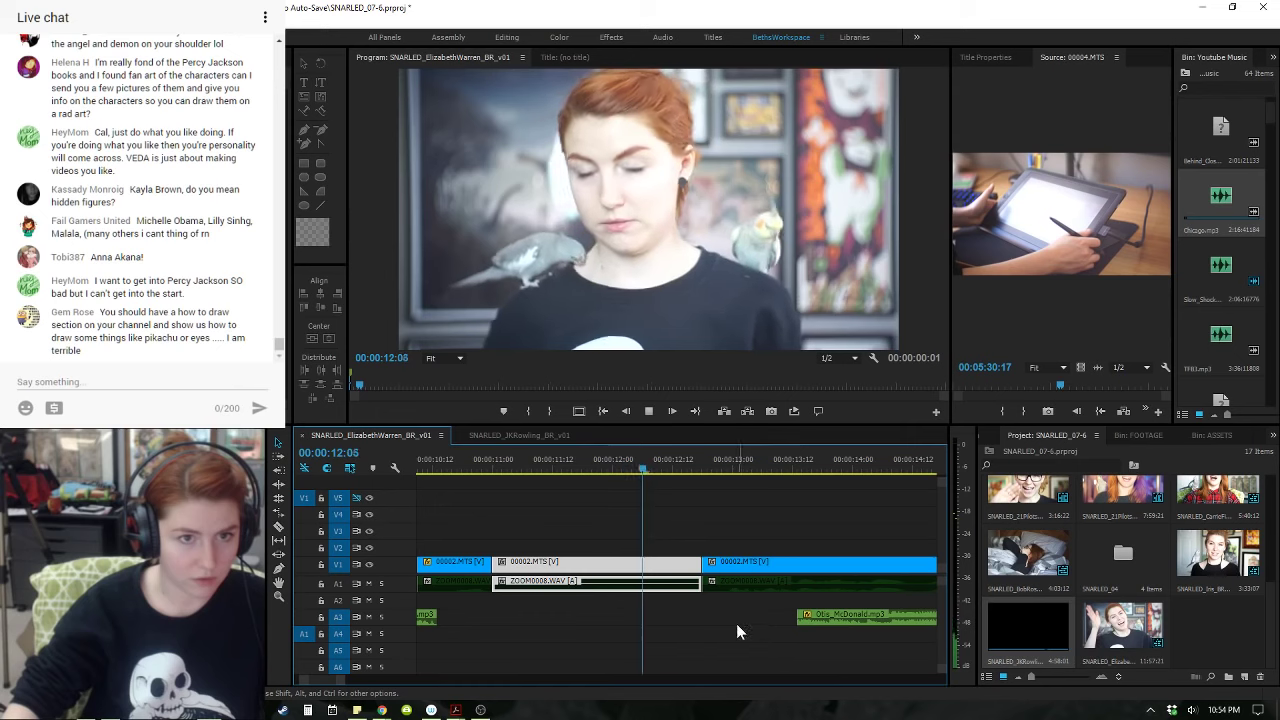
pyautogui.click(469, 461)
pyautogui.press('space')
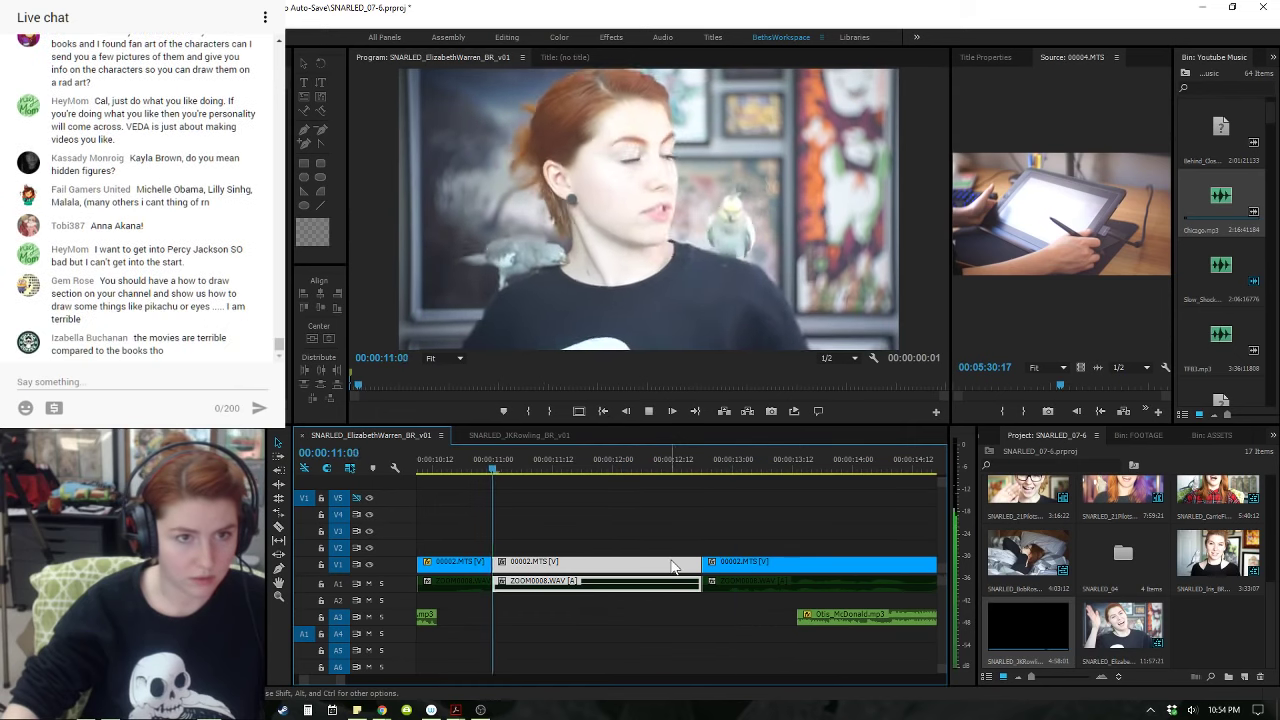
pyautogui.press('space')
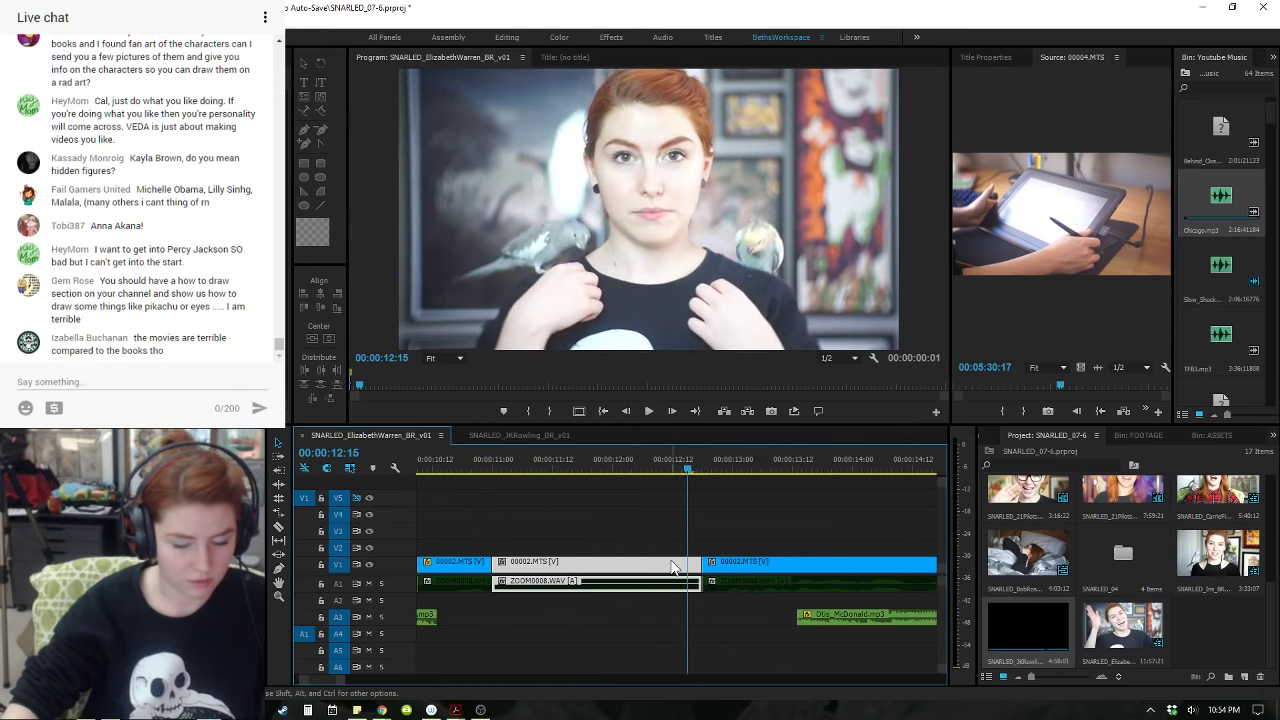
# - Ripple-trim the end of the extended 00002.MTS clip back to 00:00:12:04 and move the second Otis_McDonald.mp3 piece to start there
pyautogui.press('Left')
pyautogui.press('Left')
pyautogui.press('Left')
pyautogui.press('Left')
pyautogui.press('Left')
pyautogui.press('Left')
pyautogui.press('Left')
pyautogui.press('Left')
pyautogui.press('Left')
pyautogui.press('Left')
pyautogui.press('Left')
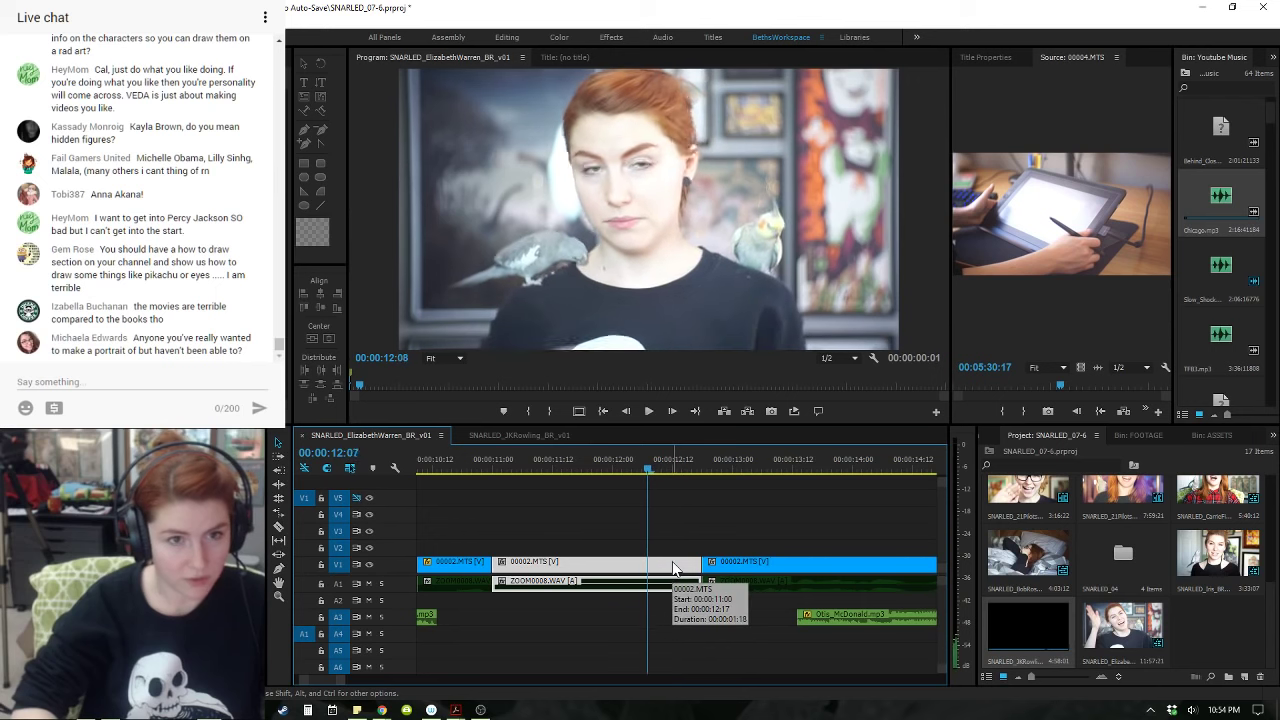
pyautogui.press('w')
pyautogui.moveTo(803, 620); pyautogui.dragTo(633, 622)
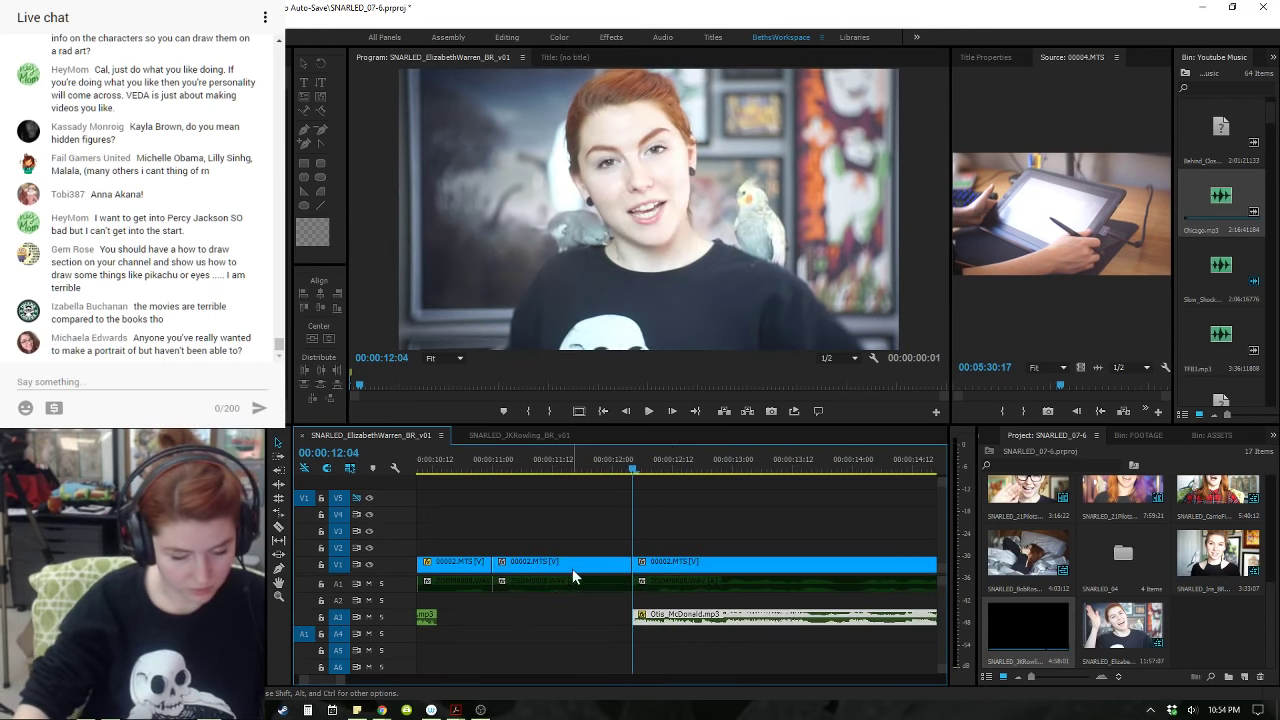
# - Play across the music gap, then replace one of the two short clips above it by extending its neighbour up to 00:00:12:04
pyautogui.press('-')
pyautogui.click(548, 461)
pyautogui.press('space')
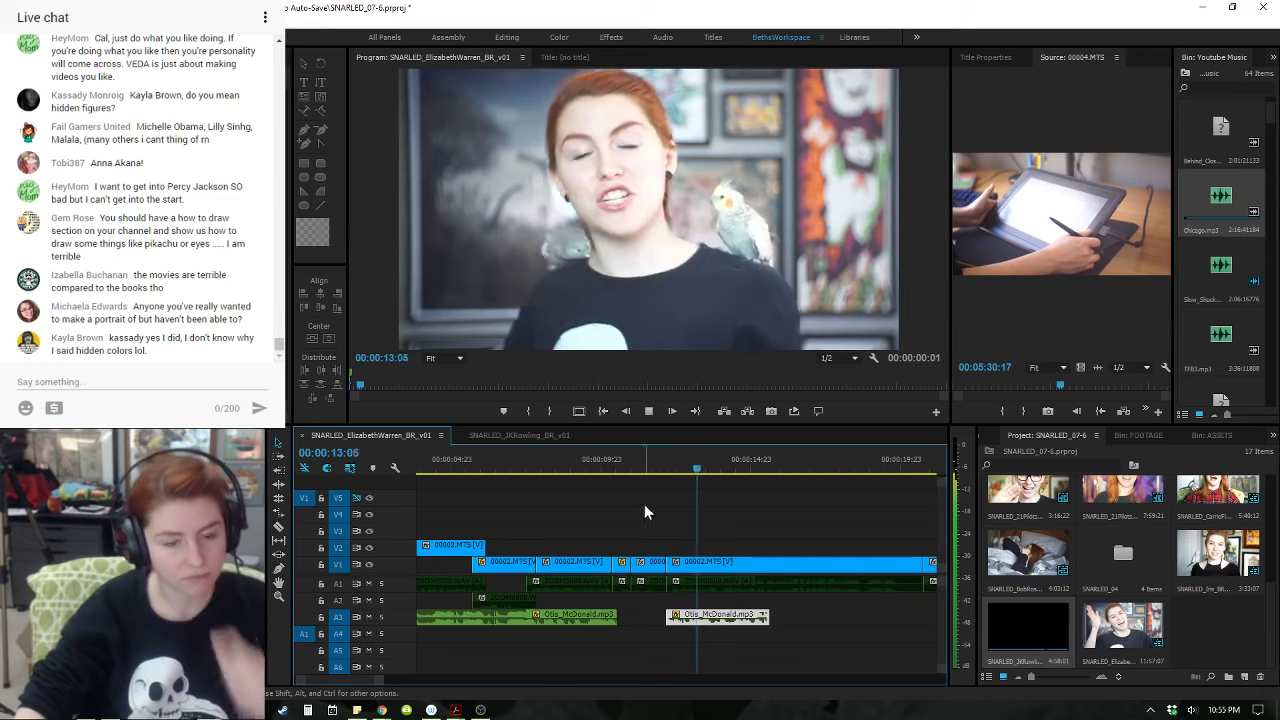
pyautogui.press('space')
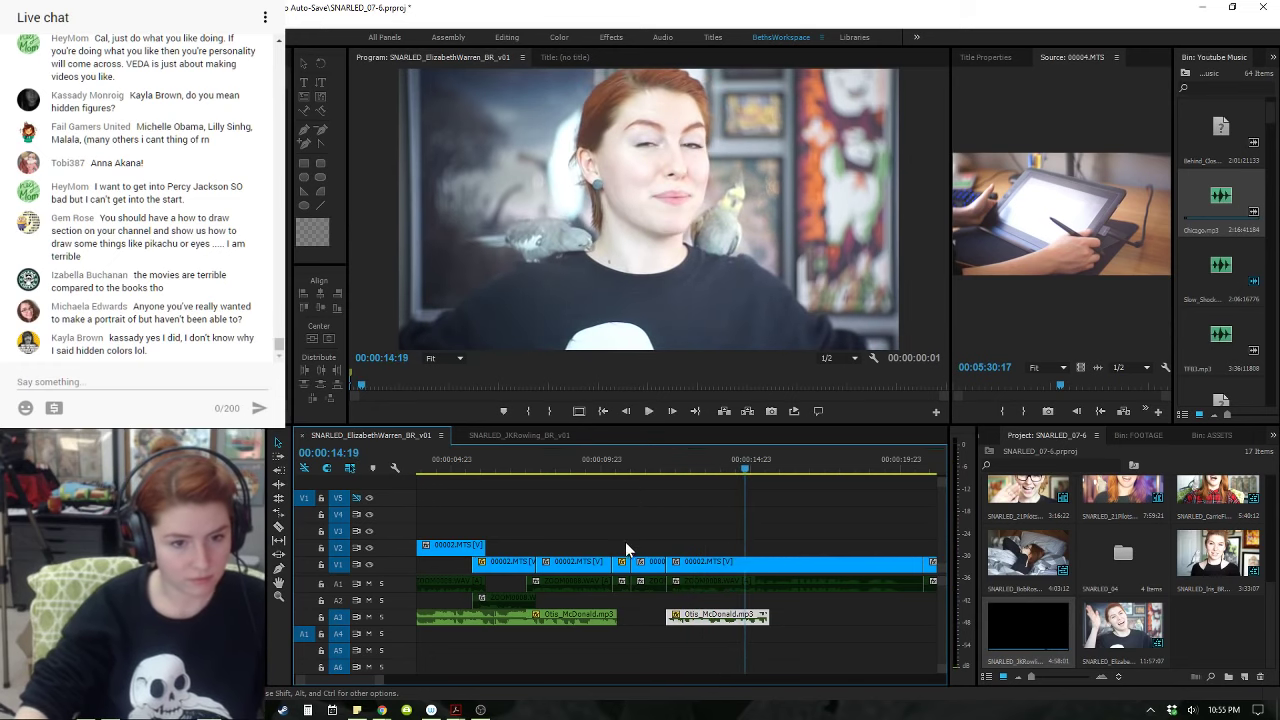
pyautogui.click(644, 579)
pyautogui.press('Delete')
pyautogui.moveTo(631, 566); pyautogui.dragTo(668, 565)
pyautogui.click(611, 465)
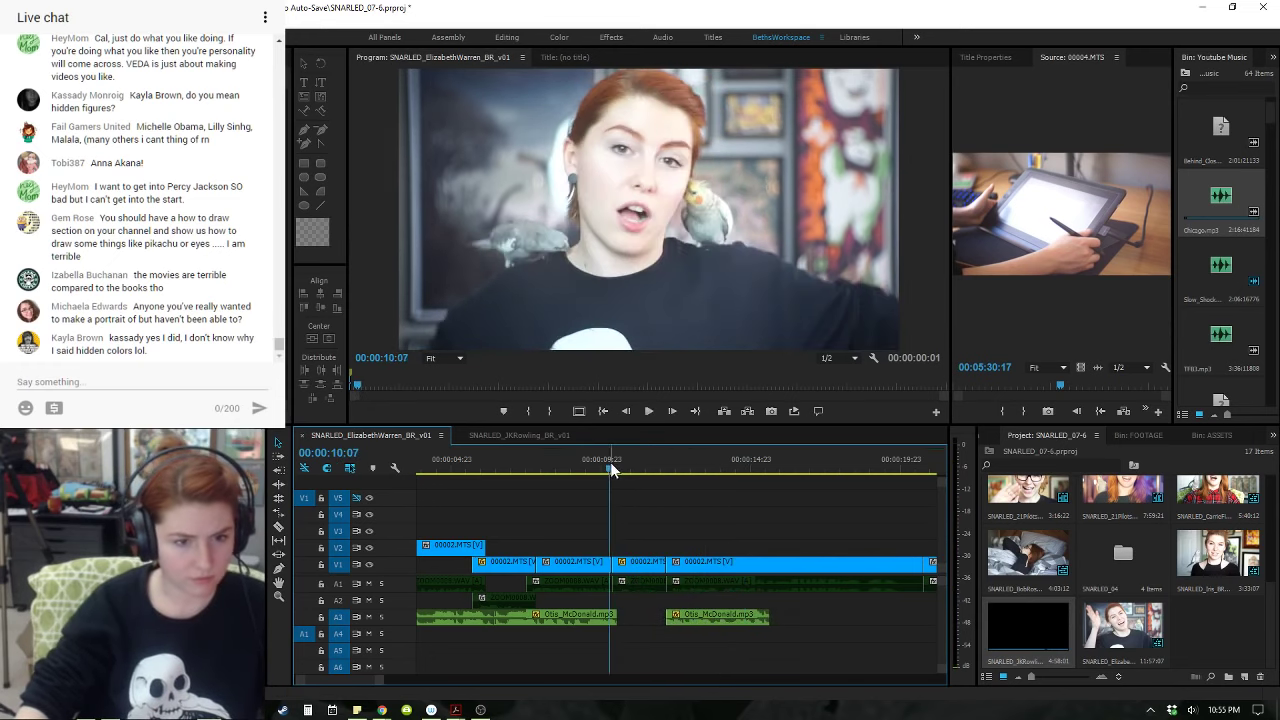
pyautogui.press('space')
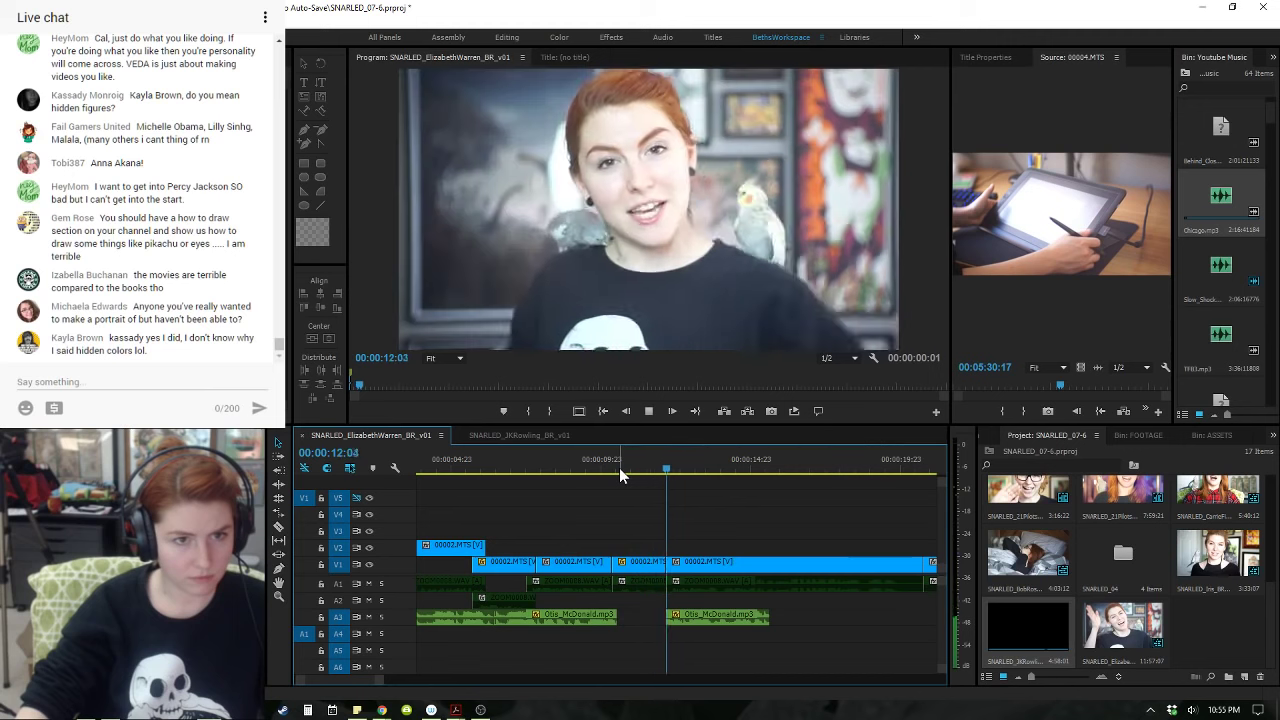
# - Ripple-trim about 5 frames off the end of the clip spanning the music gap and replay the section up to 00:00:10:16
pyautogui.click(656, 471)
pyautogui.press('Right')
pyautogui.press('Right')
pyautogui.press('w')
pyautogui.press('space')
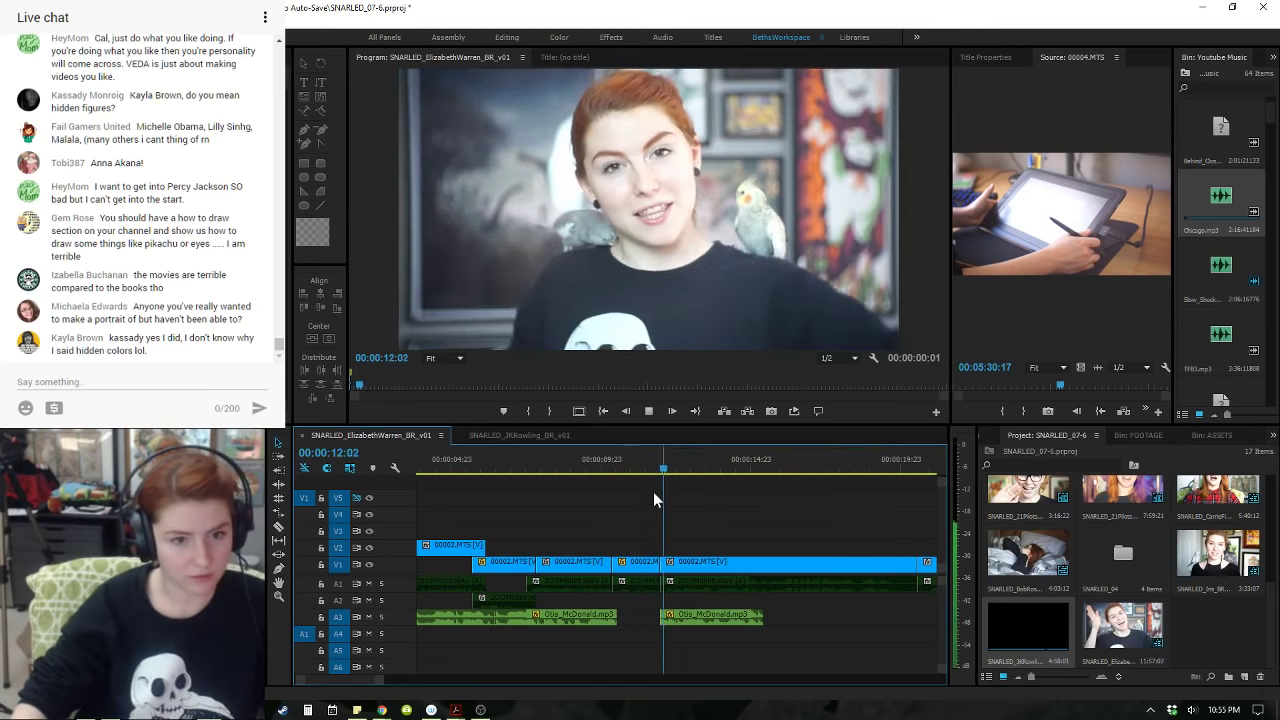
pyautogui.click(551, 466)
pyautogui.click(583, 465)
pyautogui.press('space')
pyautogui.press('space')
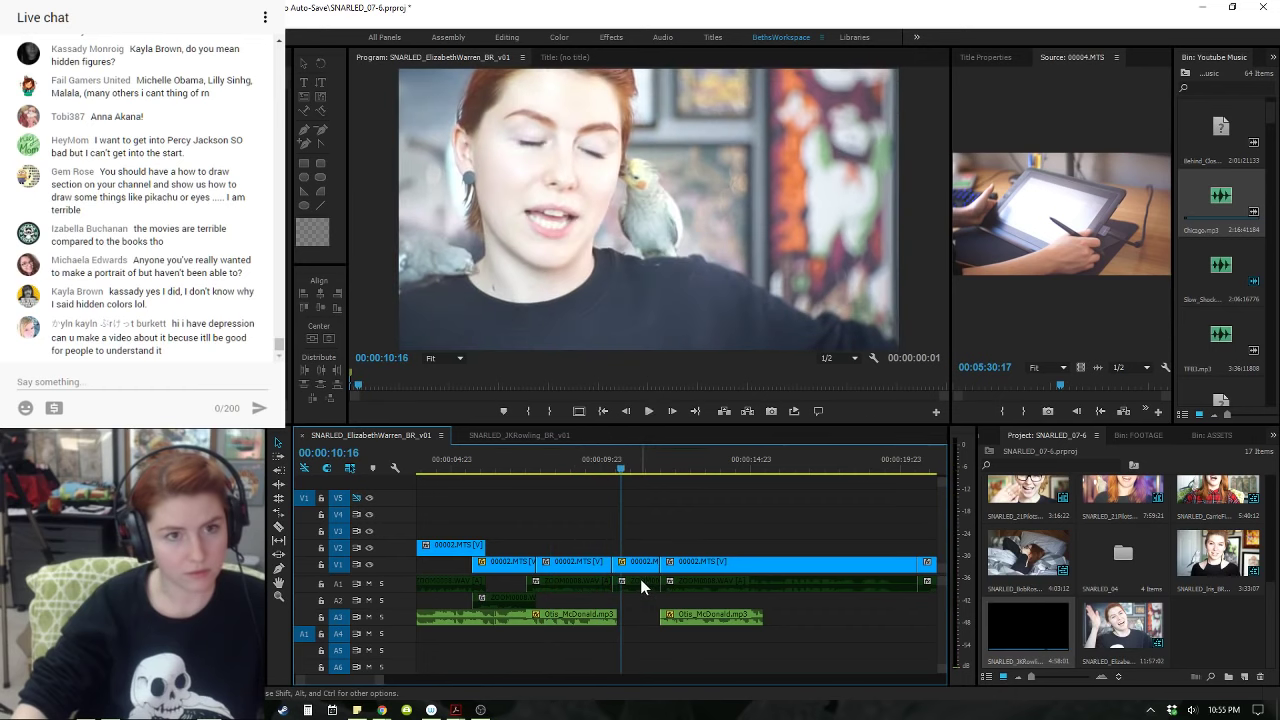
# - Reposition the image of the 00002.MTS clip at 00:00:10:16 horizontally so the speaker sits nearer the centre of the frame
pyautogui.click(640, 579)
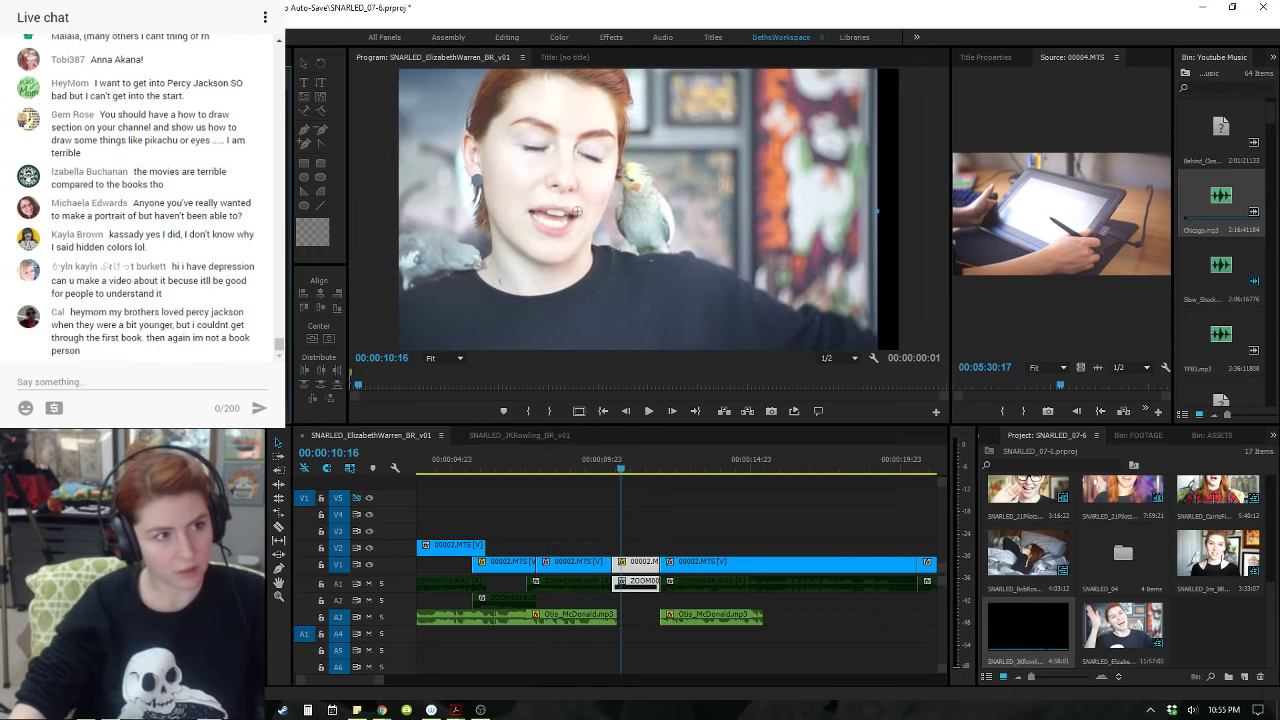
pyautogui.moveTo(504, 229); pyautogui.dragTo(556, 229)
pyautogui.click(602, 512)
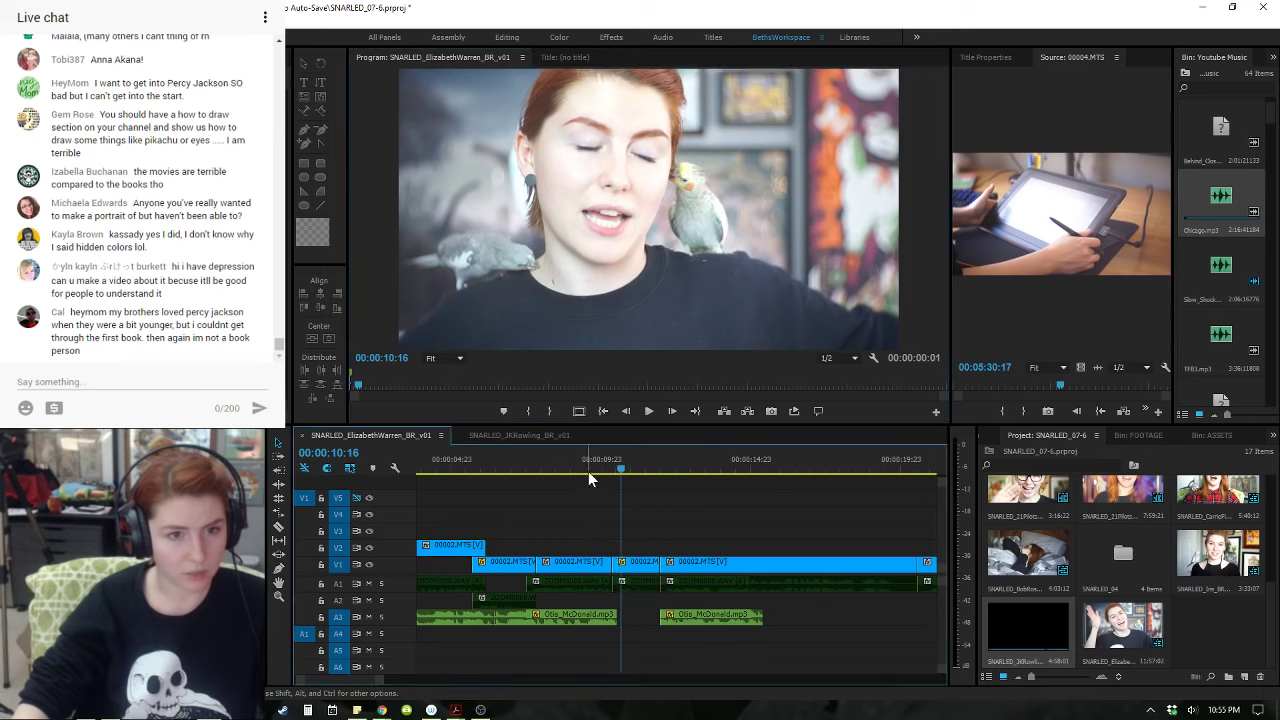
# - Try splitting the 00002.MTS clip at 00:00:10:14, removing the short piece before the split and extending the preceding clip to fill it
pyautogui.click(588, 470)
pyautogui.press('space')
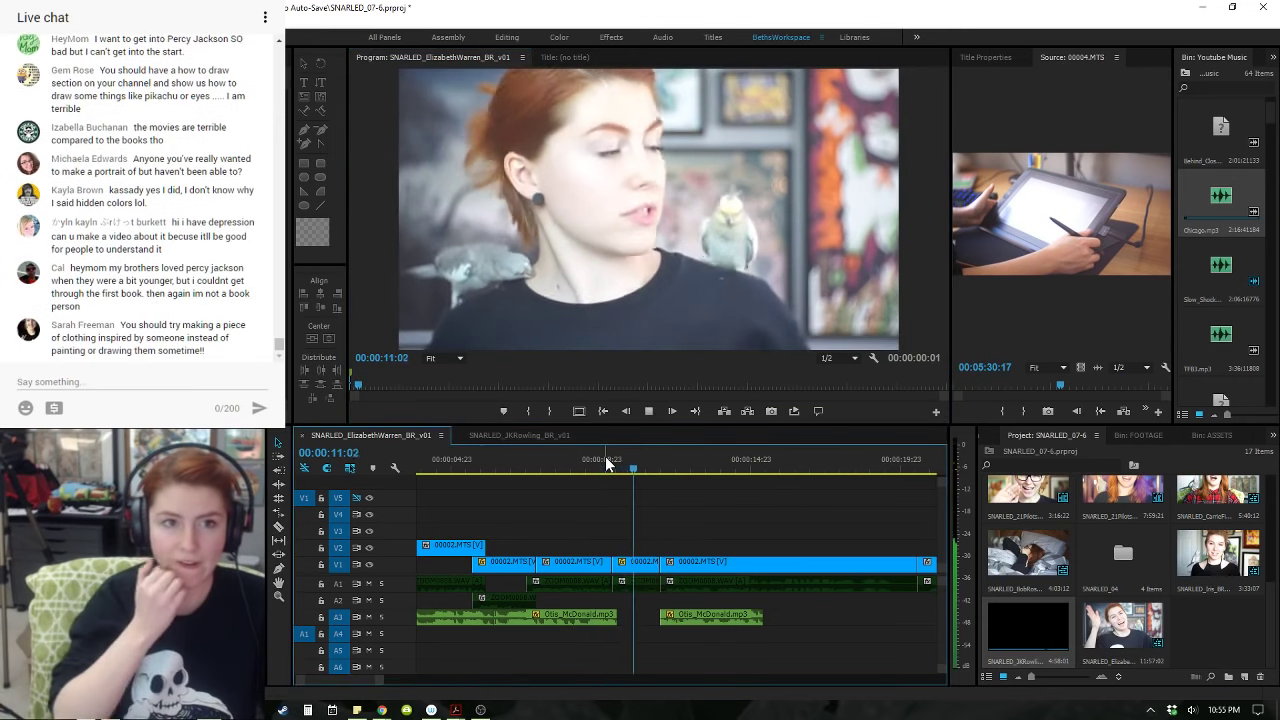
pyautogui.click(598, 460)
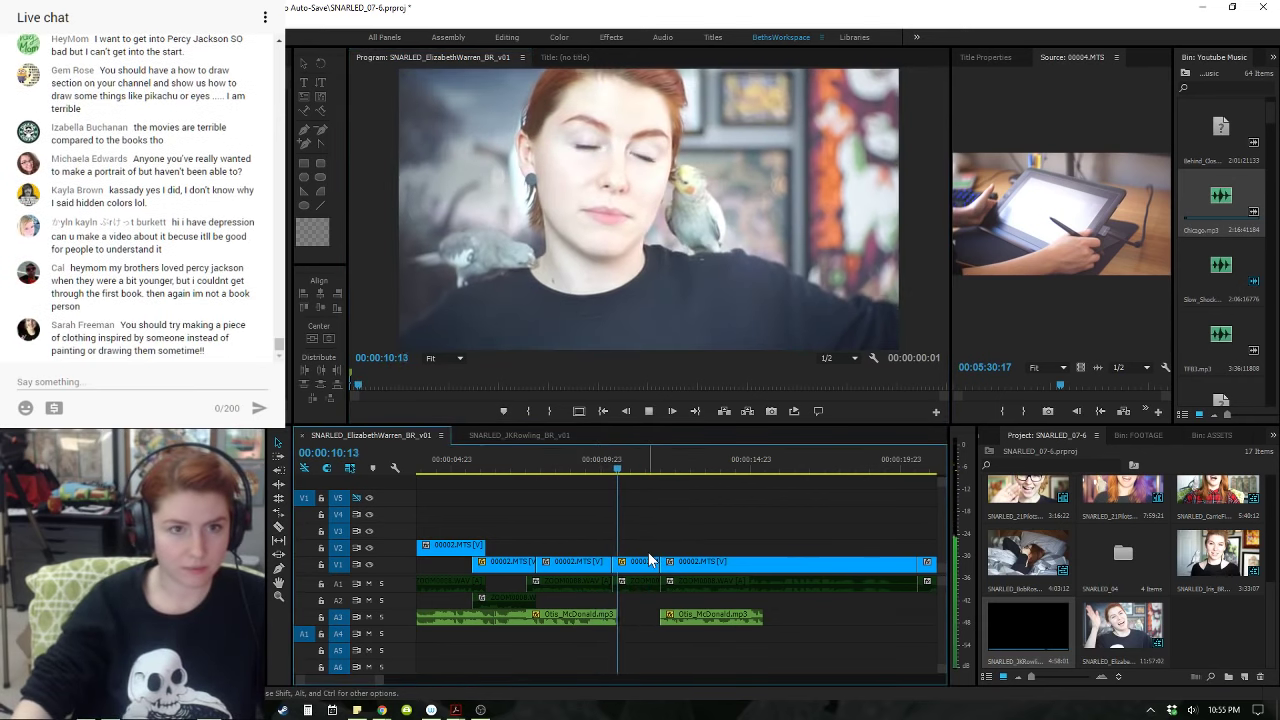
pyautogui.press('space')
pyautogui.press('-')
pyautogui.press('-')
pyautogui.press('=')
pyautogui.press('=')
pyautogui.press('=')
pyautogui.press('=')
pyautogui.press('=')
pyautogui.click(730, 580)
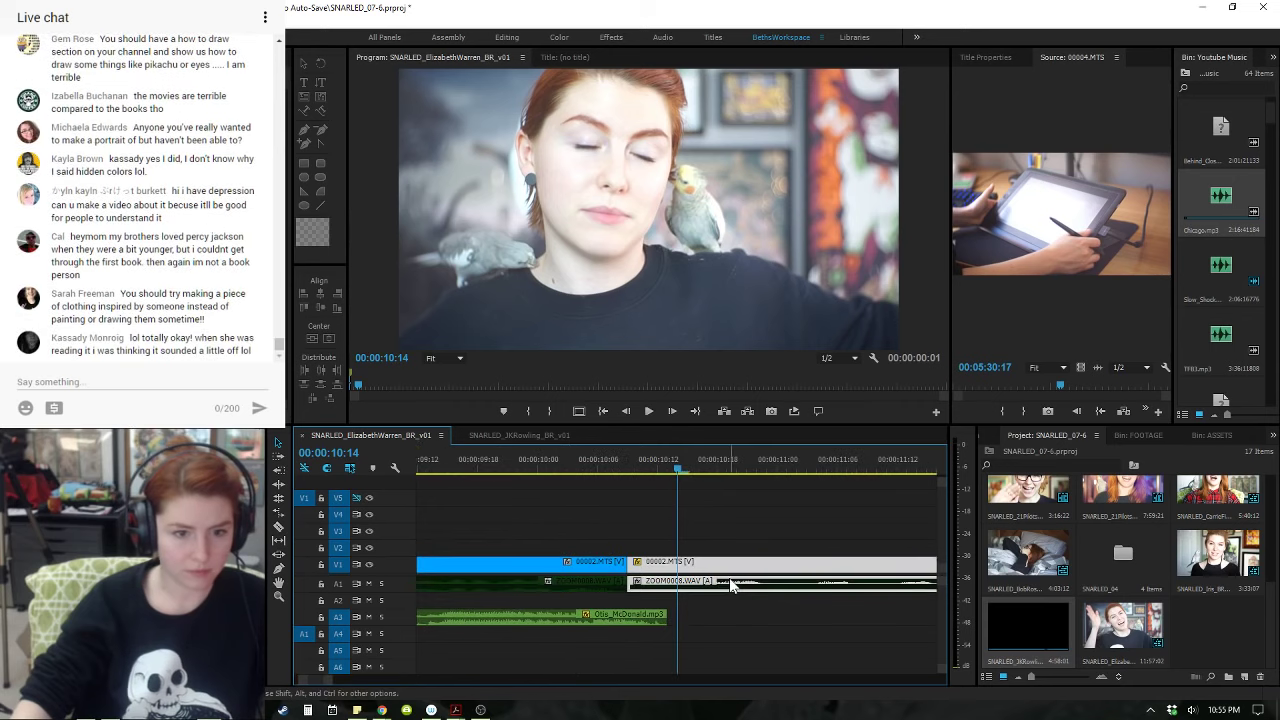
pyautogui.press('space')
pyautogui.click(685, 464)
pyautogui.hotkey('ctrl', 'k')
pyautogui.click(636, 562)
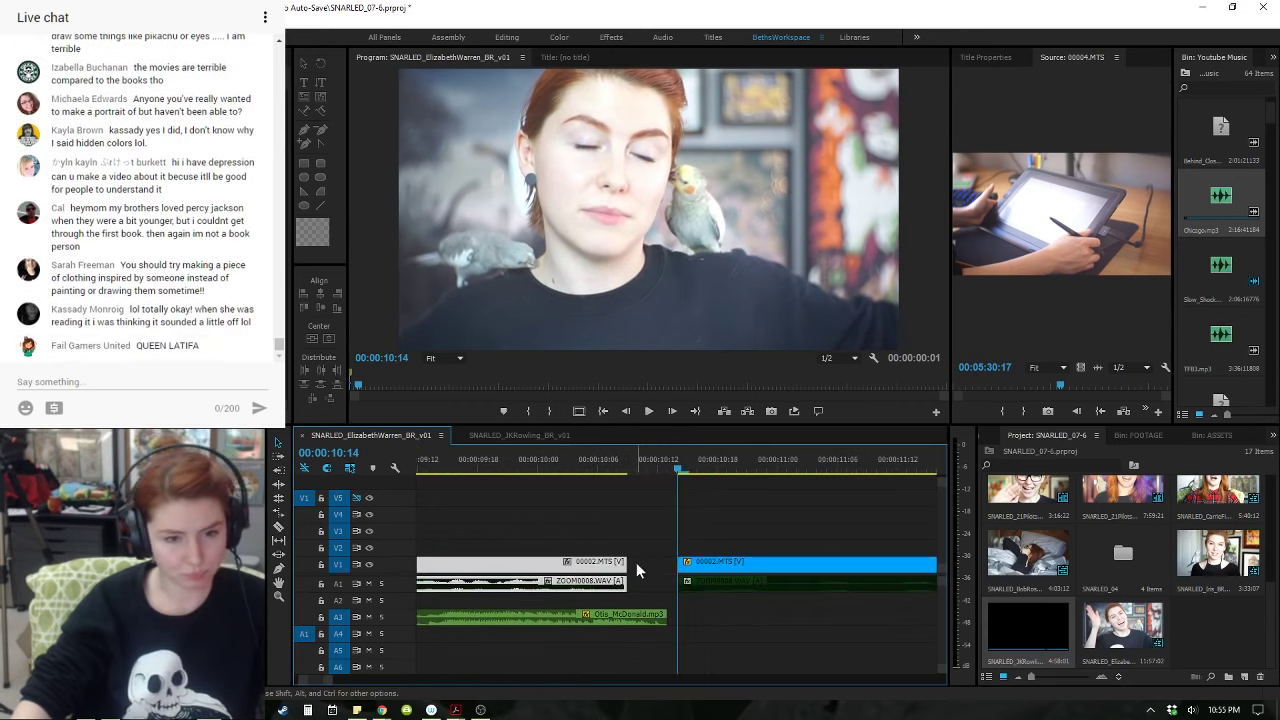
# - Replay the adjusted cut, then undo the extension, removal and split around 00:00:10:14
pyautogui.click(480, 467)
pyautogui.press('space')
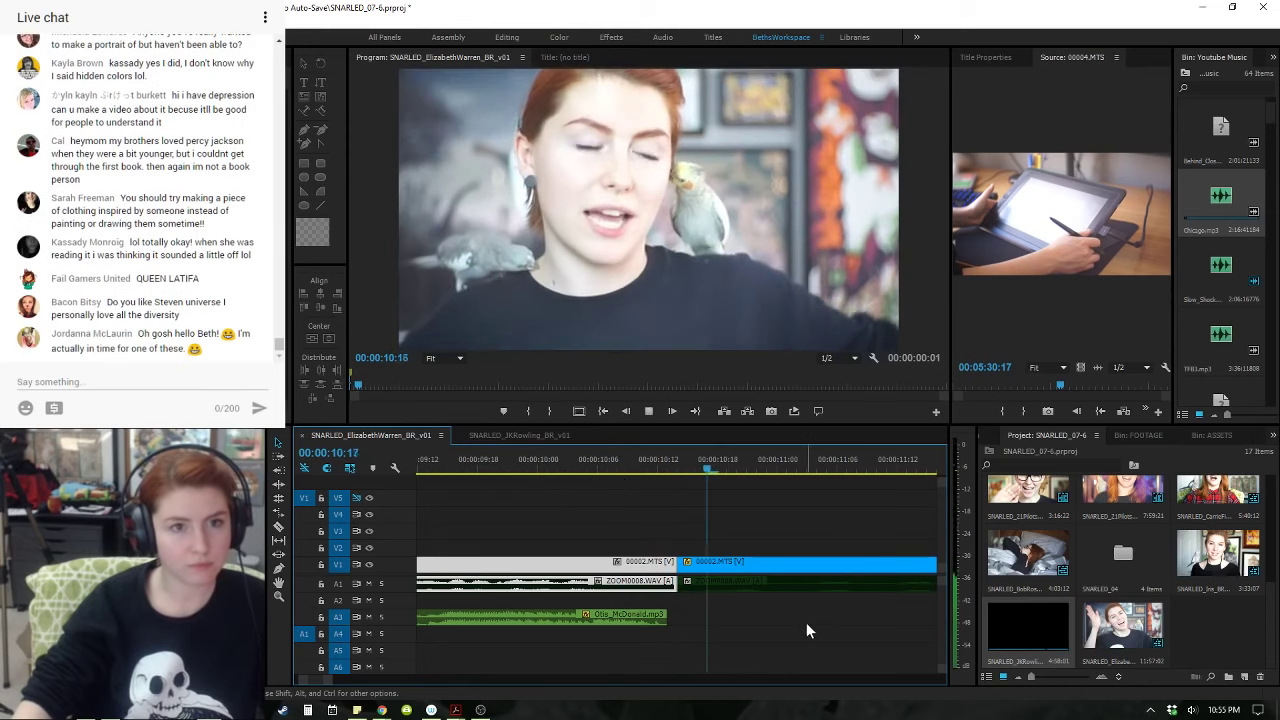
pyautogui.hotkey('ctrl', 'z')
pyautogui.hotkey('ctrl', 'z')
pyautogui.press('-')
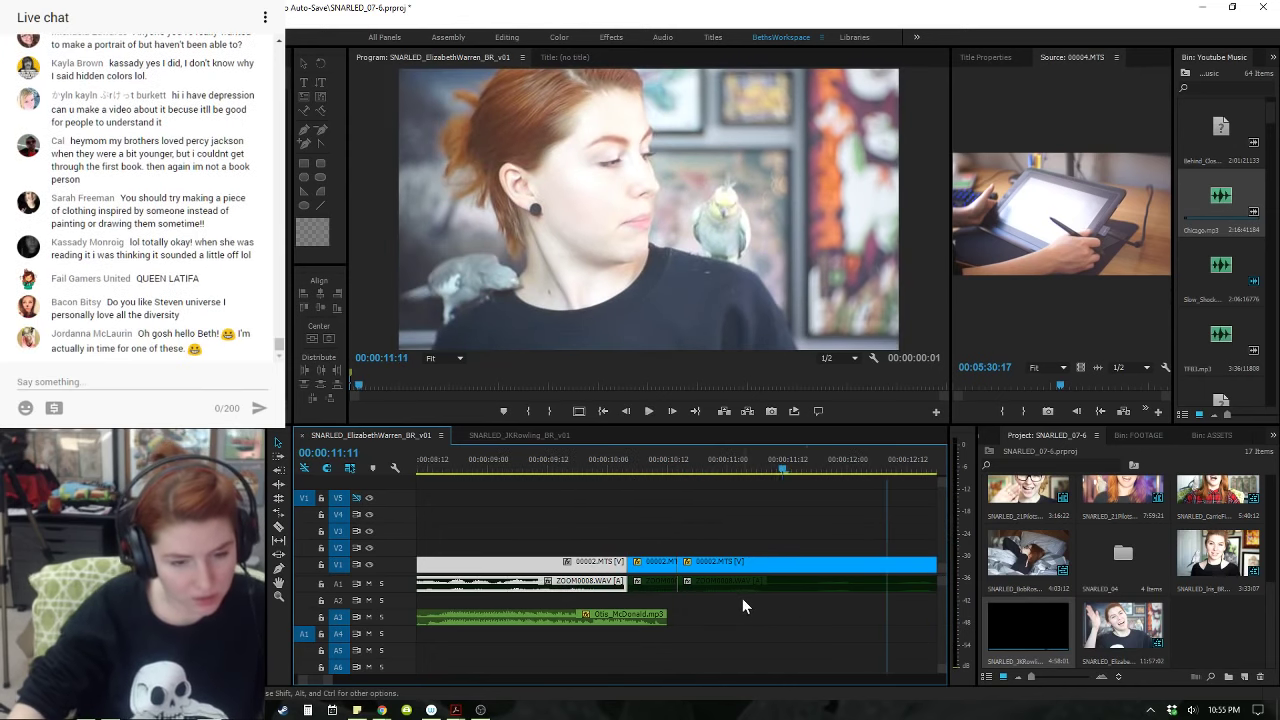
pyautogui.hotkey('ctrl', 'z')
# - Delete the 00002.MTS clip above the music gap, extend the preceding clip to 00:00:12:04 and replay the transition
pyautogui.click(497, 460)
pyautogui.press('space')
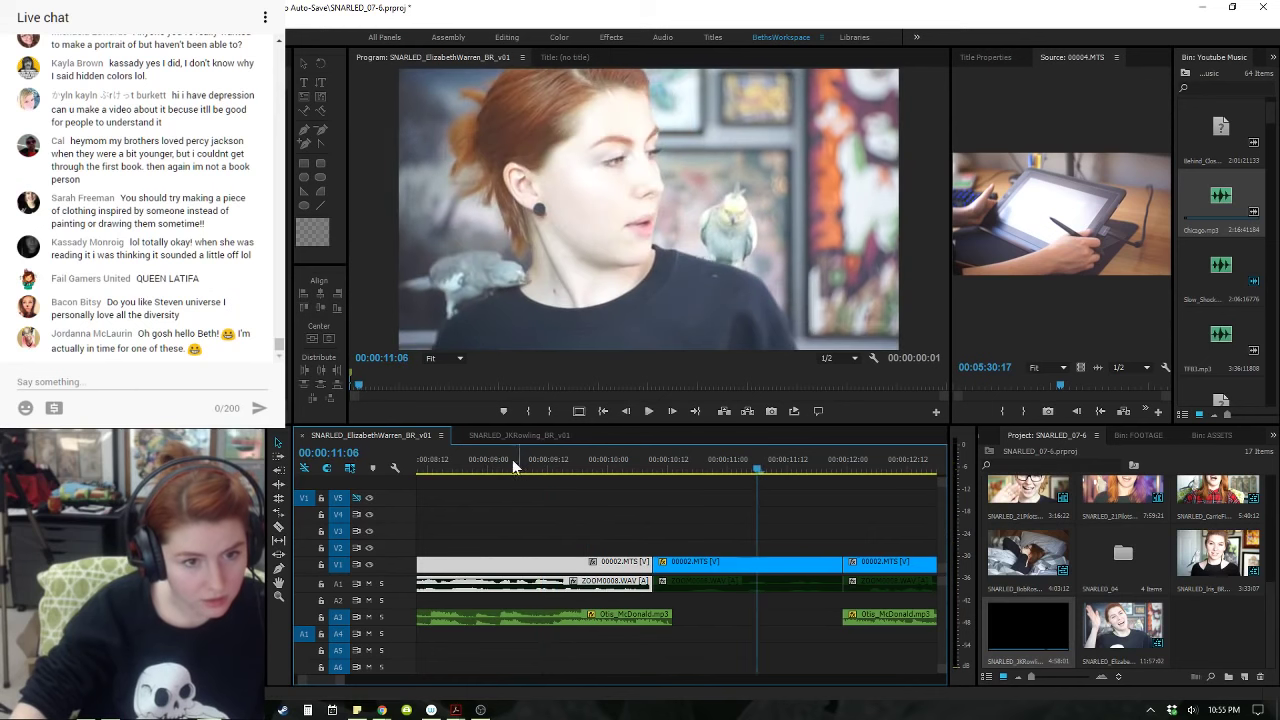
pyautogui.click(512, 460)
pyautogui.press('space')
pyautogui.click(690, 562)
pyautogui.press('Delete')
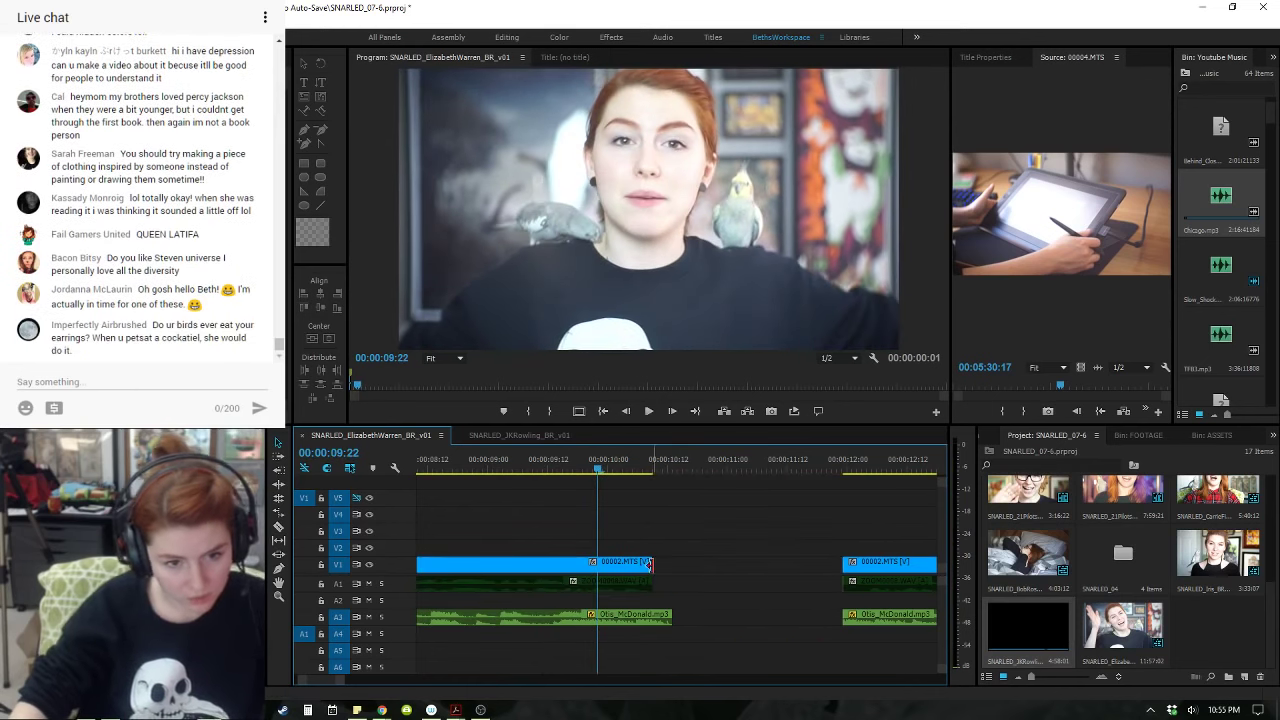
pyautogui.hotkey('ctrl', 'z')
pyautogui.hotkey('ctrl', 'z')
pyautogui.press('space')
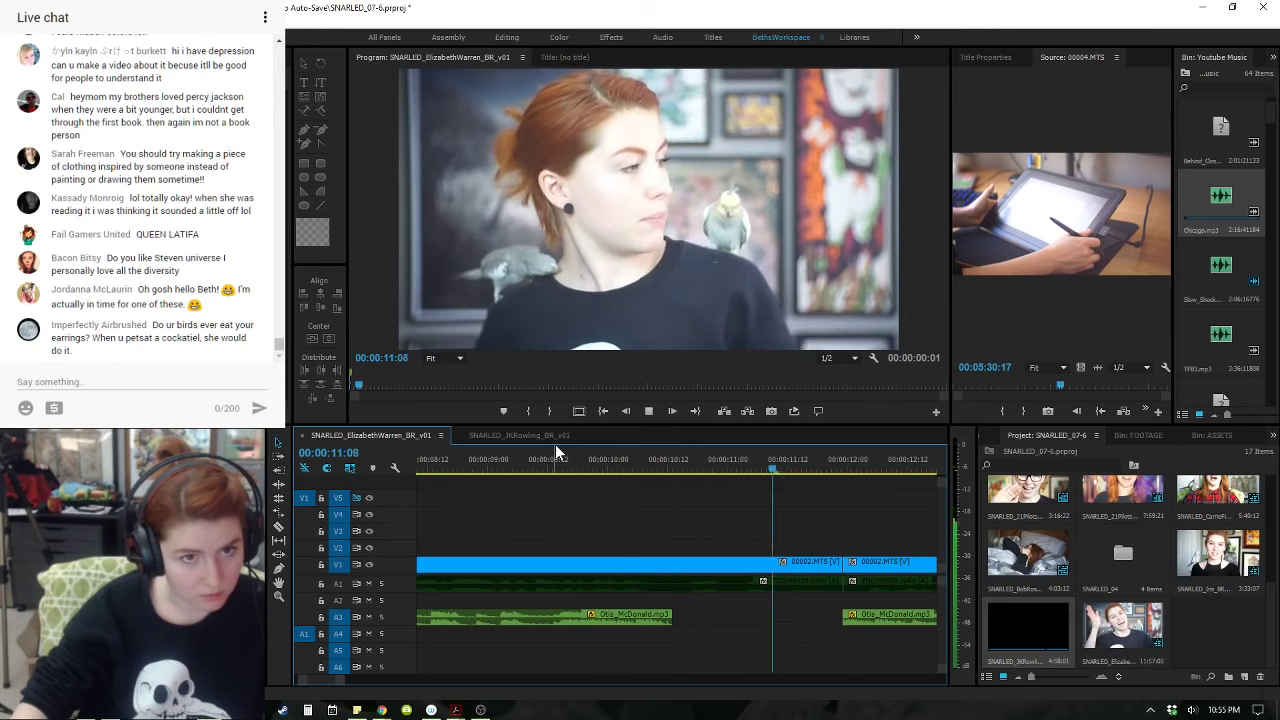
pyautogui.press('space')
# - Enlarge the image of the 00002.MTS clip starting at 00:00:12:04, shift it to the right and replay from the earlier section
pyautogui.press('\\')
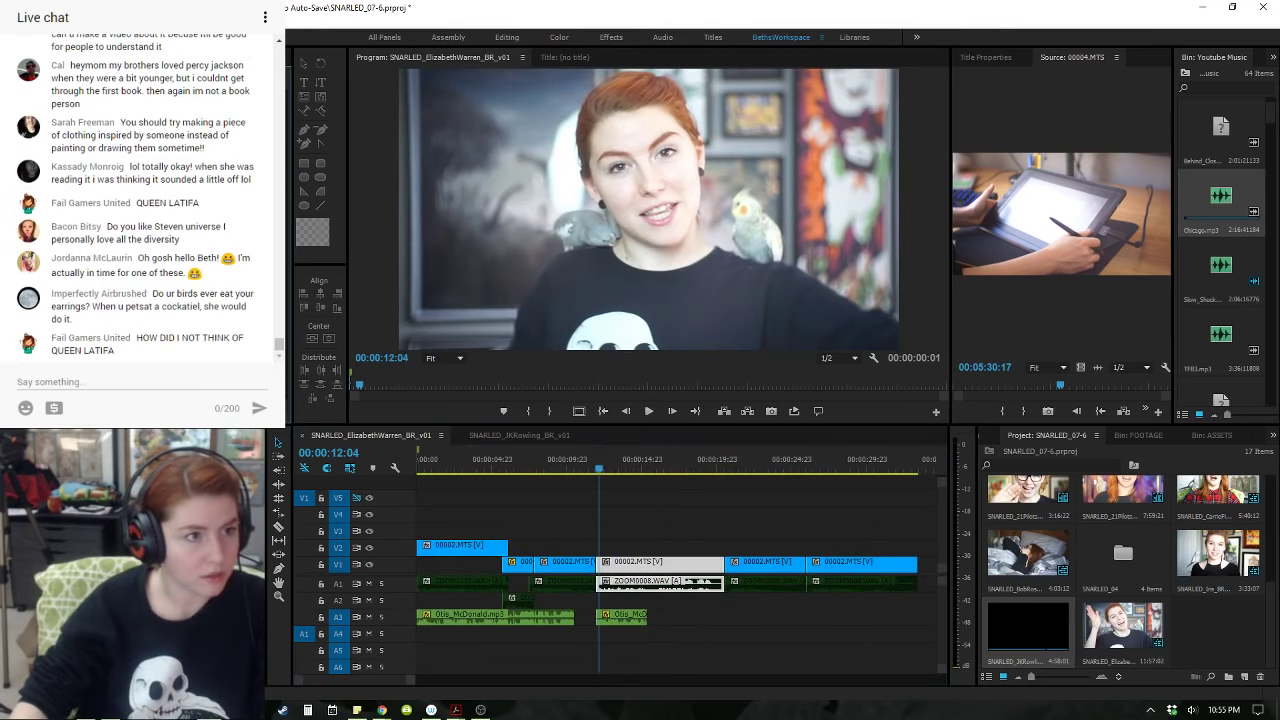
pyautogui.press('Return')
pyautogui.moveTo(570, 205); pyautogui.dragTo(624, 206)
pyautogui.click(486, 462)
pyautogui.press('space')
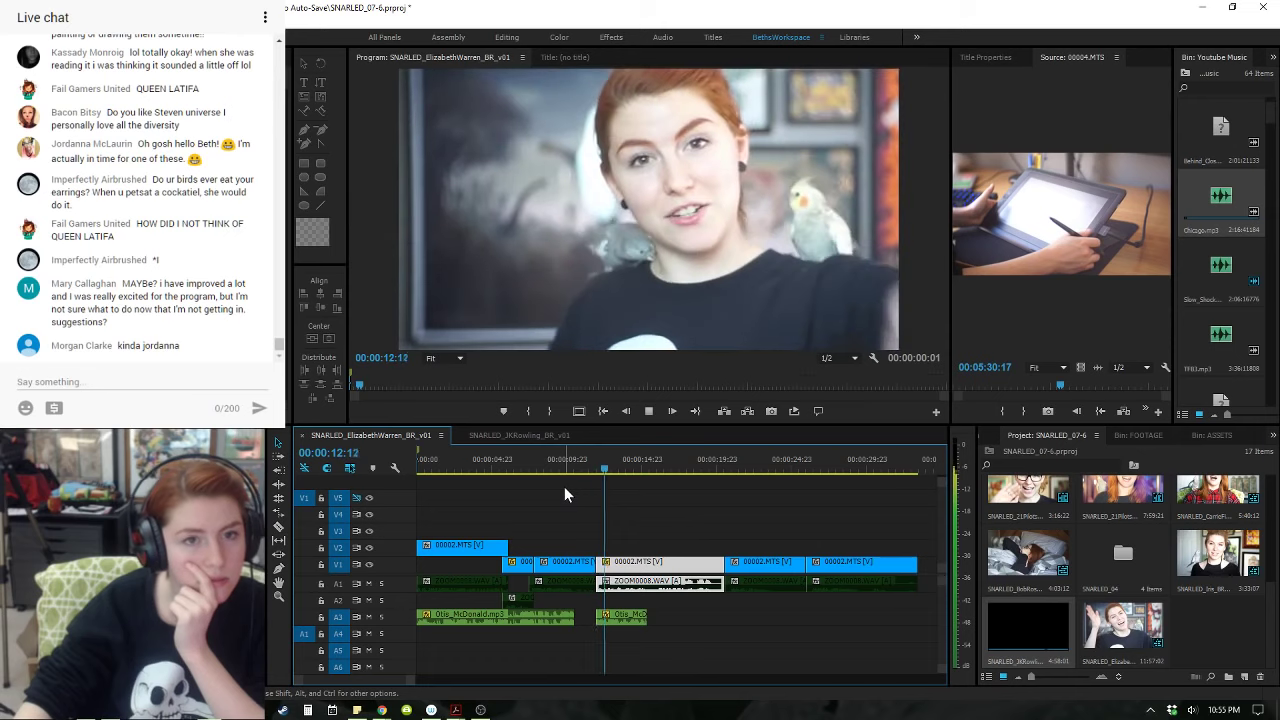
# - Split the second Otis_McDonald.mp3 piece at 00:00:13:07 and move its later part over the earlier one to start at 00:00:12:04
pyautogui.press('space')
pyautogui.click(624, 621)
pyautogui.hotkey('ctrl', 'k')
pyautogui.press('=')
pyautogui.click(695, 564)
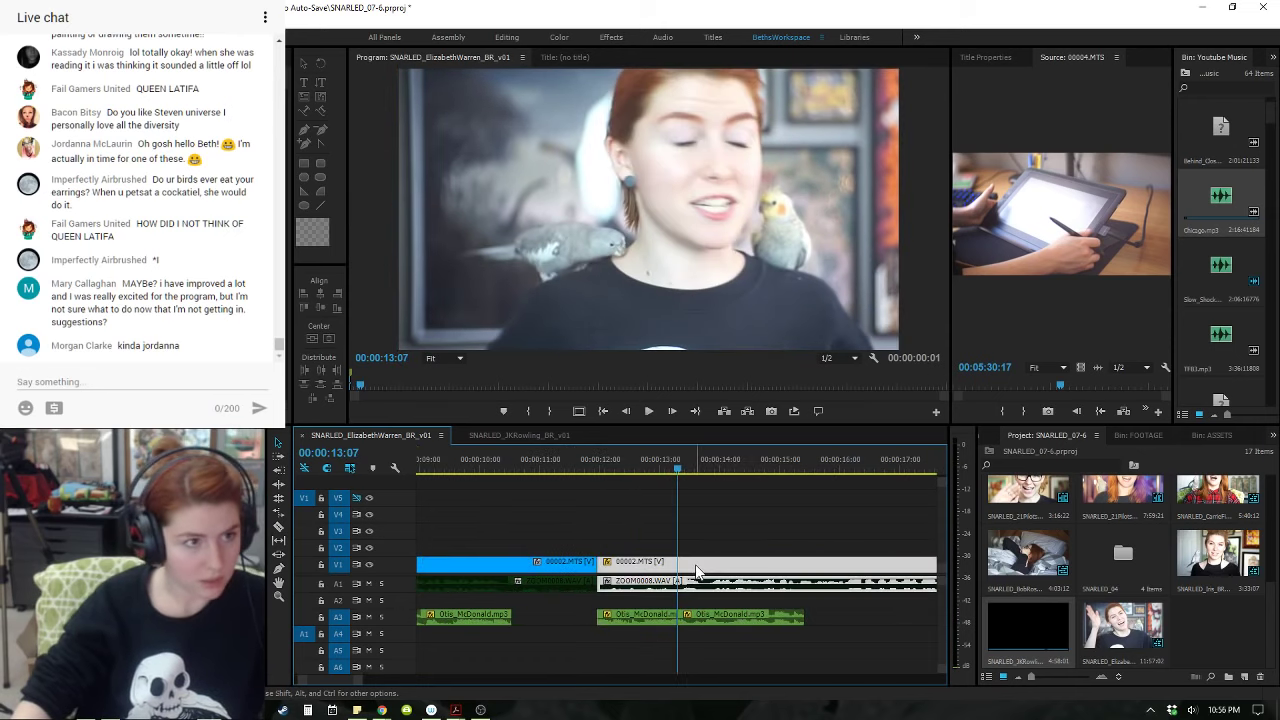
pyautogui.moveTo(716, 621); pyautogui.dragTo(648, 628)
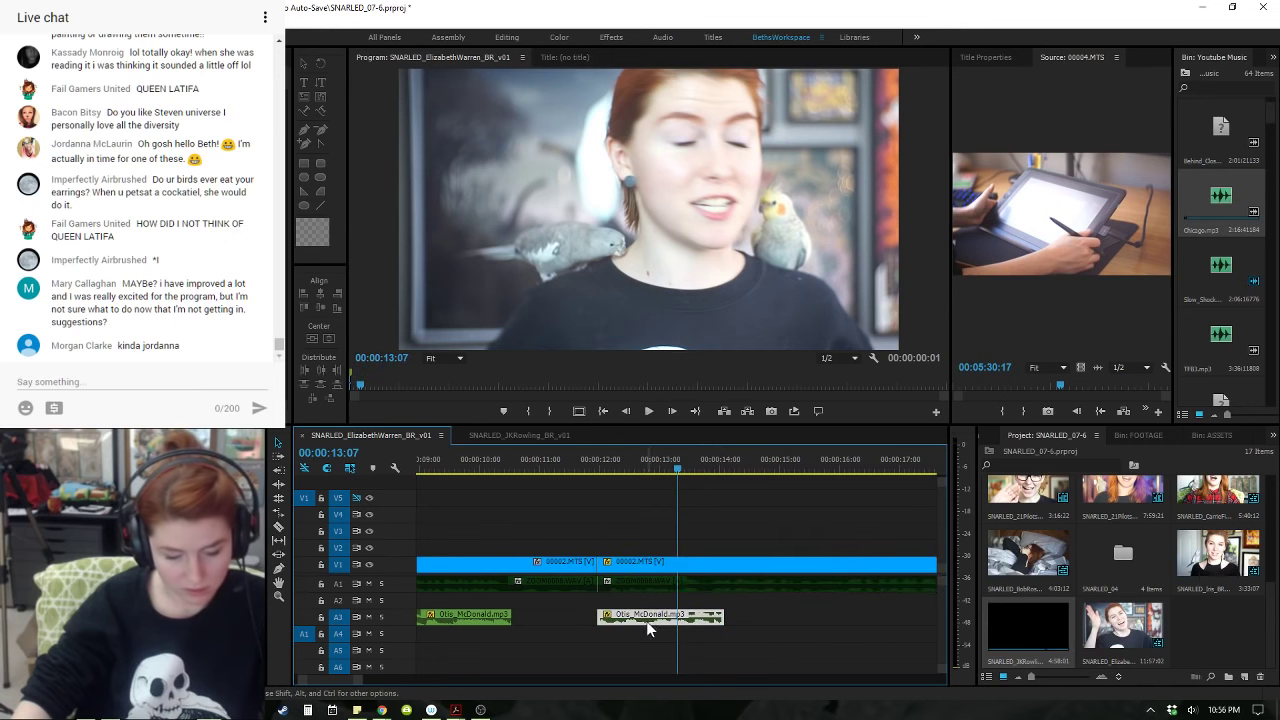
pyautogui.press('\\')
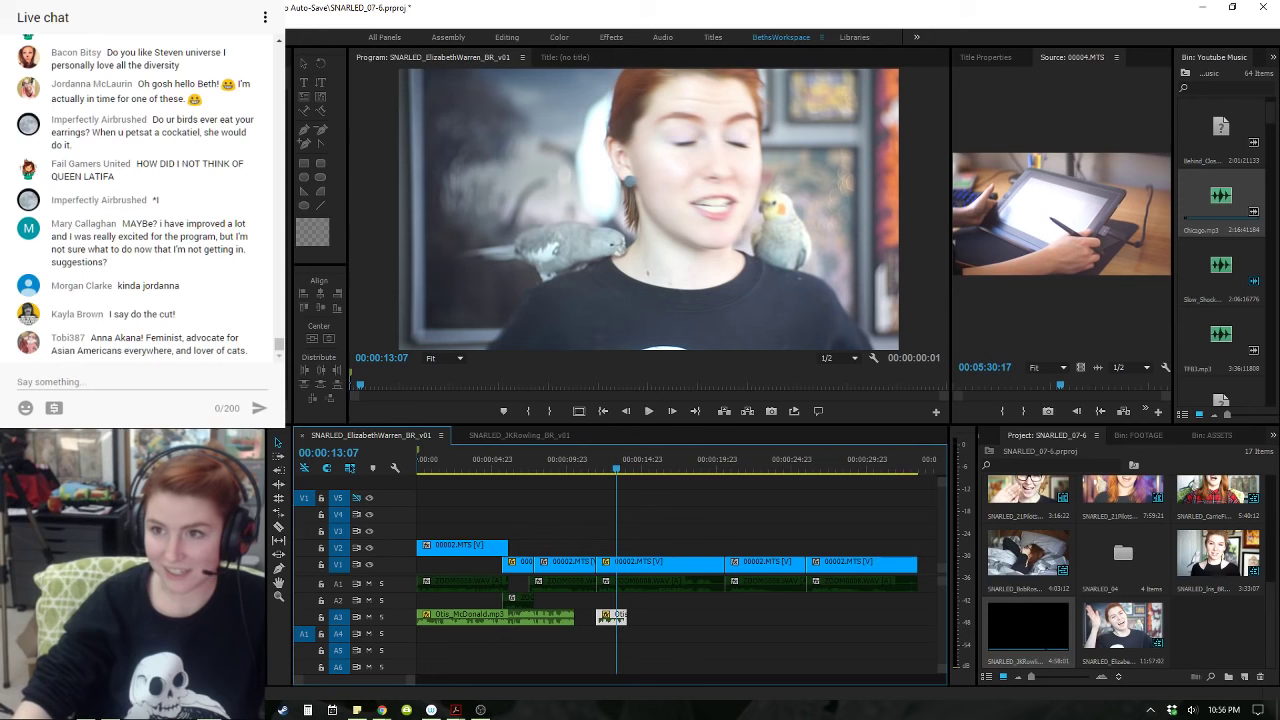
# - Extend the end of the second Otis_McDonald.mp3 piece to just past the start of the last 00002.MTS clip
pyautogui.hotkey('alt', 'Tab')
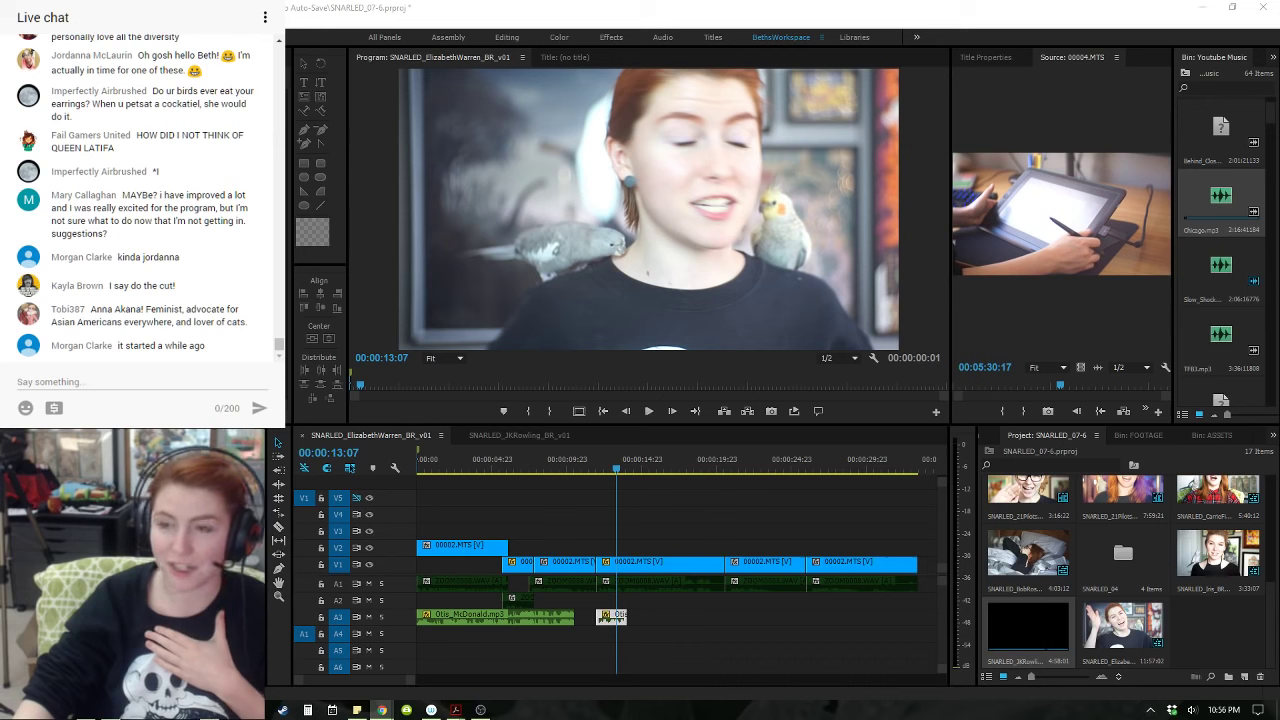
pyautogui.click(640, 620)
pyautogui.moveTo(627, 615); pyautogui.dragTo(824, 611)
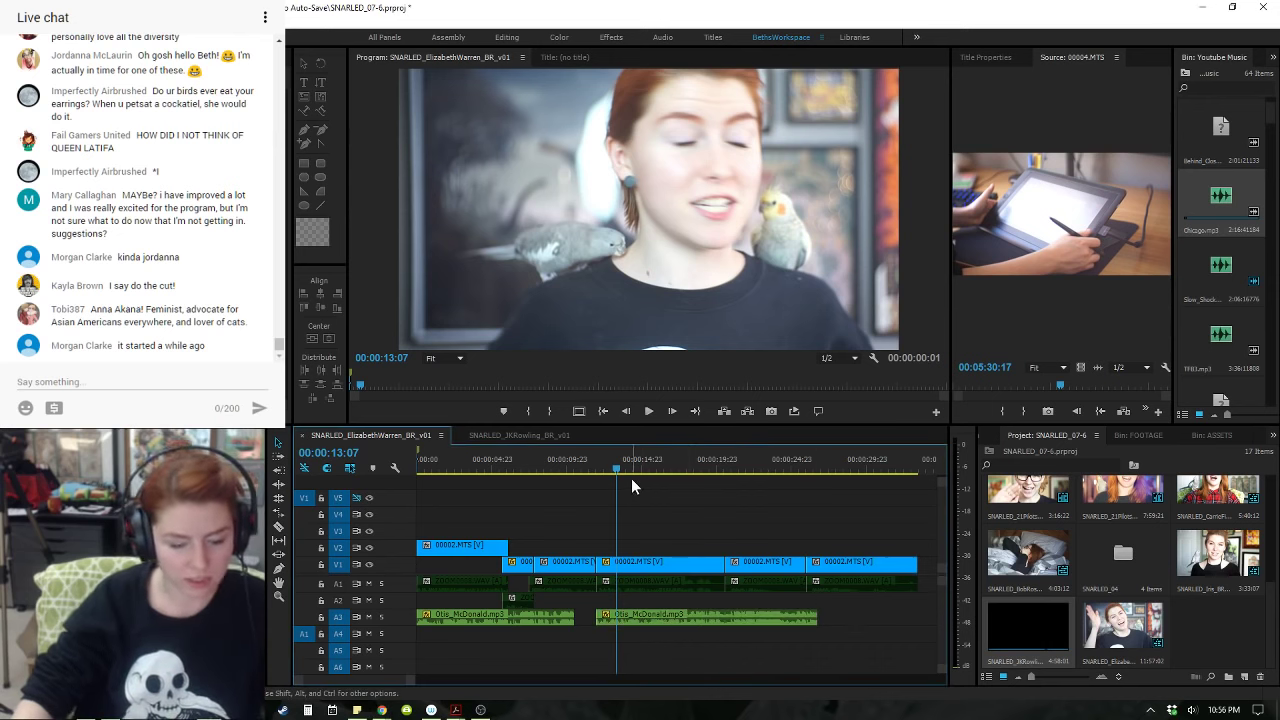
pyautogui.press('=')
pyautogui.hotkey('ctrl', 'z')
# - Play back the music gap and the restart at 00:00:12:04, continuing past the next video cut to judge the timing
pyautogui.click(573, 467)
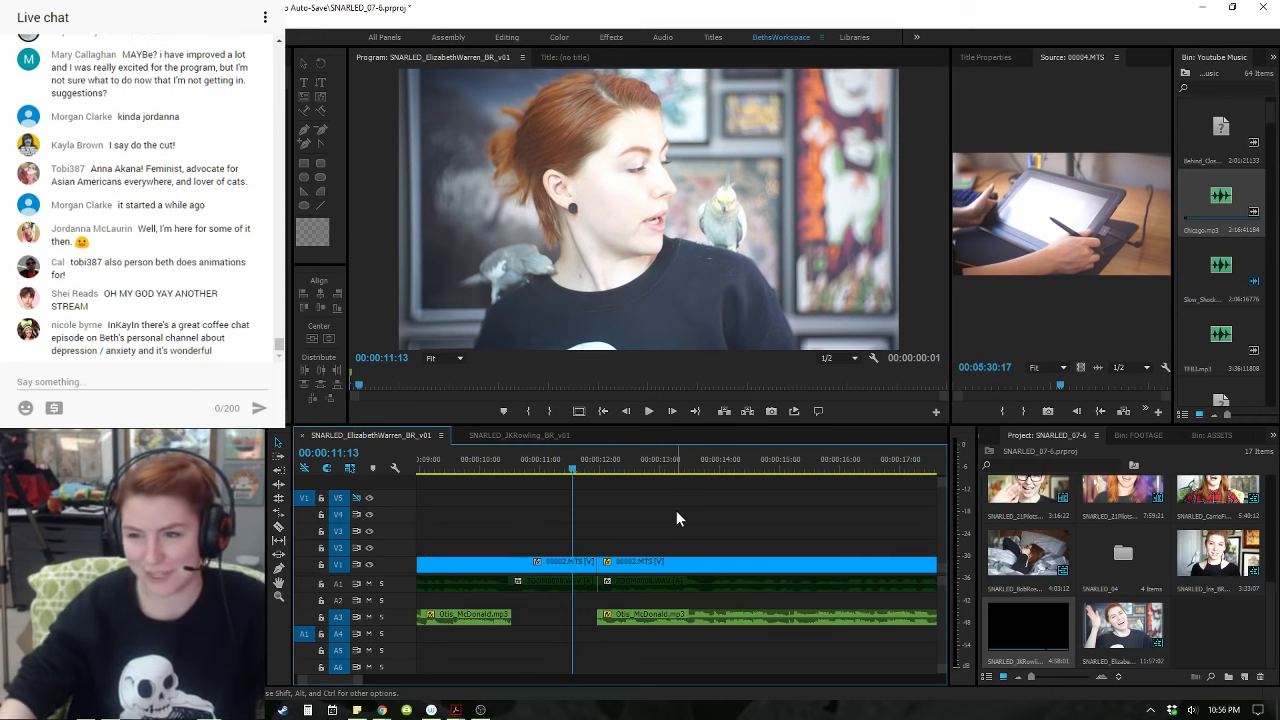
pyautogui.press('space')
pyautogui.click(571, 452)
pyautogui.press('space')
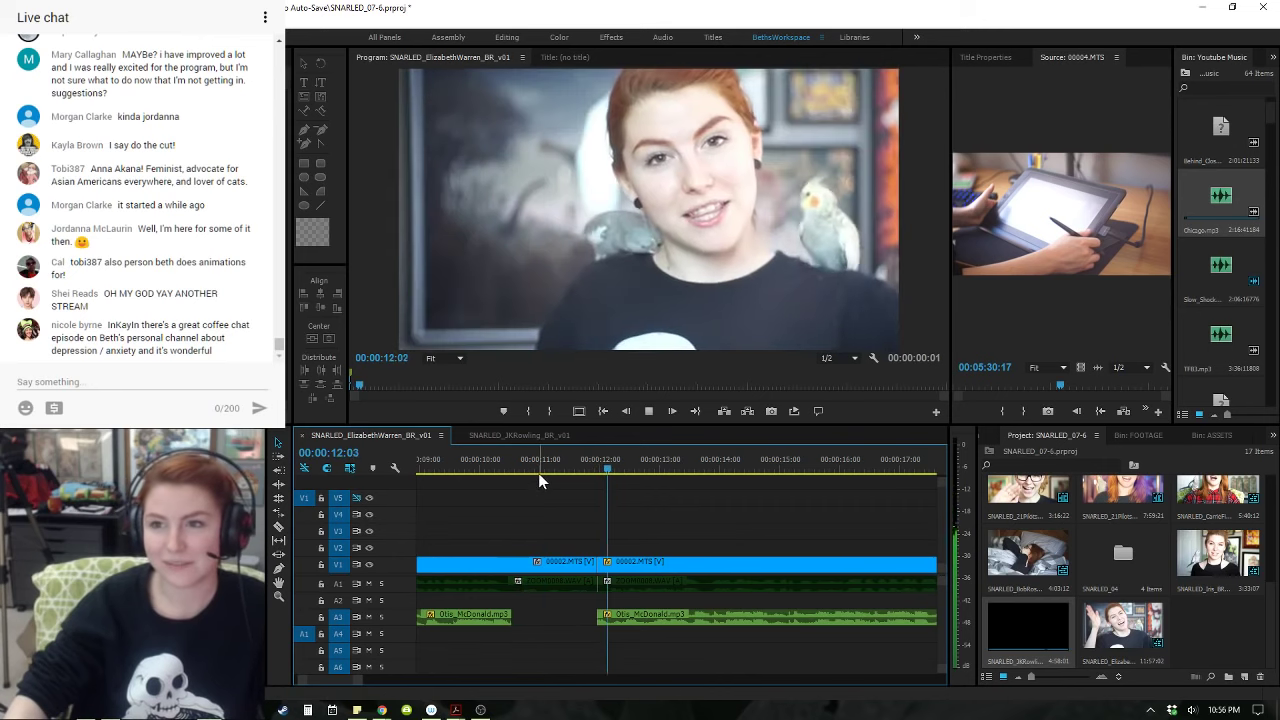
pyautogui.press('space')
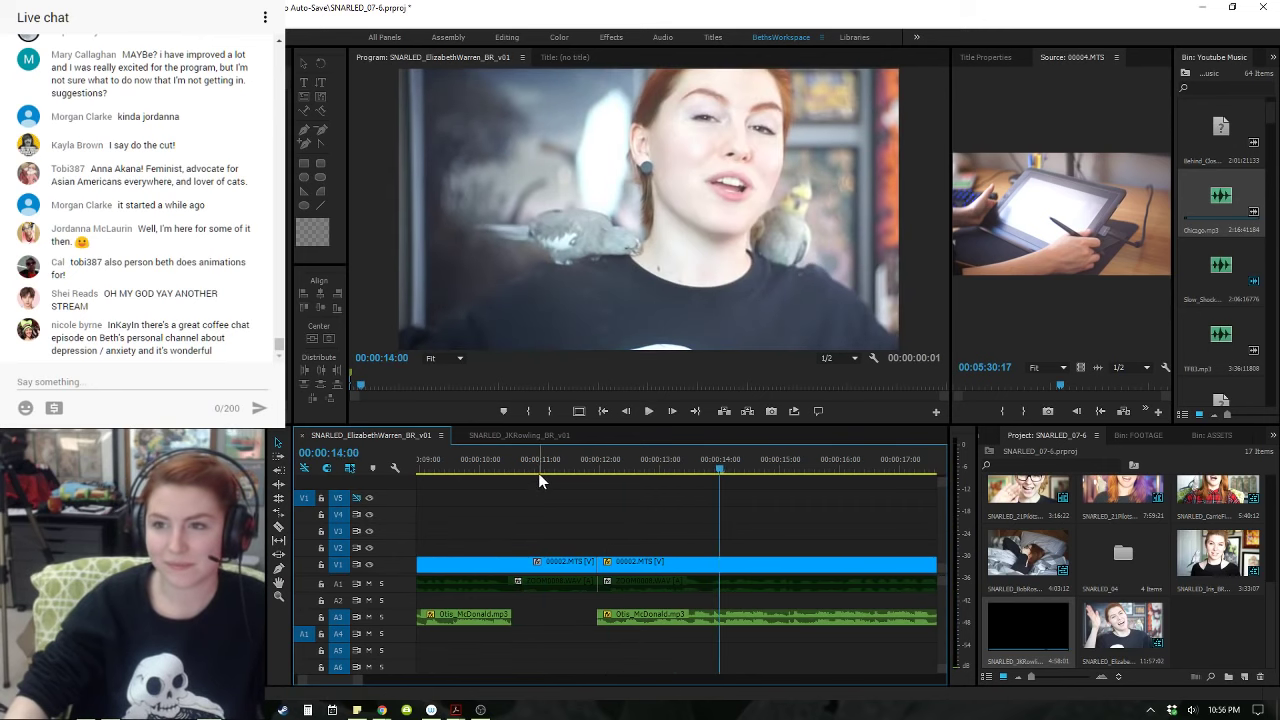
pyautogui.click(486, 465)
pyautogui.press('space')
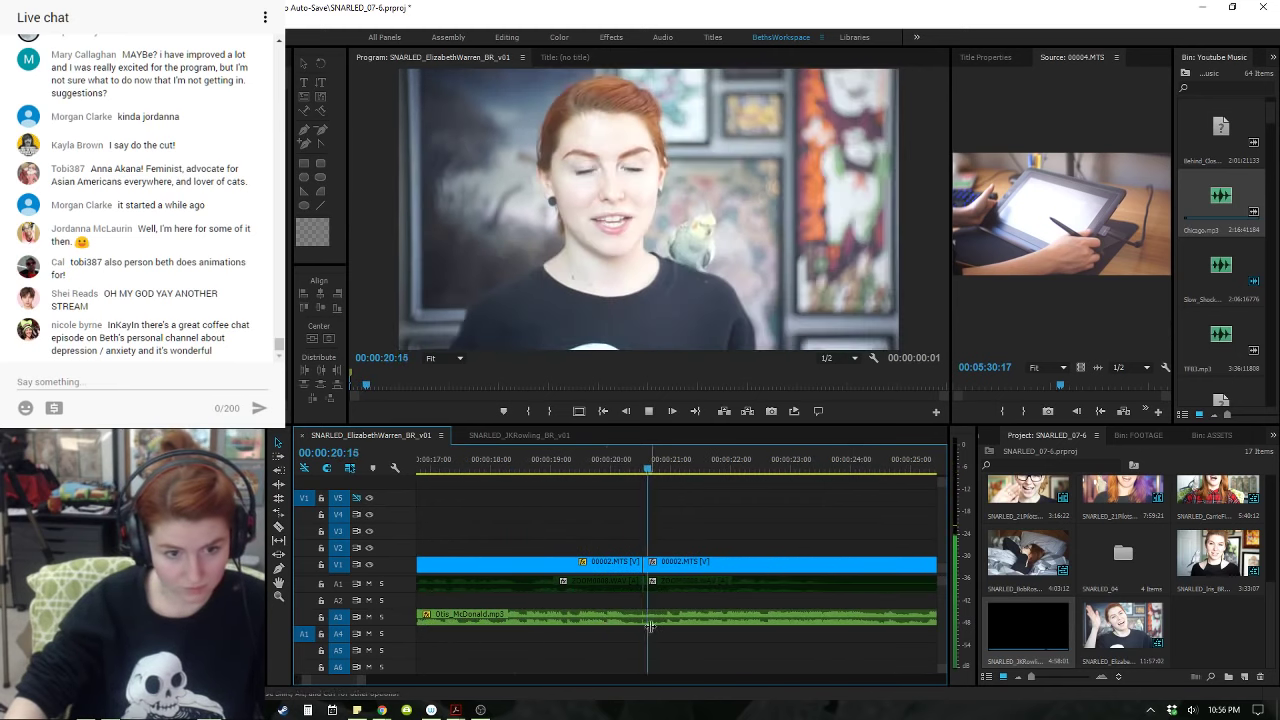
# - Split the music at 00:00:21:06, replace its earlier part with the later part starting at 00:00:12:04, and extend its end past the following video cut
pyautogui.press('space')
pyautogui.click(691, 619)
pyautogui.hotkey('ctrl', 'k')
pyautogui.press('-')
pyautogui.press('-')
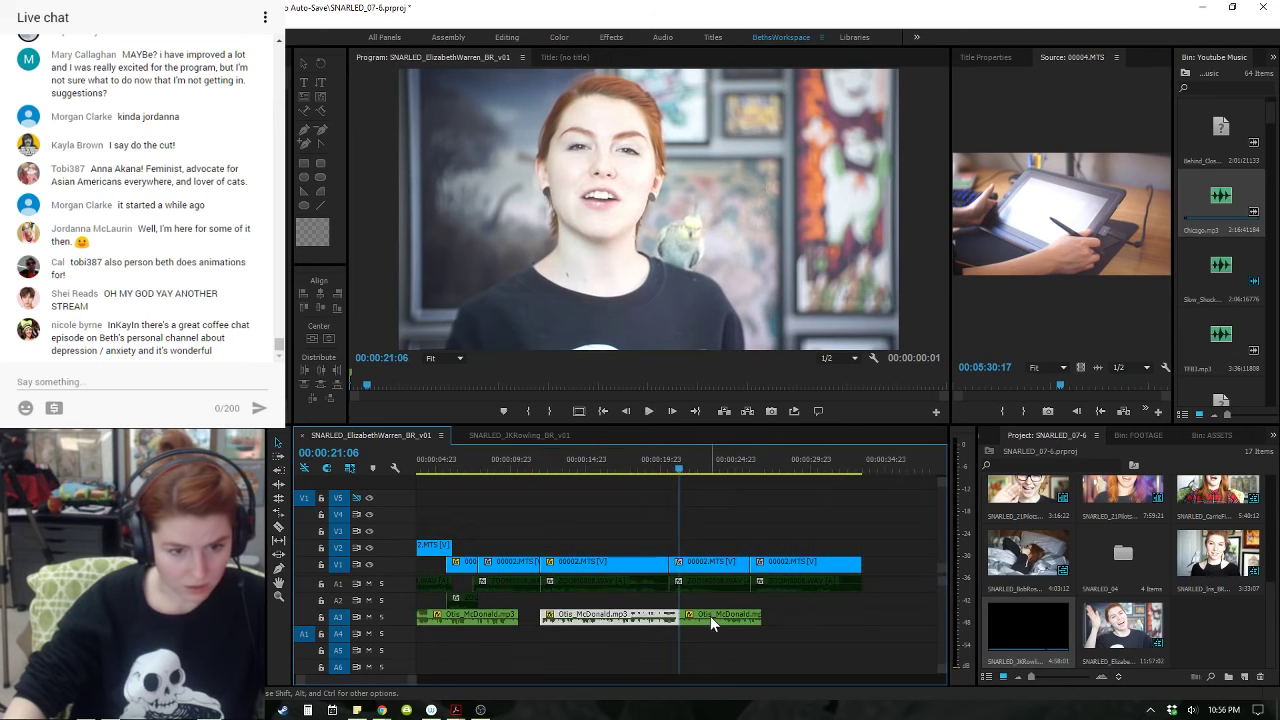
pyautogui.moveTo(710, 616); pyautogui.dragTo(592, 617)
pyautogui.click(635, 618)
pyautogui.press('Delete')
pyautogui.moveTo(620, 618); pyautogui.dragTo(731, 618)
# - Play back from before the music gap through 00:00:17:23 and replay the part where the speaker raises her hand
pyautogui.click(524, 466)
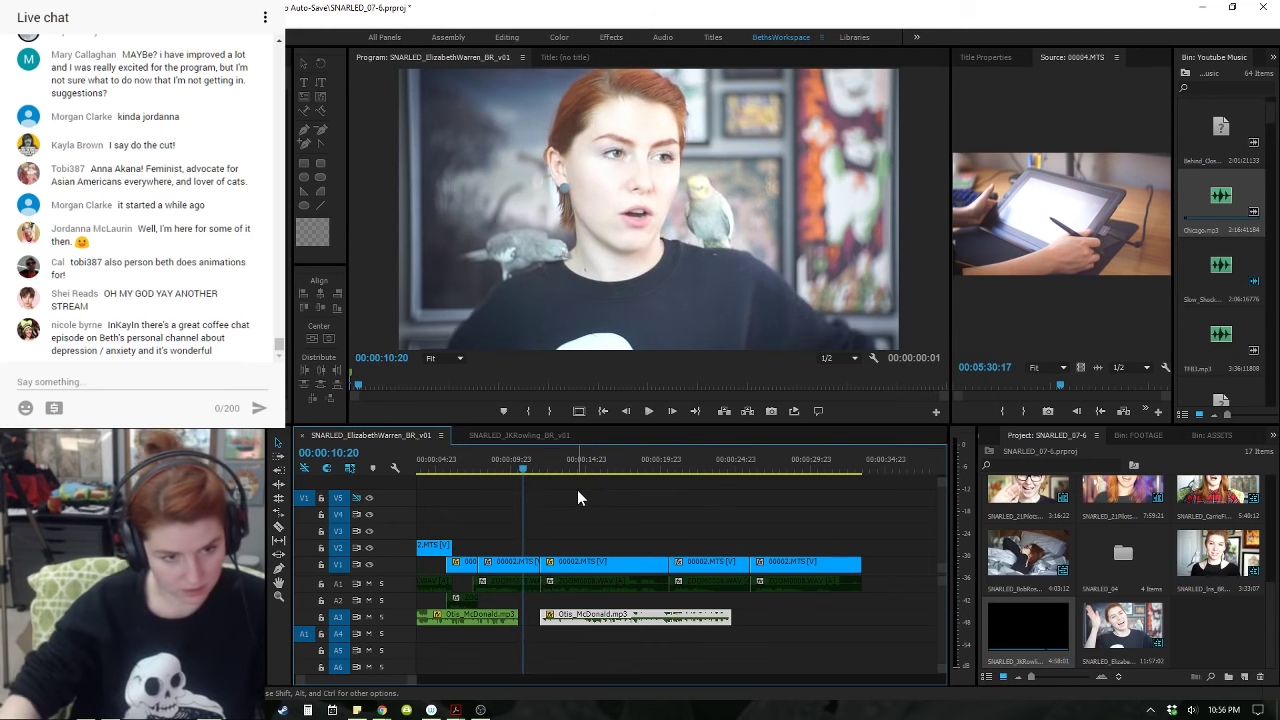
pyautogui.click(499, 466)
pyautogui.press('space')
pyautogui.press('=')
pyautogui.press('=')
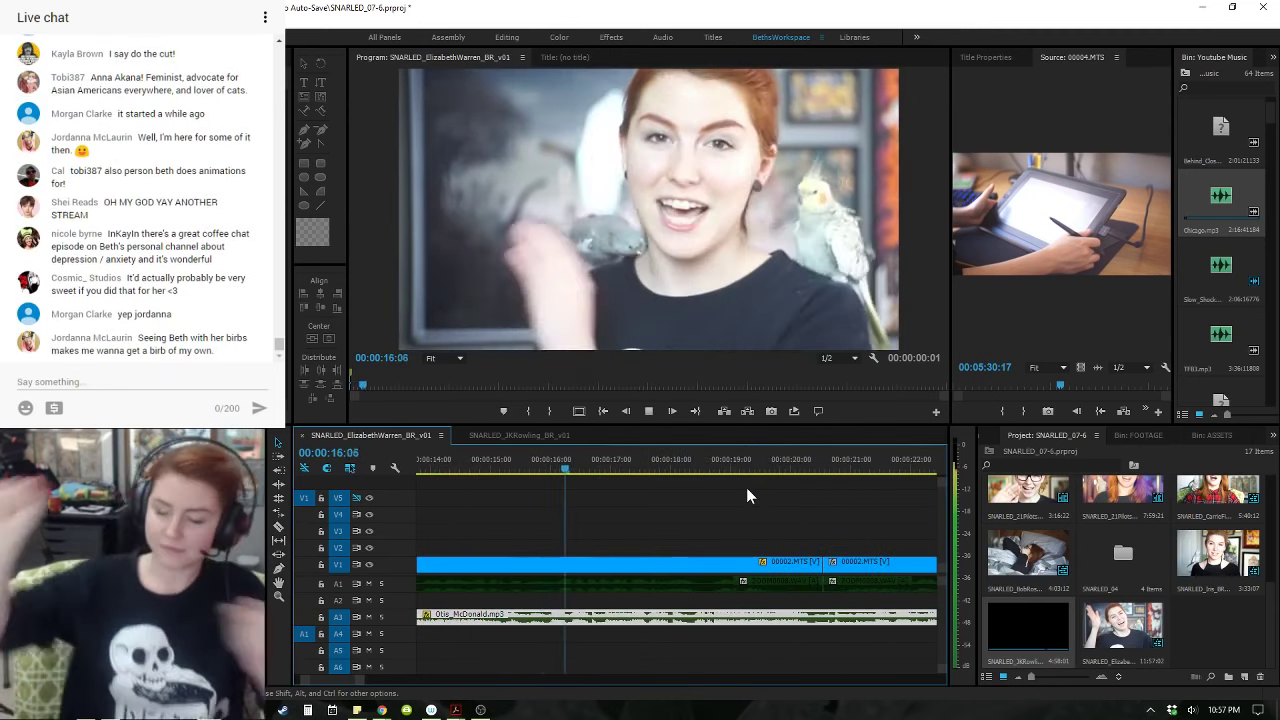
pyautogui.press('space')
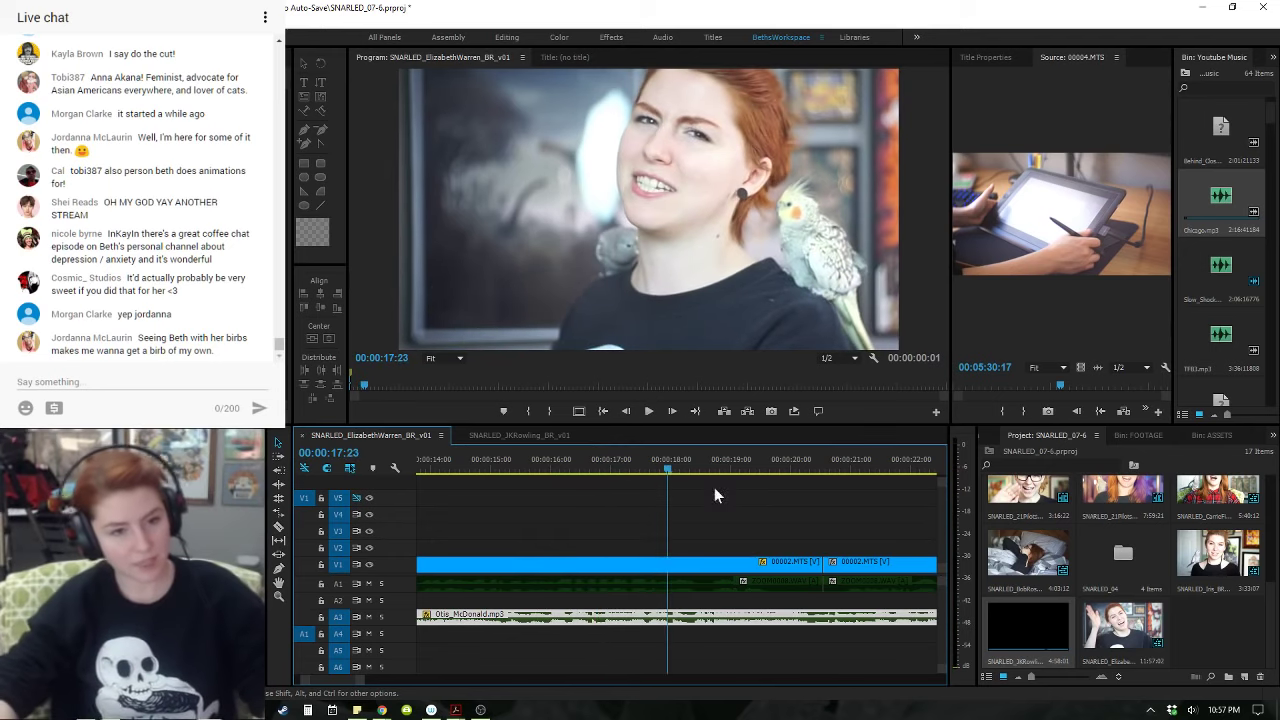
pyautogui.click(504, 469)
pyautogui.press('space')
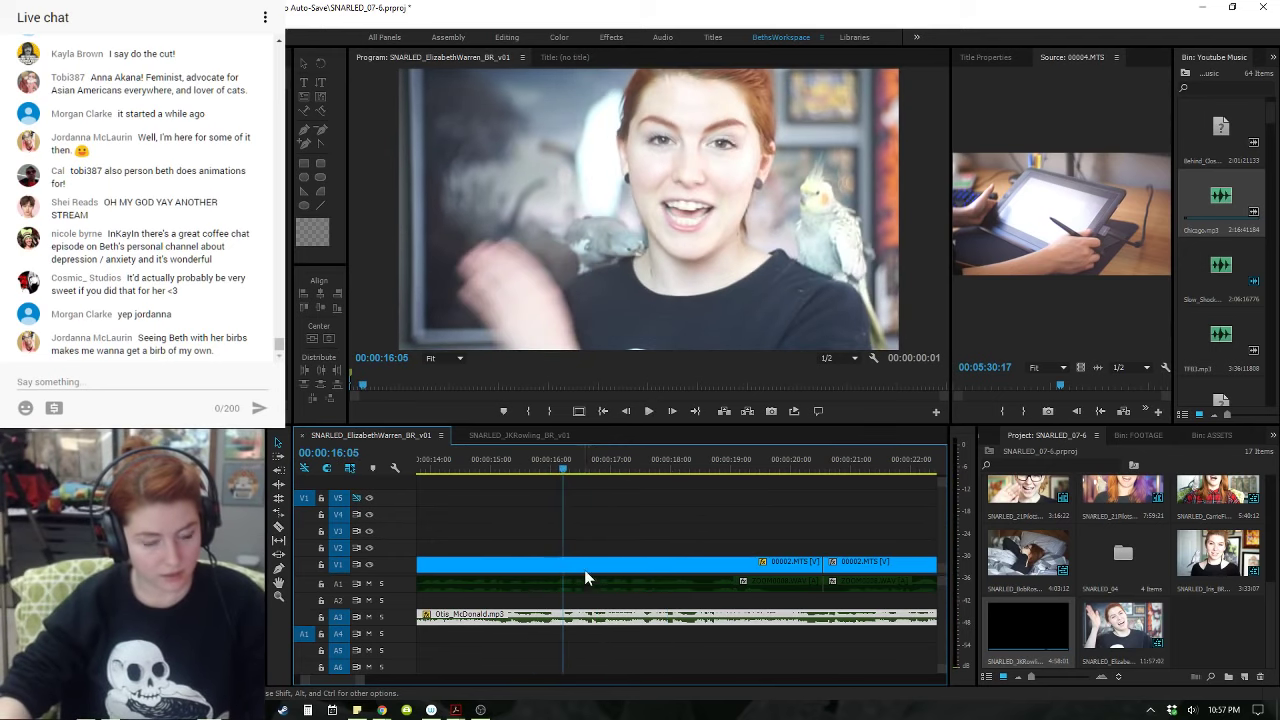
# - Split the 00002.MTS clip and the music at 00:00:16:10, then trim the later music piece's start to just past the next video cut
pyautogui.press('space')
pyautogui.click(594, 564)
pyautogui.hotkey('ctrl', 'k')
pyautogui.click(632, 617)
pyautogui.hotkey('ctrl', 'k')
pyautogui.click(625, 618)
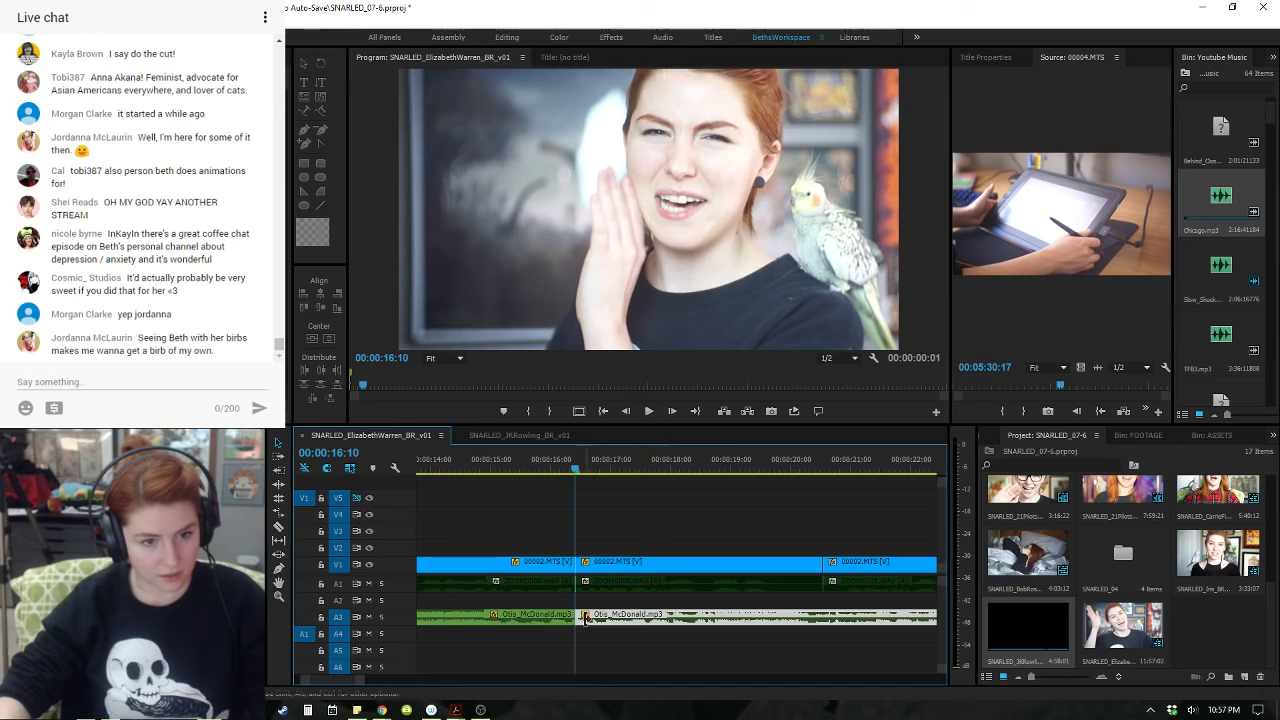
pyautogui.moveTo(578, 618); pyautogui.dragTo(846, 628)
# - Ripple-trim the start of the new 00002.MTS clip from 00:00:16:10 up to the frame at 00:00:16:19
pyautogui.press('space')
pyautogui.press('space')
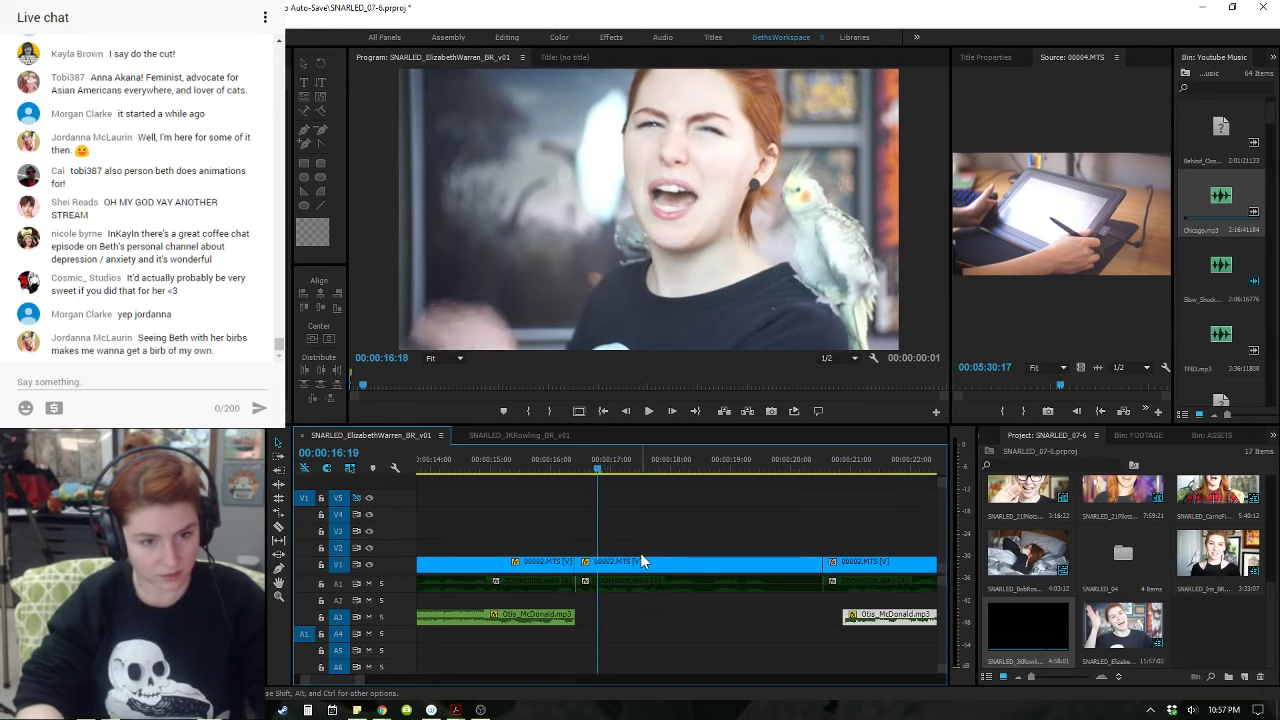
pyautogui.press('q')
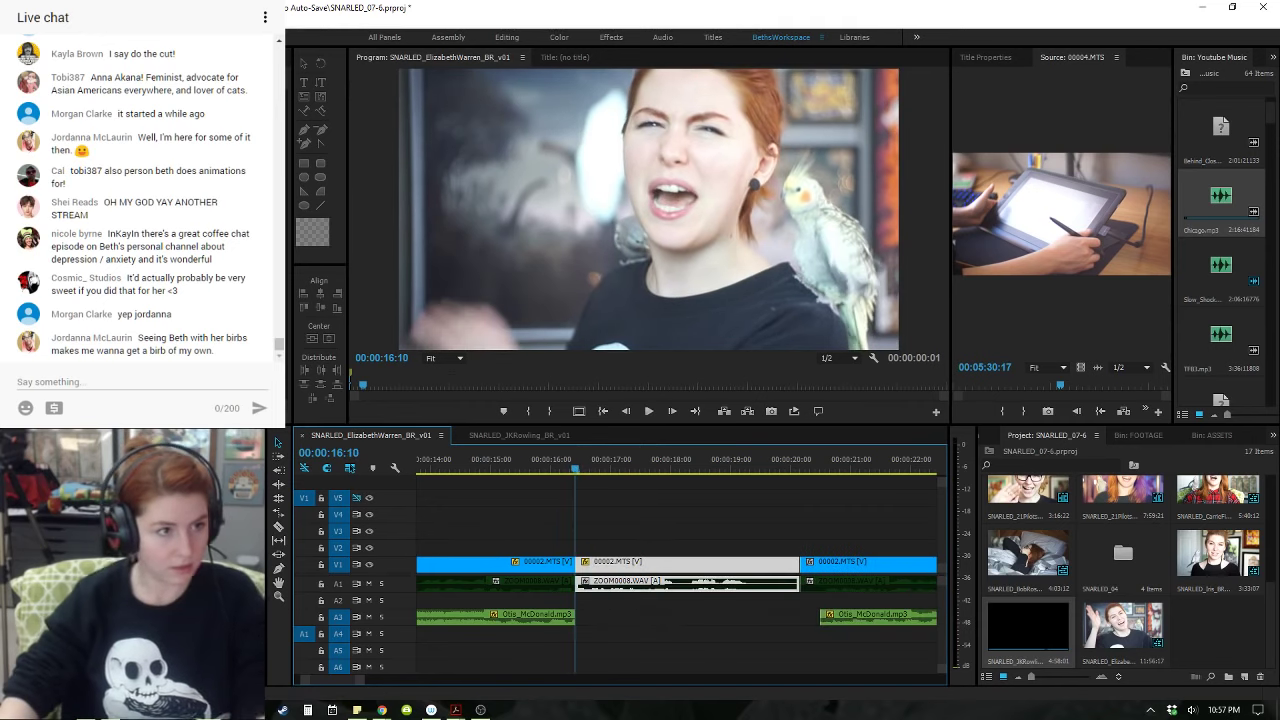
# - Enlarge the image of the 00002.MTS clip at 00:00:16:10 and move it down so the speaker's head fits in the frame
pyautogui.click(597, 496)
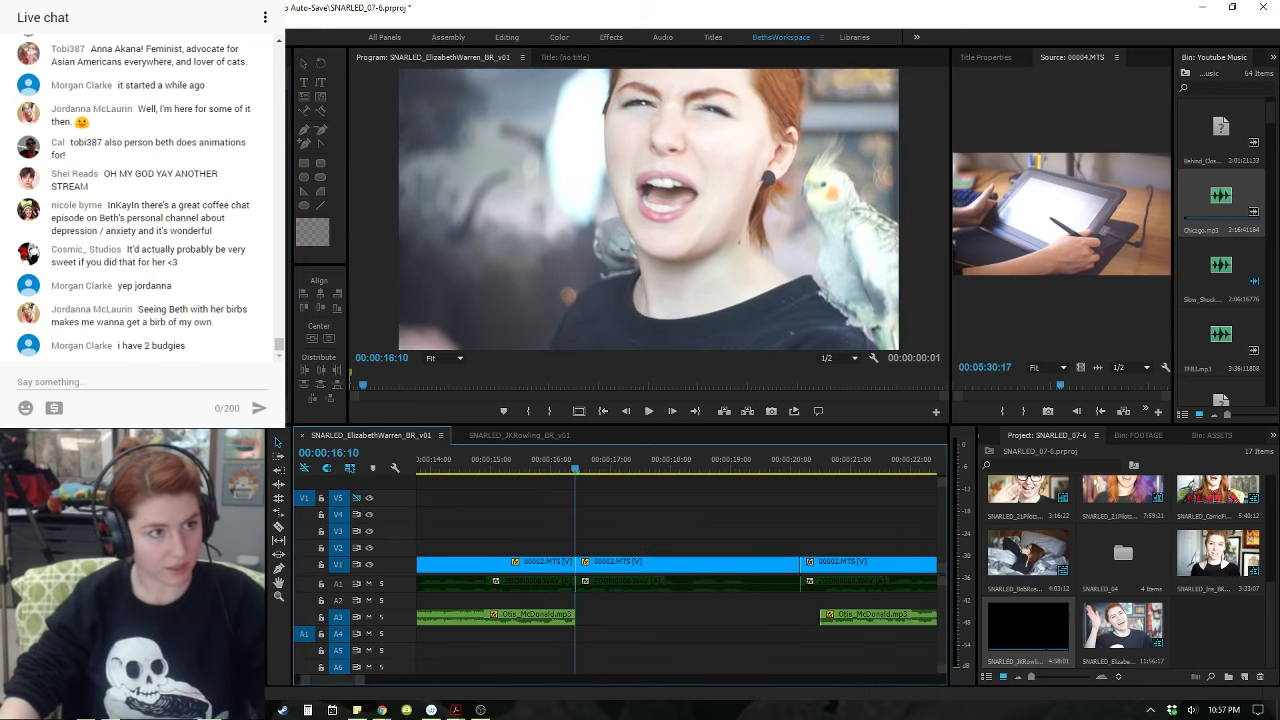
pyautogui.click(624, 561)
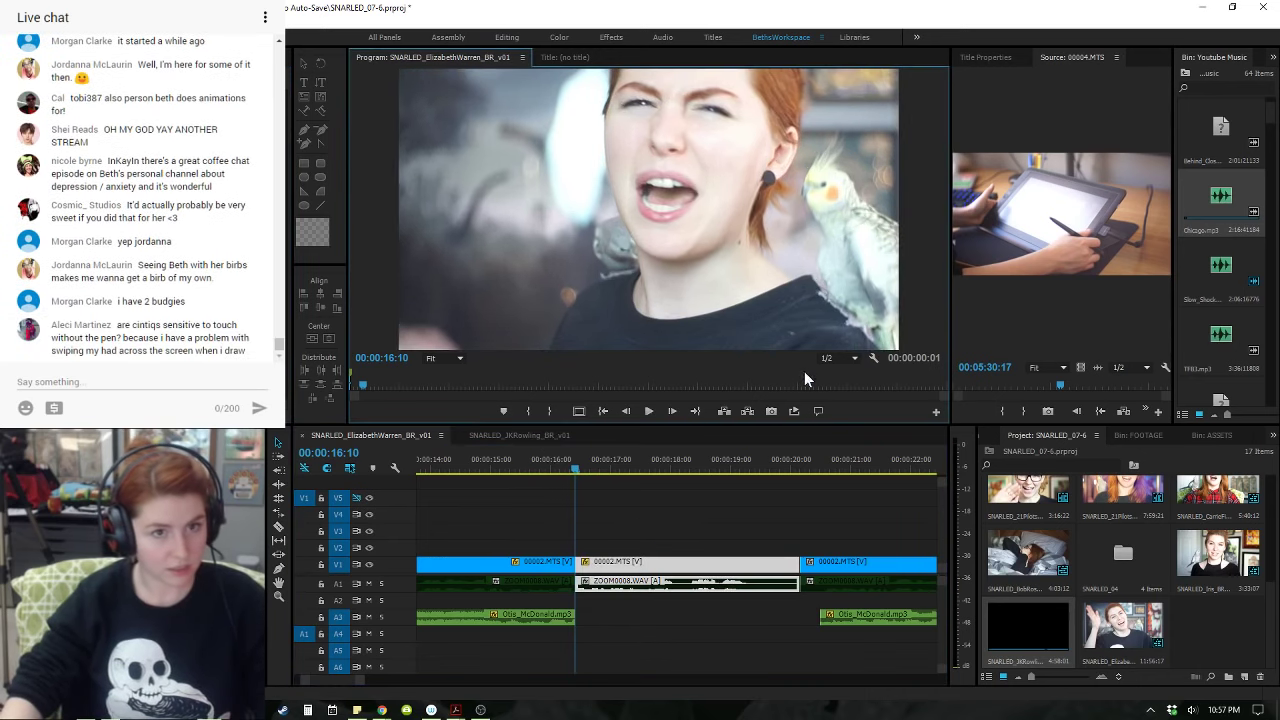
pyautogui.click(695, 567)
pyautogui.moveTo(646, 195)
pyautogui.mouseDown()
pyautogui.moveTo(651, 238)
pyautogui.moveTo(640, 240)
pyautogui.mouseUp()
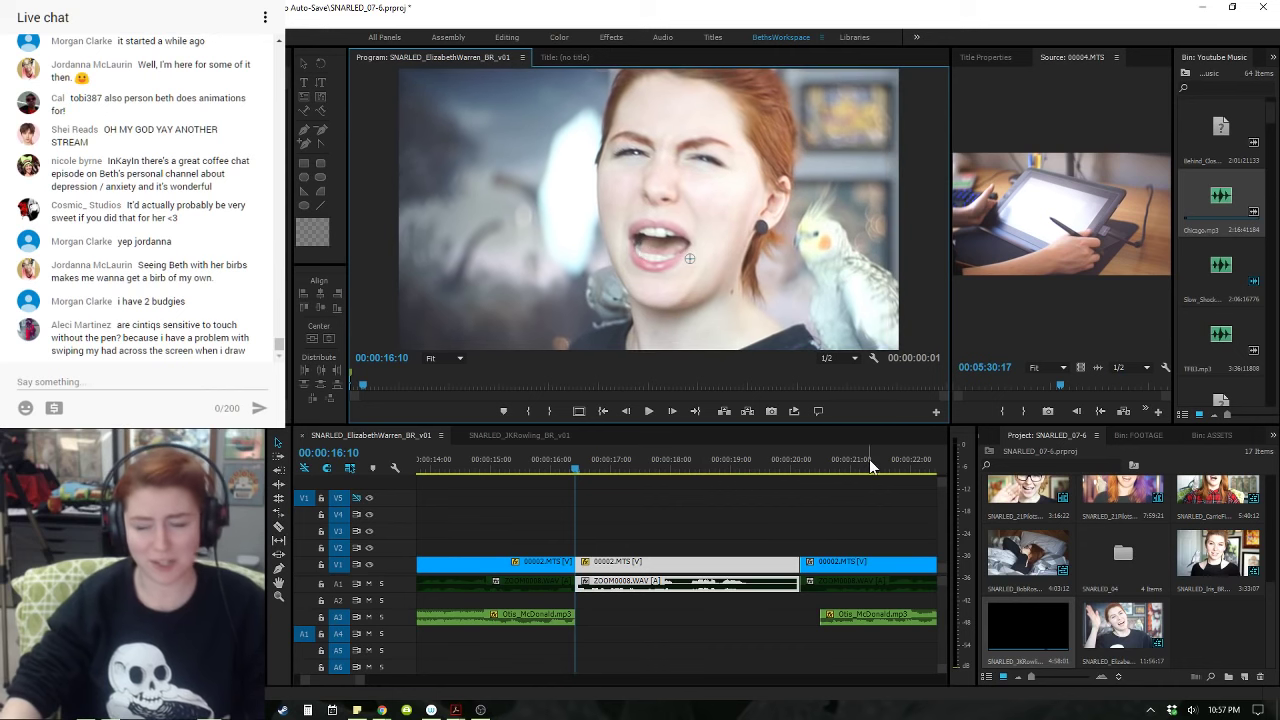
pyautogui.click(690, 530)
# - Play back the punched-in 00002.MTS clip from 00:00:16:10 and park the playhead at 00:00:18:04
pyautogui.press('-')
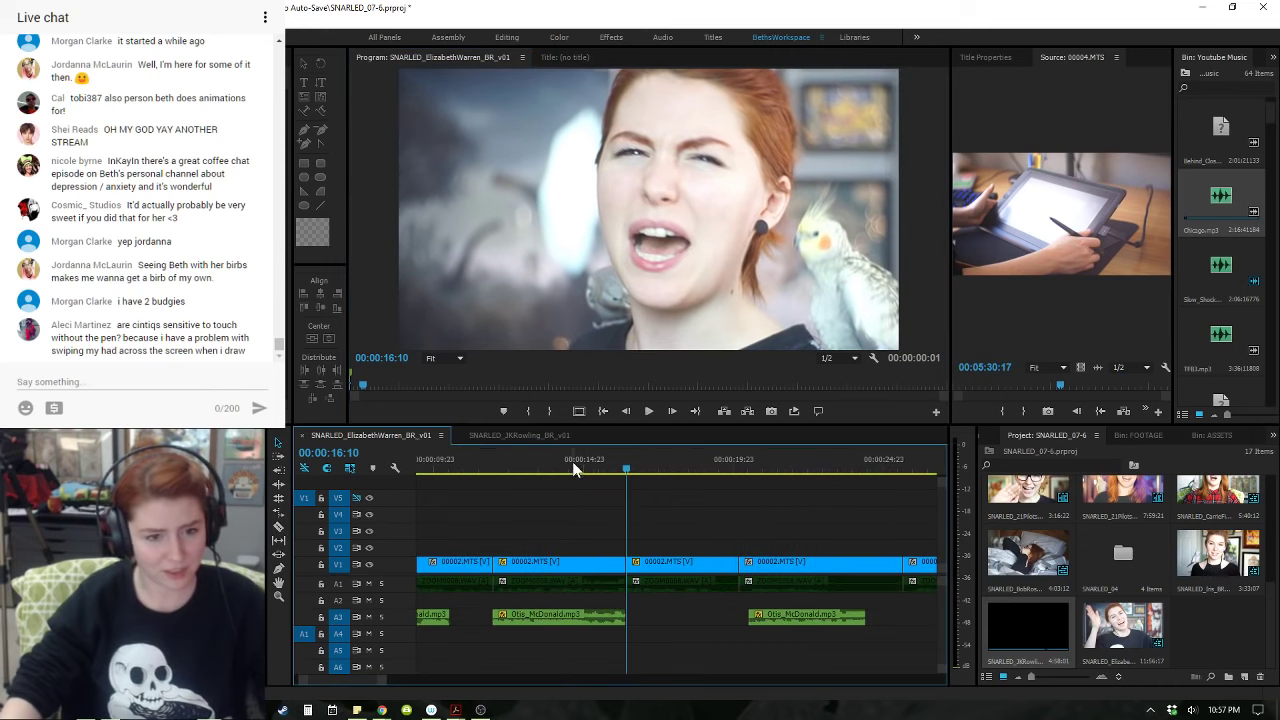
pyautogui.click(573, 461)
pyautogui.press('space')
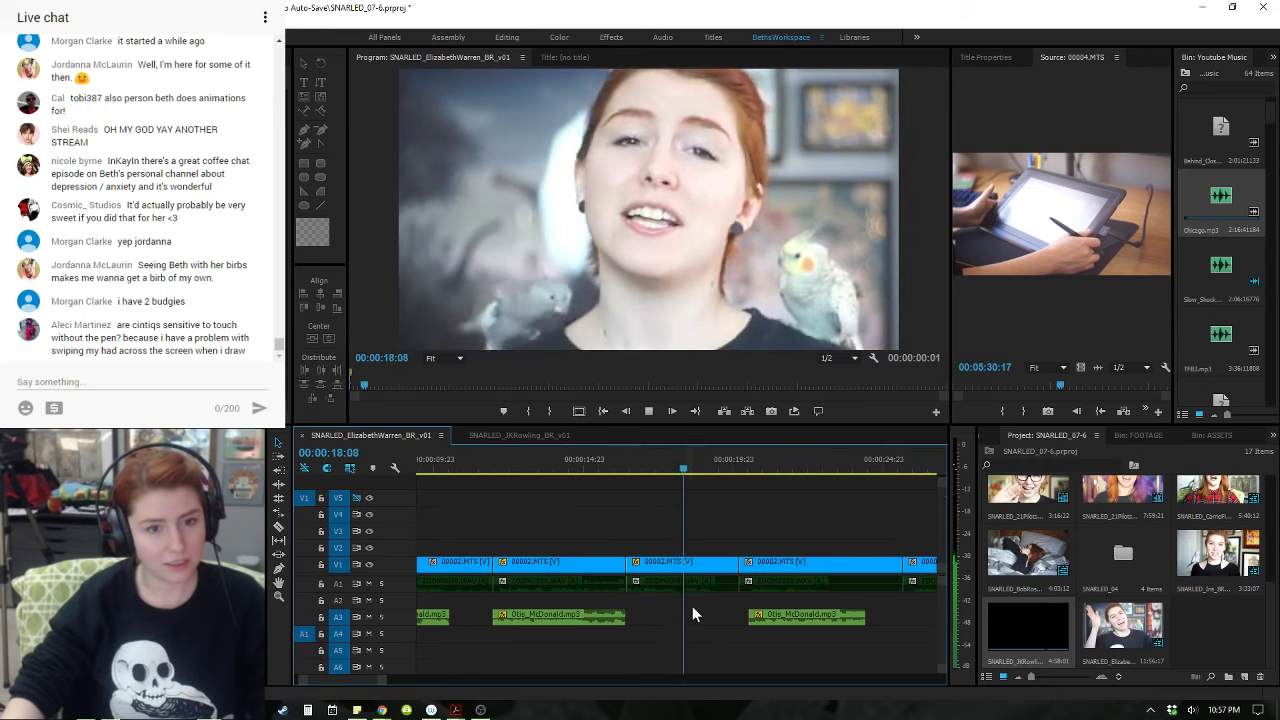
pyautogui.click(676, 470)
pyautogui.click(680, 464)
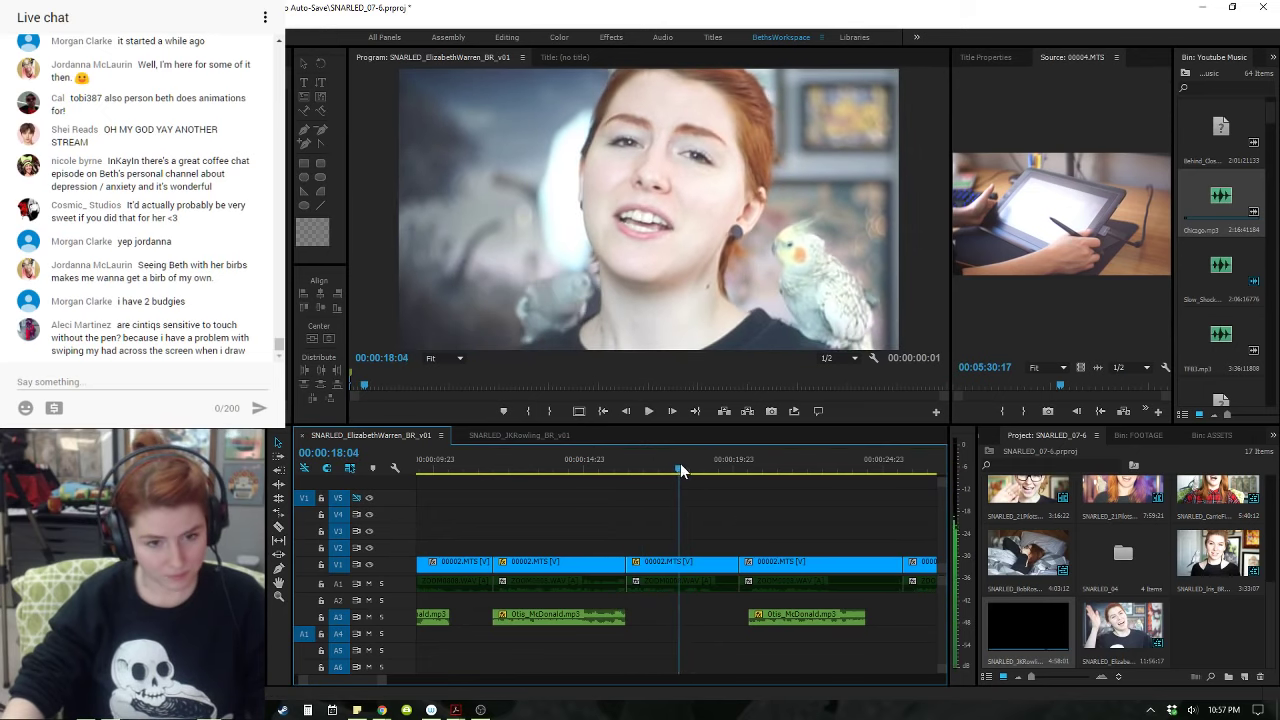
# - Reframe the 00002.MTS clip starting at 00:00:16:10 slightly wider and replay it from near its start
pyautogui.click(676, 565)
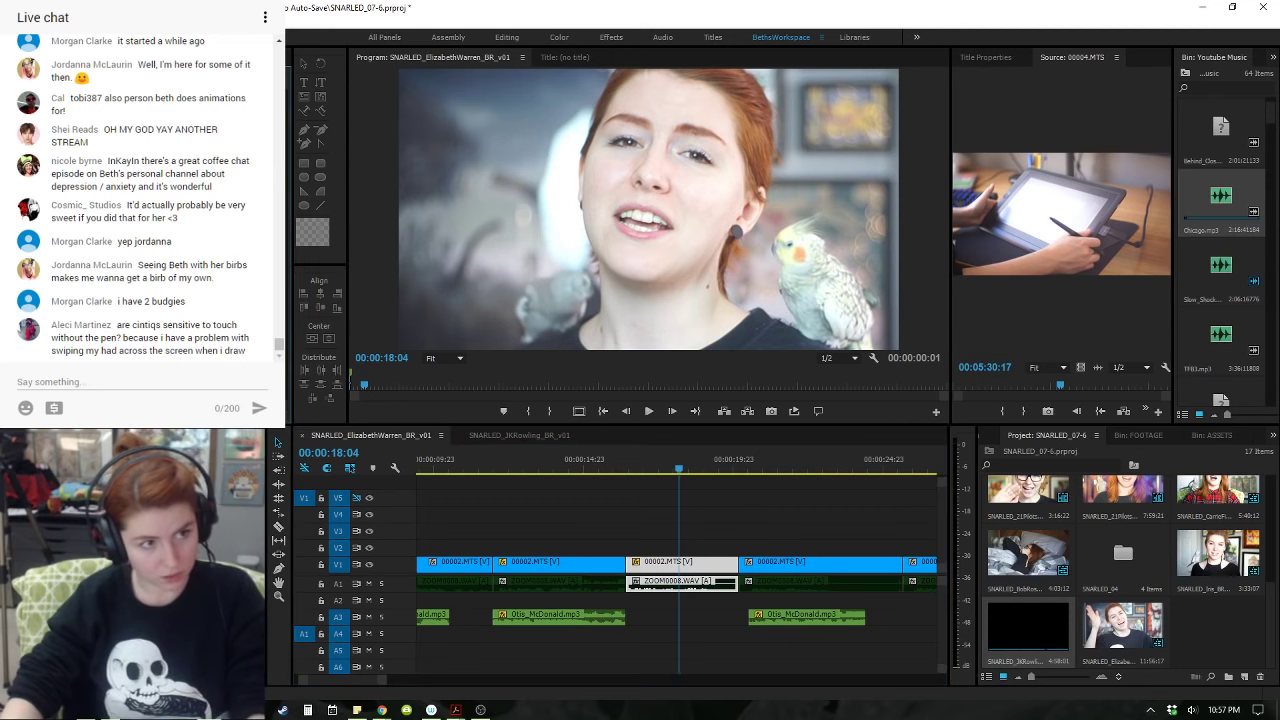
pyautogui.click(588, 570)
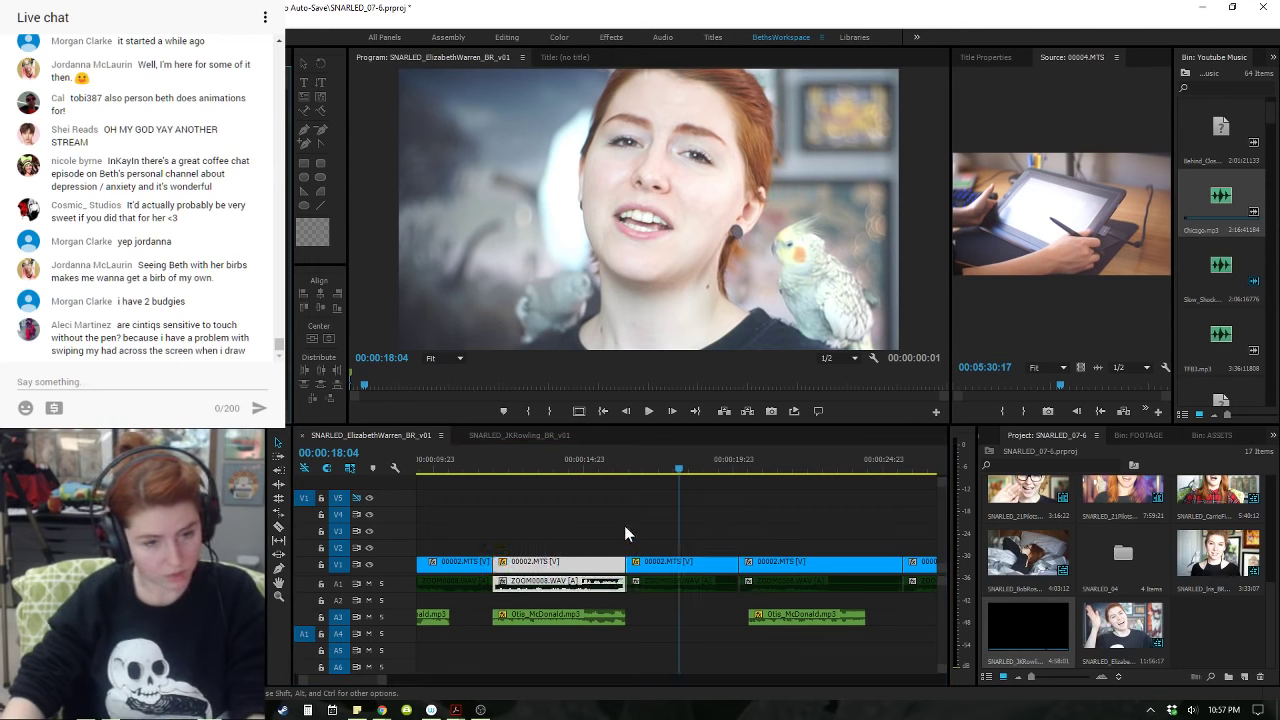
pyautogui.click(648, 564)
pyautogui.press('Return')
pyautogui.moveTo(558, 252); pyautogui.dragTo(542, 234)
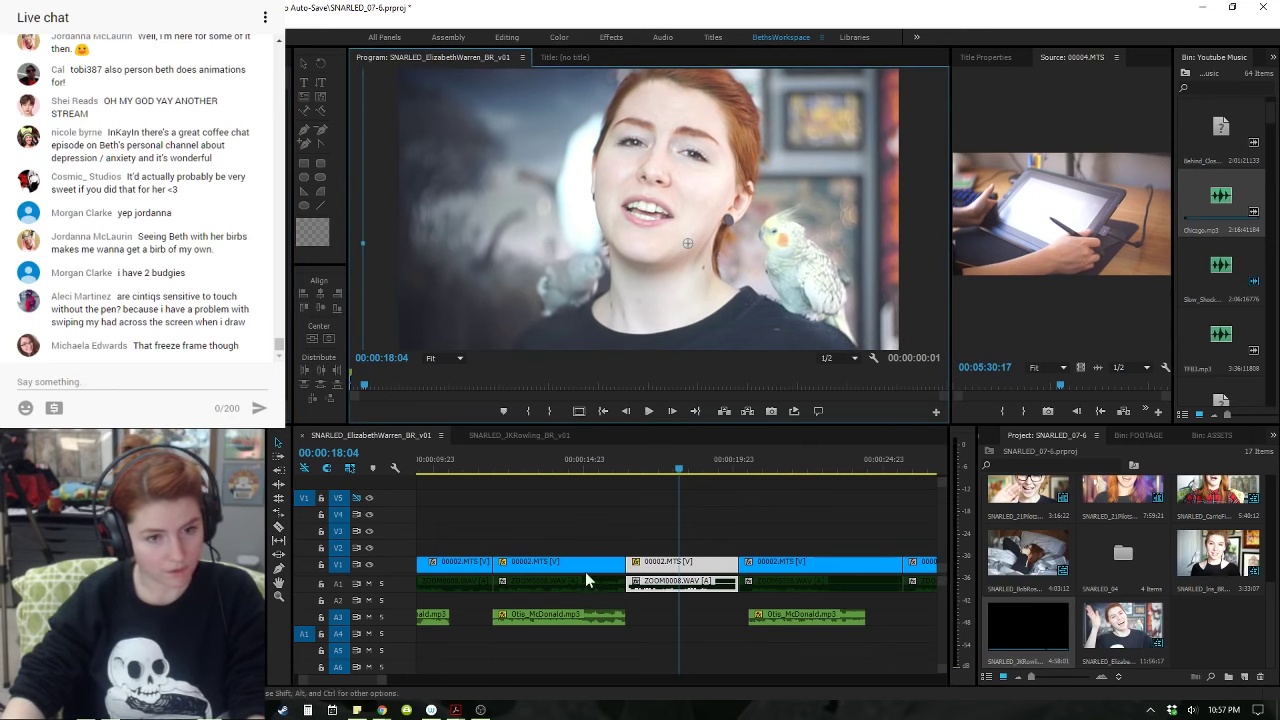
pyautogui.click(615, 460)
pyautogui.press('space')
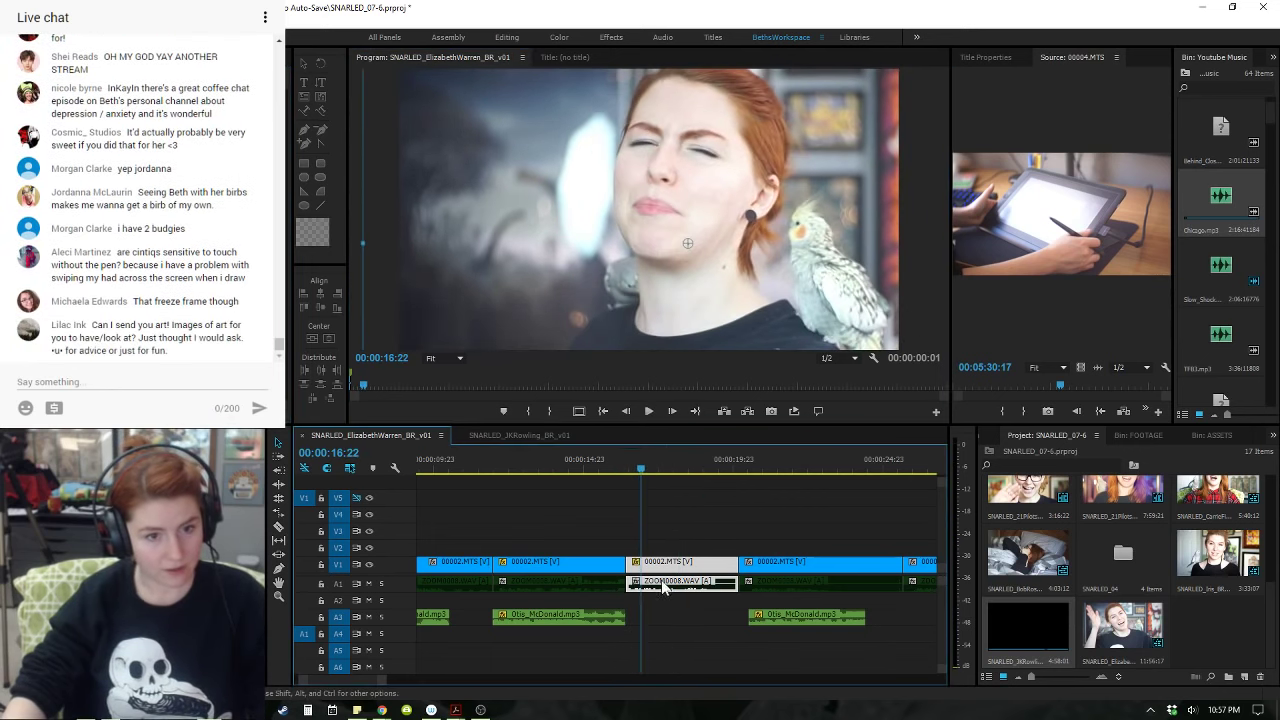
# - Enlarge the 00002.MTS clip at 00:00:16:10 into a tight close-up of the speaker's face and play it back from 00:00:14:06
pyautogui.press('space')
pyautogui.moveTo(588, 364); pyautogui.dragTo(548, 363)
pyautogui.moveTo(612, 166); pyautogui.dragTo(645, 260)
pyautogui.click(561, 467)
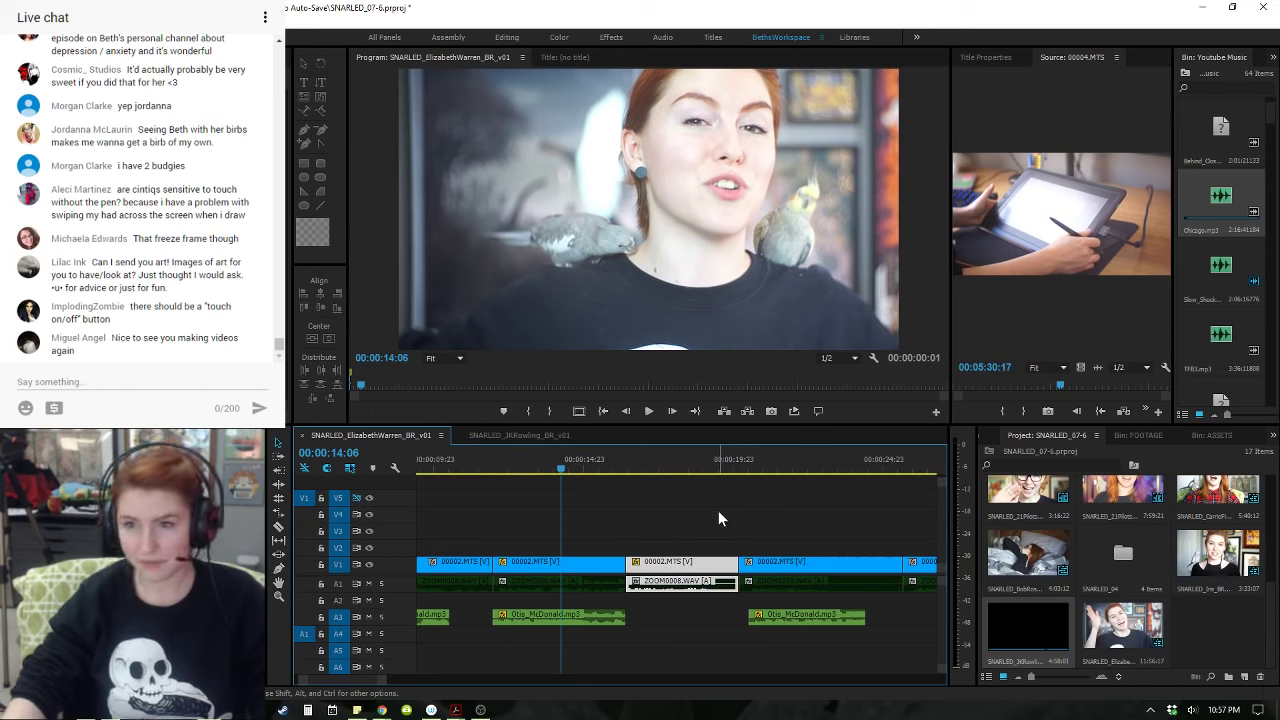
pyautogui.press('space')
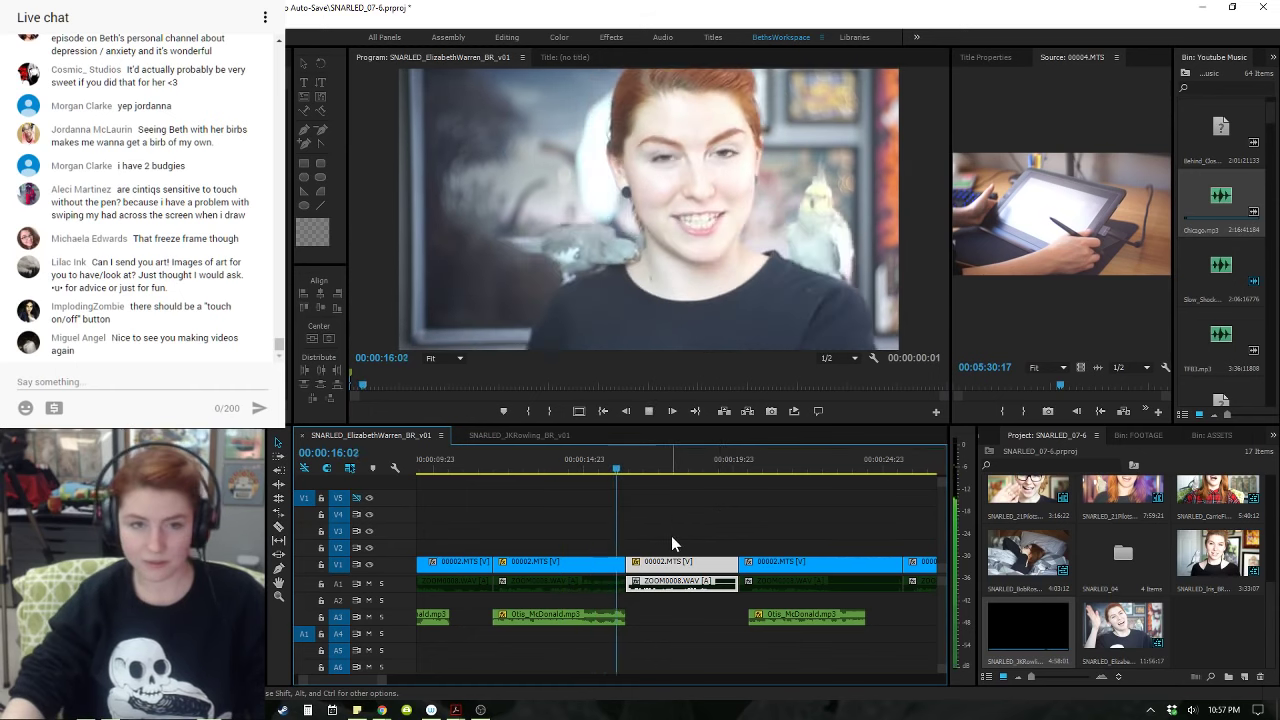
pyautogui.press('space')
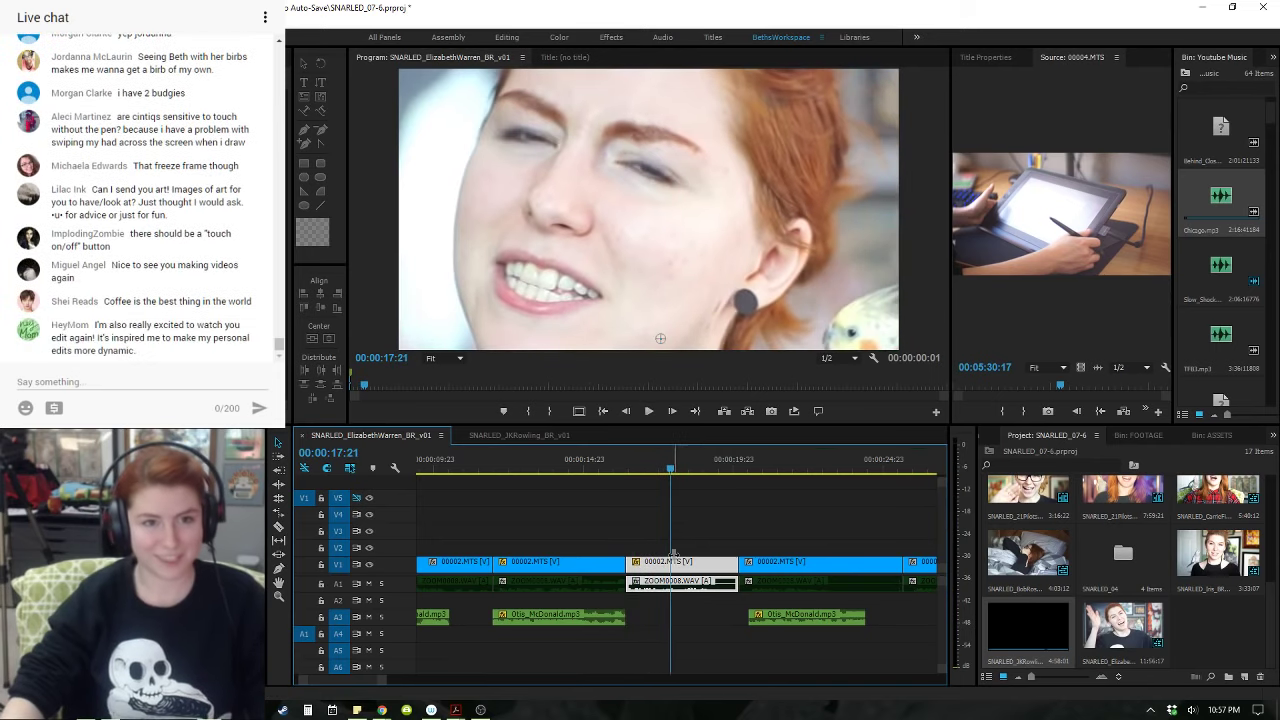
# - Split the close-up 00002.MTS clip and its audio at 00:00:17:21, return the later piece to wide framing and play back the cut
pyautogui.hotkey('ctrl', 'k')
pyautogui.click(706, 567)
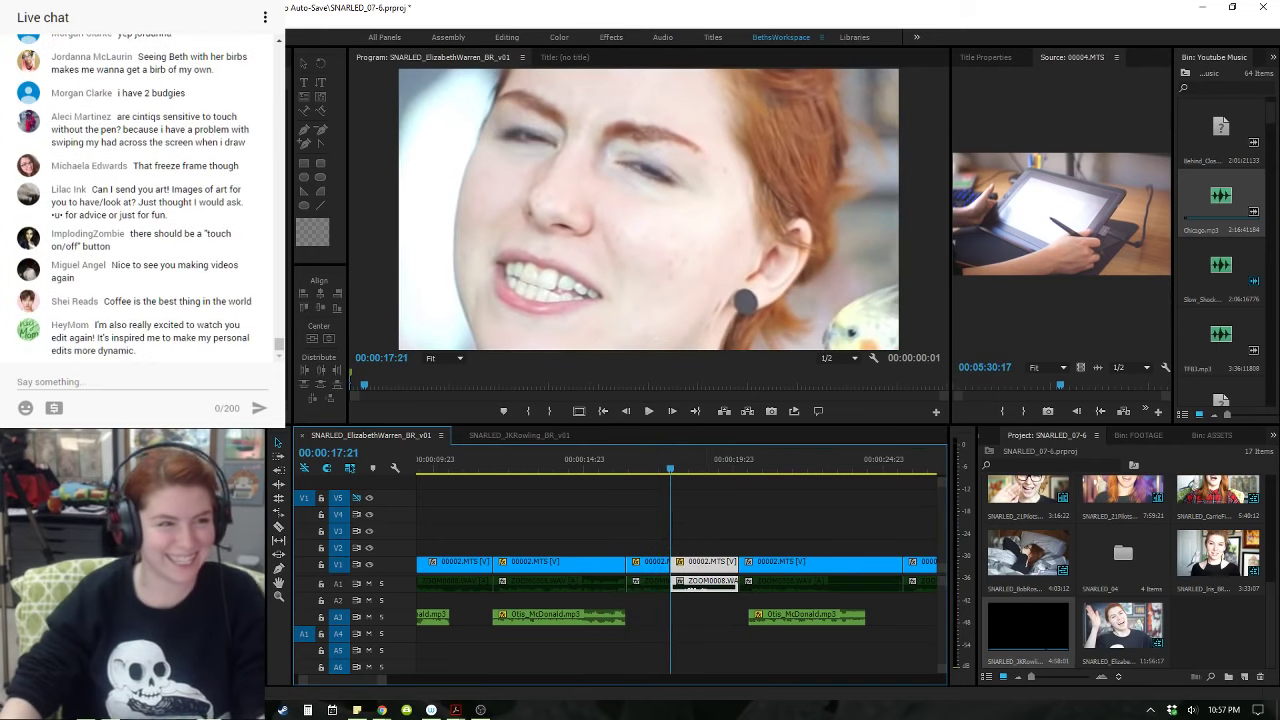
pyautogui.press('space')
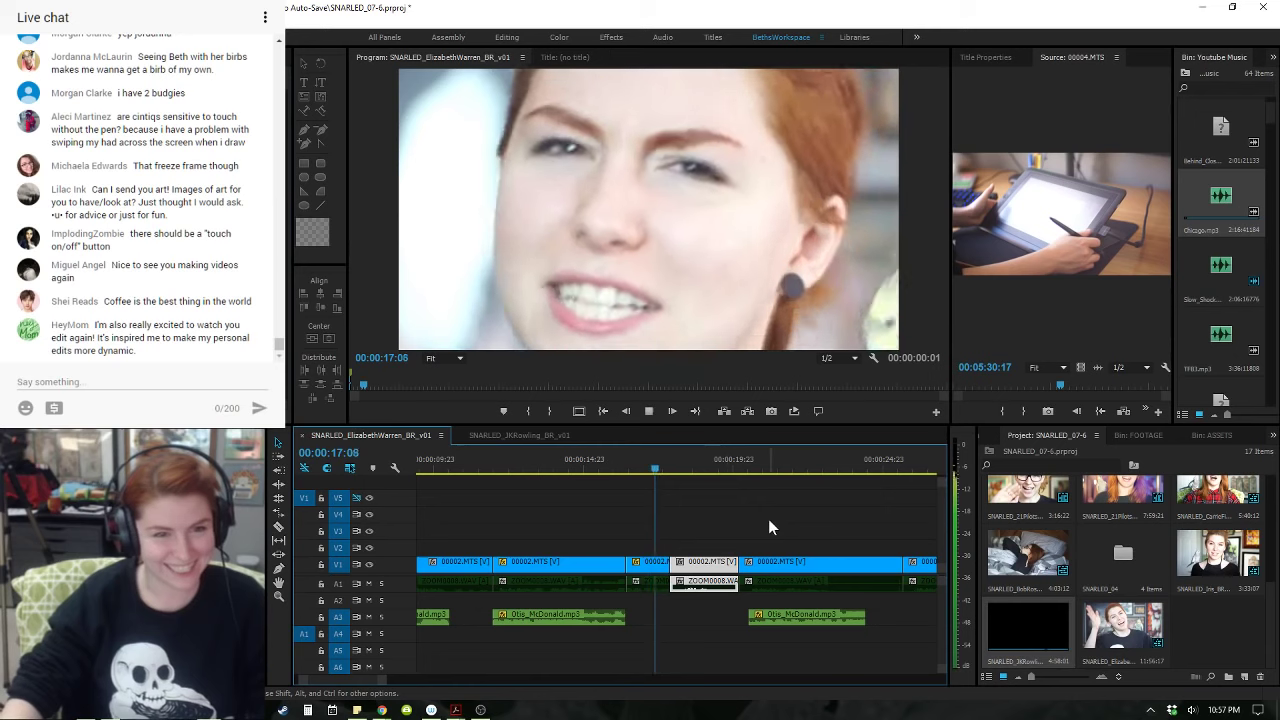
pyautogui.press('space')
# - Put the later piece's audio on A2, overlap it with the end of the close-up's audio, and shift all following clips earlier to close up
pyautogui.moveTo(692, 470); pyautogui.dragTo(667, 472)
pyautogui.press('=')
pyautogui.moveTo(734, 584); pyautogui.dragTo(699, 582)
pyautogui.press('space')
pyautogui.press('a')
pyautogui.click(724, 564)
pyautogui.press('v')
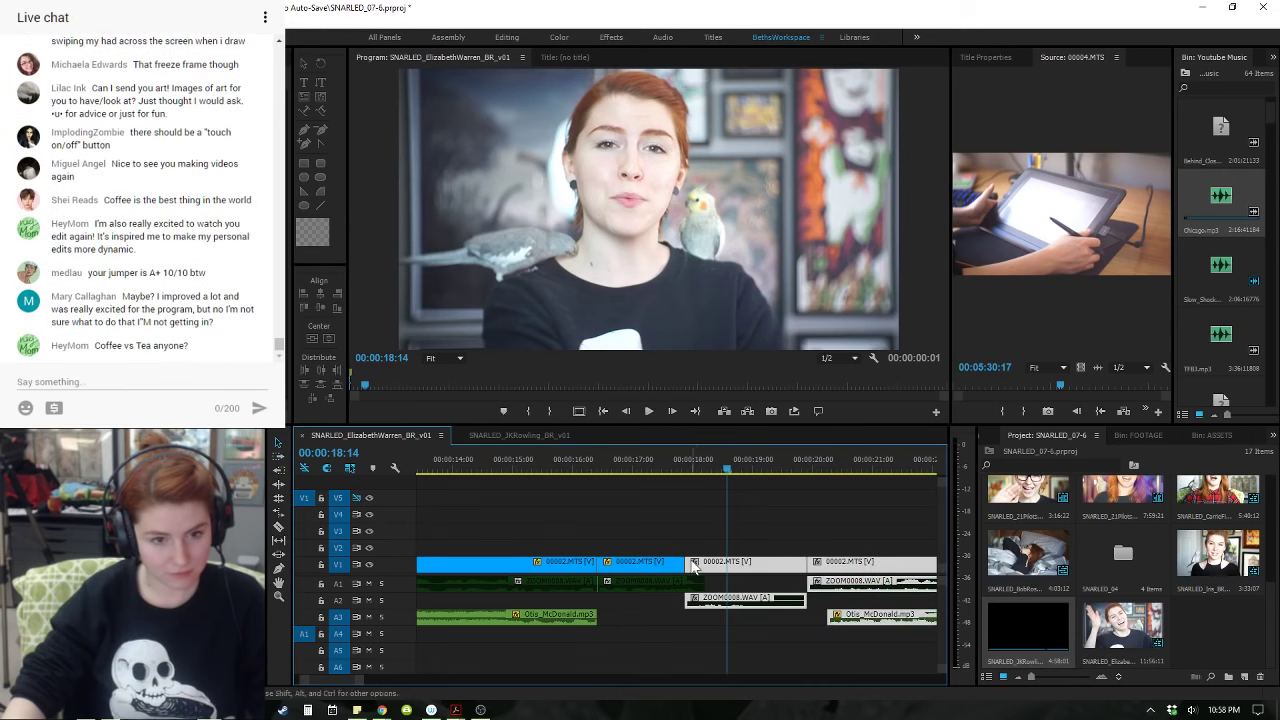
# - Roll the video cut between the close-up and the wide 00002.MTS clip a few frames later, leaving the audio in place
pyautogui.click(695, 567)
pyautogui.moveTo(690, 564); pyautogui.dragTo(692, 564)
pyautogui.click(660, 459)
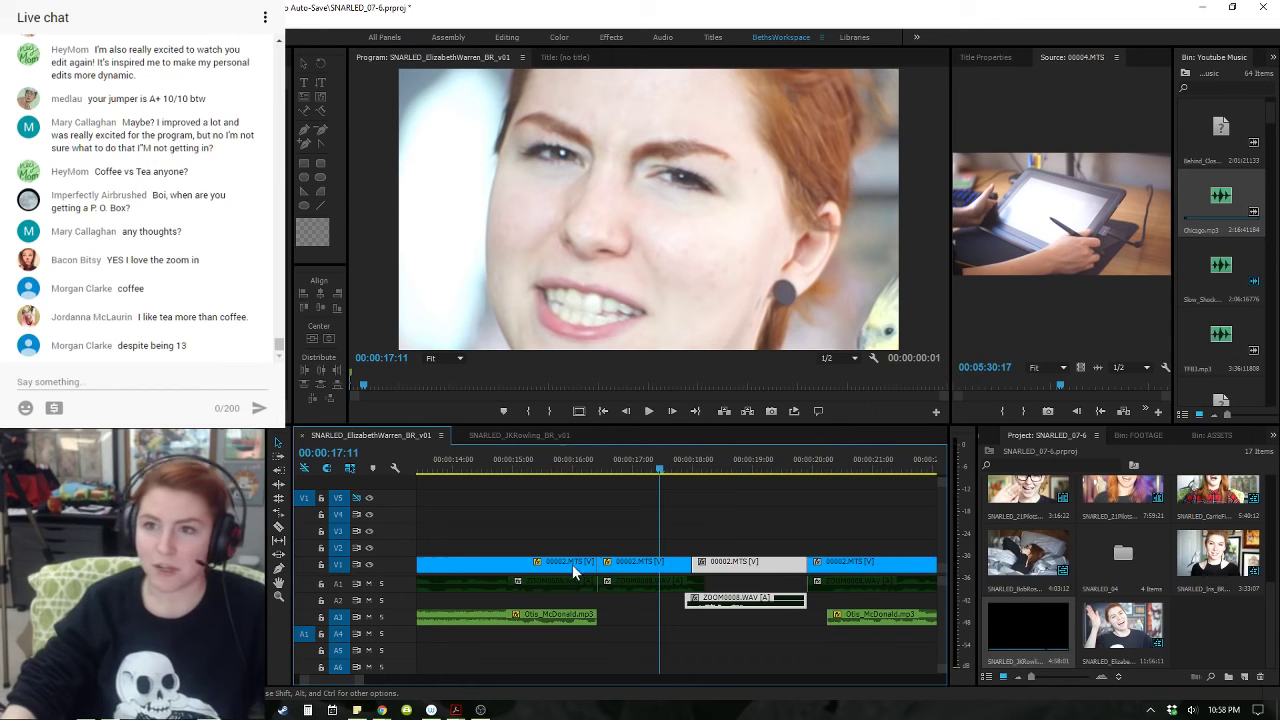
pyautogui.click(704, 529)
# - Play back the close-up section from 00:00:16:04 through 00:00:20:11
pyautogui.press('\\')
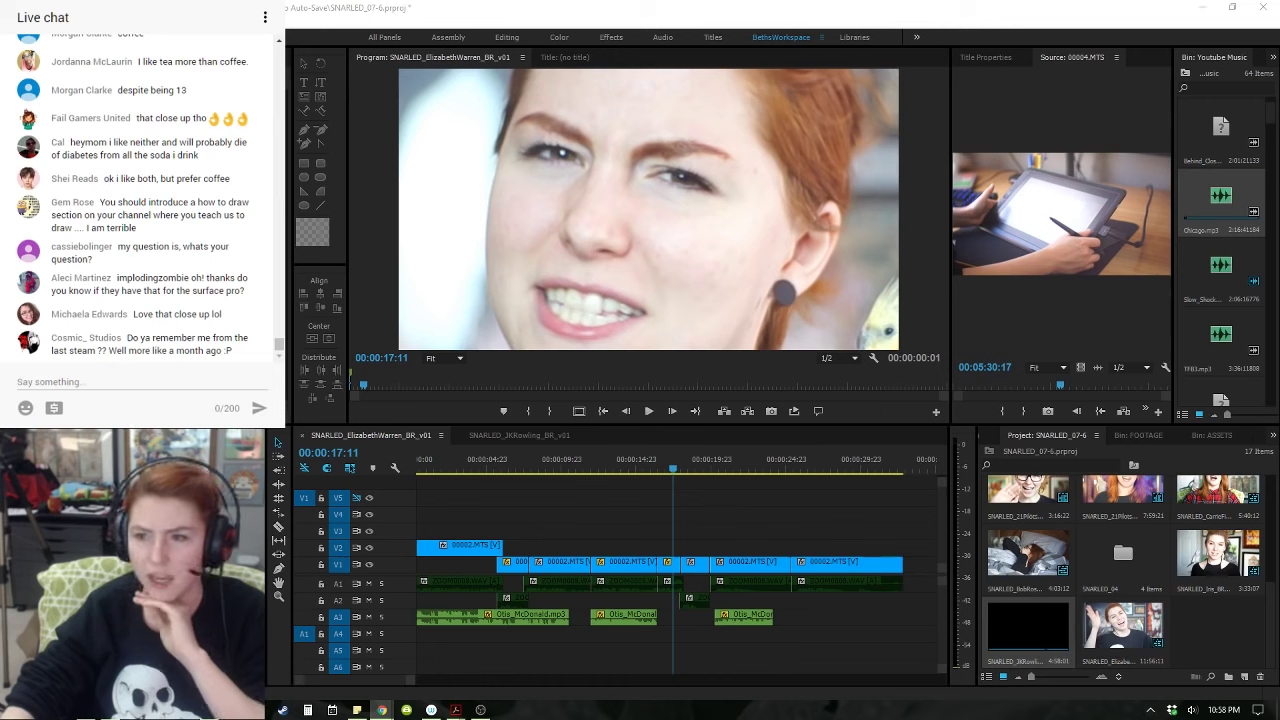
pyautogui.click(654, 467)
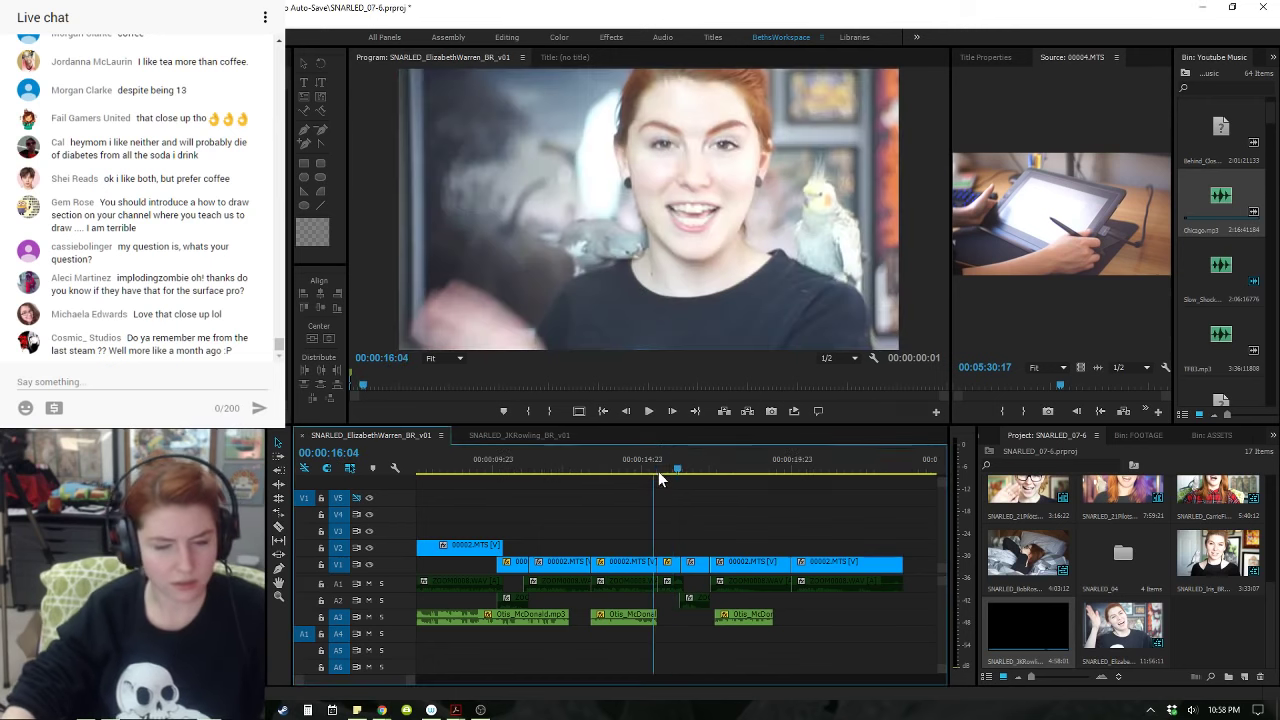
pyautogui.press('=')
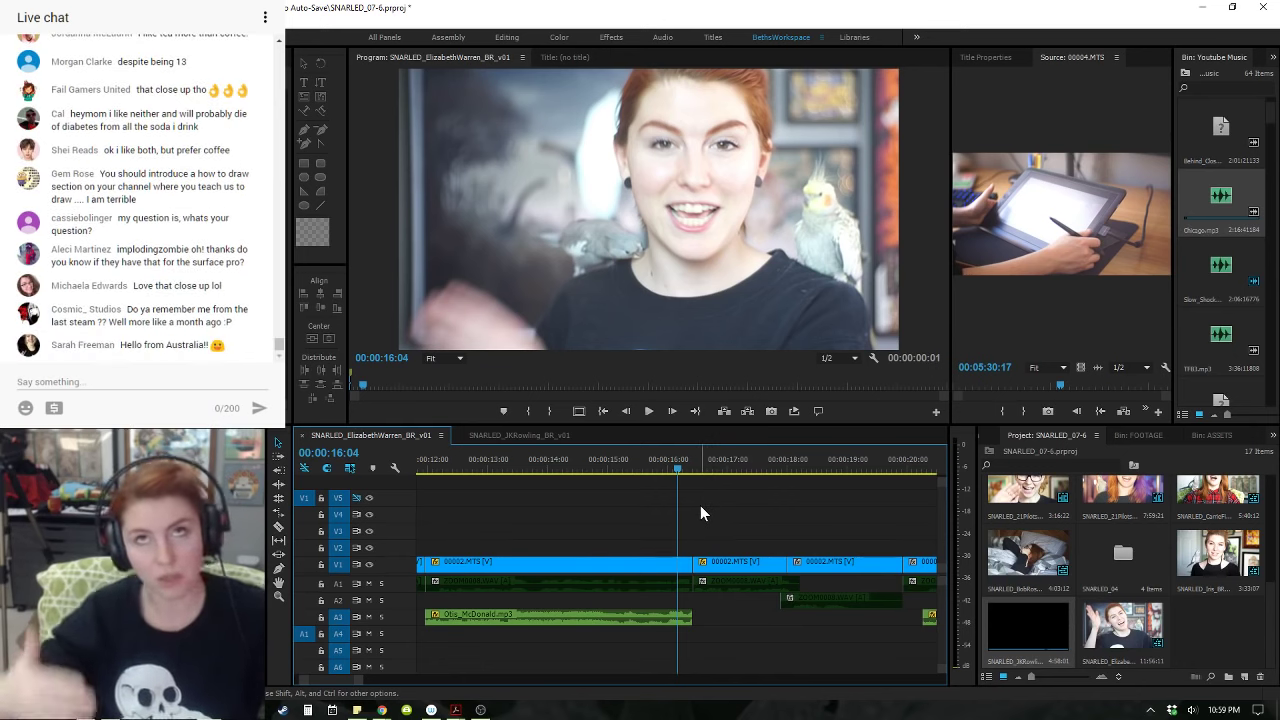
pyautogui.press('space')
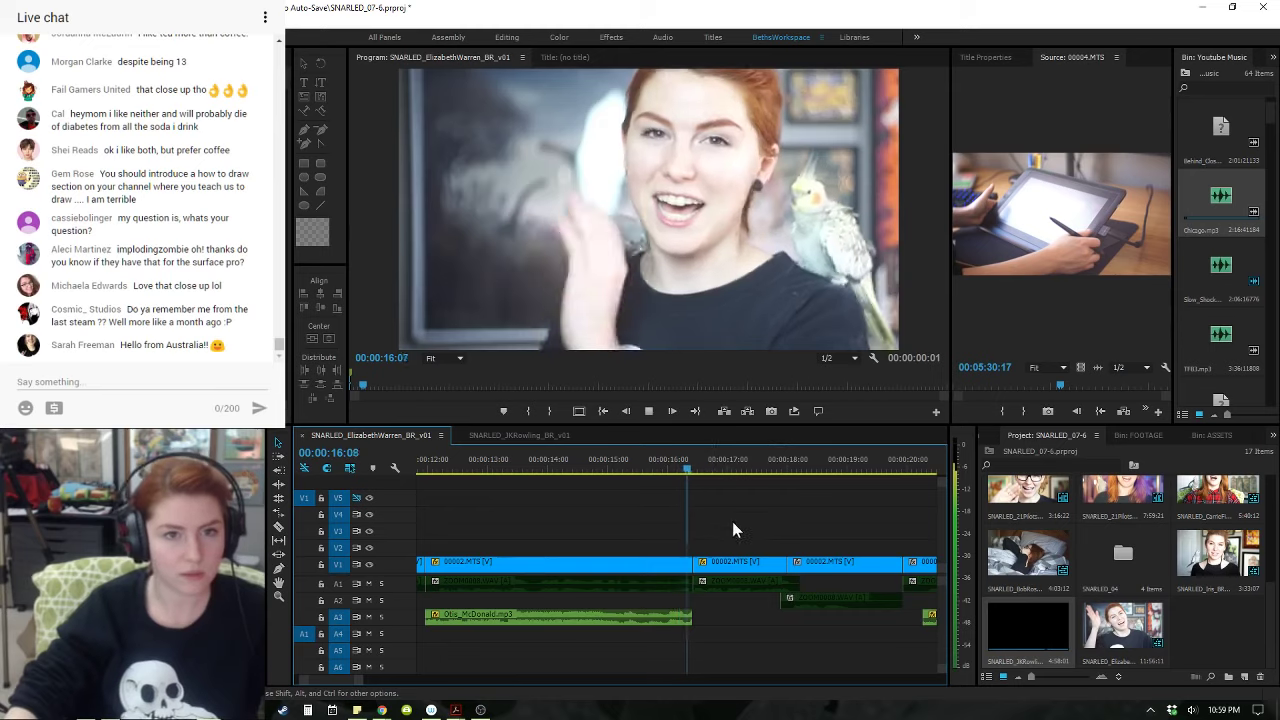
pyautogui.press('-')
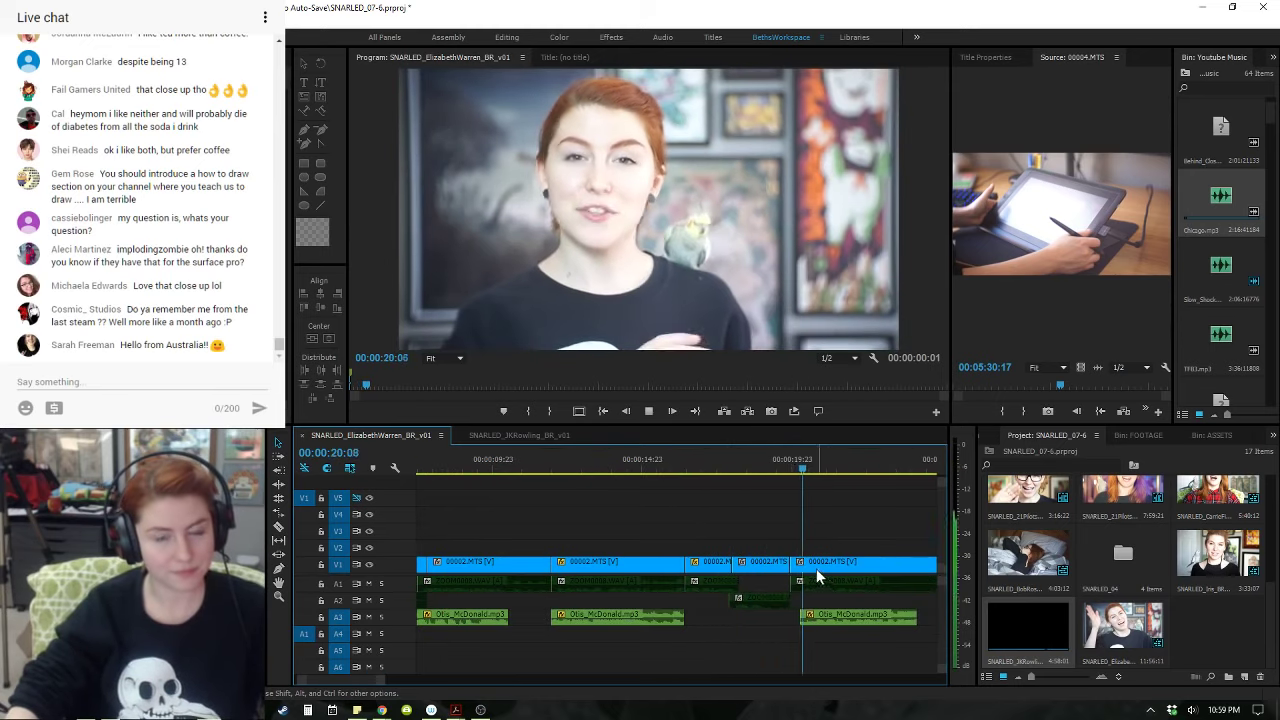
pyautogui.press('space')
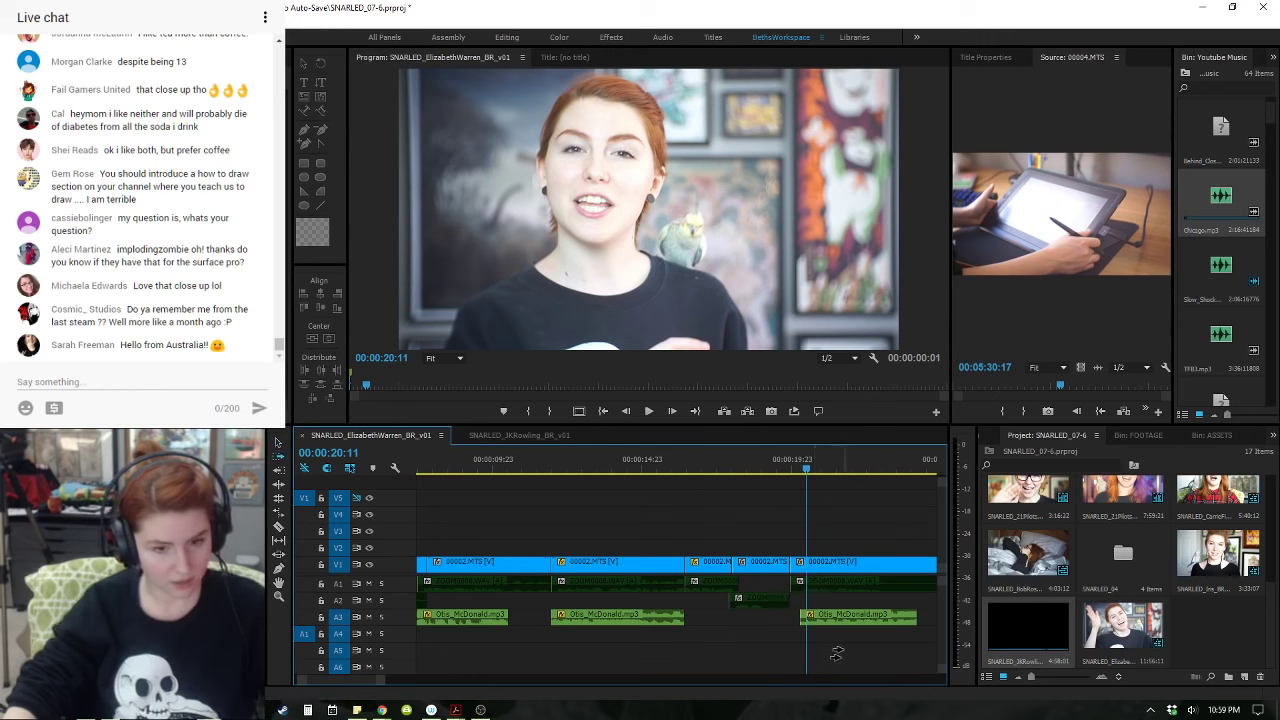
# - Remove the last Otis_McDonald.mp3 piece and move all clips from the 00002.MTS clip under the playhead onward about 48 seconds later
pyautogui.press('-')
pyautogui.press('-')
pyautogui.press('-')
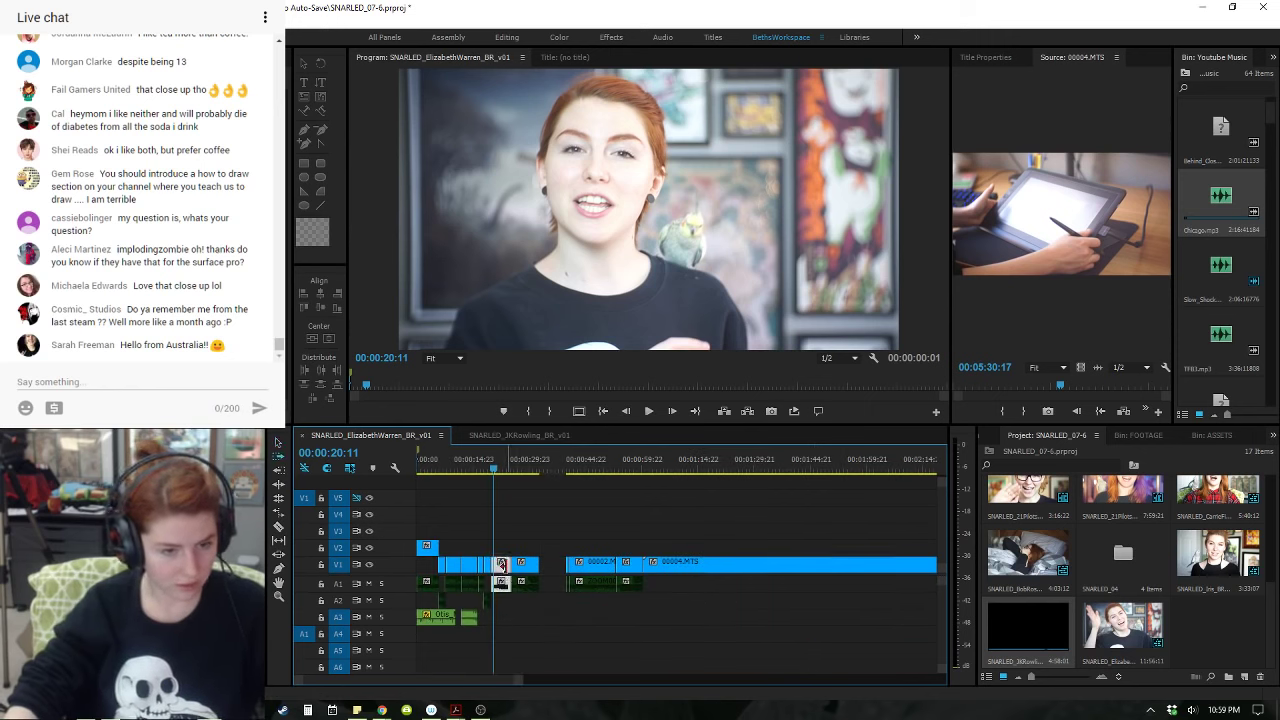
pyautogui.click(501, 564)
pyautogui.moveTo(513, 565); pyautogui.dragTo(691, 565)
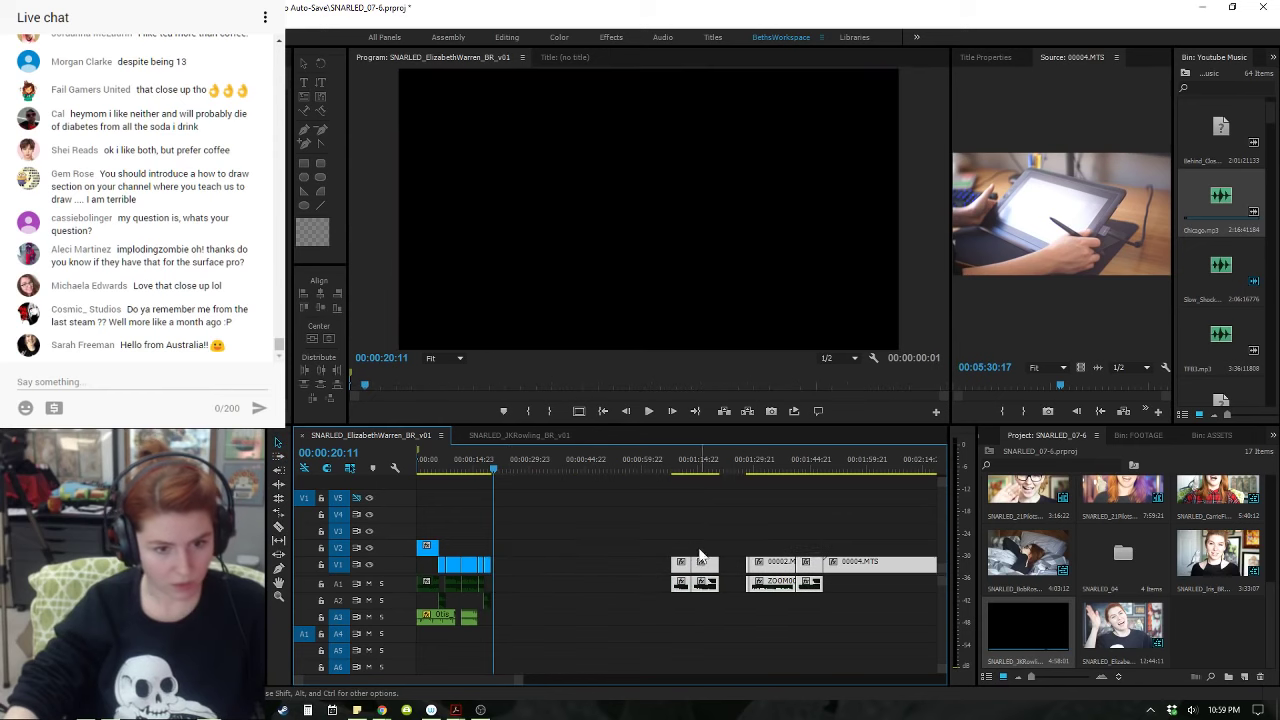
pyautogui.click(848, 612)
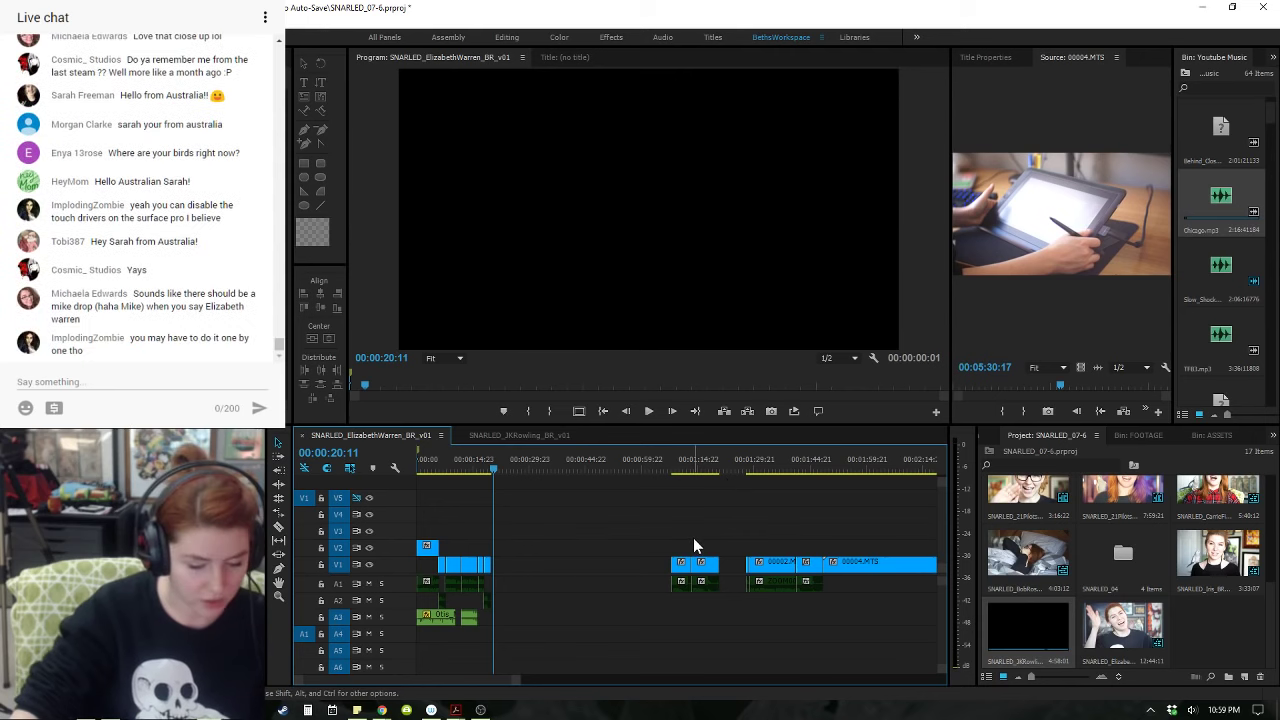
# - Open the Warren footage bin and preview the Group 1 recording of the Elizabeth Warren drawing in the Source monitor
pyautogui.click(1202, 611)
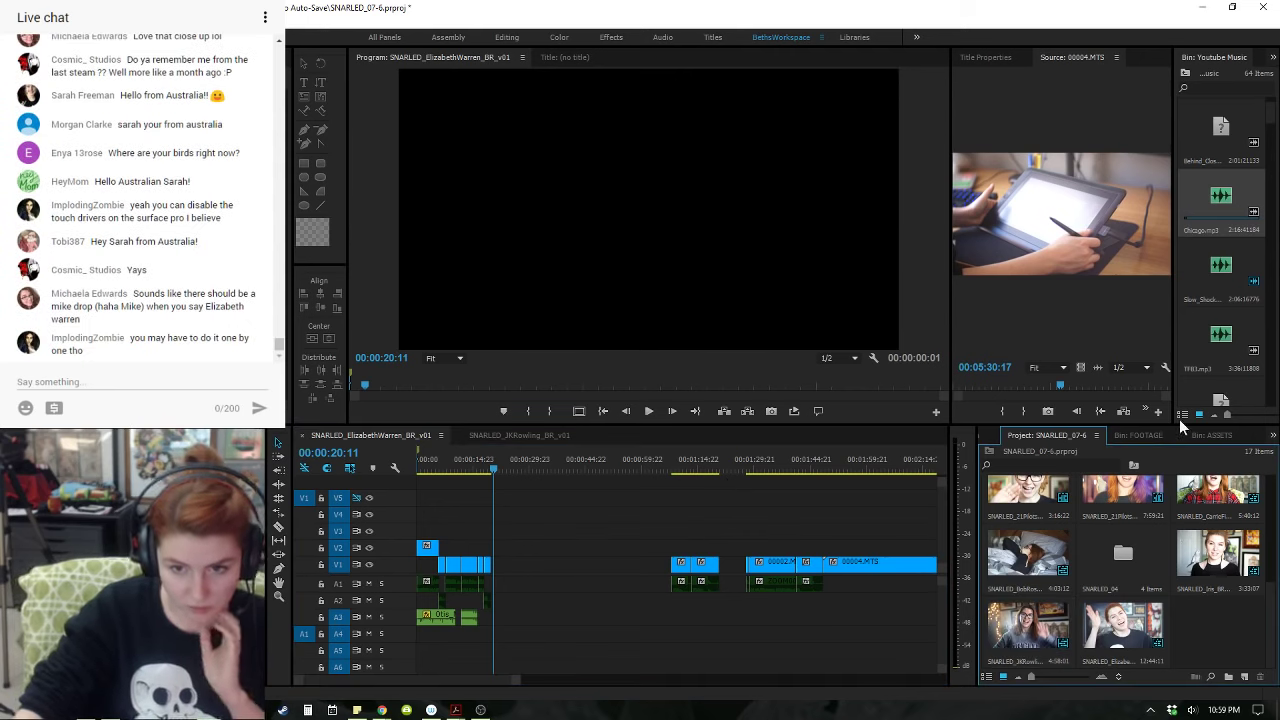
pyautogui.scroll(5, 1165, 470)
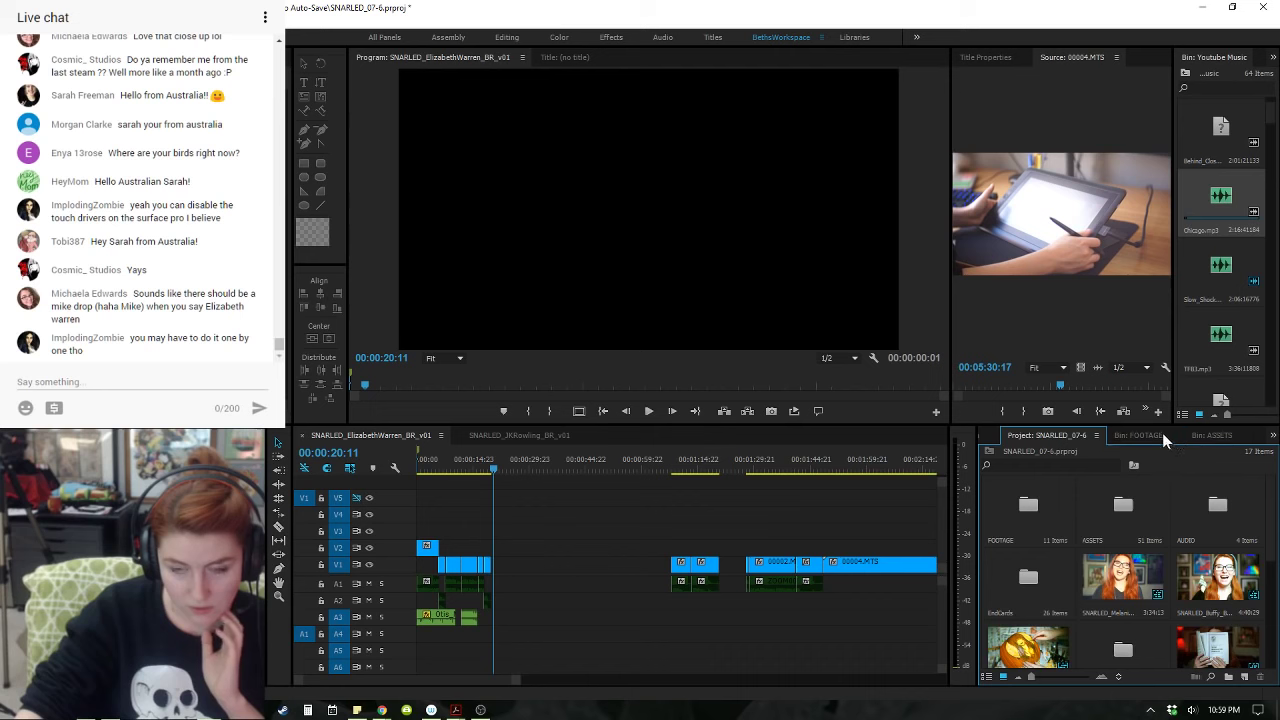
pyautogui.click(988, 440)
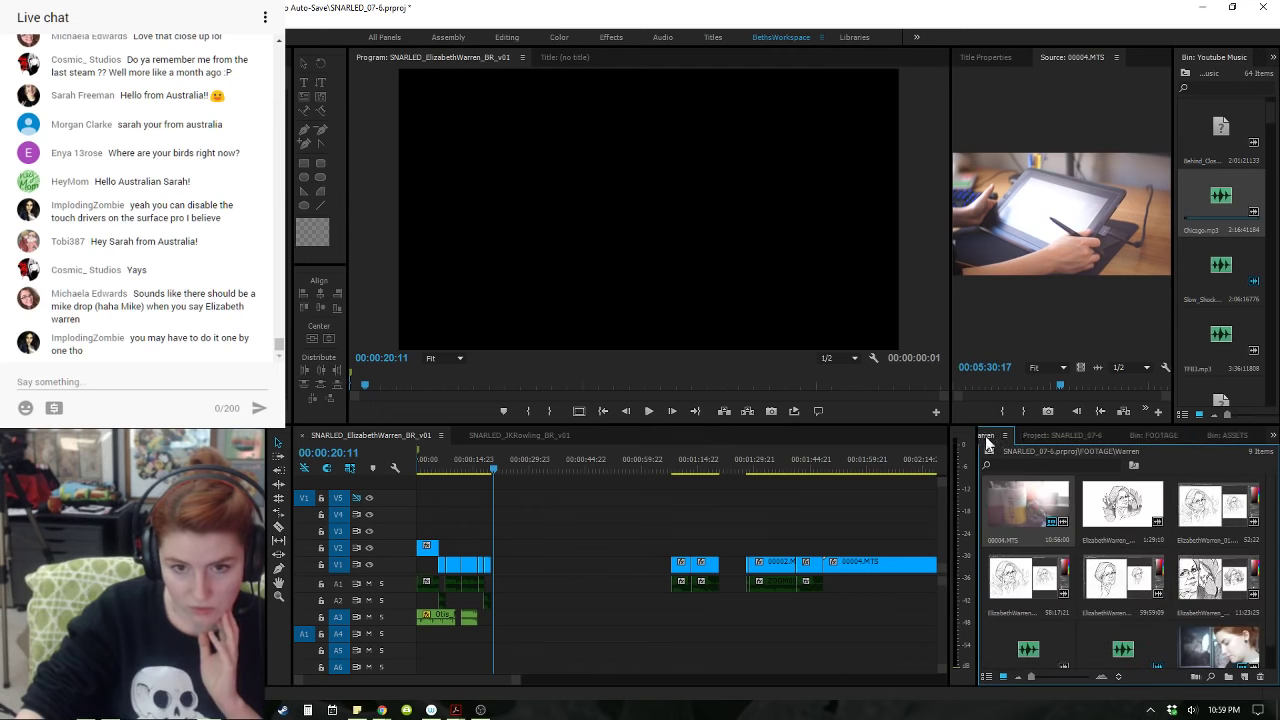
pyautogui.doubleClick(1145, 510)
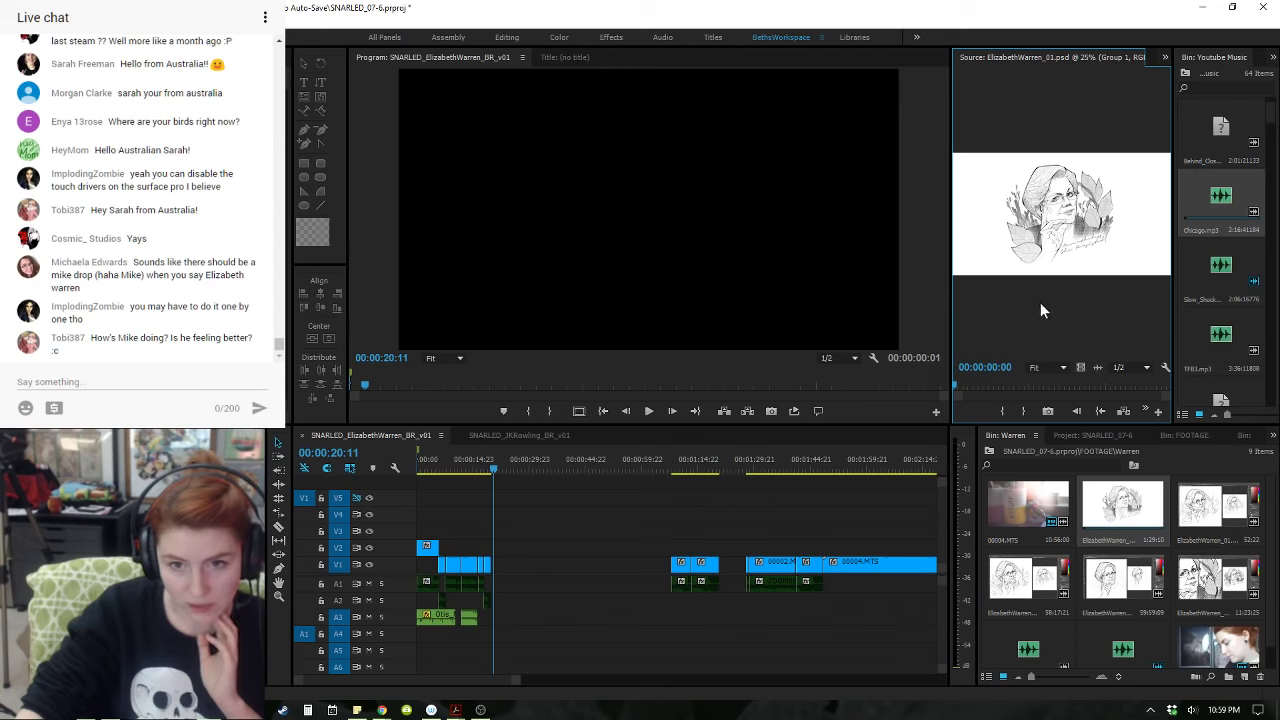
pyautogui.moveTo(1087, 396)
pyautogui.mouseDown()
pyautogui.moveTo(1149, 391)
pyautogui.moveTo(1028, 383)
pyautogui.mouseUp()
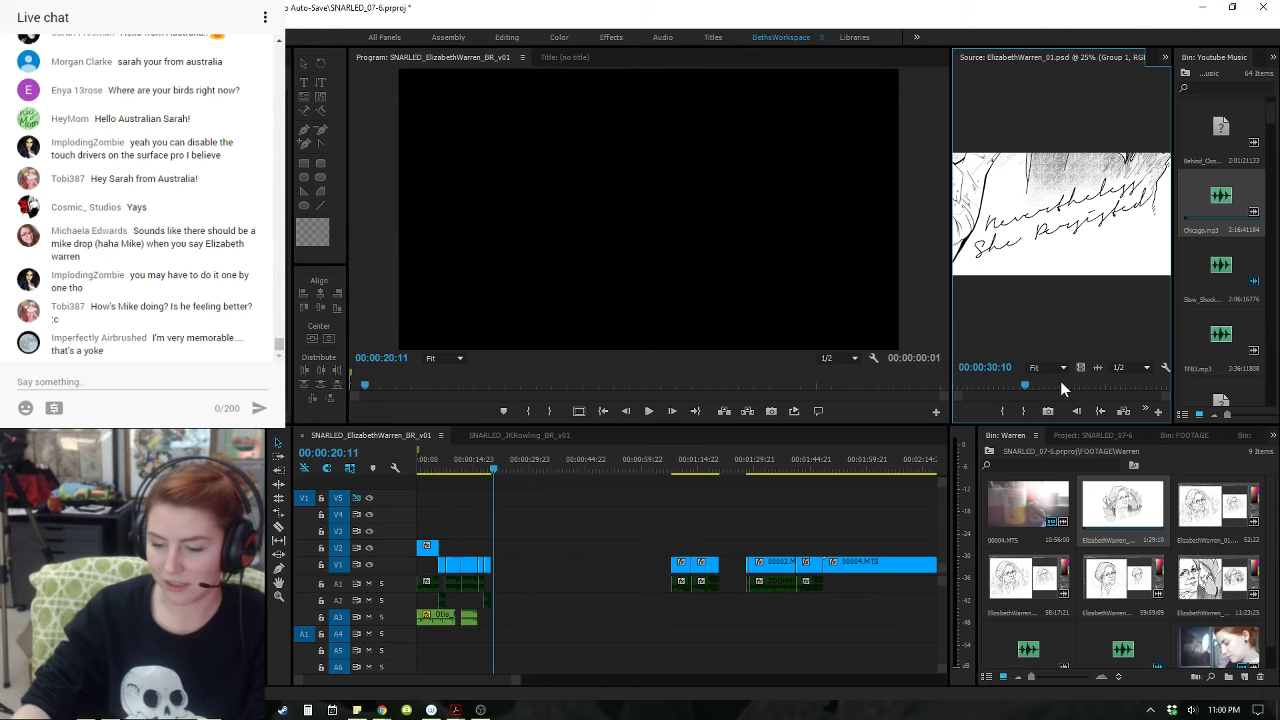
pyautogui.press('space')
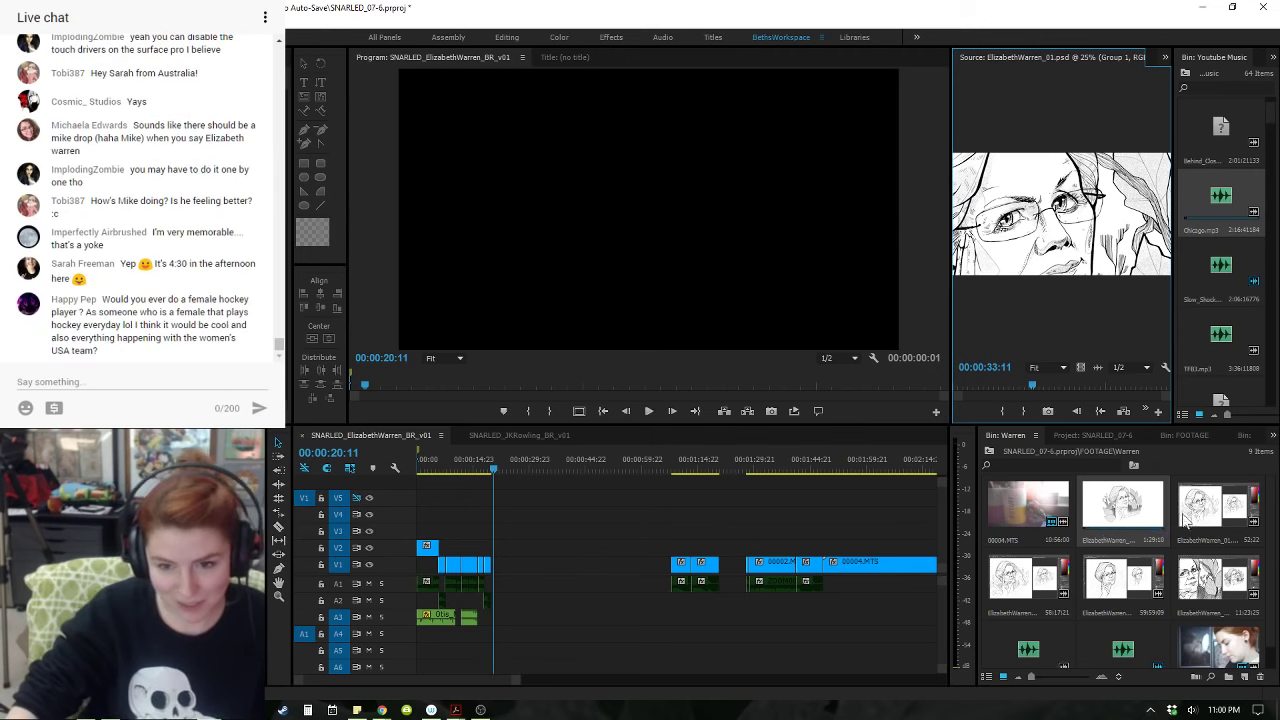
# - Scrub through the two Layer 2 drawing recordings in the Source monitor to compare which stages they cover
pyautogui.doubleClick(1215, 505)
pyautogui.moveTo(1112, 391)
pyautogui.mouseDown()
pyautogui.moveTo(1167, 391)
pyautogui.moveTo(1128, 390)
pyautogui.moveTo(1135, 400)
pyautogui.mouseUp()
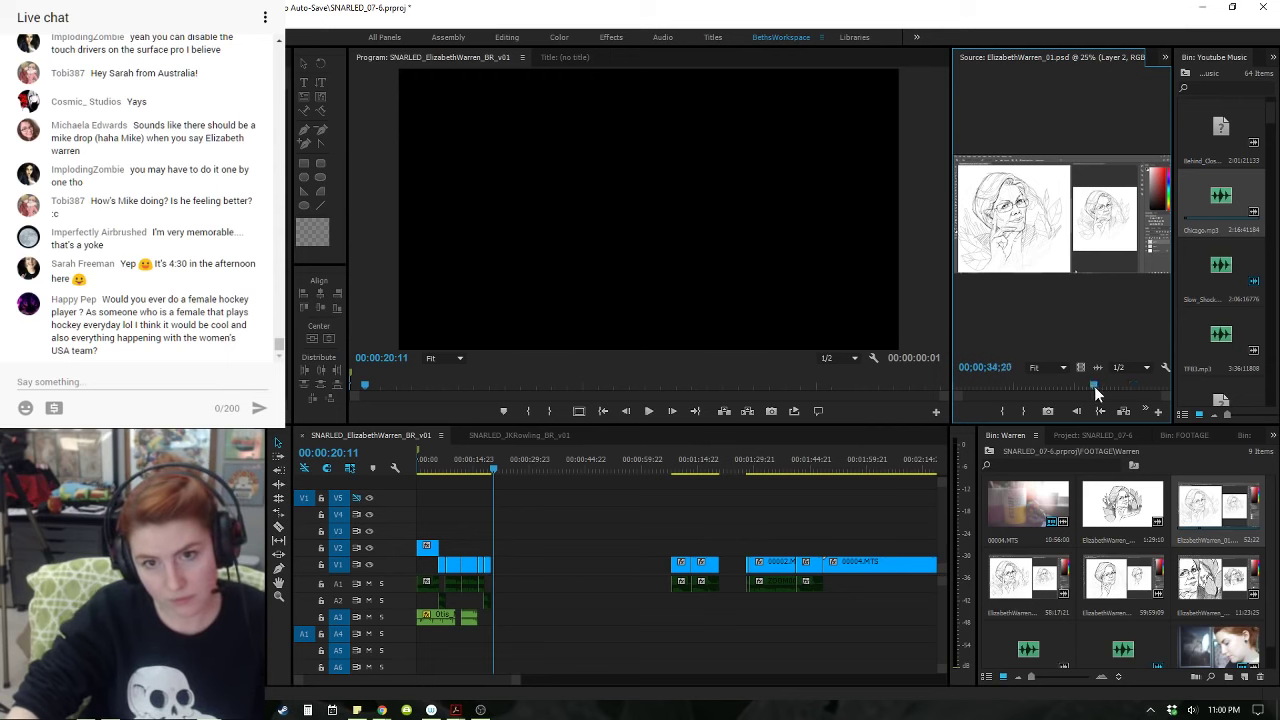
pyautogui.moveTo(1095, 387); pyautogui.dragTo(1172, 388)
pyautogui.doubleClick(1032, 586)
pyautogui.doubleClick(1218, 521)
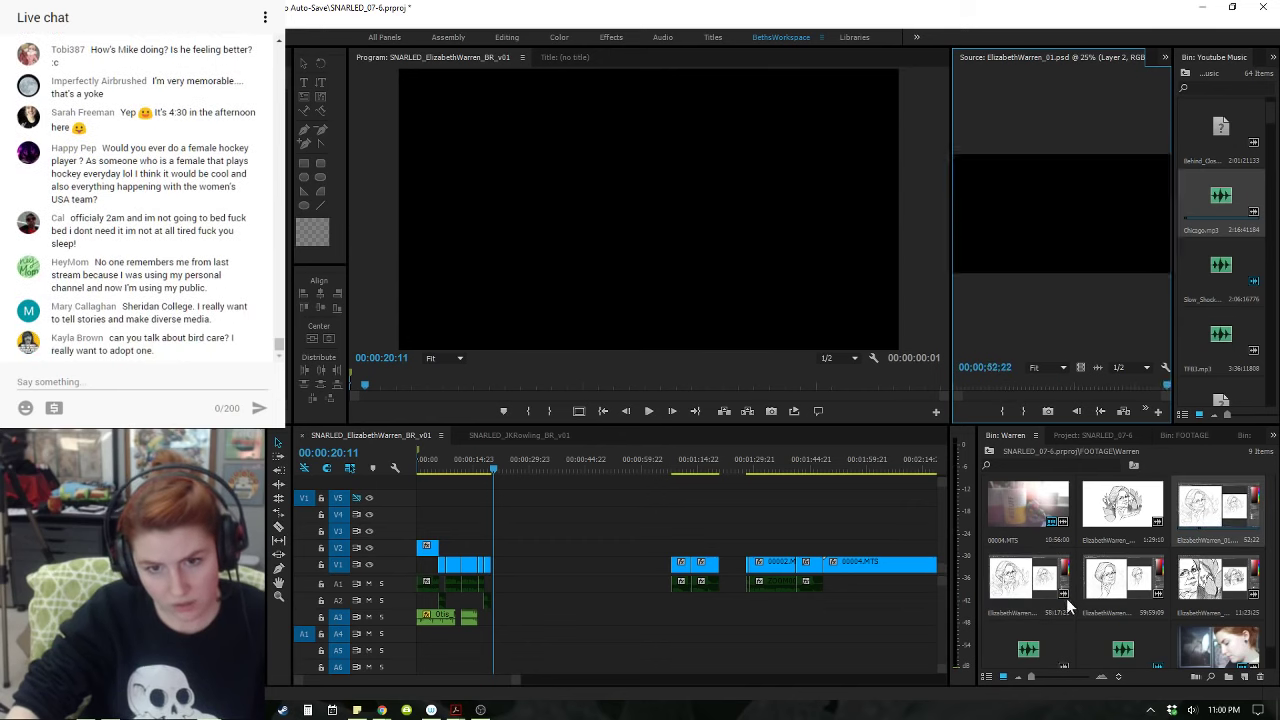
pyautogui.doubleClick(1030, 572)
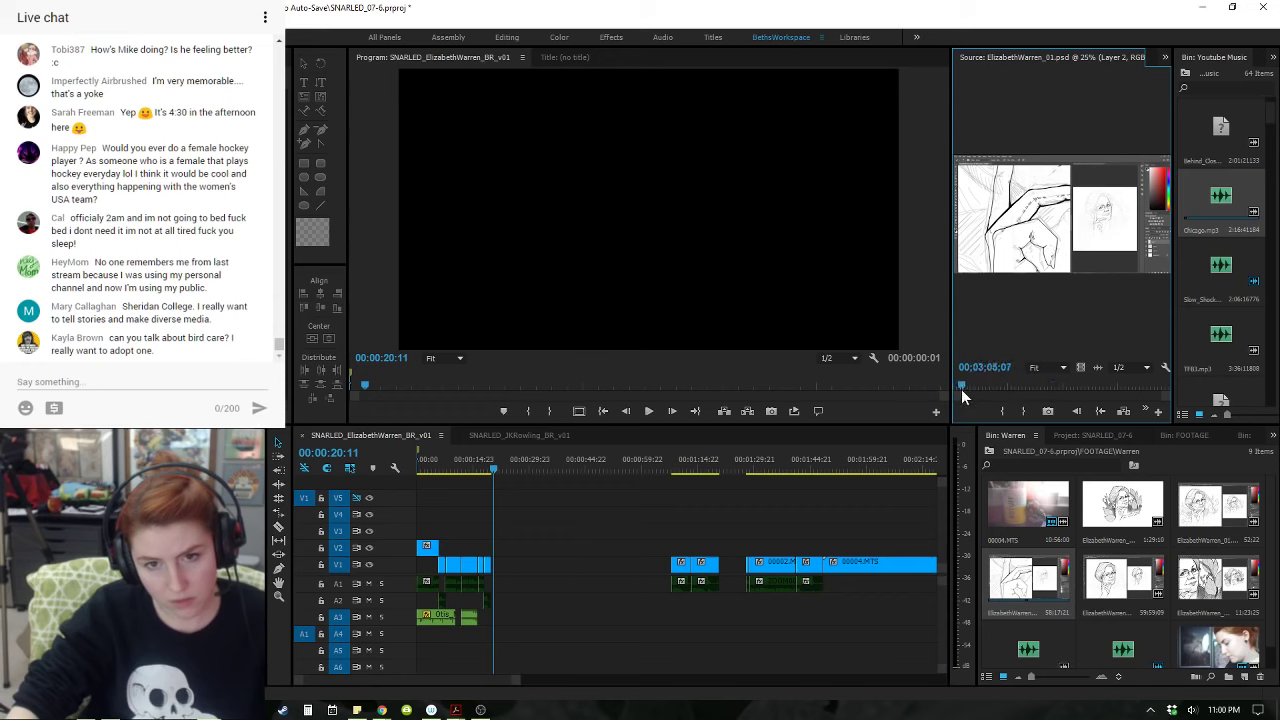
# - Check the short Layer 2 recording (52;22) through to its end and delete it from the Warren bin
pyautogui.doubleClick(1225, 512)
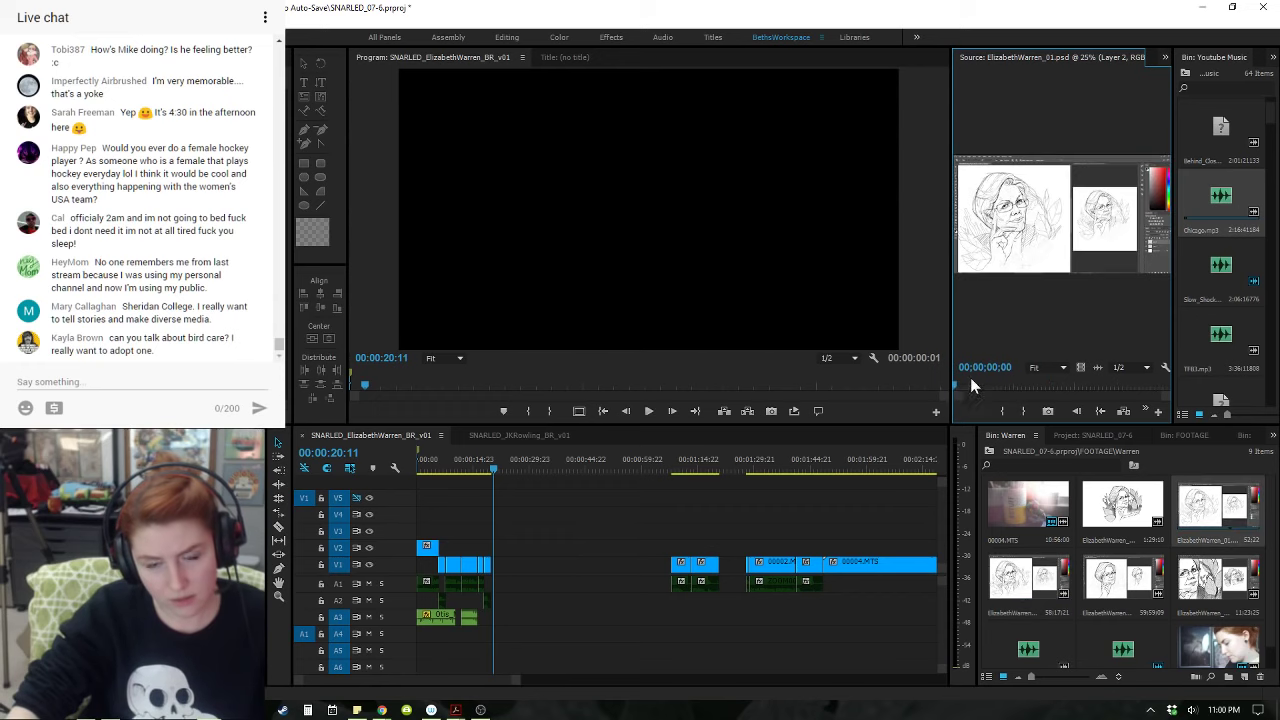
pyautogui.moveTo(979, 386); pyautogui.dragTo(1204, 412)
pyautogui.click(1240, 570)
pyautogui.click(1233, 509)
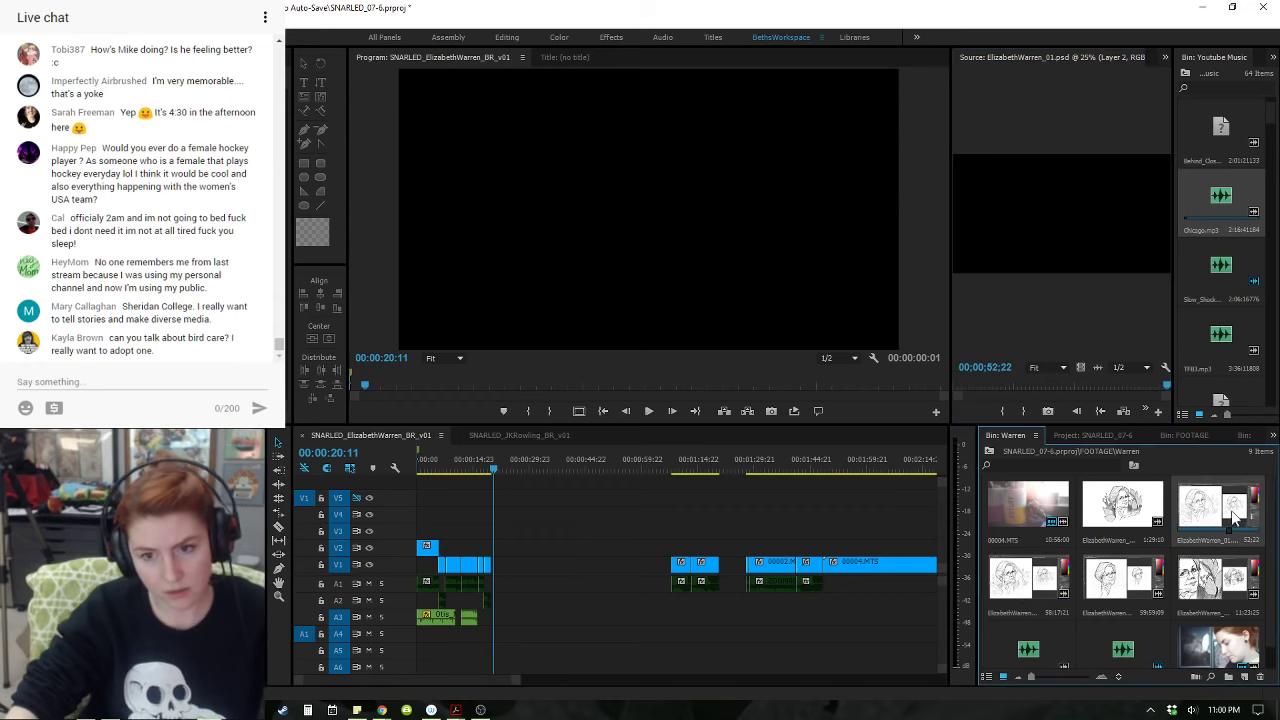
pyautogui.click(1155, 386)
pyautogui.click(1229, 526)
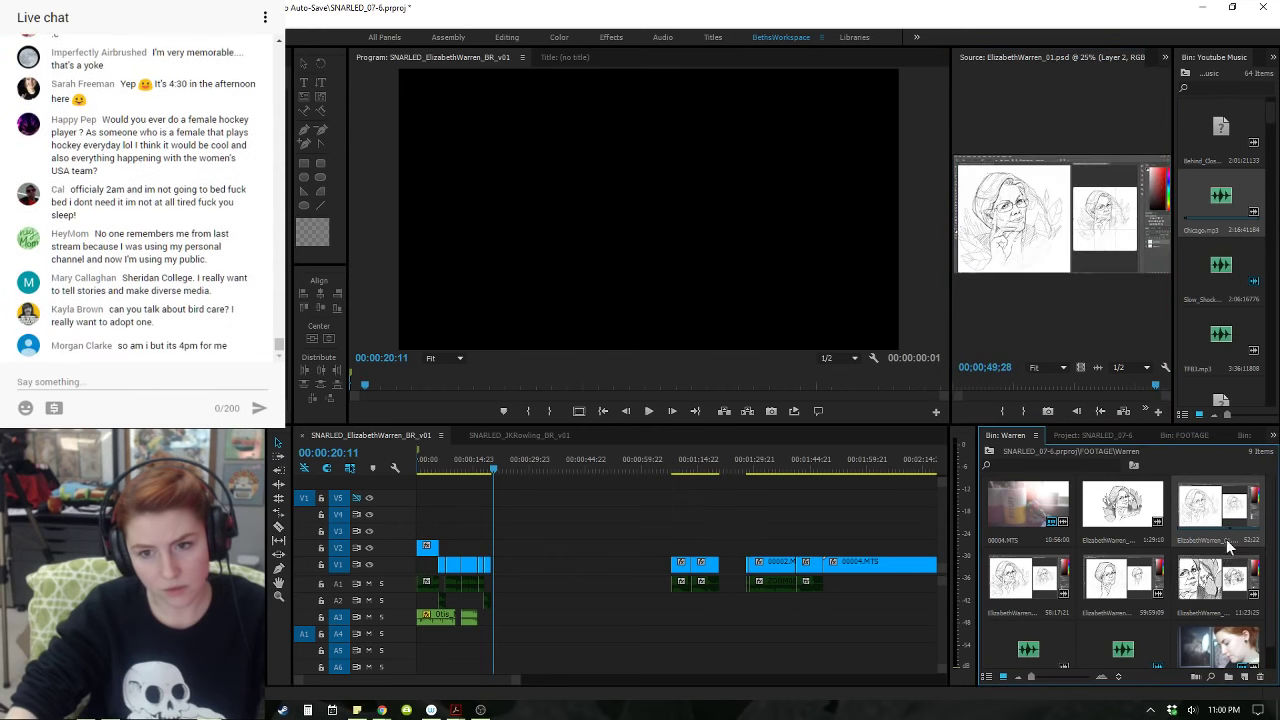
pyautogui.press('Delete')
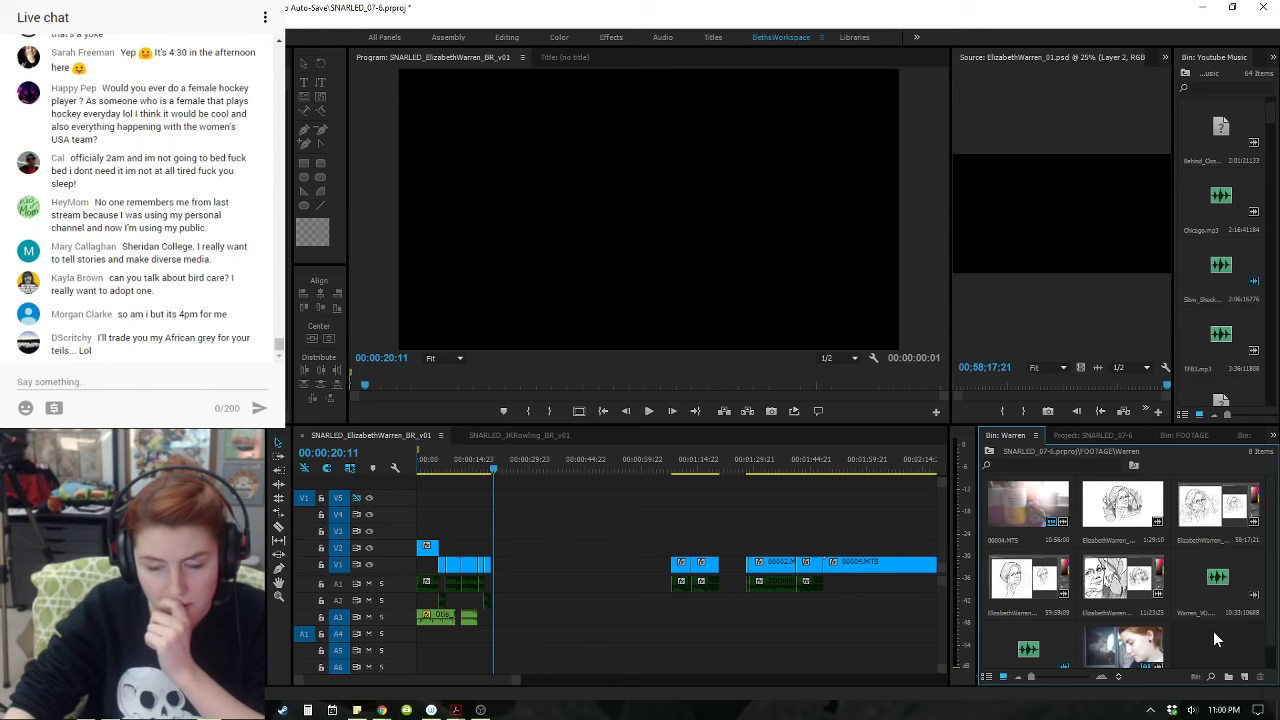
# - Examine the Layer 4 recordings in the Warren bin and scrub through the long one in the Source monitor
pyautogui.click(1140, 582)
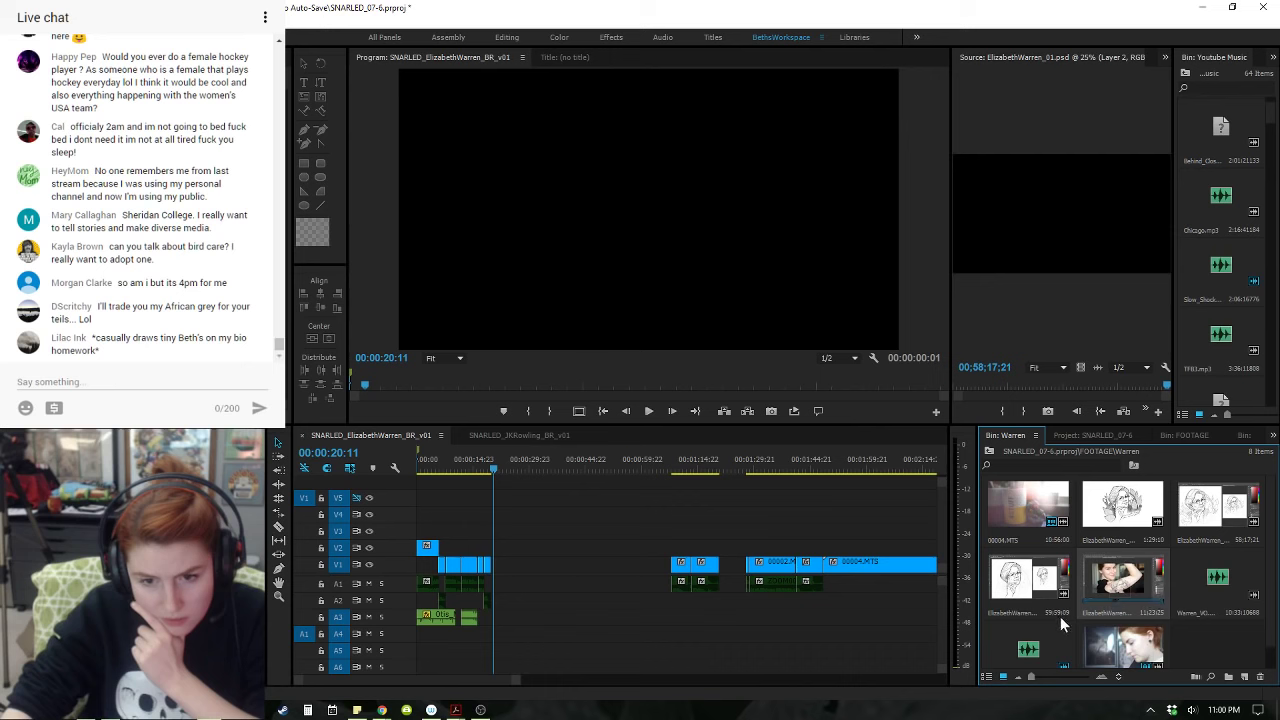
pyautogui.click(1044, 586)
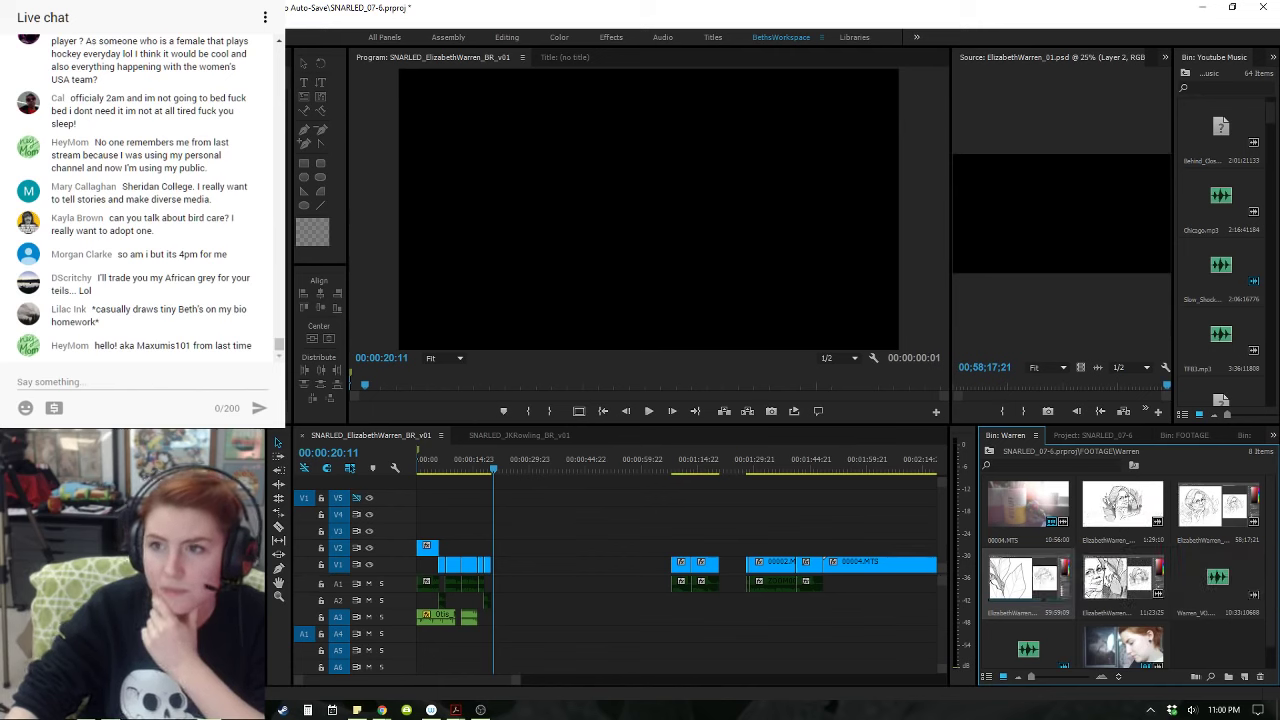
pyautogui.hotkey('alt', 'Tab')
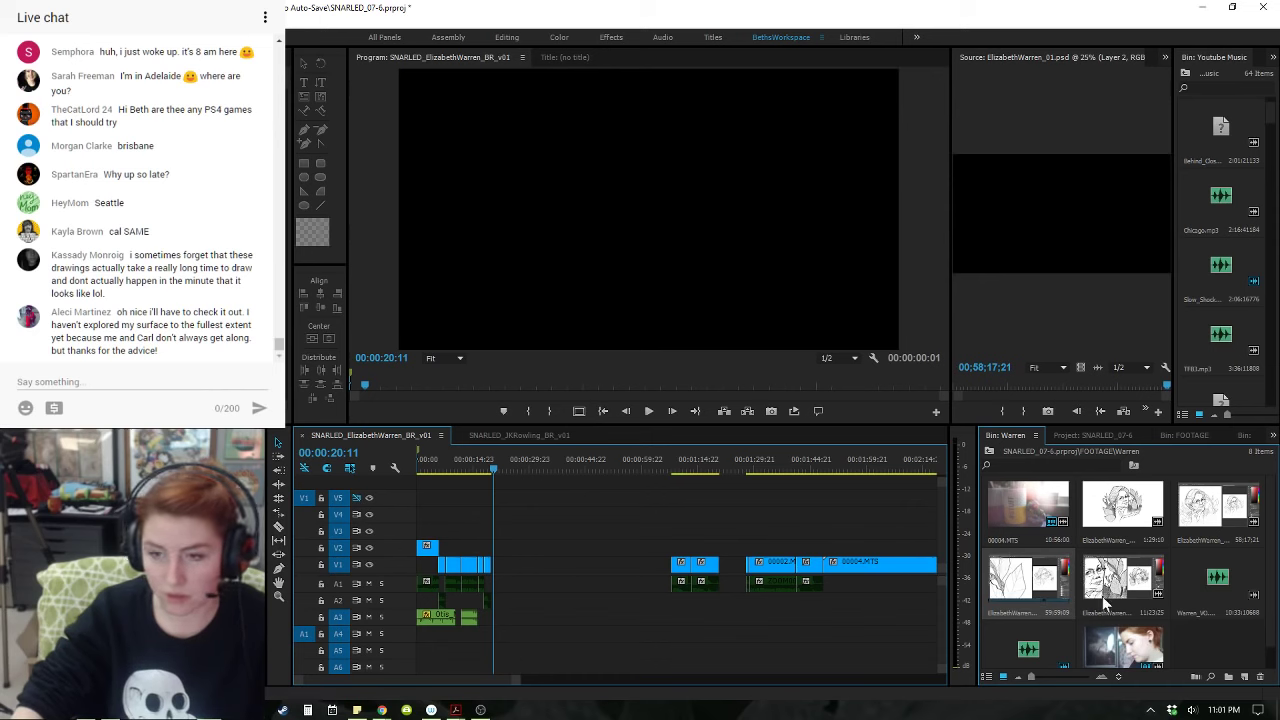
pyautogui.click(1099, 386)
pyautogui.click(1094, 386)
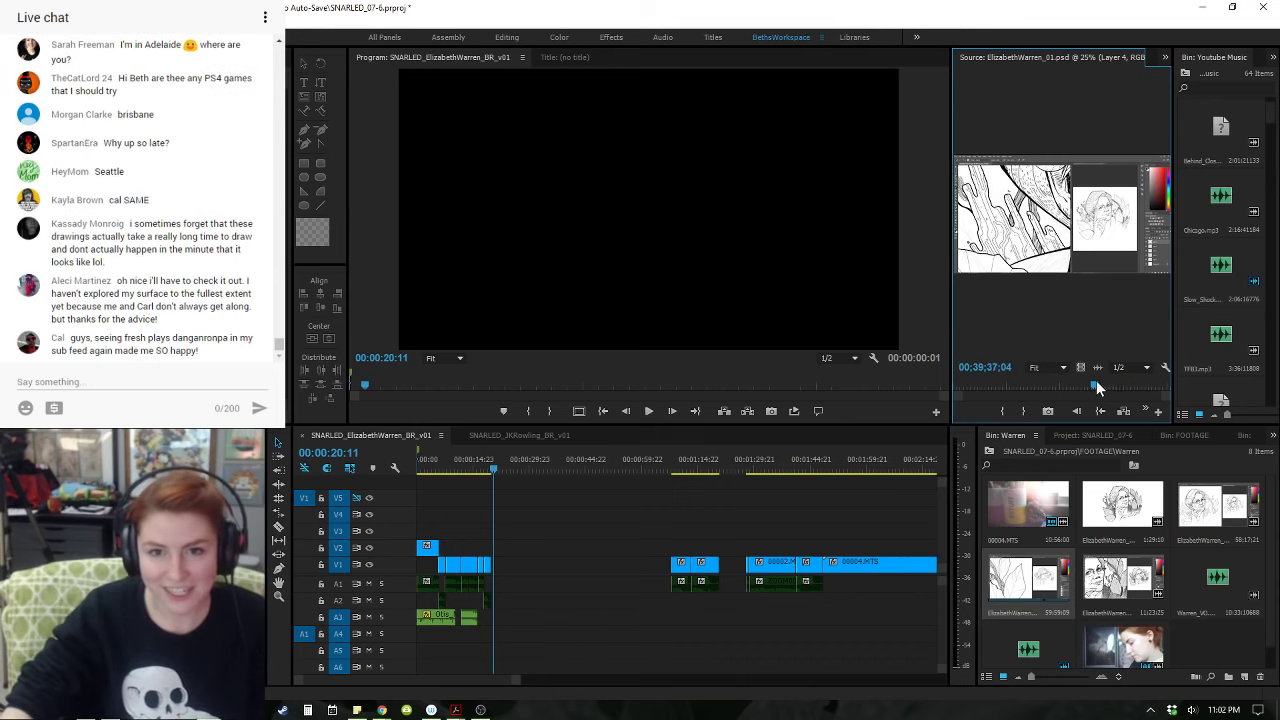
pyautogui.click(1050, 386)
pyautogui.click(1010, 386)
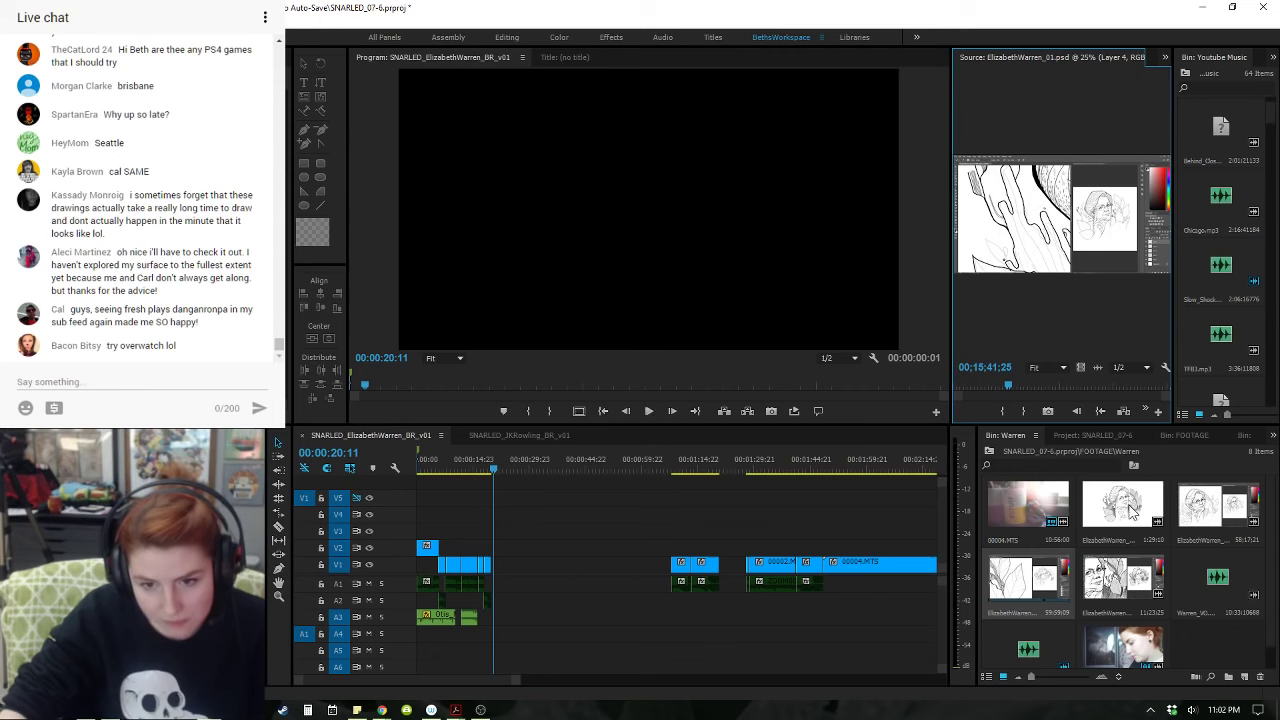
# - Rearrange the drawing recordings in the Warren bin, placing the 11;23;25 Layer 4 clip ahead of the Group 1 clip
pyautogui.click(1132, 509)
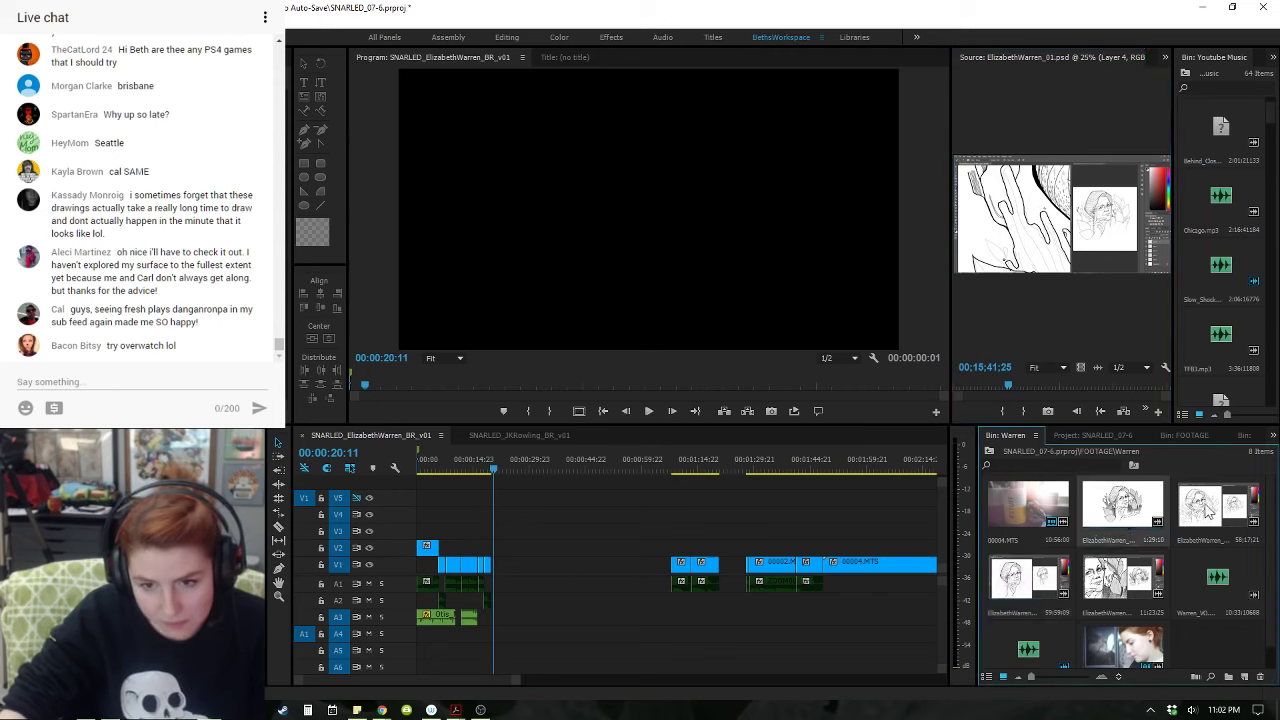
pyautogui.click(1200, 506)
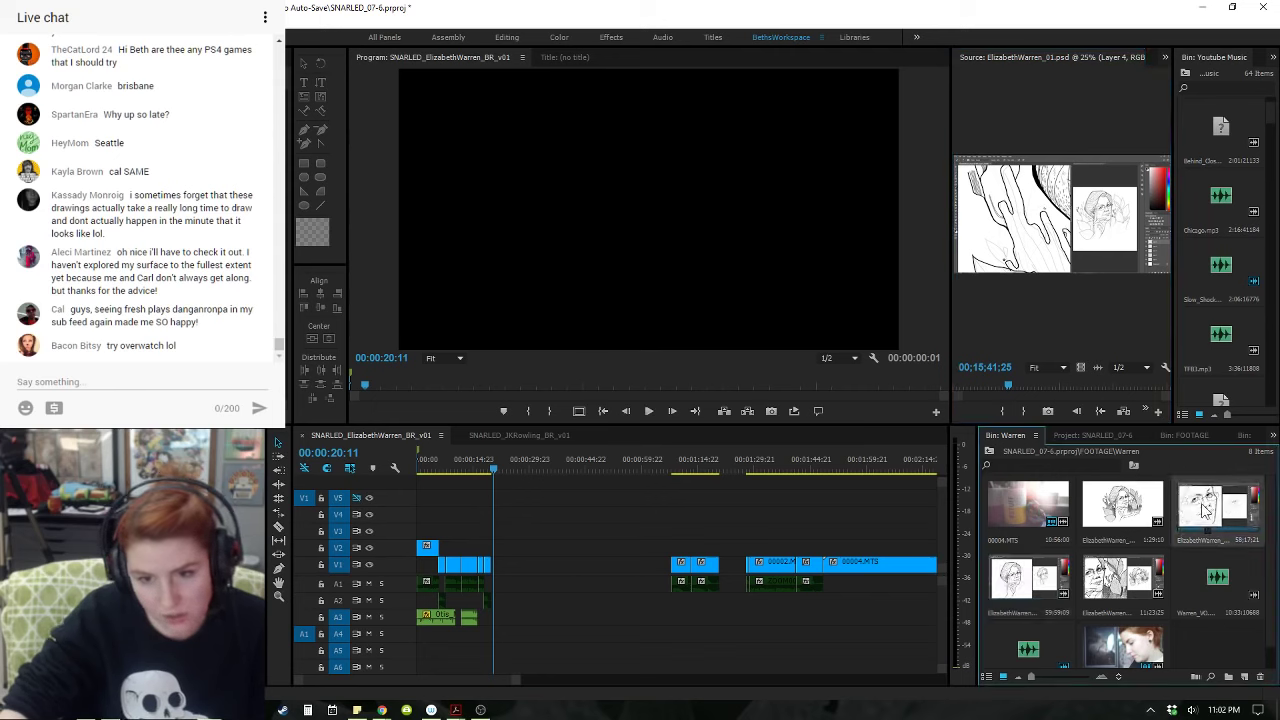
pyautogui.click(1110, 586)
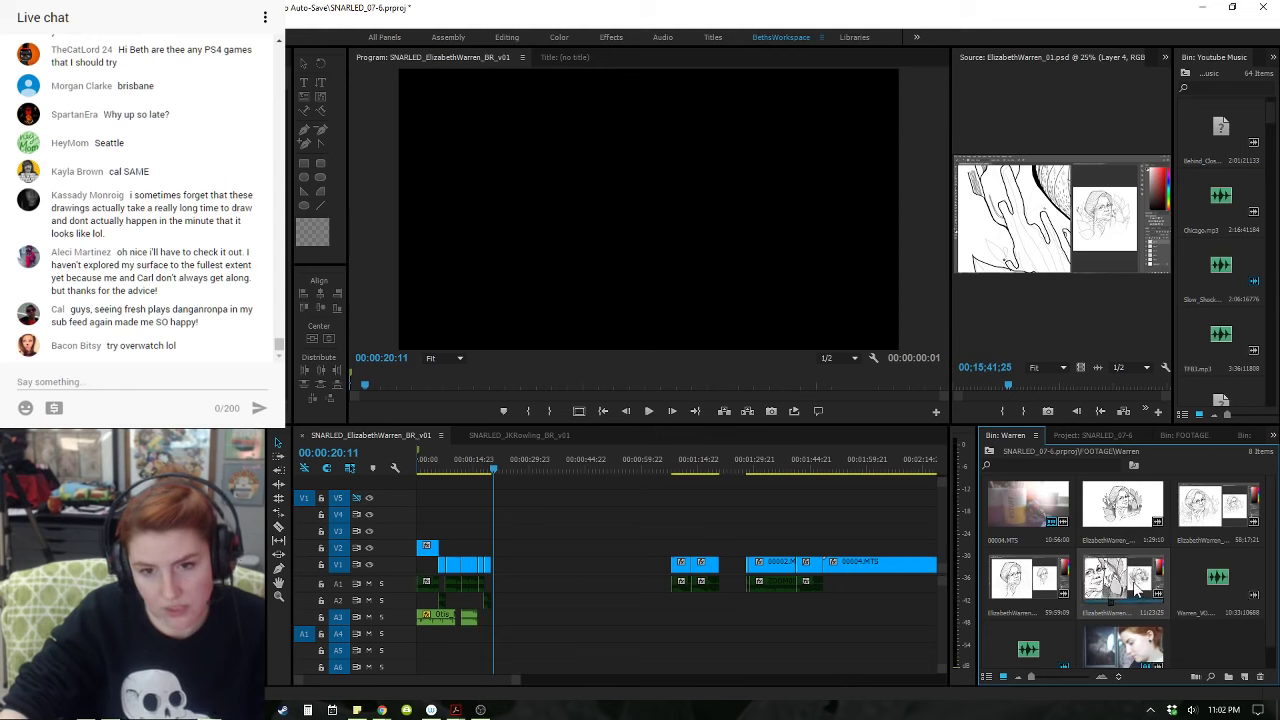
pyautogui.moveTo(1120, 578); pyautogui.dragTo(1106, 525)
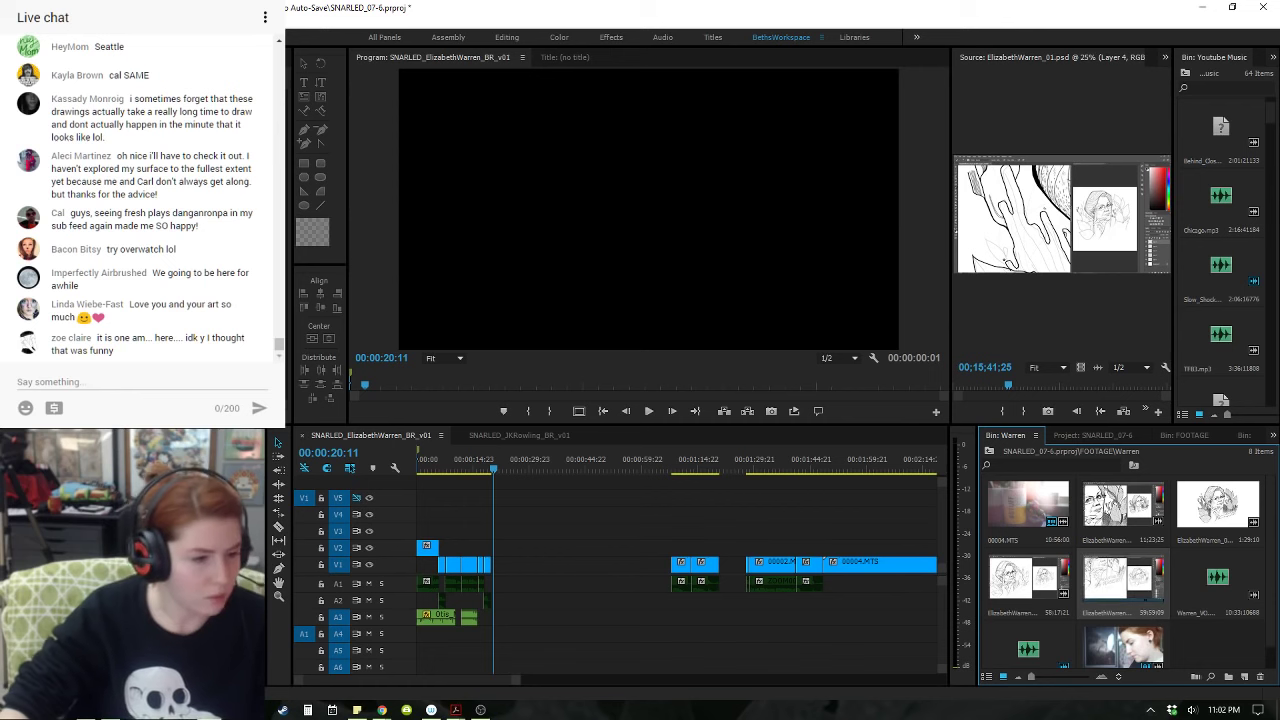
# - Import the Adobe Photoshop CC 2017 3_27_2017 4_19_05 PM.mp4 recording from the ElizabethWarren folder into the Warren bin and preview it
pyautogui.hotkey('alt', 'Tab')
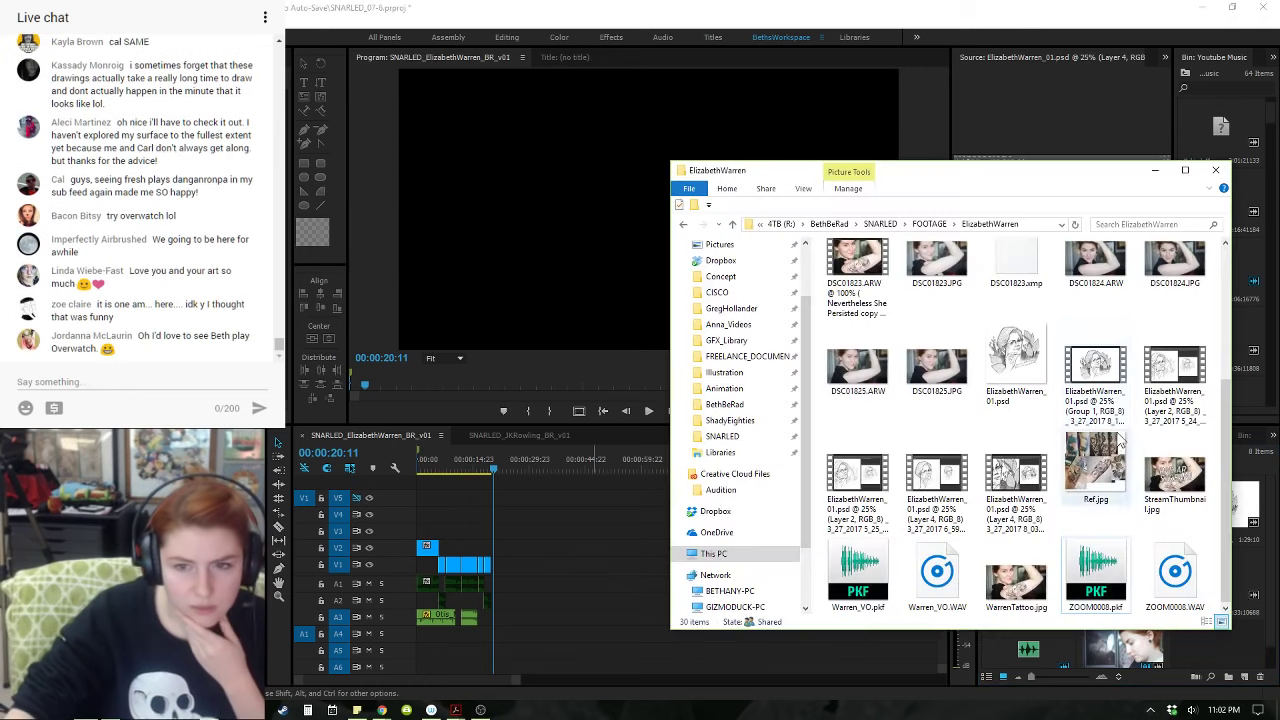
pyautogui.moveTo(950, 170); pyautogui.dragTo(487, 130)
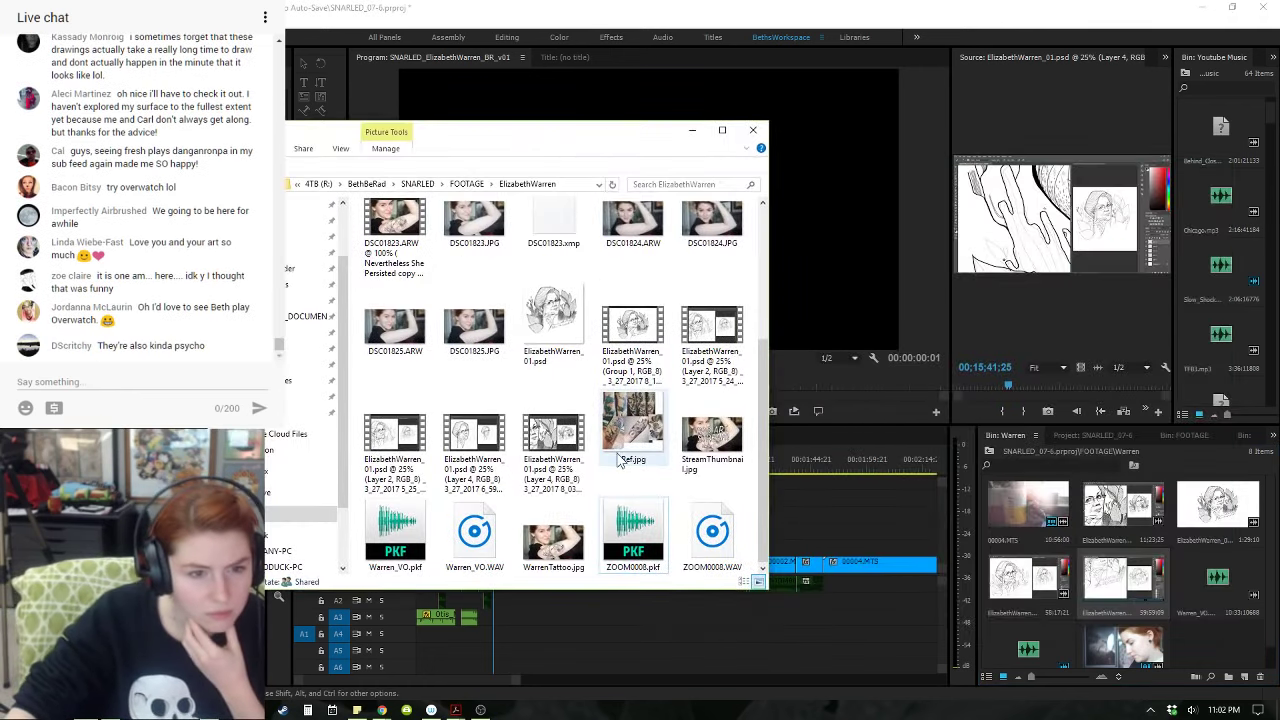
pyautogui.scroll(2, 665, 490)
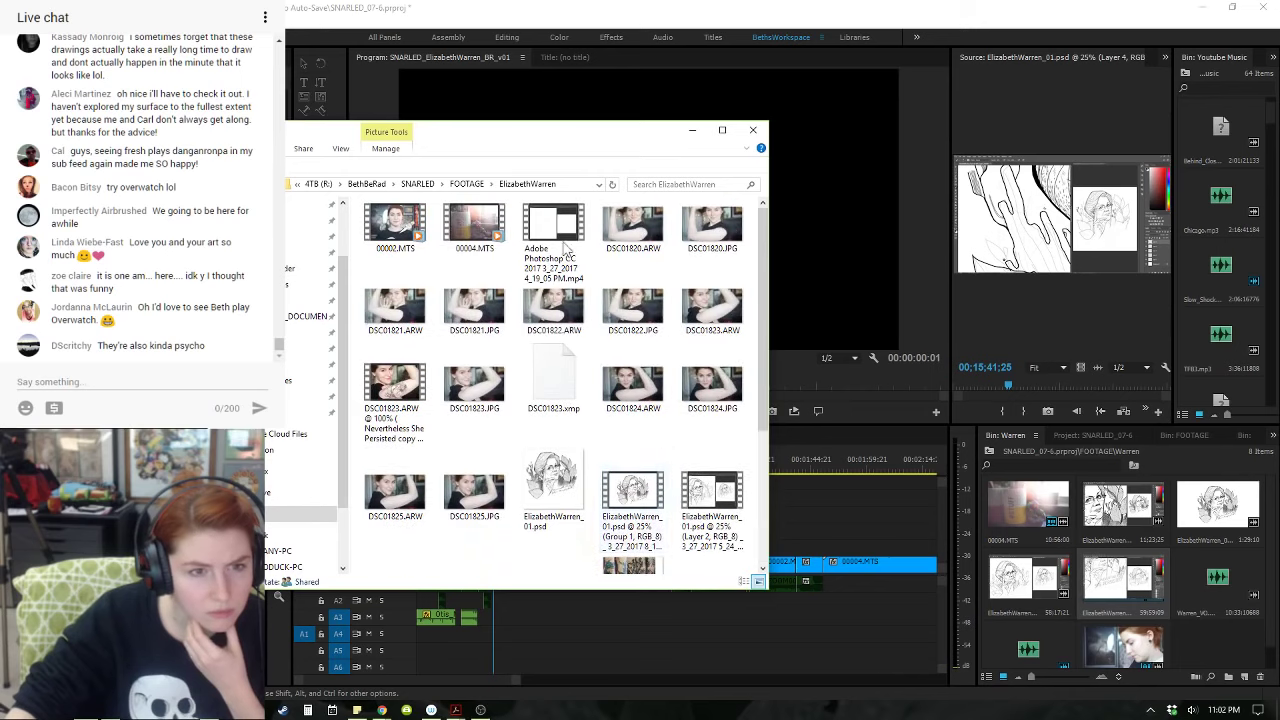
pyautogui.moveTo(565, 250); pyautogui.dragTo(1165, 598)
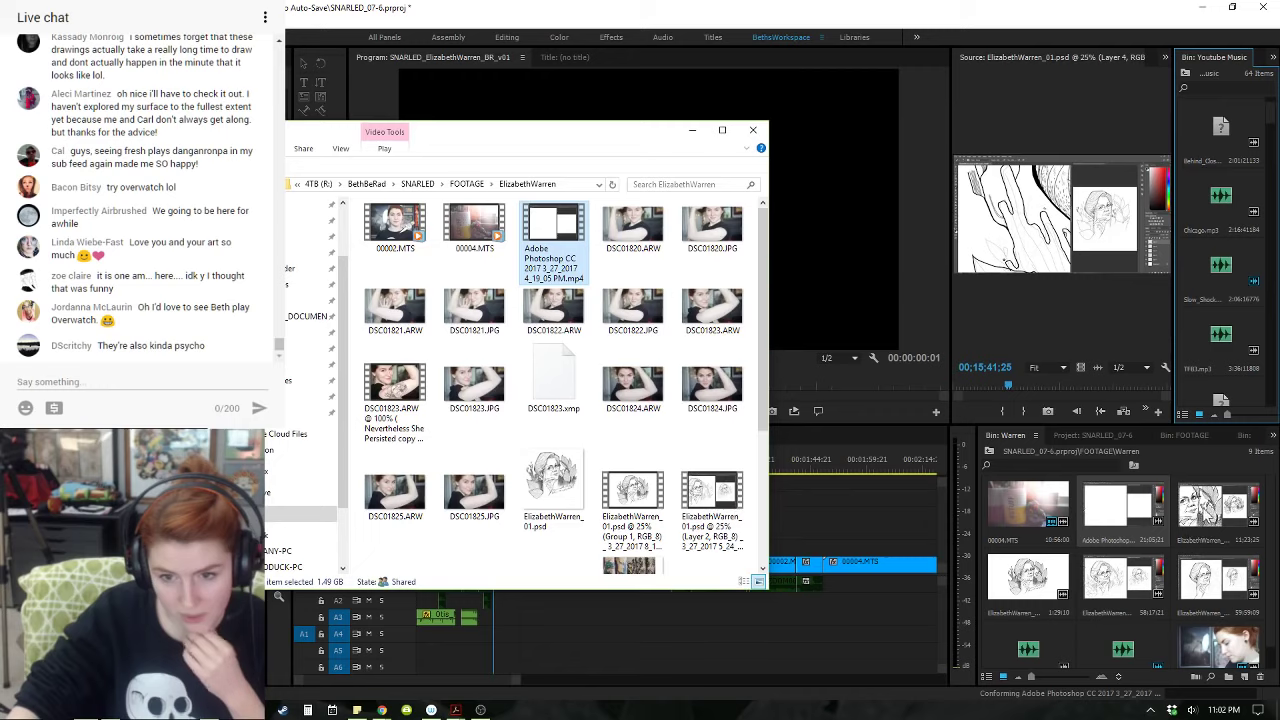
pyautogui.doubleClick(1098, 505)
pyautogui.click(977, 385)
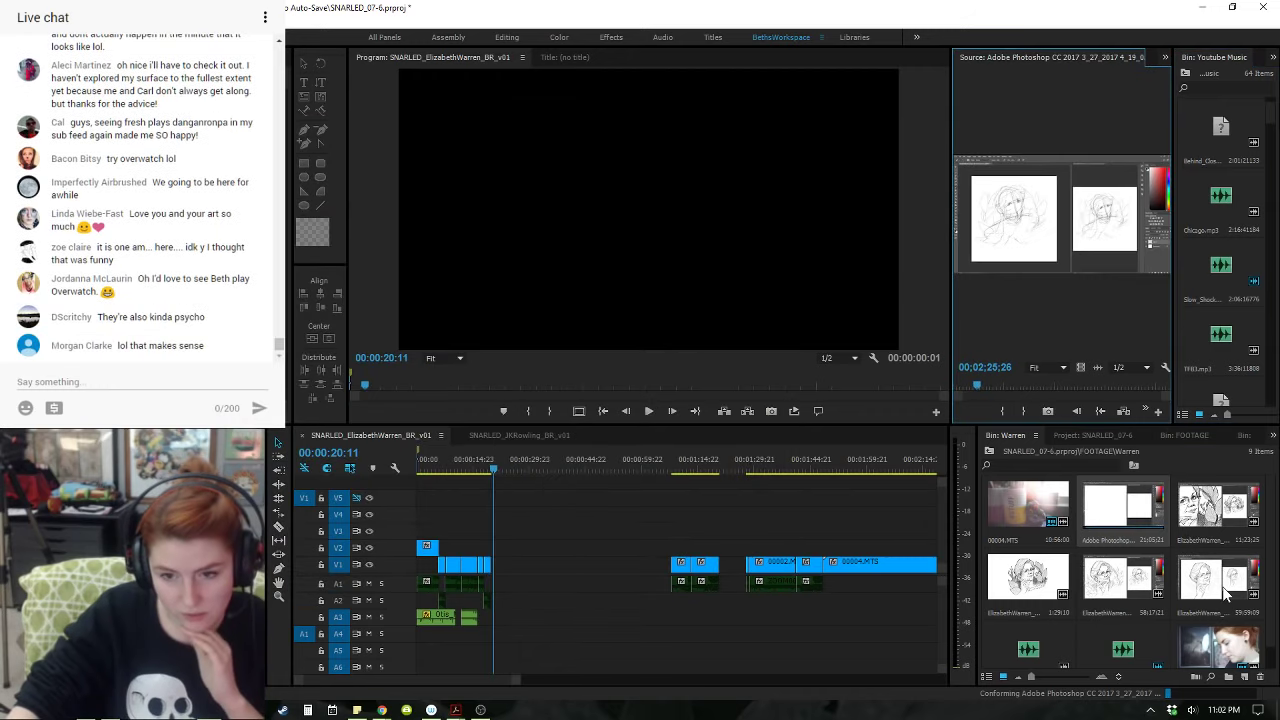
# - Reorder the Warren bin to start with the Photoshop recording, placing the Group 1 clip and 00004.MTS after the other drawing recordings
pyautogui.moveTo(1045, 583); pyautogui.dragTo(1225, 589)
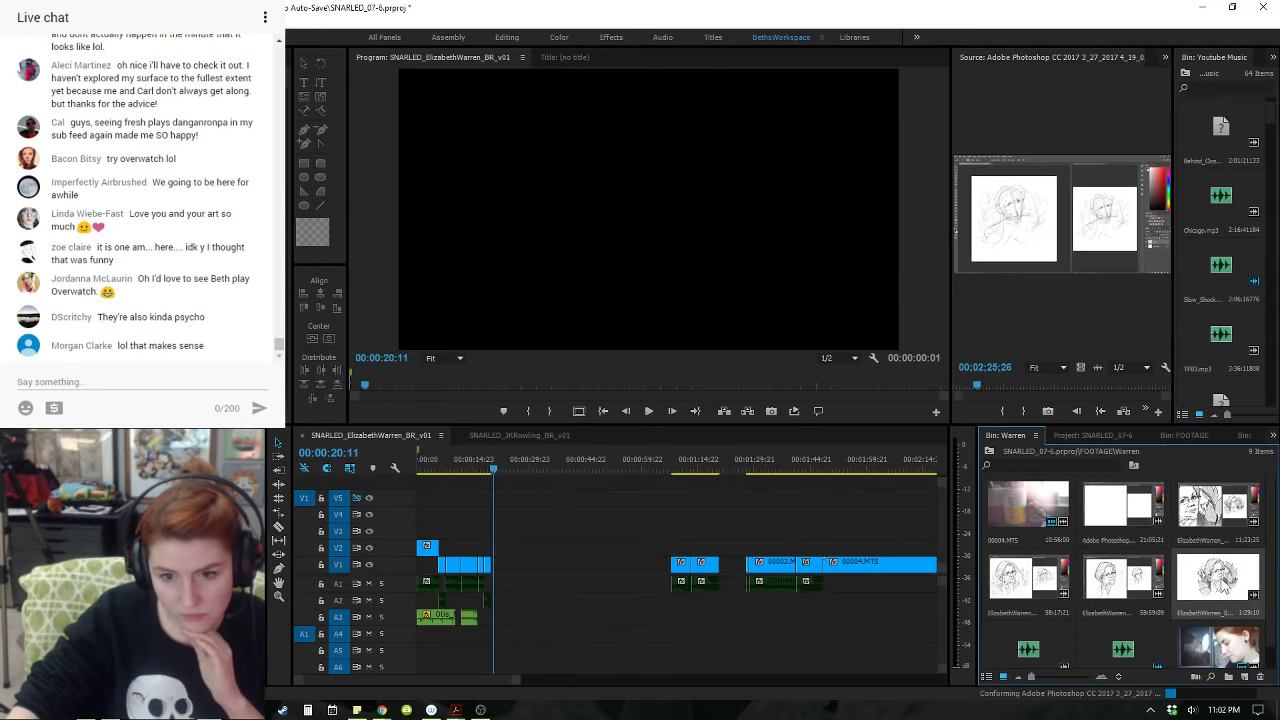
pyautogui.moveTo(1218, 505); pyautogui.dragTo(1193, 514)
pyautogui.moveTo(1048, 535); pyautogui.dragTo(1192, 608)
# - Scrub through the 11;23;25 Layer 4 recording in the Source monitor to check its drawing stages
pyautogui.doubleClick(1093, 583)
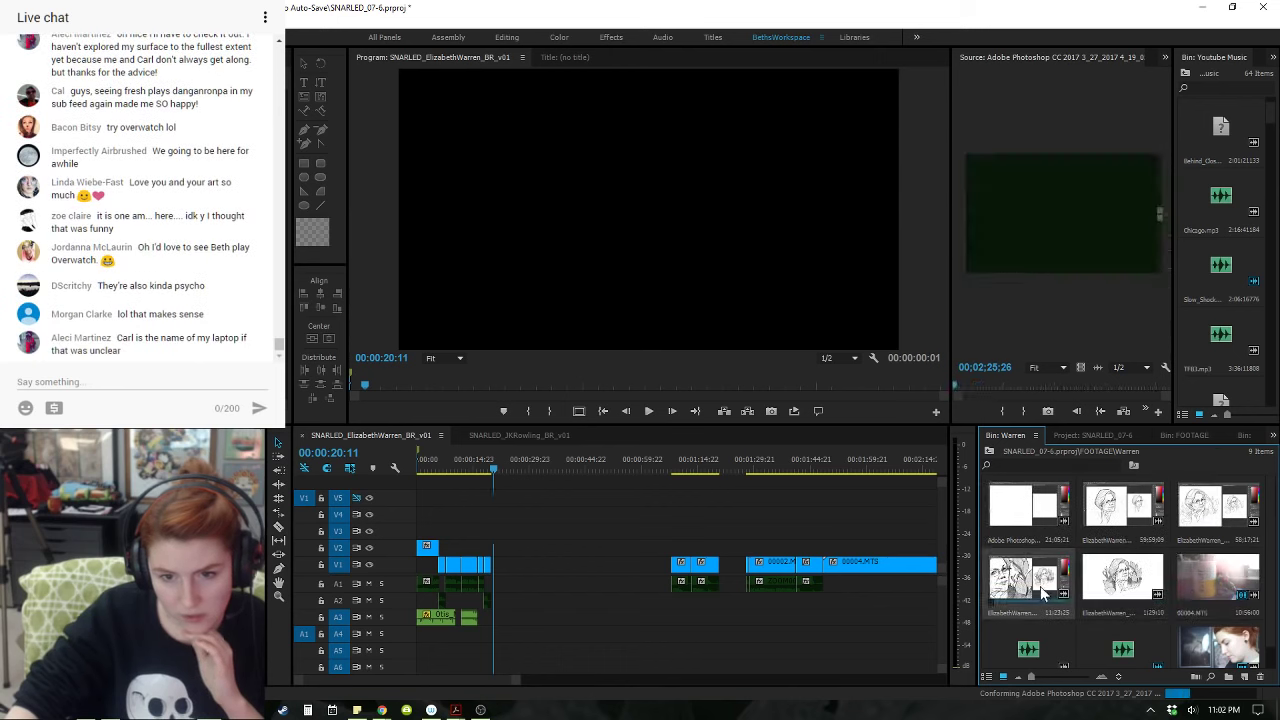
pyautogui.click(1003, 385)
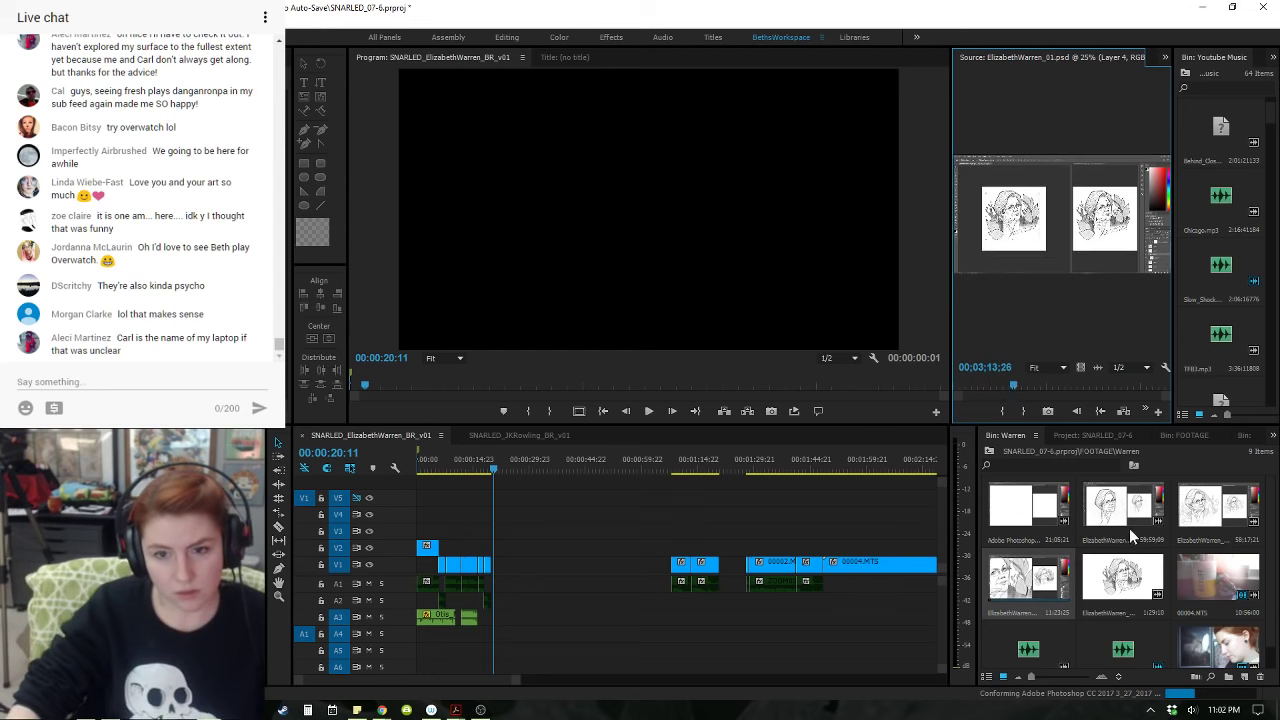
pyautogui.doubleClick(1213, 505)
pyautogui.click(997, 386)
pyautogui.moveTo(998, 389)
pyautogui.mouseDown()
pyautogui.moveTo(1192, 394)
pyautogui.moveTo(928, 397)
pyautogui.mouseUp()
pyautogui.doubleClick(1023, 599)
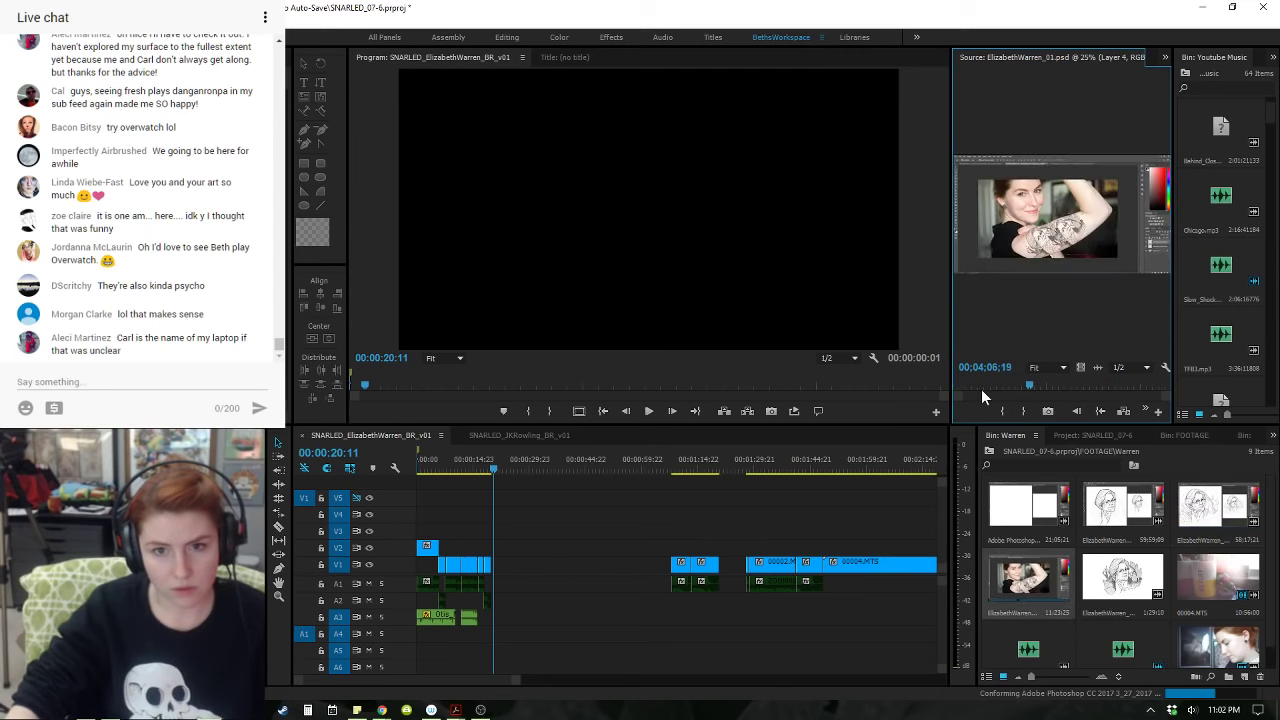
pyautogui.click(1130, 600)
# - Compare the long Layer 4 recording with the Layer 2 recording and move the Layer 2 clip ahead of it in the bin
pyautogui.doubleClick(1120, 505)
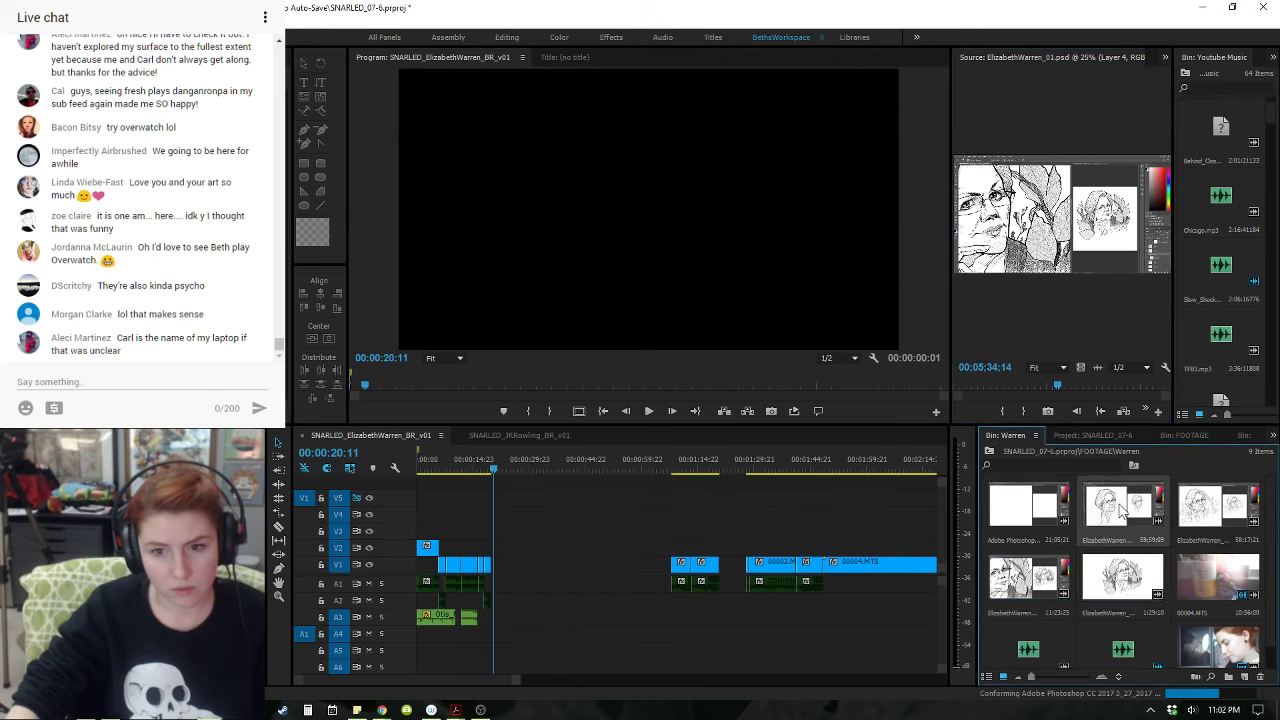
pyautogui.click(1000, 388)
pyautogui.moveTo(1087, 385); pyautogui.dragTo(1168, 404)
pyautogui.click(1232, 518)
pyautogui.doubleClick(1232, 518)
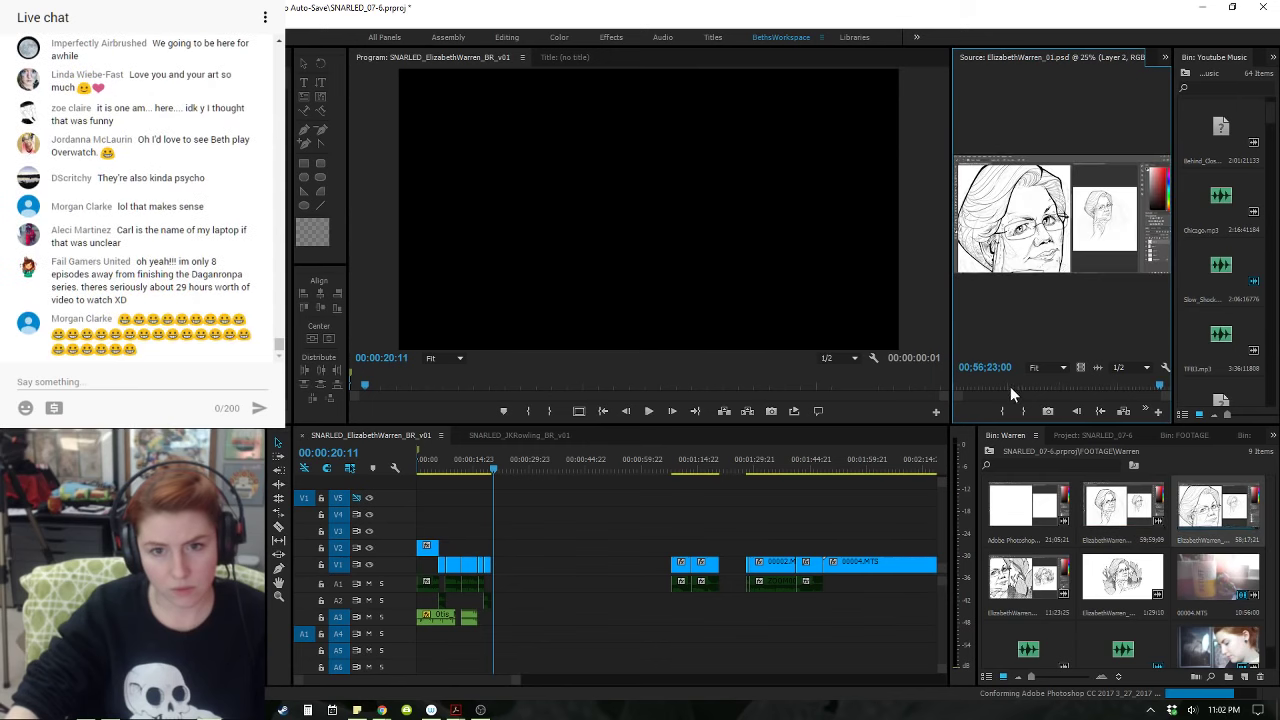
pyautogui.click(968, 388)
pyautogui.moveTo(968, 390); pyautogui.dragTo(1037, 391)
pyautogui.moveTo(1212, 512); pyautogui.dragTo(1103, 512)
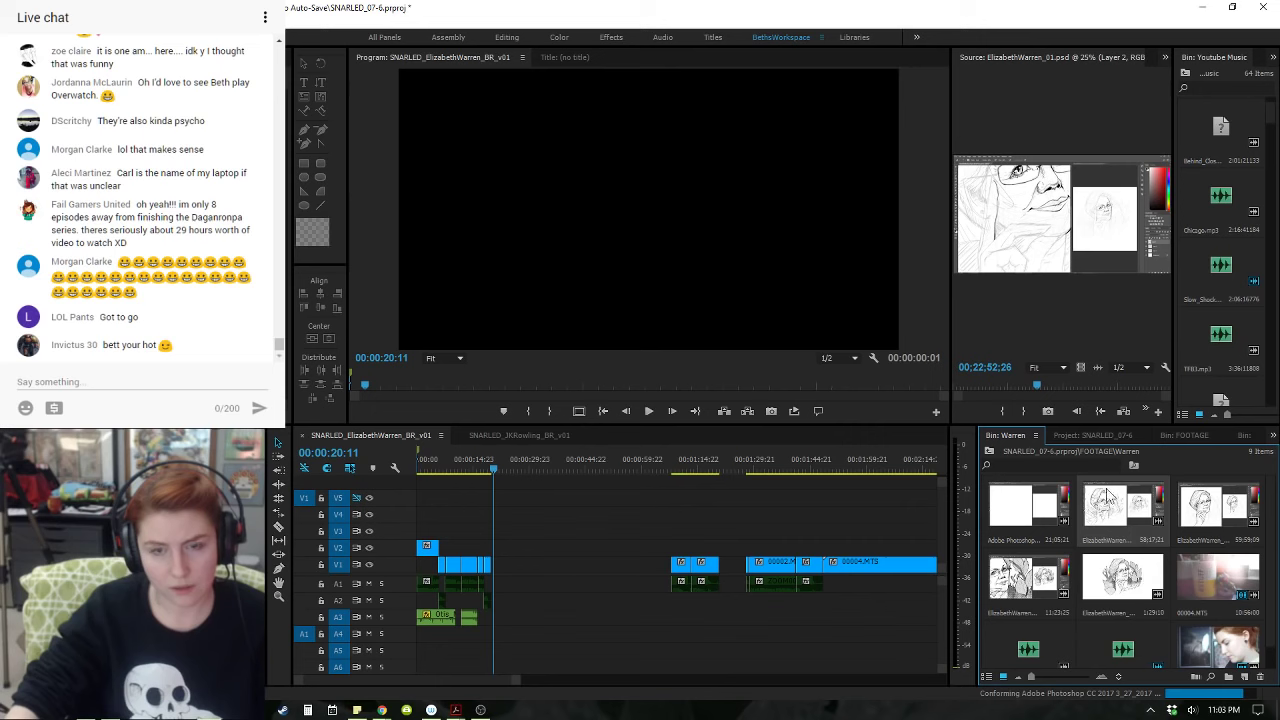
# - Compare the 11;23;25 Layer 4 recording with the 59;59;09 Layer 4 recording by scrubbing both in the Source monitor
pyautogui.click(1050, 590)
pyautogui.doubleClick(1050, 590)
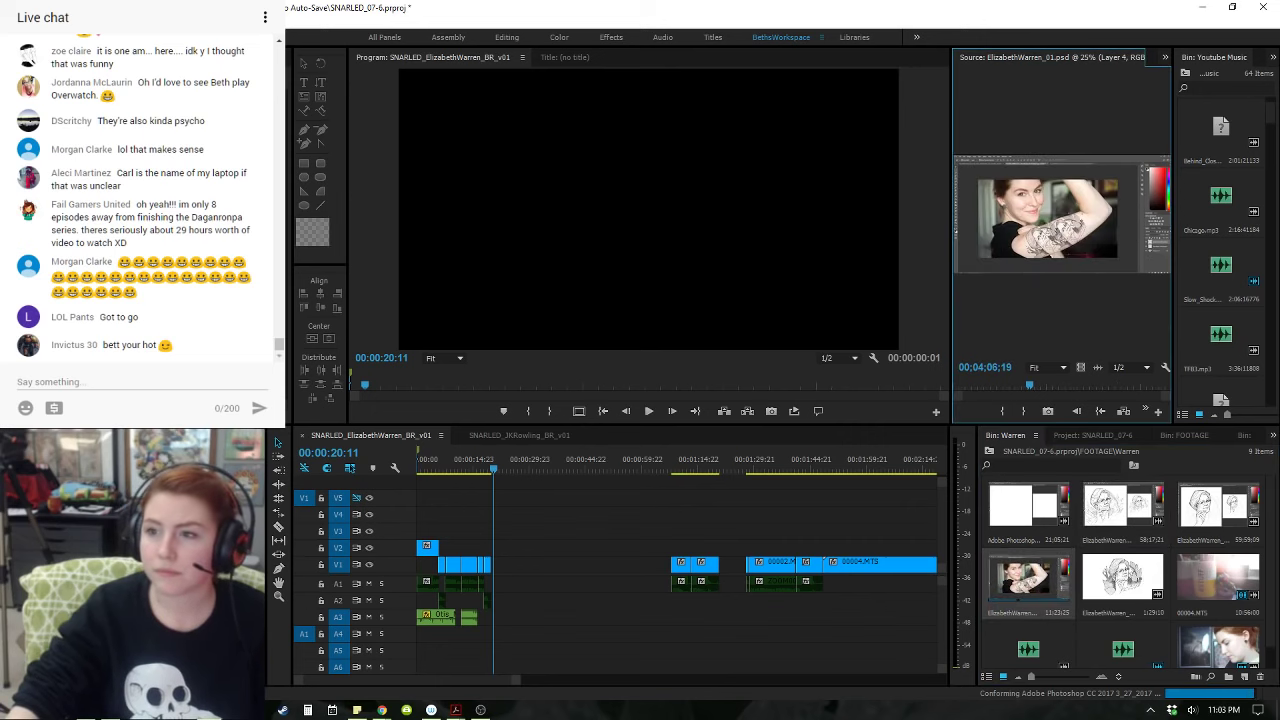
pyautogui.hotkey('alt', 'Tab')
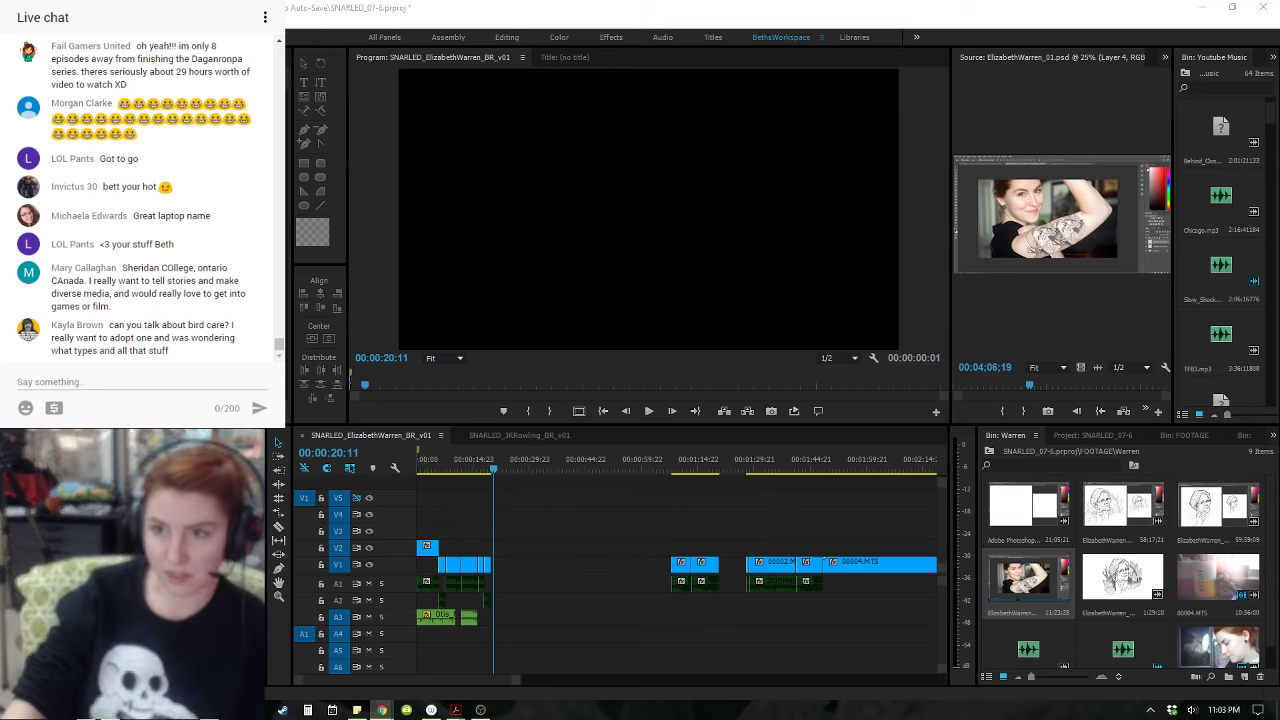
pyautogui.click(604, 582)
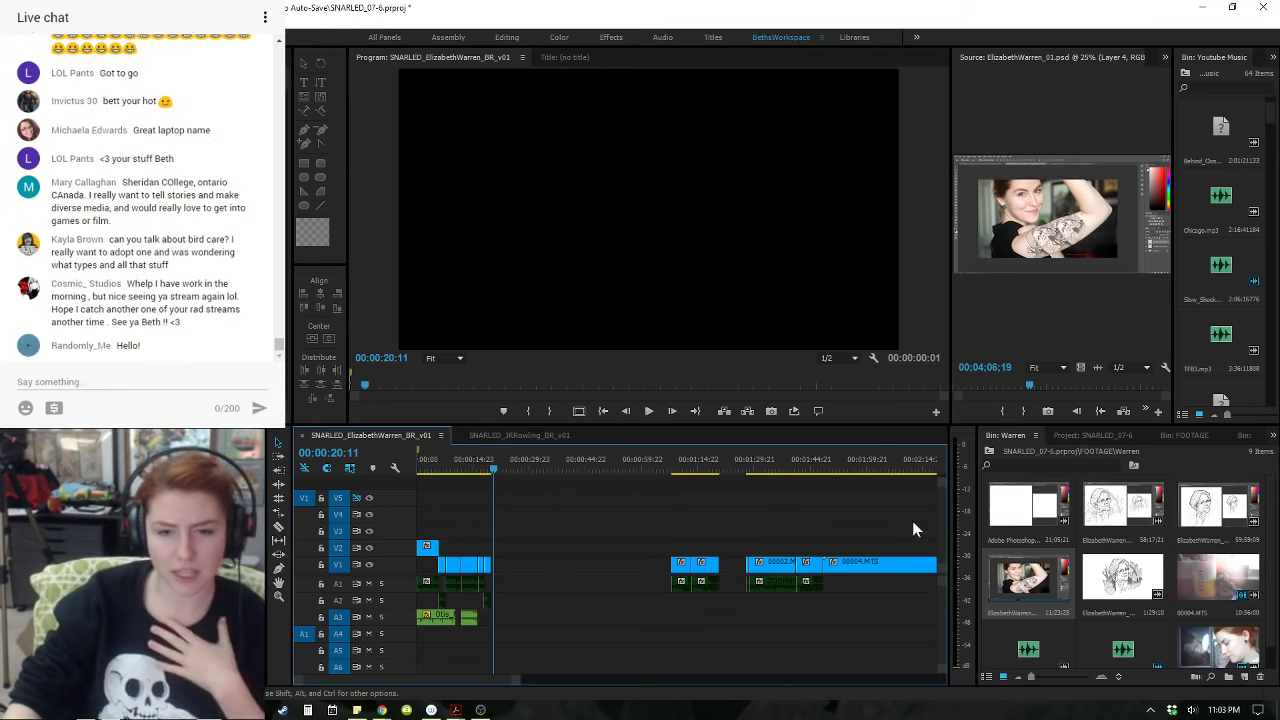
pyautogui.doubleClick(1211, 514)
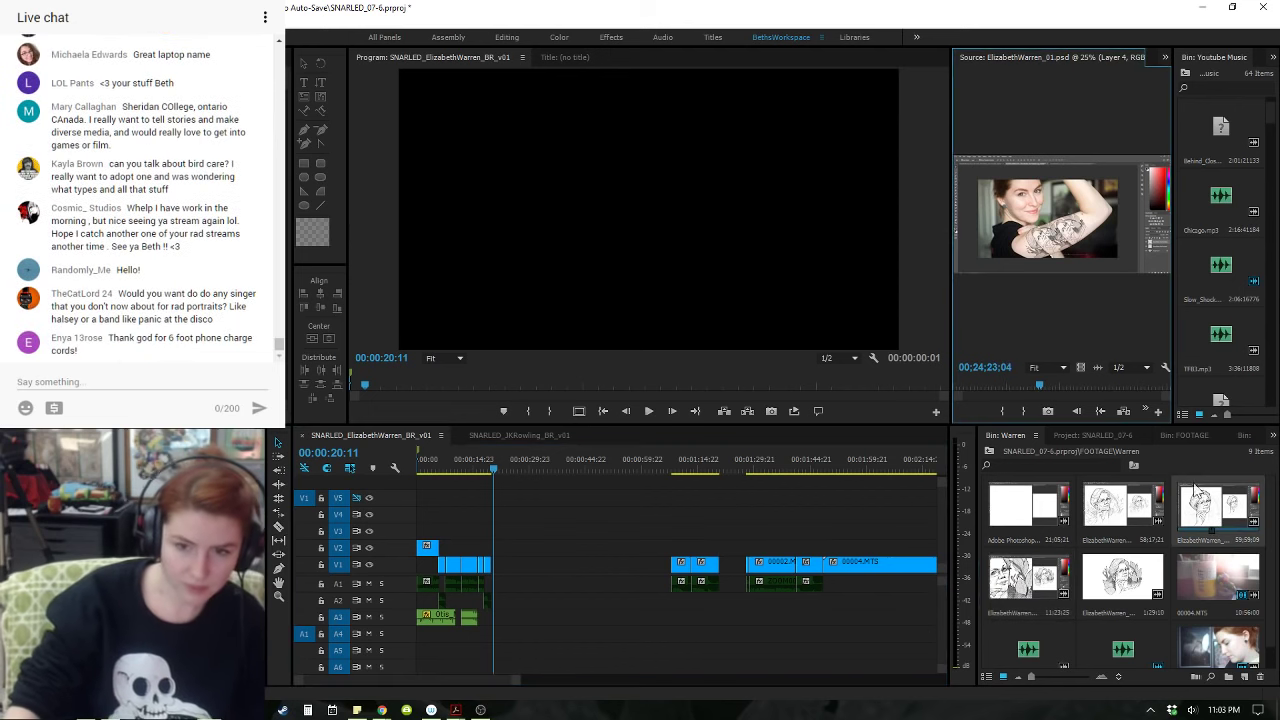
pyautogui.moveTo(1038, 388); pyautogui.dragTo(1066, 384)
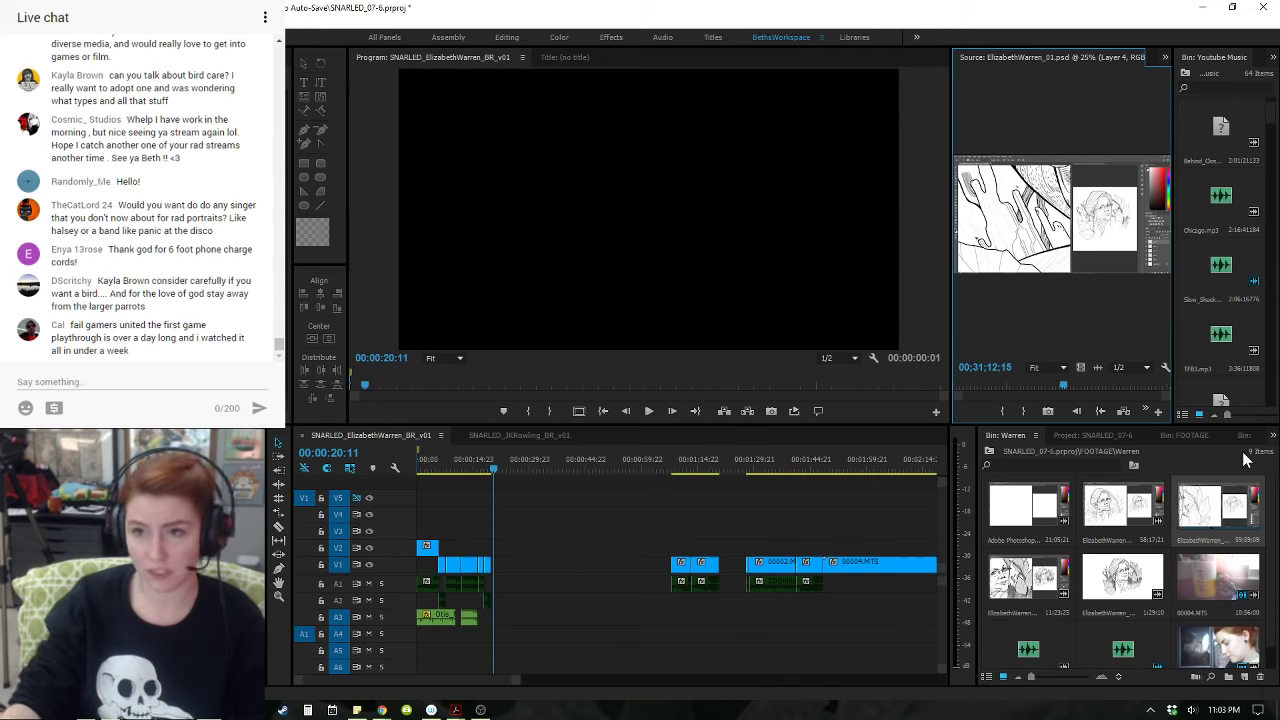
# - Reload the 11;23;25 Layer 4 recording and check its opening frames and later sections in the Source monitor
pyautogui.doubleClick(1022, 590)
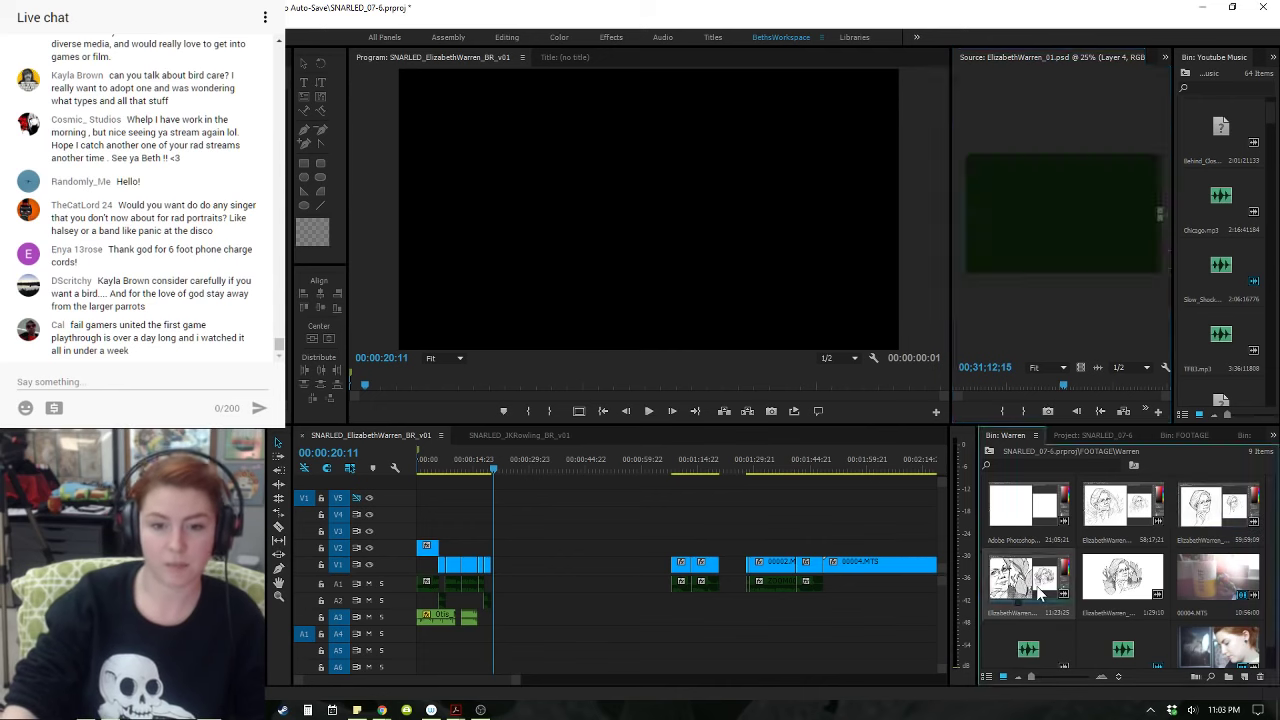
pyautogui.moveTo(1075, 388); pyautogui.dragTo(1078, 390)
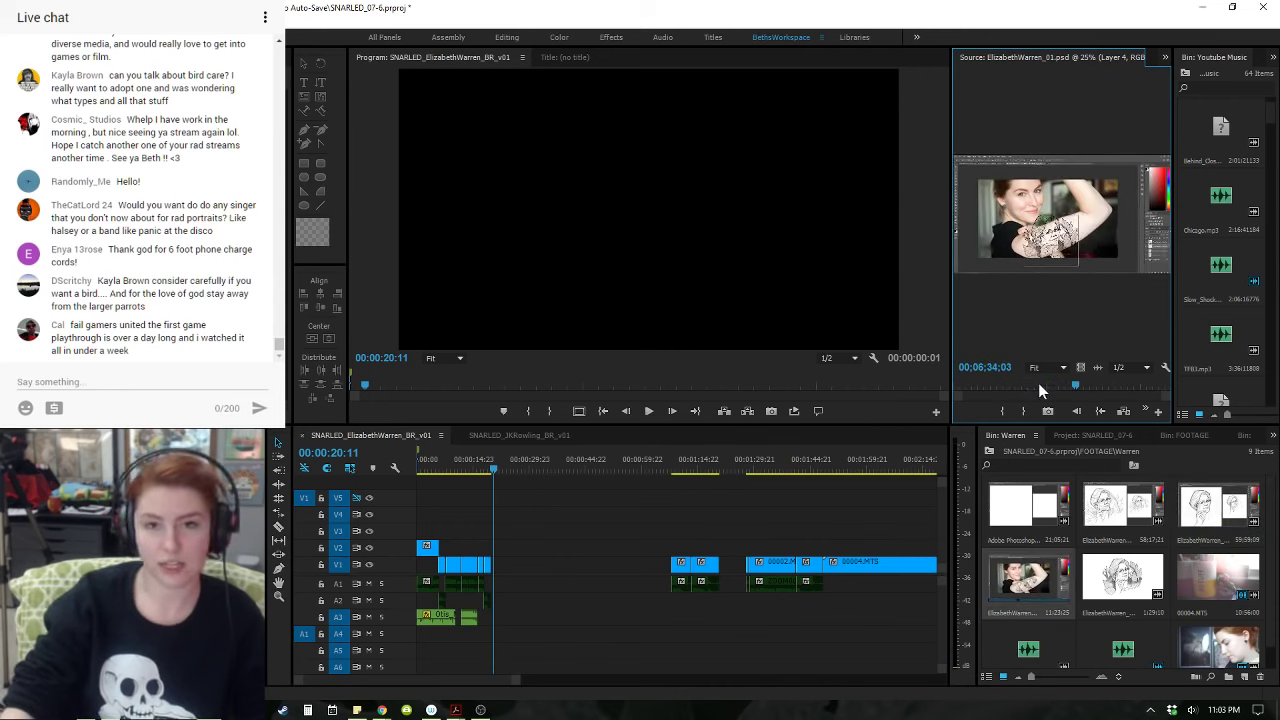
pyautogui.click(967, 388)
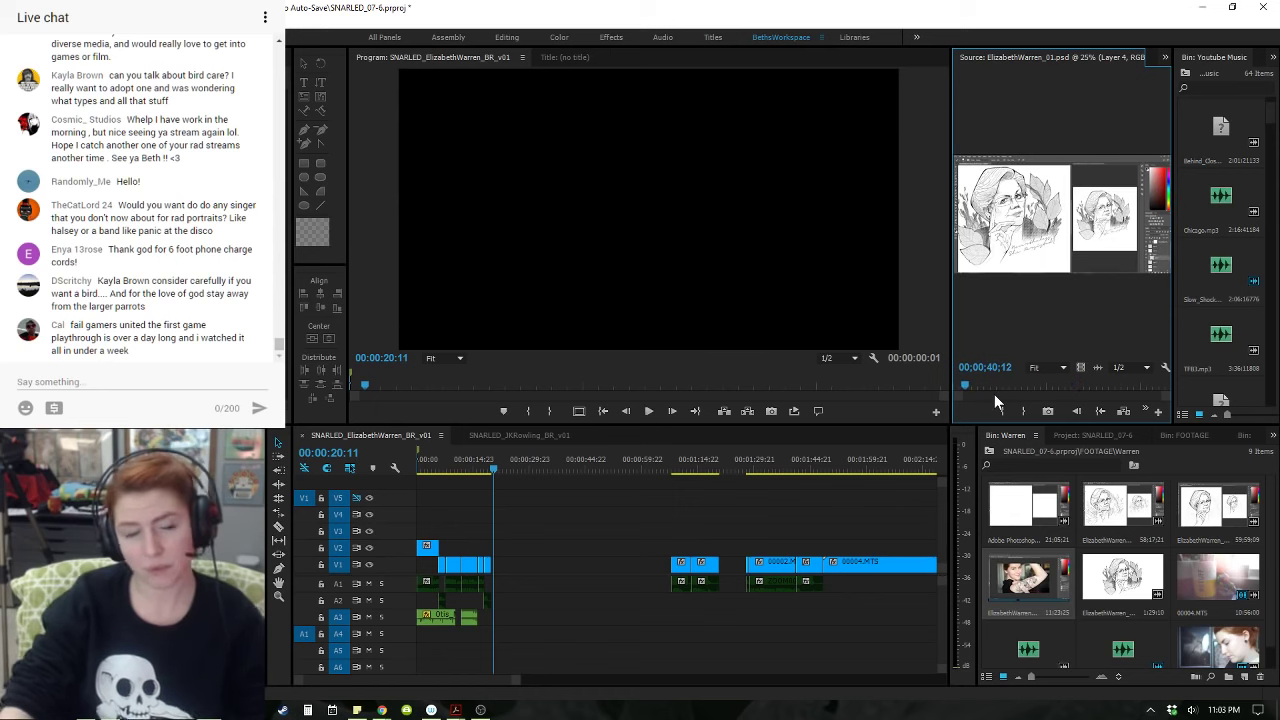
pyautogui.click(956, 394)
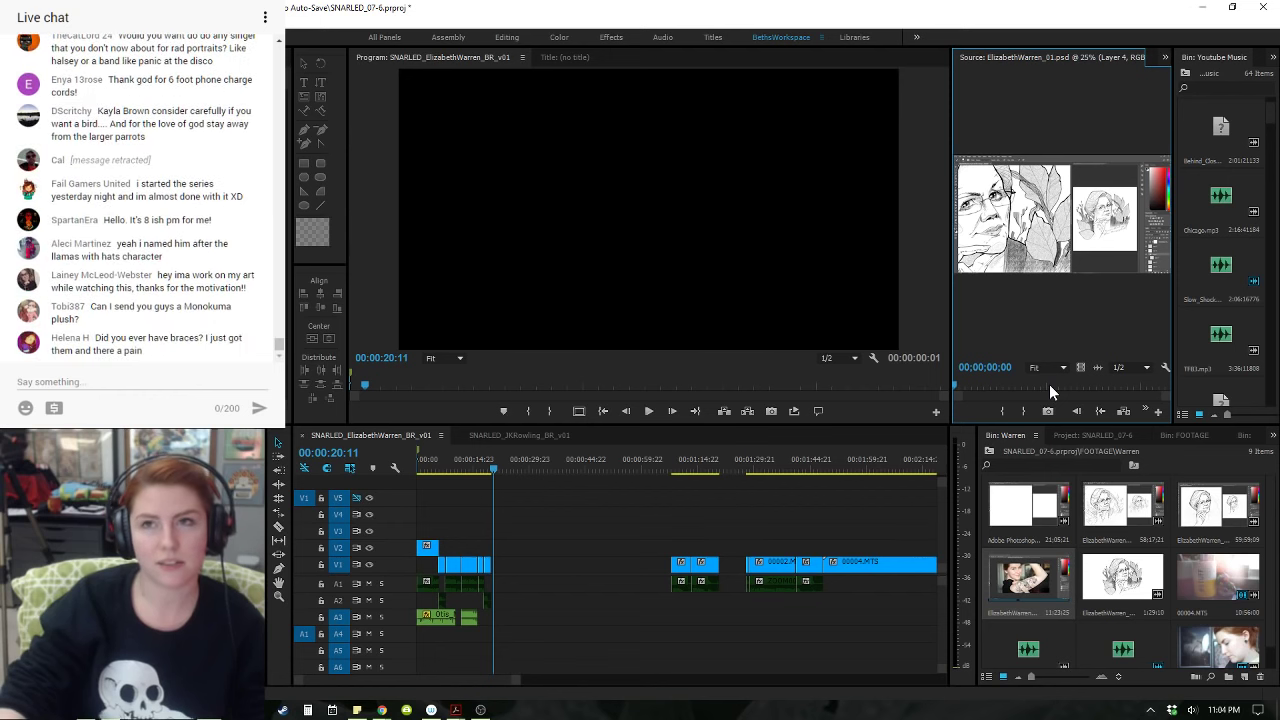
pyautogui.click(1023, 384)
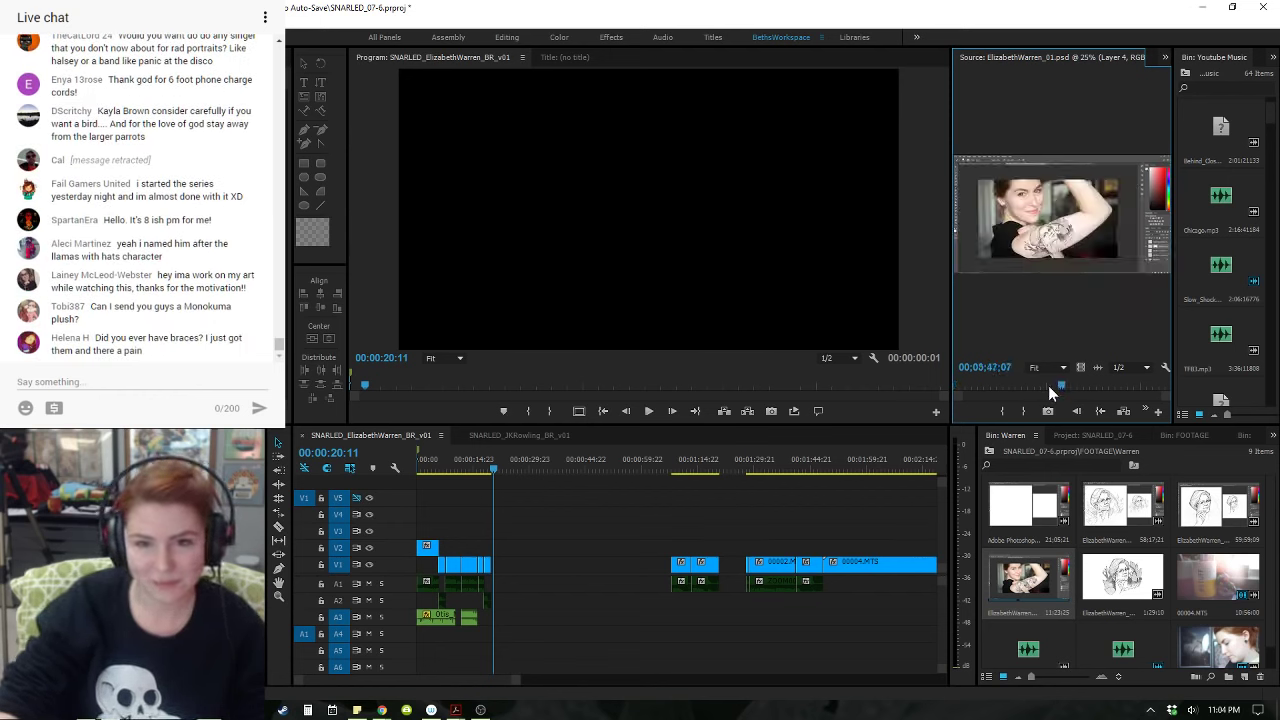
# - Scrub through the 59;59;09 Layer 4 recording to check its early and late drawing stages
pyautogui.doubleClick(1211, 517)
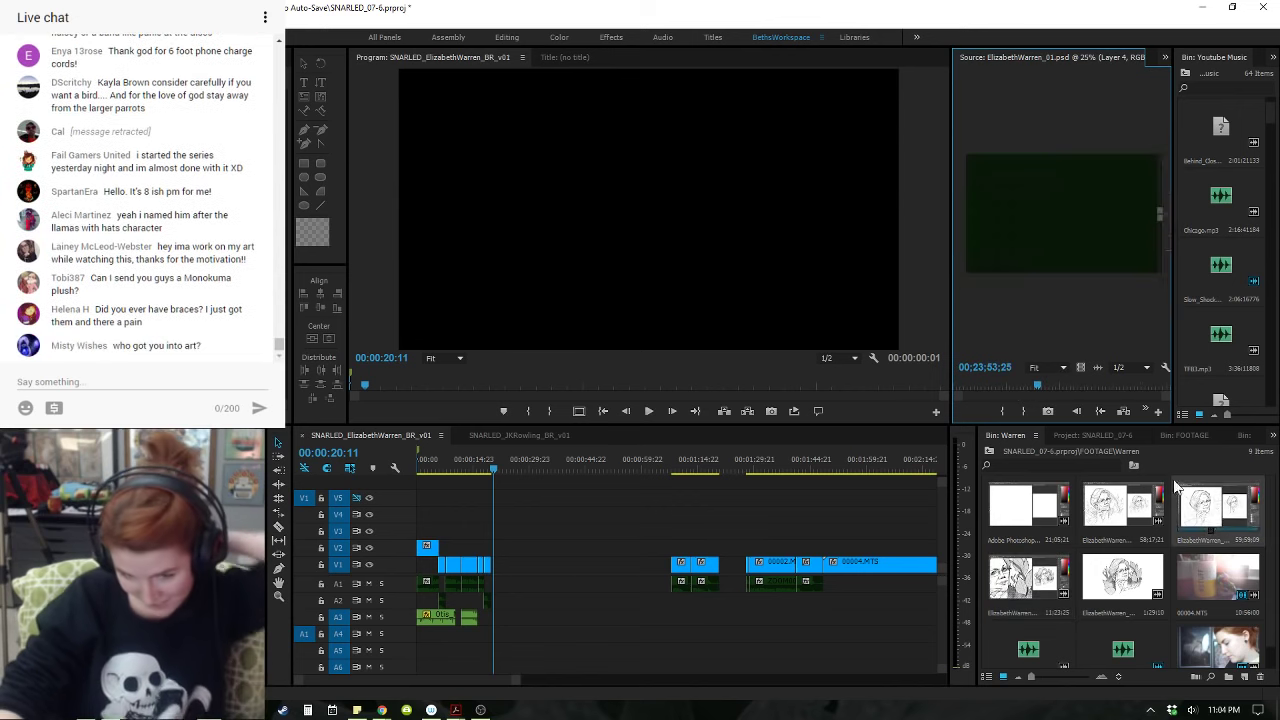
pyautogui.moveTo(1039, 386); pyautogui.dragTo(1148, 390)
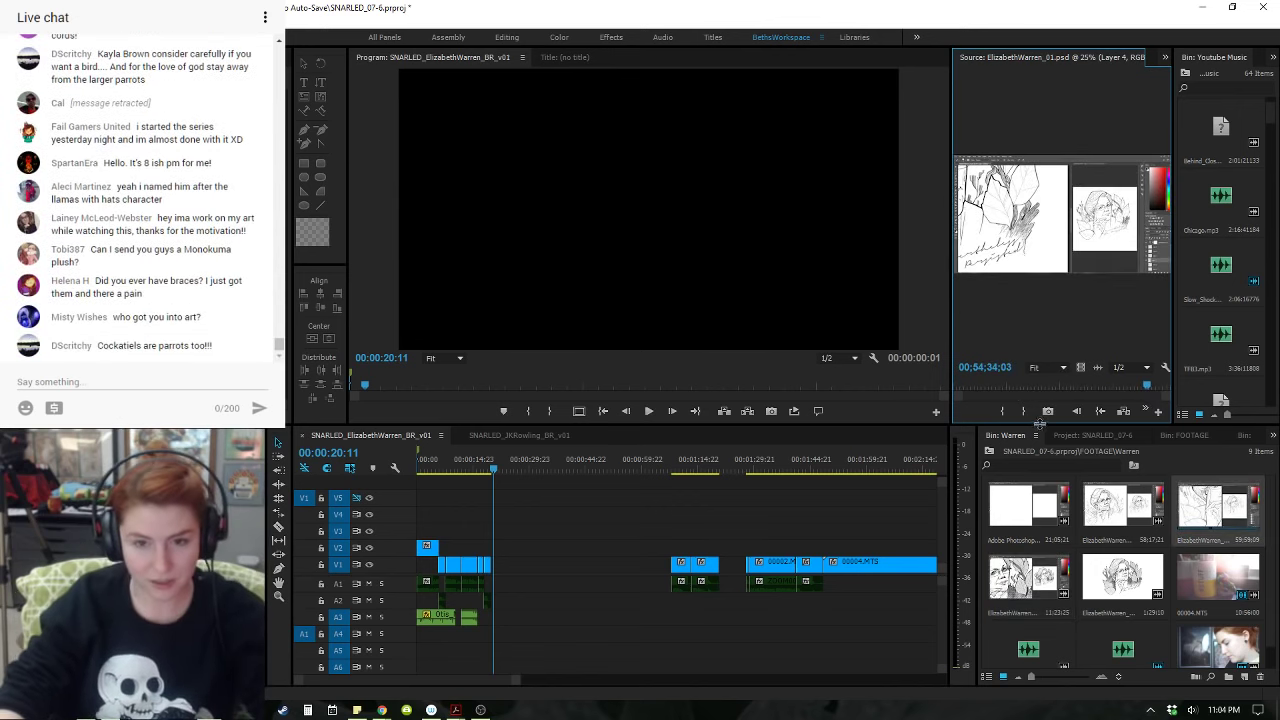
pyautogui.click(1125, 386)
pyautogui.moveTo(1058, 382); pyautogui.dragTo(967, 384)
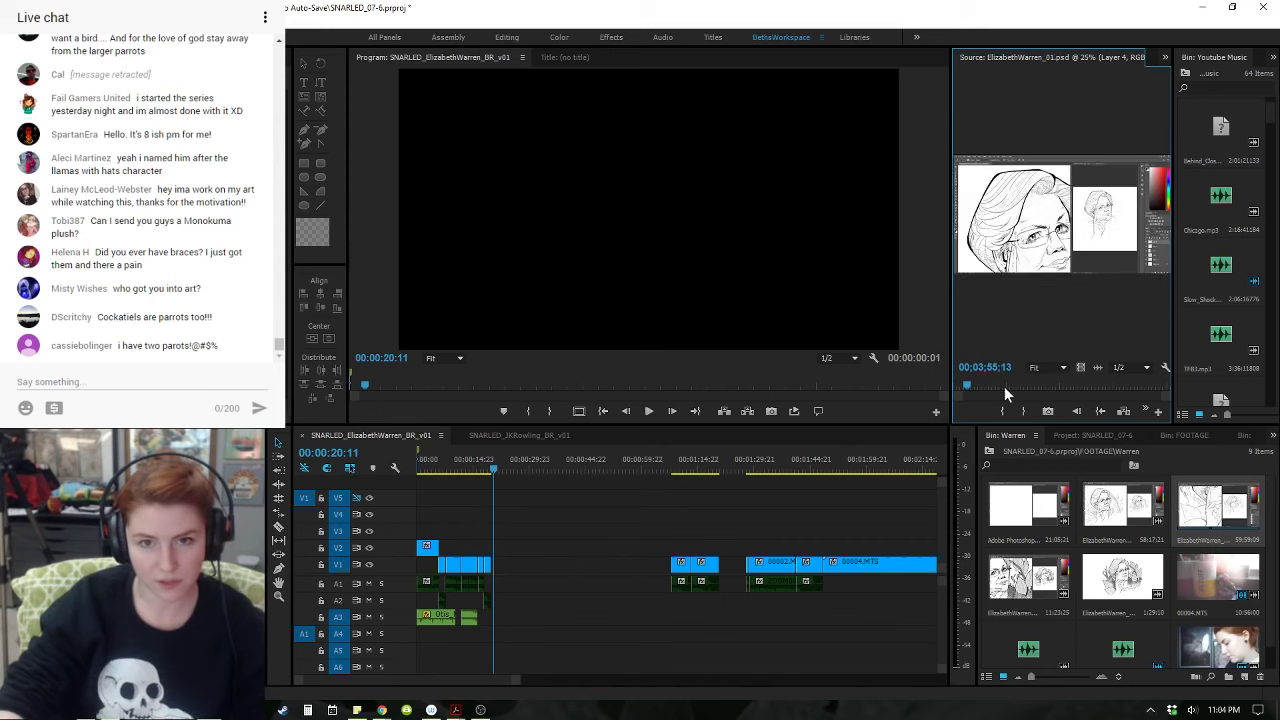
# - Mark a short section near the start of the 11;23;25 Layer 4 recording, ending at 00;00;51;02
pyautogui.doubleClick(1022, 578)
pyautogui.click(1060, 384)
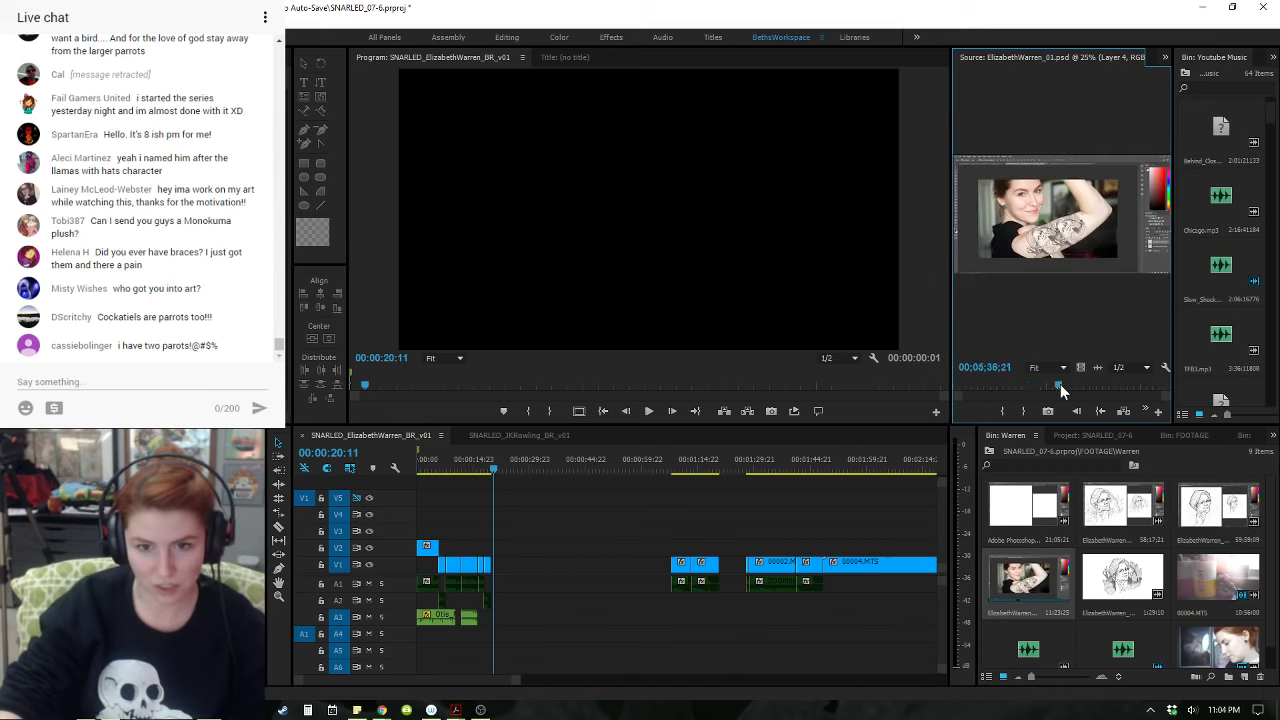
pyautogui.moveTo(985, 383); pyautogui.dragTo(955, 385)
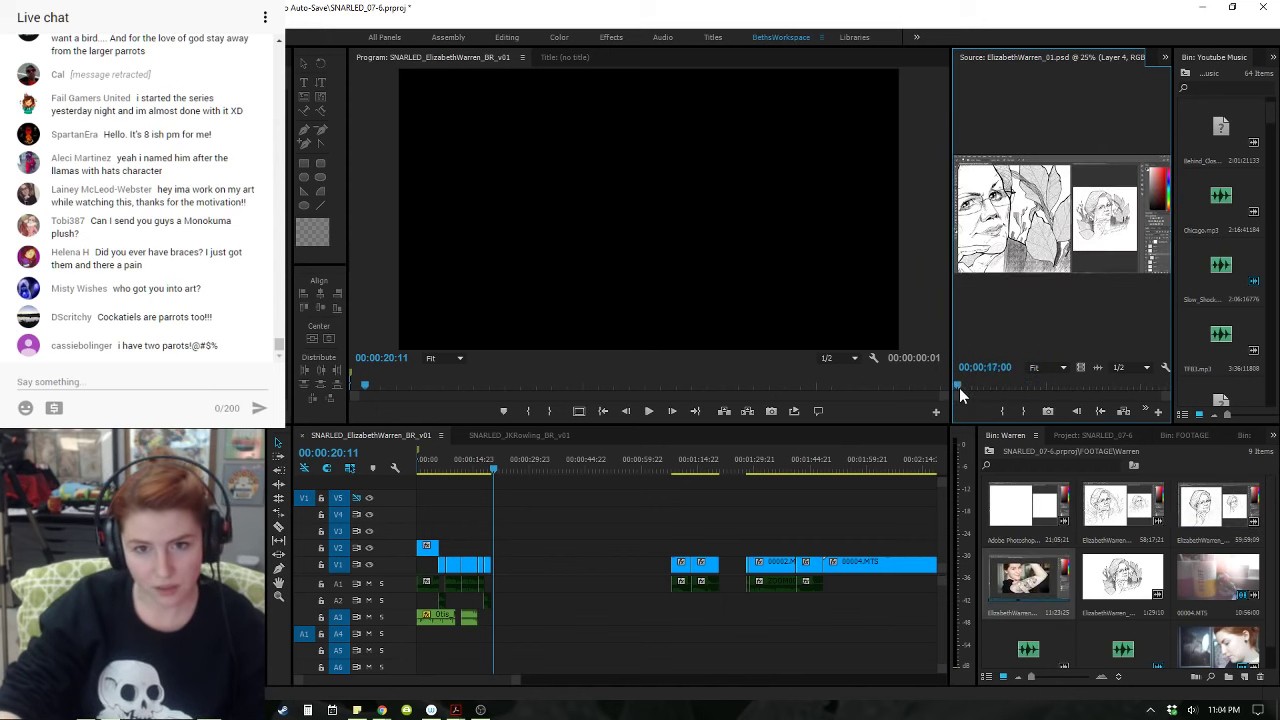
pyautogui.click(960, 387)
pyautogui.click(965, 385)
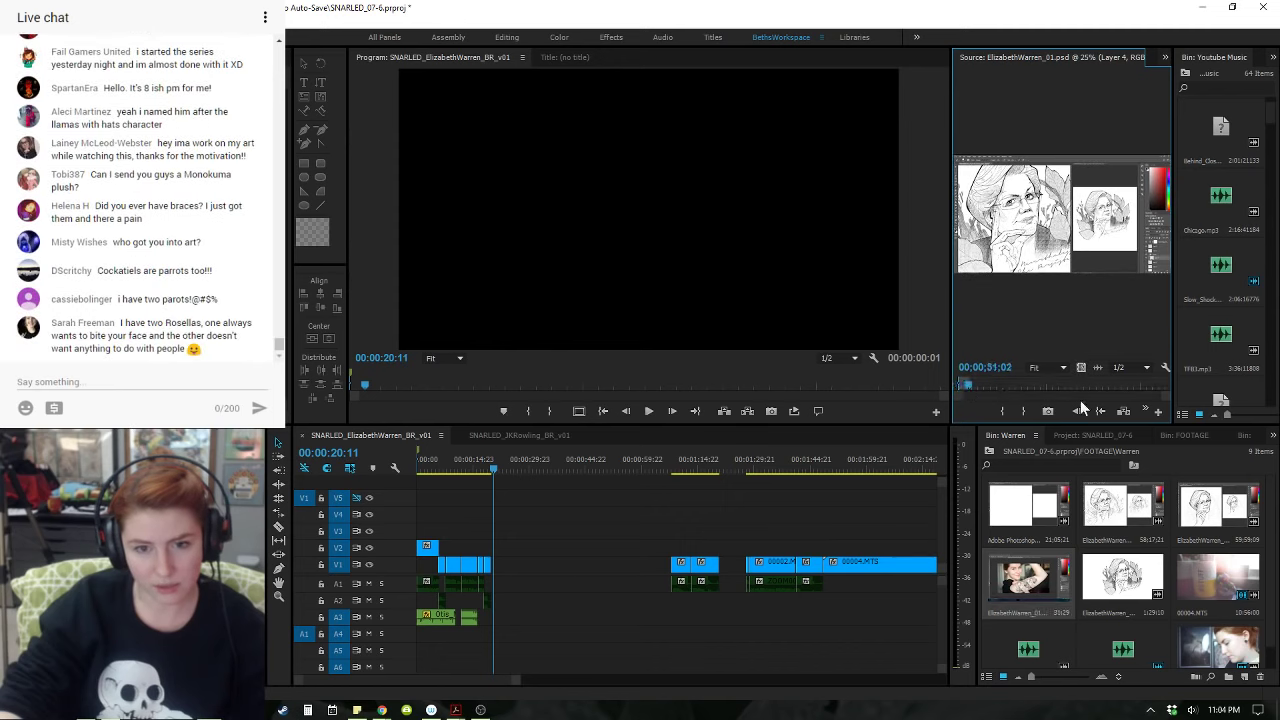
# - Place the marked recording section as video only on V2, starting at 00:00:19:22 where the last 00002.MTS clip ends
pyautogui.moveTo(1081, 368); pyautogui.dragTo(509, 561)
pyautogui.press('=')
pyautogui.press('=')
pyautogui.press('=')
pyautogui.press('=')
pyautogui.moveTo(731, 550); pyautogui.dragTo(703, 555)
pyautogui.press('-')
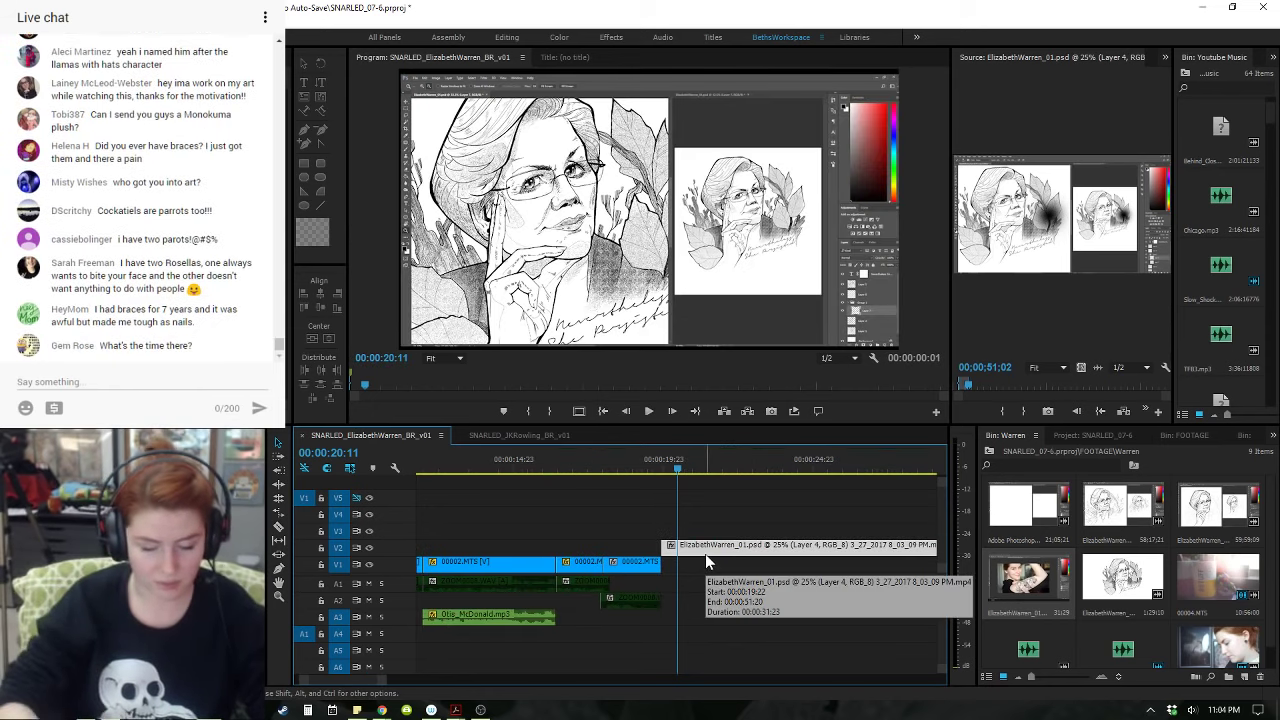
pyautogui.press('Up')
pyautogui.click(732, 578)
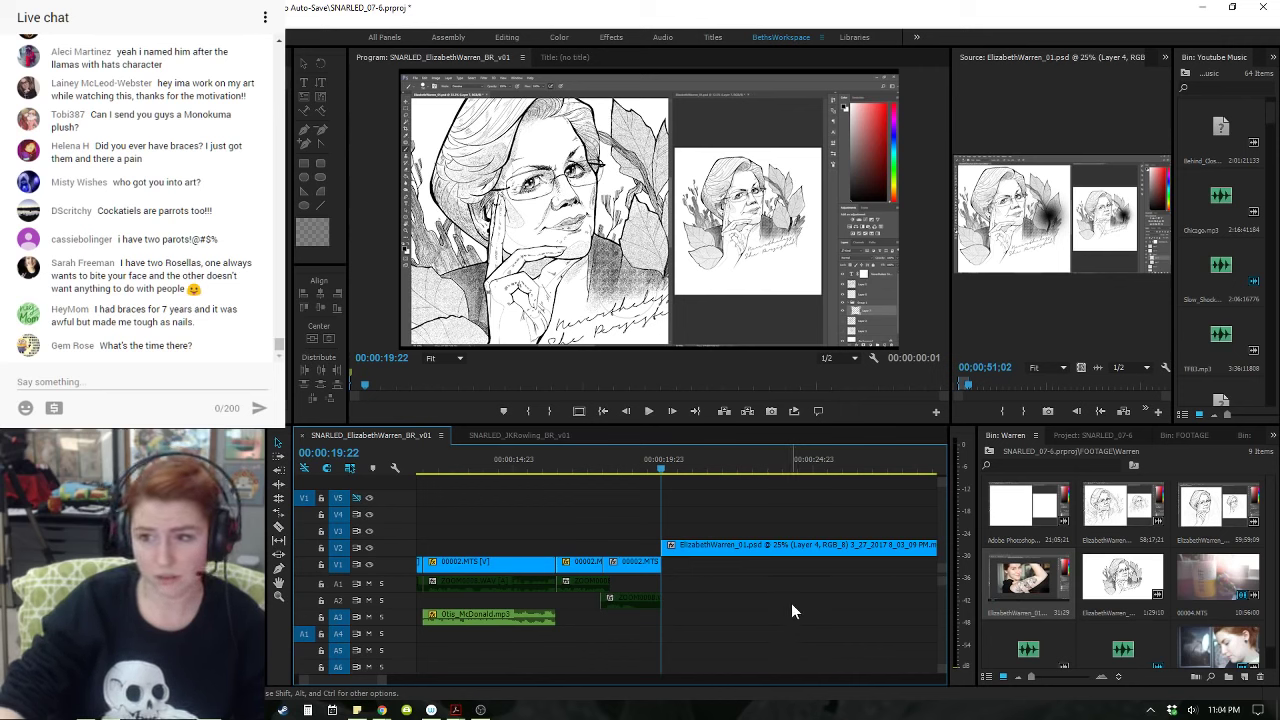
# - Select the recording clip on V2 at 00:00:23:03 and try to resize its frame in the Program monitor
pyautogui.press('-')
pyautogui.press('-')
pyautogui.press('=')
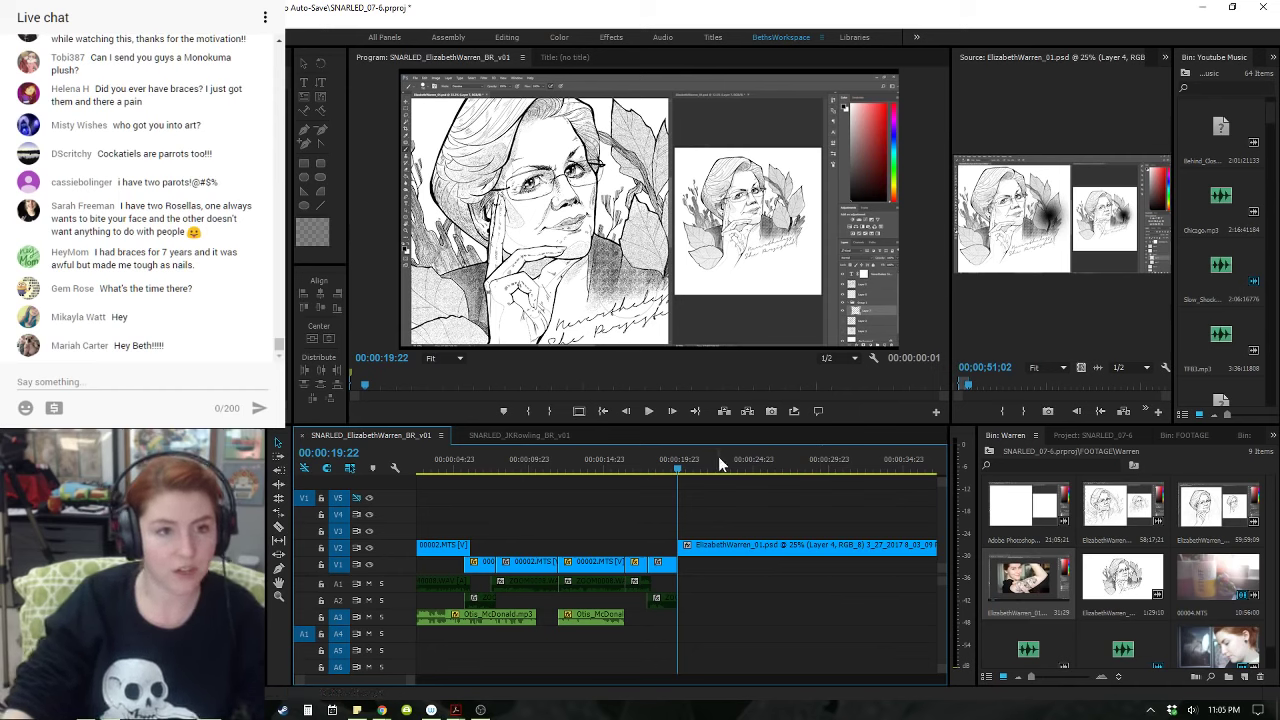
pyautogui.moveTo(689, 466); pyautogui.dragTo(725, 469)
pyautogui.click(768, 546)
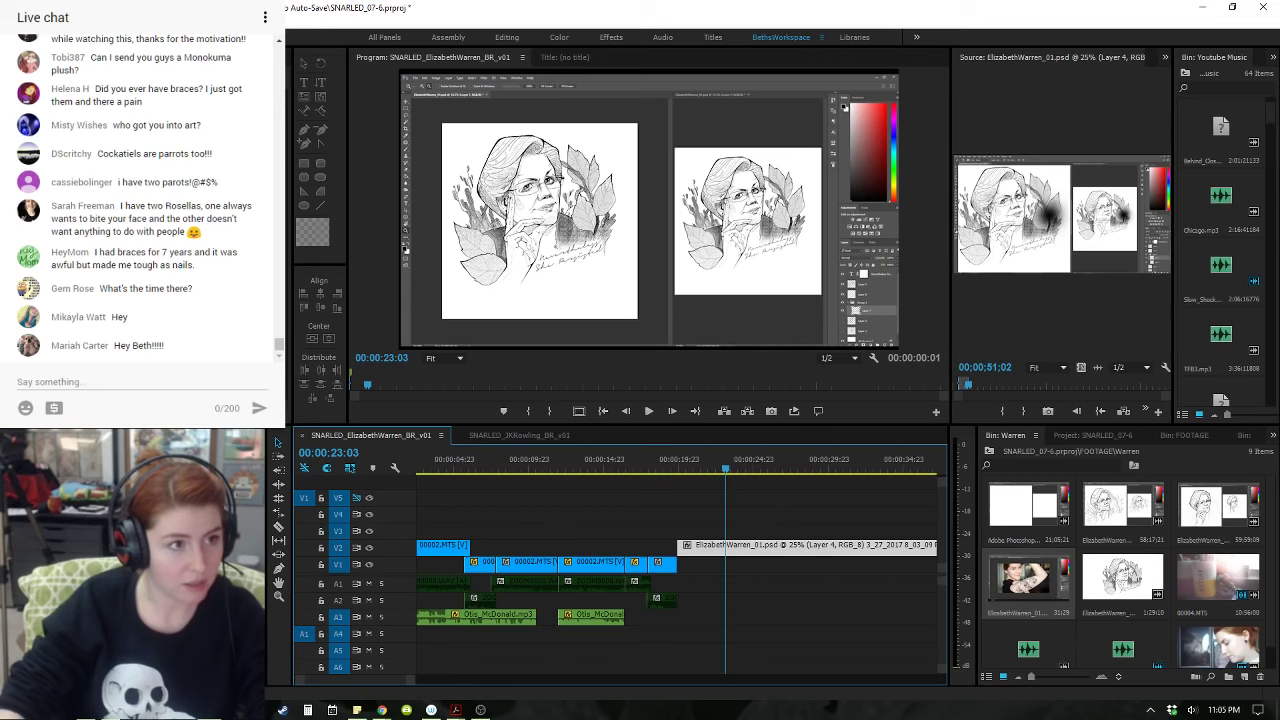
pyautogui.click(34, 98)
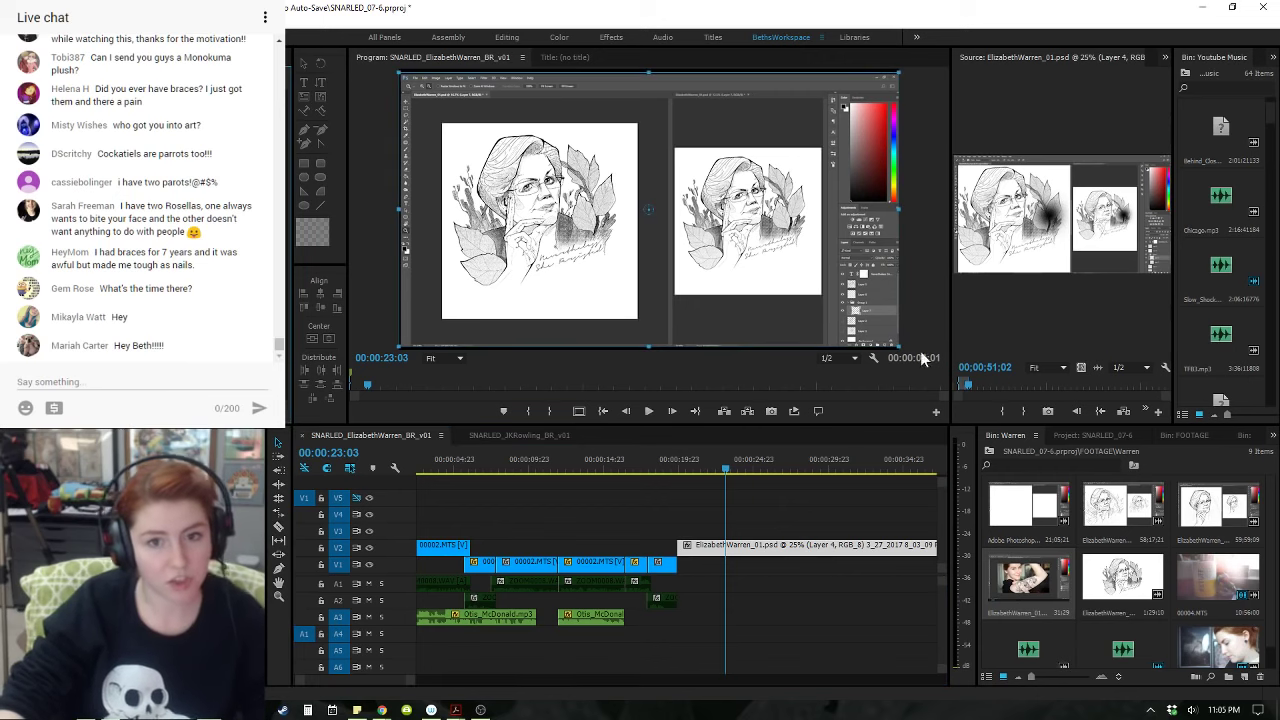
pyautogui.moveTo(896, 344)
pyautogui.mouseDown()
pyautogui.moveTo(905, 351)
pyautogui.moveTo(895, 346)
pyautogui.mouseUp()
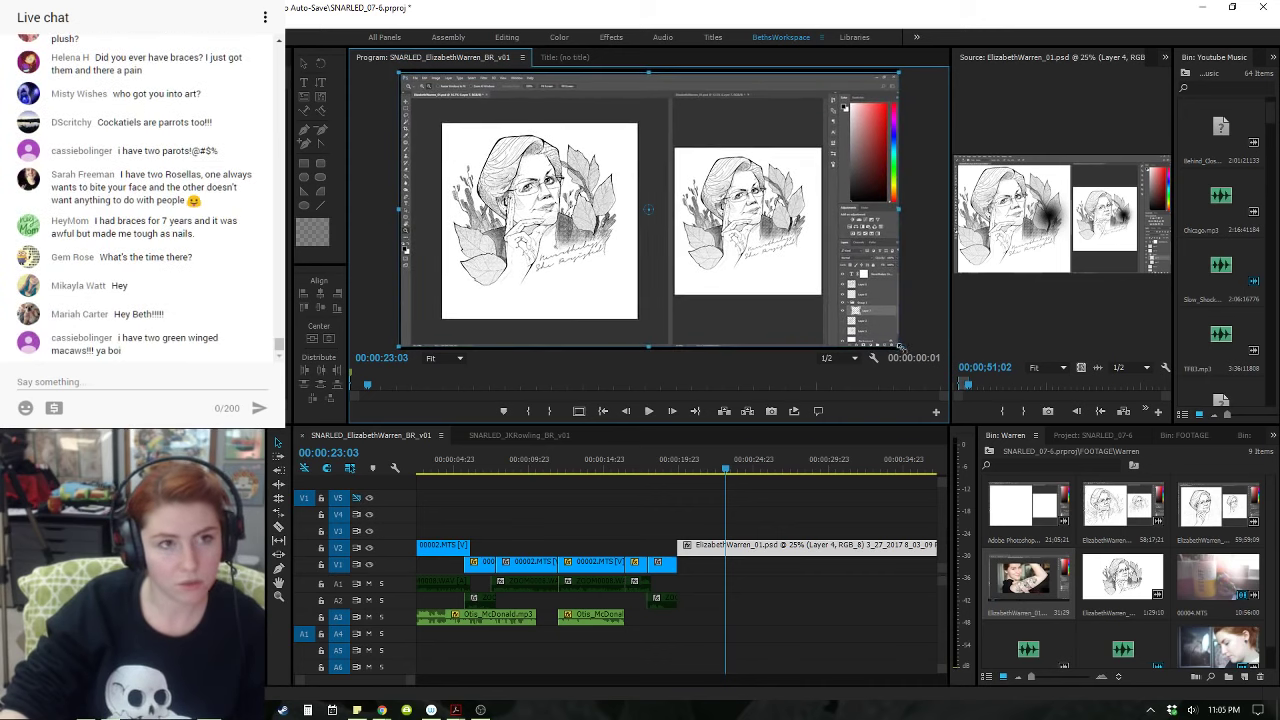
pyautogui.moveTo(906, 347); pyautogui.dragTo(891, 345)
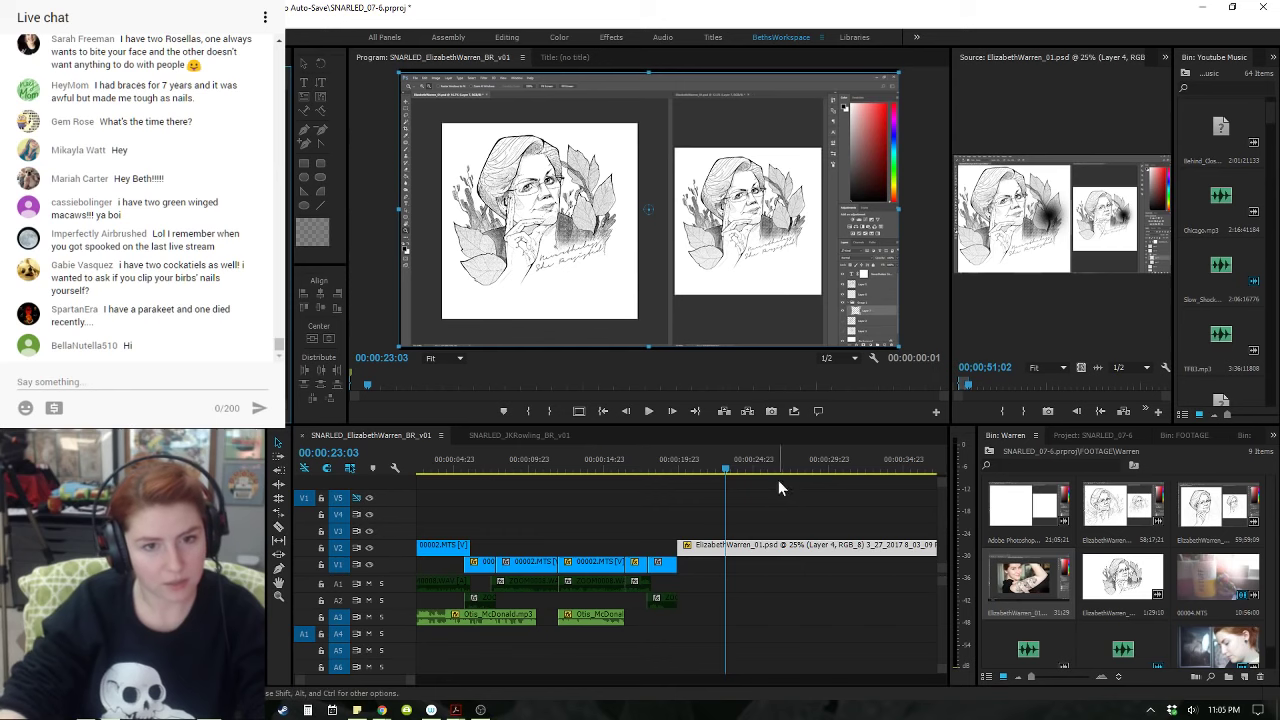
pyautogui.click(777, 483)
pyautogui.click(835, 273)
pyautogui.click(790, 564)
pyautogui.click(757, 528)
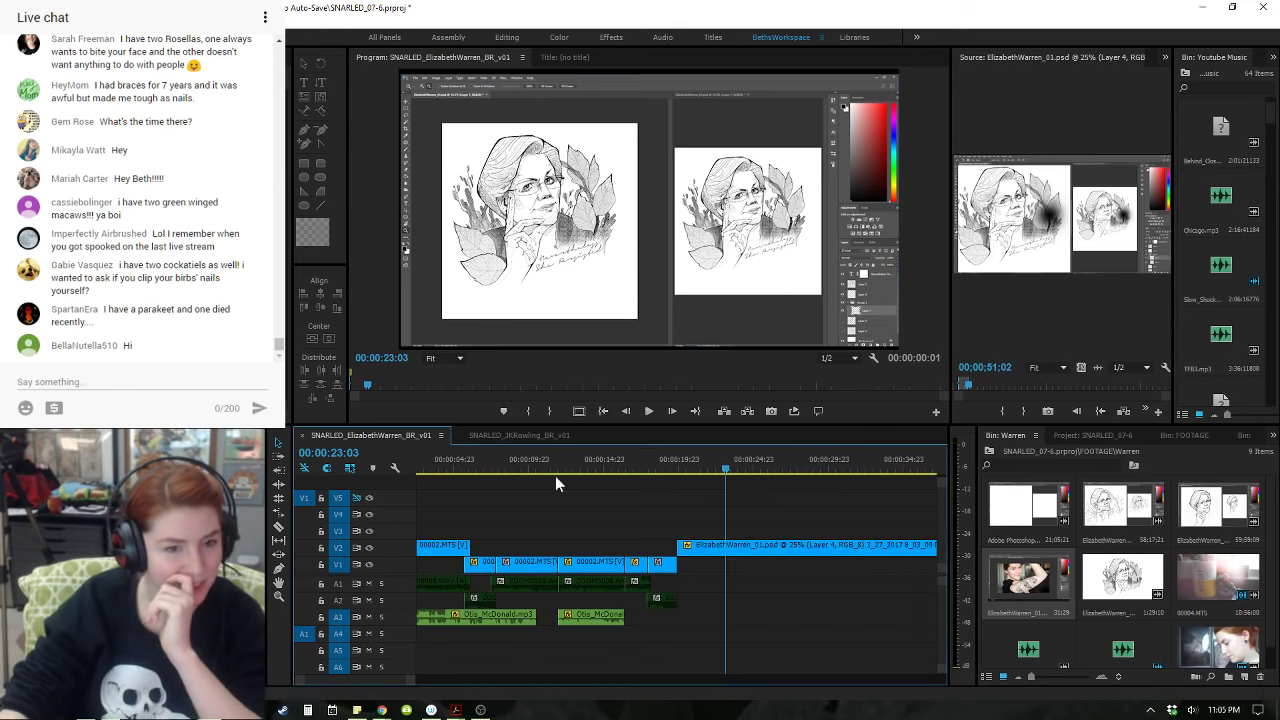
# - Play the cut into the recording, start the V2 clip at 00:00:19:16 and extend the last 00002.MTS clip beneath it
pyautogui.click(742, 545)
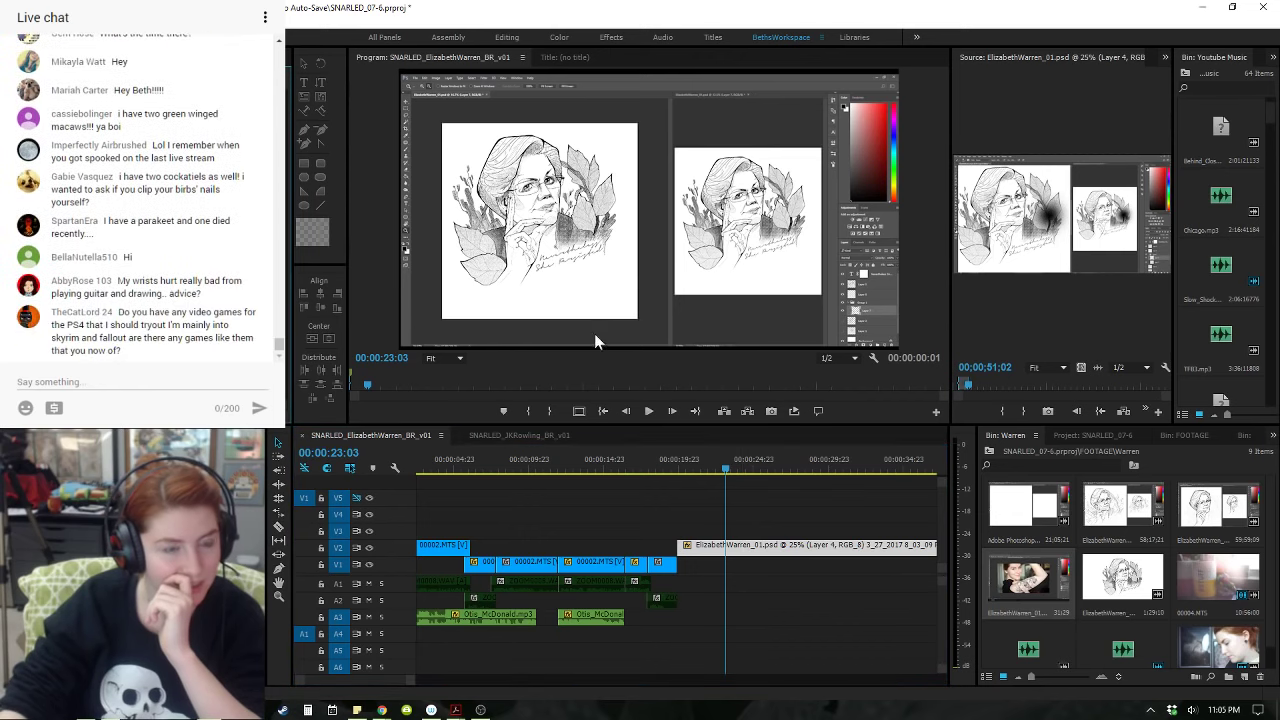
pyautogui.click(670, 466)
pyautogui.press('space')
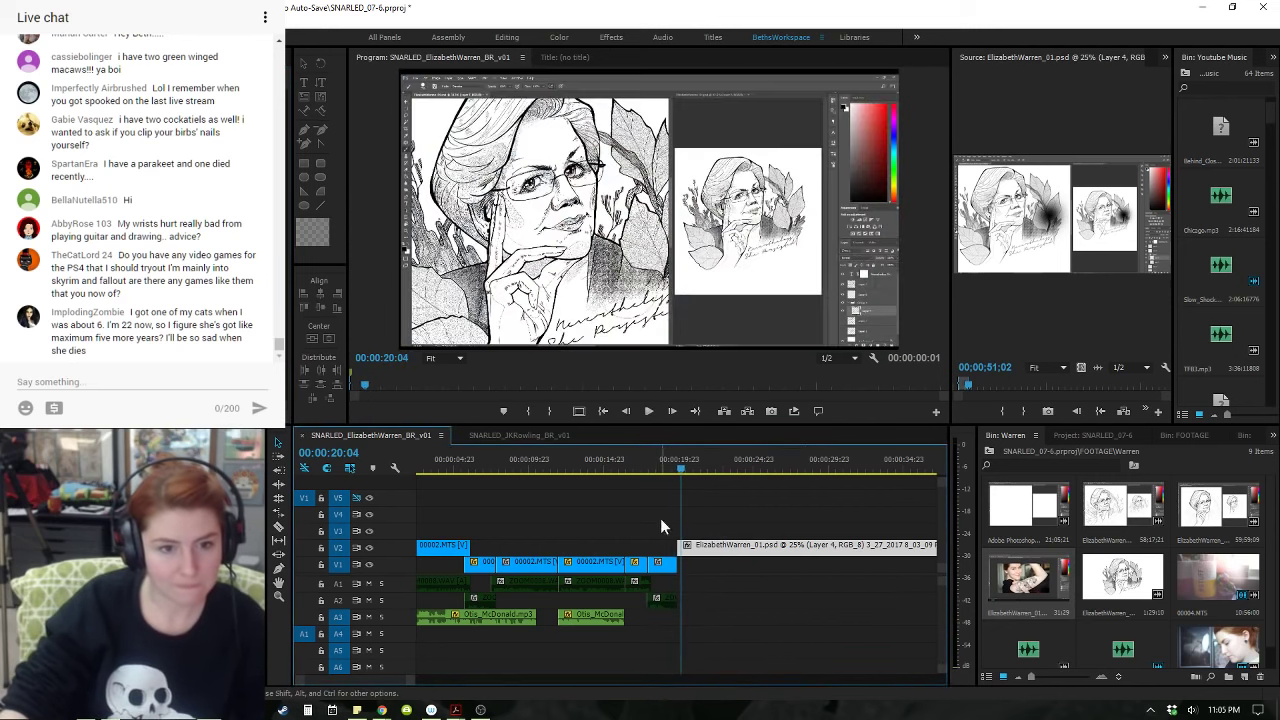
pyautogui.click(644, 458)
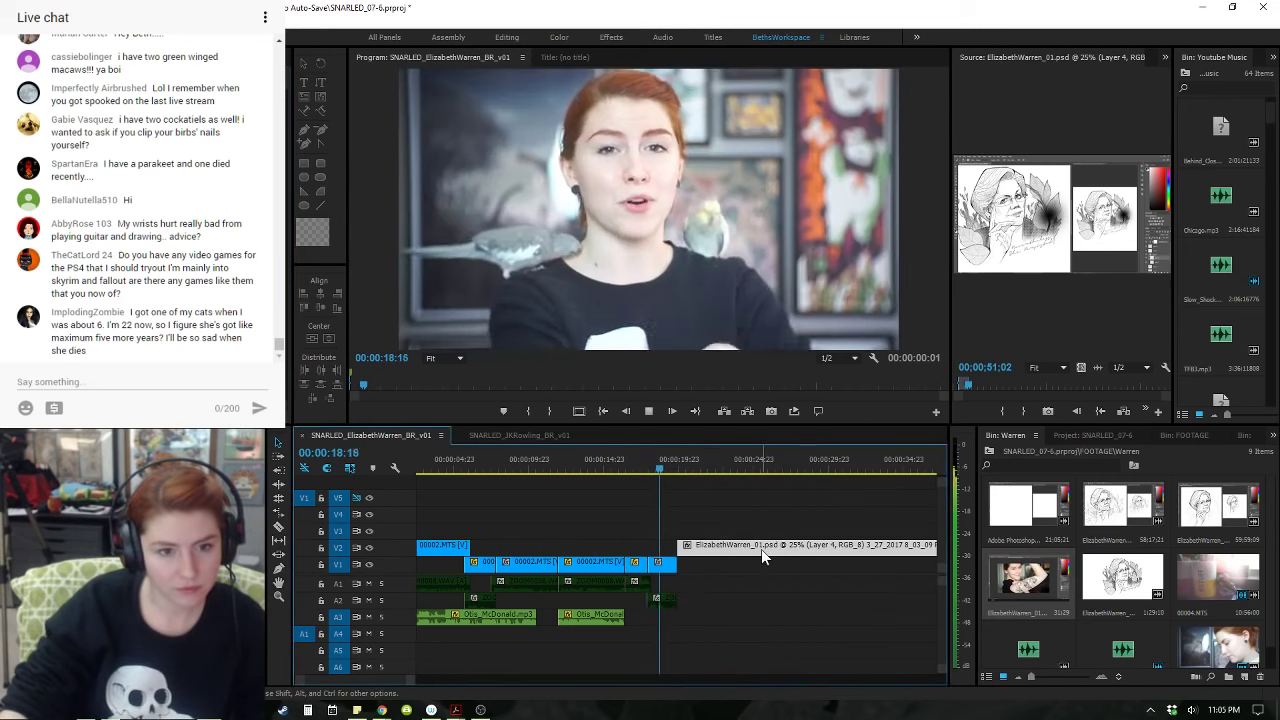
pyautogui.press('space')
pyautogui.moveTo(675, 562); pyautogui.dragTo(715, 562)
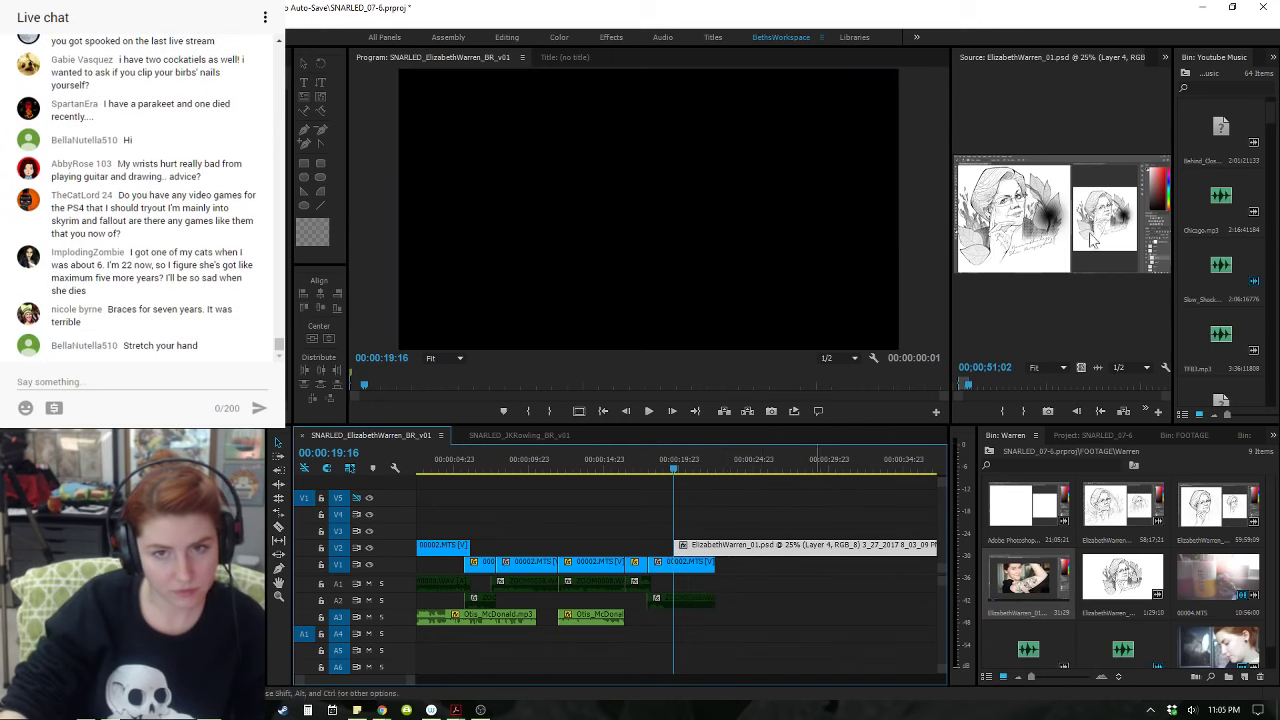
# - Widen the audio bin area and create a new bin named Sting inside the AUDIO bin
pyautogui.moveTo(1172, 63); pyautogui.dragTo(994, 78)
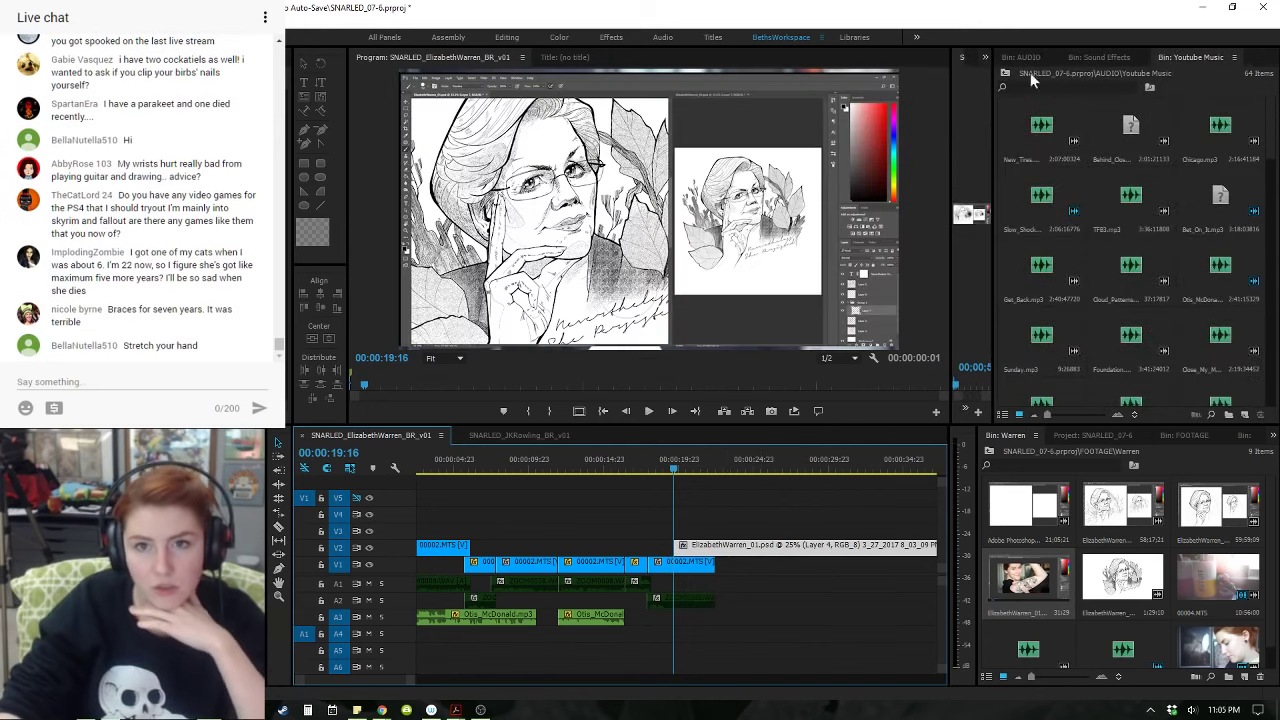
pyautogui.click(1096, 58)
pyautogui.click(1025, 60)
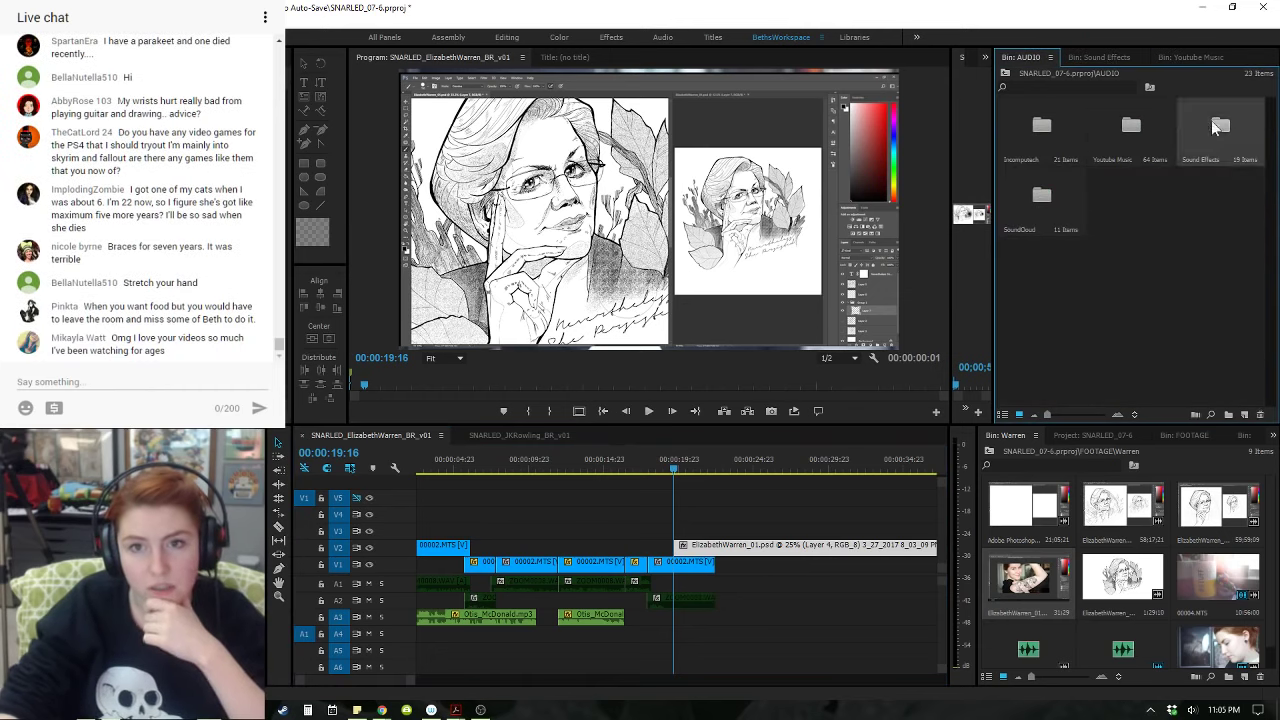
pyautogui.doubleClick(1127, 128)
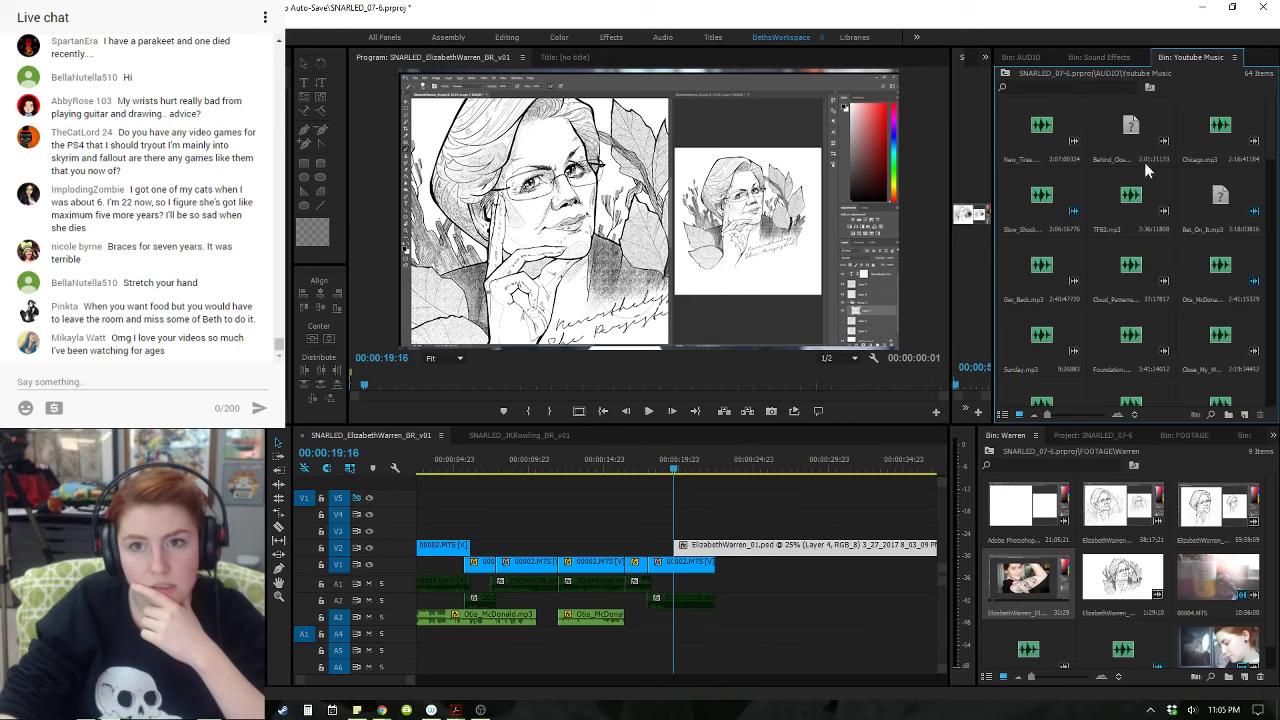
pyautogui.click(1040, 55)
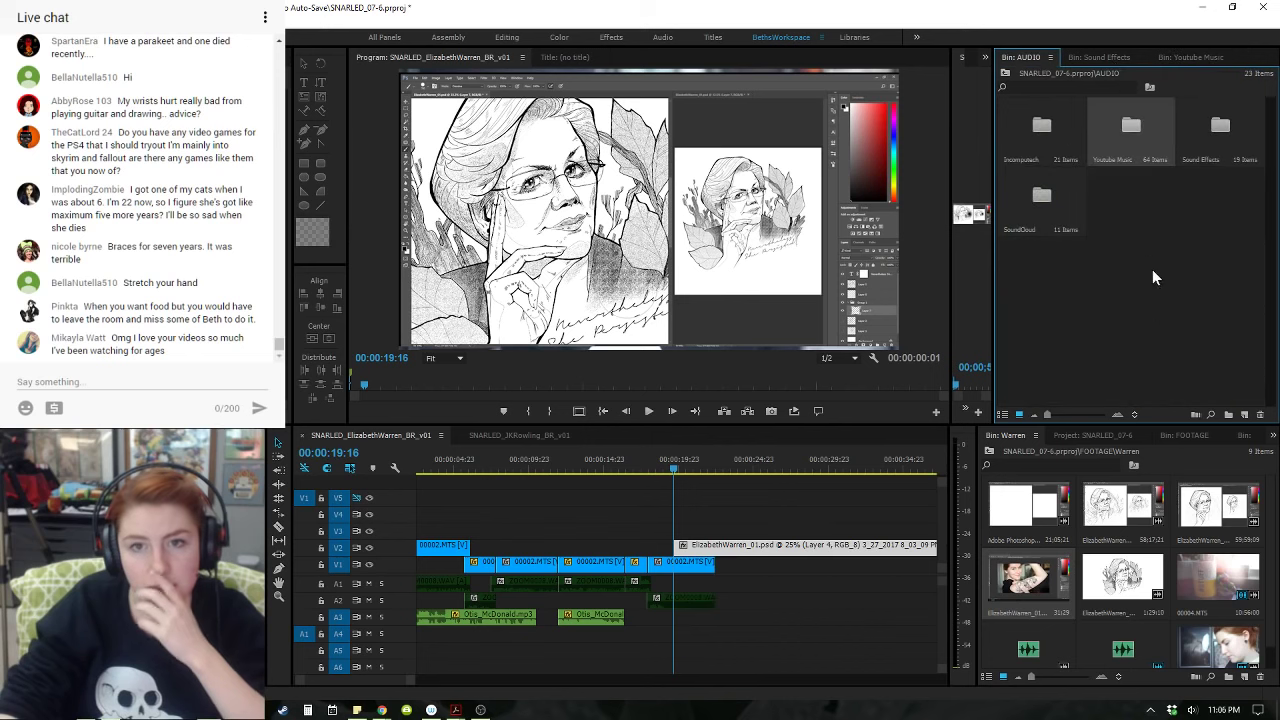
pyautogui.click(1232, 417)
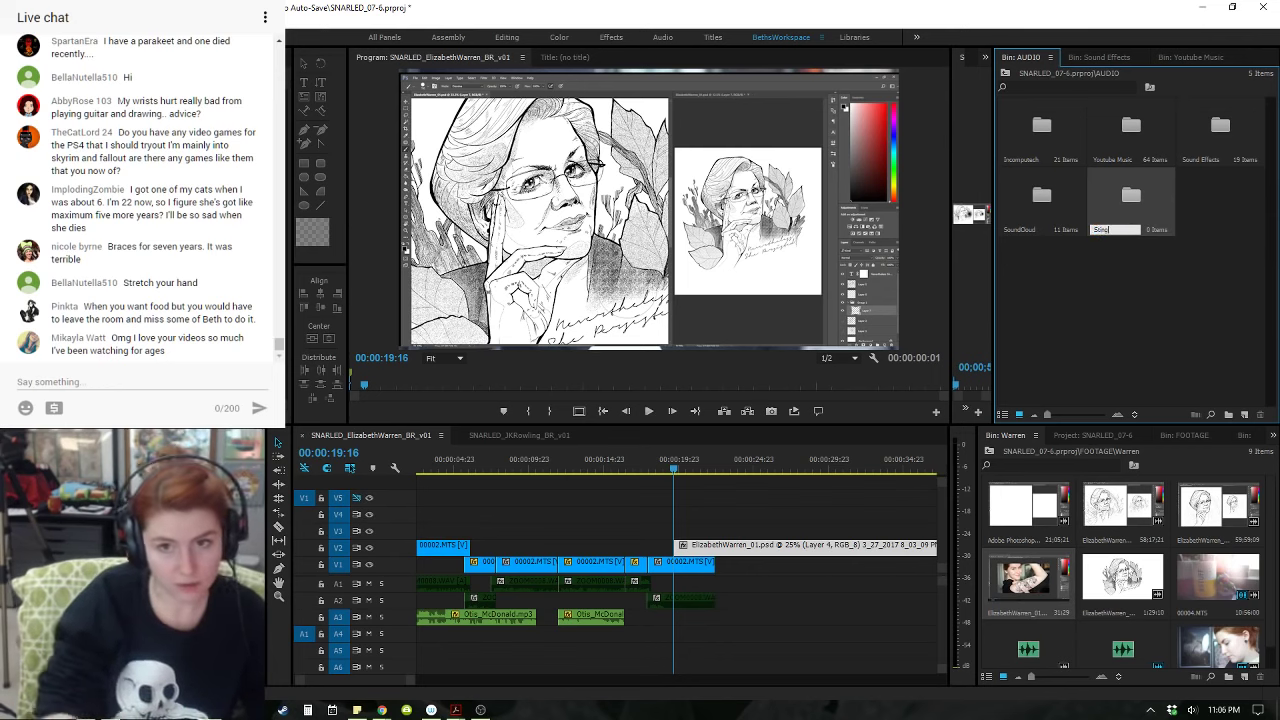
pyautogui.click(1146, 261)
# - Import all five audio files from the Stings folder into the Sting bin and dock that bin beside the AUDIO bin
pyautogui.doubleClick(1140, 211)
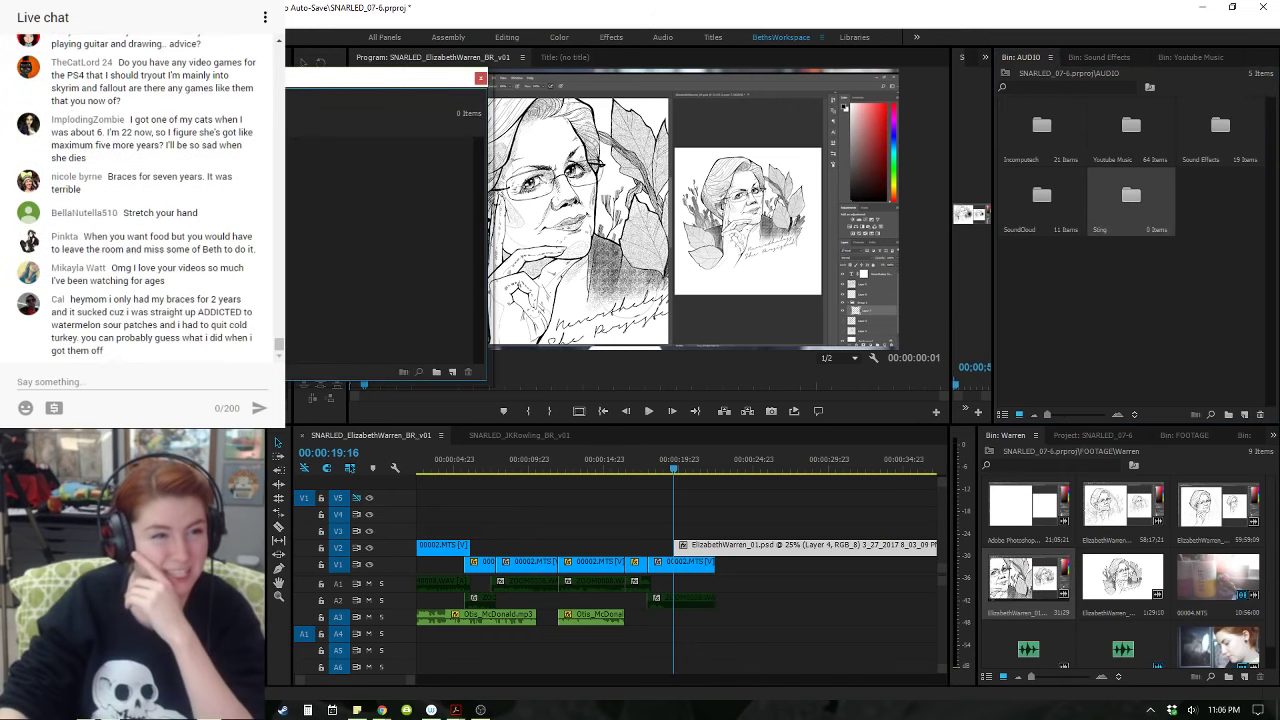
pyautogui.doubleClick(395, 267)
pyautogui.click(294, 61)
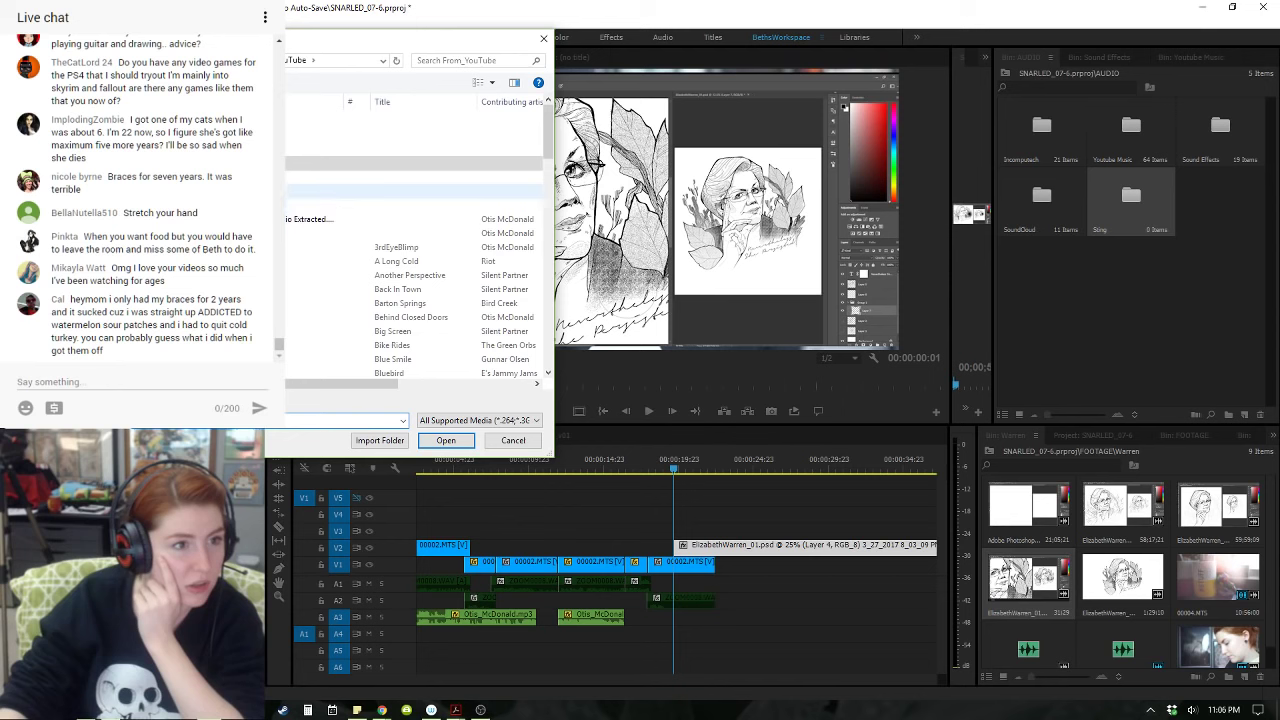
pyautogui.doubleClick(250, 205)
pyautogui.hotkey('ctrl', 'a')
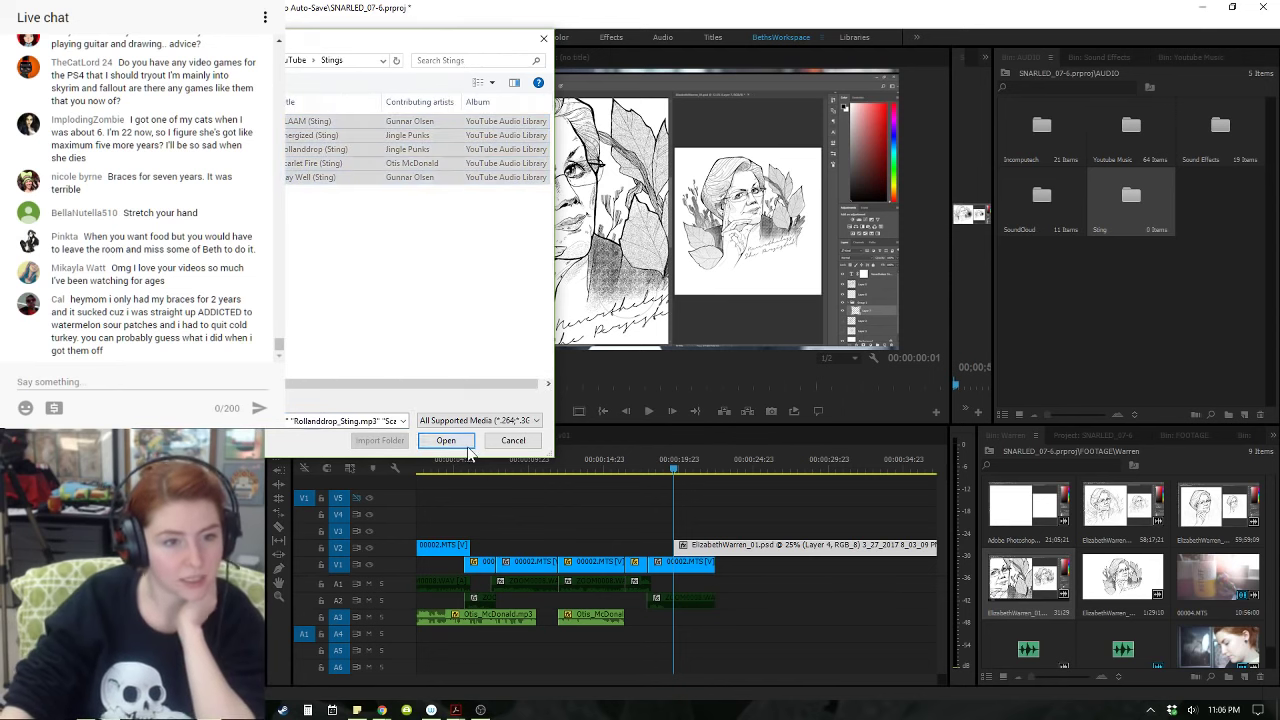
pyautogui.click(446, 440)
pyautogui.moveTo(210, 80); pyautogui.dragTo(988, 157)
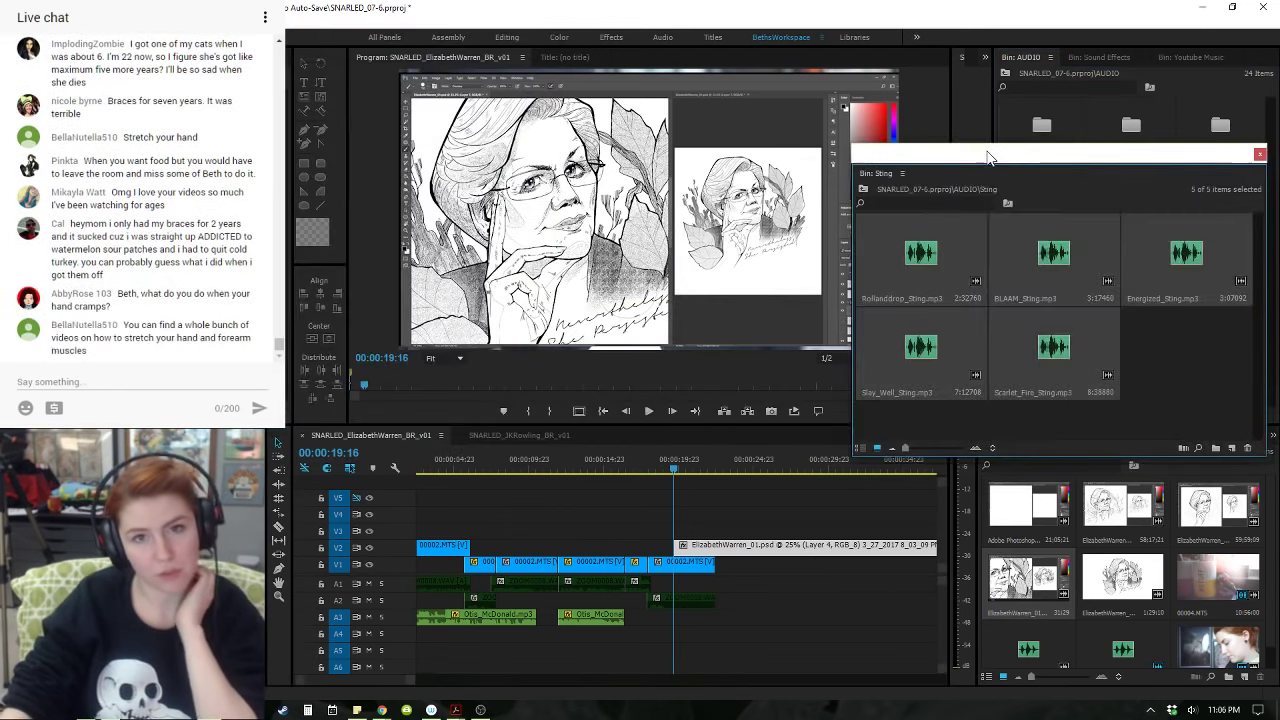
pyautogui.moveTo(878, 180); pyautogui.dragTo(1150, 300)
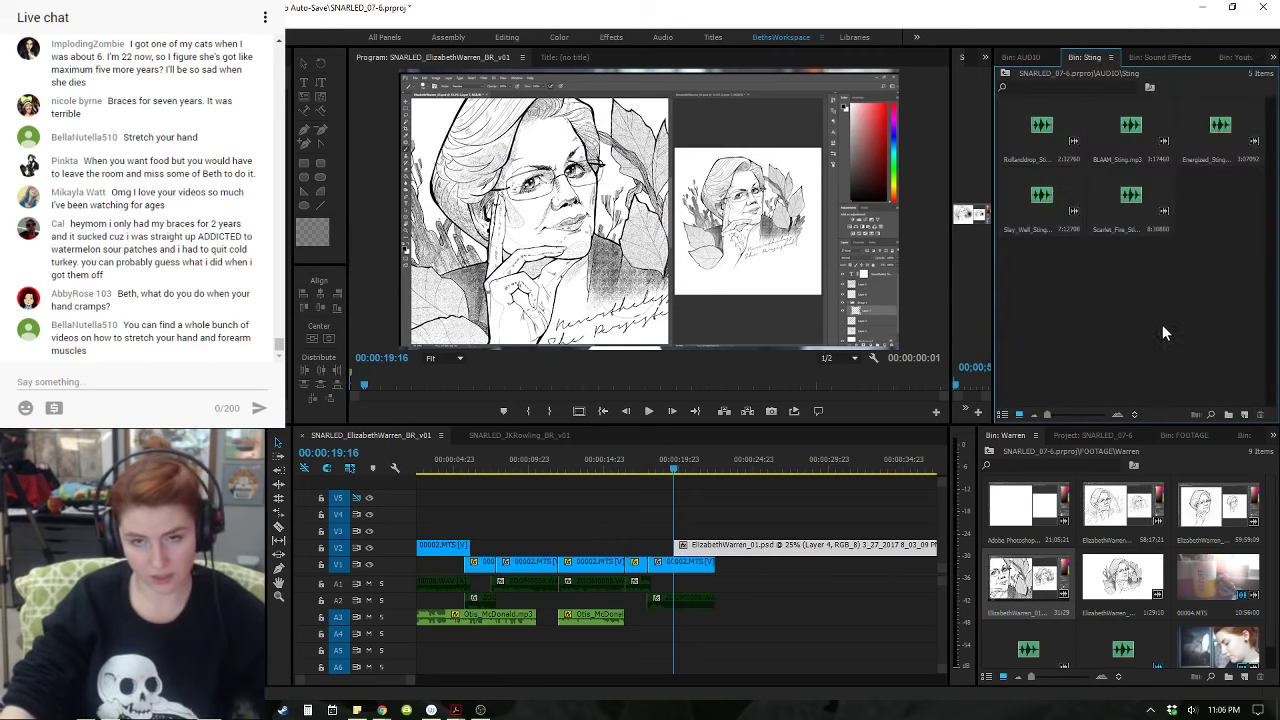
# - Widen the Source monitor and audition the Slay_Well, Rollanddrop, BLAAM and Energized stings
pyautogui.click(1132, 208)
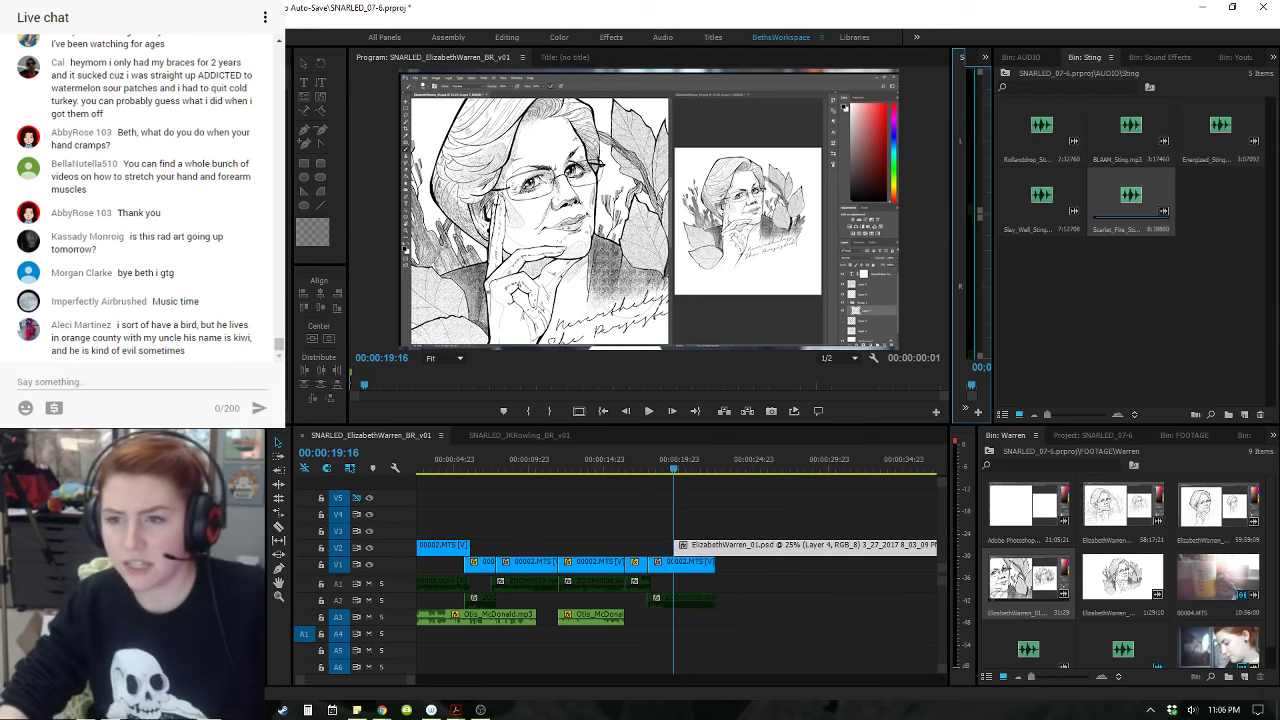
pyautogui.moveTo(950, 287); pyautogui.dragTo(911, 272)
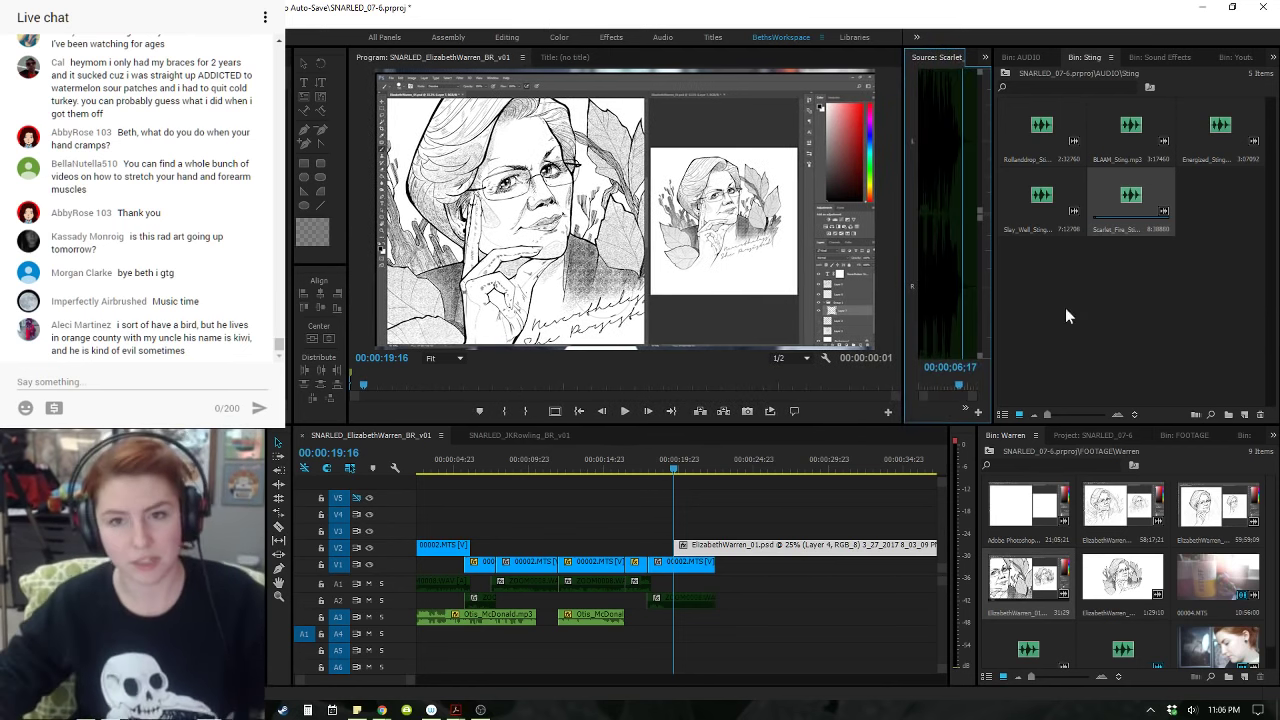
pyautogui.moveTo(995, 290); pyautogui.dragTo(956, 316)
pyautogui.doubleClick(1044, 204)
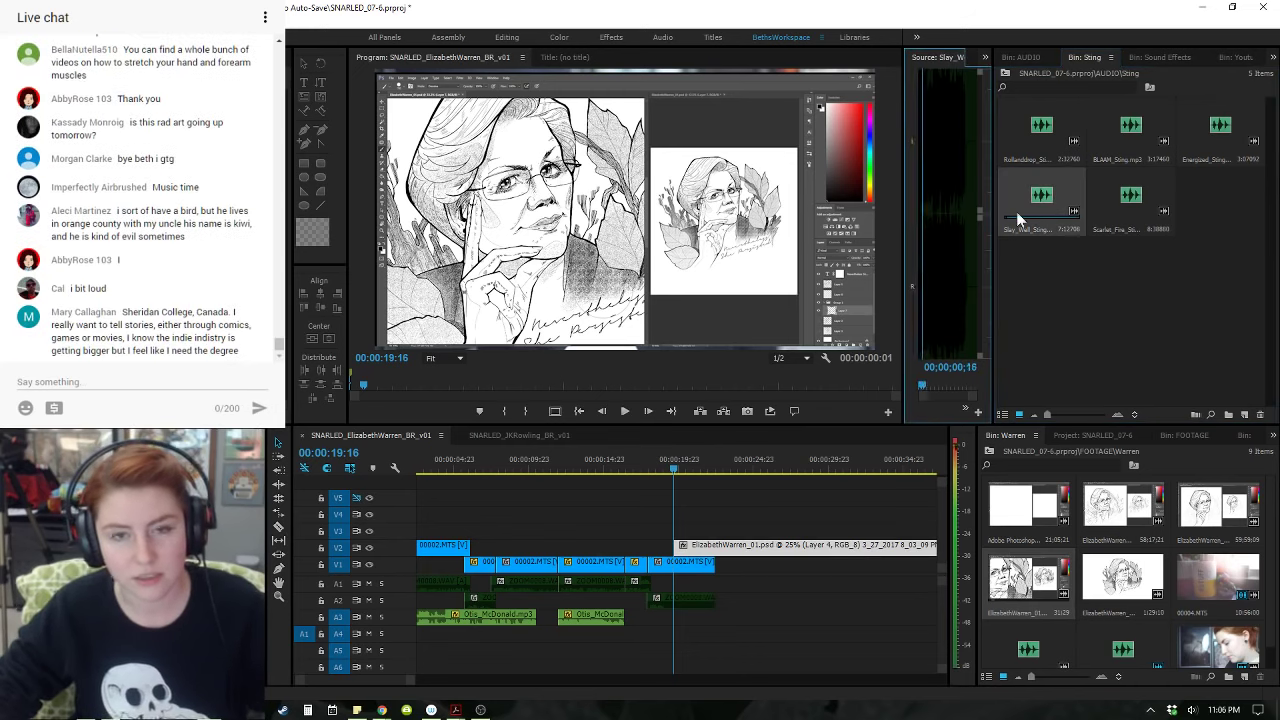
pyautogui.press('space')
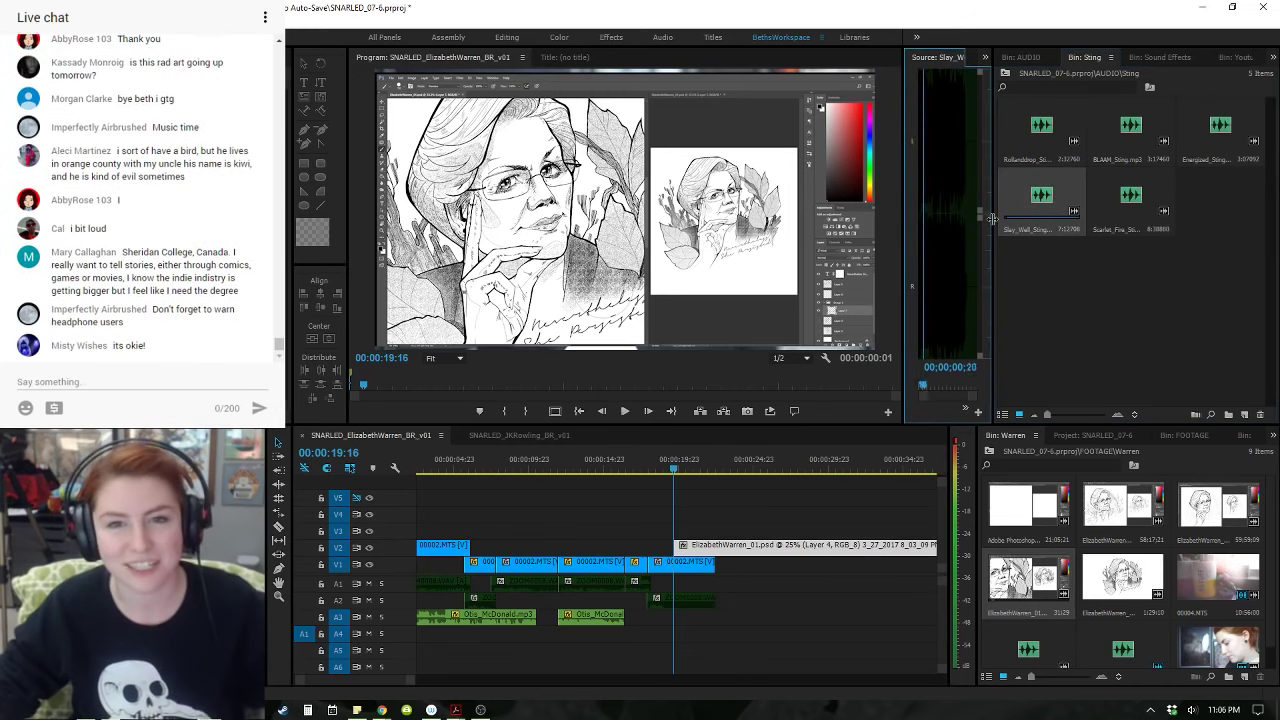
pyautogui.doubleClick(1040, 135)
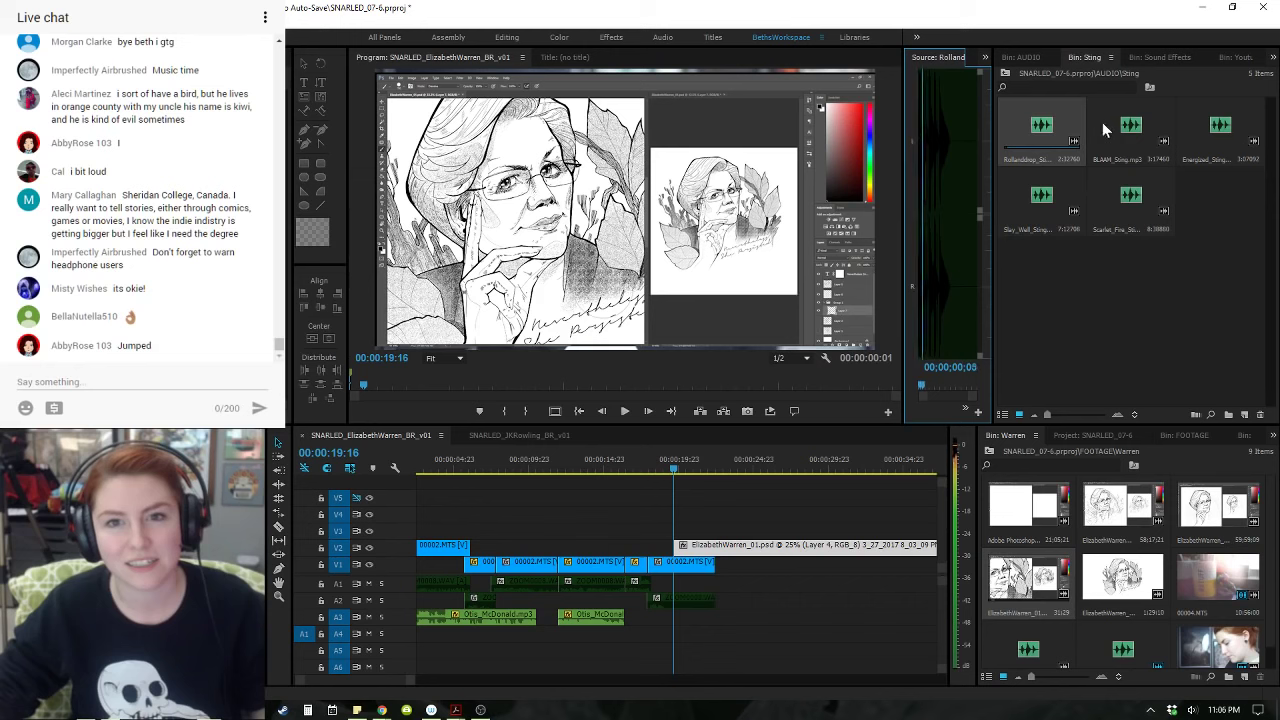
pyautogui.doubleClick(1133, 137)
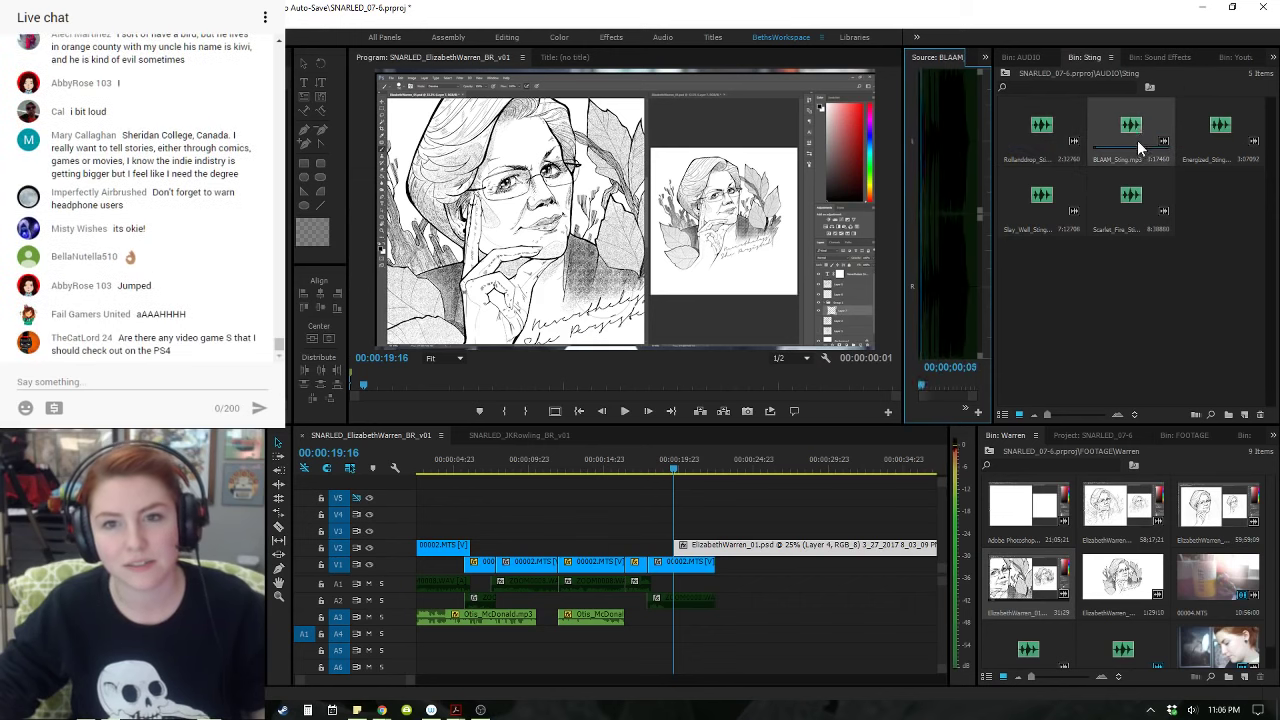
pyautogui.doubleClick(1195, 121)
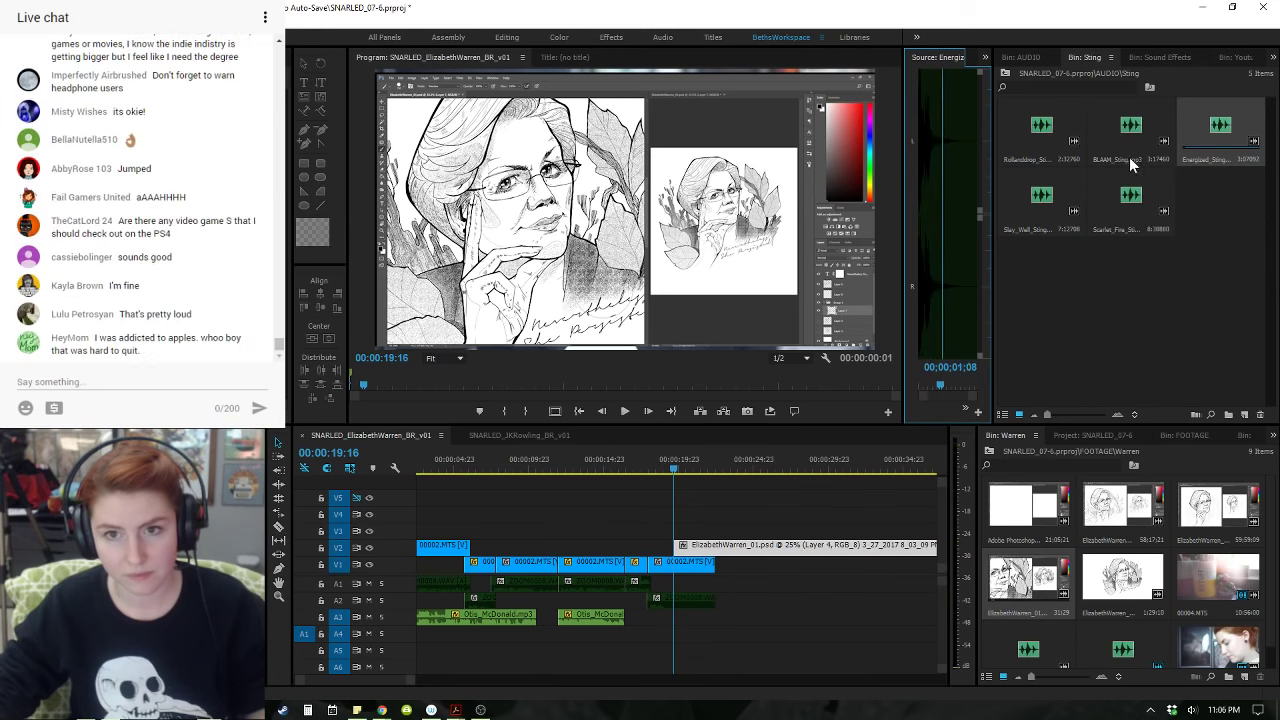
# - Audition Scarlet_Fire_Sting.mp3 and place it on A4 at the start of the last 00002.MTS clip of the intro
pyautogui.doubleClick(1131, 192)
pyautogui.press('space')
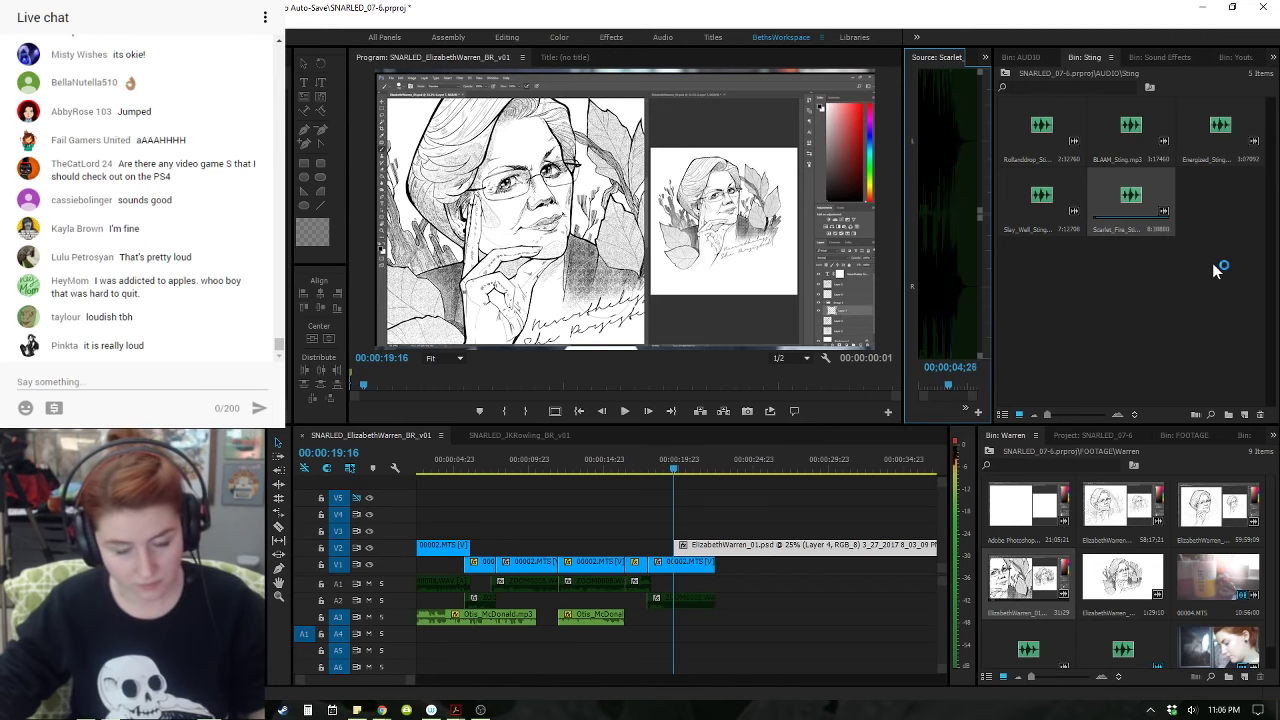
pyautogui.moveTo(1147, 196); pyautogui.dragTo(652, 631)
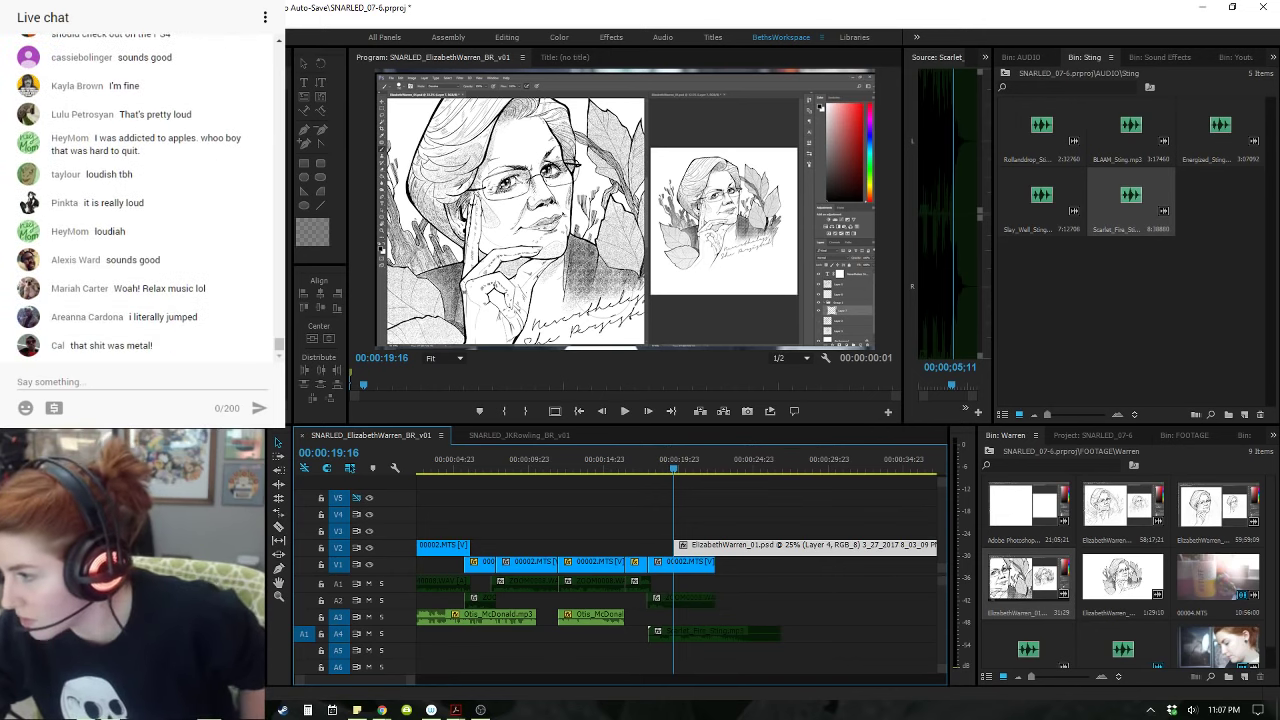
# - Replay the Scarlet_Fire and Slay_Well stings in the Source monitor to check the playback level
pyautogui.click(481, 709)
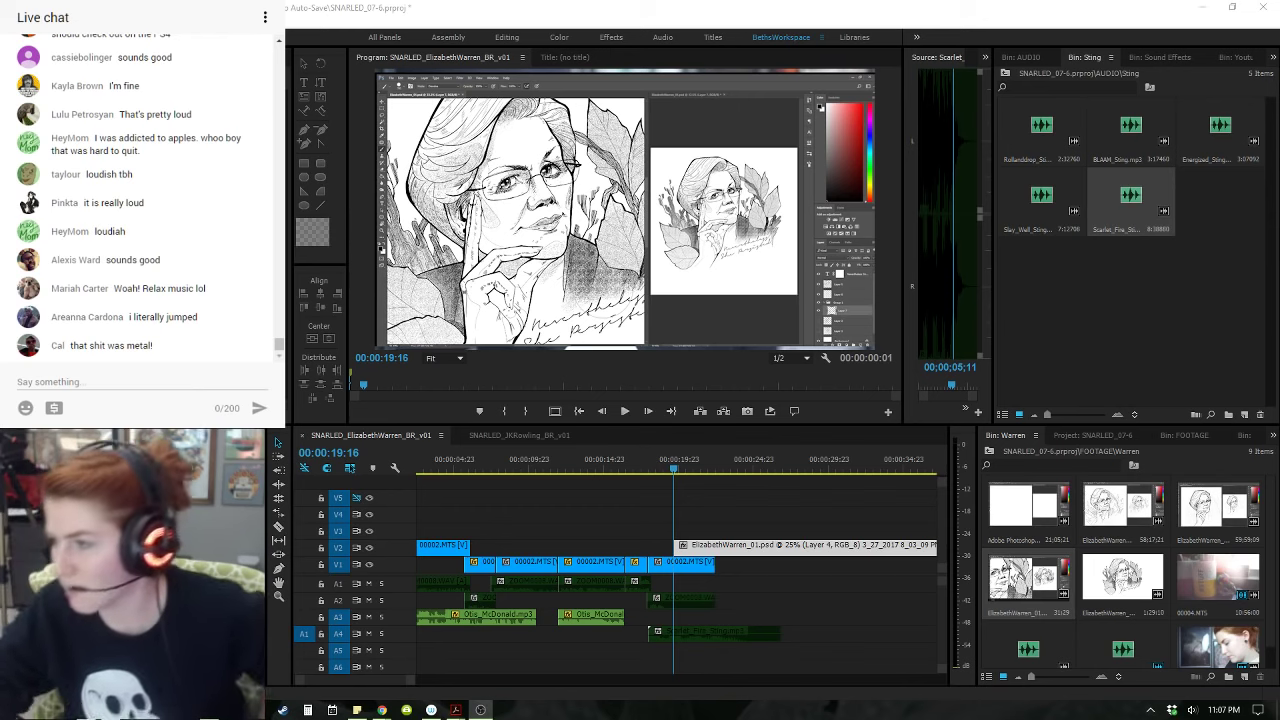
pyautogui.click(929, 274)
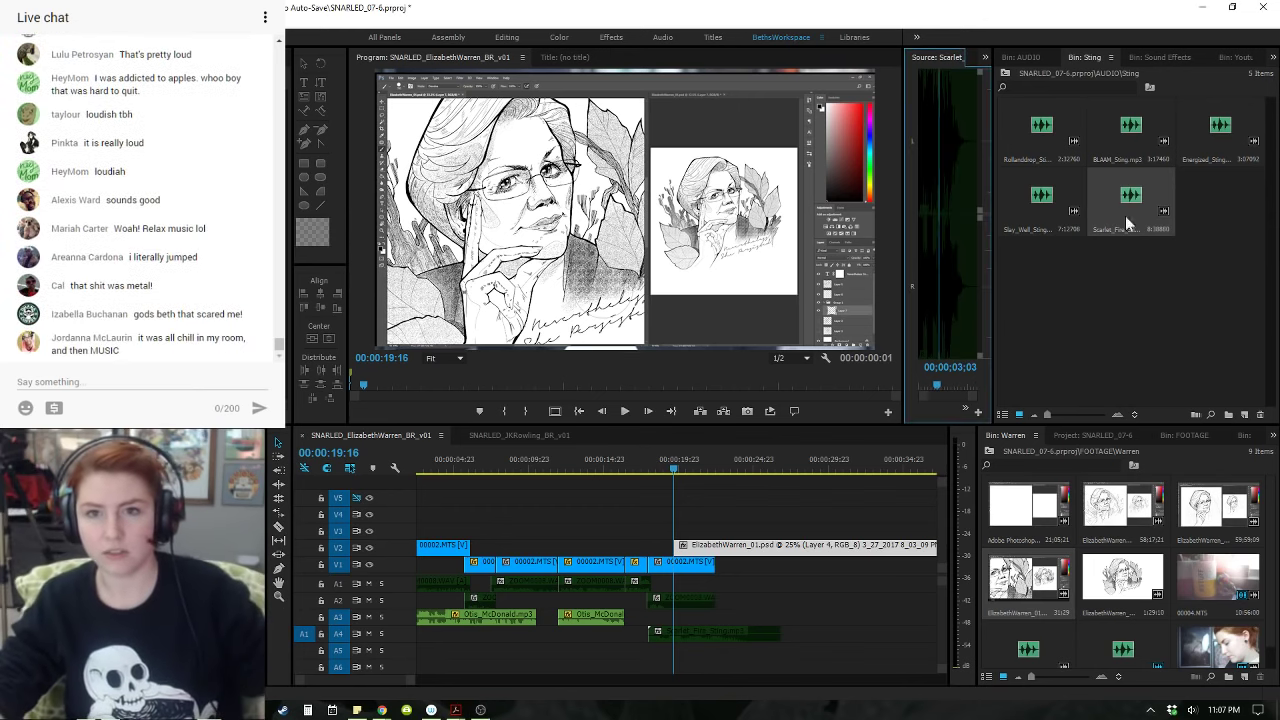
pyautogui.doubleClick(1031, 203)
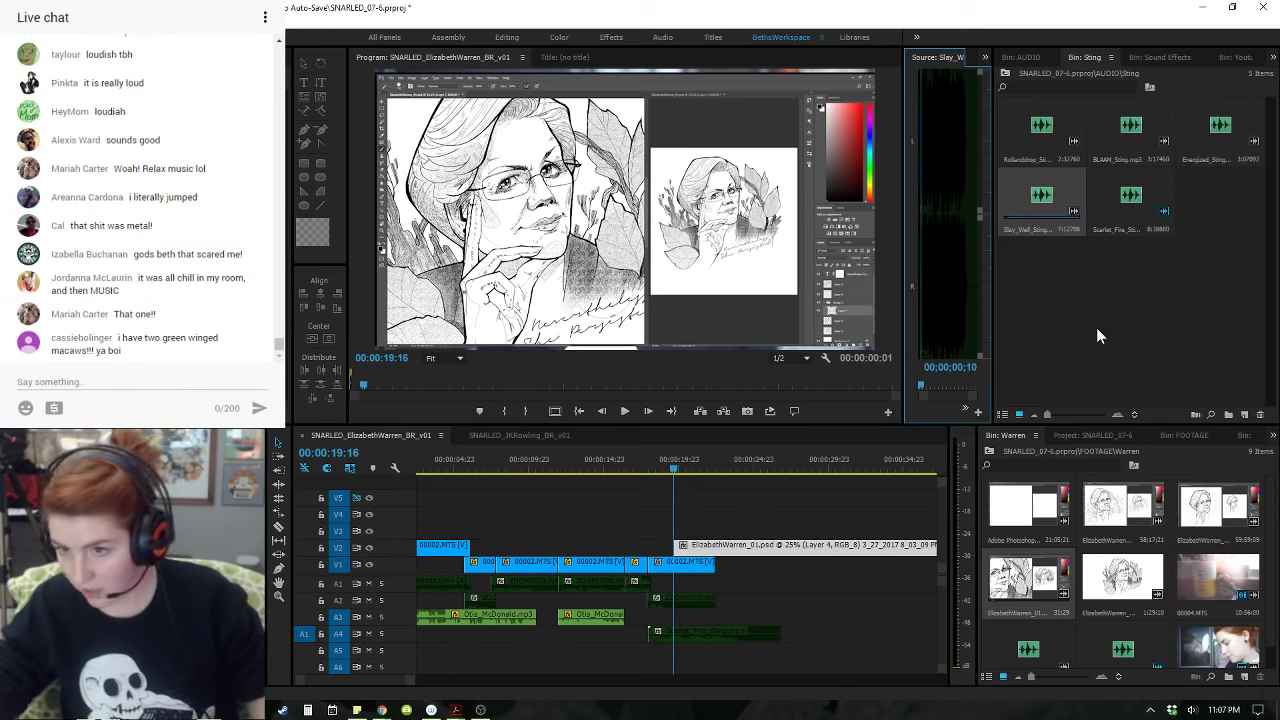
pyautogui.press('space')
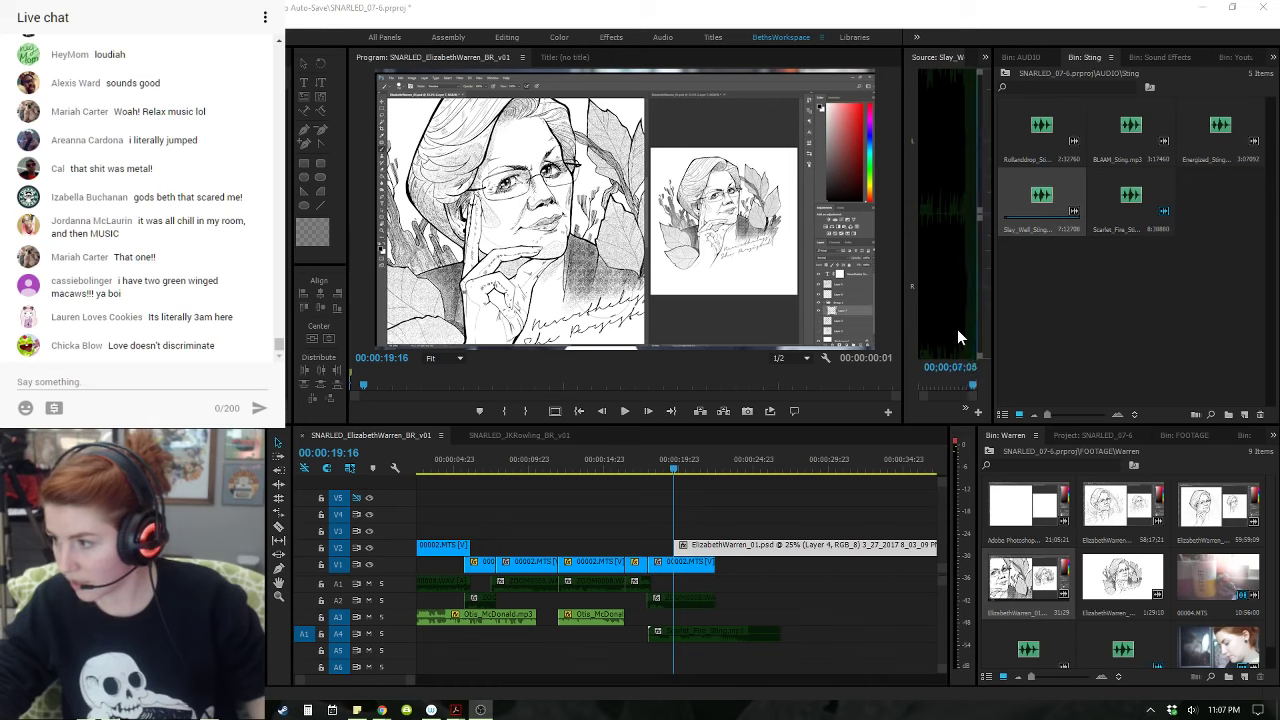
# - Play the sequence from 00:00:14:15 into the last 00002.MTS clip before the recording
pyautogui.click(656, 496)
pyautogui.click(668, 468)
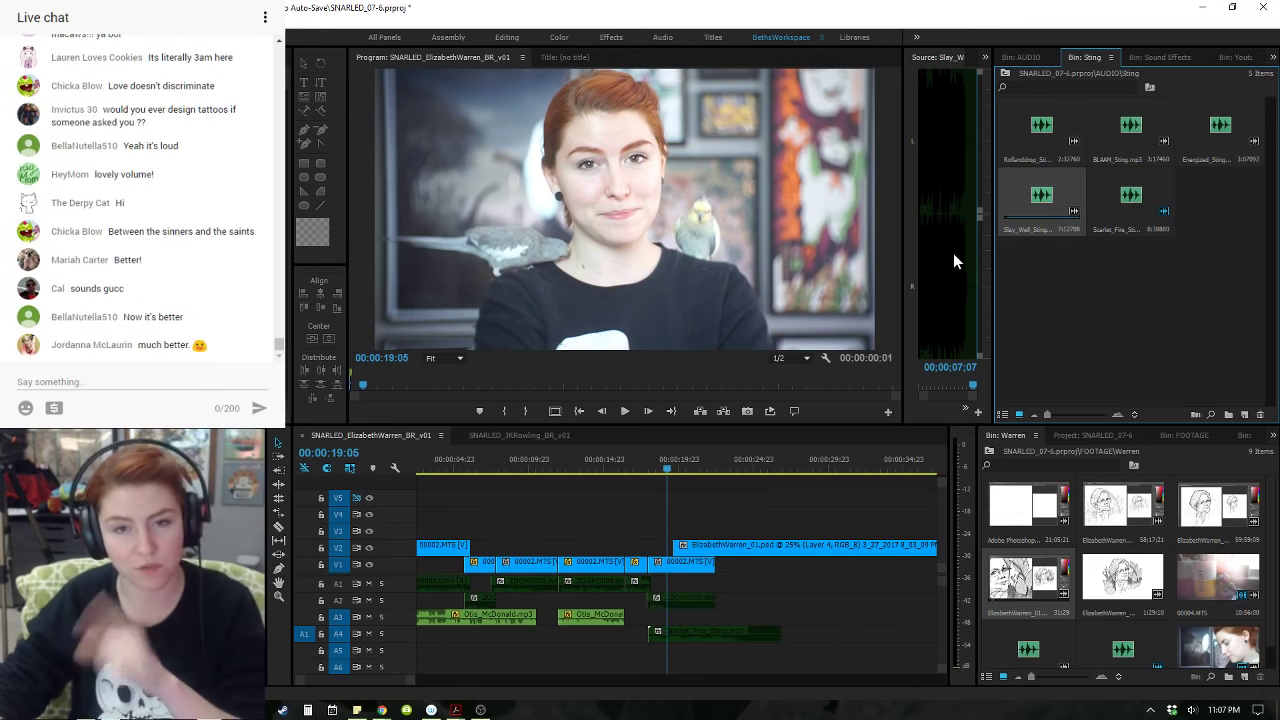
pyautogui.click(688, 506)
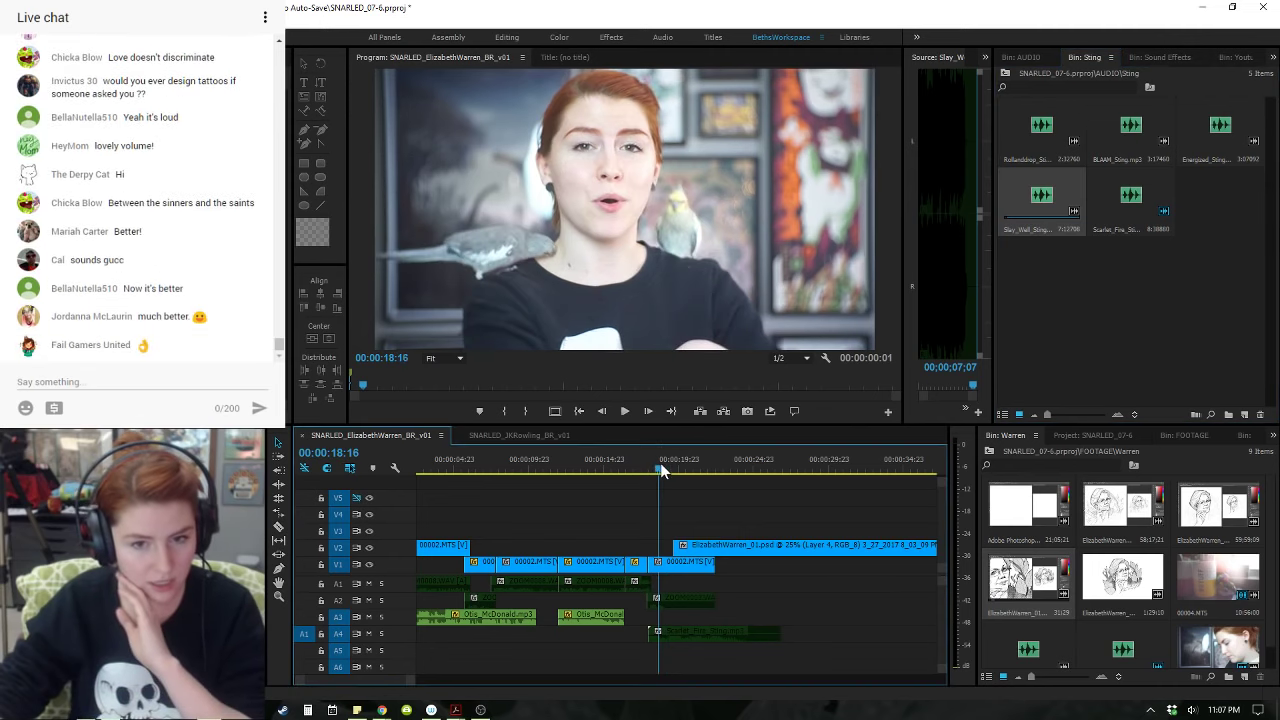
pyautogui.click(603, 470)
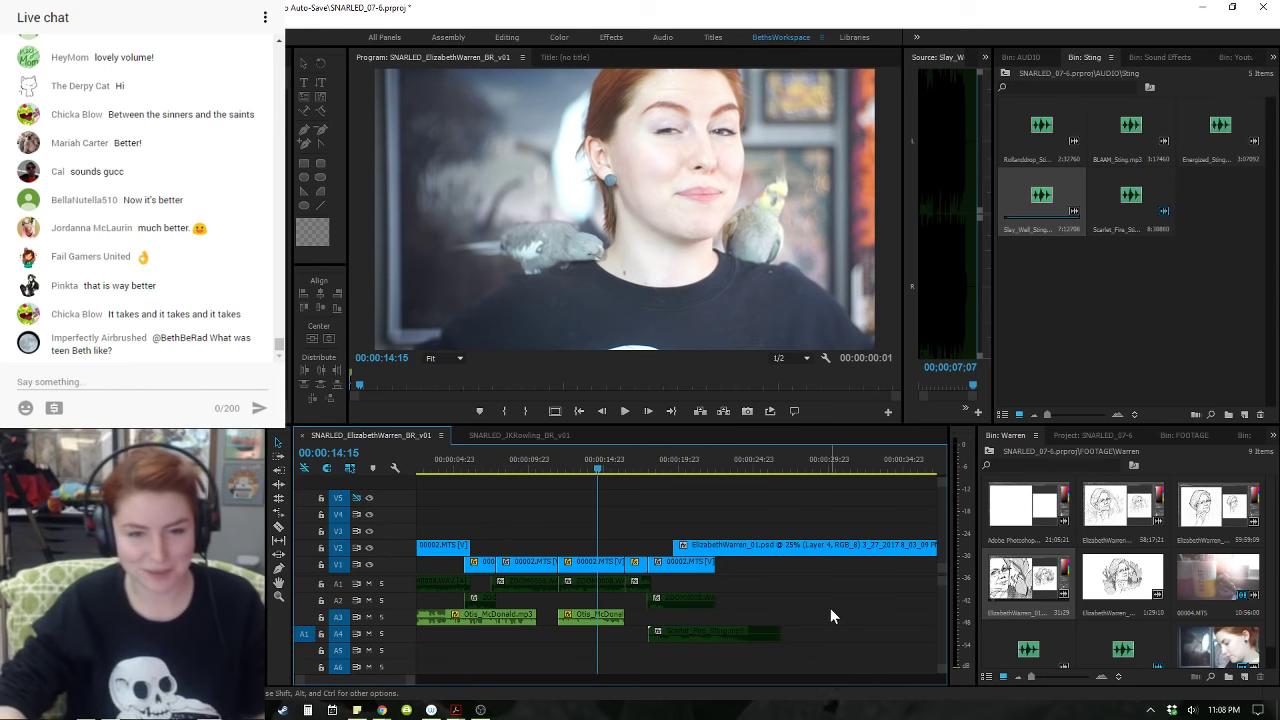
pyautogui.press('space')
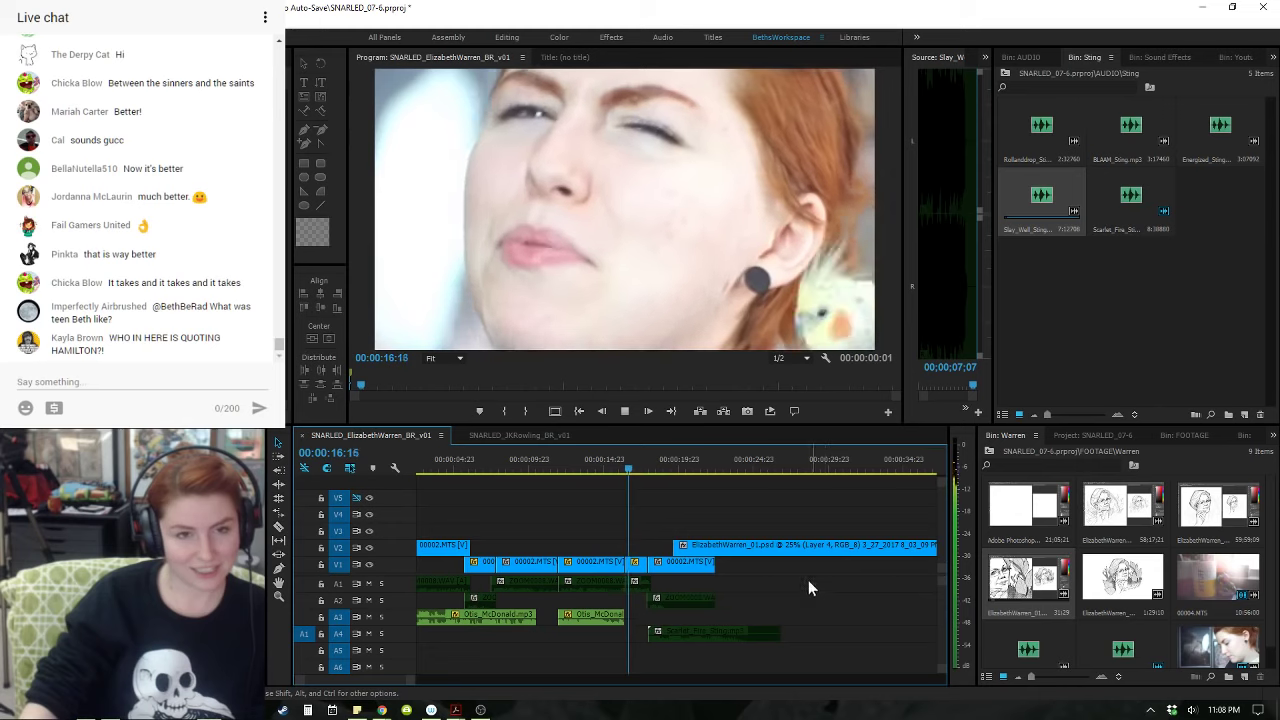
pyautogui.press('space')
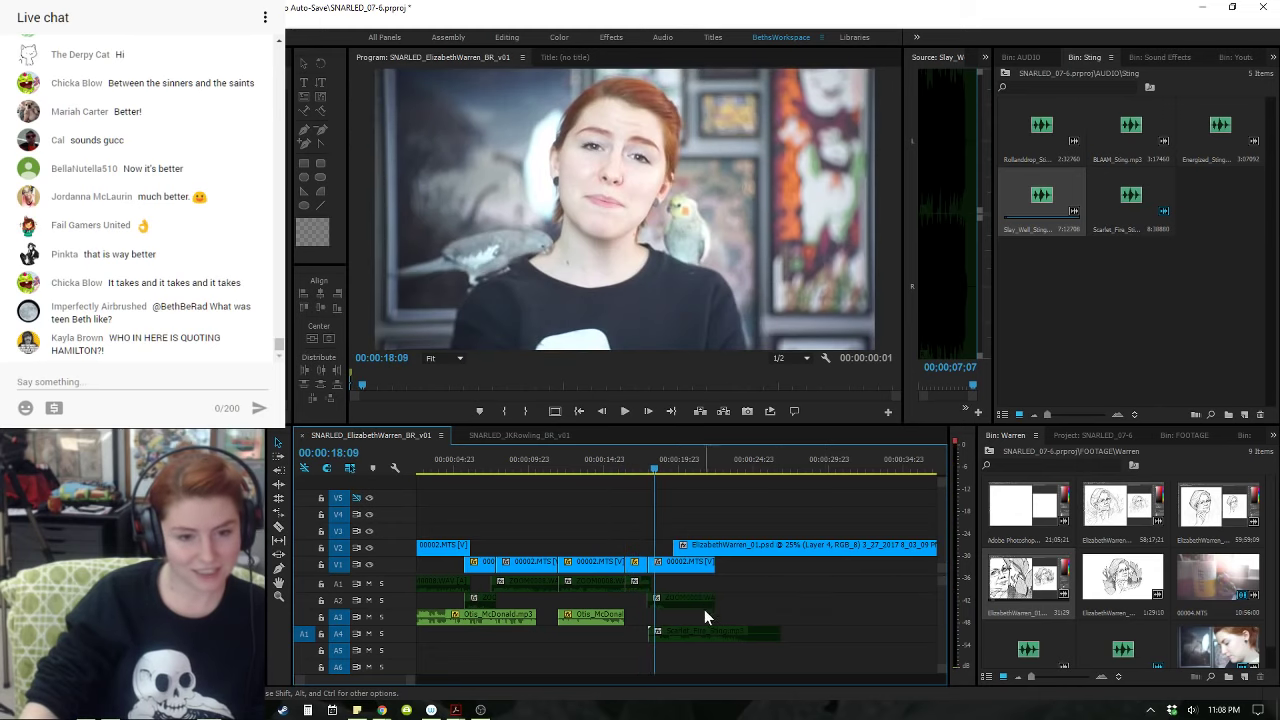
# - Align the Scarlet_Fire sting on A4 with the start of the V2 recording, and shift both clips to begin at 00:00:19:07
pyautogui.moveTo(705, 633); pyautogui.dragTo(736, 637)
pyautogui.press('space')
pyautogui.press('space')
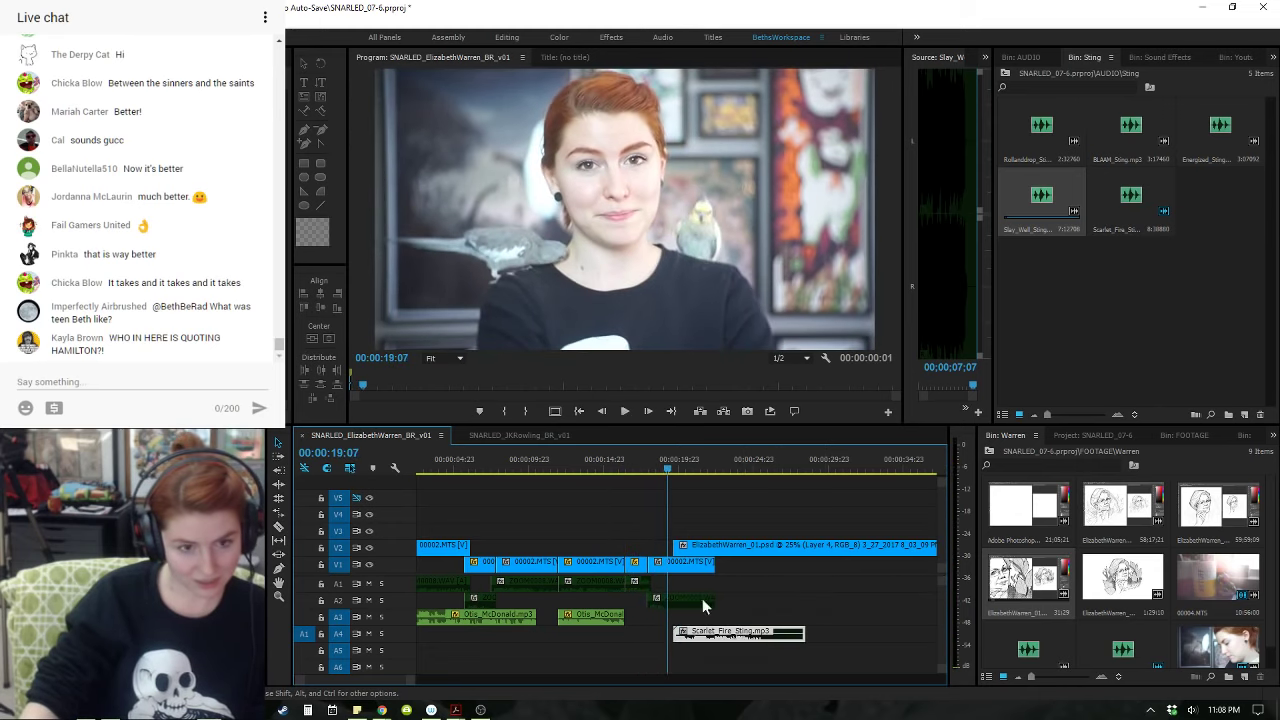
pyautogui.press('=')
pyautogui.press('=')
pyautogui.moveTo(776, 547); pyautogui.dragTo(753, 549)
pyautogui.moveTo(766, 641); pyautogui.dragTo(743, 638)
# - Play the transition into the drawing recording from 00:00:18:15 to check the sting's timing
pyautogui.click(639, 460)
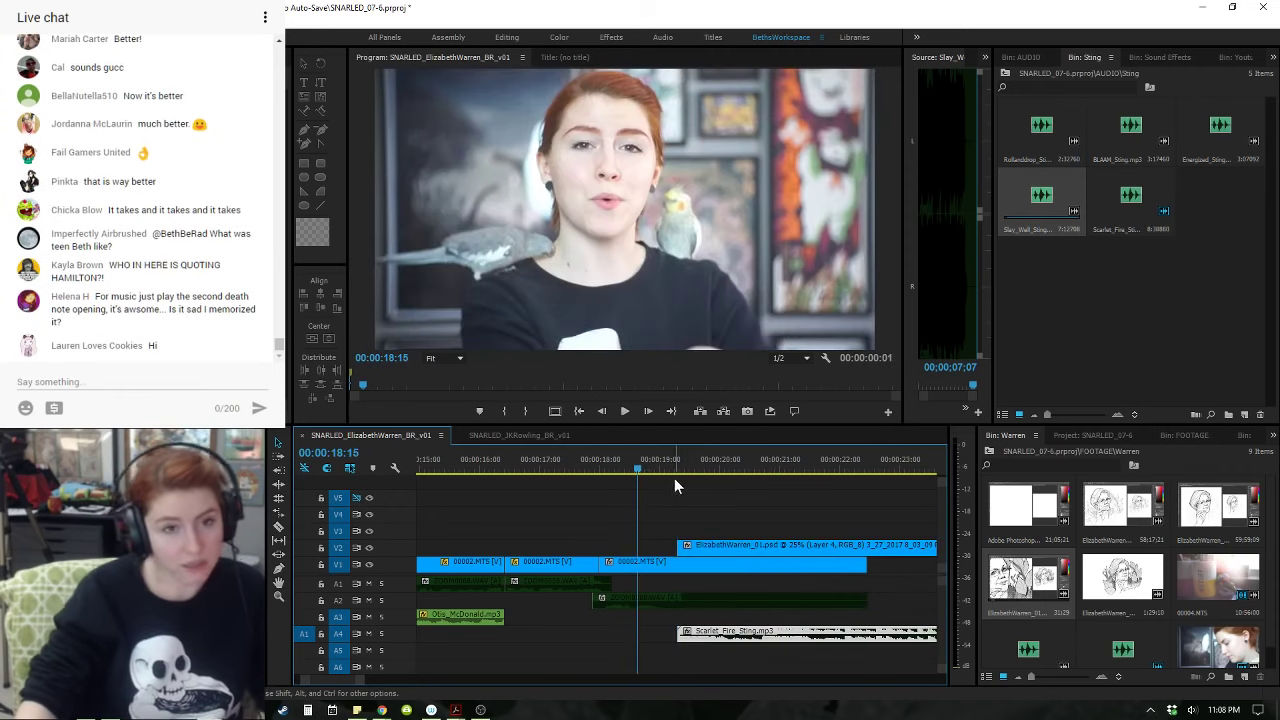
pyautogui.press('space')
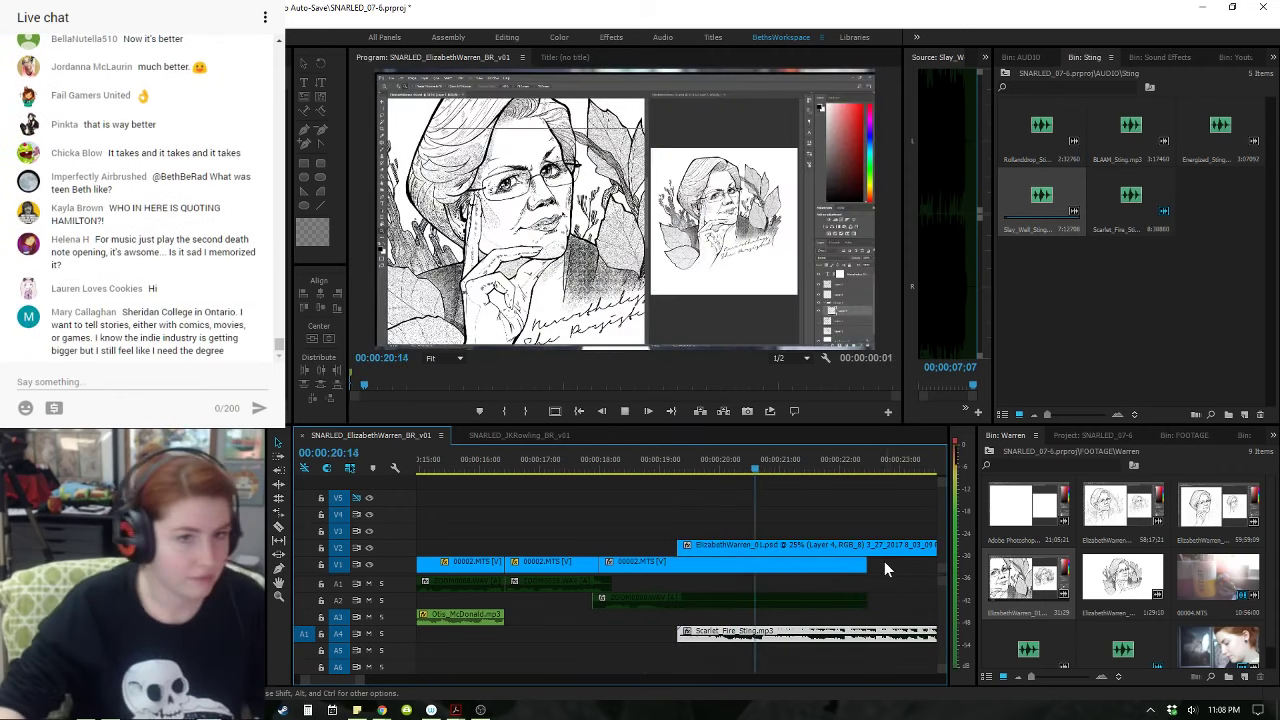
pyautogui.press('space')
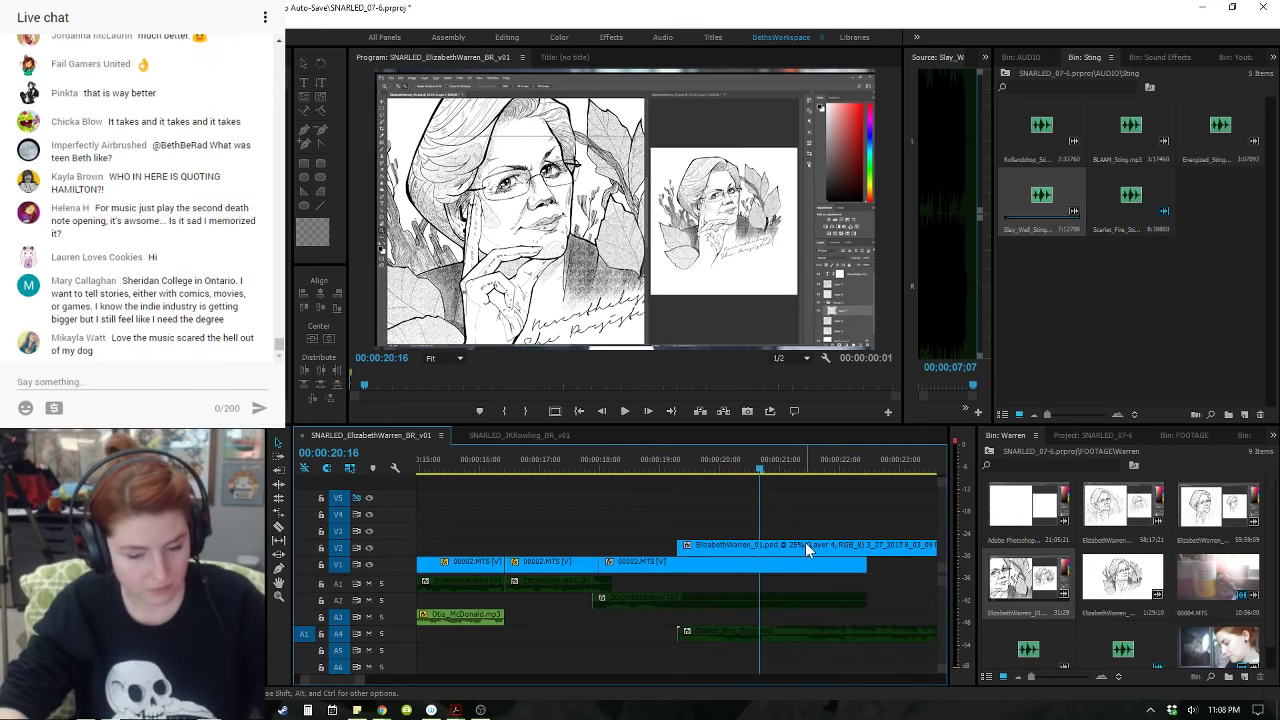
# - Cut the recording, the 00002.MTS clip and their audio at 00:00:21:14, and delete the pieces following the cut
pyautogui.press('-')
pyautogui.press('space')
pyautogui.press('space')
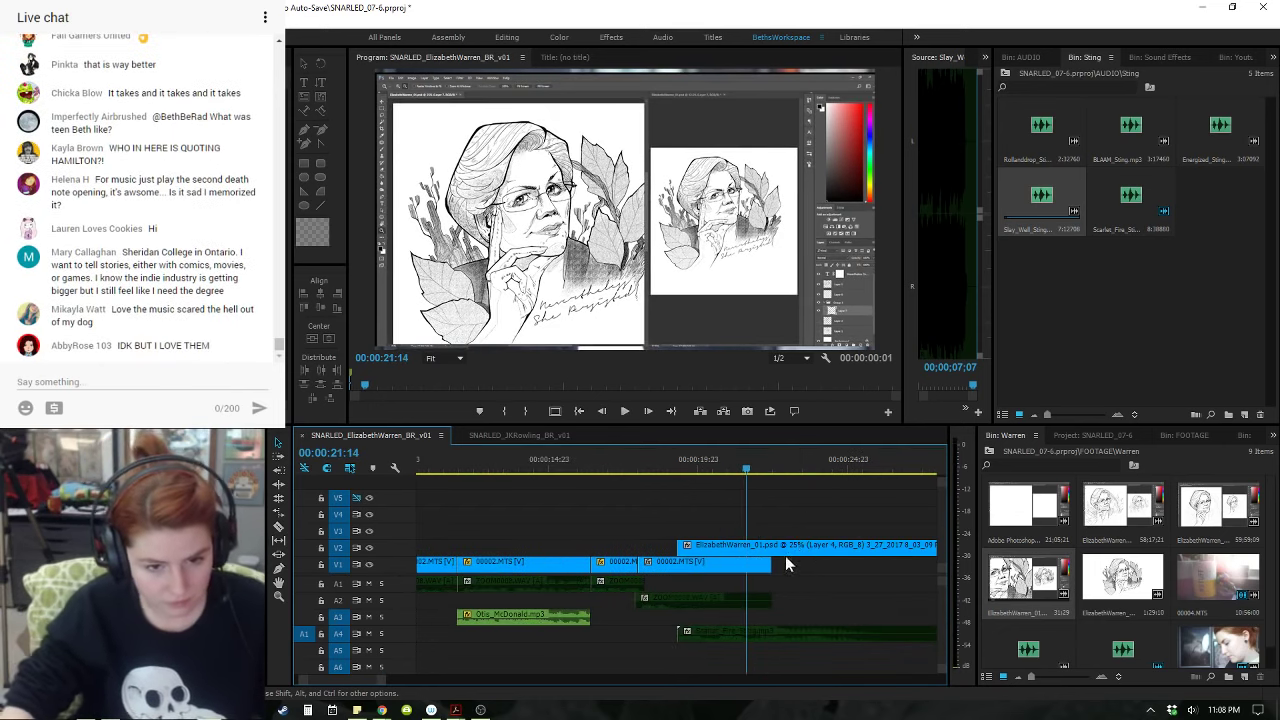
pyautogui.moveTo(800, 497); pyautogui.dragTo(720, 681)
pyautogui.hotkey('ctrl', 'k')
pyautogui.press('space')
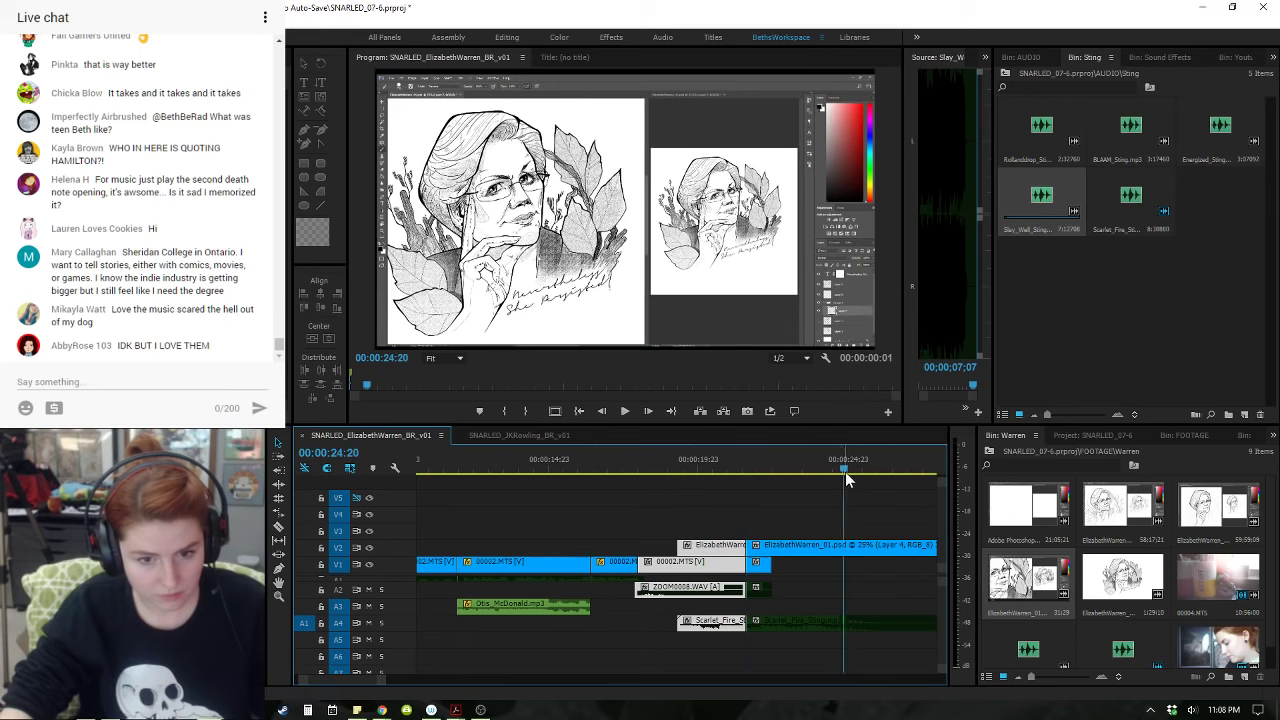
pyautogui.press('space')
pyautogui.moveTo(765, 494); pyautogui.dragTo(818, 645)
pyautogui.press('Delete')
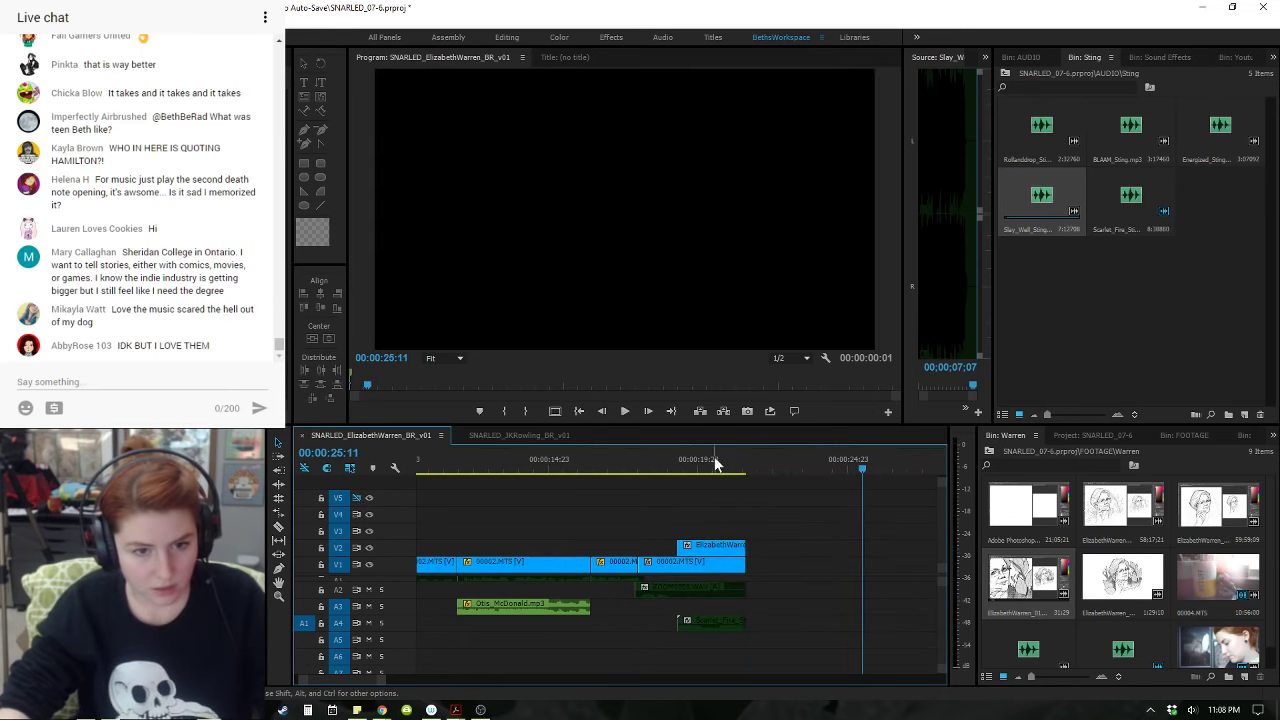
# - Replay the shortened ending to review the cut from the talking clip to the drawing recording with the sting
pyautogui.click(641, 467)
pyautogui.press('space')
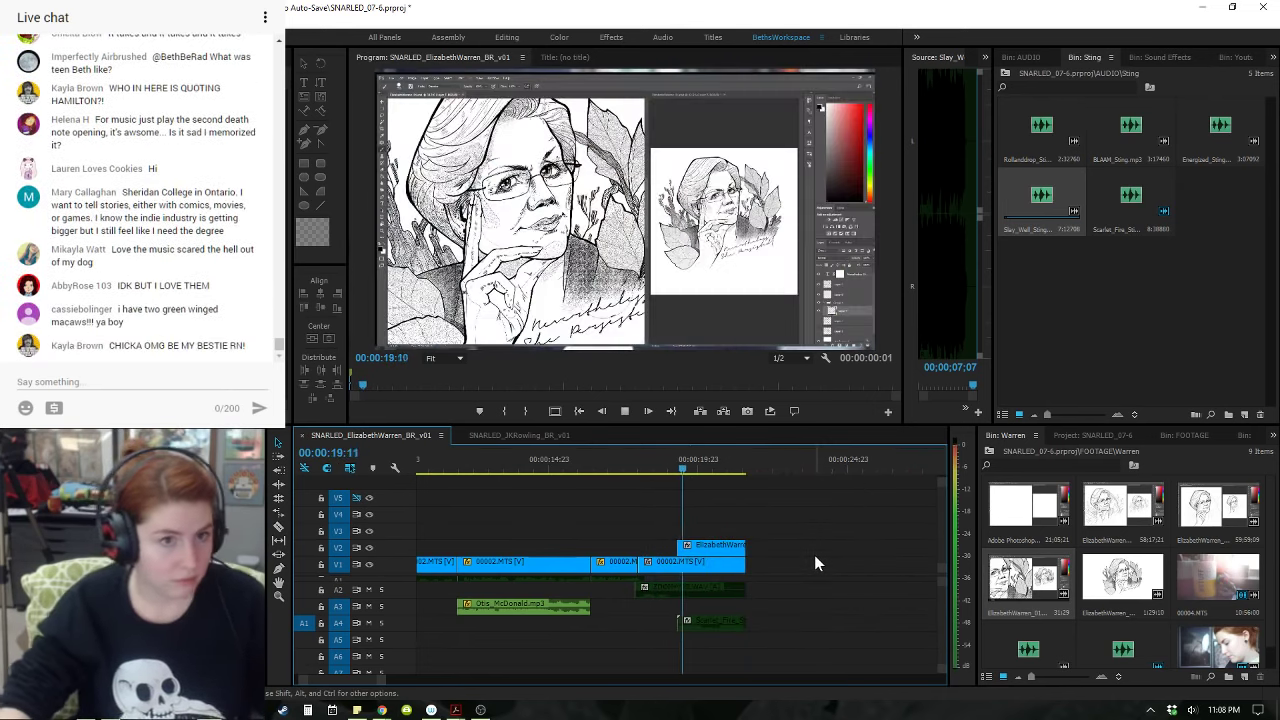
pyautogui.press('space')
pyautogui.press('Up')
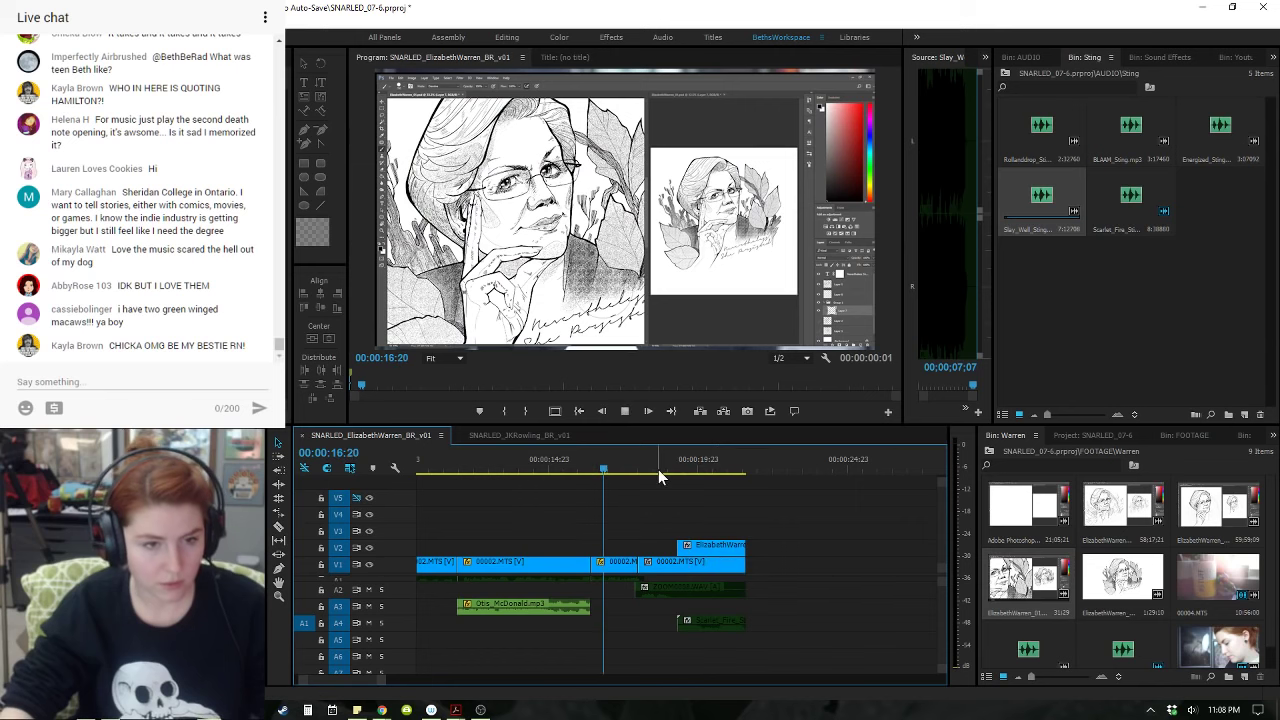
pyautogui.press('space')
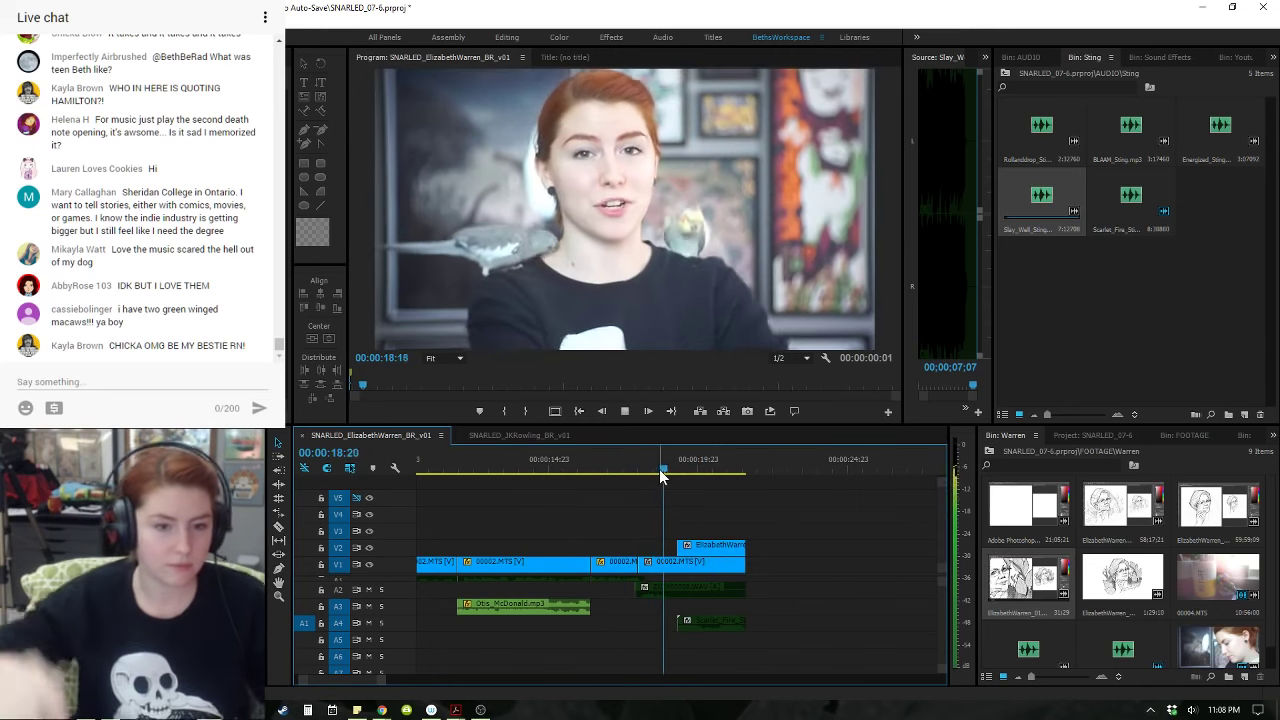
pyautogui.press('space')
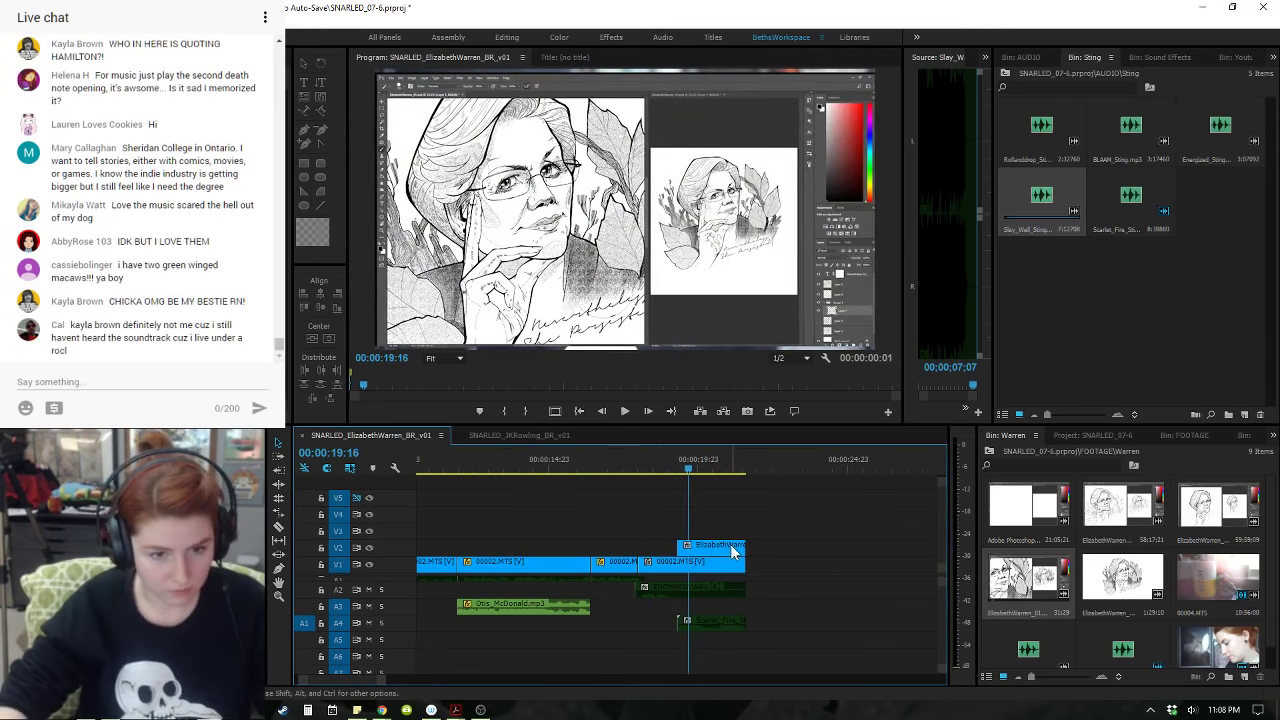
# - Extend the end of the ElizabethWarren_01 recording on V2 beyond the 00002.MTS clip and scrub to 00:00:31:01 within it
pyautogui.press('-')
pyautogui.moveTo(693, 470); pyautogui.dragTo(701, 471)
pyautogui.moveTo(709, 548); pyautogui.dragTo(897, 548)
pyautogui.moveTo(743, 474); pyautogui.dragTo(857, 467)
pyautogui.press('\\')
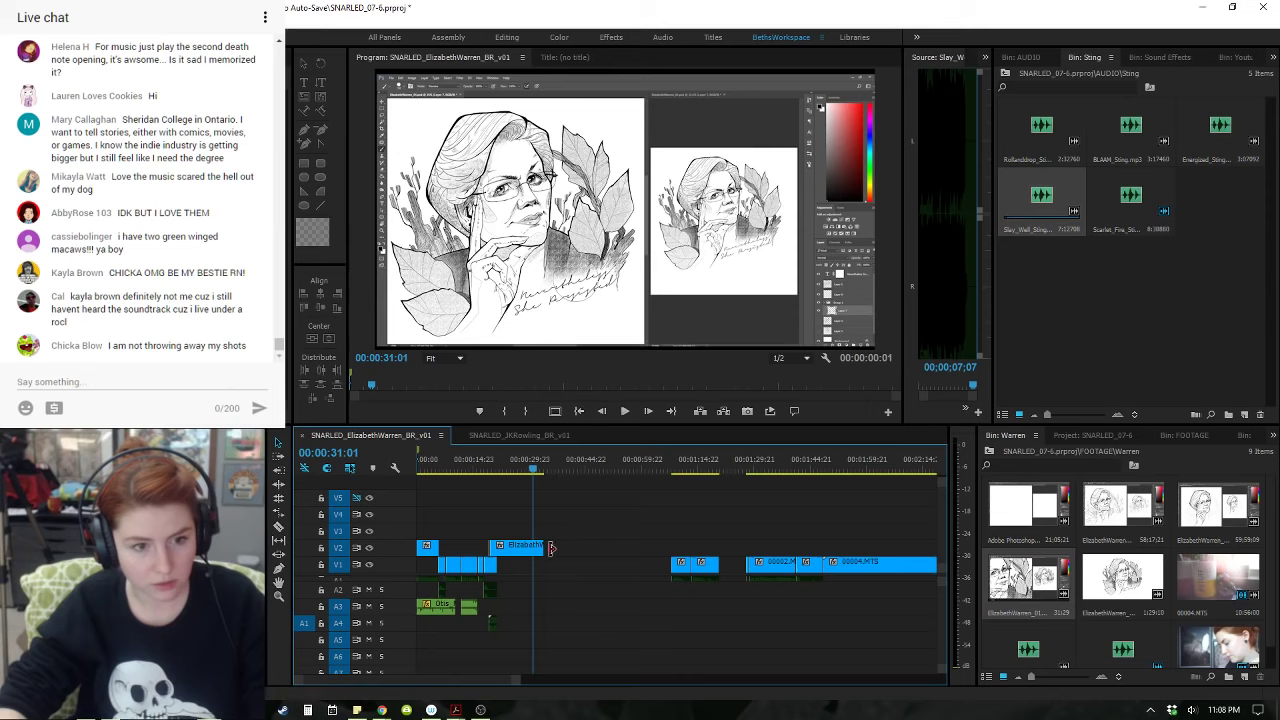
# - Cut the lengthened ElizabethWarren_01 recording on V2 at 00:00:54:14 and move the part following the cut back to about 00:00:19:15
pyautogui.moveTo(550, 548); pyautogui.dragTo(795, 548)
pyautogui.moveTo(600, 468); pyautogui.dragTo(622, 468)
pyautogui.click(635, 545)
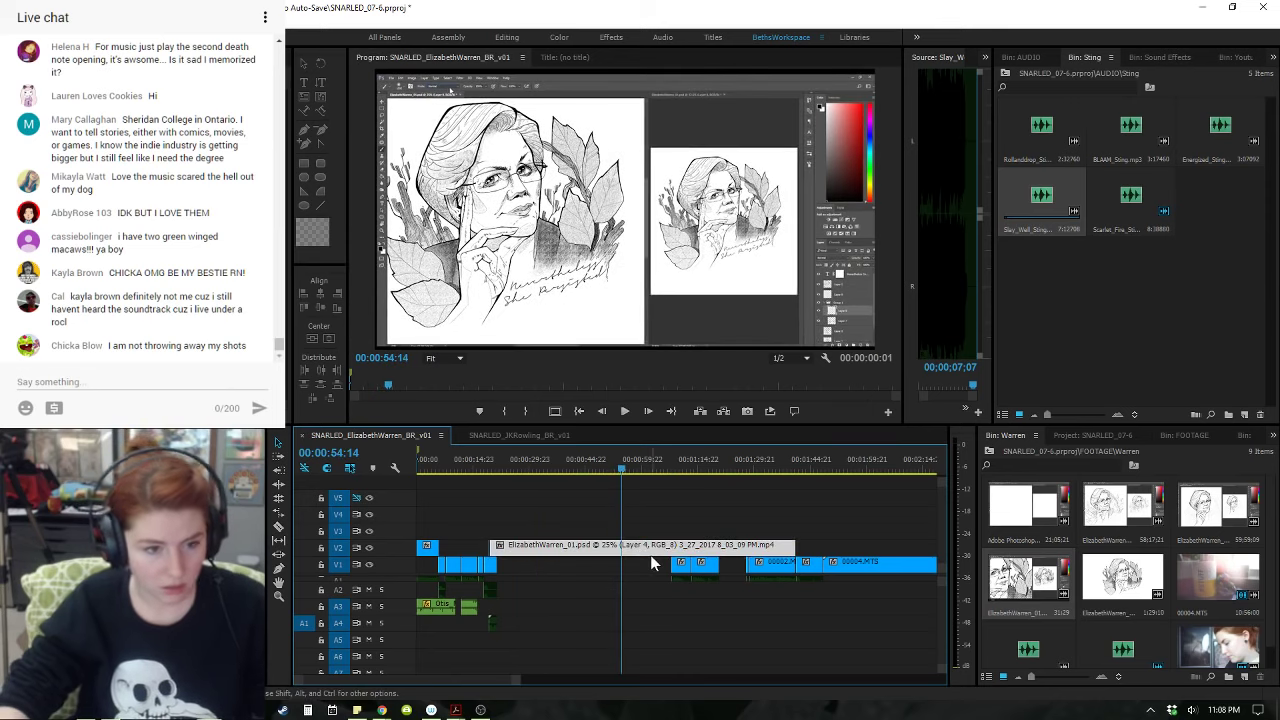
pyautogui.hotkey('ctrl', 'k')
pyautogui.moveTo(652, 552); pyautogui.dragTo(521, 552)
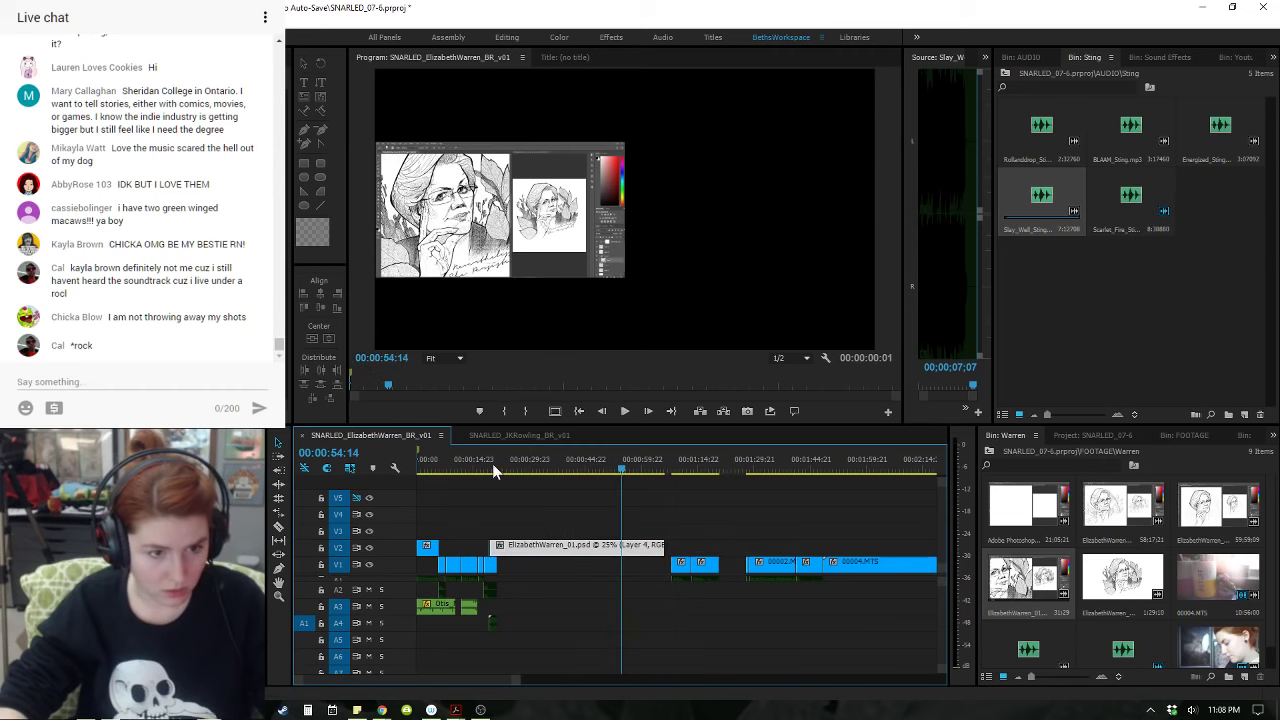
# - Play the transition into the drawing recording up to 00:00:20:17 and cut the V2 recording there
pyautogui.moveTo(499, 467); pyautogui.dragTo(489, 467)
pyautogui.press('=')
pyautogui.press('=')
pyautogui.press('=')
pyautogui.press('=')
pyautogui.click(661, 461)
pyautogui.press('space')
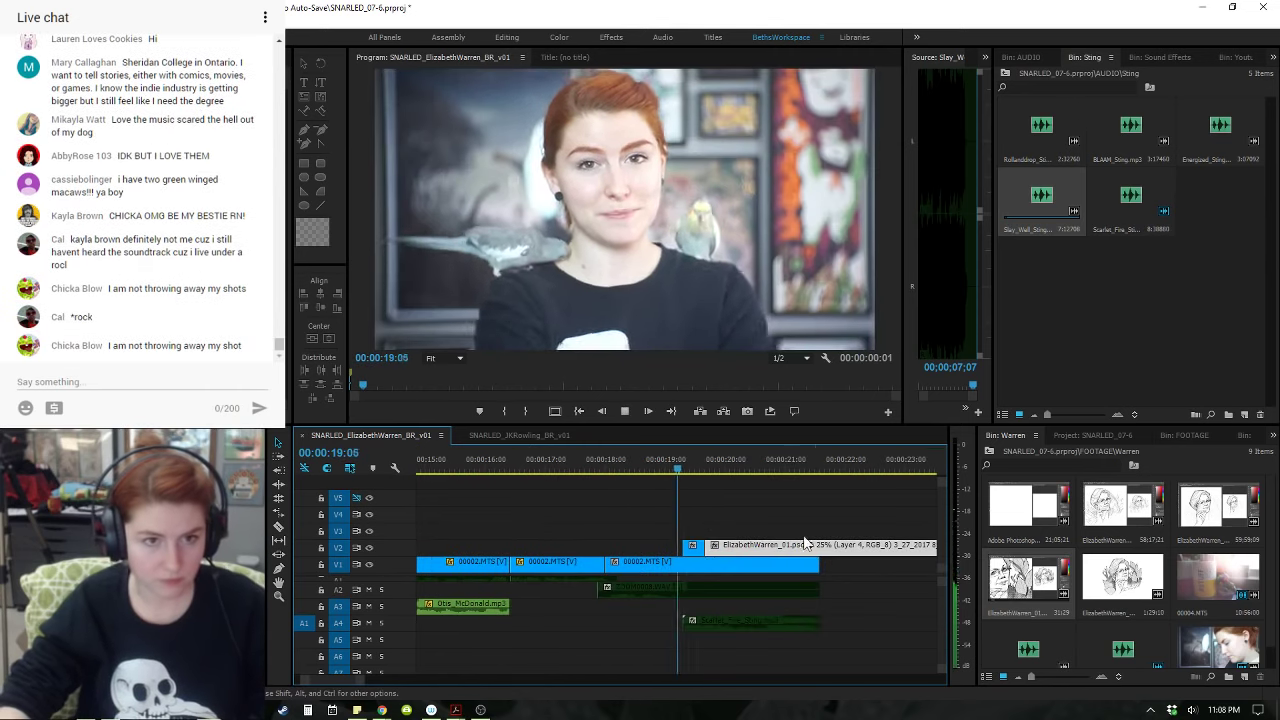
pyautogui.press('space')
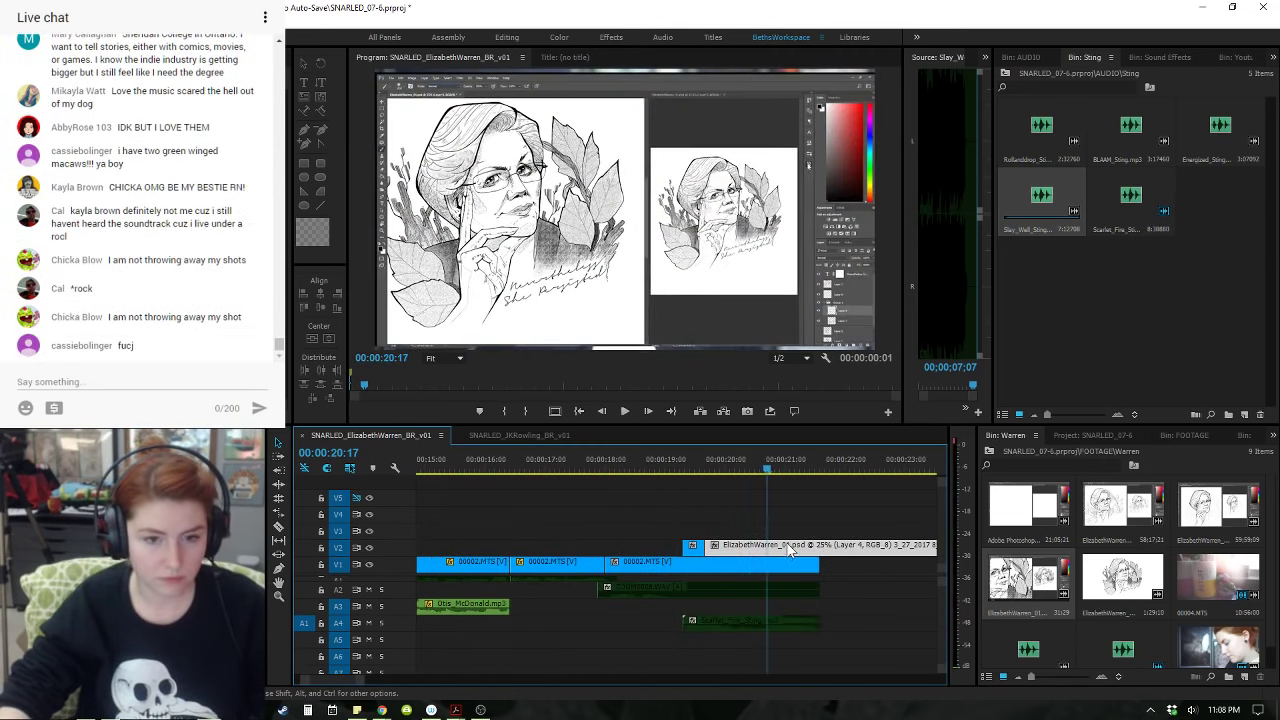
# - Mark a short excerpt of the Layer 2 ElizabethWarren_01 recording from about 00;51;47;29 and place it on V3 above the short opening piece
pyautogui.doubleClick(784, 544)
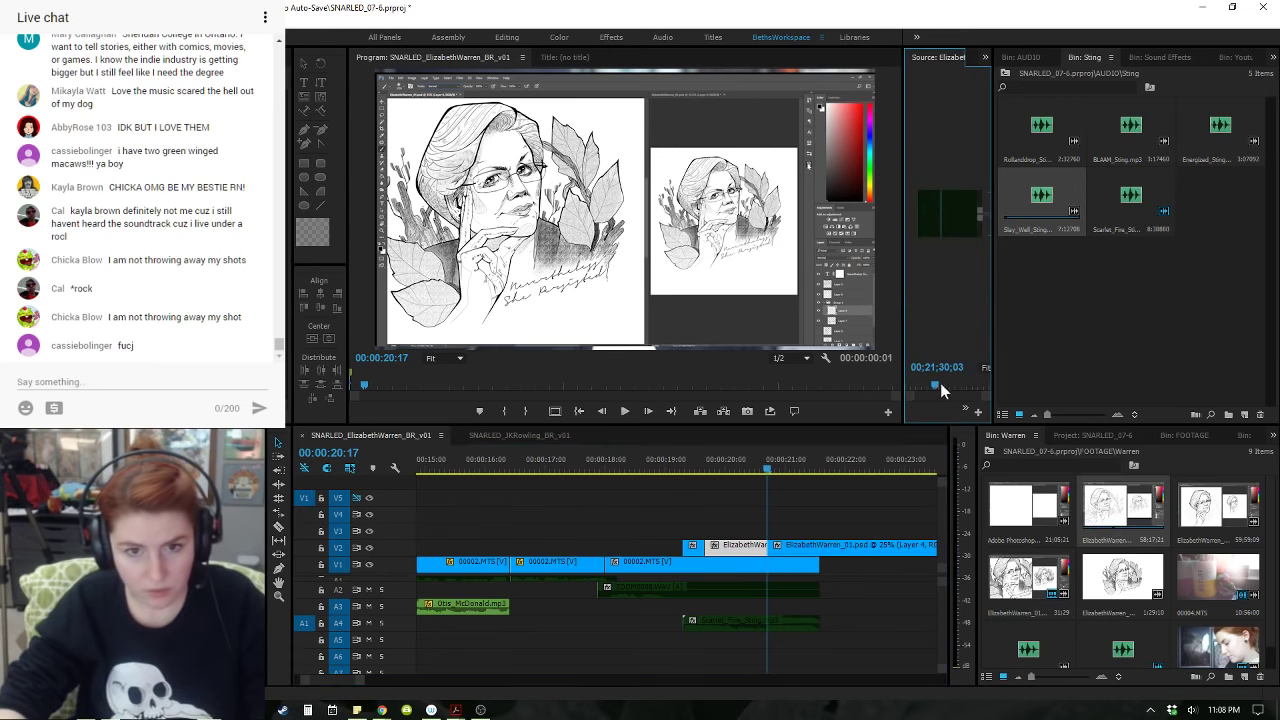
pyautogui.moveTo(940, 383); pyautogui.dragTo(1168, 360)
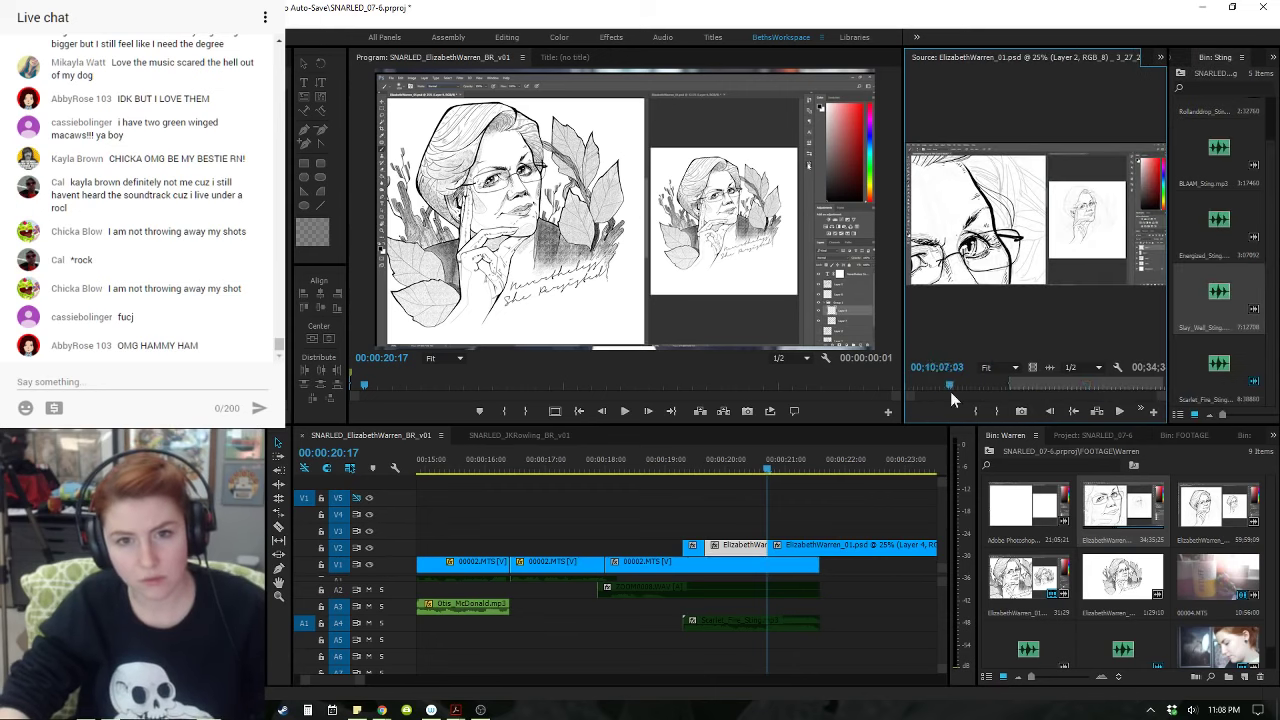
pyautogui.moveTo(950, 391); pyautogui.dragTo(1134, 382)
pyautogui.press('i')
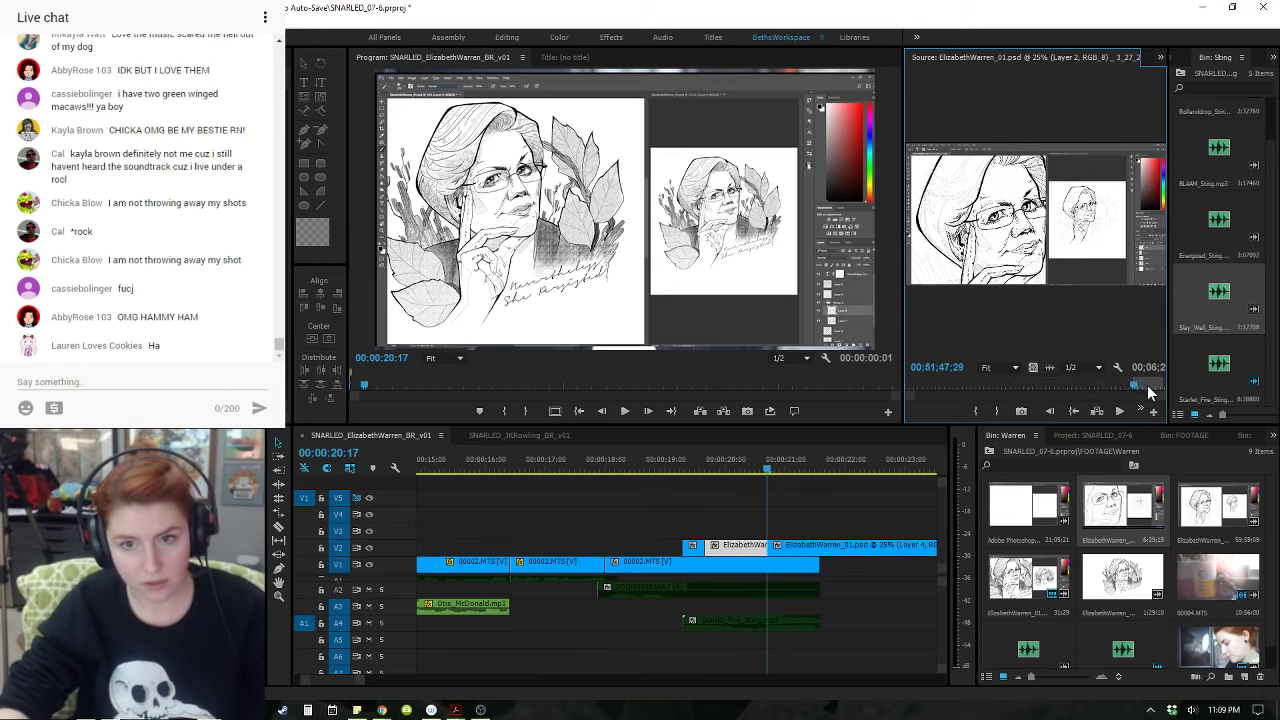
pyautogui.moveTo(1031, 367)
pyautogui.mouseDown()
pyautogui.moveTo(688, 508)
pyautogui.moveTo(690, 530)
pyautogui.mouseUp()
# - Replay the transition and move the V2 recording piece following the 00:00:20:17 cut back against the short opening piece
pyautogui.click(658, 466)
pyautogui.press('space')
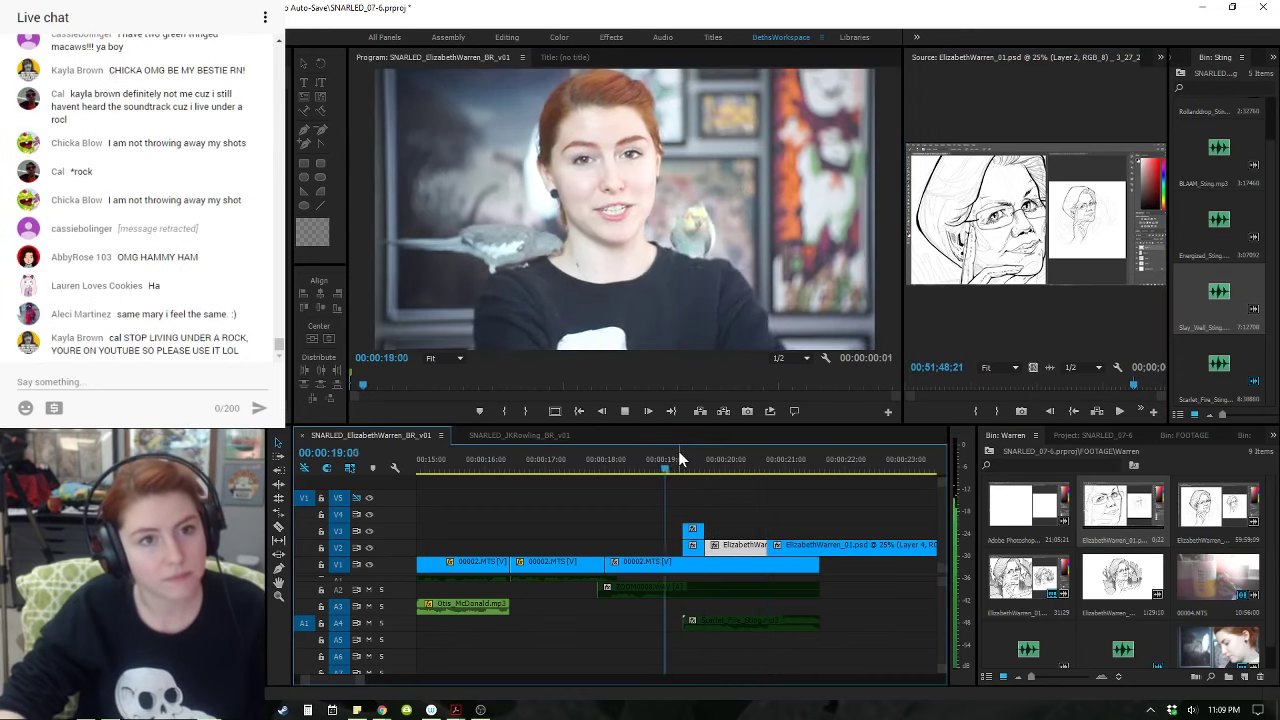
pyautogui.press('space')
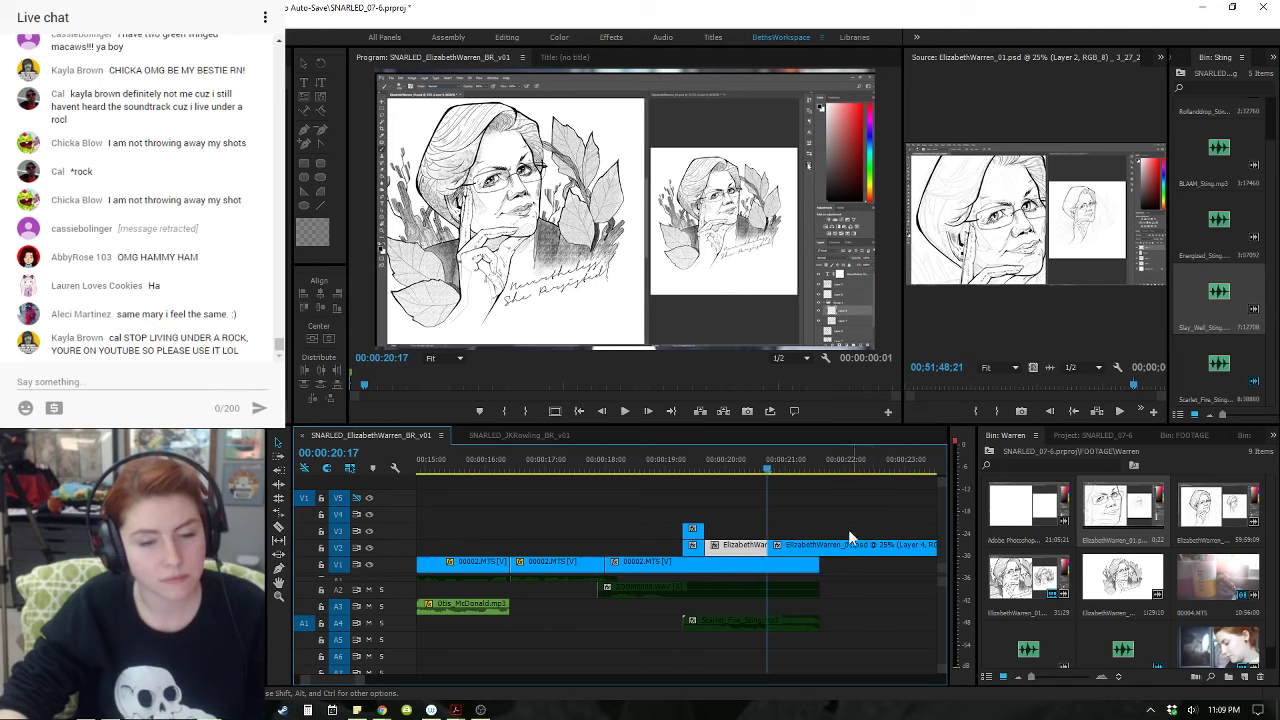
pyautogui.moveTo(790, 549); pyautogui.dragTo(728, 550)
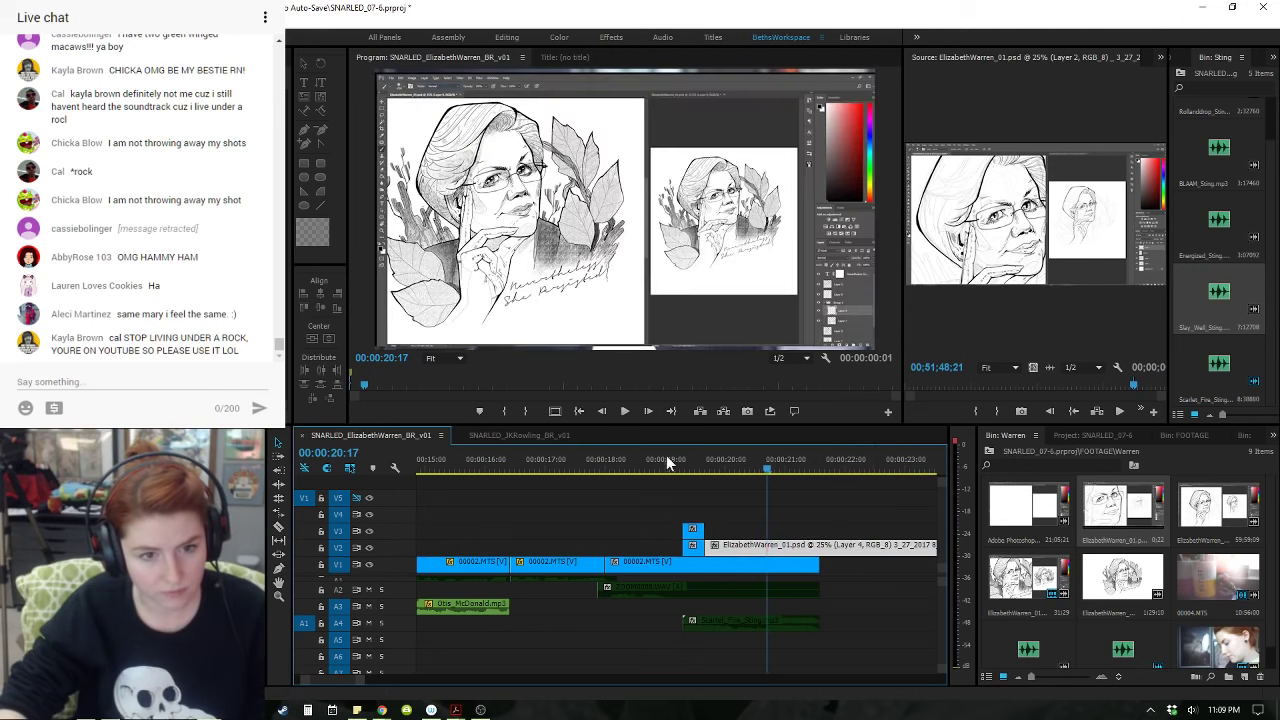
# - Replay the drawing montage and cut the Layer 4 recording on V2 at 00:00:20:18
pyautogui.click(655, 464)
pyautogui.press('space')
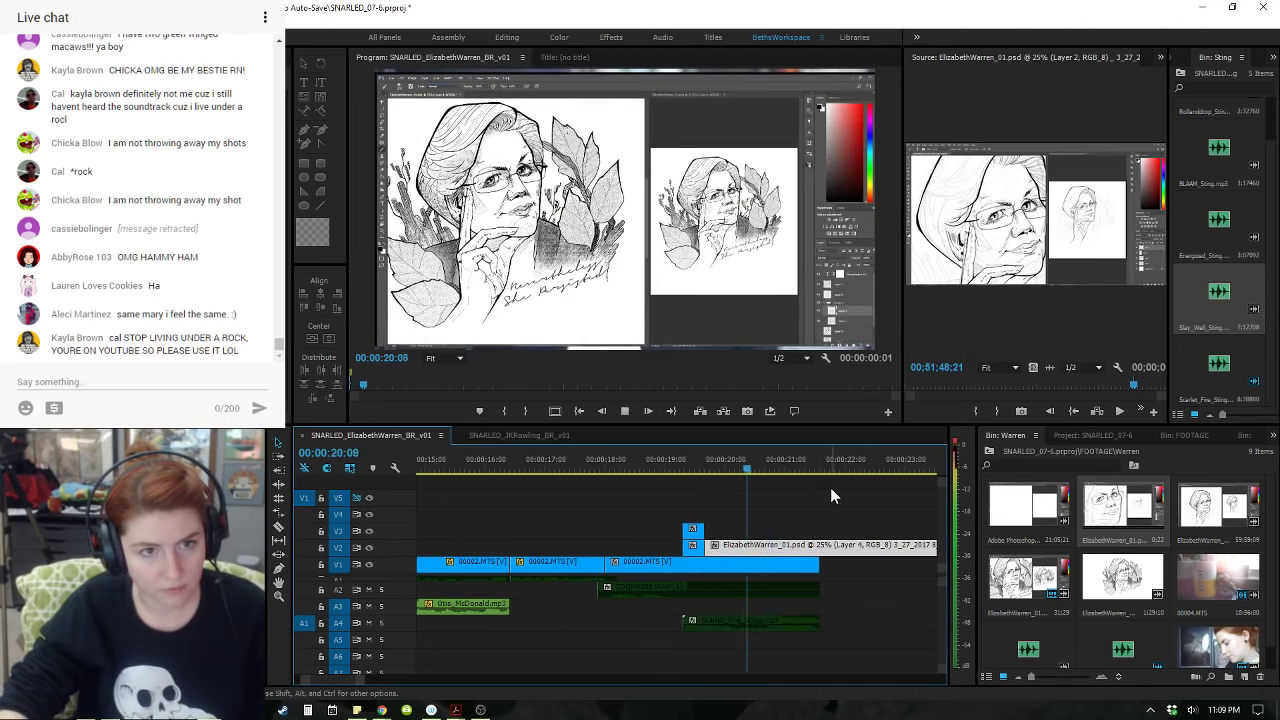
pyautogui.click(716, 467)
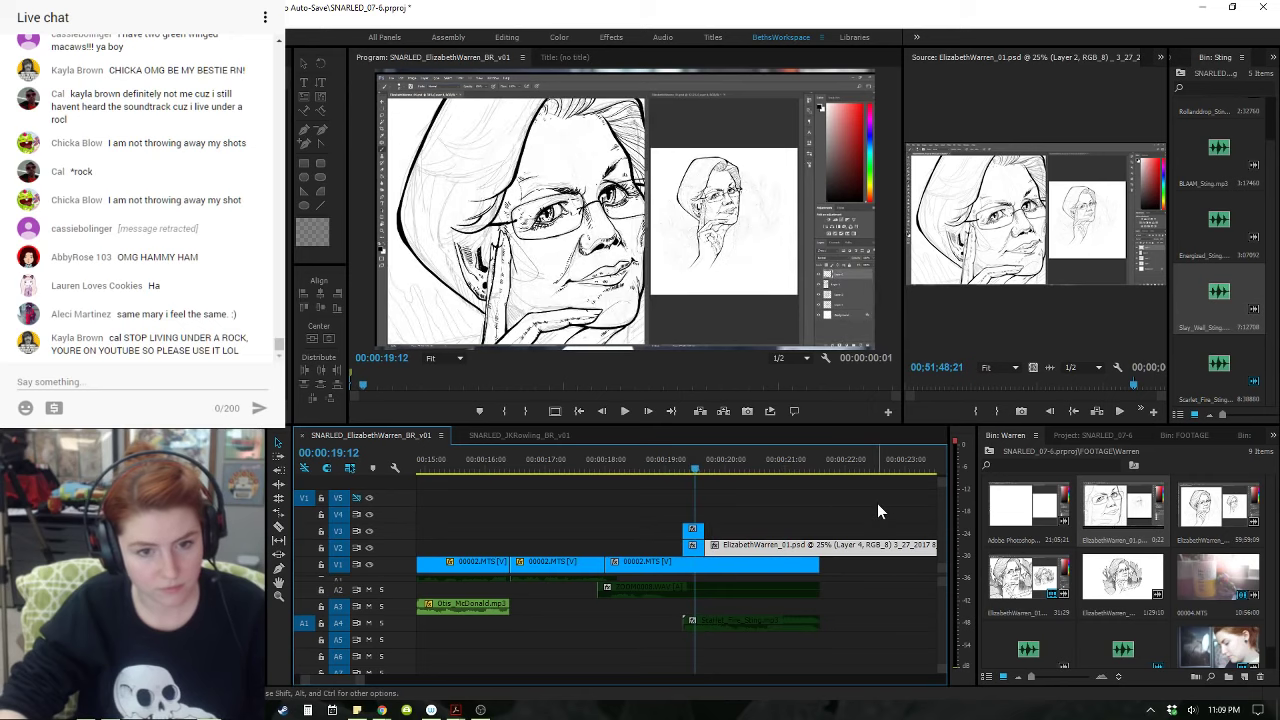
pyautogui.press('space')
pyautogui.press('Right')
pyautogui.press('Right')
pyautogui.hotkey('ctrl', 'k')
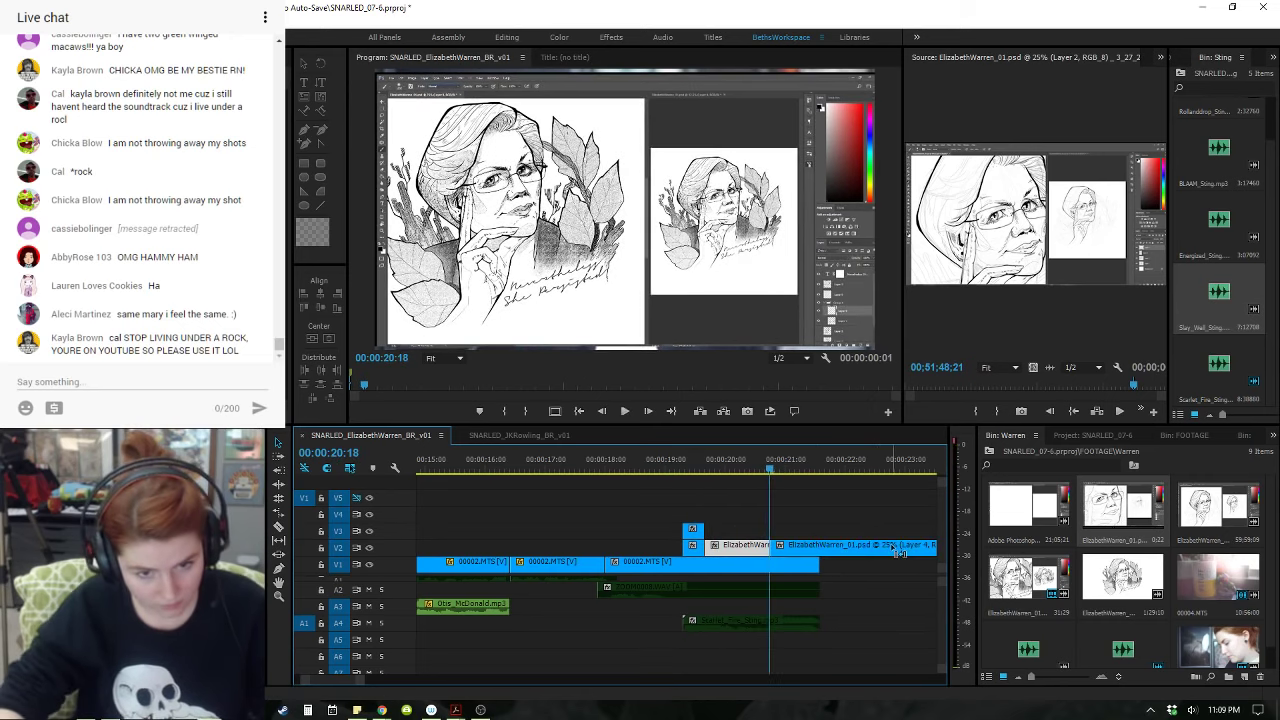
pyautogui.click(878, 560)
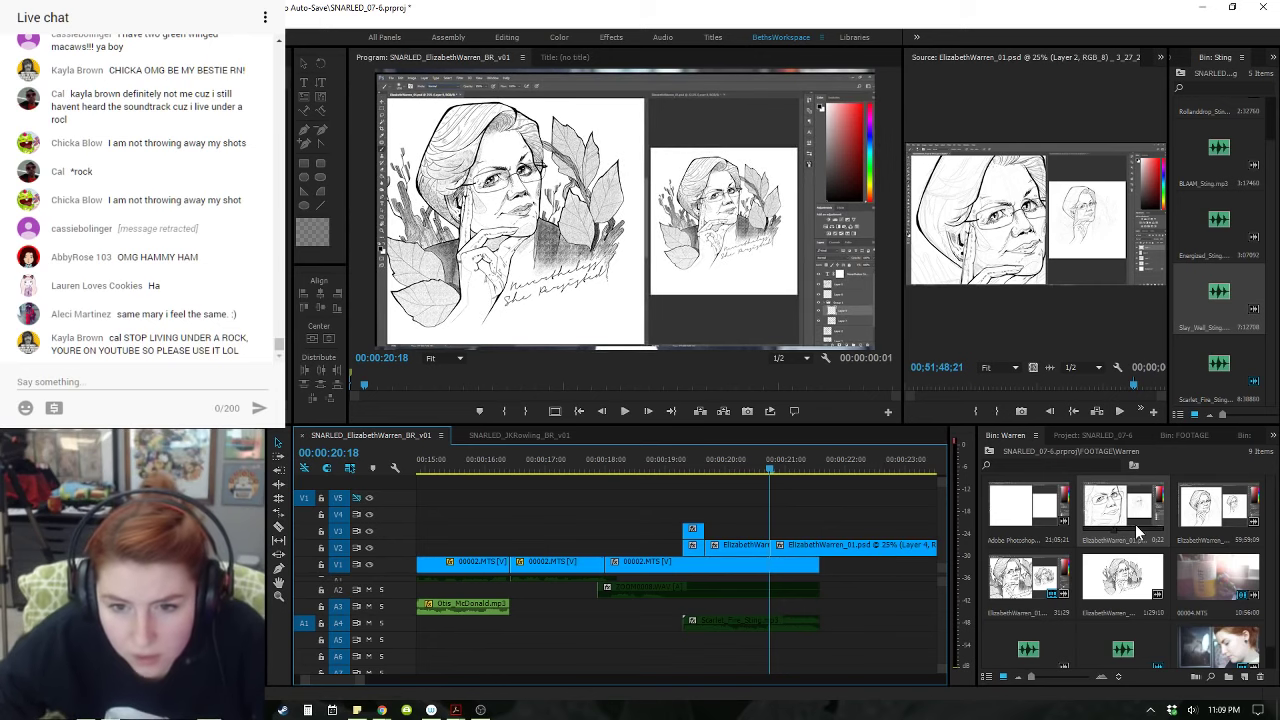
# - Mark a short excerpt of the Group 1 ElizabethWarren_01 recording ending at 00;00;49;07 and insert it on V2 at 00:00:20:18
pyautogui.doubleClick(1109, 578)
pyautogui.moveTo(1014, 383); pyautogui.dragTo(1041, 397)
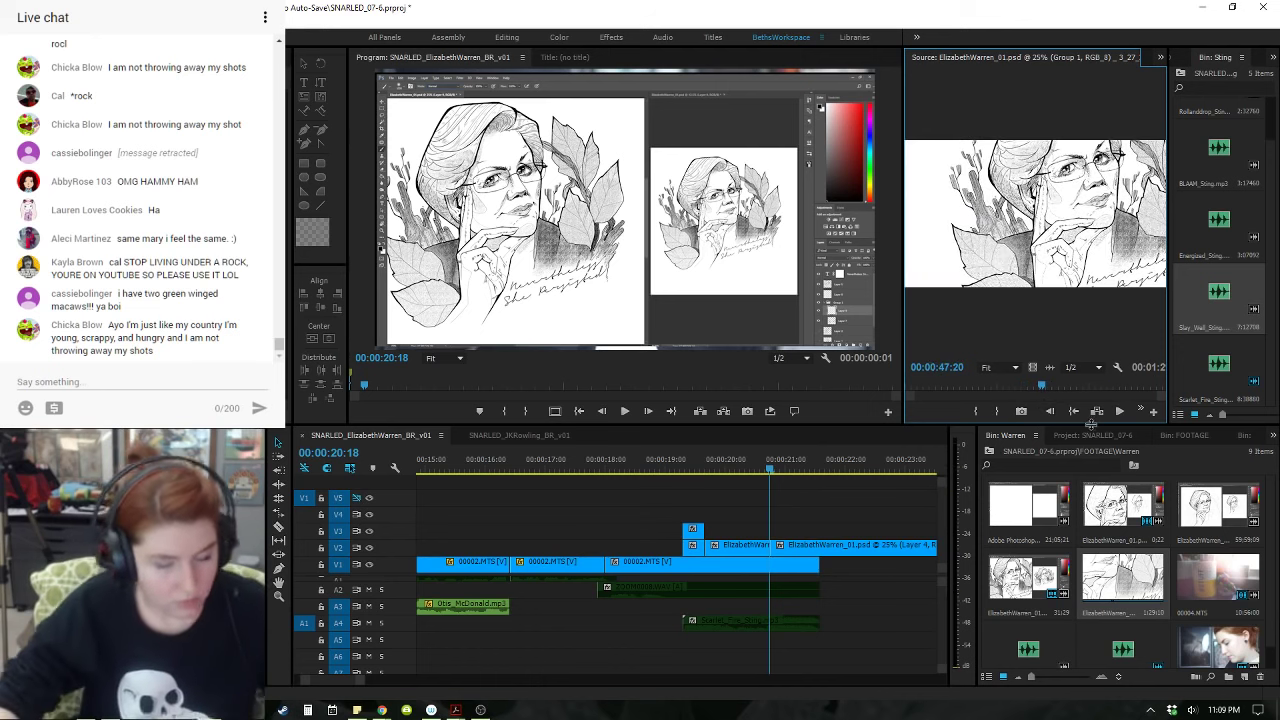
pyautogui.press('i')
pyautogui.press('space')
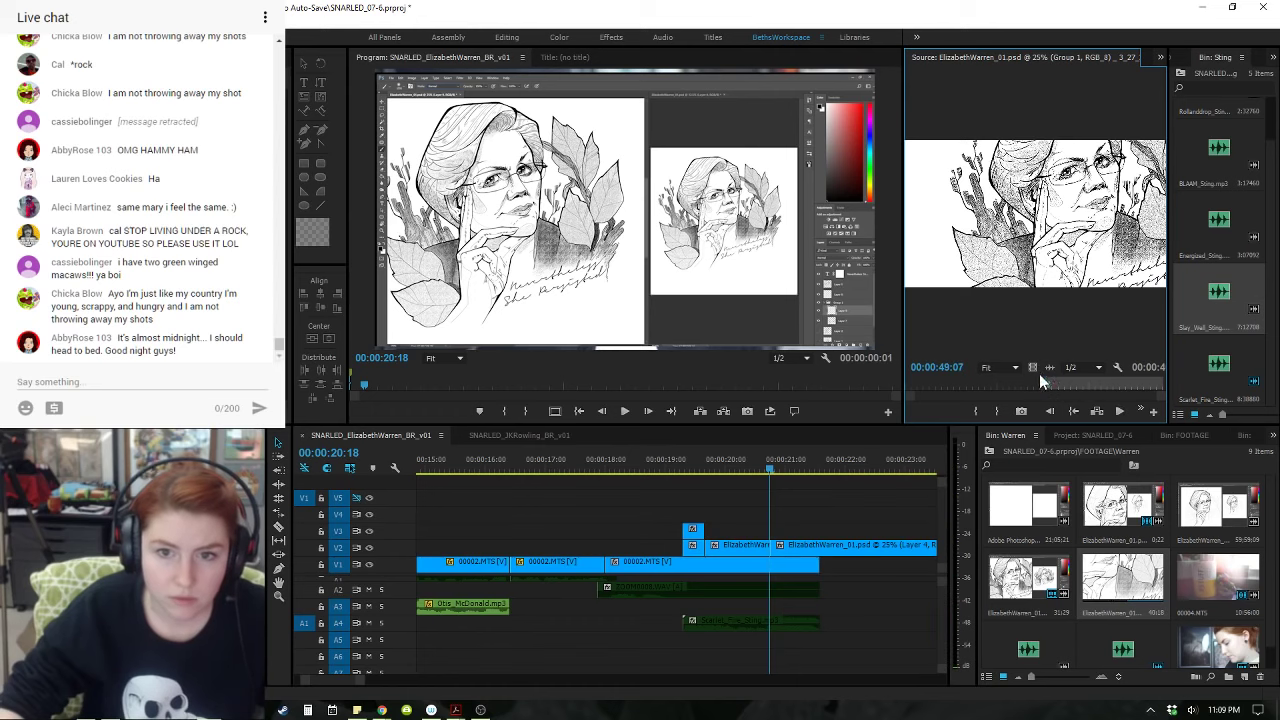
pyautogui.moveTo(1033, 367); pyautogui.dragTo(705, 565)
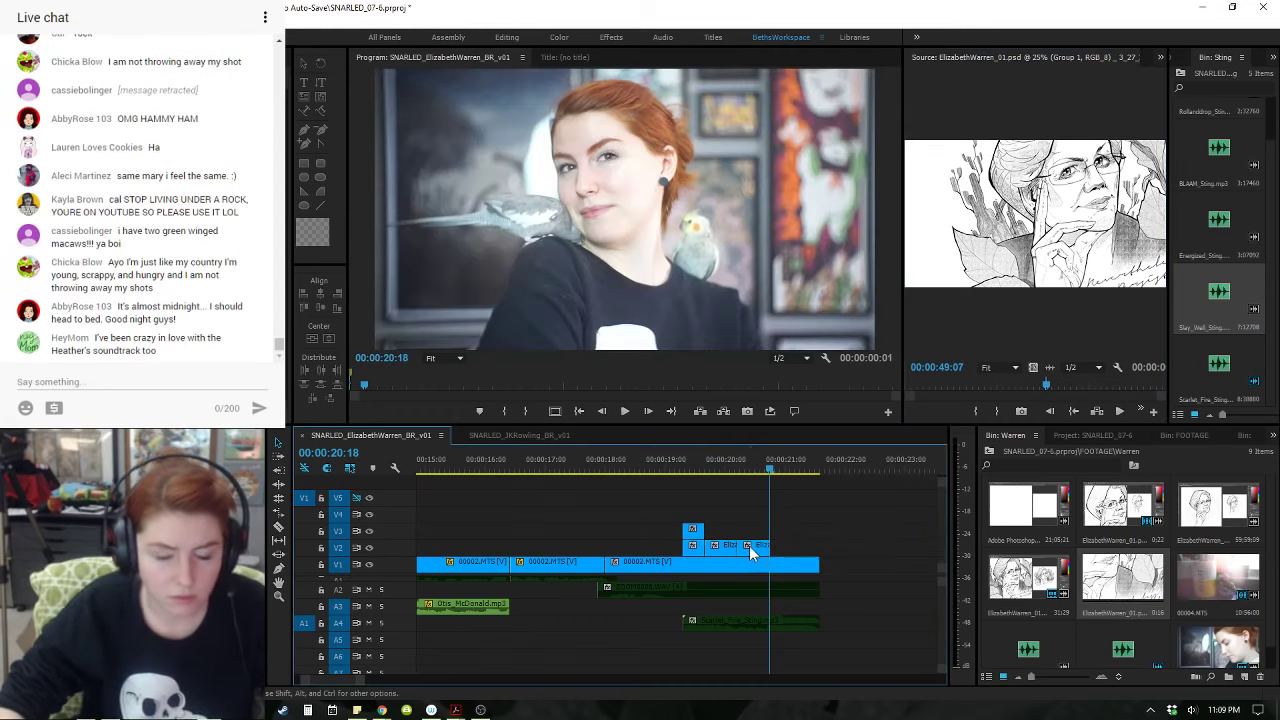
pyautogui.hotkey('ctrl', 'z')
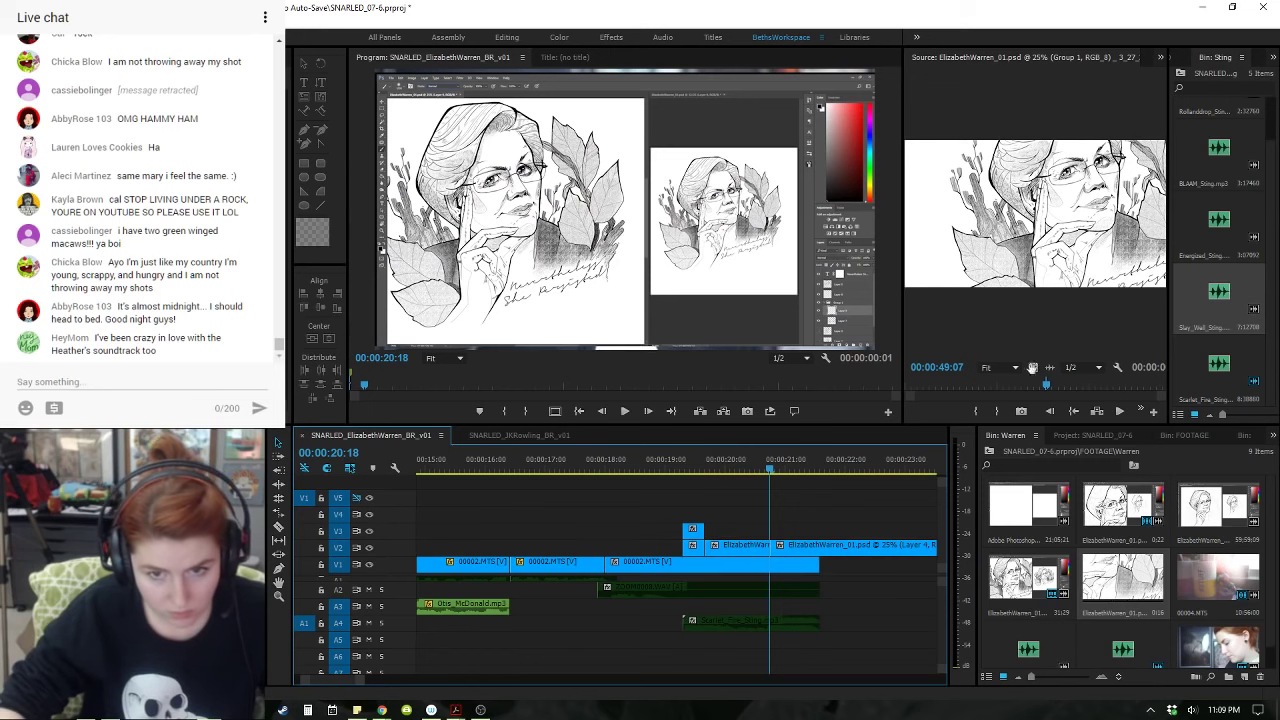
pyautogui.moveTo(1033, 367); pyautogui.dragTo(775, 547)
# - Cut the Group 1 excerpt on V2 at 00:00:21:01 and delete the recording pieces following the cut
pyautogui.click(671, 467)
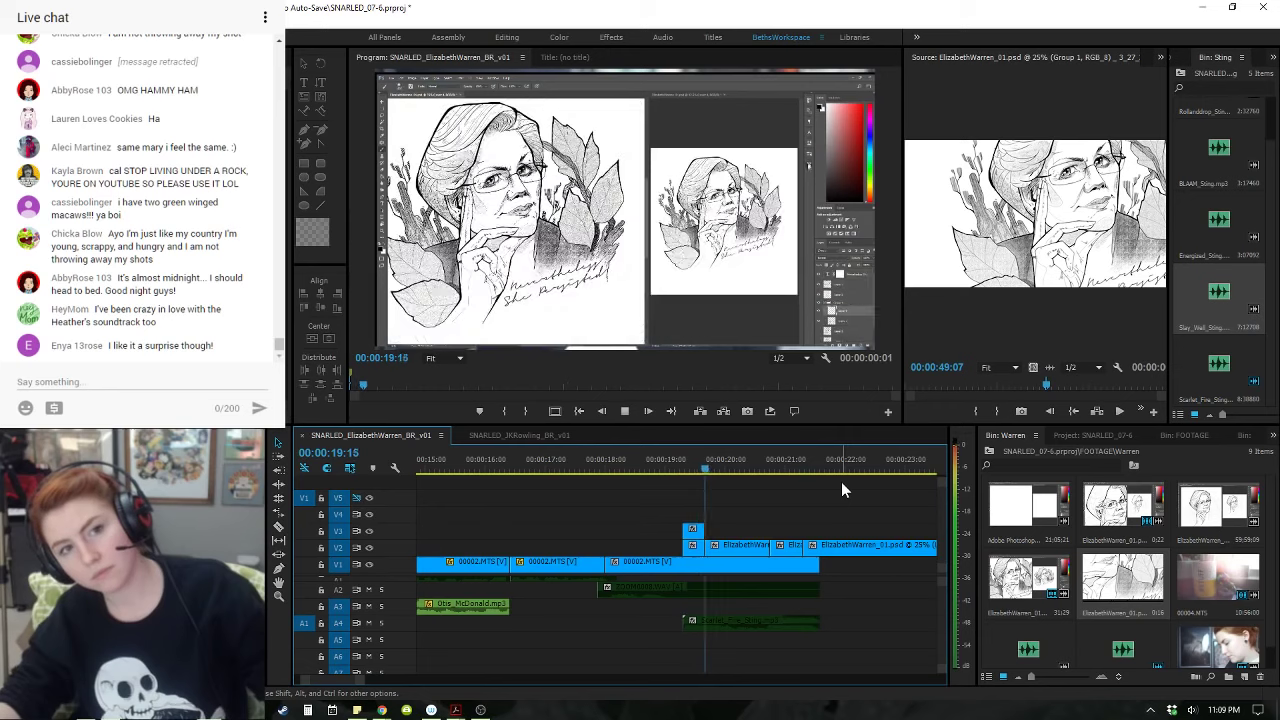
pyautogui.press('space')
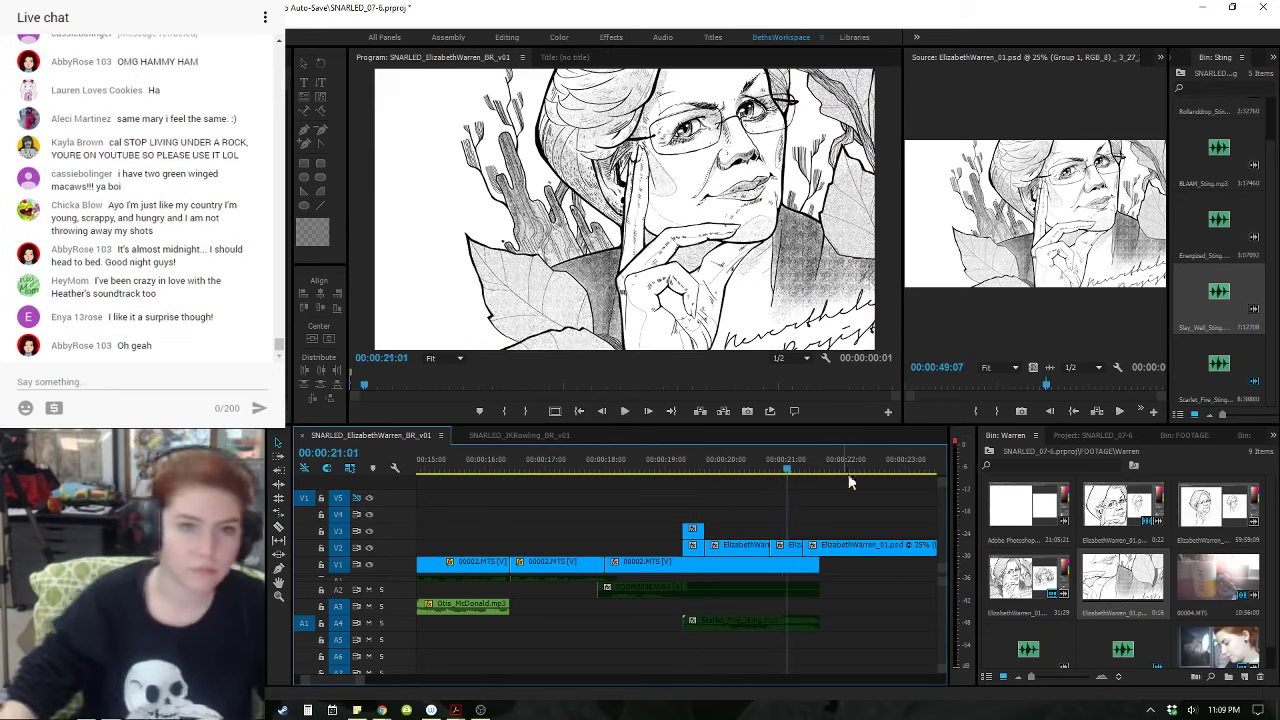
pyautogui.hotkey('ctrl', 'k')
pyautogui.click(824, 547)
pyautogui.press('Delete')
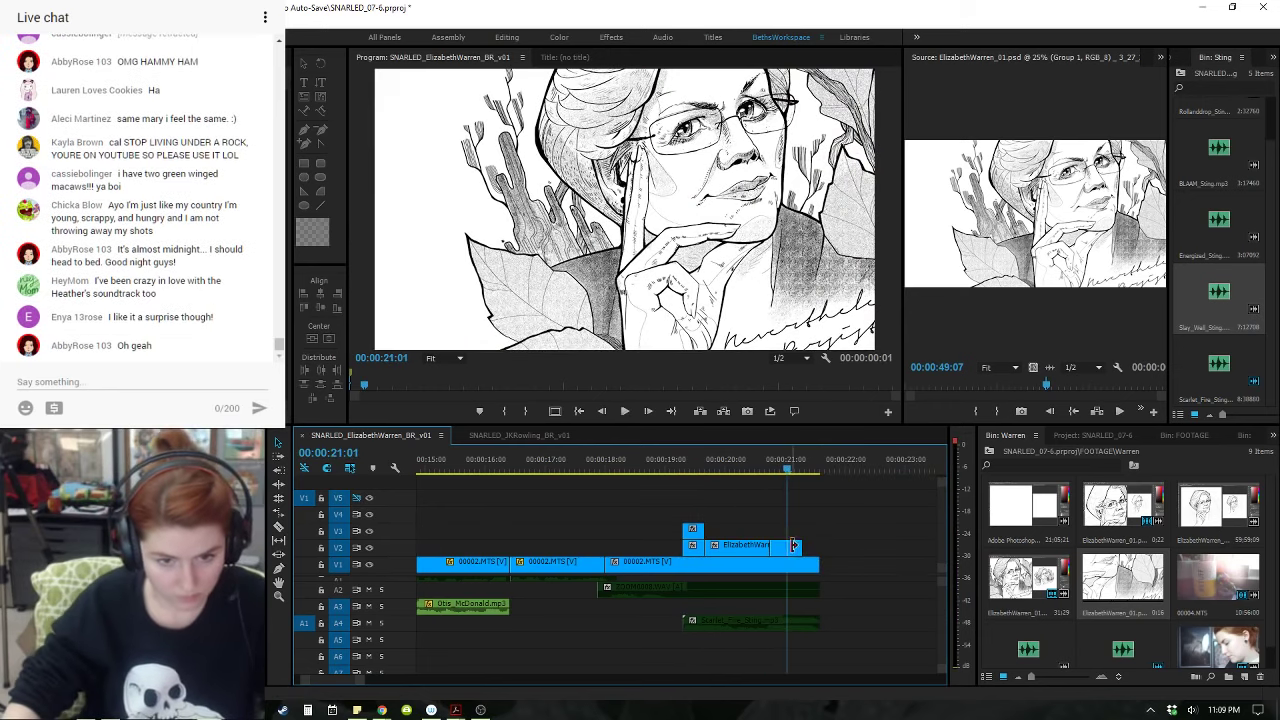
pyautogui.click(796, 547)
pyautogui.press('Delete')
# - Scrub through the Group 1 and Layer 4 ElizabethWarren_01 recordings in the source view to look for the next montage shot
pyautogui.click(1078, 386)
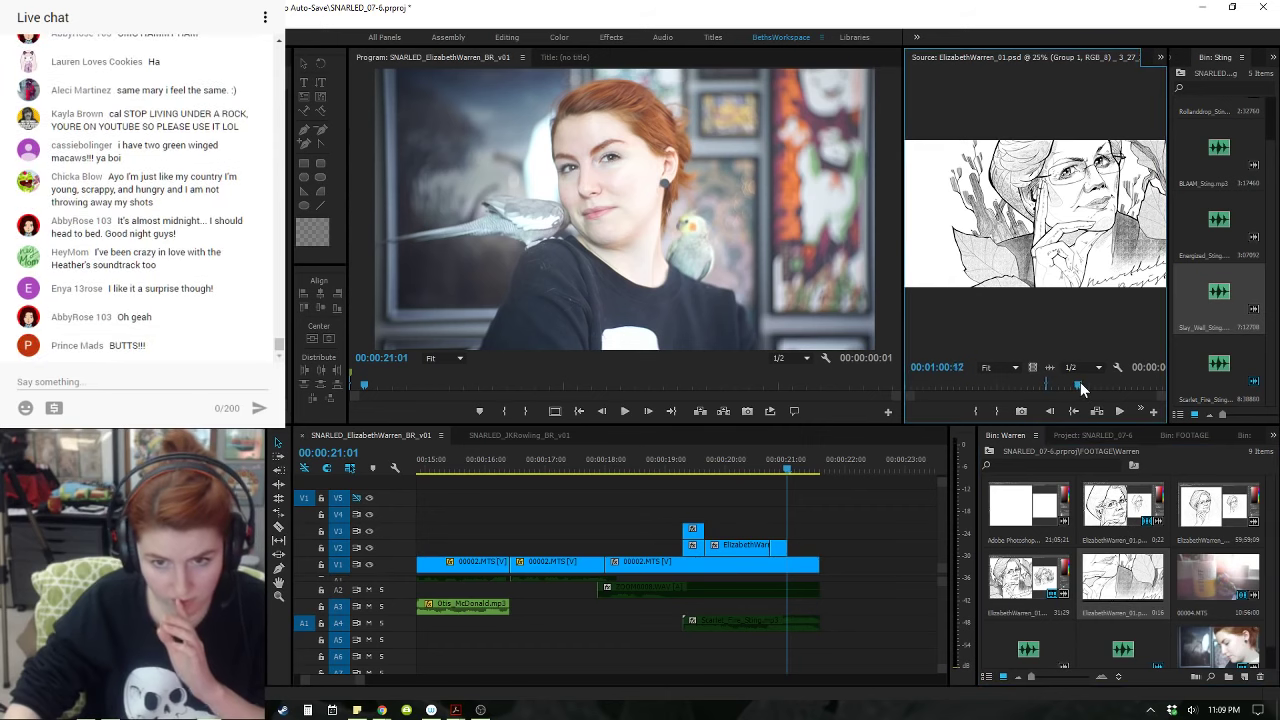
pyautogui.moveTo(1076, 387); pyautogui.dragTo(1194, 392)
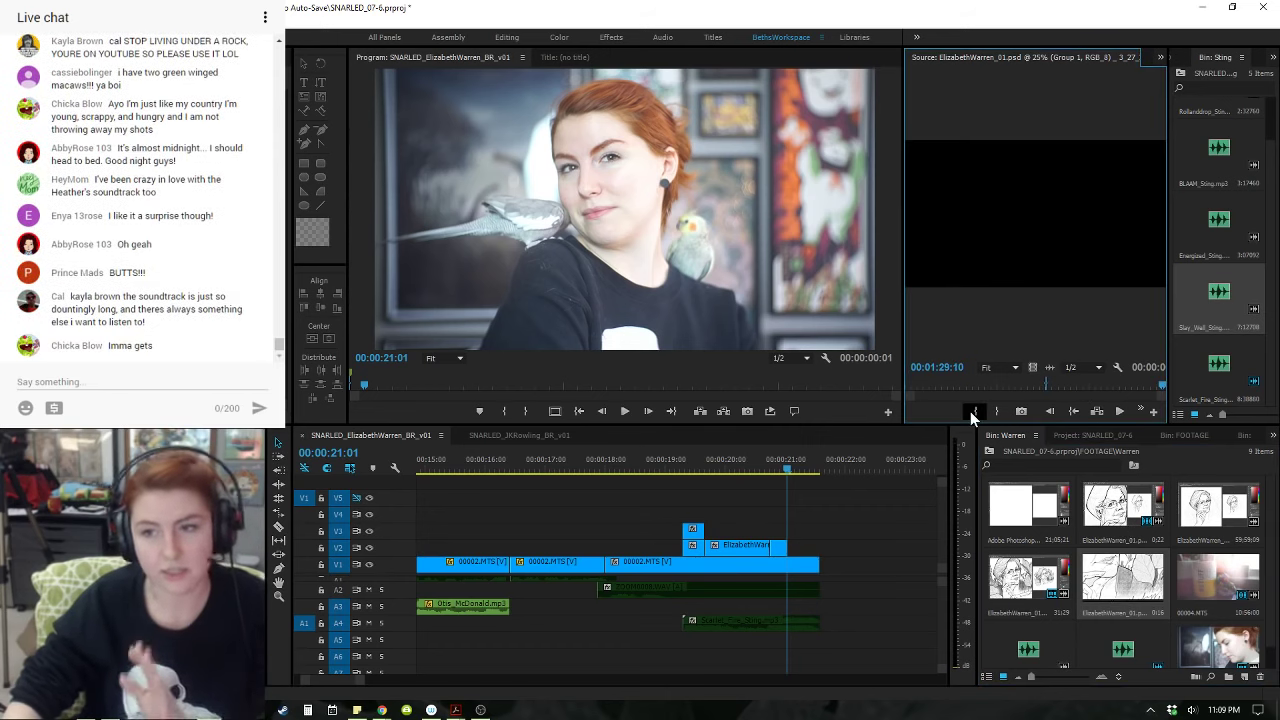
pyautogui.click(1122, 584)
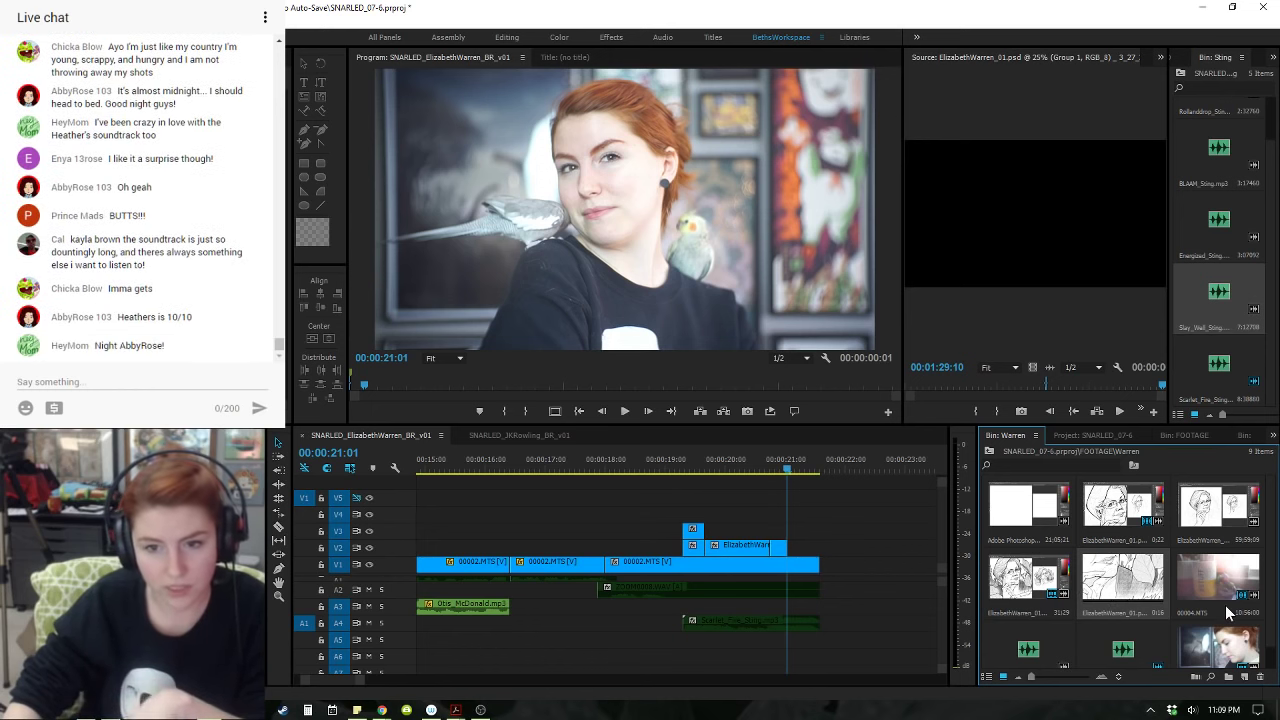
pyautogui.doubleClick(1112, 571)
pyautogui.click(1067, 384)
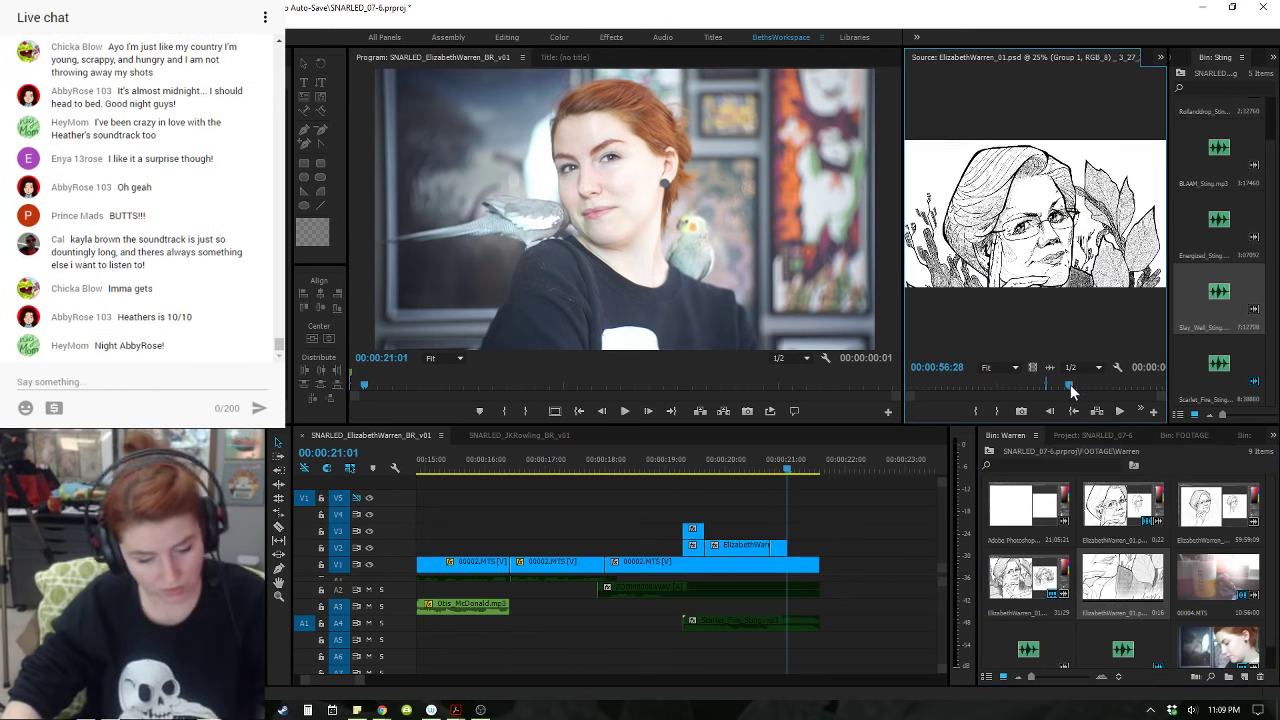
pyautogui.moveTo(983, 385)
pyautogui.mouseDown()
pyautogui.moveTo(866, 407)
pyautogui.moveTo(1153, 387)
pyautogui.moveTo(1056, 391)
pyautogui.moveTo(1070, 384)
pyautogui.moveTo(1032, 395)
pyautogui.moveTo(1166, 397)
pyautogui.moveTo(950, 406)
pyautogui.moveTo(1165, 408)
pyautogui.moveTo(1151, 412)
pyautogui.moveTo(1162, 406)
pyautogui.moveTo(1129, 410)
pyautogui.moveTo(1111, 387)
pyautogui.moveTo(1161, 391)
pyautogui.mouseUp()
pyautogui.scroll(-1, 1200, 609)
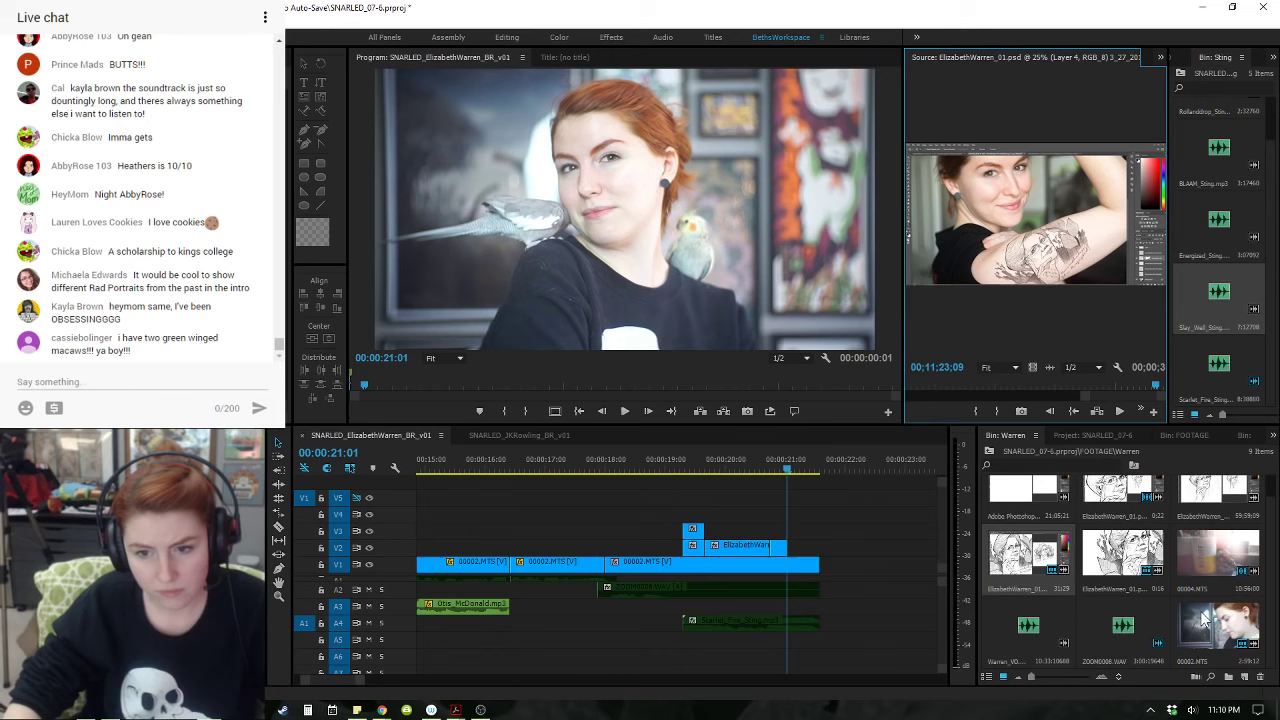
# - Import the DSC01823.ARW "Nevertheless She Persisted copy" screen recording from the ElizabethWarren footage folder into the Warren bin
pyautogui.click(1218, 628)
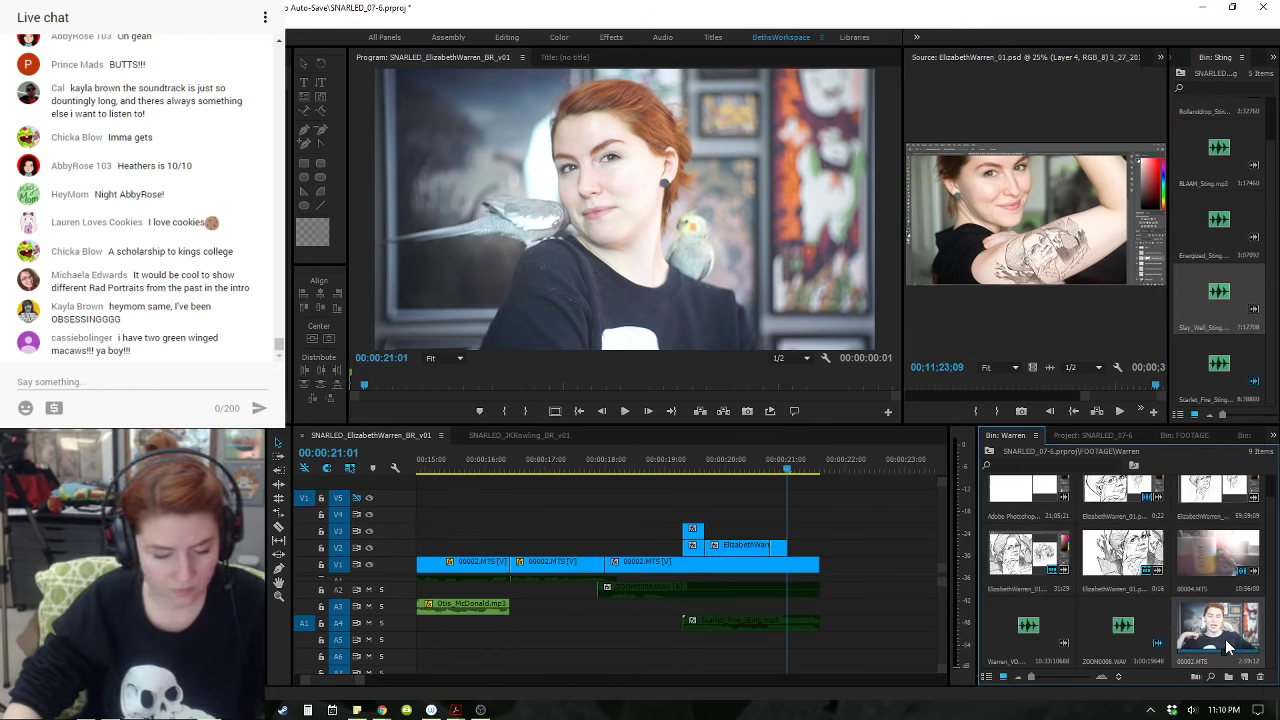
pyautogui.hotkey('ctrl', 'i')
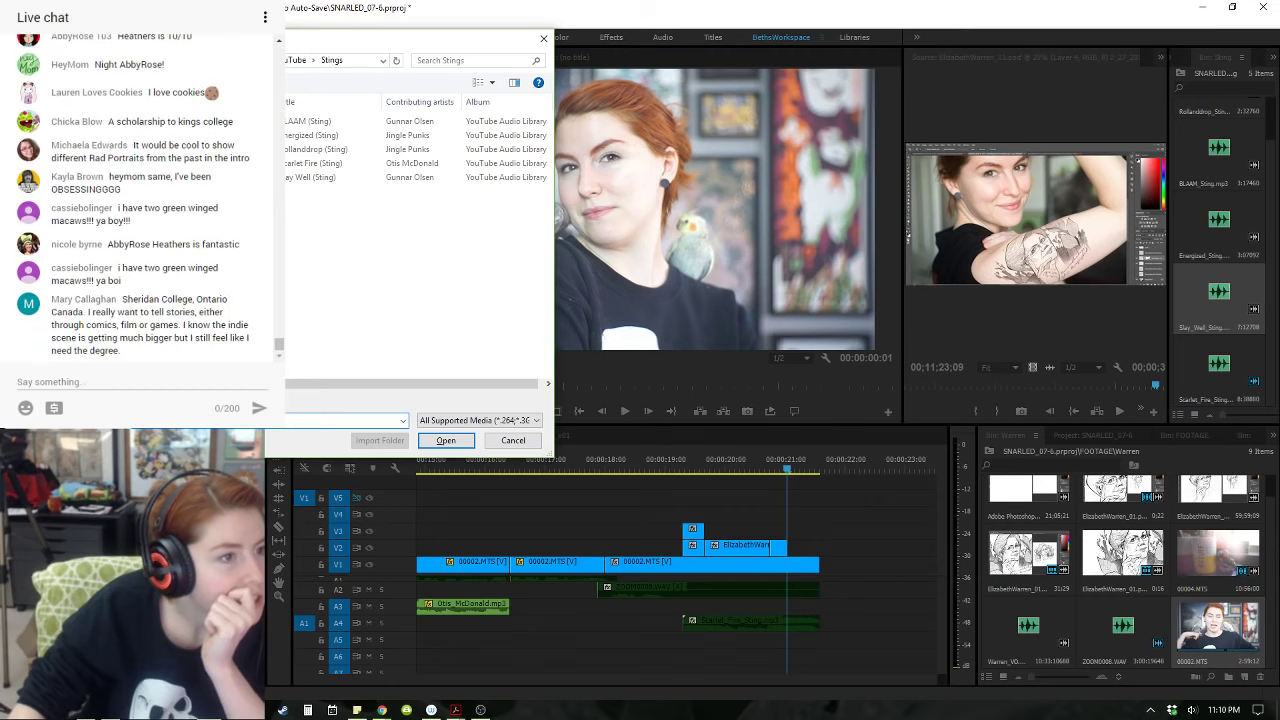
pyautogui.click(65, 190)
pyautogui.doubleClick(200, 135)
pyautogui.click(14, 60)
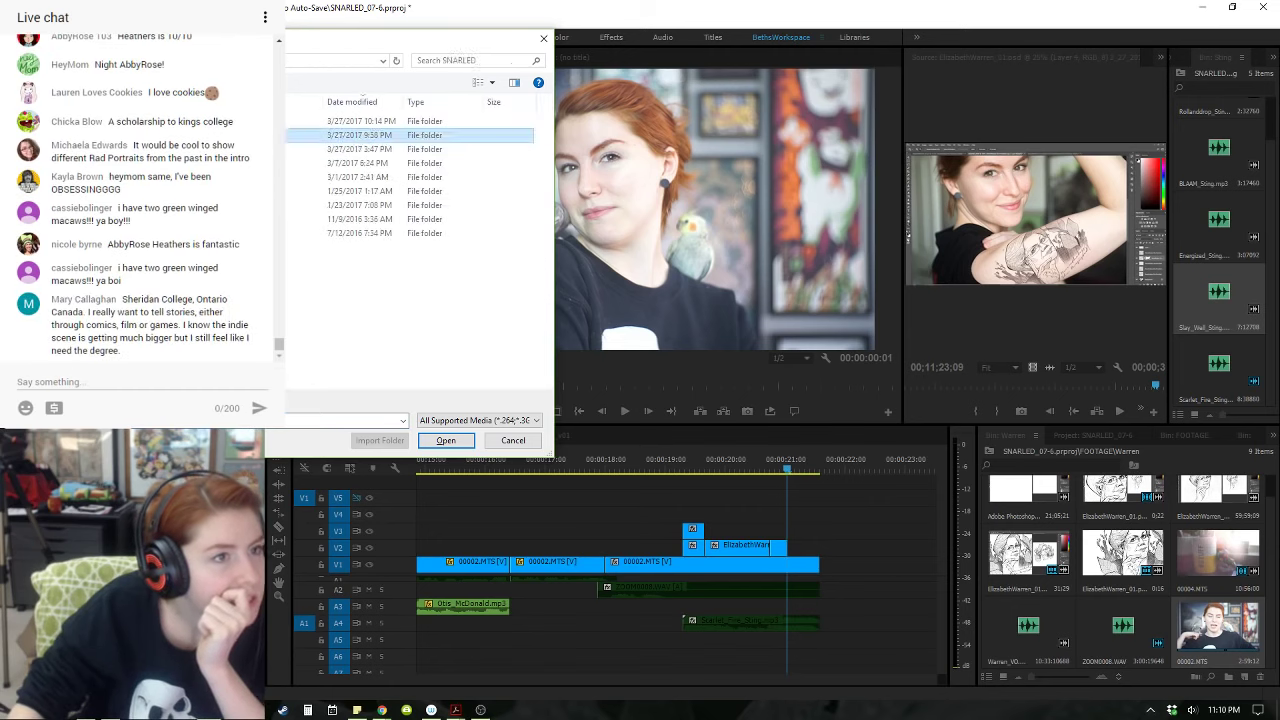
pyautogui.doubleClick(200, 149)
pyautogui.doubleClick(400, 135)
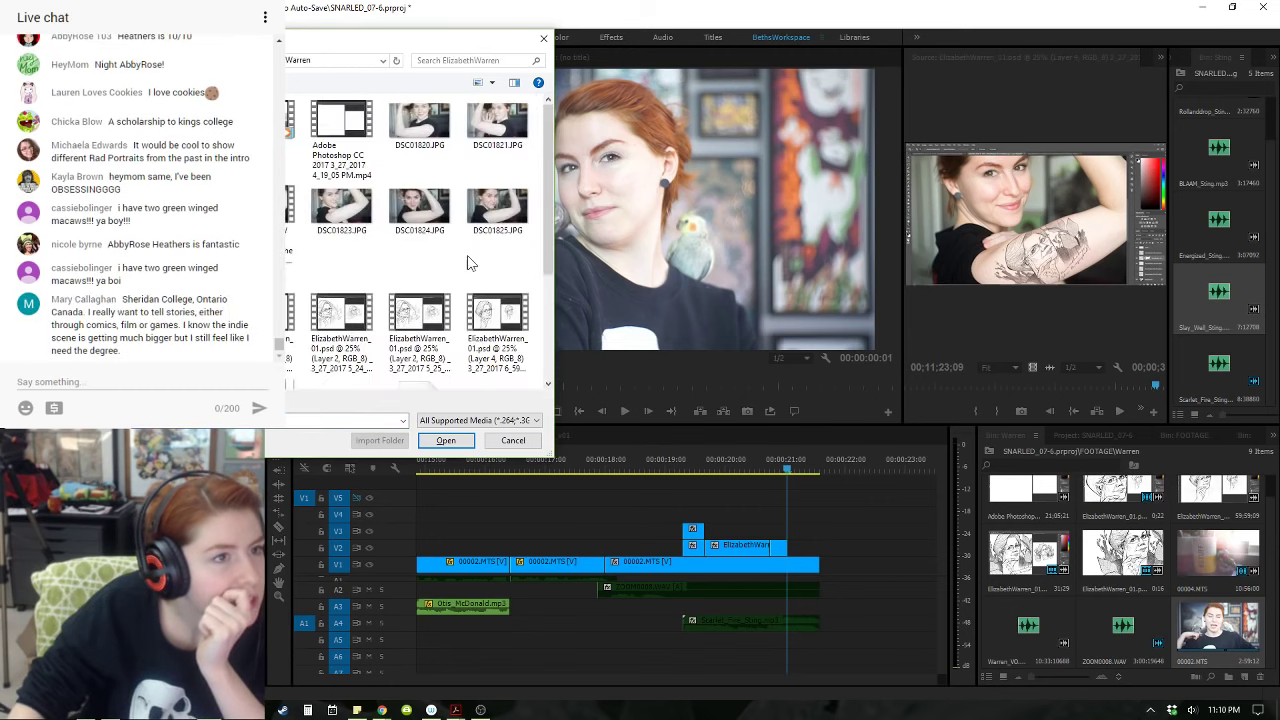
pyautogui.click(264, 220)
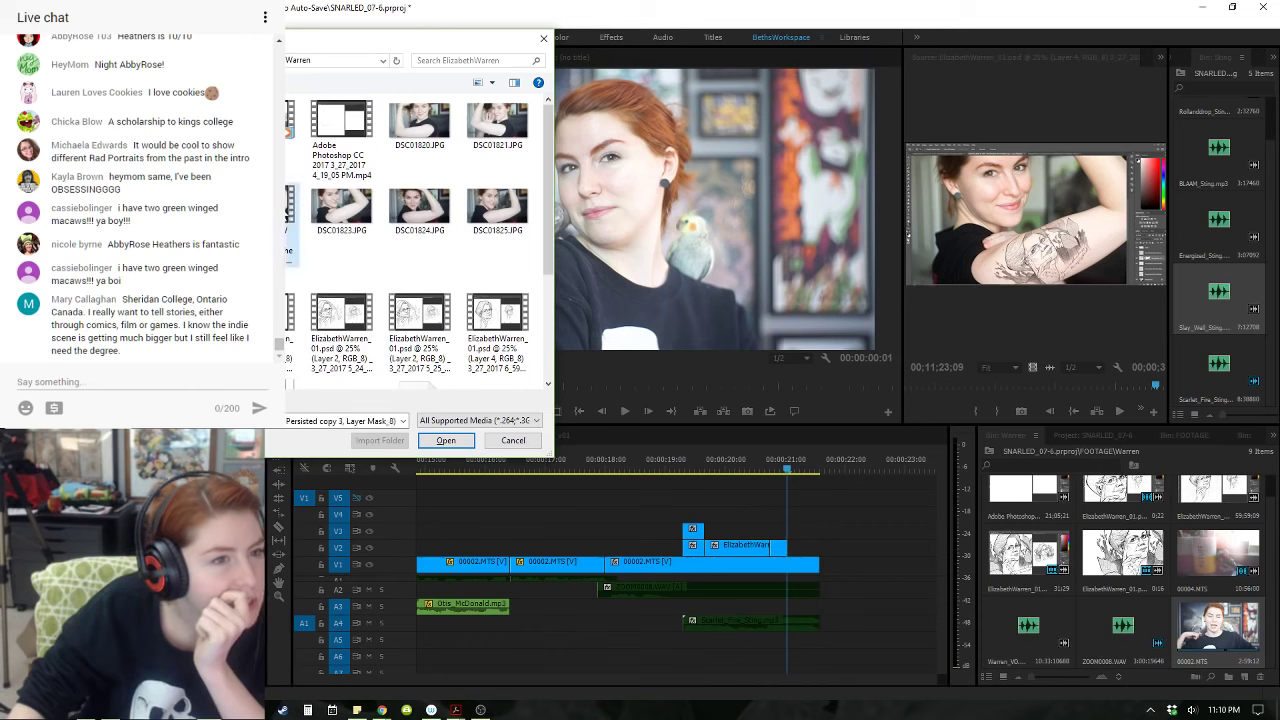
pyautogui.click(315, 244)
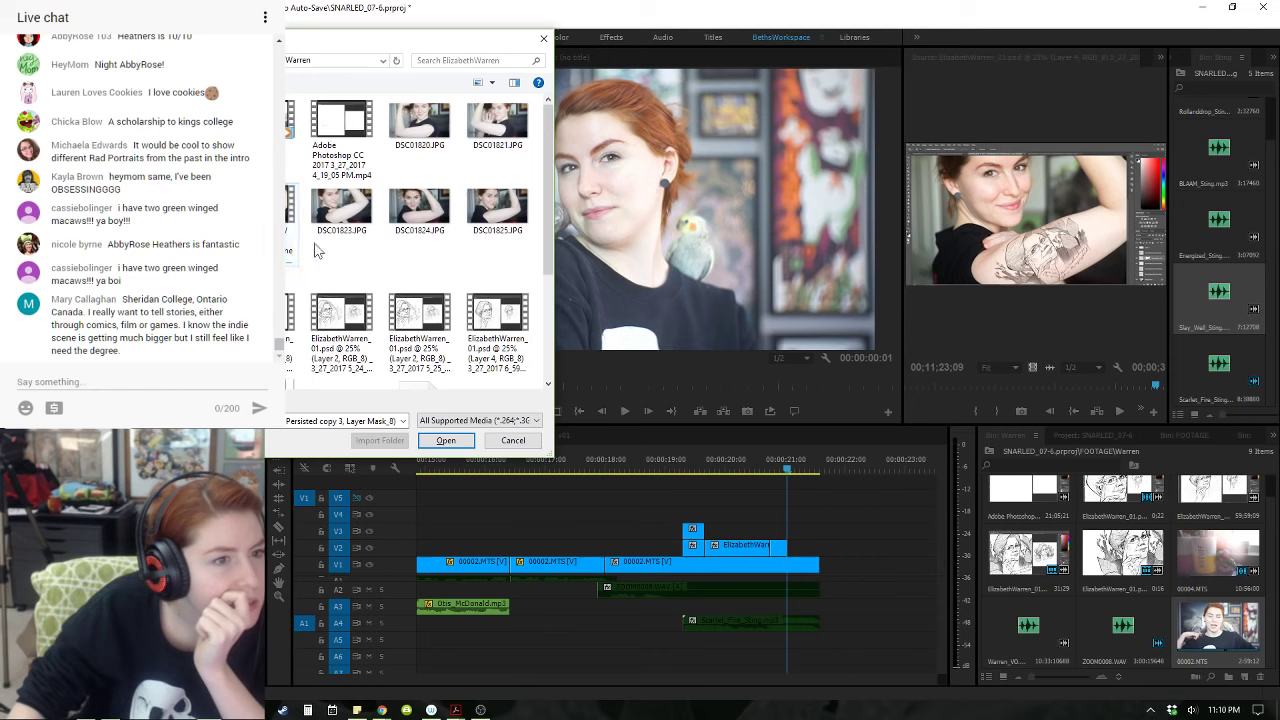
pyautogui.click(272, 222)
pyautogui.click(460, 441)
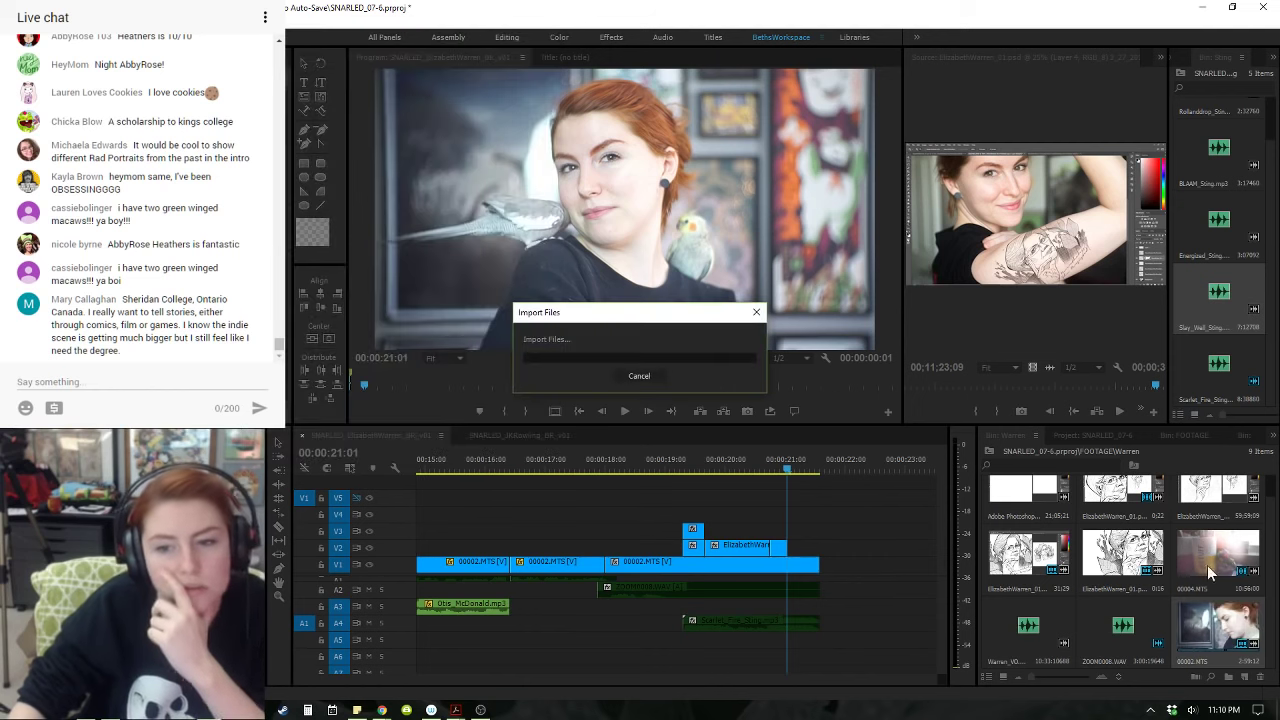
# - Mark the imported DSC01823.ARW tattoo photo from 00:00:05:00 to 00:00:05:23 and insert that excerpt on V2 at 00:00:21:01
pyautogui.moveTo(1040, 624); pyautogui.dragTo(1192, 490)
pyautogui.doubleClick(1196, 491)
pyautogui.click(977, 379)
pyautogui.moveTo(977, 377); pyautogui.dragTo(1160, 401)
pyautogui.press('i')
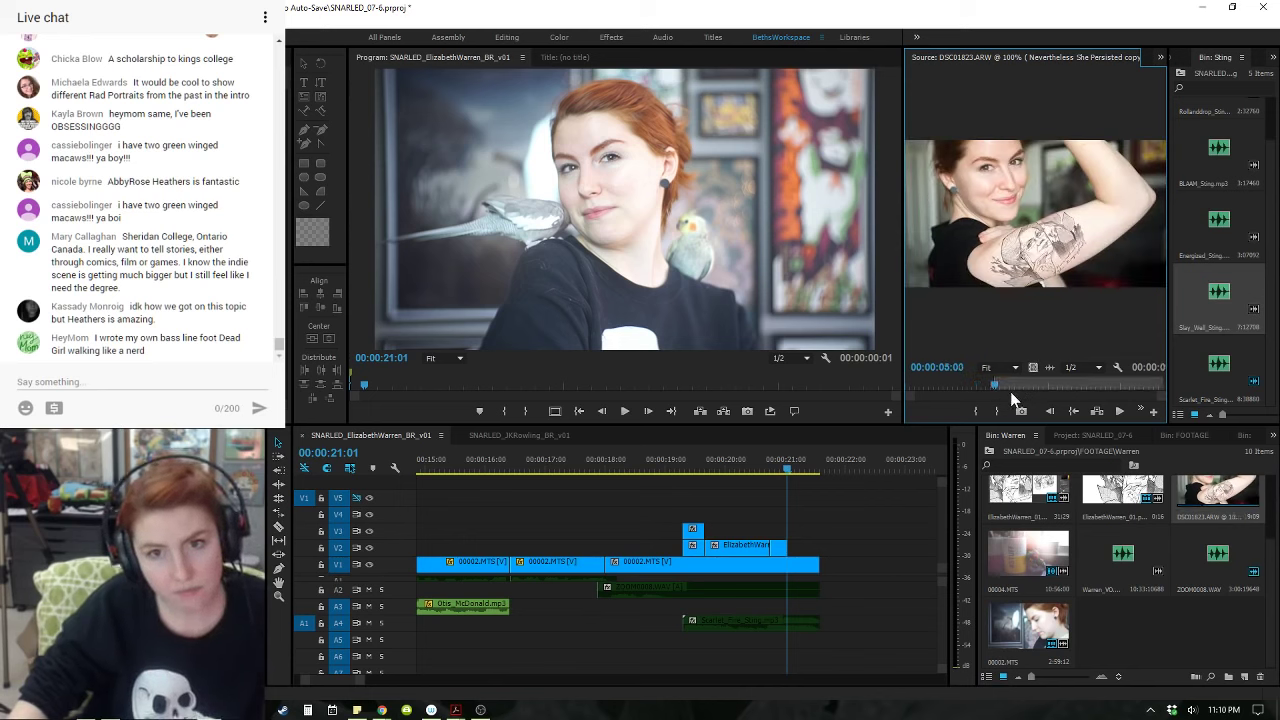
pyautogui.click(1008, 386)
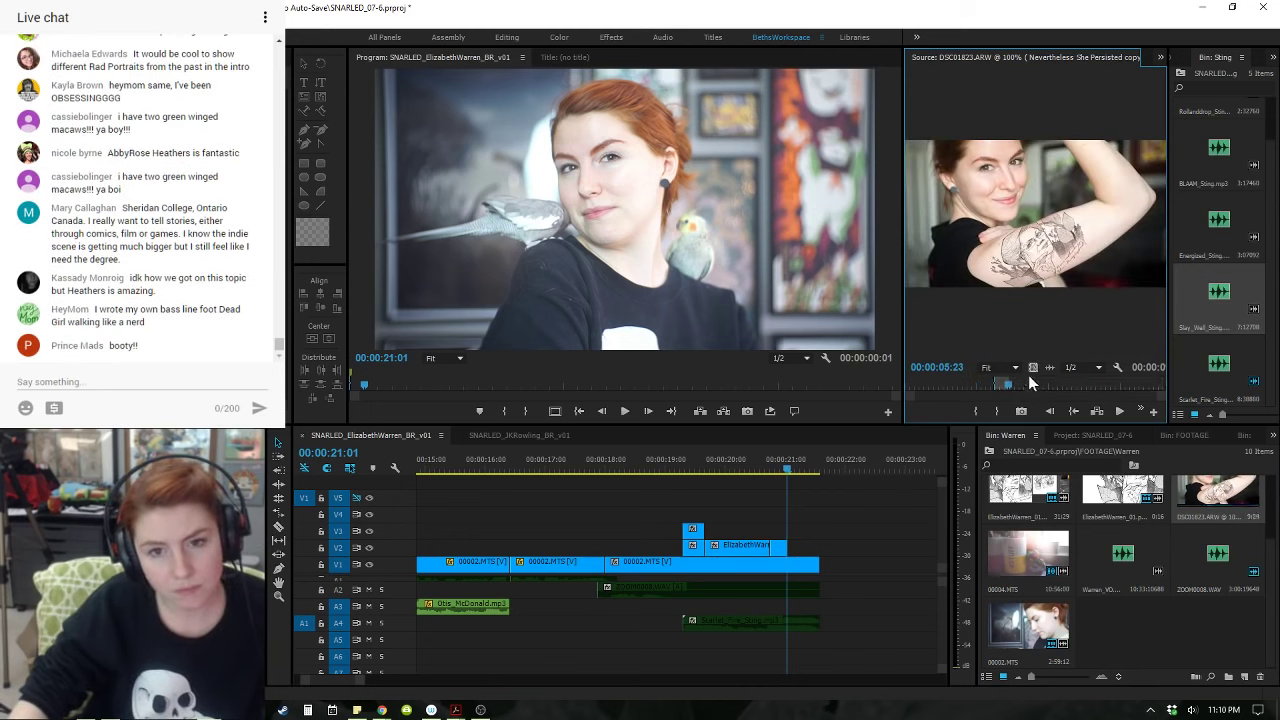
pyautogui.moveTo(866, 485); pyautogui.dragTo(790, 547)
# - Play back the montage and trim the end of the tattoo photo on V2 to line up with the end of the sting
pyautogui.click(638, 467)
pyautogui.press('space')
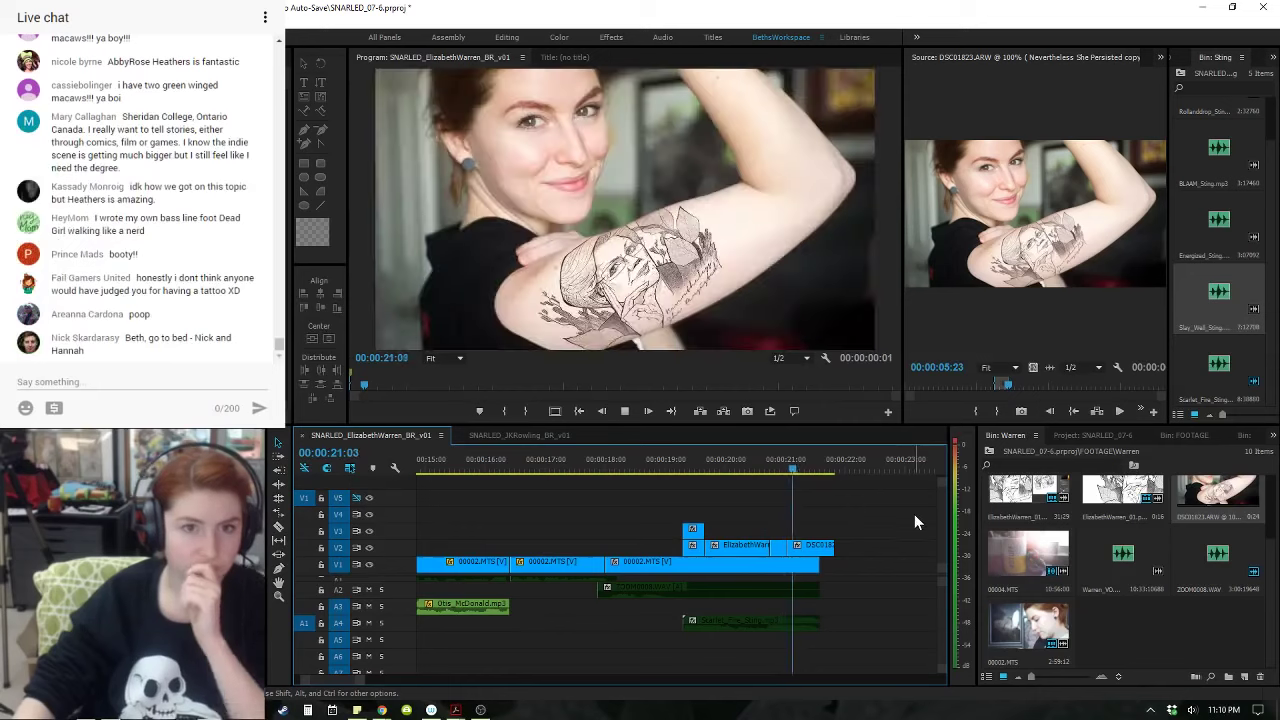
pyautogui.moveTo(833, 545); pyautogui.dragTo(819, 545)
pyautogui.click(628, 462)
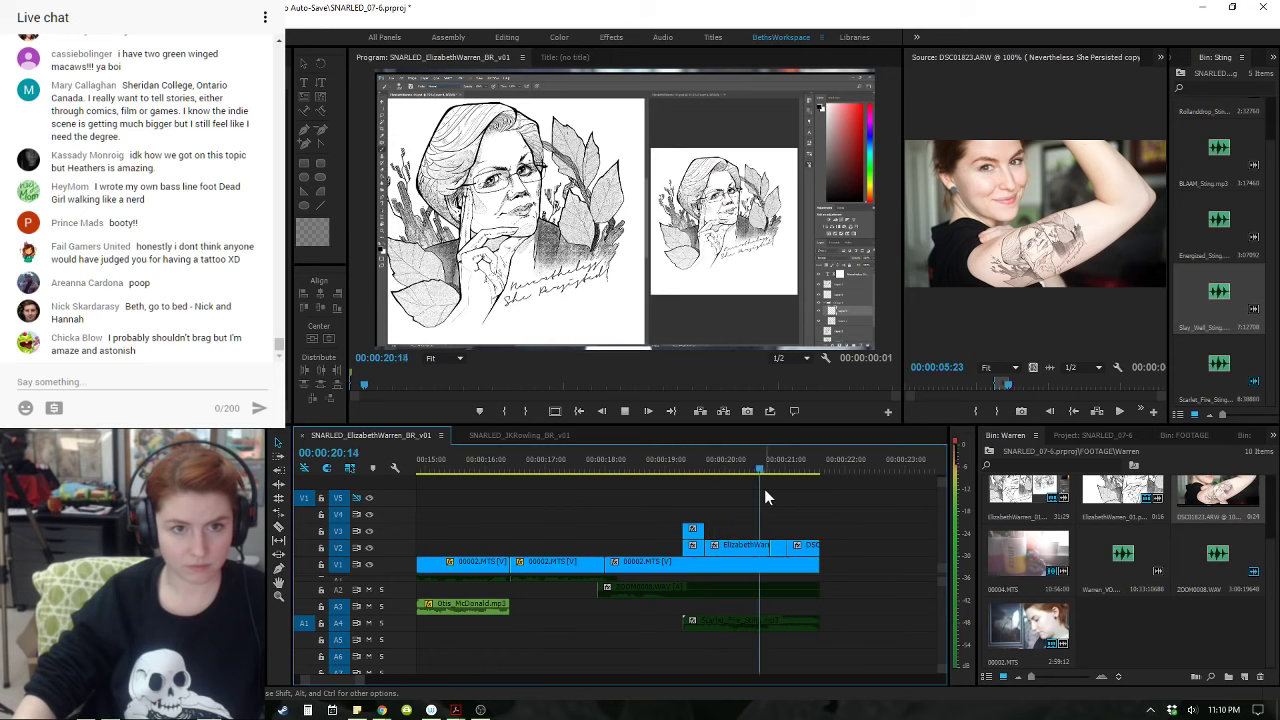
pyautogui.press('space')
# - Cut the last 00002.MTS talking clip, its ZOOM0008.WAV audio and the Scarlet_Fire_Sting.mp3 clip at 00:00:20:17
pyautogui.click(661, 459)
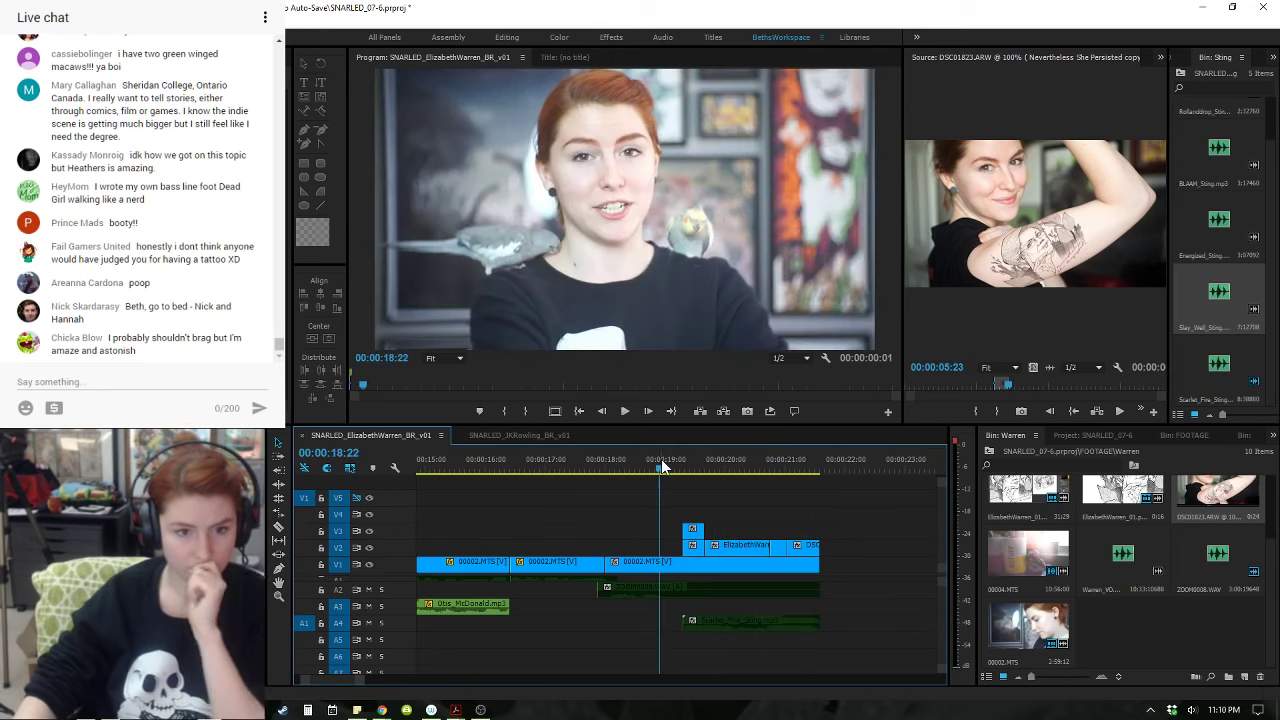
pyautogui.press('space')
pyautogui.press('space')
pyautogui.moveTo(862, 517); pyautogui.dragTo(784, 634)
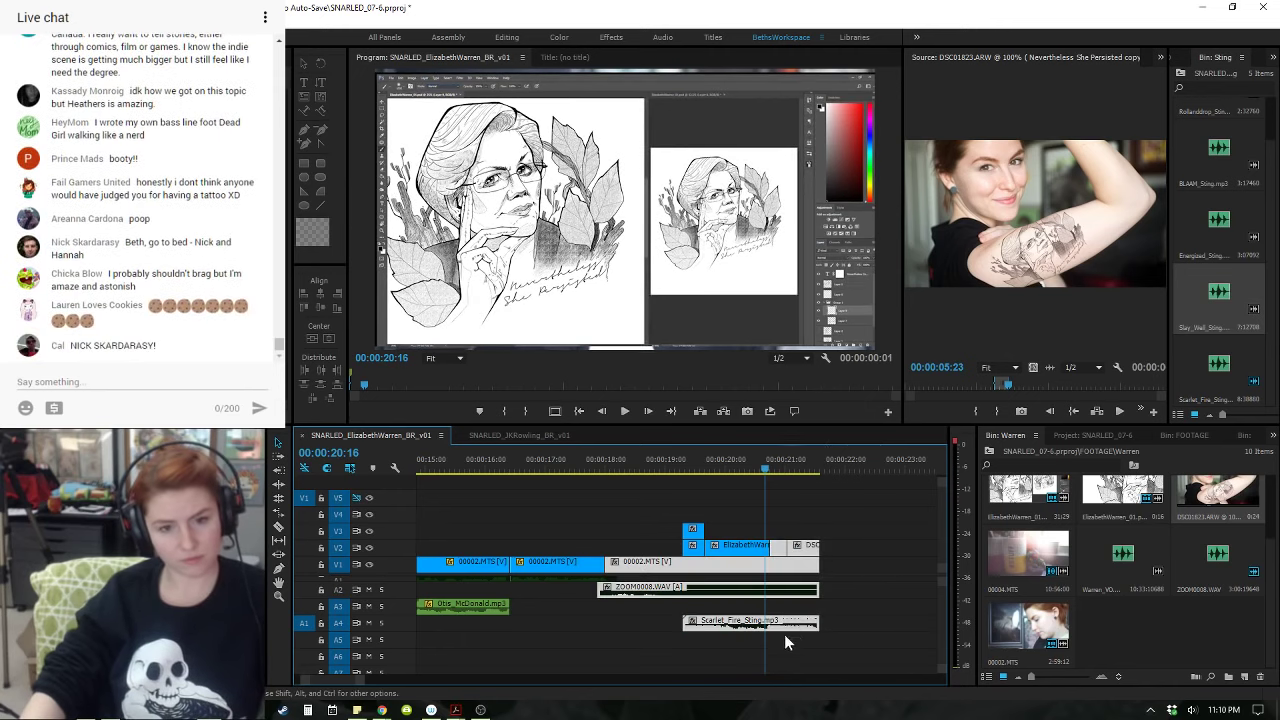
pyautogui.press('Right')
pyautogui.press('Right')
pyautogui.press('Left')
pyautogui.hotkey('ctrl', 'k')
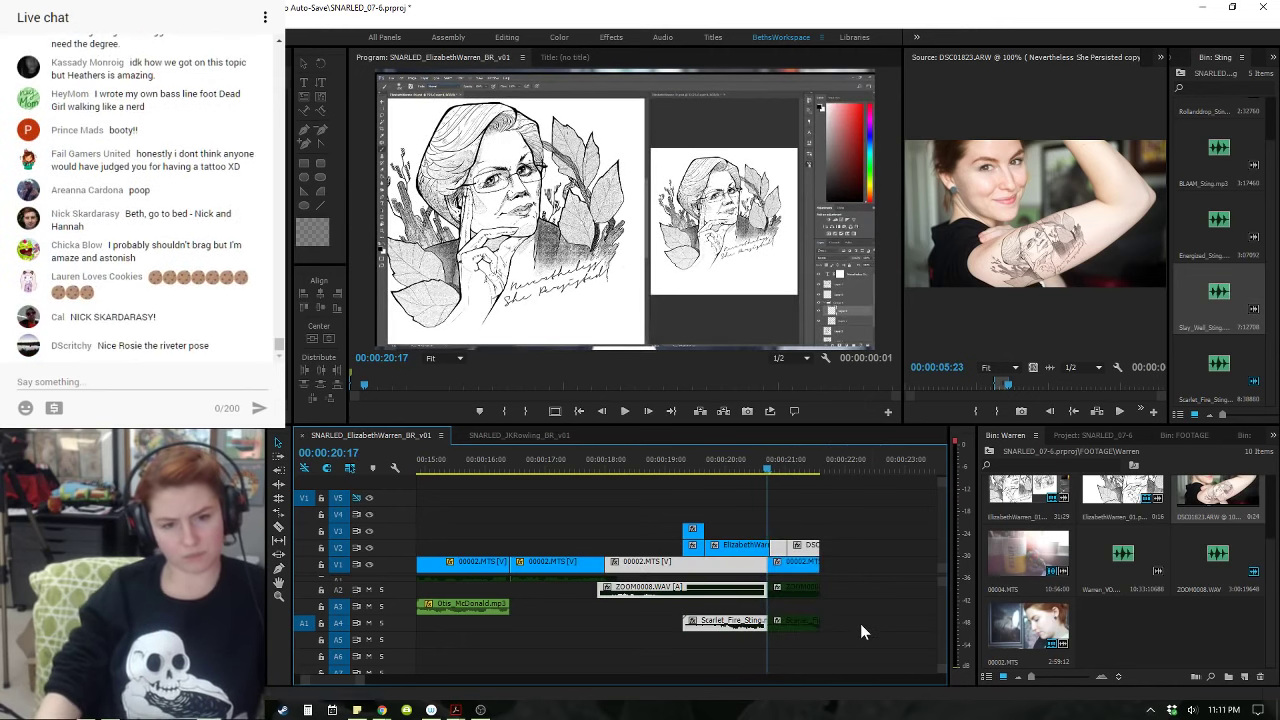
# - Delete the V1, A2 and A4 pieces following the cut while keeping the montage clips on V2
pyautogui.moveTo(867, 667); pyautogui.dragTo(788, 519)
pyautogui.press('Delete')
pyautogui.click(828, 579)
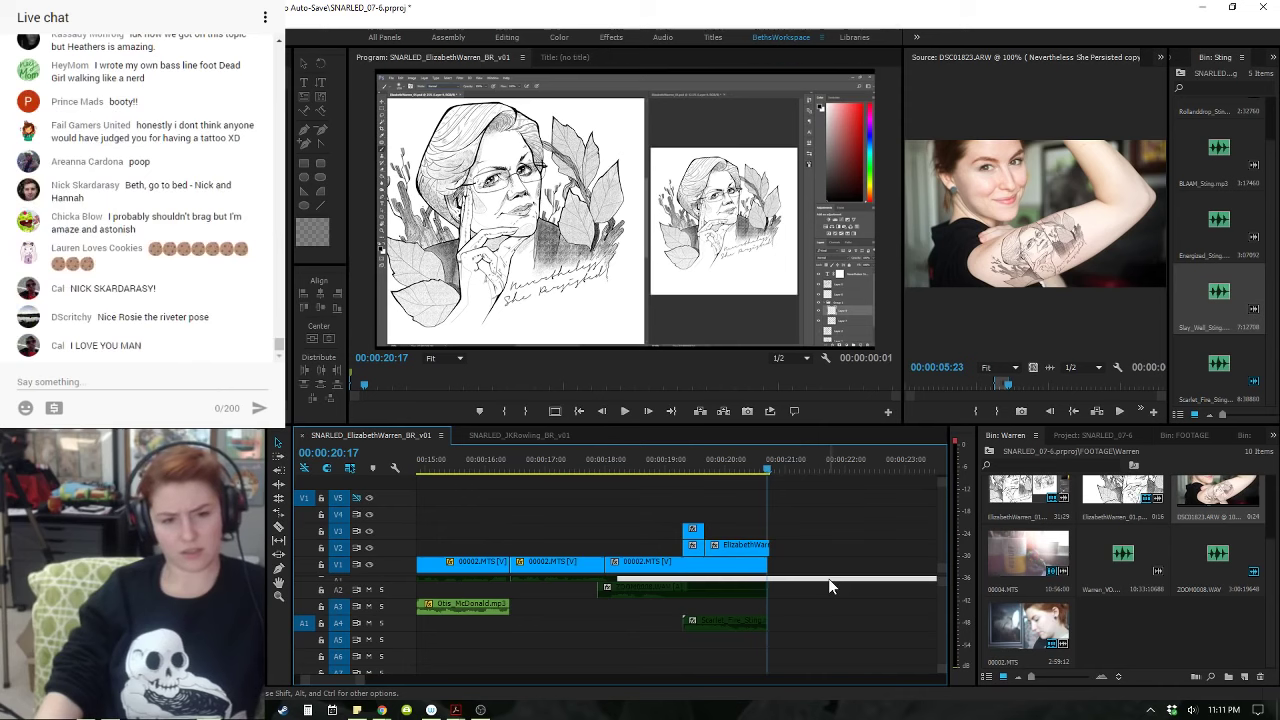
pyautogui.hotkey('ctrl', 'z')
pyautogui.moveTo(836, 560); pyautogui.dragTo(799, 643)
pyautogui.press('Delete')
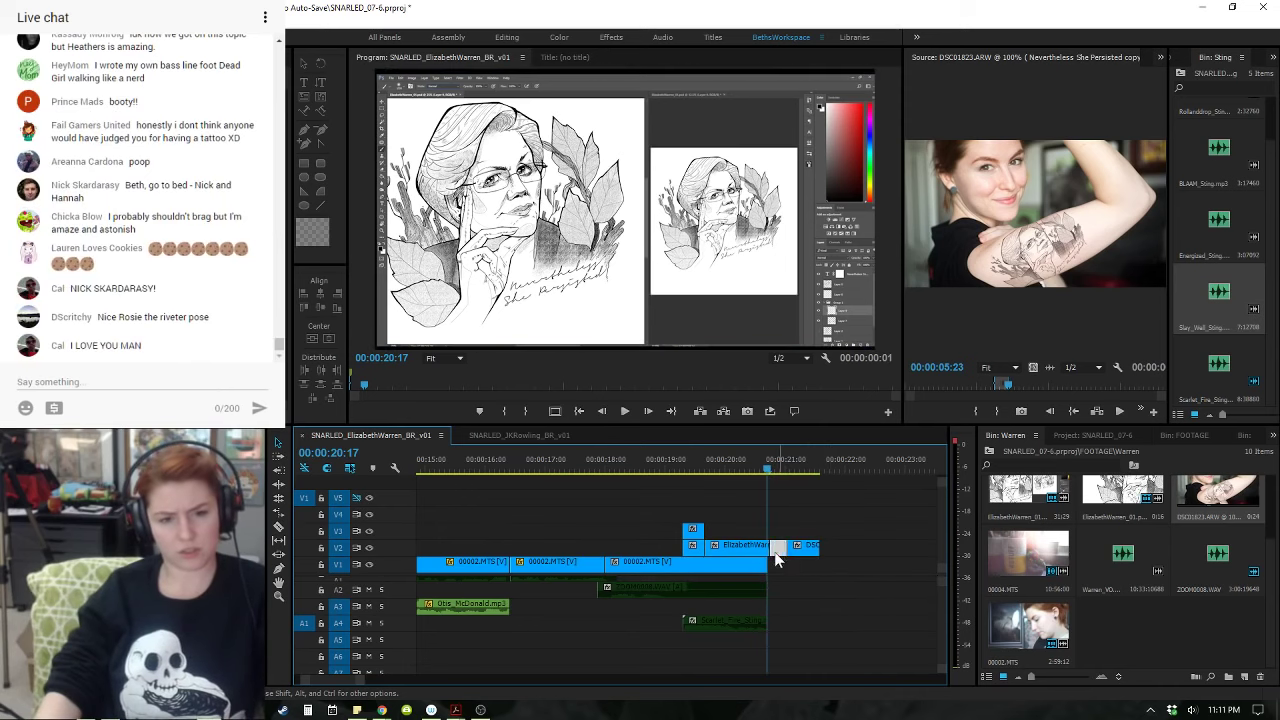
# - Delete all drawing excerpts on V2 and V3 except the first one on V2, and move the tattoo photo directly behind it
pyautogui.moveTo(777, 554); pyautogui.dragTo(702, 548)
pyautogui.click(695, 532)
pyautogui.press('Delete')
pyautogui.press('Delete')
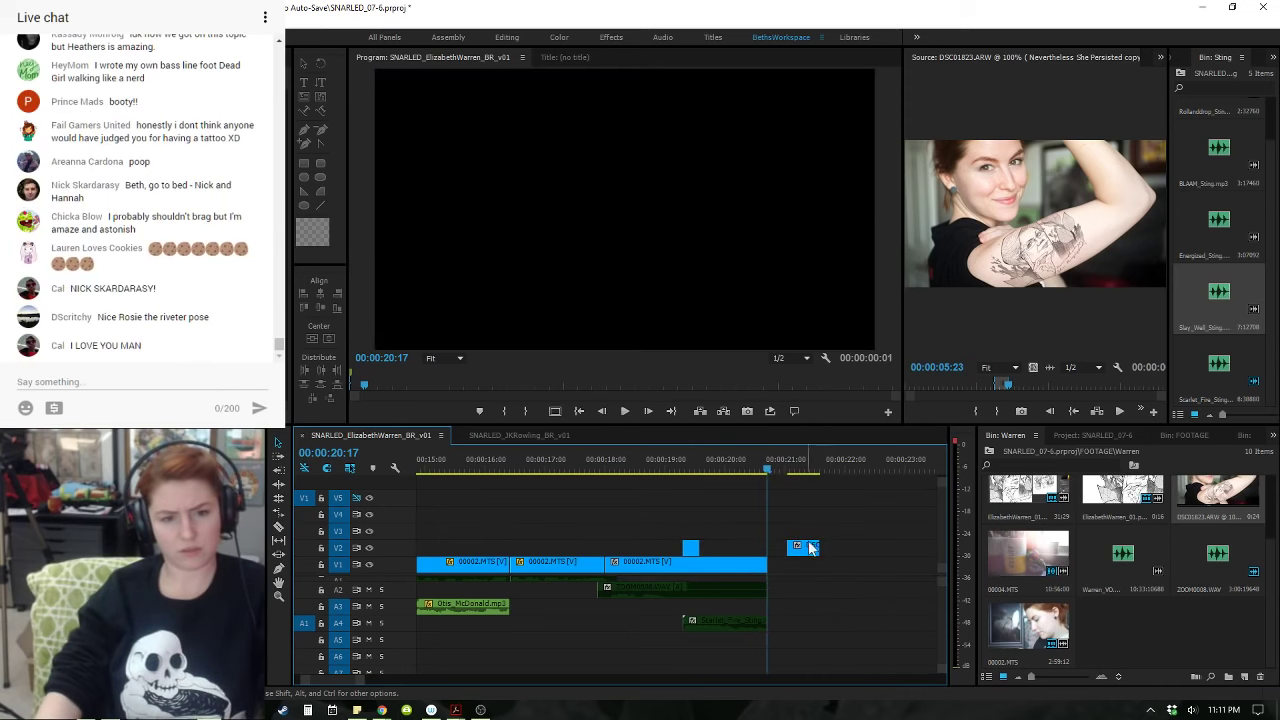
pyautogui.moveTo(810, 548); pyautogui.dragTo(714, 547)
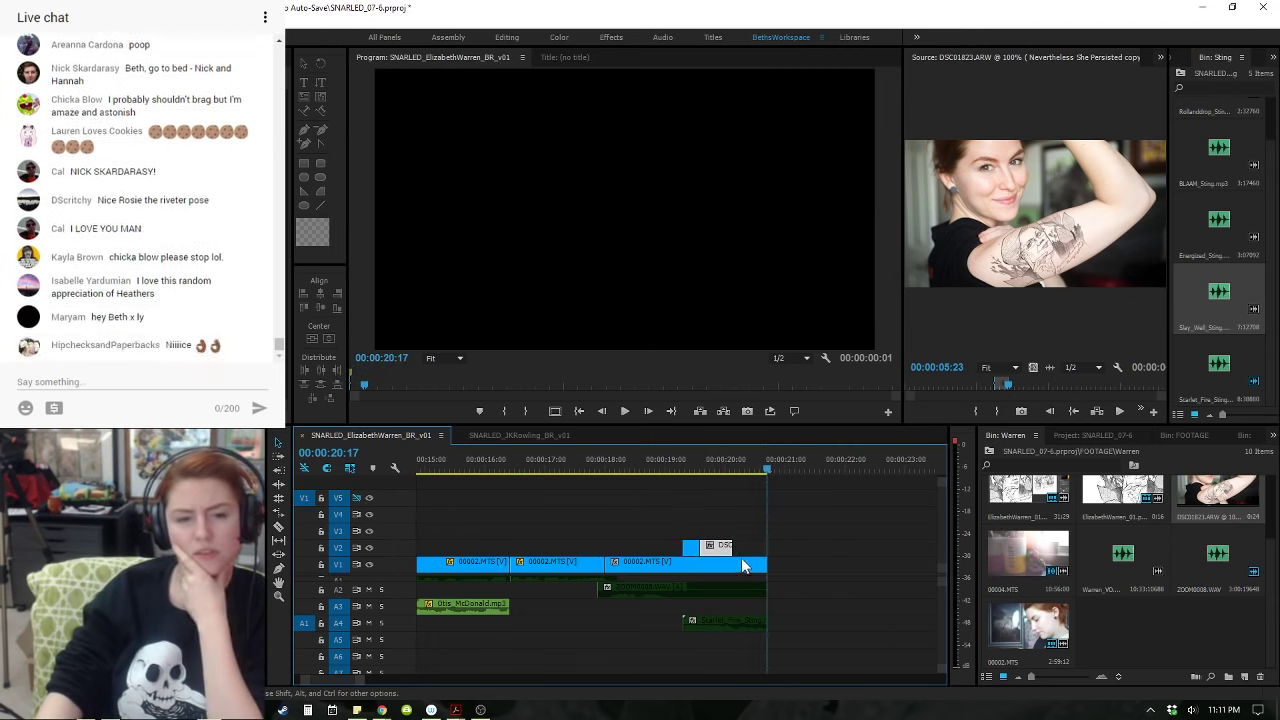
# - Save the project
pyautogui.click(677, 467)
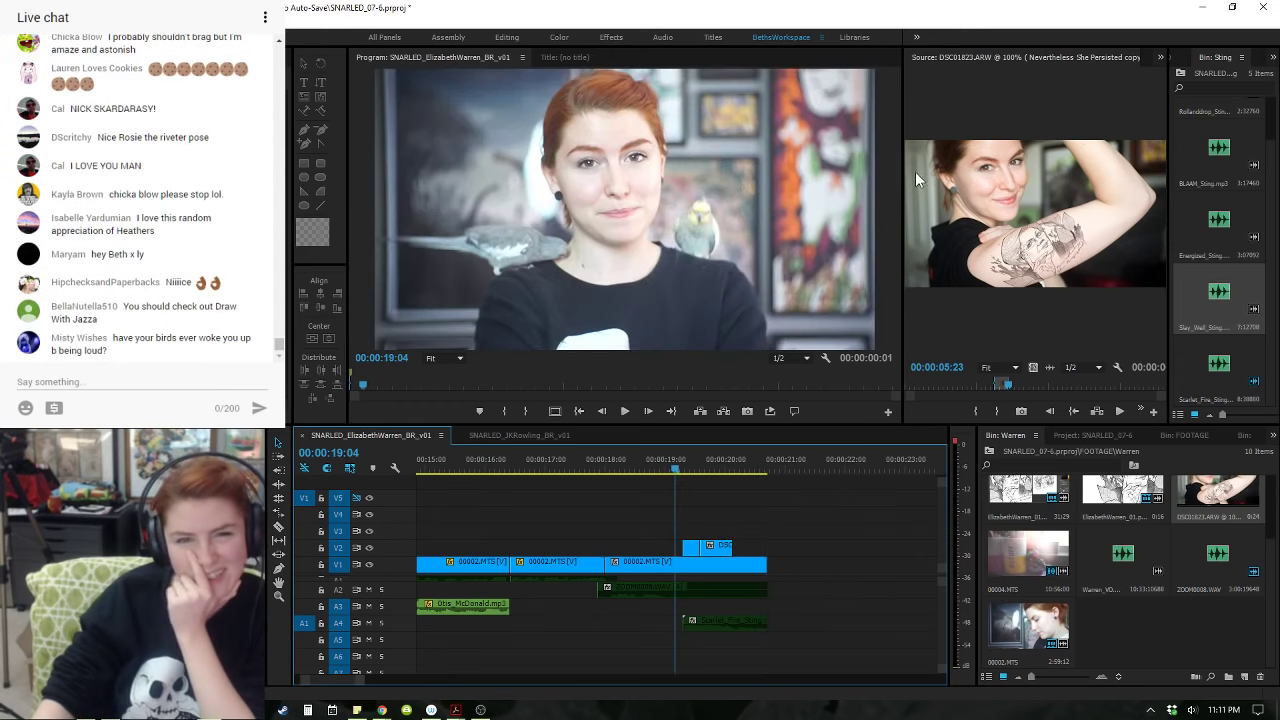
pyautogui.hotkey('ctrl', 's')
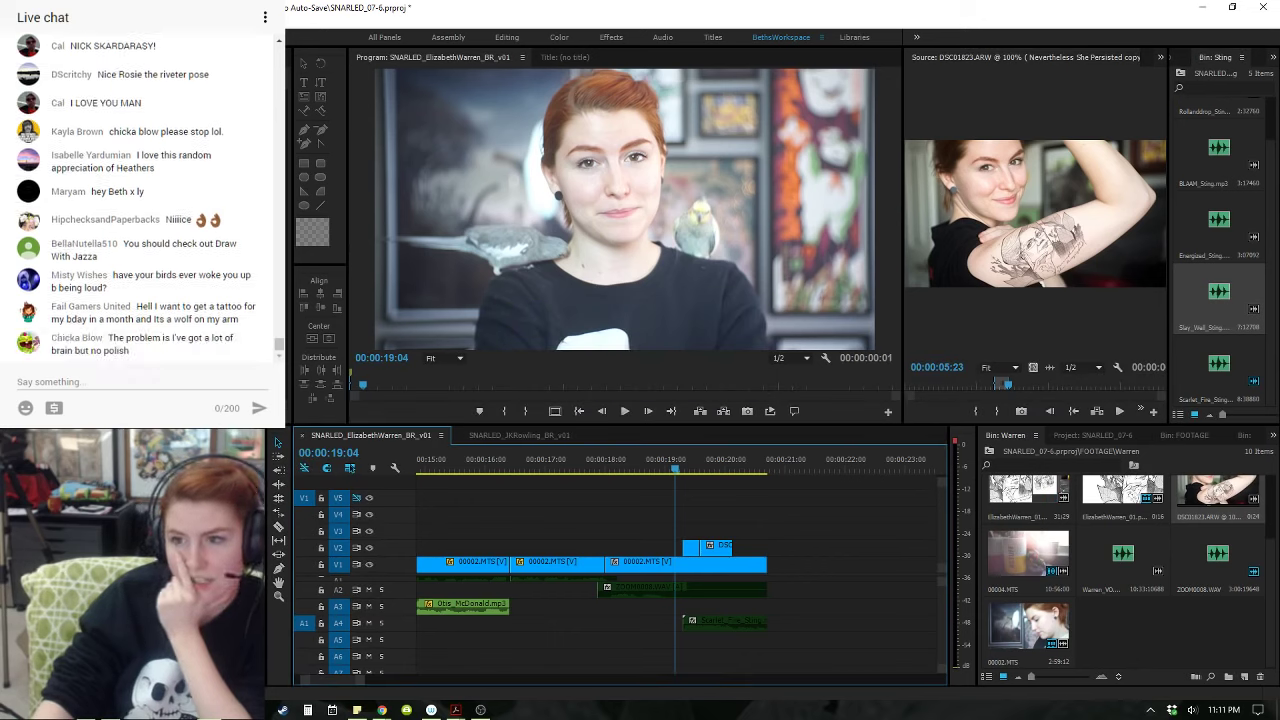
pyautogui.hotkey('alt', 'Tab')
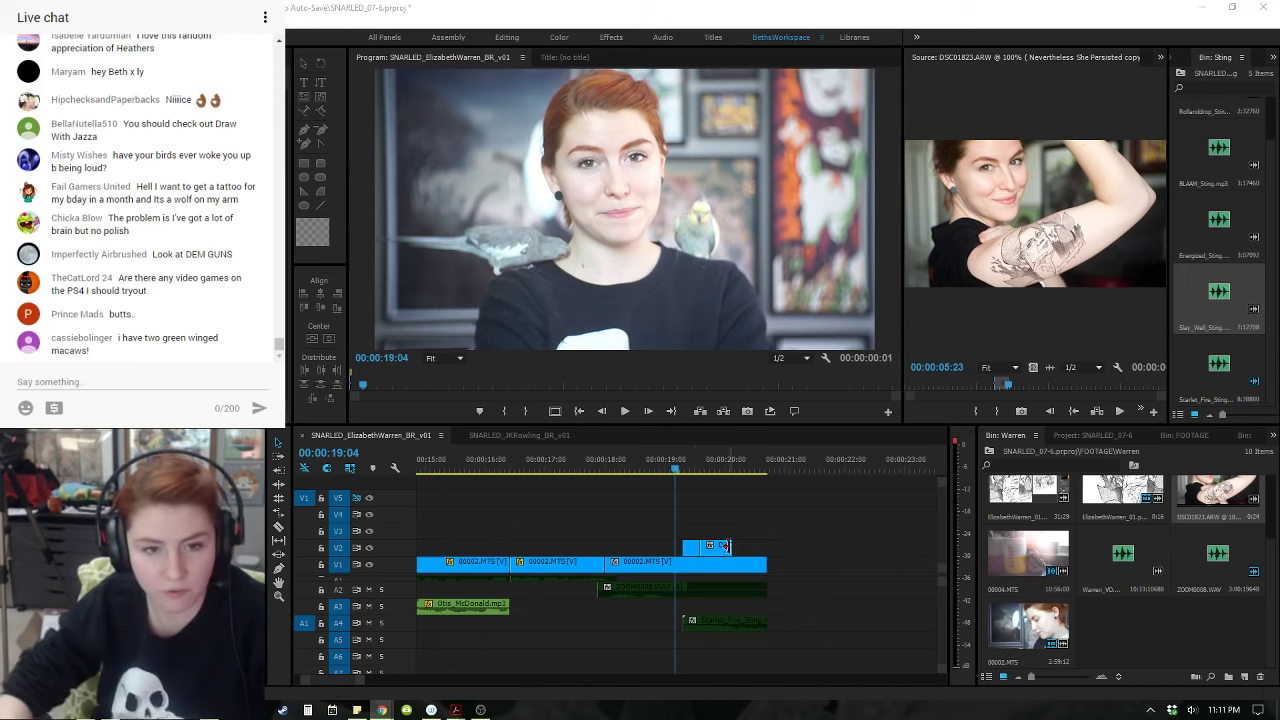
pyautogui.click(774, 519)
# - Play back the talking clip and the shortened montage through to the end of the sting
pyautogui.press('-')
pyautogui.press('-')
pyautogui.press('=')
pyautogui.press('=')
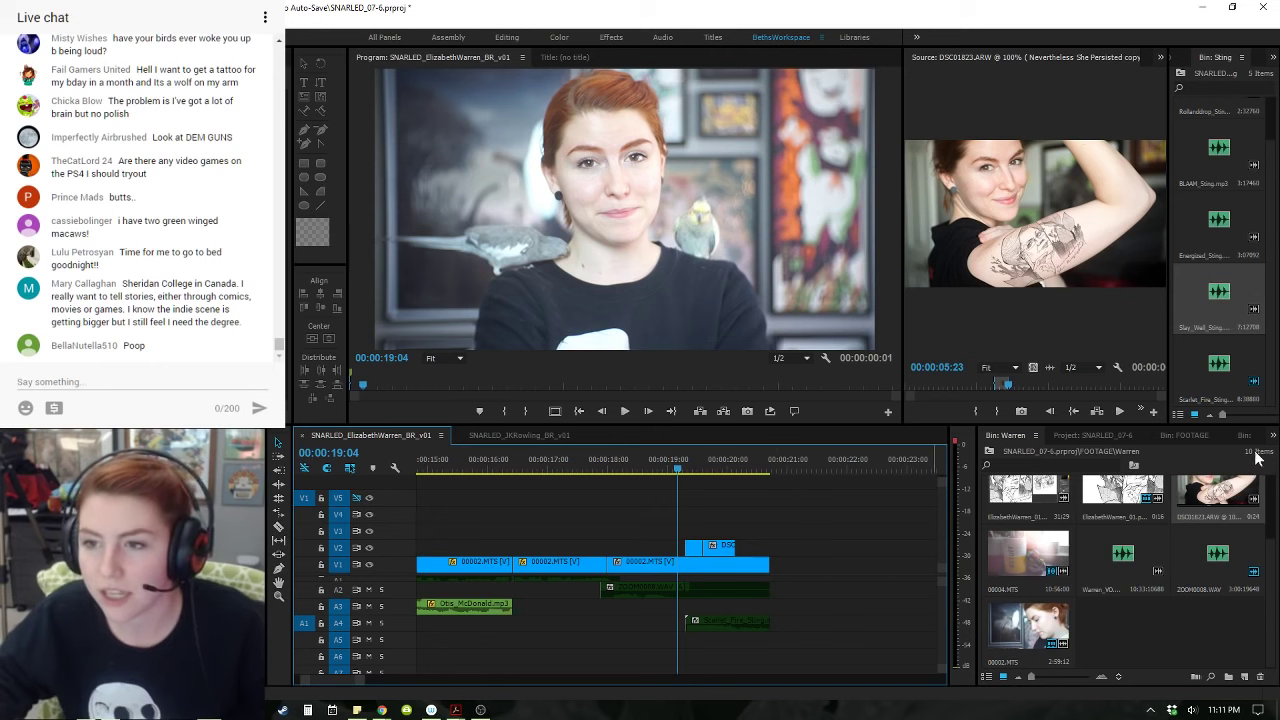
pyautogui.click(592, 466)
pyautogui.press('space')
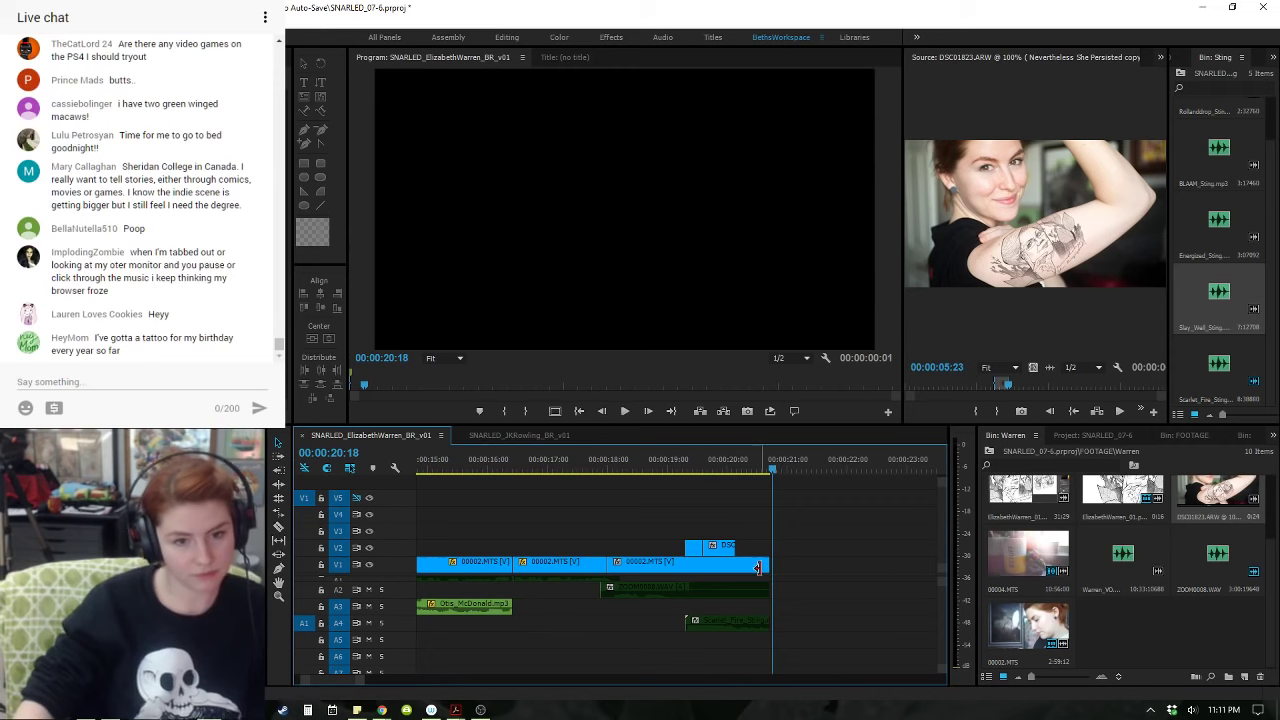
pyautogui.click(734, 463)
pyautogui.click(762, 590)
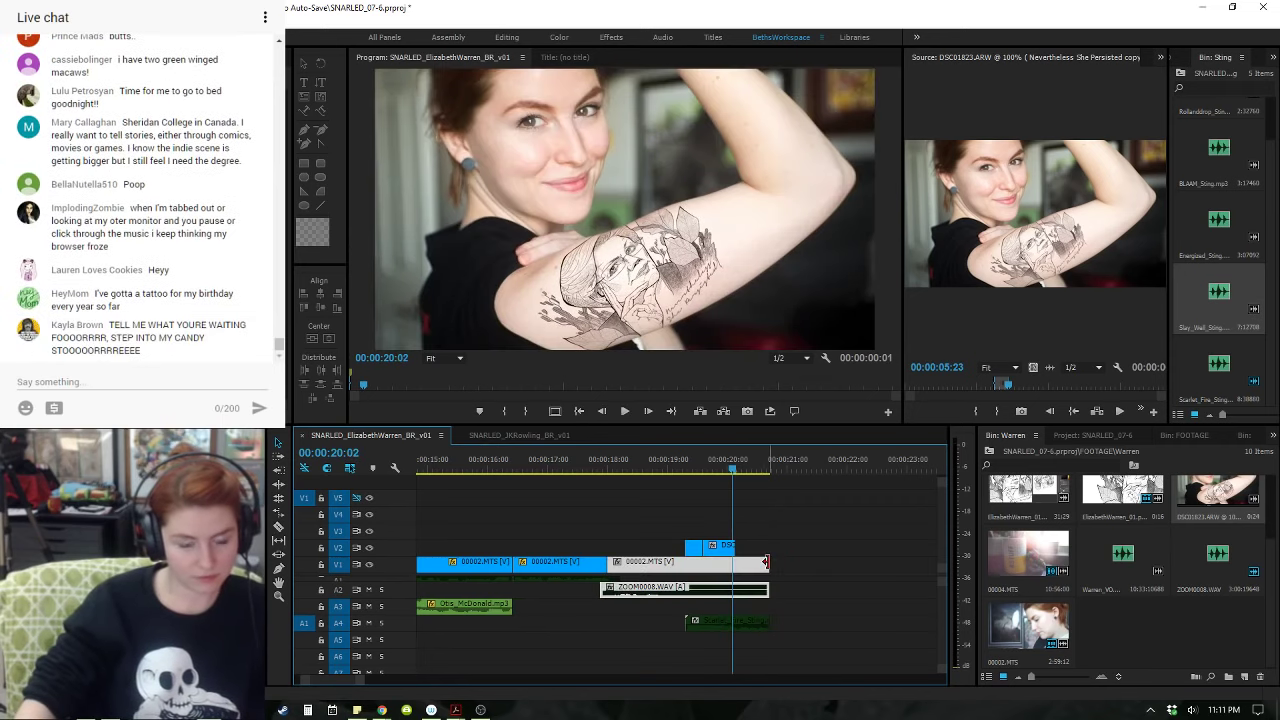
# - Move all following talking clips earlier to close the gap after the end of the sting
pyautogui.click(826, 566)
pyautogui.press('-')
pyautogui.press('-')
pyautogui.press('-')
pyautogui.press('-')
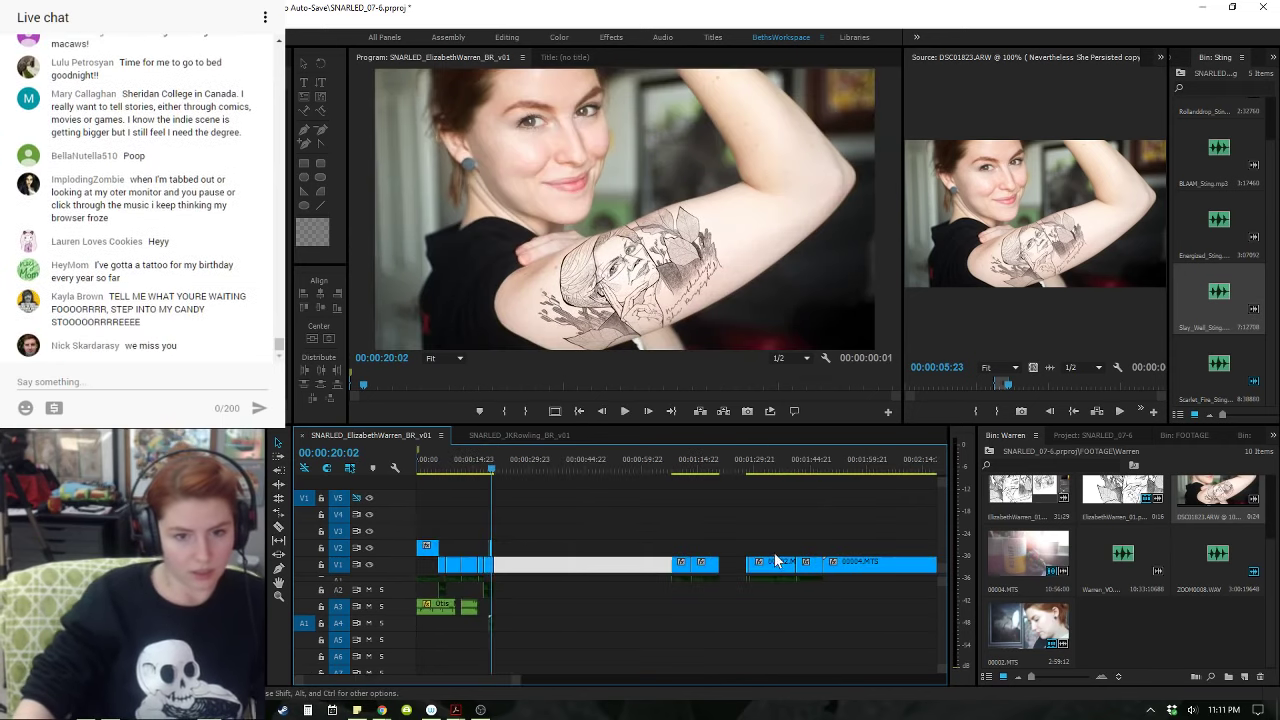
pyautogui.moveTo(640, 531); pyautogui.dragTo(557, 567)
pyautogui.press('=')
pyautogui.press('=')
pyautogui.press('=')
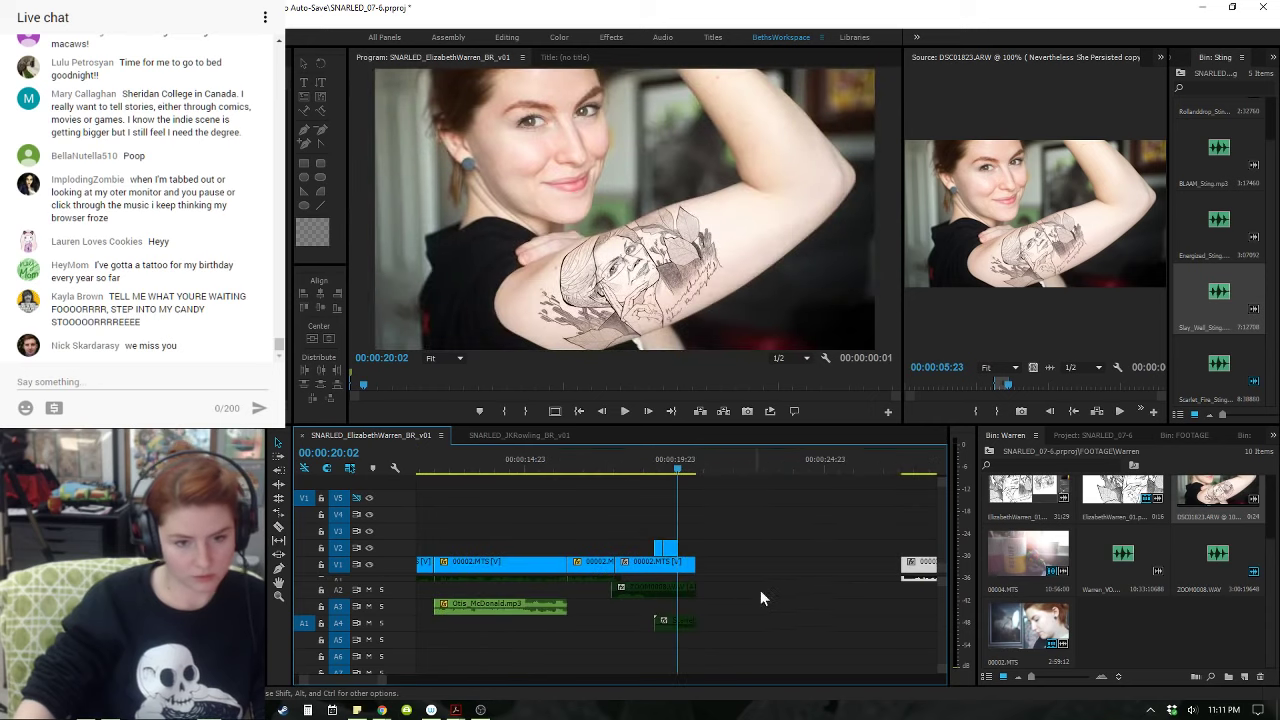
# - Slide the following talking clips further back so they start at 00:00:19:07 beneath the montage, and play back the transition
pyautogui.press('space')
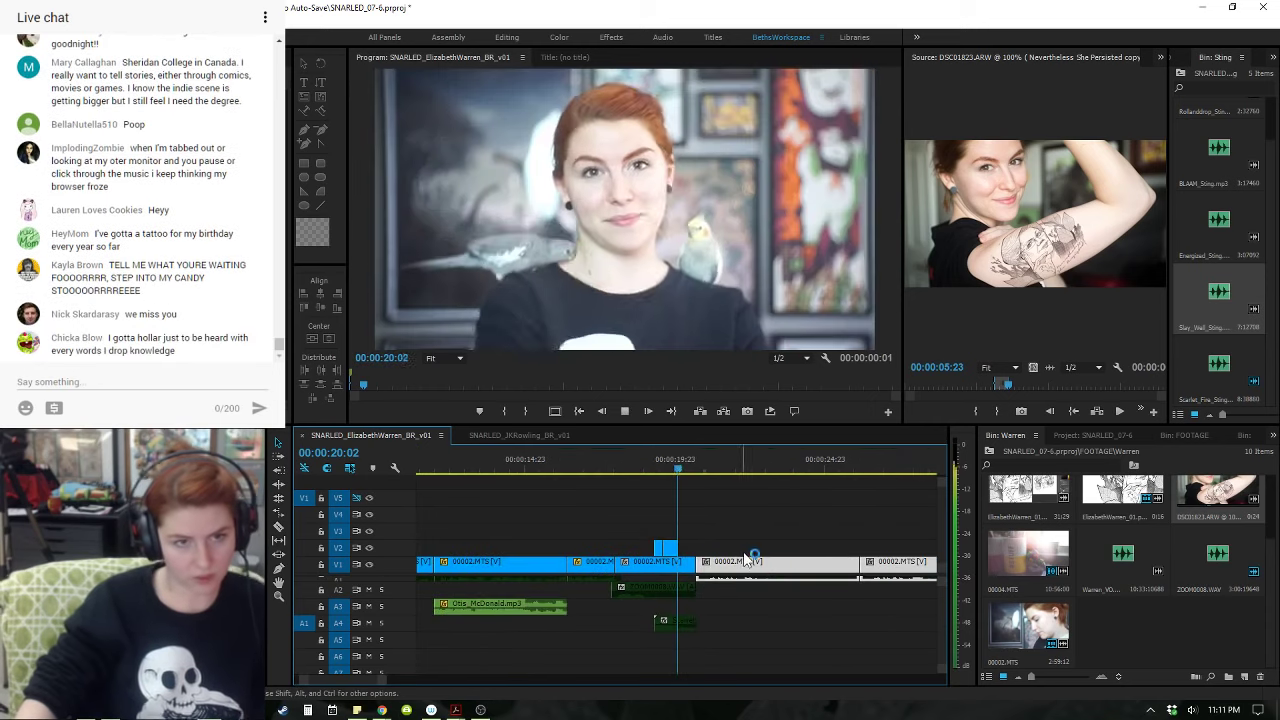
pyautogui.press('space')
pyautogui.moveTo(773, 566); pyautogui.dragTo(729, 571)
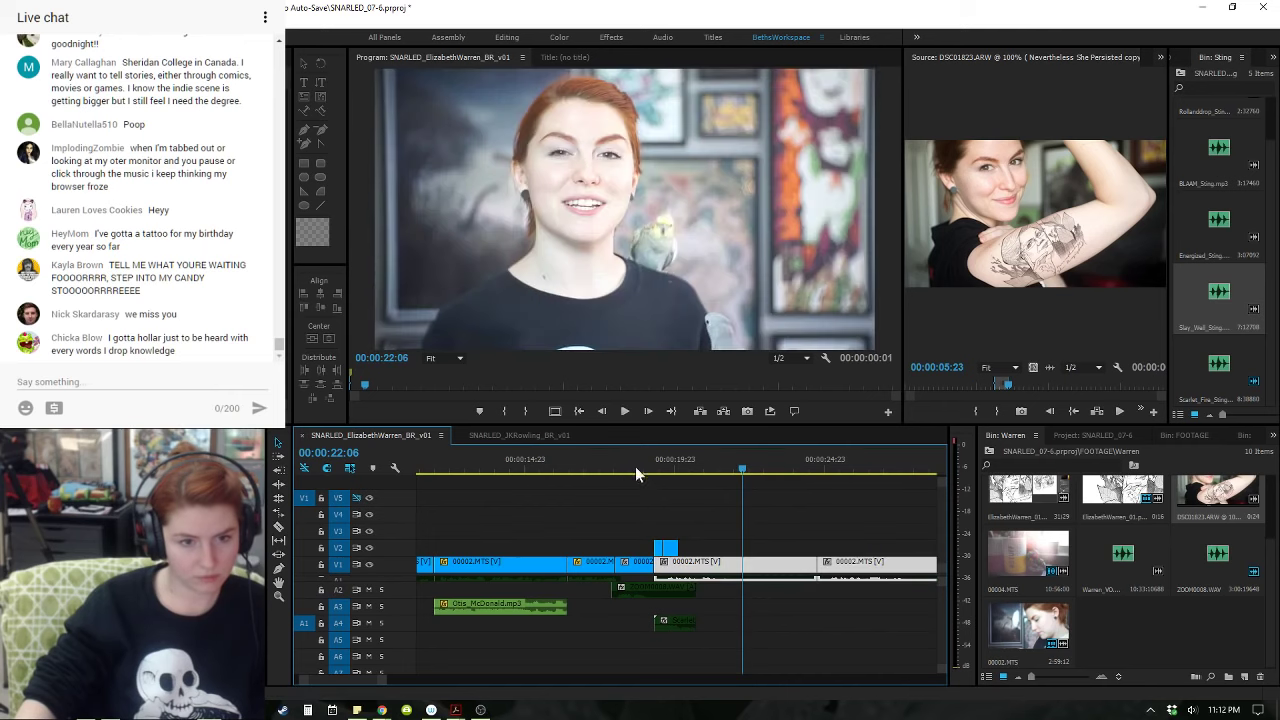
pyautogui.click(636, 467)
pyautogui.press('space')
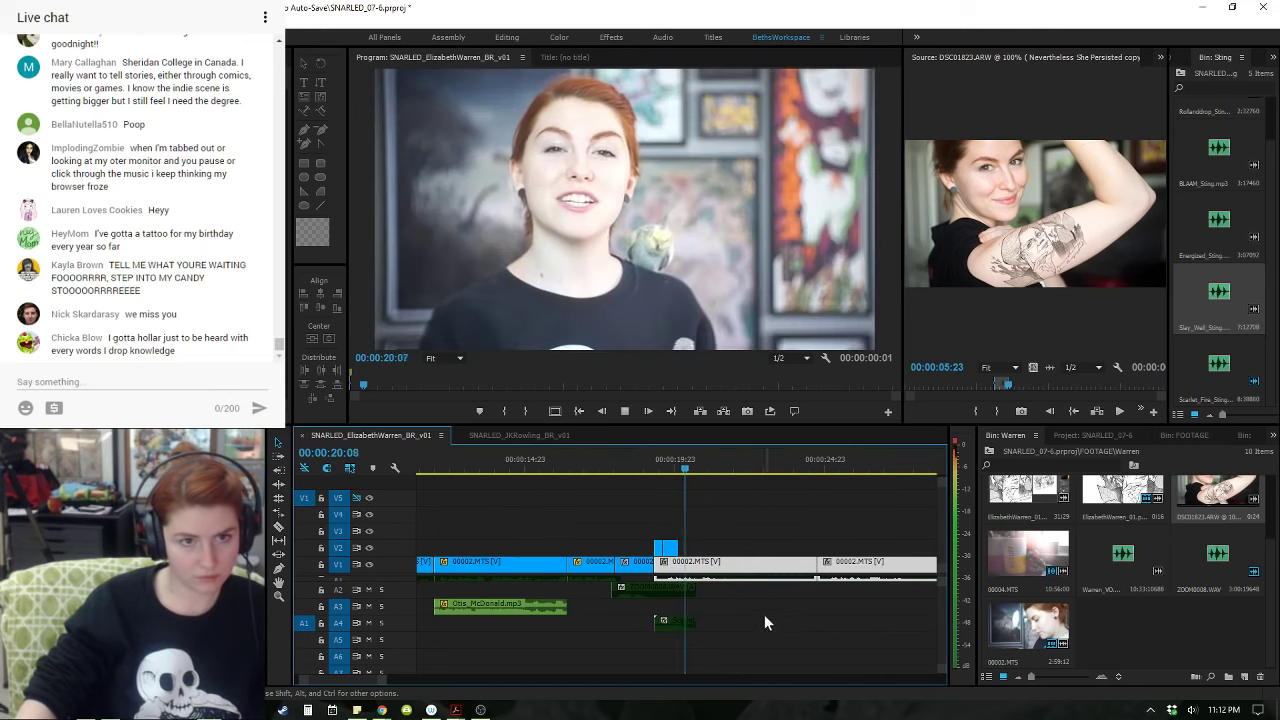
pyautogui.press('space')
# - Try removing the sting and the tattoo photo and extending the drawing excerpt on V2 over the following talking clip
pyautogui.click(691, 592)
pyautogui.click(684, 622)
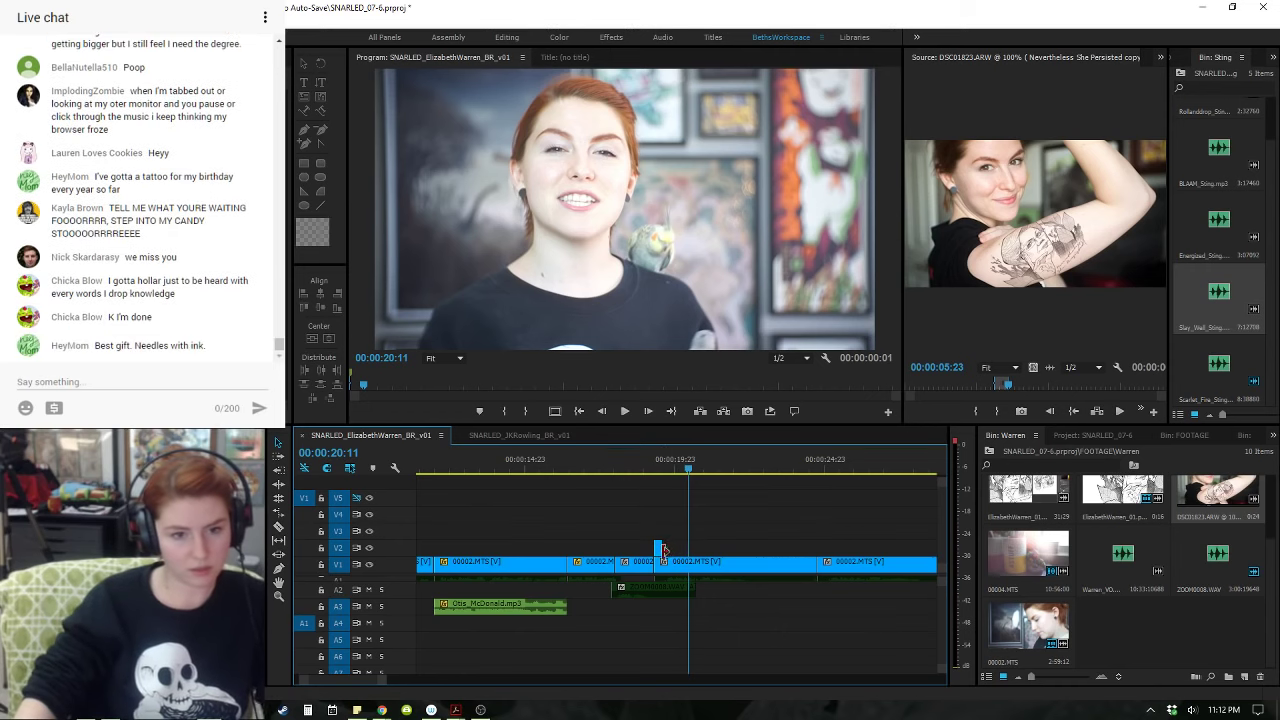
pyautogui.moveTo(673, 550); pyautogui.dragTo(793, 548)
pyautogui.moveTo(691, 463); pyautogui.dragTo(640, 466)
pyautogui.press('space')
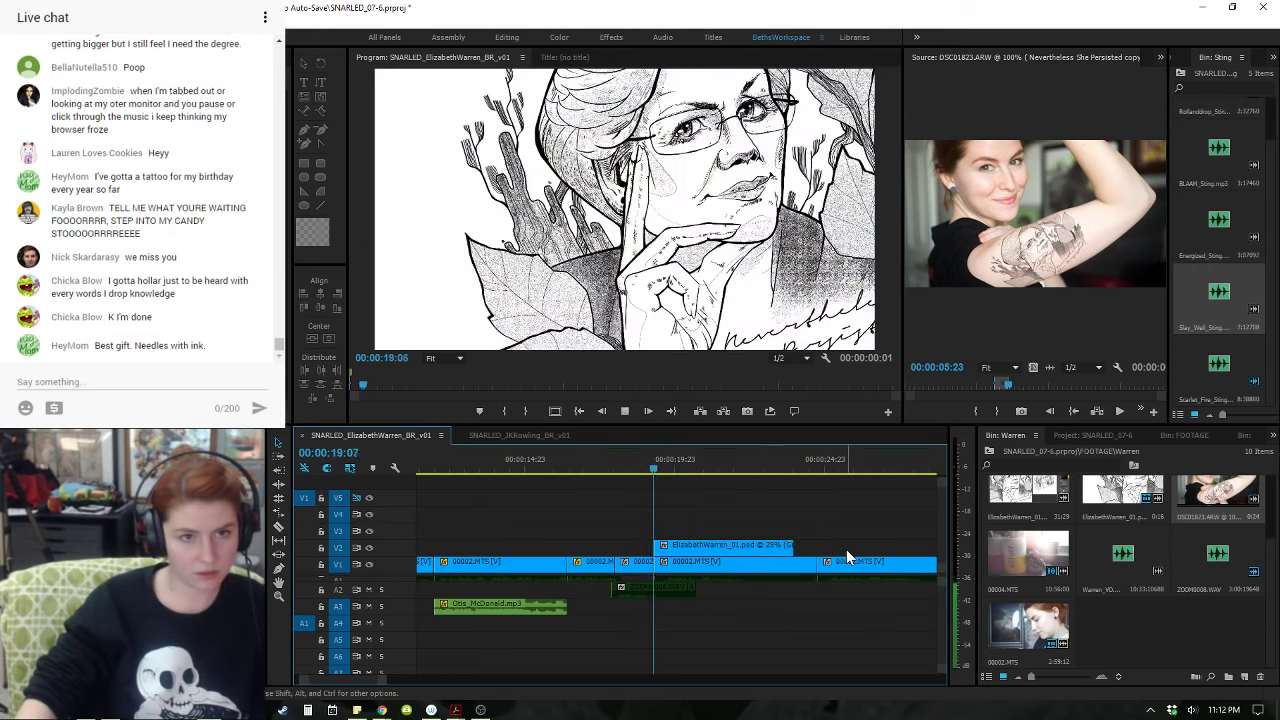
pyautogui.press('space')
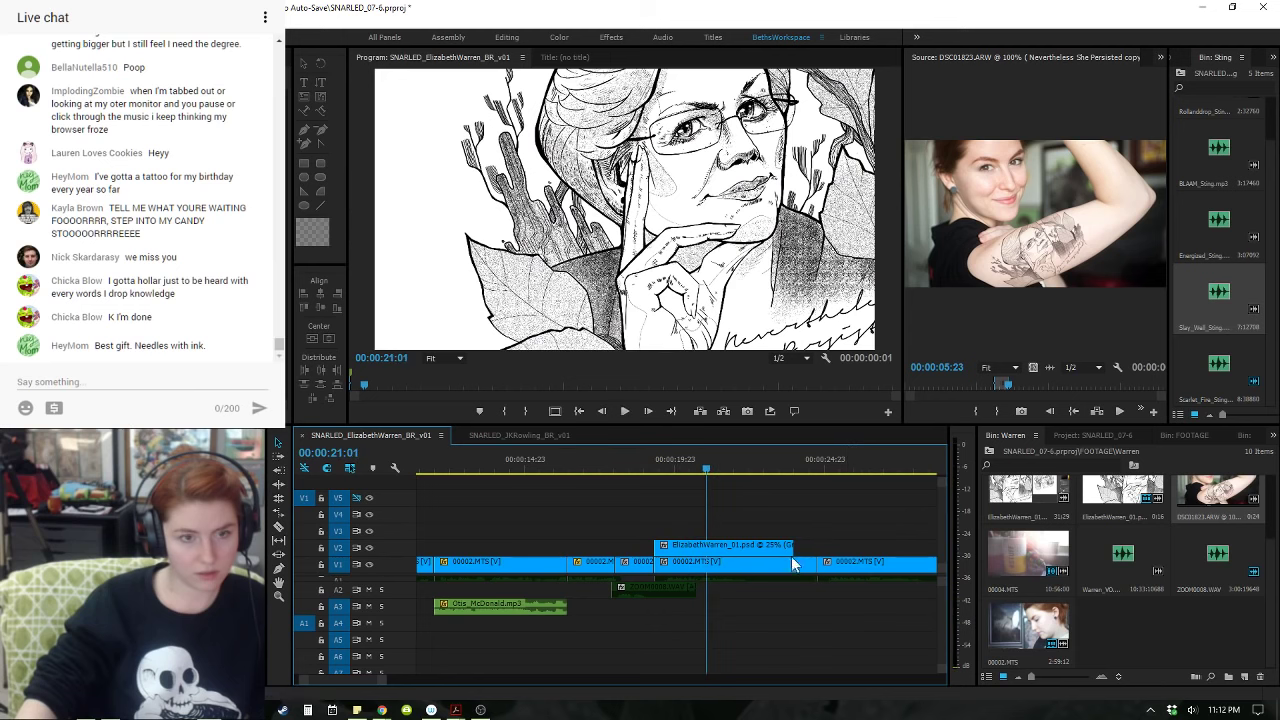
pyautogui.hotkey('ctrl', 'z')
pyautogui.hotkey('ctrl', 'z')
# - Move the tattoo photo on V2 to 00:00:20:16 and extend the ElizabethWarren_01 drawing excerpt up to it
pyautogui.click(639, 457)
pyautogui.press('space')
pyautogui.press('space')
pyautogui.click(629, 458)
pyautogui.press('space')
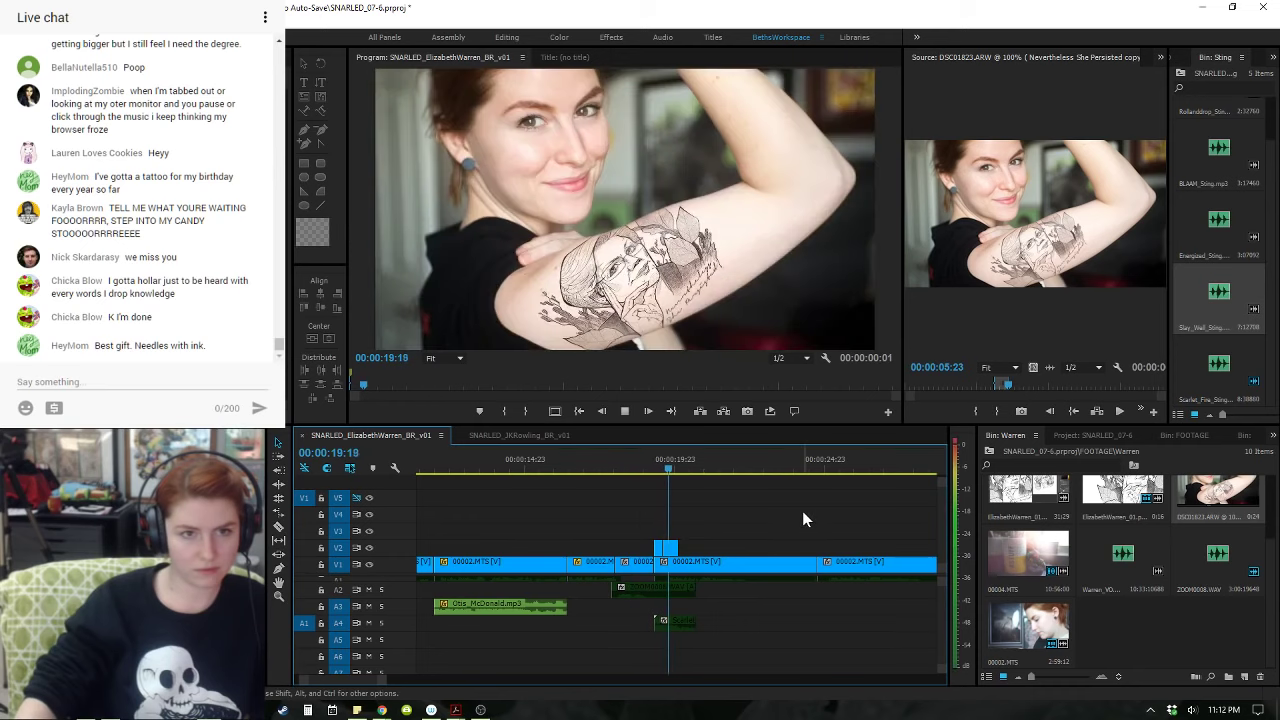
pyautogui.press('space')
pyautogui.press('=')
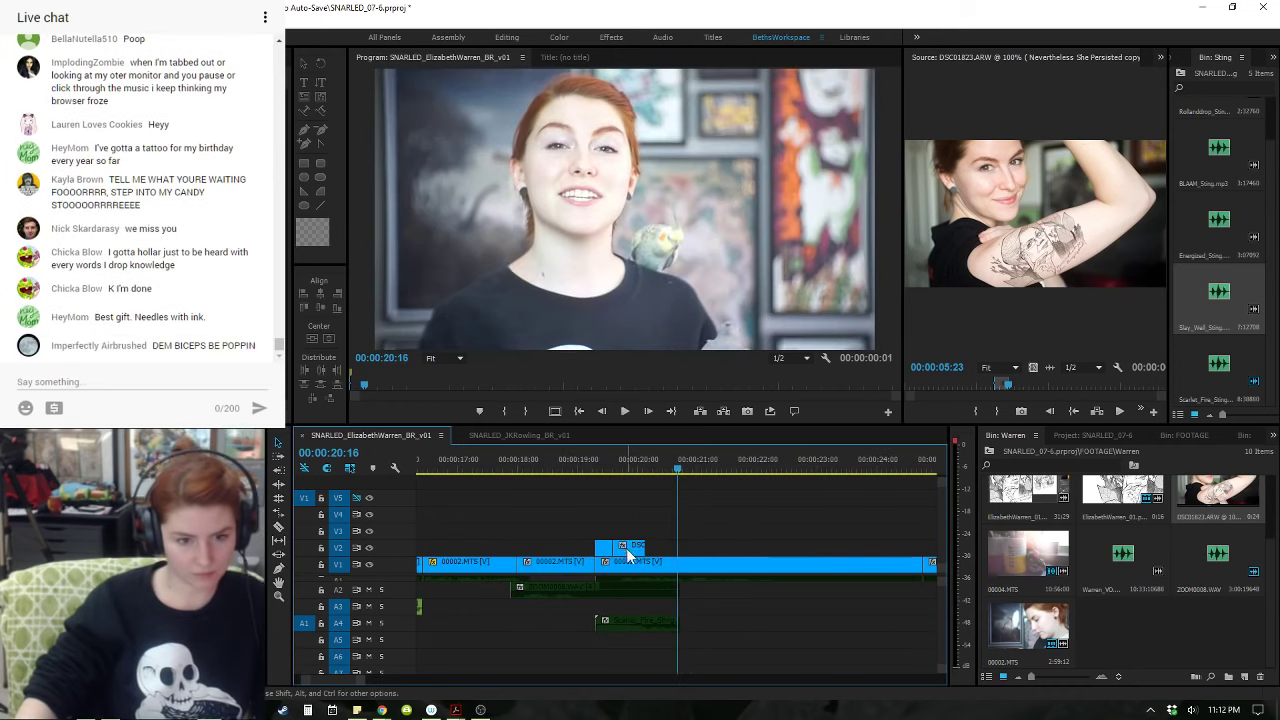
pyautogui.moveTo(629, 550)
pyautogui.mouseDown()
pyautogui.moveTo(694, 551)
pyautogui.moveTo(678, 547)
pyautogui.mouseUp()
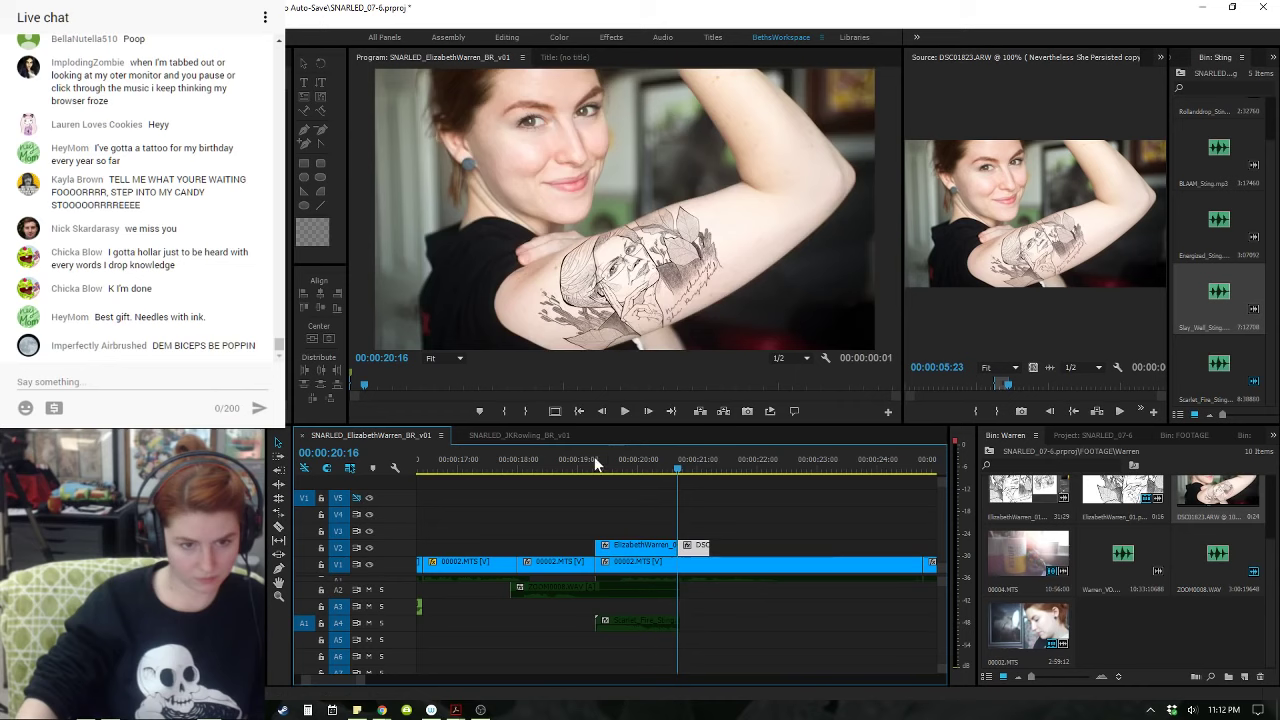
# - Play back the lengthened montage and extend the Scarlet_Fire_Sting.mp3 clip on A4 to about 00:00:22:22
pyautogui.click(594, 458)
pyautogui.press('space')
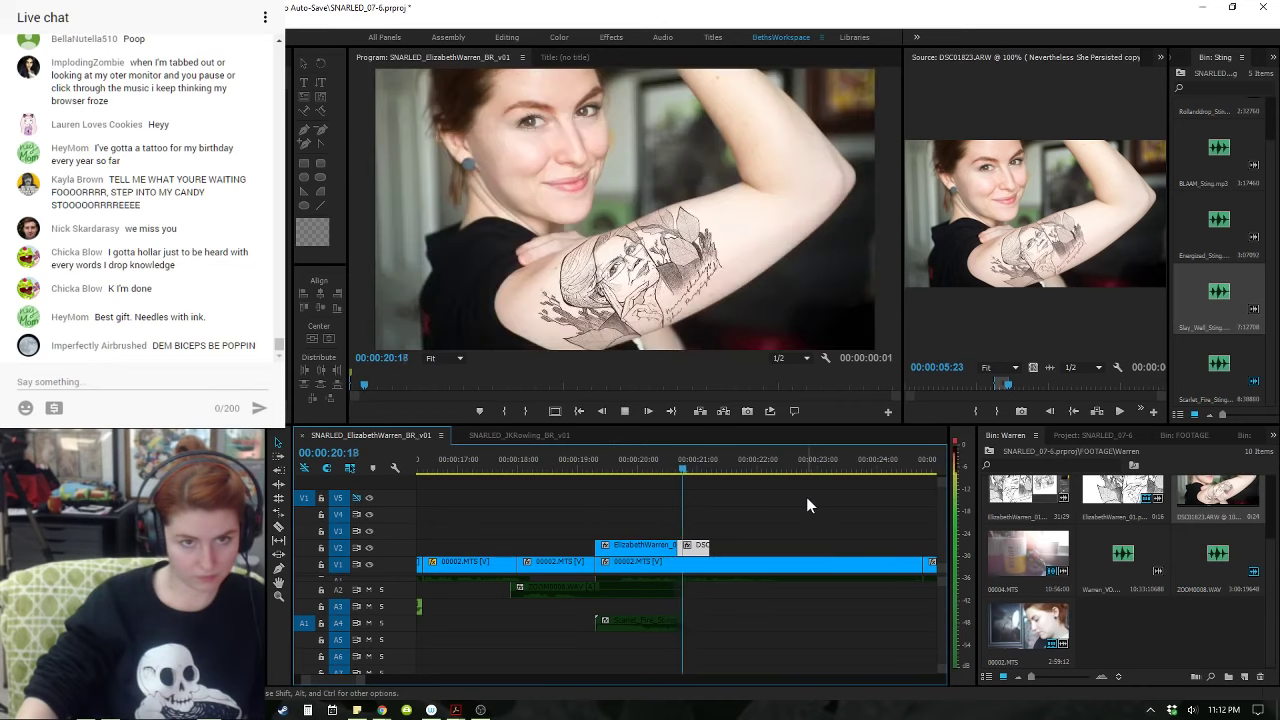
pyautogui.press('space')
pyautogui.moveTo(676, 627); pyautogui.dragTo(814, 627)
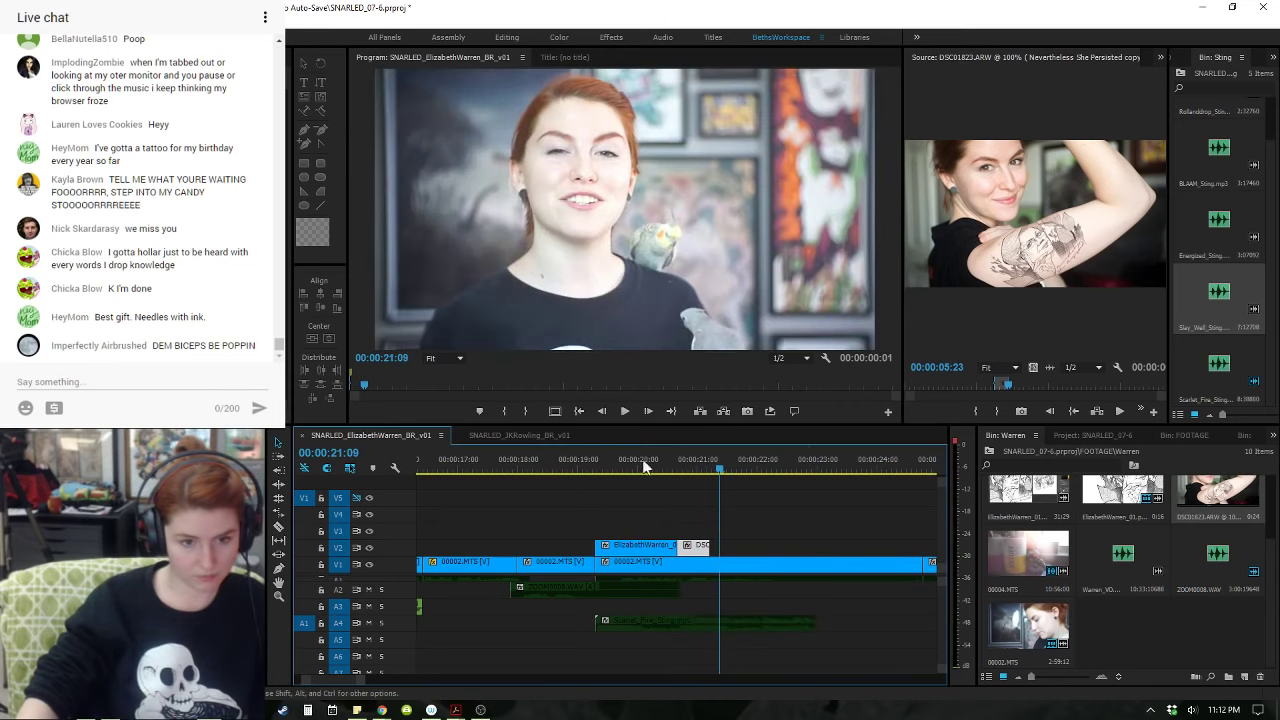
# - Lengthen the tattoo photo on V2 to about 00:00:22:00 and move the following talking clips to start at 00:00:20:11
pyautogui.moveTo(710, 546); pyautogui.dragTo(855, 566)
pyautogui.keyDown('shift'); pyautogui.click(795, 628); pyautogui.keyUp('shift')
pyautogui.click(601, 461)
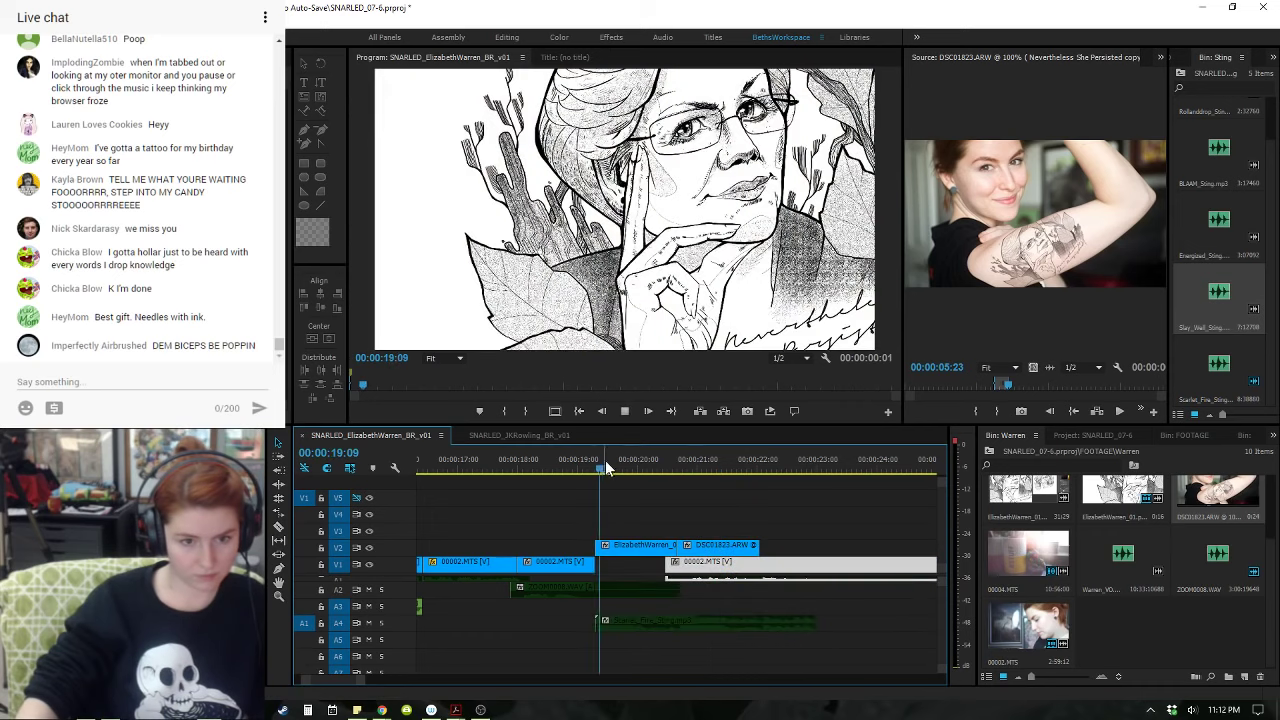
pyautogui.press('space')
# - Shift the ElizabethWarren_01 drawing excerpt slightly to the right within the video frame
pyautogui.click(625, 546)
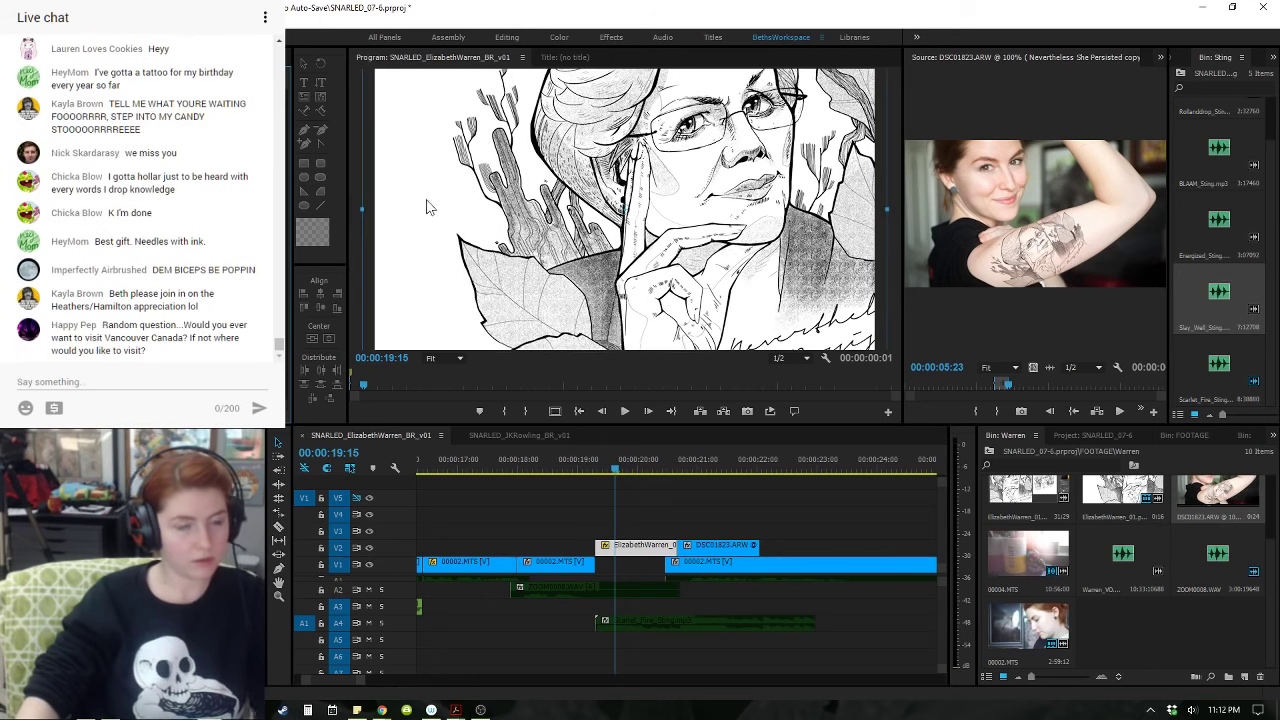
pyautogui.moveTo(544, 182); pyautogui.dragTo(556, 182)
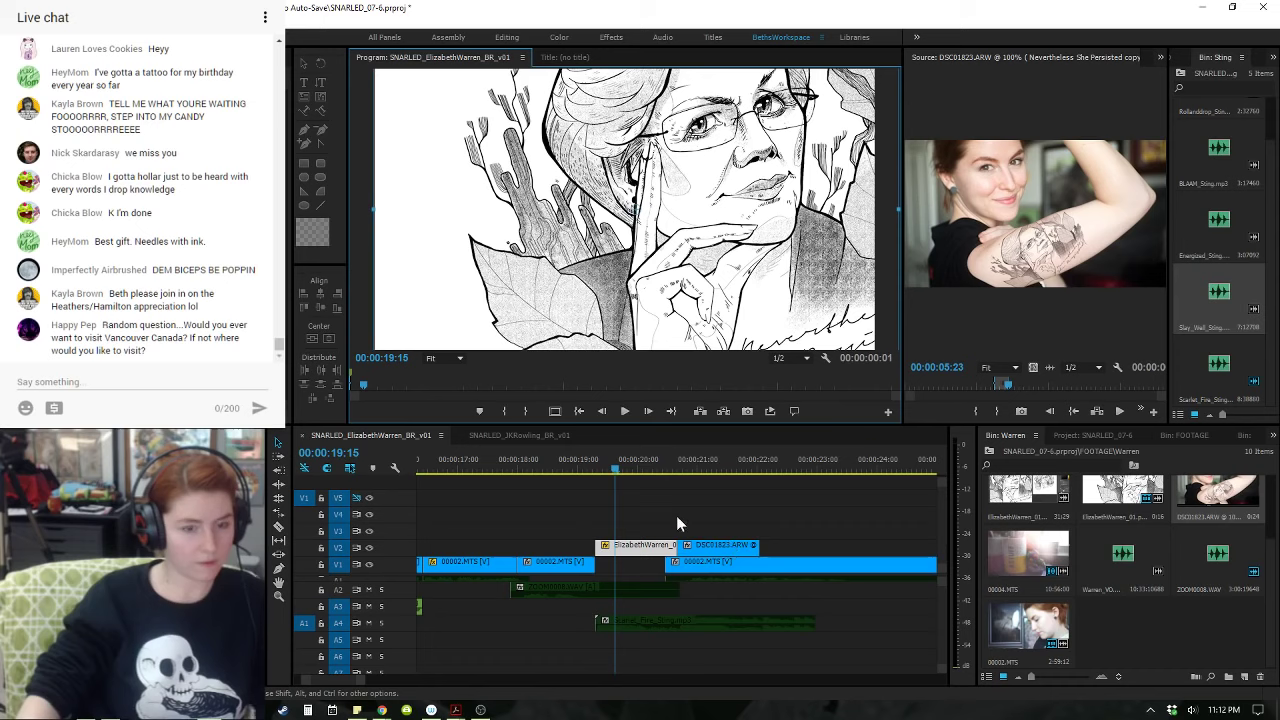
pyautogui.click(649, 513)
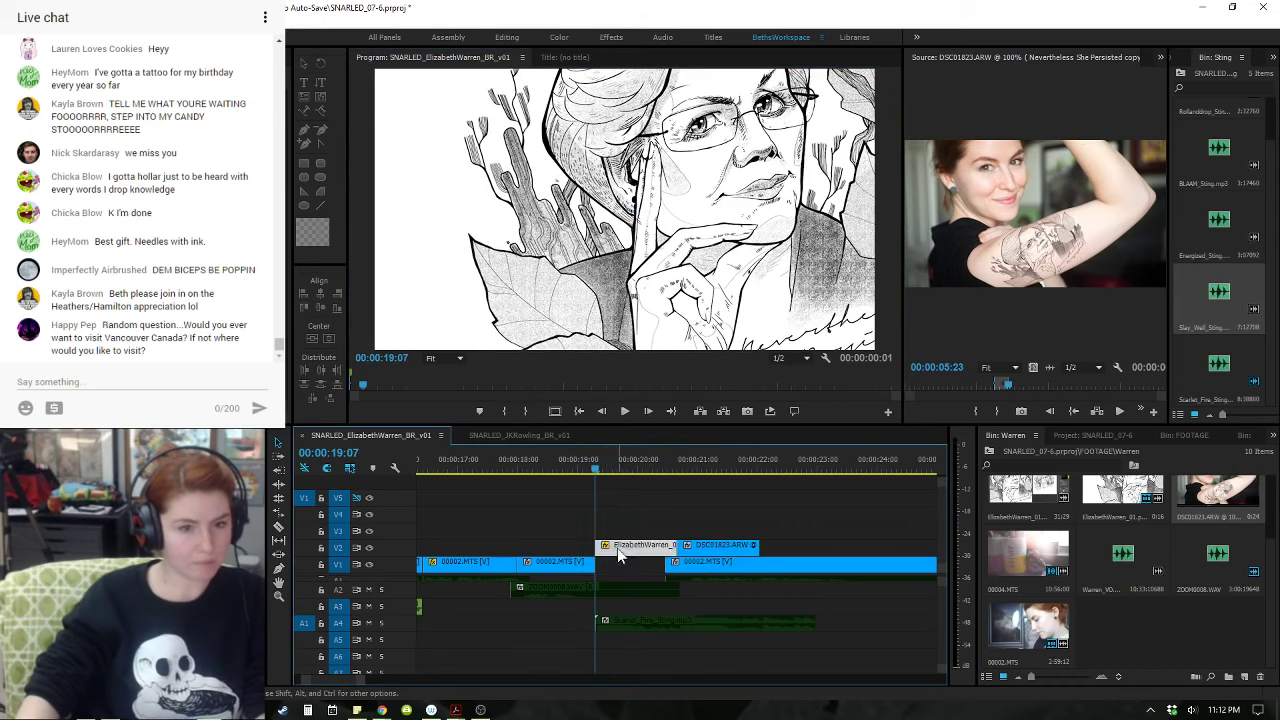
pyautogui.press('Down')
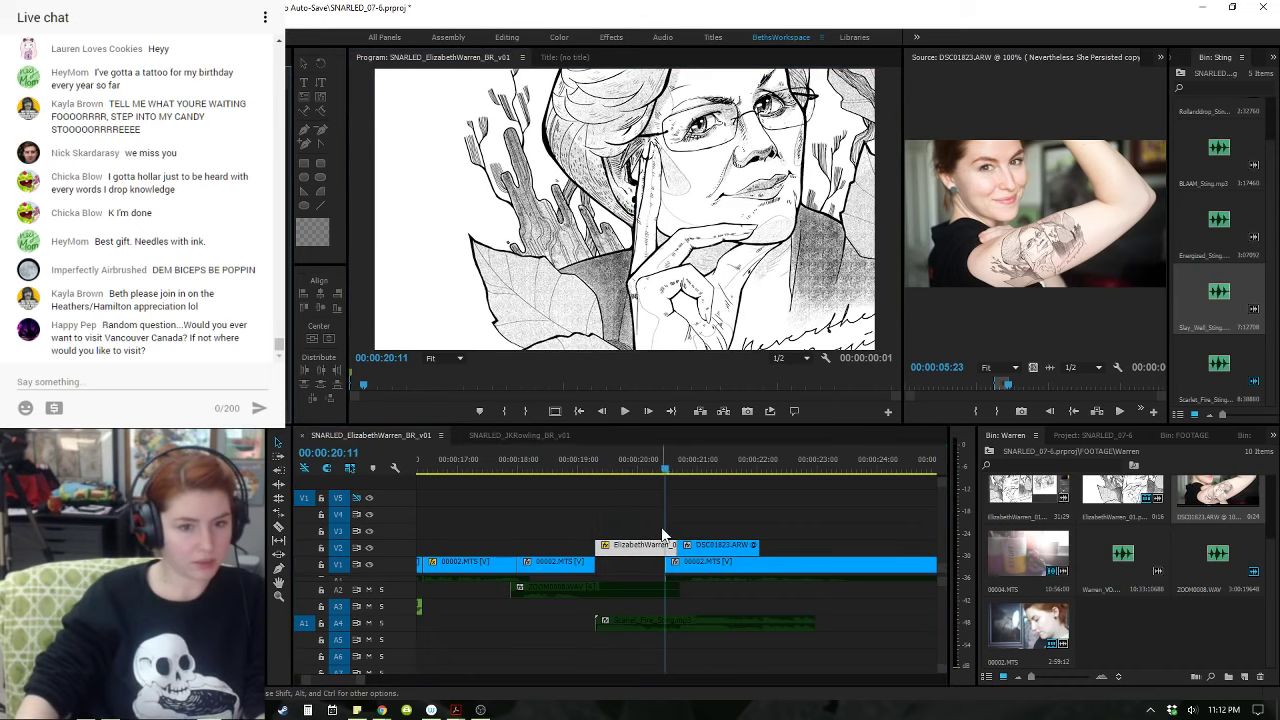
# - Shift the ElizabethWarren_01 drawing excerpt left within the frame at its last frame, 00:00:20:15, to create a slow horizontal drift
pyautogui.hotkey('shift', 'Right')
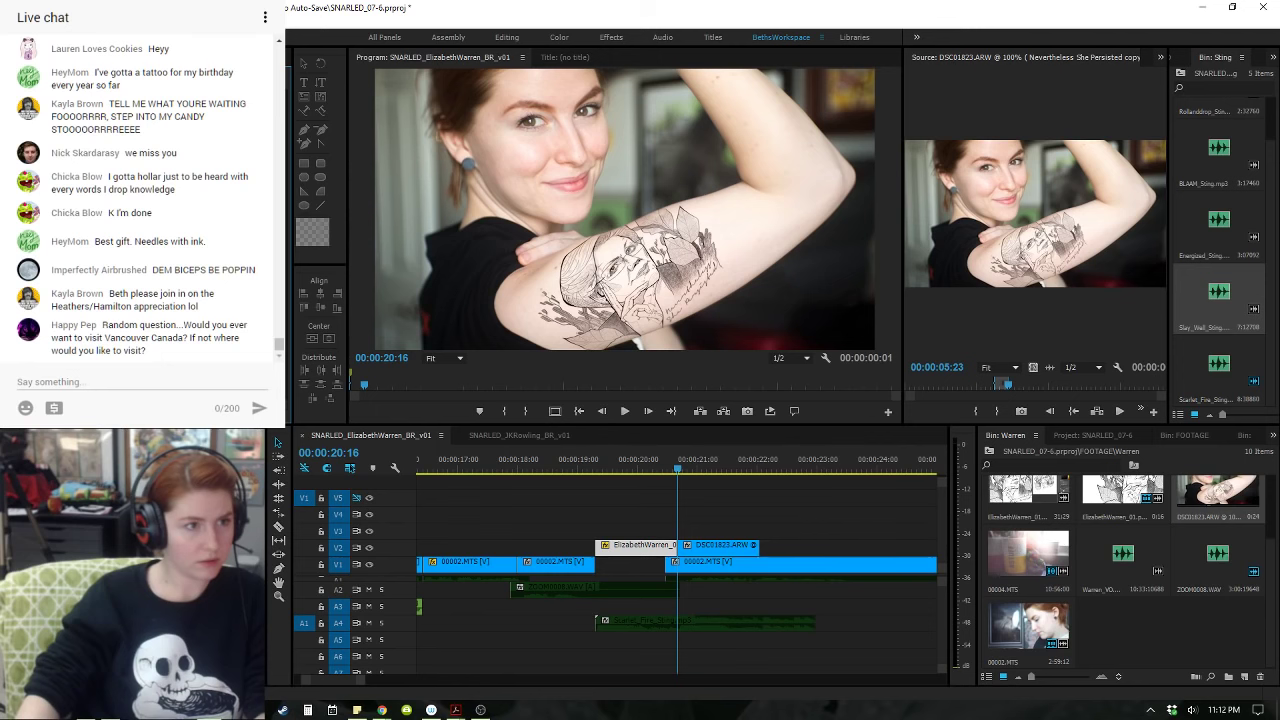
pyautogui.press('Left')
pyautogui.moveTo(135, 110); pyautogui.dragTo(81, 110)
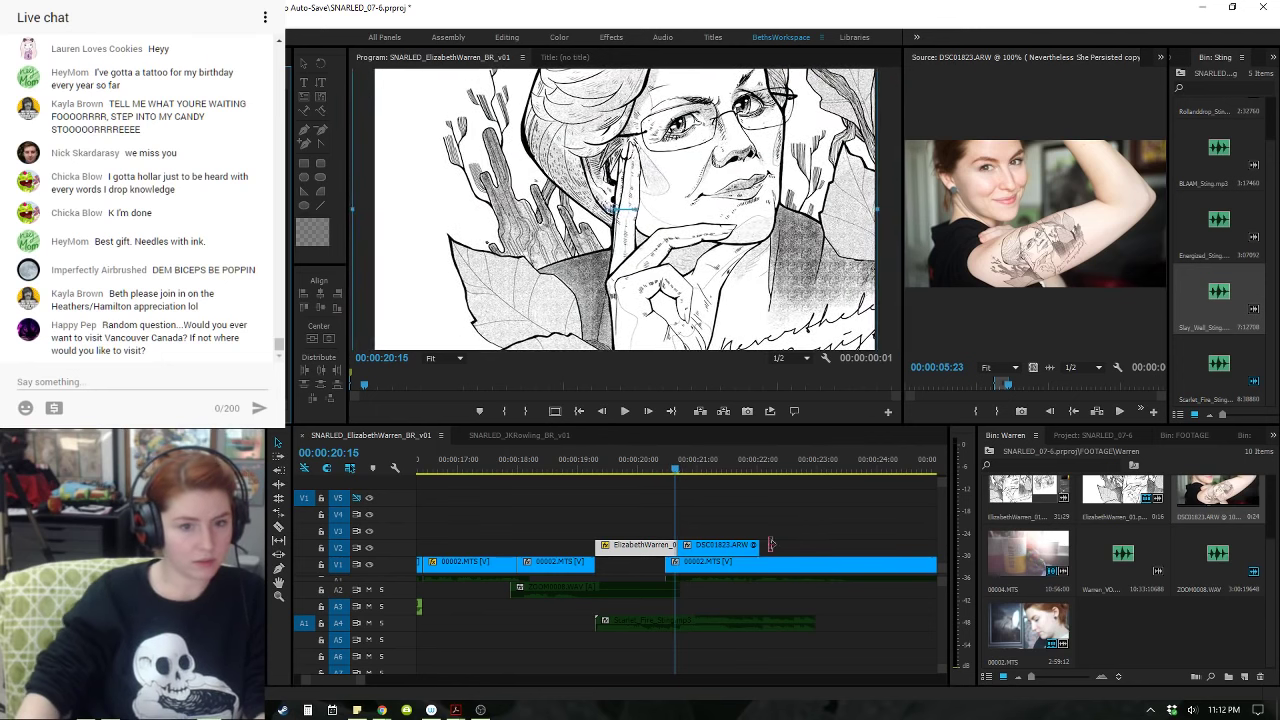
# - Animate the tattoo photo on V2 to drift horizontally, shifted left at 00:00:20:16 and shifted right at 00:00:22:00
pyautogui.click(731, 548)
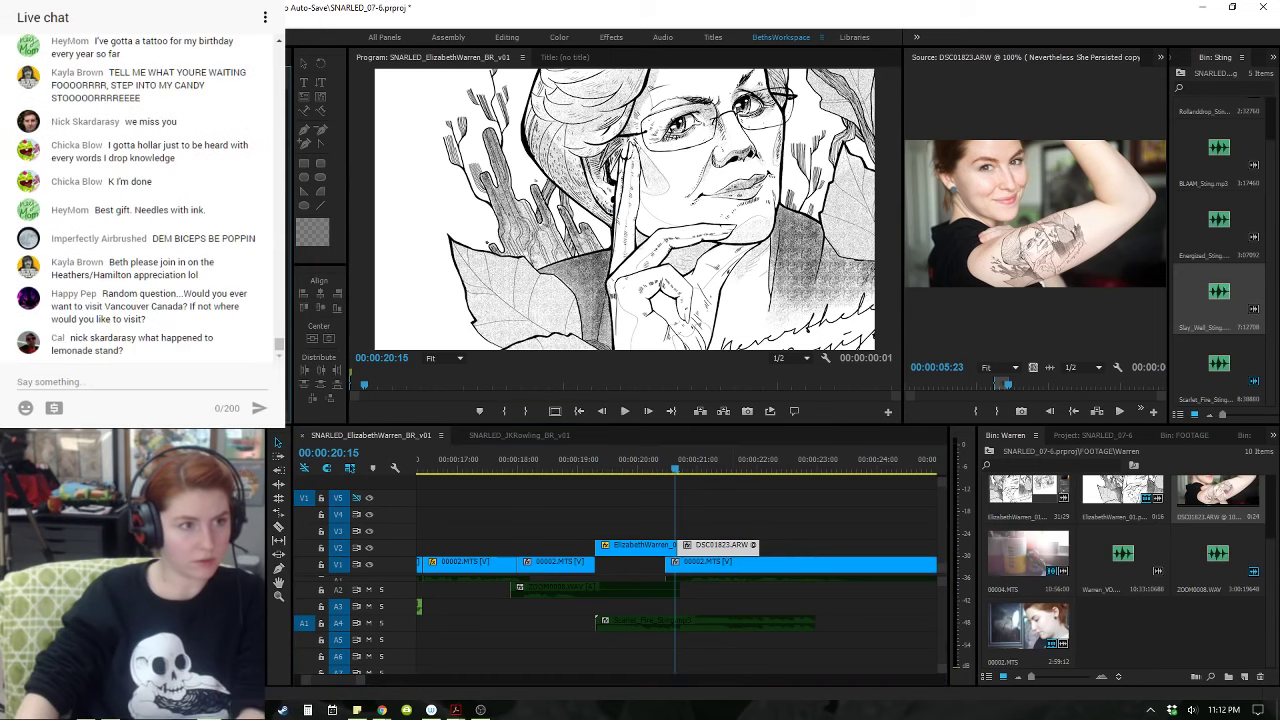
pyautogui.press('Right')
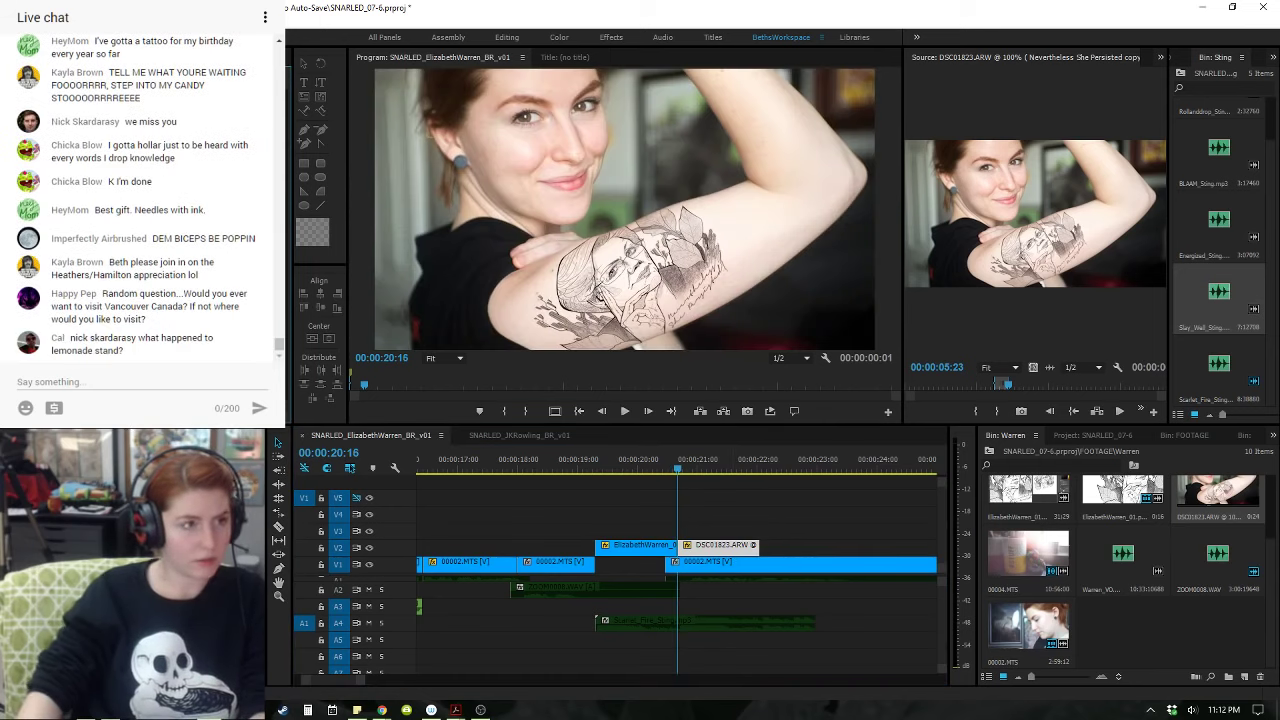
pyautogui.moveTo(135, 110)
pyautogui.mouseDown()
pyautogui.moveTo(160, 110)
pyautogui.moveTo(114, 110)
pyautogui.mouseUp()
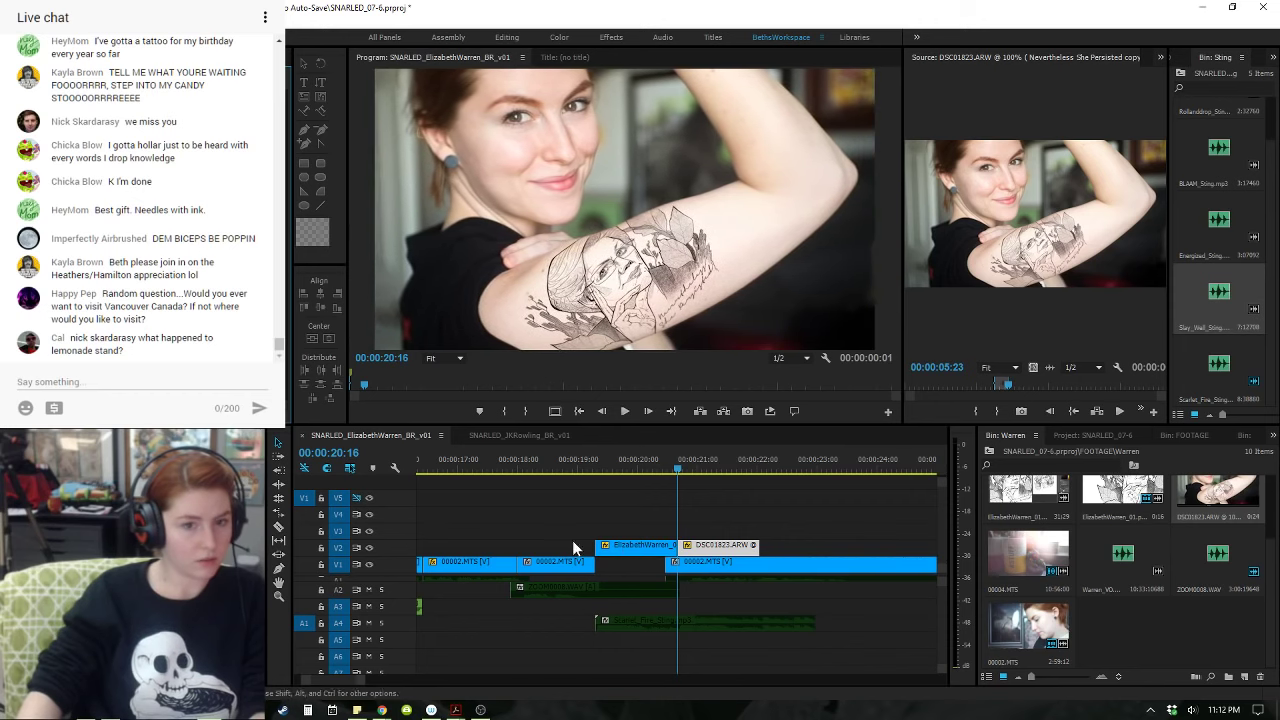
pyautogui.press('Down')
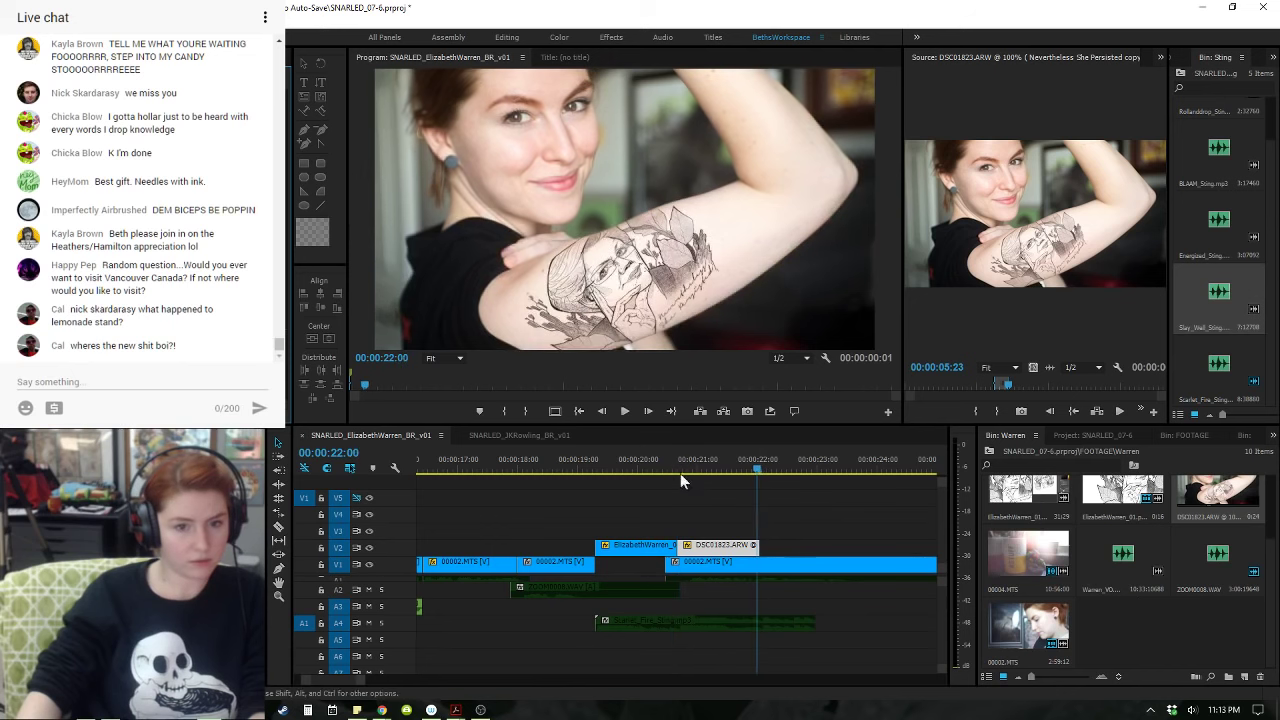
pyautogui.moveTo(160, 110); pyautogui.dragTo(211, 110)
# - Play back the sequence from about 00:00:17:13 through the drawing and tattoo photo to review their horizontal drift
pyautogui.click(577, 459)
pyautogui.press('space')
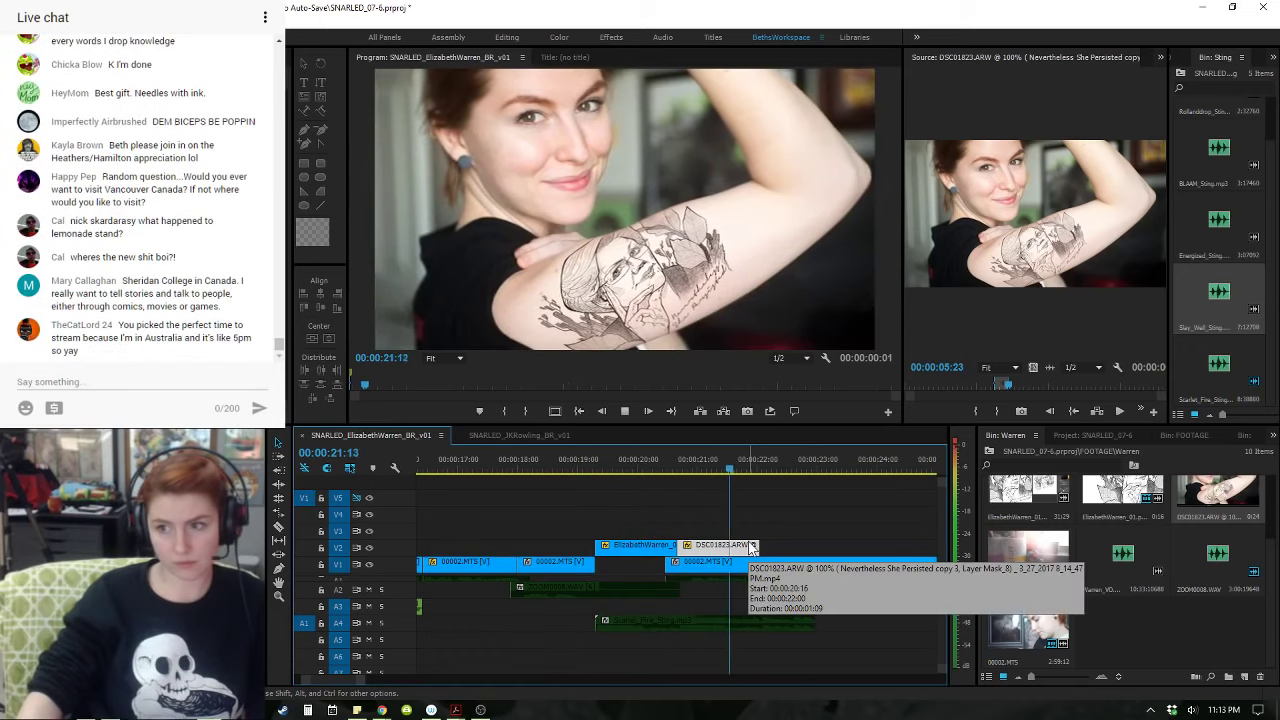
pyautogui.press('space')
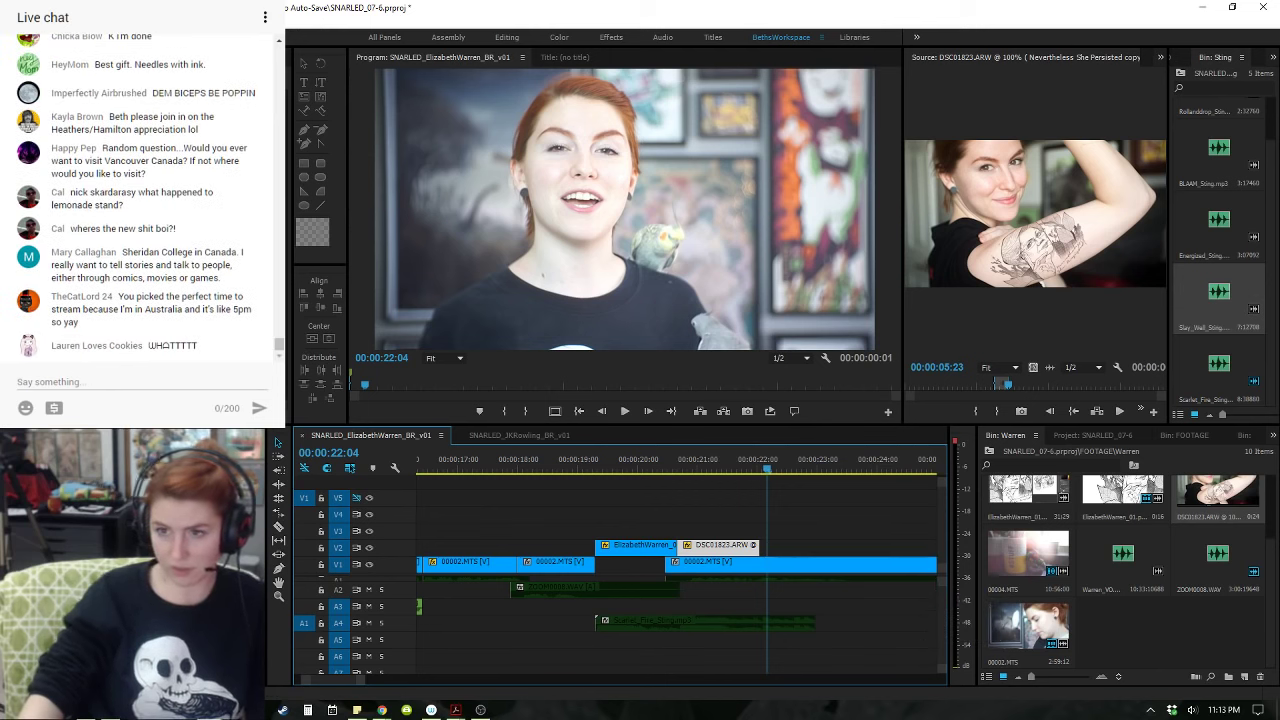
pyautogui.hotkey('alt', 'Tab')
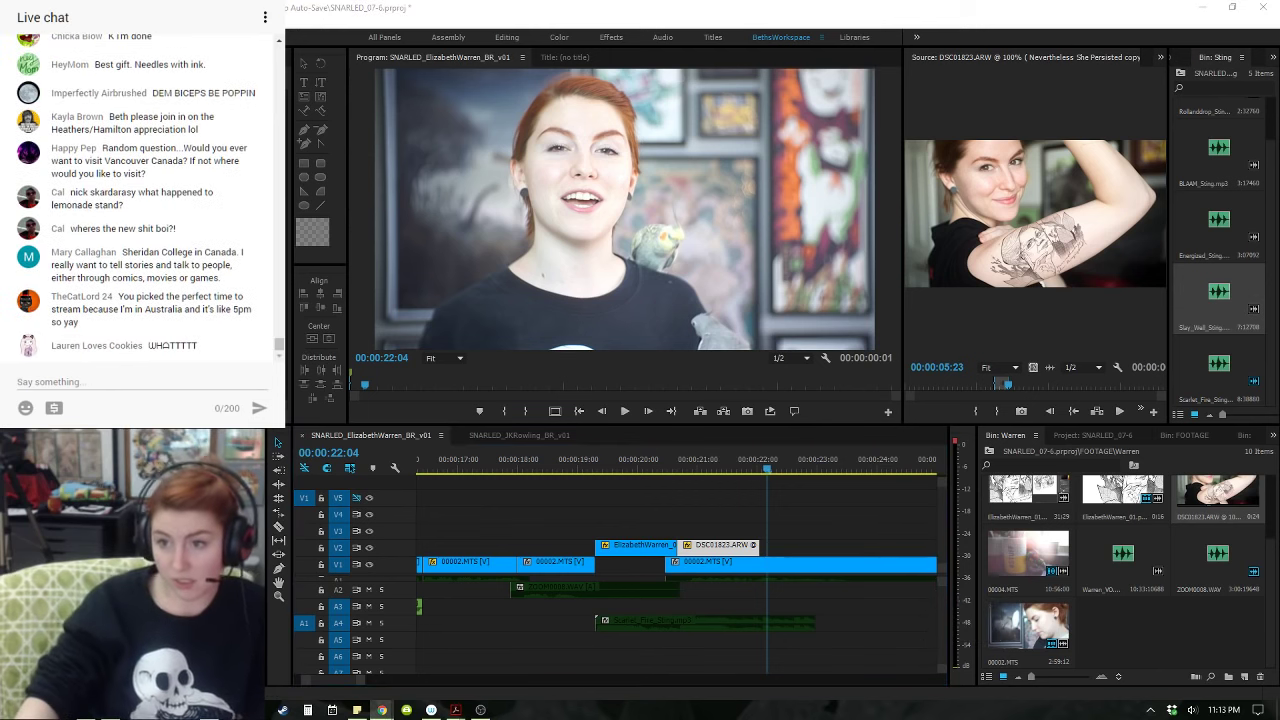
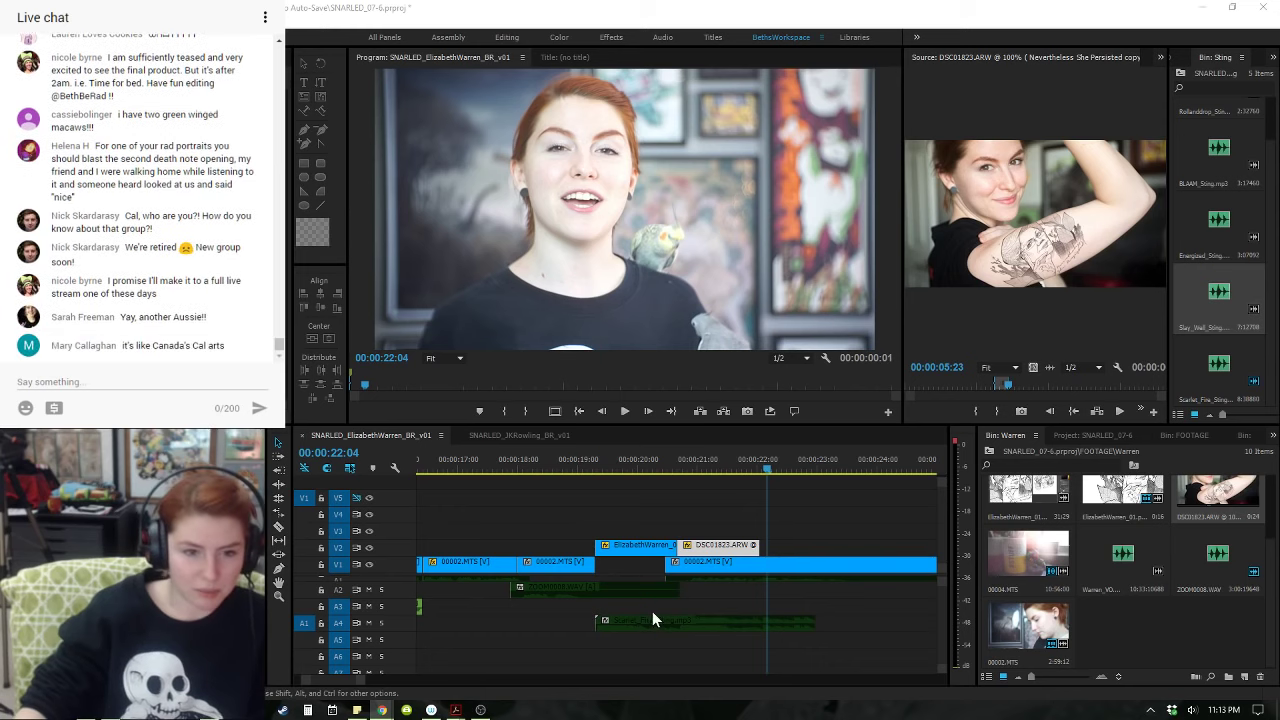
pyautogui.click(654, 464)
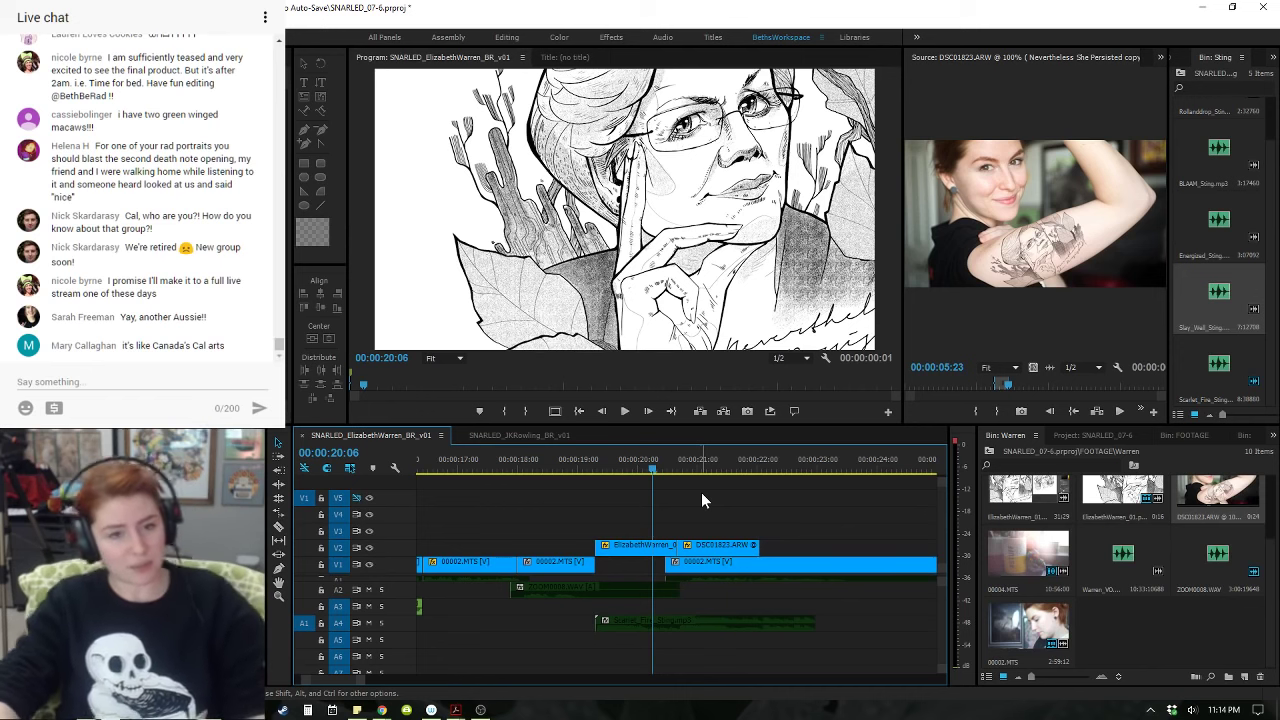
pyautogui.click(491, 467)
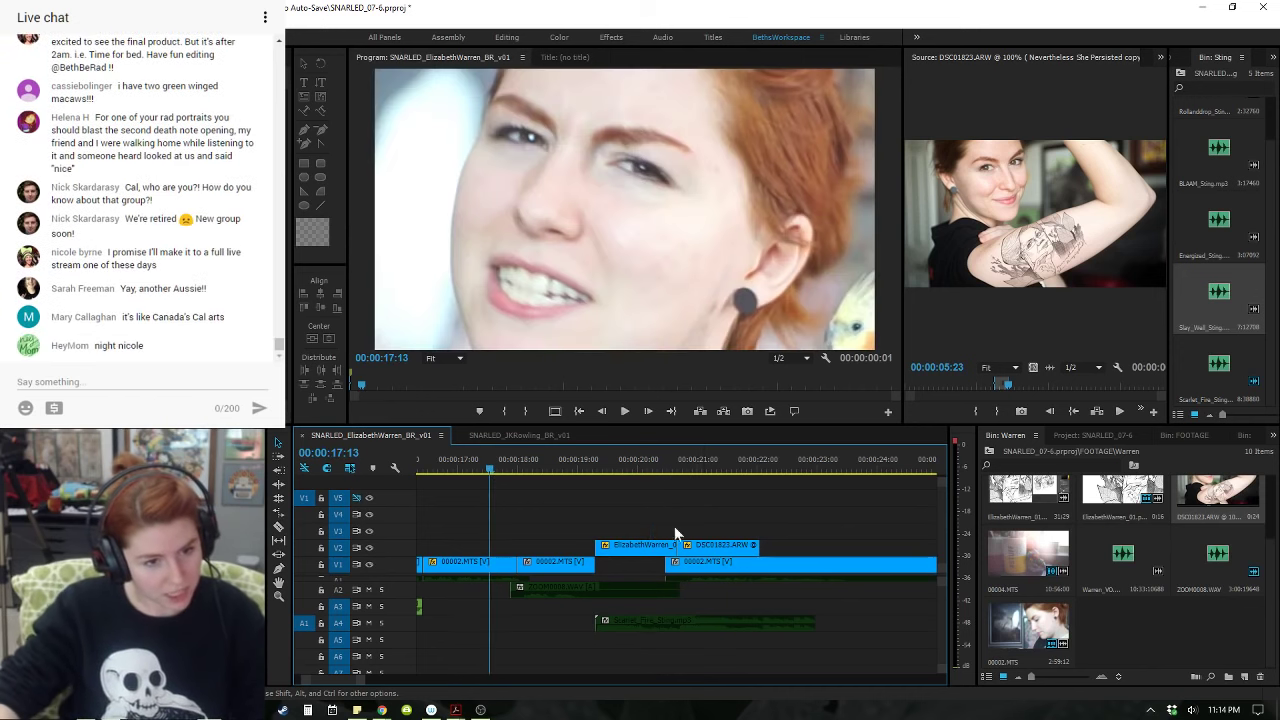
pyautogui.press('space')
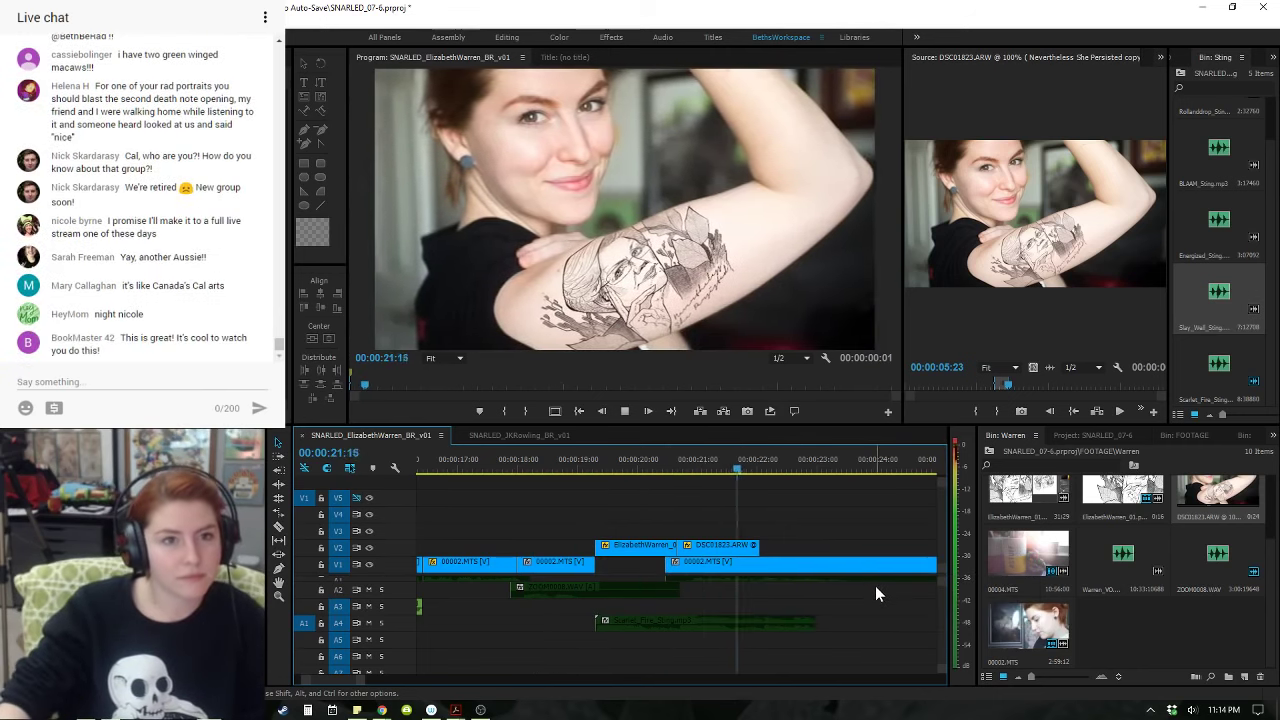
pyautogui.press('space')
# - Adjust the volume effect of the Scarlet_Fire_Sting.mp3 clip on A4 with the playhead at 00:00:20:01
pyautogui.click(640, 462)
pyautogui.click(725, 621)
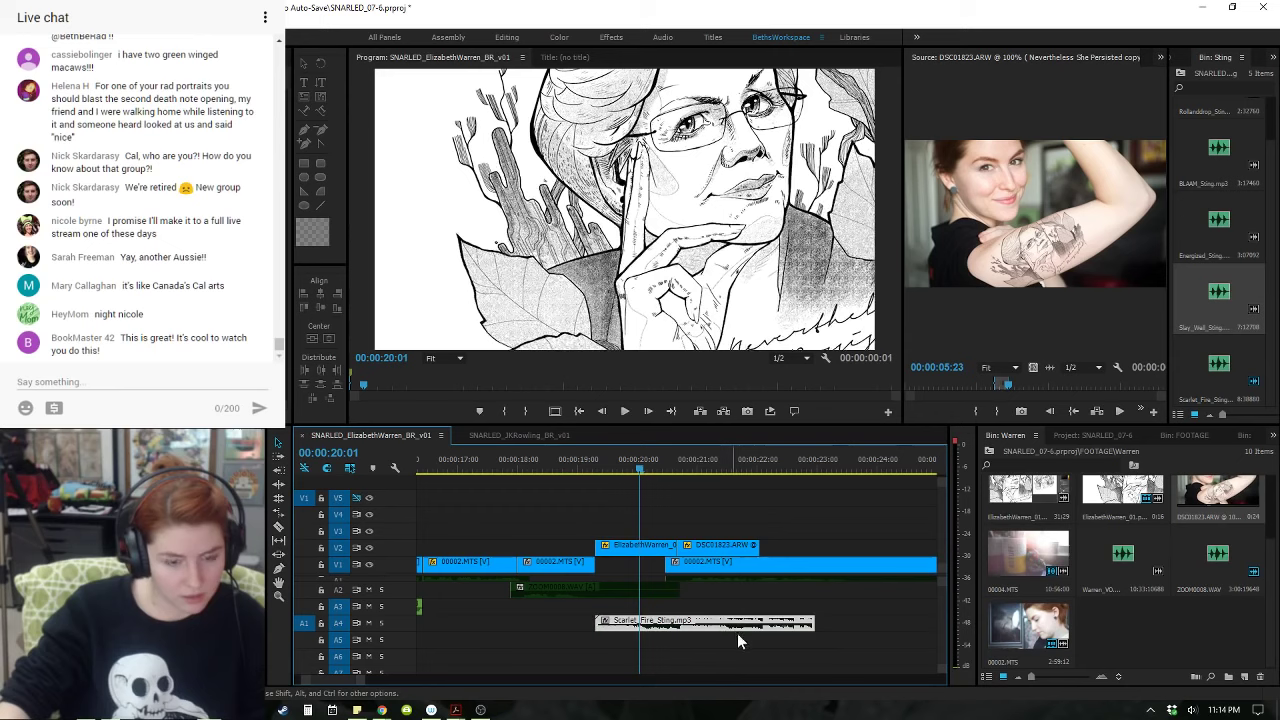
pyautogui.click(230, 300)
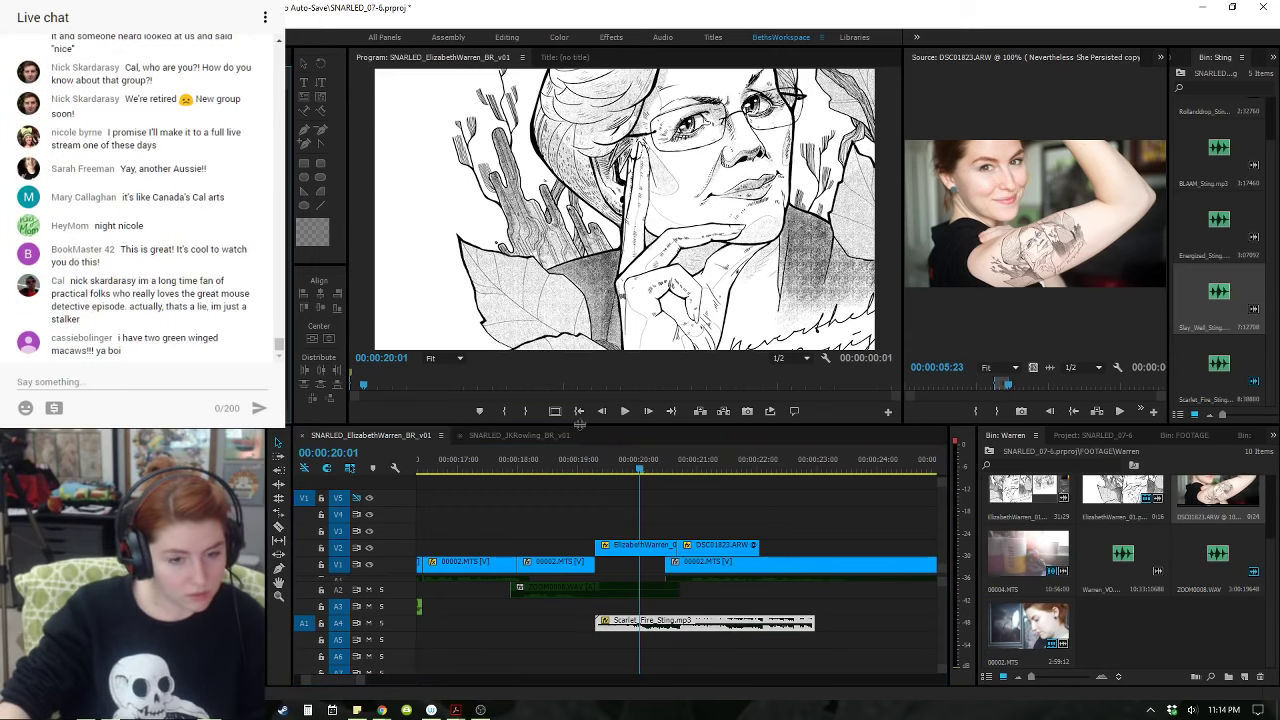
pyautogui.click(848, 609)
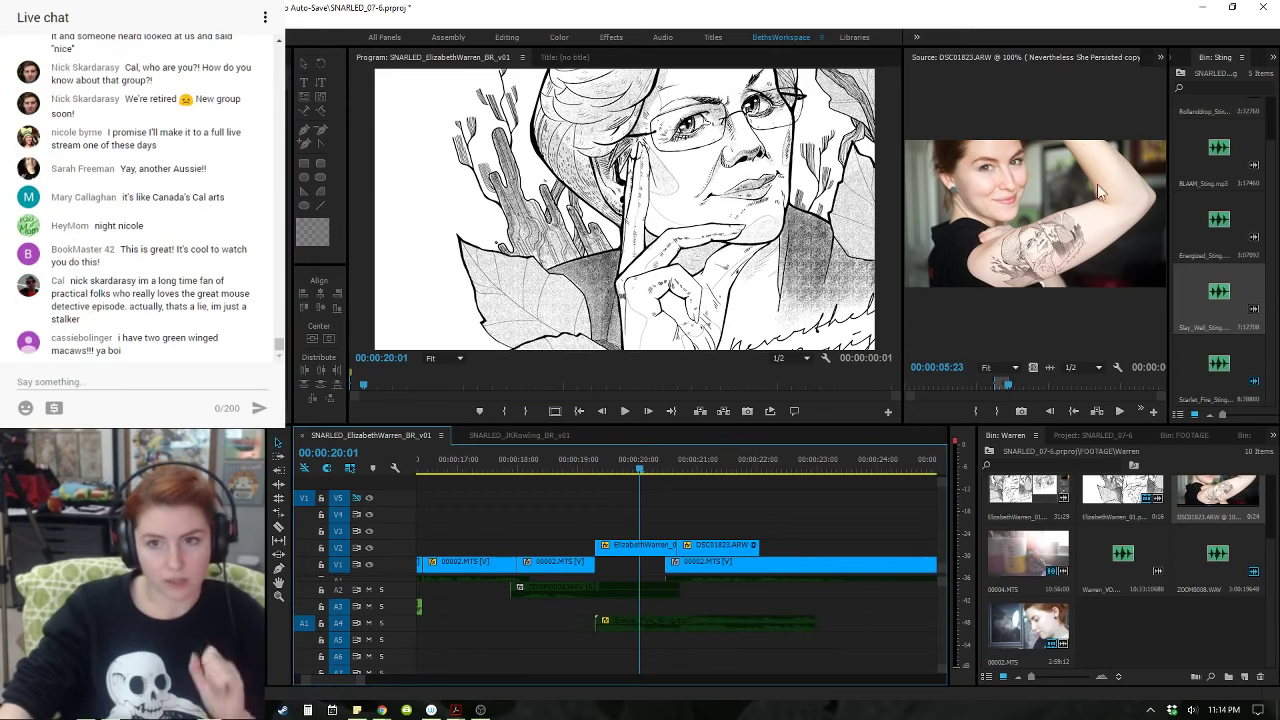
# - Enlarge the audio bin area and browse the Sound Effects and Youtube Music bins for a music track
pyautogui.moveTo(1167, 215); pyautogui.dragTo(884, 215)
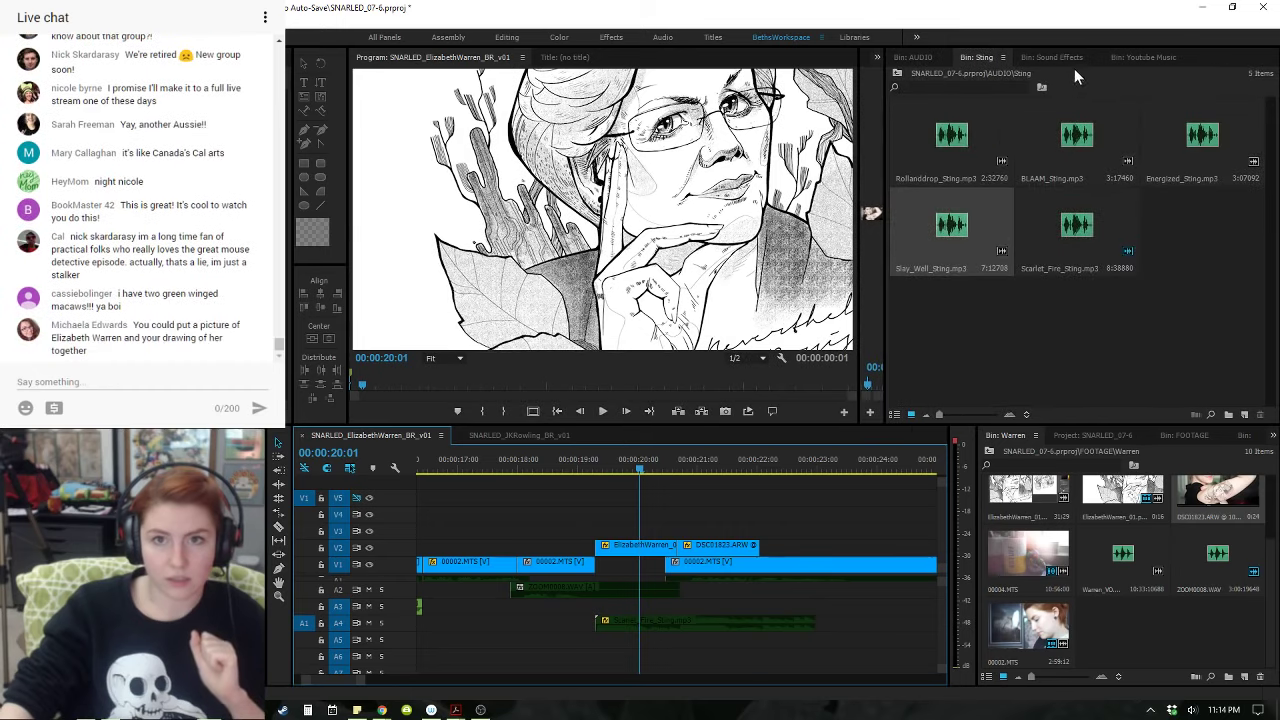
pyautogui.click(1064, 57)
pyautogui.scroll(-3, 1210, 359)
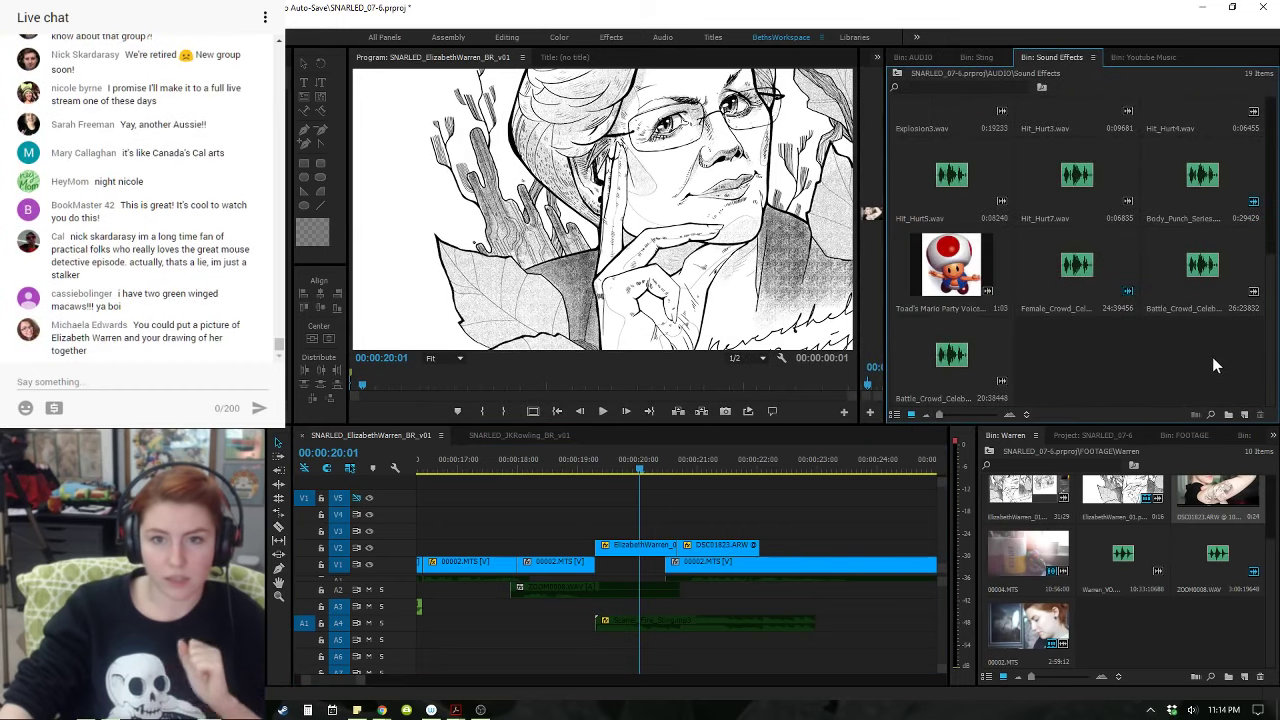
pyautogui.click(1140, 57)
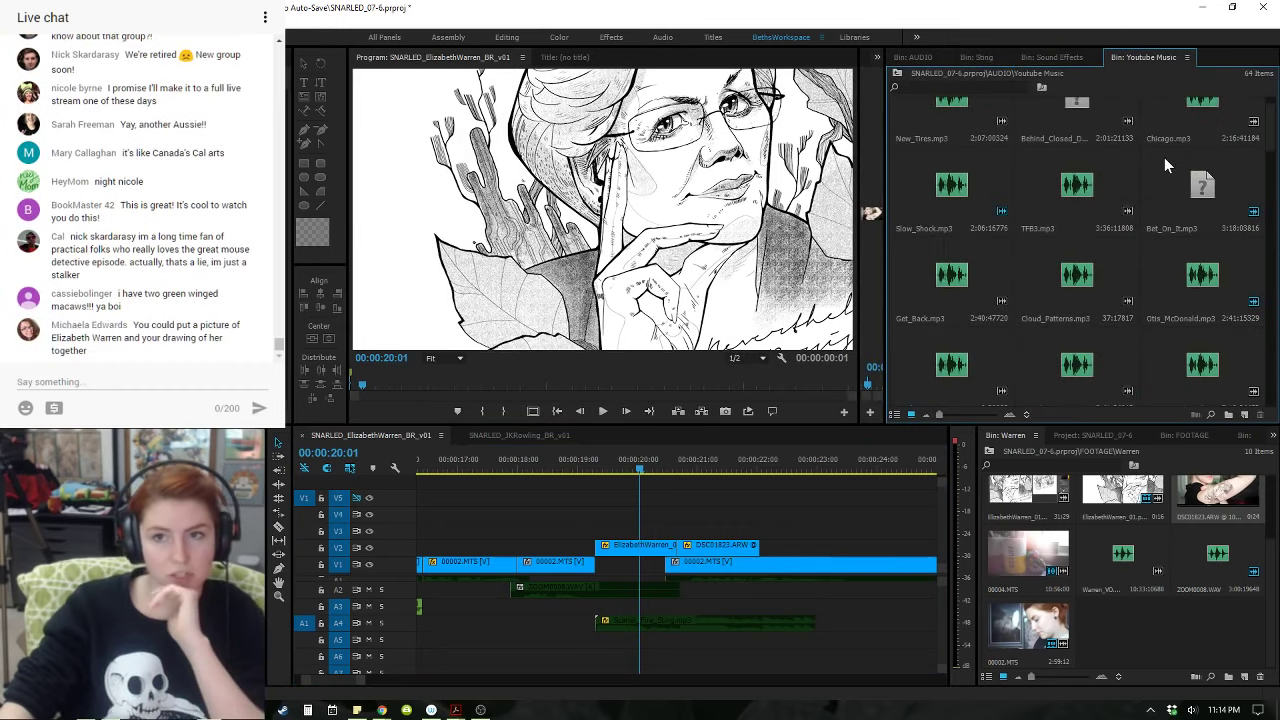
pyautogui.scroll(-10, 1170, 155)
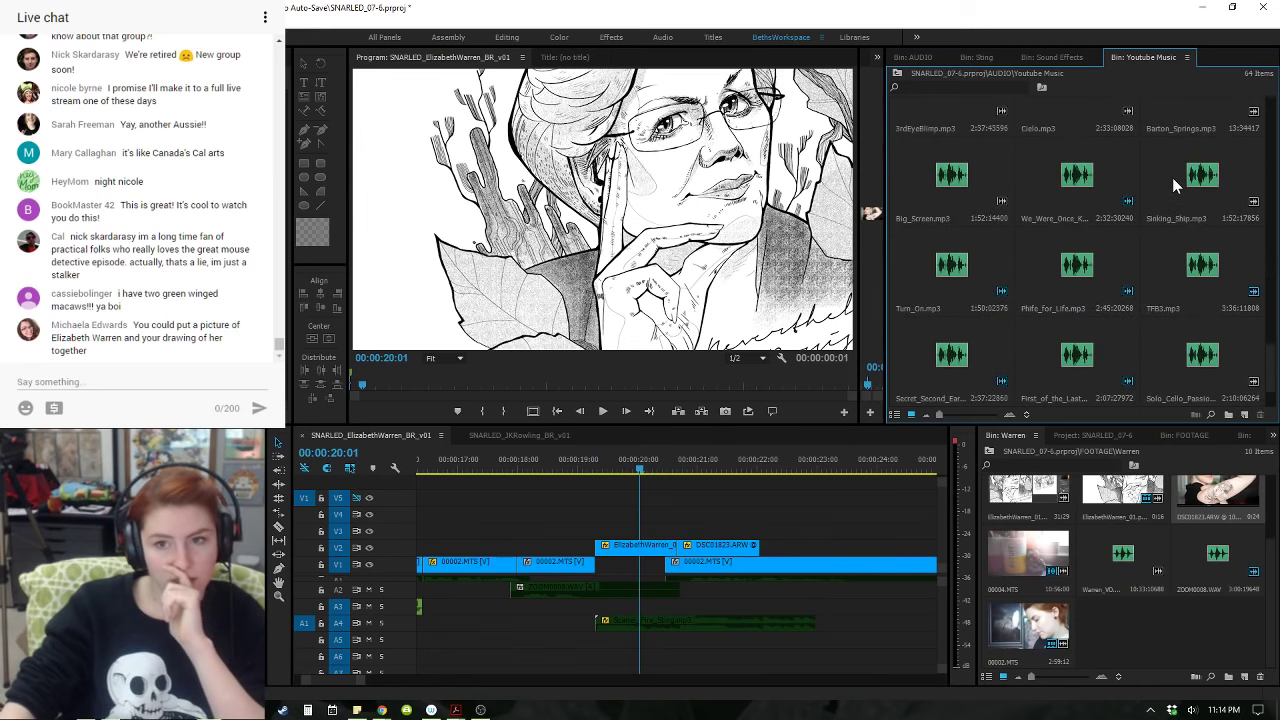
pyautogui.scroll(-3, 1172, 177)
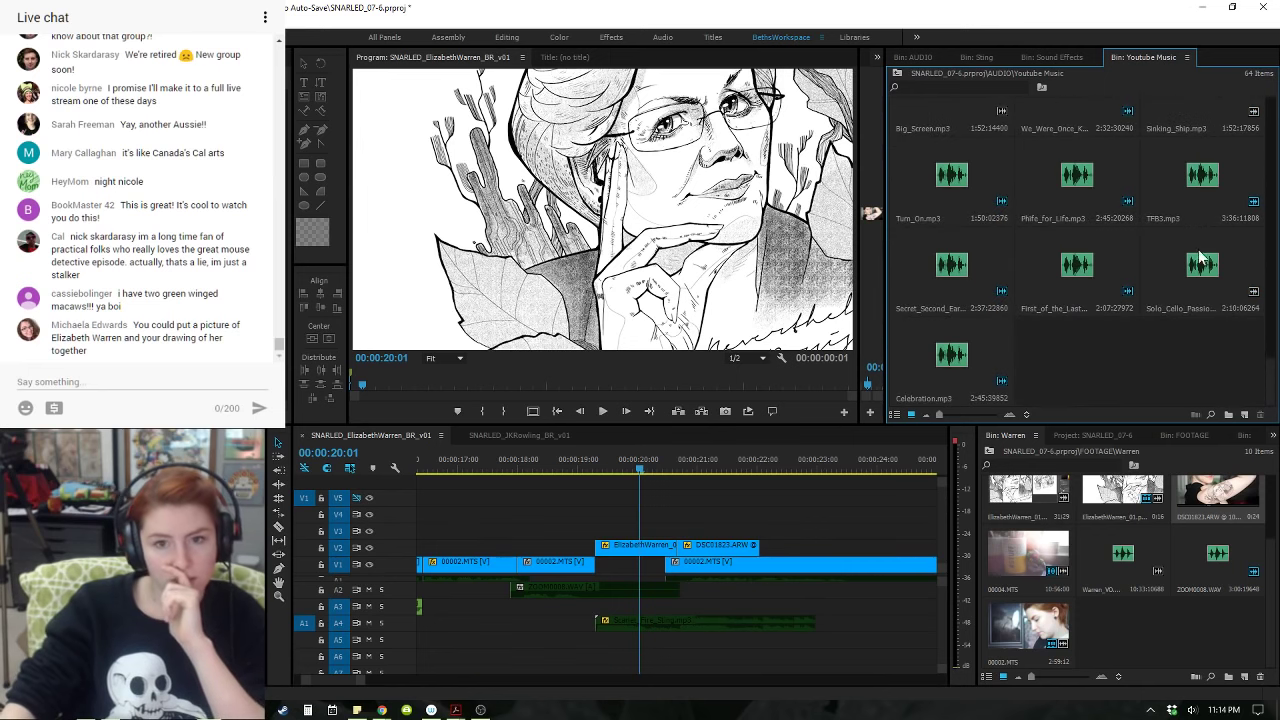
# - Preview First_of_the_Last.mp3, Secret_Second_Earth.mp3 and Celebration.mp3 from the Youtube Music bin in an enlarged source view
pyautogui.click(1094, 275)
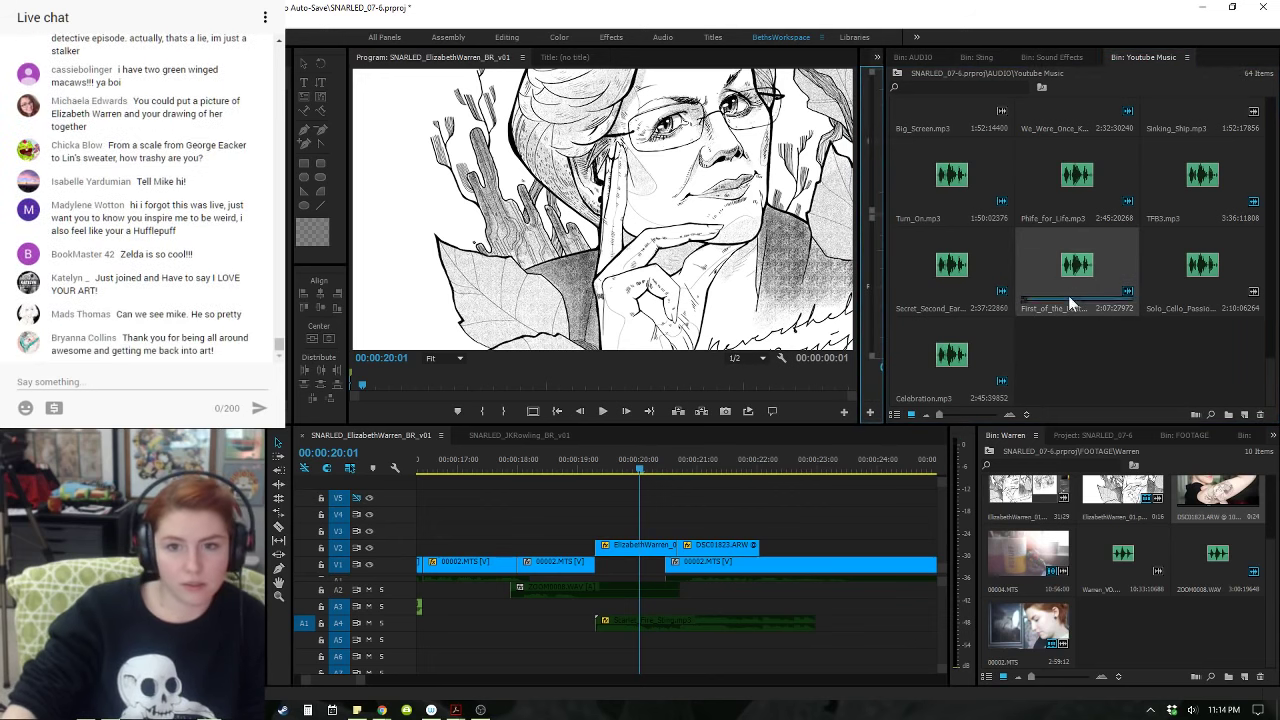
pyautogui.doubleClick(1068, 295)
pyautogui.moveTo(856, 251); pyautogui.dragTo(665, 245)
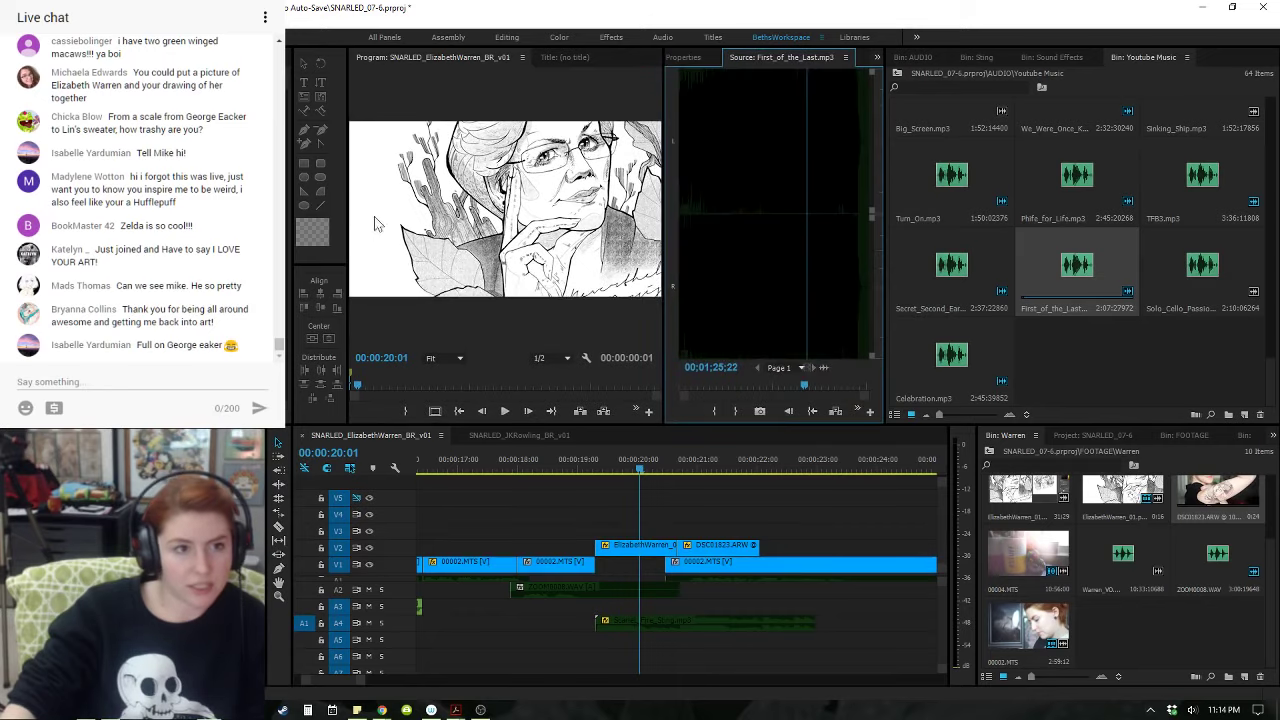
pyautogui.moveTo(794, 300); pyautogui.dragTo(593, 309)
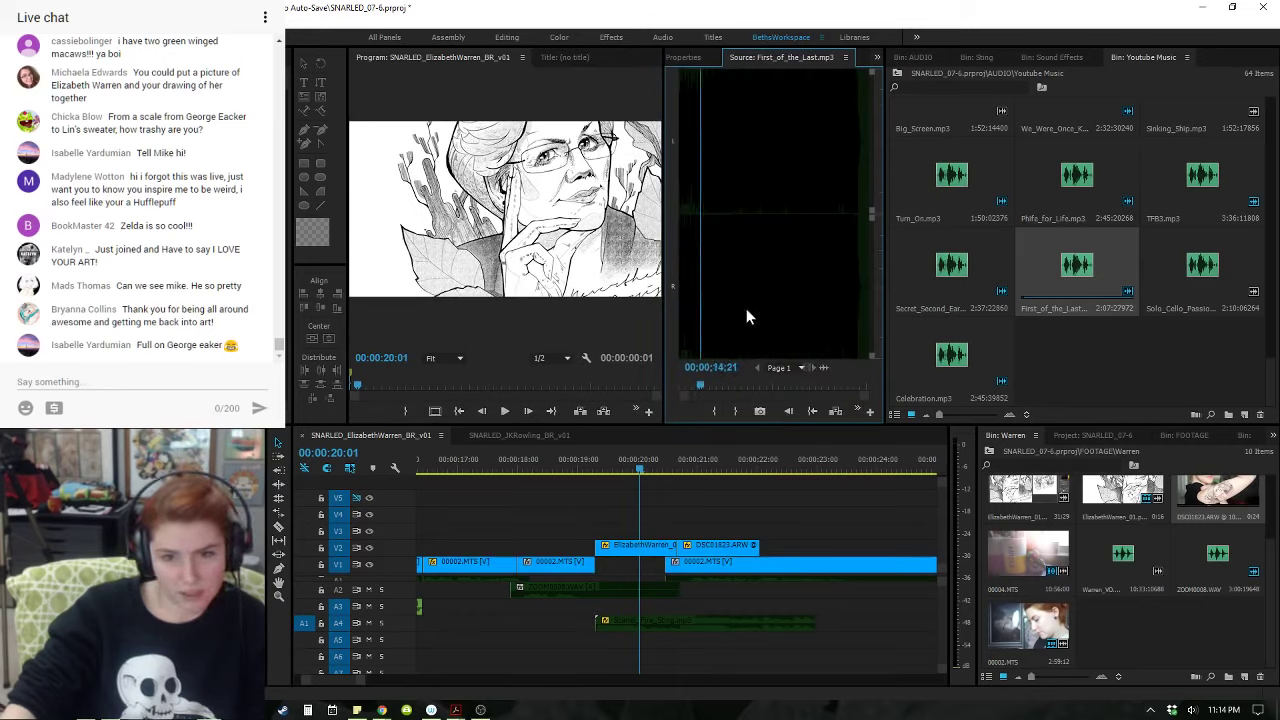
pyautogui.doubleClick(964, 270)
pyautogui.click(800, 307)
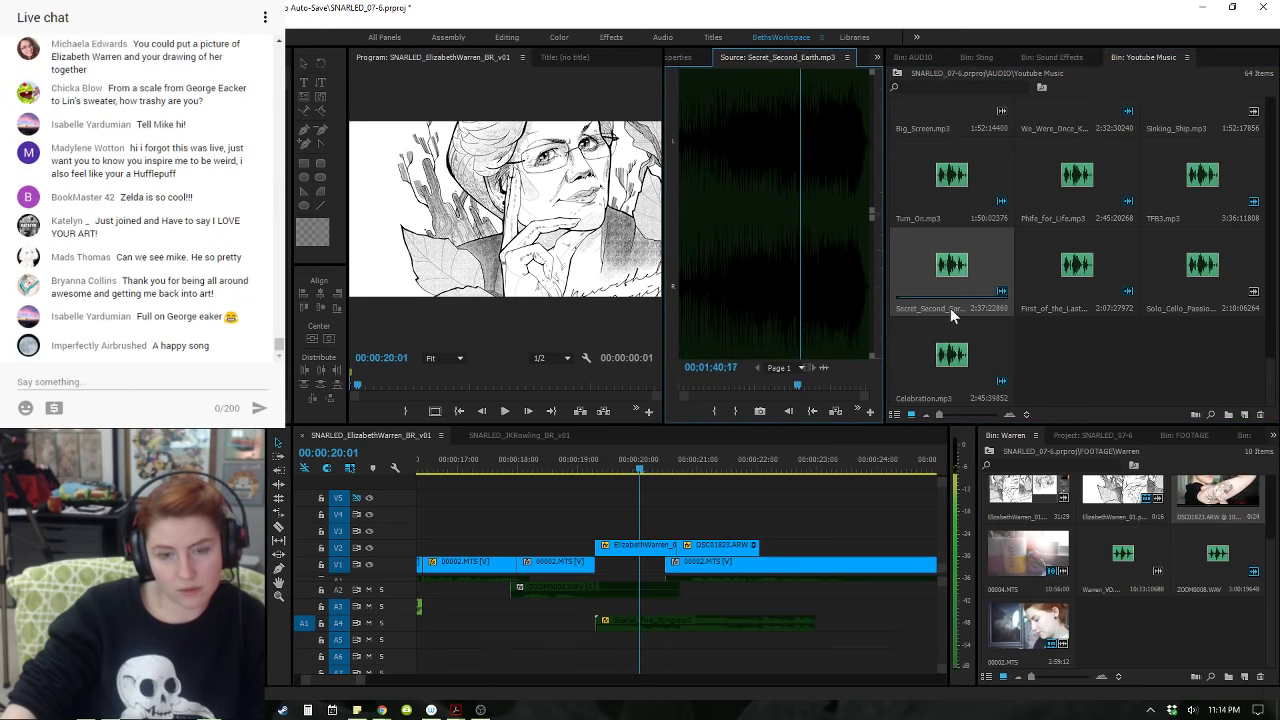
pyautogui.click(752, 310)
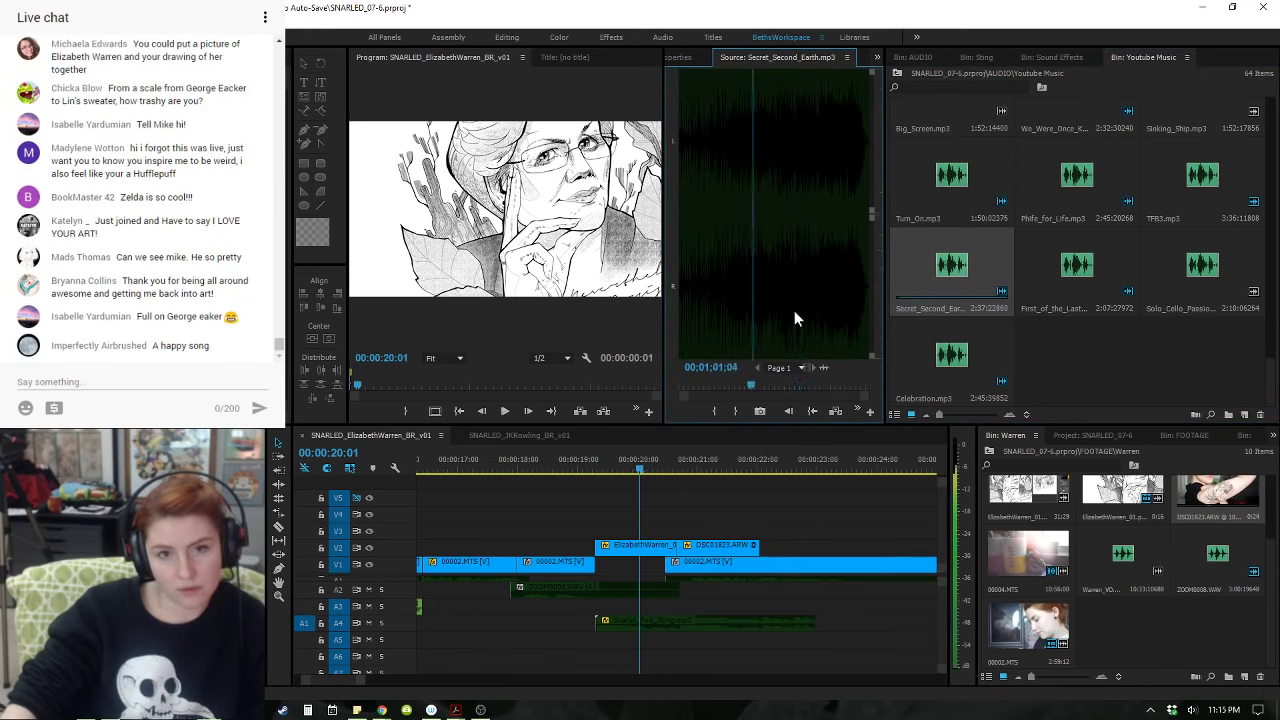
pyautogui.doubleClick(951, 355)
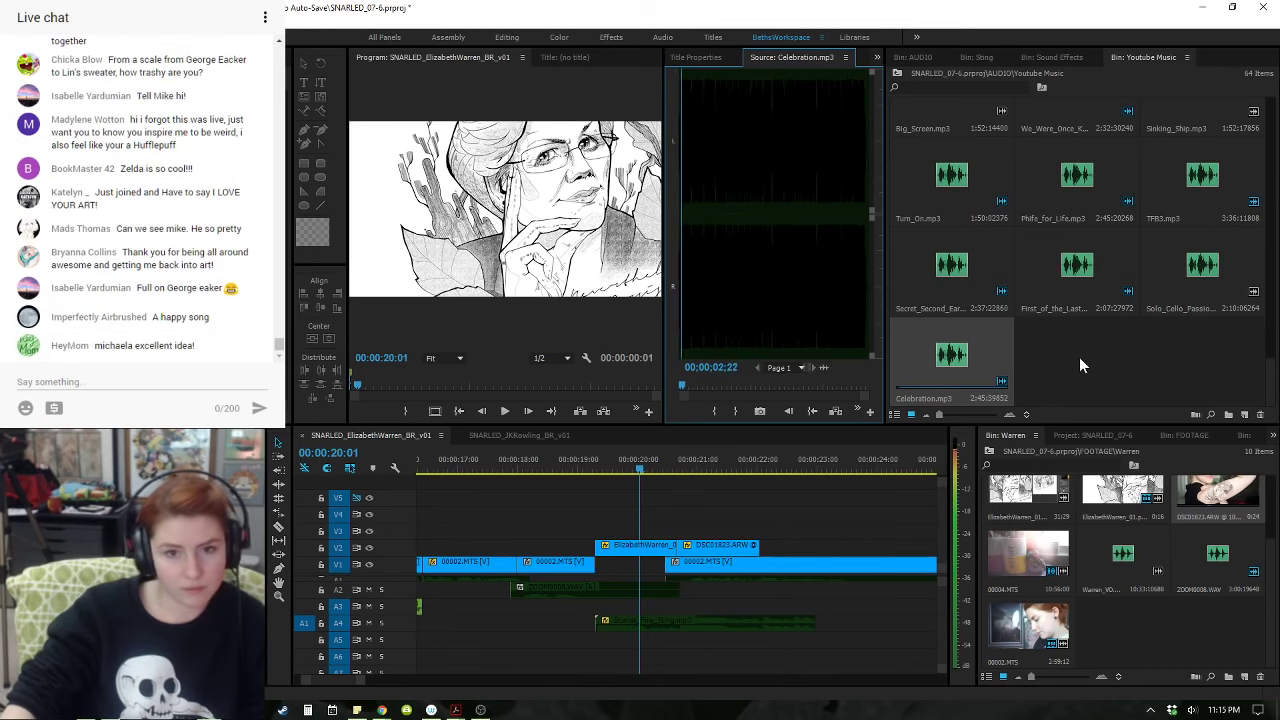
# - Listen to Solo_Cello_Passion.mp3 from its beginning and at several later points in the track
pyautogui.doubleClick(1202, 265)
pyautogui.click(762, 325)
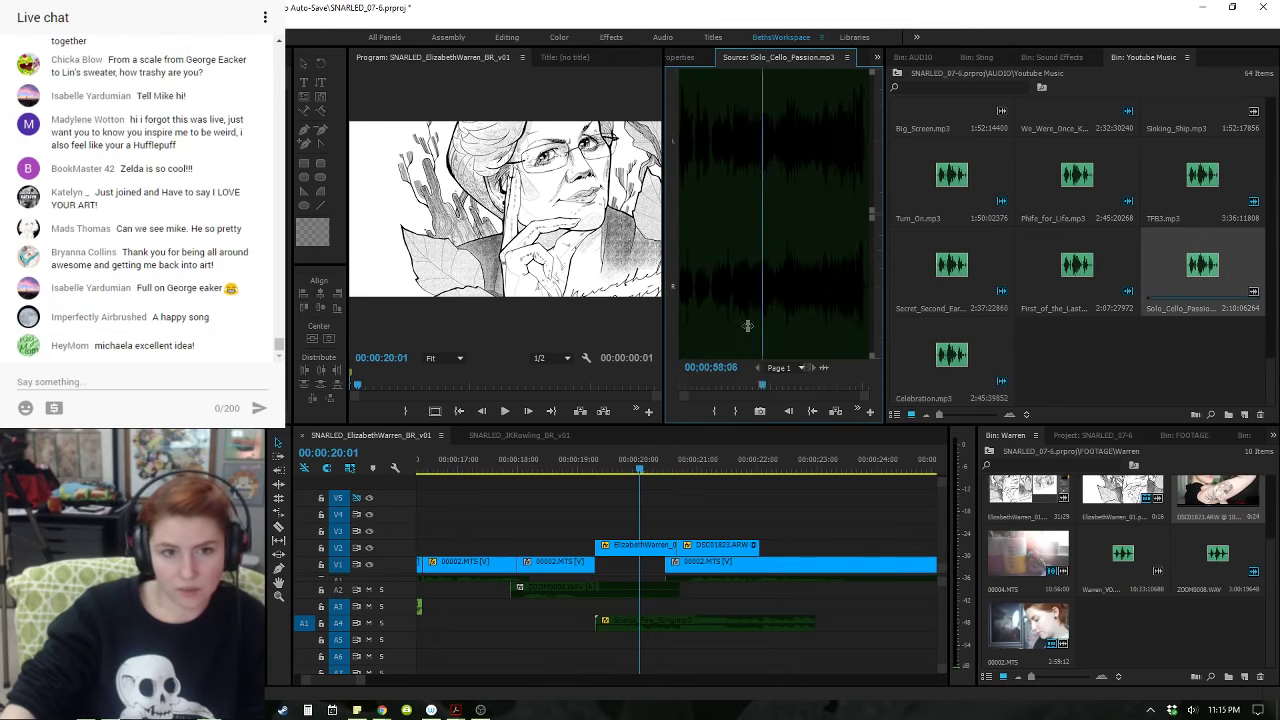
pyautogui.press('Home')
pyautogui.press('space')
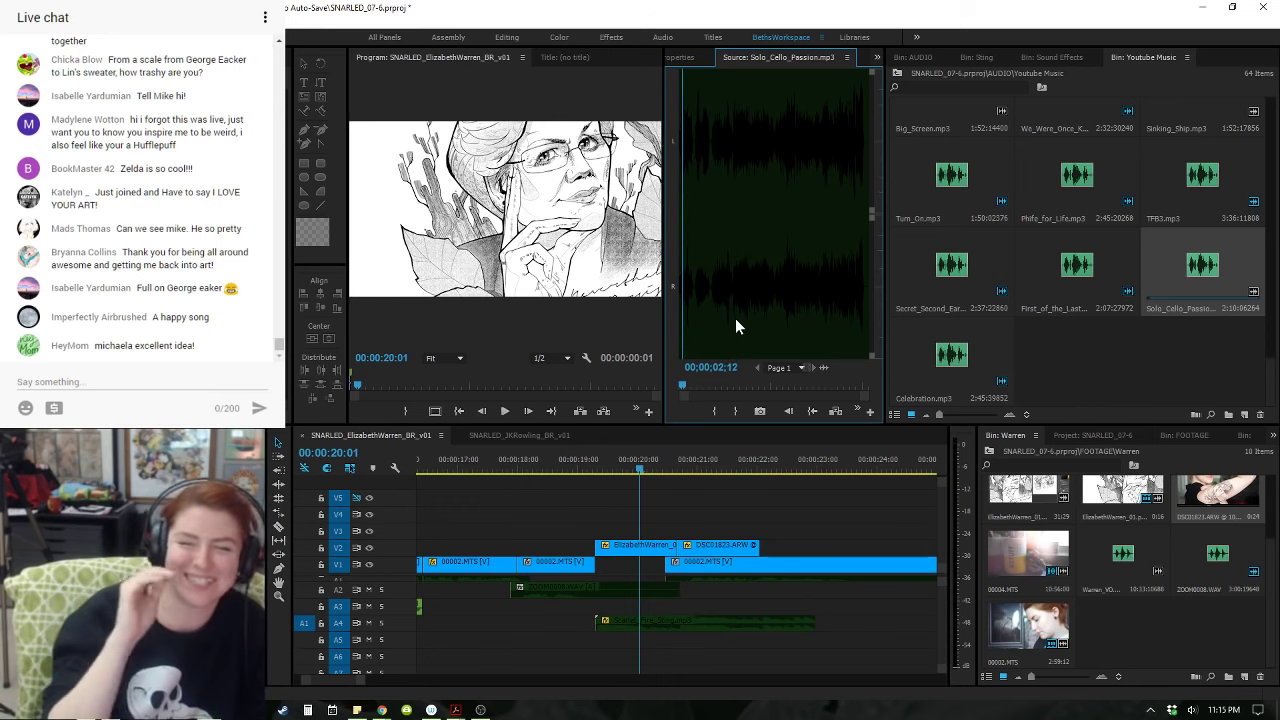
pyautogui.click(738, 316)
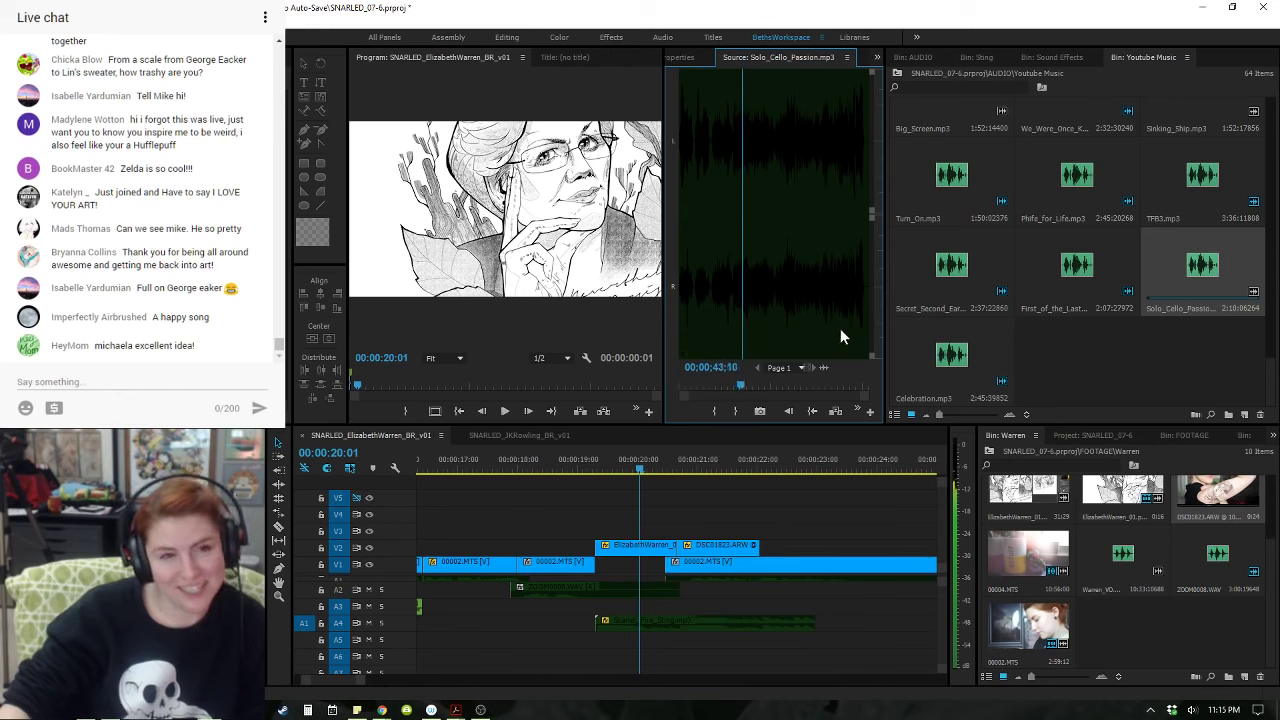
pyautogui.click(772, 318)
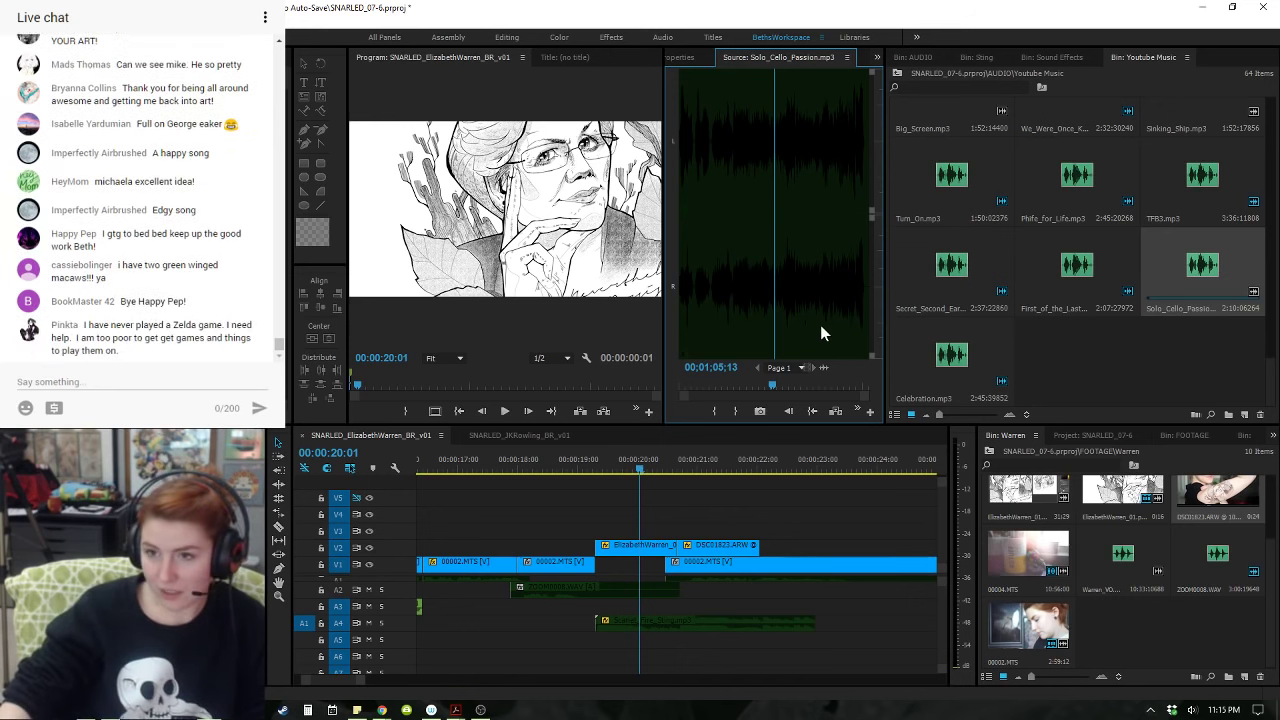
pyautogui.press('space')
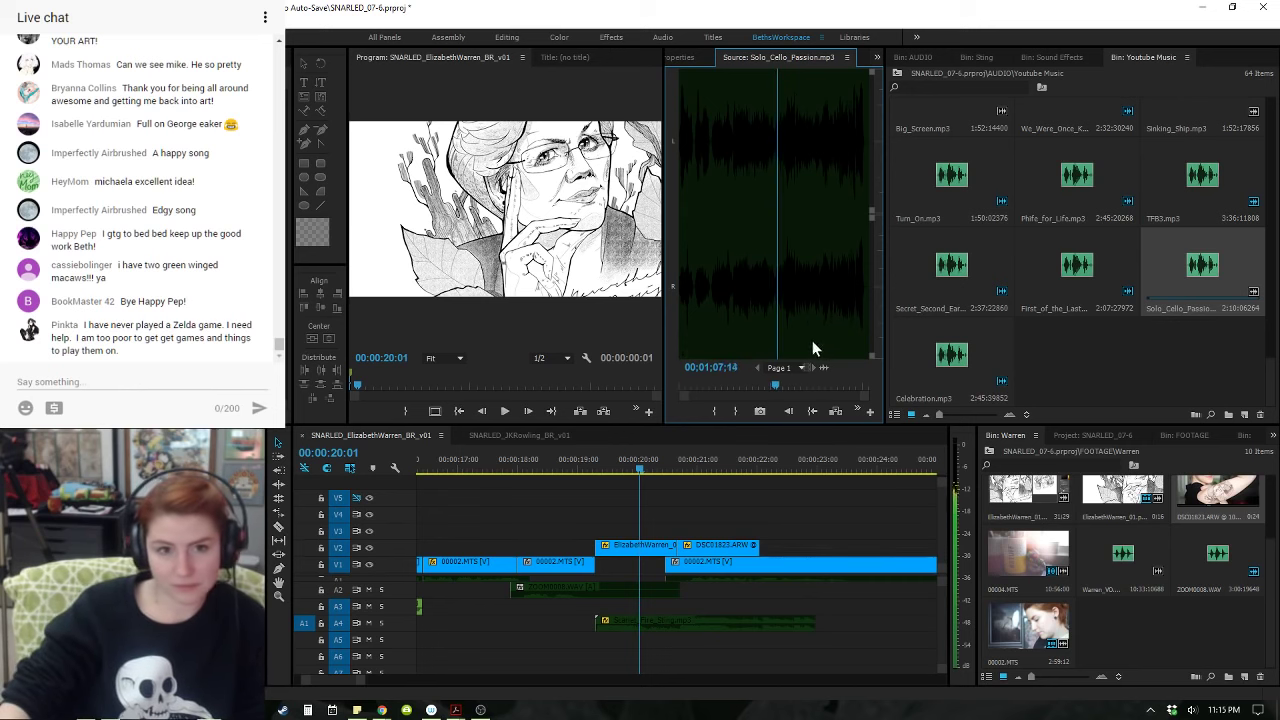
pyautogui.click(697, 343)
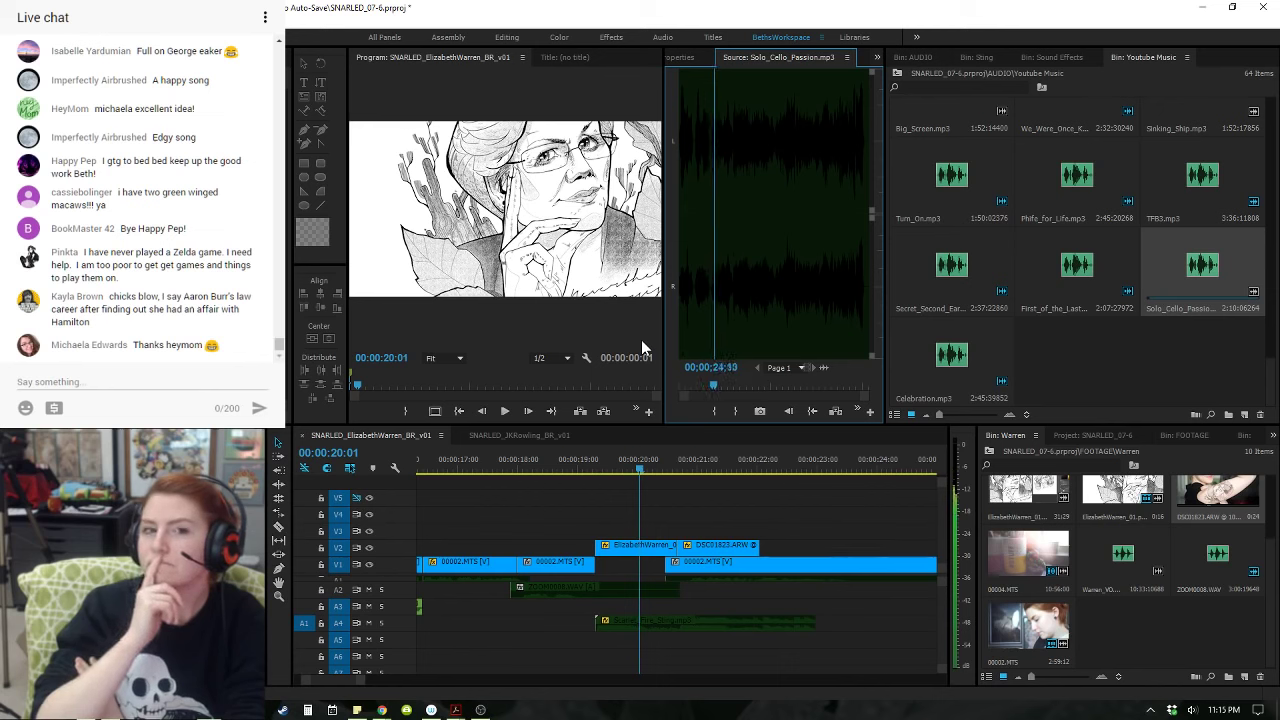
pyautogui.press('space')
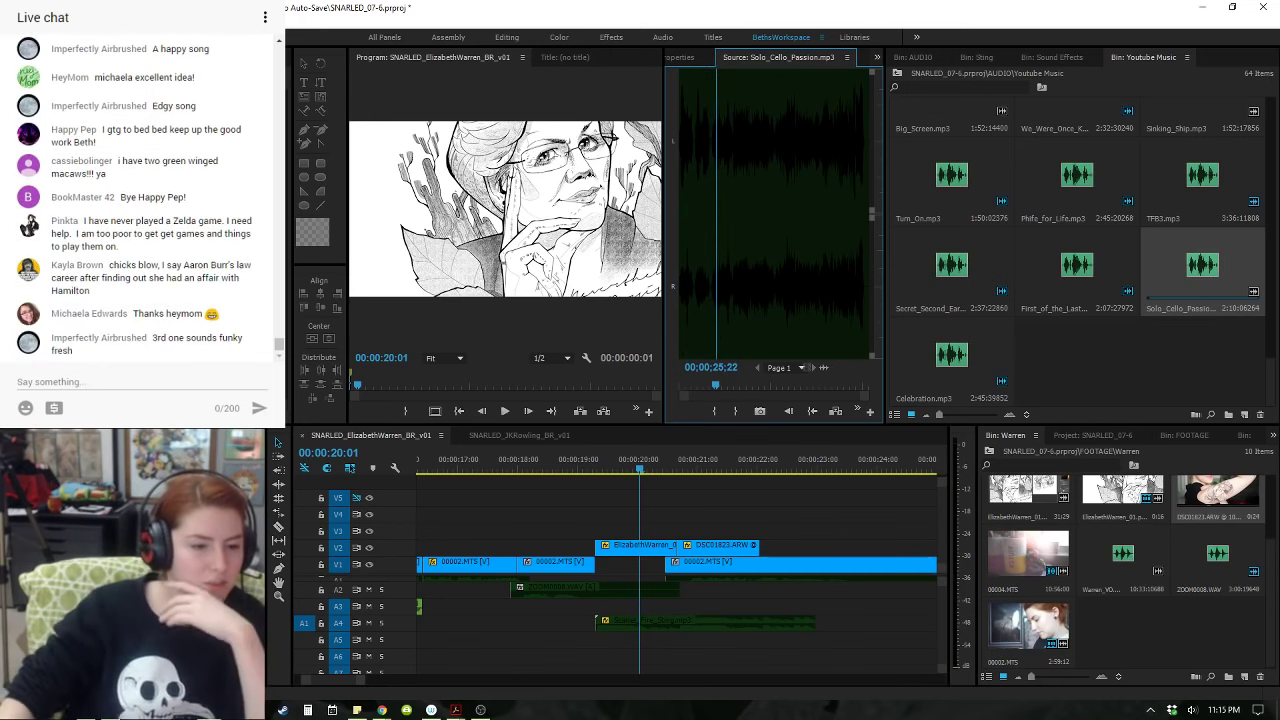
pyautogui.moveTo(382, 708)
pyautogui.moveTo(352, 668)
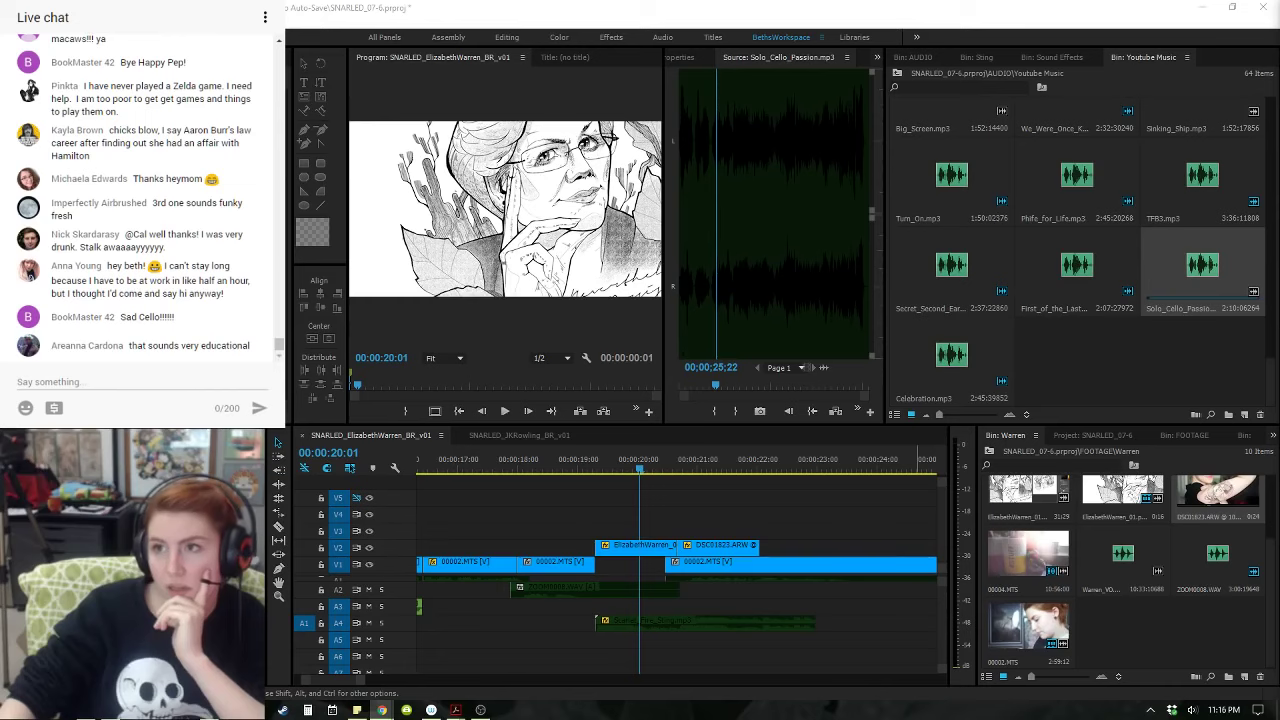
# - Switch to Chrome with the YouTube Audio Library open and widen the browser window to show the full track list
pyautogui.moveTo(0, 300); pyautogui.dragTo(1279, 20)
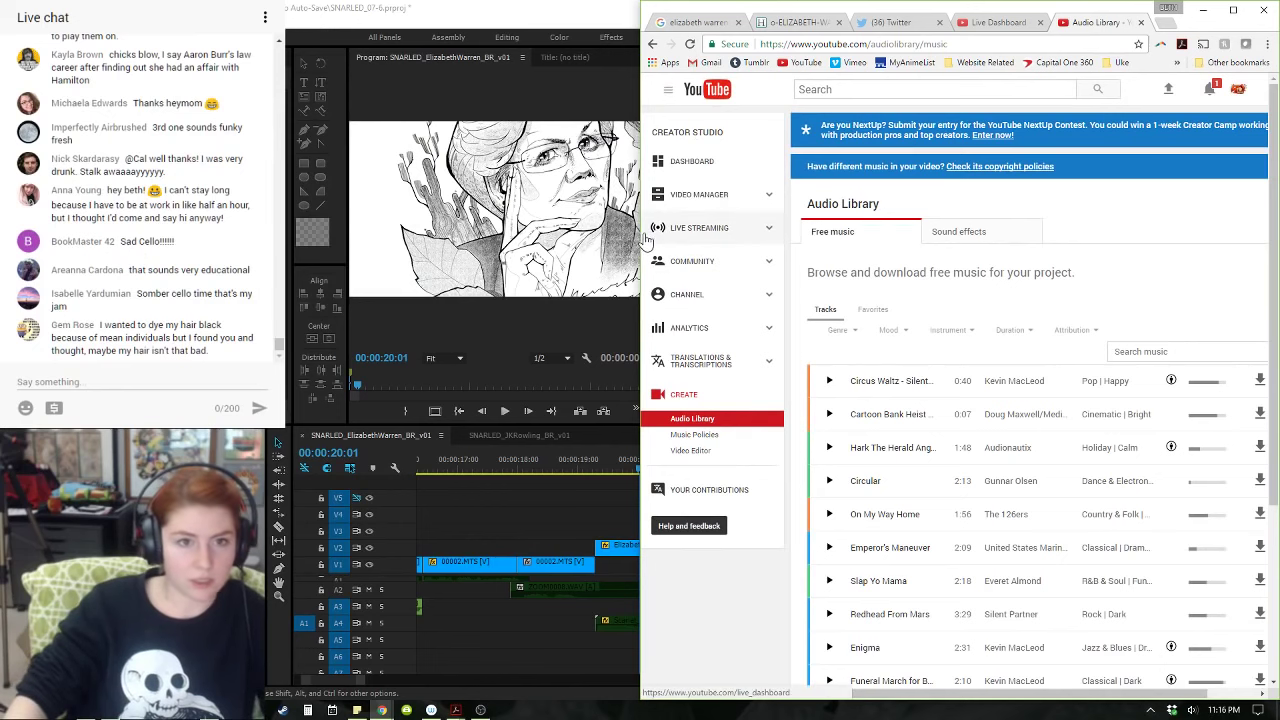
pyautogui.moveTo(641, 243); pyautogui.dragTo(284, 247)
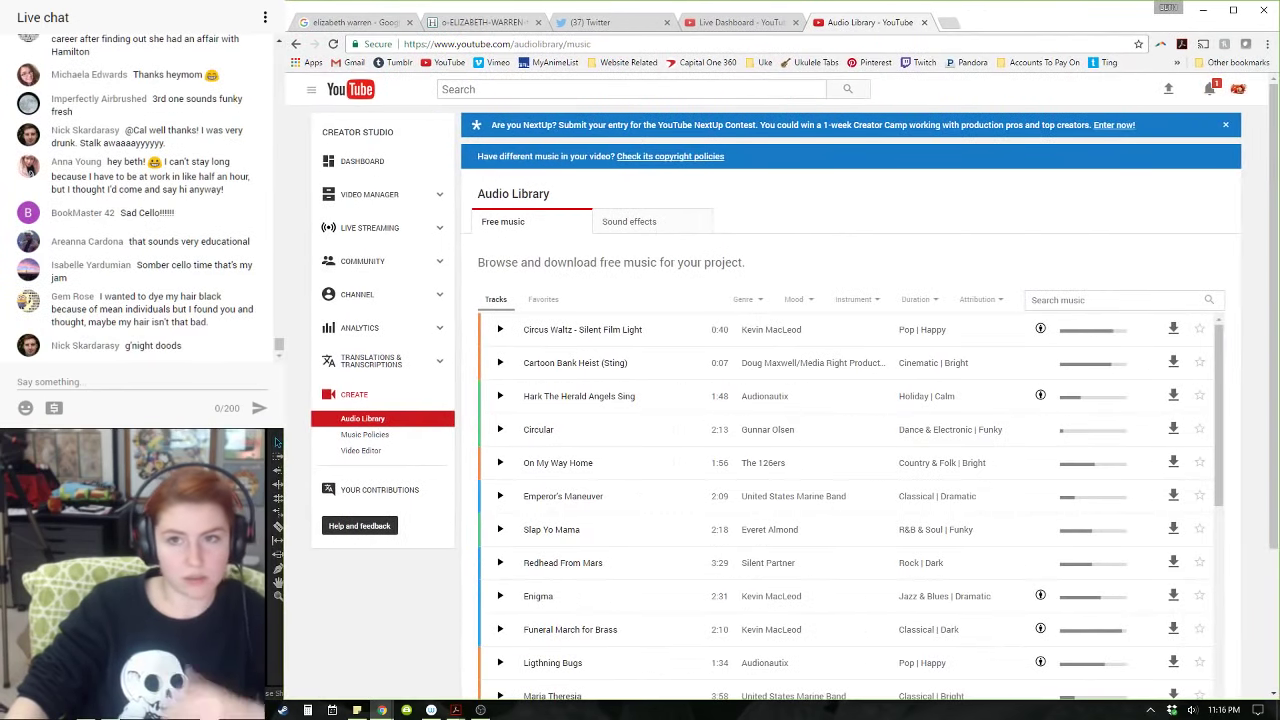
pyautogui.click(1238, 89)
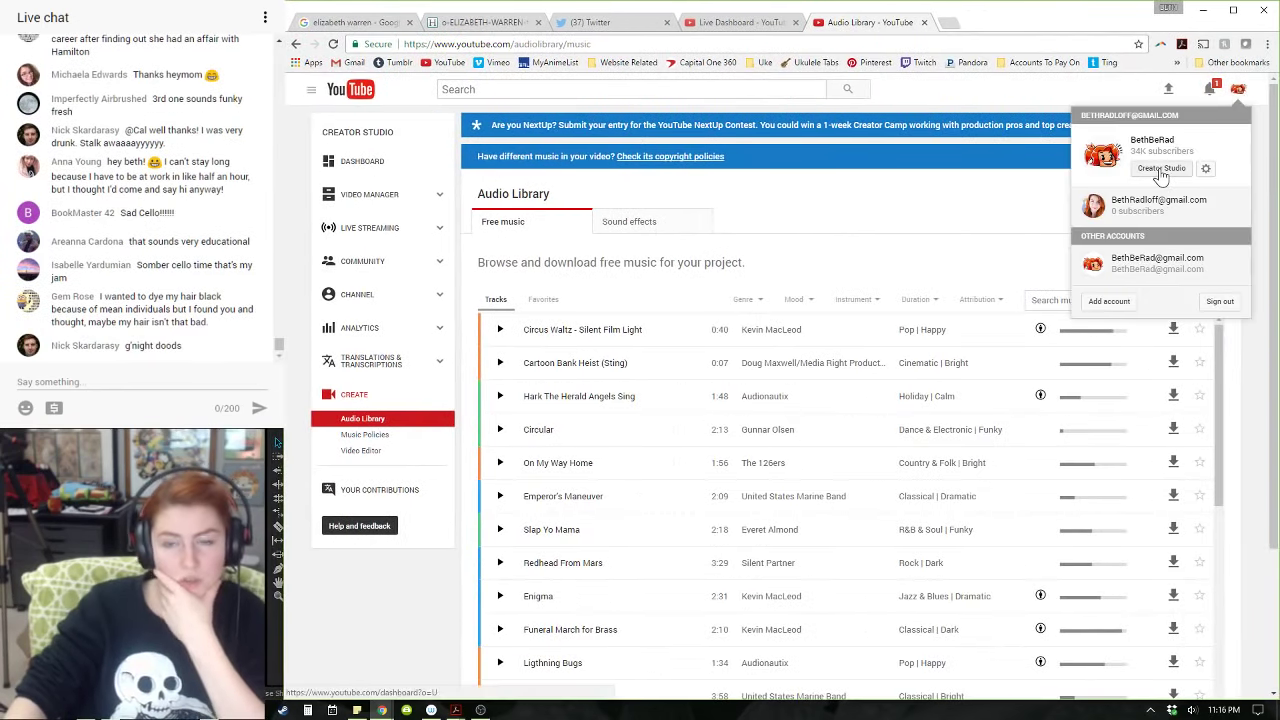
pyautogui.click(1257, 103)
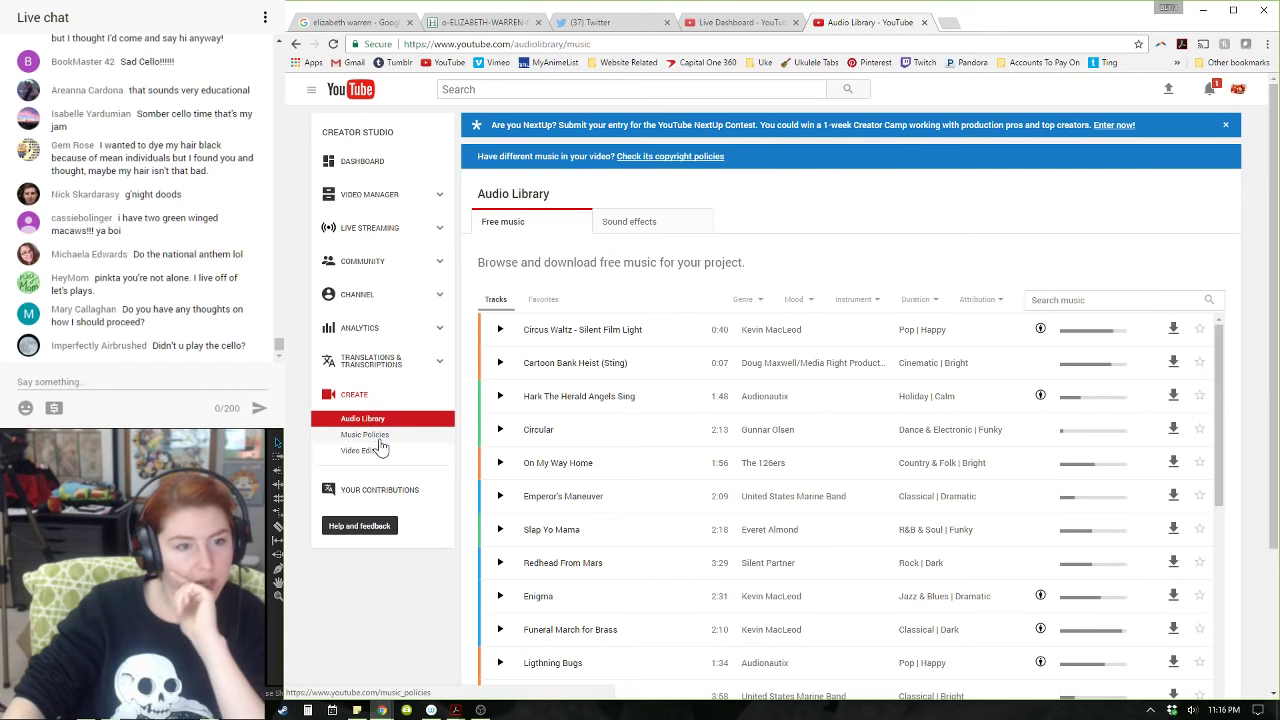
# - Filter the Free music list to tracks with attribution not required
pyautogui.click(978, 299)
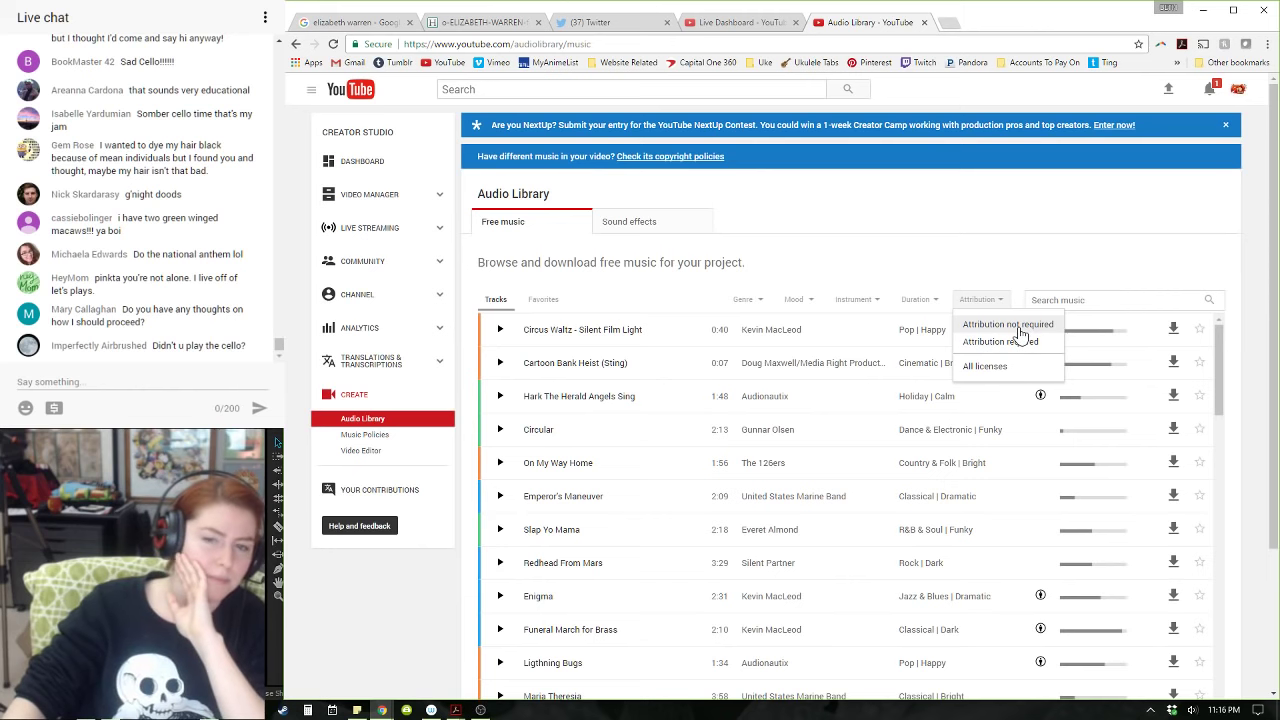
pyautogui.click(1010, 326)
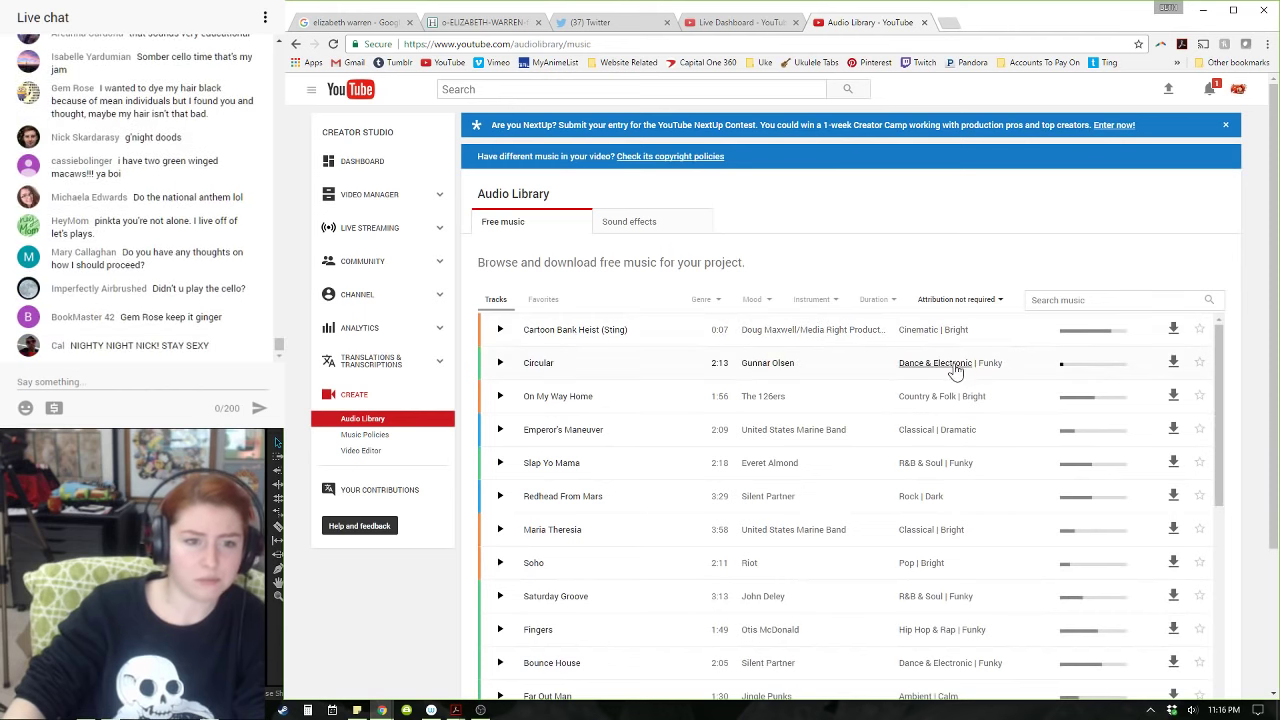
pyautogui.scroll(-2, 1248, 314)
pyautogui.scroll(2, 1248, 314)
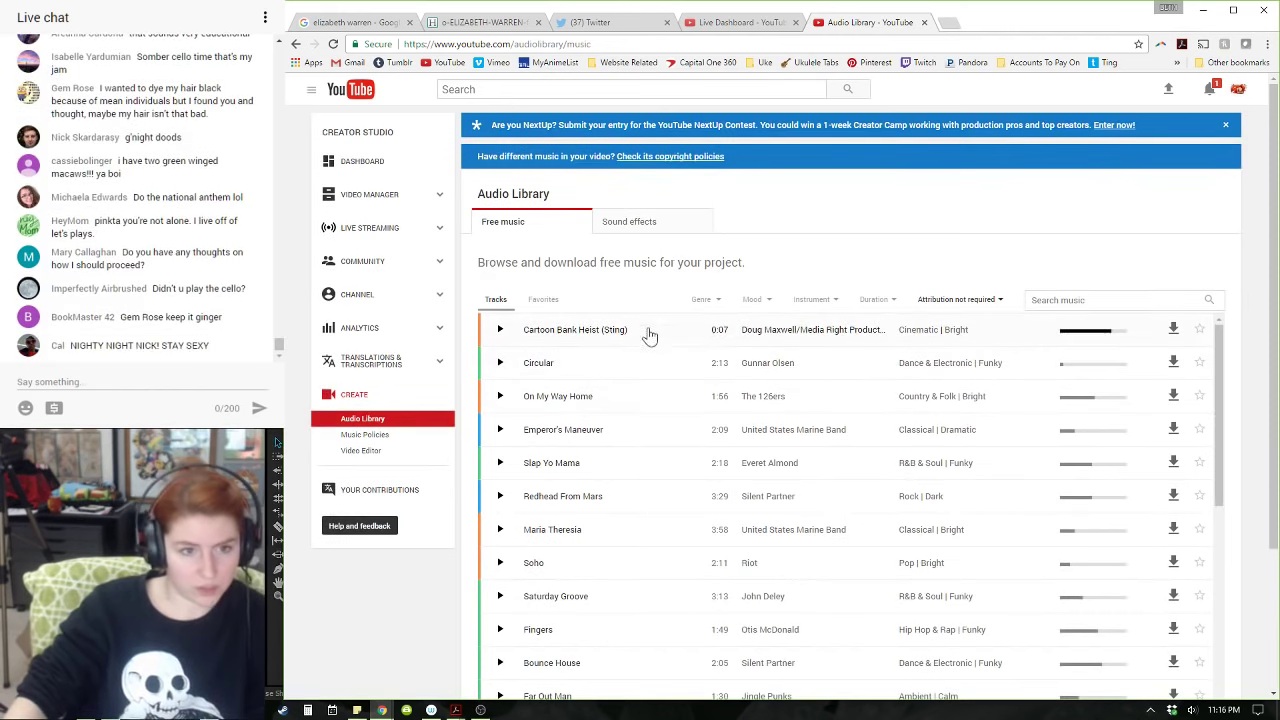
# - Narrow the track list to the Classical genre, trying the Funky mood before changing the mood filter to Happy
pyautogui.click(706, 302)
pyautogui.click(762, 394)
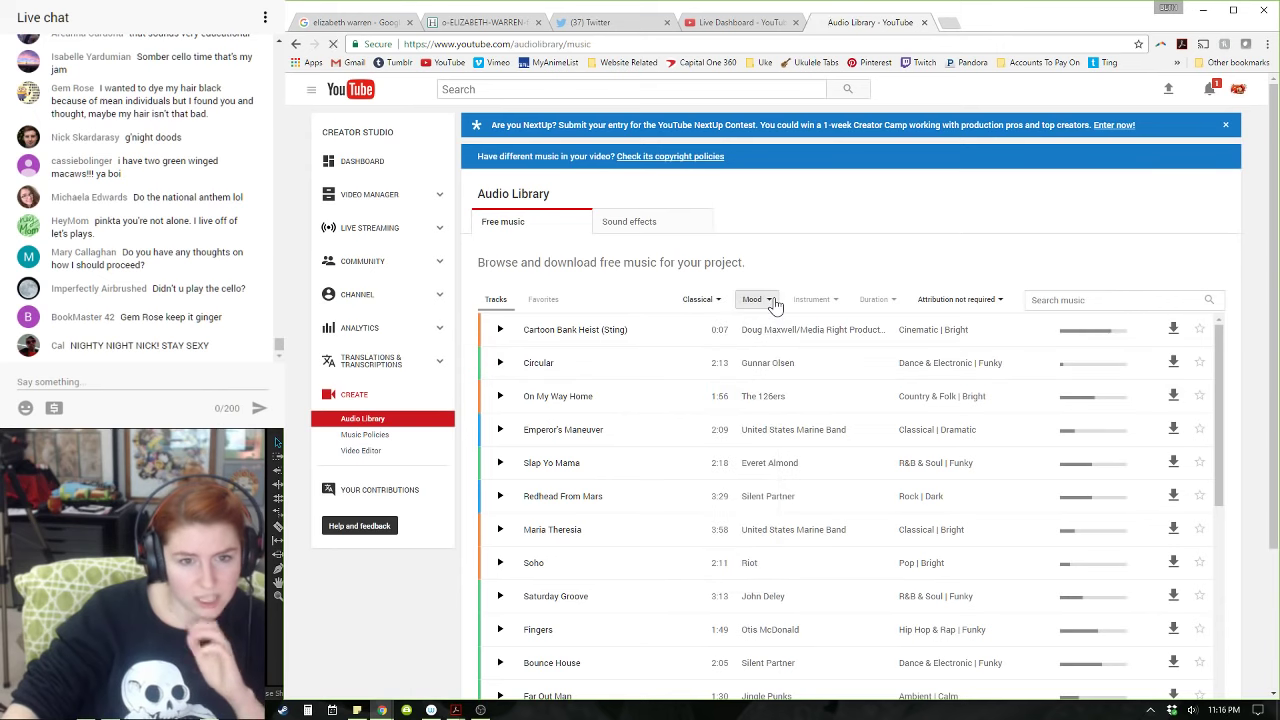
pyautogui.click(762, 299)
pyautogui.click(762, 411)
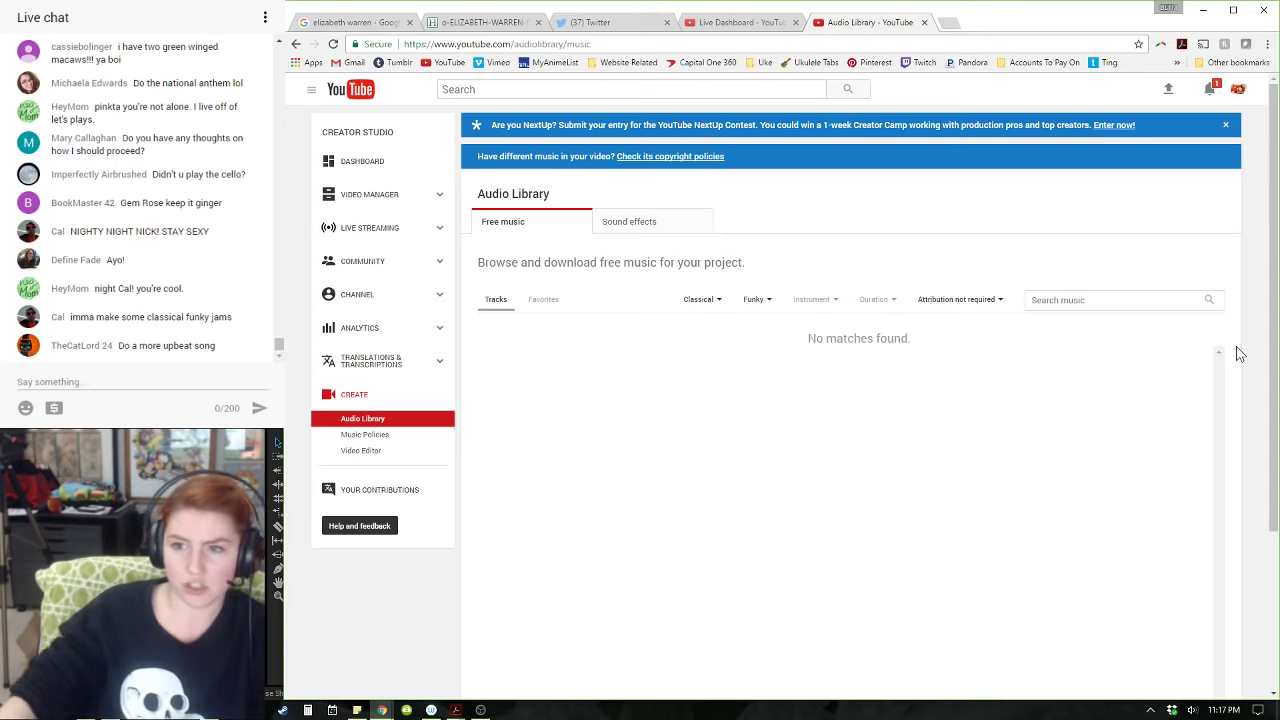
pyautogui.click(702, 302)
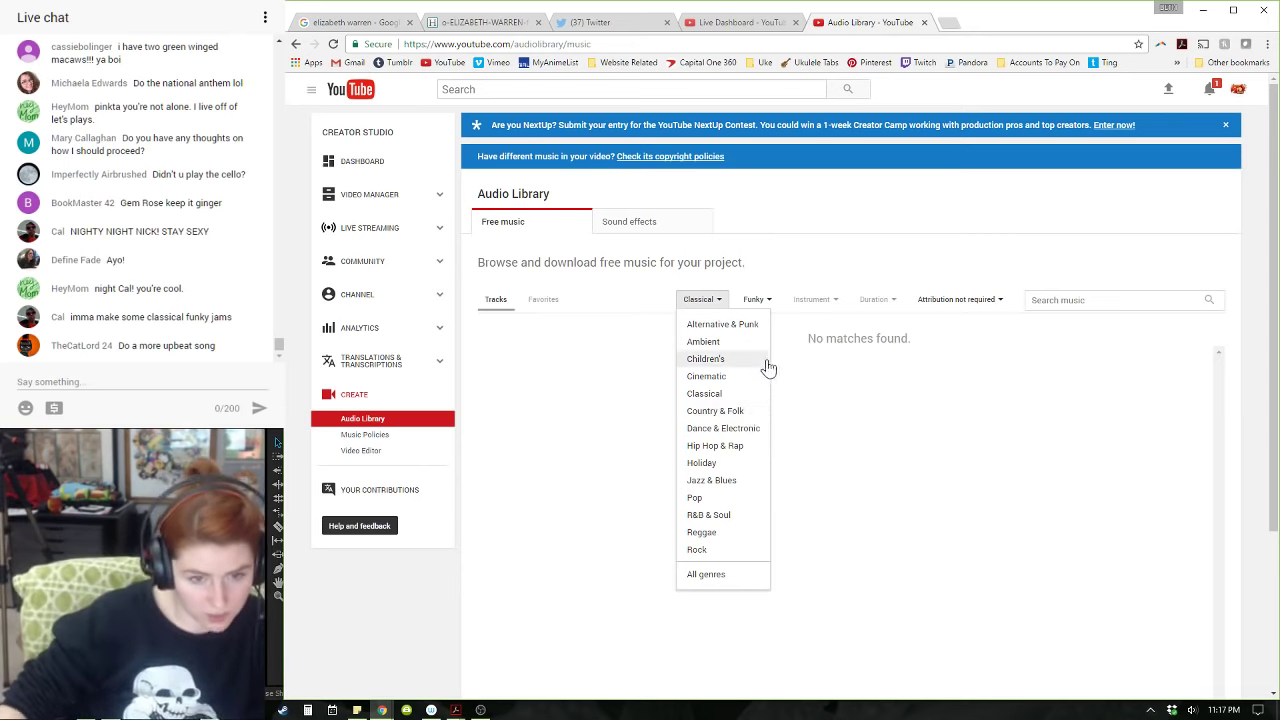
pyautogui.click(754, 299)
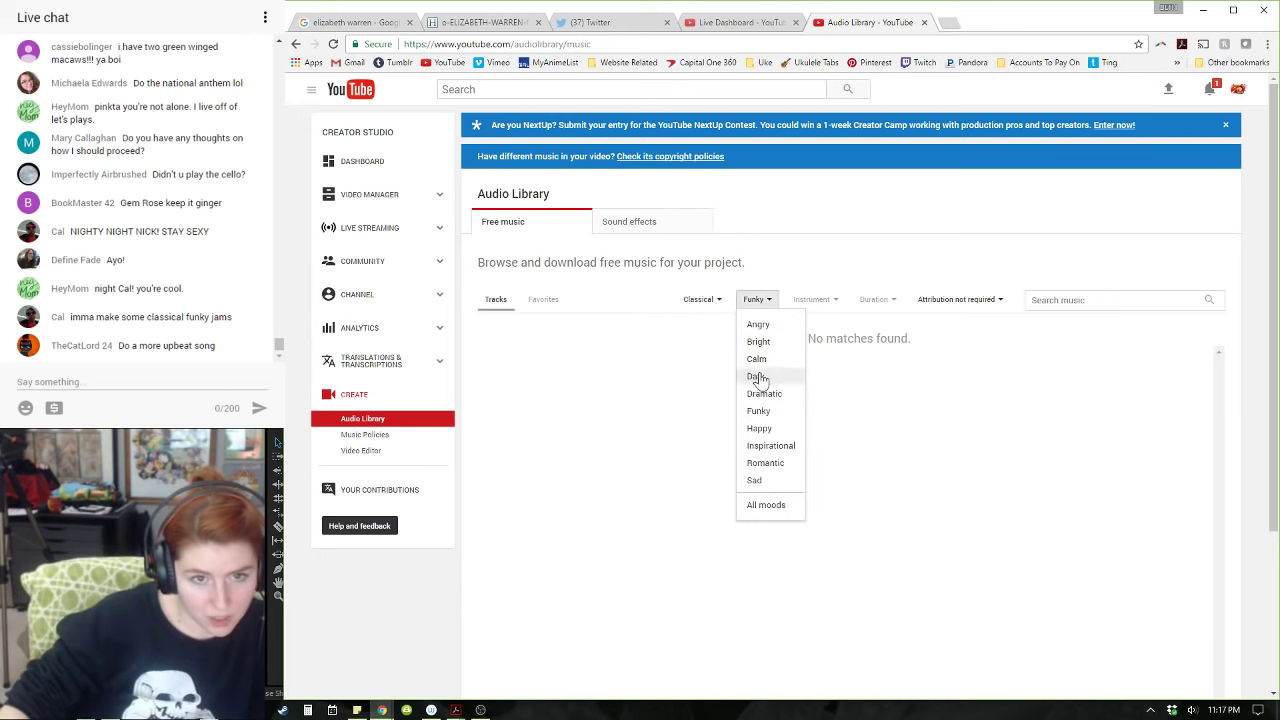
pyautogui.click(763, 429)
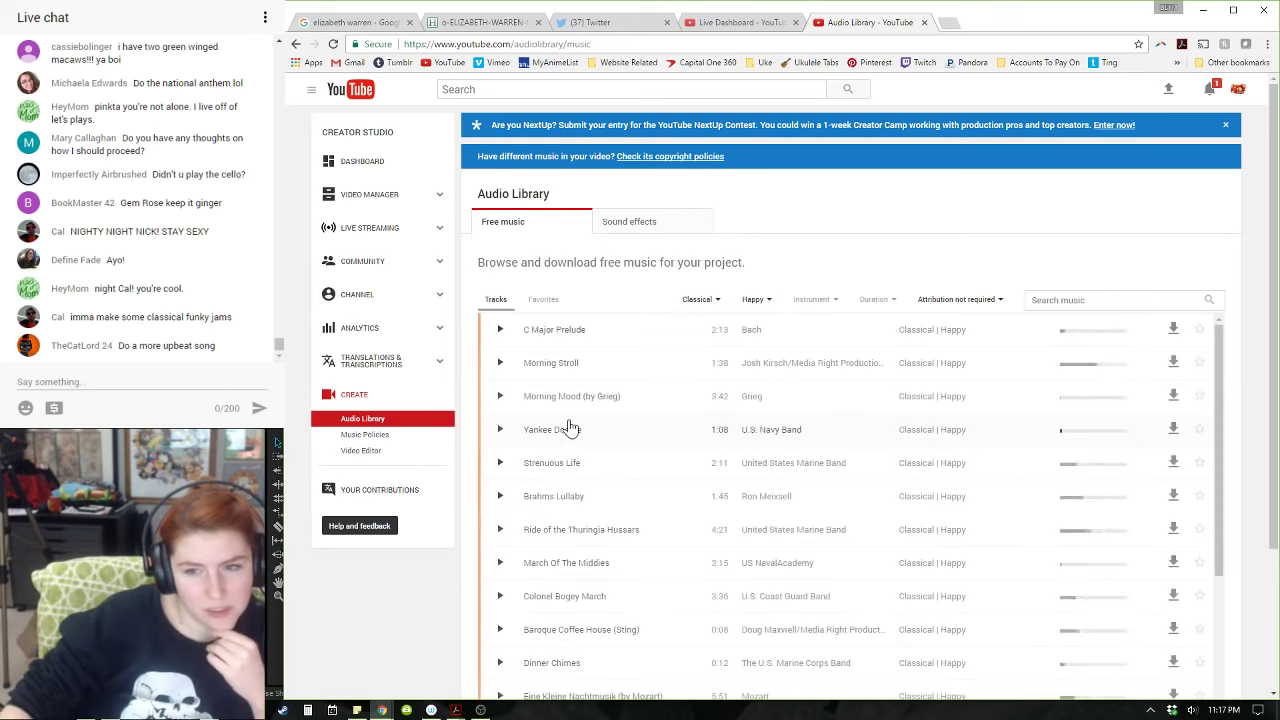
# - Preview Morning Stroll, C Major Prelude, Morning Mood (by Grieg), Yankee Doodle and Strenuous Life from the Classical, Happy tracks
pyautogui.click(500, 366)
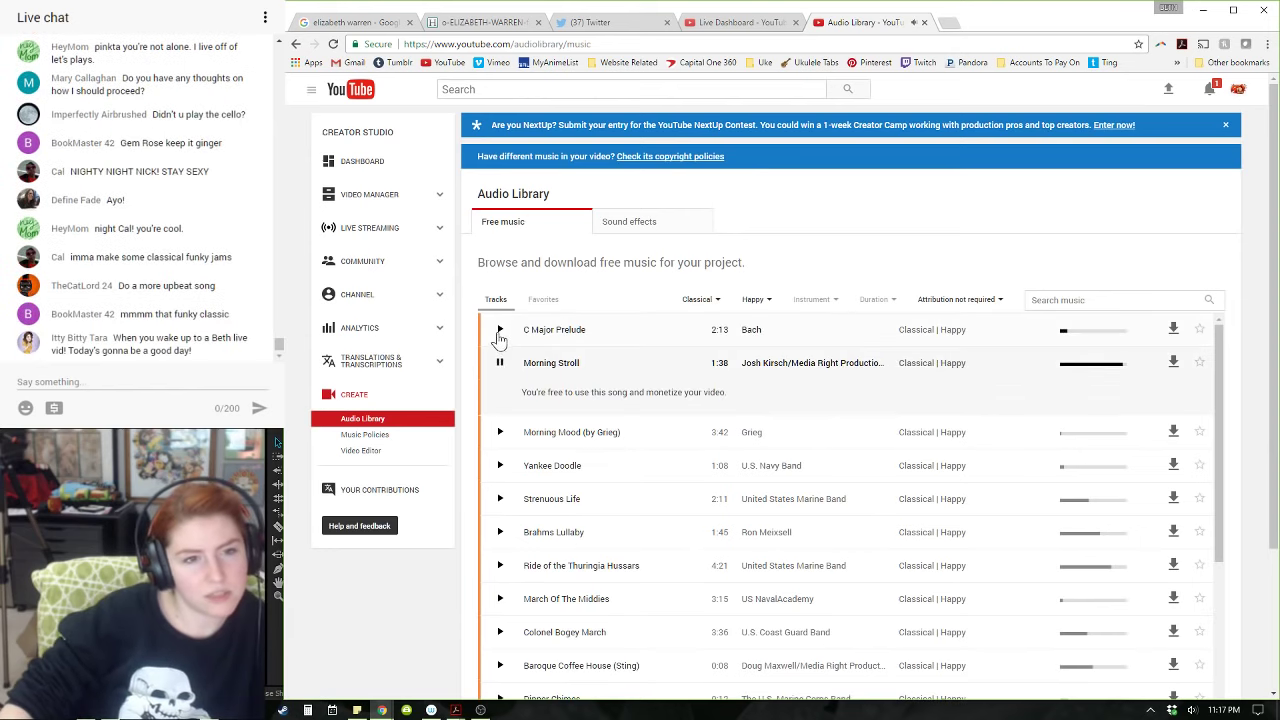
pyautogui.click(500, 330)
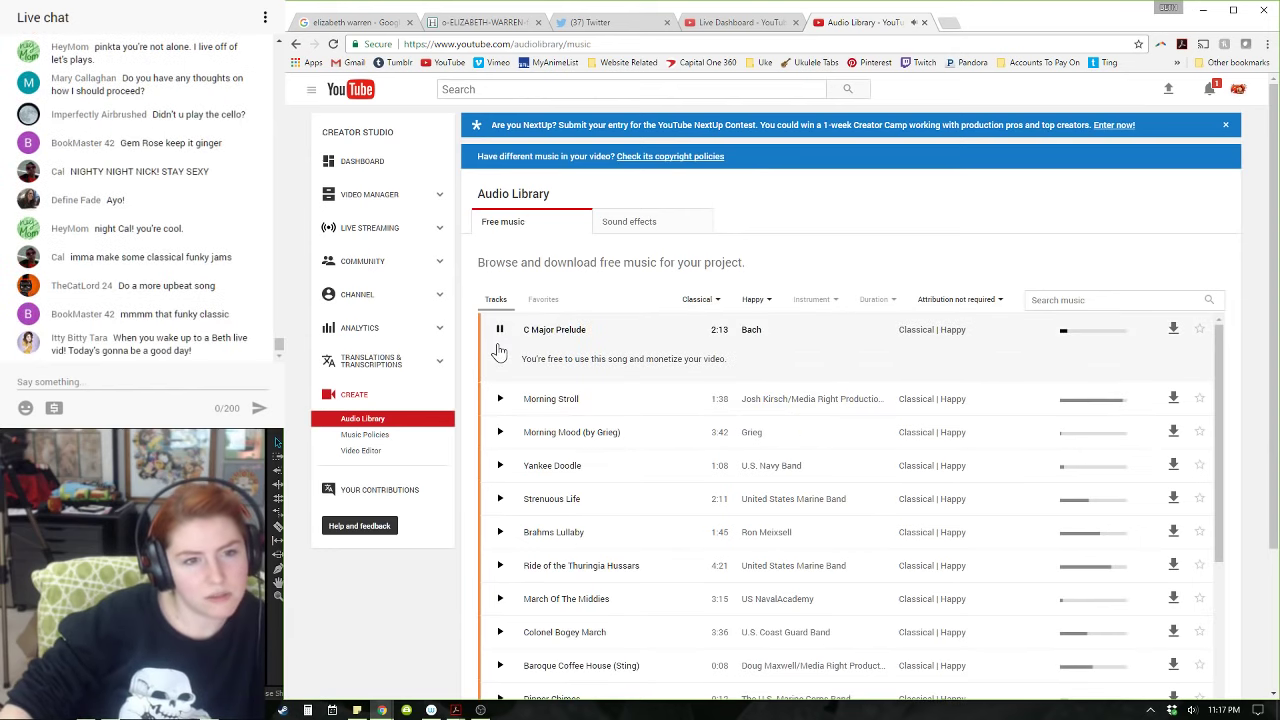
pyautogui.click(503, 435)
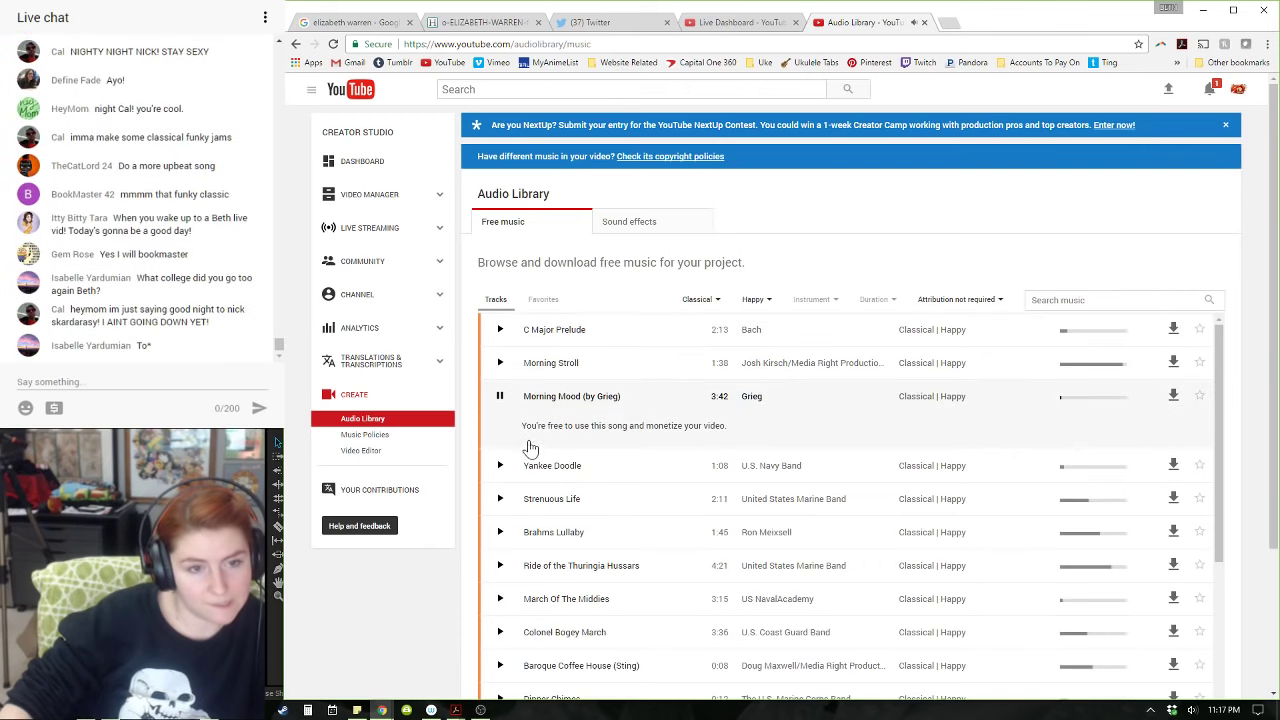
pyautogui.click(500, 470)
pyautogui.click(500, 494)
# - Preview Brahms Lullaby, Ride of the Thuringia Hussars and Baroque Coffee House (Sting) further down the Classical, Happy list
pyautogui.scroll(-2, 483, 524)
pyautogui.click(501, 402)
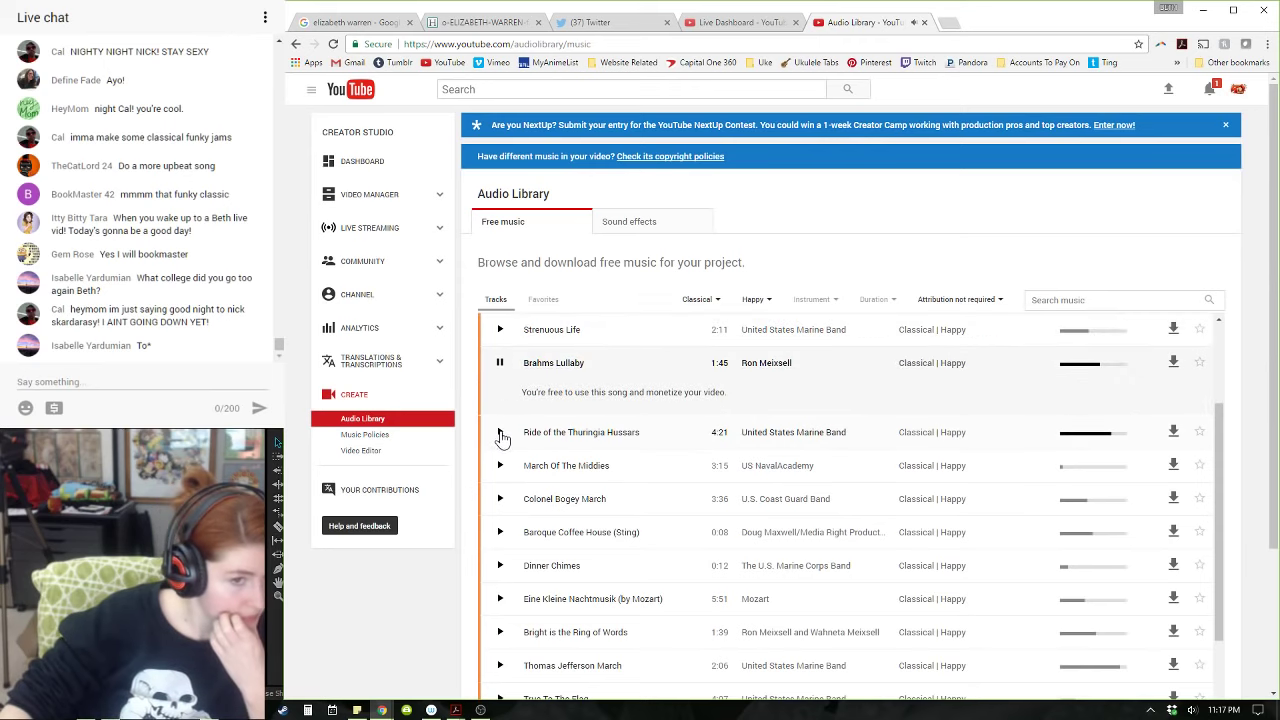
pyautogui.click(501, 434)
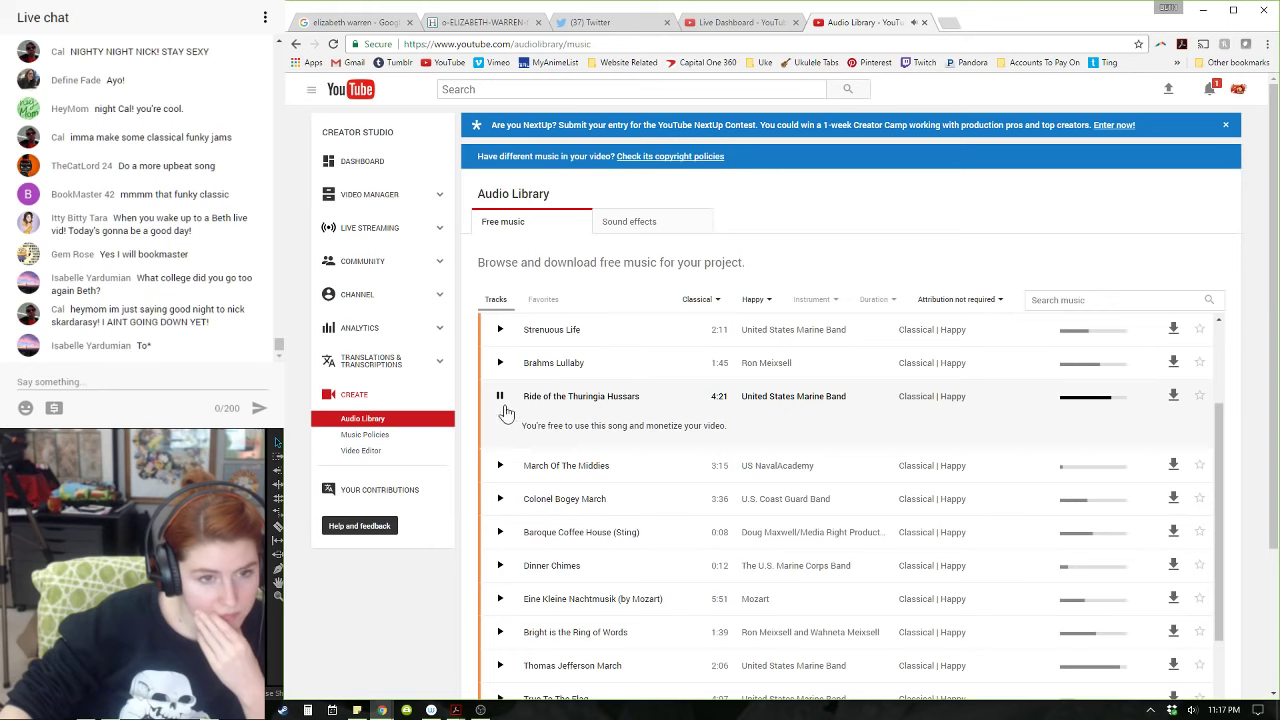
pyautogui.click(501, 404)
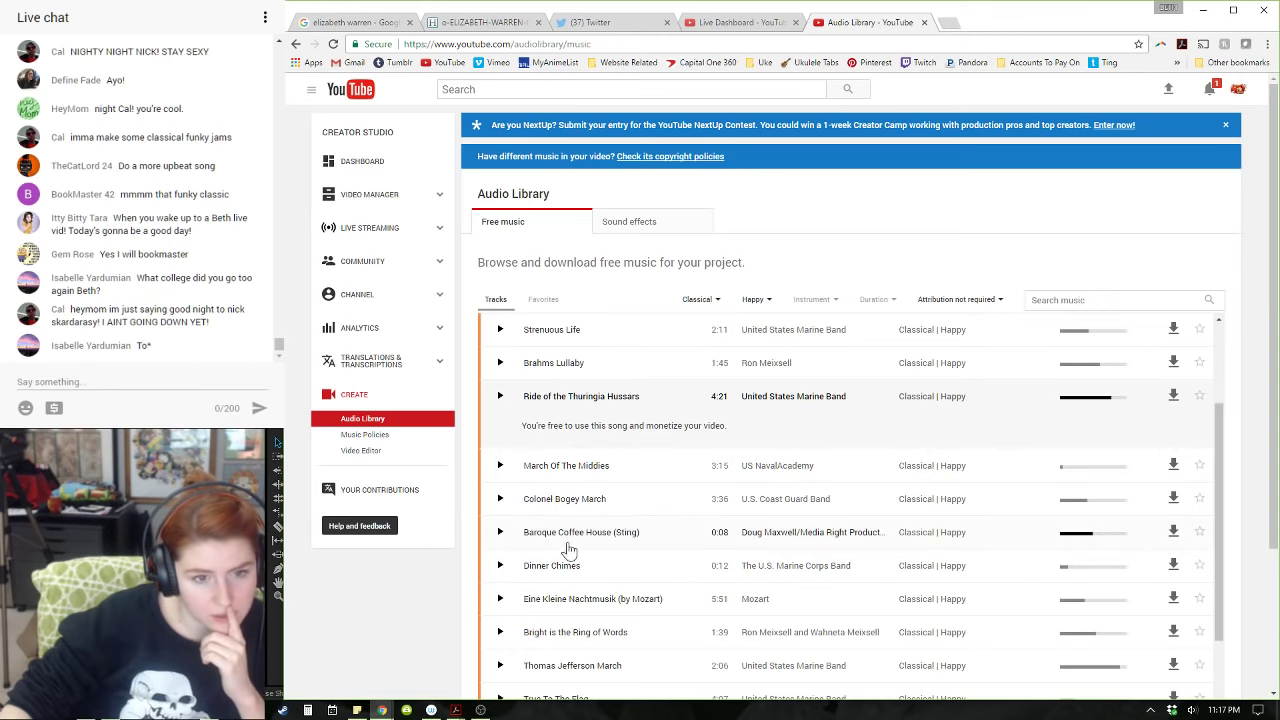
pyautogui.click(500, 532)
pyautogui.click(500, 496)
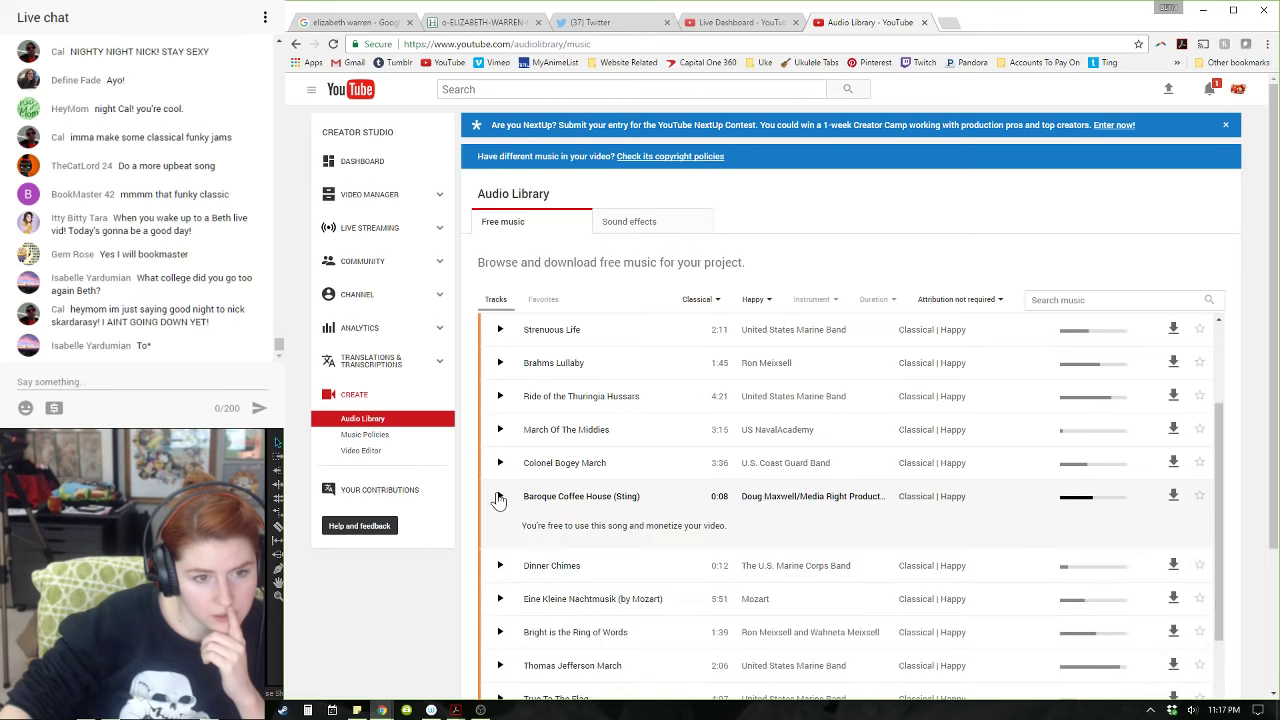
pyautogui.scroll(-1, 590, 530)
pyautogui.click(500, 394)
# - Change the music filters to the Alternative & Punk genre and the Funky mood
pyautogui.click(700, 299)
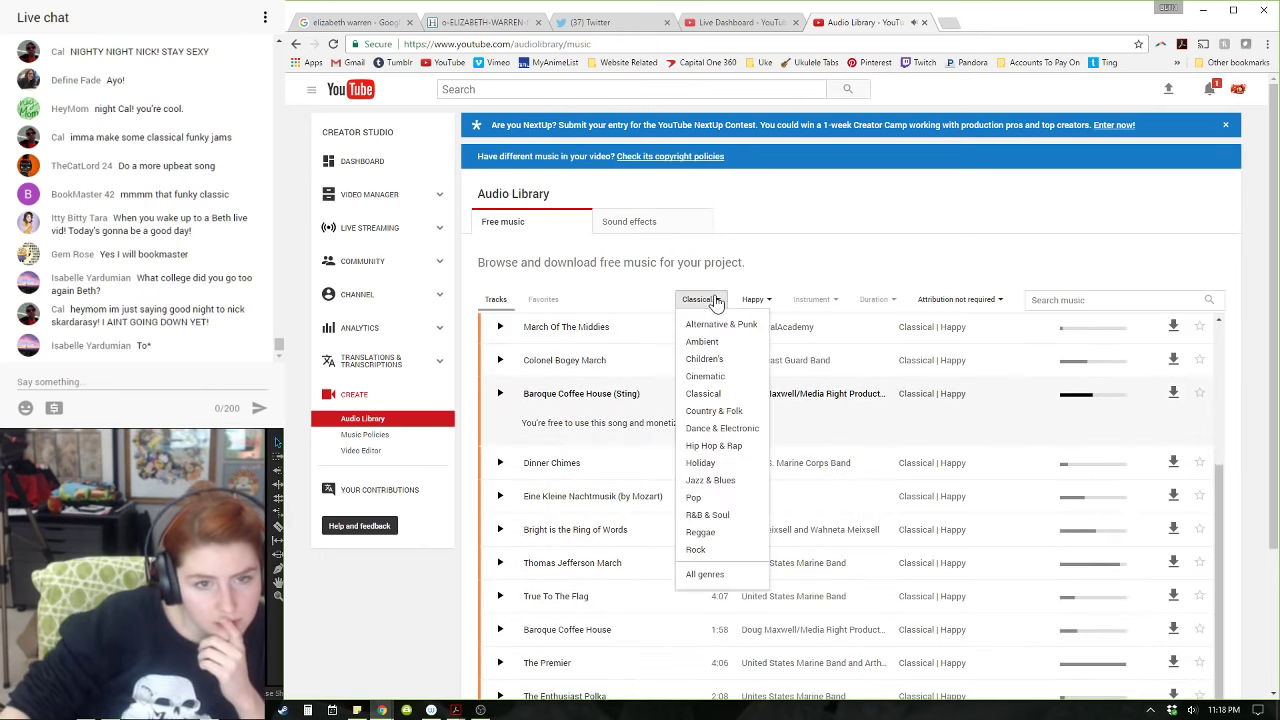
pyautogui.click(738, 328)
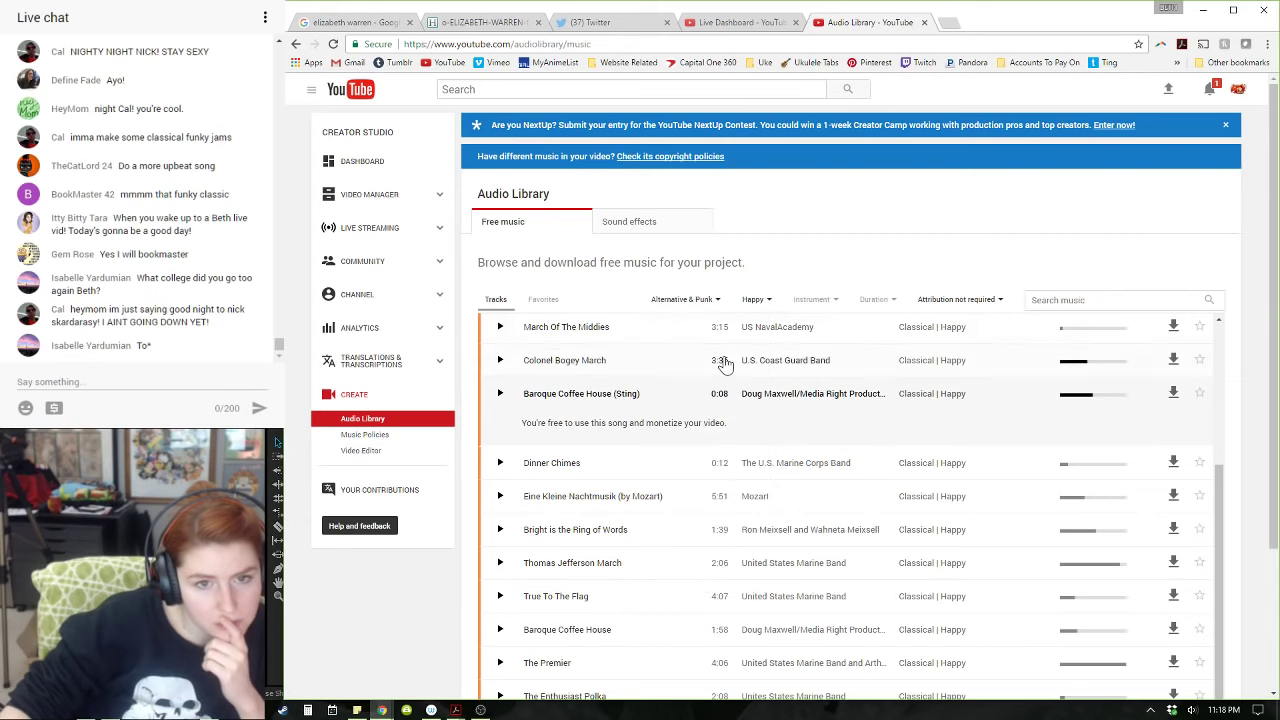
pyautogui.click(757, 299)
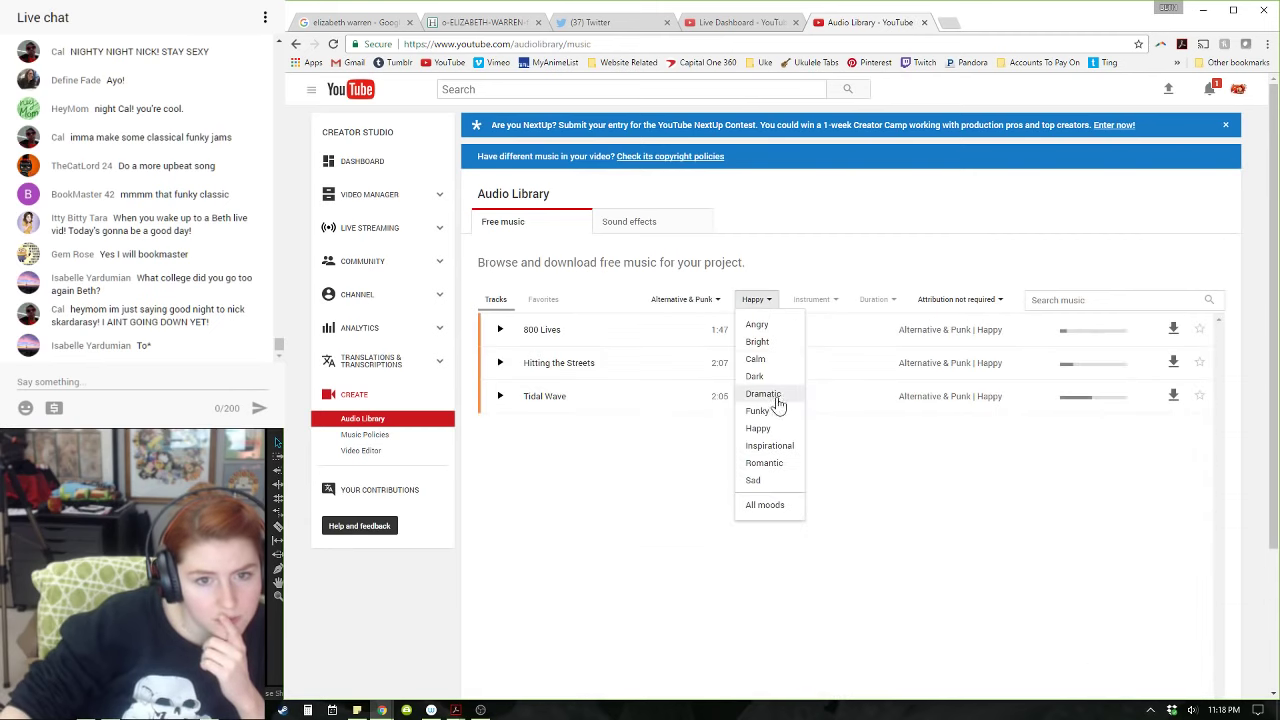
pyautogui.click(778, 411)
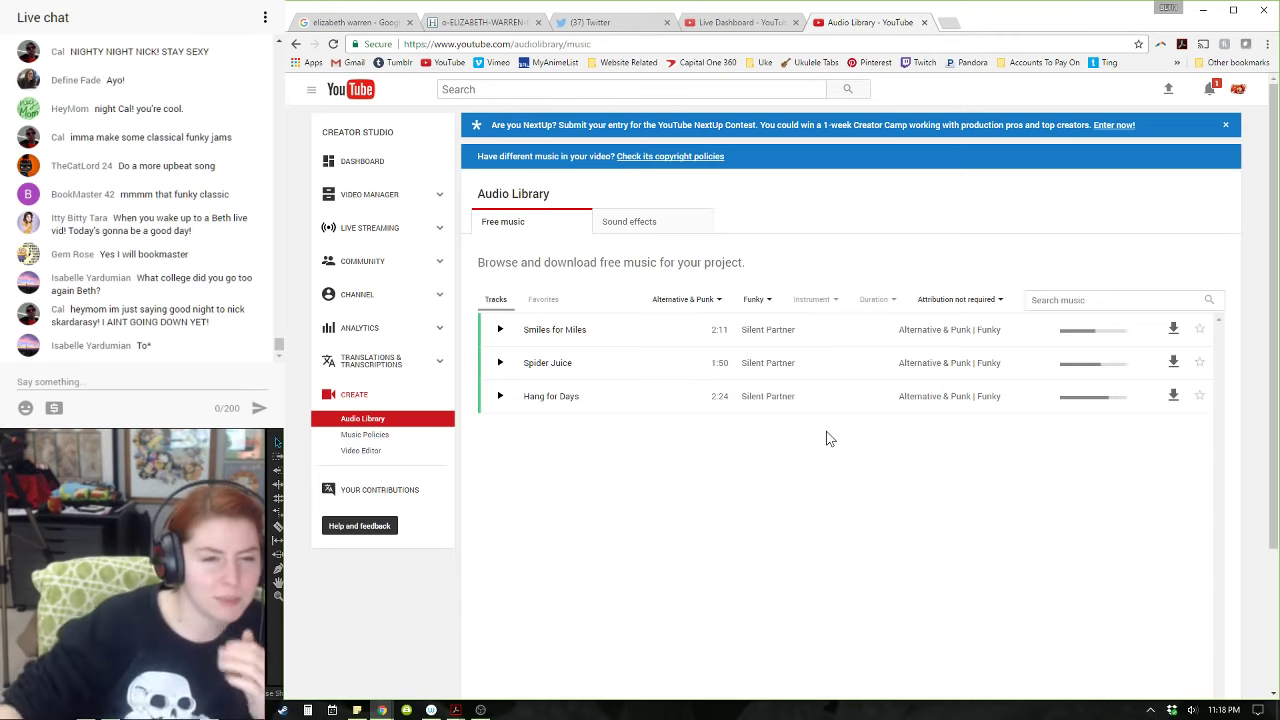
# - Preview the Silent Partner tracks Smiles for Miles, Spider Juice and Hang for Days
pyautogui.click(500, 330)
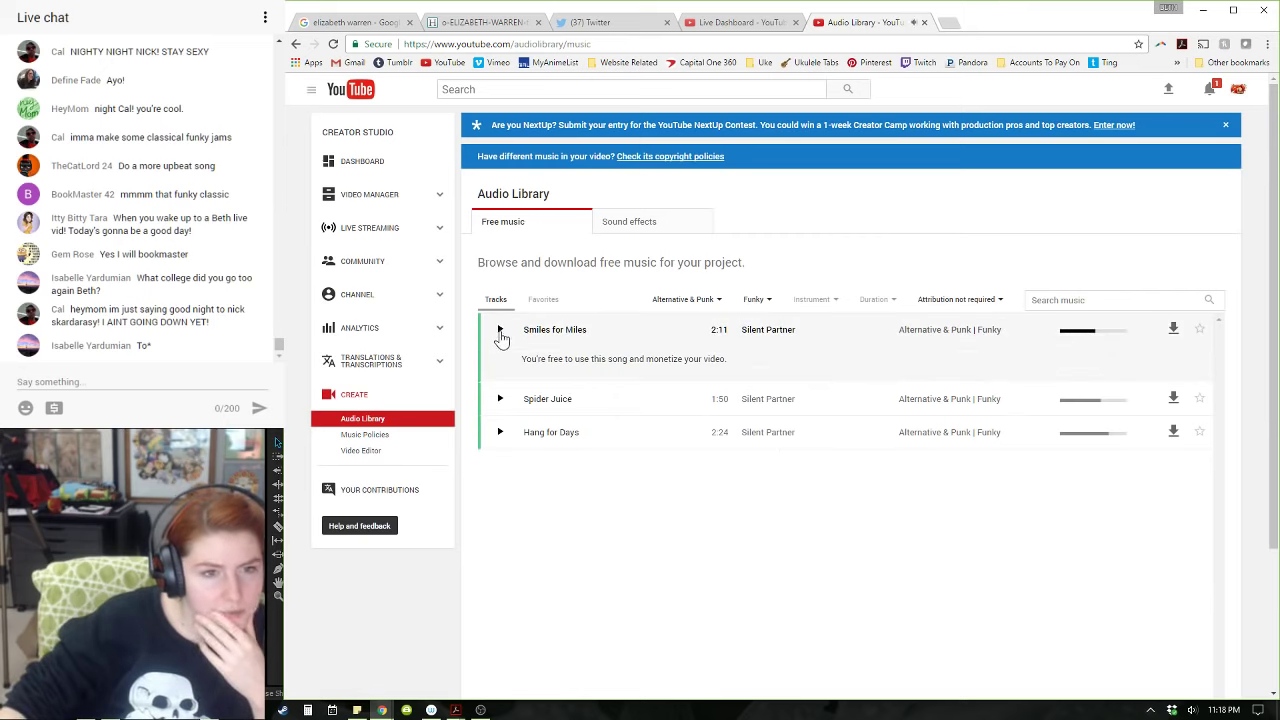
pyautogui.click(500, 398)
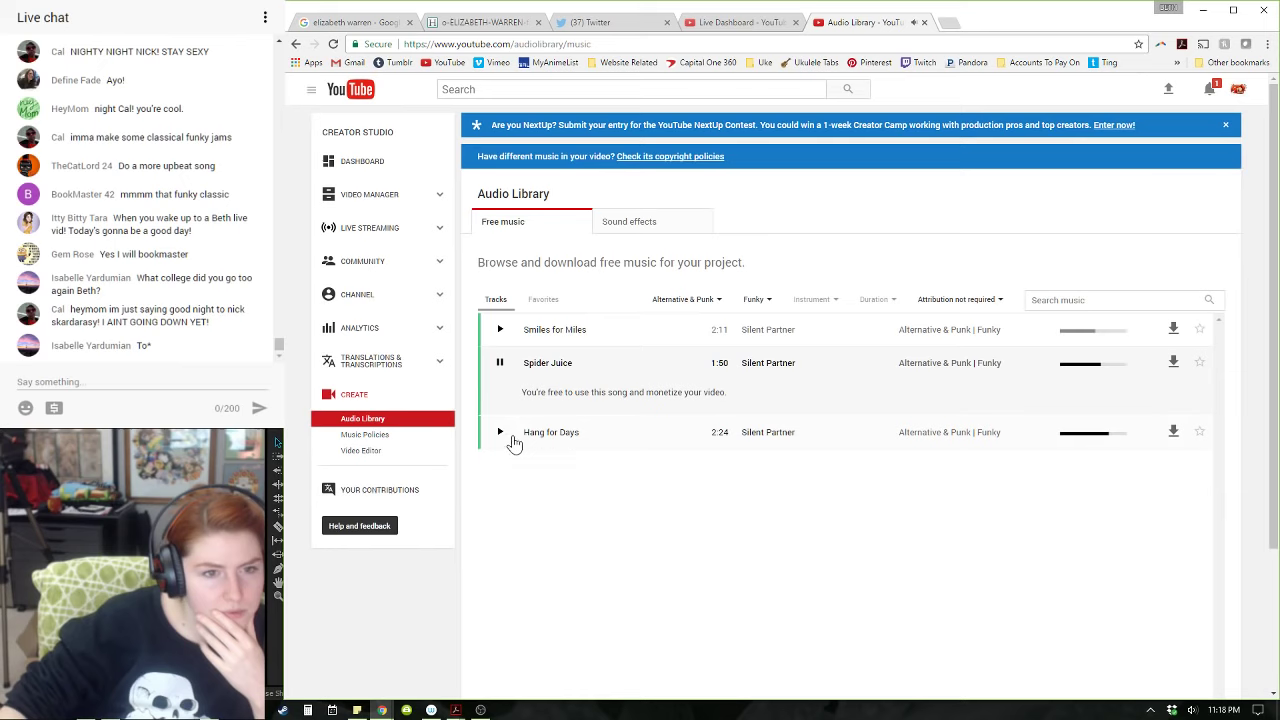
pyautogui.click(500, 364)
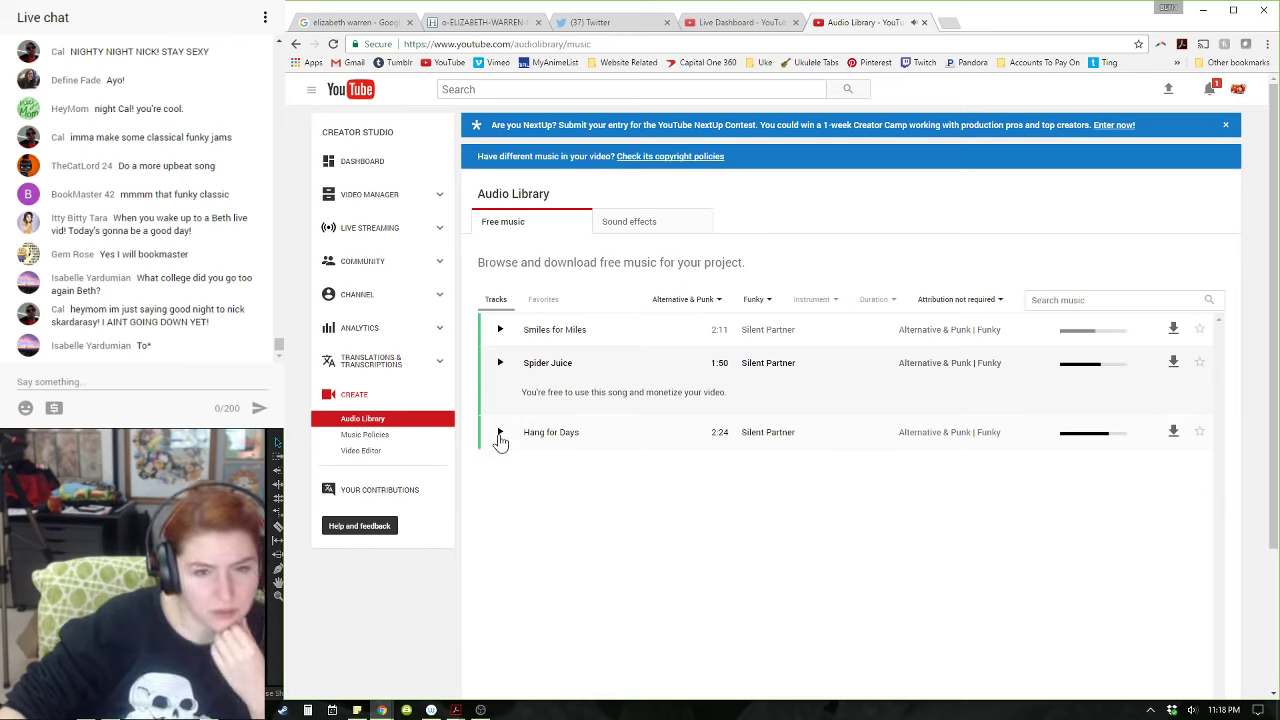
pyautogui.click(500, 433)
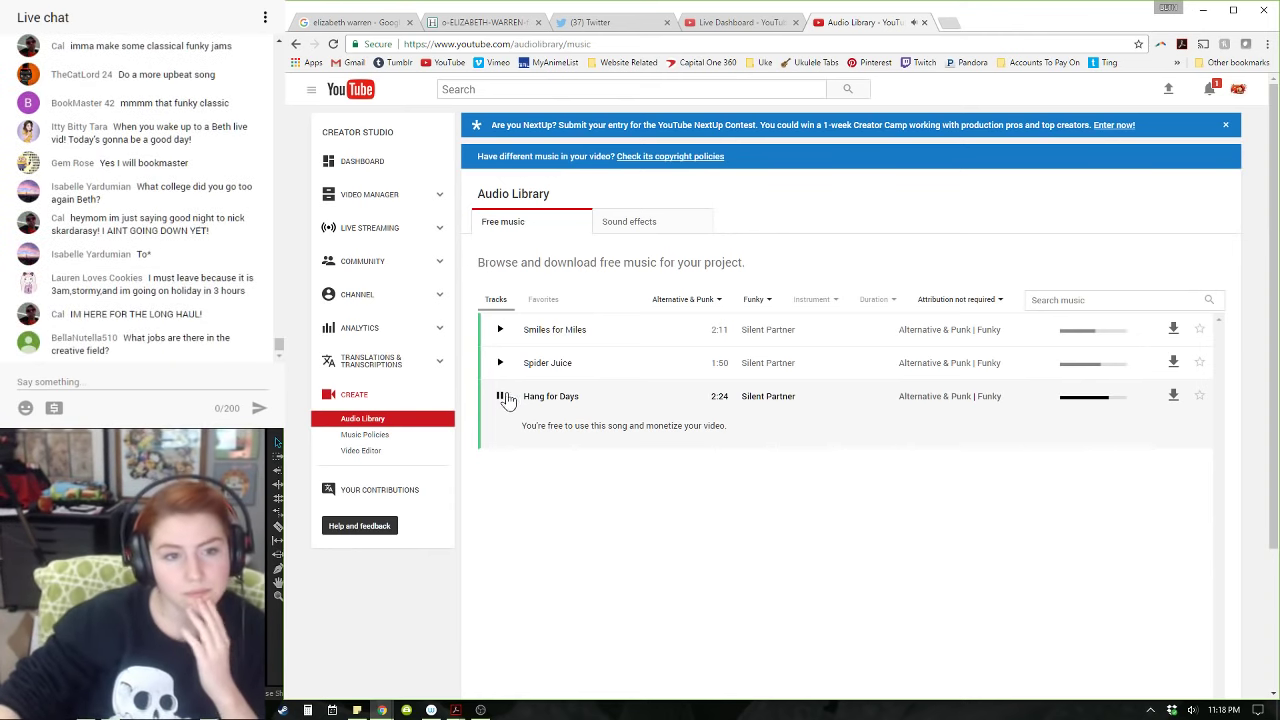
# - Filter the library to the Ambient genre and Bright mood, and preview Night Vision by Bird Creek
pyautogui.click(702, 302)
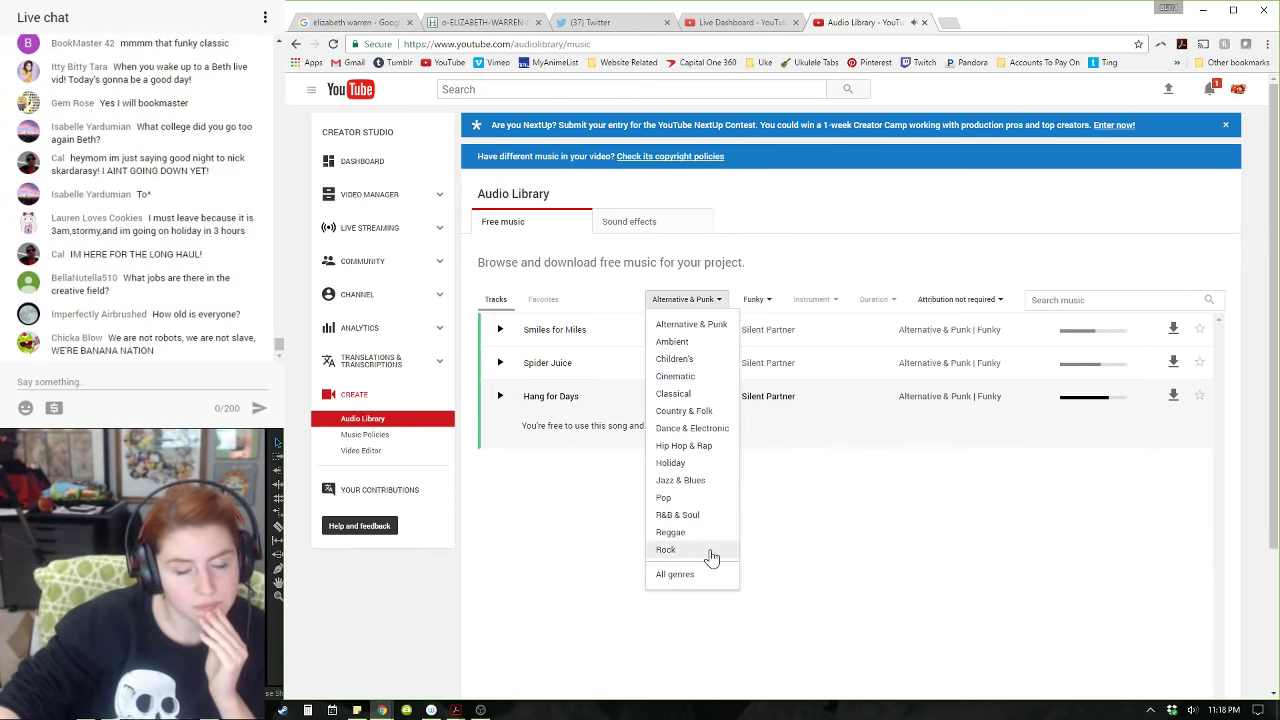
pyautogui.click(690, 342)
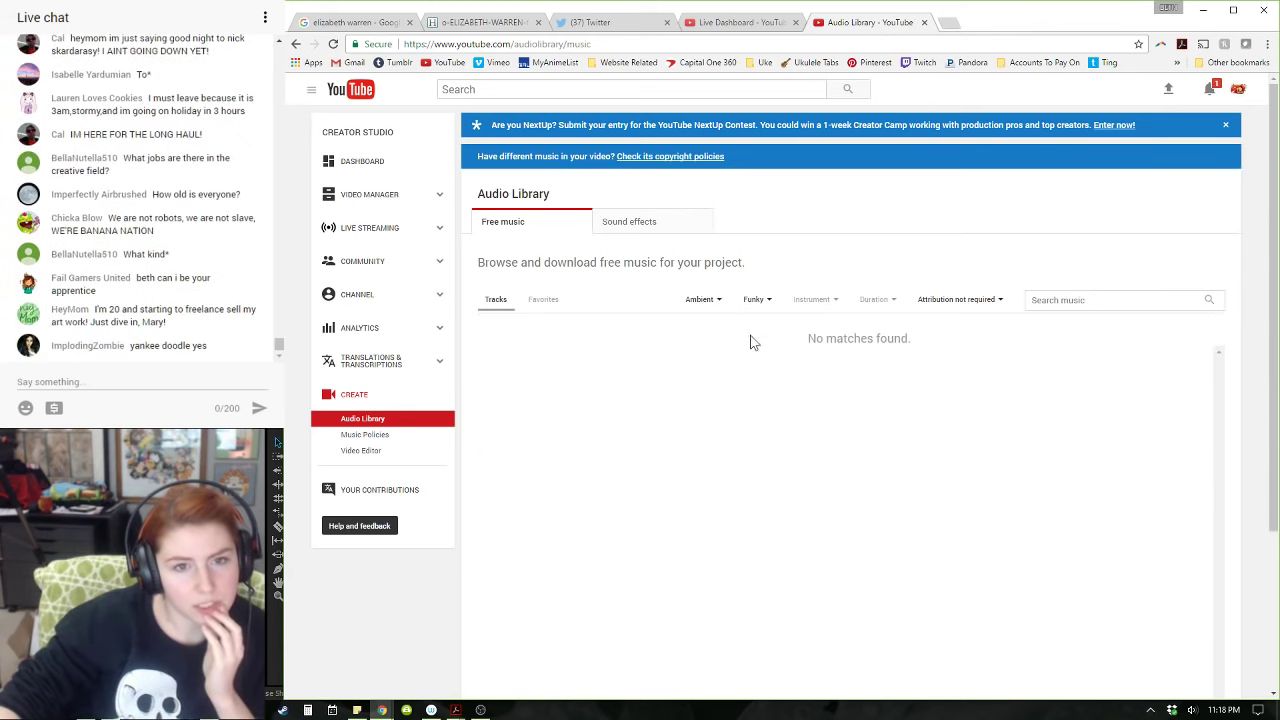
pyautogui.click(765, 299)
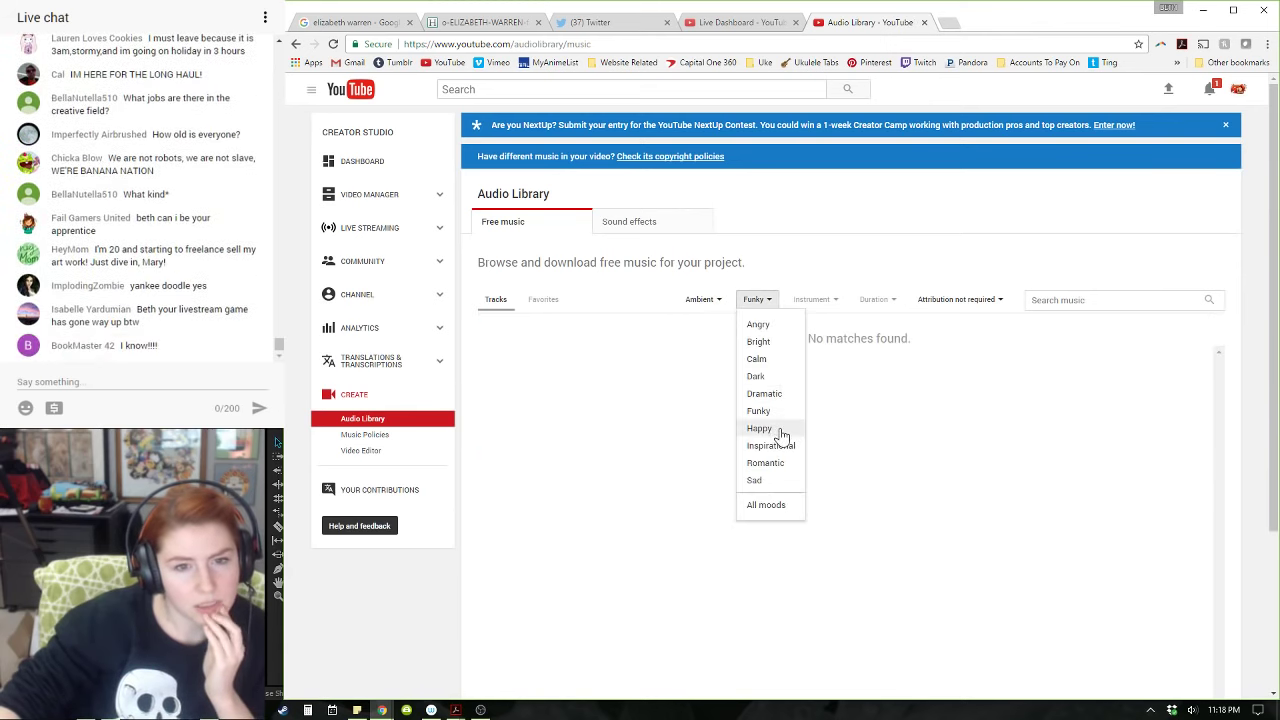
pyautogui.click(781, 343)
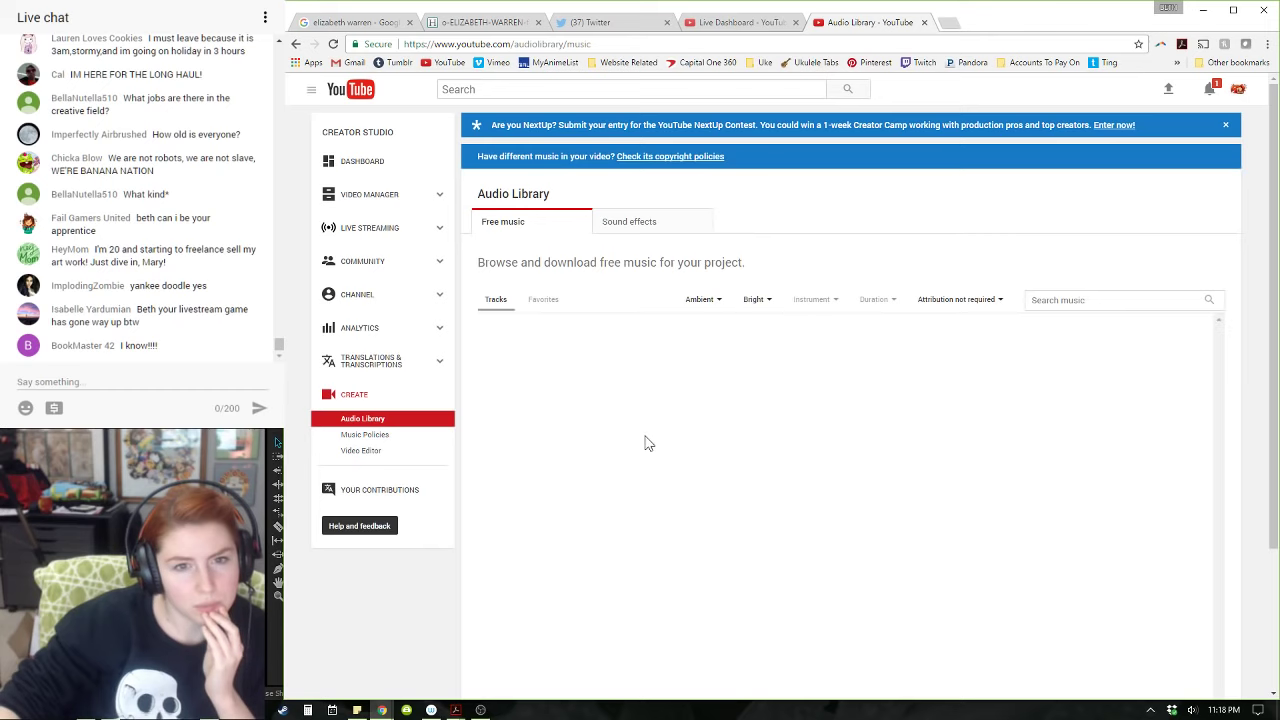
pyautogui.click(499, 362)
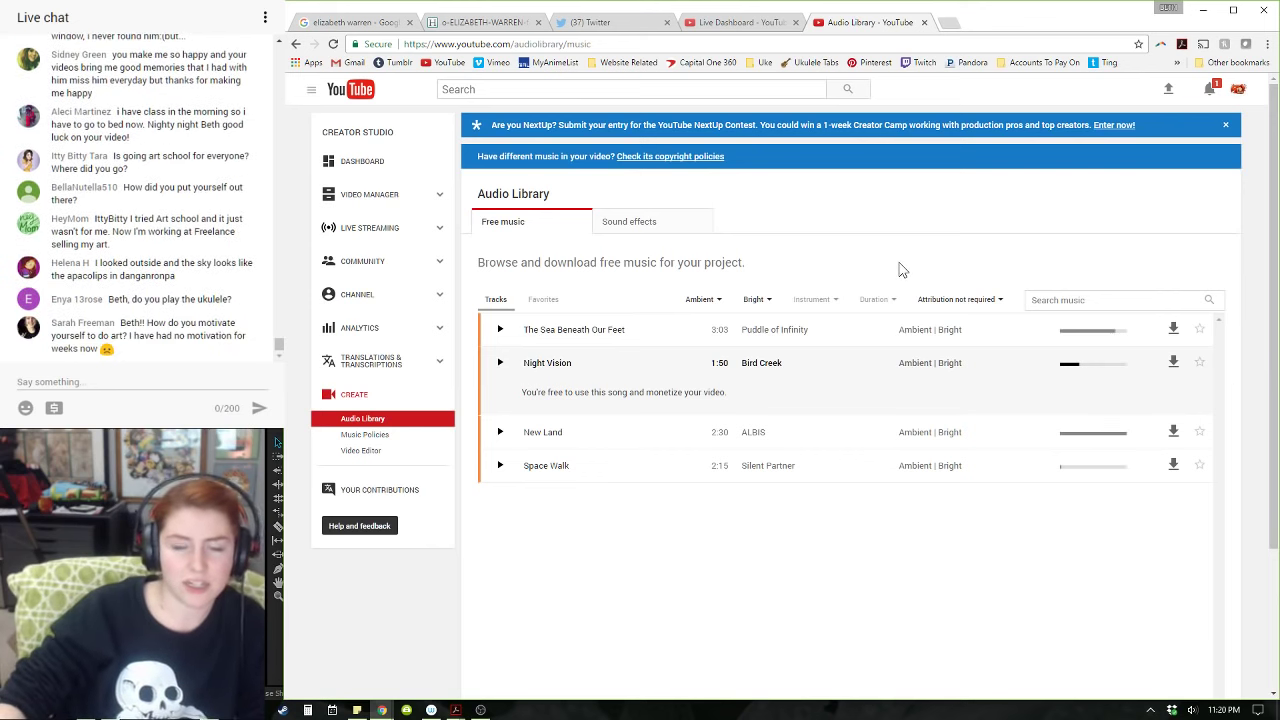
pyautogui.click(772, 302)
pyautogui.click(784, 283)
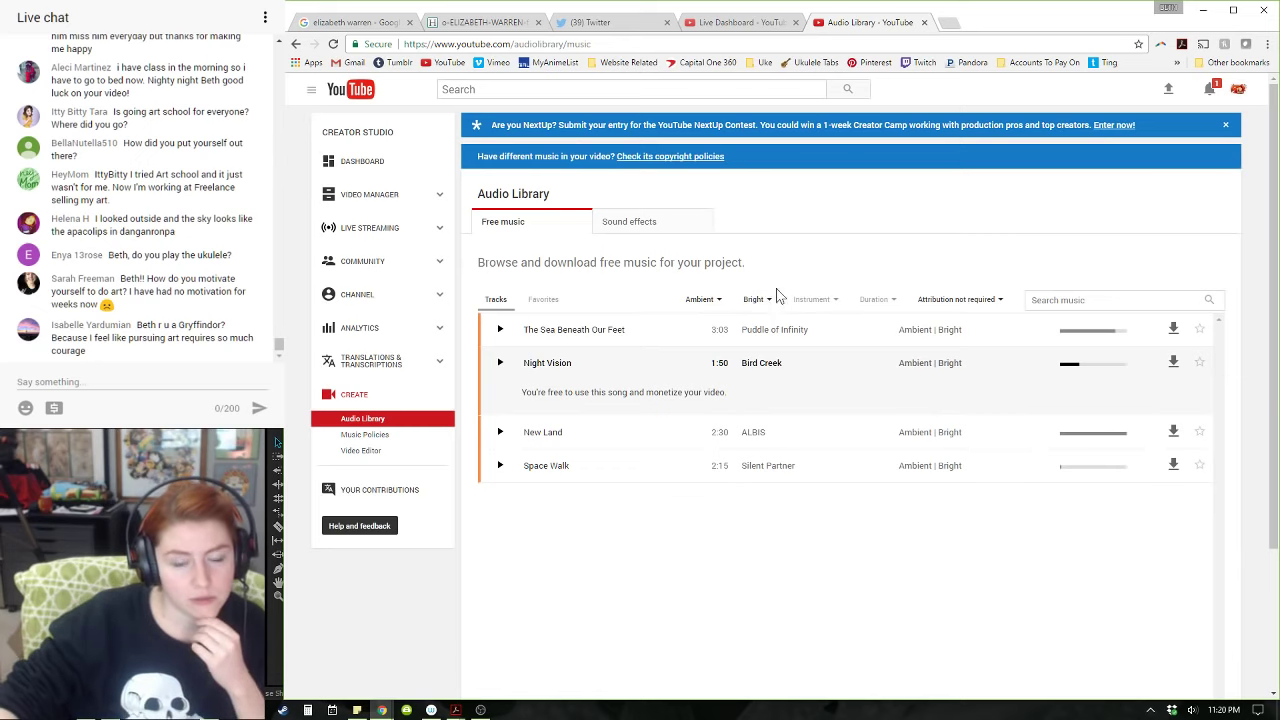
pyautogui.click(712, 302)
pyautogui.click(792, 530)
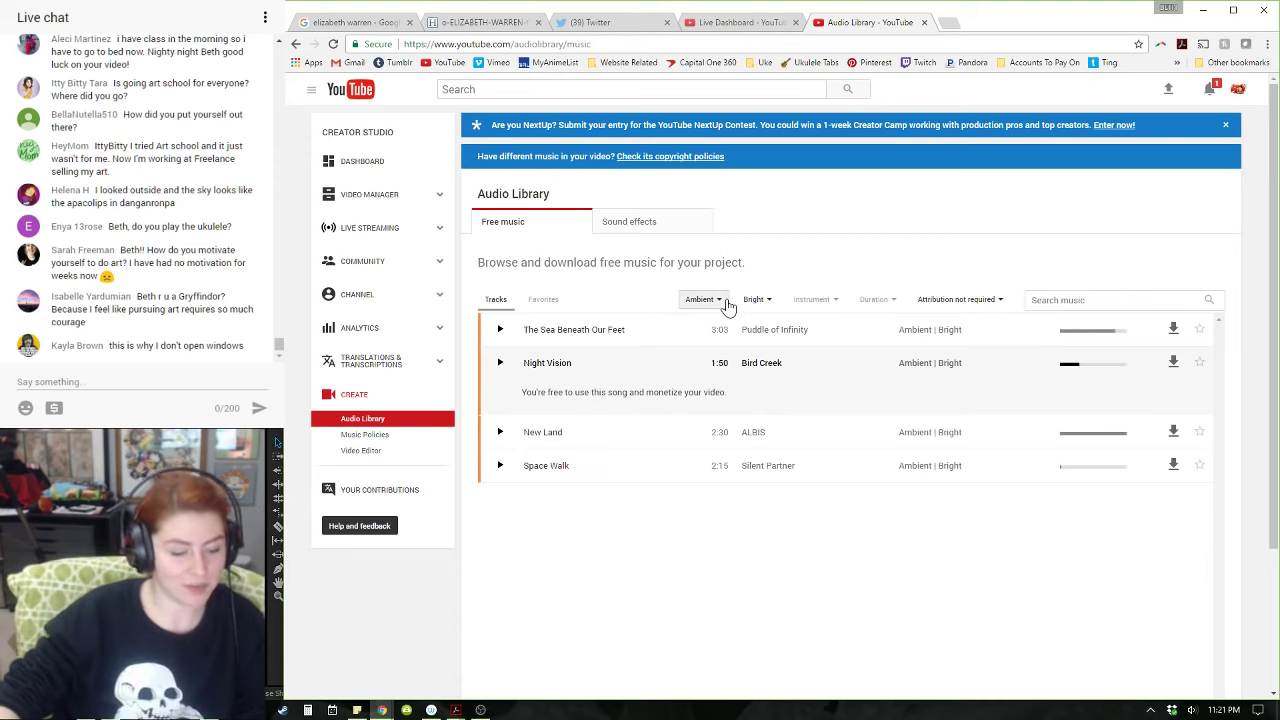
pyautogui.click(772, 306)
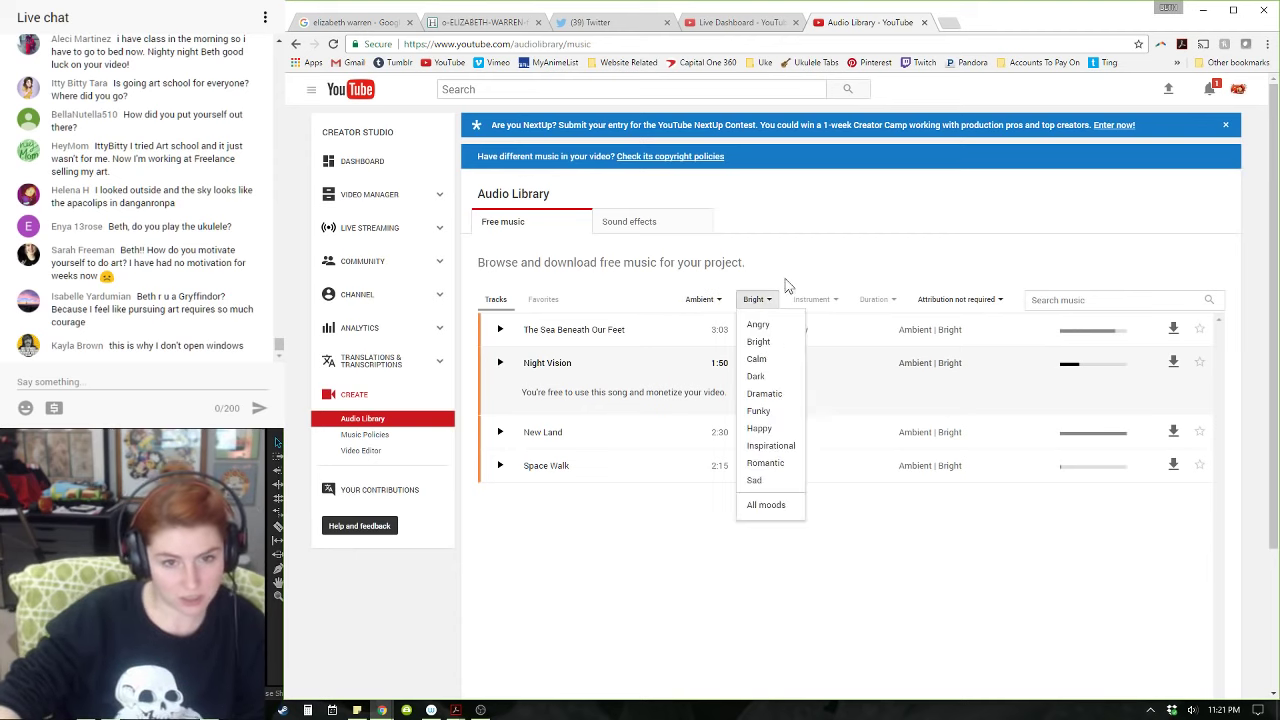
# - Preview New Land, Space Walk and The Sea Beneath Our Feet in the Ambient, Bright list
pyautogui.click(800, 266)
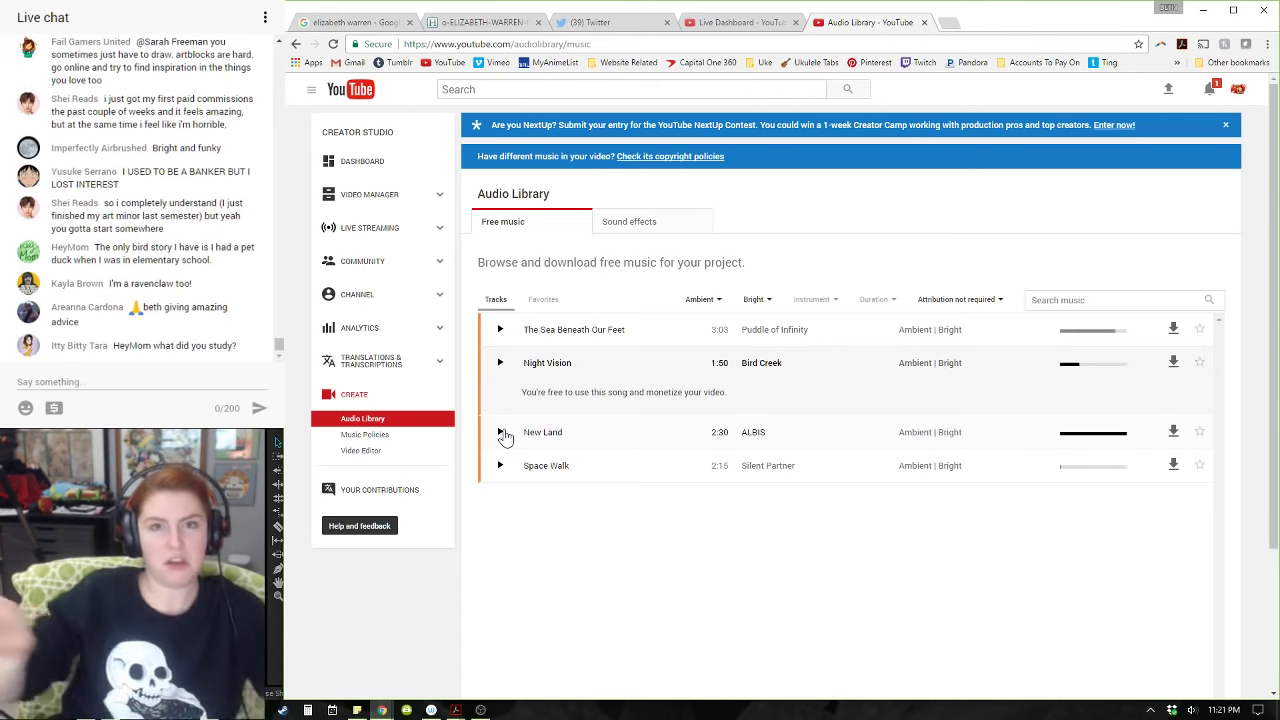
pyautogui.click(503, 433)
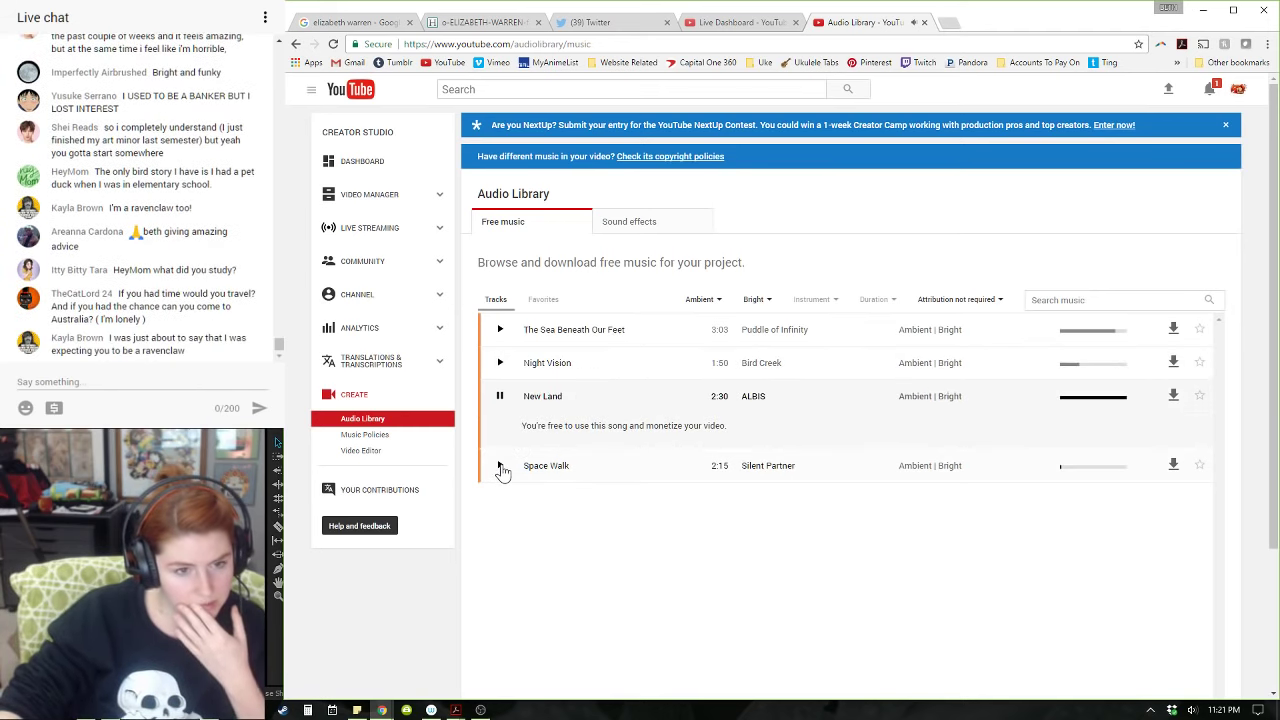
pyautogui.click(501, 467)
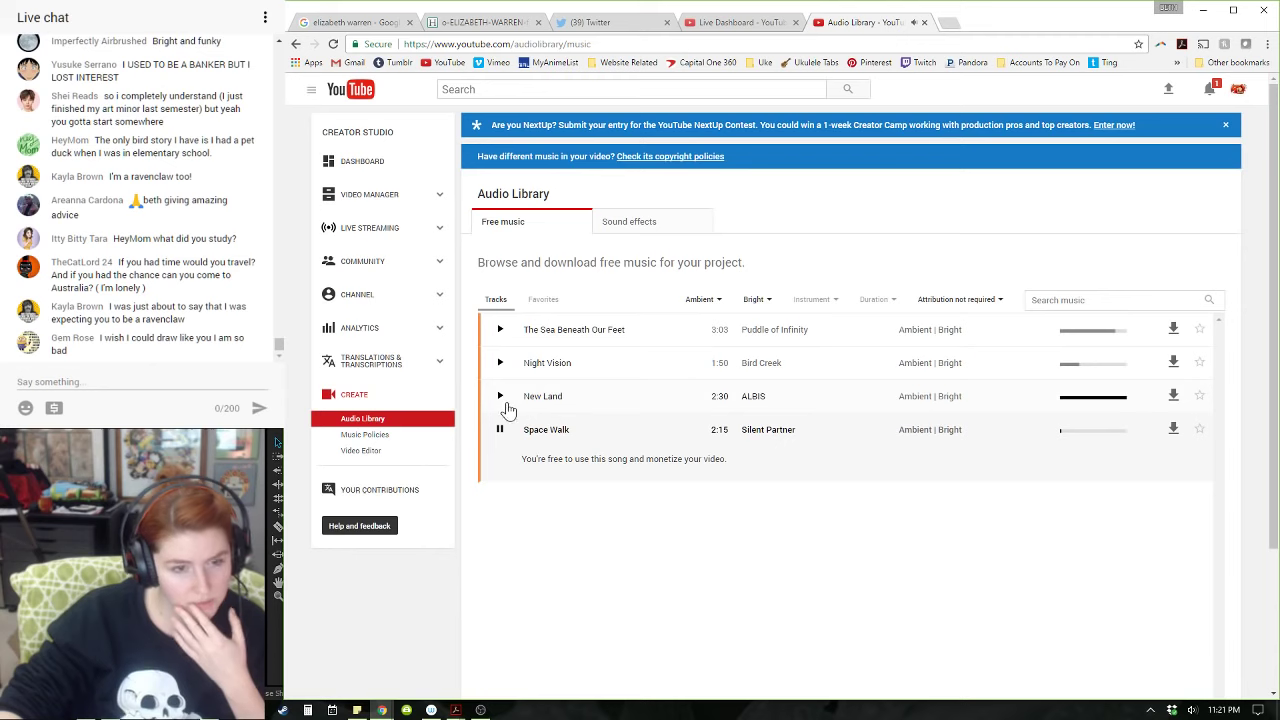
pyautogui.click(503, 338)
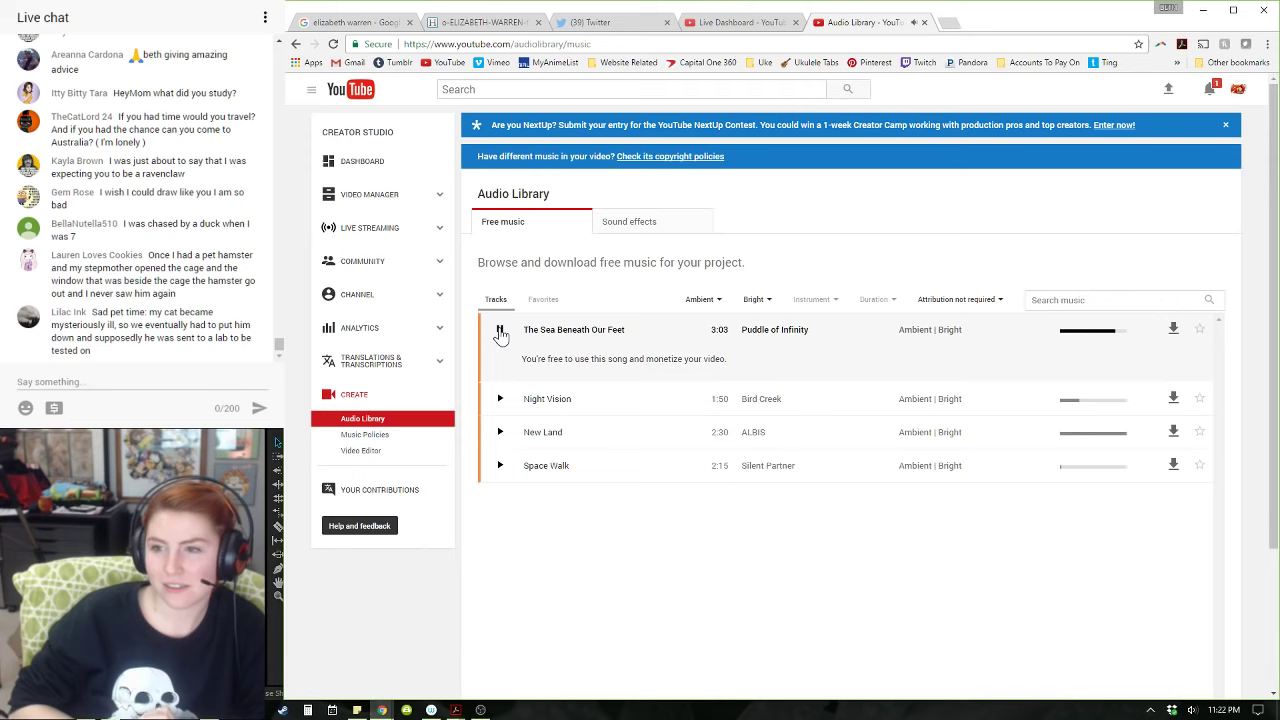
pyautogui.click(500, 331)
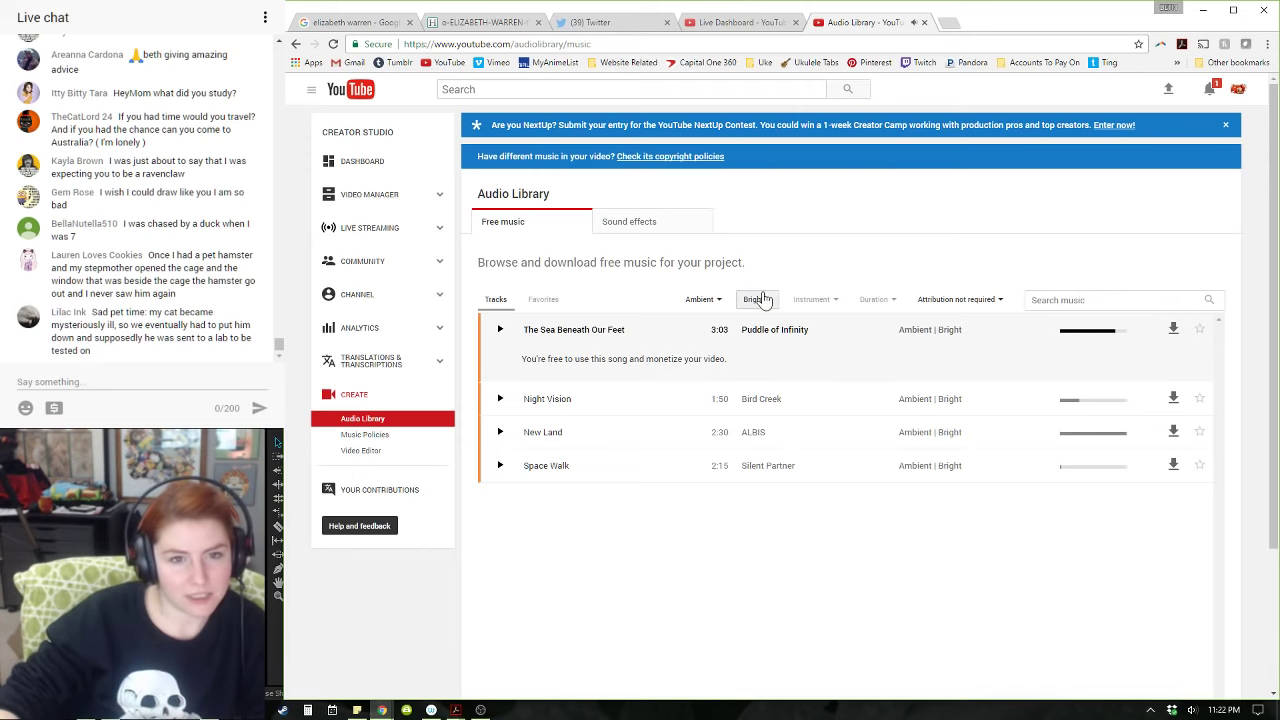
# - Change the genre filter to Dance & Electronic and preview the Gunnar Olsen tracks Ticket and Fast Lane
pyautogui.click(702, 300)
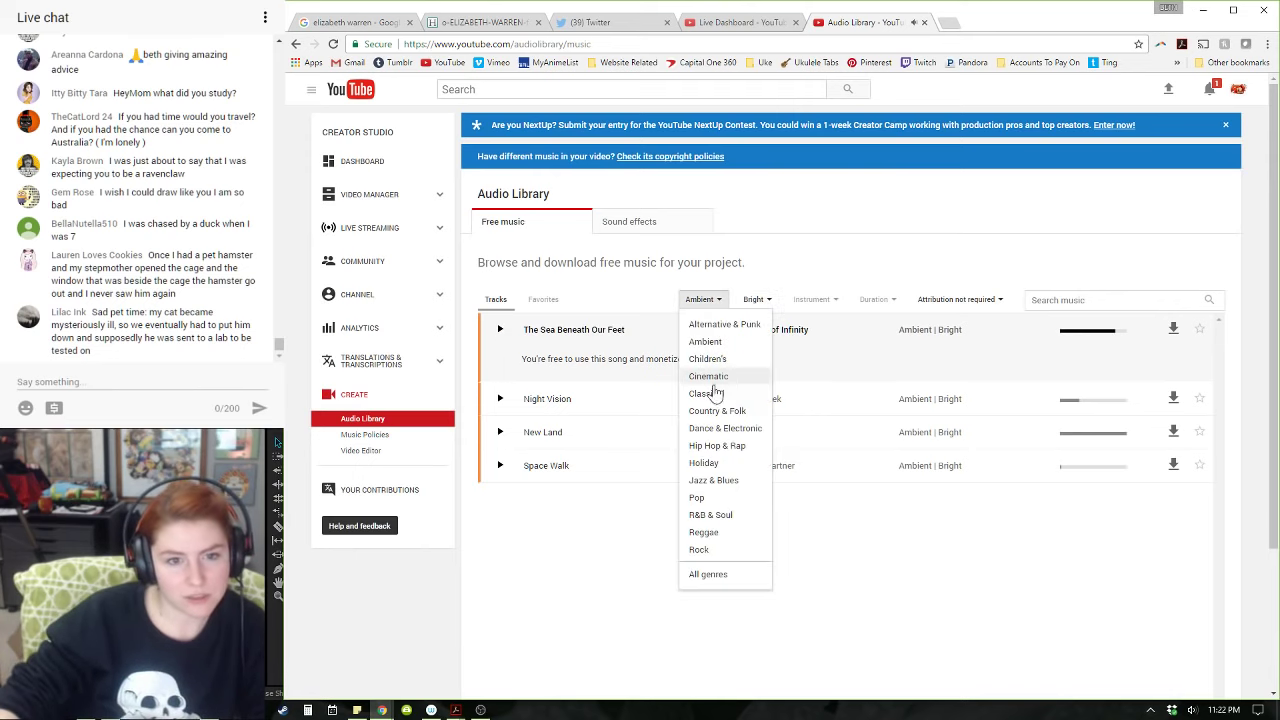
pyautogui.click(748, 428)
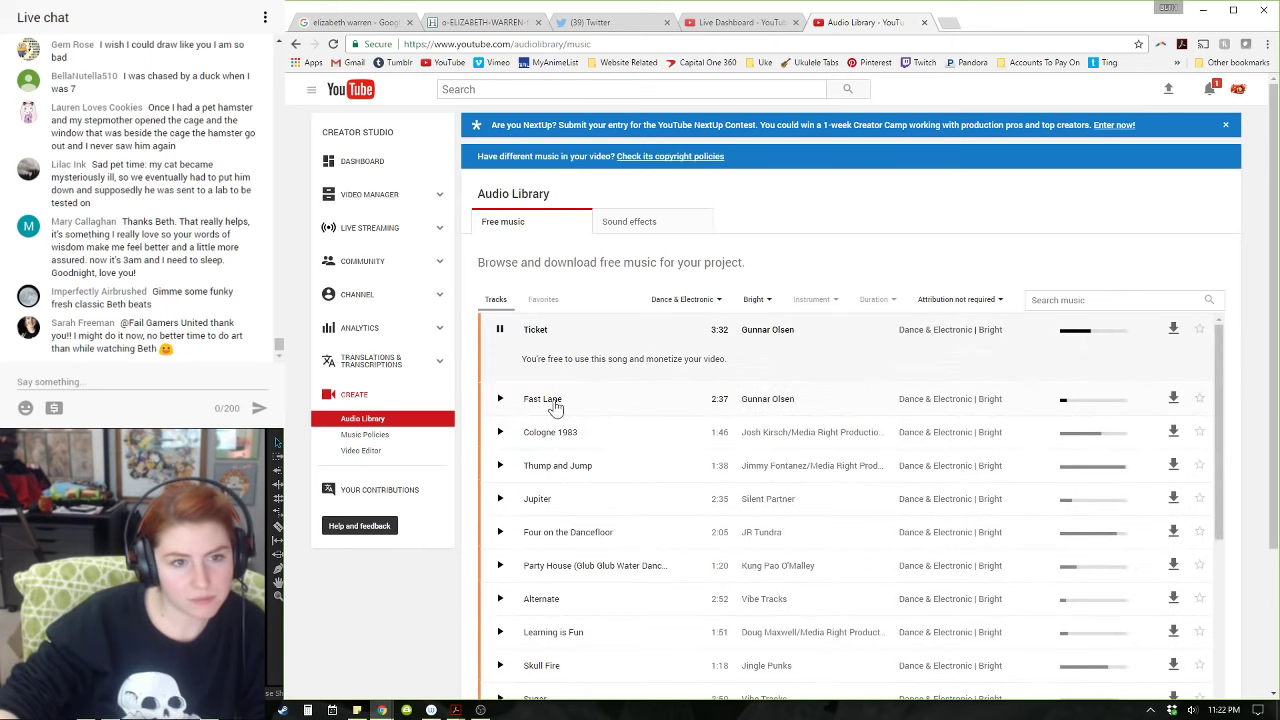
pyautogui.click(500, 399)
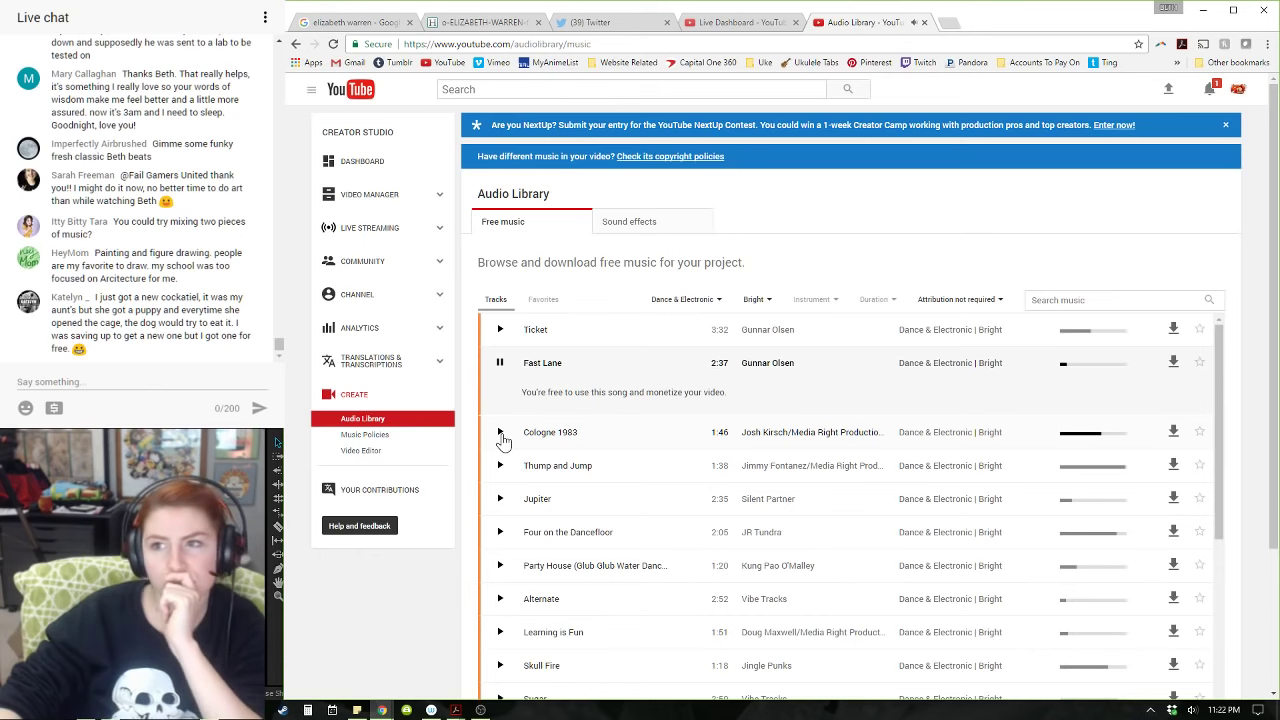
pyautogui.click(500, 363)
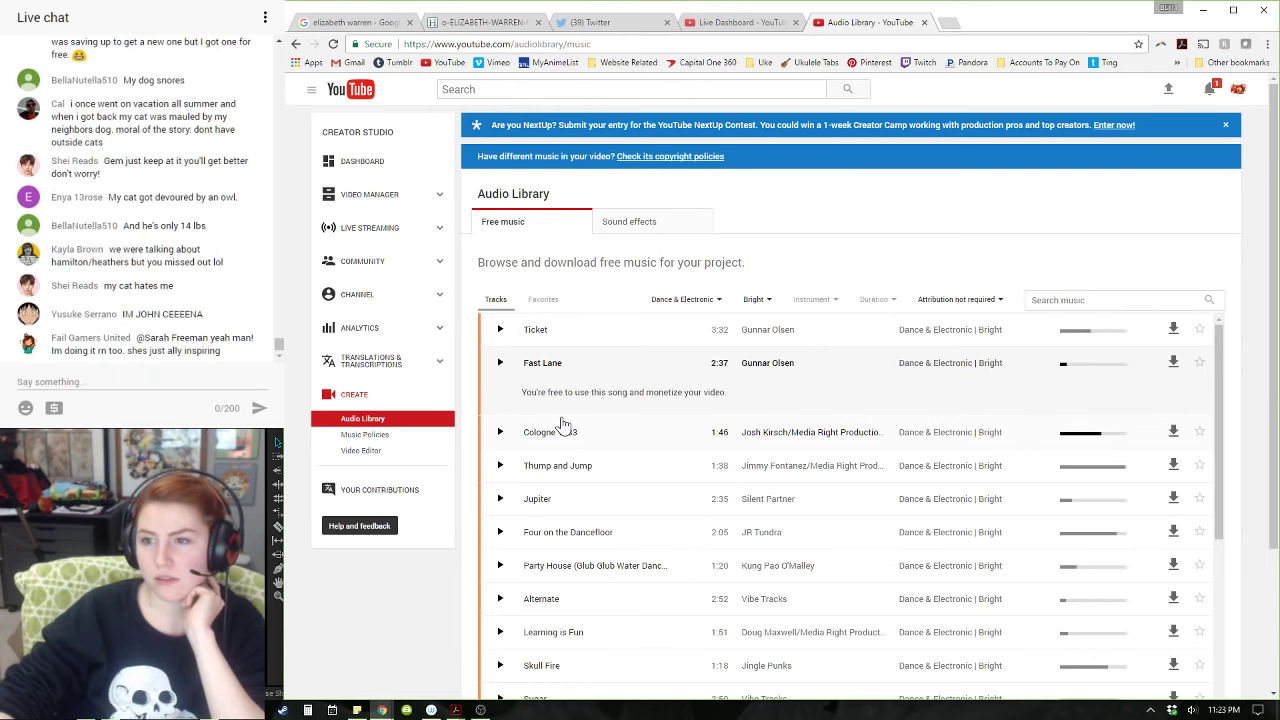
# - Preview Sugar by Vibe Tracks and Skull Fire by Jingle Punks further down the Dance & Electronic, Bright list
pyautogui.scroll(-2, 562, 428)
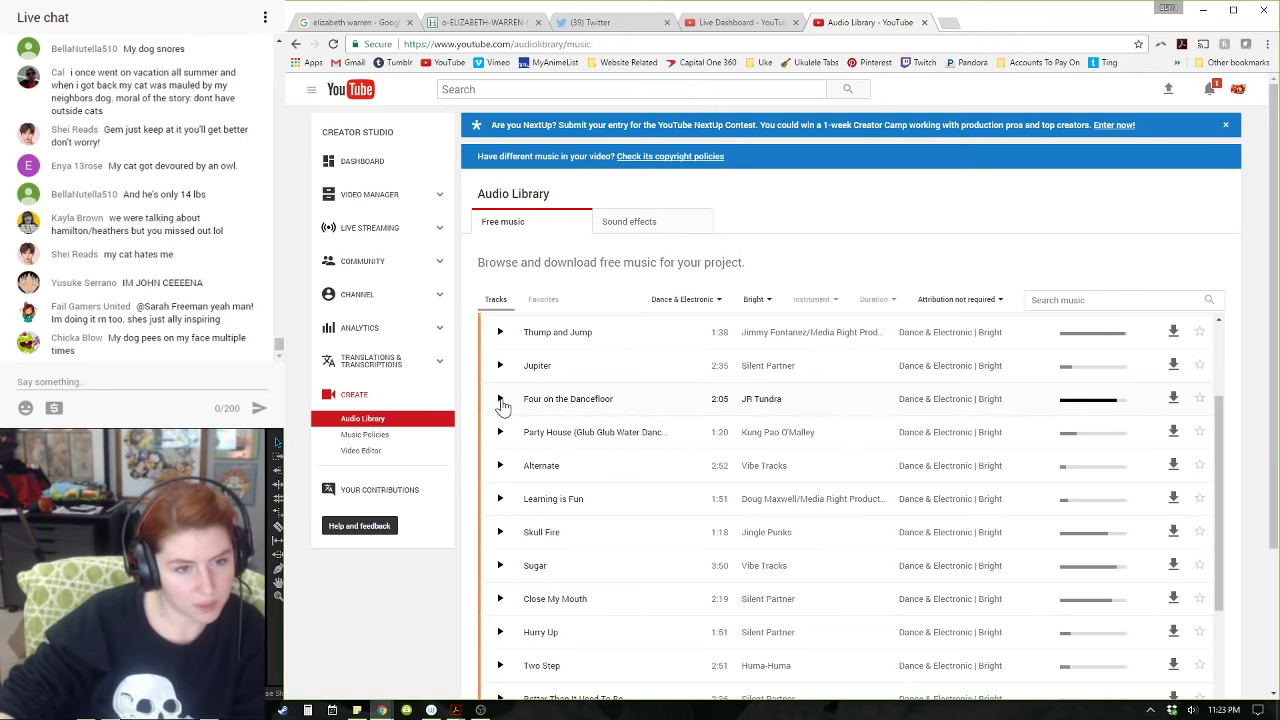
pyautogui.scroll(-2, 568, 488)
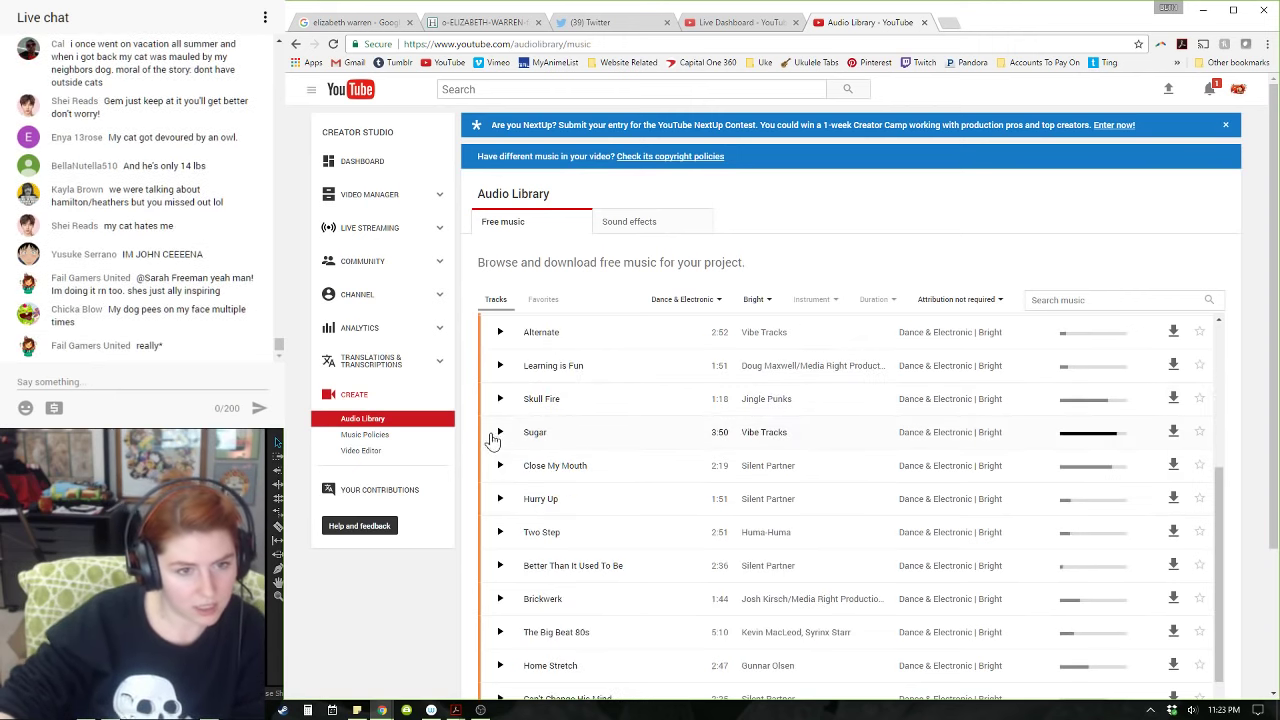
pyautogui.click(771, 305)
pyautogui.click(797, 280)
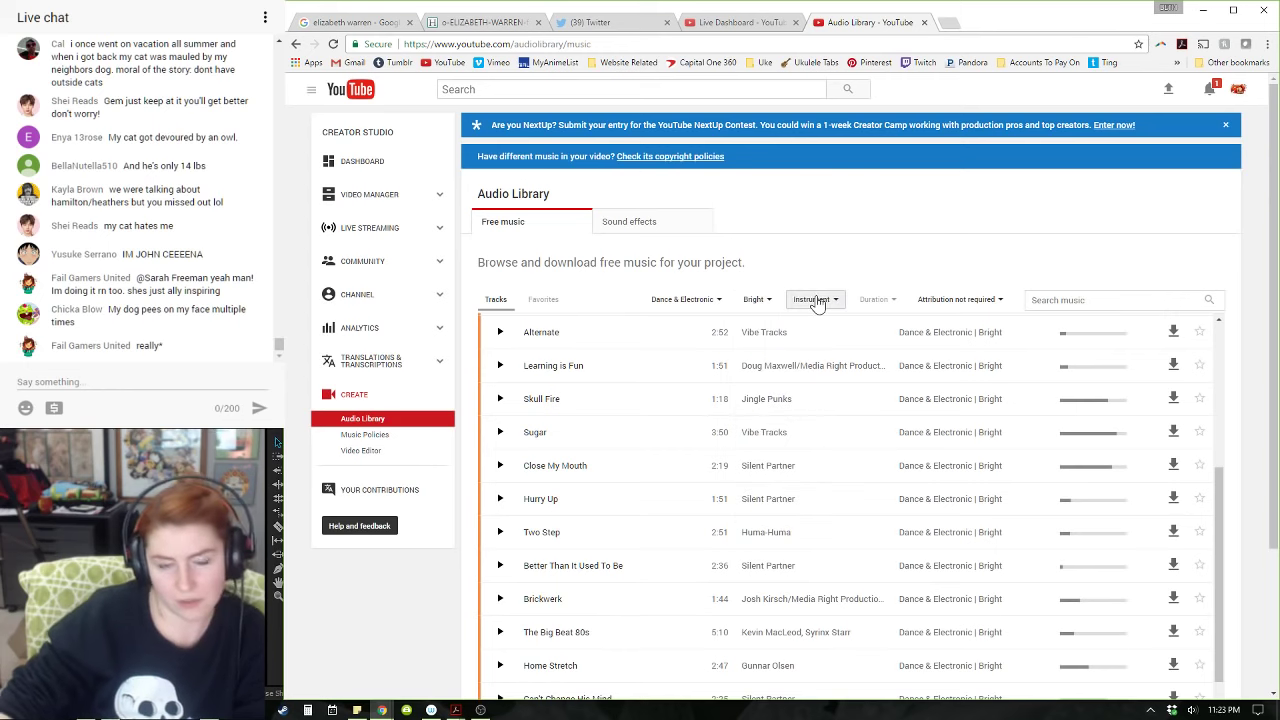
pyautogui.click(500, 434)
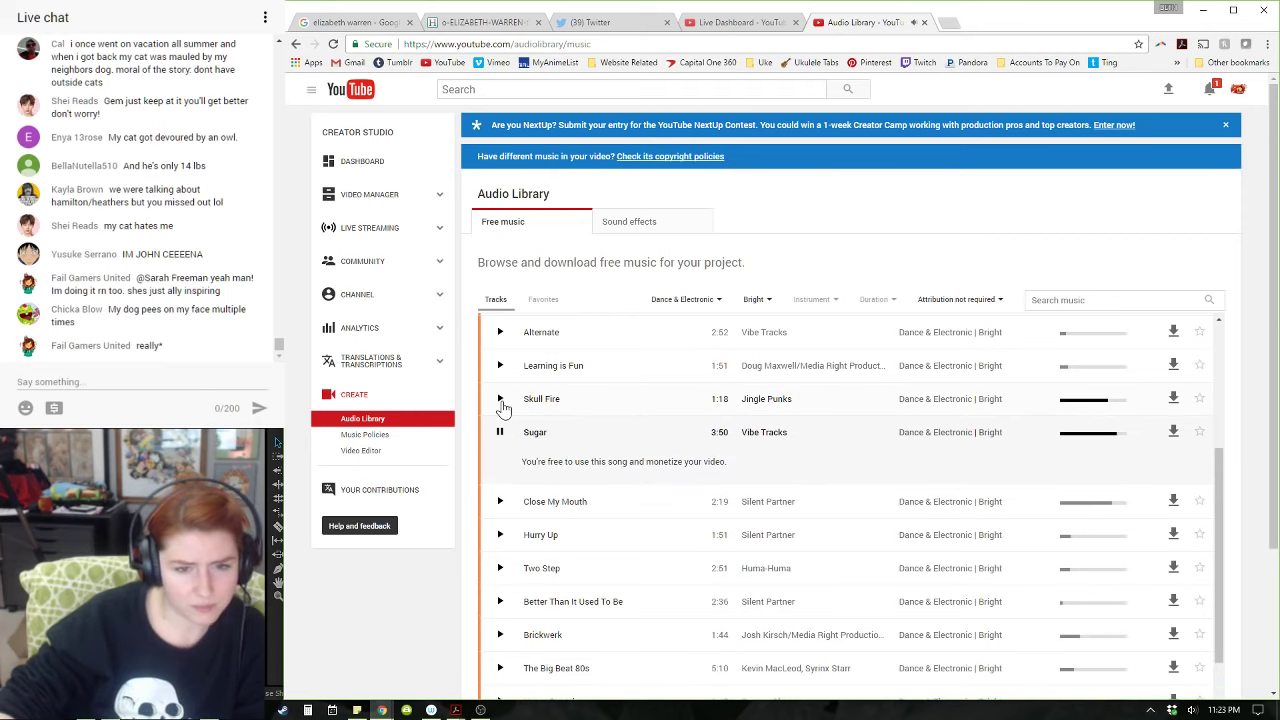
pyautogui.click(501, 401)
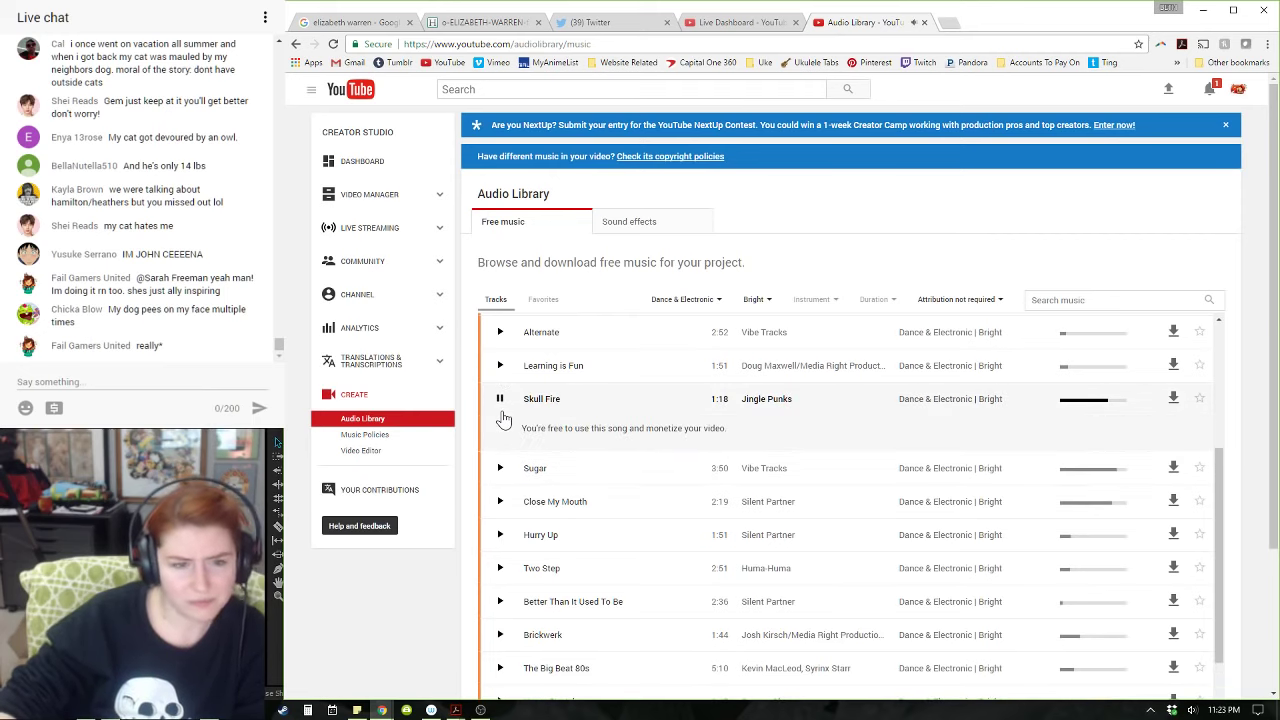
# - Change the mood filter to Funky and preview Darker Thoughts, Real World, Cool Club Through The Wall and Mile High
pyautogui.click(766, 300)
pyautogui.click(770, 410)
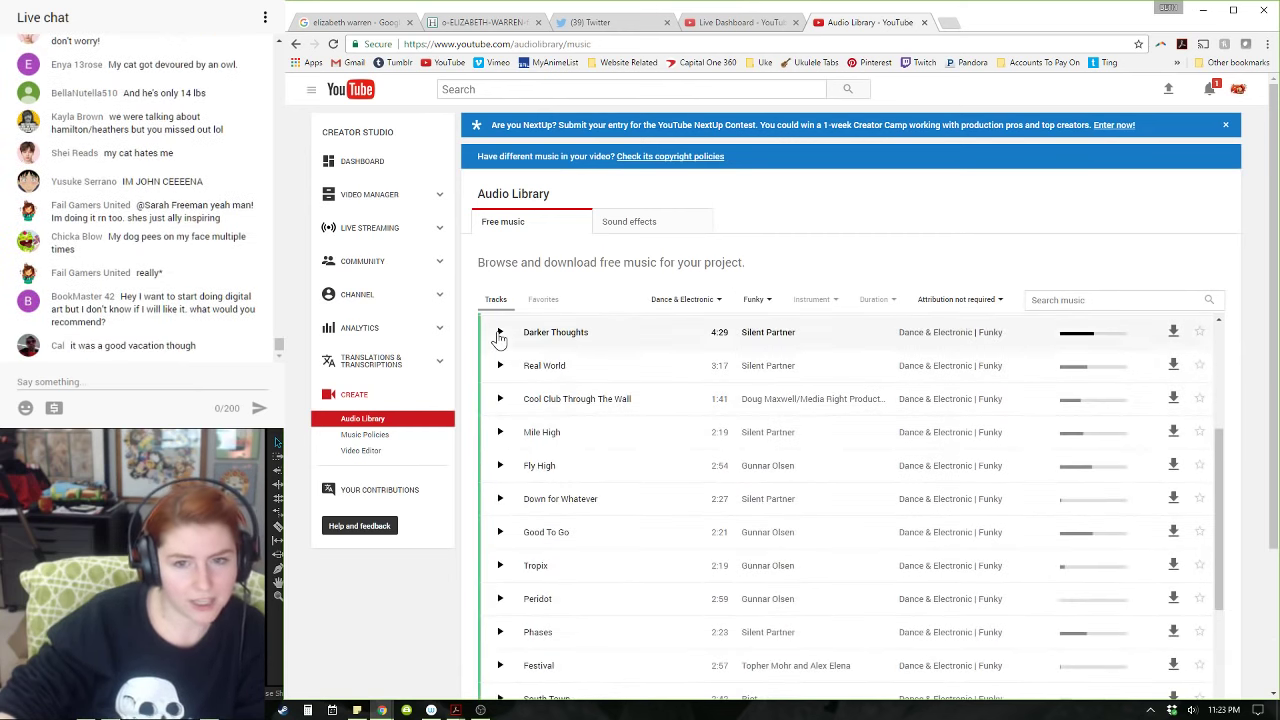
pyautogui.click(499, 333)
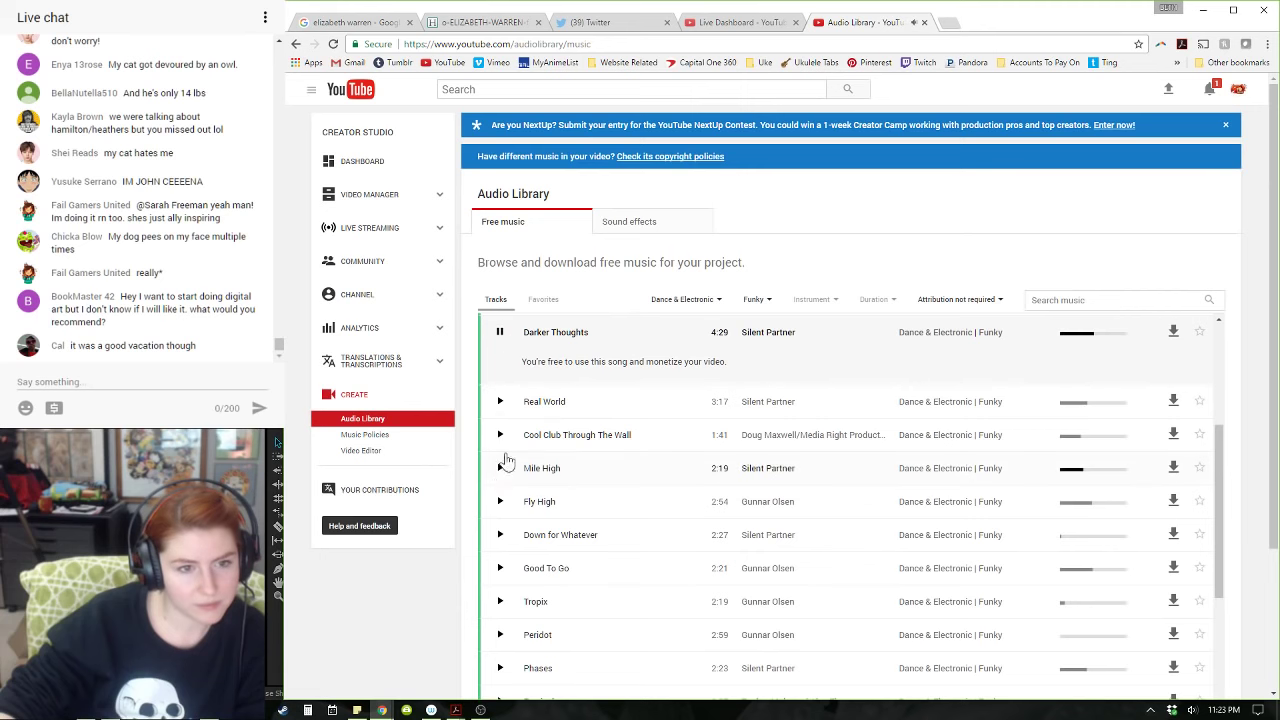
pyautogui.click(500, 402)
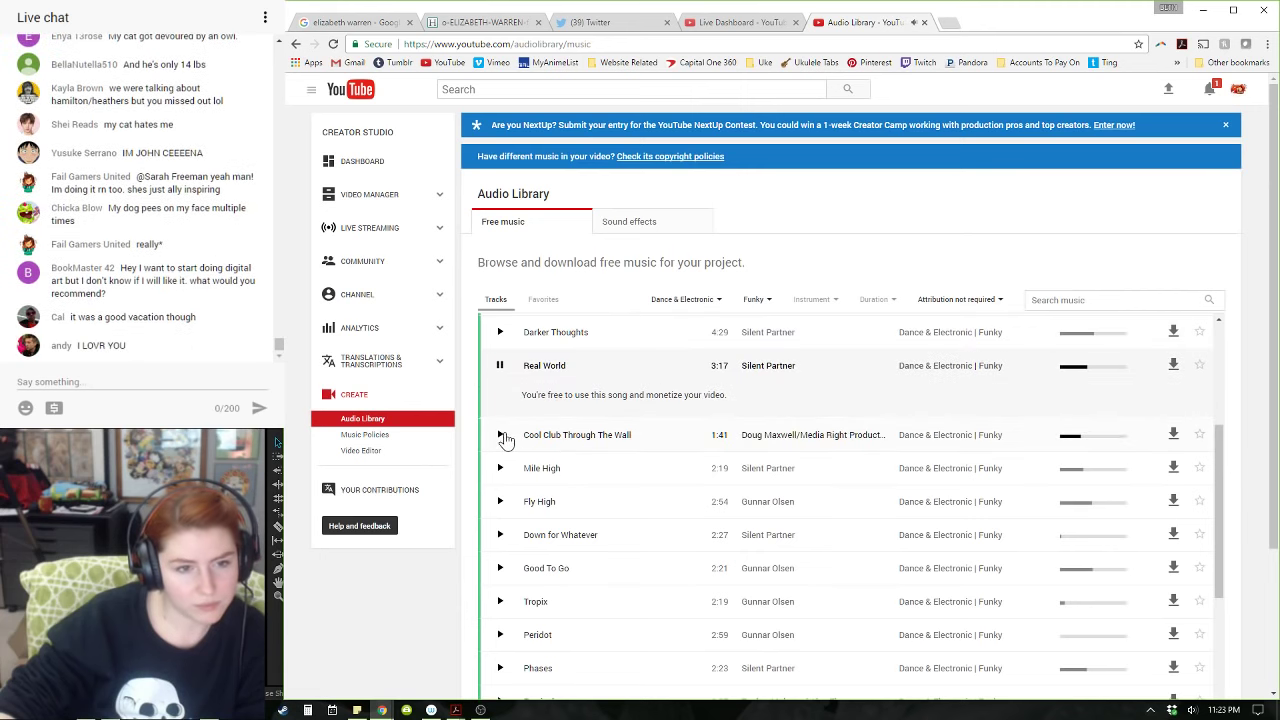
pyautogui.click(502, 436)
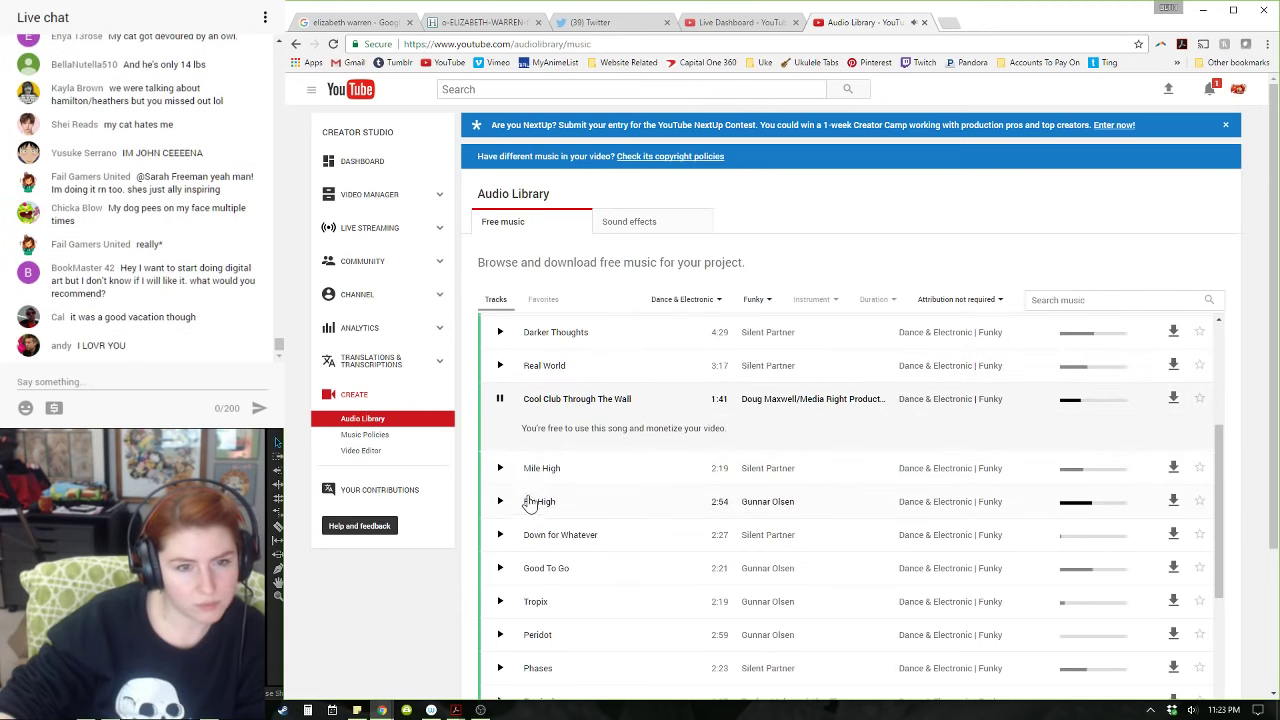
pyautogui.click(502, 470)
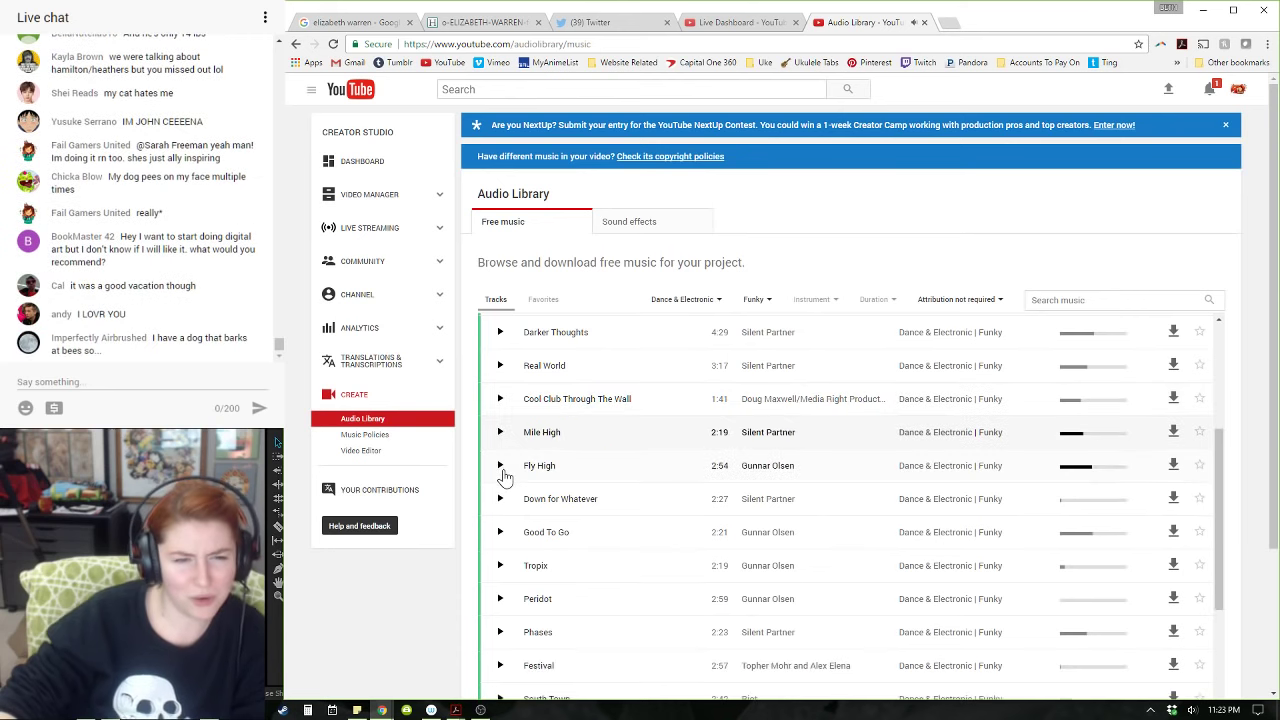
# - Preview Fly High by Gunnar Olsen and Down for Whatever by Silent Partner in the Dance & Electronic, Funky list
pyautogui.click(502, 437)
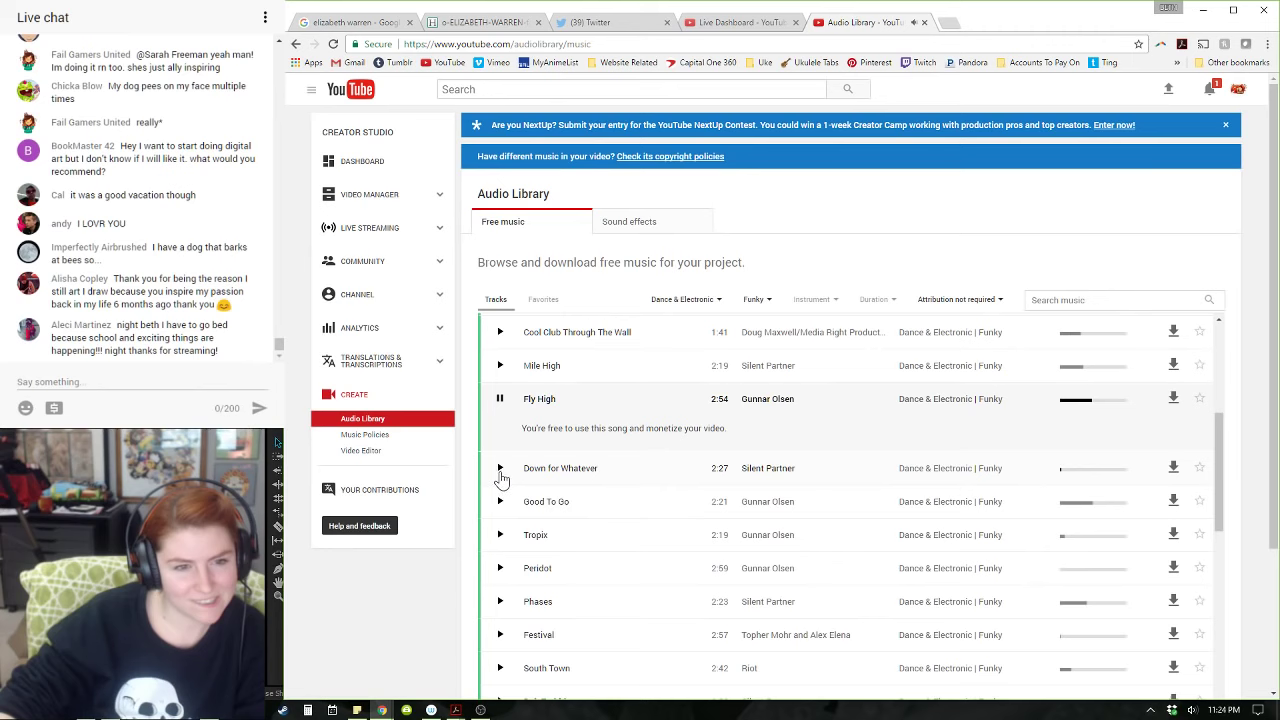
pyautogui.click(501, 470)
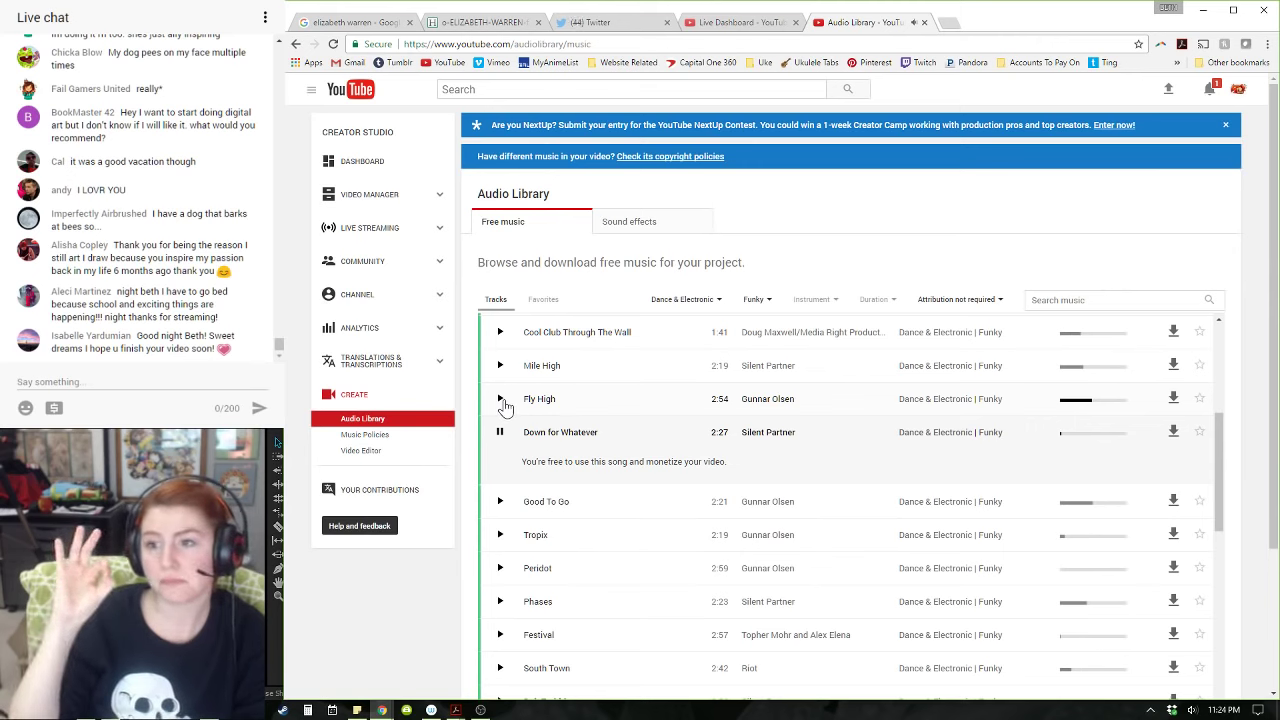
pyautogui.click(500, 431)
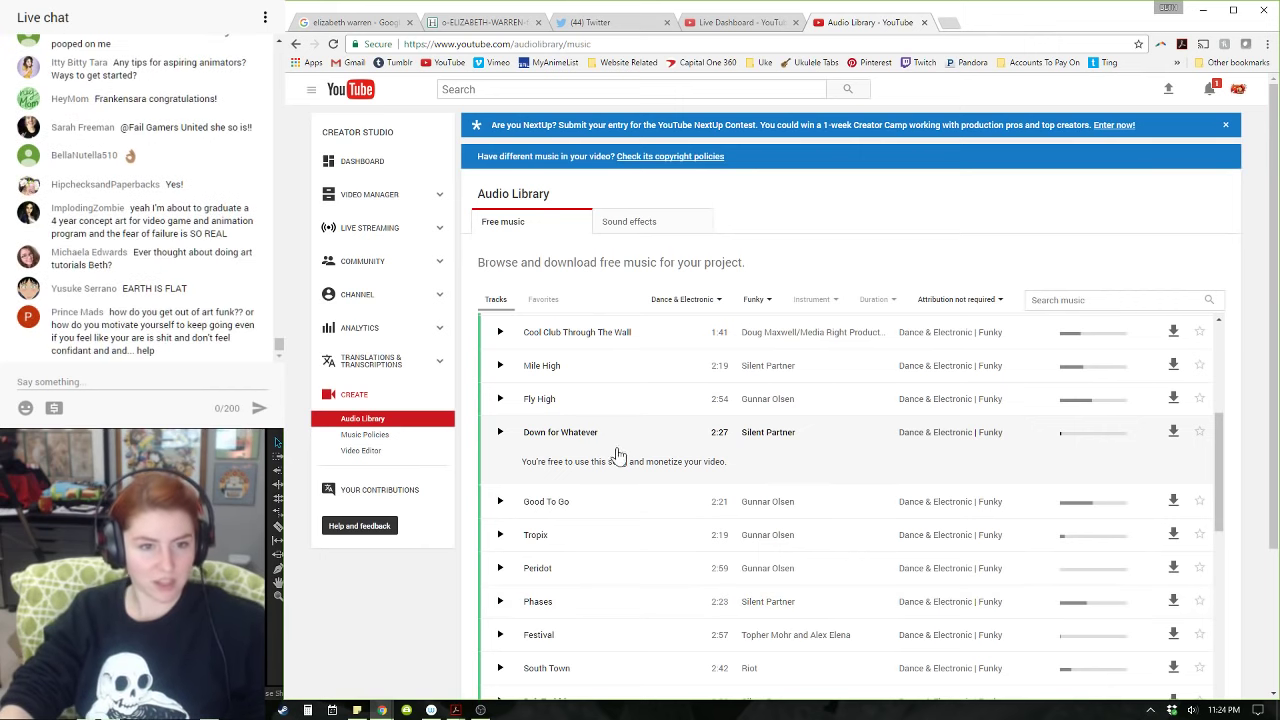
# - Download Down for Whatever by Silent Partner and show the downloaded MP3 in its folder
pyautogui.click(1175, 432)
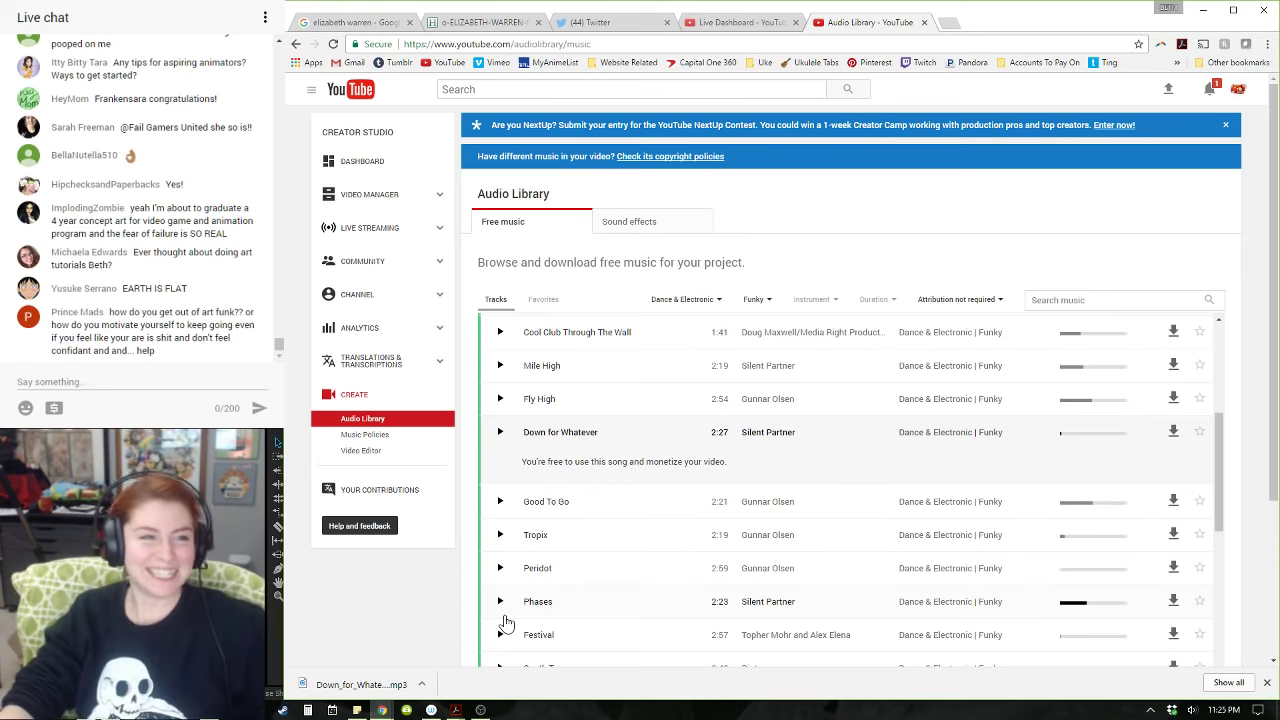
pyautogui.click(422, 685)
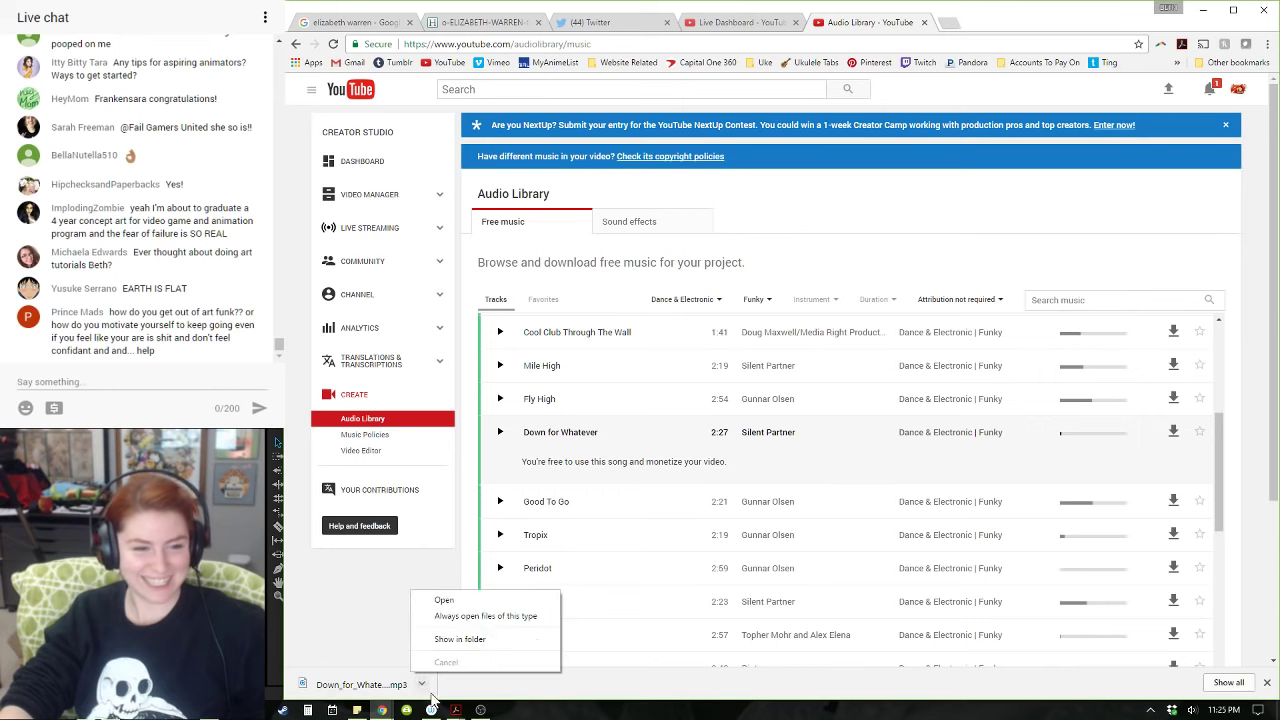
pyautogui.click(460, 639)
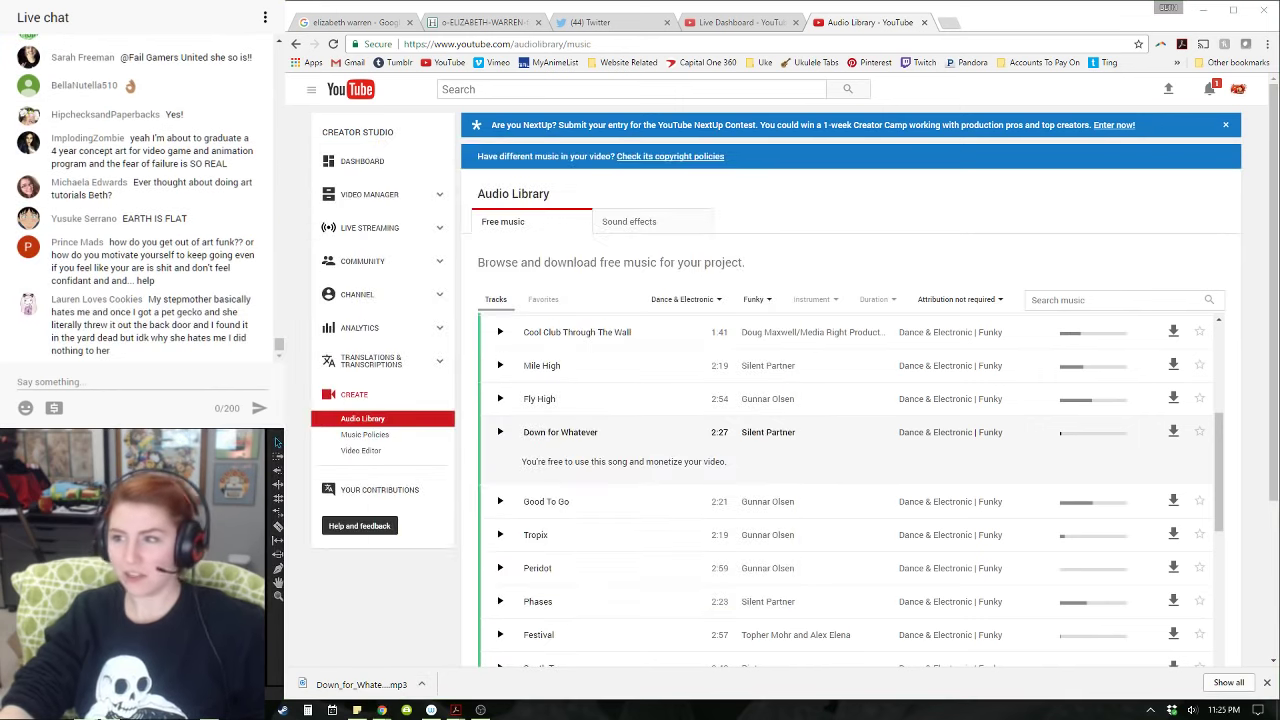
# - Switch to File Explorer and put Down_for_Whatever.mp3 into the BethBeRad > BBR_Audio > From_YouTube > Fun+Funky folder
pyautogui.hotkey('alt', 'Tab')
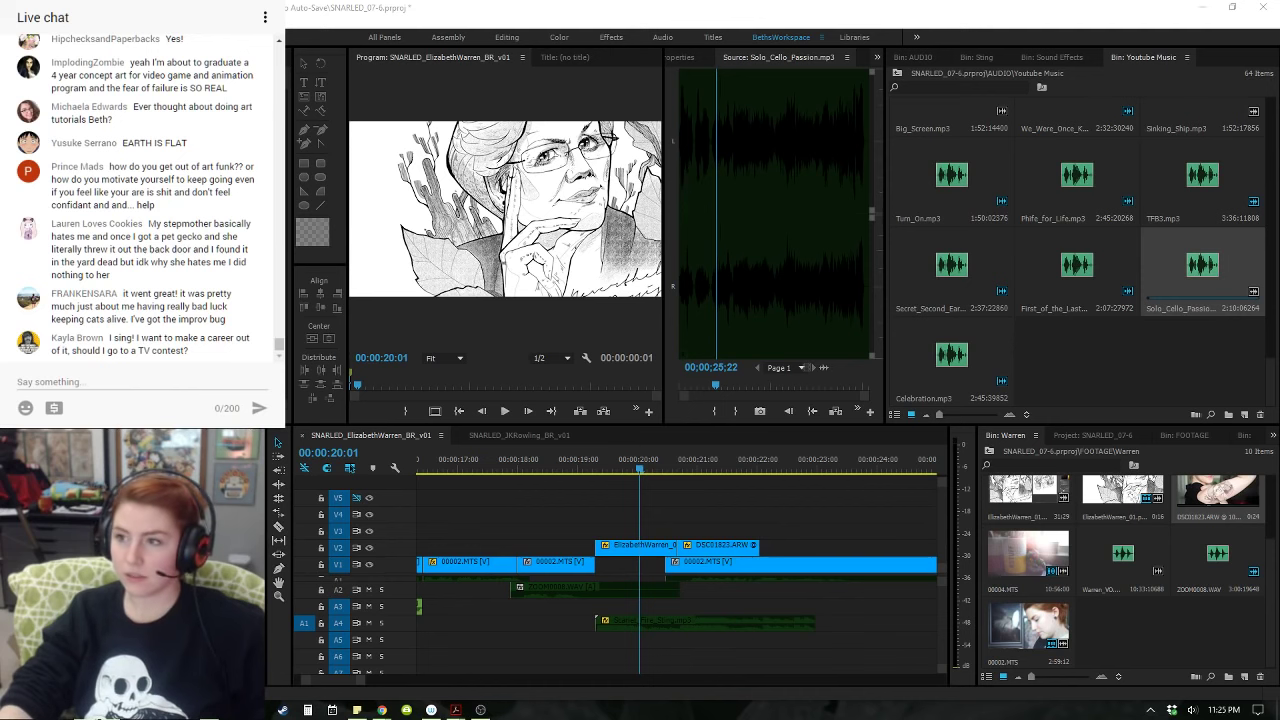
pyautogui.moveTo(1279, 180); pyautogui.dragTo(801, 184)
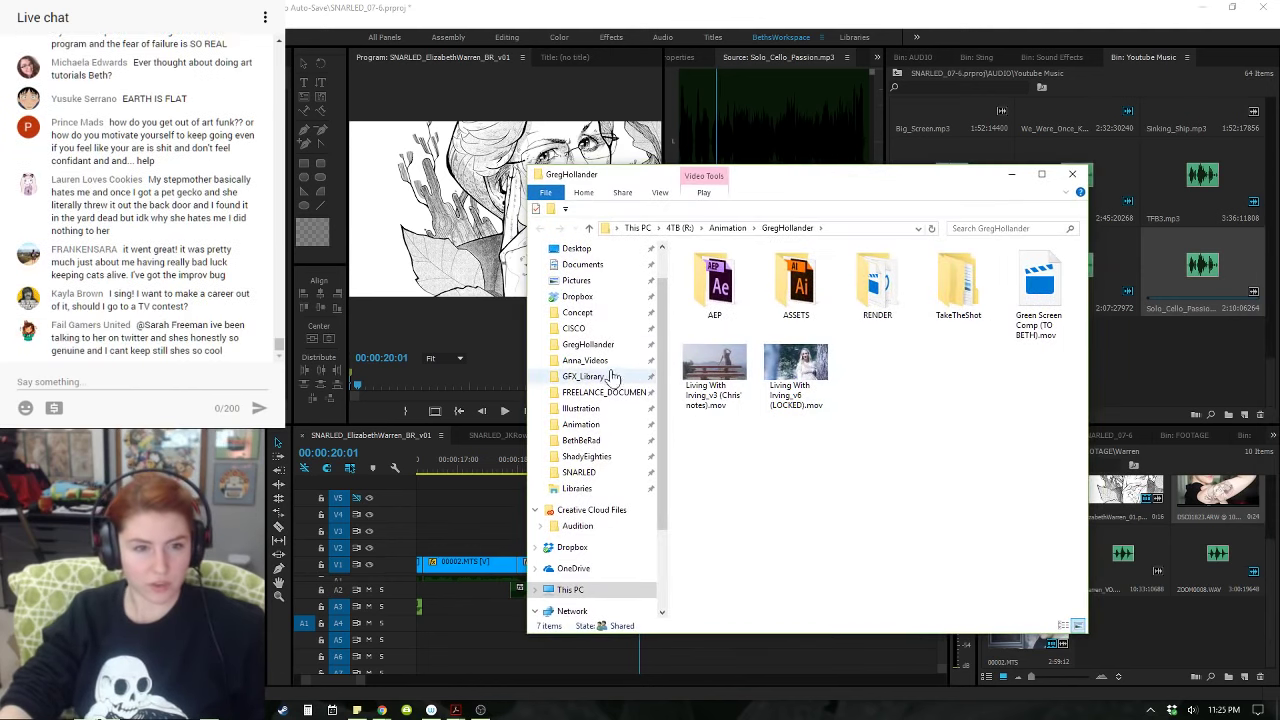
pyautogui.click(577, 312)
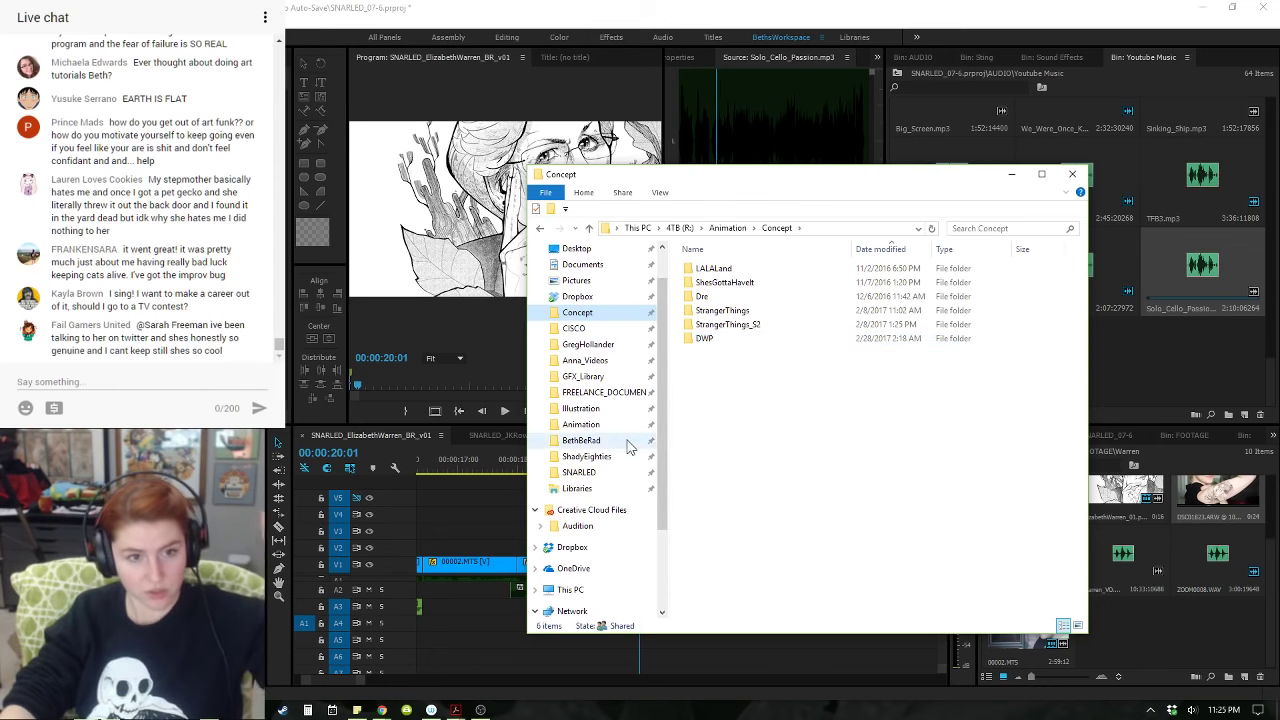
pyautogui.click(581, 440)
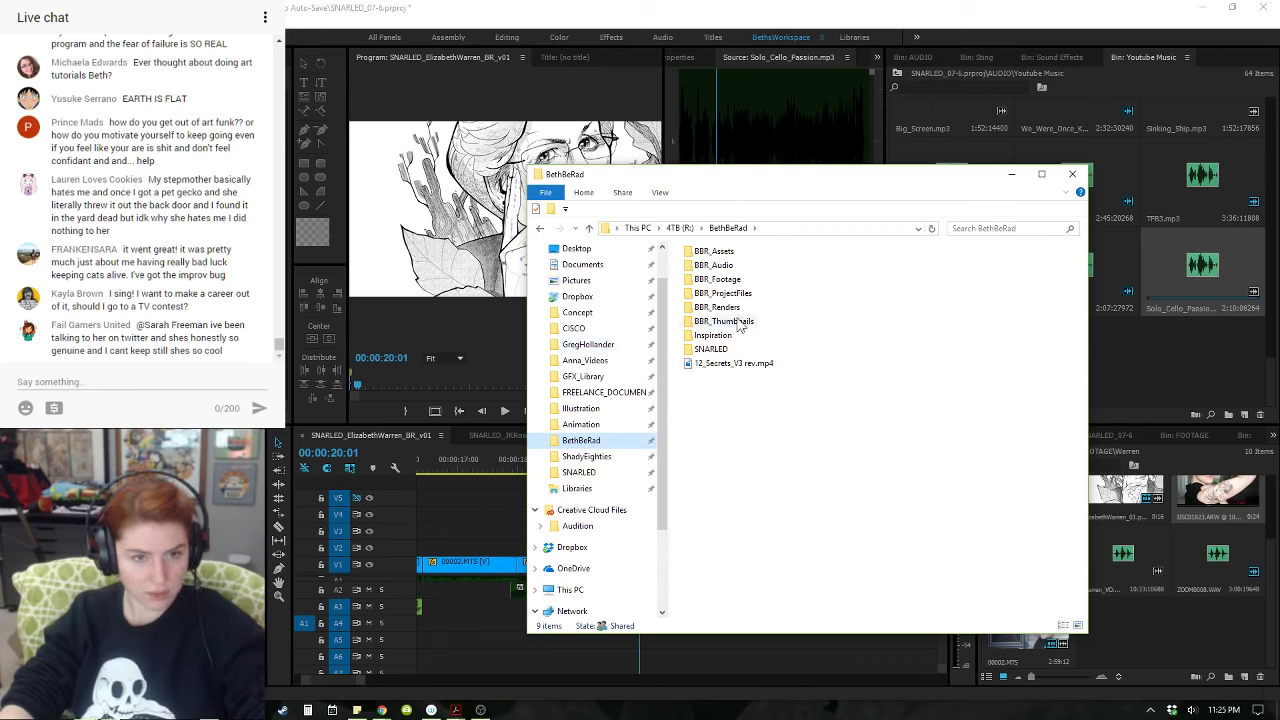
pyautogui.doubleClick(722, 265)
pyautogui.doubleClick(740, 282)
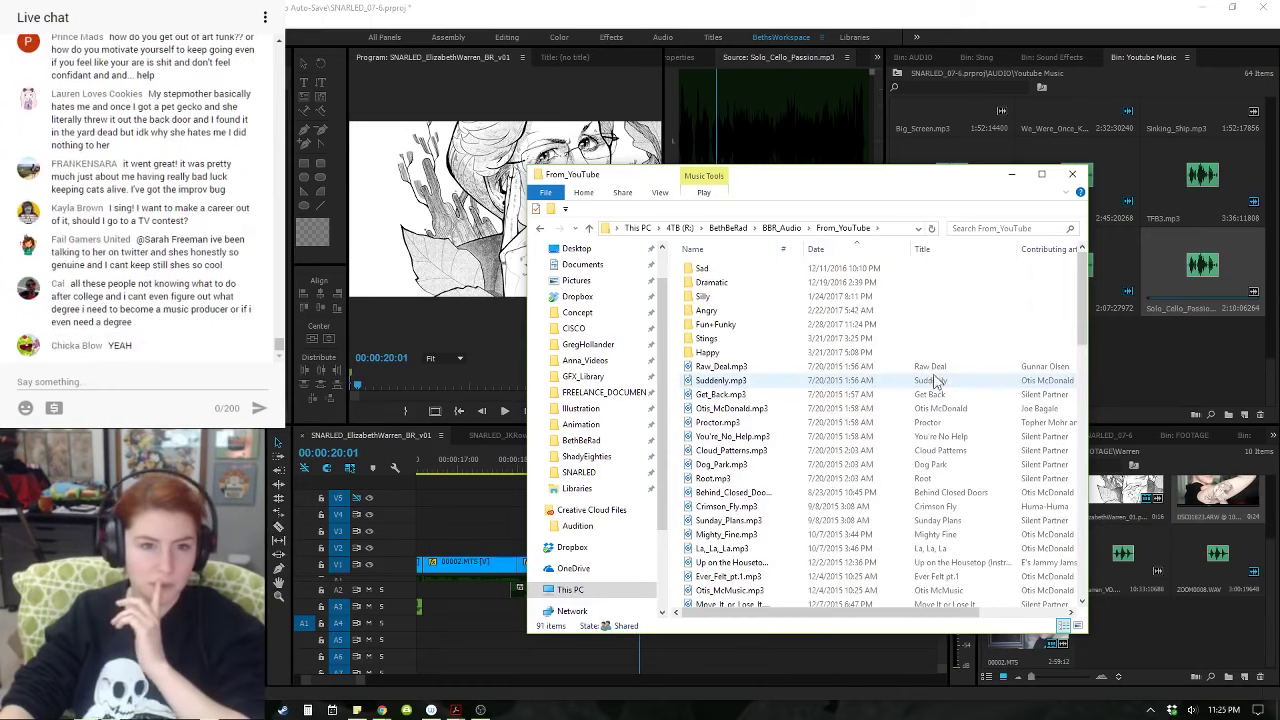
pyautogui.doubleClick(715, 324)
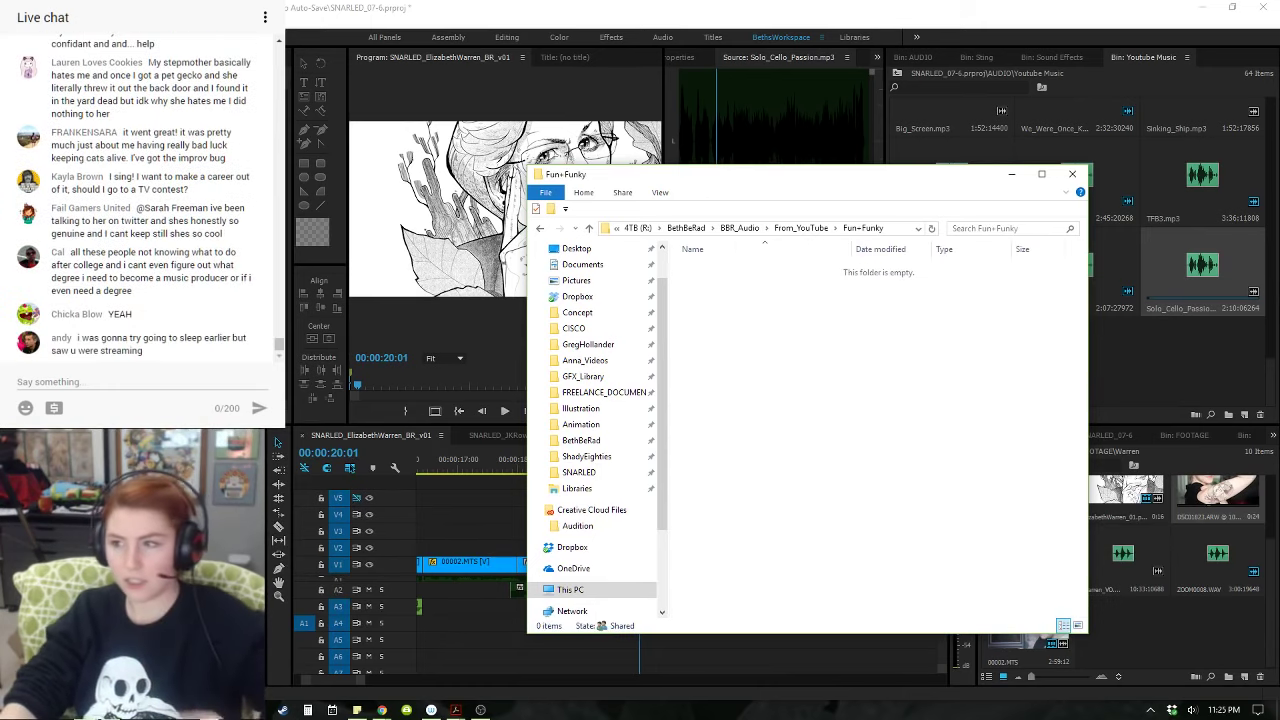
pyautogui.moveTo(780, 330); pyautogui.dragTo(886, 462)
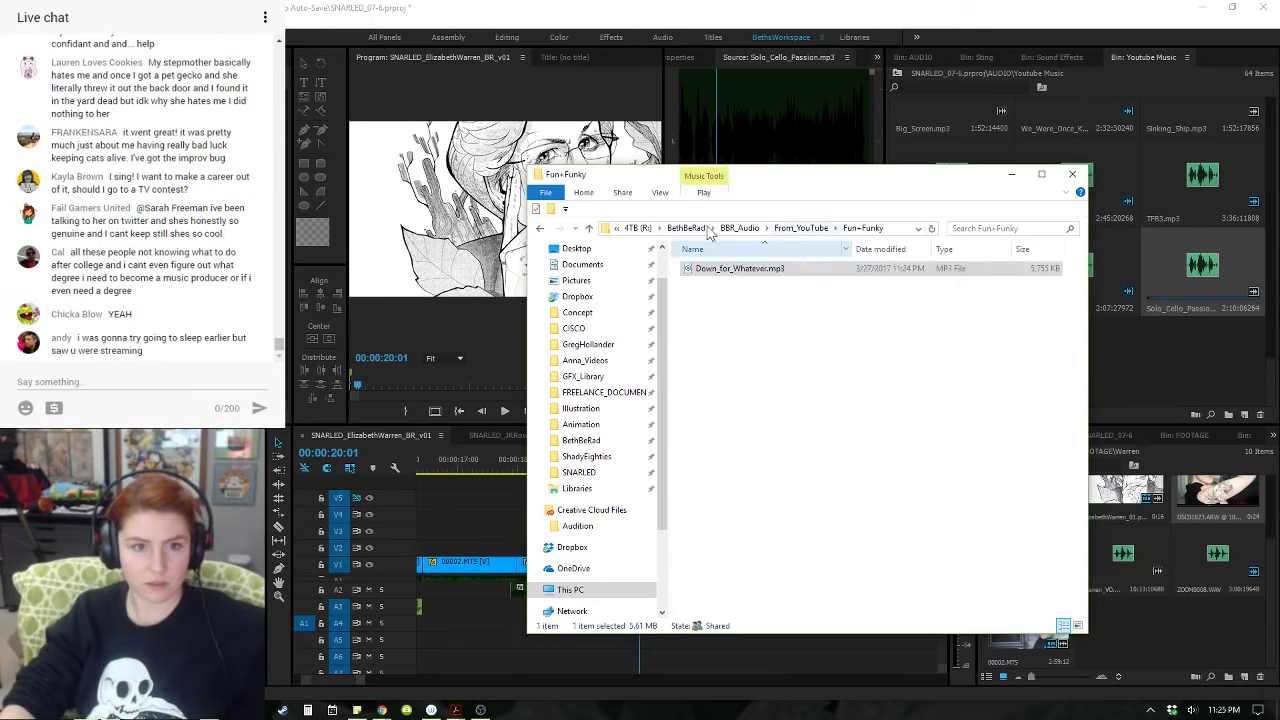
# - Import Down_for_Whatever.mp3 from File Explorer into the Youtube Music bin in Premiere Pro
pyautogui.moveTo(735, 270); pyautogui.dragTo(806, 356)
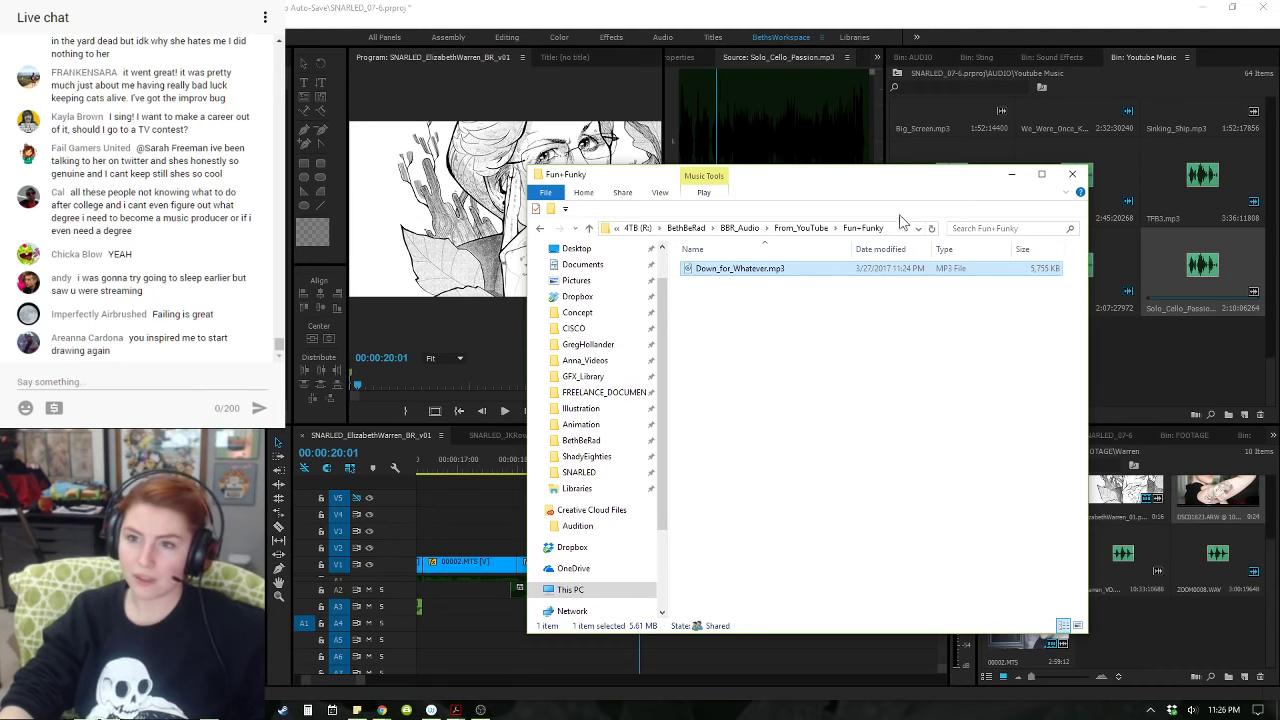
pyautogui.moveTo(841, 184); pyautogui.dragTo(1279, 262)
pyautogui.click(1052, 58)
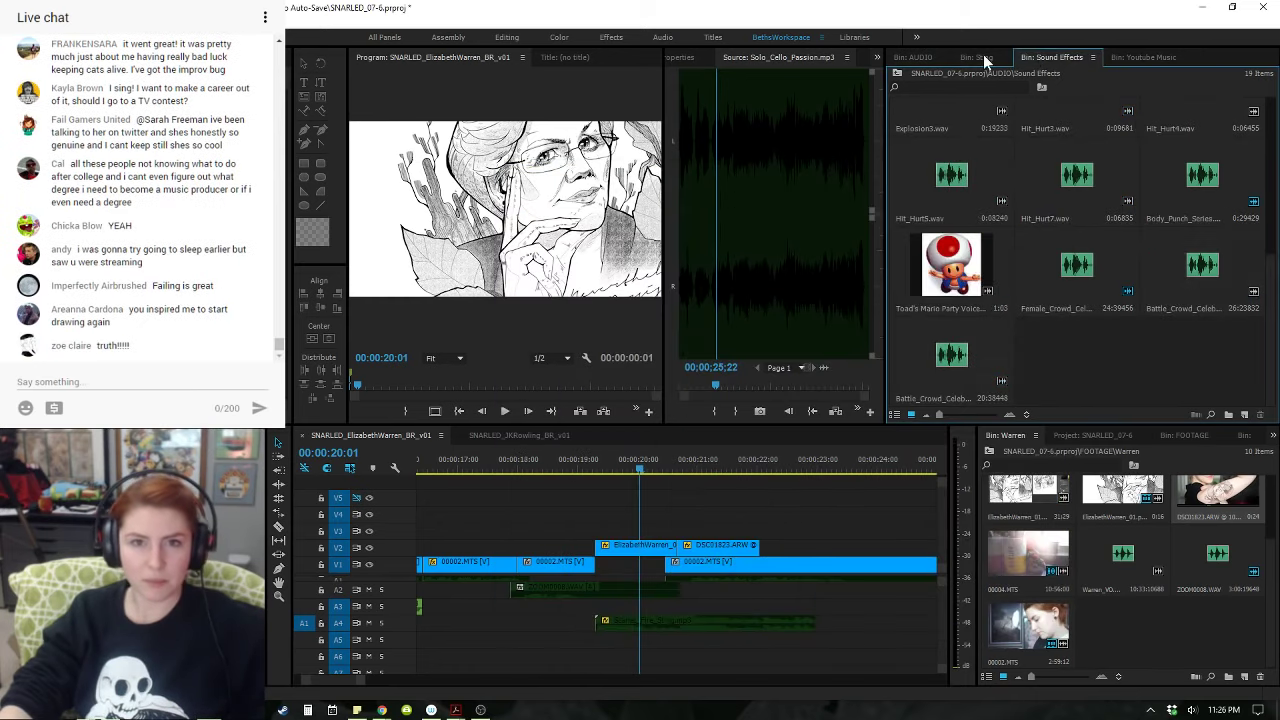
pyautogui.click(983, 57)
pyautogui.click(1057, 59)
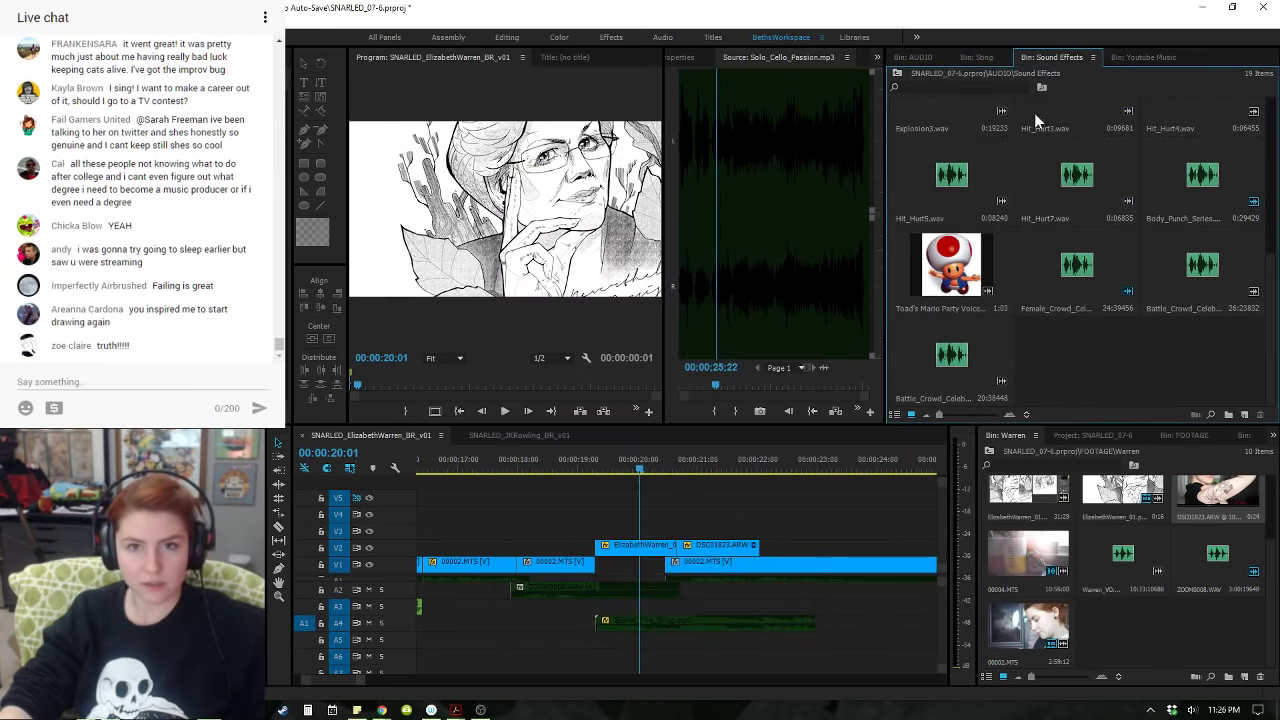
pyautogui.click(913, 57)
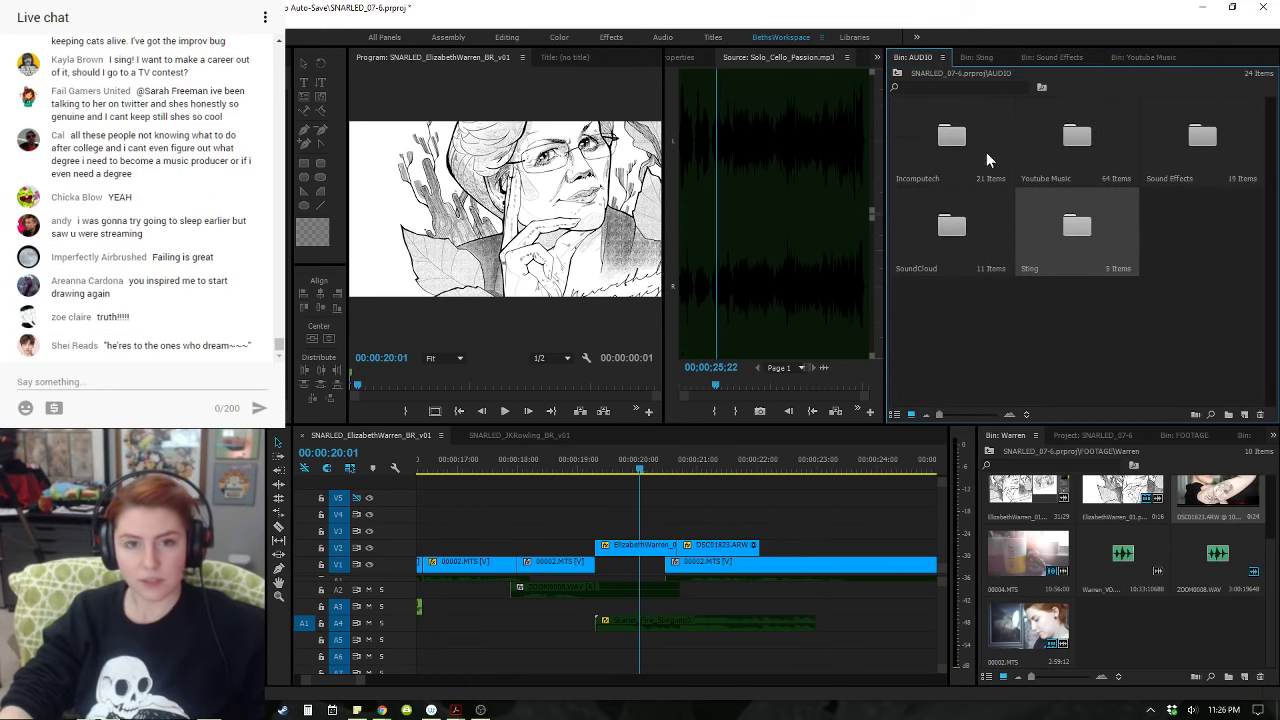
pyautogui.click(1141, 58)
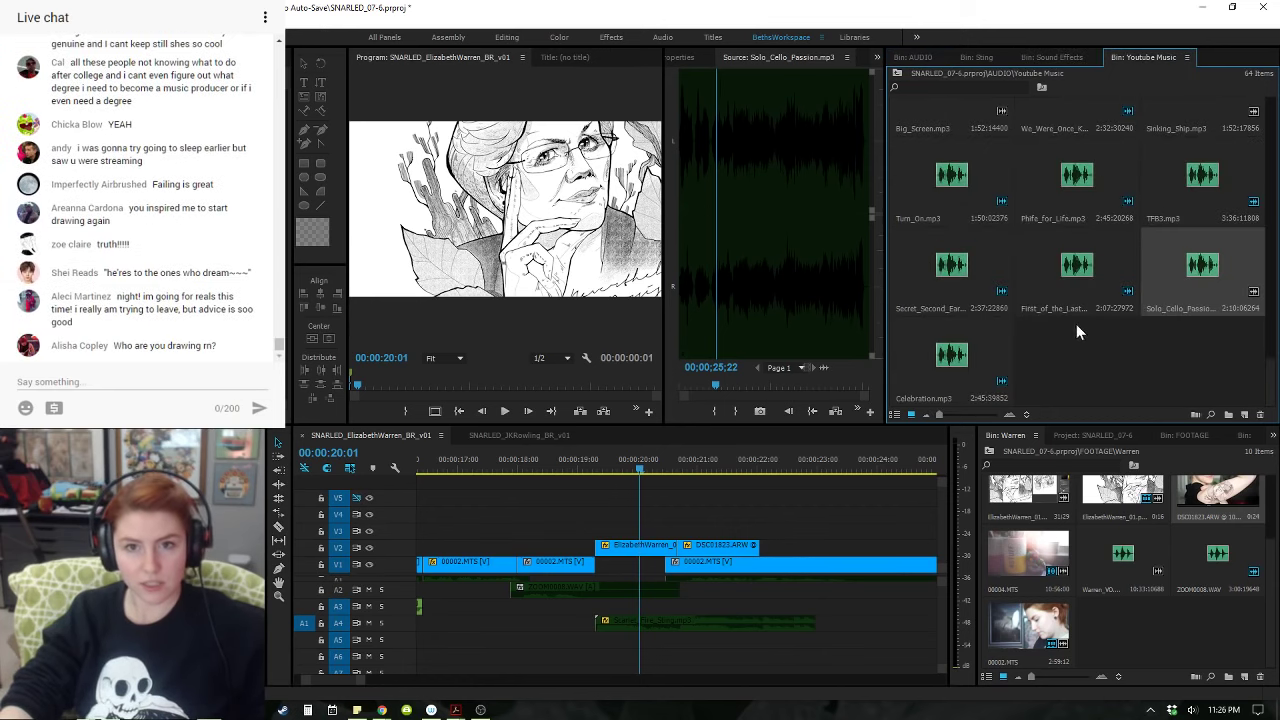
pyautogui.moveTo(1186, 396); pyautogui.dragTo(1115, 365)
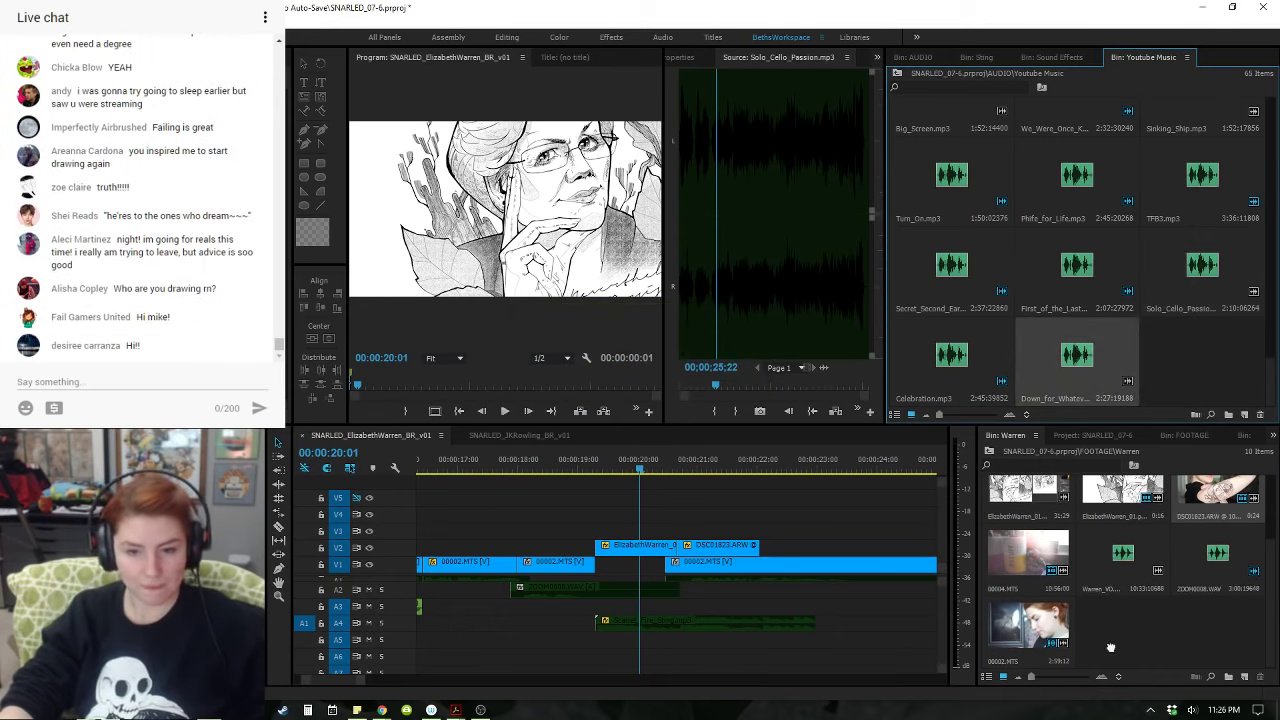
# - Delete the A4 music clip, place Down_for_Whatever.mp3 on A5 from the start of the ElizabethWarren drawing clip, and play the transition
pyautogui.click(649, 627)
pyautogui.press('Delete')
pyautogui.moveTo(1103, 358); pyautogui.dragTo(597, 643)
pyautogui.click(572, 469)
pyautogui.press('space')
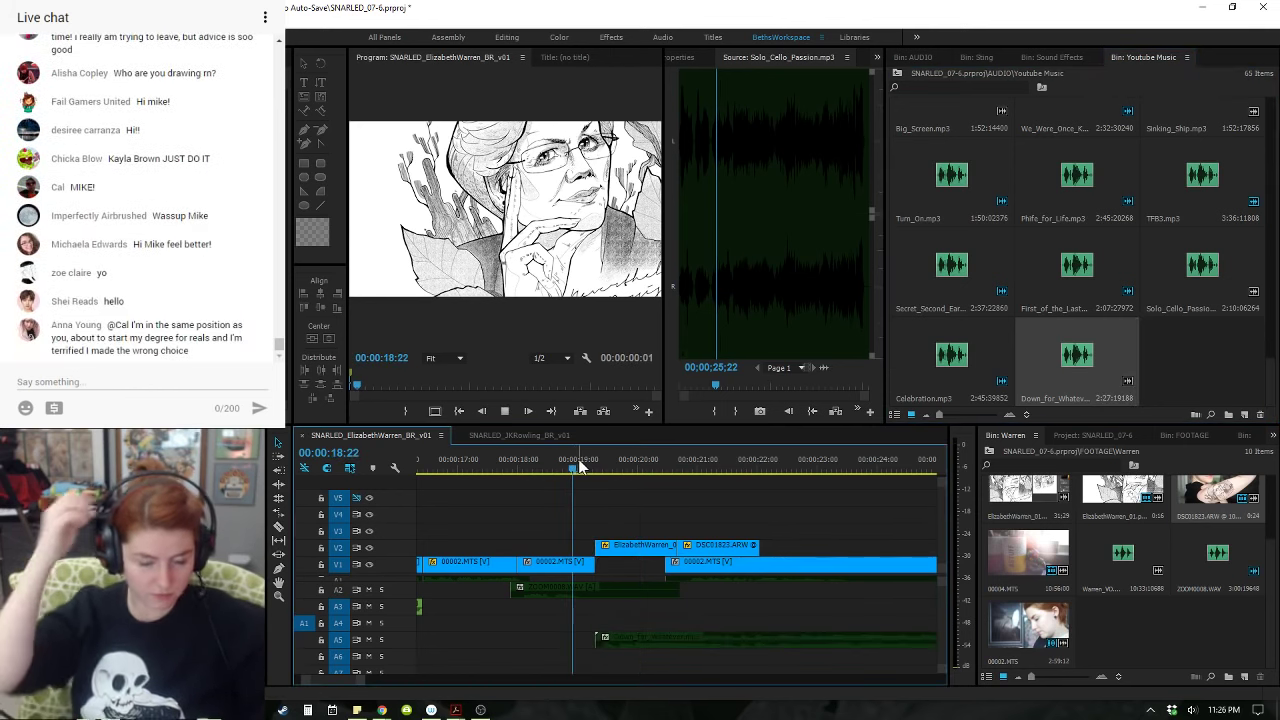
pyautogui.press('=')
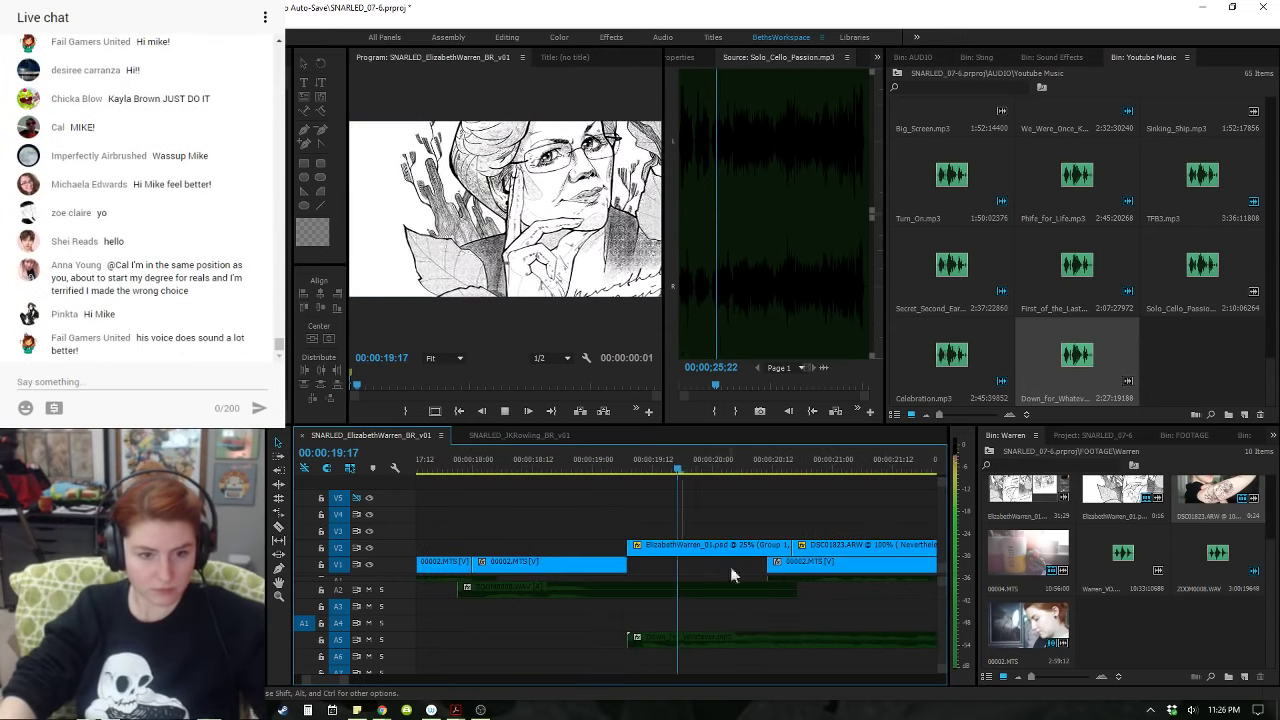
pyautogui.press('space')
# - Split Down_for_Whatever.mp3 at 00:00:19:23 and move both pieces earlier so the split meets the start of the drawing clip
pyautogui.click(717, 468)
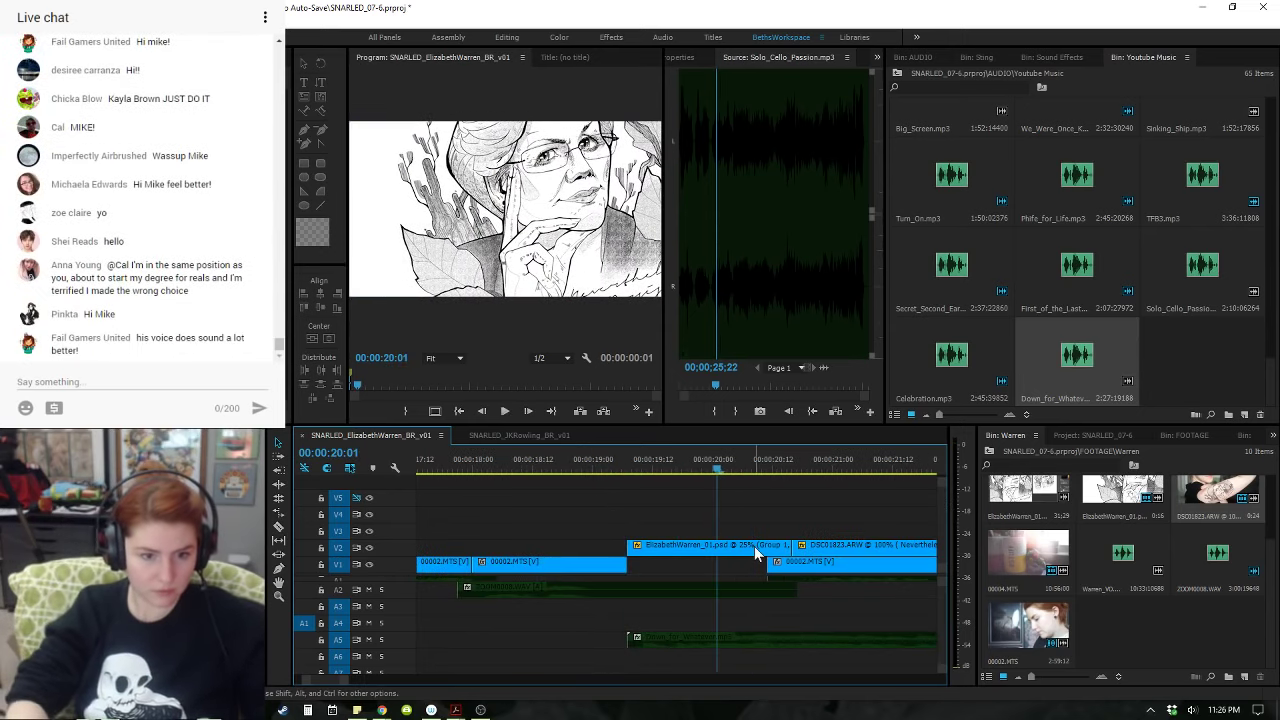
pyautogui.press('Left')
pyautogui.press('Left')
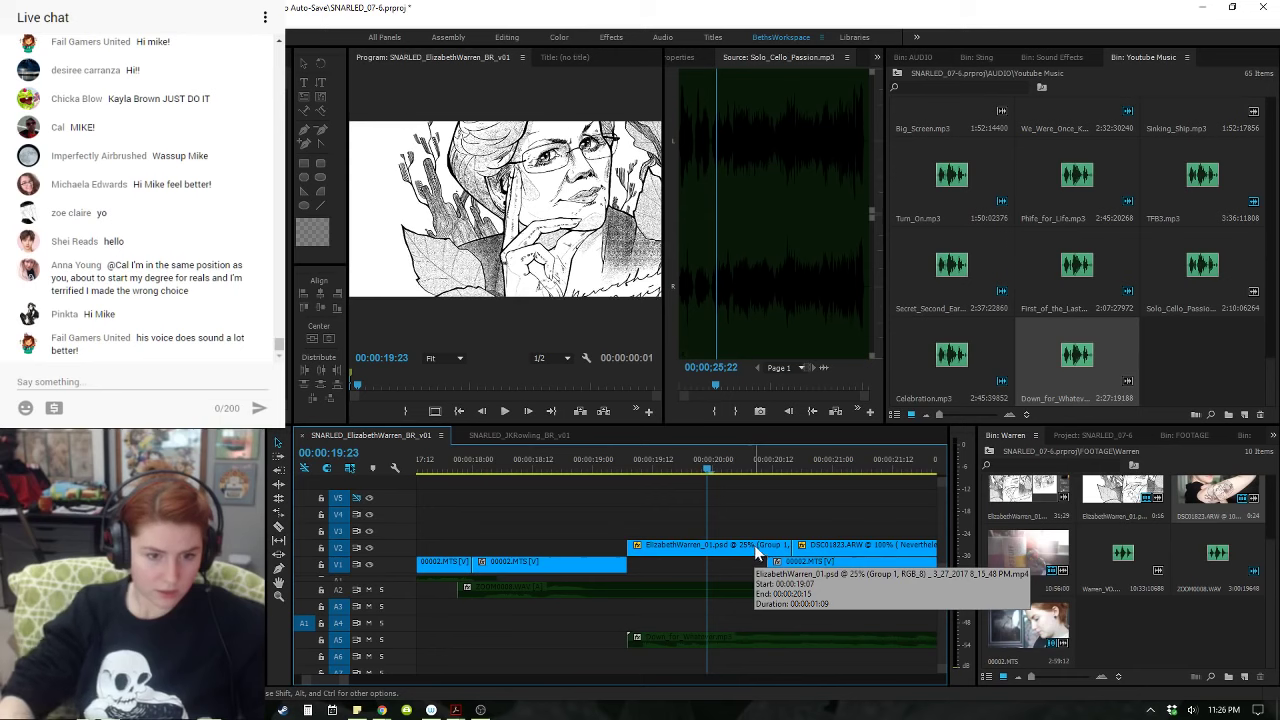
pyautogui.moveTo(692, 617)
pyautogui.mouseDown()
pyautogui.moveTo(697, 656)
pyautogui.moveTo(693, 636)
pyautogui.mouseUp()
pyautogui.click(677, 600)
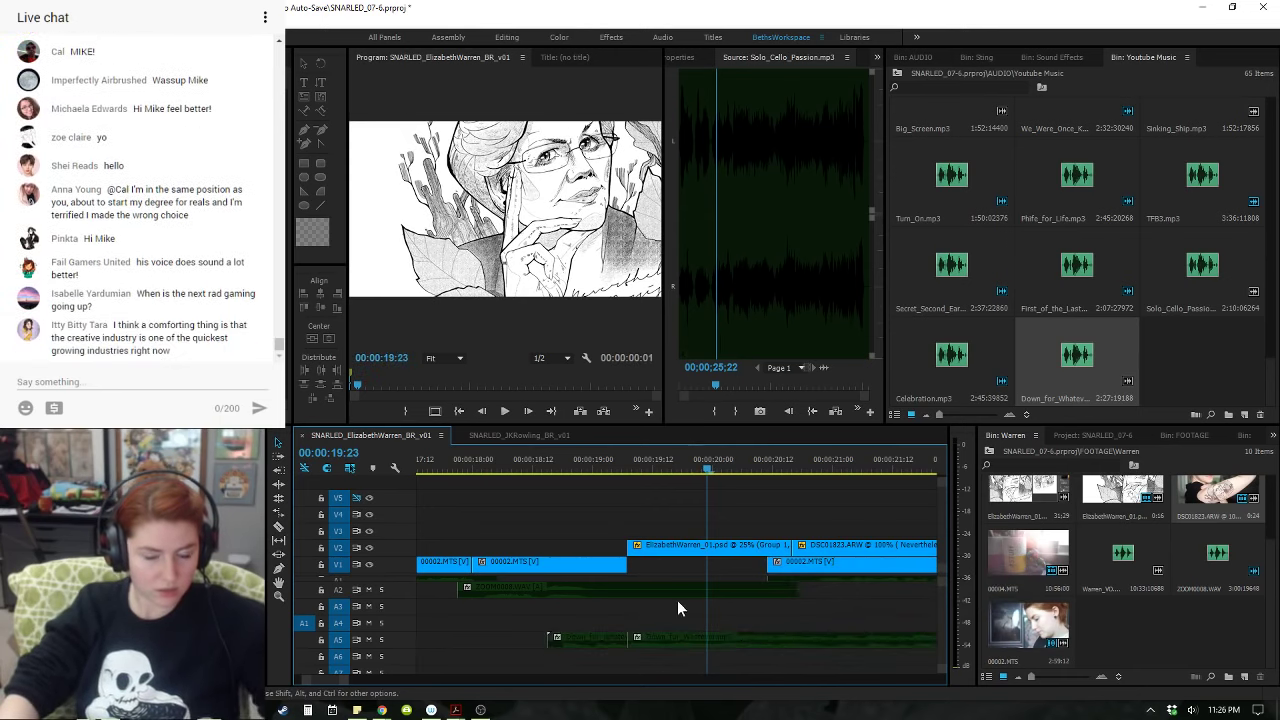
# - Play back the lead-in to the ElizabethWarren drawing clip to check the timing of the realigned music
pyautogui.click(421, 469)
pyautogui.press('space')
pyautogui.press('-')
pyautogui.press('-')
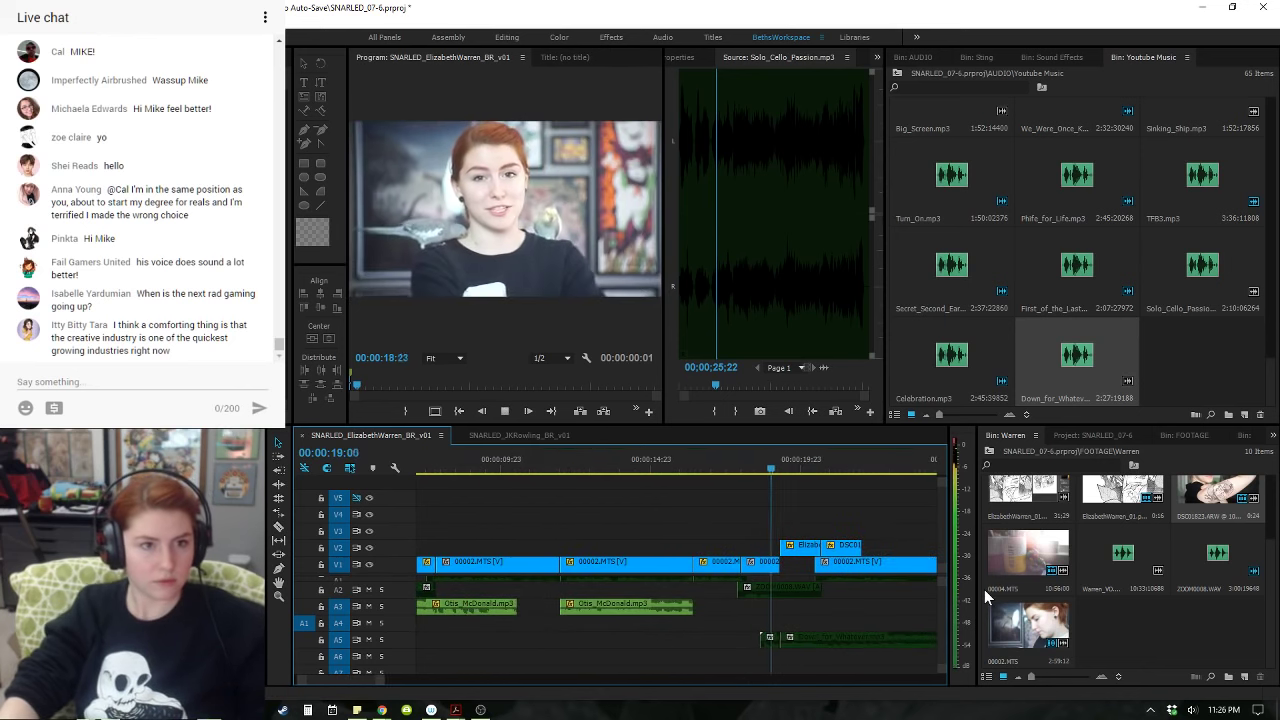
pyautogui.press('space')
pyautogui.press('=')
pyautogui.press('=')
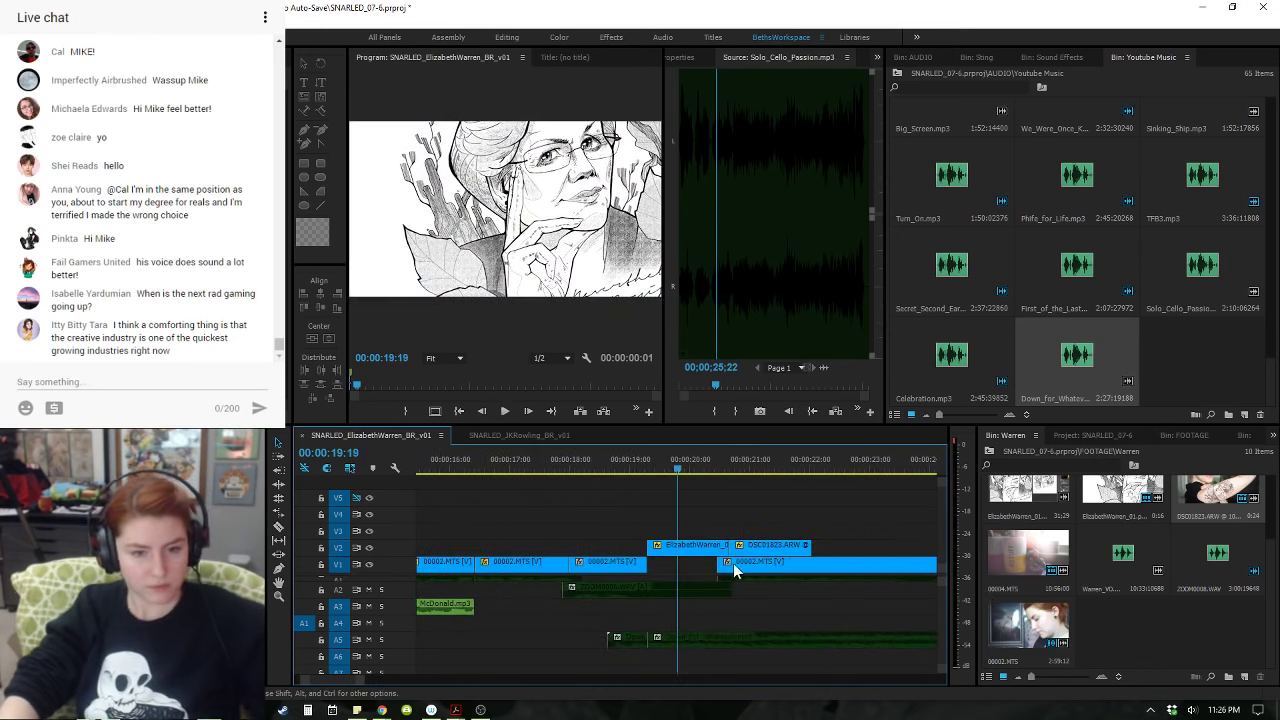
# - Shift the drawing, photo, music and following footage slightly later, and extend the preceding 00002.MTS clip beneath the drawing
pyautogui.click(700, 585)
pyautogui.press('a')
pyautogui.click(708, 552)
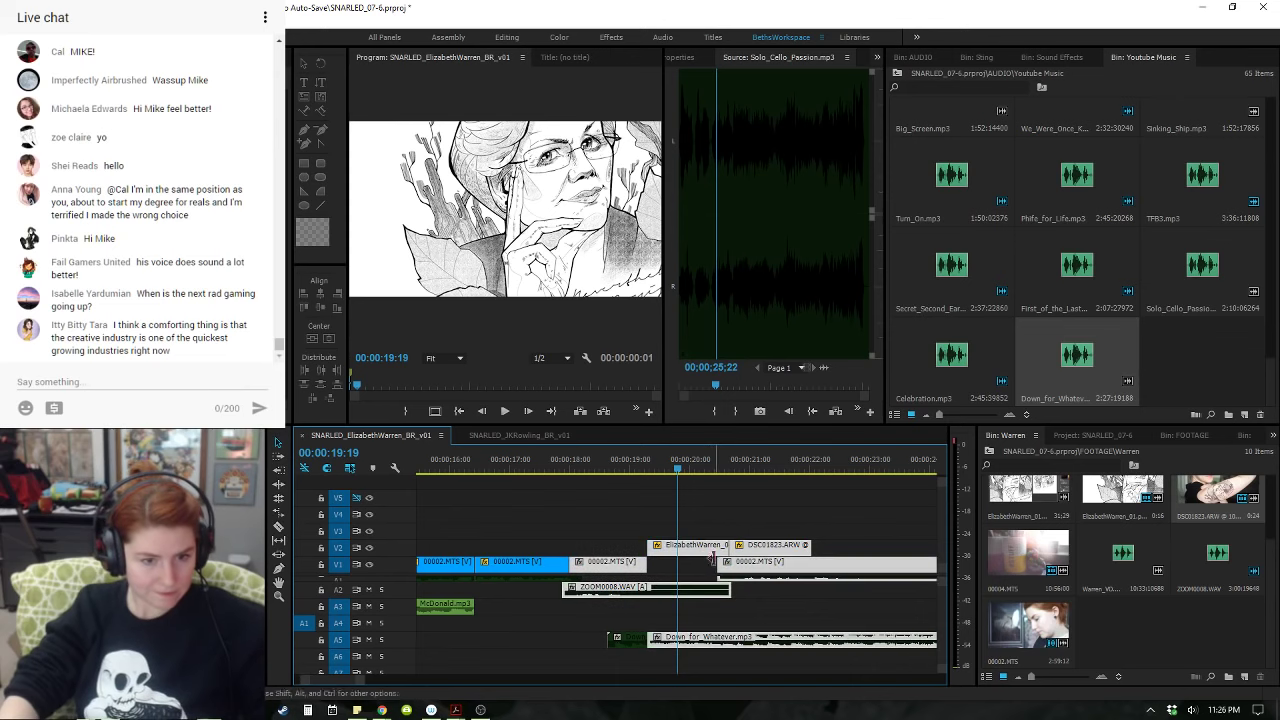
pyautogui.click(630, 564)
pyautogui.moveTo(673, 553); pyautogui.dragTo(698, 565)
pyautogui.click(656, 564)
pyautogui.hotkey('ctrl', 'z')
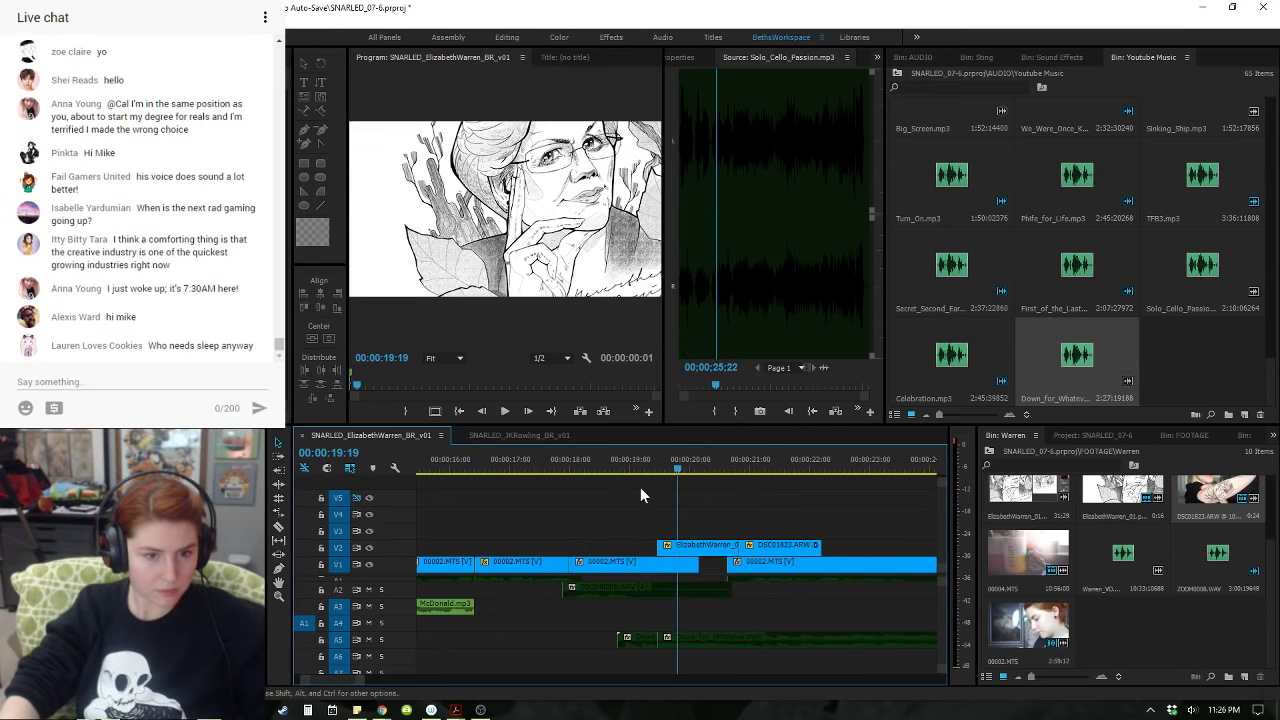
# - Shorten the ElizabethWarren drawing clip, close up the DSC01823.ARW photo behind it, and trim the photo's end to 00:00:21:11
pyautogui.click(566, 466)
pyautogui.press('space')
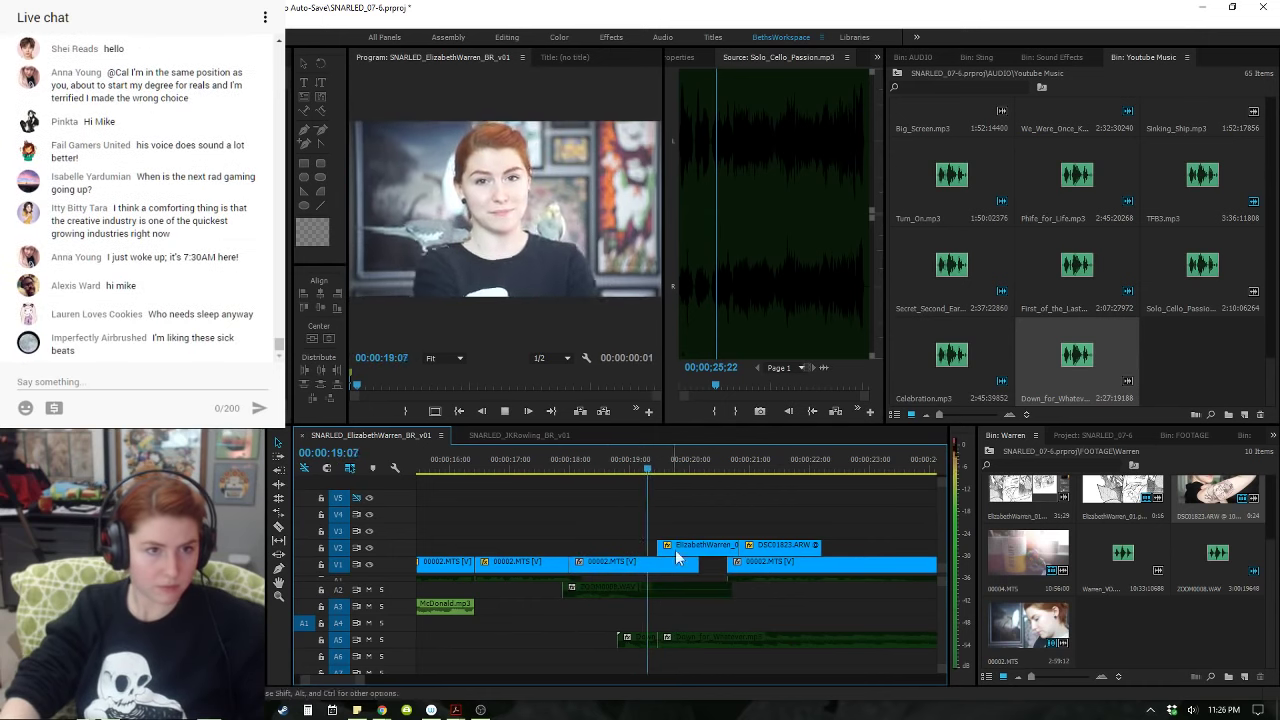
pyautogui.press('space')
pyautogui.moveTo(780, 565); pyautogui.dragTo(766, 548)
pyautogui.press('space')
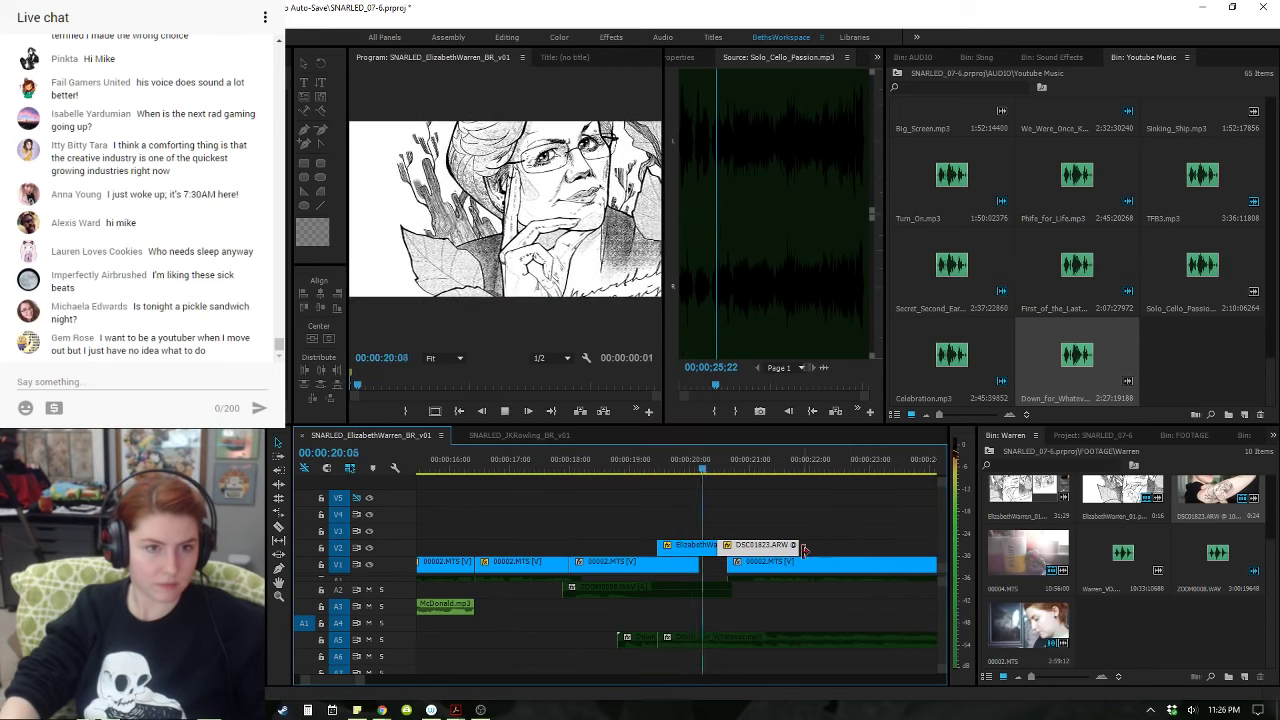
pyautogui.press('space')
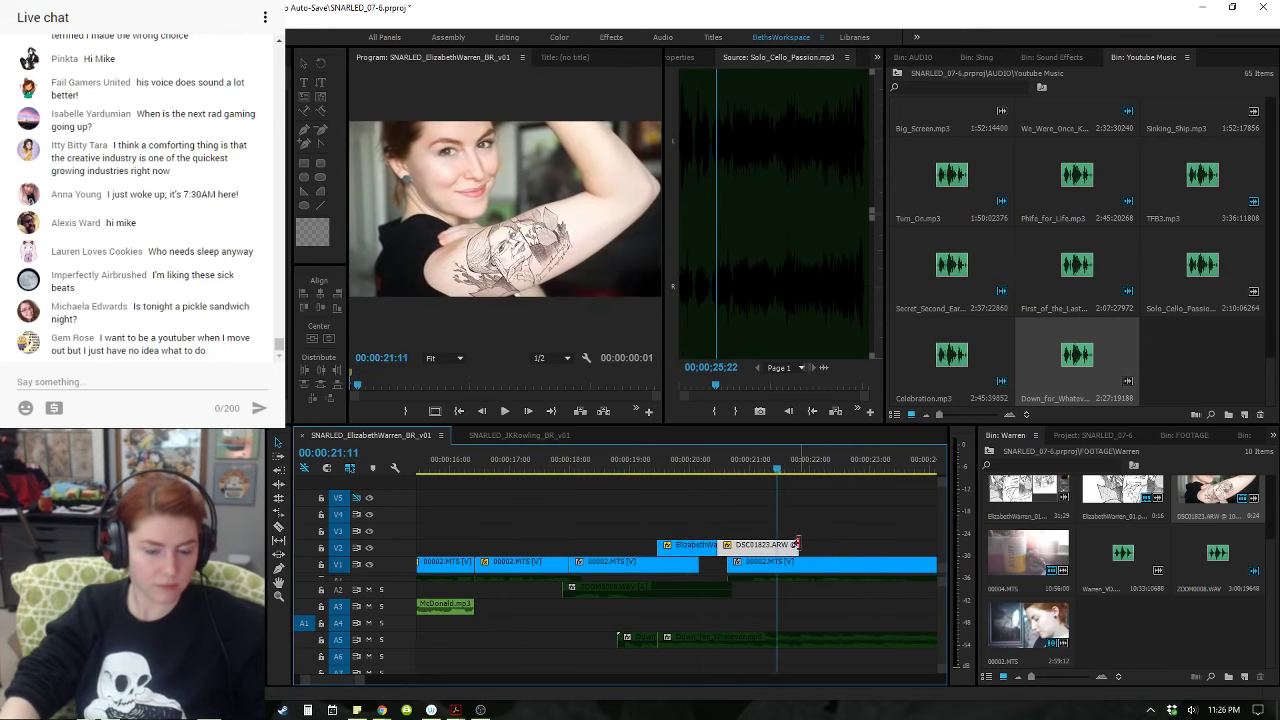
pyautogui.moveTo(797, 544); pyautogui.dragTo(778, 545)
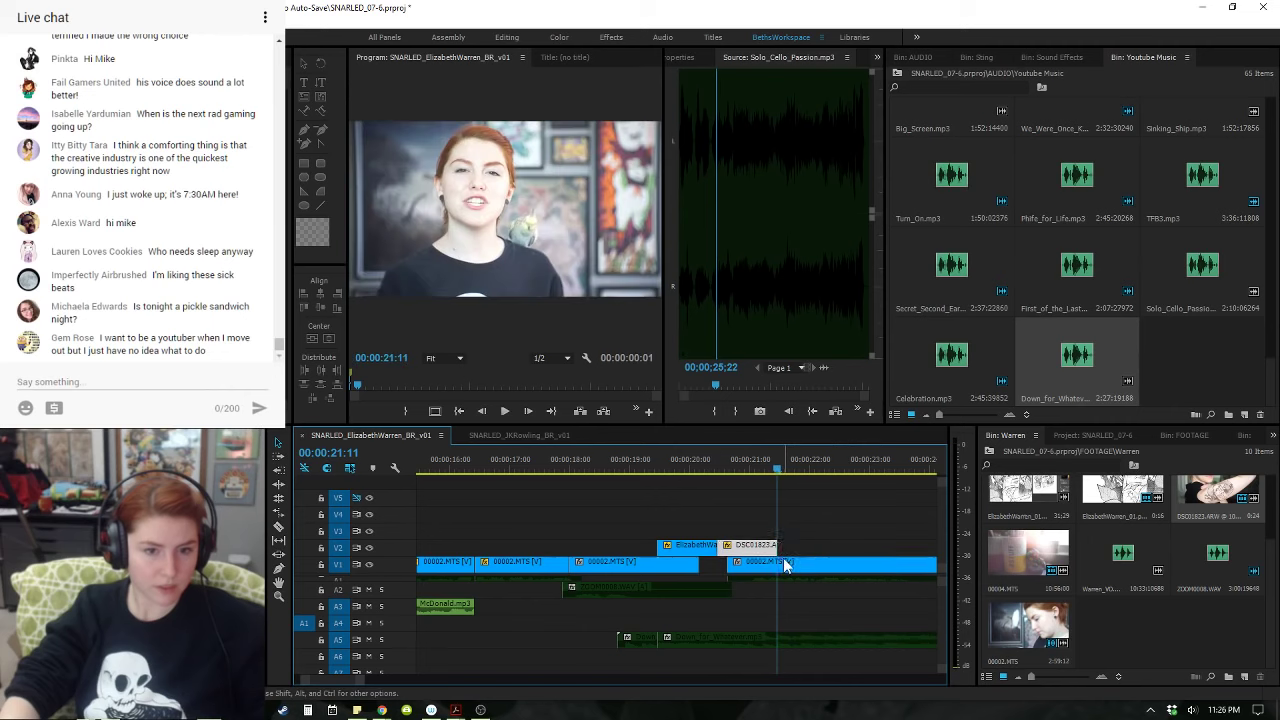
# - Play the sequence from the photo into the talking footage to check how Down_for_Whatever.mp3 fits
pyautogui.click(806, 635)
pyautogui.click(723, 466)
pyautogui.click(821, 643)
pyautogui.press('space')
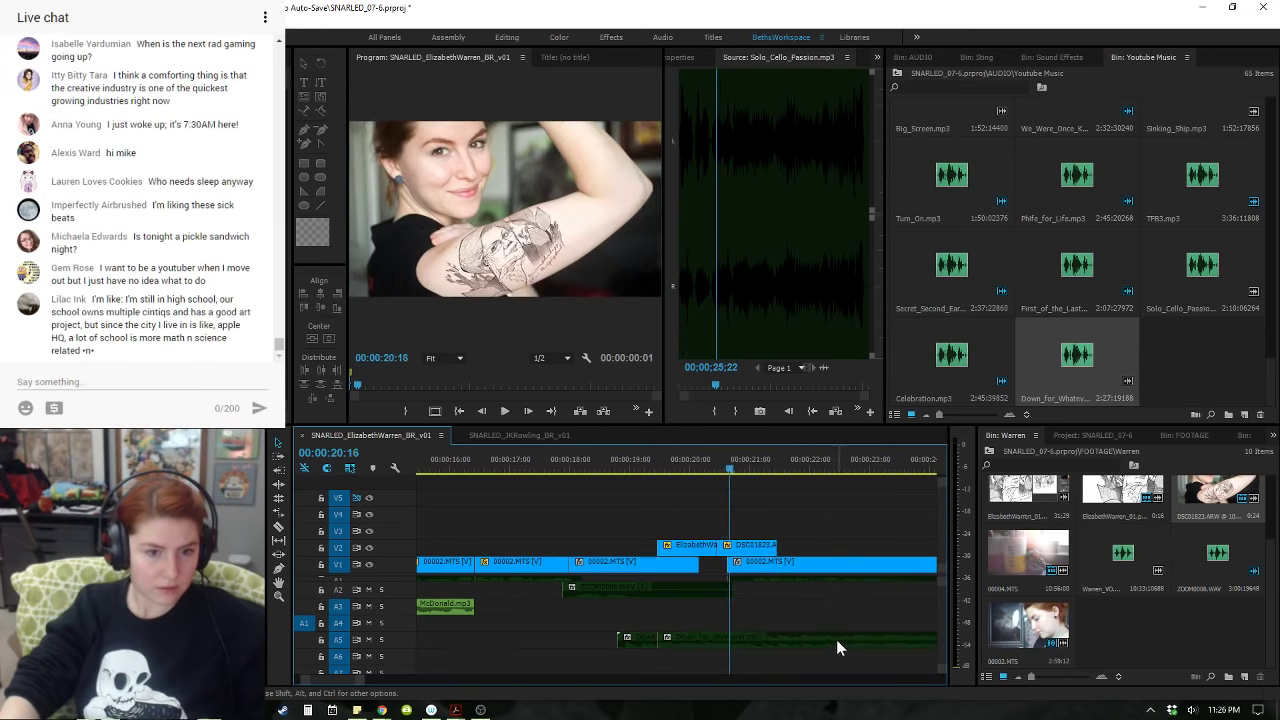
pyautogui.click(838, 640)
pyautogui.press('space')
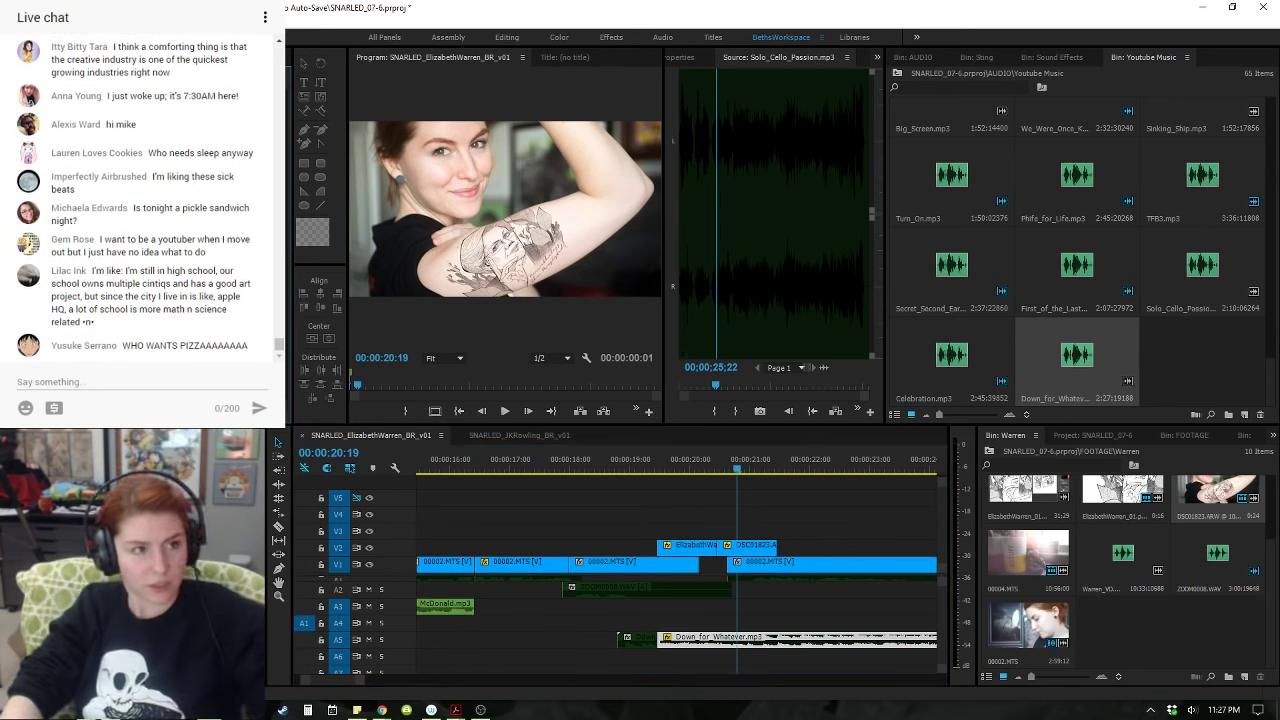
pyautogui.click(680, 465)
pyautogui.press('space')
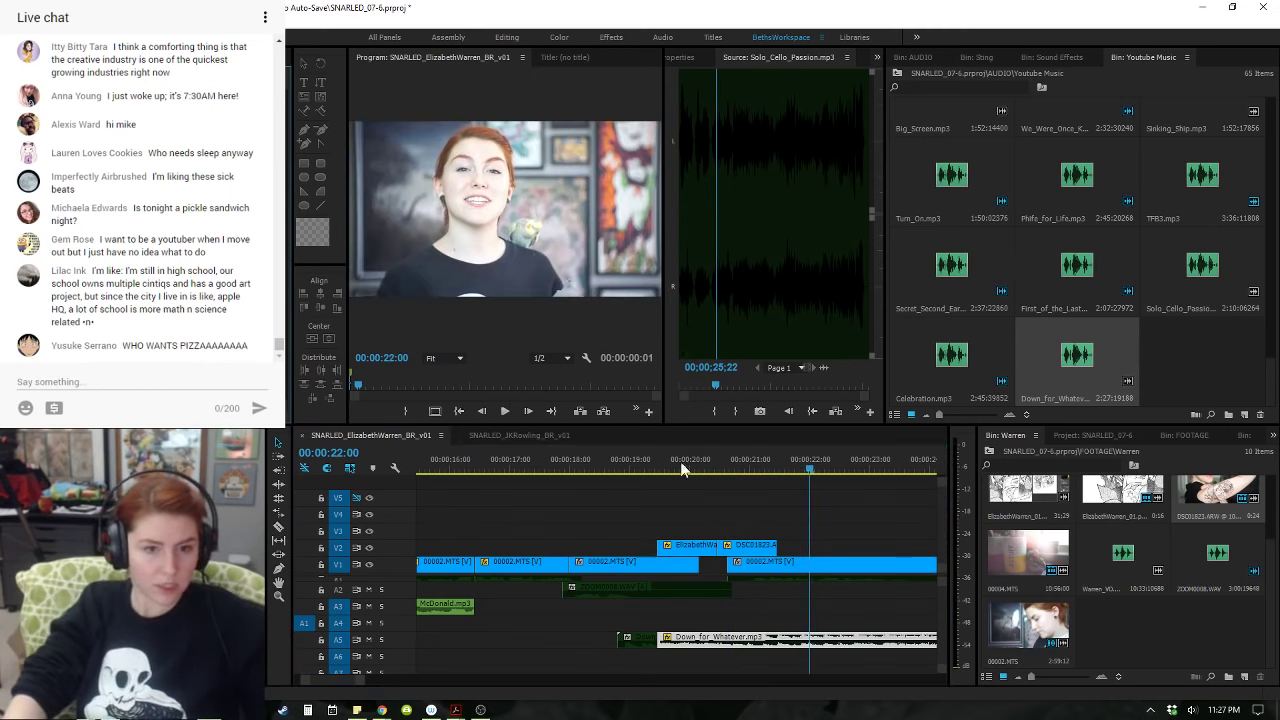
pyautogui.click(708, 458)
pyautogui.press('space')
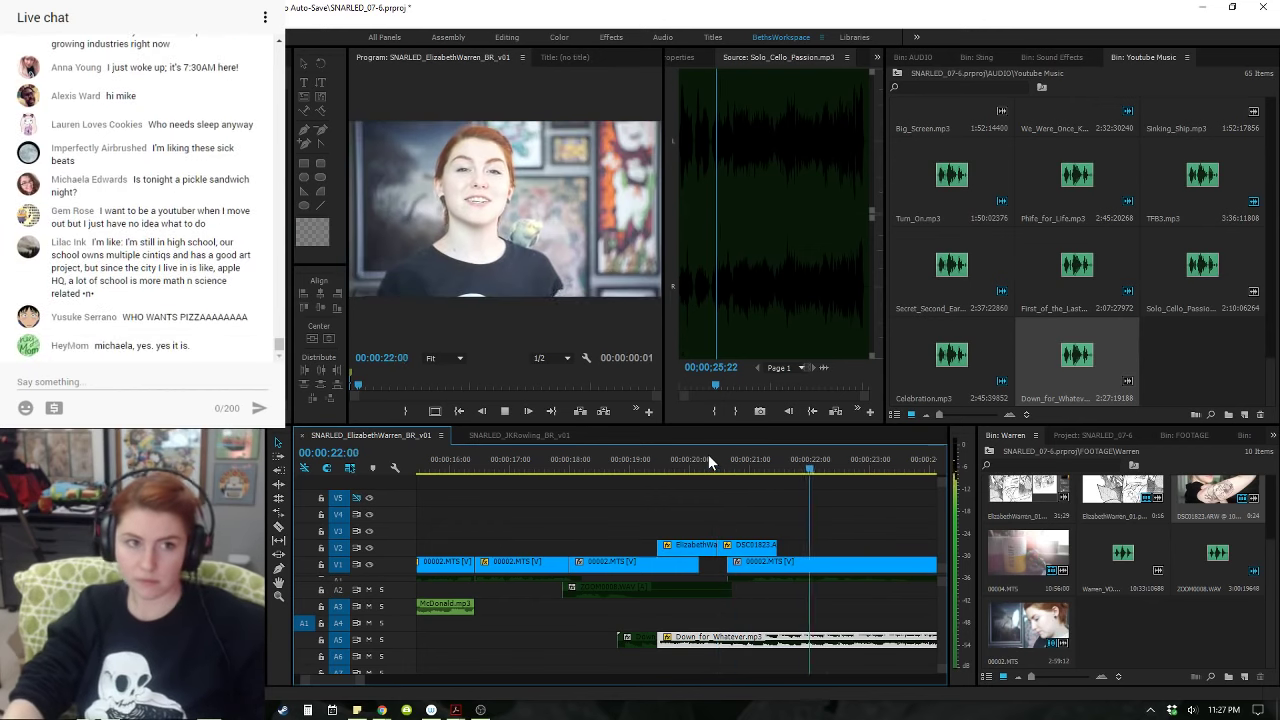
pyautogui.press('-')
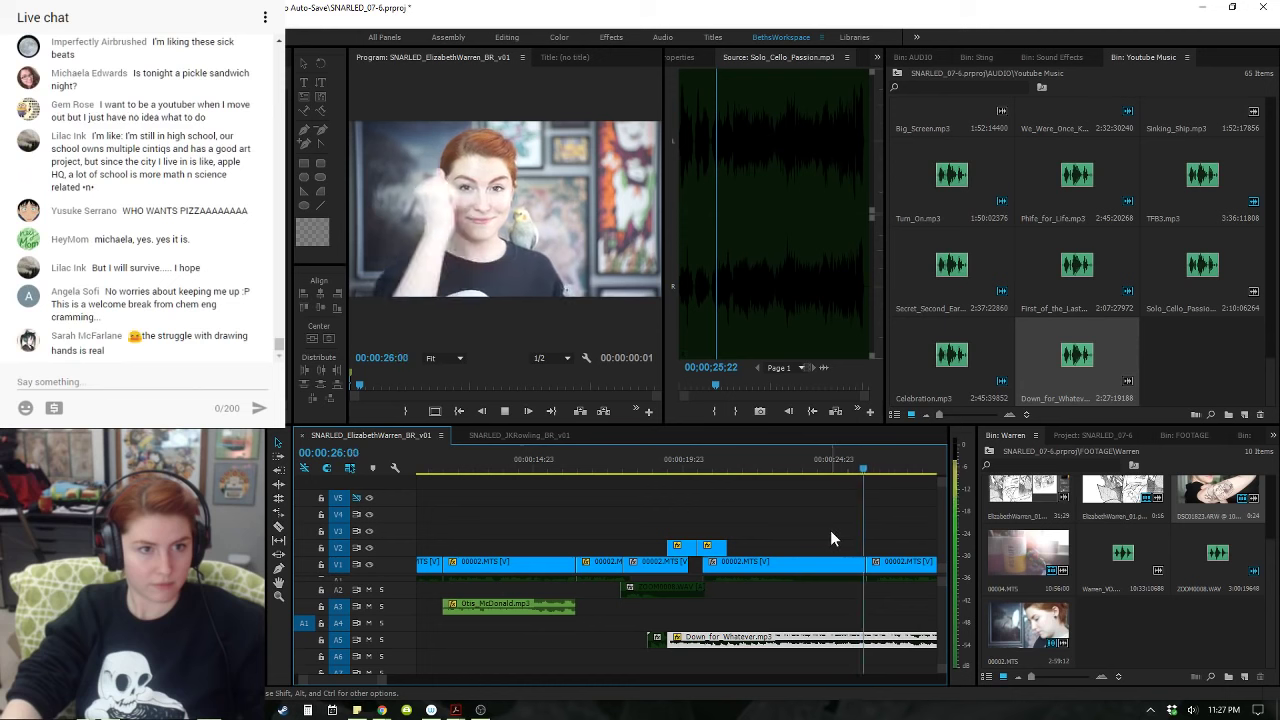
pyautogui.press('k')
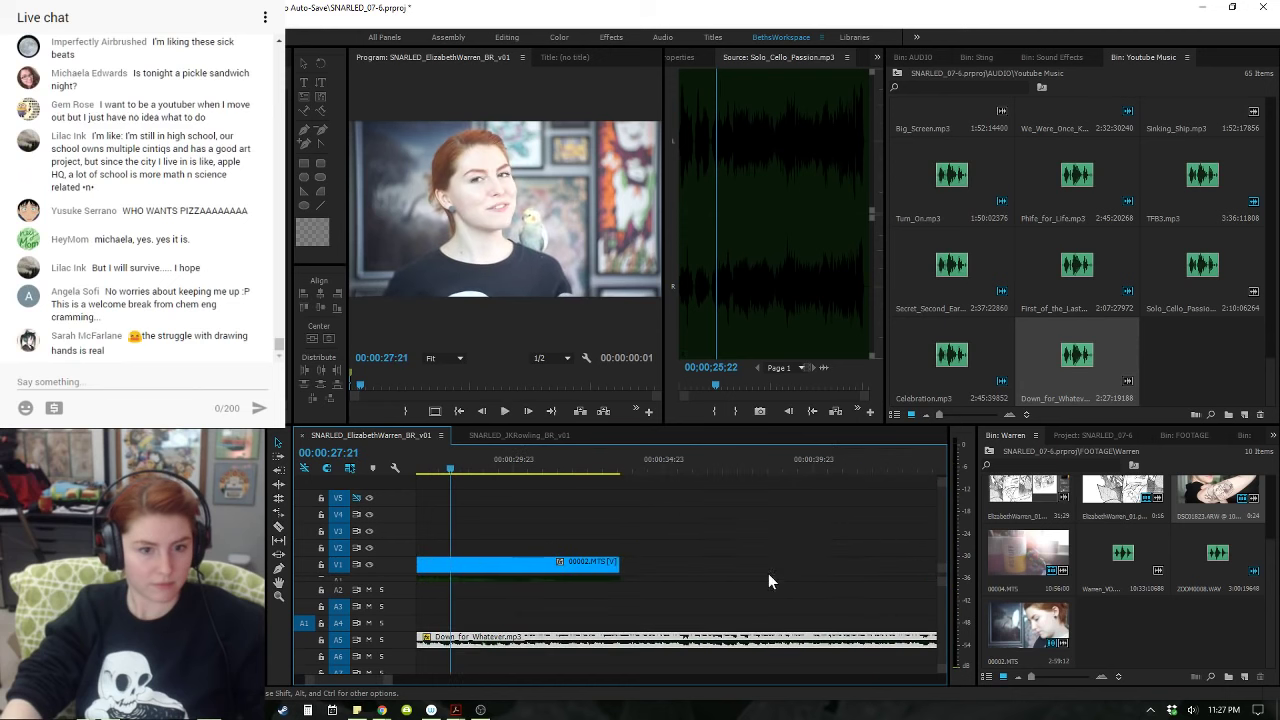
# - Remove the first 00002.MTS talking segment after the photo, close the gap with the last segment, and play the result
pyautogui.scroll(3, 652, 603)
pyautogui.moveTo(685, 580); pyautogui.dragTo(521, 579)
pyautogui.click(438, 461)
pyautogui.press('space')
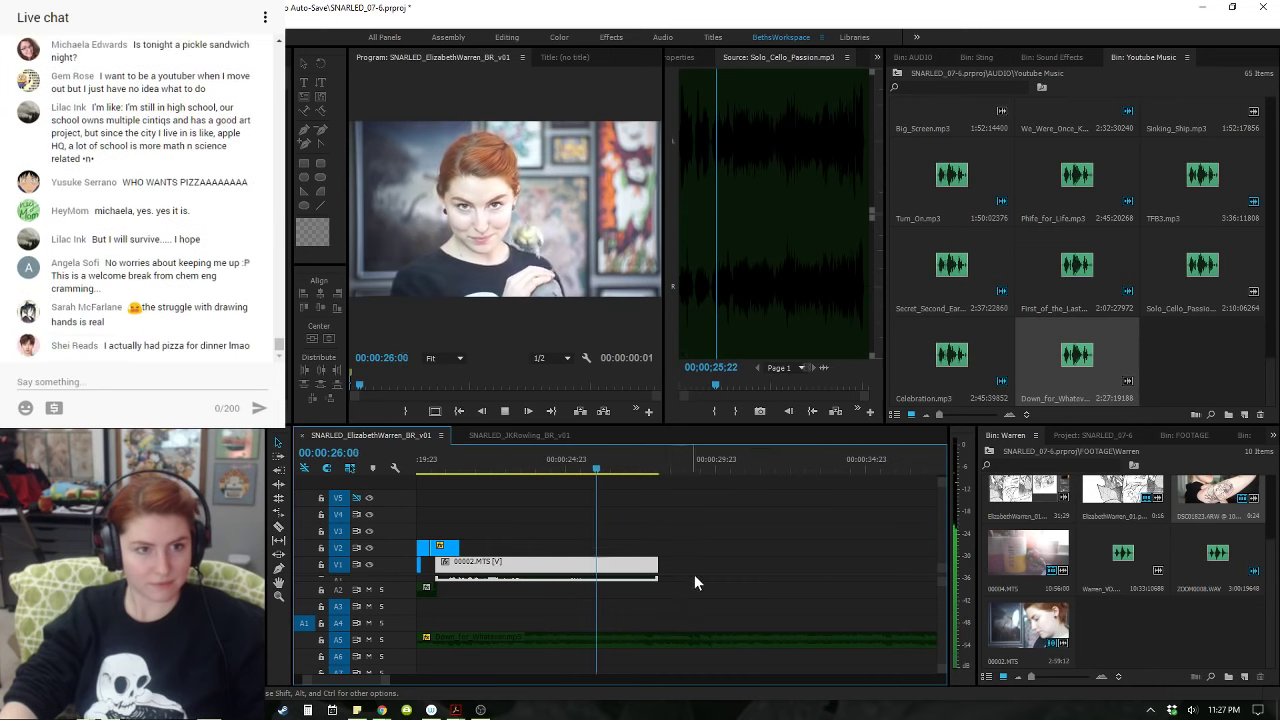
pyautogui.press('space')
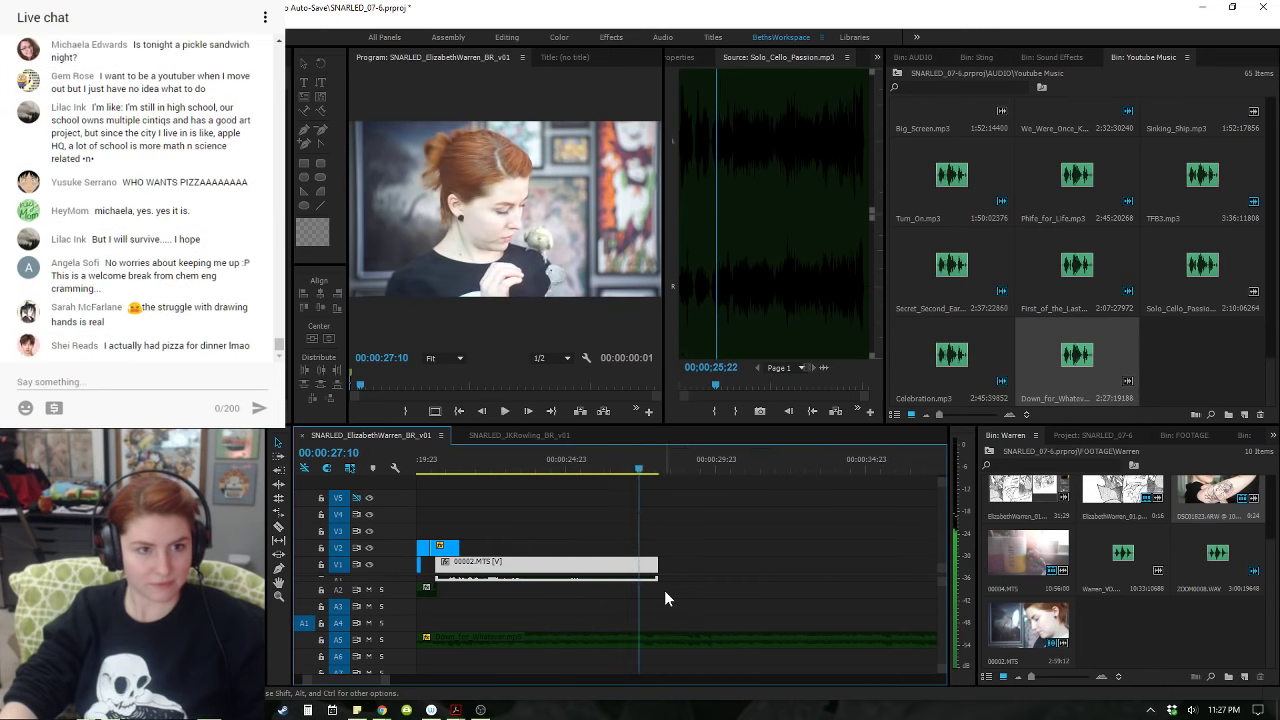
# - Listen to the end of the talking footage and split Down_for_Whatever.mp3 on A5 just before 00:00:27:00
pyautogui.click(619, 463)
pyautogui.press('=')
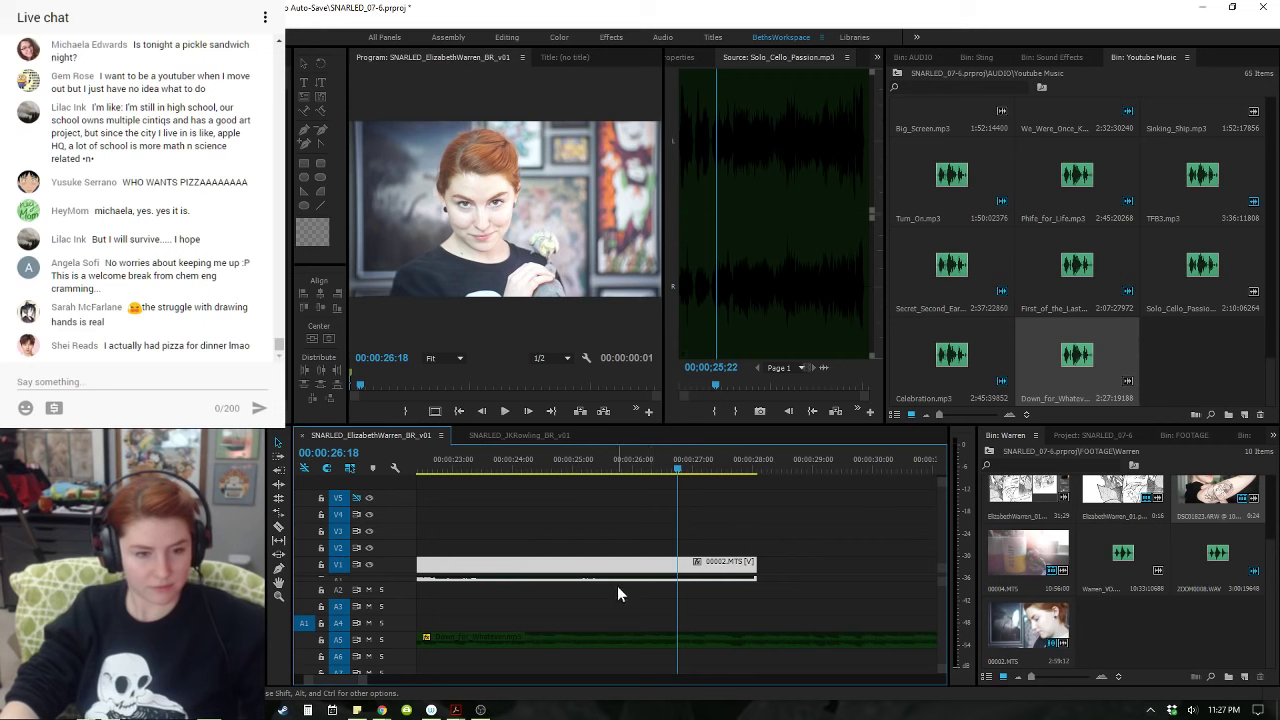
pyautogui.click(477, 469)
pyautogui.press('space')
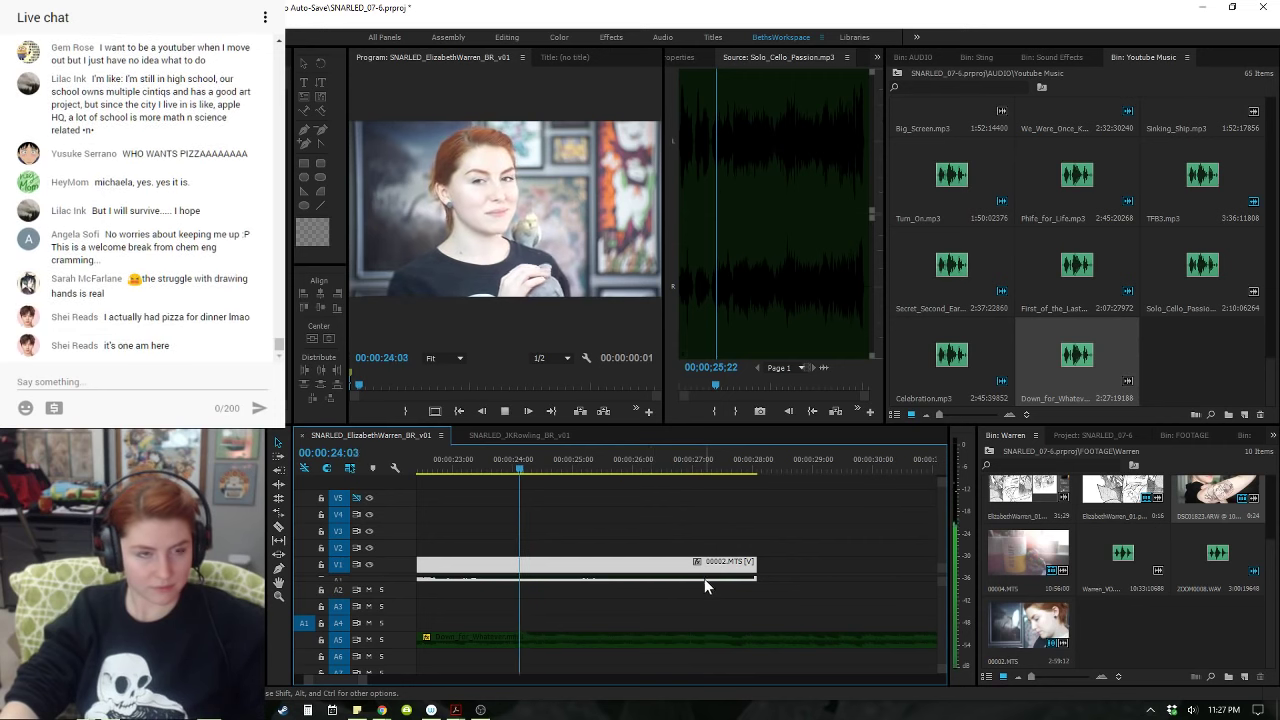
pyautogui.press('space')
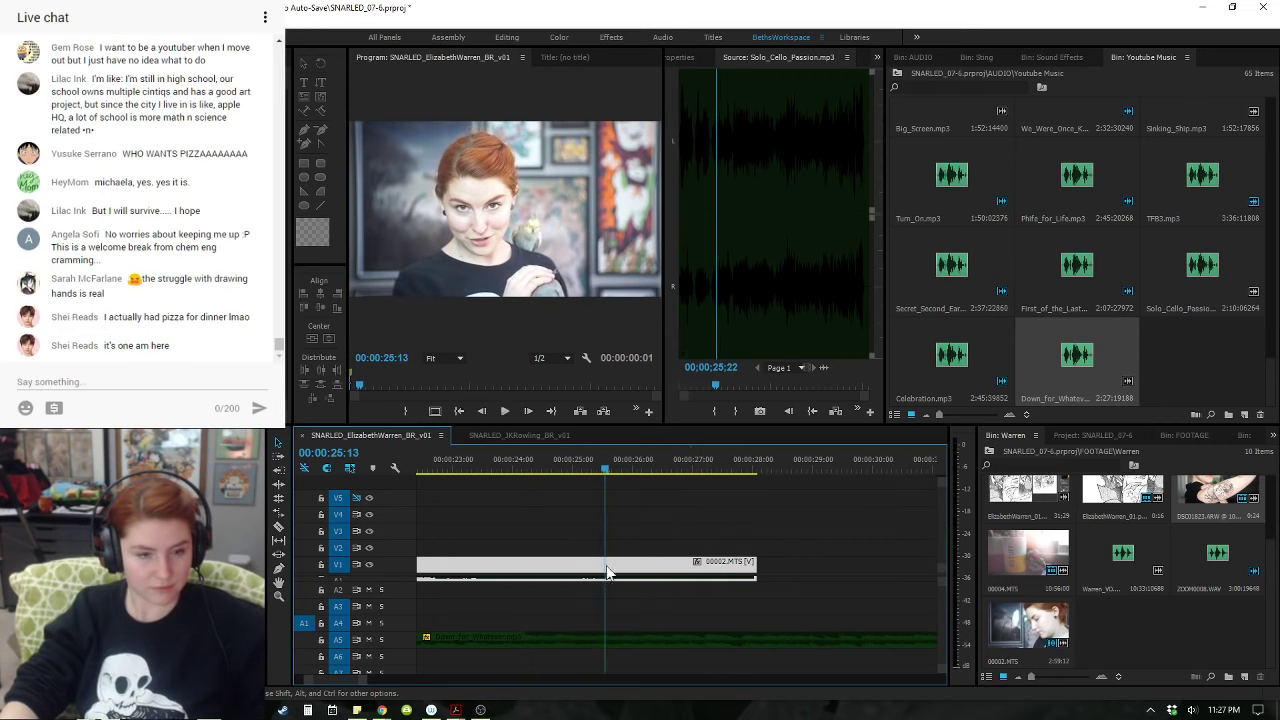
pyautogui.press('space')
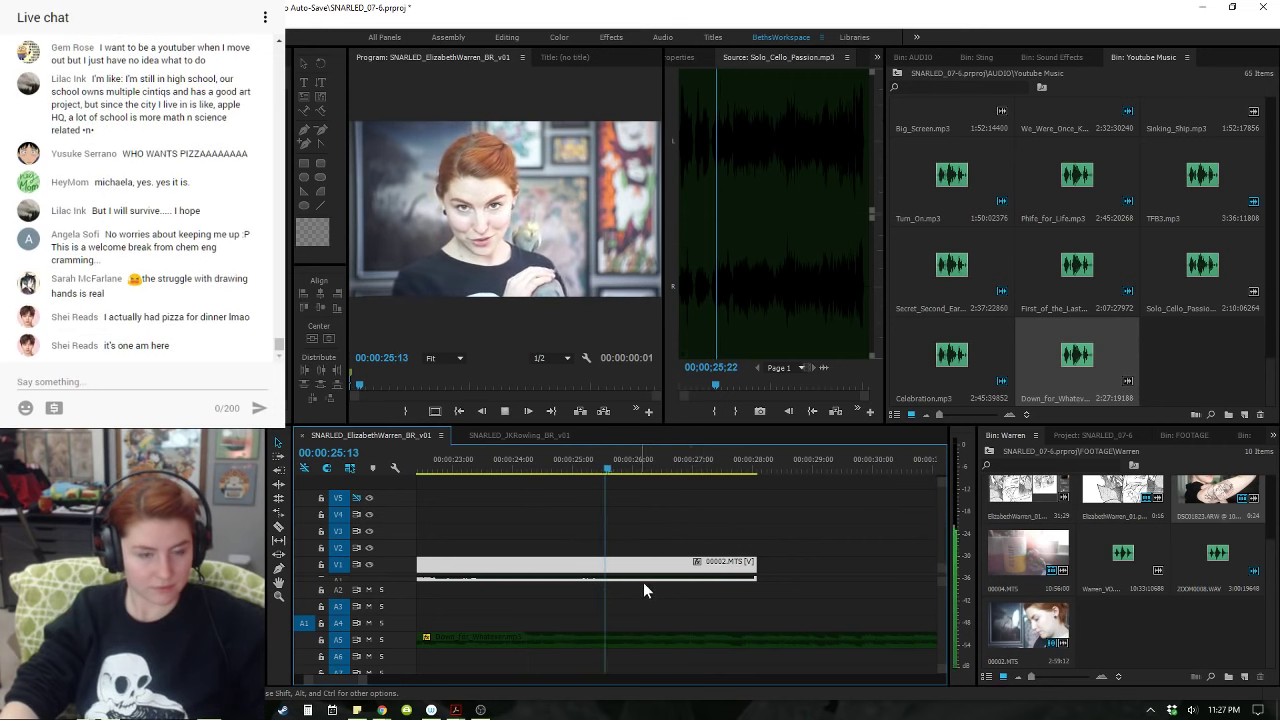
pyautogui.press('space')
pyautogui.click(737, 645)
pyautogui.hotkey('ctrl', 'k')
pyautogui.press('space')
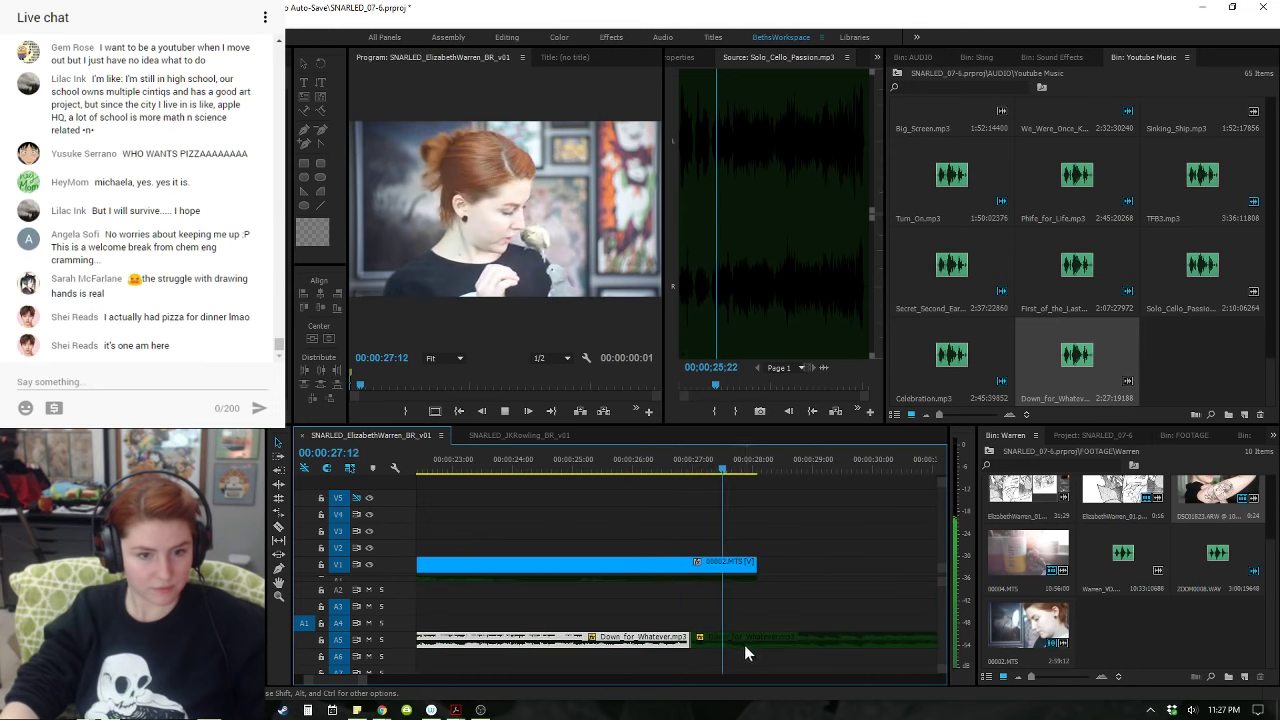
# - Listen to Down_for_Whatever.mp3 beyond the end of the talking footage, sampling spots up to about 00:01:00:15
pyautogui.press('-')
pyautogui.press('-')
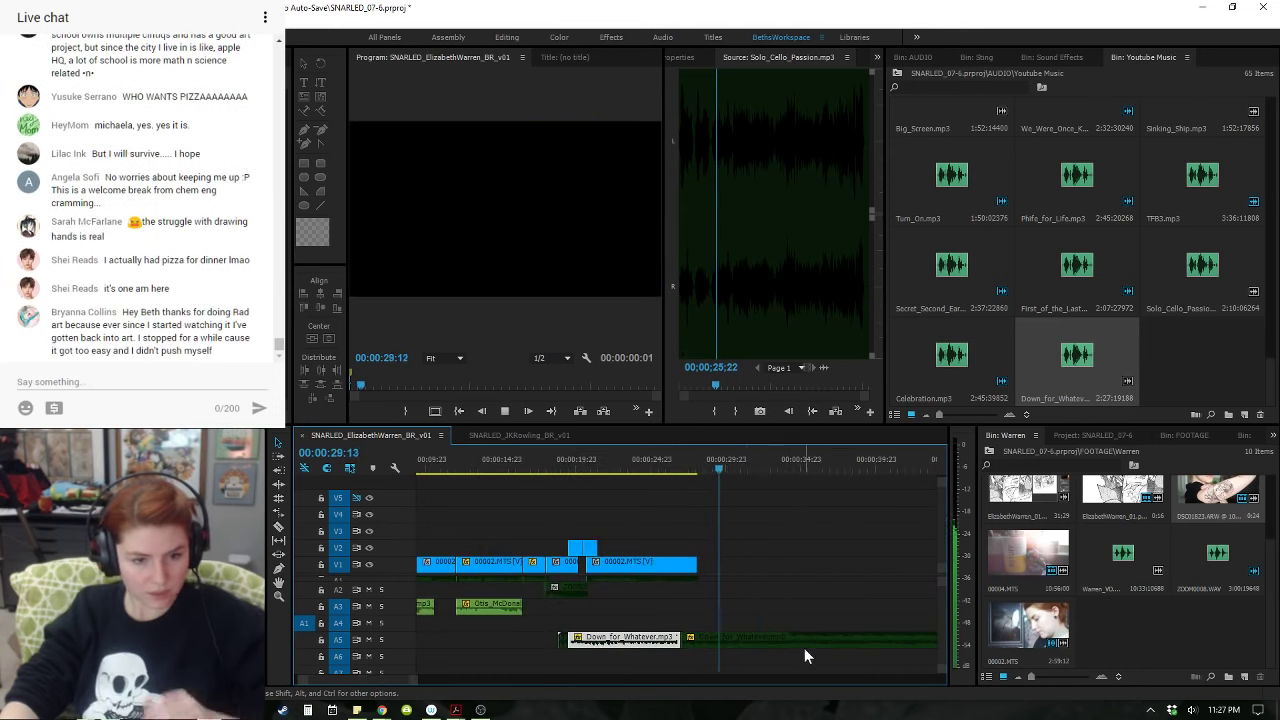
pyautogui.click(805, 647)
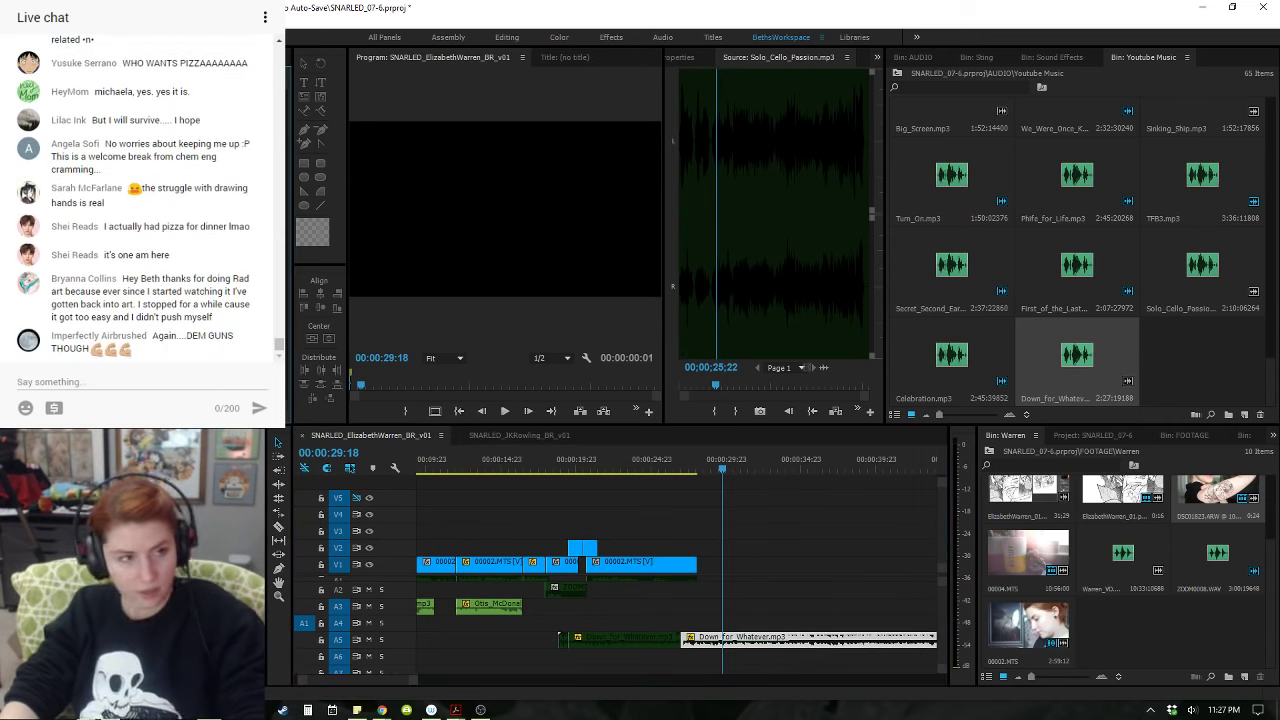
pyautogui.click(778, 619)
pyautogui.press('space')
pyautogui.press('-')
pyautogui.press('=')
pyautogui.press('=')
pyautogui.moveTo(740, 468); pyautogui.dragTo(785, 466)
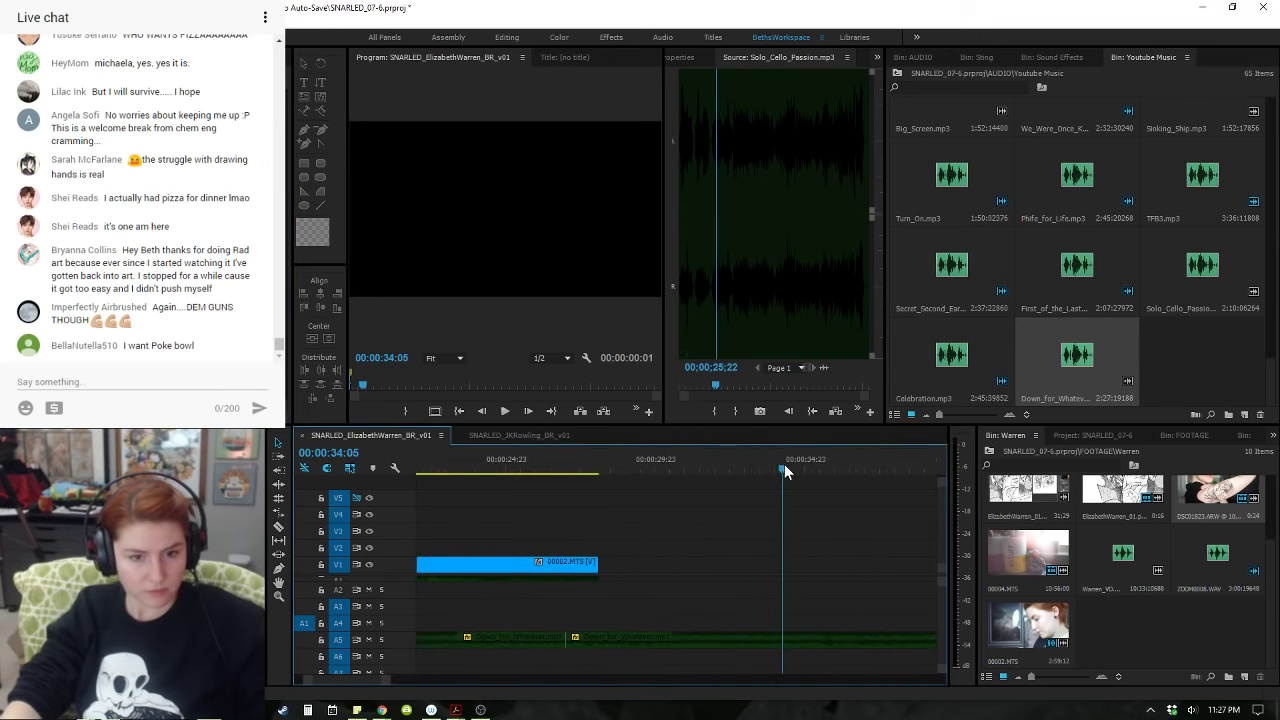
pyautogui.press('space')
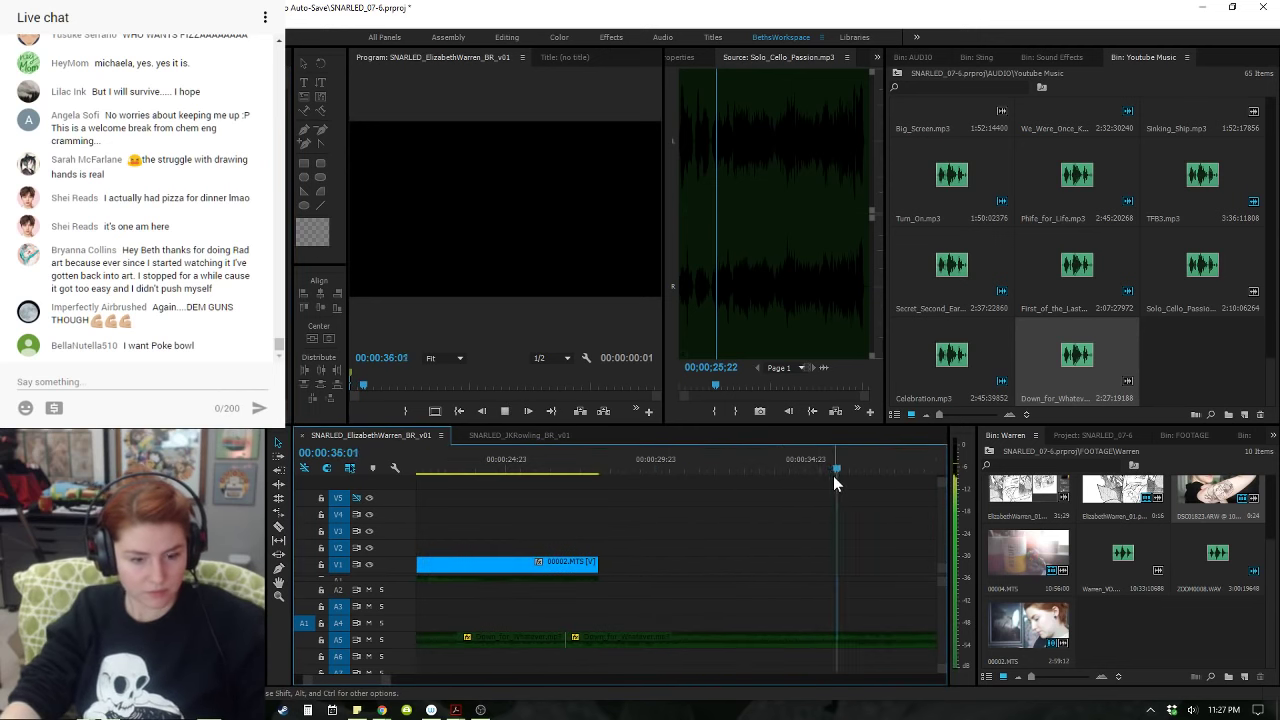
pyautogui.press('-')
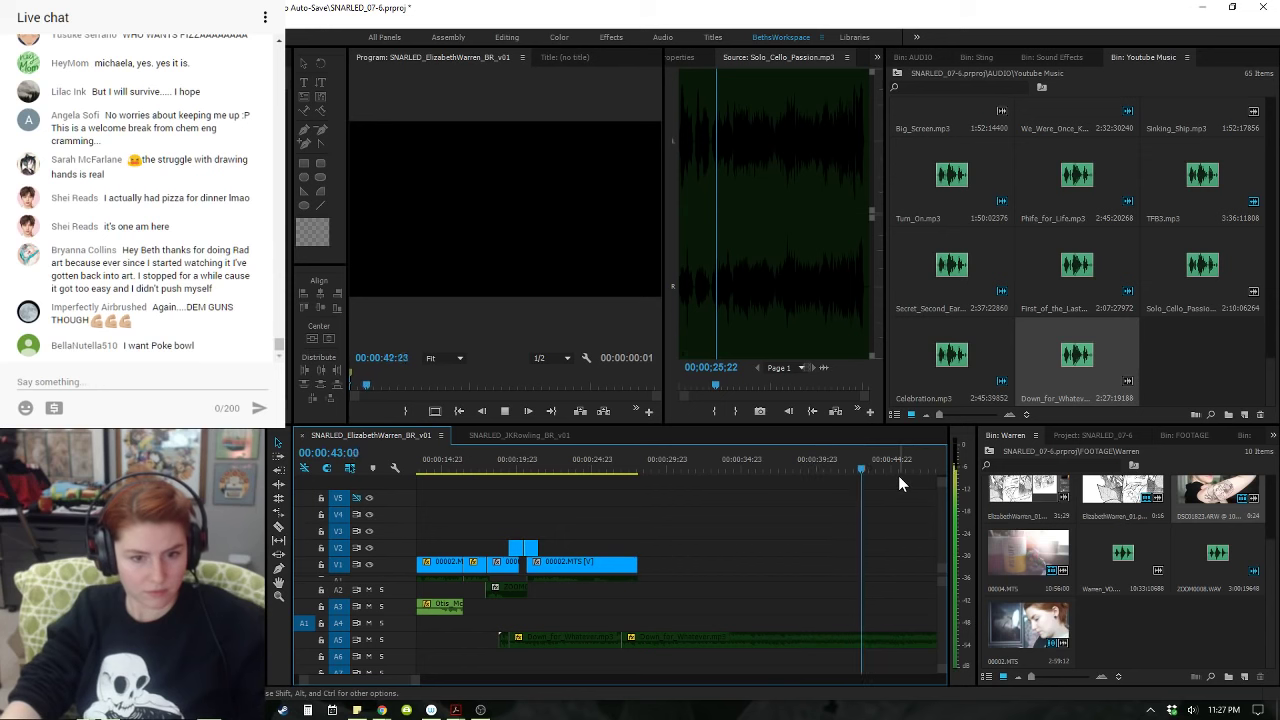
pyautogui.click(853, 463)
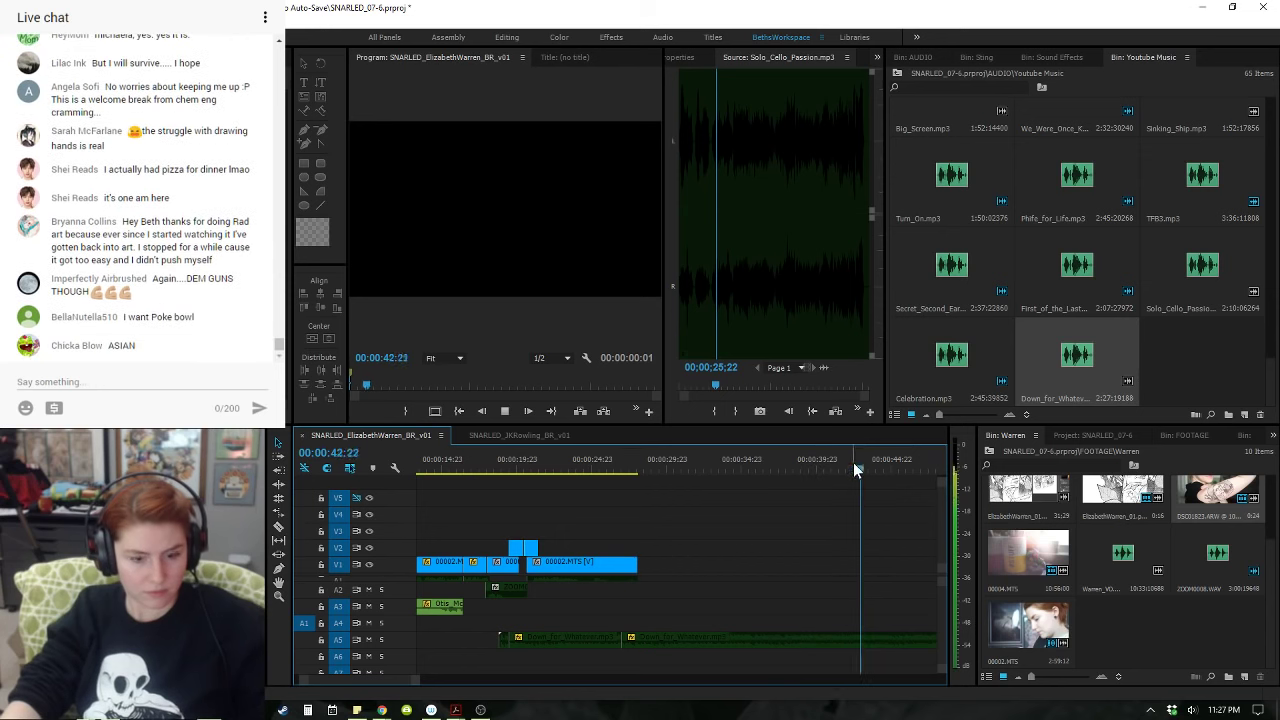
pyautogui.press('-')
pyautogui.moveTo(664, 464)
pyautogui.mouseDown()
pyautogui.moveTo(691, 469)
pyautogui.moveTo(645, 461)
pyautogui.mouseUp()
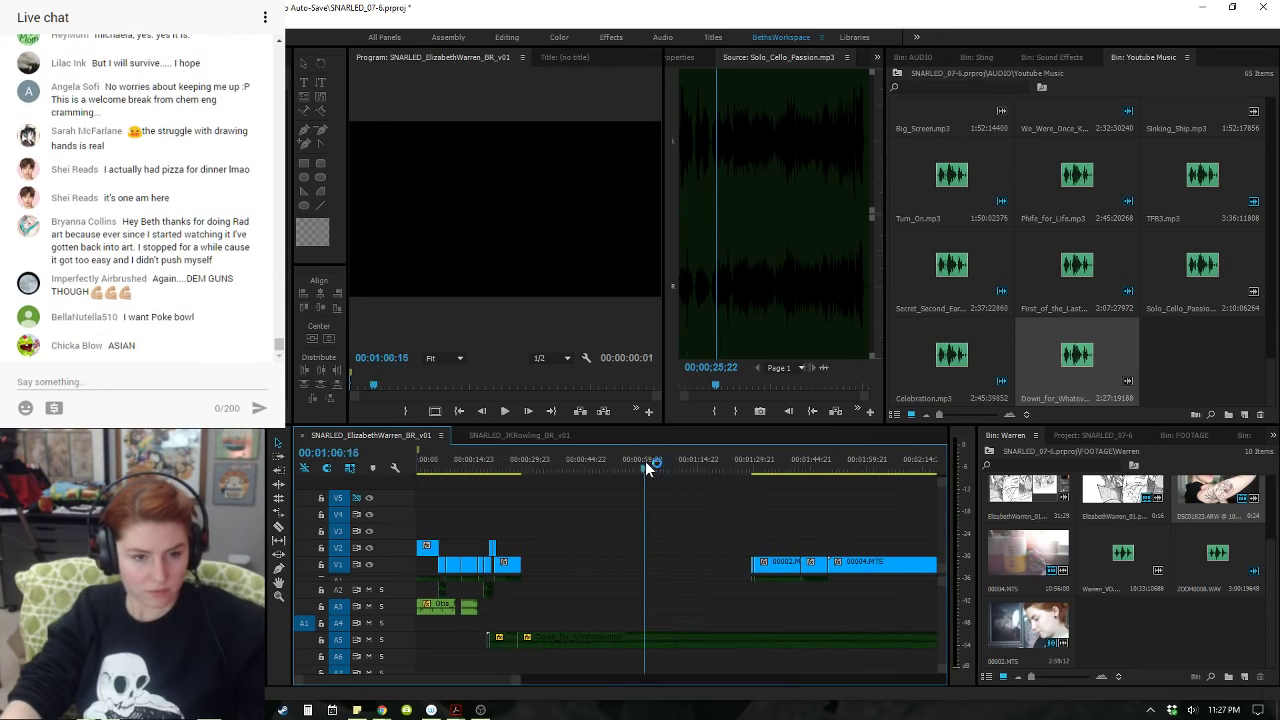
pyautogui.press('space')
pyautogui.click(610, 461)
pyautogui.click(578, 461)
pyautogui.press('space')
pyautogui.press('=')
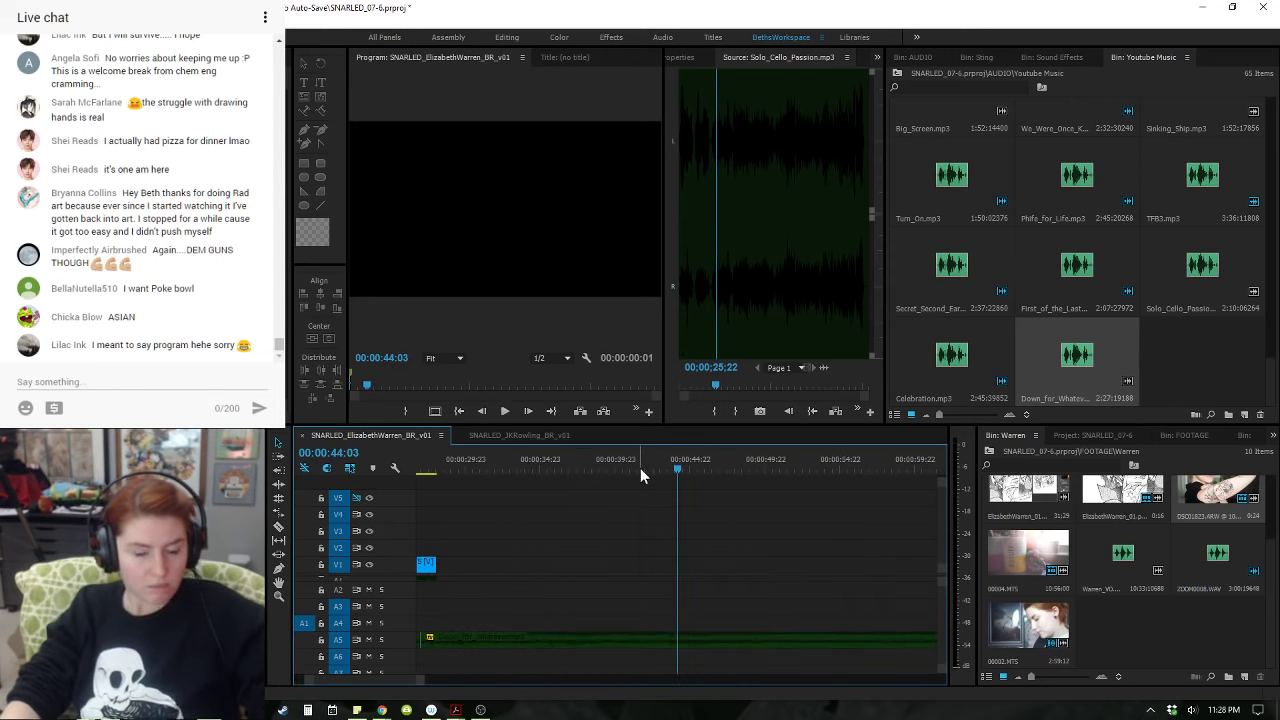
# - Replay the music under the end of the talking footage and from the drawing clip at 00:00:19:08
pyautogui.press('-')
pyautogui.click(547, 460)
pyautogui.press('=')
pyautogui.press('space')
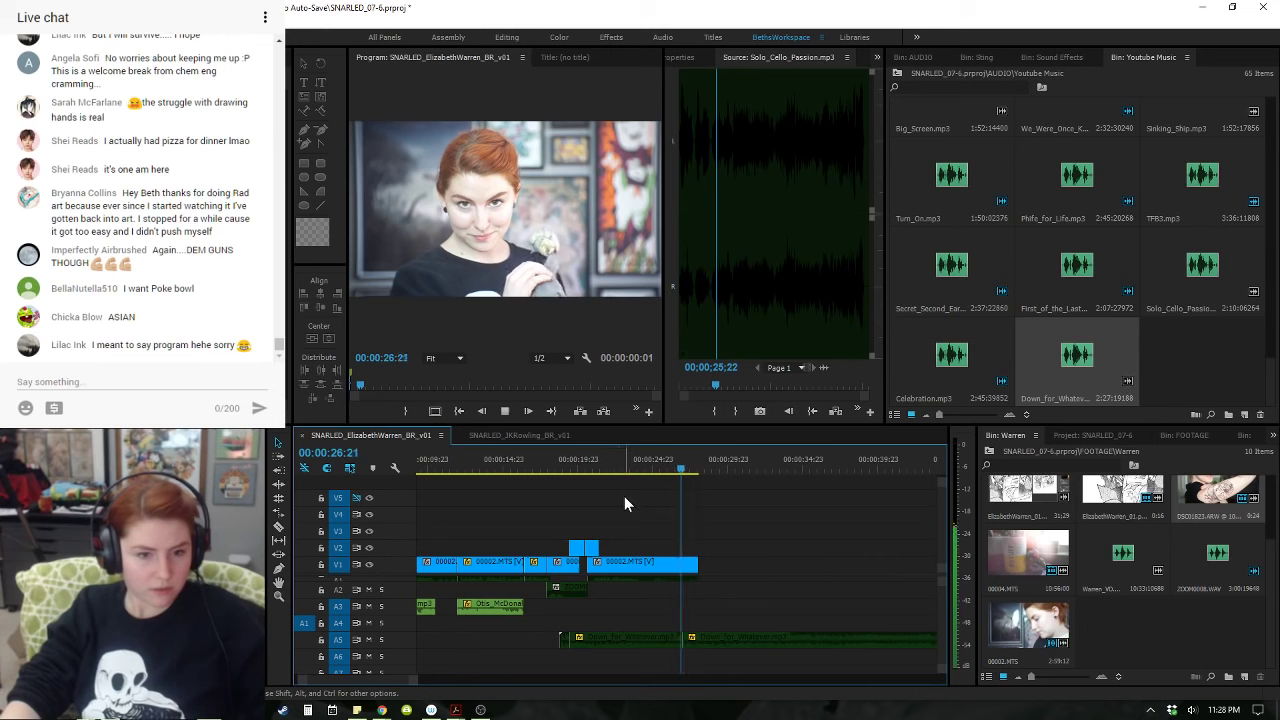
pyautogui.click(568, 465)
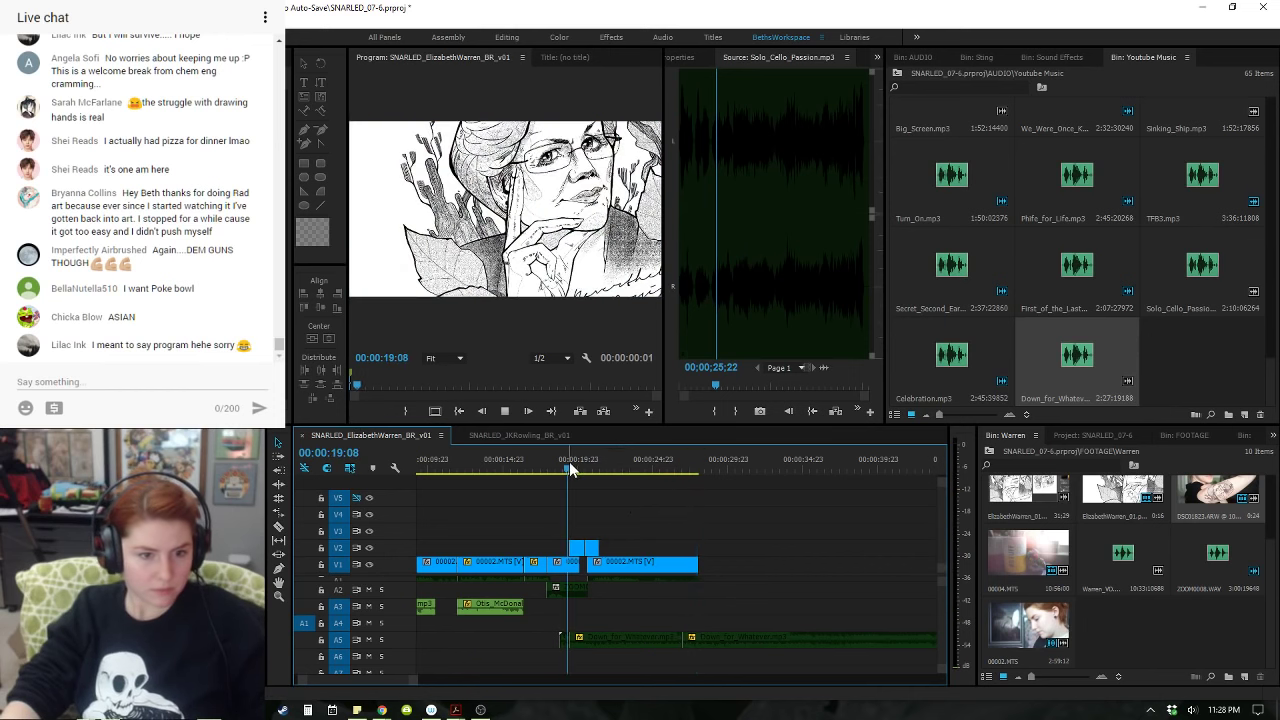
pyautogui.press('space')
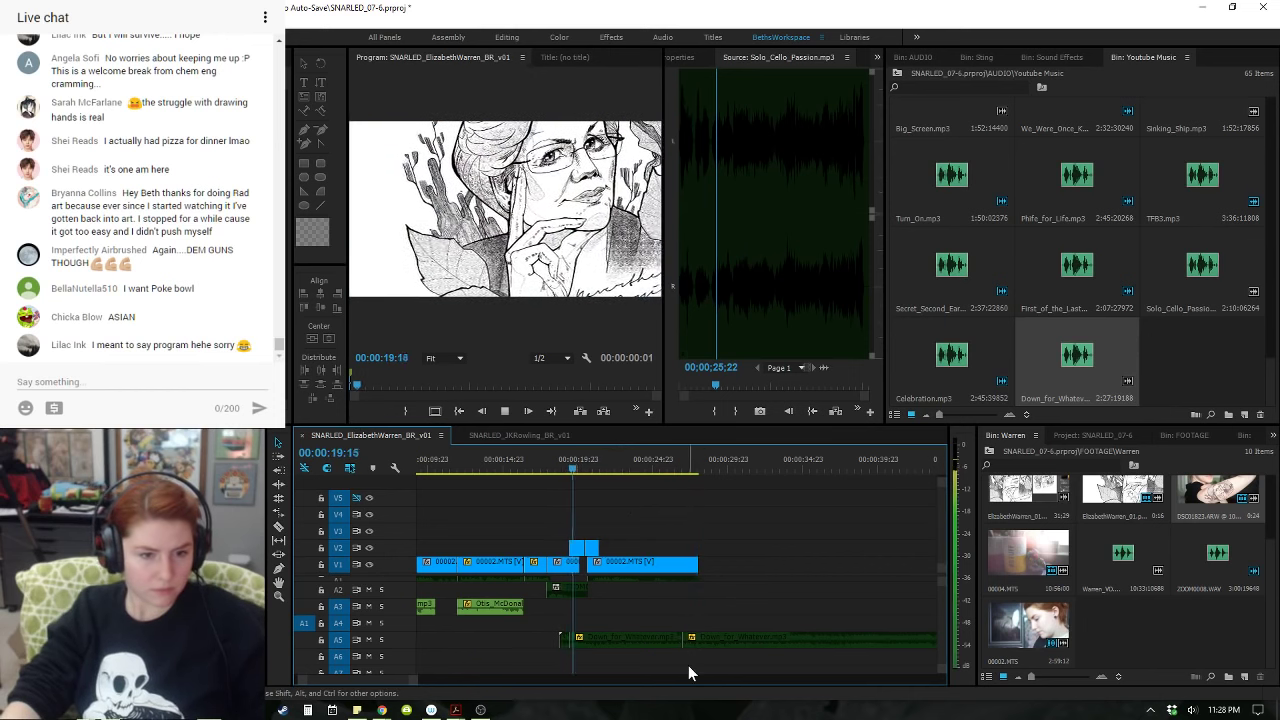
# - Split the last Down_for_Whatever.mp3 clip on A5 at 00:00:27:09 and remove the short piece before the cut, leaving a gap
pyautogui.press('=')
pyautogui.click(728, 640)
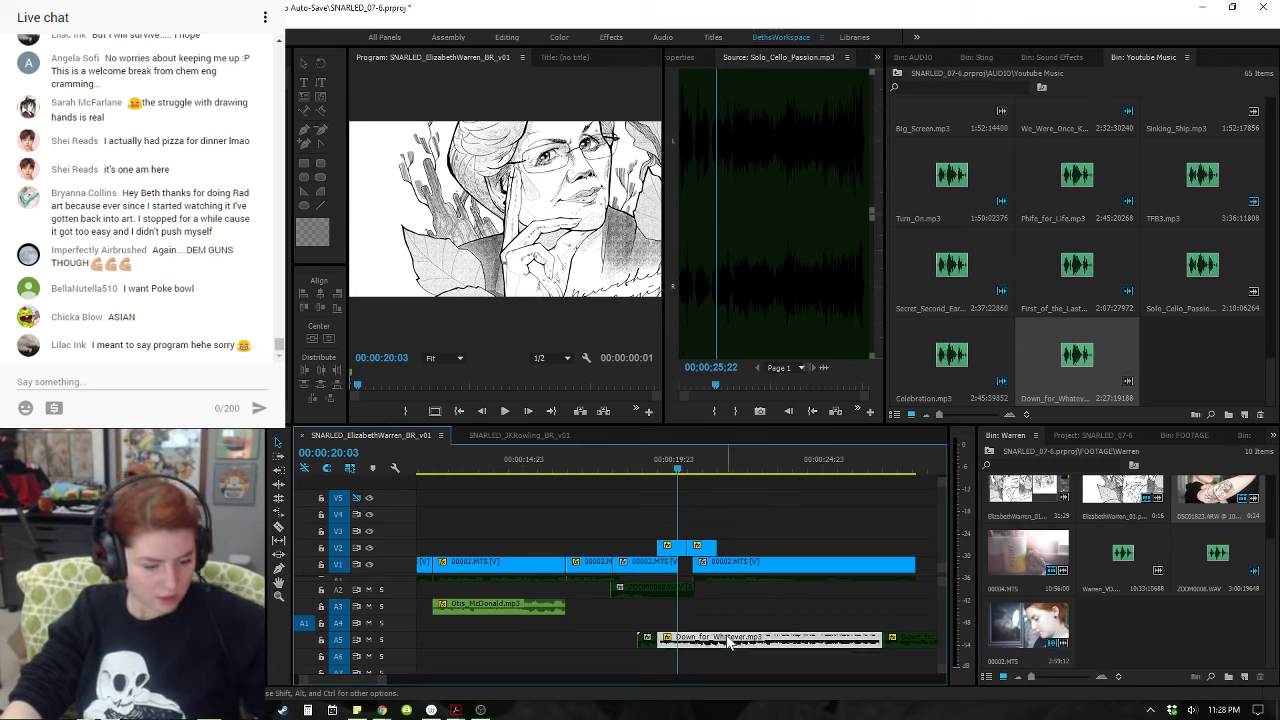
pyautogui.click(894, 465)
pyautogui.press('=')
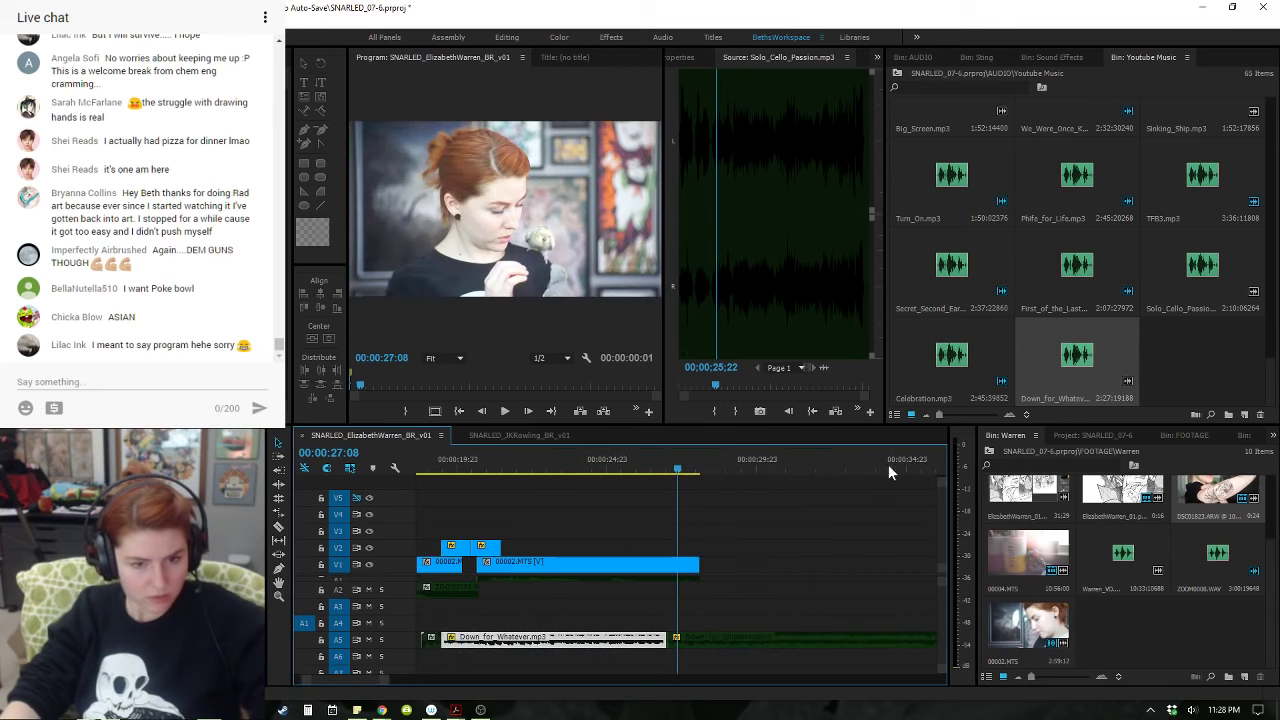
pyautogui.click(692, 642)
pyautogui.press('space')
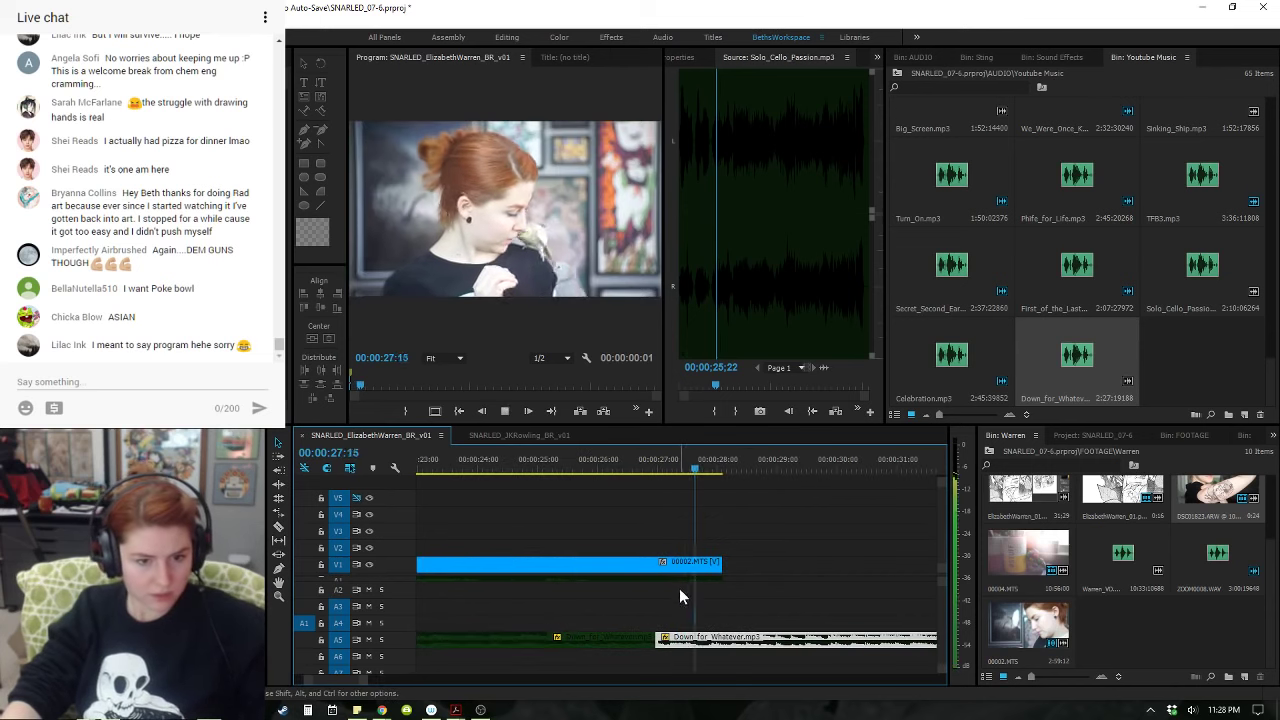
pyautogui.click(614, 457)
pyautogui.press('space')
pyautogui.moveTo(694, 460); pyautogui.dragTo(680, 462)
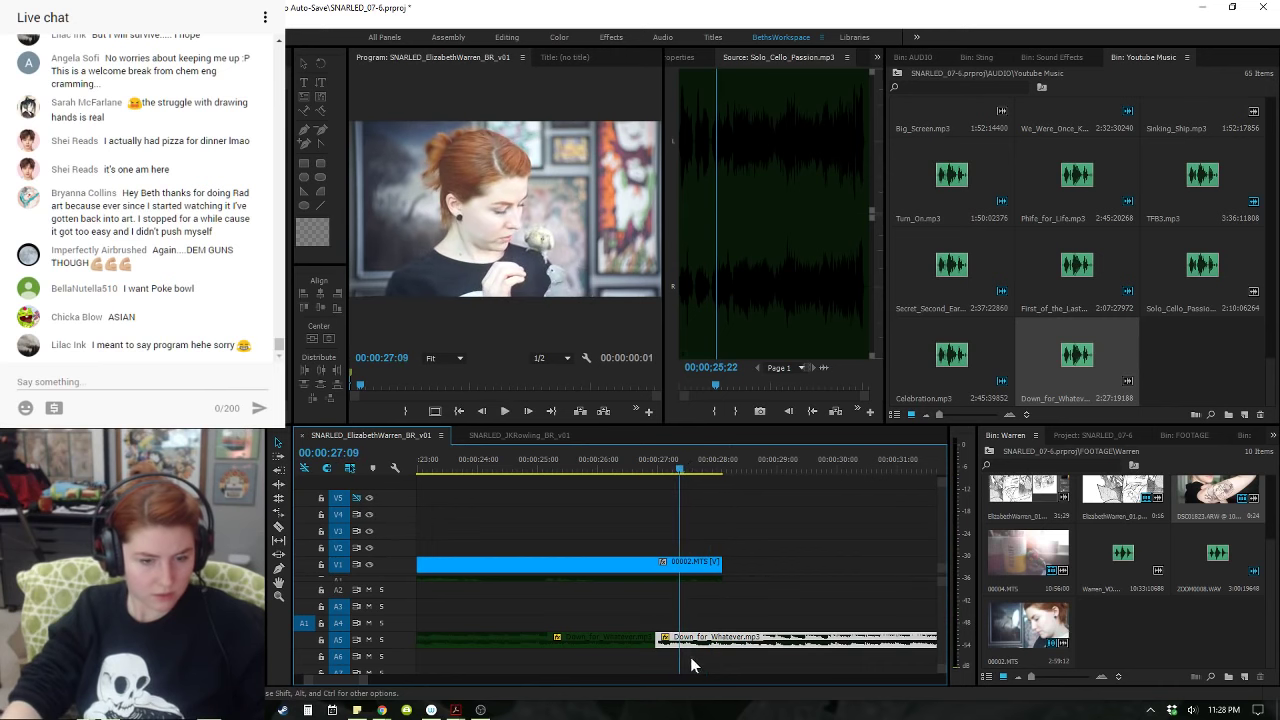
pyautogui.hotkey('ctrl', 'k')
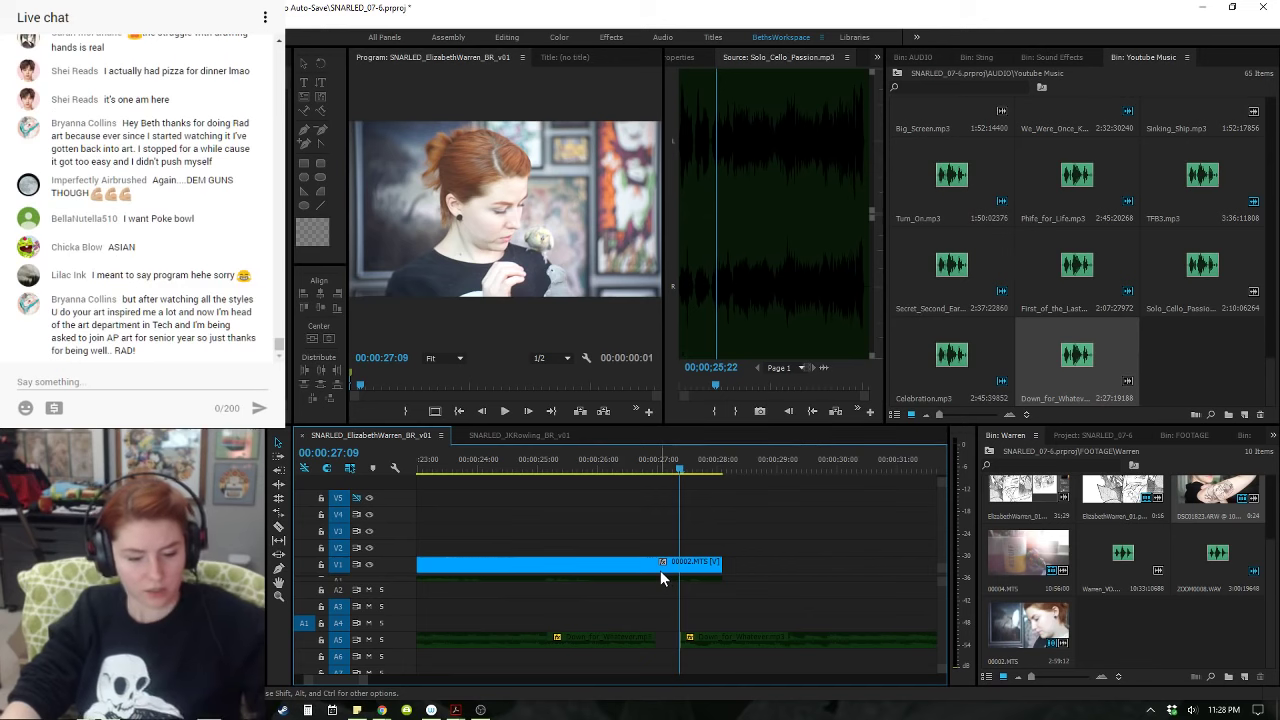
# - Copy the A5 music segment that runs under the drawing and talking footage and paste it on A4 at 00:00:27:09
pyautogui.press('-')
pyautogui.press('-')
pyautogui.click(663, 561)
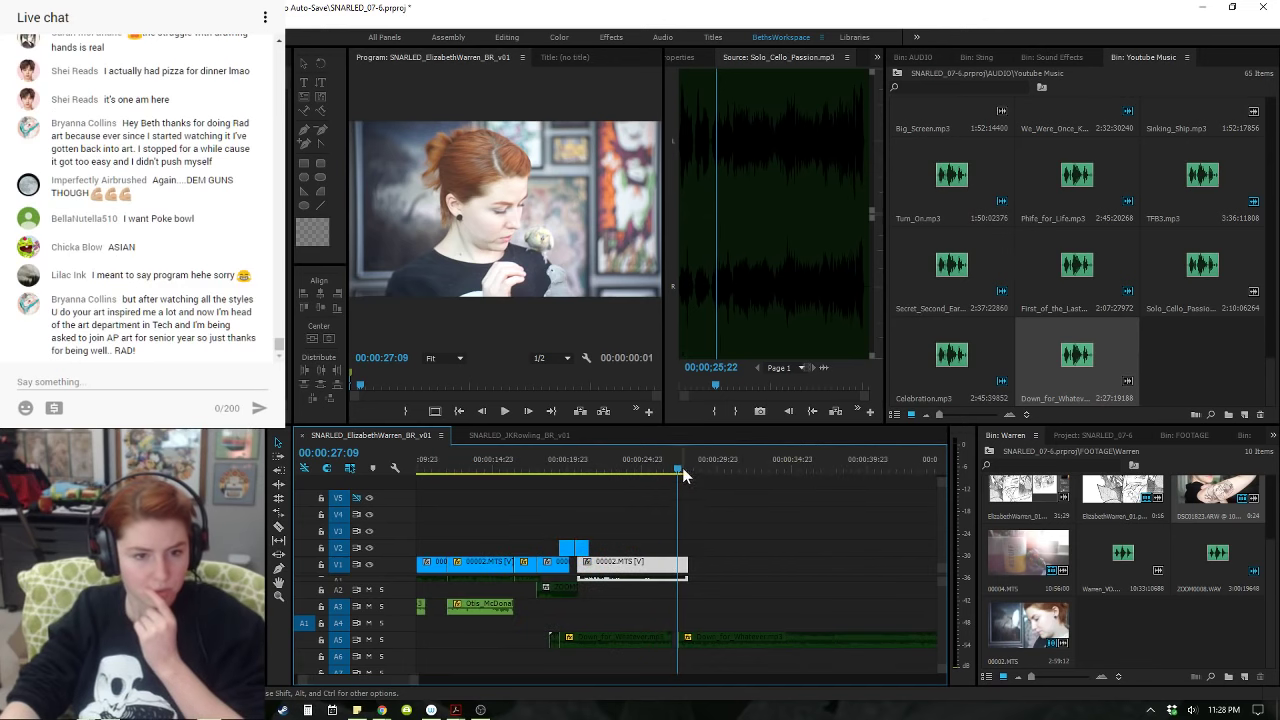
pyautogui.click(680, 470)
pyautogui.click(604, 638)
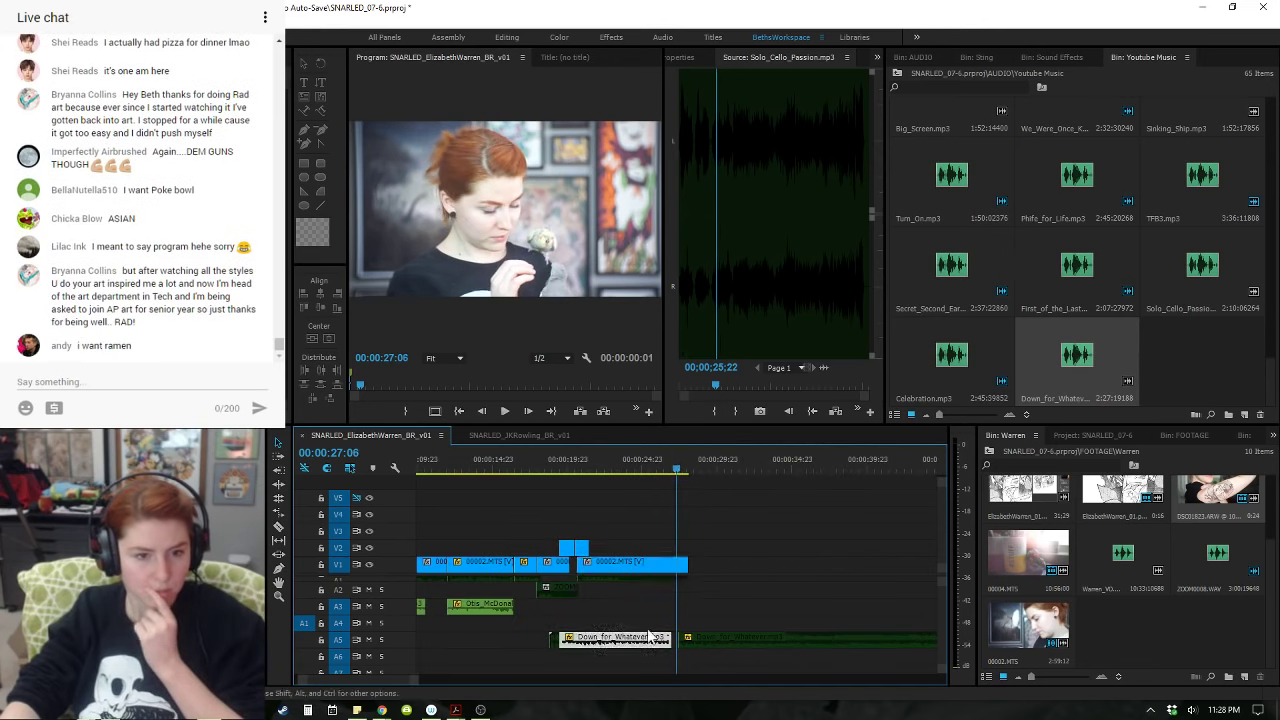
pyautogui.press('Right')
pyautogui.press('Right')
pyautogui.press('Right')
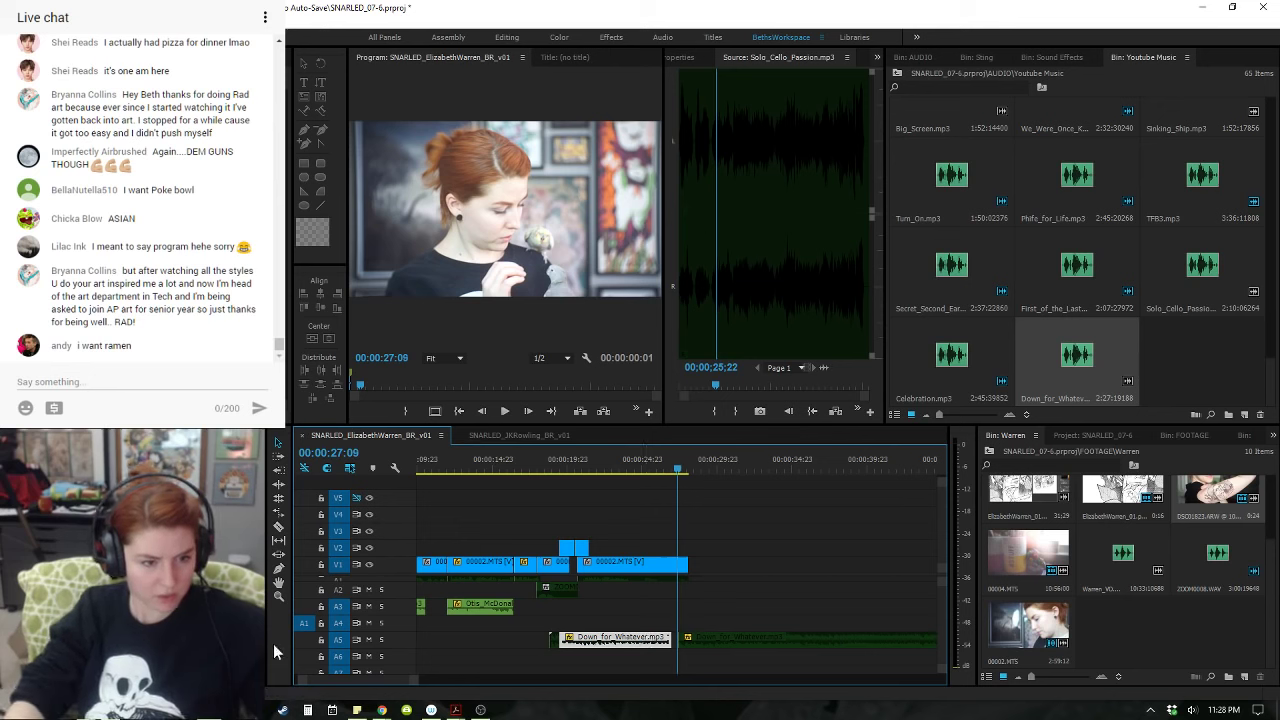
pyautogui.click(319, 638)
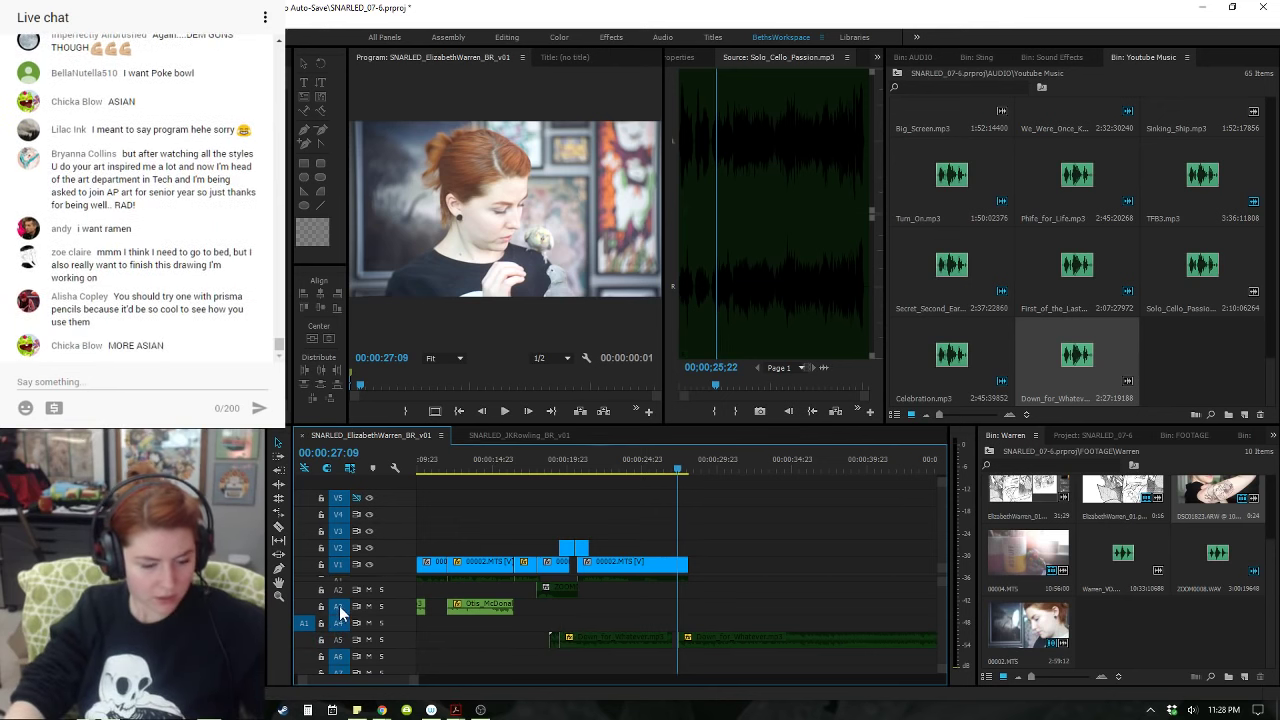
pyautogui.click(339, 605)
pyautogui.hotkey('ctrl', 'v')
# - Play across the start of the pasted A4 music and past the end of the talking footage to check the transition
pyautogui.click(688, 470)
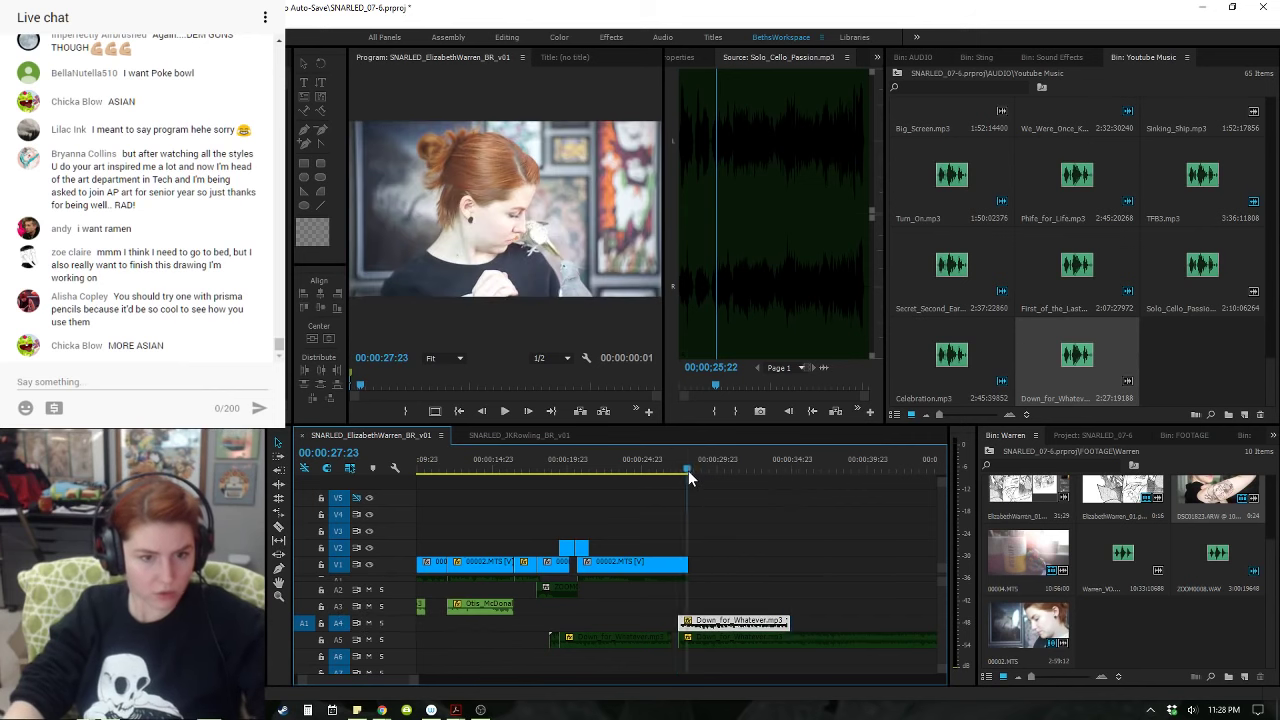
pyautogui.press('=')
pyautogui.press('=')
pyautogui.press('=')
pyautogui.click(577, 471)
pyautogui.press('space')
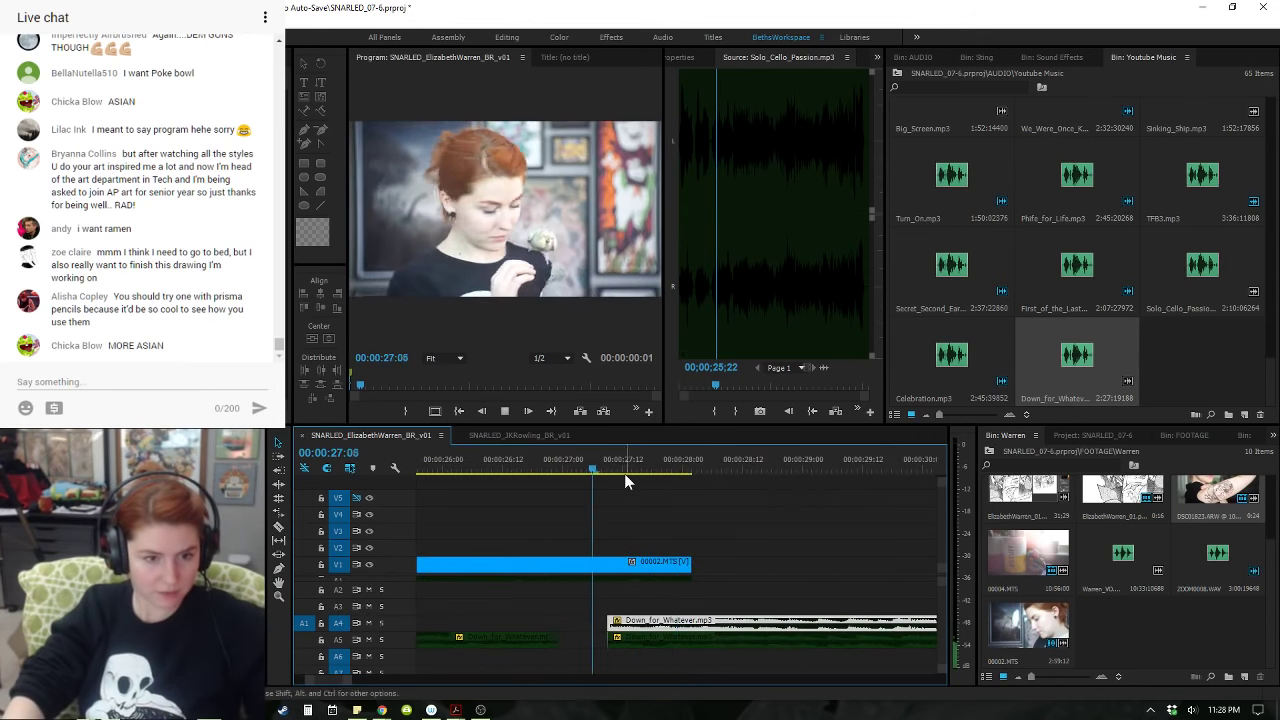
pyautogui.click(615, 471)
pyautogui.press('=')
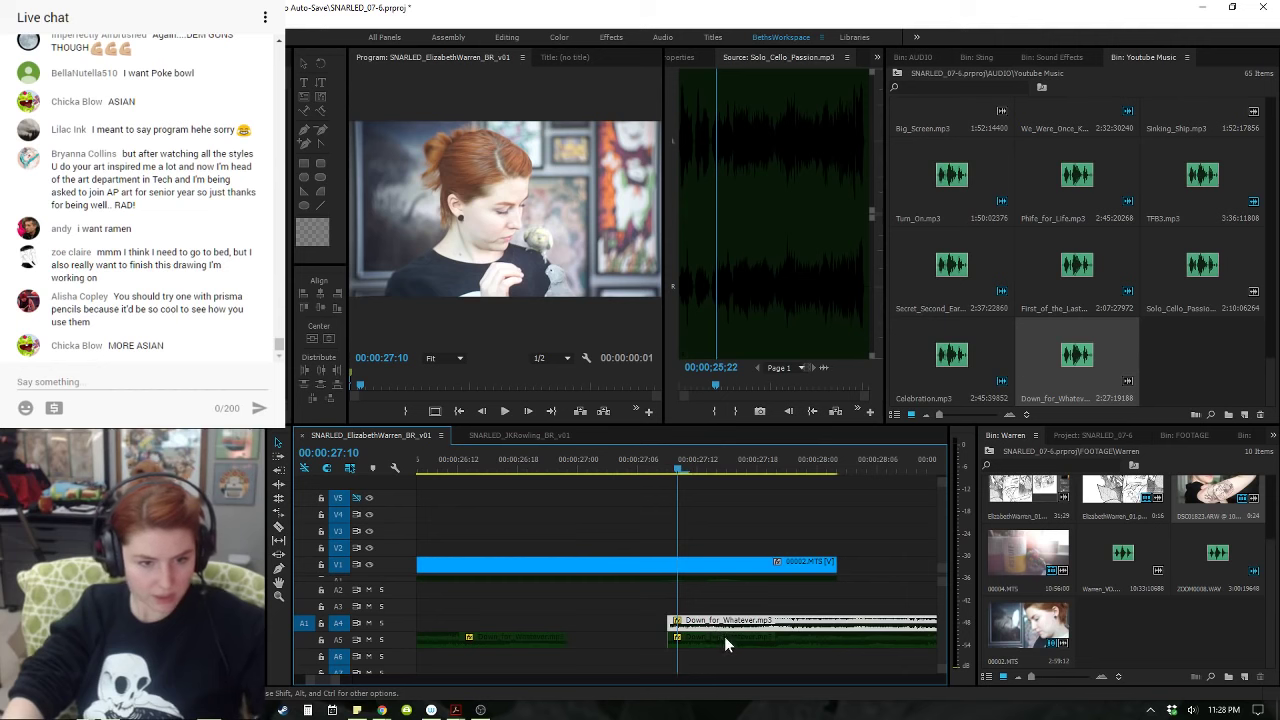
pyautogui.press('space')
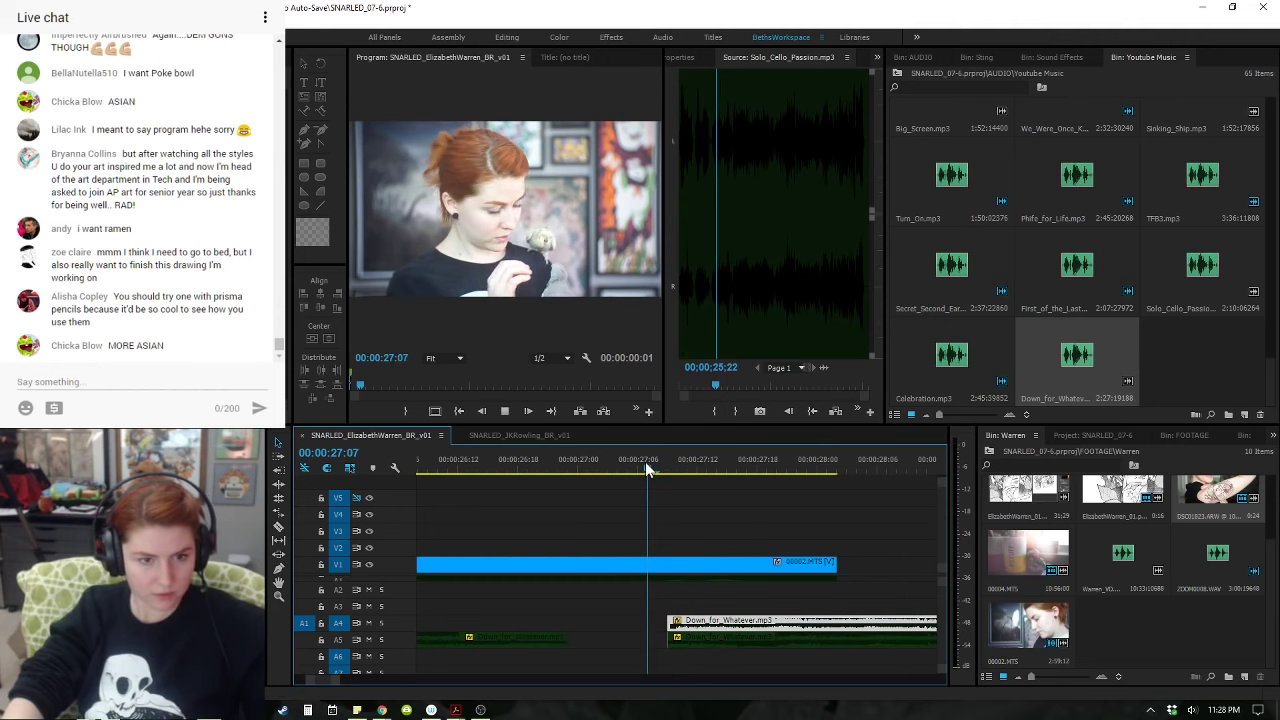
pyautogui.press('space')
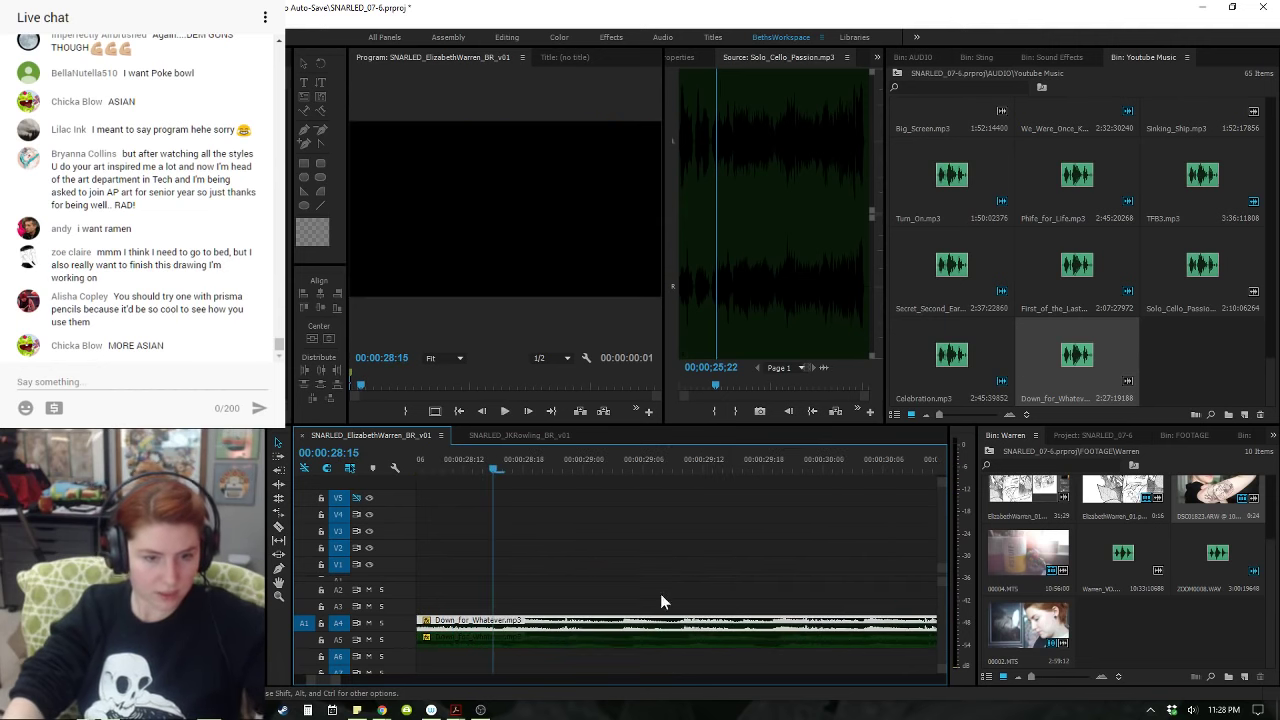
pyautogui.press('space')
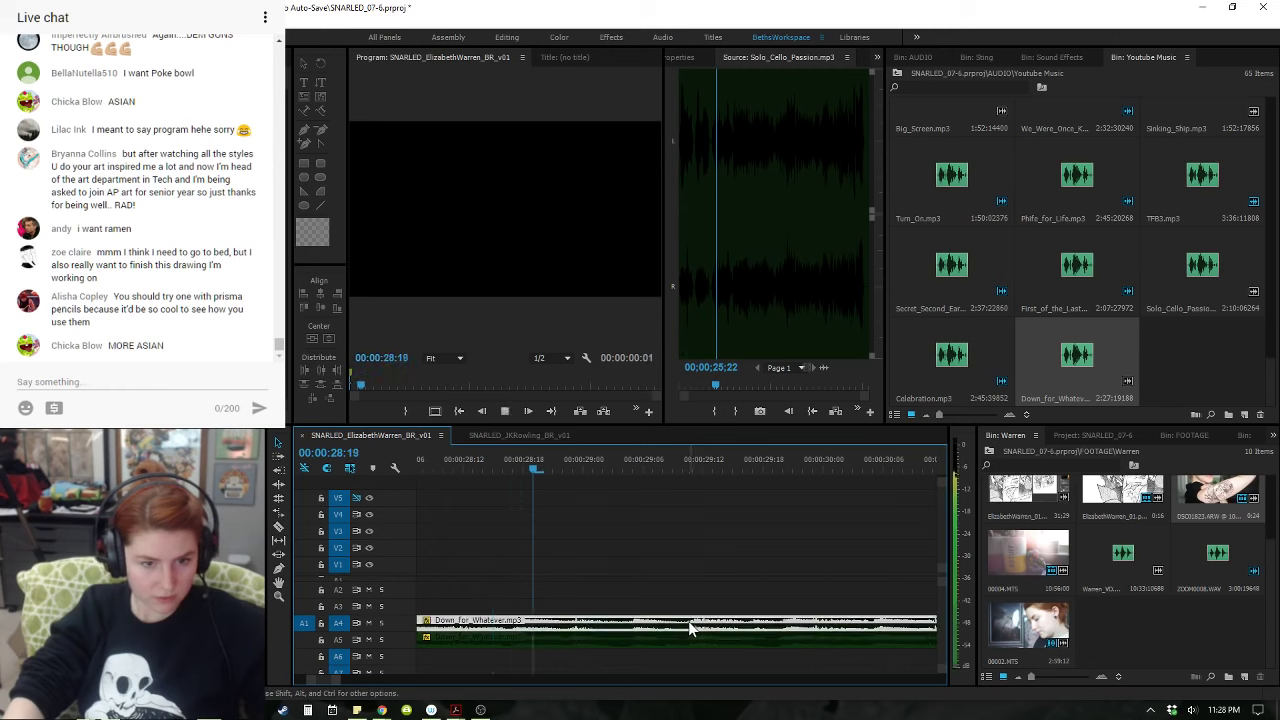
# - Split the music clips on A4 and A5 at 00:00:27:11 and remove the short pieces before the cut
pyautogui.press('-')
pyautogui.click(543, 467)
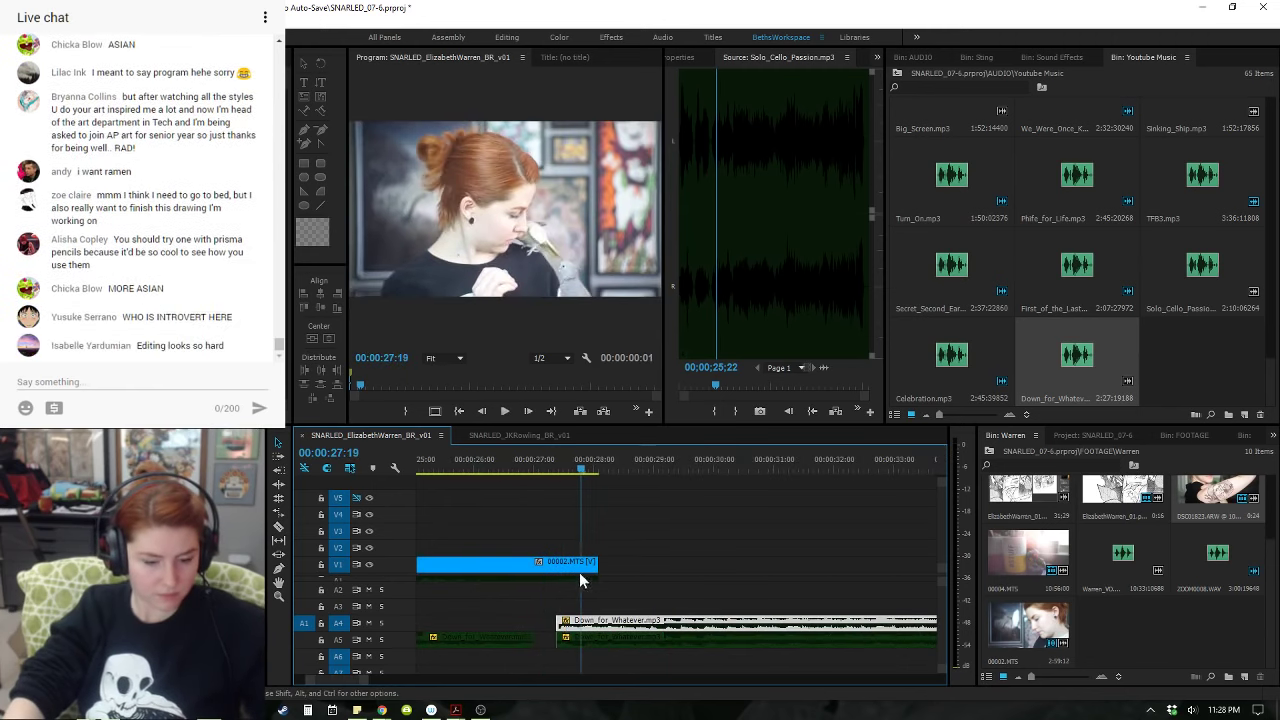
pyautogui.press('=')
pyautogui.press('=')
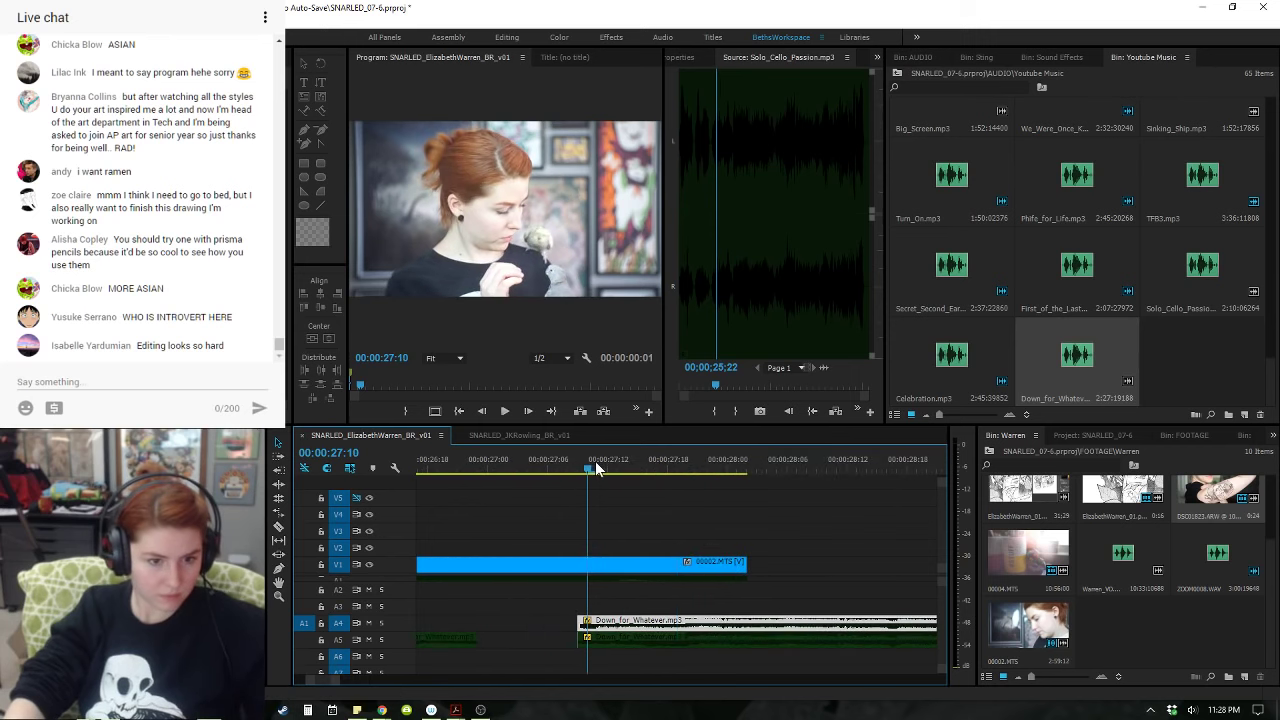
pyautogui.click(600, 461)
pyautogui.hotkey('ctrl', 'k')
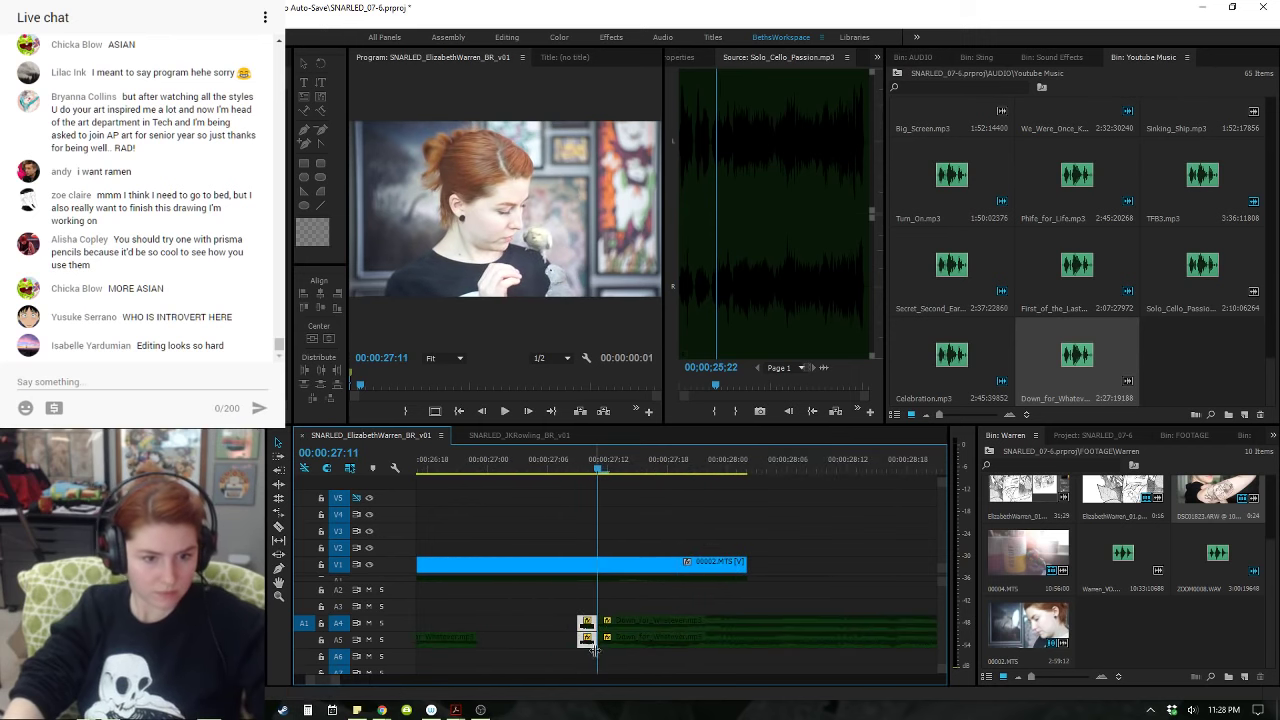
# - Move the last Down_for_Whatever.mp3 clip on A5 later so that it starts at 00:00:28:16
pyautogui.click(641, 638)
pyautogui.press('-')
pyautogui.press('-')
pyautogui.moveTo(660, 642); pyautogui.dragTo(732, 640)
# - Try splitting the A4 music clip at the end of the talking footage, 00:00:28:02, and undo the split
pyautogui.click(753, 624)
pyautogui.press('Down')
pyautogui.hotkey('ctrl', 'k')
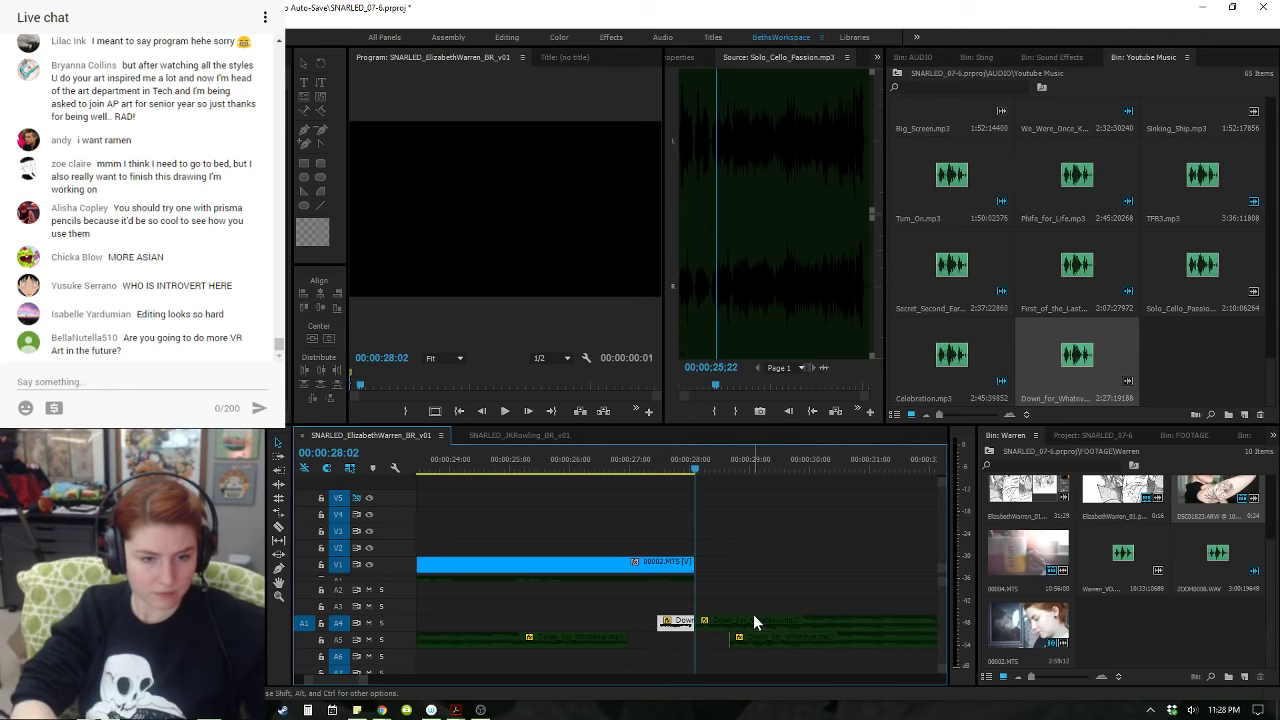
pyautogui.hotkey('ctrl', 'z')
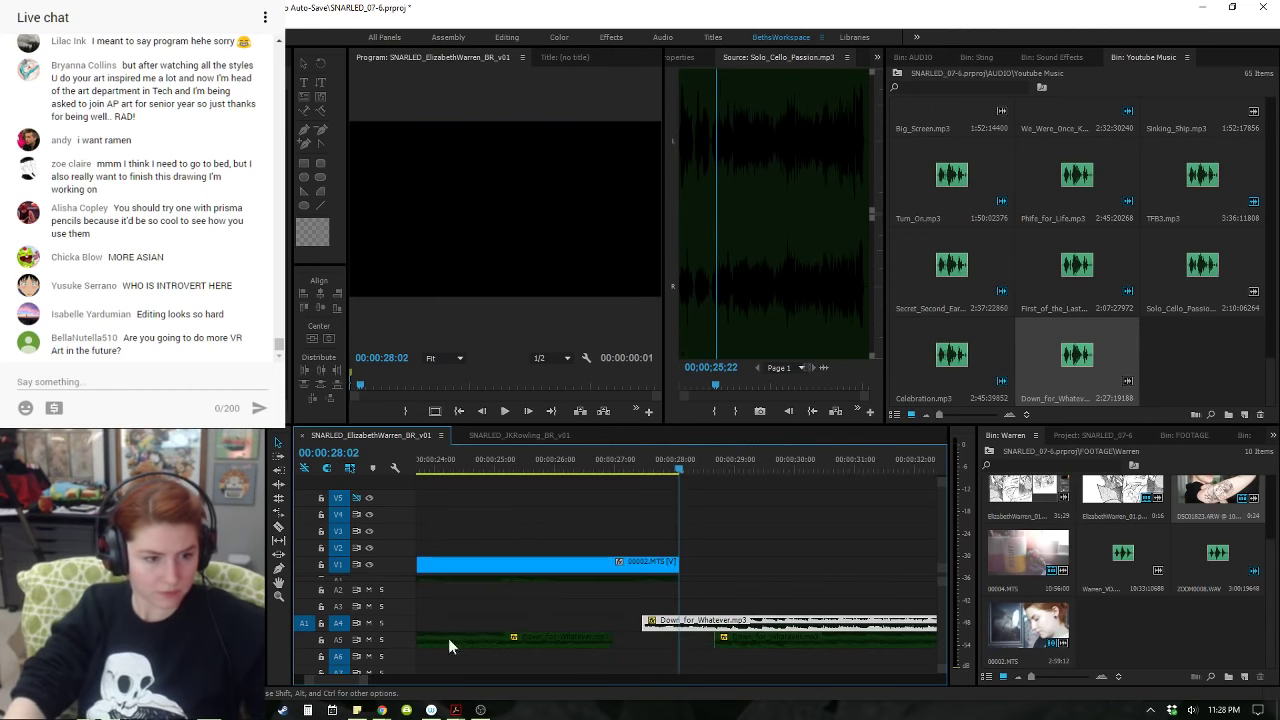
# - Split the A4 music clip at 00:00:28:16, where the A5 clip begins, and delete the remainder after the cut
pyautogui.click(338, 643)
pyautogui.press('Down')
pyautogui.hotkey('ctrl', 'k')
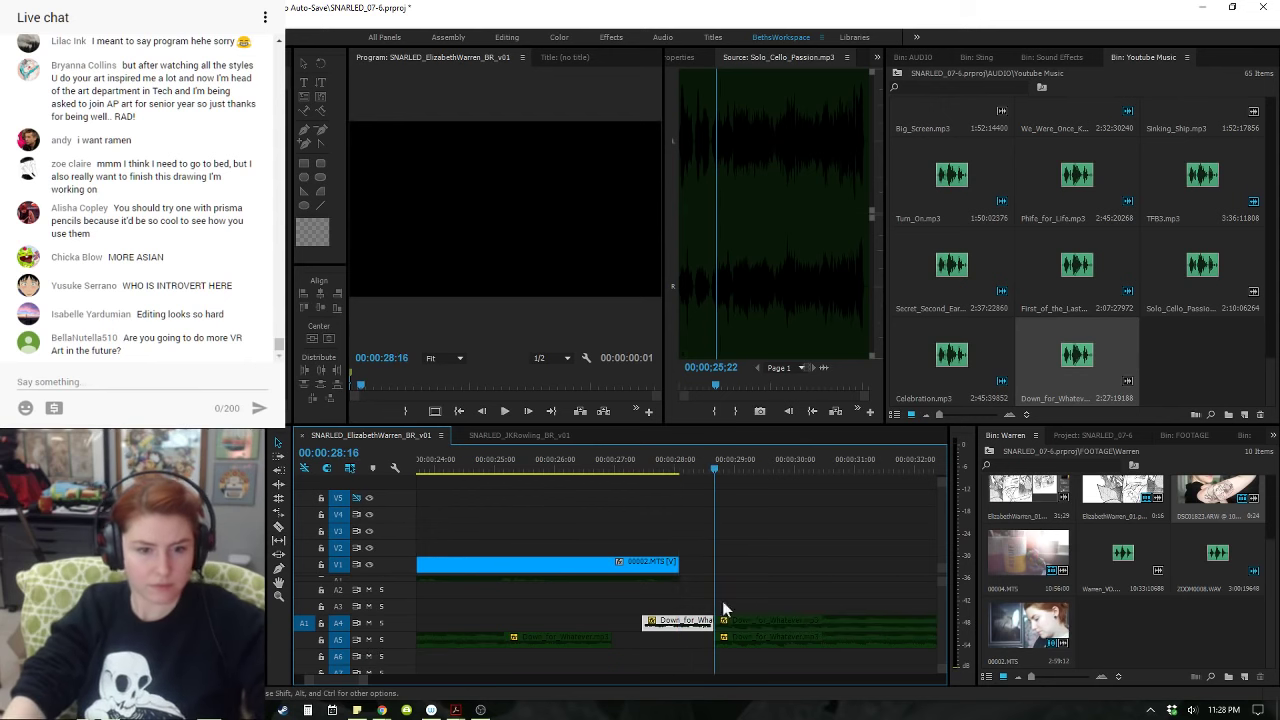
pyautogui.click(731, 621)
pyautogui.press('Delete')
pyautogui.click(678, 470)
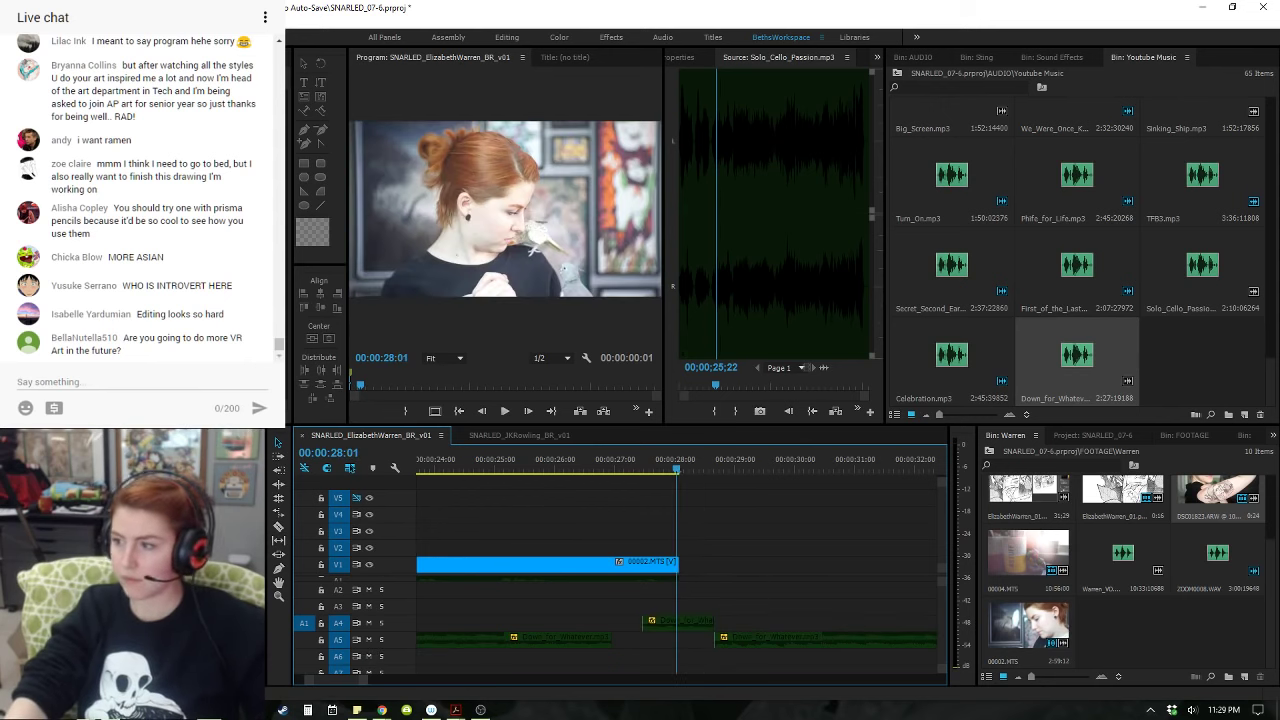
pyautogui.click(481, 710)
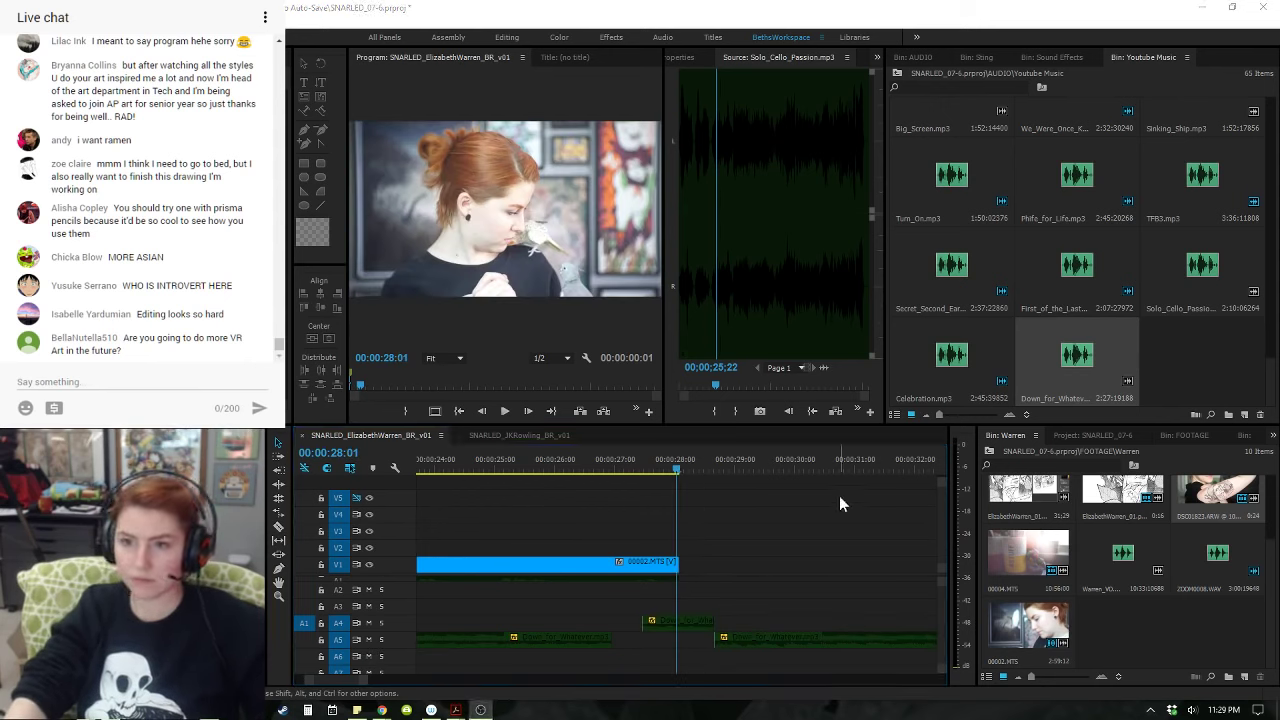
pyautogui.click(720, 549)
pyautogui.press('Right')
pyautogui.press('Right')
pyautogui.press('Right')
pyautogui.press('Right')
pyautogui.press('Right')
pyautogui.press('Right')
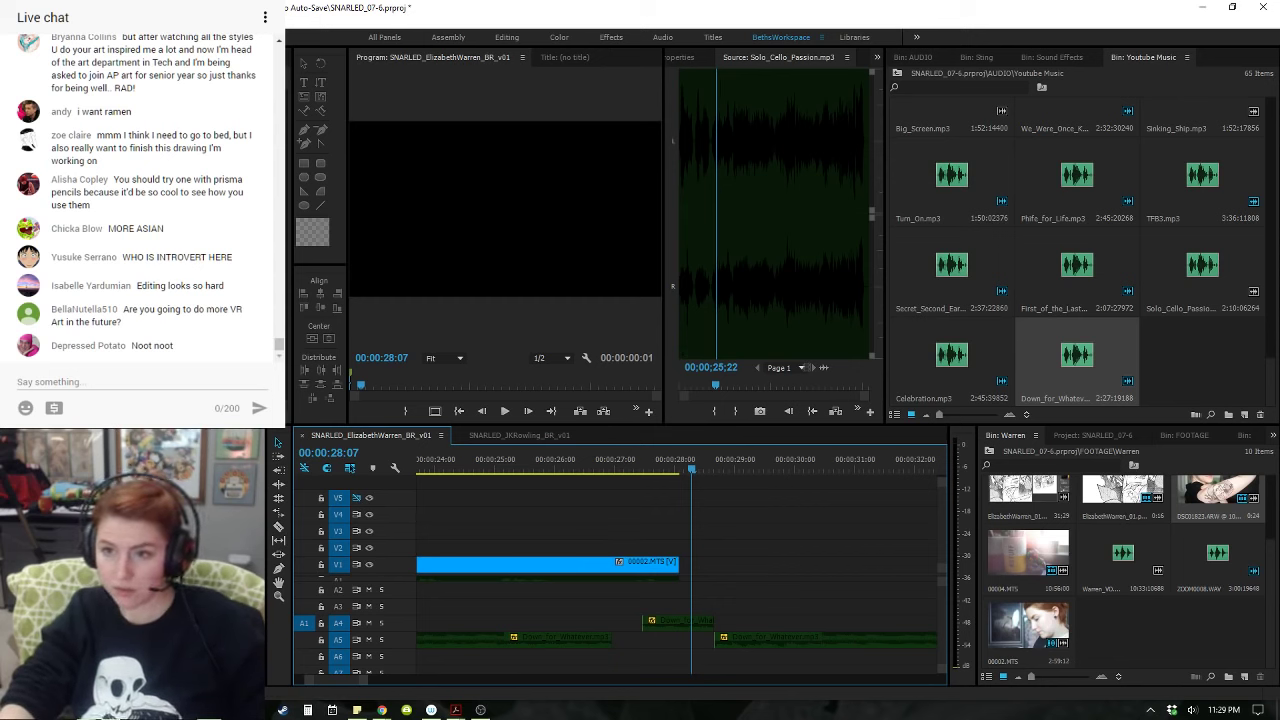
pyautogui.hotkey('alt', 'Tab')
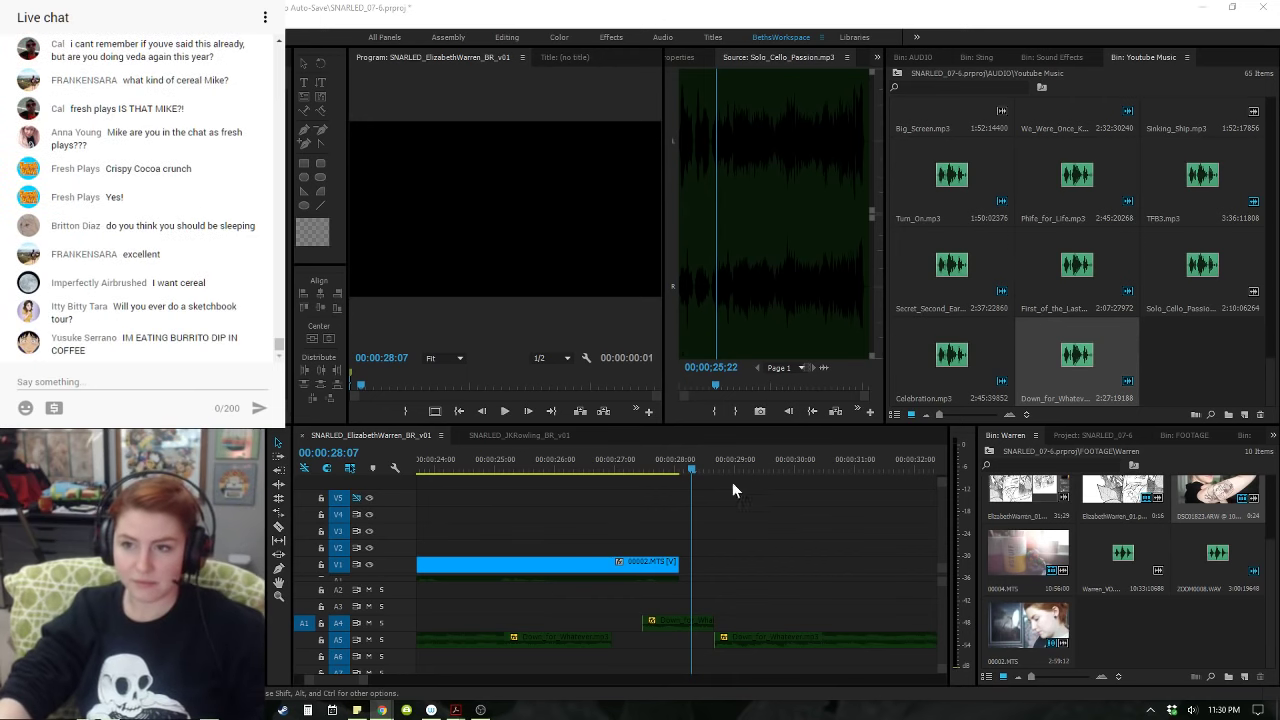
# - Play back the end of the talking footage to check how the A4 and A5 music cuts fit its timing
pyautogui.click(670, 523)
pyautogui.press('-')
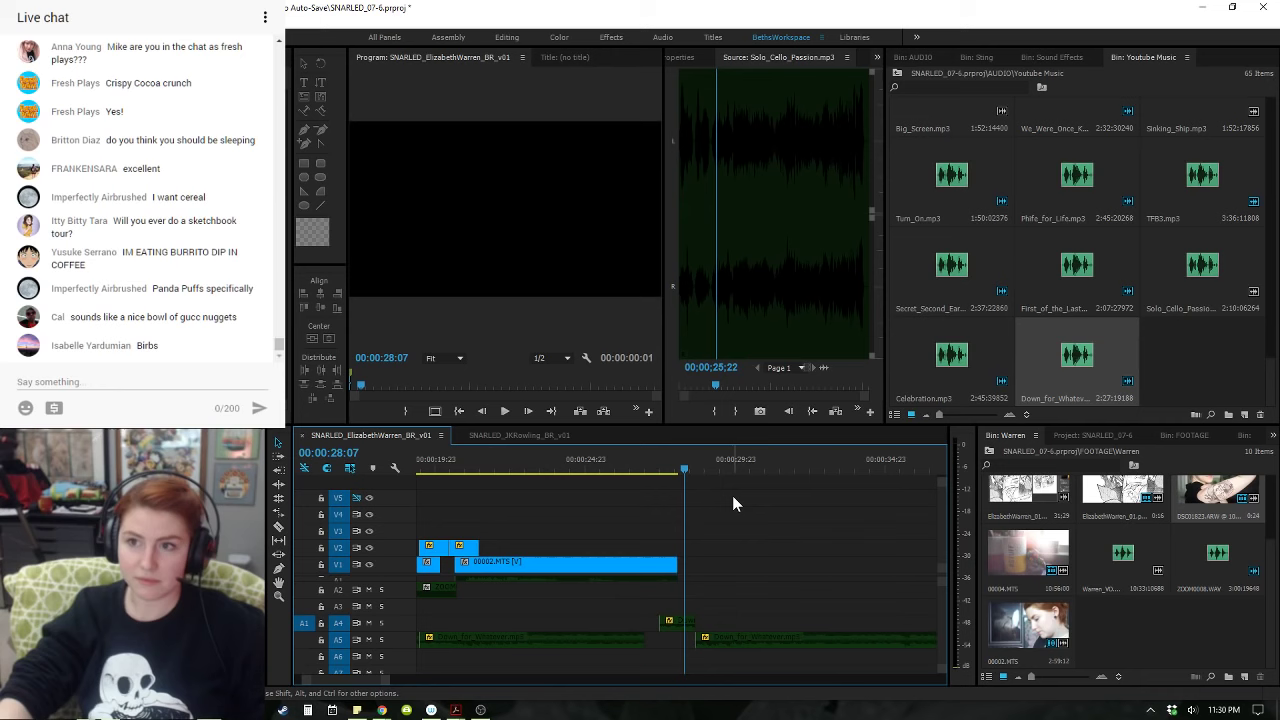
pyautogui.click(656, 470)
pyautogui.press('space')
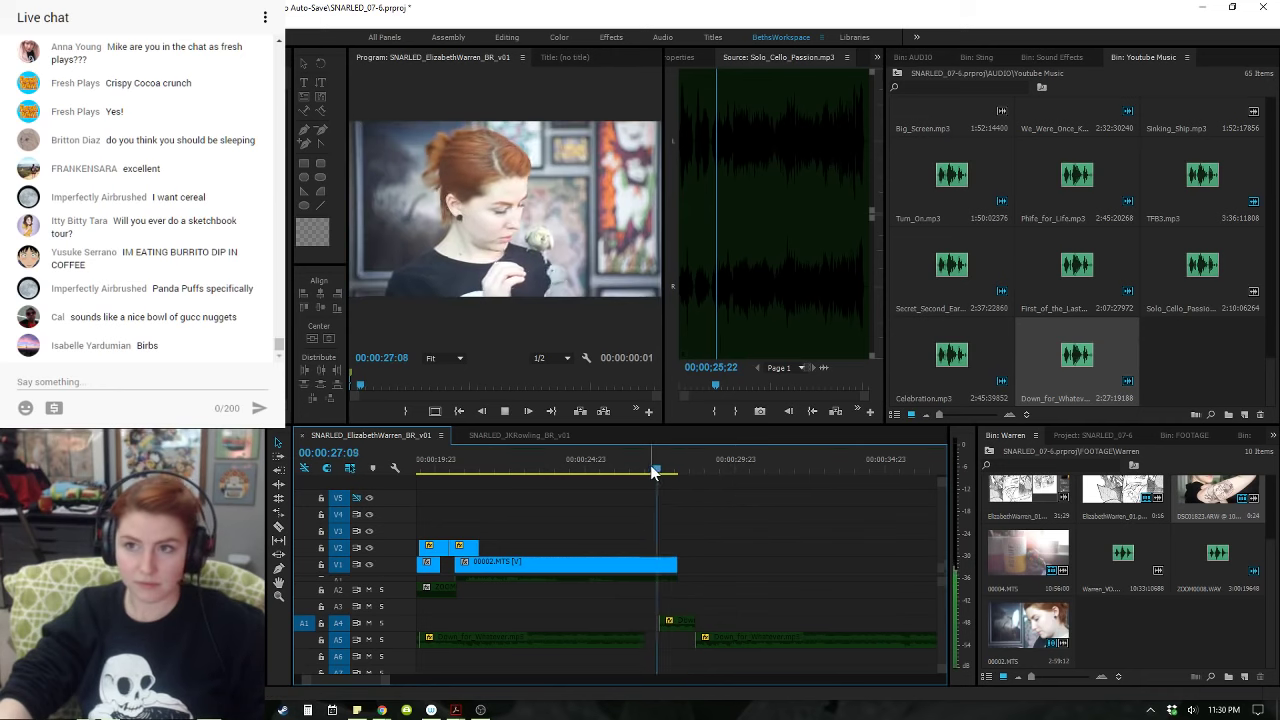
pyautogui.click(608, 467)
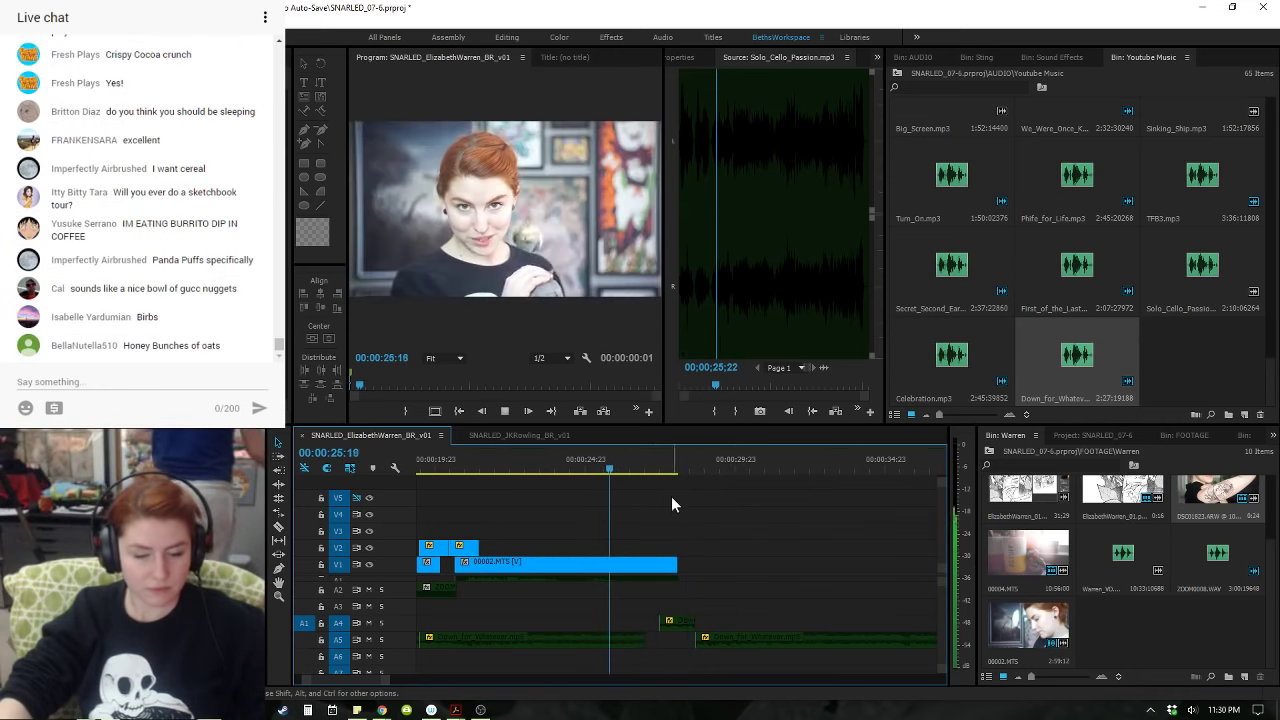
pyautogui.press('-')
pyautogui.press('=')
pyautogui.press('=')
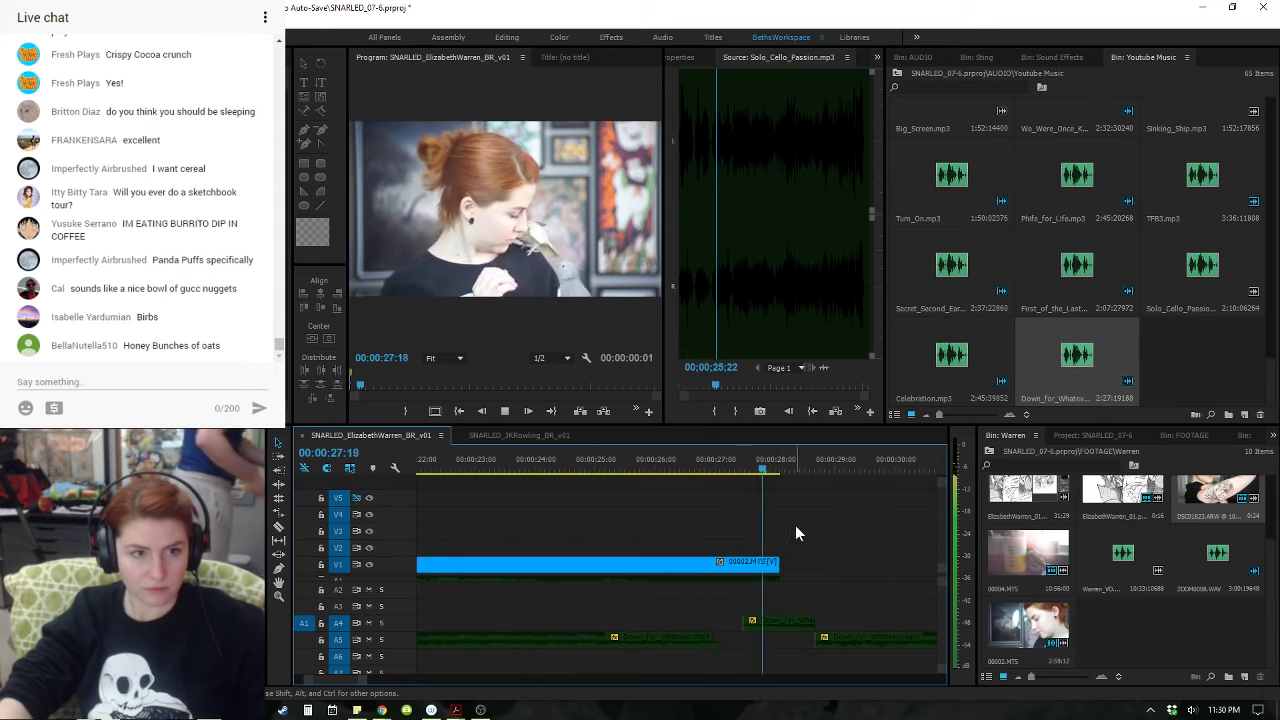
pyautogui.click(507, 466)
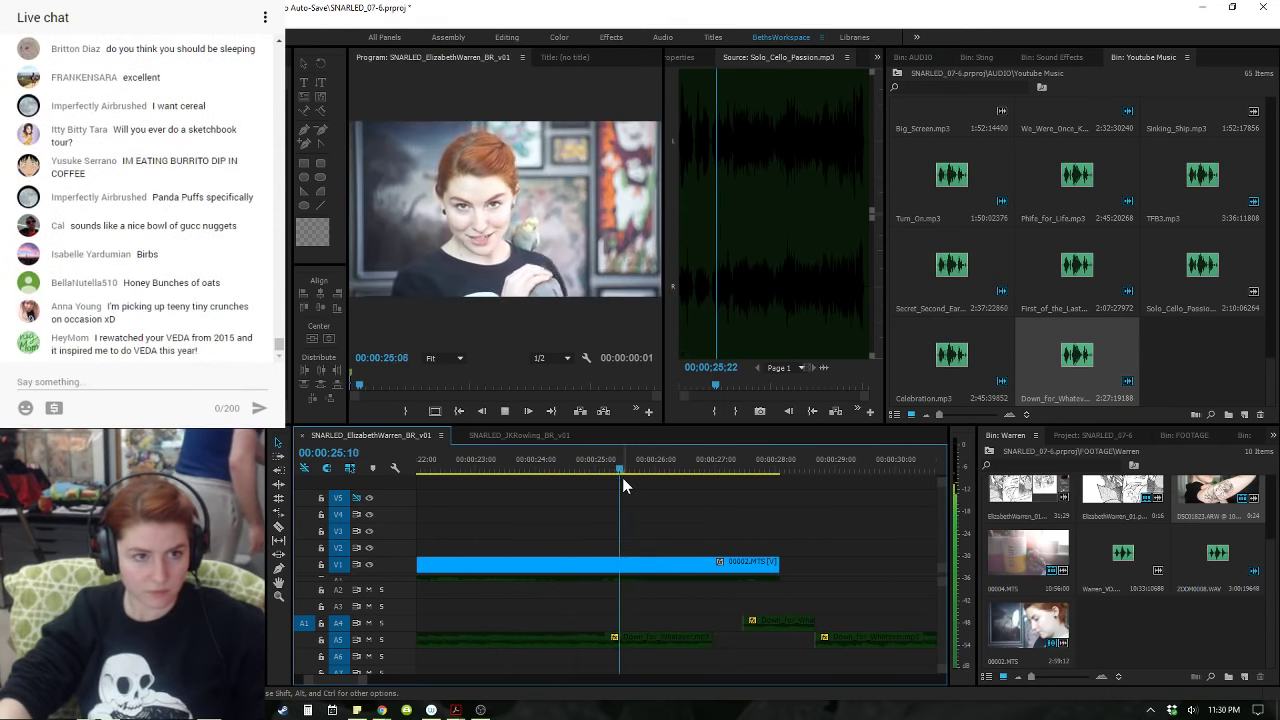
pyautogui.press('space')
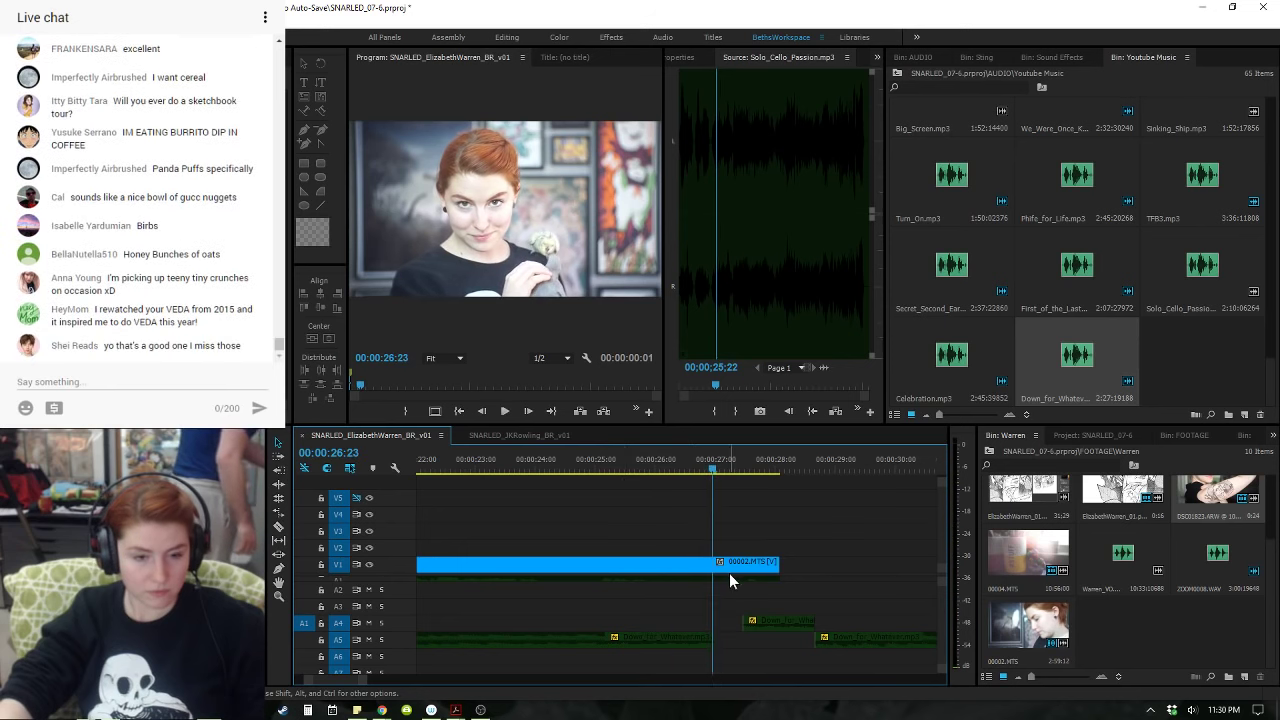
# - Move the last Down_for_Whatever.mp3 clips on A4 and A5 later together so the A4 clip starts where the talking footage ends
pyautogui.press('space')
pyautogui.moveTo(798, 632); pyautogui.dragTo(837, 628)
pyautogui.press('v')
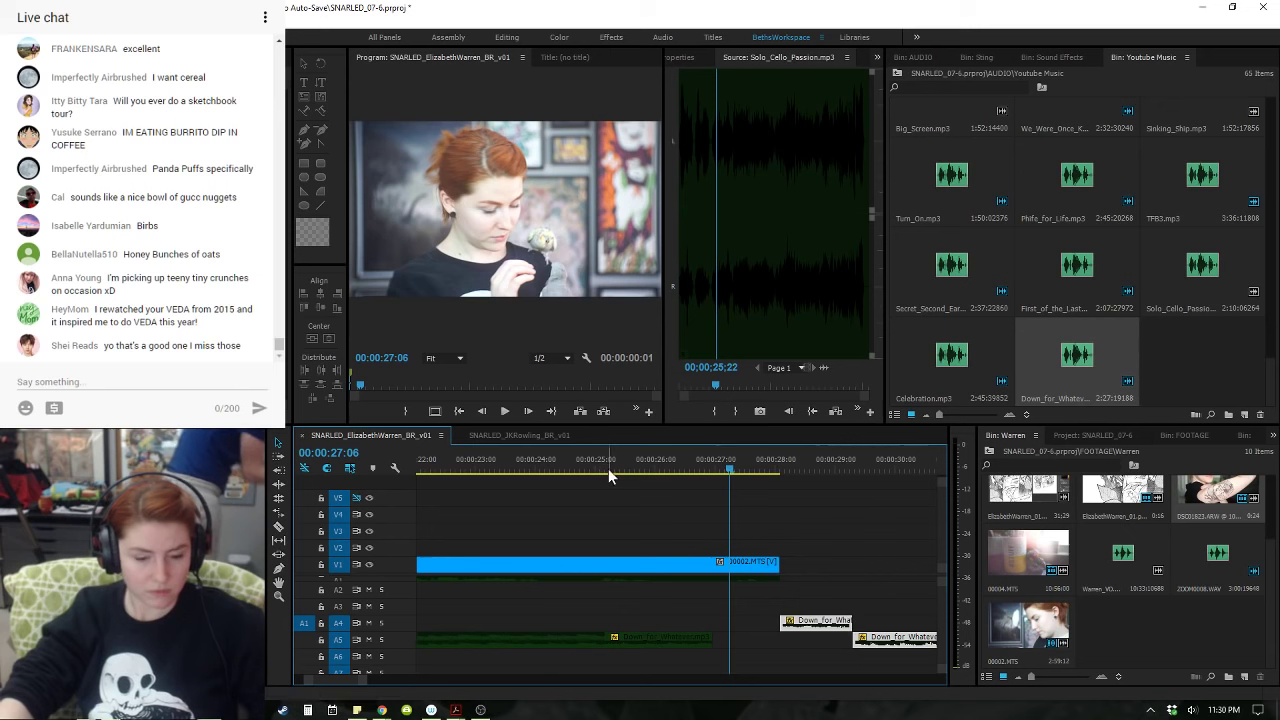
# - Split the 00002.MTS talking clip on V1, with its audio, at 00:00:25:00
pyautogui.press('-')
pyautogui.click(501, 461)
pyautogui.press('space')
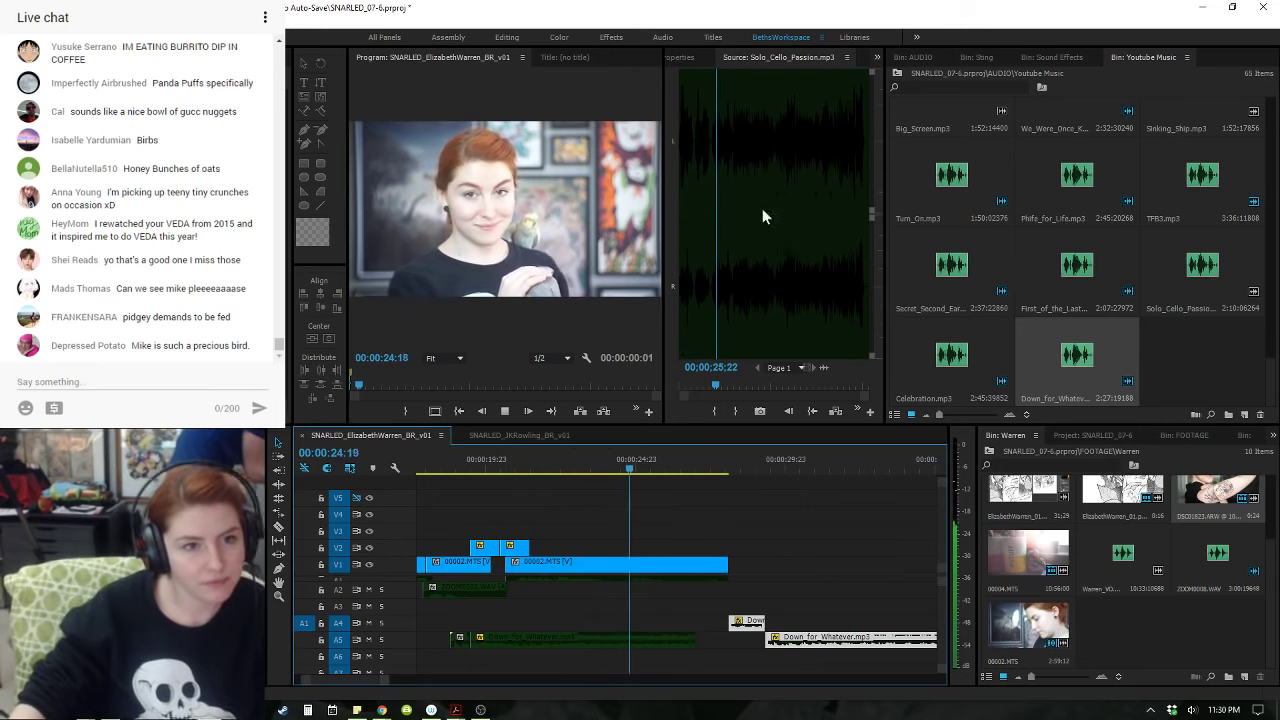
pyautogui.press('space')
pyautogui.press('=')
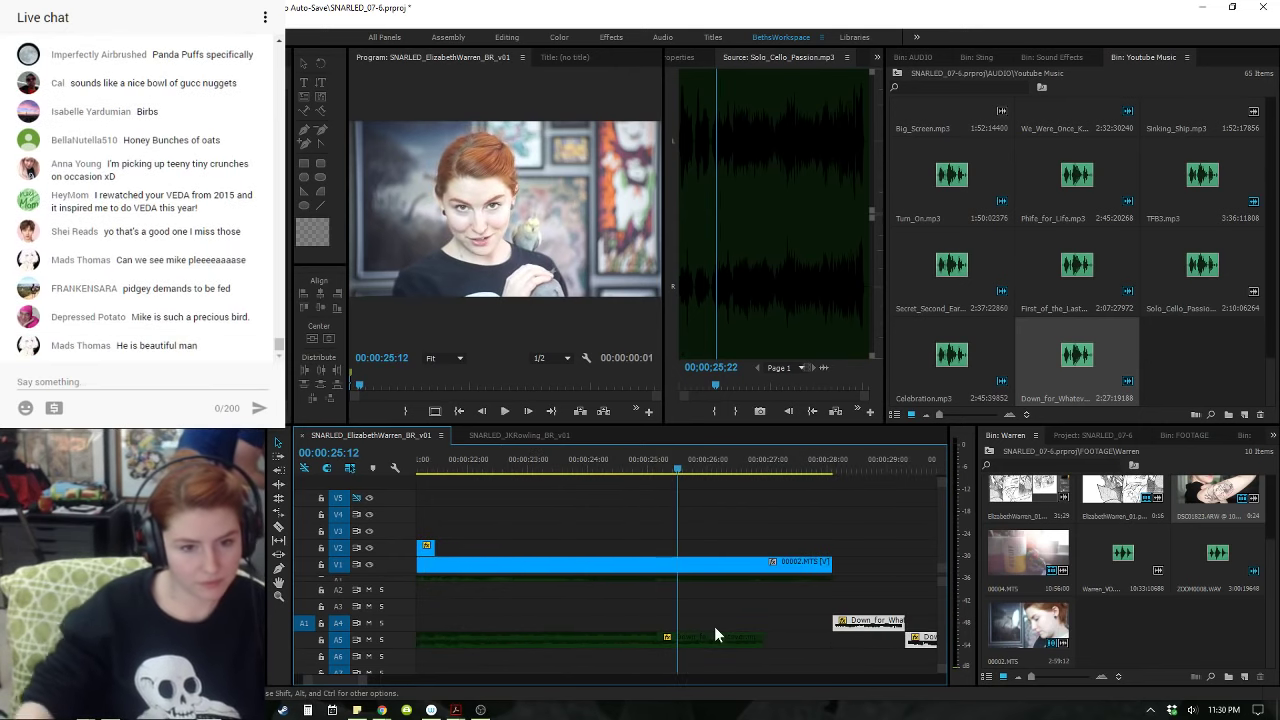
pyautogui.click(637, 457)
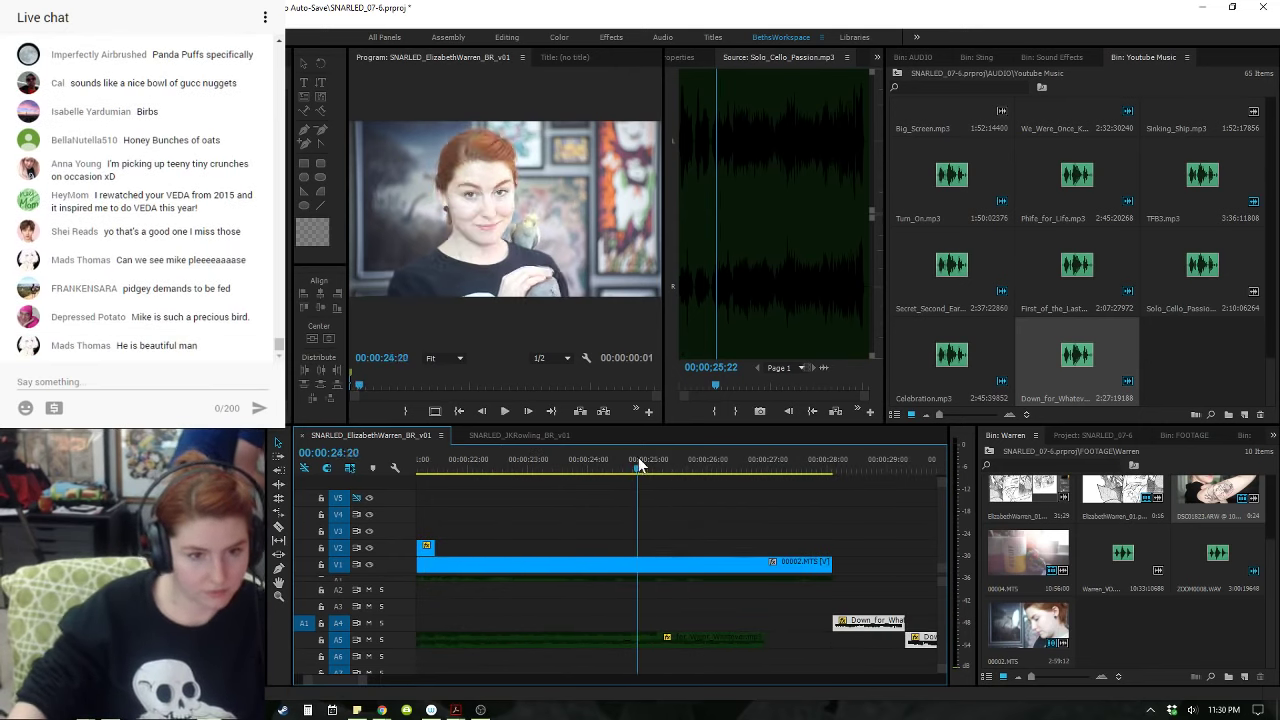
pyautogui.moveTo(637, 546); pyautogui.dragTo(707, 592)
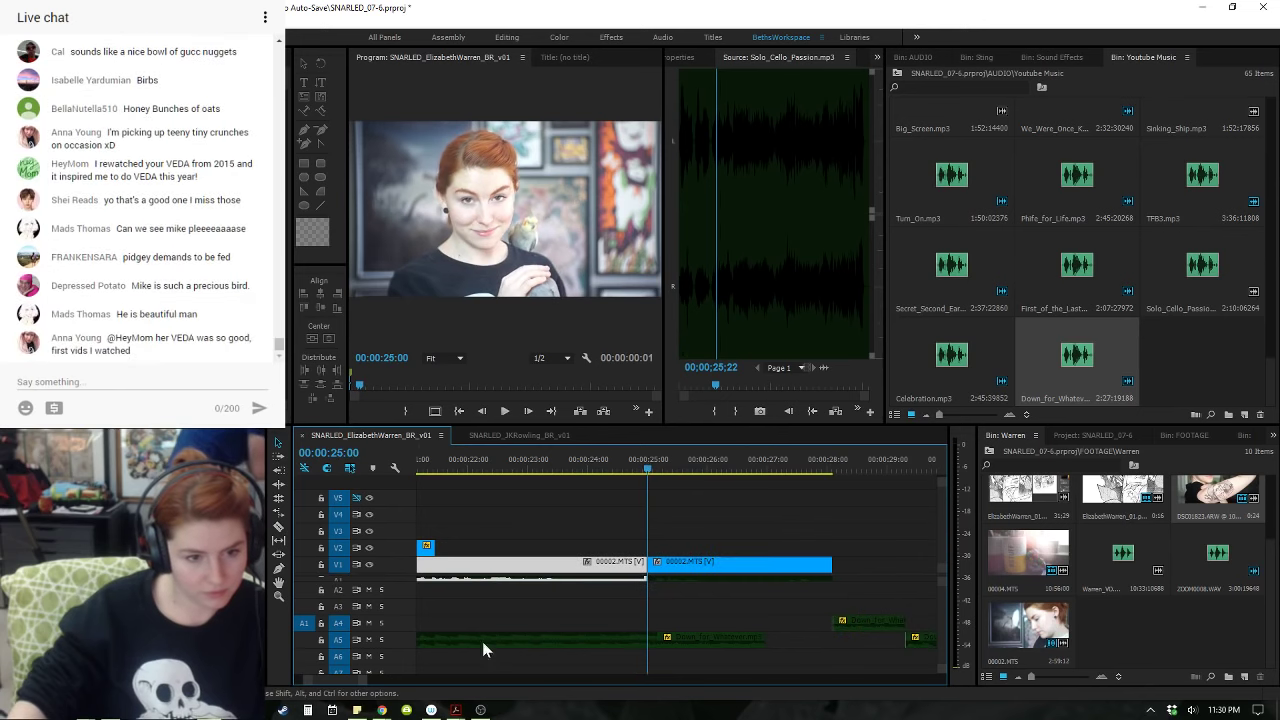
# - Lock A5 and ripple-trim the end of the first 00002.MTS piece back to 00:00:24:11
pyautogui.click(562, 463)
pyautogui.press('space')
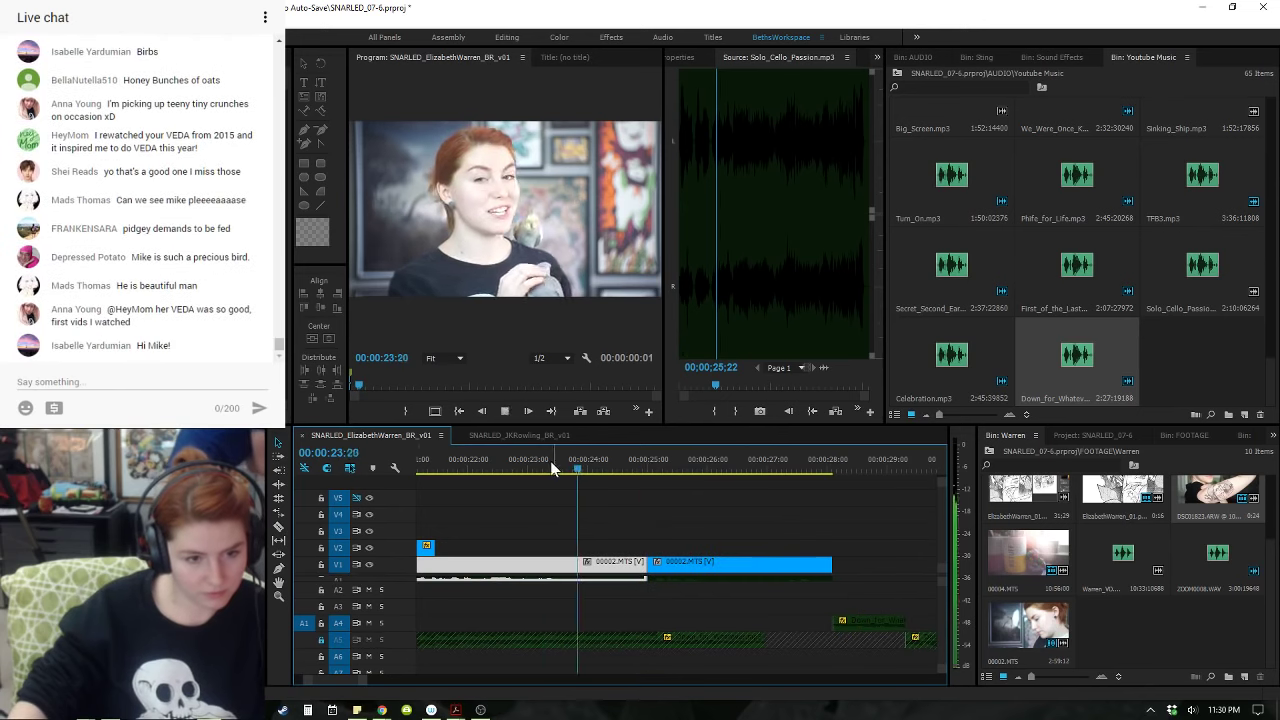
pyautogui.press('w')
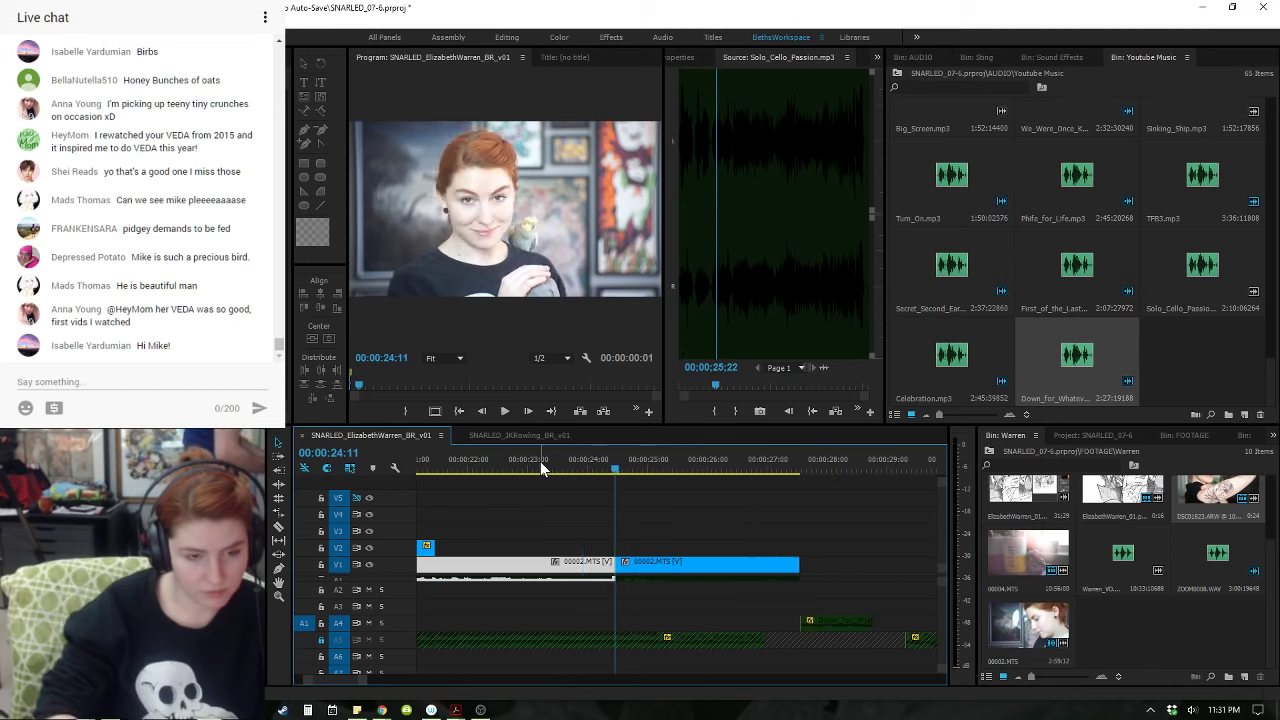
# - Unlock A5, split its music clip at 00:00:26:14 under the talking footage, and delete the short piece after the cut
pyautogui.press('space')
pyautogui.press('space')
pyautogui.press('space')
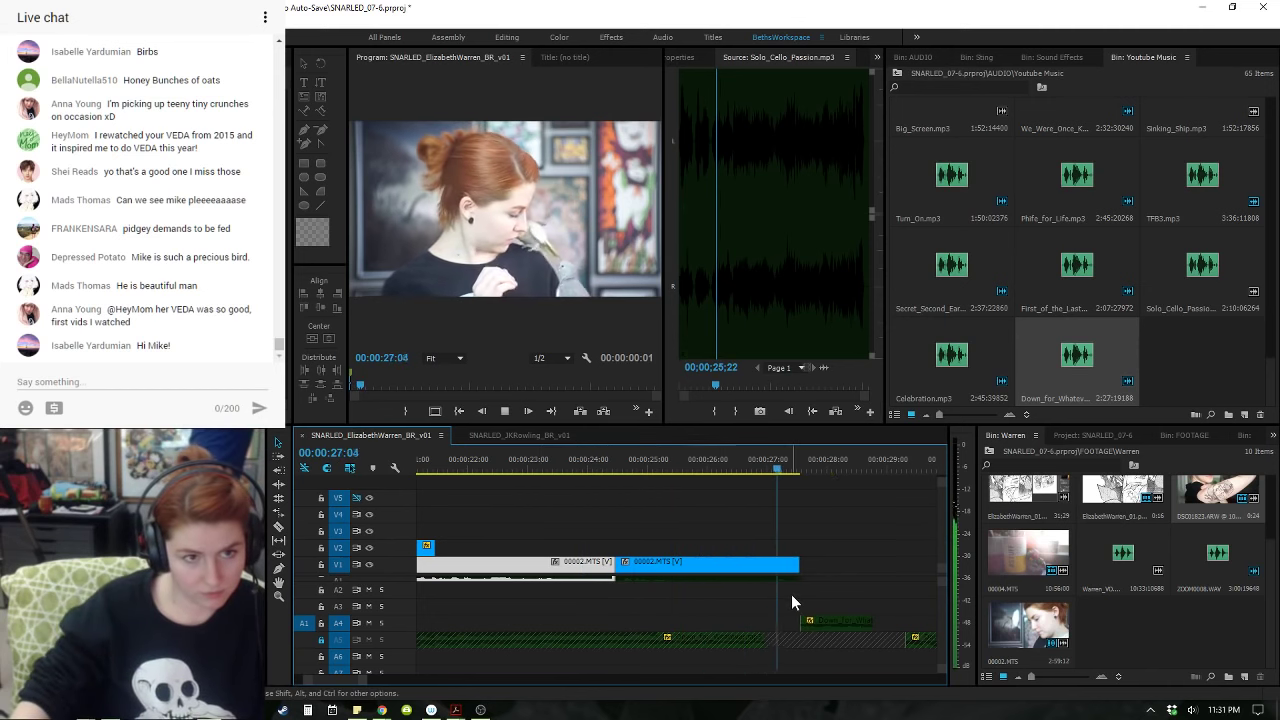
pyautogui.press('space')
pyautogui.click(693, 463)
pyautogui.press('space')
pyautogui.press('space')
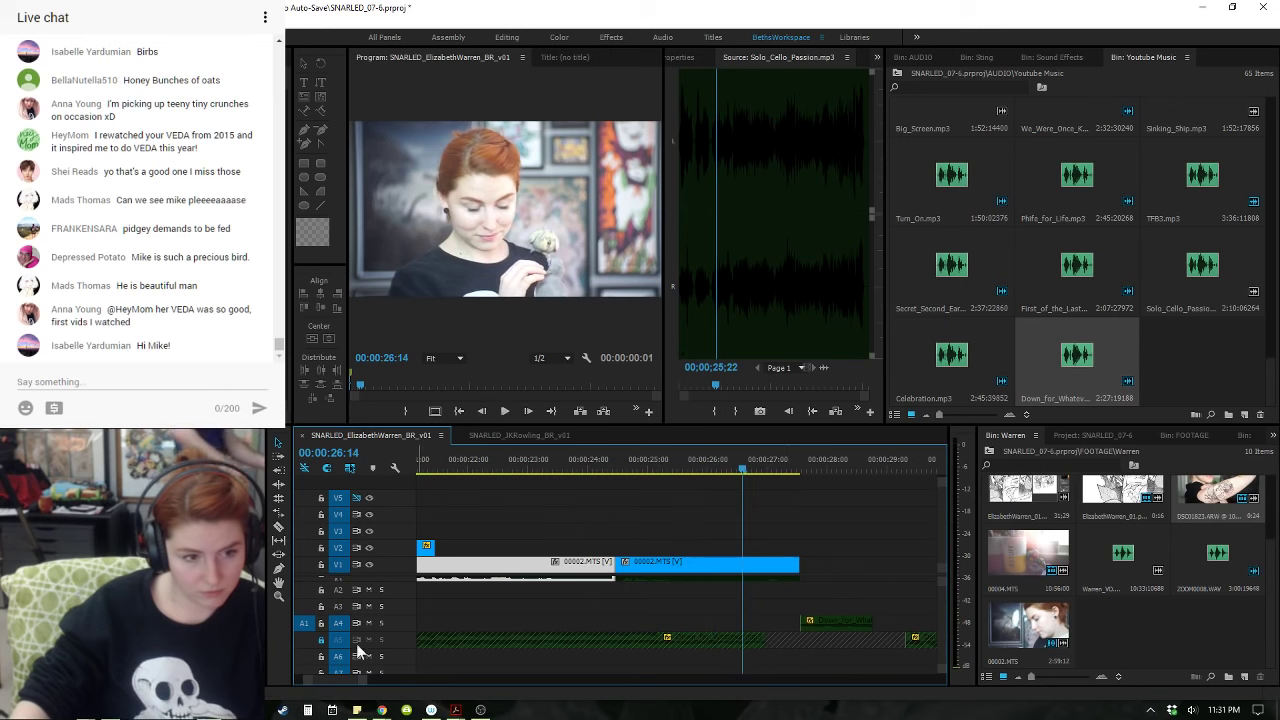
pyautogui.click(321, 640)
pyautogui.click(751, 641)
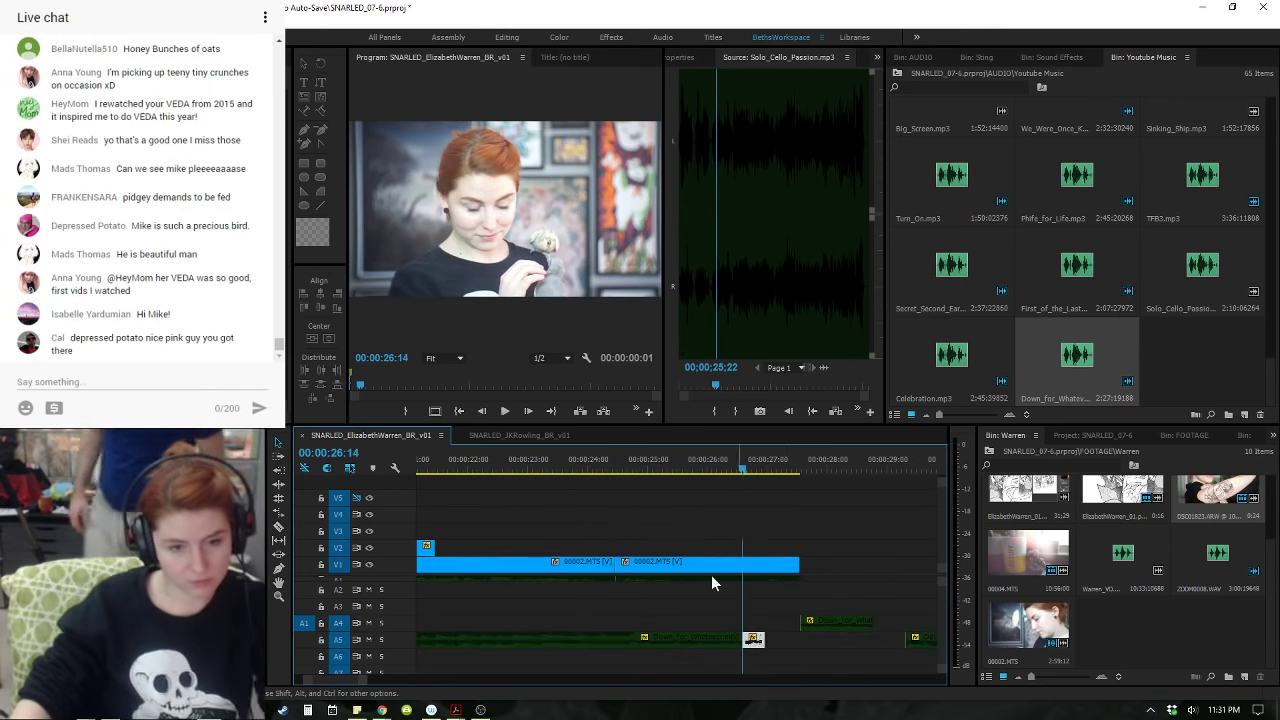
pyautogui.click(686, 463)
pyautogui.press('space')
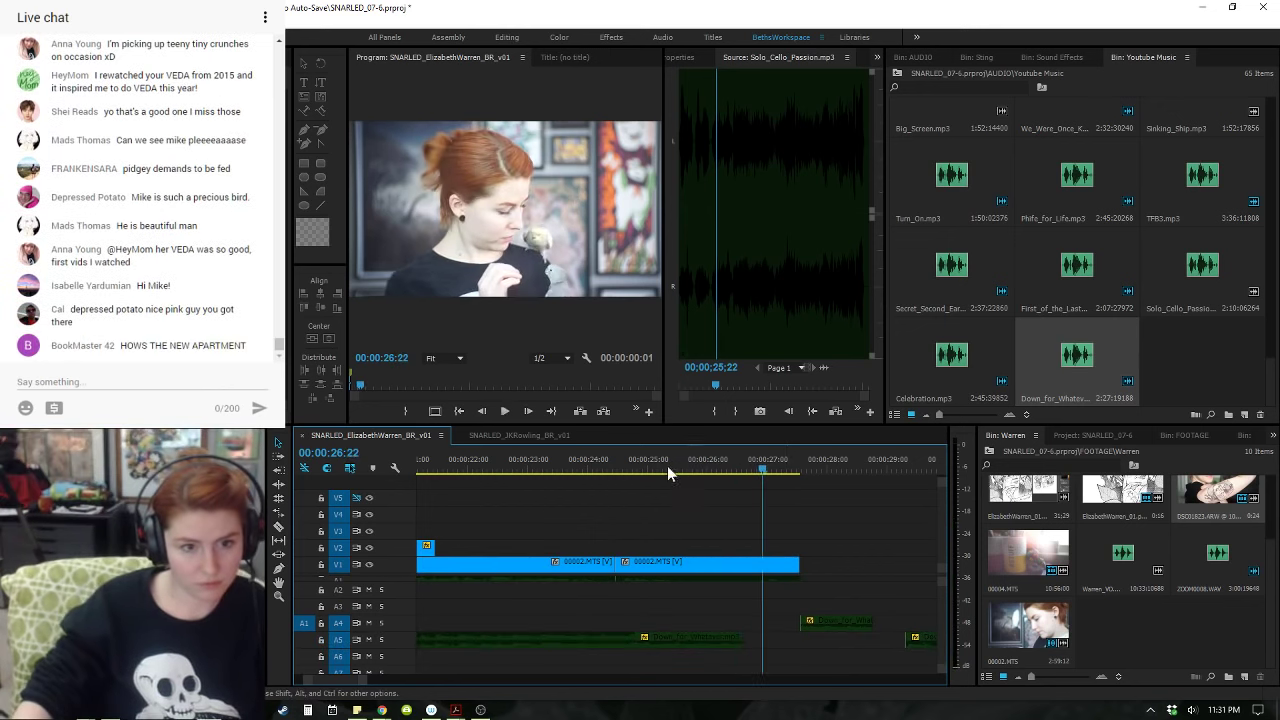
# - Scale up the 00002.MTS piece after the 00:00:24:11 cut for a closer framing and play across the cut
pyautogui.click(597, 465)
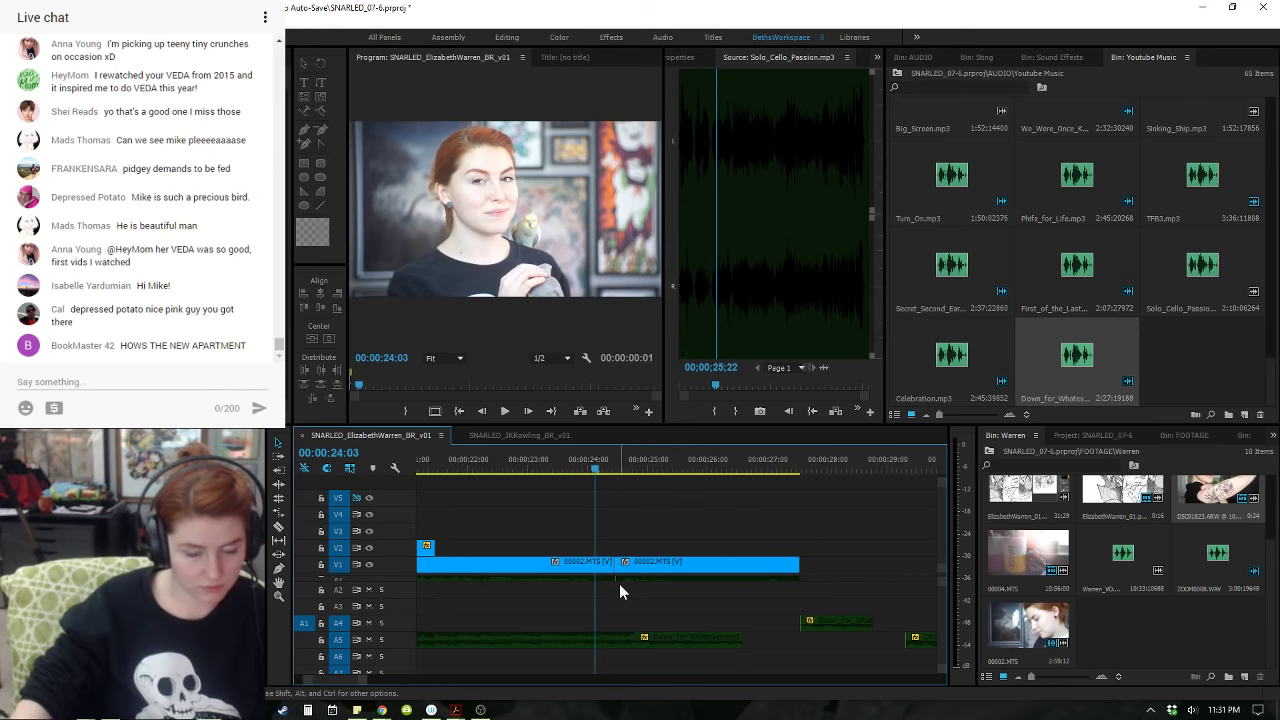
pyautogui.press('Down')
pyautogui.click(658, 568)
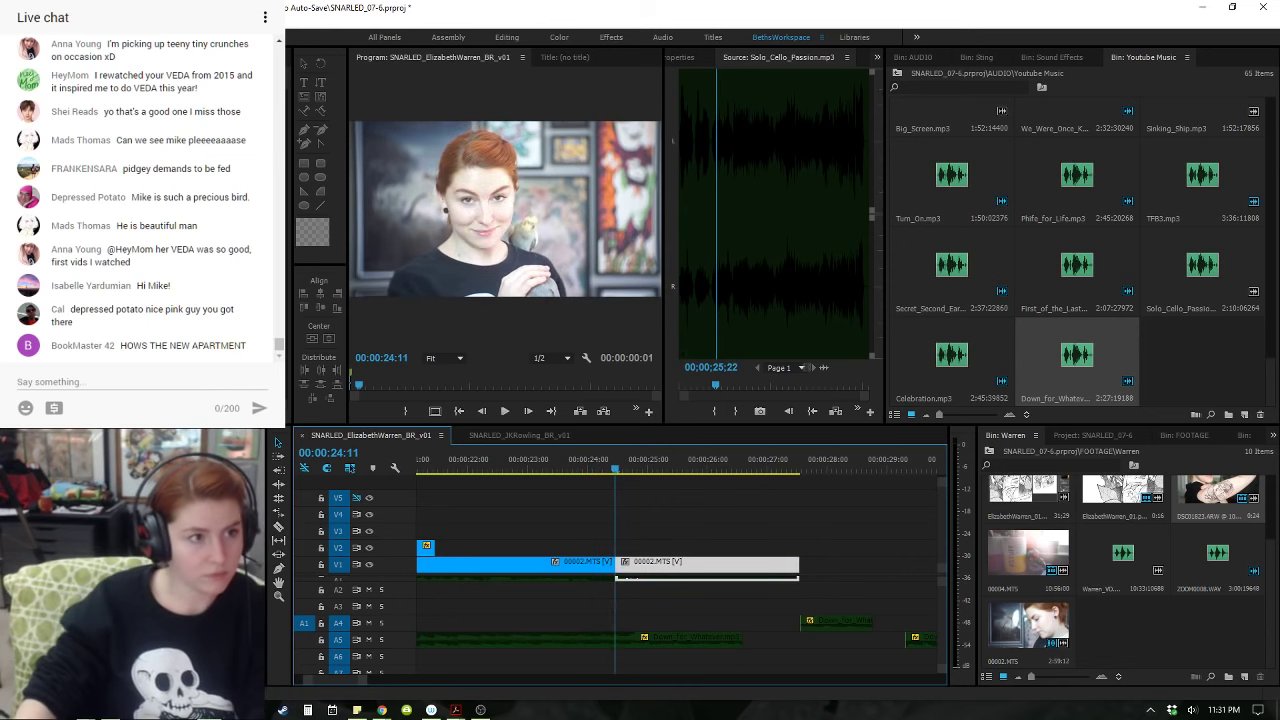
pyautogui.click(588, 465)
pyautogui.press('space')
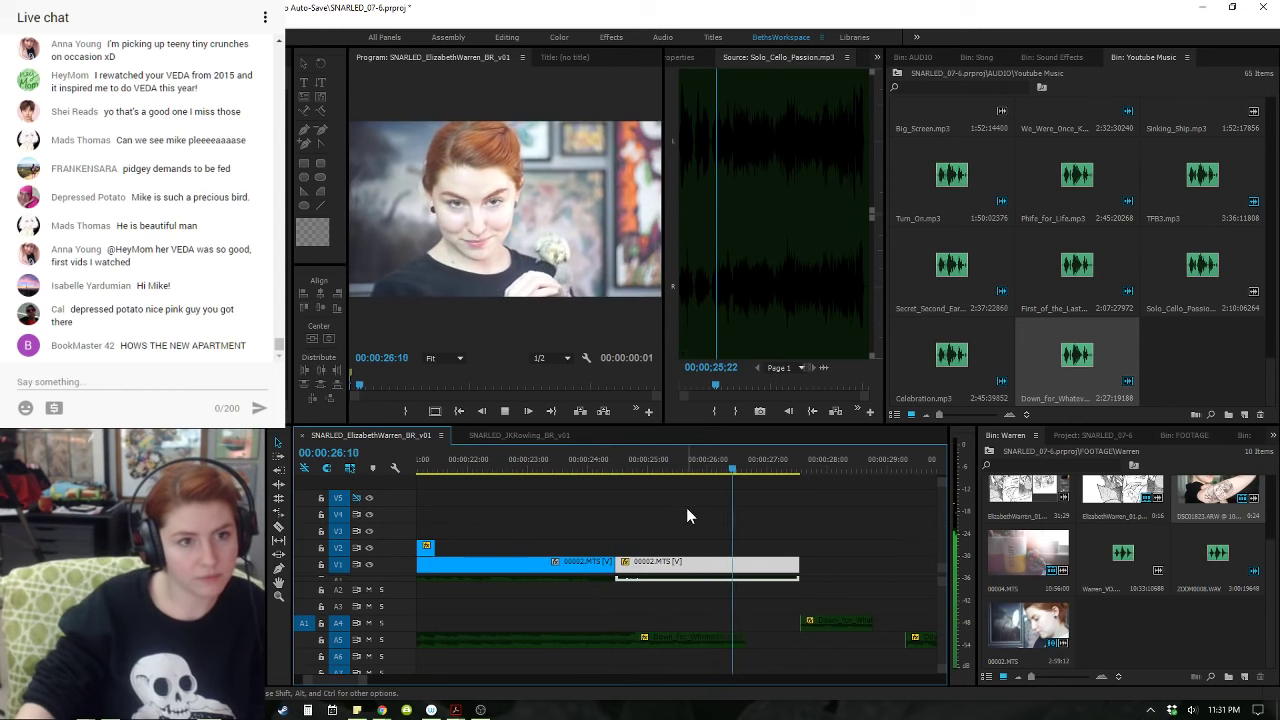
# - Move the last 00002.MTS clip from V1 to V2 a few frames earlier so its audio starts before the preceding clip ends
pyautogui.press('space')
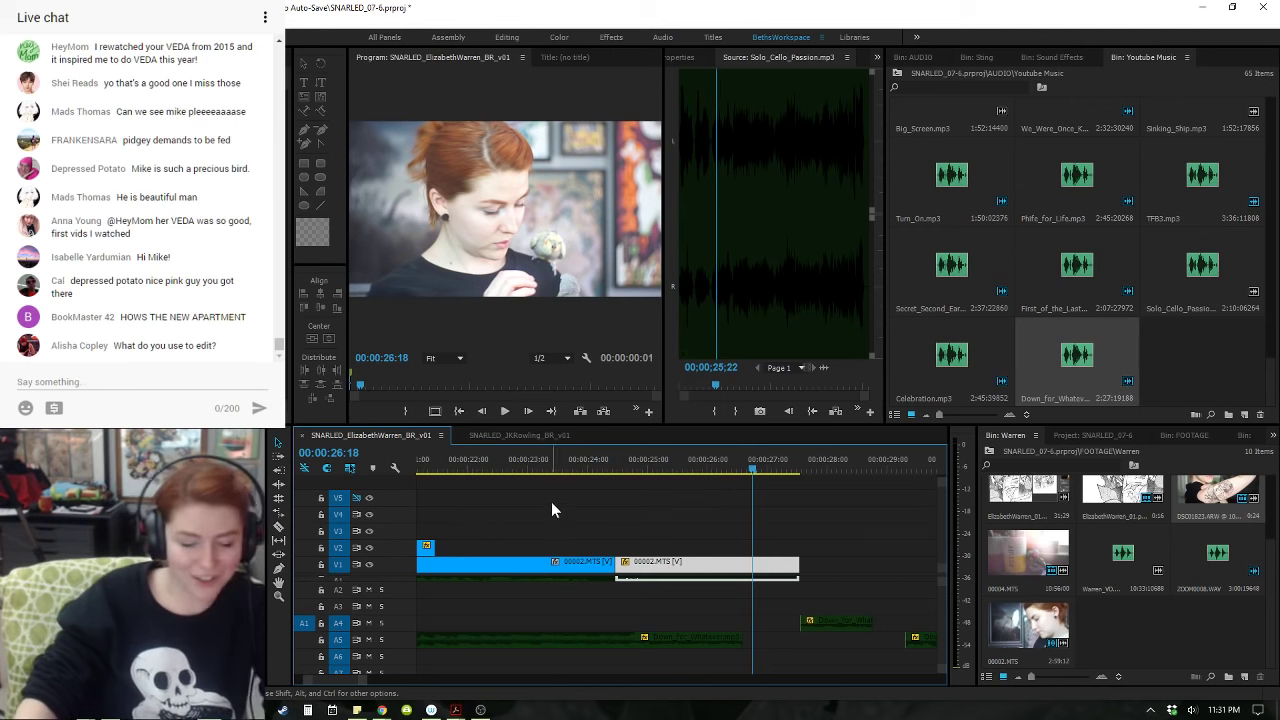
pyautogui.scroll(-2, 565, 525)
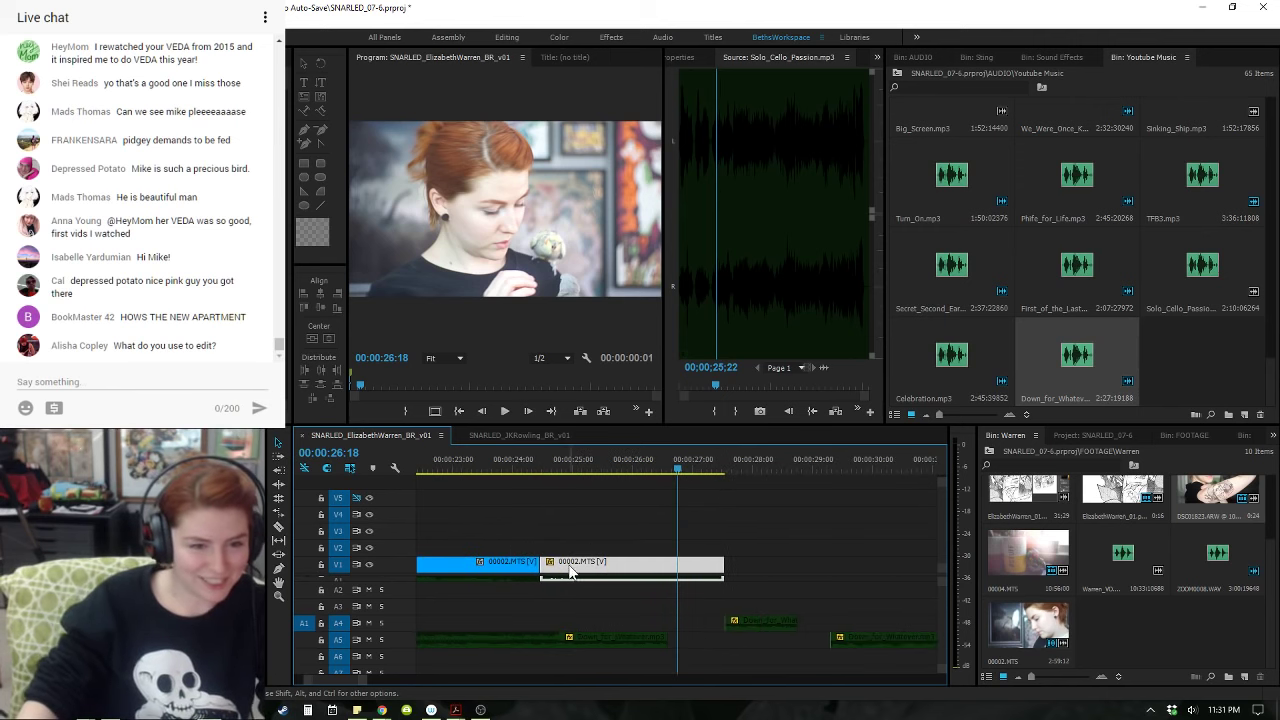
pyautogui.moveTo(572, 565); pyautogui.dragTo(544, 547)
pyautogui.click(524, 466)
pyautogui.click(696, 514)
pyautogui.press('=')
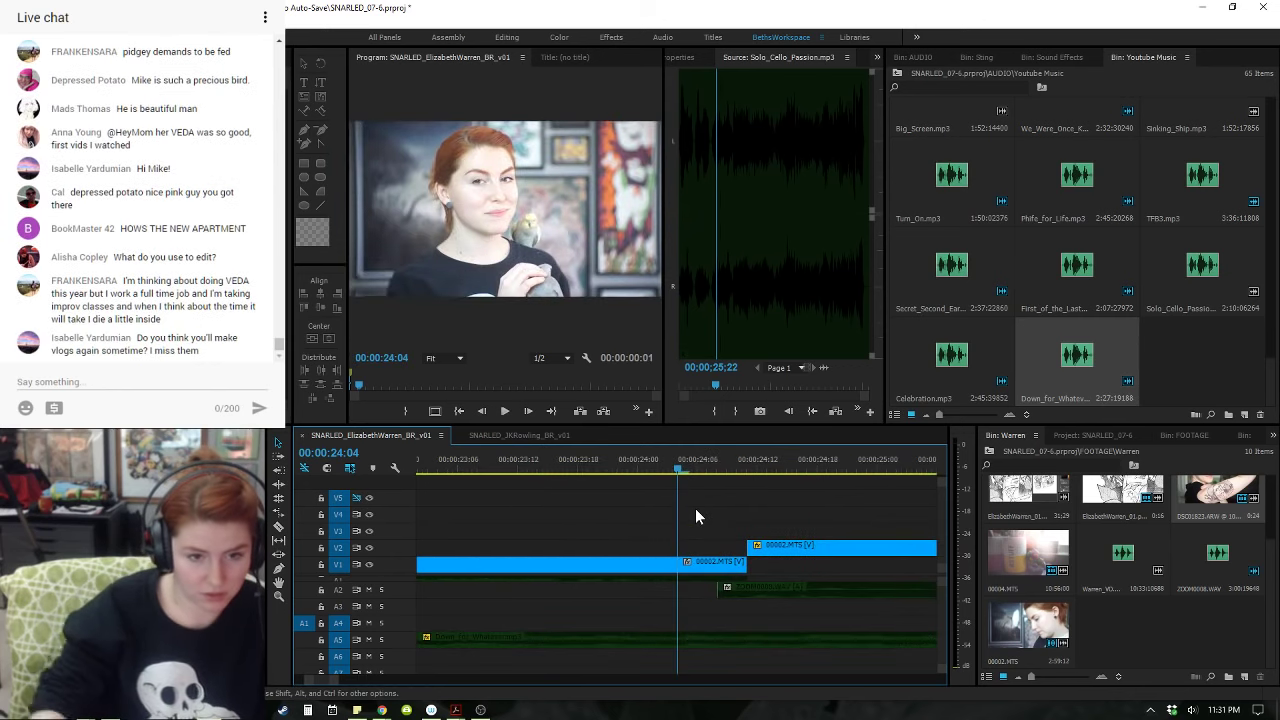
# - Play back from 00:00:24:04 through the V2 clip to check the timing of the cut
pyautogui.press('space')
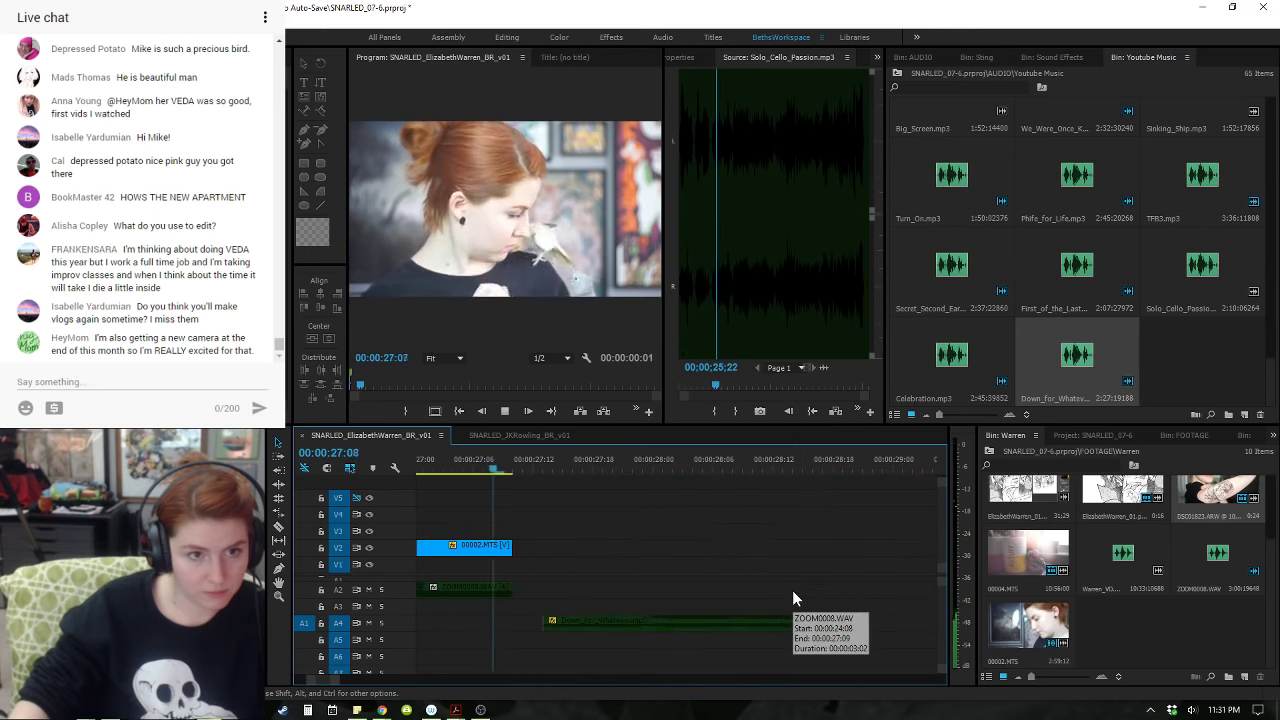
pyautogui.press('space')
pyautogui.press('-')
pyautogui.press('-')
pyautogui.press('=')
pyautogui.press('=')
pyautogui.press('-')
pyautogui.press('-')
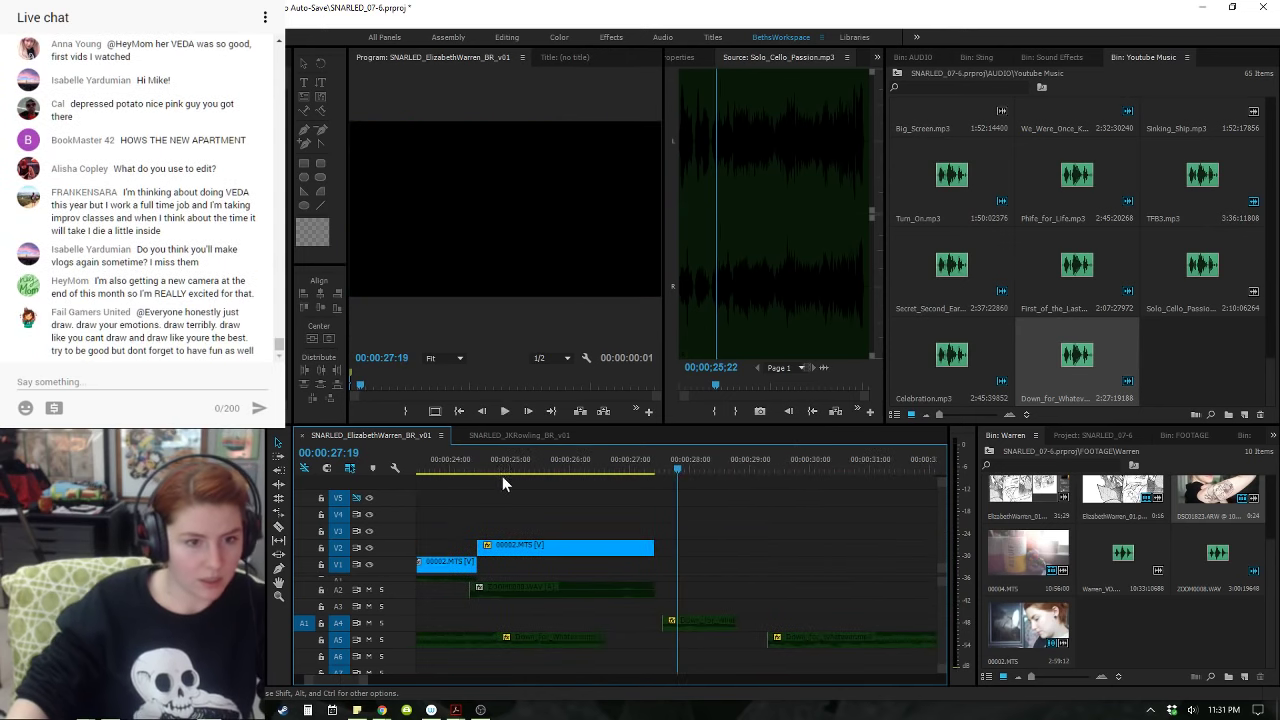
# - Shift the 00002.MTS clip on V2 and its ZOOM0008.WAV audio about one frame later
pyautogui.click(502, 474)
pyautogui.press('=')
pyautogui.press('=')
pyautogui.press('=')
pyautogui.moveTo(567, 552); pyautogui.dragTo(587, 548)
pyautogui.moveTo(496, 563); pyautogui.dragTo(516, 563)
# - Replay the cut into the V2 clip and its ending to check the dialogue against the fading music
pyautogui.press('space')
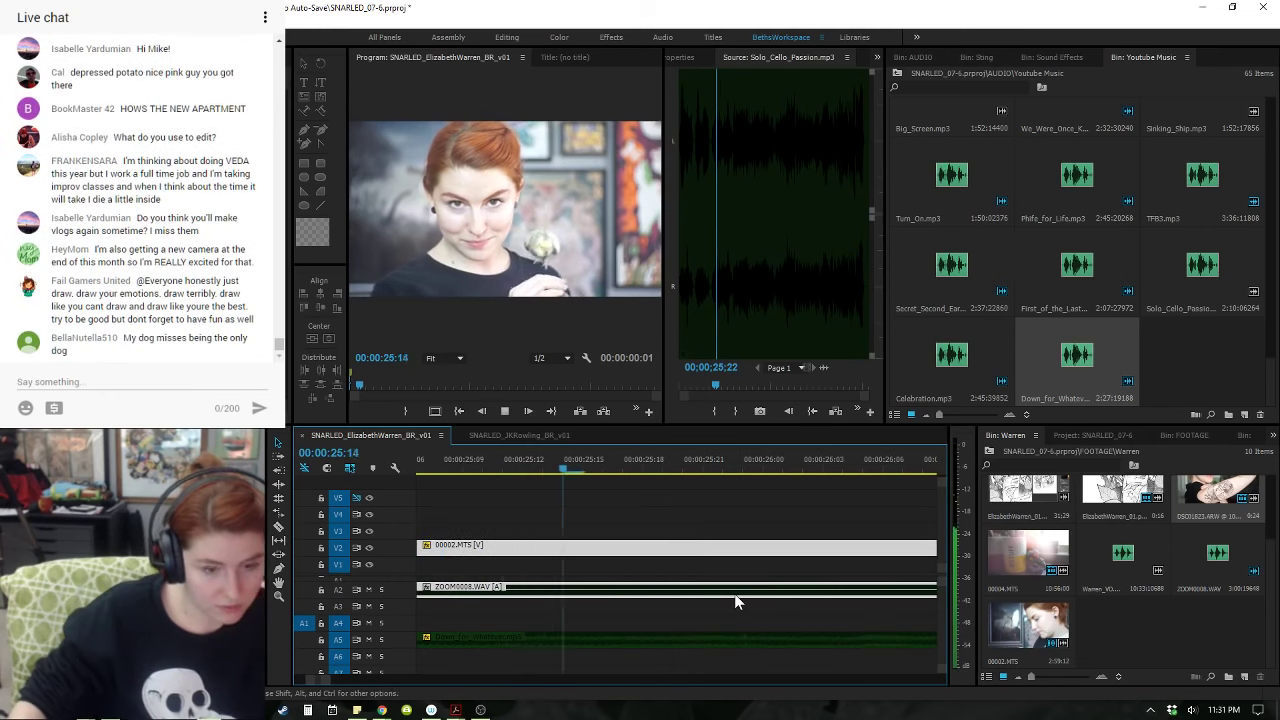
pyautogui.press('space')
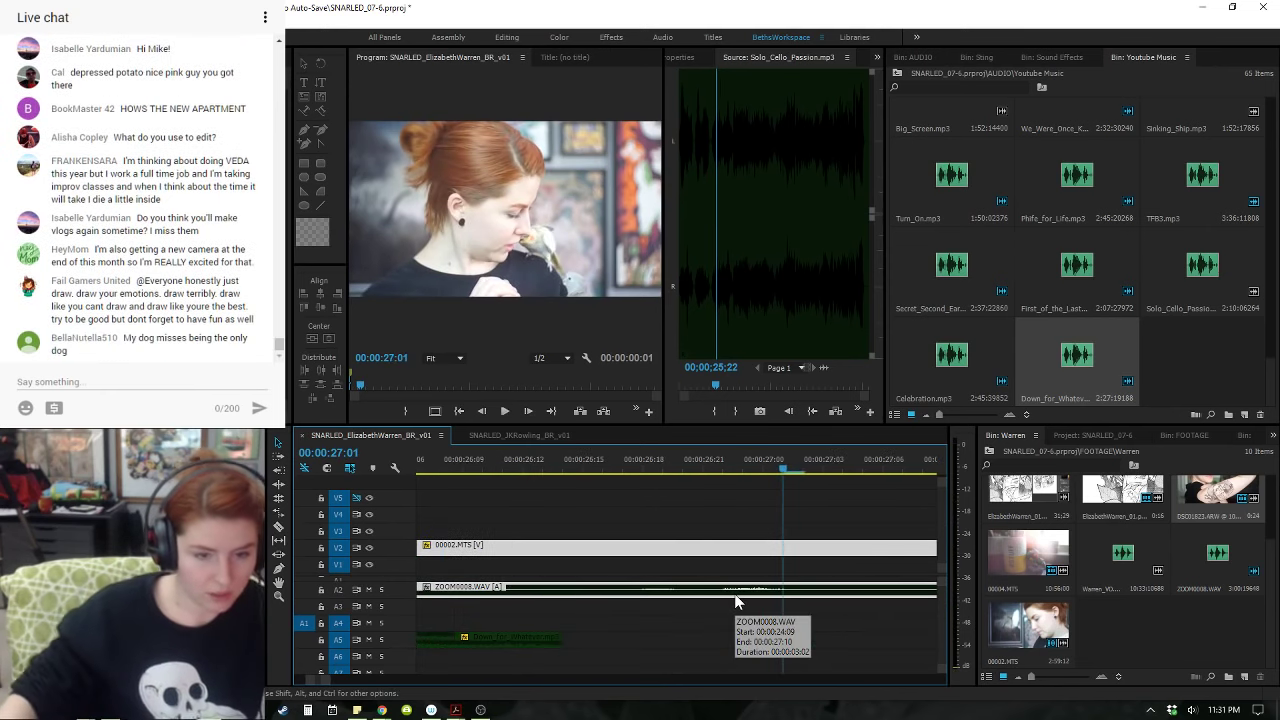
pyautogui.press('-')
pyautogui.click(623, 492)
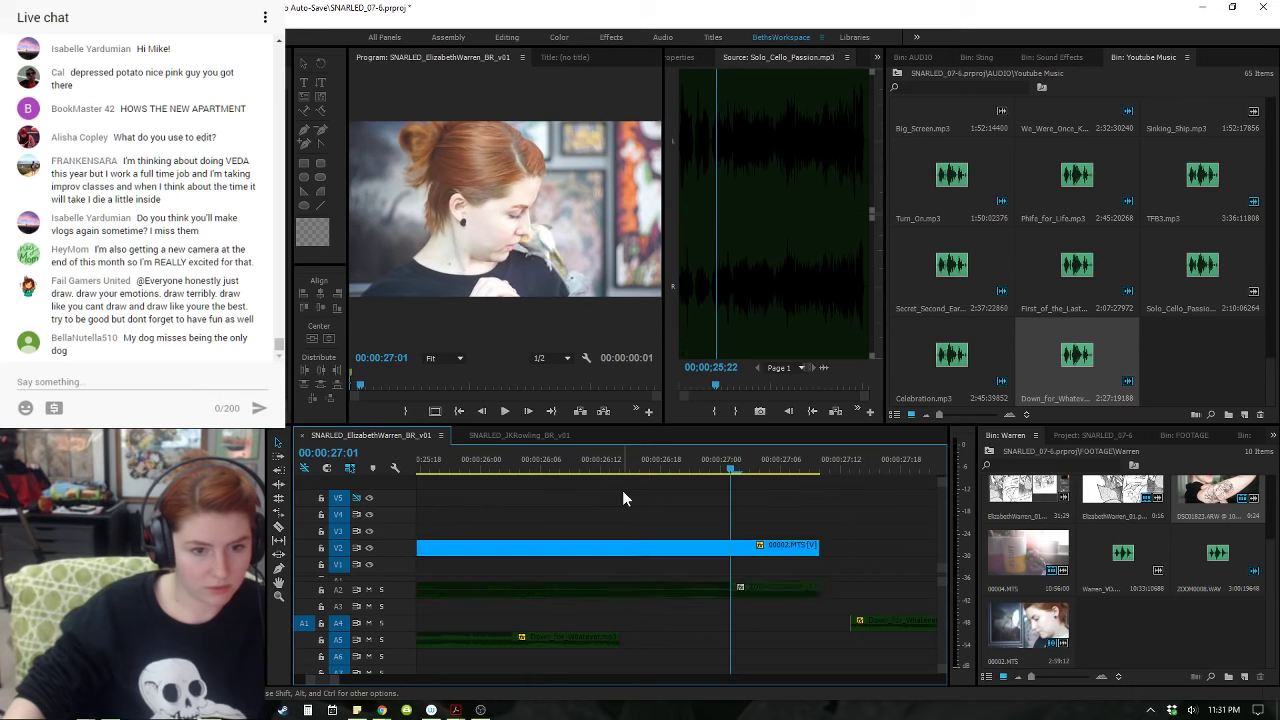
pyautogui.click(623, 467)
pyautogui.press('space')
pyautogui.click(528, 458)
pyautogui.press('space')
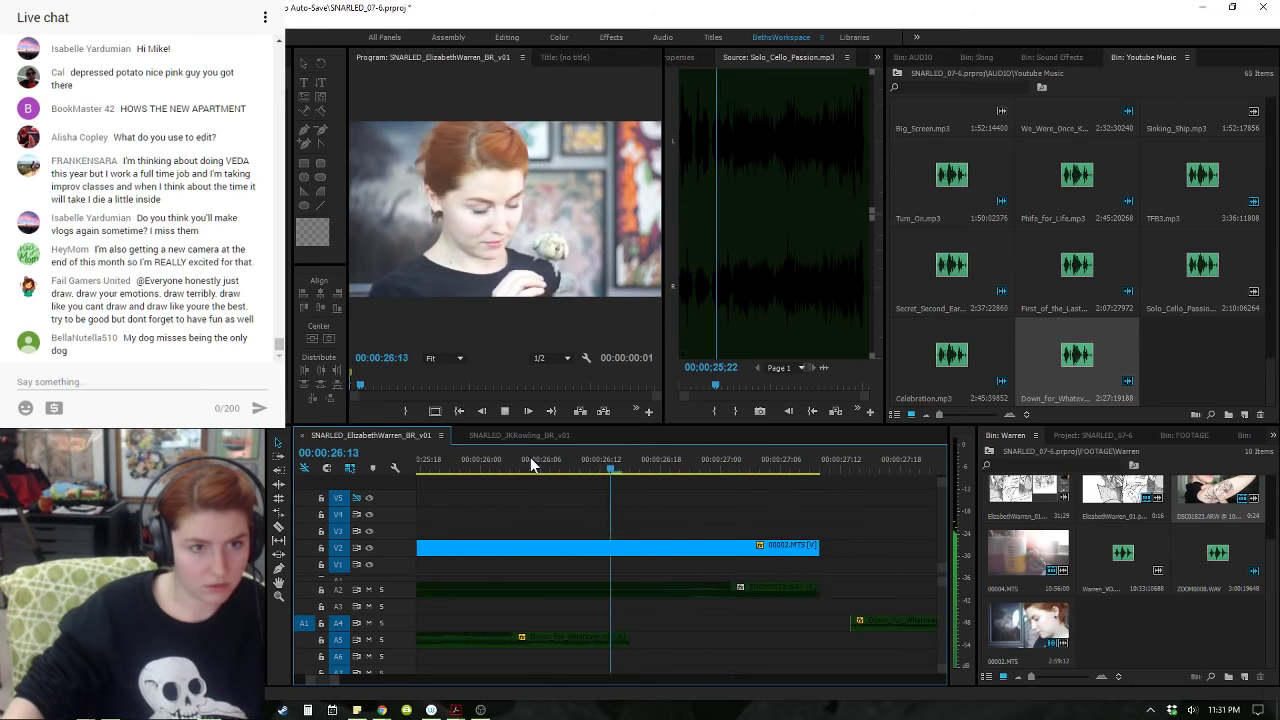
pyautogui.press('space')
pyautogui.press('-')
pyautogui.press('-')
pyautogui.click(531, 463)
pyautogui.press('space')
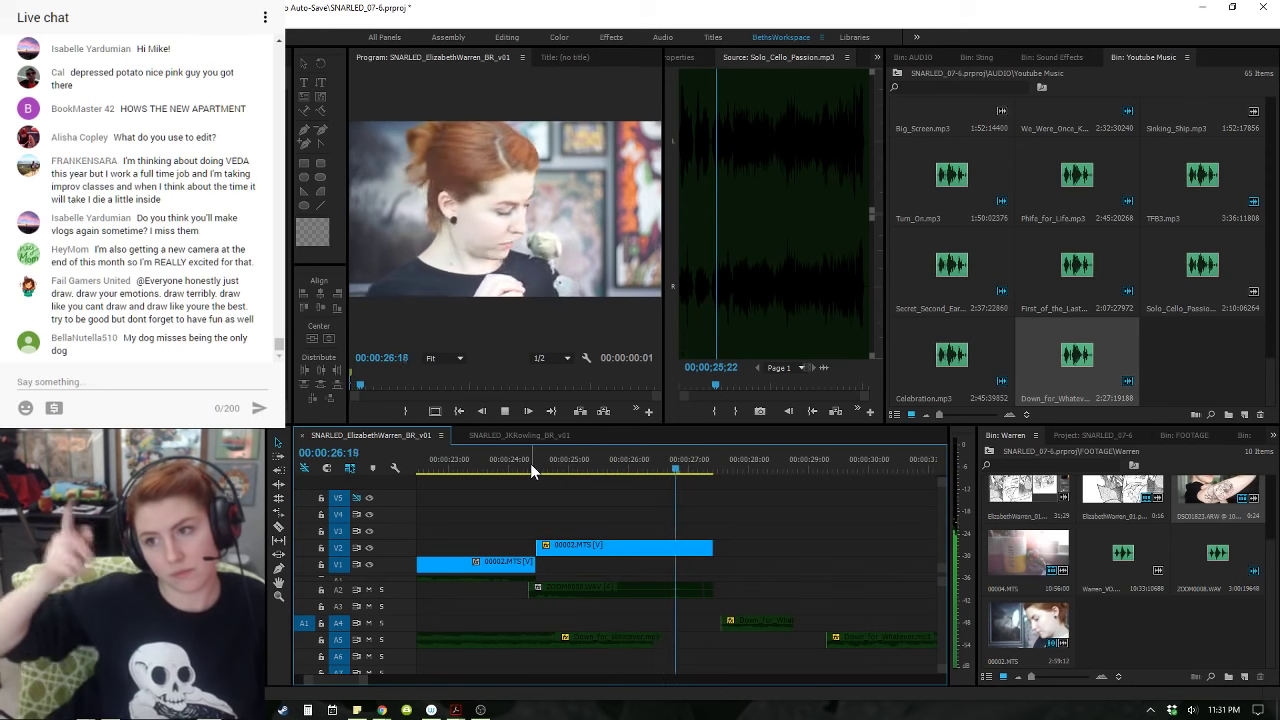
pyautogui.press('space')
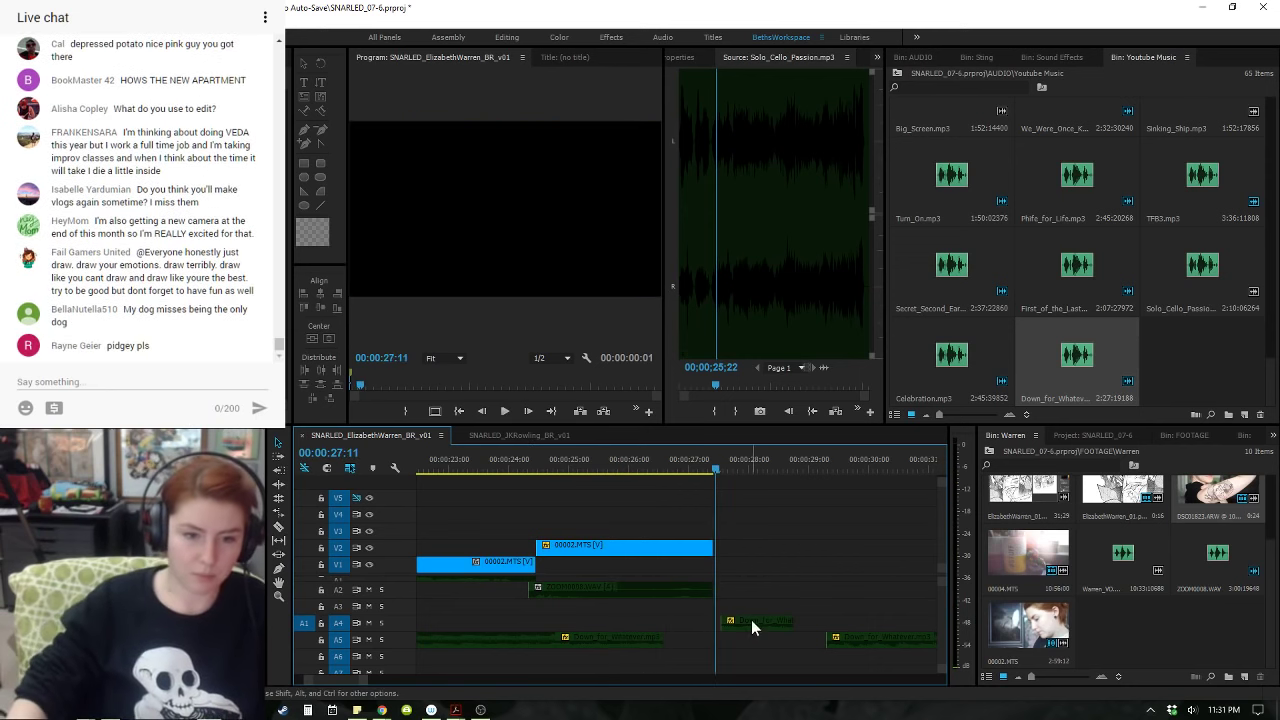
# - Start the short Down_for_Whatever clip on A4 at the V2 clip's end, and pull the following A5 music clip back to meet it
pyautogui.moveTo(746, 624); pyautogui.dragTo(738, 625)
pyautogui.click(675, 466)
pyautogui.press('space')
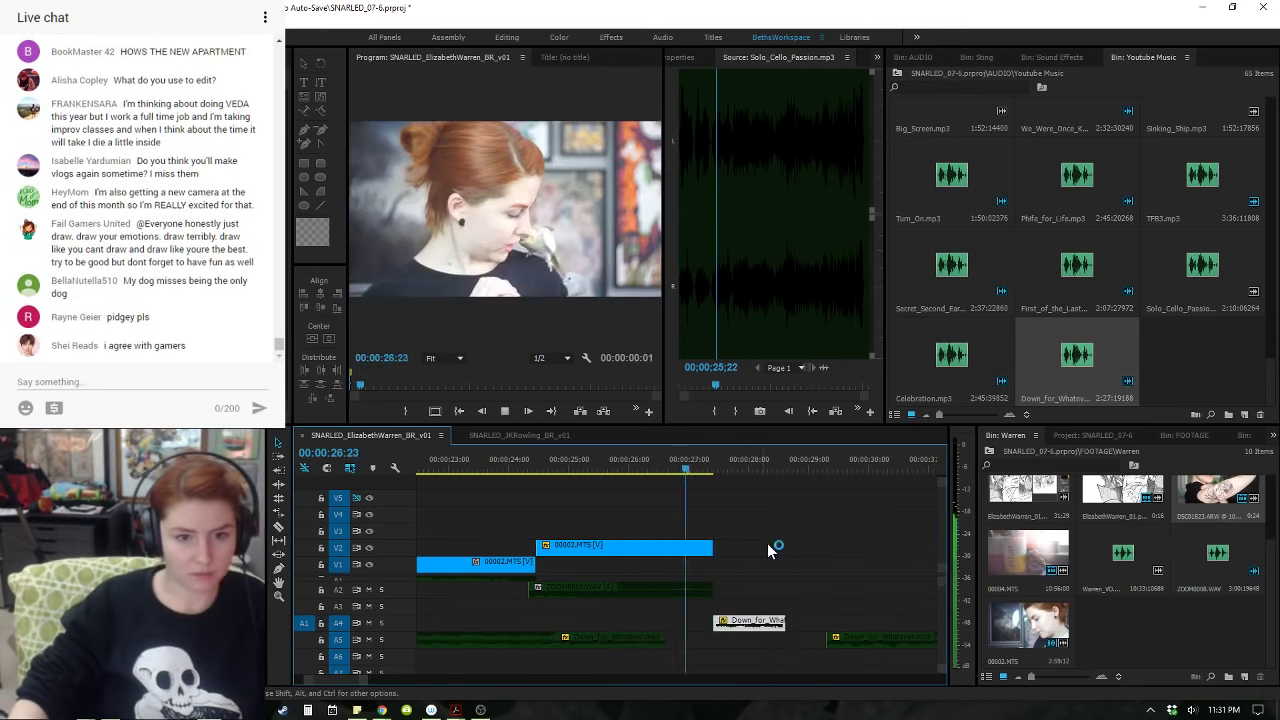
pyautogui.click(875, 648)
pyautogui.moveTo(875, 651); pyautogui.dragTo(841, 636)
# - Play back the join between the A4 and A5 music clips, and save the project
pyautogui.click(751, 457)
pyautogui.press('space')
pyautogui.click(760, 460)
pyautogui.press('space')
pyautogui.press('=')
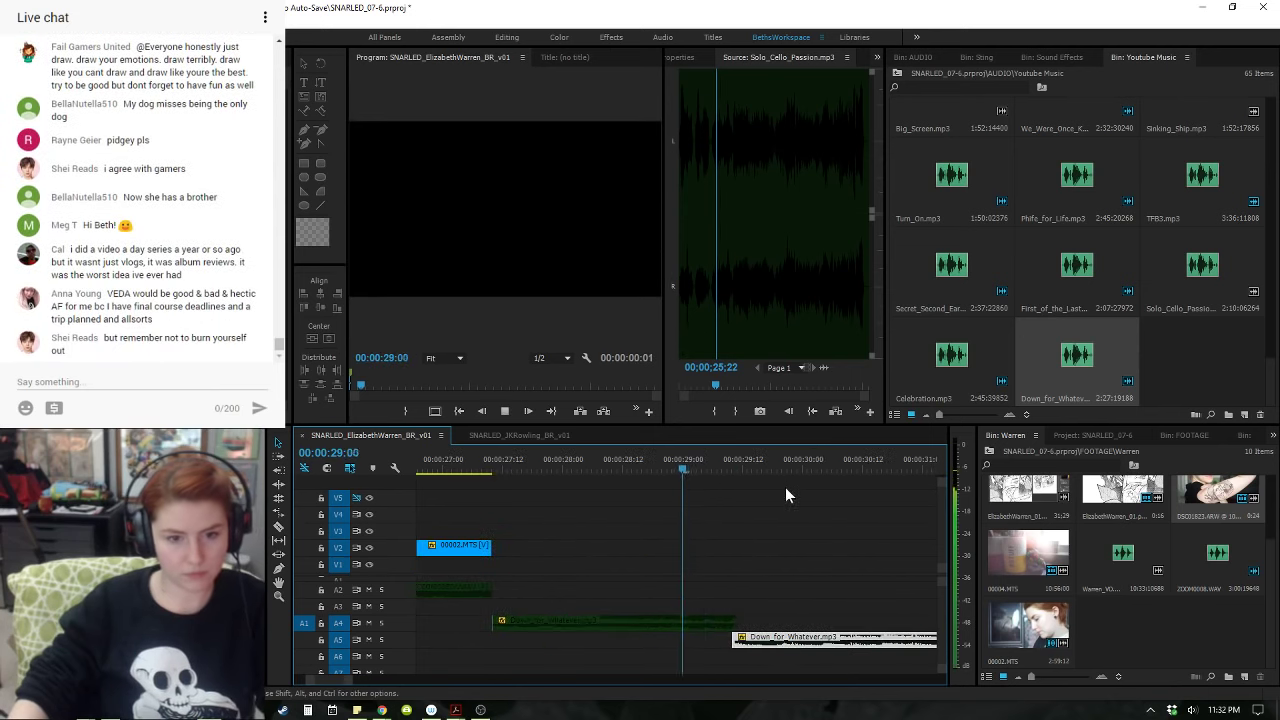
pyautogui.press('-')
pyautogui.press('-')
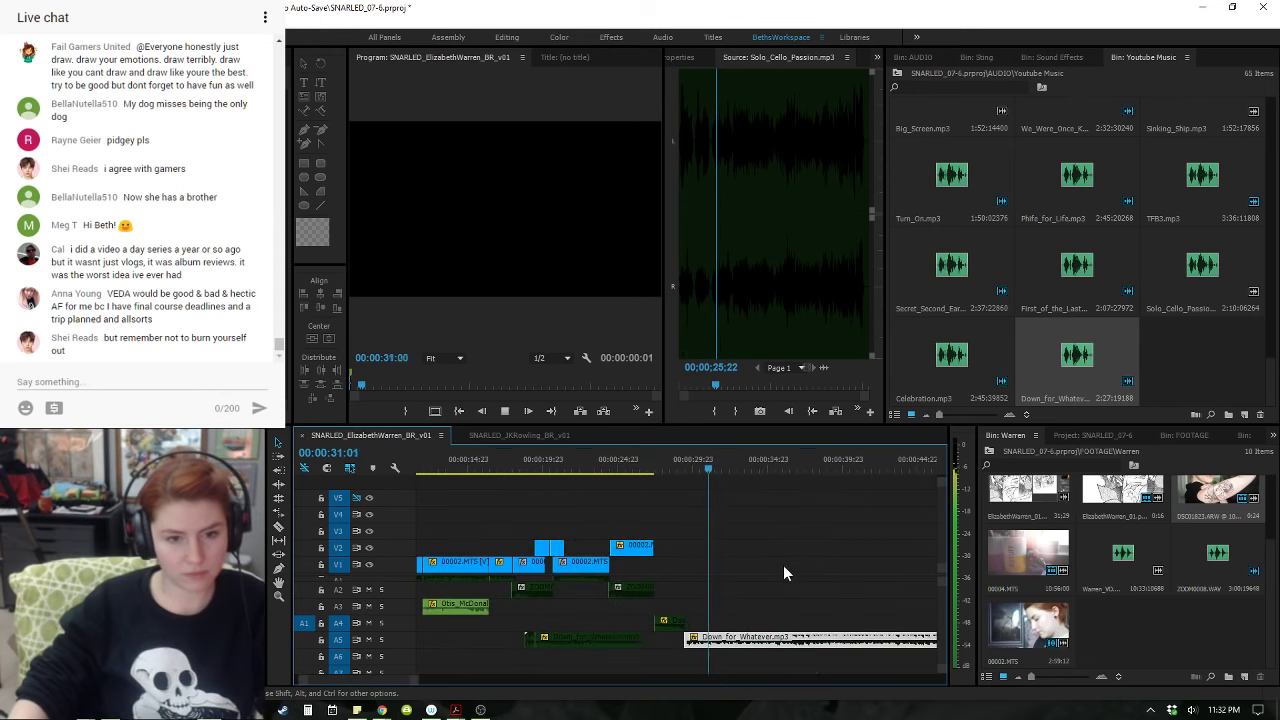
pyautogui.click(783, 566)
pyautogui.press('space')
pyautogui.click(719, 604)
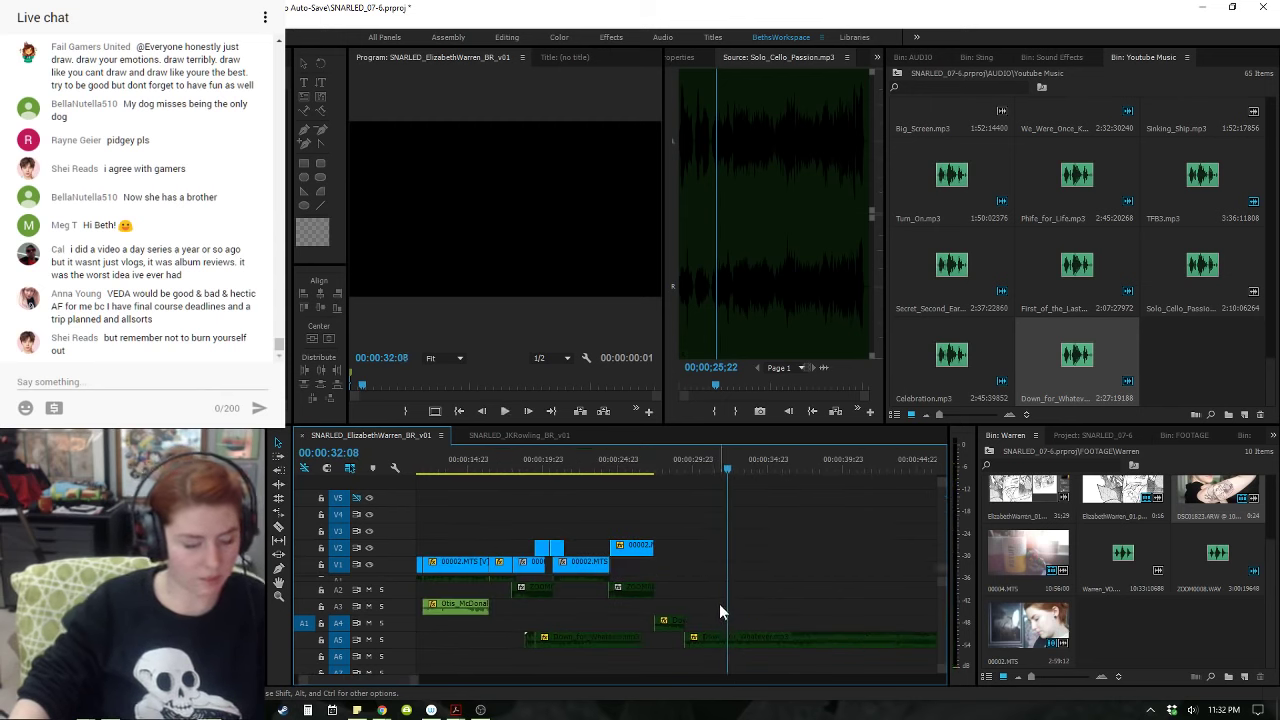
pyautogui.hotkey('ctrl', 's')
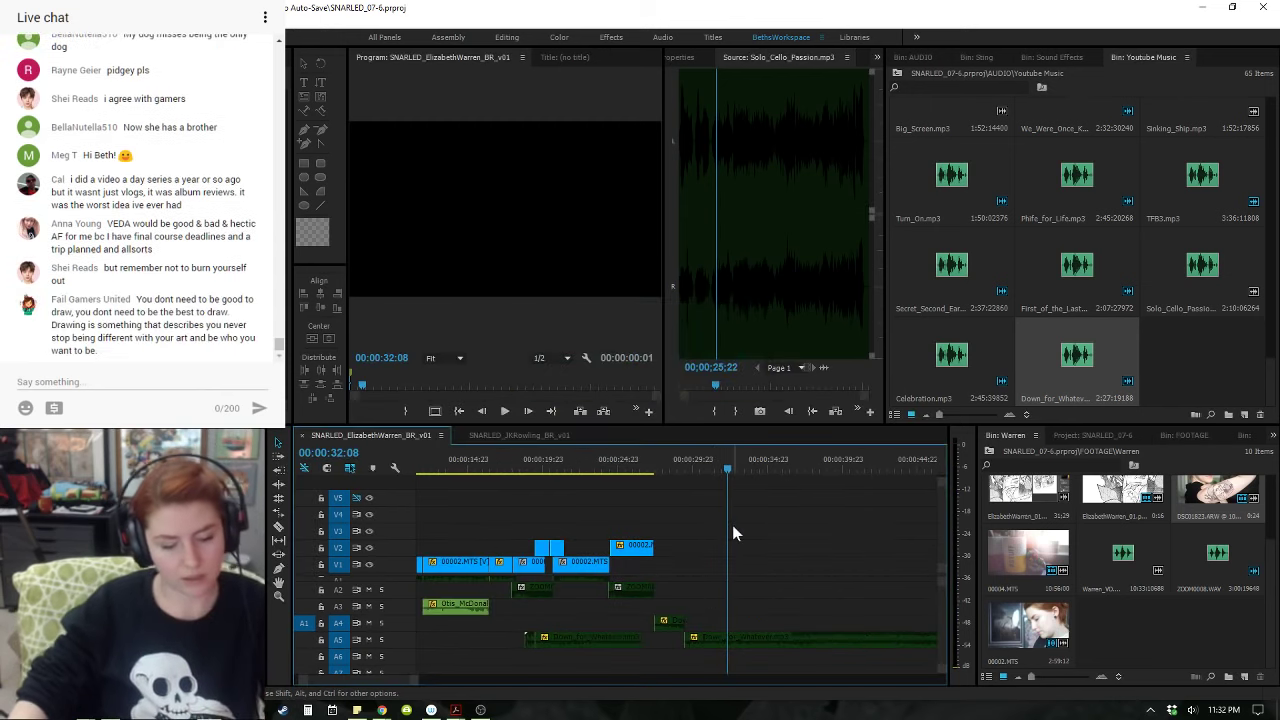
# - Play the sequence from its beginning past the last video clip in an enlarged program monitor
pyautogui.press('-')
pyautogui.press('-')
pyautogui.press('Home')
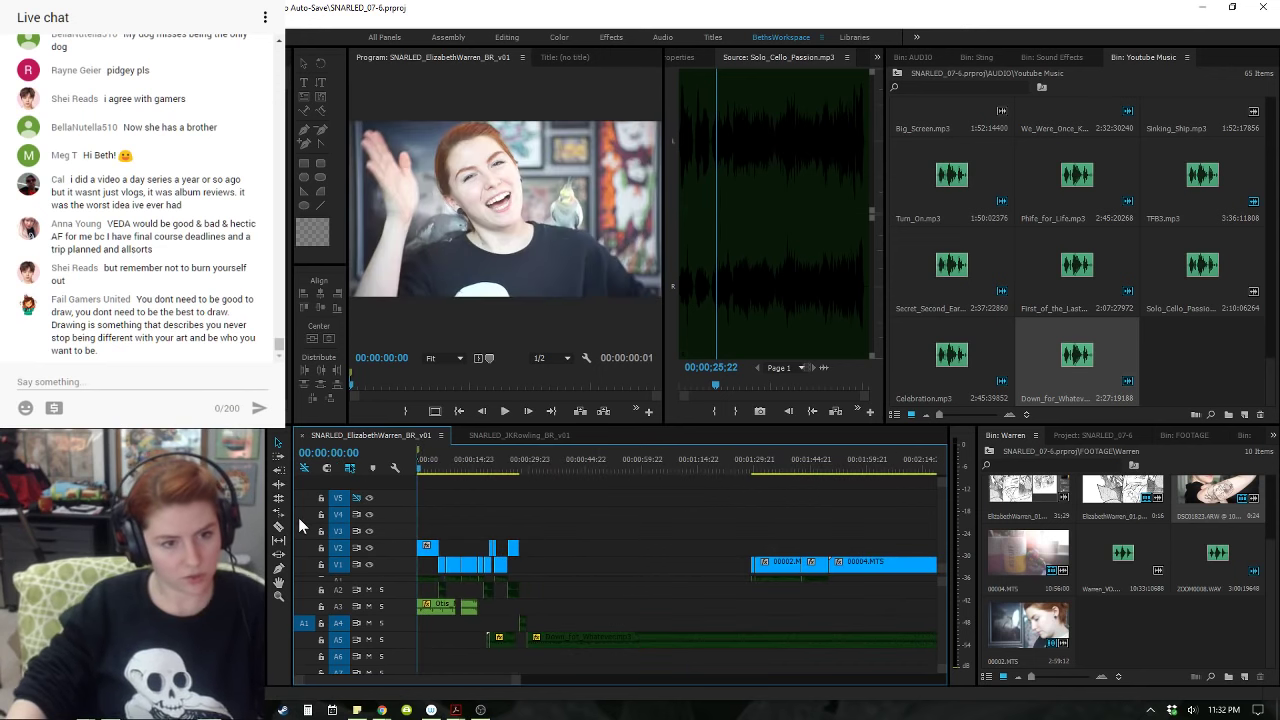
pyautogui.press('space')
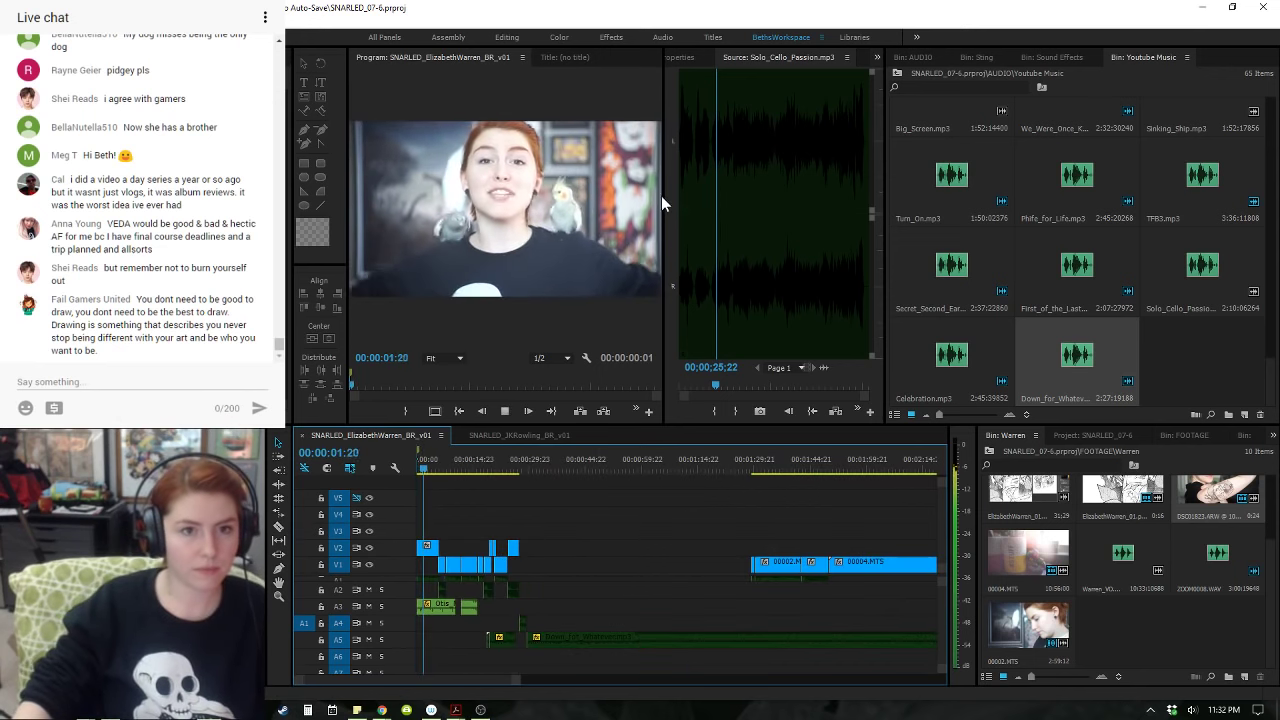
pyautogui.moveTo(661, 195); pyautogui.dragTo(988, 215)
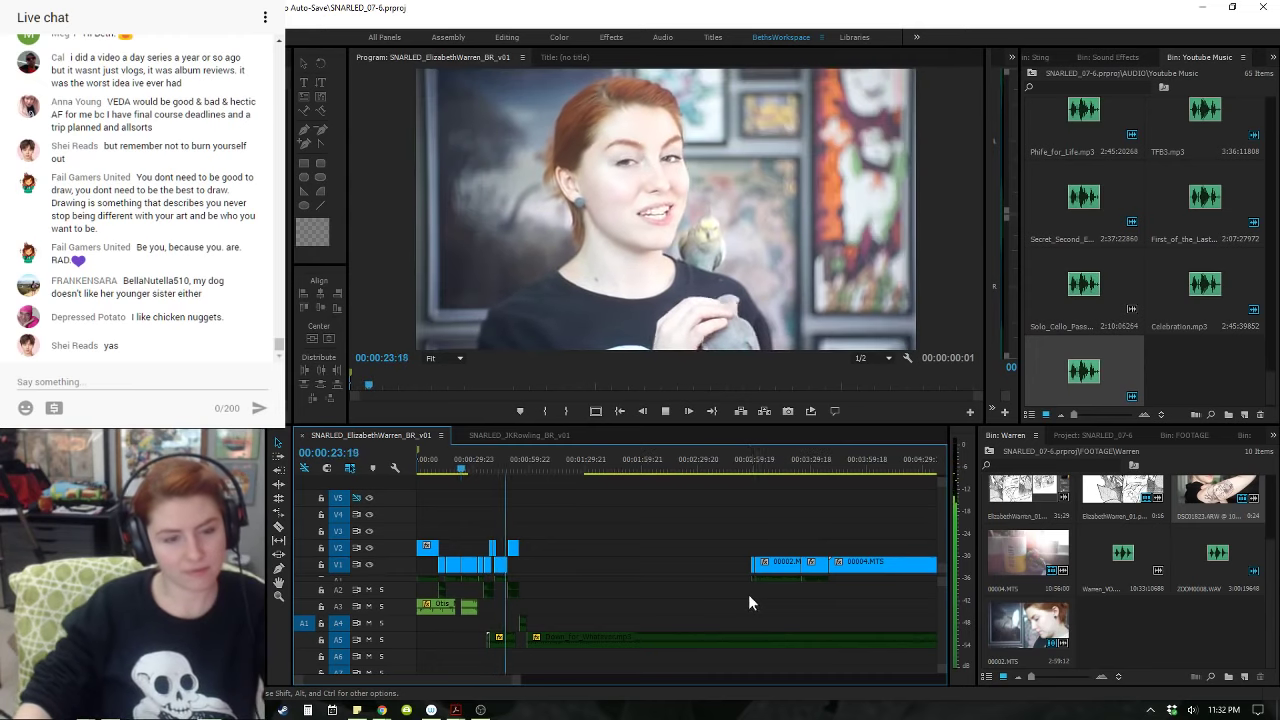
pyautogui.press('=')
pyautogui.press('=')
pyautogui.press('=')
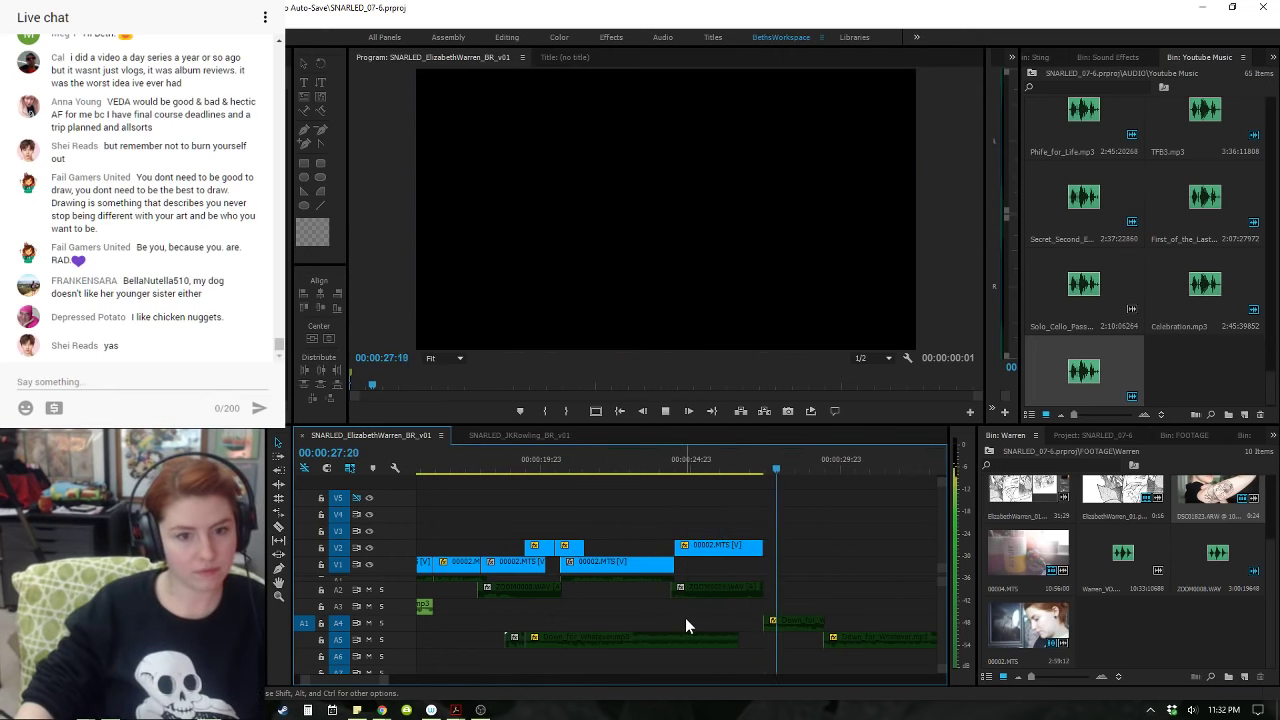
pyautogui.press('space')
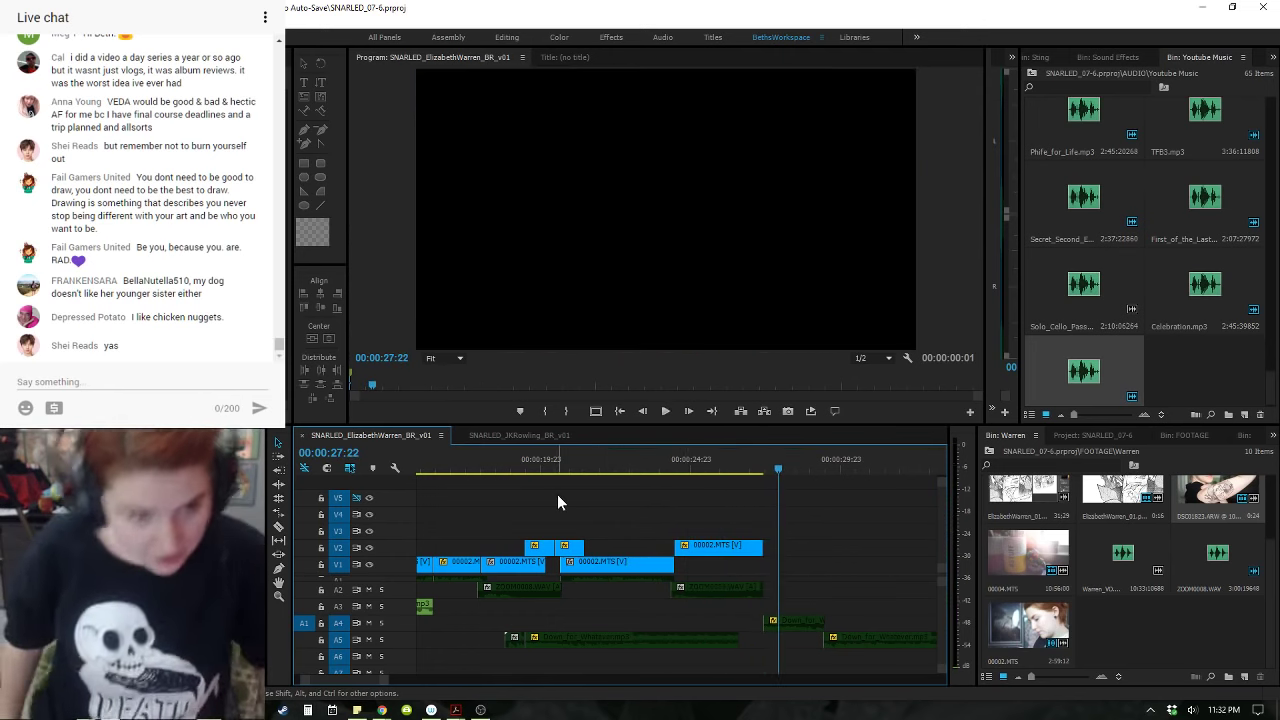
# - Park the playhead at 00:00:18:23, duplicate the "Rebecca Sugar" title in the ASSETS bin, and open the copy for editing
pyautogui.moveTo(524, 468)
pyautogui.mouseDown()
pyautogui.moveTo(514, 458)
pyautogui.moveTo(506, 478)
pyautogui.mouseUp()
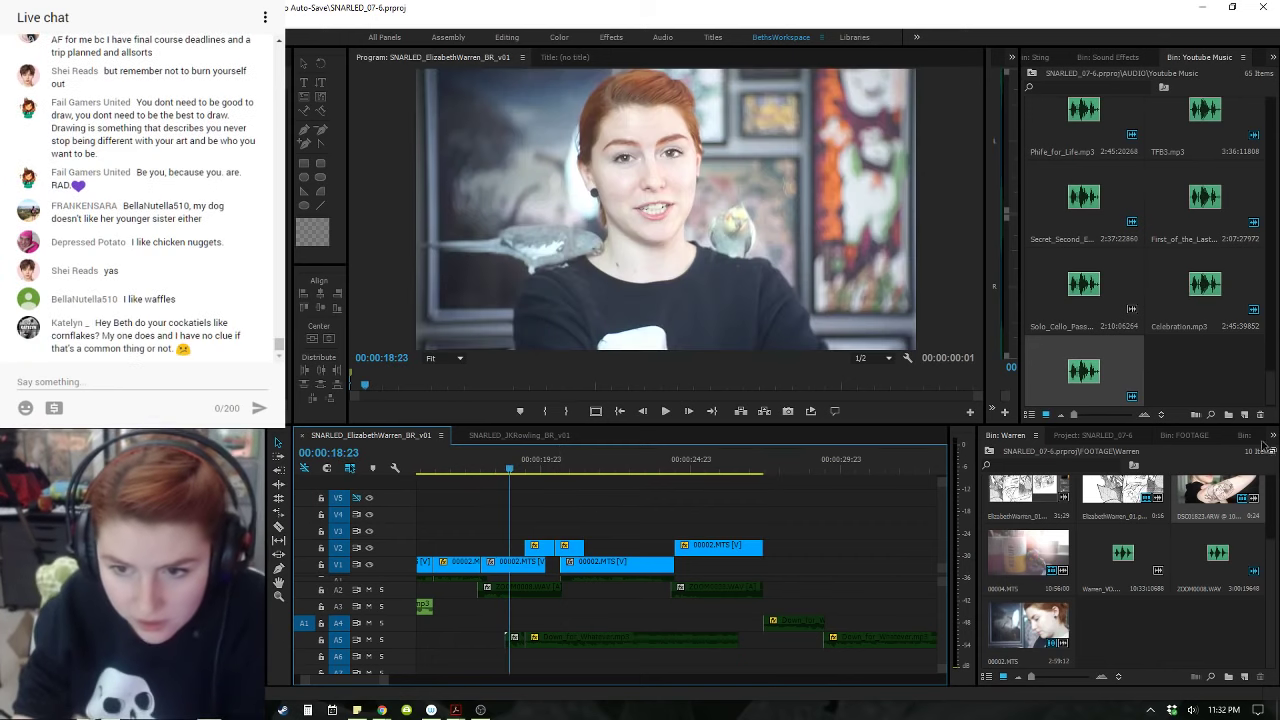
pyautogui.click(1273, 435)
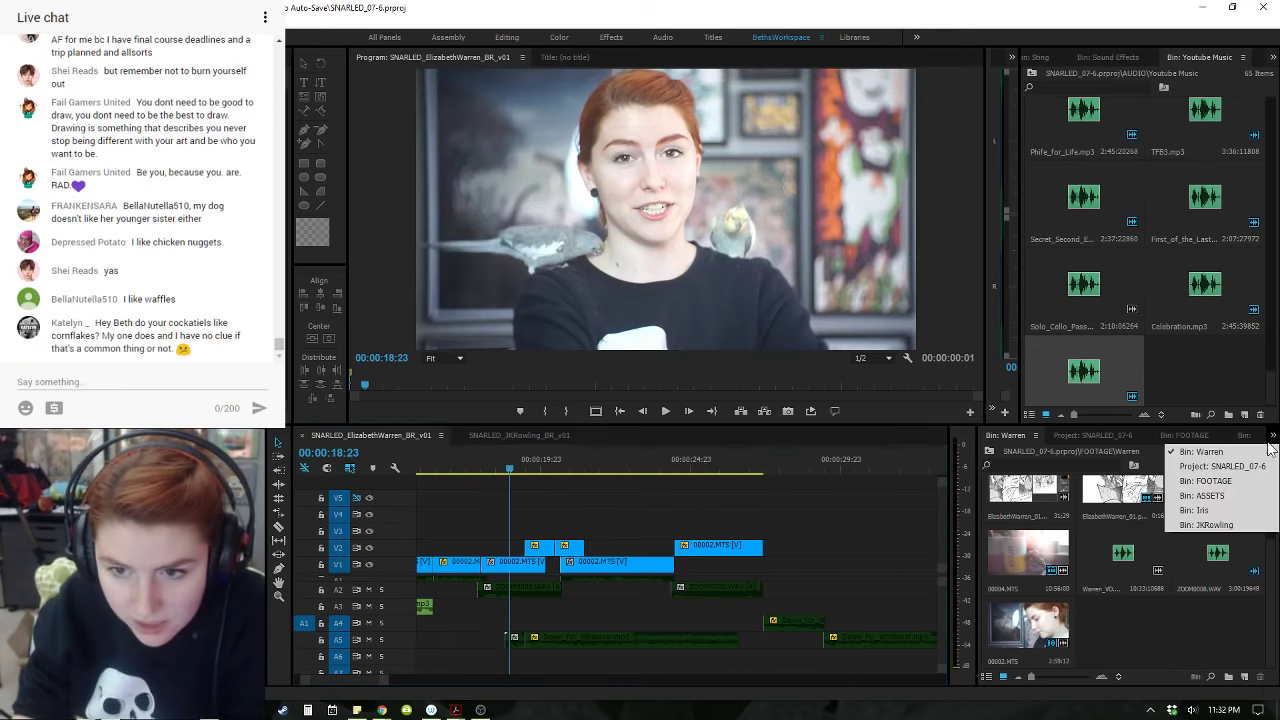
pyautogui.click(1232, 495)
pyautogui.scroll(-5, 1136, 553)
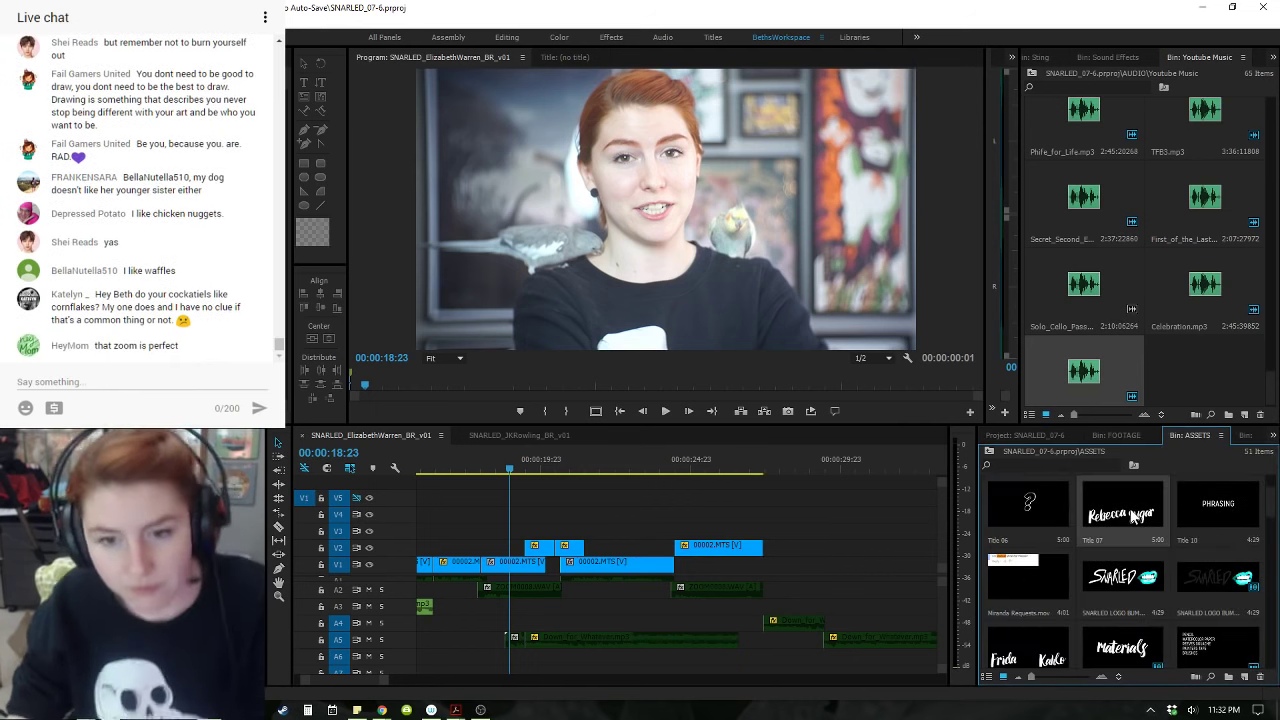
pyautogui.doubleClick(1066, 612)
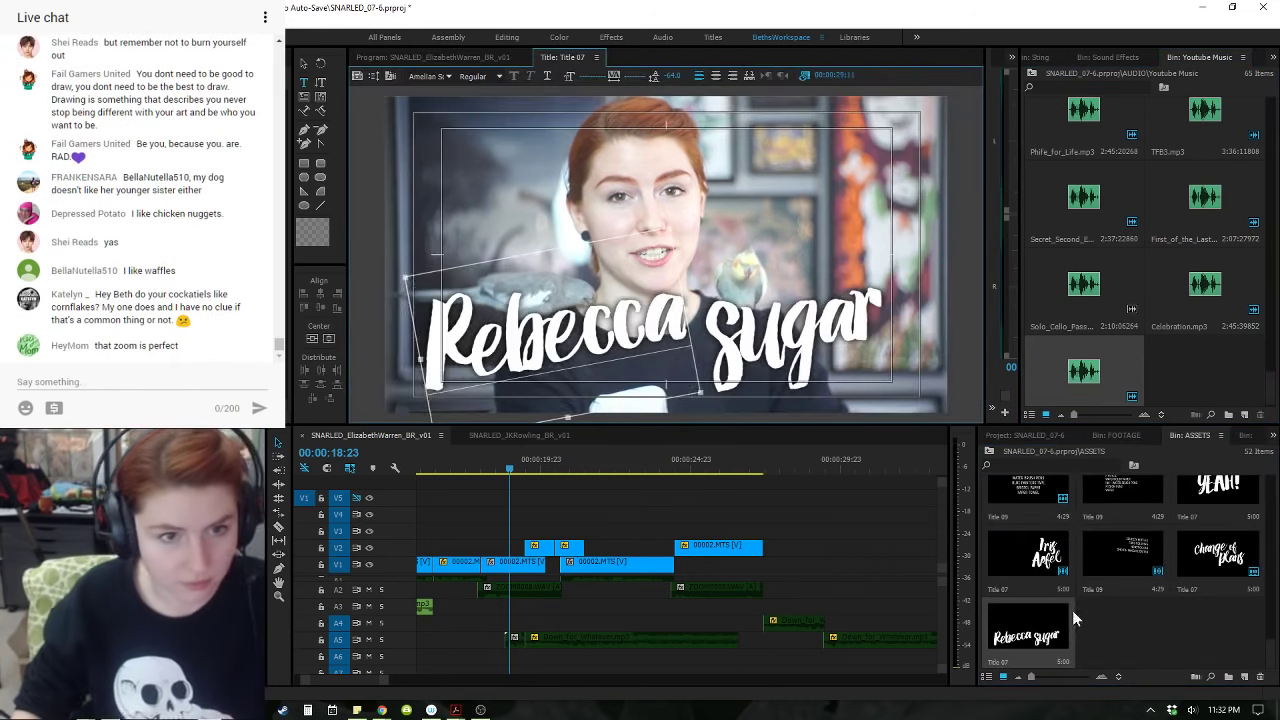
# - Replace the word "Rebecca" with "Elizabeth" in the copied title
pyautogui.doubleClick(433, 358)
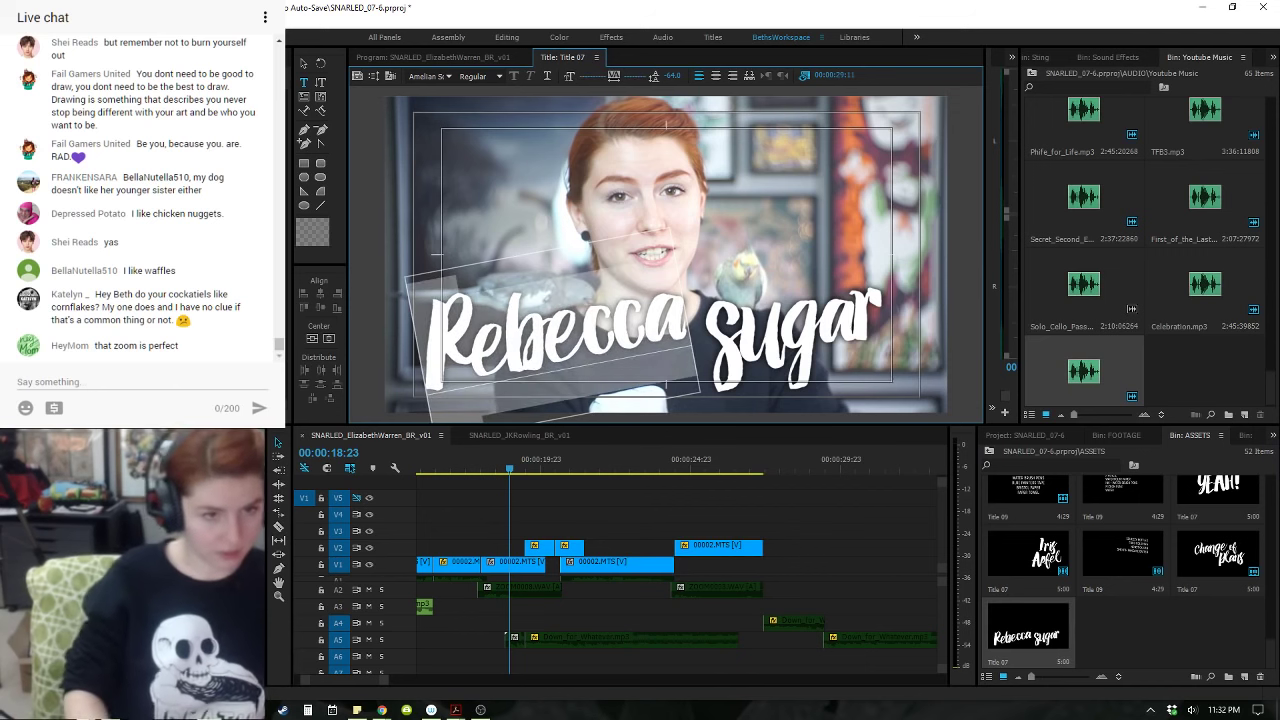
pyautogui.click(433, 358)
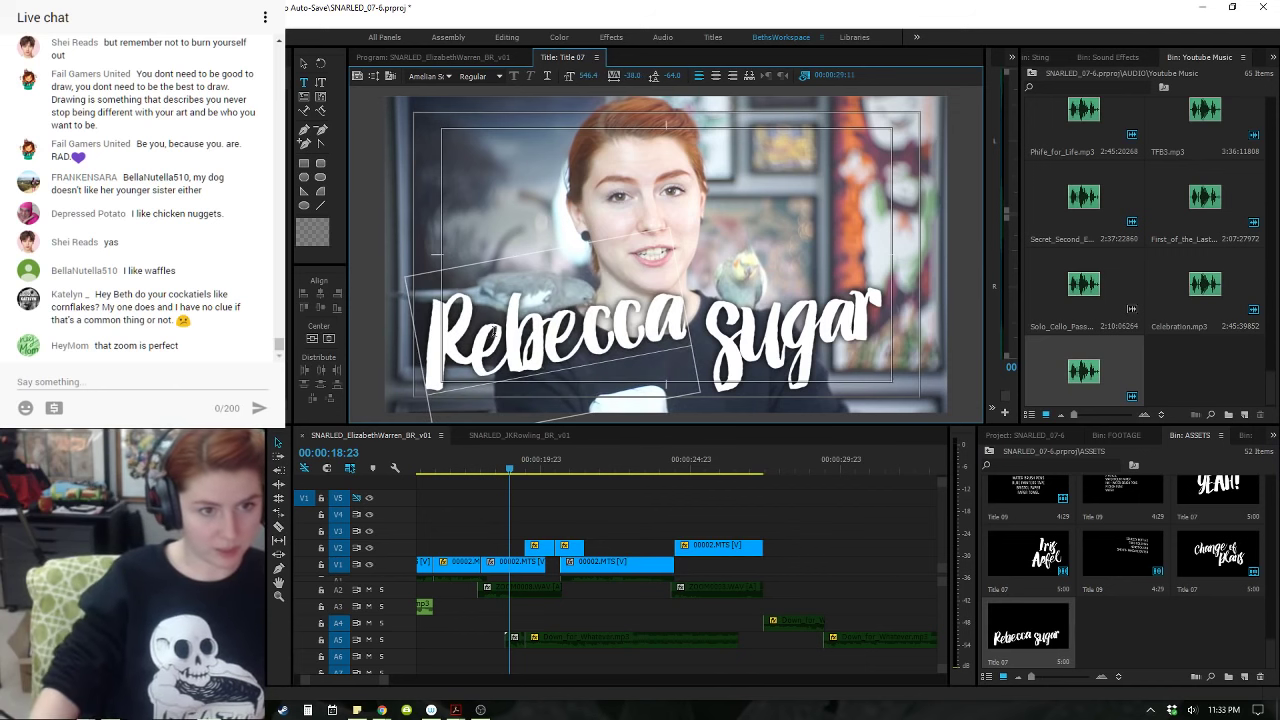
pyautogui.moveTo(494, 333); pyautogui.dragTo(1070, 373)
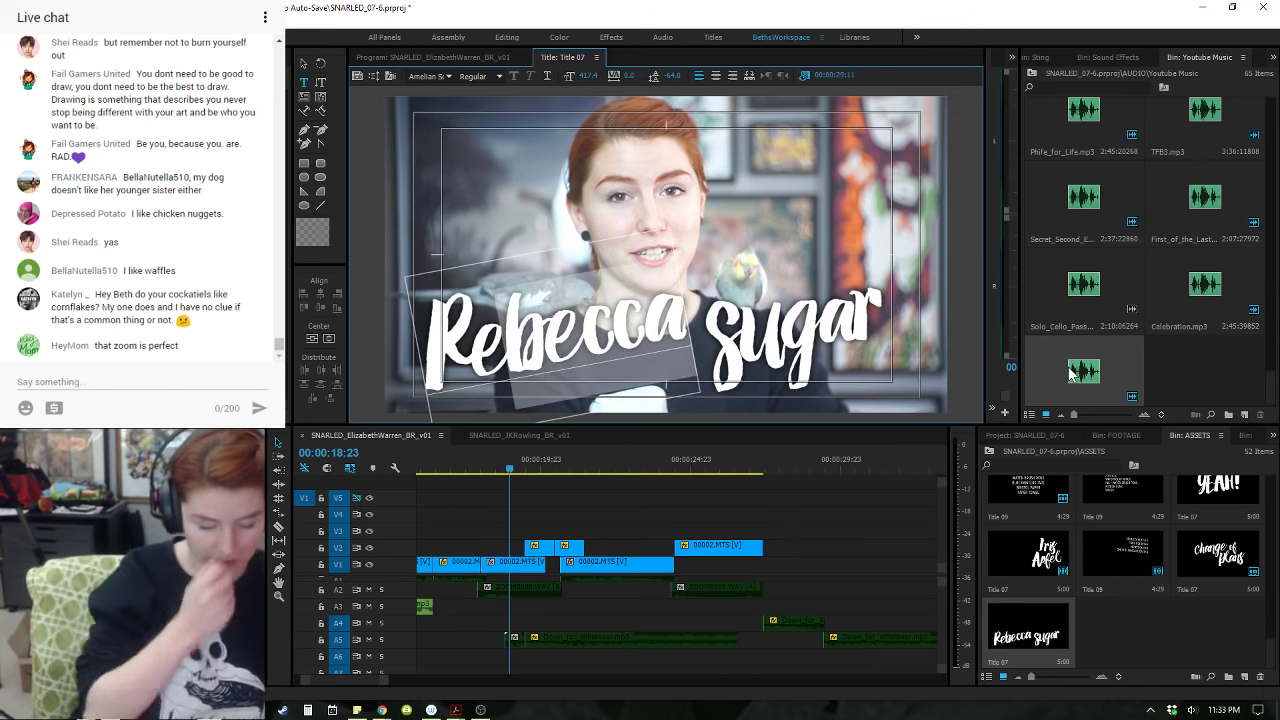
pyautogui.write('lizabeth')
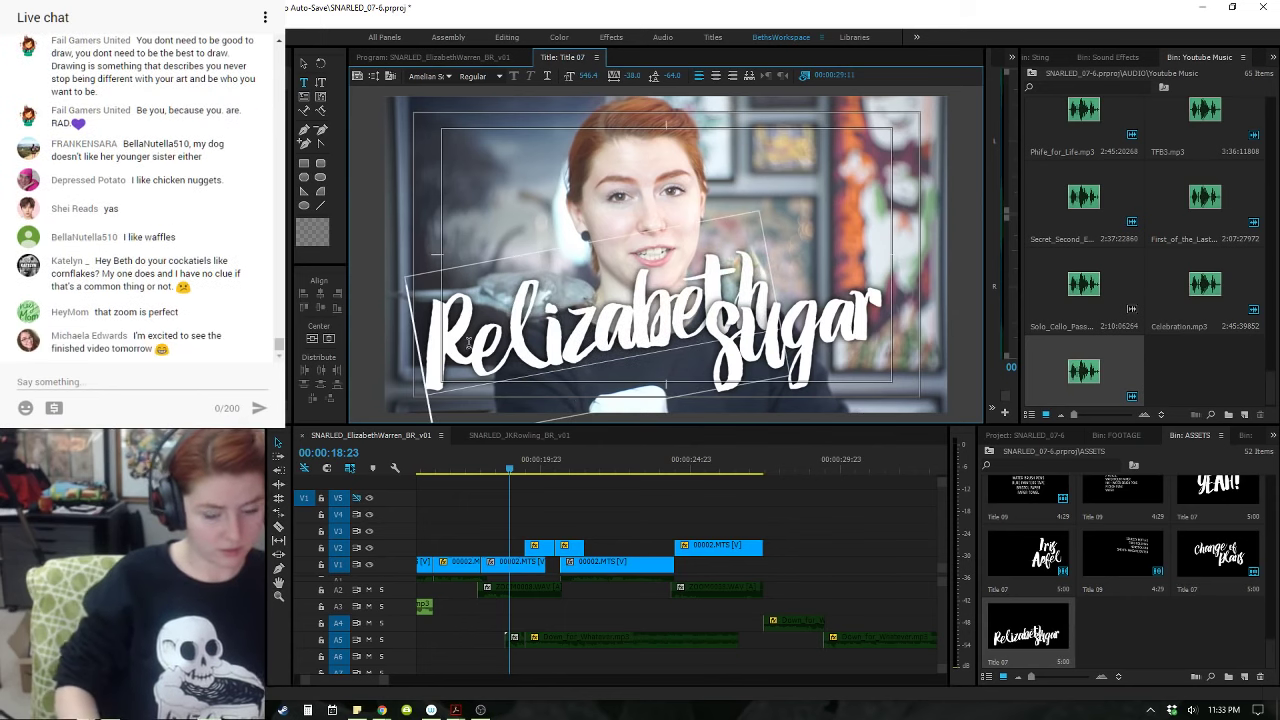
pyautogui.write('E')
pyautogui.press('Delete')
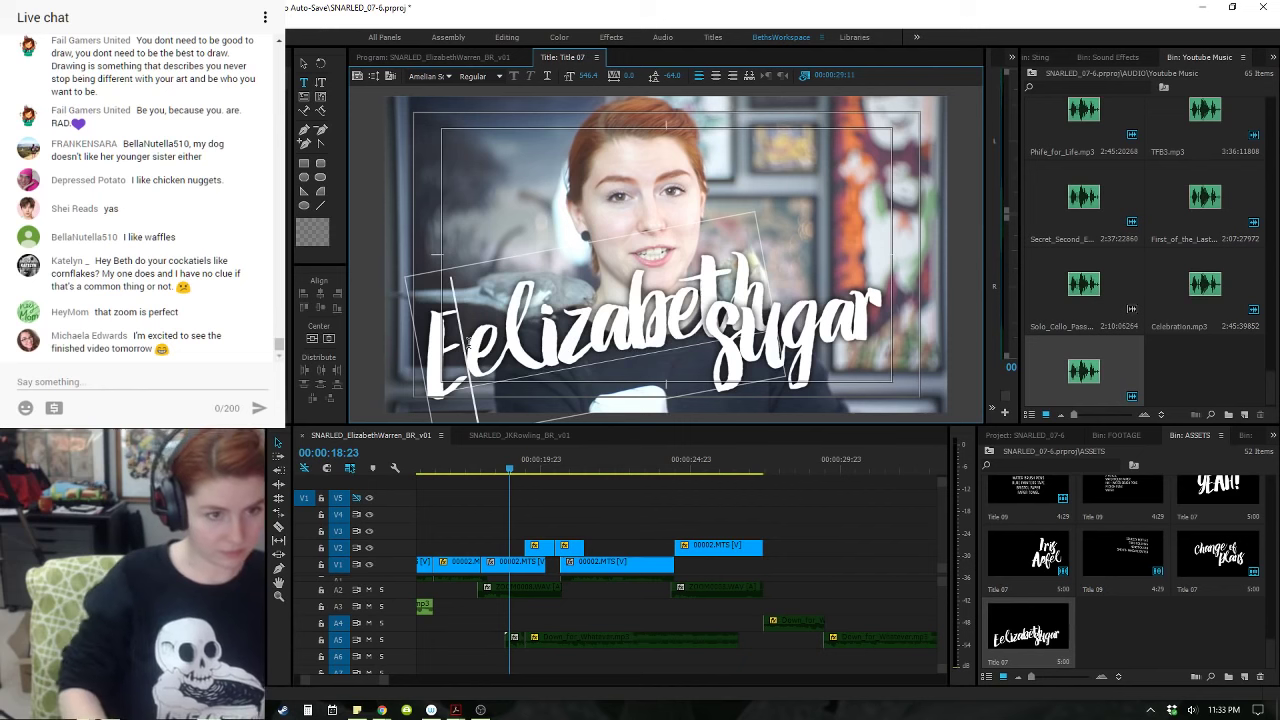
pyautogui.press('Delete')
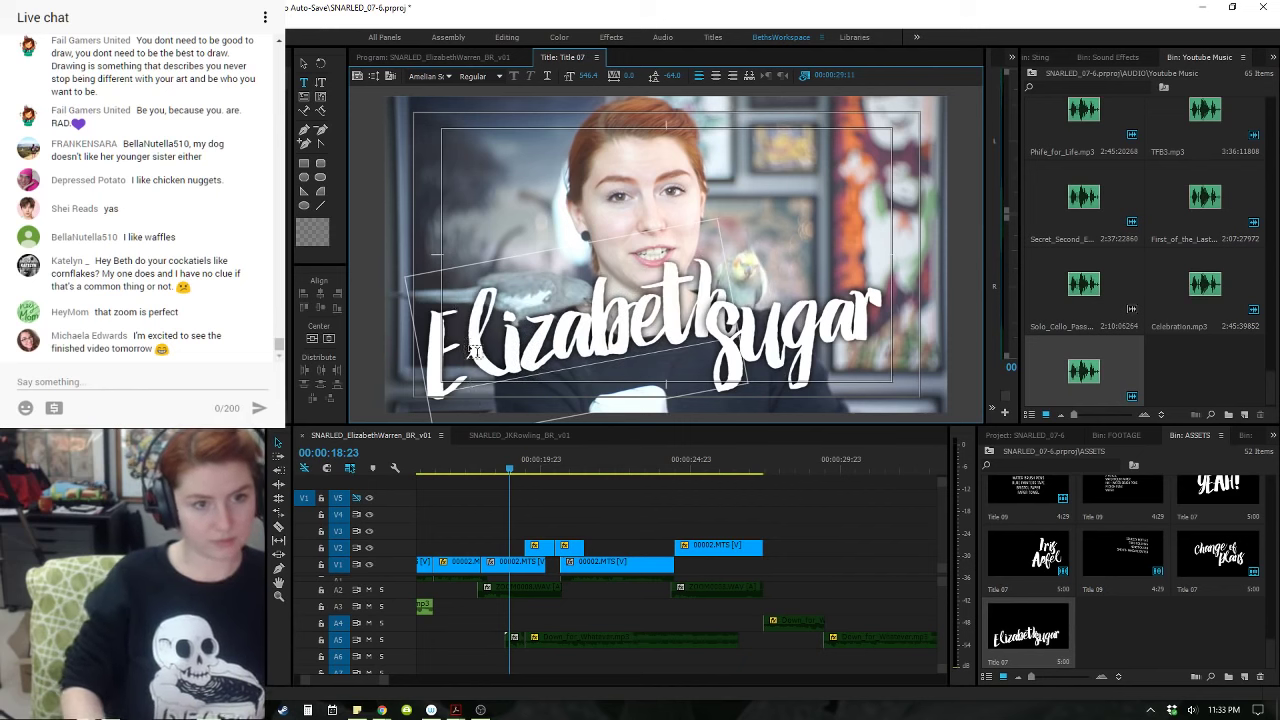
# - Tighten the kerning between the "E" and "l" of "Elizabeth" to -12.0
pyautogui.hotkey('alt', 'Left')
pyautogui.hotkey('alt', 'Left')
pyautogui.hotkey('alt', 'Left')
pyautogui.hotkey('alt', 'Left')
pyautogui.hotkey('alt', 'Left')
pyautogui.hotkey('alt', 'Left')
pyautogui.hotkey('alt', 'Left')
pyautogui.hotkey('alt', 'Left')
pyautogui.hotkey('alt', 'Left')
pyautogui.hotkey('alt', 'Left')
pyautogui.hotkey('alt', 'Left')
pyautogui.hotkey('alt', 'Left')
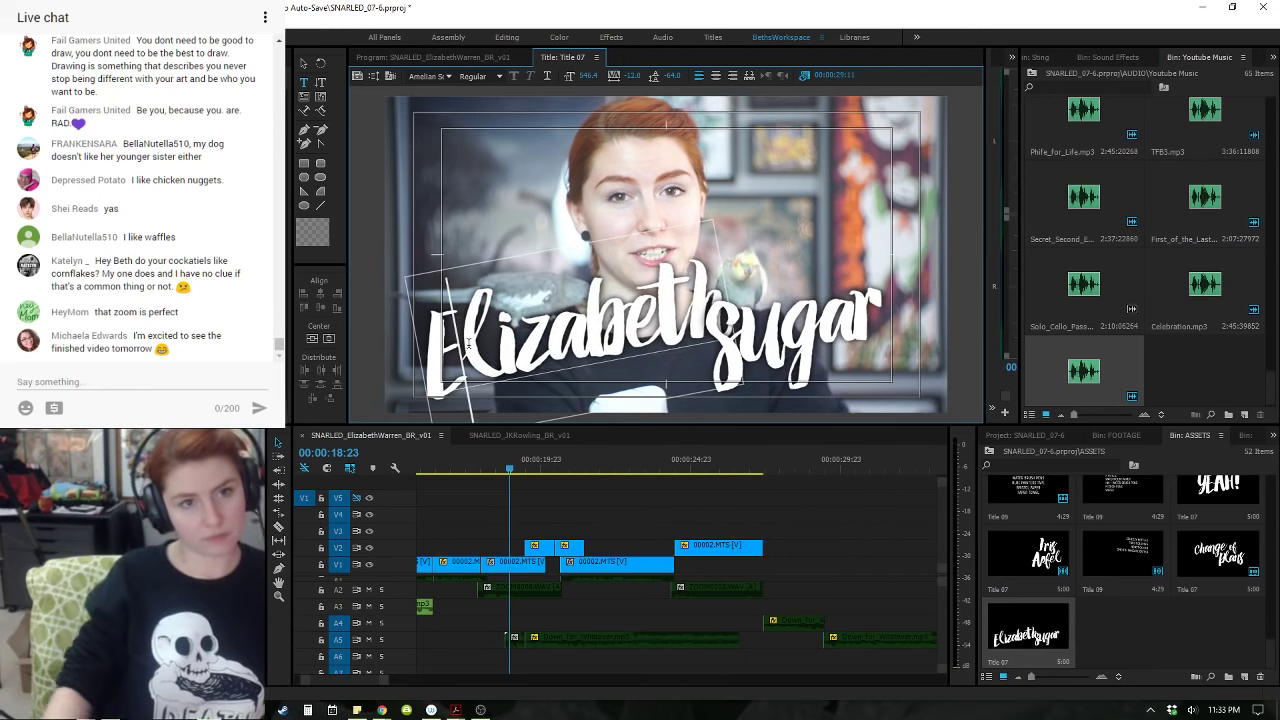
# - Move the "Elizabeth" text up and to the right so it sits just above the word "sugar"
pyautogui.click(304, 63)
pyautogui.moveTo(599, 339); pyautogui.dragTo(708, 236)
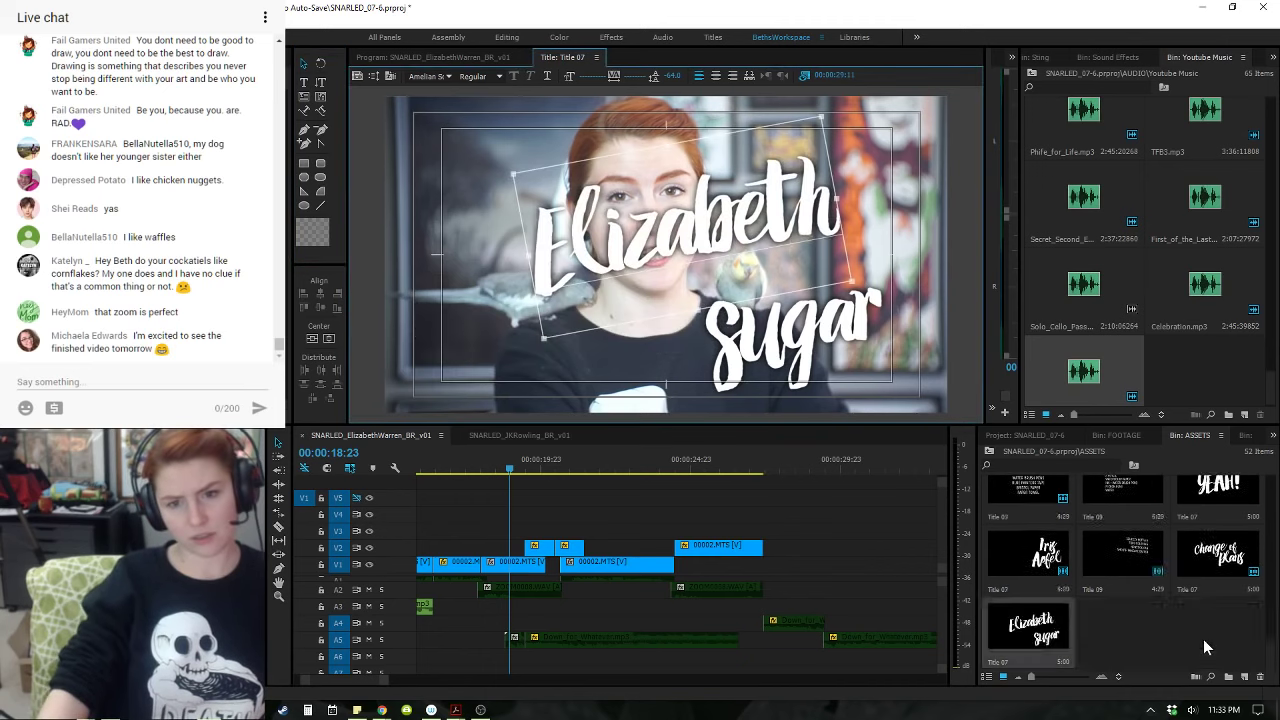
pyautogui.hotkey('alt', 'Tab')
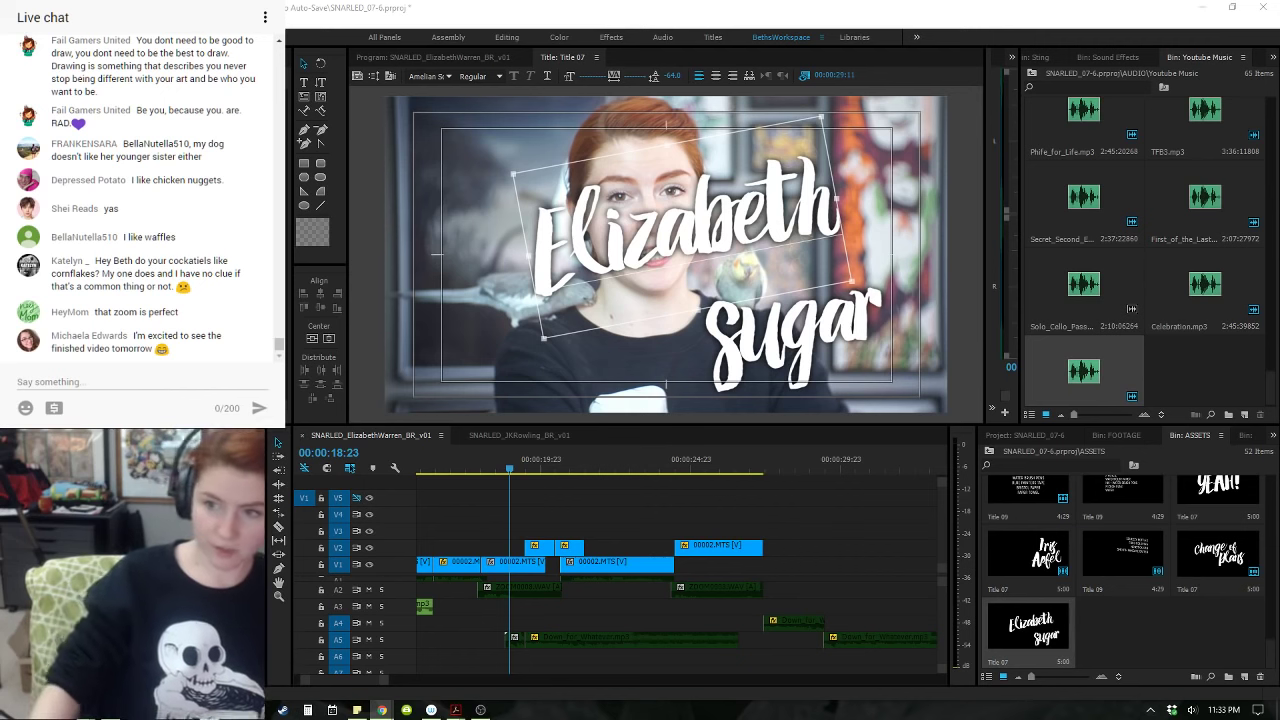
pyautogui.moveTo(754, 225); pyautogui.dragTo(744, 254)
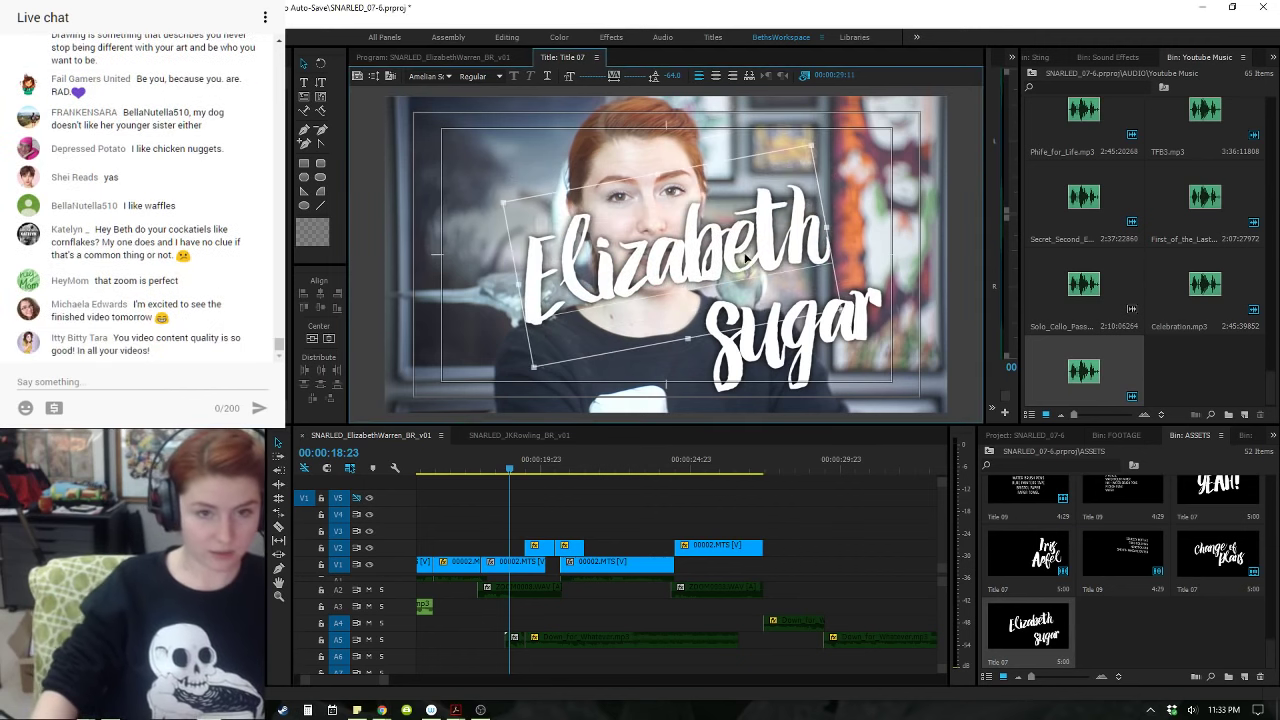
pyautogui.click(1223, 710)
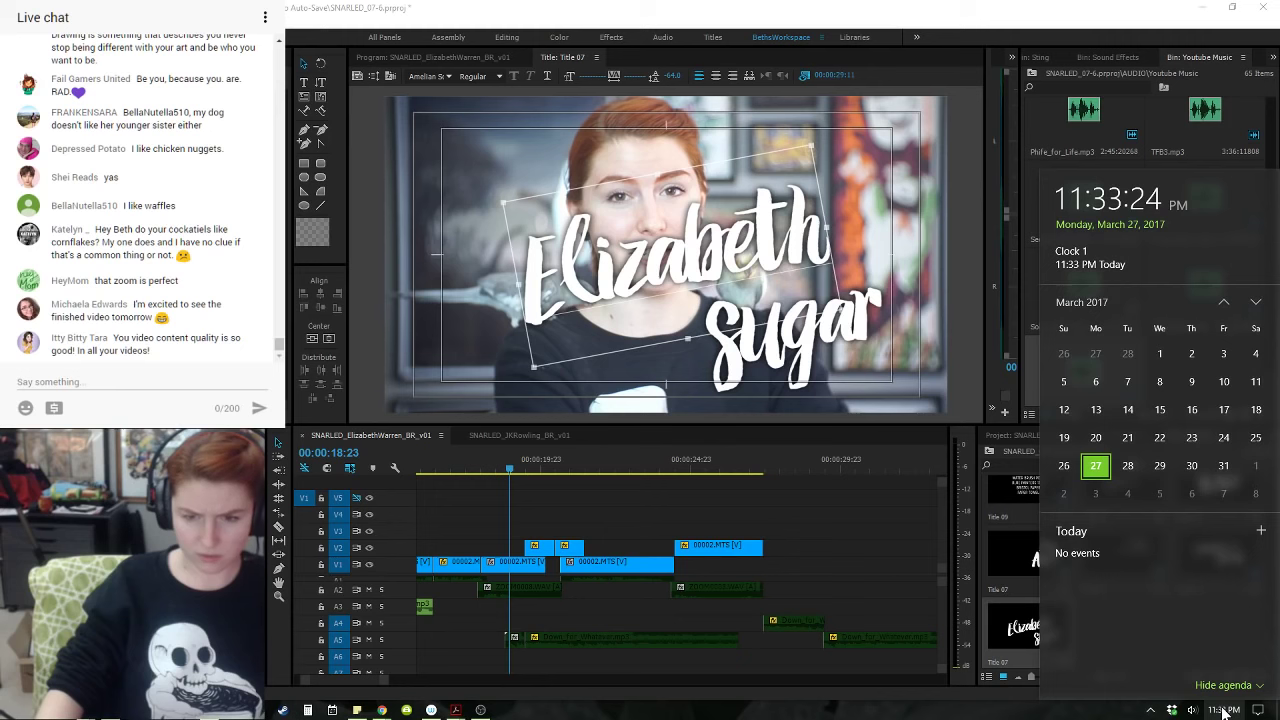
pyautogui.click(1223, 710)
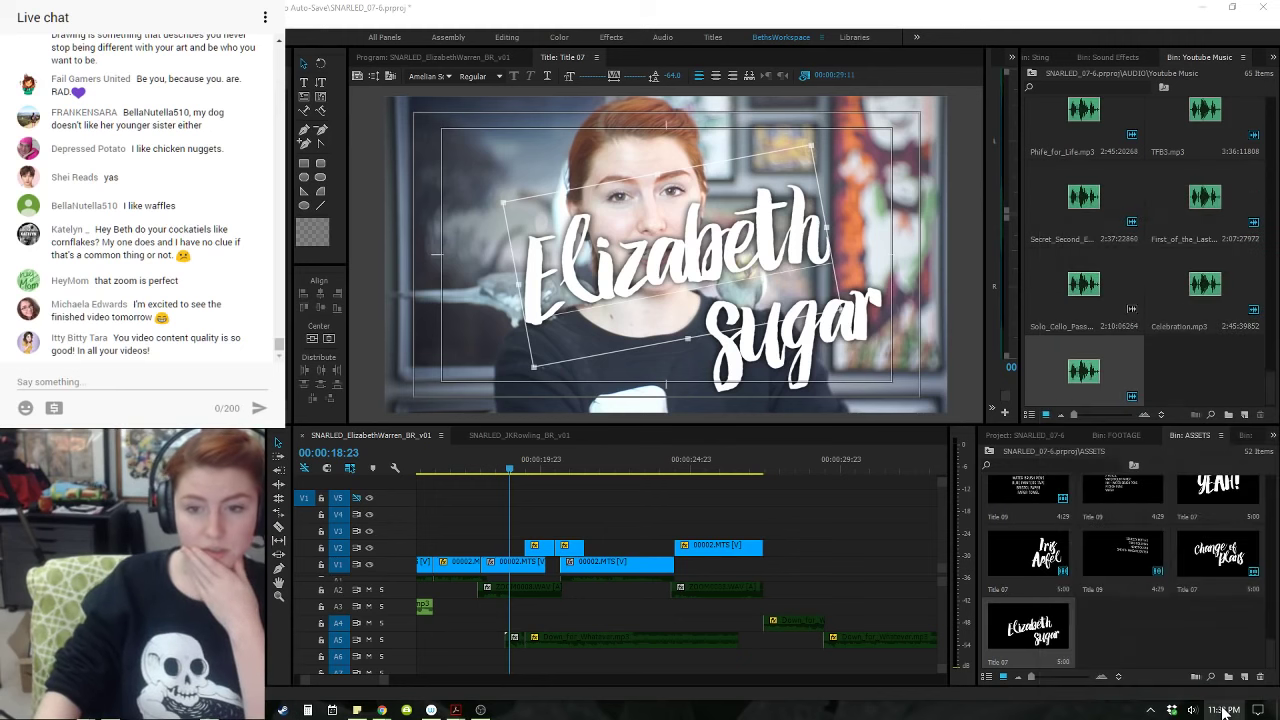
# - Lower "Elizabeth" slightly and replace the word "sugar" beneath it with "Warren"
pyautogui.moveTo(738, 269)
pyautogui.mouseDown()
pyautogui.moveTo(672, 289)
pyautogui.moveTo(682, 301)
pyautogui.moveTo(736, 287)
pyautogui.mouseUp()
pyautogui.click(734, 283)
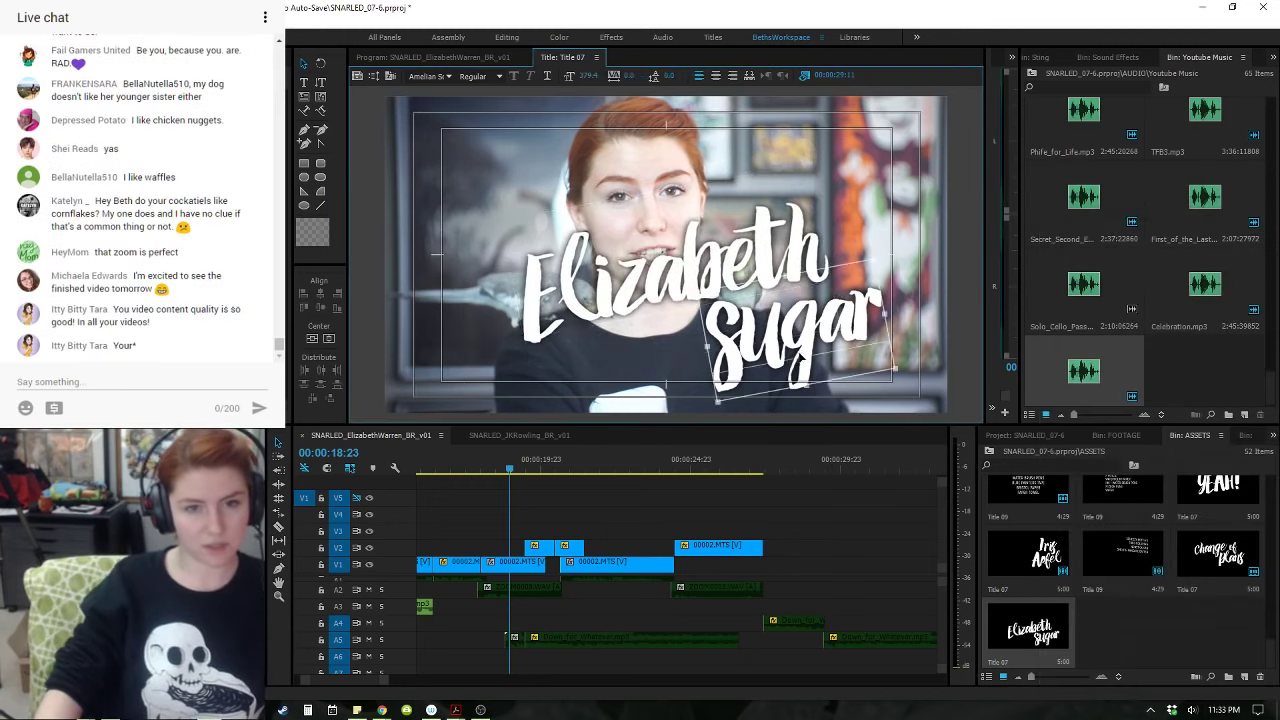
pyautogui.click(316, 99)
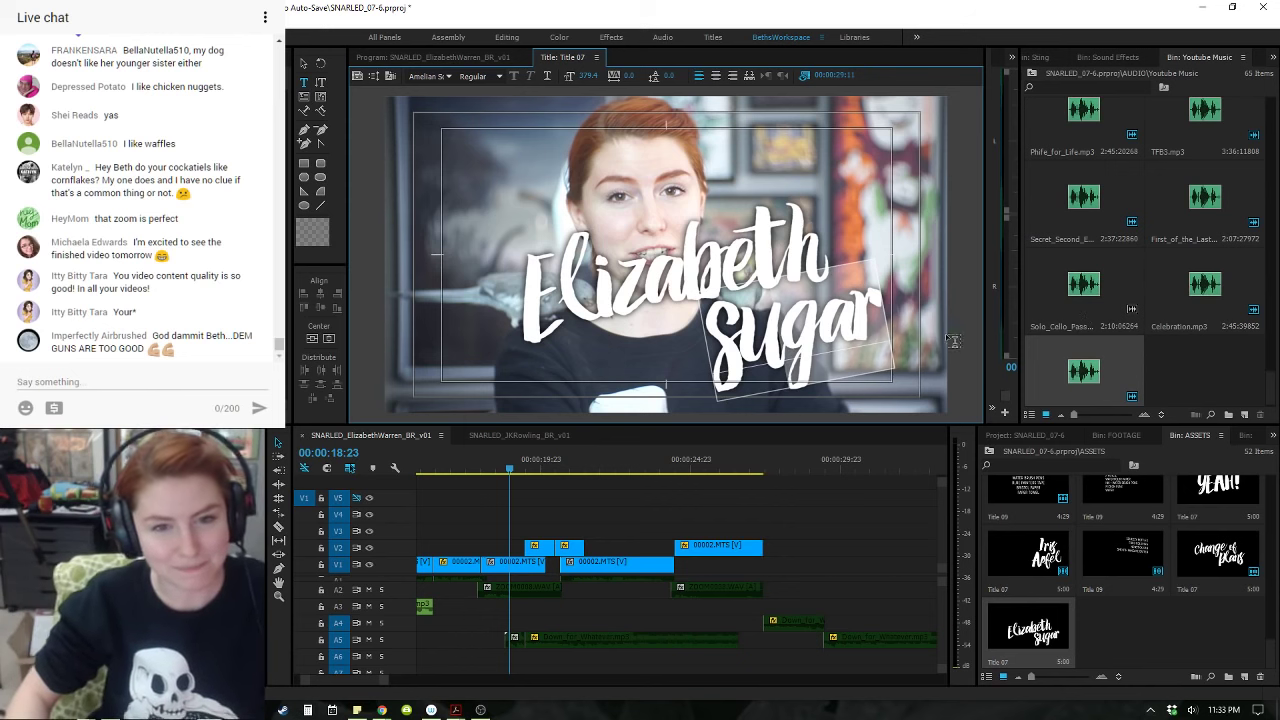
pyautogui.press('BackSpace')
pyautogui.press('BackSpace')
pyautogui.press('BackSpace')
pyautogui.write('arren')
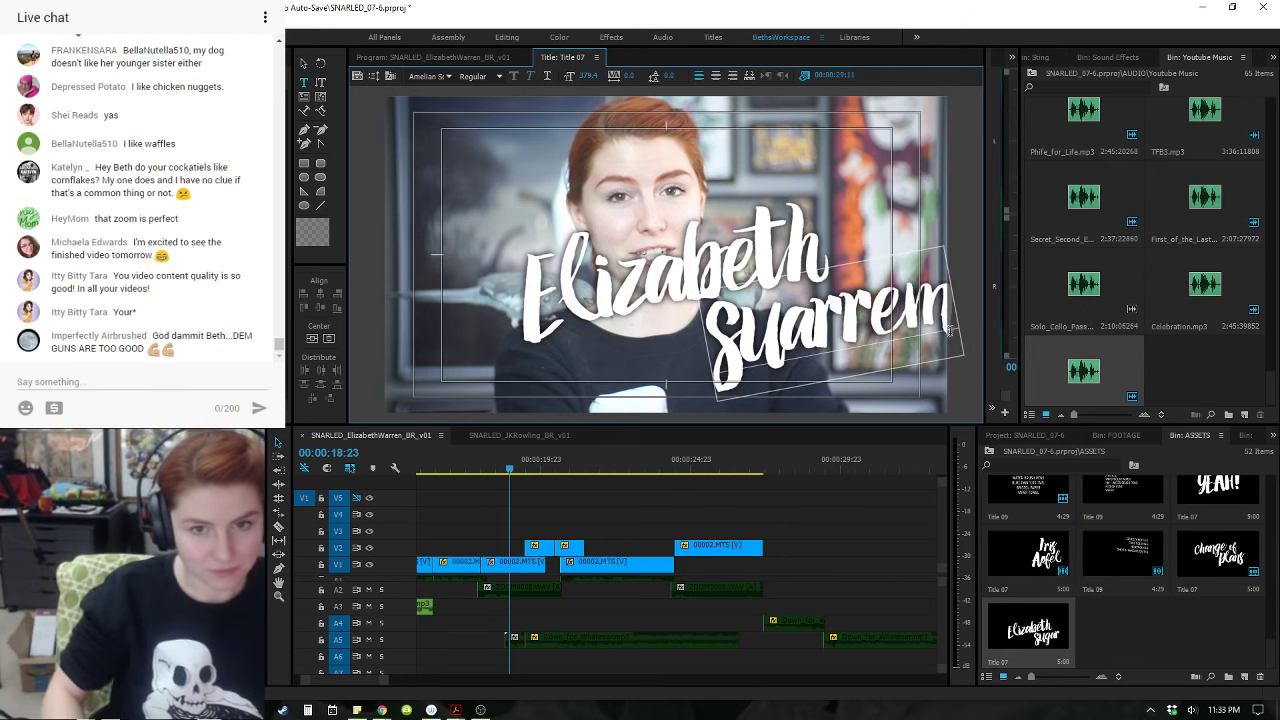
pyautogui.press('BackSpace')
pyautogui.write('n')
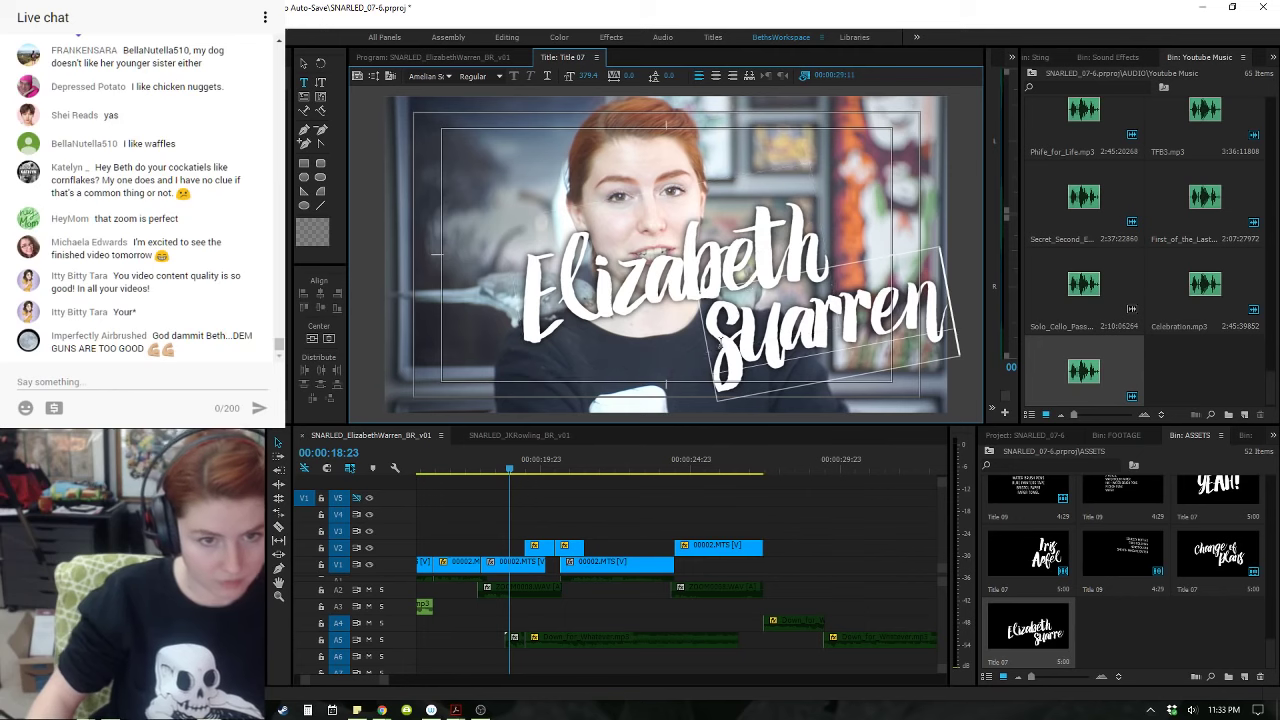
pyautogui.click(721, 342)
pyautogui.write('W')
pyautogui.press('Delete')
pyautogui.press('Delete')
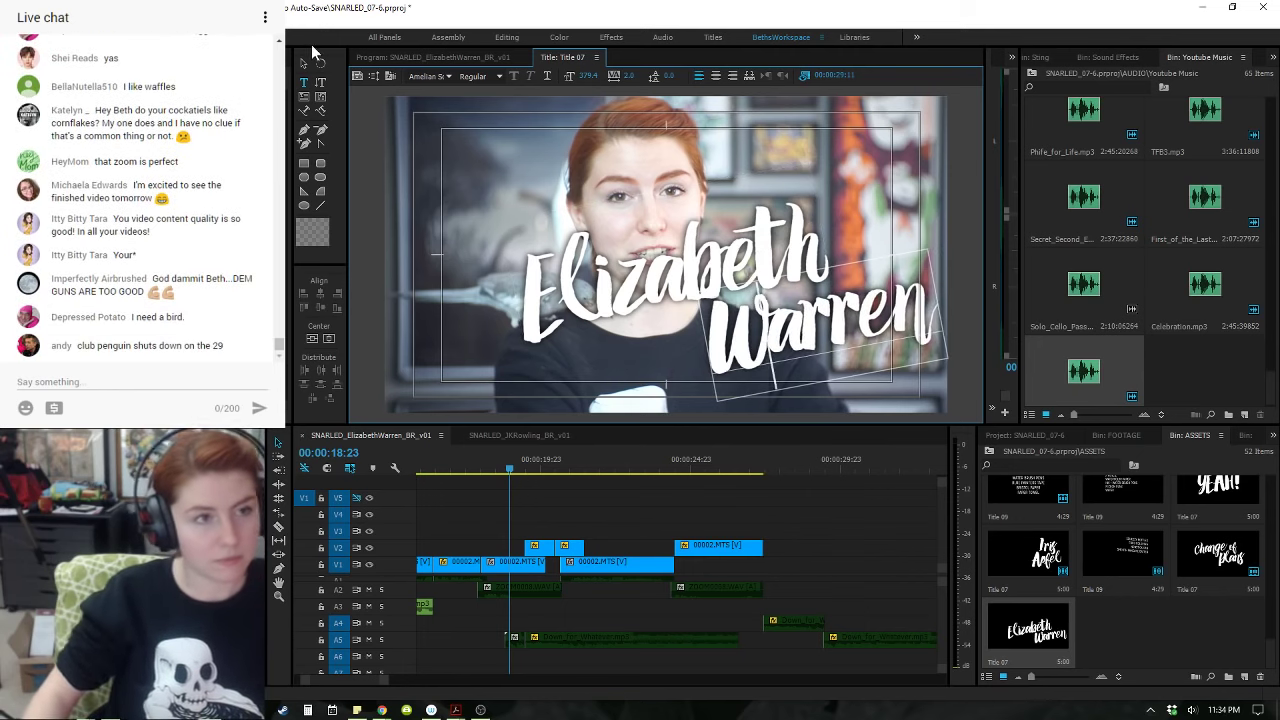
pyautogui.click(302, 81)
pyautogui.click(800, 345)
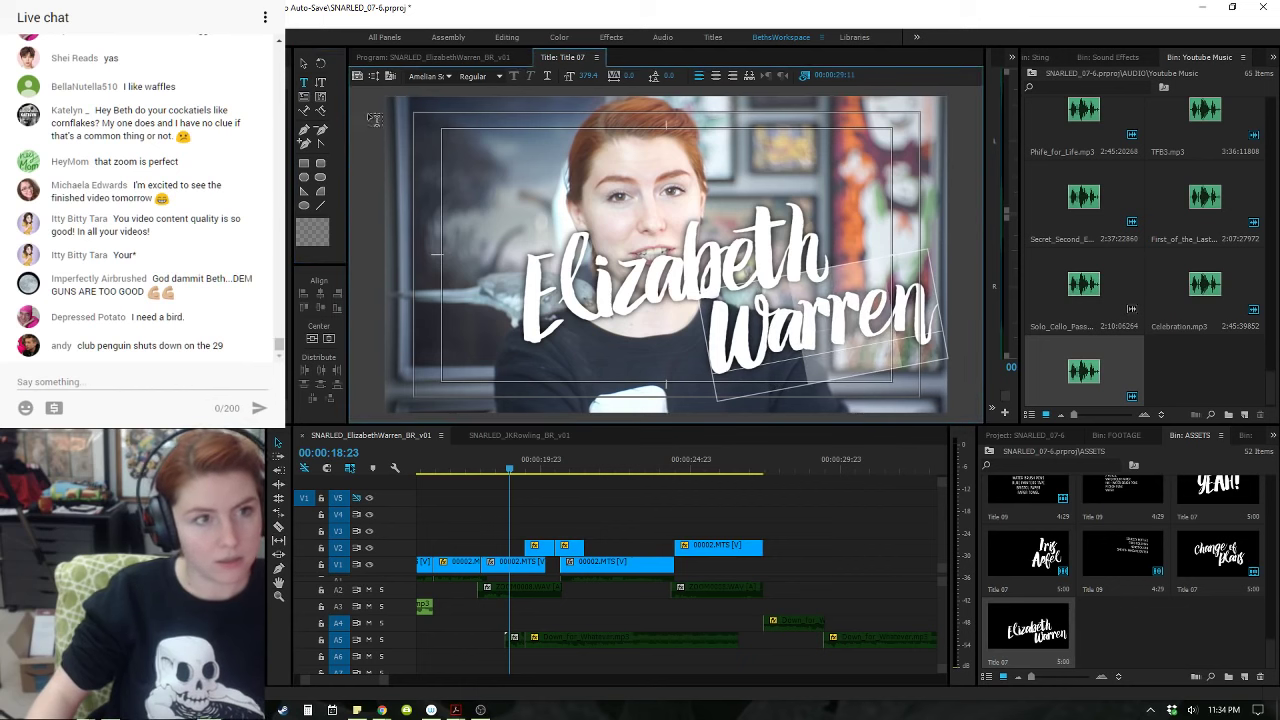
# - Move "Elizabeth" and "Warren" up and to the left, and enlarge both words together
pyautogui.click(305, 65)
pyautogui.moveTo(634, 279); pyautogui.dragTo(572, 203)
pyautogui.moveTo(816, 358); pyautogui.dragTo(700, 304)
pyautogui.keyDown('shift'); pyautogui.click(660, 205); pyautogui.keyUp('shift')
pyautogui.moveTo(832, 306); pyautogui.dragTo(790, 306)
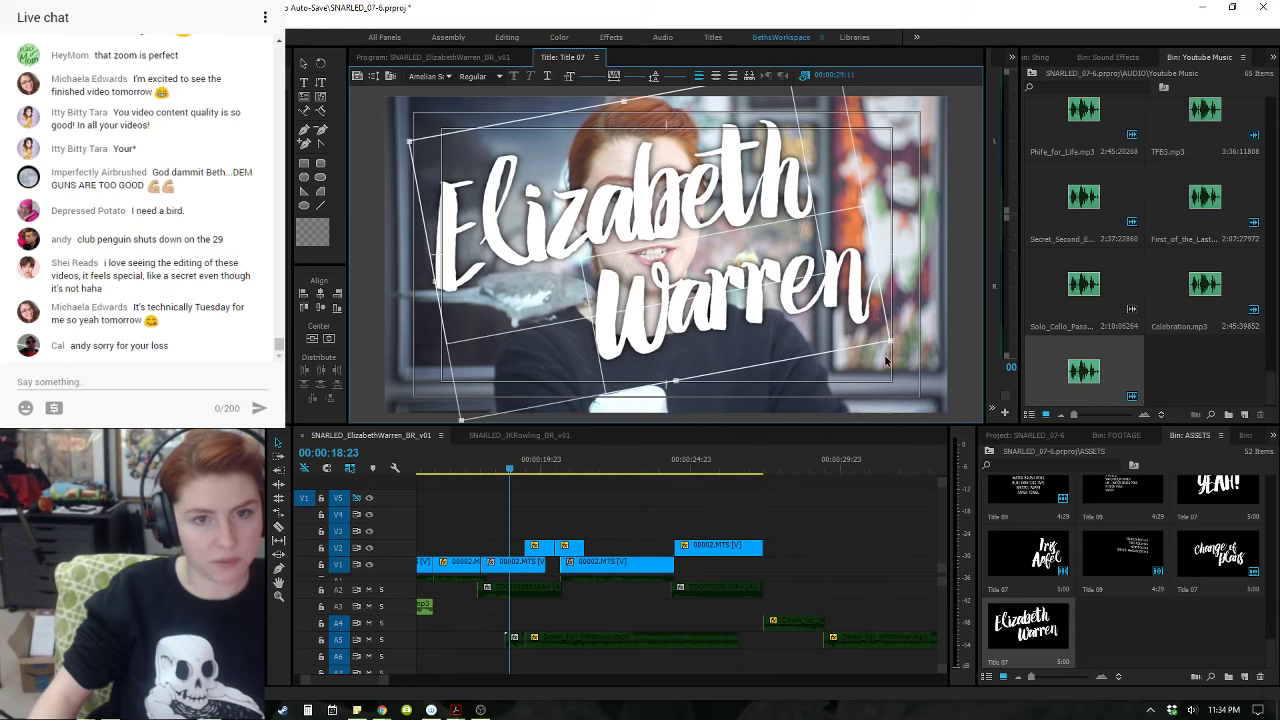
# - Undo the last adjustment, enlarge "Warren" and tuck it closer under "Elizabeth", and shift both words slightly down
pyautogui.hotkey('ctrl', 'z')
pyautogui.moveTo(873, 191); pyautogui.dragTo(910, 150)
pyautogui.moveTo(853, 276); pyautogui.dragTo(860, 271)
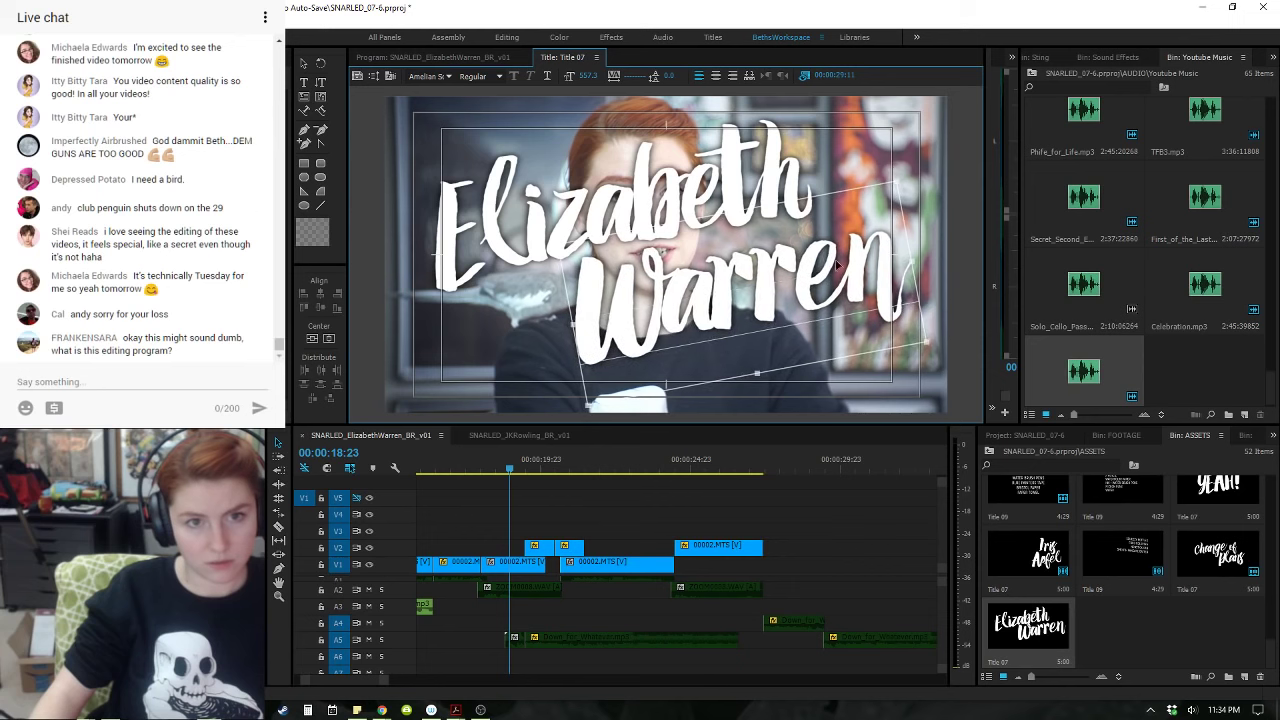
pyautogui.keyDown('shift'); pyautogui.click(699, 221); pyautogui.keyUp('shift')
pyautogui.moveTo(704, 196); pyautogui.dragTo(705, 204)
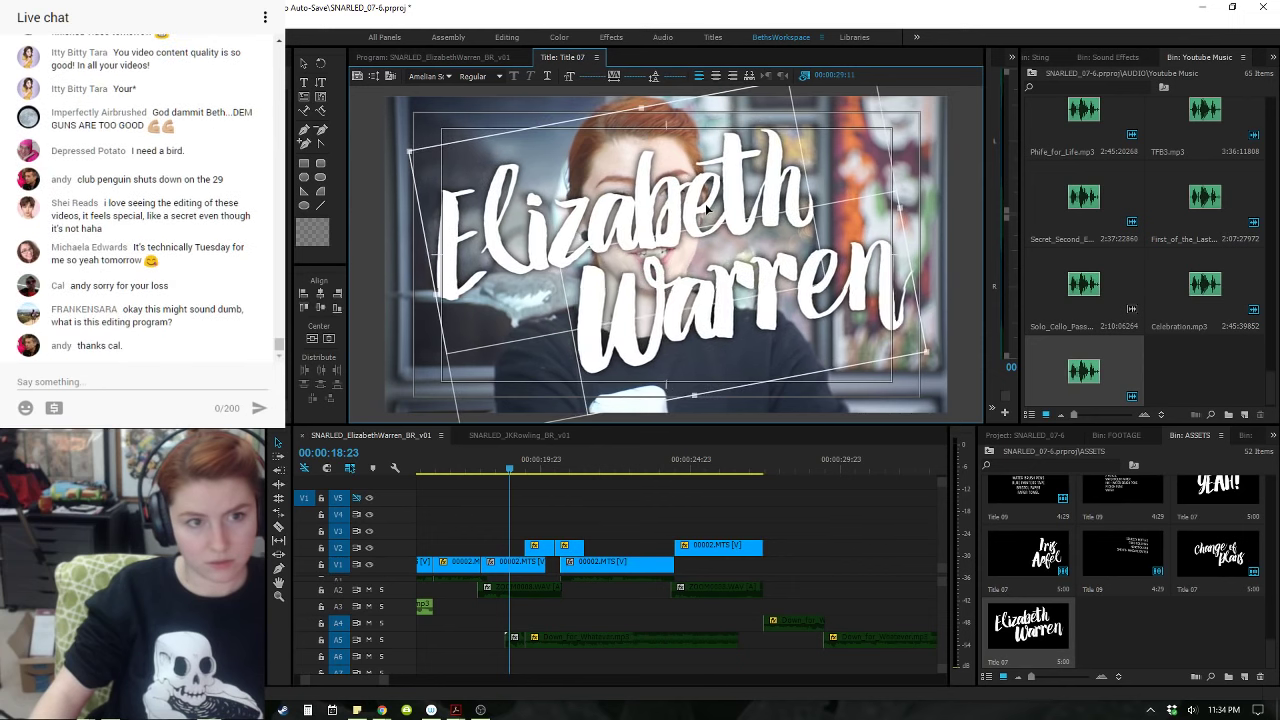
# - Place the "Elizabeth Warren" title on V2 directly before the two short clips, starting near 00:00:17:23, and play the section back
pyautogui.click(645, 532)
pyautogui.click(468, 469)
pyautogui.press('space')
pyautogui.press('space')
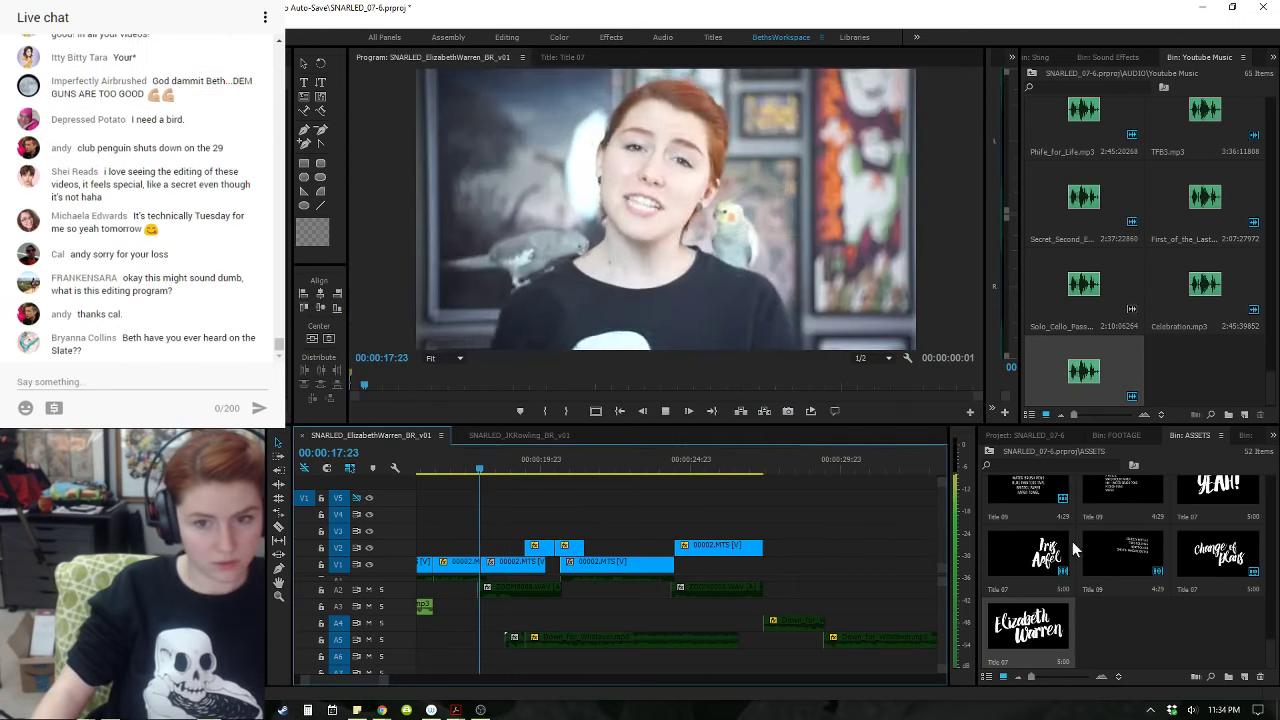
pyautogui.moveTo(1041, 640)
pyautogui.mouseDown()
pyautogui.moveTo(679, 530)
pyautogui.moveTo(487, 534)
pyautogui.moveTo(518, 549)
pyautogui.moveTo(487, 547)
pyautogui.mouseUp()
pyautogui.click(457, 469)
pyautogui.press('space')
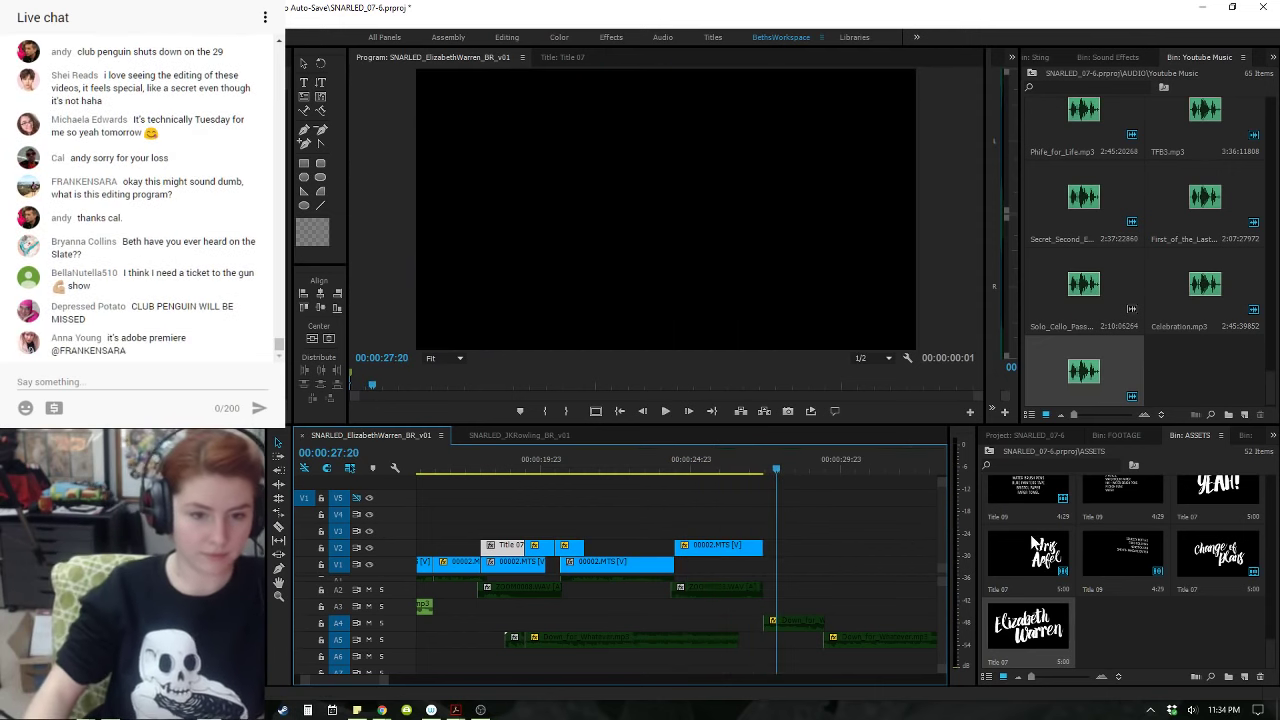
# - Select the end edit of the last 00002.MTS clip on V2, play across it into the music, and save the project
pyautogui.moveTo(761, 548); pyautogui.dragTo(754, 548)
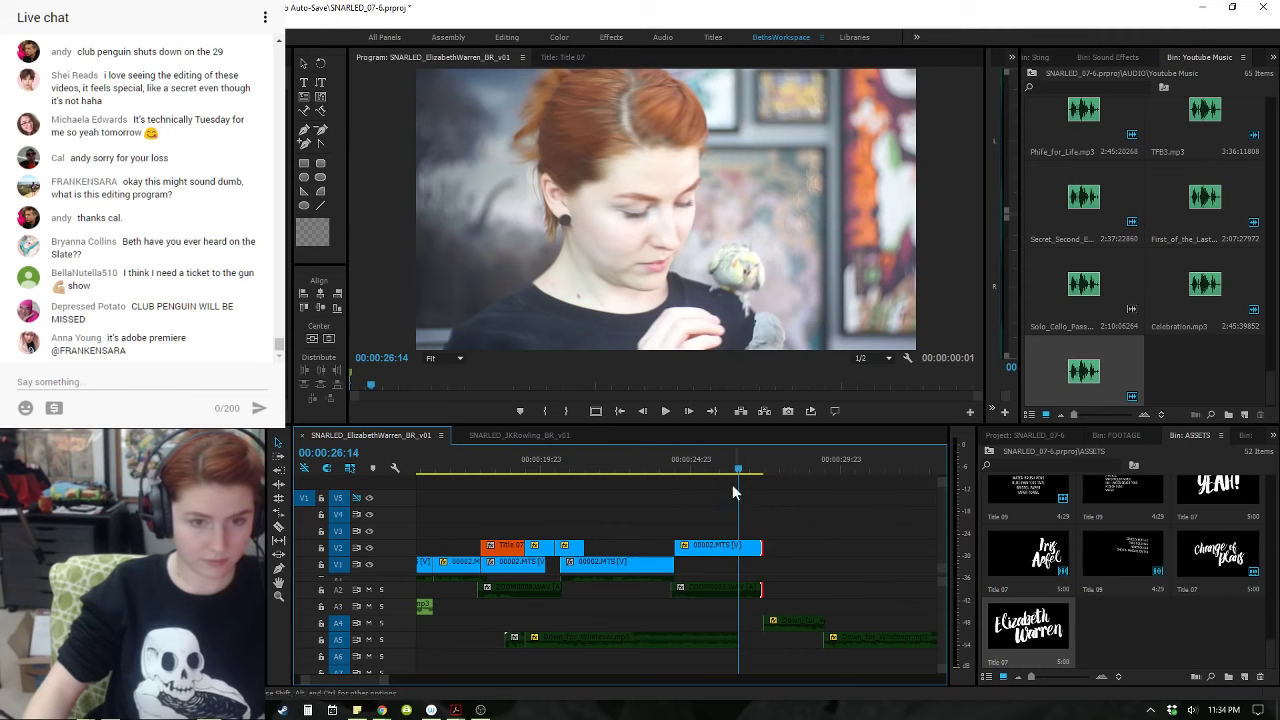
pyautogui.press('space')
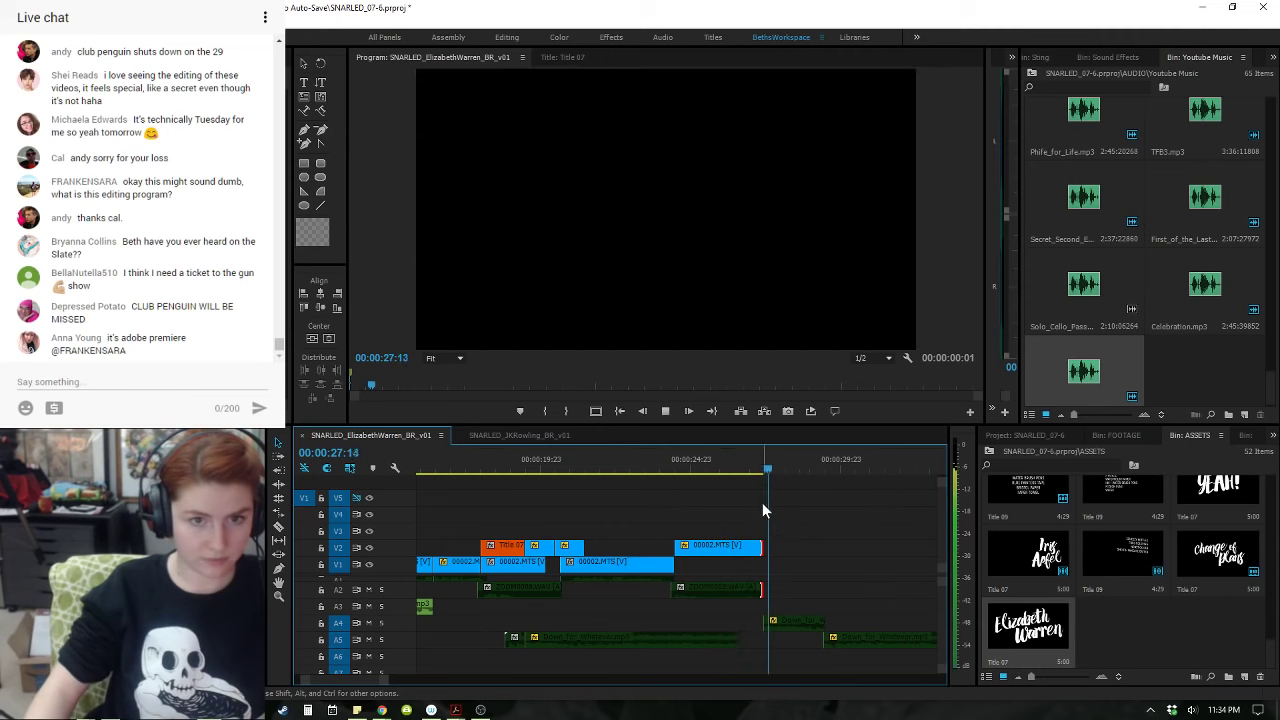
pyautogui.press('-')
pyautogui.press('=')
pyautogui.press('=')
pyautogui.press('space')
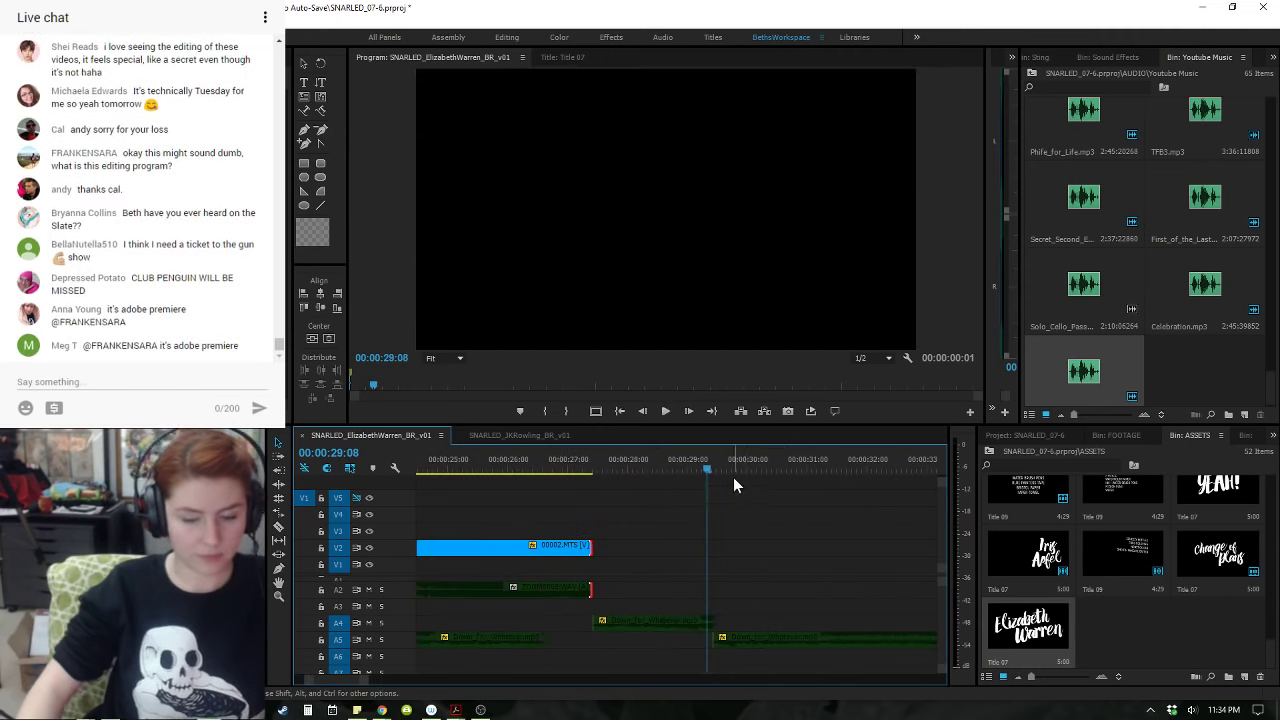
pyautogui.press('\\')
pyautogui.hotkey('ctrl', 's')
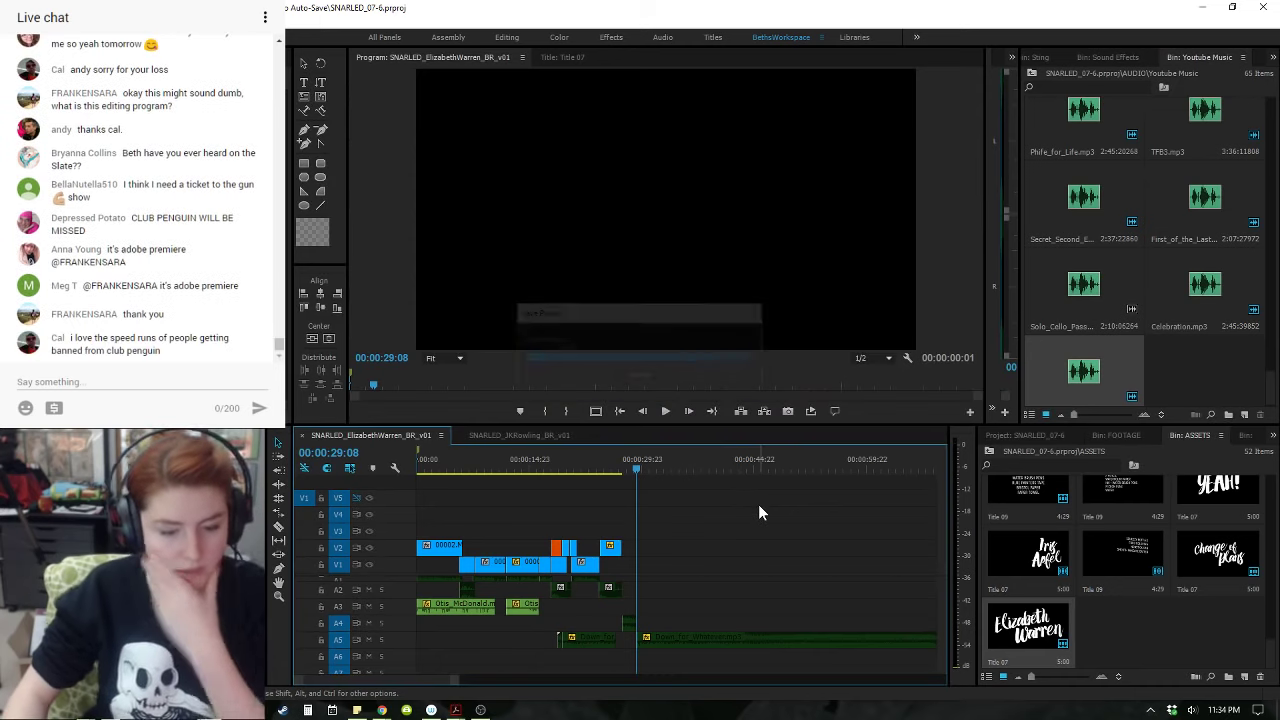
# - Trim the A4 segment of Down_for_Whatever.mp3 to the start of the next music segment and move it down to A5
pyautogui.press('=')
pyautogui.press('=')
pyautogui.press('=')
pyautogui.press('=')
pyautogui.press('=')
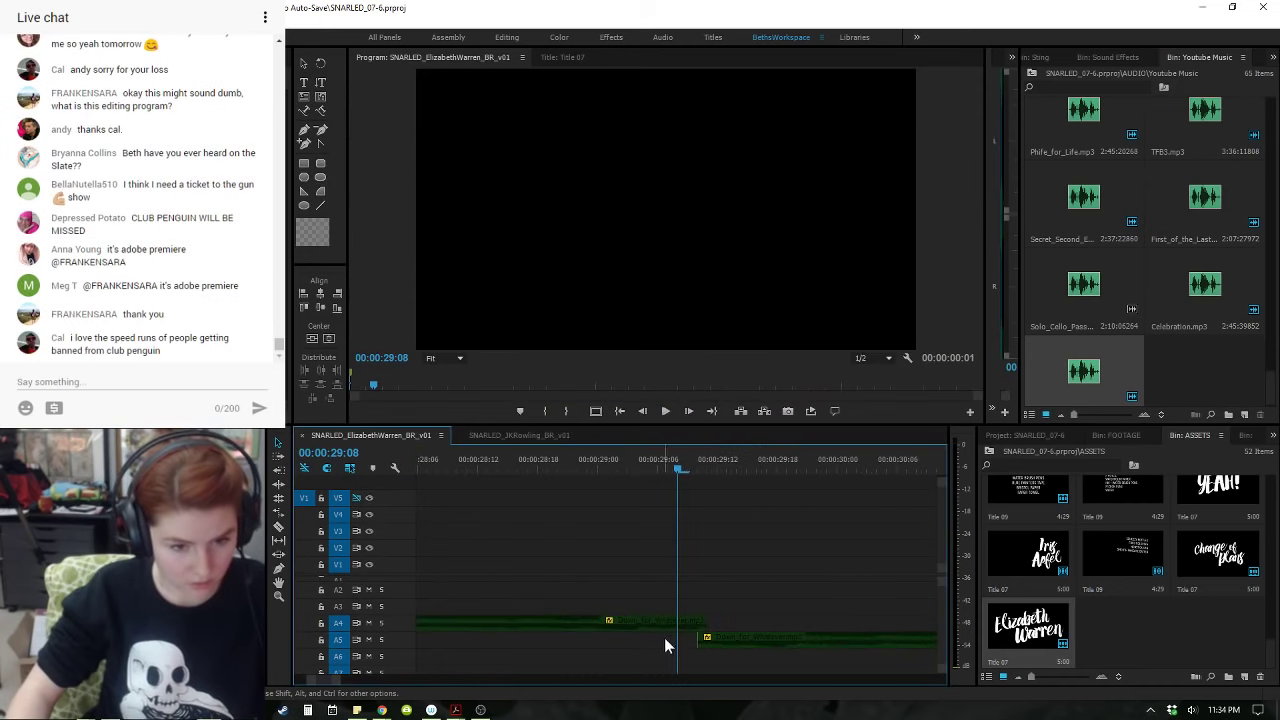
pyautogui.moveTo(708, 624); pyautogui.dragTo(702, 638)
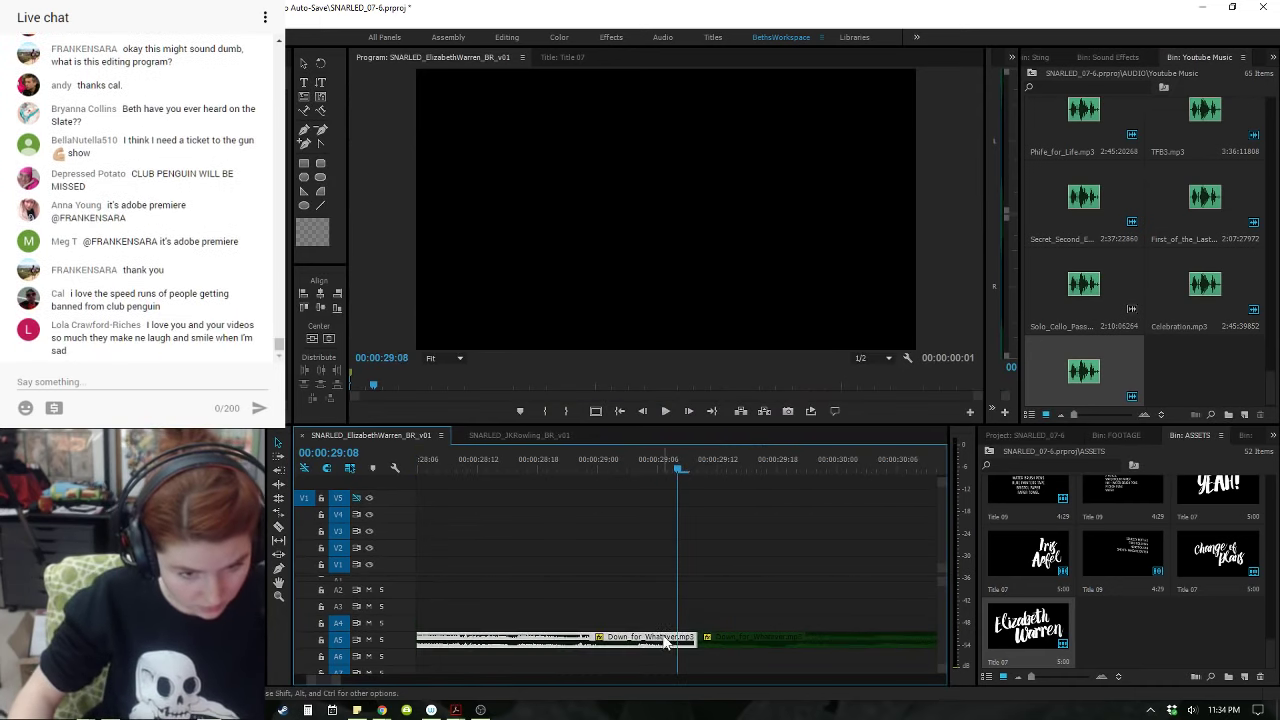
# - Play back the join between the two A5 music segments around 00:00:29, and save the project
pyautogui.press('space')
pyautogui.press('space')
pyautogui.click(527, 466)
pyautogui.press('space')
pyautogui.press('space')
pyautogui.press('-')
pyautogui.press('-')
pyautogui.press('-')
pyautogui.press('-')
pyautogui.press('-')
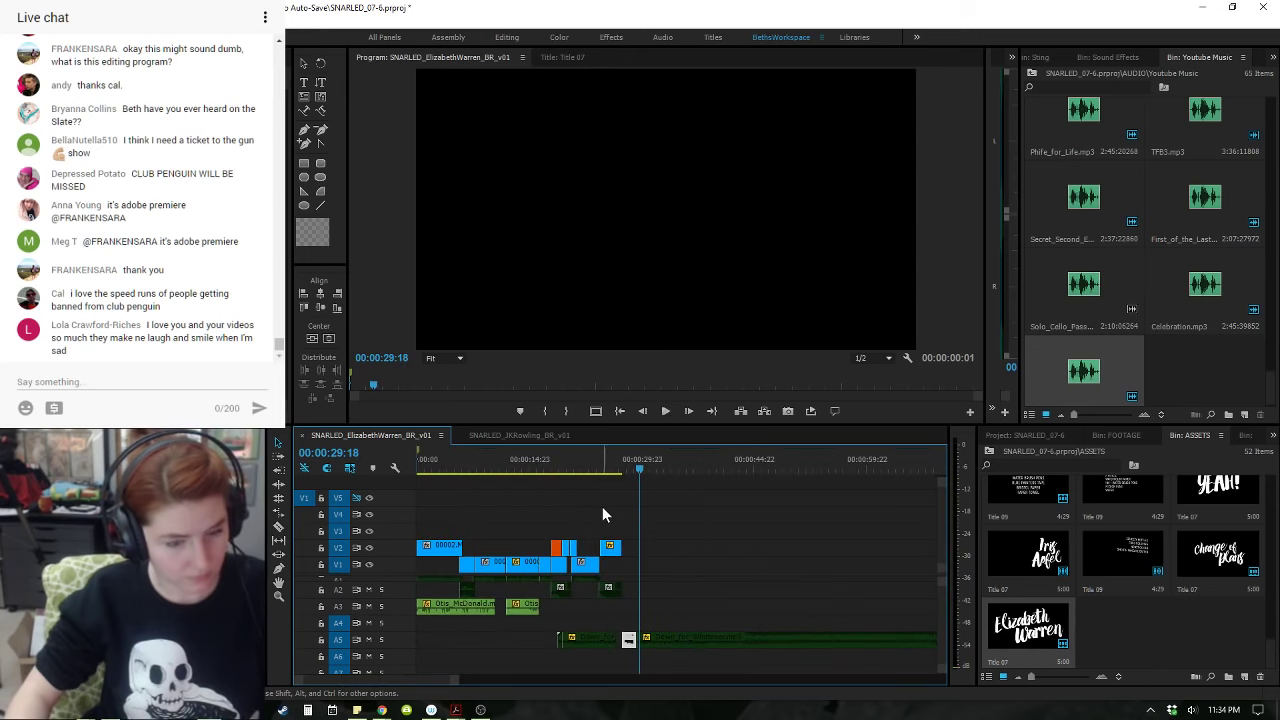
pyautogui.hotkey('ctrl', 's')
# - Mute track A5 and review the outro footage on V1 from 00:01:29:09 up to the 00004.MTS clip
pyautogui.press('-')
pyautogui.press('-')
pyautogui.press('-')
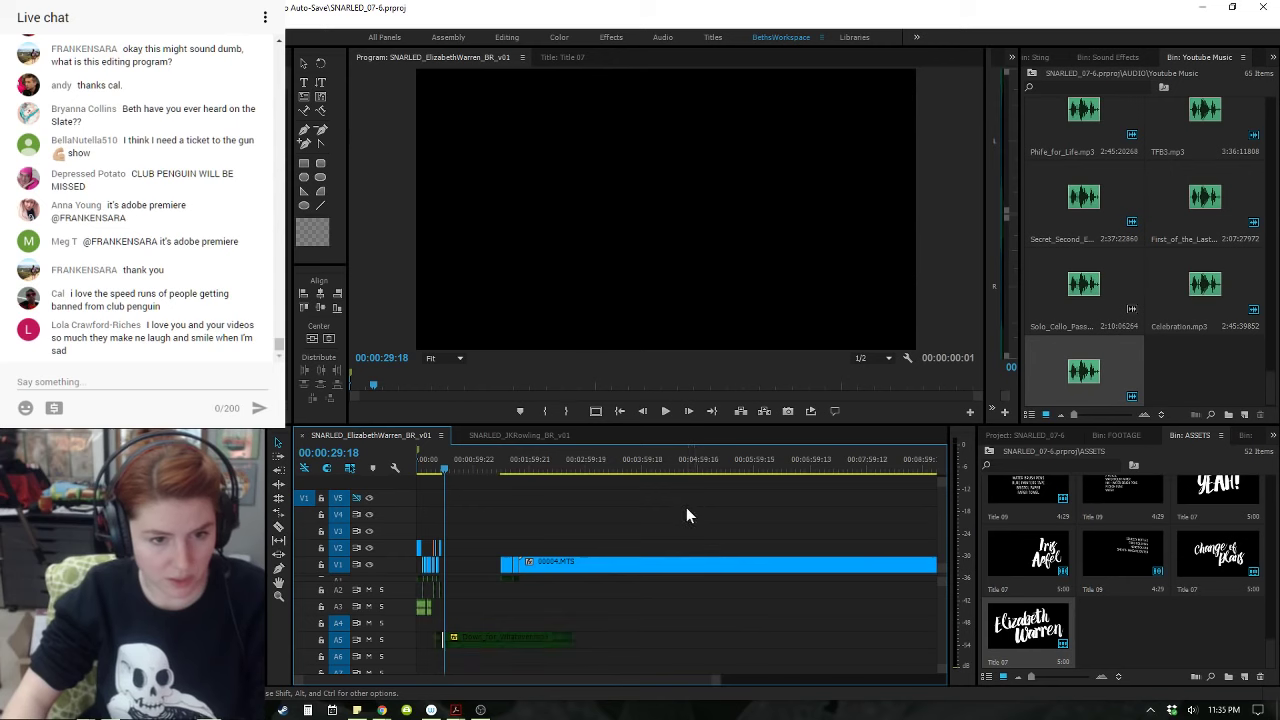
pyautogui.press('=')
pyautogui.press('=')
pyautogui.press('=')
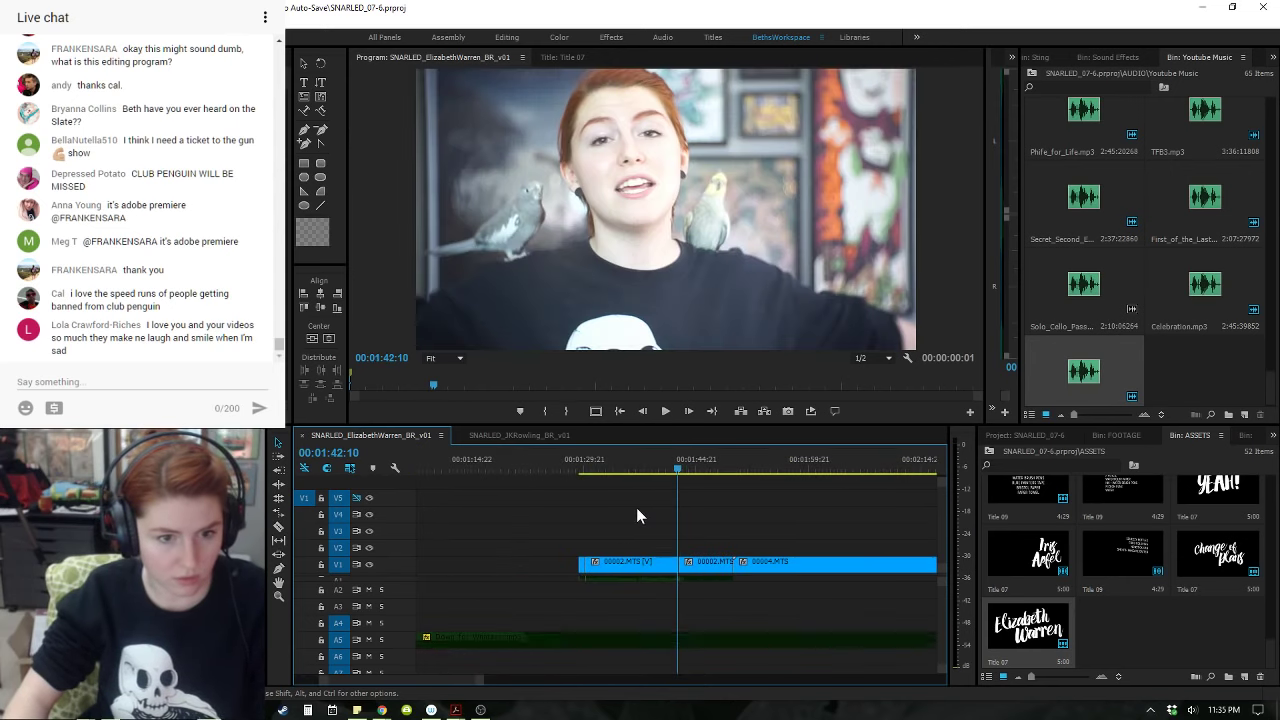
pyautogui.press('space')
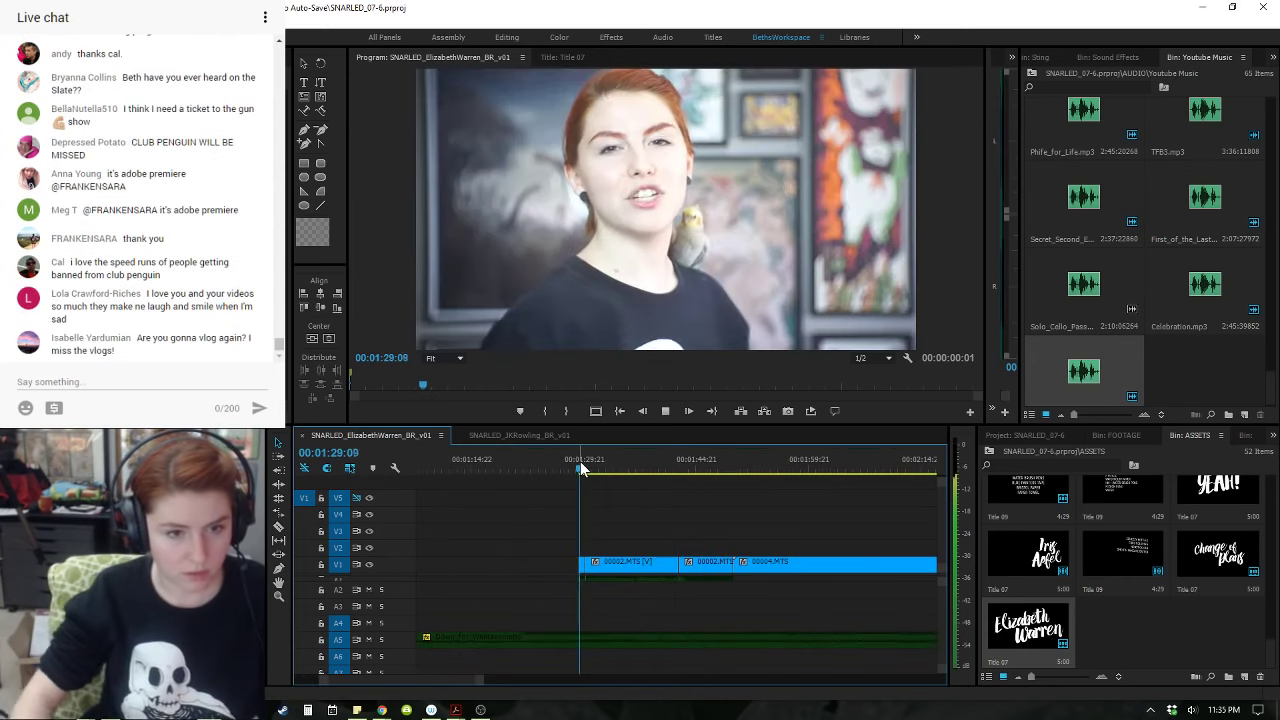
pyautogui.click(368, 639)
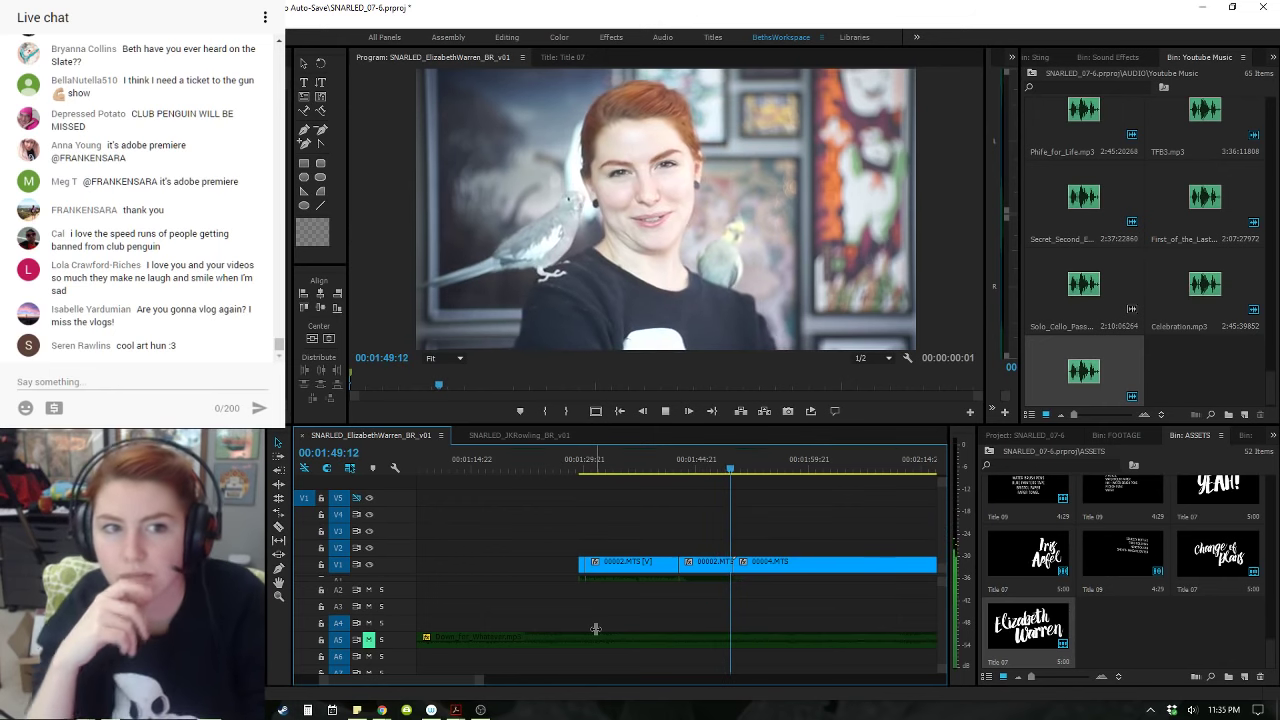
pyautogui.press('space')
# - Nest the outro clips before 00004.MTS as "Warren_Outro" and delete the nested clip from the timeline
pyautogui.moveTo(572, 540); pyautogui.dragTo(742, 602)
pyautogui.moveTo(695, 542); pyautogui.dragTo(574, 606)
pyautogui.rightClick(638, 578)
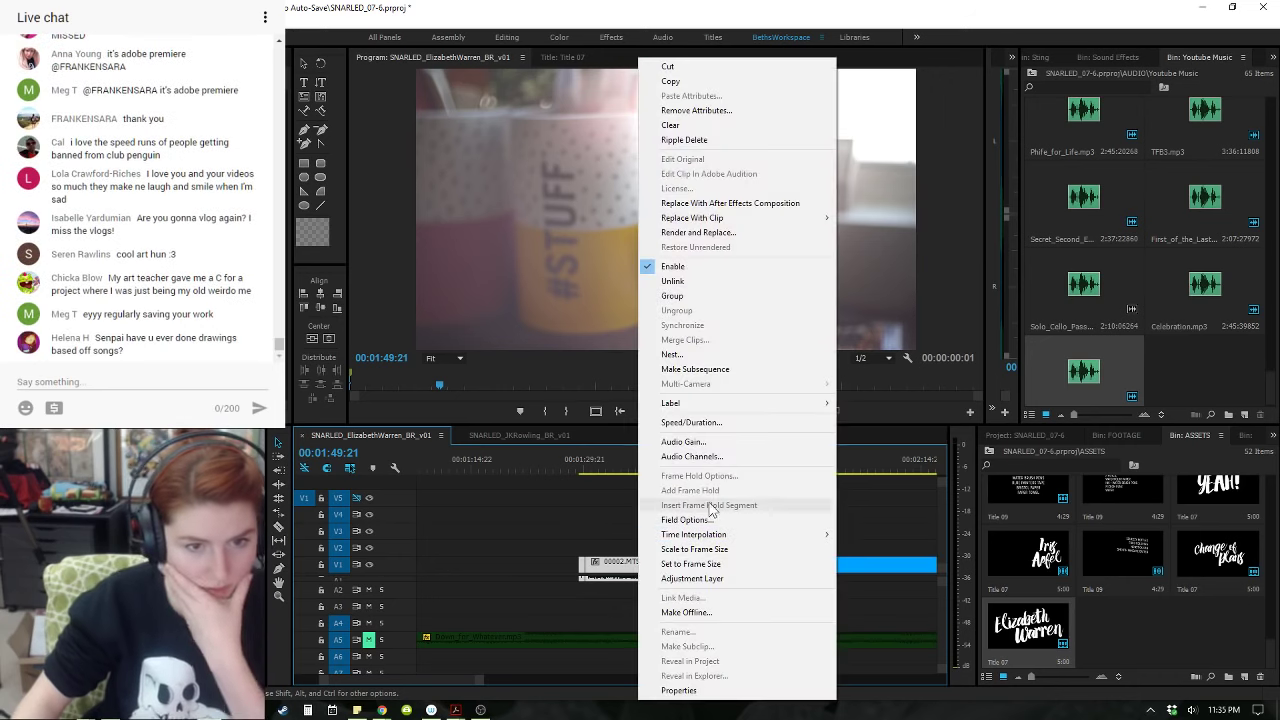
pyautogui.click(720, 355)
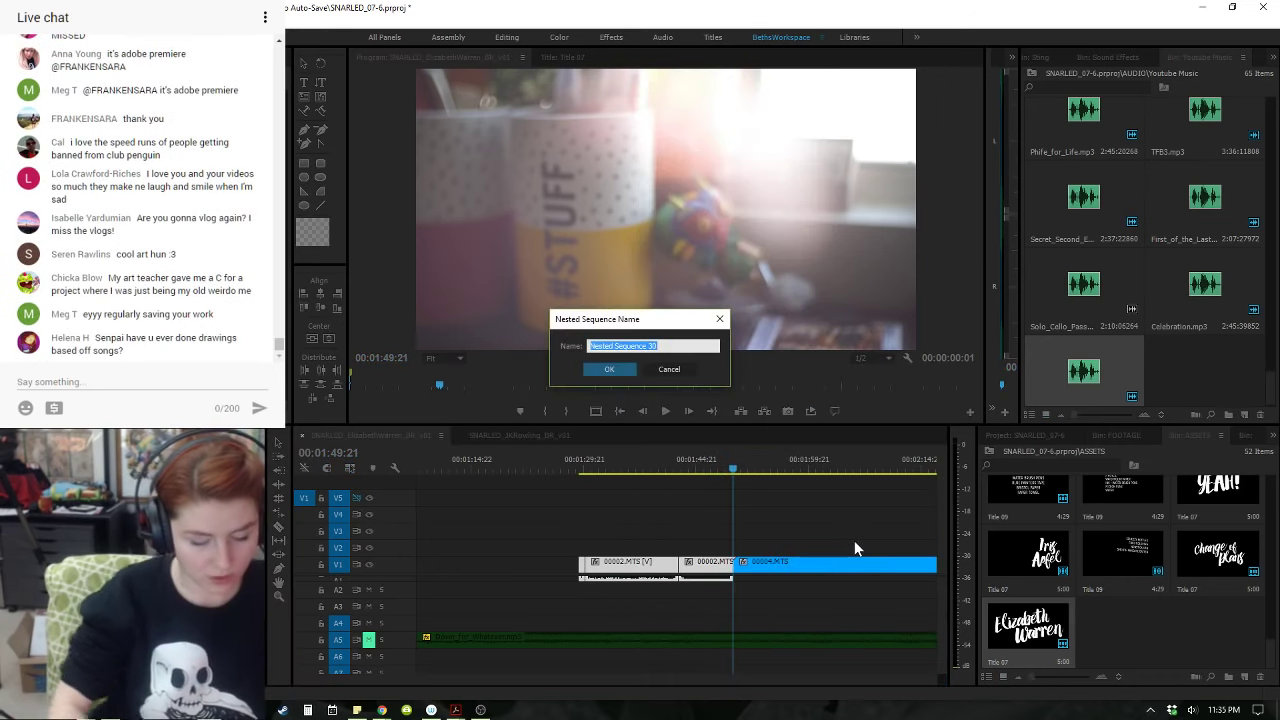
pyautogui.write('Warren_Outro_')
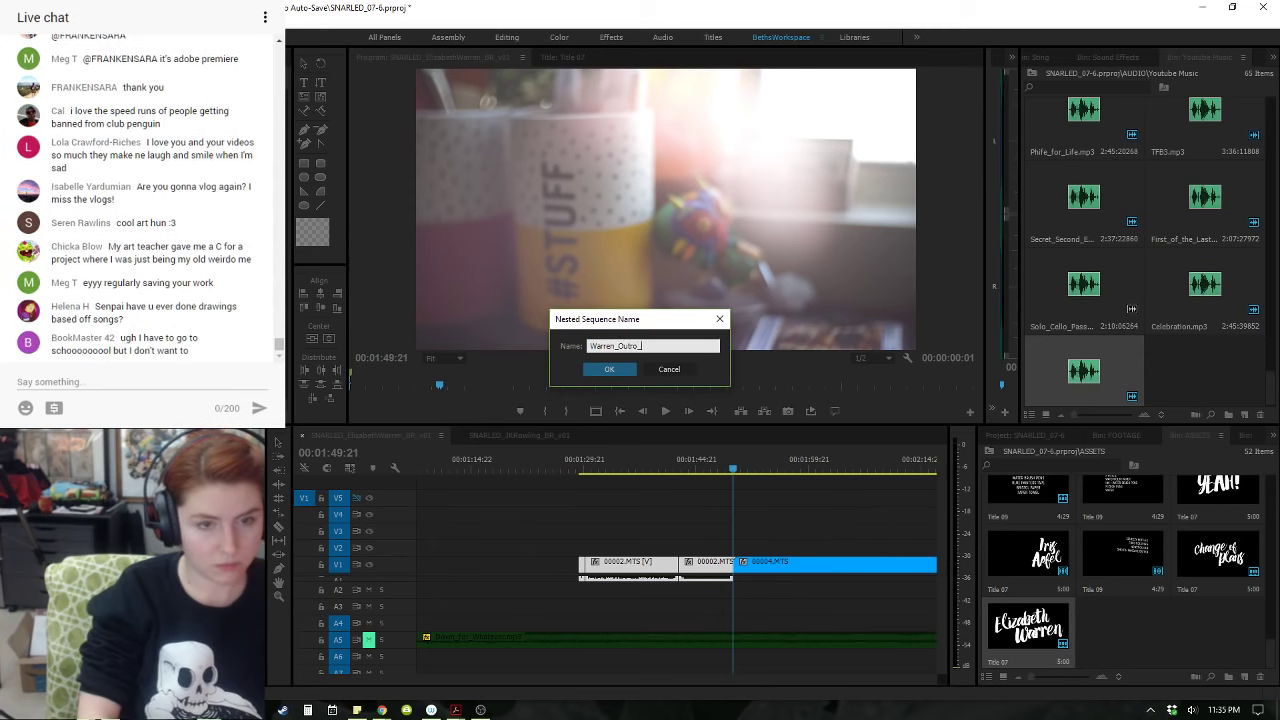
pyautogui.press('Return')
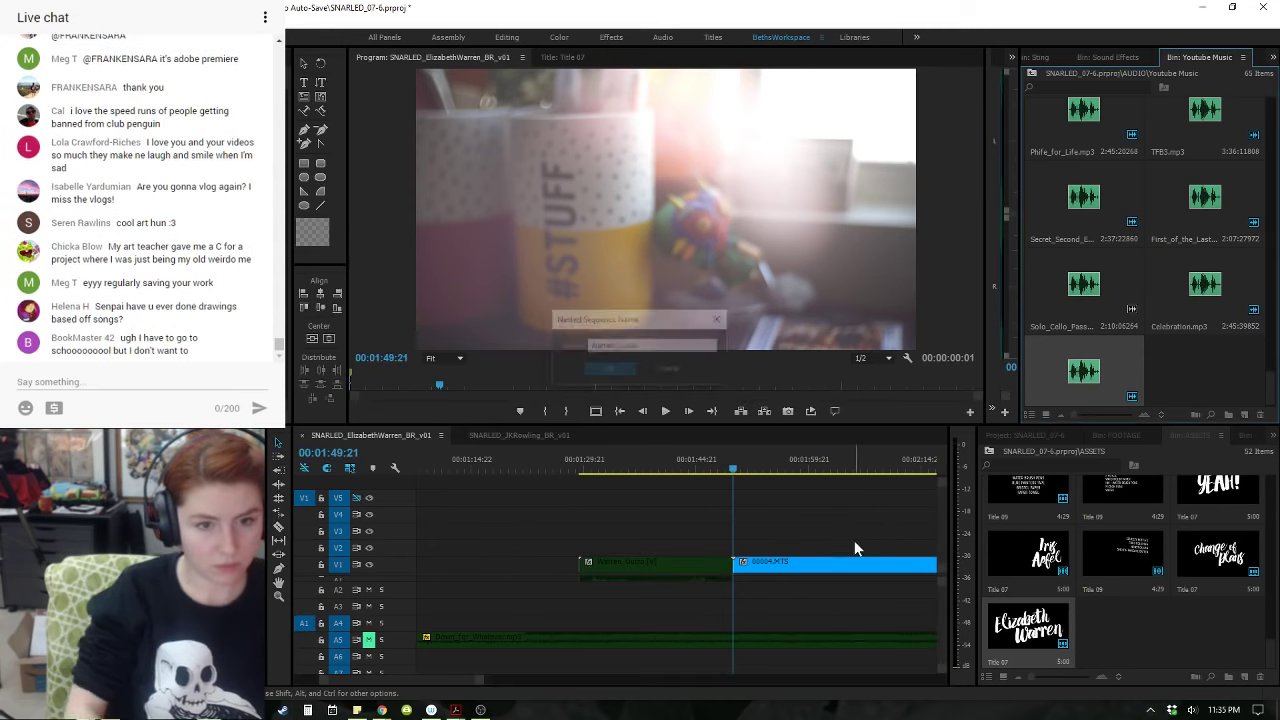
pyautogui.press('Delete')
# - Add the SNARLED logo clip from the ASSETS bin to V2 directly after the last edited clip
pyautogui.press('-')
pyautogui.press('-')
pyautogui.press('-')
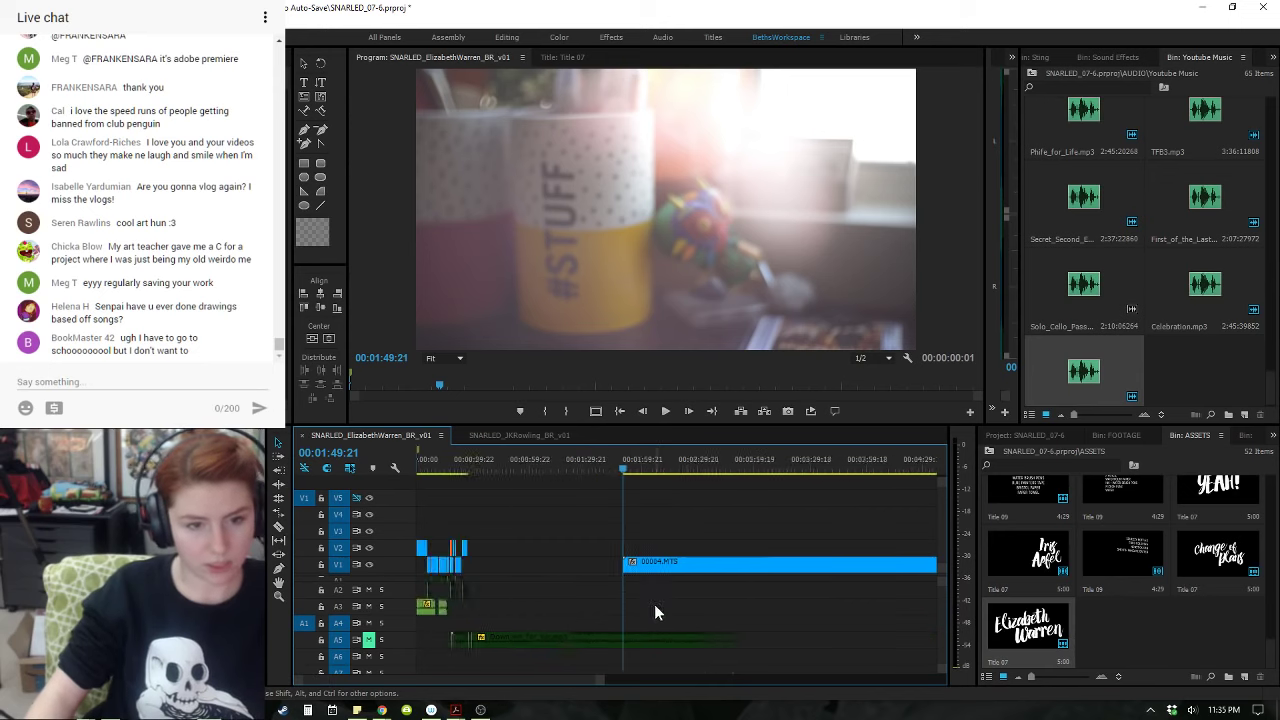
pyautogui.click(586, 567)
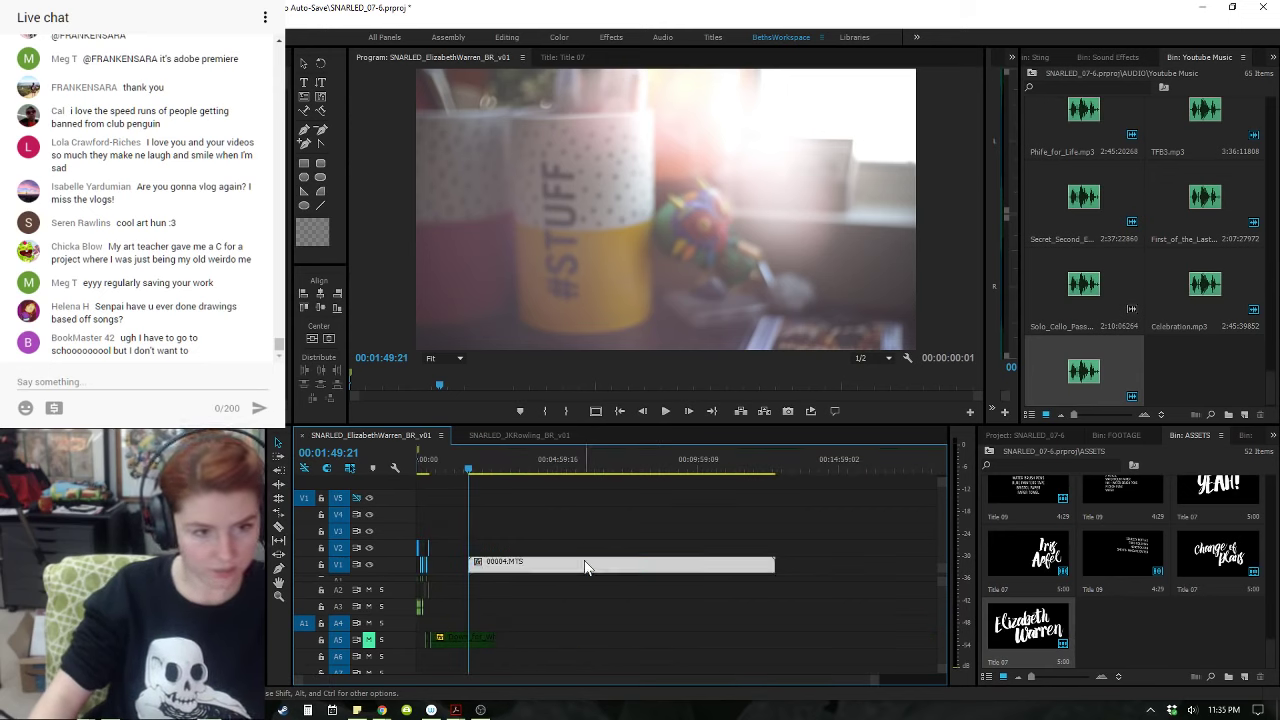
pyautogui.press('=')
pyautogui.press('=')
pyautogui.press('=')
pyautogui.scroll(5, 1160, 619)
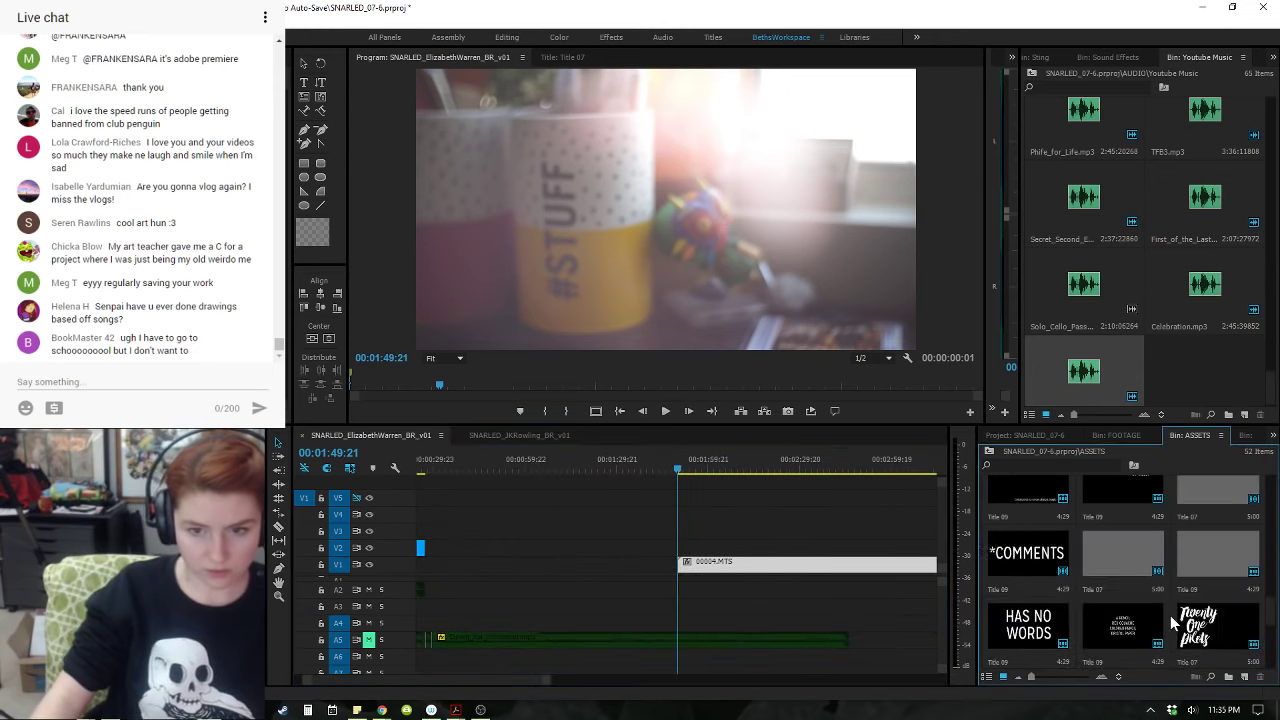
pyautogui.scroll(5, 1169, 615)
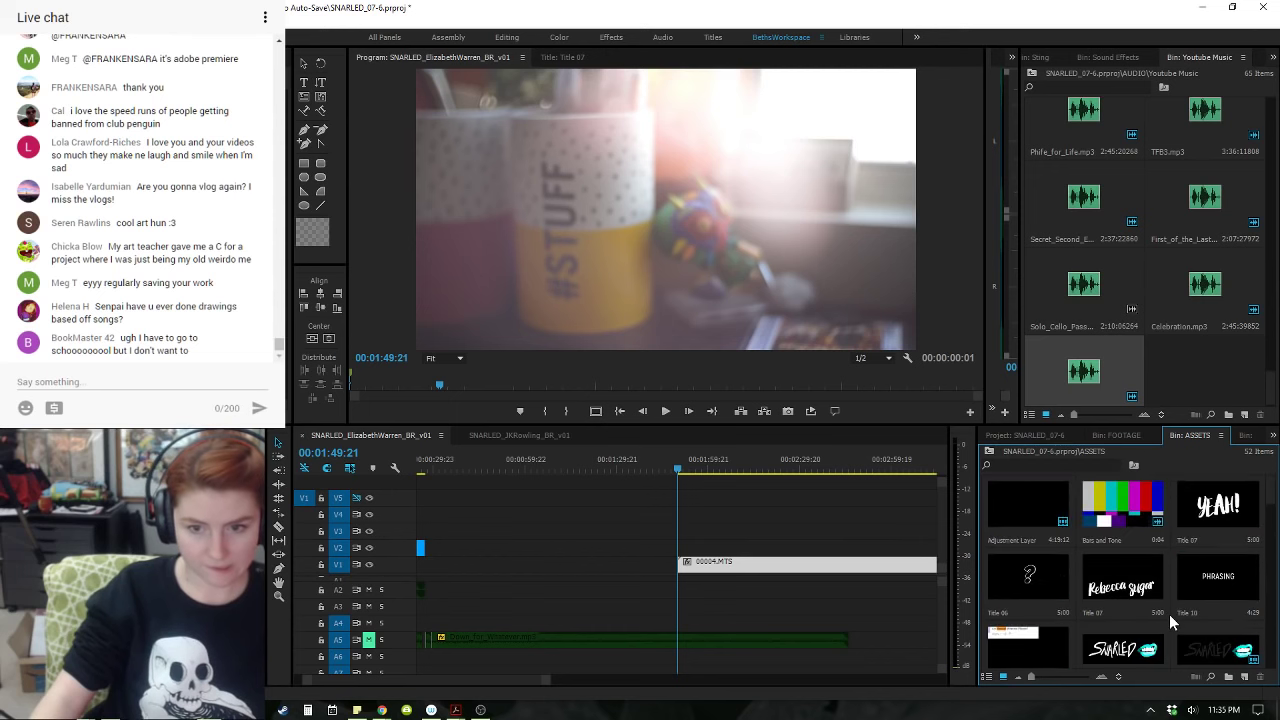
pyautogui.moveTo(1138, 644); pyautogui.dragTo(430, 549)
# - Preview the Title 09 text cards in the ASSETS bin one after another to find a suitable digital art materials list
pyautogui.click(1200, 643)
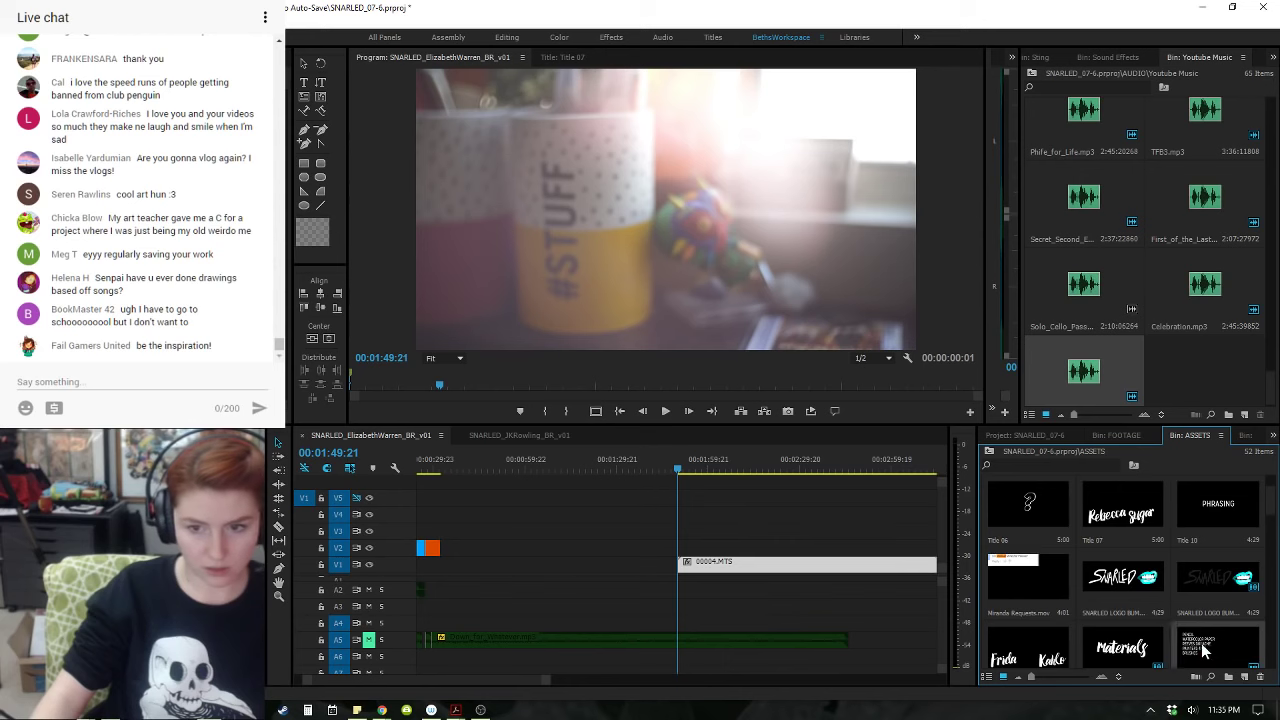
pyautogui.scroll(-5, 1201, 643)
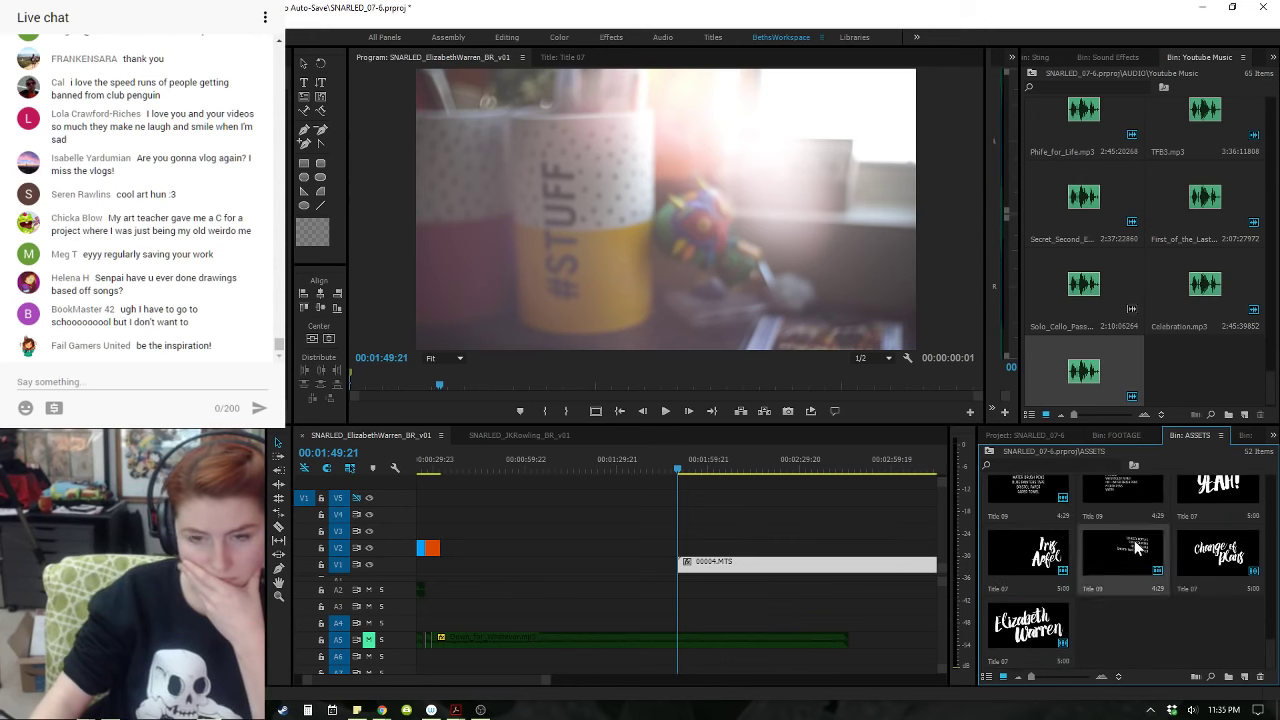
pyautogui.doubleClick(1136, 545)
pyautogui.doubleClick(1038, 492)
pyautogui.scroll(-3, 1110, 600)
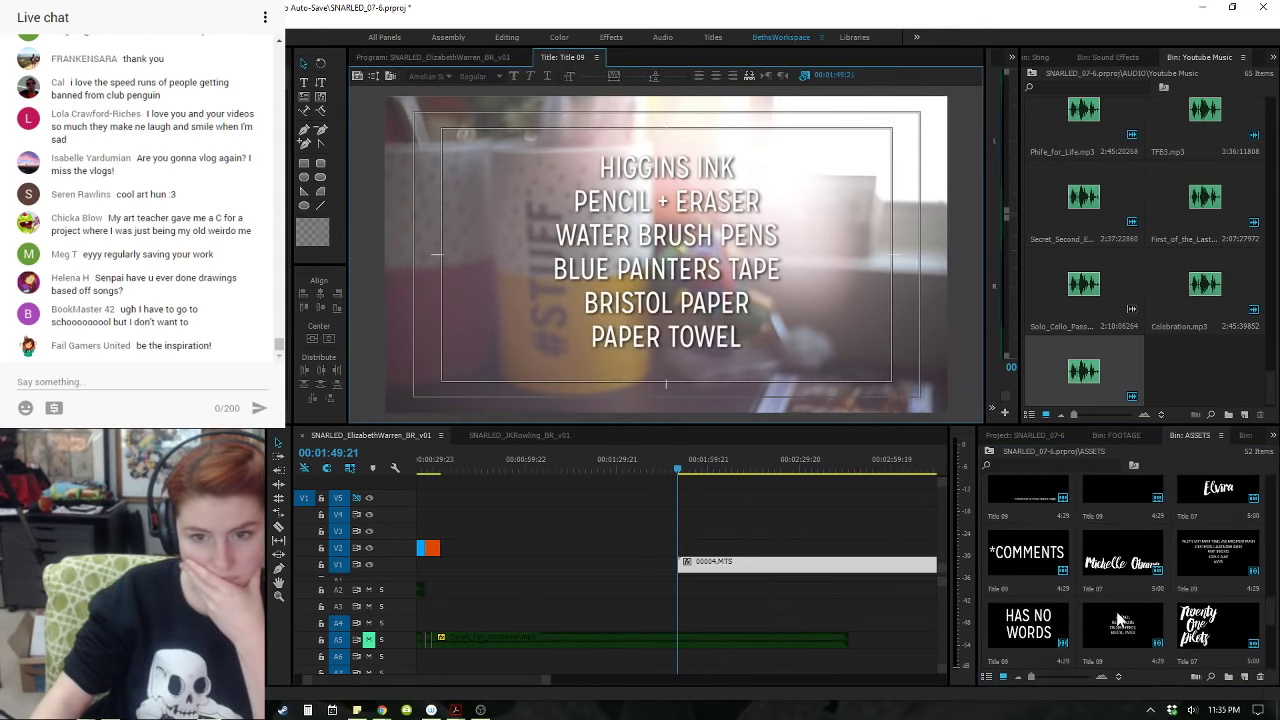
pyautogui.scroll(1, 1148, 560)
pyautogui.doubleClick(1128, 562)
pyautogui.scroll(1, 1160, 572)
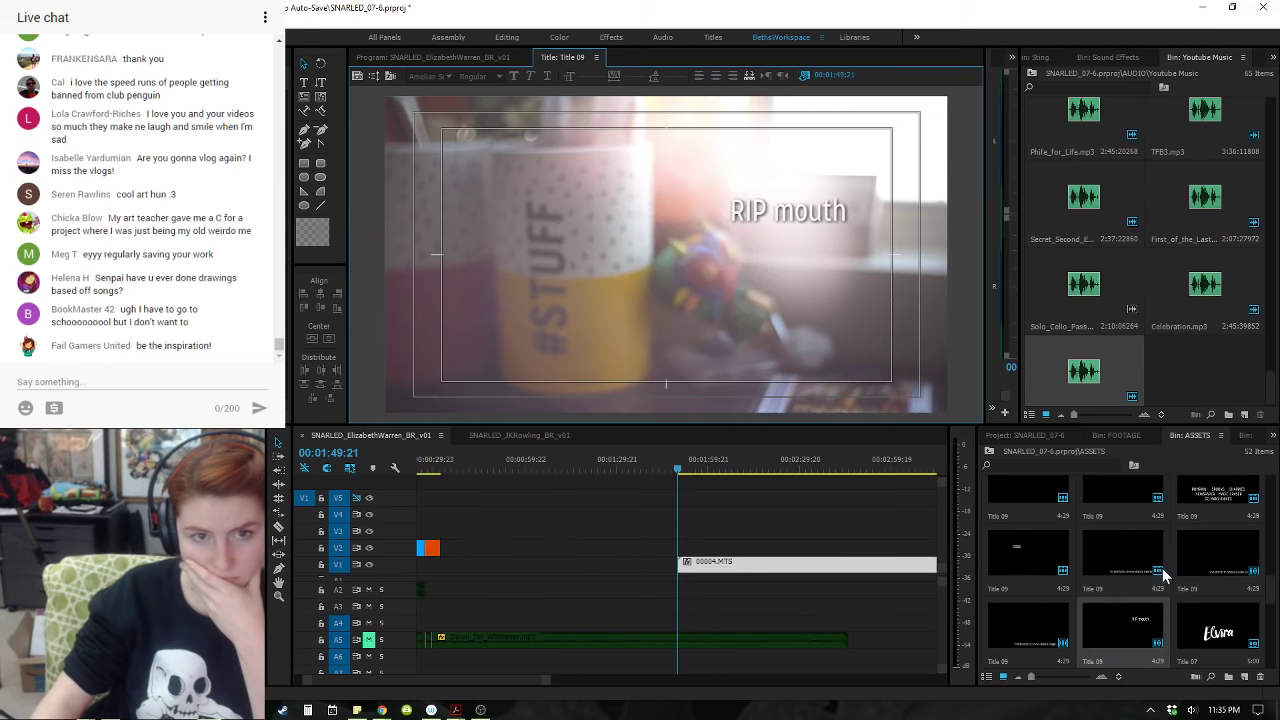
pyautogui.doubleClick(1201, 543)
pyautogui.doubleClick(1125, 549)
pyautogui.scroll(1, 1127, 566)
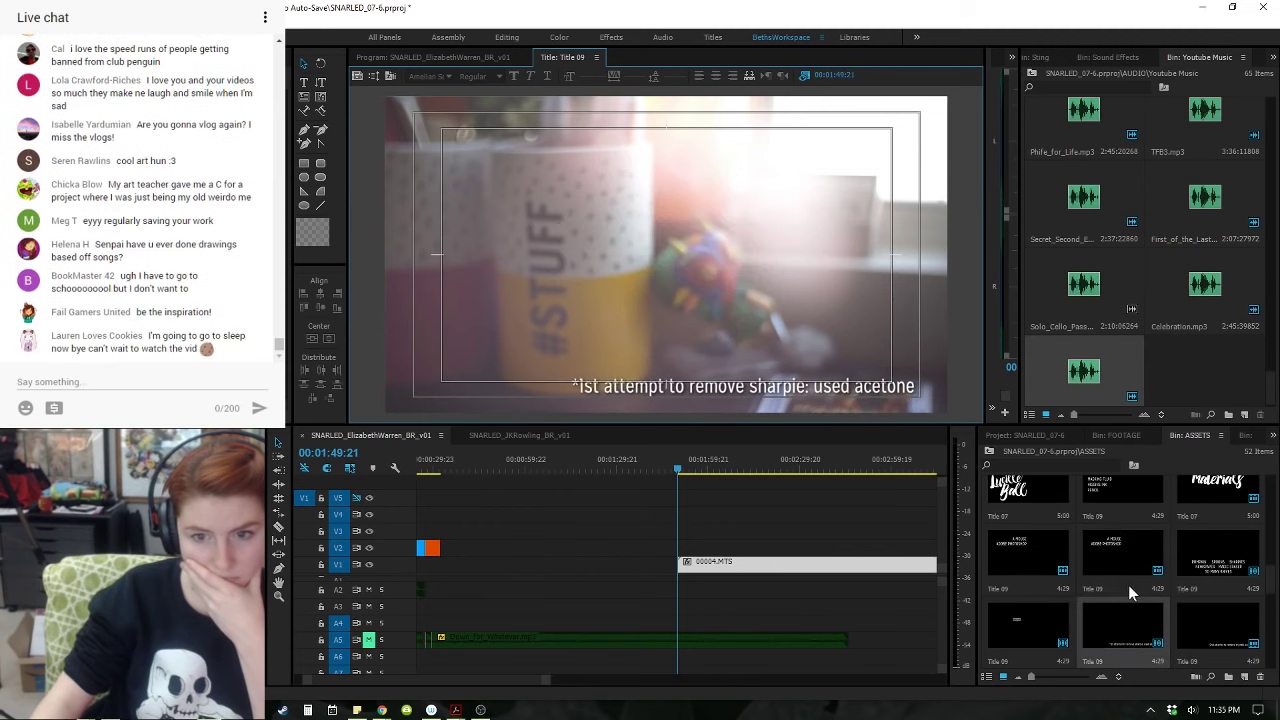
pyautogui.doubleClick(1108, 561)
pyautogui.doubleClick(994, 547)
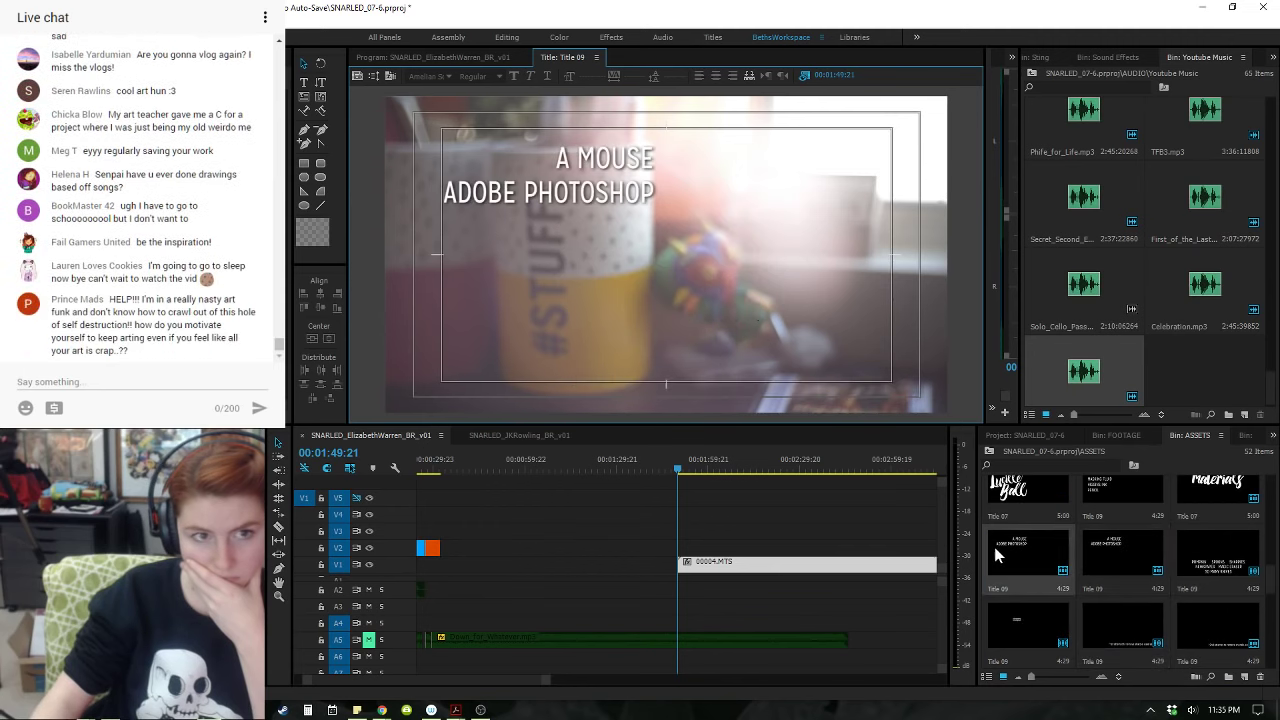
pyautogui.scroll(1, 1102, 558)
pyautogui.doubleClick(1108, 552)
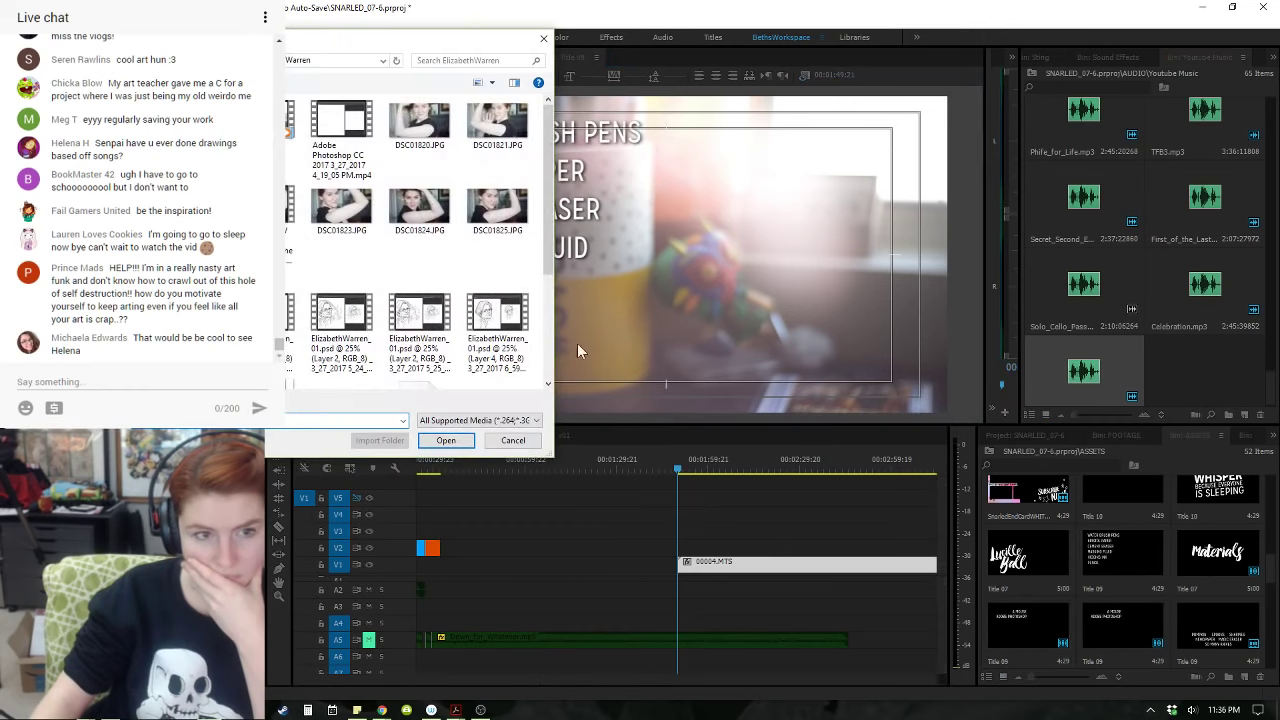
pyautogui.click(508, 437)
pyautogui.scroll(-3, 1128, 550)
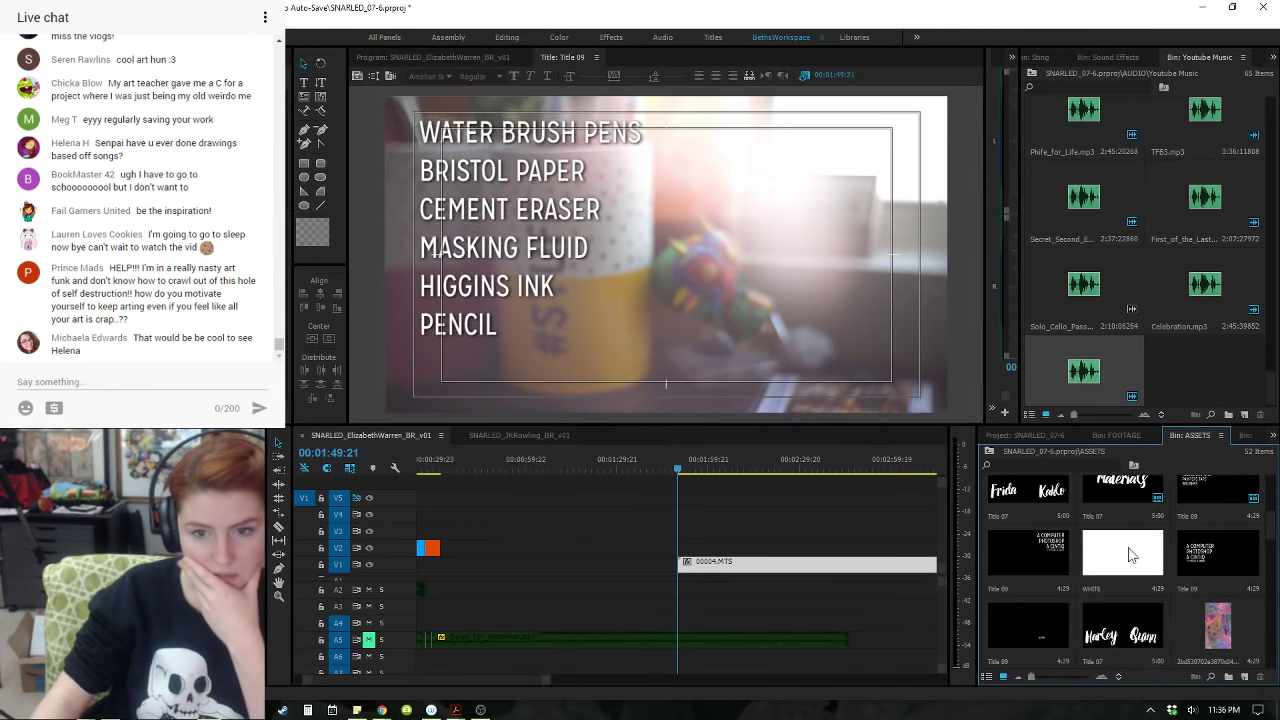
# - Add the "A COMPUTER PHOTOSHOP A CINTIQ" title to V2 directly after the Materials title, and shift 00004.MTS on V1 to start beneath it
pyautogui.doubleClick(1058, 554)
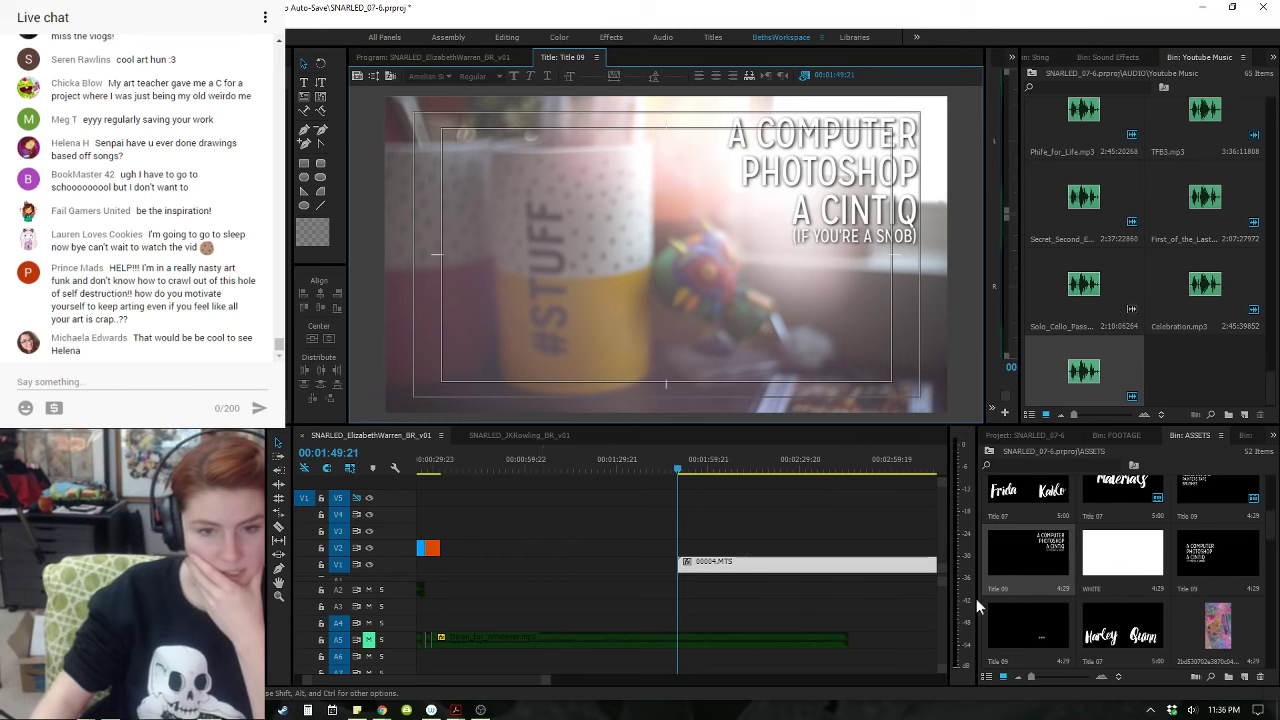
pyautogui.moveTo(1008, 545); pyautogui.dragTo(450, 553)
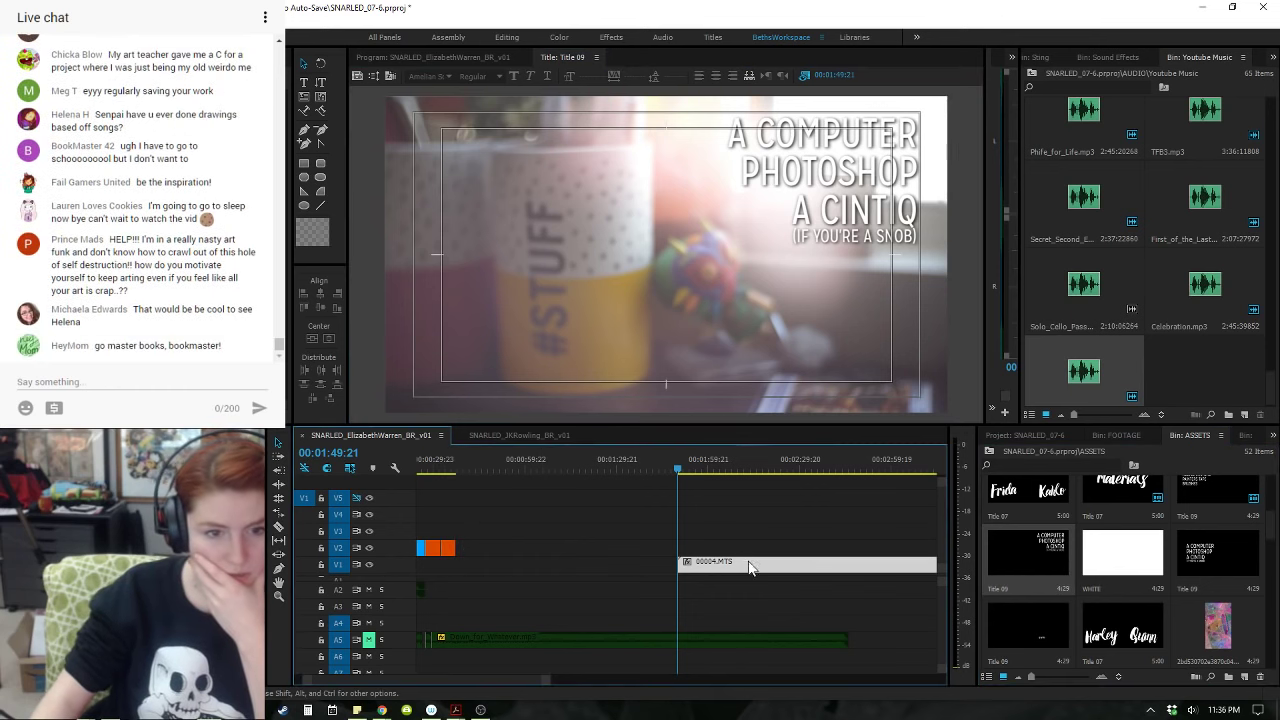
pyautogui.moveTo(752, 566); pyautogui.dragTo(515, 574)
pyautogui.click(441, 466)
pyautogui.press('-')
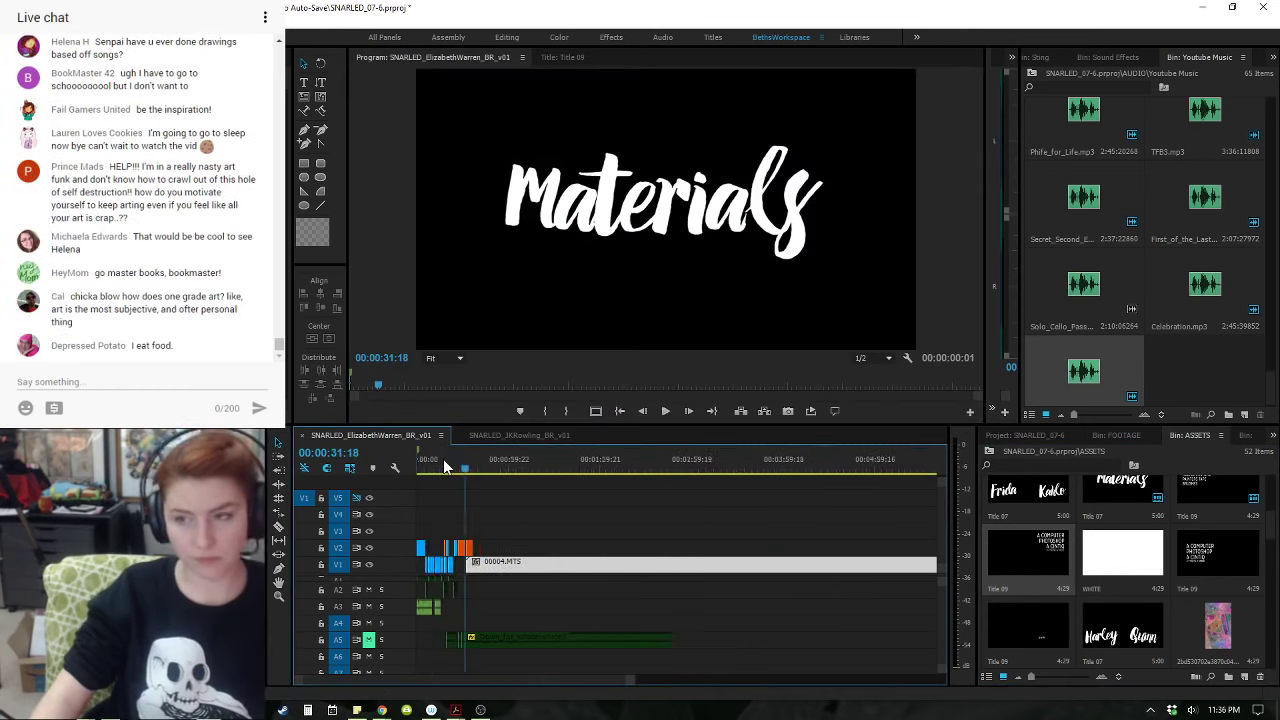
pyautogui.press('=')
pyautogui.press('=')
pyautogui.press('=')
pyautogui.press('=')
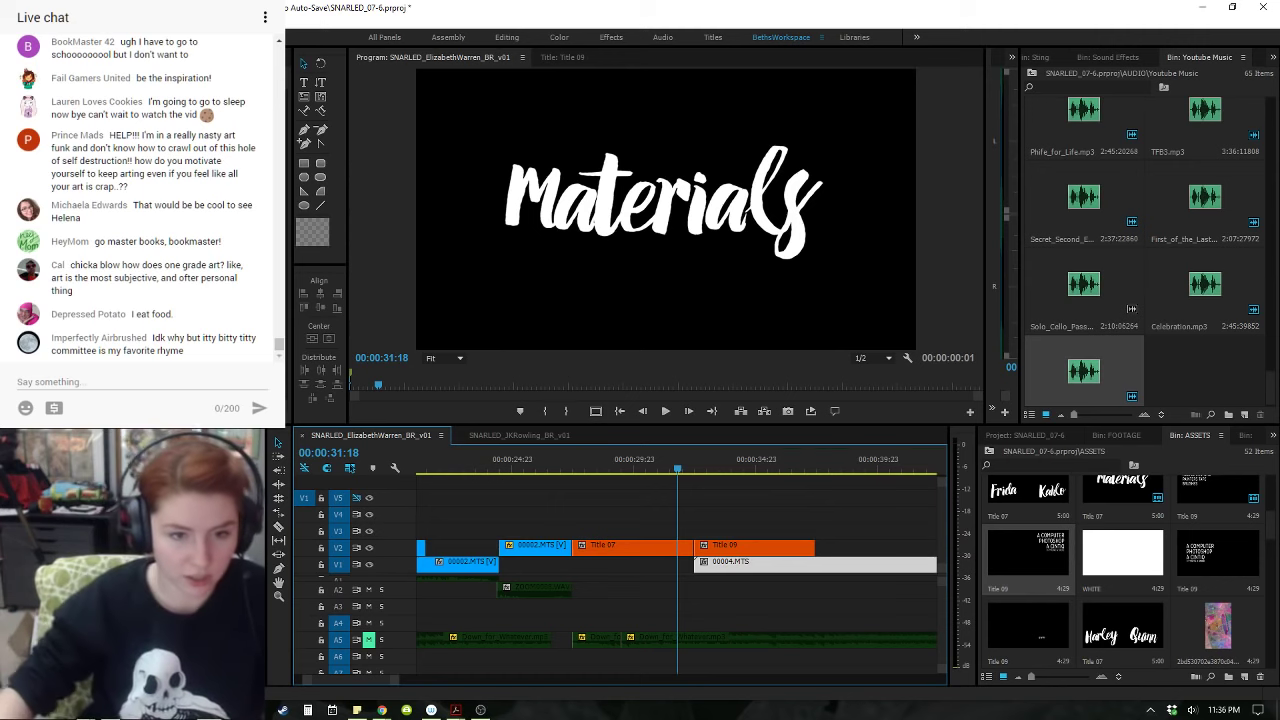
# - Deselect the 00004.MTS clip and save the project
pyautogui.click(807, 553)
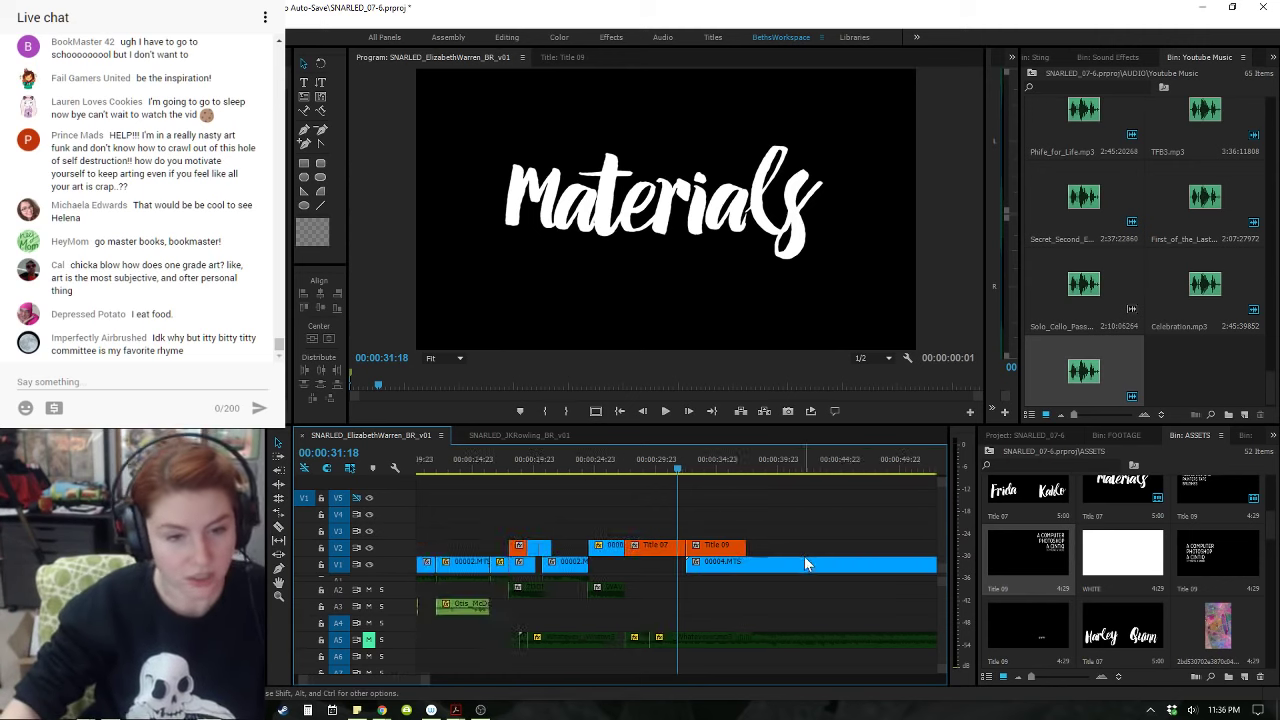
pyautogui.moveTo(790, 566); pyautogui.dragTo(790, 567)
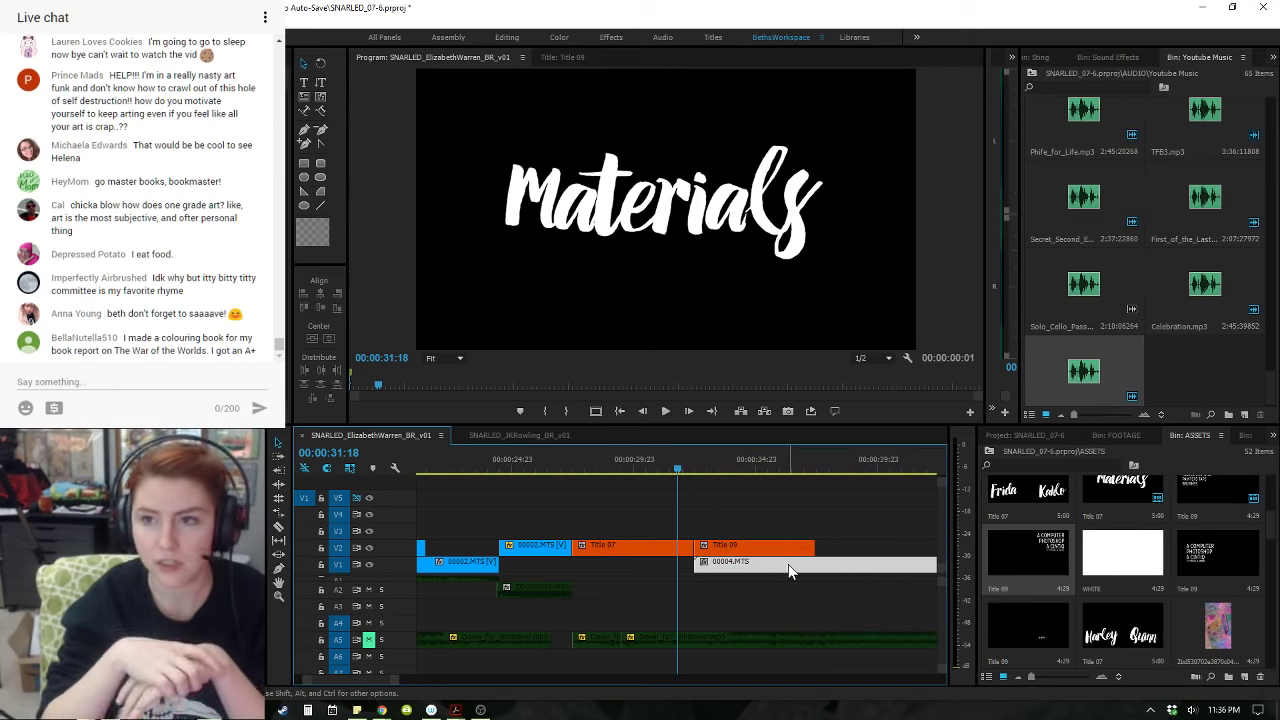
pyautogui.click(667, 608)
pyautogui.hotkey('ctrl', 's')
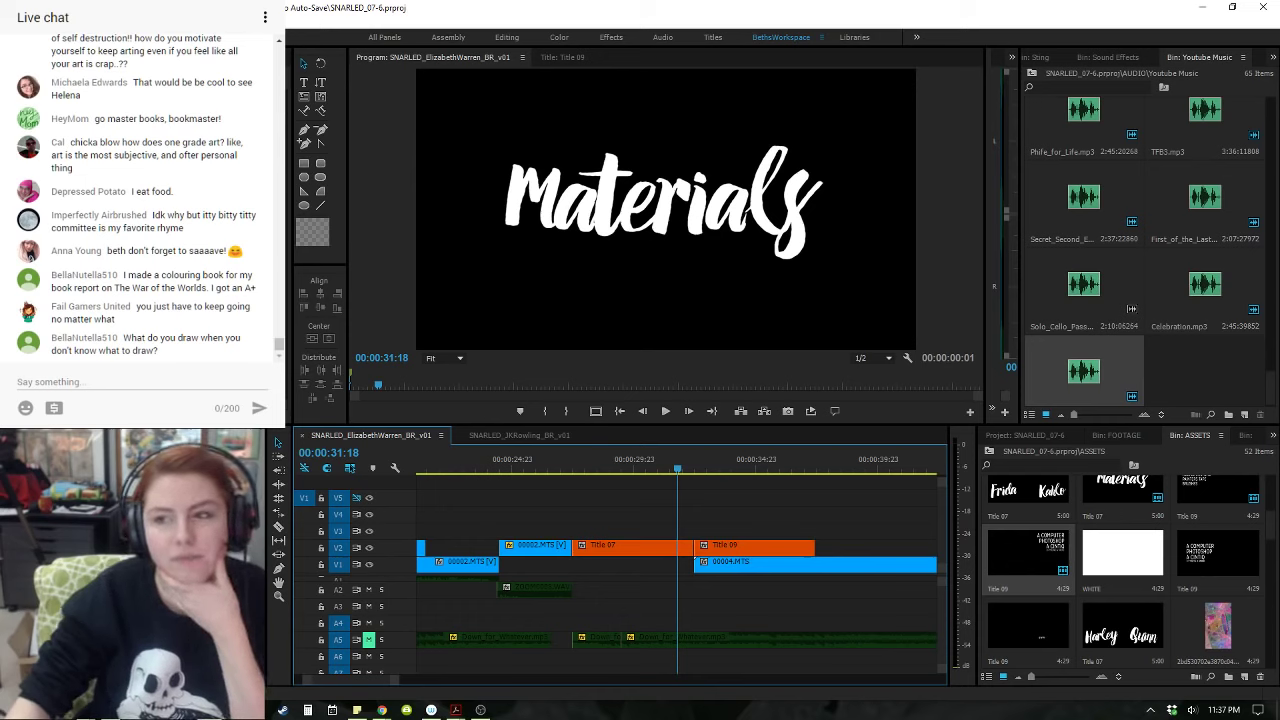
pyautogui.hotkey('alt', 'Tab')
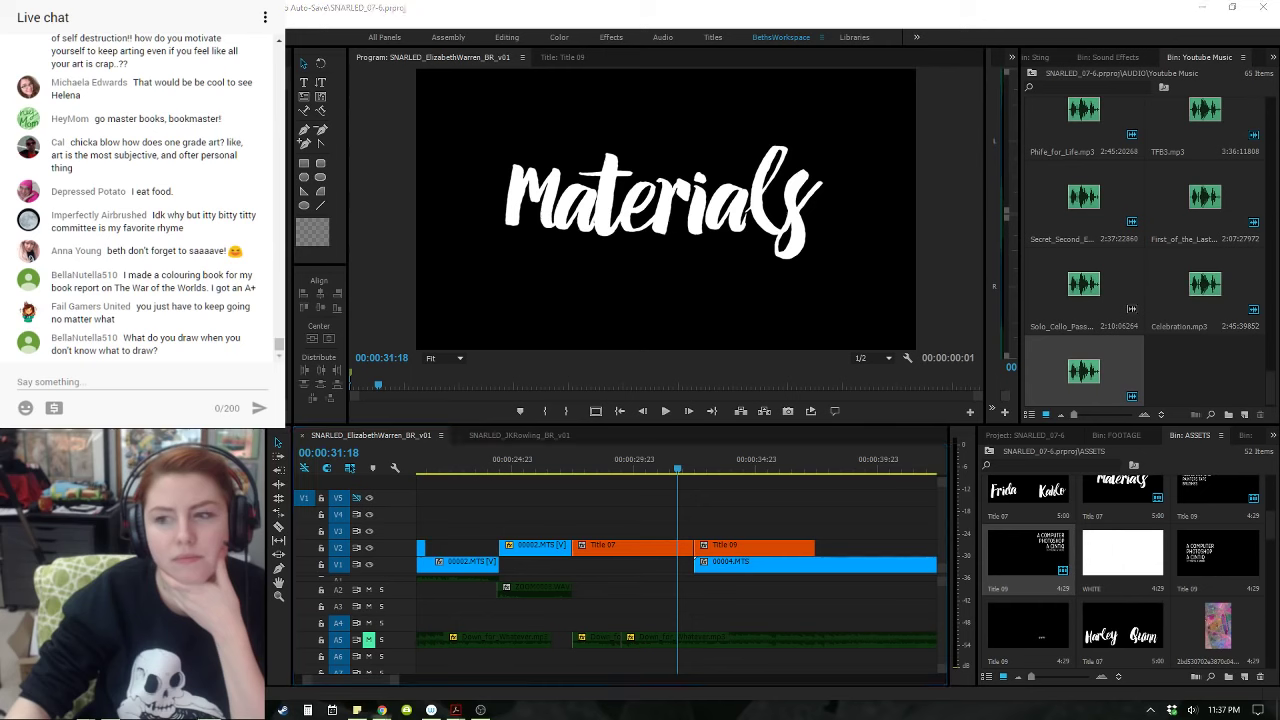
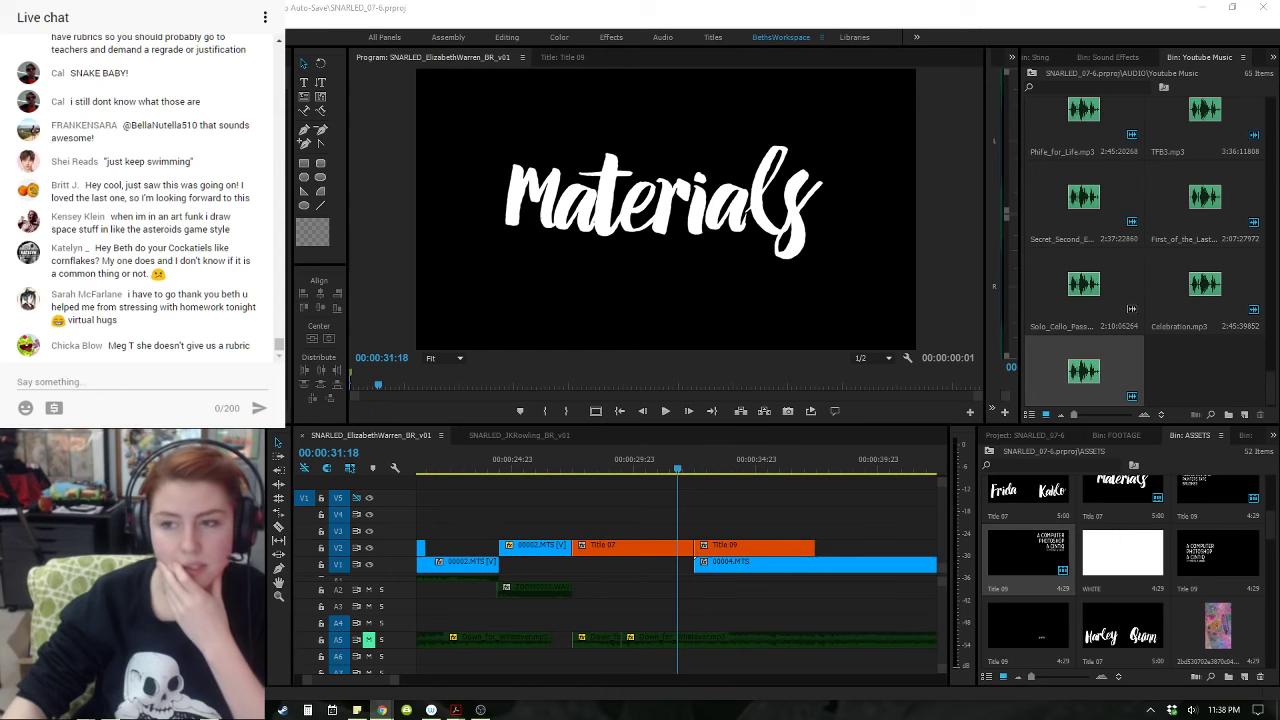
pyautogui.click(726, 520)
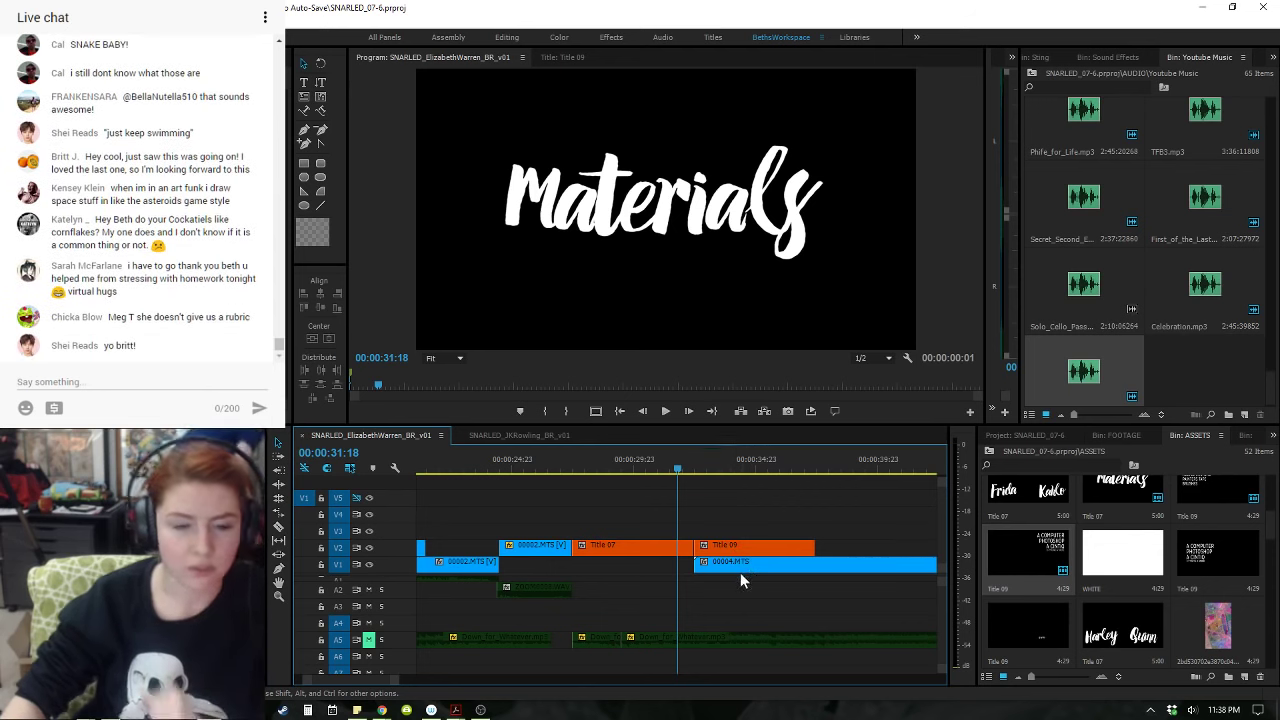
# - Play from 00:00:26:03 and move Title 09 earlier on V2, overwriting all but about the first second of the Materials title
pyautogui.click(741, 567)
pyautogui.press('space')
pyautogui.moveTo(680, 467); pyautogui.dragTo(638, 467)
pyautogui.click(558, 473)
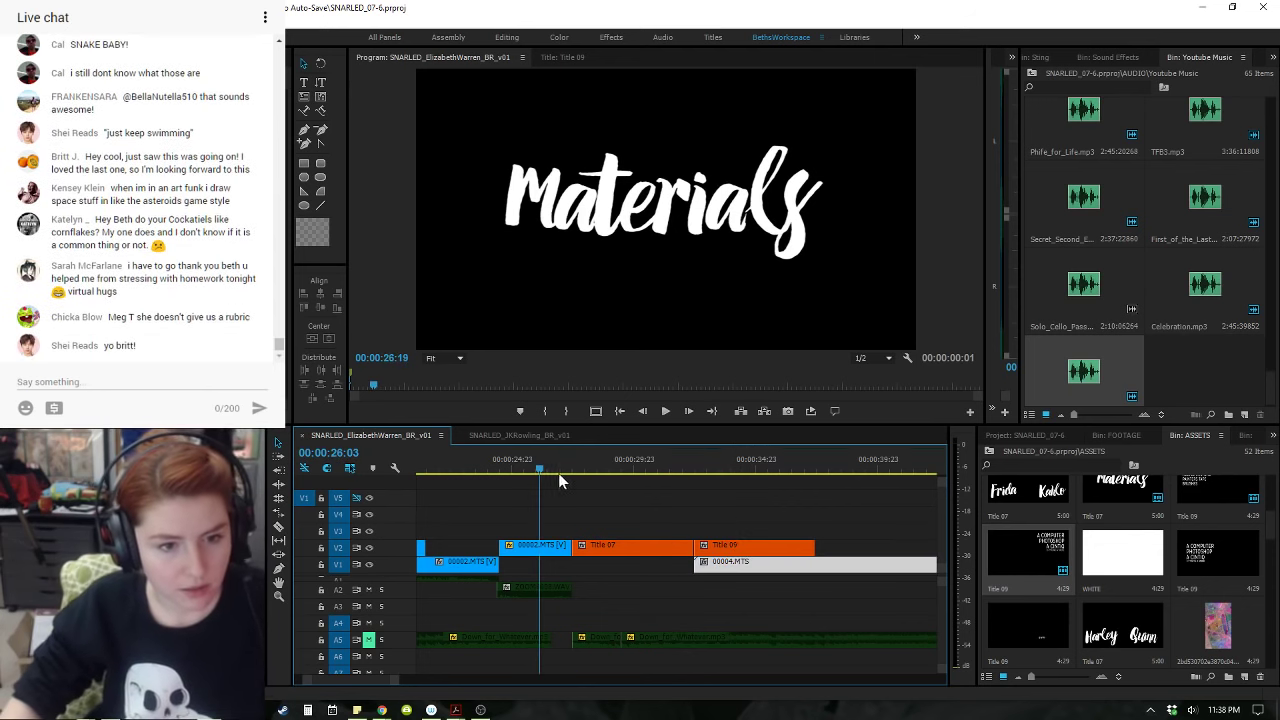
pyautogui.press('space')
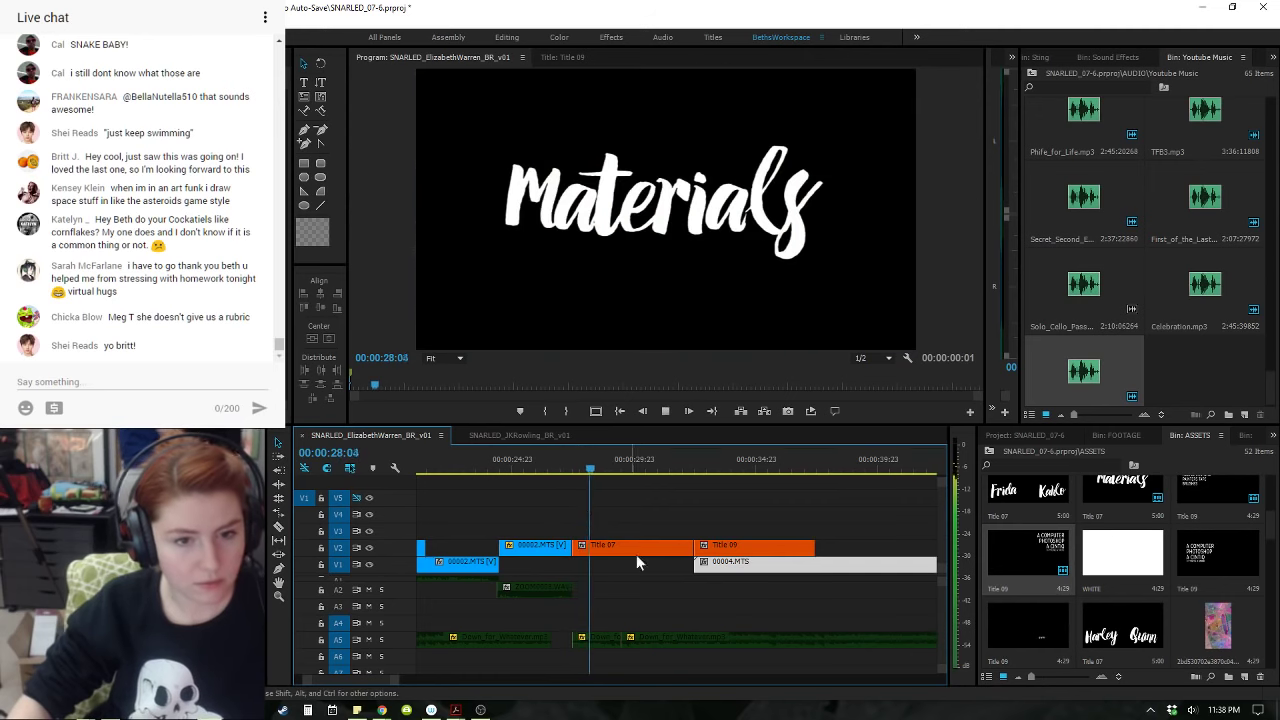
pyautogui.moveTo(747, 550); pyautogui.dragTo(653, 551)
# - Play through Title 09, split it at 00:00:31:09 and delete the part after the cut
pyautogui.press('space')
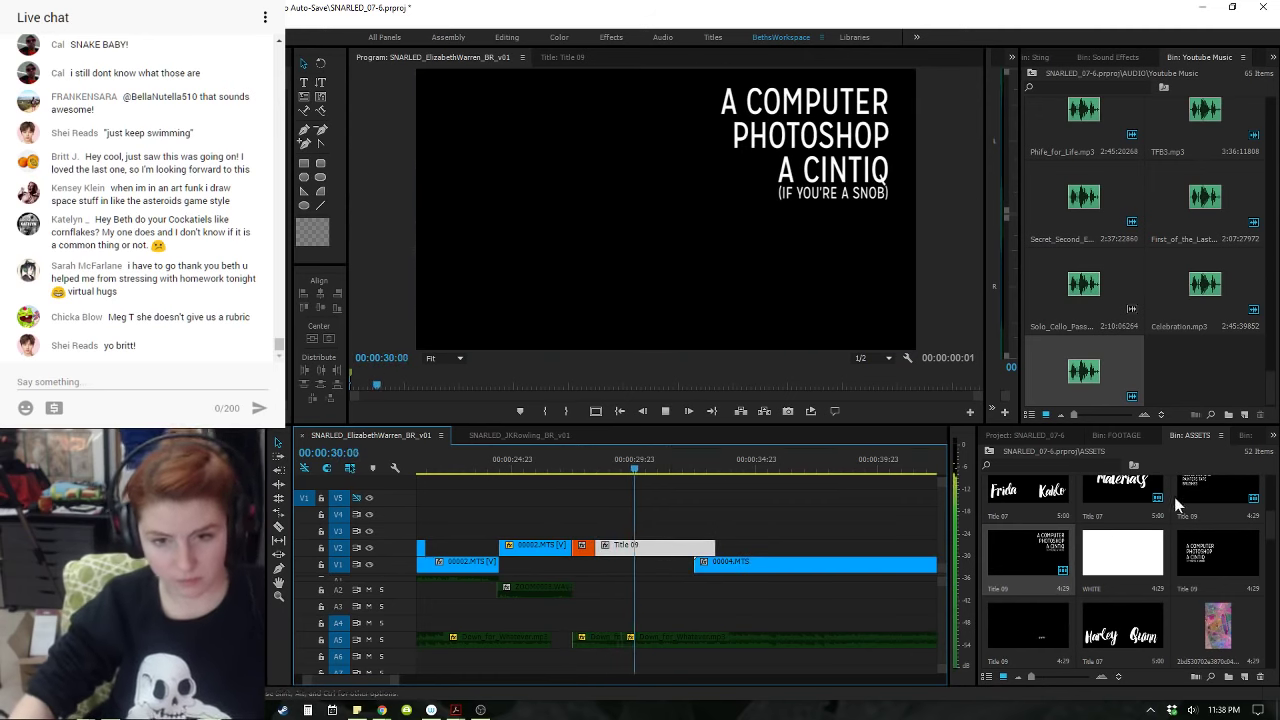
pyautogui.press('space')
pyautogui.hotkey('ctrl', 'k')
pyautogui.click(696, 551)
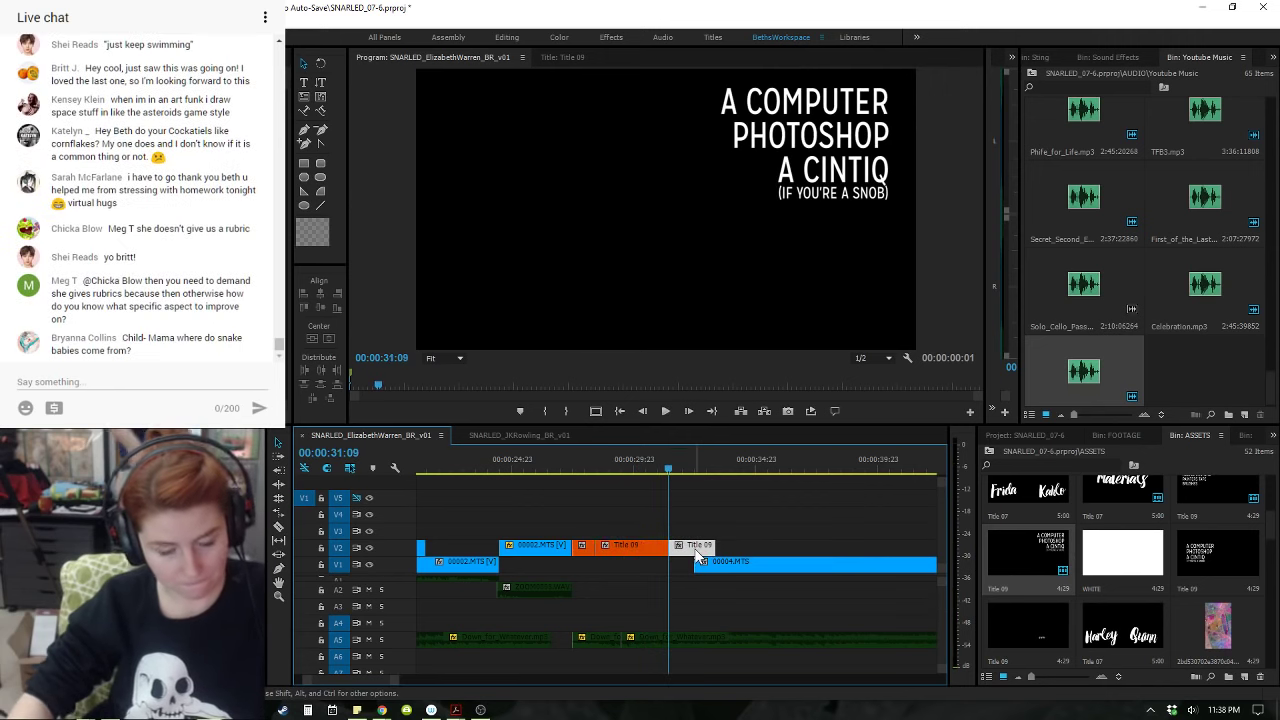
pyautogui.press('Delete')
# - Place the Warren_VO.WAV recording from the Warren bin on track A2, past the end of the 00004.MTS clip
pyautogui.press('-')
pyautogui.press('-')
pyautogui.press('-')
pyautogui.press('-')
pyautogui.press('-')
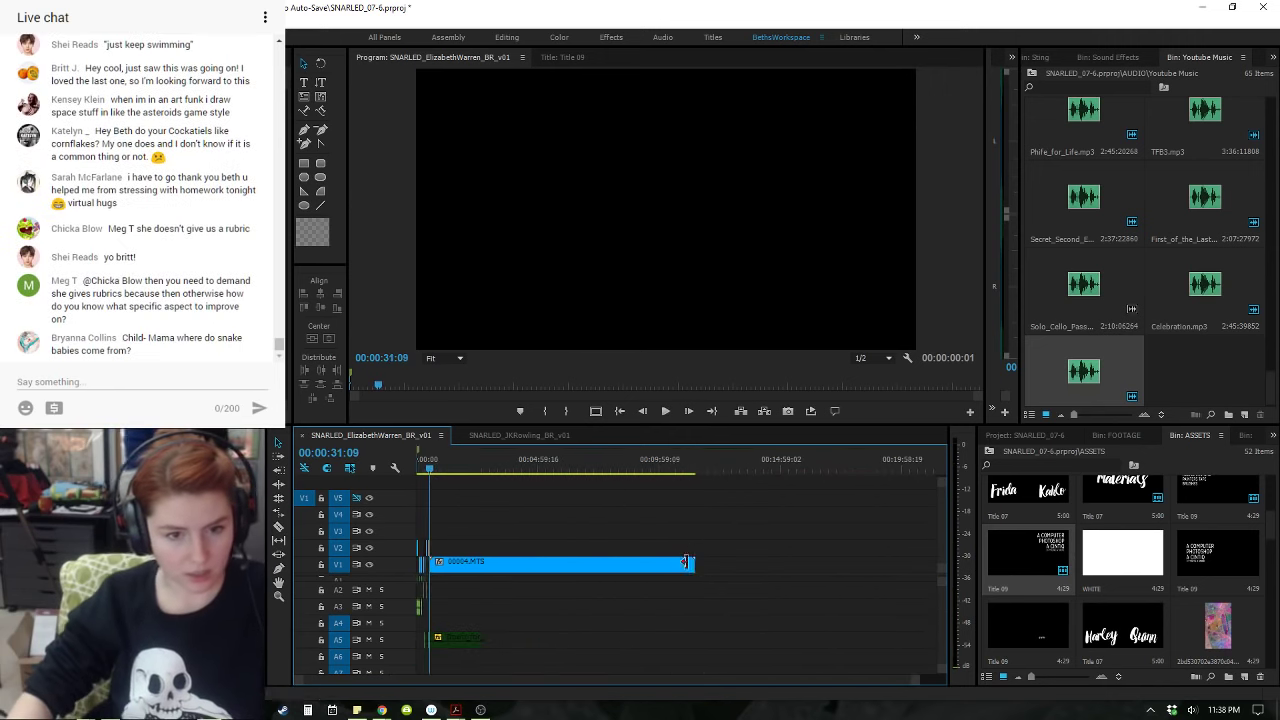
pyautogui.click(680, 566)
pyautogui.click(496, 461)
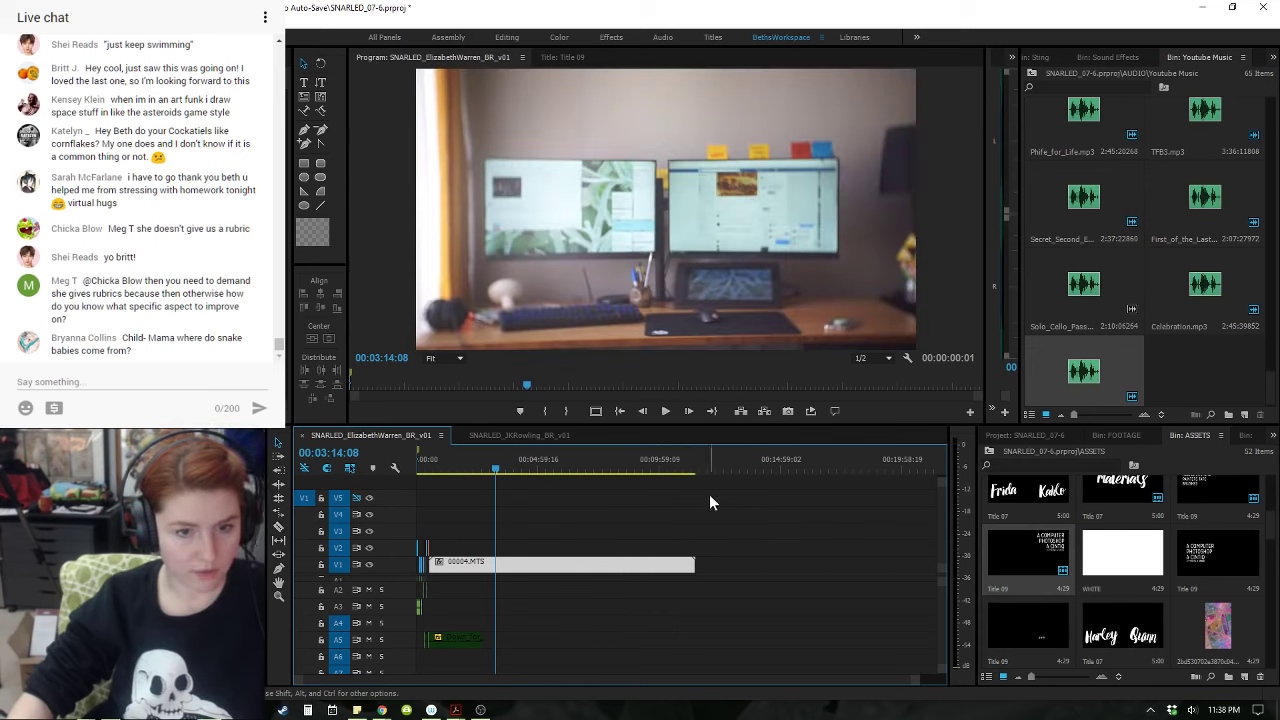
pyautogui.moveTo(711, 470)
pyautogui.mouseDown()
pyautogui.moveTo(717, 480)
pyautogui.moveTo(483, 482)
pyautogui.moveTo(726, 474)
pyautogui.mouseUp()
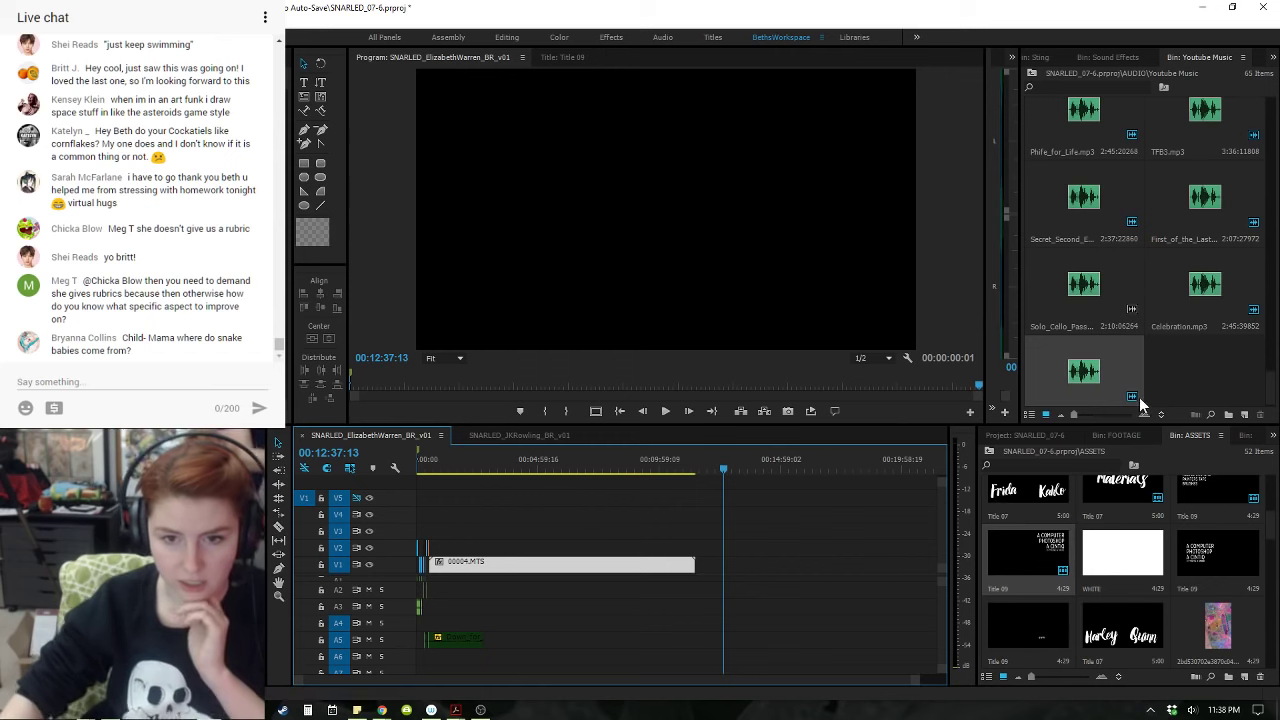
pyautogui.click(1046, 435)
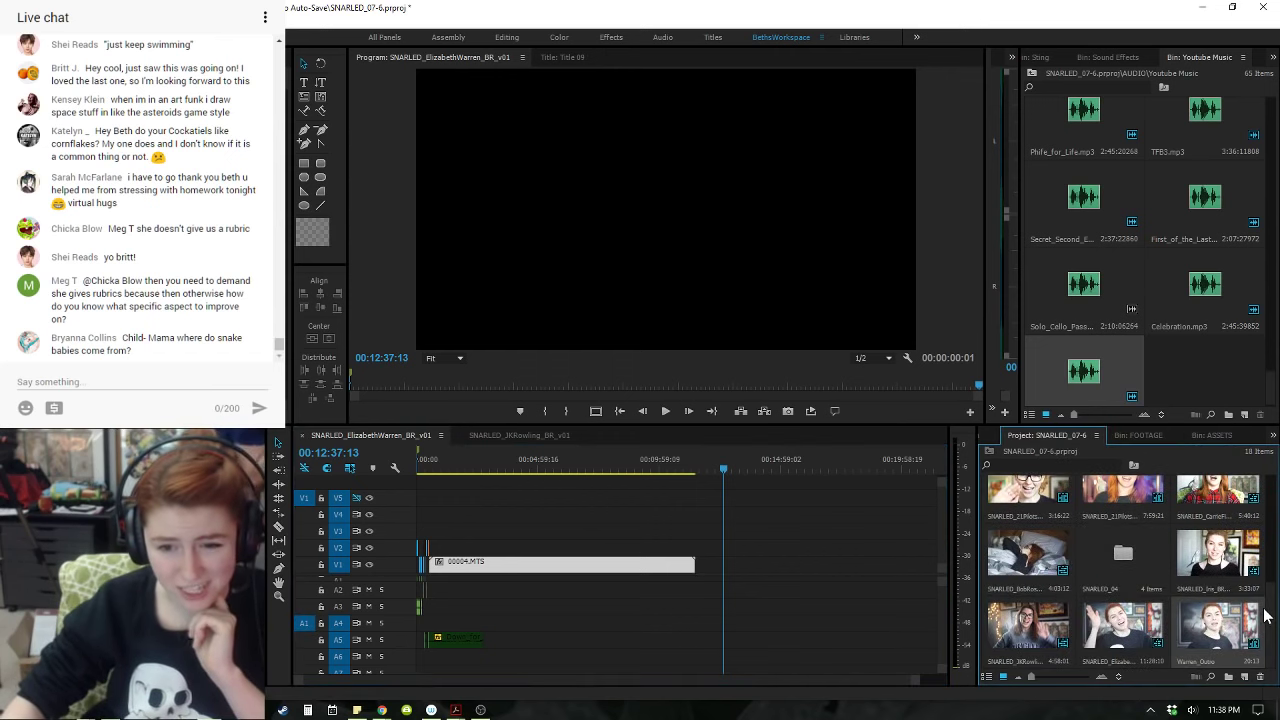
pyautogui.click(1272, 440)
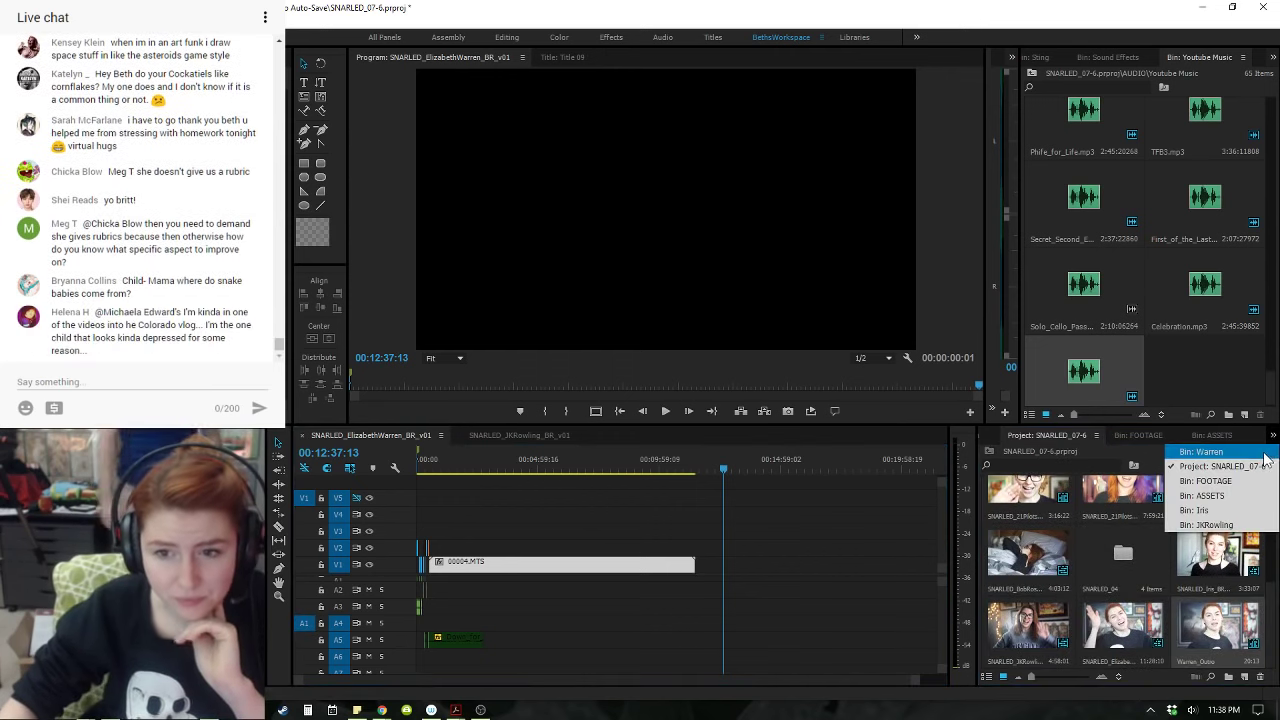
pyautogui.click(1195, 503)
pyautogui.moveTo(1117, 565); pyautogui.dragTo(782, 570)
# - Play the sequence from the end of 00004.MTS at 00:11:28:10 into the gap before the voiceover clip
pyautogui.press('=')
pyautogui.press('=')
pyautogui.press('=')
pyautogui.press('=')
pyautogui.press('=')
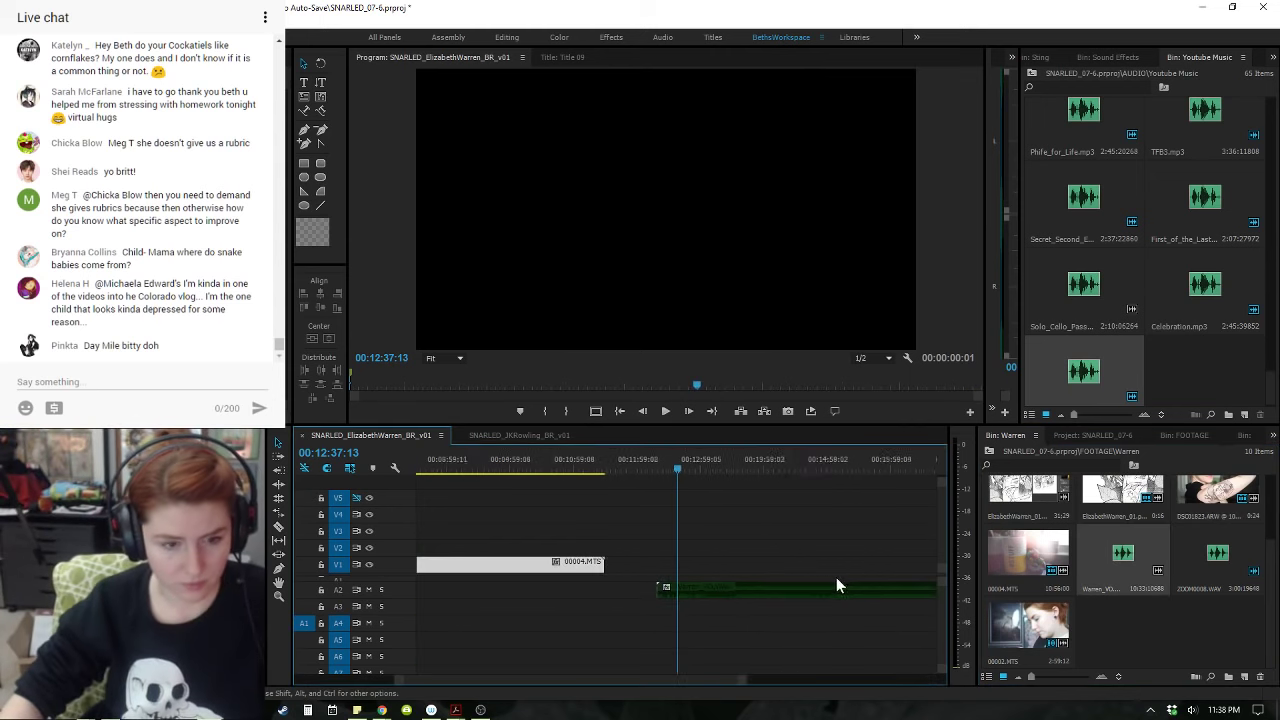
pyautogui.press('-')
pyautogui.press('=')
pyautogui.press('Up')
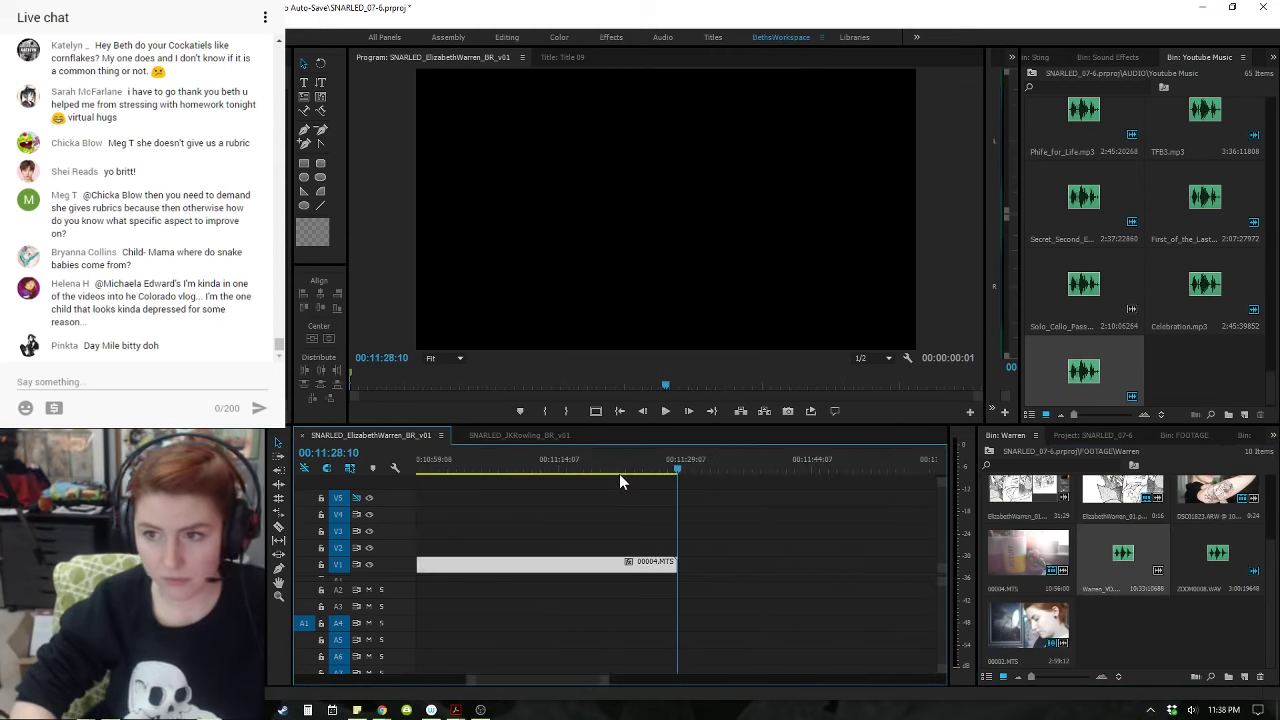
pyautogui.press('space')
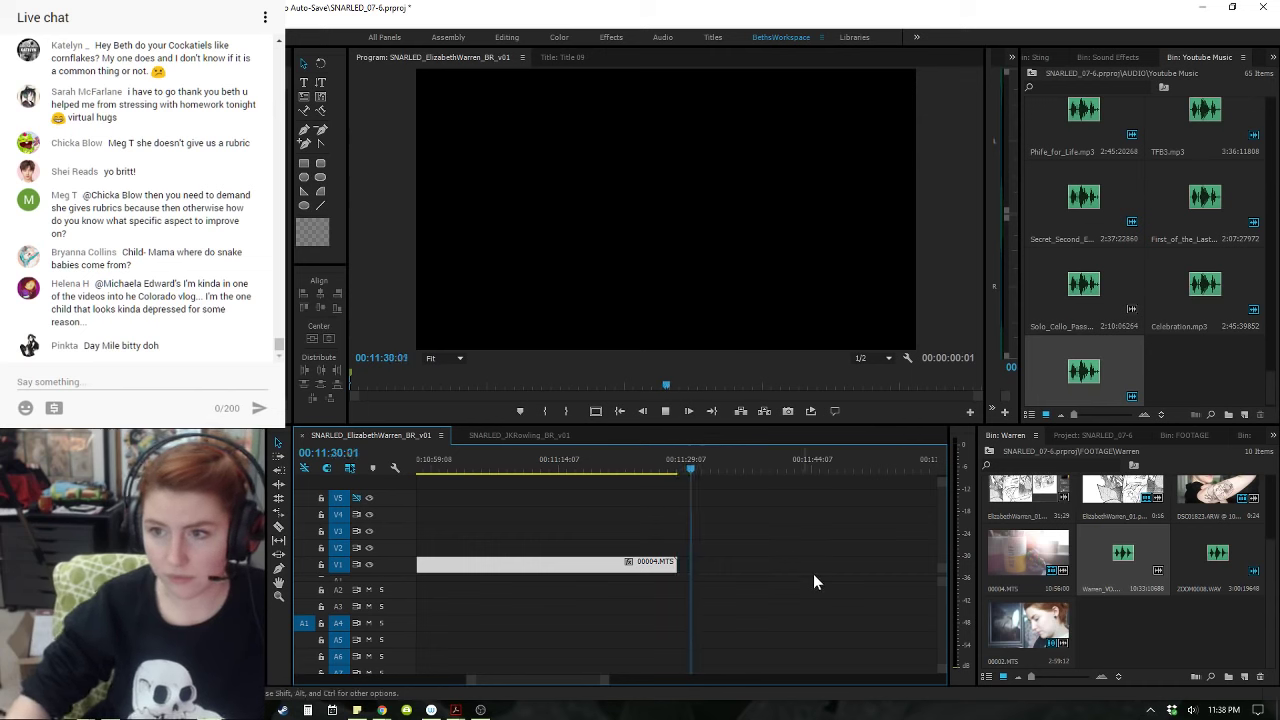
pyautogui.press('Up')
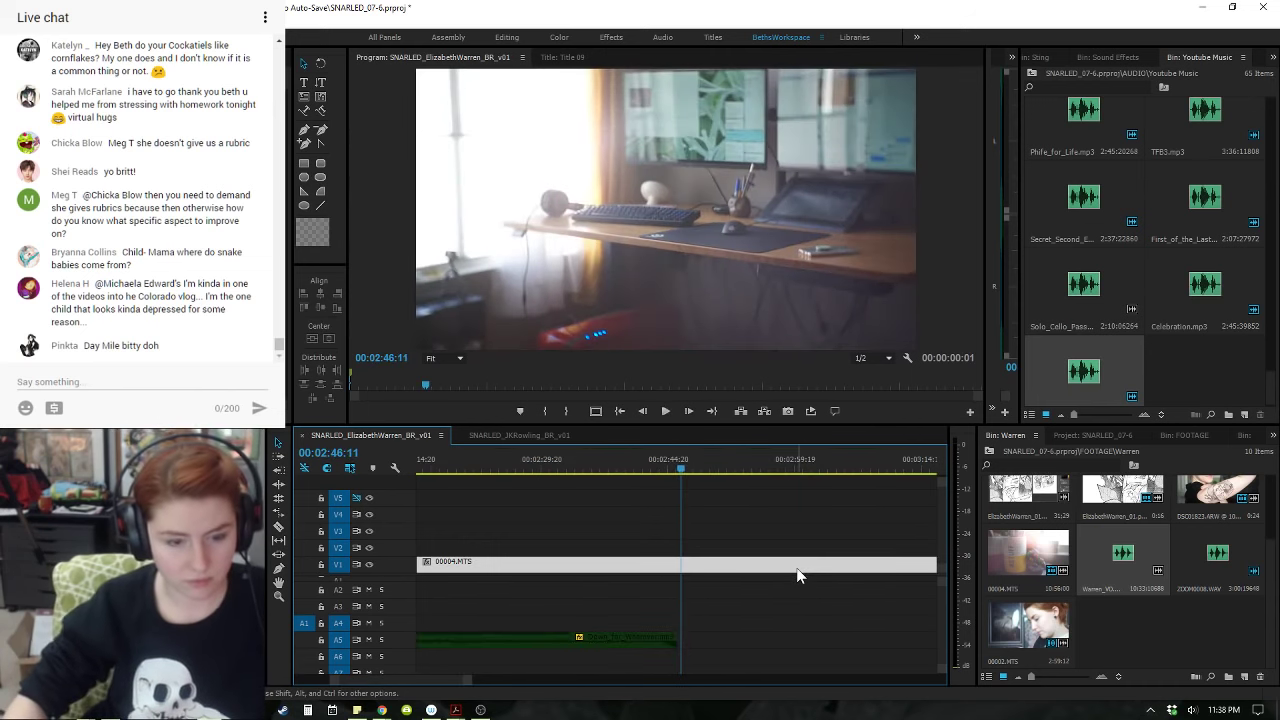
# - Move the playhead to the start of the Warren_VO.WAV clip on A2 and set the clip's label color to Ruby
pyautogui.press('-')
pyautogui.press('-')
pyautogui.press('-')
pyautogui.click(647, 463)
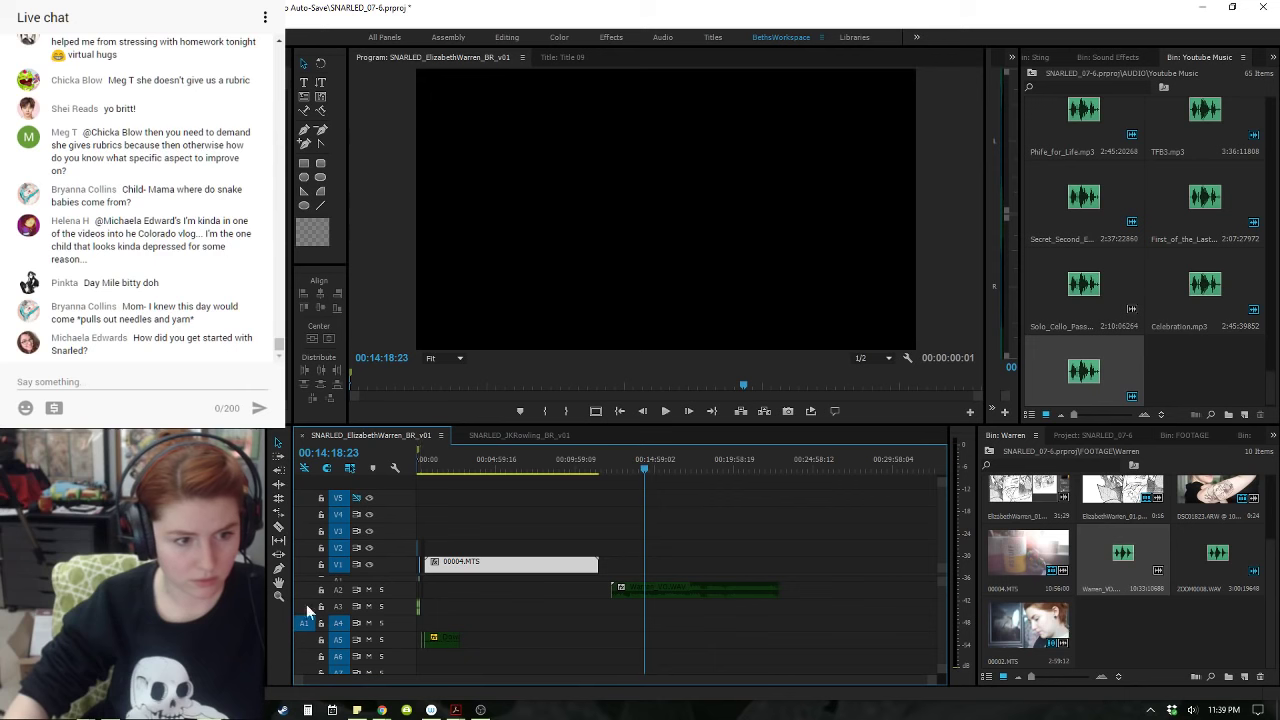
pyautogui.press('Up')
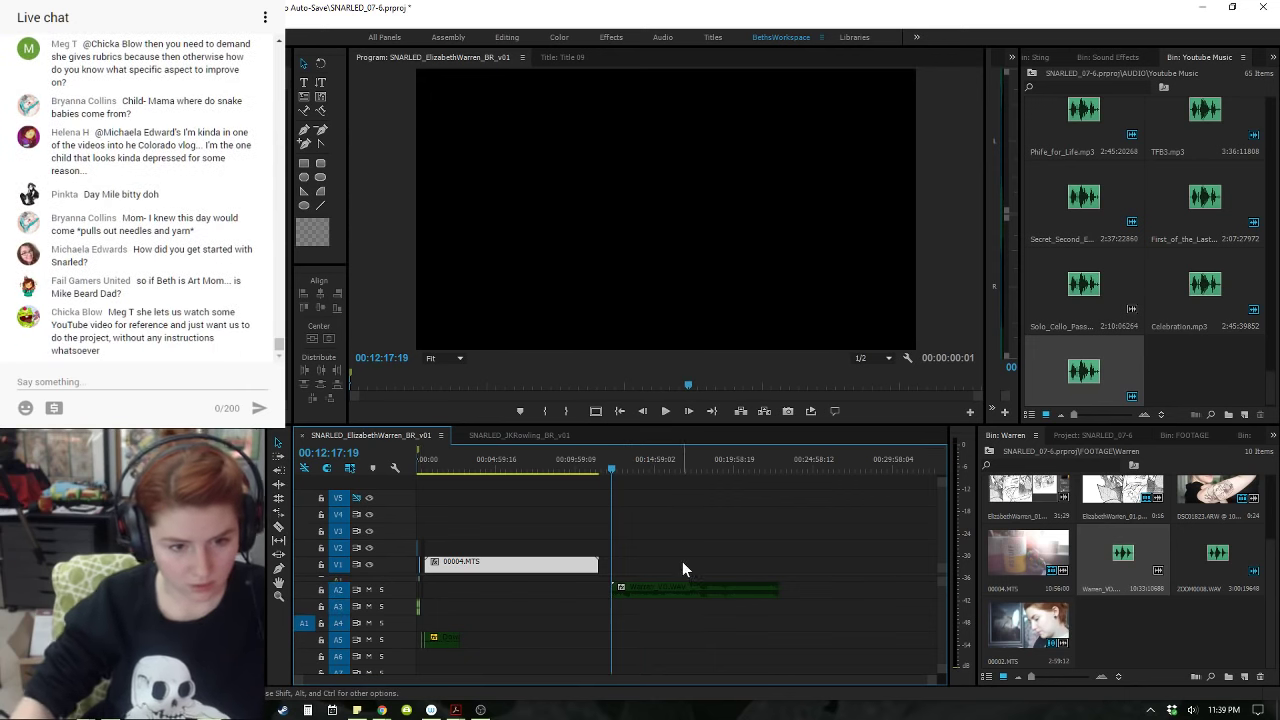
pyautogui.rightClick(686, 590)
pyautogui.moveTo(842, 420)
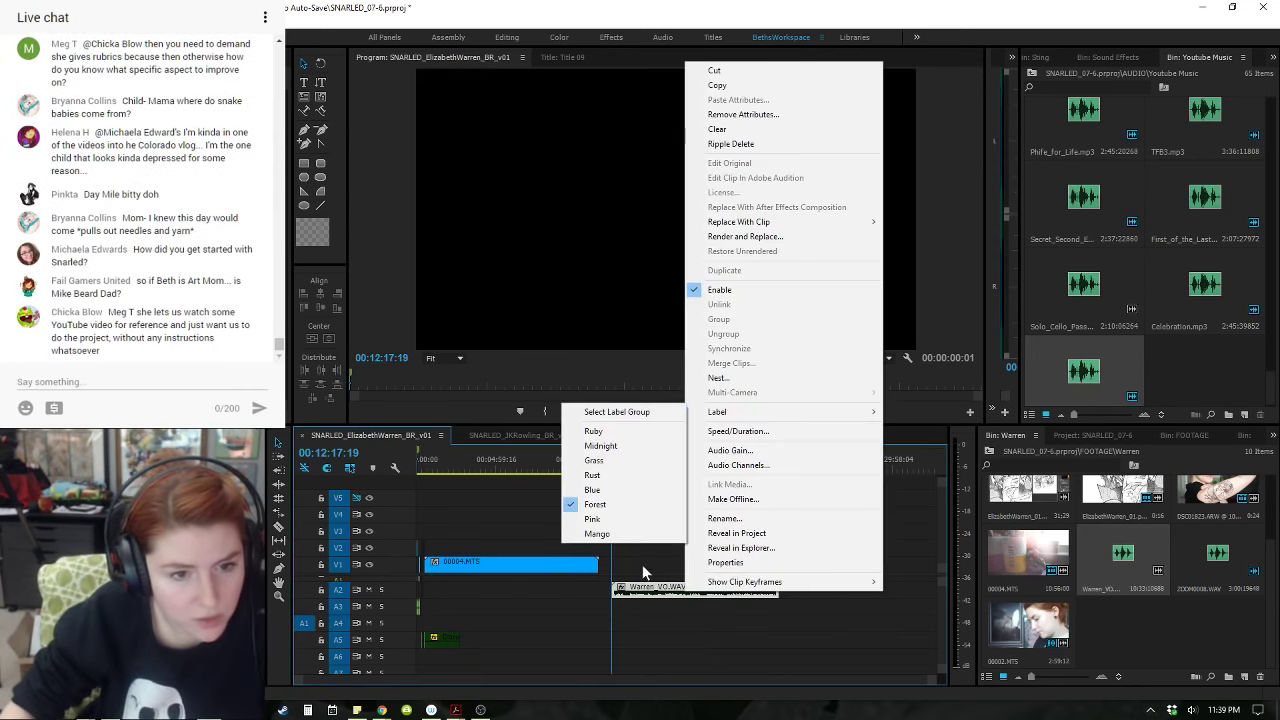
pyautogui.click(632, 432)
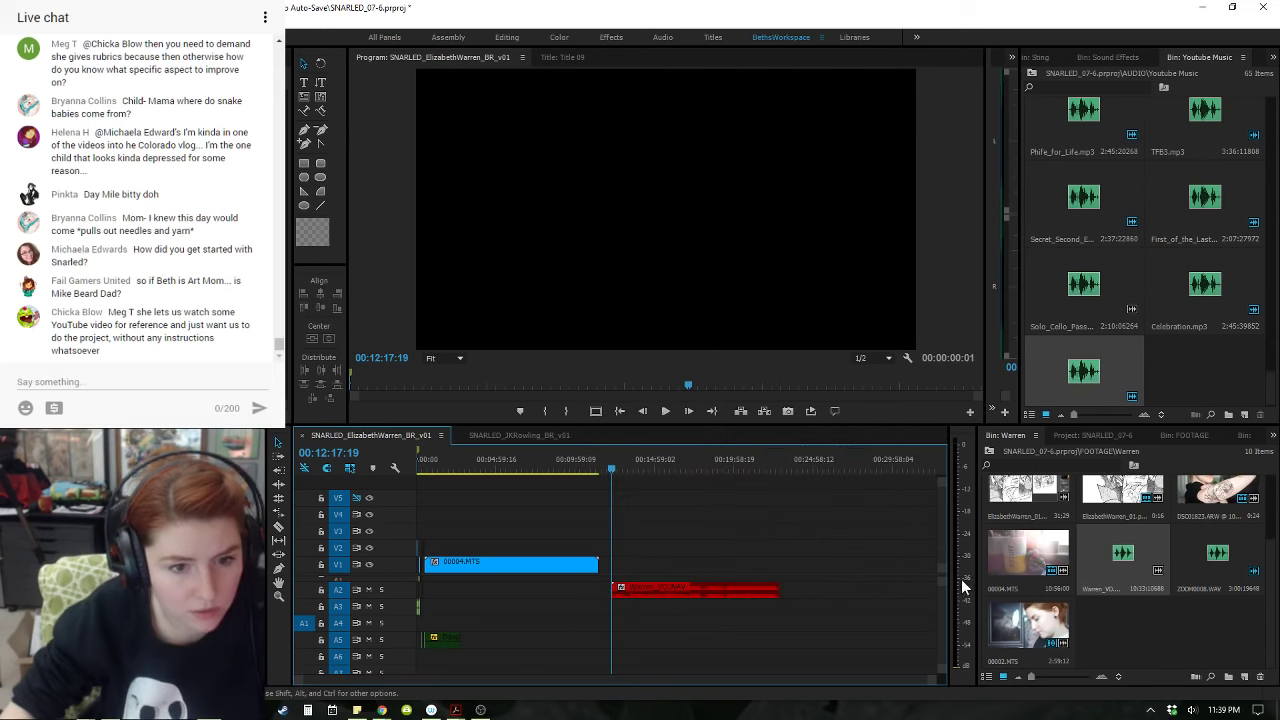
# - Play the opening of the Warren_VO.WAV clip on A2 from its start up to 00:12:26:06
pyautogui.press('=')
pyautogui.press('=')
pyautogui.press('=')
pyautogui.press('=')
pyautogui.press('=')
pyautogui.press('space')
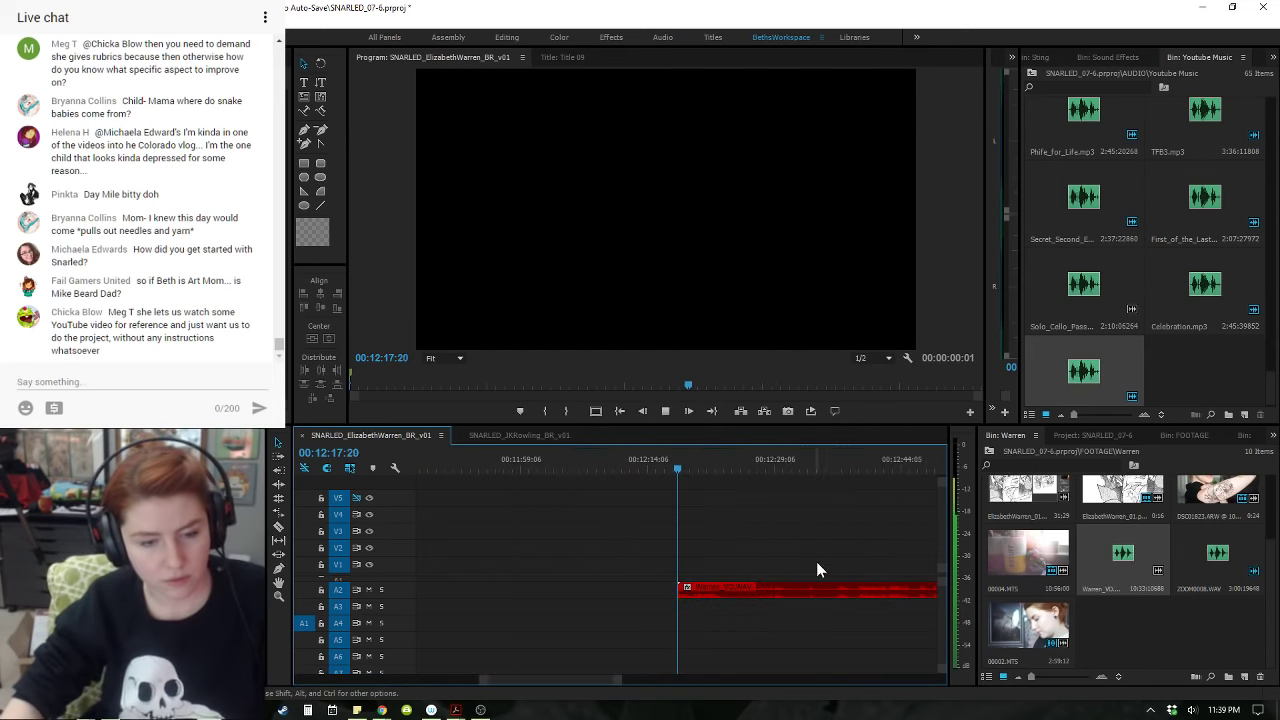
pyautogui.press('=')
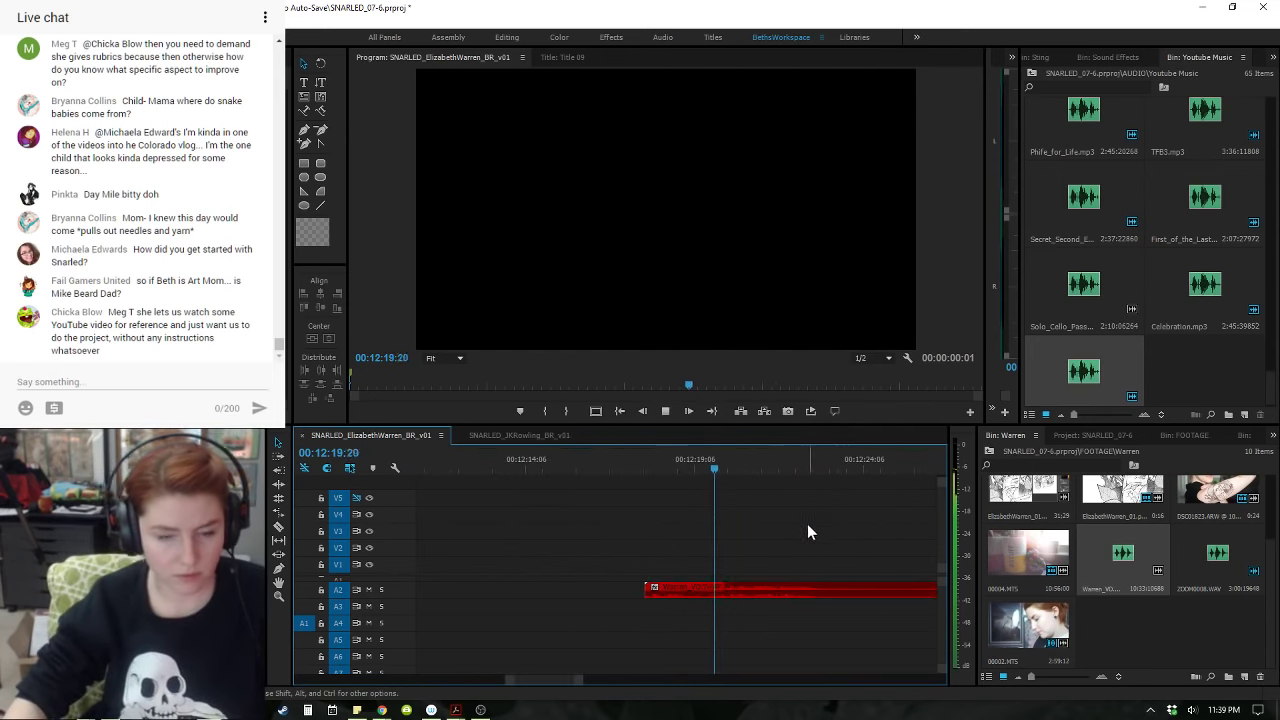
pyautogui.moveTo(549, 681); pyautogui.dragTo(554, 681)
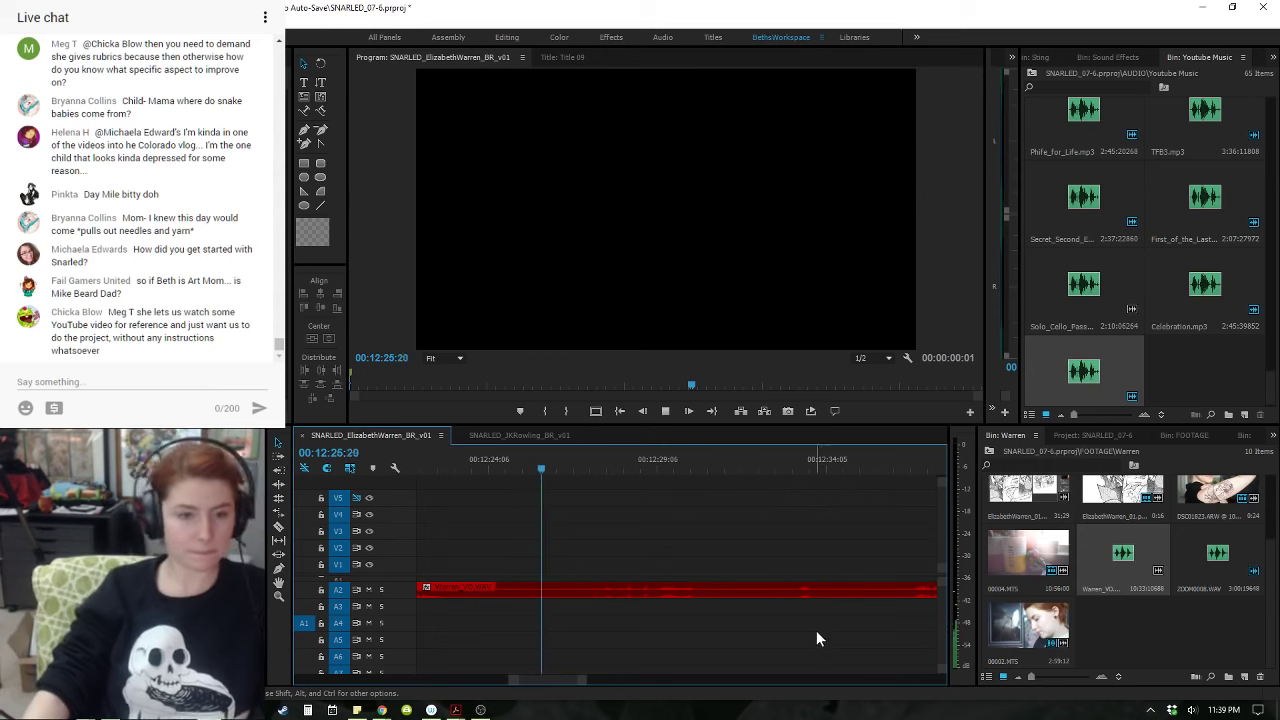
pyautogui.press('space')
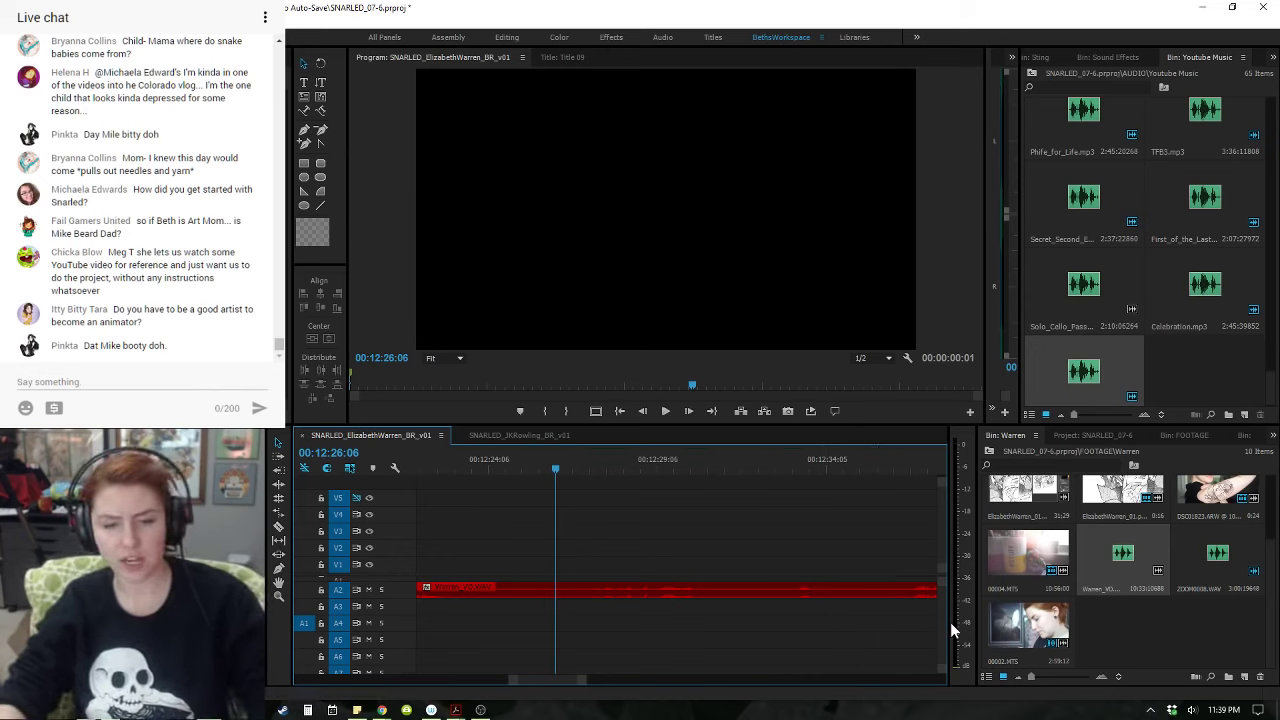
# - Split the Warren_VO.WAV clip at 00:12:27:03 and delete the part before the cut
pyautogui.moveTo(592, 464); pyautogui.dragTo(586, 464)
pyautogui.moveTo(640, 542); pyautogui.dragTo(580, 601)
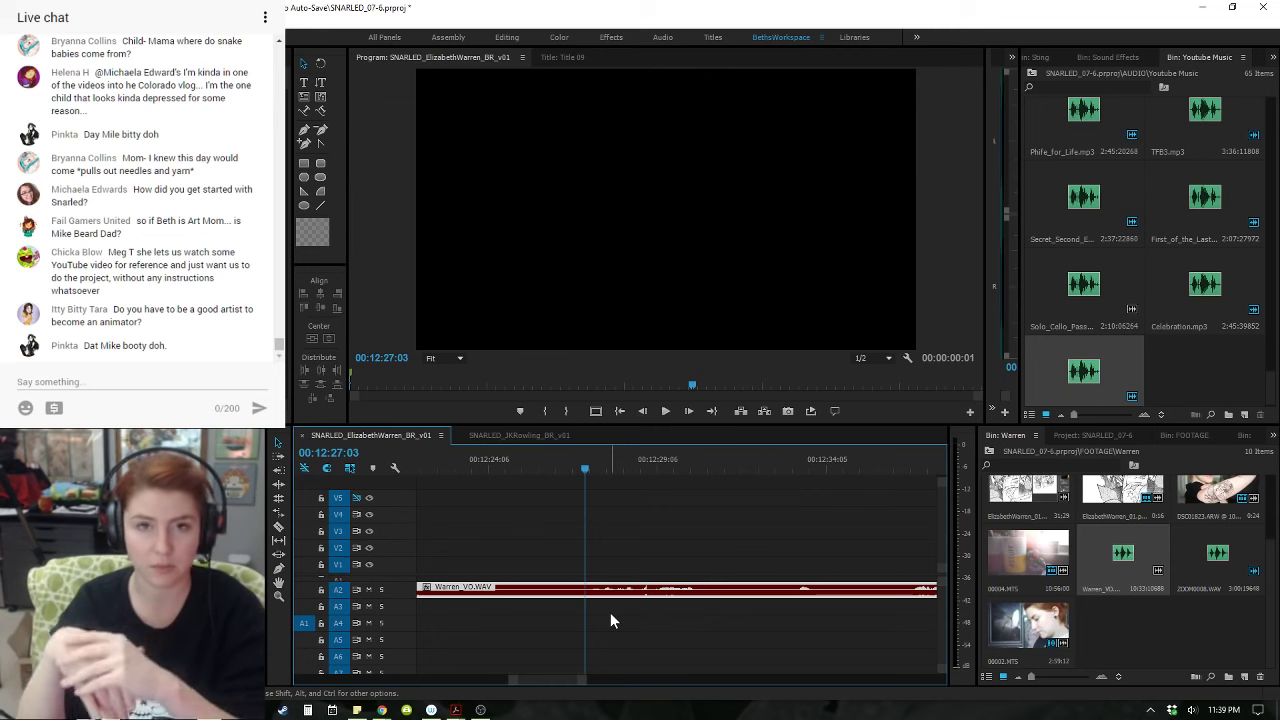
pyautogui.hotkey('ctrl', 'k')
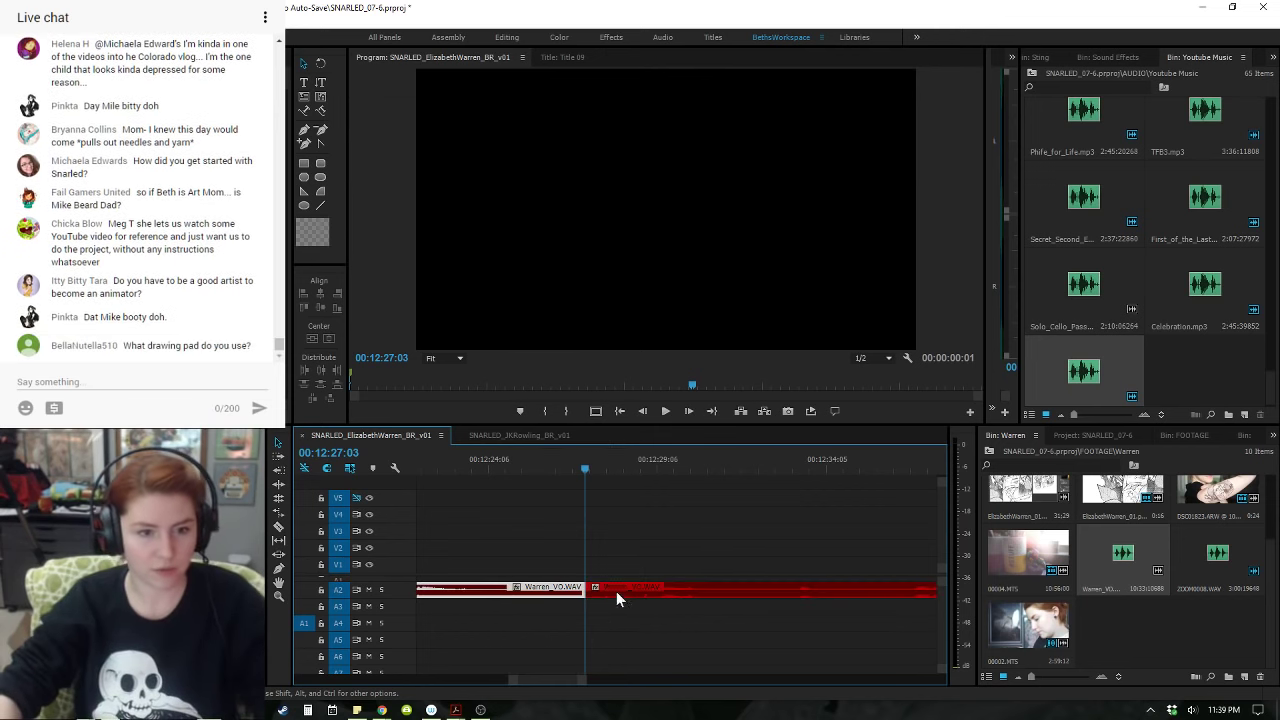
pyautogui.click(514, 586)
pyautogui.press('Delete')
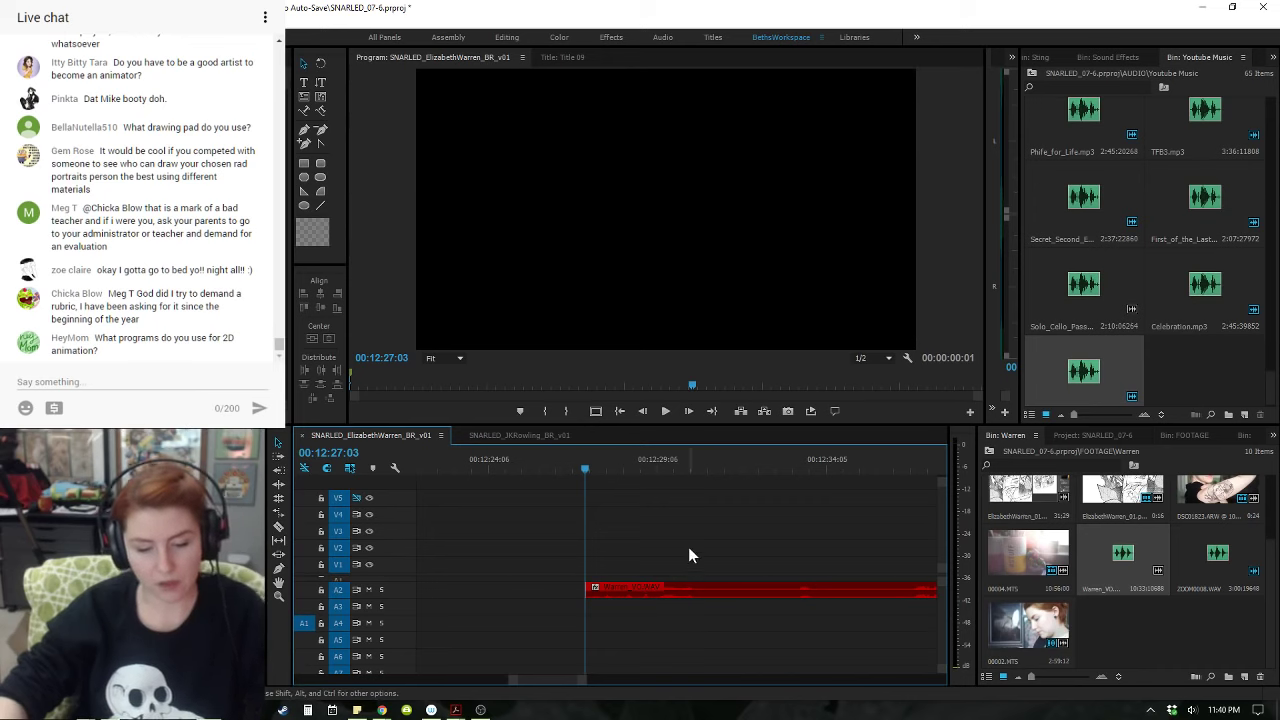
# - Play the trimmed voiceover clip on A2 from 00:12:27:14
pyautogui.scroll(-2, 688, 546)
pyautogui.scroll(3, 688, 546)
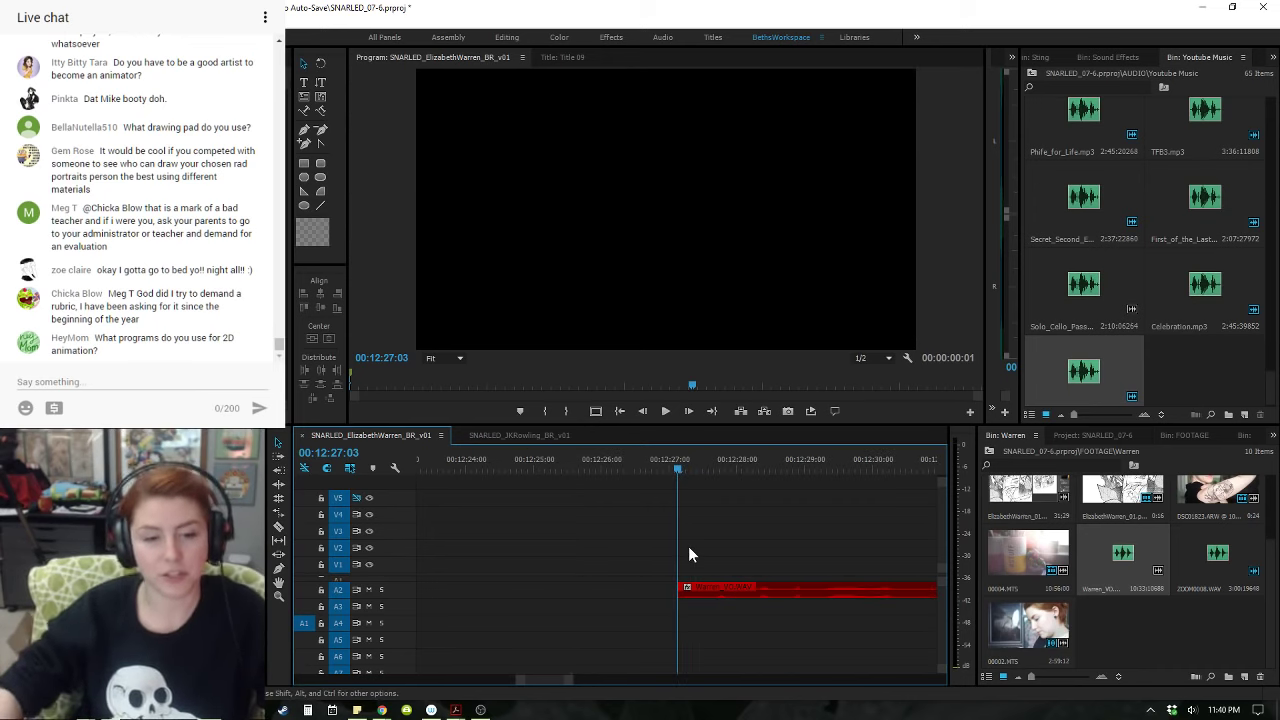
pyautogui.click(710, 469)
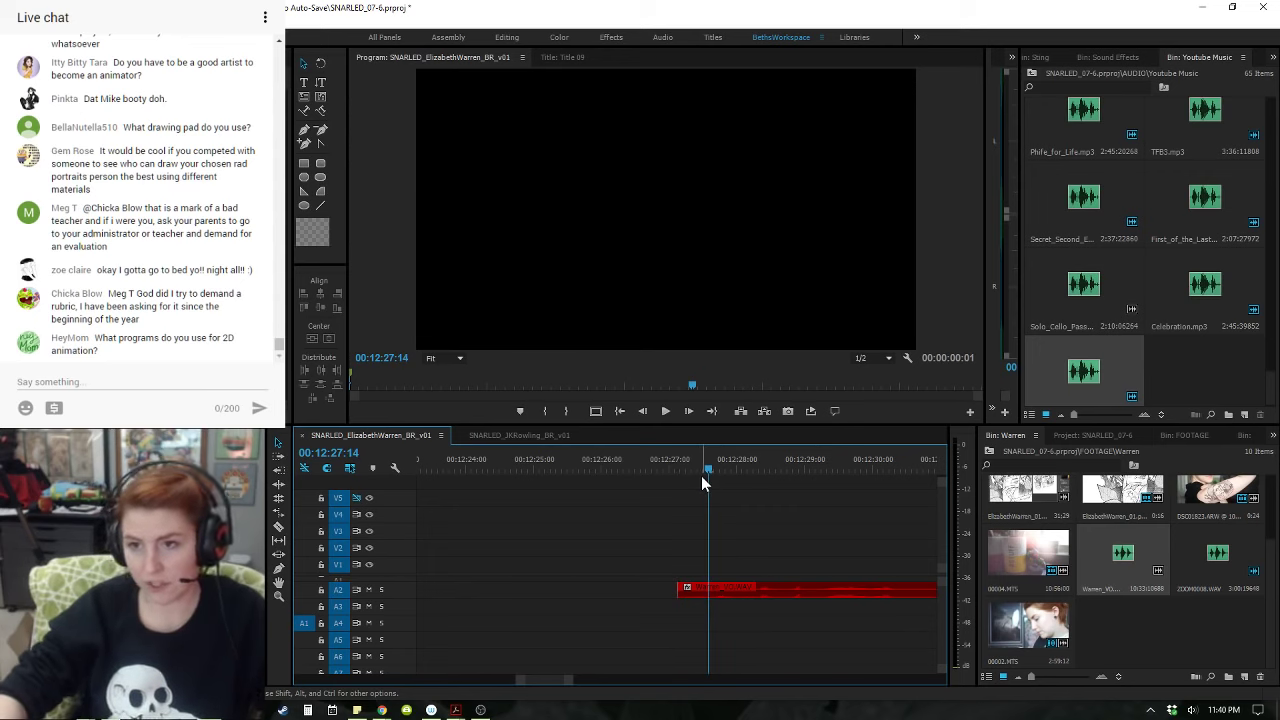
pyautogui.press('space')
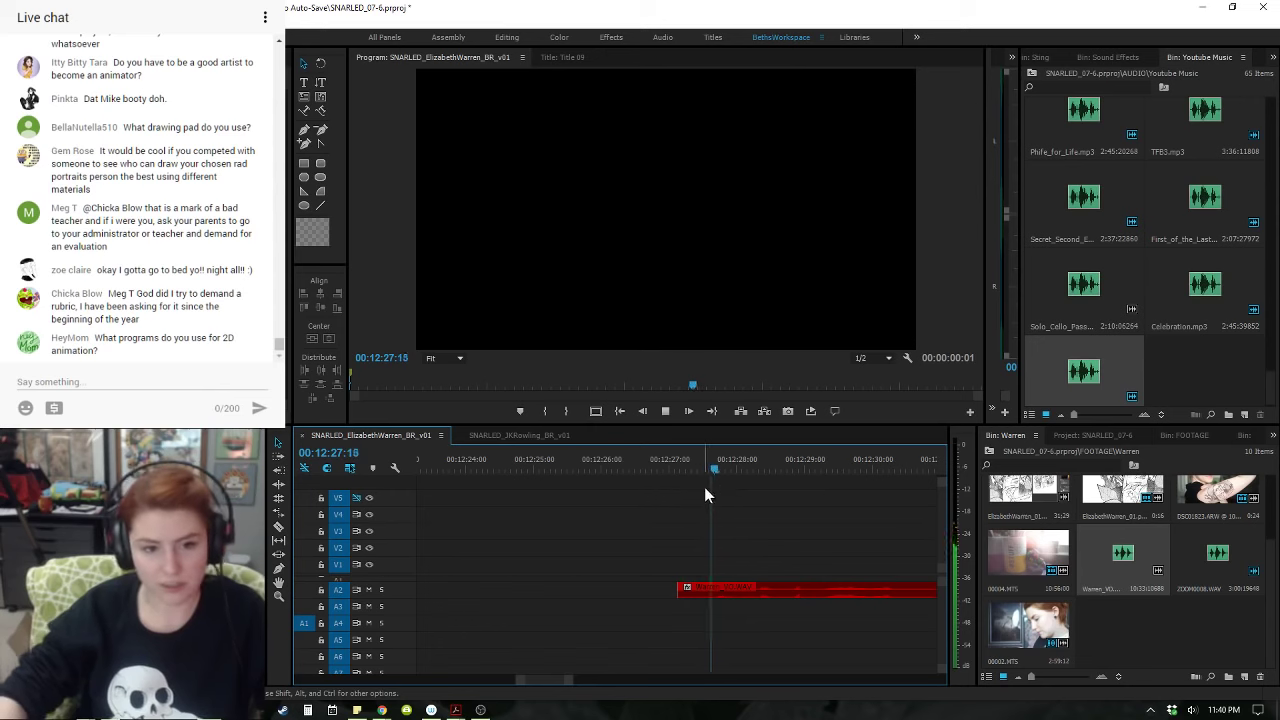
pyautogui.press('=')
pyautogui.press('-')
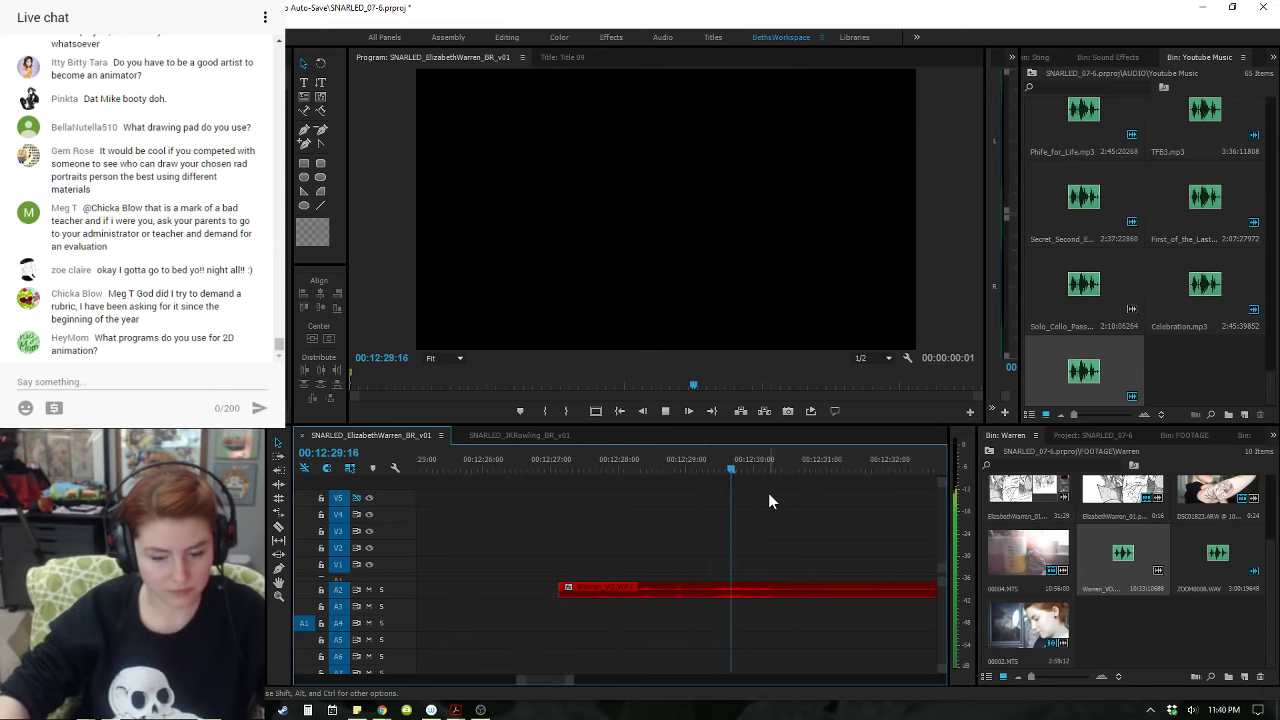
pyautogui.press('-')
pyautogui.press('-')
pyautogui.press('=')
pyautogui.press('-')
# - Replay the trimmed voiceover from its new start to check the opening words
pyautogui.moveTo(800, 470); pyautogui.dragTo(782, 468)
pyautogui.press('space')
pyautogui.press('=')
pyautogui.press('=')
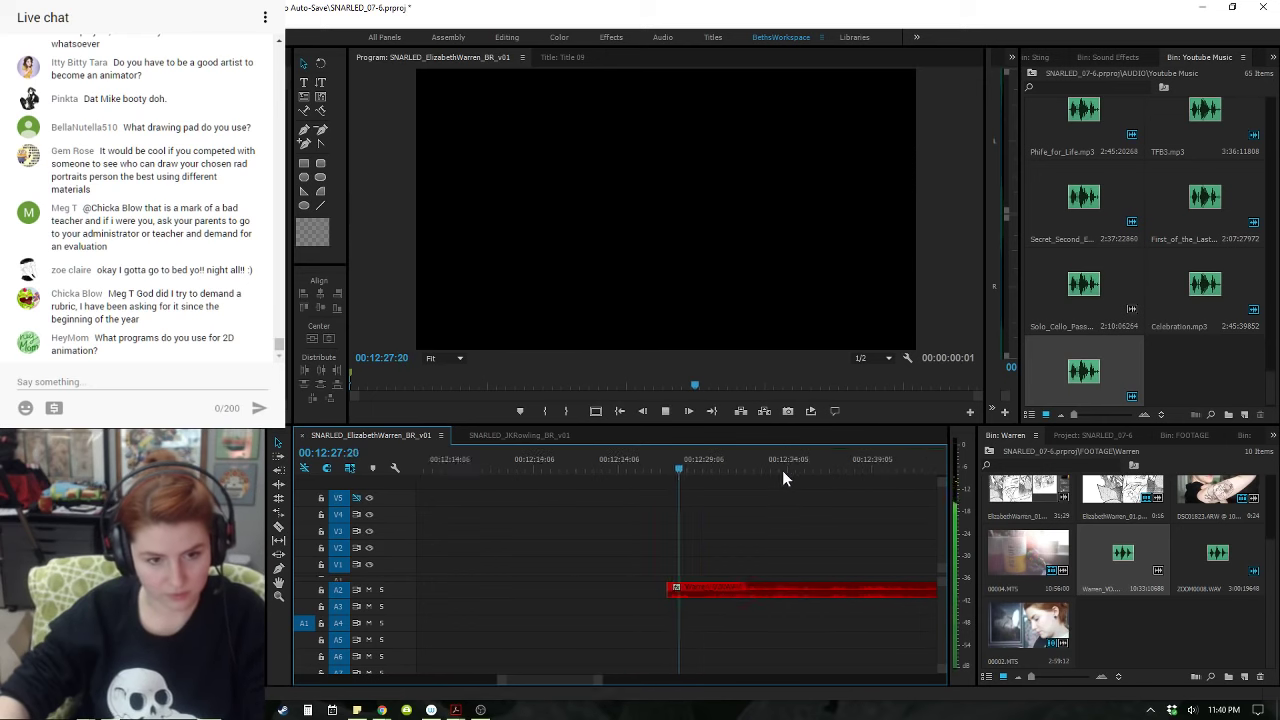
pyautogui.click(785, 468)
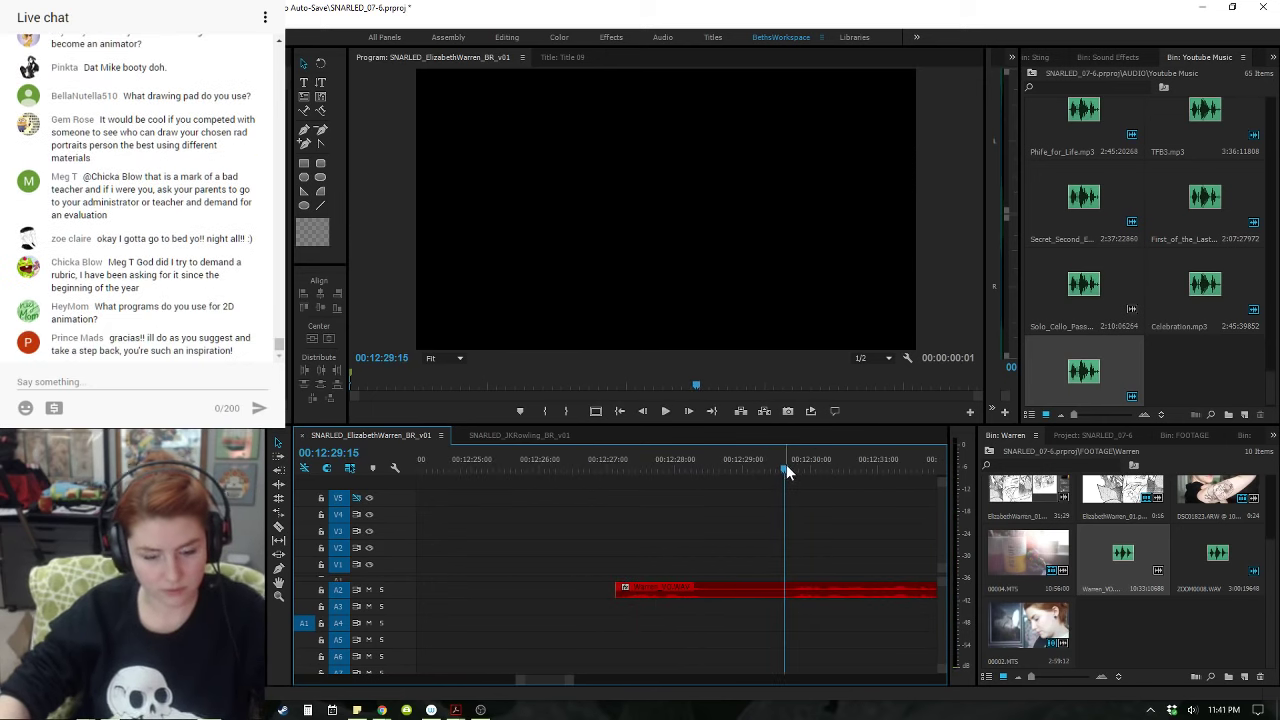
pyautogui.press('Up')
pyautogui.press('space')
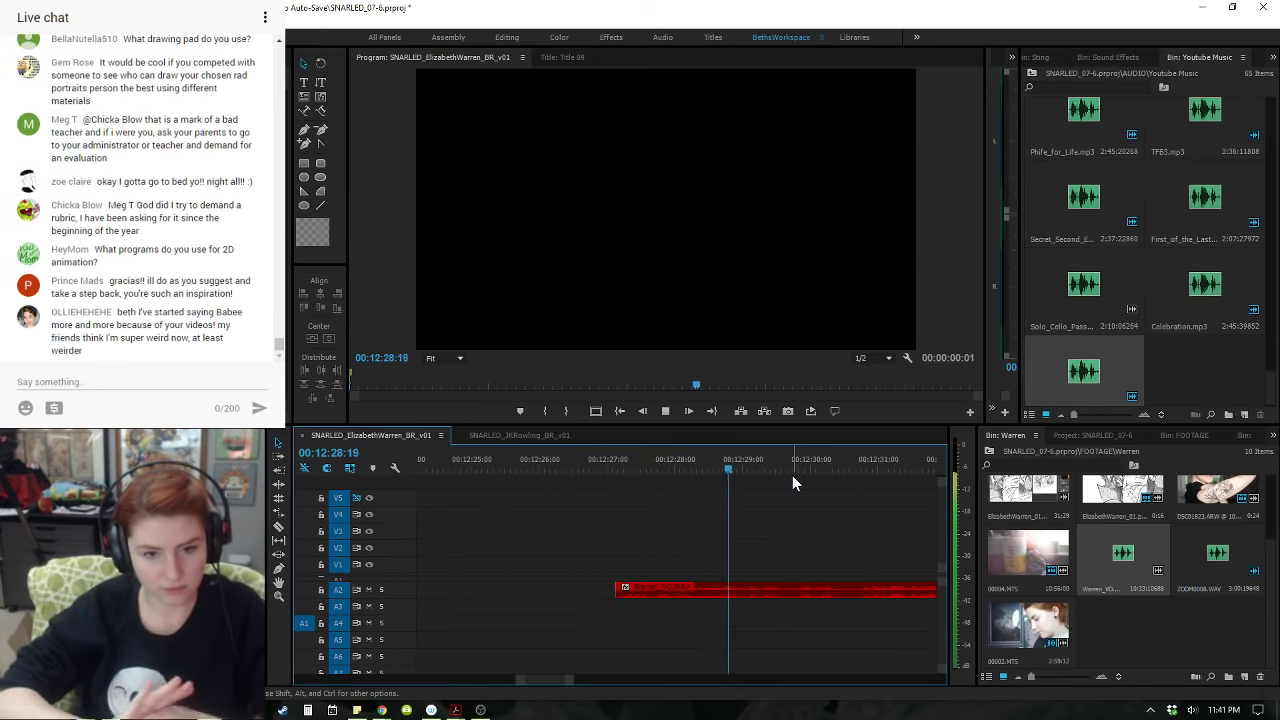
# - Widen the timeline panel and split the voiceover clip on A2 at 00:12:30:14
pyautogui.press('-')
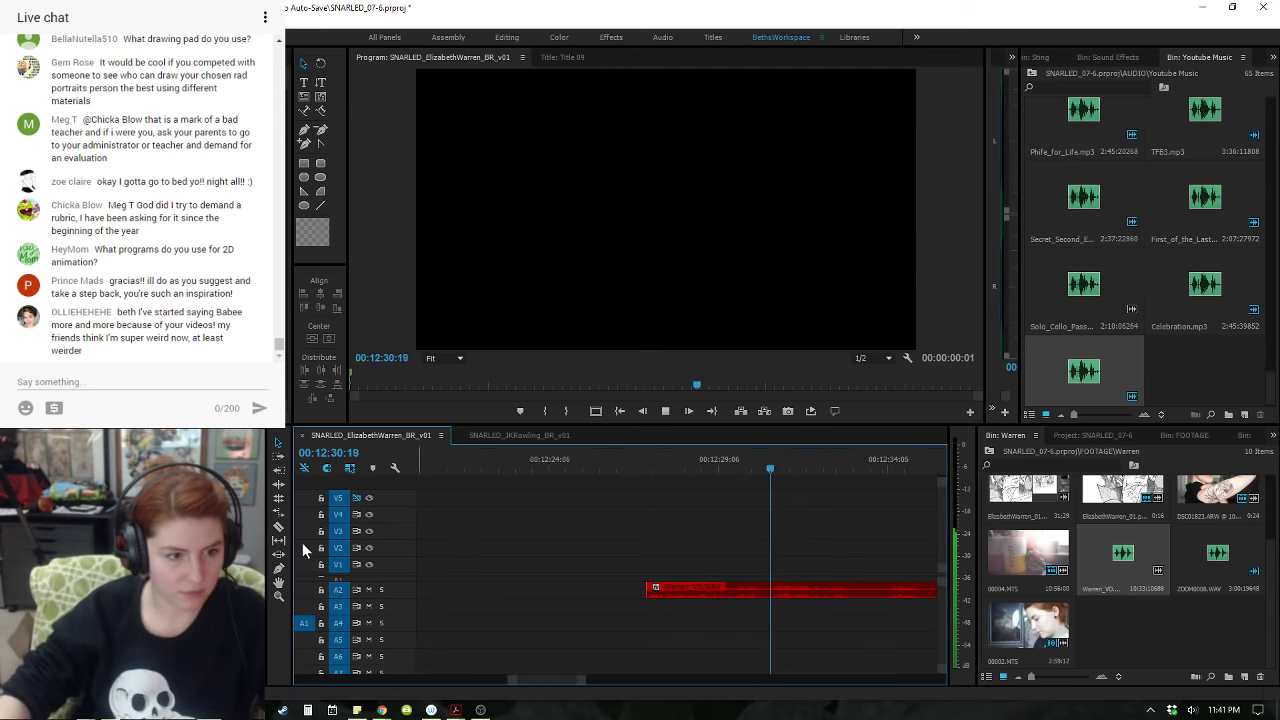
pyautogui.moveTo(948, 556); pyautogui.dragTo(990, 556)
pyautogui.press('=')
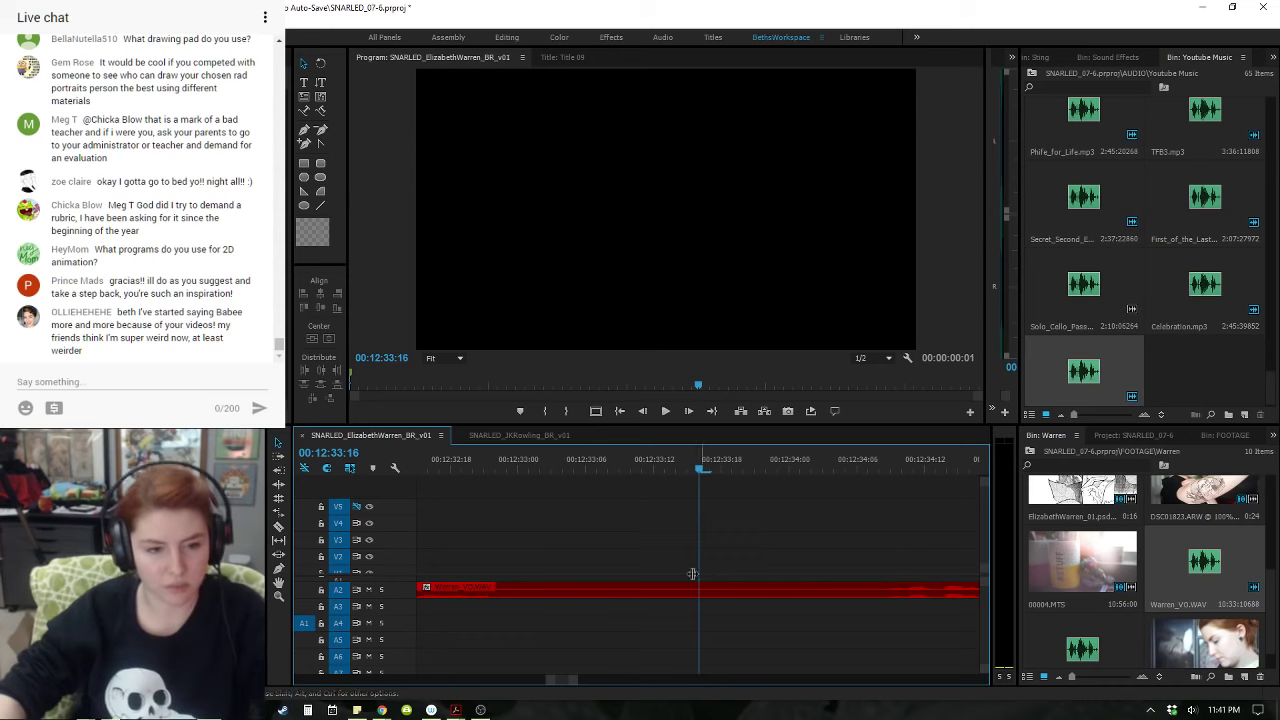
pyautogui.click(548, 469)
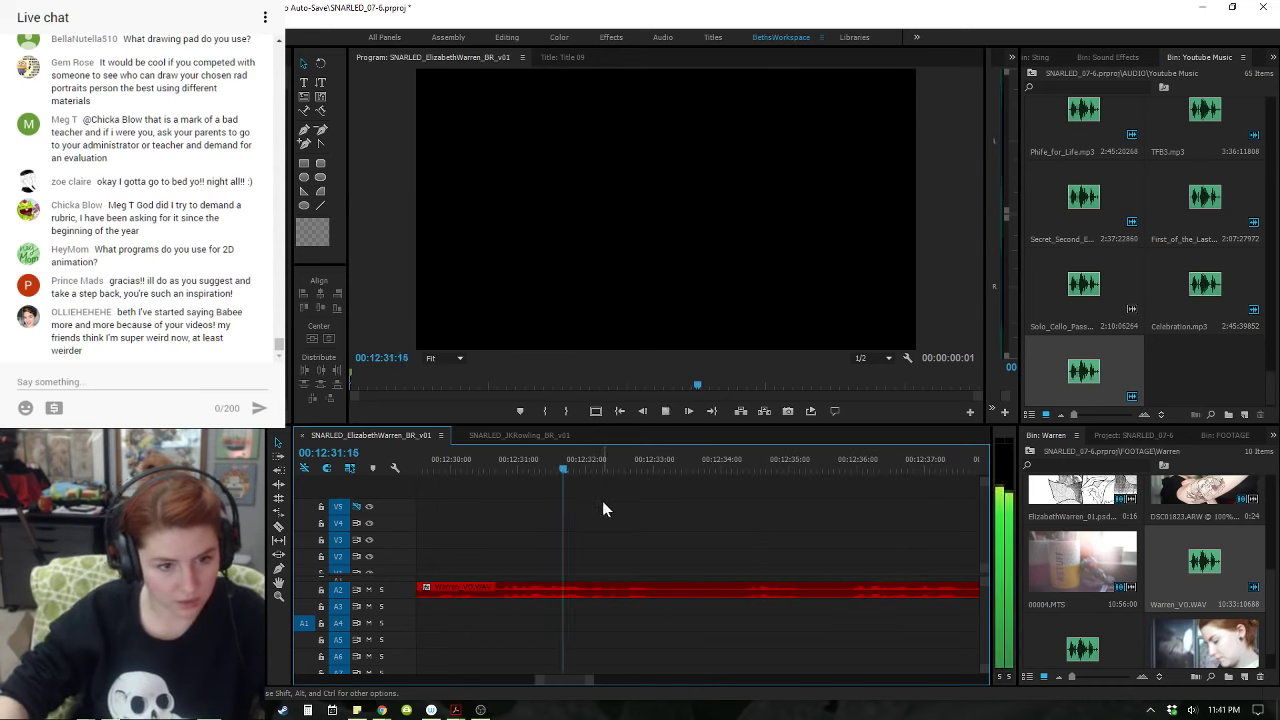
pyautogui.click(492, 452)
pyautogui.hotkey('ctrl', 'k')
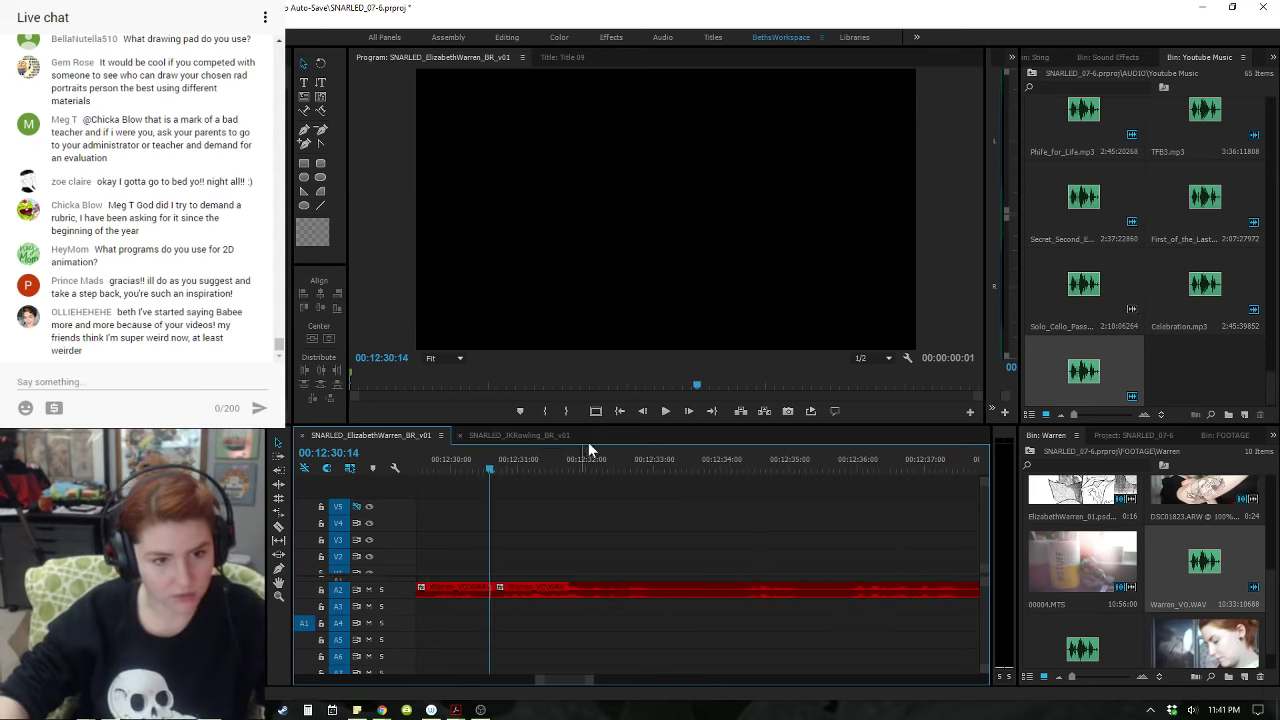
# - Listen to the voiceover after the 00:12:30:14 cut and split it again at 00:12:33:22
pyautogui.click(721, 461)
pyautogui.press('space')
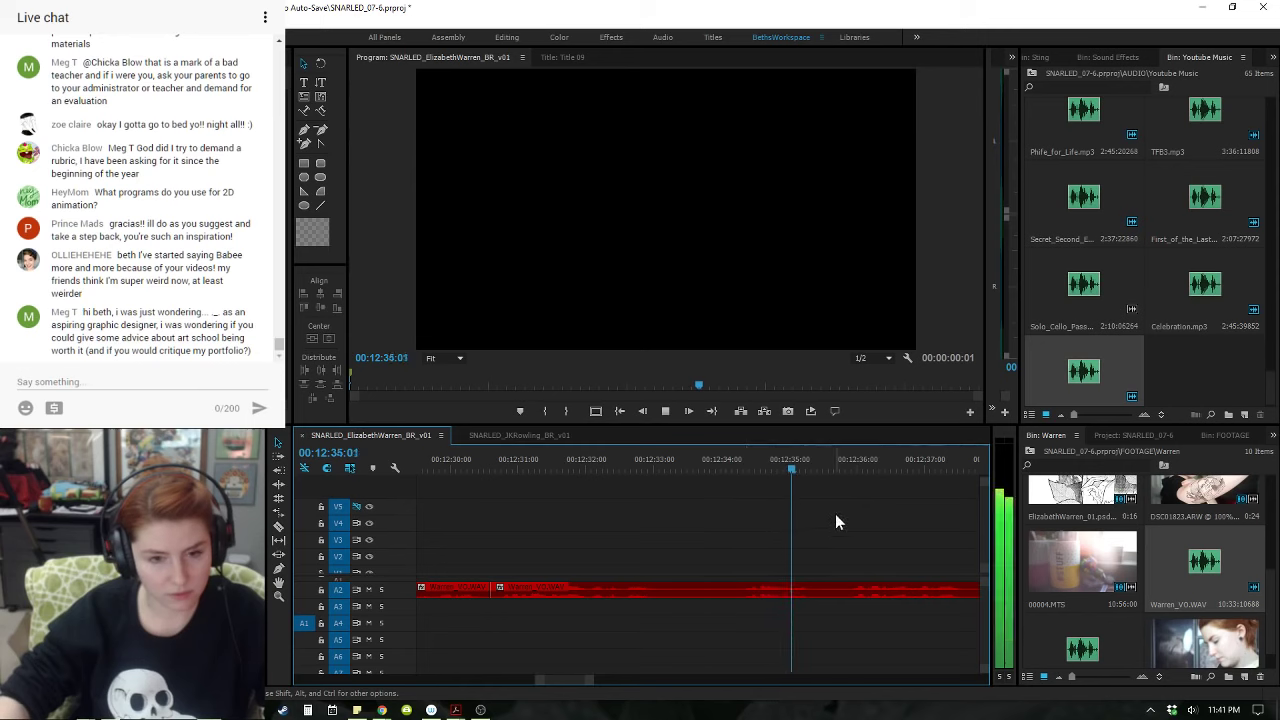
pyautogui.press('space')
pyautogui.press('Up')
pyautogui.press('space')
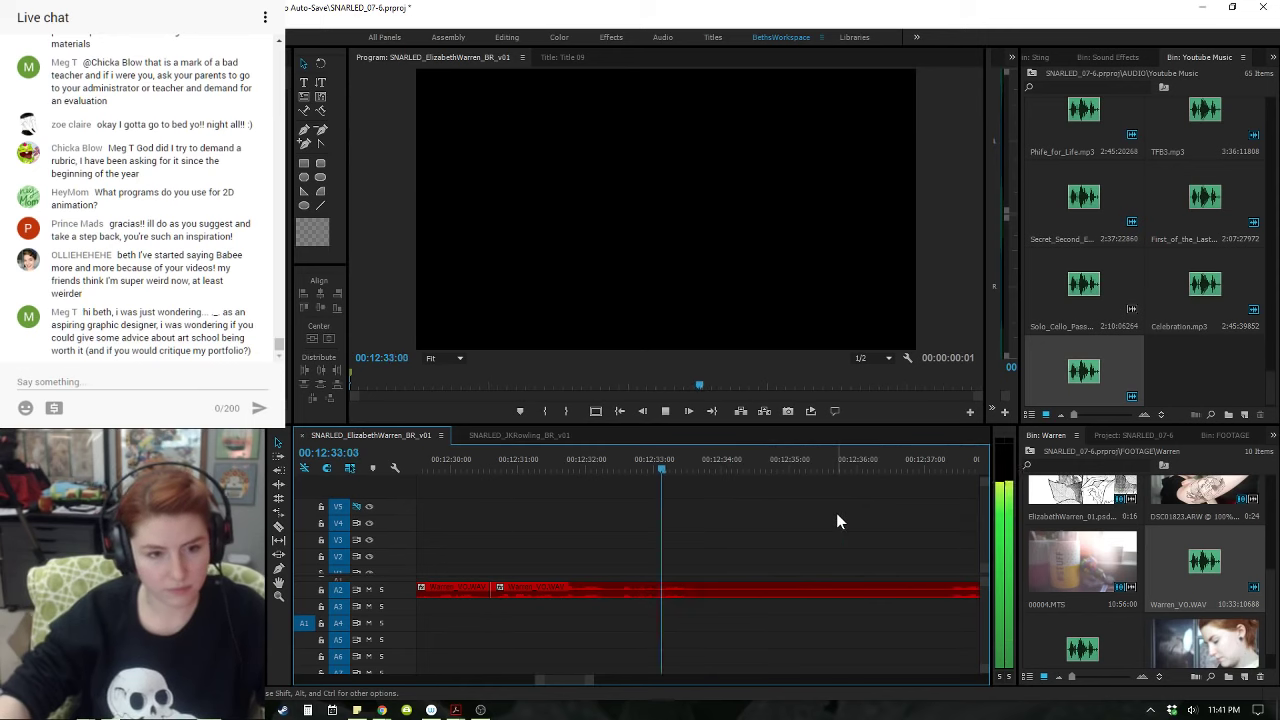
pyautogui.press('space')
pyautogui.press('-')
pyautogui.moveTo(805, 463); pyautogui.dragTo(822, 467)
pyautogui.press('Up')
pyautogui.press('space')
pyautogui.press('space')
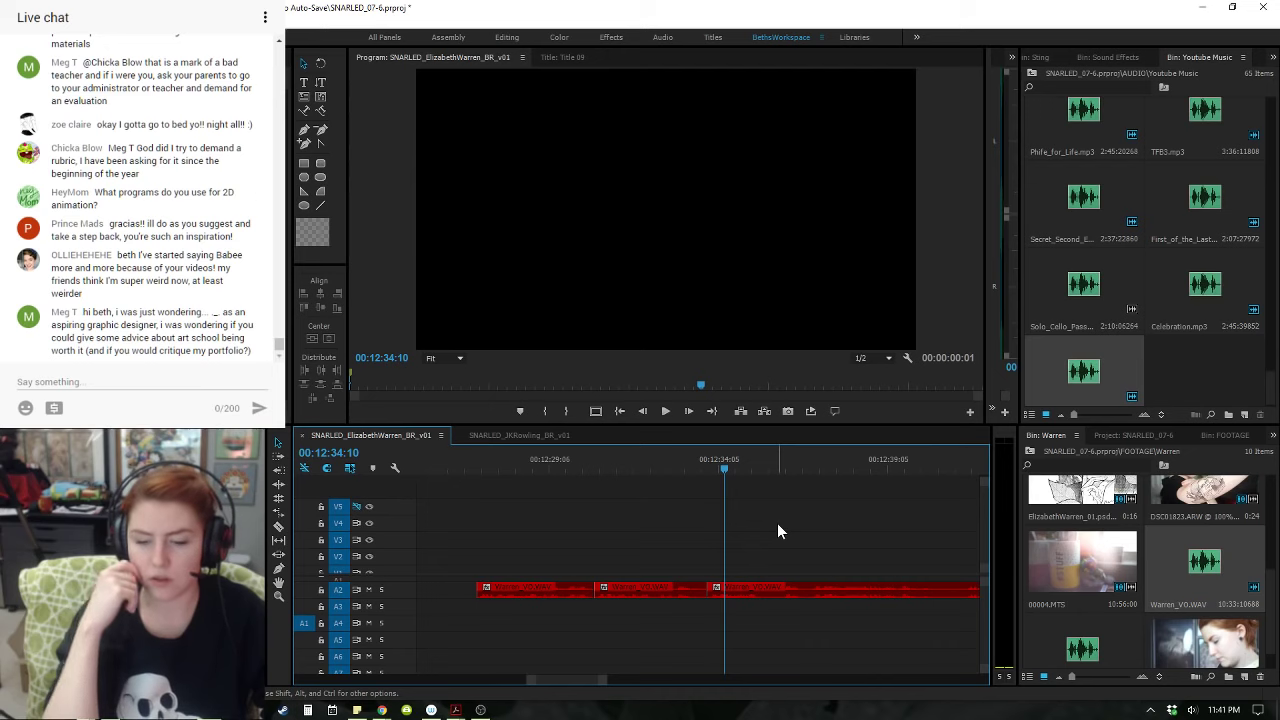
pyautogui.press('Up')
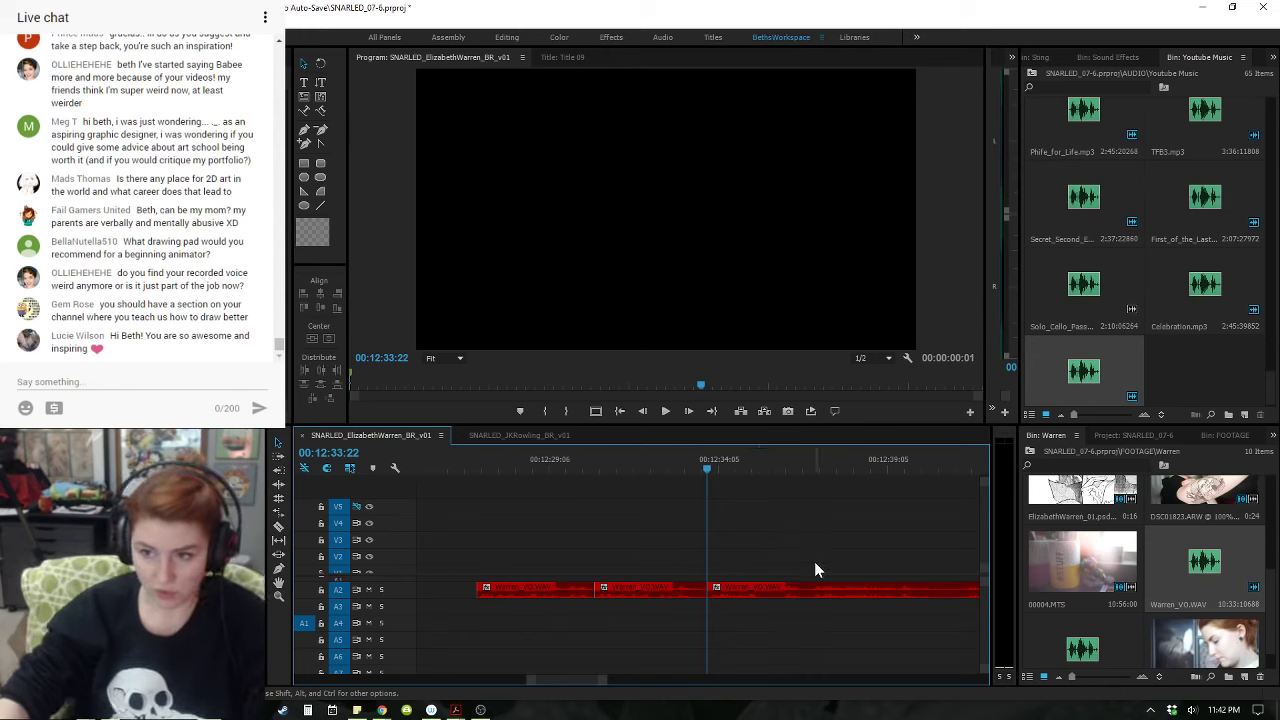
# - Play the voiceover across the cut at 00:12:33:22, stopping at 00:12:36:07
pyautogui.press('=')
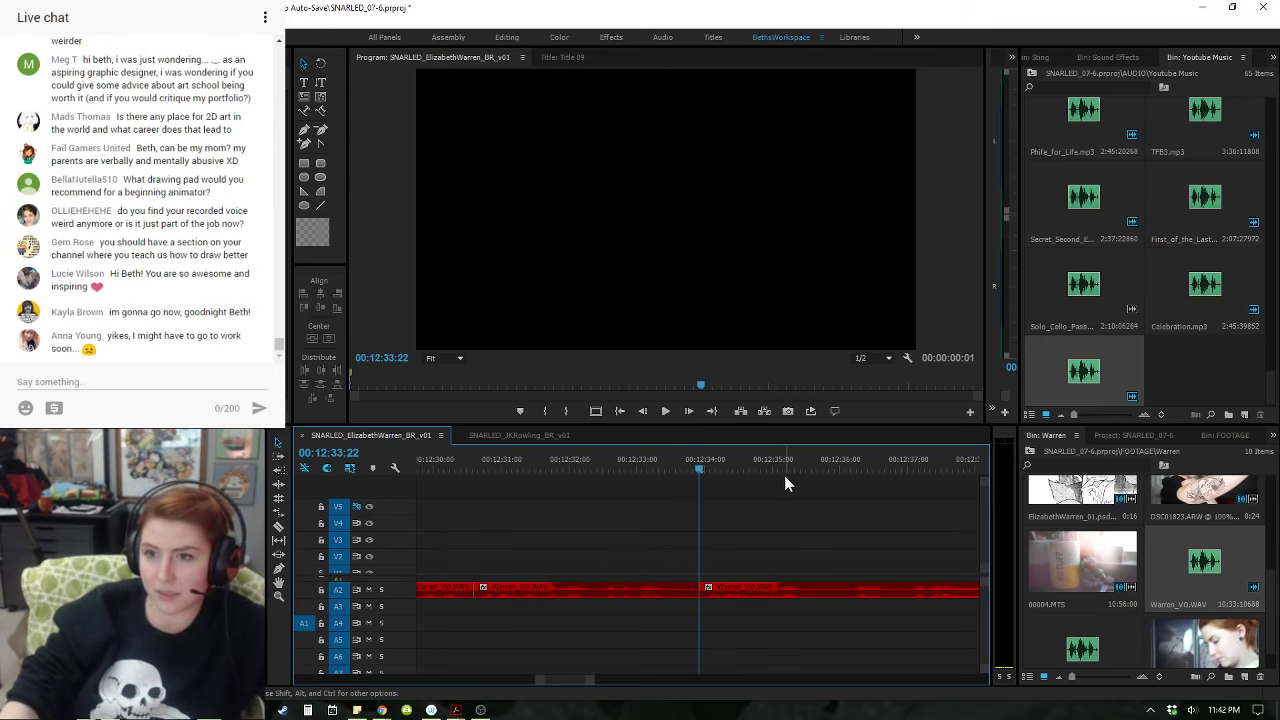
pyautogui.press('-')
pyautogui.click(639, 468)
pyautogui.press('space')
pyautogui.press('space')
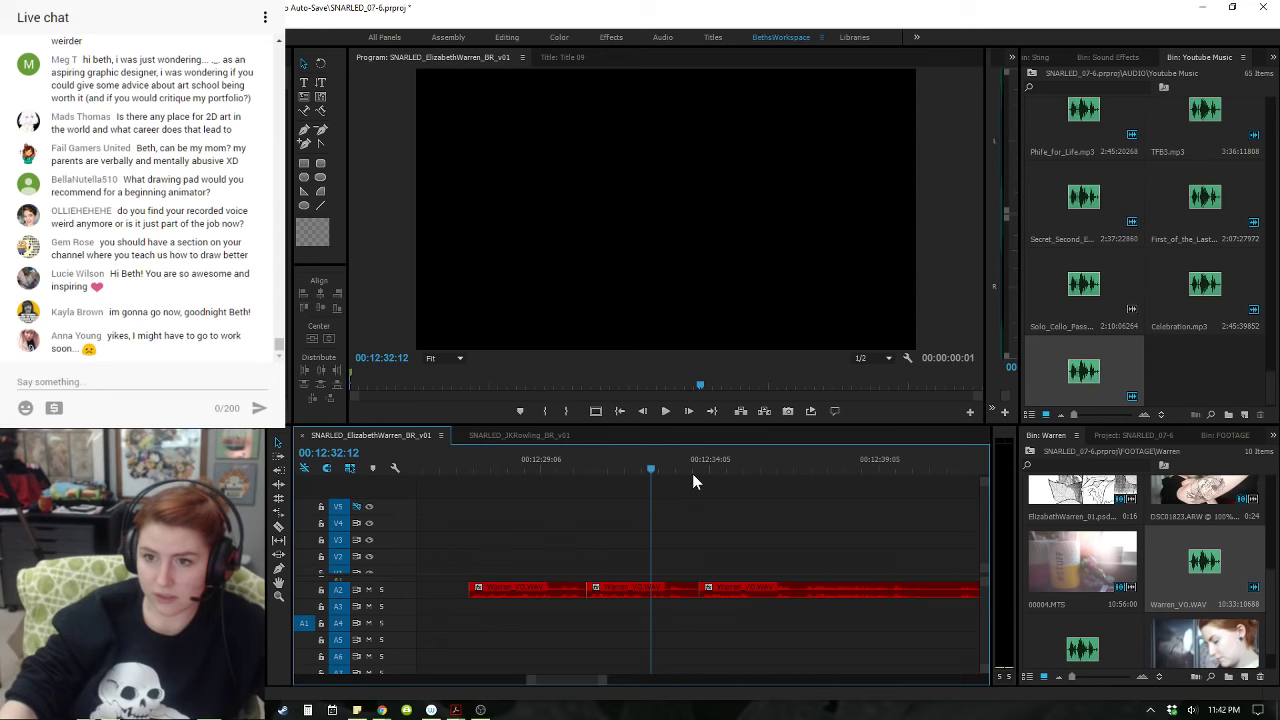
pyautogui.press('space')
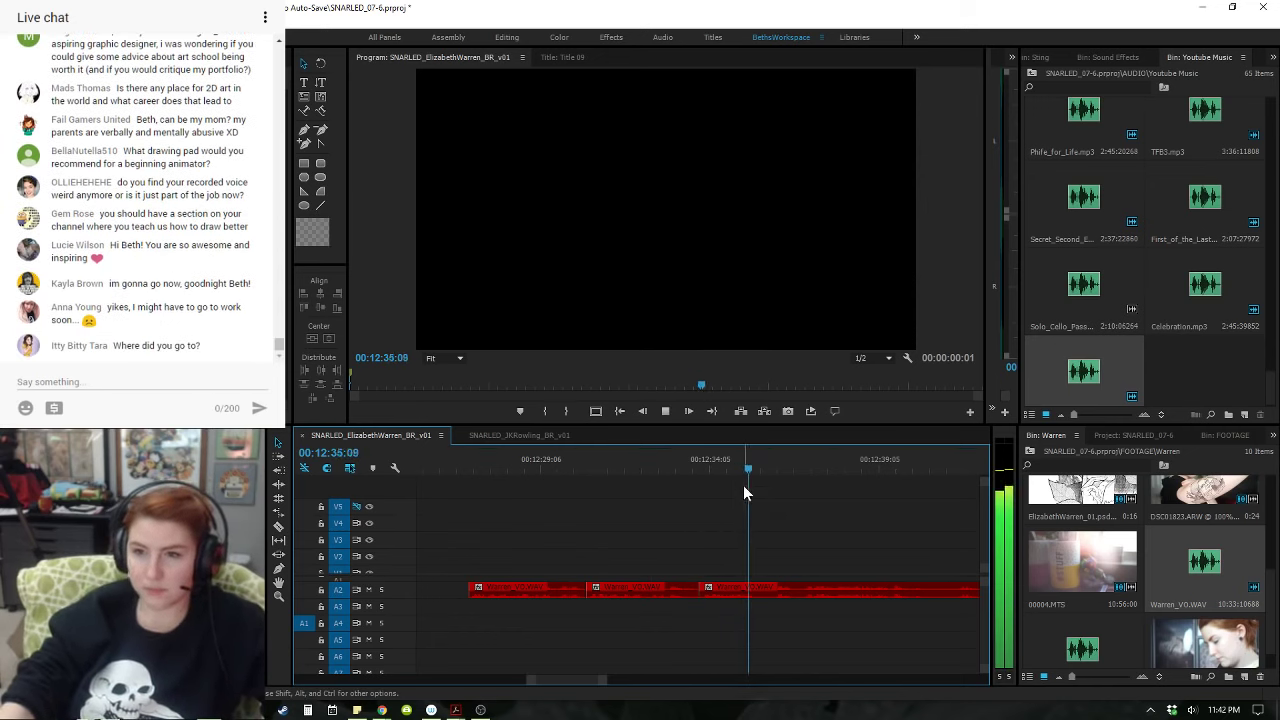
pyautogui.press('space')
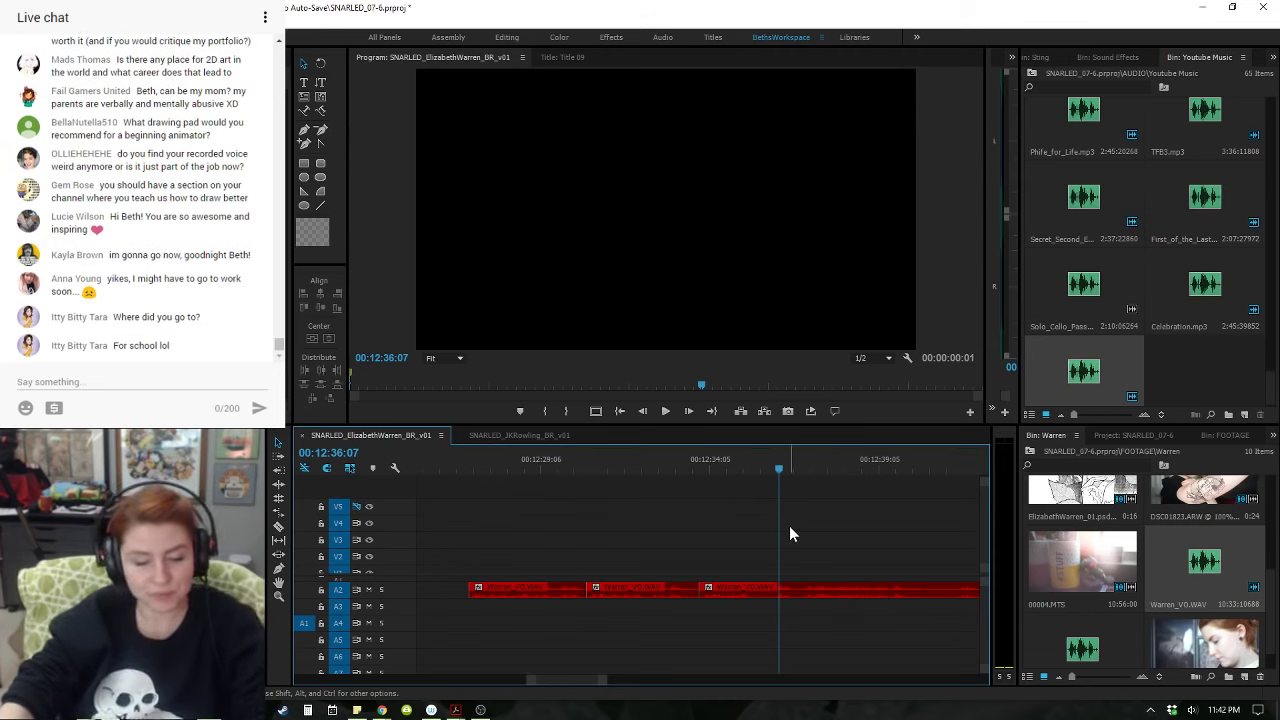
# - Replay the second voiceover segment from just before its start to near the 00:12:33:22 cut
pyautogui.press('=')
pyautogui.click(558, 467)
pyautogui.press('-')
pyautogui.click(494, 455)
pyautogui.press('space')
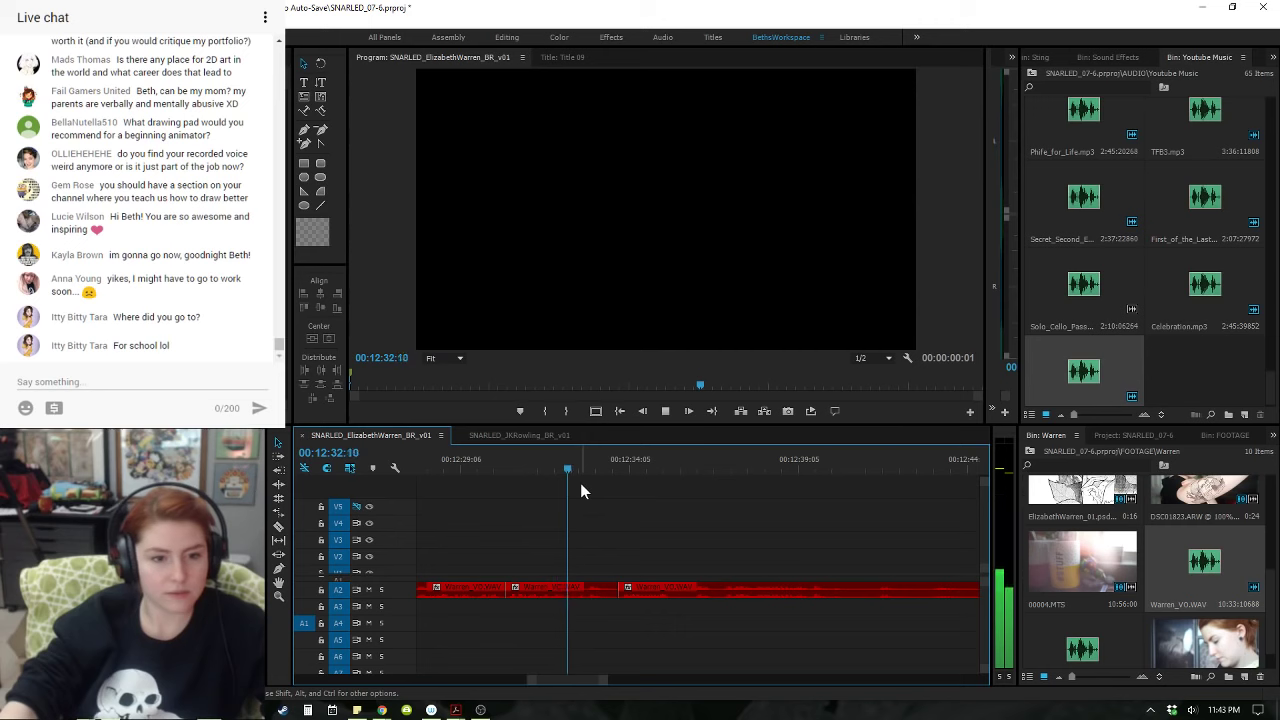
pyautogui.press('space')
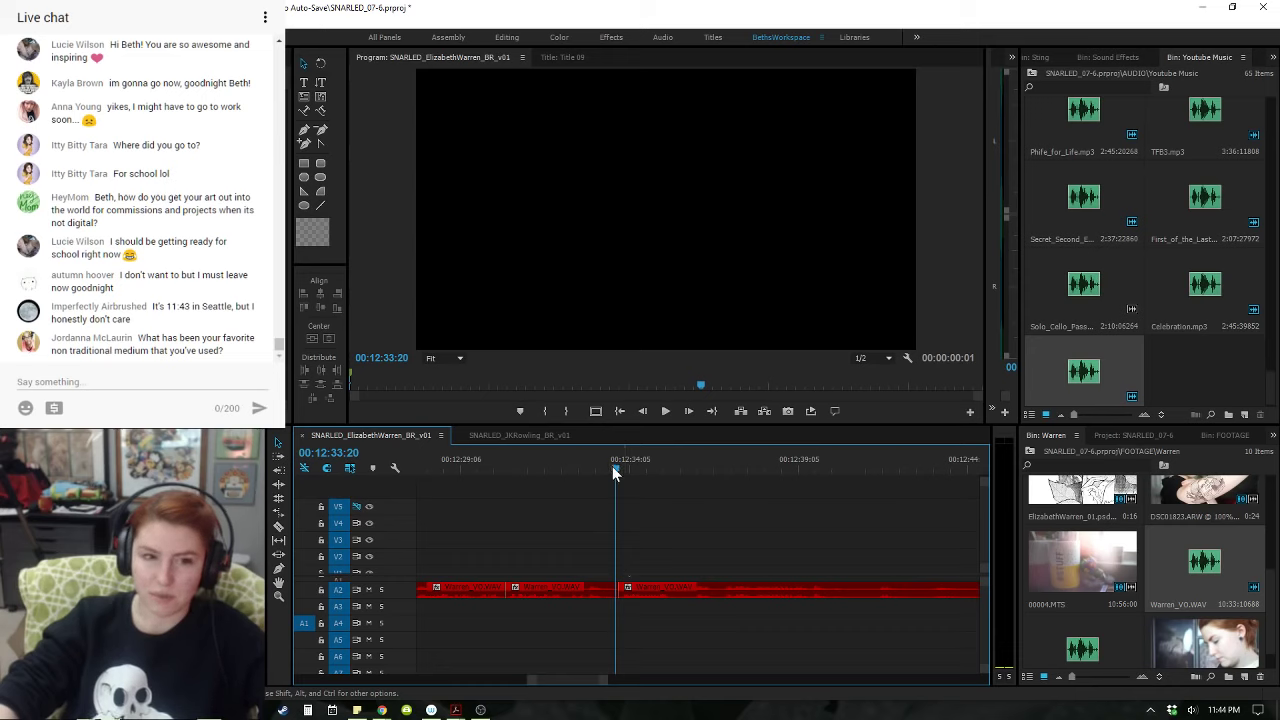
# - Play the end of the second voiceover segment across its cut, stopping at 00:12:34:00
pyautogui.moveTo(612, 466); pyautogui.dragTo(597, 472)
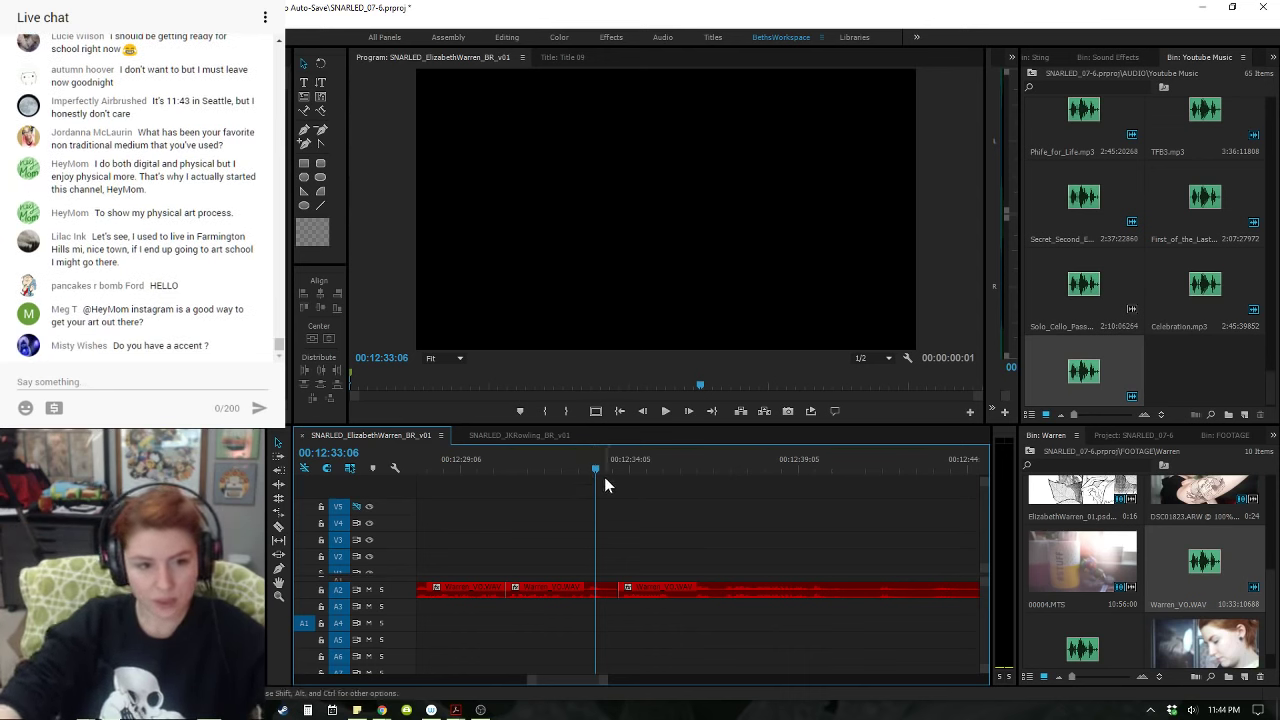
pyautogui.click(600, 471)
pyautogui.press('space')
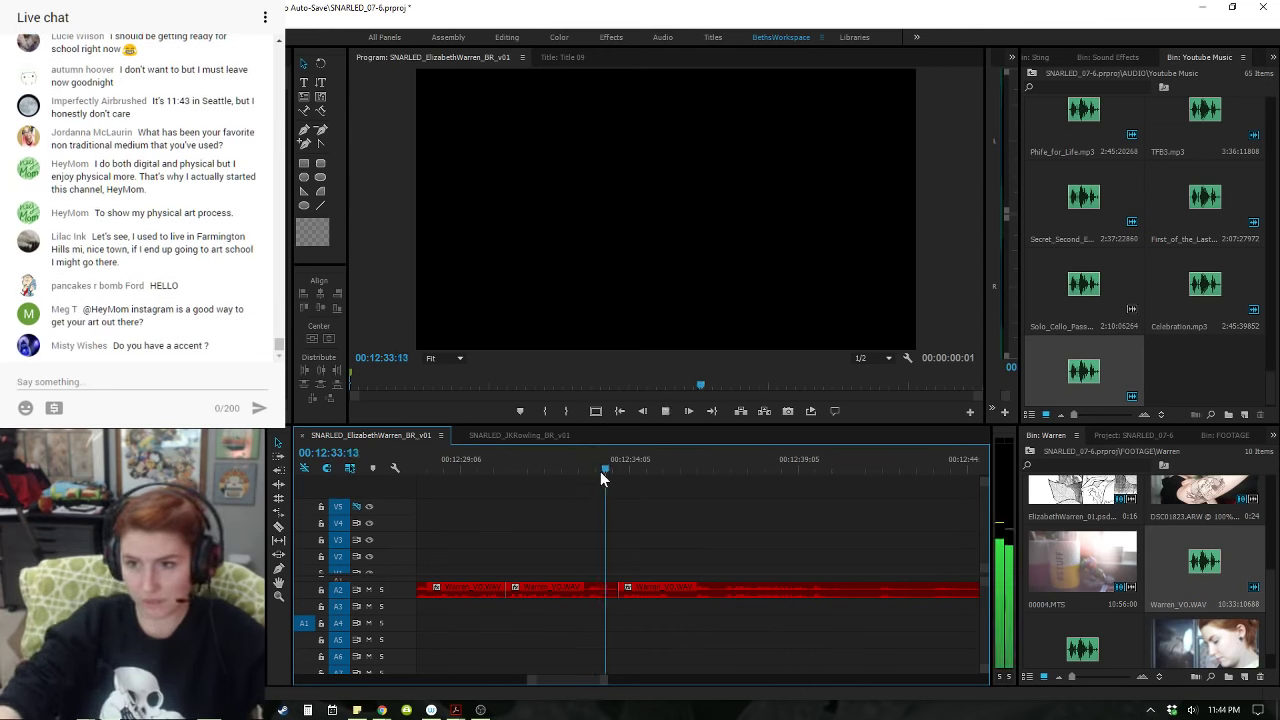
pyautogui.press('space')
pyautogui.press('space')
pyautogui.press('space')
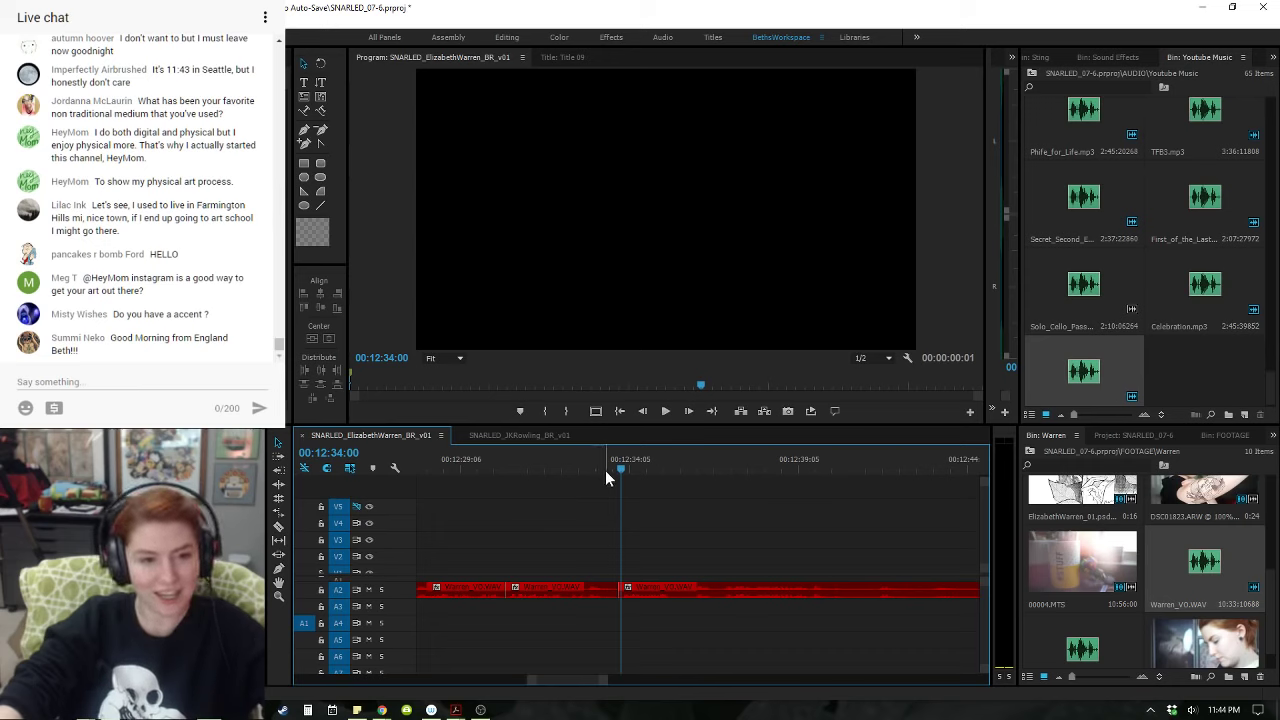
# - Play the second voiceover segment from 00:12:30:08 across the cut at 00:12:33:22
pyautogui.click(610, 467)
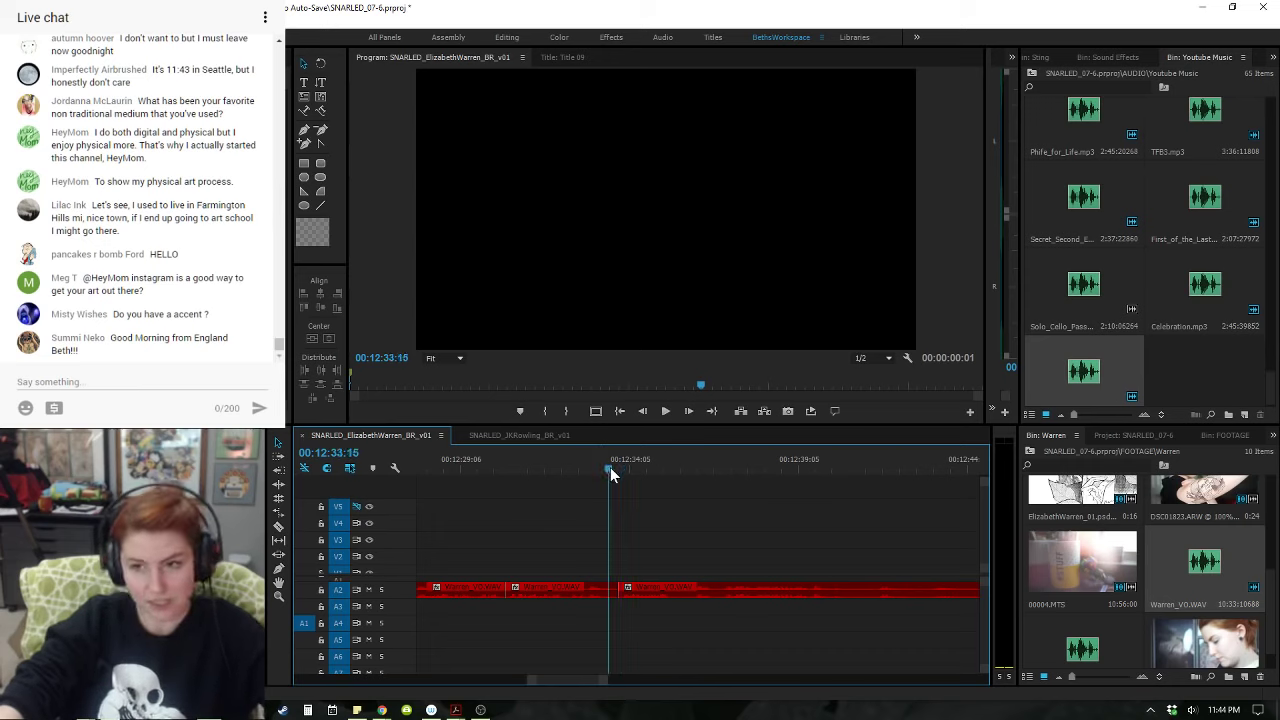
pyautogui.click(606, 470)
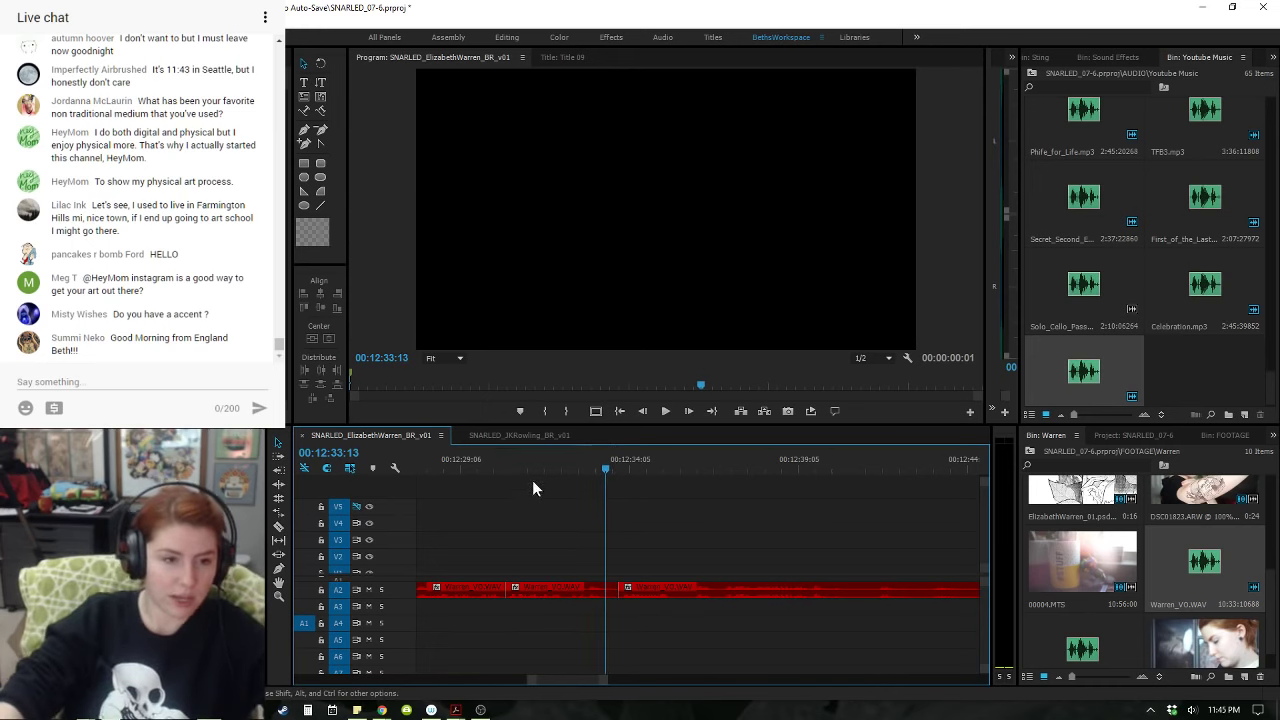
pyautogui.click(498, 470)
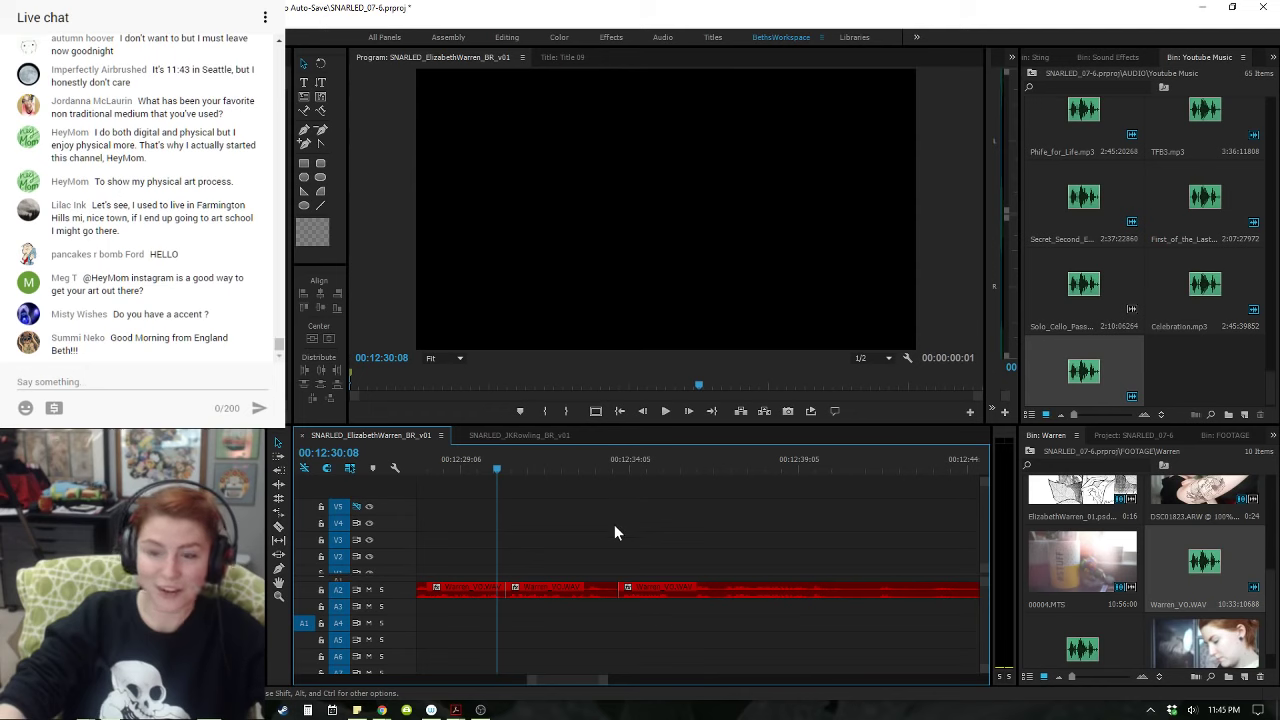
pyautogui.press('space')
pyautogui.scroll(2, 563, 521)
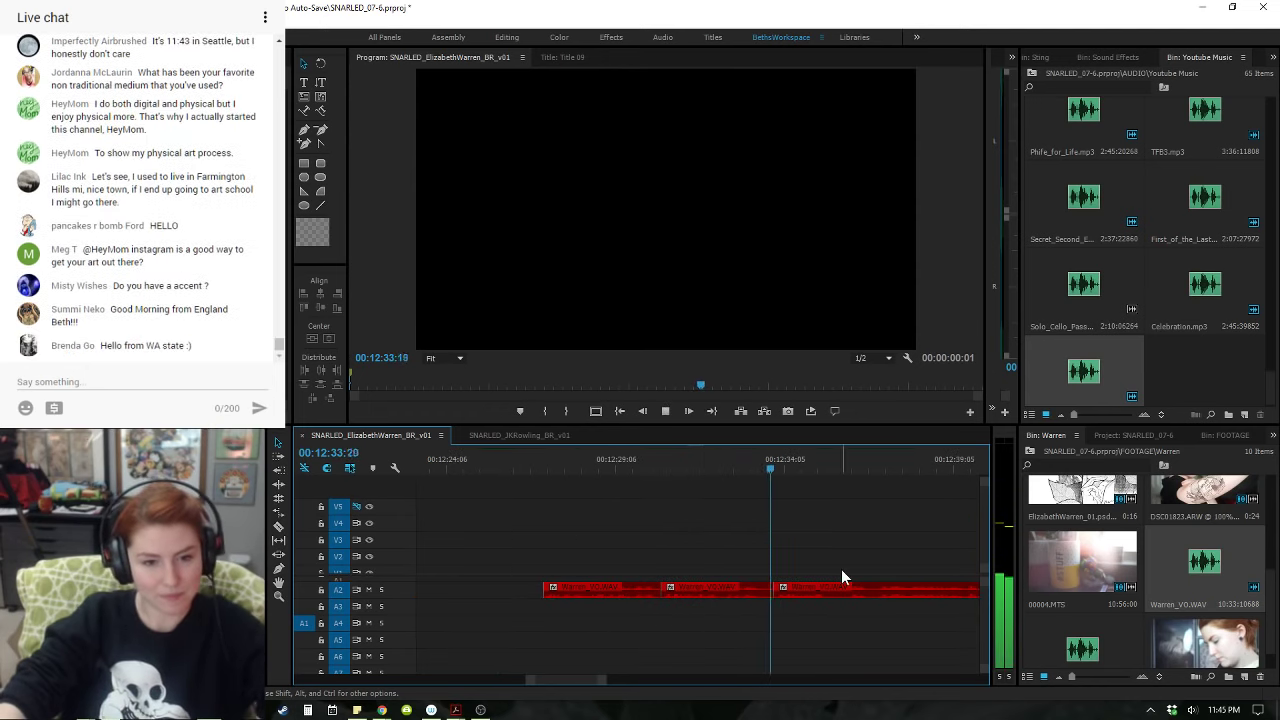
pyautogui.scroll(-1, 841, 569)
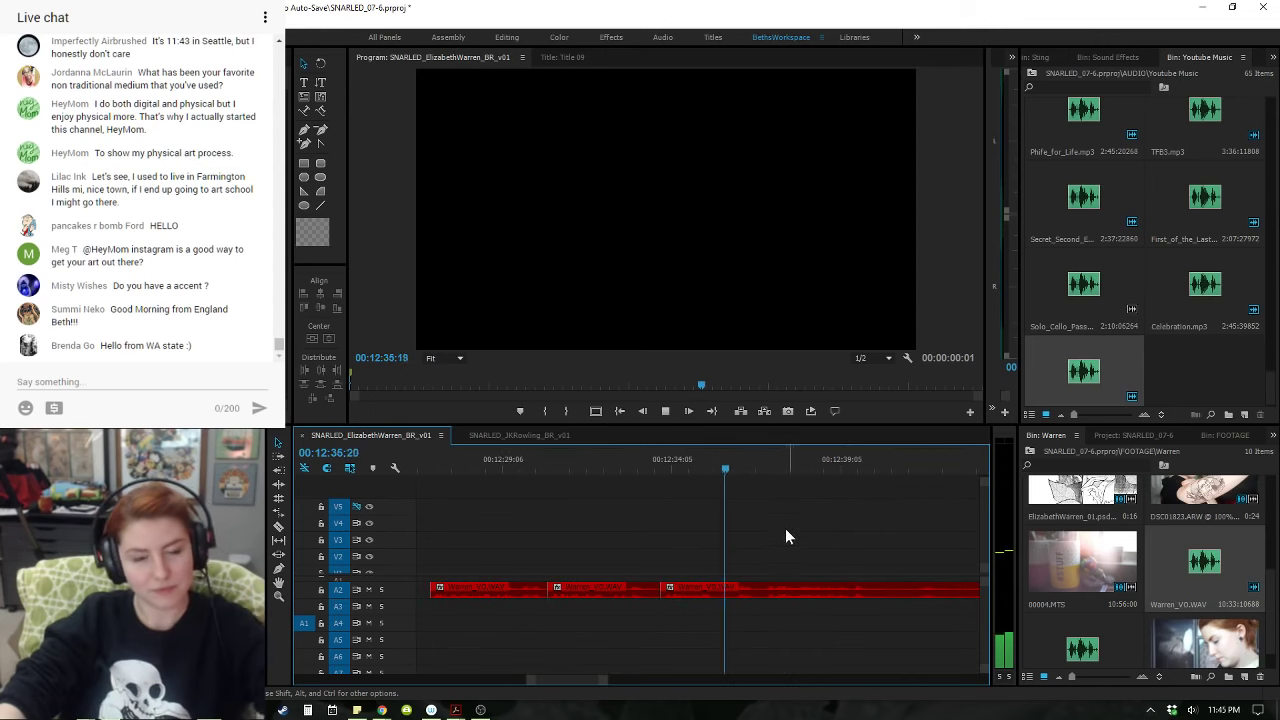
# - Replay the start of the third voiceover segment, stopping at 00:12:37:18
pyautogui.click(758, 470)
pyautogui.press('Up')
pyautogui.press('space')
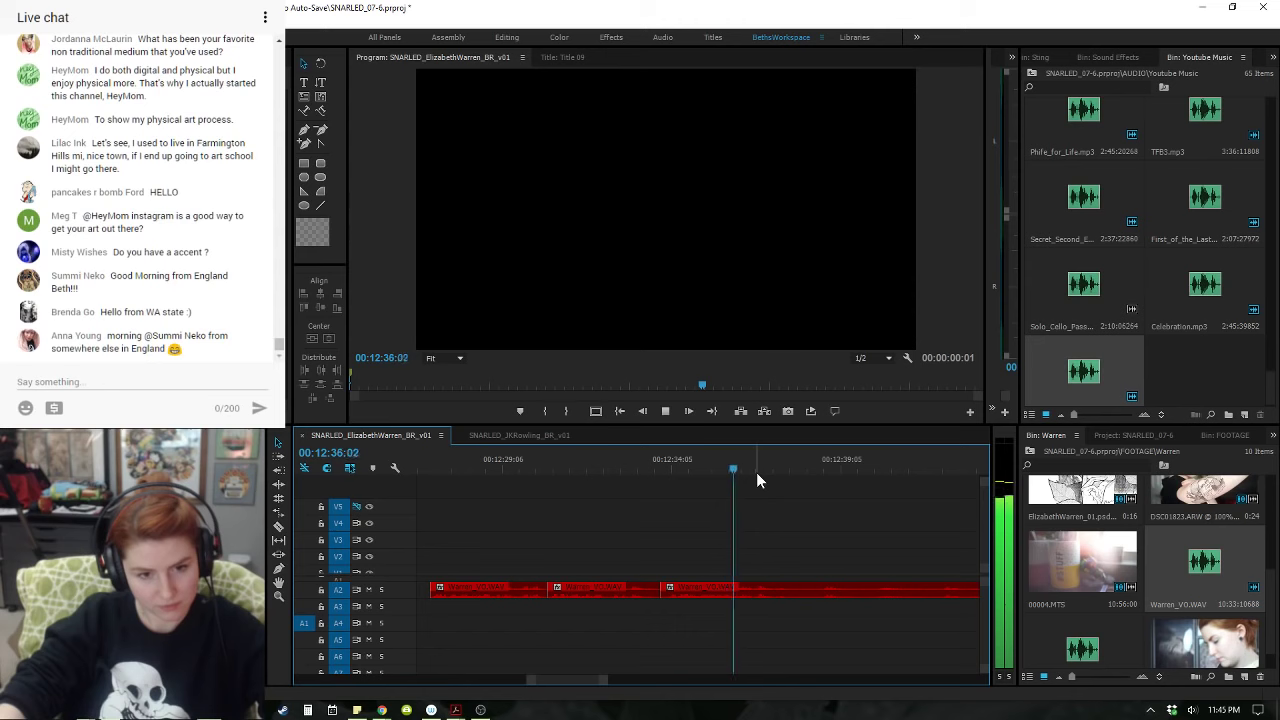
pyautogui.press('space')
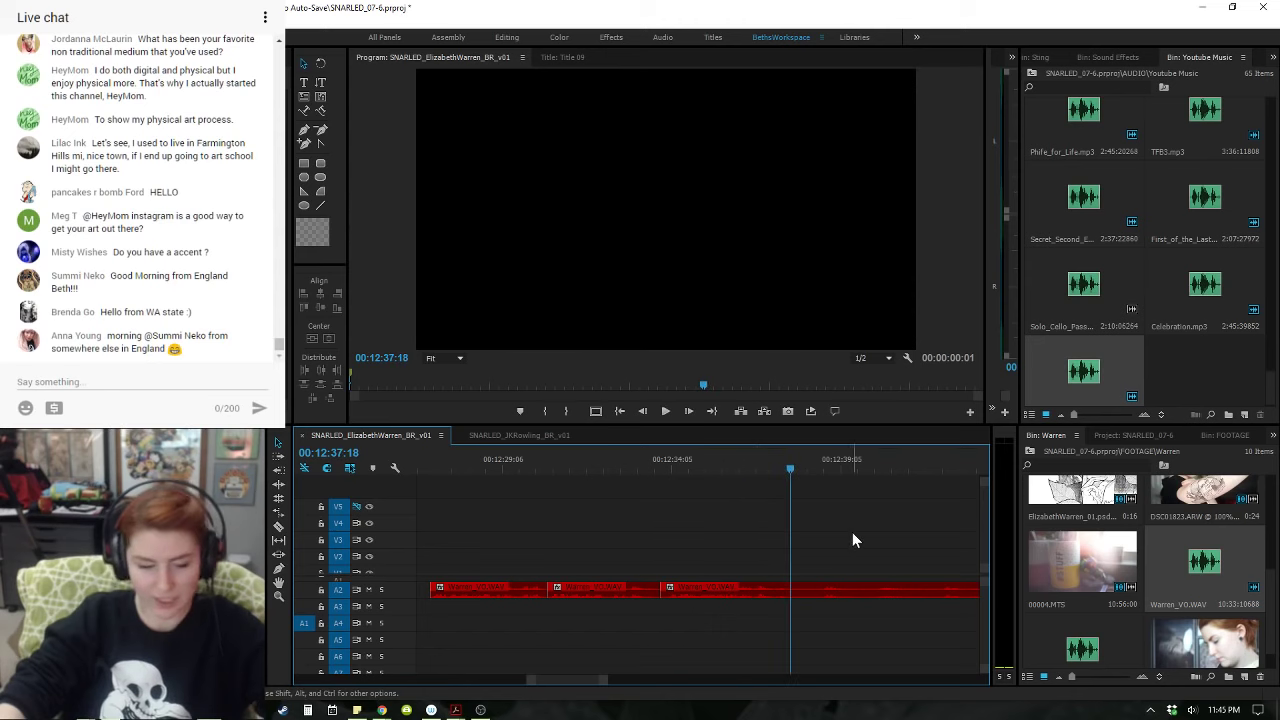
# - Listen to the third voiceover segment again from the 00:12:33:22 cut, skip ahead to about 00:12:42:19, and return to its start
pyautogui.press('-')
pyautogui.press('-')
pyautogui.press('-')
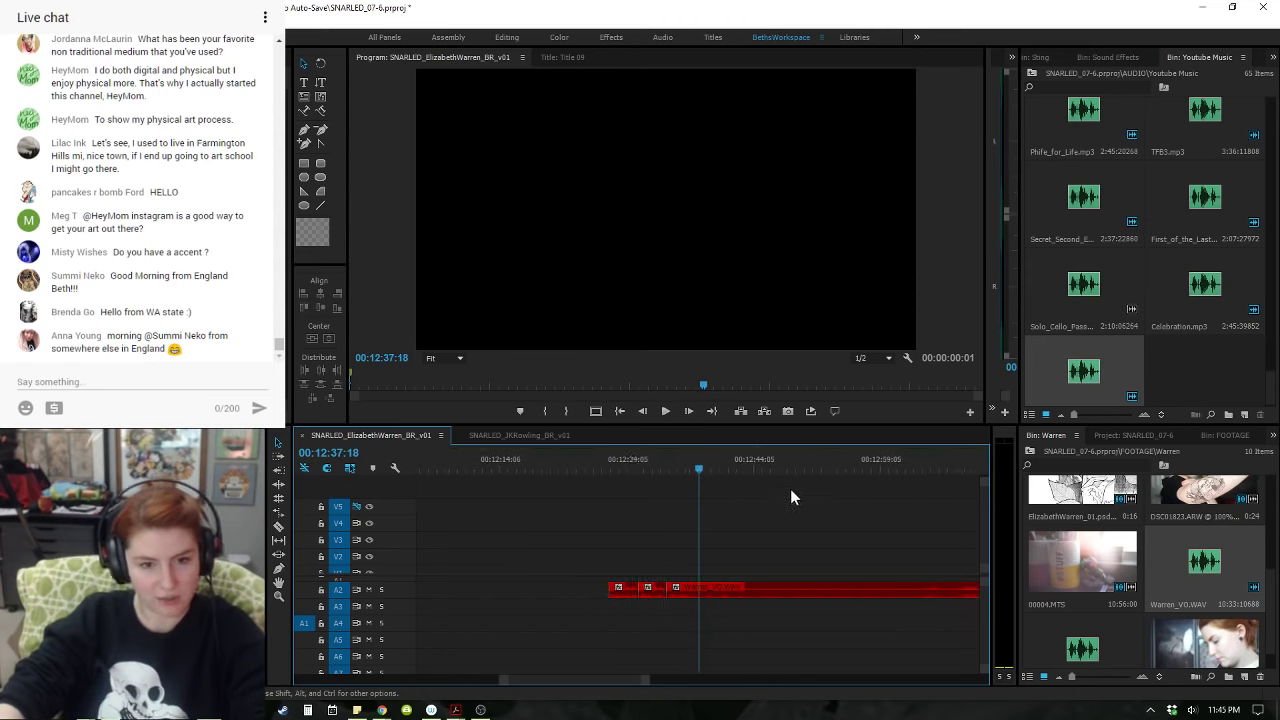
pyautogui.click(919, 468)
pyautogui.press('Up')
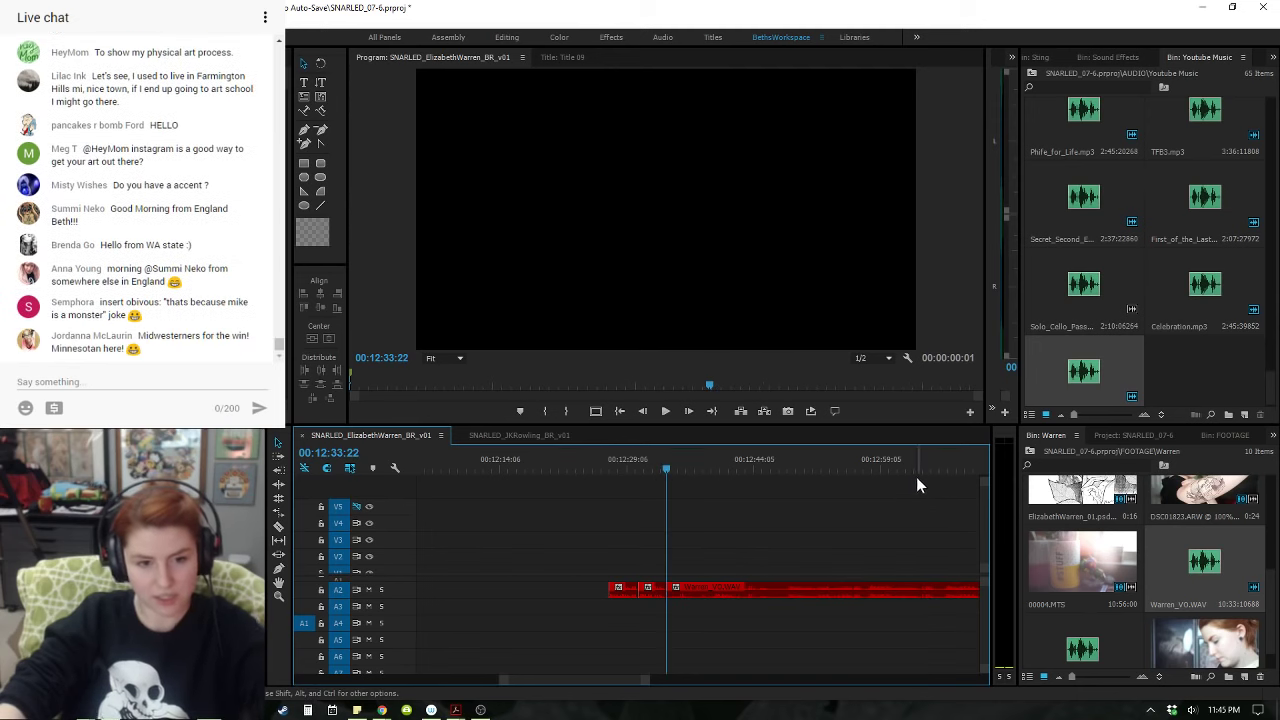
pyautogui.press('space')
pyautogui.press('=')
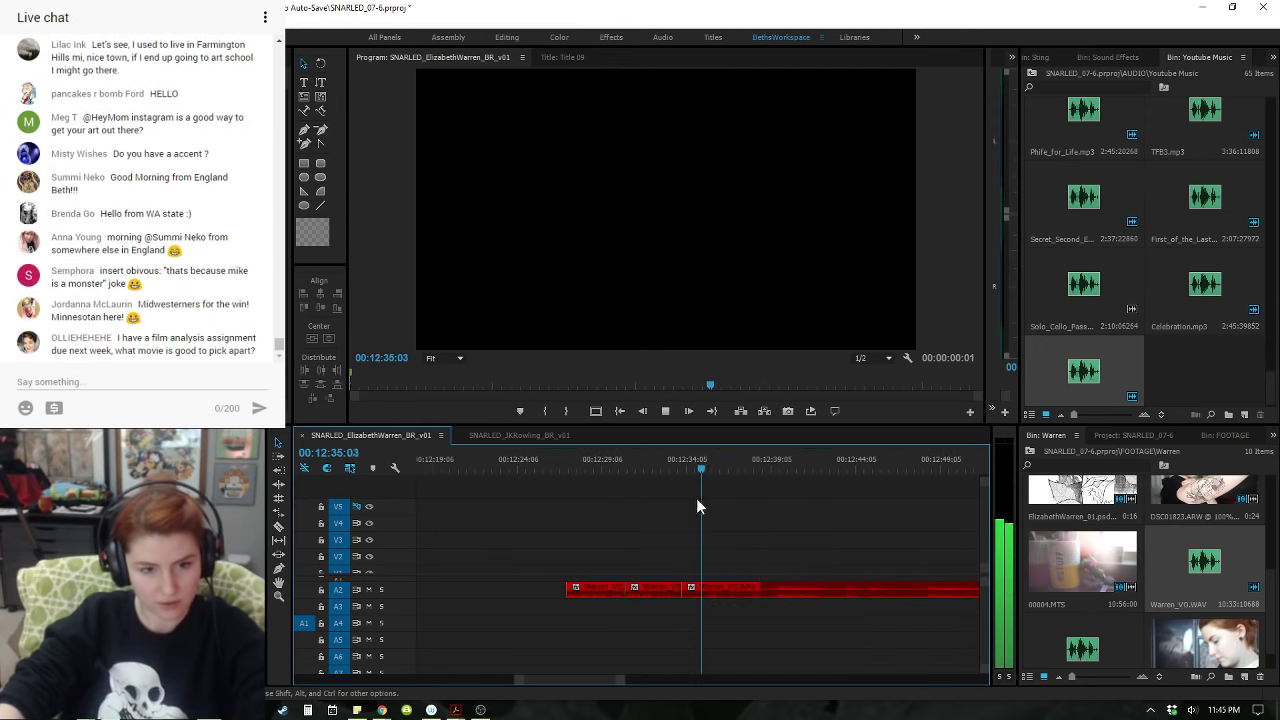
pyautogui.click(776, 467)
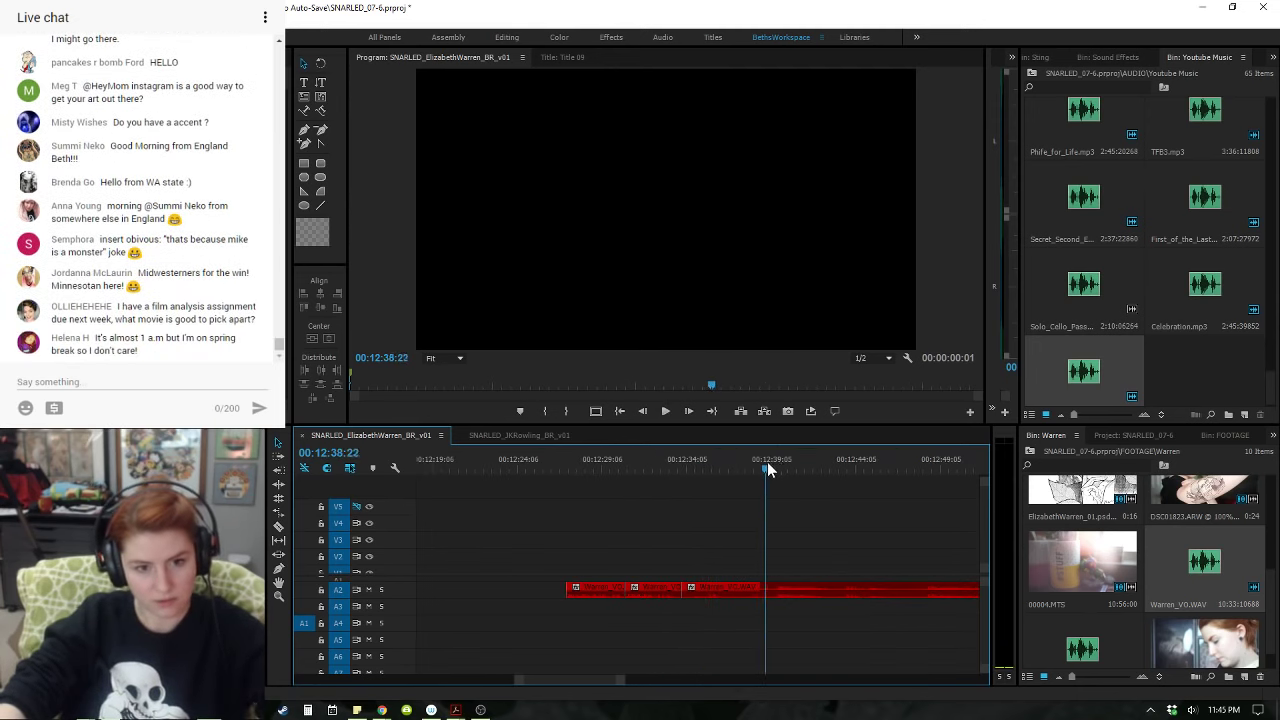
pyautogui.press('Up')
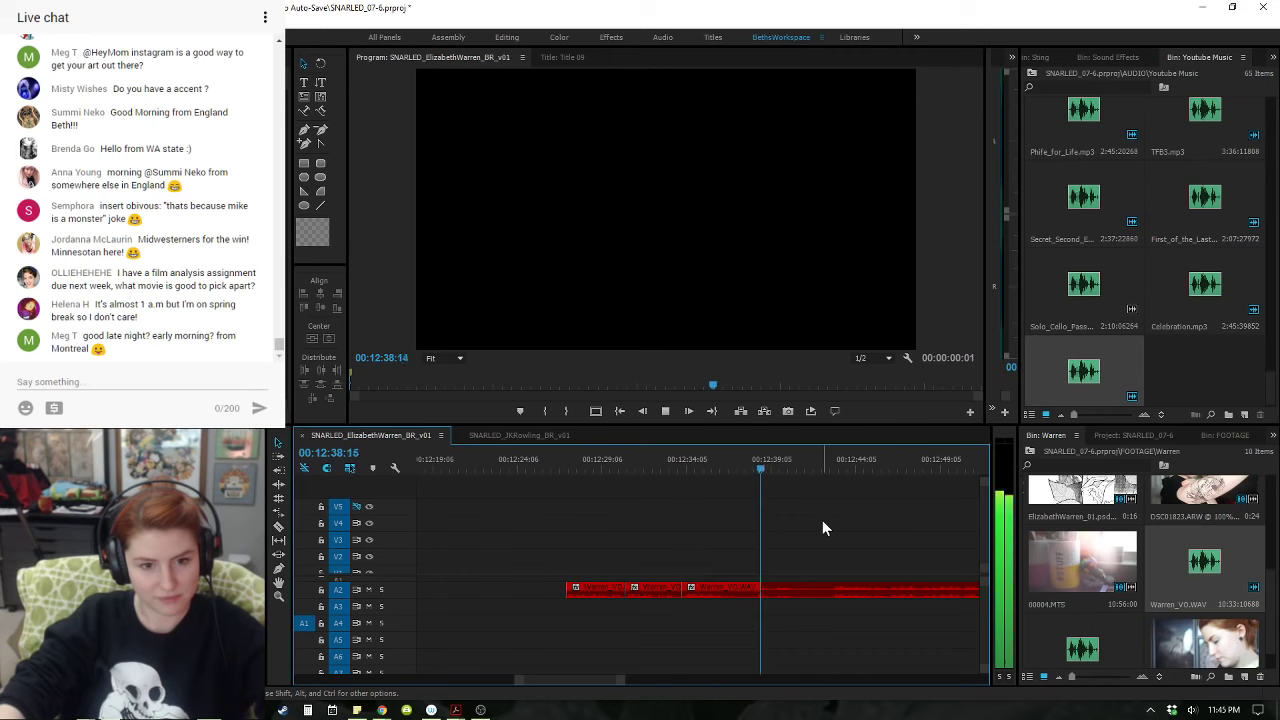
pyautogui.moveTo(825, 468); pyautogui.dragTo(830, 470)
pyautogui.press('Up')
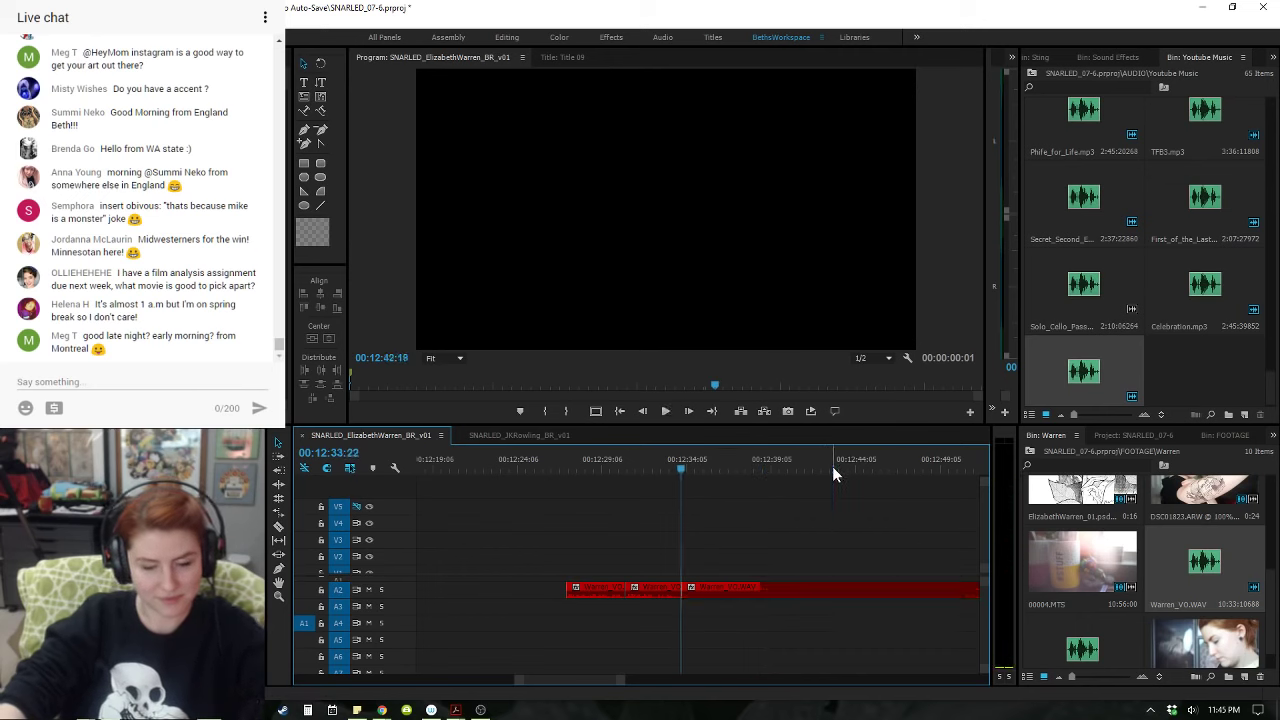
# - Listen to the voiceover from the 00:12:33:22 cut and split it at 00:12:41:13
pyautogui.press('space')
pyautogui.press('=')
pyautogui.press('=')
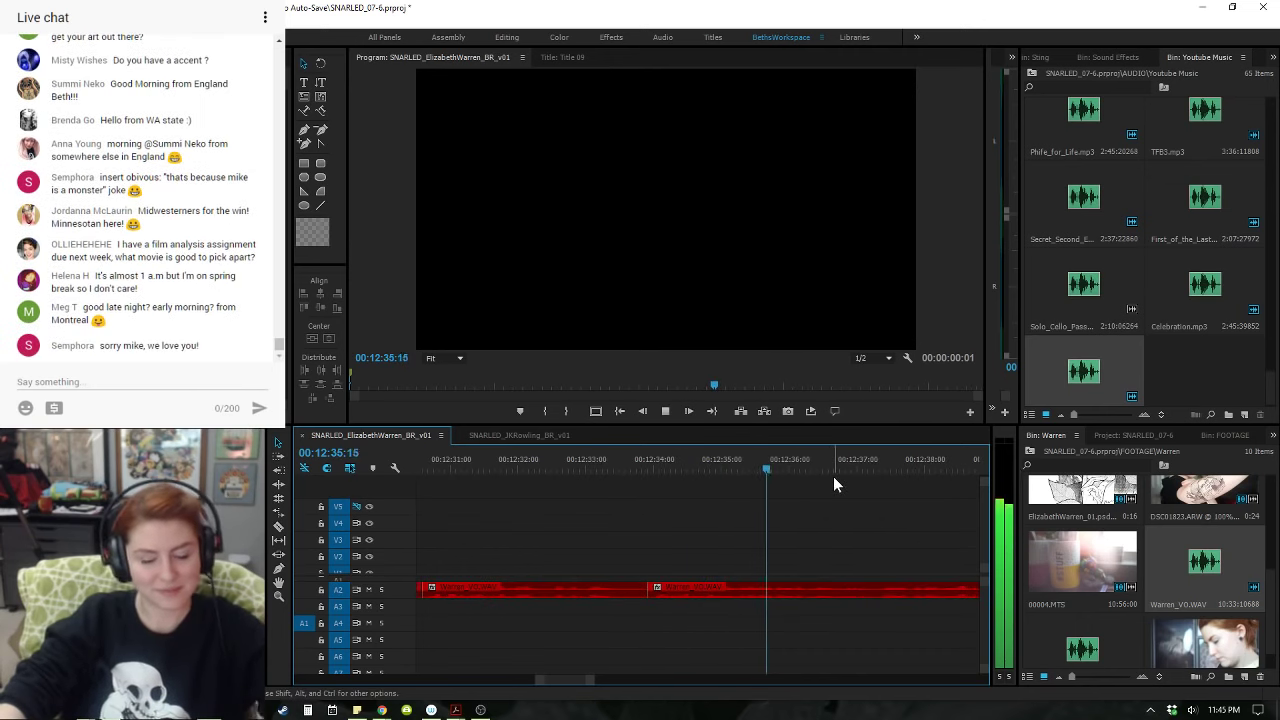
pyautogui.press('-')
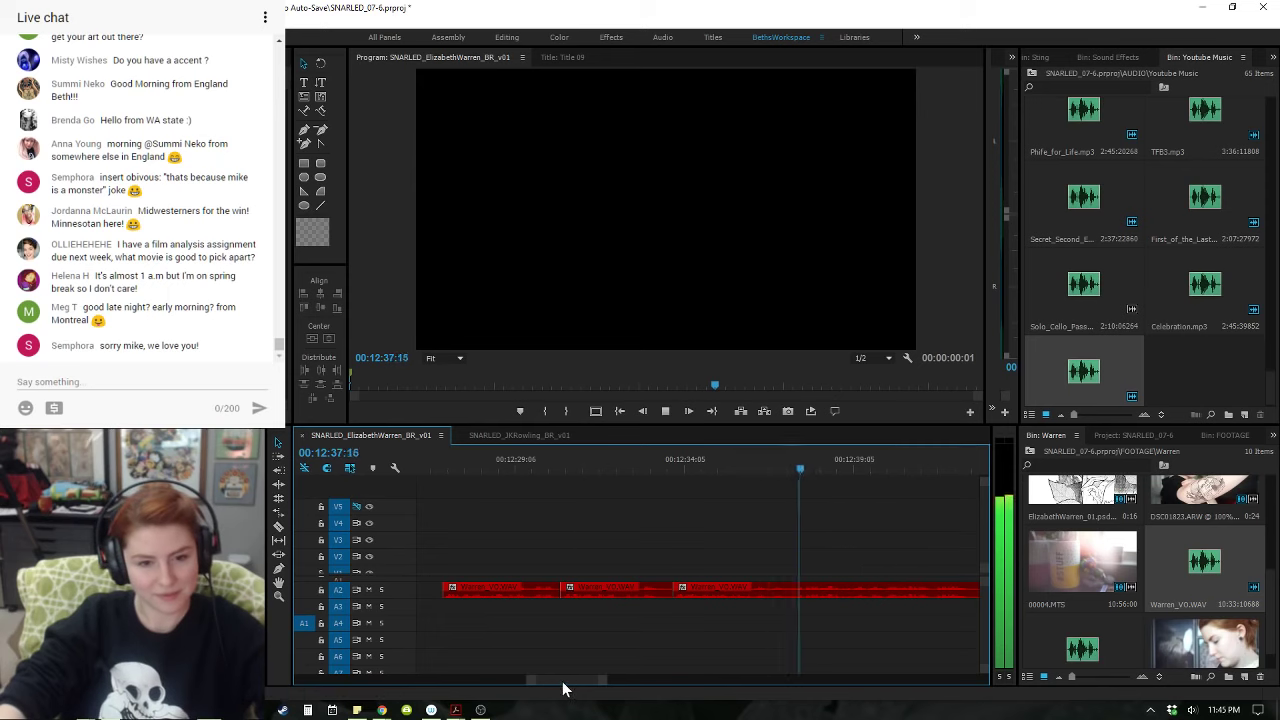
pyautogui.moveTo(563, 683); pyautogui.dragTo(566, 683)
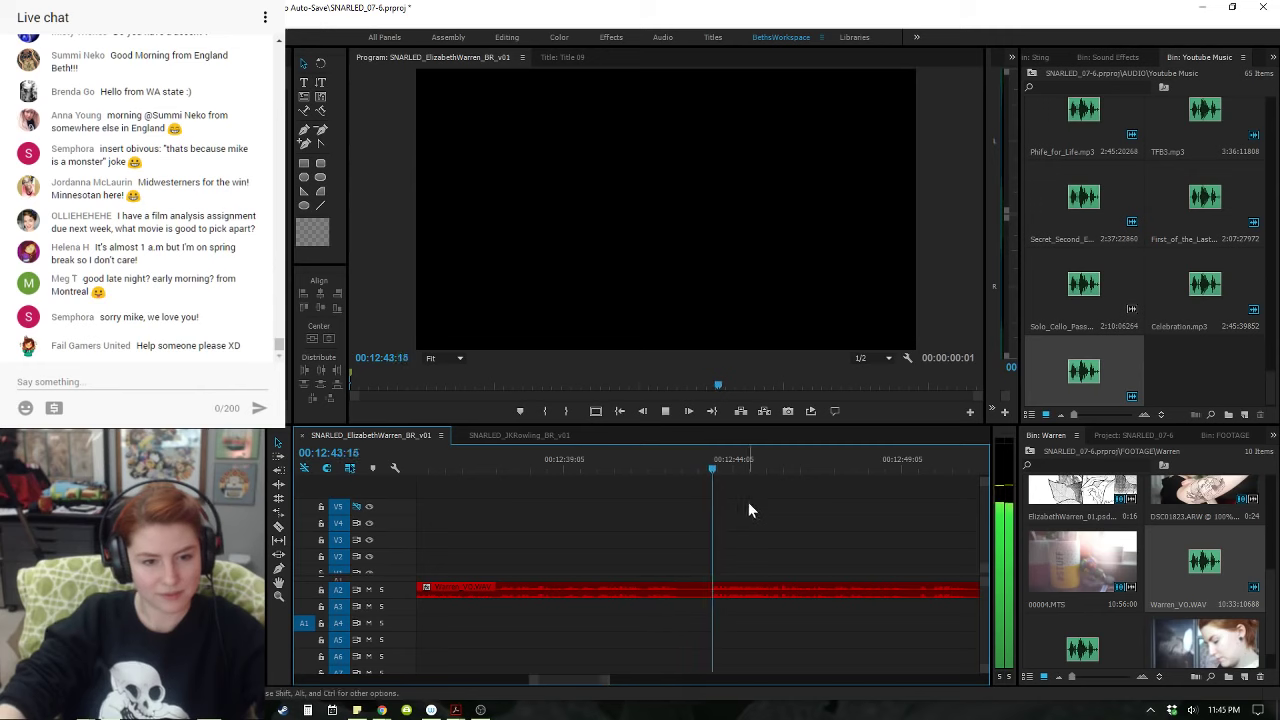
pyautogui.click(552, 467)
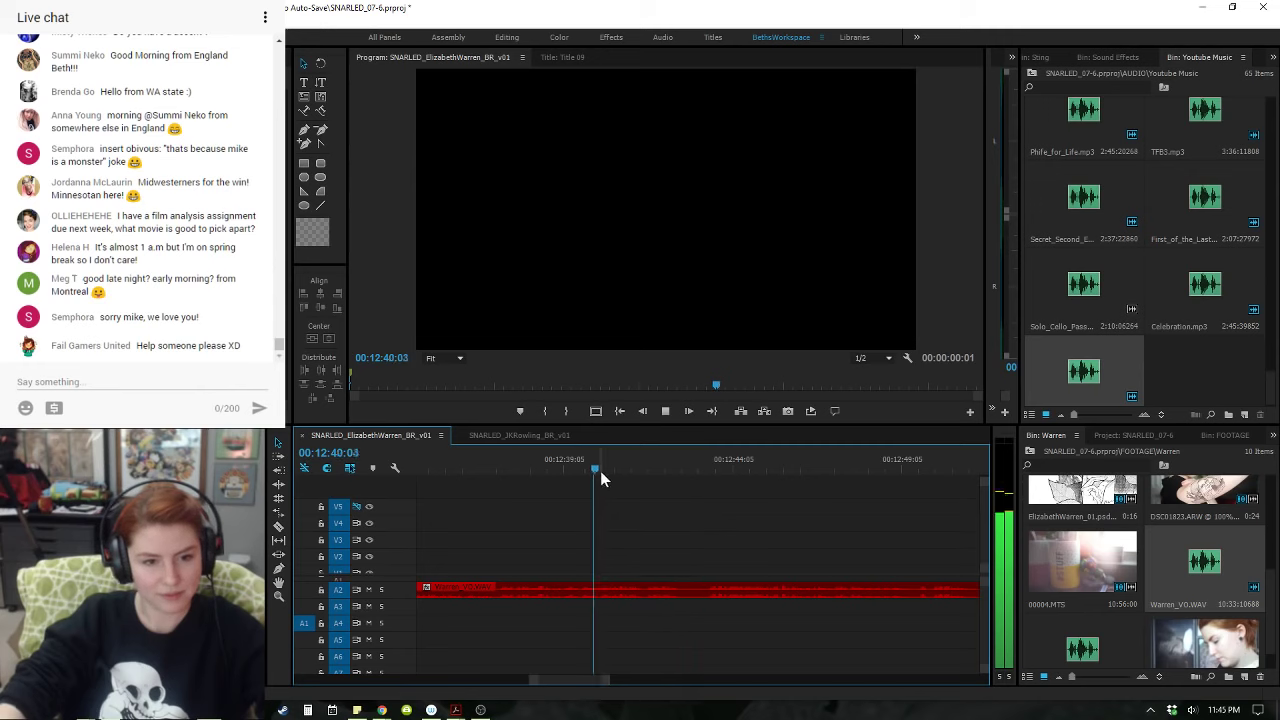
pyautogui.press('space')
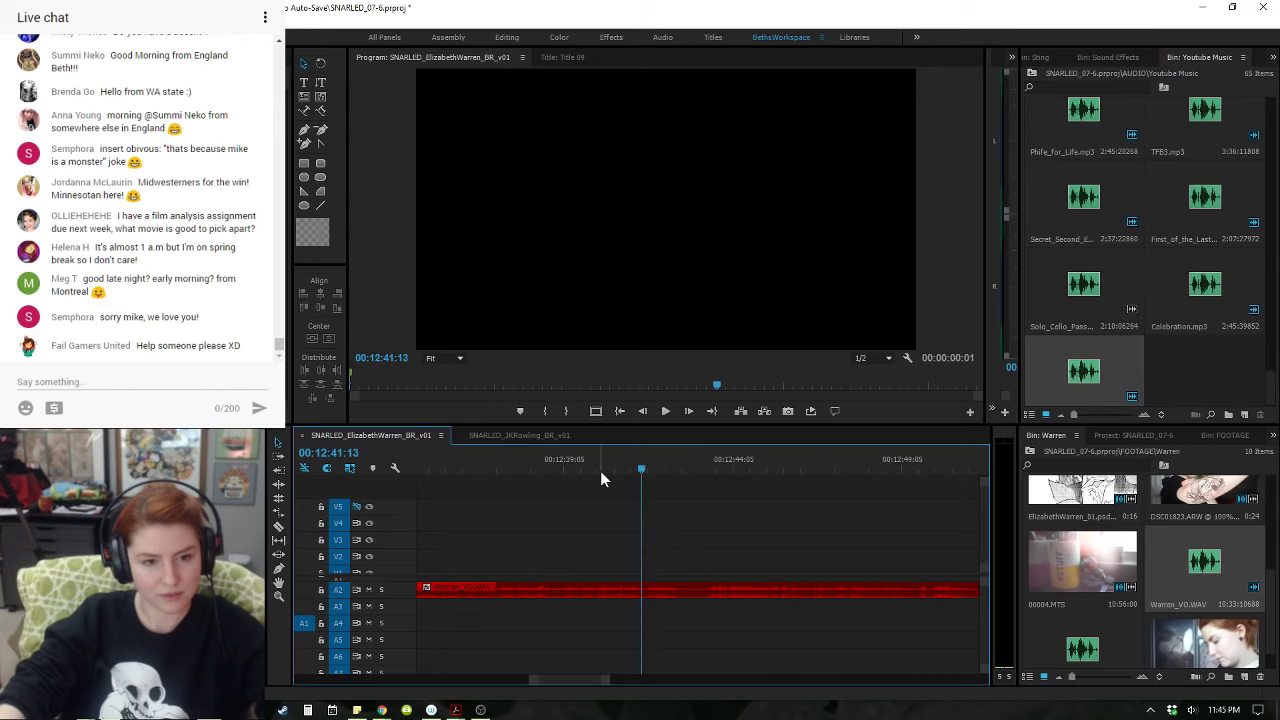
pyautogui.hotkey('ctrl', 'k')
# - Play the voiceover after the new cut, then replay from just before it, stopping at 00:12:42:17
pyautogui.click(696, 462)
pyautogui.press('space')
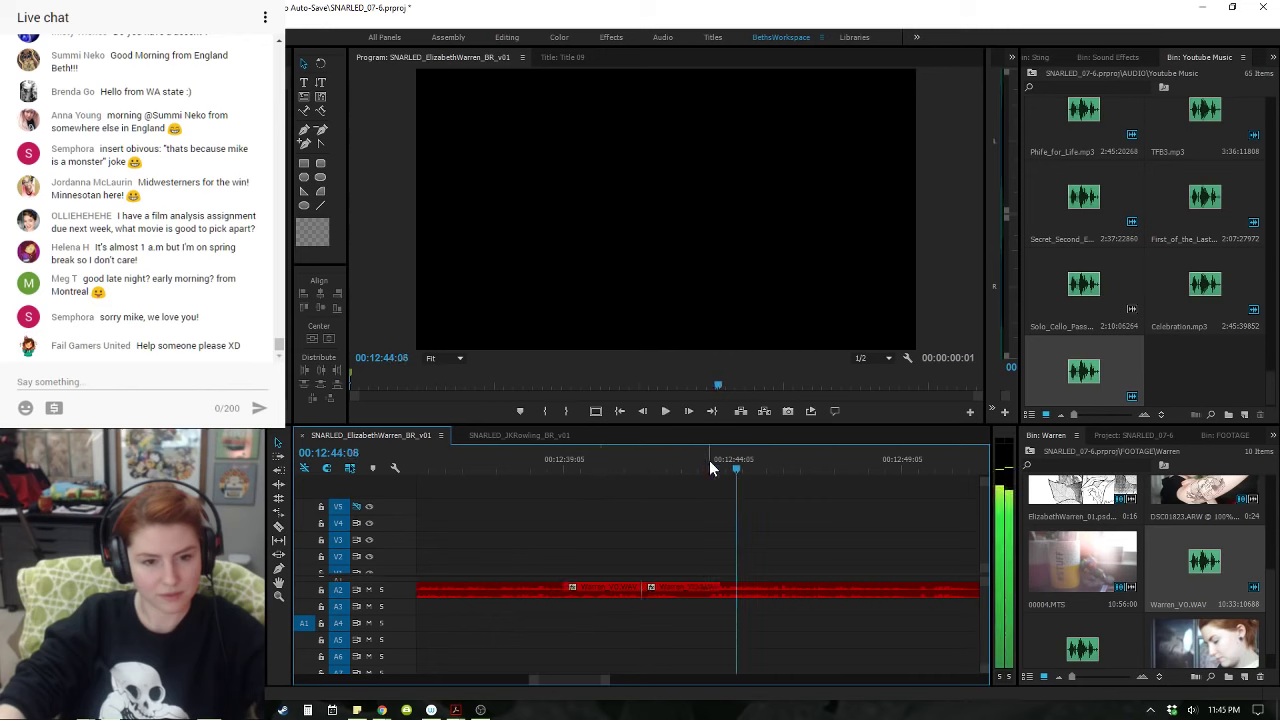
pyautogui.press('space')
pyautogui.press('Up')
pyautogui.click(609, 467)
pyautogui.press('space')
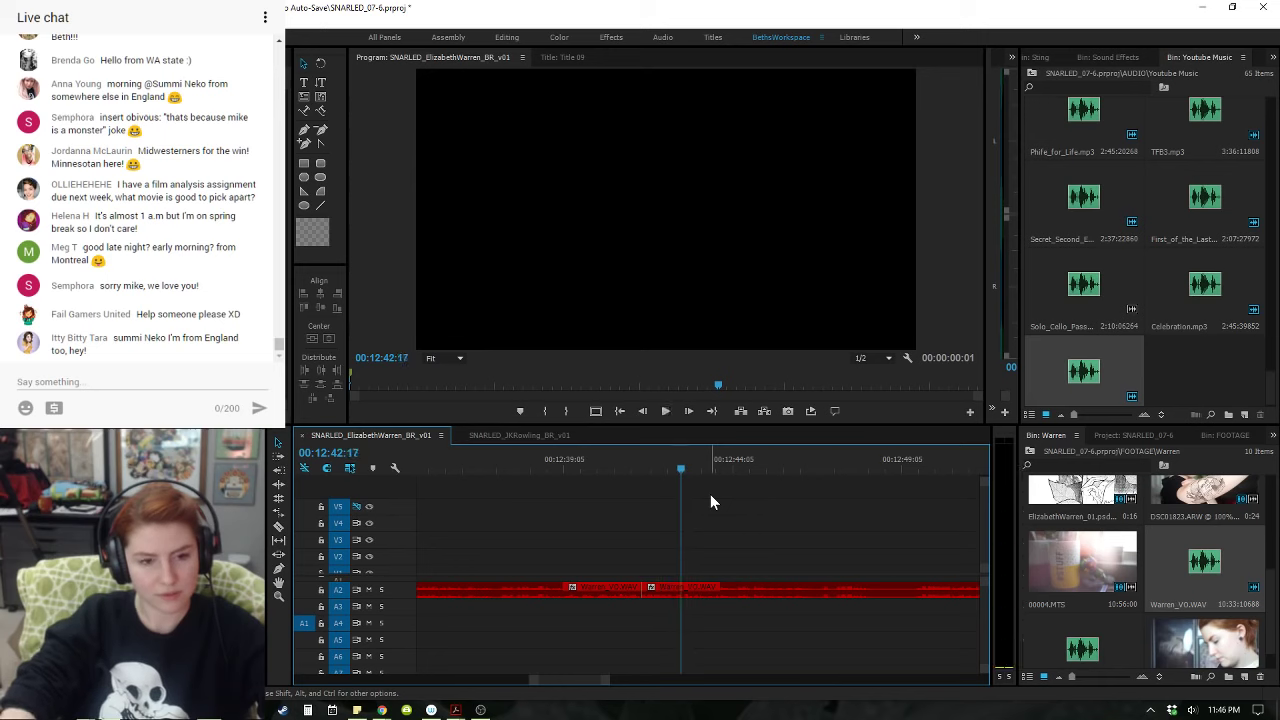
# - Replay the end of the third voiceover segment across its cut and listen on to 00:12:46:05
pyautogui.click(624, 464)
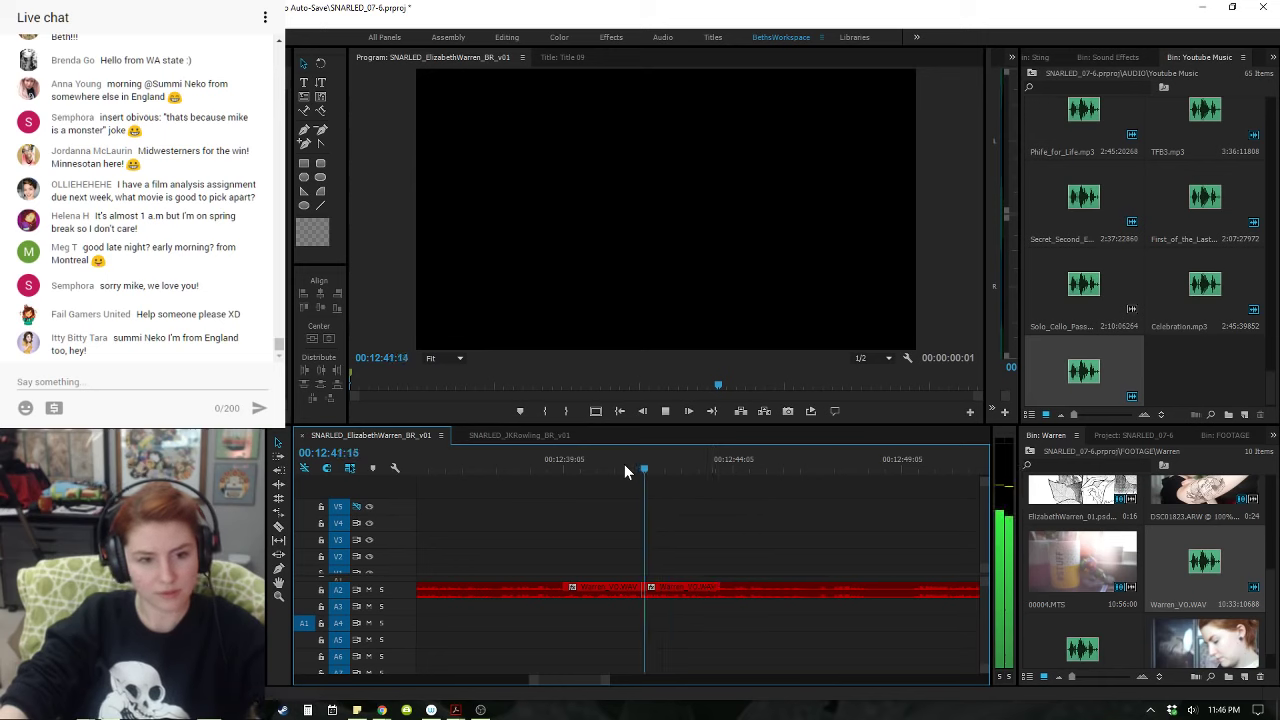
pyautogui.click(624, 466)
pyautogui.press('space')
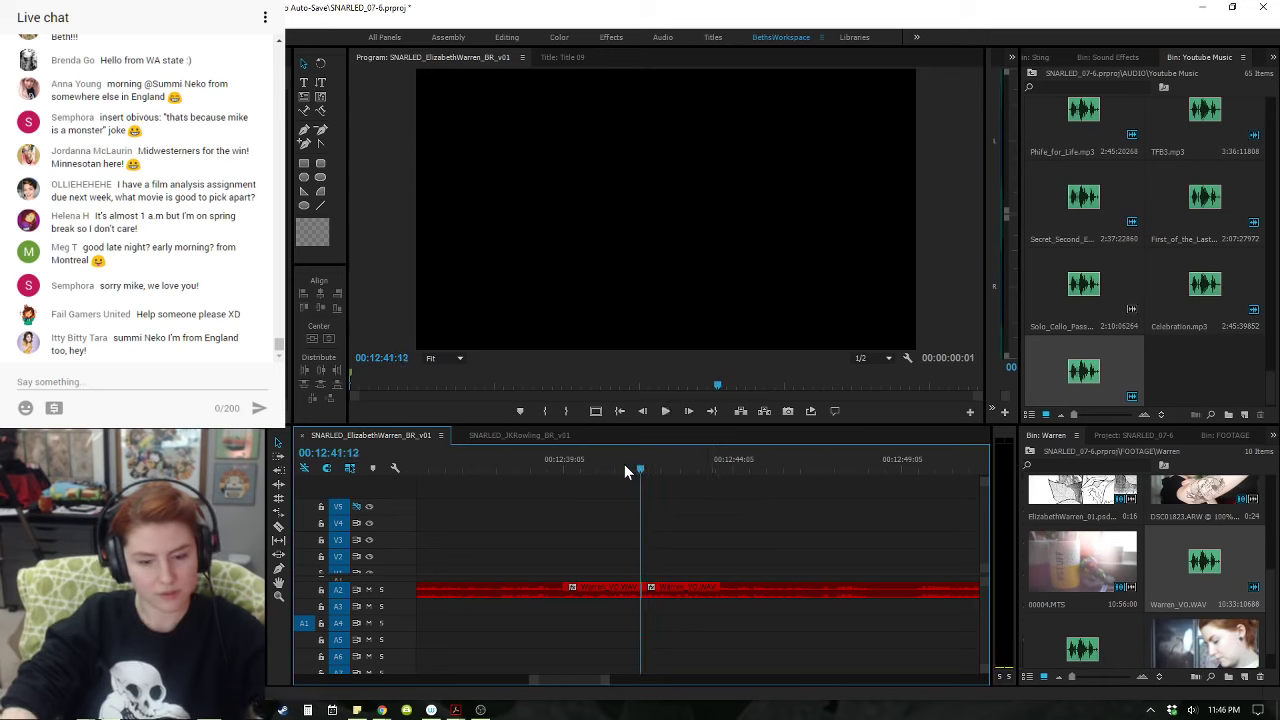
pyautogui.press('space')
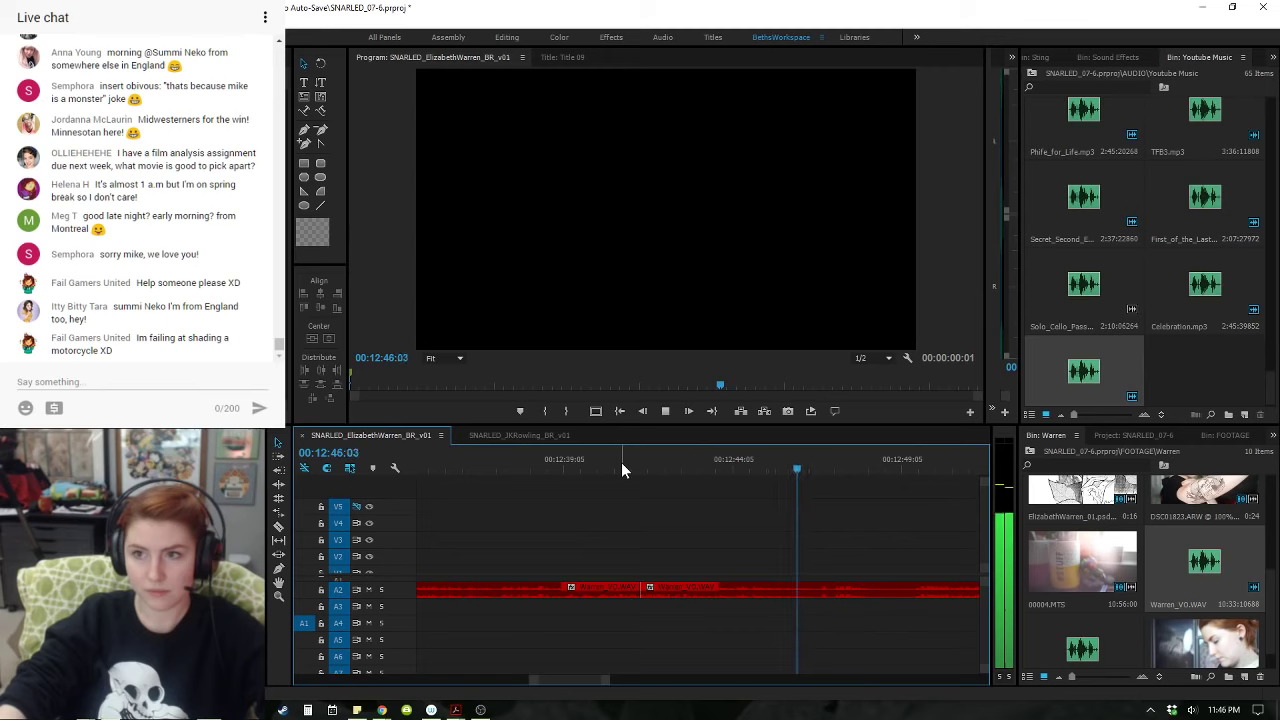
pyautogui.press('space')
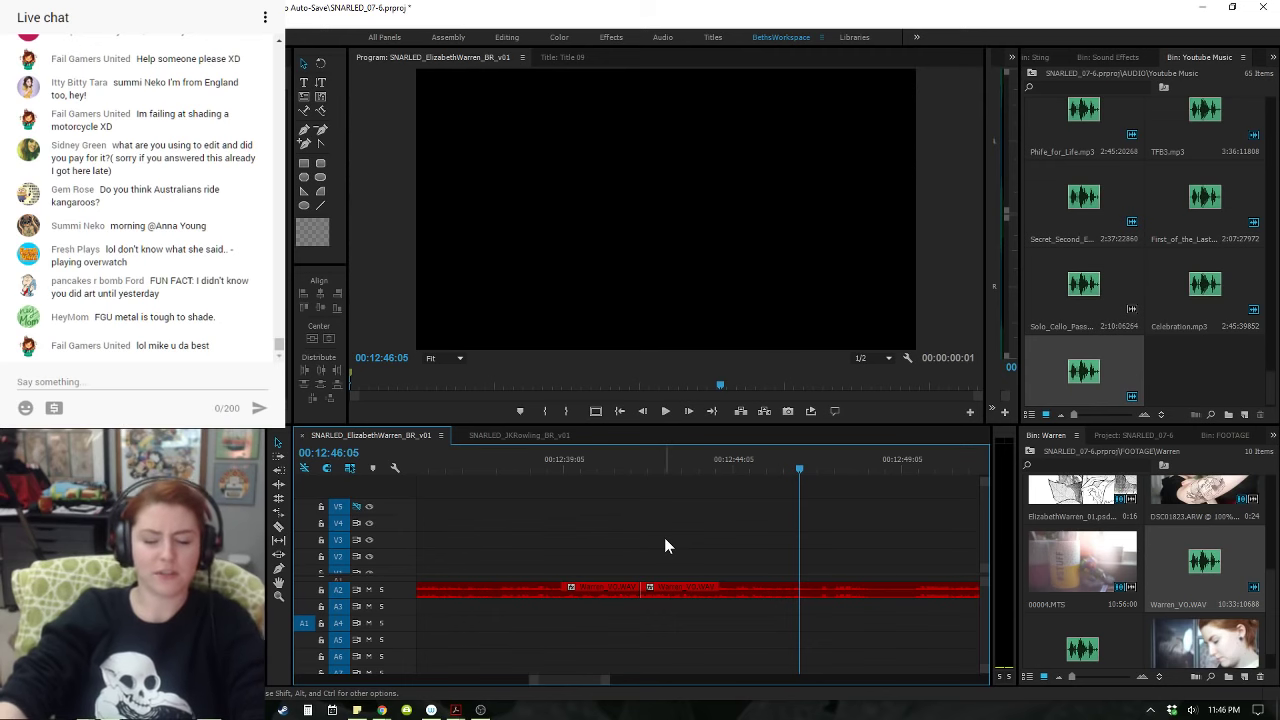
# - Play the voiceover from 00:12:40:13 across the next cut, stopping at 00:12:46:13
pyautogui.press('-')
pyautogui.click(655, 468)
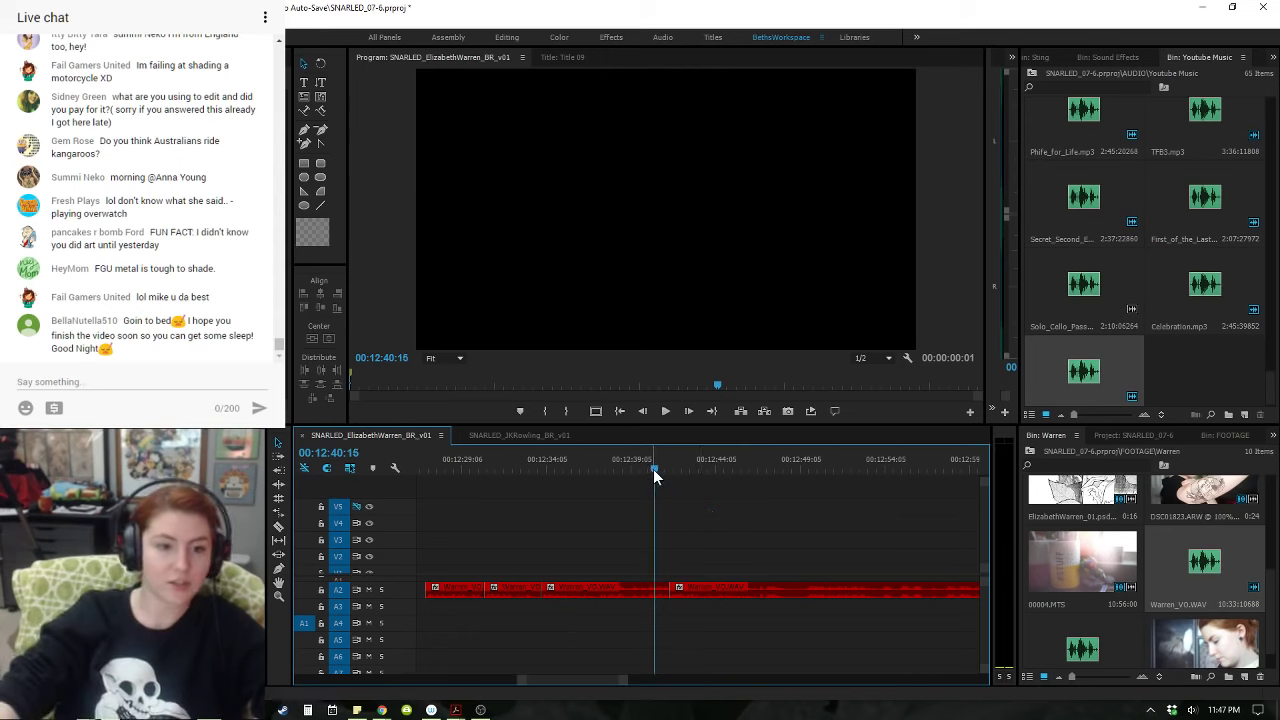
pyautogui.moveTo(653, 469); pyautogui.dragTo(650, 472)
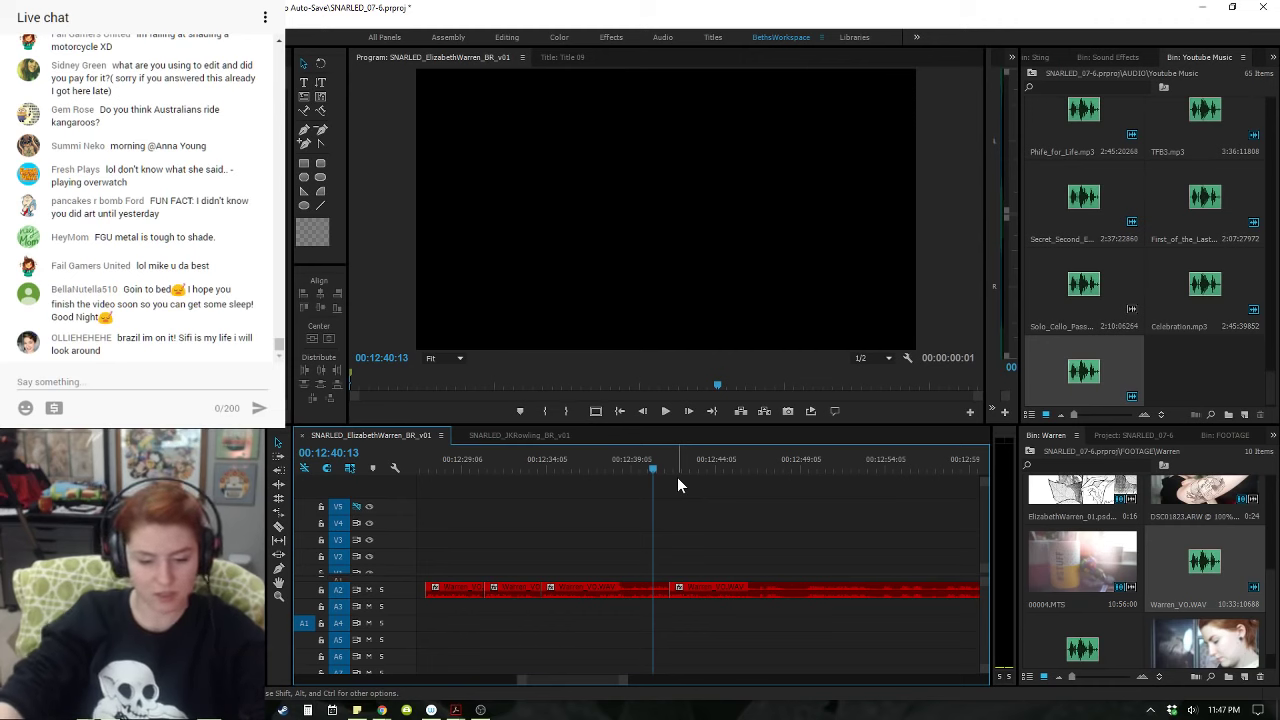
pyautogui.press('=')
pyautogui.press('=')
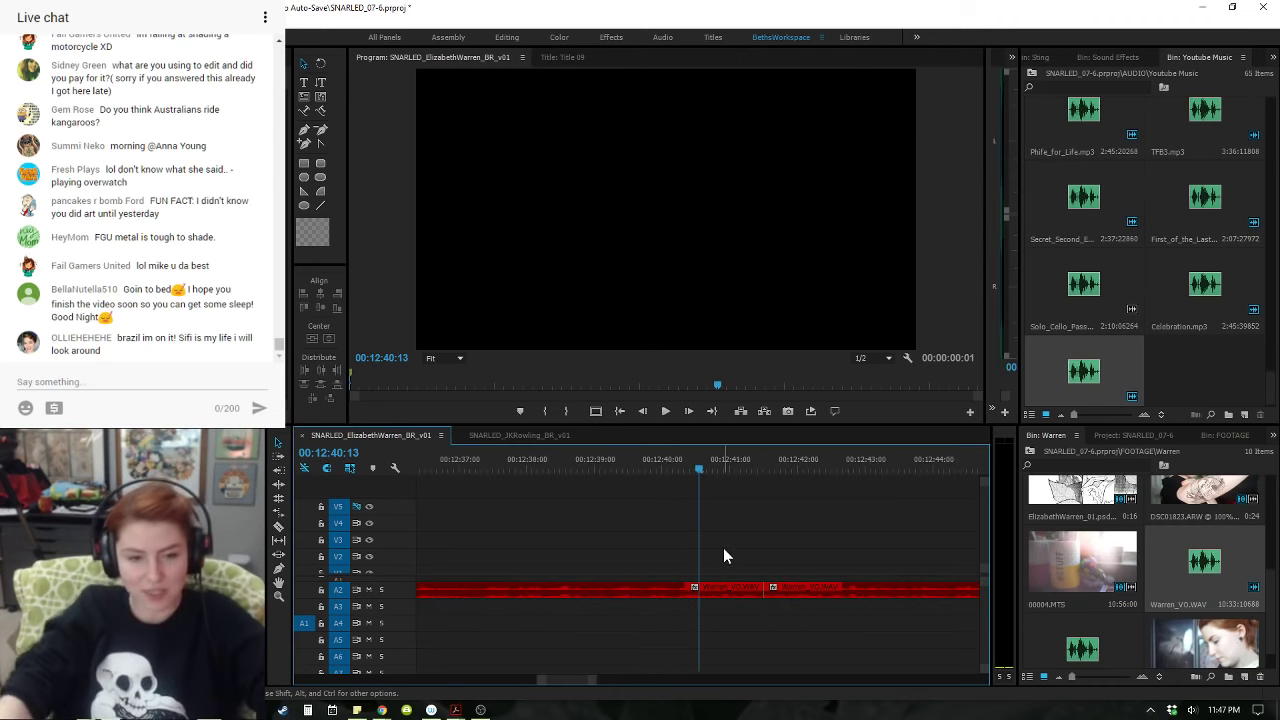
pyautogui.press('space')
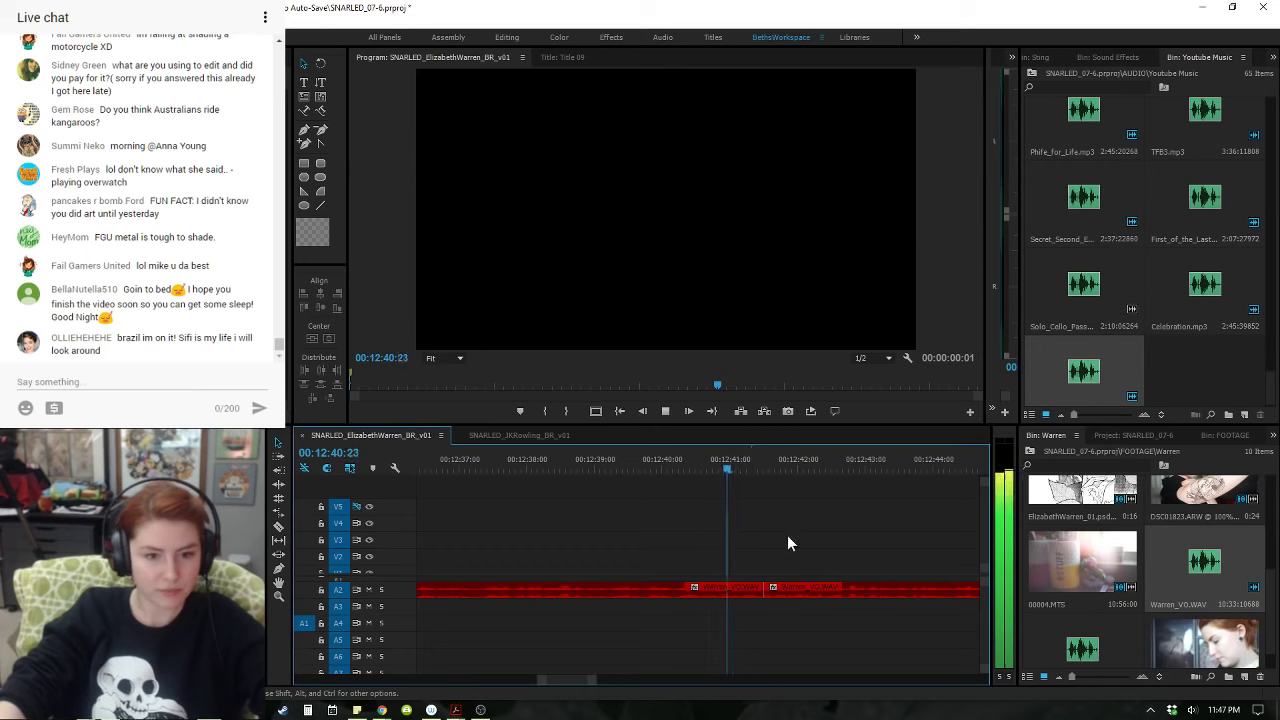
pyautogui.press('-')
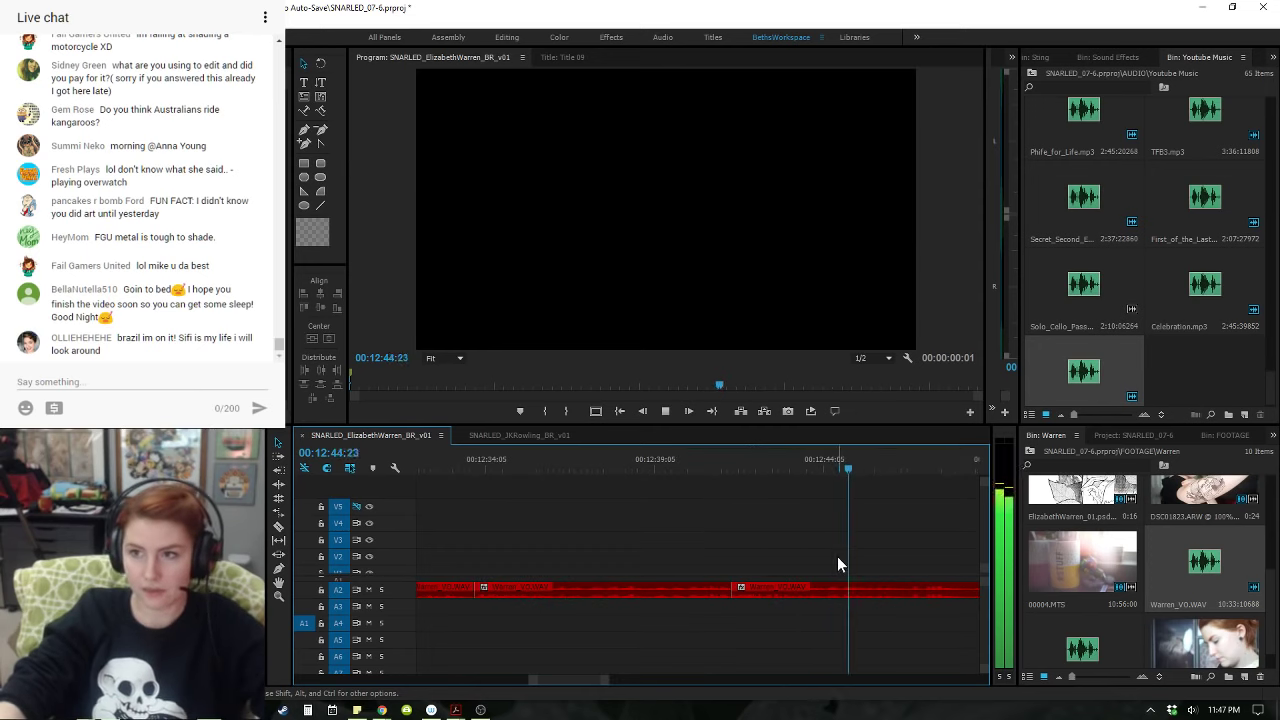
pyautogui.press('space')
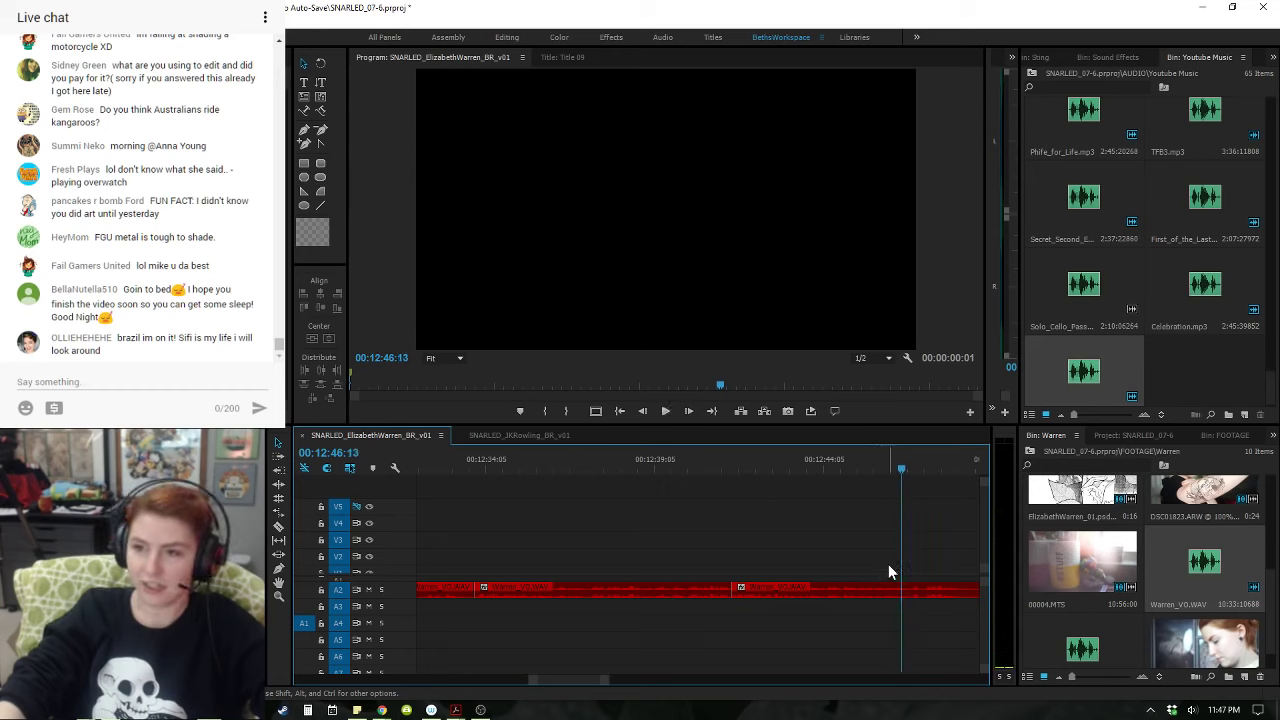
# - Listen on from 00:12:46:13 and split the voiceover at about 00:12:48:13
pyautogui.press('space')
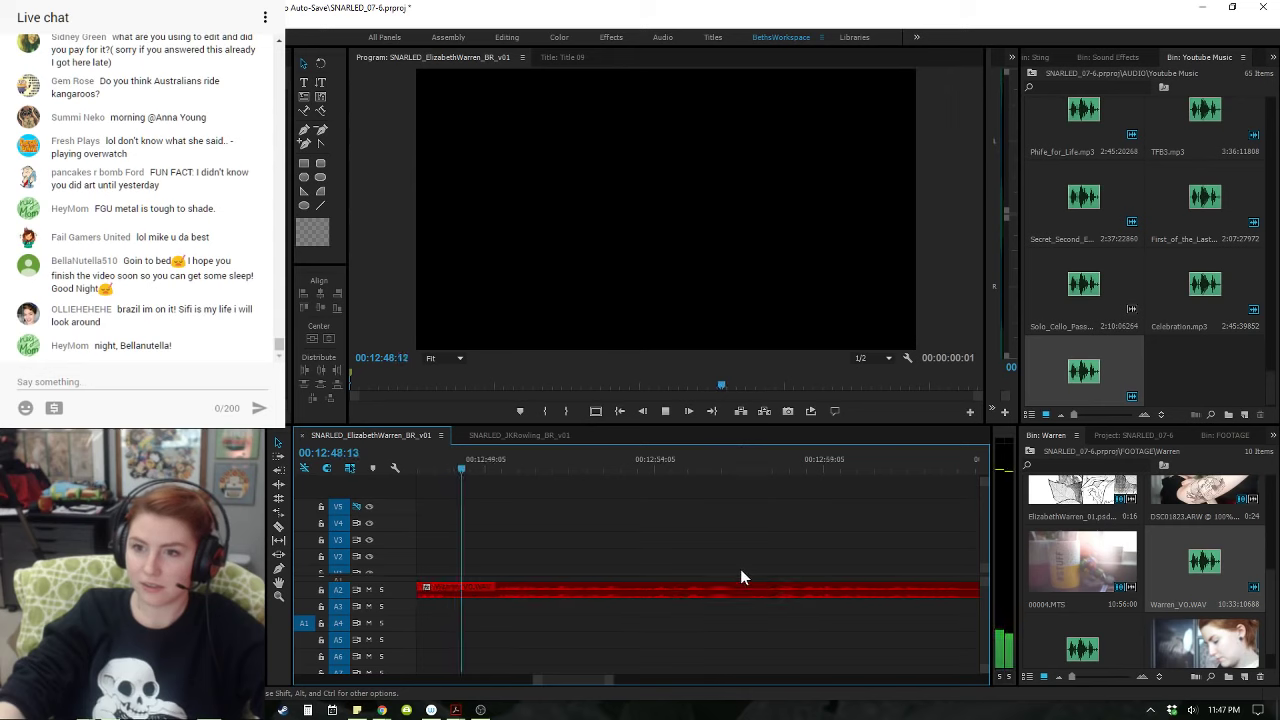
pyautogui.press('space')
pyautogui.moveTo(457, 471); pyautogui.dragTo(495, 471)
pyautogui.hotkey('ctrl', 'k')
pyautogui.press('q')
# - Listen to the voiceover after the latest cut and split it again just before 00:12:53:01
pyautogui.press('space')
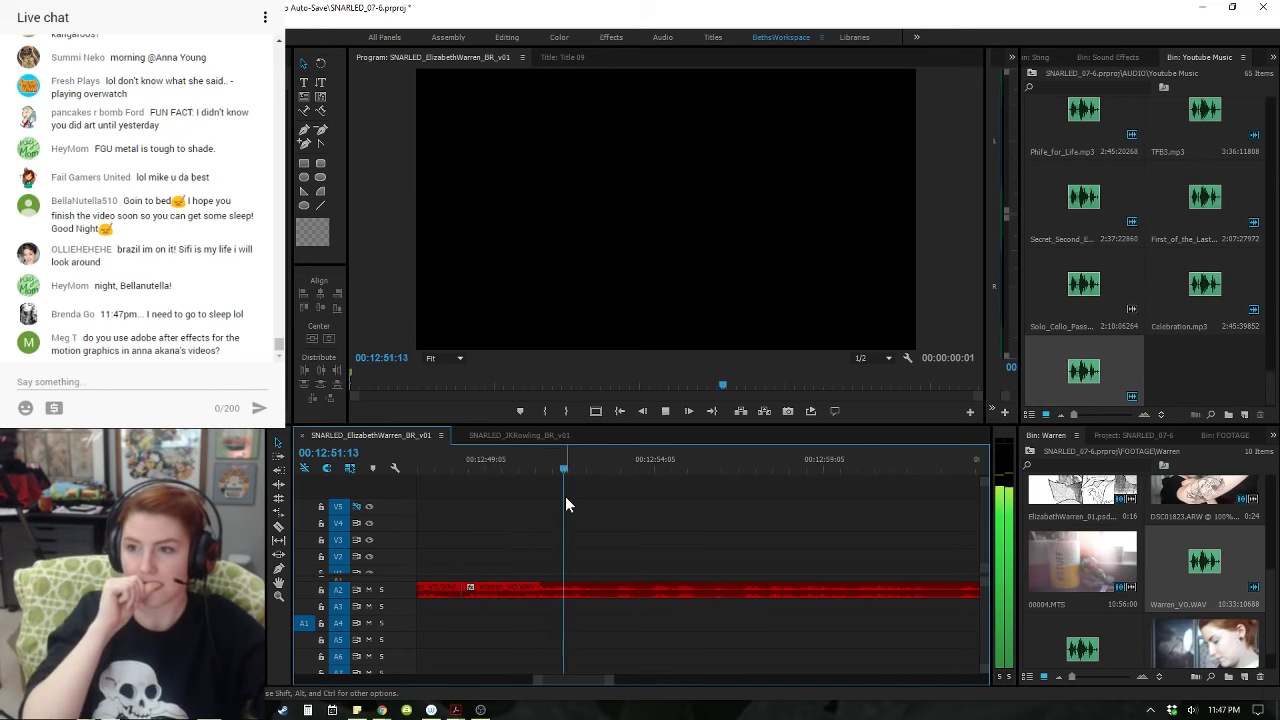
pyautogui.press('space')
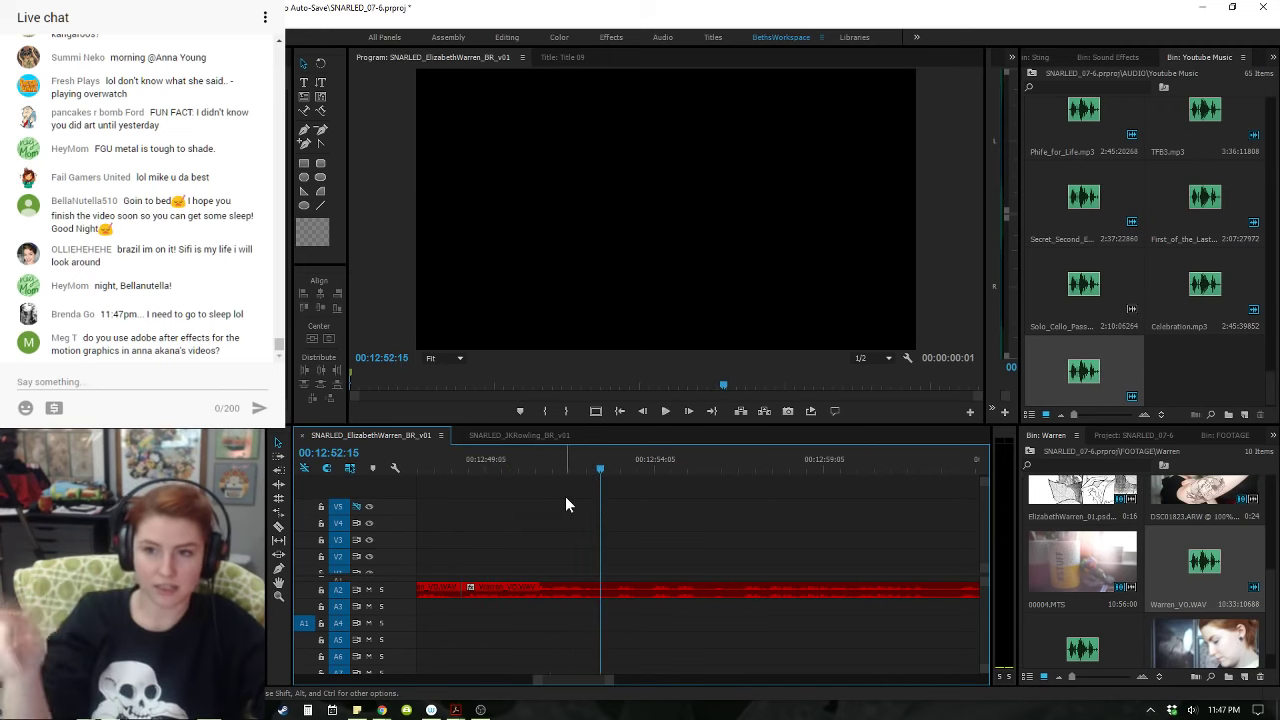
pyautogui.press('space')
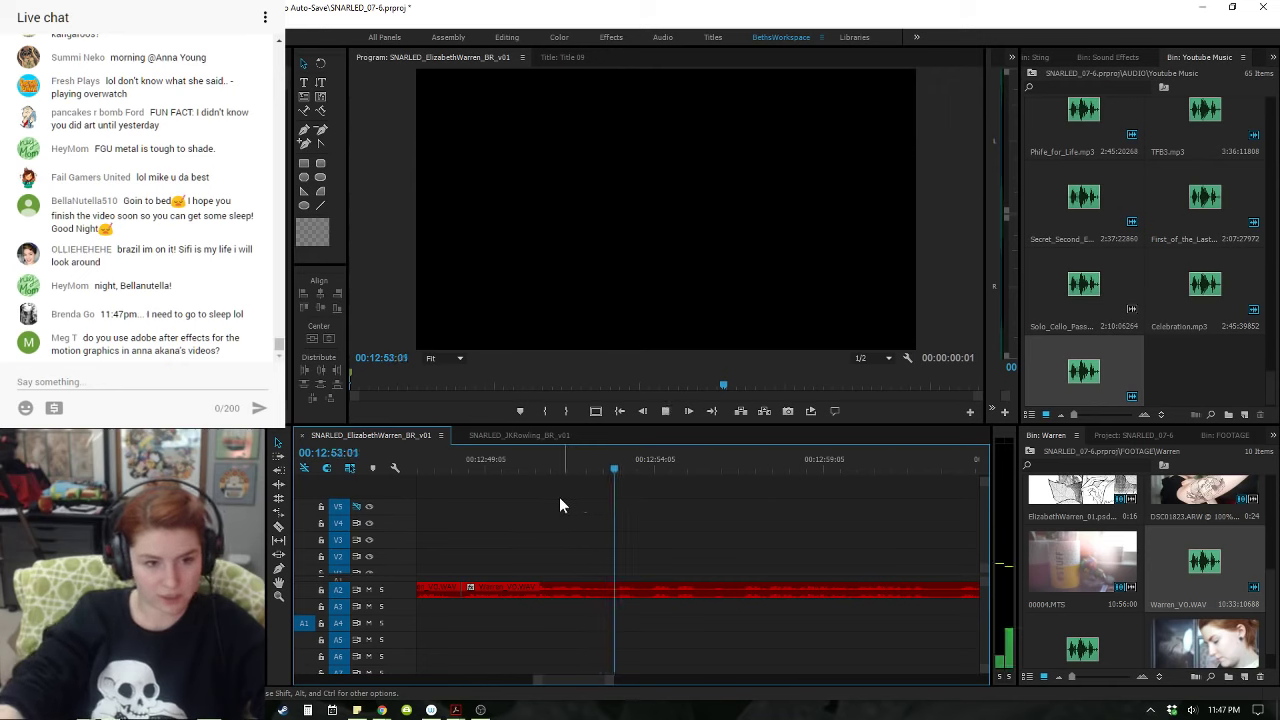
pyautogui.moveTo(609, 467); pyautogui.dragTo(611, 469)
pyautogui.hotkey('ctrl', 'k')
# - Listen to the voiceover after the latest cut and split it again at 00:12:58:16
pyautogui.click(643, 472)
pyautogui.press('space')
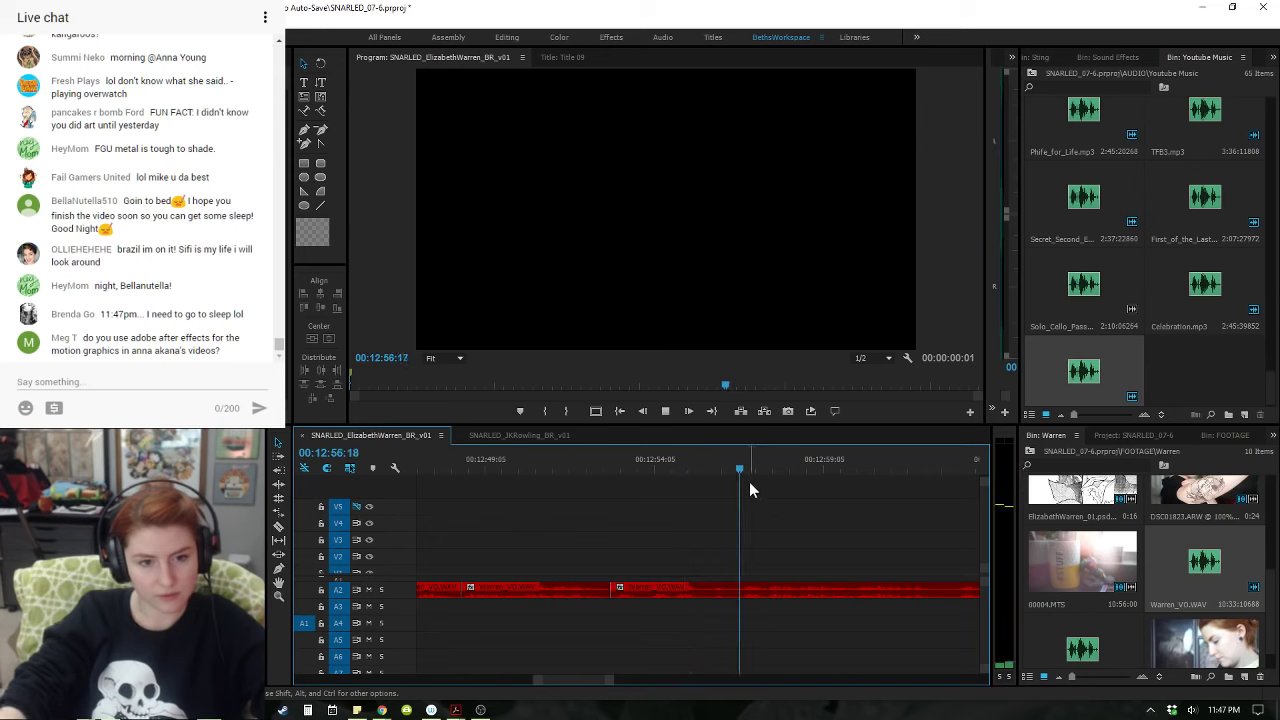
pyautogui.press('Up')
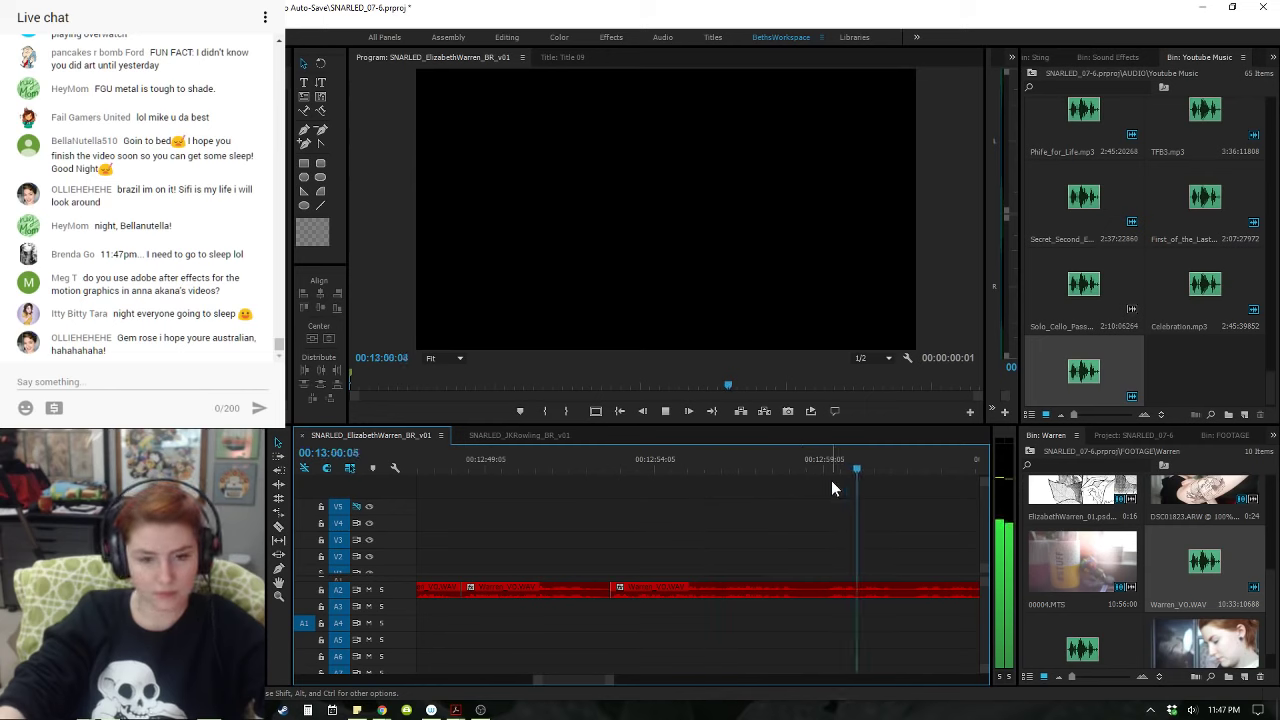
pyautogui.moveTo(826, 464); pyautogui.dragTo(805, 464)
pyautogui.hotkey('ctrl', 'k')
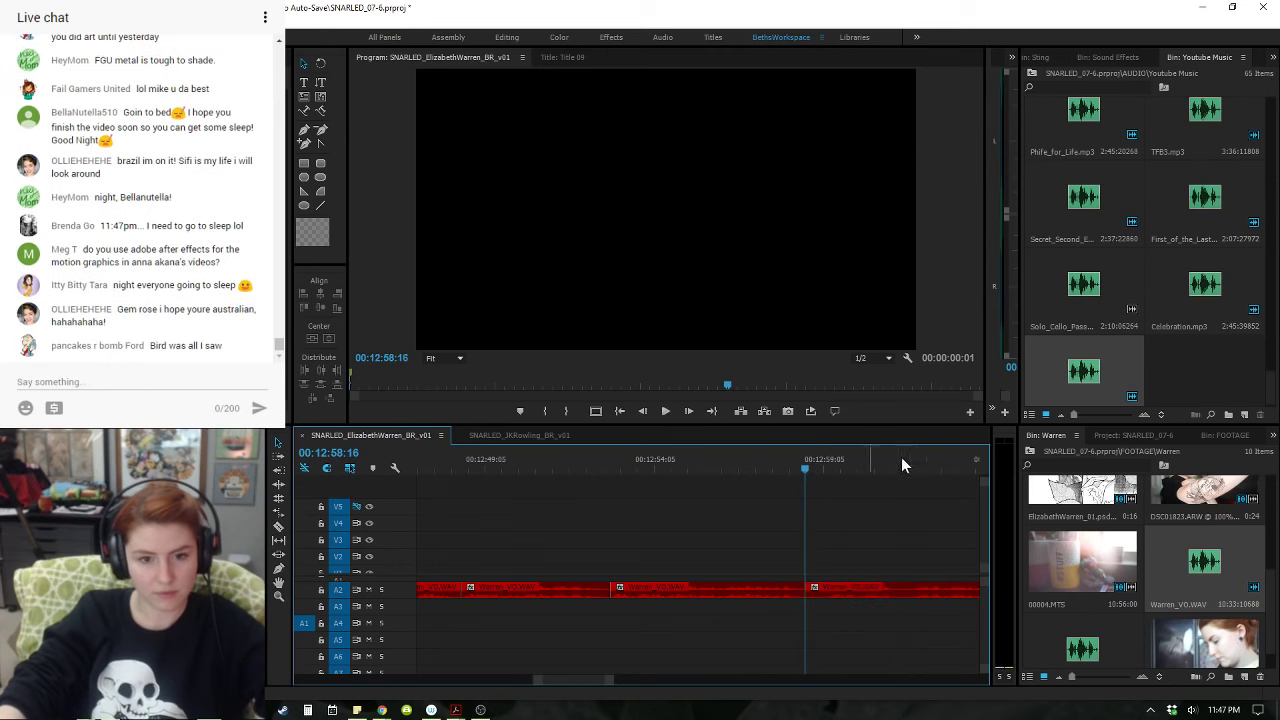
# - Skim ahead to about 00:13:01:14 and replay the voiceover from the 00:12:58:16 cut
pyautogui.moveTo(916, 466); pyautogui.dragTo(903, 469)
pyautogui.press('Up')
pyautogui.press('space')
pyautogui.click(906, 467)
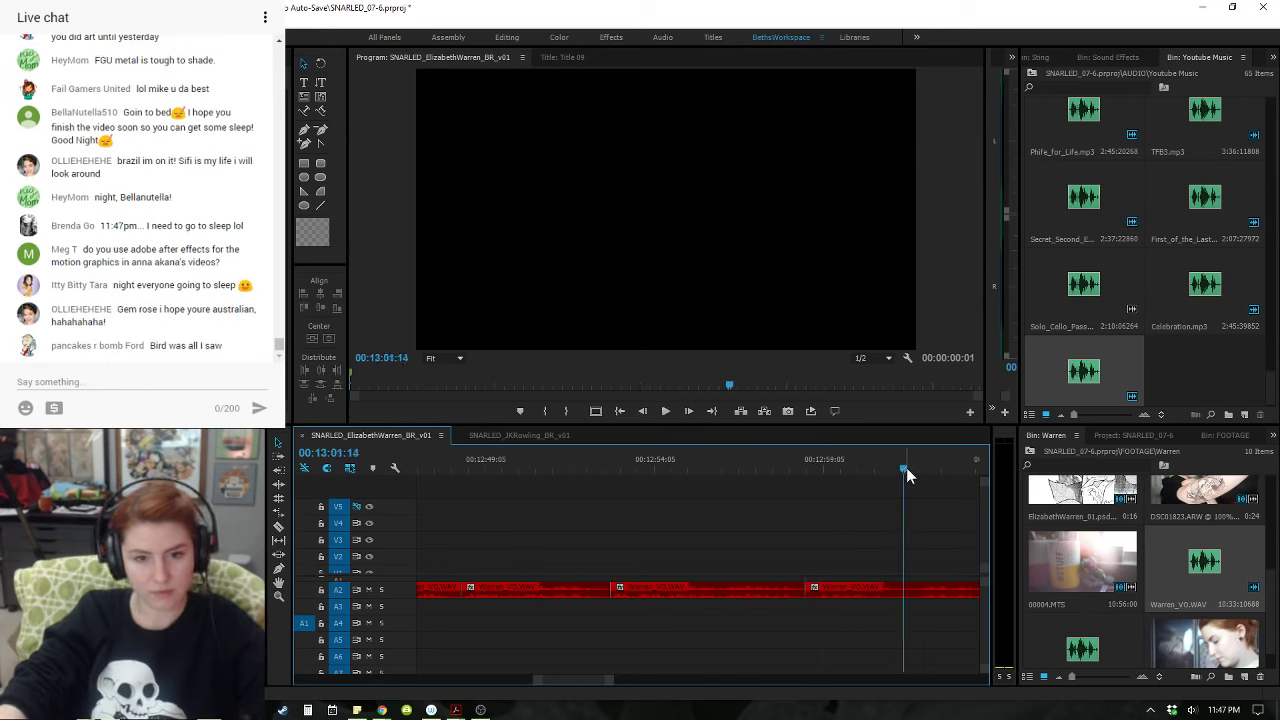
pyautogui.press('Up')
pyautogui.press('space')
pyautogui.press('-')
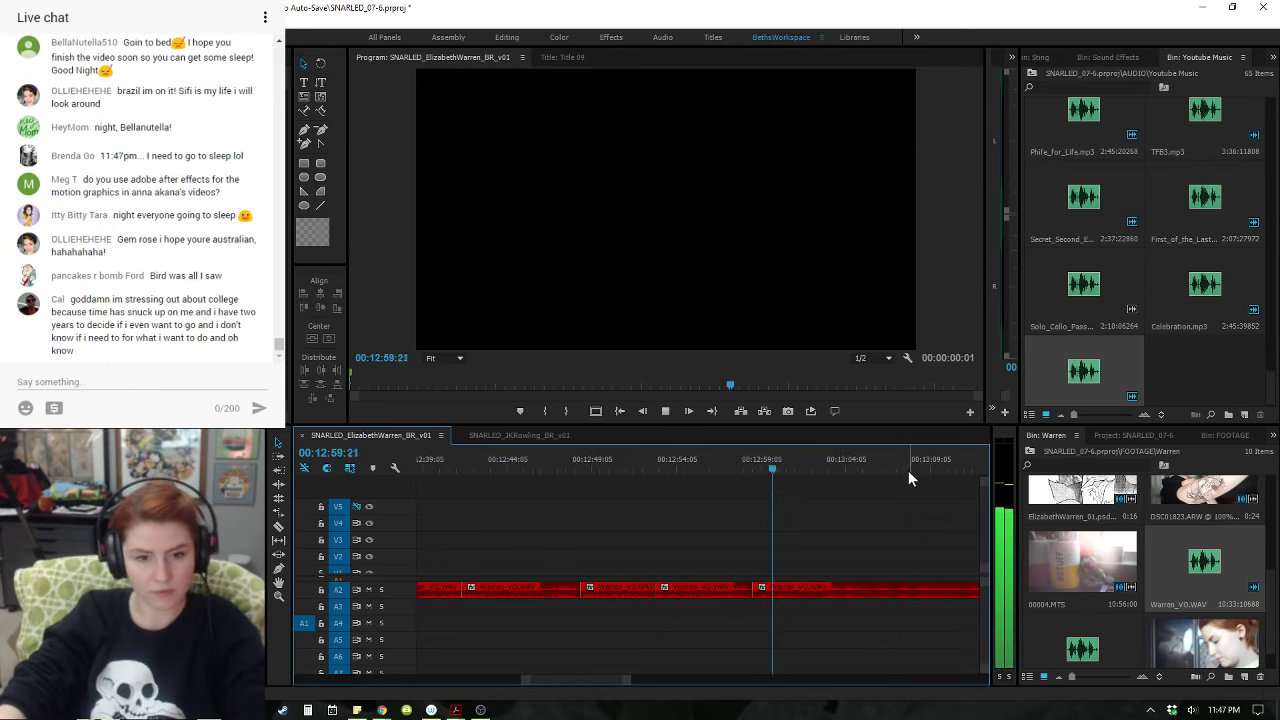
# - Listen to the voiceover around 00:13:06 and split it at about 00:13:02:15
pyautogui.click(831, 467)
pyautogui.click(869, 470)
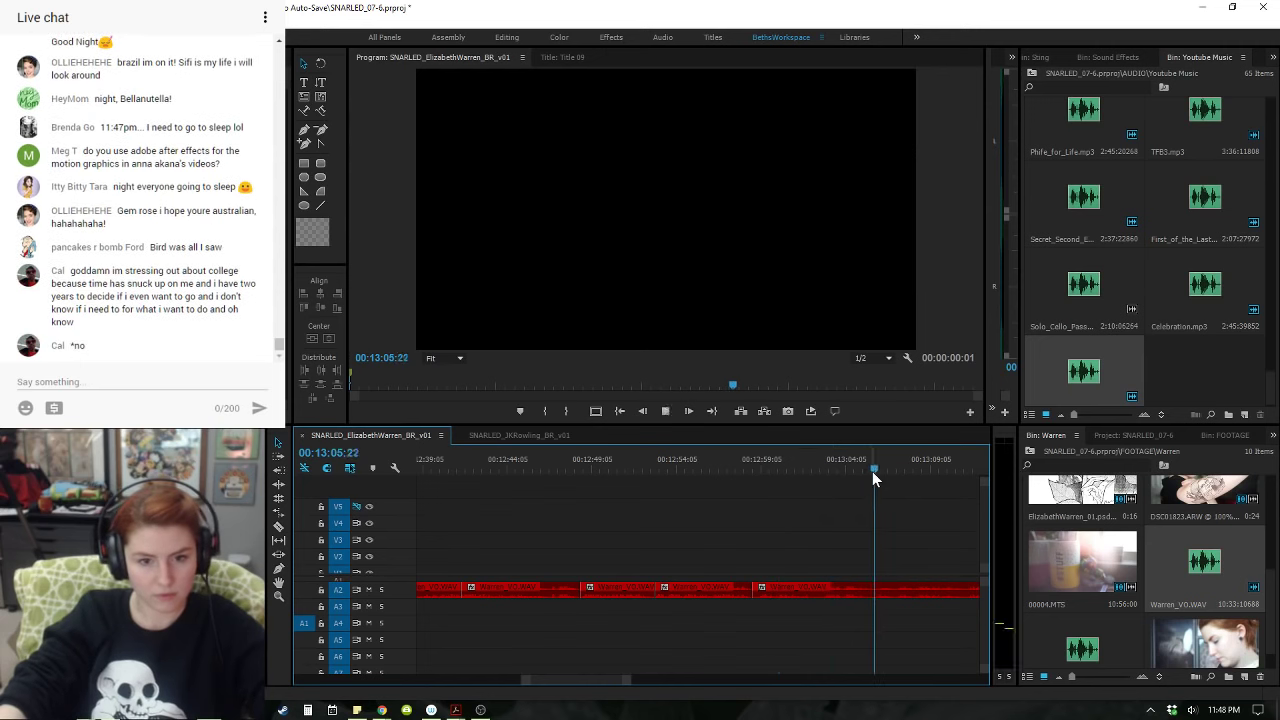
pyautogui.press('space')
pyautogui.press('space')
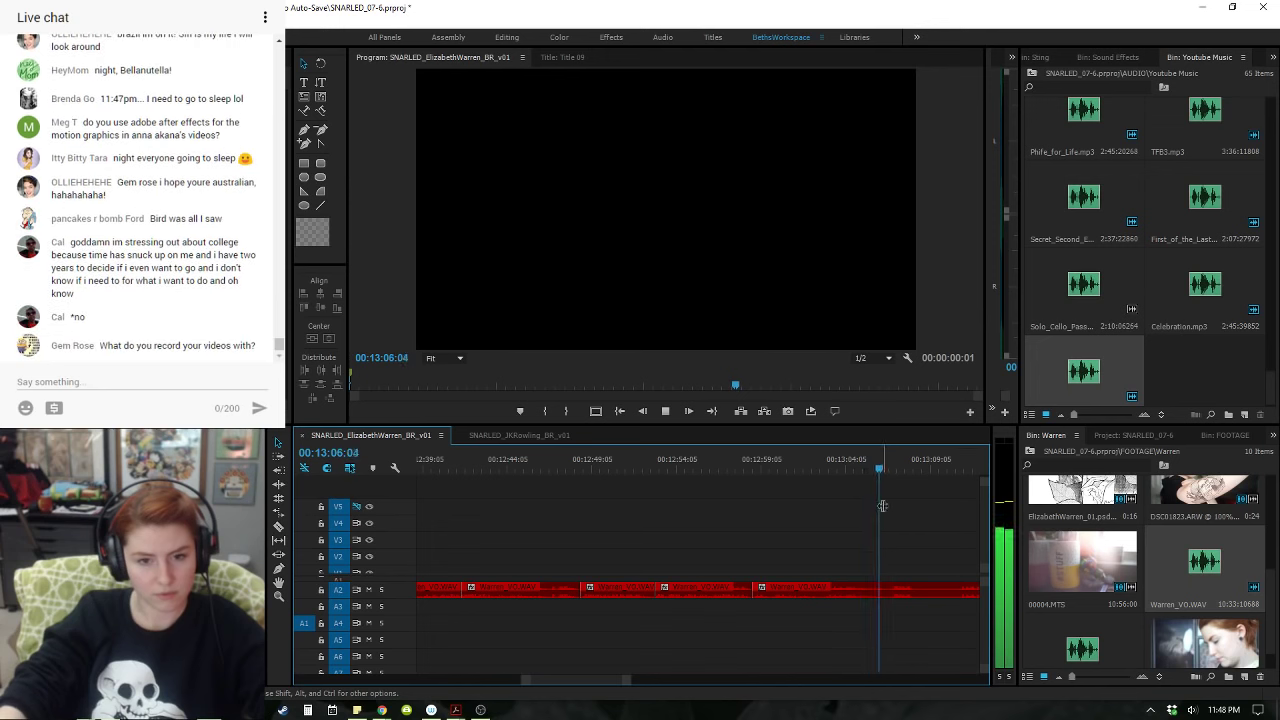
pyautogui.press('space')
pyautogui.click(822, 464)
pyautogui.moveTo(822, 464); pyautogui.dragTo(959, 485)
pyautogui.press('space')
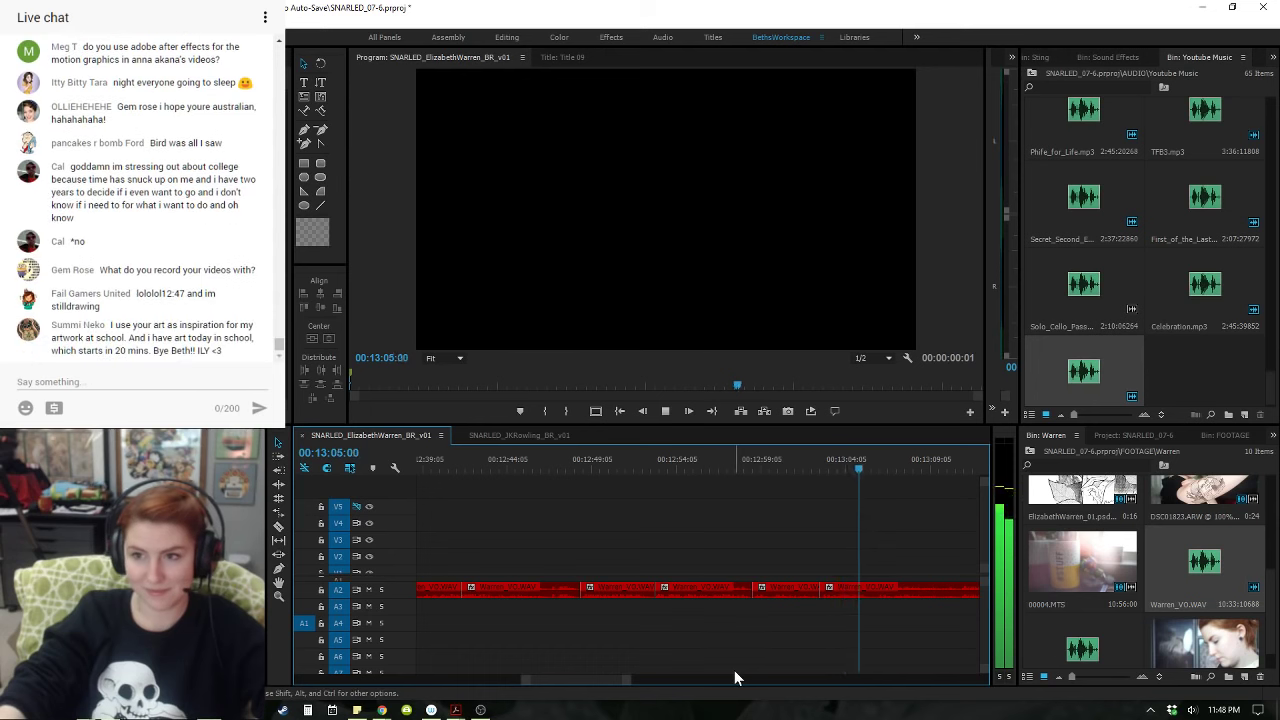
# - Listen on from 00:13:05:00 to 00:13:12:02 and split the voiceover at 00:13:11:01
pyautogui.press('space')
pyautogui.press('-')
pyautogui.press('-')
pyautogui.press('=')
pyautogui.press('=')
pyautogui.press('=')
pyautogui.press('space')
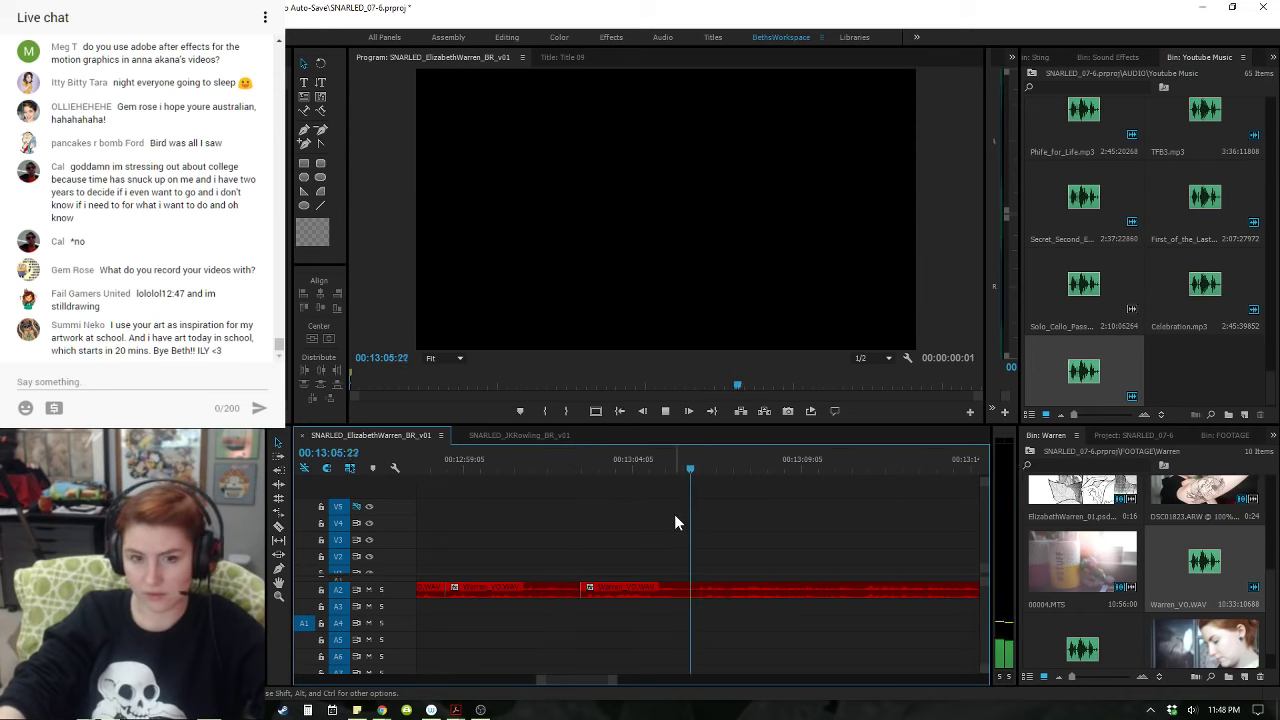
pyautogui.click(700, 470)
pyautogui.press('space')
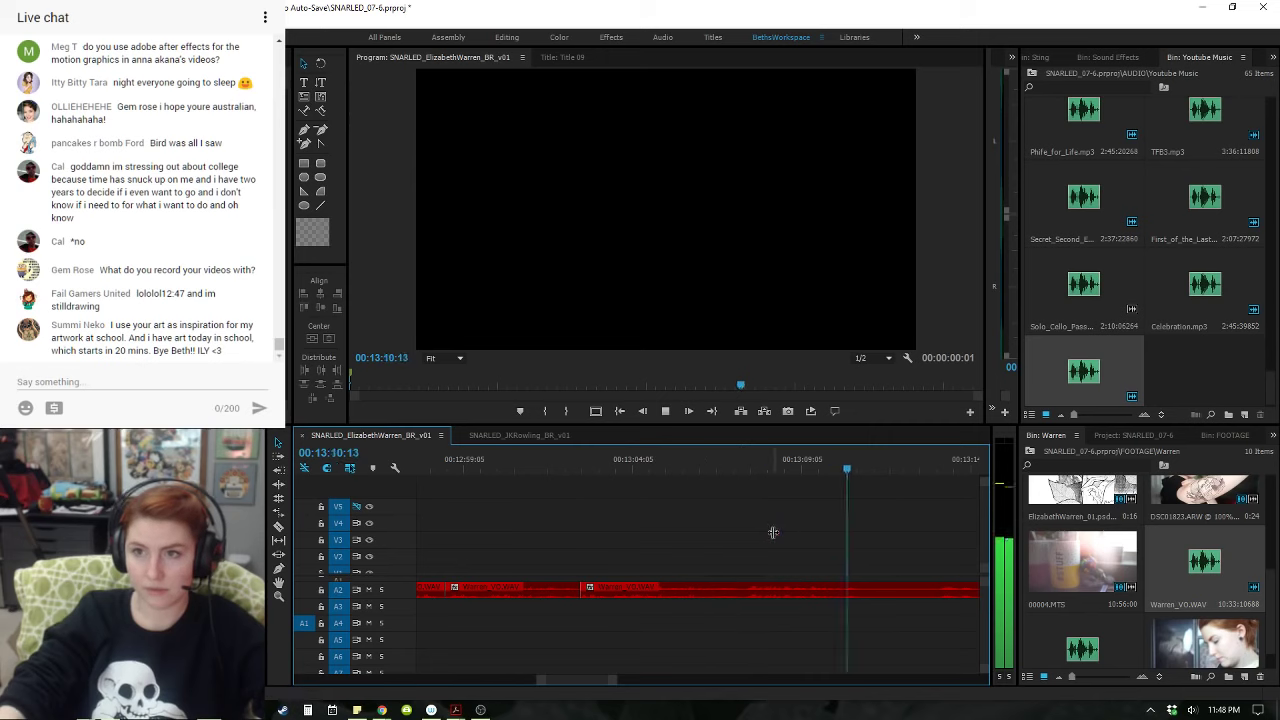
pyautogui.press('space')
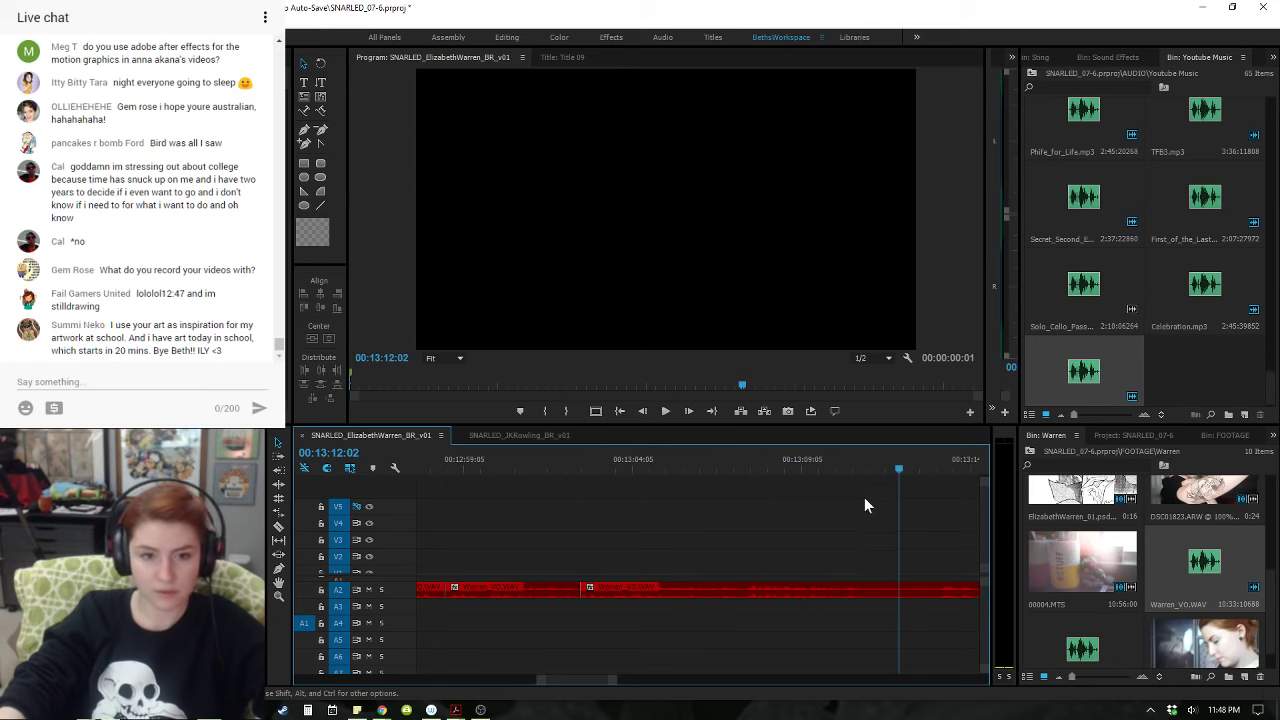
pyautogui.hotkey('ctrl', 'k')
pyautogui.click(935, 468)
pyautogui.press('q')
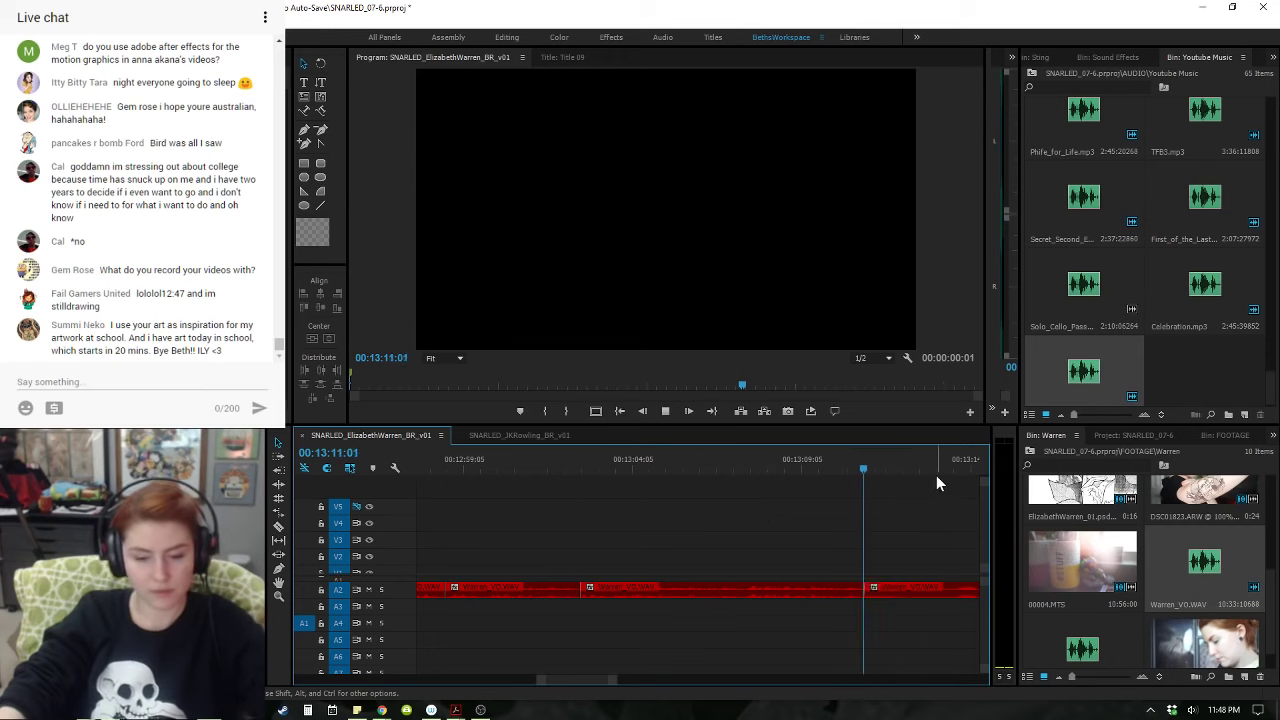
# - Play the voiceover past the 00:13:11:01 cut and add another split at 00:13:12:11
pyautogui.press('space')
pyautogui.press('-')
pyautogui.press('-')
pyautogui.press('=')
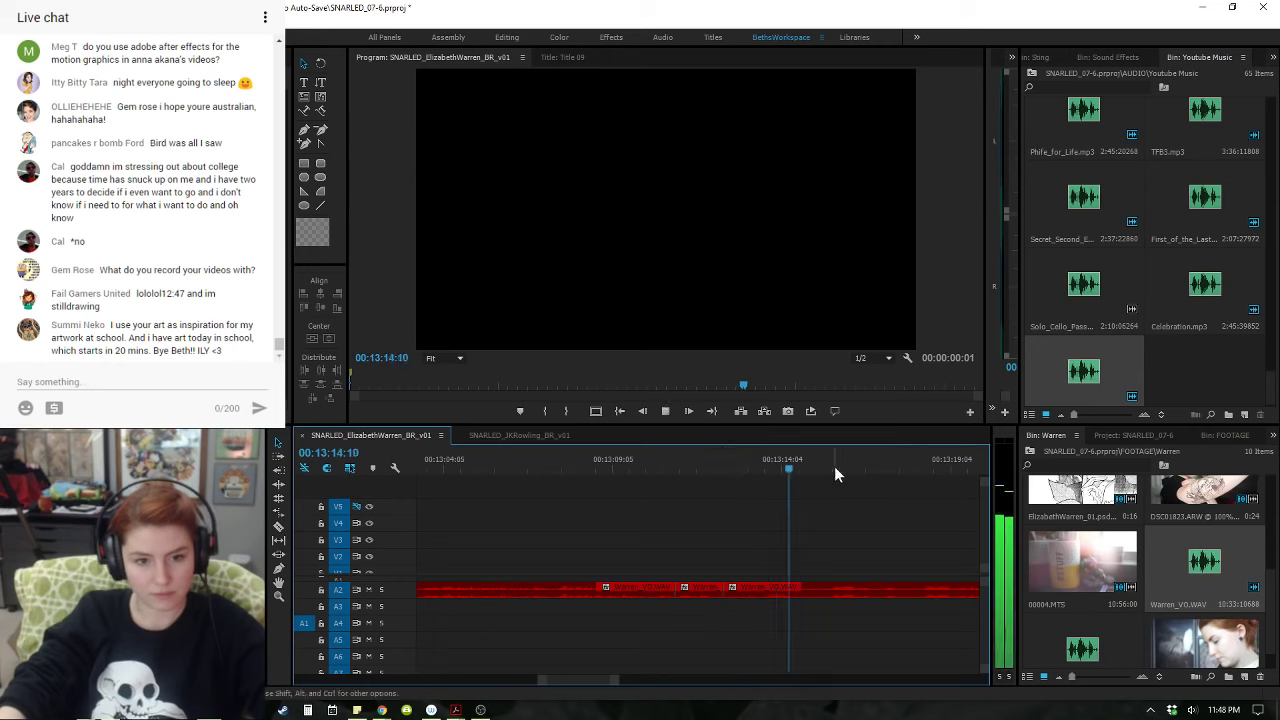
pyautogui.moveTo(923, 468); pyautogui.dragTo(920, 468)
pyautogui.press('q')
pyautogui.press('space')
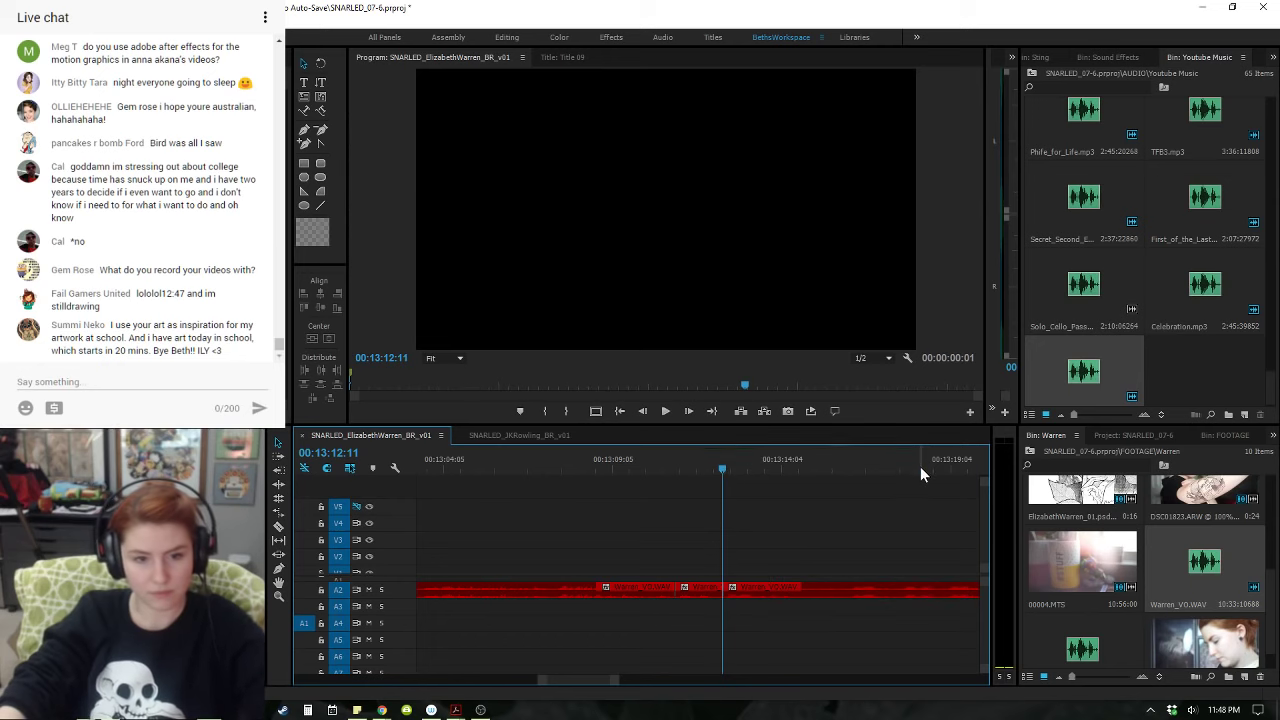
# - Listen to the voiceover after the 00:13:12:11 cut and split it at 00:13:16:18
pyautogui.press('-')
pyautogui.click(781, 466)
pyautogui.press('space')
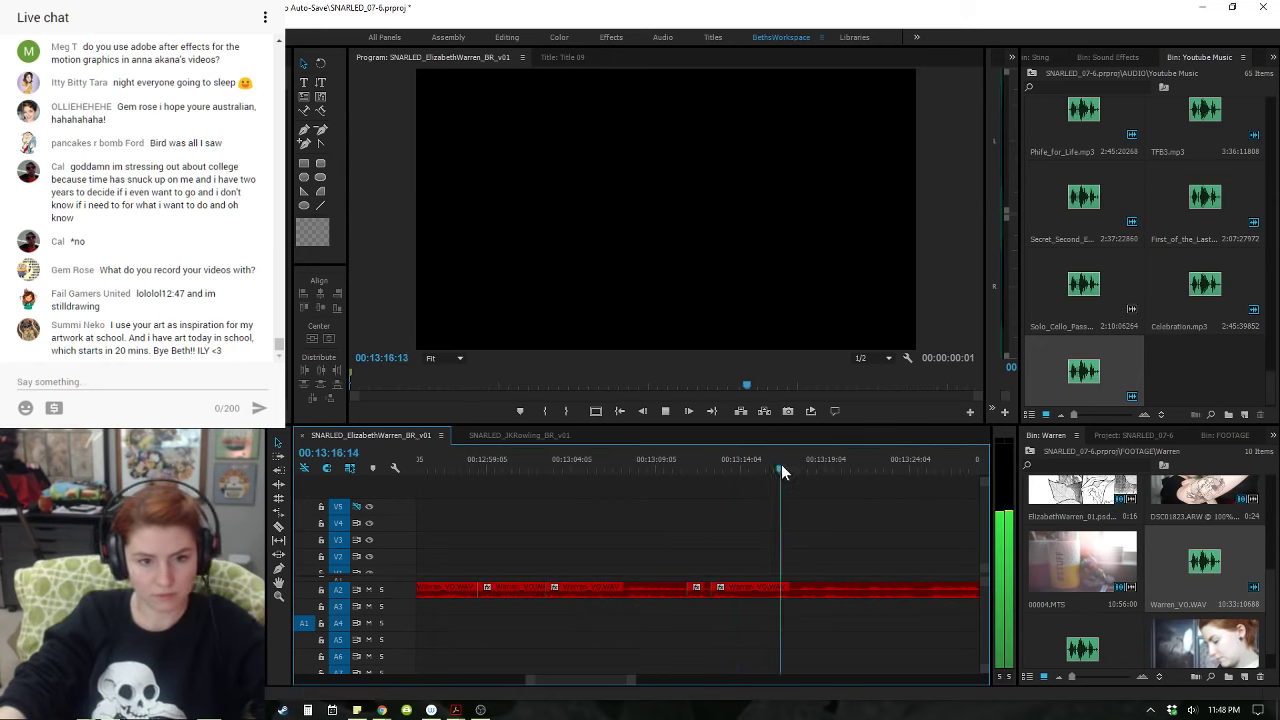
pyautogui.moveTo(799, 468); pyautogui.dragTo(821, 472)
pyautogui.press('q')
pyautogui.press('space')
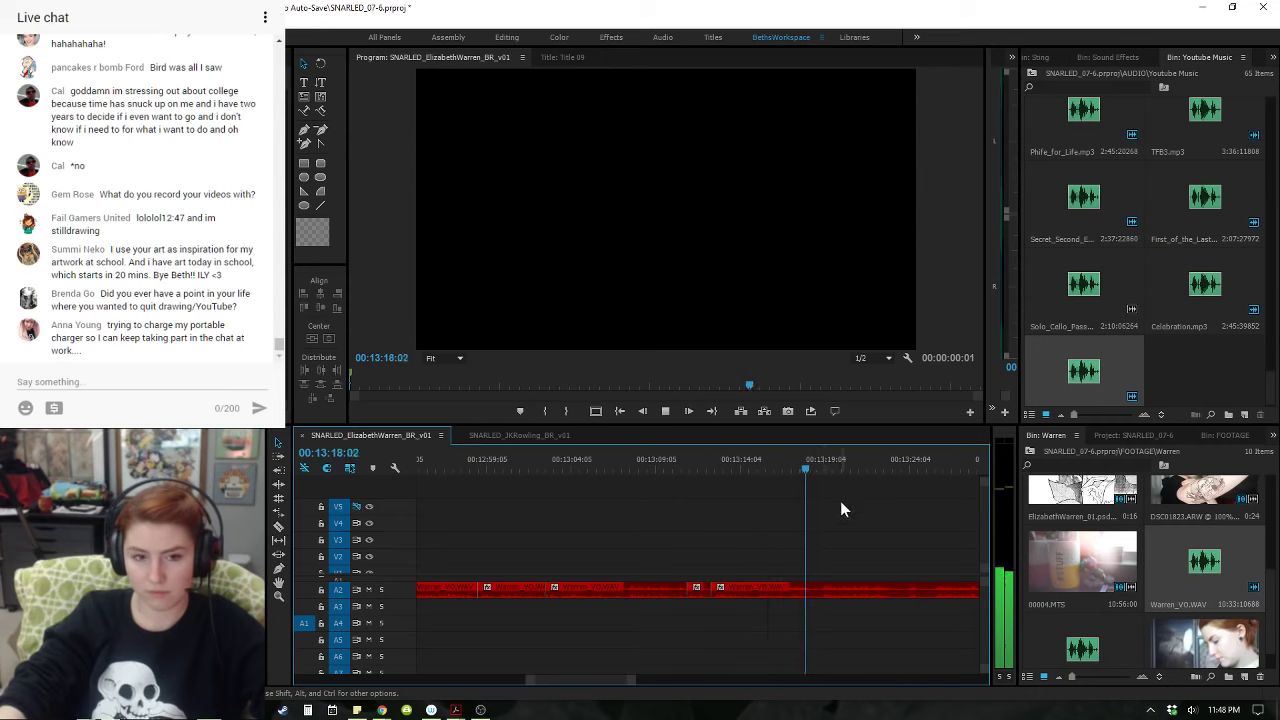
pyautogui.click(747, 467)
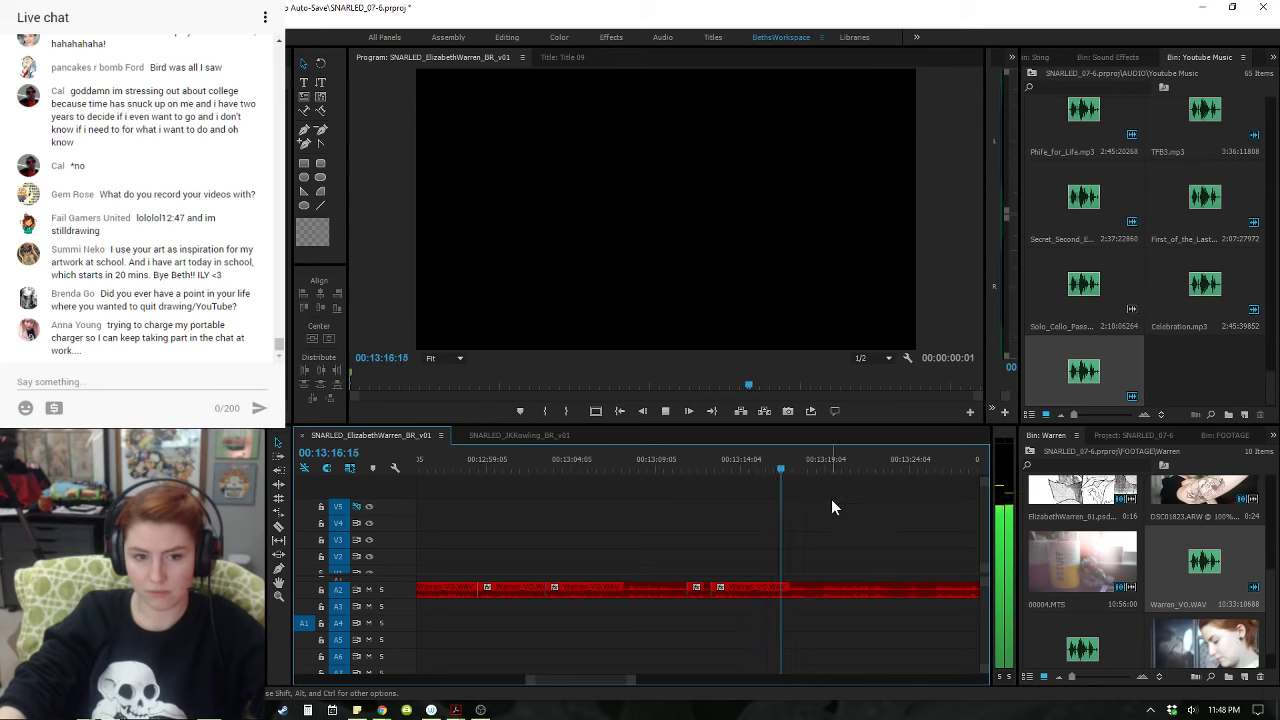
pyautogui.press('space')
pyautogui.hotkey('ctrl', 'k')
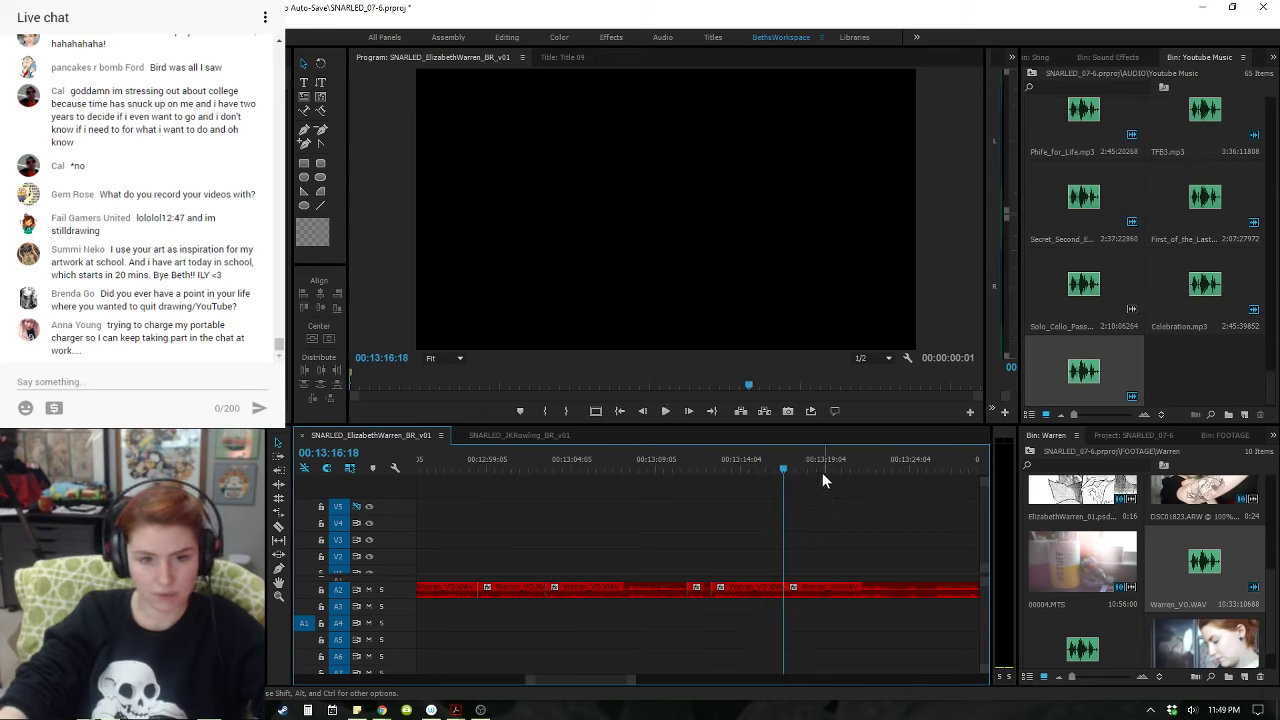
# - Play the voiceover from 00:13:15:23 across the newest cut, pausing at 00:13:19:03 and stopping at 00:13:21:13
pyautogui.click(808, 467)
pyautogui.moveTo(807, 461); pyautogui.dragTo(821, 462)
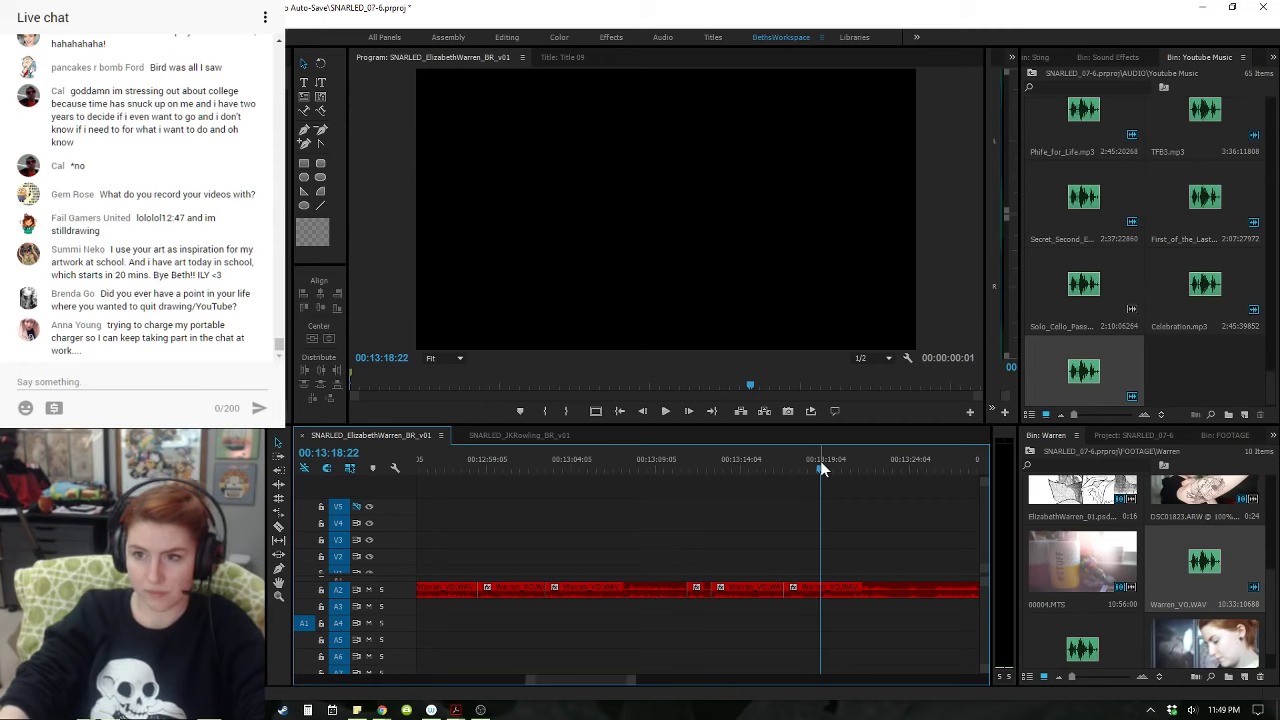
pyautogui.press('Up')
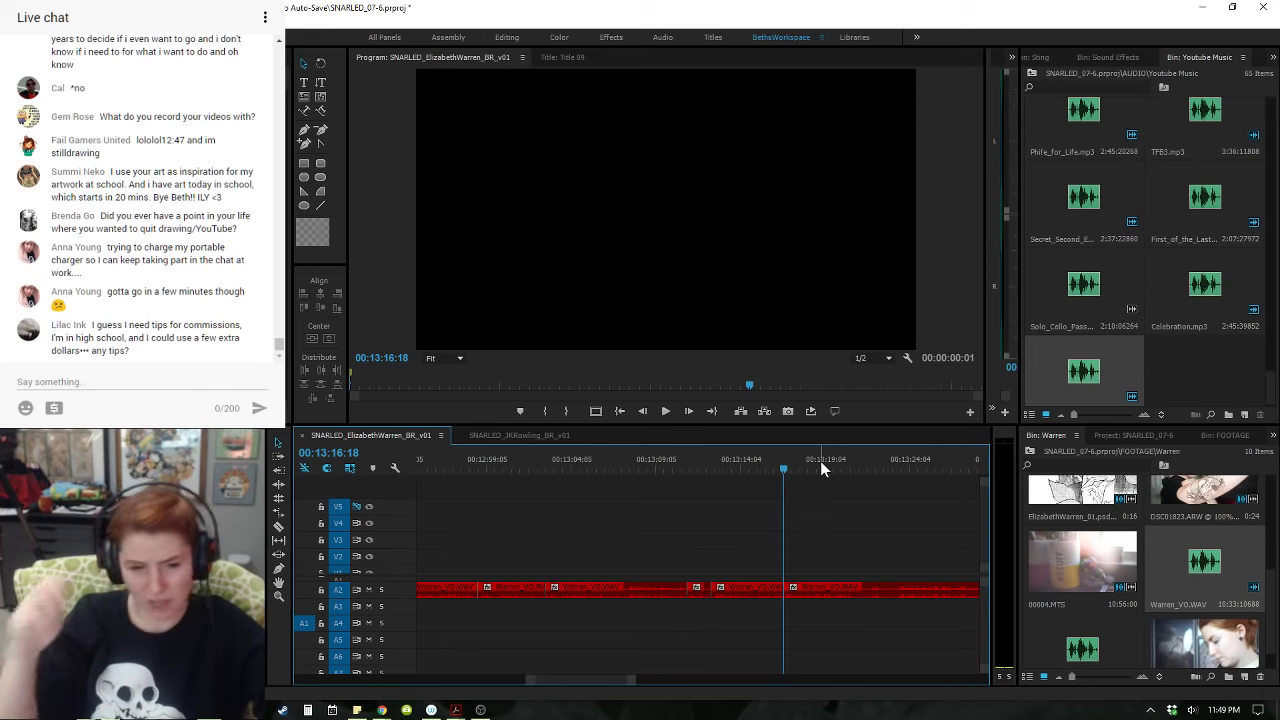
pyautogui.moveTo(783, 468); pyautogui.dragTo(768, 472)
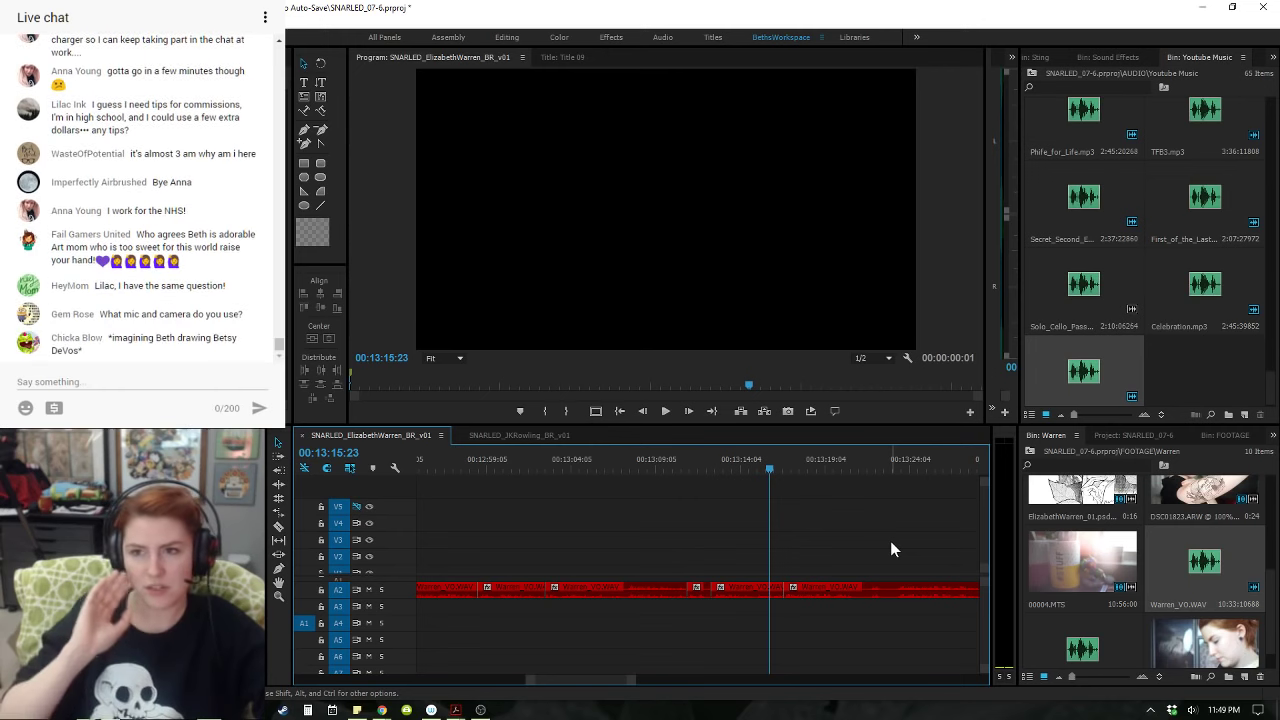
pyautogui.press('space')
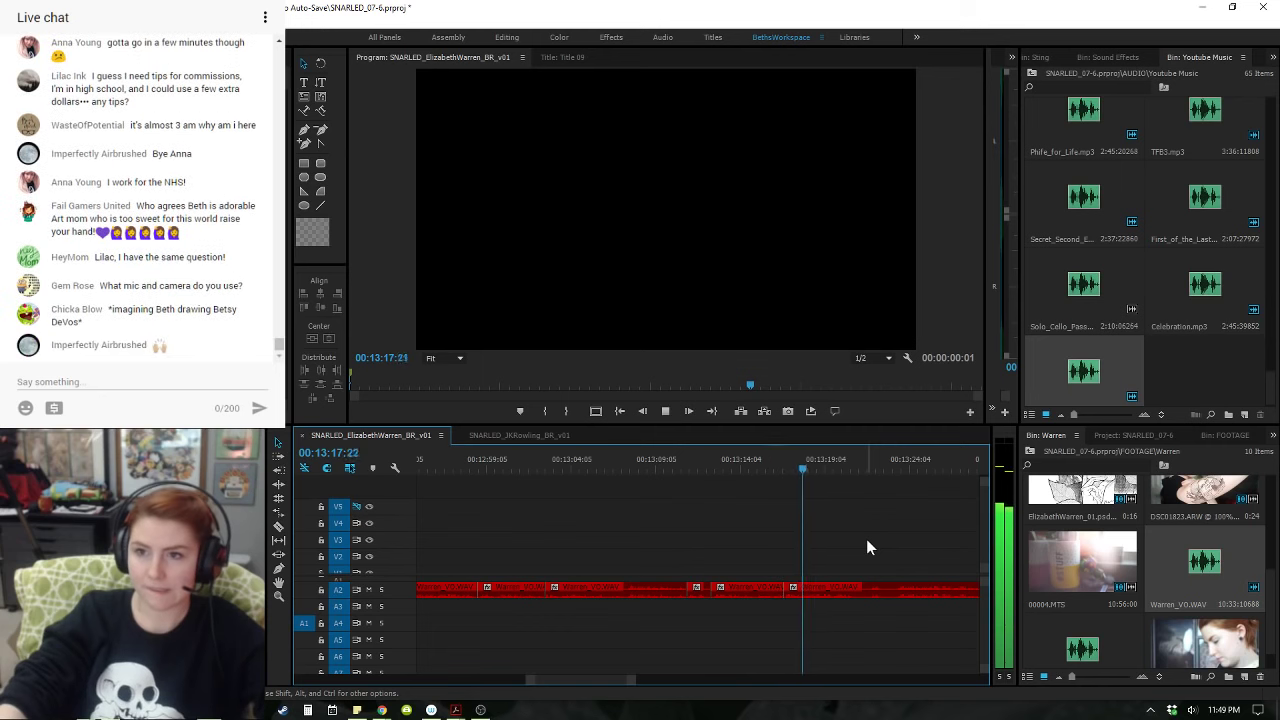
pyautogui.press('space')
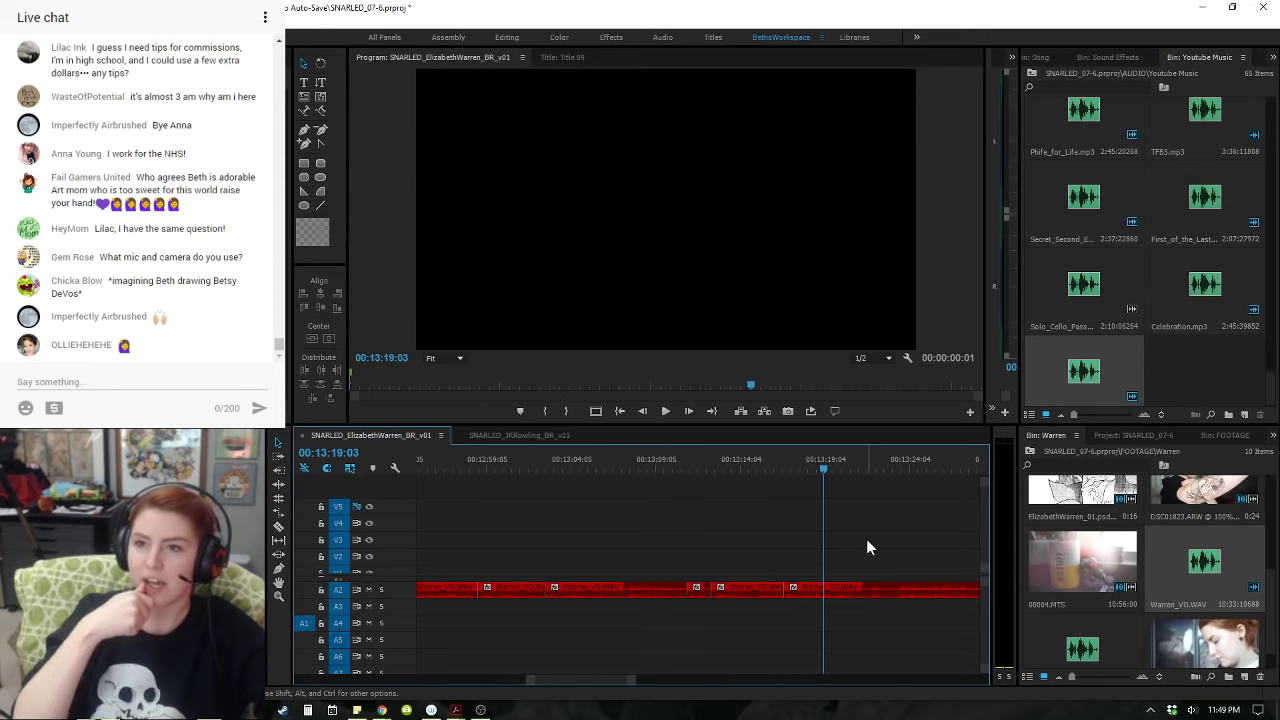
pyautogui.press('space')
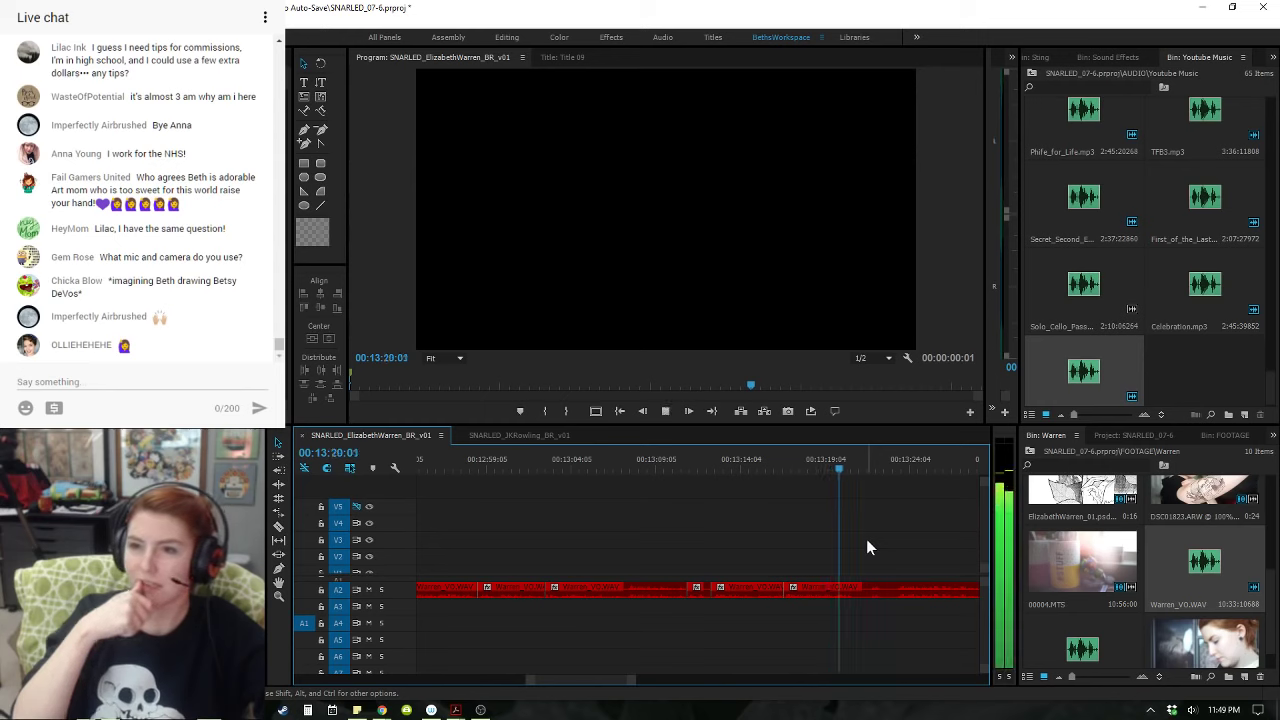
pyautogui.press('space')
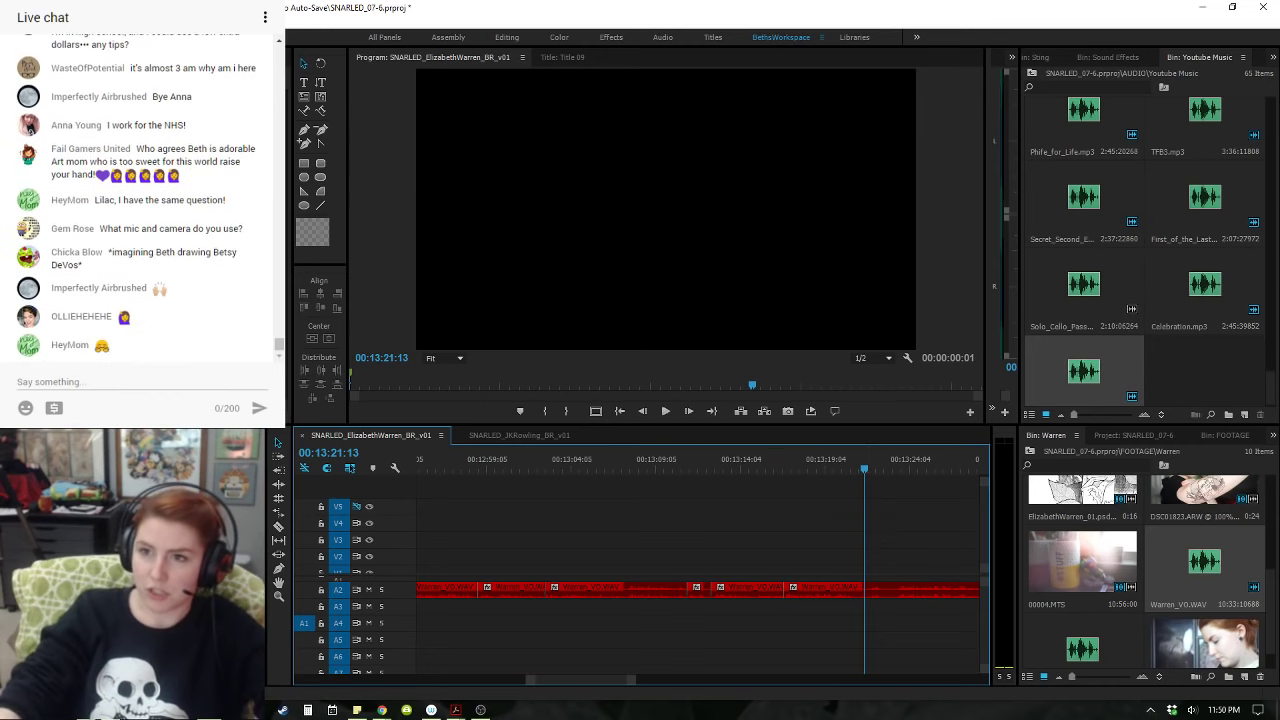
pyautogui.hotkey('alt', 'Tab')
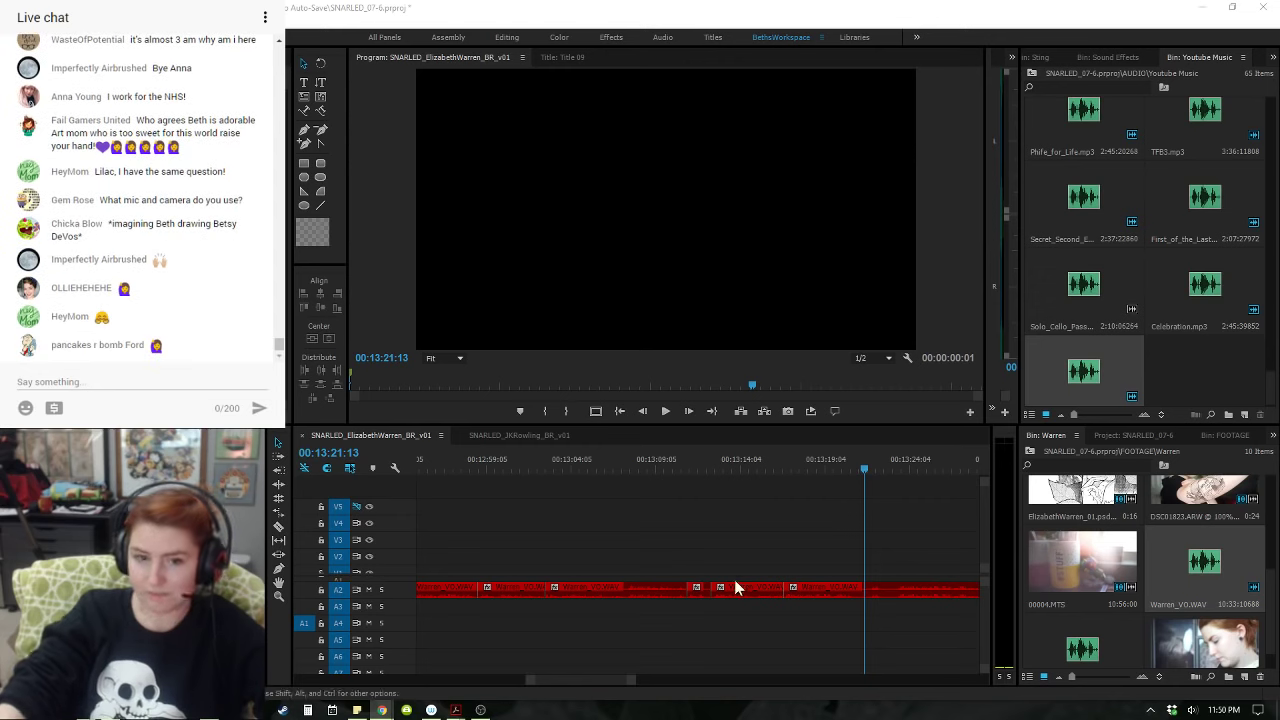
pyautogui.click(835, 560)
pyautogui.click(759, 468)
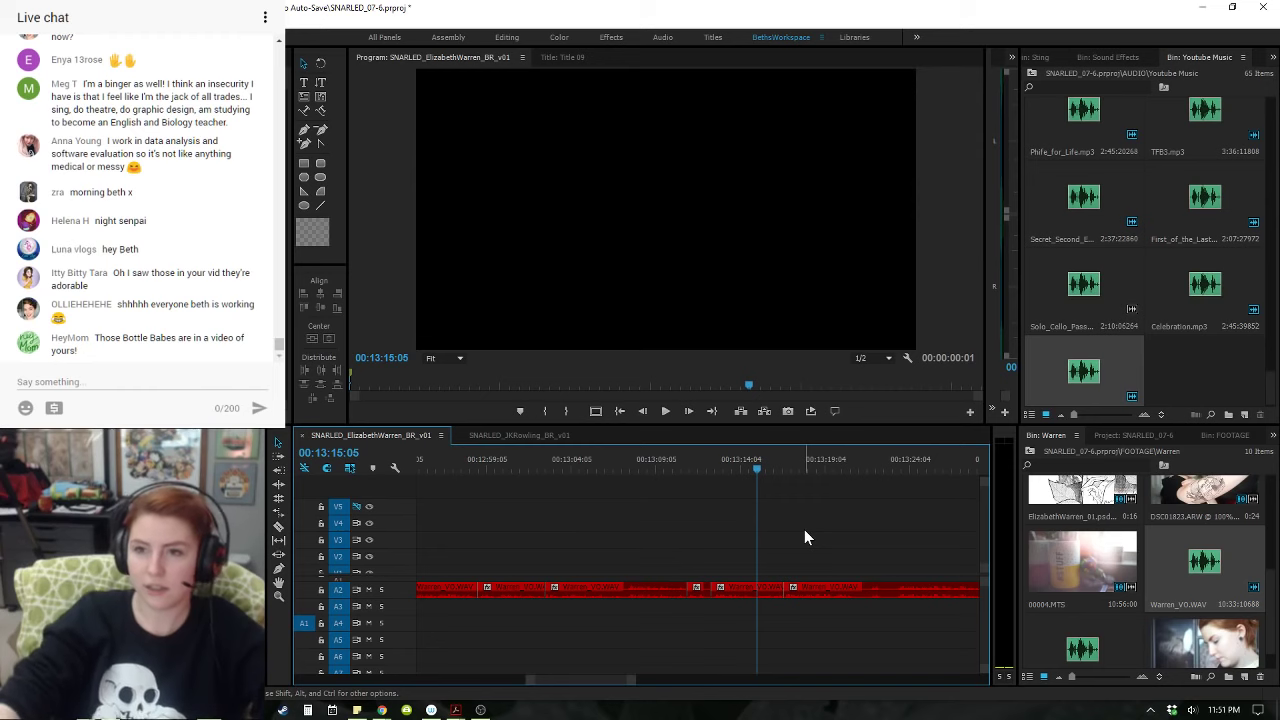
pyautogui.hotkey('alt', 'Tab')
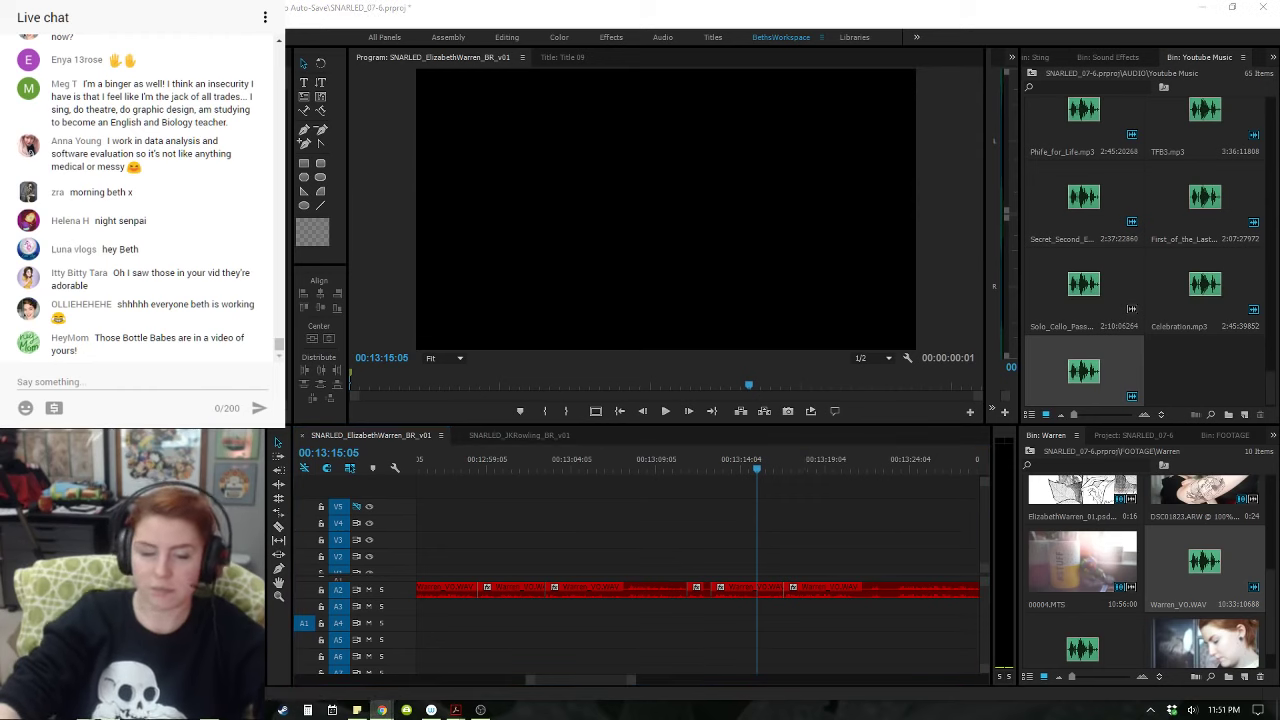
pyautogui.click(795, 510)
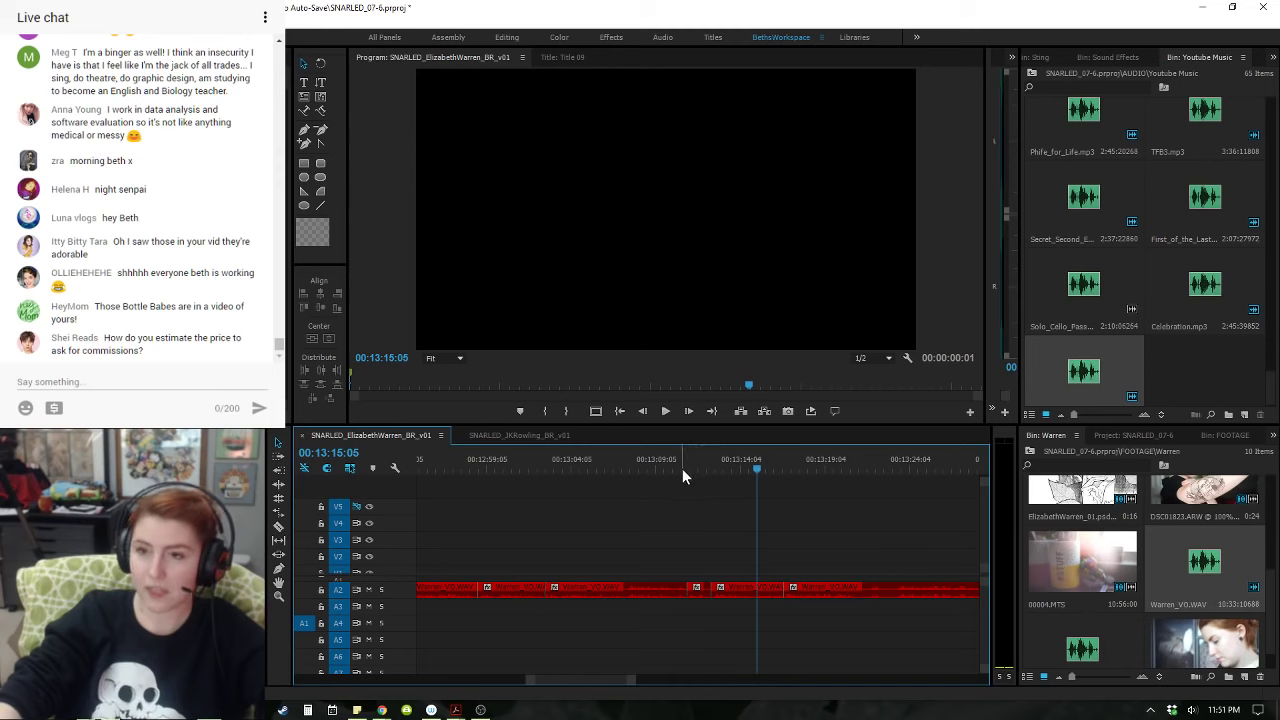
pyautogui.hotkey('alt', 'Tab')
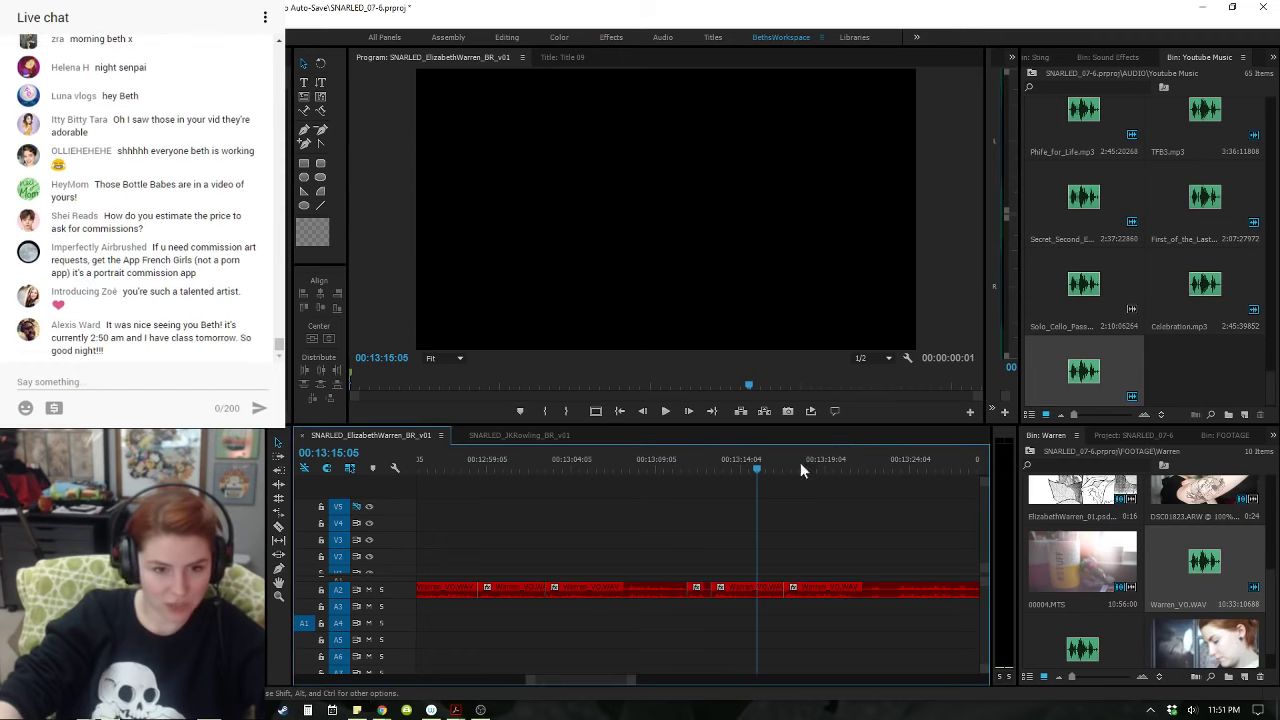
# - Play the voiceover from just before the 00:13:11:01 cut, stopping at 00:13:16:21
pyautogui.click(705, 470)
pyautogui.click(697, 467)
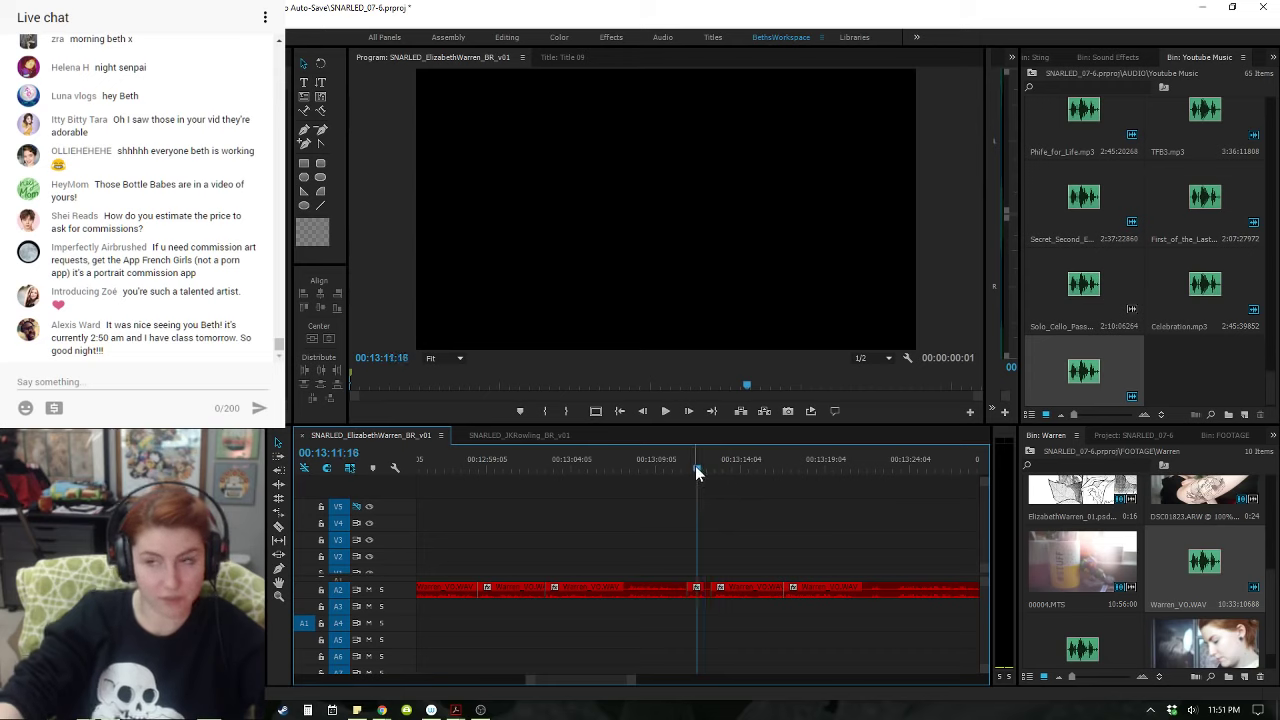
pyautogui.press('Up')
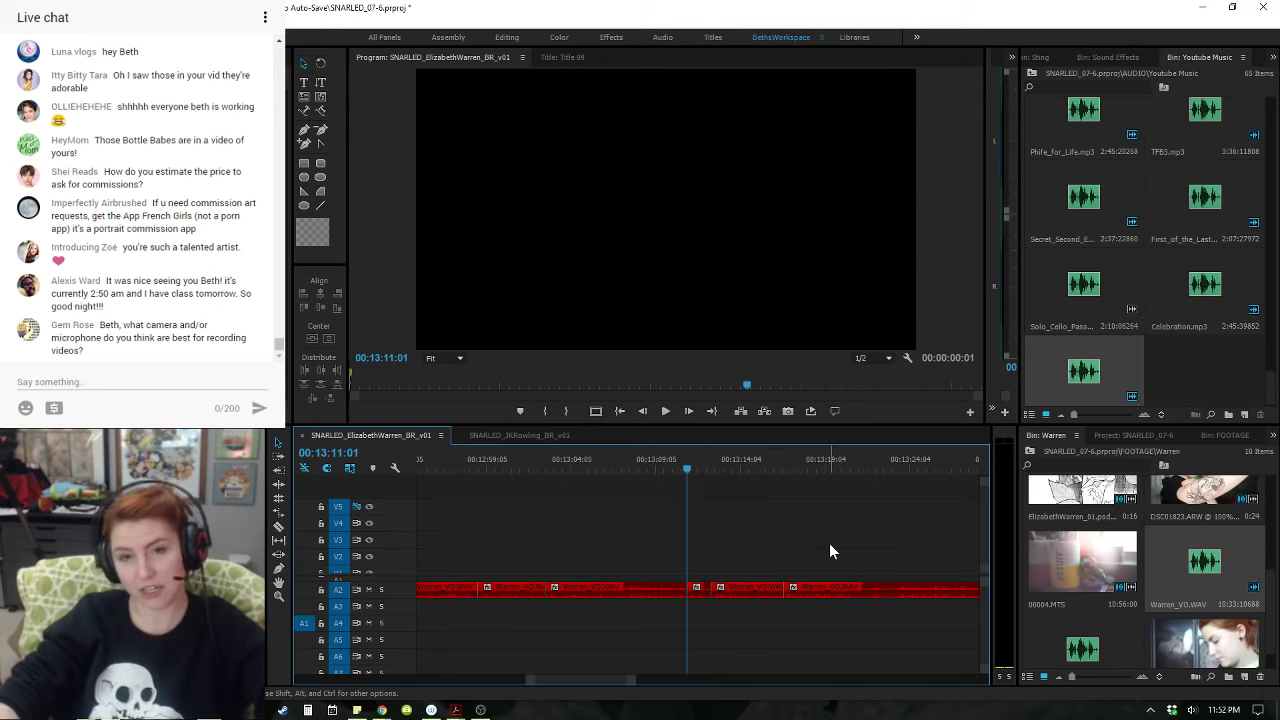
pyautogui.click(658, 468)
pyautogui.press('space')
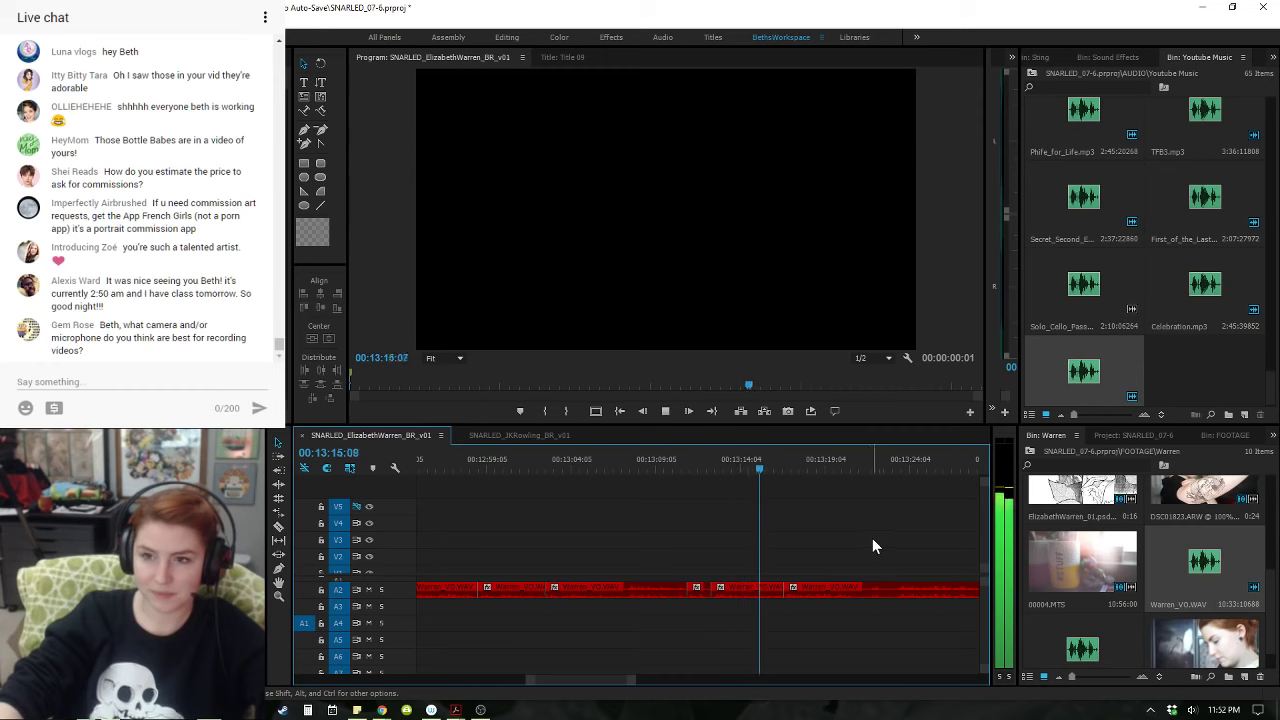
pyautogui.press('space')
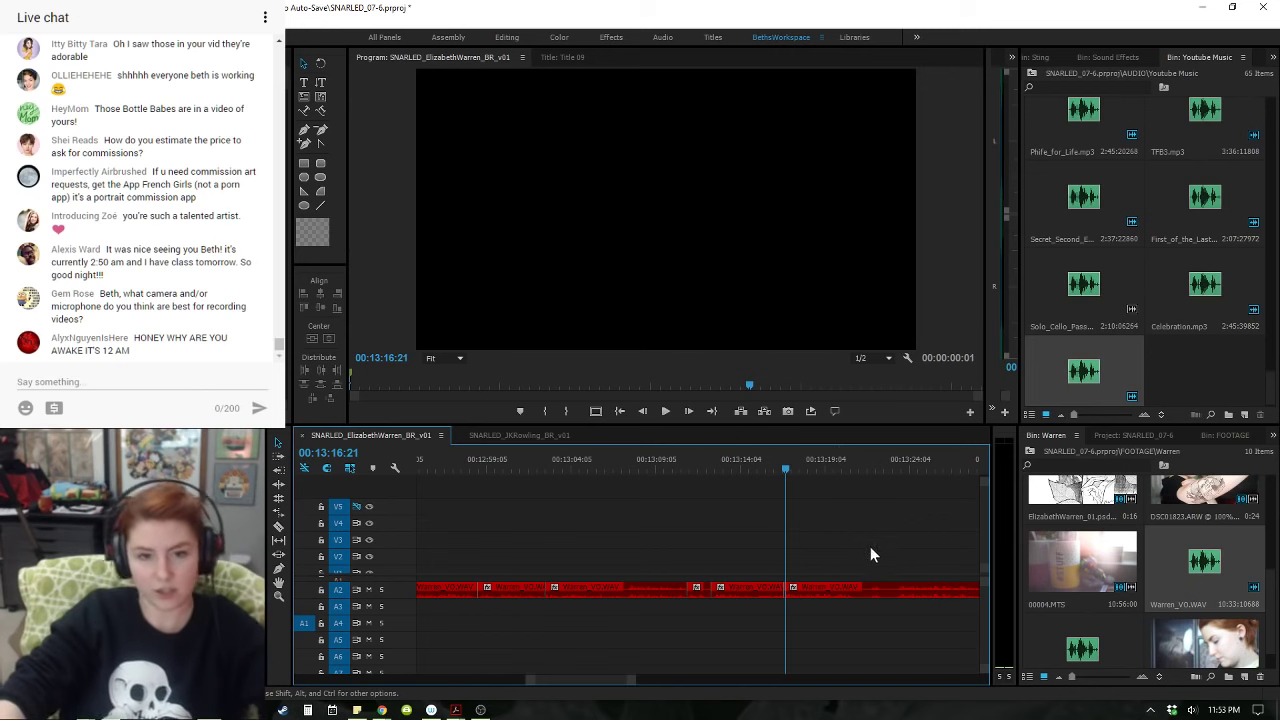
# - Listen to the voiceover across the 00:13:16:18 cut, stopping at 00:13:19:01
pyautogui.click(780, 469)
pyautogui.press('space')
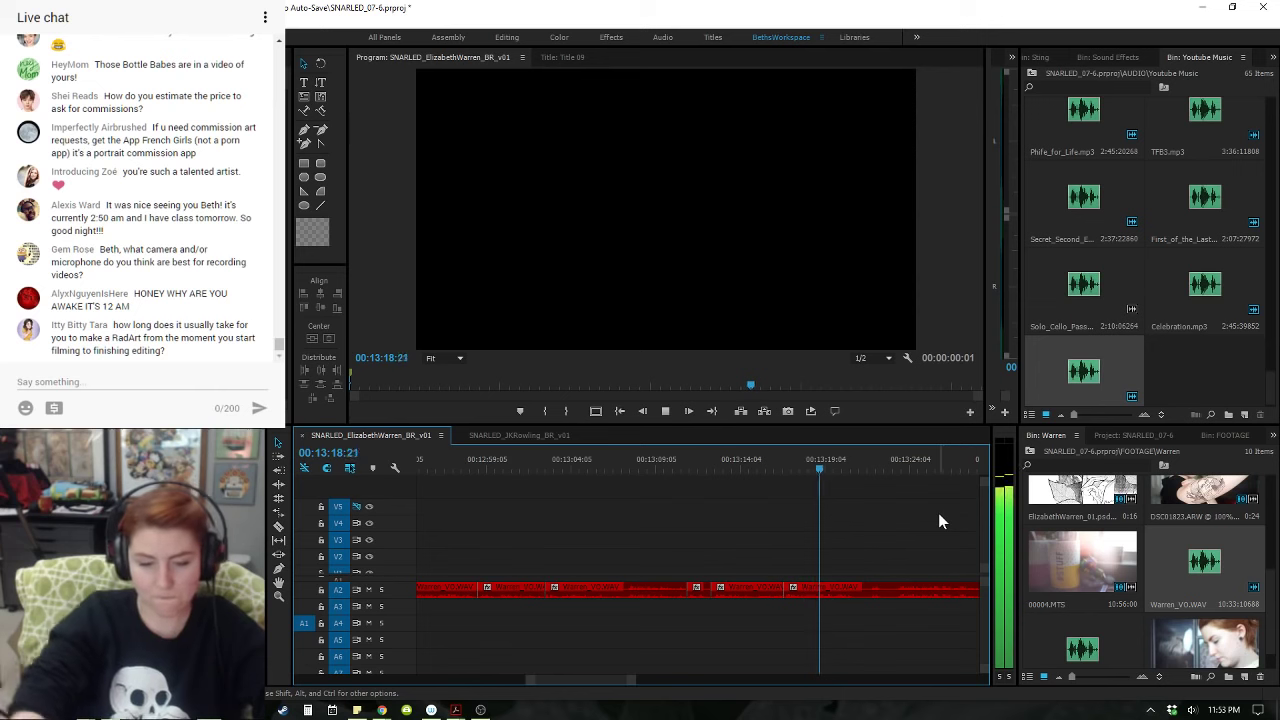
pyautogui.press('space')
pyautogui.press('-')
pyautogui.press('-')
pyautogui.press('-')
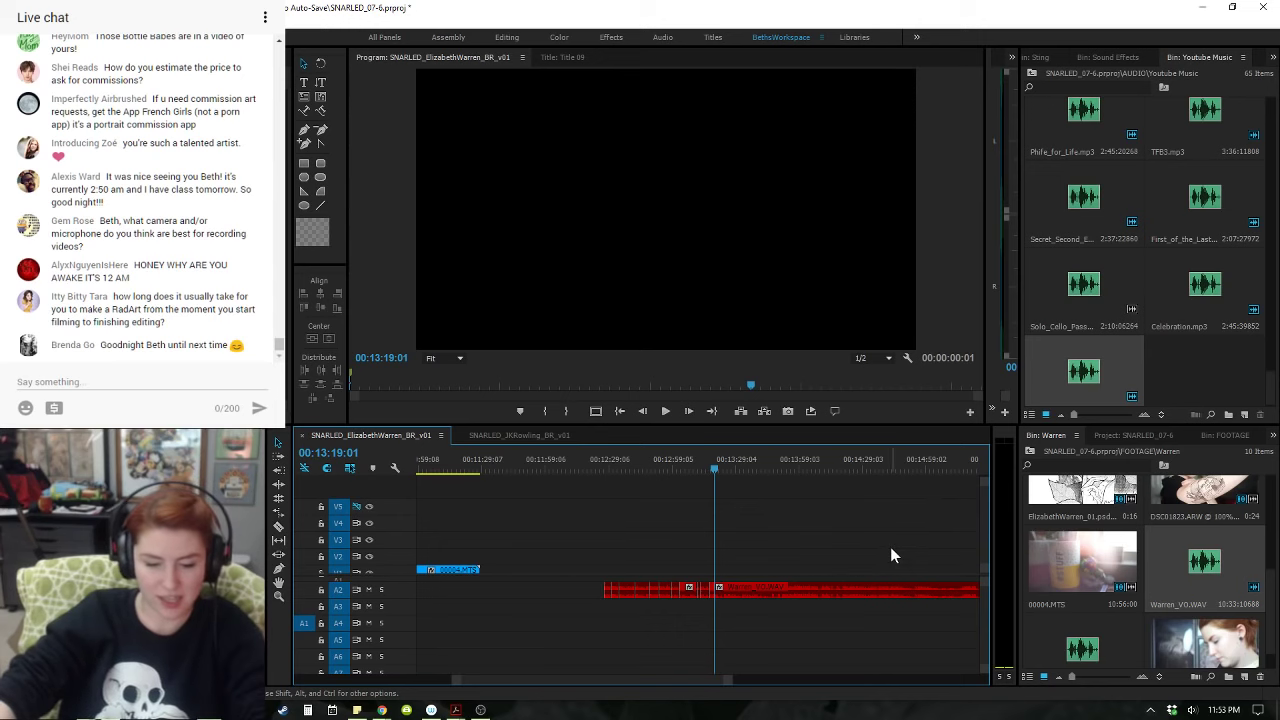
# - Replay the voiceover from 00:13:15:00 and split it at about 00:13:23:10
pyautogui.press('=')
pyautogui.press('=')
pyautogui.click(630, 462)
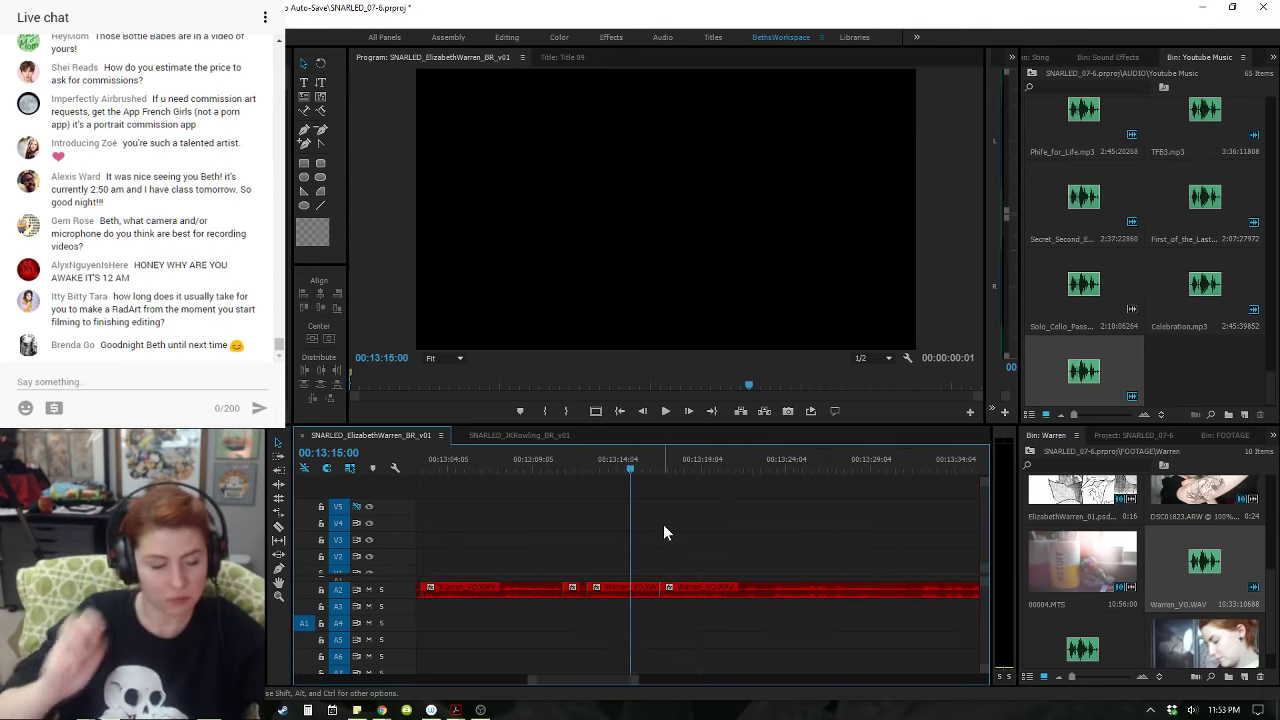
pyautogui.press('space')
pyautogui.press('space')
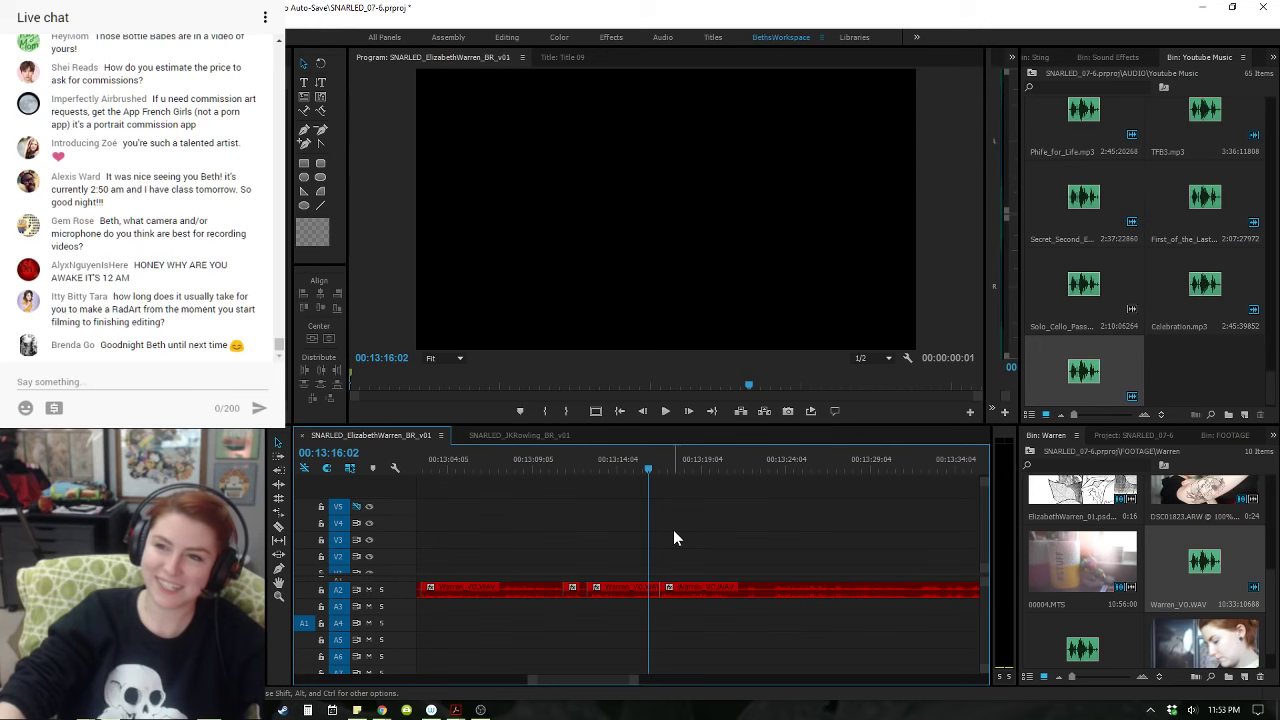
pyautogui.press('space')
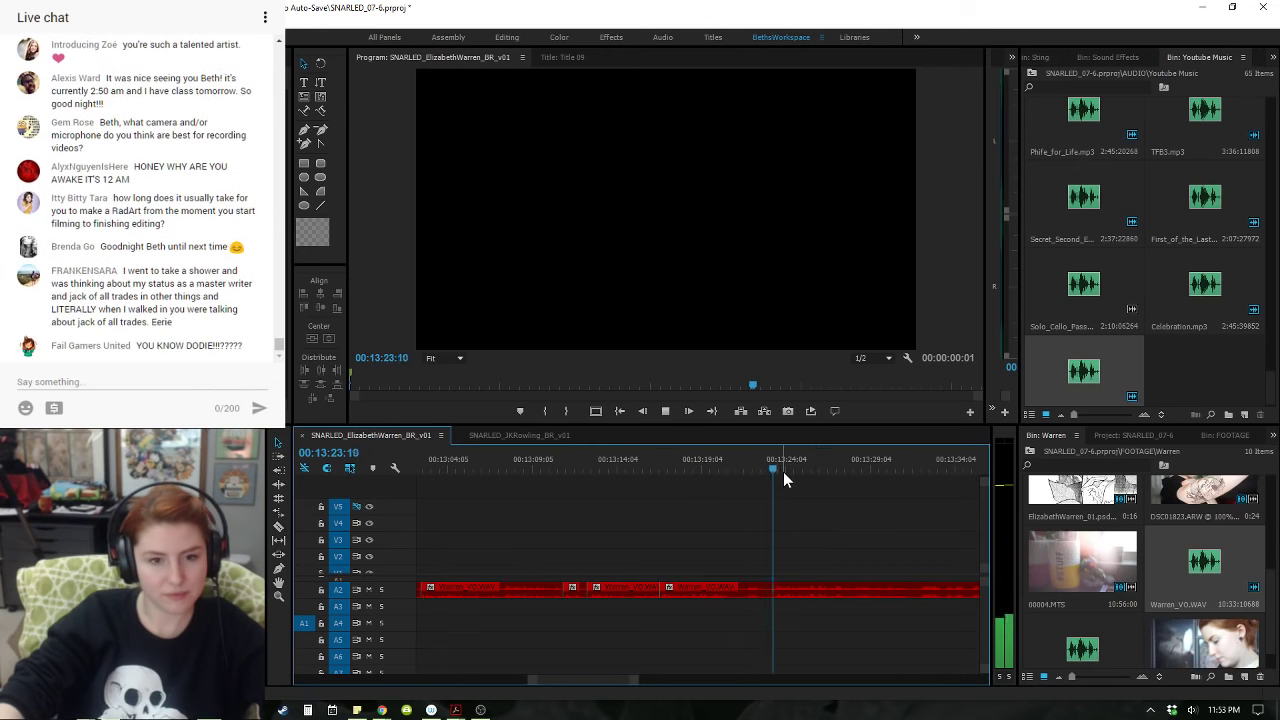
pyautogui.press('space')
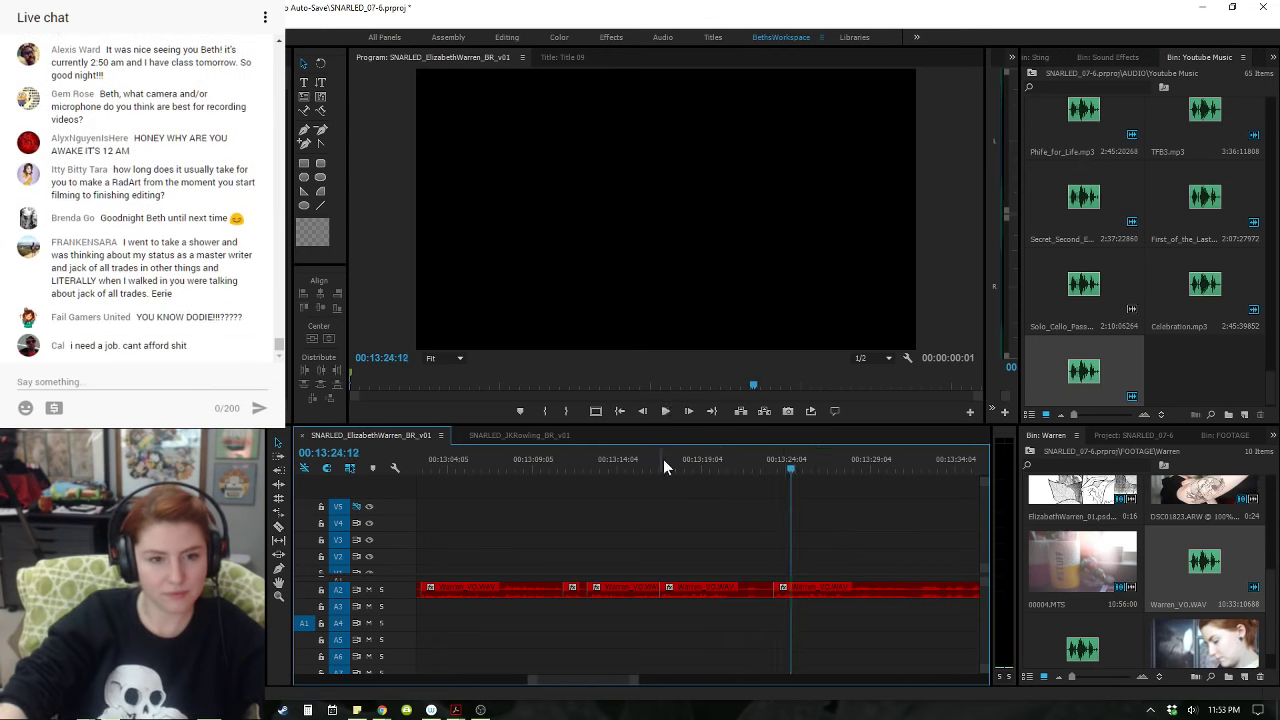
# - Ripple-delete the voiceover segment between the 00:13:16:18 cut and the cut at about 00:13:23:10
pyautogui.click(664, 461)
pyautogui.press('space')
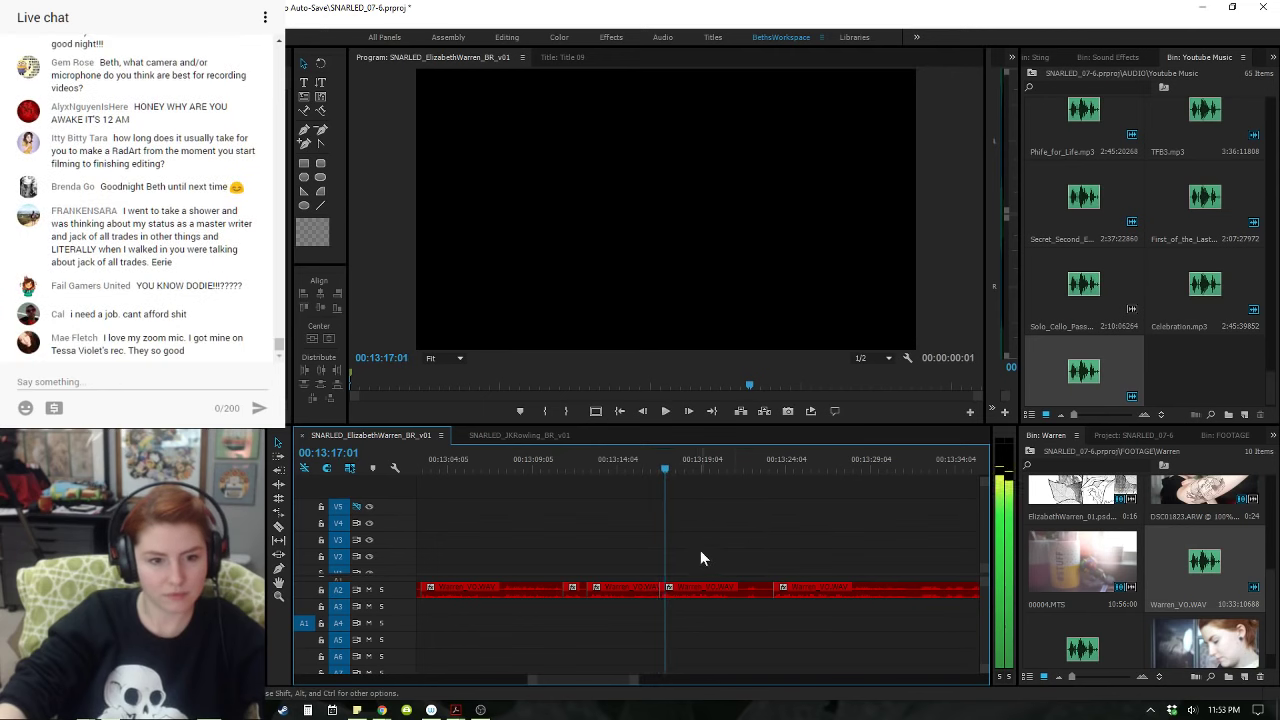
pyautogui.click(737, 598)
pyautogui.press('Delete')
pyautogui.click(790, 600)
pyautogui.press('Delete')
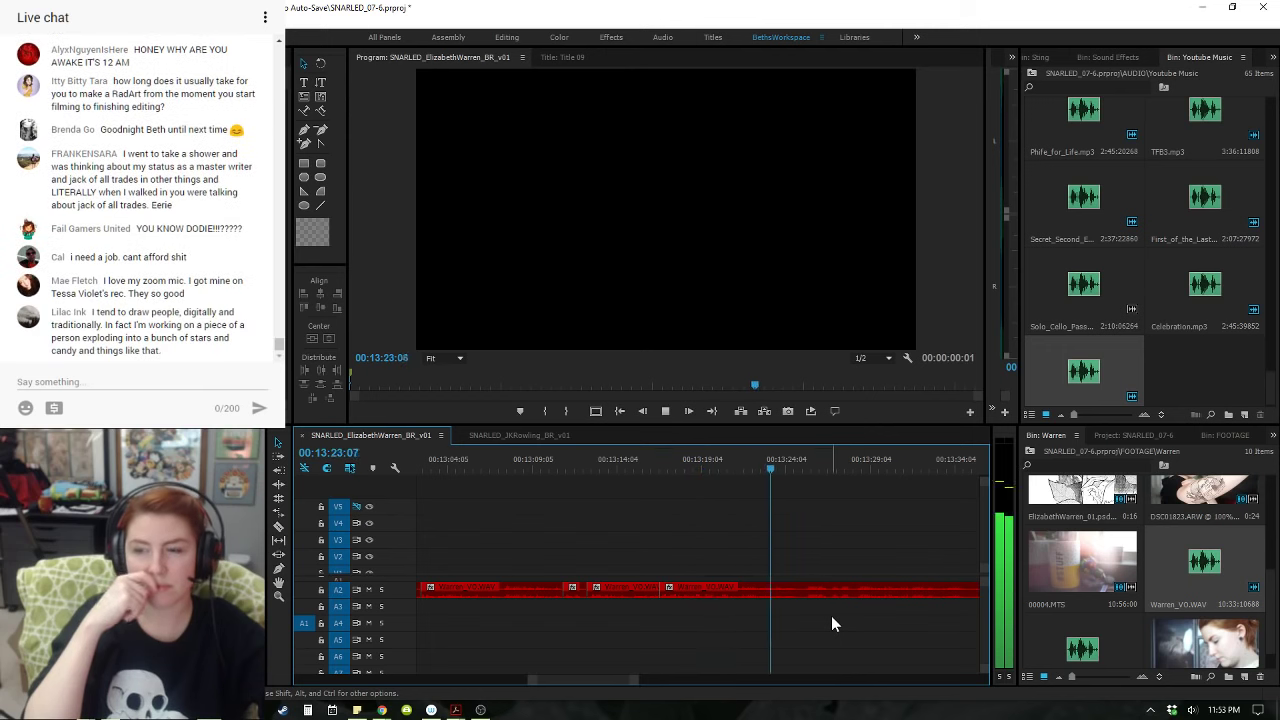
# - Split the voiceover at 00:13:24:19, listen past the cut, and ripple-trim the start of the following segment
pyautogui.press('space')
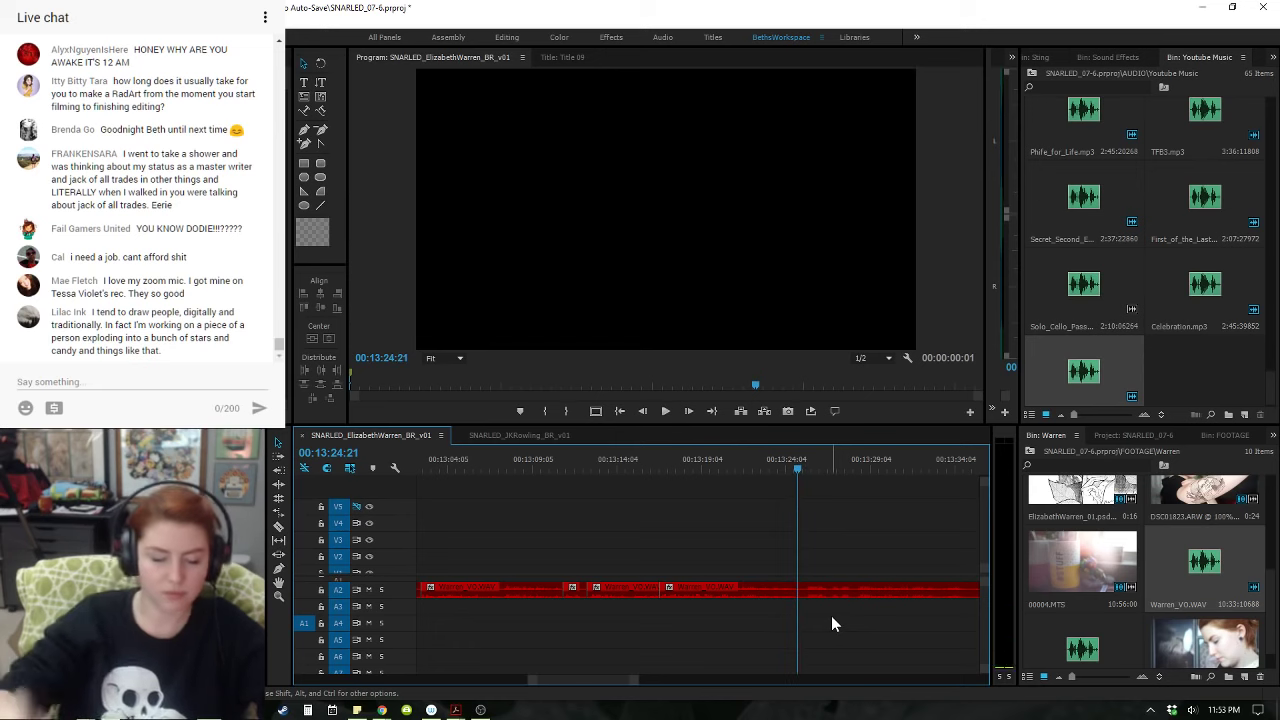
pyautogui.press('Left')
pyautogui.press('Left')
pyautogui.hotkey('ctrl', 'k')
pyautogui.press('space')
pyautogui.press('space')
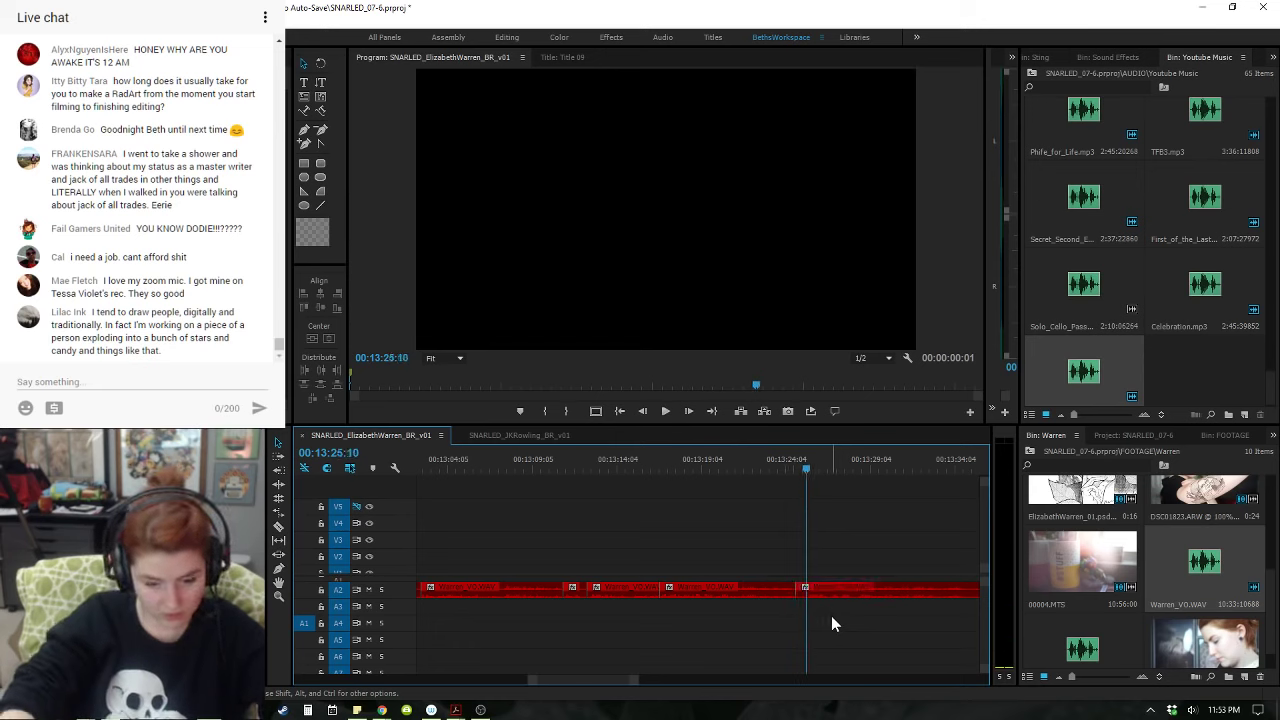
pyautogui.press('space')
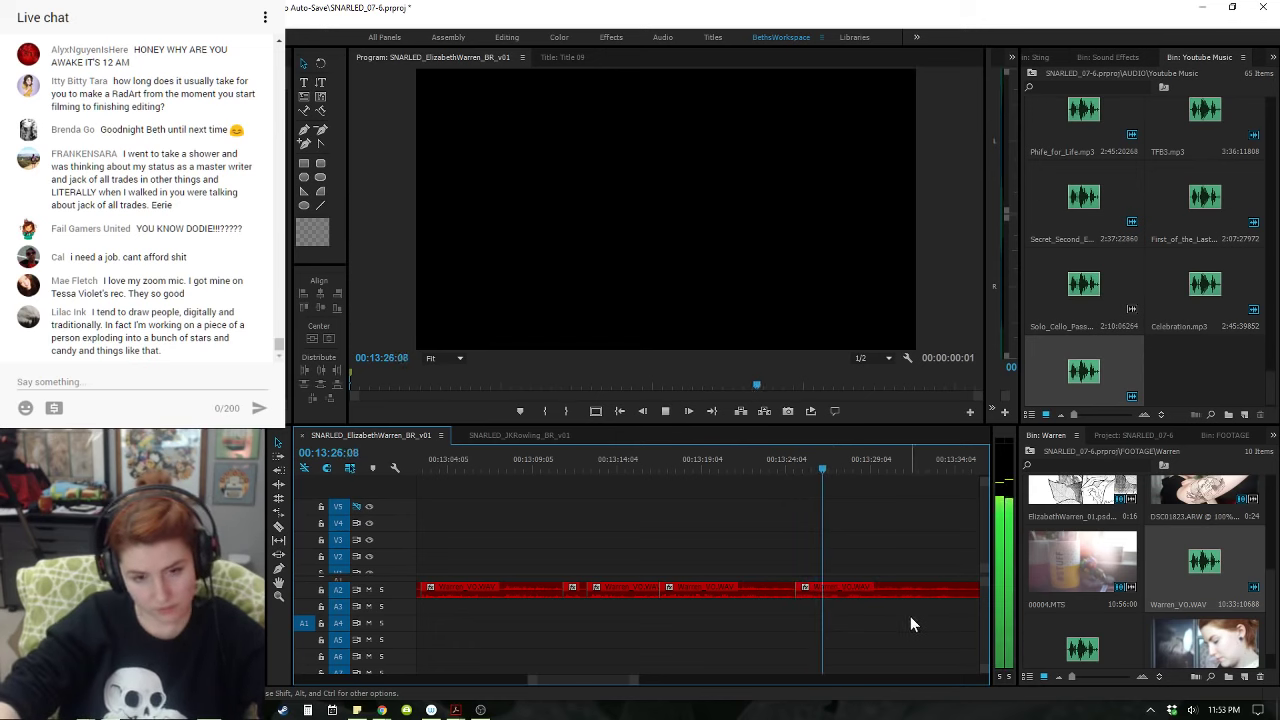
pyautogui.press('space')
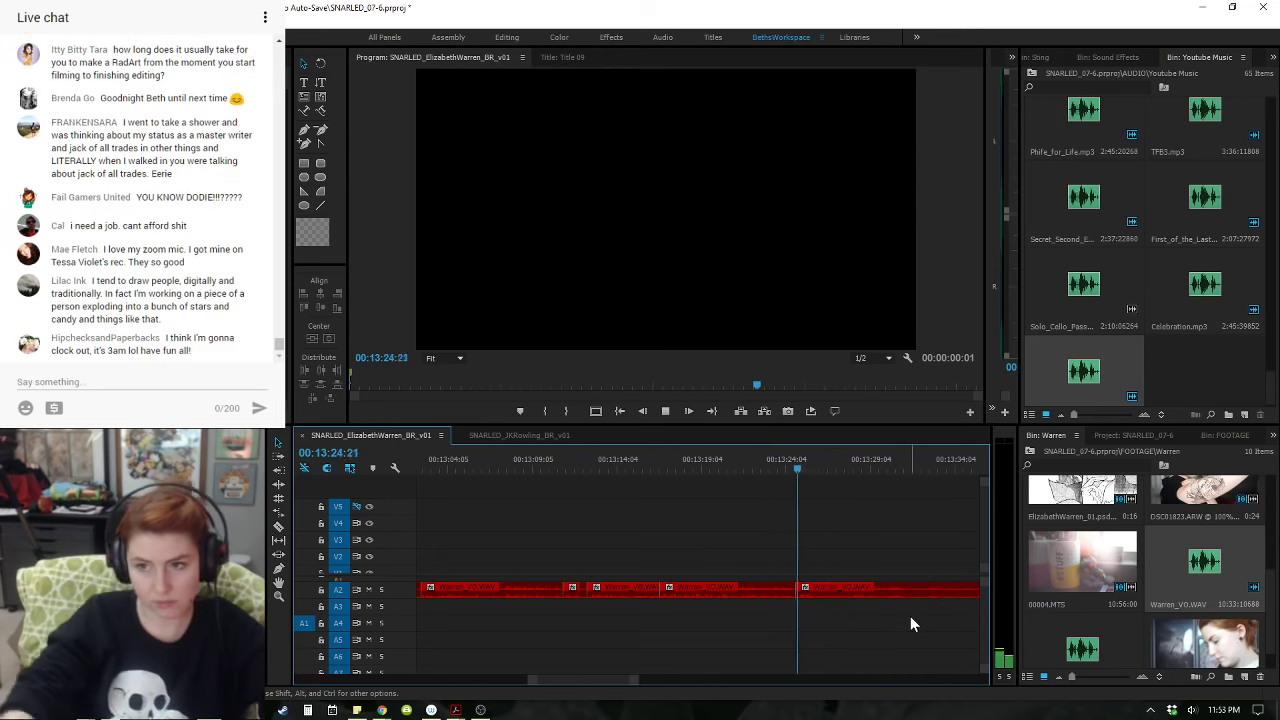
# - Listen on from the 00:13:24:19 cut, split the voiceover between 00:13:31 and 00:13:32, and stop at 00:13:34:07
pyautogui.press('space')
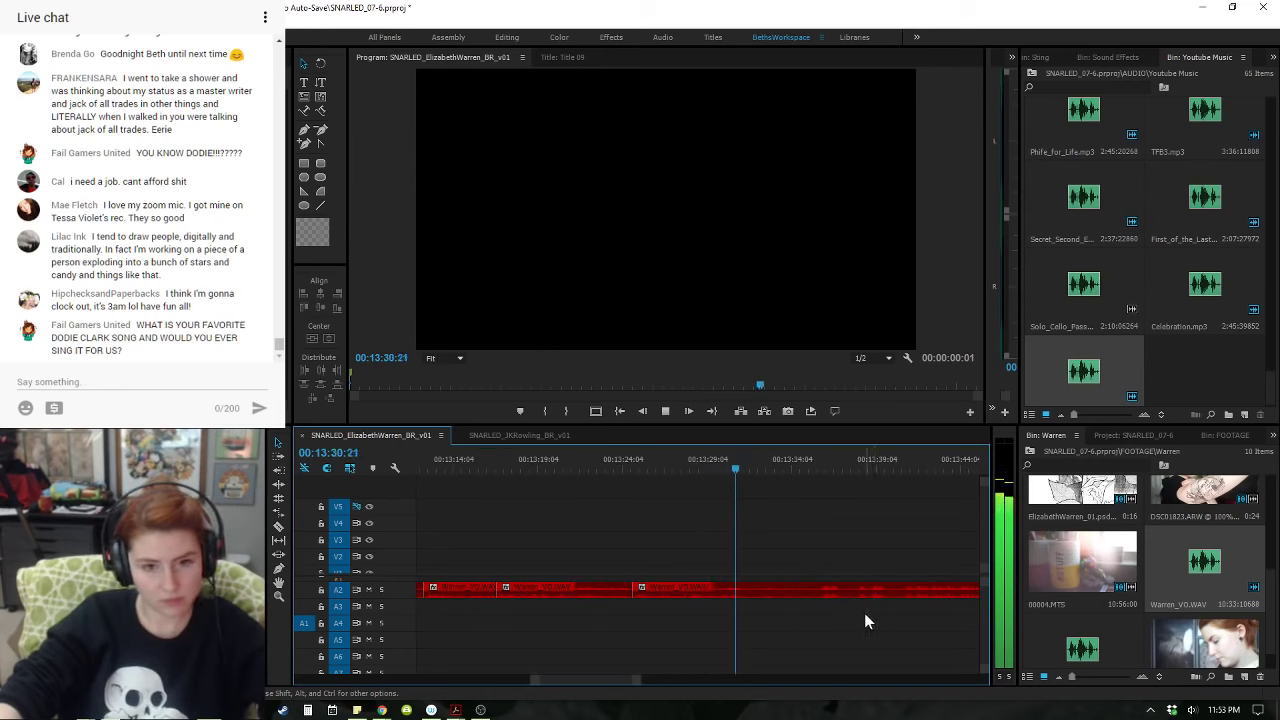
pyautogui.hotkey('ctrl', 'k')
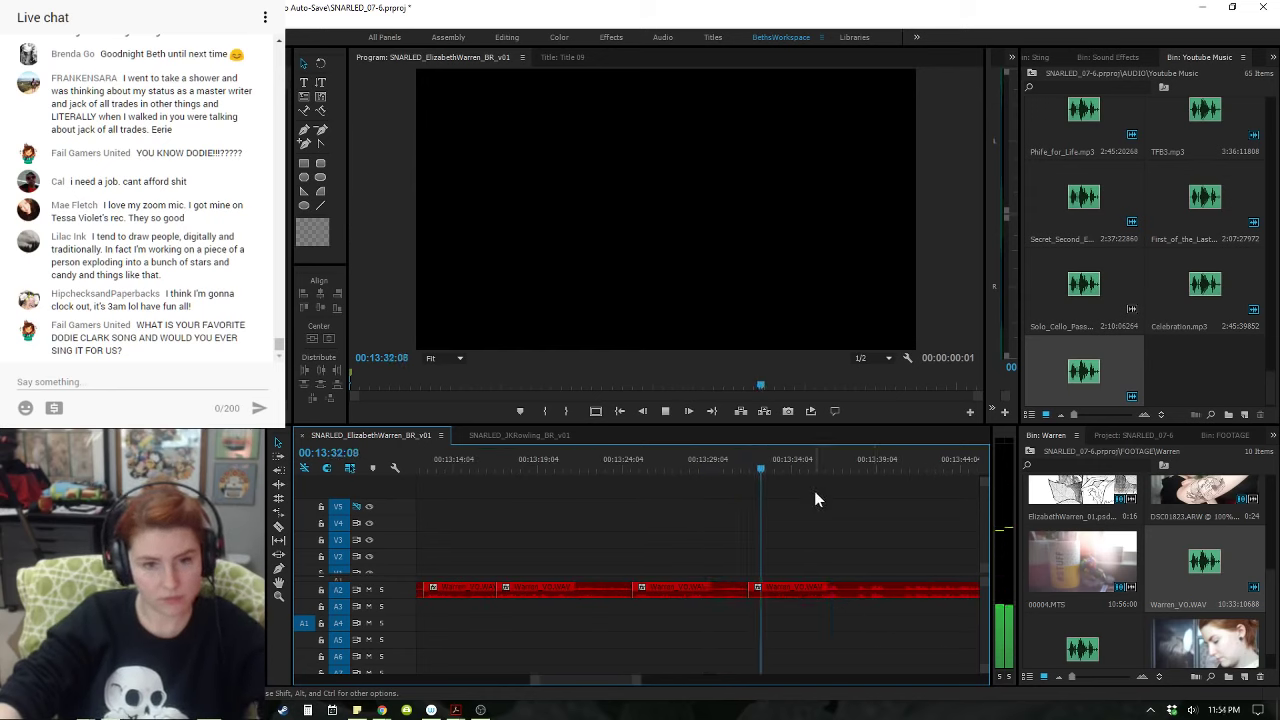
pyautogui.press('space')
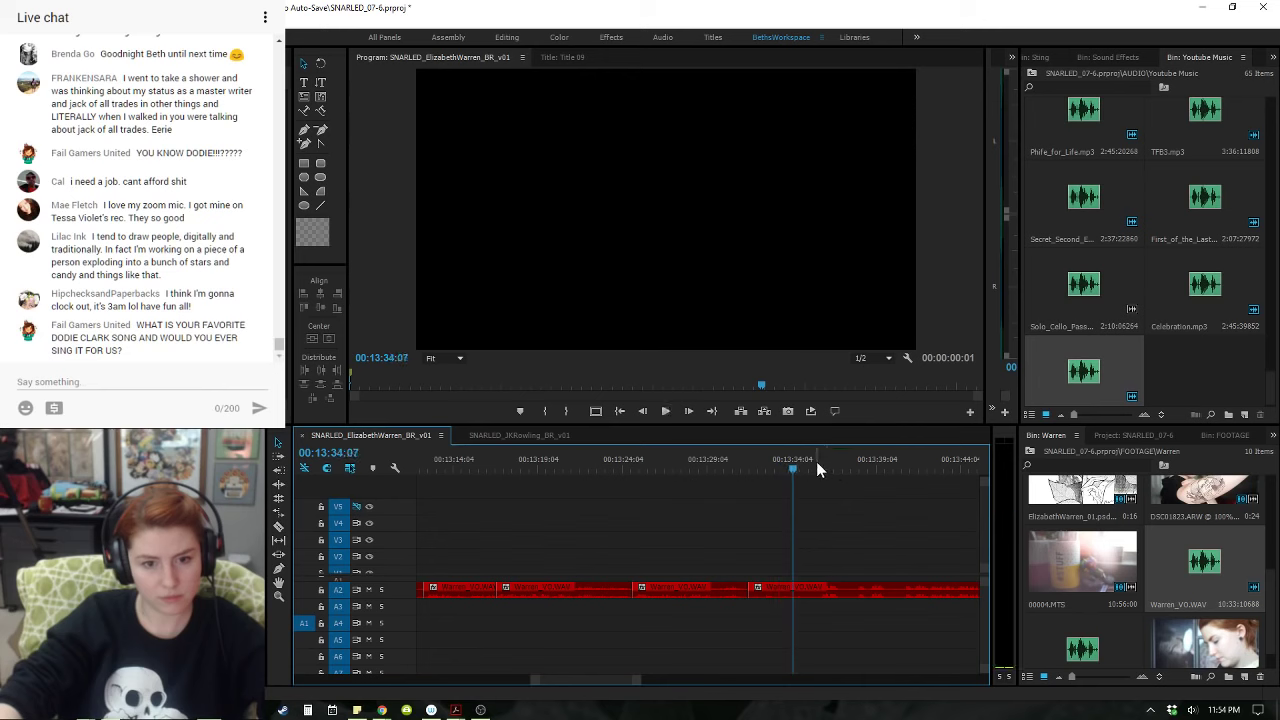
# - Split the voiceover at 00:13:33:14 and ripple-trim the unwanted audio directly after that cut
pyautogui.hotkey('ctrl', 'k')
pyautogui.moveTo(821, 460)
pyautogui.mouseDown()
pyautogui.moveTo(782, 475)
pyautogui.moveTo(806, 471)
pyautogui.mouseUp()
pyautogui.press('w')
pyautogui.click(818, 470)
pyautogui.press('Up')
pyautogui.press('space')
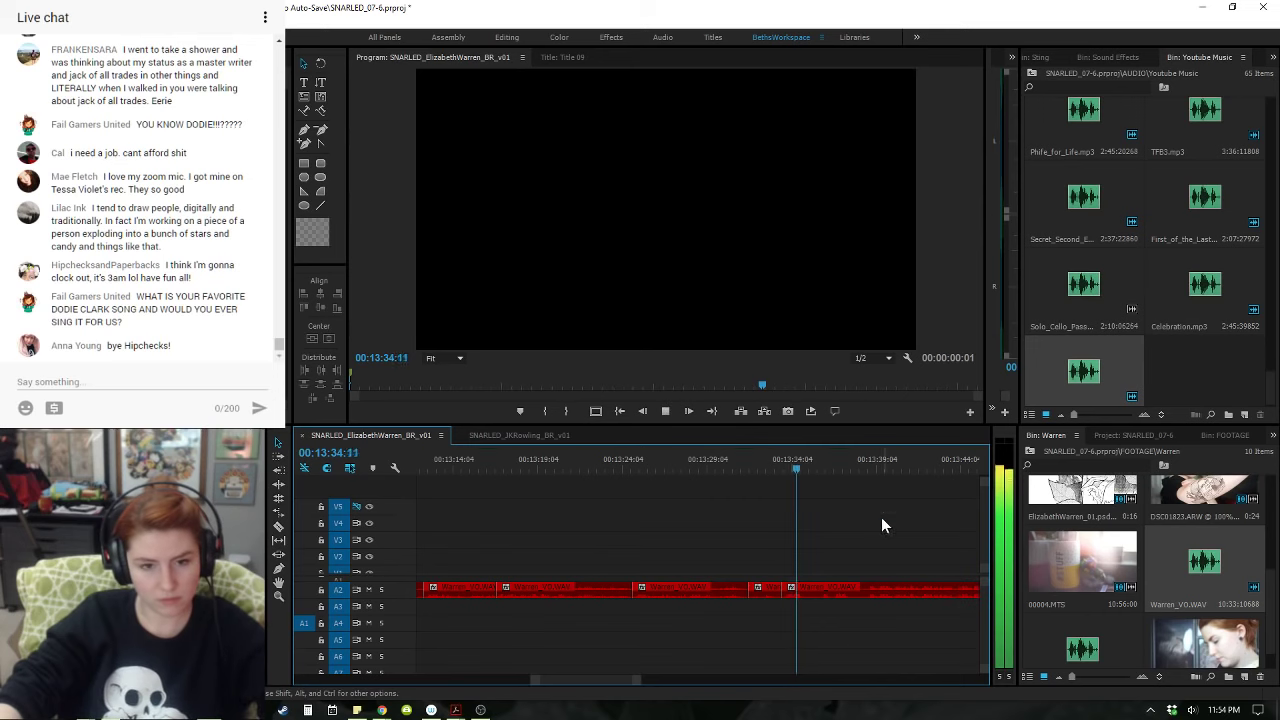
pyautogui.moveTo(839, 466); pyautogui.dragTo(868, 462)
pyautogui.press('Up')
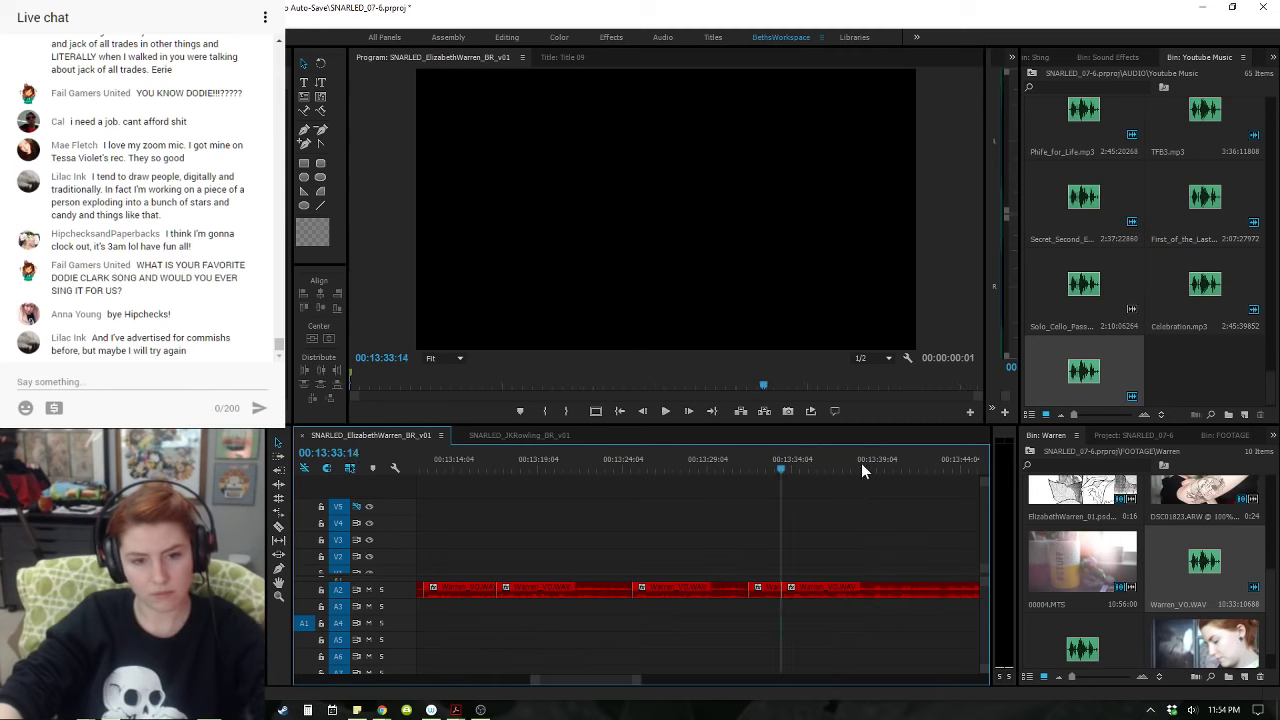
# - Replay the voiceover from about 00:13:29:18 across the next cut, stopping at 00:13:32:15
pyautogui.press('space')
pyautogui.click(717, 463)
pyautogui.press('space')
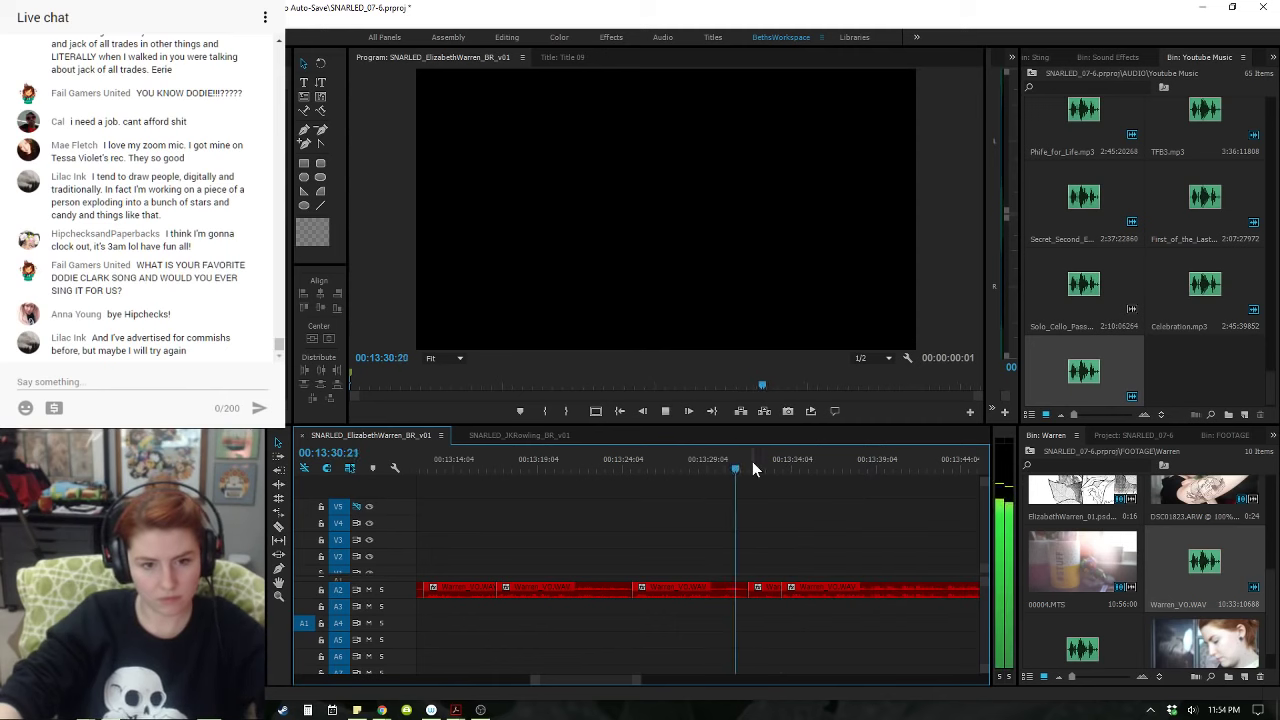
pyautogui.press('space')
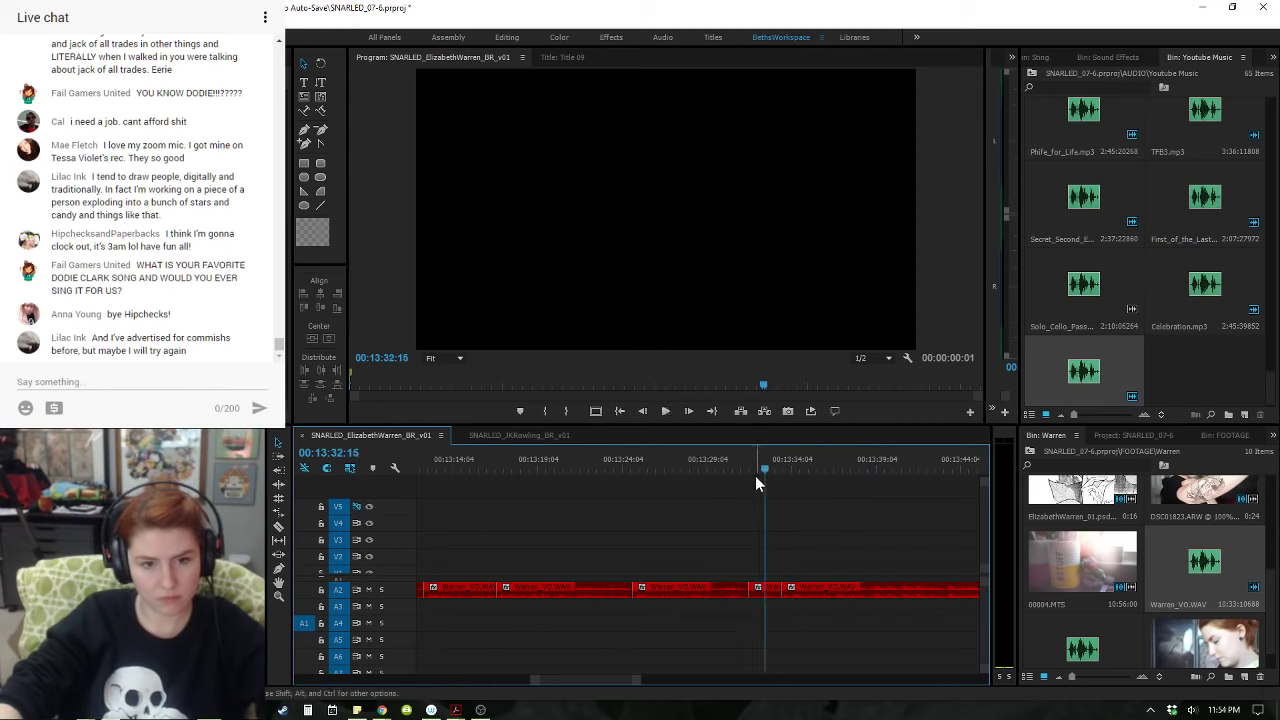
# - Listen on from about 00:13:30:14 and split the voiceover at about 00:13:49:17
pyautogui.click(763, 468)
pyautogui.click(731, 467)
pyautogui.press('space')
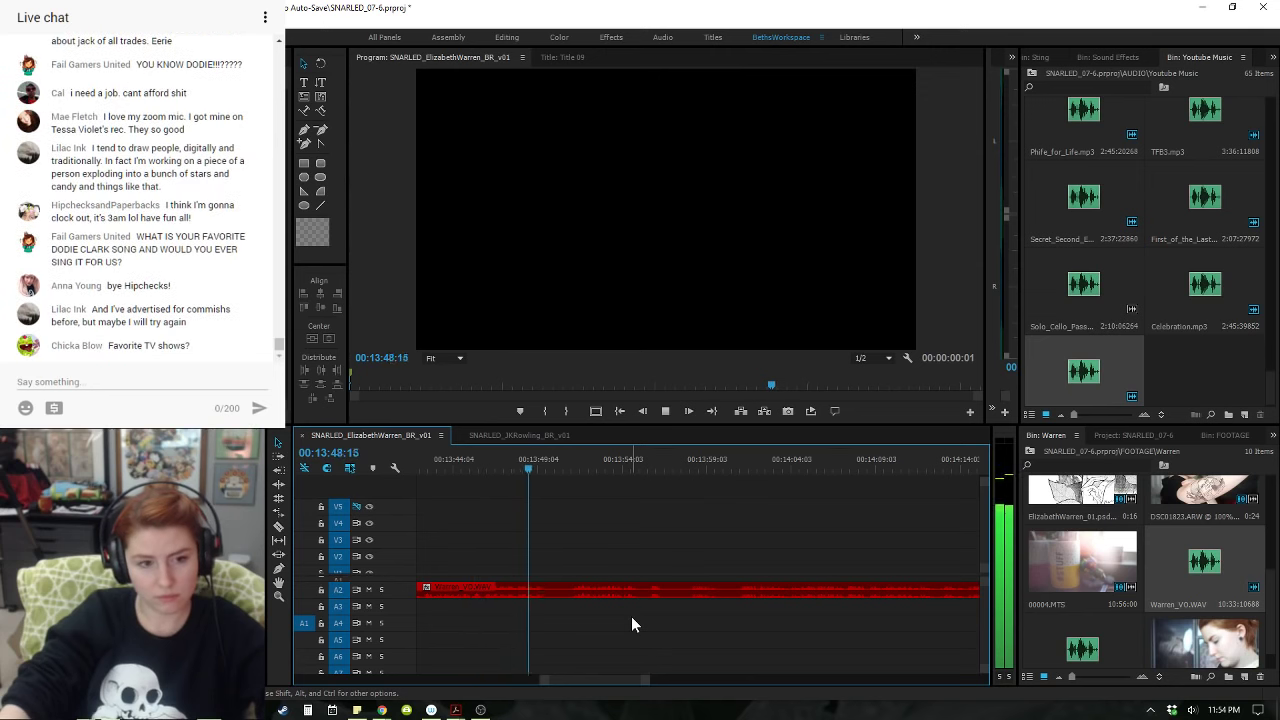
pyautogui.press('space')
pyautogui.hotkey('ctrl', 'k')
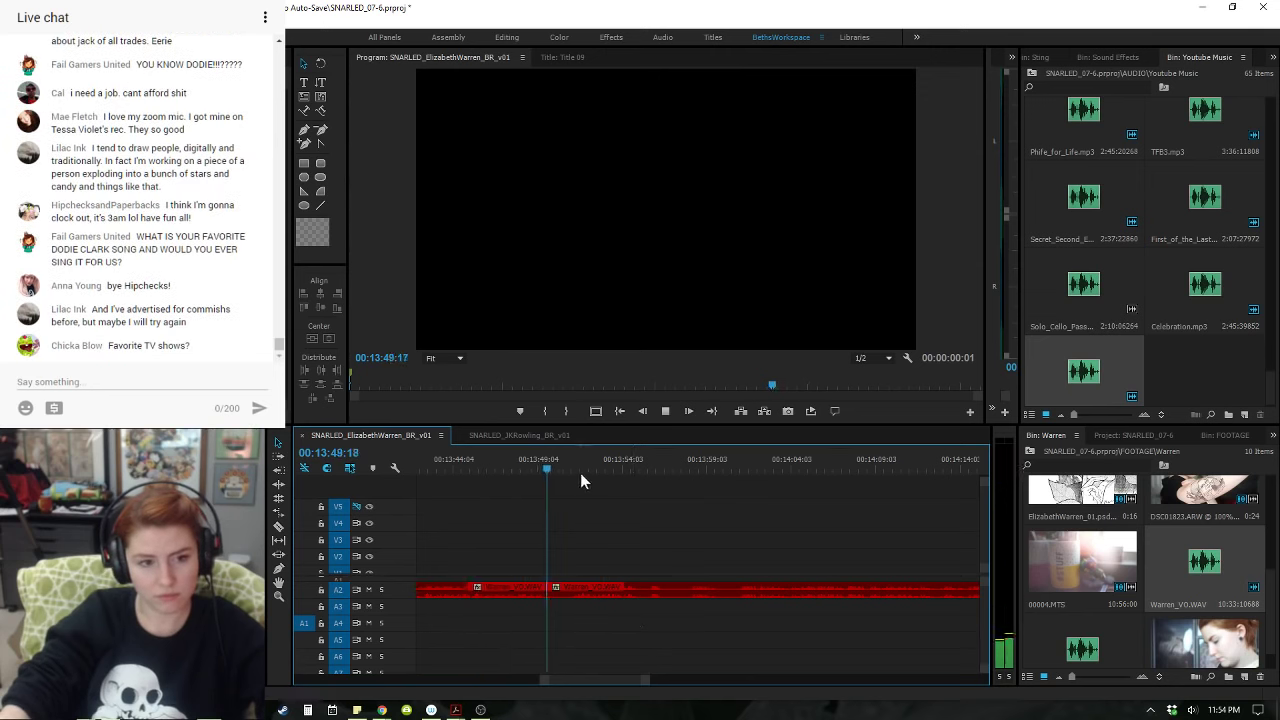
# - Review the audio before the newest cut and ripple-trim the end of that segment back to about 00:13:47:18
pyautogui.moveTo(580, 473); pyautogui.dragTo(571, 455)
pyautogui.press('Up')
pyautogui.press('space')
pyautogui.click(504, 456)
pyautogui.press('space')
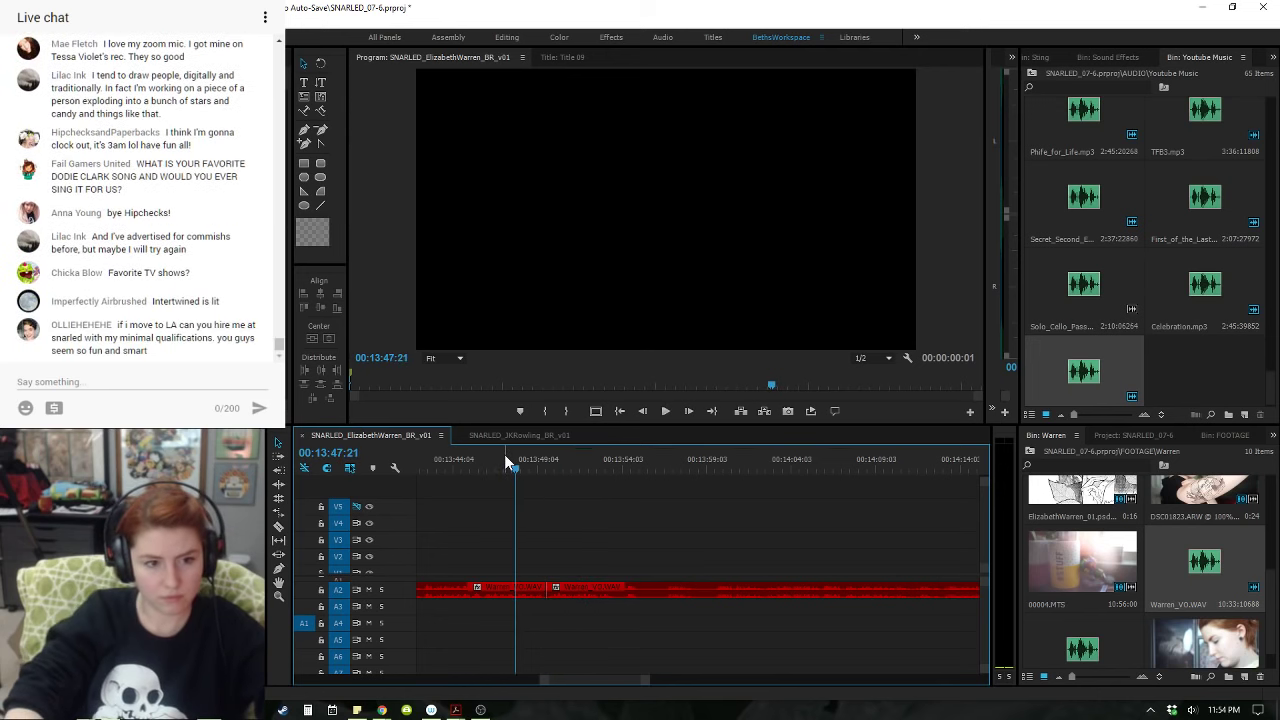
pyautogui.click(504, 454)
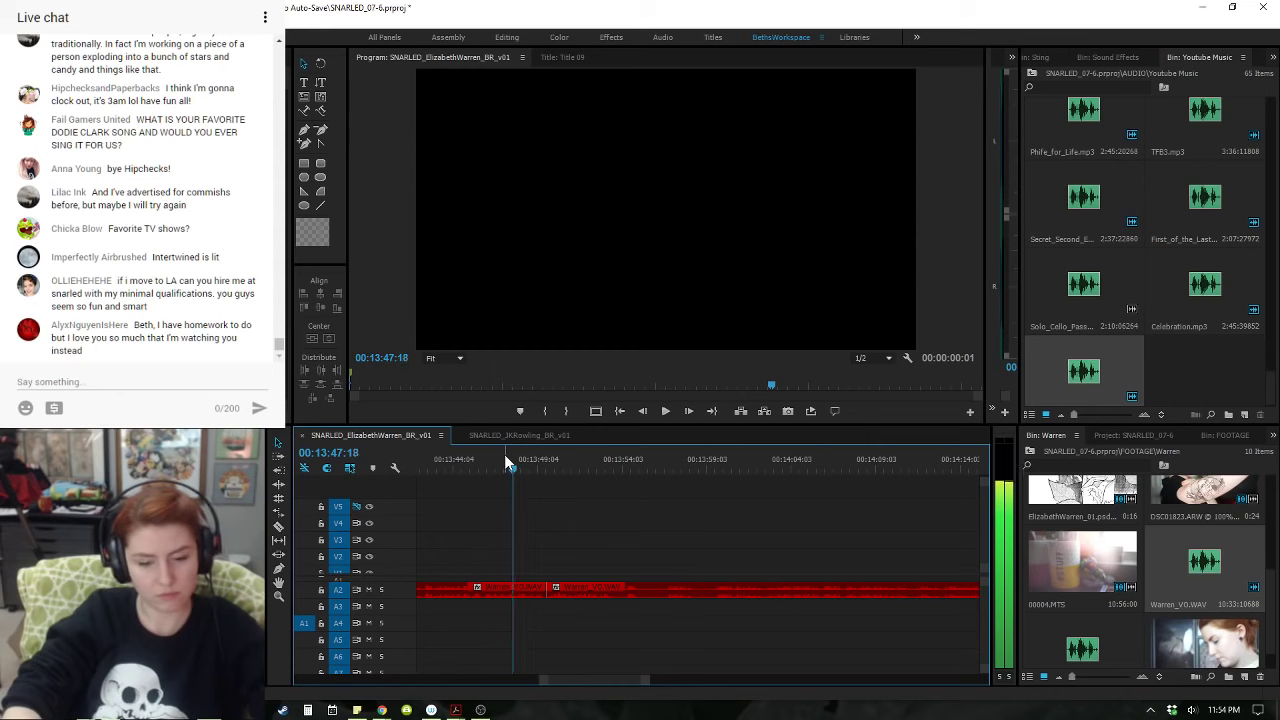
pyautogui.click(498, 459)
# - Replay the voiceover across the trimmed cut, pausing at 00:13:47:19 and stopping at 00:13:48:13
pyautogui.press('space')
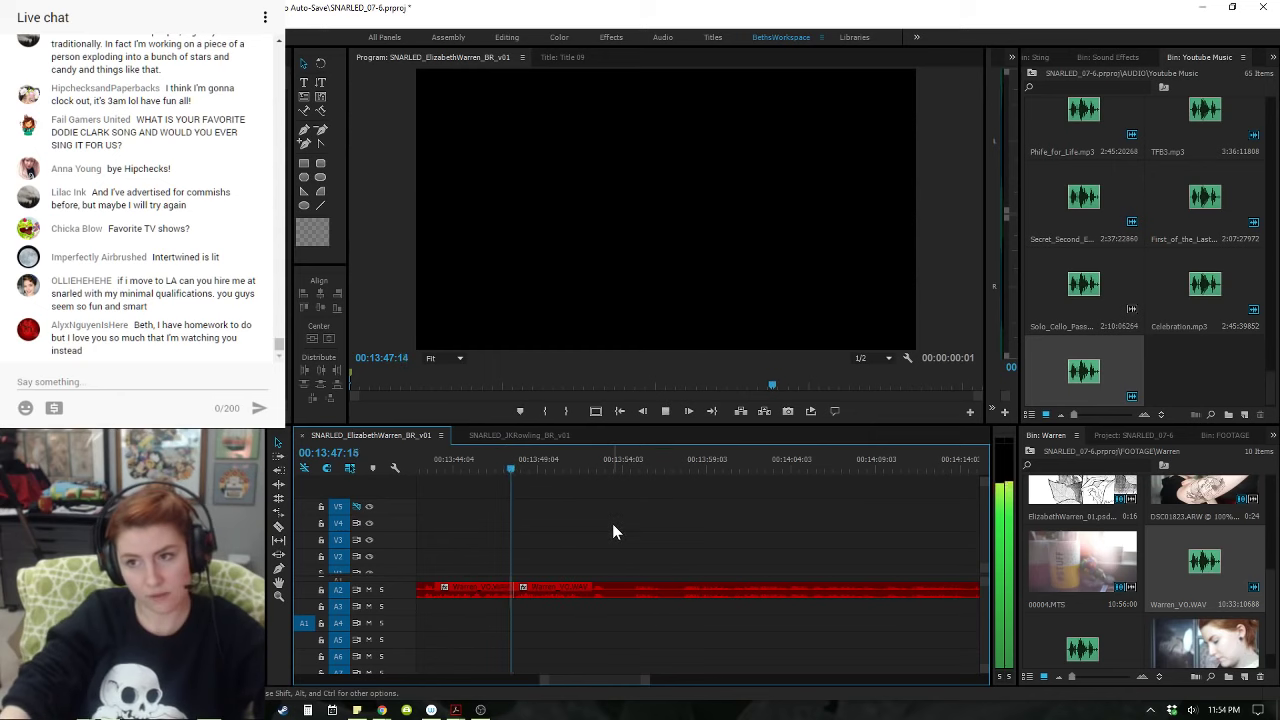
pyautogui.press('space')
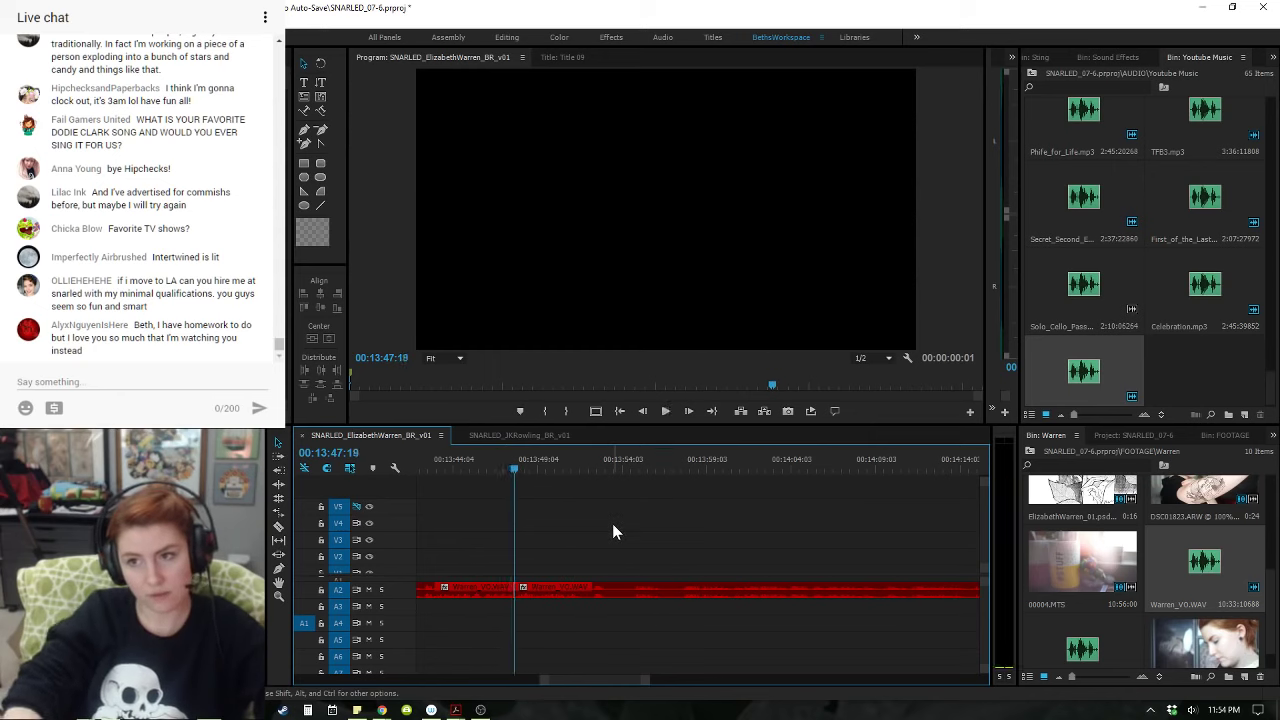
pyautogui.click(490, 469)
pyautogui.press('space')
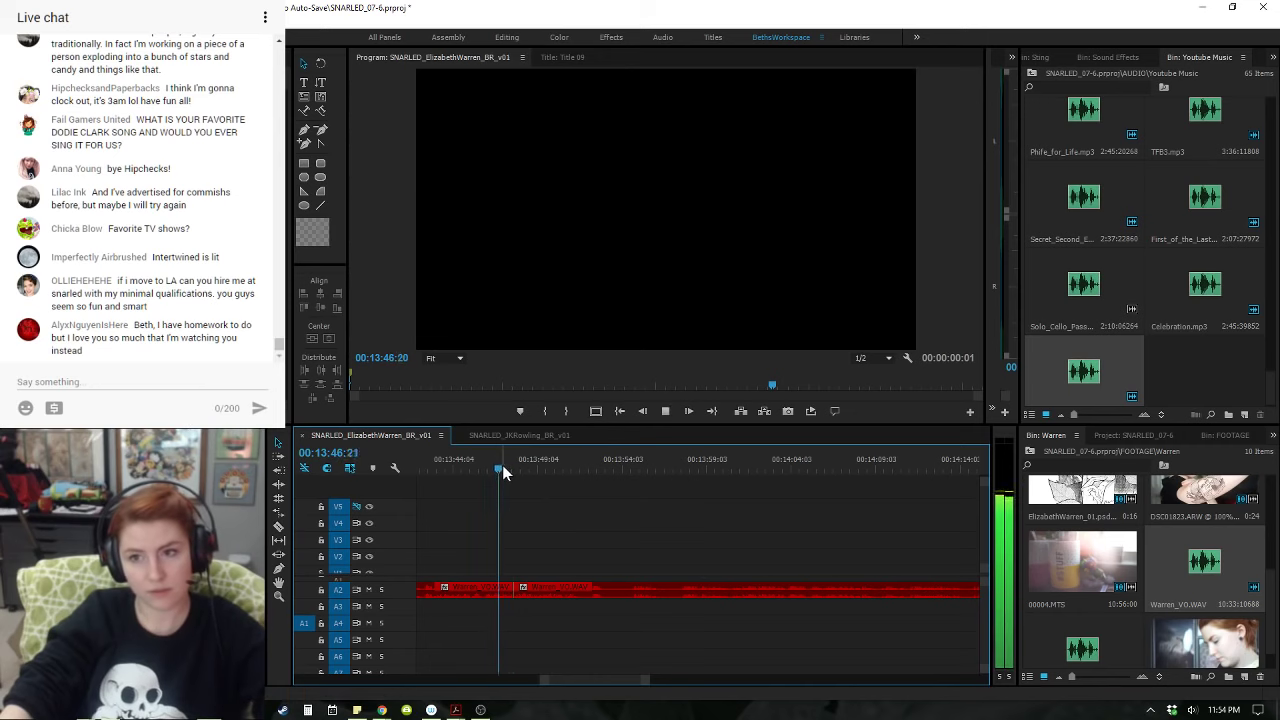
pyautogui.press('space')
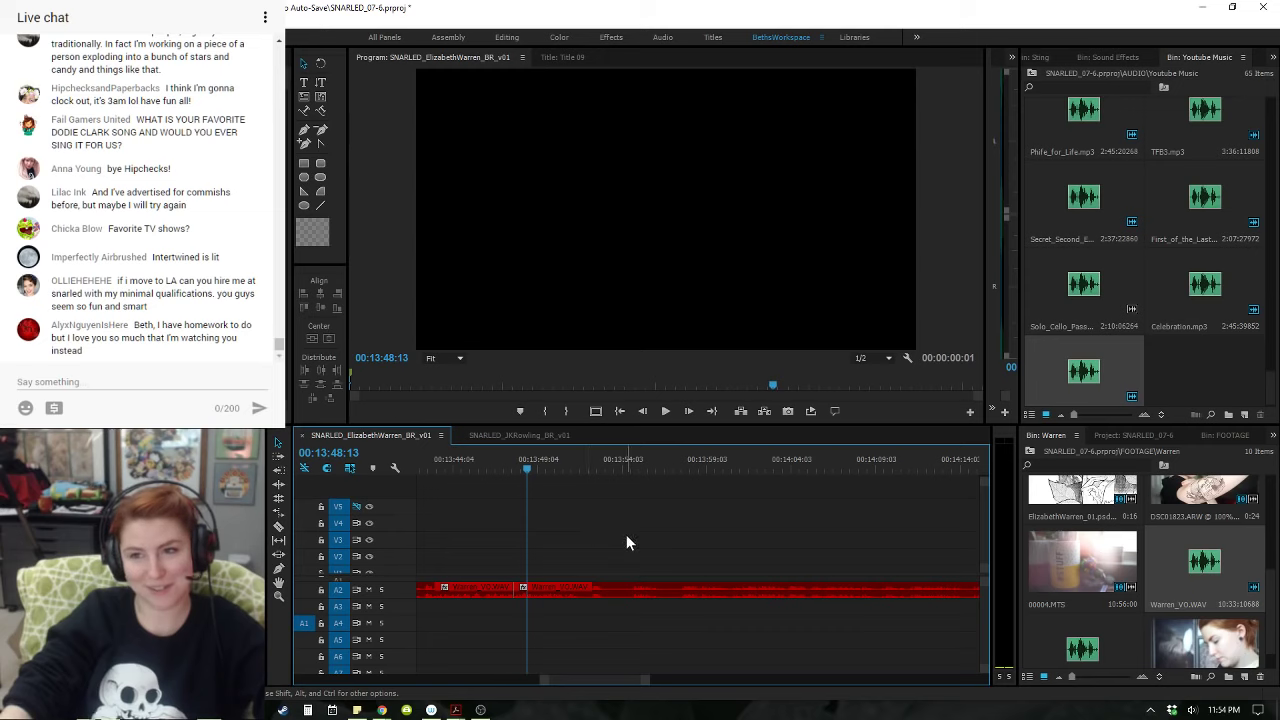
# - Check the trimmed cut at a closer timeline scale by playing from 00:13:47:04 to 00:13:48:21
pyautogui.press('=')
pyautogui.click(654, 470)
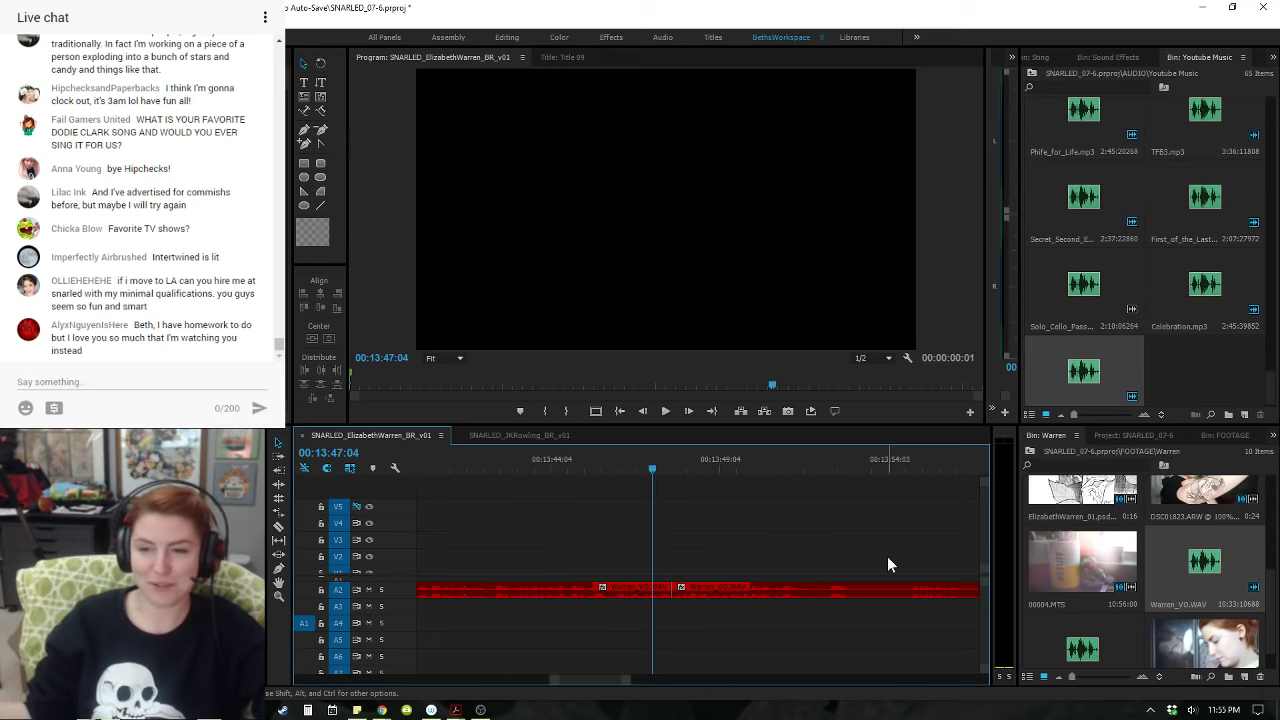
pyautogui.press('space')
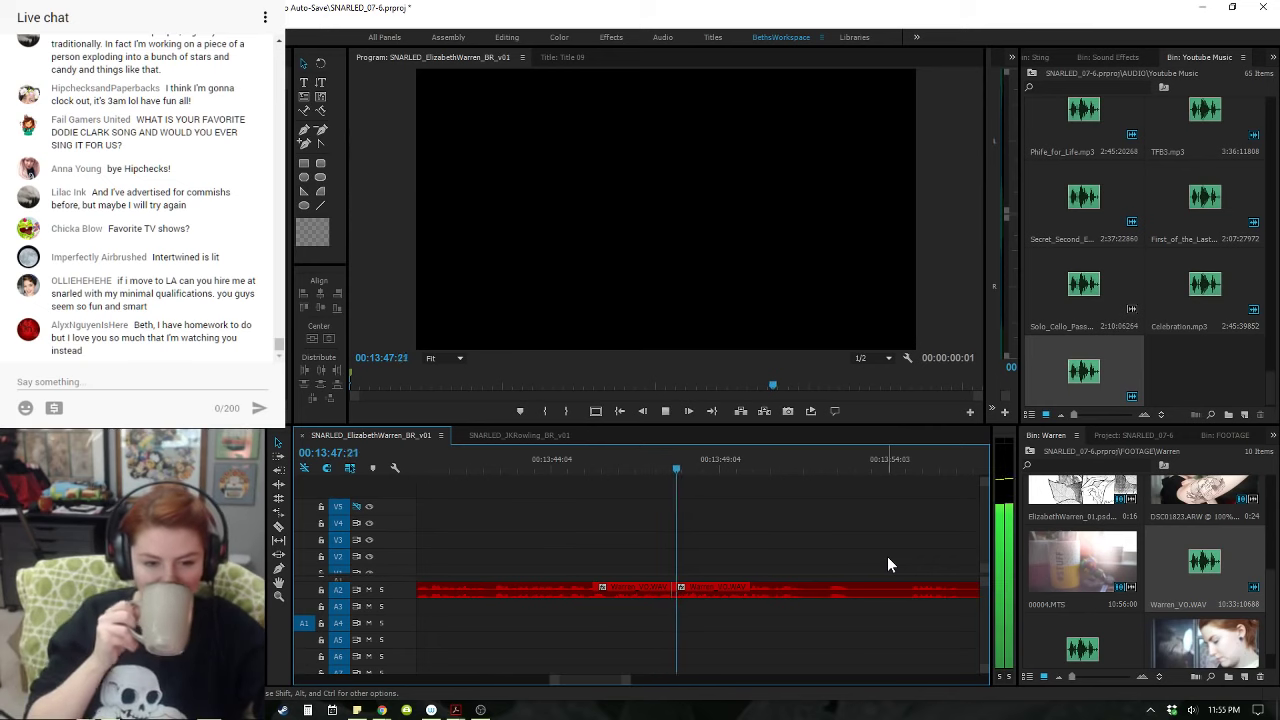
pyautogui.press('space')
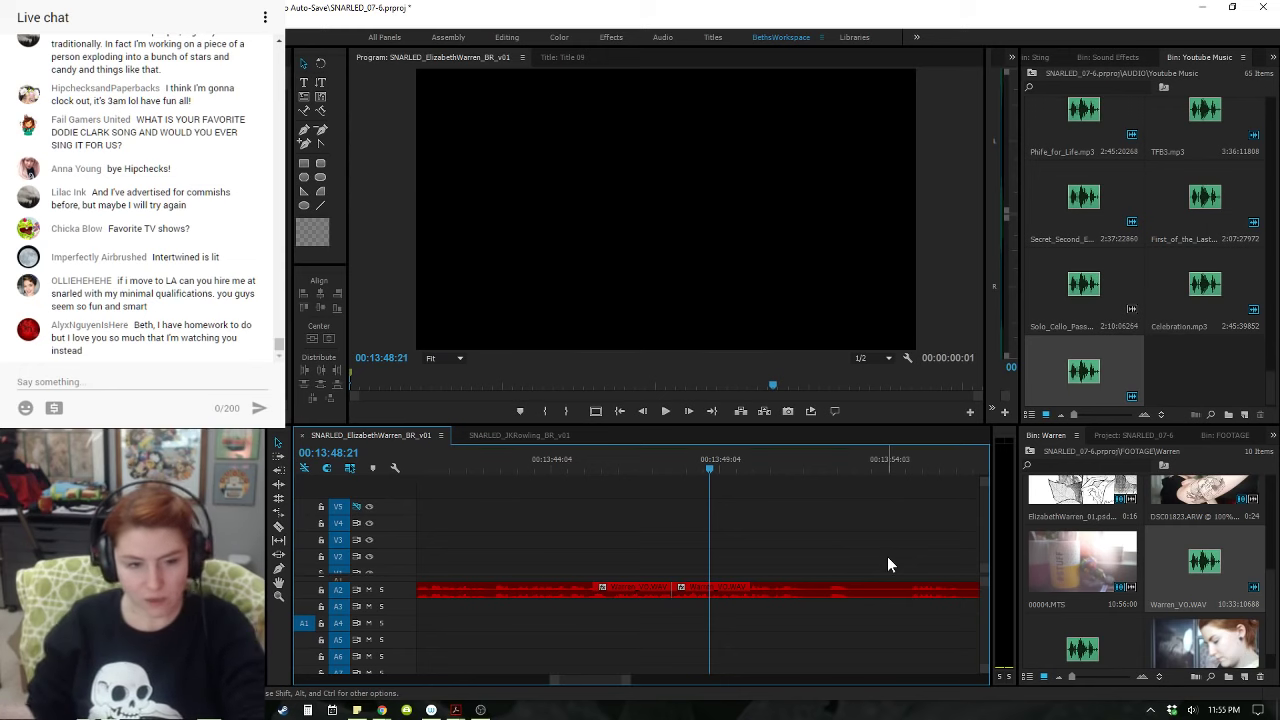
pyautogui.press('=')
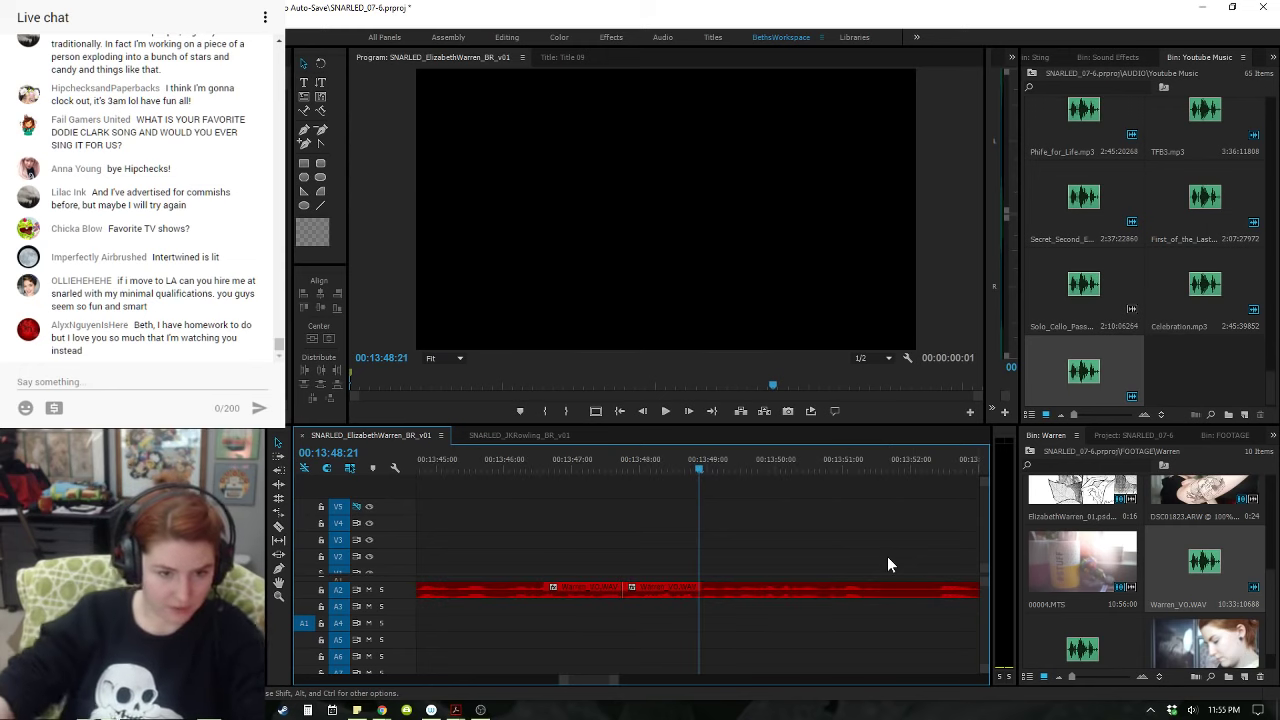
# - Replay the voiceover across the cut at 00:13:47:18, starting from about 00:13:47:00 and again from 00:13:46:08
pyautogui.click(572, 460)
pyautogui.press('space')
pyautogui.press('space')
pyautogui.click(668, 595)
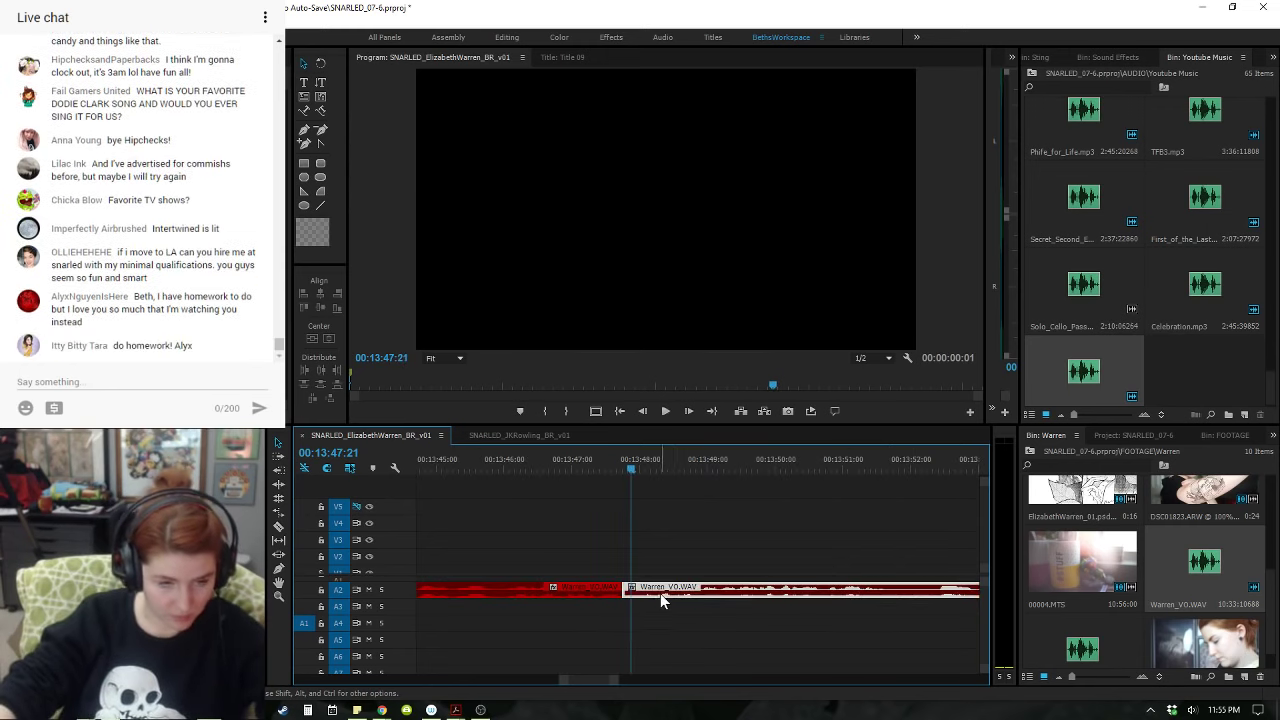
pyautogui.click(527, 468)
pyautogui.press('space')
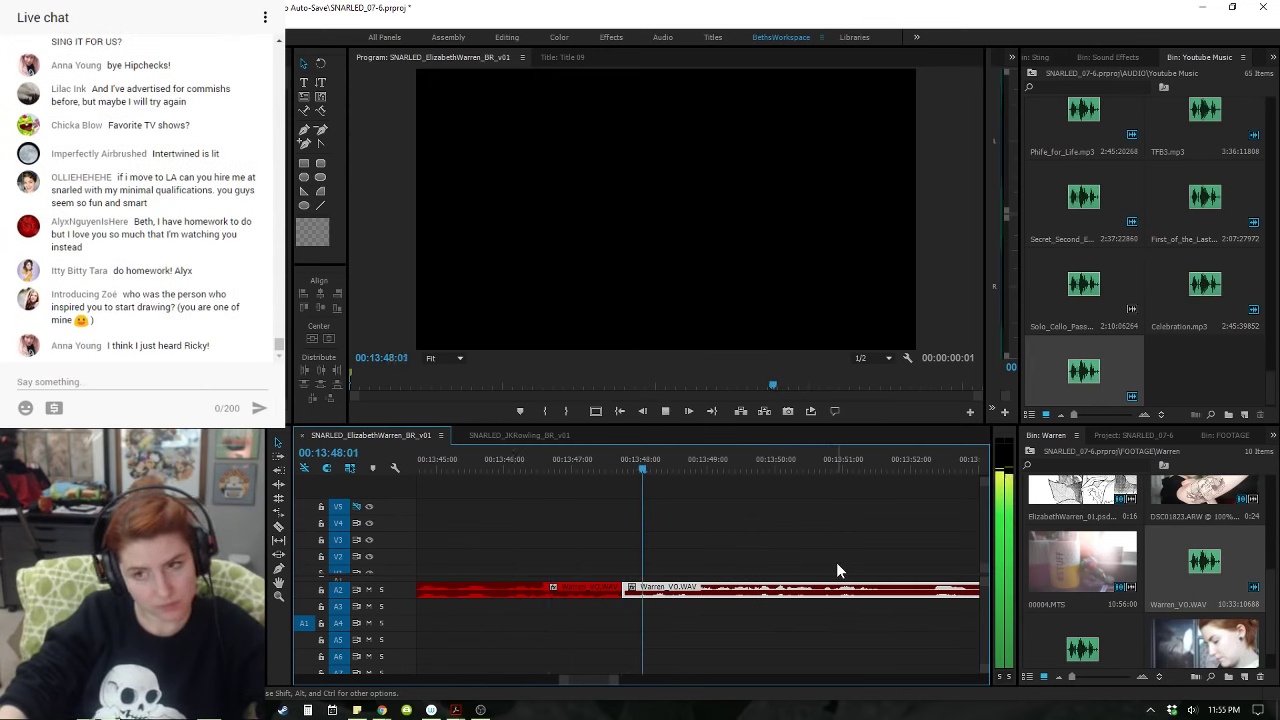
pyautogui.press('space')
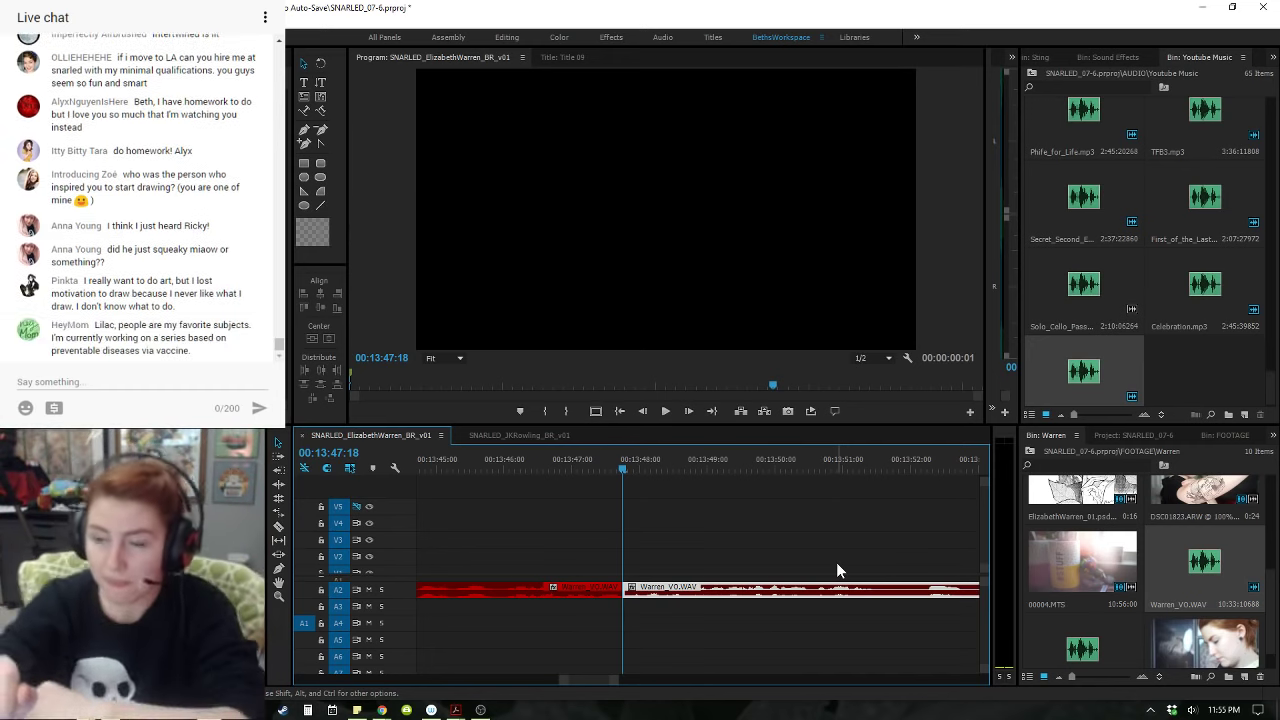
# - Move the segment after the cut to start at about 00:13:48:00 and extend the previous segment's end to meet it
pyautogui.click(603, 480)
pyautogui.press('space')
pyautogui.click(585, 463)
pyautogui.press('space')
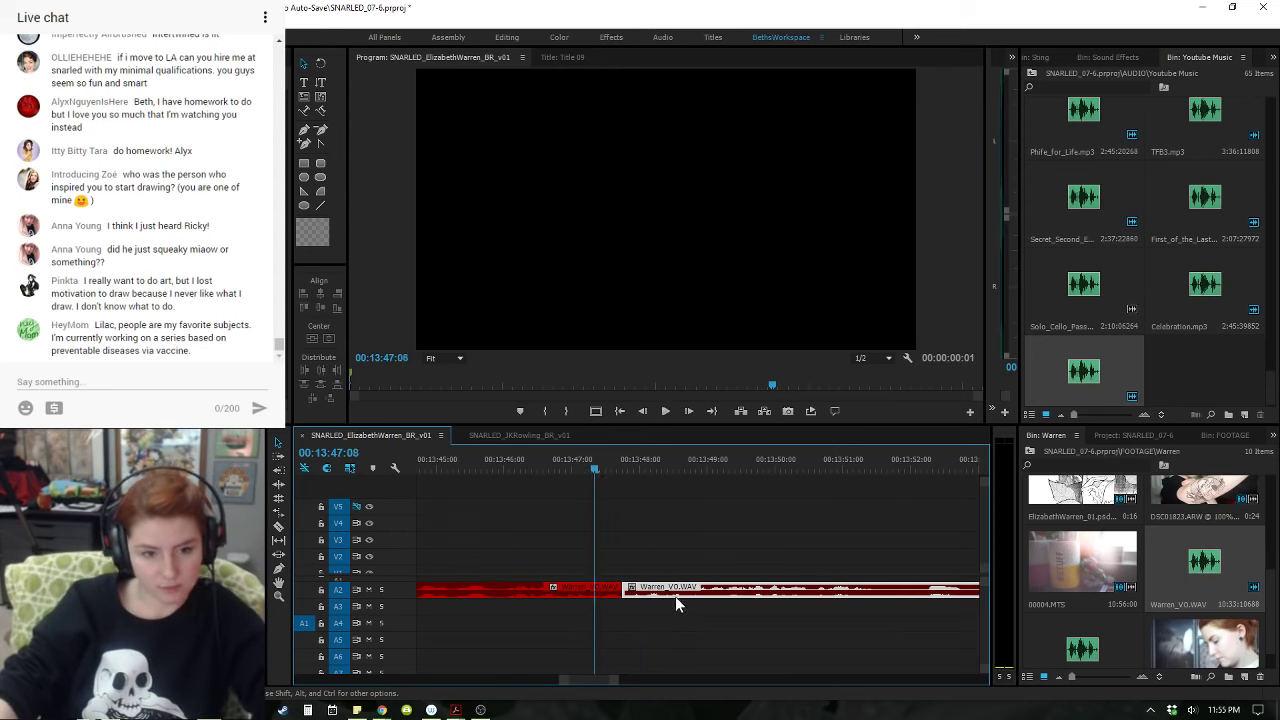
pyautogui.moveTo(648, 594); pyautogui.dragTo(666, 594)
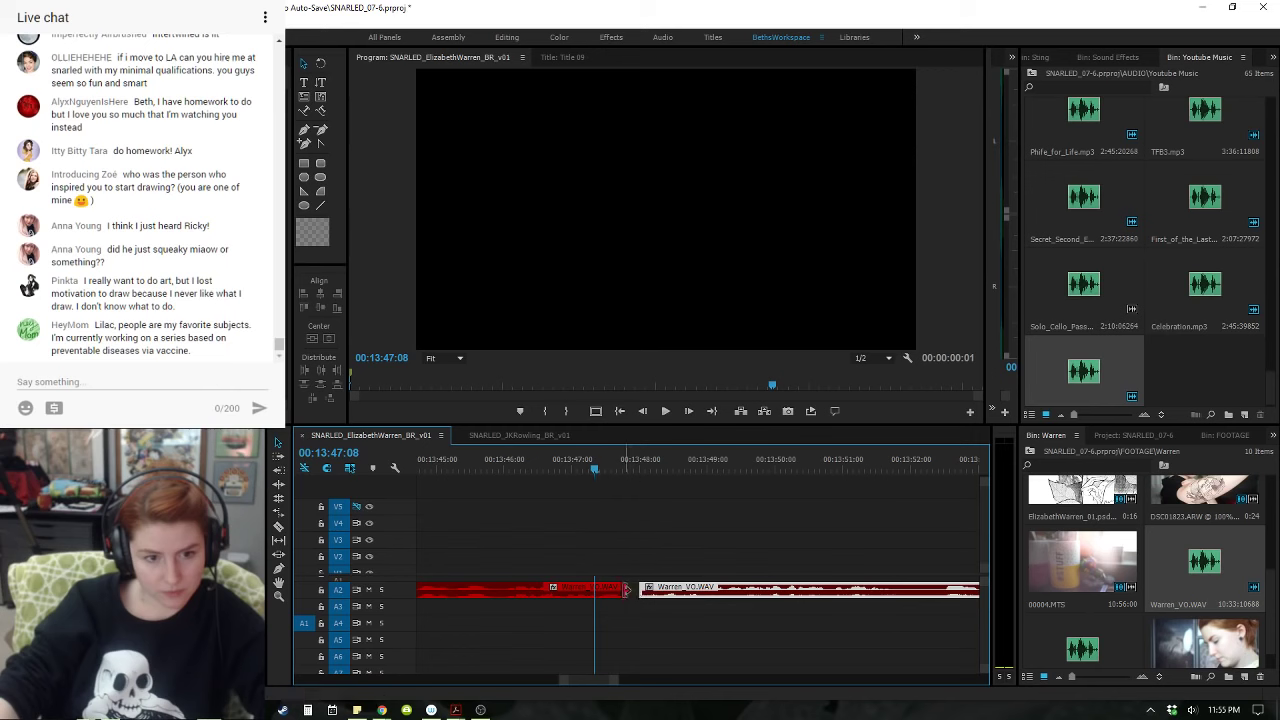
pyautogui.press('space')
pyautogui.press('space')
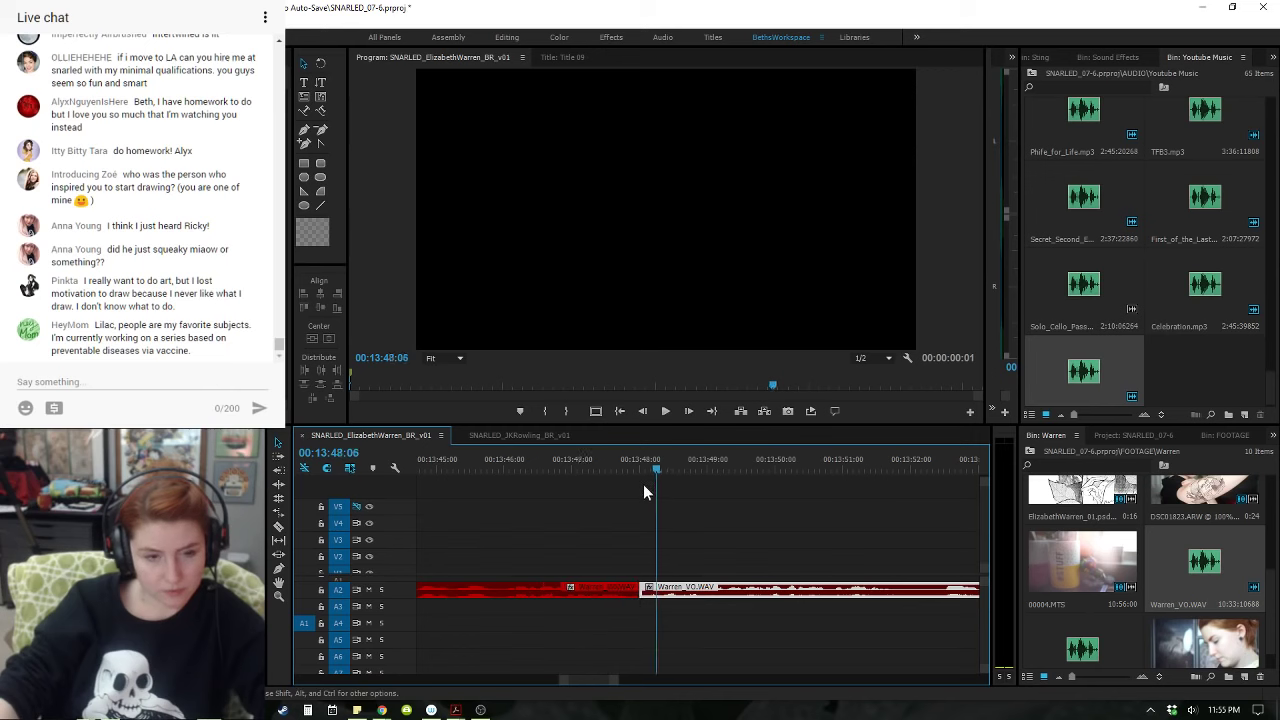
# - Return to the cut at 00:13:48:00 and shift it to about 00:13:48:03
pyautogui.press('Left')
pyautogui.press('Left')
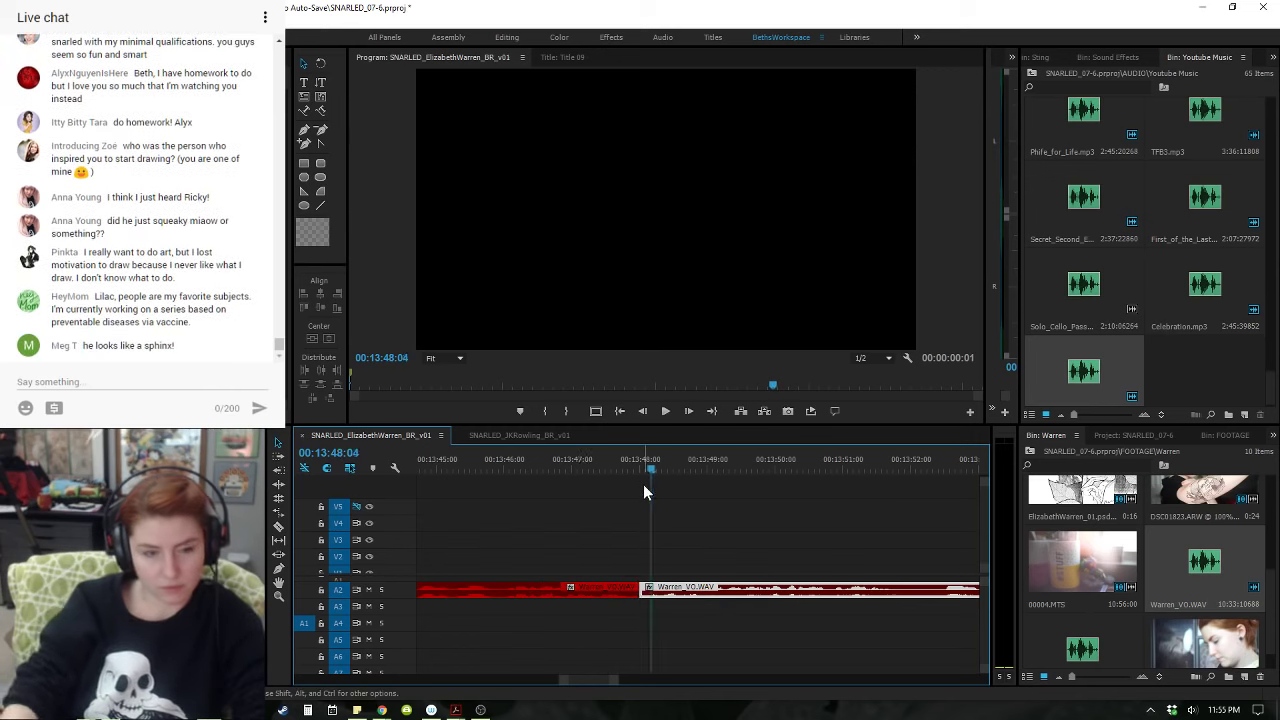
pyautogui.press('Up')
pyautogui.moveTo(657, 591); pyautogui.dragTo(641, 590)
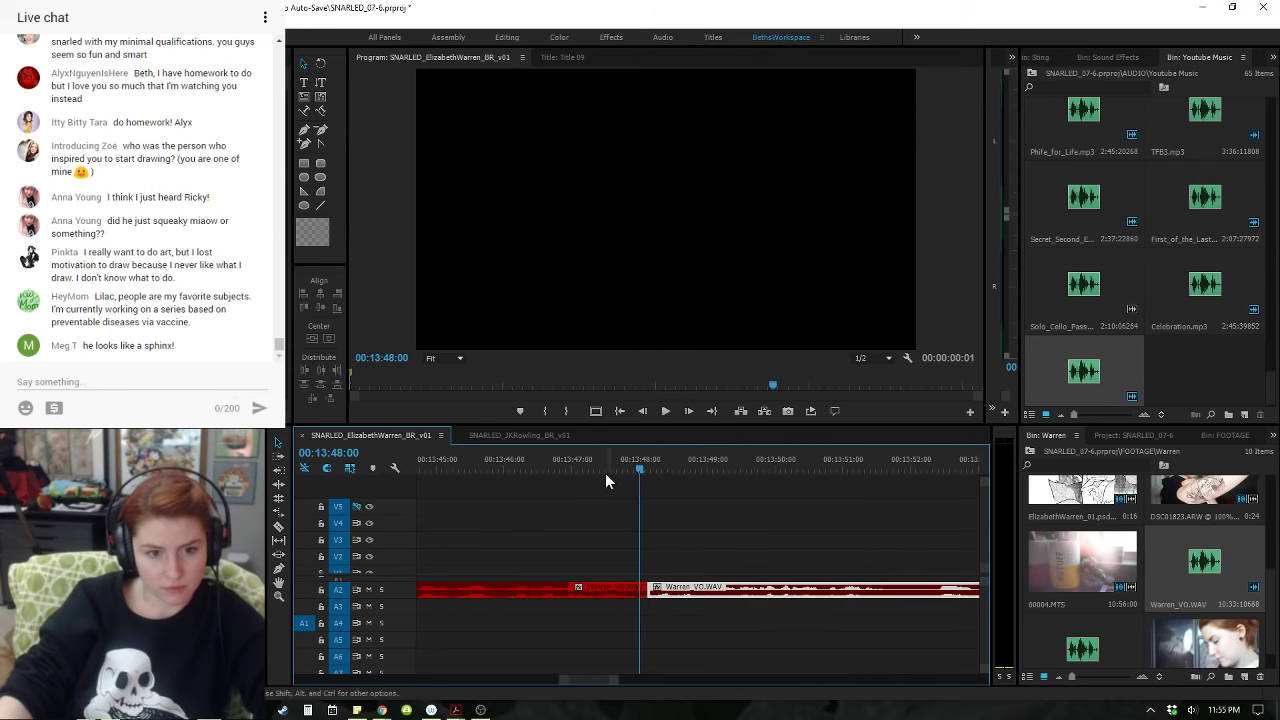
# - Ripple-trim the end of the segment before the cut back to about 00:13:48:01 and replay the join
pyautogui.click(600, 461)
pyautogui.press('space')
pyautogui.click(608, 460)
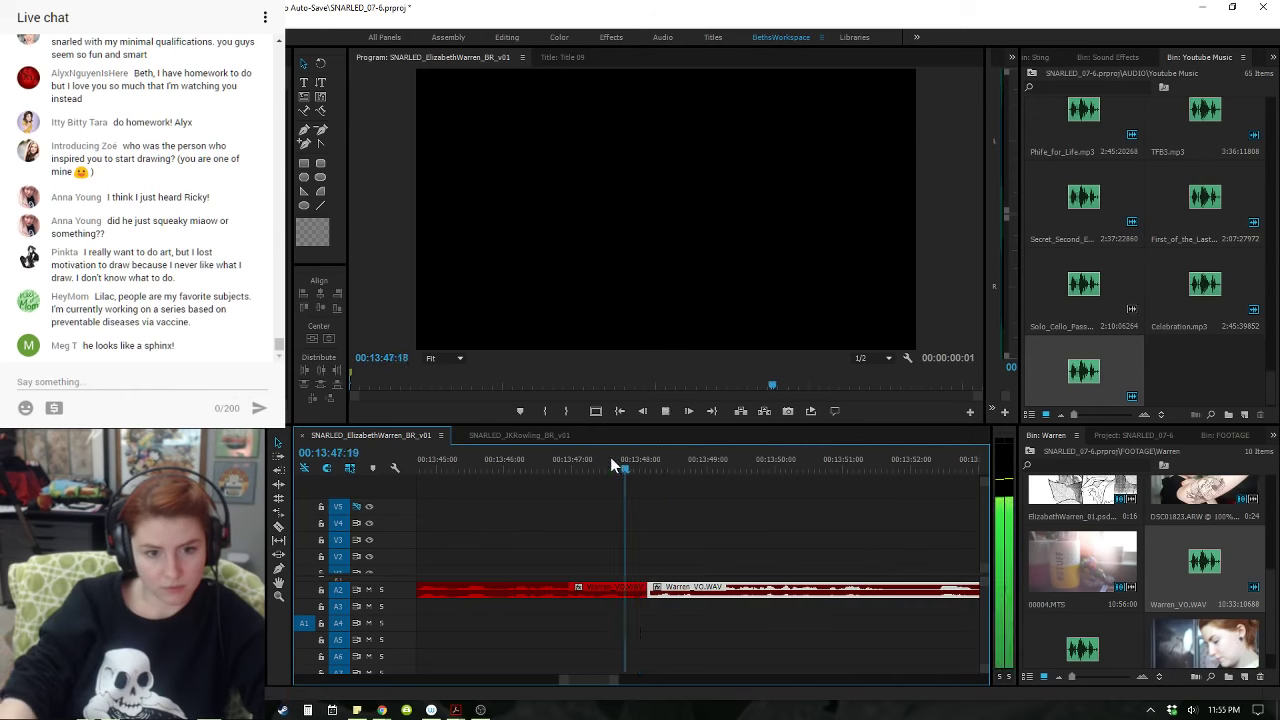
pyautogui.press('space')
pyautogui.press('w')
pyautogui.click(604, 454)
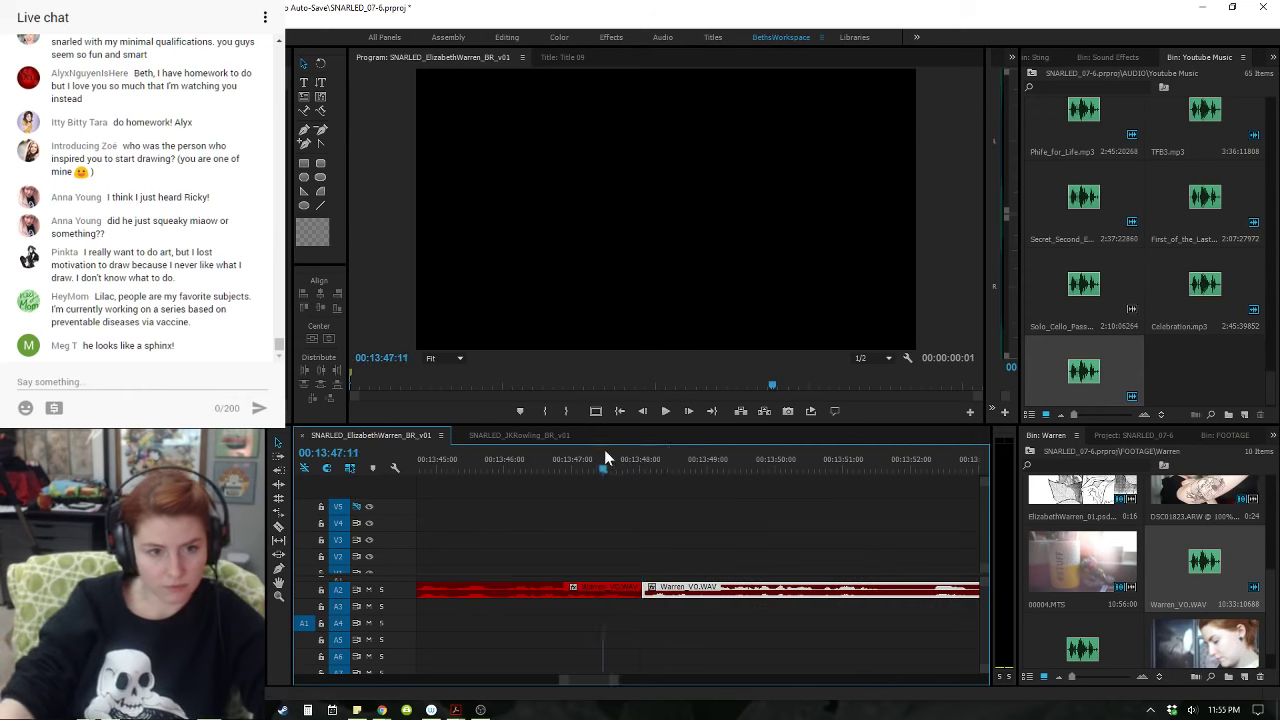
pyautogui.press('space')
pyautogui.press('Up')
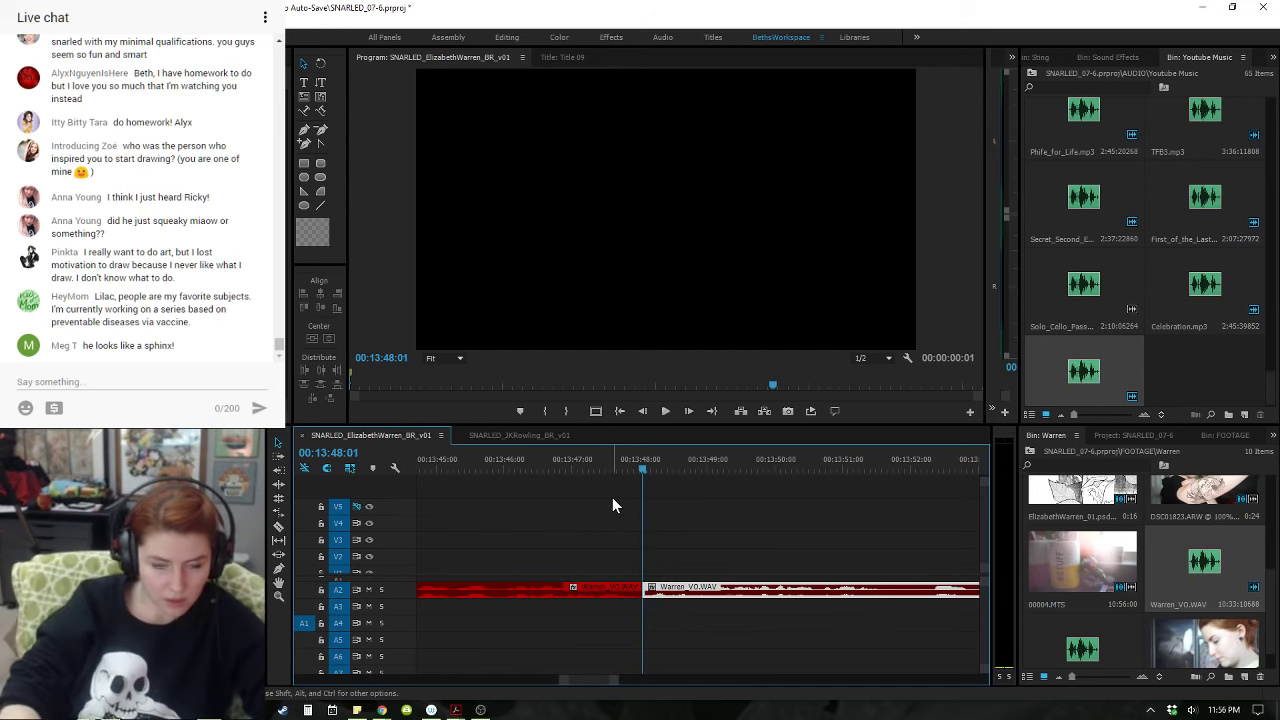
# - Adjust the start of the segment after the cut at 00:13:48:01, deselect it and play the join
pyautogui.moveTo(675, 590); pyautogui.dragTo(644, 589)
pyautogui.click(682, 568)
pyautogui.press('space')
pyautogui.press('space')
pyautogui.press('space')
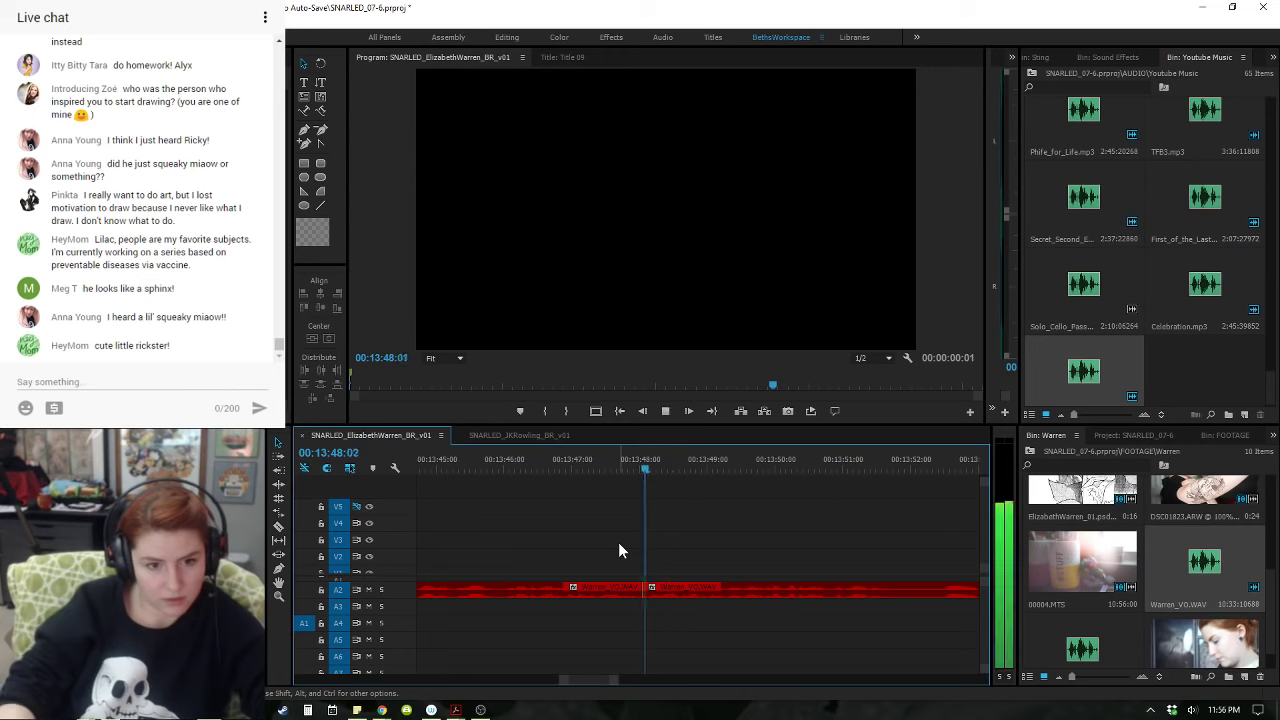
# - Ripple-trim the end of the segment before the cut back to about 00:13:47:21, replaying the join
pyautogui.click(589, 470)
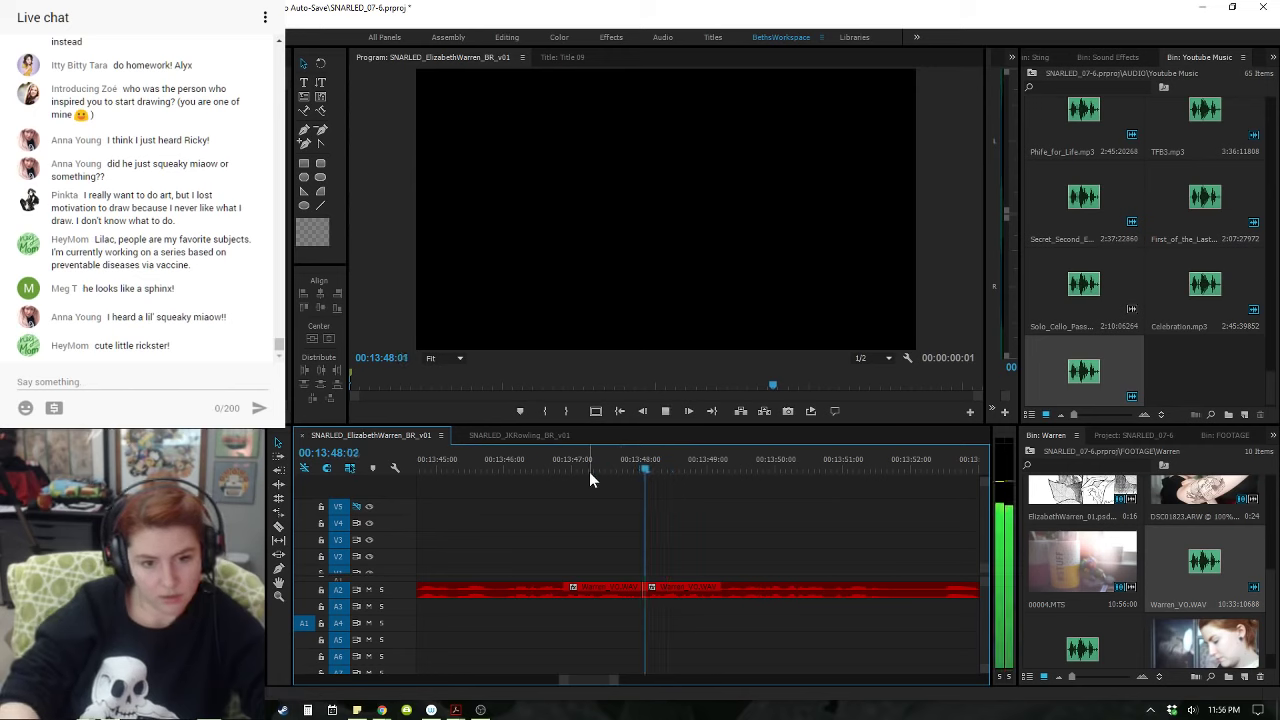
pyautogui.press('space')
pyautogui.press('Up')
pyautogui.press('Left')
pyautogui.press('Left')
pyautogui.press('Left')
pyautogui.press('w')
pyautogui.click(588, 471)
pyautogui.press('space')
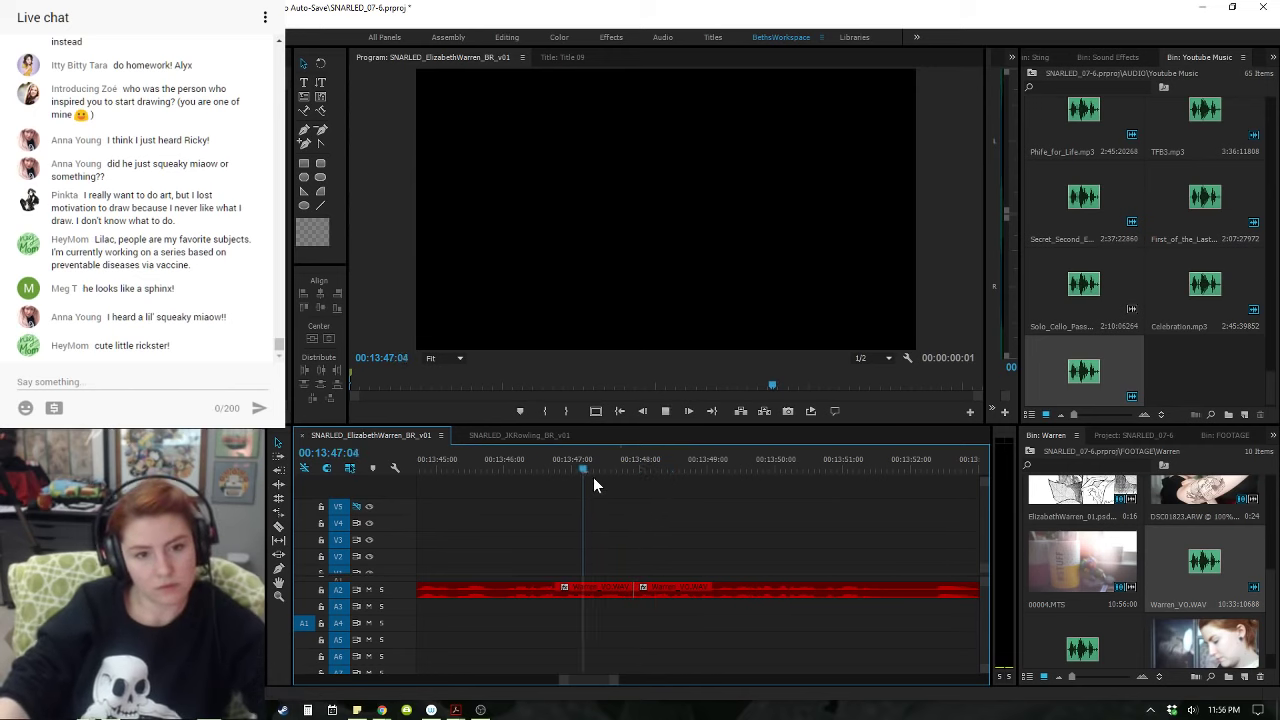
pyautogui.click(633, 464)
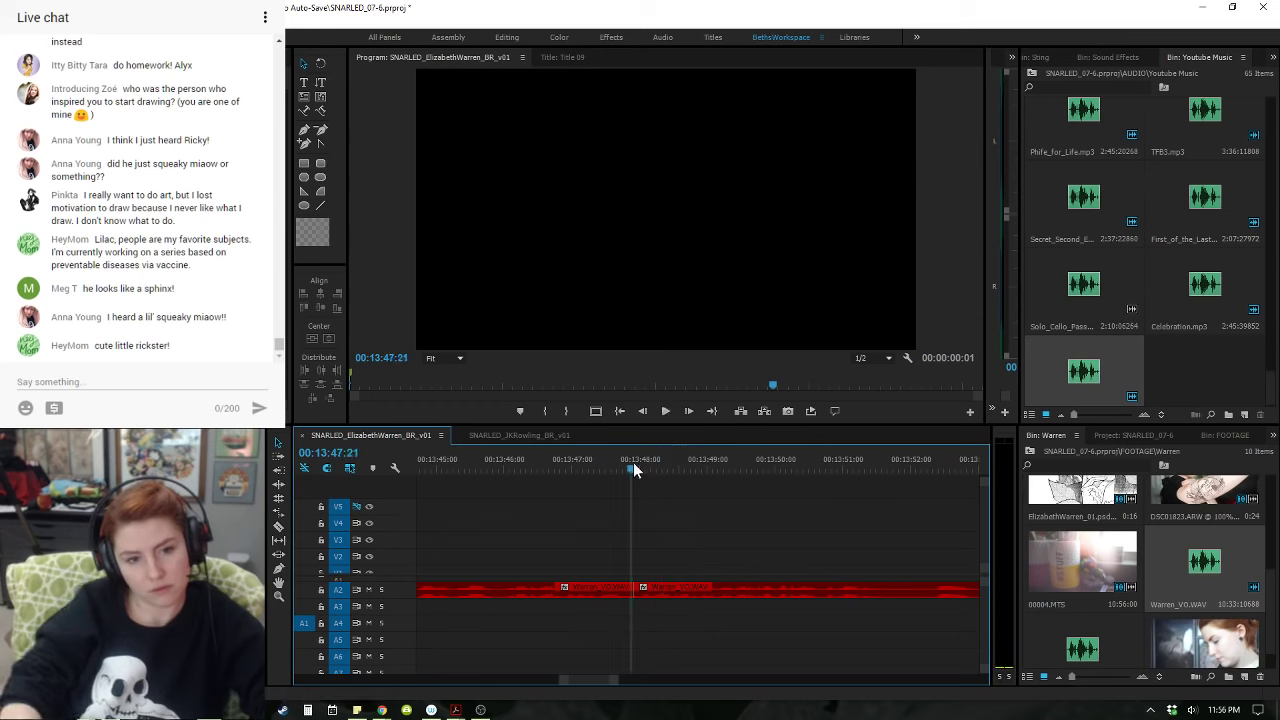
pyautogui.moveTo(633, 468); pyautogui.dragTo(608, 468)
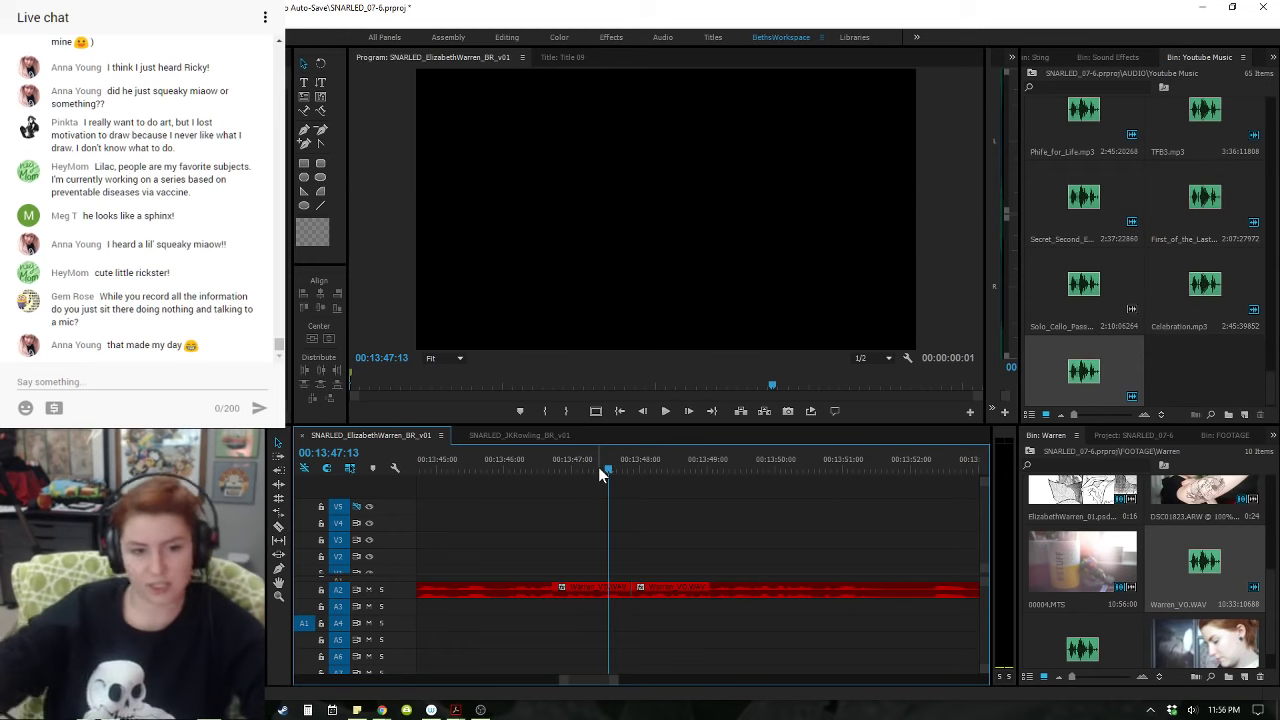
# - Replay the voiceover across the trimmed cut and listen on at a wider timeline scale to about 00:13:54:21
pyautogui.press('space')
pyautogui.click(574, 458)
pyautogui.press('space')
pyautogui.click(525, 458)
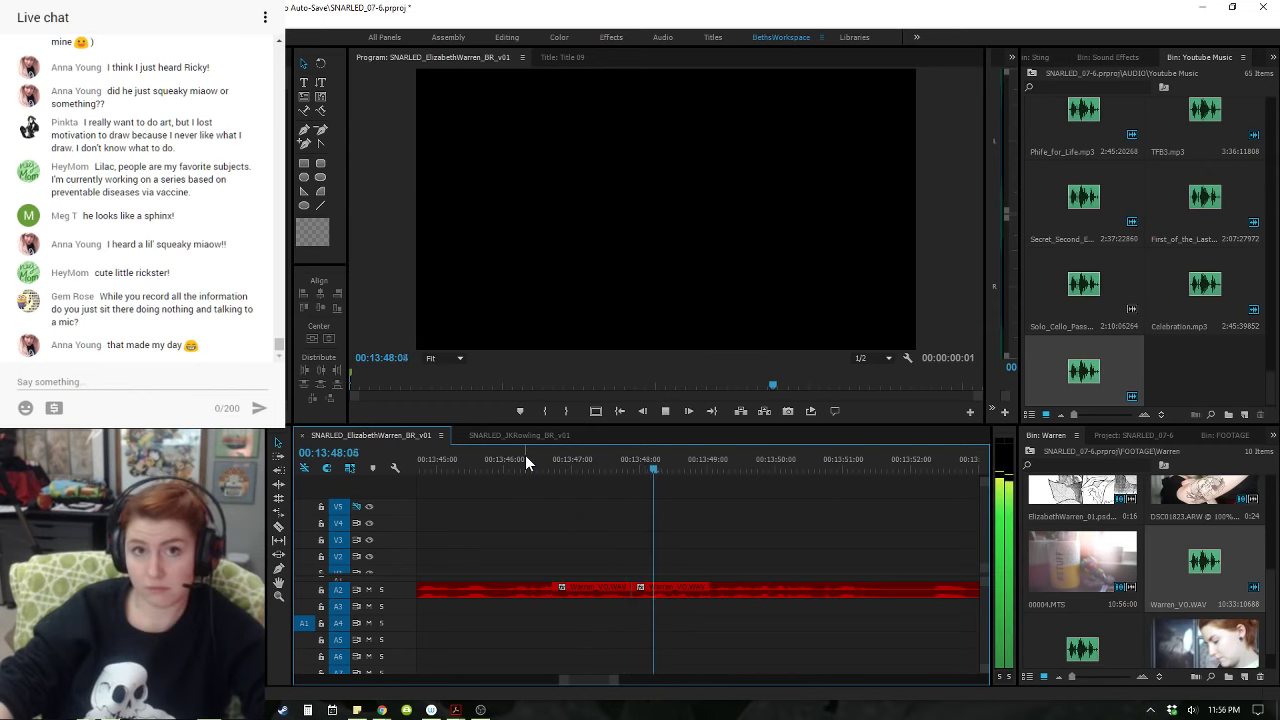
pyautogui.press('-')
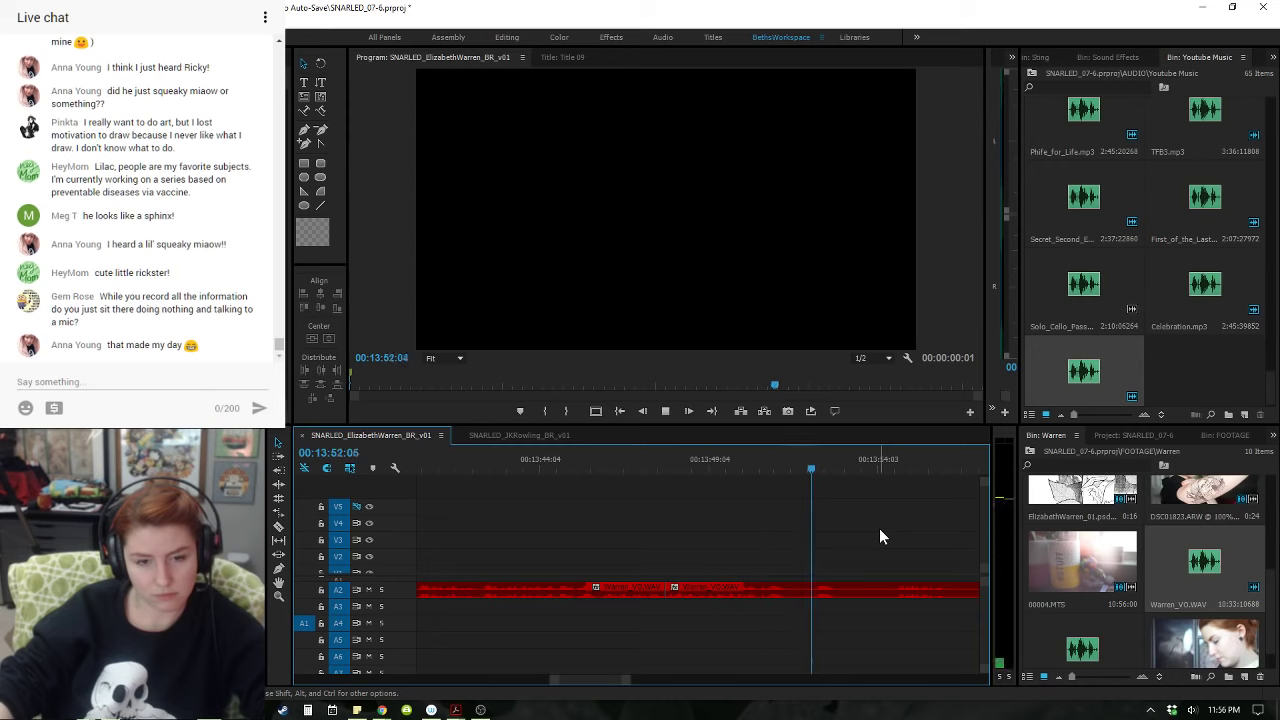
pyautogui.click(886, 469)
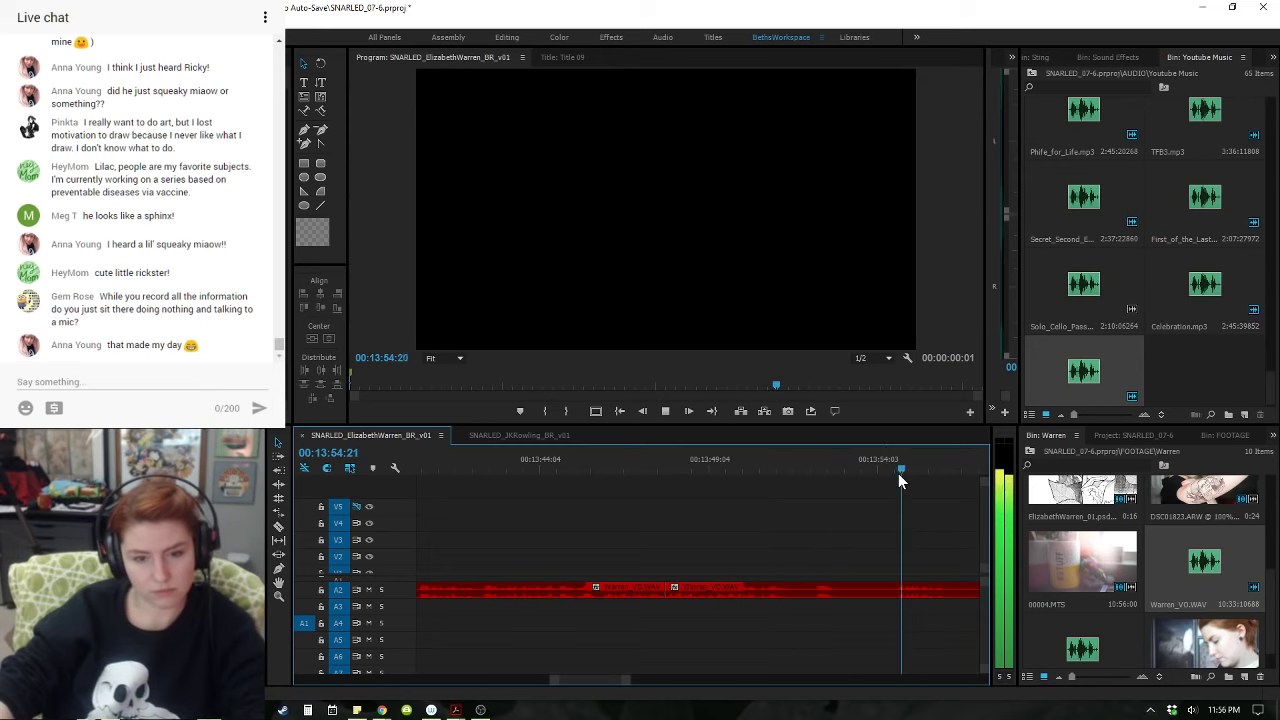
pyautogui.scroll(-4, 898, 473)
# - Try a voiceover split at about 00:13:51:15, listen across it and undo it
pyautogui.moveTo(590, 468); pyautogui.dragTo(578, 473)
pyautogui.hotkey('ctrl', 'k')
pyautogui.click(627, 473)
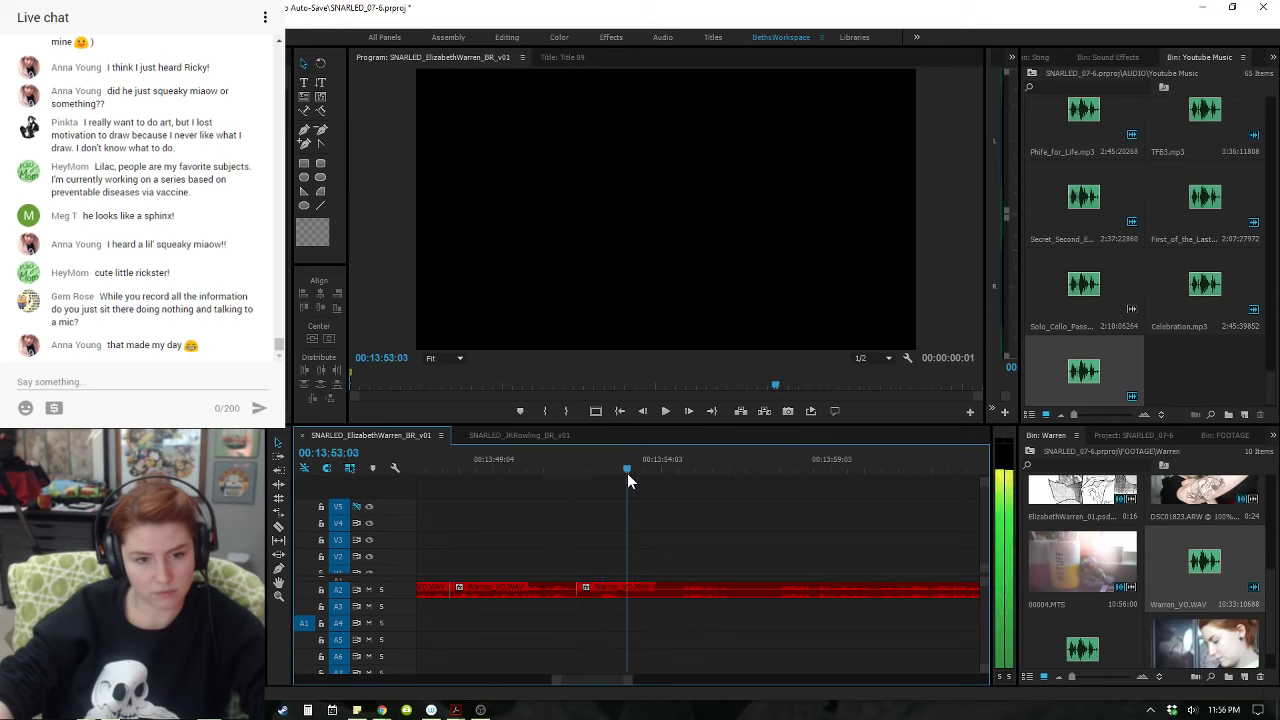
pyautogui.click(671, 473)
pyautogui.moveTo(600, 466); pyautogui.dragTo(552, 465)
pyautogui.press('space')
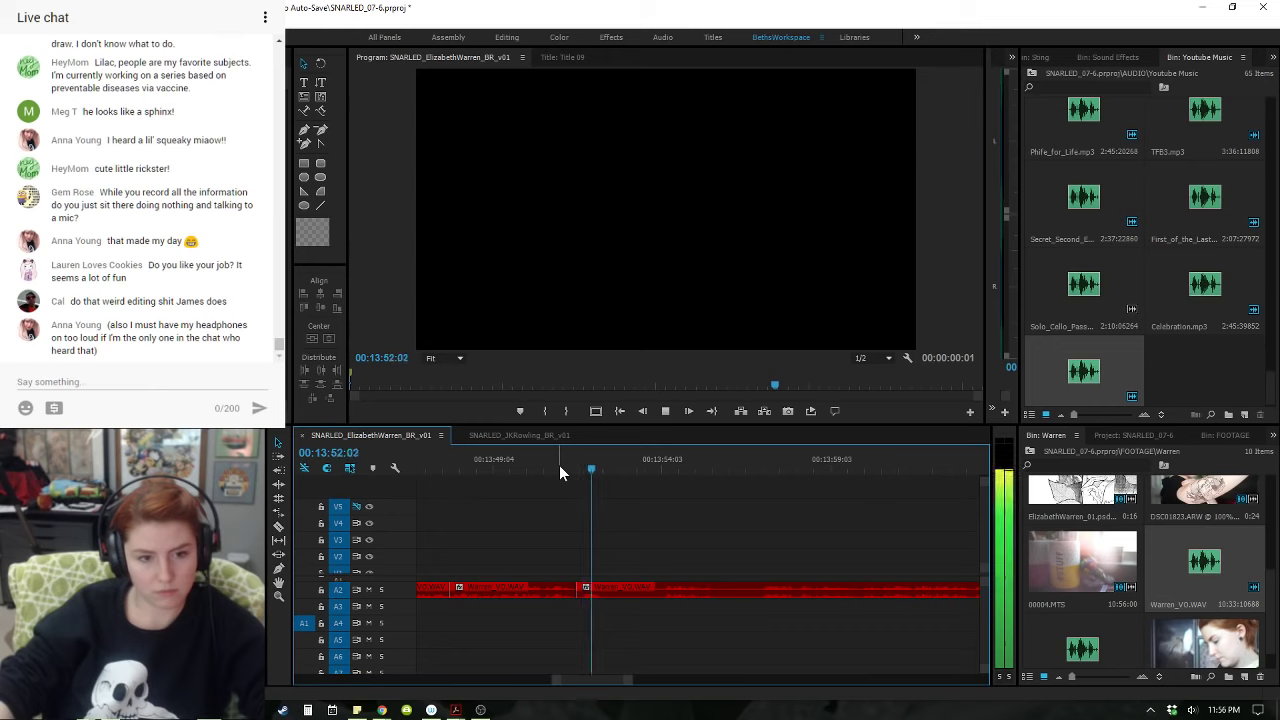
pyautogui.press('space')
pyautogui.hotkey('ctrl', 'z')
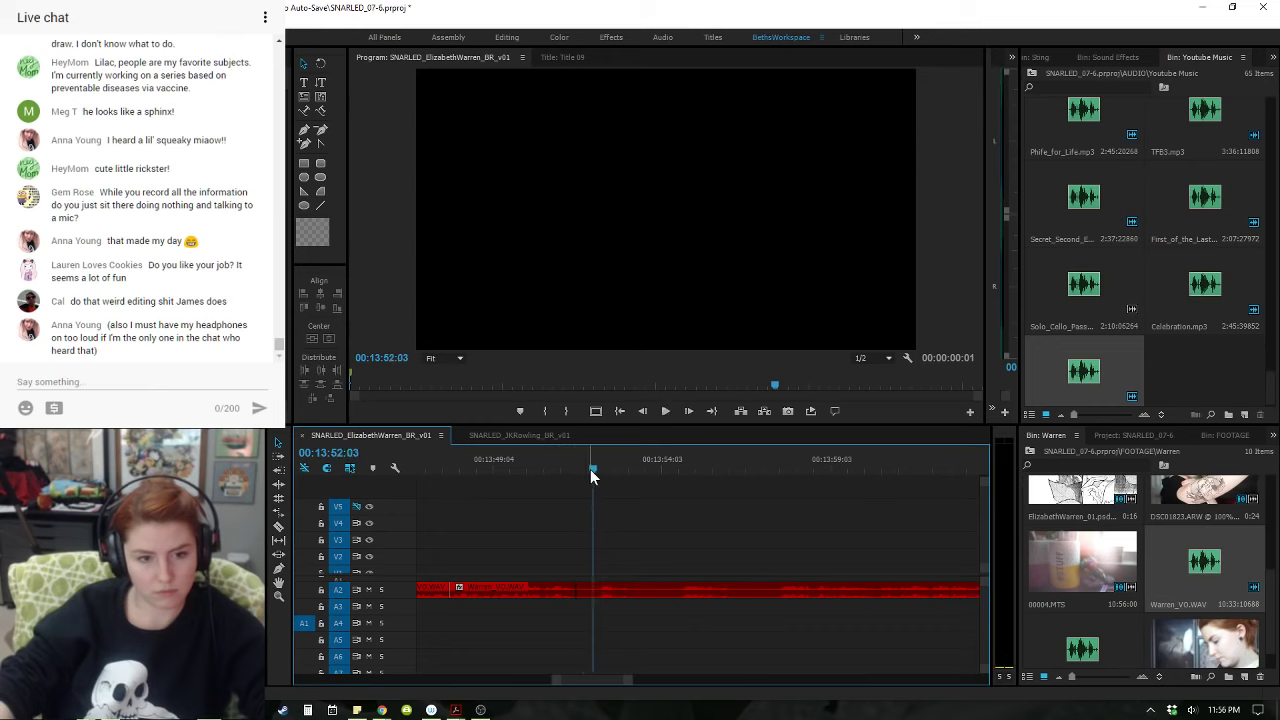
# - Split the voiceover at about 00:13:52:00 and play across the new cut to 00:13:53:14
pyautogui.moveTo(590, 469); pyautogui.dragTo(590, 469)
pyautogui.hotkey('ctrl', 'k')
pyautogui.moveTo(592, 469); pyautogui.dragTo(523, 469)
pyautogui.press('space')
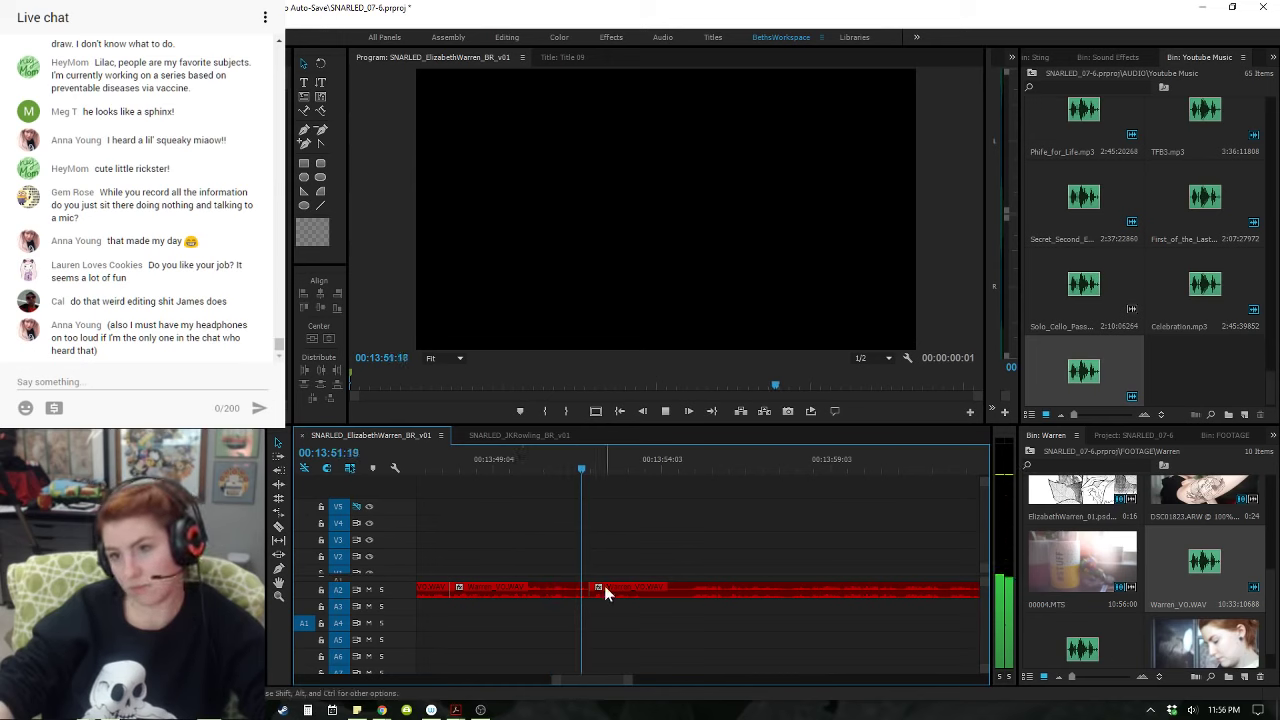
pyautogui.press('space')
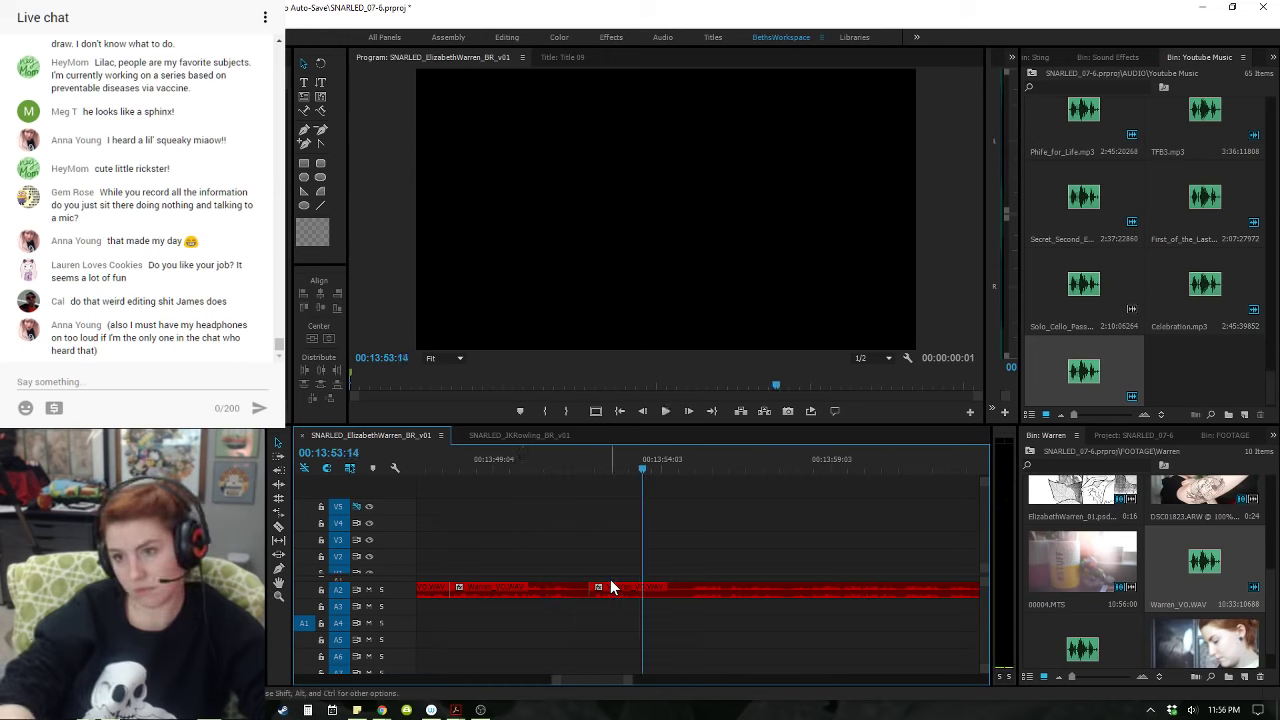
# - Step back seven frames from the newest cut and ripple-trim the end of the preceding segment to 00:13:51:17
pyautogui.press('Up')
pyautogui.press('Left')
pyautogui.press('Left')
pyautogui.press('Left')
pyautogui.press('Left')
pyautogui.press('Left')
pyautogui.press('Left')
pyautogui.press('Left')
pyautogui.press('w')
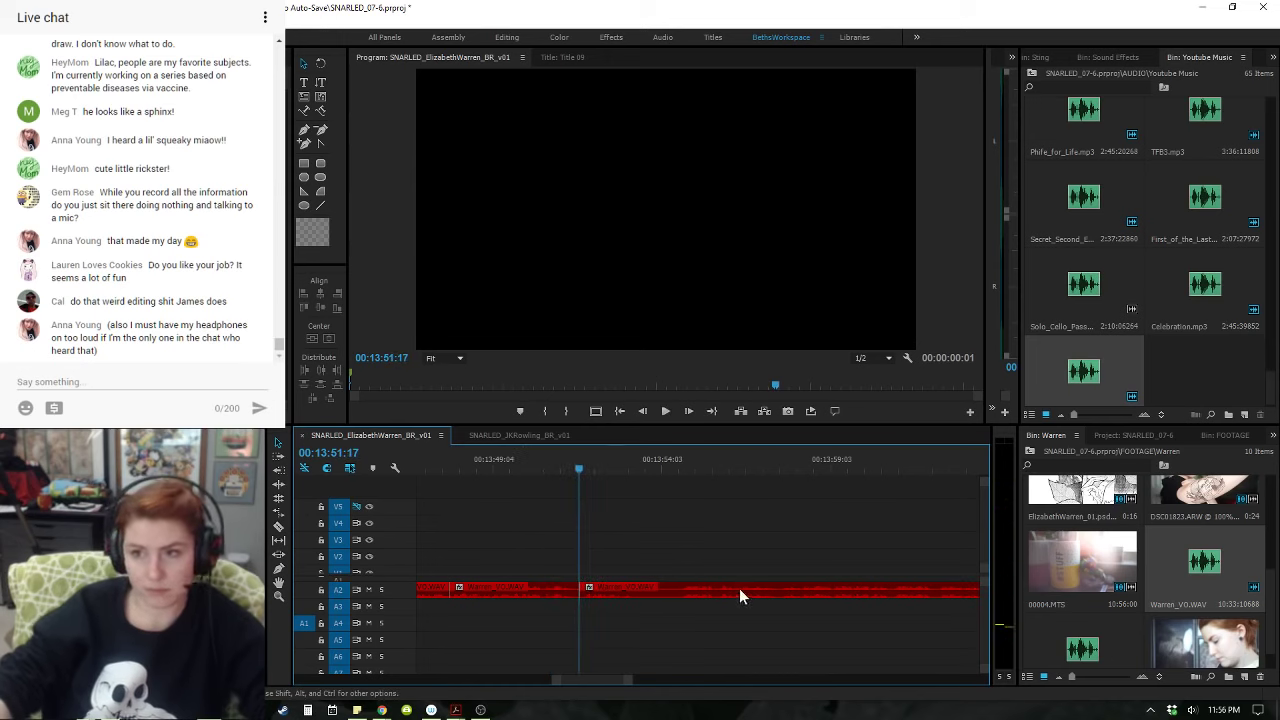
# - Listen across the trimmed cut, split the voiceover at 00:13:53:20 and review the audio around the split up to 00:13:56:15
pyautogui.click(547, 469)
pyautogui.press('space')
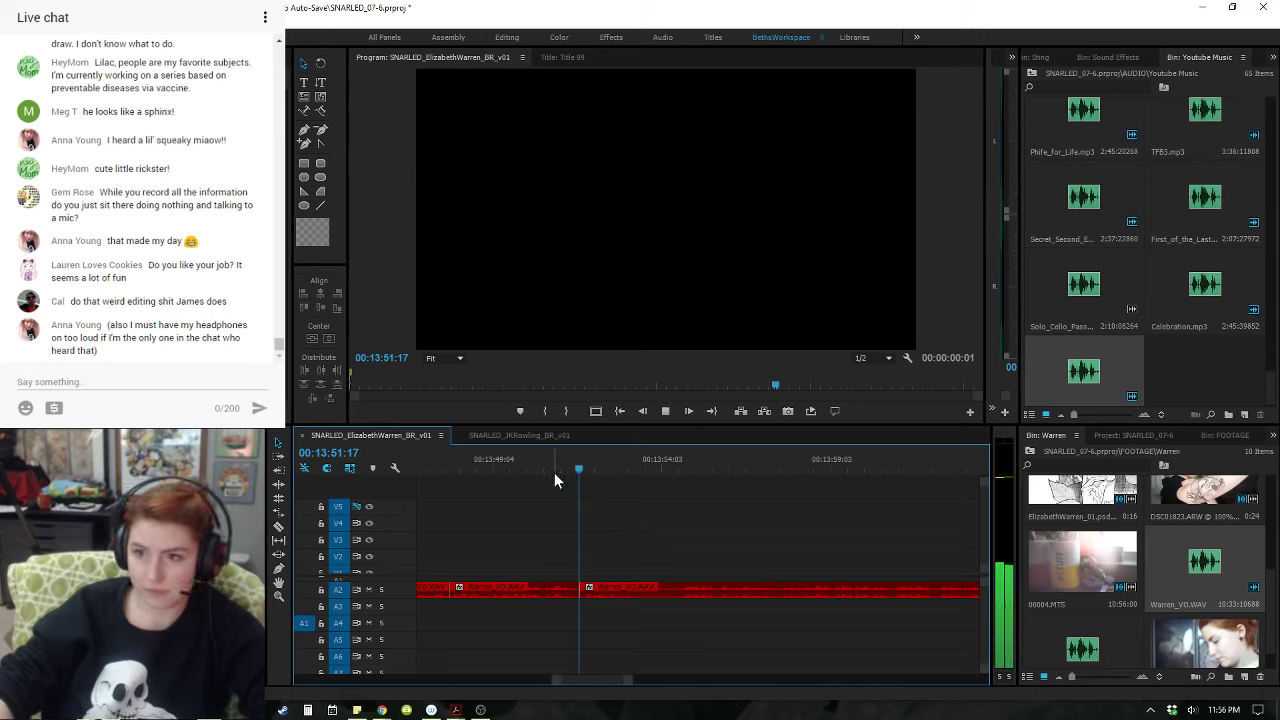
pyautogui.press('space')
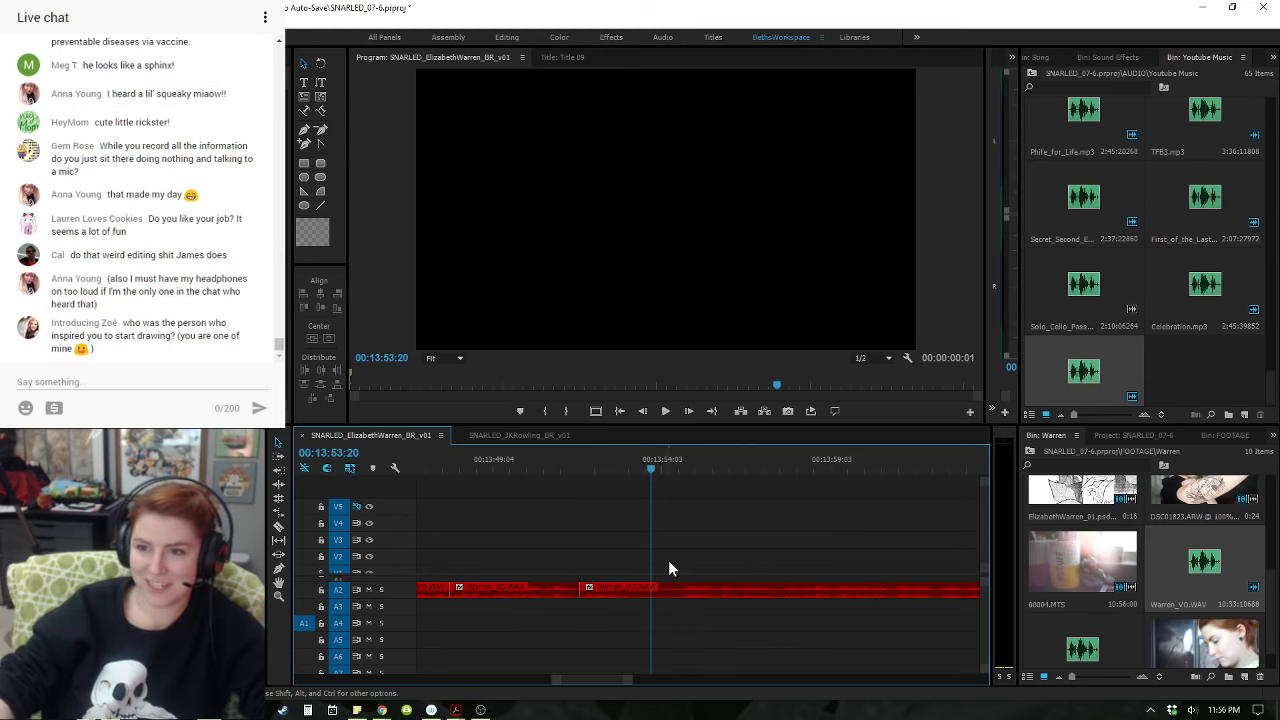
pyautogui.hotkey('ctrl', 'k')
pyautogui.click(670, 464)
pyautogui.moveTo(670, 468); pyautogui.dragTo(607, 461)
pyautogui.press('space')
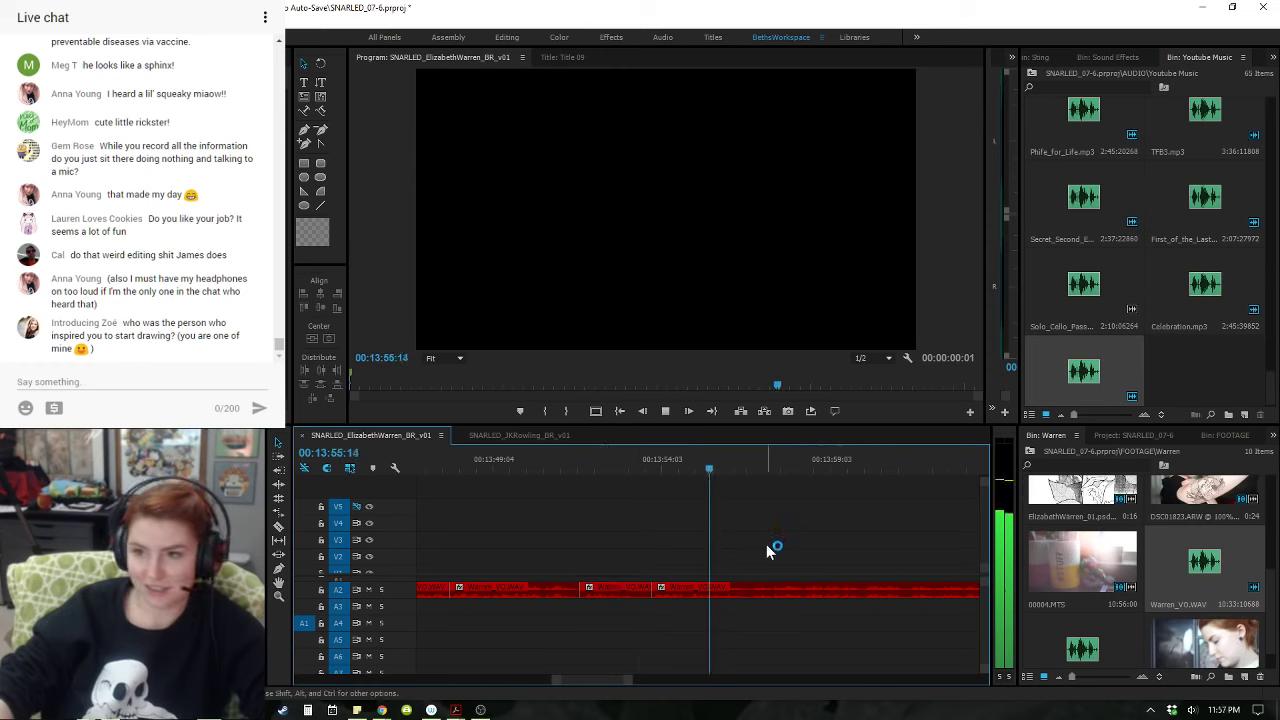
pyautogui.press('space')
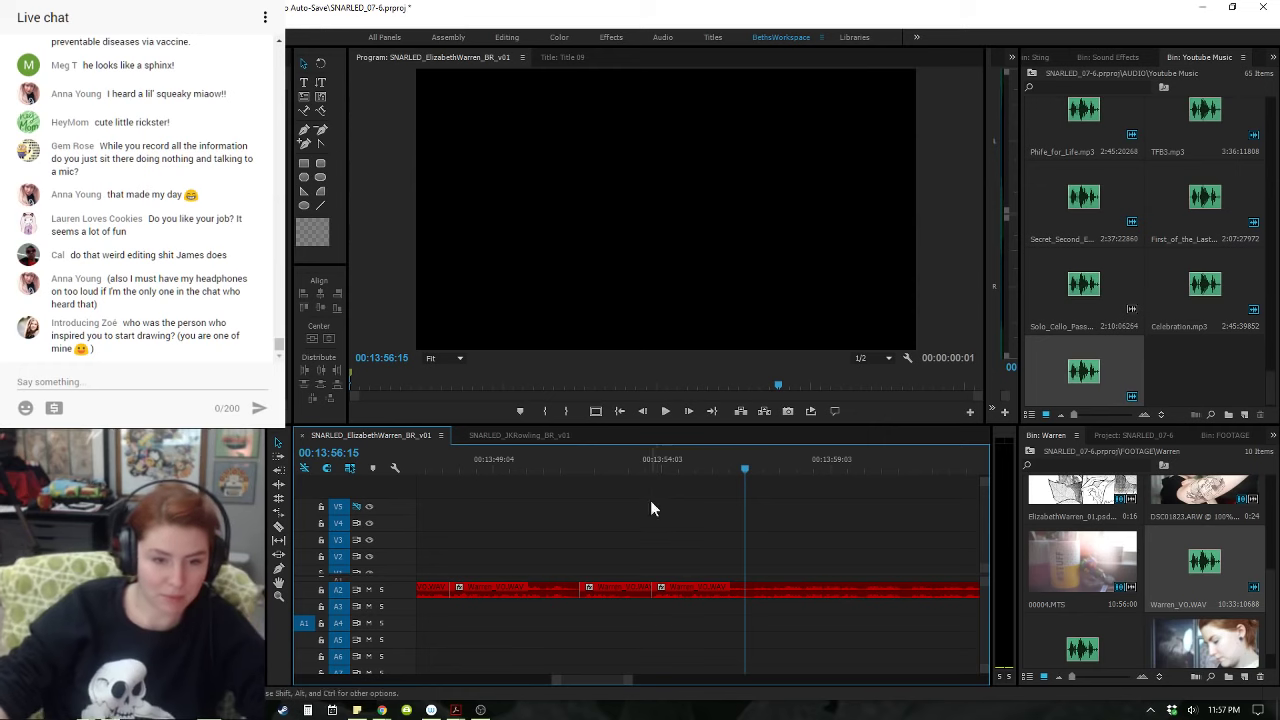
# - Replay the recent cuts from 00:13:50:10 to 00:13:57:12 and again from about 00:13:44:04 to 00:13:59:01
pyautogui.click(536, 471)
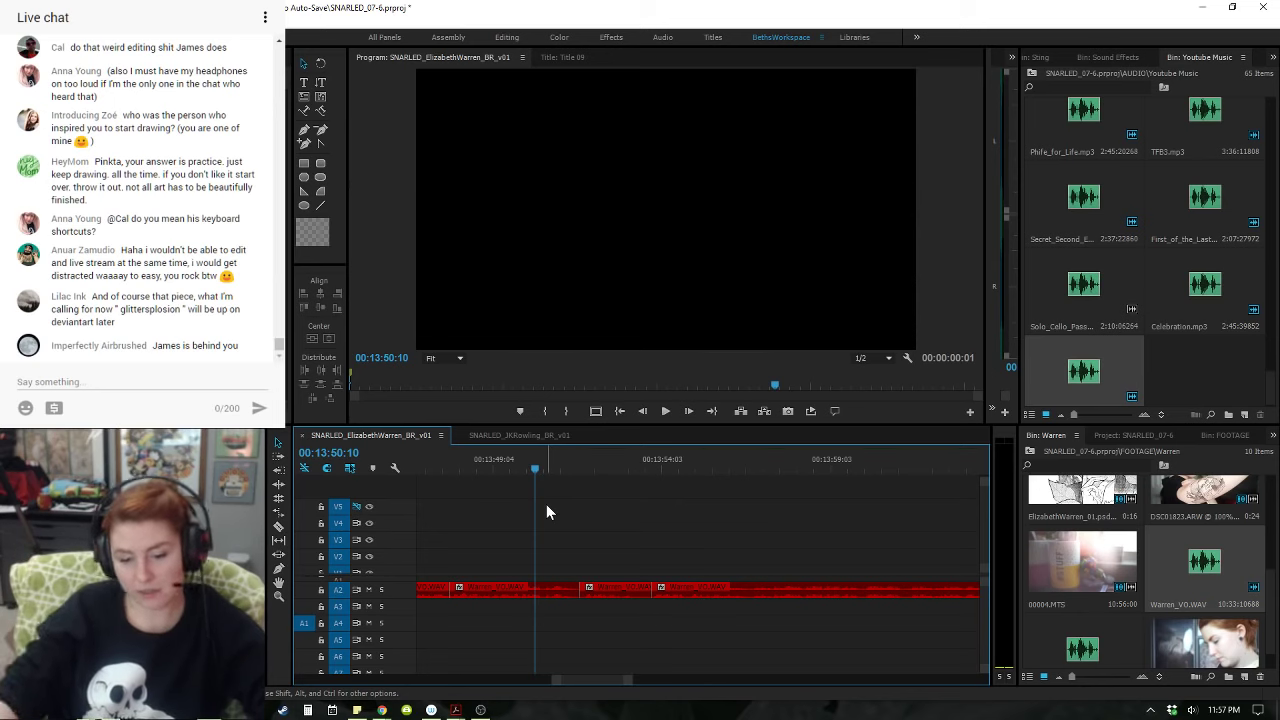
pyautogui.press('space')
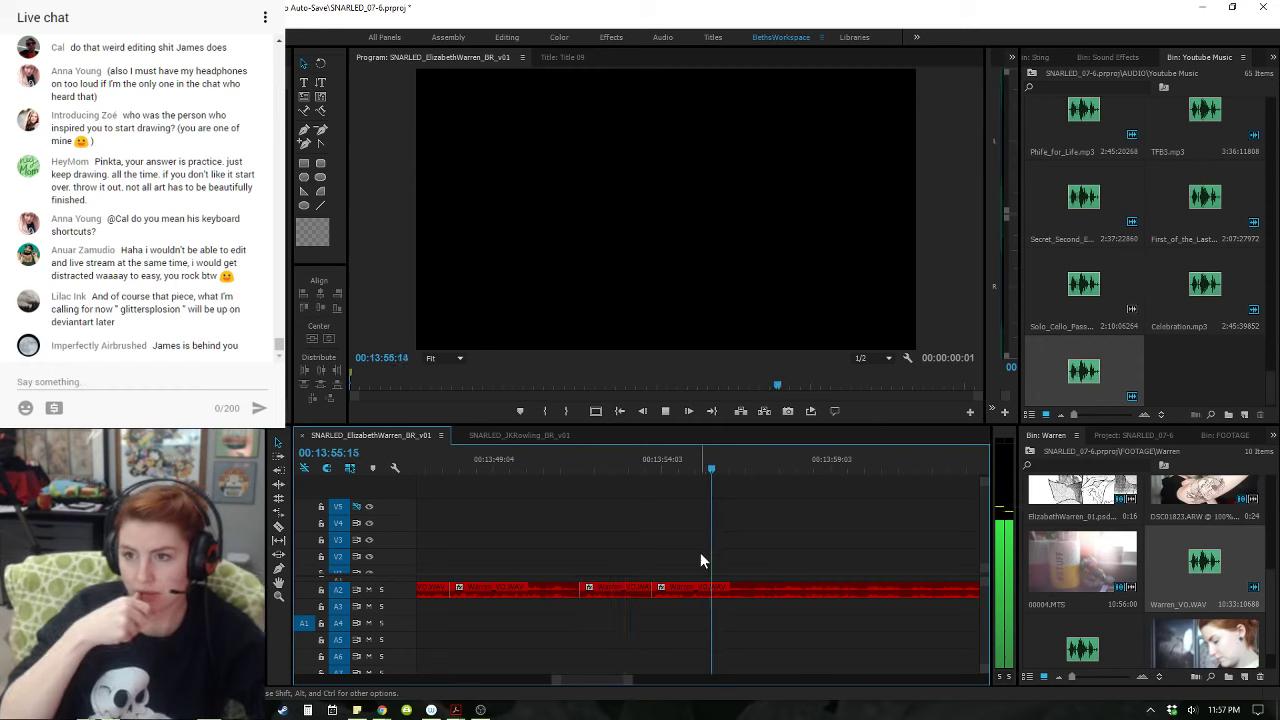
pyautogui.press('space')
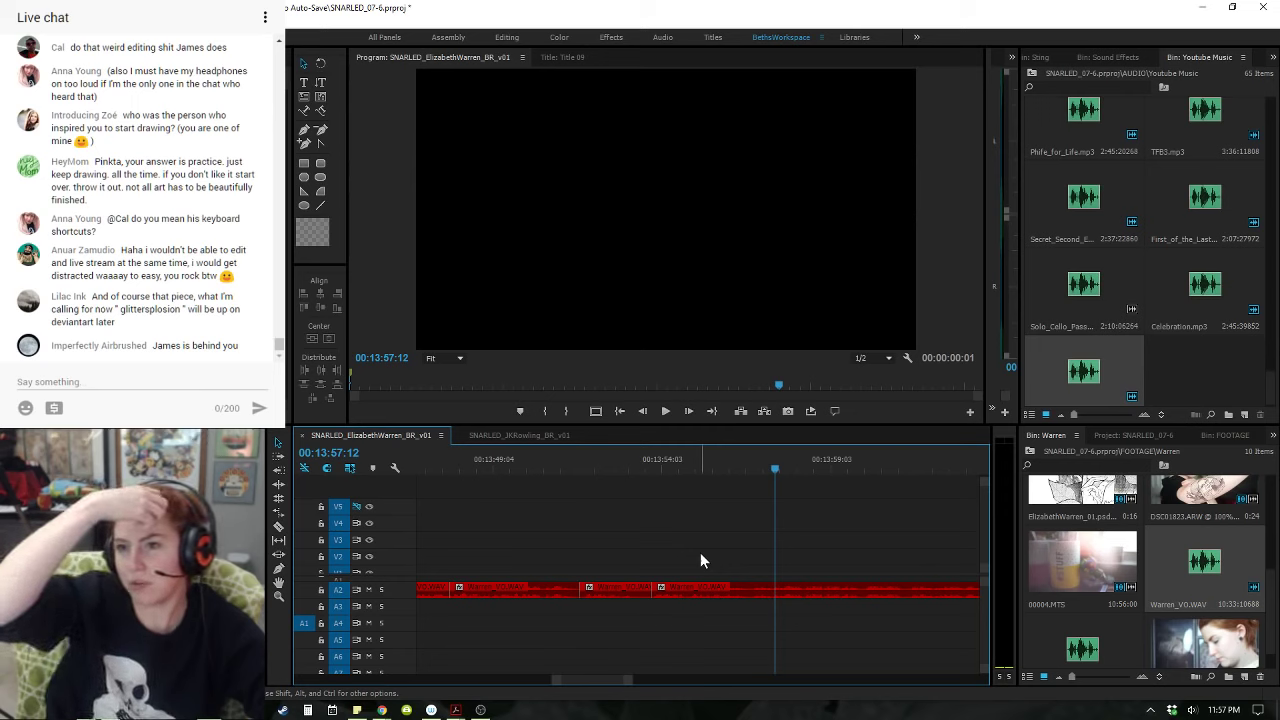
pyautogui.press('-')
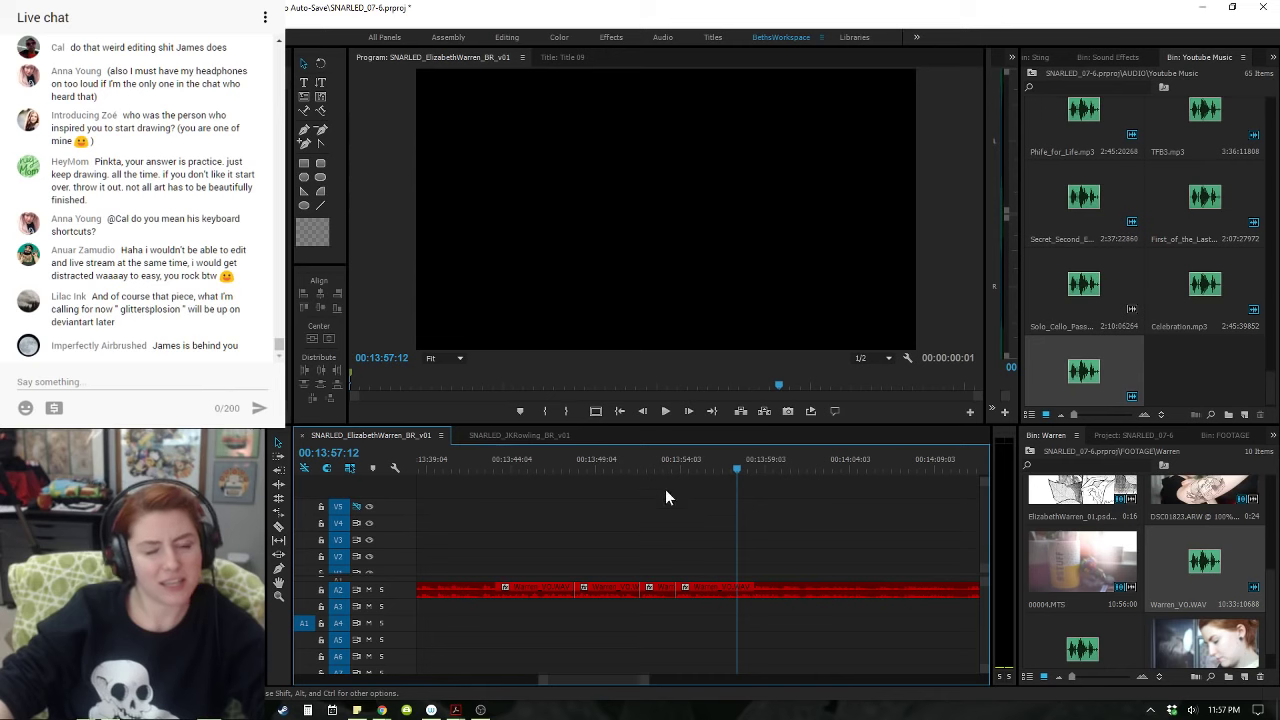
pyautogui.click(511, 466)
pyautogui.press('space')
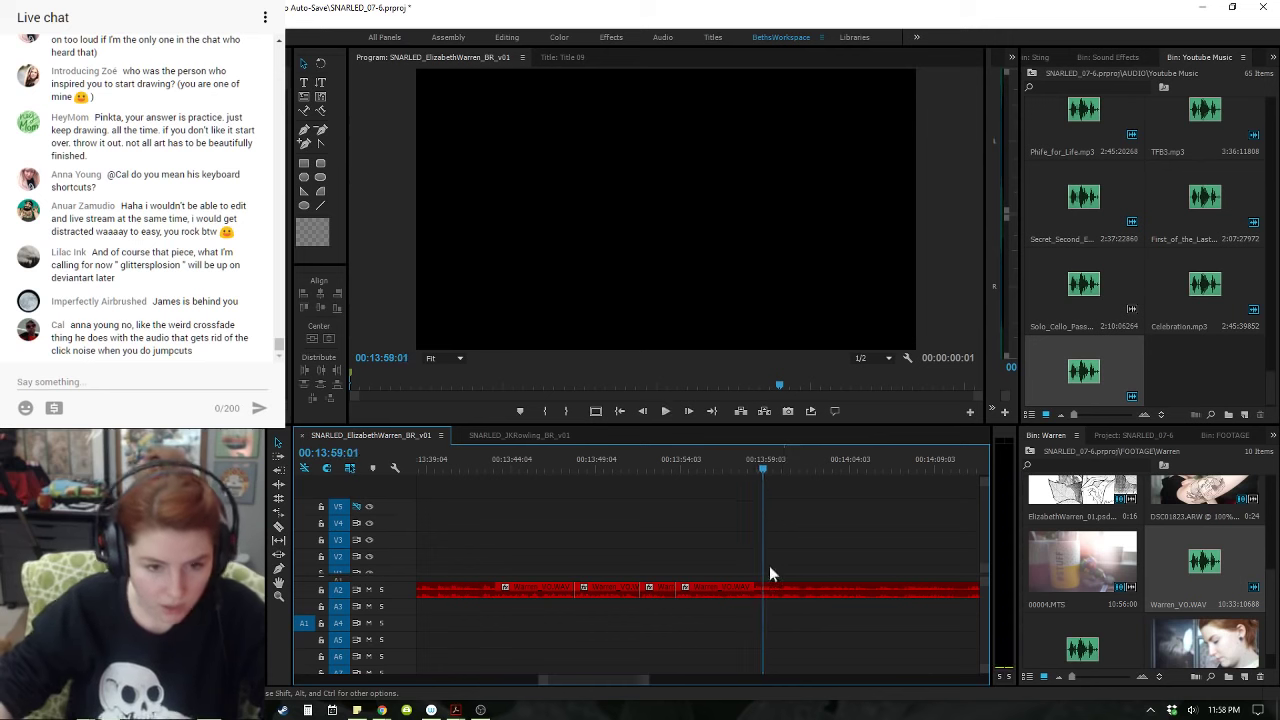
# - Select the last voiceover segment and split it at 00:13:56:21
pyautogui.click(728, 469)
pyautogui.press('Left')
pyautogui.press('Left')
pyautogui.click(766, 590)
pyautogui.hotkey('ctrl', 'k')
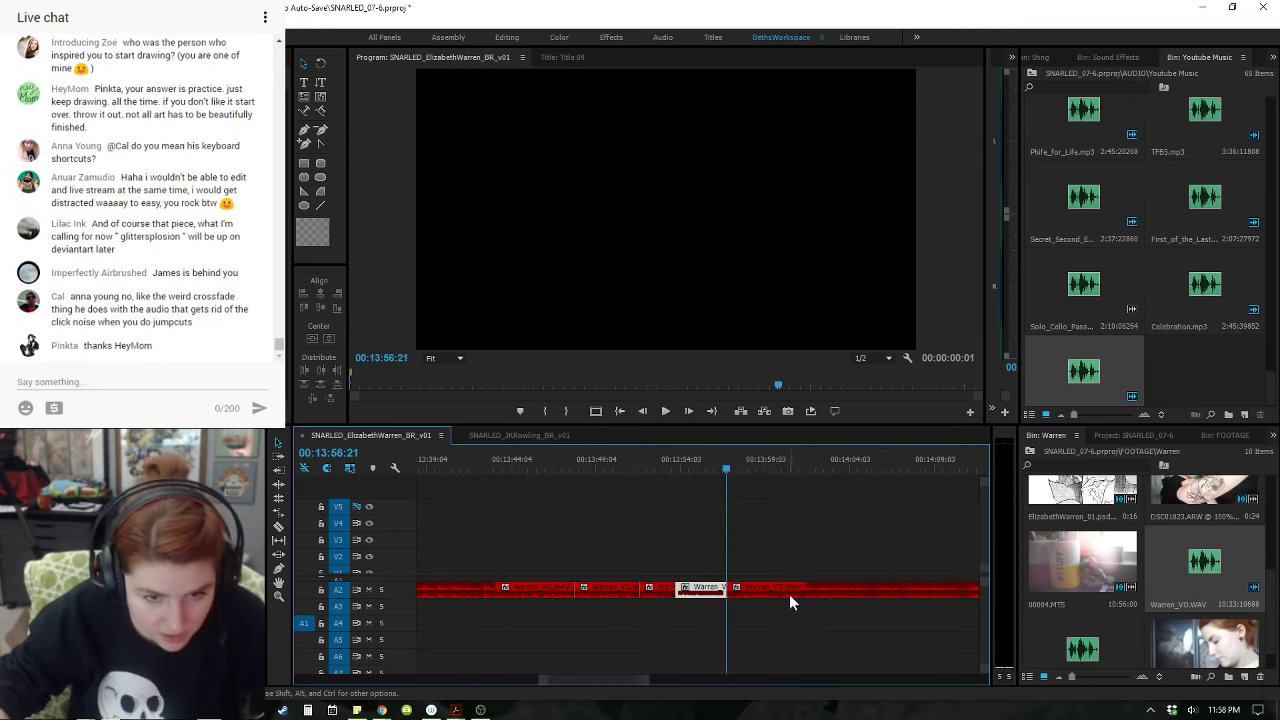
# - Listen to the voiceover past the newest split, from 00:13:56:21 to 00:14:02:22
pyautogui.press('-')
pyautogui.press('space')
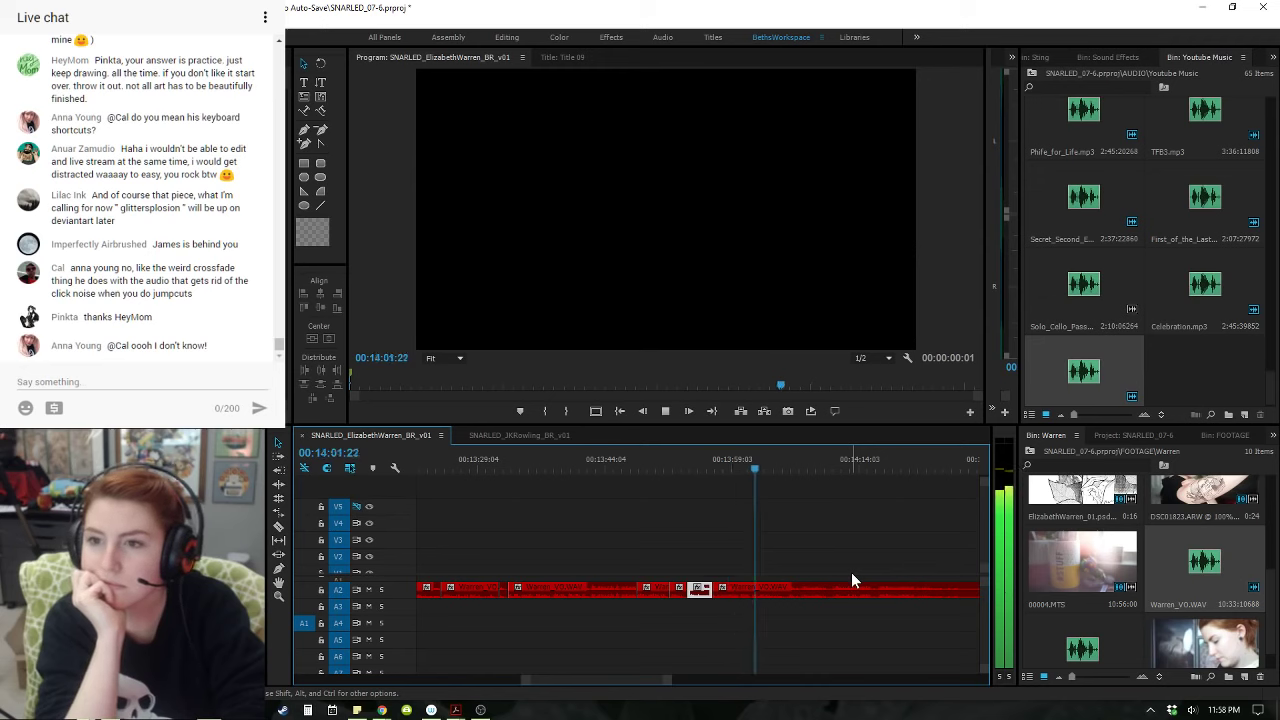
pyautogui.press('space')
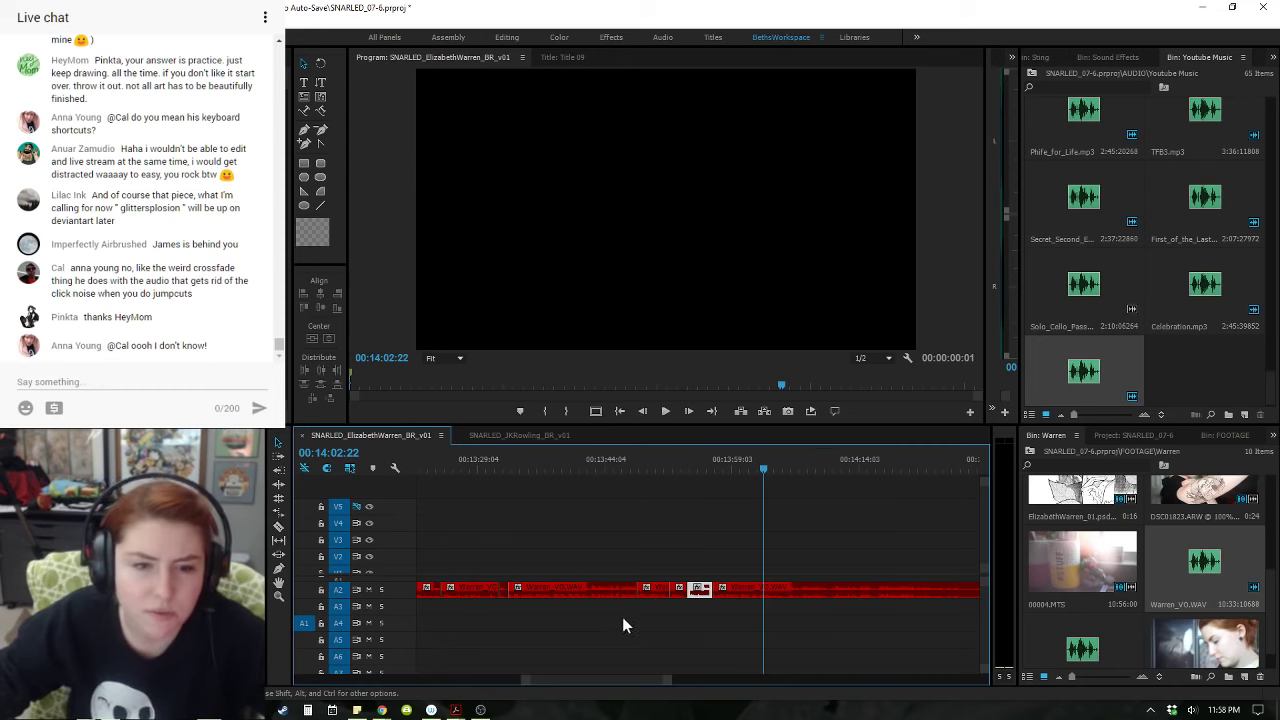
# - Apply a Constant Power crossfade to the voiceover cut at 00:13:47:21 and listen across it
pyautogui.click(637, 468)
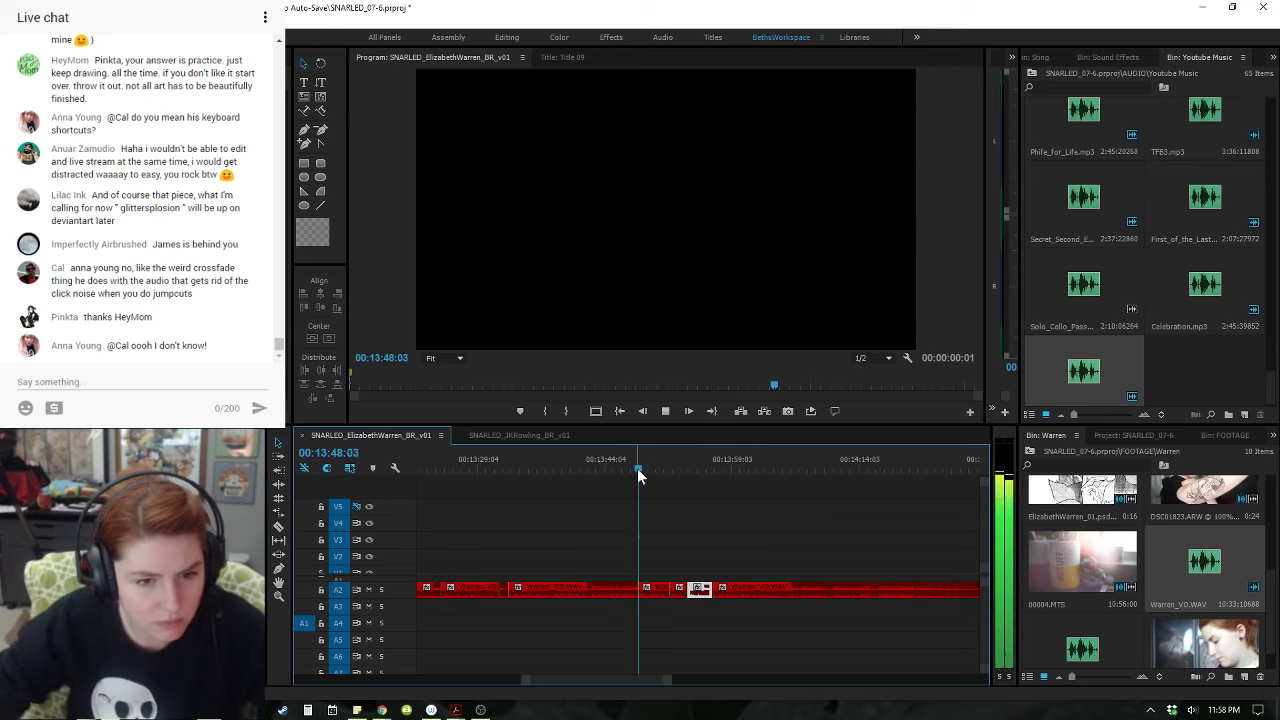
pyautogui.press('=')
pyautogui.press('=')
pyautogui.doubleClick(686, 590)
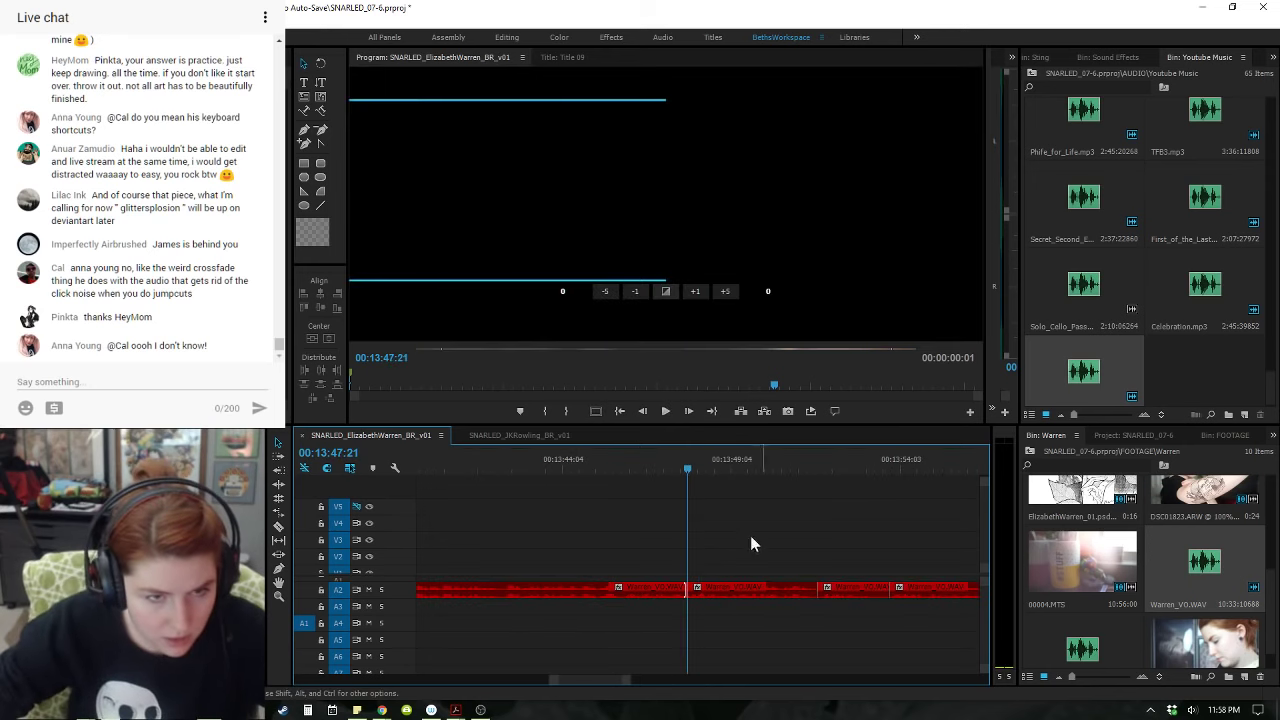
pyautogui.click(643, 464)
pyautogui.press('space')
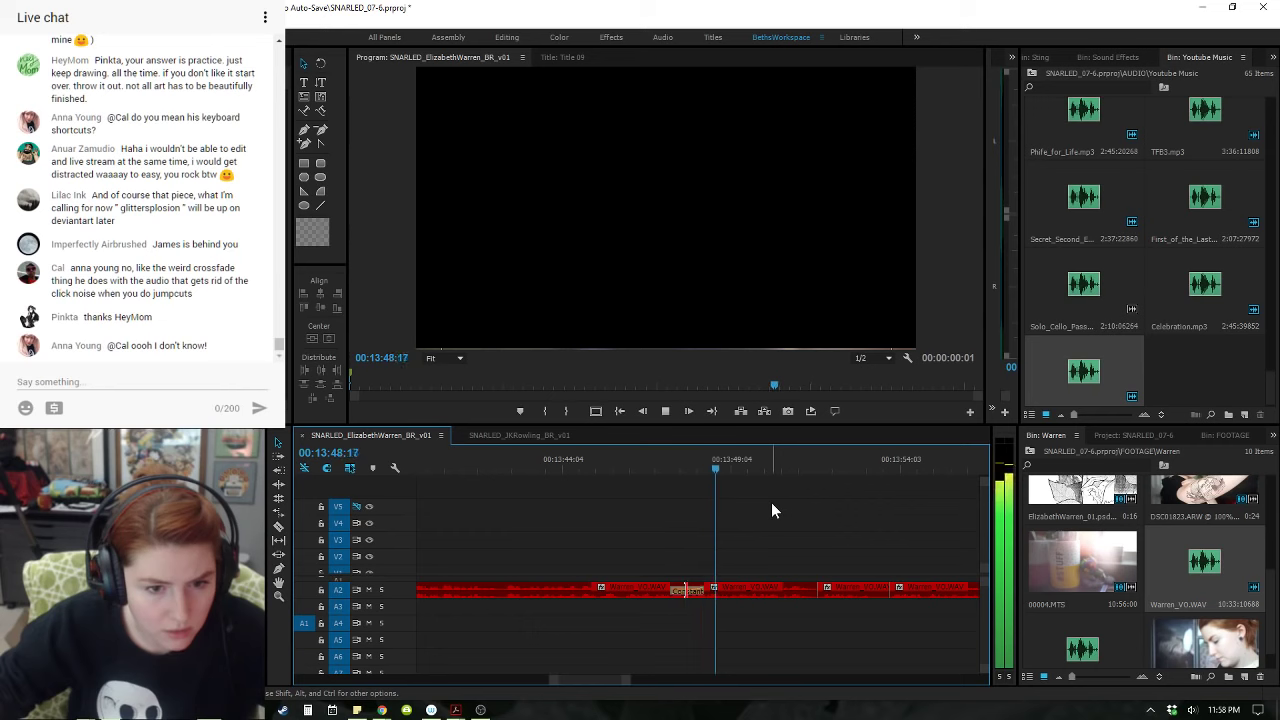
pyautogui.press('space')
# - Shorten the Constant Power crossfade near 00:13:47:21 to about two frames and play across it up to 00:13:48:07
pyautogui.click(686, 459)
pyautogui.press('=')
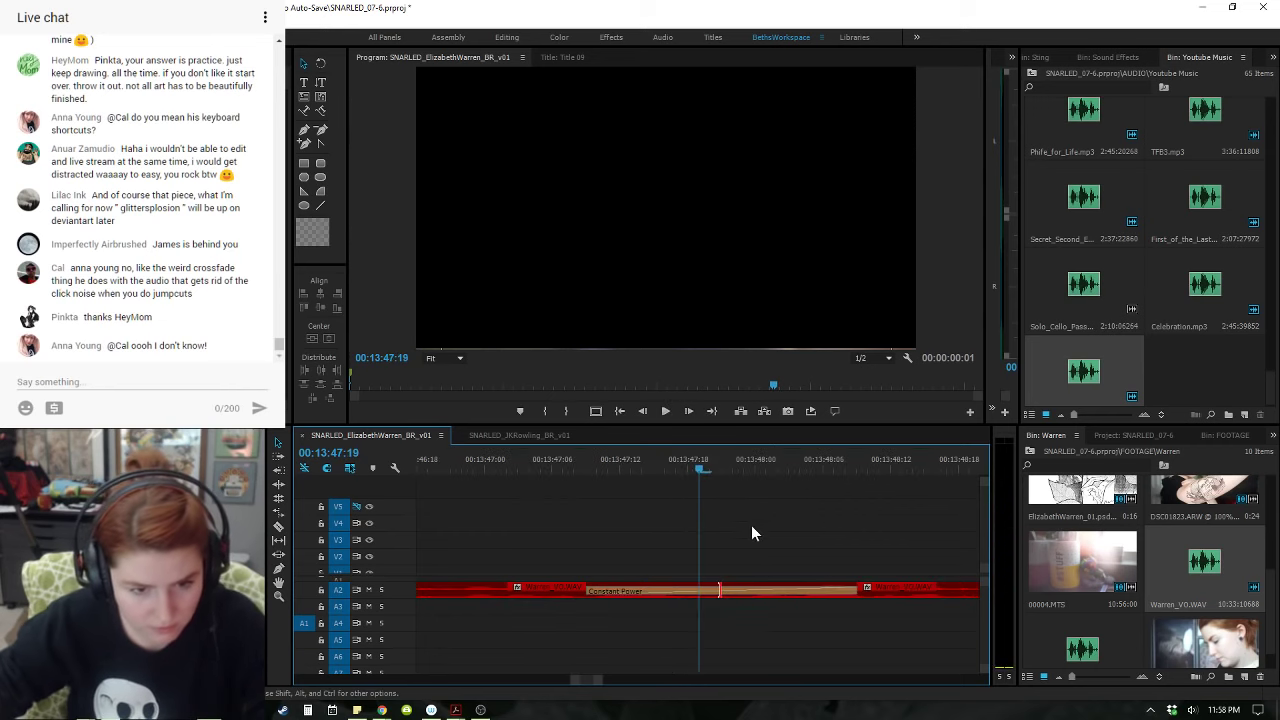
pyautogui.click(740, 594)
pyautogui.click(836, 591)
pyautogui.moveTo(856, 592); pyautogui.dragTo(732, 590)
pyautogui.click(554, 461)
pyautogui.press('space')
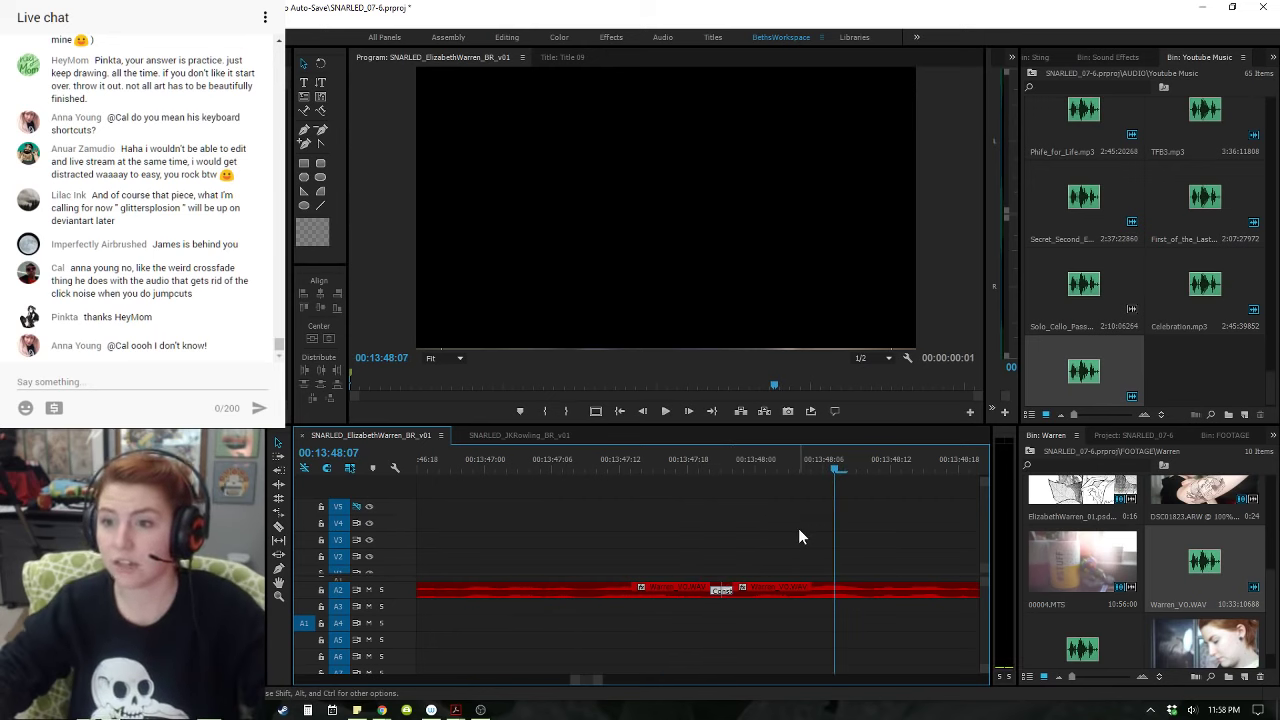
# - Replay the voiceover across the shortened crossfade from 00:13:46:16 to 00:13:48:18
pyautogui.press('-')
pyautogui.press('-')
pyautogui.press('-')
pyautogui.press('-')
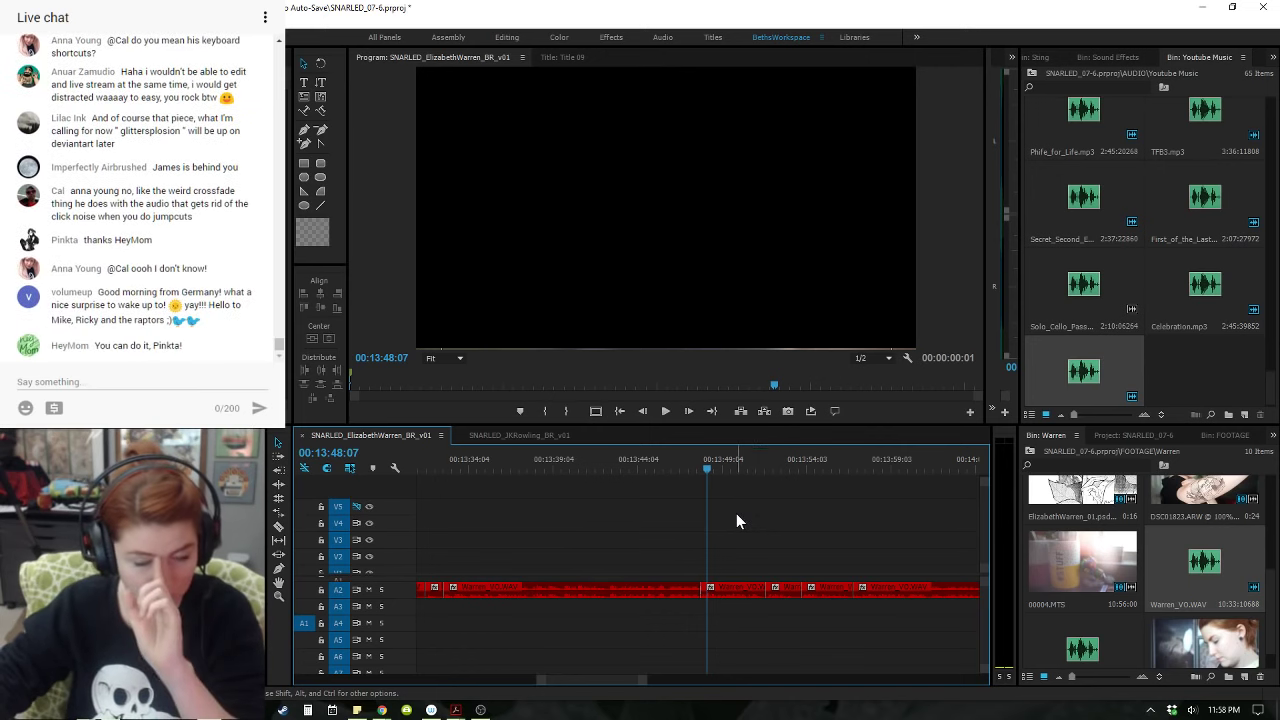
pyautogui.click(680, 465)
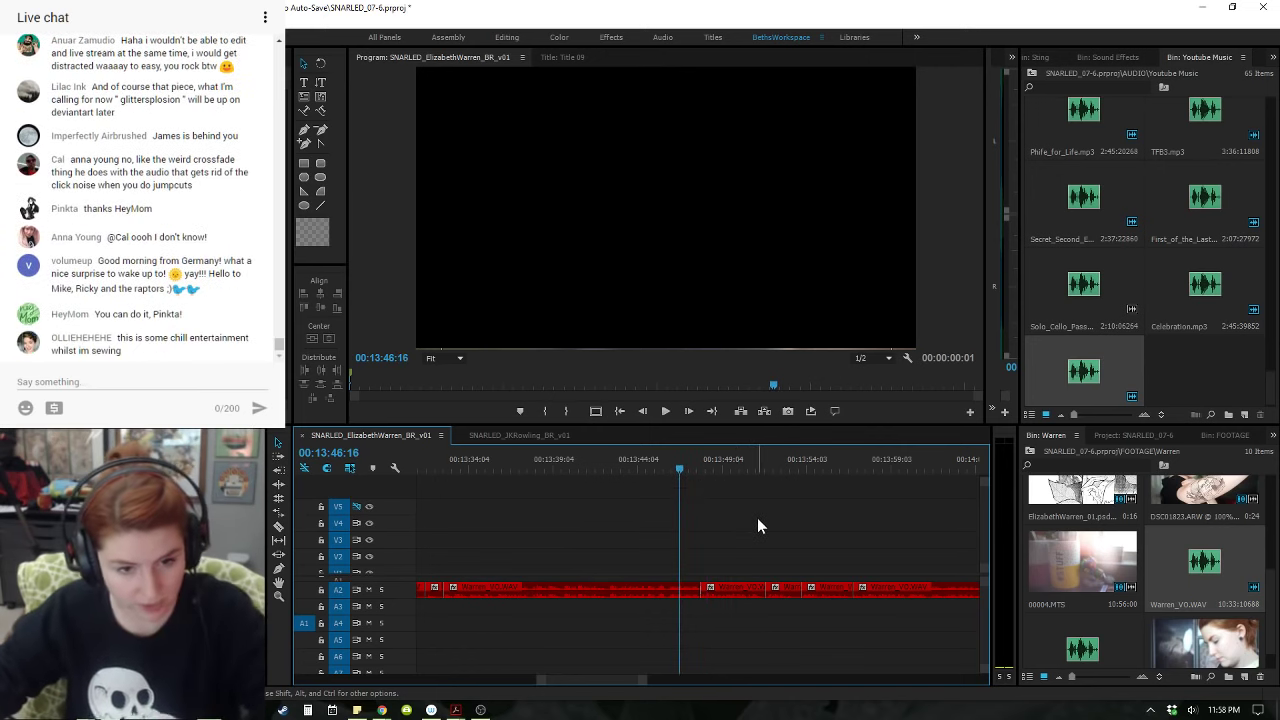
pyautogui.press('space')
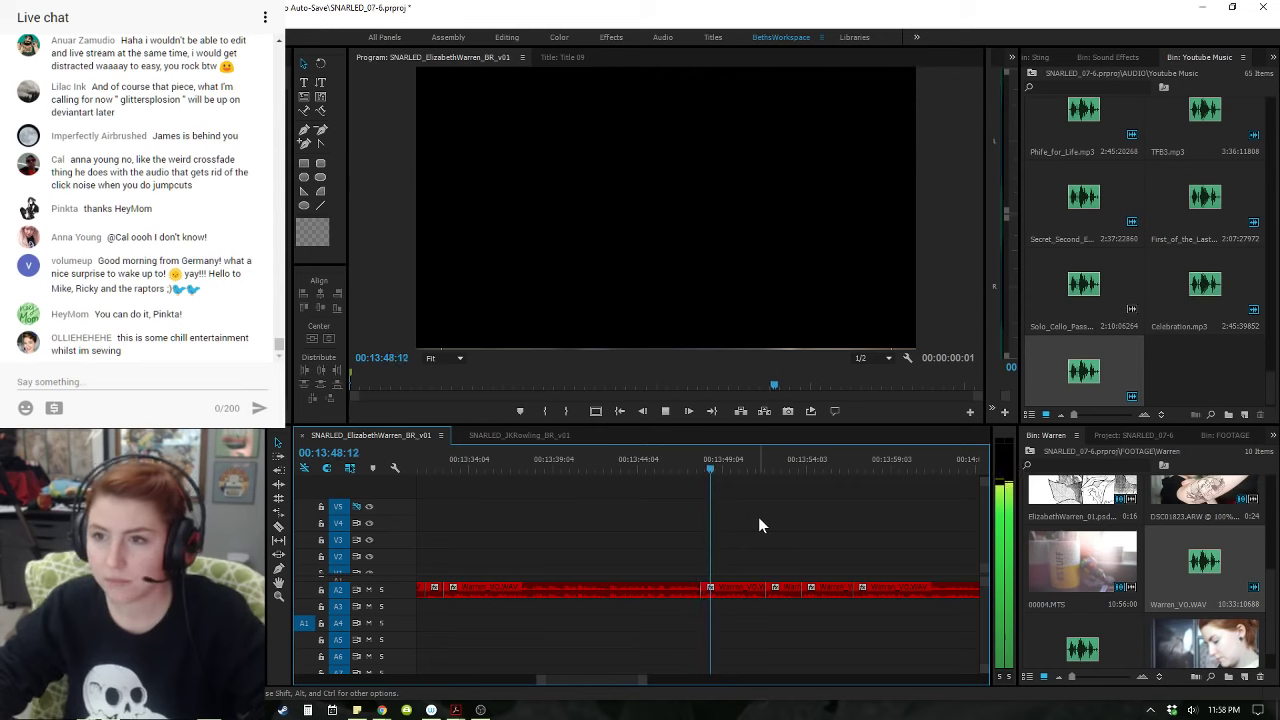
pyautogui.press('space')
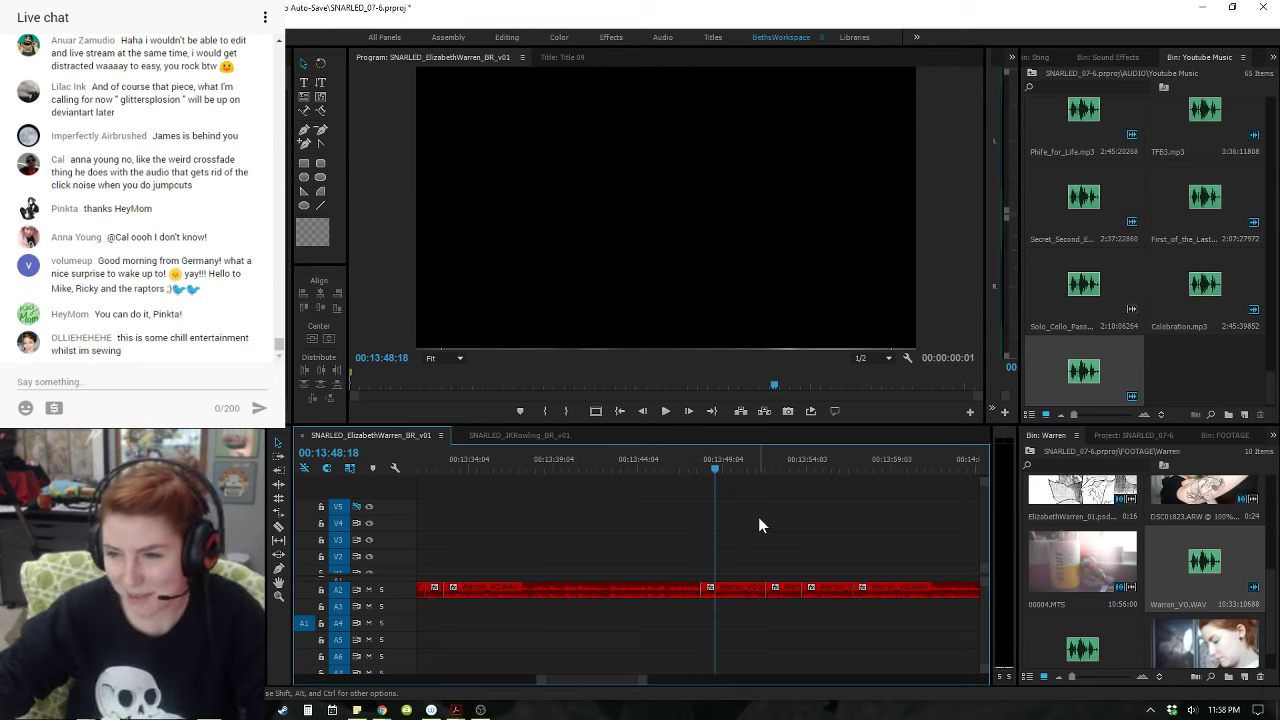
# - Listen on from 00:13:48:18 to about 00:14:05:09 and replay the last voiceover segment up to 00:14:03:07
pyautogui.press('space')
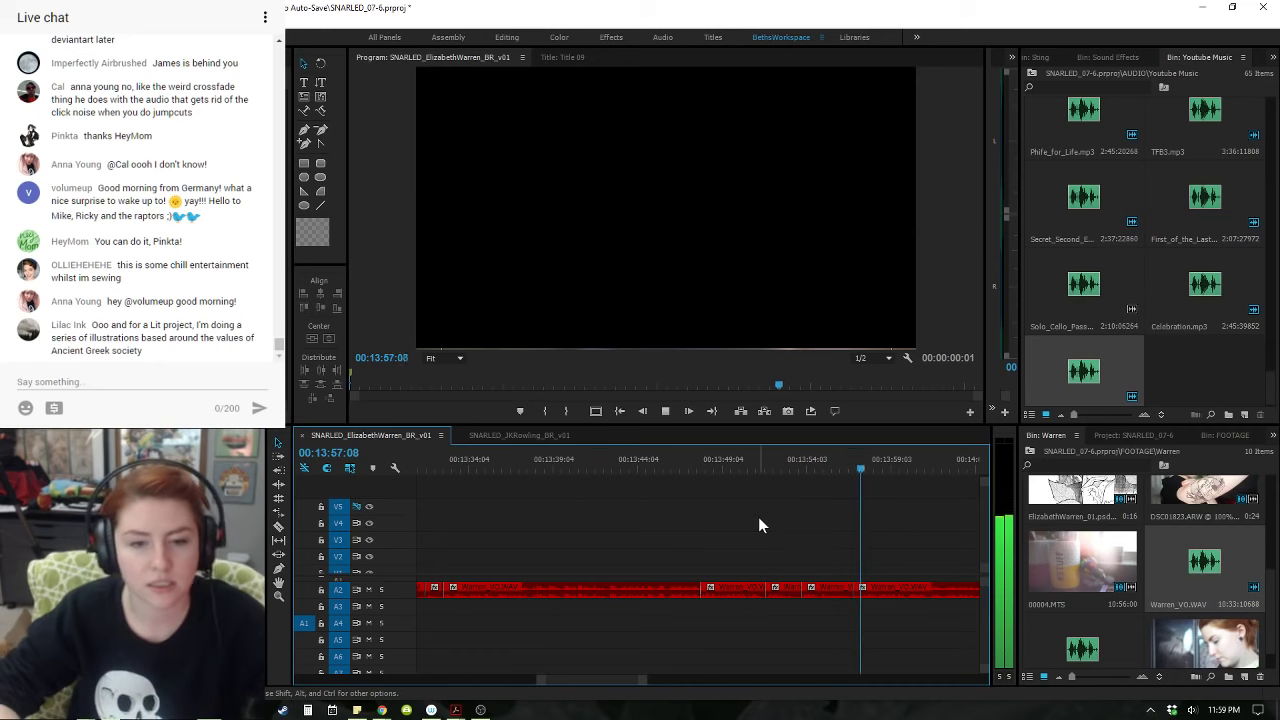
pyautogui.press('-')
pyautogui.press('=')
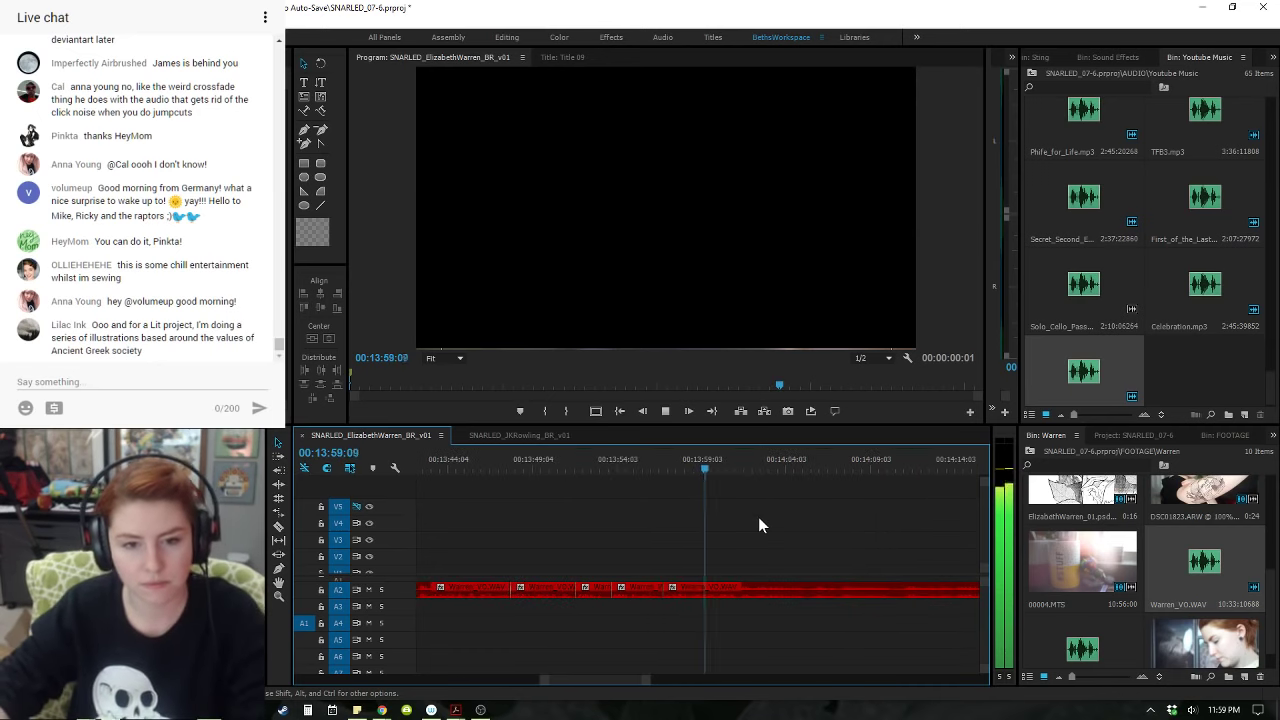
pyautogui.press('=')
pyautogui.press('-')
pyautogui.press('-')
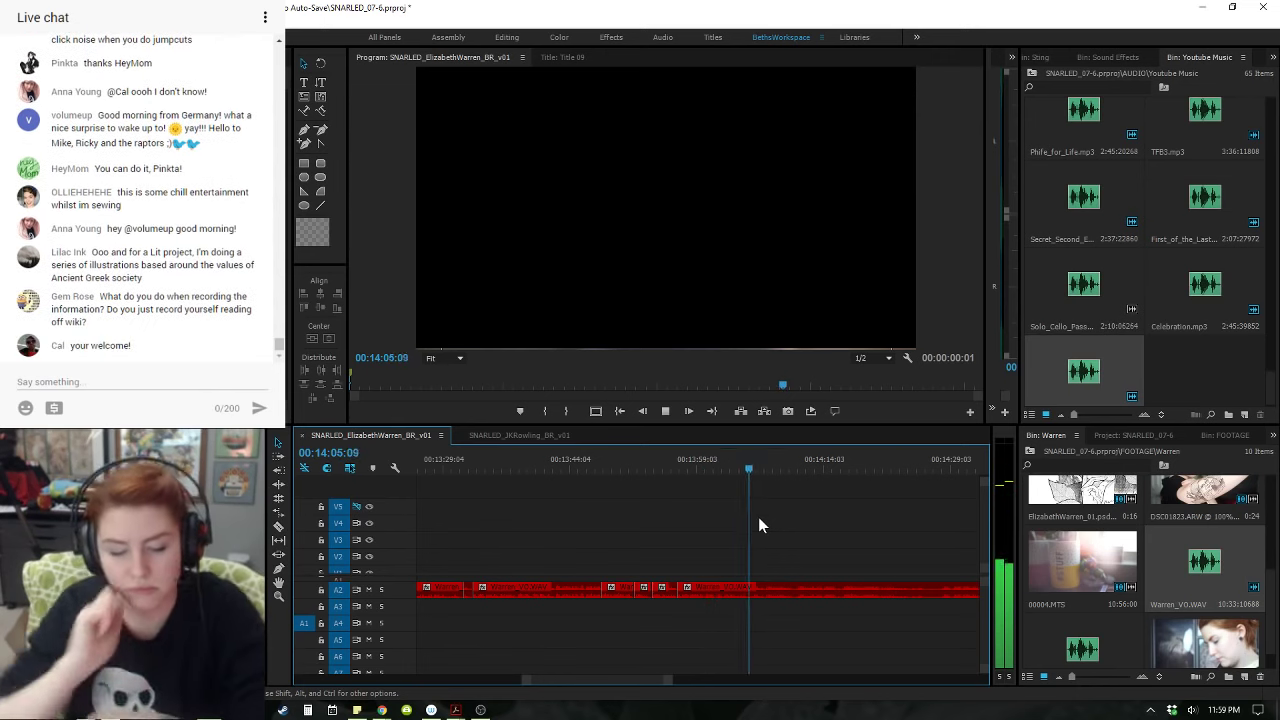
pyautogui.press('=')
pyautogui.press('=')
pyautogui.press('space')
pyautogui.click(518, 462)
pyautogui.press('space')
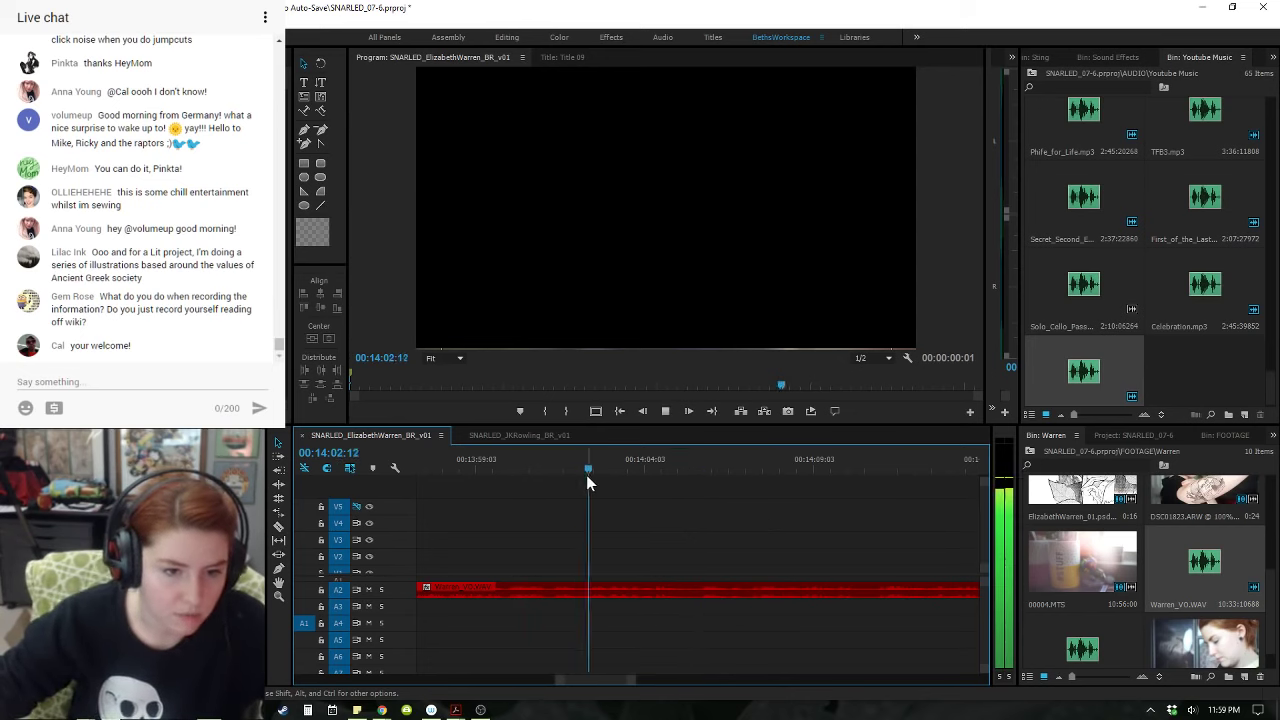
pyautogui.press('space')
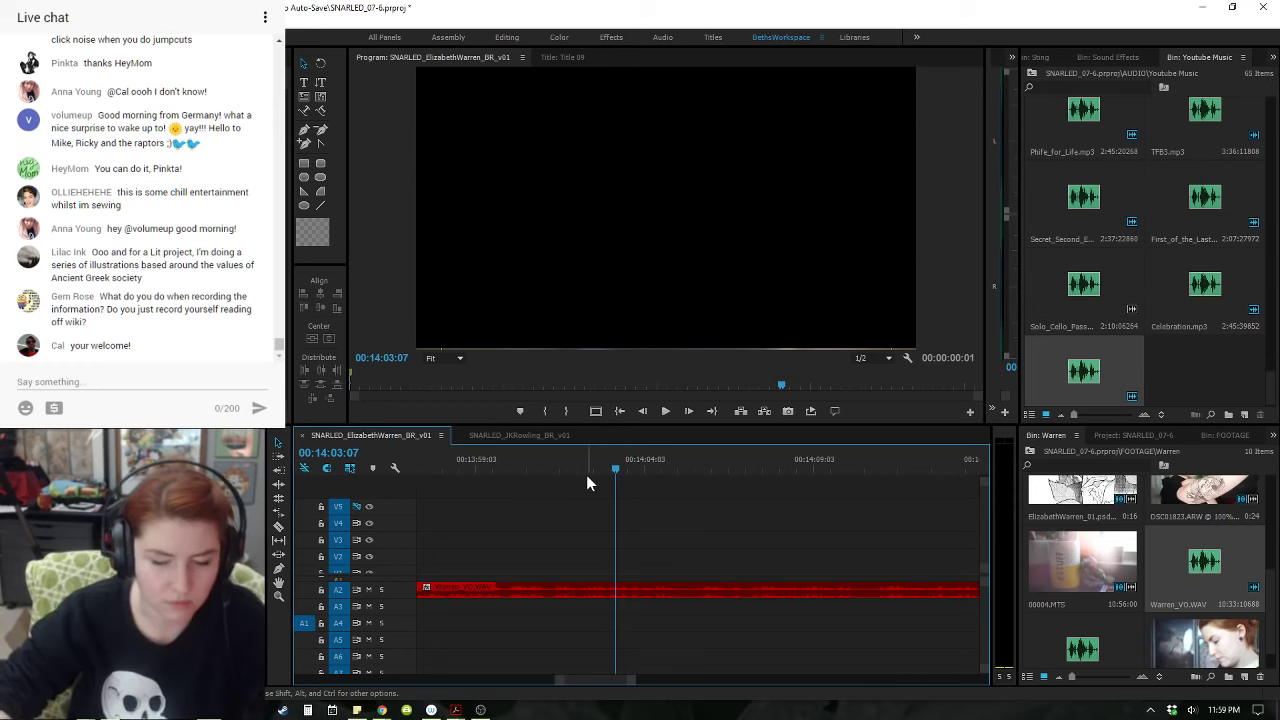
# - Go back to the voiceover cut at 00:13:56:21 and listen to the audio just before it
pyautogui.press('Up')
pyautogui.press('Left')
pyautogui.press('Left')
pyautogui.press('Left')
pyautogui.press('Left')
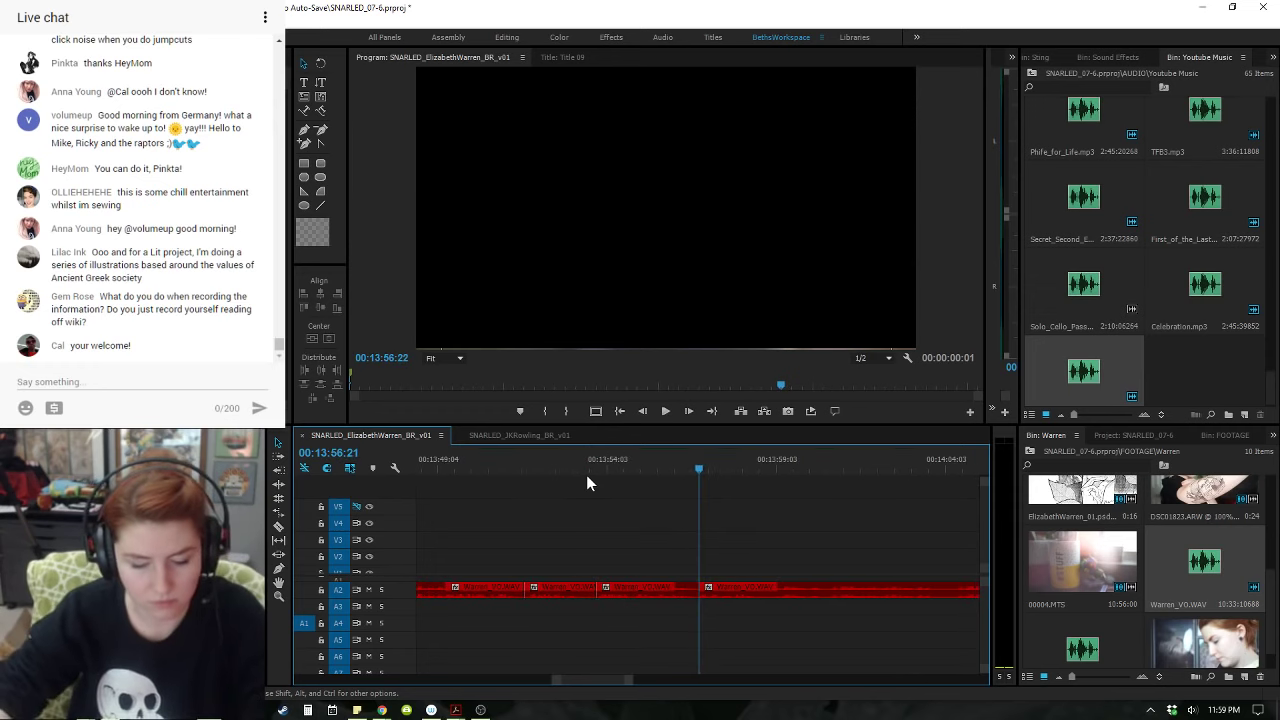
pyautogui.moveTo(650, 475); pyautogui.dragTo(687, 477)
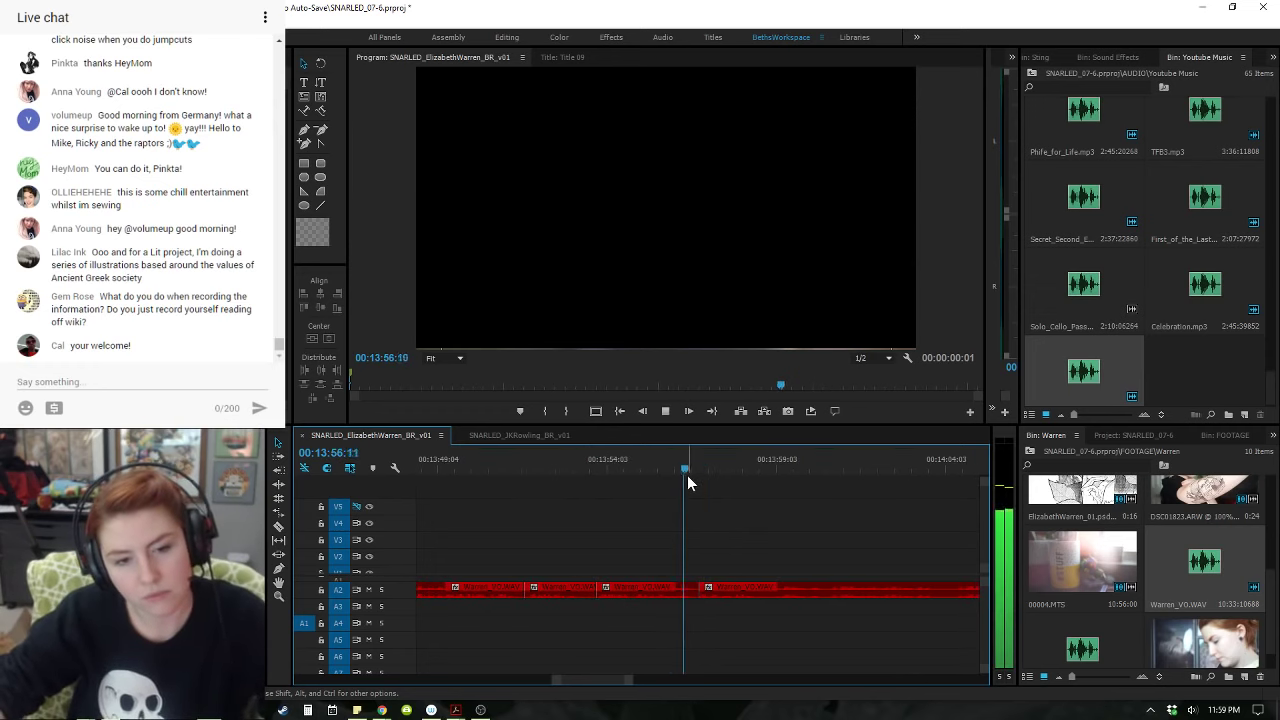
pyautogui.press('space')
# - Apply a Constant Power crossfade to the voiceover cut at 00:13:56:21 and shorten it to about two frames
pyautogui.click(695, 589)
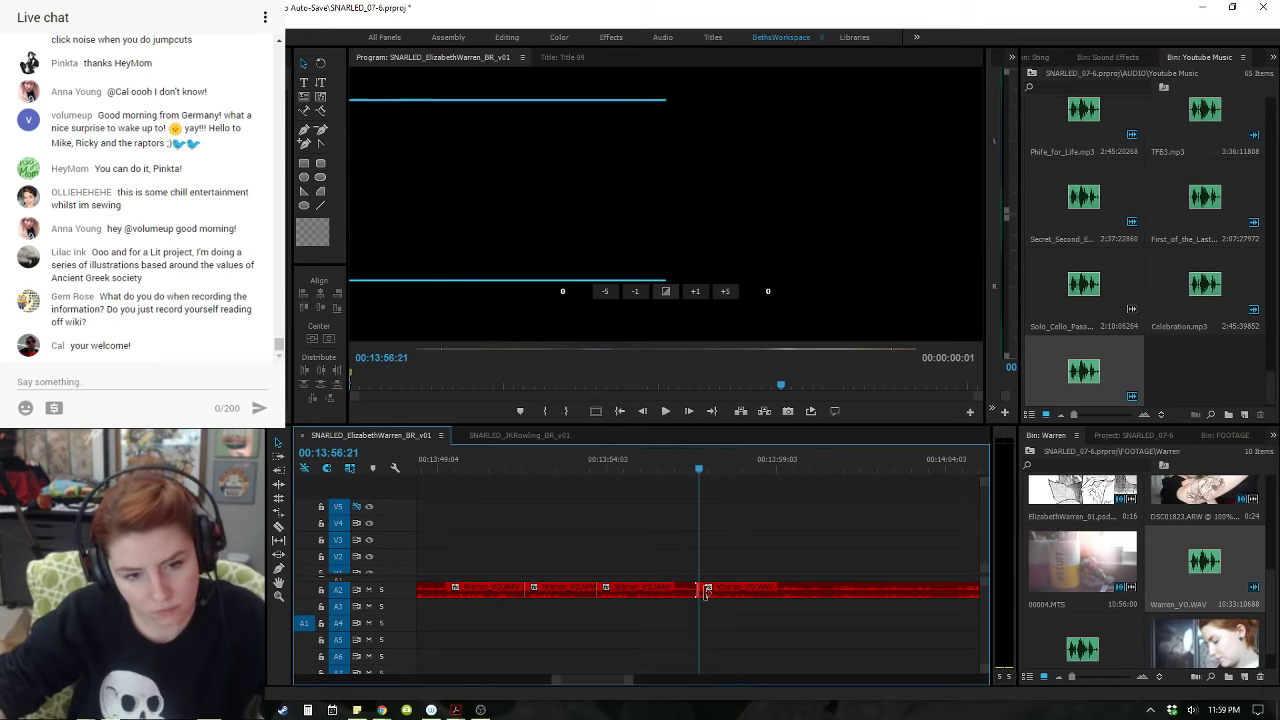
pyautogui.click(666, 292)
pyautogui.moveTo(716, 590); pyautogui.dragTo(702, 590)
pyautogui.click(687, 470)
pyautogui.press('space')
pyautogui.press('=')
pyautogui.press('=')
pyautogui.press('=')
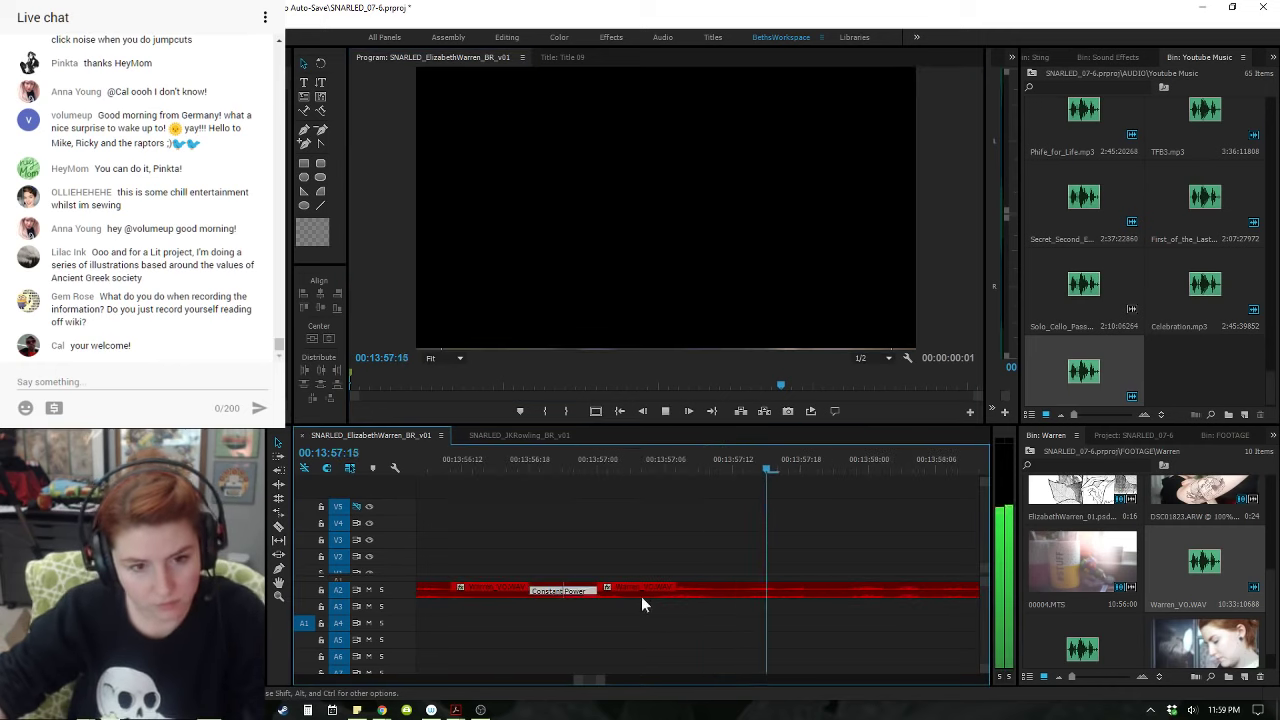
pyautogui.press('space')
pyautogui.moveTo(591, 590); pyautogui.dragTo(569, 590)
# - Play across the short crossfade at 00:13:56:21 from 00:13:56:14 and replay the audio leading into it
pyautogui.click(483, 466)
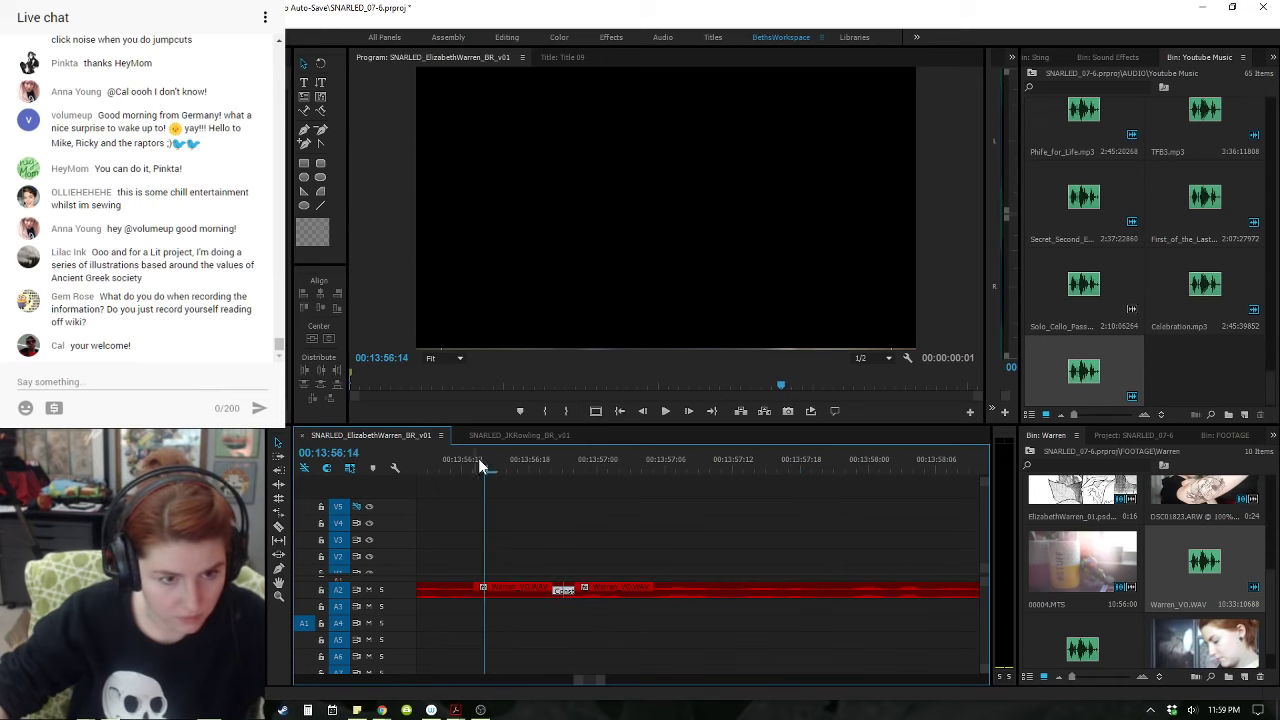
pyautogui.press('space')
pyautogui.press('-')
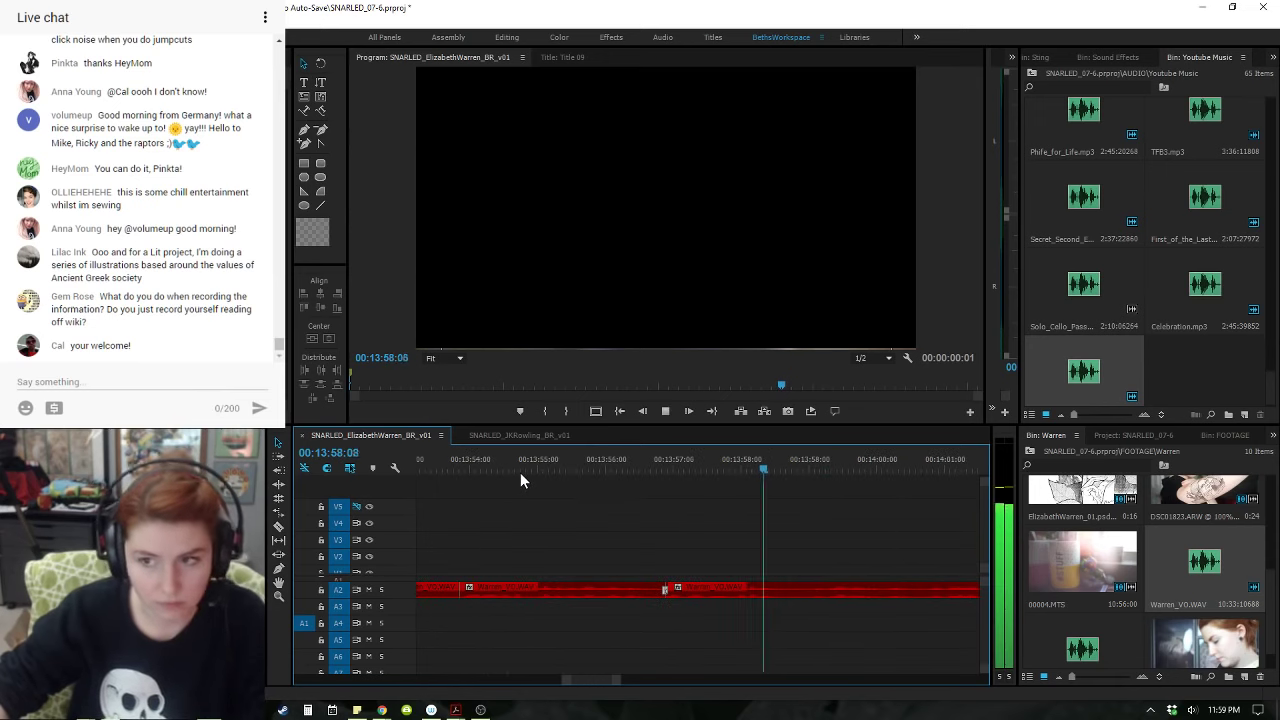
pyautogui.press('space')
pyautogui.click(586, 459)
pyautogui.press('space')
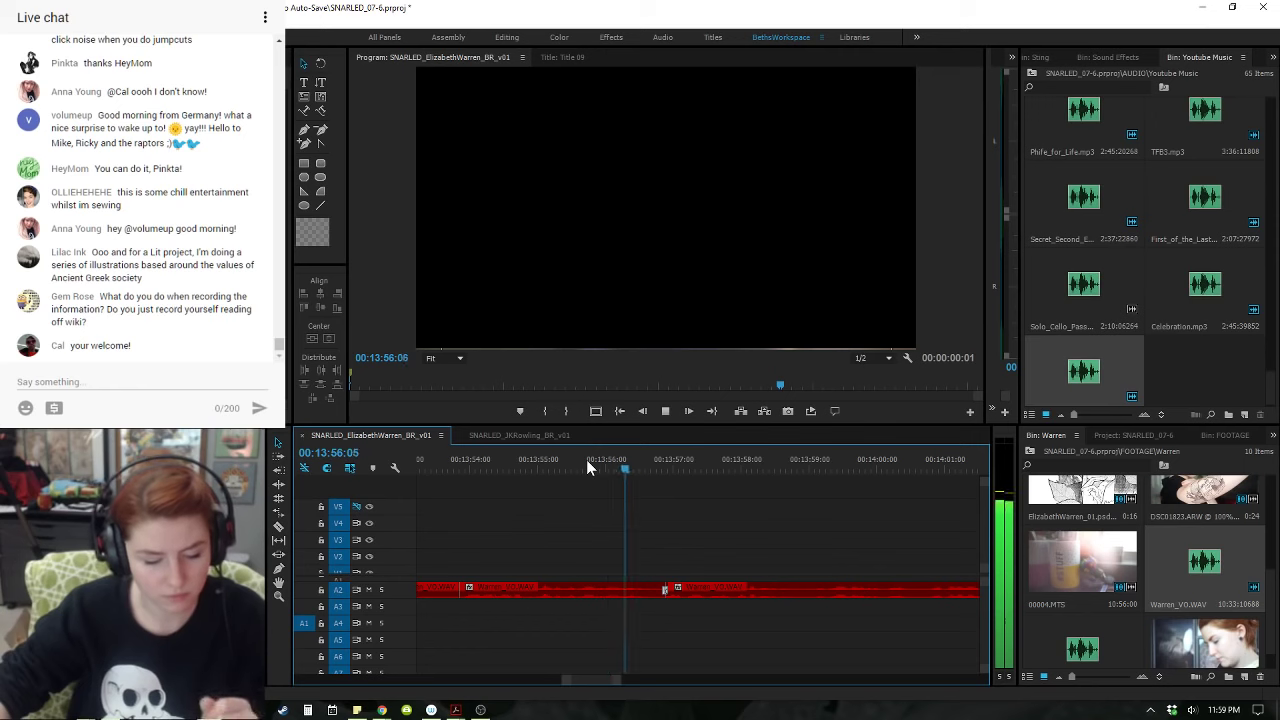
pyautogui.press('space')
pyautogui.click(588, 460)
pyautogui.press('space')
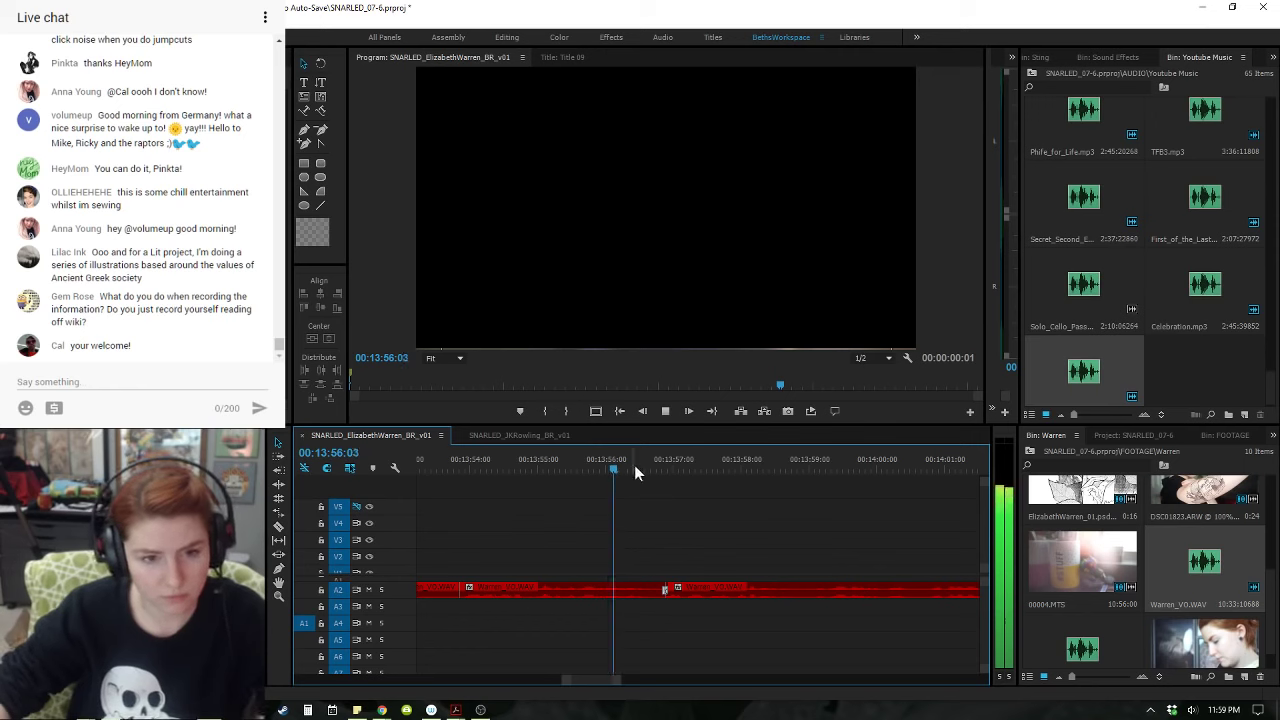
pyautogui.press('space')
# - Move the voiceover cut one frame earlier to 00:13:56:20 and apply a Constant Power crossfade there
pyautogui.press('=')
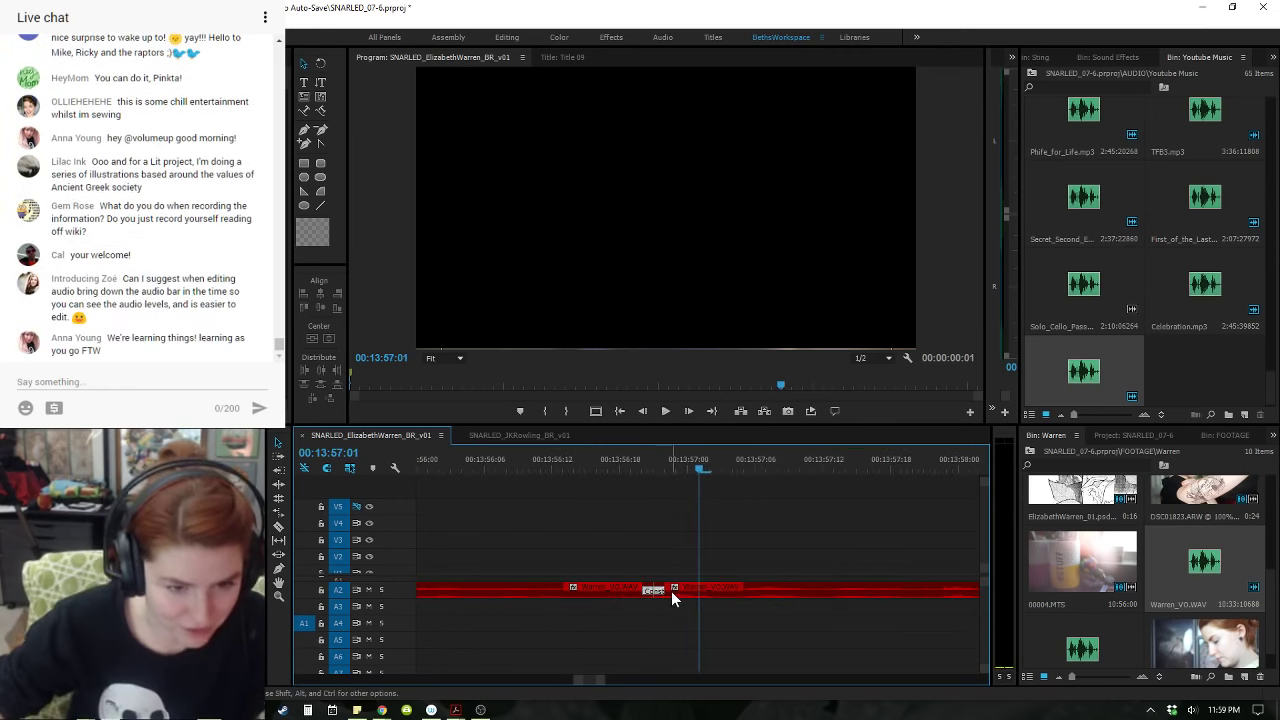
pyautogui.moveTo(671, 591); pyautogui.dragTo(661, 592)
pyautogui.click(645, 590)
pyautogui.doubleClick(648, 588)
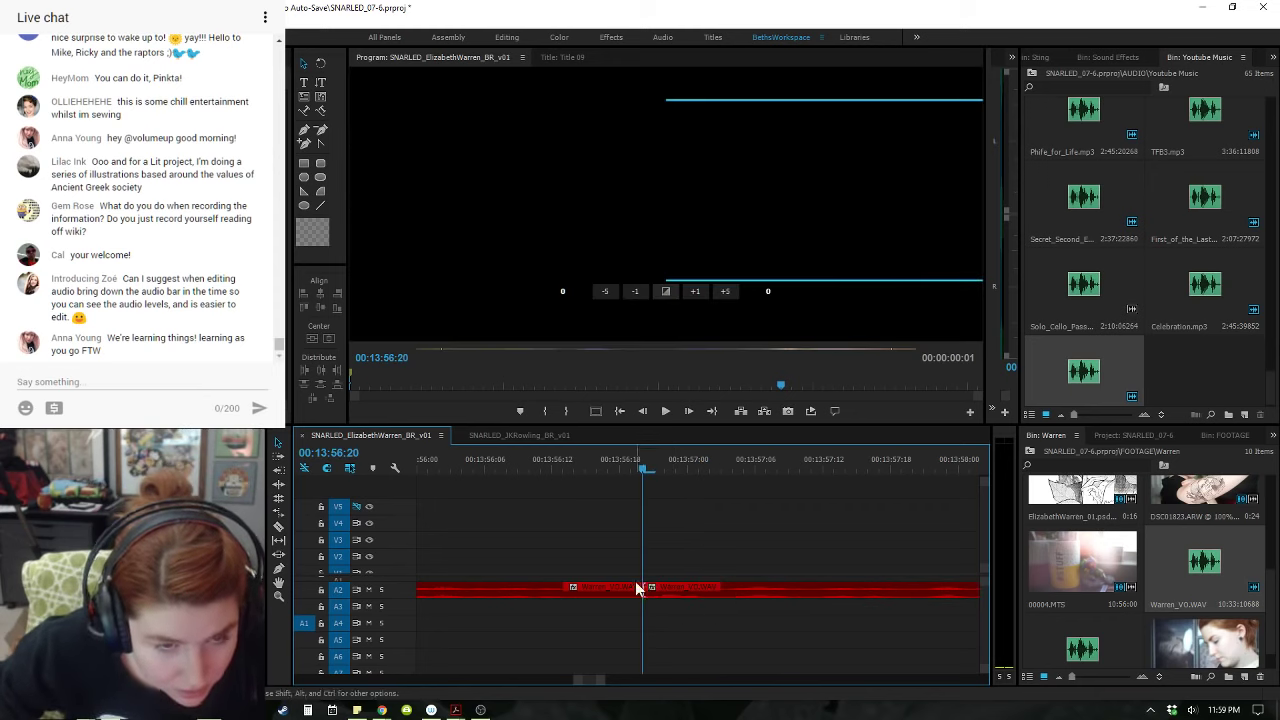
pyautogui.click(667, 293)
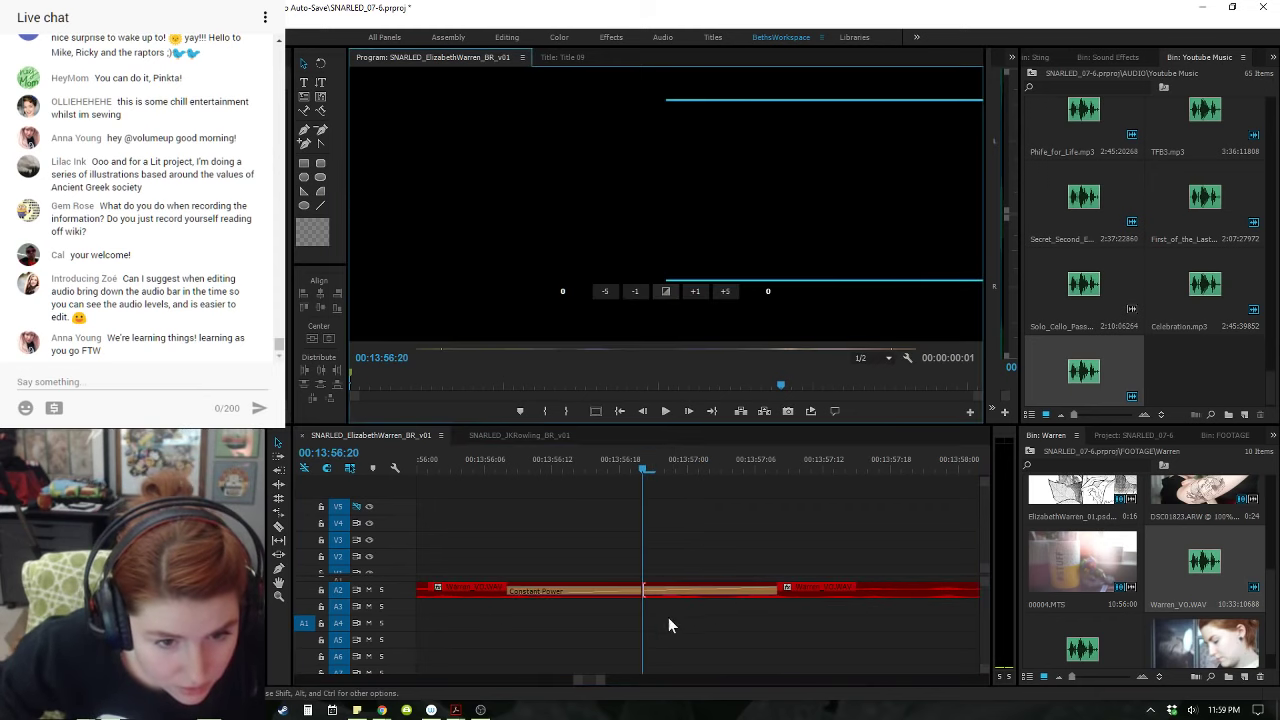
# - Shorten the crossfade at 00:13:56:20 to about two frames and listen across it up to 00:14:01:17
pyautogui.moveTo(776, 591); pyautogui.dragTo(652, 591)
pyautogui.click(472, 467)
pyautogui.press('space')
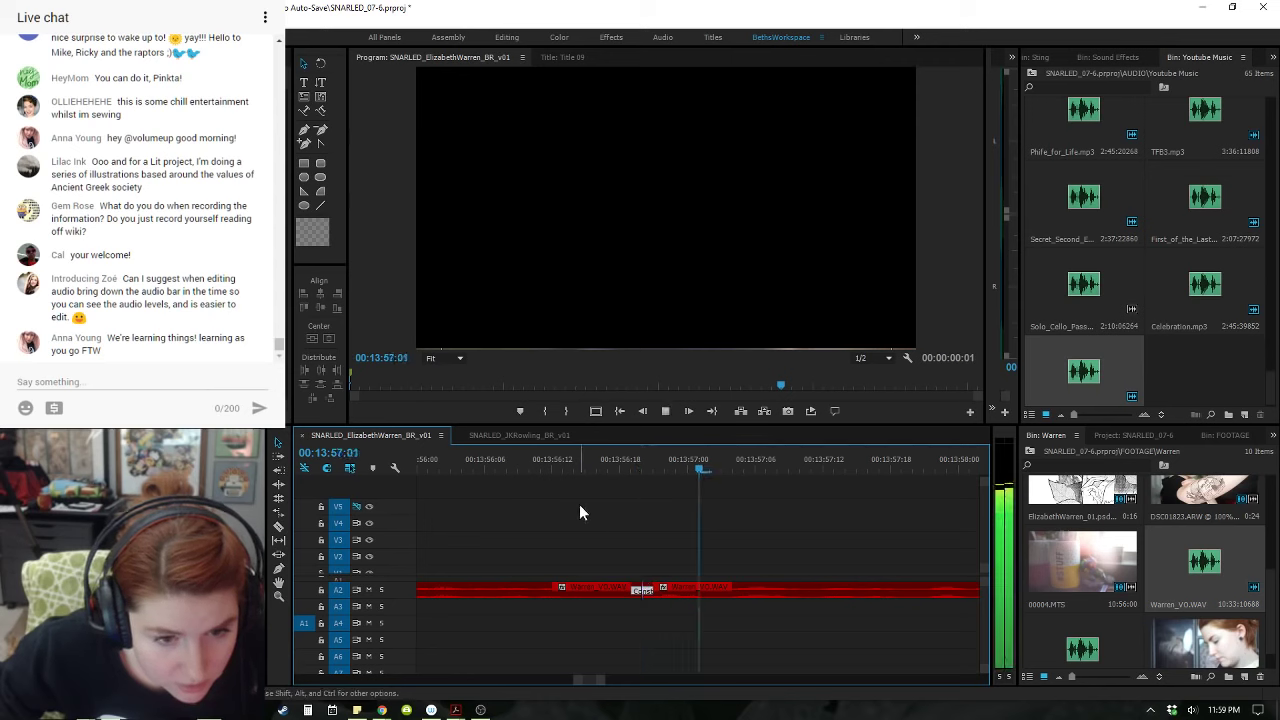
pyautogui.press('-')
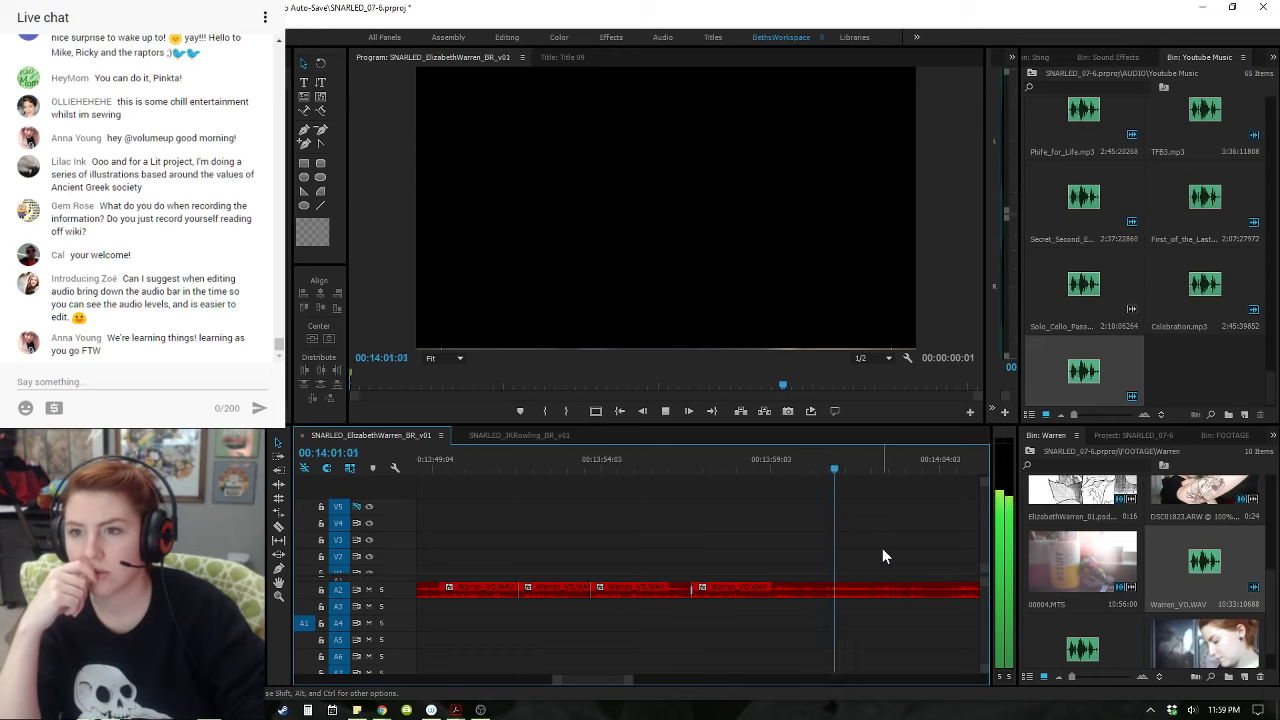
pyautogui.press('space')
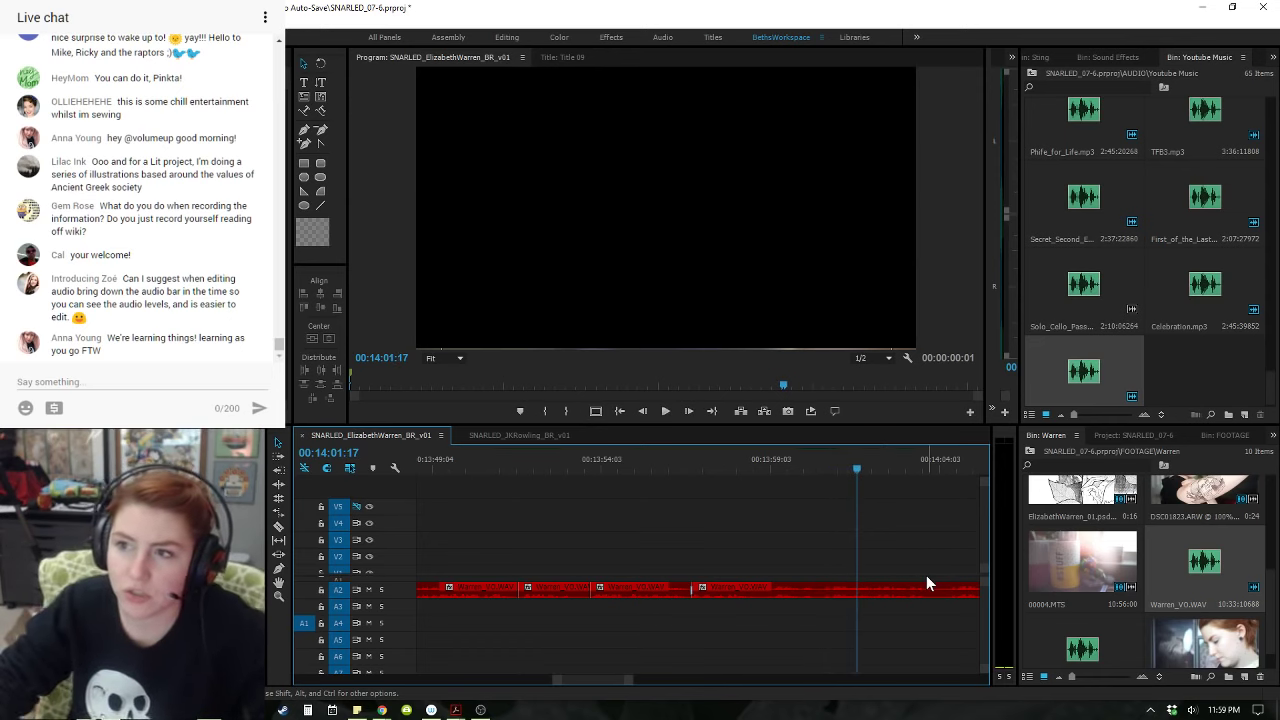
# - Switch to the sticky note with the Elizabeth Warren script, check its paragraphs against the voiceover, and return to the sequence
pyautogui.click(332, 708)
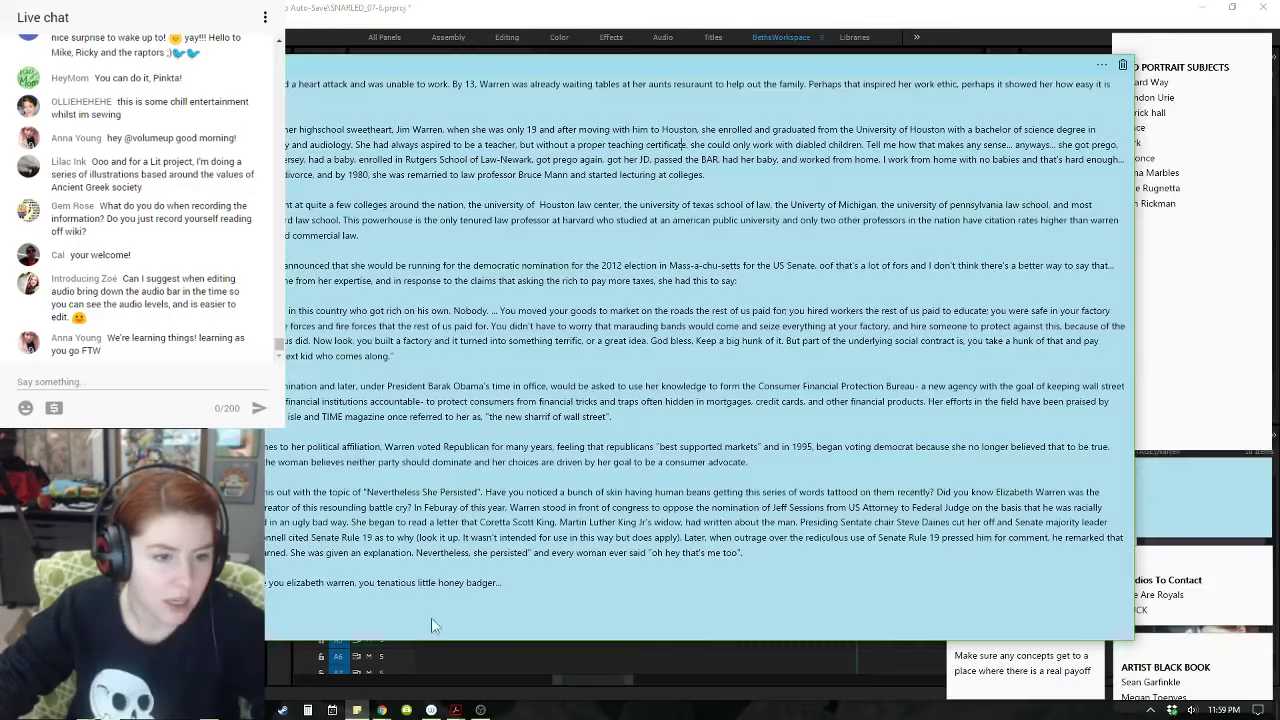
pyautogui.moveTo(850, 537); pyautogui.dragTo(808, 387)
pyautogui.click(808, 387)
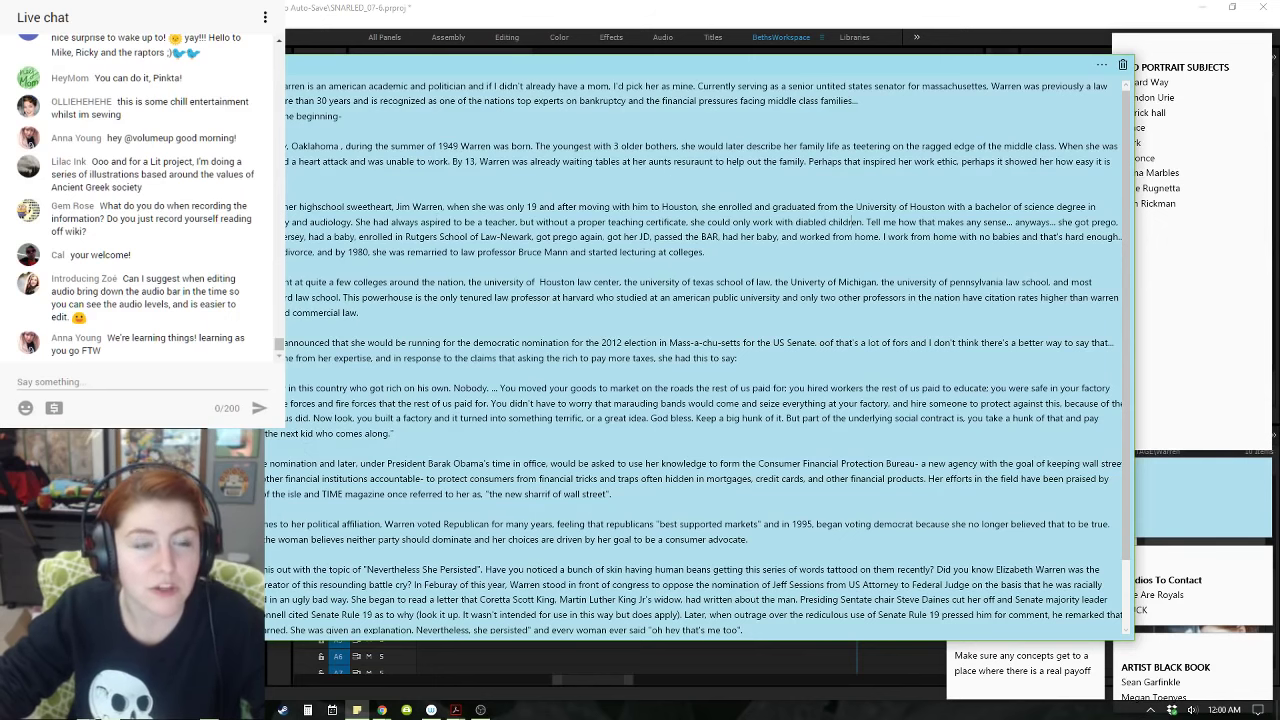
pyautogui.click(200, 300)
pyautogui.click(762, 566)
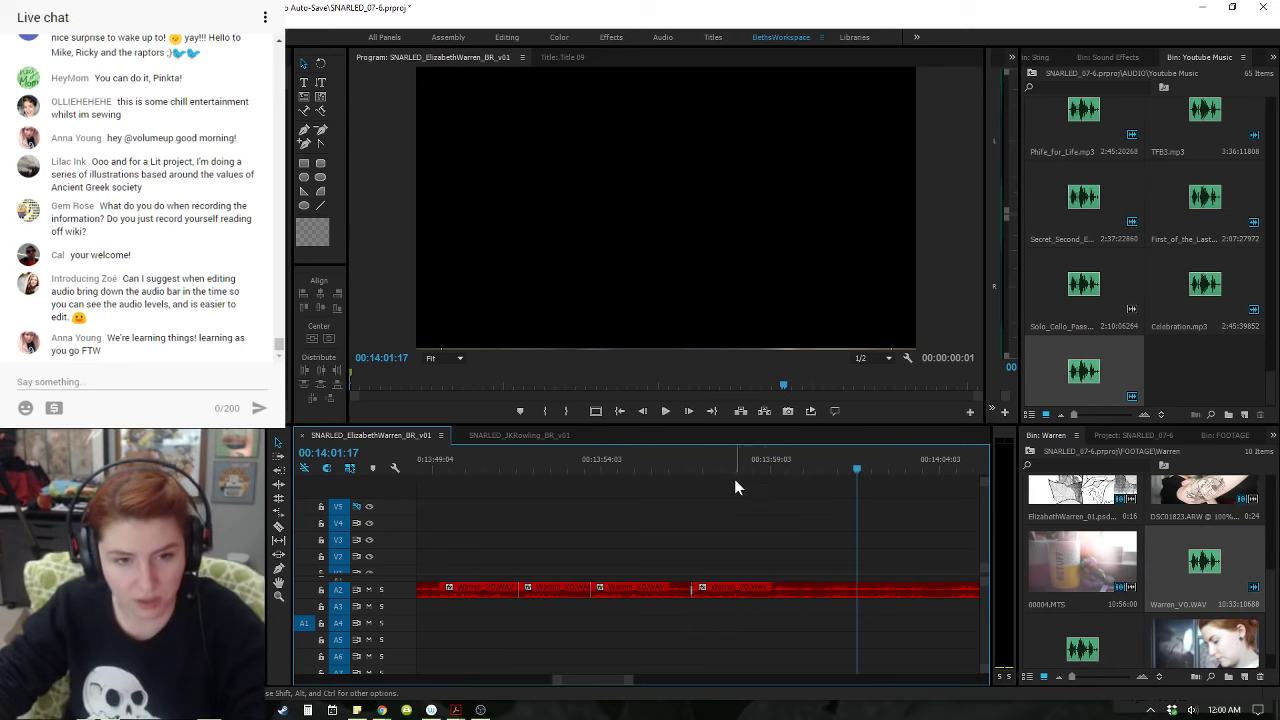
# - Move the playhead back to 00:13:56:02, just before the newest crossfade
pyautogui.scroll(-4, 730, 476)
pyautogui.click(516, 466)
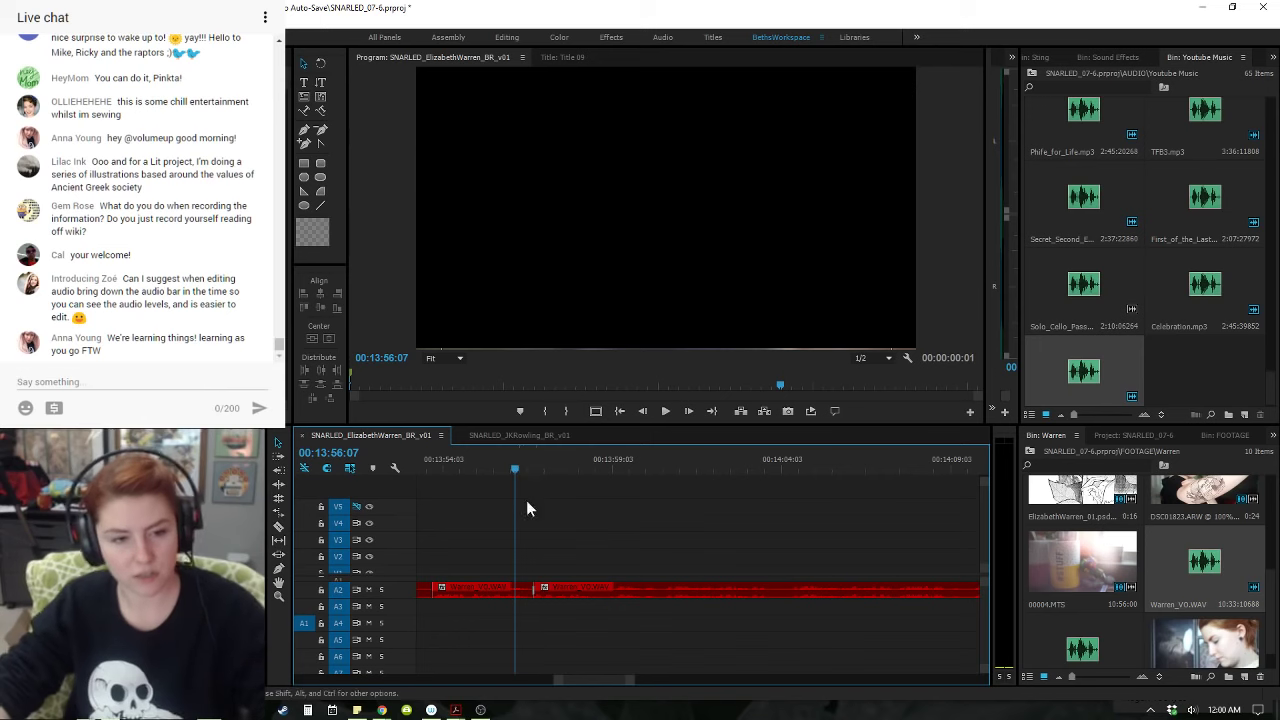
pyautogui.moveTo(515, 466); pyautogui.dragTo(508, 466)
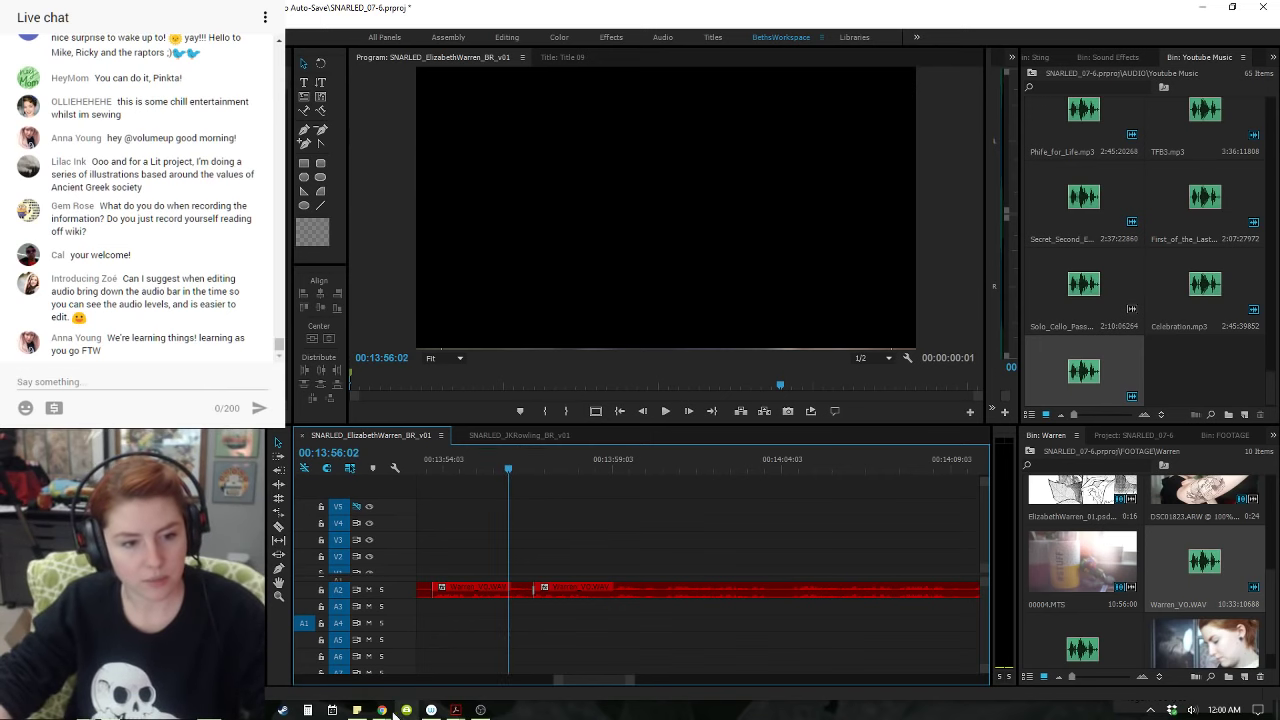
# - Switch to the sticky note with the Elizabeth Warren script, read through to its closing paragraphs, and return to the sequence
pyautogui.click(357, 710)
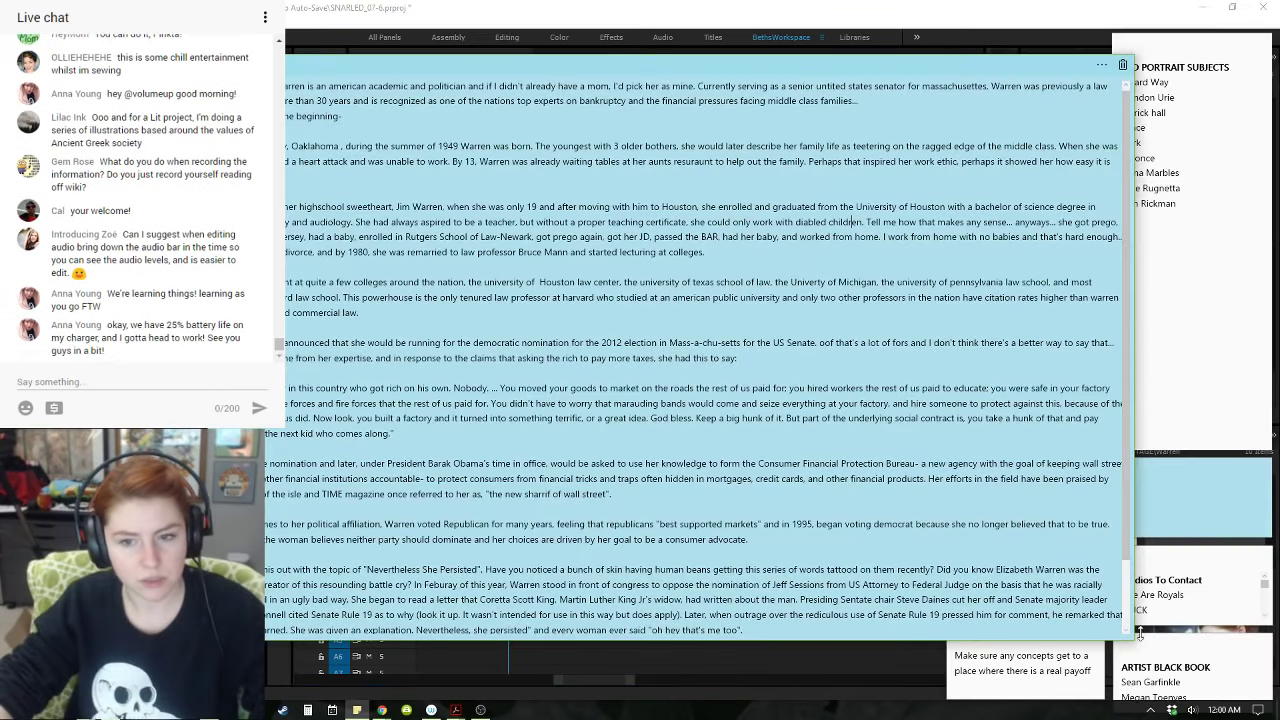
pyautogui.moveTo(1132, 638); pyautogui.dragTo(1261, 663)
pyautogui.click(987, 510)
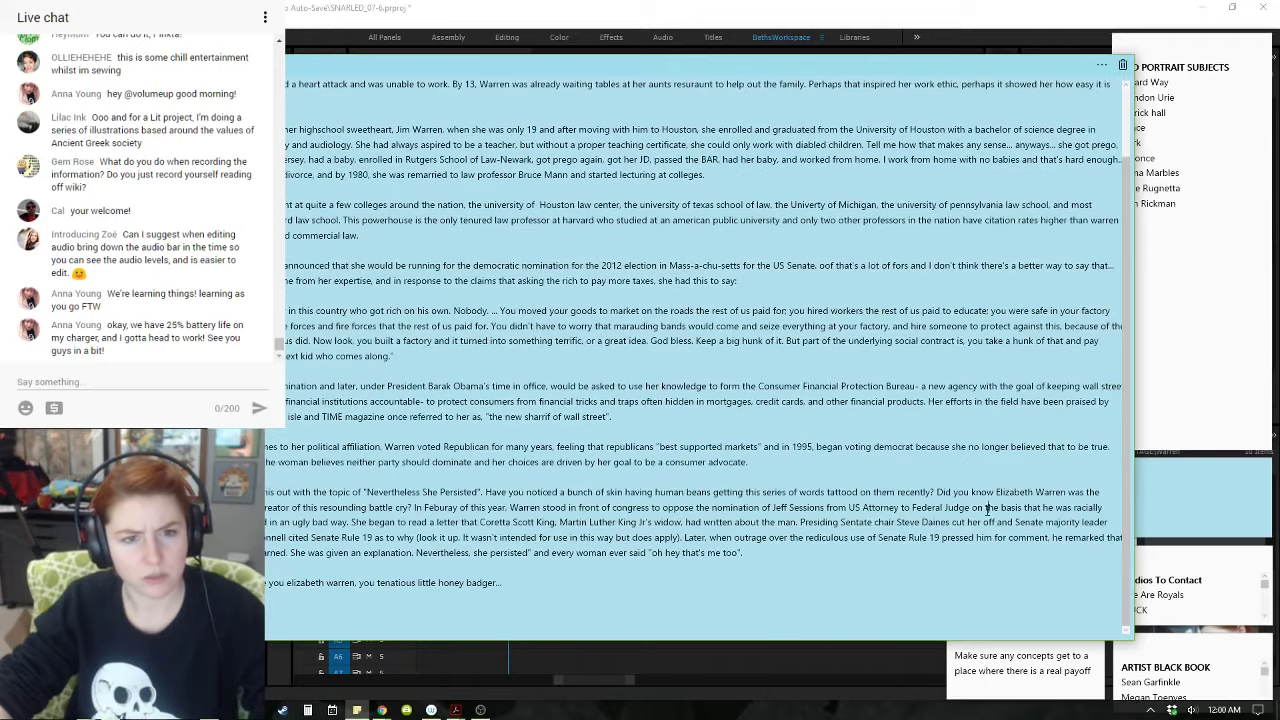
pyautogui.scroll(2, 987, 510)
pyautogui.hotkey('alt', 'Tab')
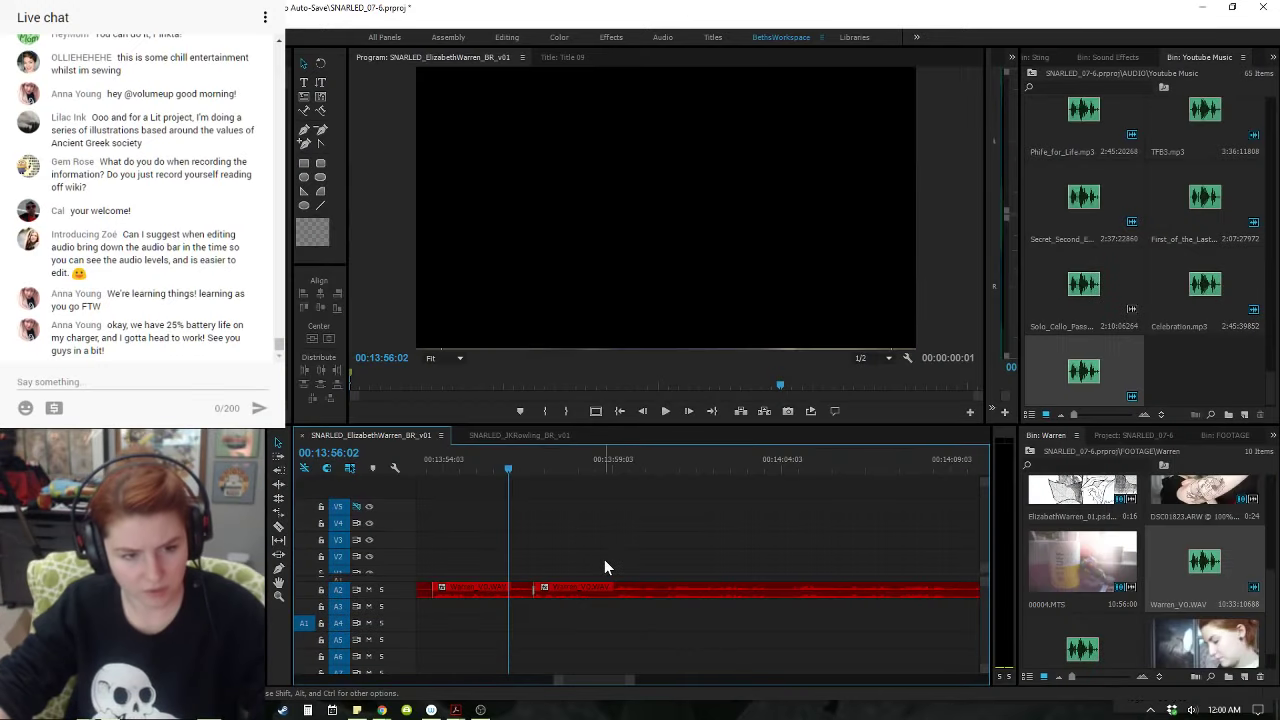
# - Listen past the newest crossfade, cut the voiceover at 00:13:58:18, and ripple-trim the start of the following segment up to 00:14:00:12
pyautogui.press('space')
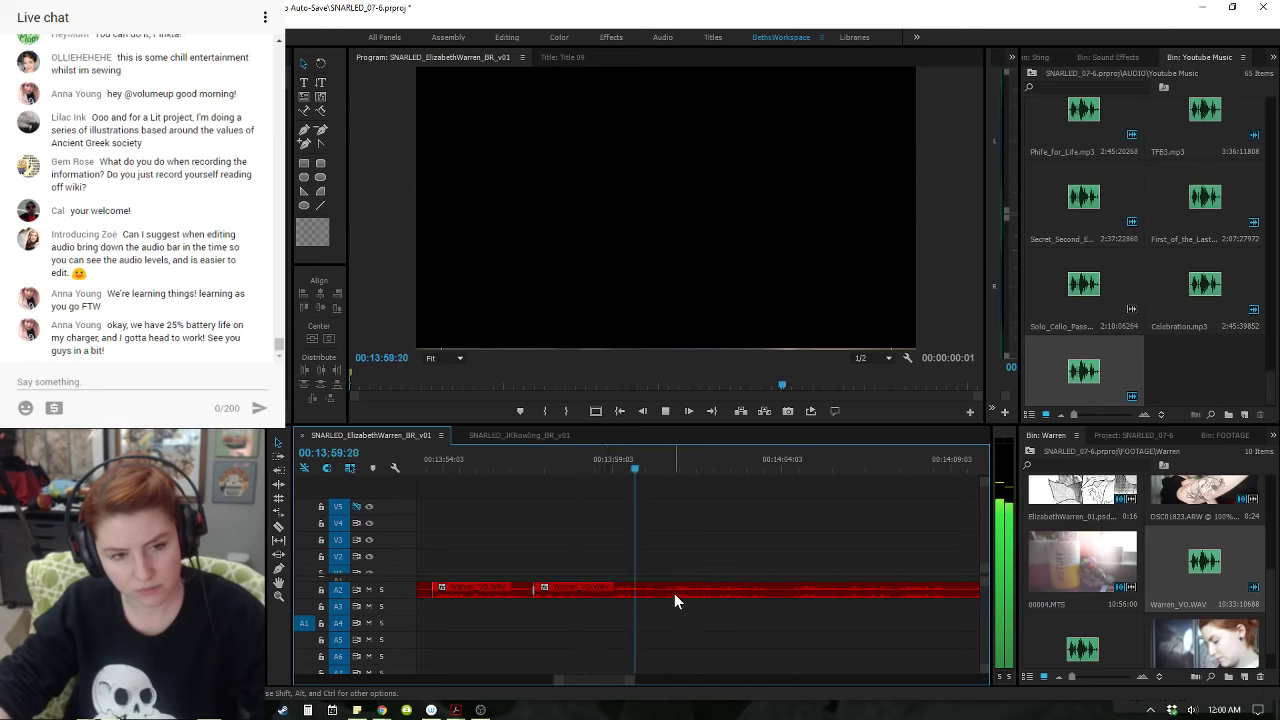
pyautogui.click(599, 468)
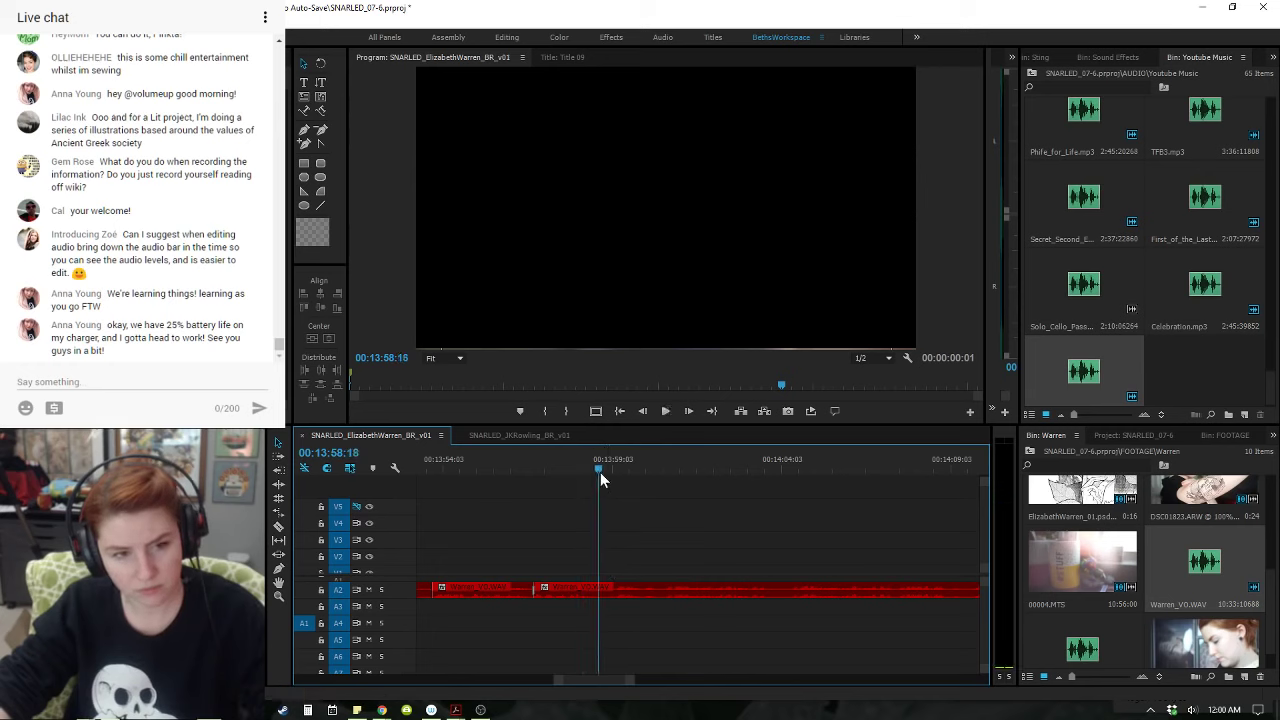
pyautogui.hotkey('ctrl', 'k')
pyautogui.moveTo(666, 472); pyautogui.dragTo(658, 470)
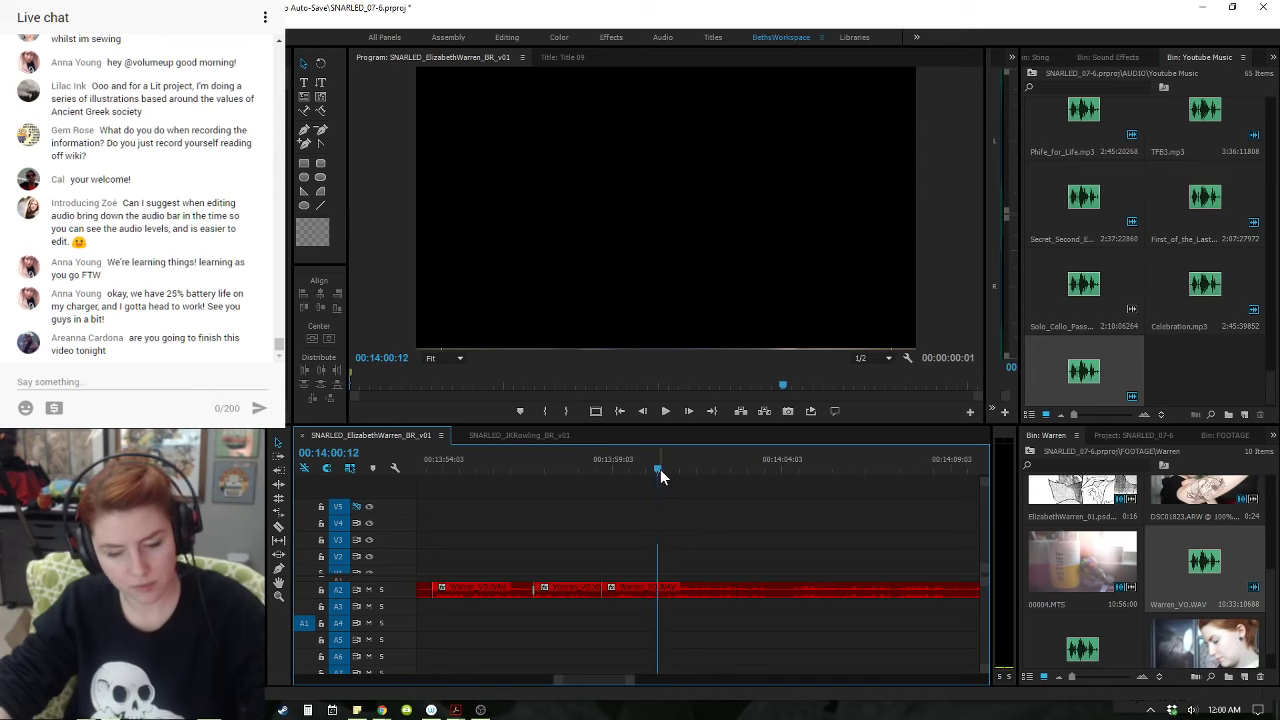
pyautogui.press('q')
# - Listen repeatedly across the voiceover cut at 00:13:58:18, continuing as far as about 00:14:04:12
pyautogui.click(583, 470)
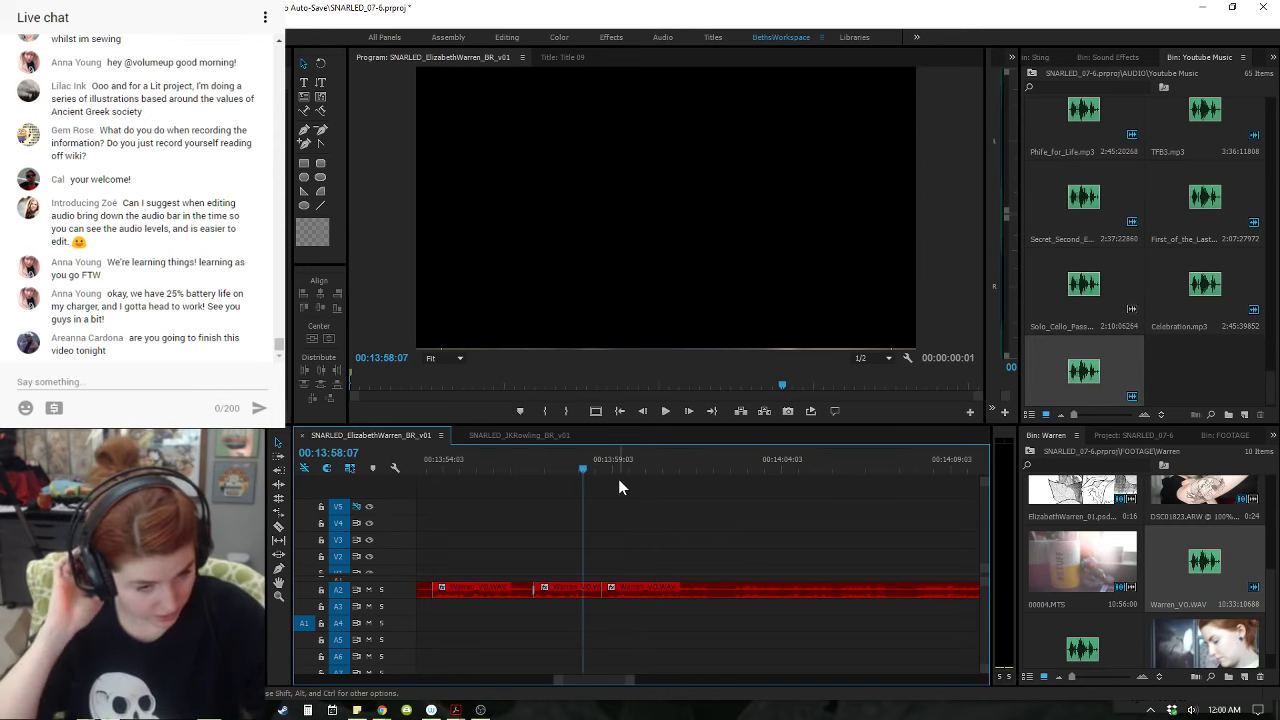
pyautogui.press('space')
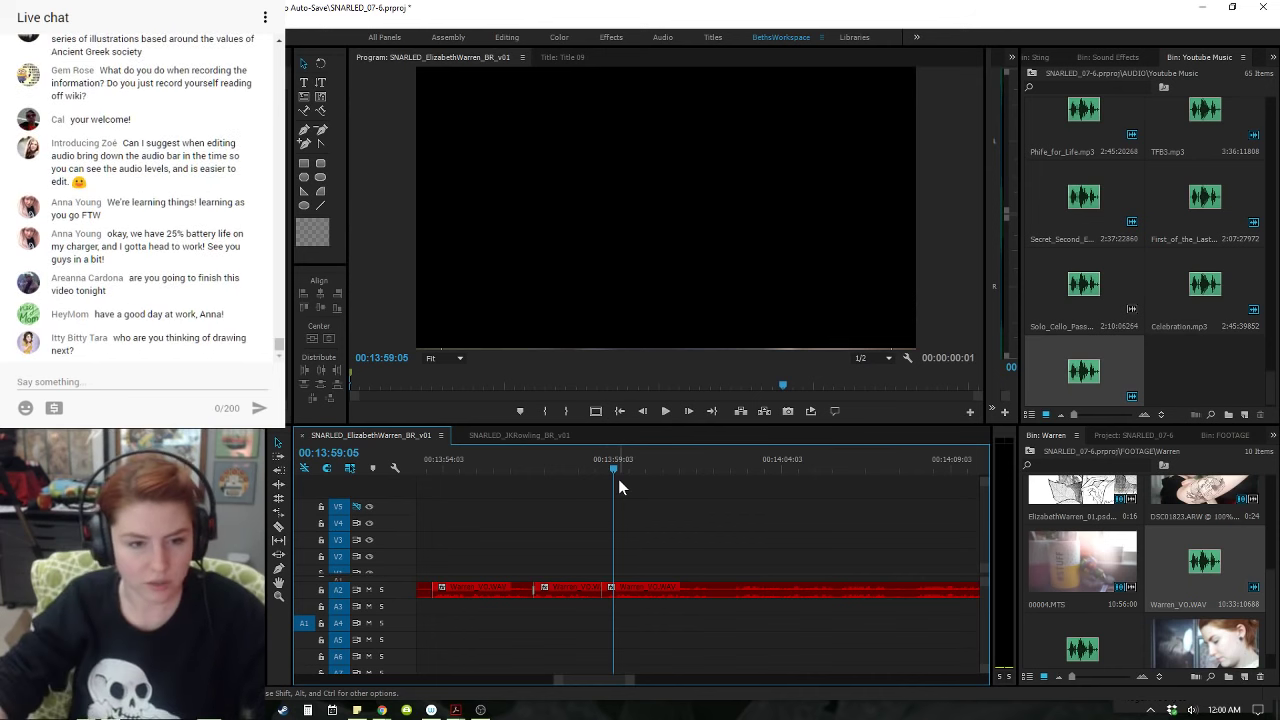
pyautogui.click(592, 461)
pyautogui.press('space')
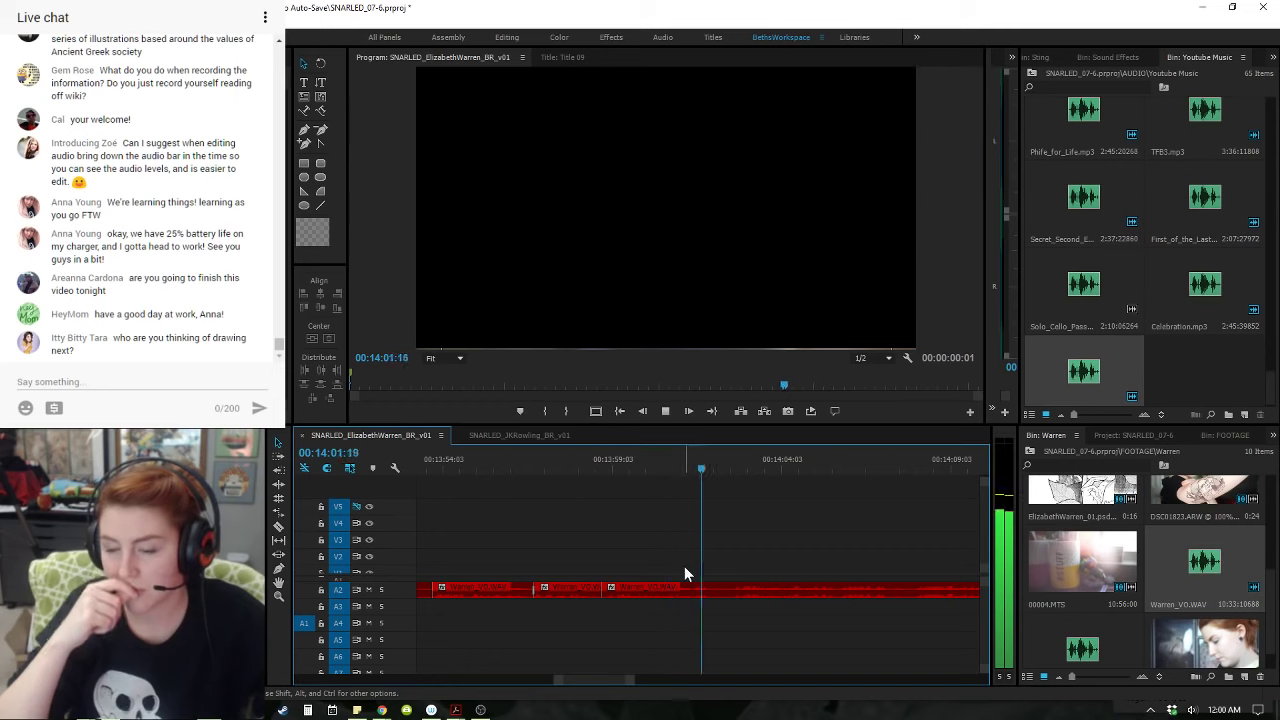
pyautogui.press('space')
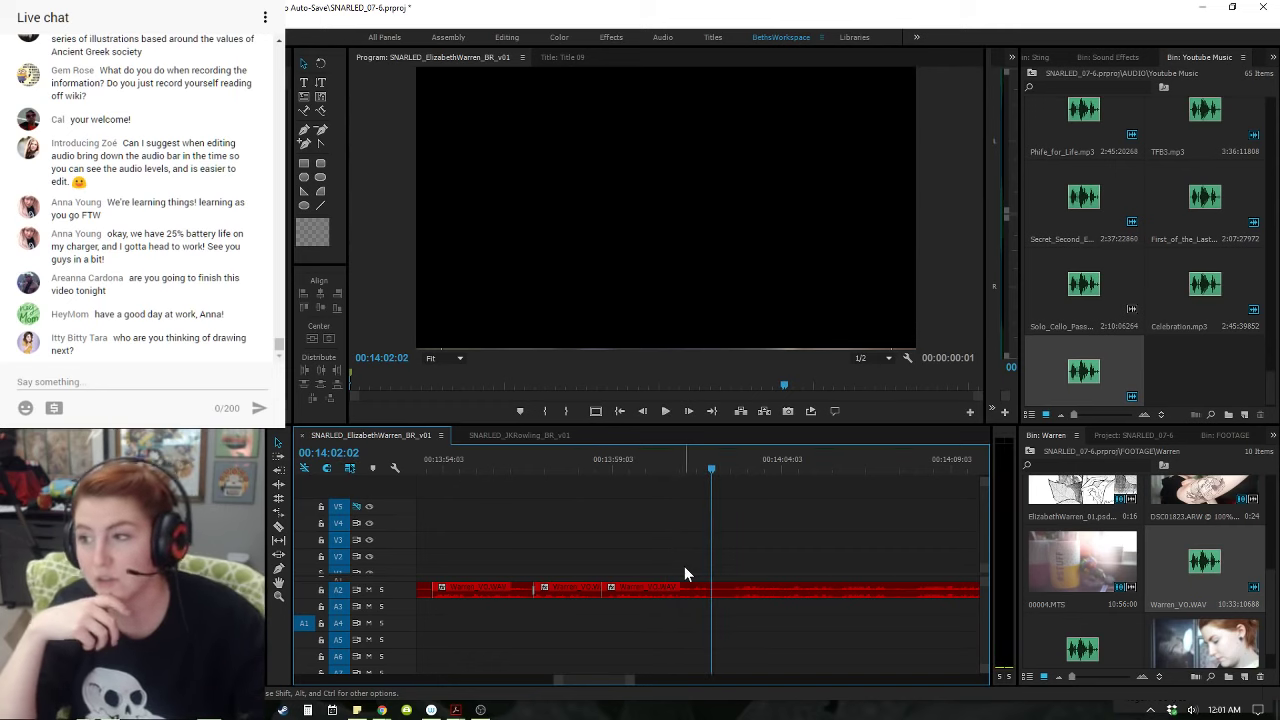
pyautogui.press('space')
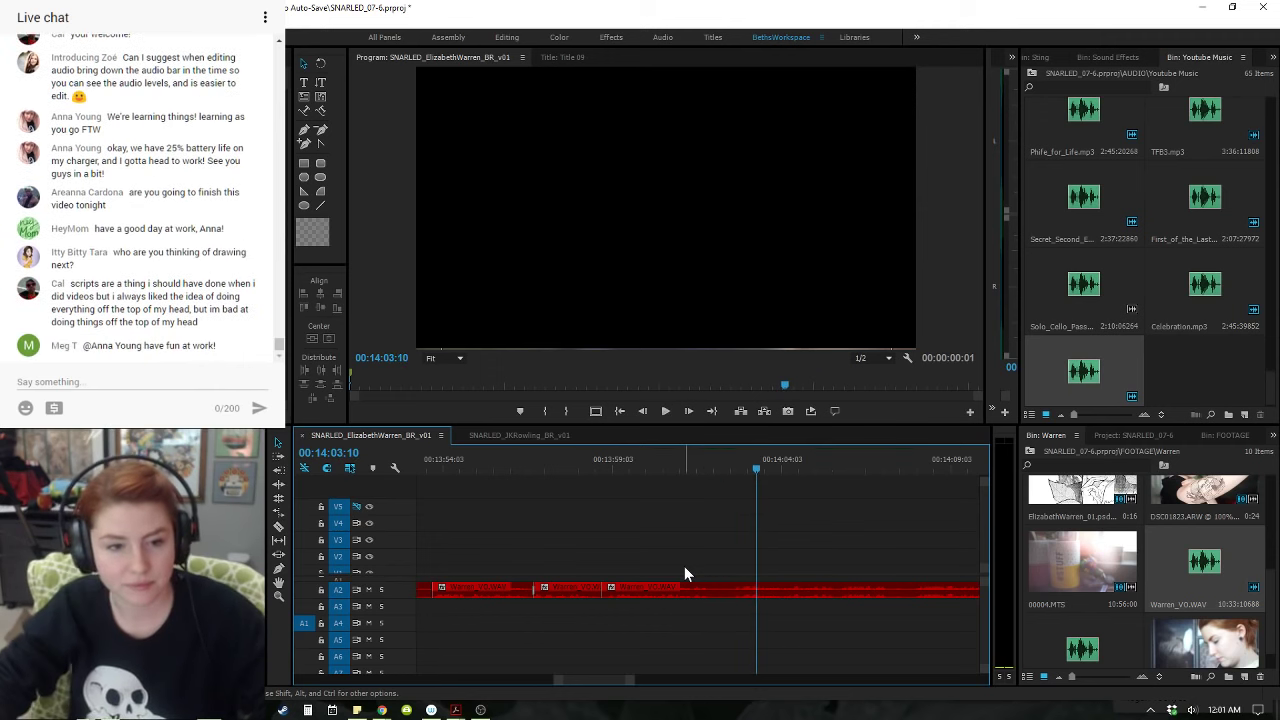
pyautogui.click(600, 466)
pyautogui.press('space')
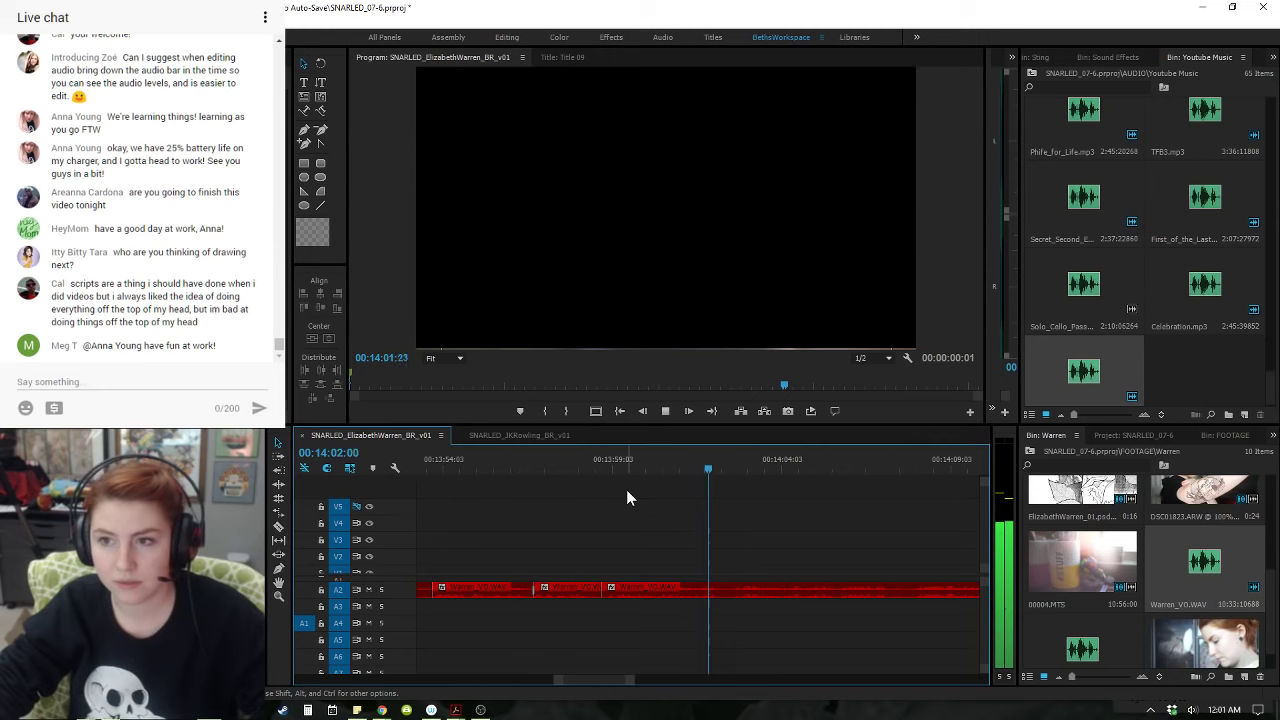
pyautogui.press('space')
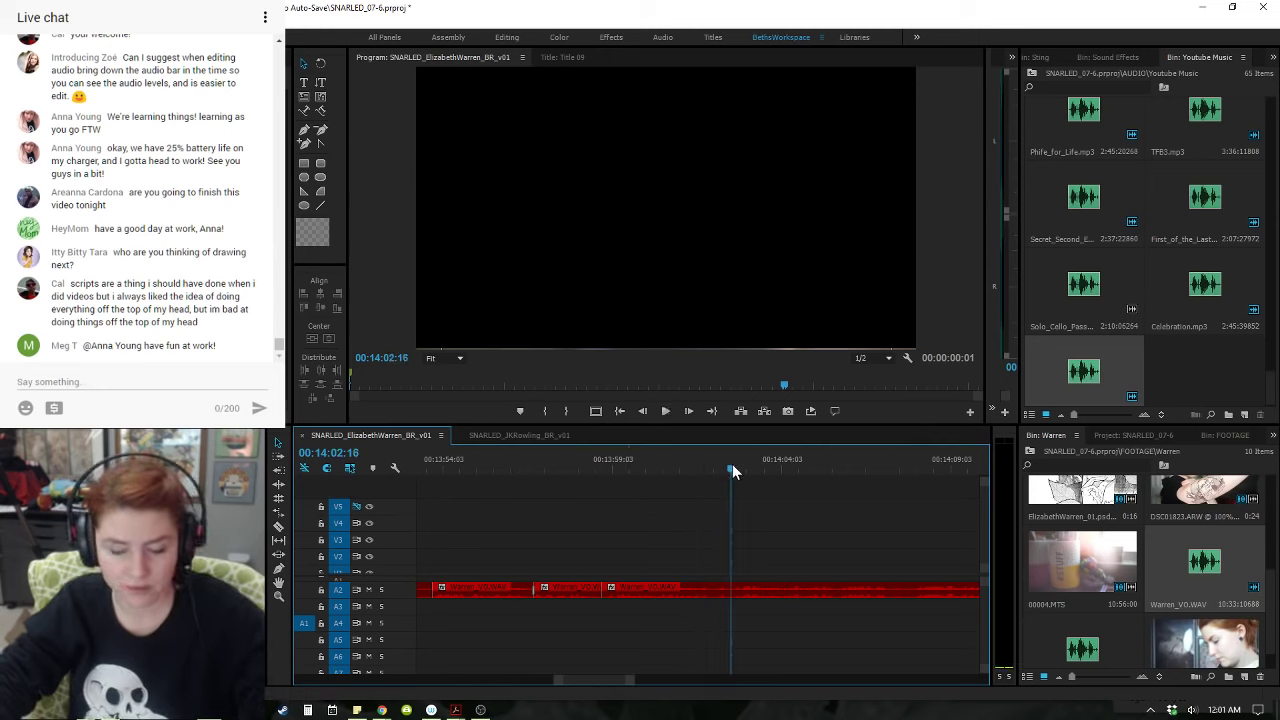
pyautogui.click(598, 467)
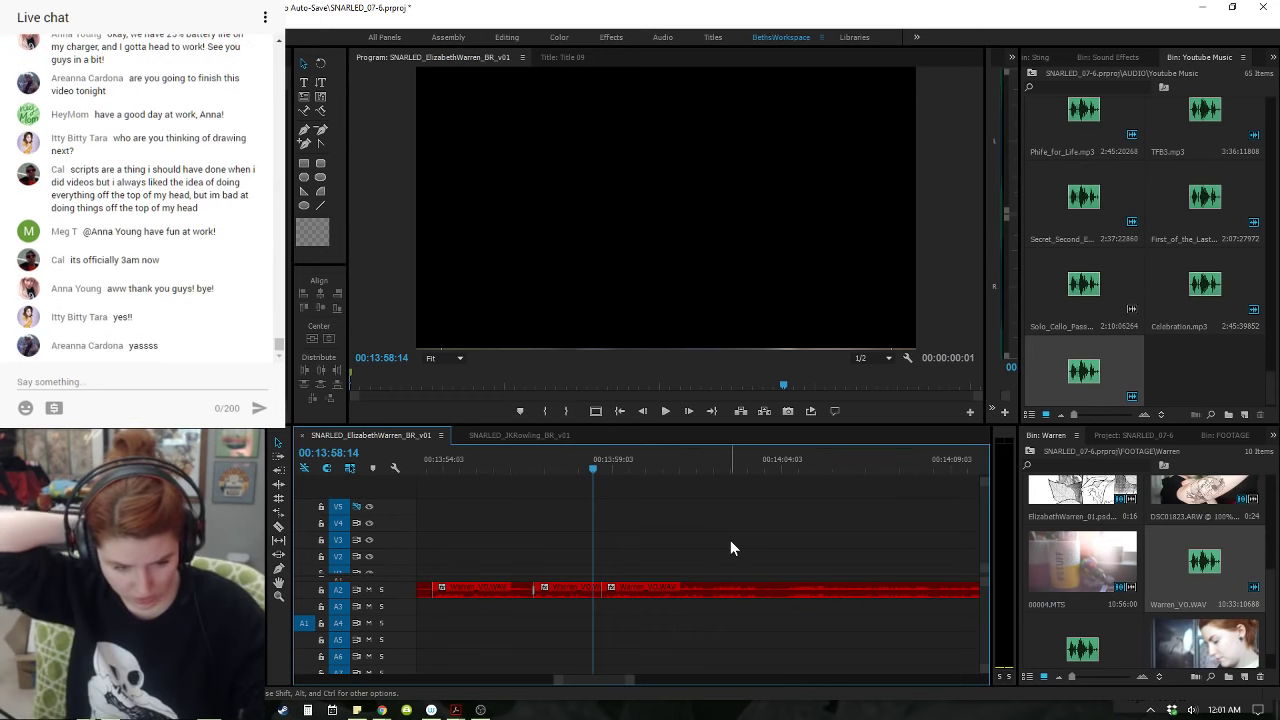
pyautogui.press('space')
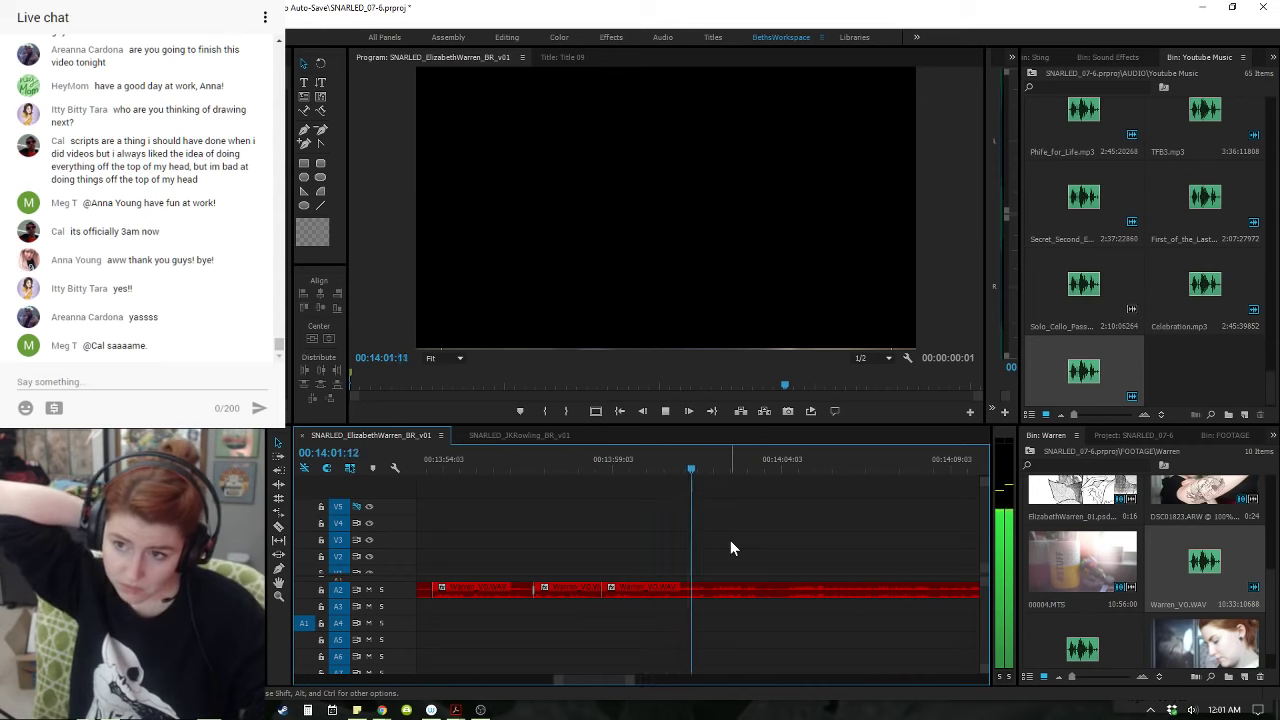
pyautogui.press('space')
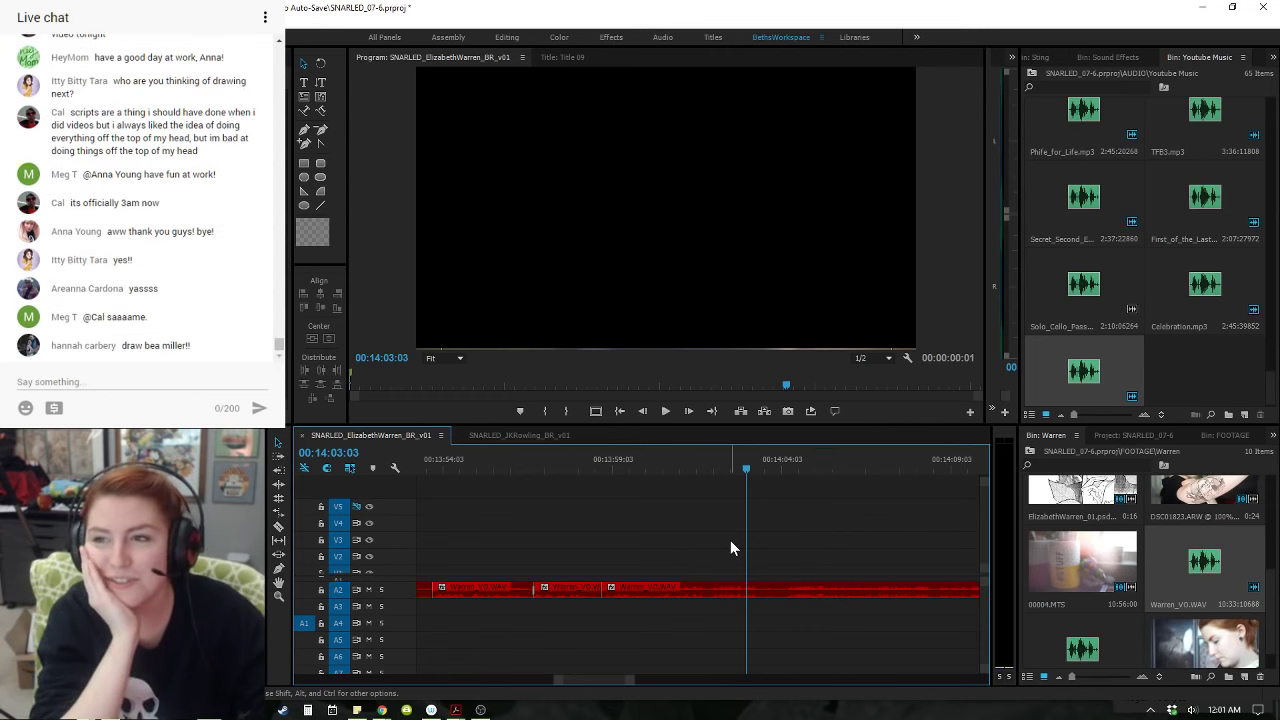
pyautogui.press('space')
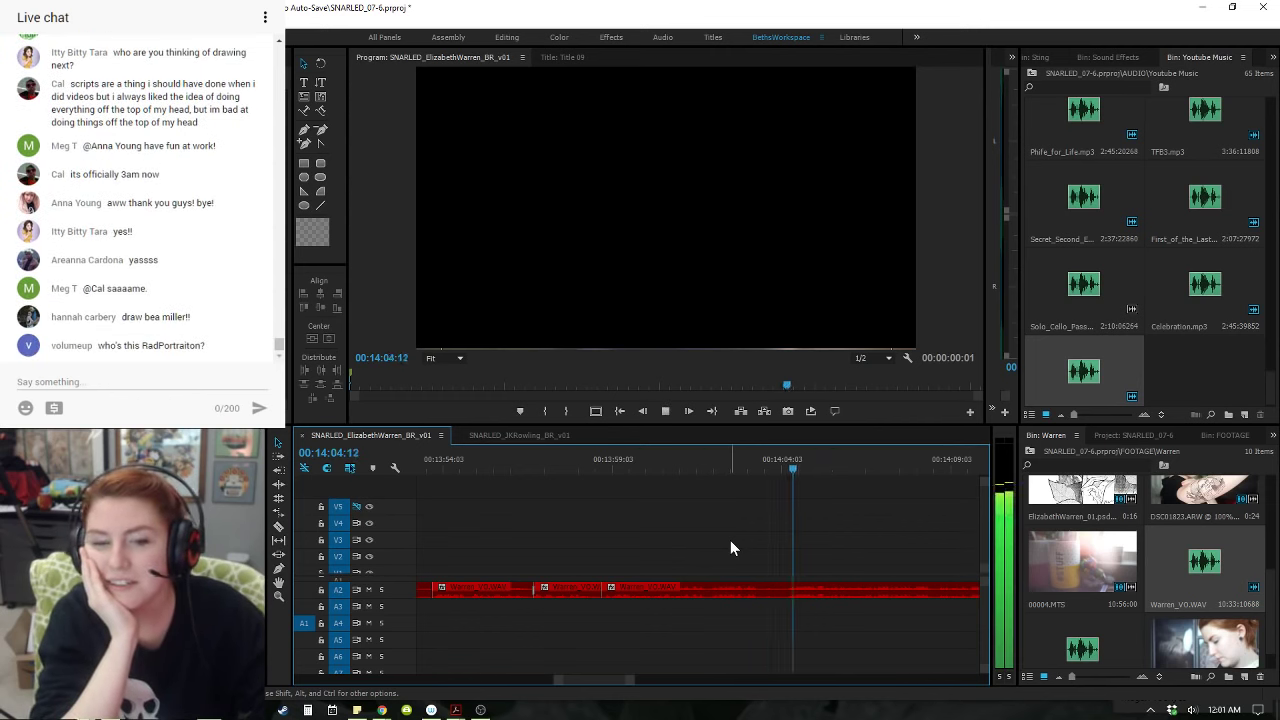
pyautogui.press('space')
# - Replay the voiceover from 00:13:58:09, cut it at 00:14:01:23, and listen on to about 00:14:07:23
pyautogui.click(586, 463)
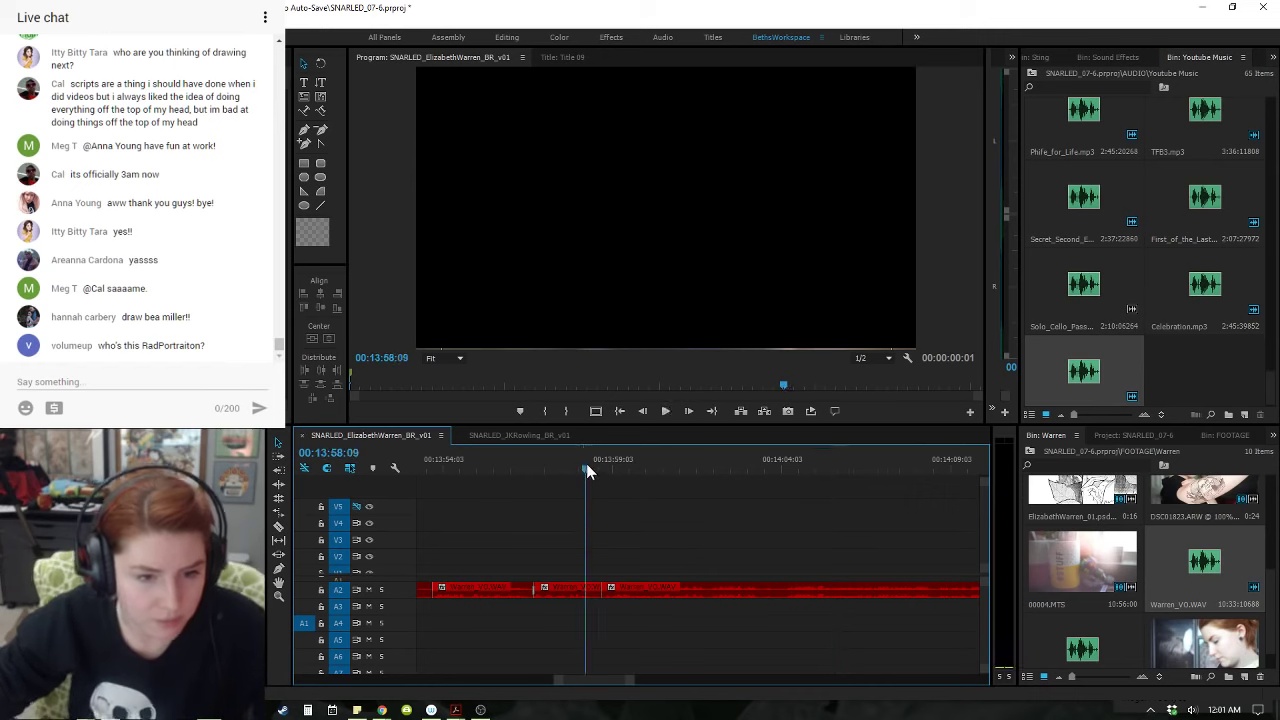
pyautogui.press('space')
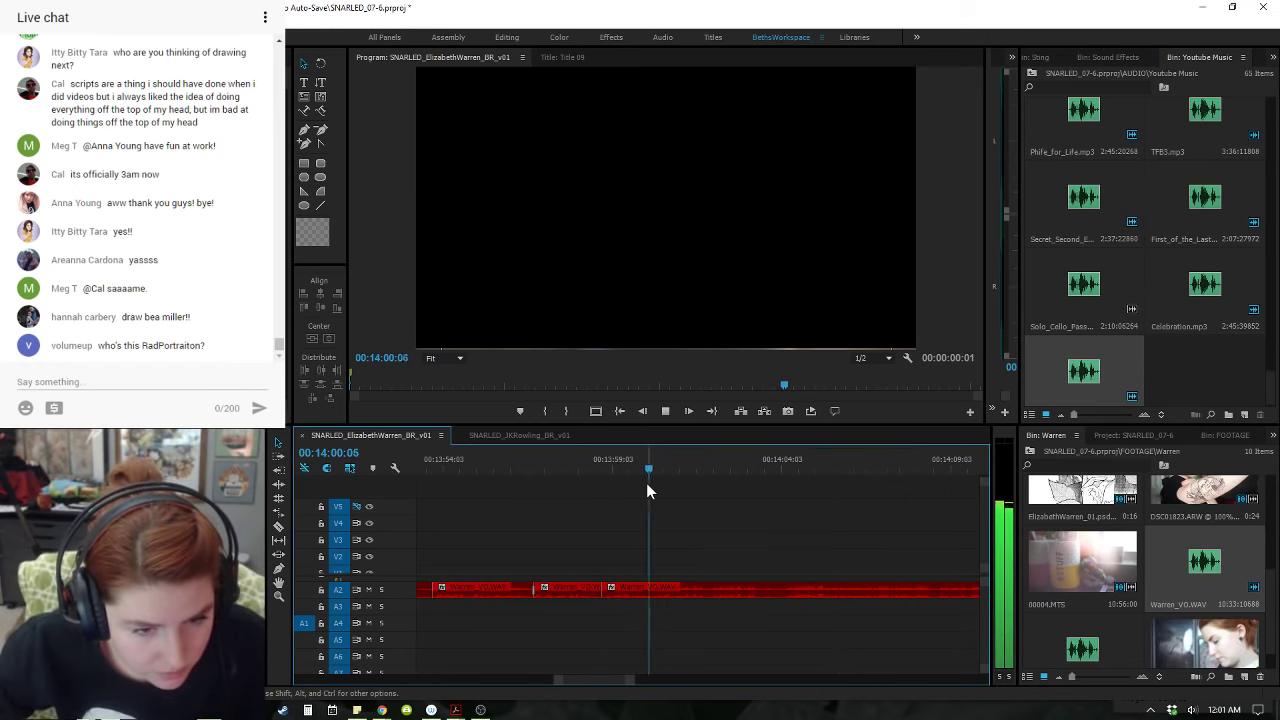
pyautogui.press('space')
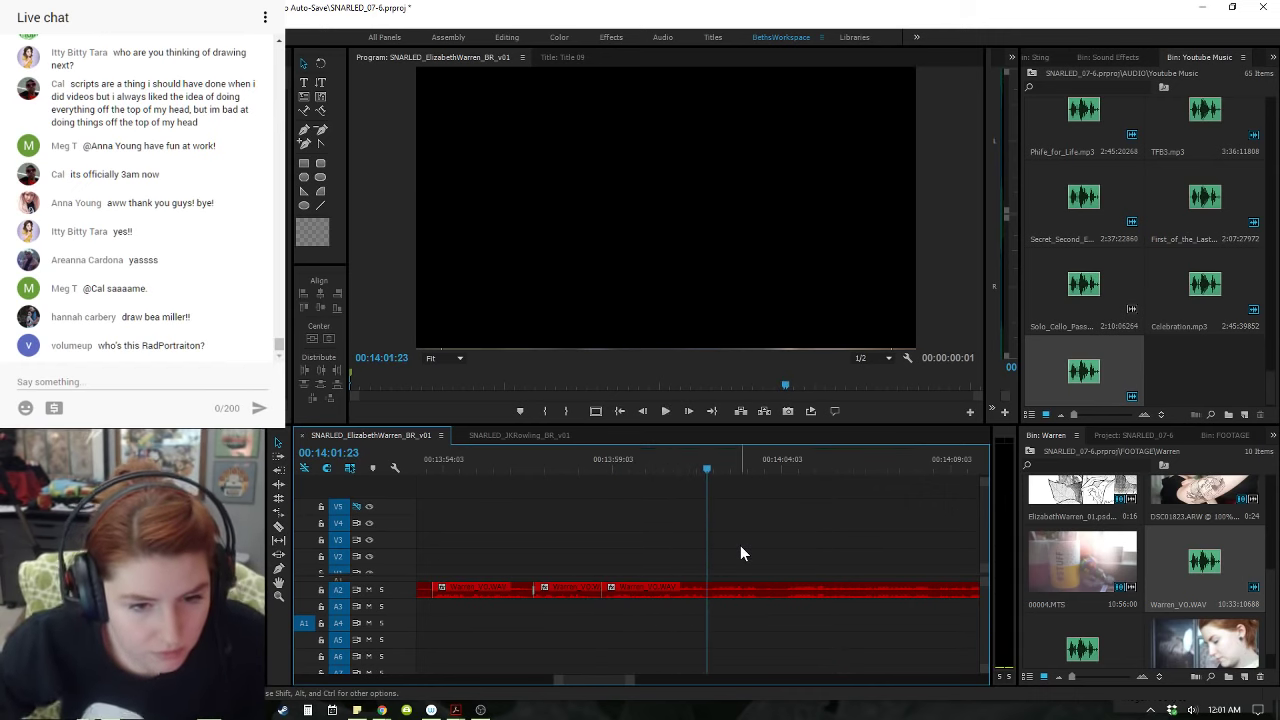
pyautogui.hotkey('ctrl', 'k')
pyautogui.moveTo(795, 461); pyautogui.dragTo(782, 456)
pyautogui.hotkey('shift', 'k')
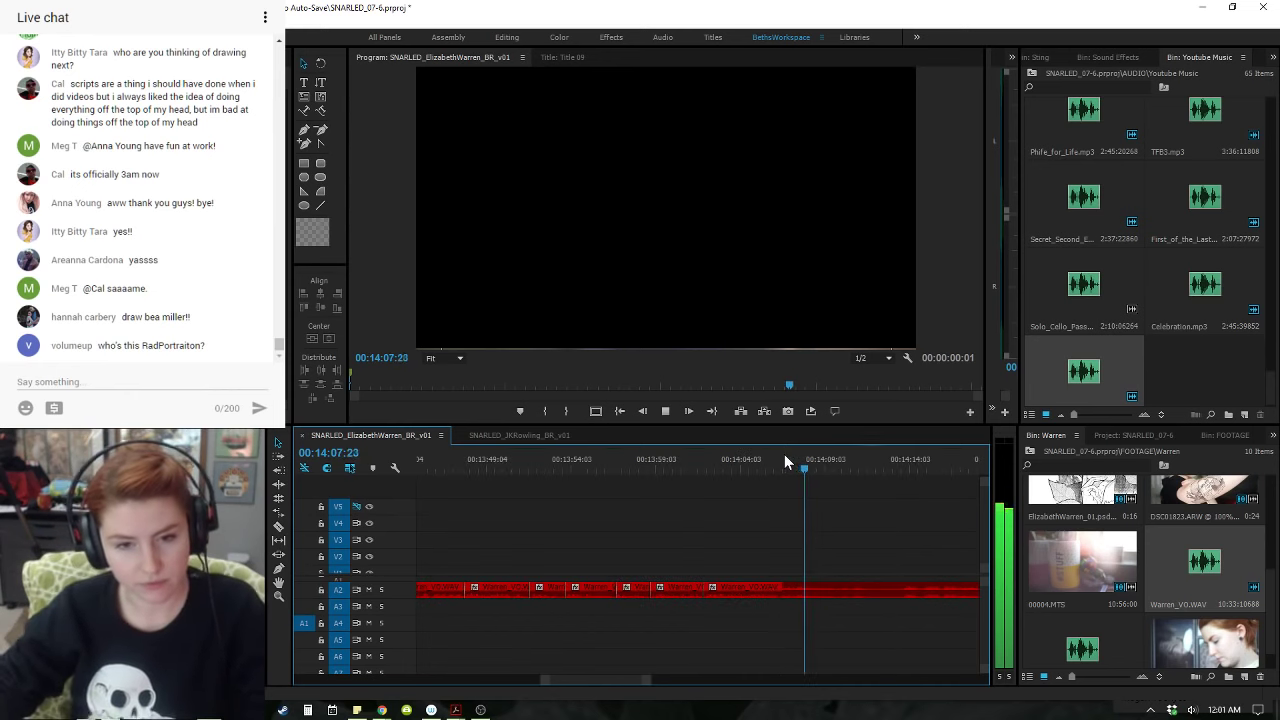
# - Cut the voiceover at 00:14:09:17 and listen to the passage after it up to 00:14:14:20
pyautogui.moveTo(760, 470); pyautogui.dragTo(686, 467)
pyautogui.hotkey('ctrl', 'k')
pyautogui.press('space')
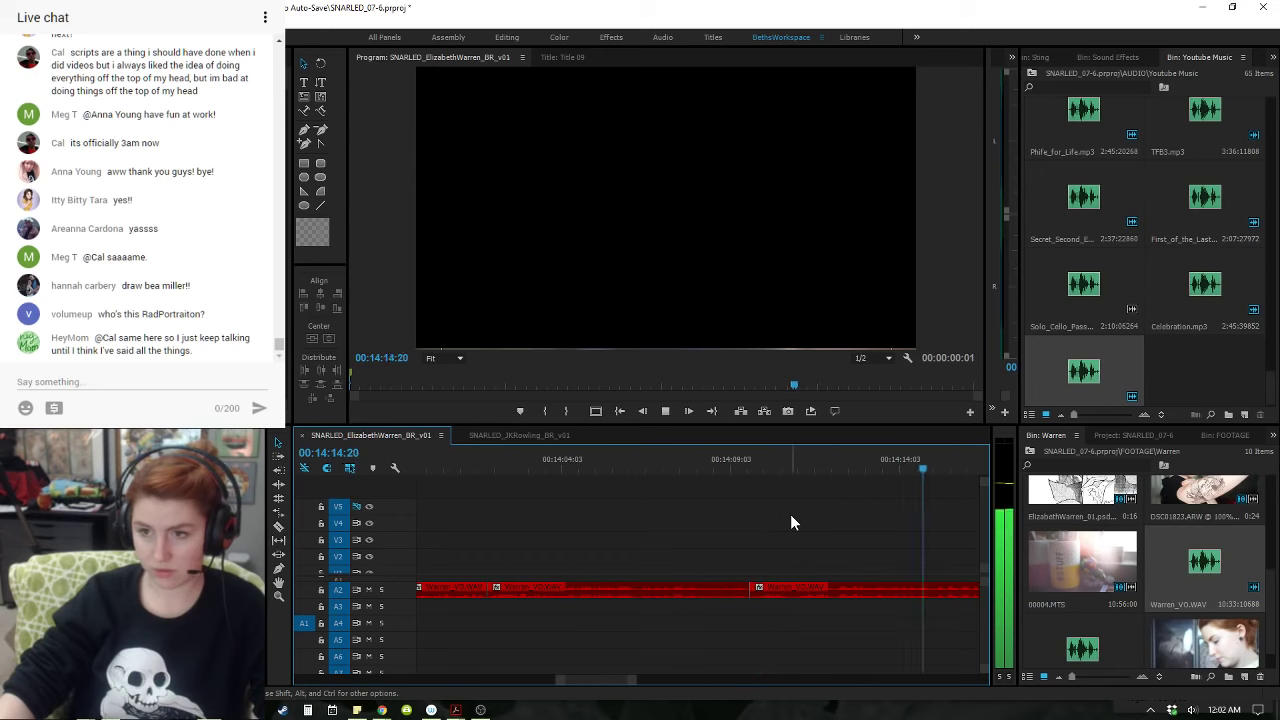
pyautogui.press('space')
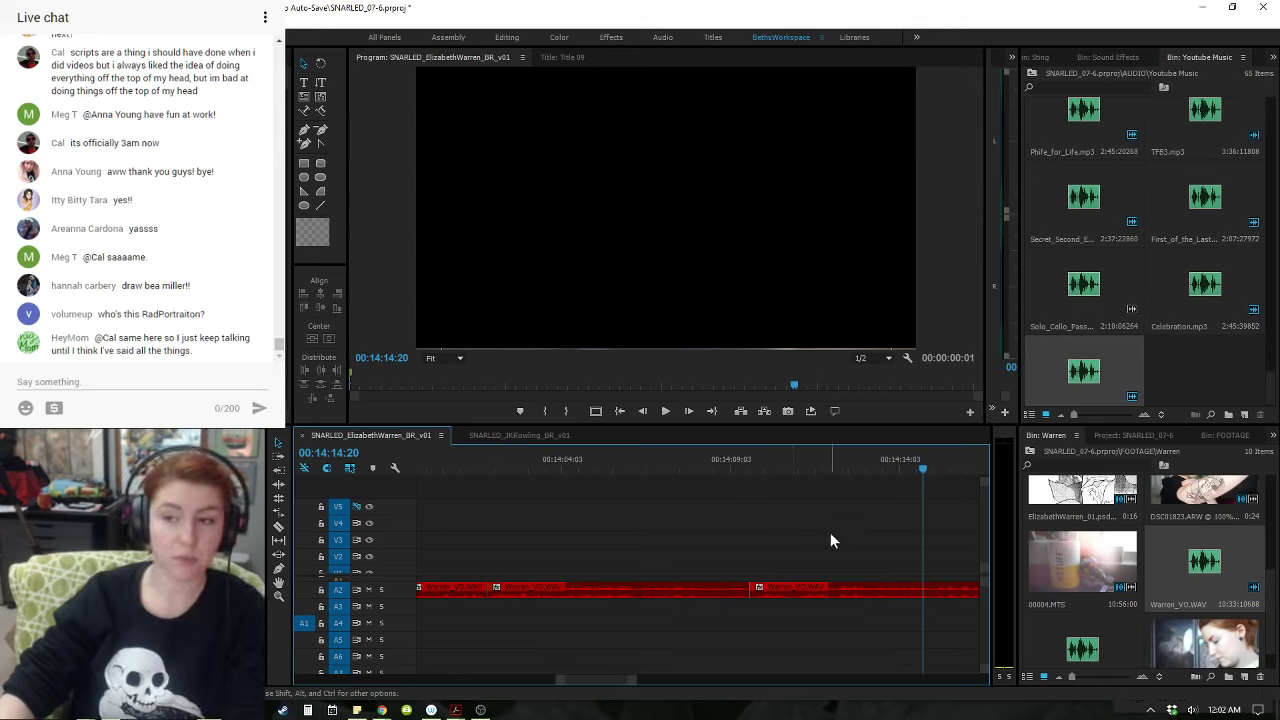
# - Replay the voiceover from the cut at 00:14:09:17 and listen on past 00:14:22:06 for the next usable take
pyautogui.scroll(-3, 830, 541)
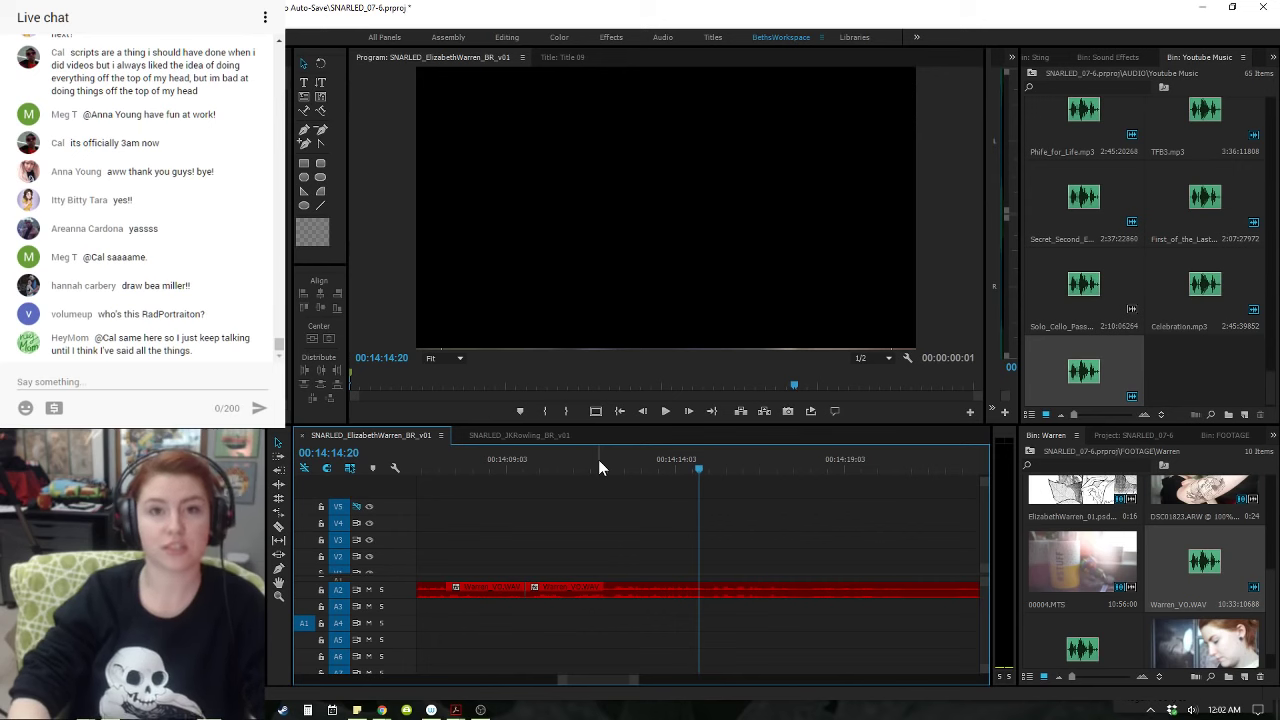
pyautogui.press('Up')
pyautogui.press('space')
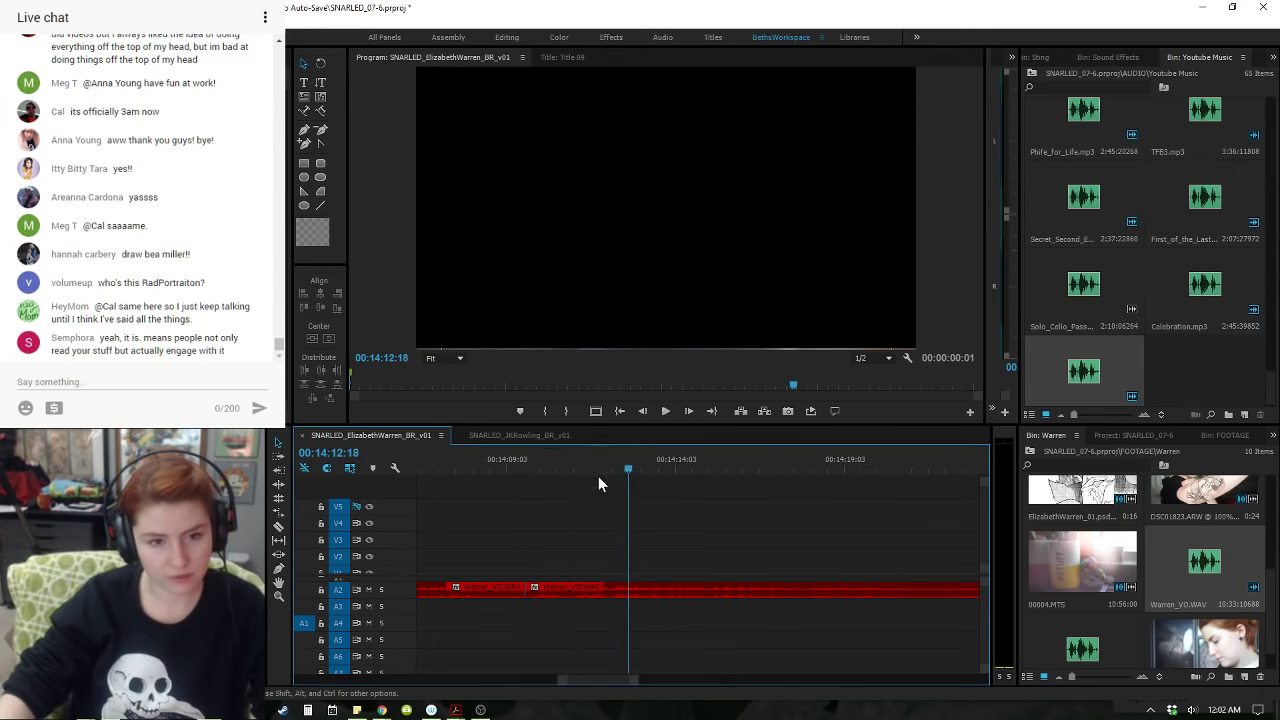
pyautogui.moveTo(580, 472); pyautogui.dragTo(569, 472)
pyautogui.press('Up')
pyautogui.press('space')
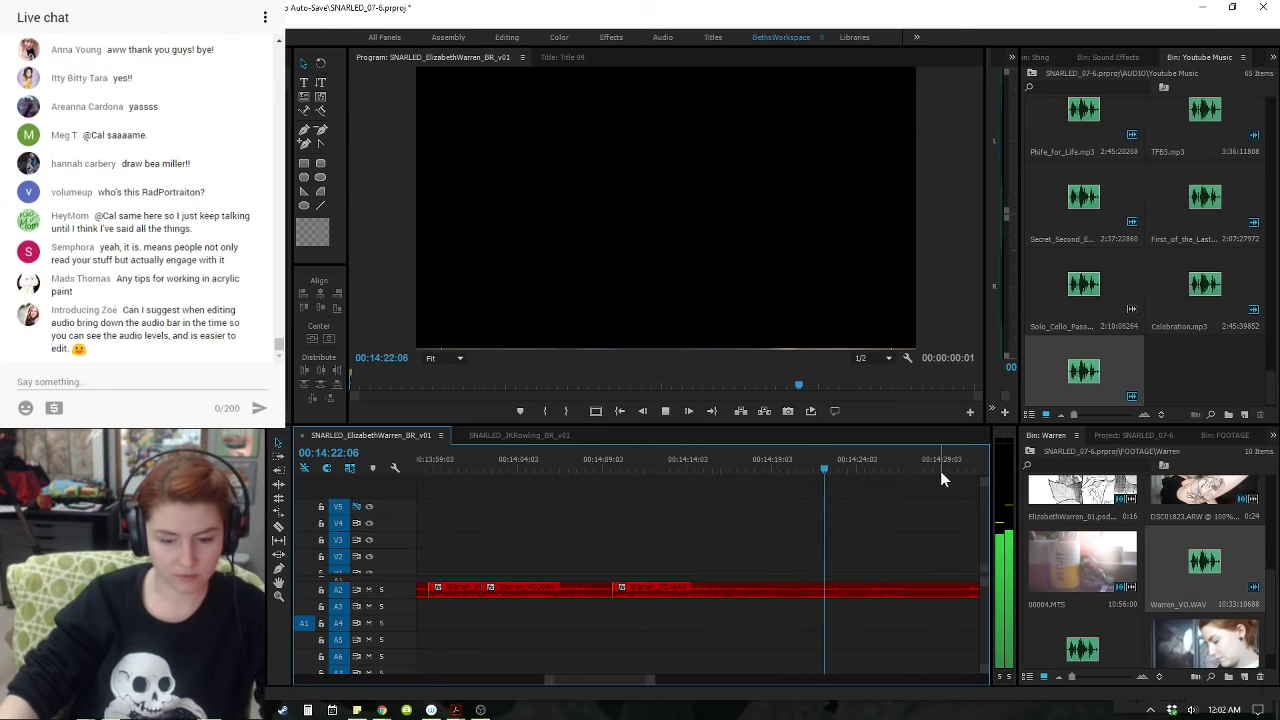
# - Cut the voiceover at 00:14:30:02 and play on from there
pyautogui.press('-')
pyautogui.click(828, 466)
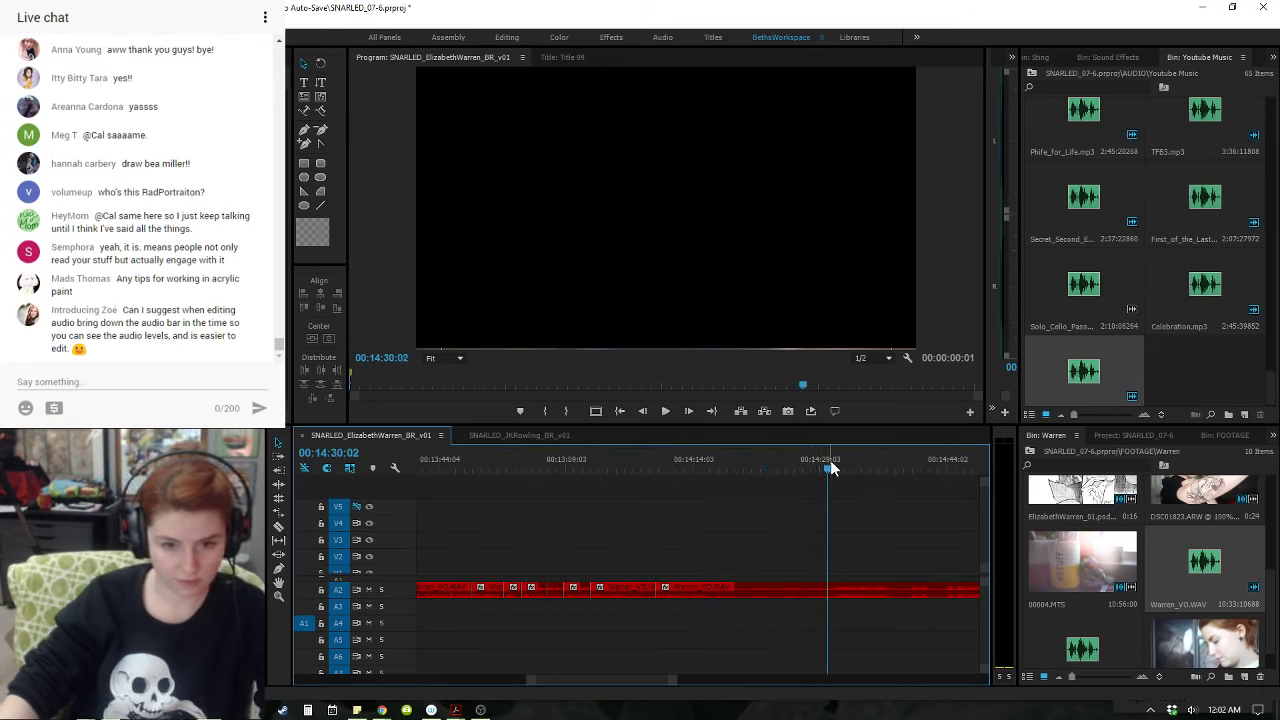
pyautogui.press('space')
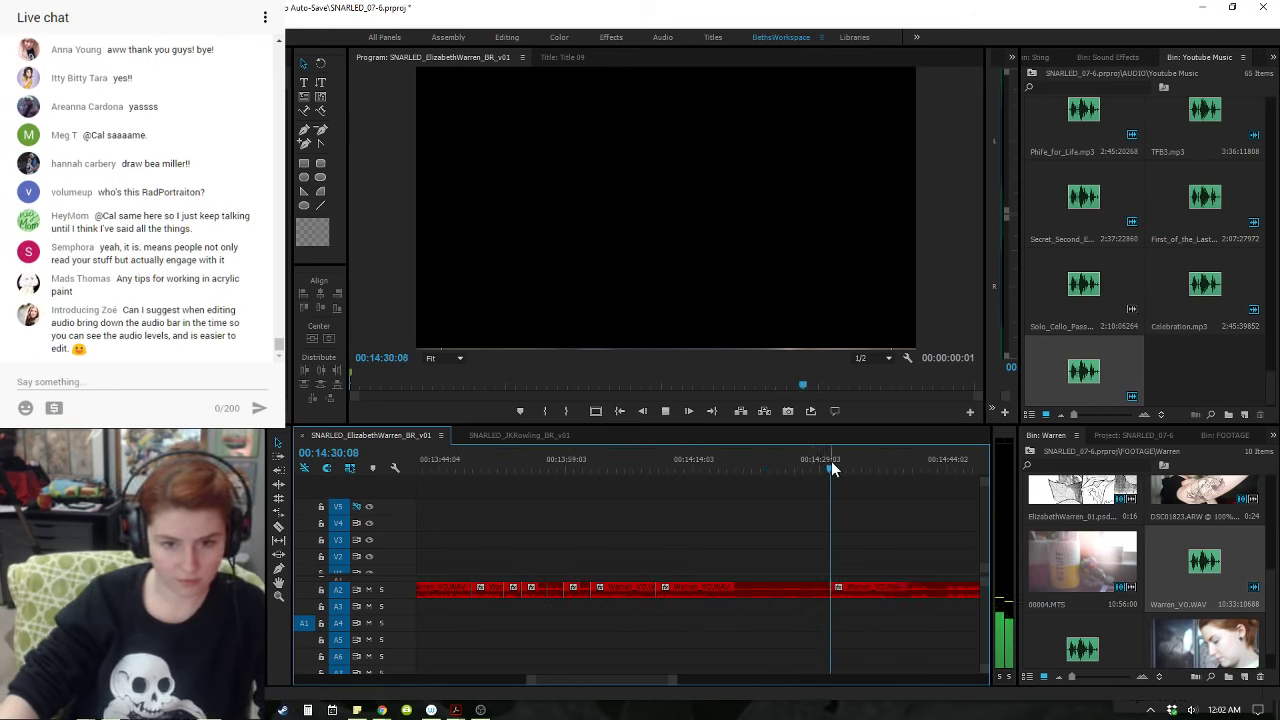
# - Spot-check the voiceover segment between 00:14:09:17 and 00:14:30:02, delete it, and close the gap it leaves
pyautogui.click(685, 474)
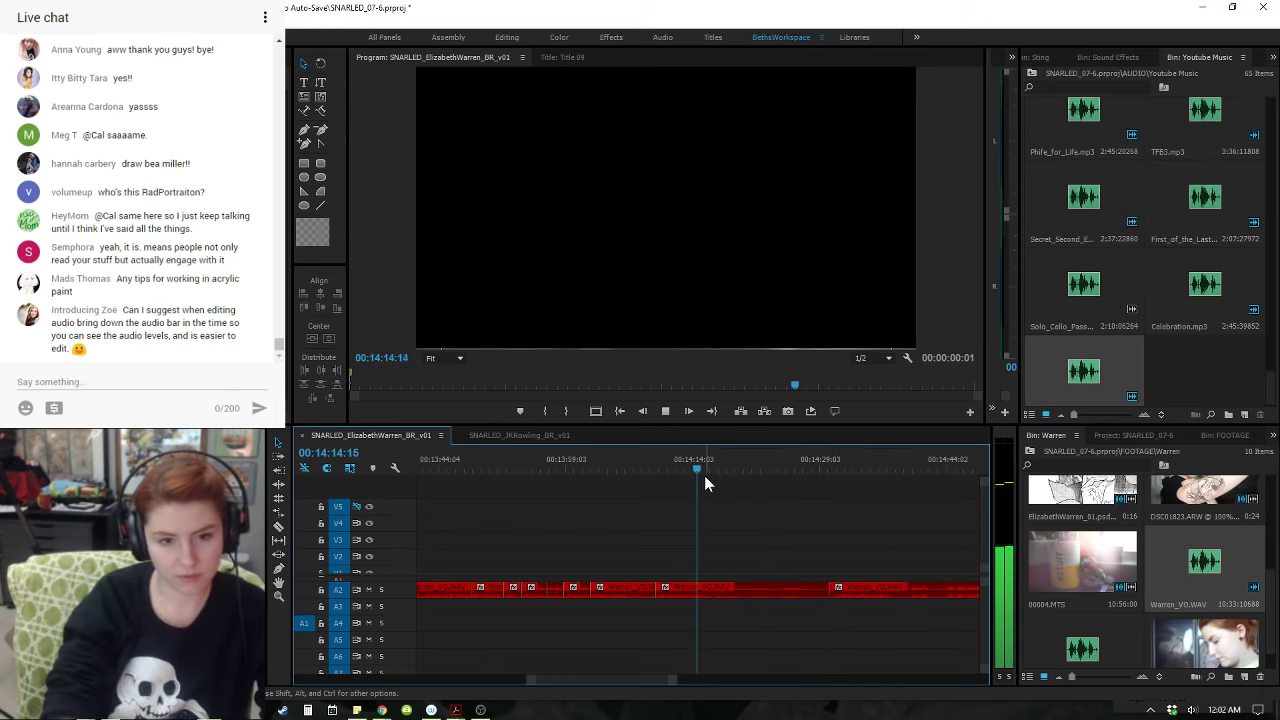
pyautogui.press('space')
pyautogui.click(745, 589)
pyautogui.press('Delete')
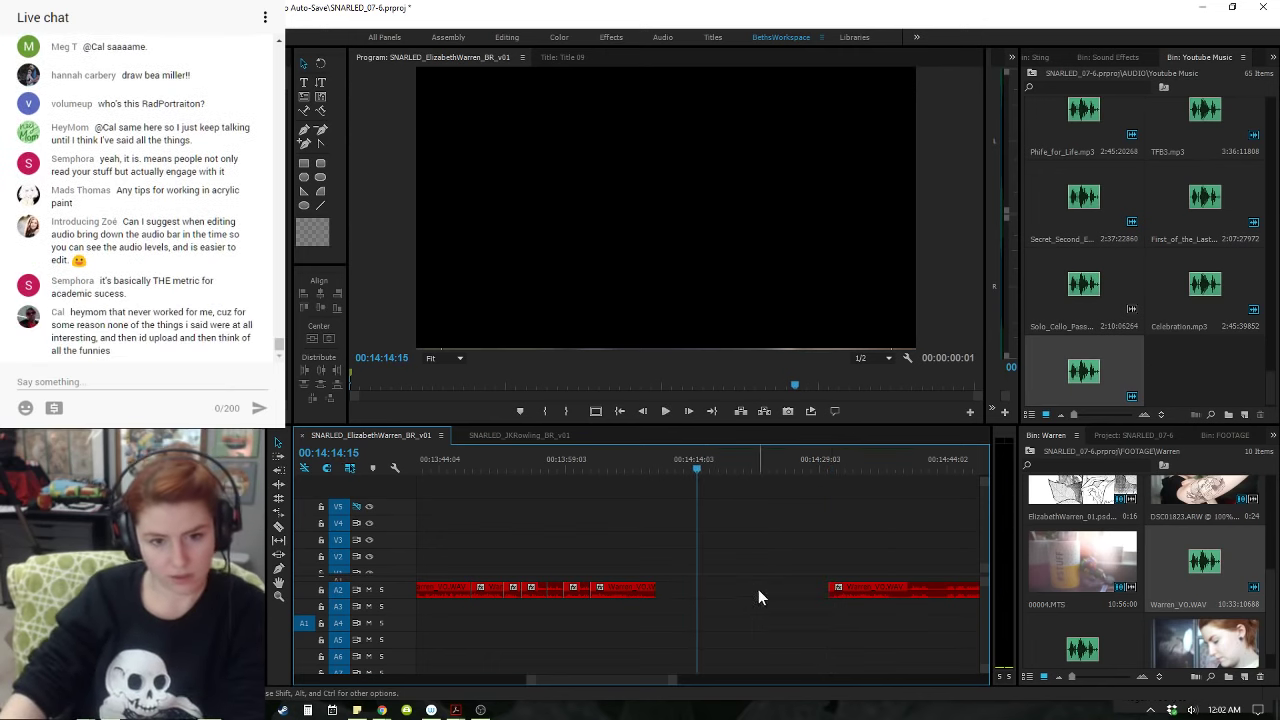
pyautogui.rightClick(760, 591)
pyautogui.click(778, 600)
# - Listen across the closed join at 00:14:09:17 in the voiceover
pyautogui.press('space')
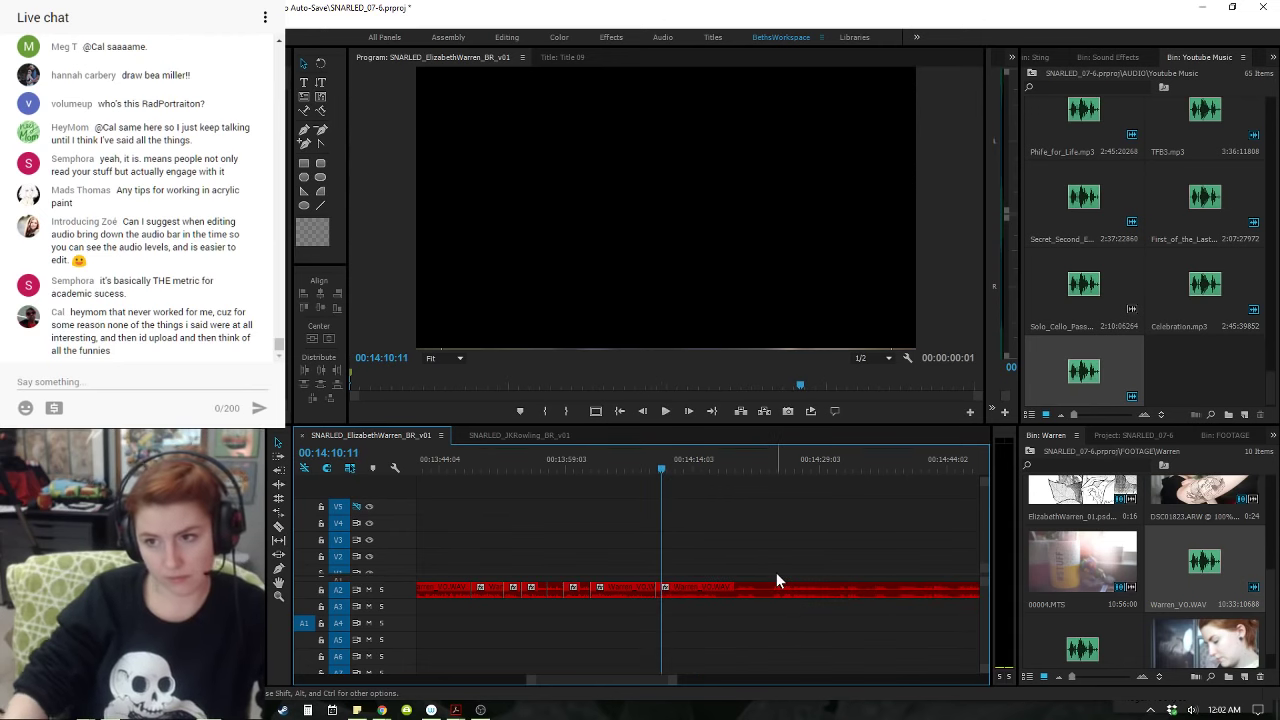
pyautogui.click(648, 470)
pyautogui.press('space')
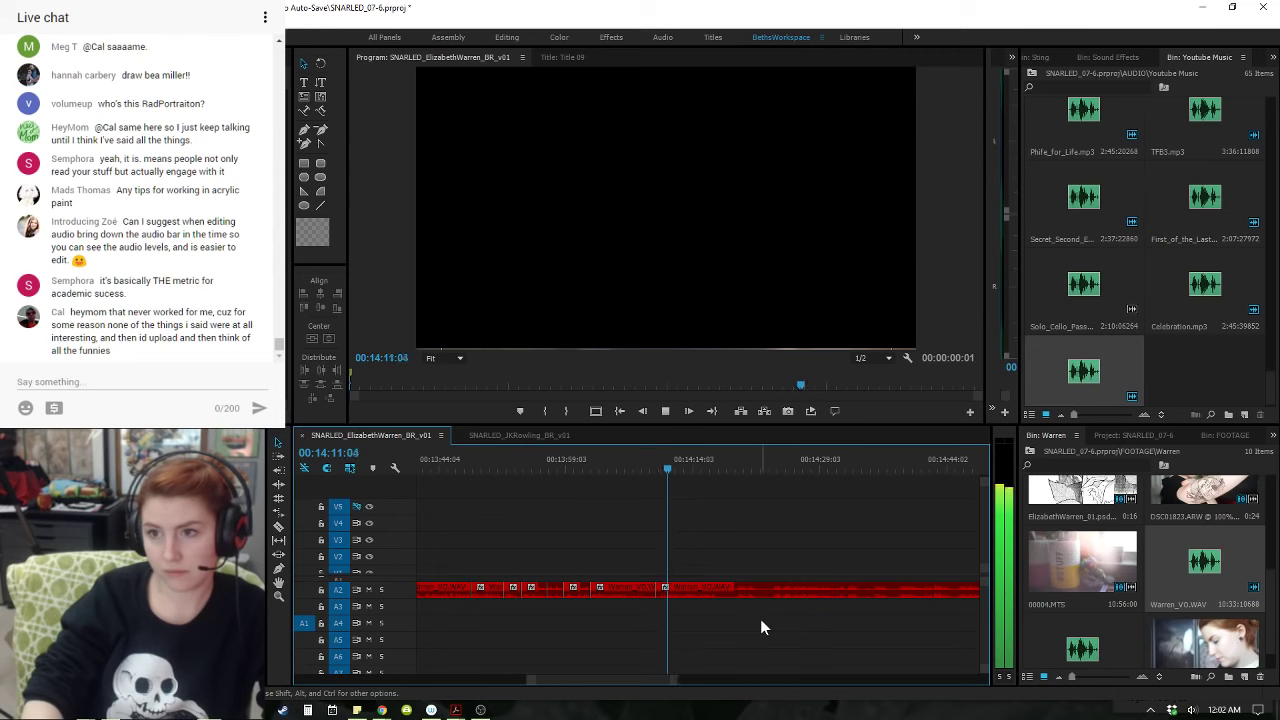
pyautogui.press('space')
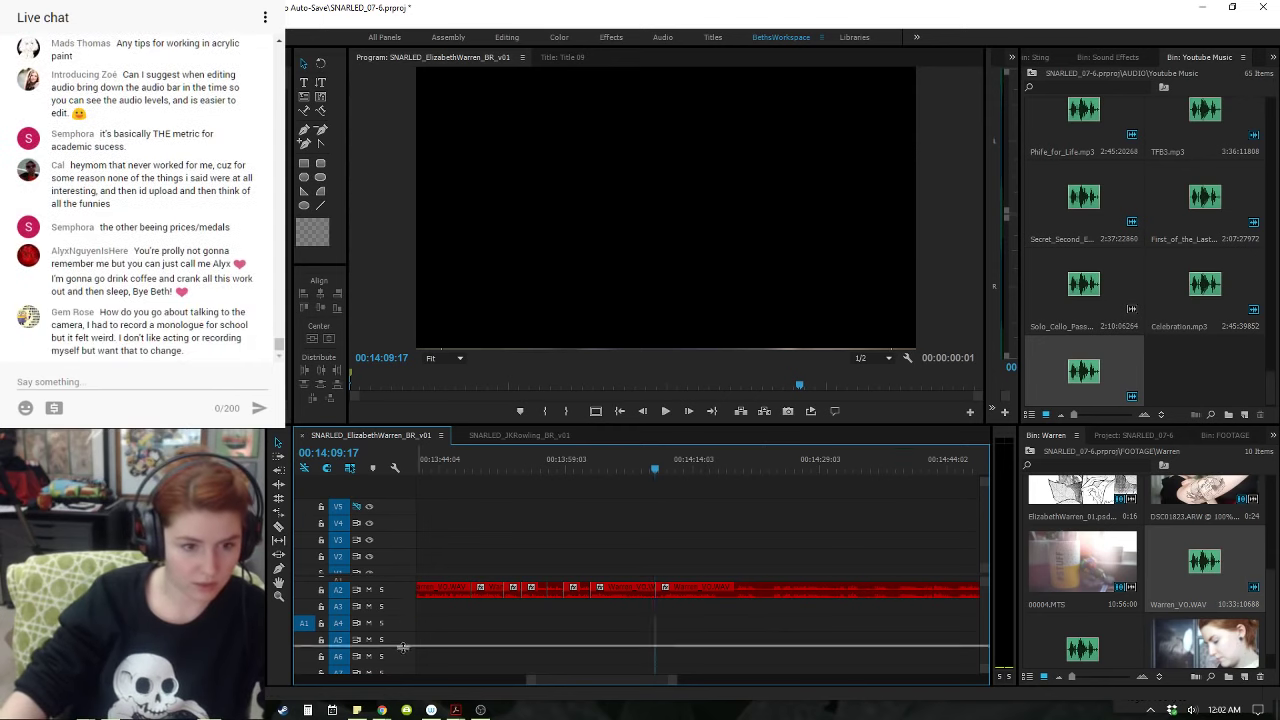
# - Increase the height of audio track A2 so the voiceover waveforms are displayed
pyautogui.moveTo(400, 598); pyautogui.dragTo(481, 658)
pyautogui.scroll(-1, 803, 501)
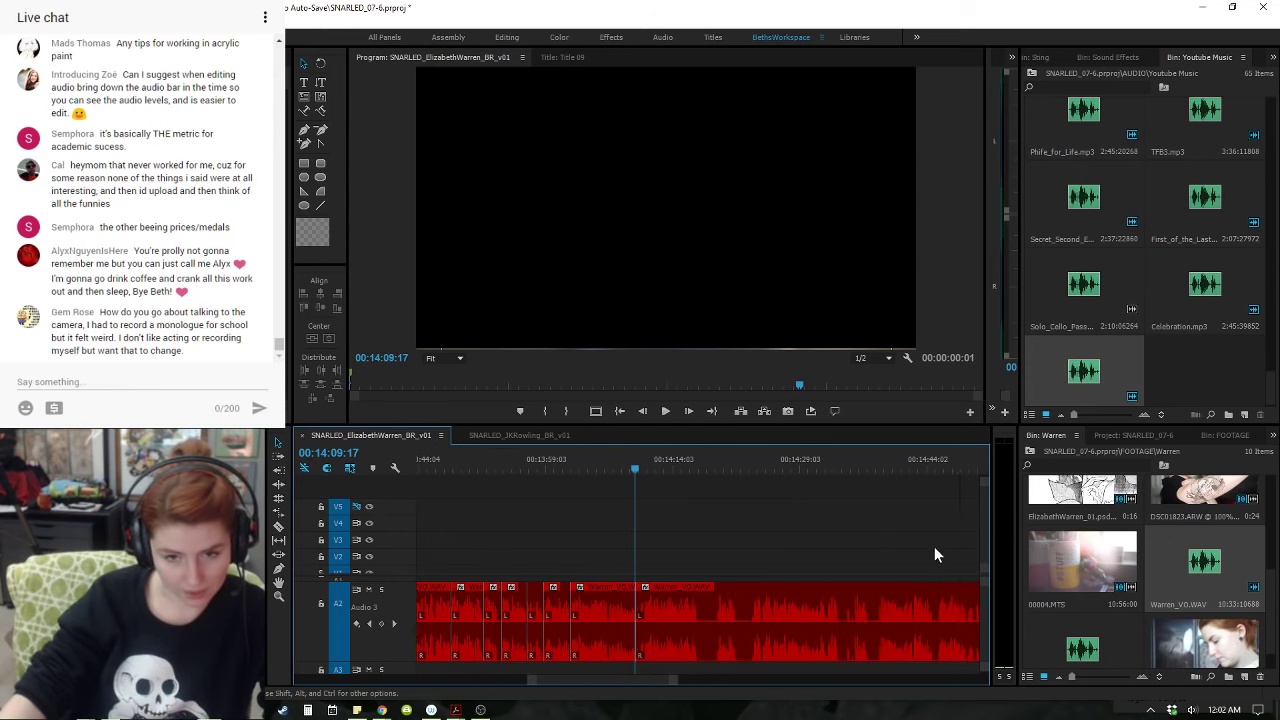
pyautogui.scroll(2, 934, 548)
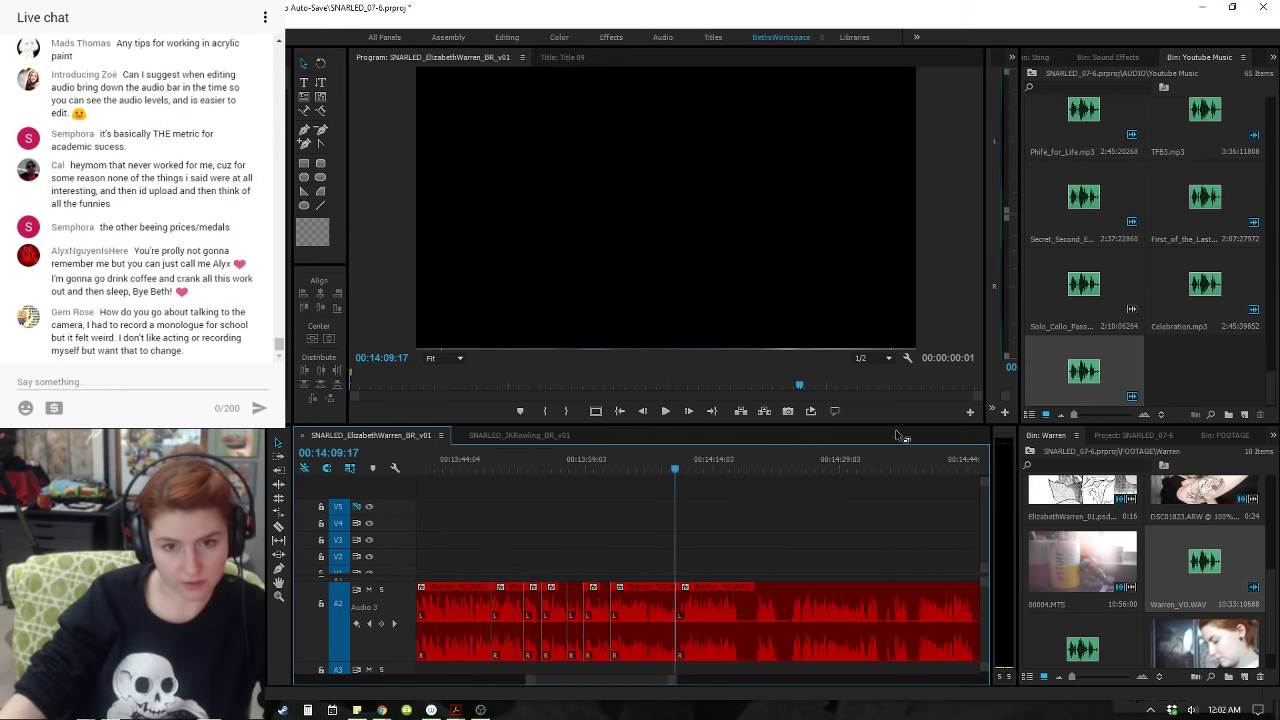
# - Enlarge the timeline area upward and replay the voiceover from the join at 00:14:09:17
pyautogui.moveTo(898, 425); pyautogui.dragTo(898, 385)
pyautogui.press('space')
pyautogui.press('space')
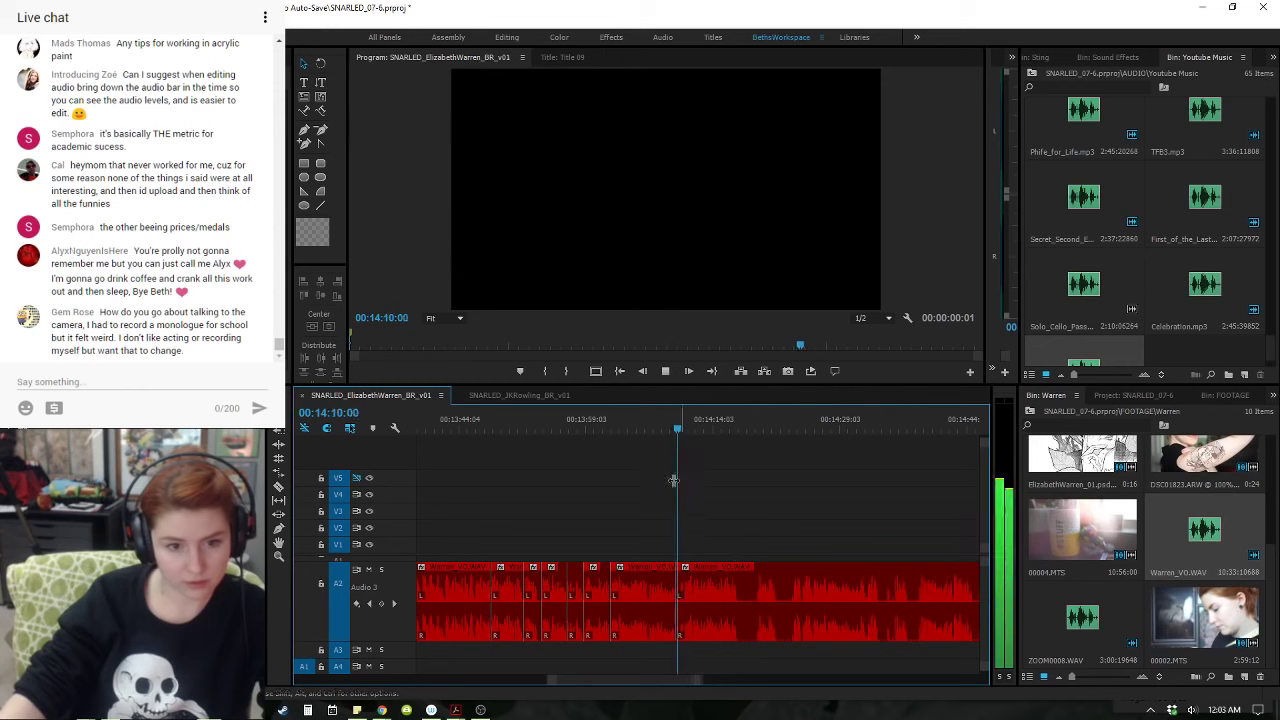
pyautogui.press('Up')
pyautogui.press('space')
pyautogui.press('space')
pyautogui.press('Up')
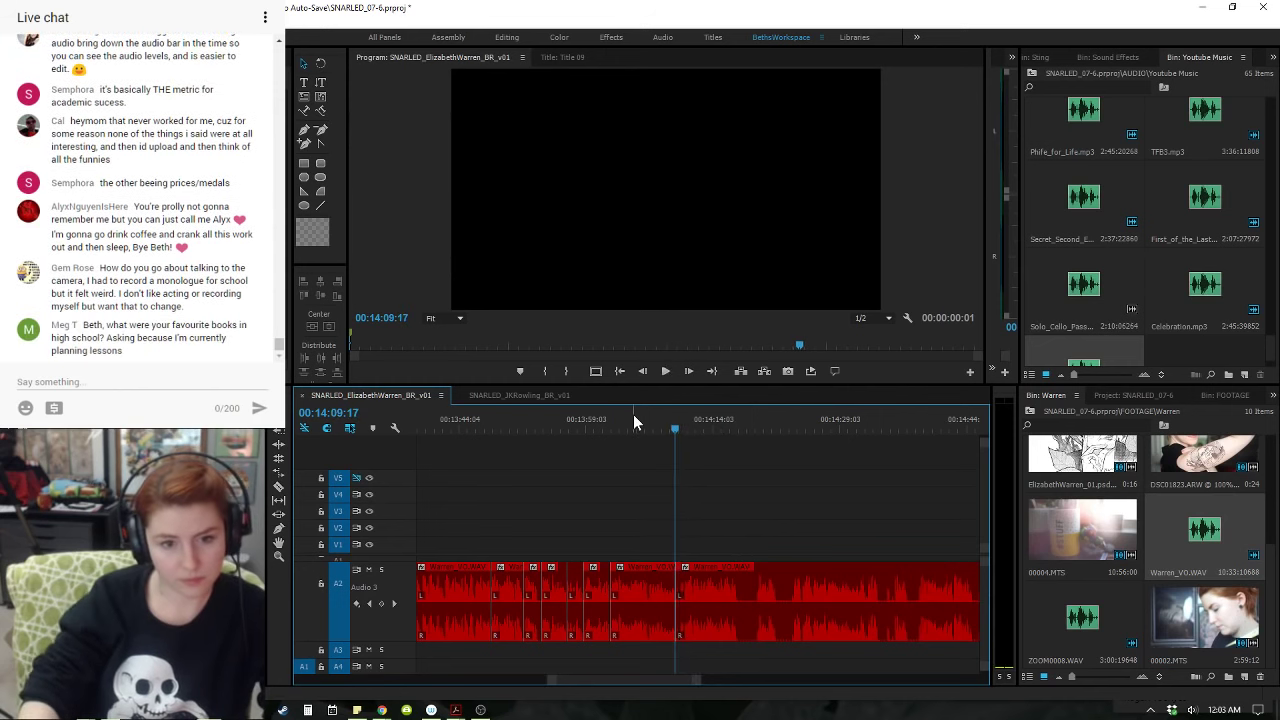
# - Replay the voiceover segment leading into the join at 00:14:09:17 and save the project
pyautogui.press('Up')
pyautogui.press('space')
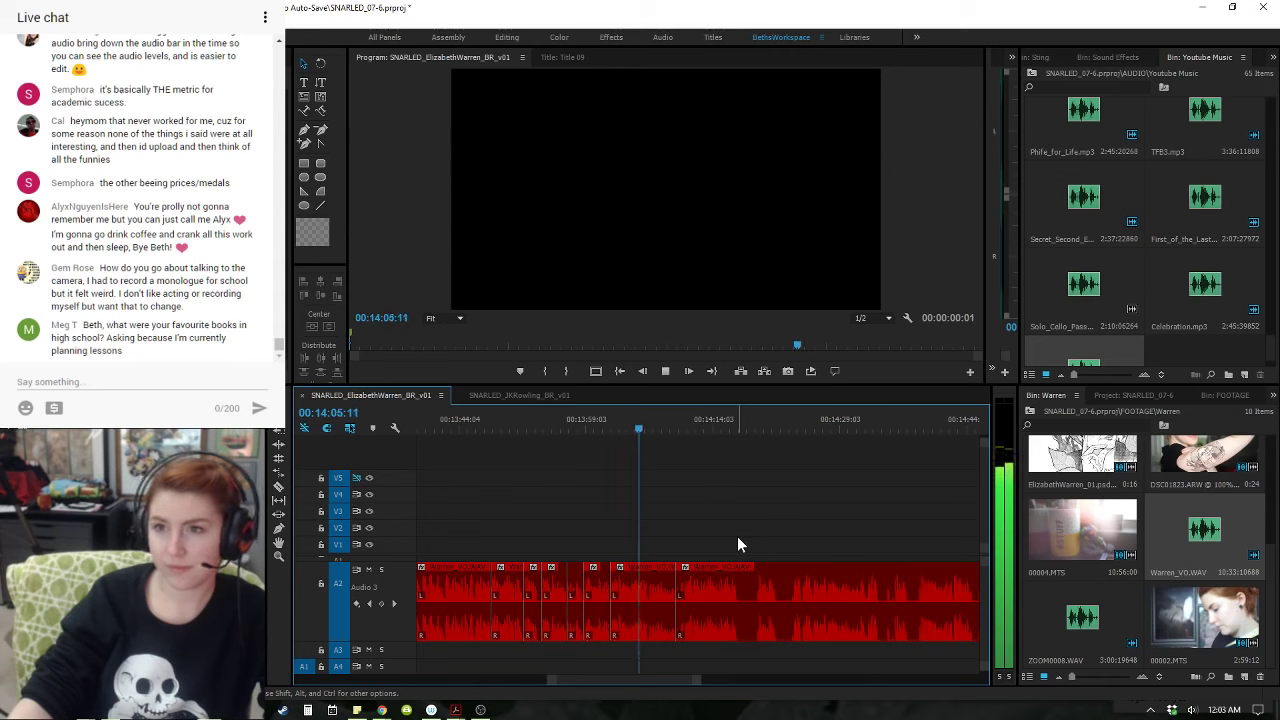
pyautogui.press('space')
pyautogui.press('space')
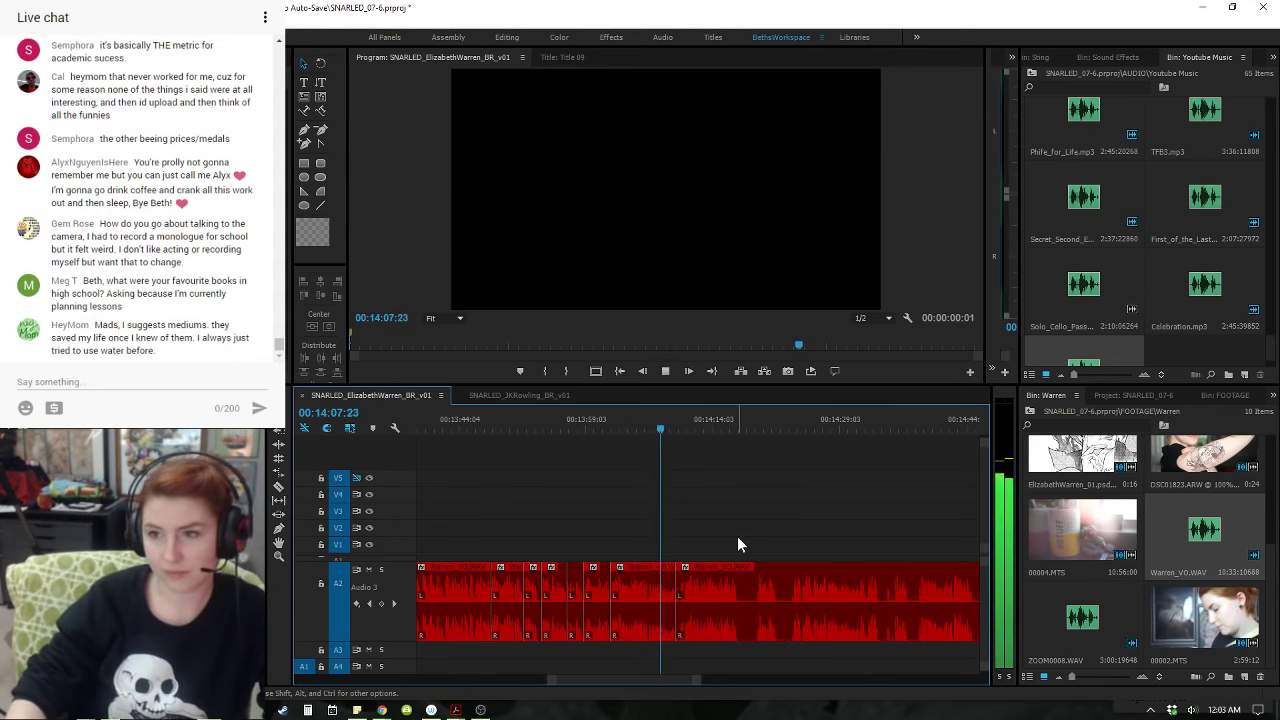
pyautogui.hotkey('ctrl', 's')
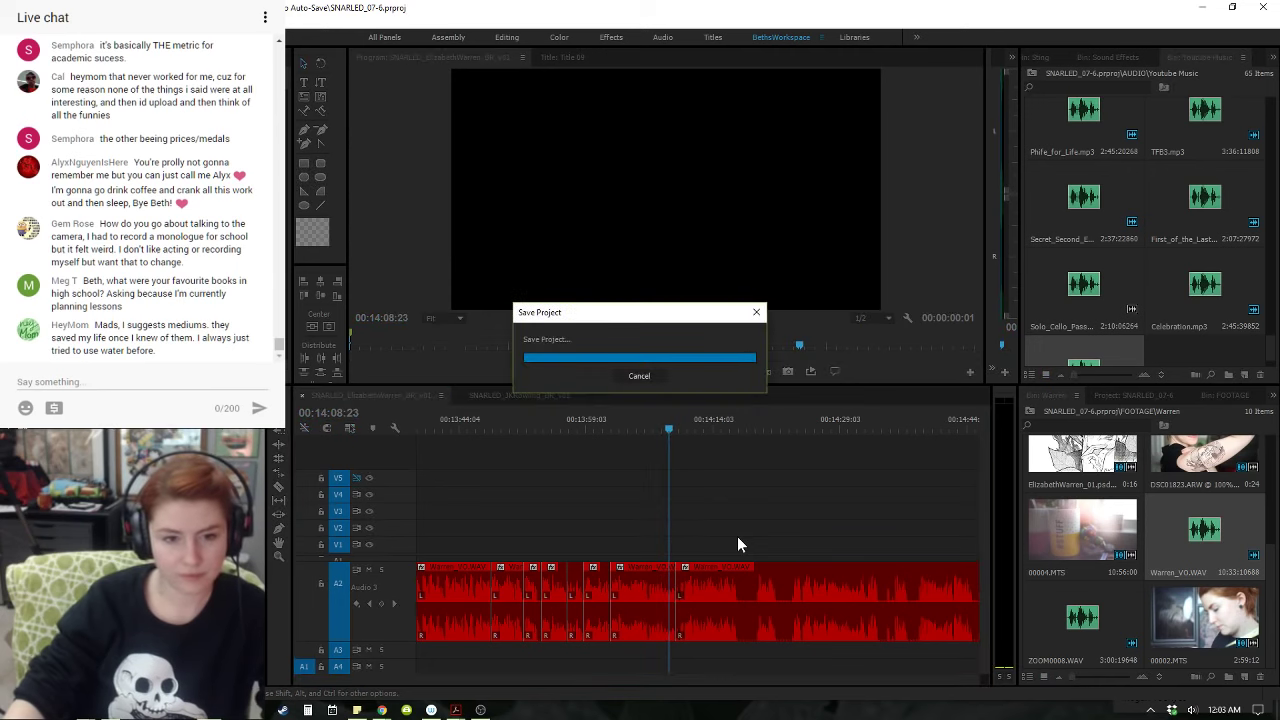
pyautogui.press('space')
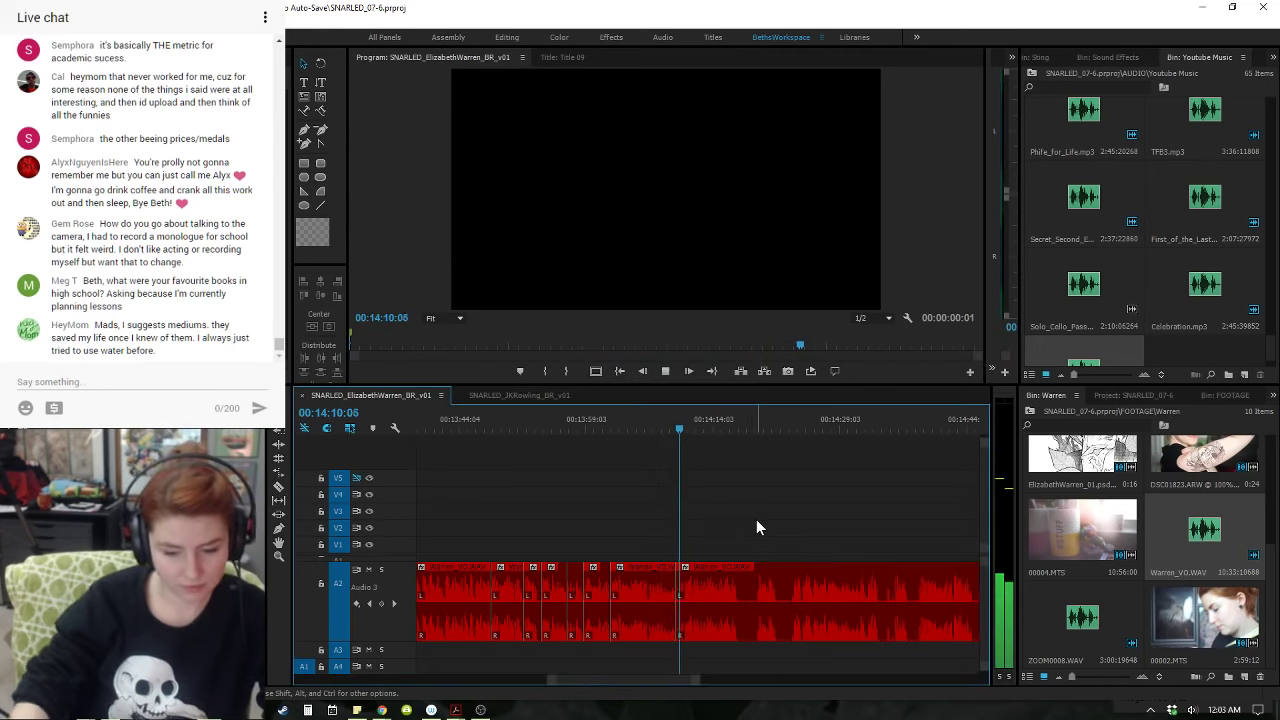
# - Trim off the opening of the voiceover segment after the 00:14:09:17 join, closing the gap, and listen across the join
pyautogui.press('=')
pyautogui.press('space')
pyautogui.moveTo(698, 427); pyautogui.dragTo(684, 428)
pyautogui.press('q')
pyautogui.press('space')
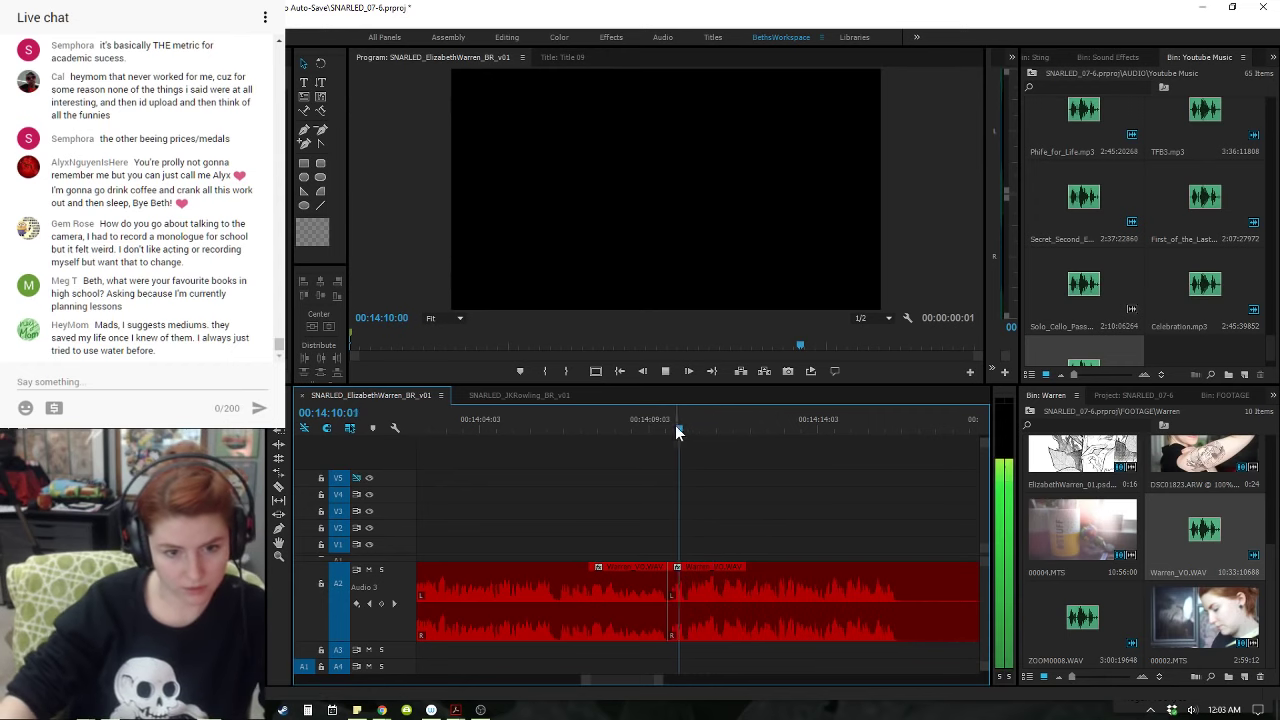
pyautogui.press('space')
pyautogui.moveTo(690, 428); pyautogui.dragTo(634, 426)
pyautogui.press('space')
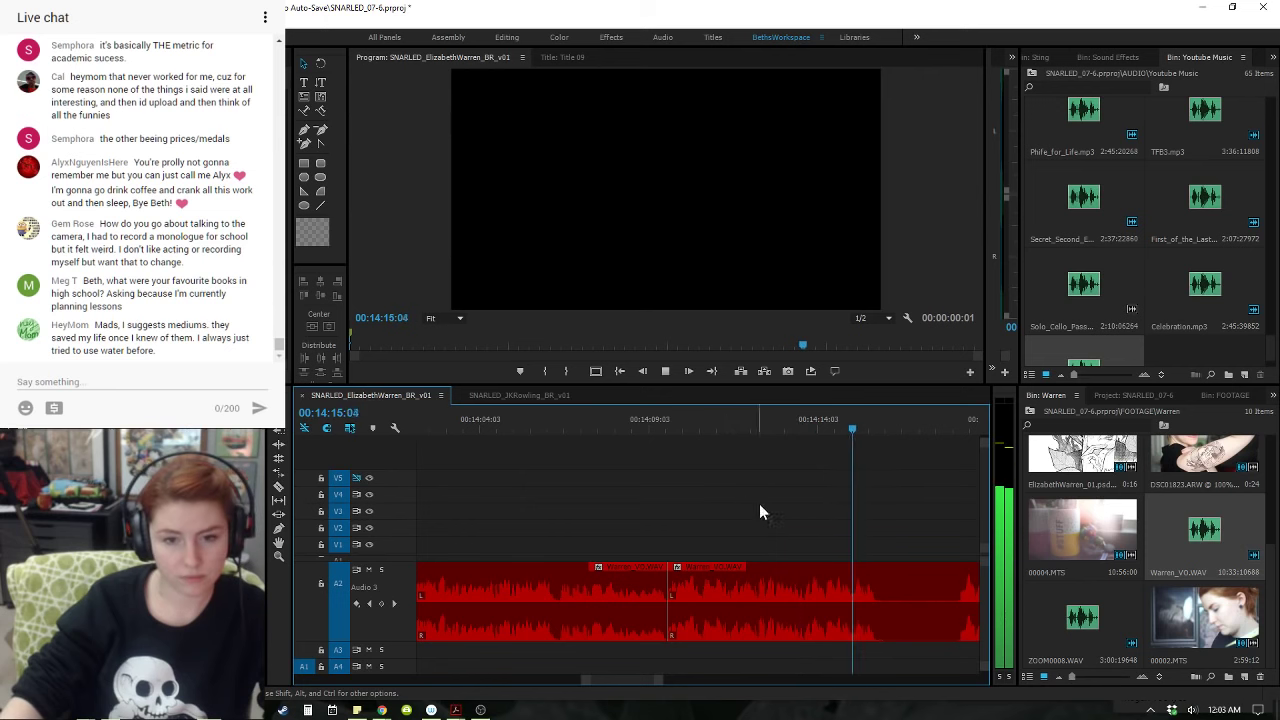
# - Spot-check the voiceover around 00:14:22:08 and 00:14:17:13 for the next usable take
pyautogui.press('space')
pyautogui.press('-')
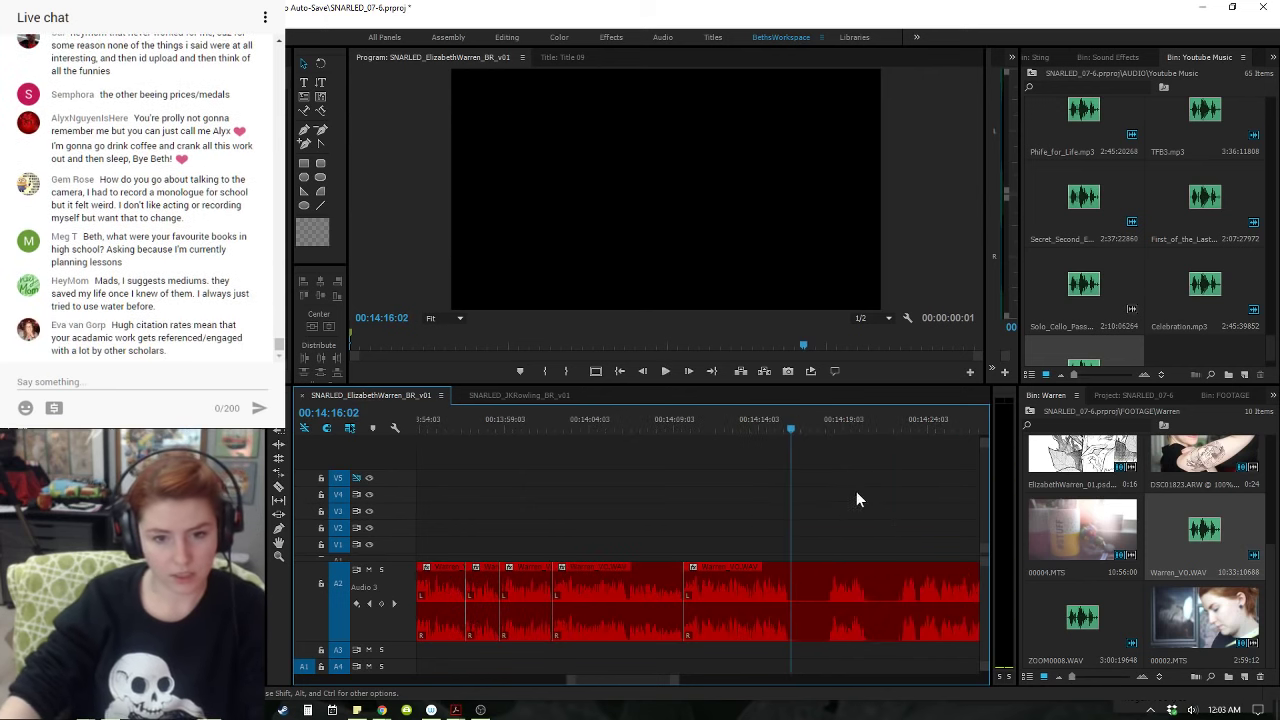
pyautogui.click(898, 431)
pyautogui.press('space')
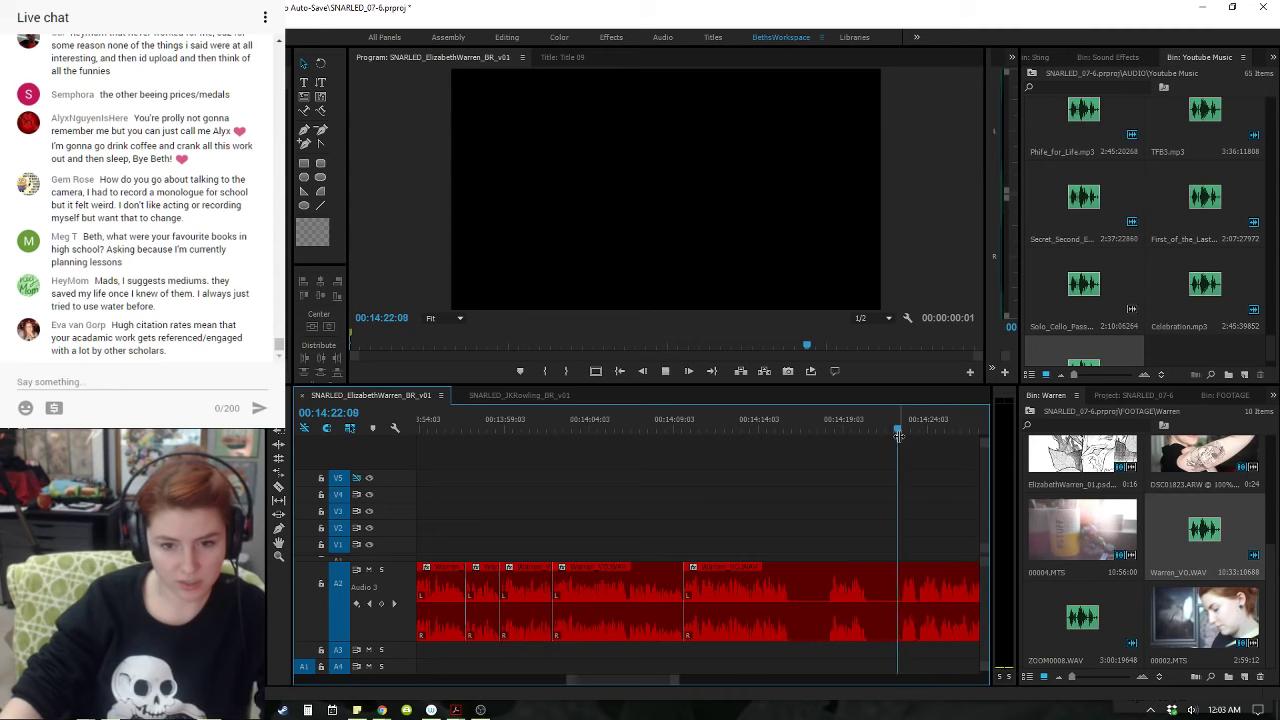
pyautogui.click(818, 421)
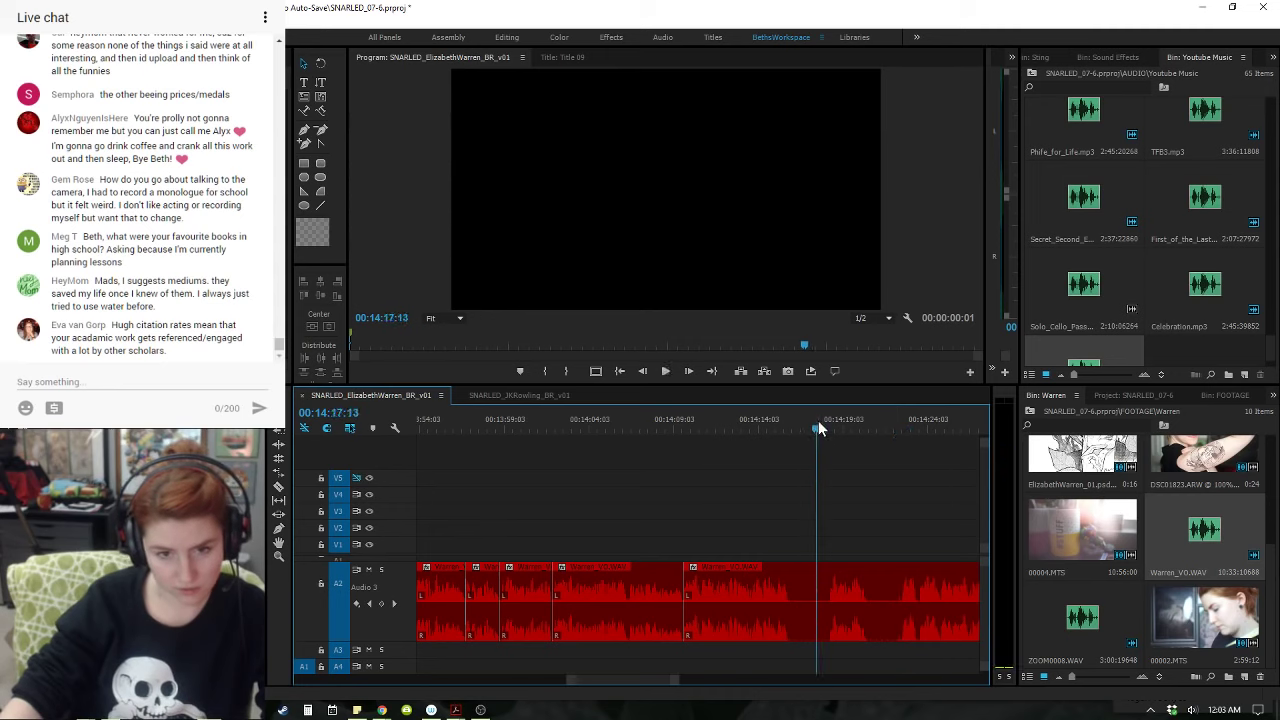
# - Try trimming the voiceover from 00:14:09:17 to shortly before 00:14:24:03 and listen across the resulting join
pyautogui.click(920, 432)
pyautogui.press('Up')
pyautogui.press('space')
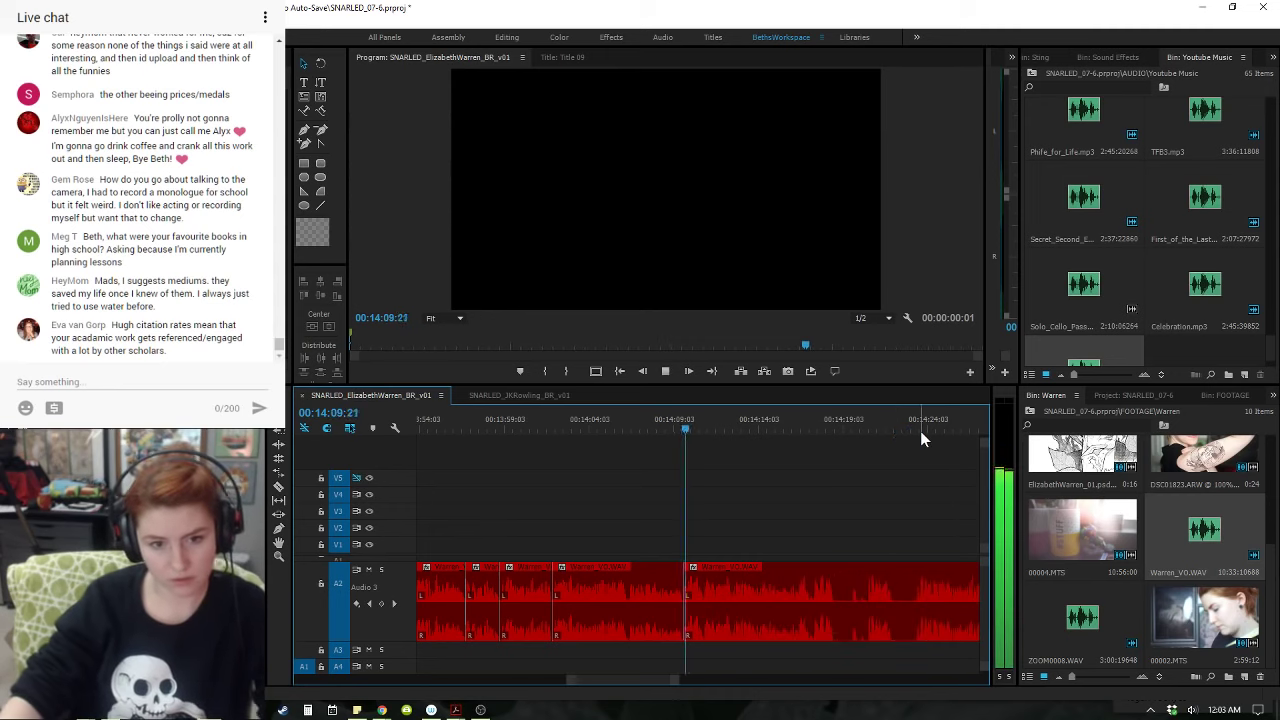
pyautogui.press('Up')
pyautogui.press('Up')
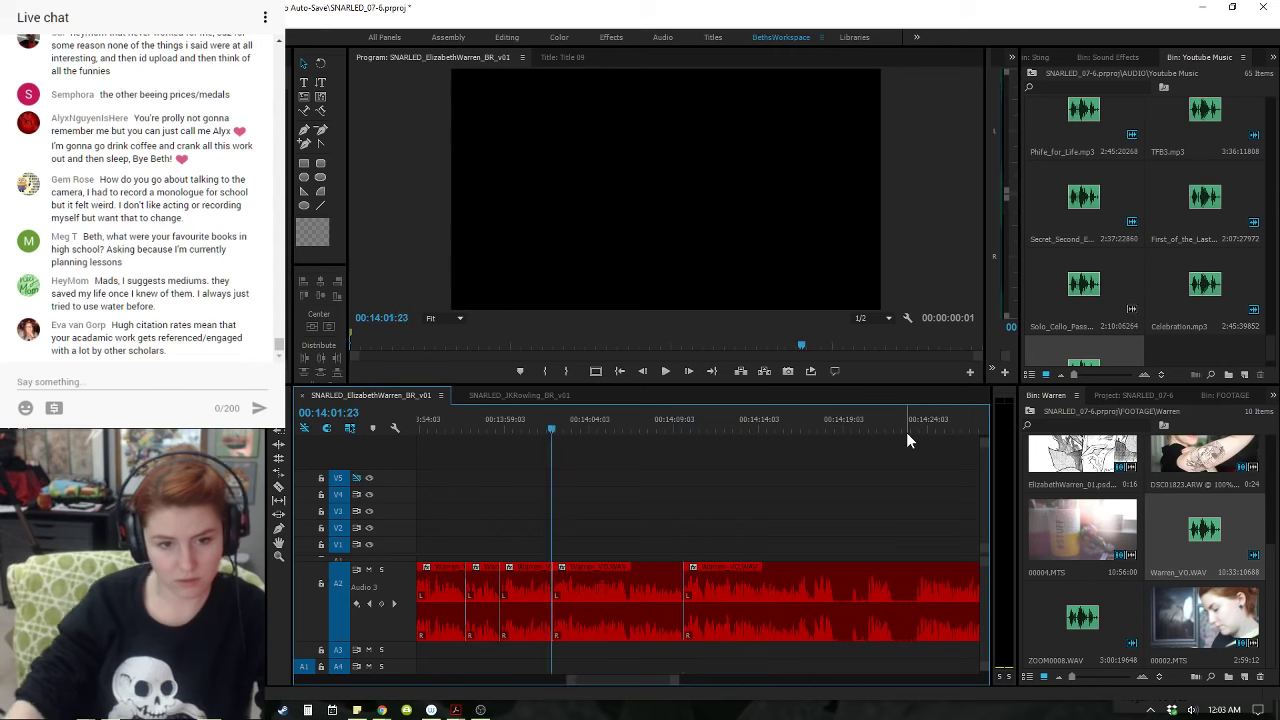
pyautogui.click(678, 419)
pyautogui.press('space')
pyautogui.press('space')
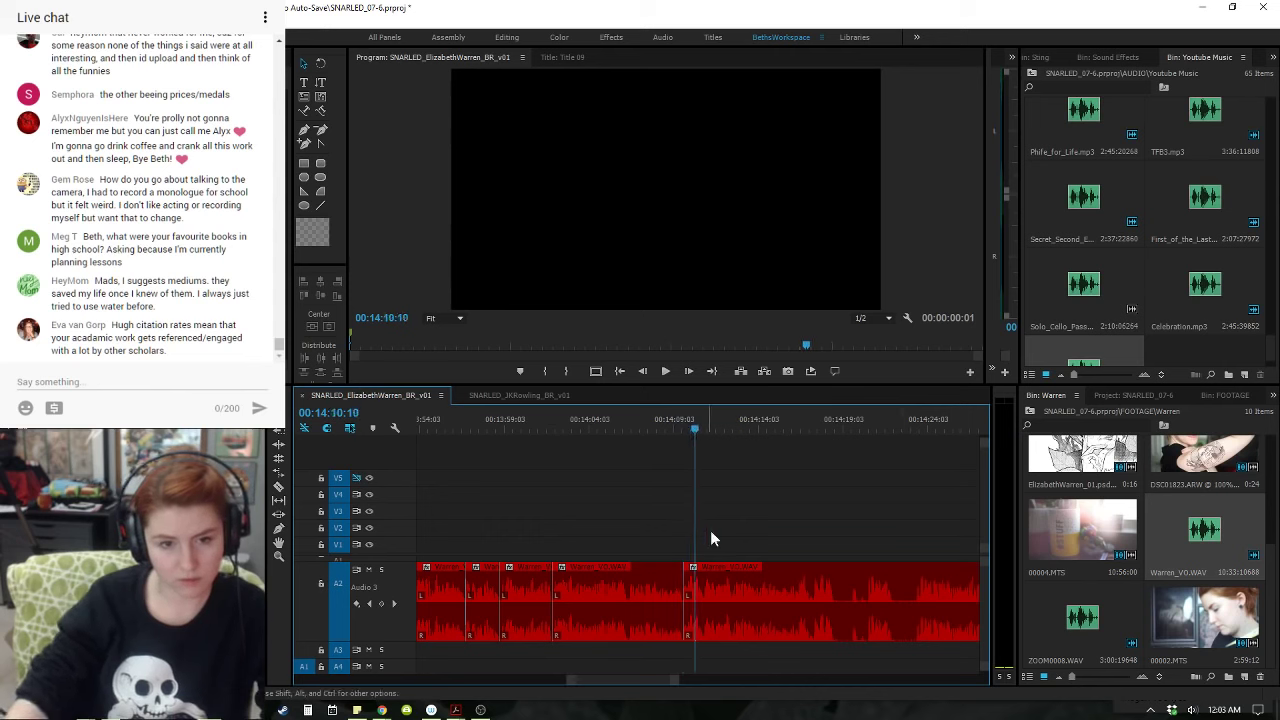
# - Trim the voiceover from 00:14:09:17 up to 00:14:23:12, closing the gap, and play back from just before the join
pyautogui.moveTo(904, 427); pyautogui.dragTo(916, 428)
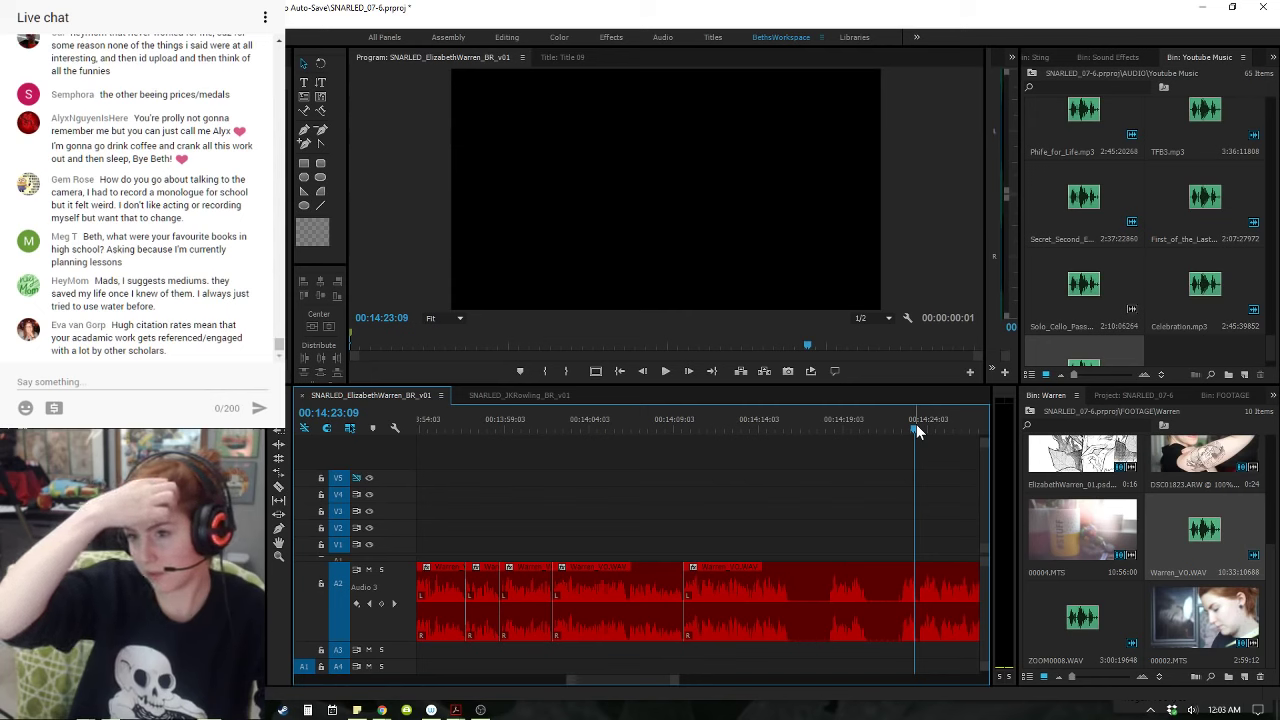
pyautogui.click(916, 428)
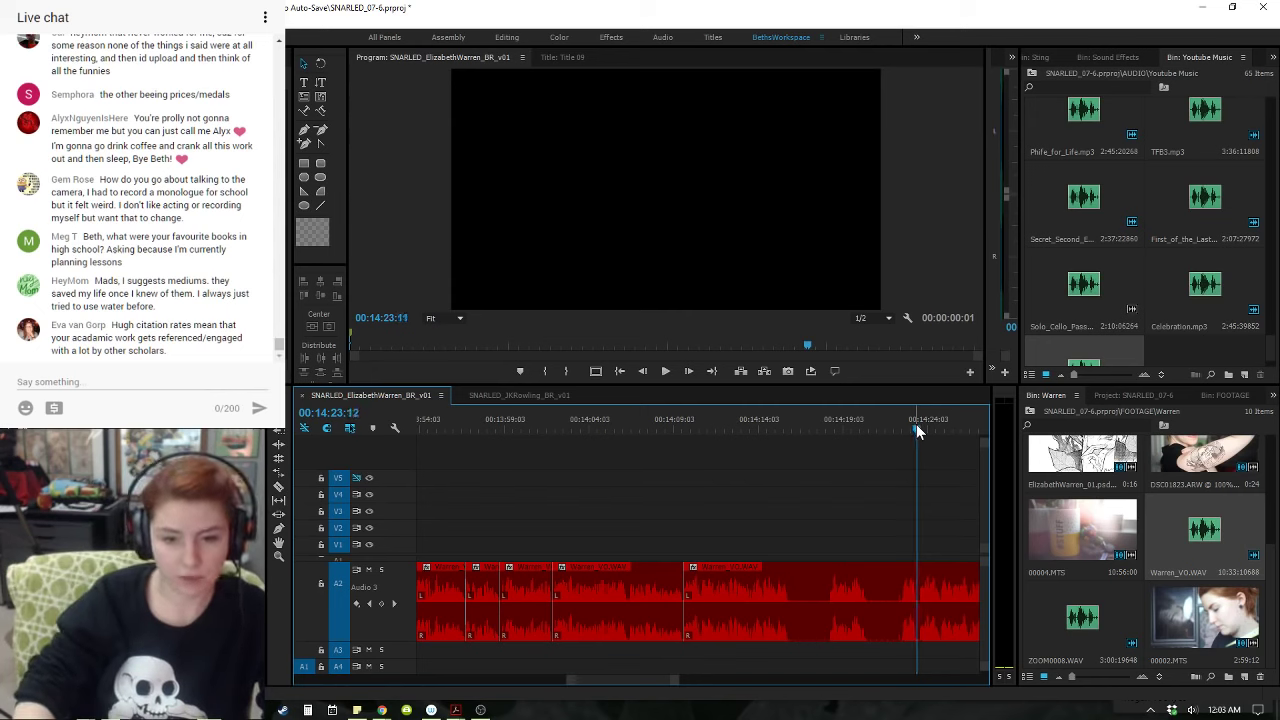
pyautogui.press('q')
pyautogui.press('space')
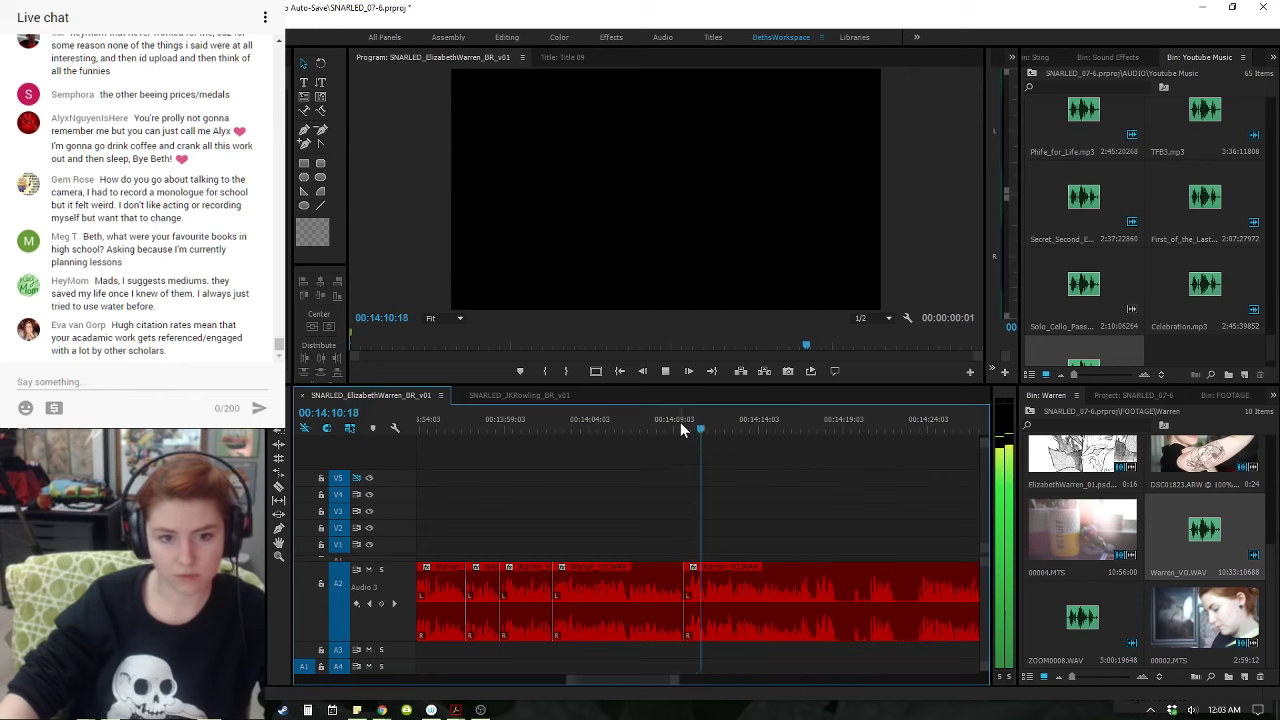
pyautogui.moveTo(680, 425); pyautogui.dragTo(676, 425)
pyautogui.press('space')
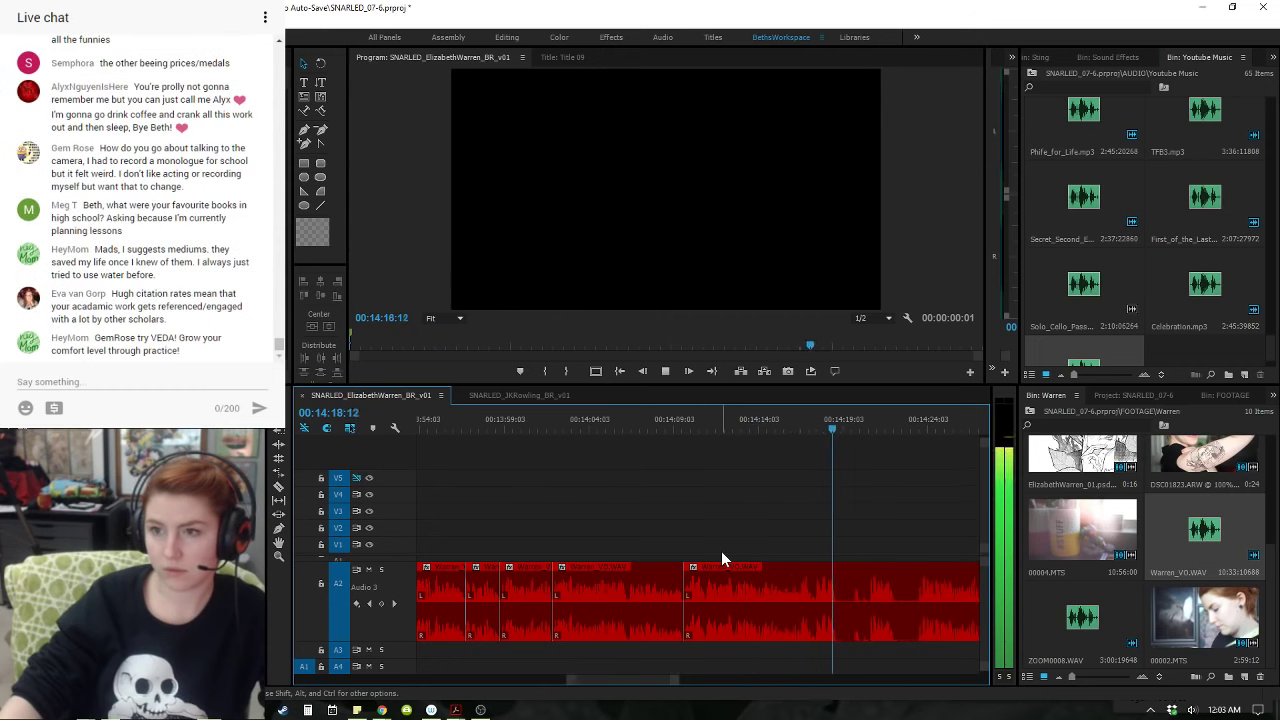
# - Replay the voiceover from about 00:14:16:16 and cut it at 00:14:17:08
pyautogui.click(797, 425)
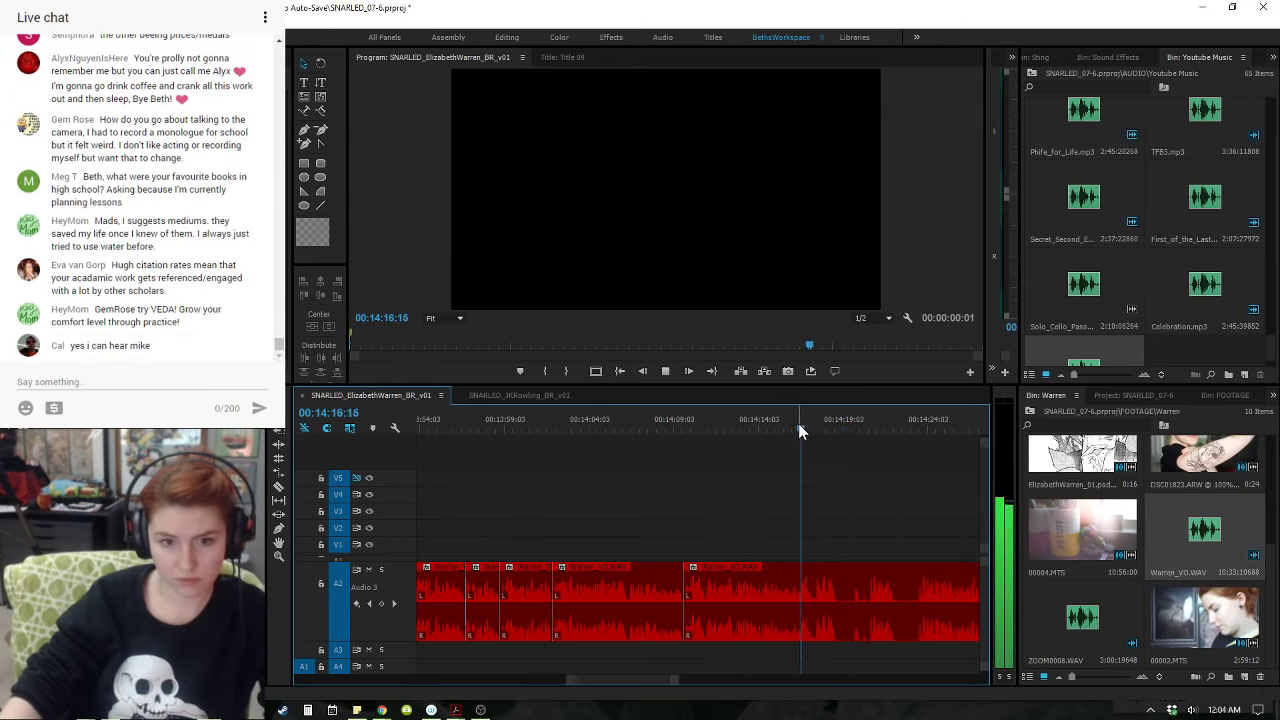
pyautogui.press('space')
pyautogui.hotkey('ctrl', 'k')
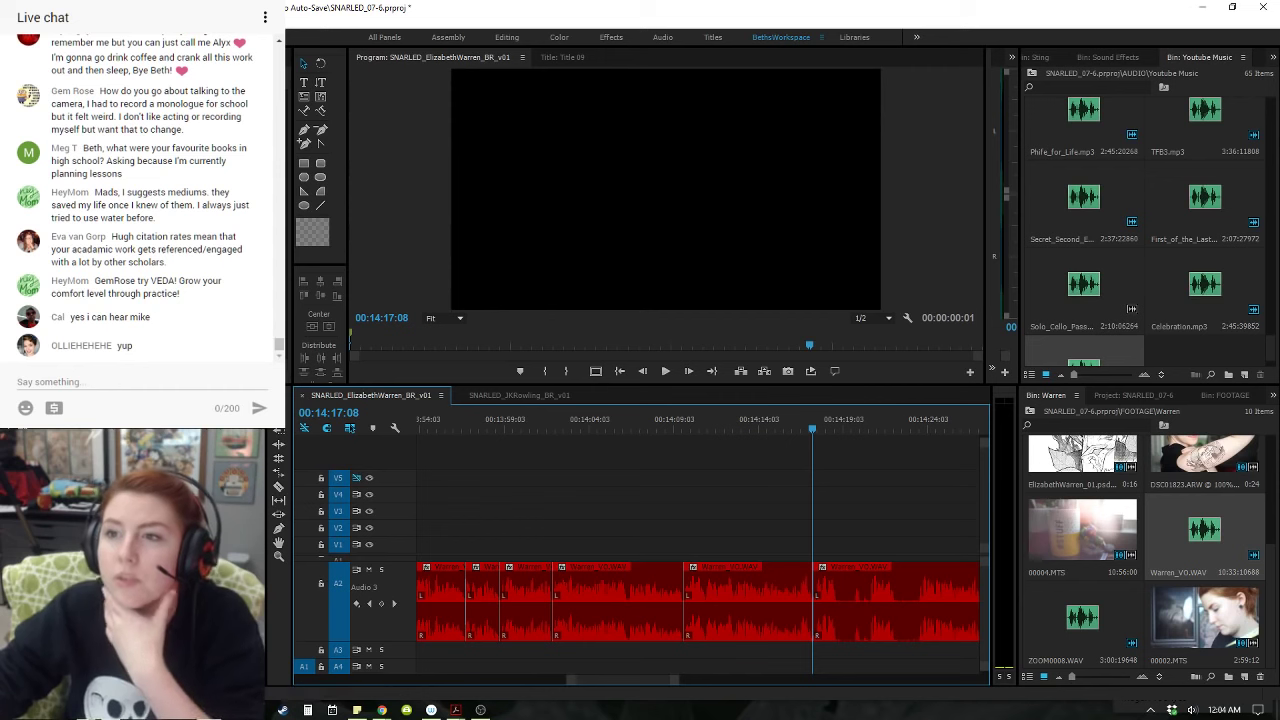
pyautogui.hotkey('alt', 'Tab')
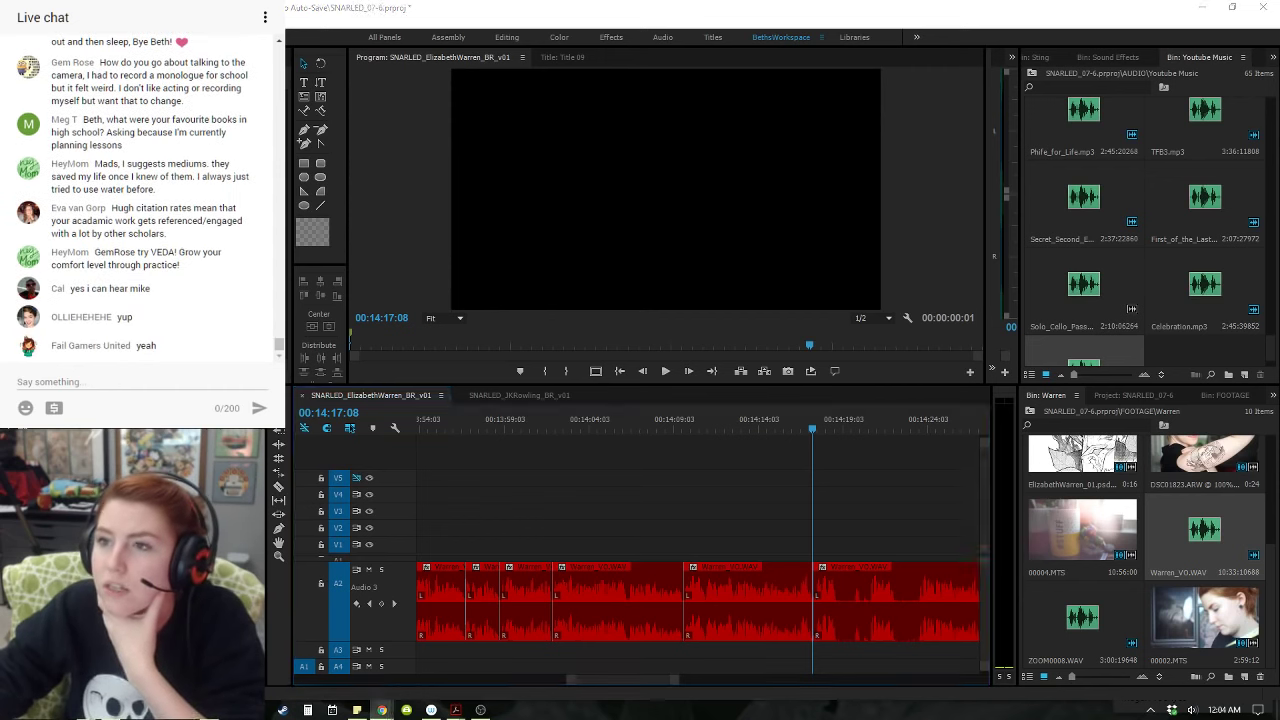
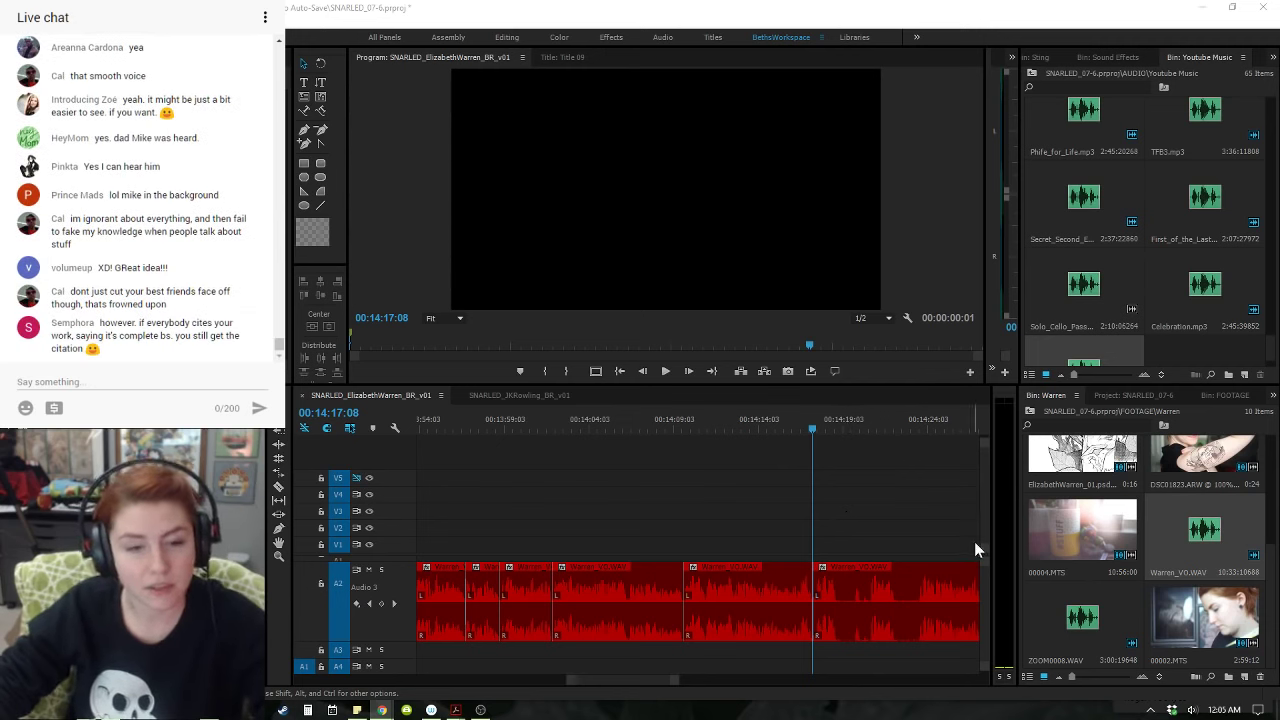
pyautogui.click(906, 511)
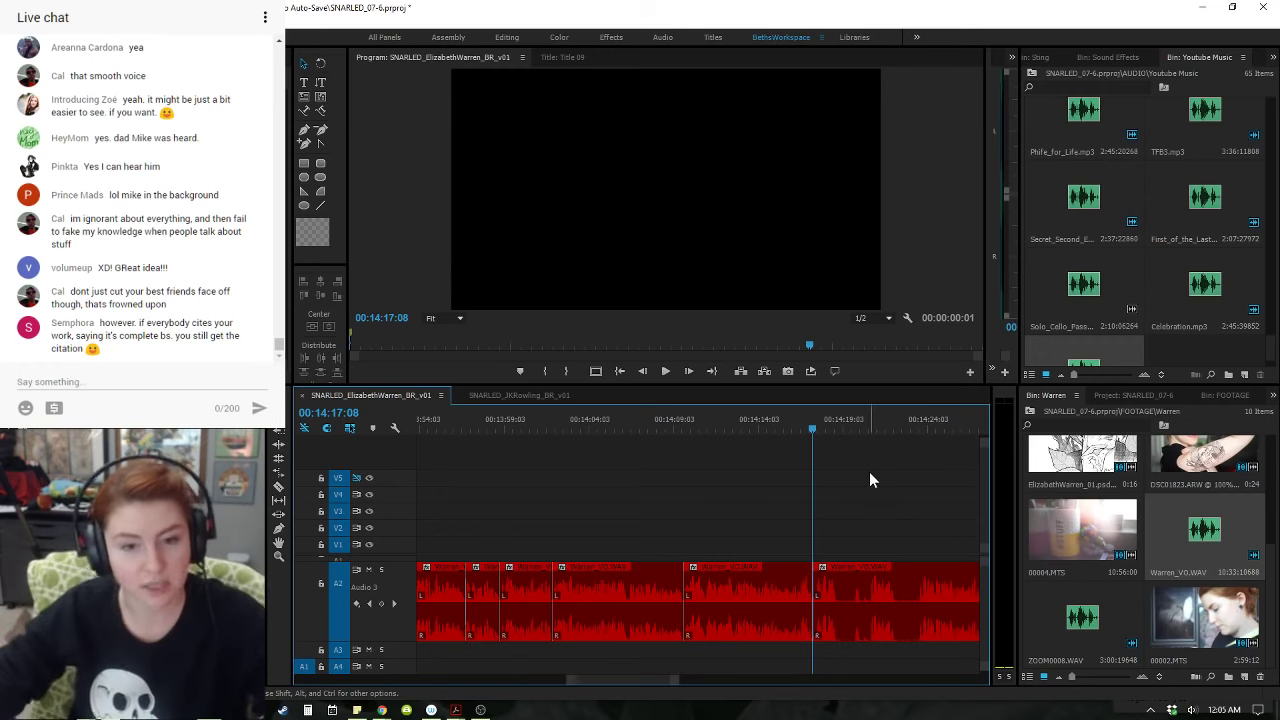
# - Listen to the voice-over on A2 leading up to and past the cut at 14:17:08
pyautogui.click(799, 430)
pyautogui.press('space')
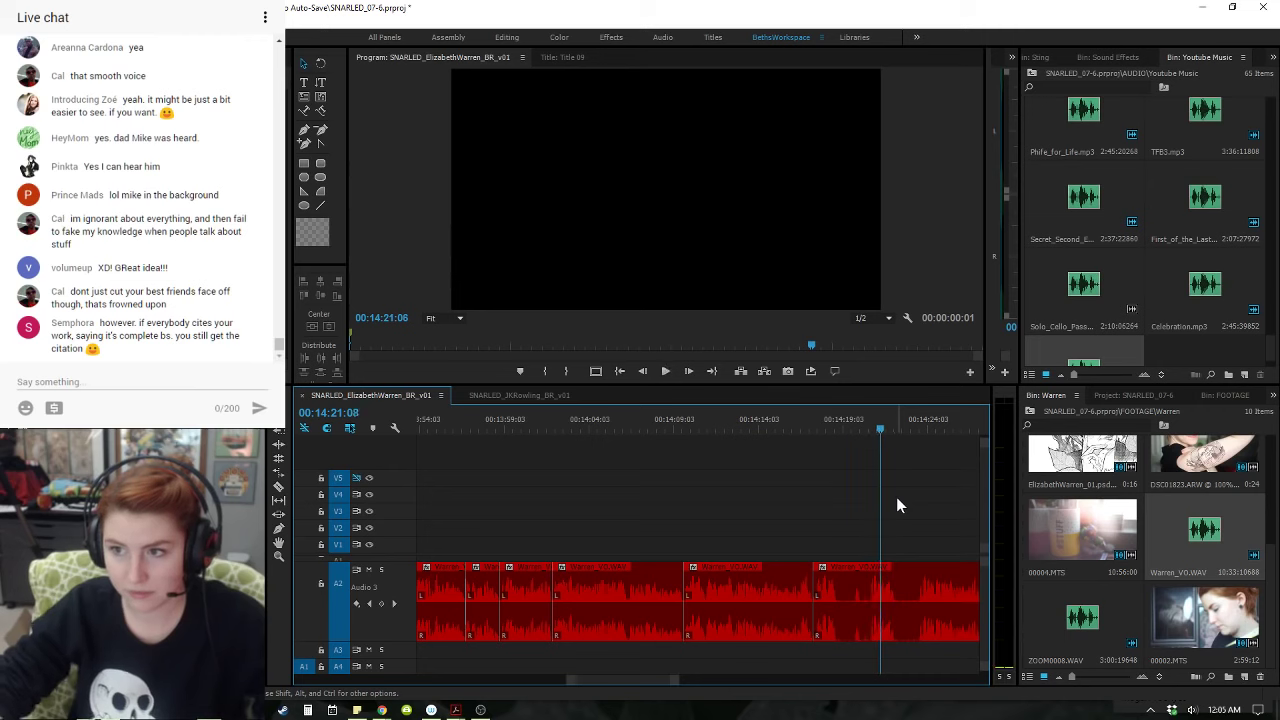
pyautogui.press('space')
pyautogui.press('space')
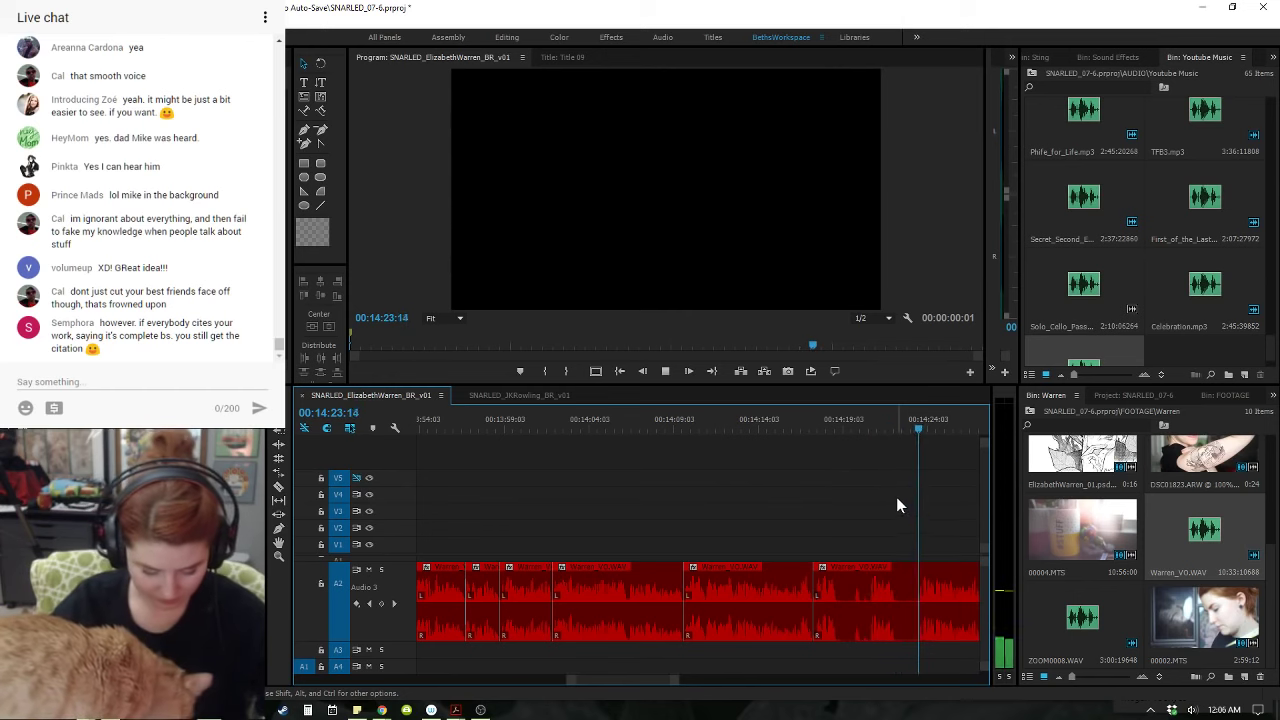
pyautogui.press('space')
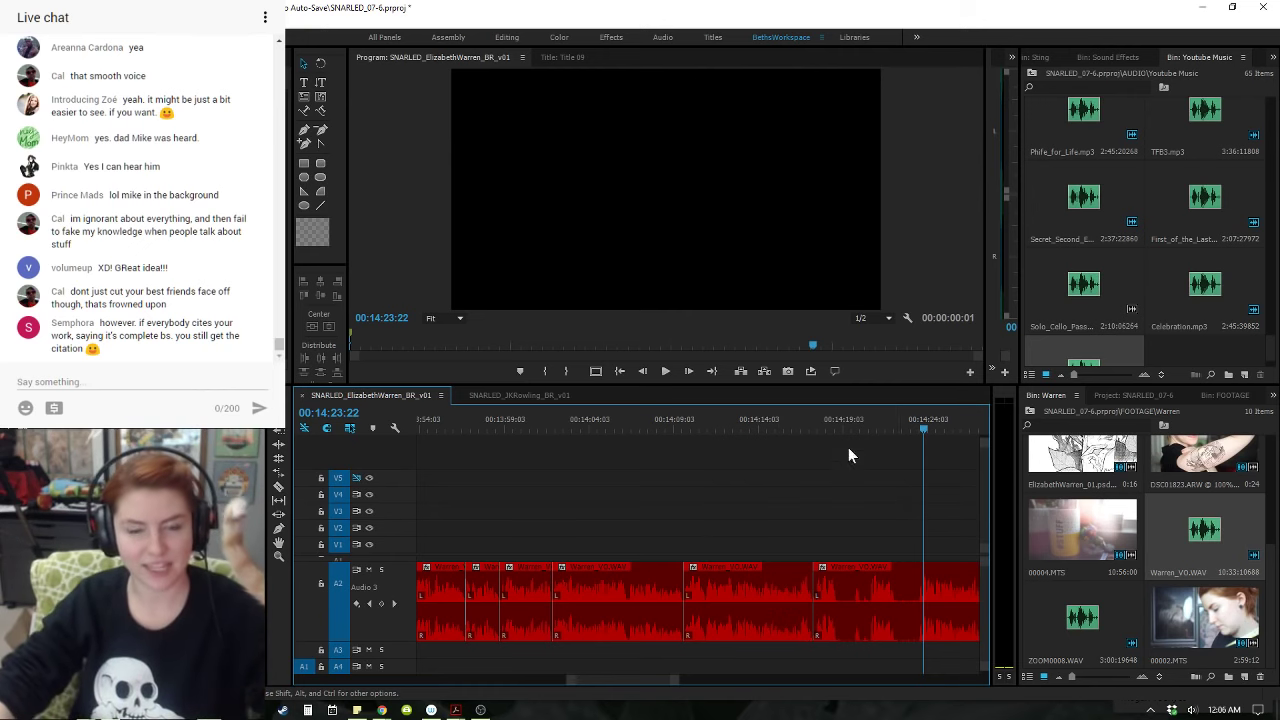
pyautogui.press('space')
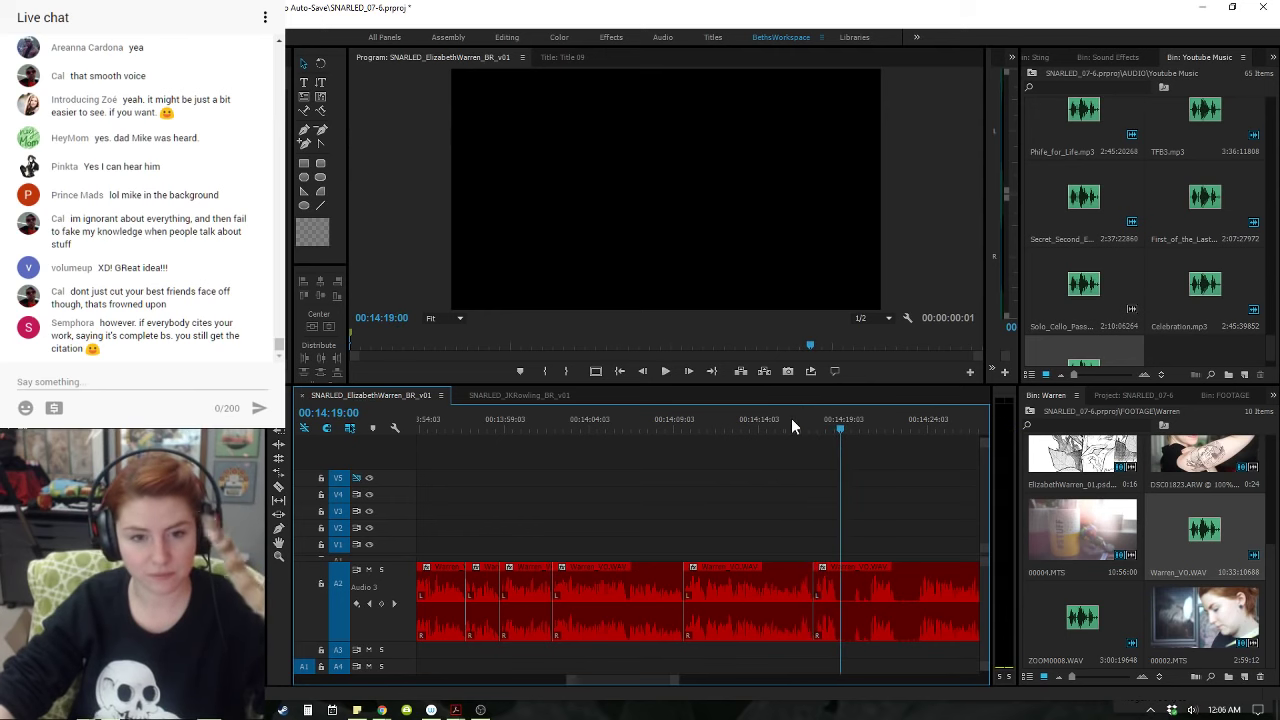
pyautogui.moveTo(716, 428); pyautogui.dragTo(688, 437)
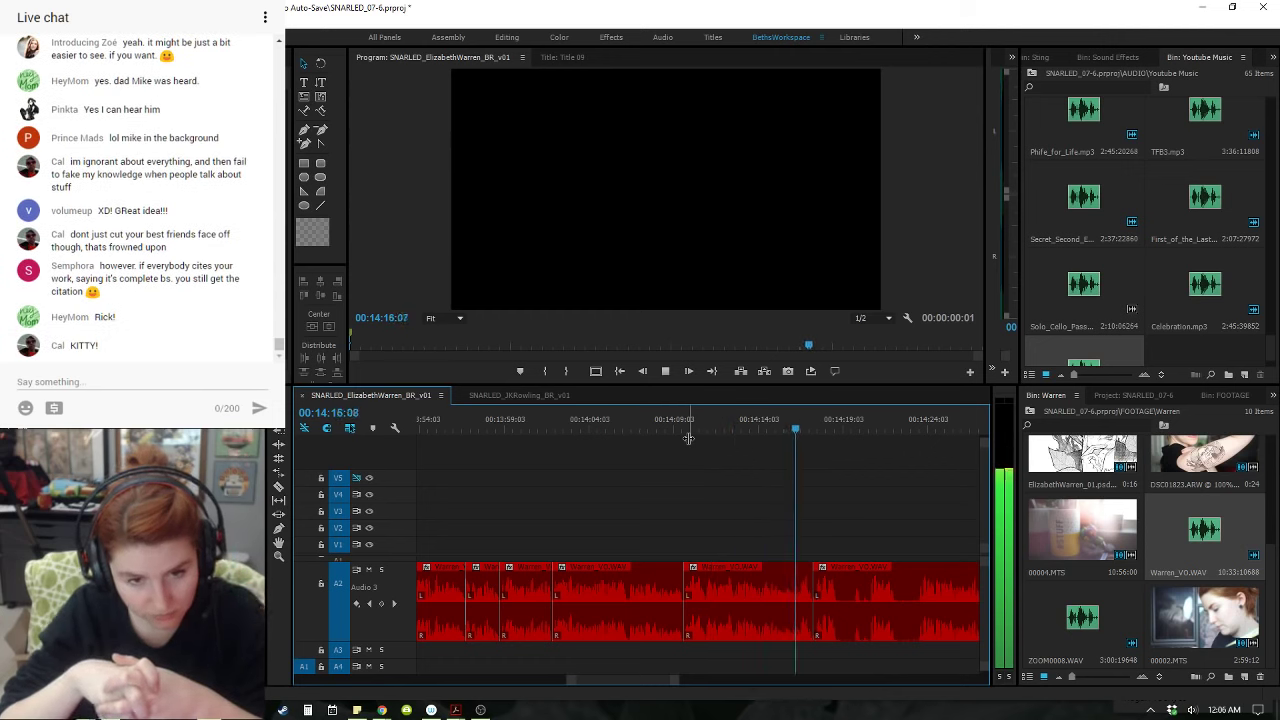
pyautogui.press('-')
pyautogui.moveTo(814, 422); pyautogui.dragTo(806, 423)
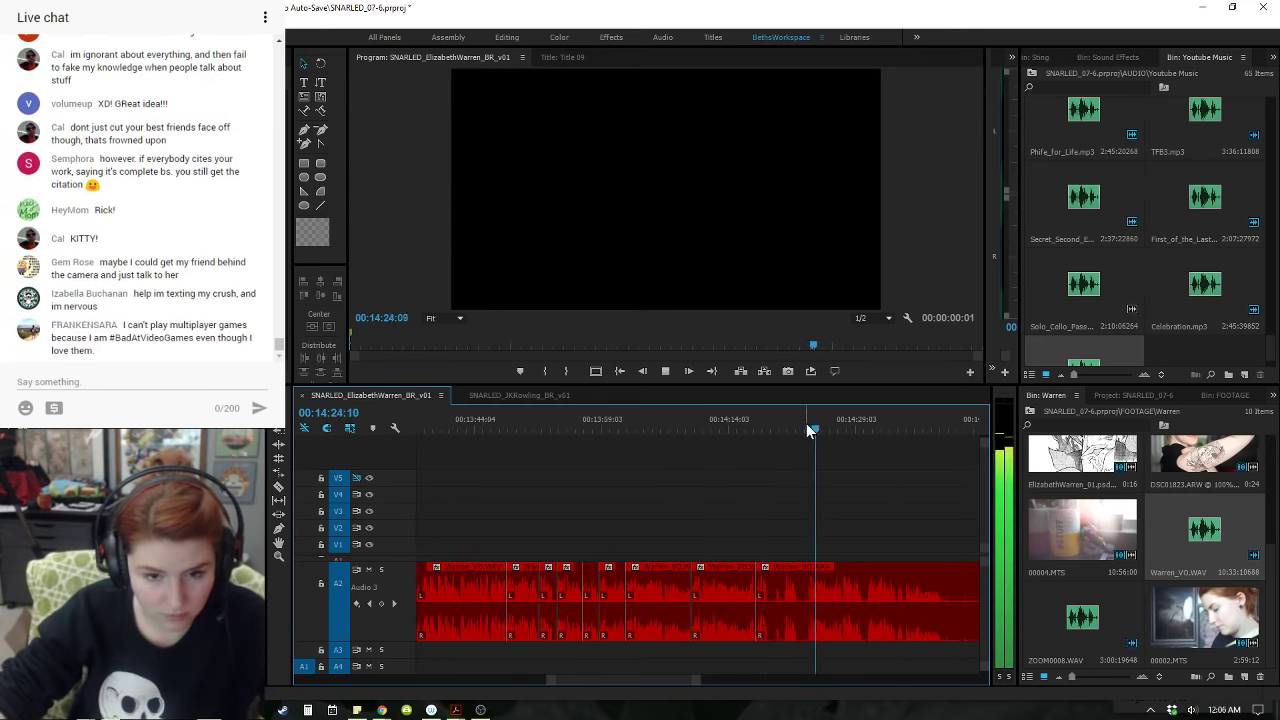
pyautogui.press('space')
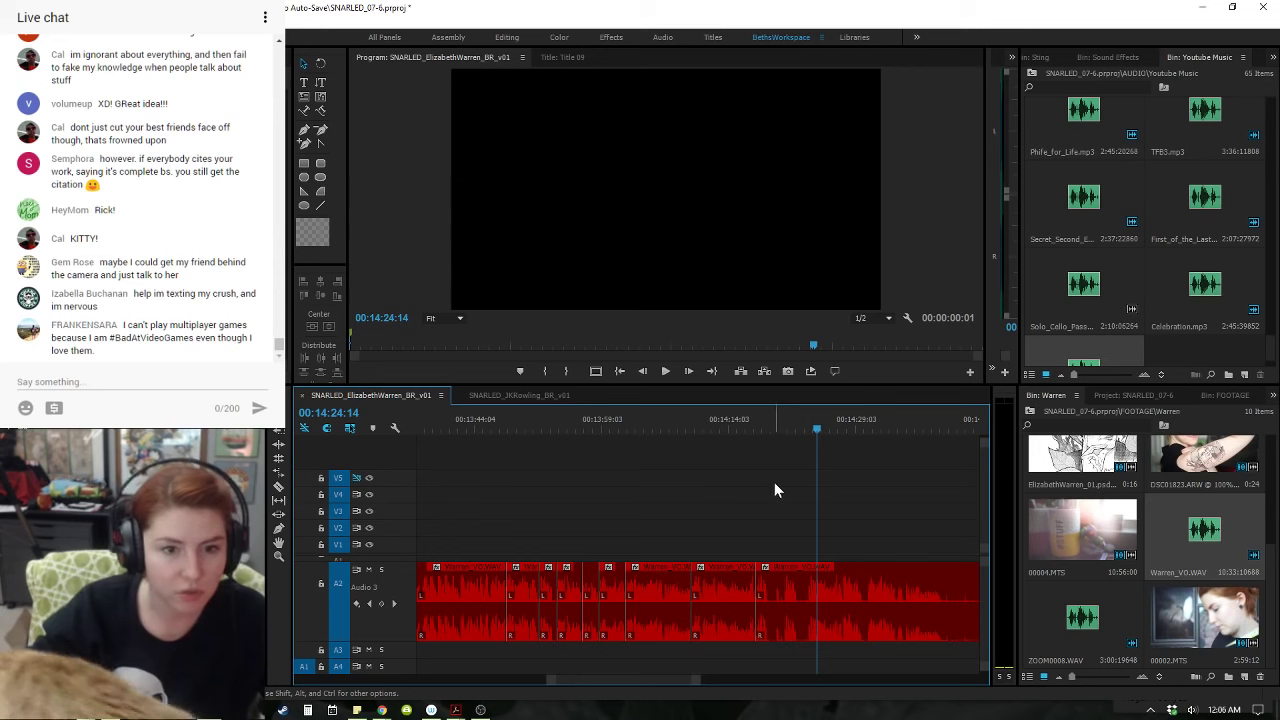
pyautogui.click(645, 428)
pyautogui.press('space')
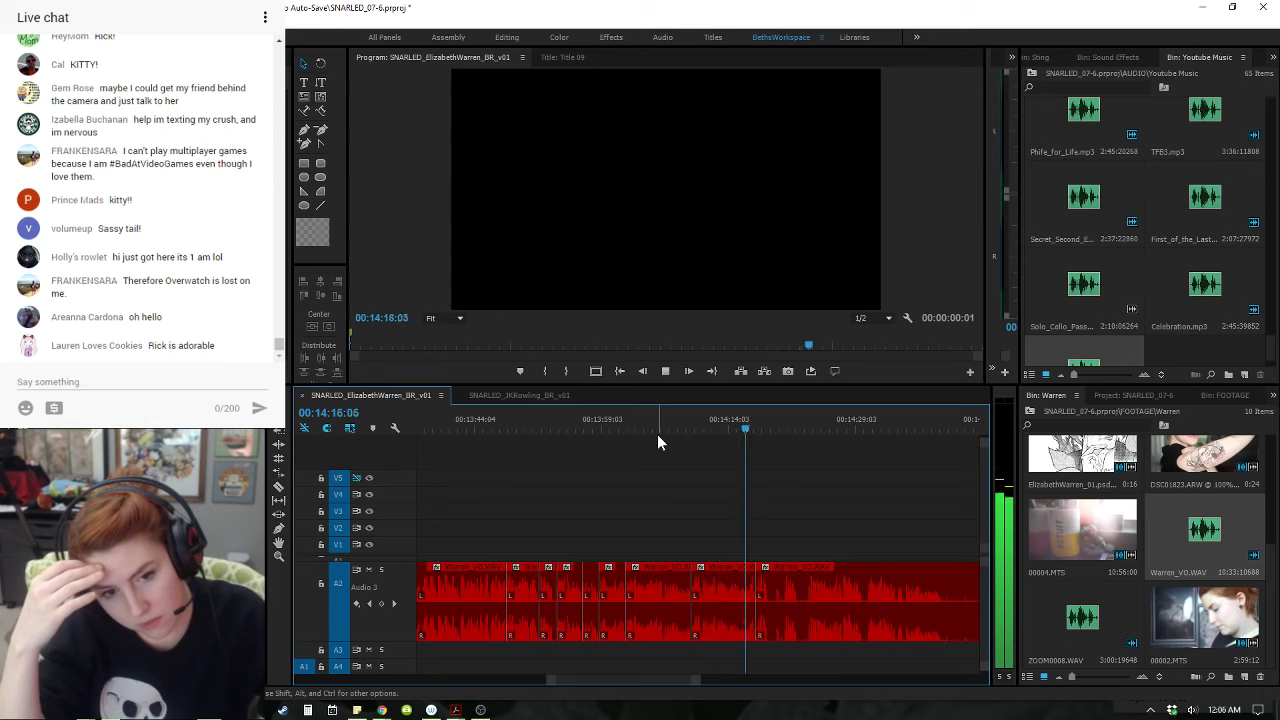
pyautogui.press('space')
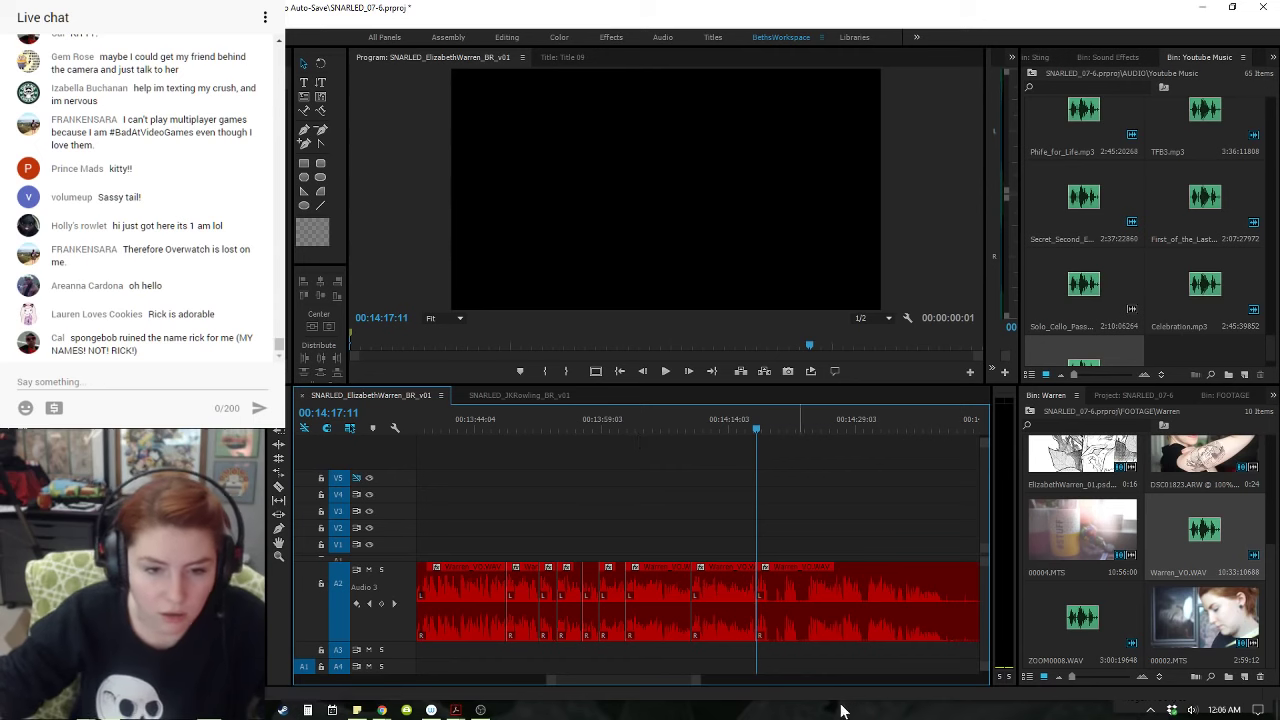
# - Ripple-trim the start of the voice-over clip that begins at 14:17:08 up to the playhead at 14:51:17
pyautogui.click(810, 615)
pyautogui.press('-')
pyautogui.moveTo(760, 605); pyautogui.dragTo(986, 592)
pyautogui.press('v')
pyautogui.click(926, 588)
pyautogui.press('space')
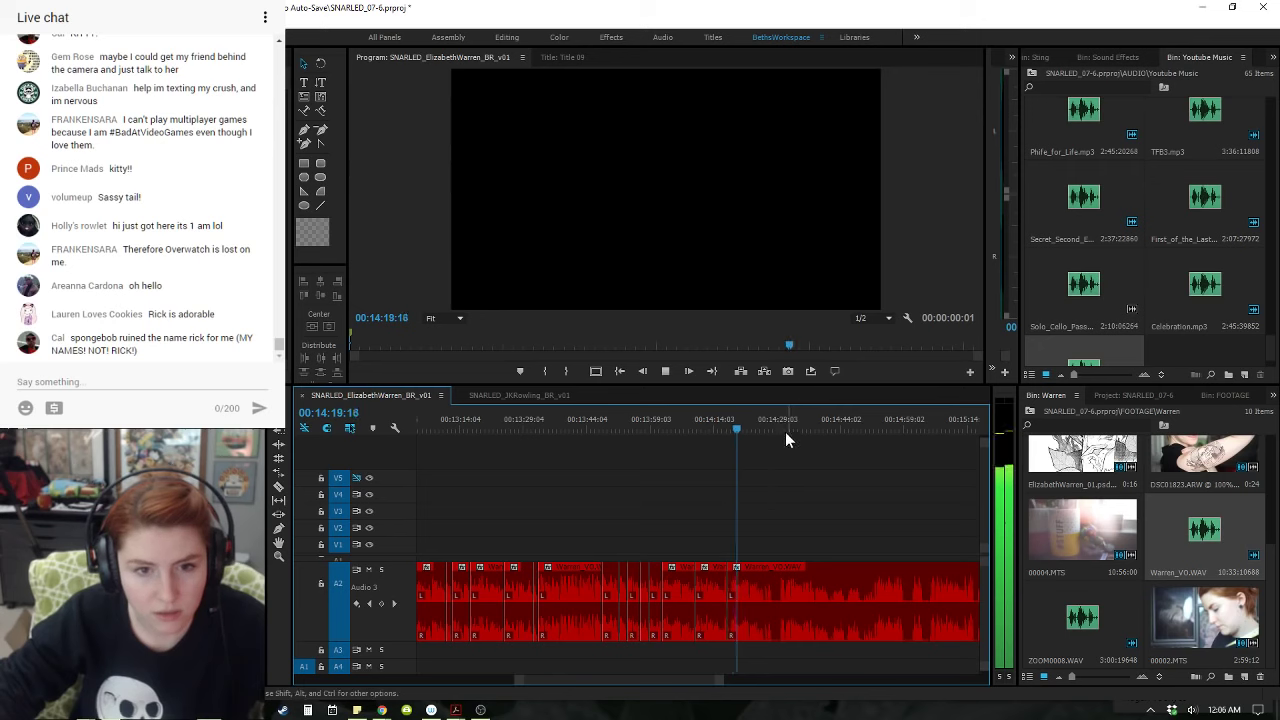
pyautogui.moveTo(852, 432); pyautogui.dragTo(878, 432)
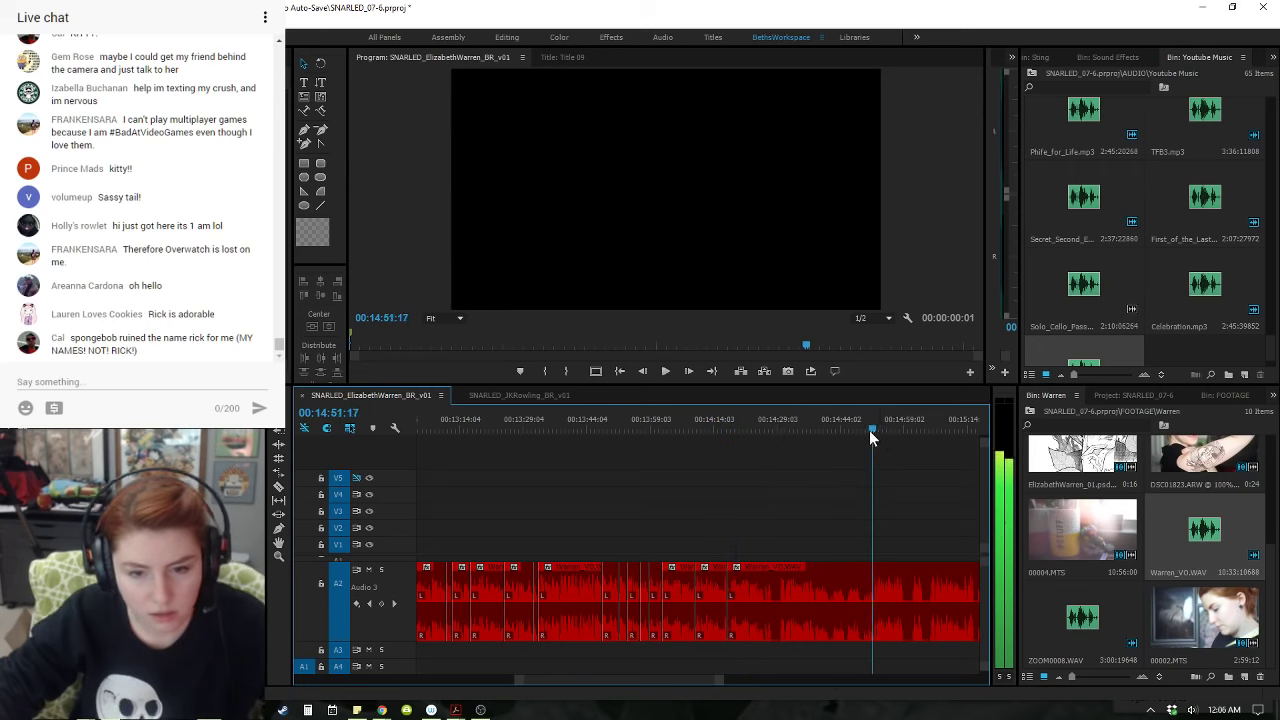
pyautogui.press('space')
# - Play through the trimmed voice-over clip and split it at 14:26:20
pyautogui.press('space')
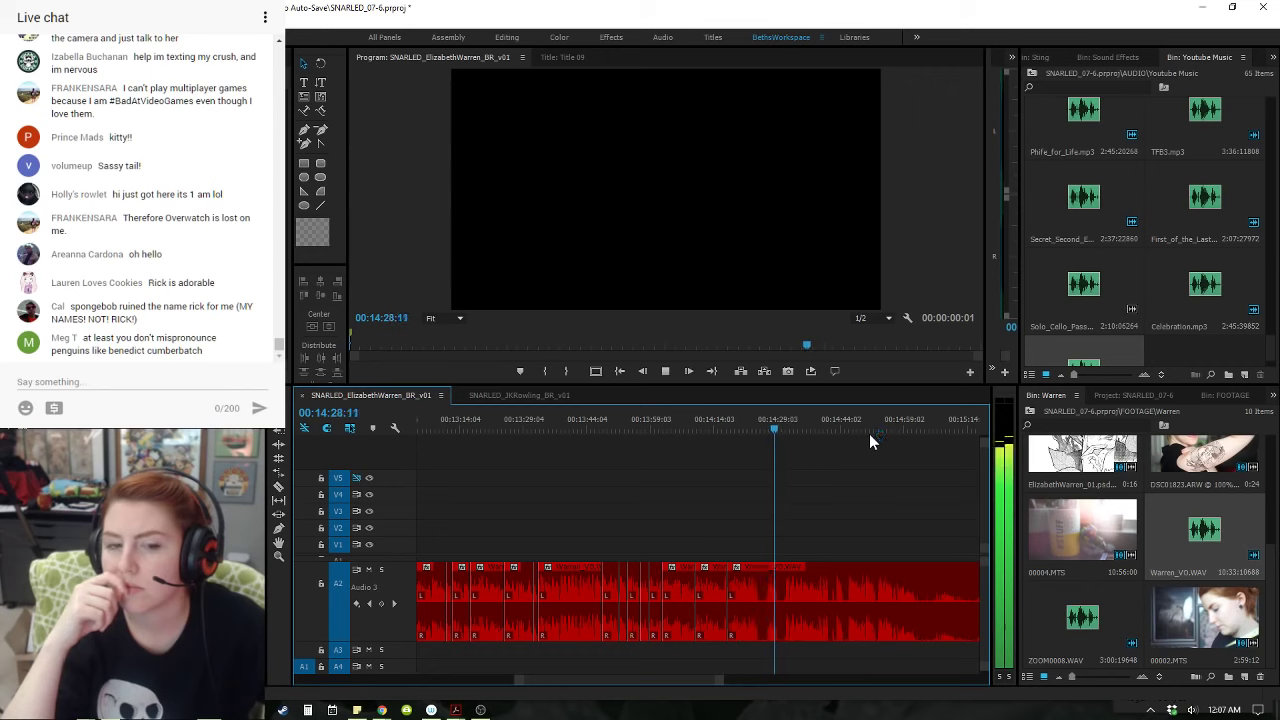
pyautogui.press('space')
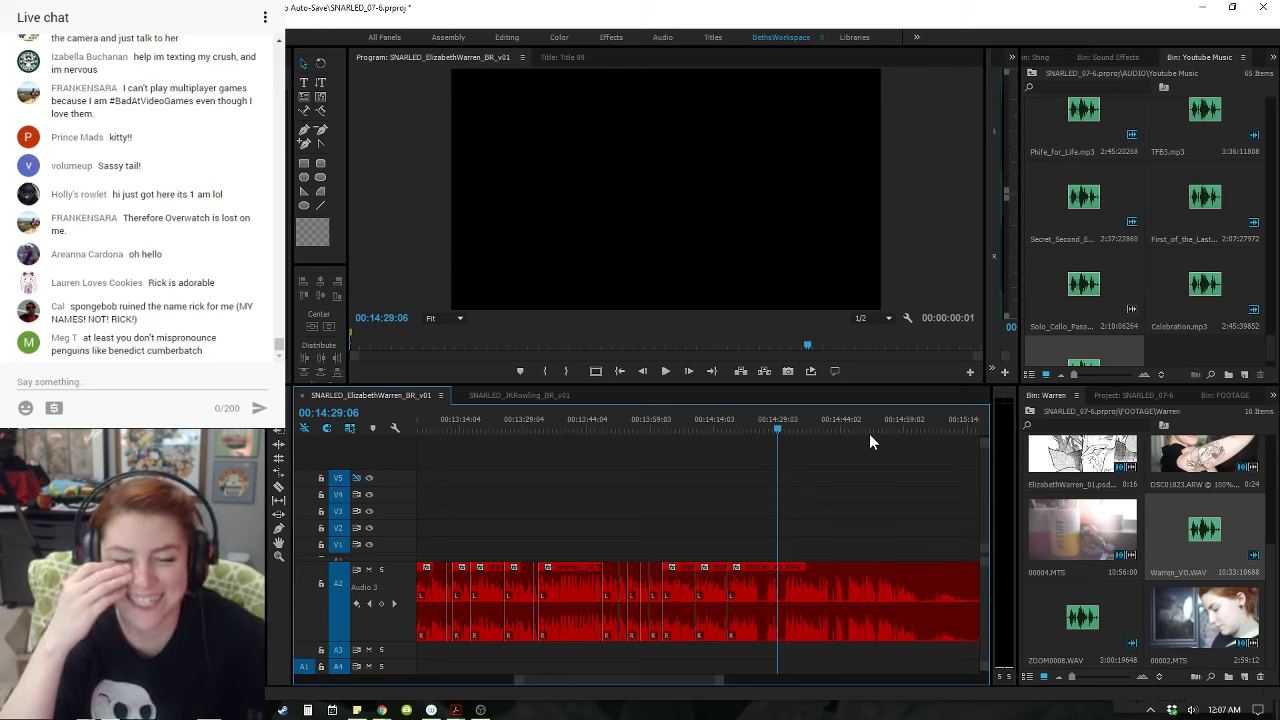
pyautogui.press('space')
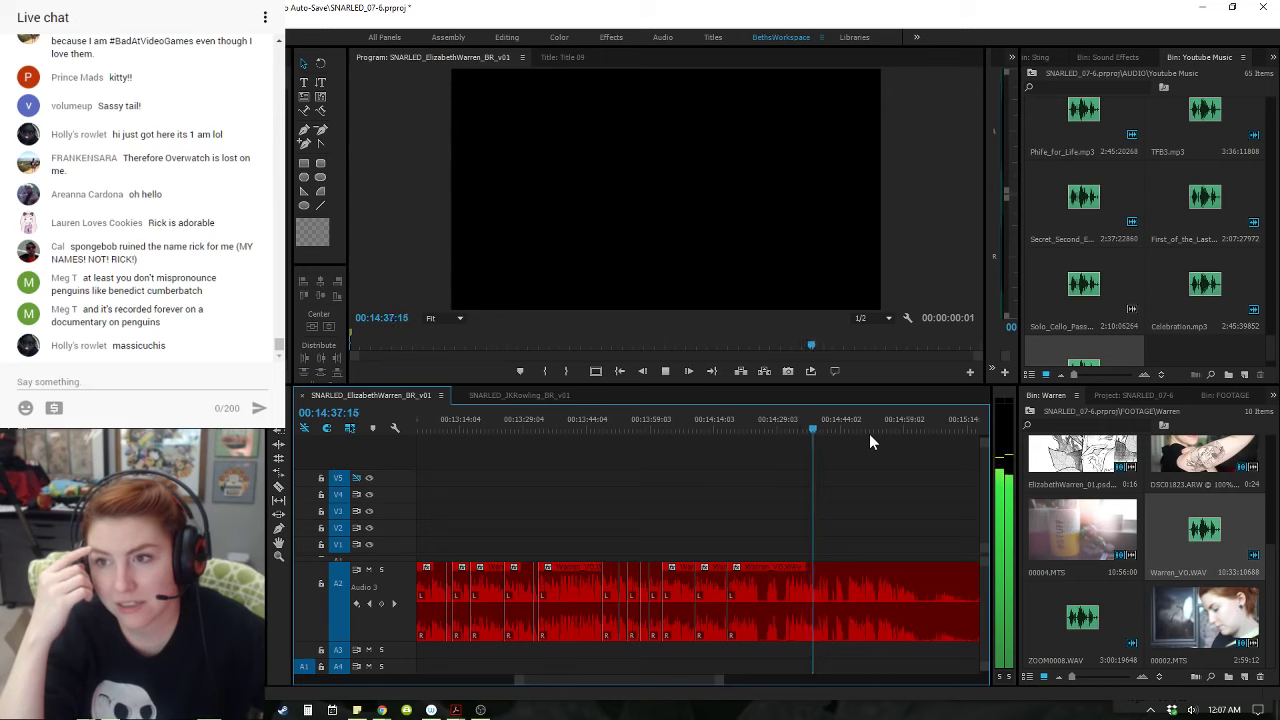
pyautogui.press('space')
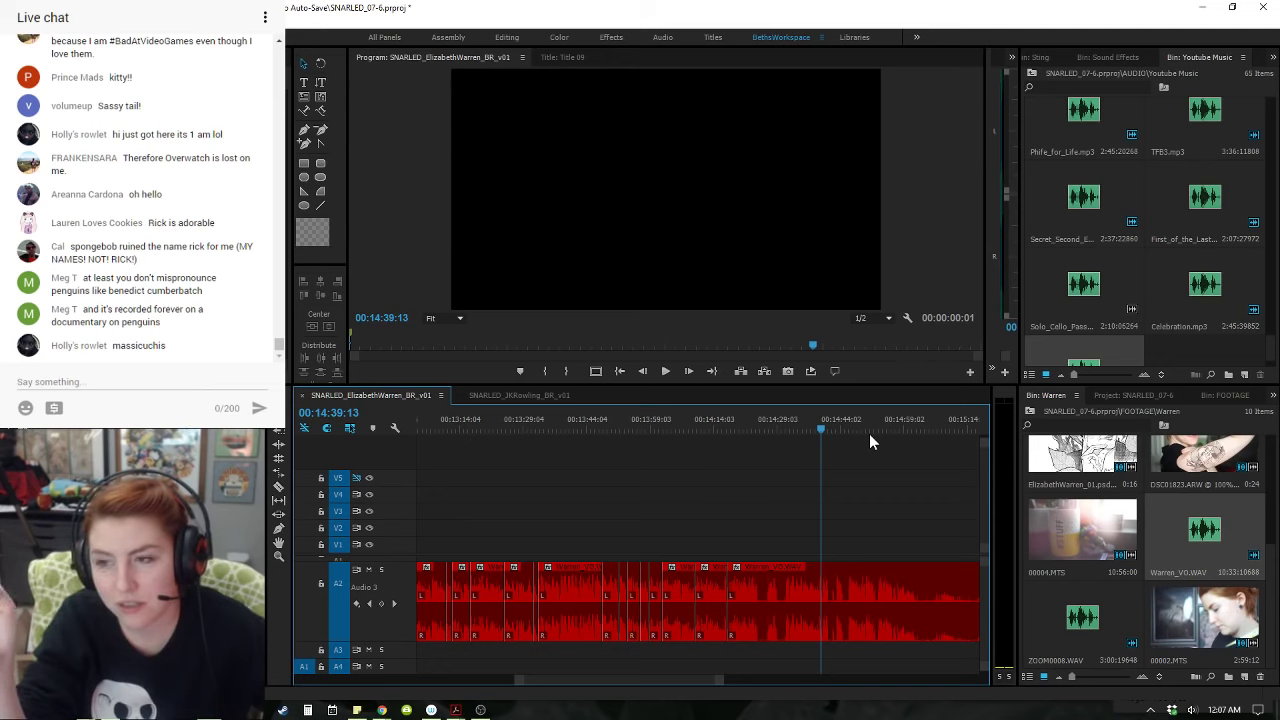
pyautogui.scroll(3, 869, 433)
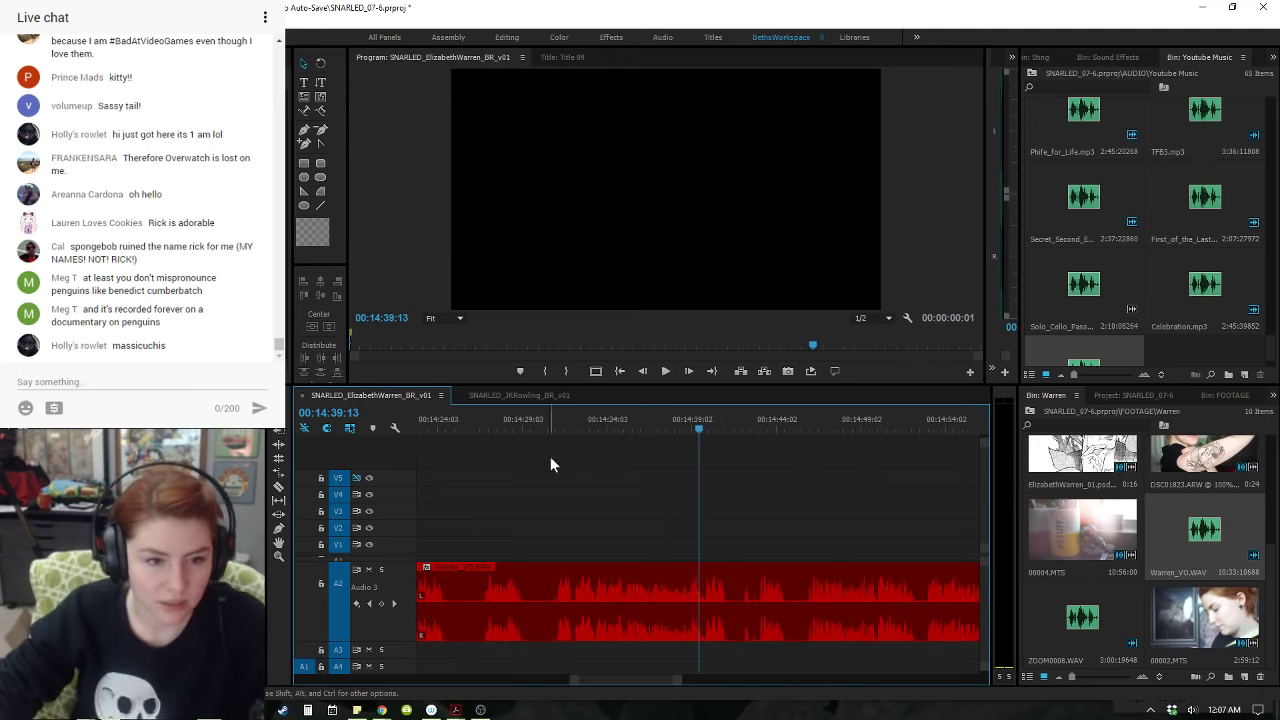
pyautogui.moveTo(476, 429); pyautogui.dragTo(483, 429)
pyautogui.hotkey('ctrl', 'k')
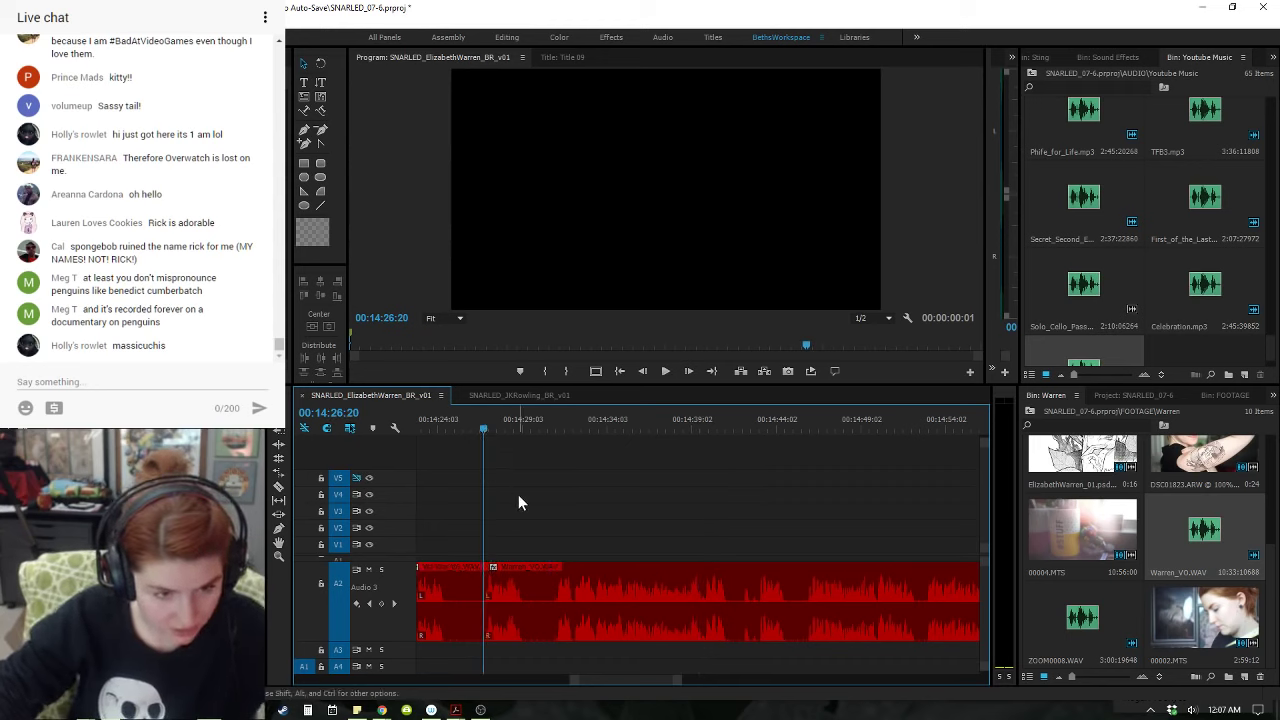
# - Split the voice-over at 14:28:19 and 14:29:21 and delete the short piece between the two cuts
pyautogui.press('space')
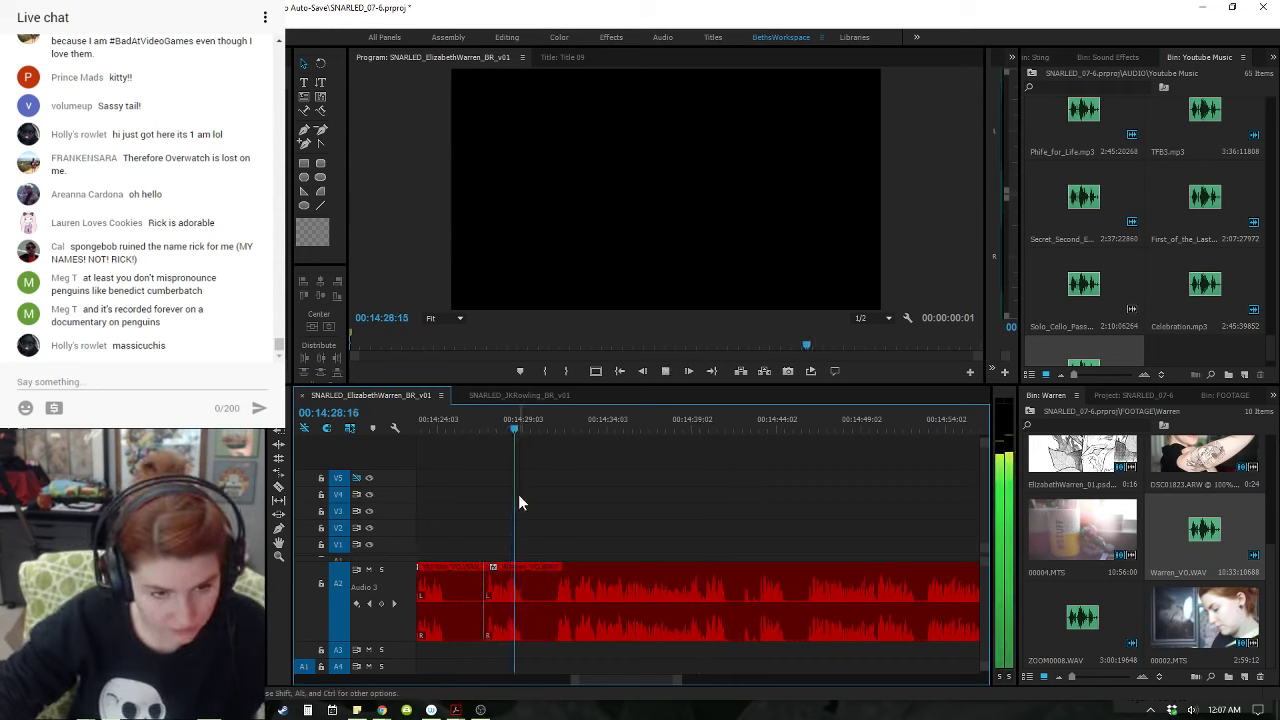
pyautogui.press('space')
pyautogui.press('=')
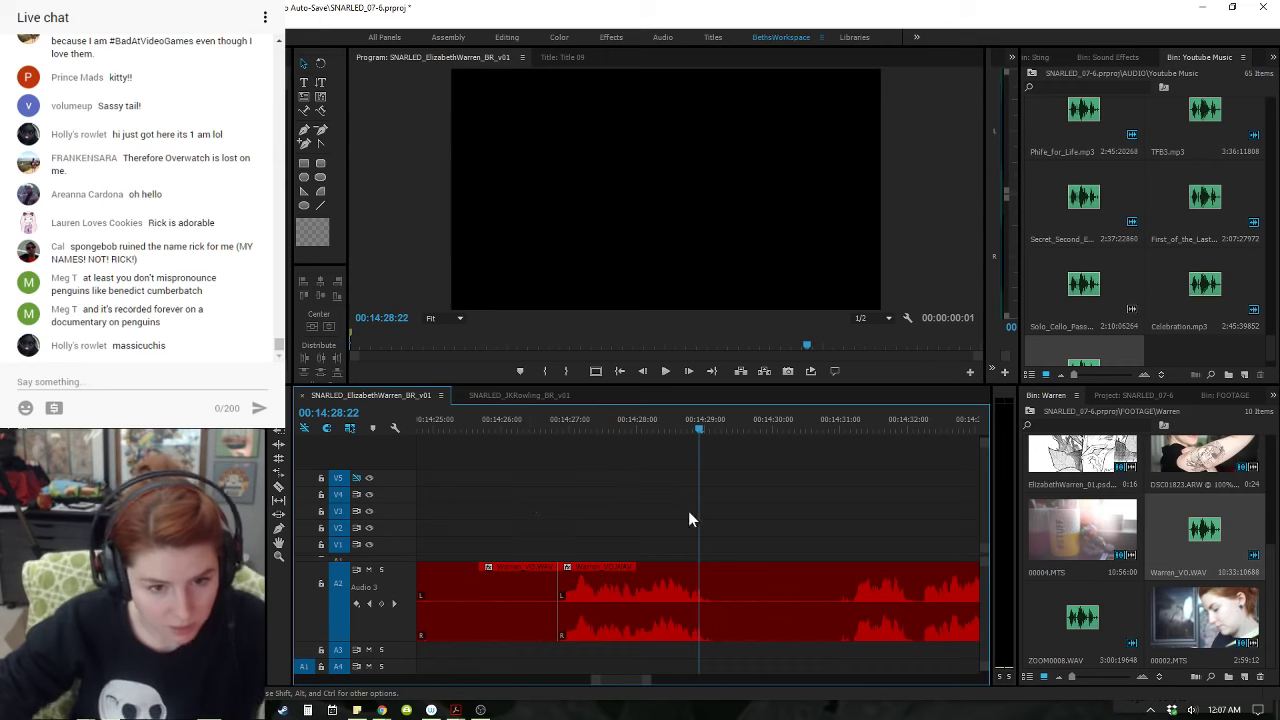
pyautogui.moveTo(697, 438); pyautogui.dragTo(689, 435)
pyautogui.hotkey('ctrl', 'k')
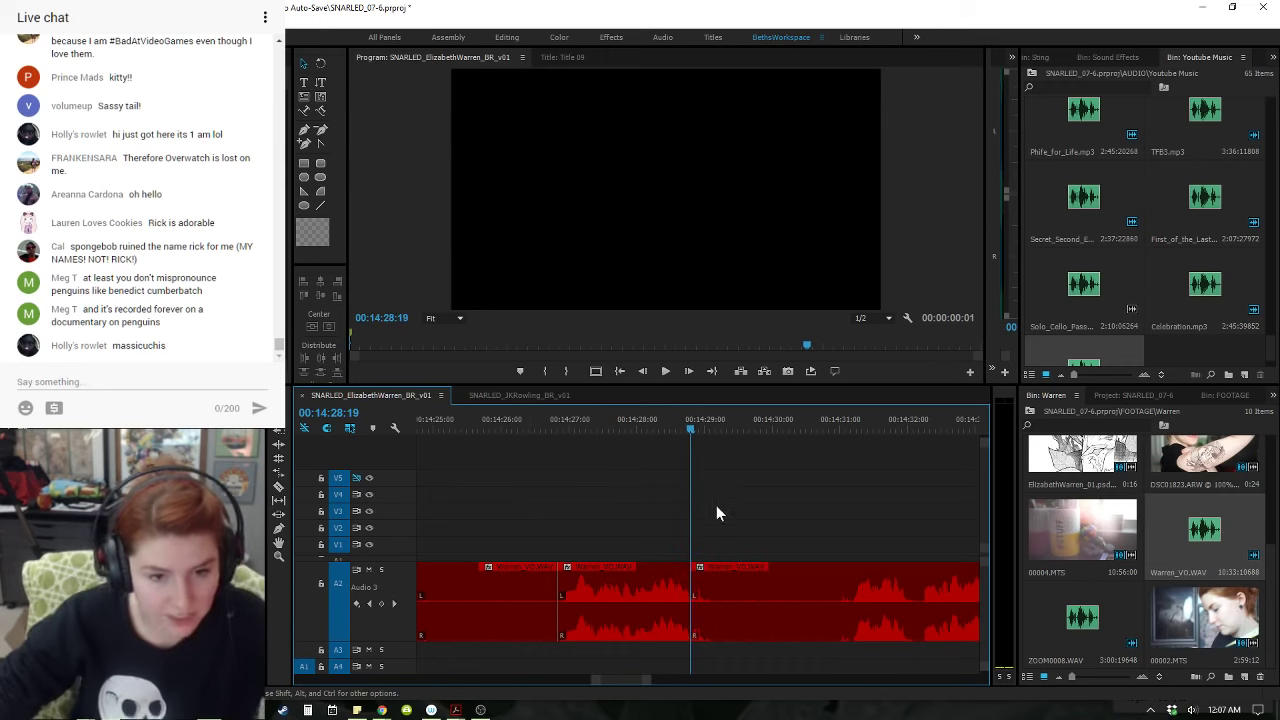
pyautogui.click(765, 436)
pyautogui.hotkey('ctrl', 'k')
pyautogui.click(737, 598)
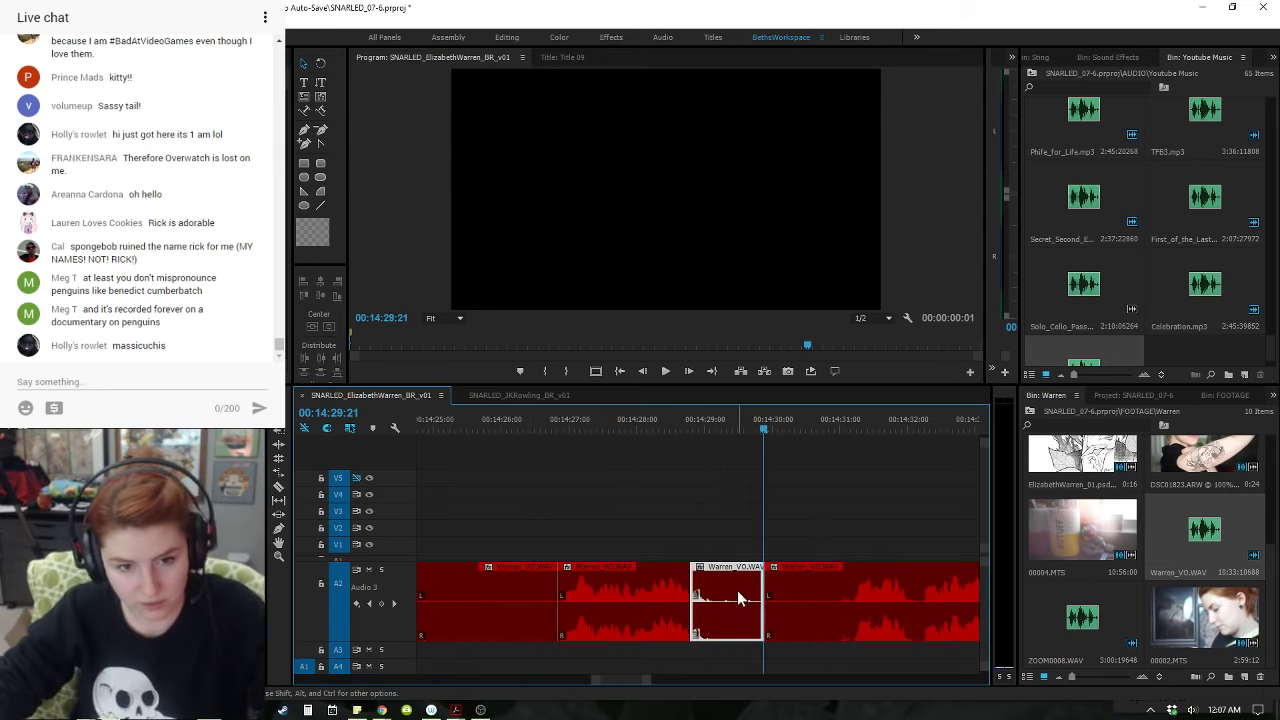
pyautogui.press('Delete')
# - Play back the phrase before the gap at 14:28:19 to check how it ends
pyautogui.moveTo(660, 431); pyautogui.dragTo(664, 582)
pyautogui.press('=')
pyautogui.click(580, 428)
pyautogui.press('space')
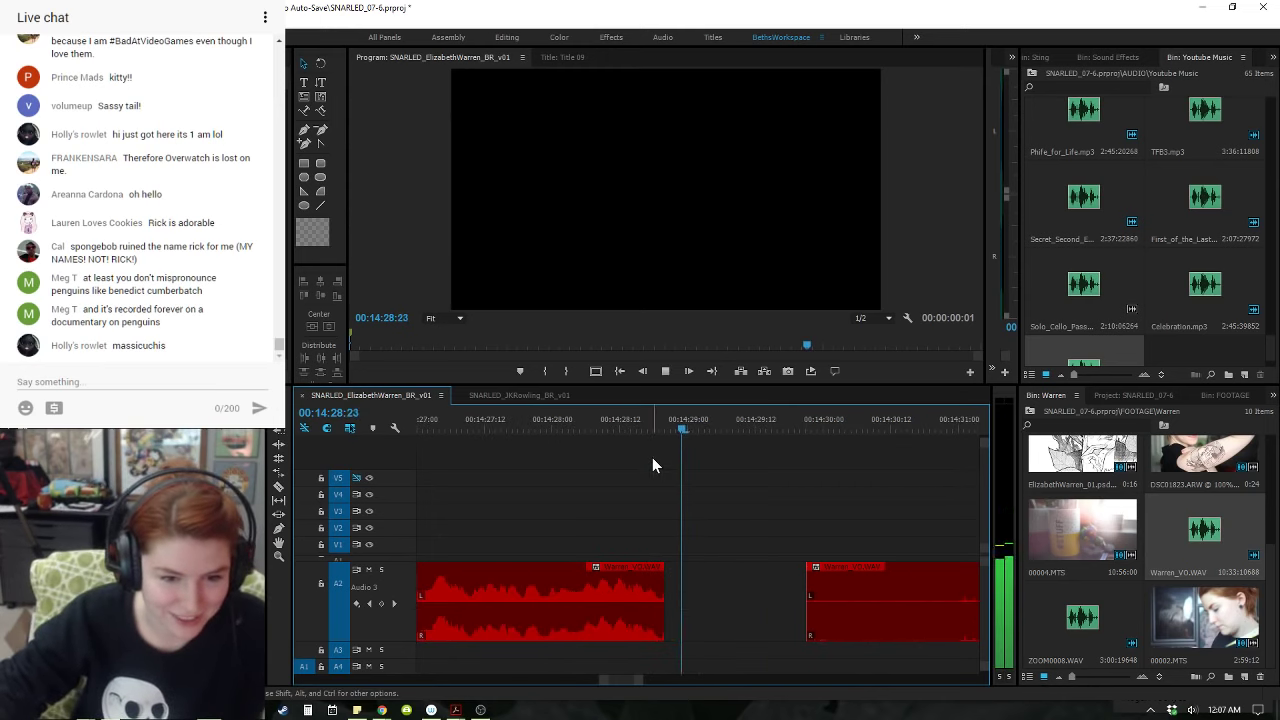
pyautogui.press('space')
pyautogui.moveTo(668, 572); pyautogui.dragTo(657, 580)
pyautogui.click(514, 398)
pyautogui.click(390, 398)
pyautogui.click(622, 430)
pyautogui.press('space')
pyautogui.click(573, 424)
pyautogui.press('-')
pyautogui.press('-')
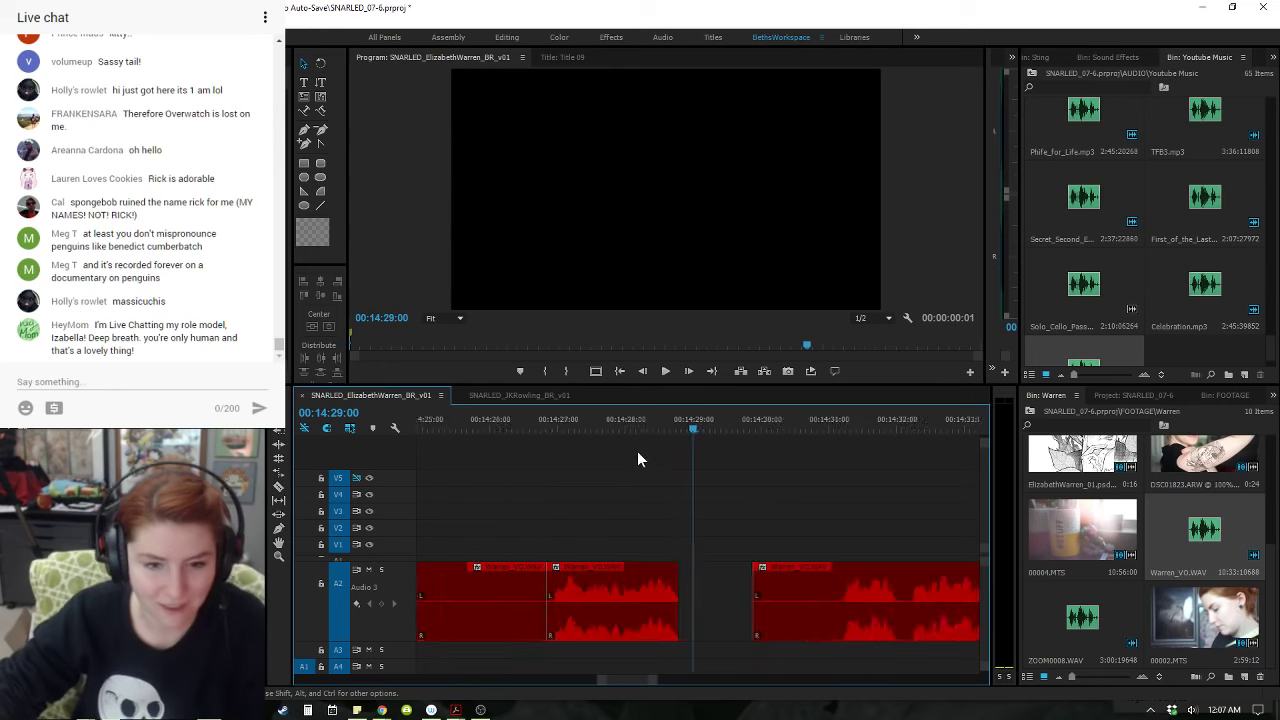
# - Ripple delete the gap between 14:28:19 and 14:29:21 on A2
pyautogui.moveTo(758, 431); pyautogui.dragTo(793, 425)
pyautogui.press('space')
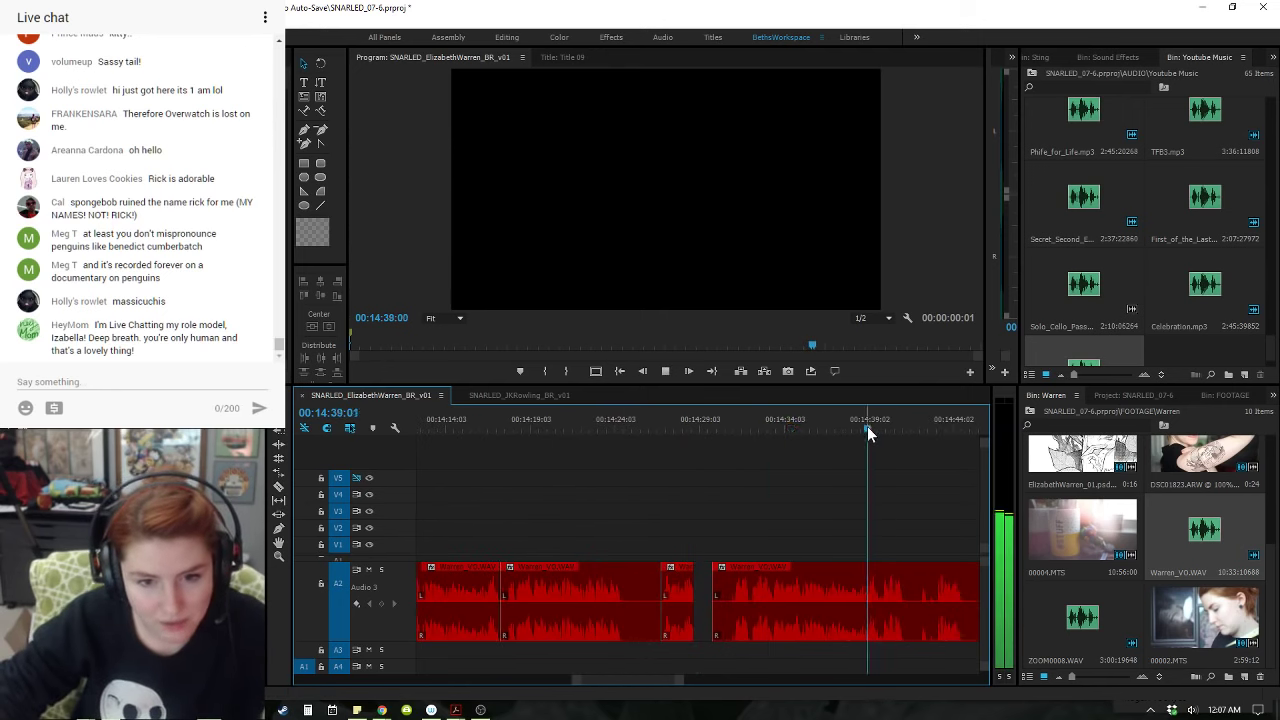
pyautogui.press('Up')
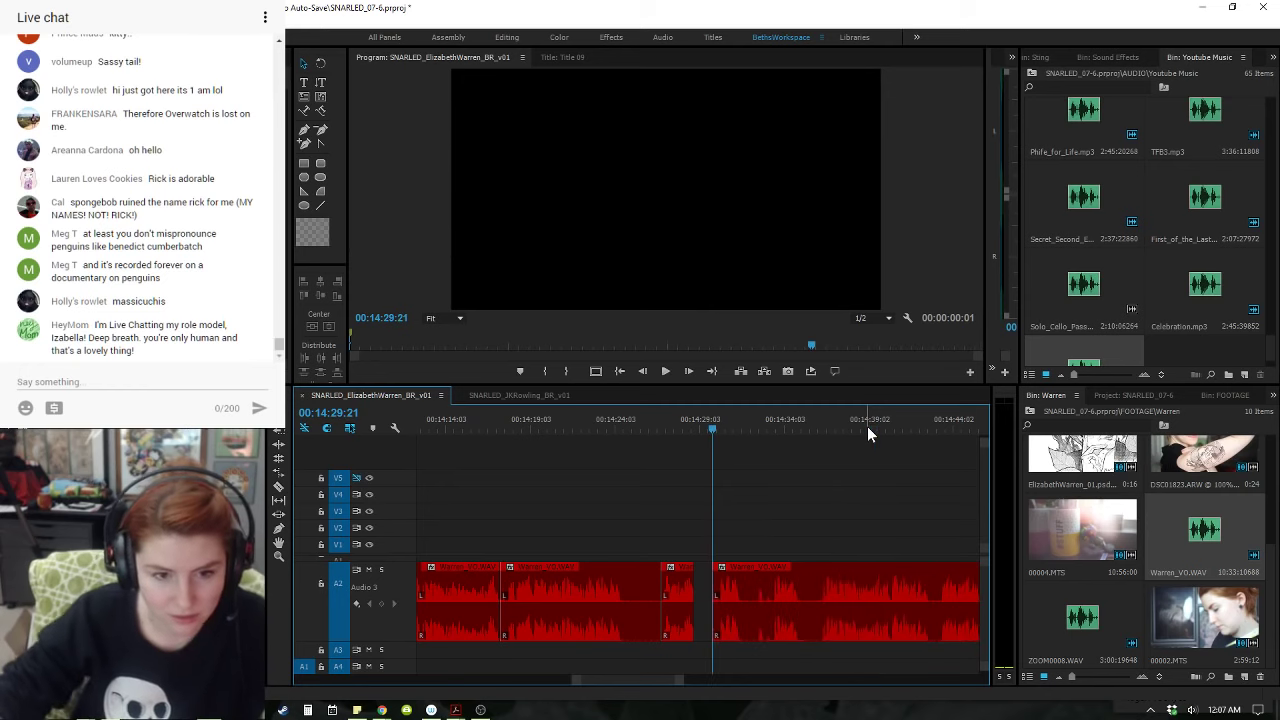
pyautogui.rightClick(703, 590)
pyautogui.click(740, 594)
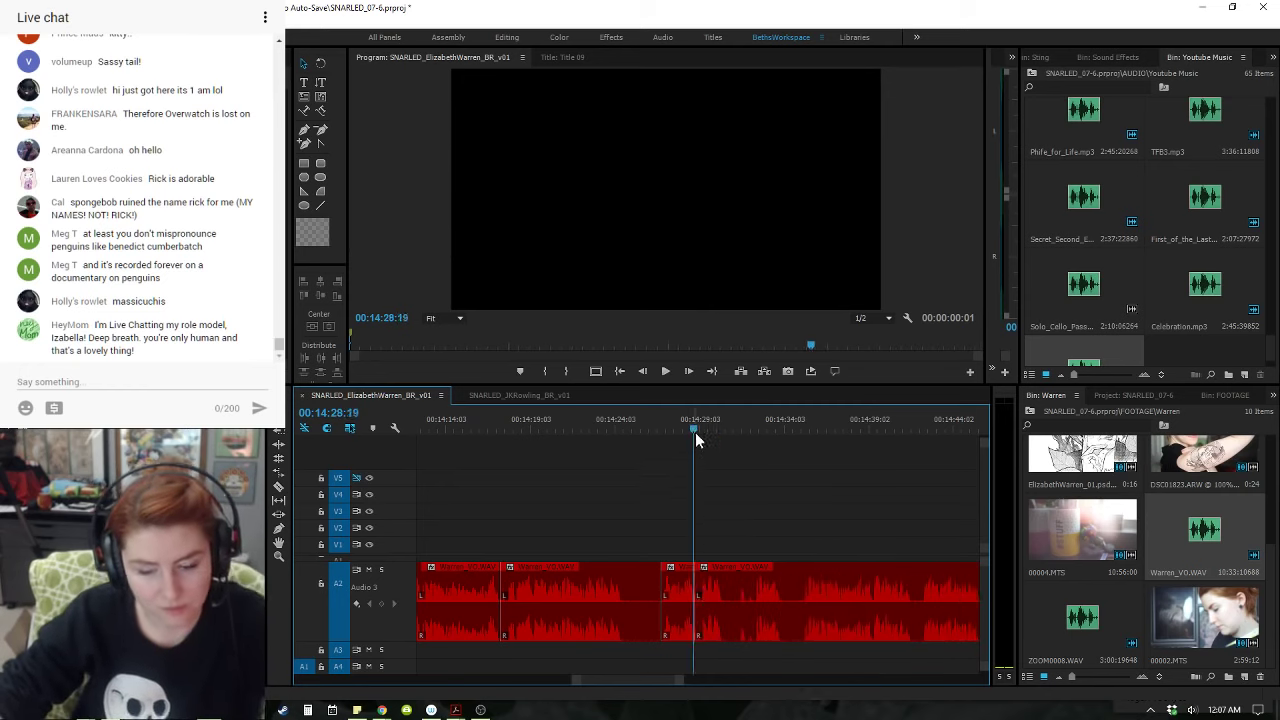
# - Play across the join at 14:28:19 and ripple-trim the silence off the start of the following clip
pyautogui.press('=')
pyautogui.press('=')
pyautogui.click(680, 432)
pyautogui.press('space')
pyautogui.press('space')
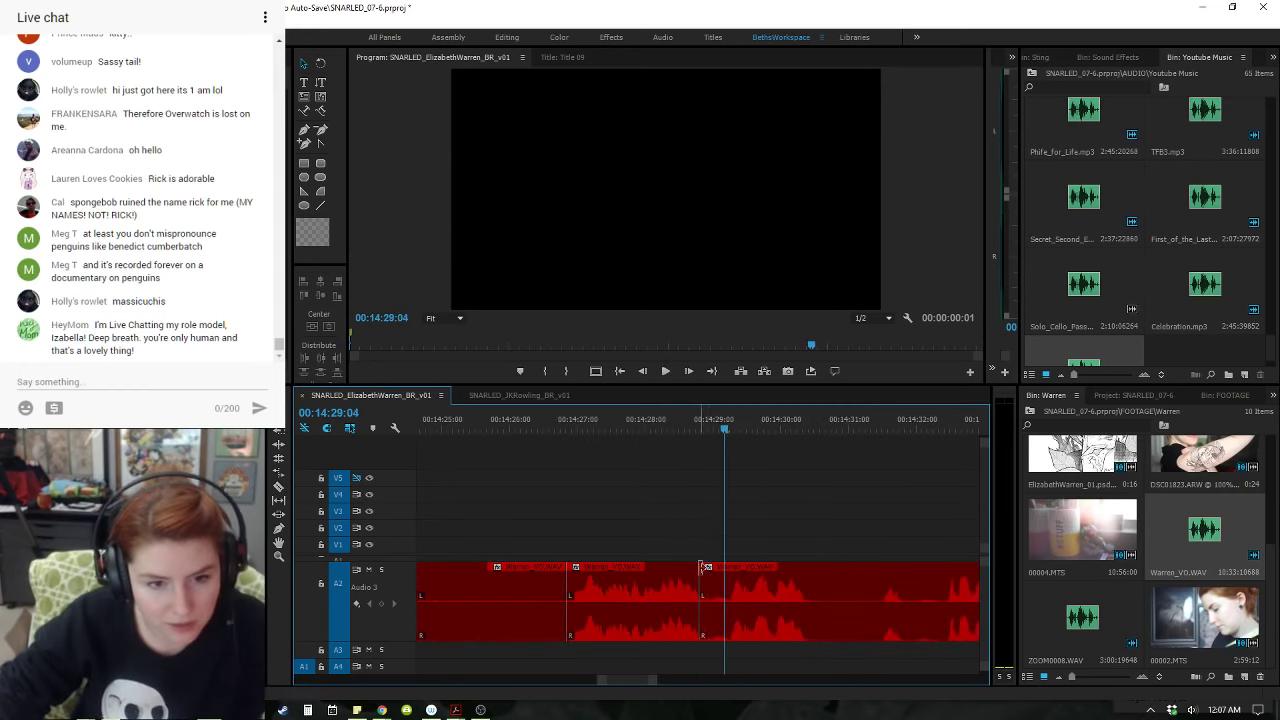
pyautogui.press('Up')
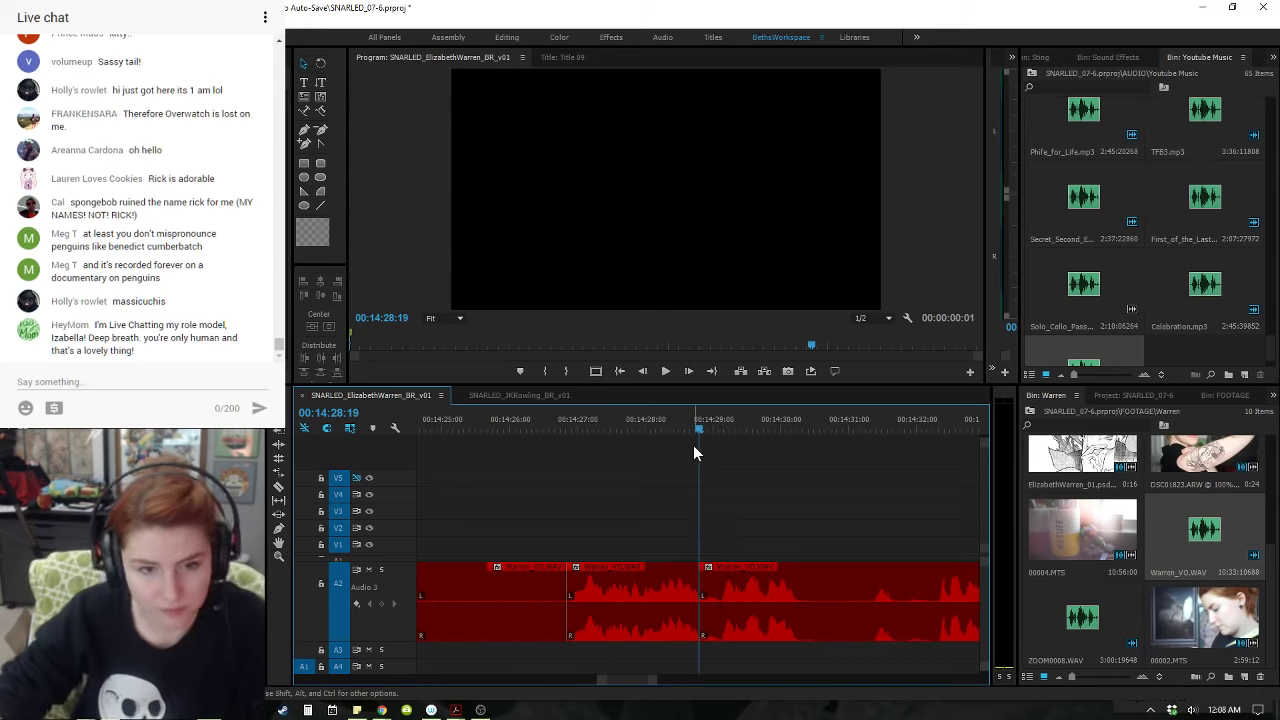
# - Listen past the join at 14:28:19 and split the following clip at 14:29:02
pyautogui.press('space')
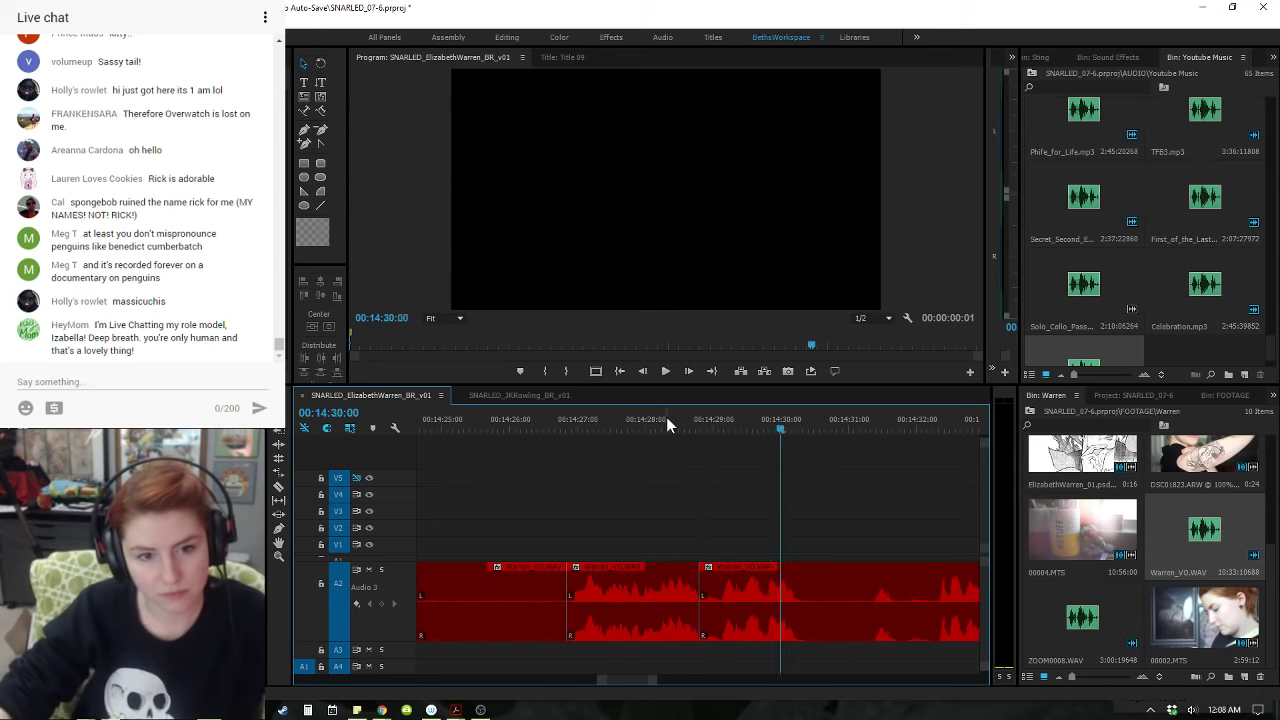
pyautogui.click(666, 417)
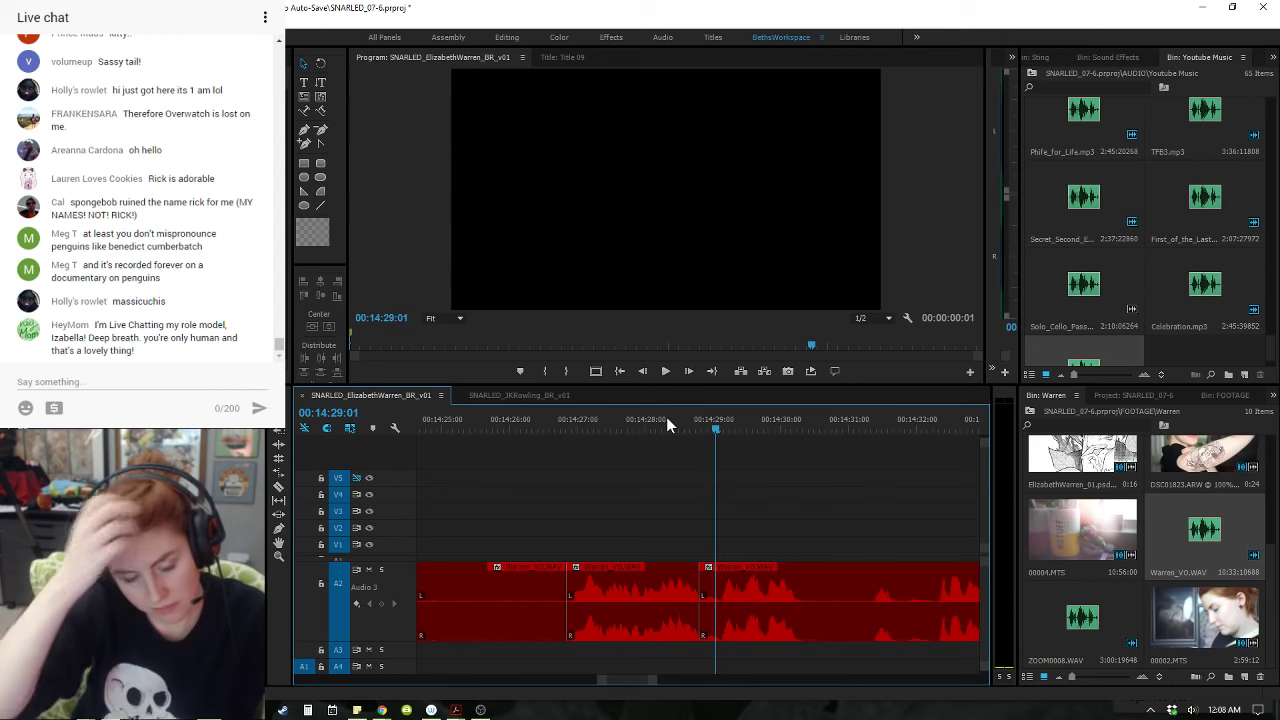
pyautogui.press('Right')
pyautogui.click(806, 586)
pyautogui.hotkey('ctrl', 'k')
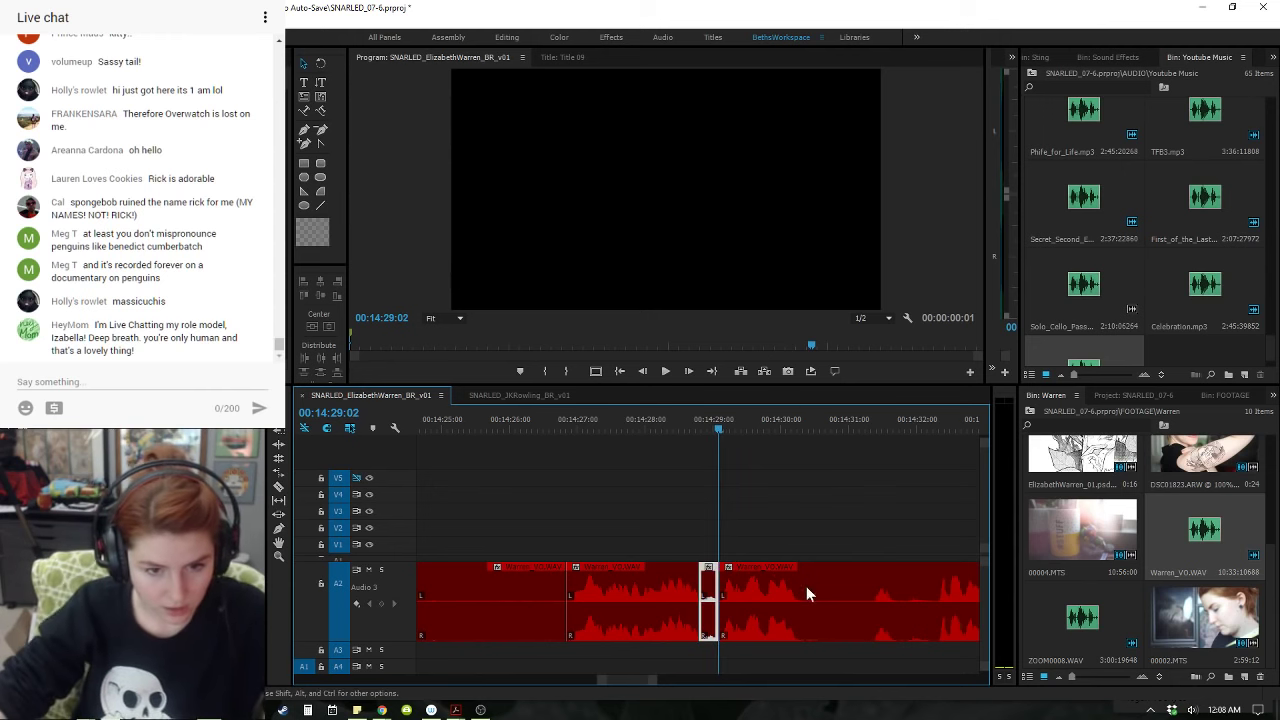
# - Ripple-trim the end of the clip before the short phrase back to 14:23:16, and play back across the new join
pyautogui.press('-')
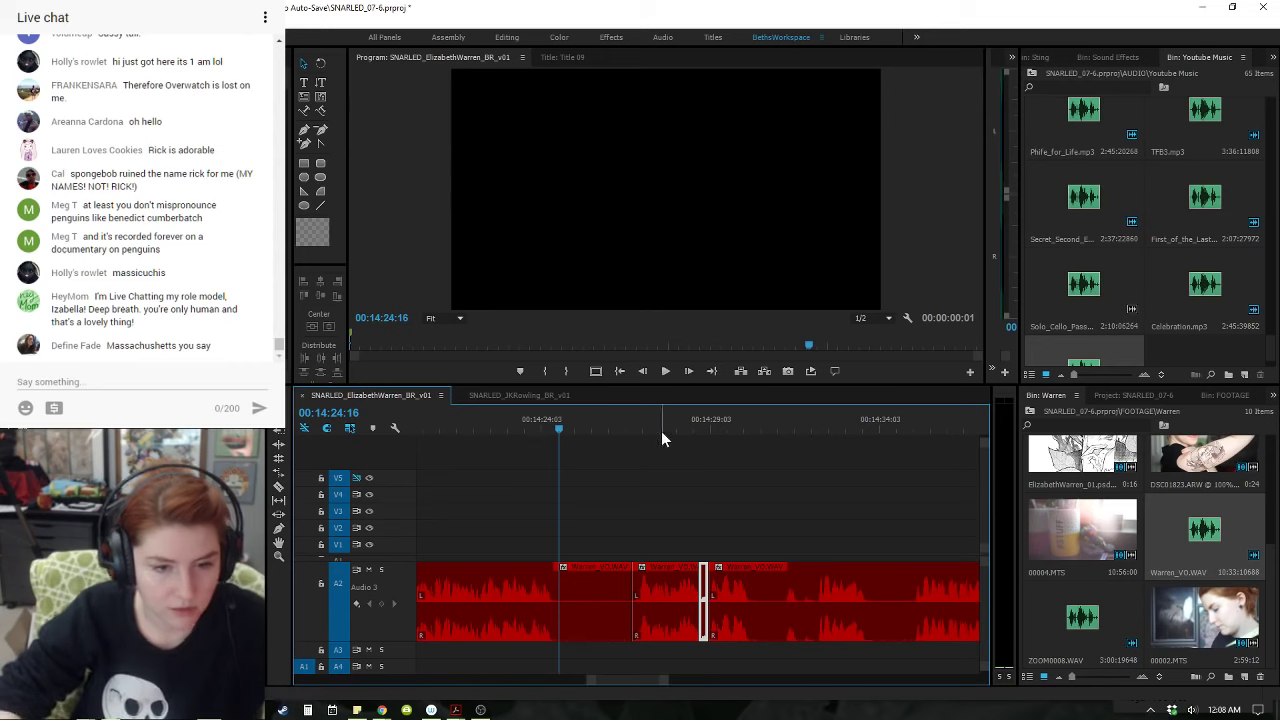
pyautogui.click(500, 419)
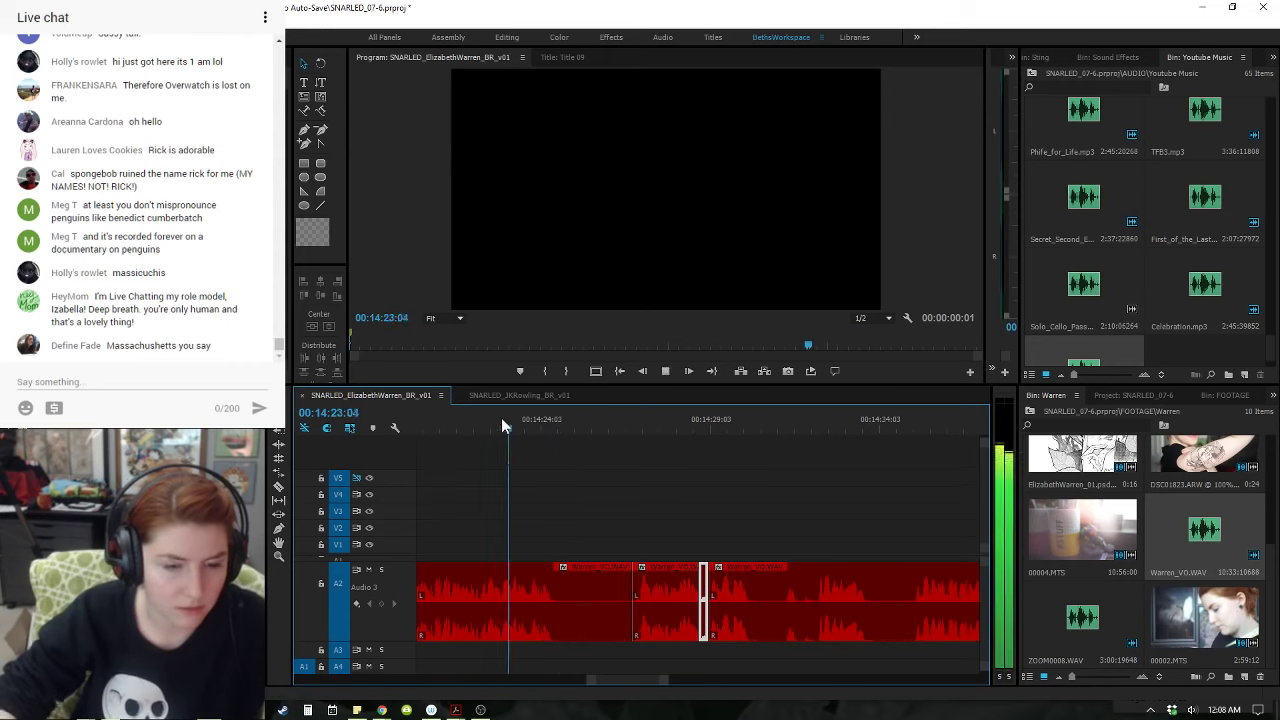
pyautogui.press('w')
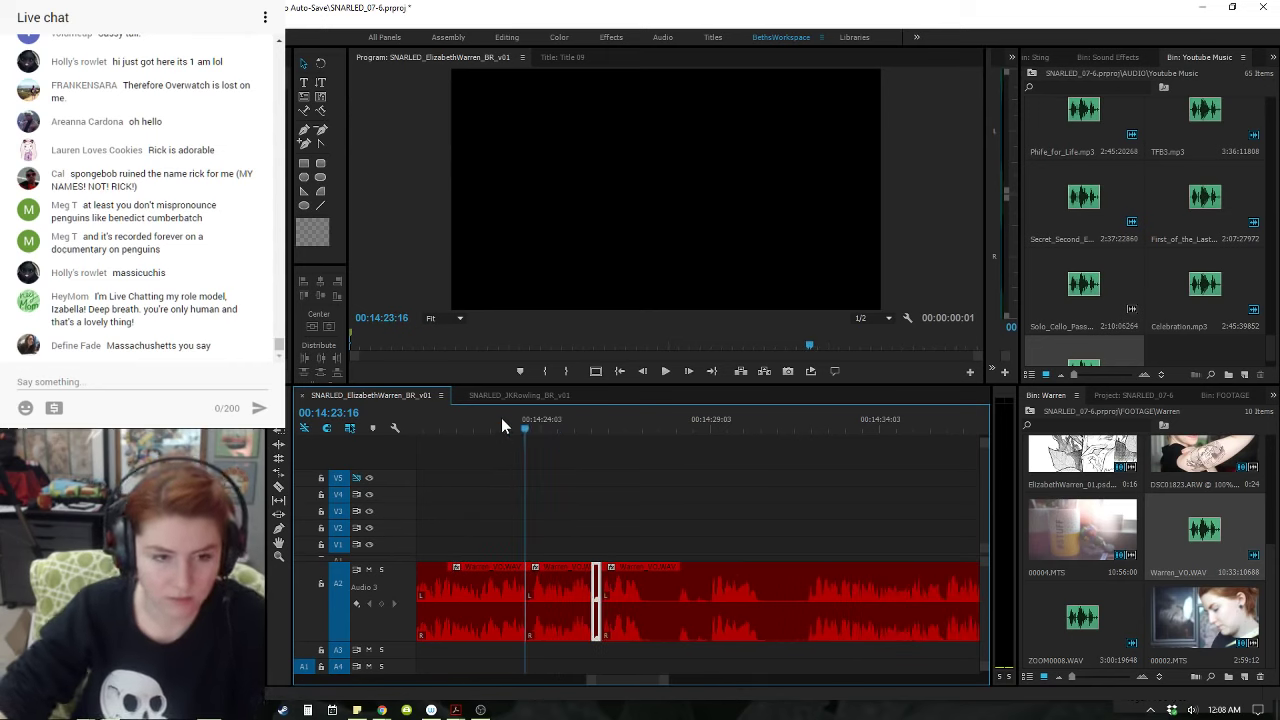
pyautogui.click(508, 419)
pyautogui.press('space')
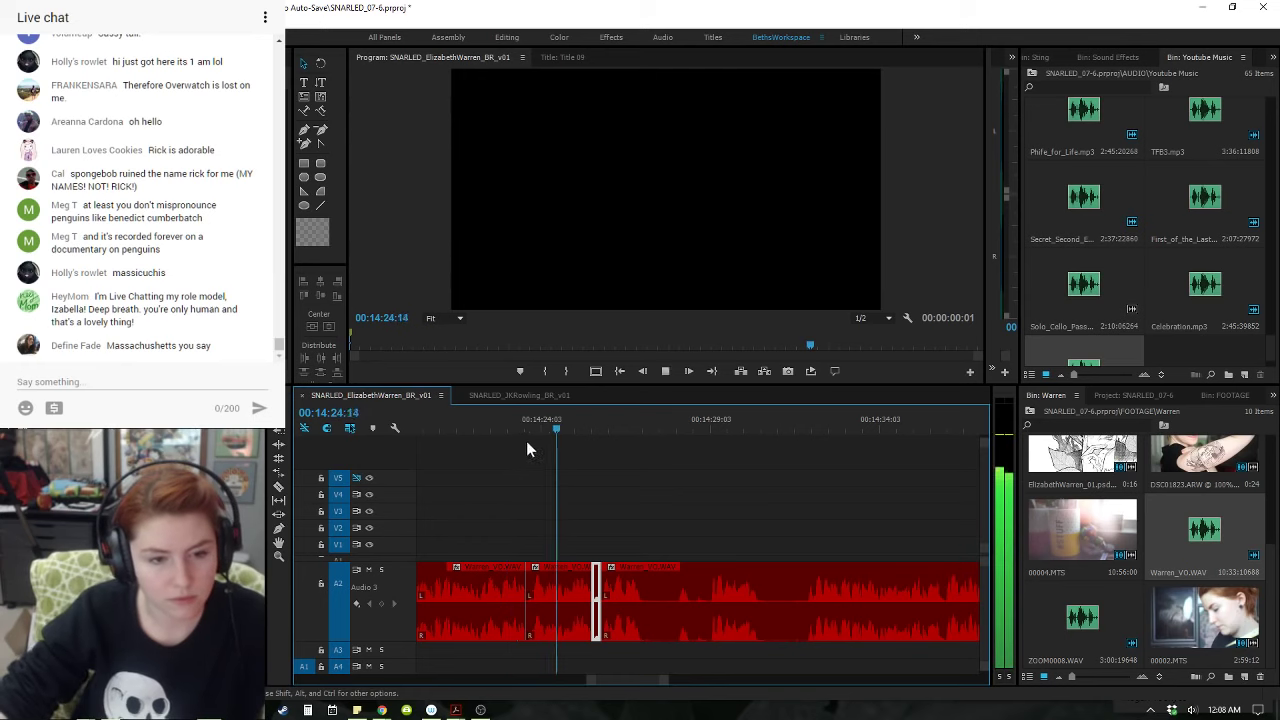
# - Replay the join at 14:23:16 on A2 and add a Constant Power crossfade across it
pyautogui.press('space')
pyautogui.click(527, 442)
pyautogui.click(529, 442)
pyautogui.click(516, 430)
pyautogui.press('space')
pyautogui.press('=')
pyautogui.press('=')
pyautogui.press('space')
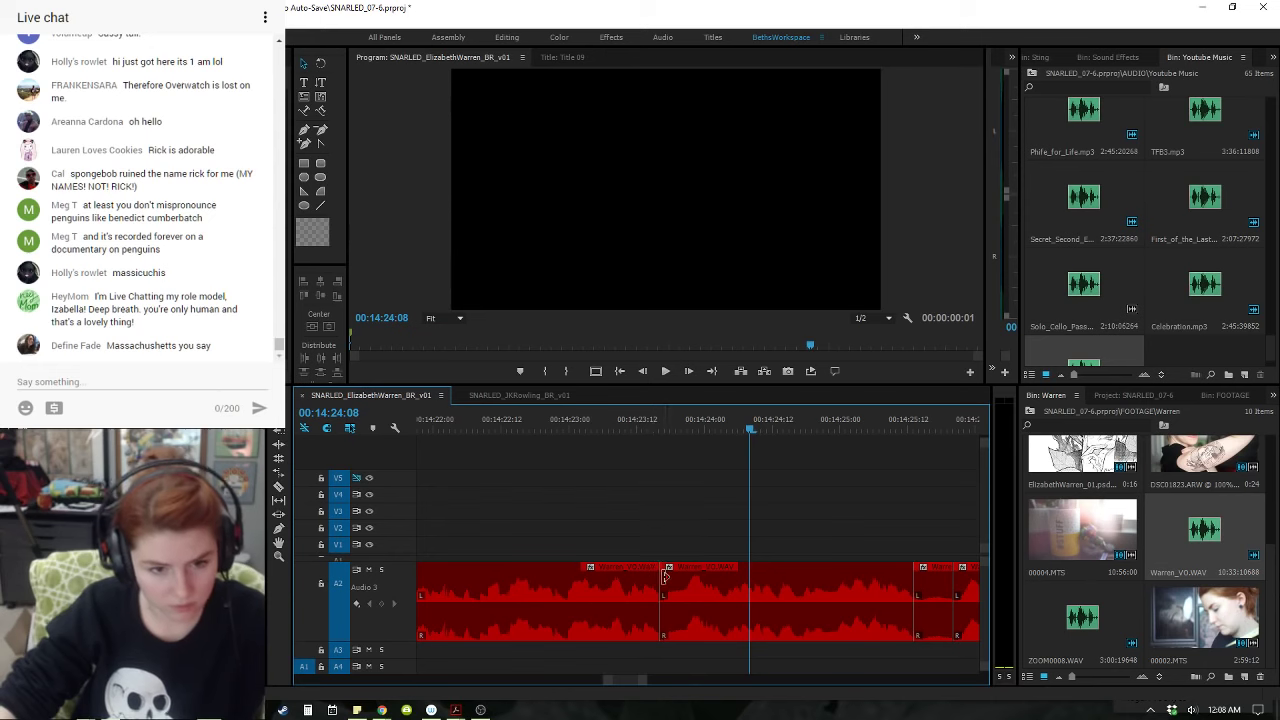
pyautogui.hotkey('shift', 't')
pyautogui.hotkey('ctrl', 'shift', 'd')
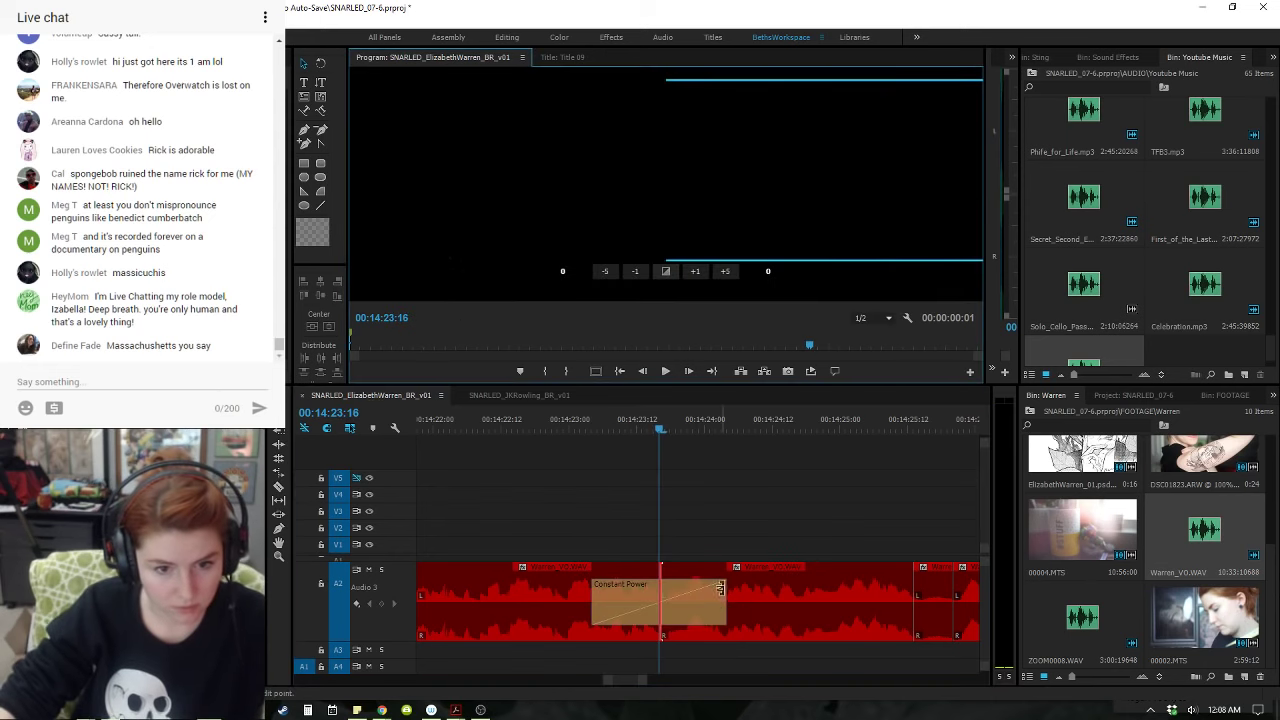
# - Shorten the Constant Power crossfade at 14:23:16 to a few frames around the cut and play back across it
pyautogui.moveTo(720, 588); pyautogui.dragTo(663, 588)
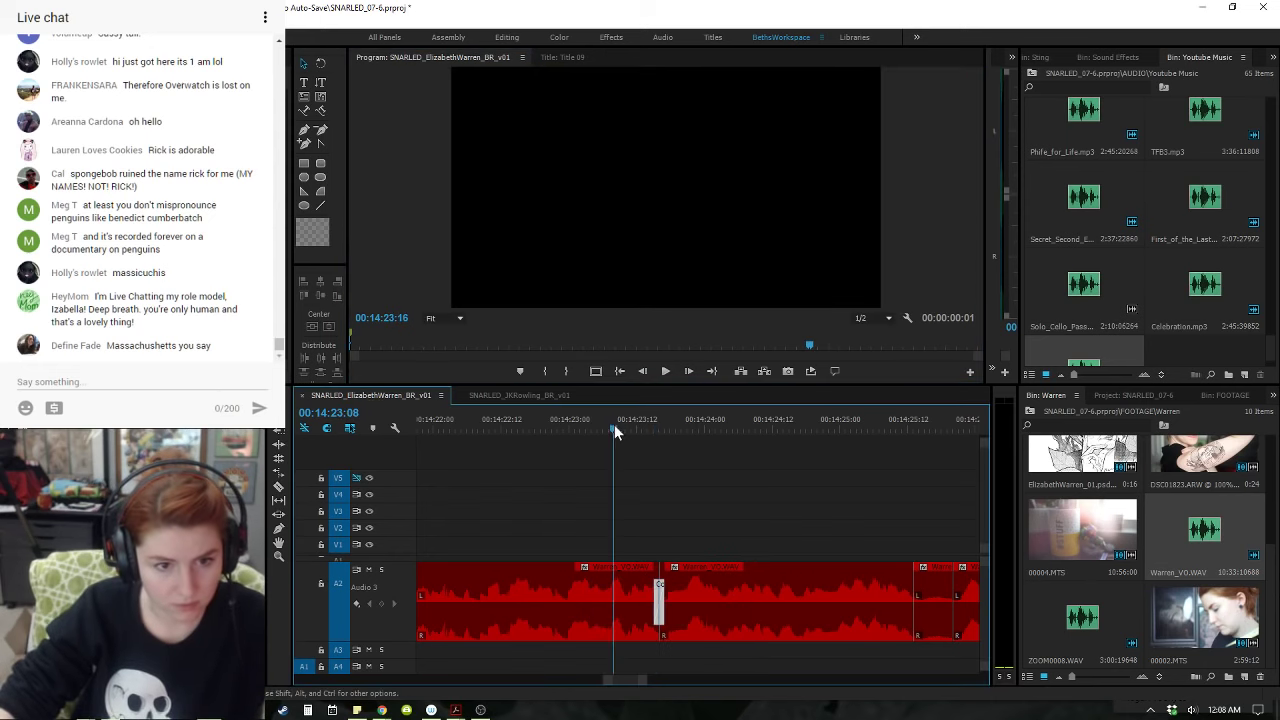
pyautogui.press('space')
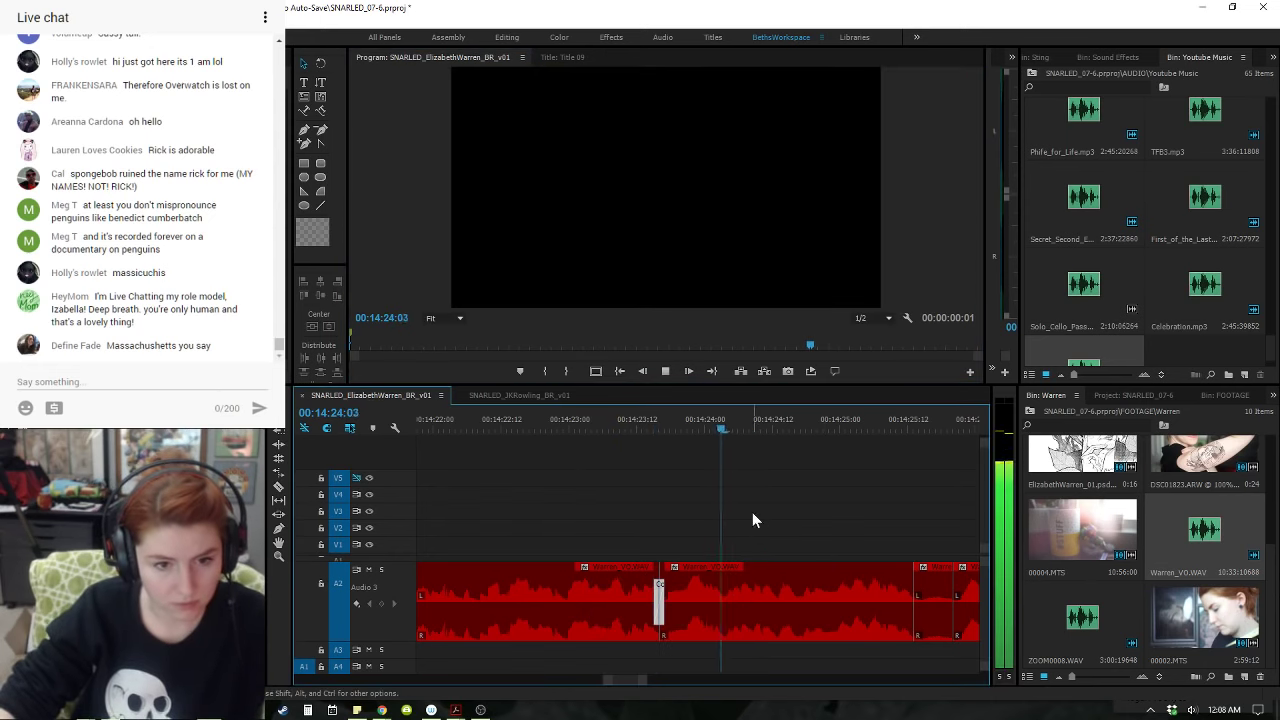
pyautogui.press('-')
pyautogui.press('-')
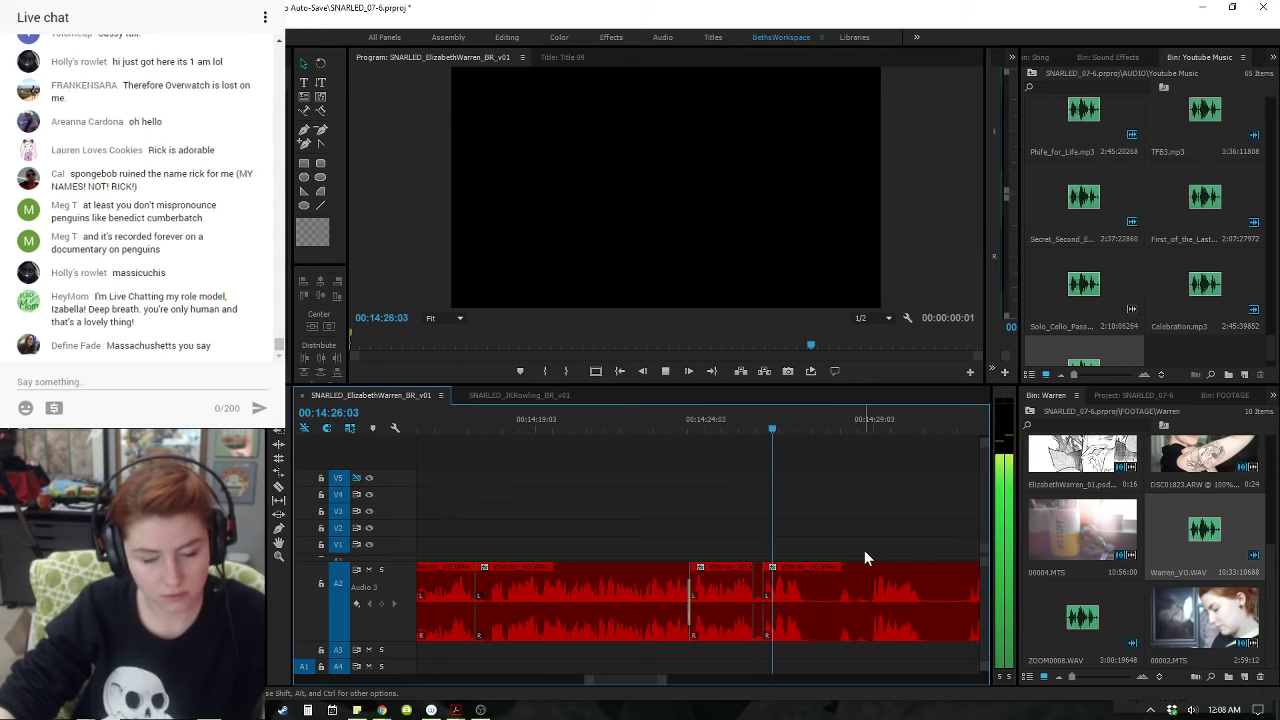
# - Ripple-trim the unwanted take off the start of the clip beginning at 14:25:20 and play back across the join
pyautogui.press('-')
pyautogui.moveTo(828, 428); pyautogui.dragTo(834, 425)
pyautogui.press('q')
pyautogui.press('space')
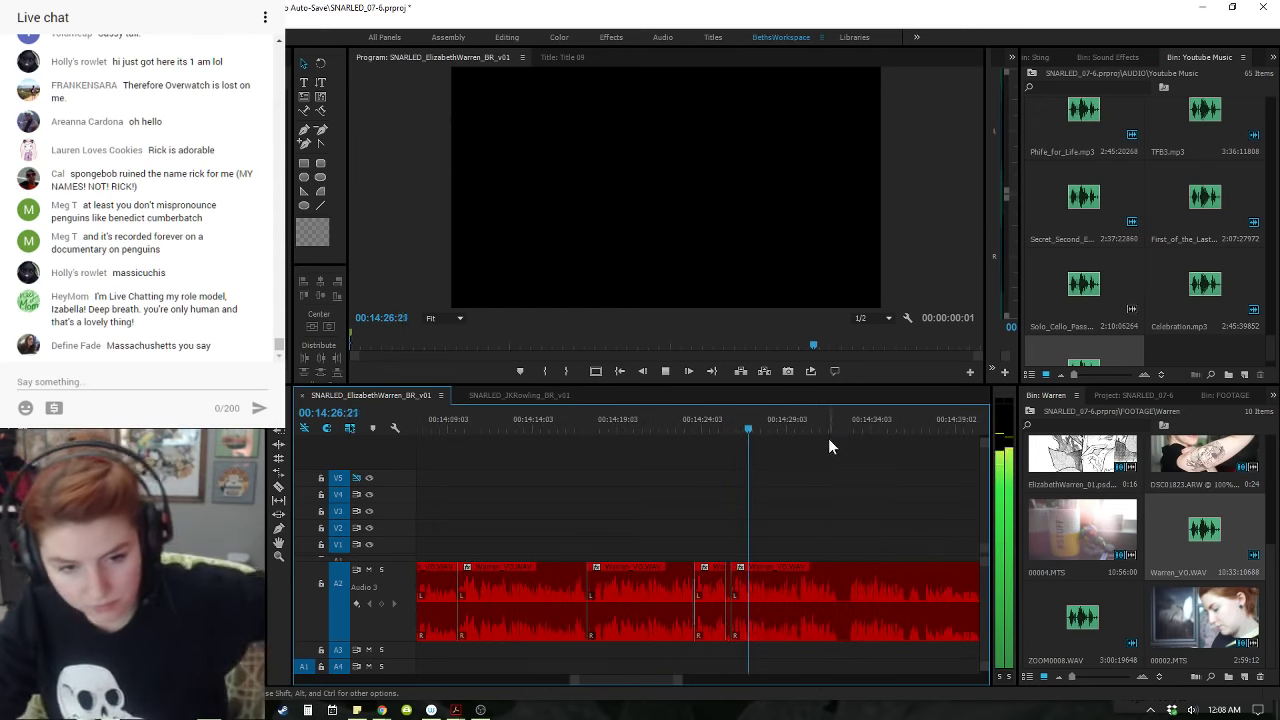
pyautogui.click(732, 421)
pyautogui.press('space')
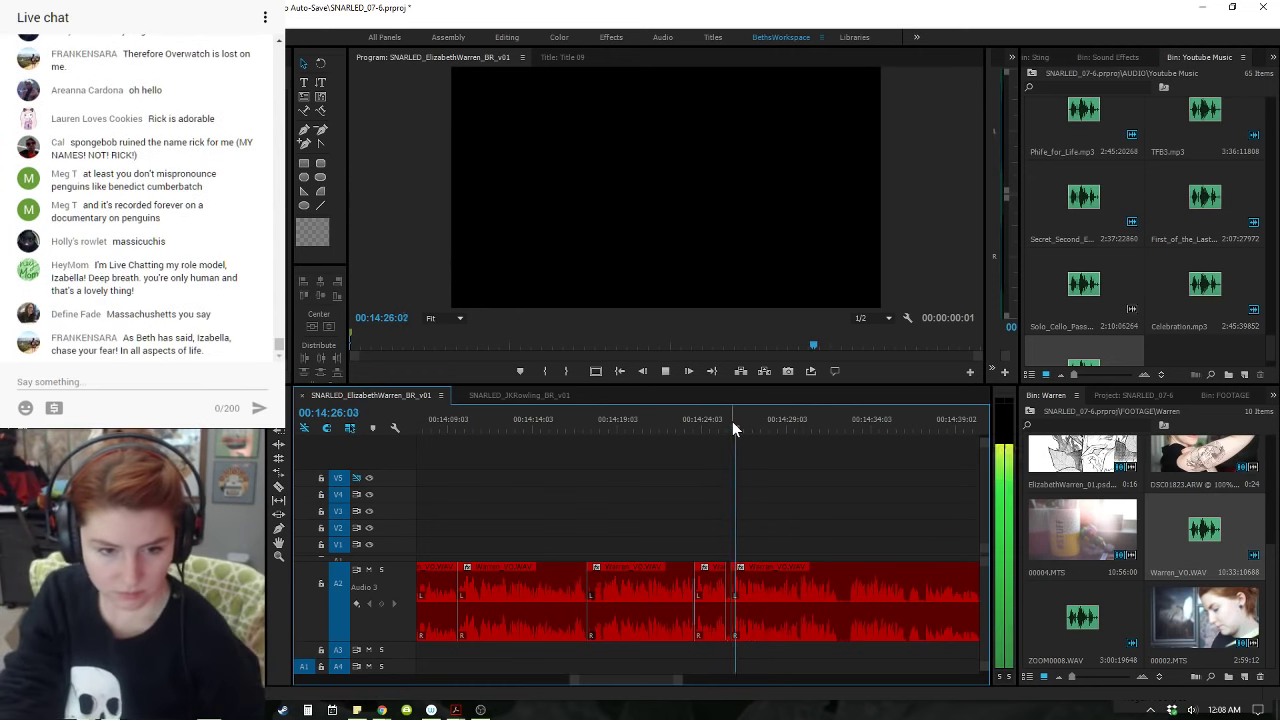
pyautogui.click(724, 428)
pyautogui.press('space')
pyautogui.press('space')
pyautogui.click(717, 430)
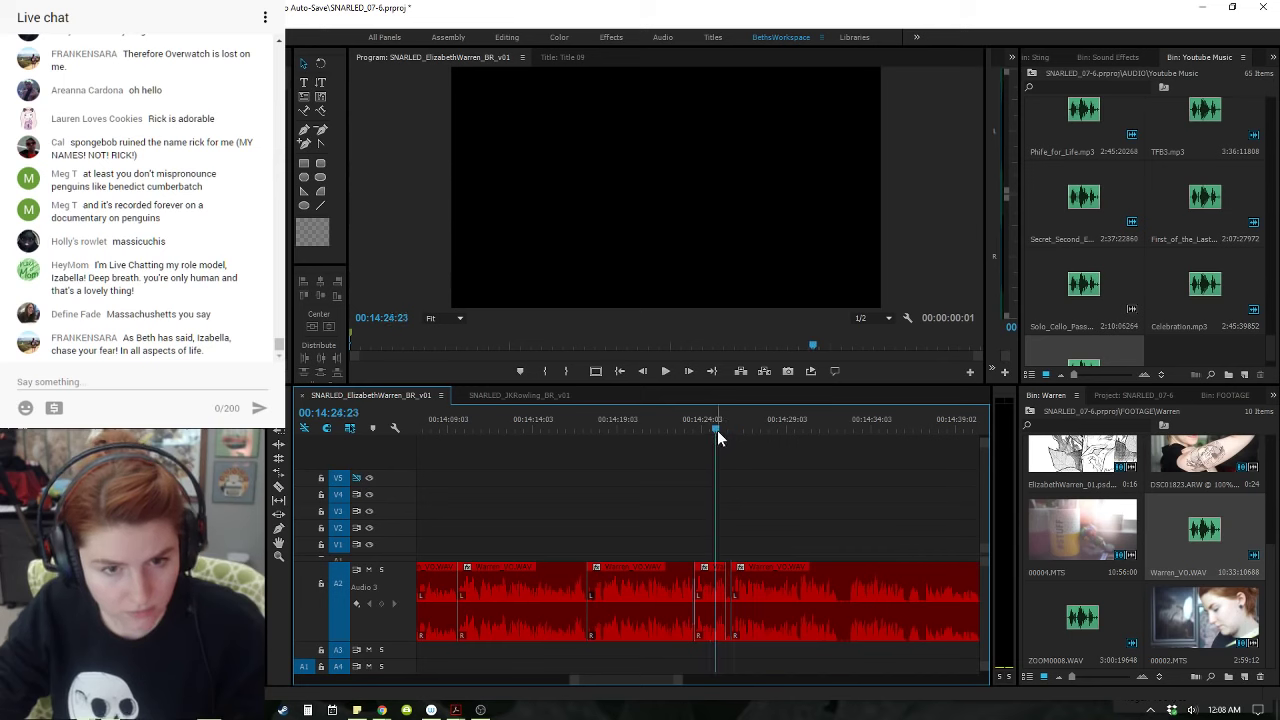
pyautogui.press('space')
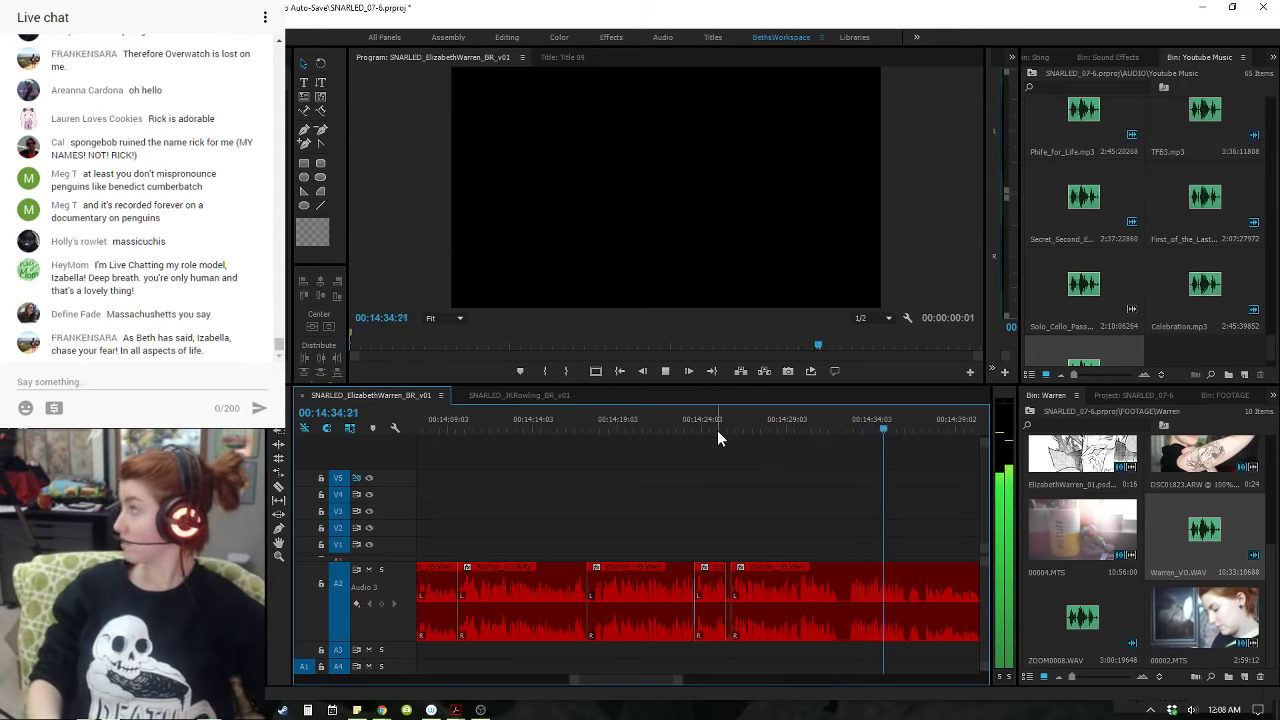
# - Find where the narration restarts after the long quiet stretch and split the A2 clip at 15:03:03
pyautogui.press('-')
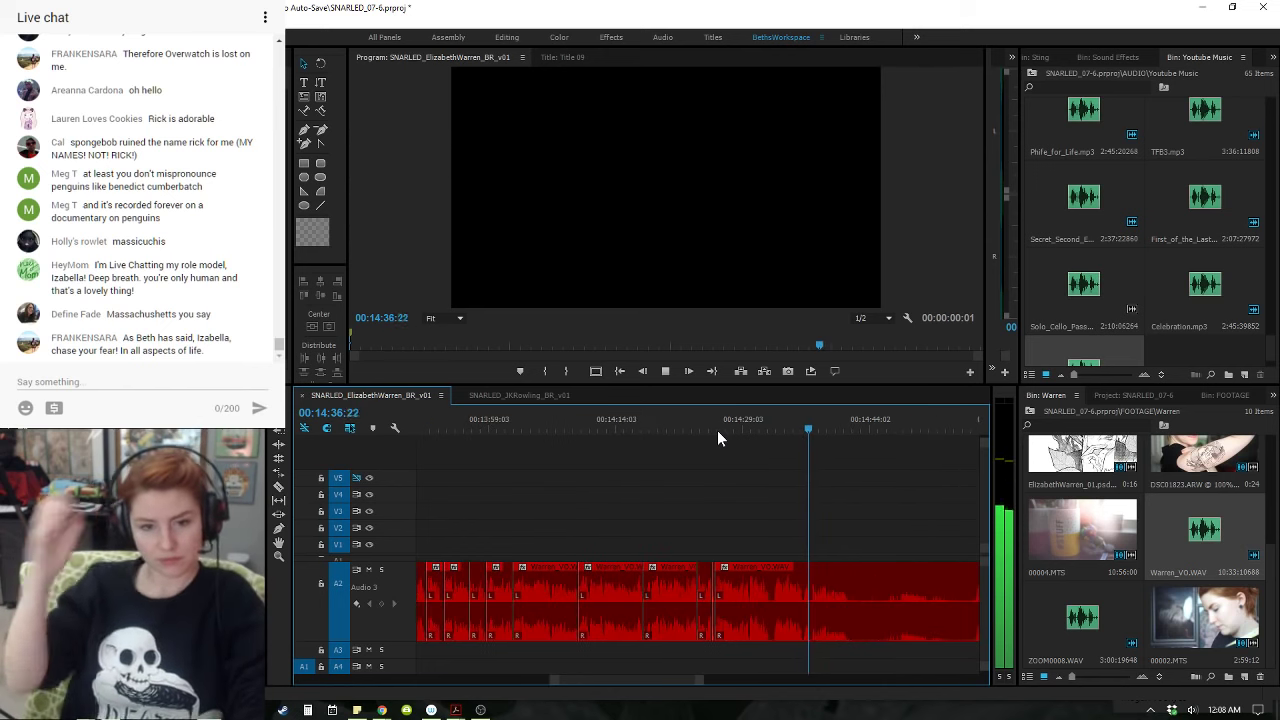
pyautogui.press('-')
pyautogui.click(854, 428)
pyautogui.click(864, 433)
pyautogui.press('space')
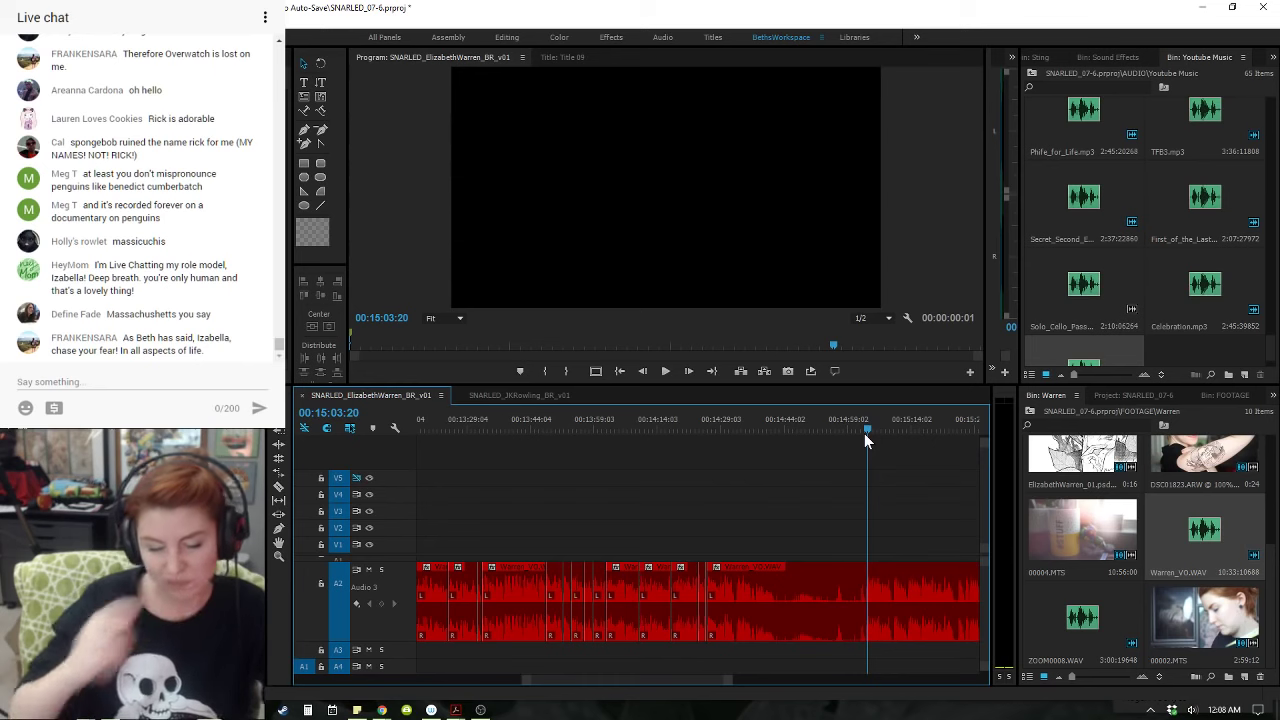
pyautogui.press('=')
pyautogui.moveTo(694, 428); pyautogui.dragTo(693, 427)
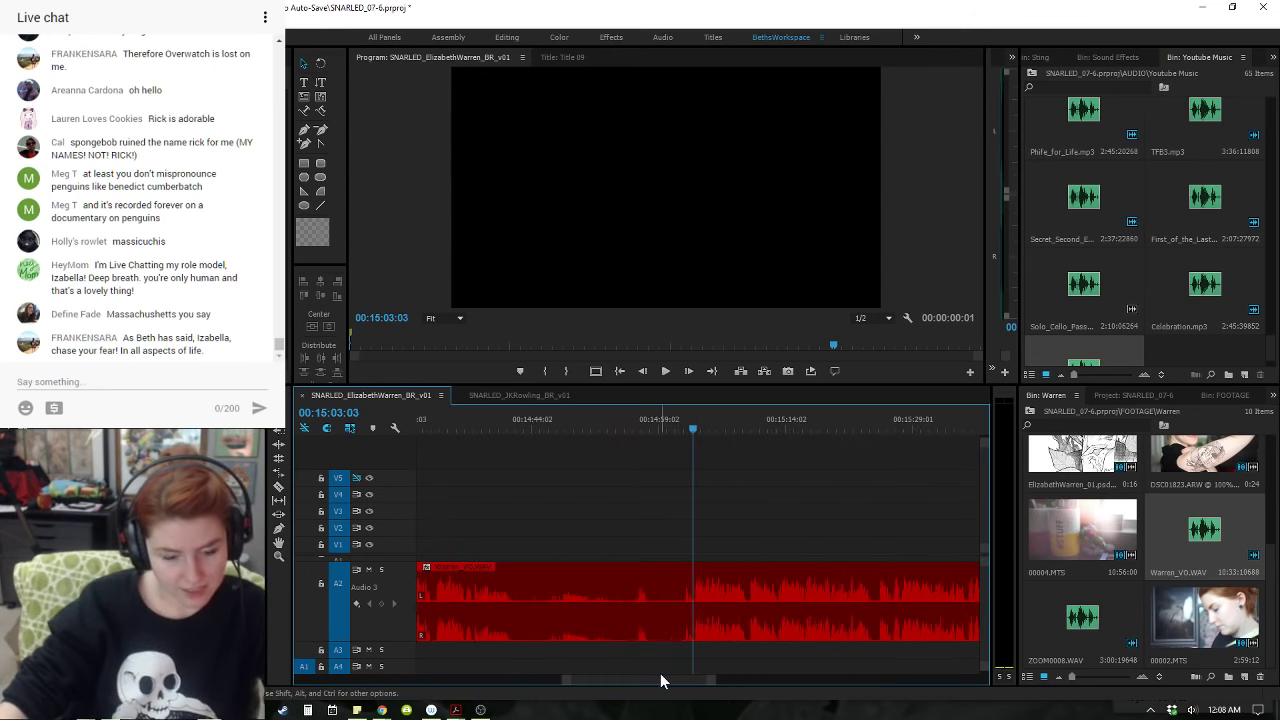
pyautogui.scroll(5, 674, 678)
# - Return to the clip start at 14:25:20 and listen for where the usable take ends
pyautogui.press('Up')
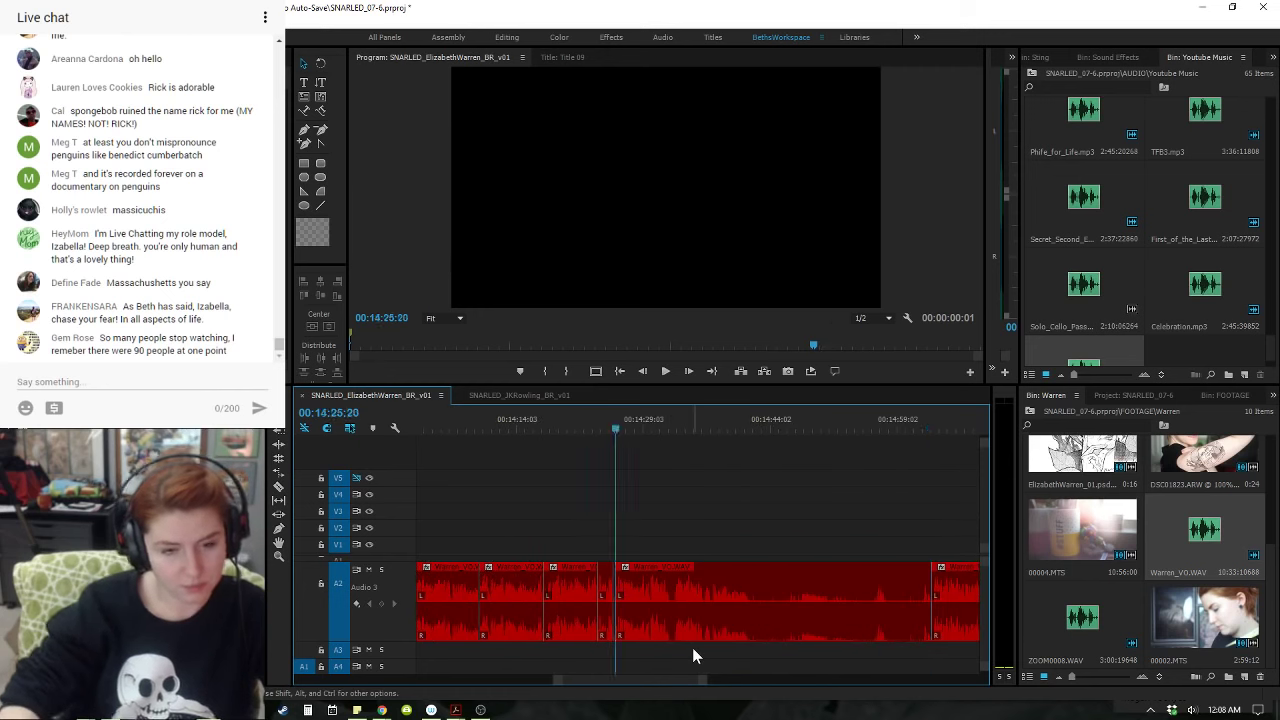
pyautogui.press('space')
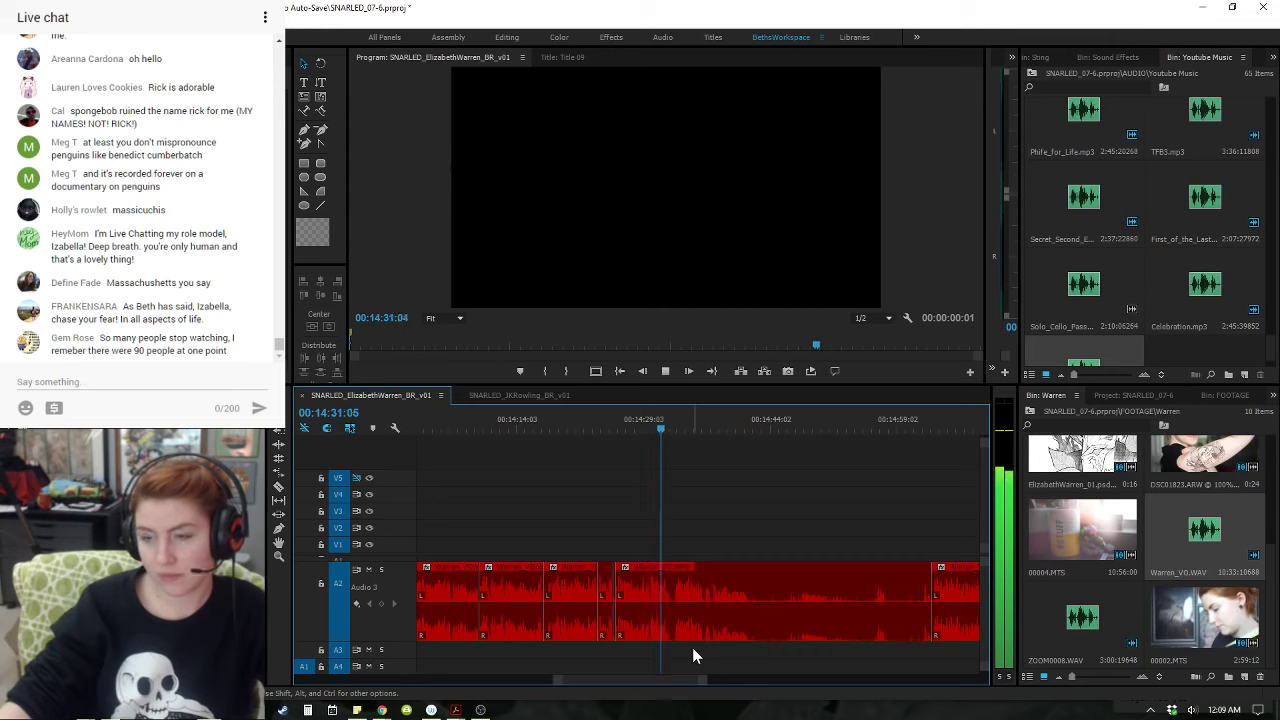
pyautogui.press('space')
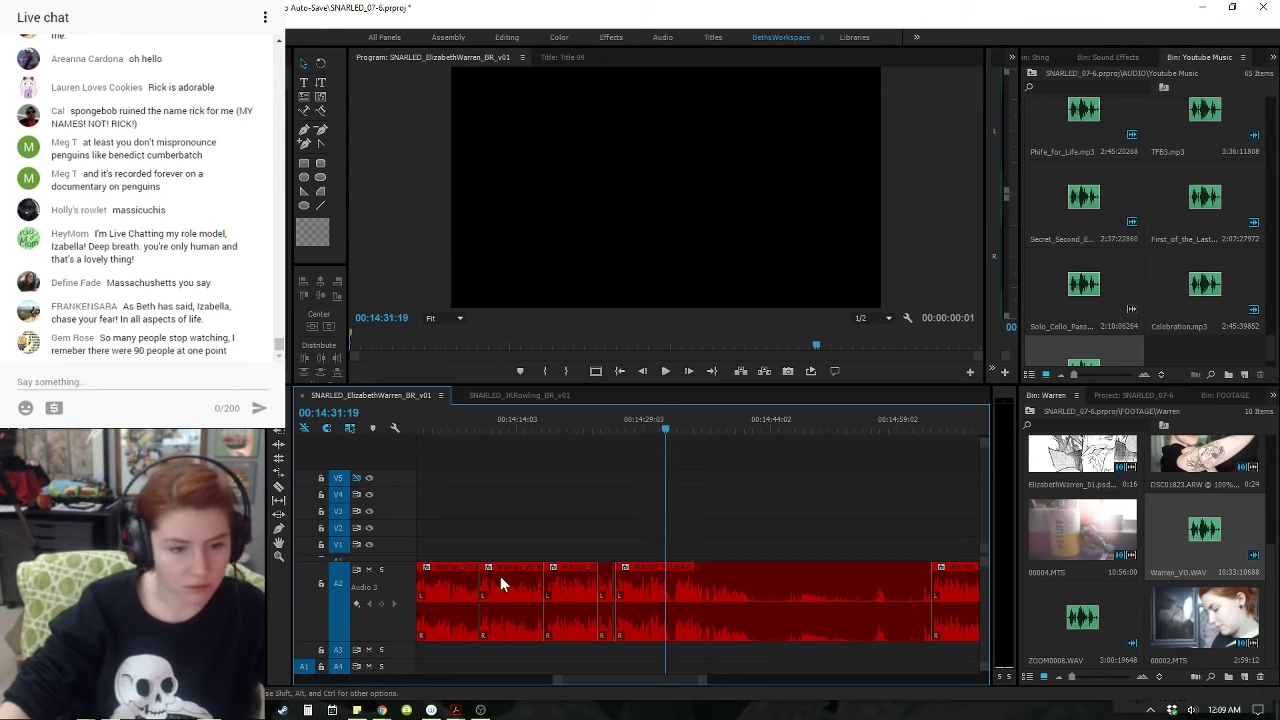
# - Switch to Chrome to check the viewer count on the YouTube Live Dashboard, and return to Premiere Pro
pyautogui.click(383, 711)
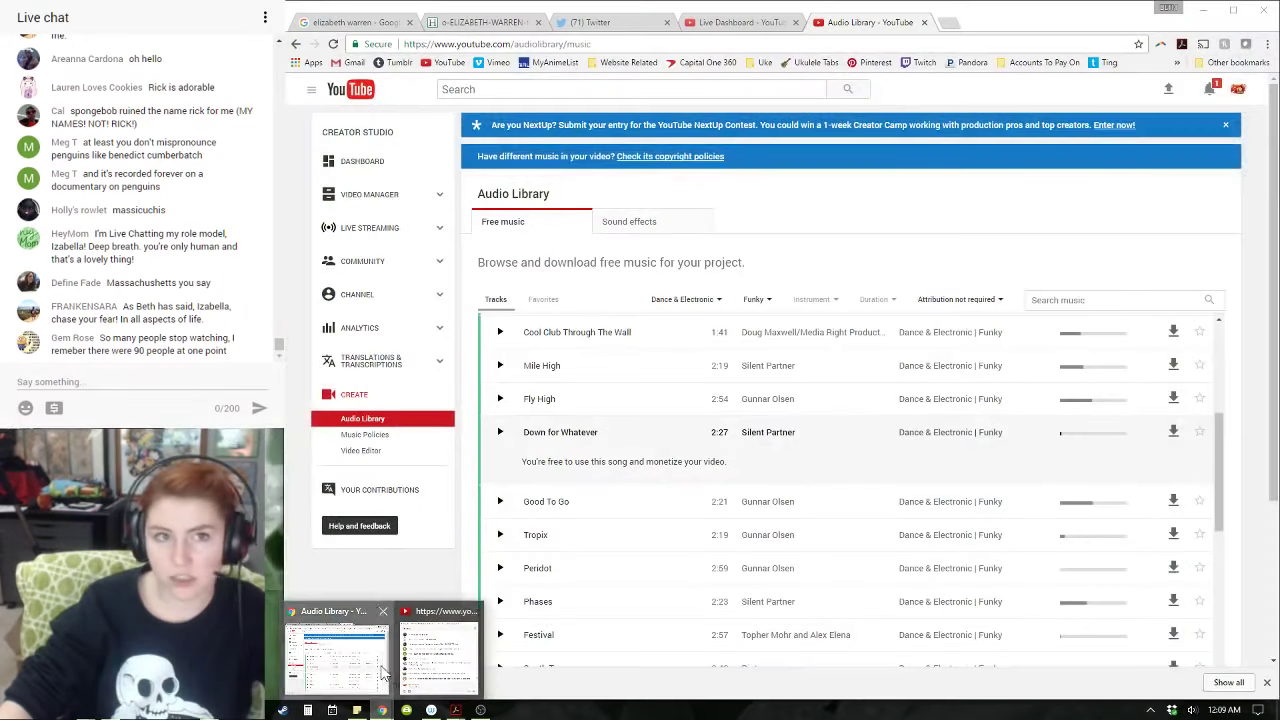
pyautogui.click(432, 660)
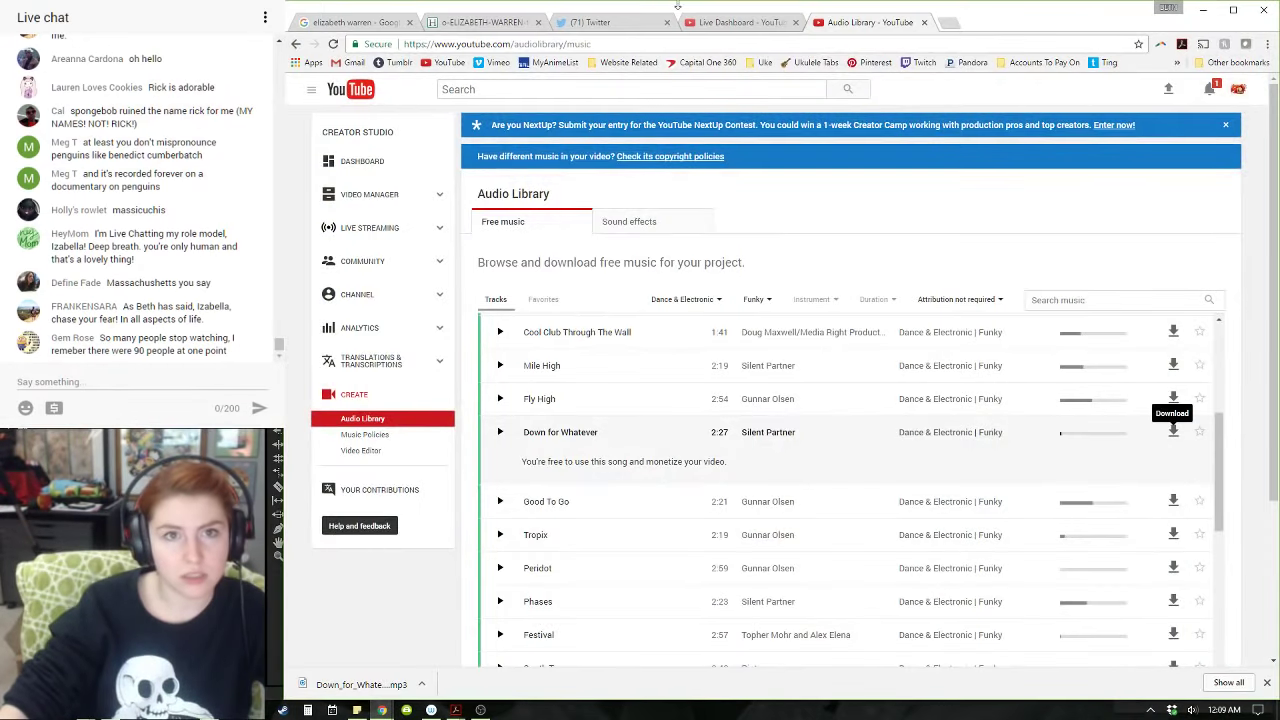
pyautogui.click(735, 22)
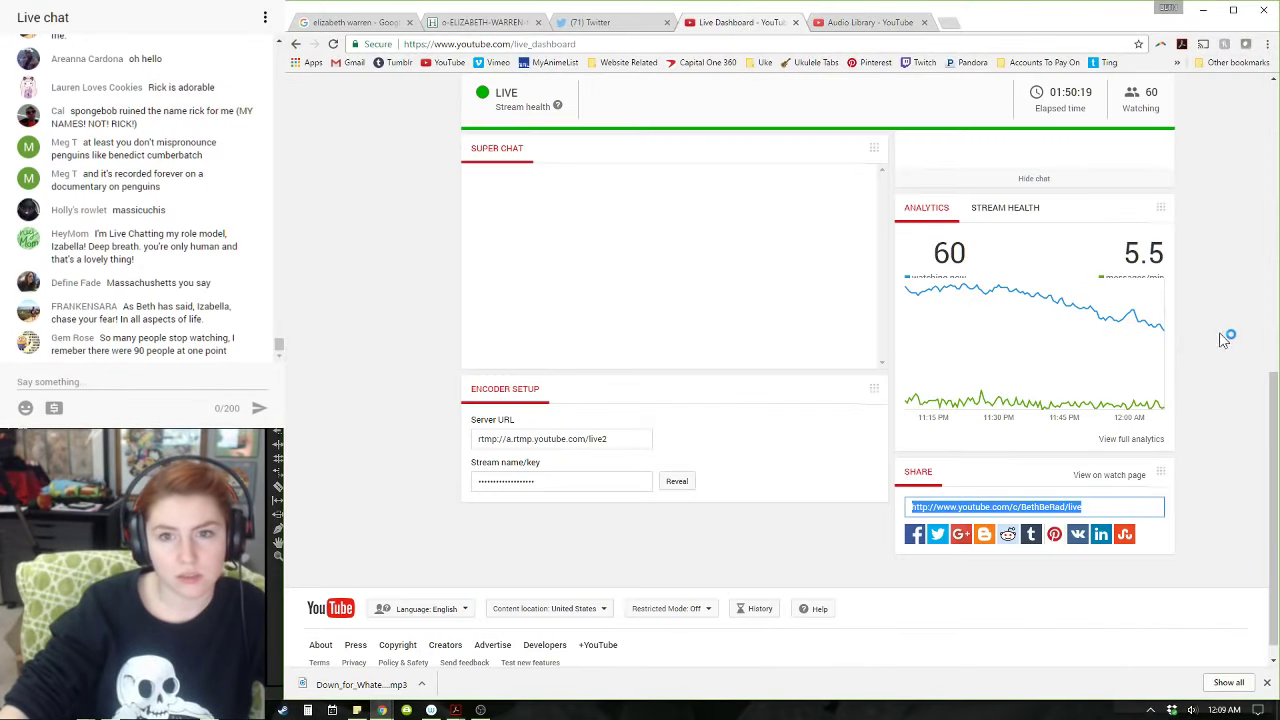
pyautogui.hotkey('alt', 'Tab')
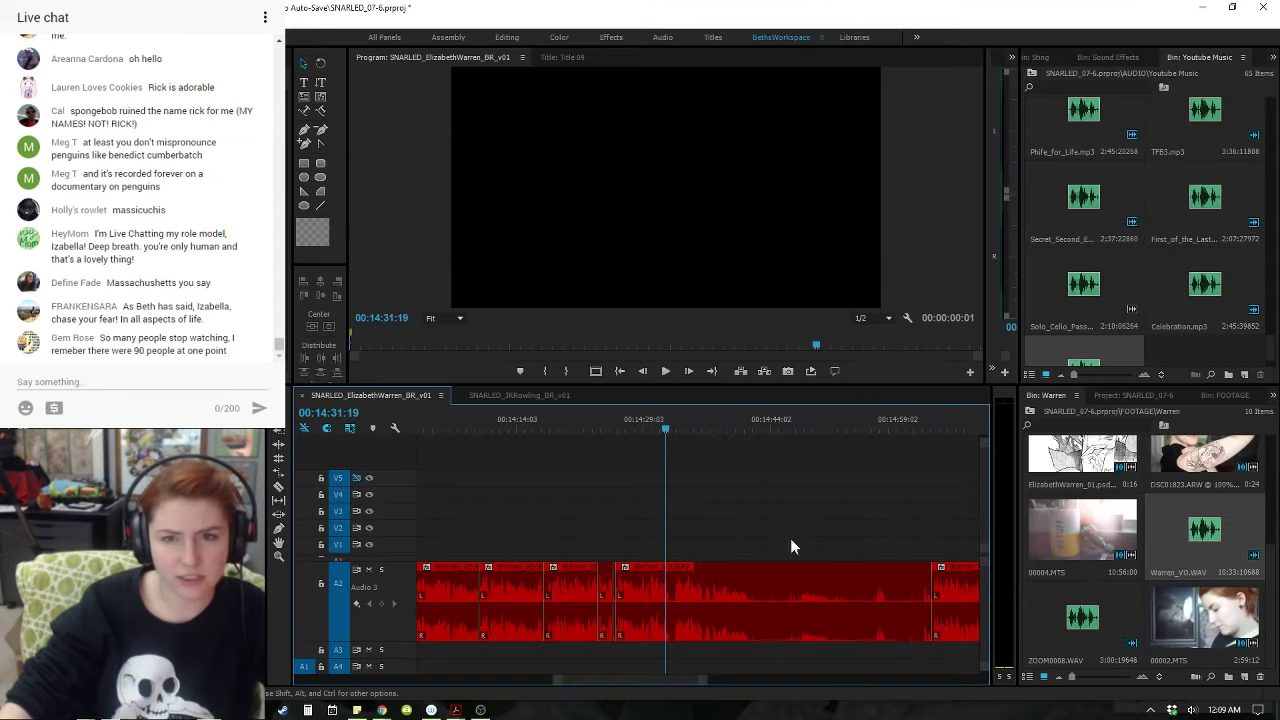
# - Listen again through the clip that begins at 14:25:20 and split it on A2 at 14:28:14
pyautogui.press('space')
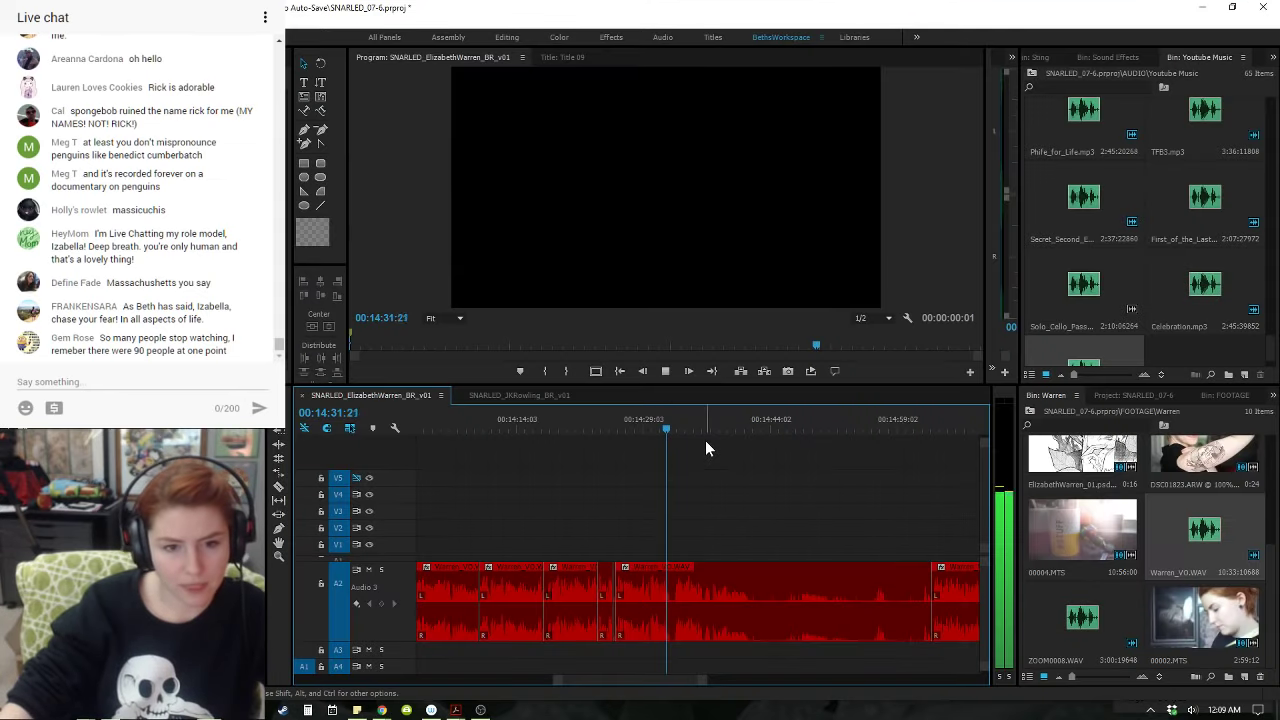
pyautogui.press('space')
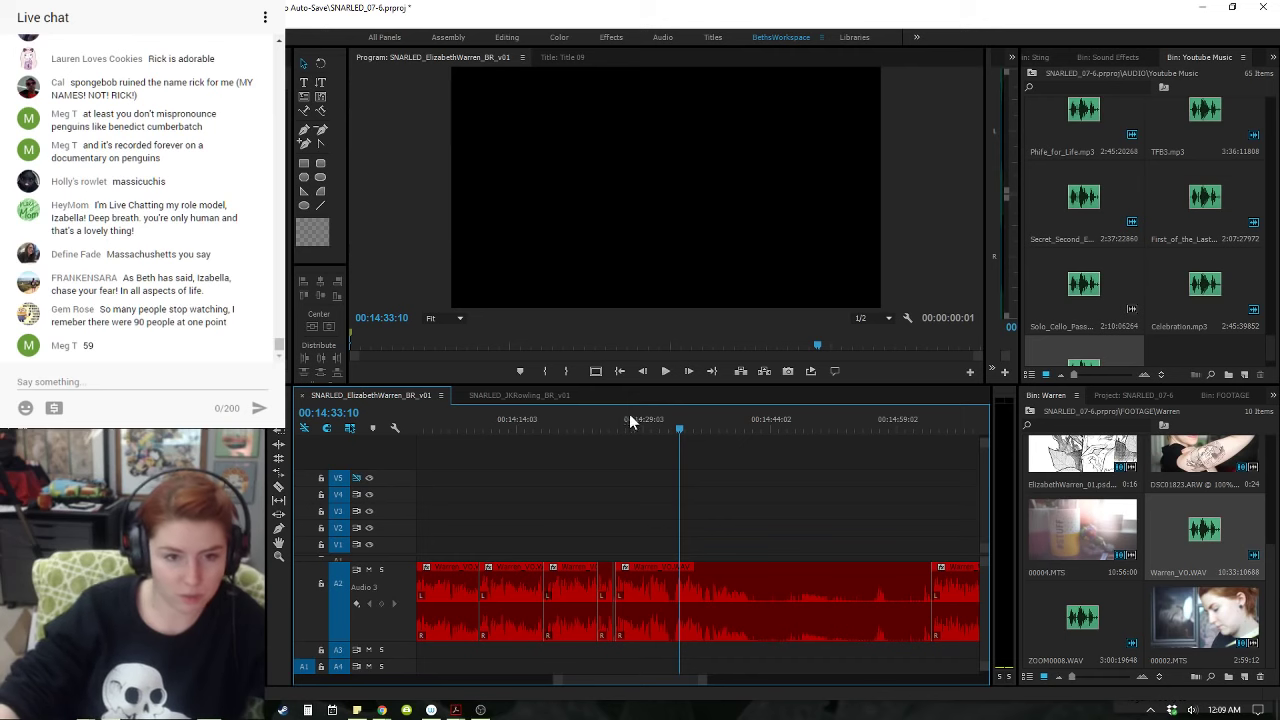
pyautogui.click(657, 424)
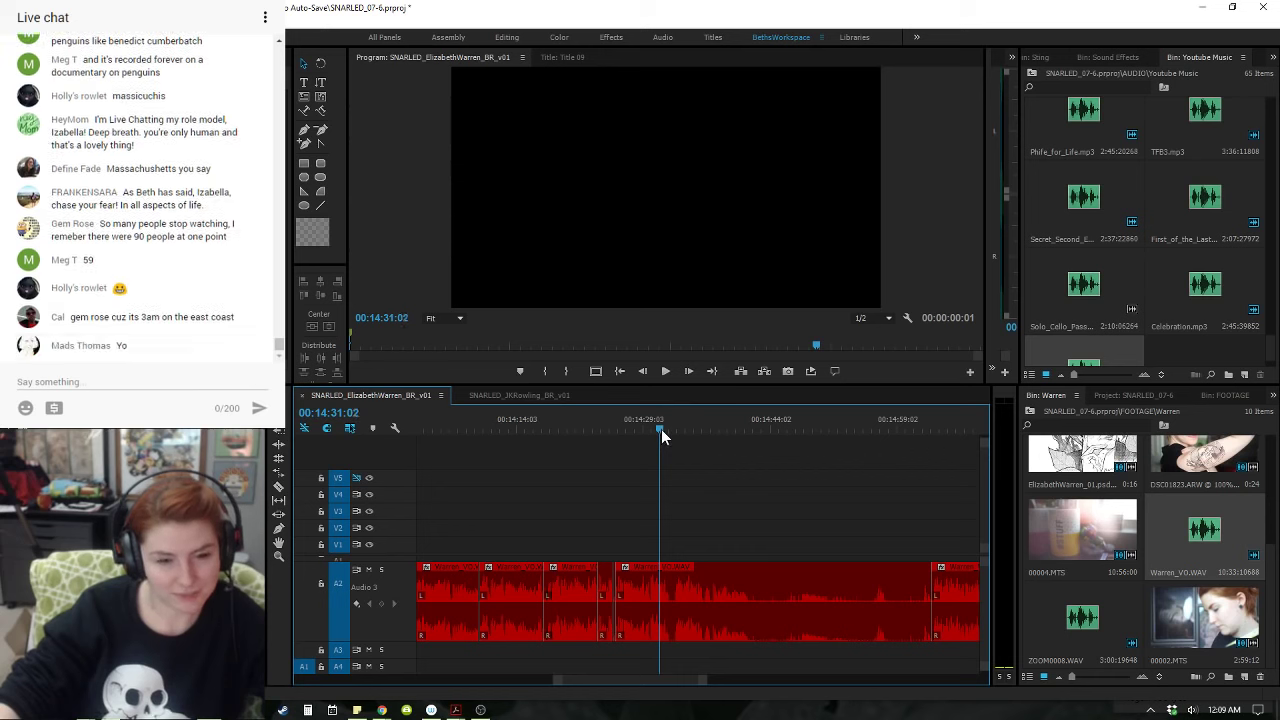
pyautogui.press('space')
pyautogui.click(606, 428)
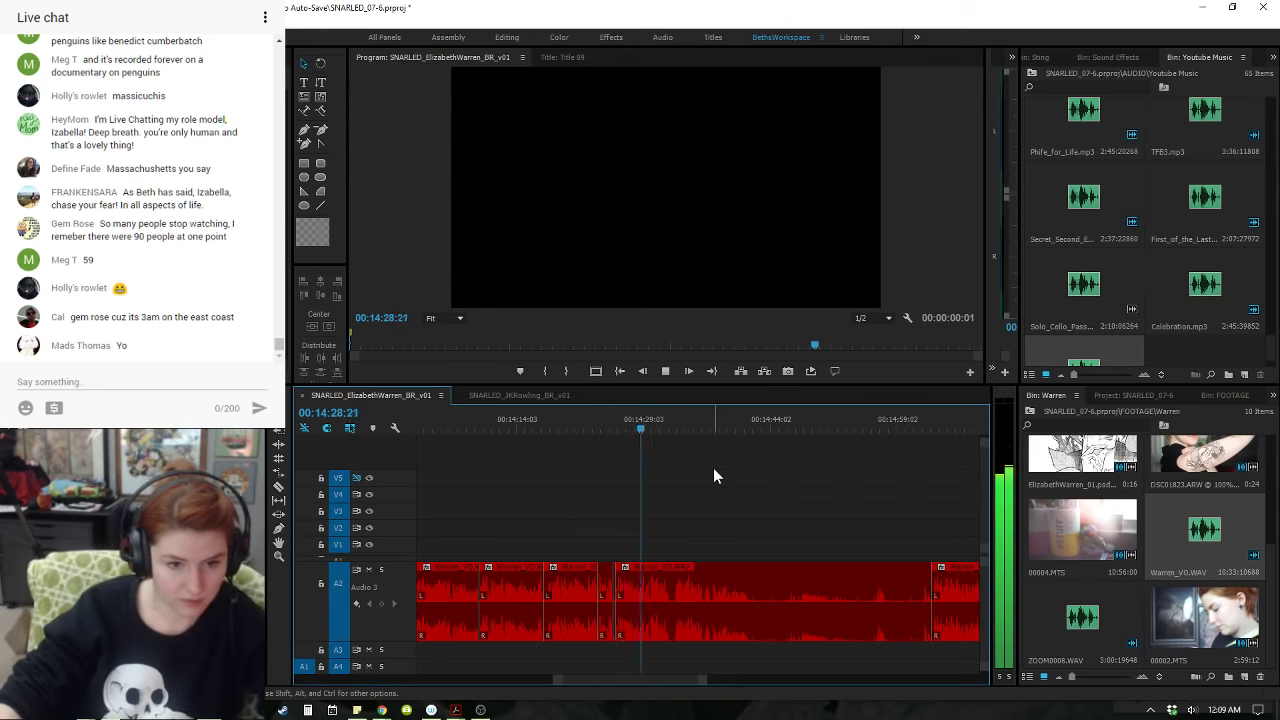
pyautogui.press('space')
pyautogui.click(620, 419)
pyautogui.press('space')
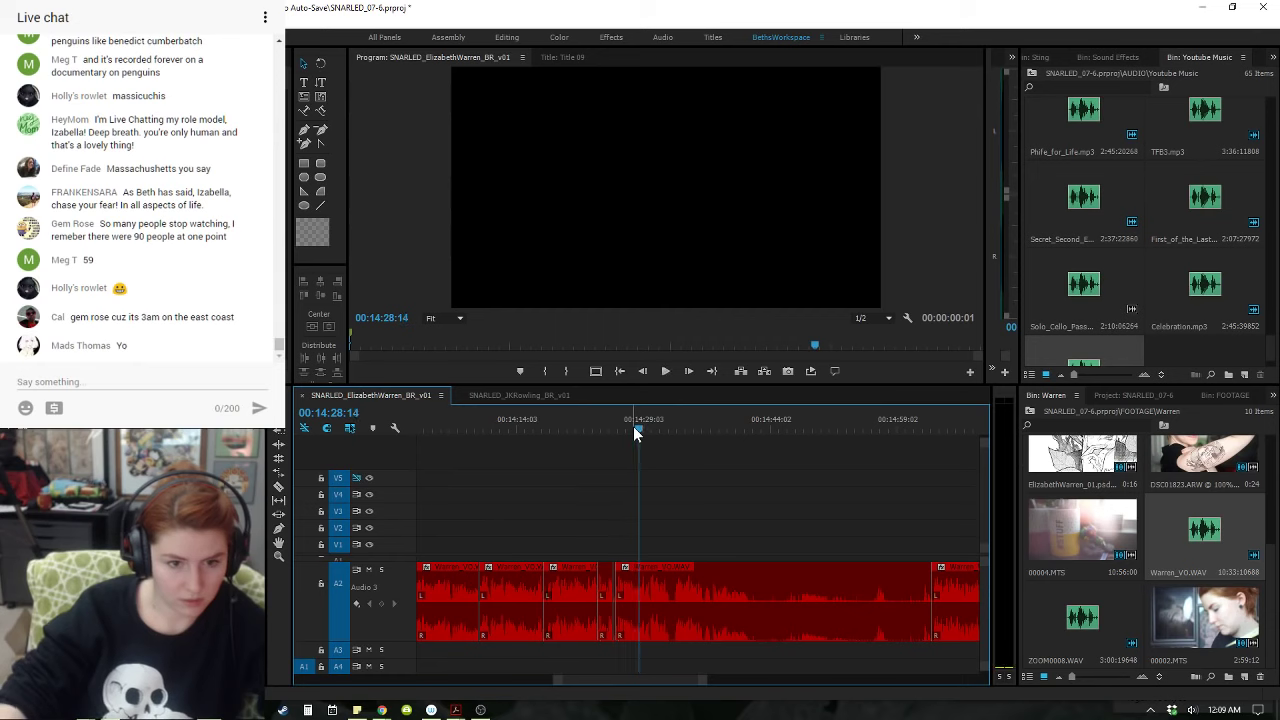
pyautogui.hotkey('ctrl', 'k')
# - Delete the unwanted A2 piece between 14:28:14 and 15:03:03 and ripple delete the gap it leaves
pyautogui.moveTo(803, 602); pyautogui.dragTo(832, 602)
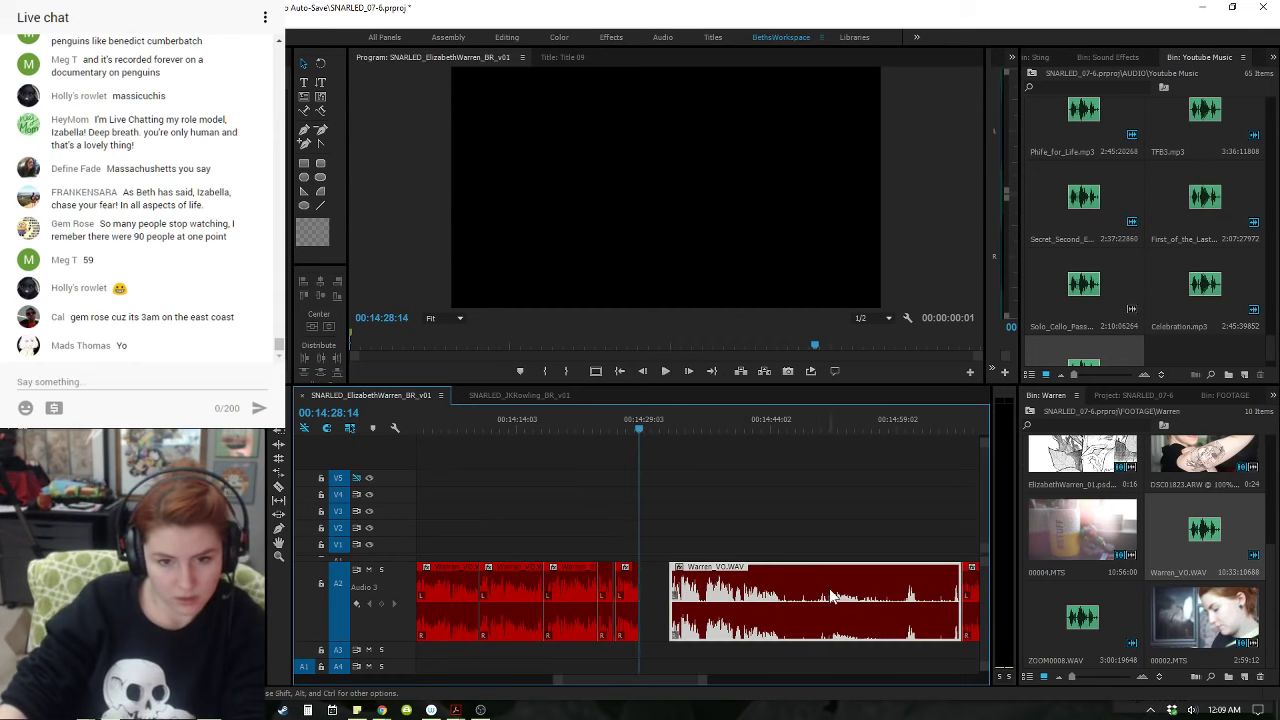
pyautogui.hotkey('ctrl', 'z')
pyautogui.click(822, 595)
pyautogui.press('Delete')
pyautogui.rightClick(822, 595)
pyautogui.click(846, 605)
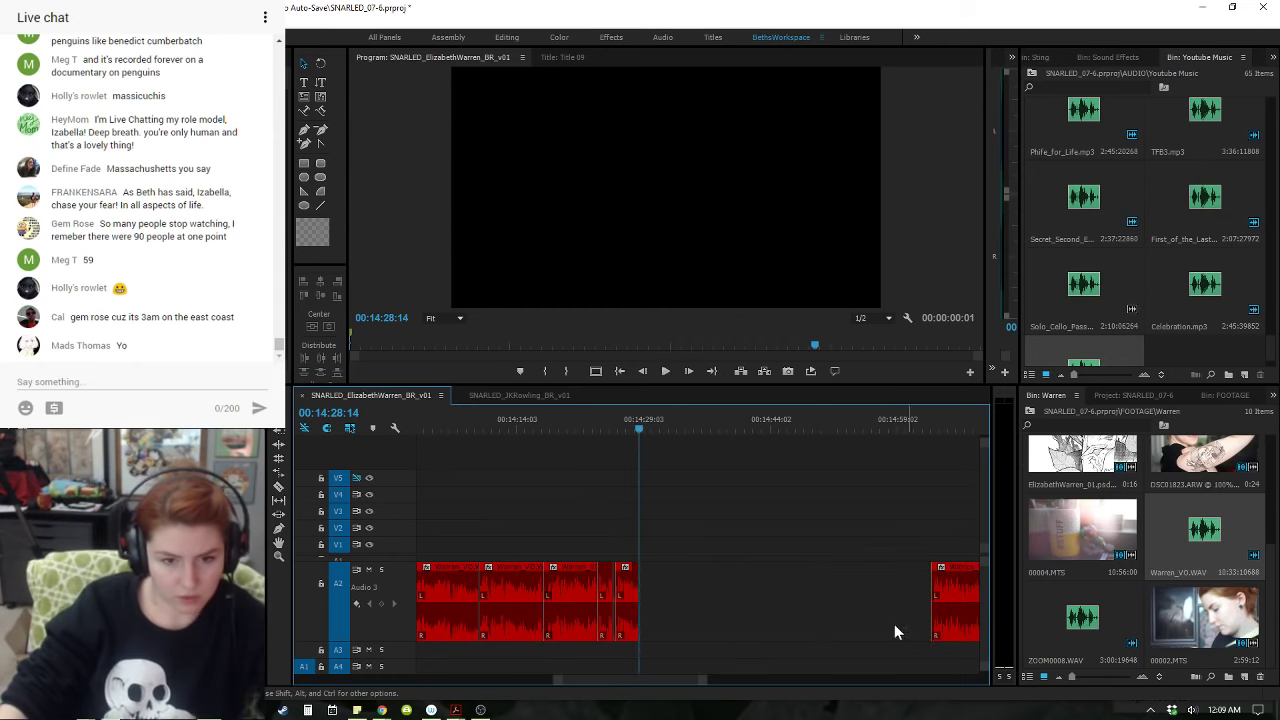
pyautogui.rightClick(849, 586)
pyautogui.click(864, 594)
pyautogui.press('-')
pyautogui.press('-')
pyautogui.press('-')
pyautogui.press('-')
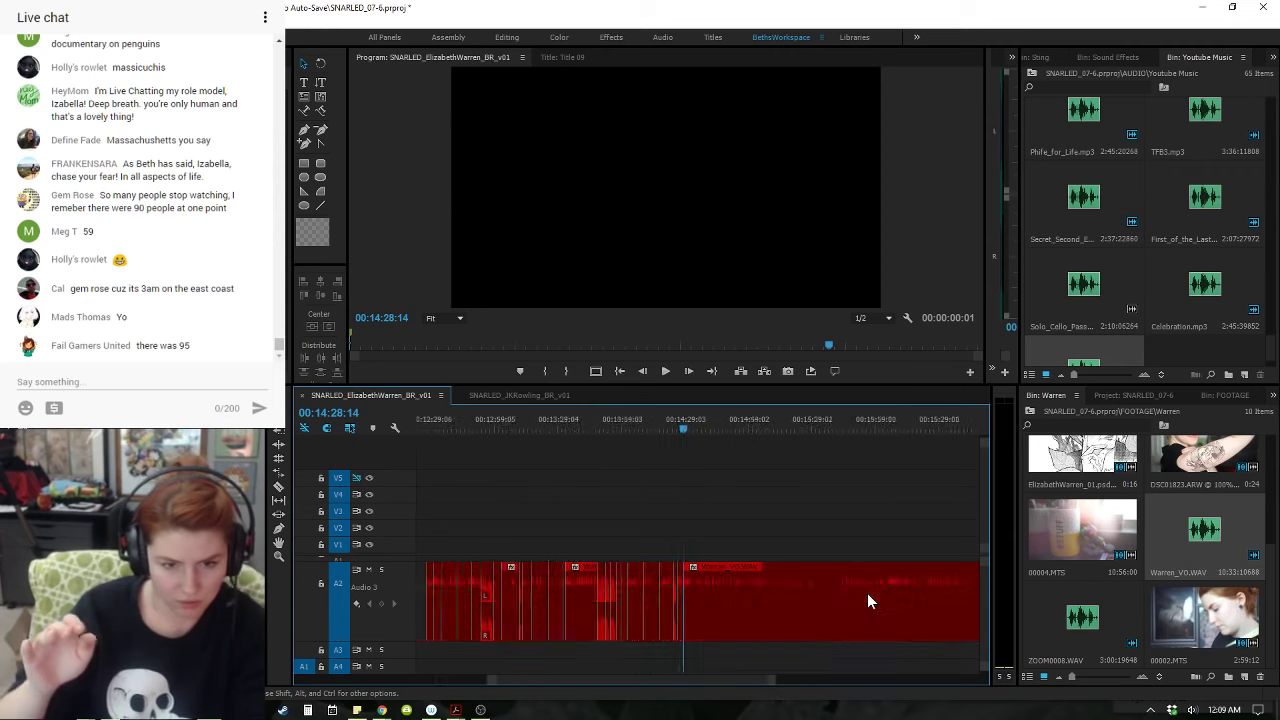
pyautogui.press('=')
pyautogui.press('=')
pyautogui.press('=')
pyautogui.press('=')
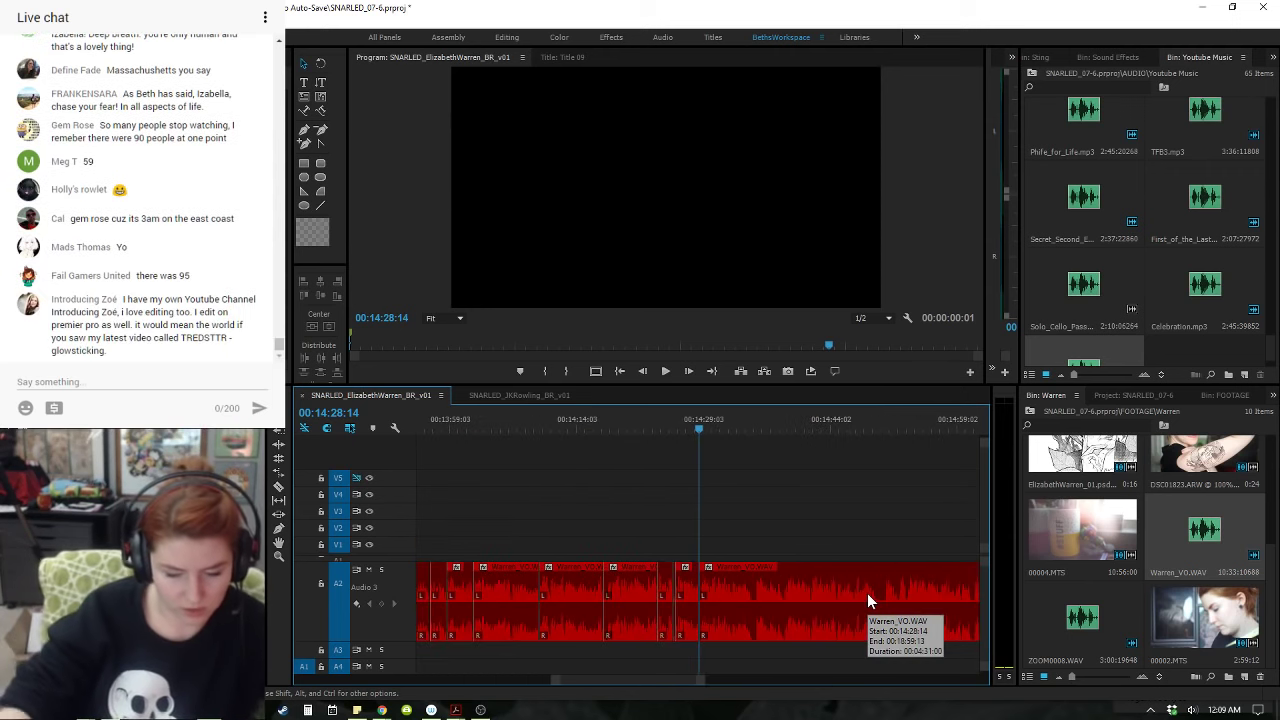
# - Play back repeatedly across the join at 14:28:14 on A2 to check how the two takes connect
pyautogui.moveTo(699, 421); pyautogui.dragTo(681, 424)
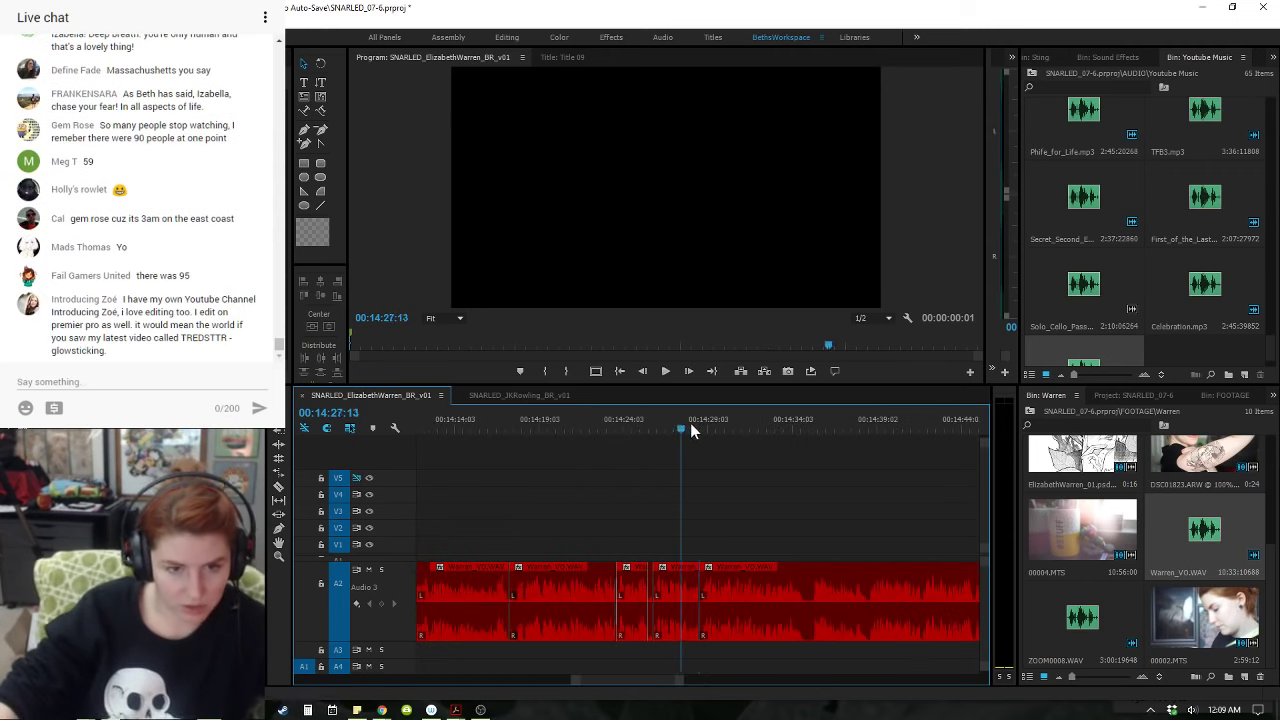
pyautogui.press('space')
pyautogui.press('space')
pyautogui.press('space')
pyautogui.press('space')
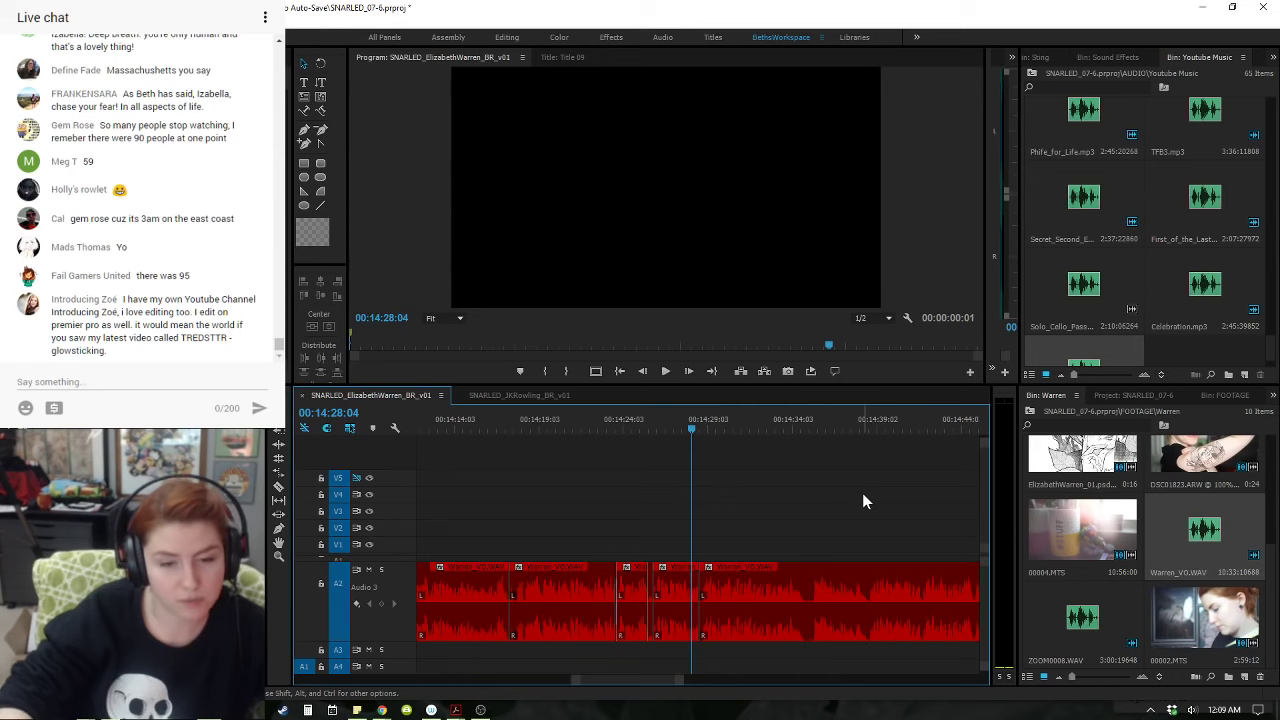
pyautogui.press('space')
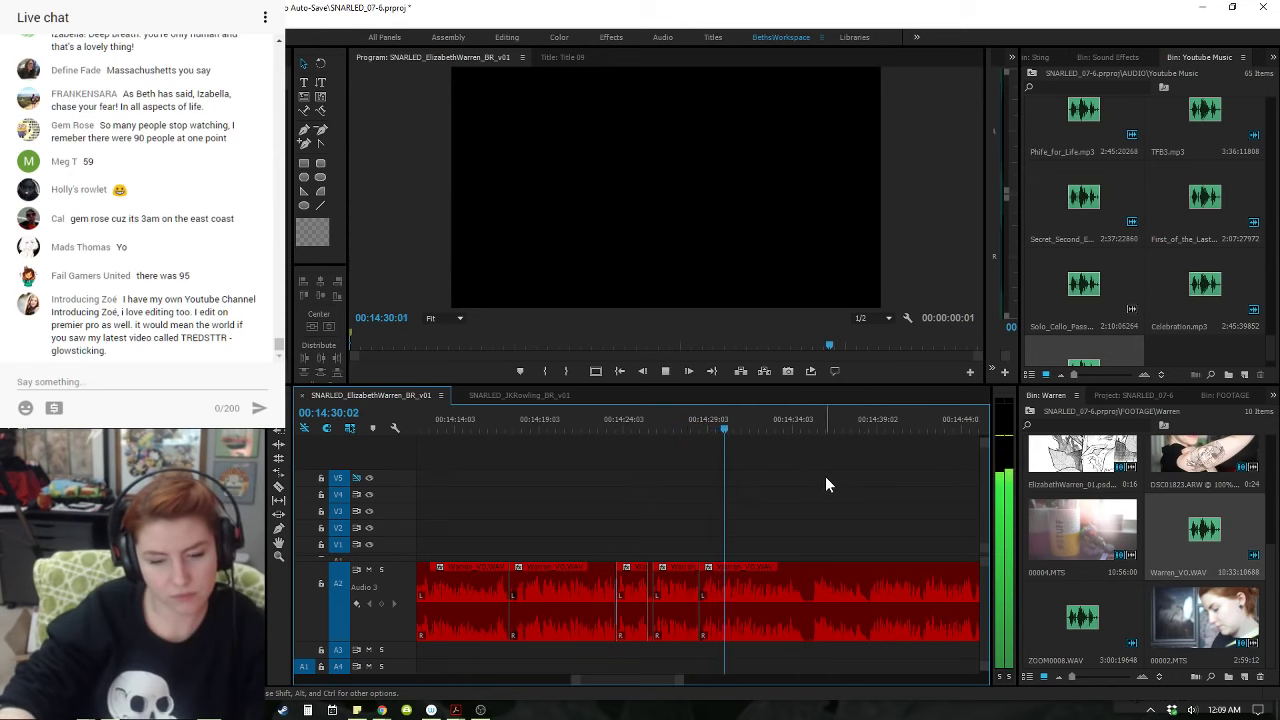
pyautogui.press('=')
pyautogui.click(603, 426)
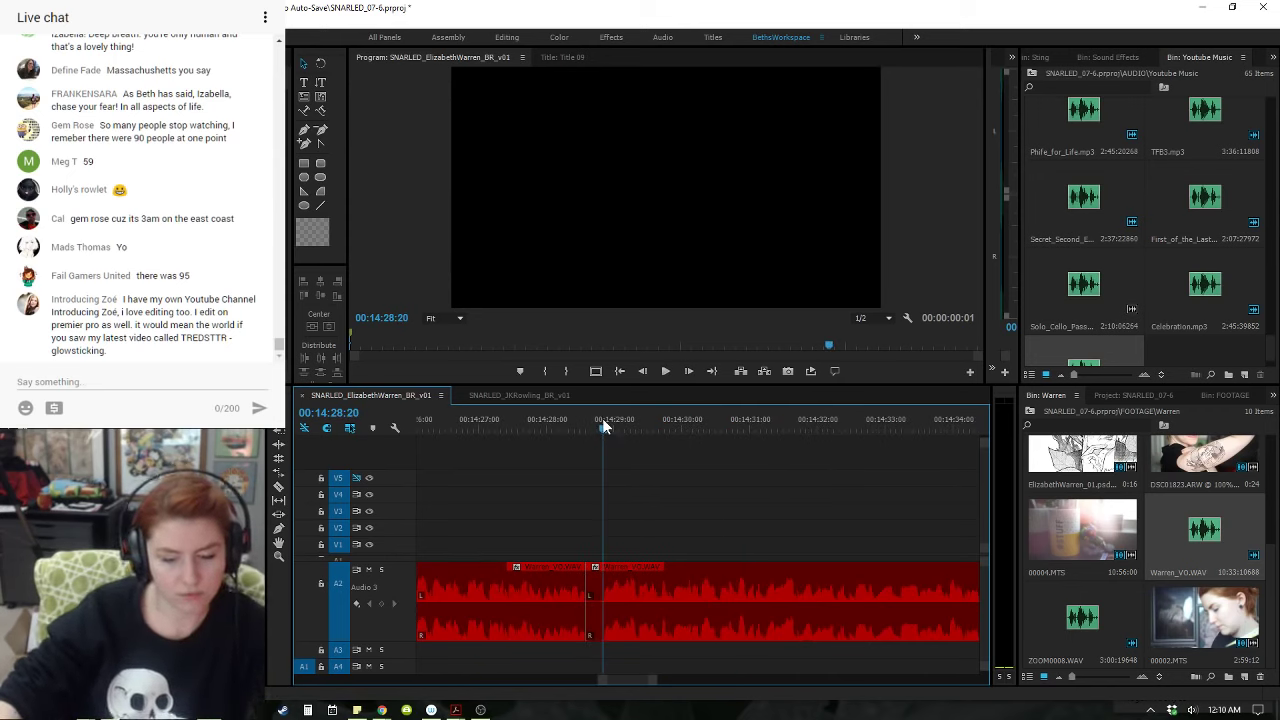
pyautogui.moveTo(603, 421); pyautogui.dragTo(562, 427)
pyautogui.press('space')
pyautogui.press('space')
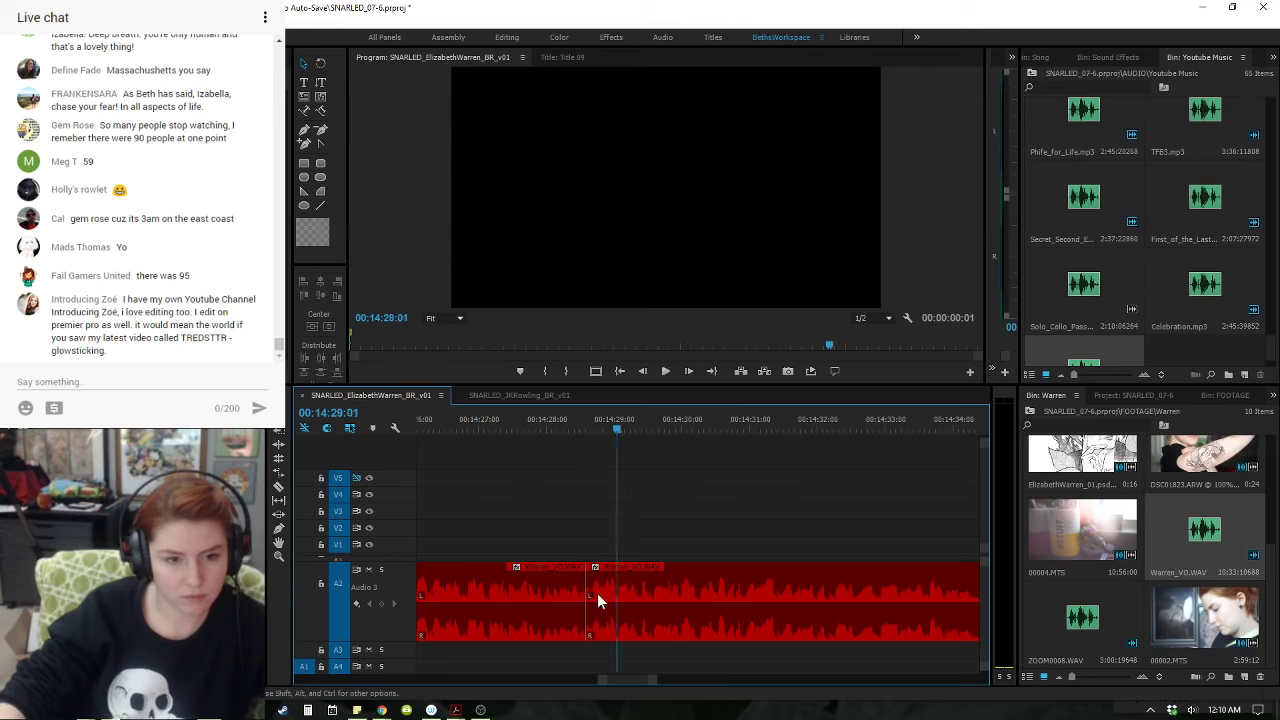
# - Add a Constant Power crossfade only a few frames long at the 14:28:14 join and play back across it
pyautogui.doubleClick(589, 600)
pyautogui.hotkey('ctrl', 'shift', 'd')
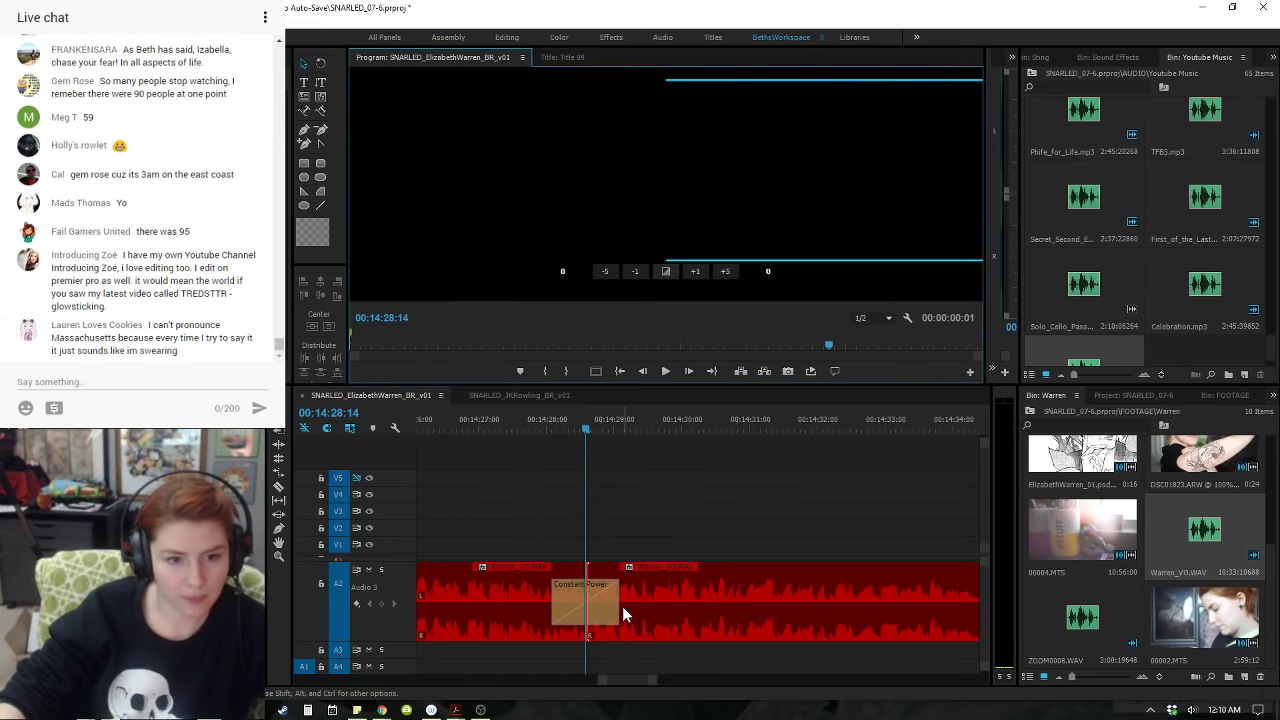
pyautogui.click(445, 527)
pyautogui.hotkey('ctrl', 'z')
pyautogui.click(543, 428)
pyautogui.press('space')
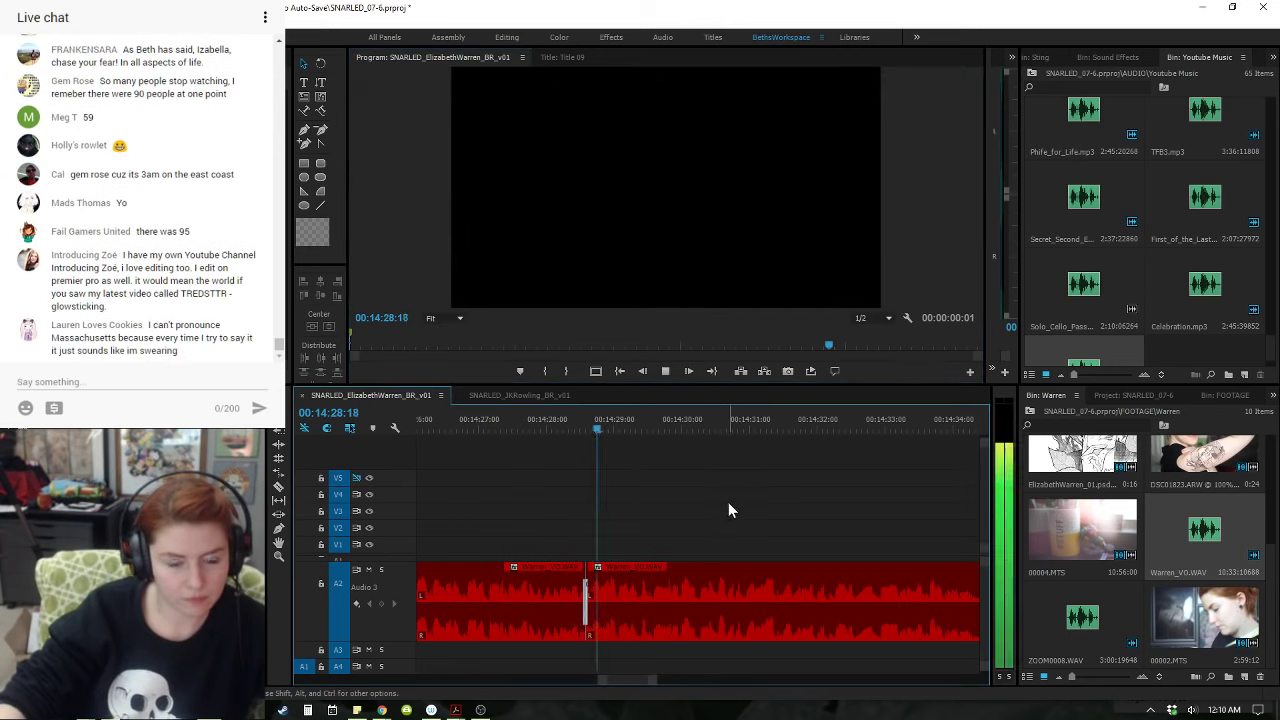
# - Ripple trim the last frame or so before the 14:28:14 join on A2 and play back across it
pyautogui.press('space')
pyautogui.press('Up')
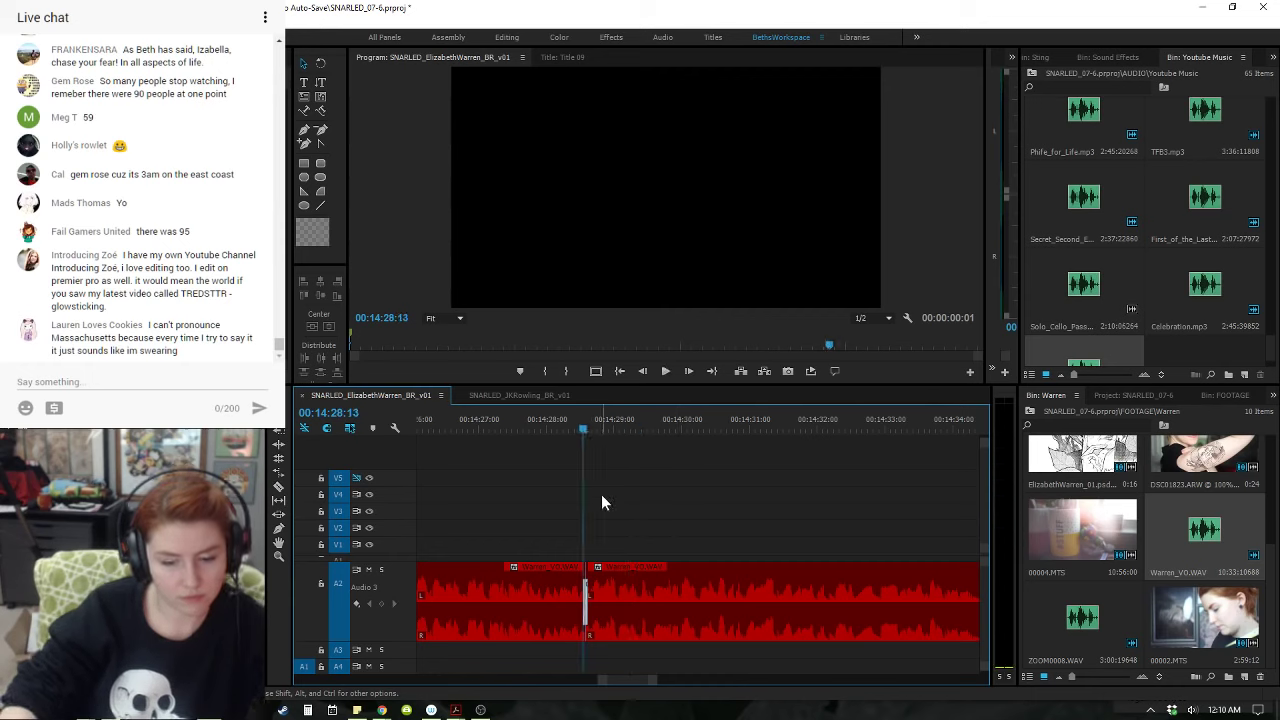
pyautogui.press('e')
pyautogui.press('space')
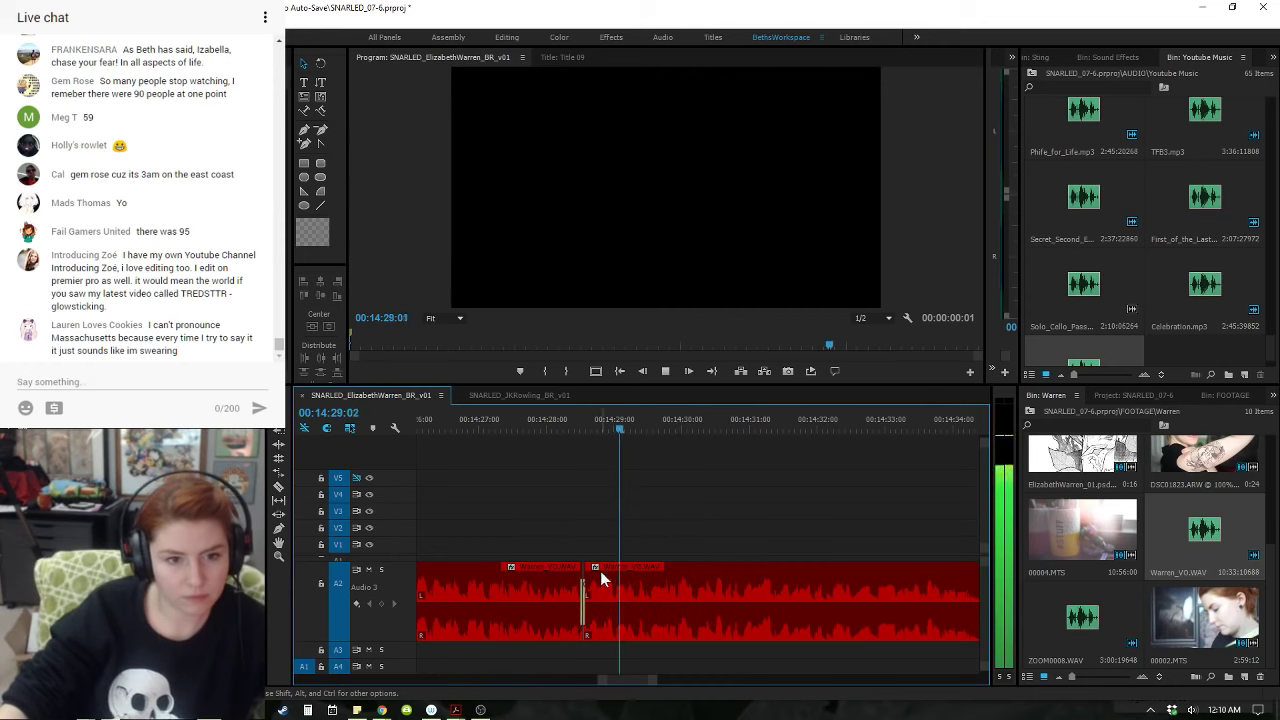
pyautogui.click(566, 428)
pyautogui.press('Down')
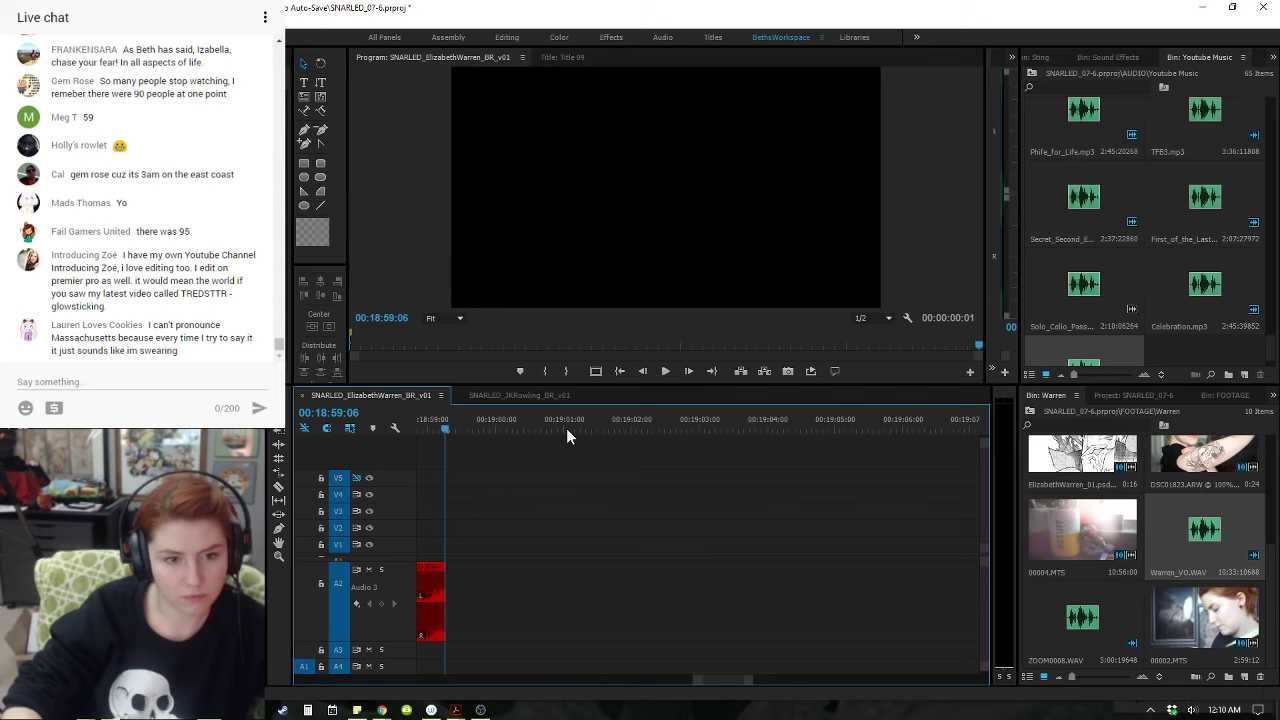
pyautogui.press('Up')
pyautogui.press('Left')
pyautogui.click(657, 428)
pyautogui.press('space')
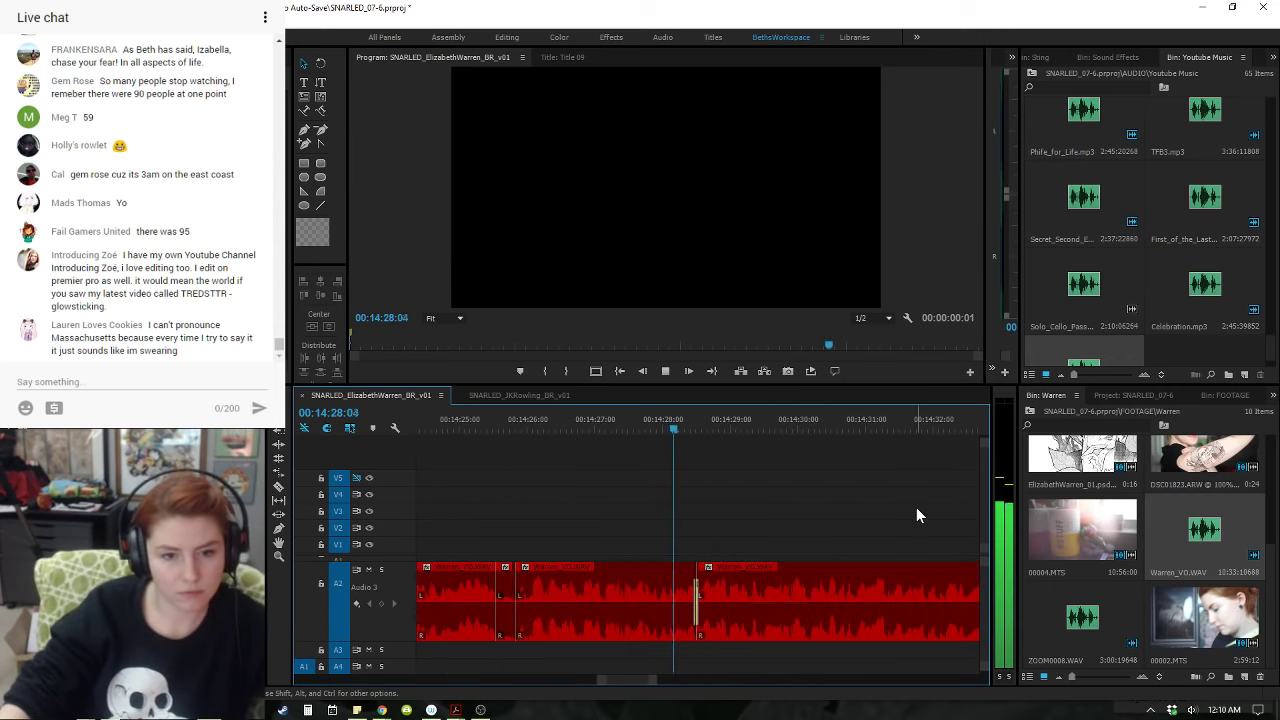
# - Listen on to the next pause, split A2 at about 14:34:15 and ripple trim the short silence that follows the cut
pyautogui.press('-')
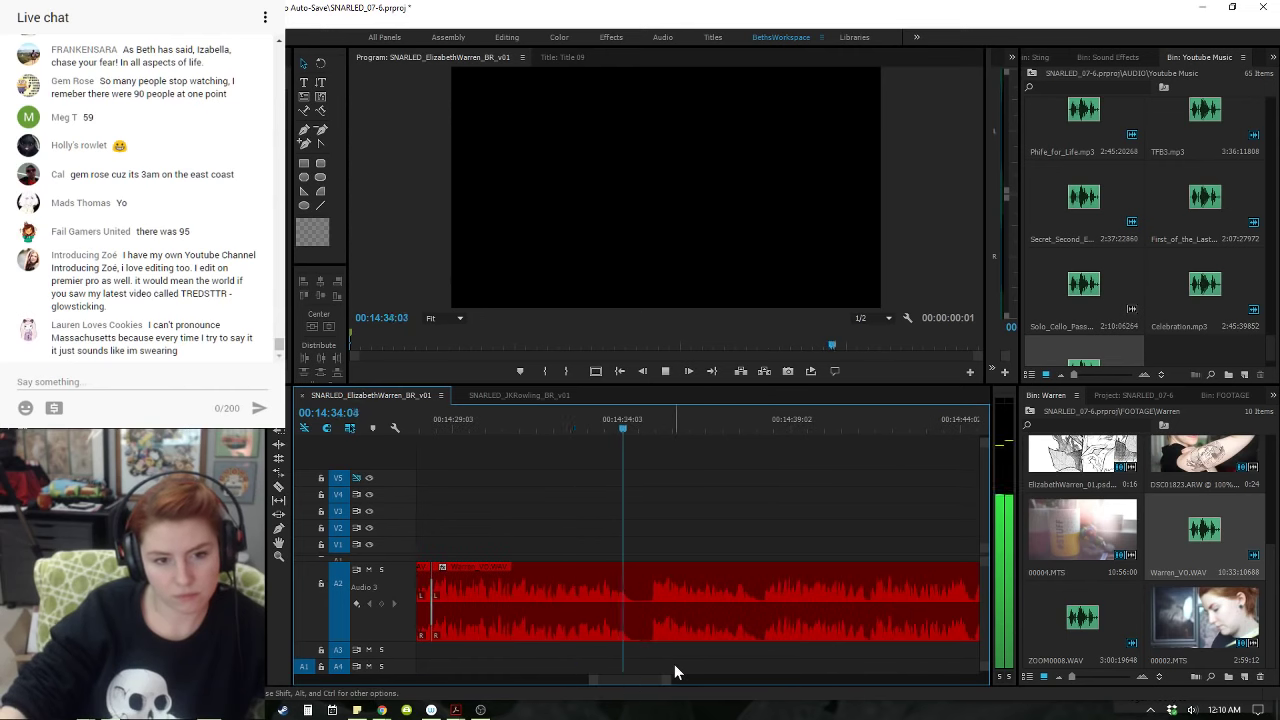
pyautogui.press('space')
pyautogui.hotkey('ctrl', 'k')
pyautogui.press('space')
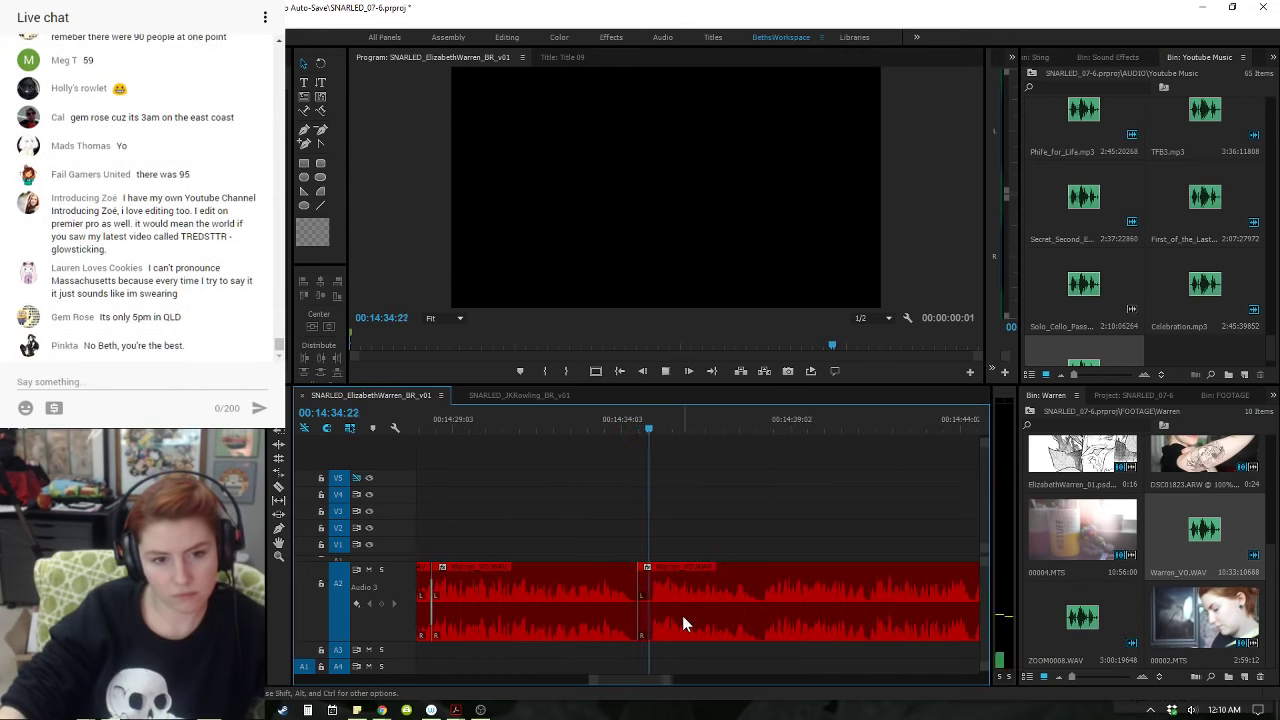
pyautogui.press('space')
pyautogui.press('Left')
pyautogui.press('Left')
pyautogui.press('space')
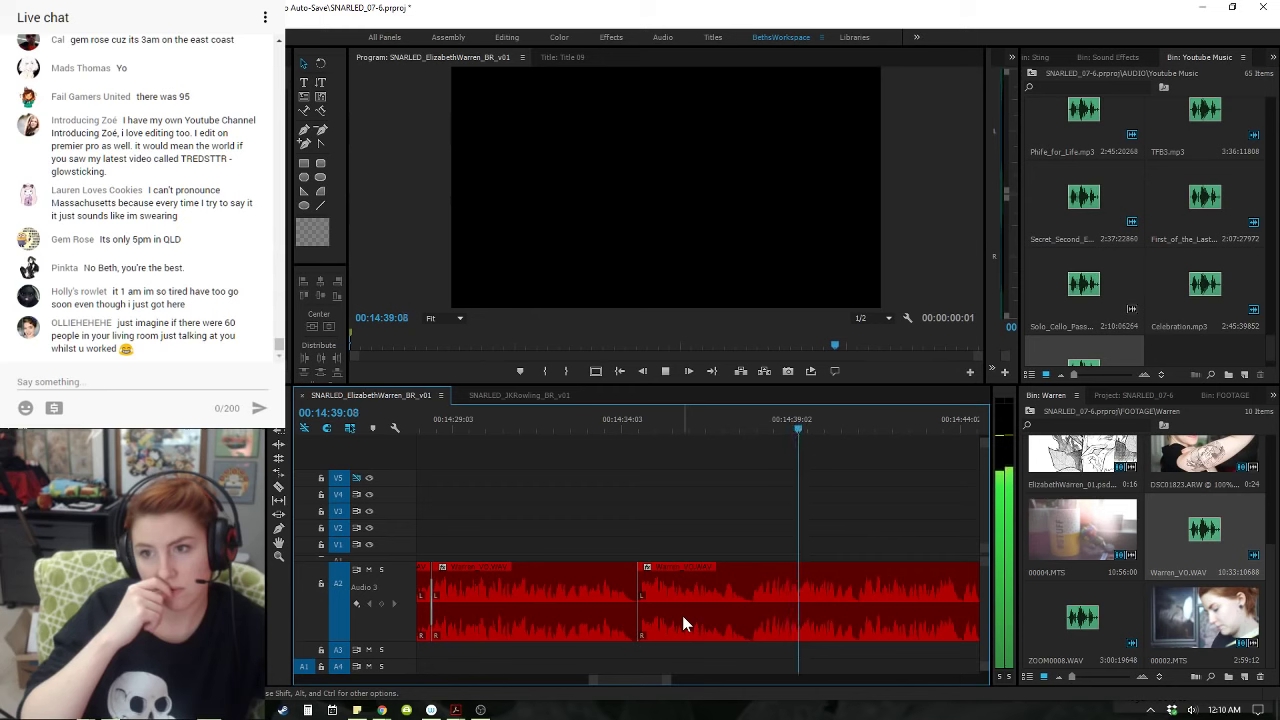
# - Listen on through the clip that begins at about 14:34:15 and split it on A2 at about 14:47:05
pyautogui.press('space')
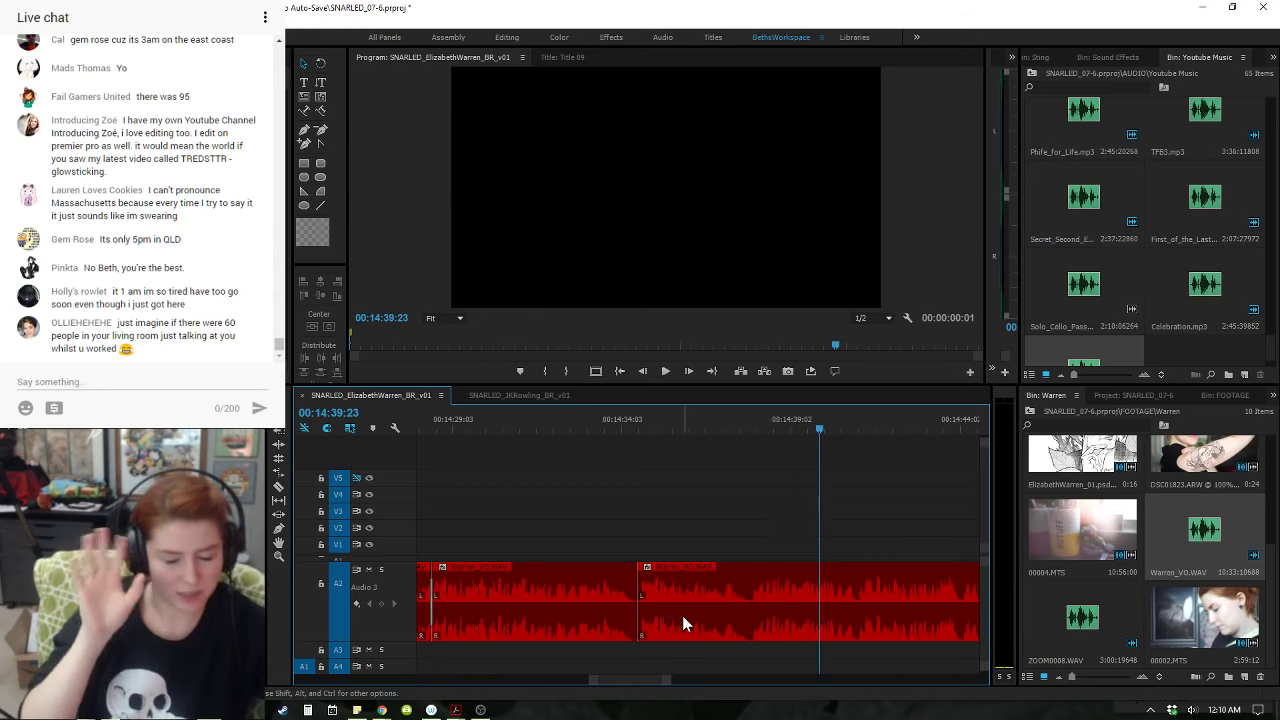
pyautogui.press('space')
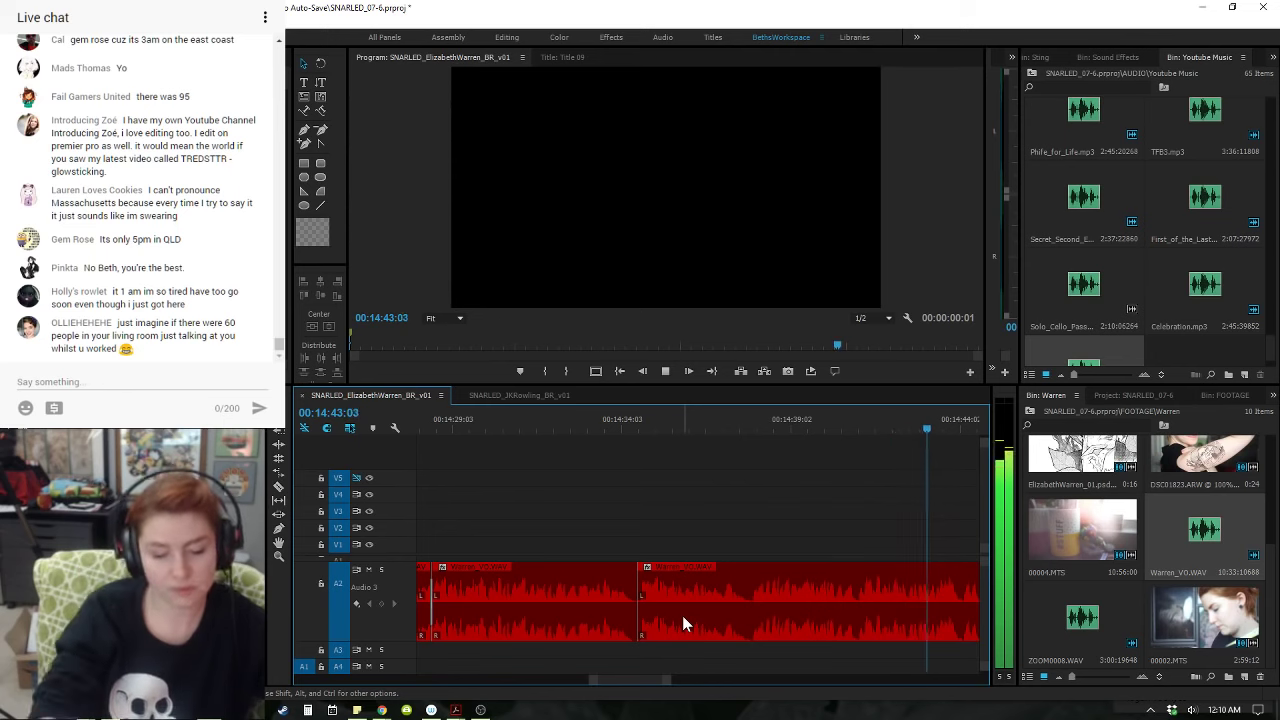
pyautogui.press('-')
pyautogui.press('=')
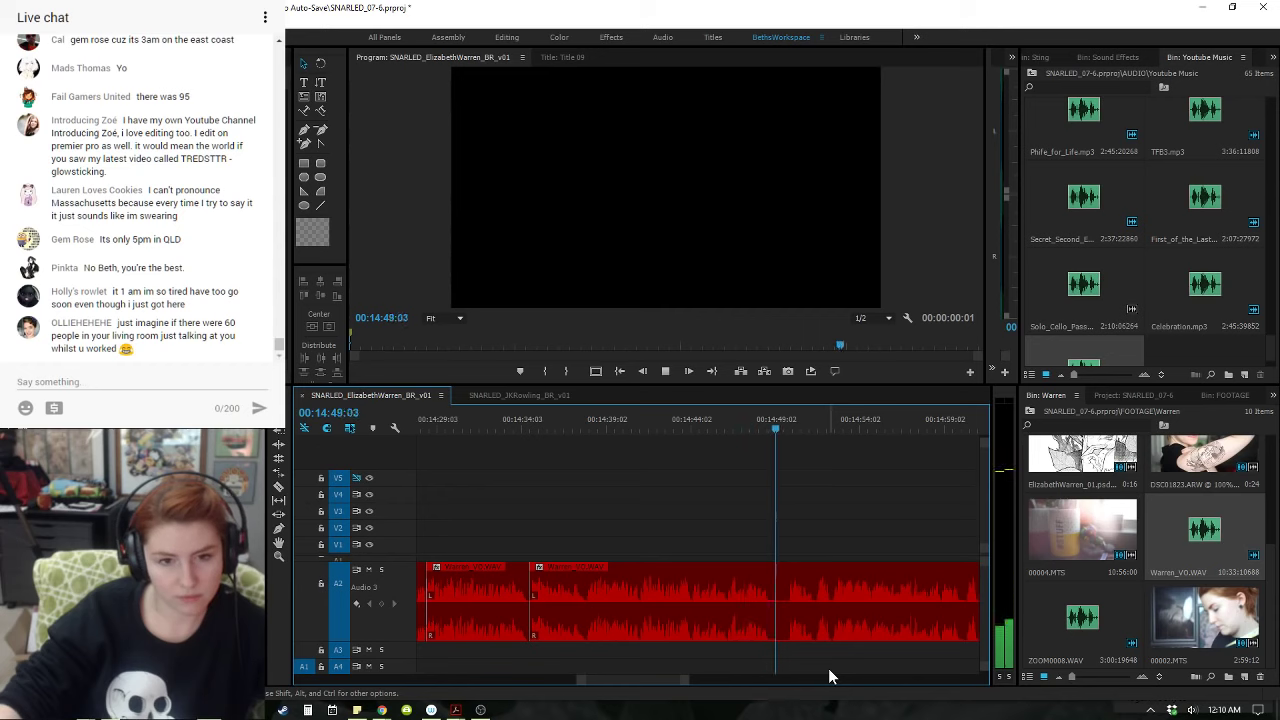
pyautogui.click(724, 428)
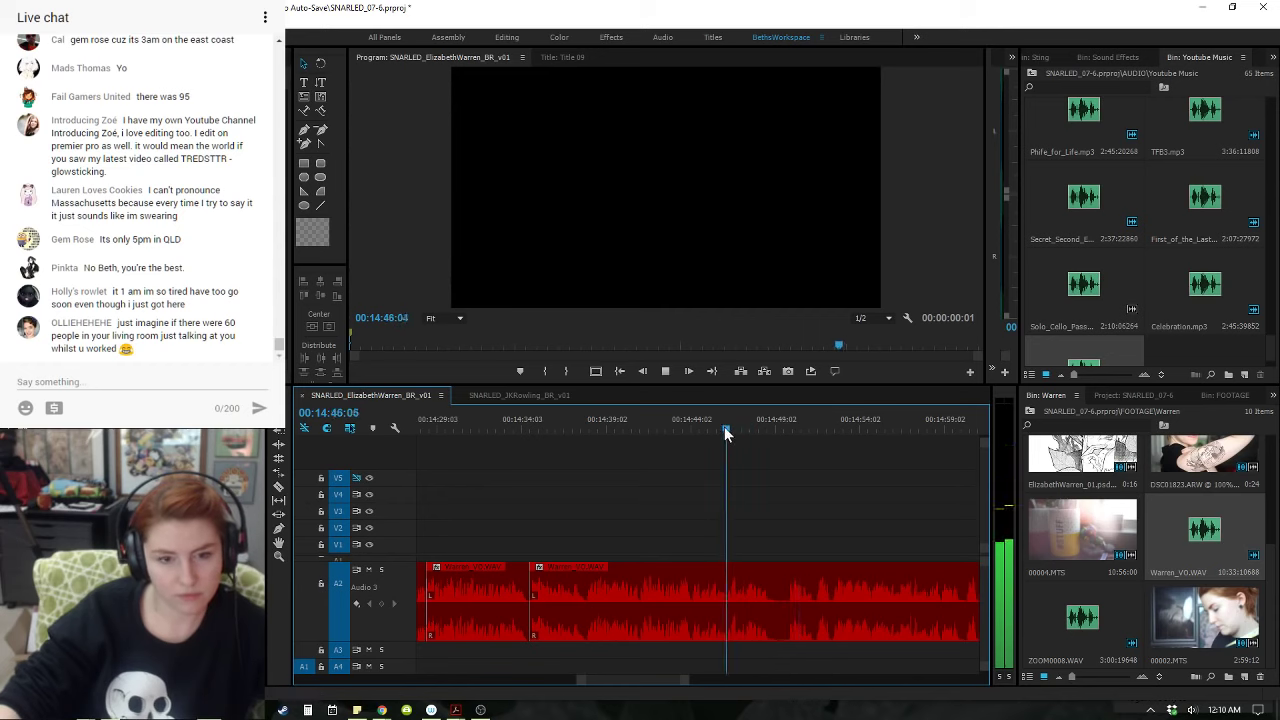
pyautogui.press('space')
pyautogui.hotkey('ctrl', 'k')
pyautogui.press('space')
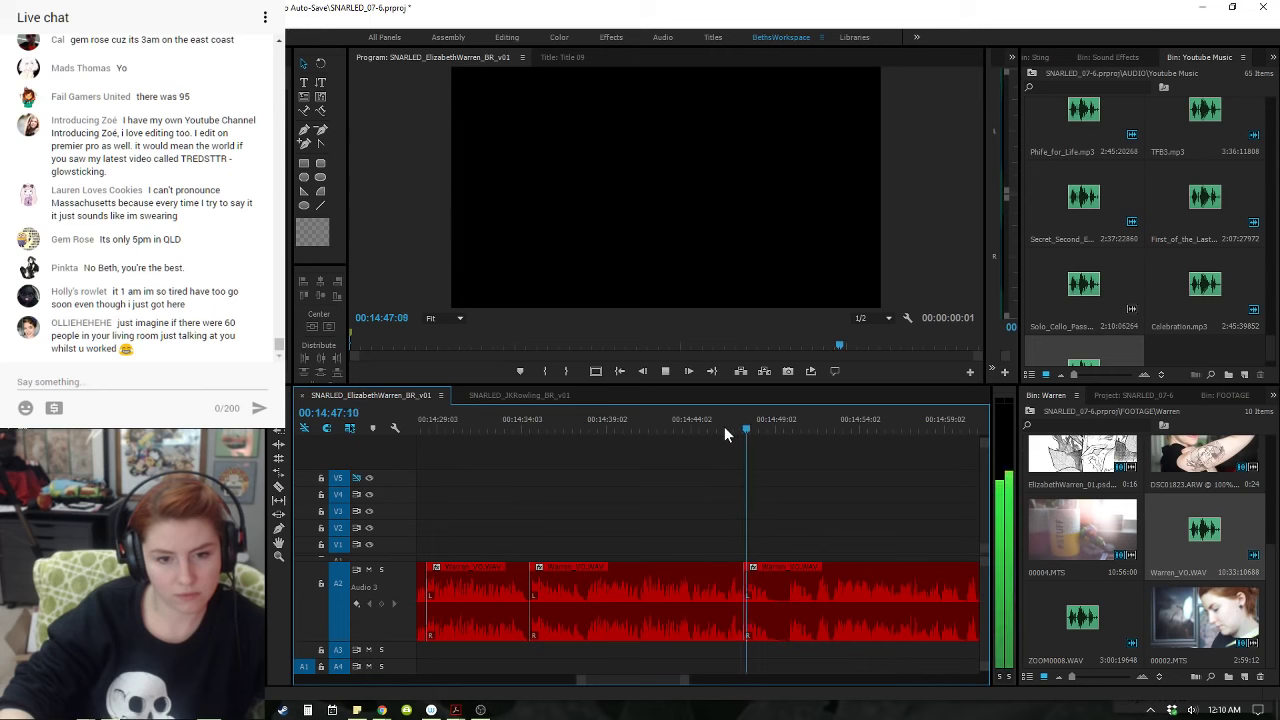
pyautogui.press('Down')
pyautogui.press('space')
pyautogui.press('space')
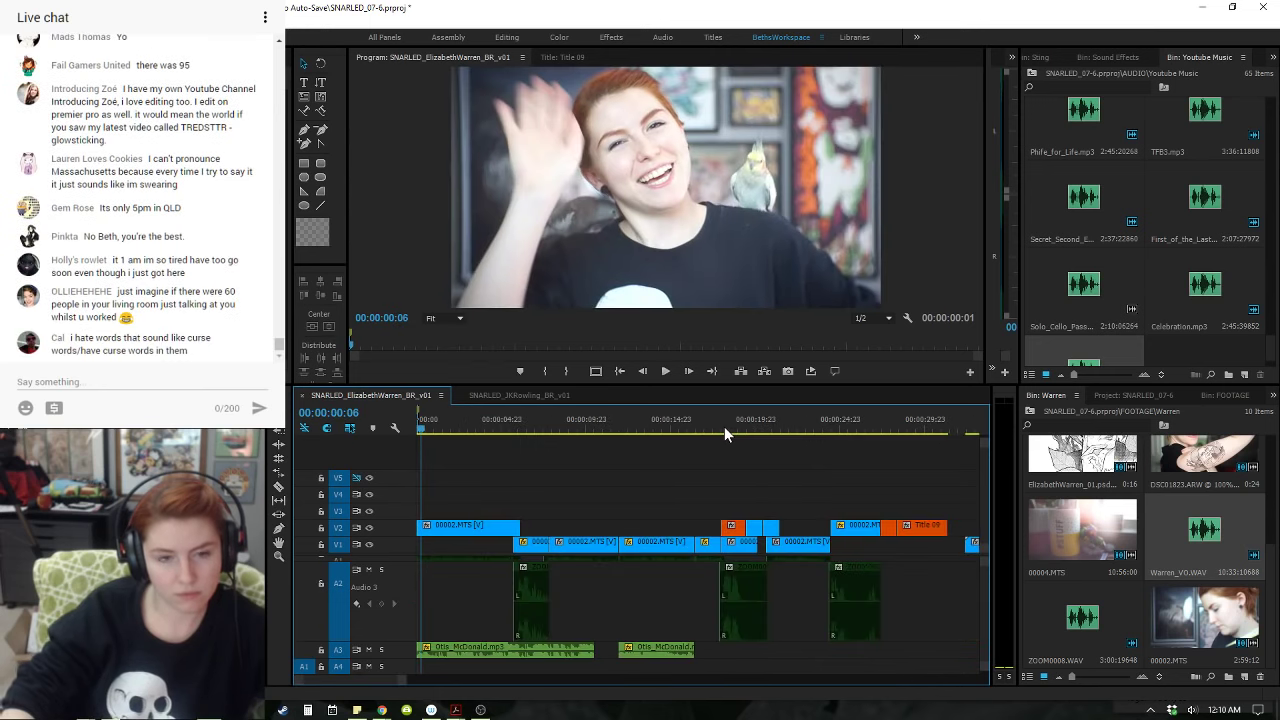
# - Return the playhead to the A2 cut at about 14:47:05 and start playback from there
pyautogui.press('-')
pyautogui.press('-')
pyautogui.press('-')
pyautogui.press('-')
pyautogui.press('-')
pyautogui.press('-')
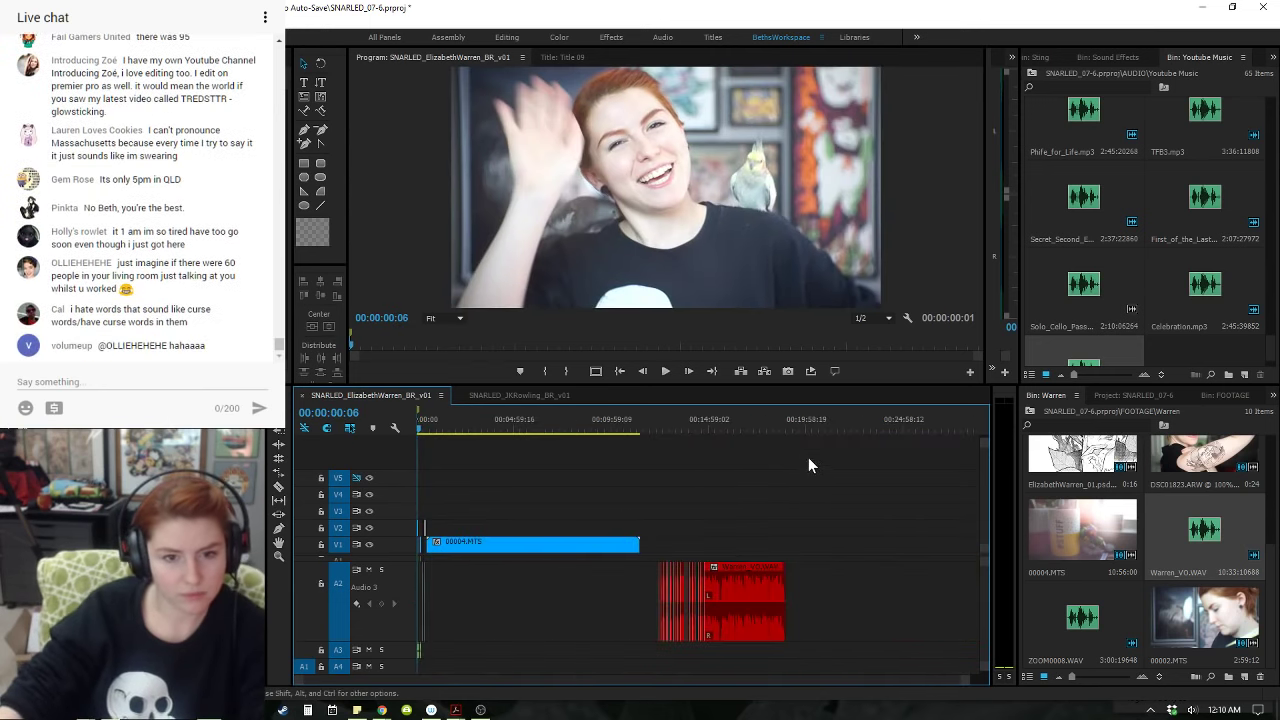
pyautogui.click(724, 424)
pyautogui.press('=')
pyautogui.press('=')
pyautogui.press('=')
pyautogui.press('Up')
pyautogui.press('space')
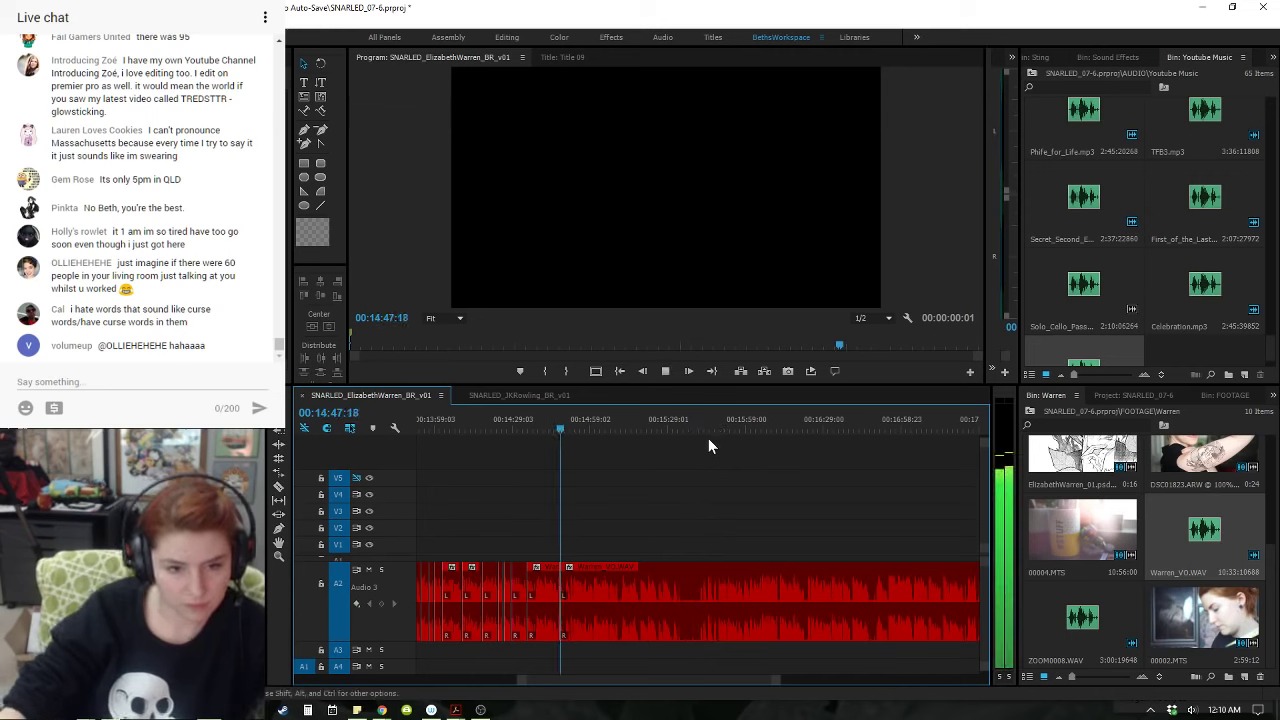
# - Ripple trim the opening of the A2 clip after the 14:47:05 cut, removing everything up to just past 14:49:18
pyautogui.press('=')
pyautogui.press('=')
pyautogui.press('=')
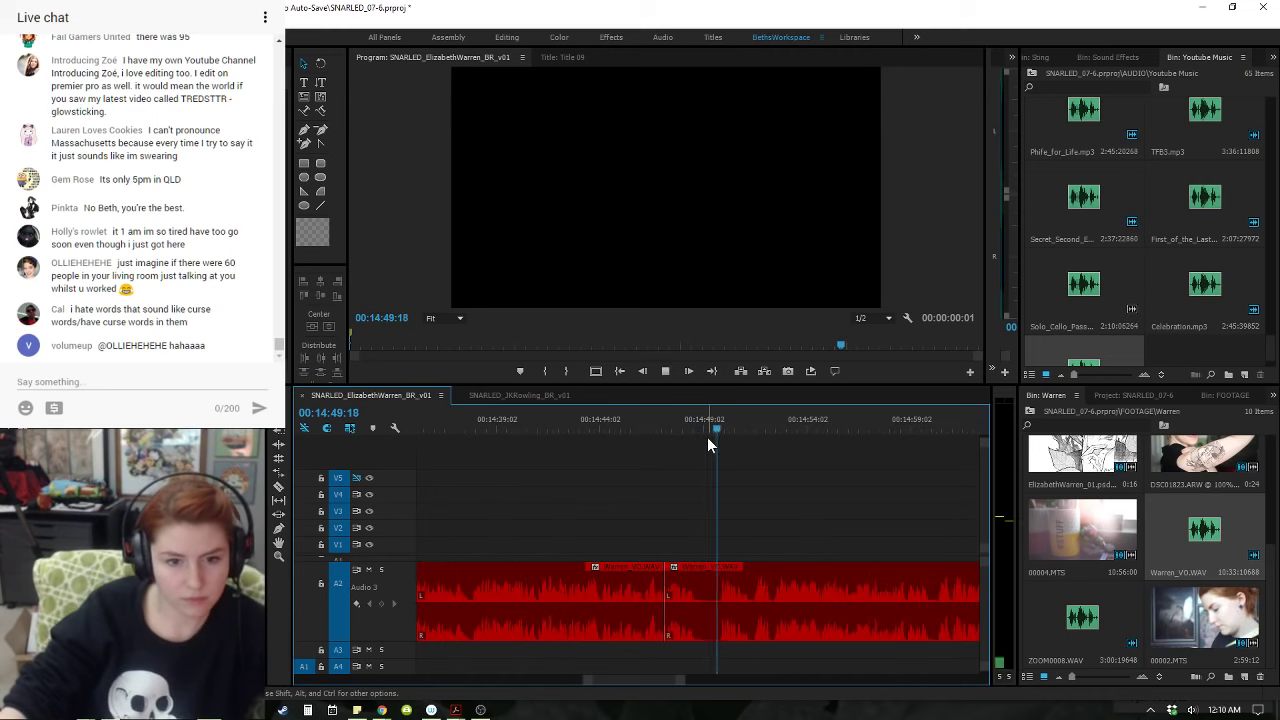
pyautogui.press('space')
pyautogui.press('Up')
pyautogui.press('space')
# - Play back across the 14:47:05 join on A2 and add a Constant Power crossfade there, shortened to a few frames
pyautogui.click(653, 426)
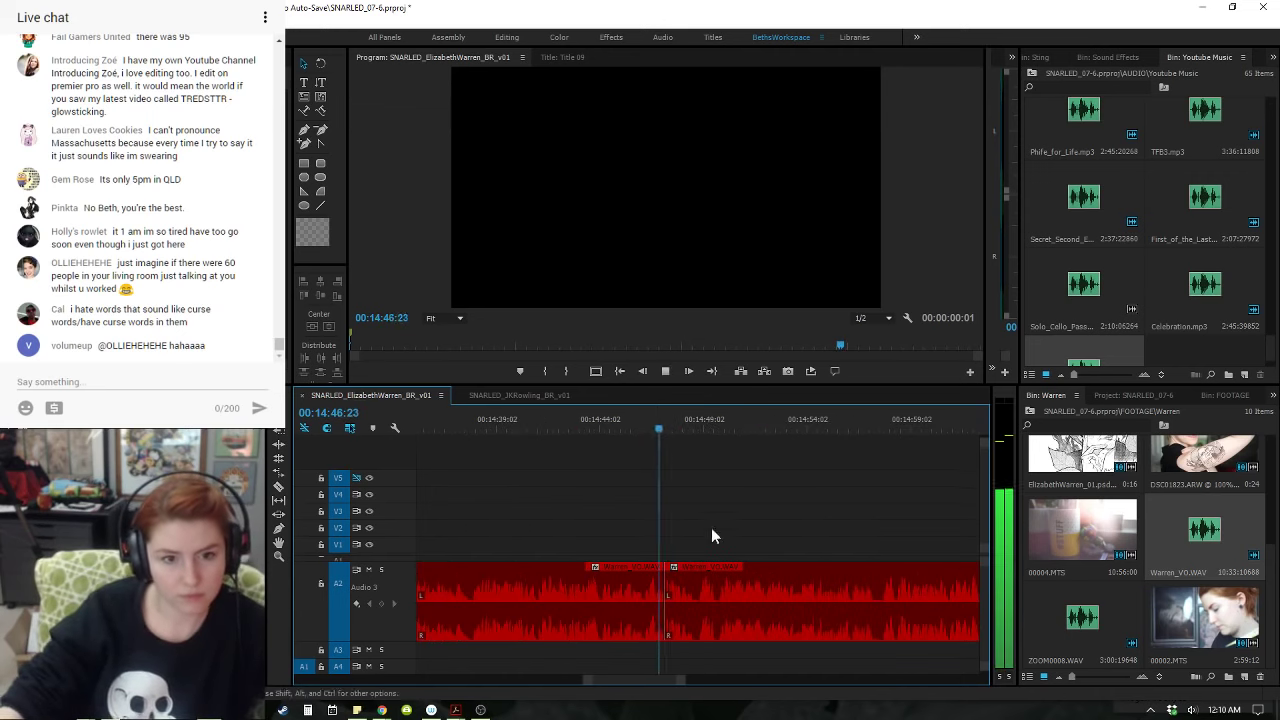
pyautogui.press('space')
pyautogui.doubleClick(653, 582)
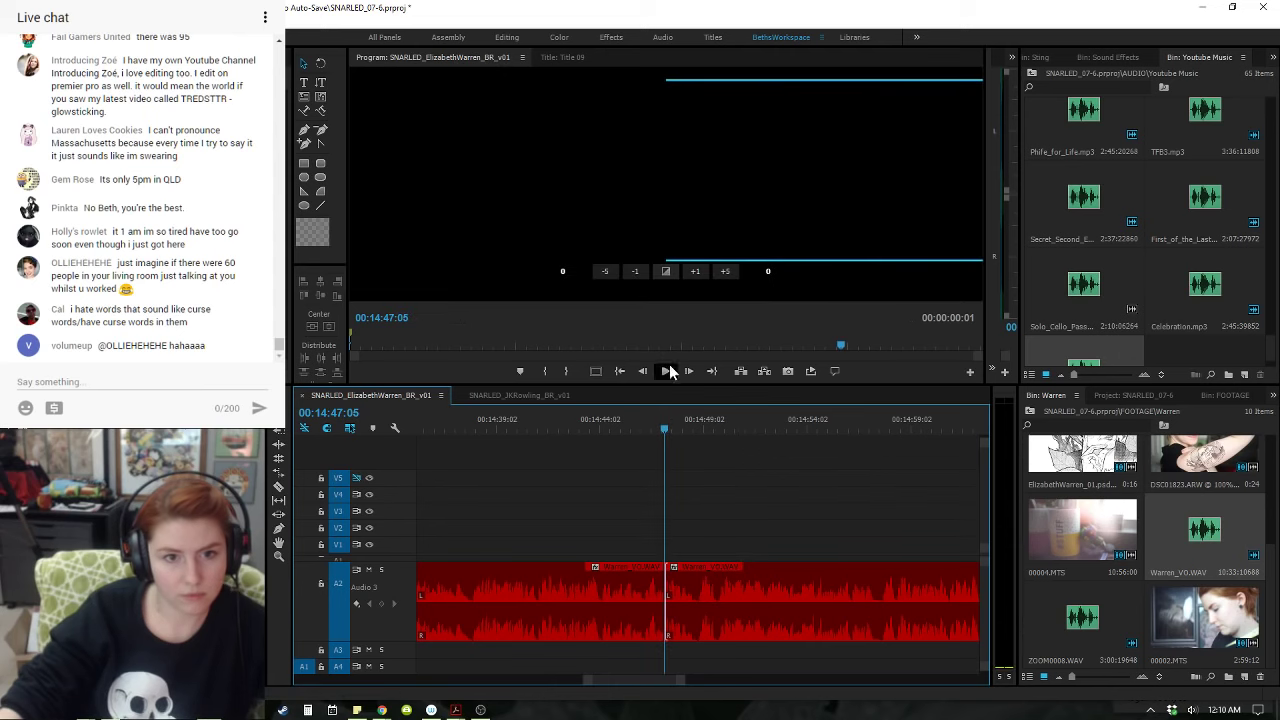
pyautogui.click(668, 590)
pyautogui.hotkey('ctrl', 'shift', 'd')
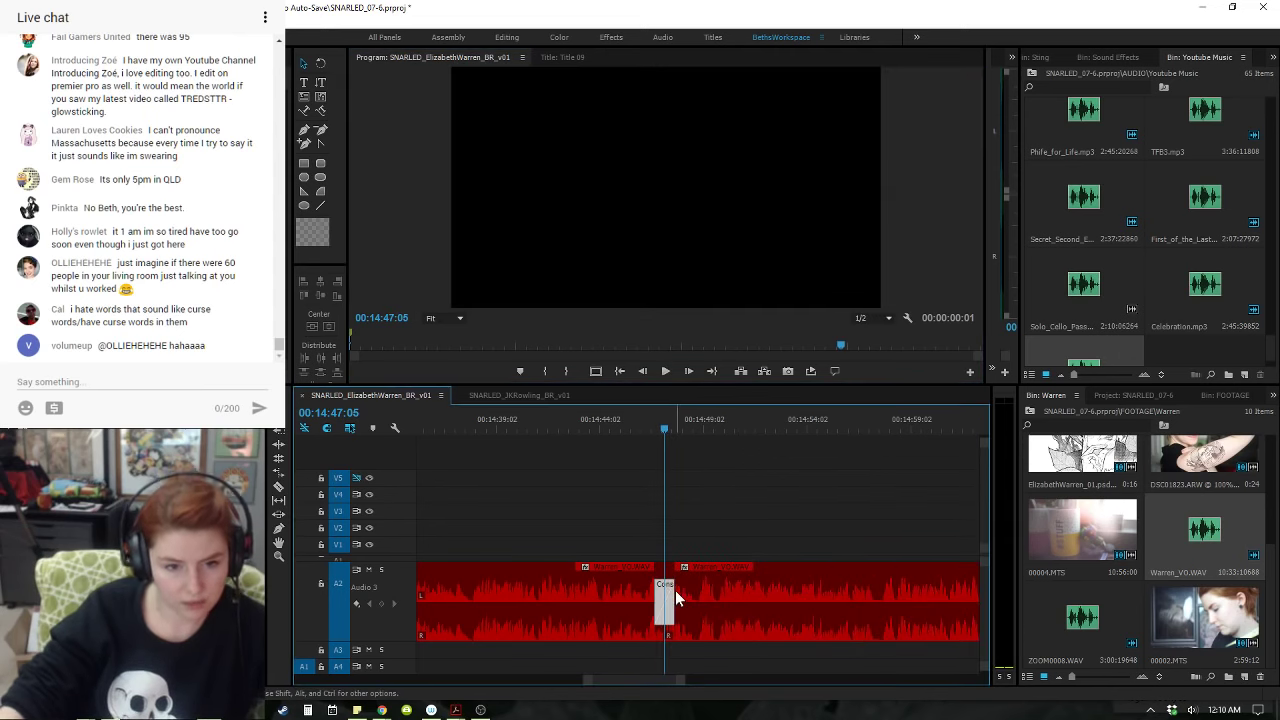
pyautogui.moveTo(674, 591); pyautogui.dragTo(665, 592)
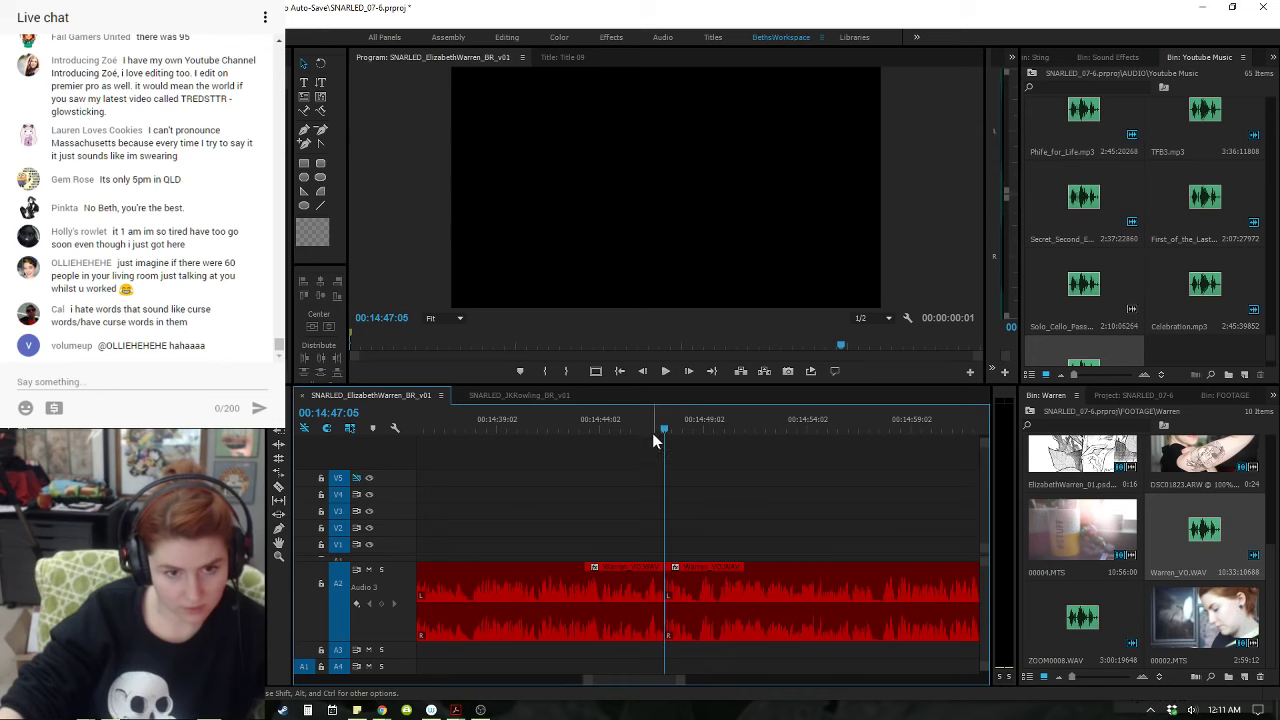
# - Listen on from the 14:47:05 join and split the A2 clip at about 15:03:19
pyautogui.press('=')
pyautogui.press('=')
pyautogui.press('space')
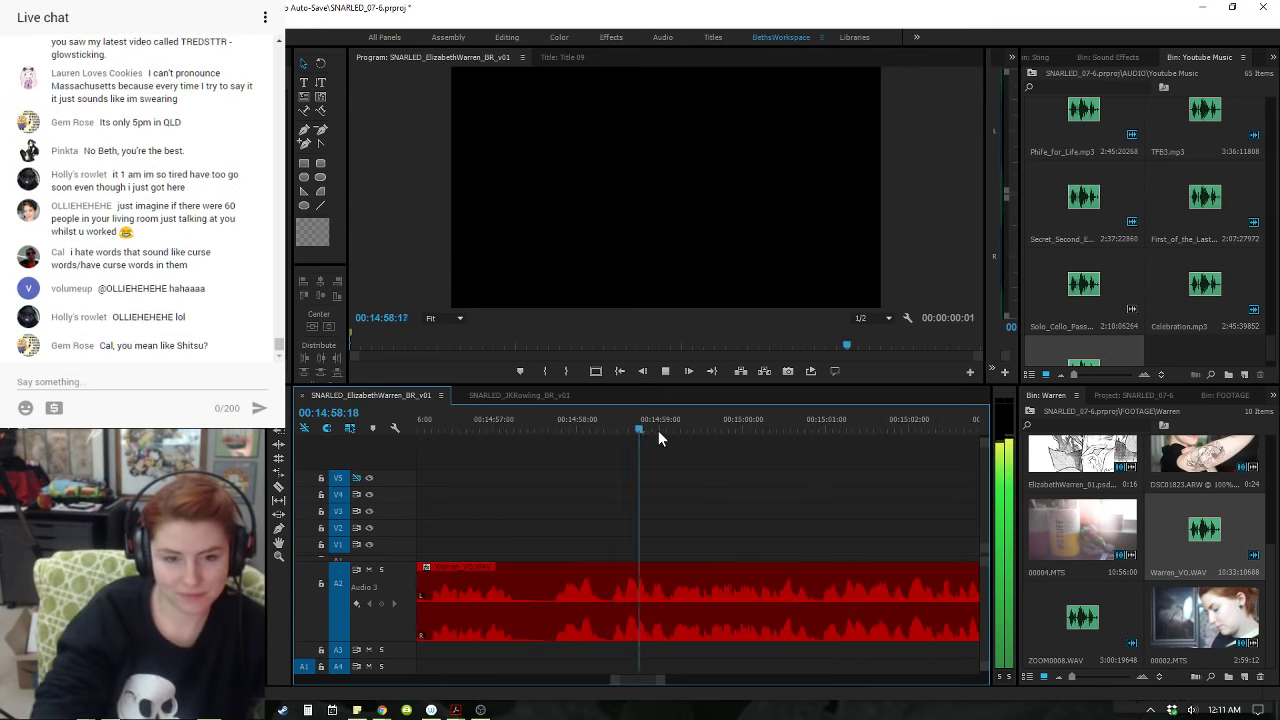
pyautogui.press('-')
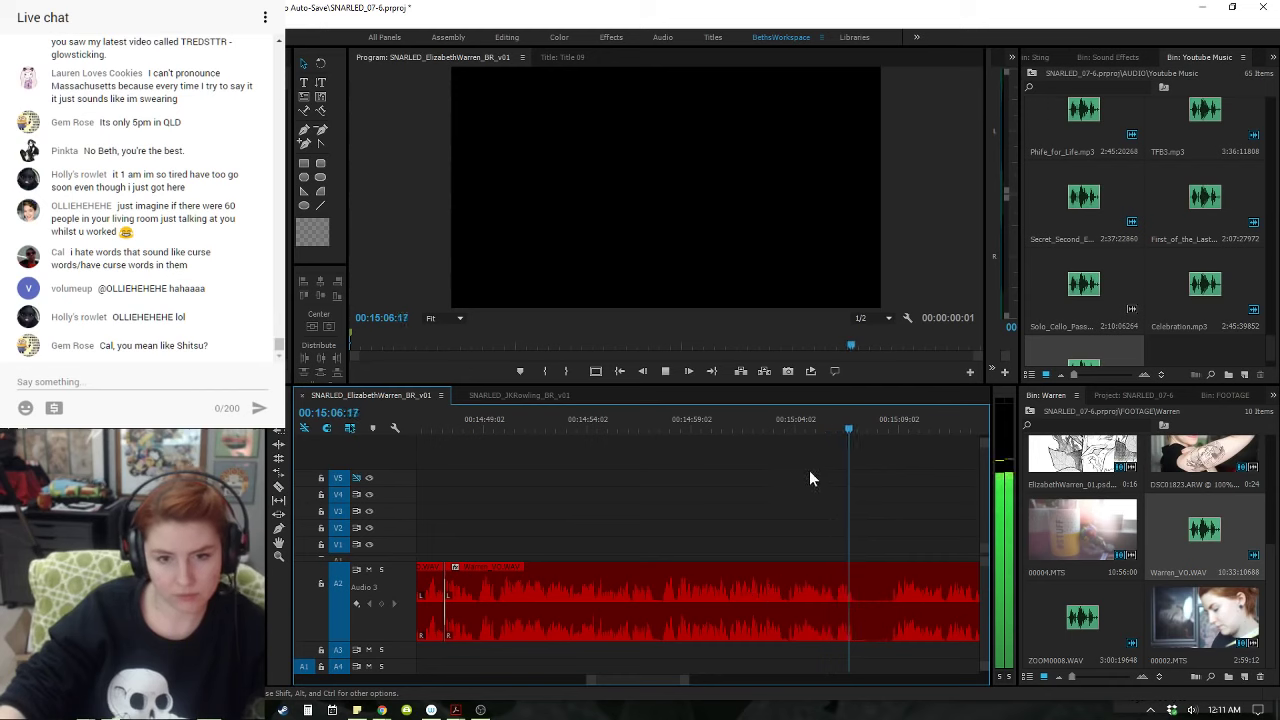
pyautogui.click(786, 427)
pyautogui.hotkey('ctrl', 'k')
# - Ripple trim the start of the A2 clip after the 15:03:19 cut, removing everything up to about 15:08:20
pyautogui.click(876, 431)
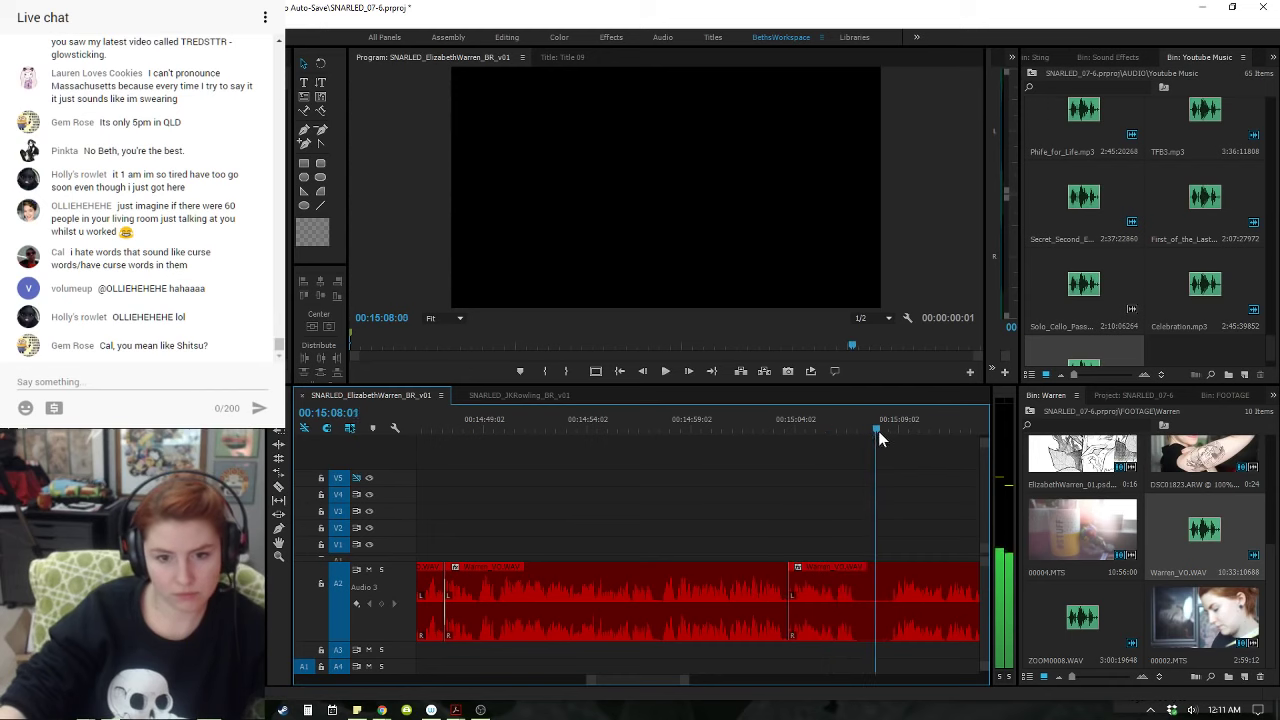
pyautogui.moveTo(878, 431); pyautogui.dragTo(892, 436)
pyautogui.press('q')
pyautogui.press('space')
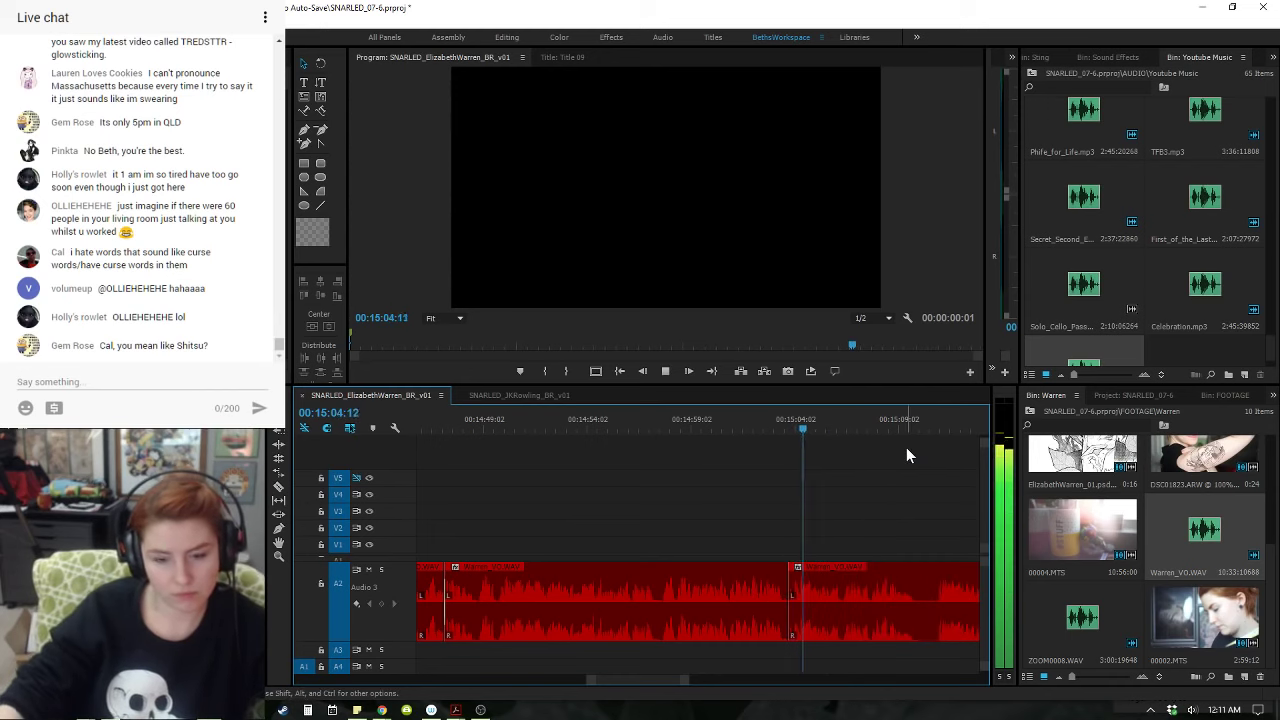
# - Listen to the next take and ripple trim it away from the 15:03:19 cut up to 15:10:22
pyautogui.press('-')
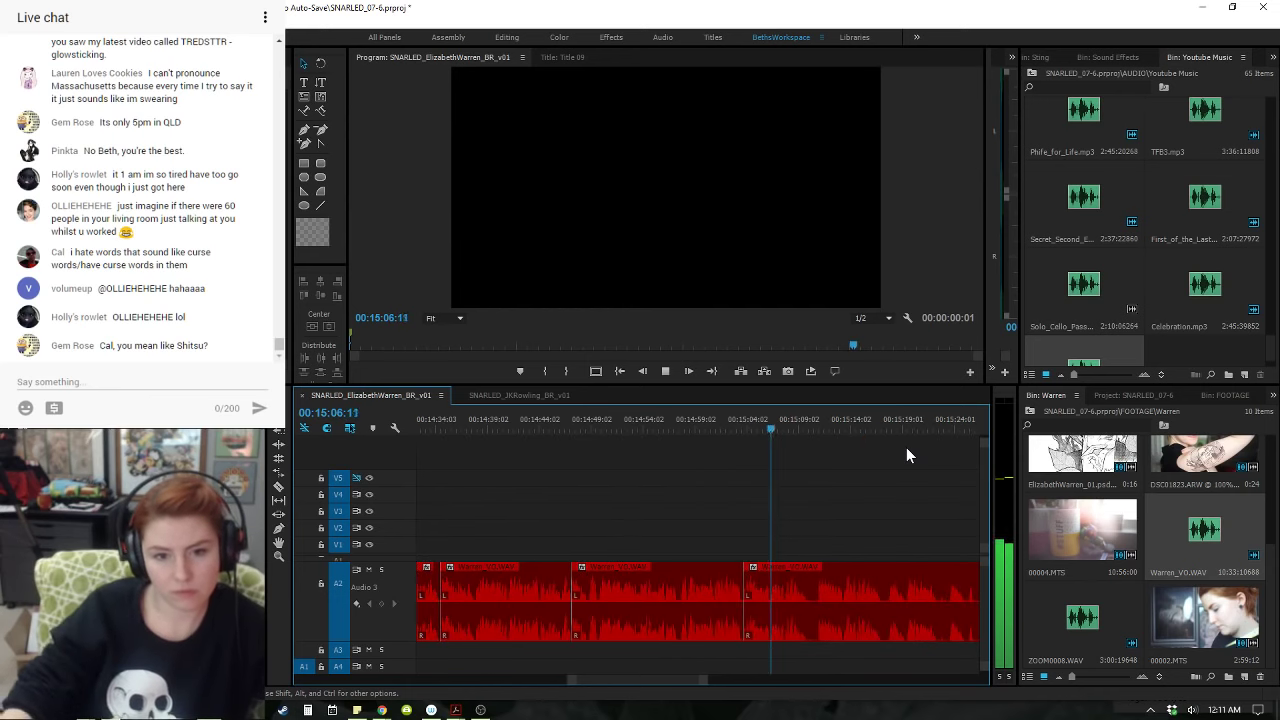
pyautogui.press('=')
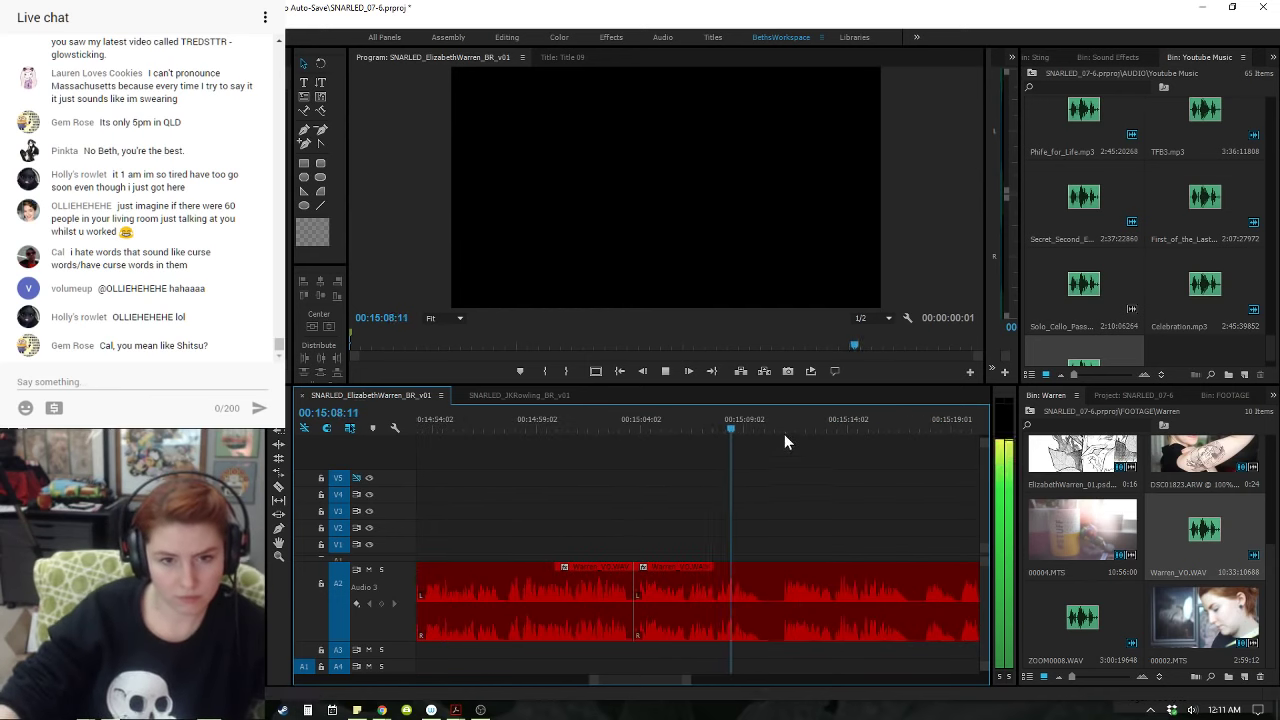
pyautogui.click(784, 431)
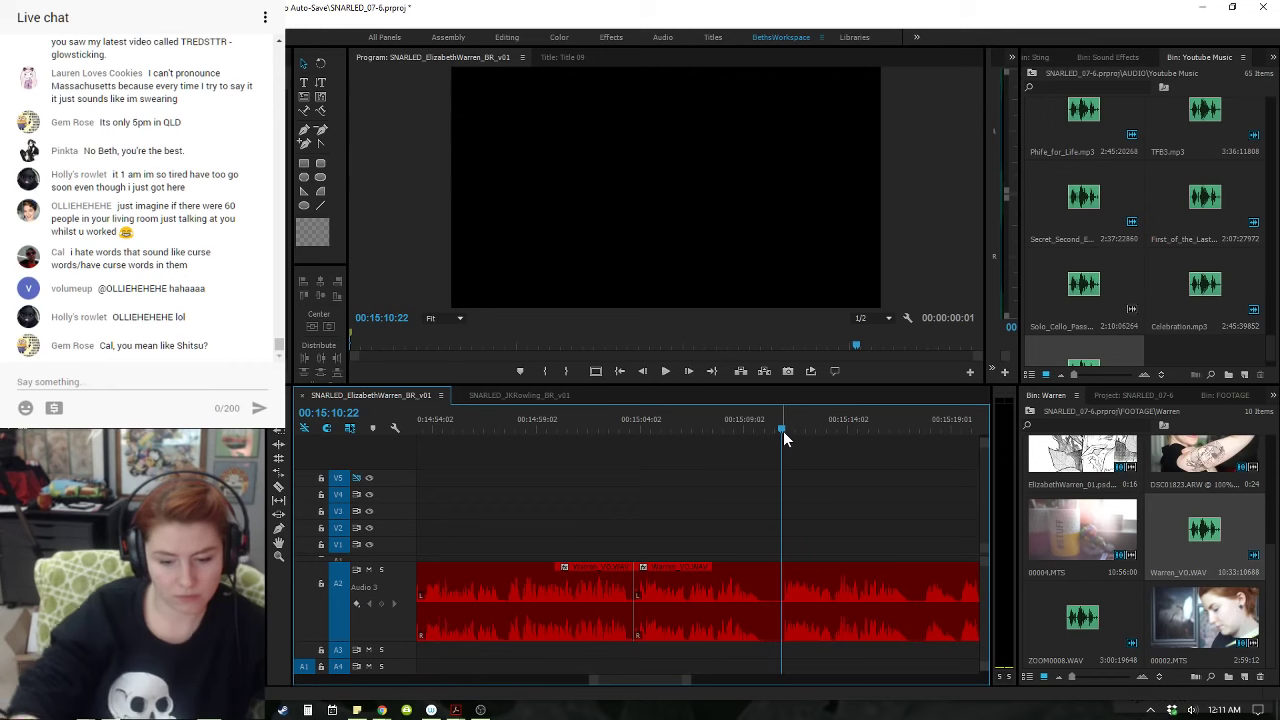
pyautogui.press('q')
pyautogui.press('space')
pyautogui.press('space')
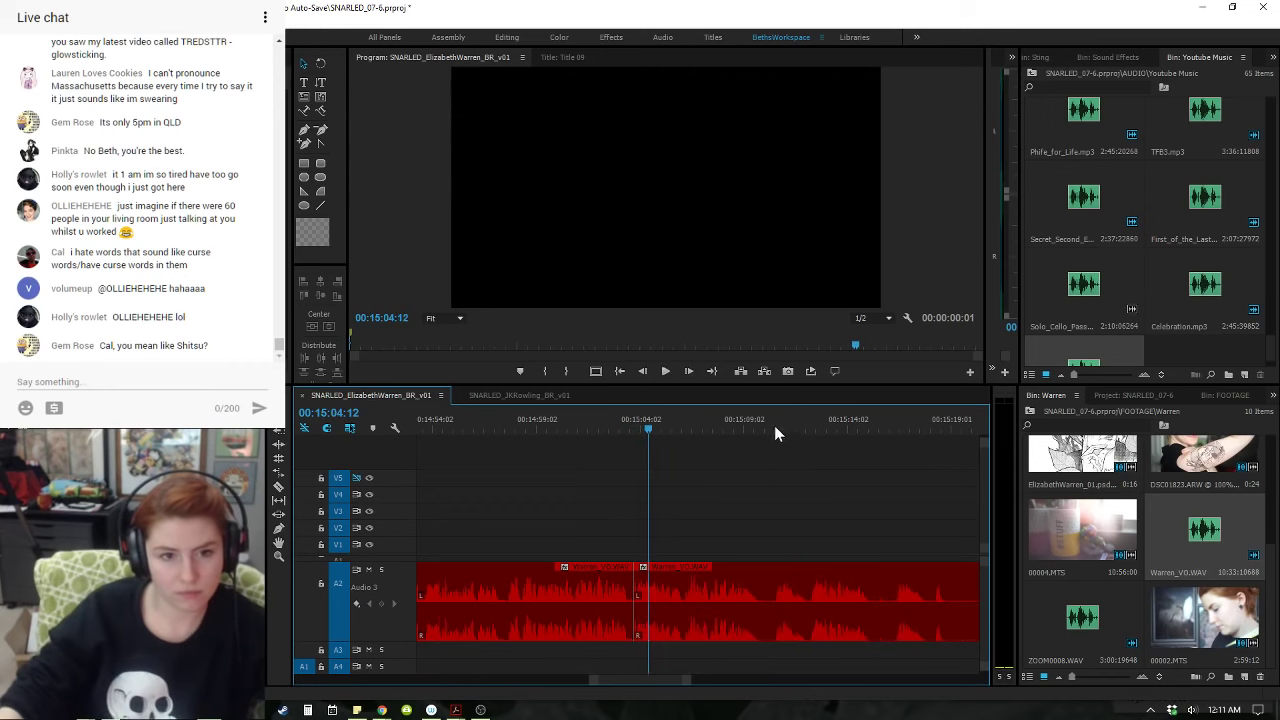
# - Ripple trim the last few frames before the 15:03:19 join on A2 and play back across it
pyautogui.click(619, 431)
pyautogui.press('space')
pyautogui.press('space')
pyautogui.press('Up')
pyautogui.press('Left')
pyautogui.press('Left')
pyautogui.press('Left')
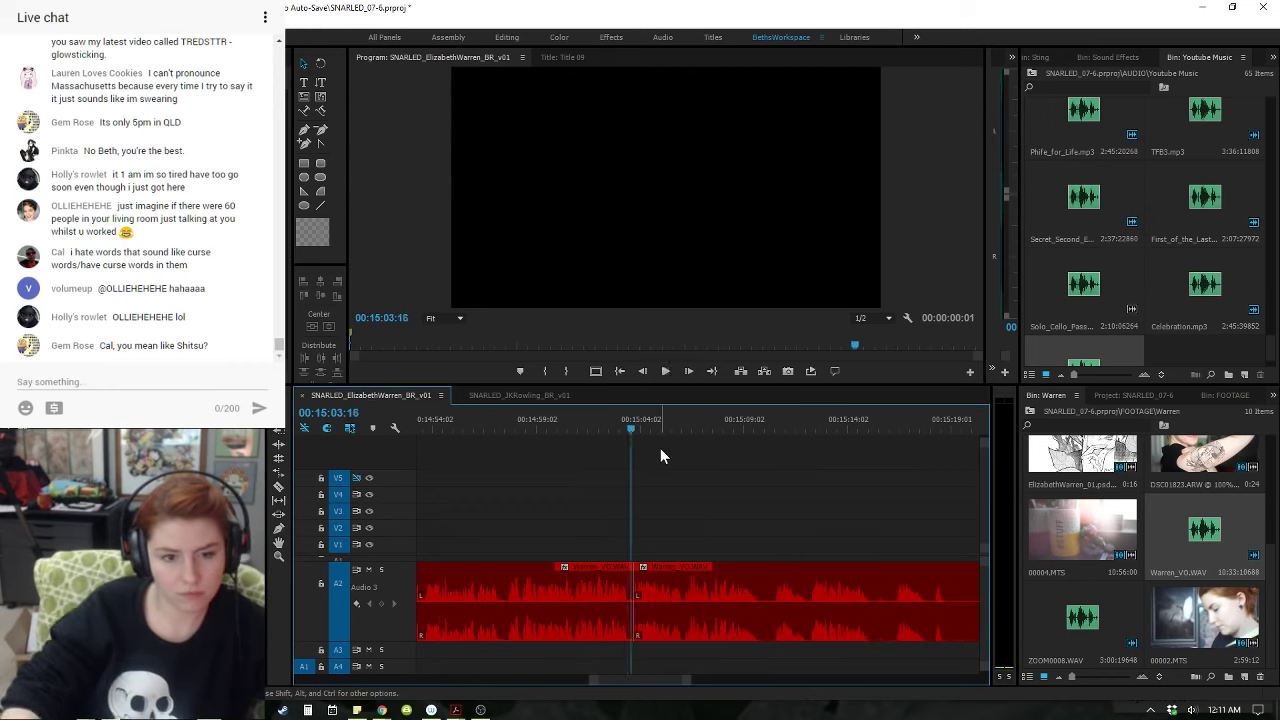
pyautogui.click(621, 429)
pyautogui.press('space')
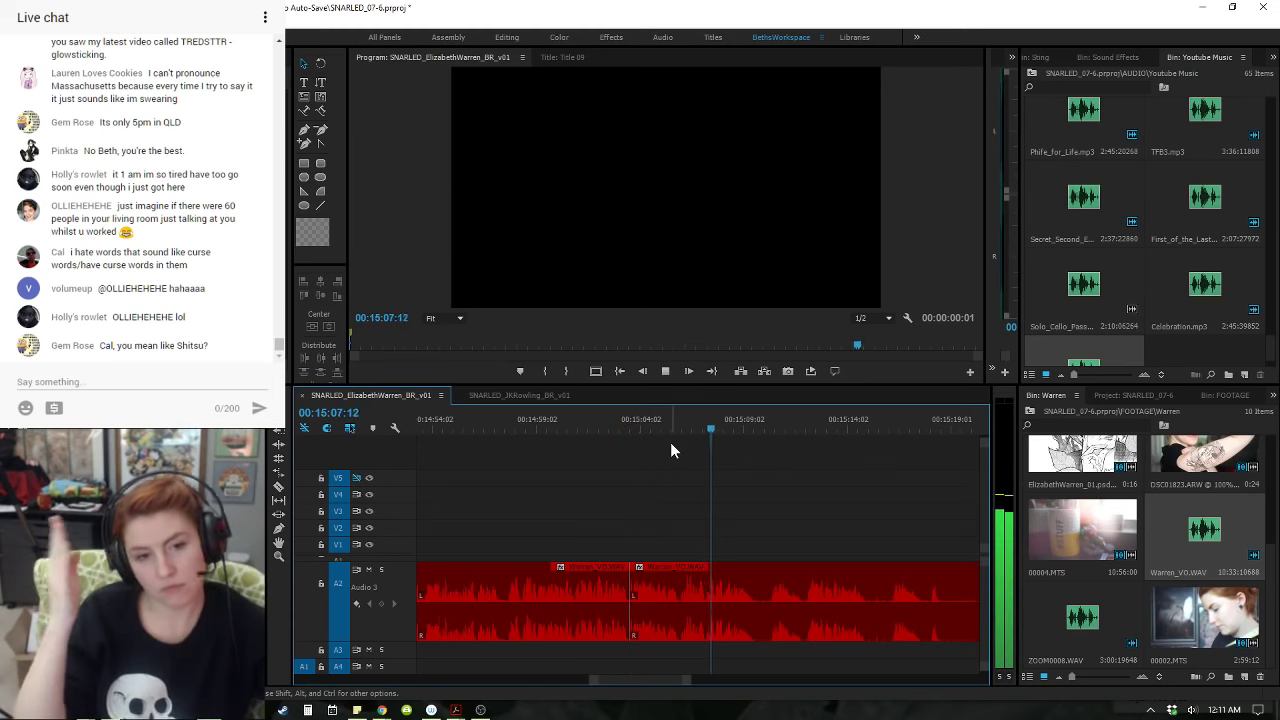
# - Split the A2 clip at about 15:09:15 and play on past the cut
pyautogui.press('space')
pyautogui.hotkey('ctrl', 'k')
pyautogui.press('space')
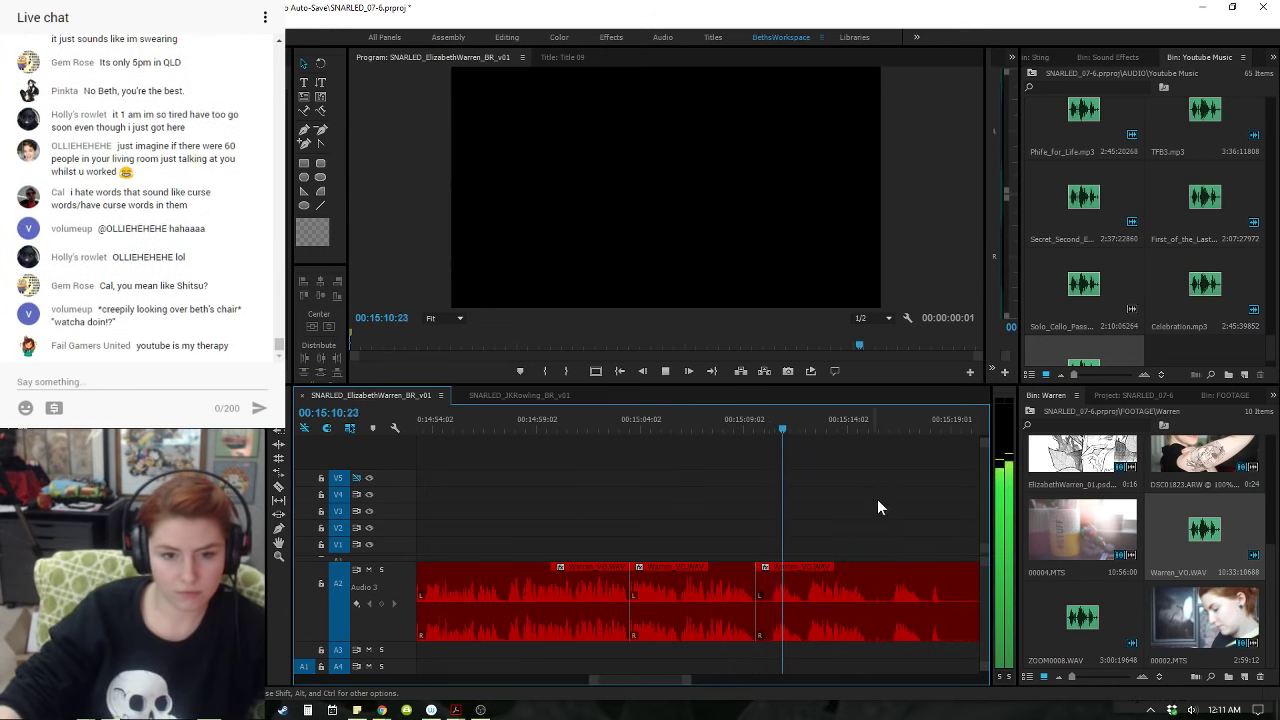
pyautogui.press('-')
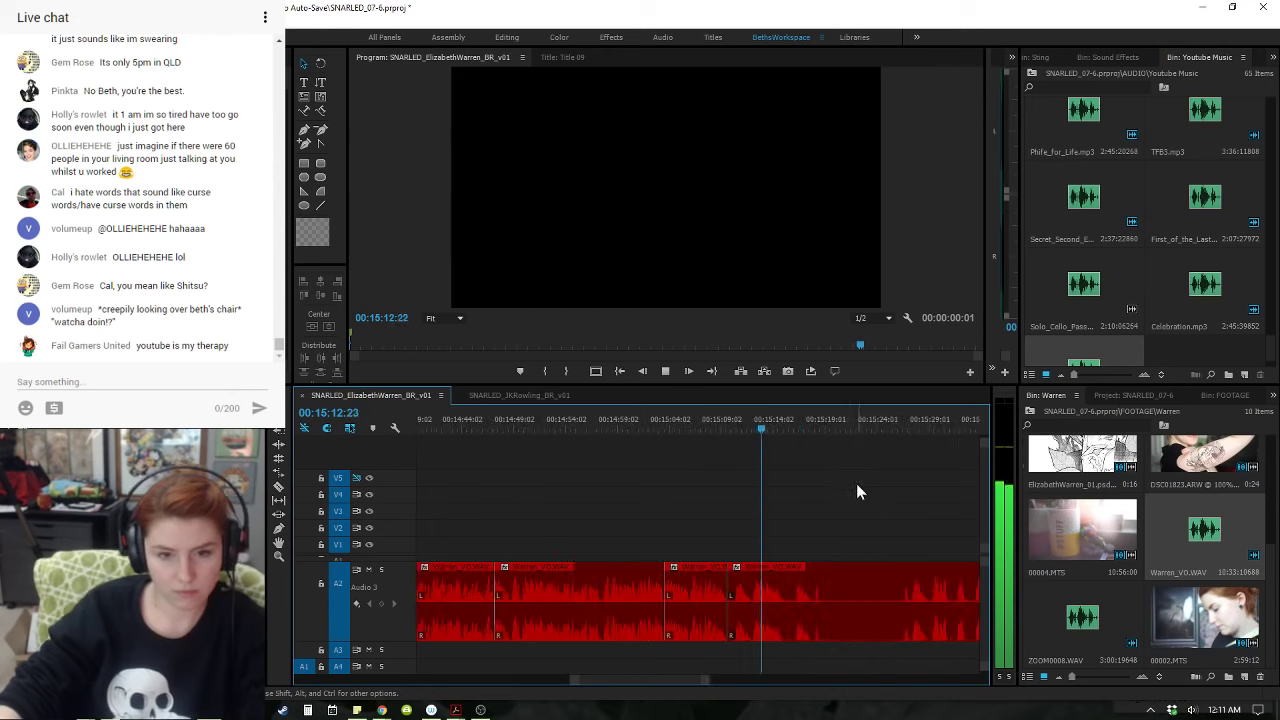
# - Ripple trim the start of the A2 clip after the 15:09:15 cut, removing everything up to about 15:27:11
pyautogui.click(905, 429)
pyautogui.scroll(-3, 905, 433)
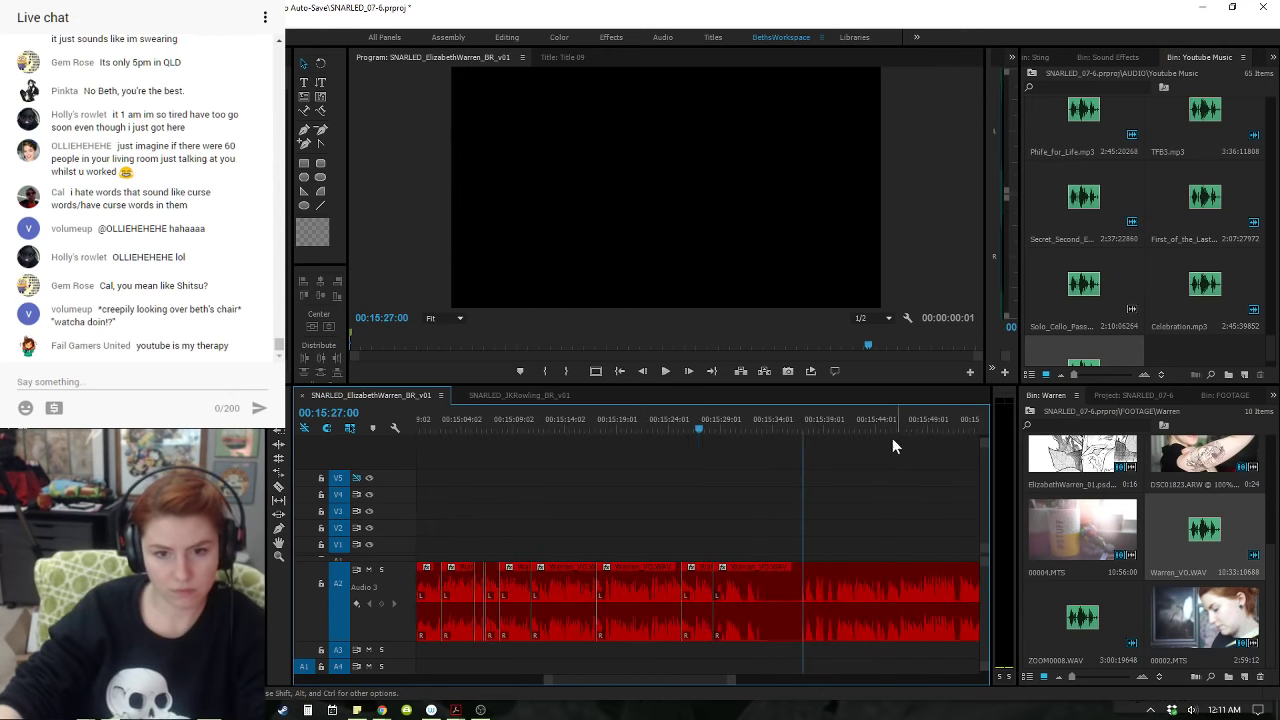
pyautogui.press('space')
pyautogui.click(720, 420)
pyautogui.press('space')
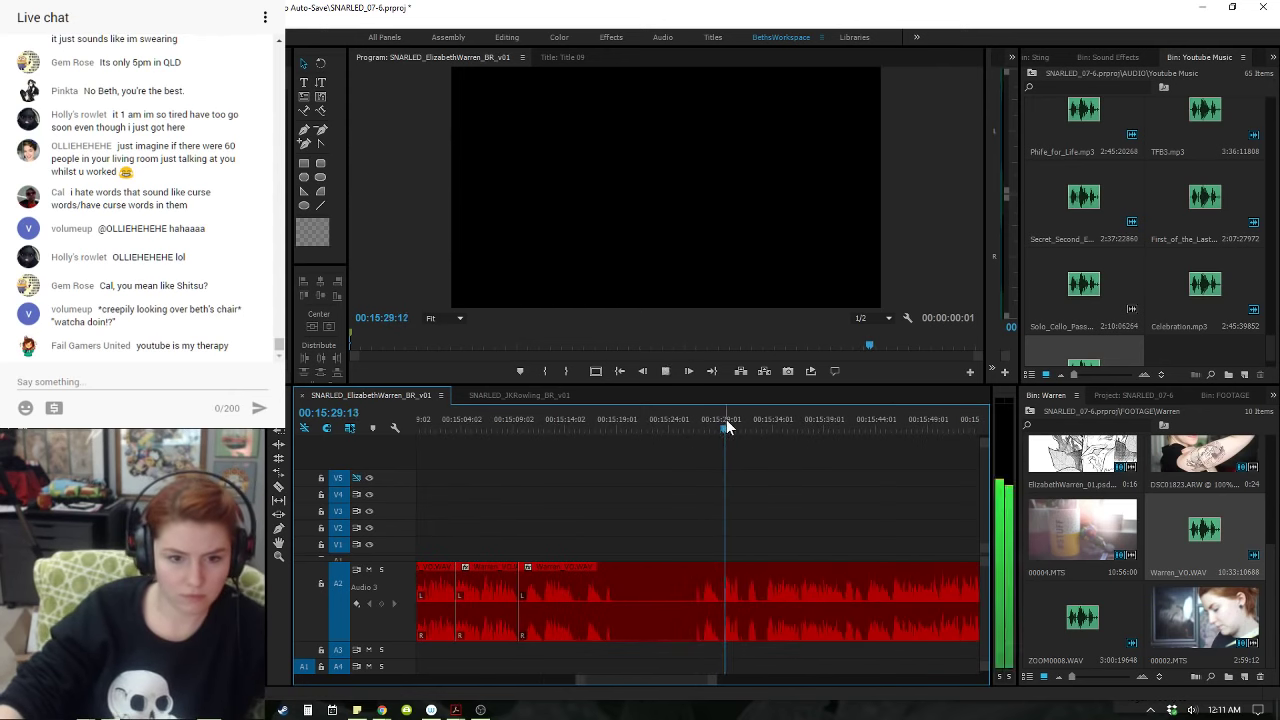
pyautogui.moveTo(727, 425); pyautogui.dragTo(705, 429)
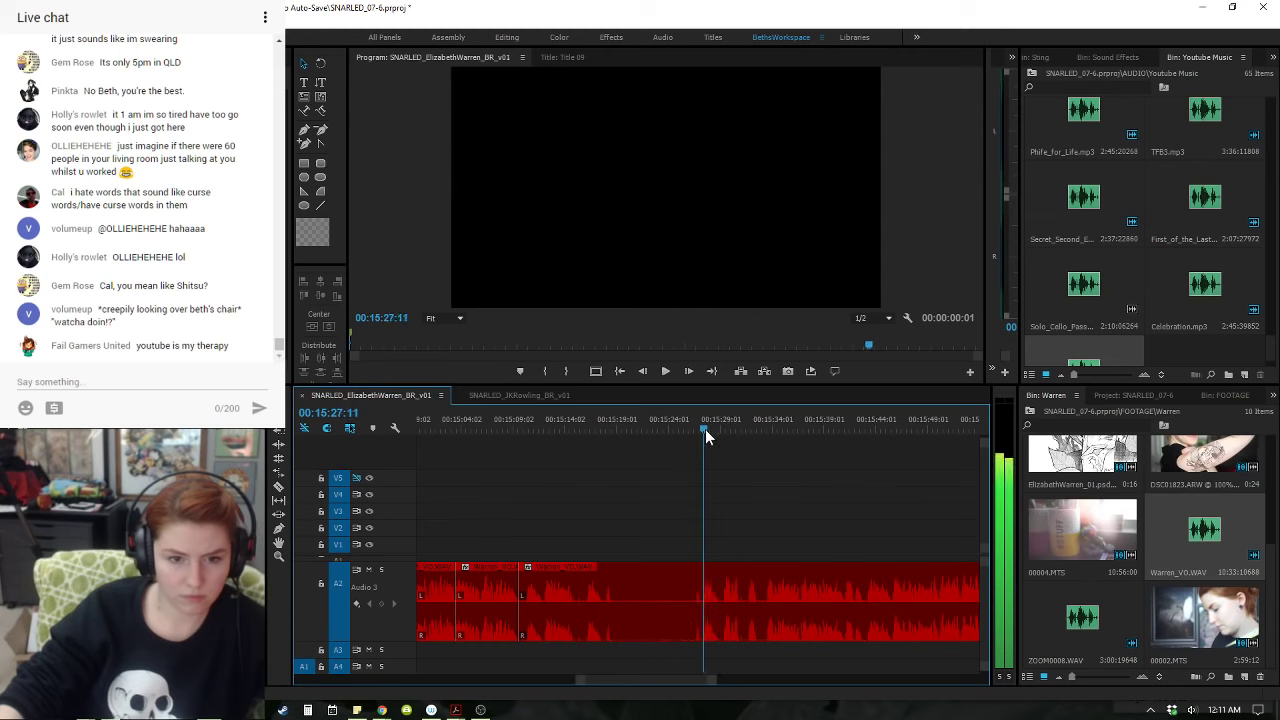
pyautogui.press('Up')
# - Listen to the narration after the 15:09:15 join, then step back through the preceding edit points
pyautogui.press('space')
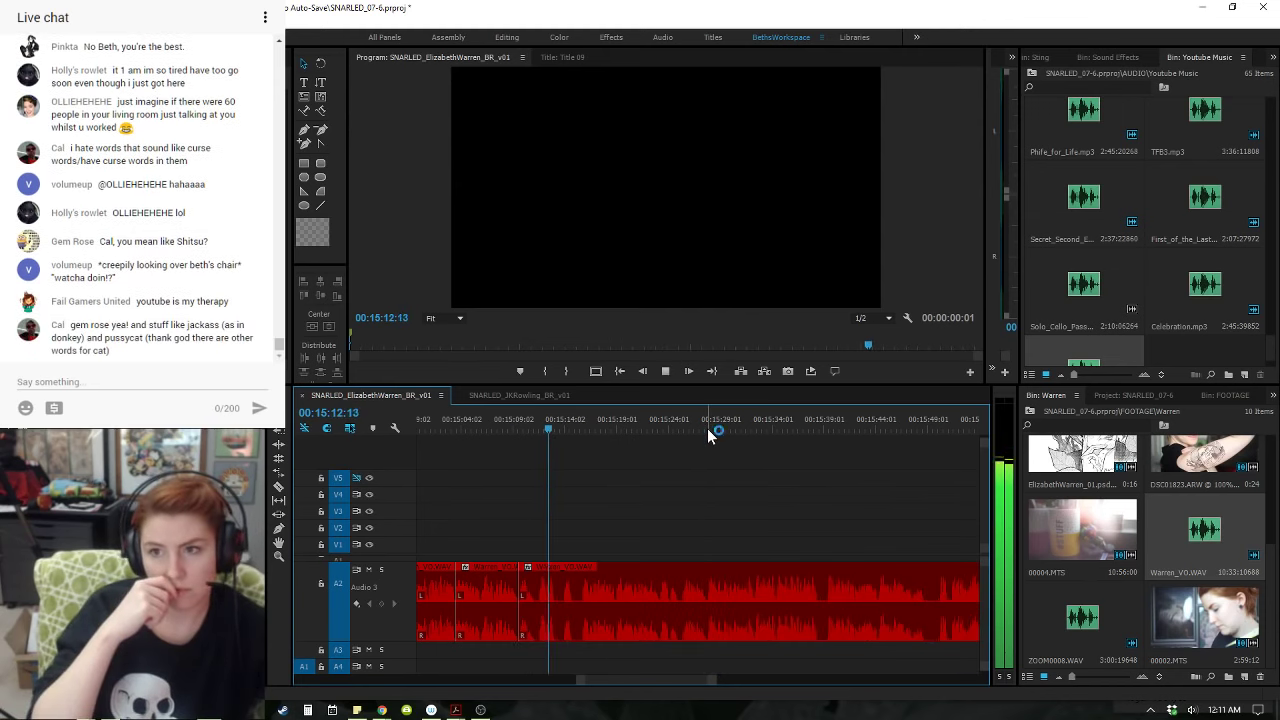
pyautogui.press('space')
pyautogui.press('space')
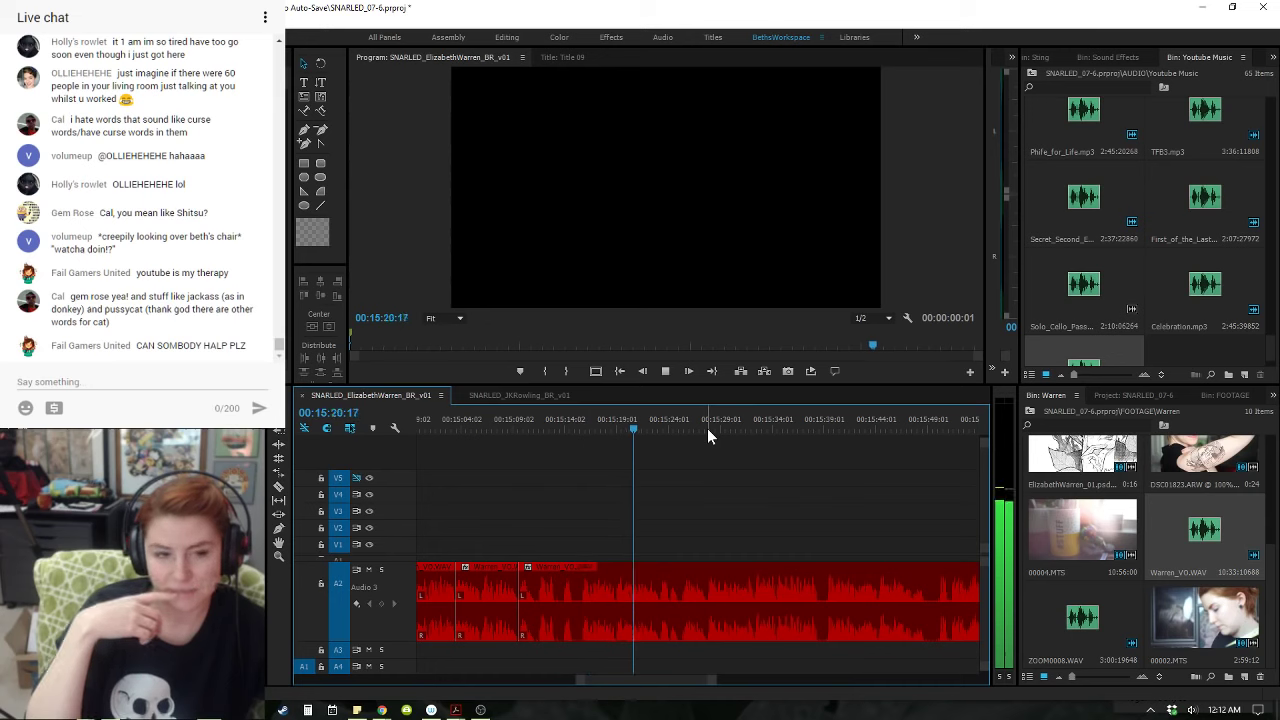
pyautogui.press('space')
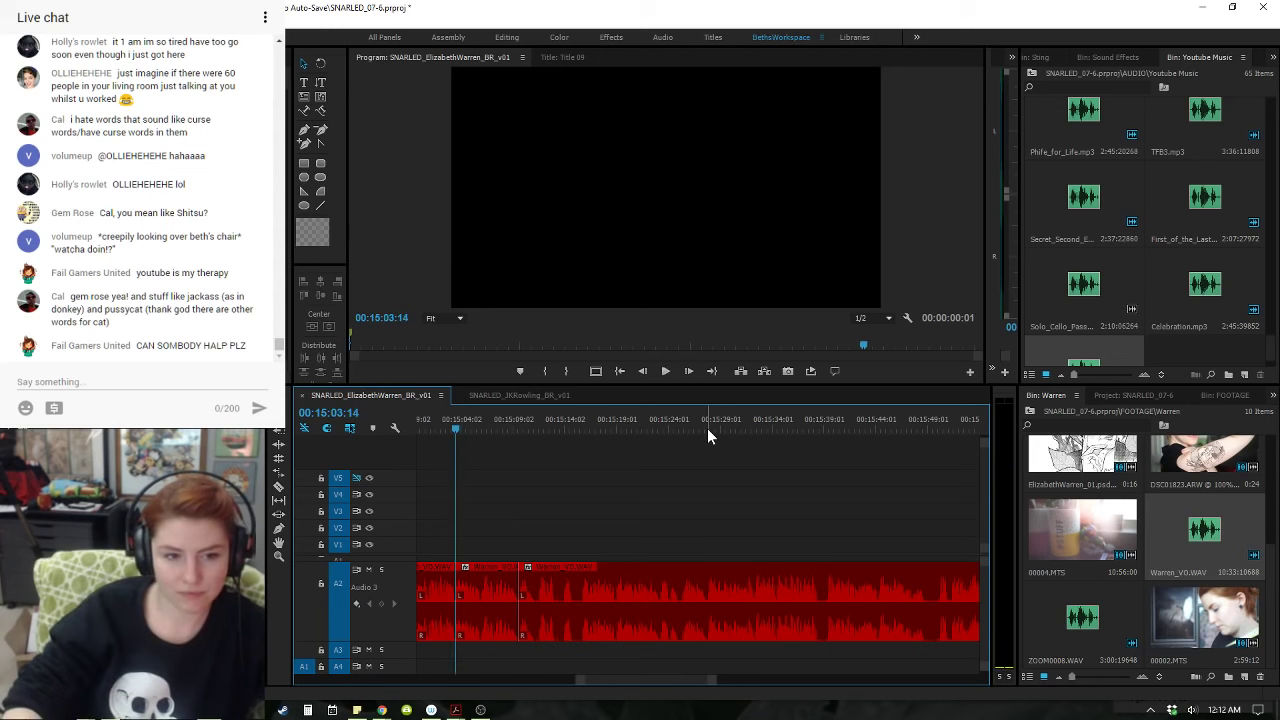
pyautogui.press('Up')
pyautogui.press('Down')
pyautogui.press('Up')
pyautogui.press('Down')
pyautogui.press('Down')
# - Split the A2 clip at about 15:11:05, ripple trim the material after it up to about 15:15:20, and play back the join
pyautogui.press('space')
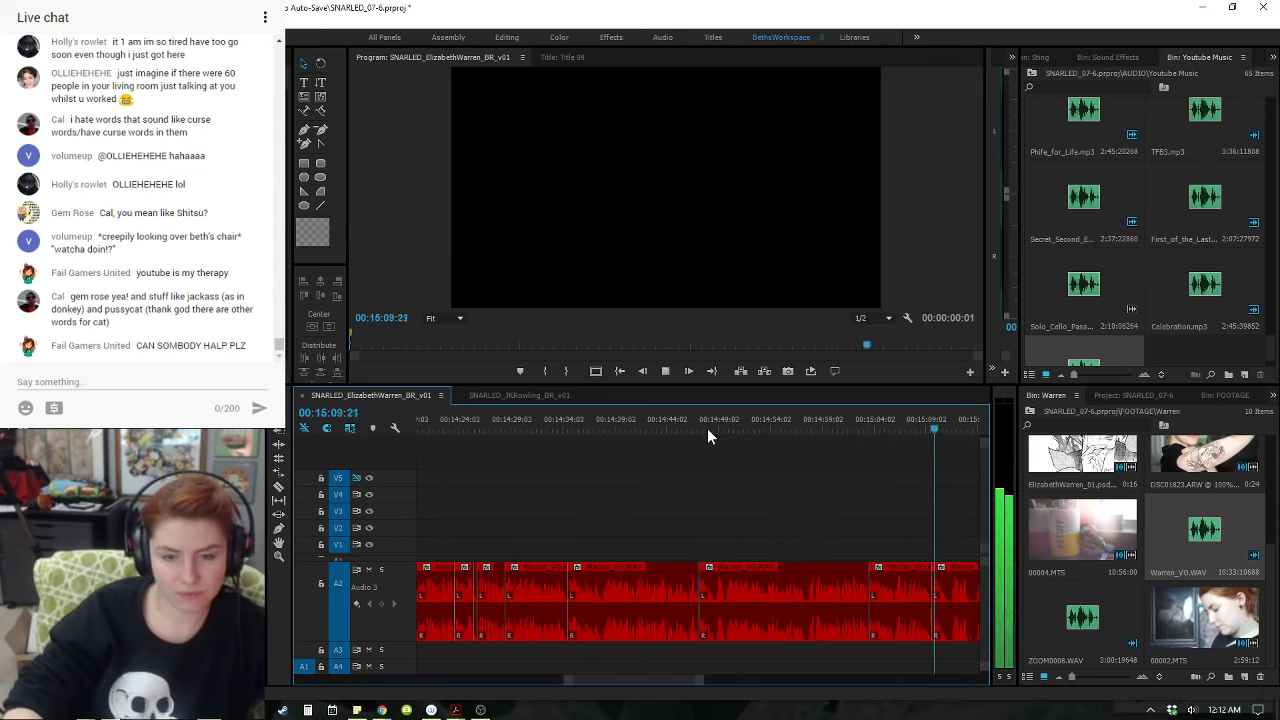
pyautogui.press('=')
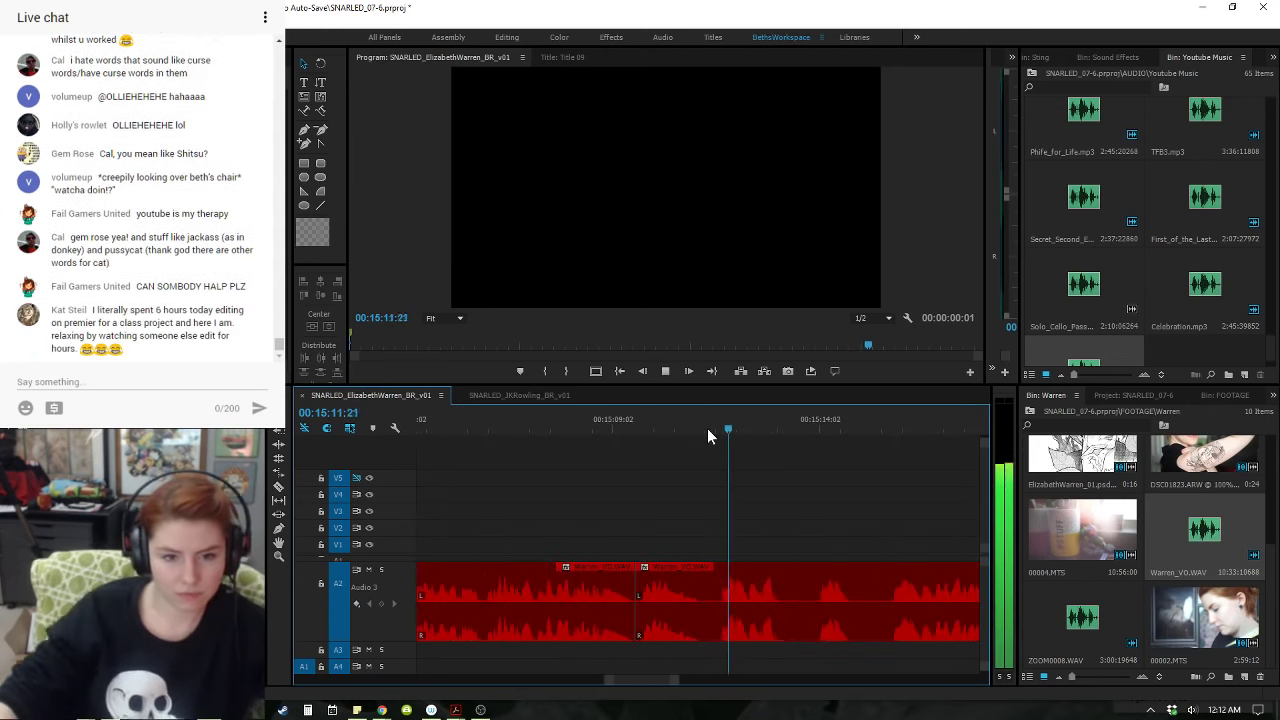
pyautogui.press('space')
pyautogui.click(701, 428)
pyautogui.hotkey('ctrl', 'k')
pyautogui.click(854, 427)
pyautogui.press('space')
pyautogui.click(892, 430)
pyautogui.press('q')
pyautogui.click(622, 426)
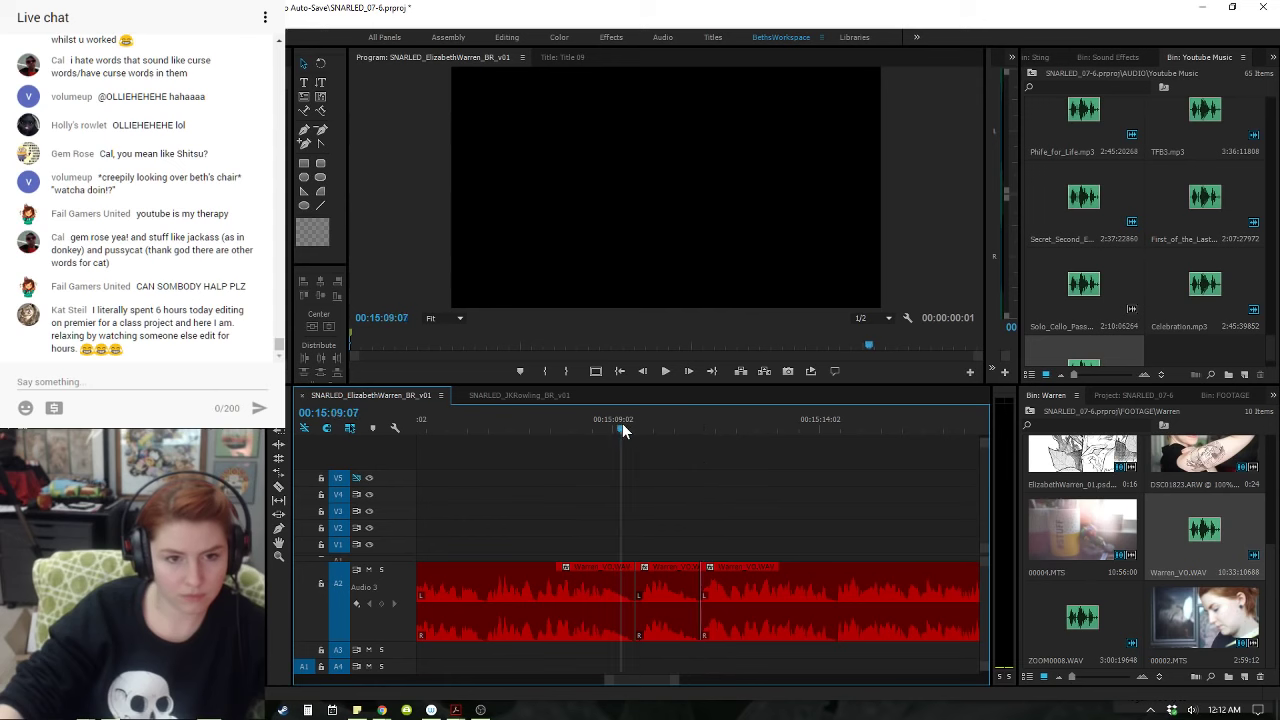
pyautogui.press('space')
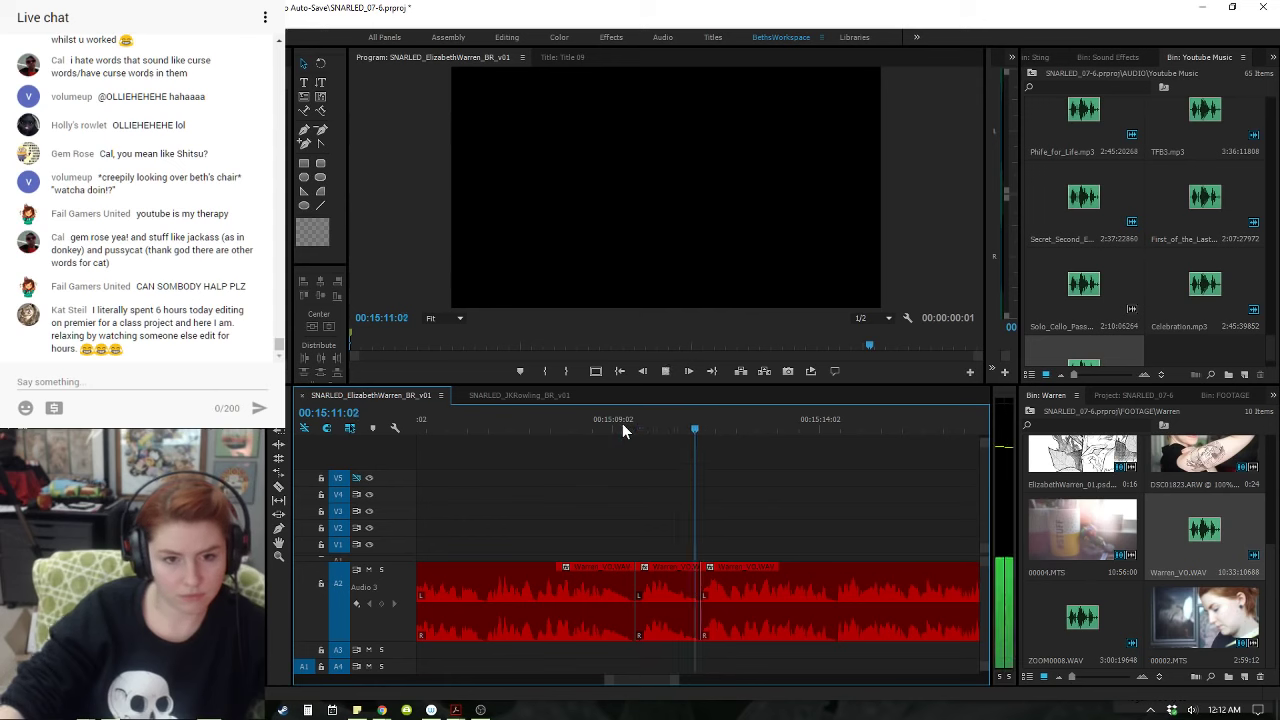
# - Split the A2 clip at 15:16:14 and ripple trim the following take up to about 15:21:01
pyautogui.press('-')
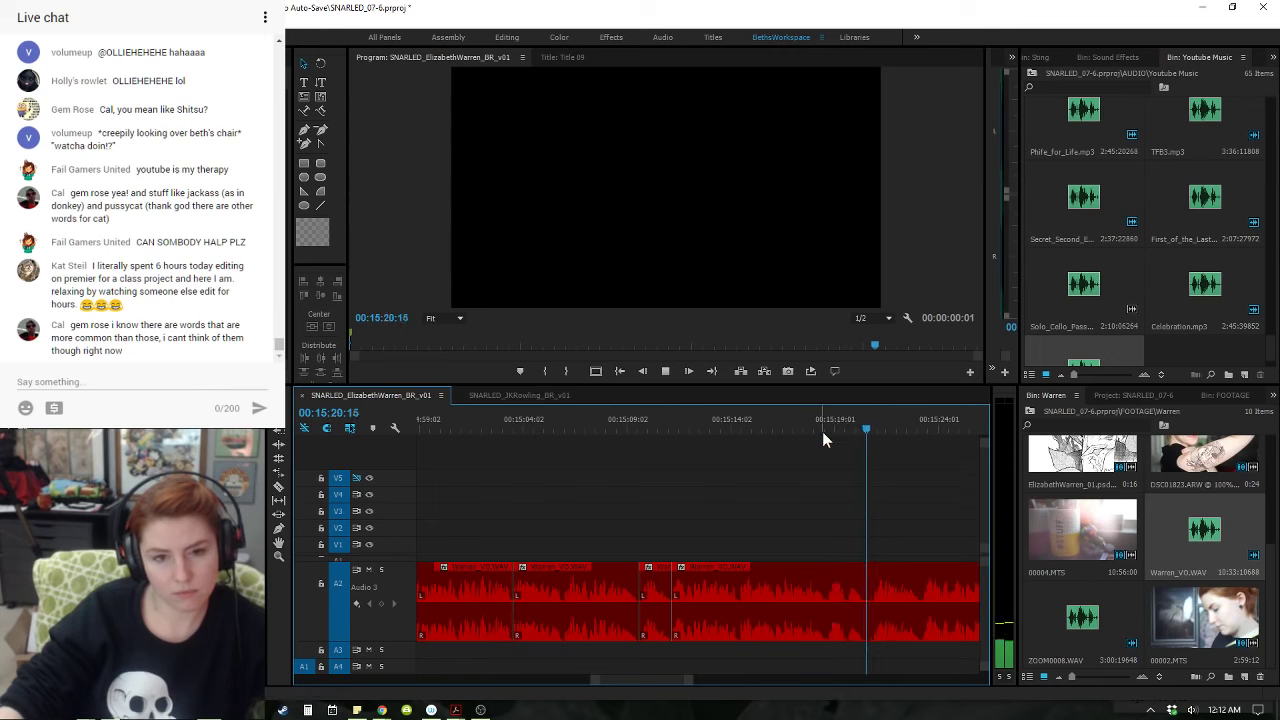
pyautogui.moveTo(786, 425); pyautogui.dragTo(768, 418)
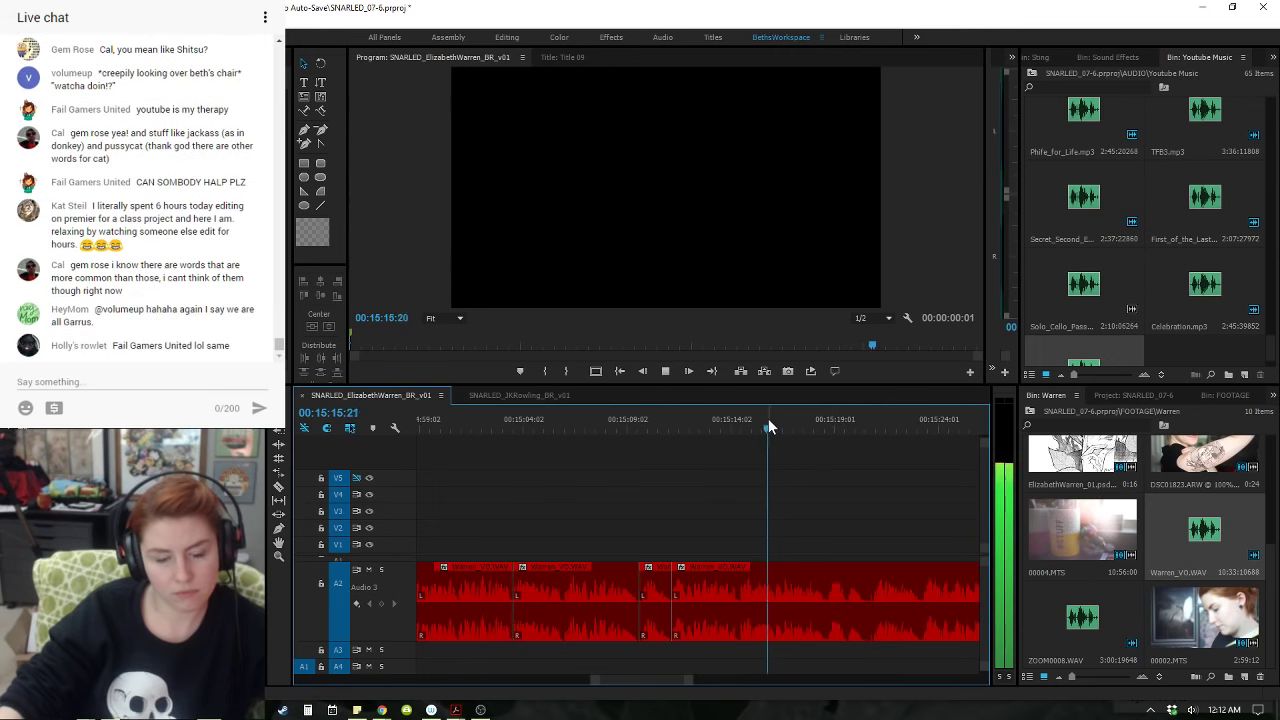
pyautogui.press('space')
pyautogui.hotkey('ctrl', 'k')
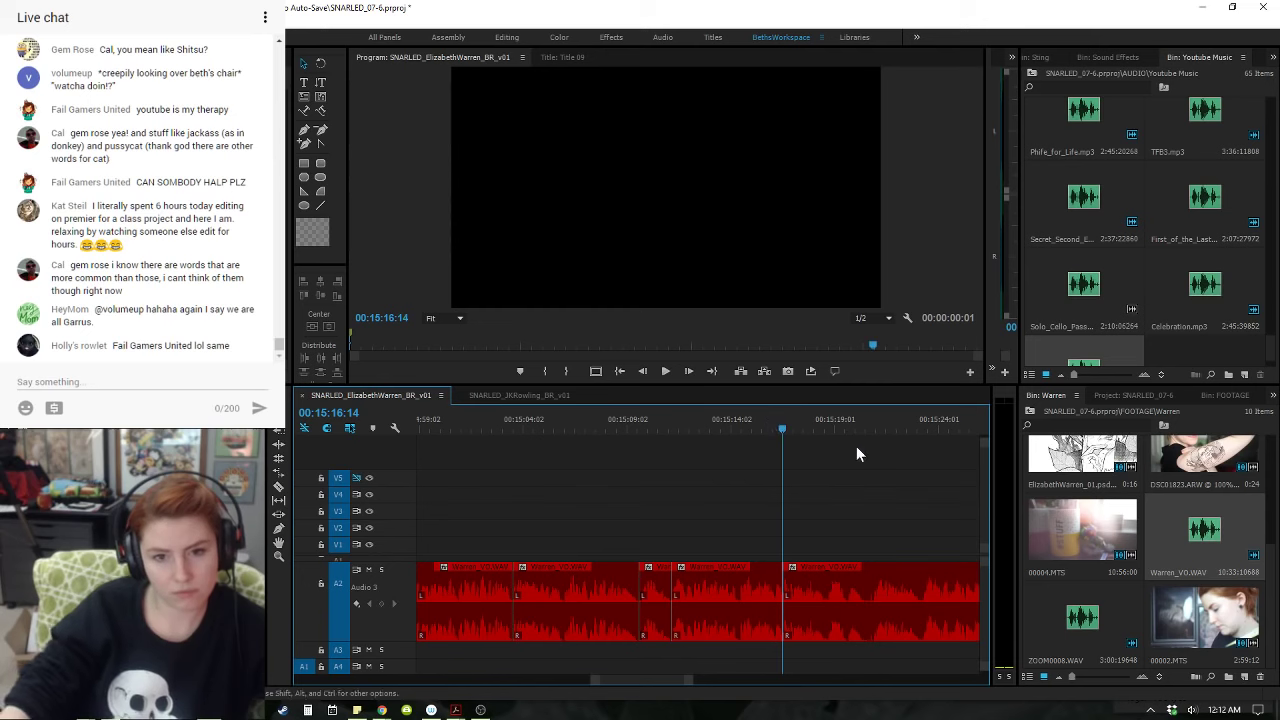
pyautogui.click(877, 425)
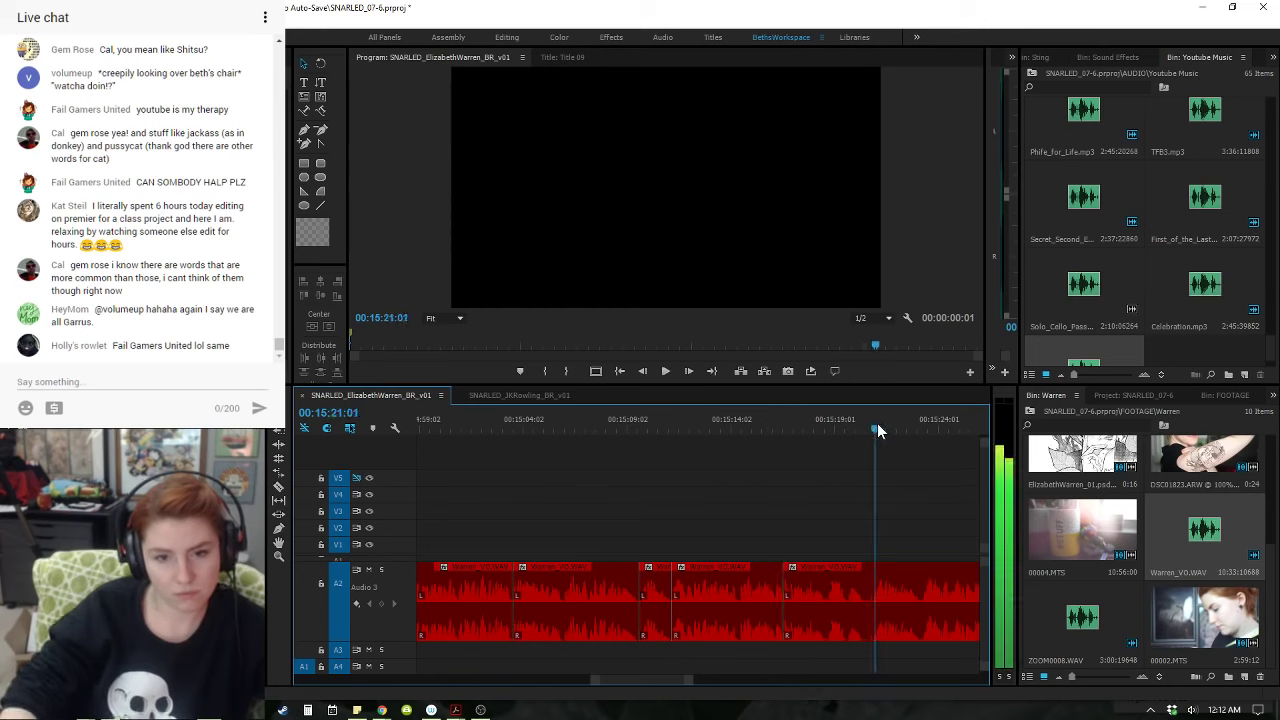
pyautogui.press('Right')
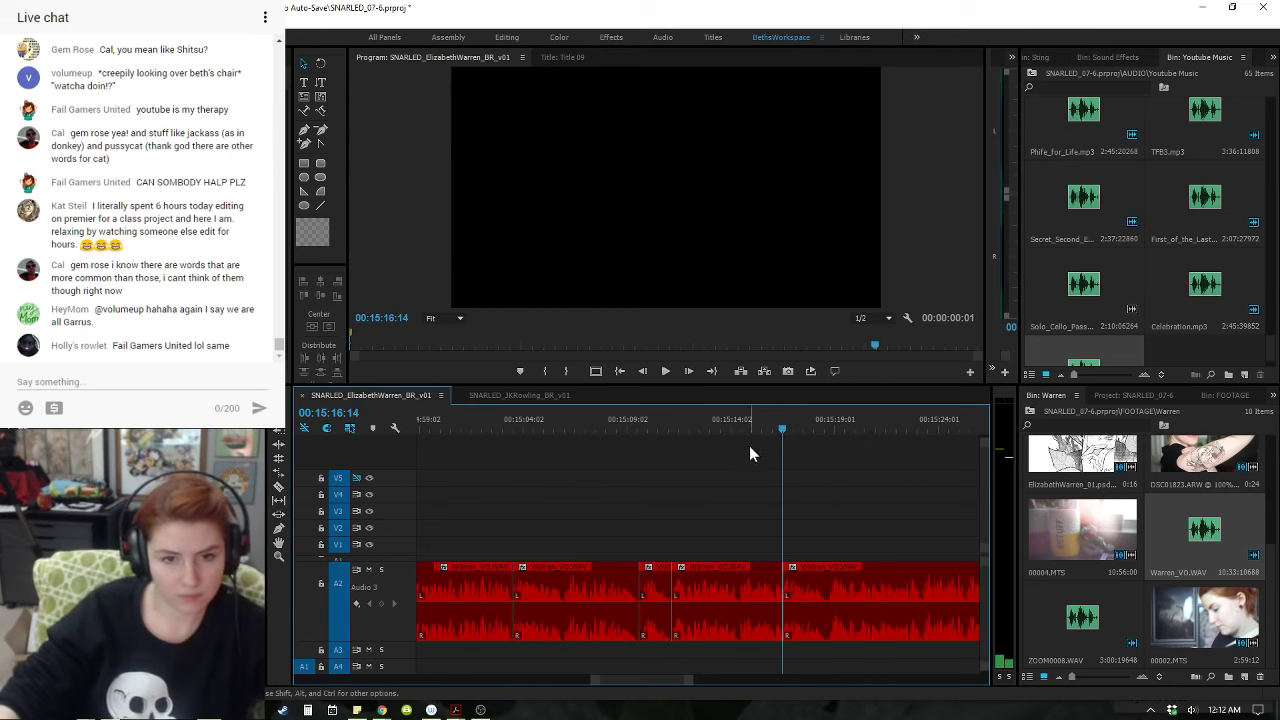
# - Add a Constant Power crossfade at the 15:16:14 join on A2, shorten it to a couple of frames, and play across it
pyautogui.click(770, 427)
pyautogui.press('space')
pyautogui.press('=')
pyautogui.press('=')
pyautogui.press('space')
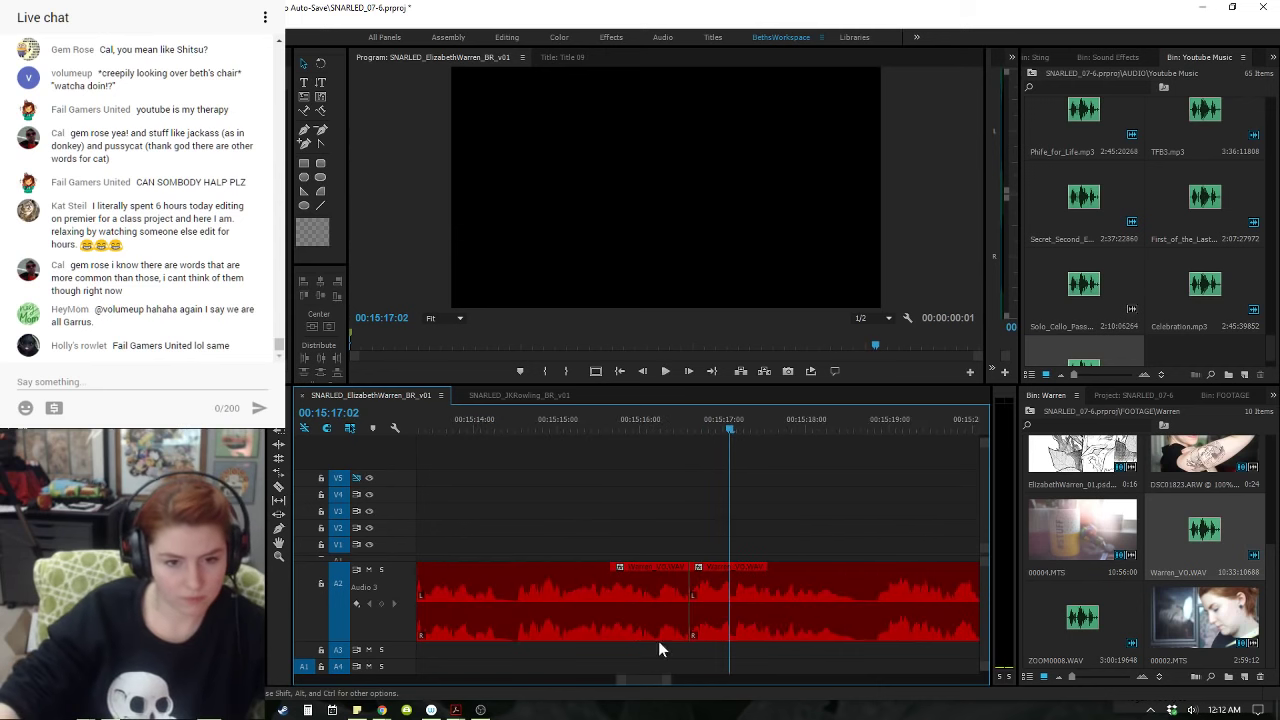
pyautogui.doubleClick(687, 581)
pyautogui.hotkey('ctrl', 'shift', 'd')
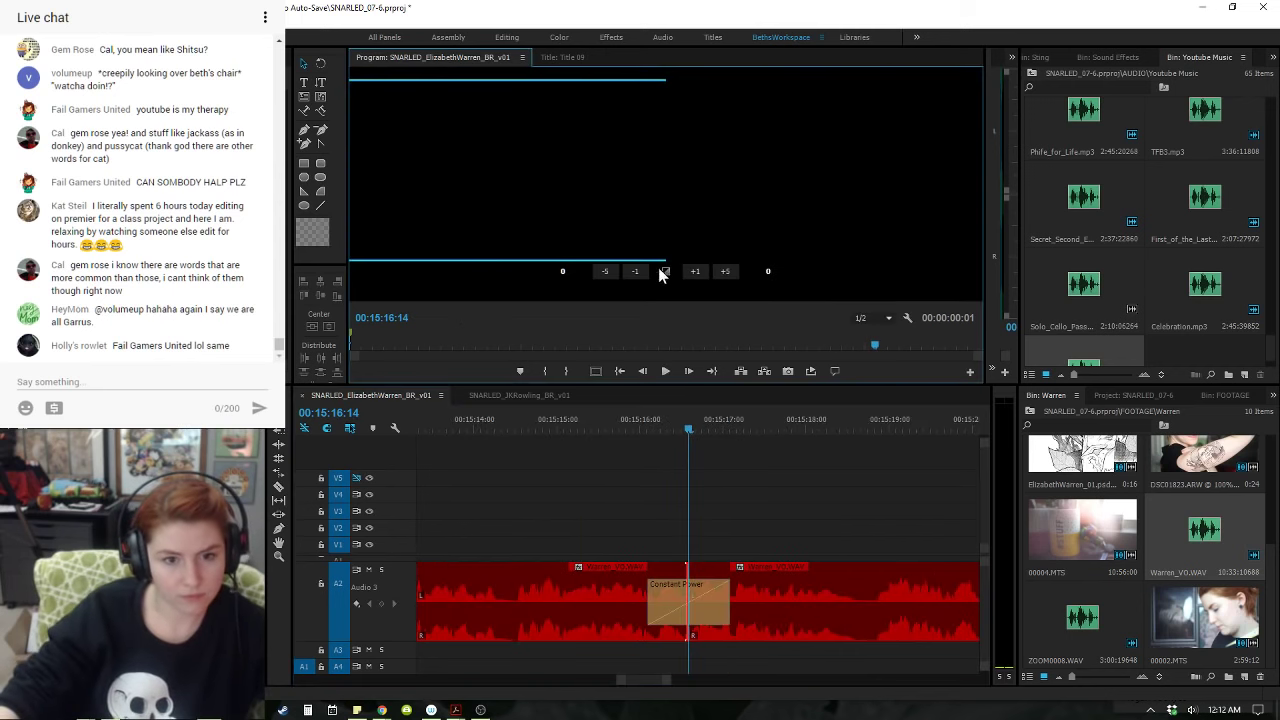
pyautogui.moveTo(726, 582); pyautogui.dragTo(686, 575)
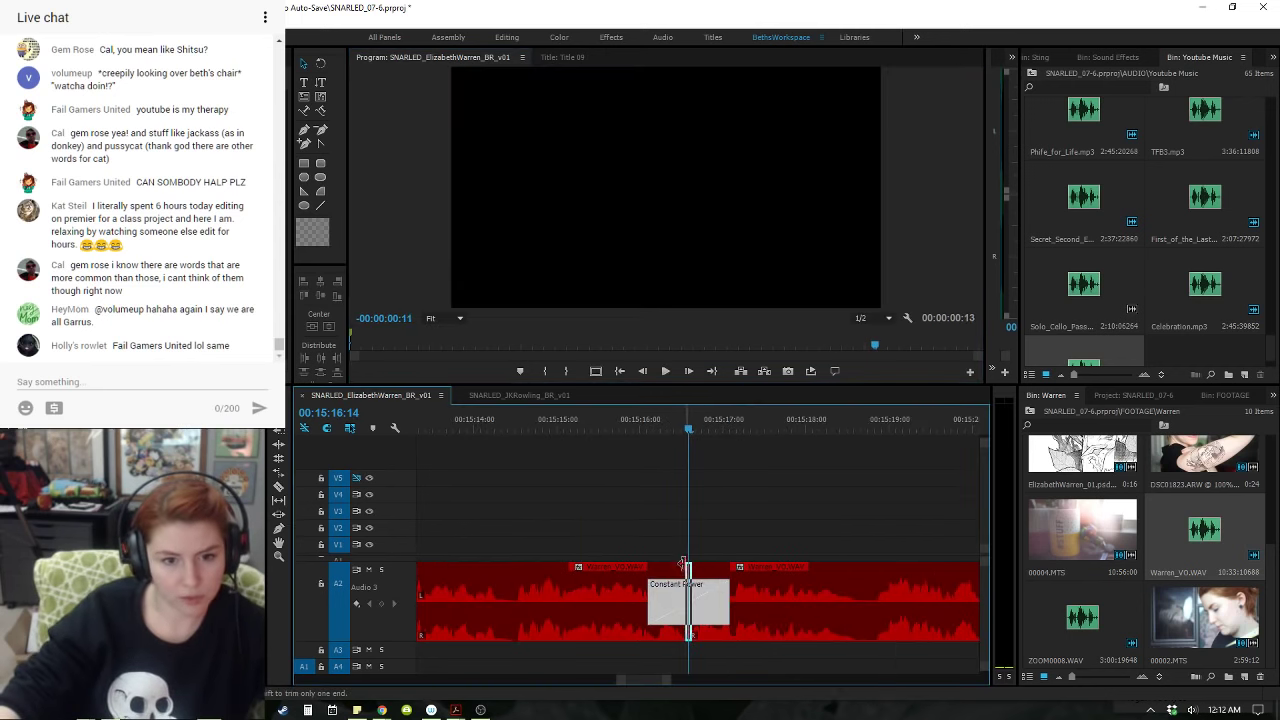
pyautogui.click(647, 428)
pyautogui.press('space')
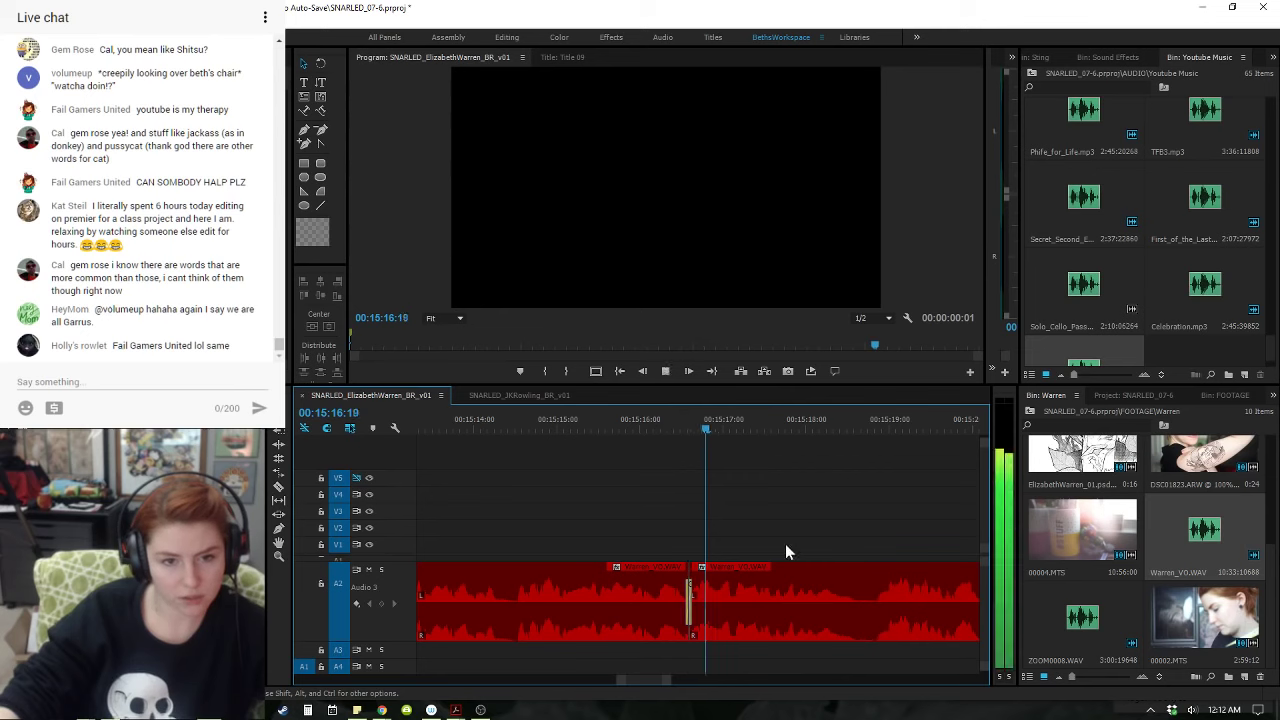
# - Listen on, split the A2 clip at about 15:42:03, and ripple trim the end of the preceding part back to about 15:39:18
pyautogui.press('-')
pyautogui.press('-')
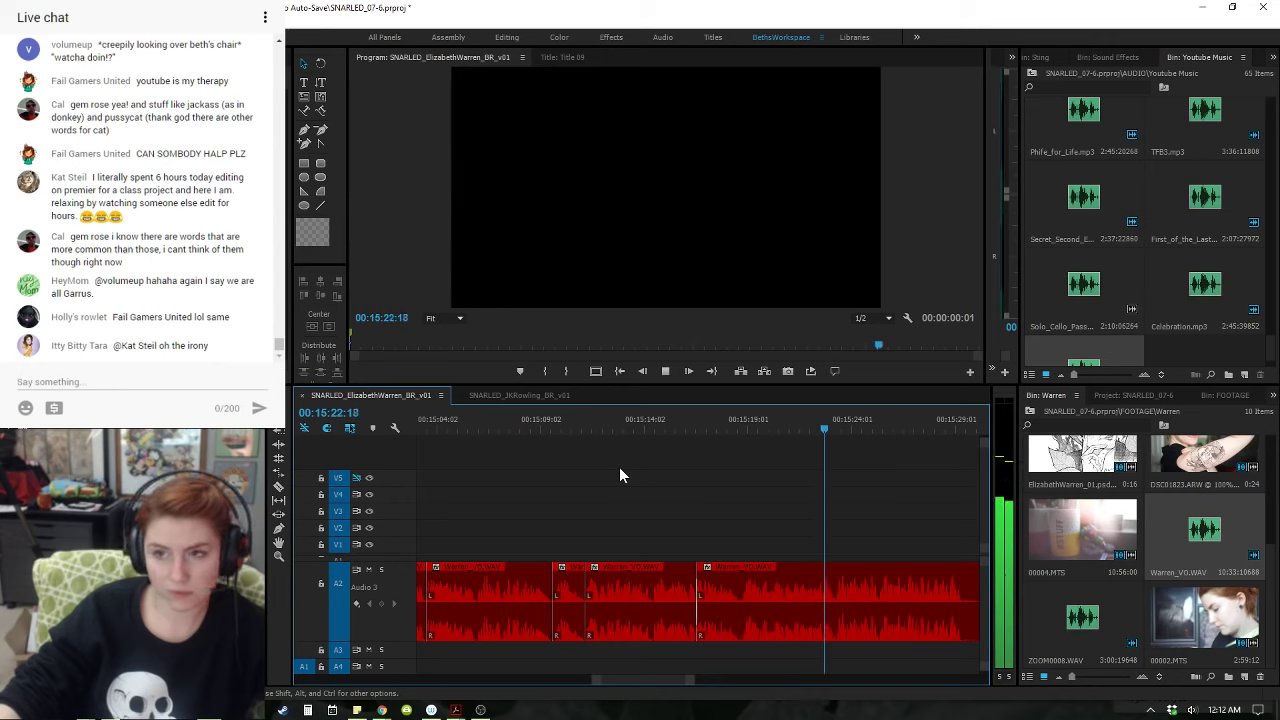
pyautogui.press('=')
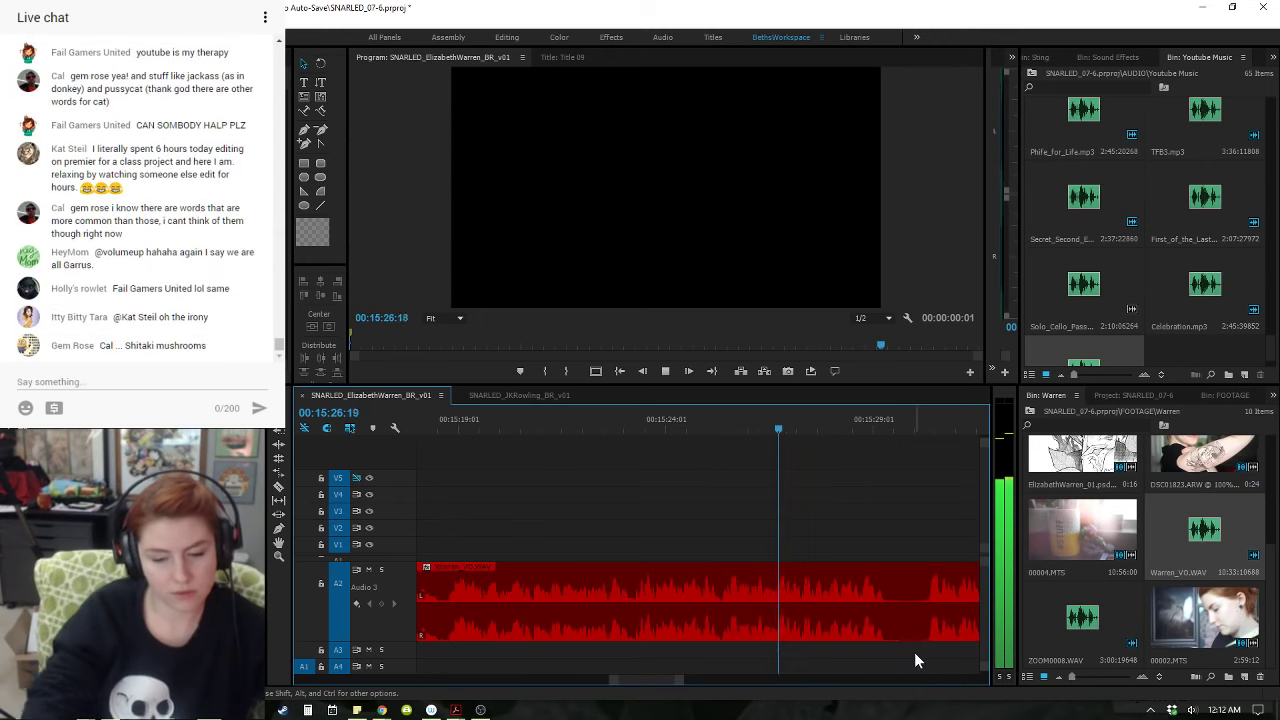
pyautogui.press('-')
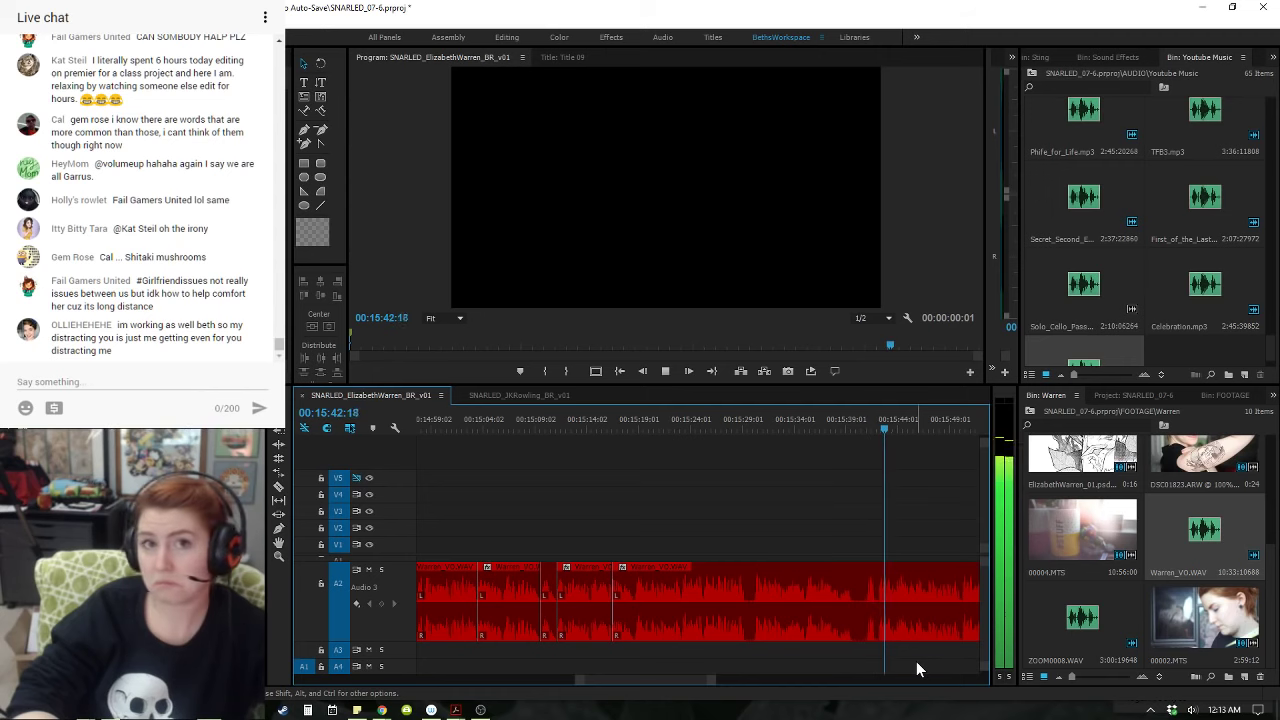
pyautogui.press('space')
pyautogui.click(877, 421)
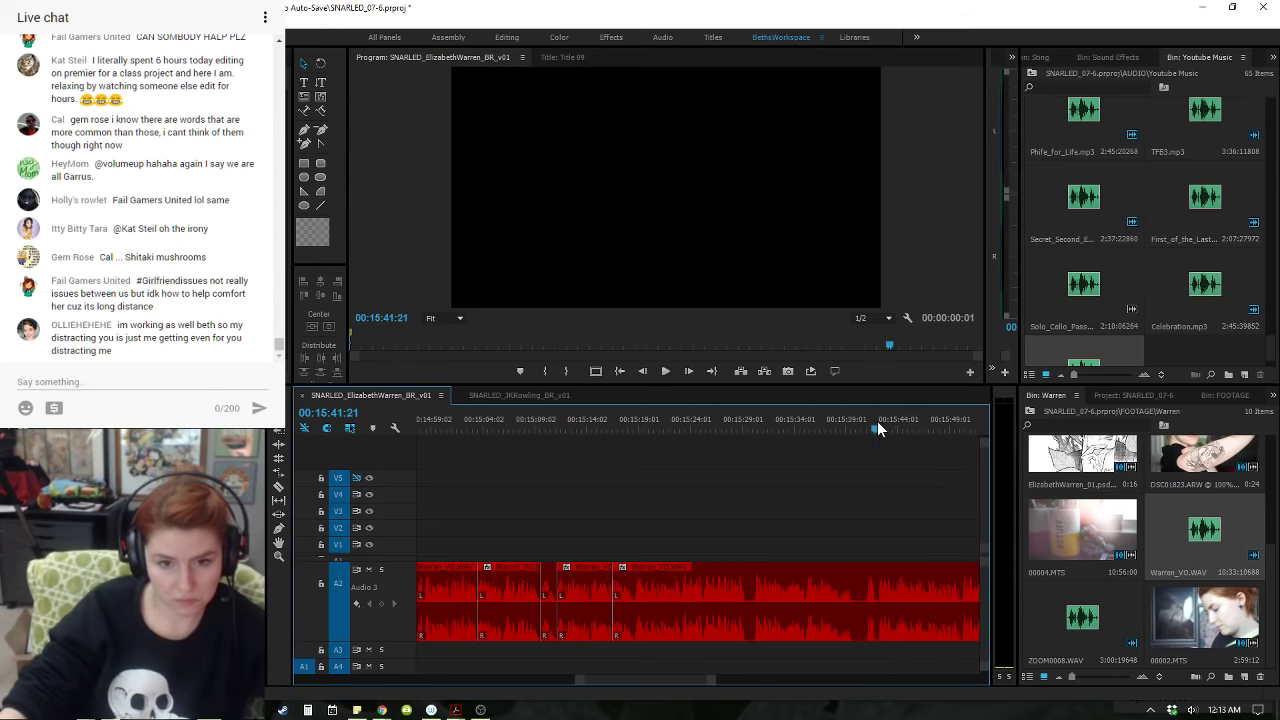
pyautogui.hotkey('ctrl', 'k')
pyautogui.click(847, 421)
pyautogui.press('space')
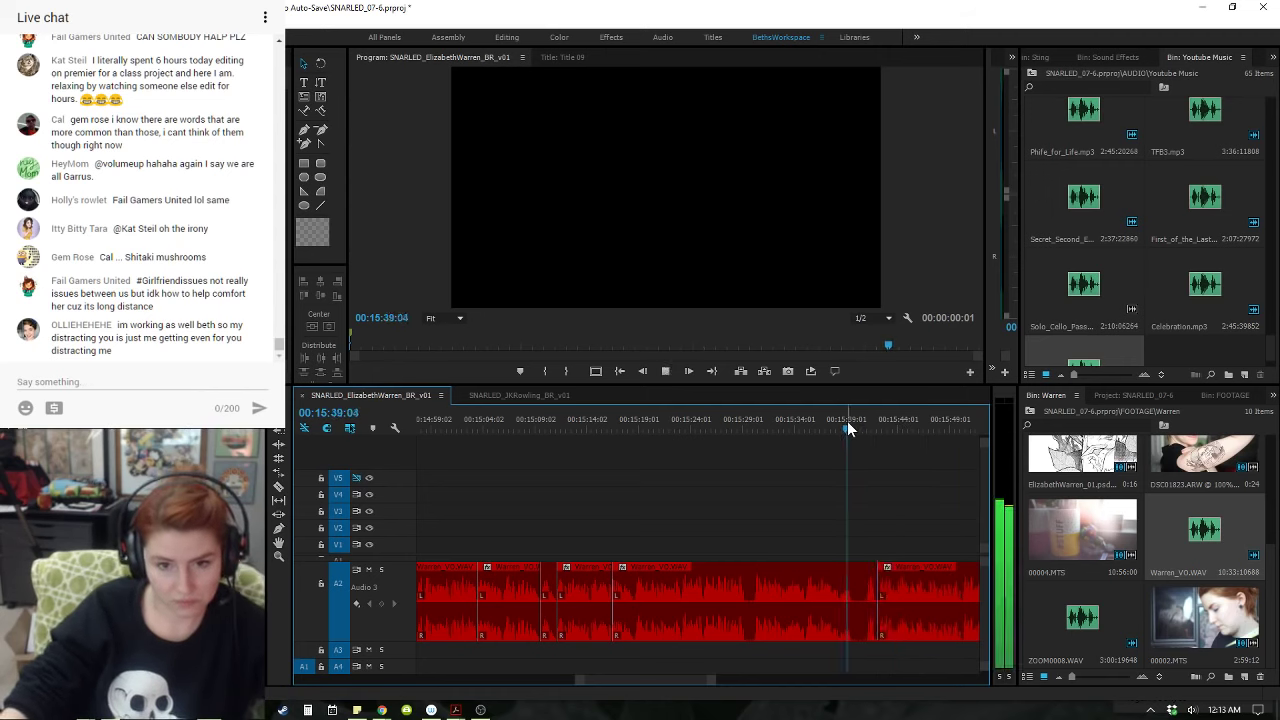
pyautogui.press('space')
pyautogui.press('w')
# - Play on from the 15:39:18 join, split the A2 clip at 15:52:00, and ripple trim the following take up to about 15:56:00
pyautogui.press('space')
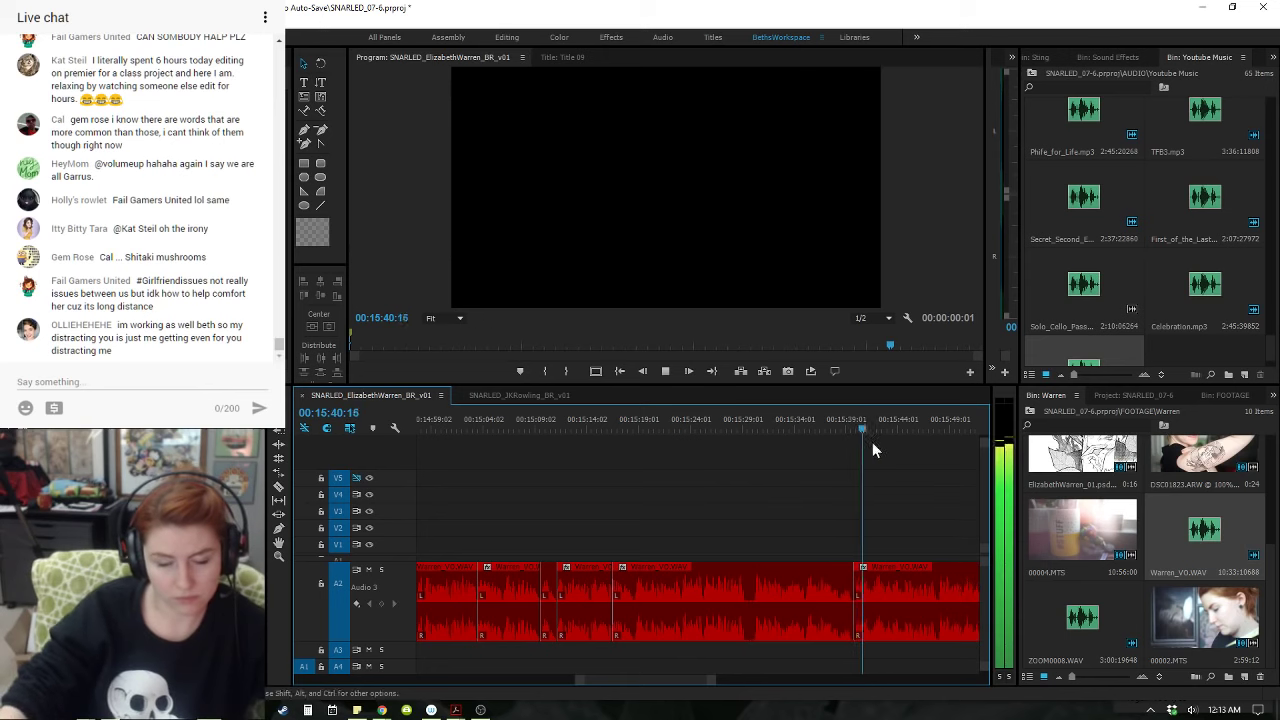
pyautogui.press('-')
pyautogui.press('-')
pyautogui.press('-')
pyautogui.press('=')
pyautogui.press('=')
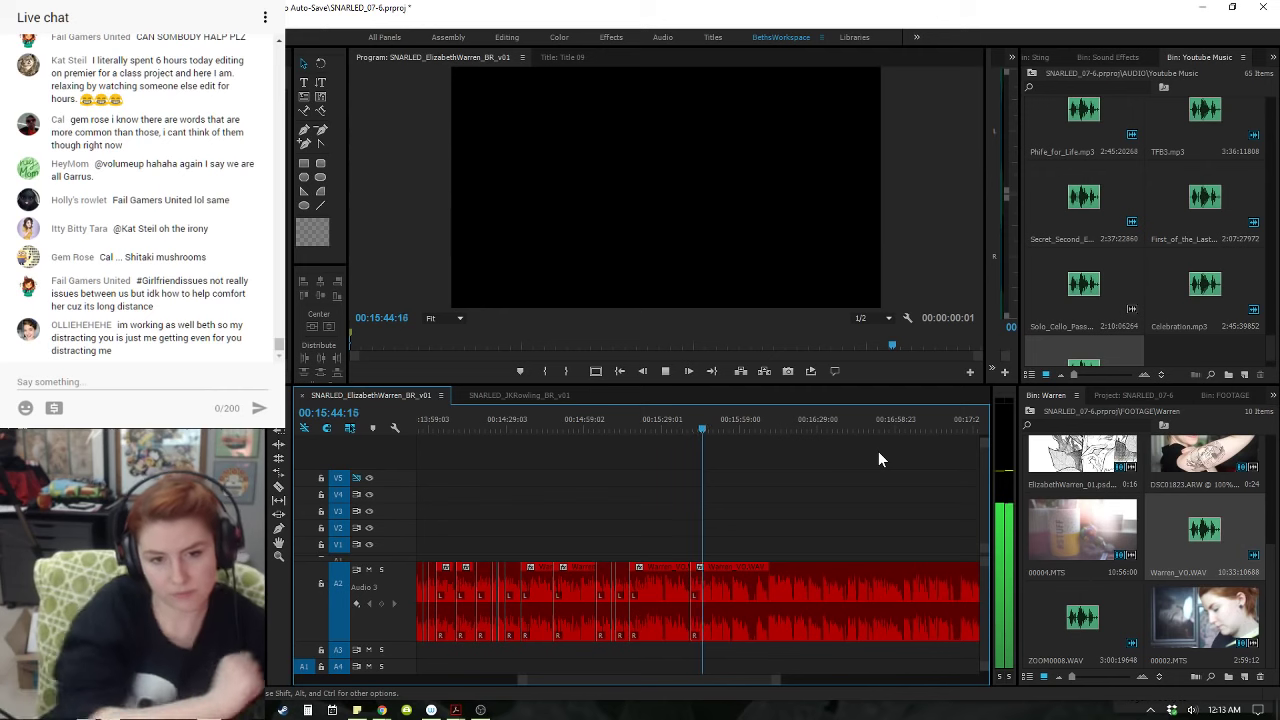
pyautogui.press('=')
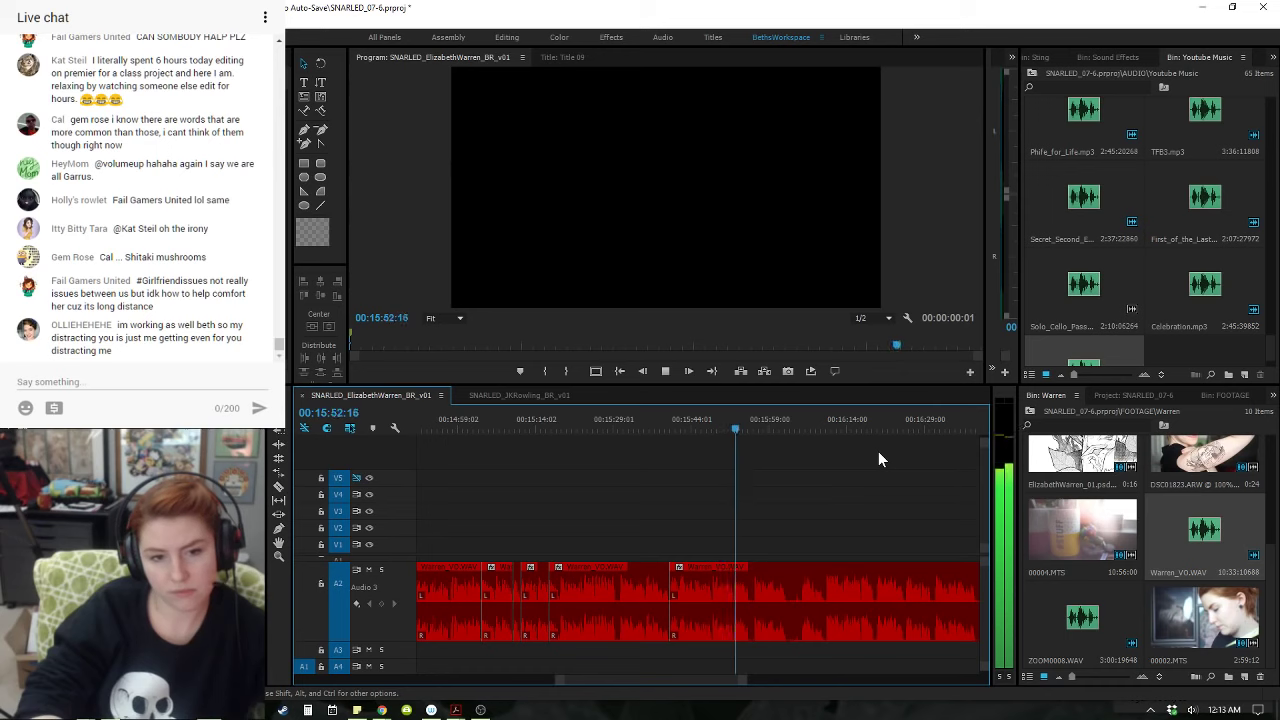
pyautogui.press('=')
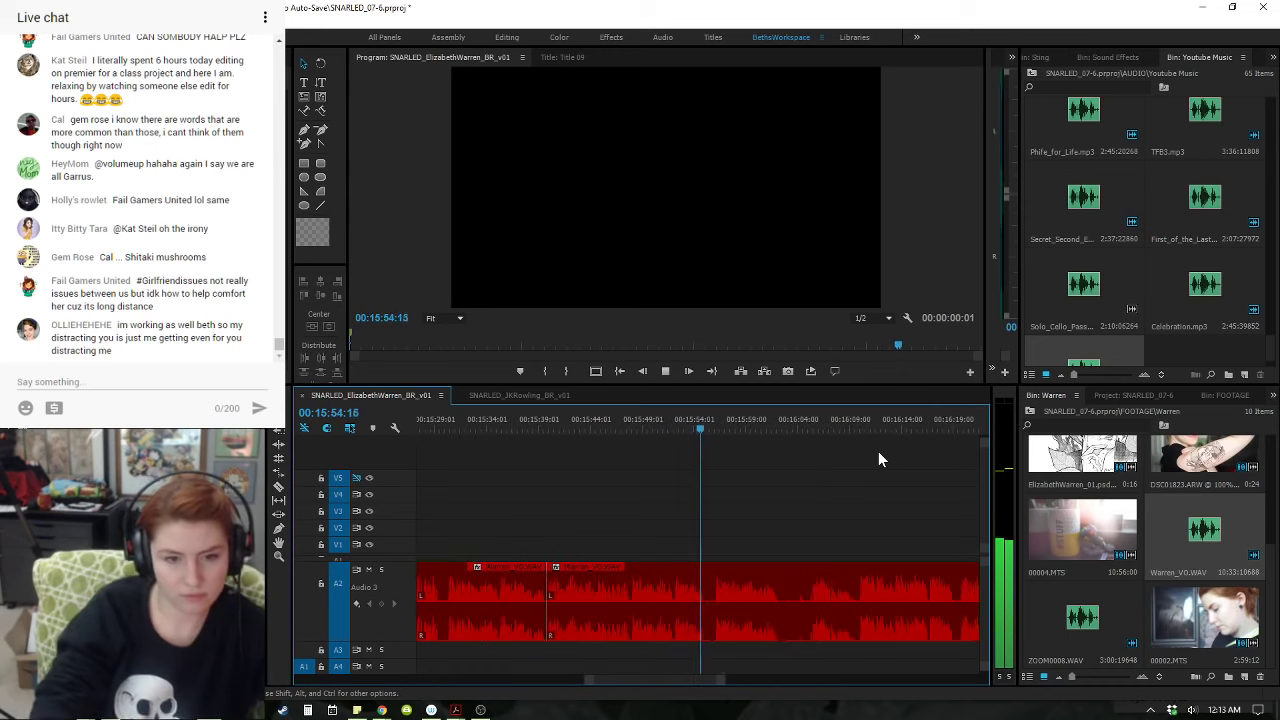
pyautogui.press('space')
pyautogui.click(669, 430)
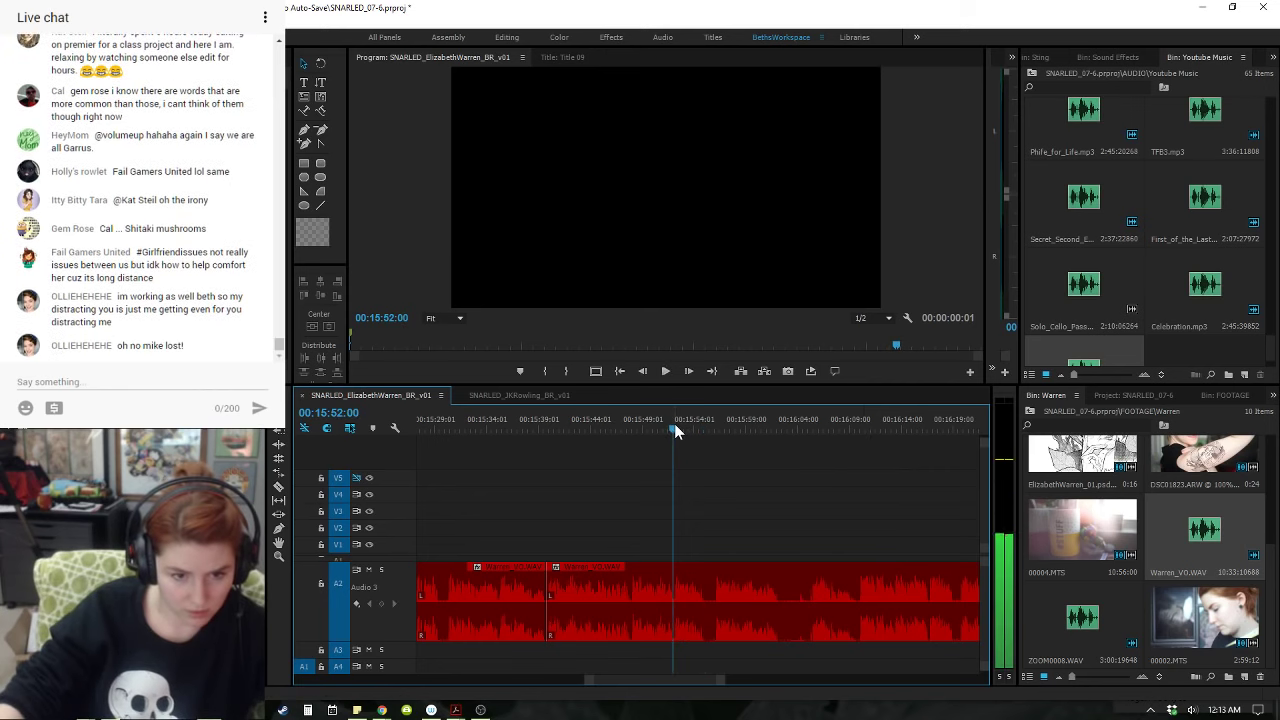
pyautogui.hotkey('ctrl', 'k')
pyautogui.moveTo(706, 425); pyautogui.dragTo(716, 425)
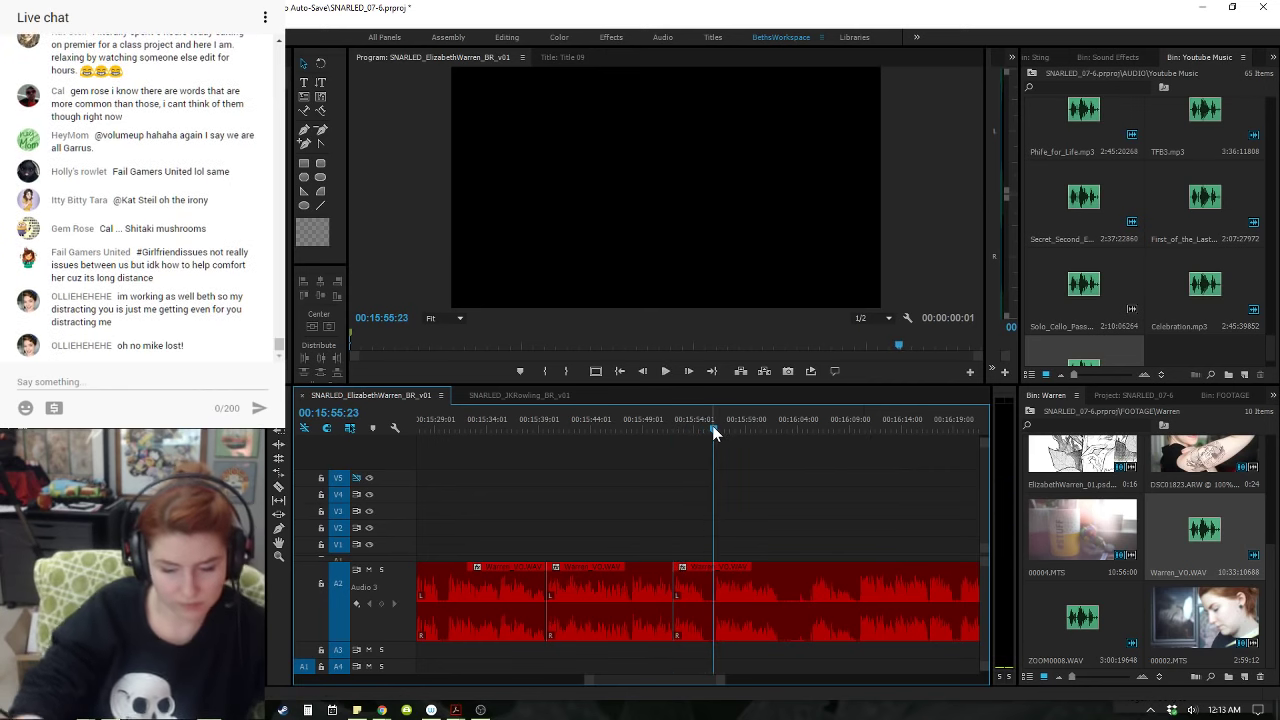
pyautogui.press('Up')
# - Listen past the 15:52:00 join, split the A2 clip at about 15:58:05, and ripple trim the following take up to about 16:01:03
pyautogui.press('space')
pyautogui.press('space')
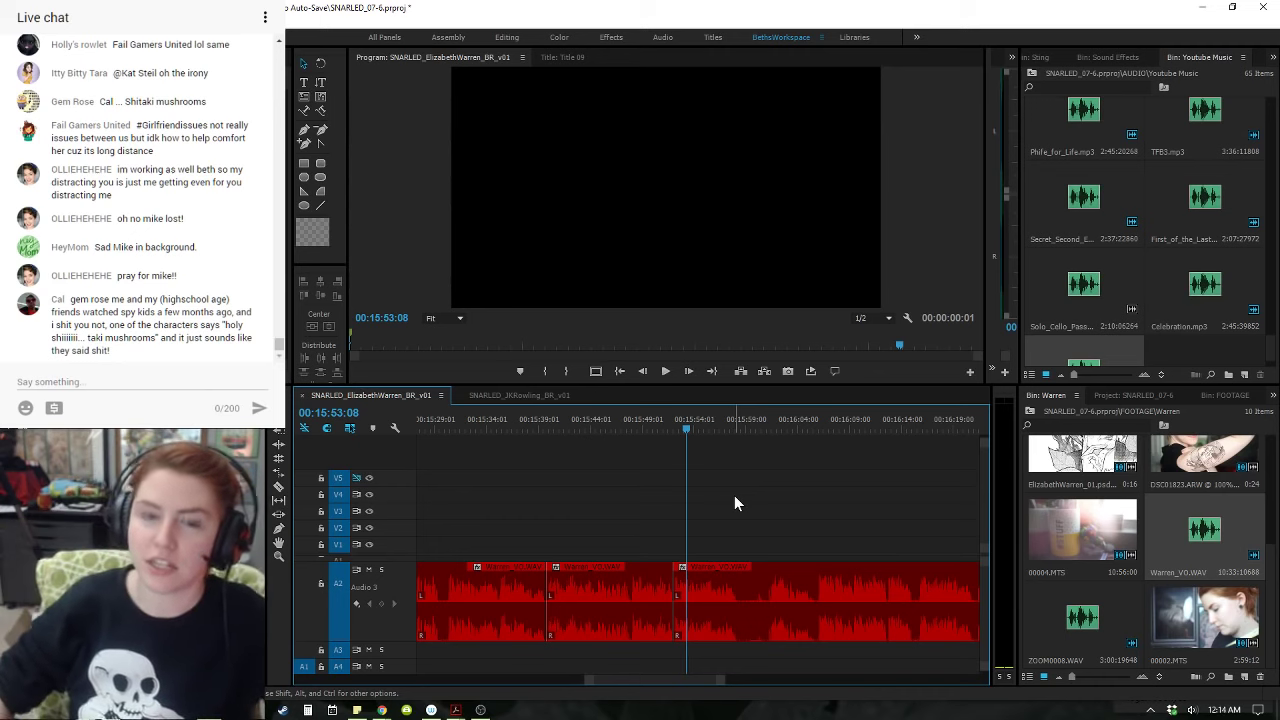
pyautogui.press('Up')
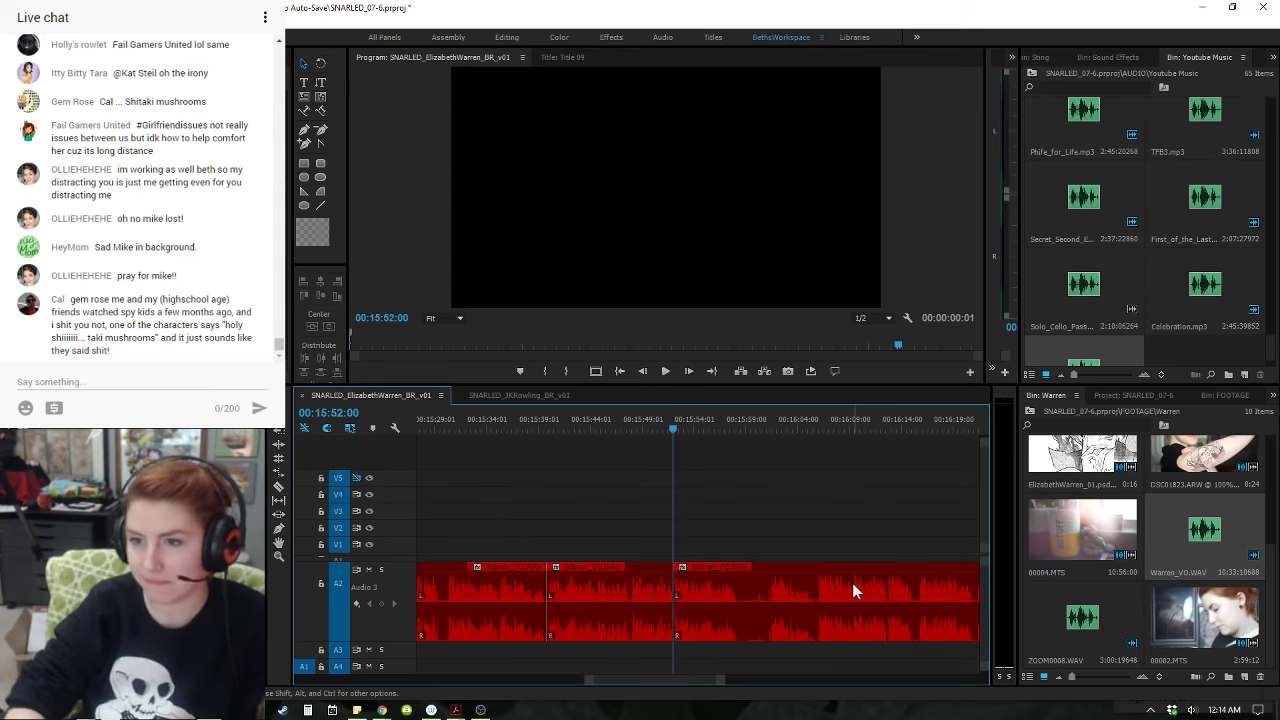
pyautogui.press('space')
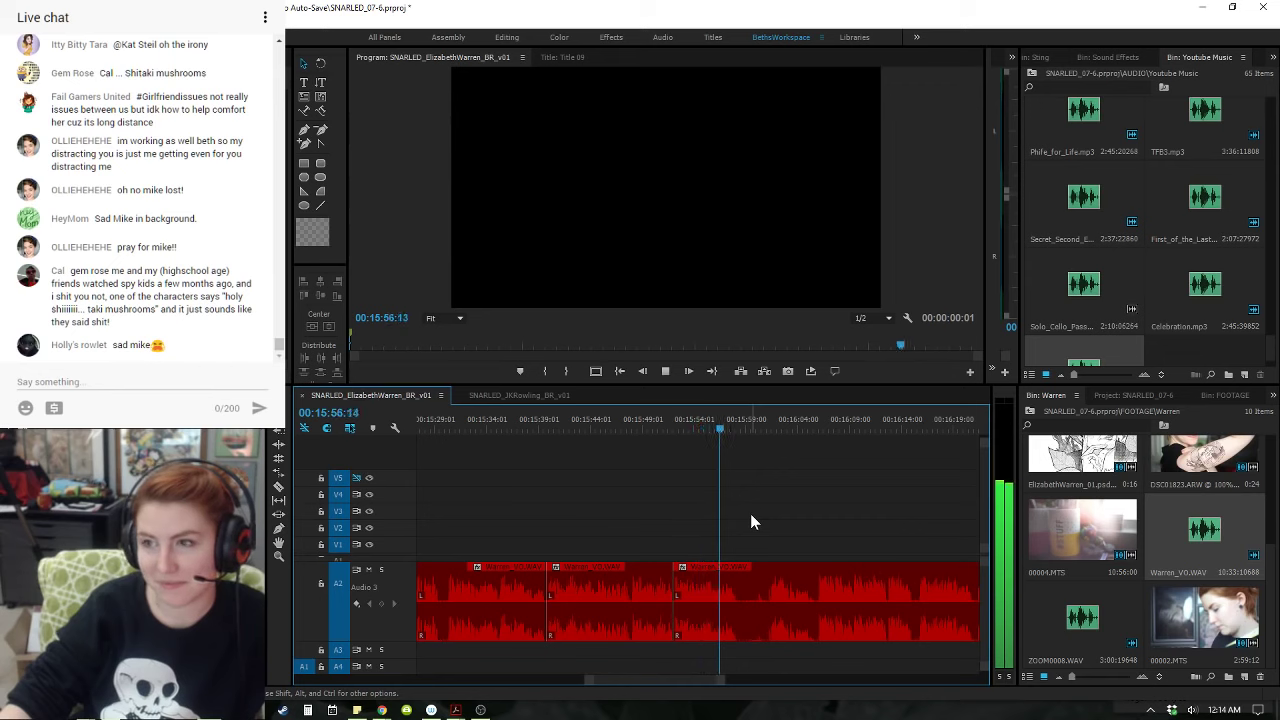
pyautogui.click(661, 420)
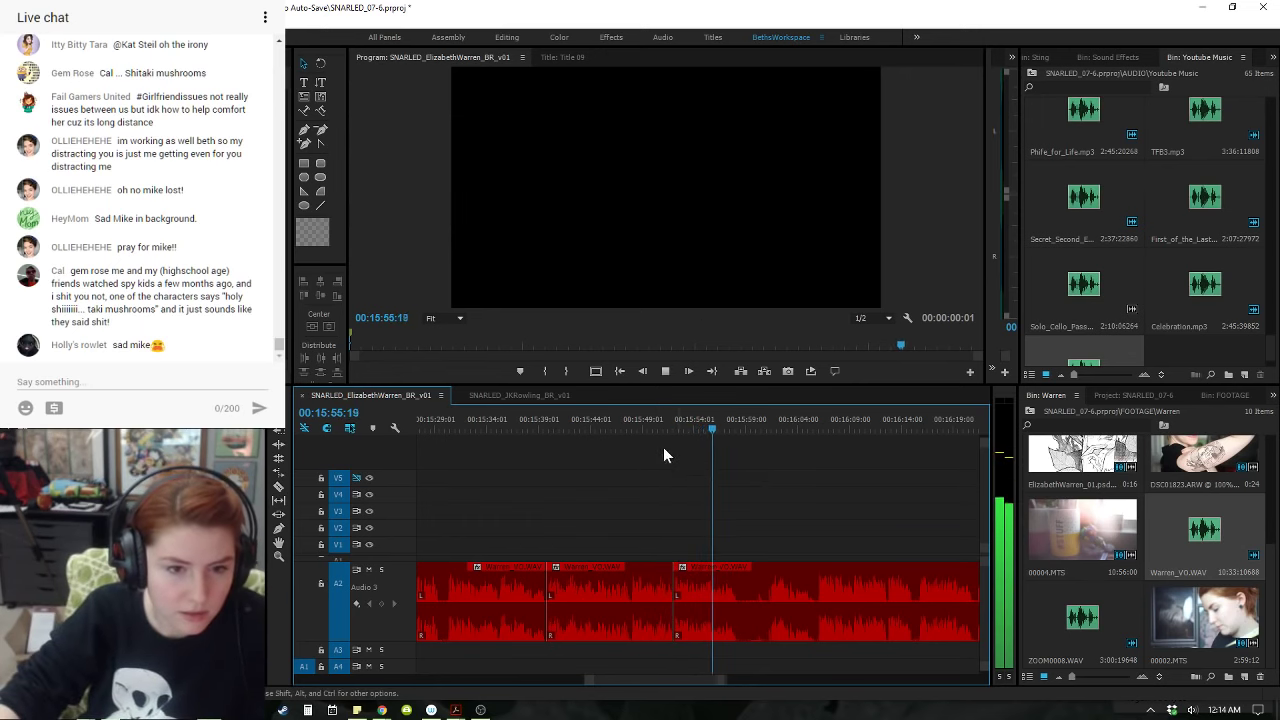
pyautogui.click(639, 423)
pyautogui.click(722, 420)
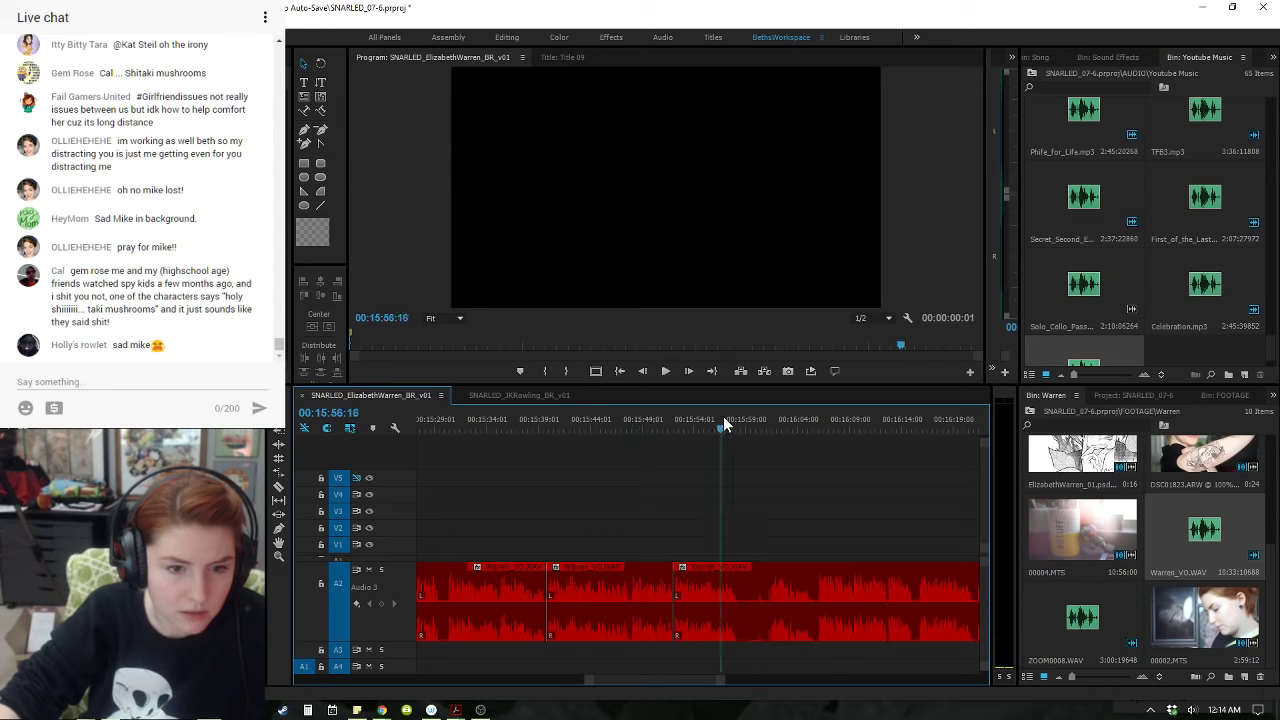
pyautogui.press('space')
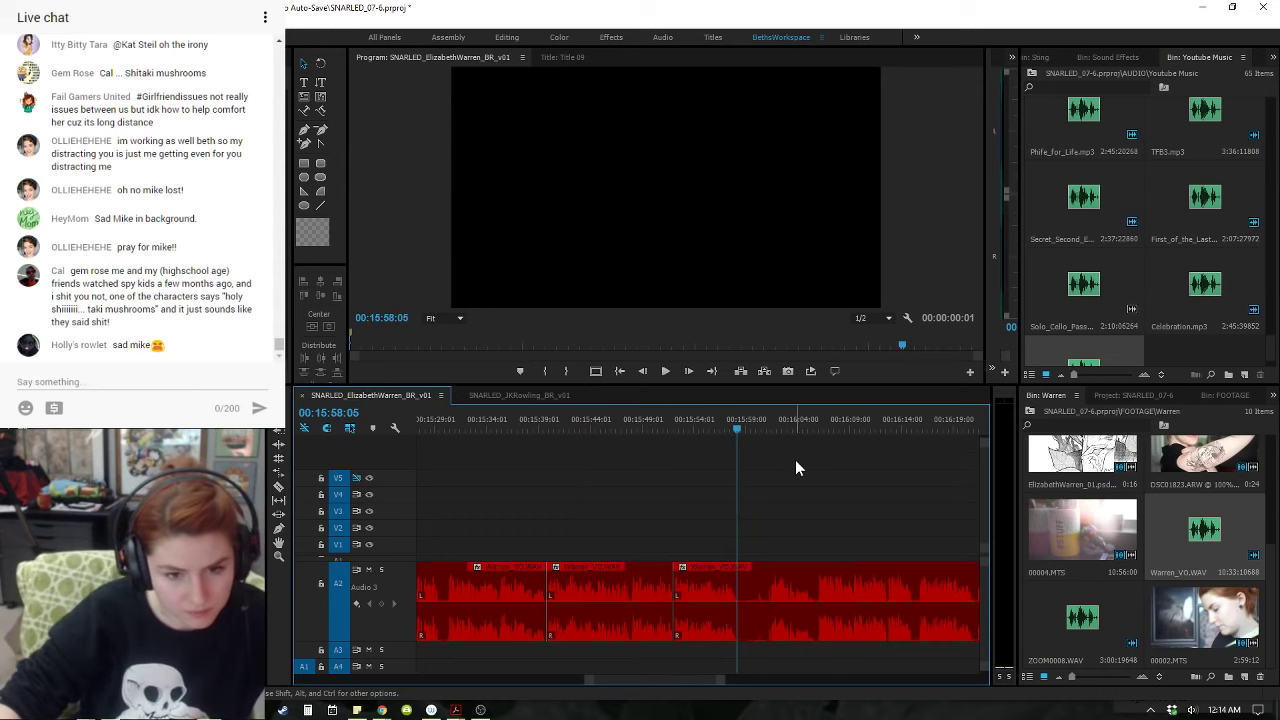
pyautogui.click(770, 424)
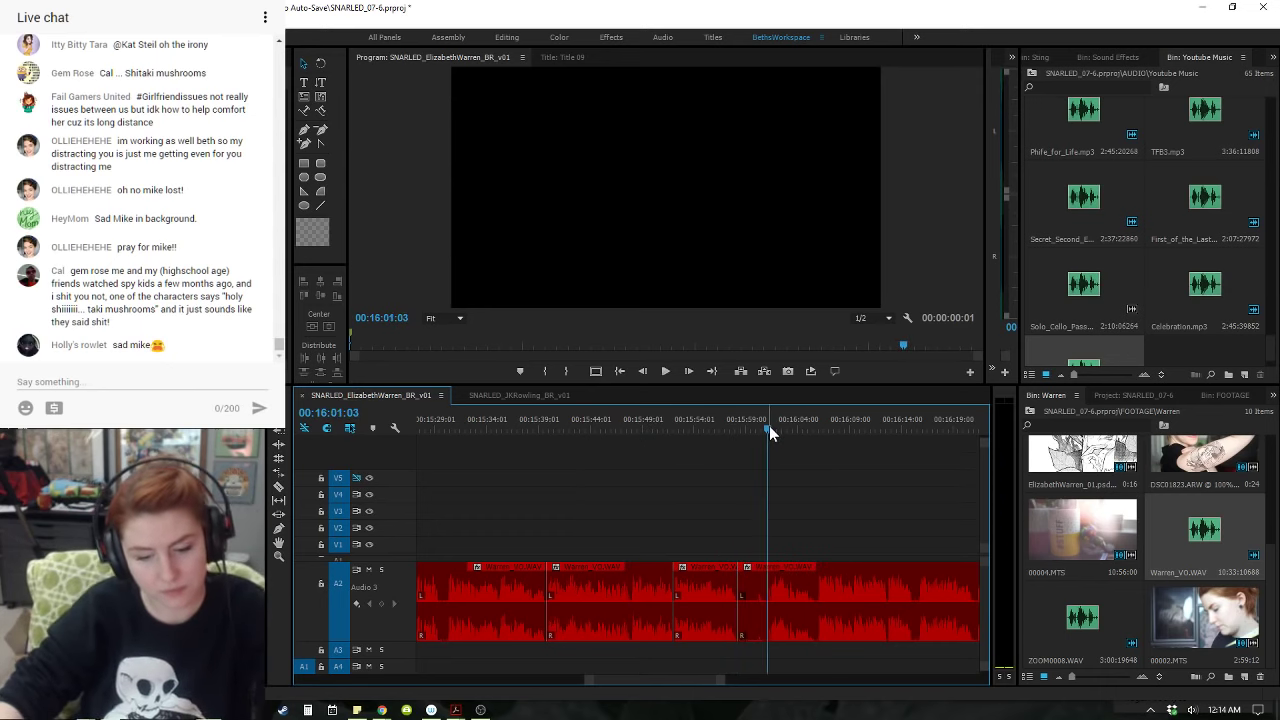
pyautogui.press('q')
# - Listen across the 15:58:05 join and on to about 16:13:05, and replay the narration up to about 16:07:05
pyautogui.press('space')
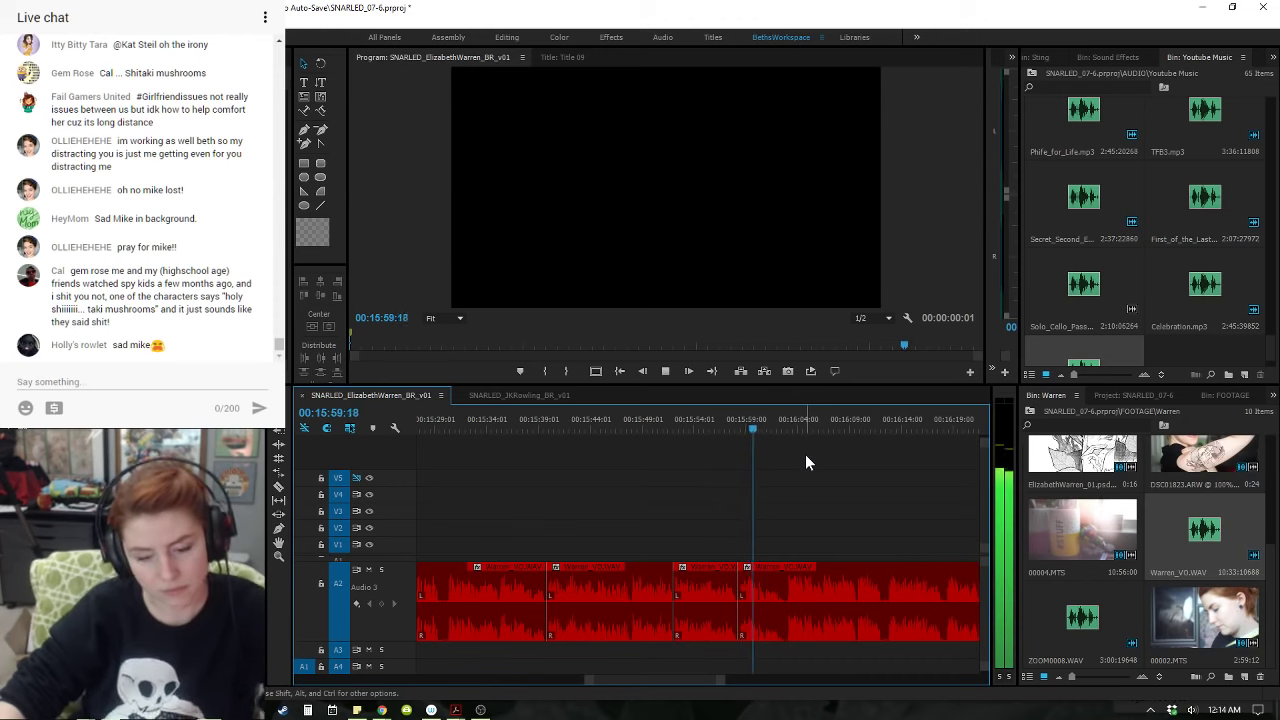
pyautogui.press('=')
pyautogui.moveTo(752, 424); pyautogui.dragTo(628, 426)
pyautogui.press('space')
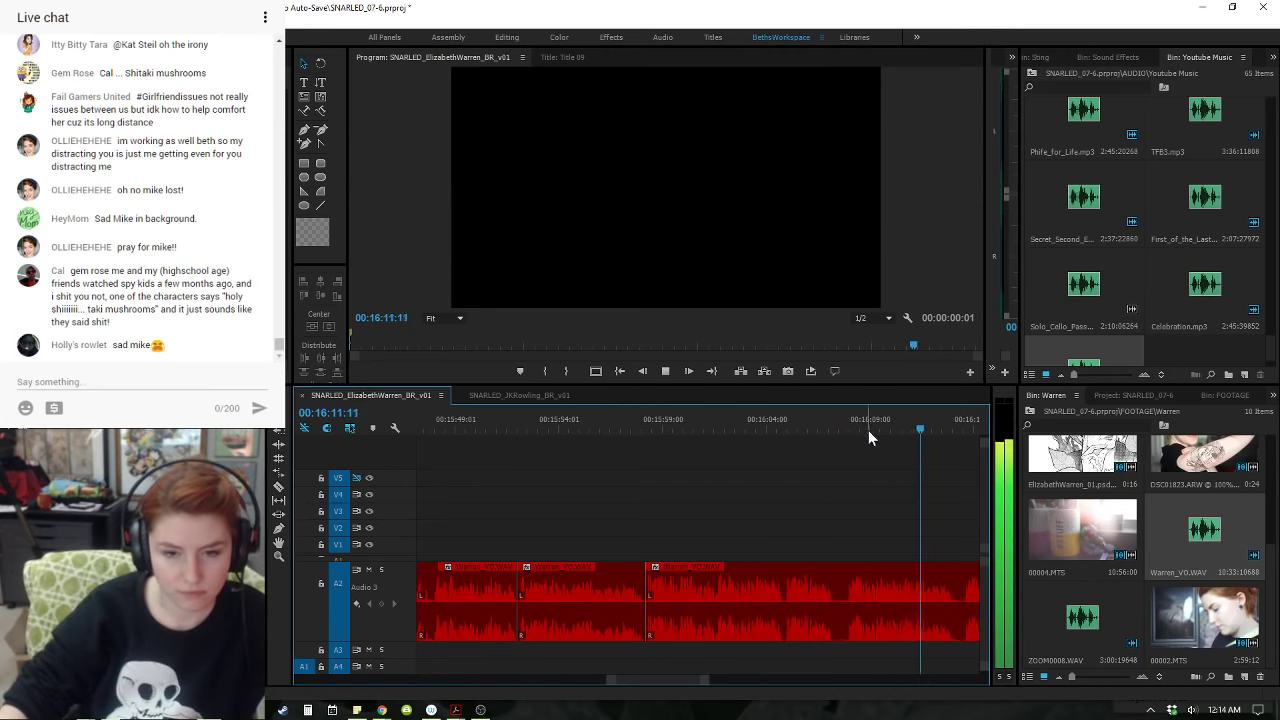
pyautogui.press('space')
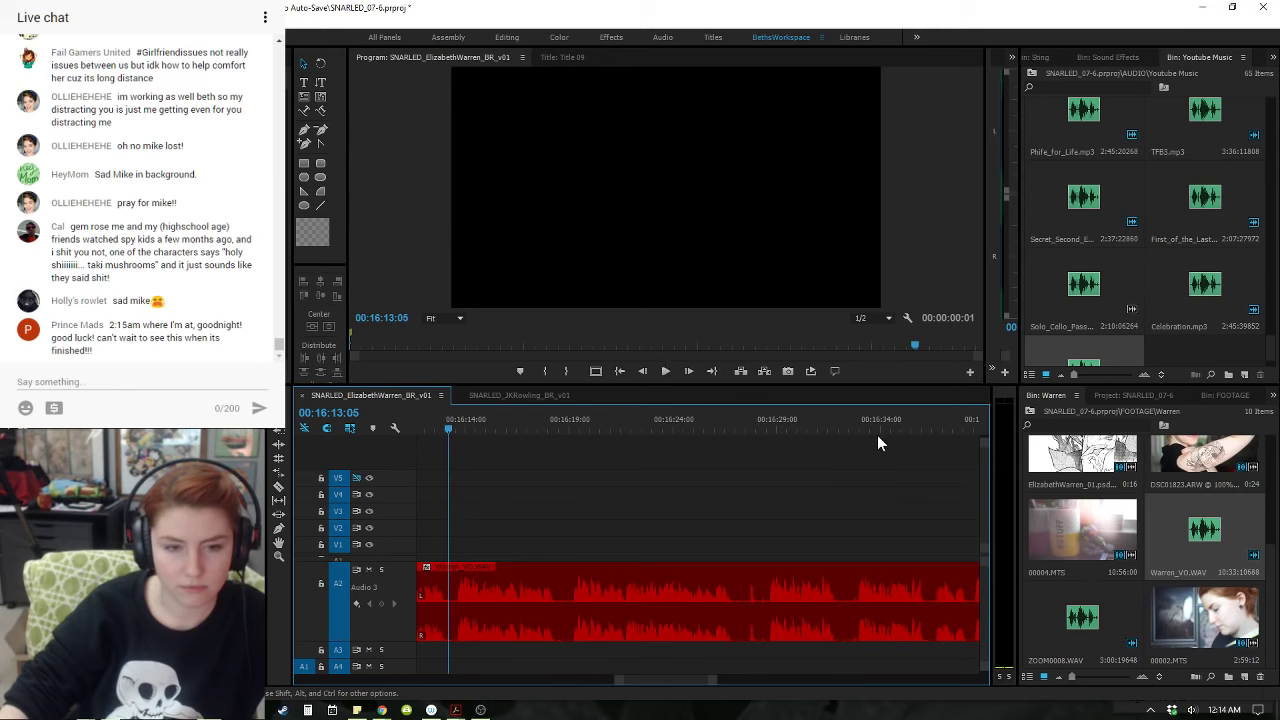
pyautogui.scroll(-3, 811, 448)
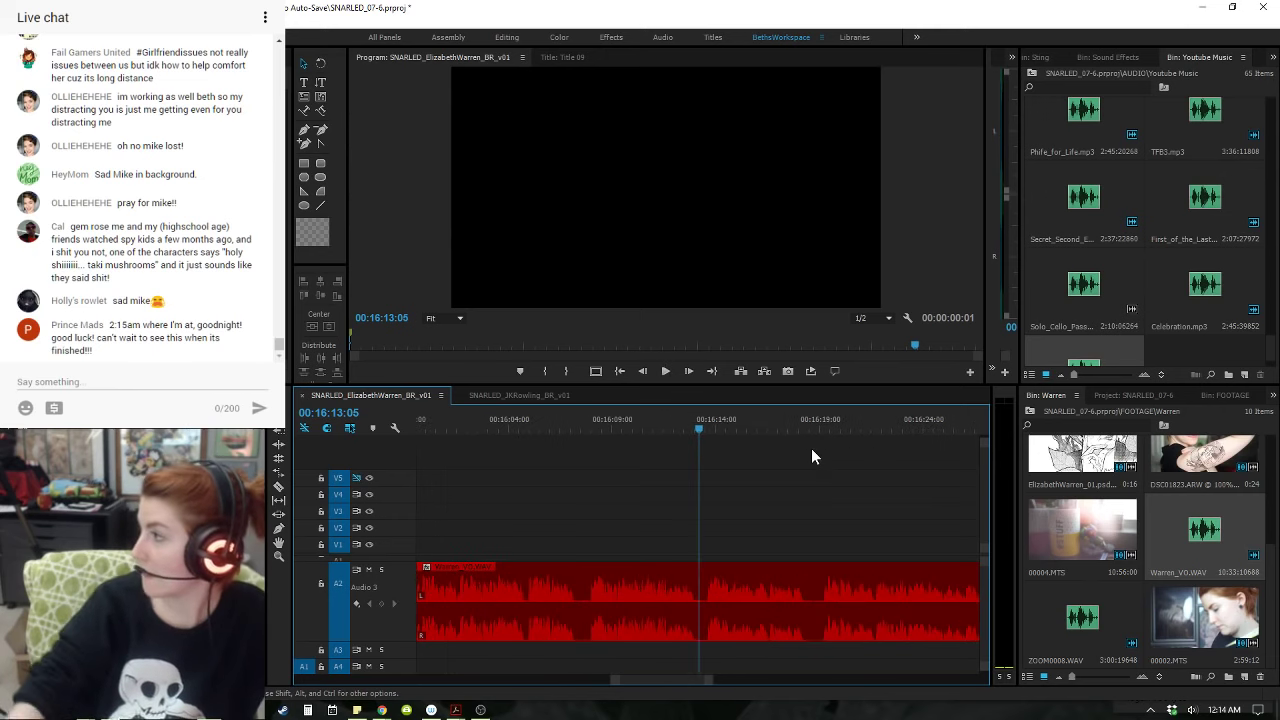
pyautogui.click(485, 422)
pyautogui.press('space')
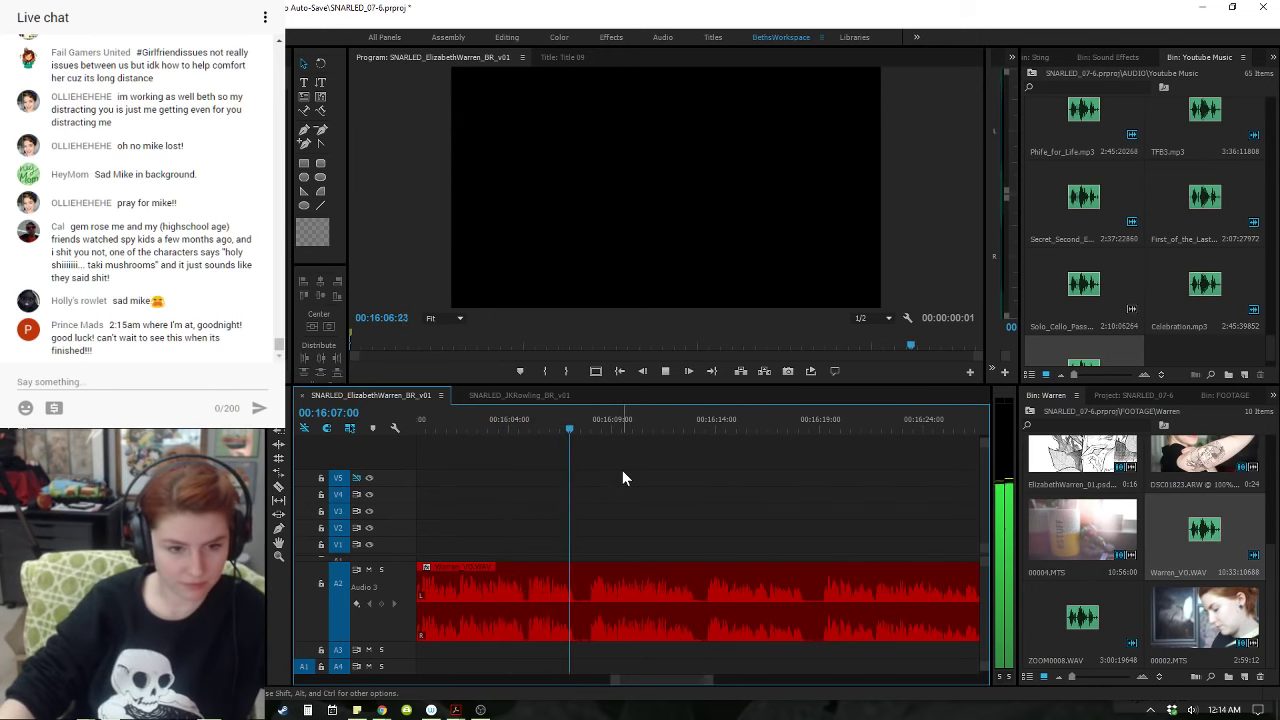
pyautogui.press('space')
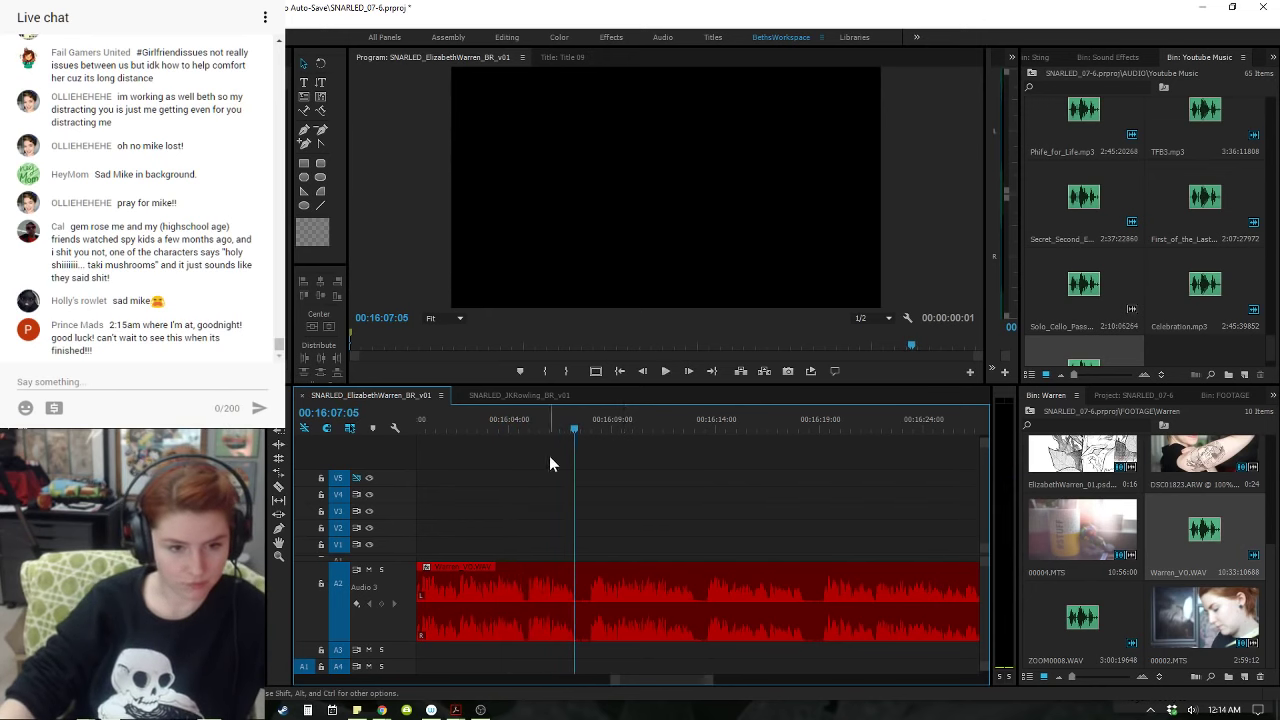
# - Split the A2 clip at about 16:01:16 and ripple trim the following take up to about 16:08:00
pyautogui.click(451, 430)
pyautogui.press('space')
pyautogui.press('space')
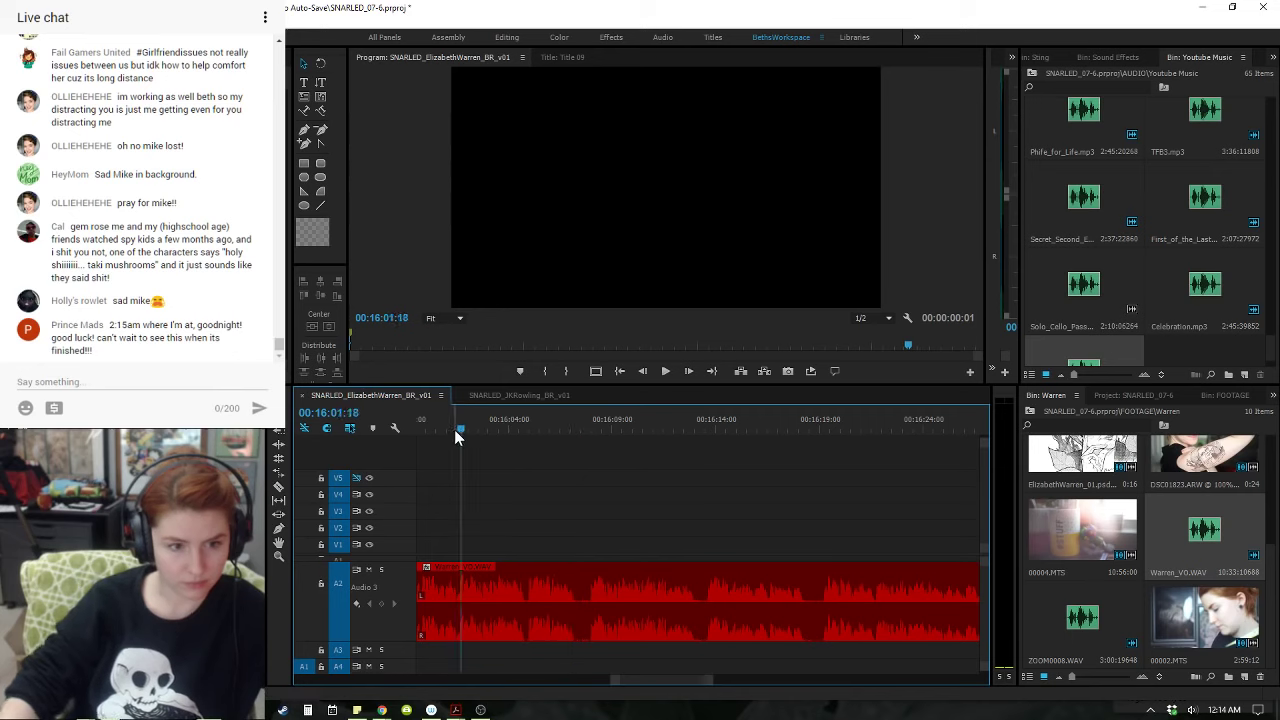
pyautogui.hotkey('ctrl', 'k')
pyautogui.click(572, 428)
pyautogui.moveTo(574, 426); pyautogui.dragTo(590, 429)
pyautogui.press('Right')
pyautogui.press('Right')
pyautogui.press('q')
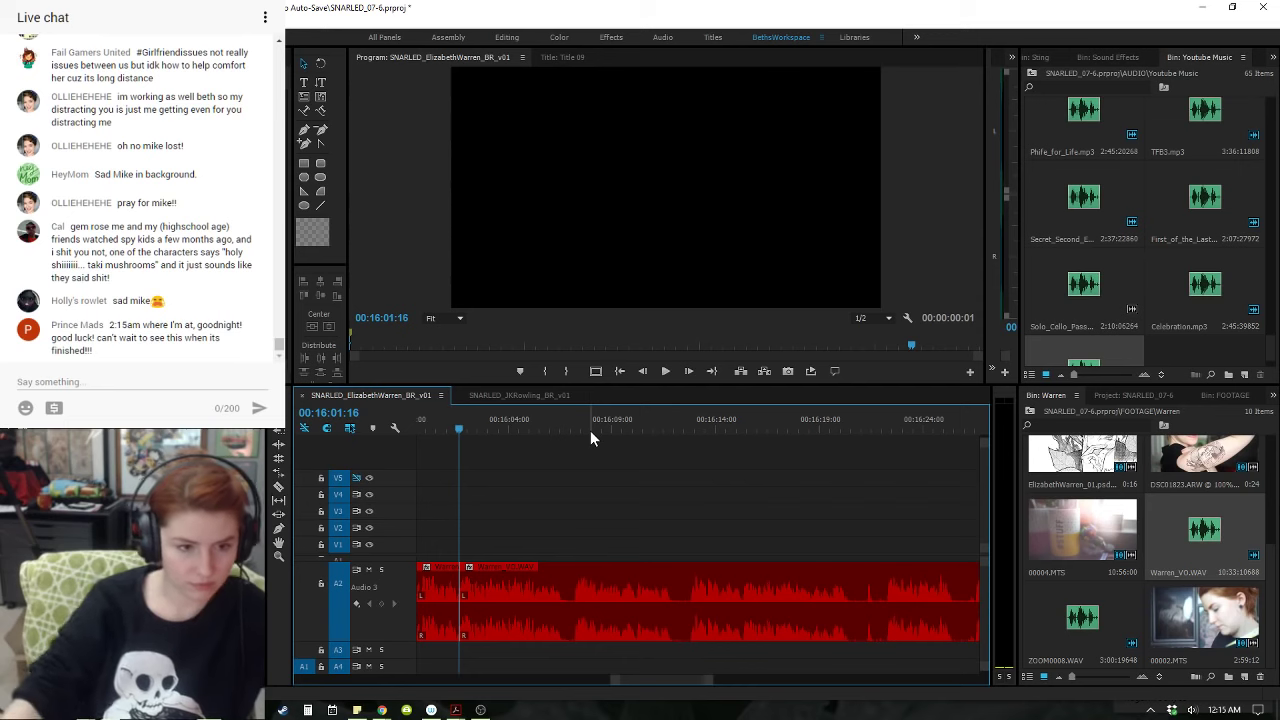
# - Play across the 16:01:16 join on A2 and fine-tune the start of the take that follows it
pyautogui.click(446, 425)
pyautogui.press('space')
pyautogui.press('space')
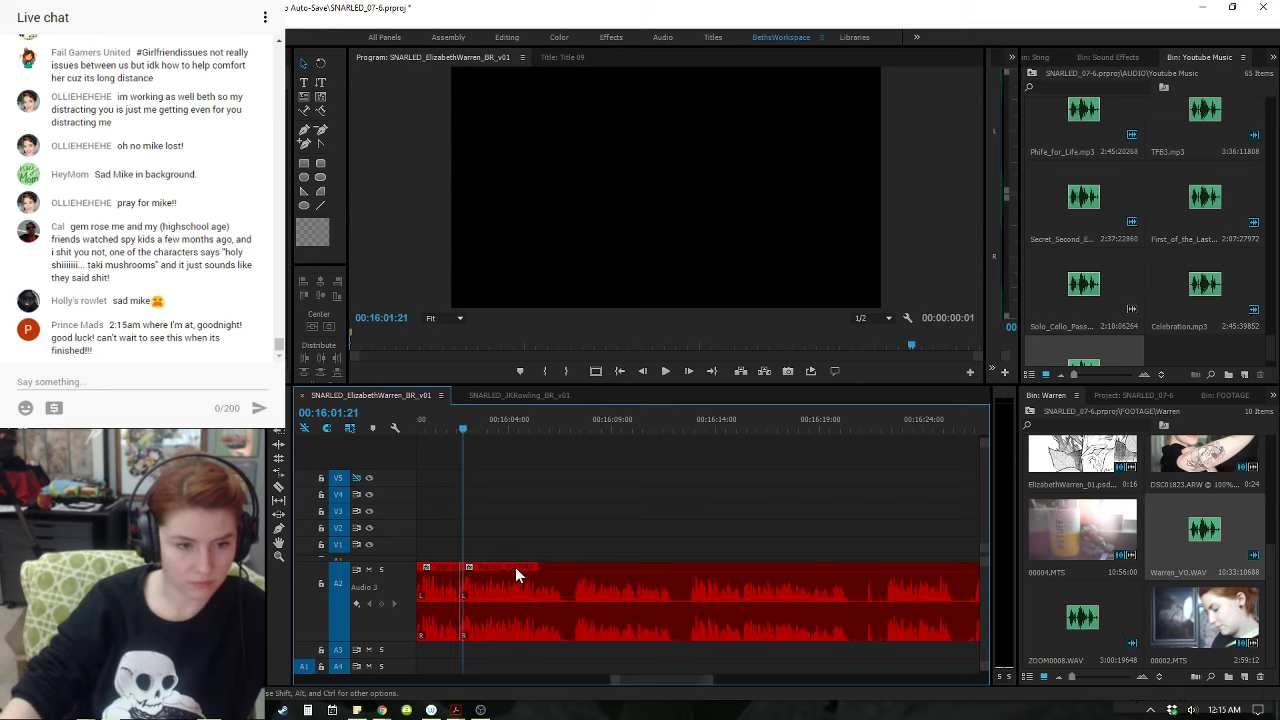
pyautogui.moveTo(516, 584); pyautogui.dragTo(462, 591)
pyautogui.press('Up')
pyautogui.moveTo(451, 427); pyautogui.dragTo(445, 418)
pyautogui.press('space')
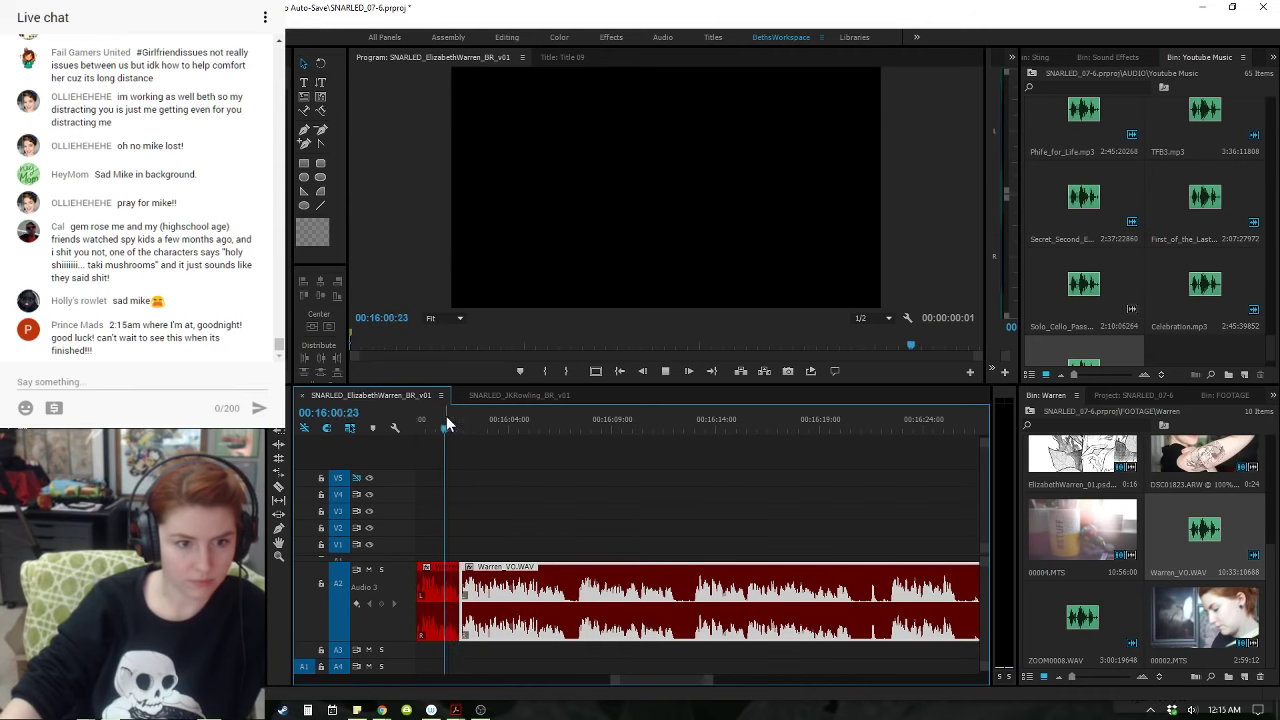
pyautogui.press('space')
# - Replay the 16:01:16 join and ripple trim the end of the preceding clip back one frame to 16:01:15
pyautogui.press('=')
pyautogui.press('=')
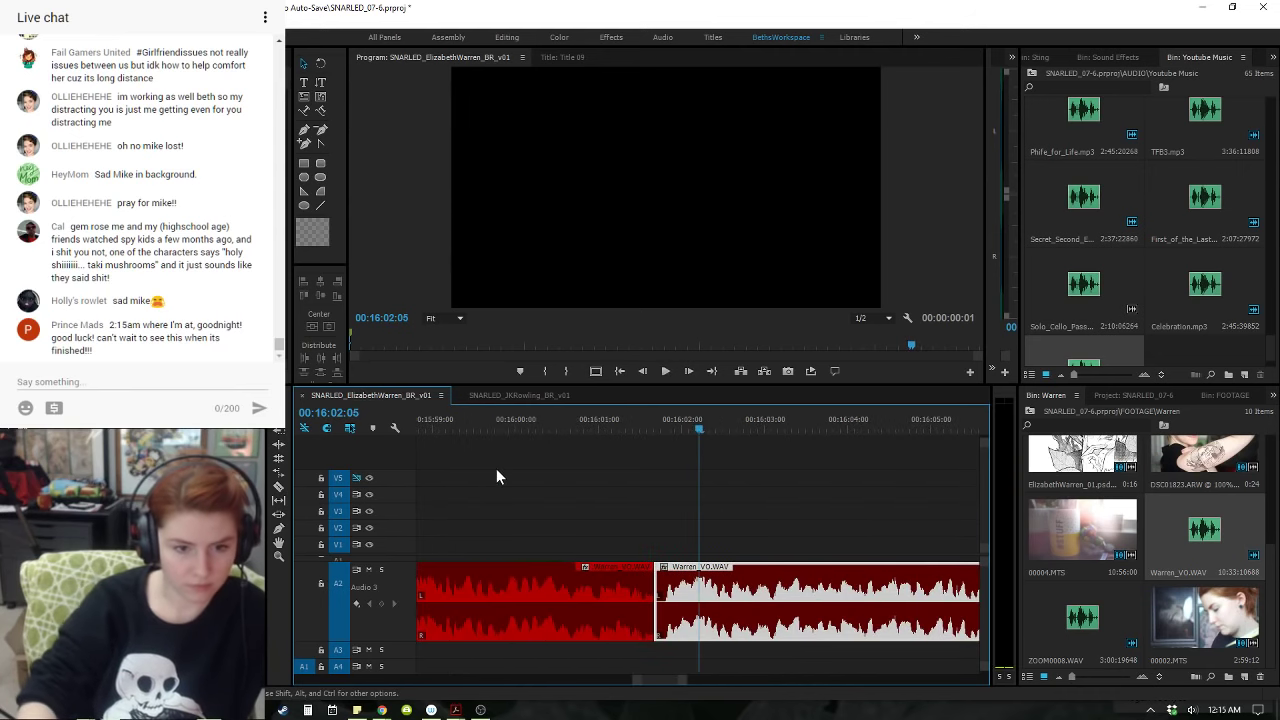
pyautogui.press('Up')
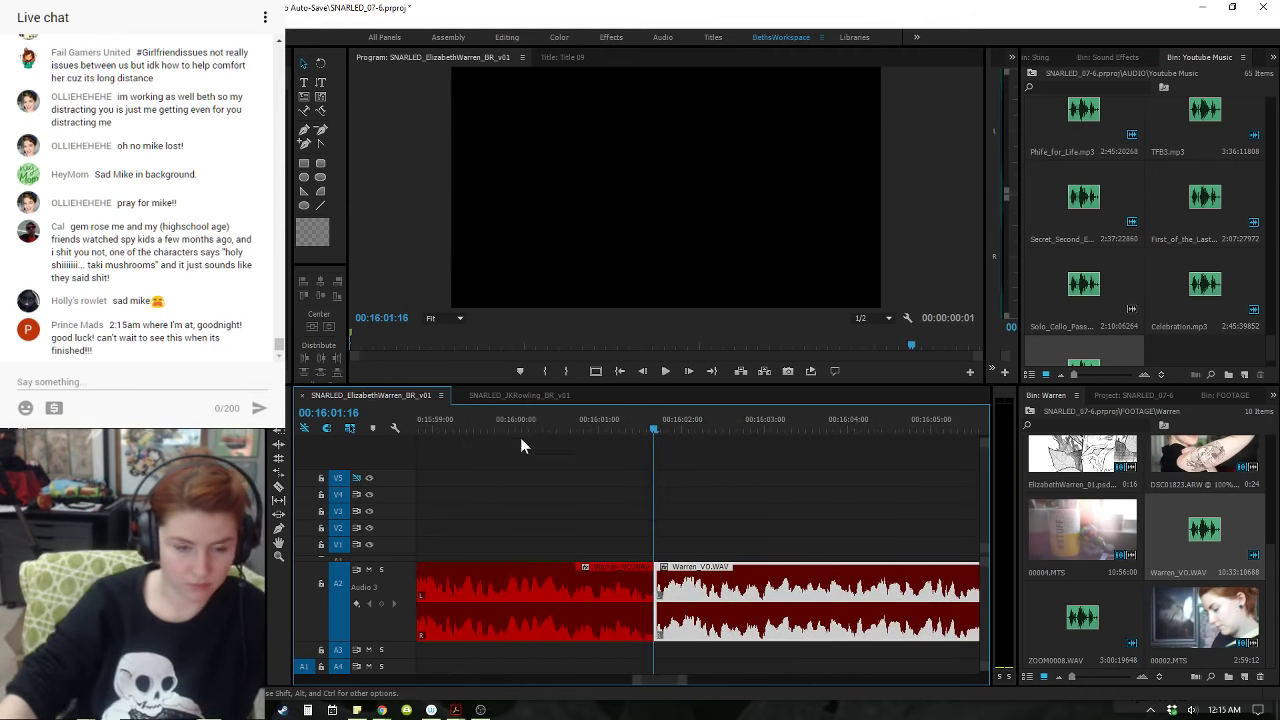
pyautogui.click(521, 431)
pyautogui.press('space')
pyautogui.click(805, 544)
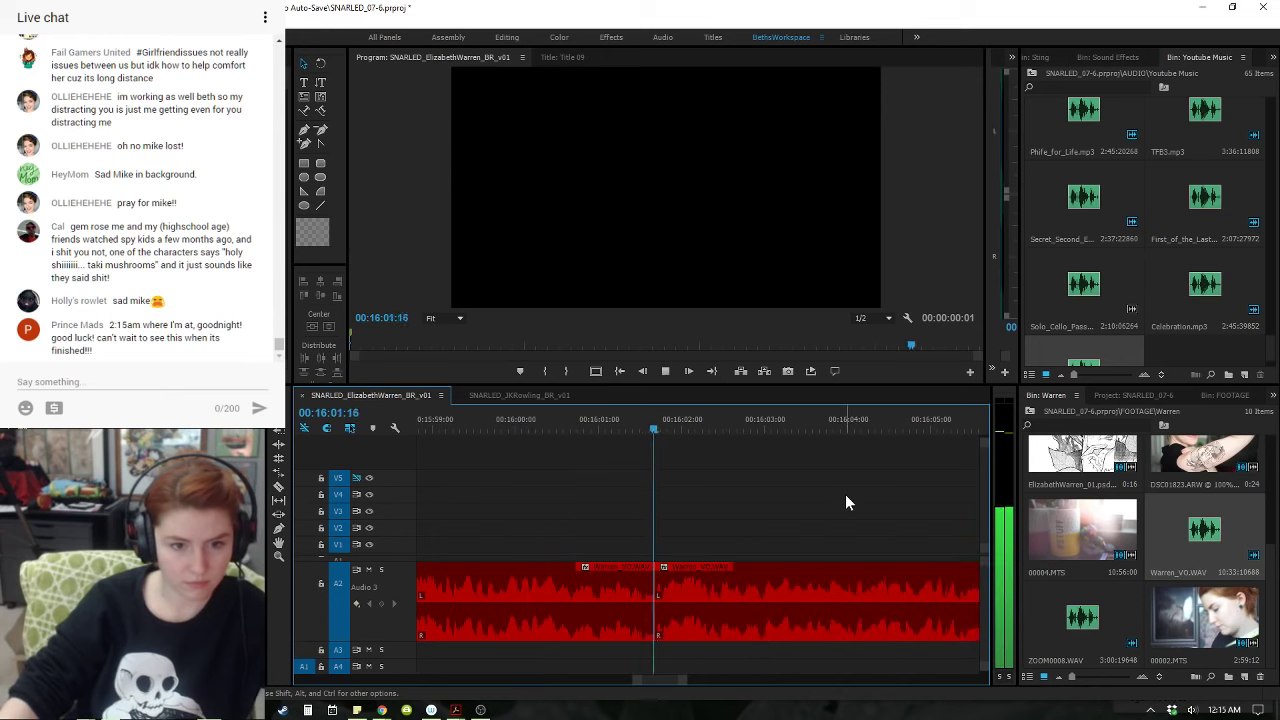
pyautogui.press('space')
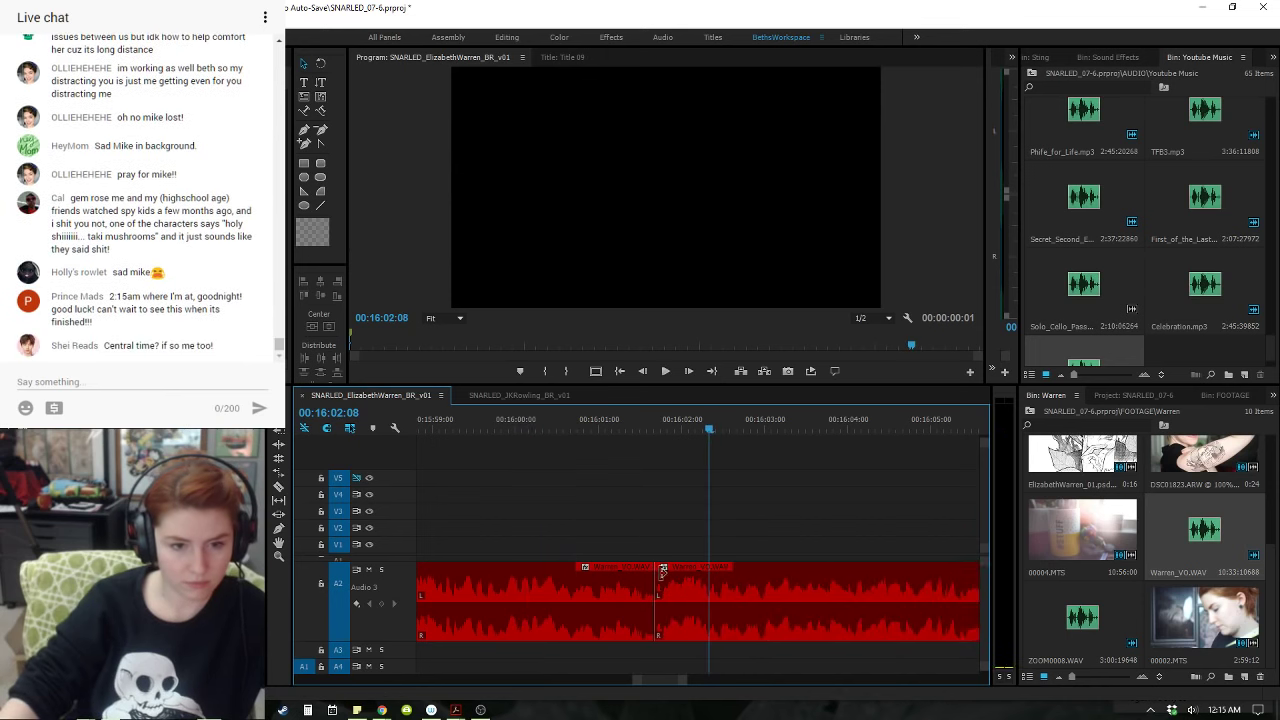
pyautogui.press('Up')
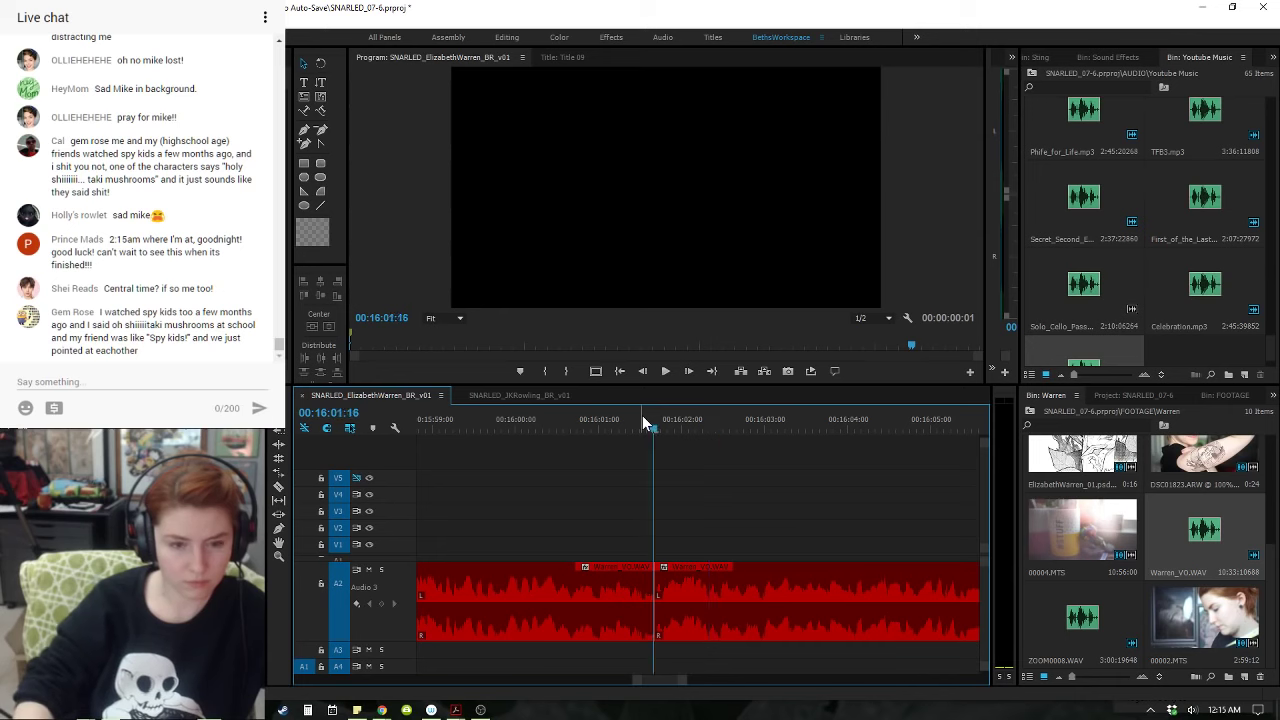
pyautogui.press('Left')
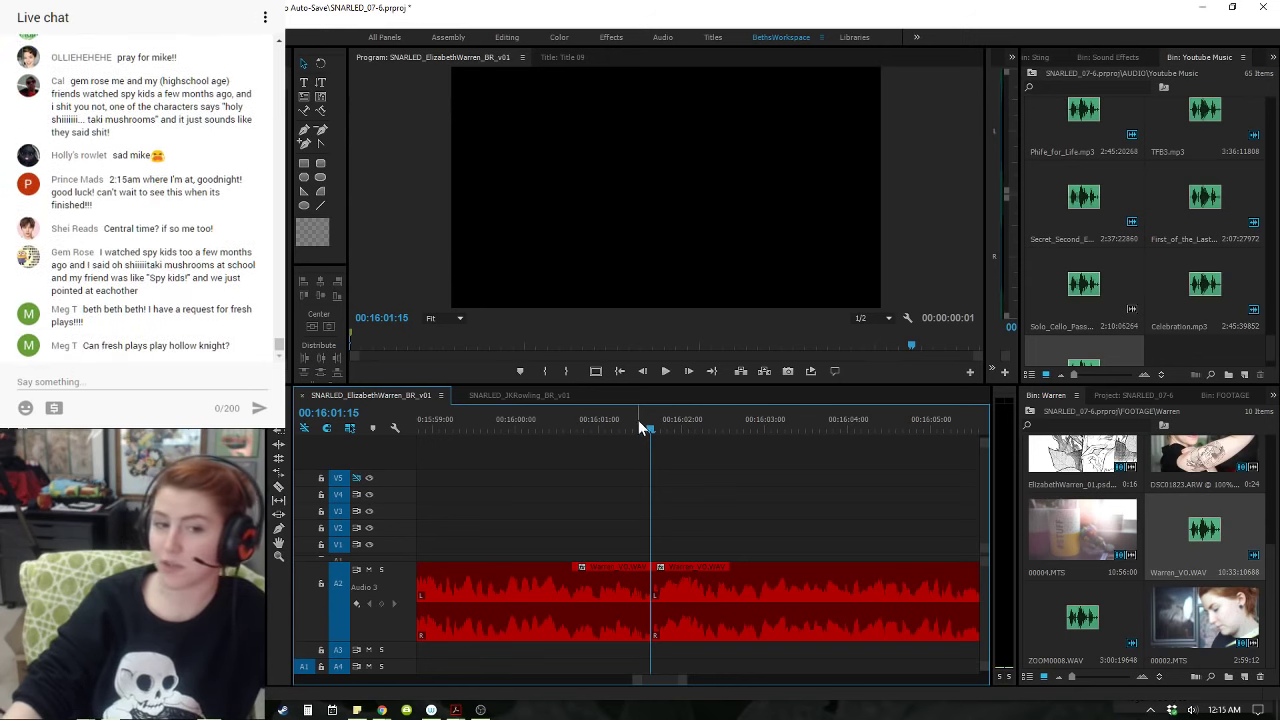
# - Add a Constant Power crossfade at the 16:01:15 join on A2, shorten it to a couple of frames, and play across it
pyautogui.hotkey('shift', 'Left')
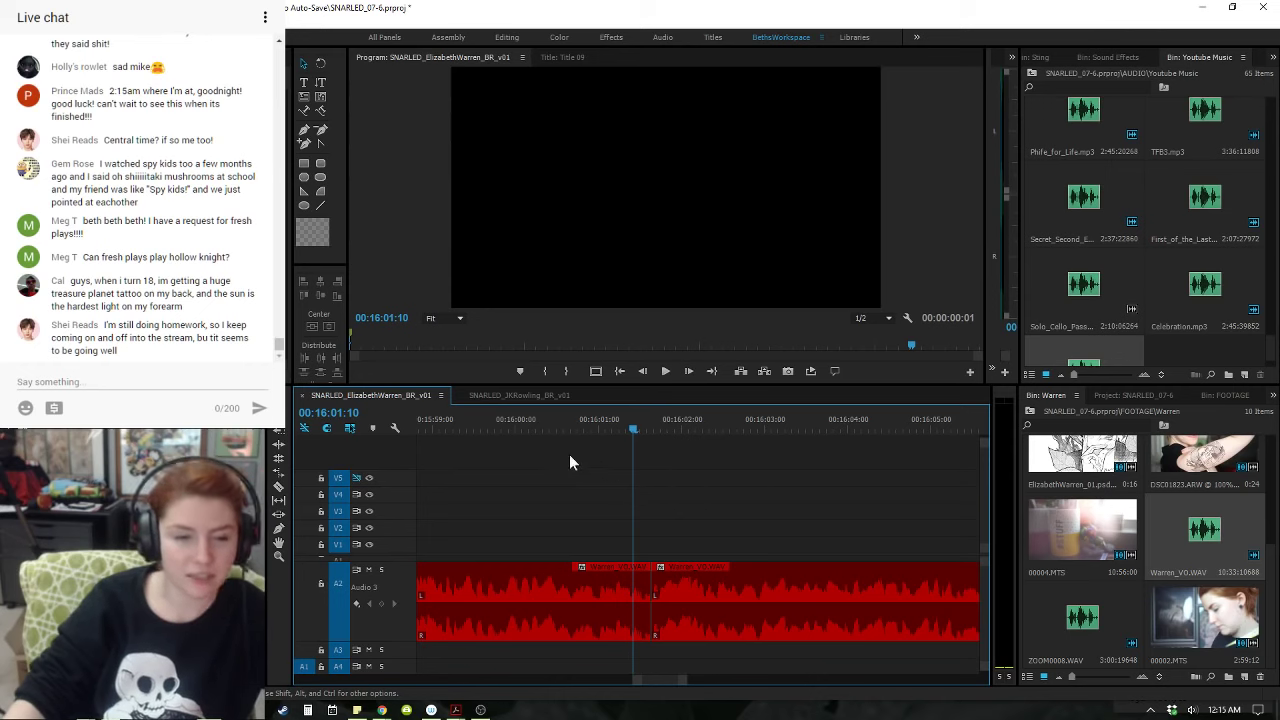
pyautogui.click(585, 430)
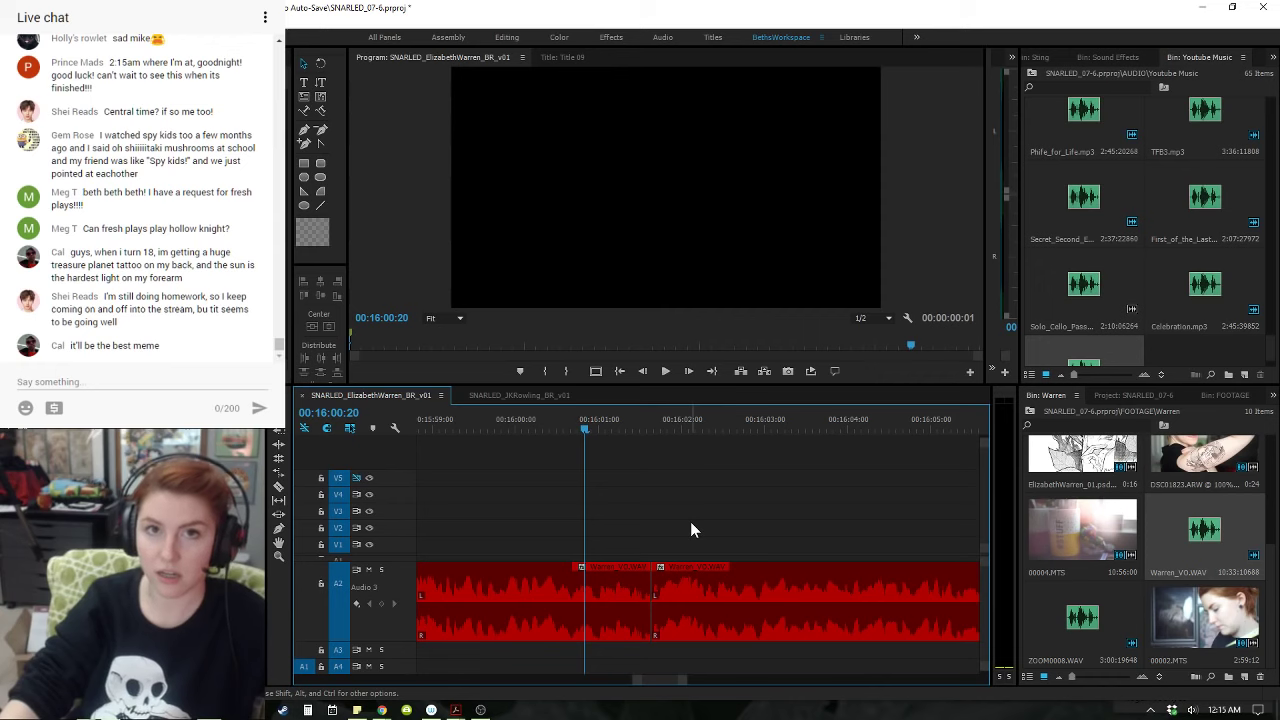
pyautogui.press('space')
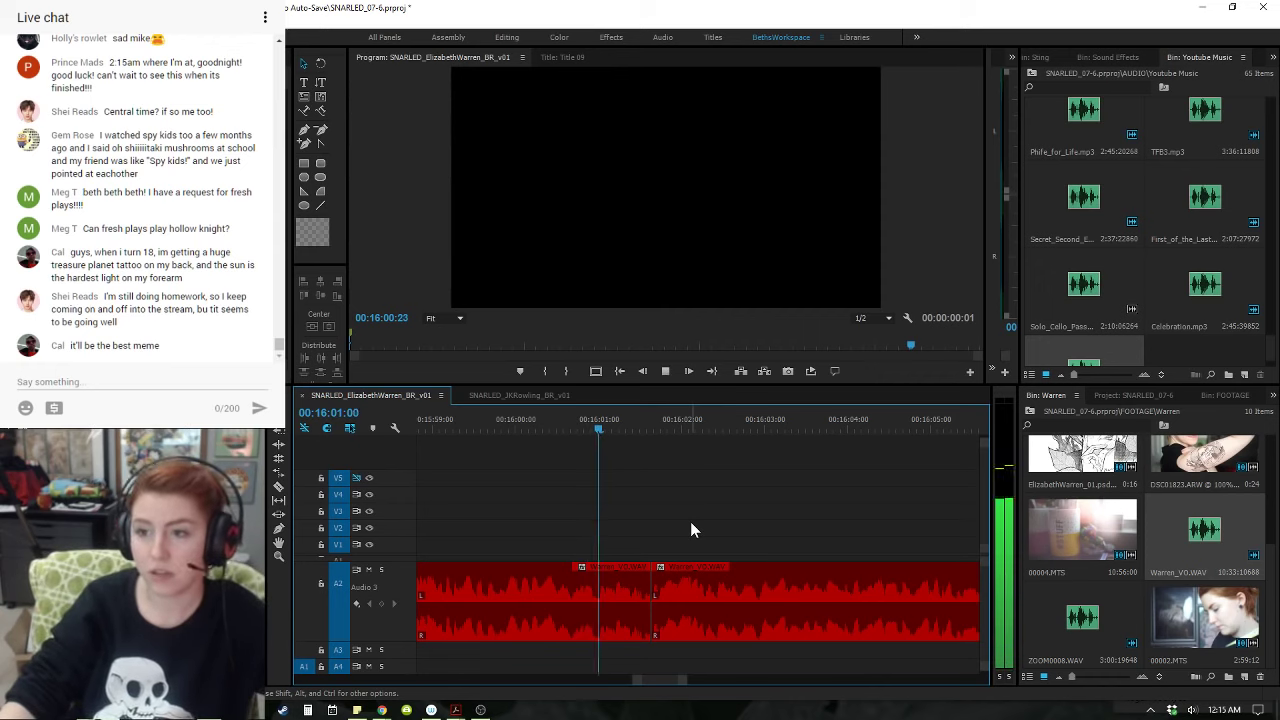
pyautogui.doubleClick(653, 583)
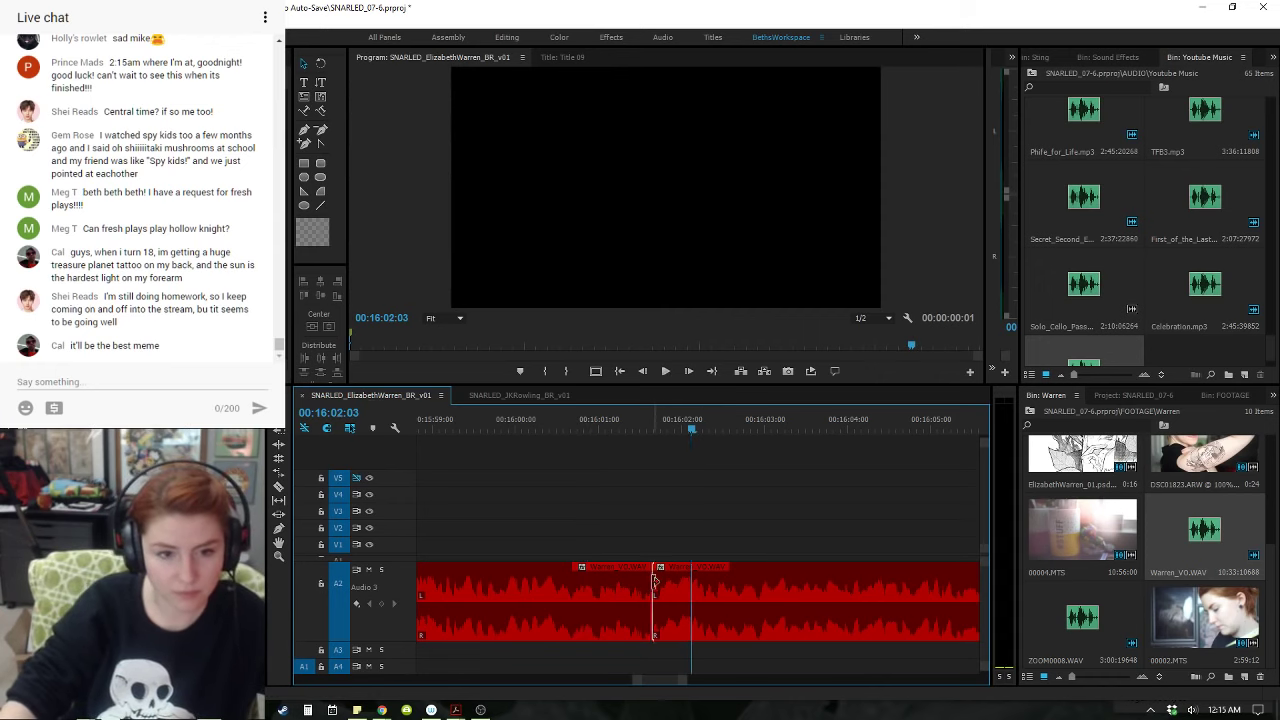
pyautogui.hotkey('ctrl', 'shift', 'd')
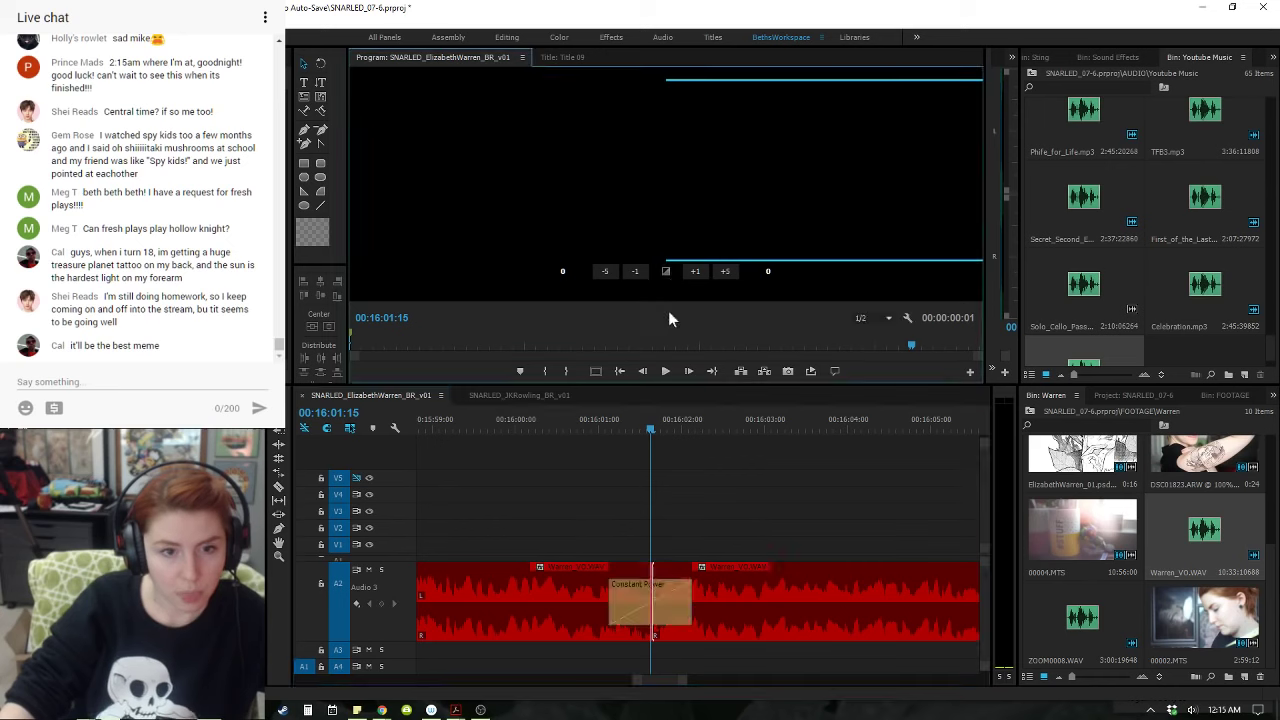
pyautogui.click(684, 596)
pyautogui.press('Delete')
pyautogui.click(624, 426)
pyautogui.press('space')
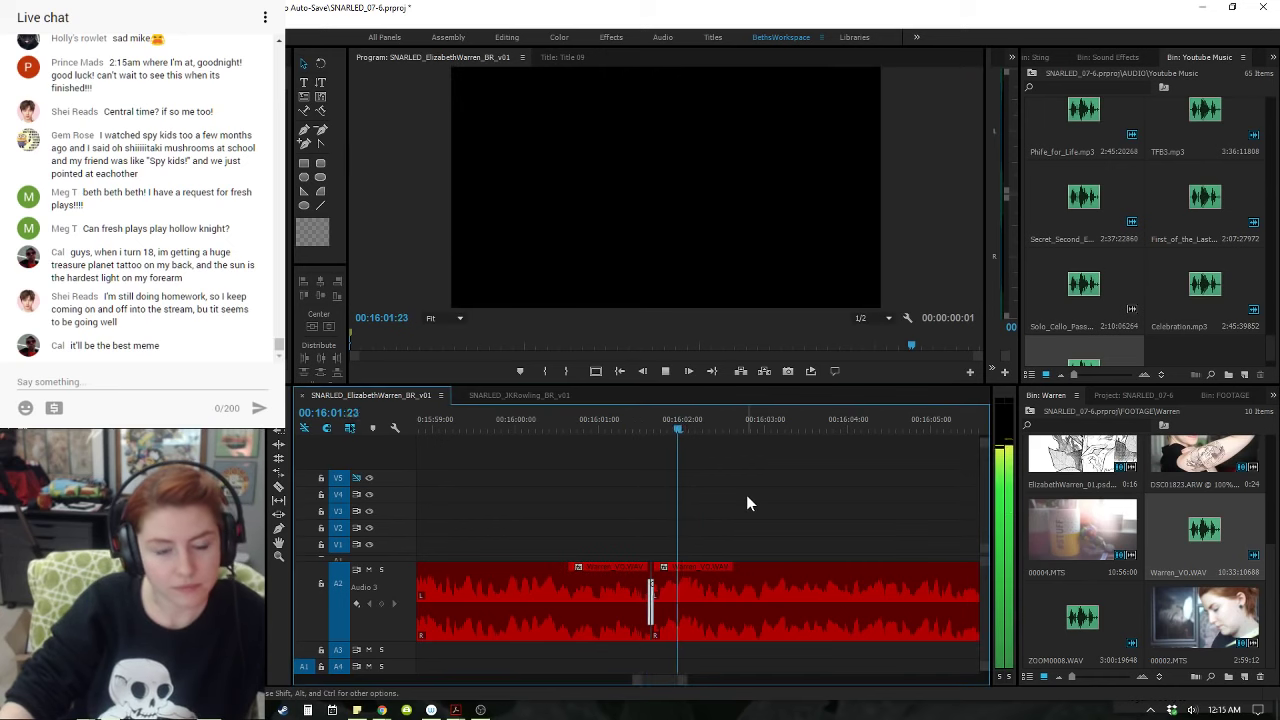
pyautogui.press('space')
# - Play on from the crossfade, split the A2 clip at about 16:06:19, and ripple trim the following take up to about 16:07:03
pyautogui.press('-')
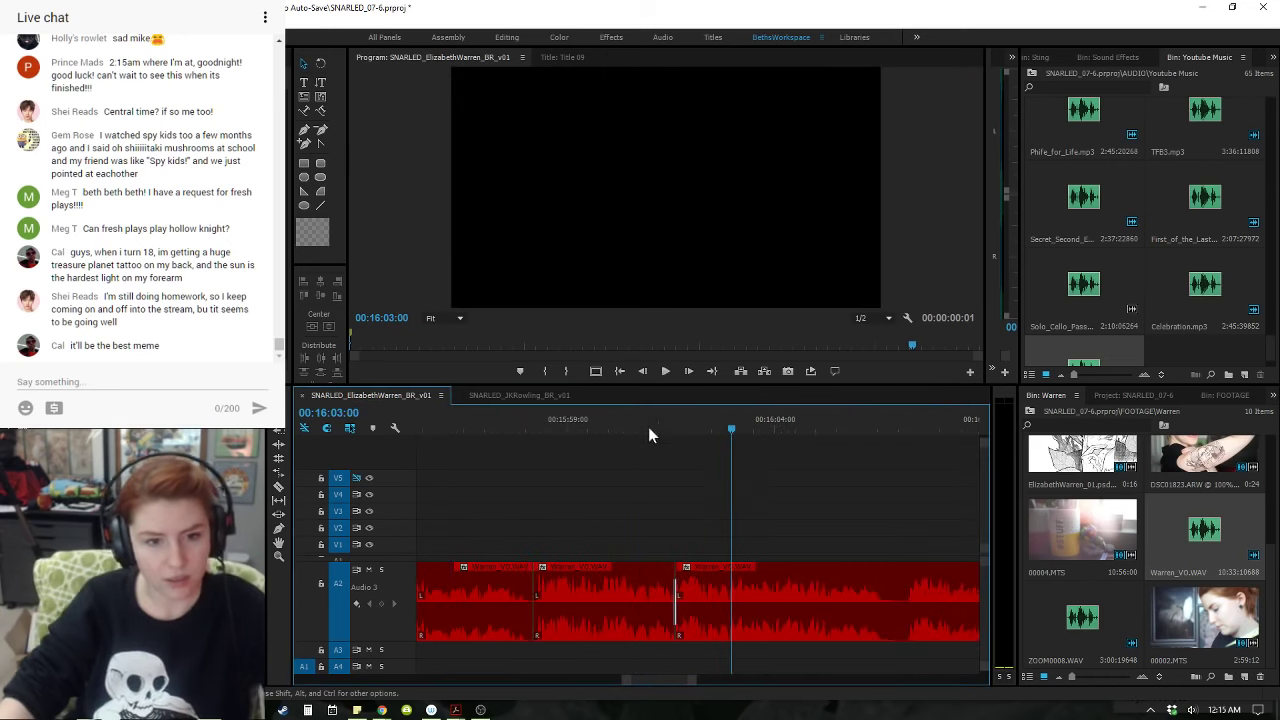
pyautogui.click(636, 429)
pyautogui.press('space')
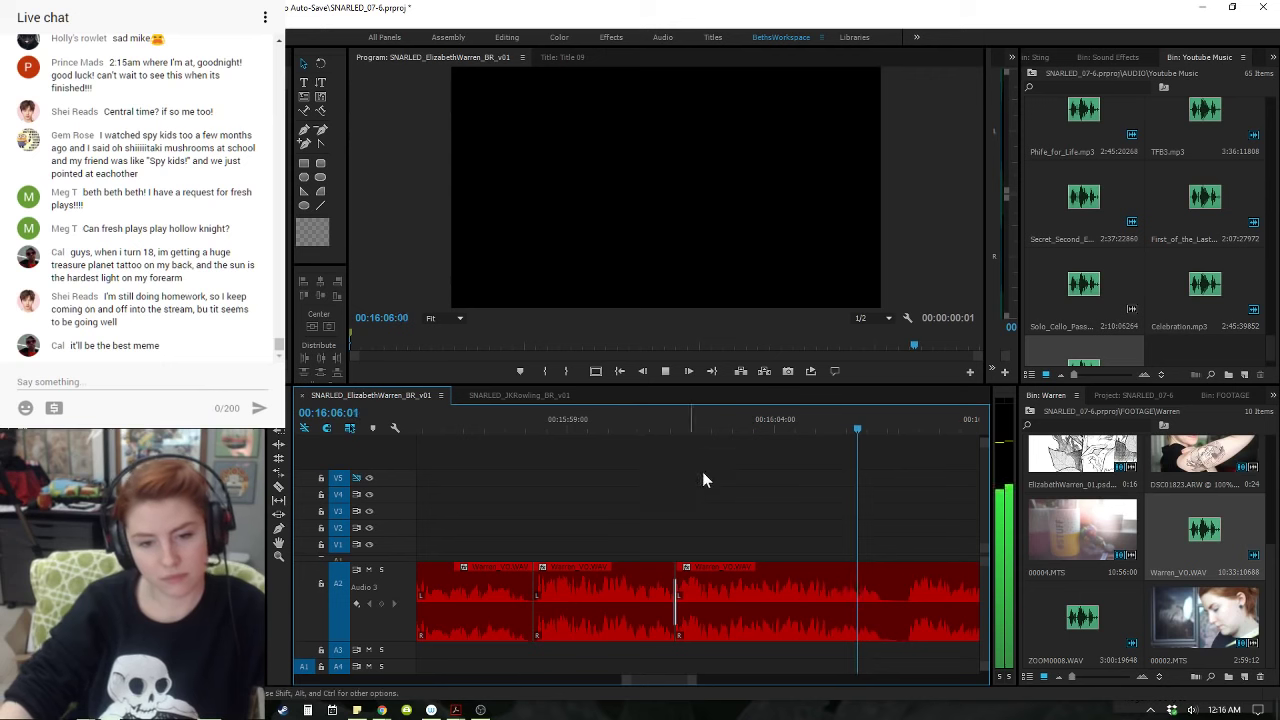
pyautogui.hotkey('ctrl', 'k')
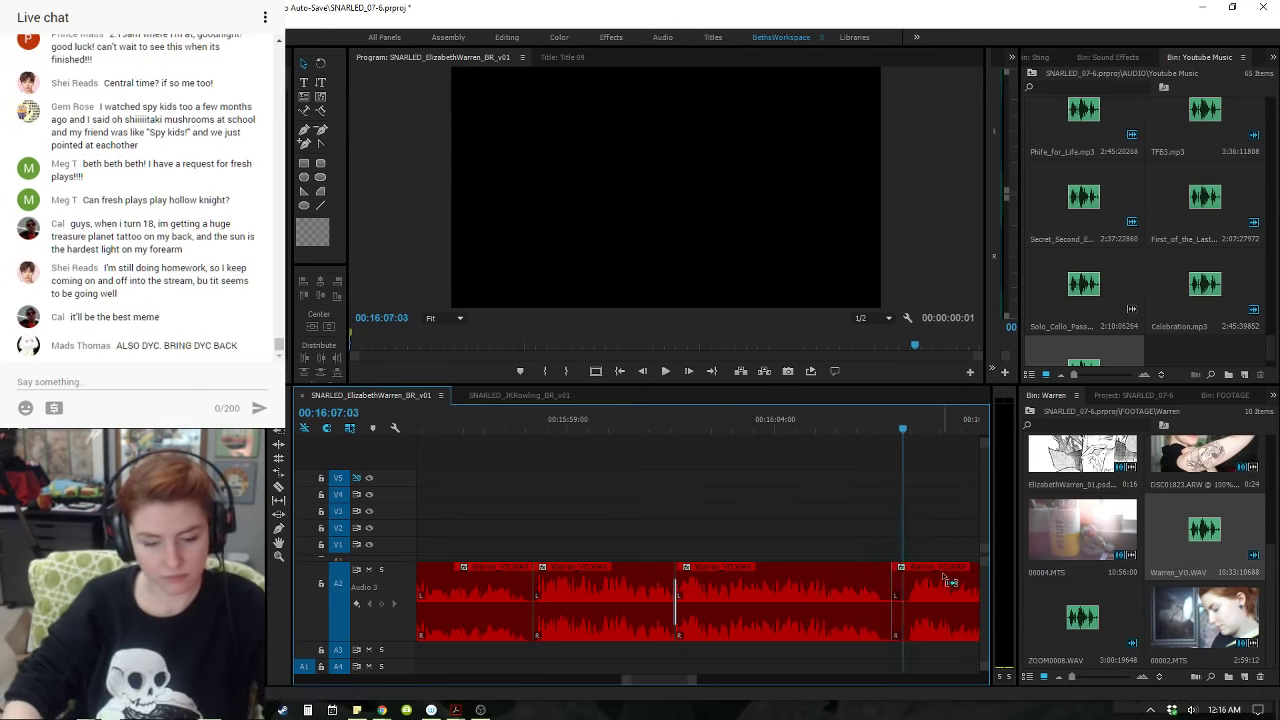
pyautogui.press('-')
pyautogui.press('=')
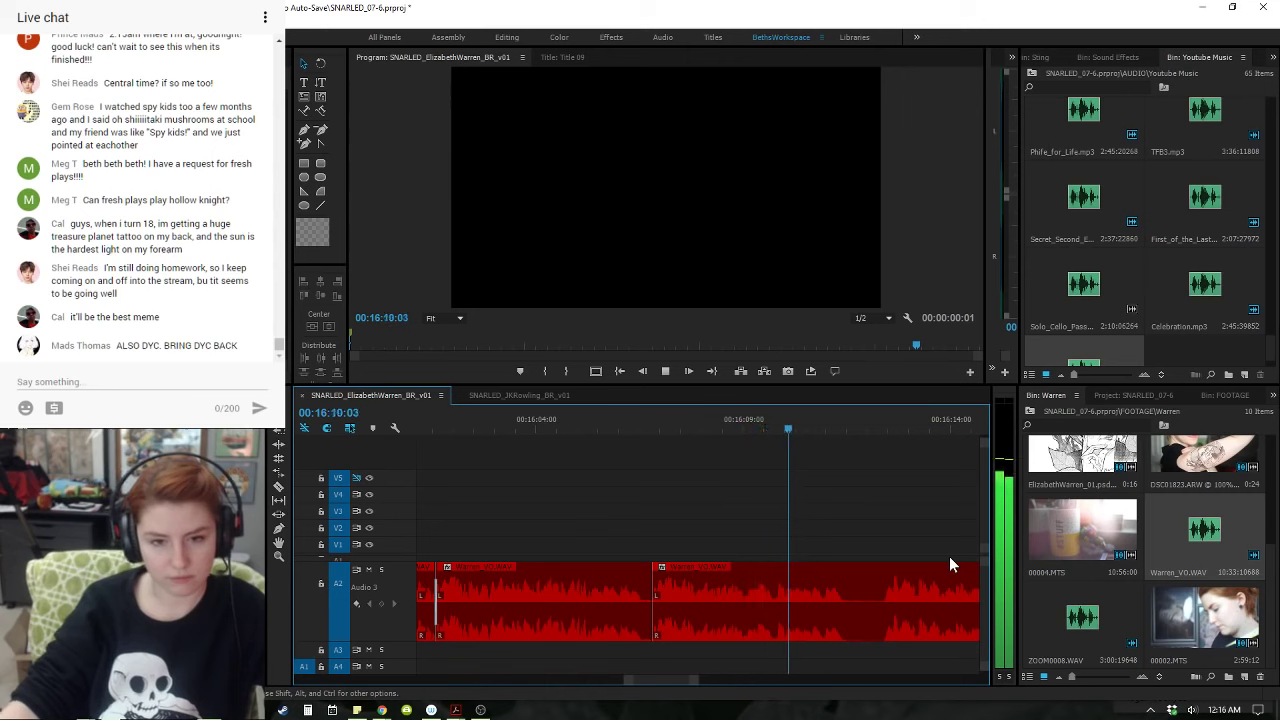
# - Split the A2 voice-over clip at about 16:11:14 and ripple trim the following take up to about 16:12:08
pyautogui.press('space')
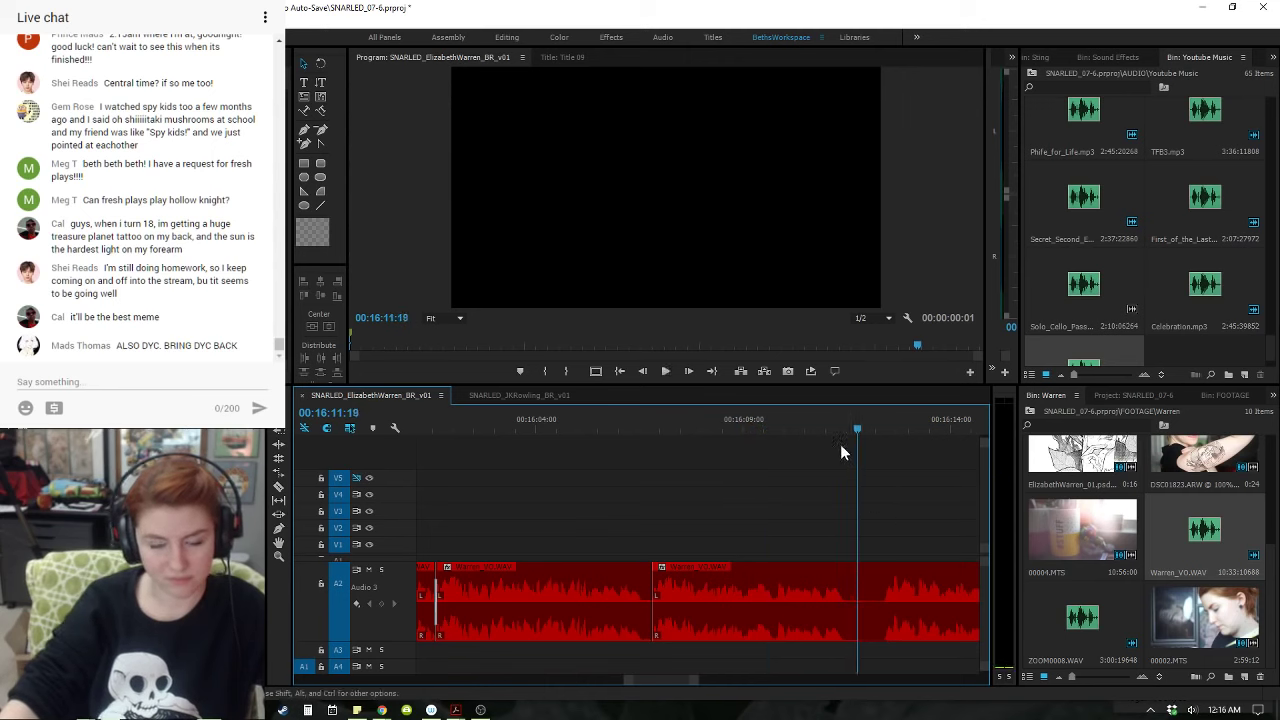
pyautogui.click(849, 425)
pyautogui.hotkey('ctrl', 'k')
pyautogui.moveTo(851, 426); pyautogui.dragTo(876, 425)
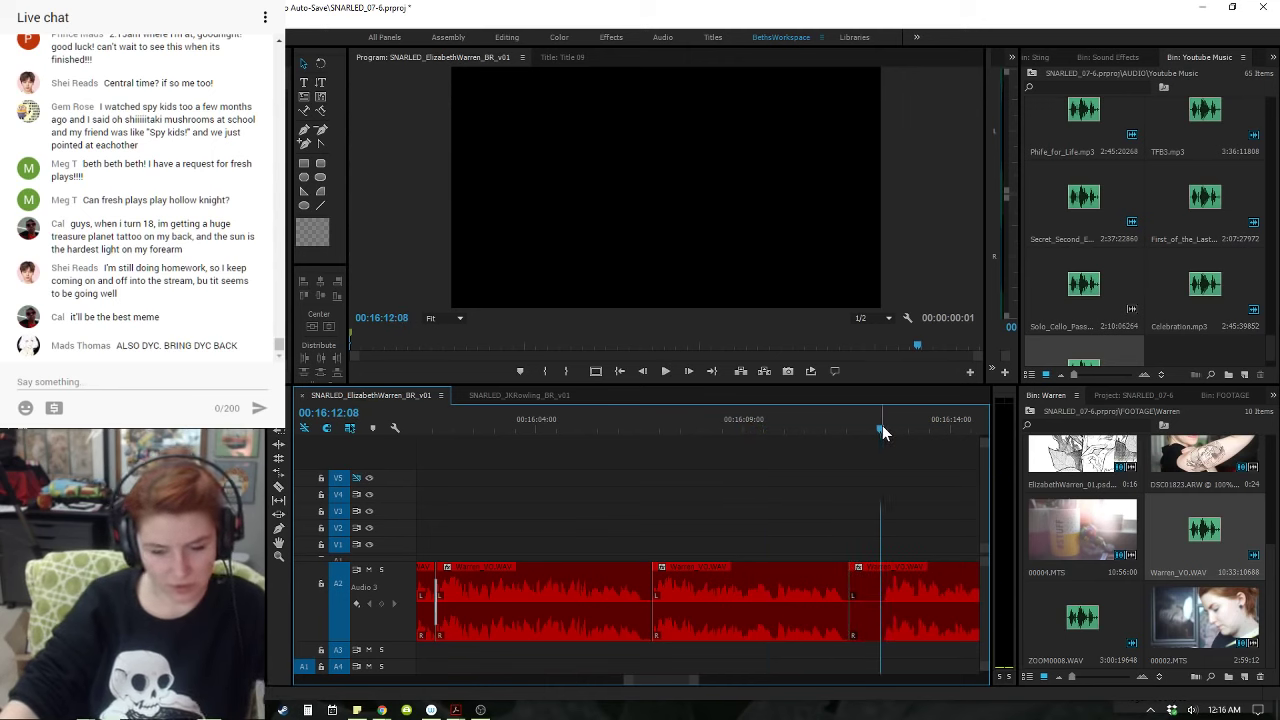
# - Play on, split the A2 clip at 16:14:03, and ripple trim the following take up to about 16:25:10
pyautogui.press('space')
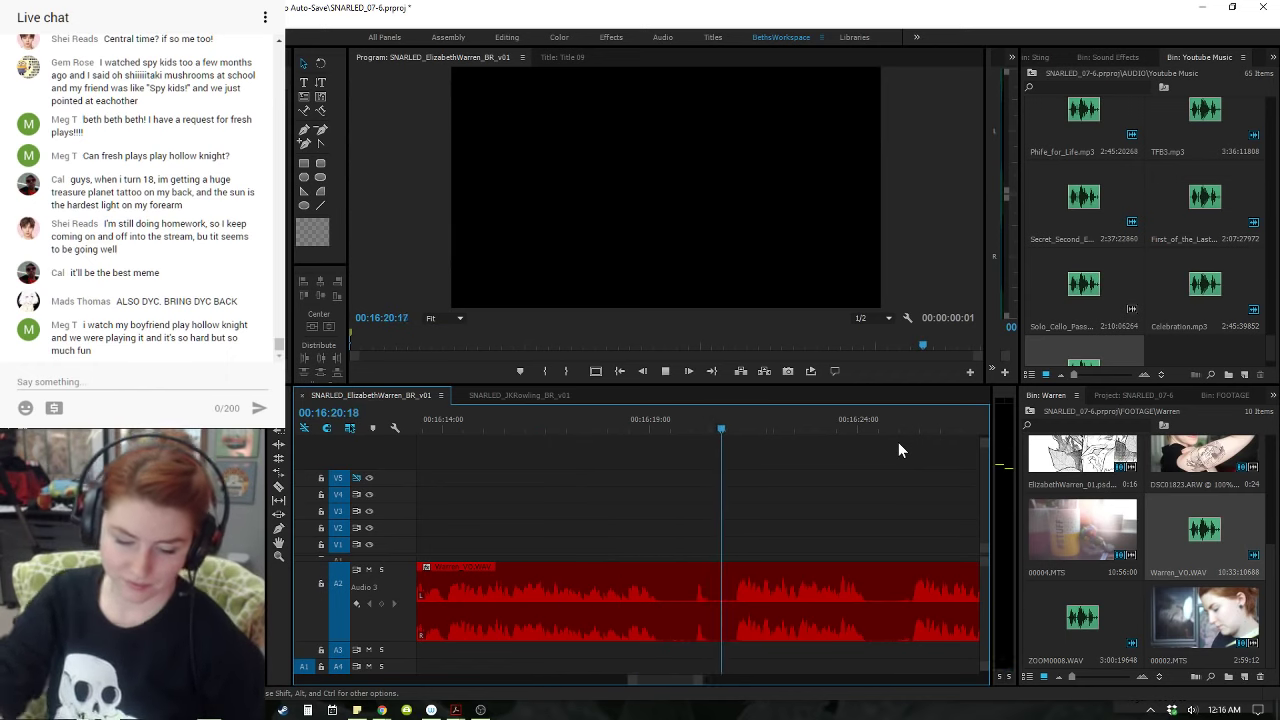
pyautogui.press('-')
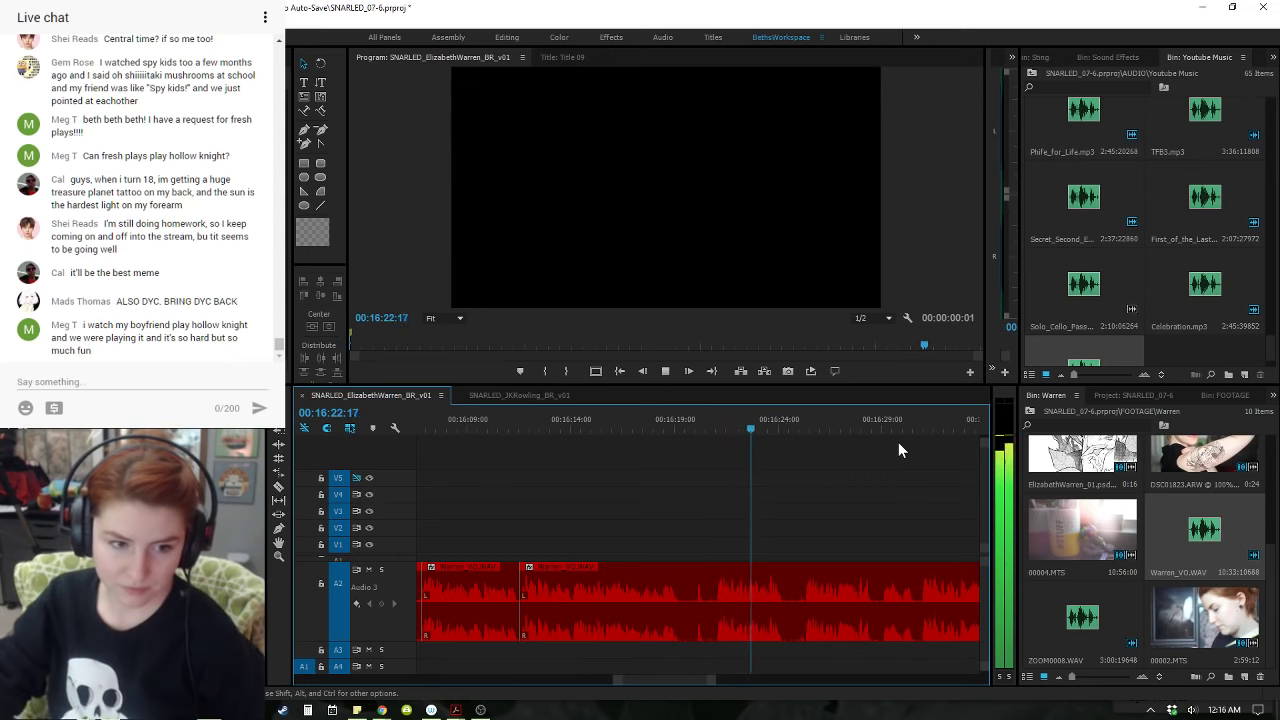
pyautogui.click(553, 429)
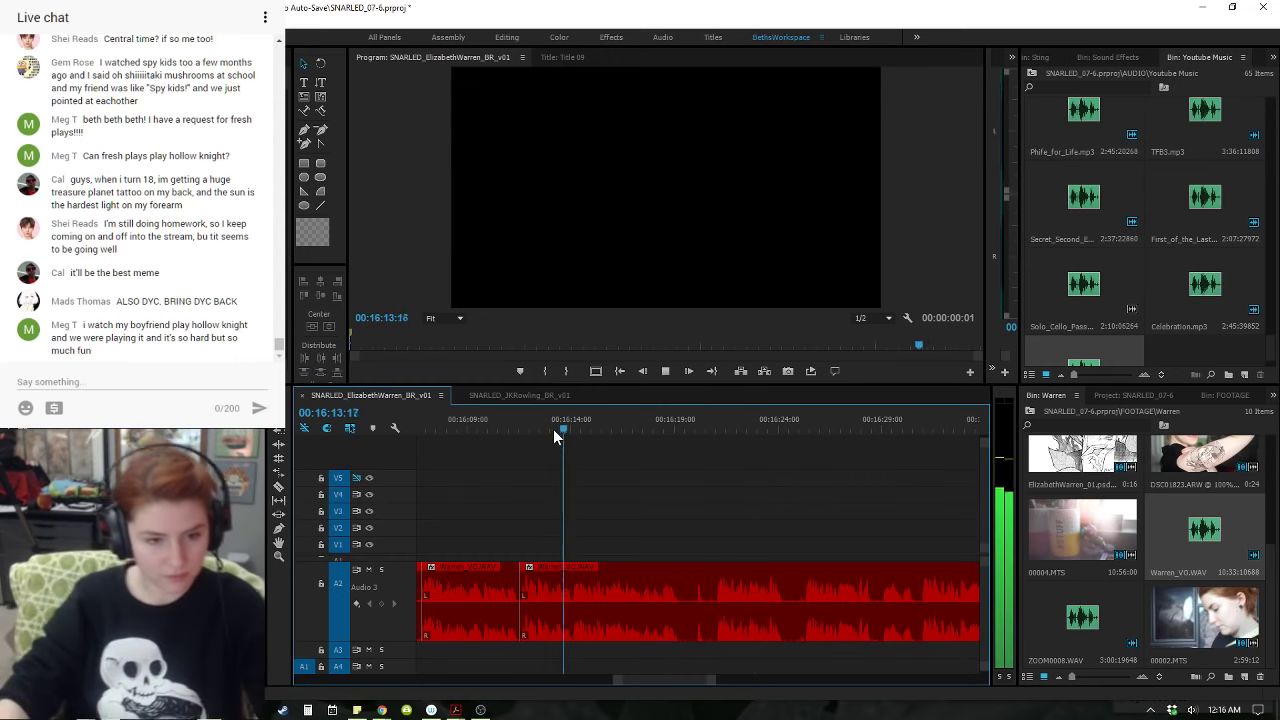
pyautogui.press('space')
pyautogui.hotkey('ctrl', 'k')
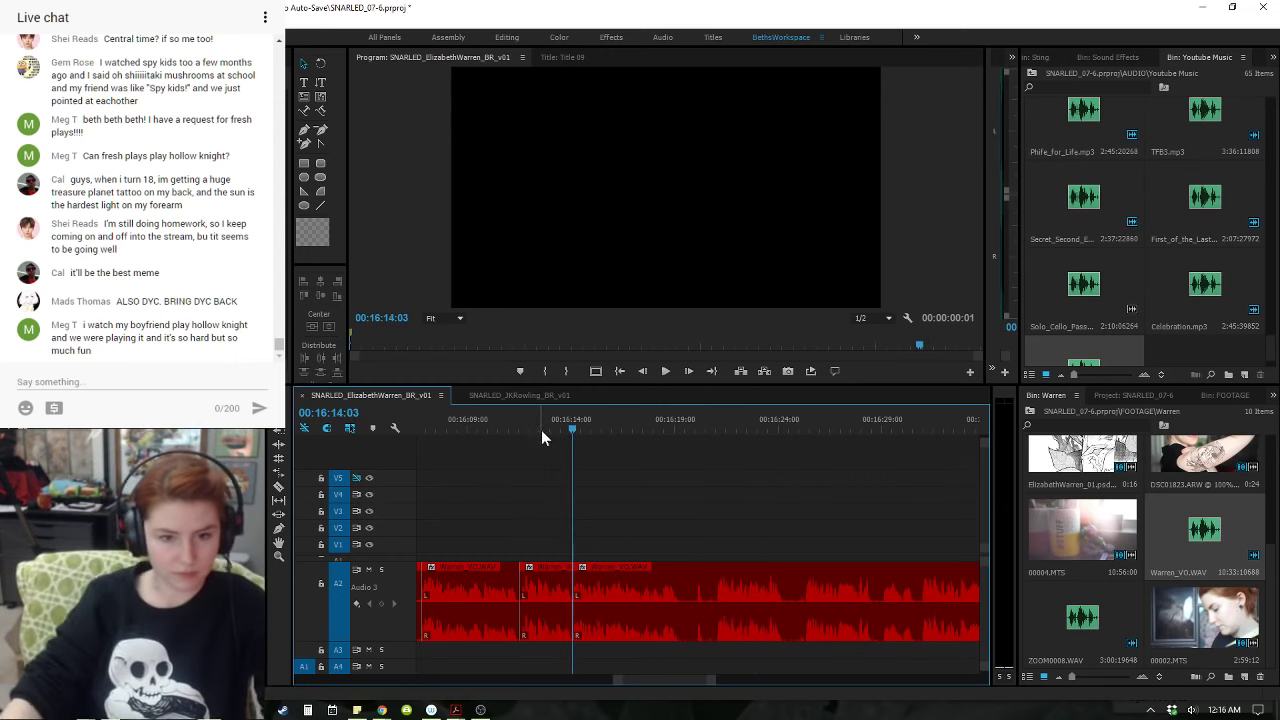
pyautogui.click(808, 429)
pyautogui.press('Up')
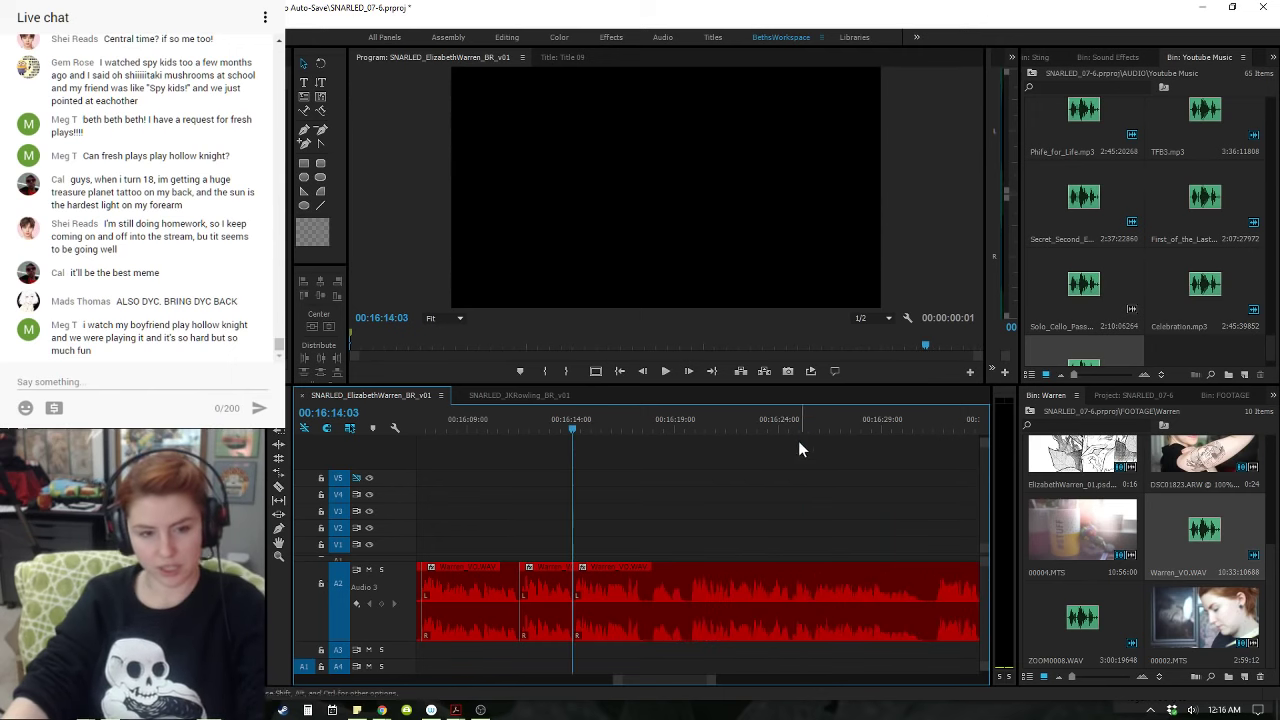
# - Play on from the 16:14:03 join on A2 and ripple trim the take after it up to 16:19:18
pyautogui.press('space')
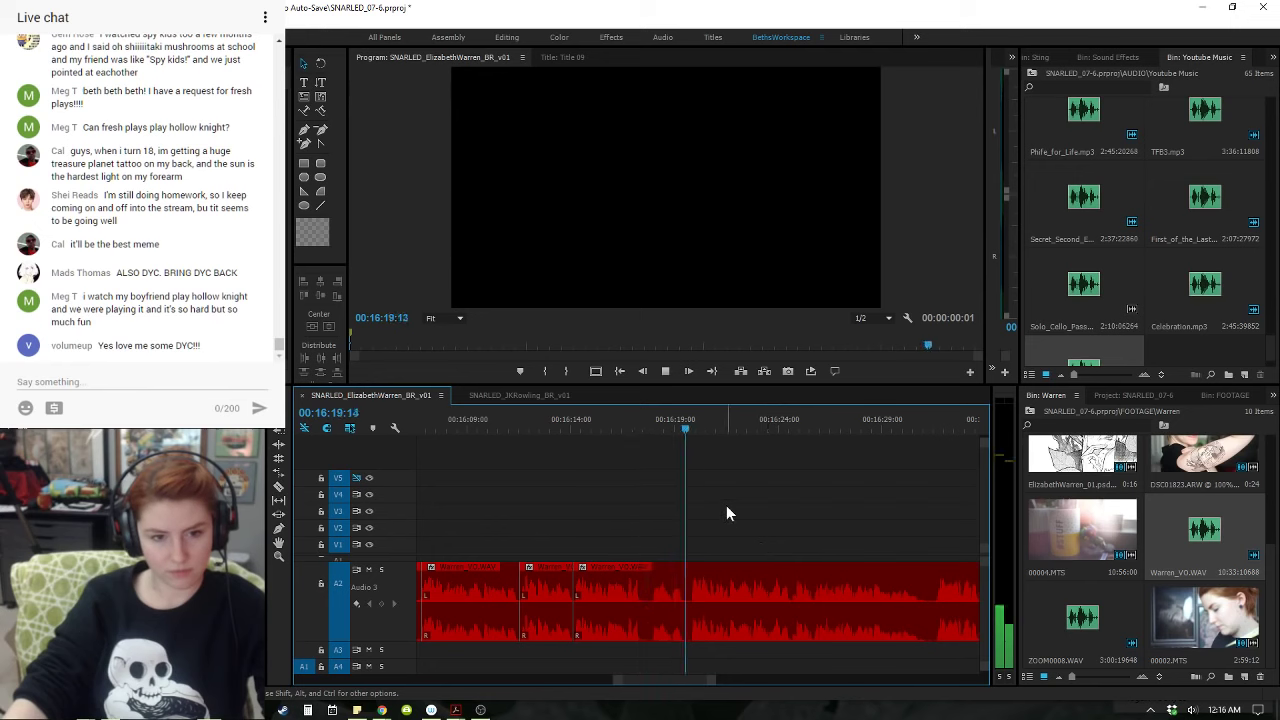
pyautogui.press('space')
pyautogui.press('-')
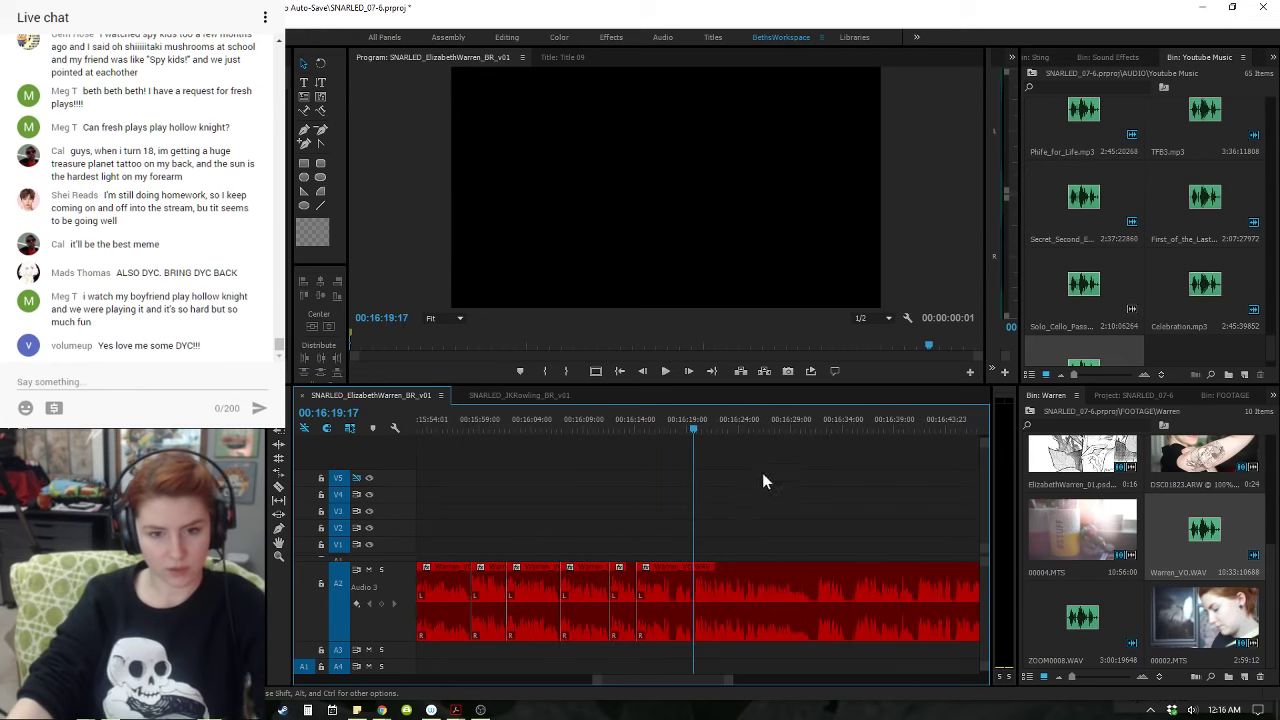
pyautogui.click(822, 431)
pyautogui.click(696, 428)
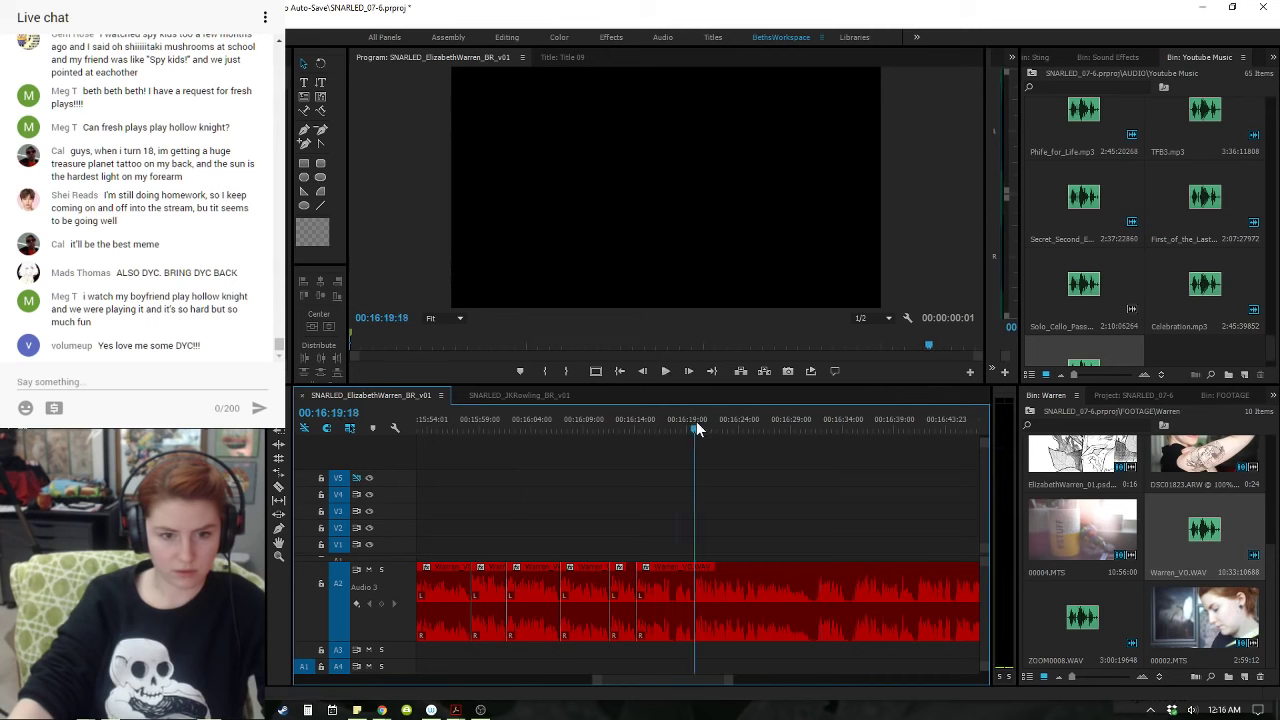
pyautogui.press('q')
# - Play across the 16:14:03 join, then replay the narration from the 16:11:14 join to check how the takes flow
pyautogui.press('space')
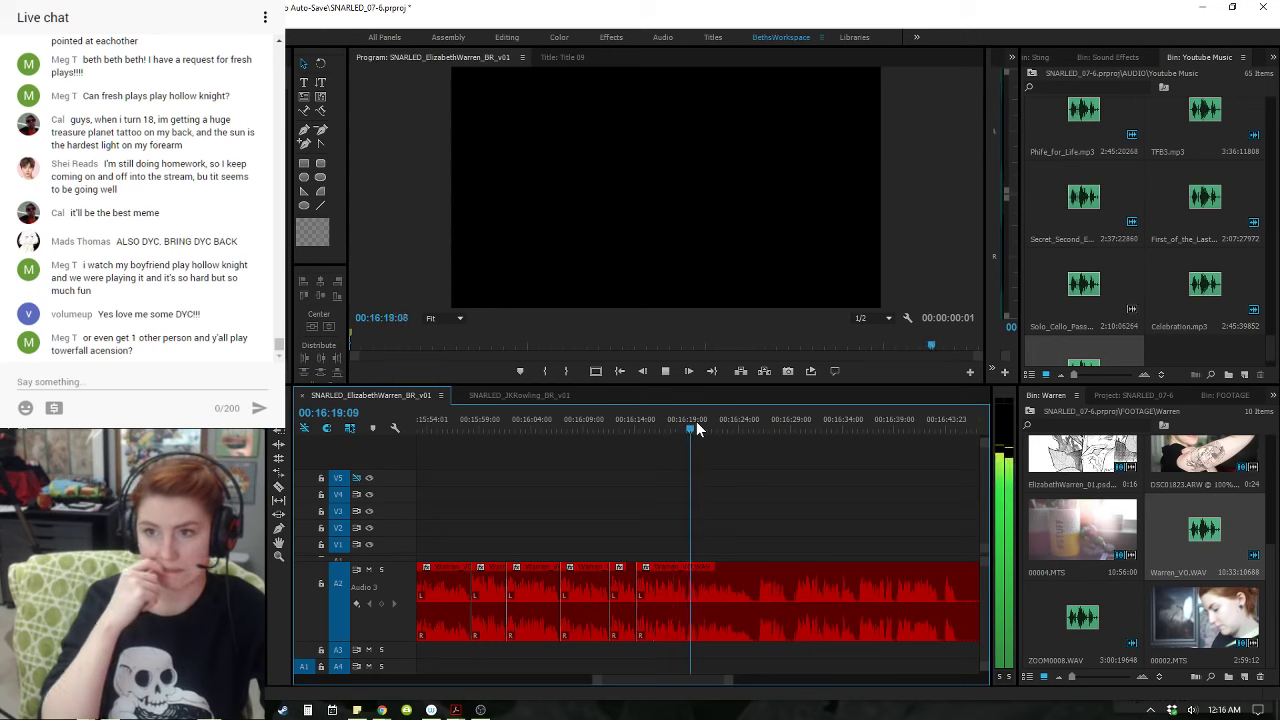
pyautogui.press('space')
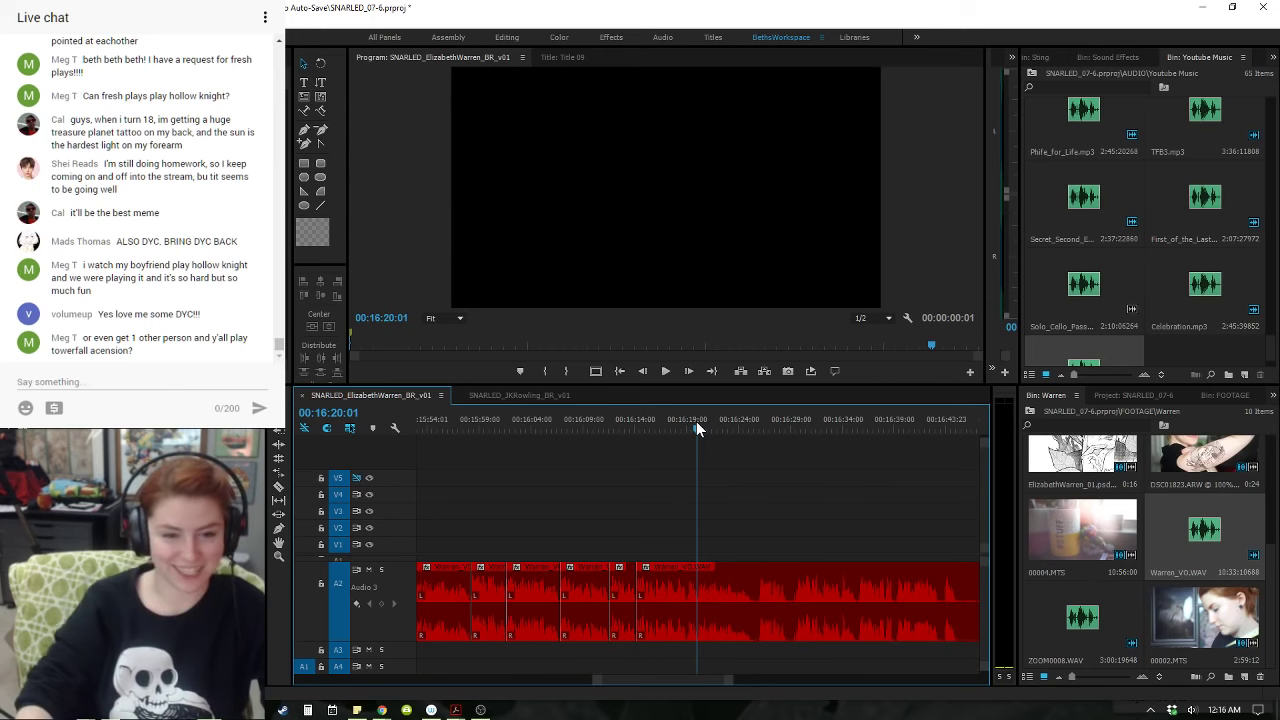
pyautogui.press('Up')
pyautogui.press('Up')
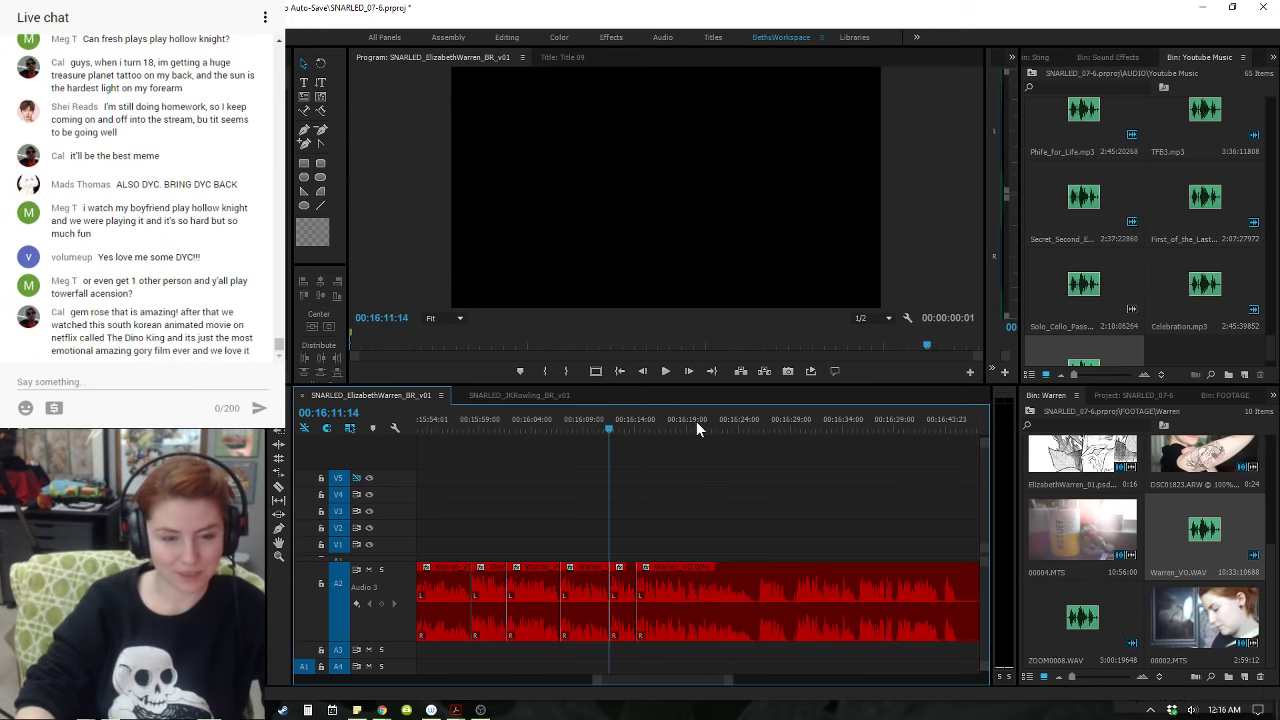
pyautogui.press('=')
pyautogui.press('space')
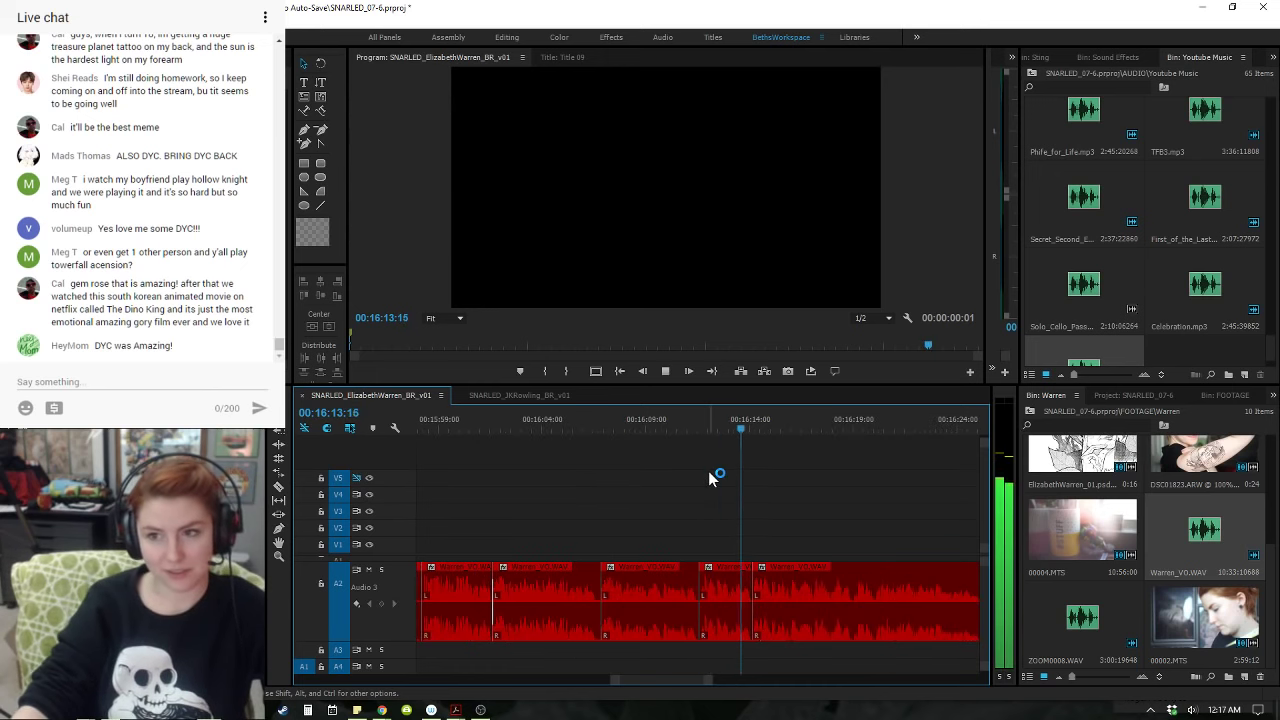
pyautogui.press('space')
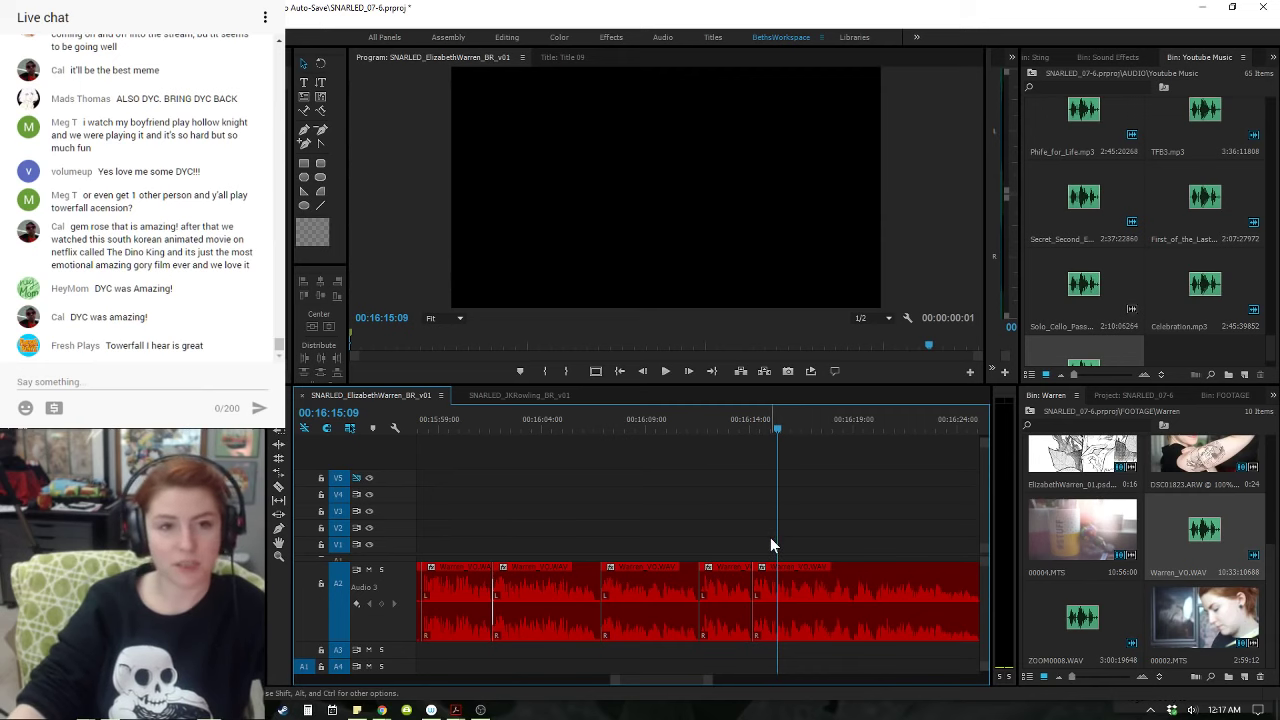
pyautogui.press('space')
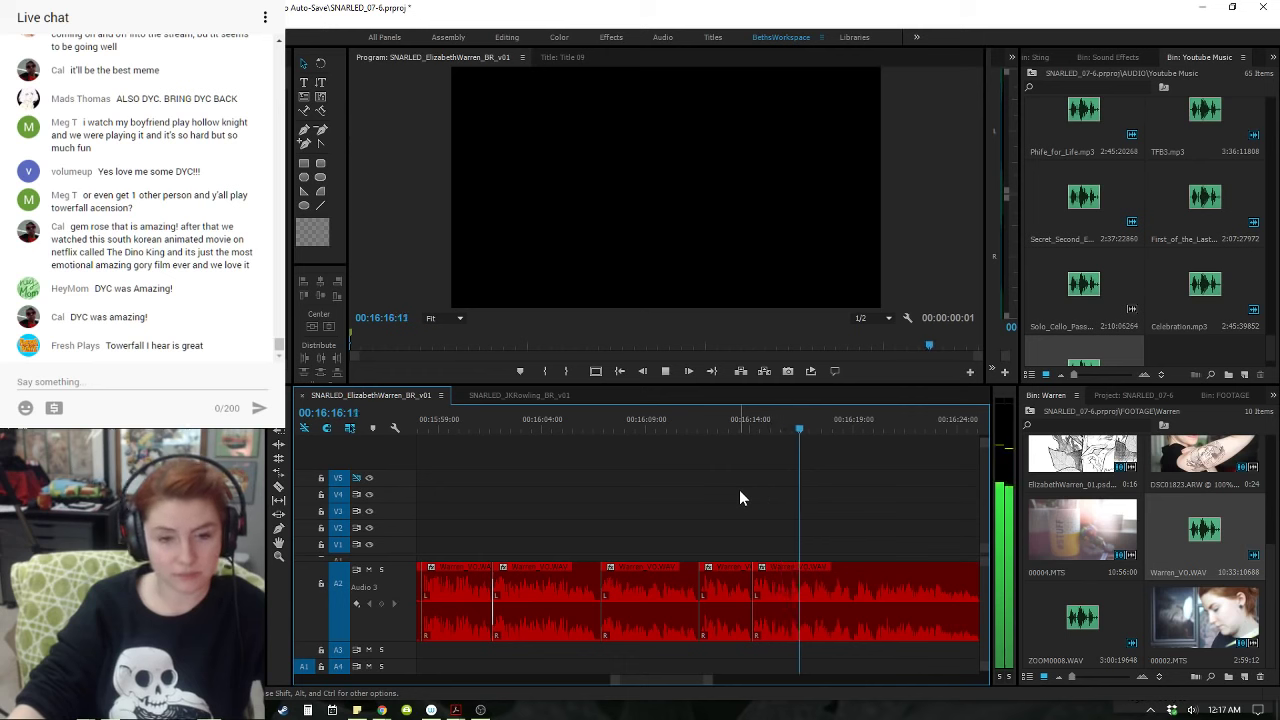
pyautogui.press('Up')
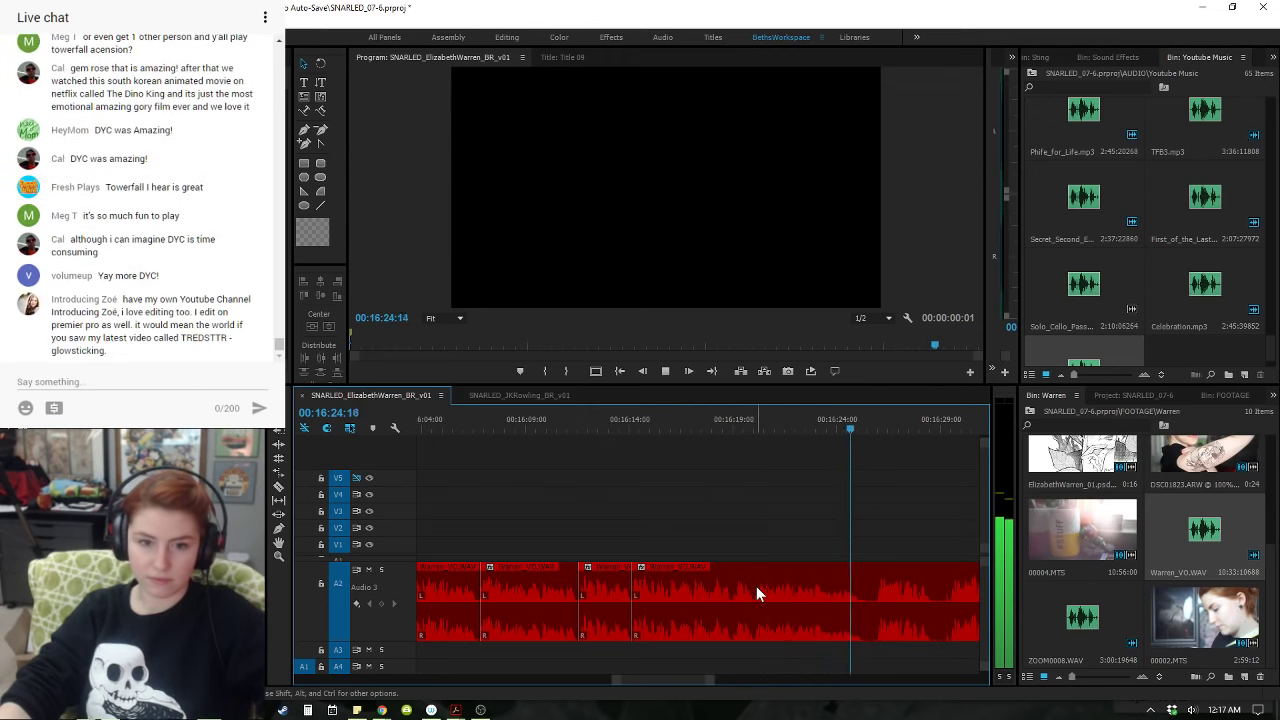
# - Split the A2 clip at about 16:25:07 and ripple trim the following take up to about 16:28:12
pyautogui.press('space')
pyautogui.hotkey('ctrl', 'k')
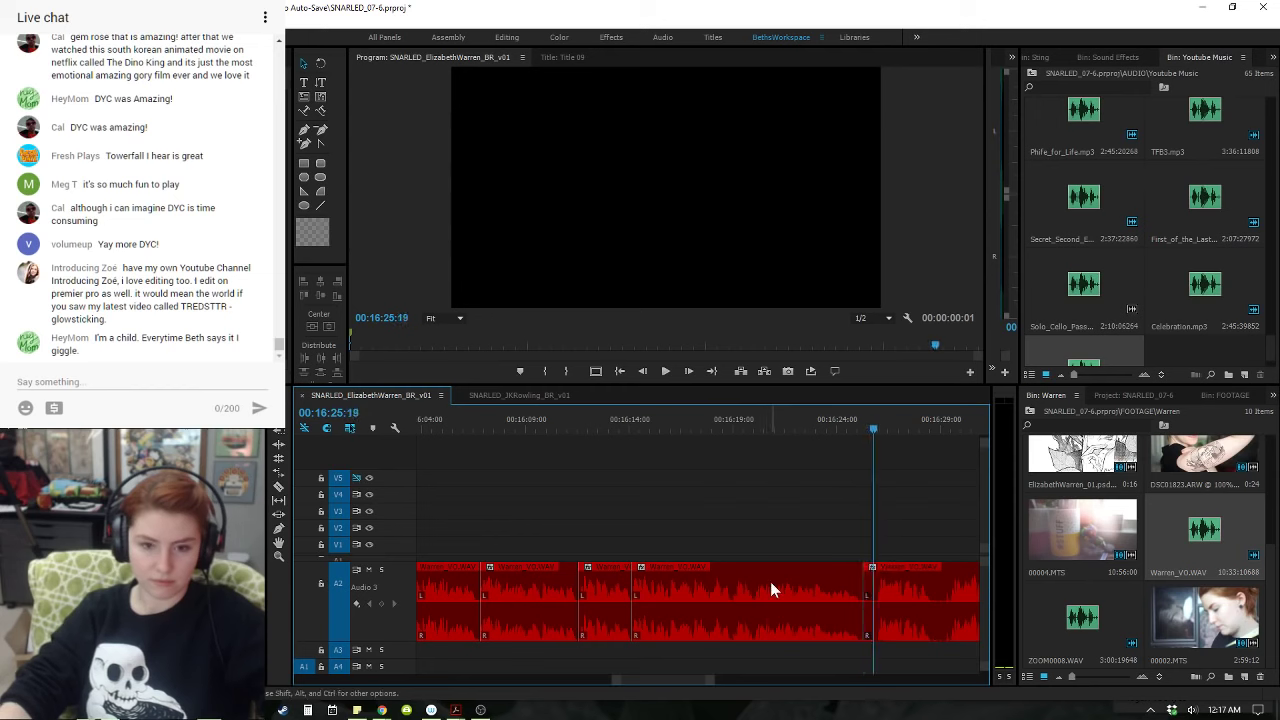
pyautogui.press('space')
pyautogui.press('=')
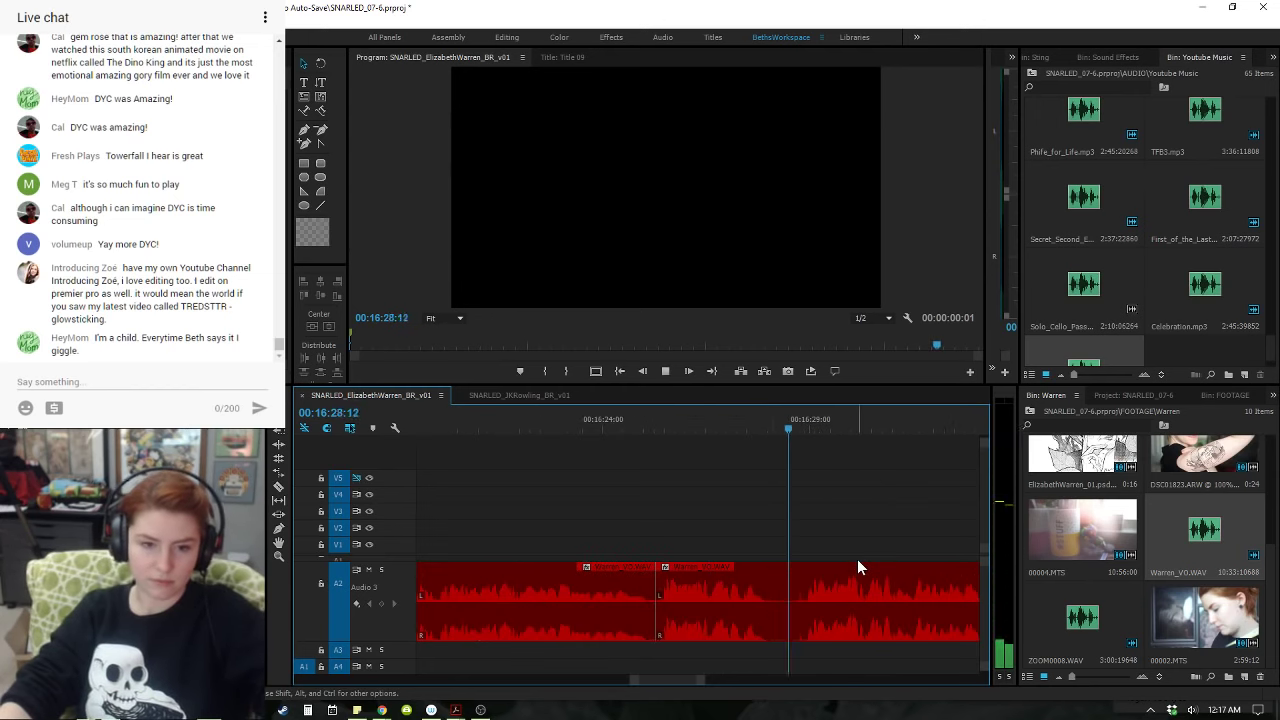
pyautogui.press('space')
pyautogui.press('q')
# - Play across the 16:25:07 join, inspect the pause around 16:31:00, and replay the narration from about 16:24:00
pyautogui.press('space')
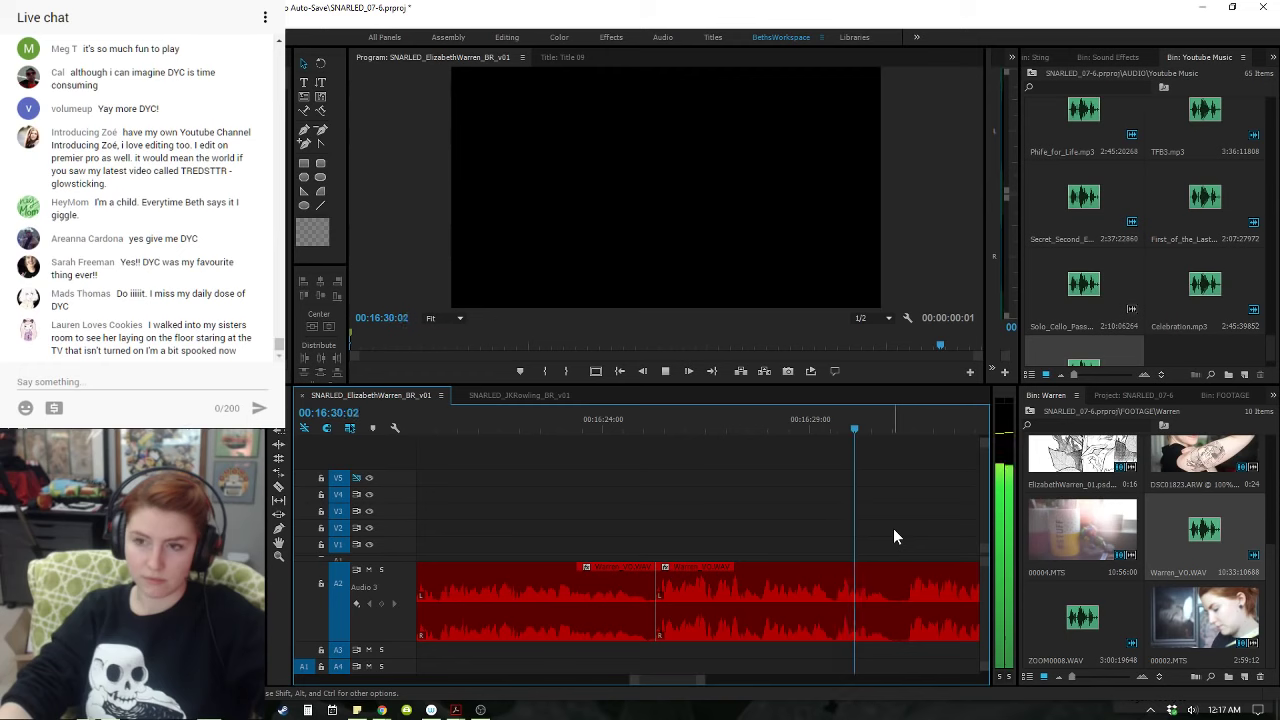
pyautogui.press('space')
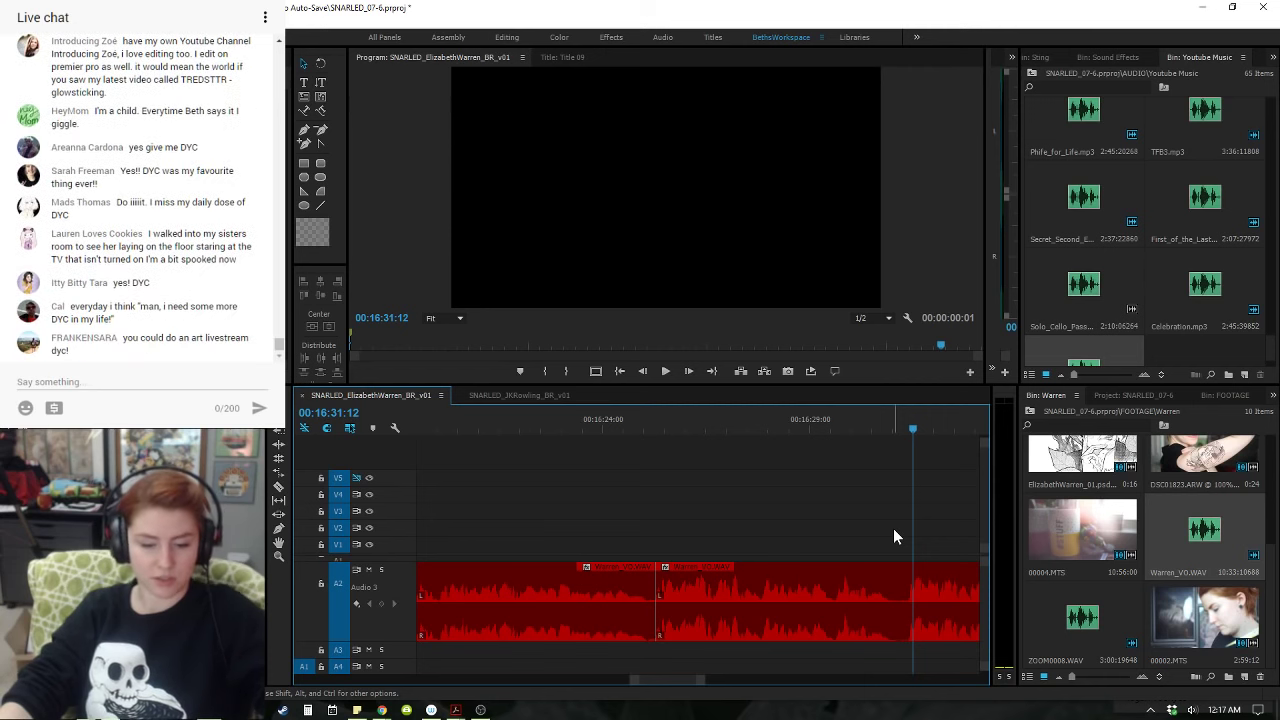
pyautogui.press('-')
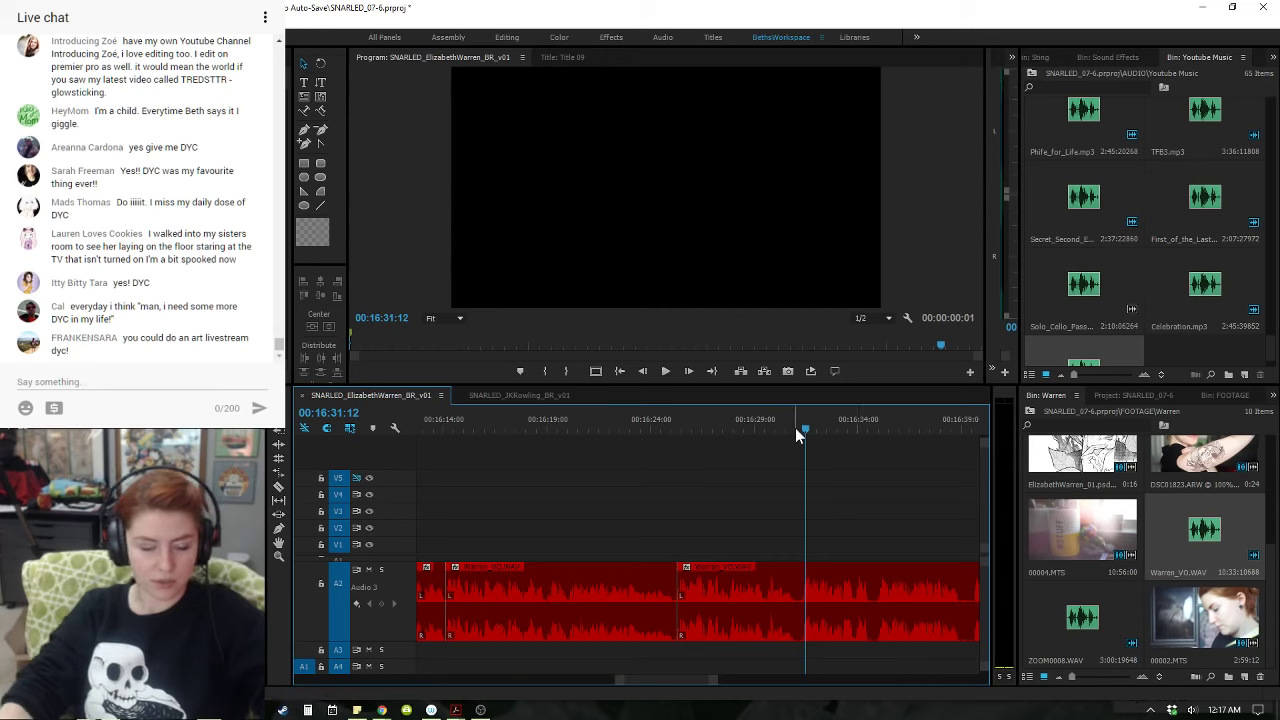
pyautogui.moveTo(797, 429); pyautogui.dragTo(791, 429)
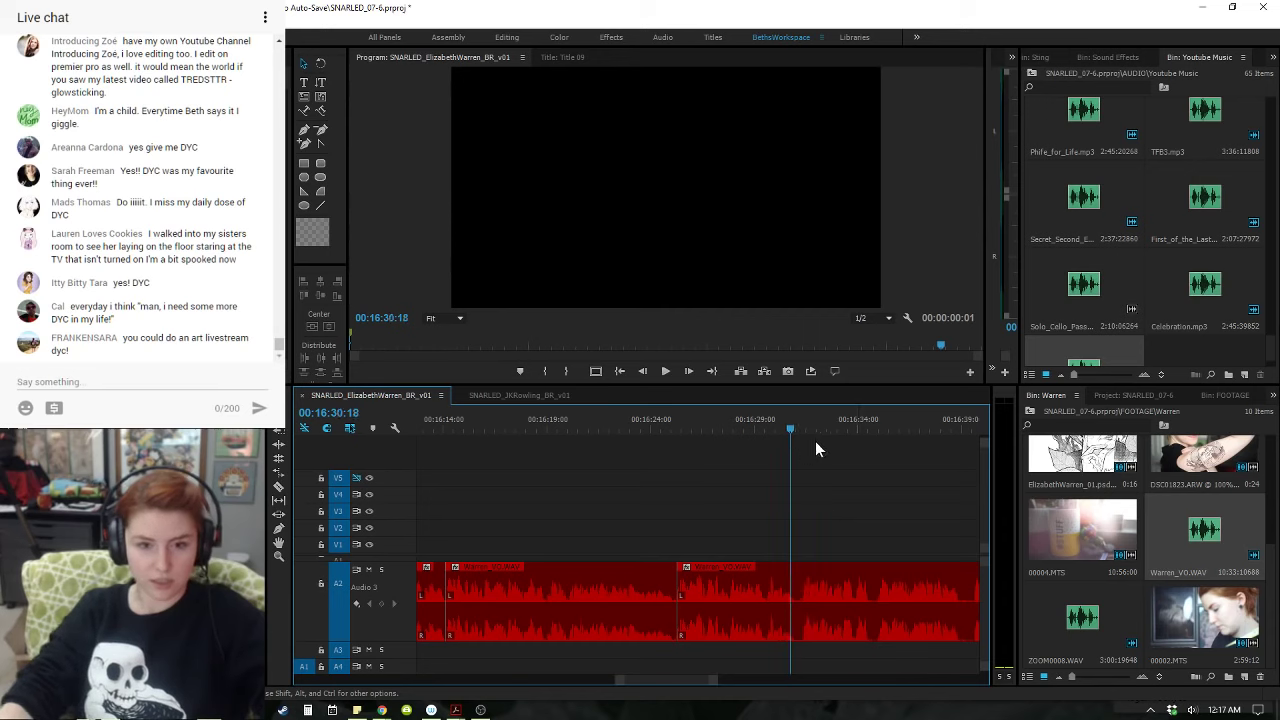
pyautogui.press('=')
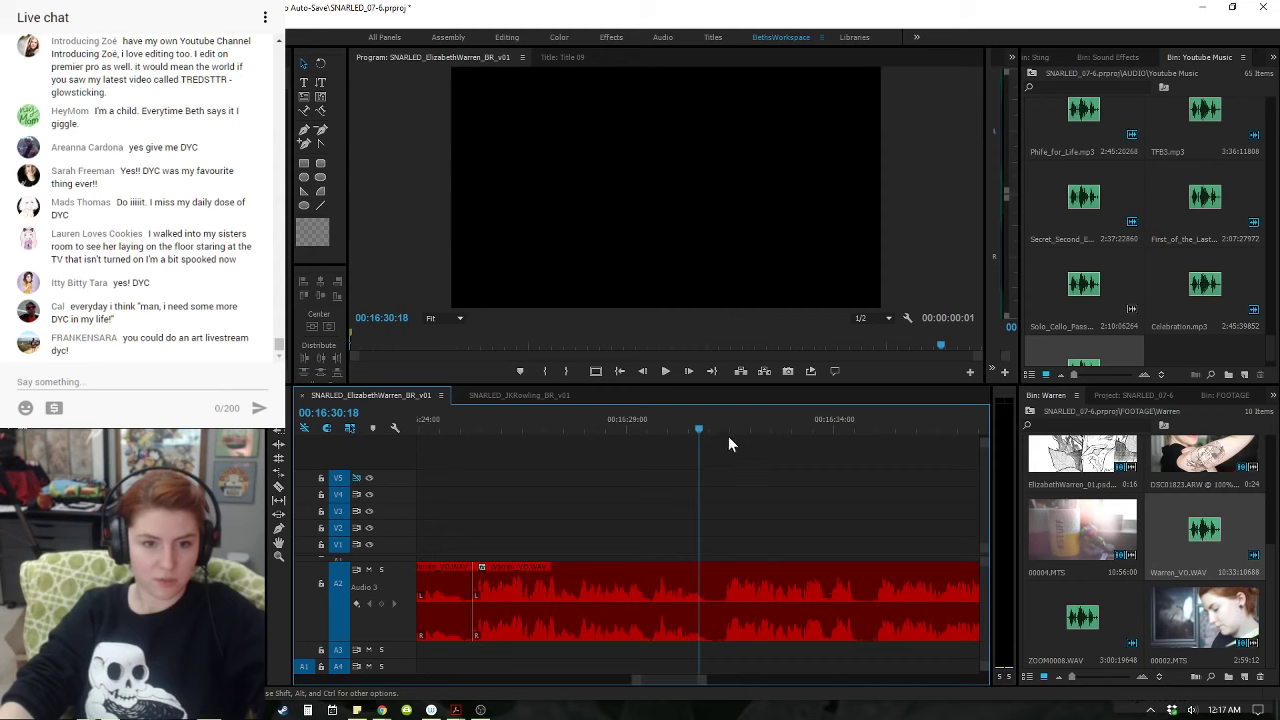
pyautogui.moveTo(701, 433); pyautogui.dragTo(710, 433)
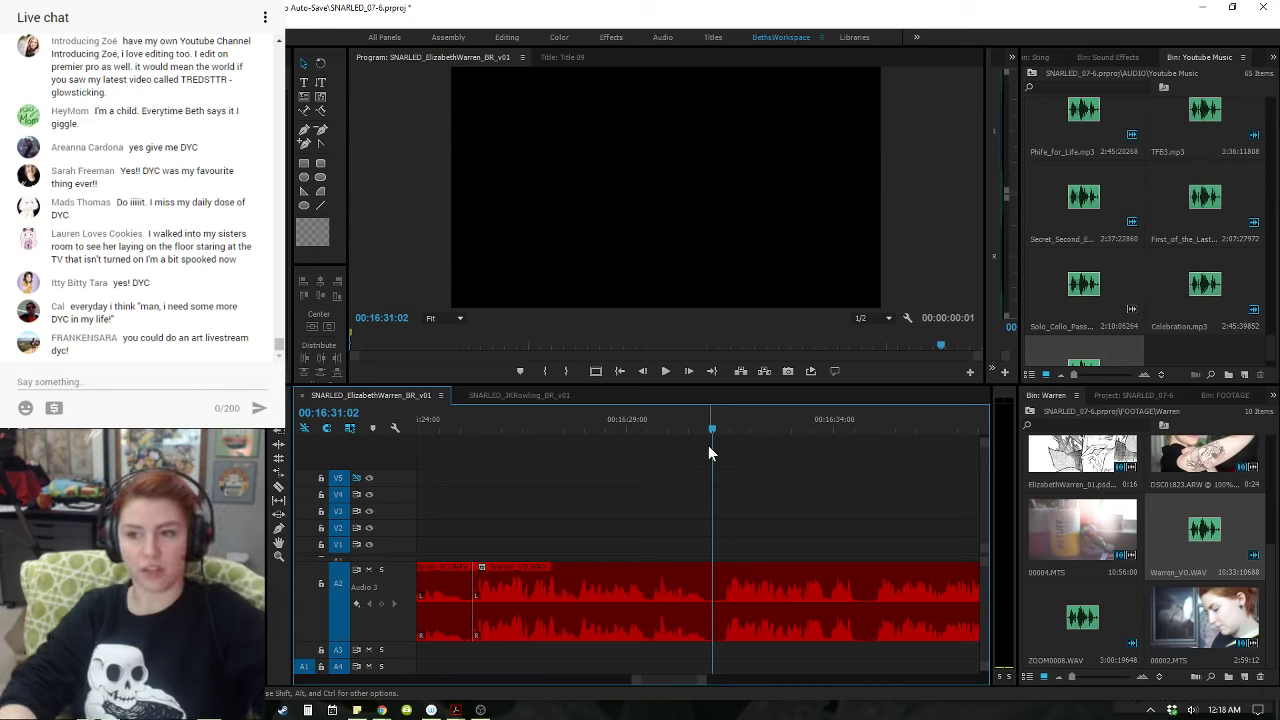
pyautogui.press('Up')
pyautogui.press('-')
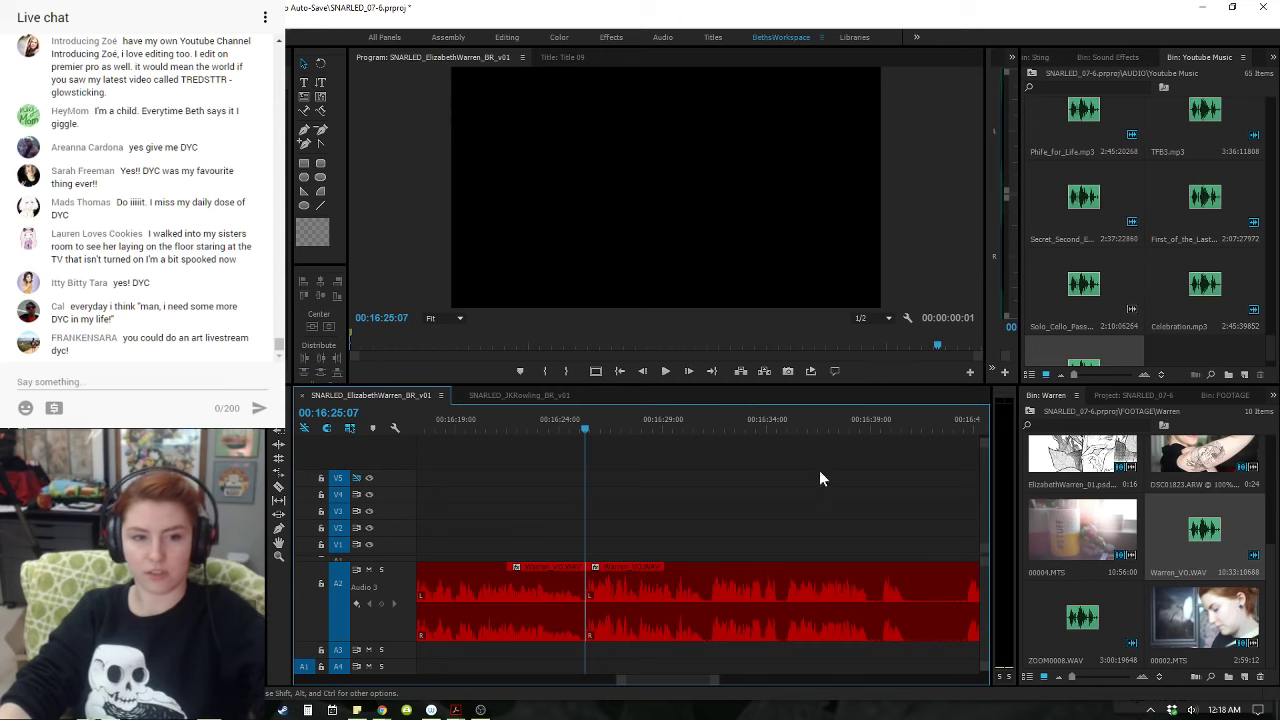
pyautogui.click(557, 428)
pyautogui.press('space')
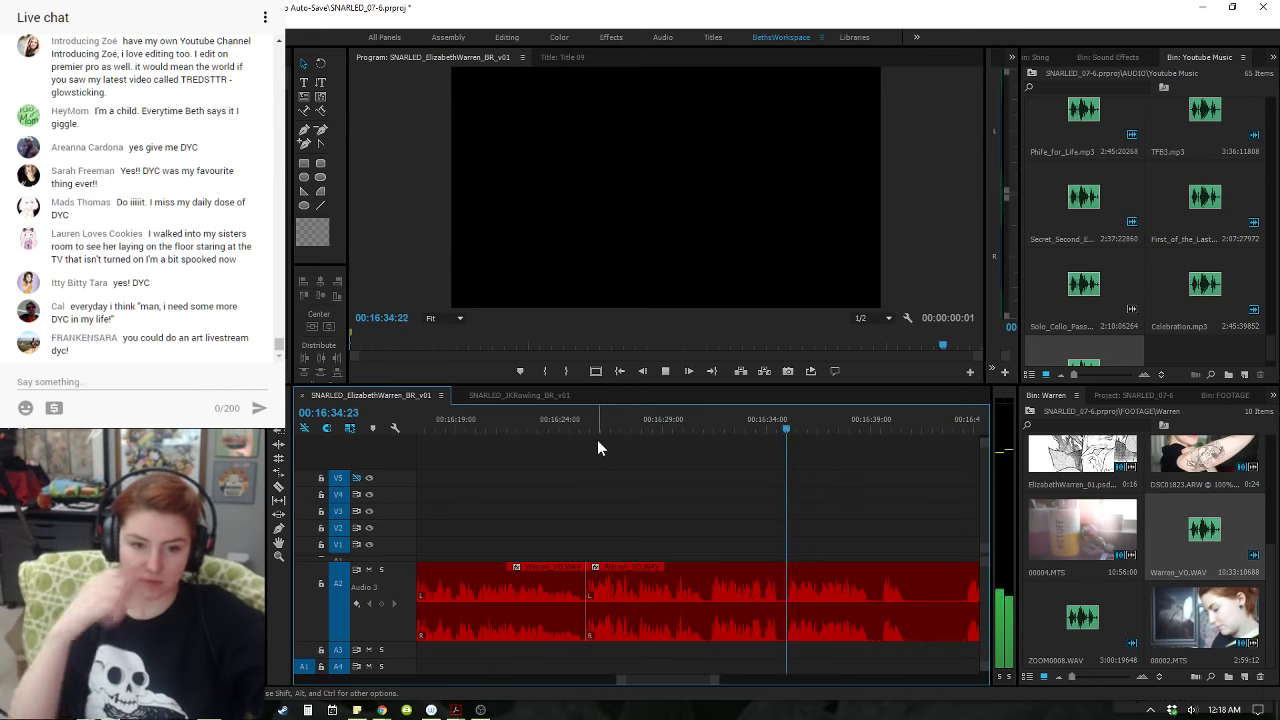
# - Split the A2 clip at about 16:33:20, ripple trim the following take up to about 16:34:22, and play across the join
pyautogui.press('space')
pyautogui.moveTo(763, 424); pyautogui.dragTo(785, 419)
pyautogui.hotkey('ctrl', 'k')
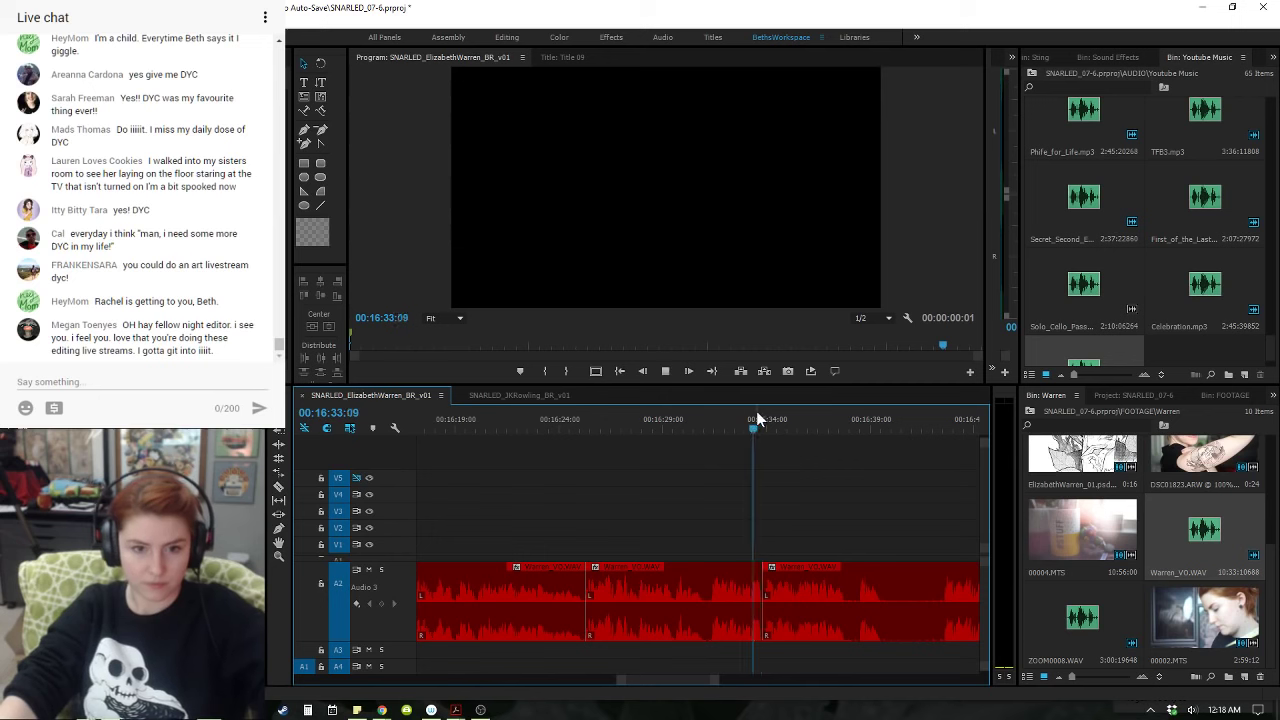
pyautogui.press('space')
pyautogui.click(759, 416)
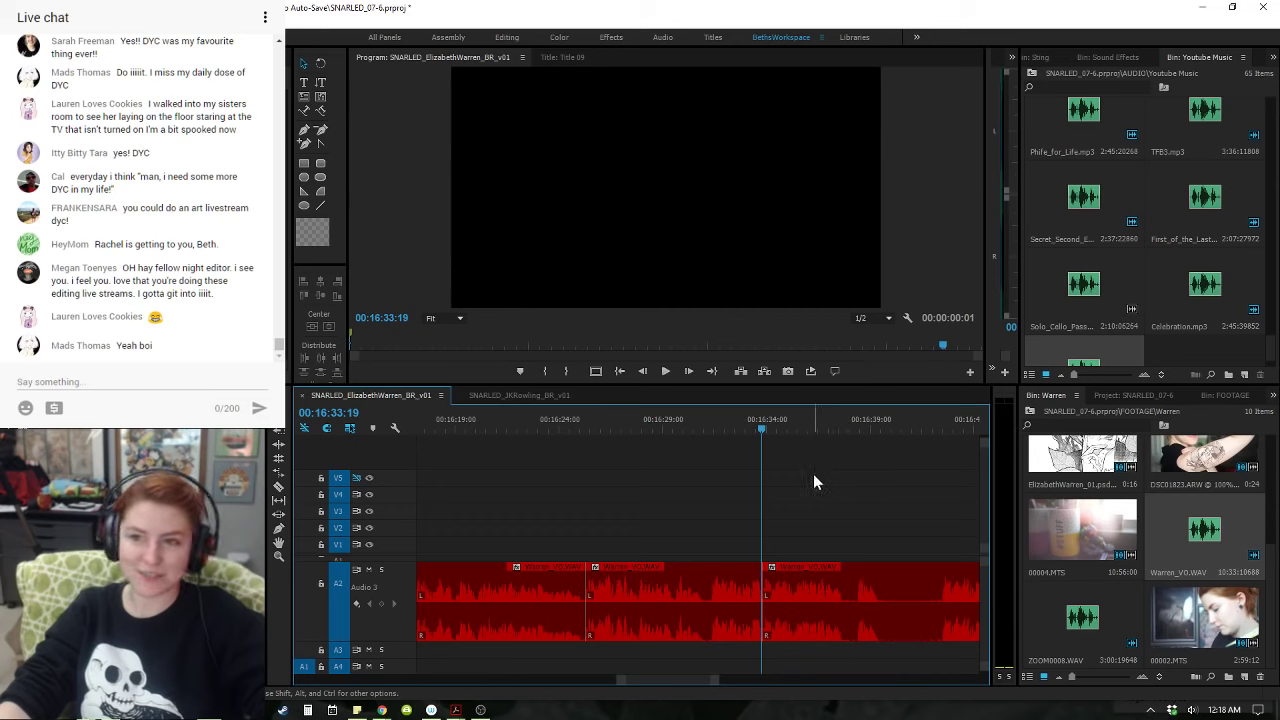
# - Replay the 16:33:20 join, split the A2 clip at about 16:37:06, and ripple trim about a second off the following take
pyautogui.click(751, 429)
pyautogui.press('space')
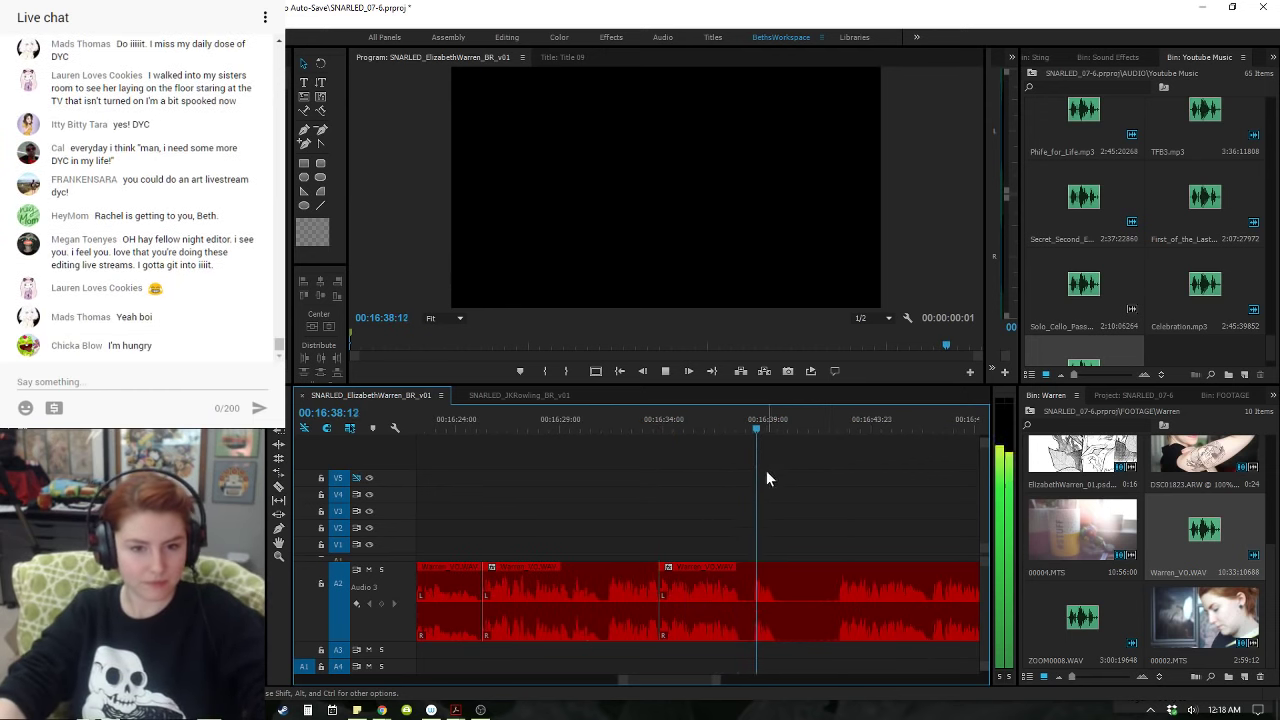
pyautogui.click(724, 430)
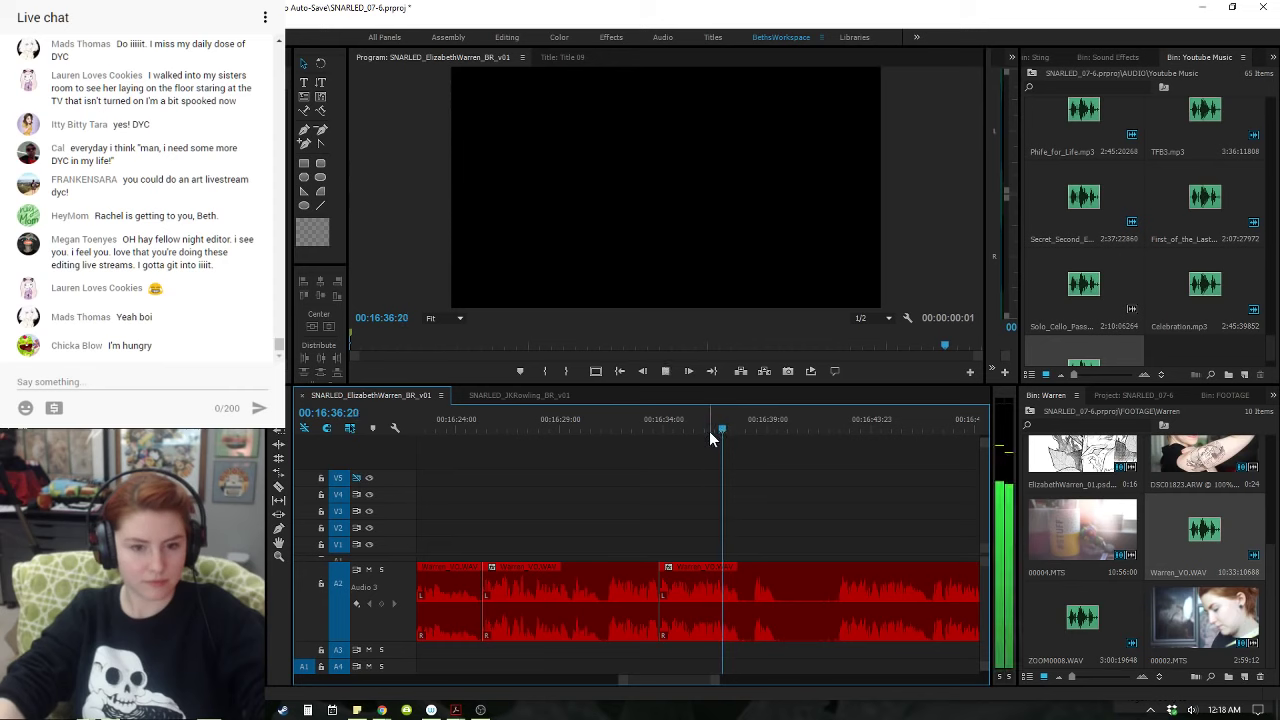
pyautogui.hotkey('ctrl', 'k')
pyautogui.press('space')
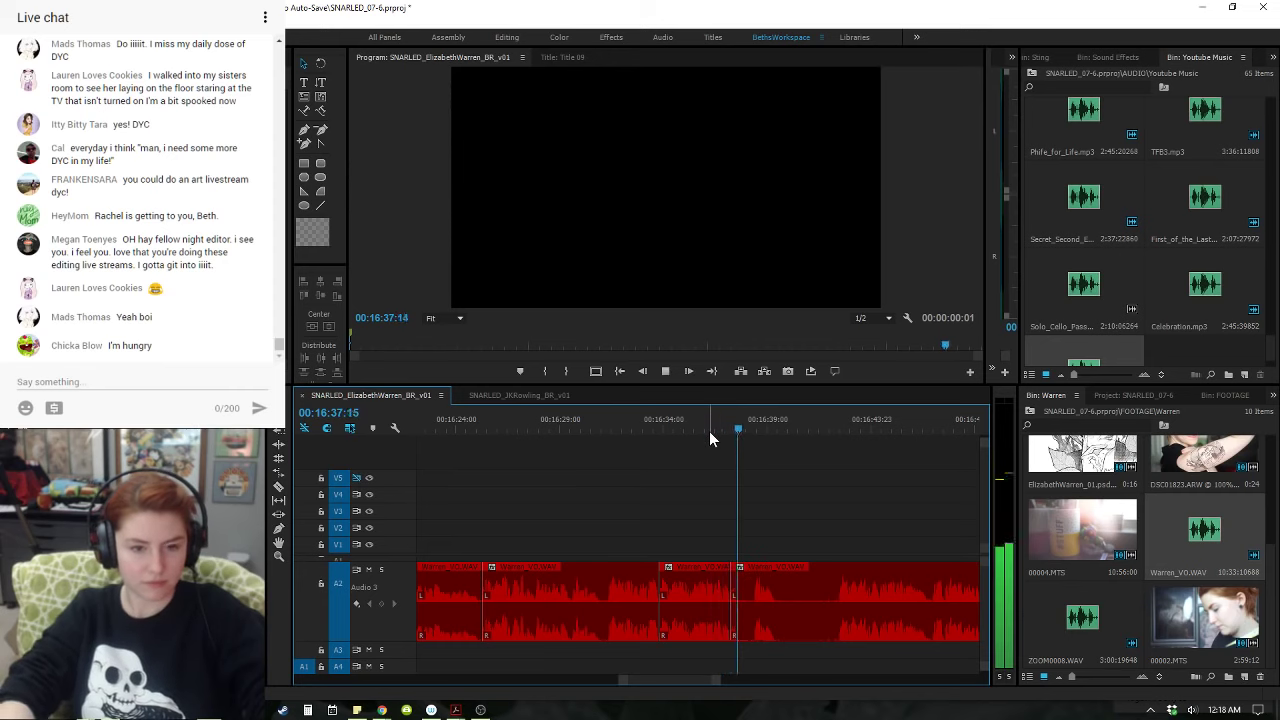
pyautogui.press('space')
pyautogui.press('q')
# - Play across the join at about 16:37:06 on A2 and apply the default audio crossfade to it
pyautogui.press('space')
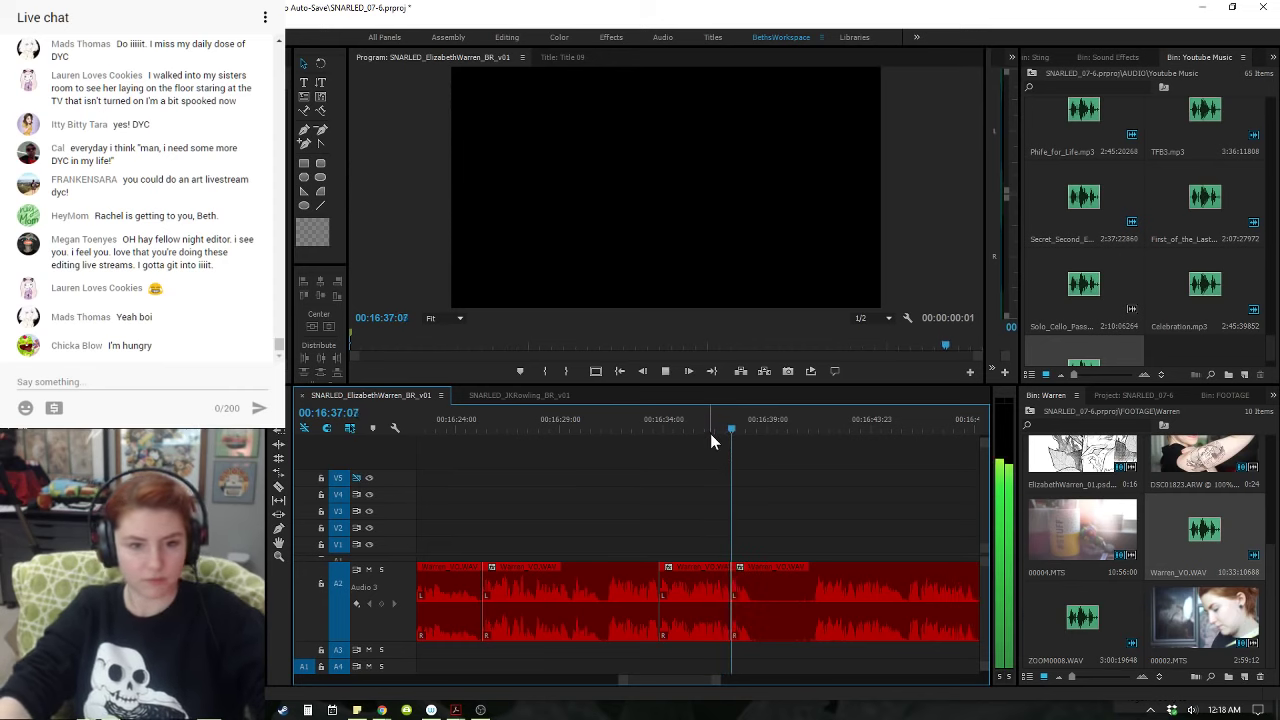
pyautogui.press('space')
pyautogui.doubleClick(732, 569)
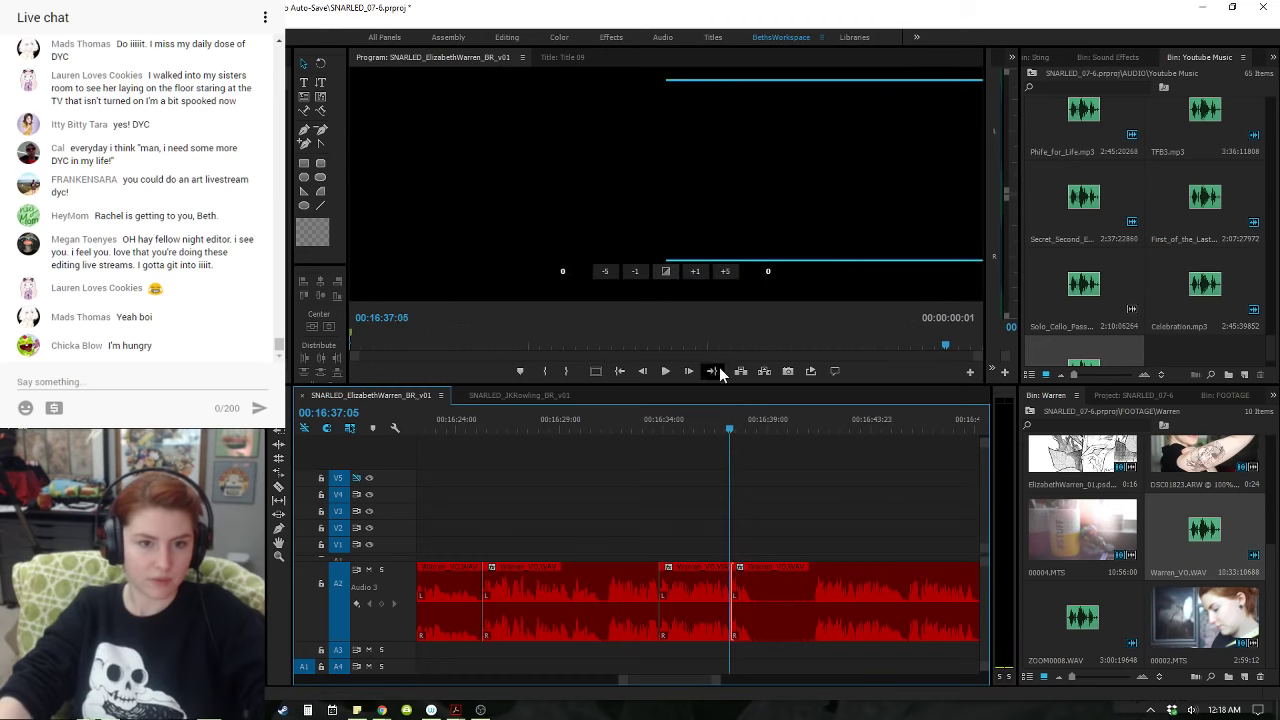
pyautogui.click(665, 271)
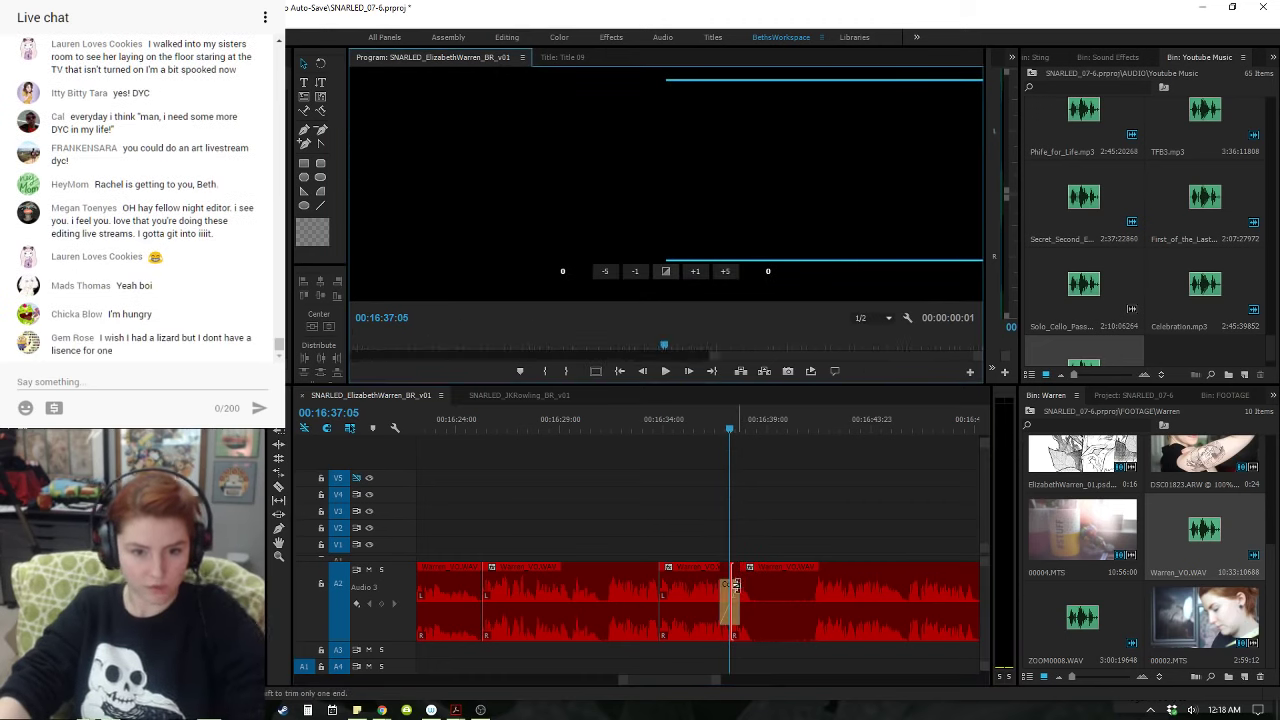
# - Shorten the Constant Power crossfade at the 16:37:05 join on A2 to a few frames and play across it
pyautogui.hotkey('ctrl', 'shift', 'd')
pyautogui.press('=')
pyautogui.press('=')
pyautogui.press('=')
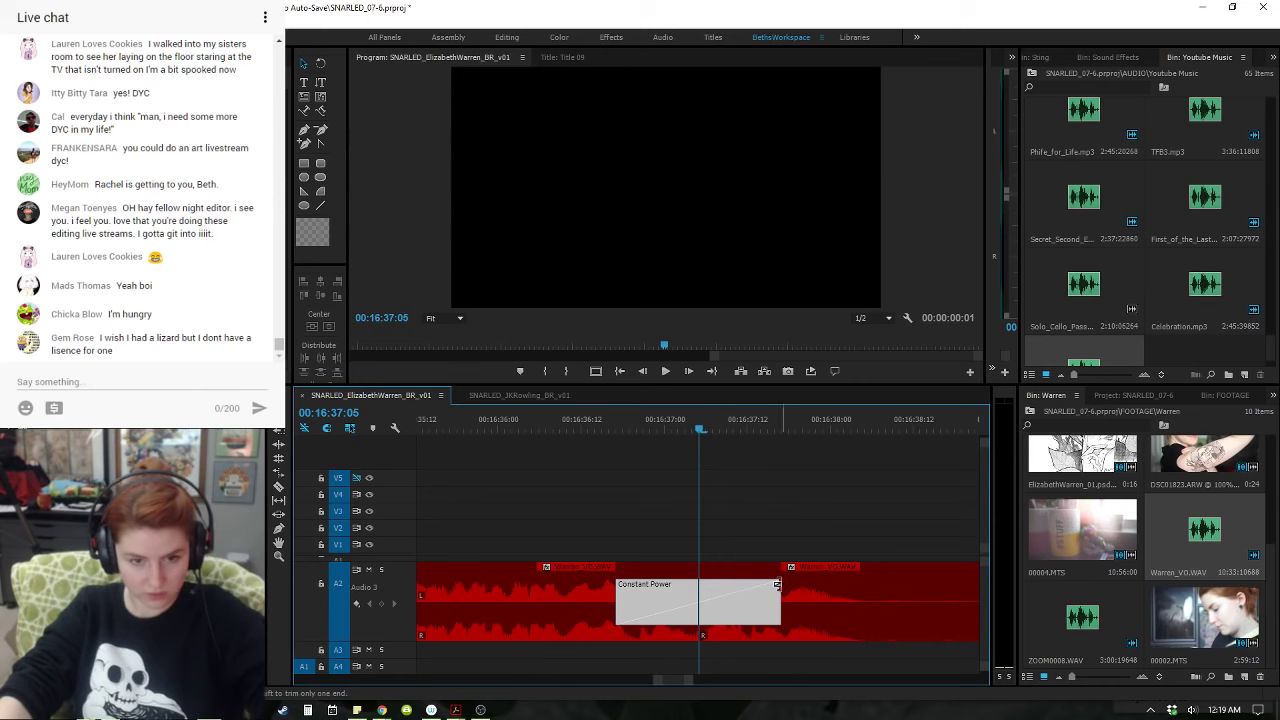
pyautogui.moveTo(777, 585); pyautogui.dragTo(705, 585)
pyautogui.click(615, 419)
pyautogui.press('space')
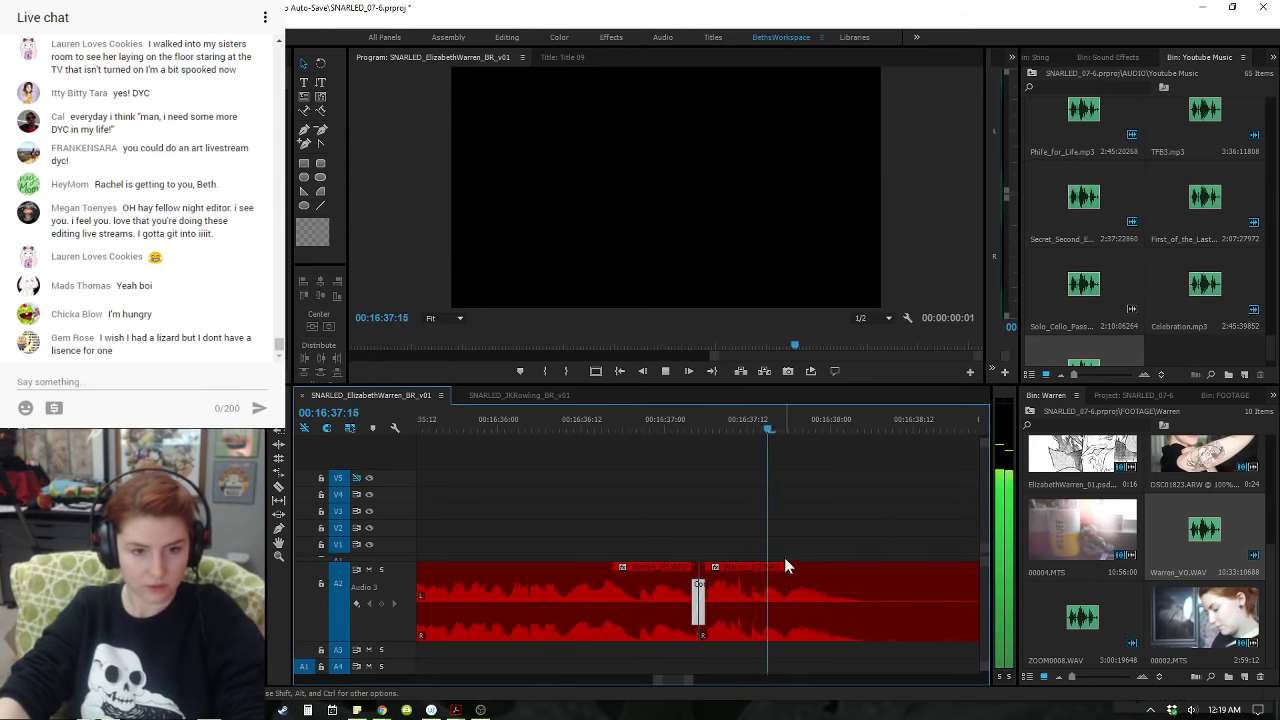
# - Split the A2 clip at about 16:38:15, ripple trim the following silence up to about 16:41:00, and play across the join
pyautogui.press('-')
pyautogui.press('-')
pyautogui.press('-')
pyautogui.press('space')
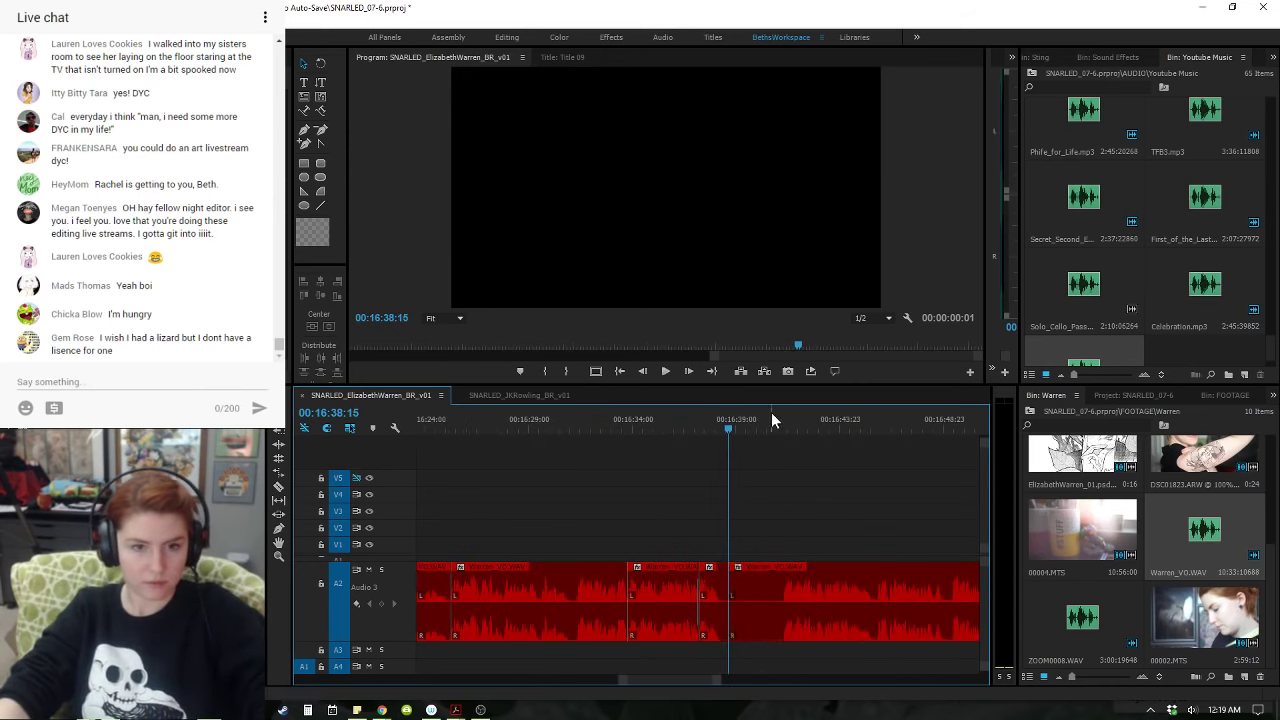
pyautogui.click(778, 420)
pyautogui.press('Up')
pyautogui.press('space')
pyautogui.press('-')
pyautogui.press('-')
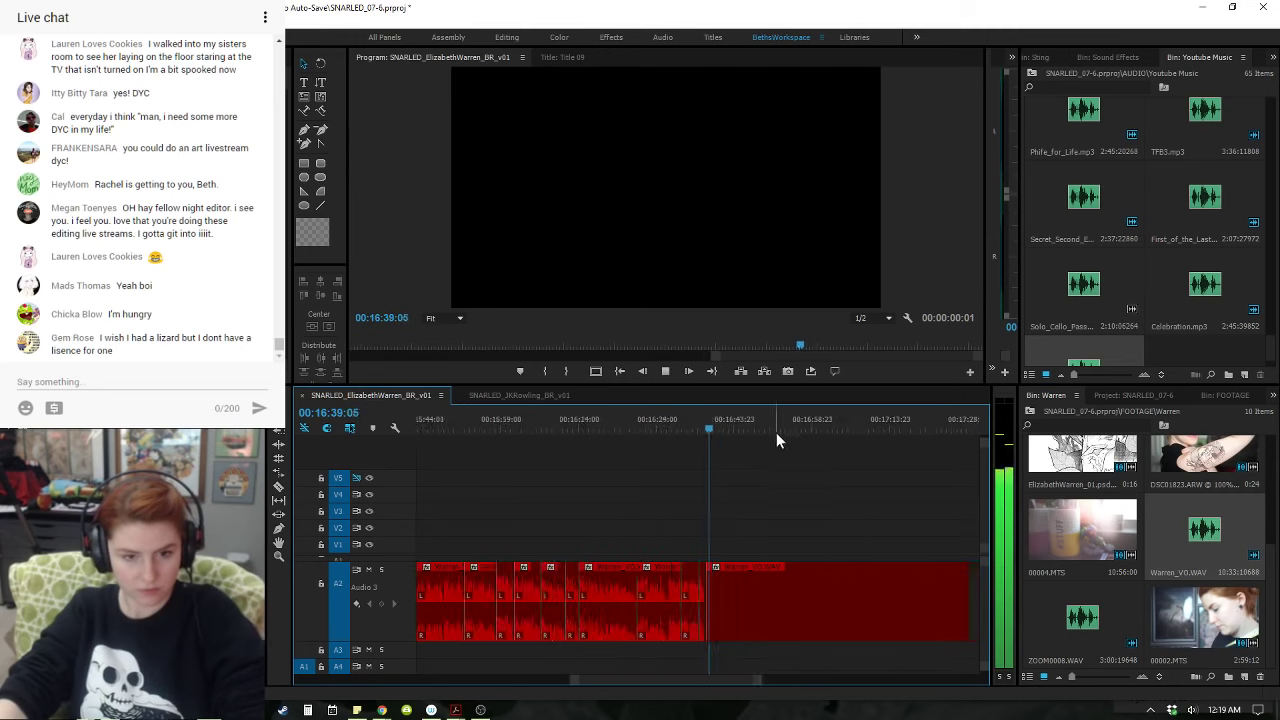
pyautogui.press('=')
pyautogui.press('=')
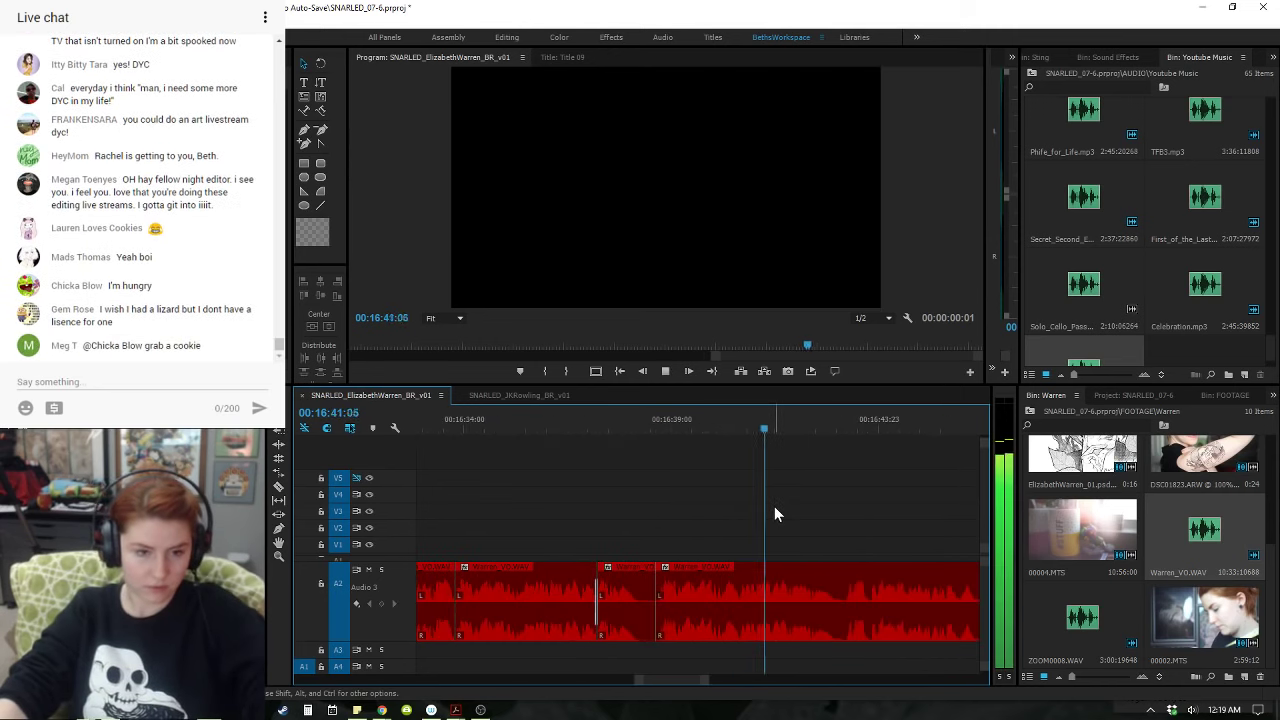
# - Replay the narration from about 16:36:10 through the 16:38:15 join, and listen again from the earlier edit points
pyautogui.press('space')
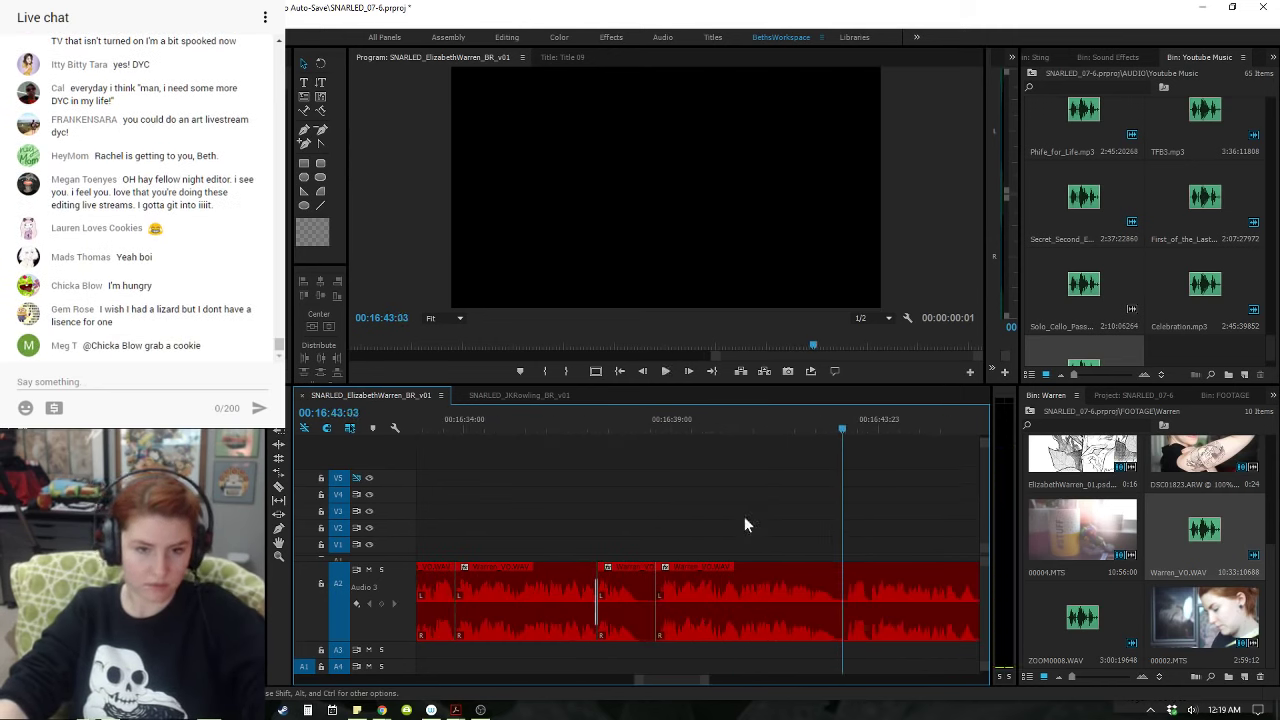
pyautogui.click(565, 440)
pyautogui.press('space')
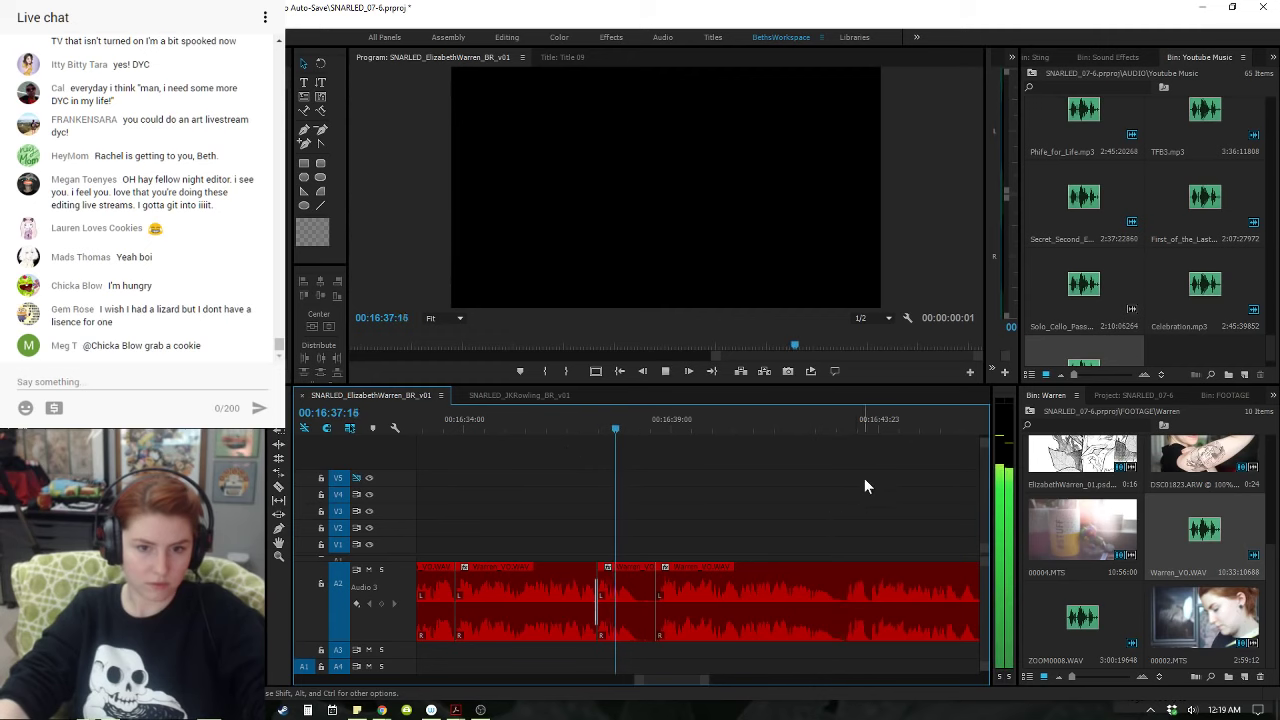
pyautogui.moveTo(851, 420); pyautogui.dragTo(846, 420)
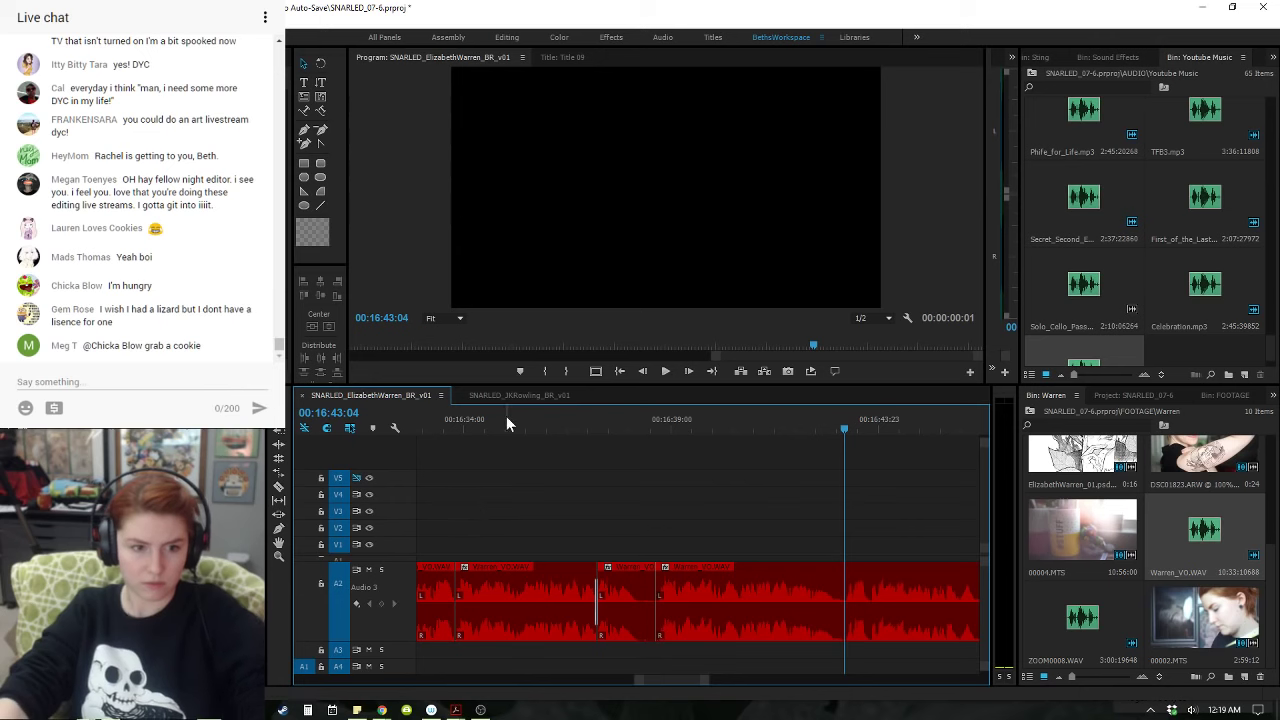
pyautogui.press('Up')
pyautogui.press('Up')
pyautogui.press('Up')
pyautogui.press('space')
pyautogui.press('space')
# - Delete the two A2 clips between 16:33:20 and 16:38:15, close the gap, and play across the new join
pyautogui.moveTo(536, 471); pyautogui.dragTo(630, 593)
pyautogui.press('Delete')
pyautogui.rightClick(630, 593)
pyautogui.click(656, 597)
pyautogui.press('Up')
pyautogui.press('space')
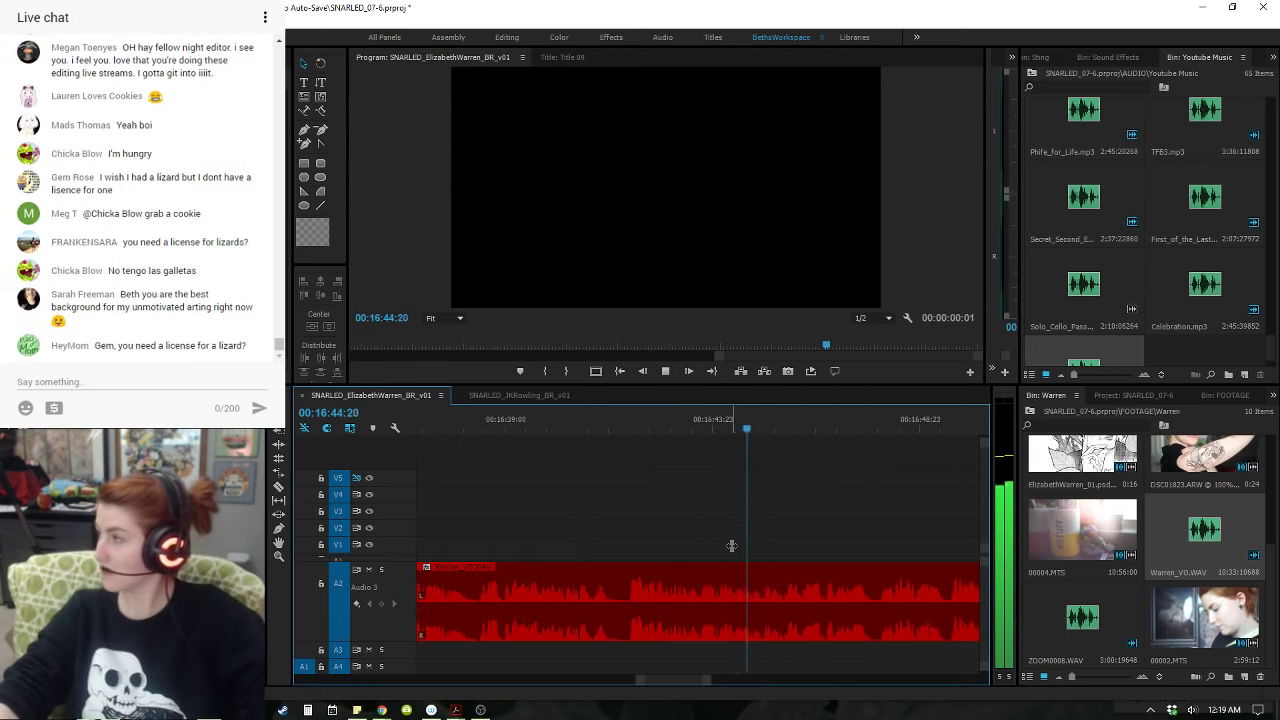
# - Split the A2 clip at about 16:51:13, ripple trim the following take up to about 16:56:02, and play from the join
pyautogui.press('-')
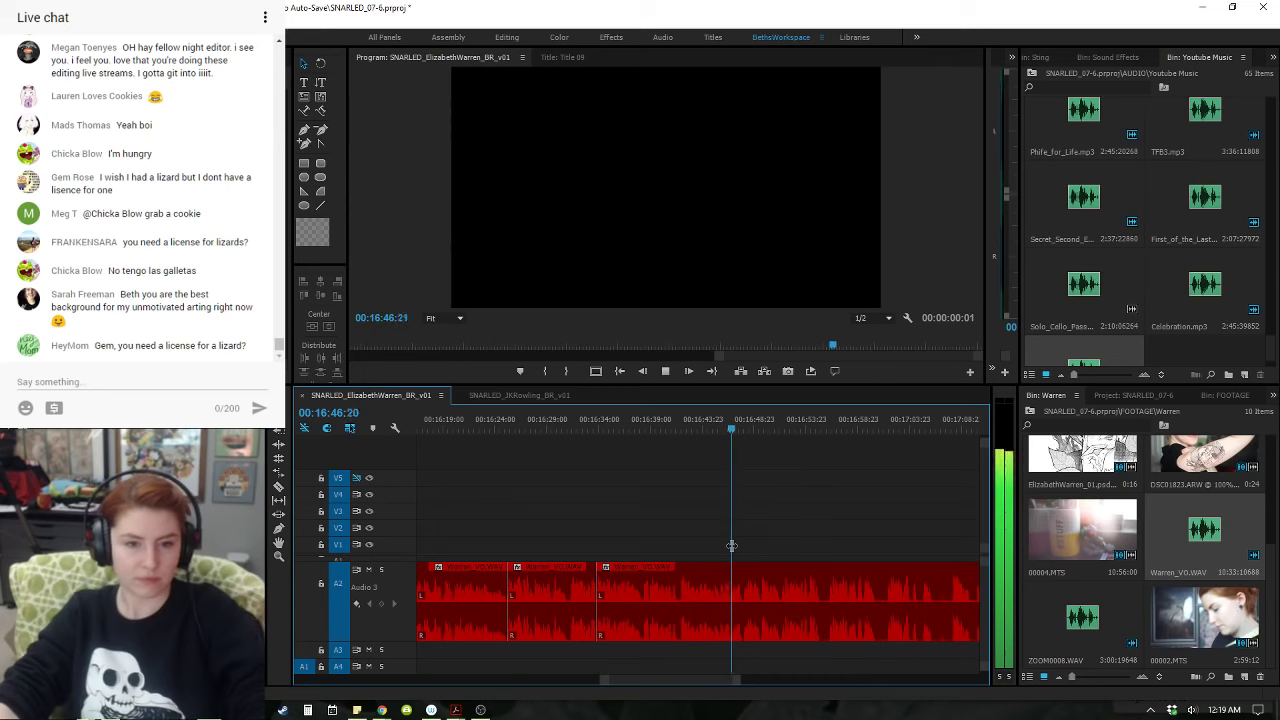
pyautogui.press('=')
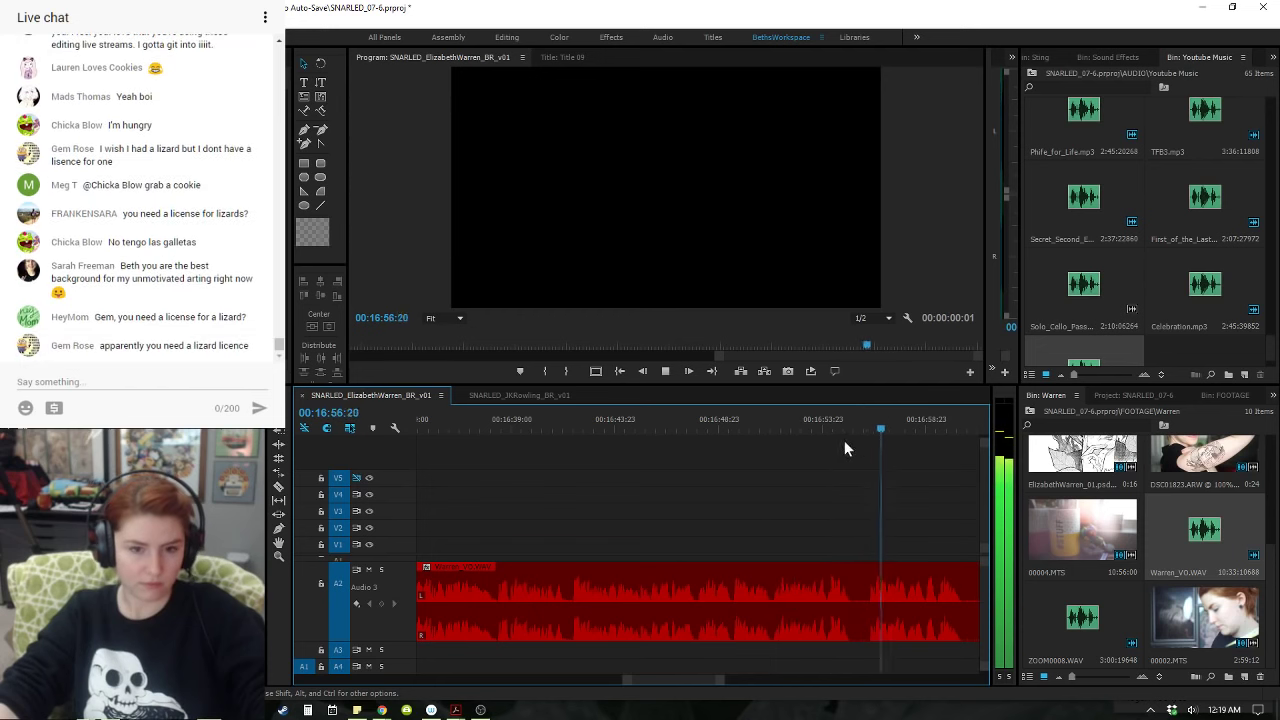
pyautogui.click(776, 429)
pyautogui.hotkey('ctrl', 'k')
pyautogui.moveTo(775, 430); pyautogui.dragTo(868, 442)
pyautogui.press('q')
pyautogui.press('space')
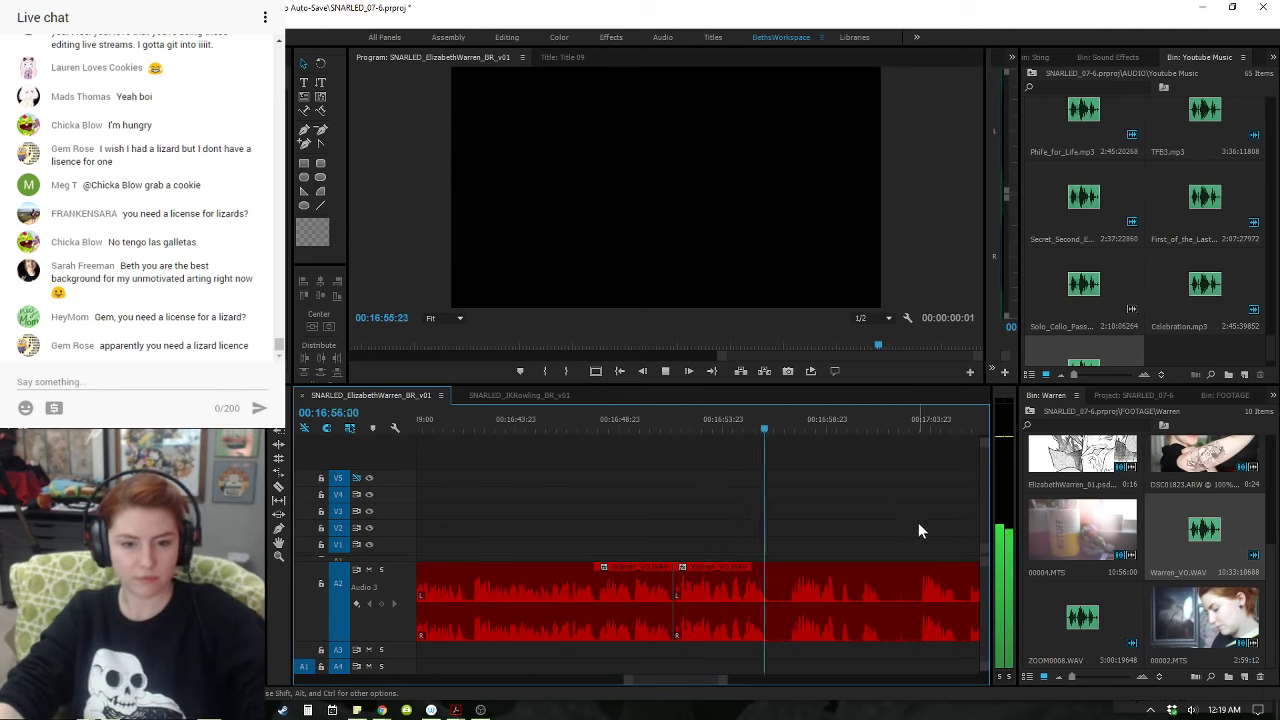
# - Split the A2 clip at about 16:56:08, ripple trim the following section up to about 17:03:00, and play on
pyautogui.press('-')
pyautogui.click(802, 425)
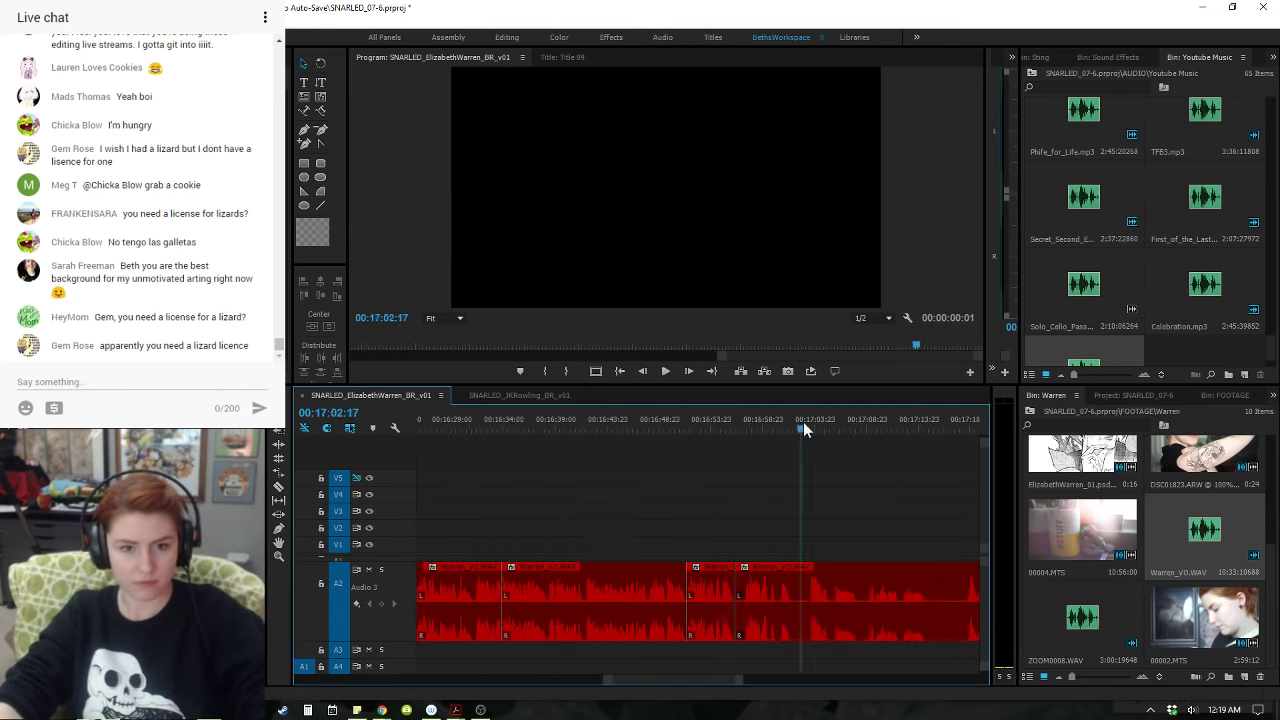
pyautogui.moveTo(803, 422); pyautogui.dragTo(808, 423)
pyautogui.press('q')
pyautogui.press('space')
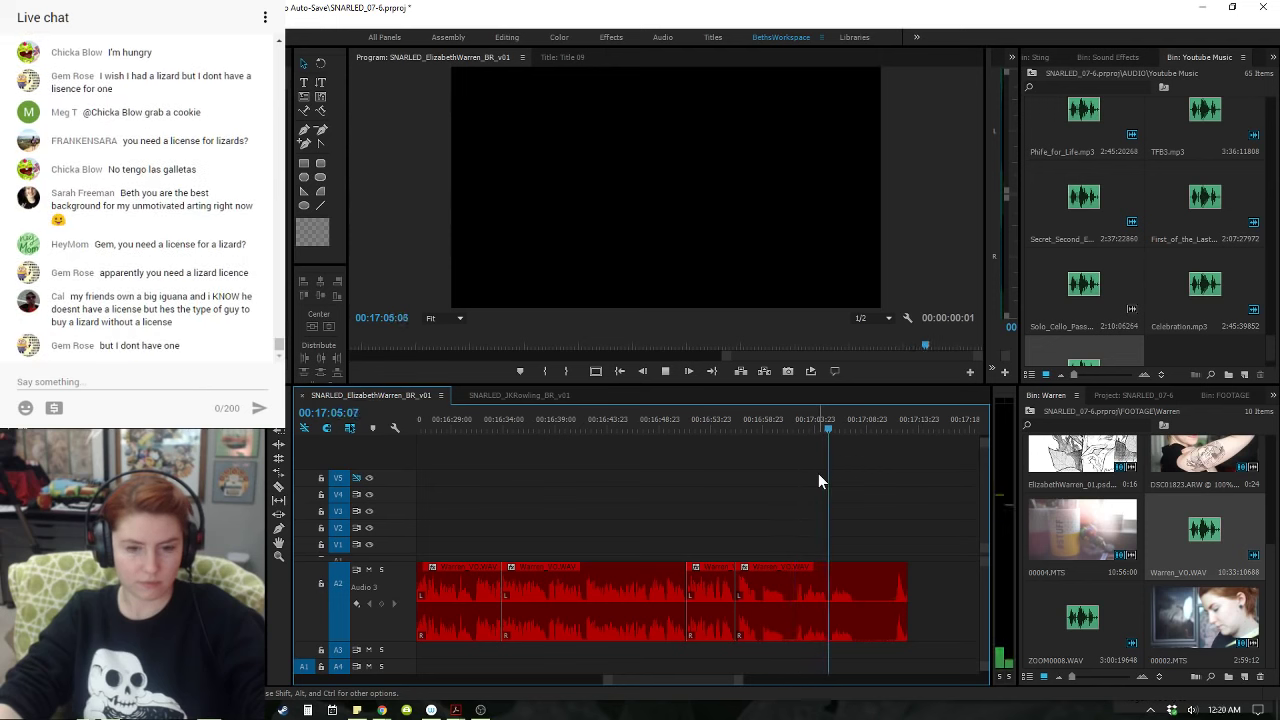
# - Replay the last A2 clip from about 16:59:10 and ripple trim its end back to 17:01:13
pyautogui.click(768, 425)
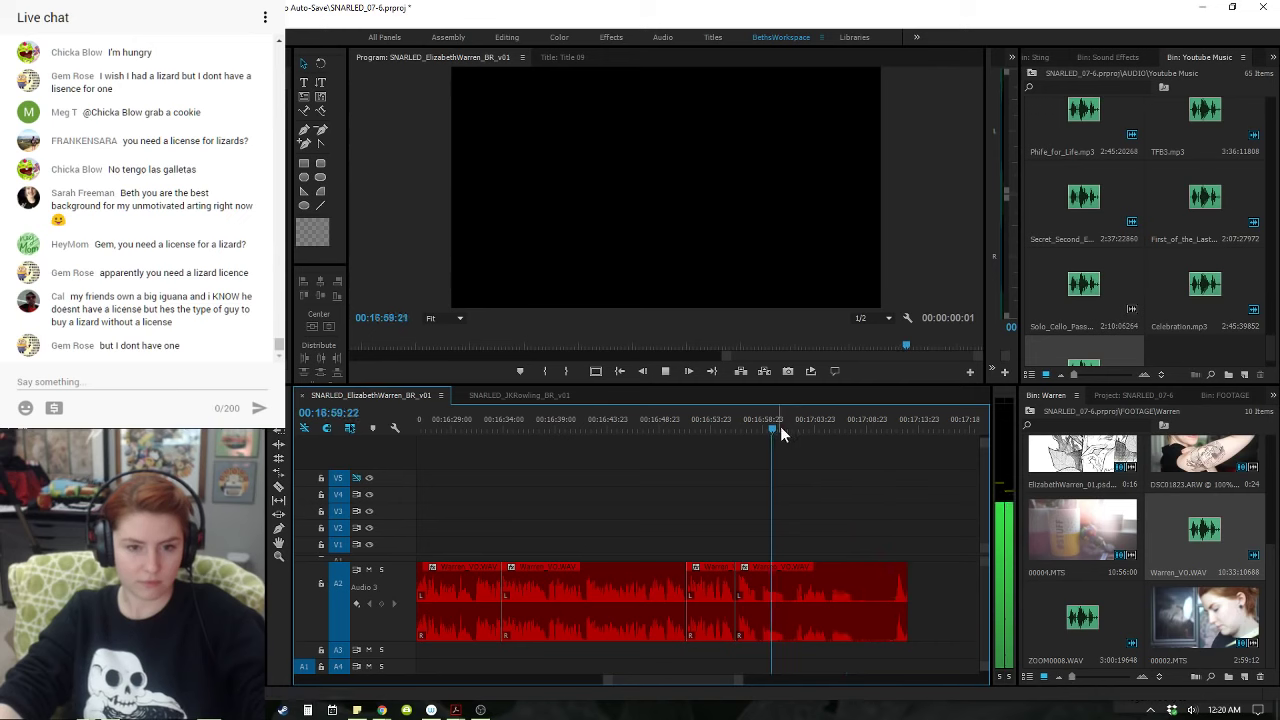
pyautogui.press('space')
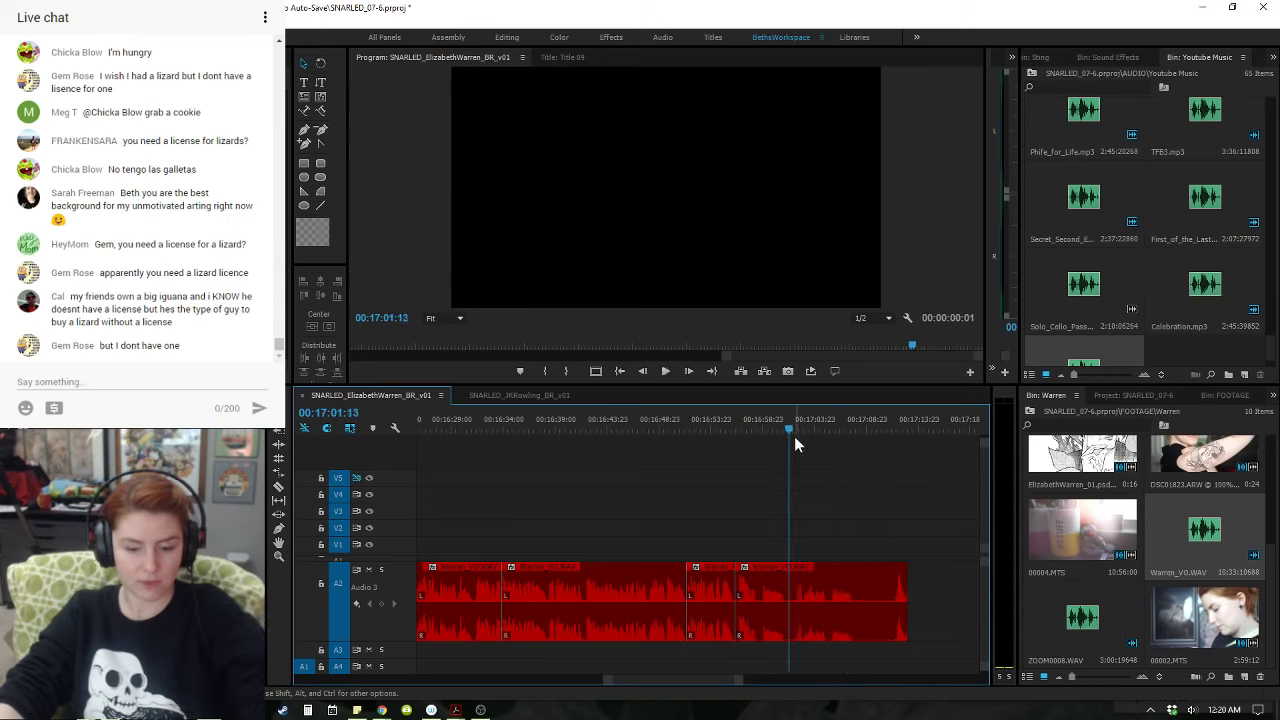
pyautogui.press('w')
# - Move the whole selected block of A2 voice-over clips later so that it starts at about 12:59:18
pyautogui.press('-')
pyautogui.press('-')
pyautogui.press('-')
pyautogui.press('-')
pyautogui.press('-')
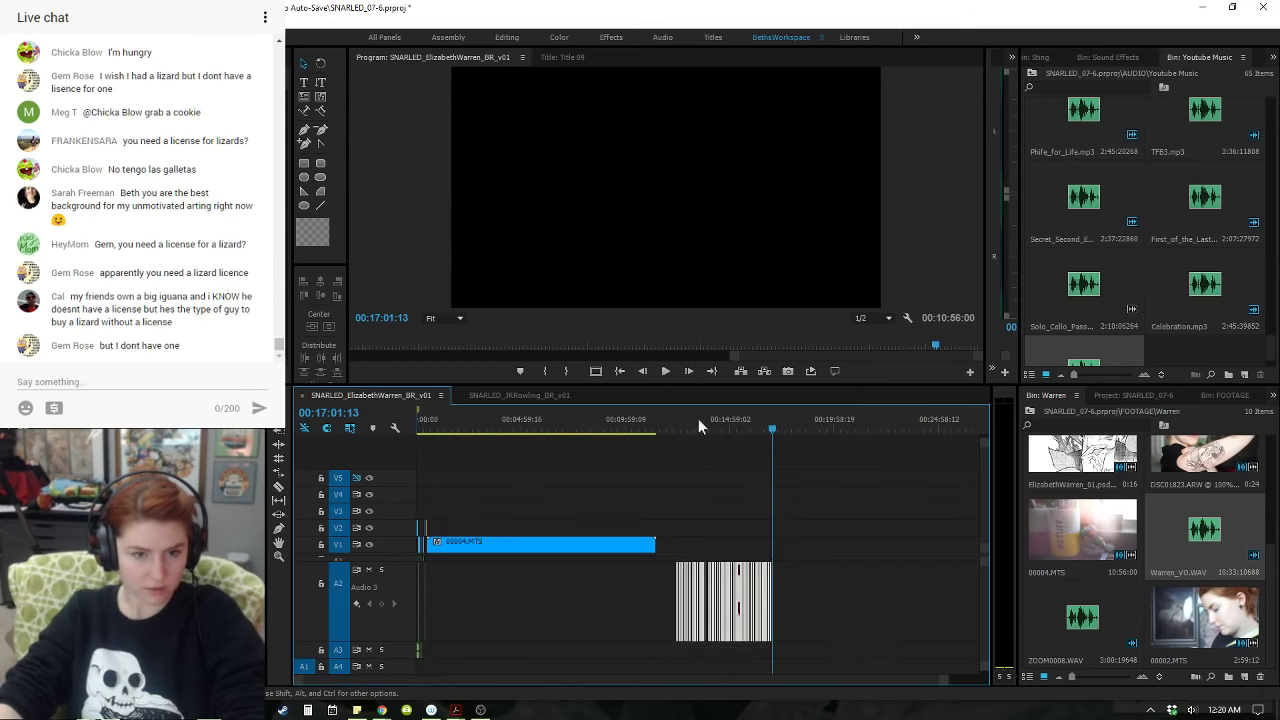
pyautogui.click(685, 425)
pyautogui.press('=')
pyautogui.press('=')
pyautogui.moveTo(684, 420); pyautogui.dragTo(755, 432)
pyautogui.press('=')
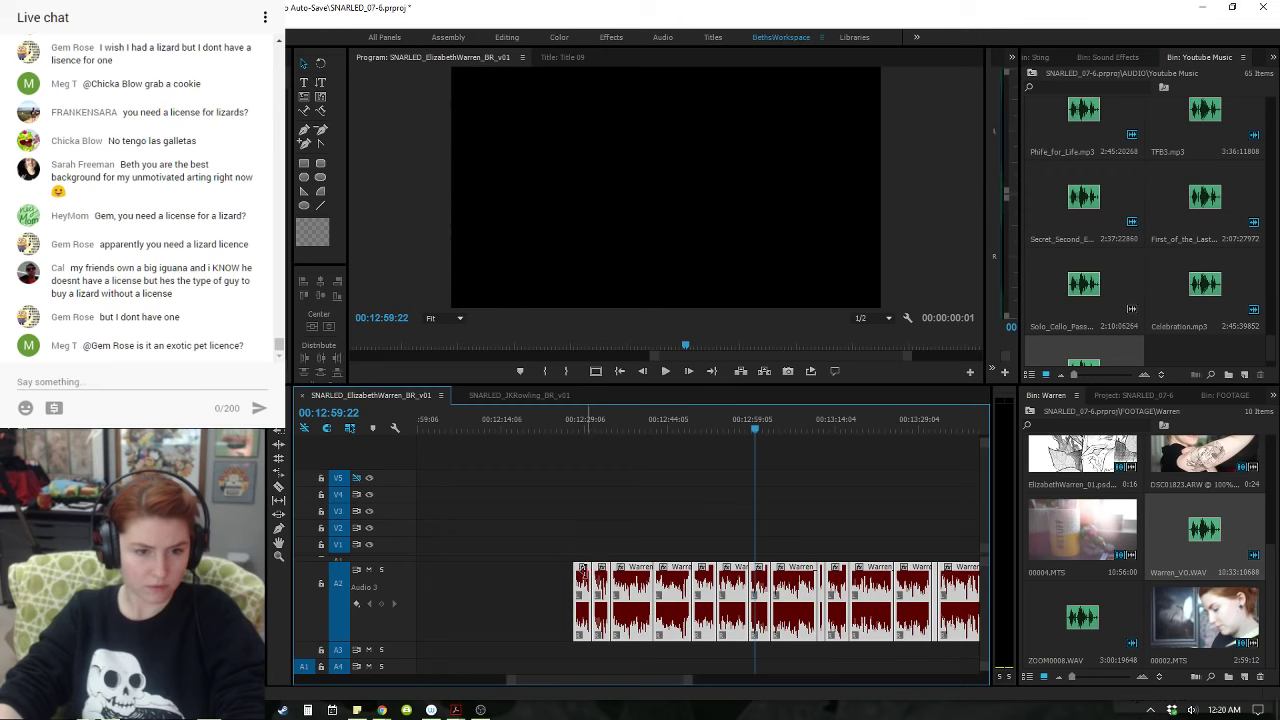
pyautogui.moveTo(588, 583); pyautogui.dragTo(770, 584)
# - Check where the moved voice-over block ends on A2 and deselect its clips
pyautogui.press('-')
pyautogui.press('-')
pyautogui.press('-')
pyautogui.press('-')
pyautogui.click(796, 424)
pyautogui.press('=')
pyautogui.press('=')
pyautogui.press('=')
pyautogui.press('=')
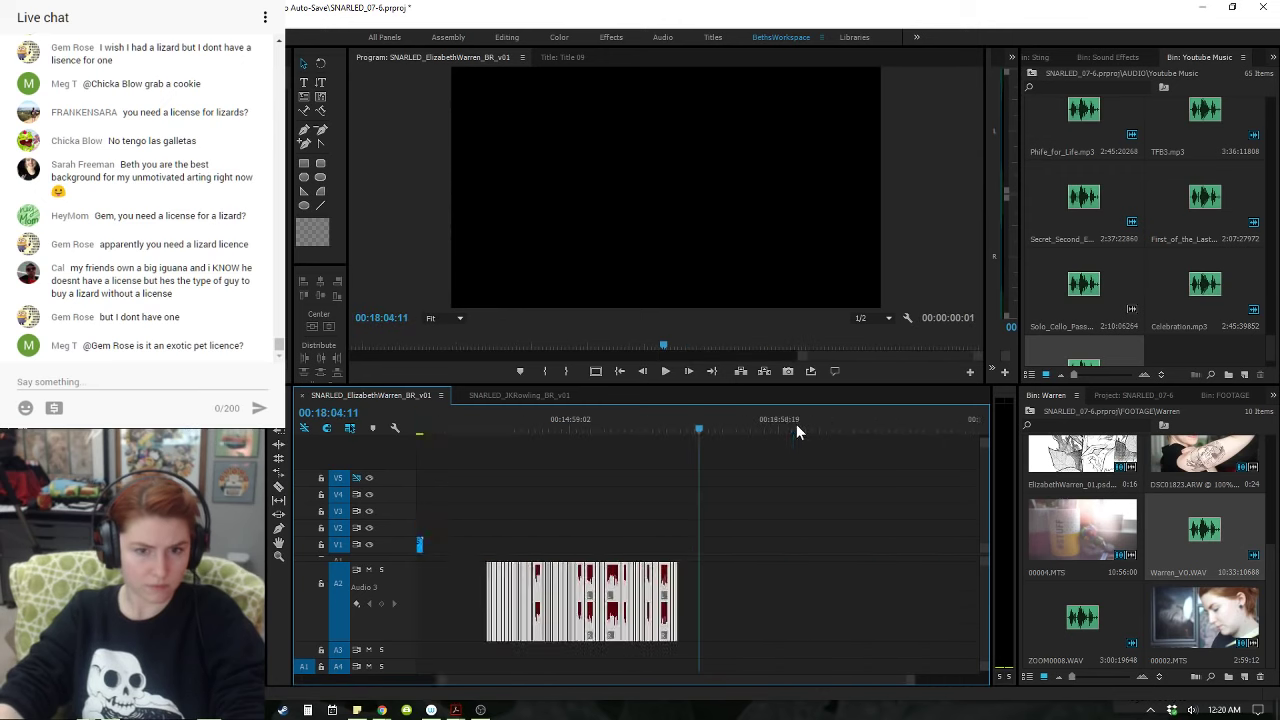
pyautogui.moveTo(651, 425); pyautogui.dragTo(534, 442)
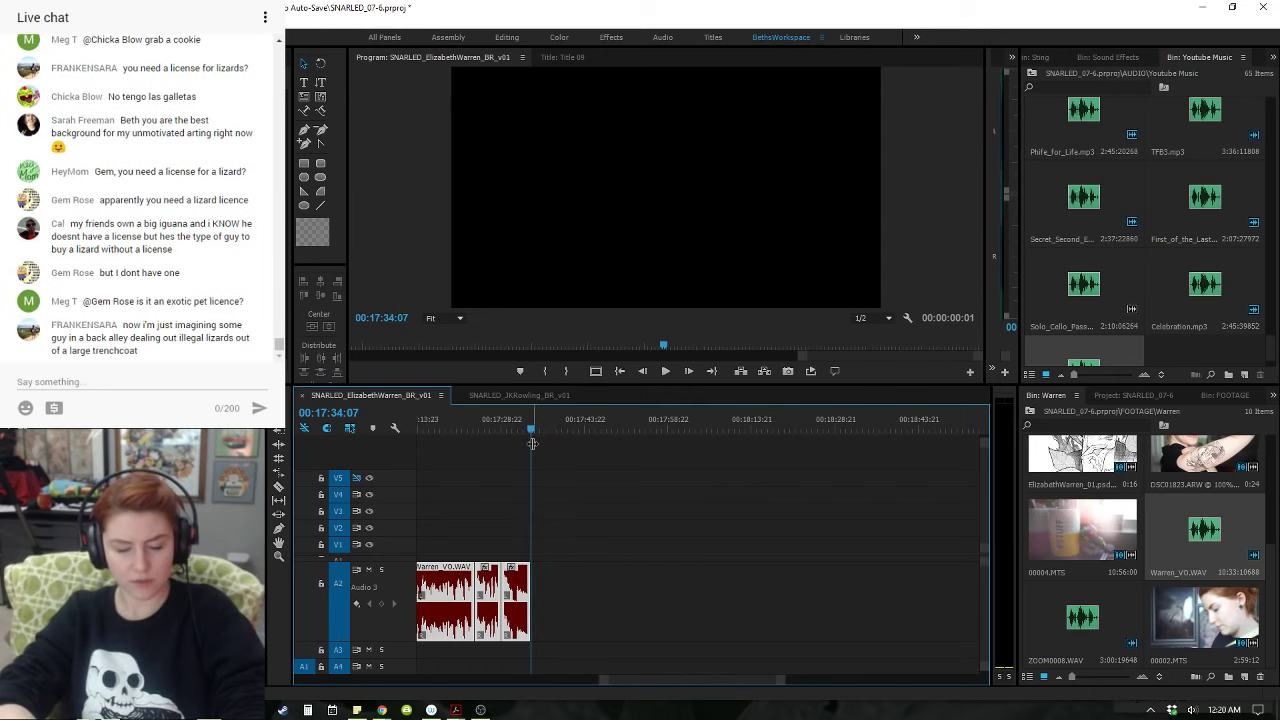
pyautogui.scroll(-5, 534, 442)
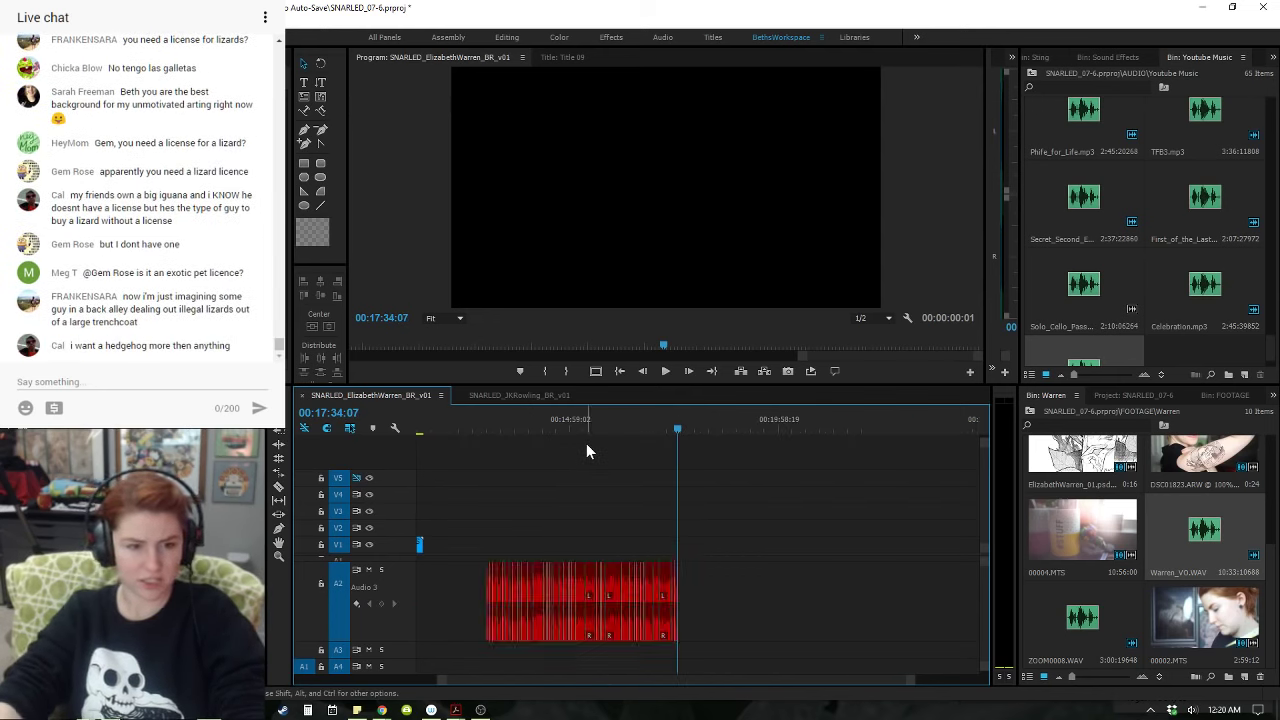
pyautogui.scroll(-3, 586, 443)
# - Play the edited narration from the start of the first A2 clip at 12:59:18 through the first join
pyautogui.click(678, 420)
pyautogui.scroll(8, 827, 477)
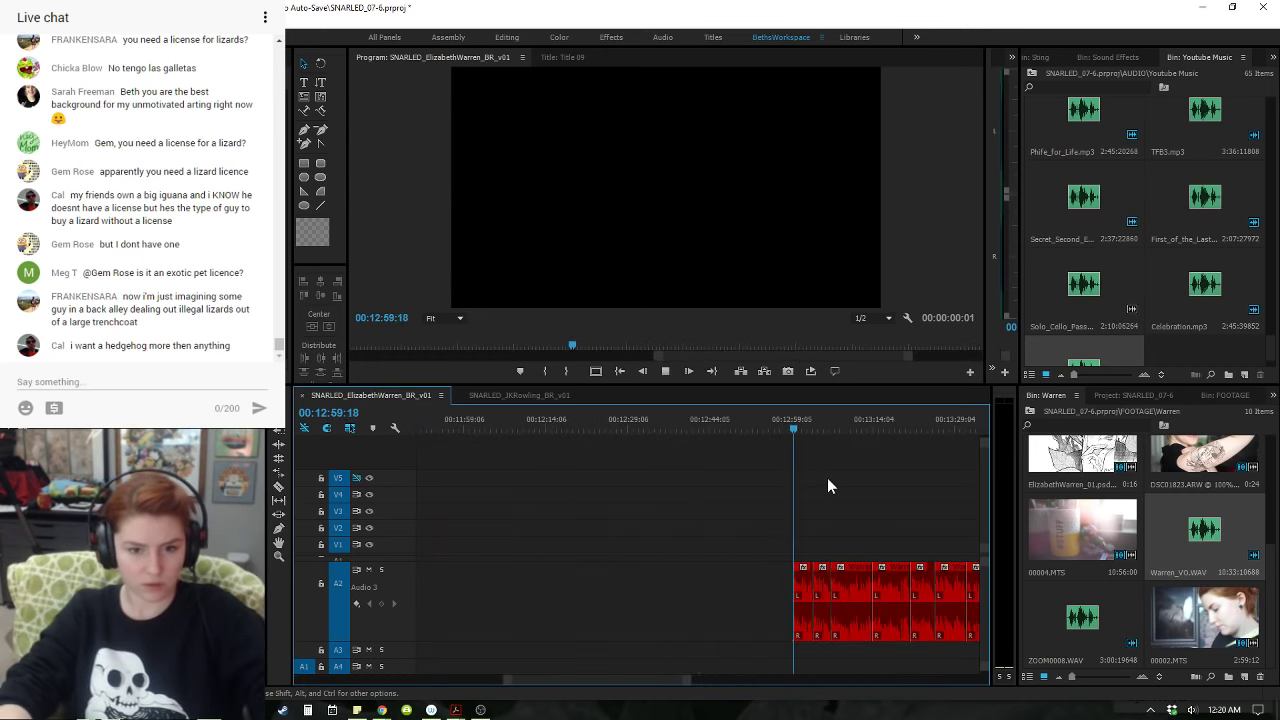
pyautogui.press('space')
pyautogui.scroll(4, 828, 478)
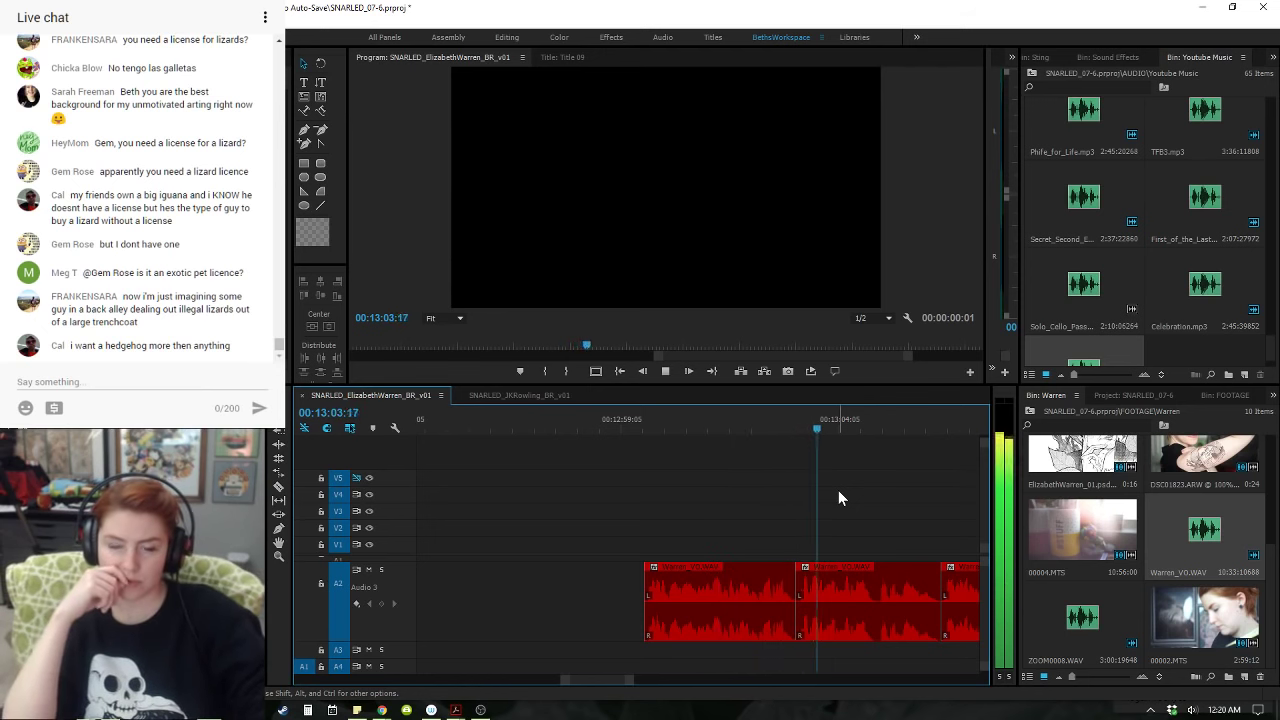
pyautogui.press('space')
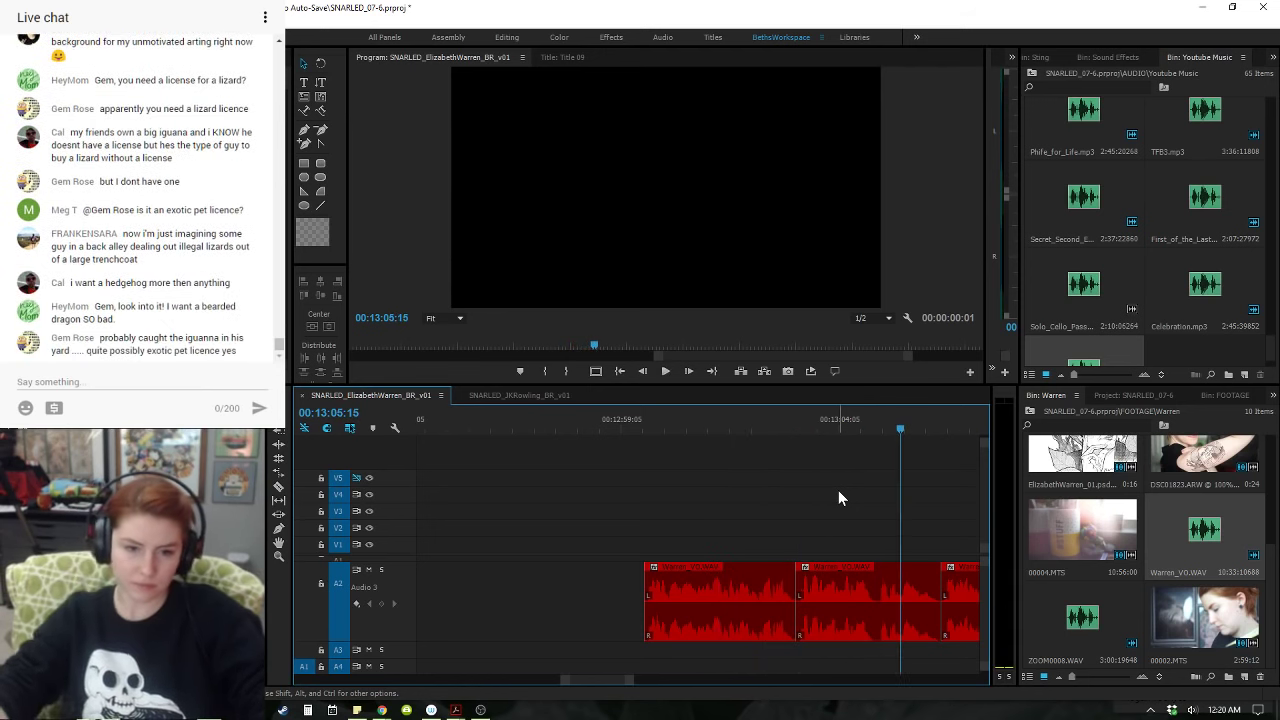
# - Ripple trim the end of the first A2 clip back to about 13:03:03 and replay the narration from 13:02:08
pyautogui.click(791, 423)
pyautogui.scroll(3, 790, 422)
pyautogui.click(620, 428)
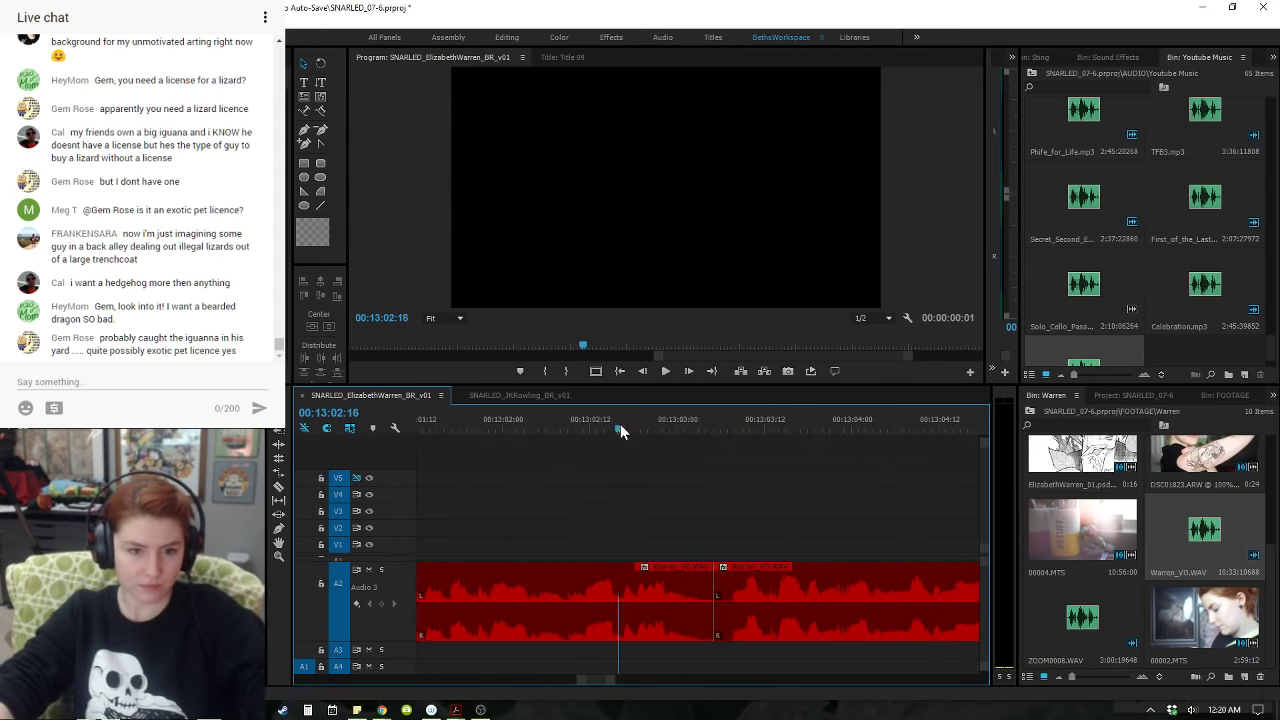
pyautogui.press('space')
pyautogui.press('space')
pyautogui.press('w')
pyautogui.press('space')
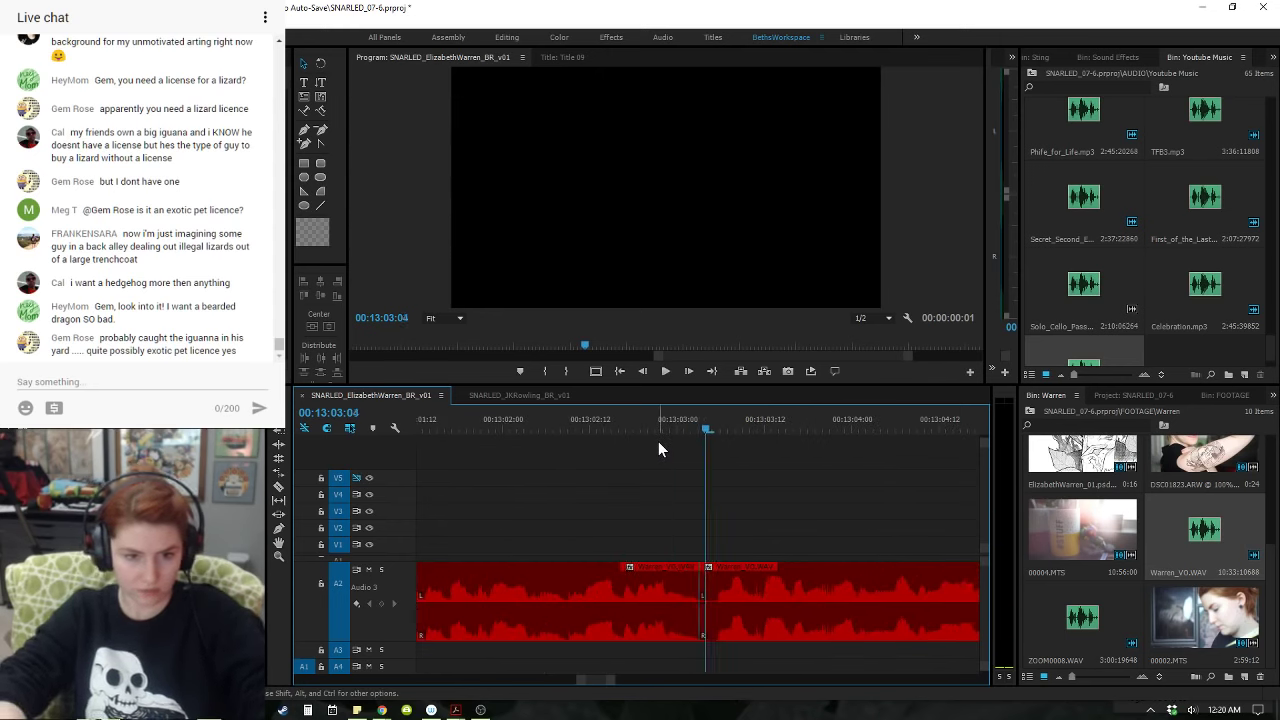
pyautogui.click(560, 430)
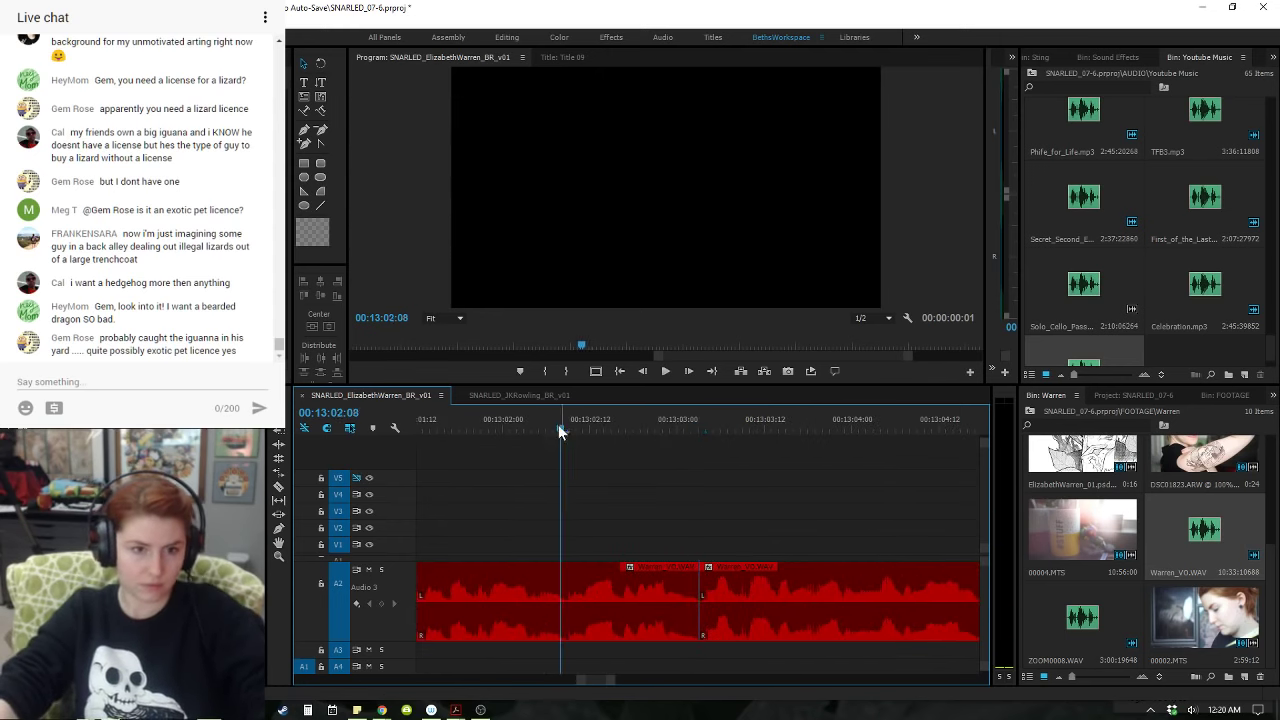
pyautogui.press('space')
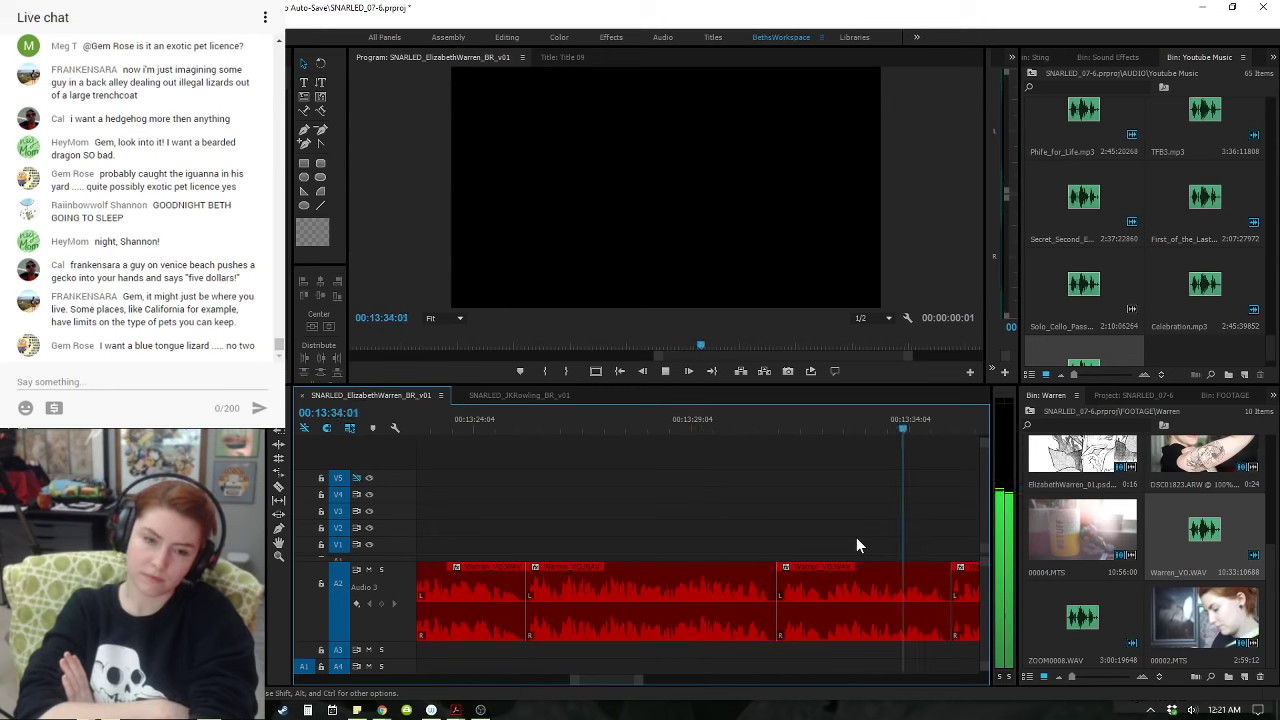
# - Assign the Mango label to the two A2 clips between about 13:31:04 and 13:43:12
pyautogui.press('-')
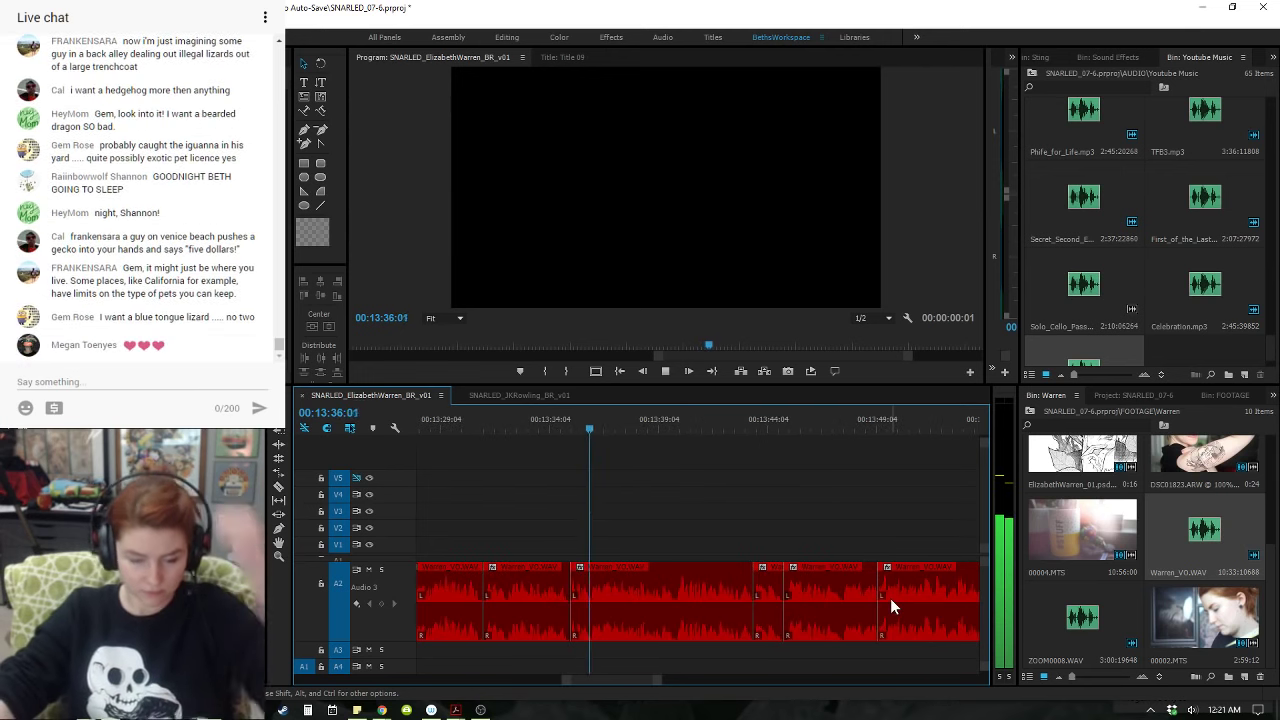
pyautogui.moveTo(530, 514); pyautogui.dragTo(610, 594)
pyautogui.rightClick(612, 594)
pyautogui.moveTo(673, 446)
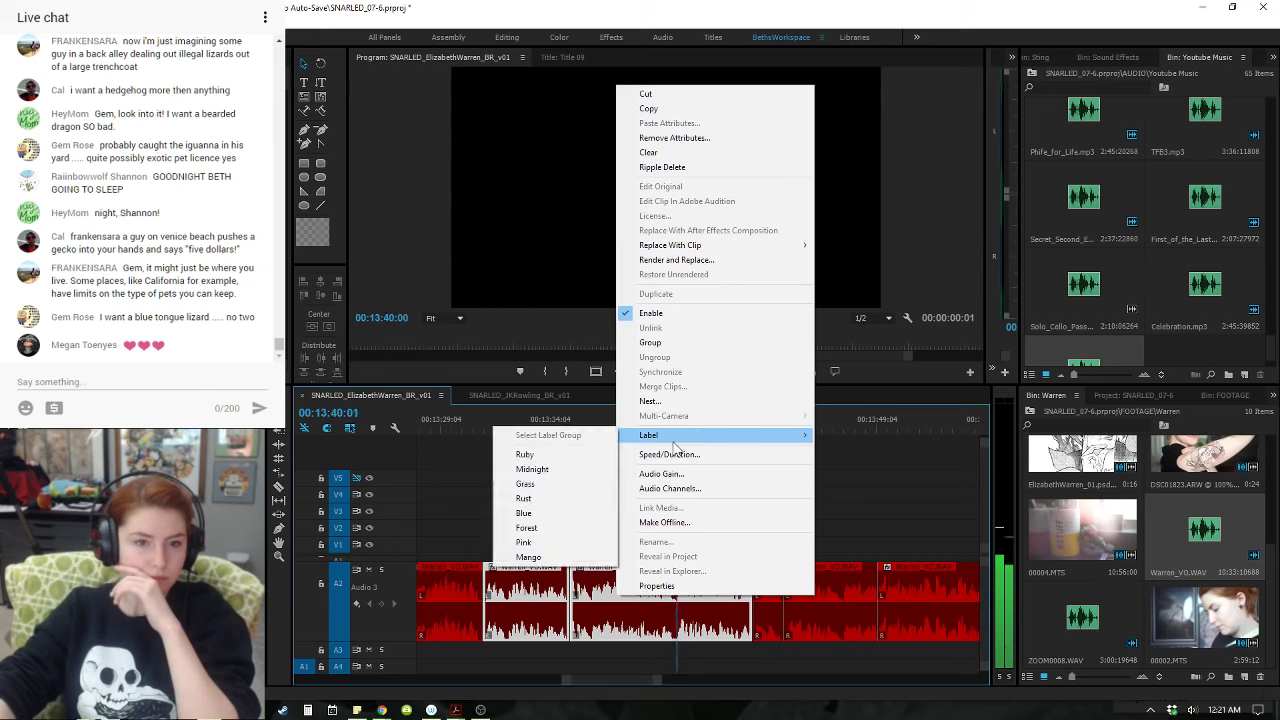
pyautogui.click(528, 557)
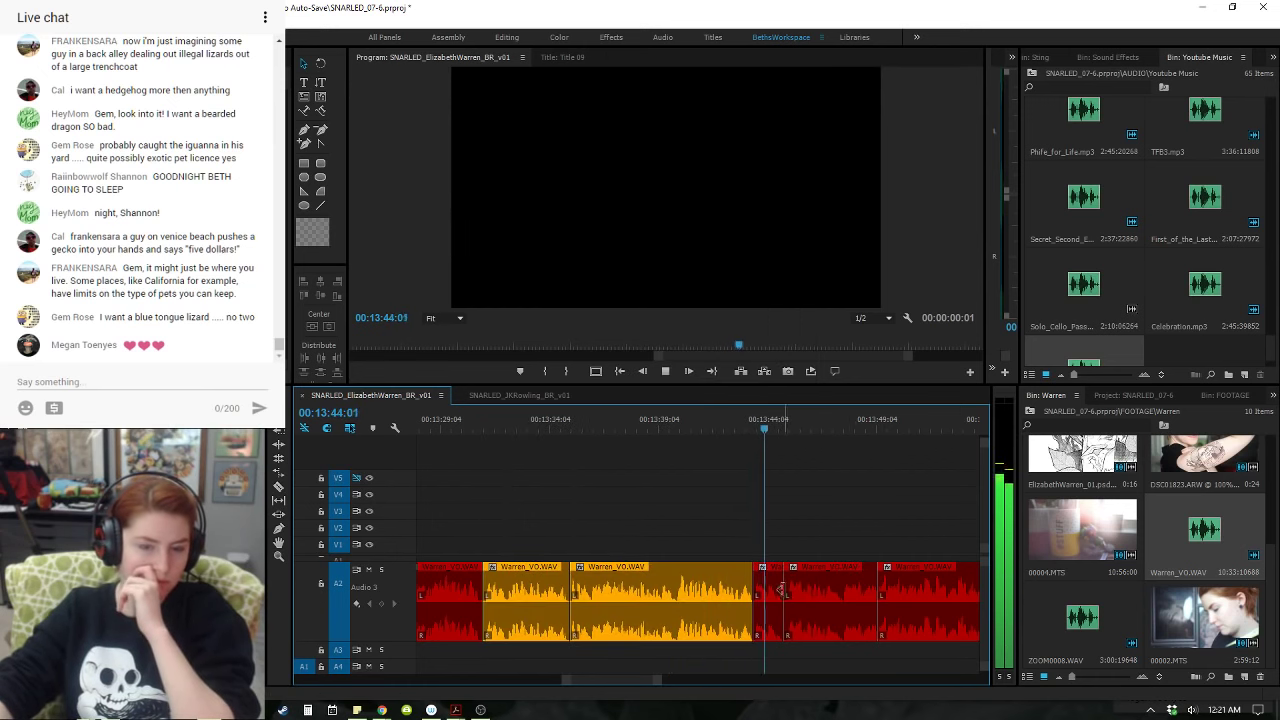
# - Delete the short A2 clip directly after the Mango-labelled clips at 13:43:12 and close the gap
pyautogui.click(773, 588)
pyautogui.press('Delete')
pyautogui.rightClick(773, 590)
pyautogui.click(798, 595)
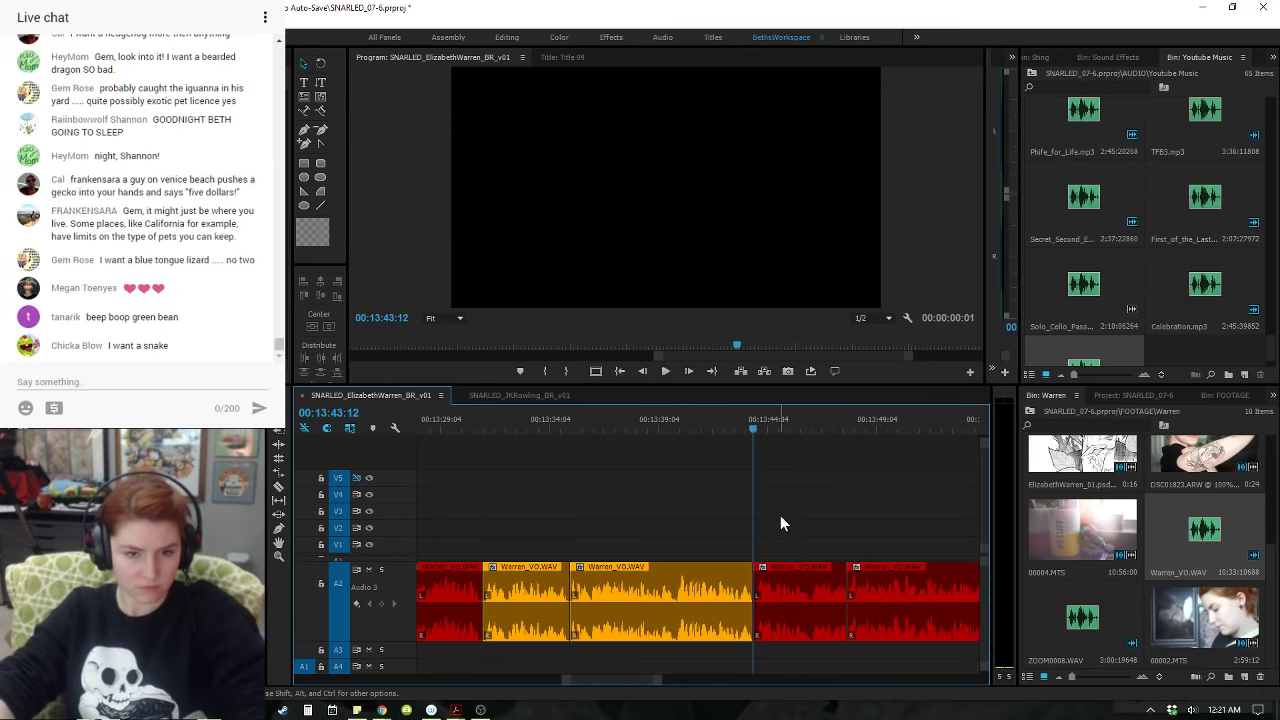
# - Listen on from 13:43:12, ripple trim the end of the clip starting near 13:47:20 back to about 13:52:09, and play across the join
pyautogui.press('space')
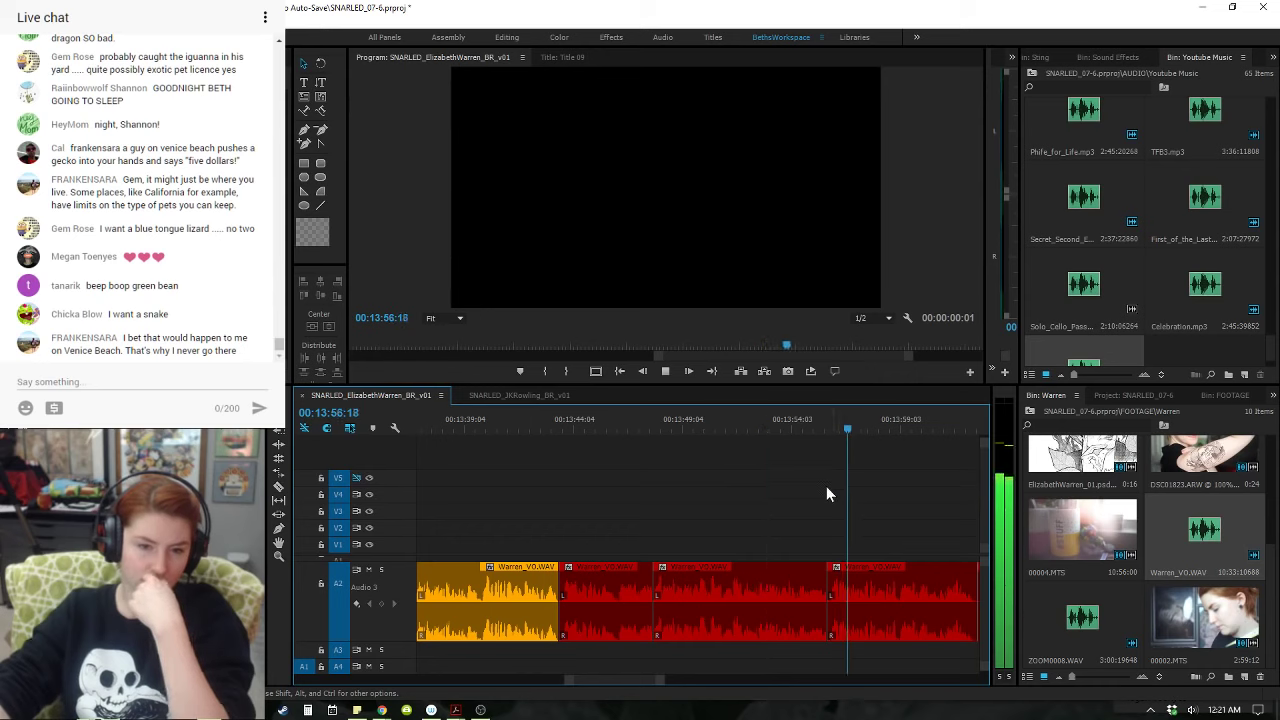
pyautogui.click(686, 424)
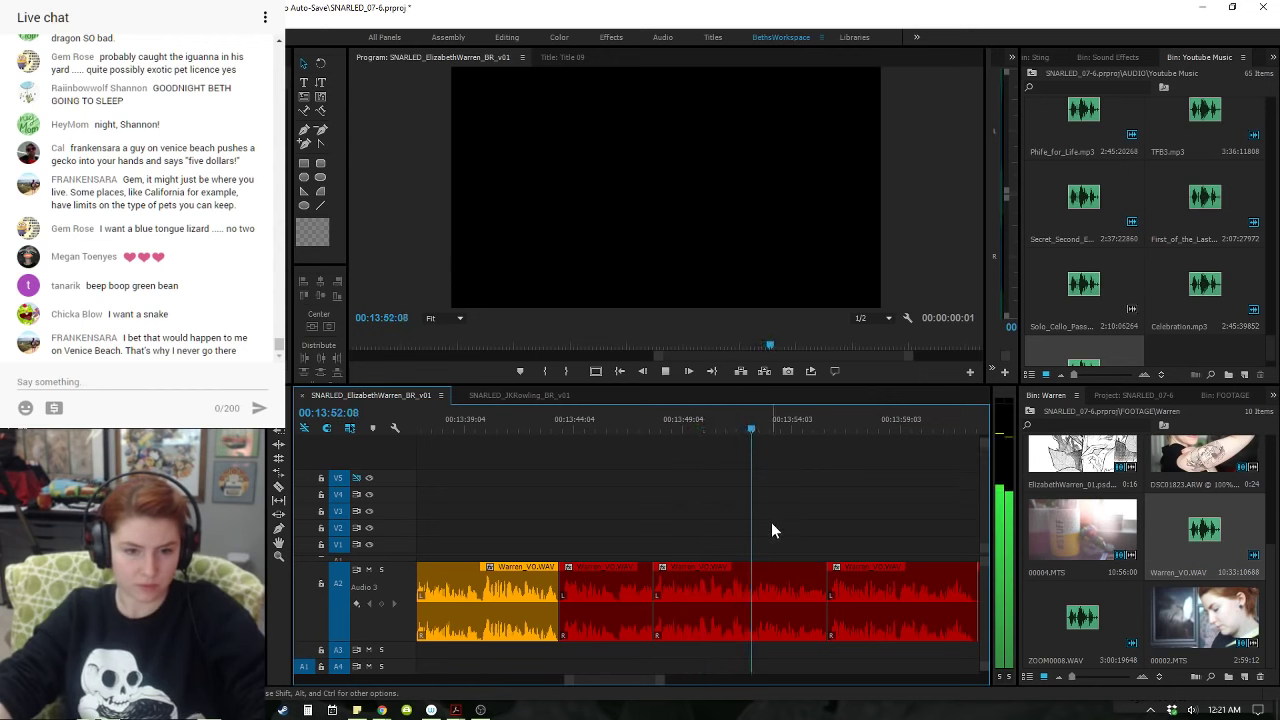
pyautogui.press('space')
pyautogui.press('w')
pyautogui.press('space')
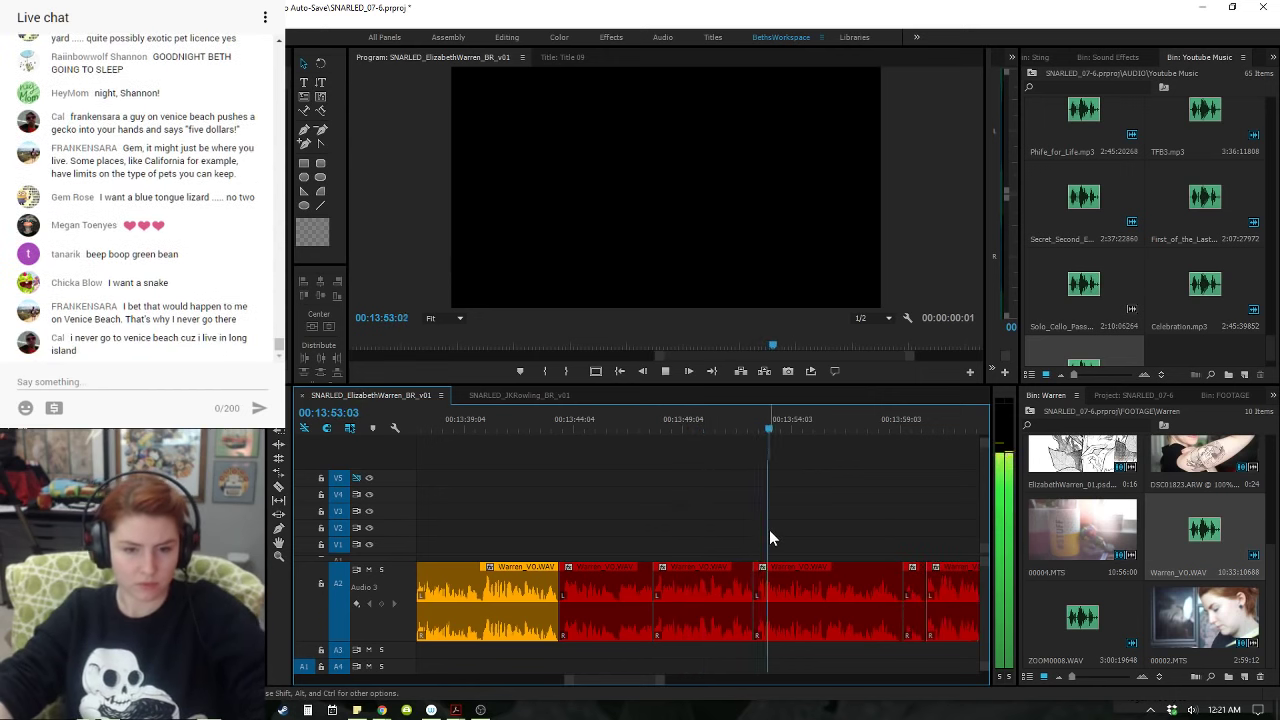
# - Undo the last ripple trim on the A2 clip starting near 13:47:20 and replay the narration from about 13:50
pyautogui.press('space')
pyautogui.hotkey('ctrl', 'z')
pyautogui.press('space')
pyautogui.click(807, 424)
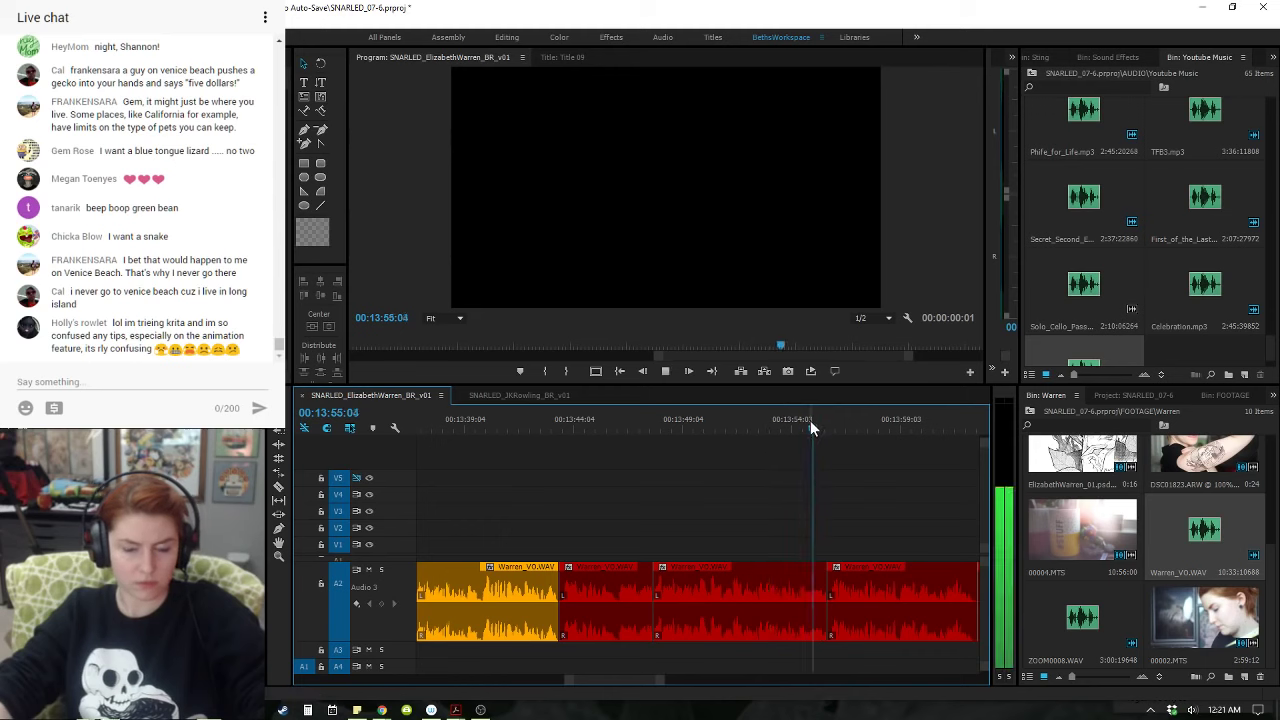
pyautogui.moveTo(722, 426); pyautogui.dragTo(713, 425)
pyautogui.click(704, 425)
pyautogui.press('space')
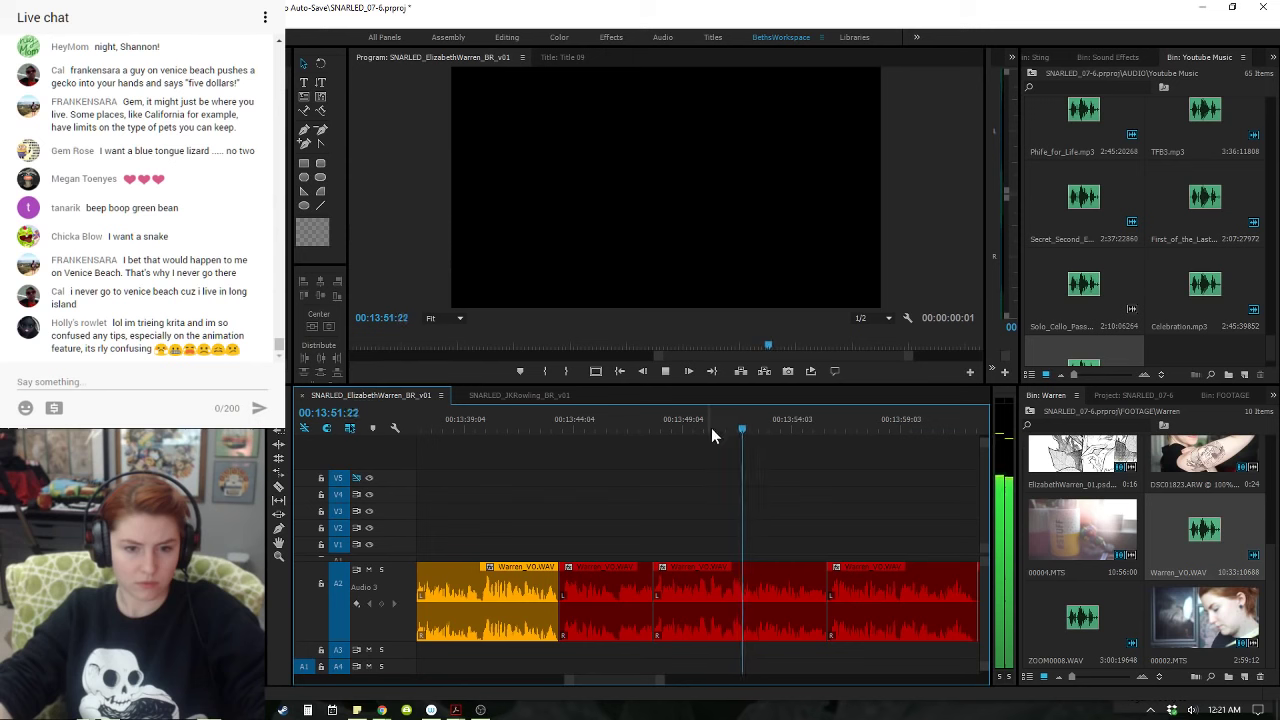
# - Split the A2 clip at 13:52:09 and assign the Mango label to the piece after the cut
pyautogui.press('space')
pyautogui.click(800, 604)
pyautogui.hotkey('ctrl', 'k')
pyautogui.rightClick(804, 600)
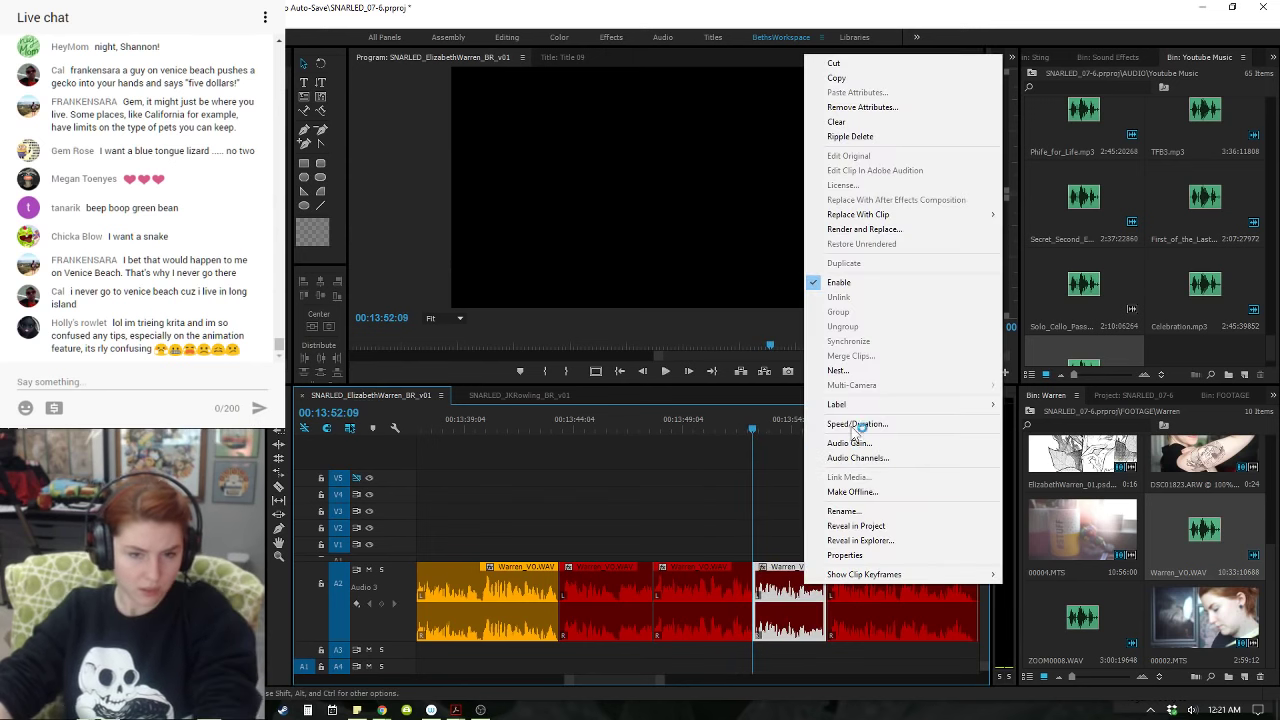
pyautogui.moveTo(860, 404)
pyautogui.click(740, 526)
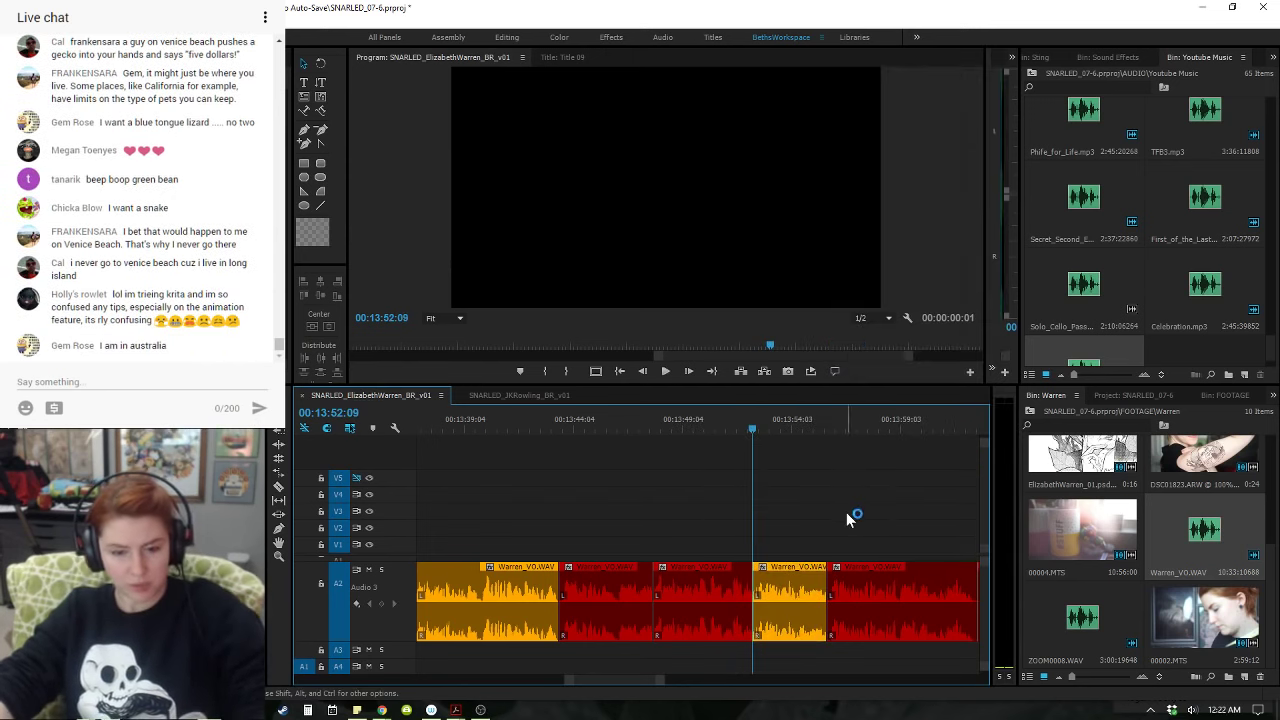
# - Listen on from about 13:55:16 and assign the Mango label to the two A2 clips ending at 14:03:19
pyautogui.click(826, 431)
pyautogui.press('space')
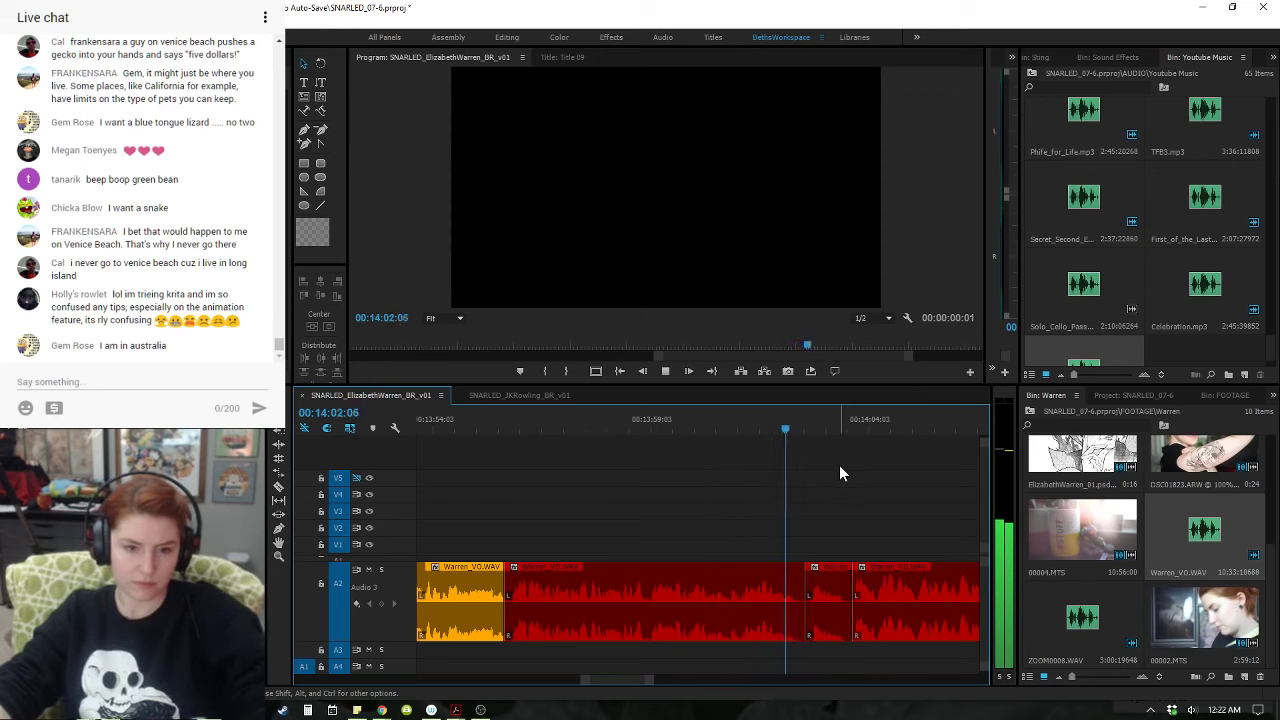
pyautogui.moveTo(823, 497); pyautogui.dragTo(765, 582)
pyautogui.rightClick(765, 582)
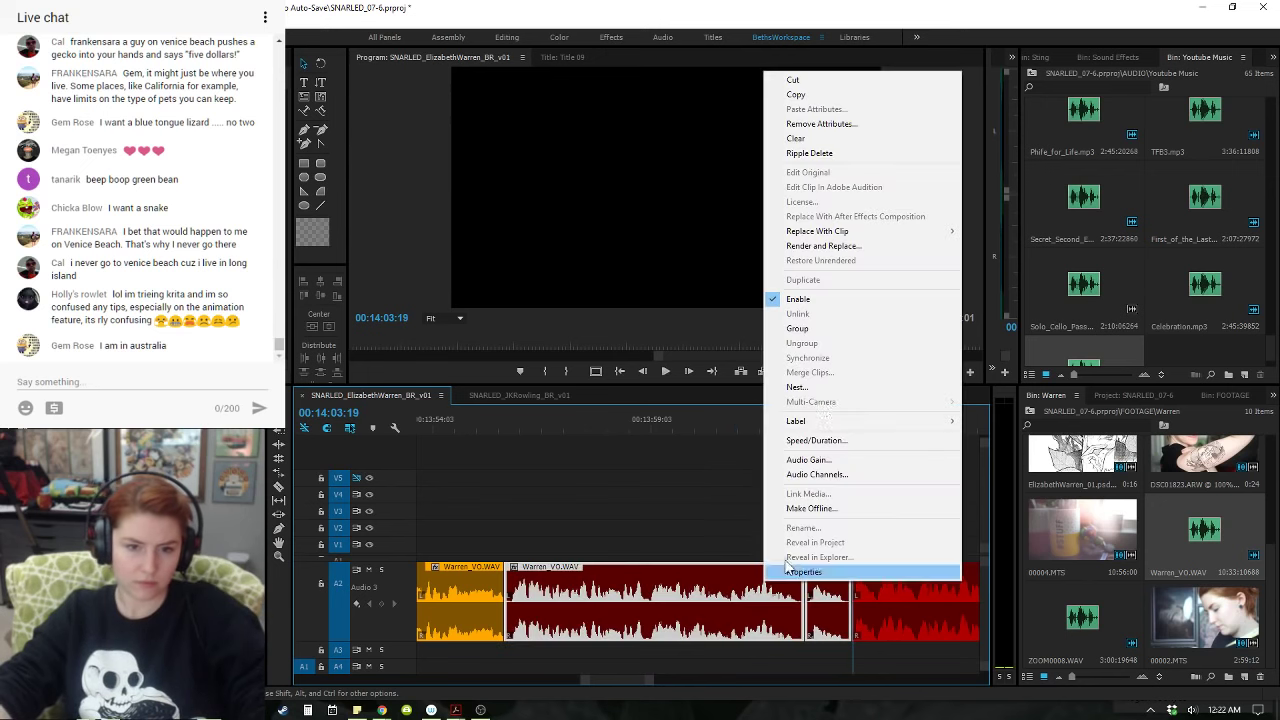
pyautogui.moveTo(795, 421)
pyautogui.click(745, 543)
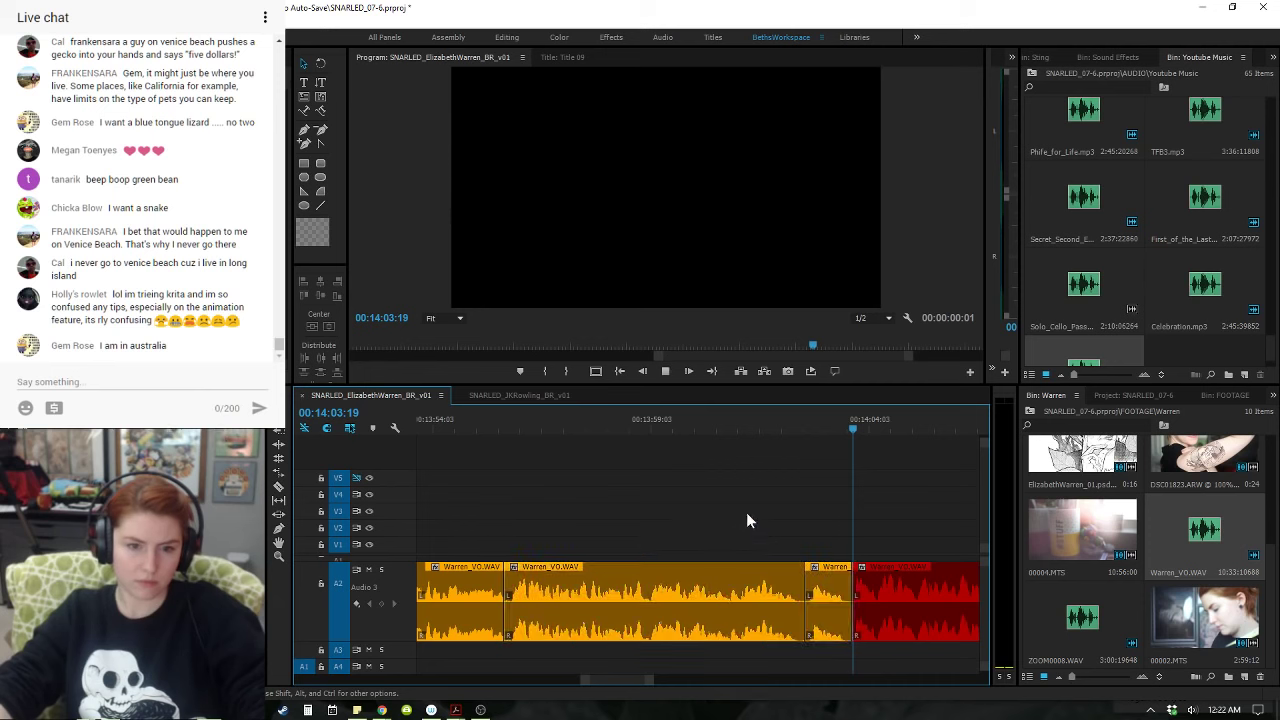
# - Listen on from 14:03:19 to 14:57:08, delete the A2 clip between about 14:40:17 and 14:48:07, and close the gap
pyautogui.press('space')
pyautogui.press('=')
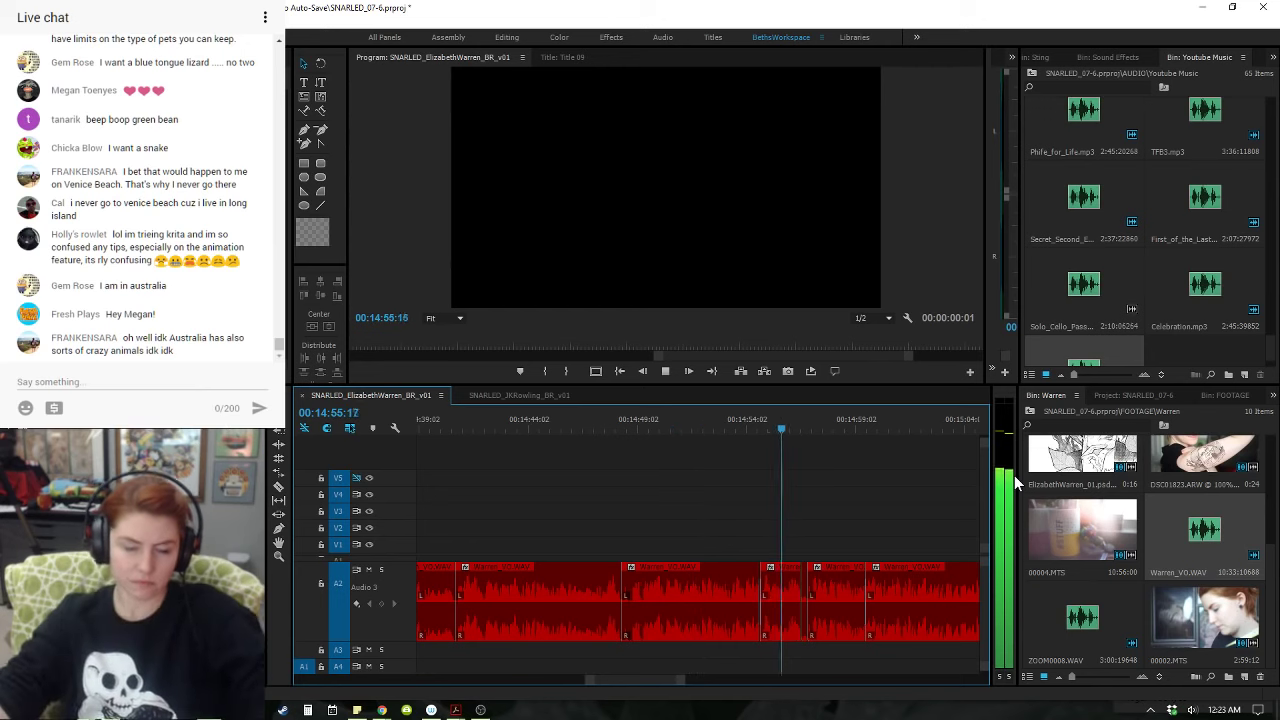
pyautogui.press('space')
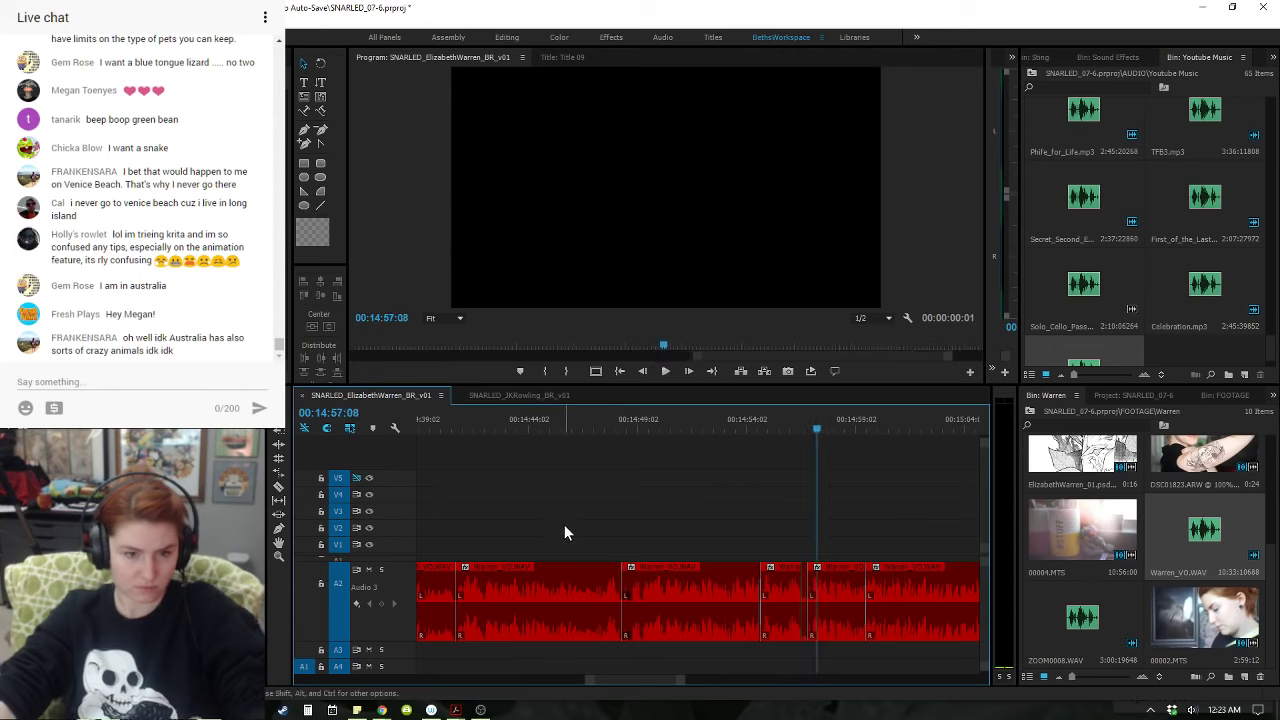
pyautogui.click(566, 582)
pyautogui.press('Delete')
pyautogui.rightClick(545, 600)
pyautogui.click(571, 630)
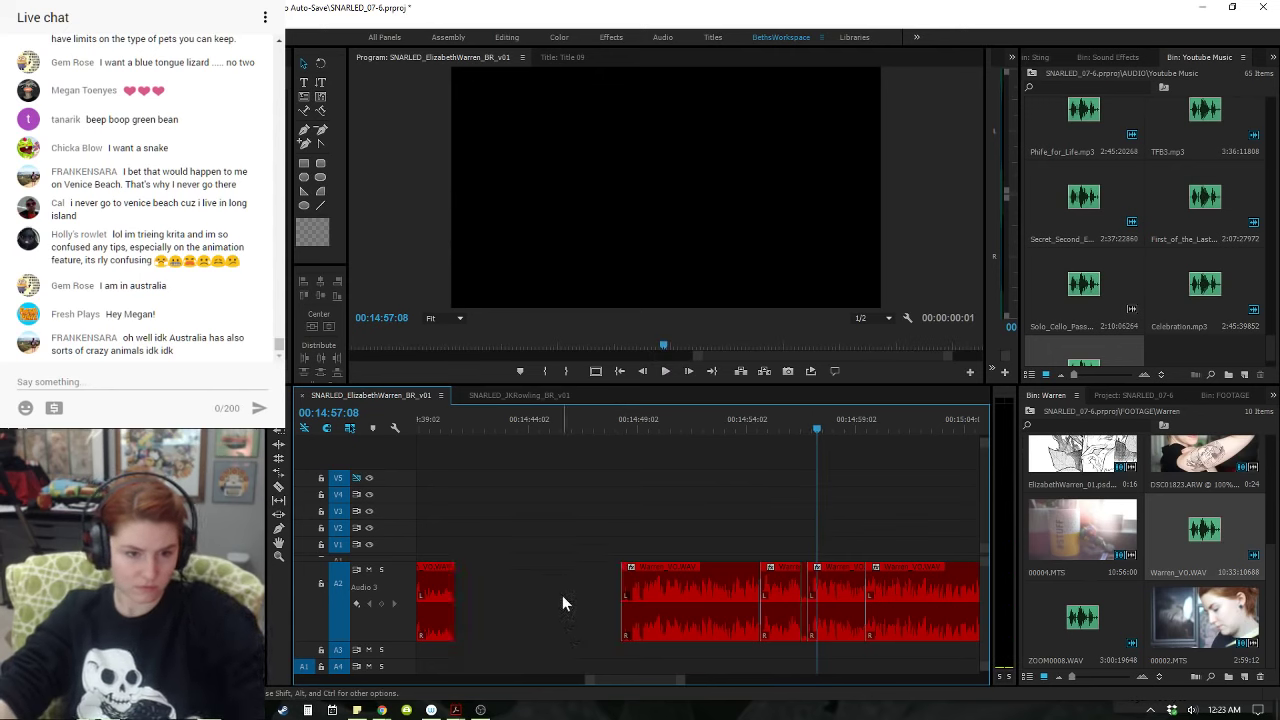
pyautogui.rightClick(564, 597)
pyautogui.click(575, 604)
# - Play across the join near 14:40:17, ripple trim the start of the following clip up to 14:41:16, and replay the narration
pyautogui.press('space')
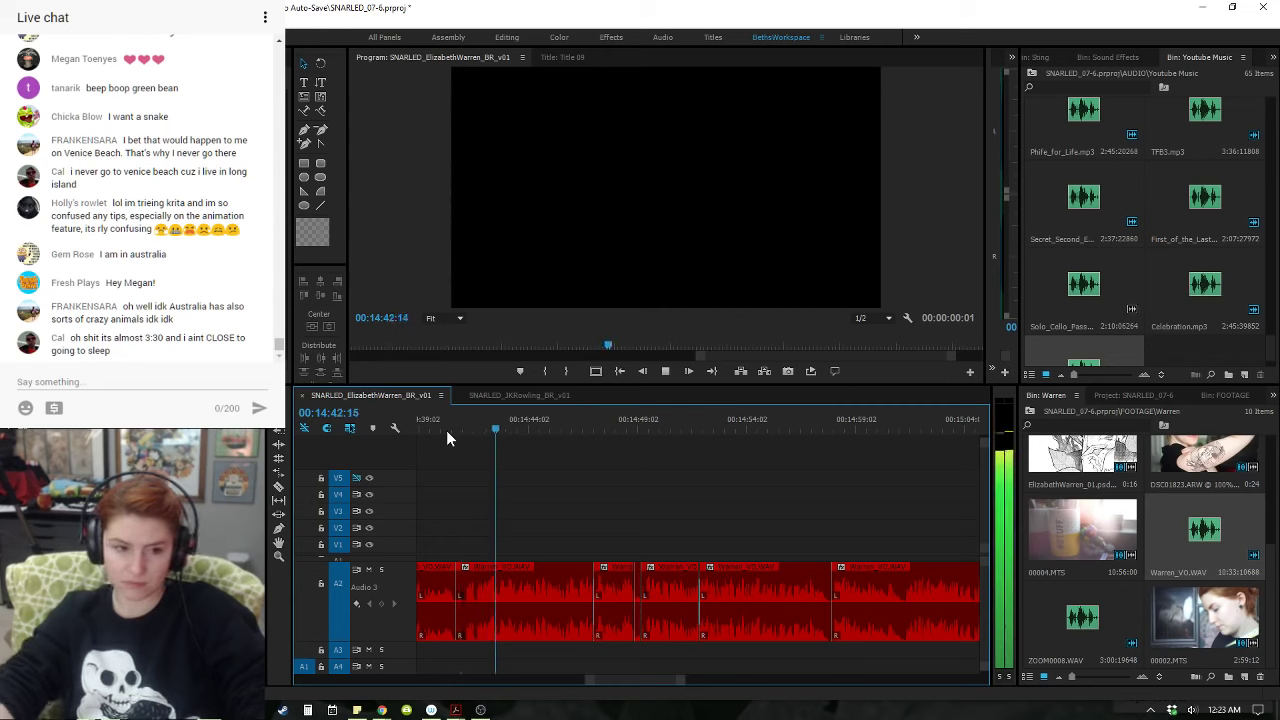
pyautogui.press('space')
pyautogui.press('Up')
pyautogui.press('space')
pyautogui.press('space')
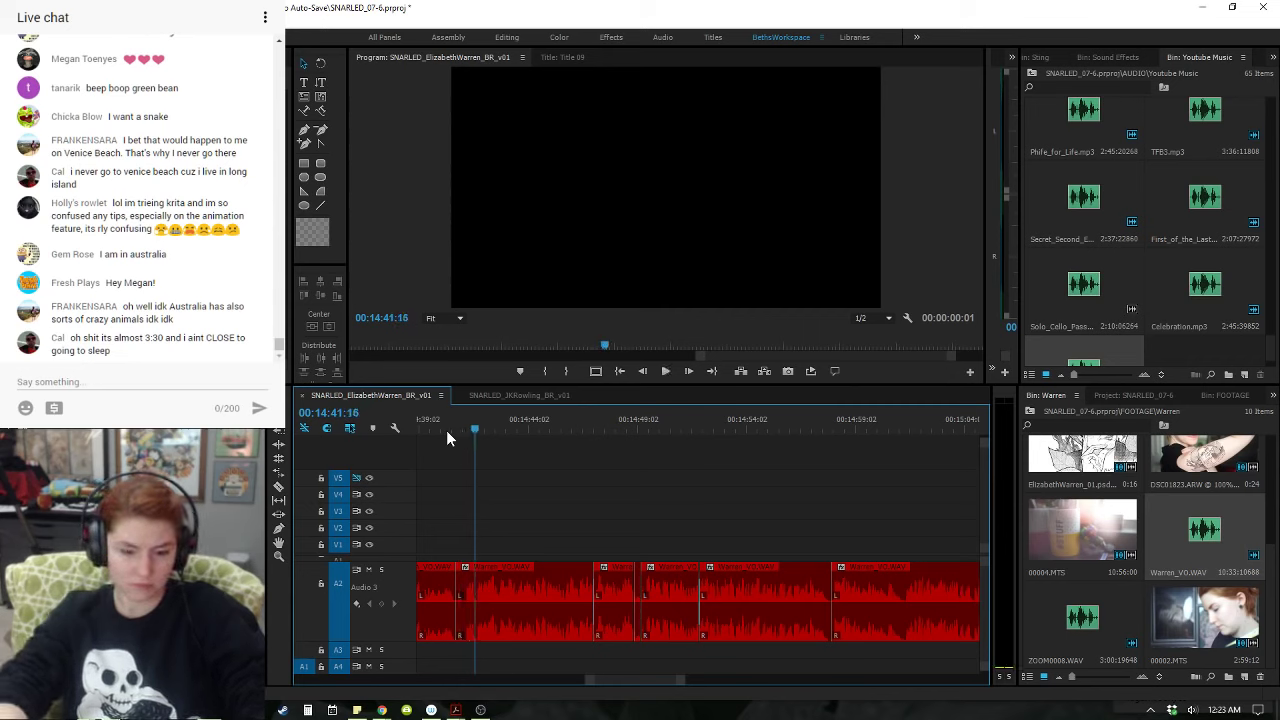
pyautogui.press('q')
pyautogui.click(434, 427)
pyautogui.press('space')
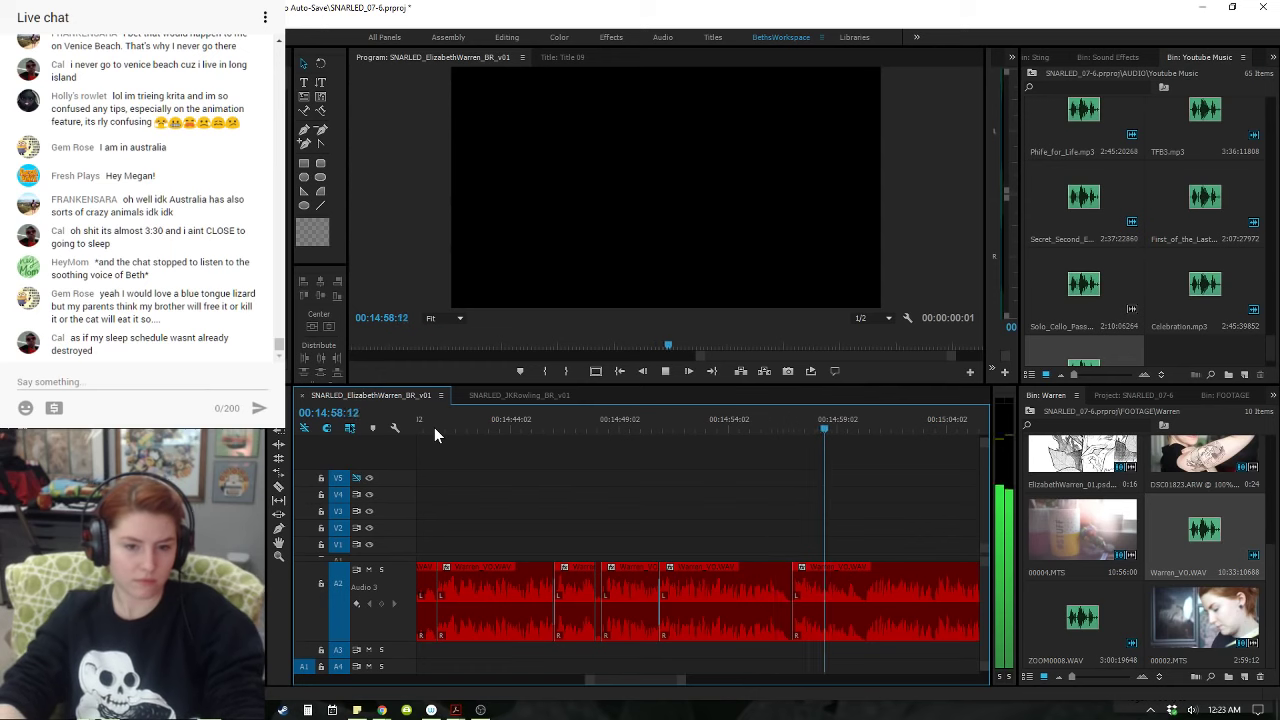
# - Split the A2 voice-over clip at the pause at 15:00:10 and play on from the cut
pyautogui.press('-')
pyautogui.press('=')
pyautogui.press('=')
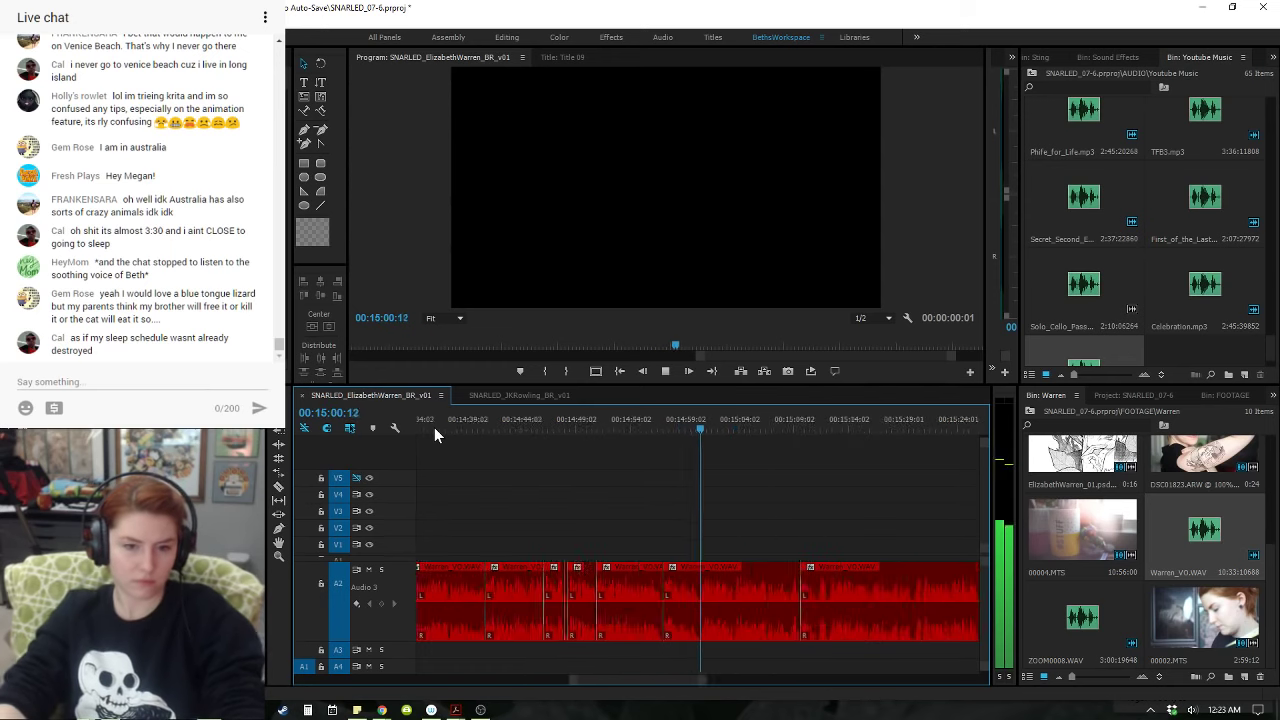
pyautogui.click(670, 424)
pyautogui.moveTo(671, 416); pyautogui.dragTo(668, 415)
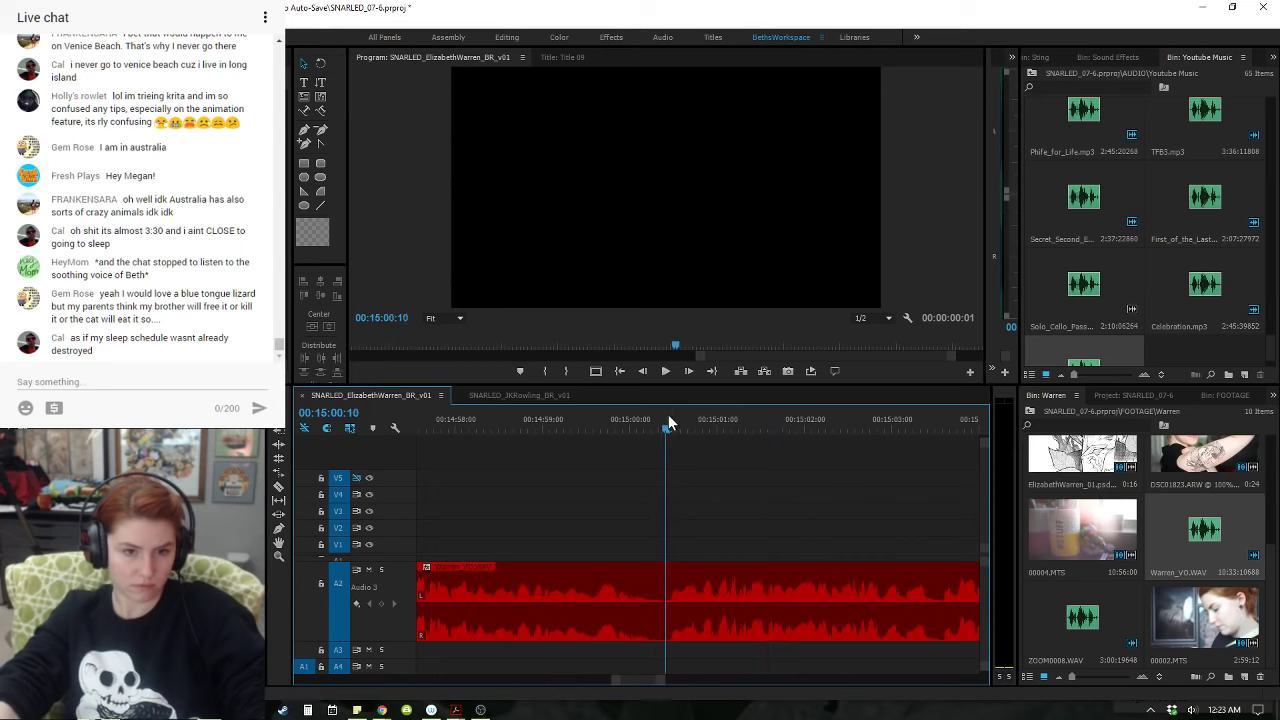
pyautogui.hotkey('ctrl', 'k')
pyautogui.press('-')
pyautogui.press('-')
pyautogui.press('space')
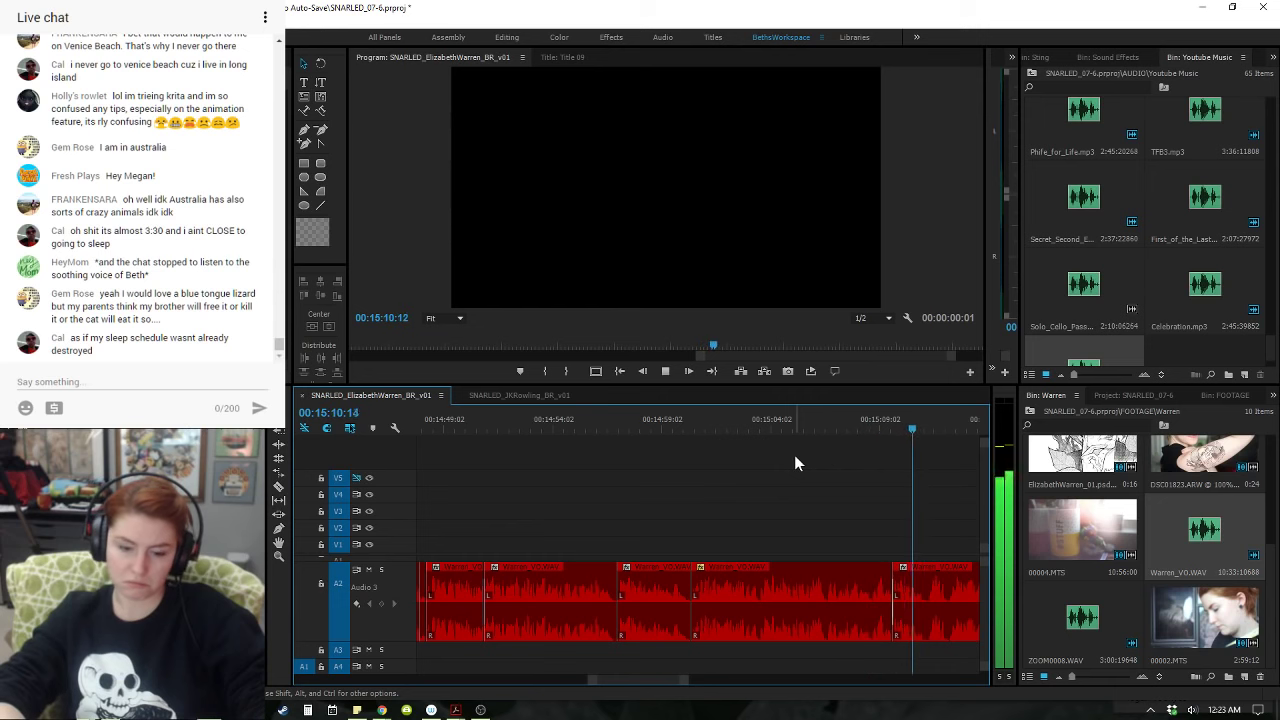
# - Replay the narration from 14:59:22 and split the A2 clip at 15:05:21
pyautogui.click(715, 429)
pyautogui.click(681, 431)
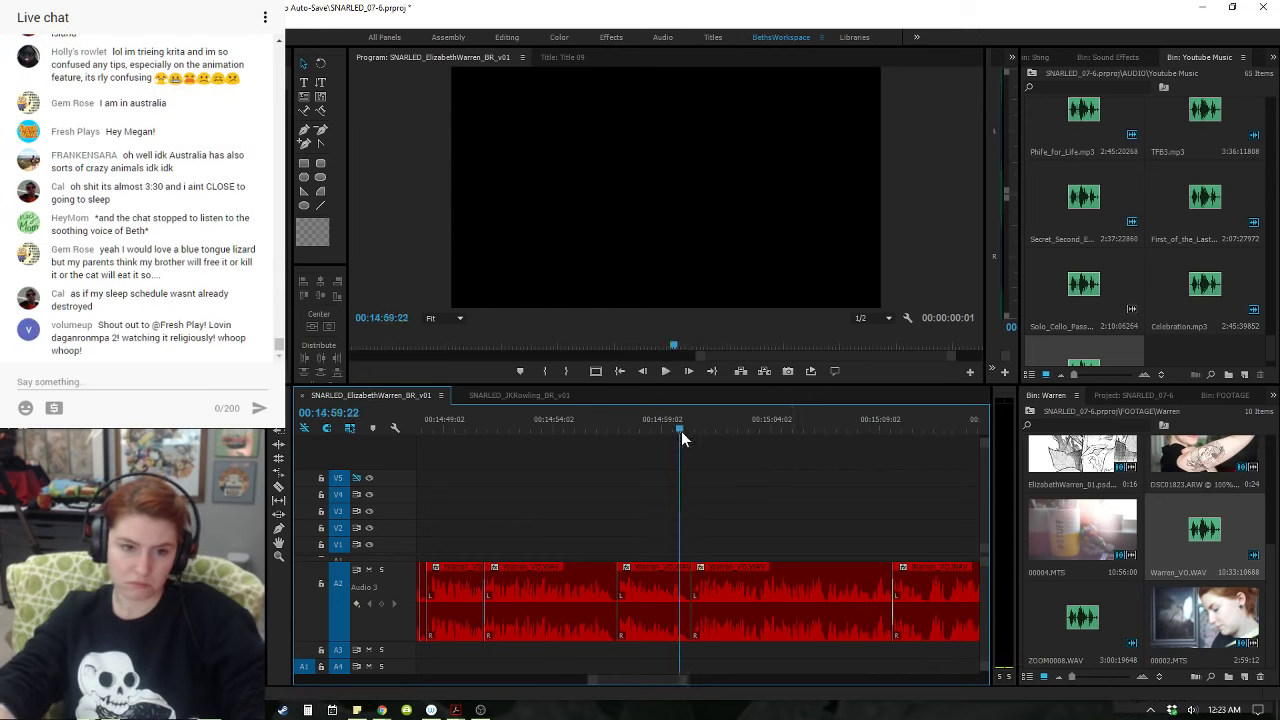
pyautogui.press('space')
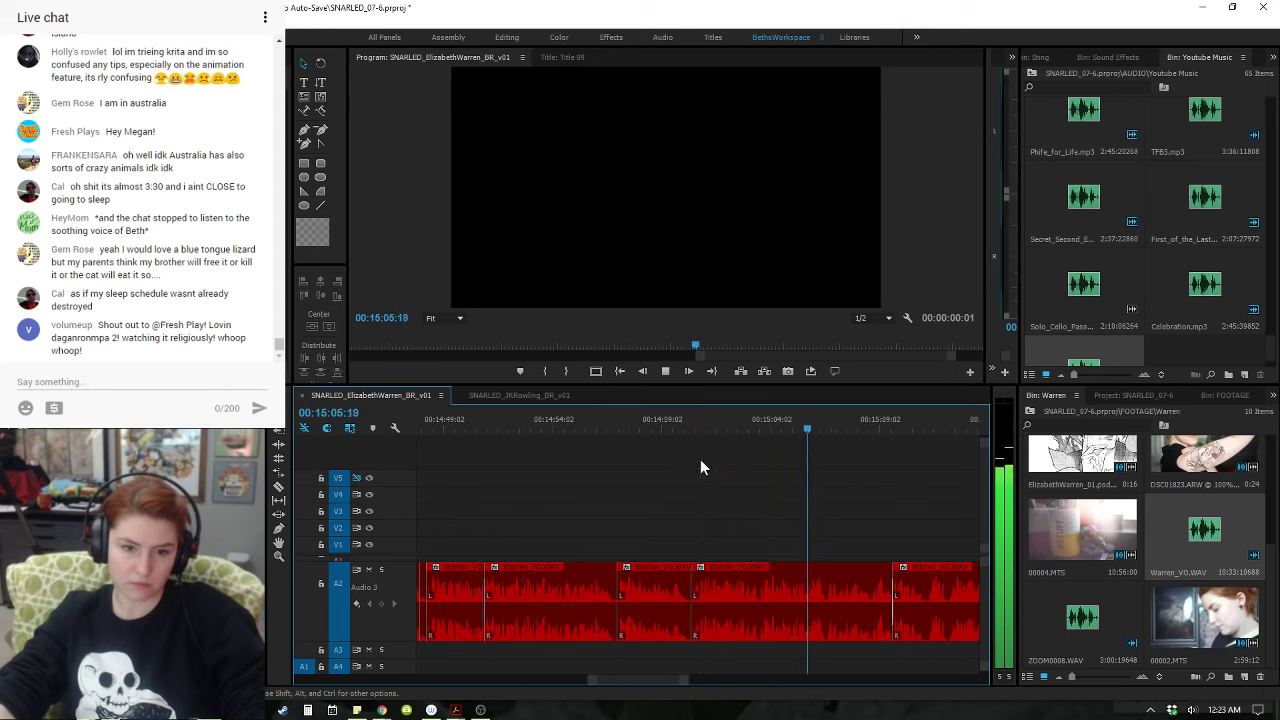
pyautogui.press('space')
pyautogui.press('j')
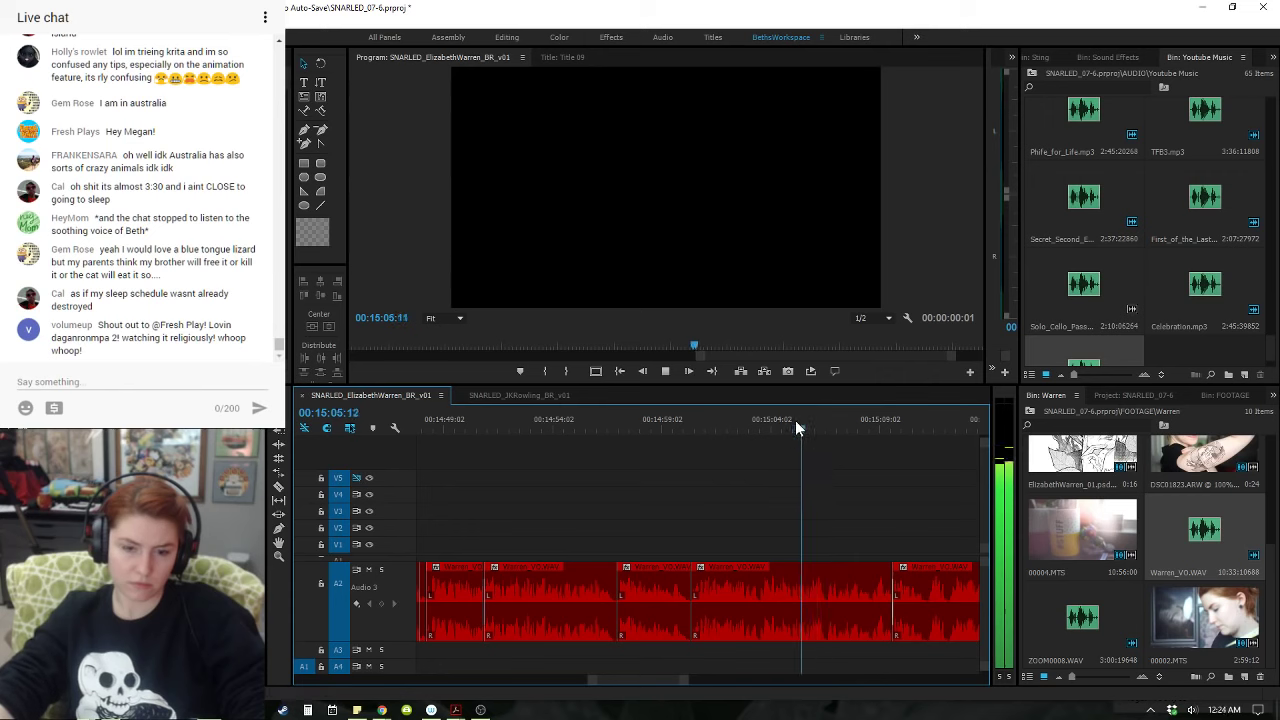
pyautogui.hotkey('ctrl', 'k')
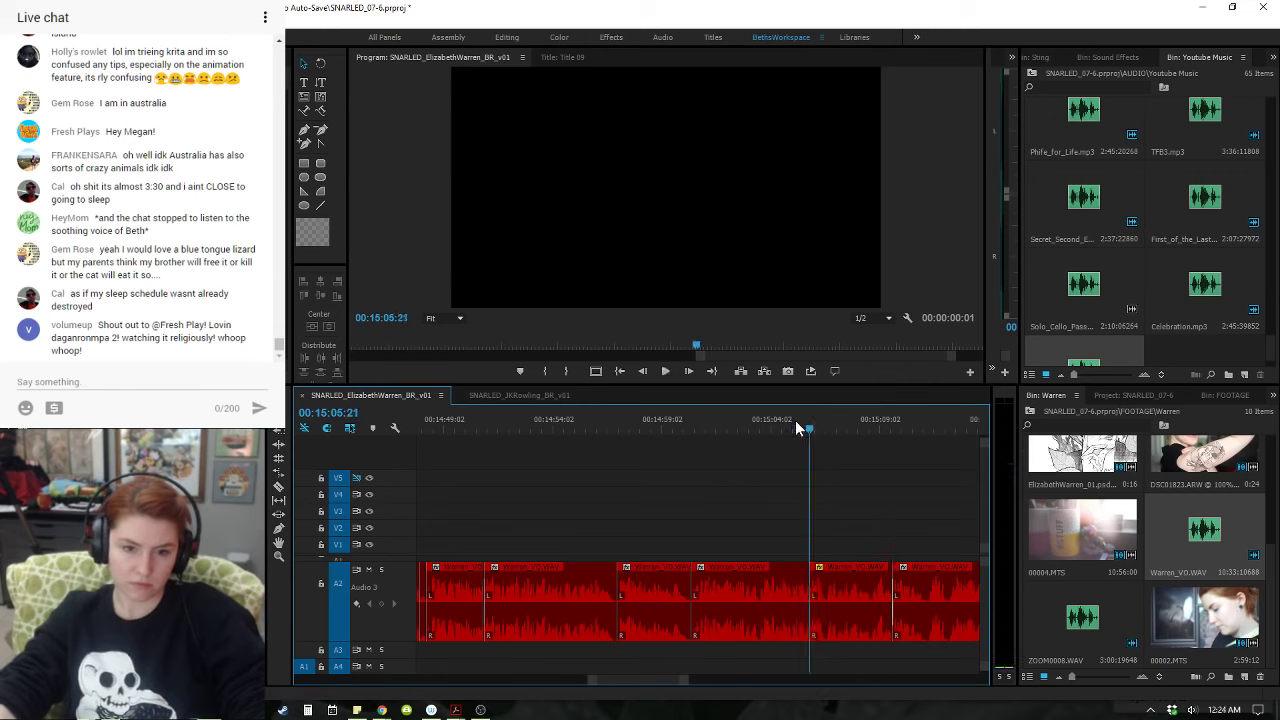
# - Split A2 at 15:12:05, delete the audio between 15:05:21 and that cut, close the gap, and play across the join
pyautogui.press('space')
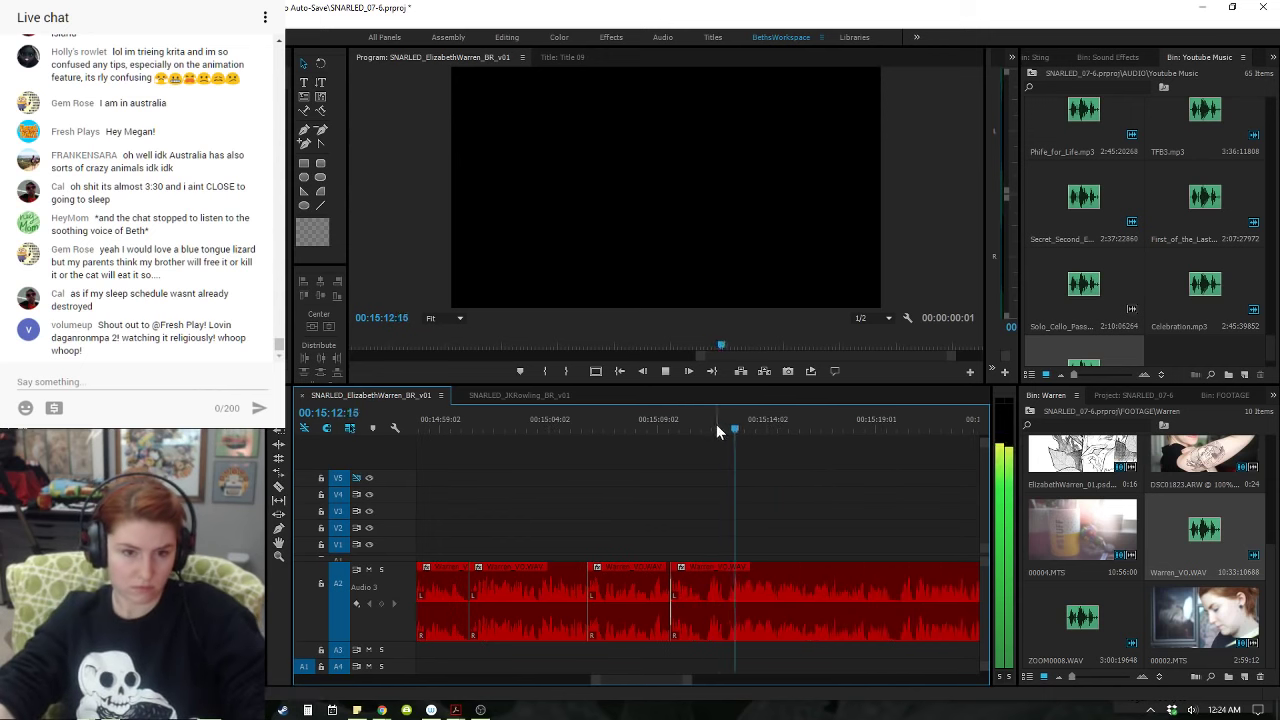
pyautogui.moveTo(717, 415); pyautogui.dragTo(725, 419)
pyautogui.moveTo(713, 514); pyautogui.dragTo(632, 640)
pyautogui.hotkey('ctrl', 'k')
pyautogui.press('Delete')
pyautogui.rightClick(686, 587)
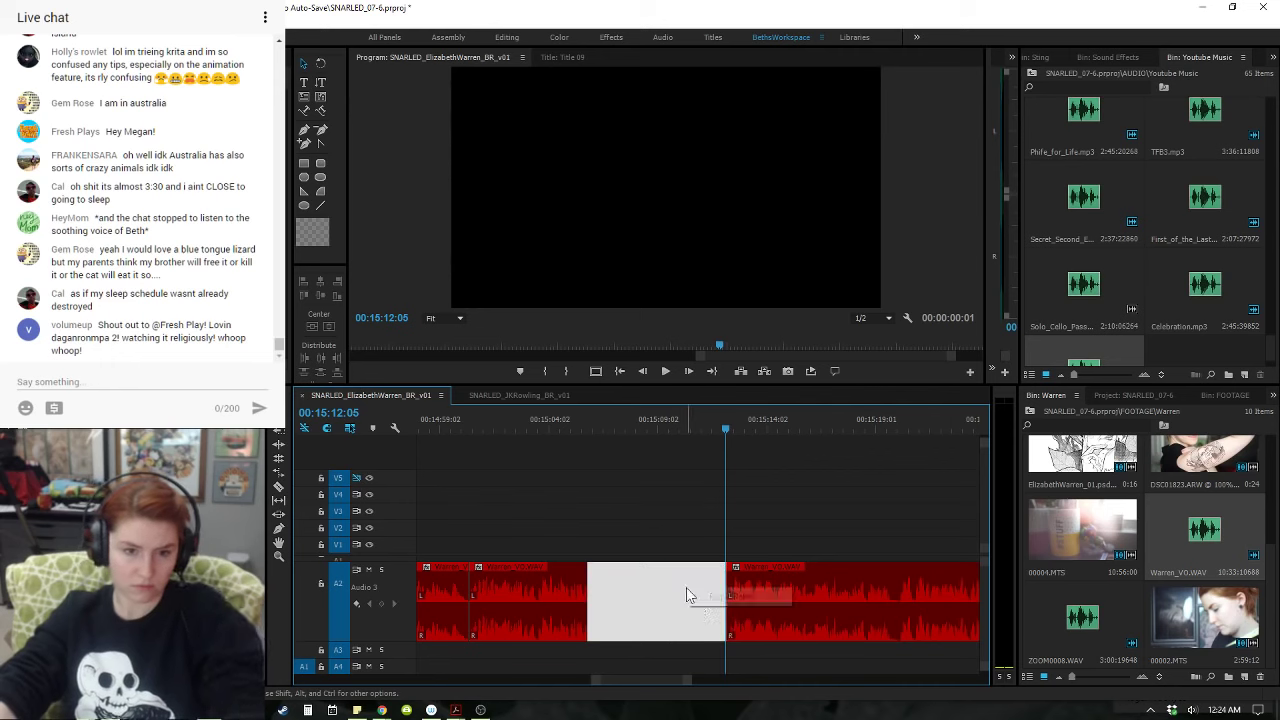
pyautogui.click(708, 597)
pyautogui.click(576, 430)
pyautogui.press('space')
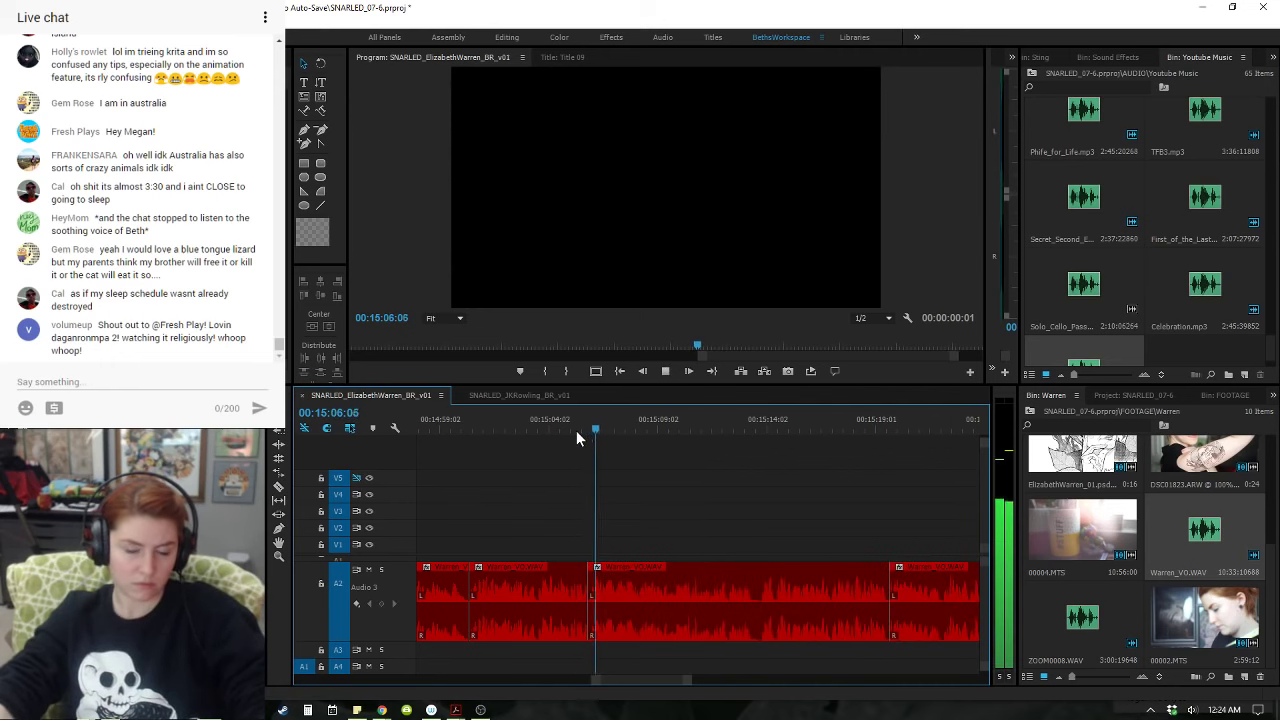
# - Add the default audio transition to the A2 join at 15:05:21 and shorten it to about two frames
pyautogui.press('t')
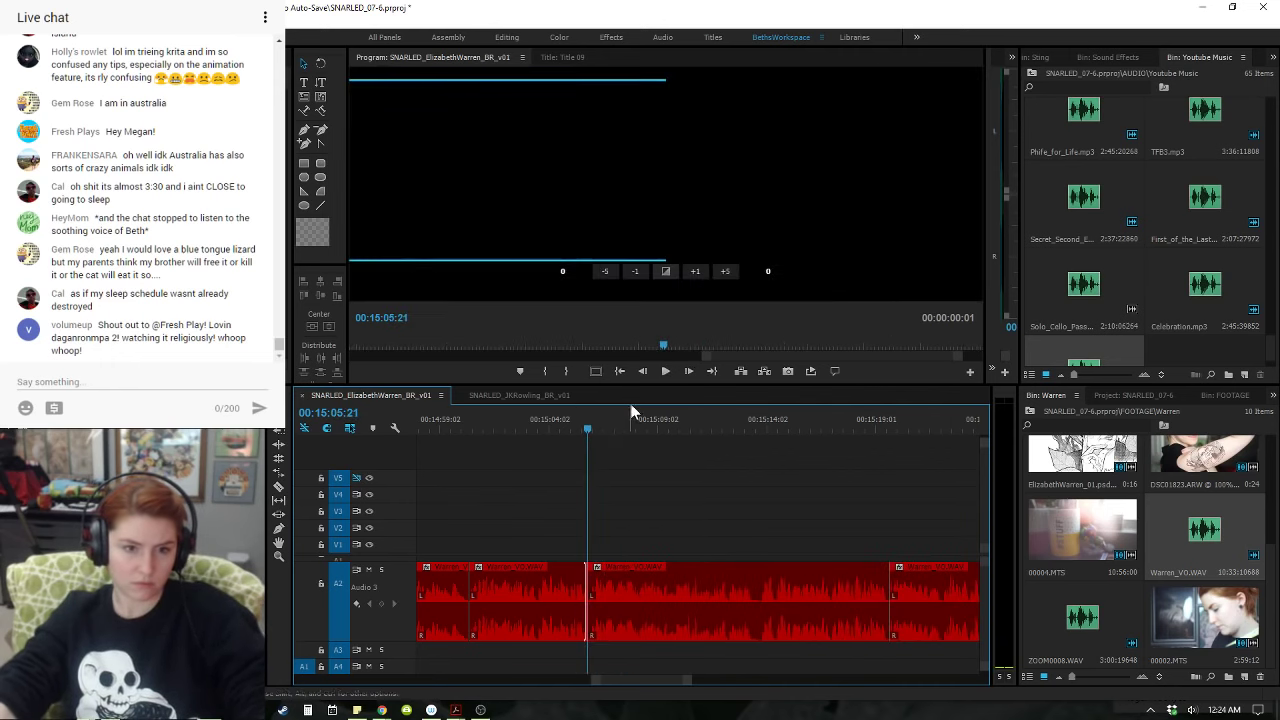
pyautogui.hotkey('ctrl', 'shift', 'd')
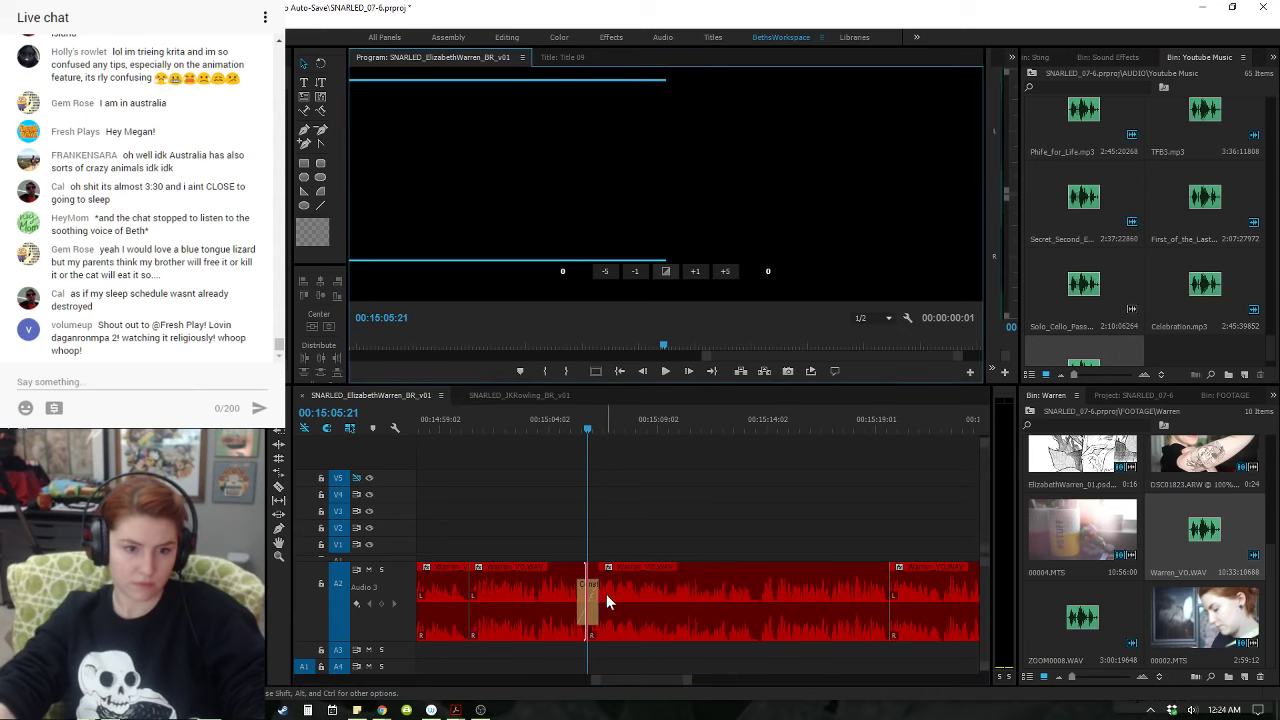
pyautogui.click(600, 590)
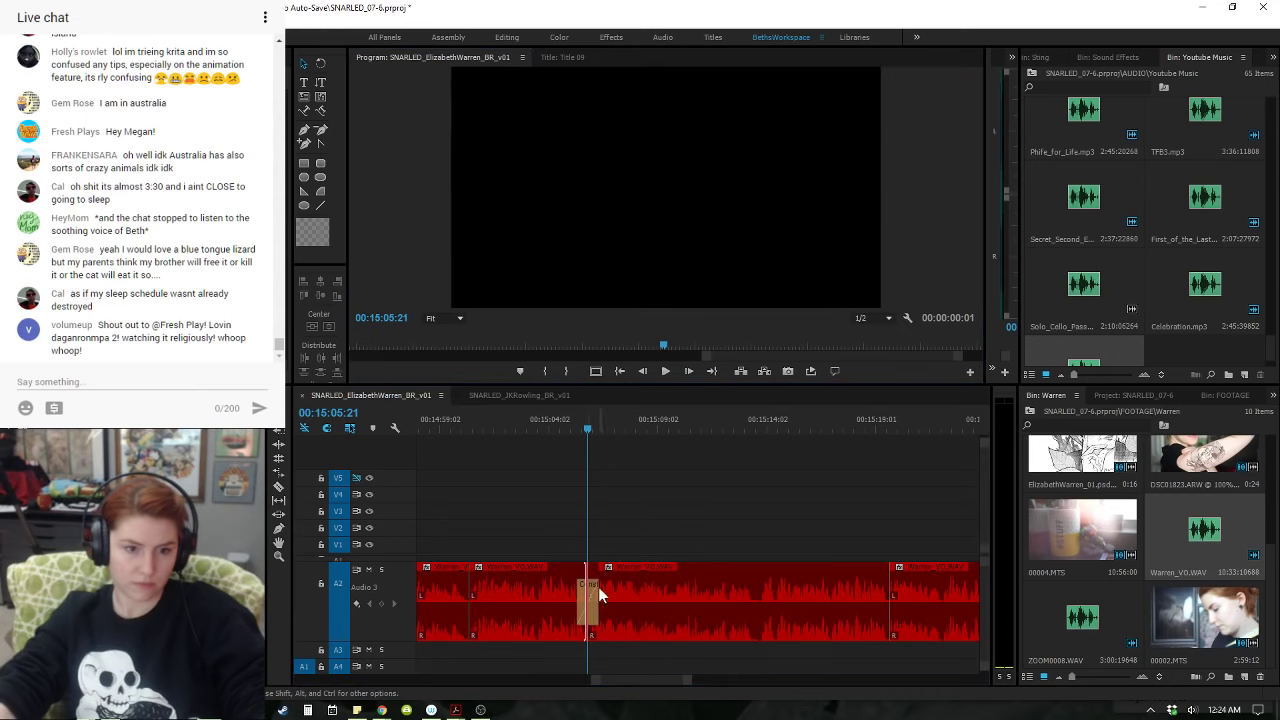
pyautogui.click(594, 587)
pyautogui.press('Delete')
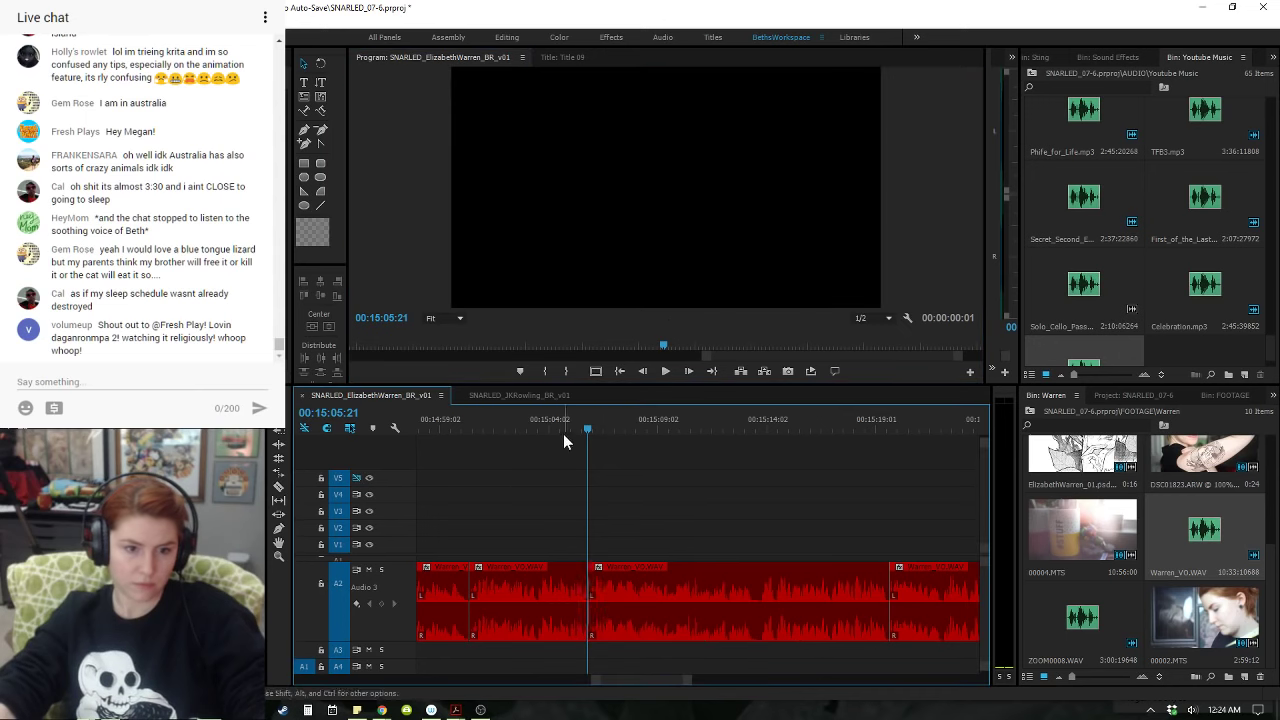
# - Play across the short audio transition at 15:05:21, examine it up close, and listen on to about 15:15:23
pyautogui.press('space')
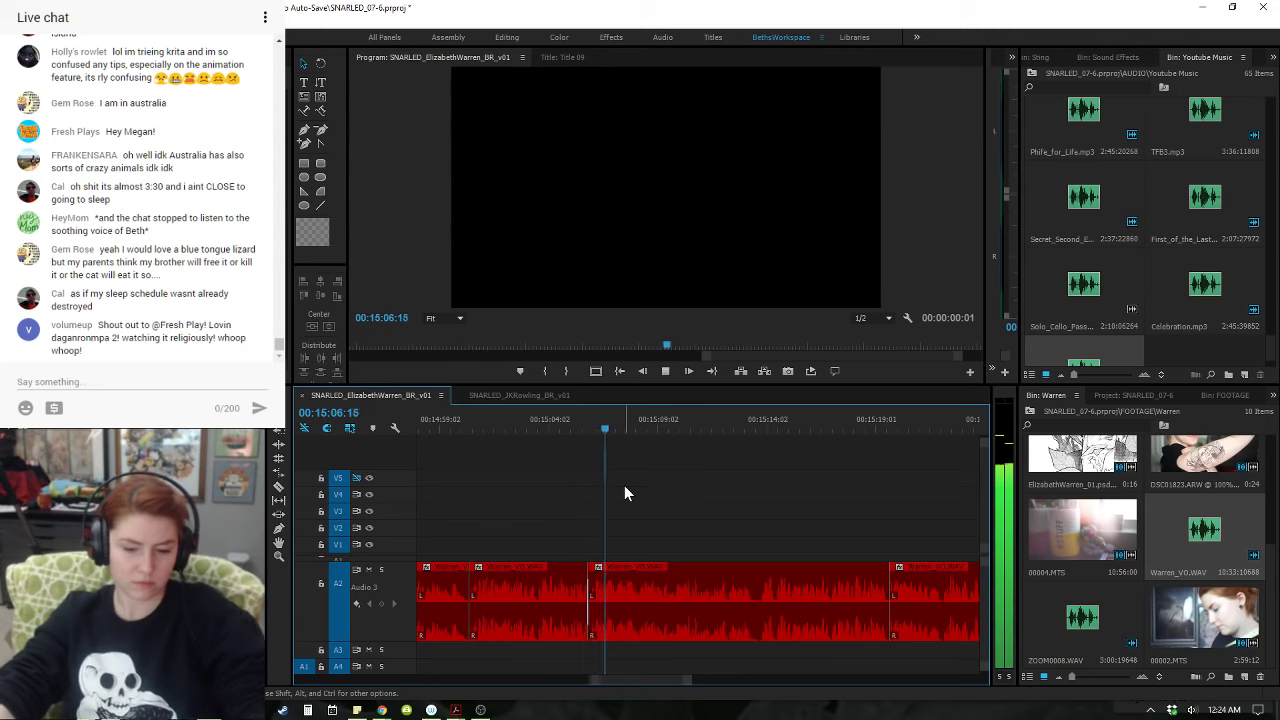
pyautogui.press('=')
pyautogui.press('=')
pyautogui.press('=')
pyautogui.press('space')
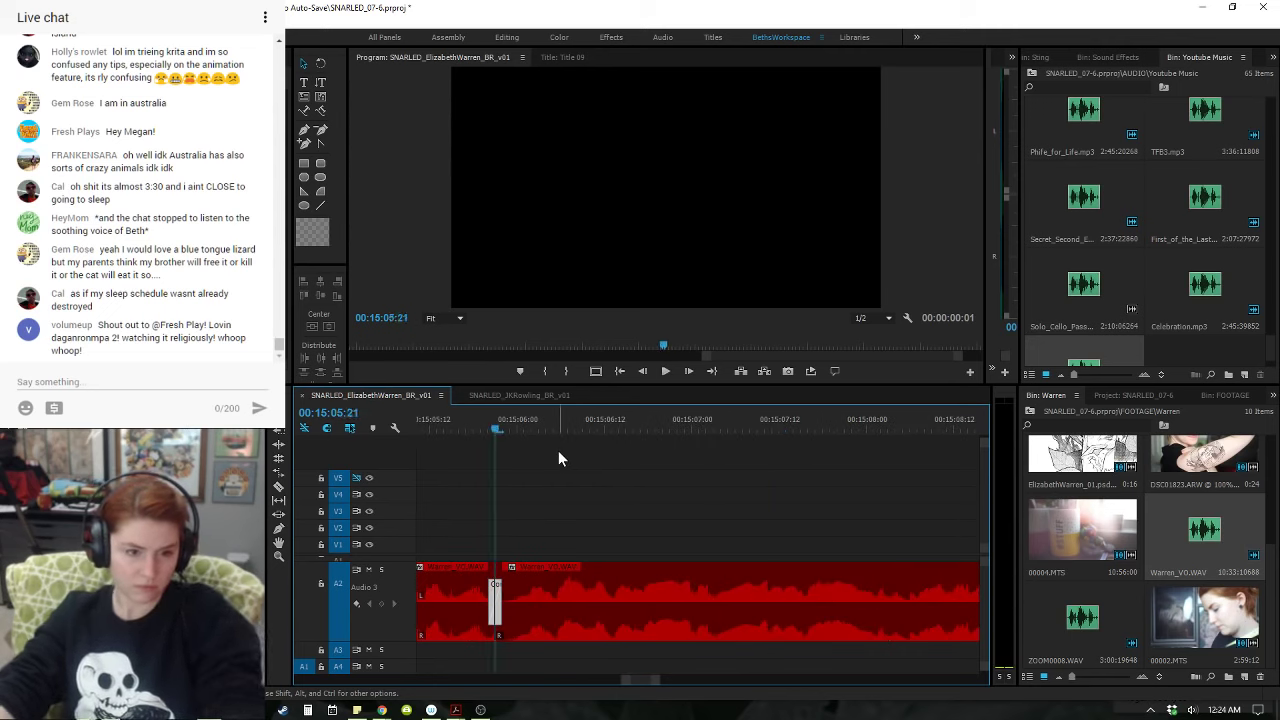
pyautogui.press('space')
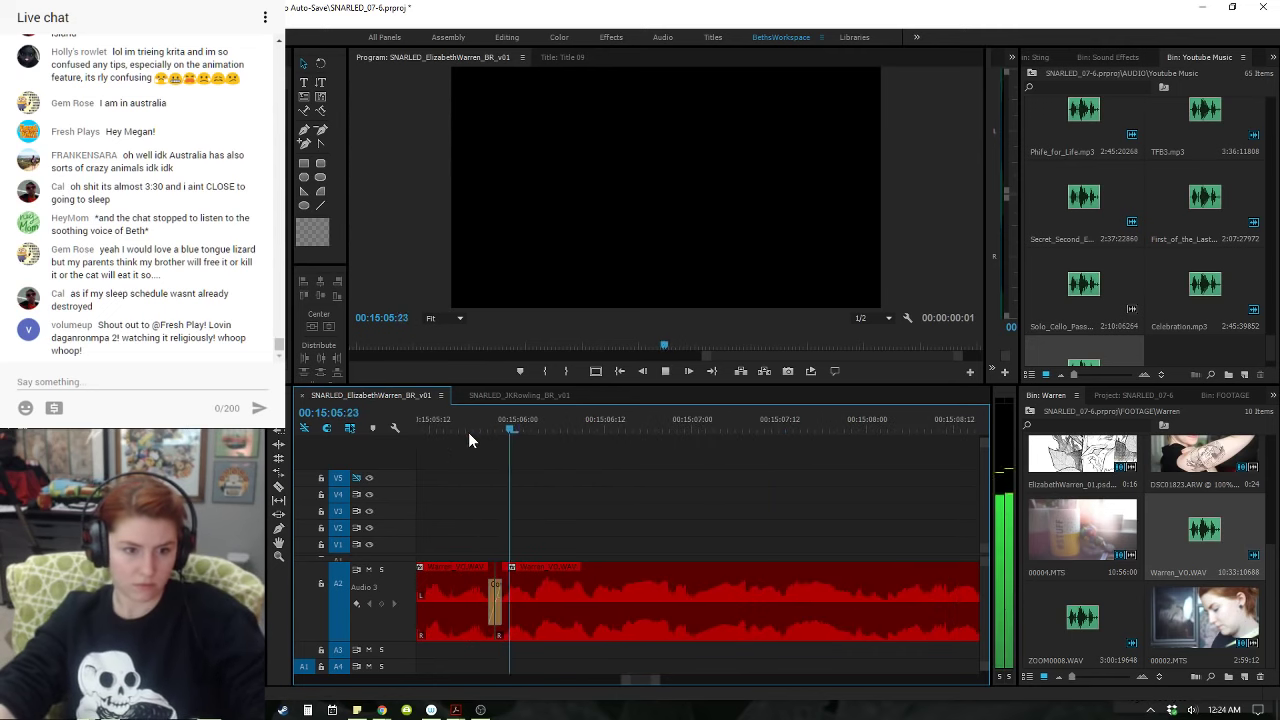
pyautogui.press('-')
pyautogui.press('-')
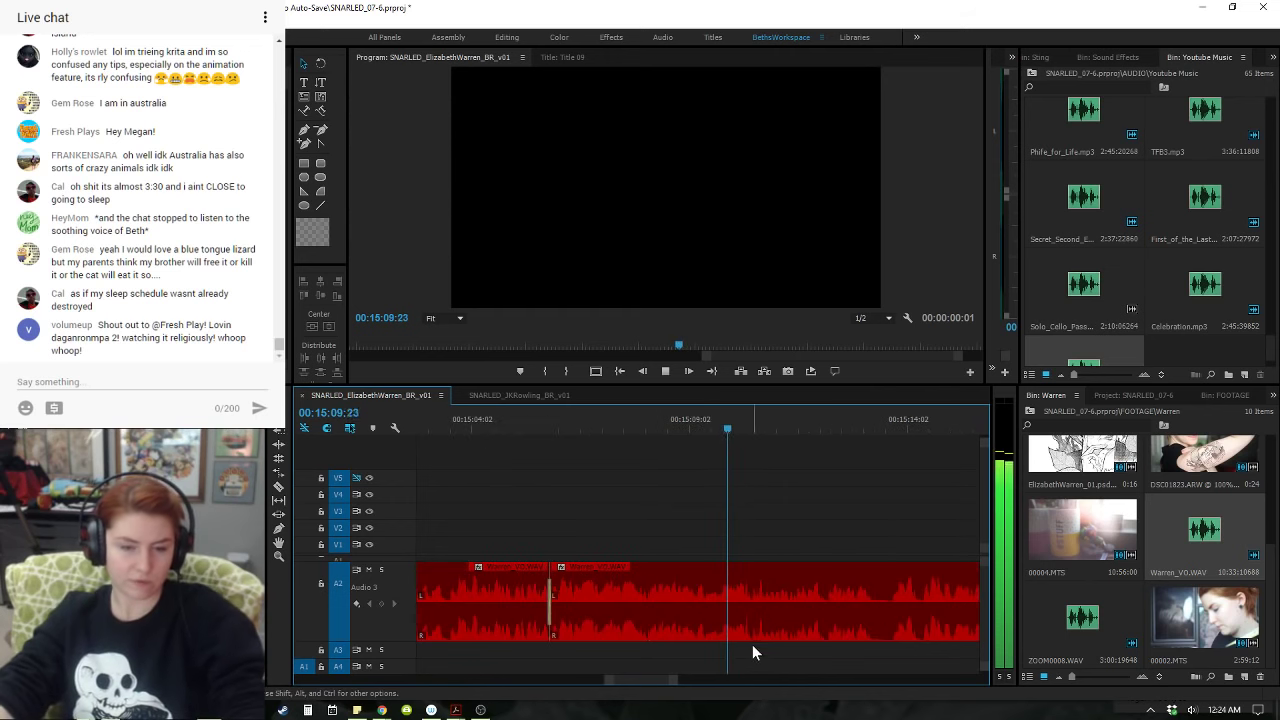
pyautogui.press('-')
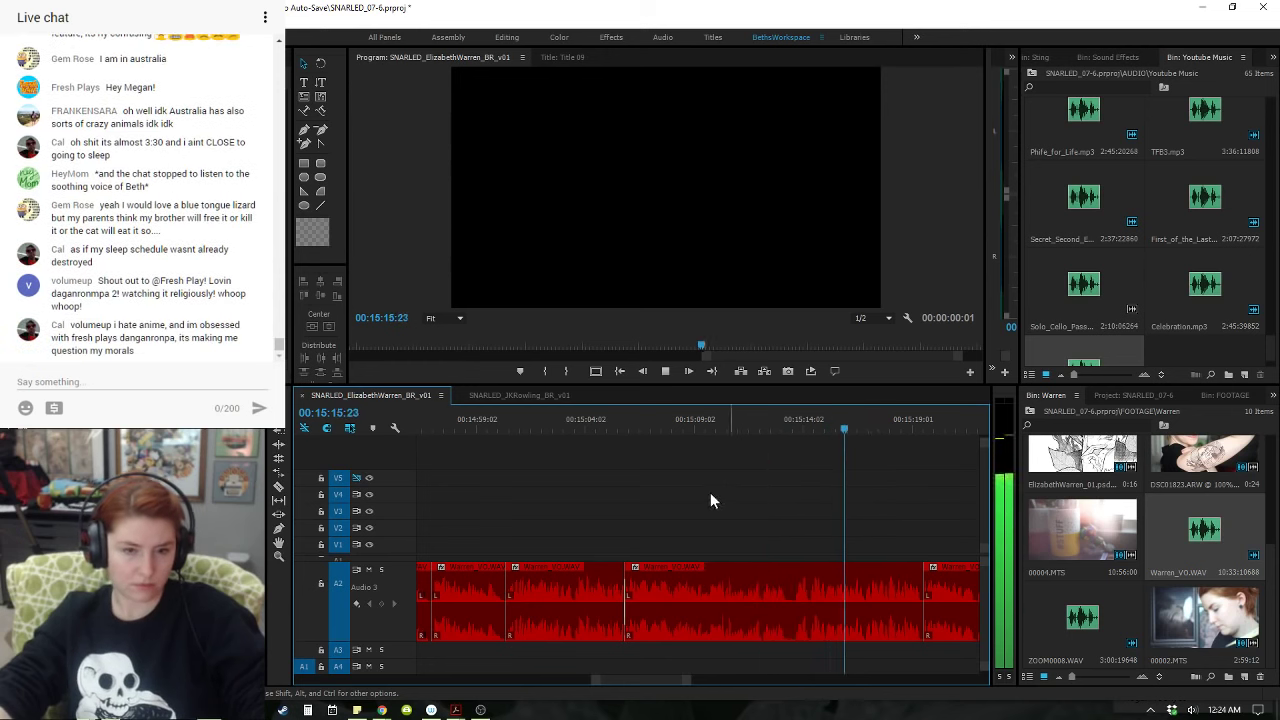
# - Replay the narration after the 15:05:21 join and ripple-trim the start of that A2 clip up to 15:13:15
pyautogui.click(484, 430)
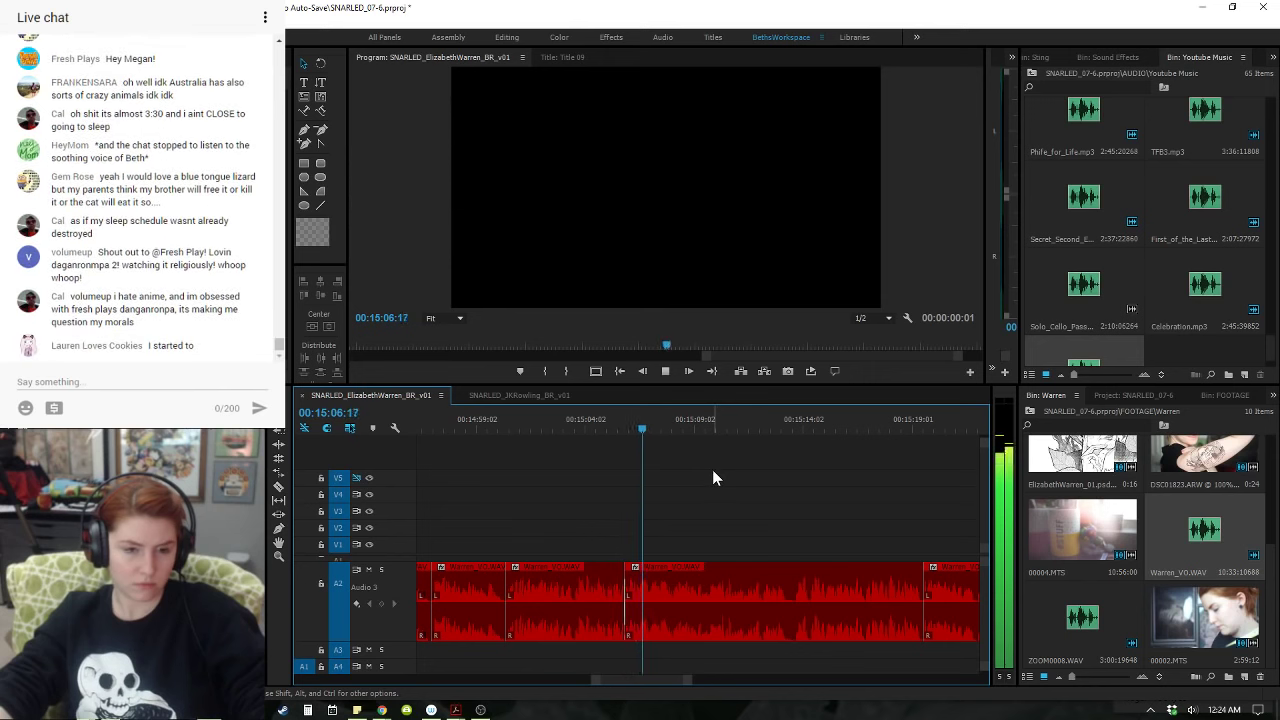
pyautogui.press('space')
pyautogui.click(800, 430)
pyautogui.press('space')
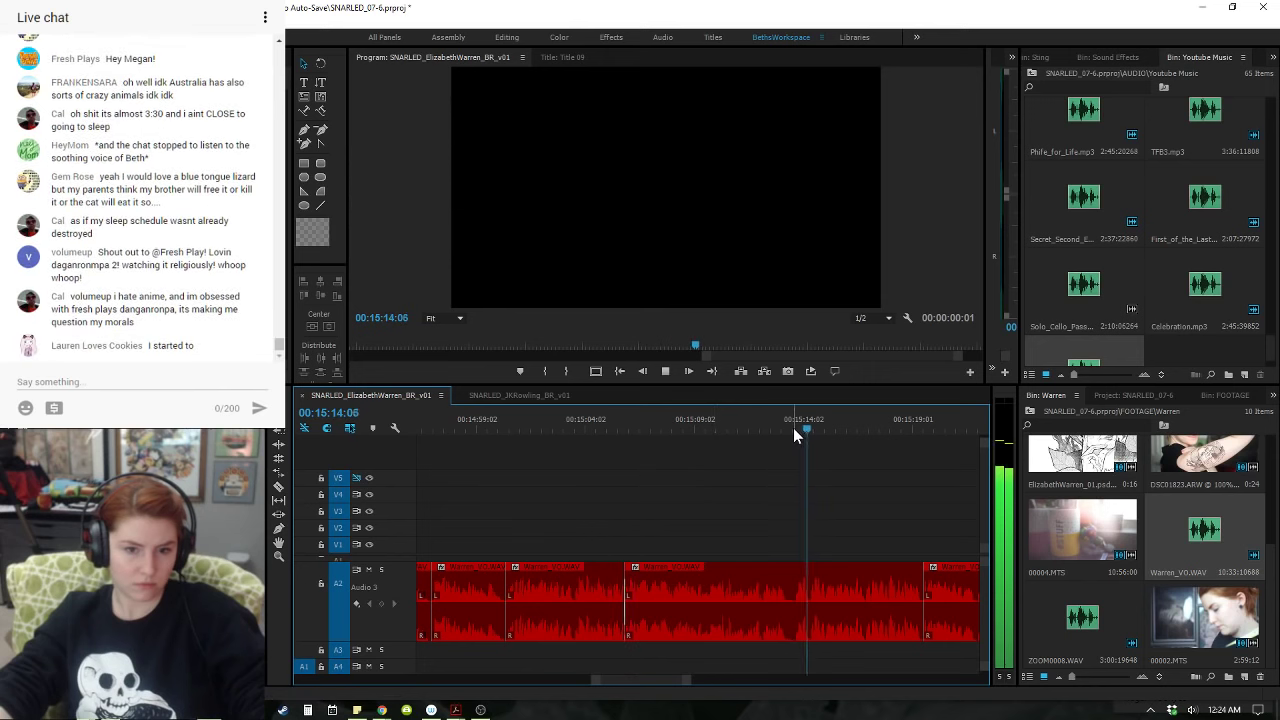
pyautogui.click(791, 425)
pyautogui.click(795, 425)
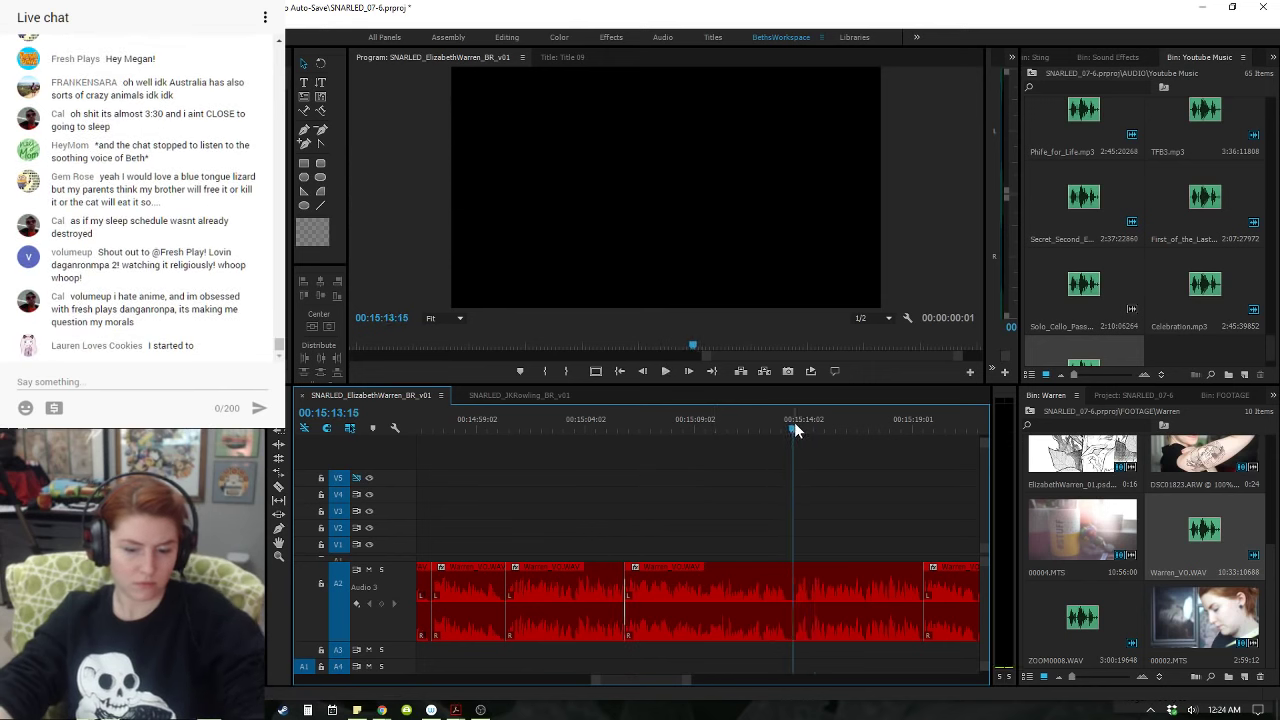
pyautogui.press('q')
# - Play across the A2 join at 15:05:21, tighten it by a few more frames, and listen on to about 15:25:03
pyautogui.click(617, 425)
pyautogui.press('space')
pyautogui.press('space')
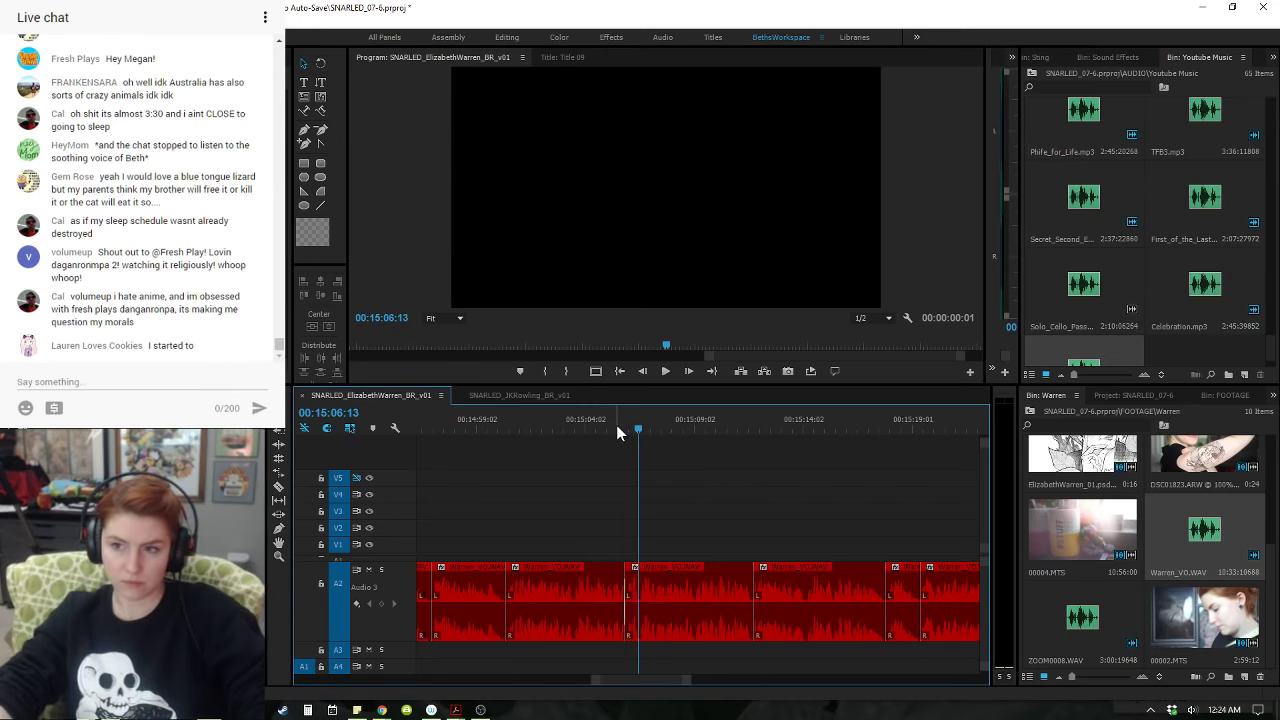
pyautogui.click(611, 428)
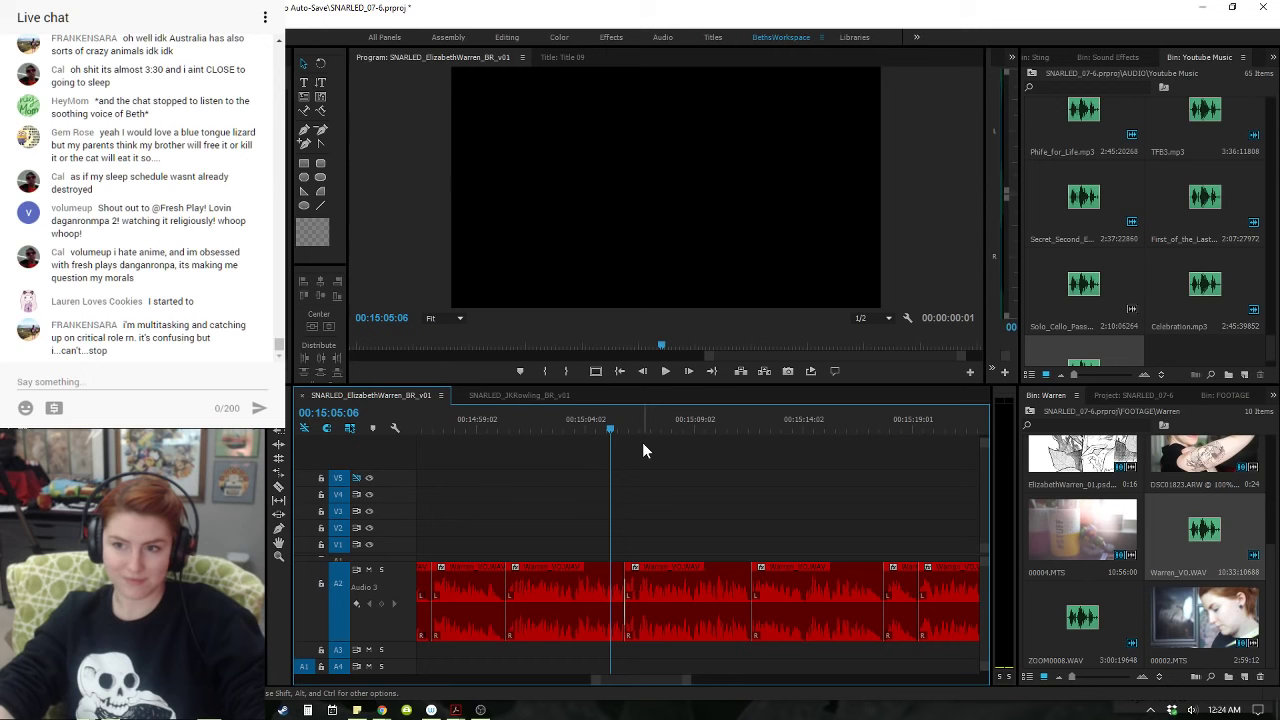
pyautogui.press('space')
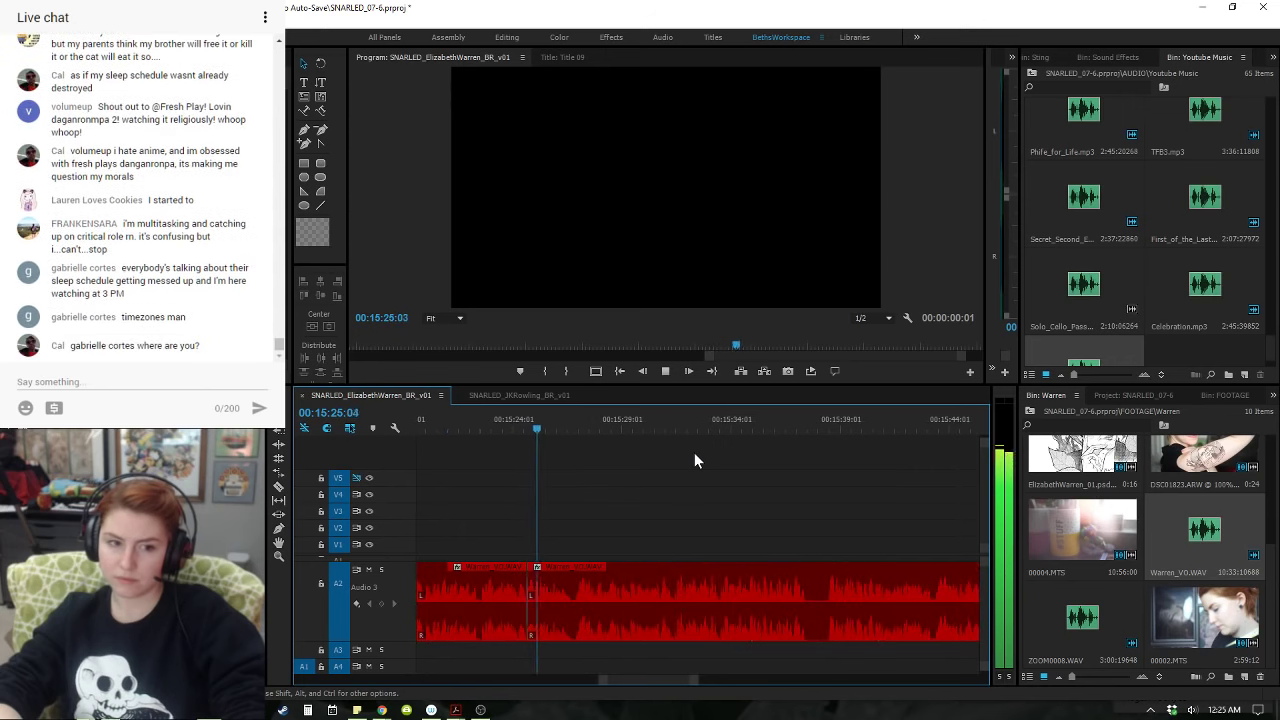
# - Check the A2 join at 15:24:17 up close and ripple-trim it back one frame to 15:24:16
pyautogui.press('space')
pyautogui.click(515, 428)
pyautogui.press('=')
pyautogui.press('=')
pyautogui.press('=')
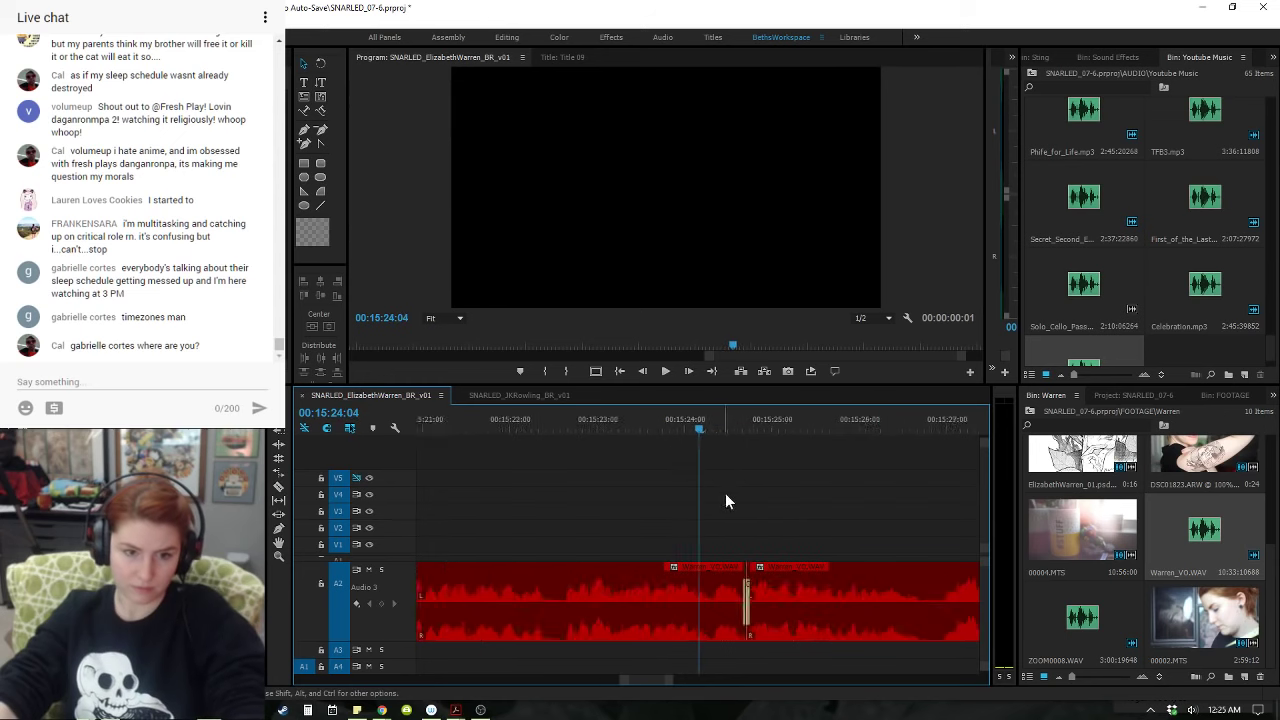
pyautogui.click(824, 586)
pyautogui.press('space')
pyautogui.press('space')
pyautogui.press('space')
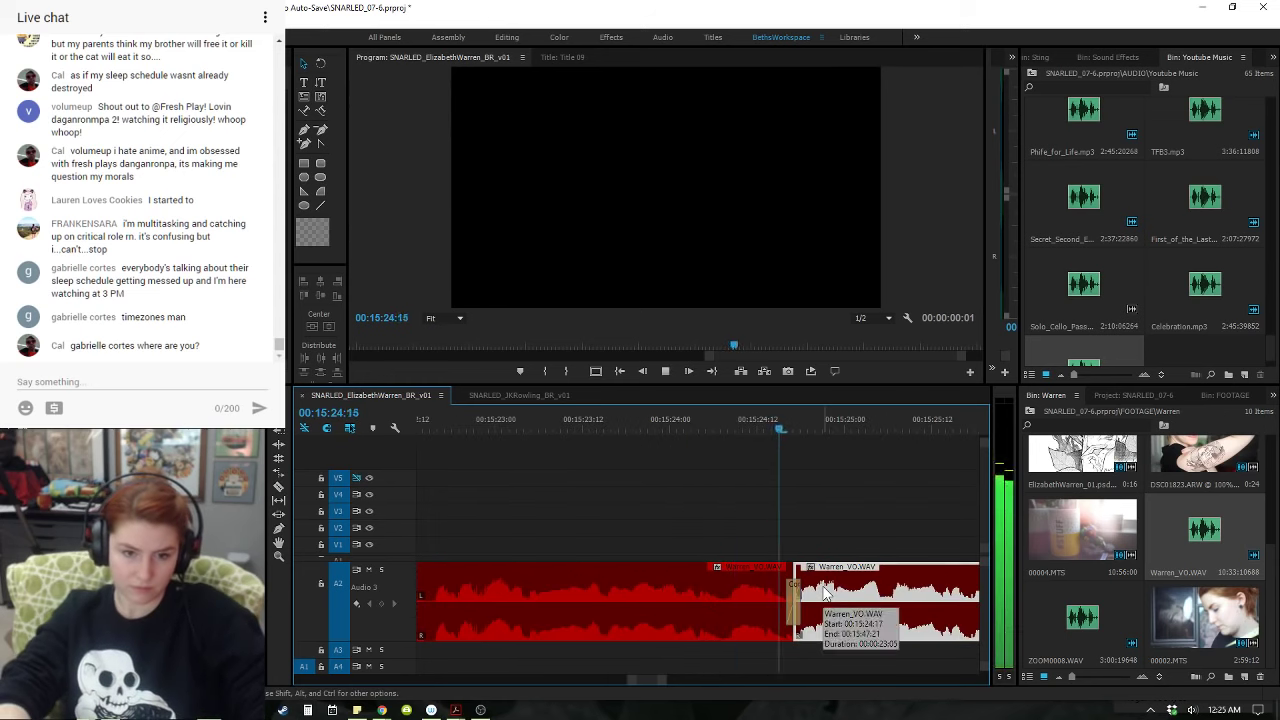
pyautogui.press('space')
pyautogui.moveTo(824, 592); pyautogui.dragTo(817, 592)
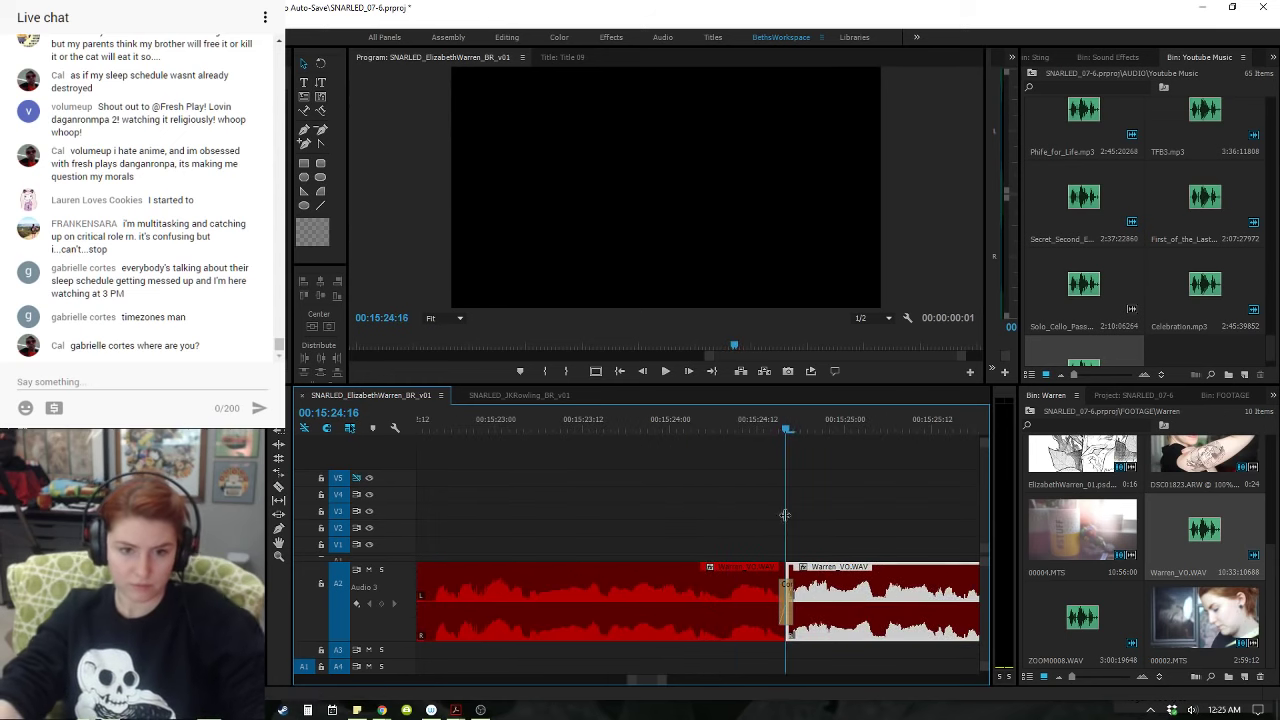
# - Play across the A2 join at 15:24:16, save the project, and listen on to about 15:47:18
pyautogui.click(722, 429)
pyautogui.press('space')
pyautogui.press('-')
pyautogui.press('-')
pyautogui.press('-')
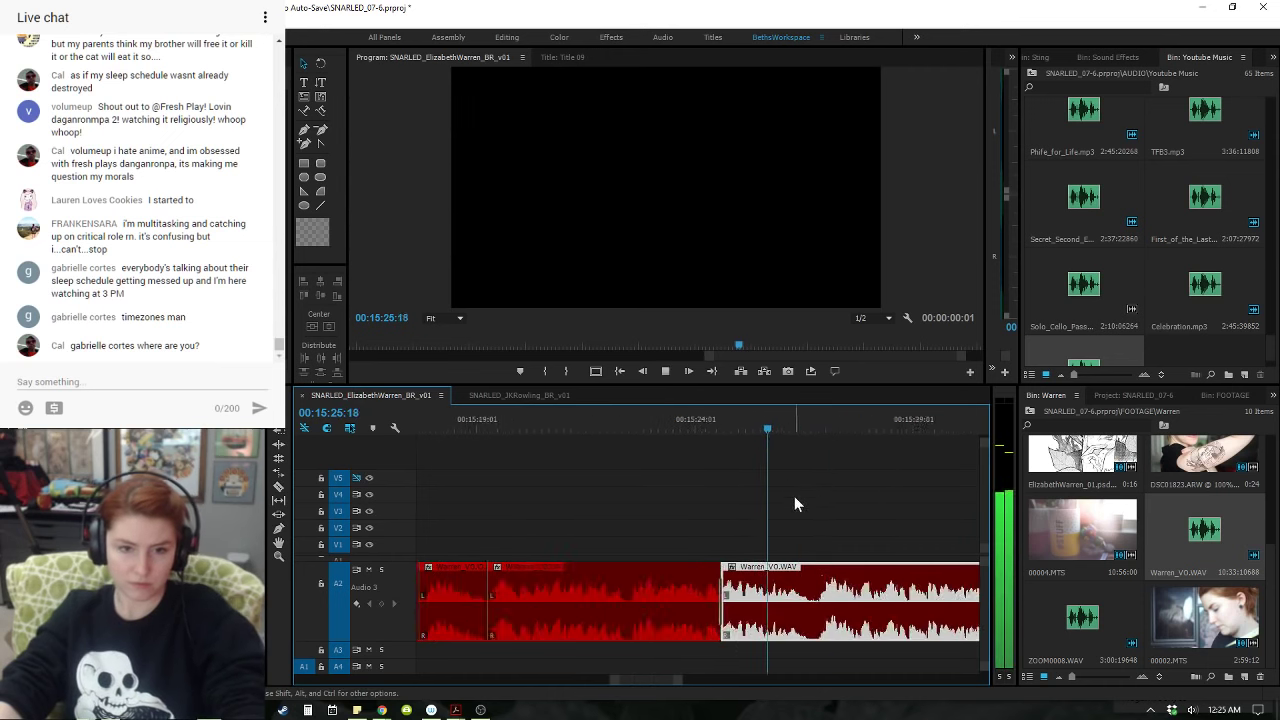
pyautogui.hotkey('ctrl', 's')
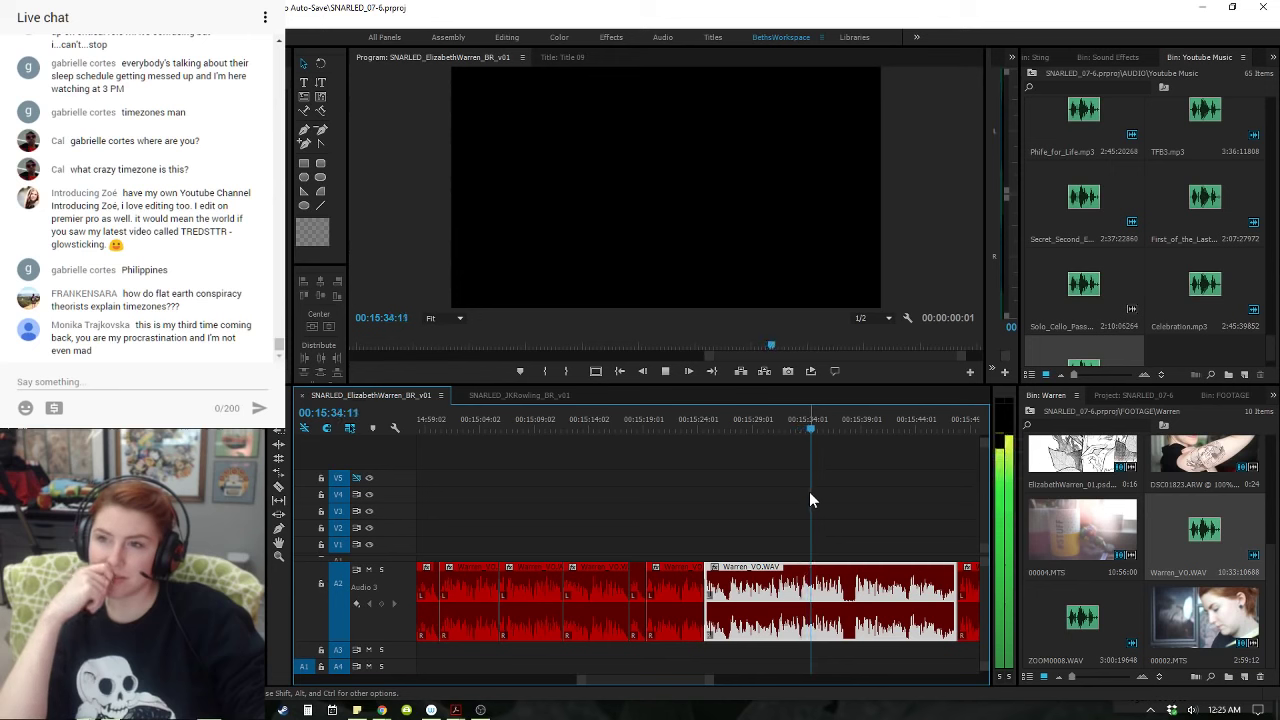
pyautogui.press('space')
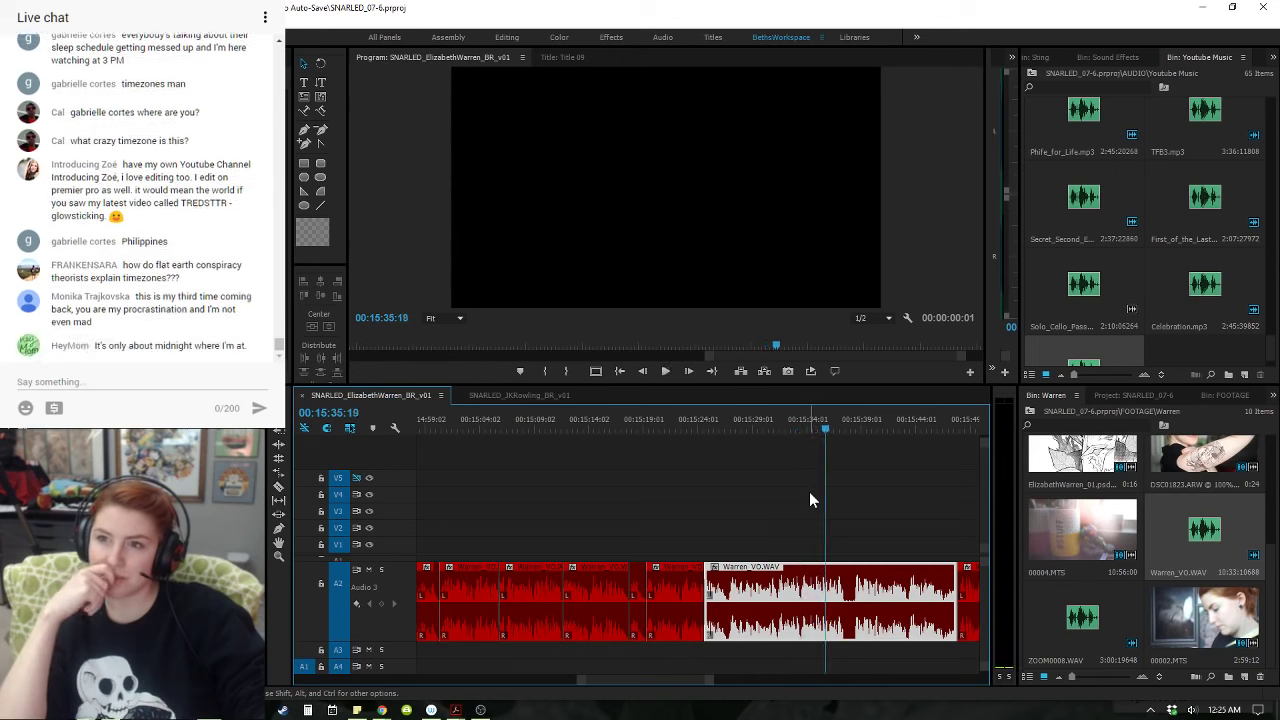
pyautogui.press('space')
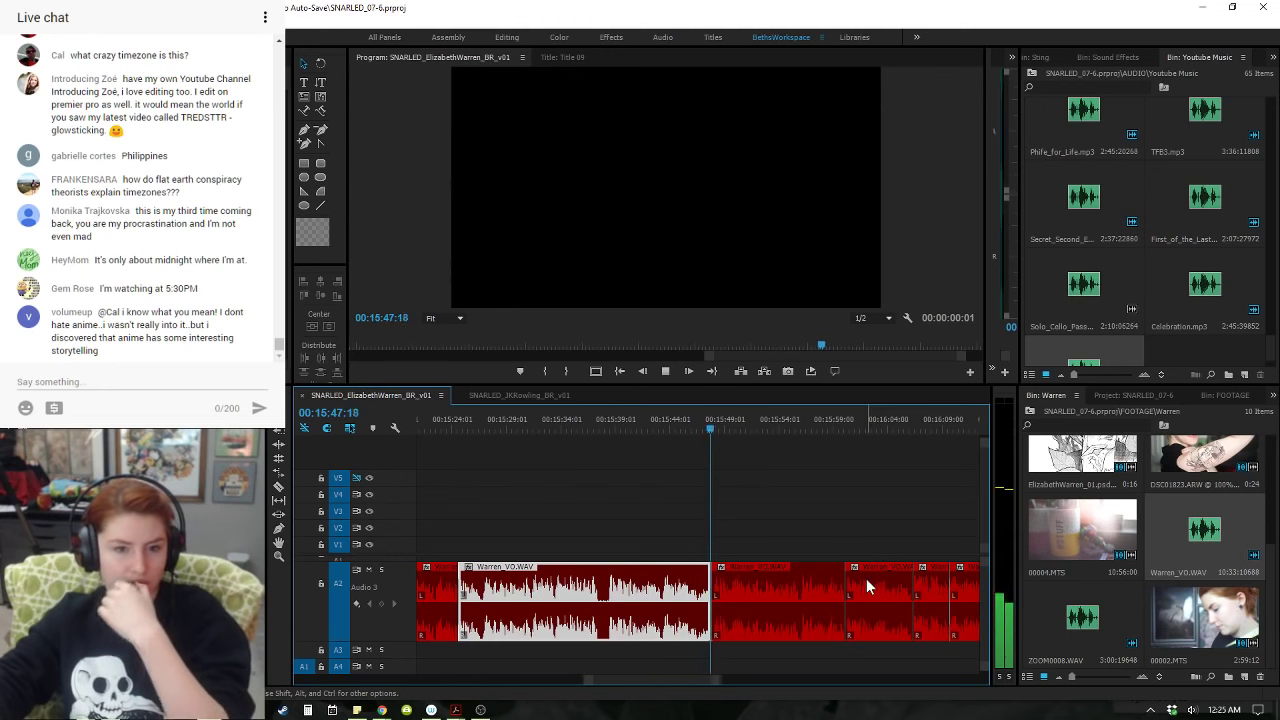
# - Ripple-trim the end of the selected A2 clip back to 15:46:13, replaying the join between trims
pyautogui.click(688, 423)
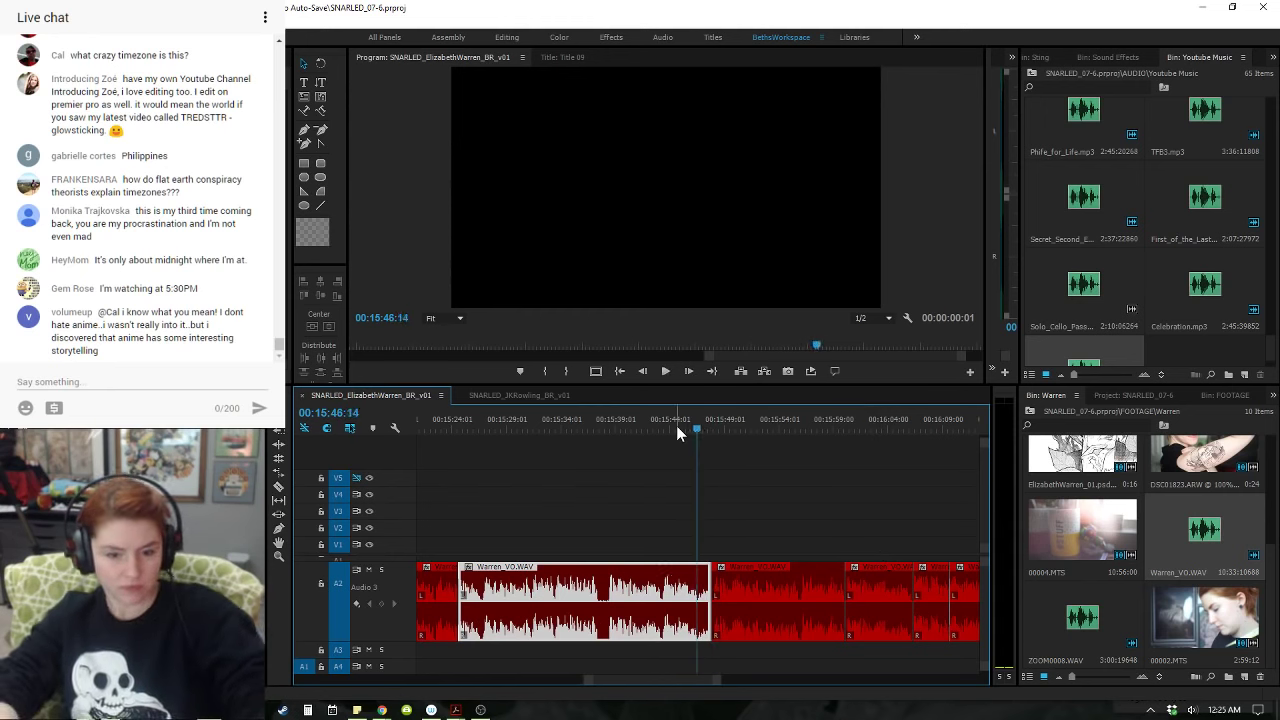
pyautogui.press('w')
pyautogui.click(676, 425)
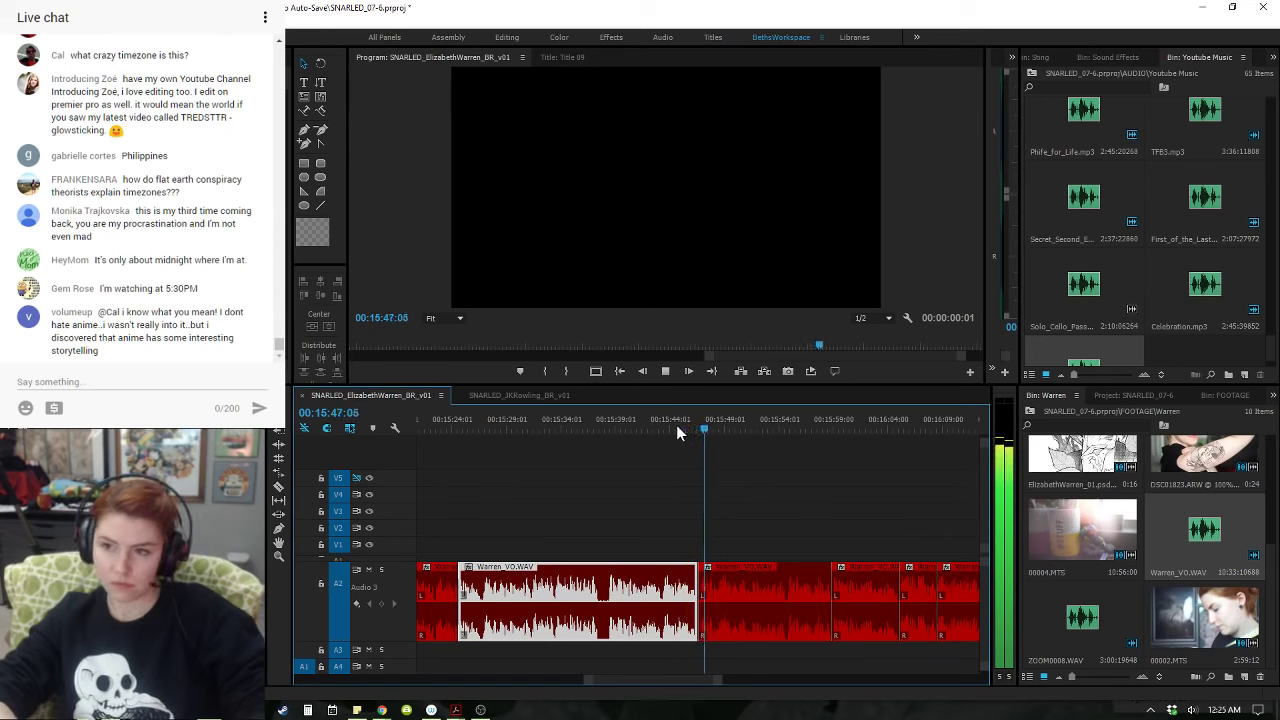
pyautogui.press('space')
pyautogui.press('=')
pyautogui.press('=')
pyautogui.click(618, 420)
pyautogui.press('space')
pyautogui.press('w')
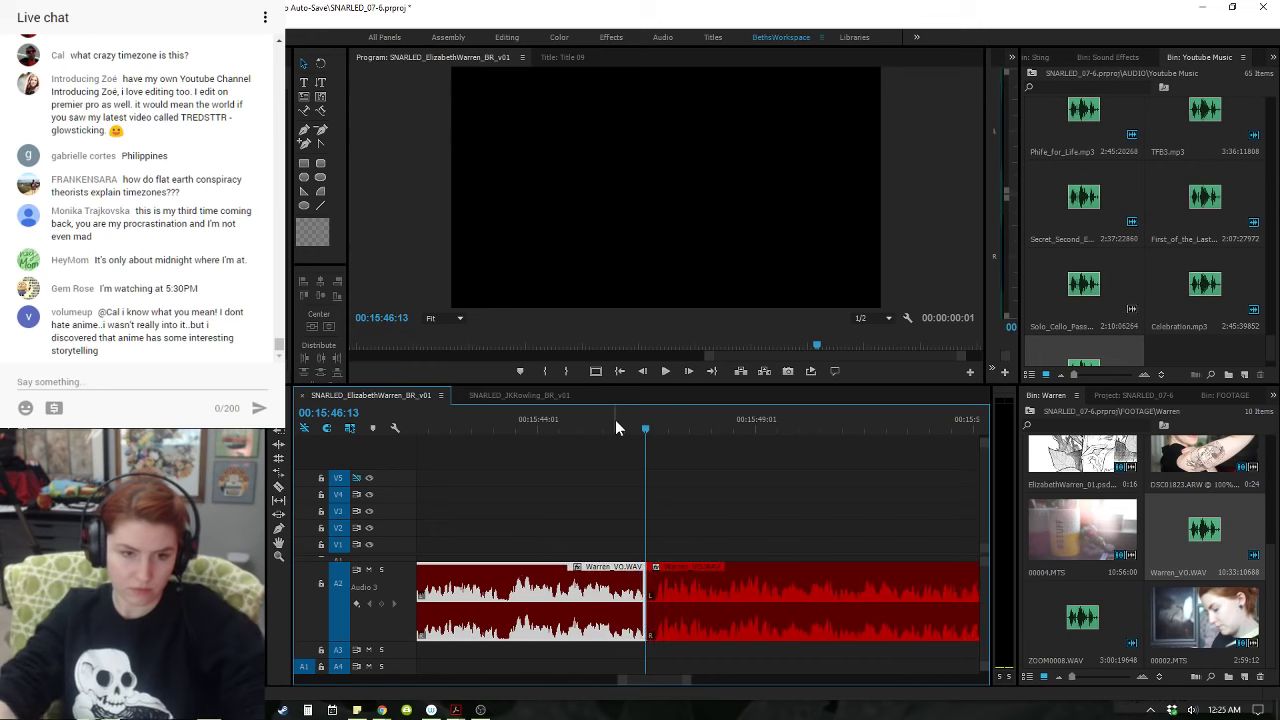
# - Play the narration across the 15:46:13 join through to the end of the voice-over at 17:08:03 and save the project
pyautogui.click(594, 421)
pyautogui.press('space')
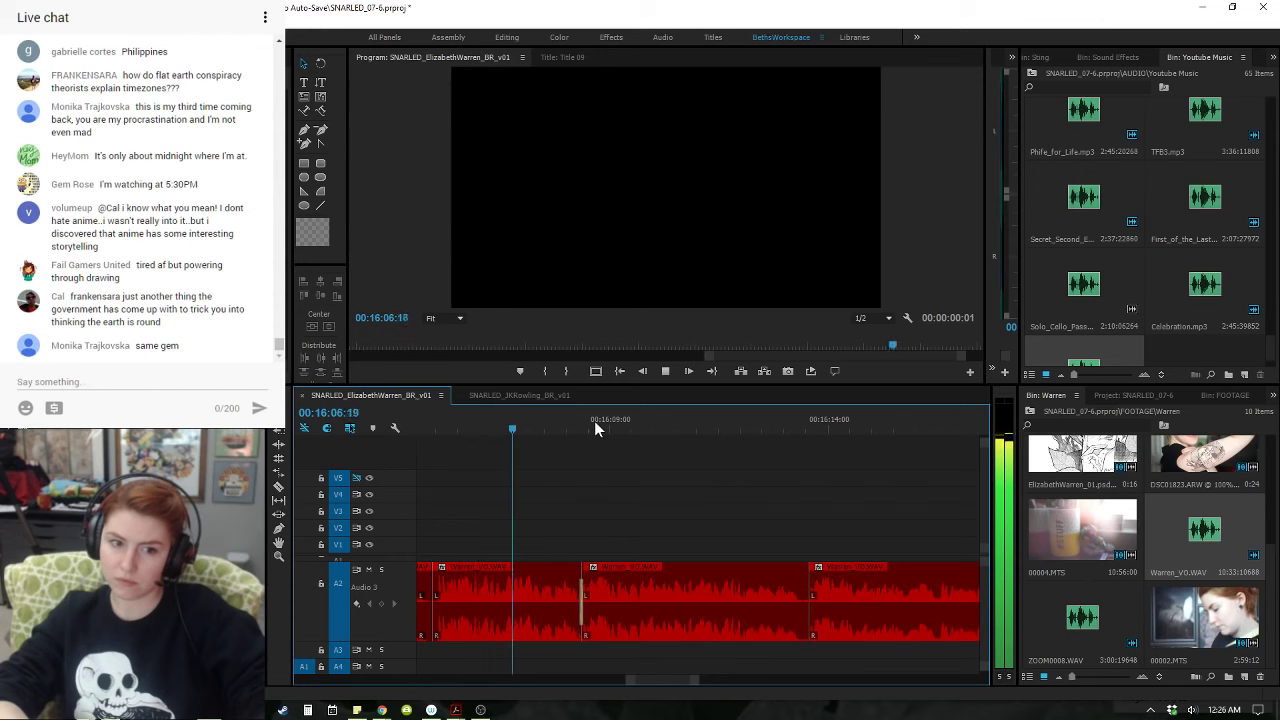
pyautogui.press('-')
pyautogui.press('-')
pyautogui.press('-')
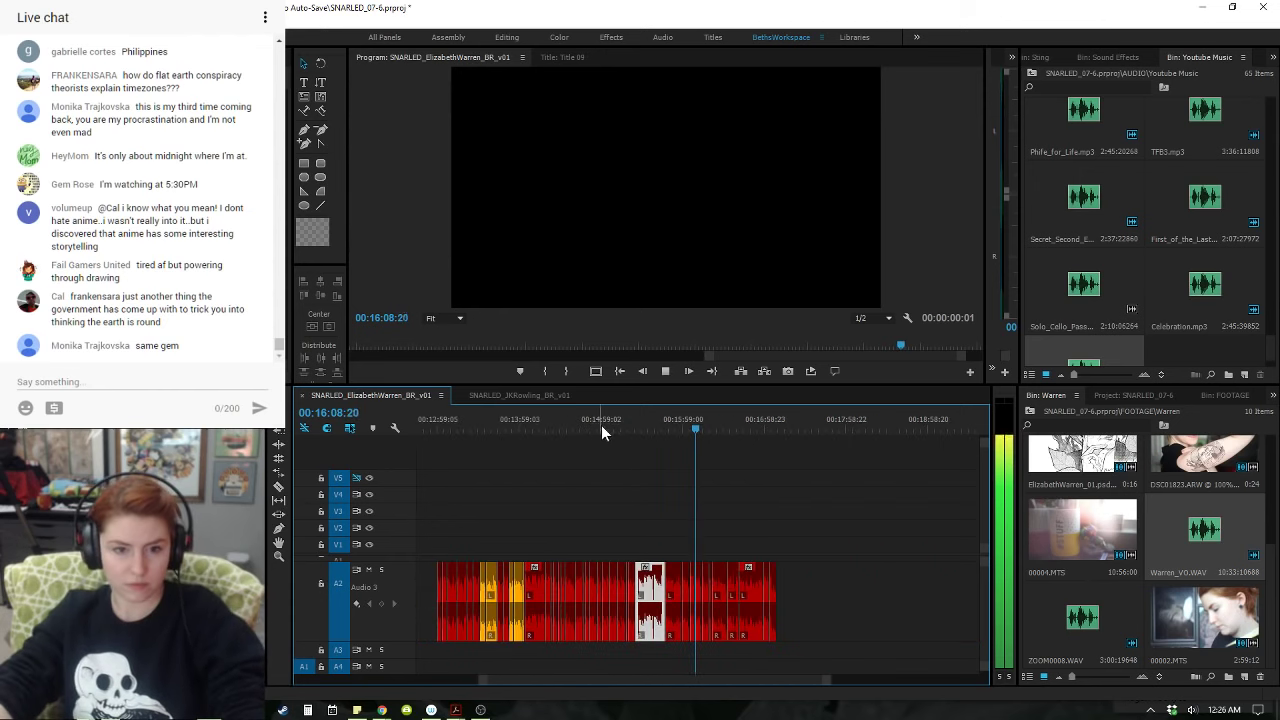
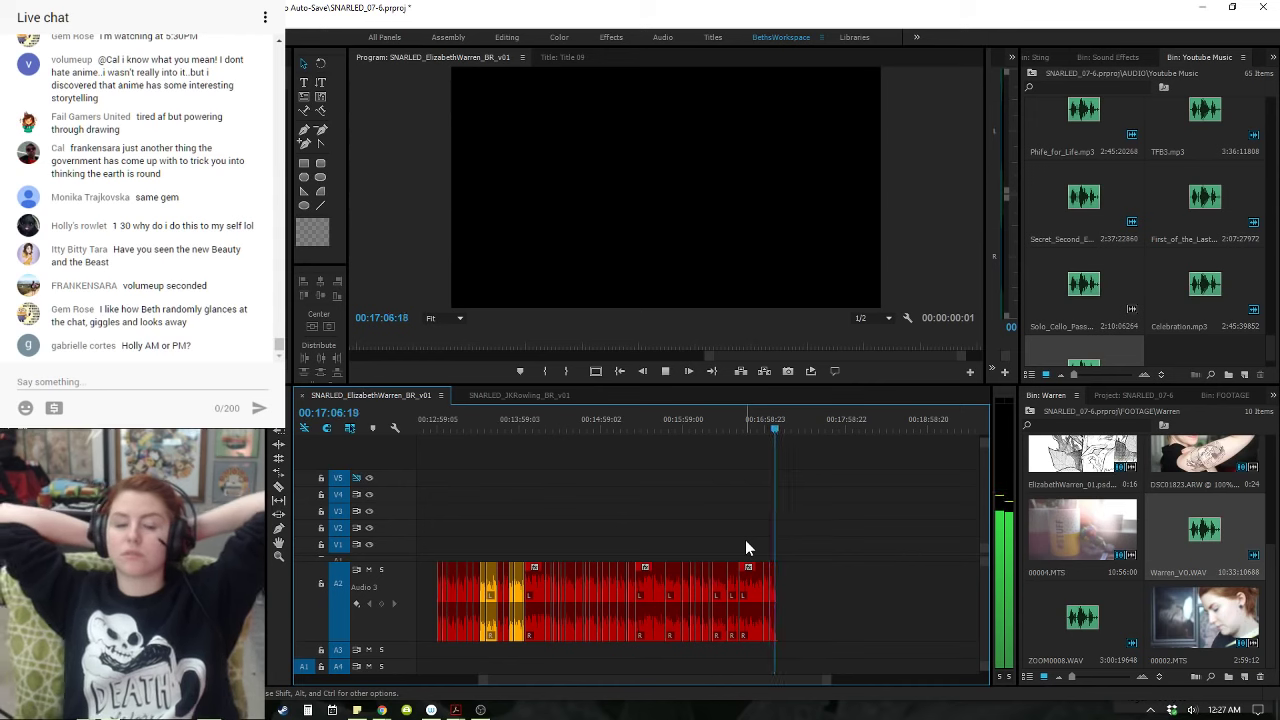
pyautogui.press('space')
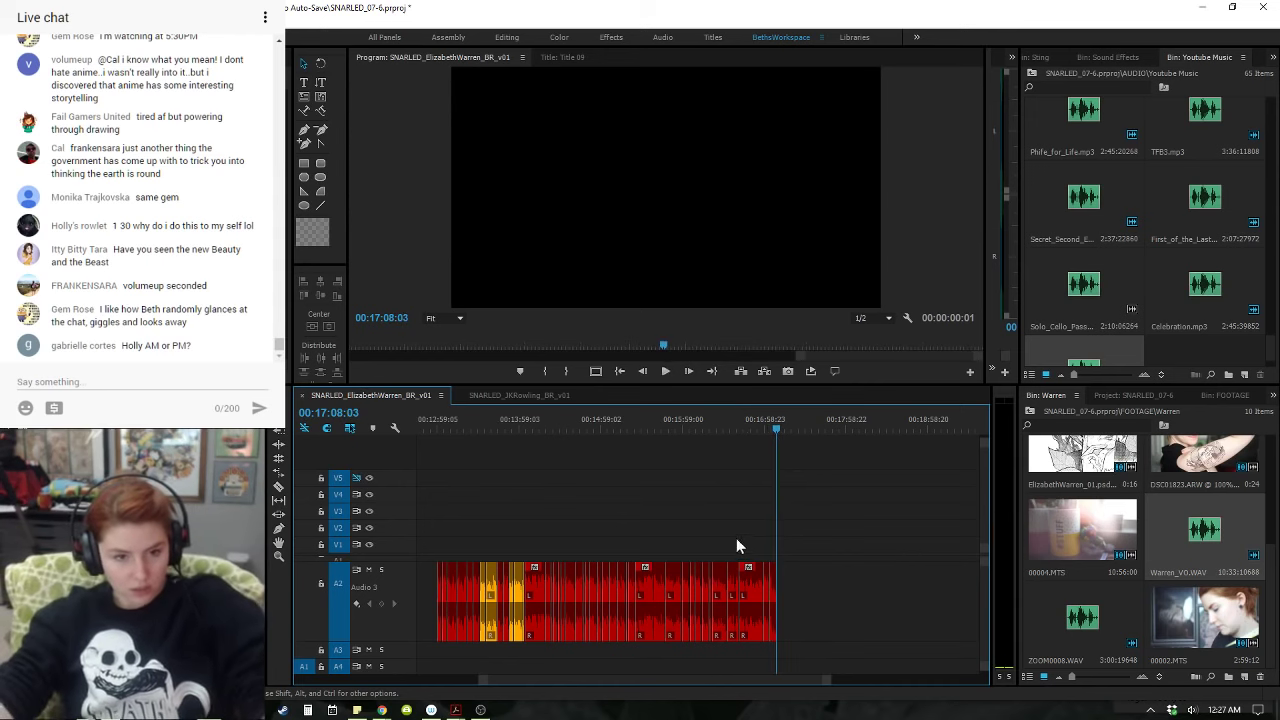
pyautogui.hotkey('ctrl', 's')
# - Nest all the voice-over clips on A2 into a sequence named WarrenVO and give the nested clip a red label
pyautogui.press('-')
pyautogui.moveTo(814, 542); pyautogui.dragTo(561, 617)
pyautogui.rightClick(603, 597)
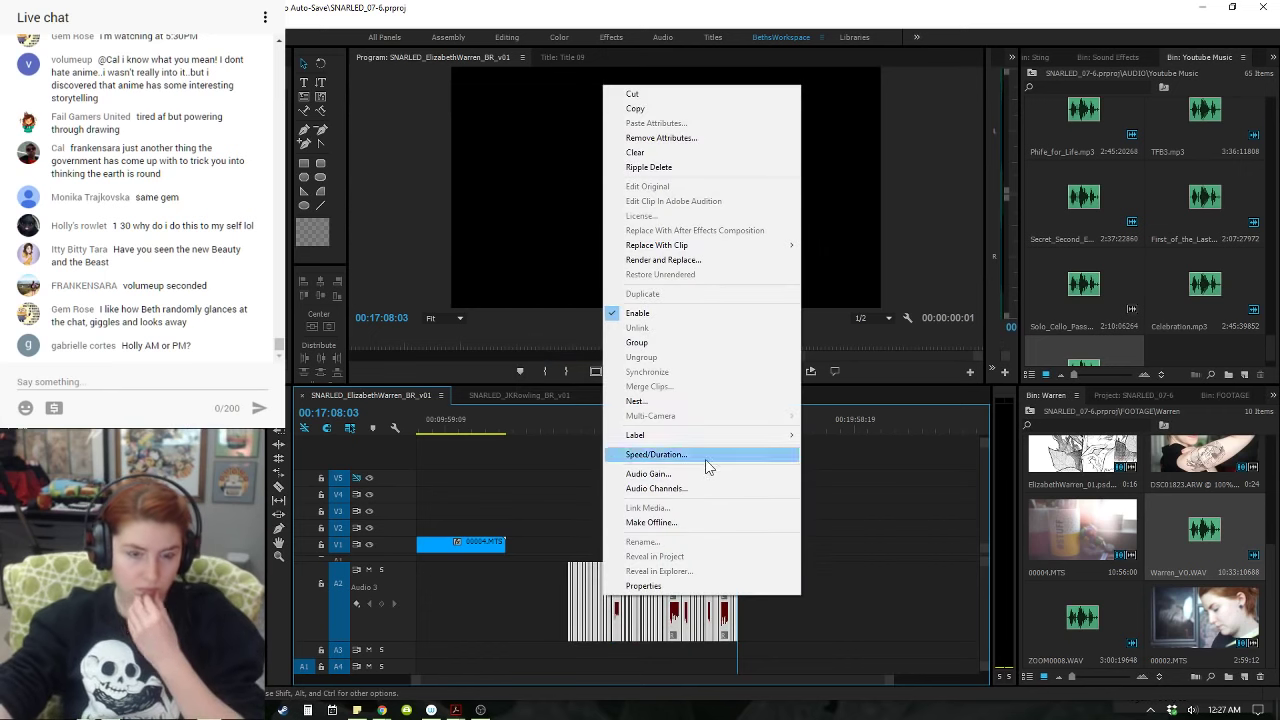
pyautogui.click(714, 400)
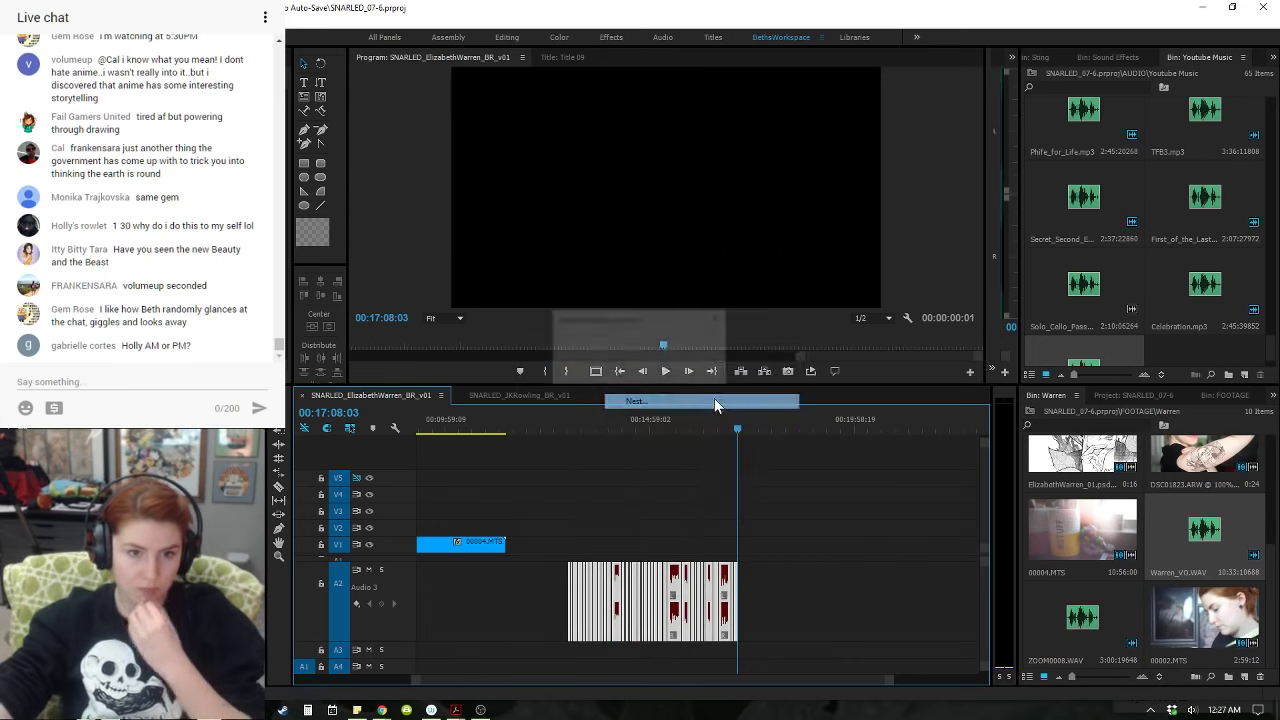
pyautogui.write('Wa')
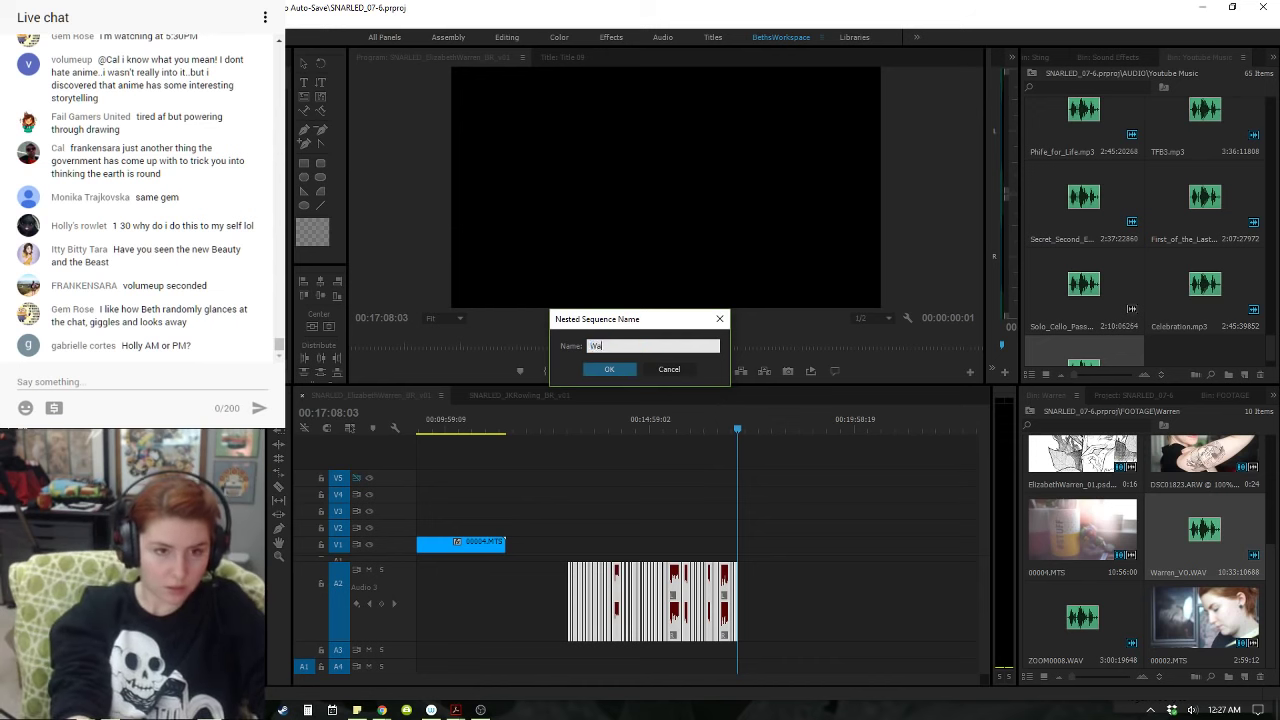
pyautogui.write('rren_VO')
pyautogui.press('Return')
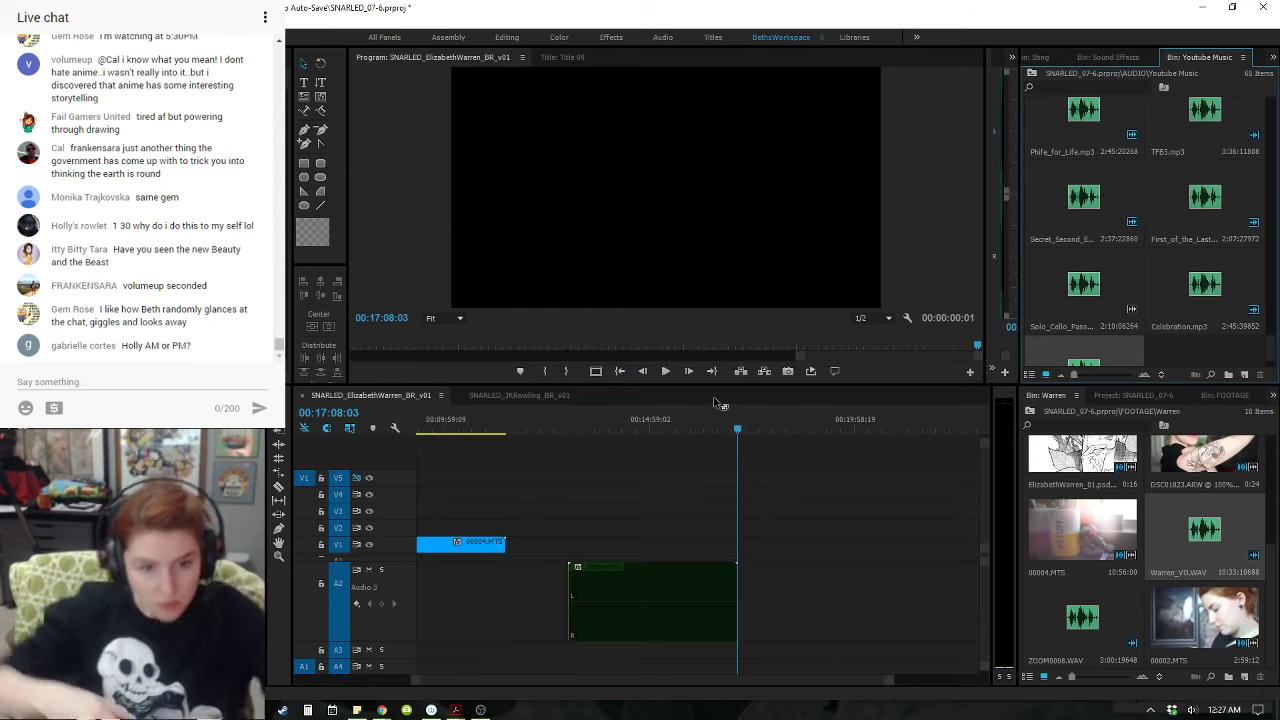
pyautogui.rightClick(716, 593)
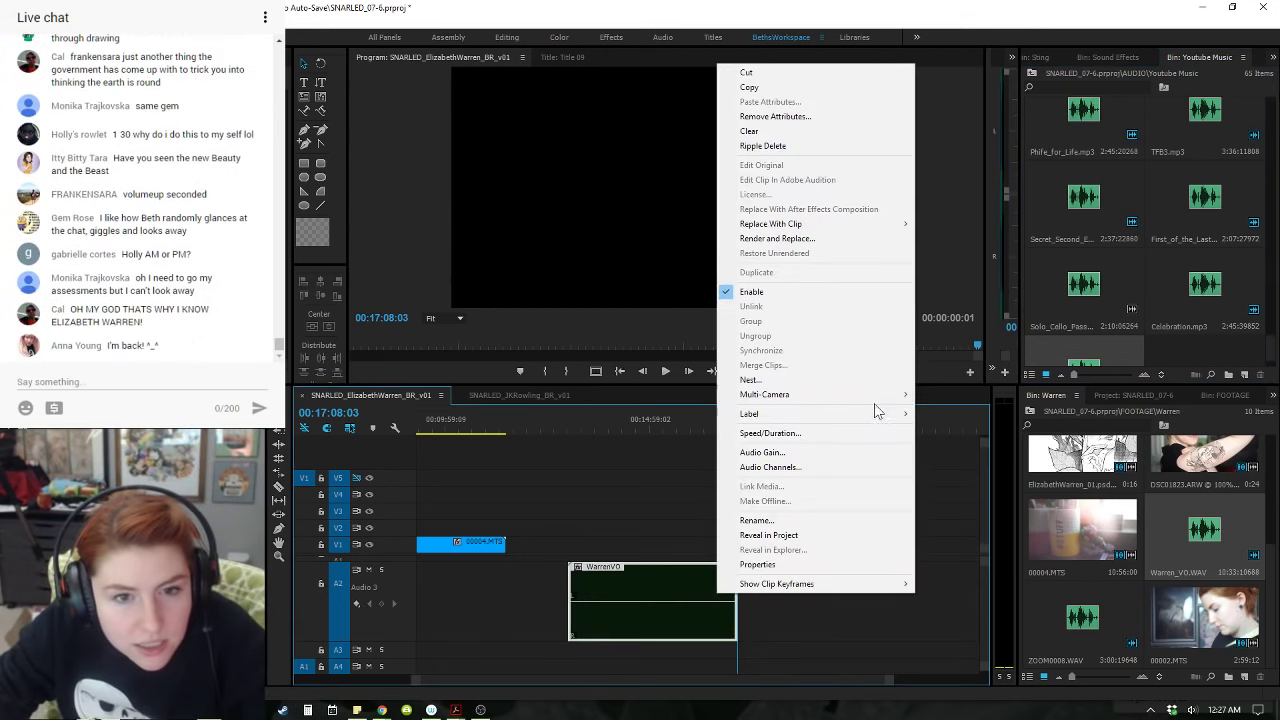
pyautogui.click(628, 433)
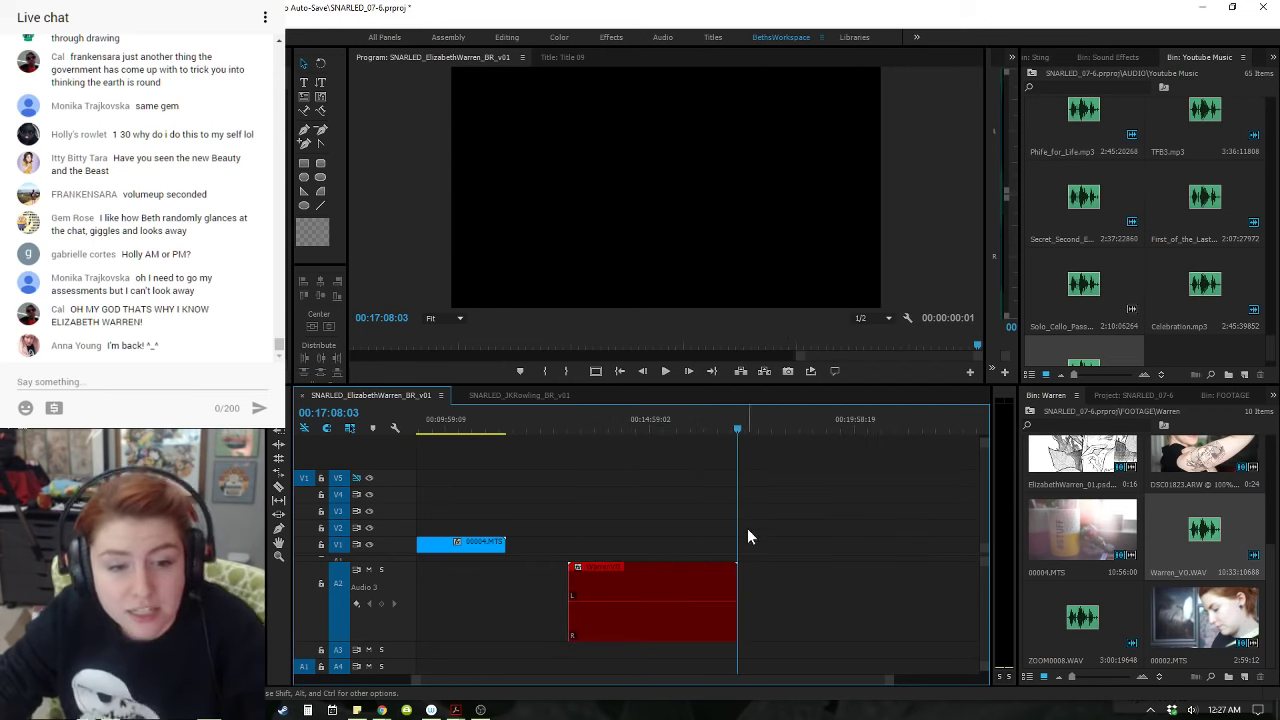
# - Return to the start of the Elizabeth Warren sequence and reduce the height of audio track A2
pyautogui.press('-')
pyautogui.press('=')
pyautogui.press('-')
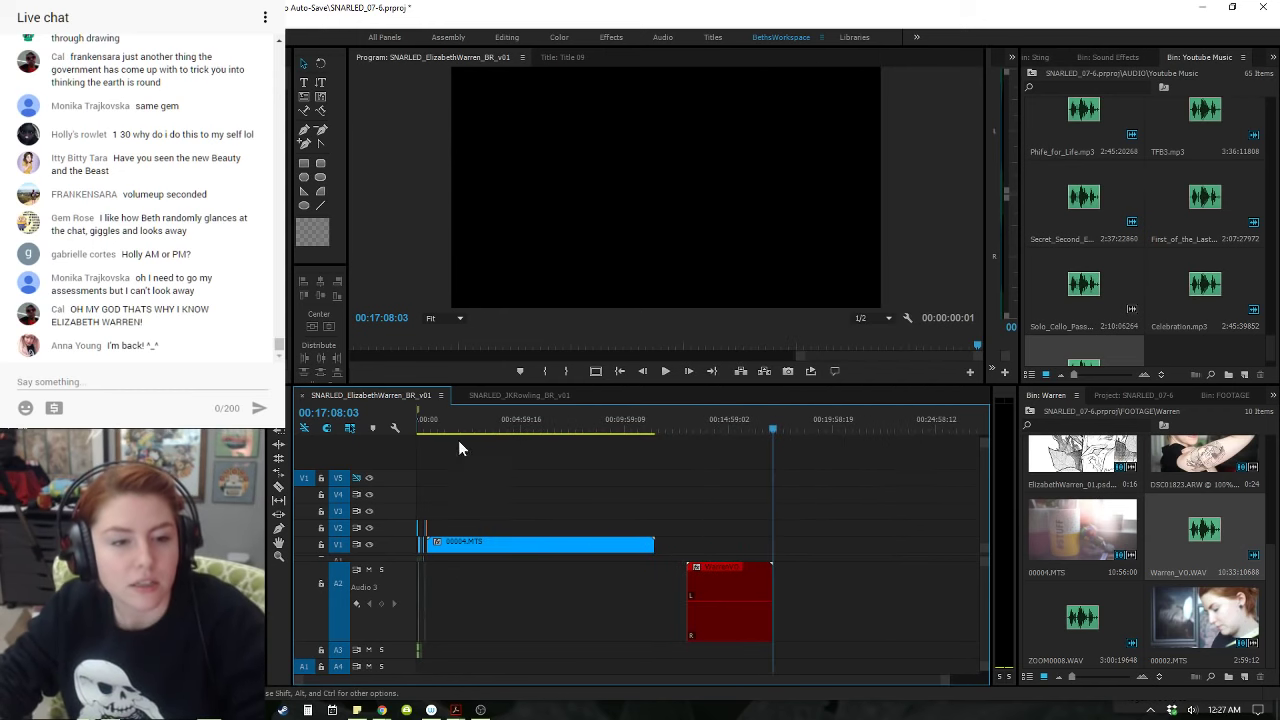
pyautogui.moveTo(445, 431); pyautogui.dragTo(428, 425)
pyautogui.press('\\')
pyautogui.press('Home')
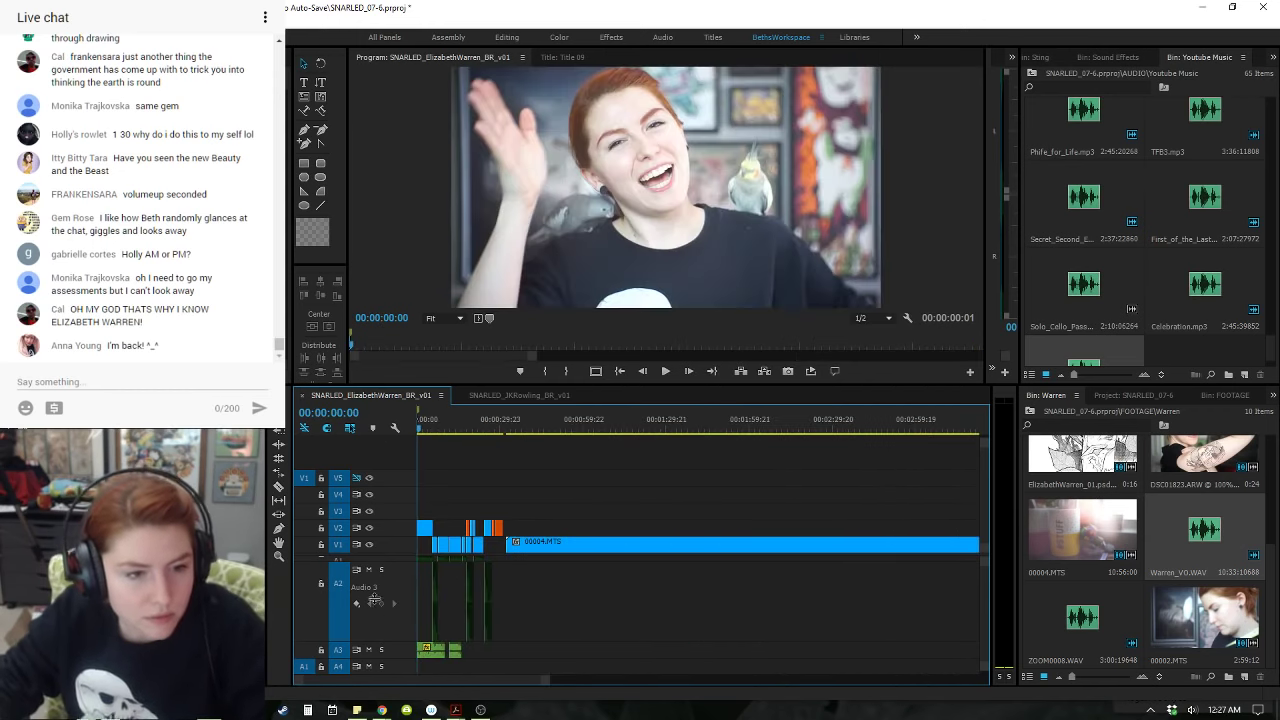
pyautogui.moveTo(375, 599); pyautogui.dragTo(376, 581)
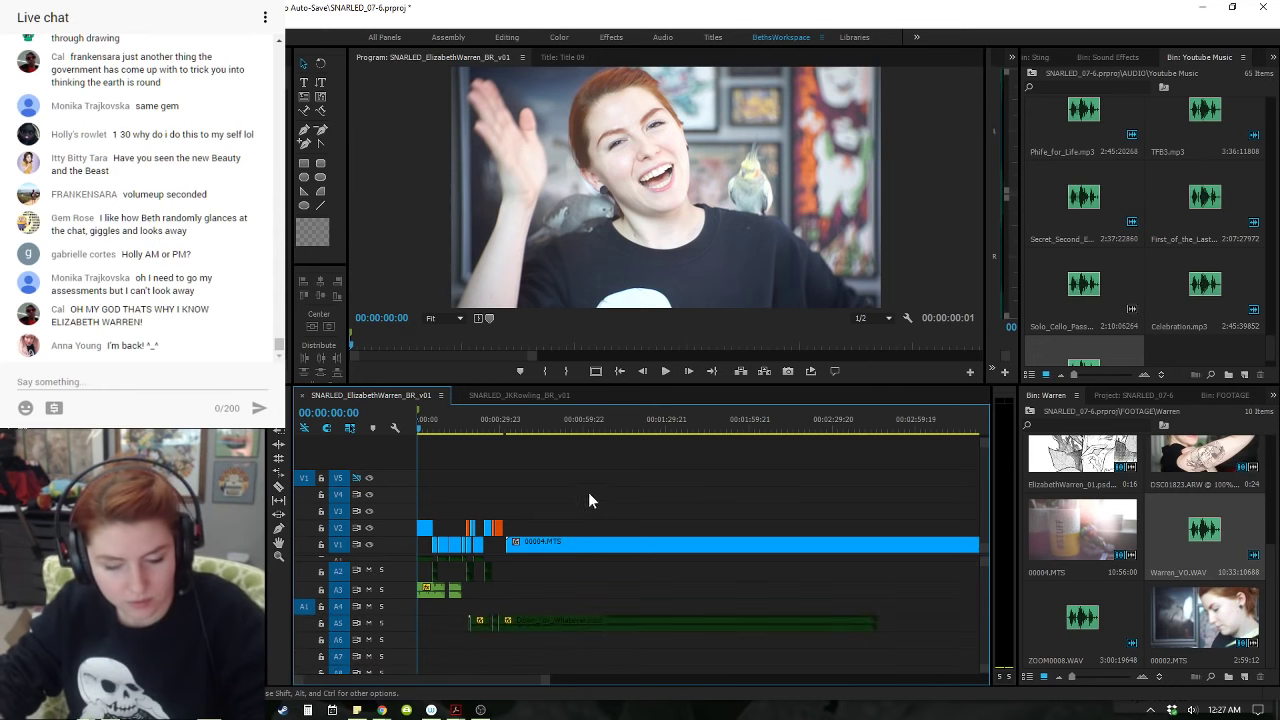
# - Check the SNARLED_JKRowling_BR_v01 sequence briefly and close it, leaving the Elizabeth Warren sequence open
pyautogui.click(508, 398)
pyautogui.click(417, 396)
pyautogui.click(490, 393)
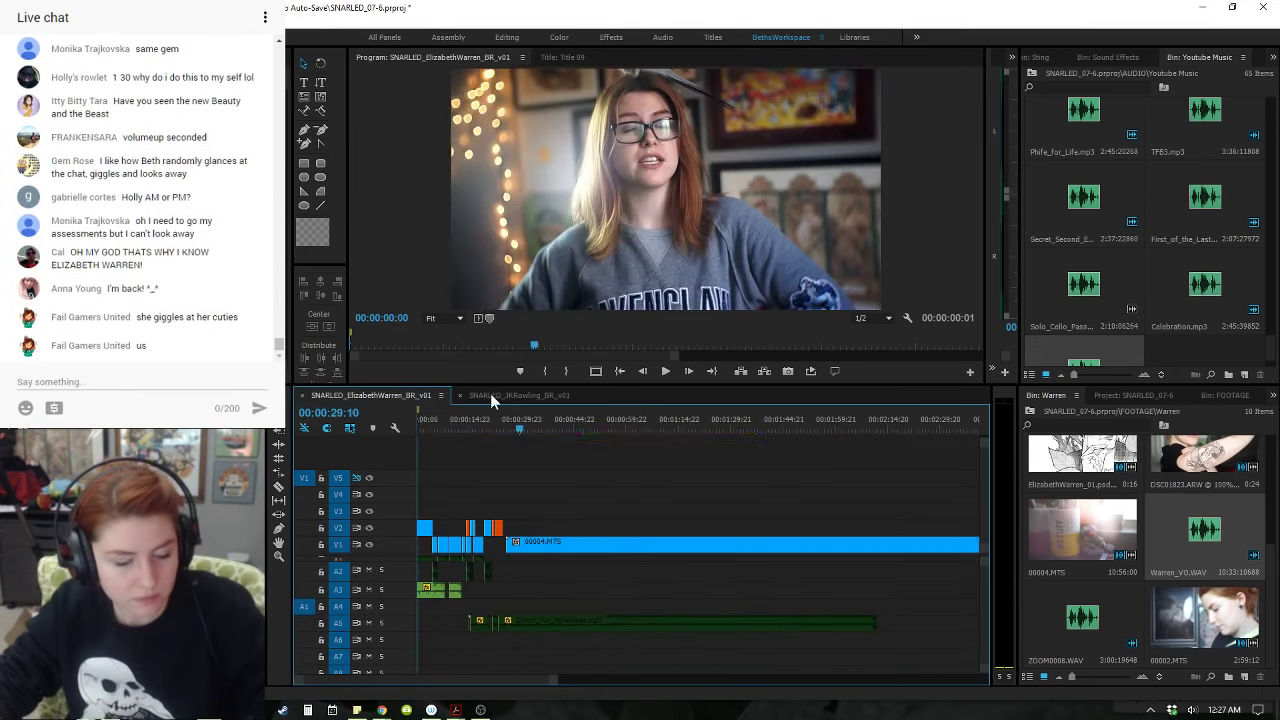
pyautogui.click(460, 395)
# - Review the Materials title and equipment list section, from about 00:00:26 to 00:00:28
pyautogui.click(498, 426)
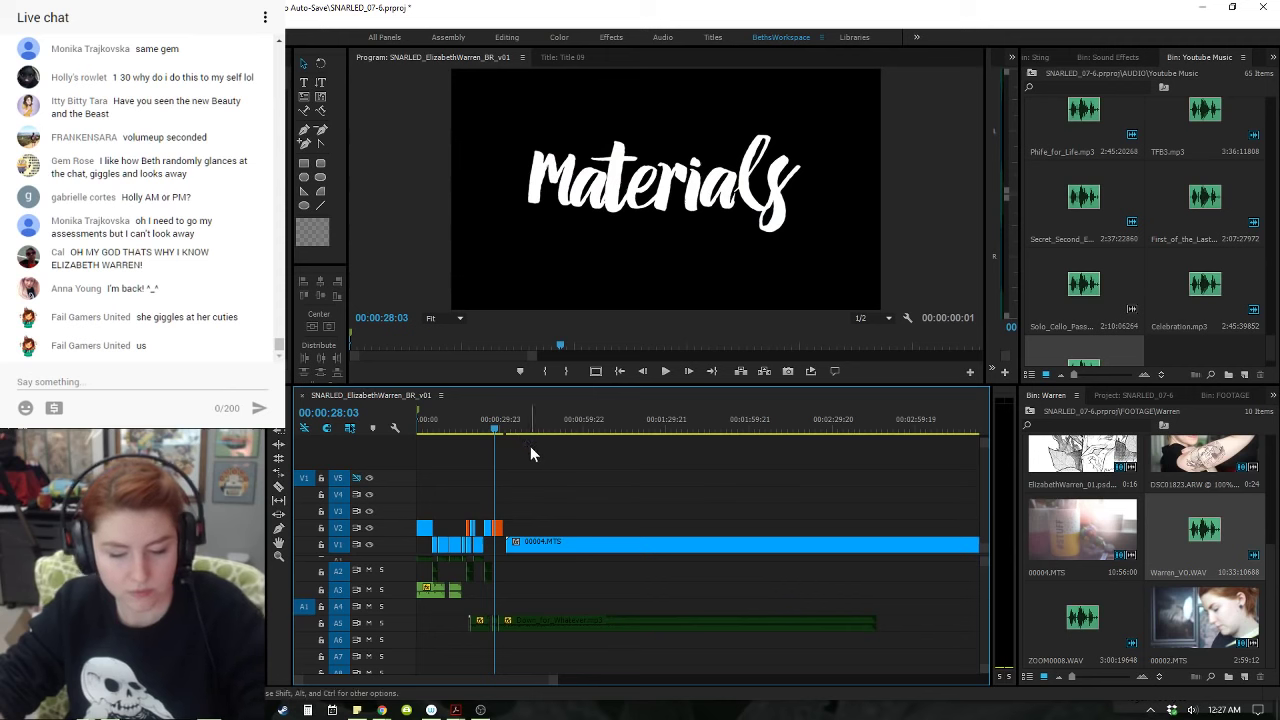
pyautogui.press('\\')
pyautogui.press('space')
pyautogui.press('space')
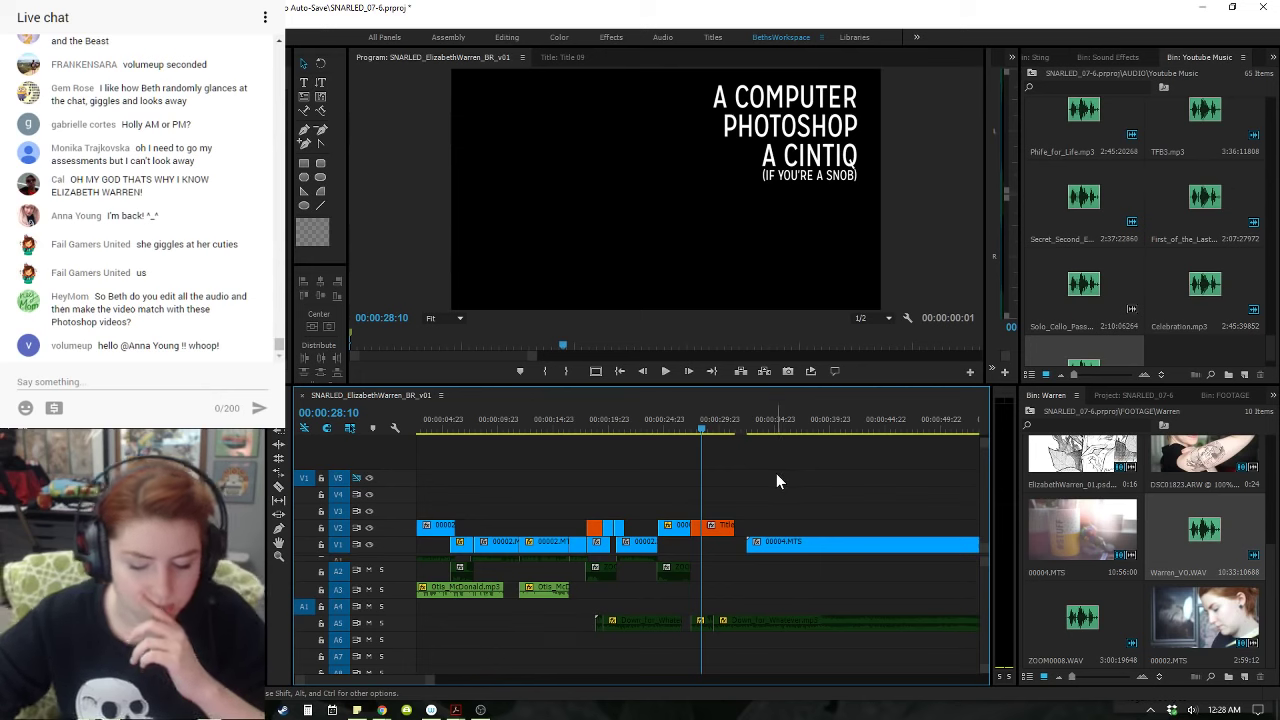
pyautogui.press('-')
pyautogui.press('=')
pyautogui.press('=')
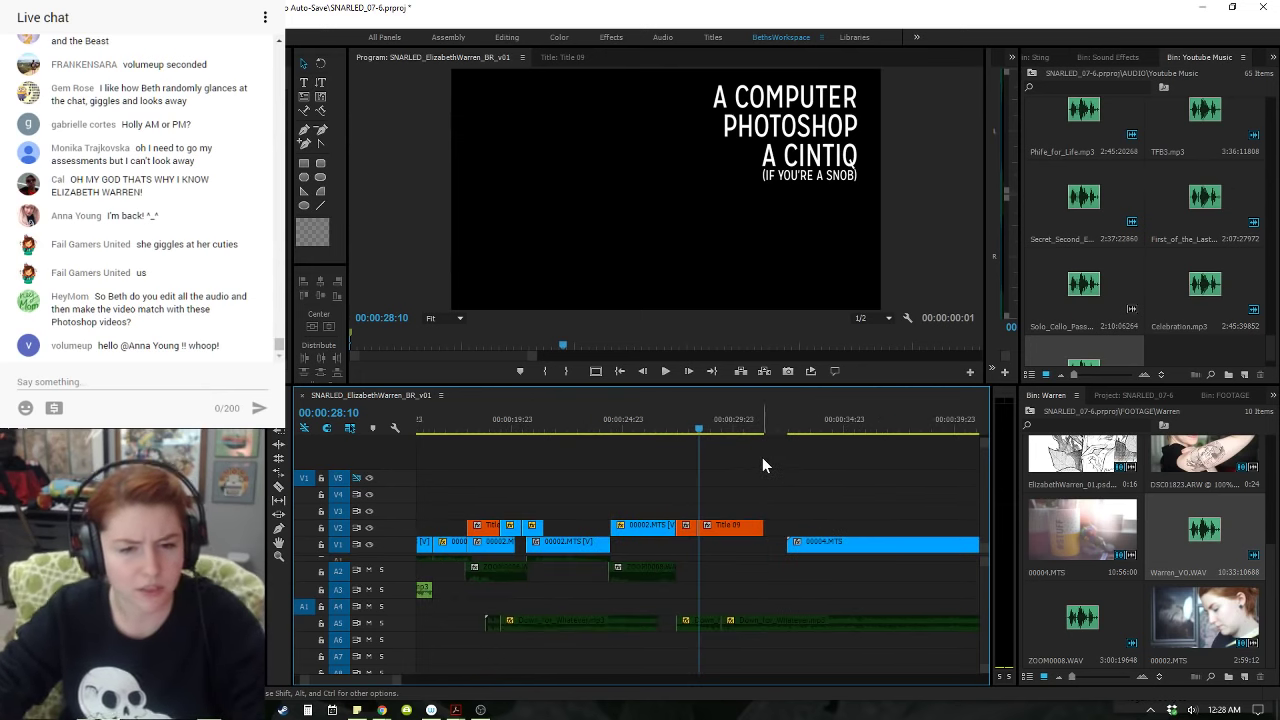
pyautogui.press('space')
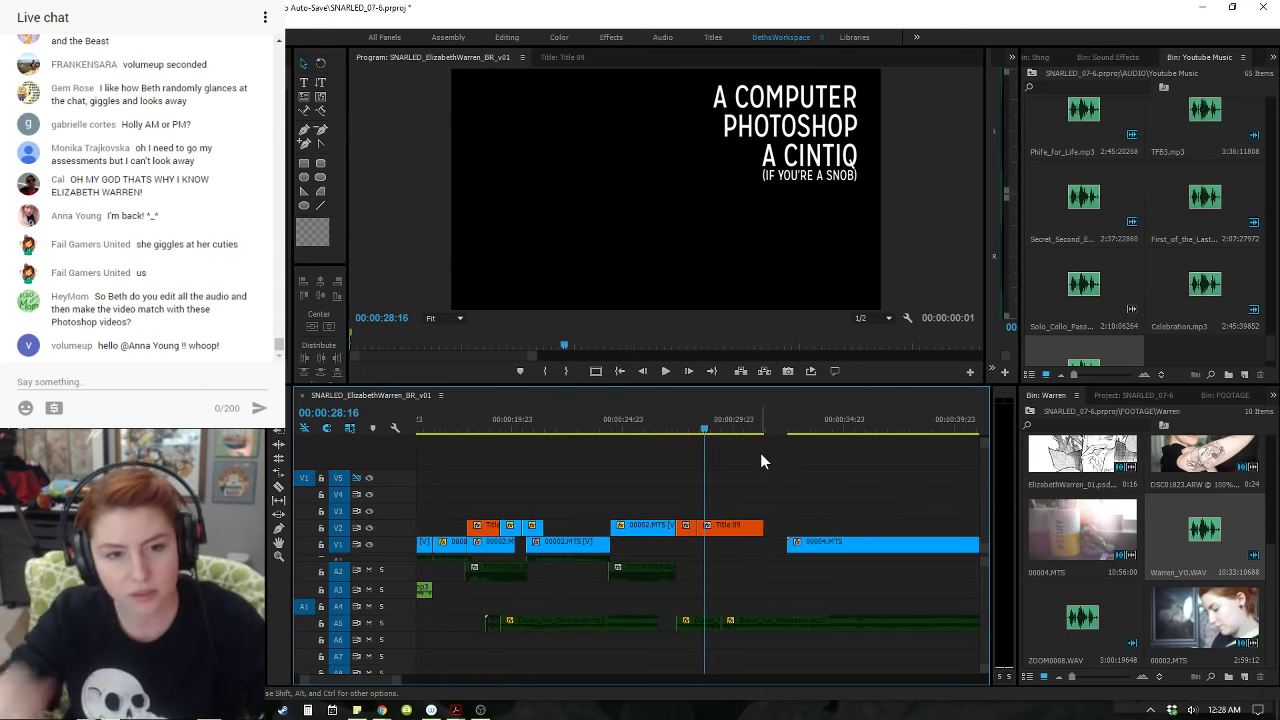
pyautogui.click(655, 427)
pyautogui.press('space')
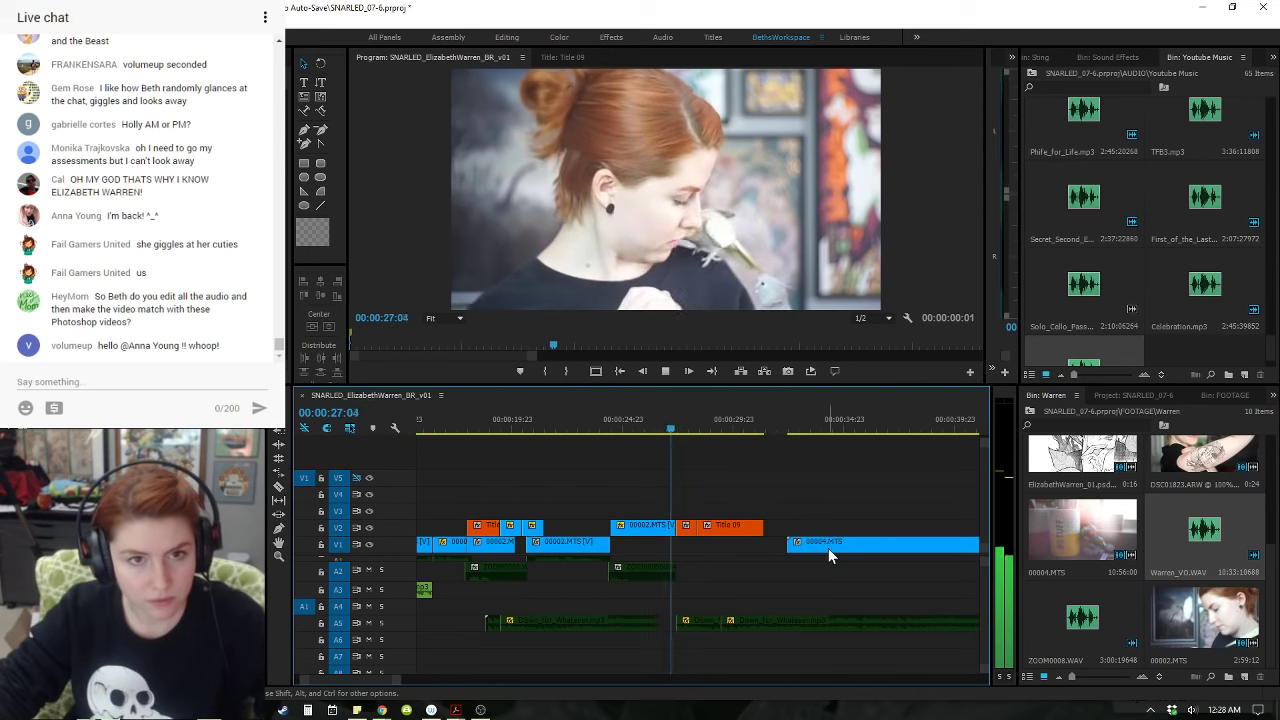
# - Skim through the 00004.MTS footage on V1 and lock audio track A5
pyautogui.moveTo(784, 423); pyautogui.dragTo(861, 435)
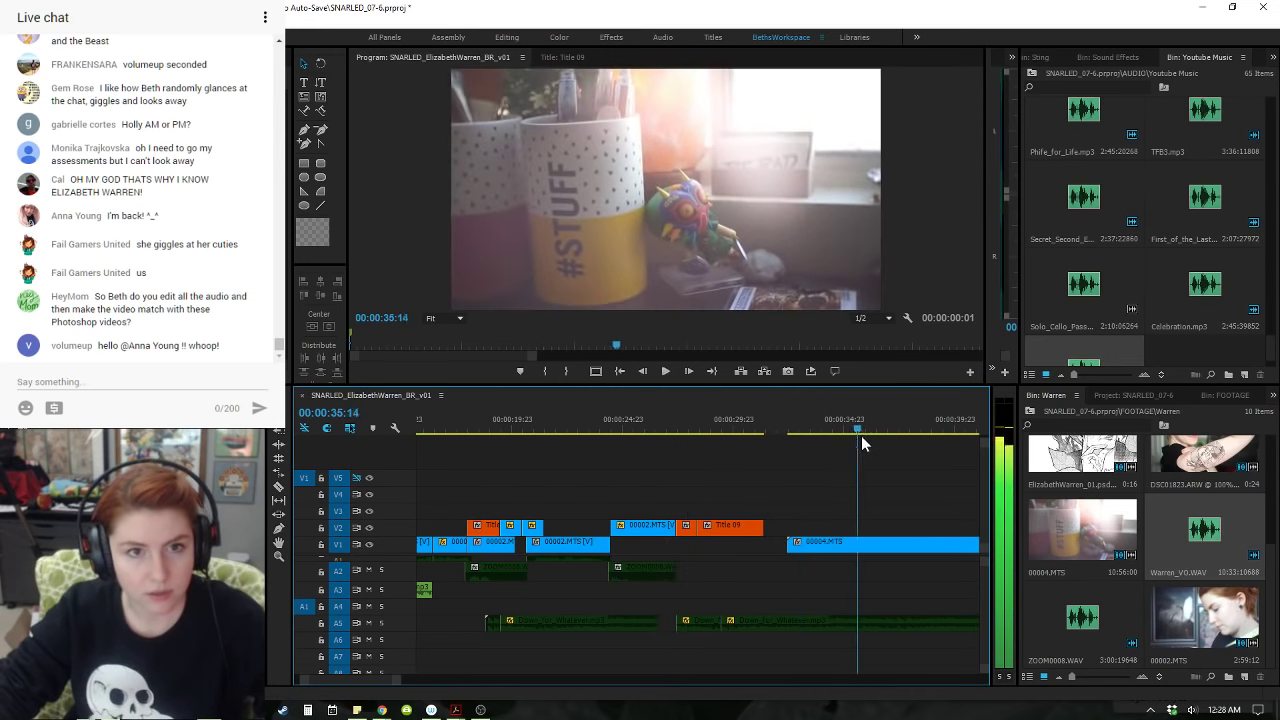
pyautogui.press('-')
pyautogui.press('-')
pyautogui.press('-')
pyautogui.moveTo(622, 424); pyautogui.dragTo(946, 478)
pyautogui.press('-')
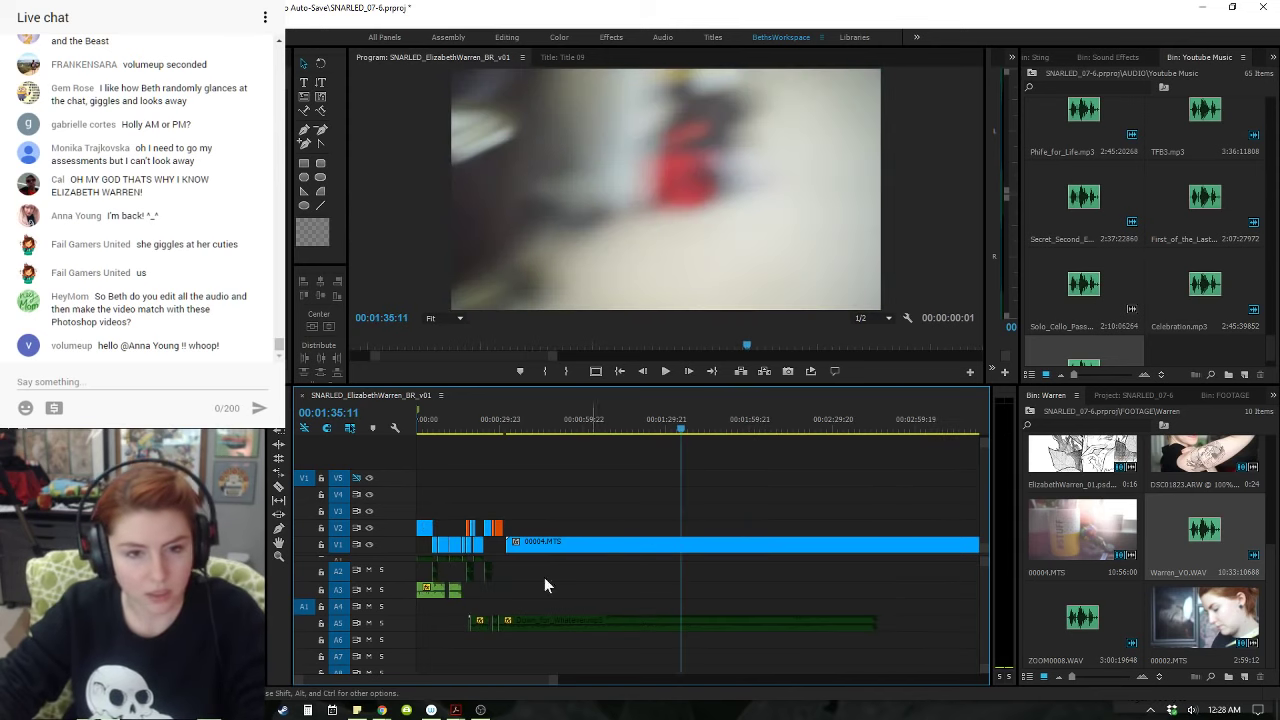
pyautogui.click(322, 623)
# - Find the desk footage and split 00004.MTS on V1 at about 00:02:08
pyautogui.moveTo(714, 427); pyautogui.dragTo(769, 445)
pyautogui.press('space')
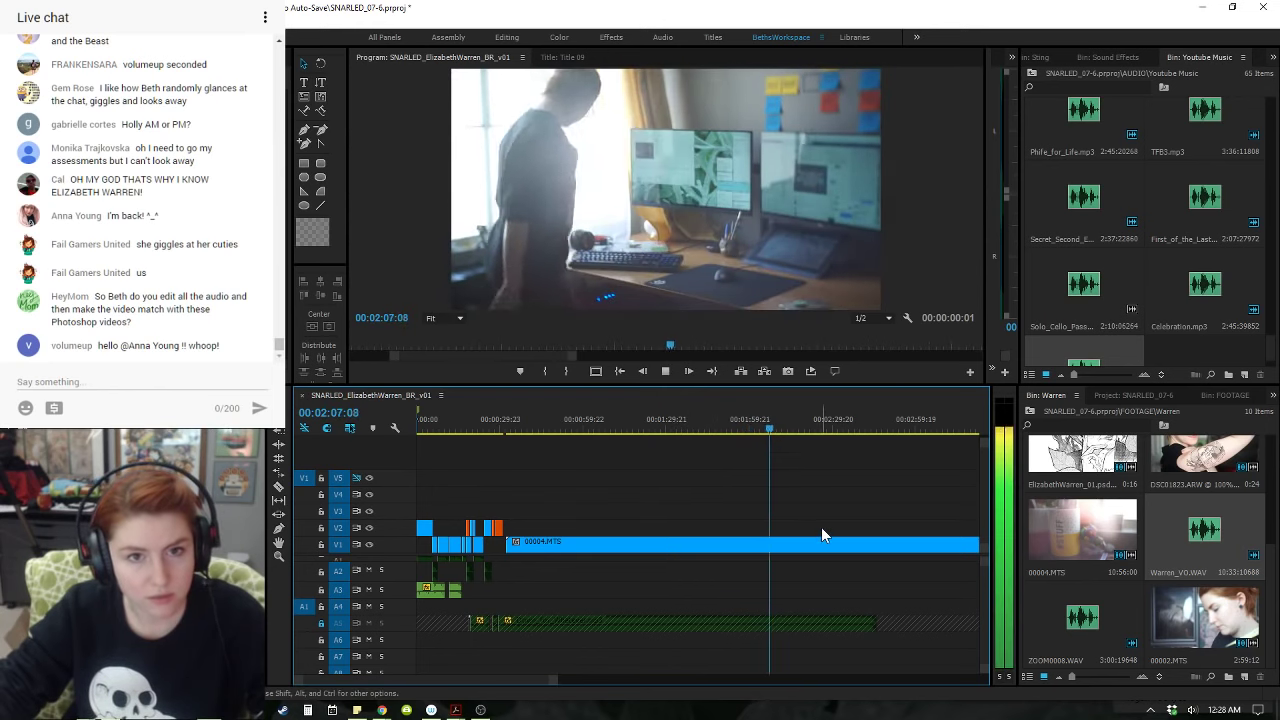
pyautogui.press('space')
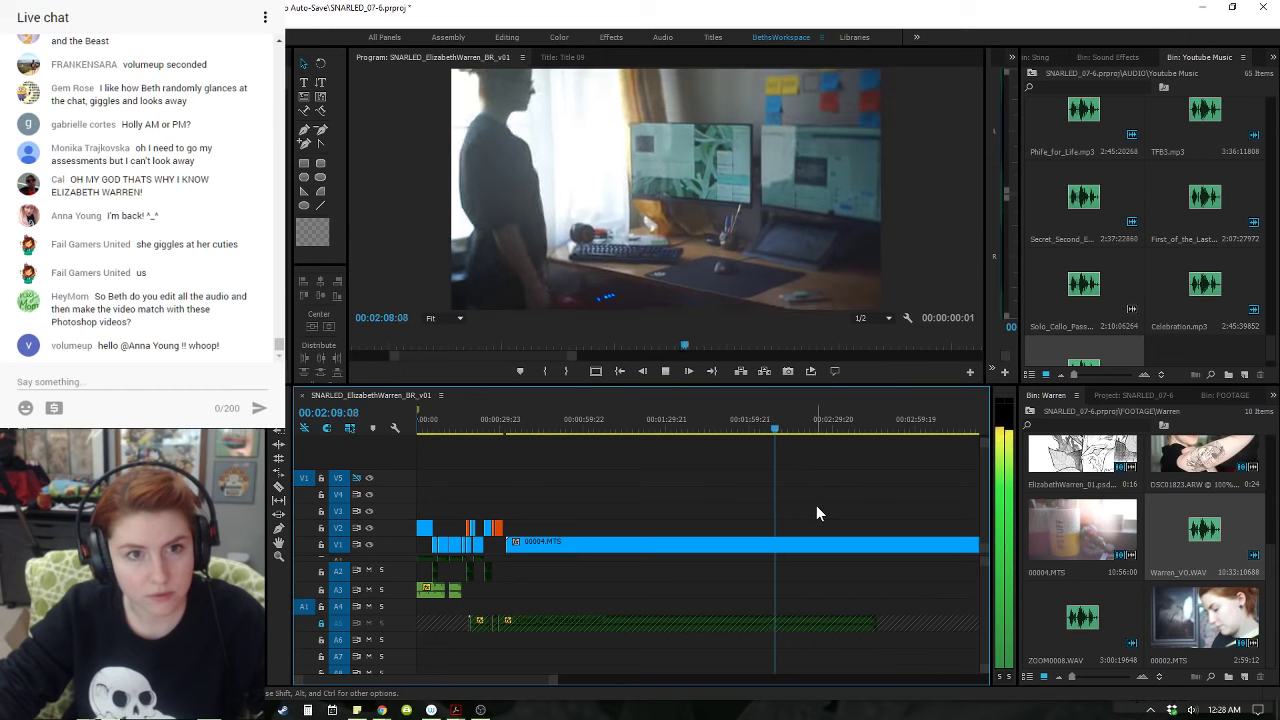
pyautogui.press('space')
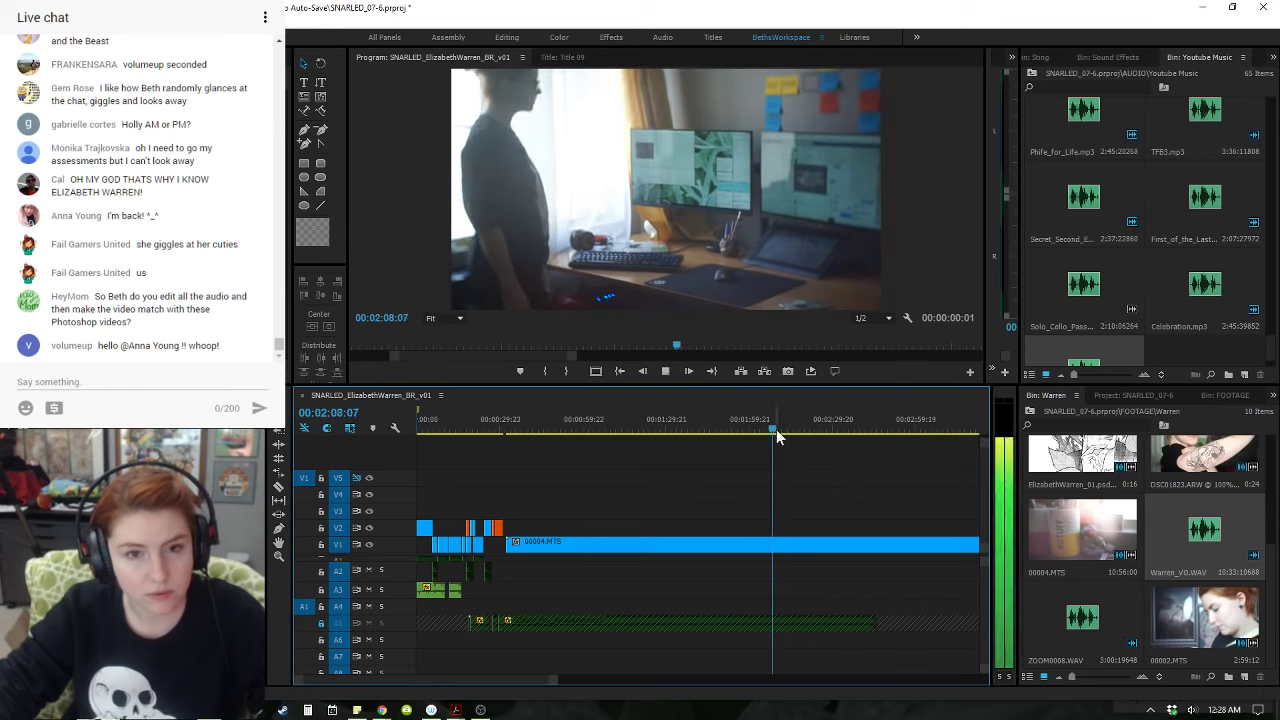
pyautogui.hotkey('ctrl', 'k')
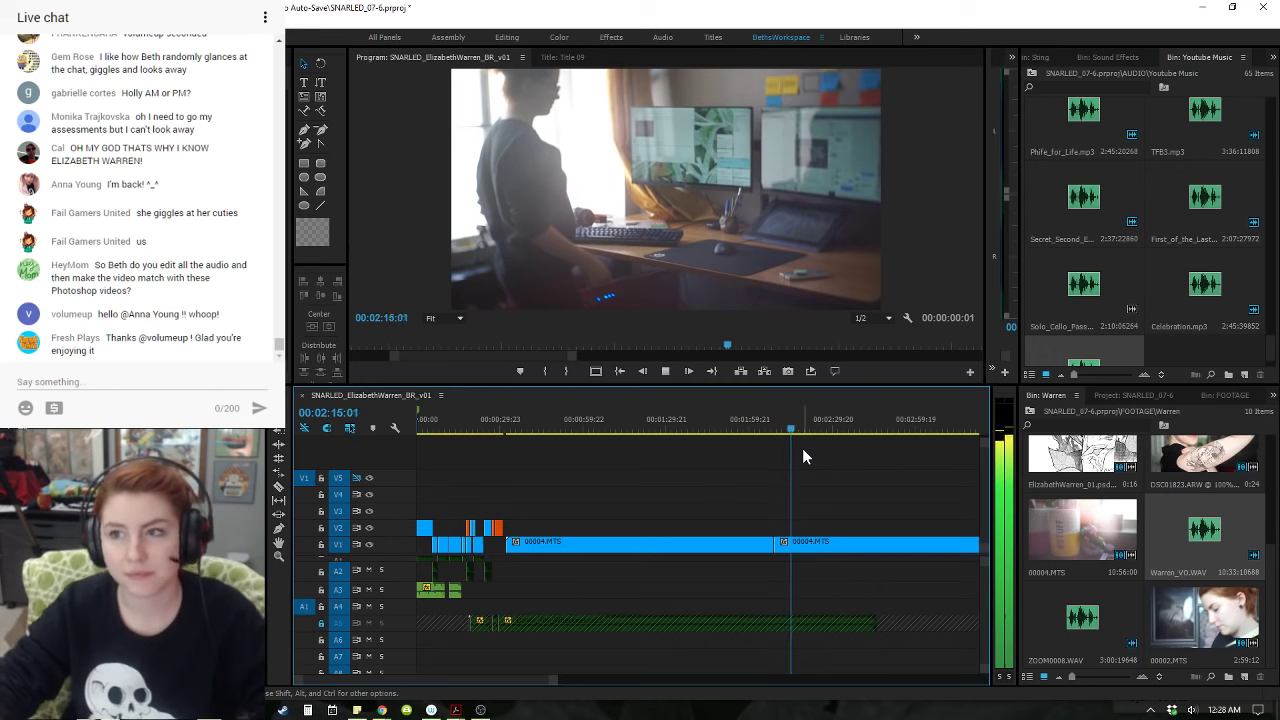
# - Play on through the desk shot and split 00004.MTS again at about 00:02:18
pyautogui.press('space')
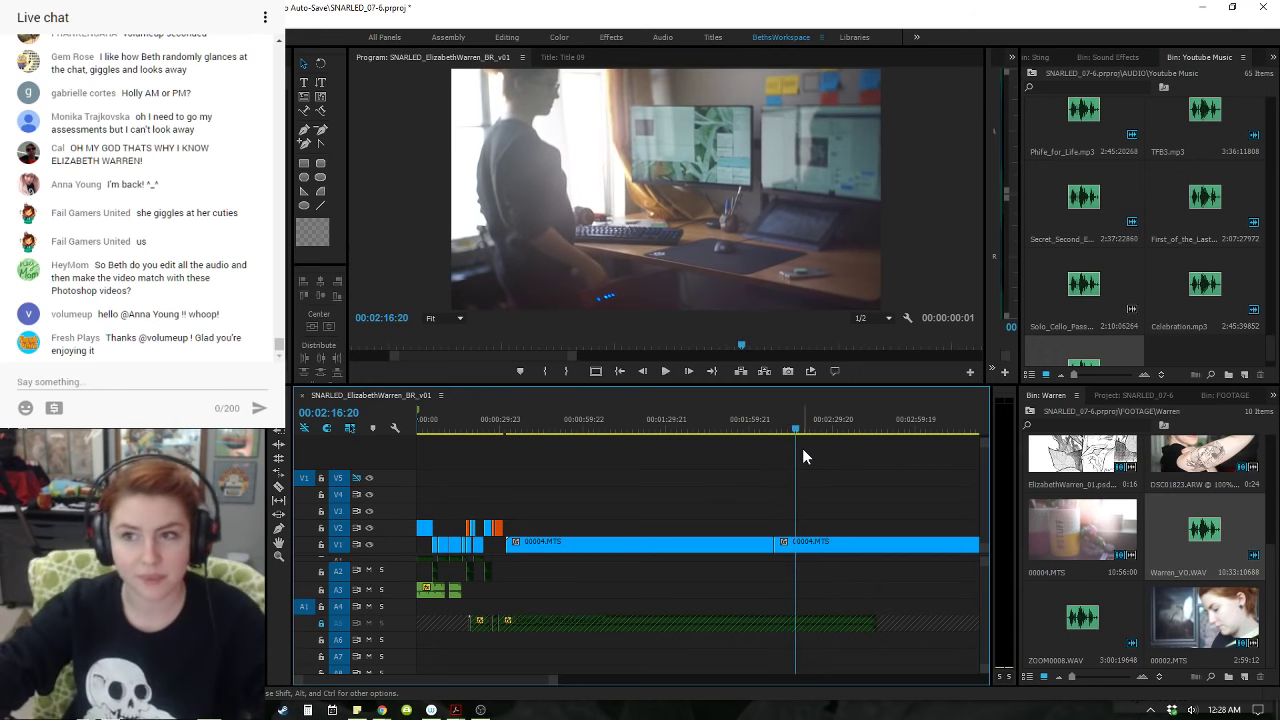
pyautogui.scroll(-2, 830, 463)
pyautogui.press('space')
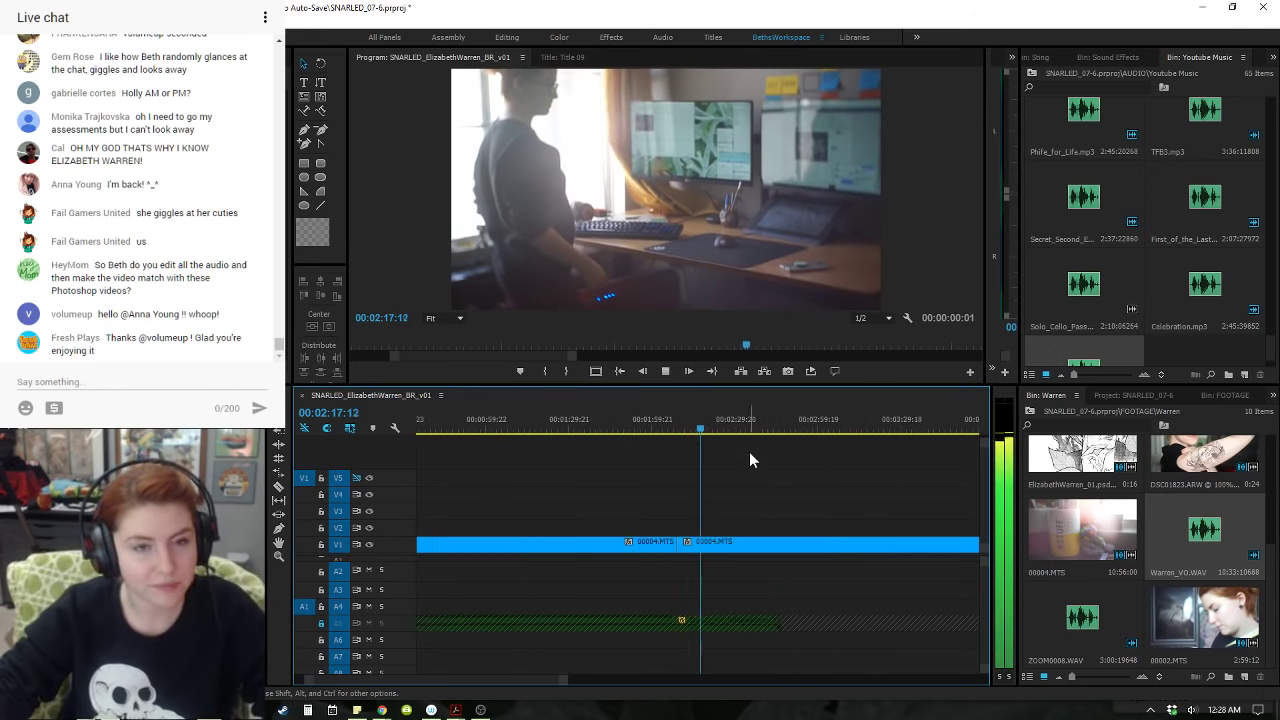
pyautogui.press('space')
pyautogui.hotkey('ctrl', 'k')
pyautogui.press('space')
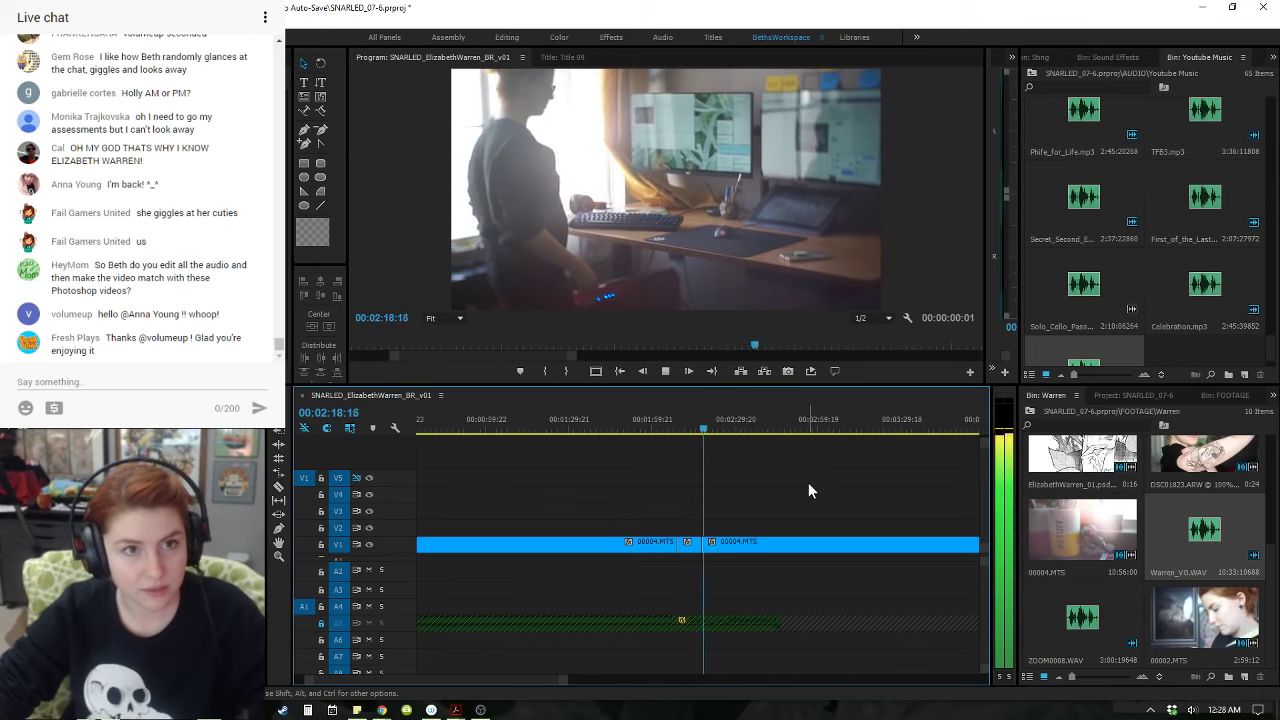
# - Review the desk footage around both cuts, first after 00:02:19 and again from about 00:02:08 to 00:02:10:06
pyautogui.press('space')
pyautogui.press('-')
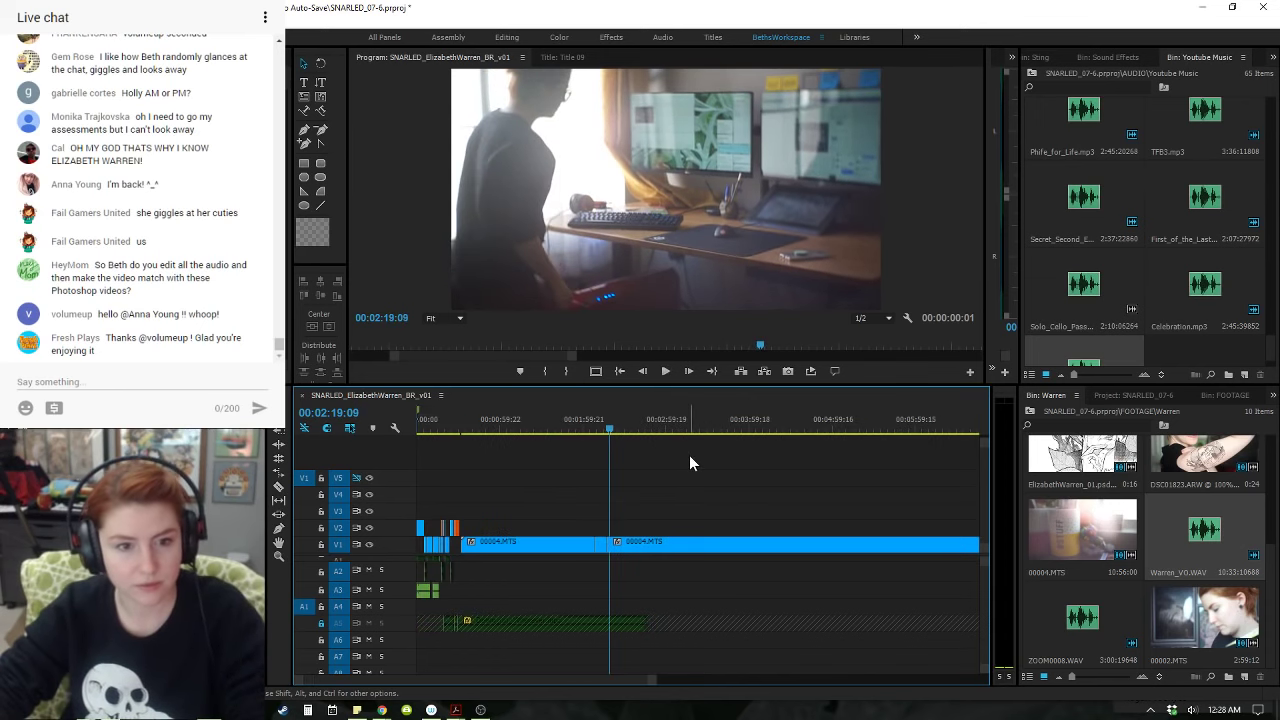
pyautogui.press('=')
pyautogui.press('=')
pyautogui.press('space')
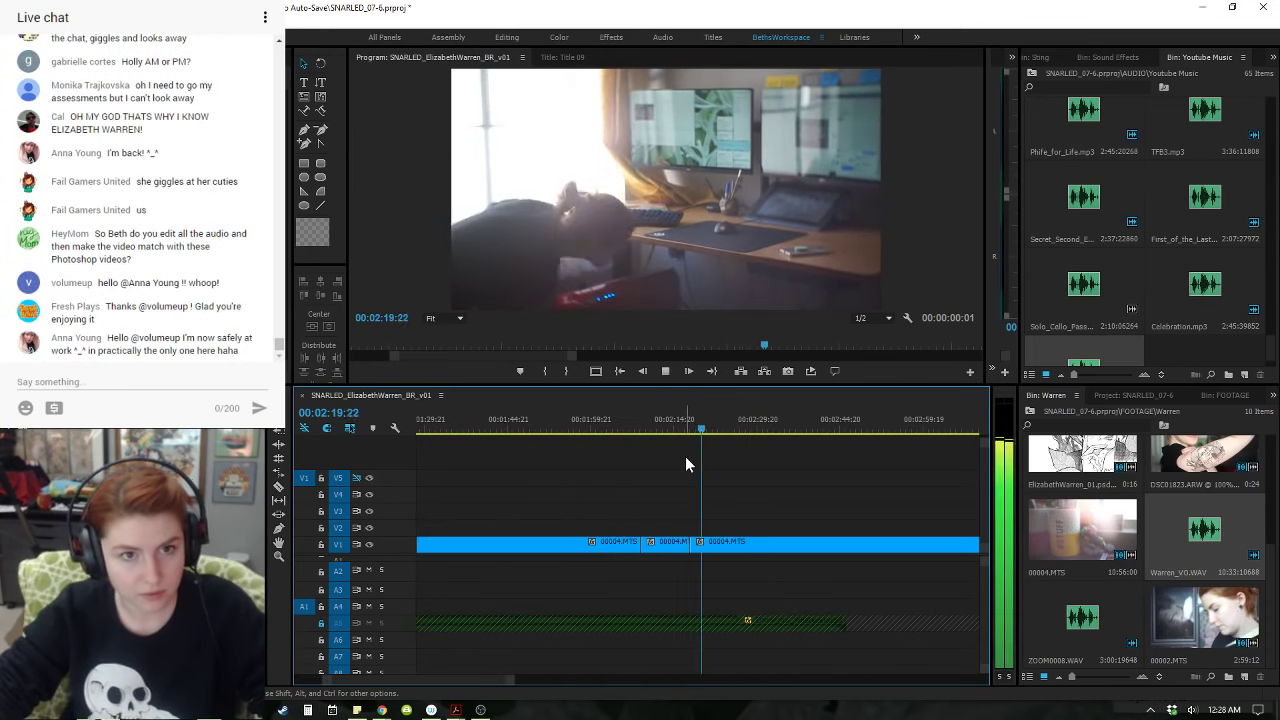
pyautogui.press('space')
pyautogui.press('Up')
pyautogui.press('Up')
pyautogui.press('space')
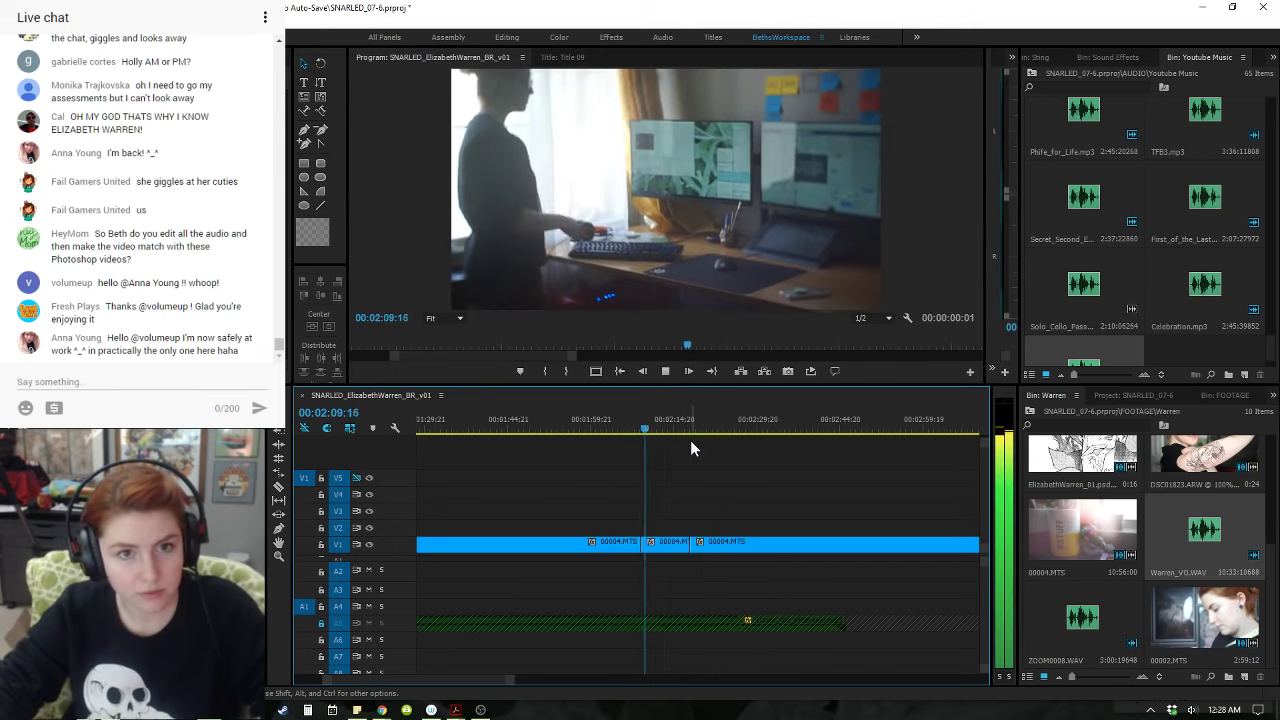
pyautogui.click(632, 424)
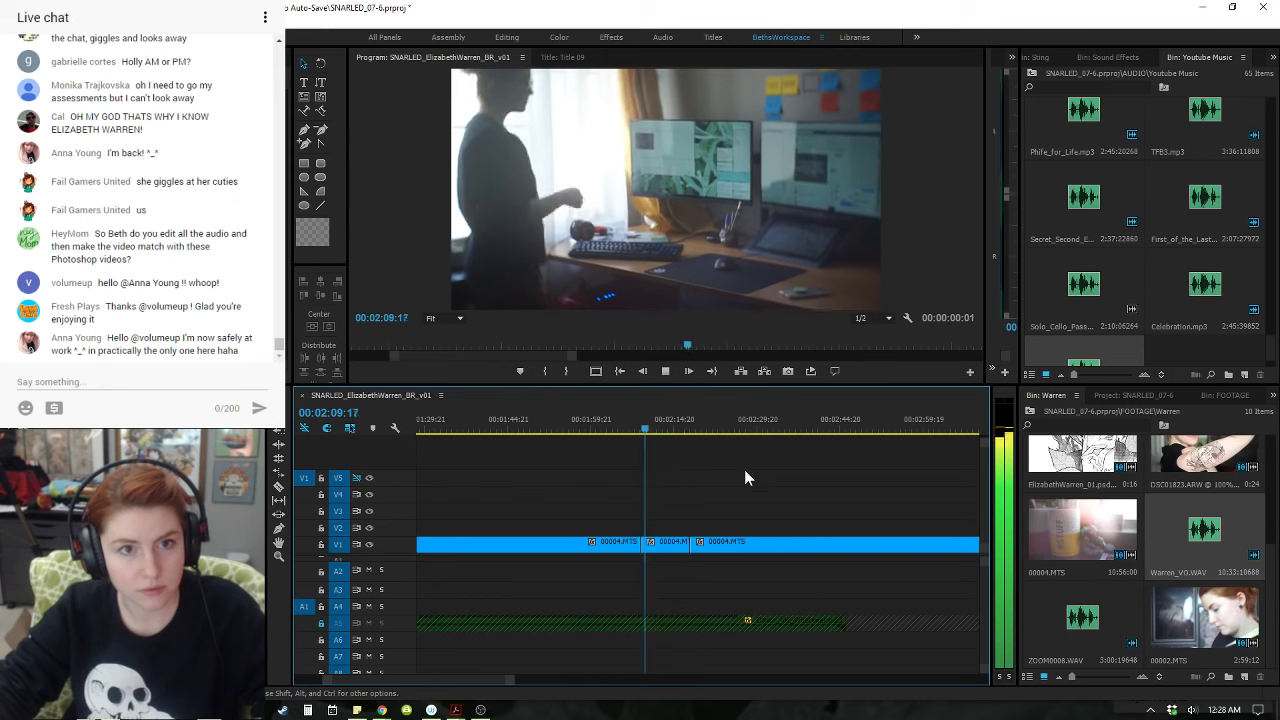
pyautogui.press('space')
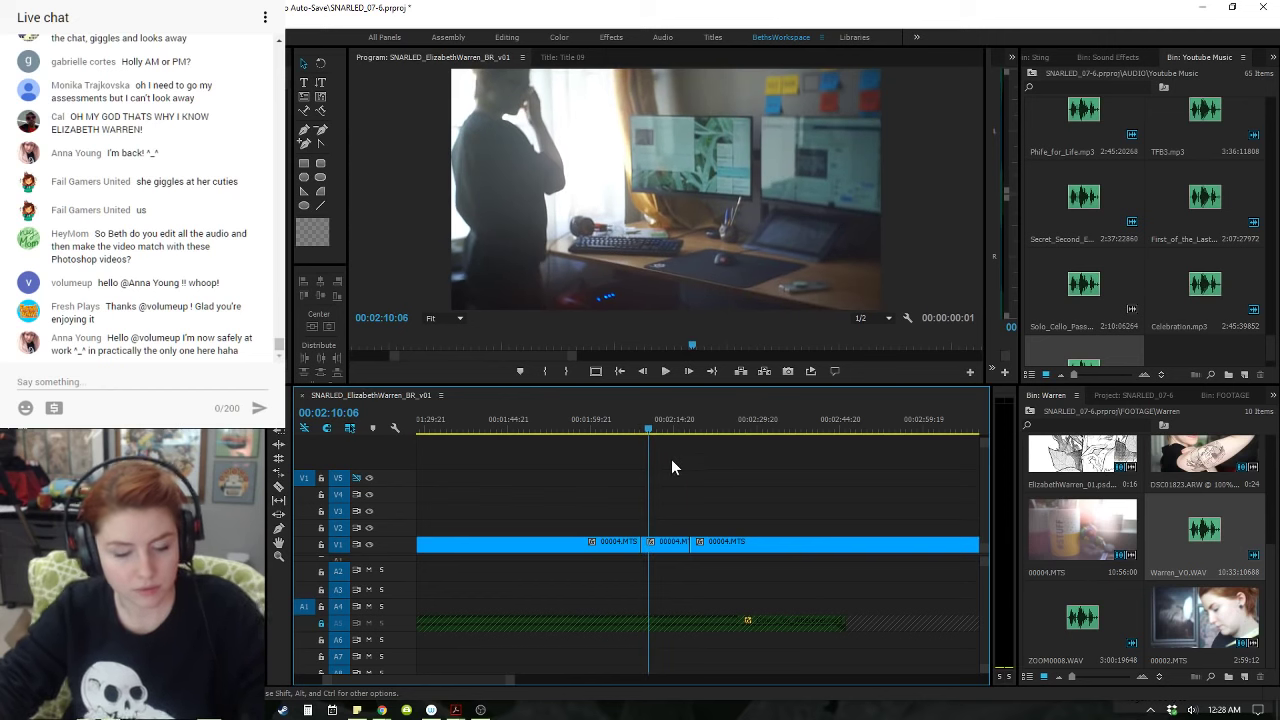
# - Split 00004.MTS at 00:02:10:06 and ripple-trim the start of the following piece up to about 00:02:14
pyautogui.hotkey('ctrl', 'k')
pyautogui.click(670, 429)
pyautogui.press('q')
pyautogui.press('space')
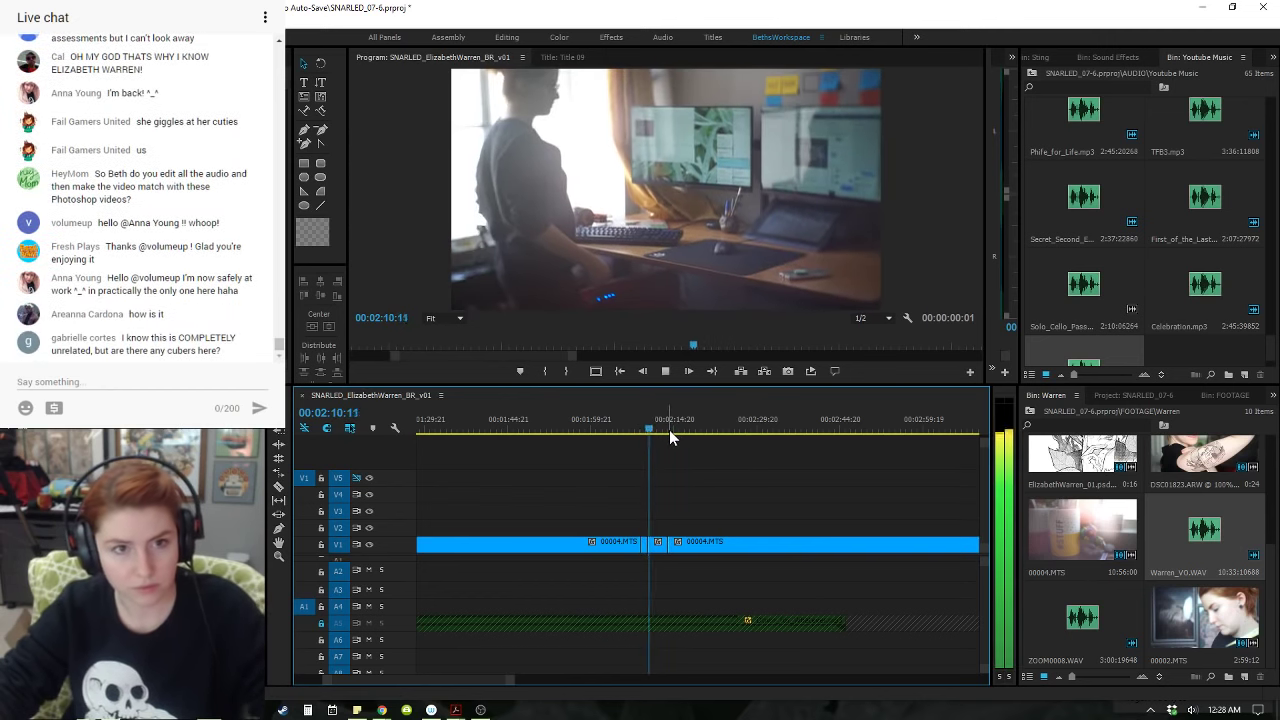
# - Remove the short 00004.MTS piece after 00:02:10:06 and ripple delete its gap on V1
pyautogui.press('space')
pyautogui.rightClick(664, 546)
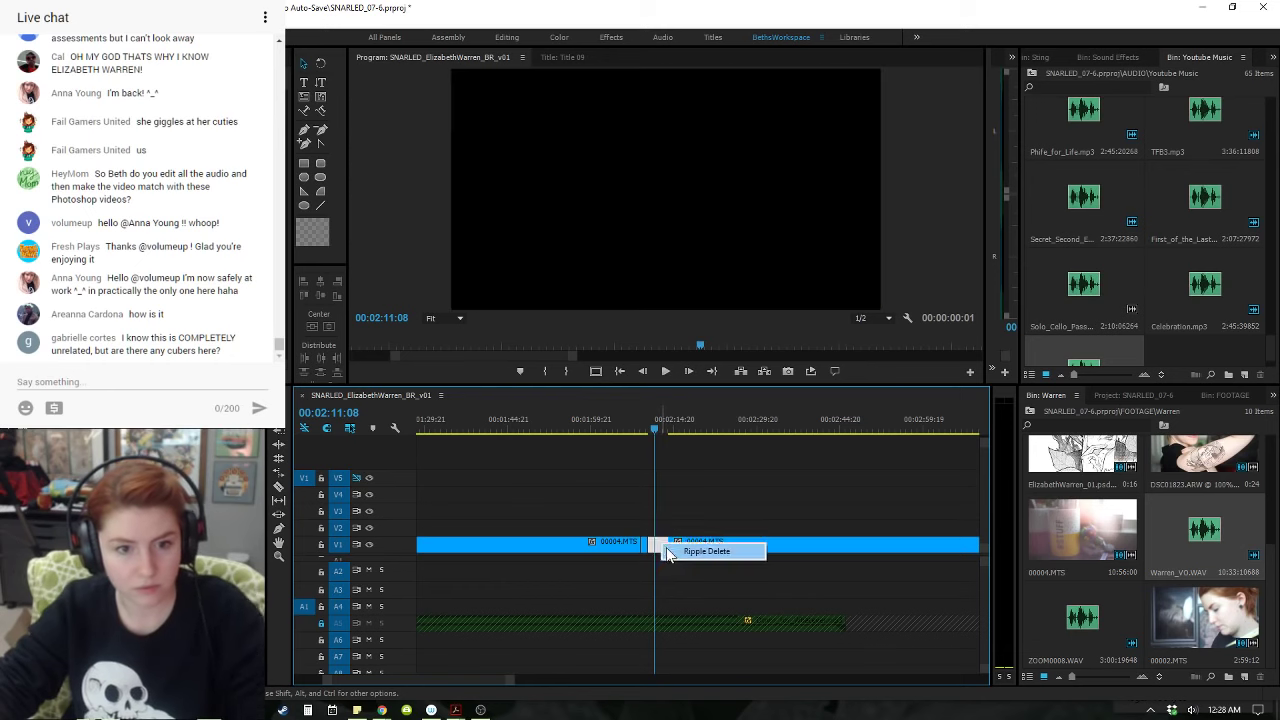
pyautogui.click(669, 552)
pyautogui.press('space')
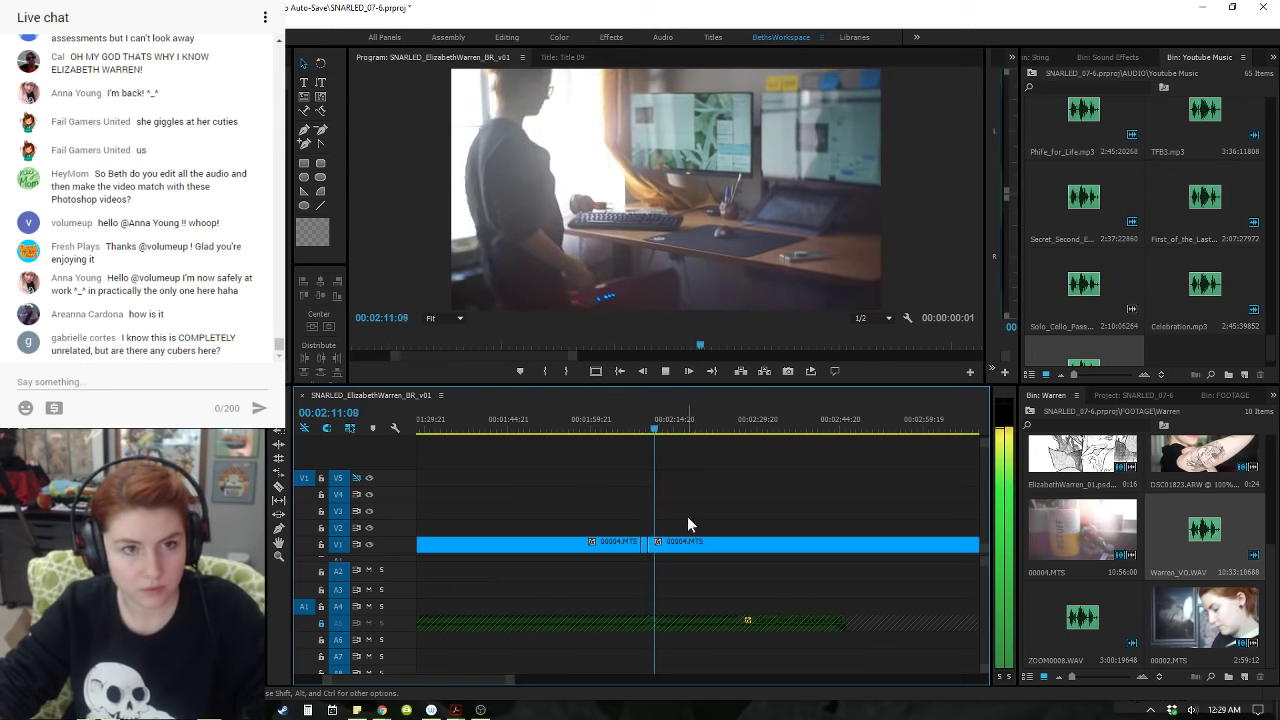
pyautogui.press('space')
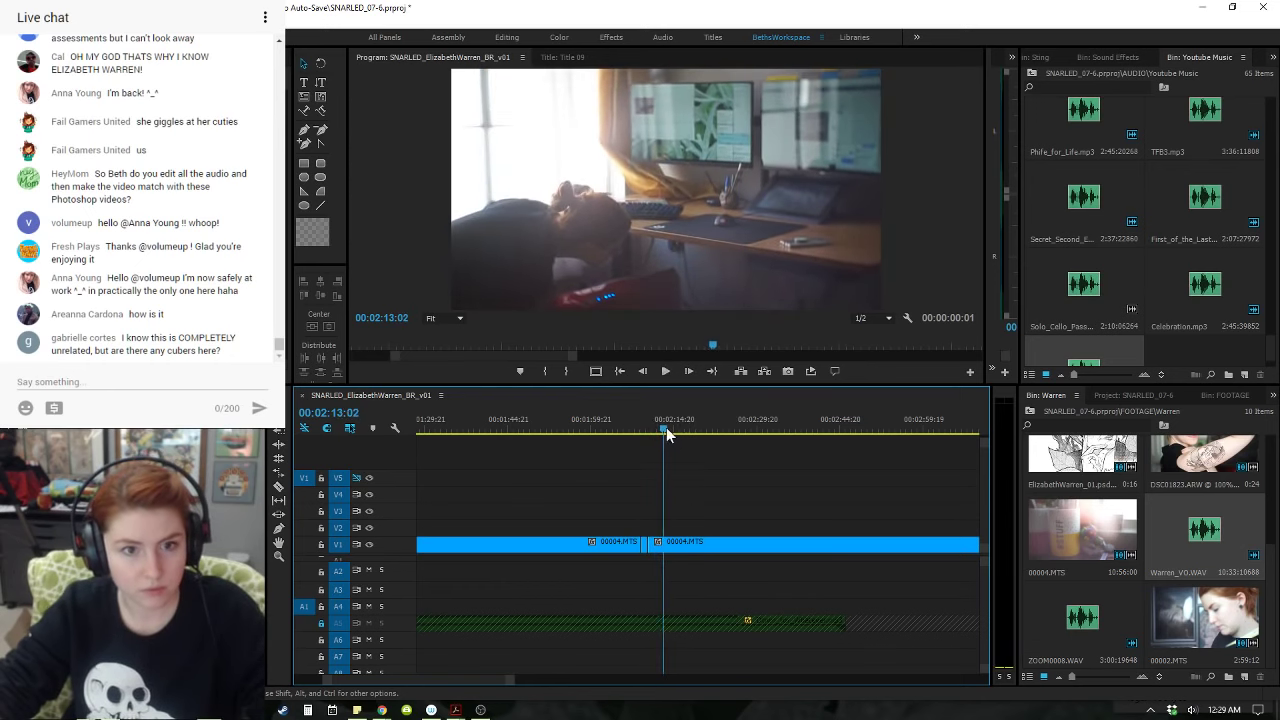
# - Ripple-trim the start of the remaining 00004.MTS clip up to about 00:02:14 and play the result
pyautogui.moveTo(667, 432)
pyautogui.mouseDown()
pyautogui.moveTo(706, 432)
pyautogui.moveTo(669, 439)
pyautogui.mouseUp()
pyautogui.press('q')
pyautogui.press('space')
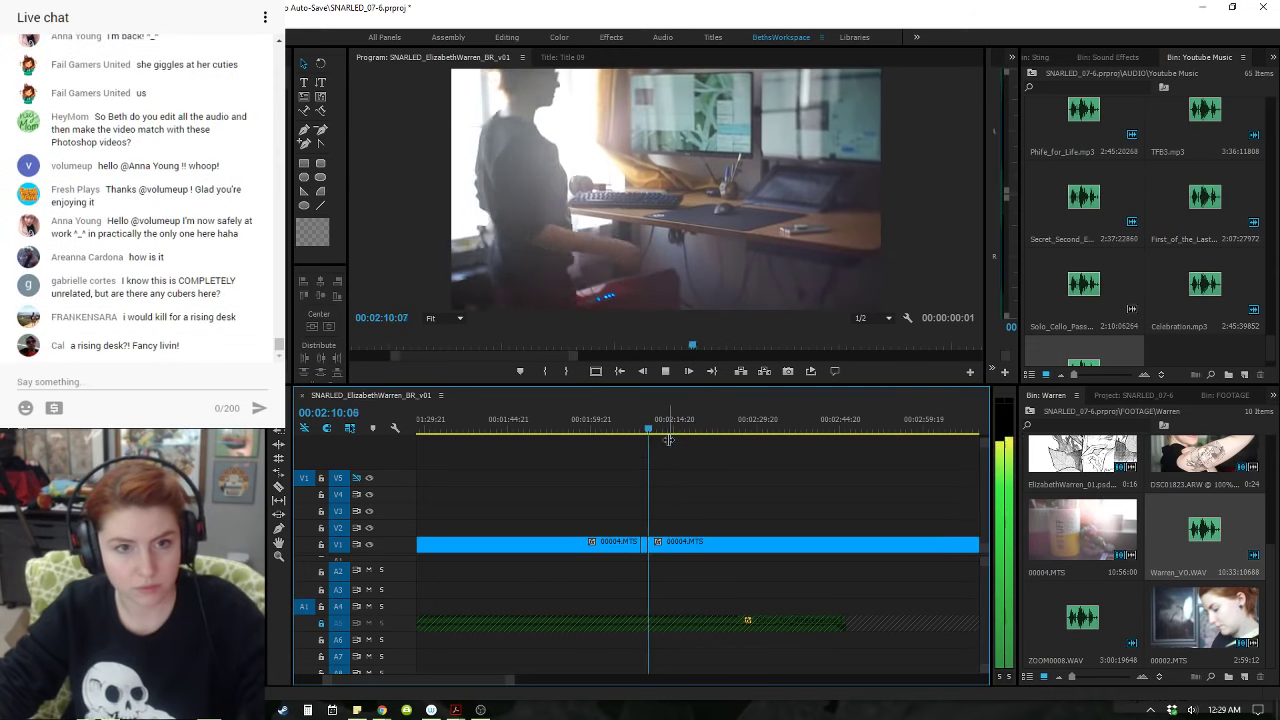
pyautogui.press('space')
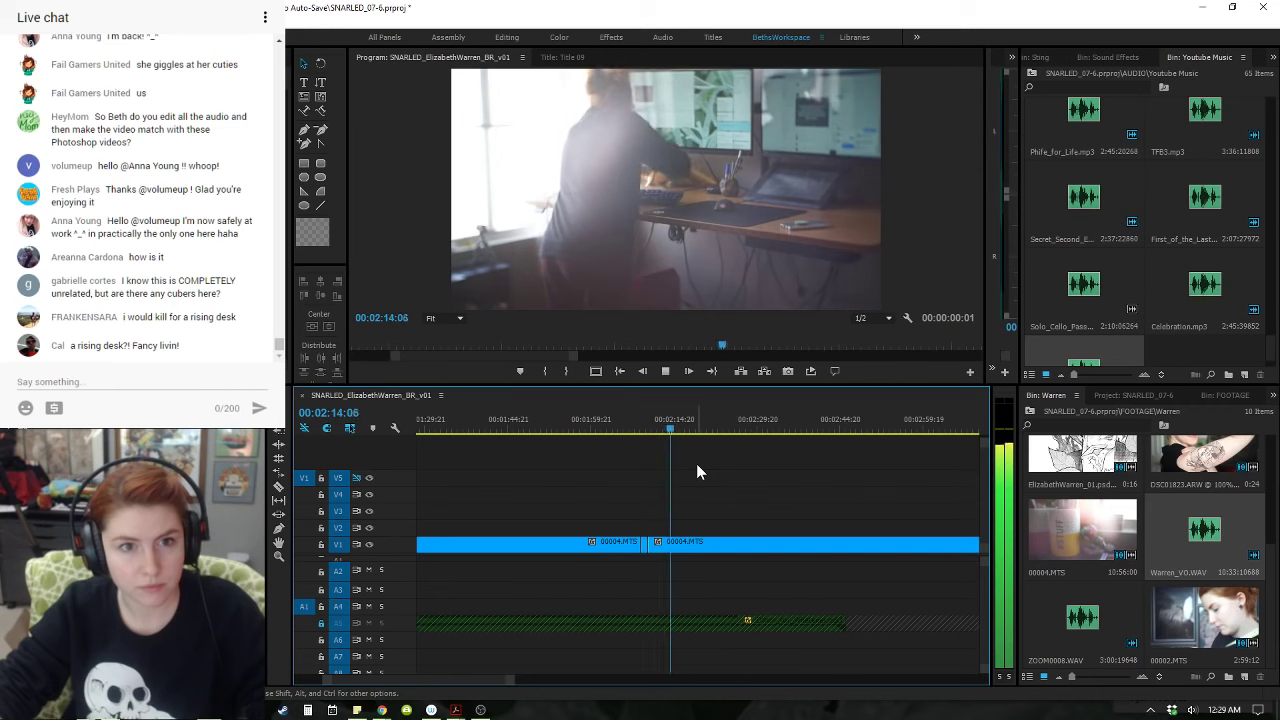
# - Isolate the rising desk shot in 00004.MTS with cuts at about 00:02:11 and at 00:02:18:23
pyautogui.moveTo(654, 422); pyautogui.dragTo(642, 420)
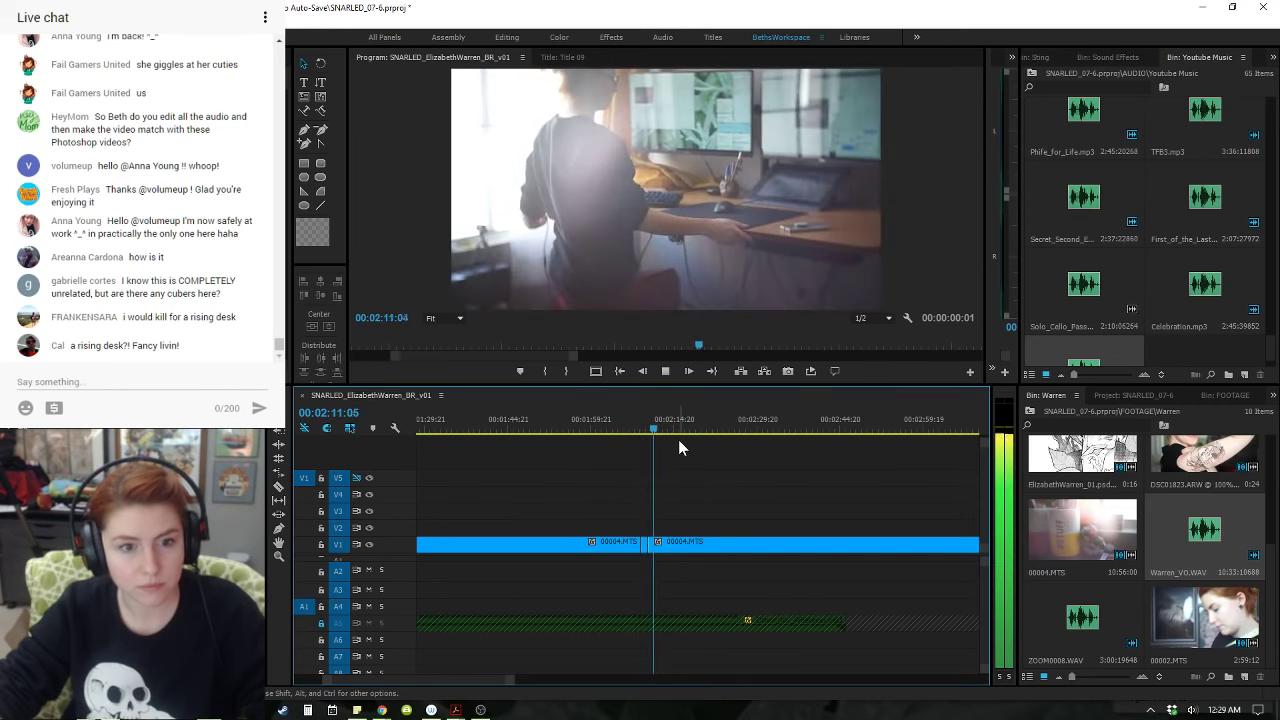
pyautogui.click(737, 430)
pyautogui.moveTo(844, 449); pyautogui.dragTo(714, 447)
pyautogui.press('Up')
pyautogui.press('space')
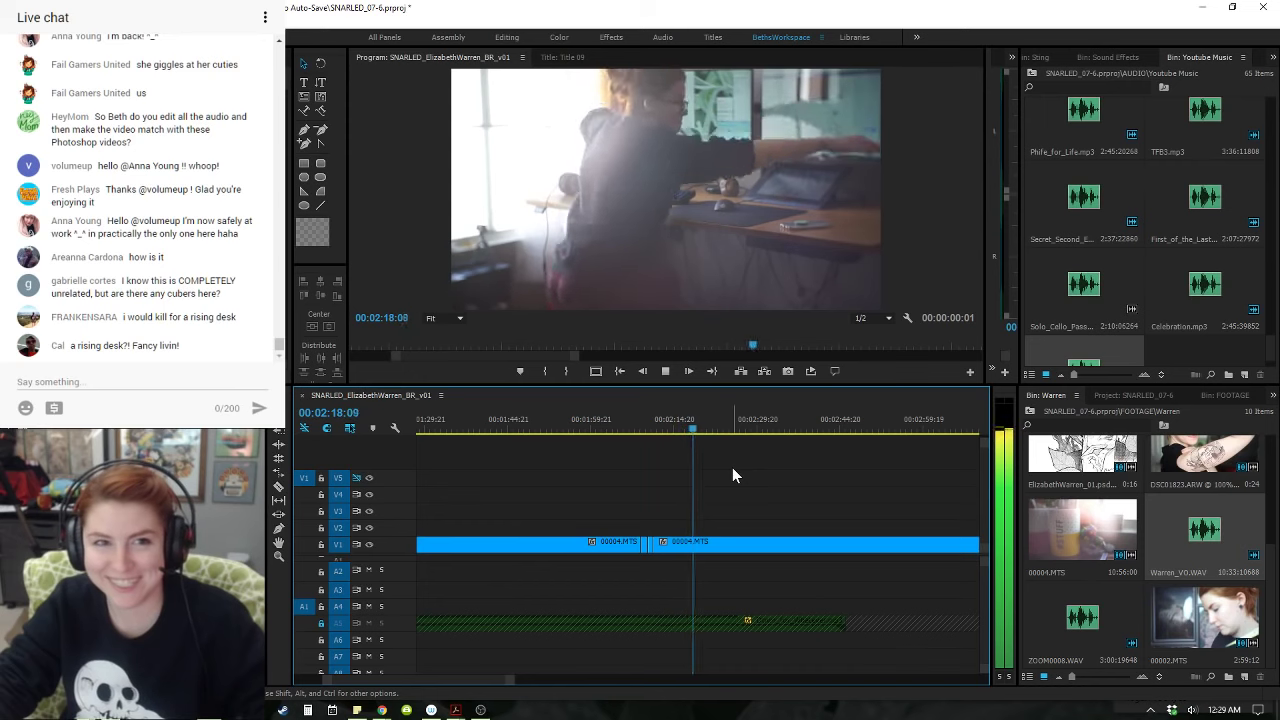
pyautogui.press('space')
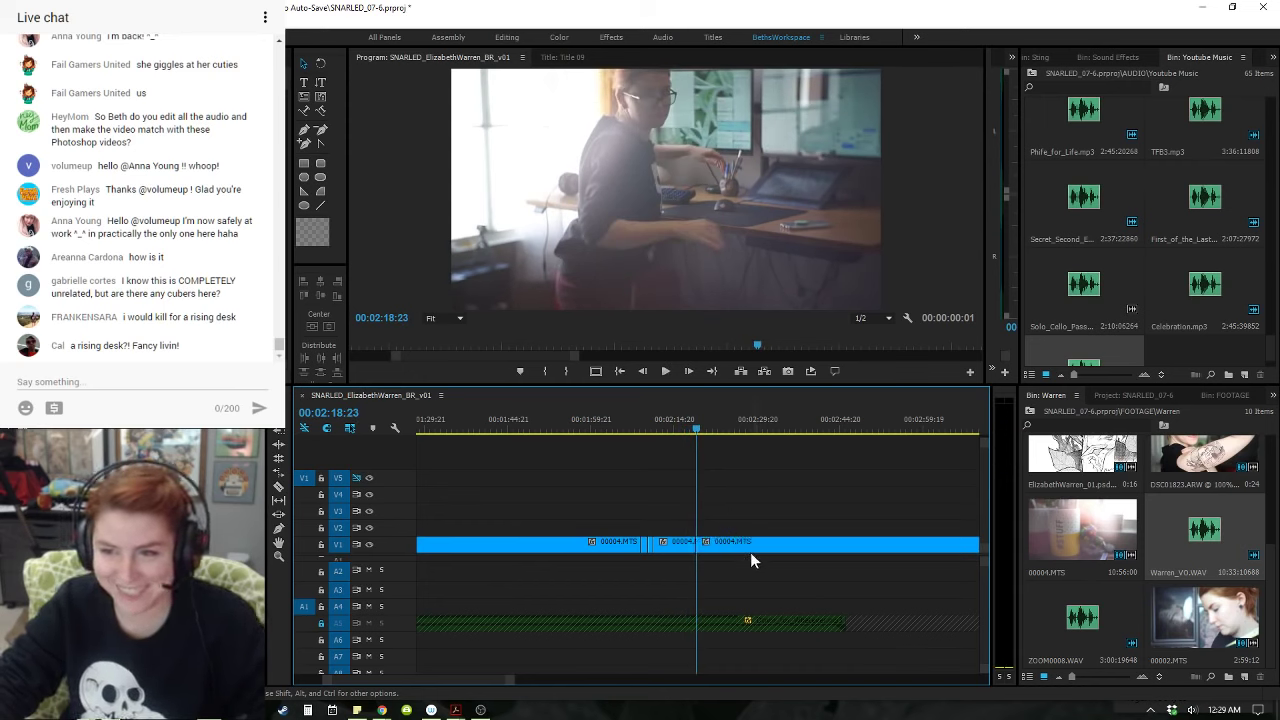
# - Copy the isolated desk shot and paste it on V1 at 00:00:27:10, under the Materials title
pyautogui.scroll(3, 611, 591)
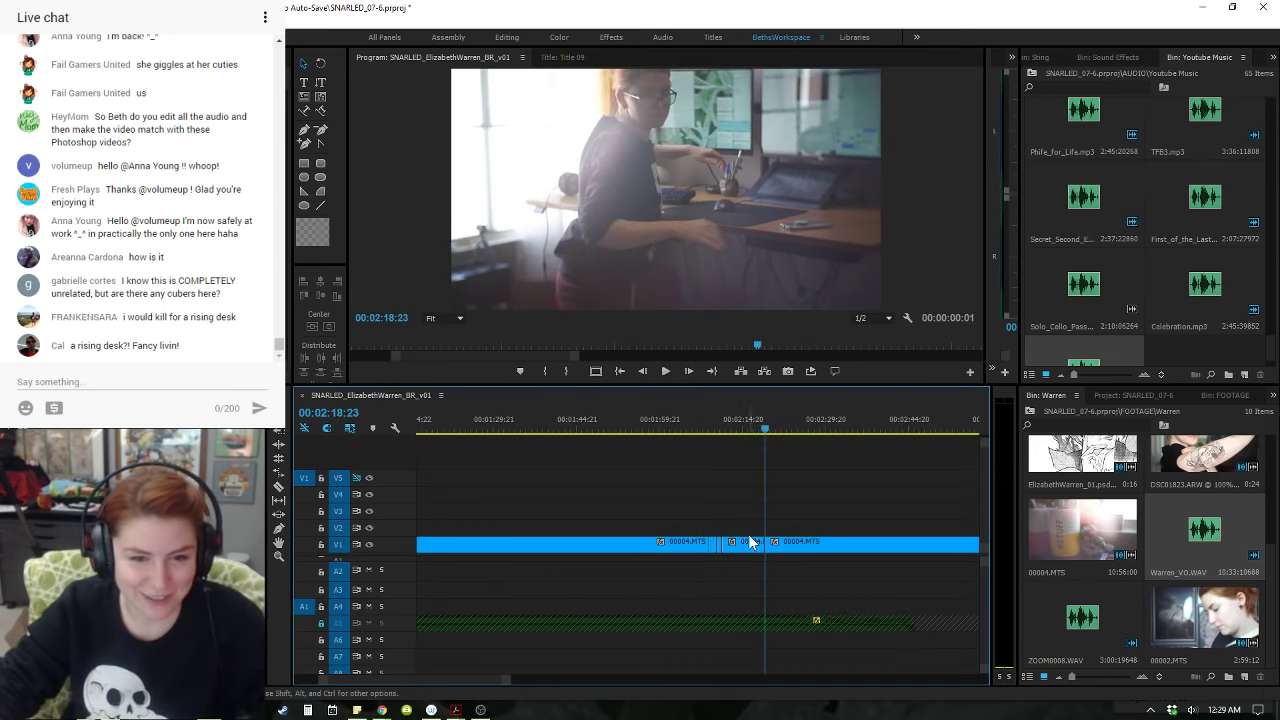
pyautogui.click(750, 539)
pyautogui.moveTo(476, 681); pyautogui.dragTo(473, 681)
pyautogui.scroll(10, 474, 686)
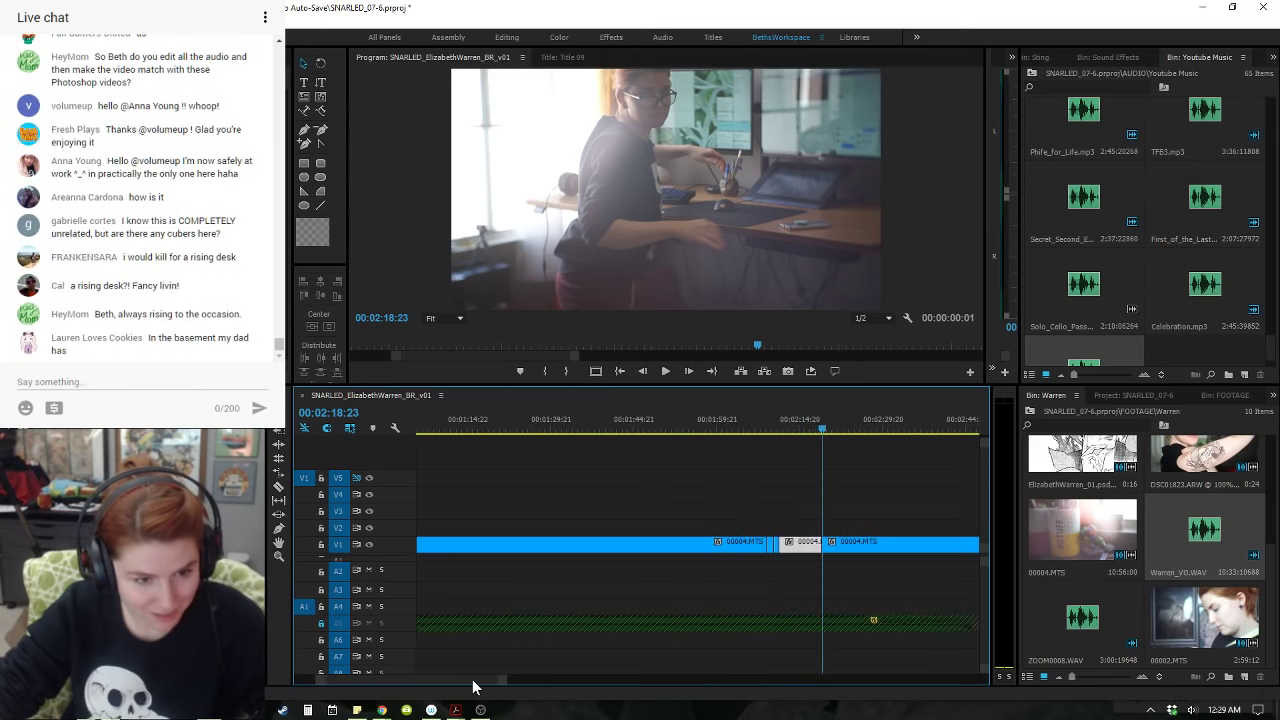
pyautogui.click(519, 424)
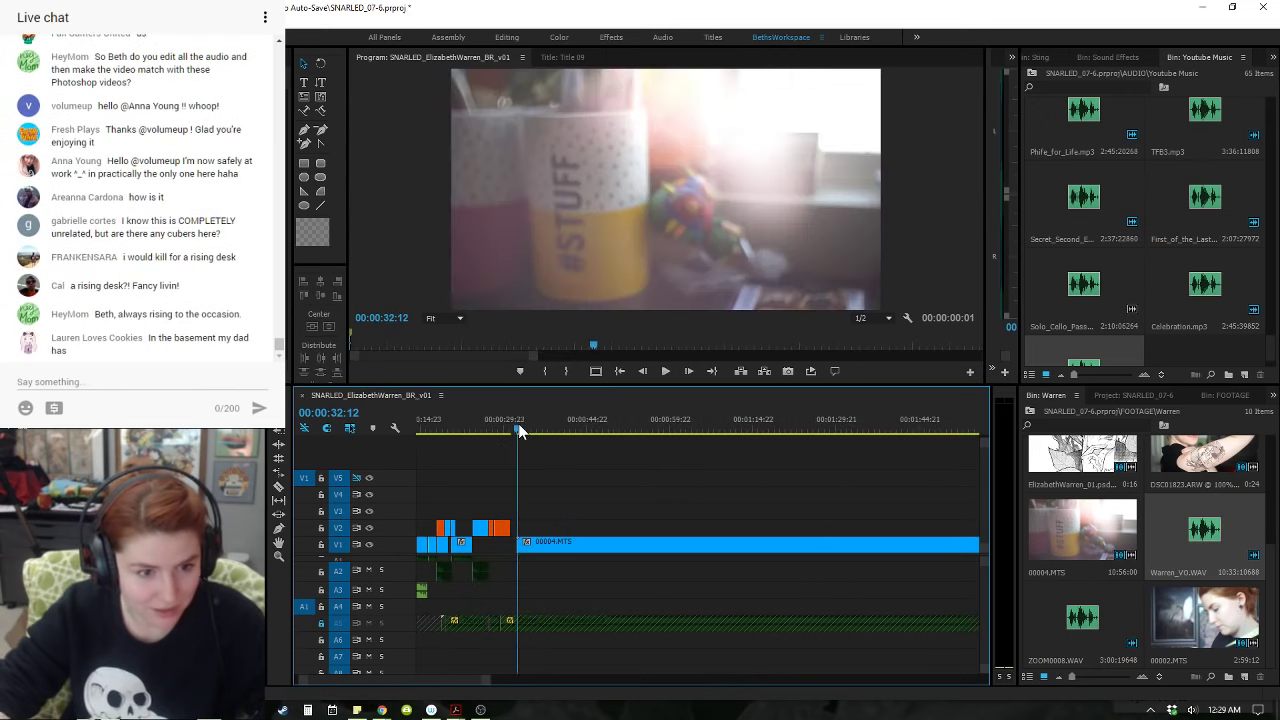
pyautogui.press('Up')
pyautogui.press('Up')
pyautogui.press('Up')
pyautogui.press('Up')
pyautogui.press('Up')
pyautogui.press('Up')
pyautogui.press('Down')
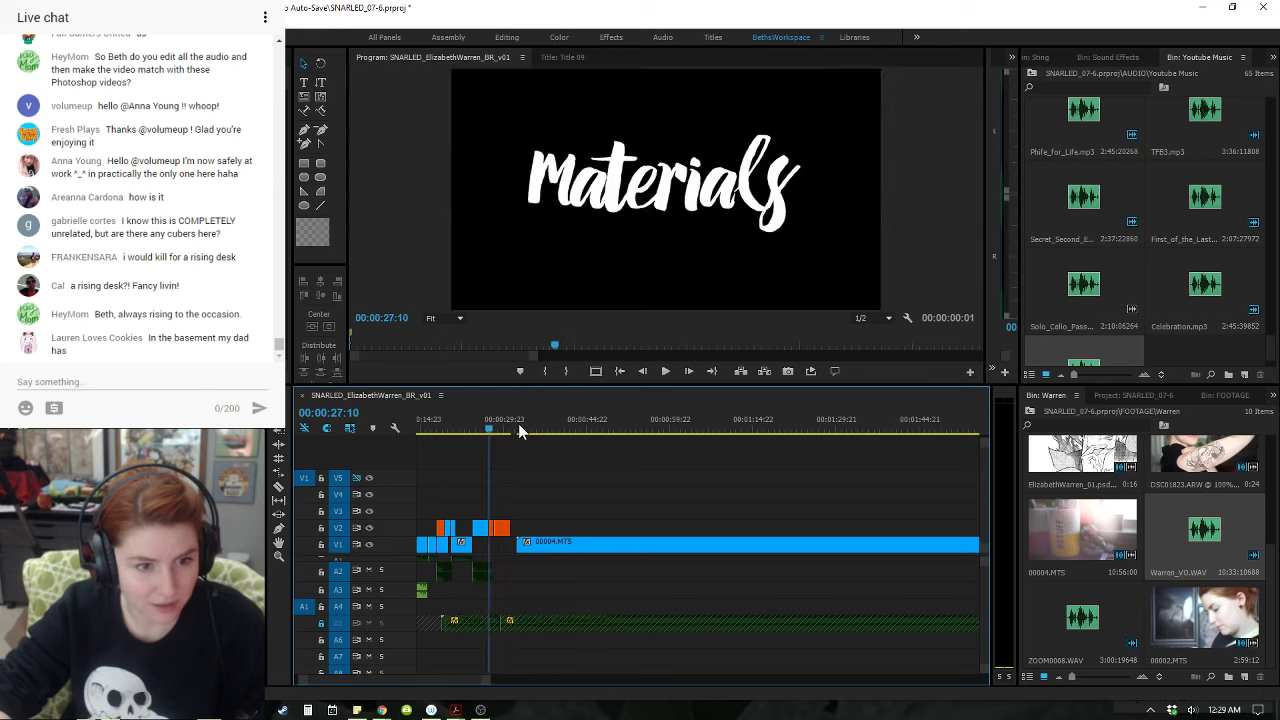
pyautogui.hotkey('ctrl', 'v')
# - Play the pasted desk shot beneath the equipment list title up to 00:00:31:09
pyautogui.click(496, 426)
pyautogui.press('=')
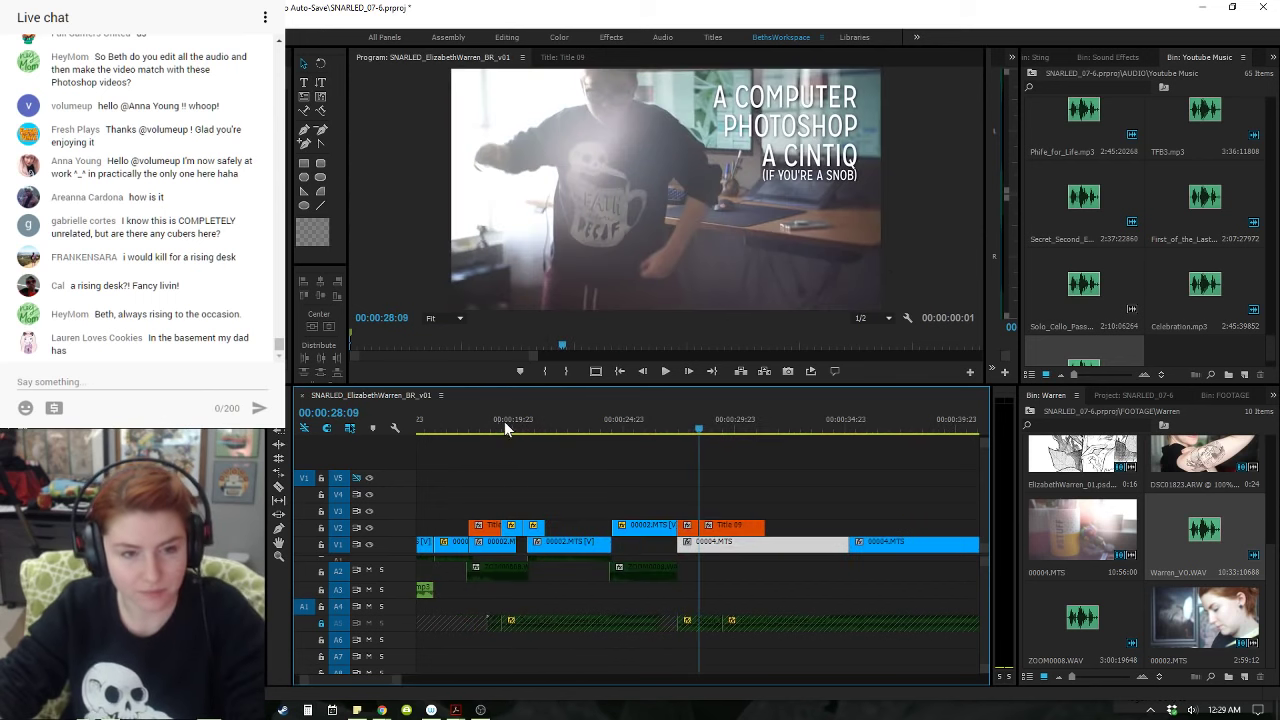
pyautogui.hotkey('shift', 'k')
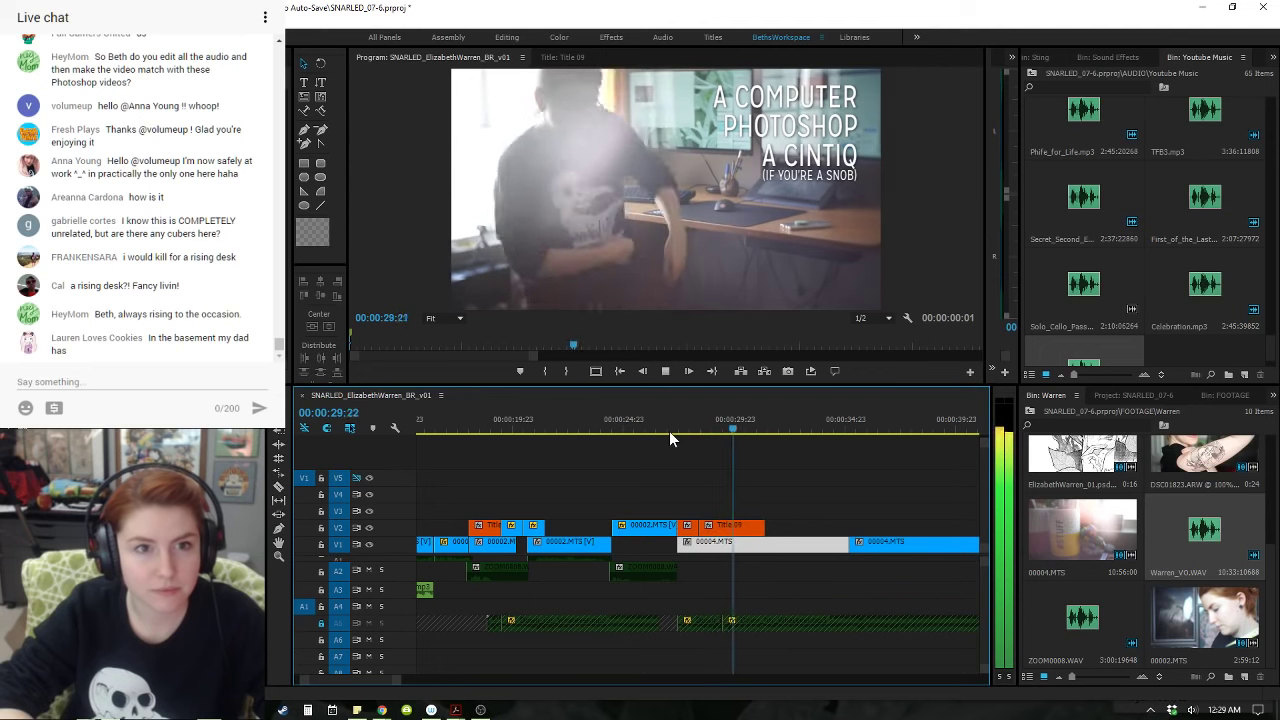
pyautogui.press('space')
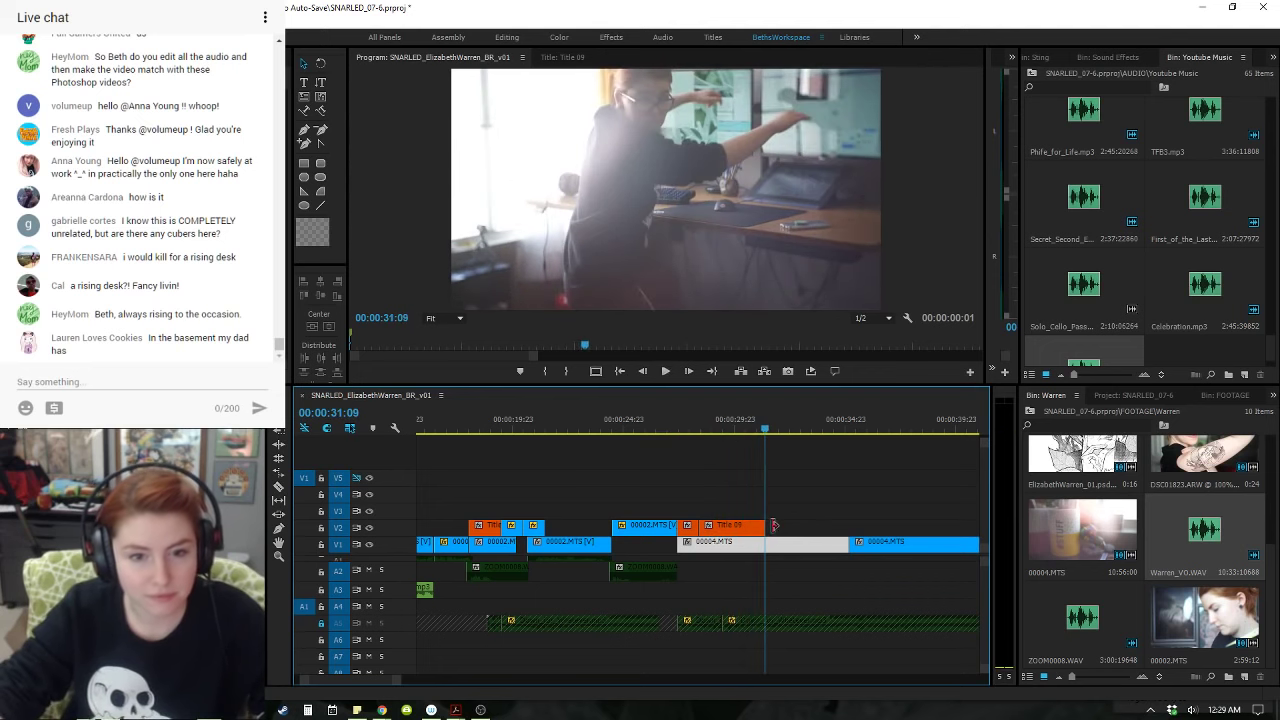
# - Delete the part of the desk shot on V1 that runs past the title's end at 00:00:31:09
pyautogui.click(812, 540)
pyautogui.press('Delete')
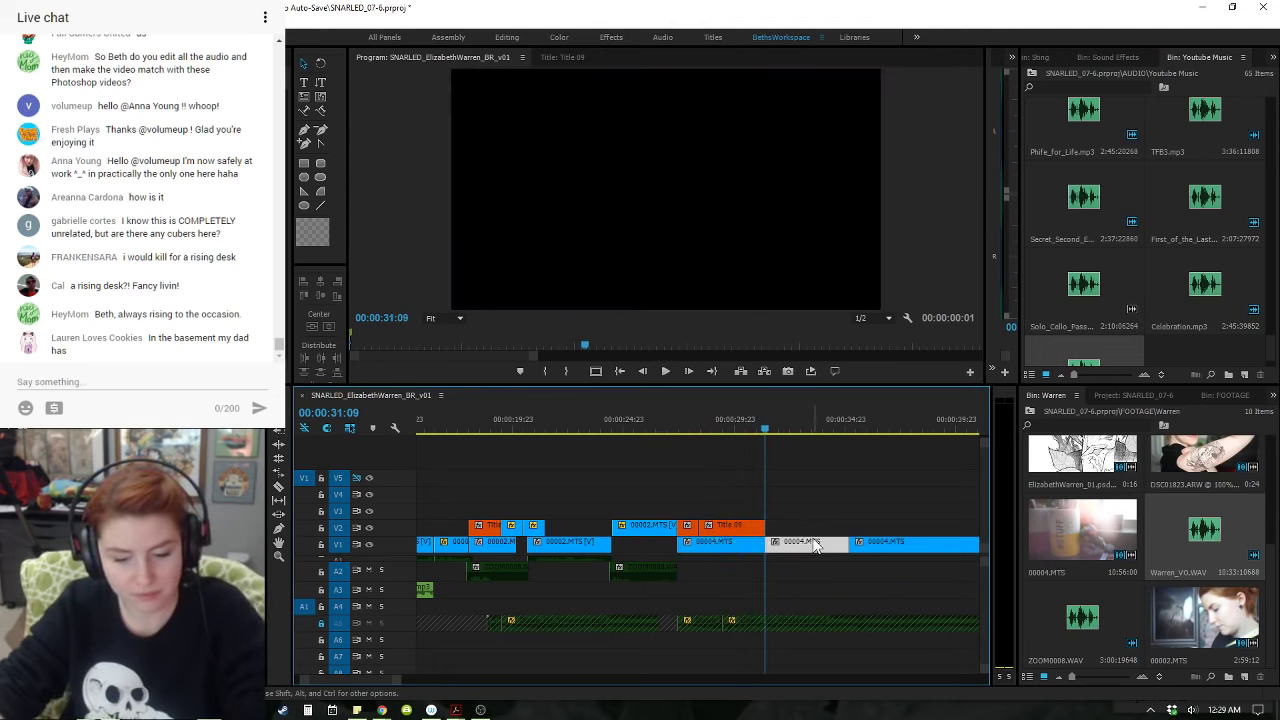
# - Play the source desk footage on V1 from about 00:02:08 to 00:02:12:23
pyautogui.press('-')
pyautogui.press('-')
pyautogui.press('-')
pyautogui.press('-')
pyautogui.moveTo(708, 426); pyautogui.dragTo(514, 442)
pyautogui.press('=')
pyautogui.press('=')
pyautogui.press('=')
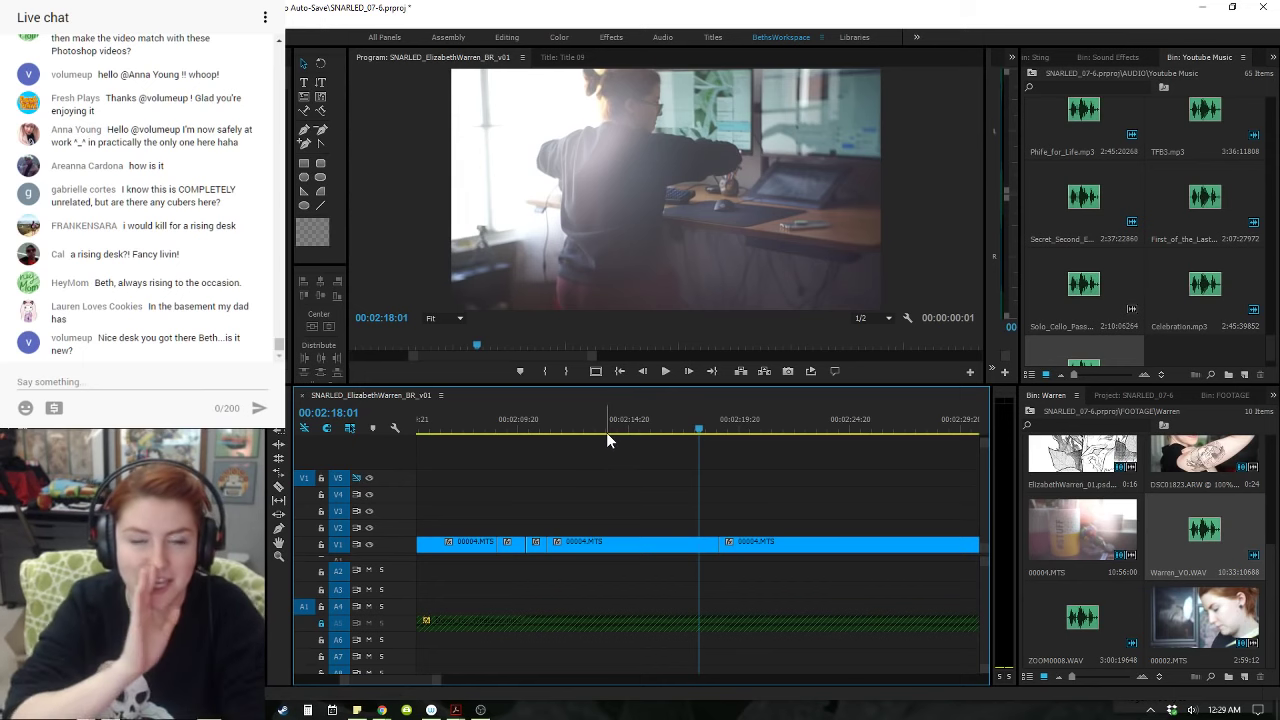
pyautogui.press('-')
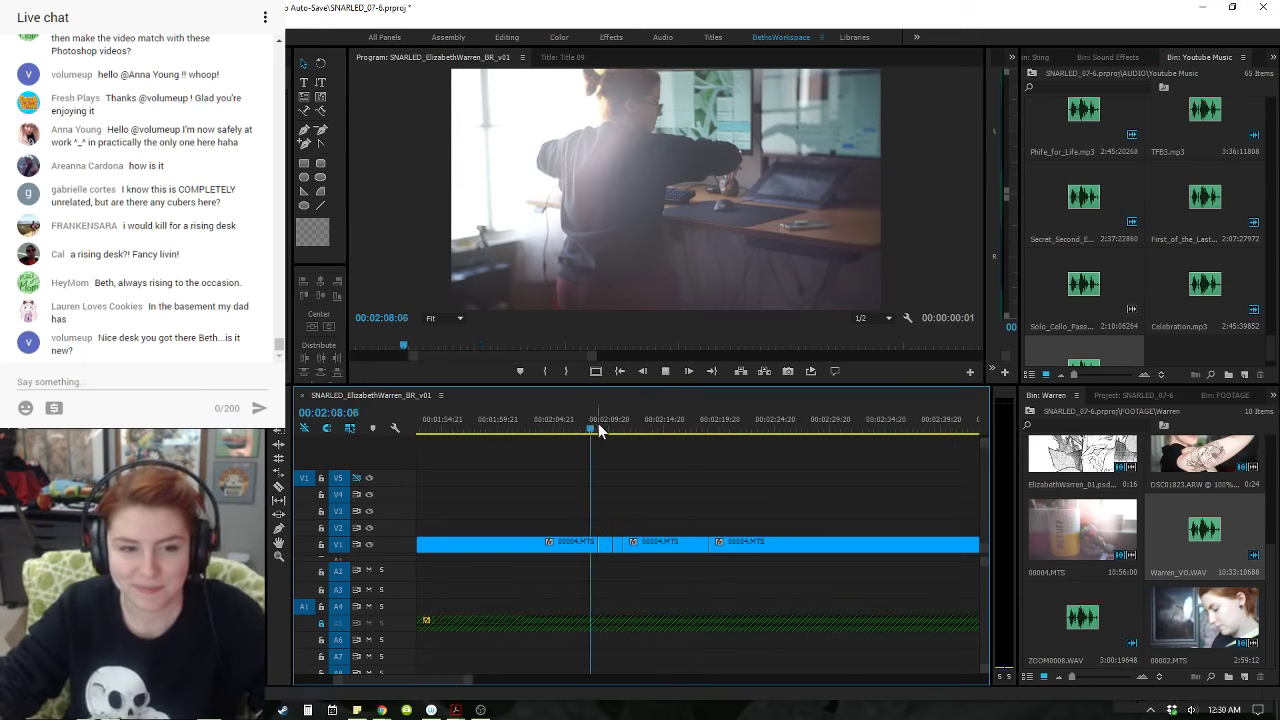
pyautogui.press('space')
pyautogui.press('space')
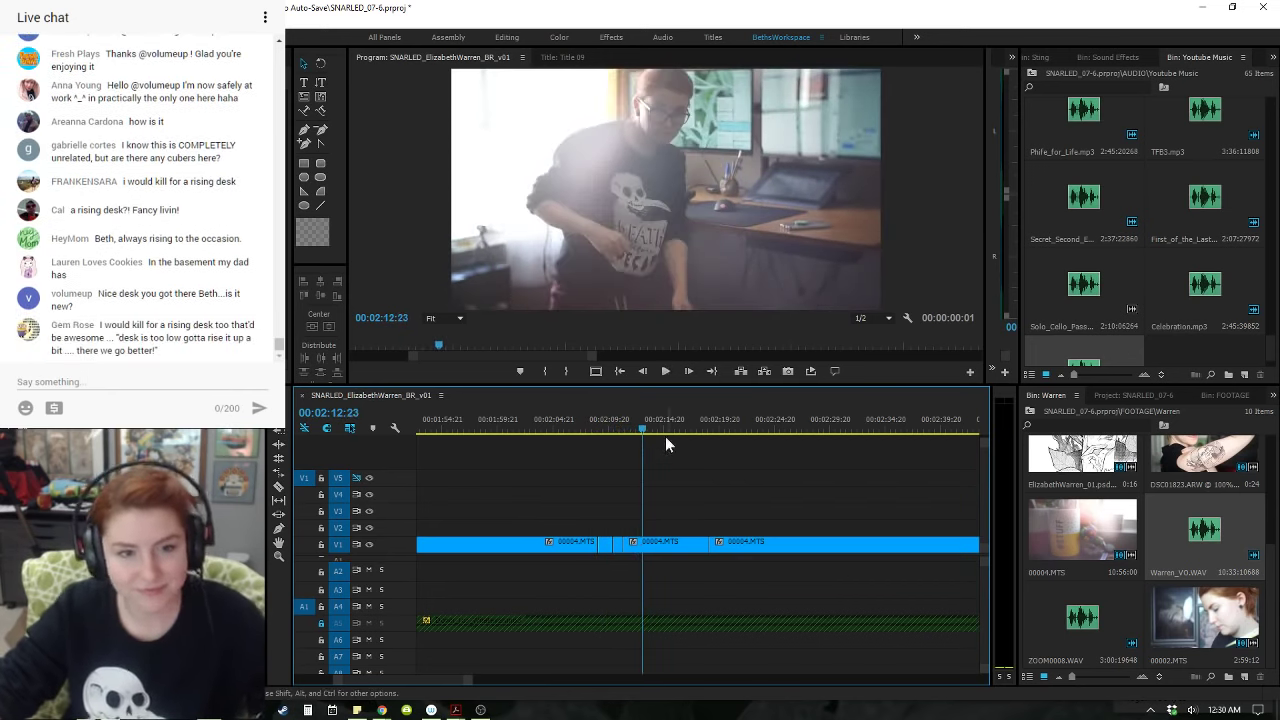
# - Delete the already used desk shot between about 00:02:11 and 00:02:18 from V1, keeping the two short clips before it
pyautogui.click(664, 434)
pyautogui.moveTo(739, 431); pyautogui.dragTo(724, 428)
pyautogui.press('space')
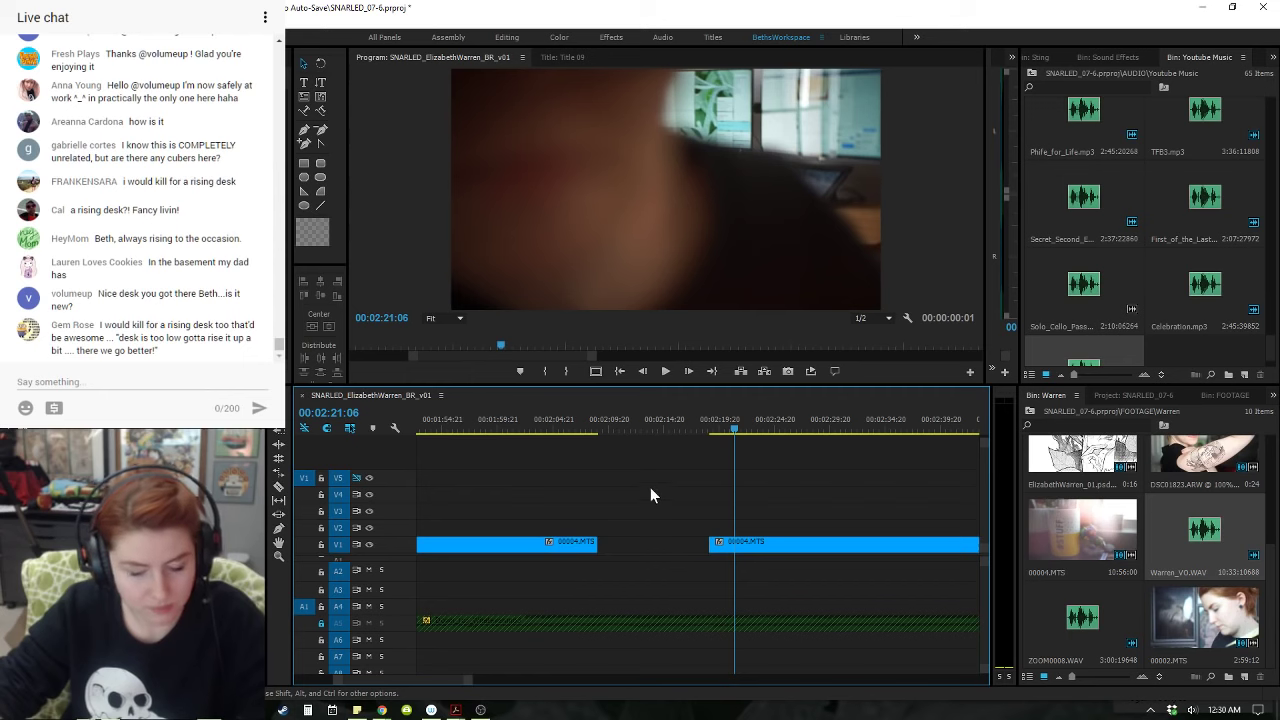
pyautogui.moveTo(622, 430)
pyautogui.mouseDown()
pyautogui.moveTo(610, 430)
pyautogui.moveTo(625, 430)
pyautogui.mouseUp()
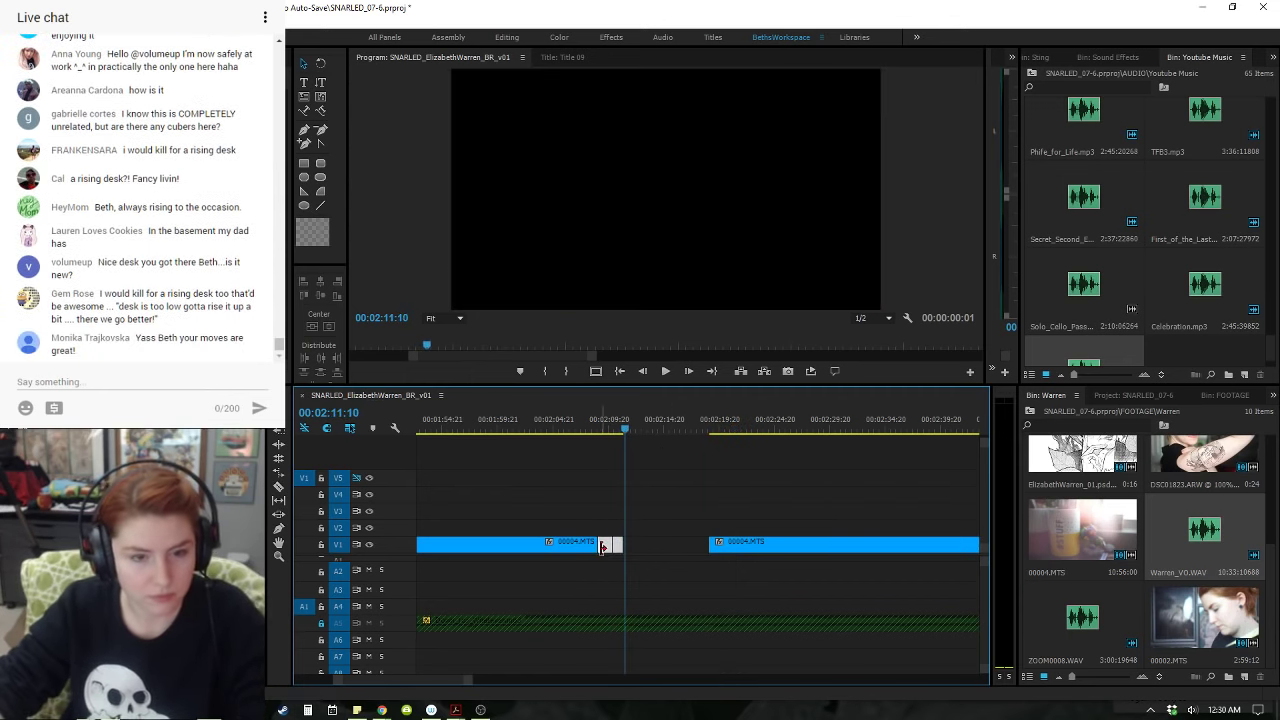
# - Copy the two short 00004.MTS clips near 00:02:09 and paste them on V1 at 00:00:27:10, over the start of the desk shot
pyautogui.press('-')
pyautogui.press('-')
pyautogui.press('-')
pyautogui.click(458, 427)
pyautogui.press('=')
pyautogui.press('=')
pyautogui.press('=')
pyautogui.press('=')
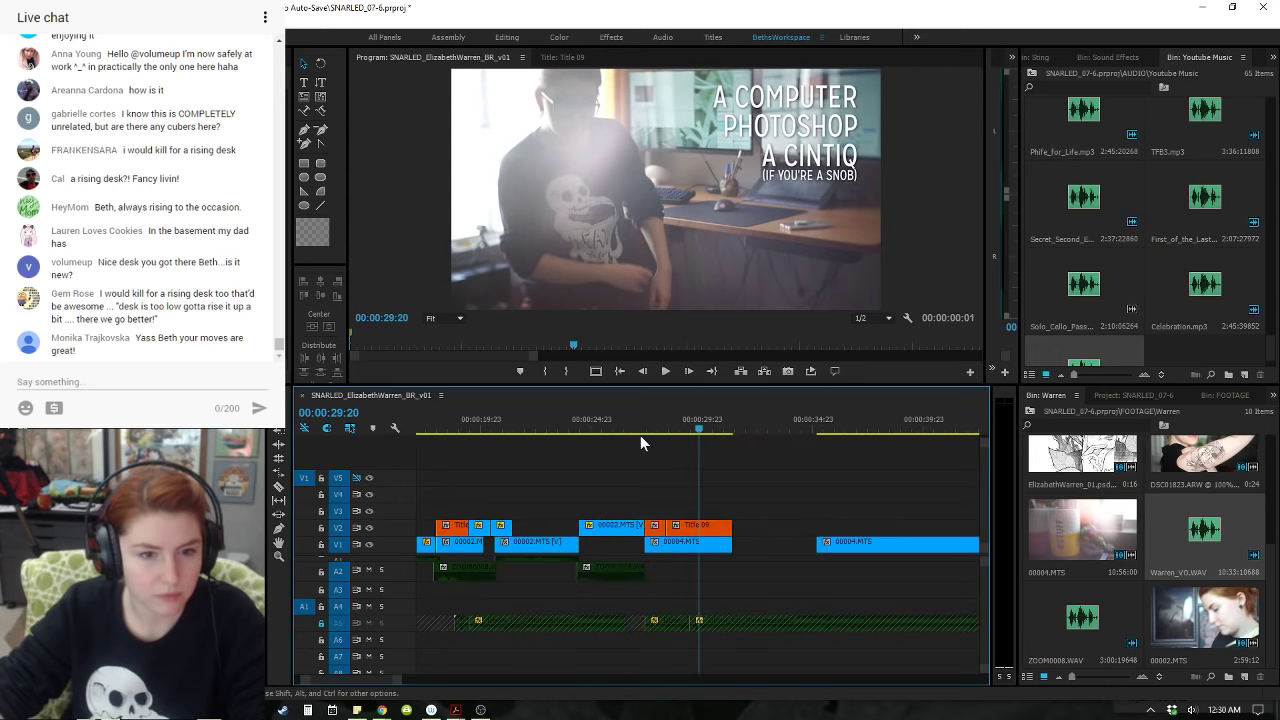
pyautogui.press('Up')
pyautogui.press('Up')
pyautogui.press('Up')
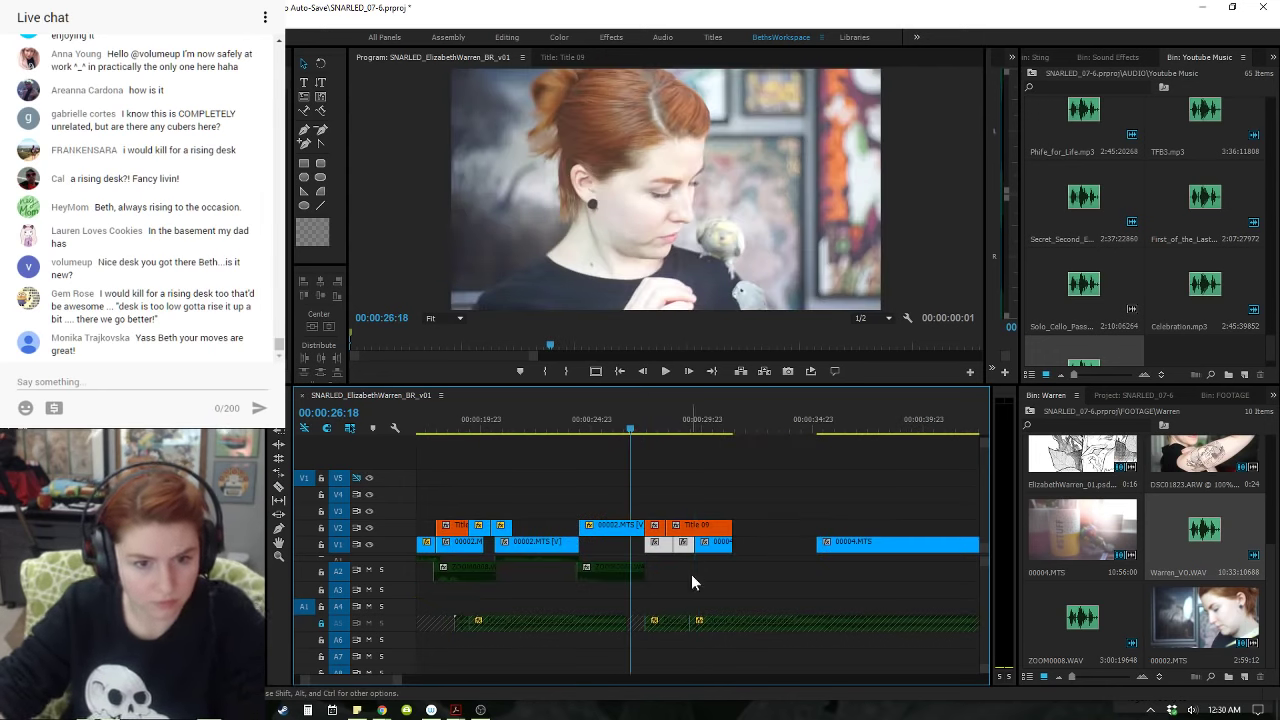
# - Replace the second pasted clip by extending the first, and lengthen the desk shot that follows from about 00:00:29:09
pyautogui.click(684, 543)
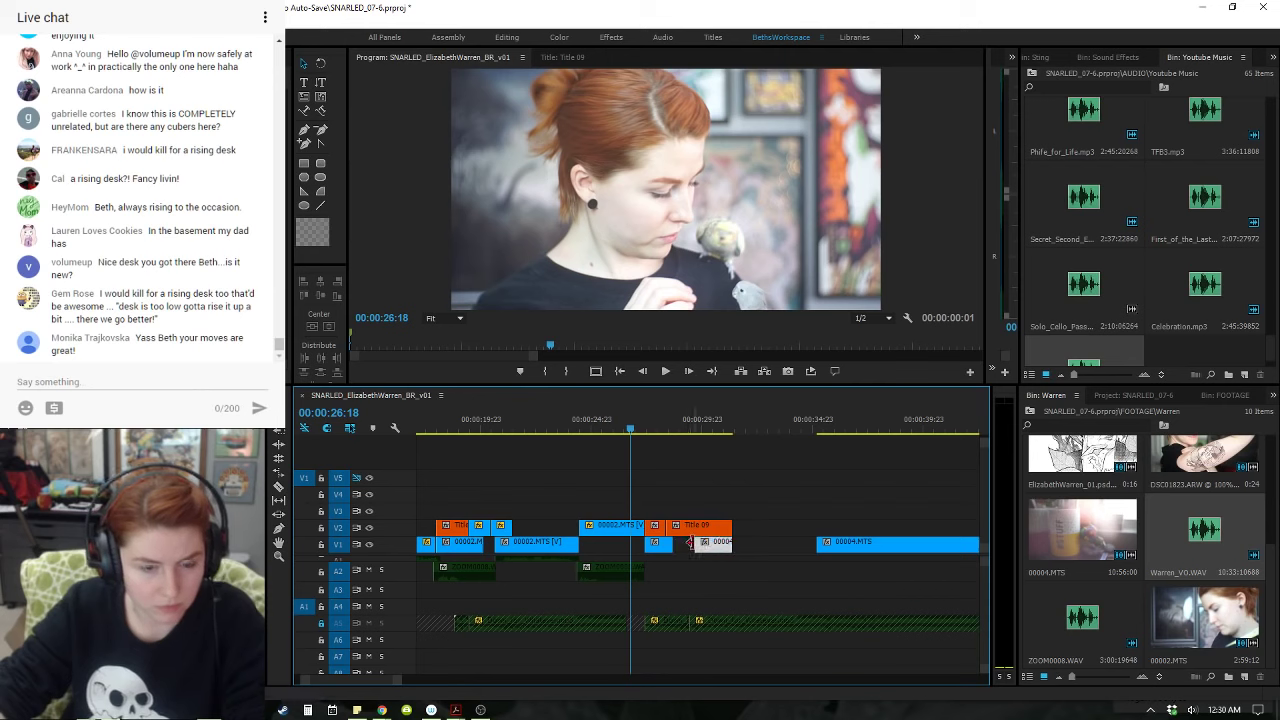
pyautogui.press('space')
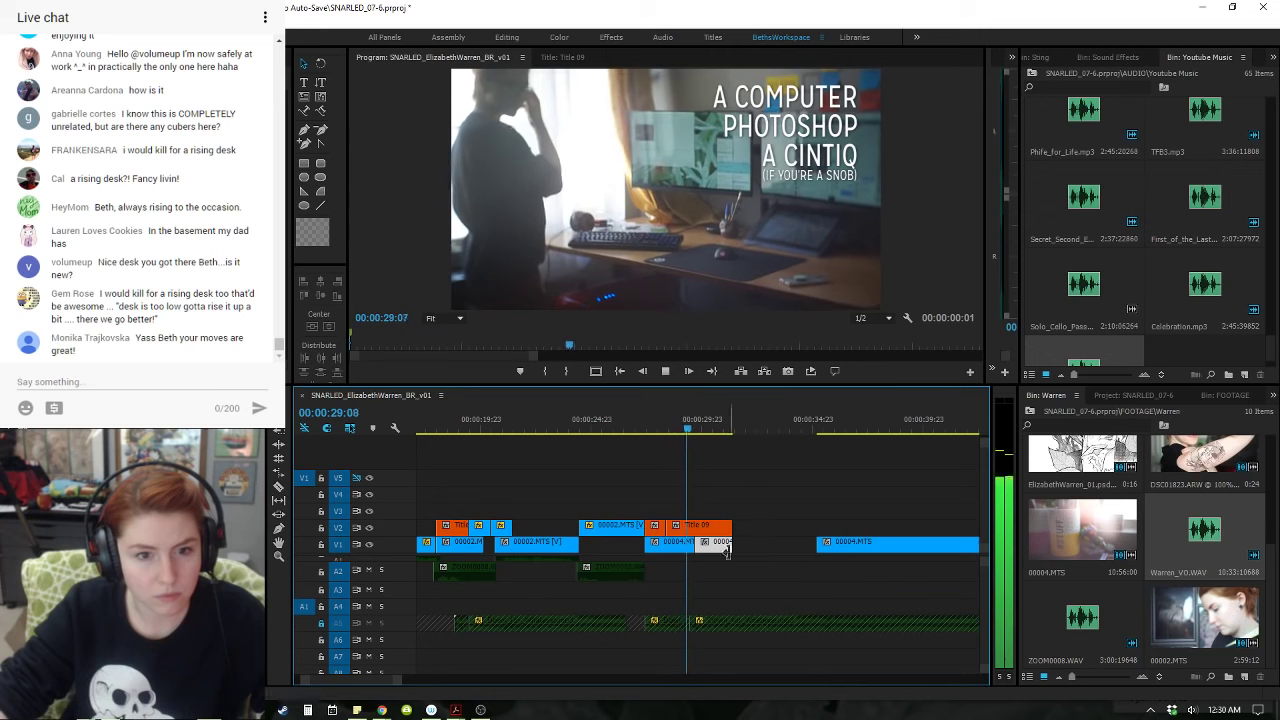
pyautogui.moveTo(707, 548)
pyautogui.mouseDown()
pyautogui.moveTo(743, 549)
pyautogui.moveTo(696, 546)
pyautogui.moveTo(703, 537)
pyautogui.mouseUp()
pyautogui.press('space')
pyautogui.press('space')
pyautogui.click(679, 432)
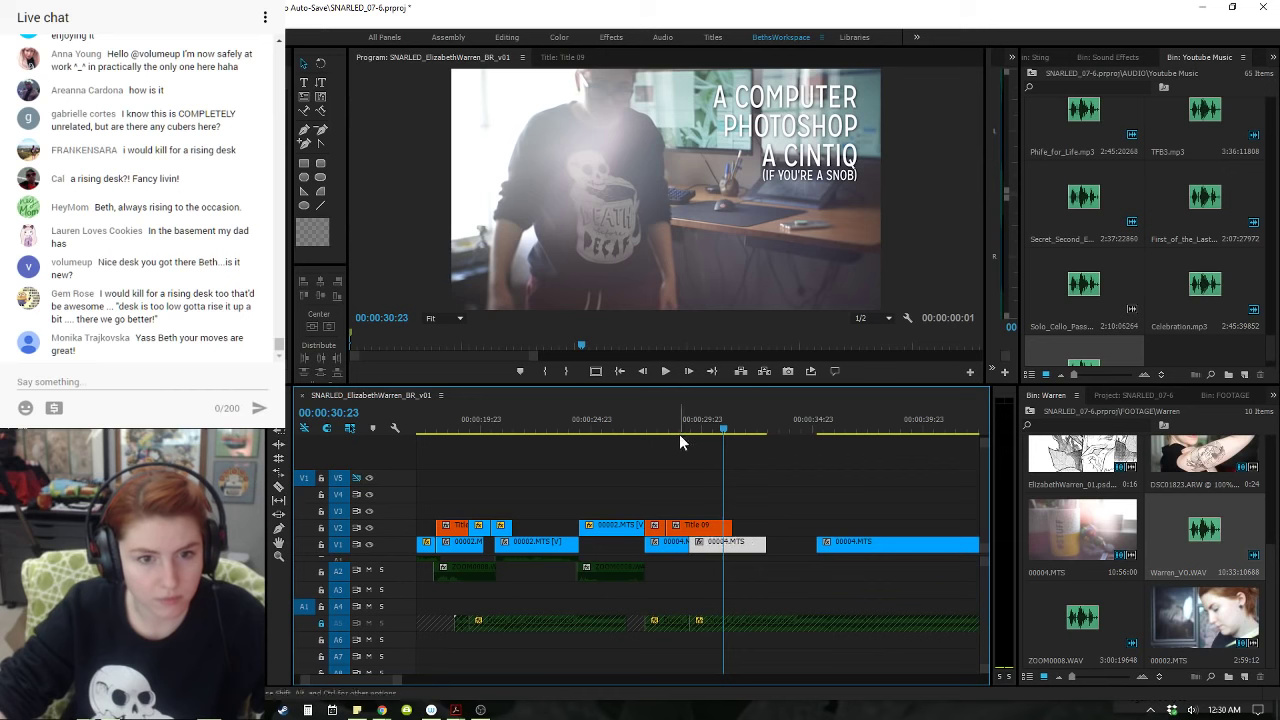
# - Trim about half a second off the desk shot's start, keep it against the preceding clip, and play the cut
pyautogui.press('space')
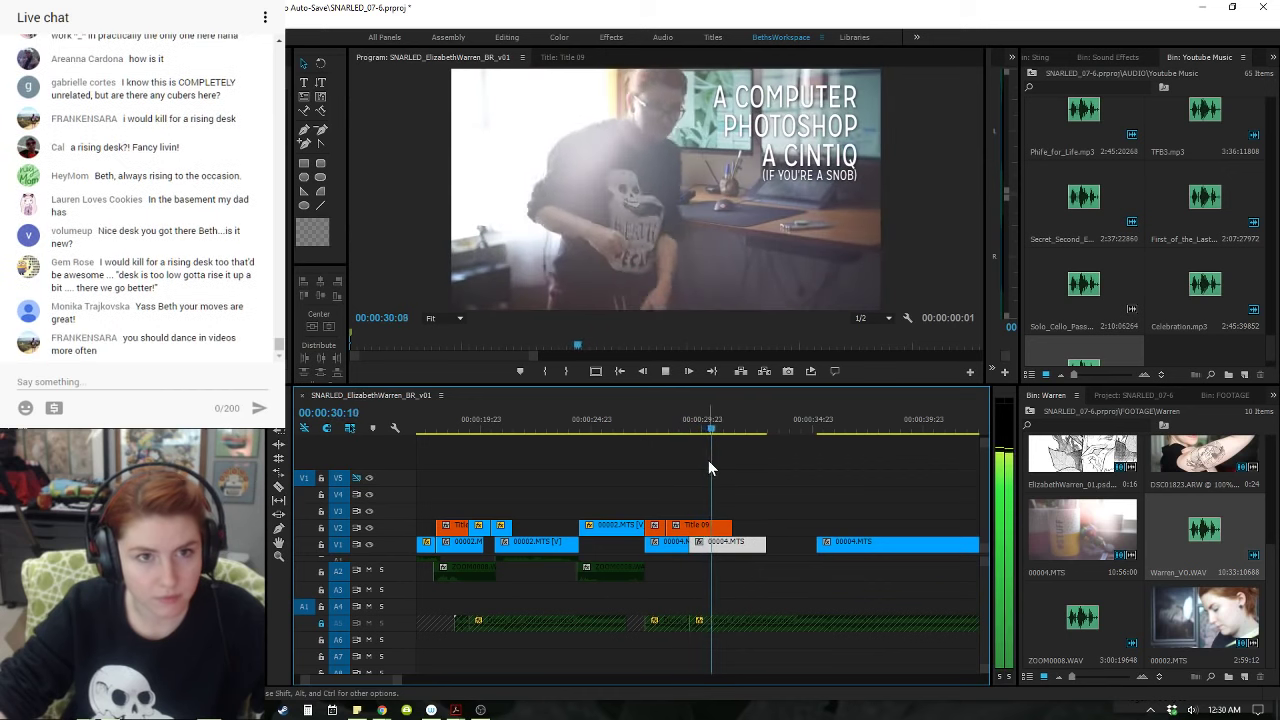
pyautogui.press('space')
pyautogui.moveTo(691, 546); pyautogui.dragTo(704, 546)
pyautogui.click(673, 428)
pyautogui.press('space')
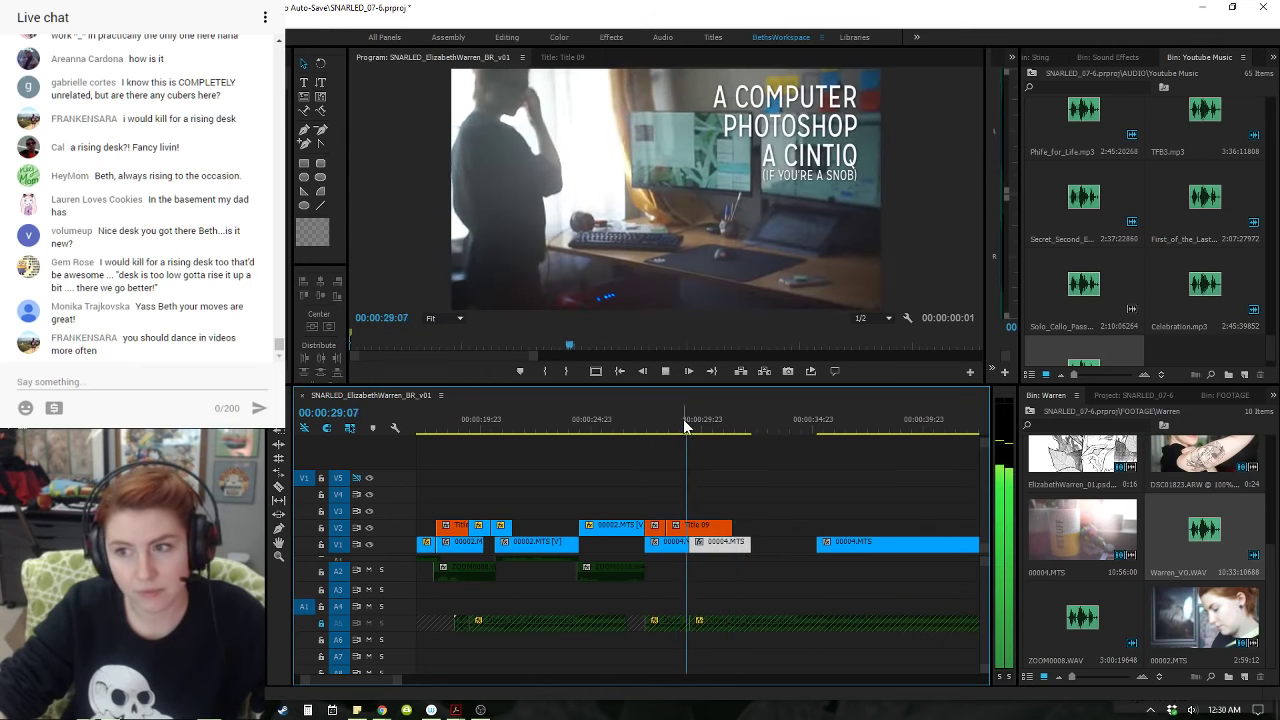
# - Trim about six more frames off the desk shot's start and close the gap at about 00:00:29:11
pyautogui.press('space')
pyautogui.press('=')
pyautogui.press('=')
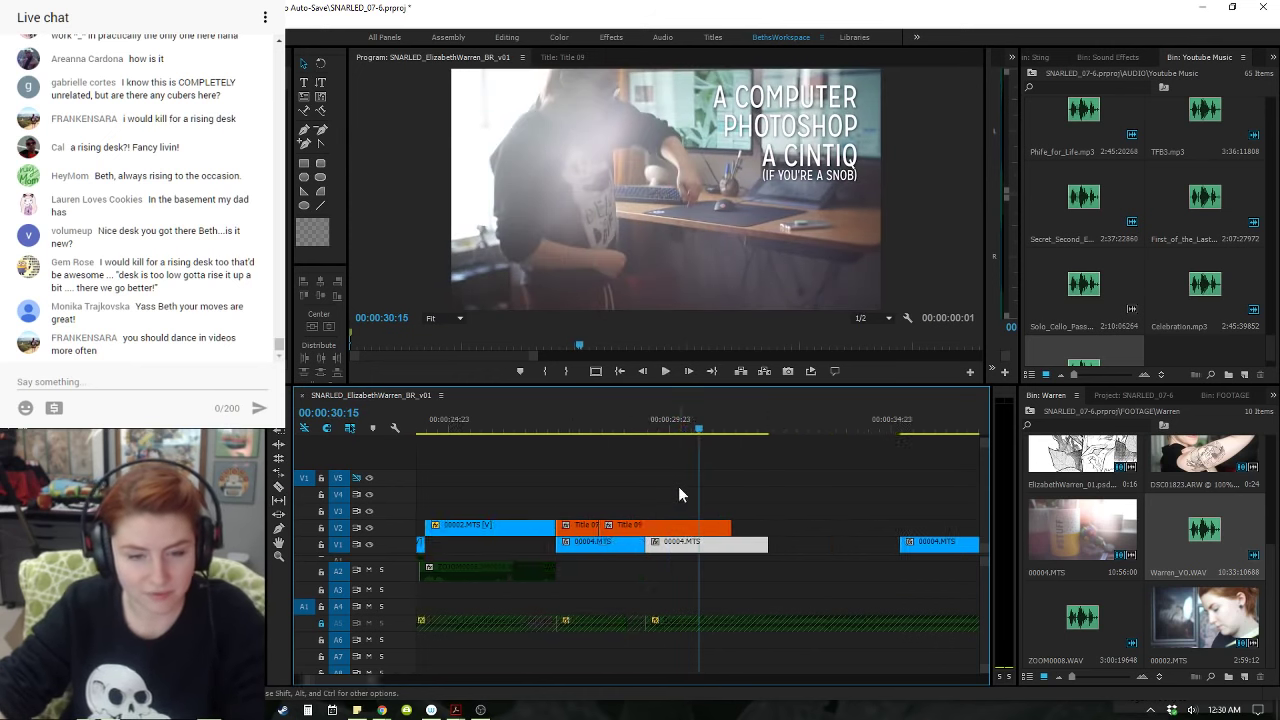
pyautogui.moveTo(600, 543); pyautogui.dragTo(640, 546)
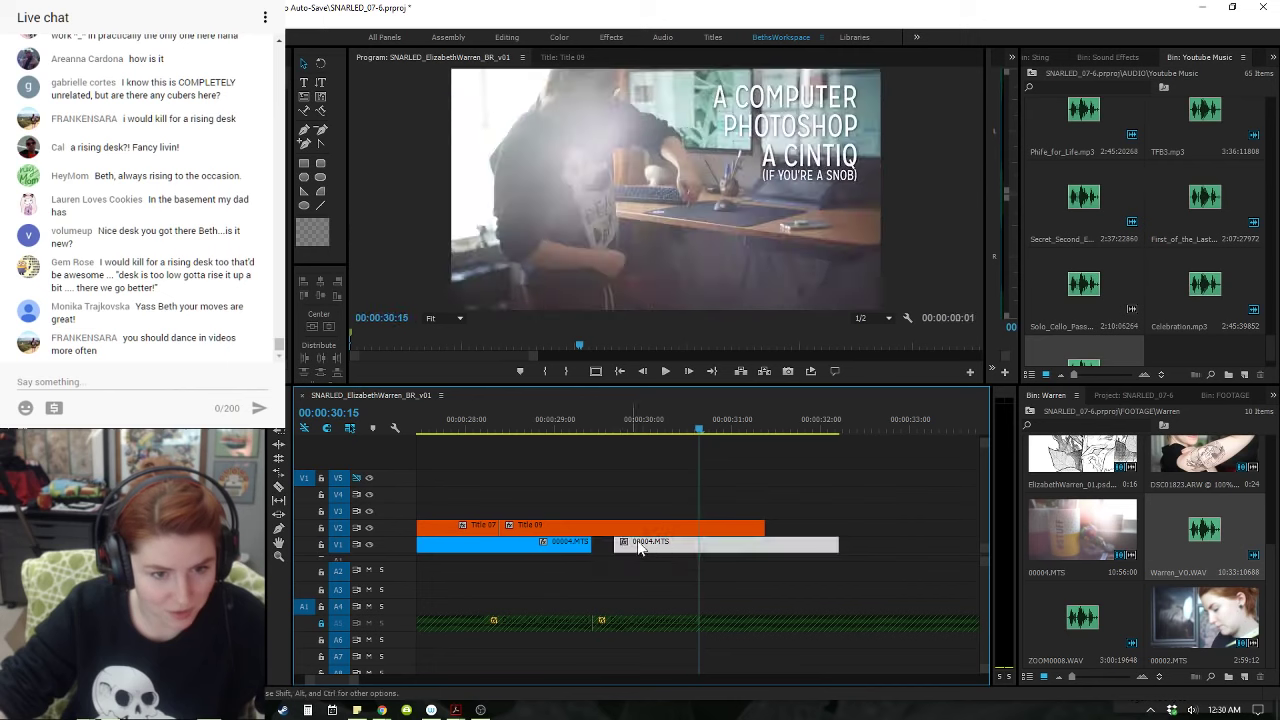
pyautogui.moveTo(568, 431); pyautogui.dragTo(553, 424)
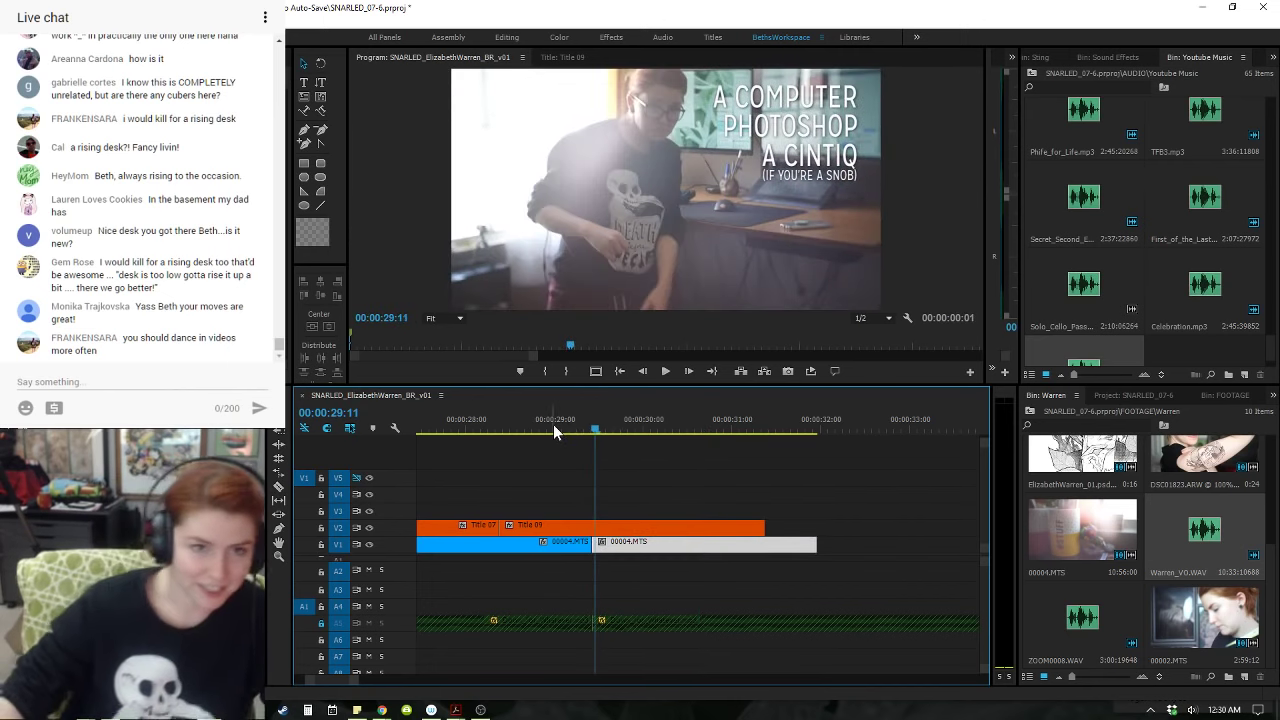
# - Shift the cut into the desk shot a few frames earlier and trim the shot's end to 00:00:31:09
pyautogui.press('space')
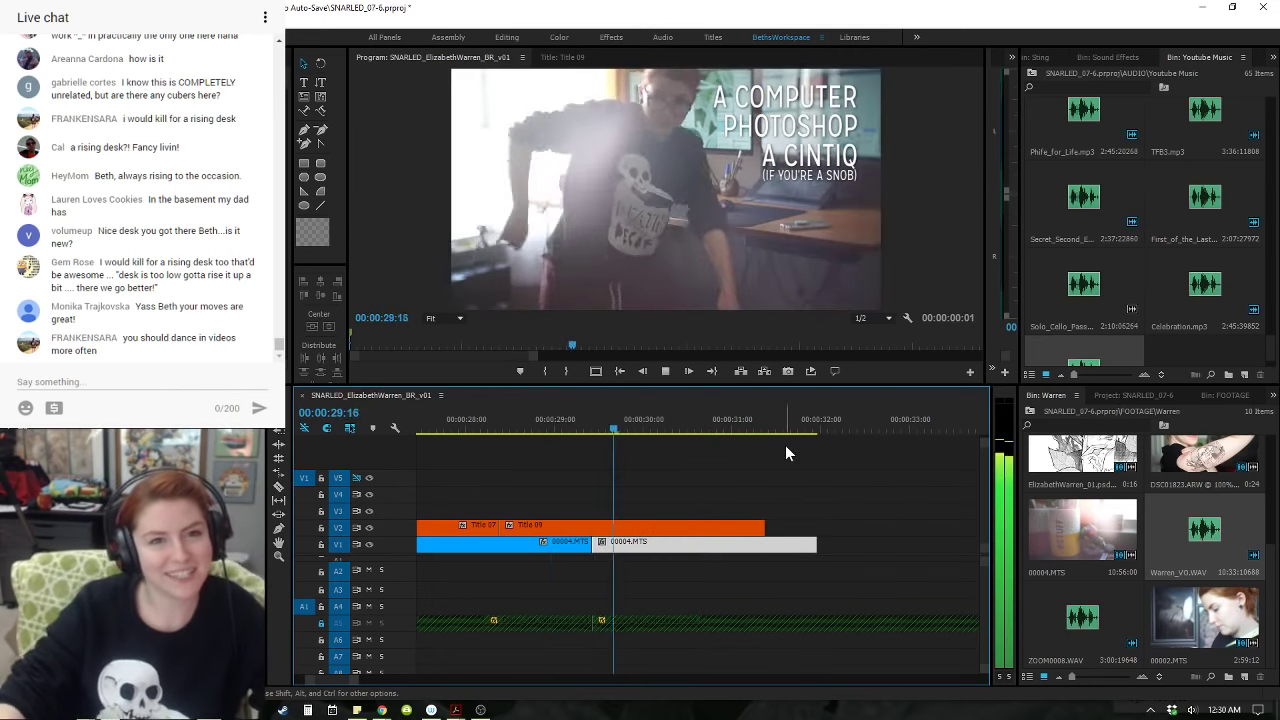
pyautogui.press('space')
pyautogui.moveTo(595, 544); pyautogui.dragTo(587, 545)
pyautogui.click(566, 428)
pyautogui.press('space')
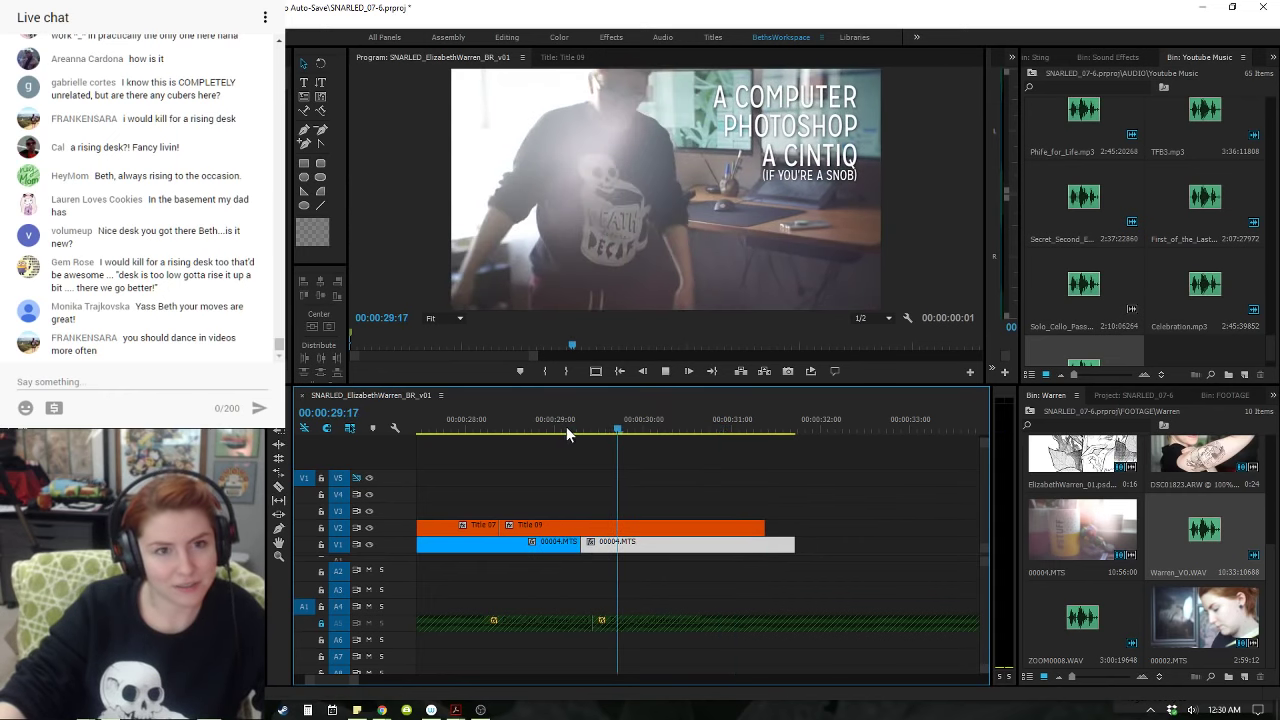
pyautogui.press('space')
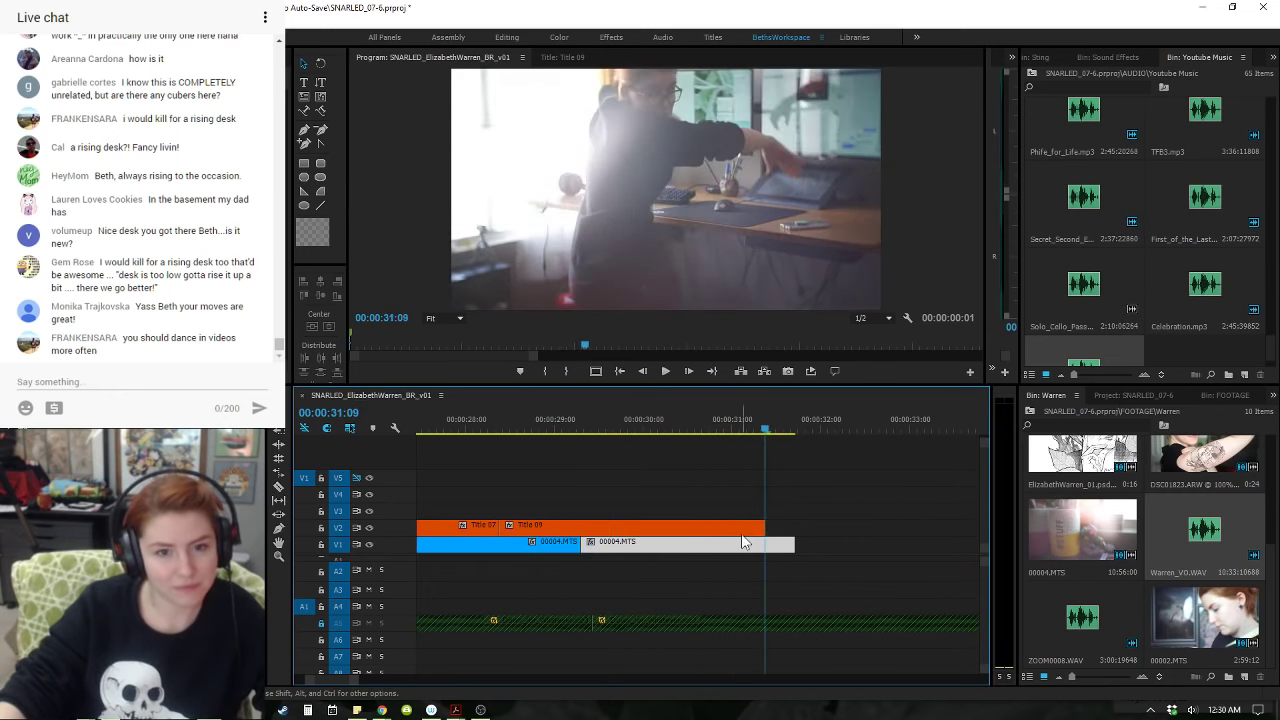
pyautogui.moveTo(799, 541); pyautogui.dragTo(773, 542)
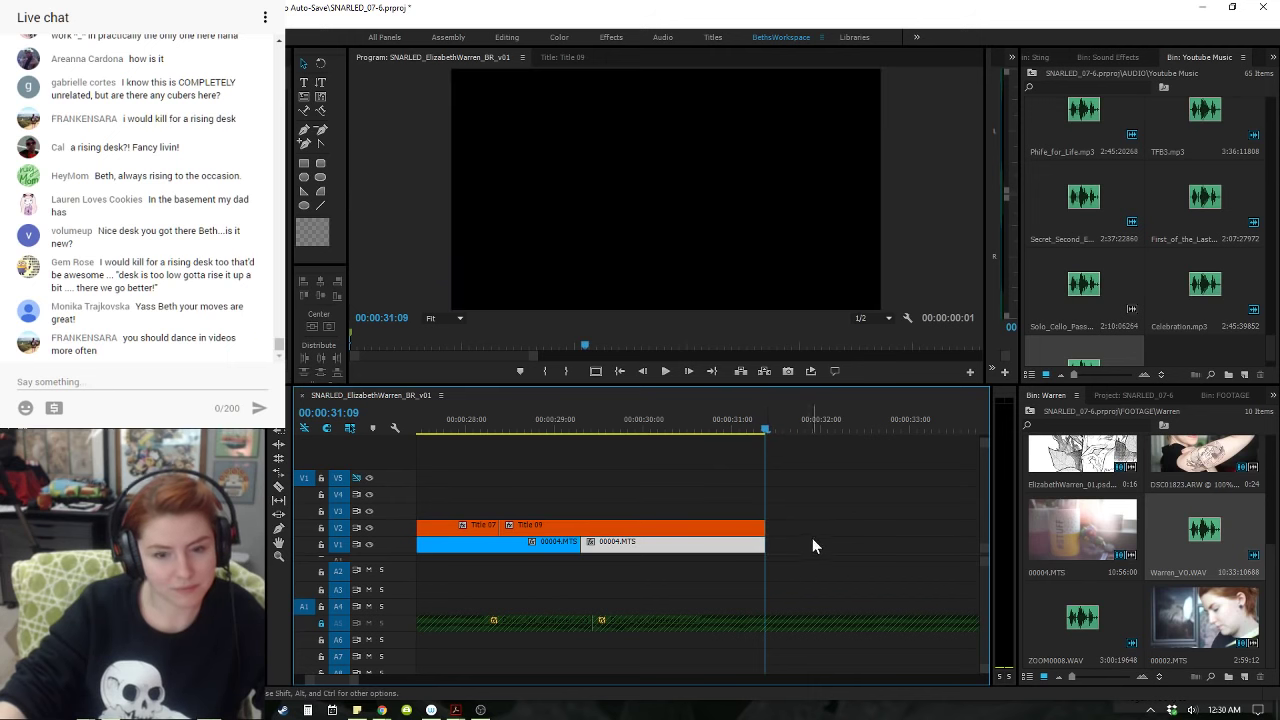
# - Ripple-trim the start of the remaining 00004.MTS up to the mug shot at 00:00:38:06 and ripple delete the gap after the desk shot
pyautogui.press('-')
pyautogui.press('-')
pyautogui.press('-')
pyautogui.press('-')
pyautogui.click(628, 432)
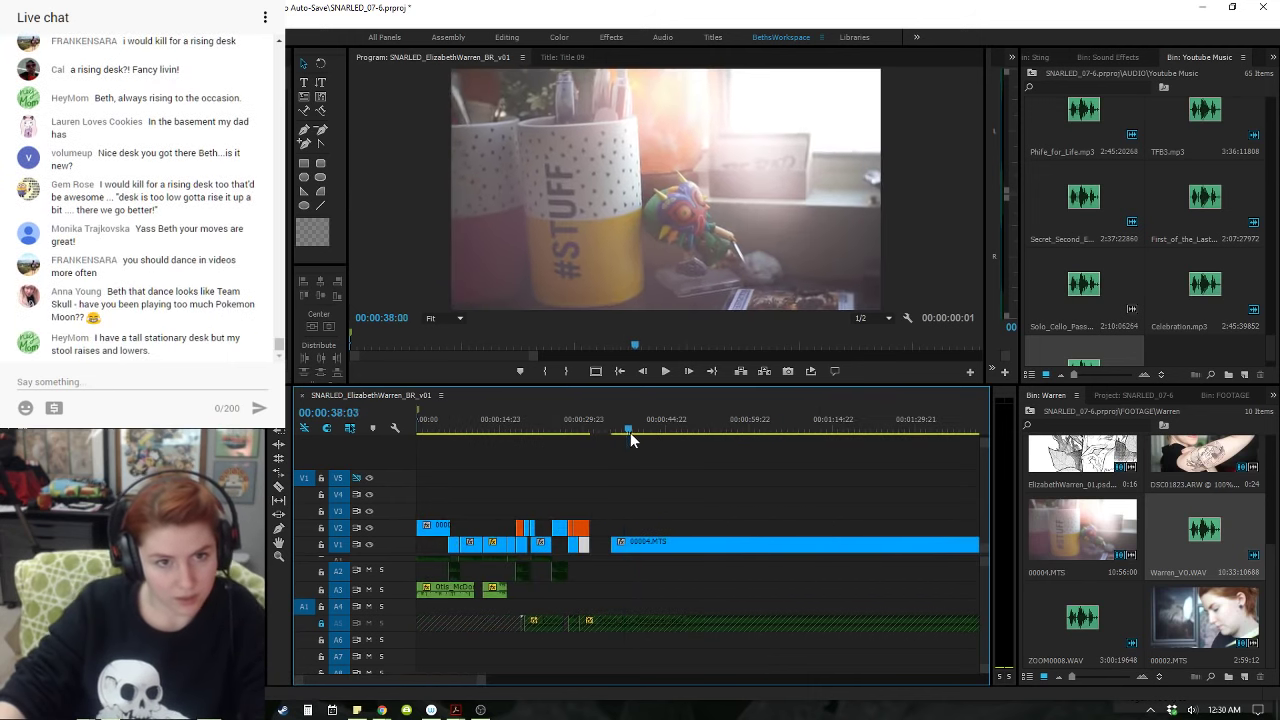
pyautogui.moveTo(622, 437); pyautogui.dragTo(630, 435)
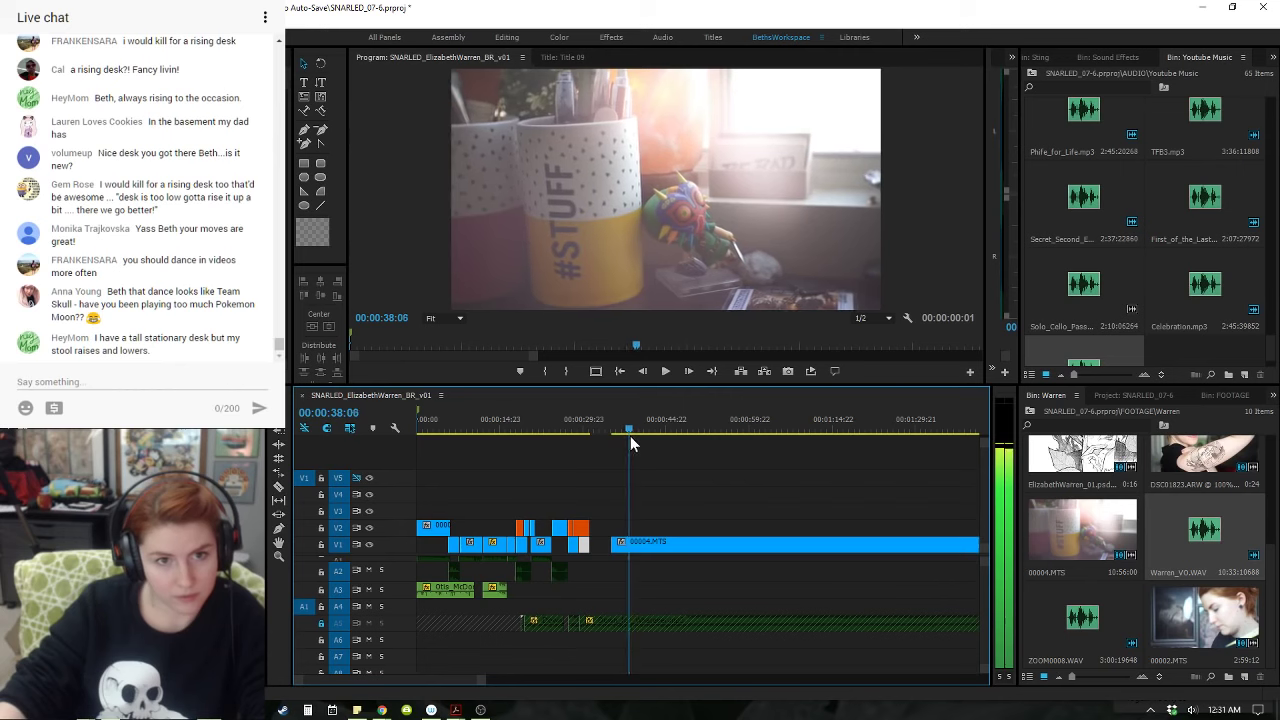
pyautogui.press('q')
pyautogui.rightClick(603, 549)
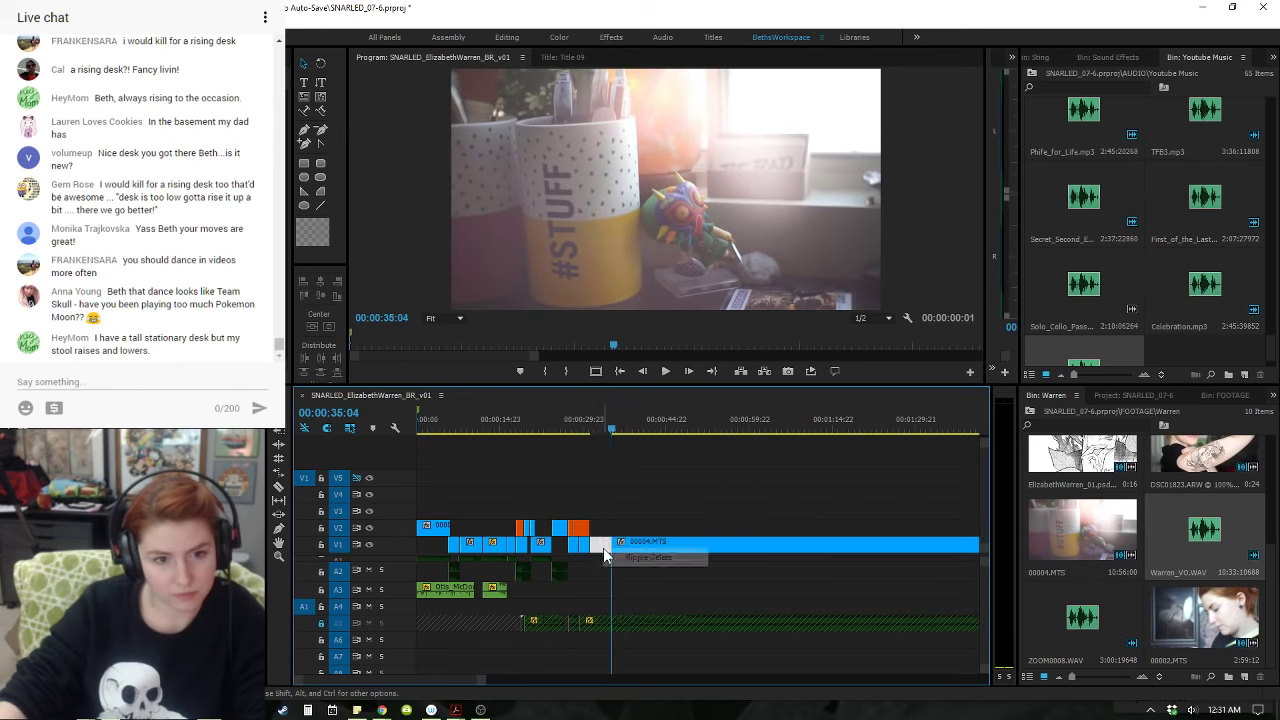
pyautogui.click(624, 550)
# - End the mug shot at 00:00:32:09 and ripple-trim the following footage up to the plant and brushes shot at 00:00:38:17
pyautogui.press('space')
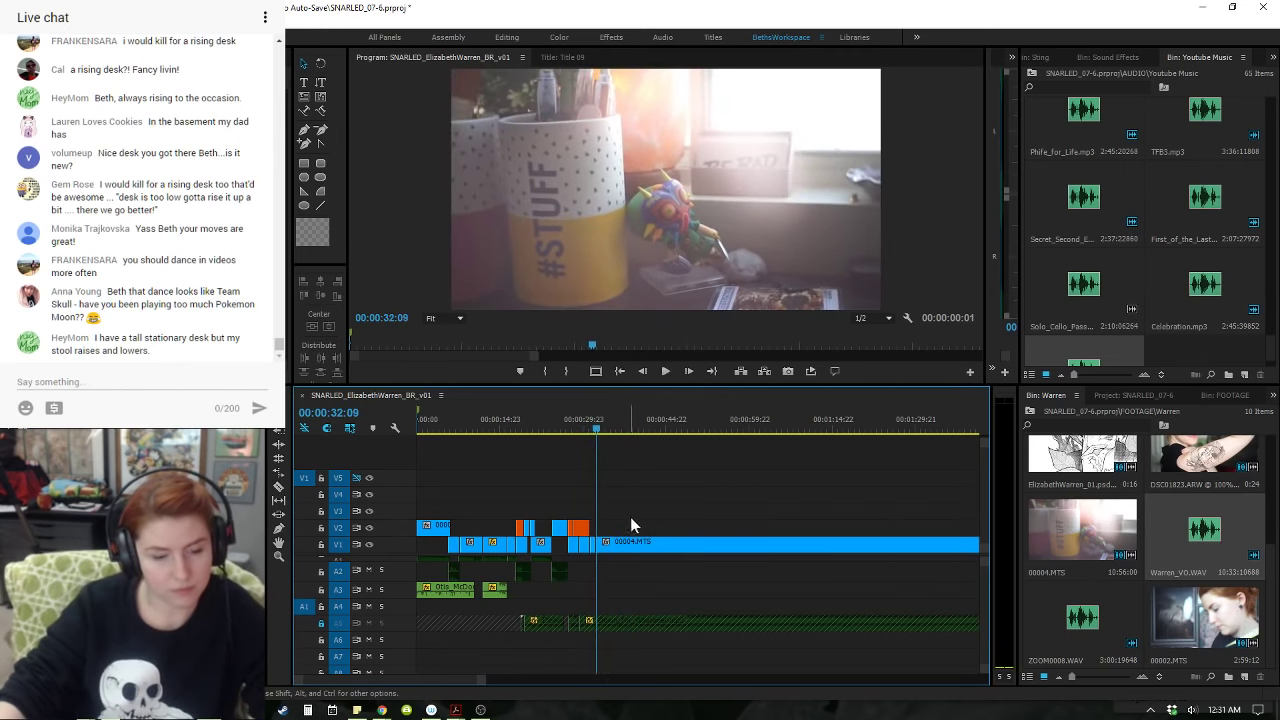
pyautogui.click(620, 429)
pyautogui.moveTo(620, 424); pyautogui.dragTo(632, 425)
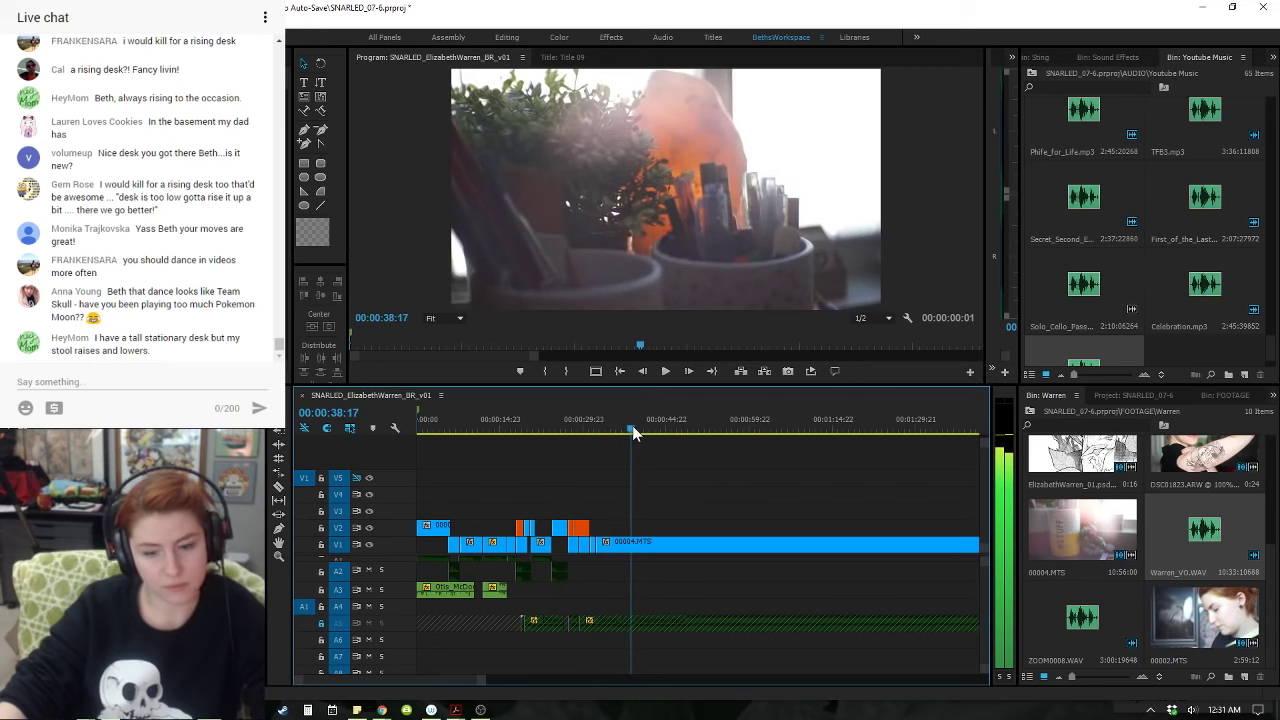
pyautogui.press('q')
# - End the plant and brushes shot at 00:00:33:03 and ripple-trim the following footage up to the headphones and laptop shot
pyautogui.press('space')
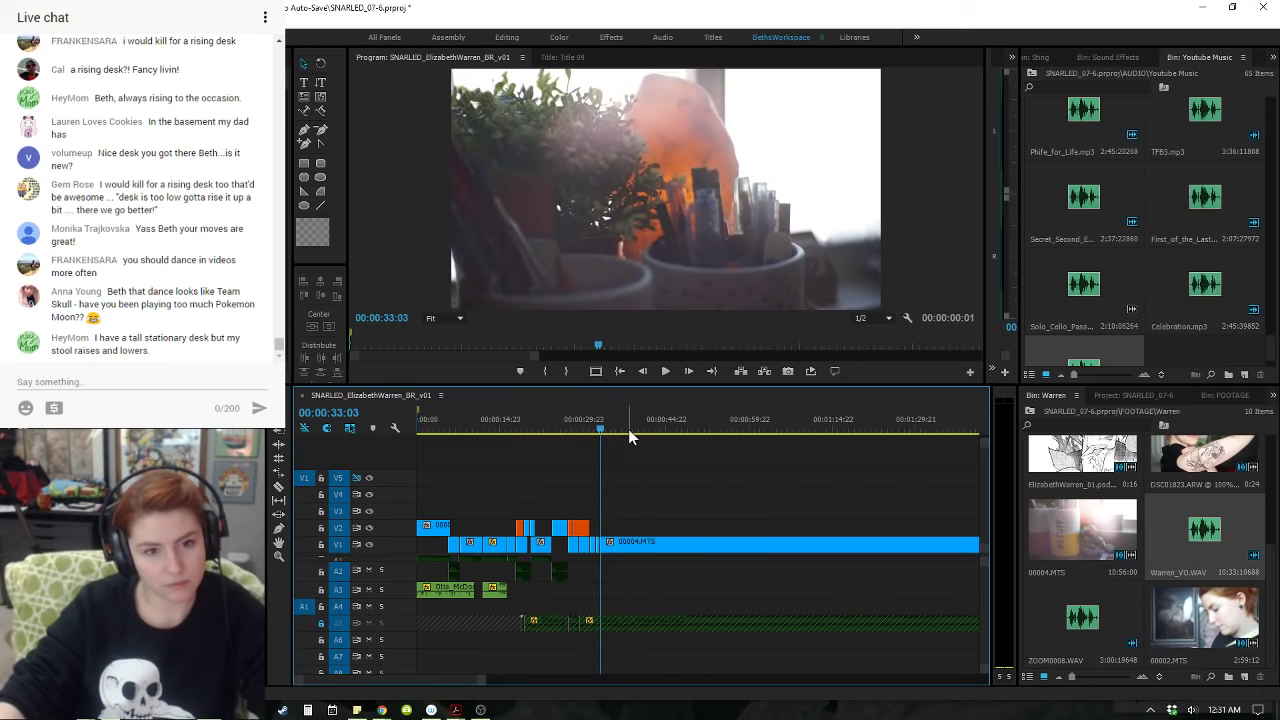
pyautogui.click(627, 430)
pyautogui.moveTo(625, 433); pyautogui.dragTo(687, 457)
pyautogui.press('Up')
pyautogui.press('space')
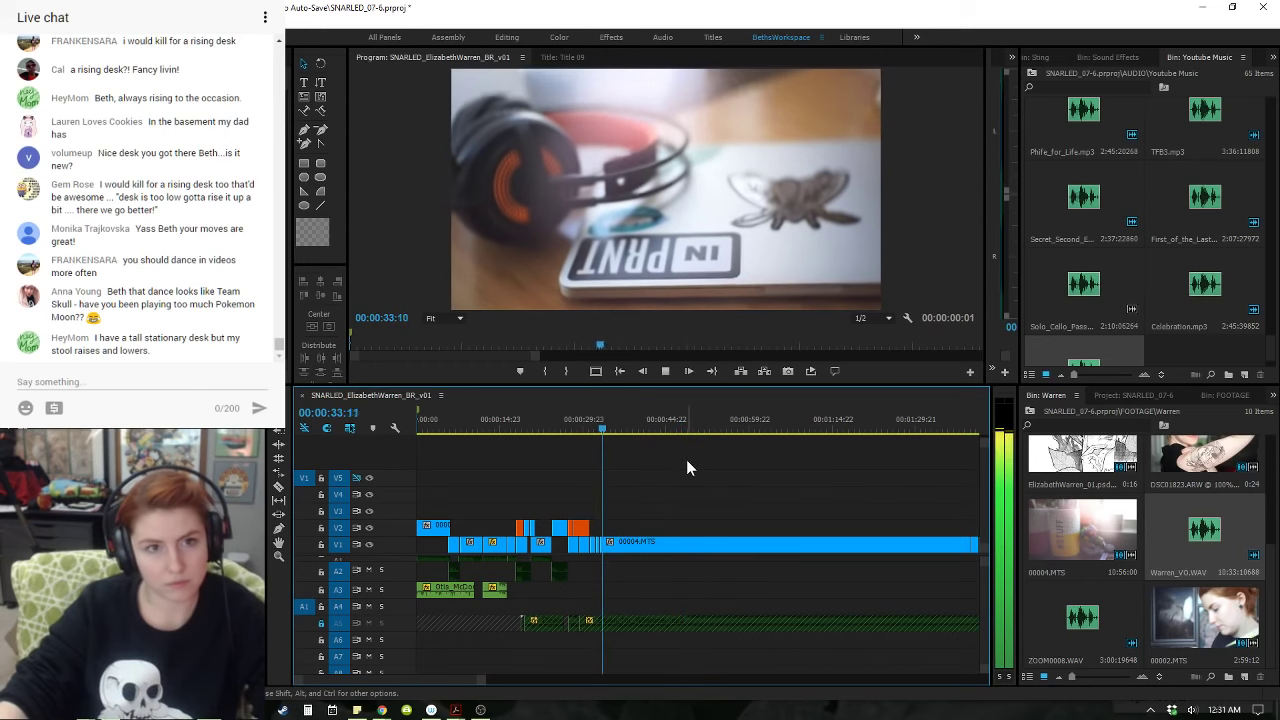
# - Cut 00004.MTS after the headphones shot and scrub ahead to the keyboard shot at about 00:01:01:22
pyautogui.press('space')
pyautogui.moveTo(626, 438); pyautogui.dragTo(762, 452)
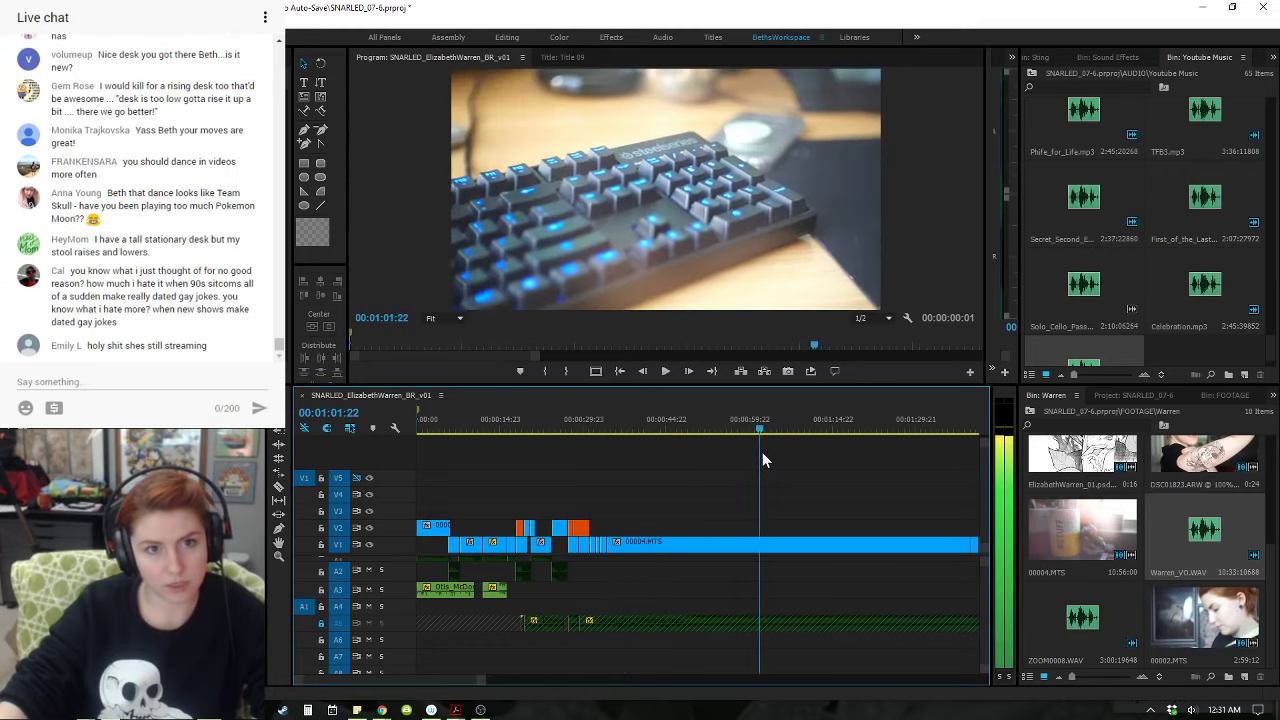
# - Ripple-trim the start of the long 00004.MTS clip on V1 up to 00:01:01:22 and play from the new cut
pyautogui.press('q')
pyautogui.press('space')
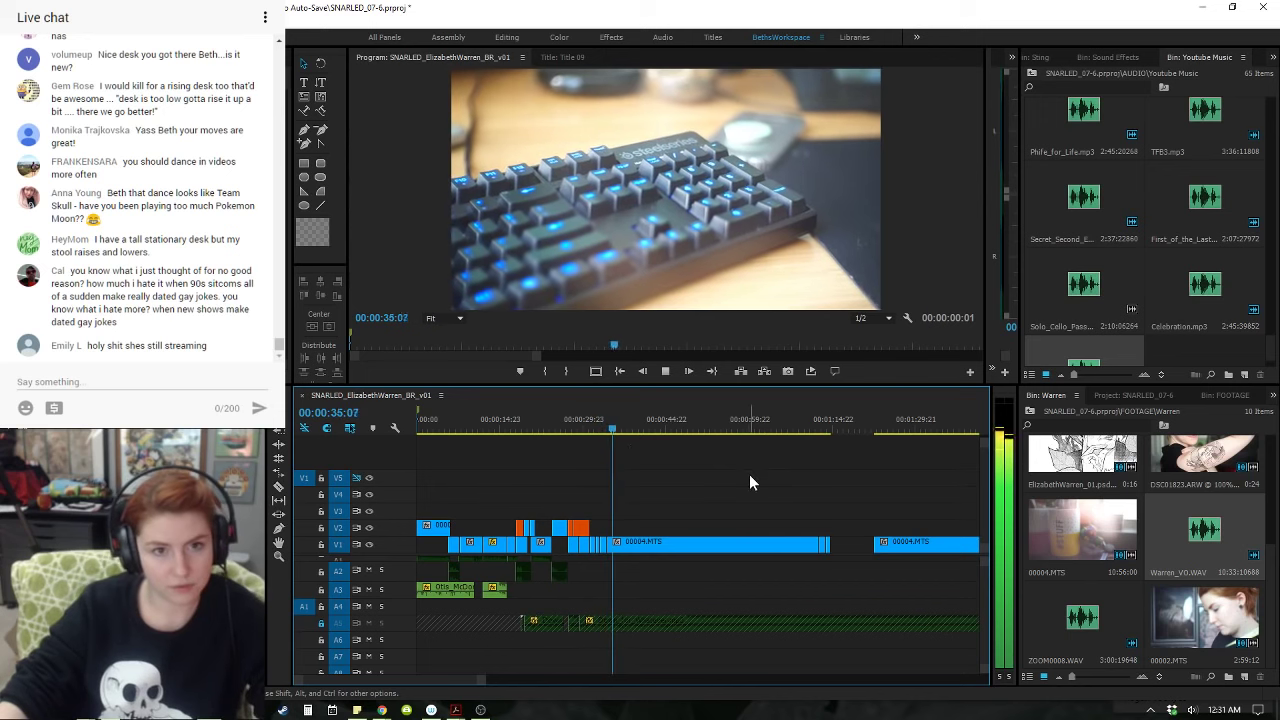
pyautogui.click(638, 427)
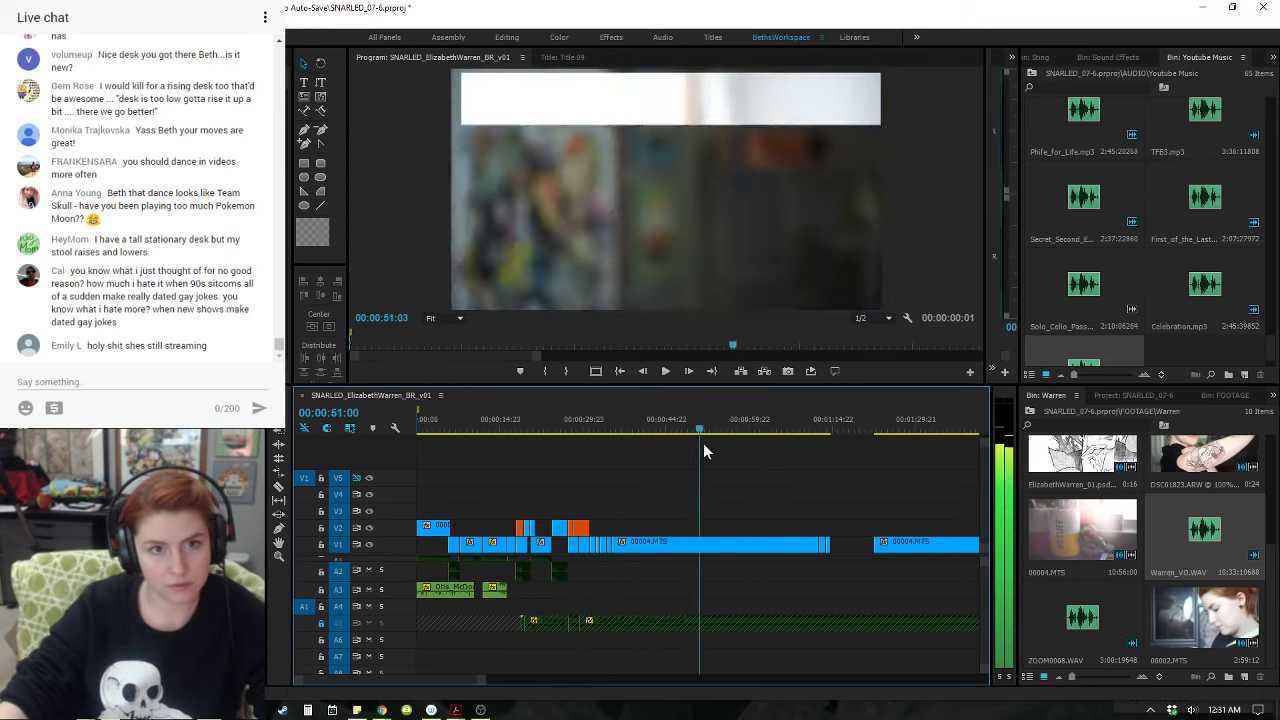
# - Delete the short leftover clips beyond the long 00004.MTS clip on V1 and close the gap behind them
pyautogui.moveTo(703, 444); pyautogui.dragTo(893, 477)
pyautogui.moveTo(848, 512); pyautogui.dragTo(790, 566)
pyautogui.press('Delete')
pyautogui.rightClick(788, 544)
pyautogui.click(796, 551)
# - Play back the transition from the keyboard close-up to the desk shot around 00:00:35:08
pyautogui.moveTo(616, 424); pyautogui.dragTo(622, 467)
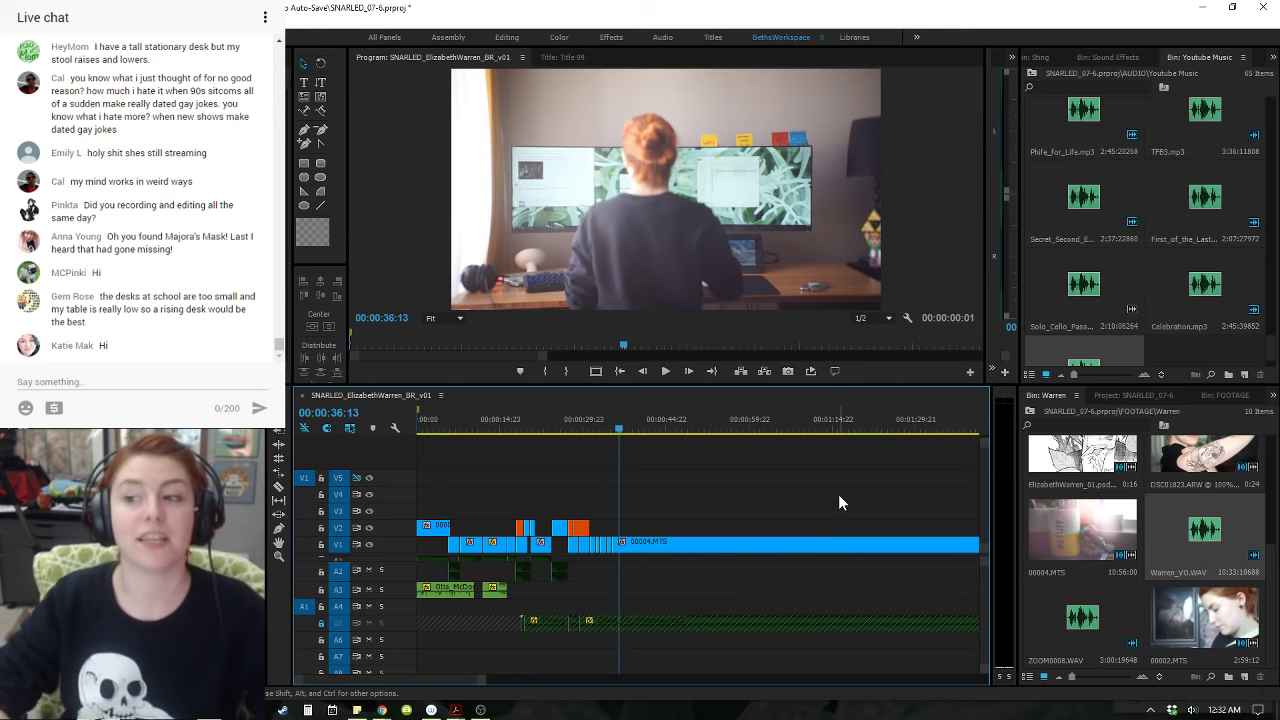
pyautogui.press('Up')
pyautogui.press('=')
pyautogui.press('=')
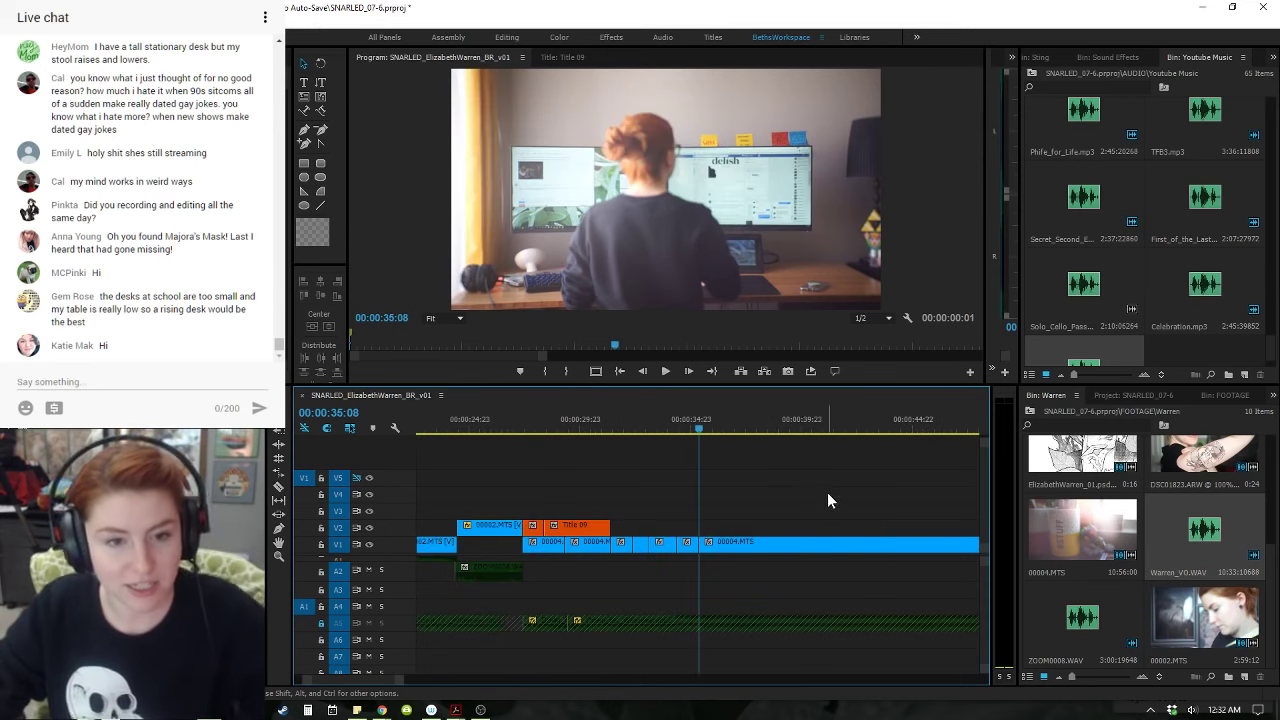
pyautogui.moveTo(697, 433); pyautogui.dragTo(686, 433)
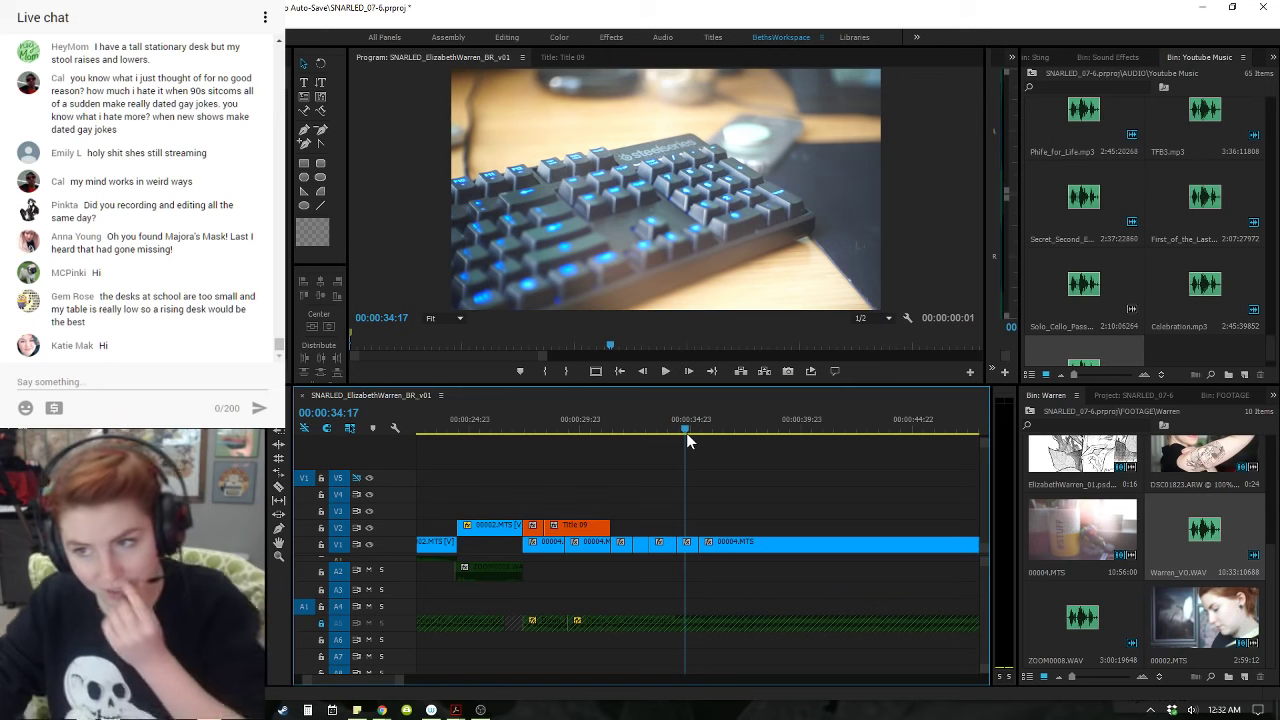
pyautogui.press('space')
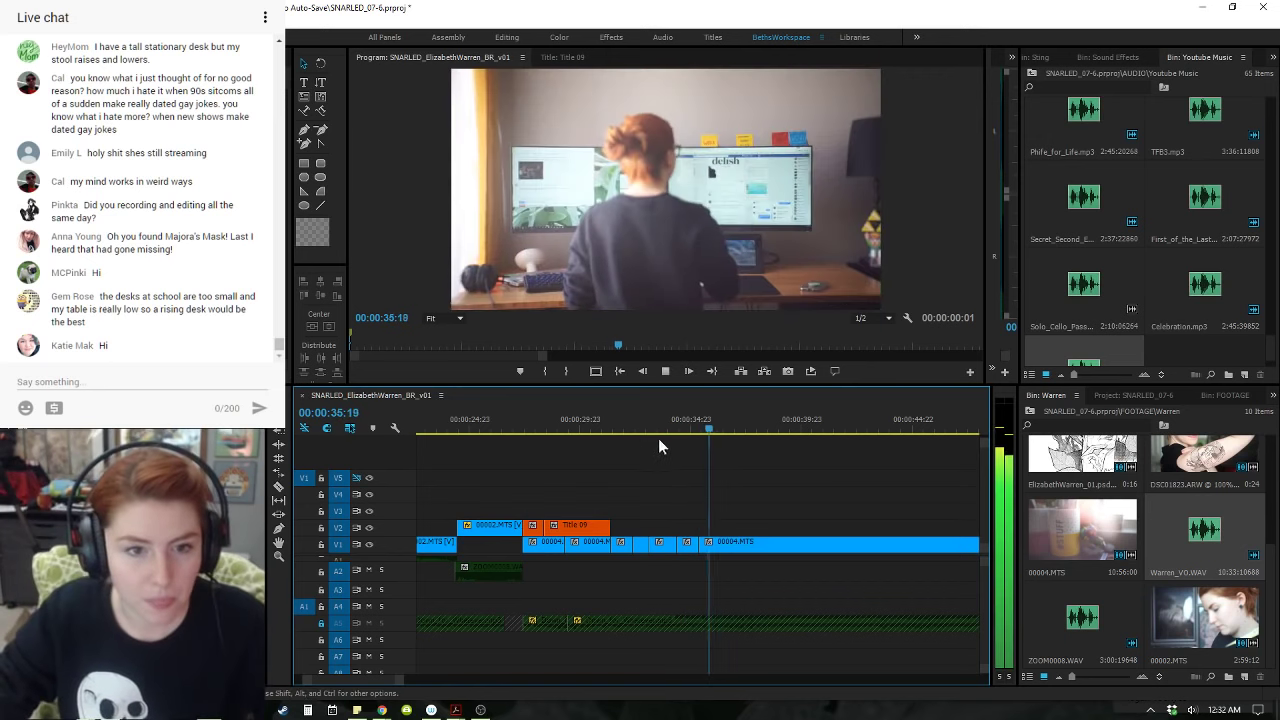
# - Trim the desk shot's start to the leaf-wallpaper footage, play it and split it at 00:00:37:11
pyautogui.moveTo(810, 436); pyautogui.dragTo(845, 450)
pyautogui.press('Up')
pyautogui.press('space')
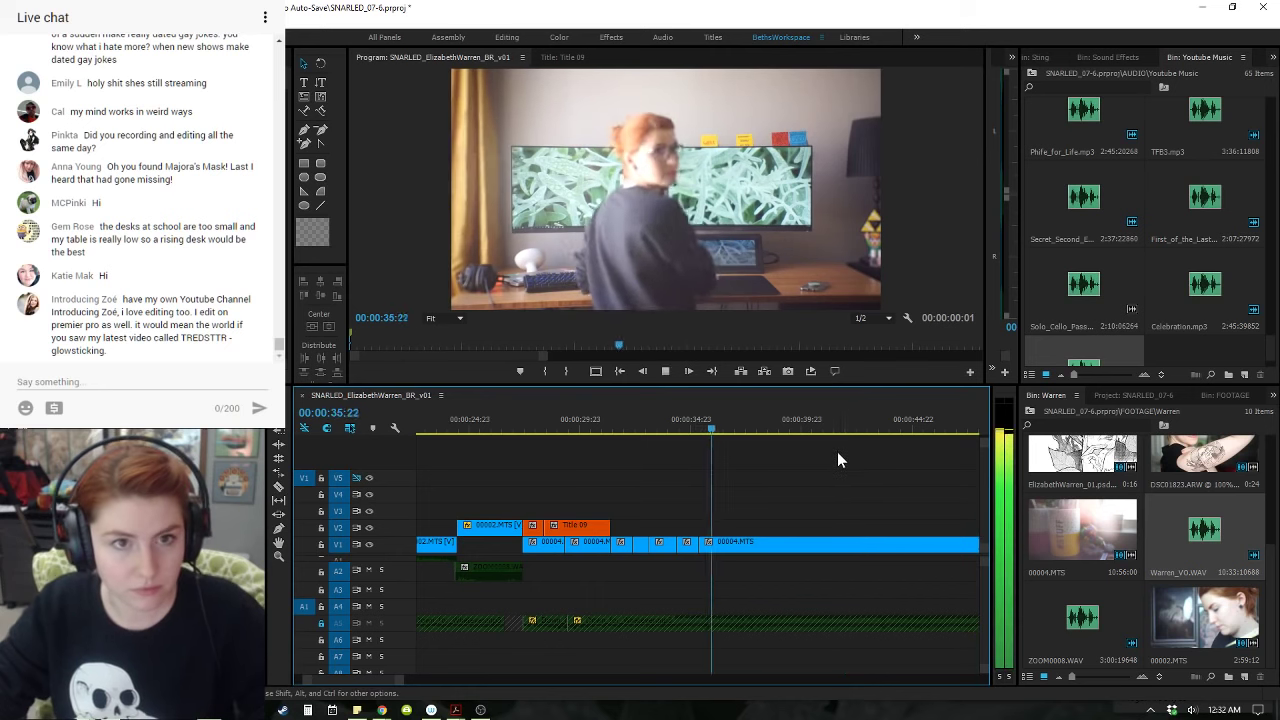
pyautogui.press('space')
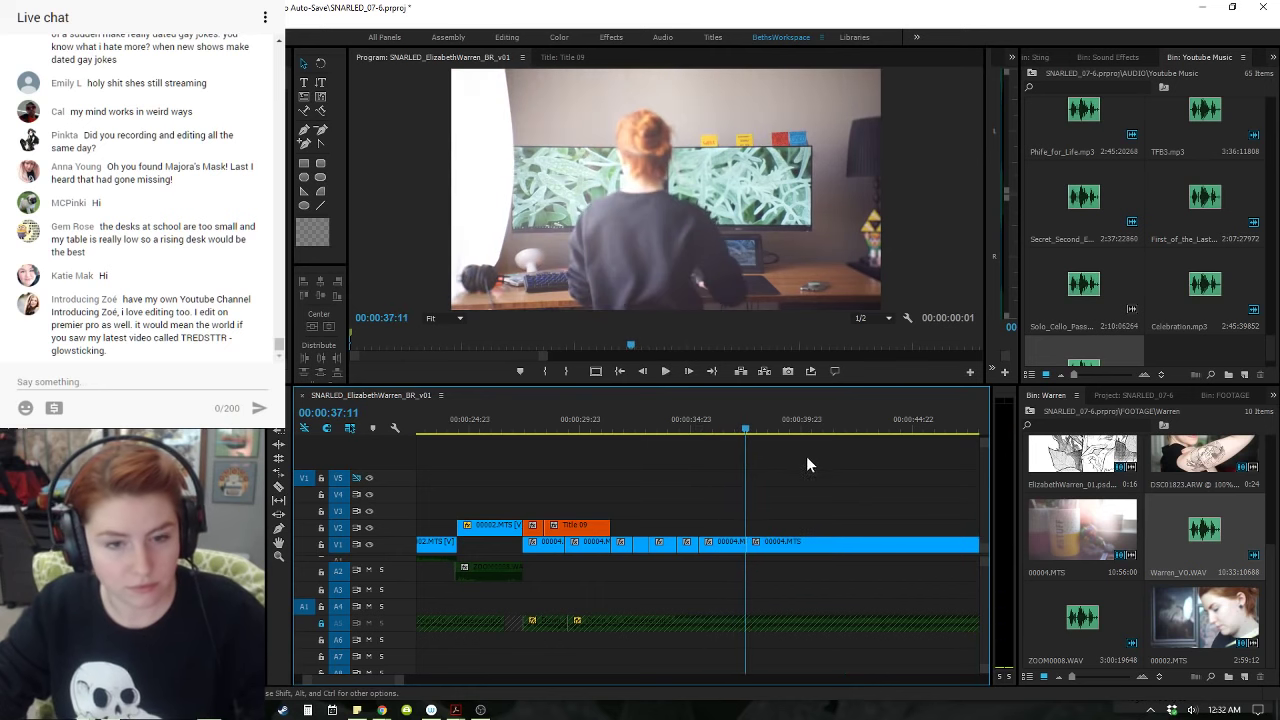
# - Play through the next portion of the desk shot and split it at 00:00:39:11
pyautogui.press('-')
pyautogui.press('-')
pyautogui.moveTo(632, 431); pyautogui.dragTo(616, 470)
pyautogui.press('space')
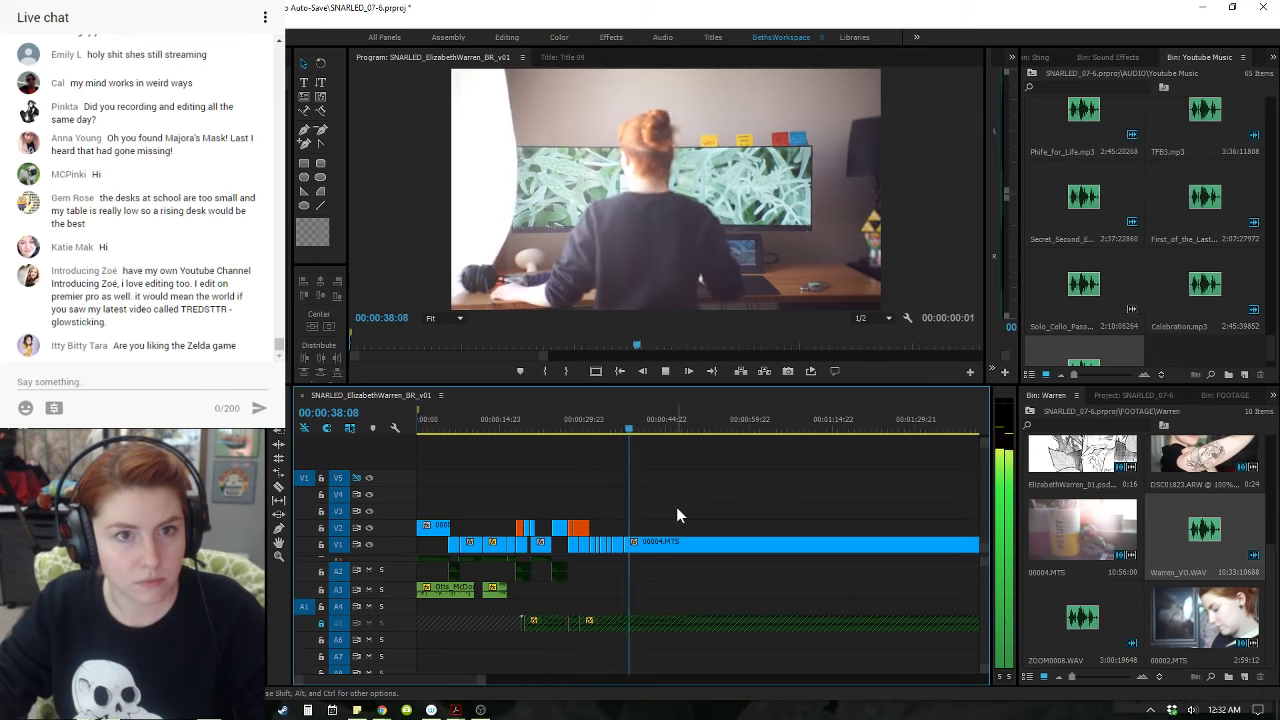
pyautogui.press('space')
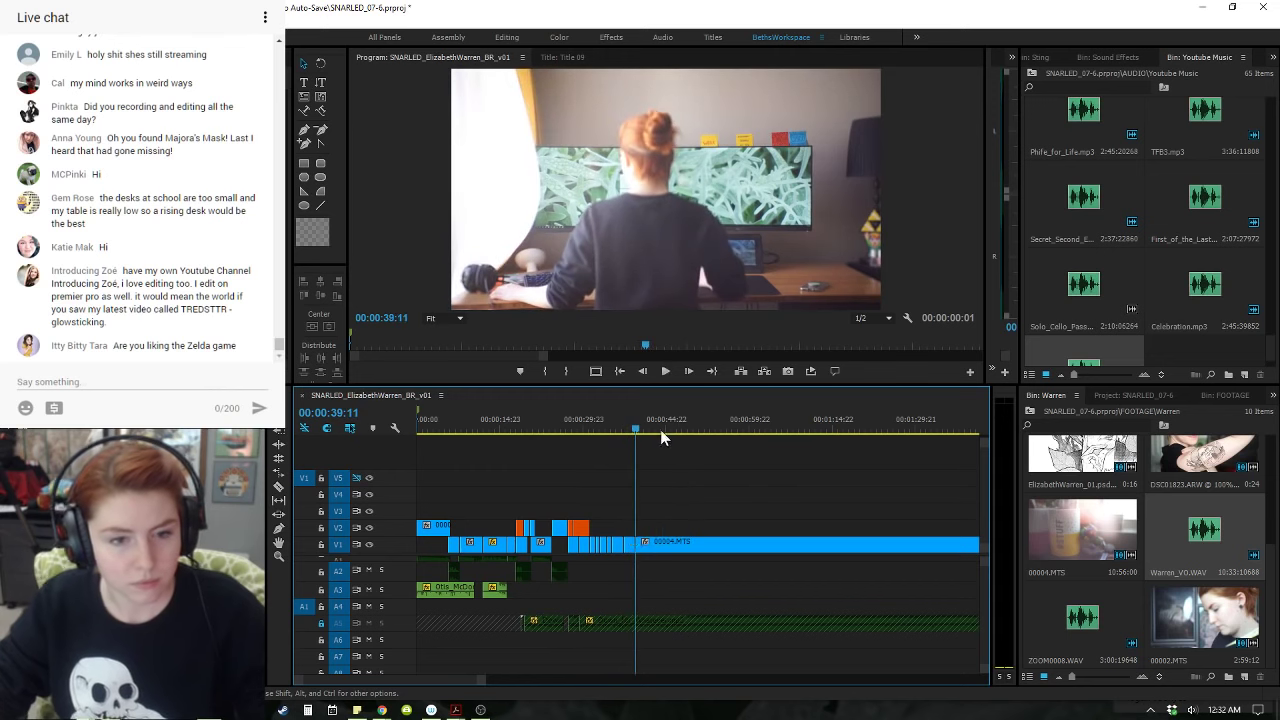
# - Ripple-trim the footage after 00:00:39:11 so the tablet drawing shot starts there, and play it
pyautogui.click(840, 463)
pyautogui.moveTo(840, 458); pyautogui.dragTo(789, 430)
pyautogui.press('Up')
pyautogui.press('space')
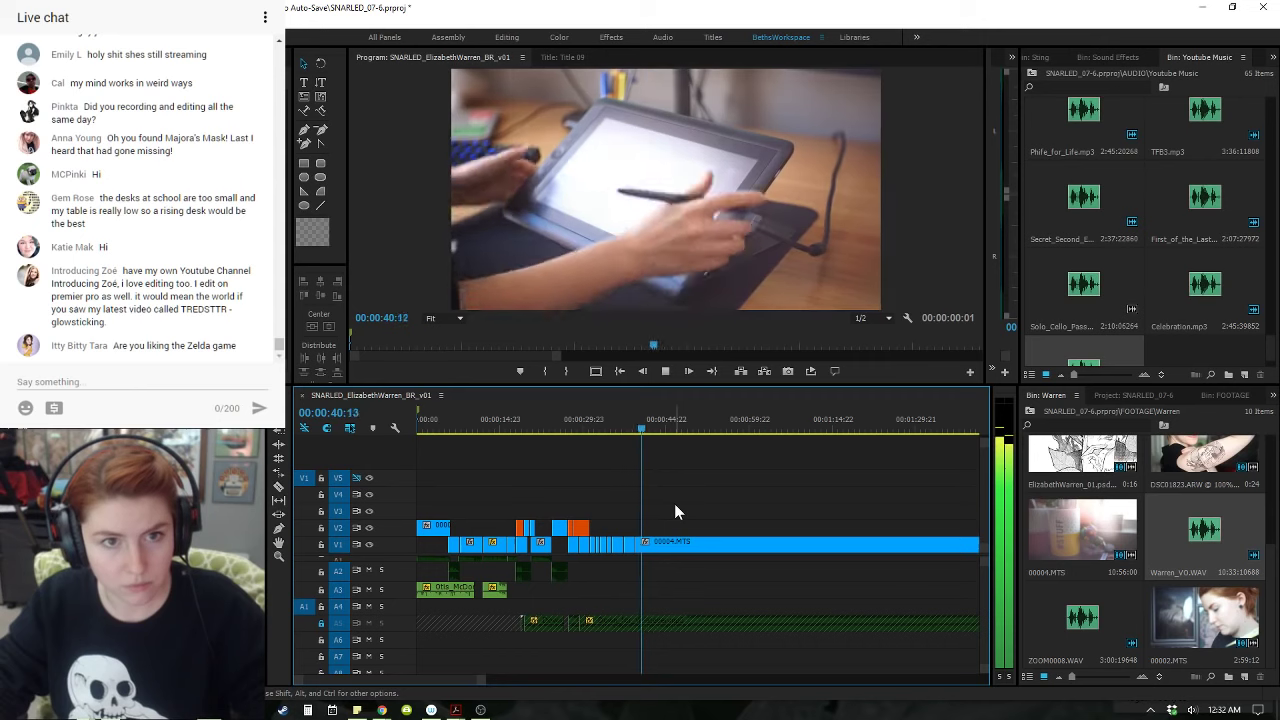
# - Unlock audio track A5 and mute it
pyautogui.moveTo(654, 430); pyautogui.dragTo(730, 446)
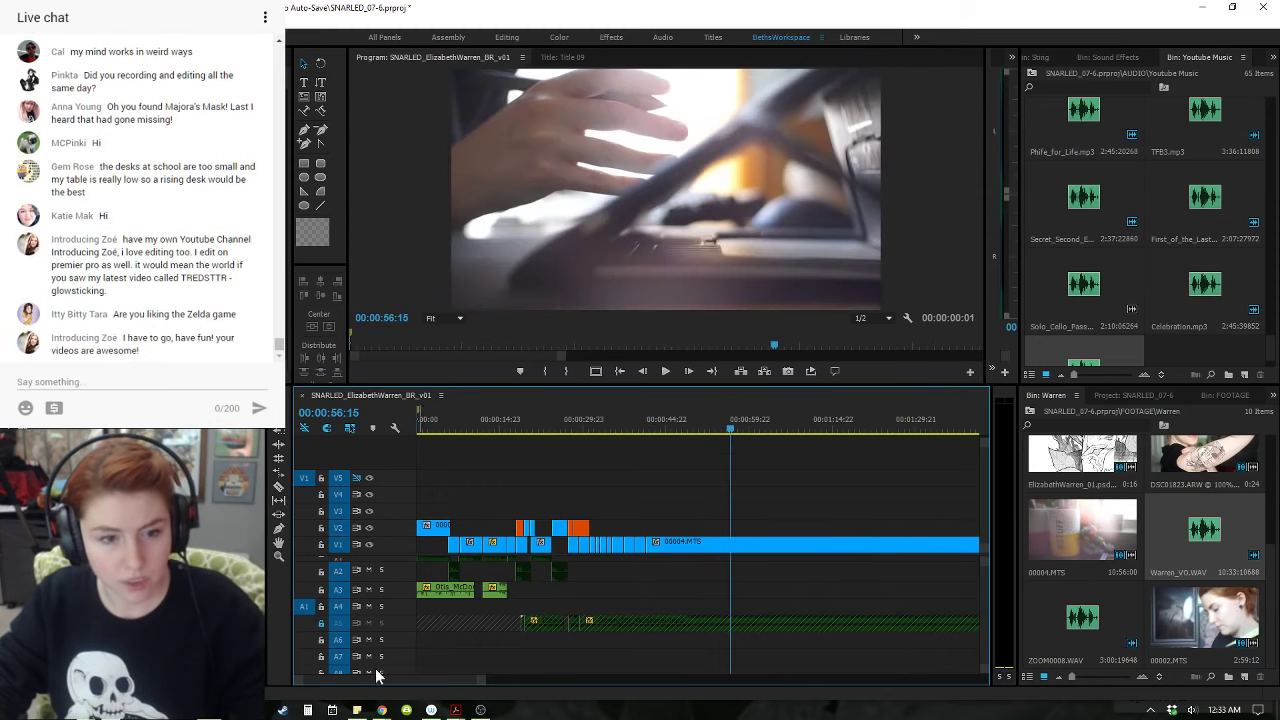
pyautogui.click(321, 624)
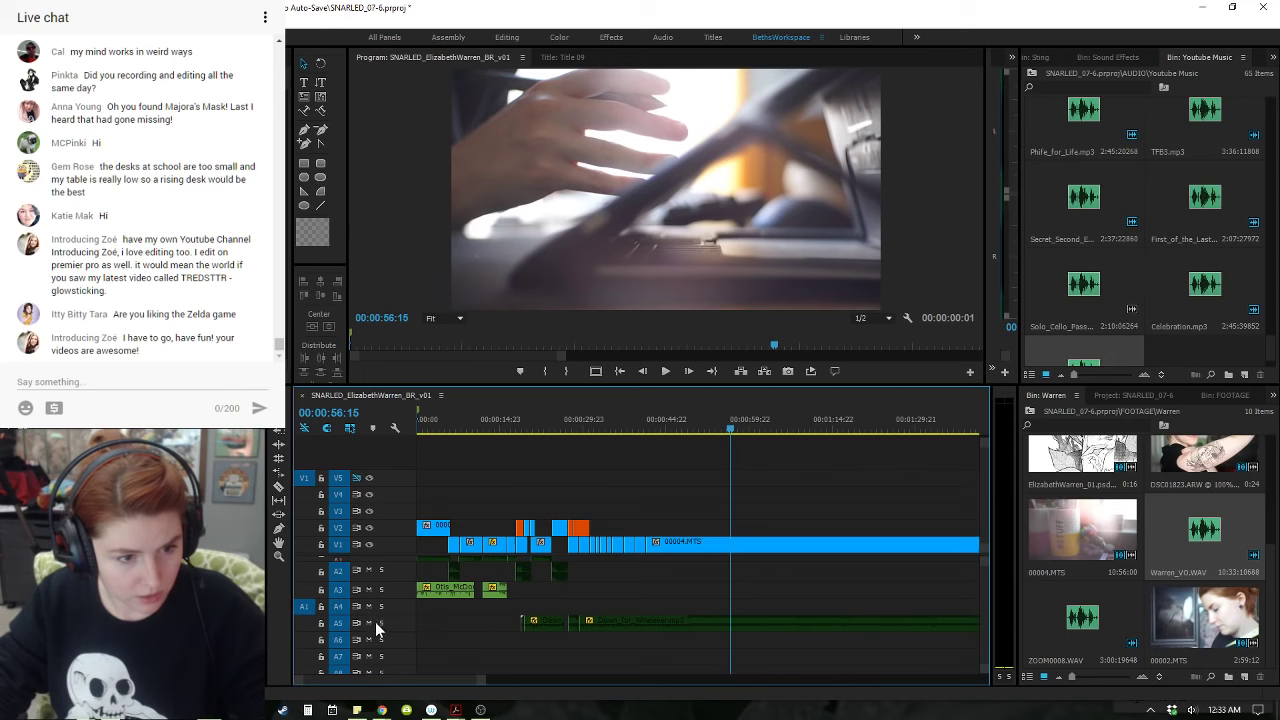
pyautogui.moveTo(722, 434); pyautogui.dragTo(762, 440)
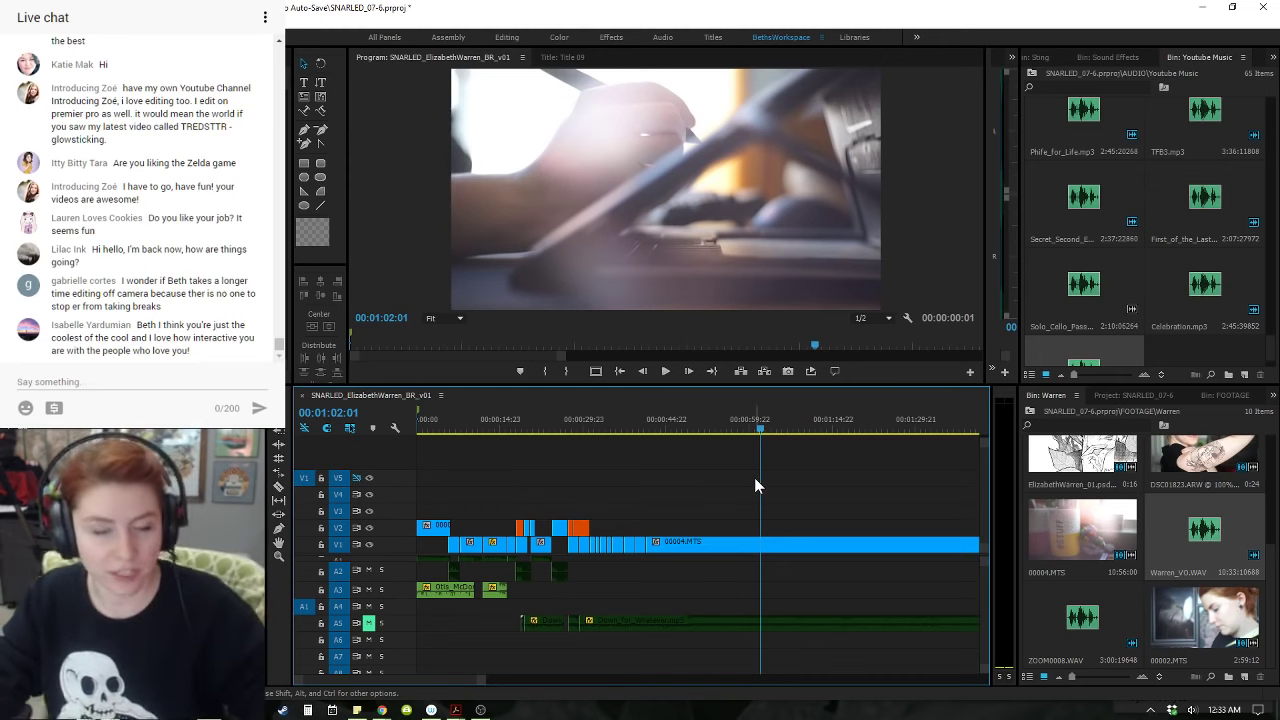
# - Scrub through the blurred hand-drawing footage in 00004.MTS between about 00:00:45 and 00:01:20
pyautogui.press('-')
pyautogui.press('=')
pyautogui.press('=')
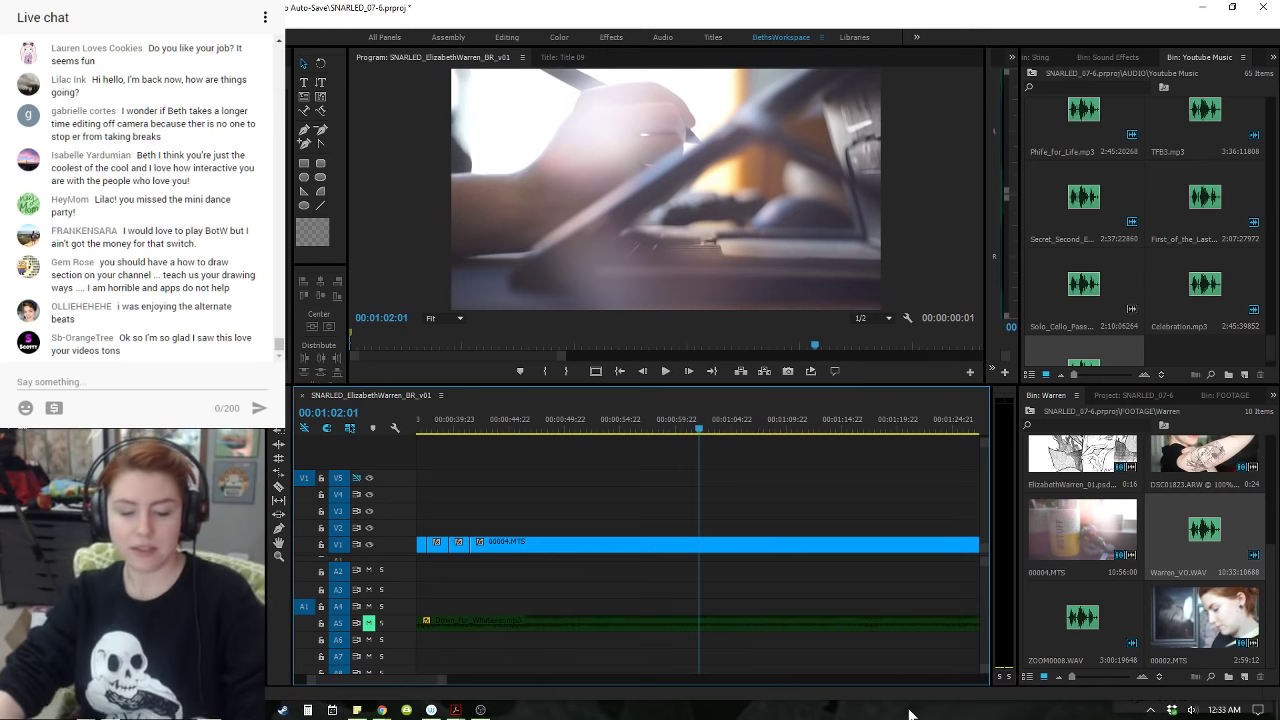
pyautogui.press('-')
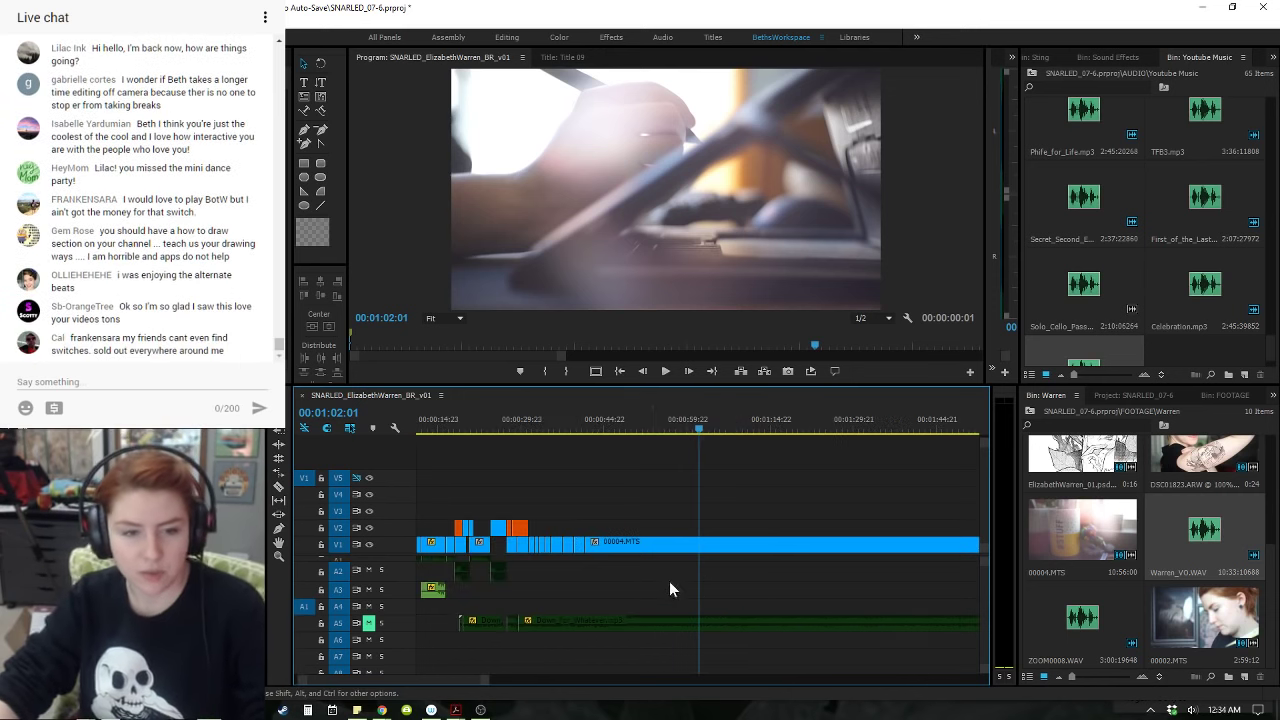
pyautogui.click(607, 433)
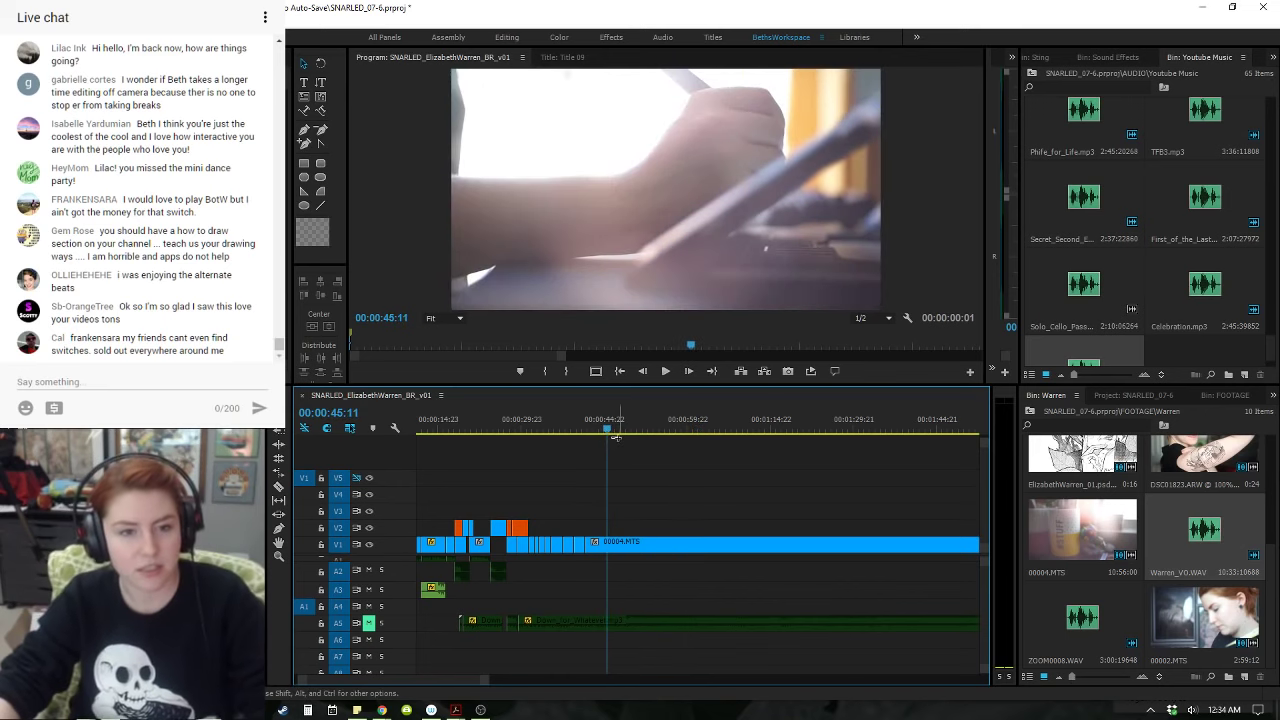
pyautogui.moveTo(610, 437); pyautogui.dragTo(799, 521)
pyautogui.press('-')
pyautogui.press('-')
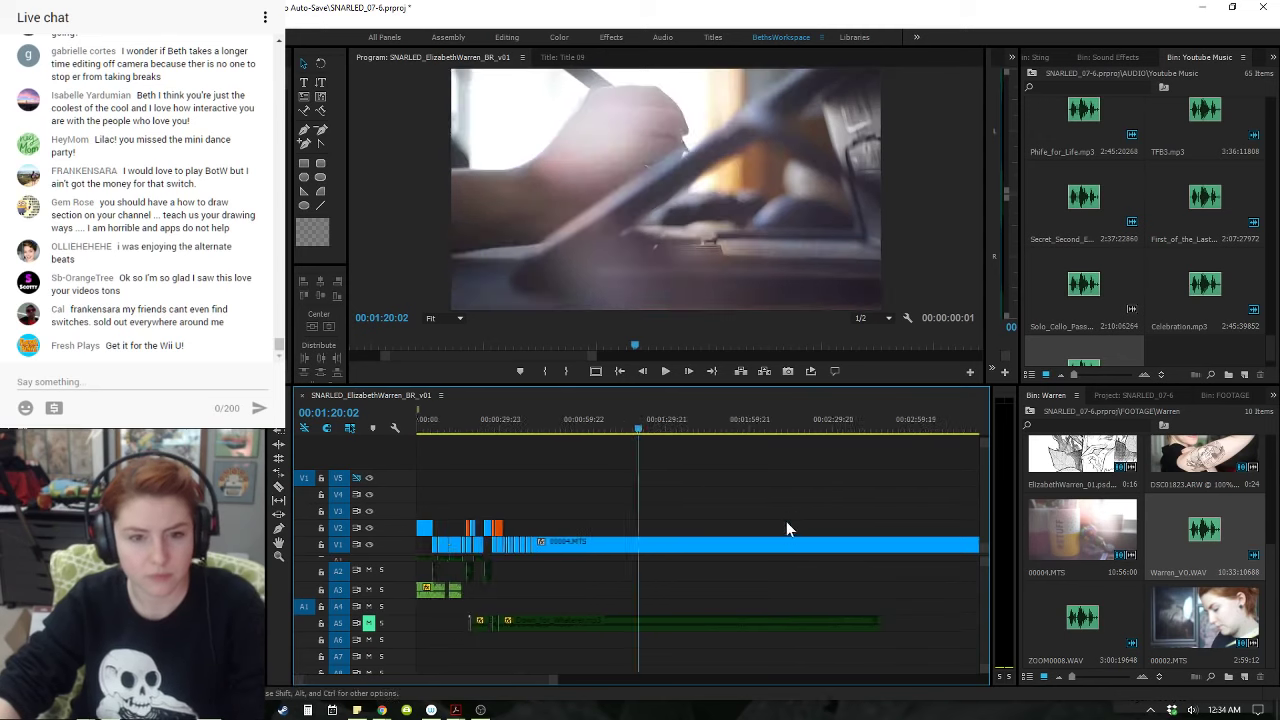
# - Try to split the hand-drawing footage at 00:01:34:18
pyautogui.moveTo(554, 422)
pyautogui.mouseDown()
pyautogui.moveTo(622, 428)
pyautogui.moveTo(540, 430)
pyautogui.moveTo(552, 429)
pyautogui.mouseUp()
pyautogui.press('space')
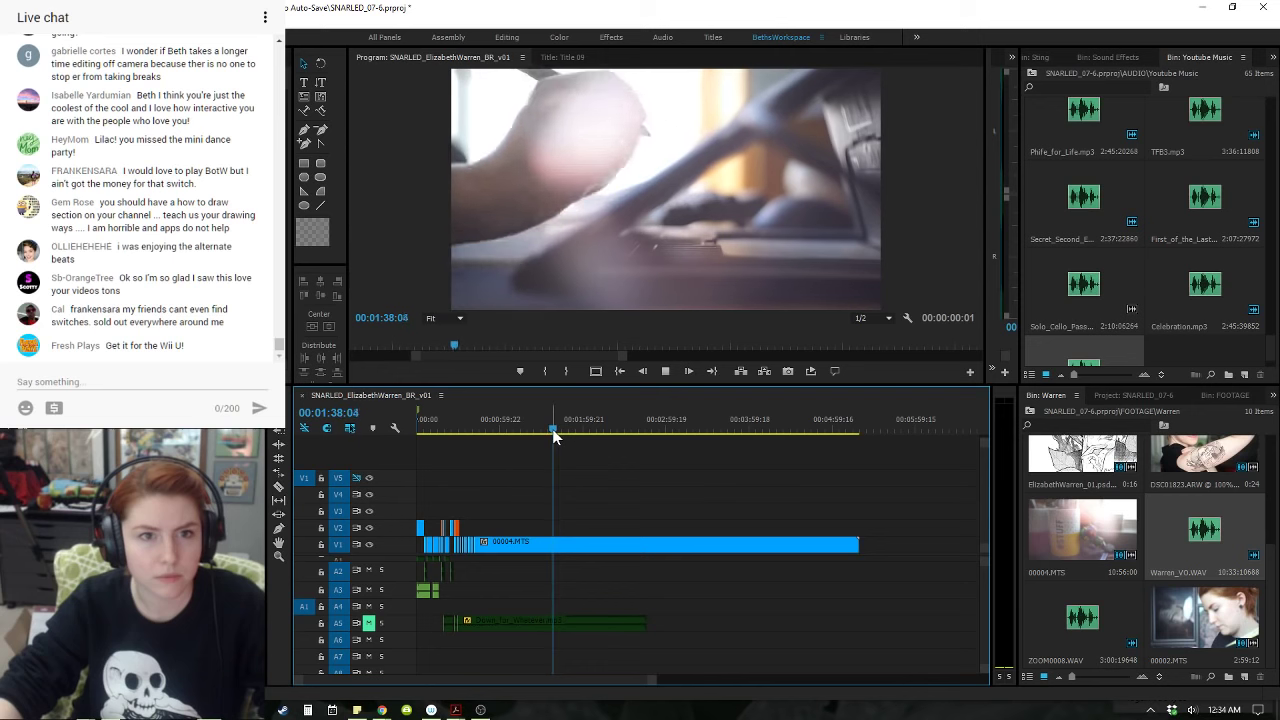
pyautogui.press('space')
pyautogui.moveTo(552, 424); pyautogui.dragTo(549, 426)
pyautogui.hotkey('ctrl', 'k')
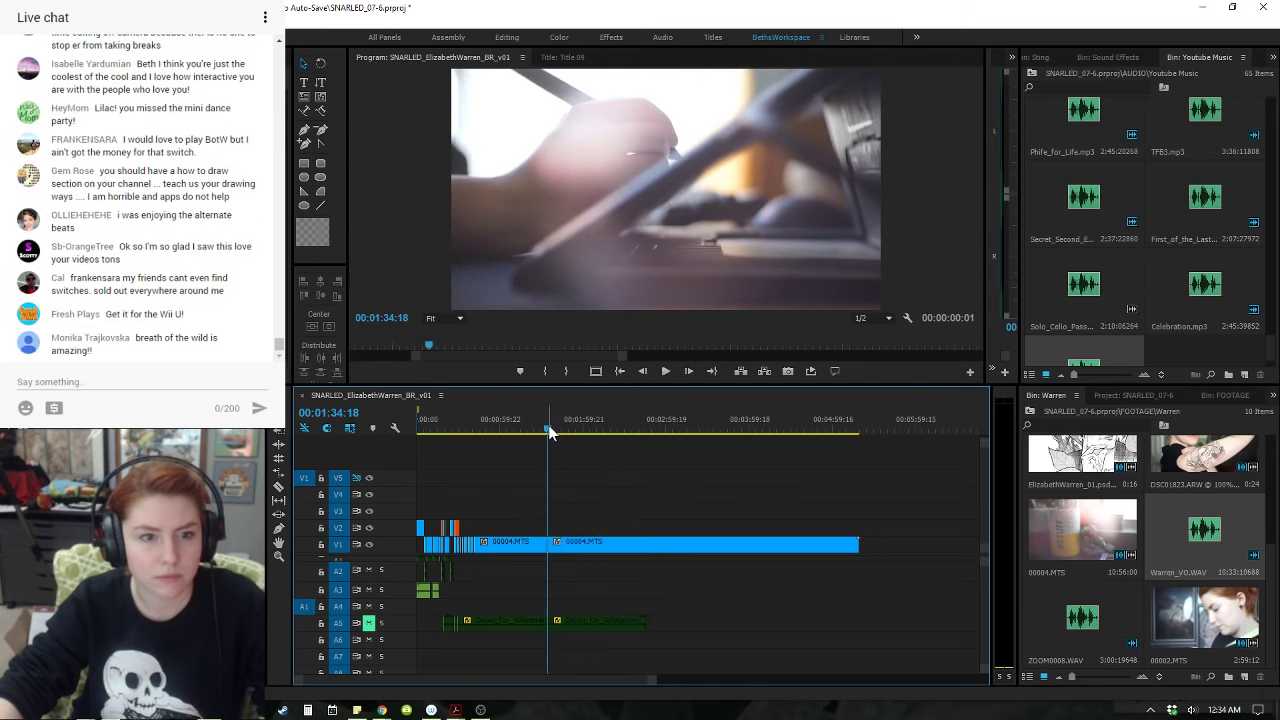
# - Lock track A5 and split the V1 footage at about 00:01:34 and at 00:01:39:09 to isolate the hand leaving the tablet
pyautogui.press('space')
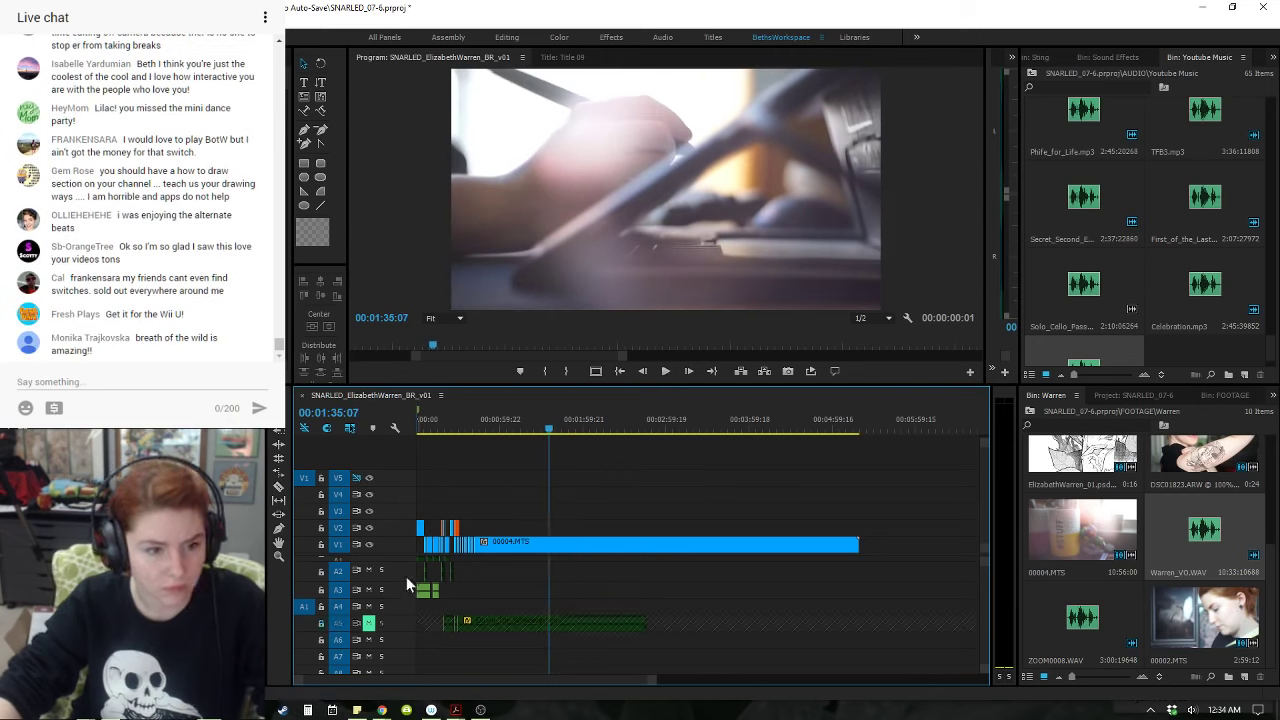
pyautogui.click(548, 431)
pyautogui.press('space')
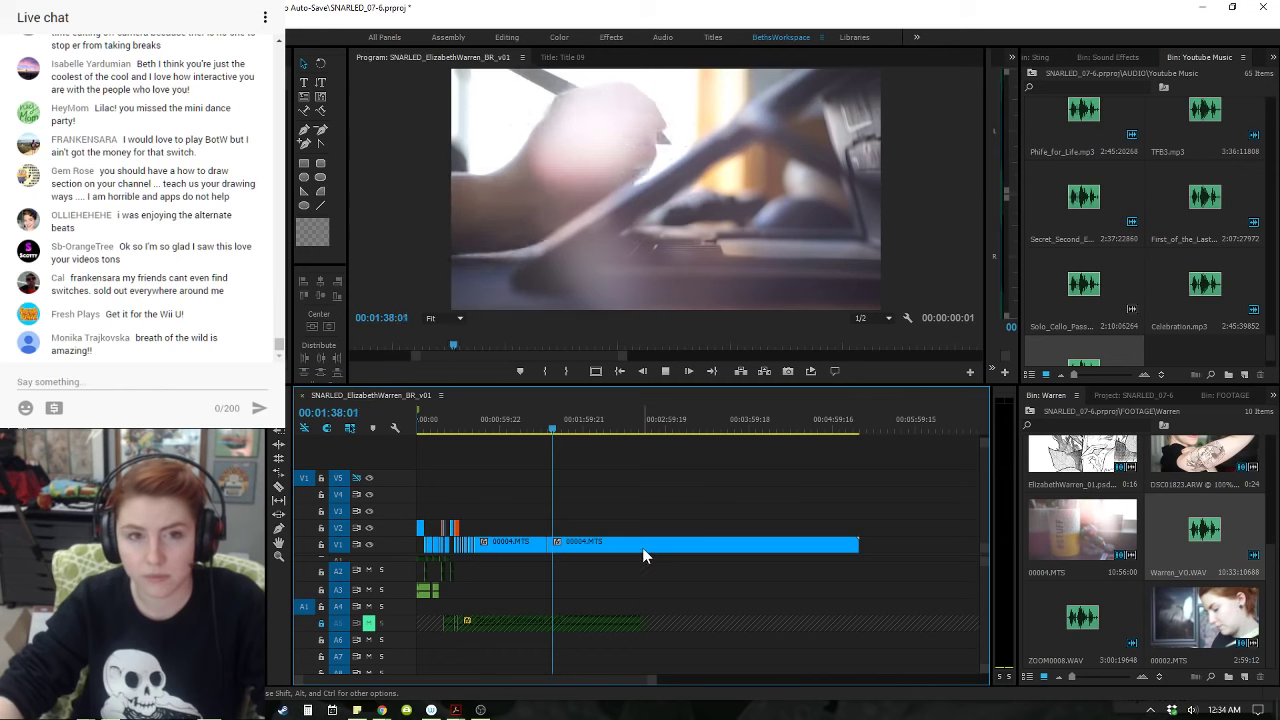
pyautogui.press('space')
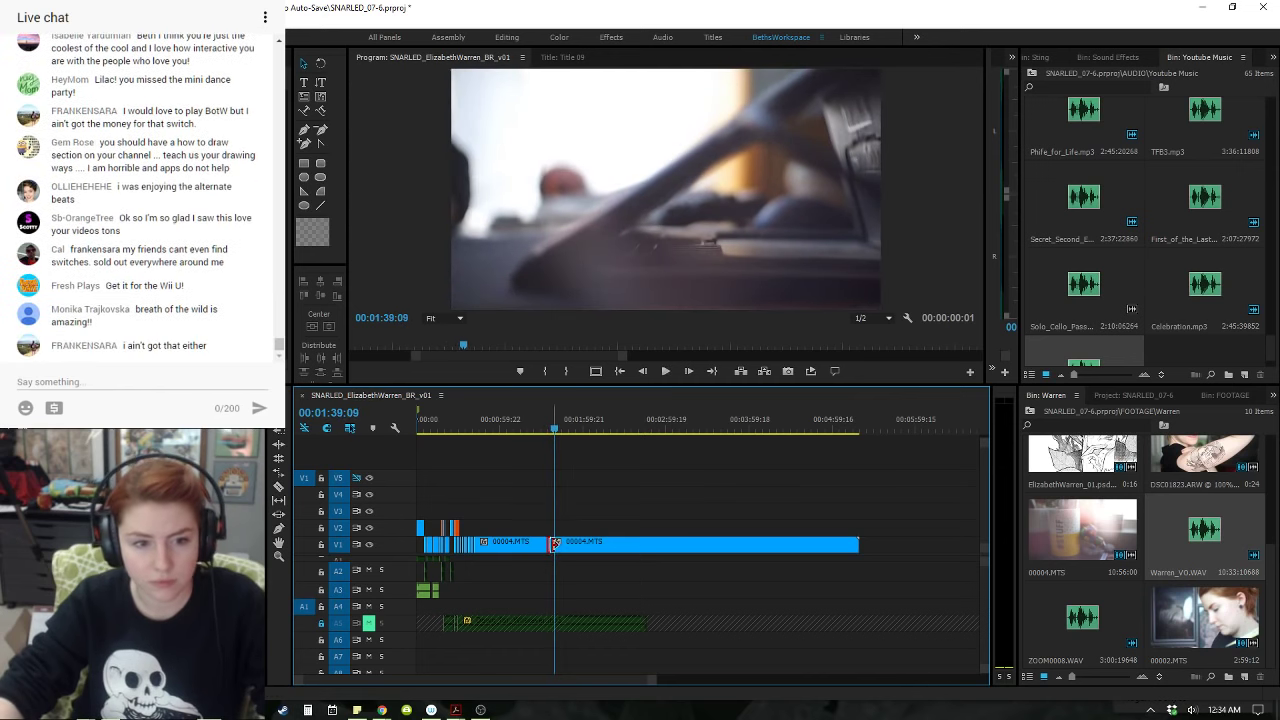
pyautogui.hotkey('ctrl', 'k')
# - Copy the isolated short hand clip from V1 and paste it onto V4 at 00:01:39:09
pyautogui.click(551, 543)
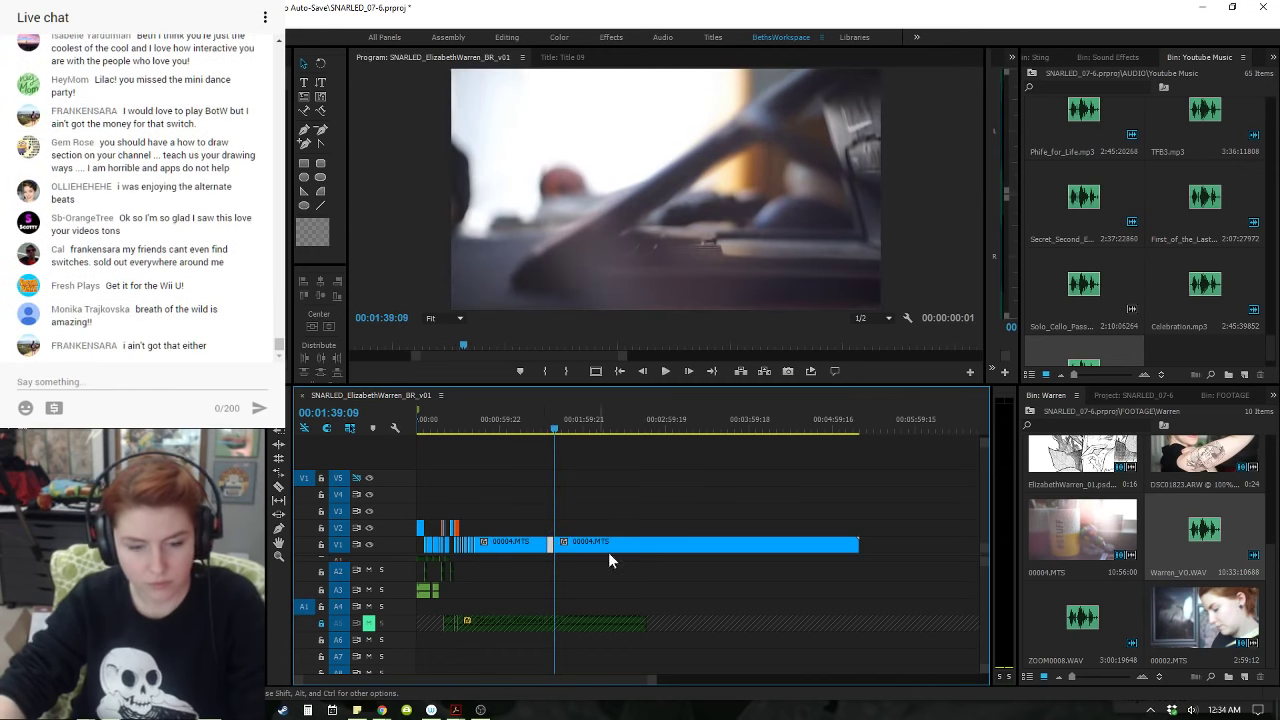
pyautogui.press('-')
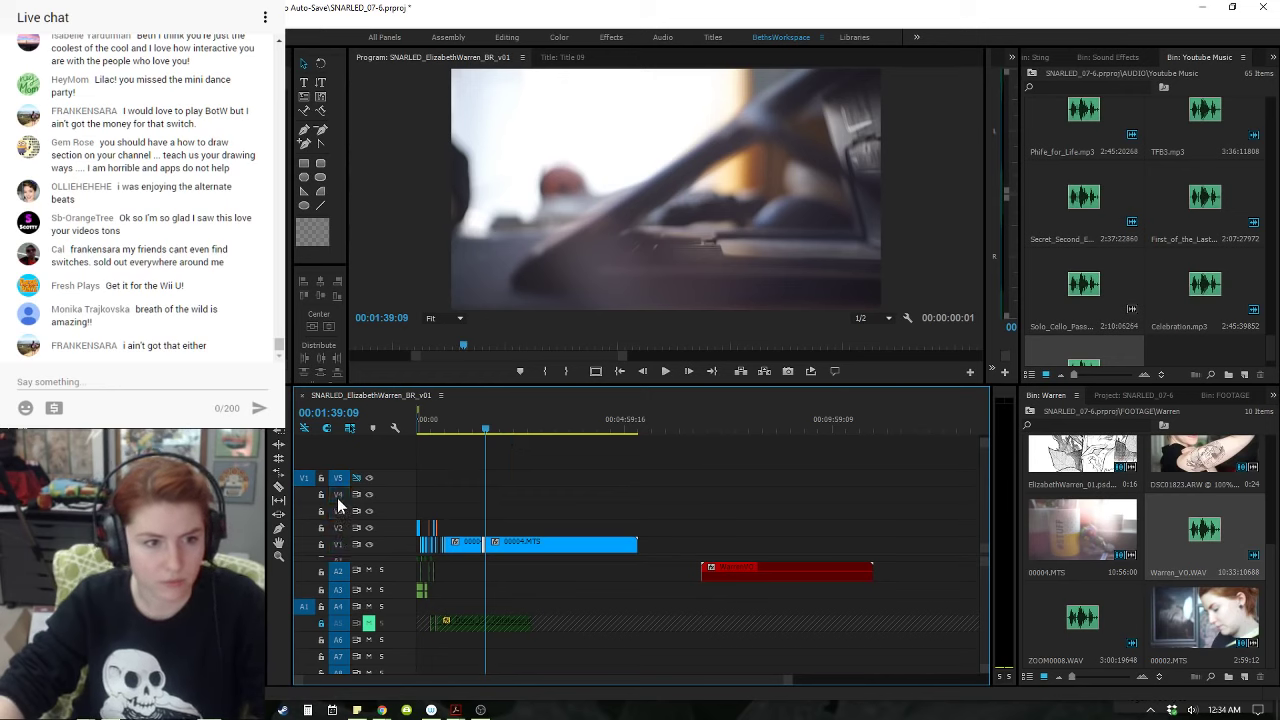
pyautogui.press('Down')
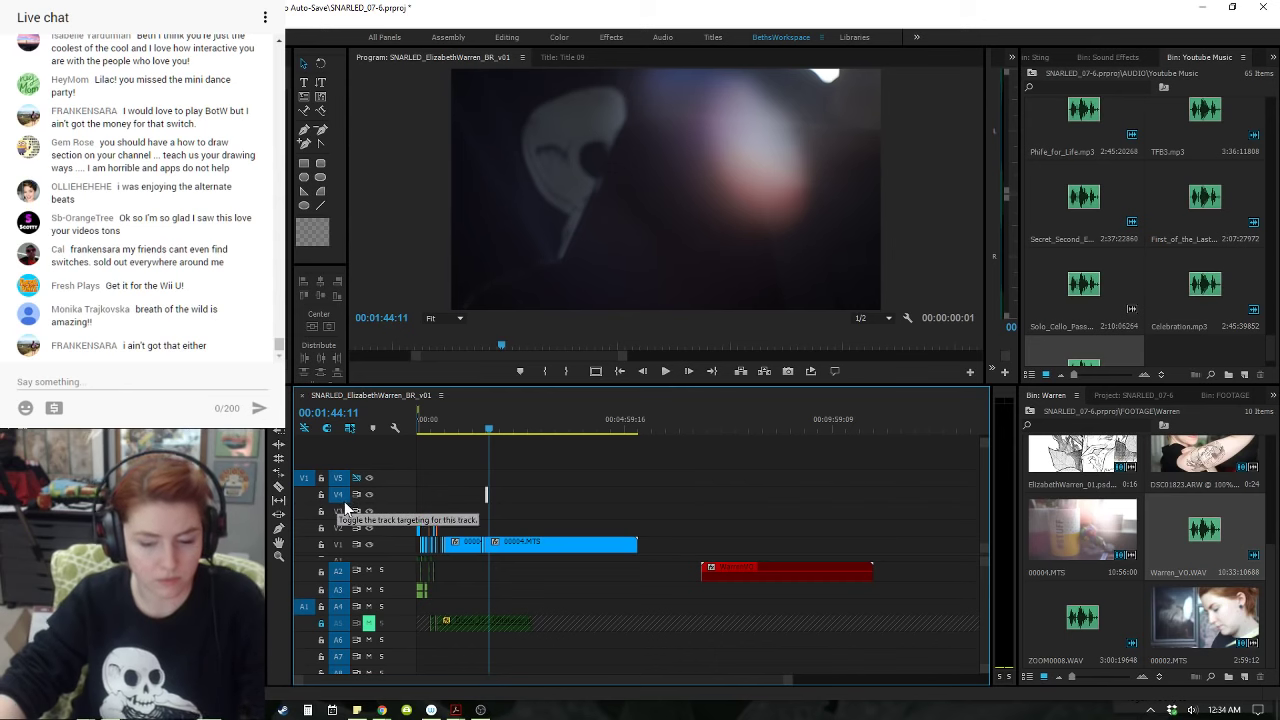
pyautogui.press('=')
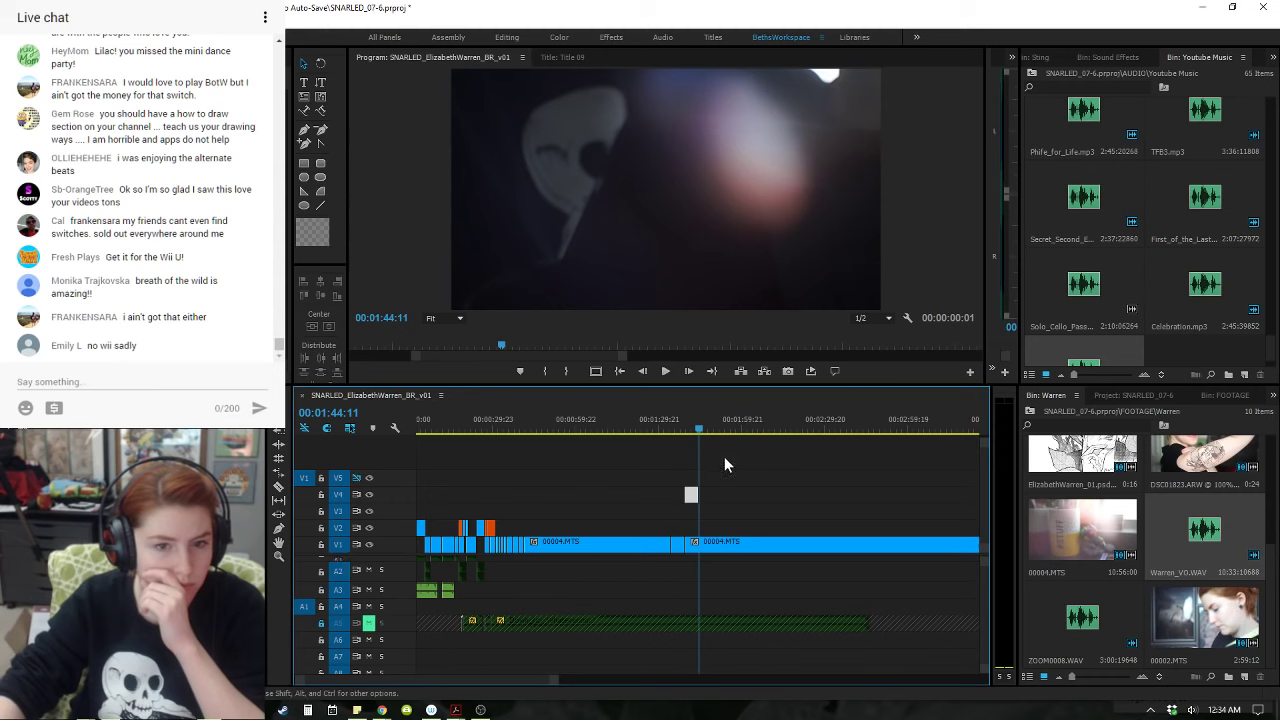
# - Find the face close-up in the remaining 00004.MTS clip on V1 and split the clip at 00:02:24:21
pyautogui.moveTo(700, 423); pyautogui.dragTo(812, 472)
pyautogui.click(821, 545)
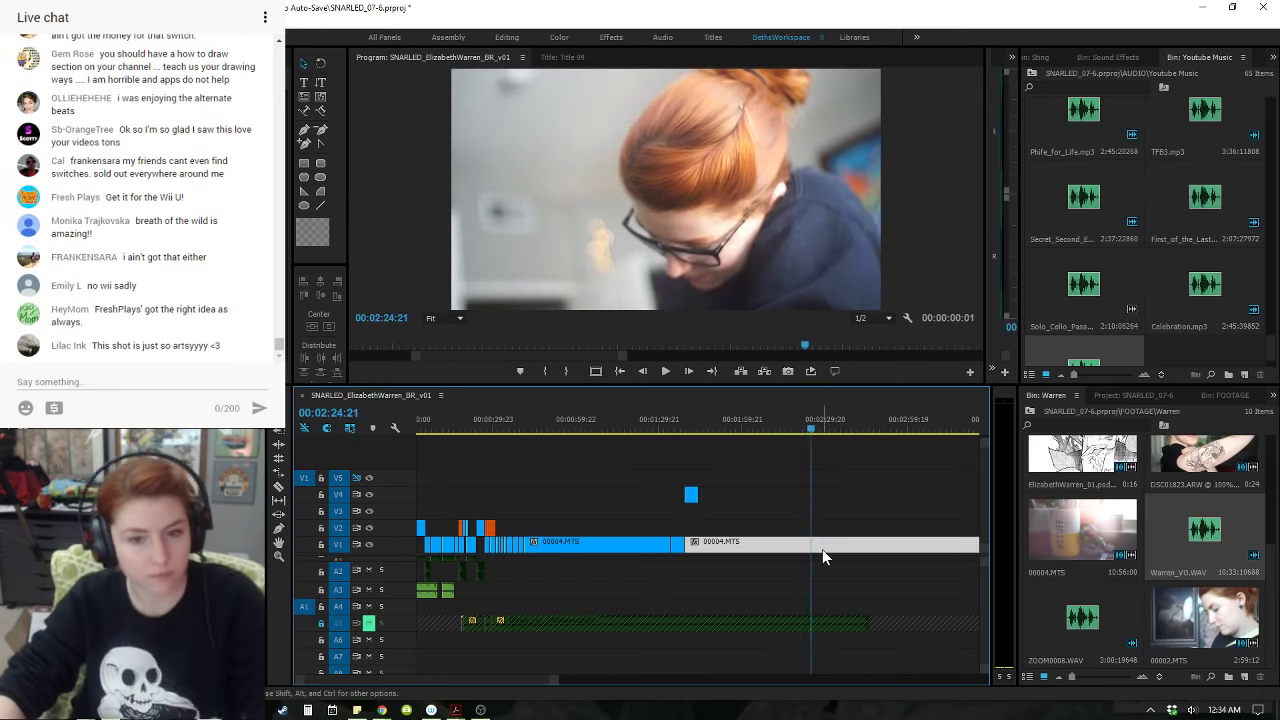
pyautogui.hotkey('ctrl', 'k')
# - Shift the cut before the face close-up to 00:02:23:16 and separate the footage from 00:02:32:22 onward
pyautogui.click(815, 430)
pyautogui.moveTo(815, 428); pyautogui.dragTo(809, 462)
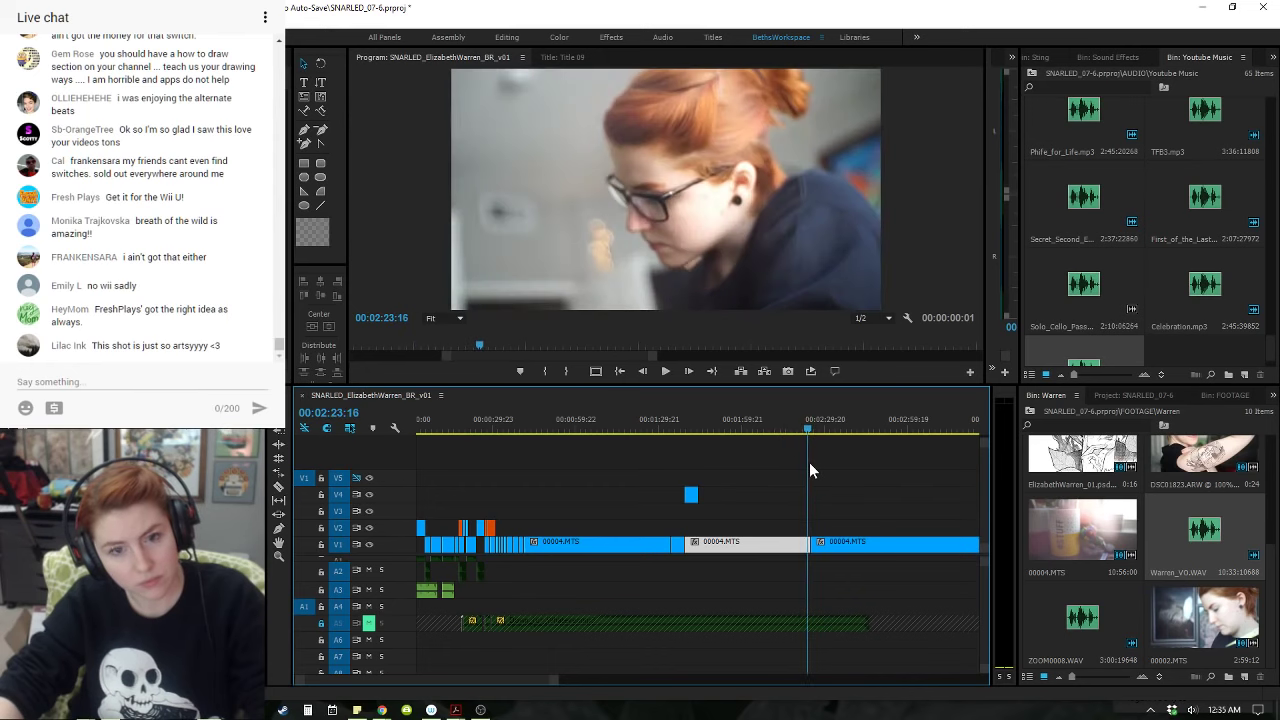
pyautogui.press('=')
pyautogui.press('=')
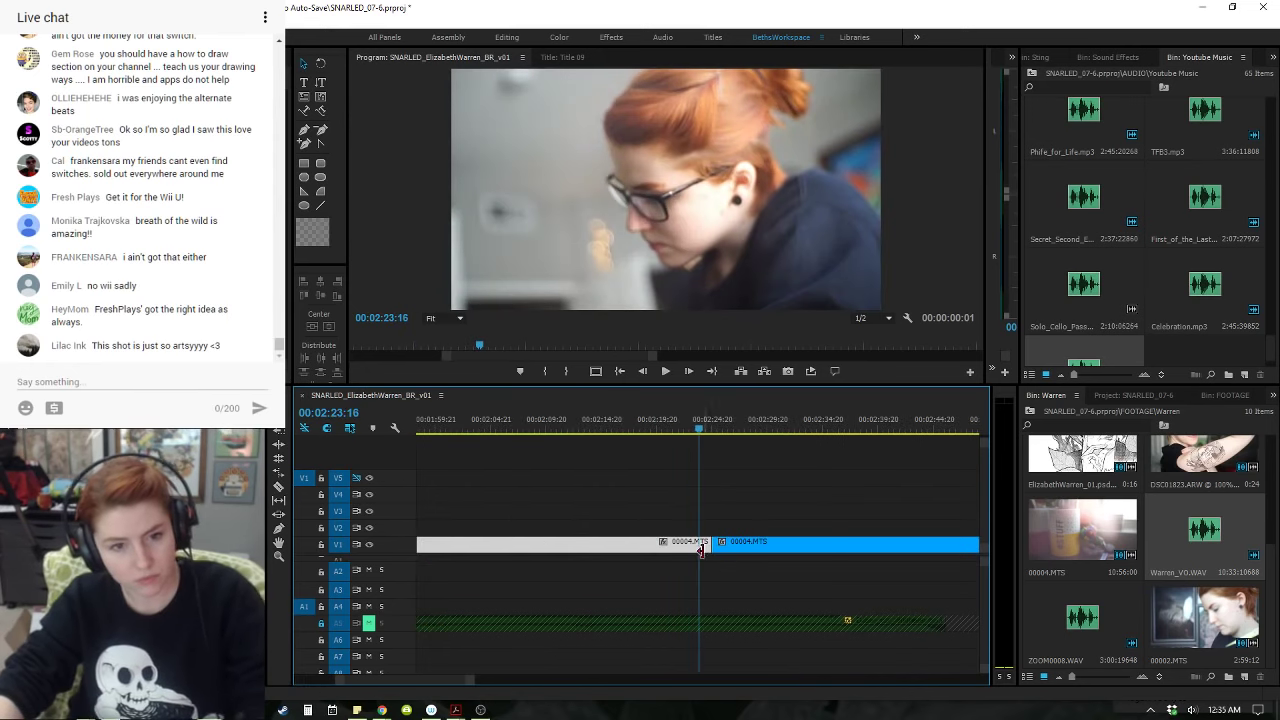
pyautogui.click(718, 546)
pyautogui.moveTo(718, 546); pyautogui.dragTo(902, 552)
# - Play the face close-up and trim its end to 00:02:26:23, closing the gap to the following clip
pyautogui.press('space')
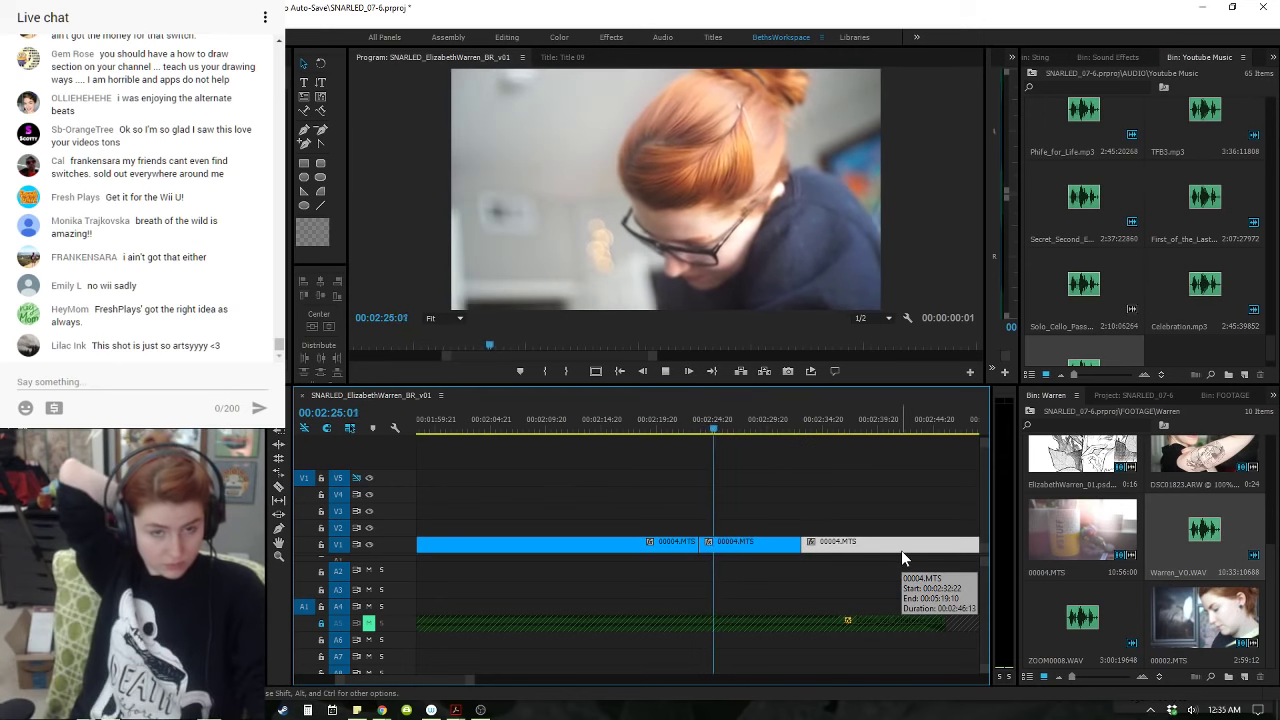
pyautogui.press('space')
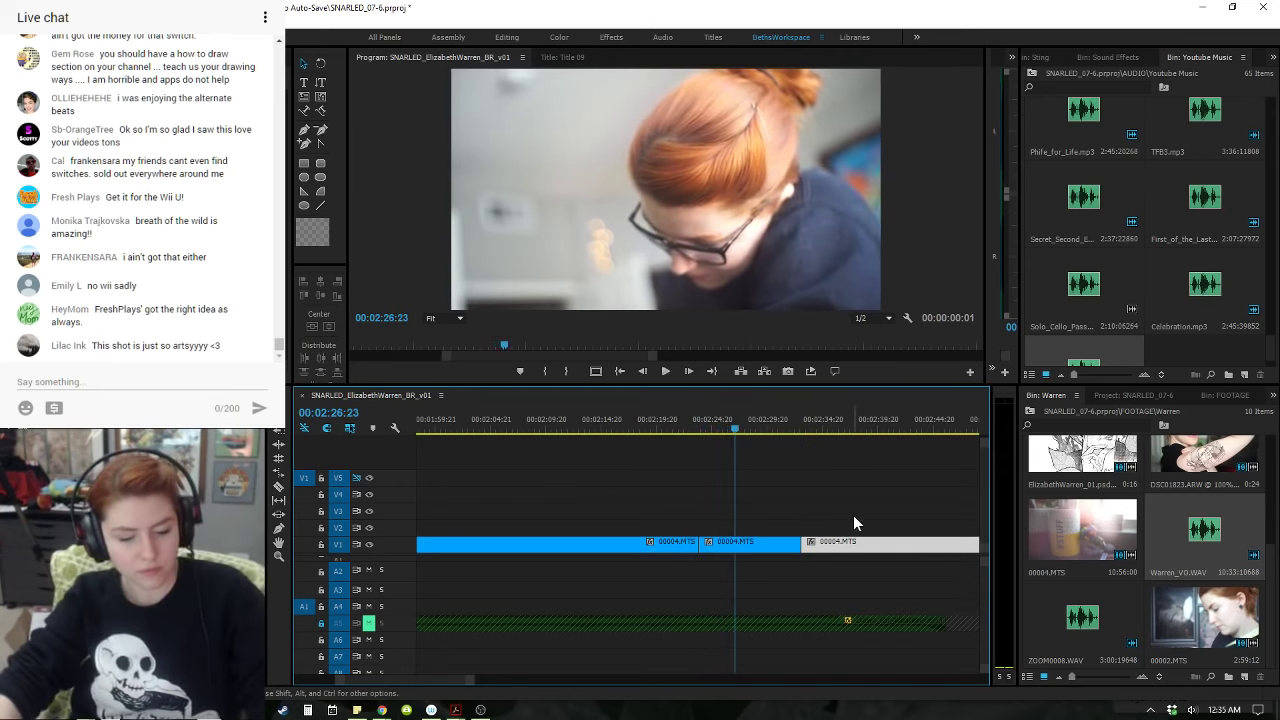
pyautogui.press('-')
# - Skim the window silhouette footage and play it back from the start of its clip
pyautogui.moveTo(707, 432); pyautogui.dragTo(818, 475)
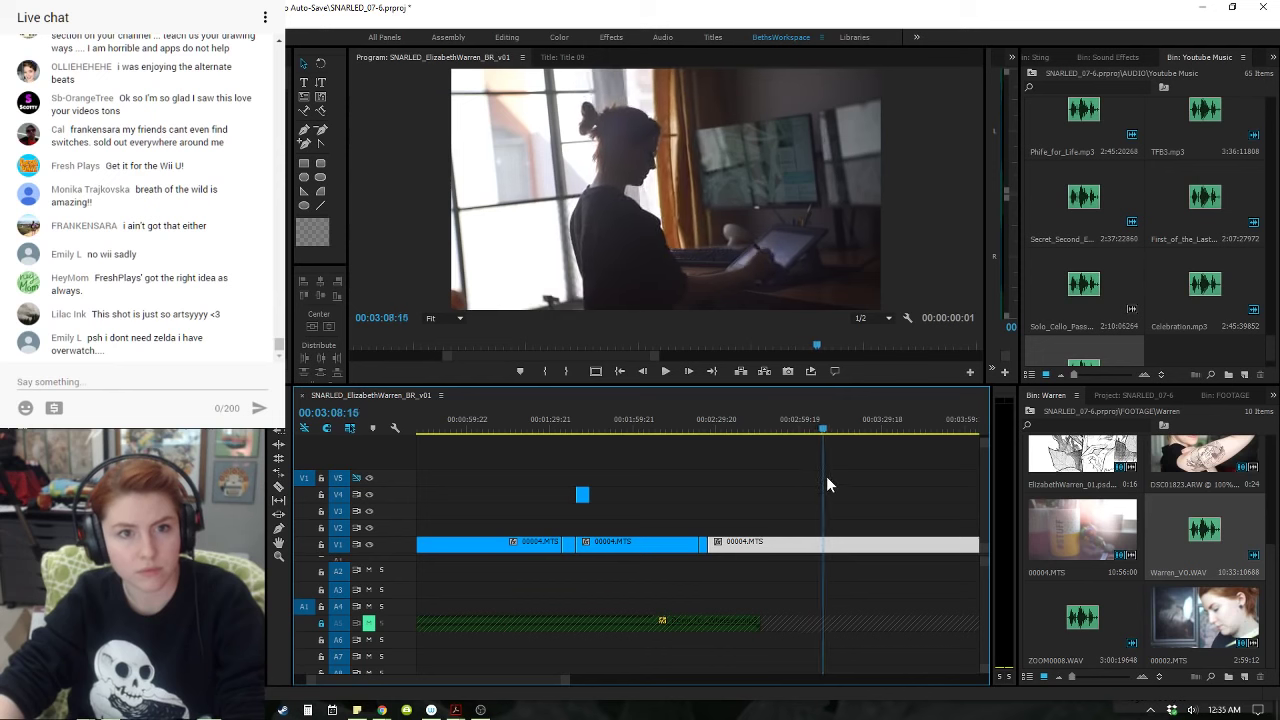
pyautogui.press('Up')
pyautogui.press('space')
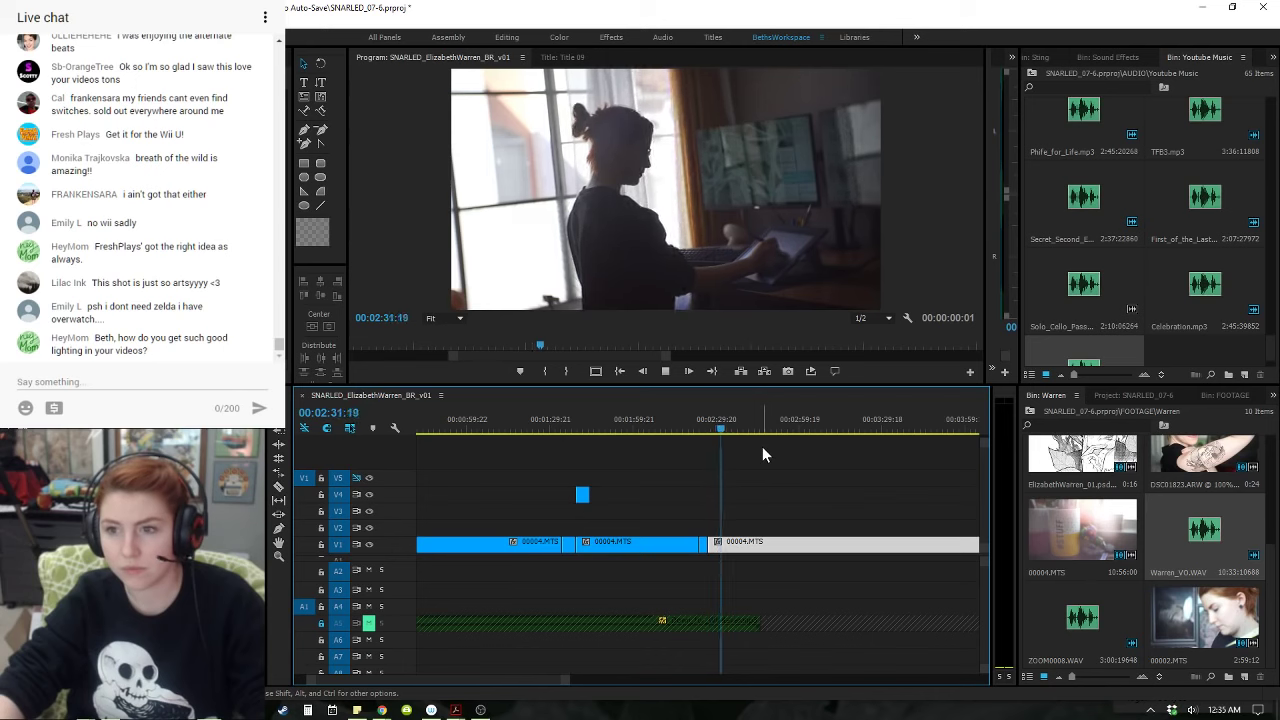
pyautogui.press('space')
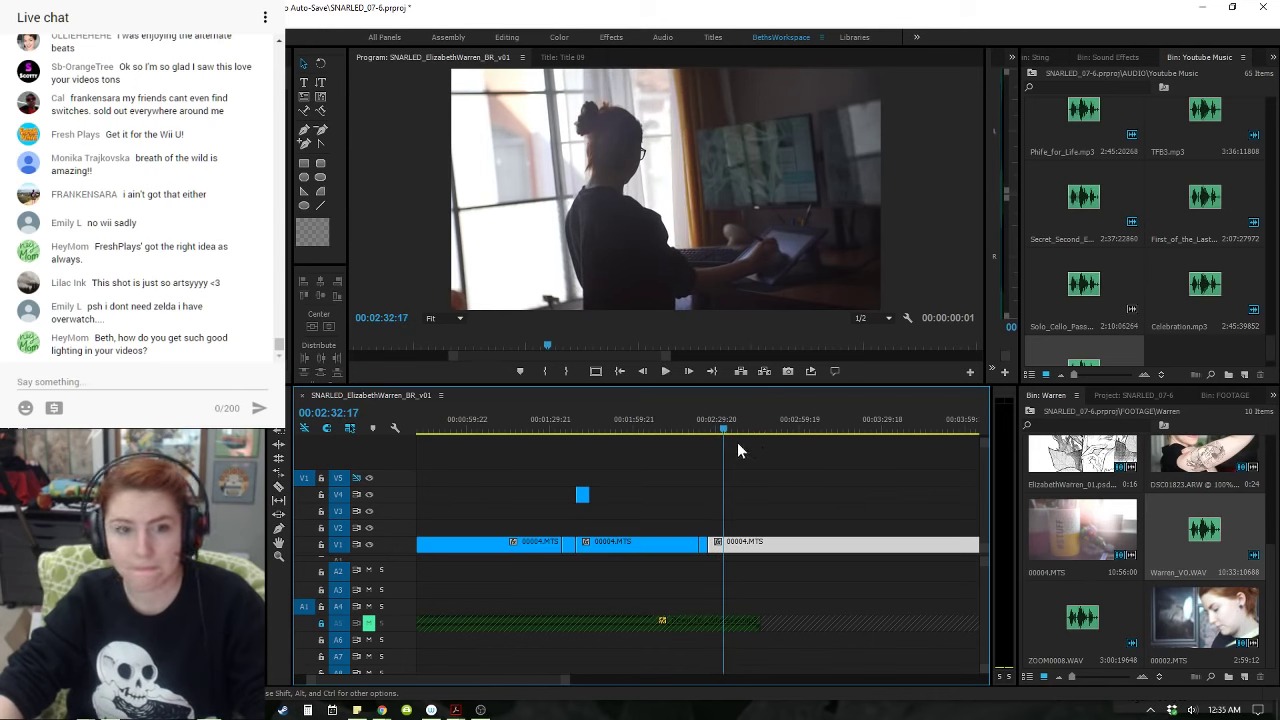
# - Split the window silhouette clip at 00:02:33:04 and skim the rest of the window footage after the cut
pyautogui.press('space')
pyautogui.press('space')
pyautogui.hotkey('ctrl', 'k')
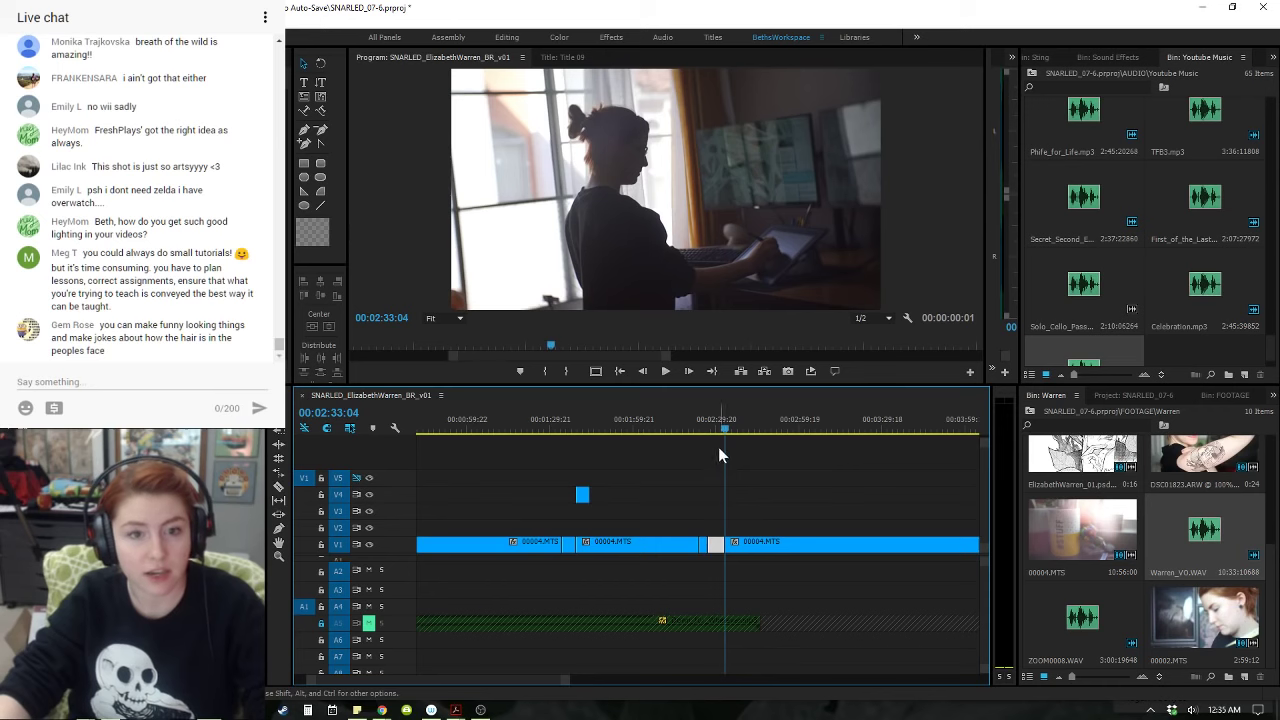
pyautogui.moveTo(722, 427); pyautogui.dragTo(748, 449)
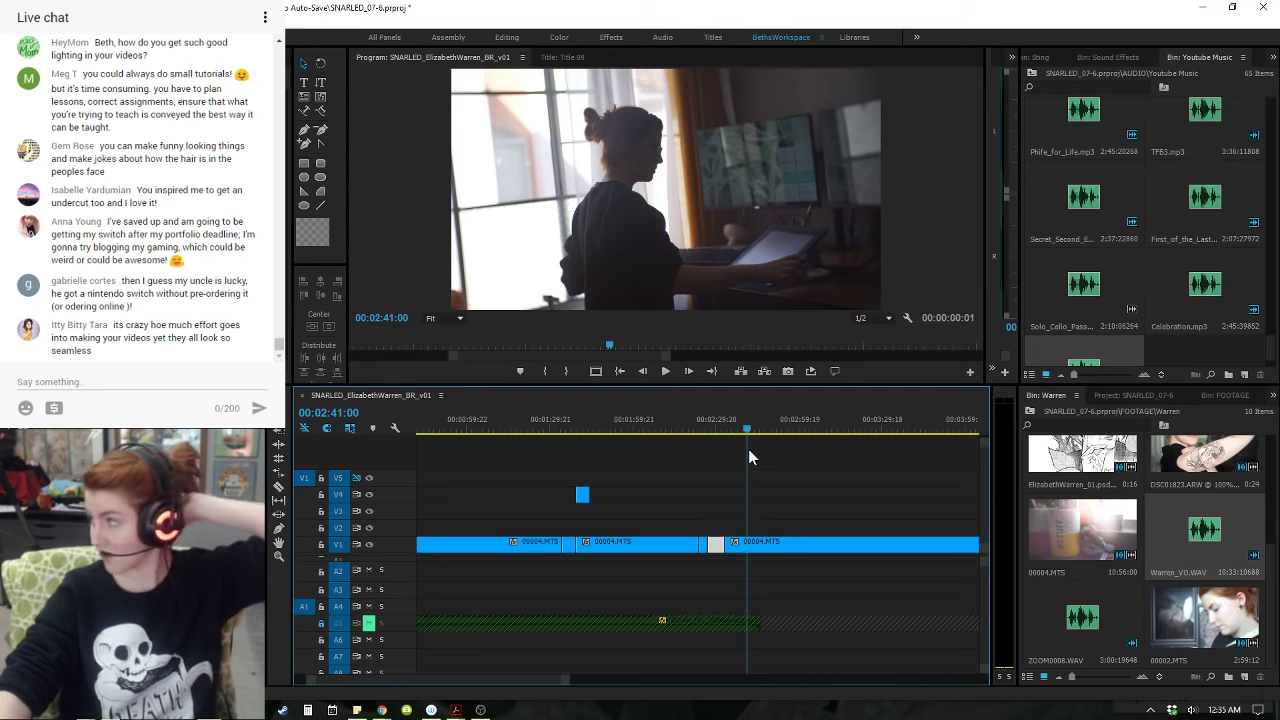
pyautogui.moveTo(748, 449); pyautogui.dragTo(760, 438)
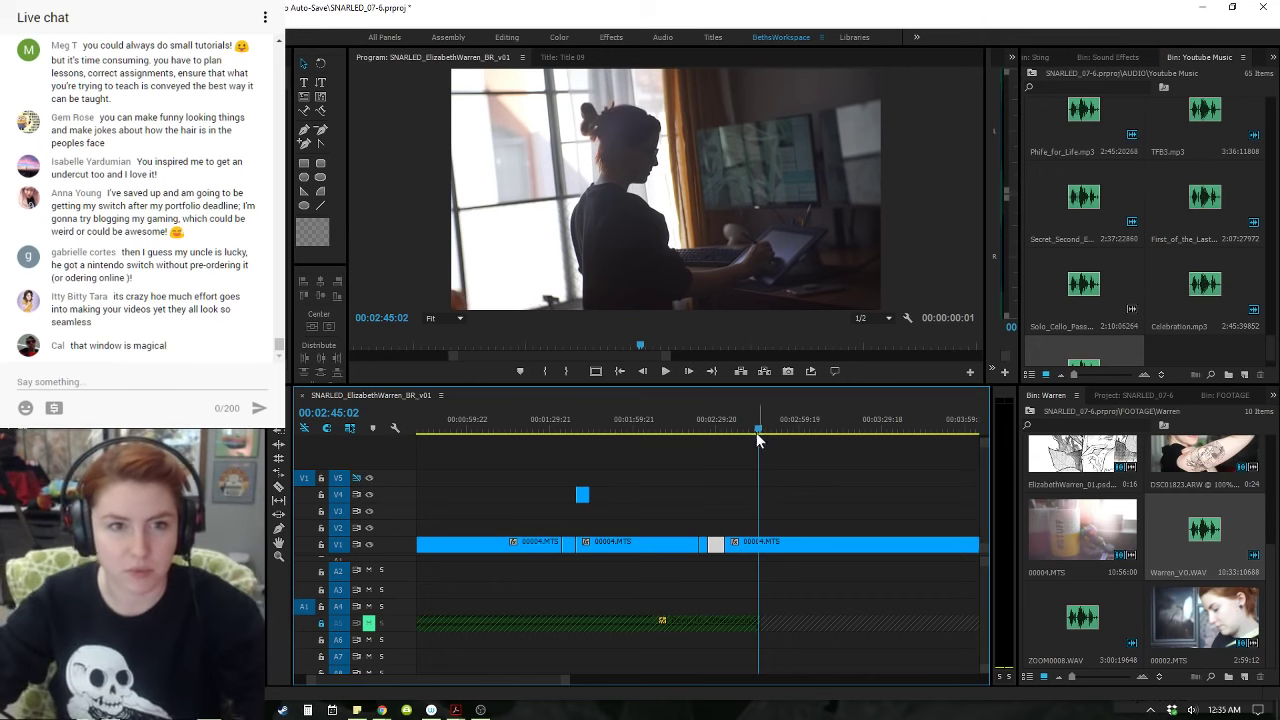
pyautogui.moveTo(772, 436); pyautogui.dragTo(795, 432)
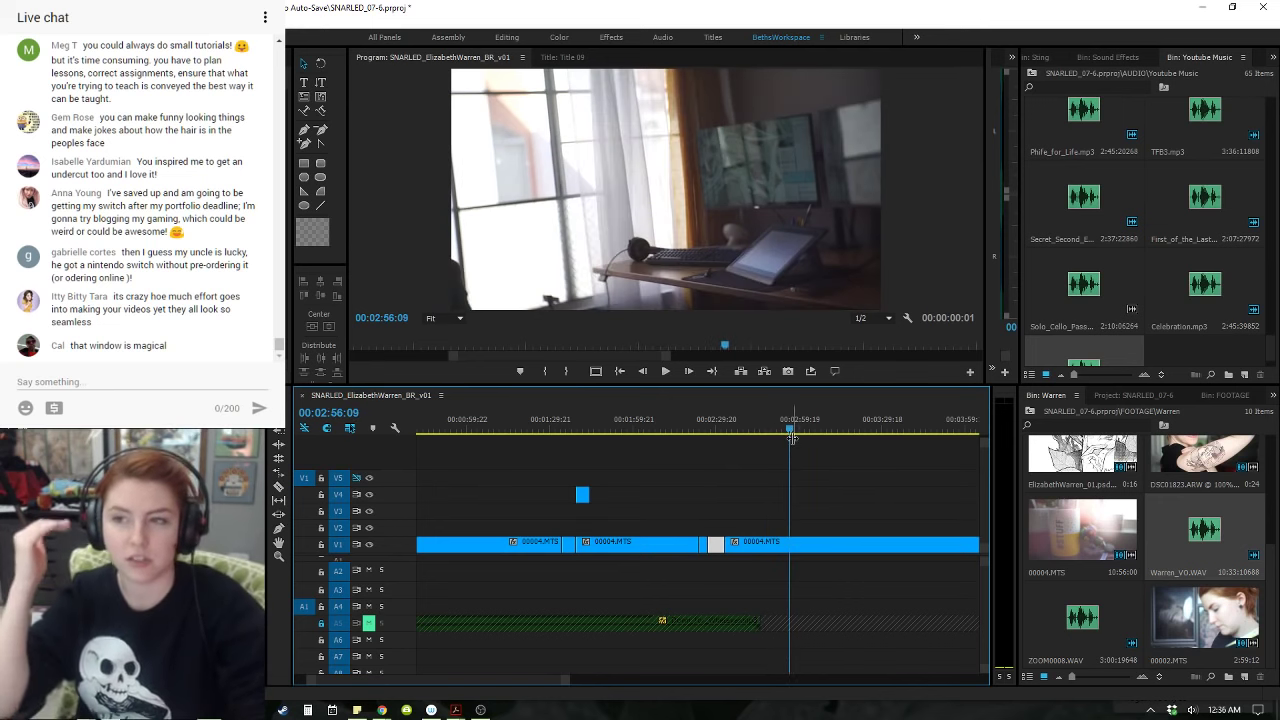
pyautogui.moveTo(799, 423); pyautogui.dragTo(760, 446)
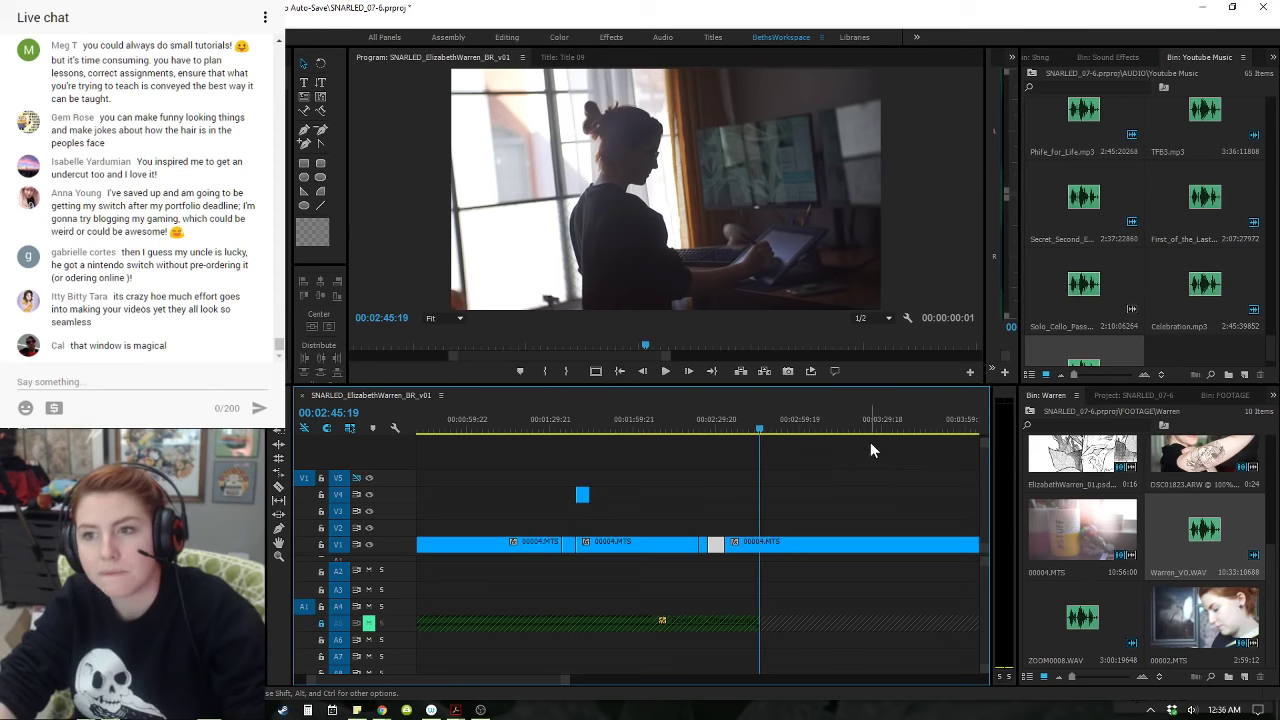
pyautogui.press('\\')
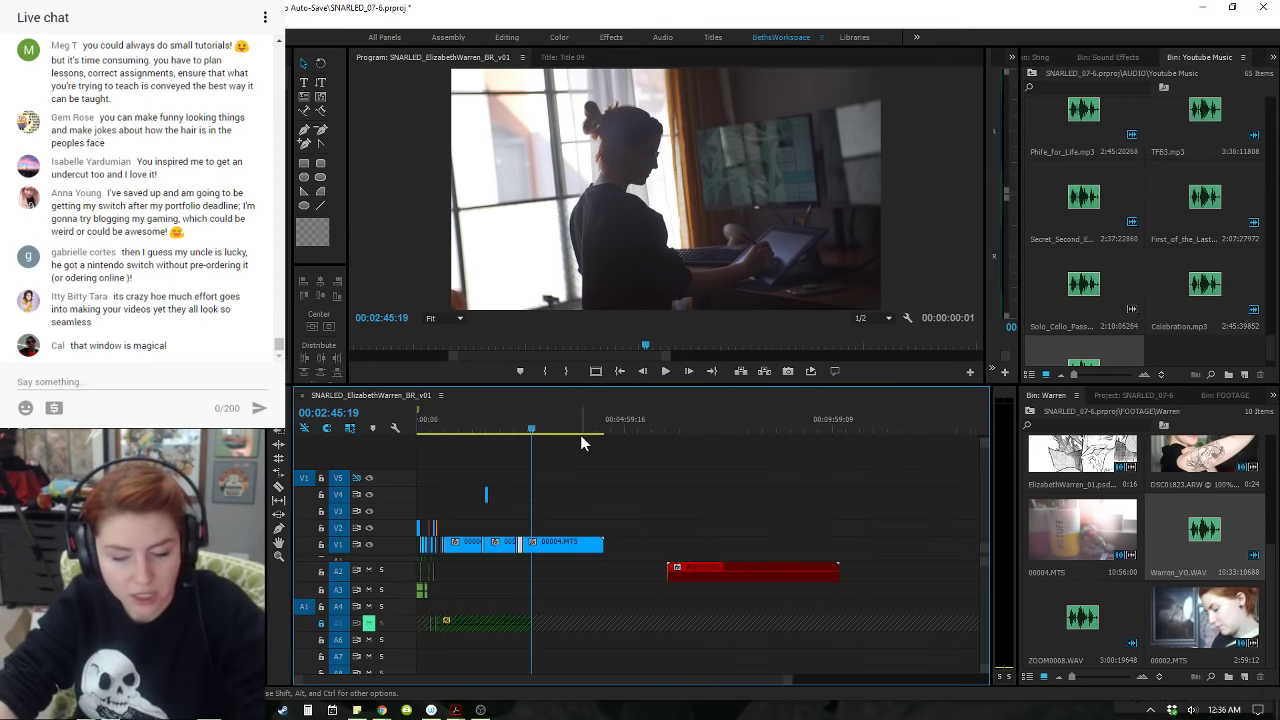
# - Delete the unused 00004.MTS clip on V1 that ends at 00:01:33:19, leaving its gap open
pyautogui.press('\\')
pyautogui.moveTo(678, 434); pyautogui.dragTo(482, 477)
pyautogui.scroll(4, 491, 473)
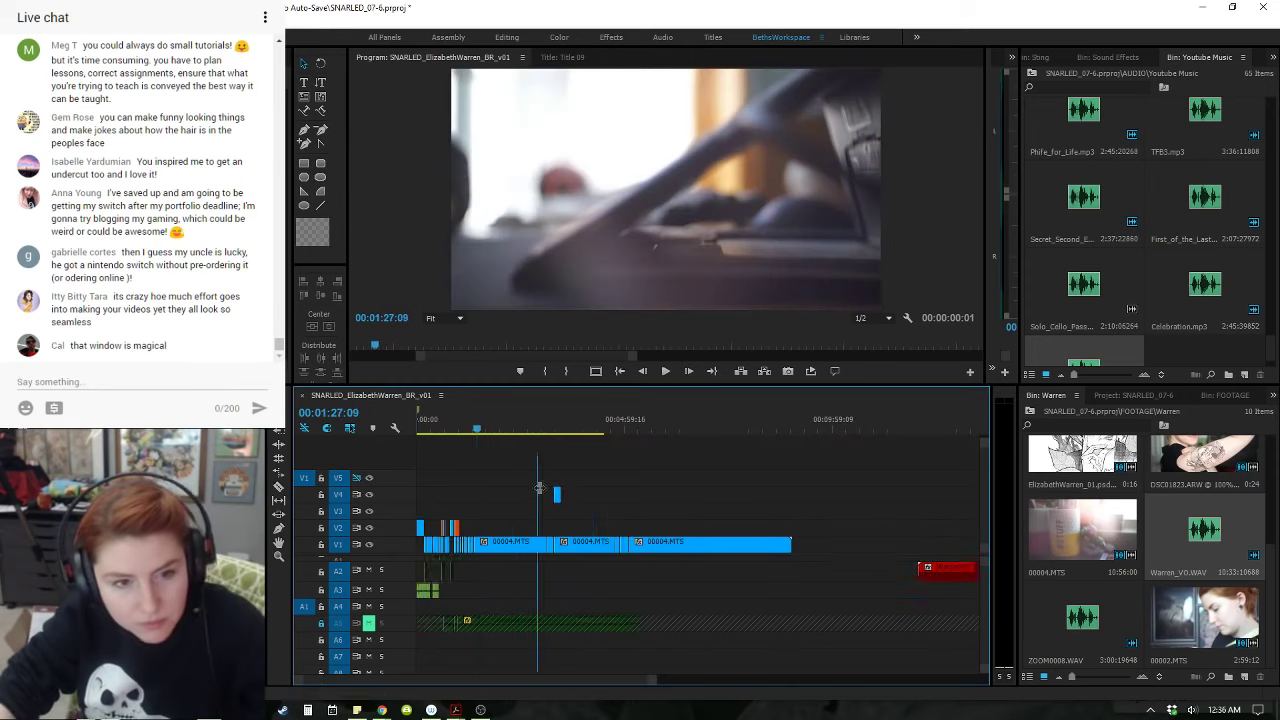
pyautogui.click(589, 566)
pyautogui.click(592, 545)
pyautogui.press('Delete')
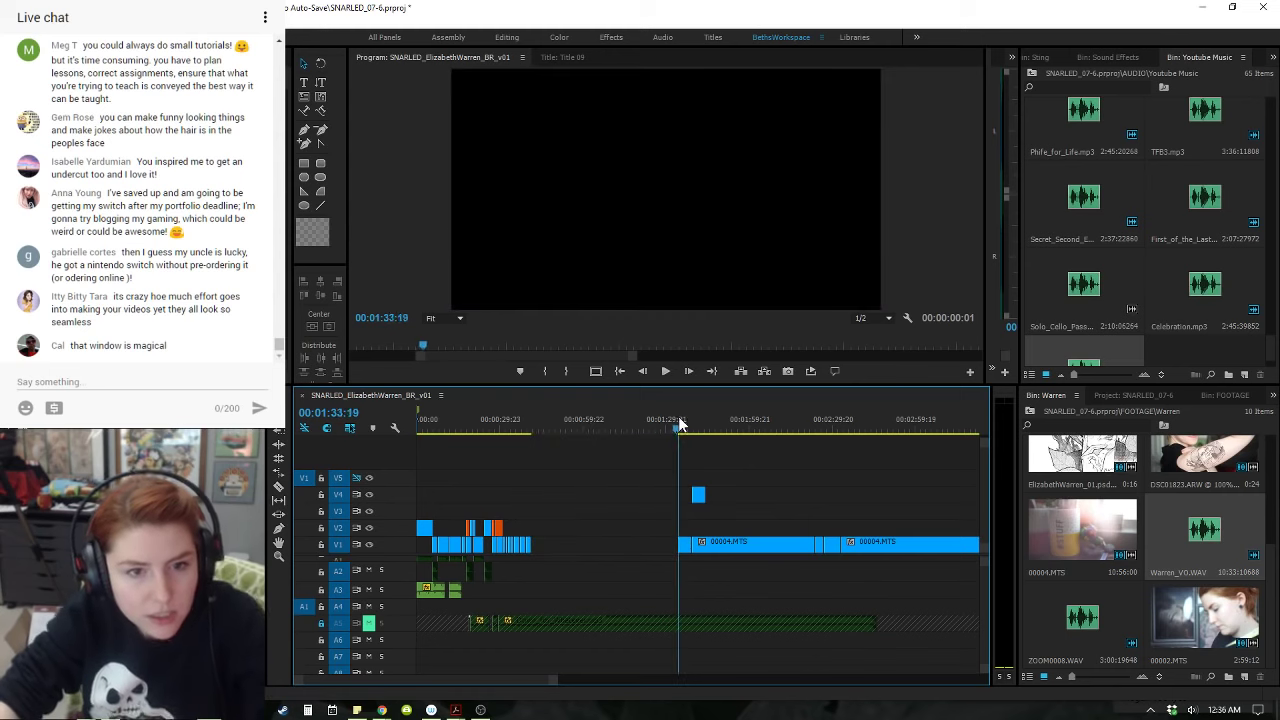
# - Remove the unused 00004.MTS footage on V1 between 00:01:33:19 and the face close-up, keeping the shot on V4
pyautogui.moveTo(679, 424); pyautogui.dragTo(696, 430)
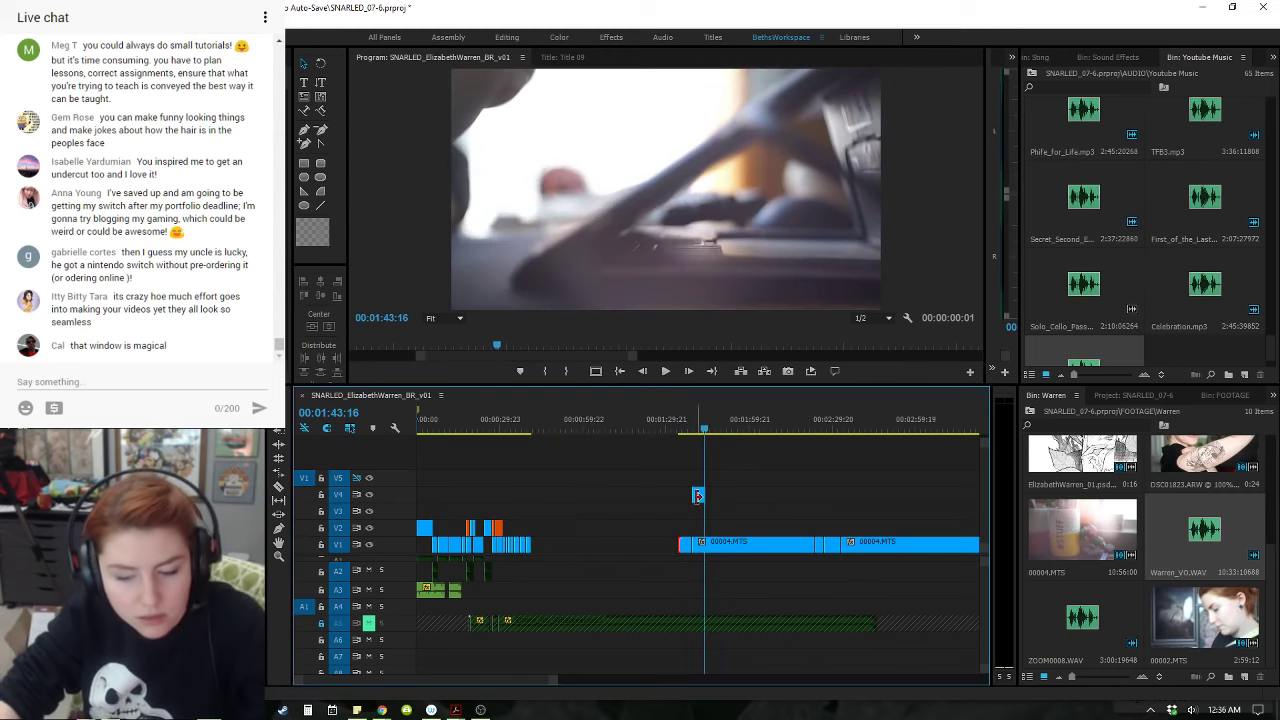
pyautogui.moveTo(703, 432); pyautogui.dragTo(820, 497)
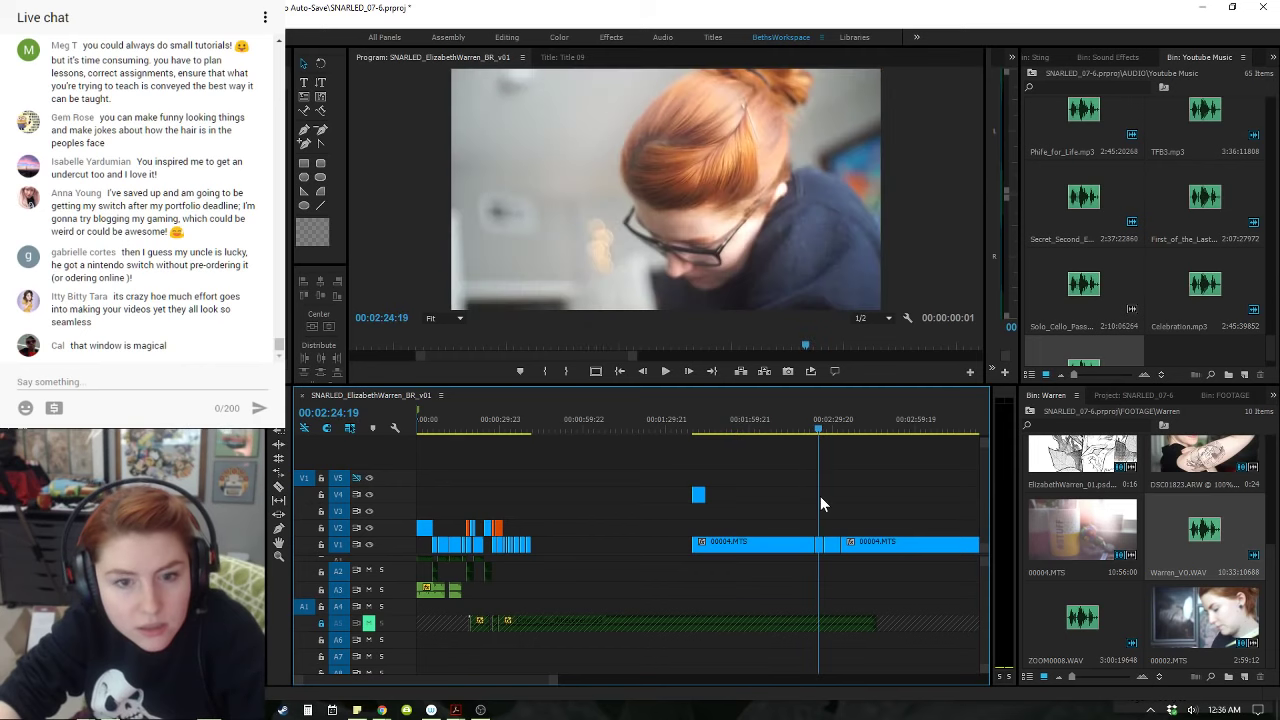
pyautogui.click(778, 550)
pyautogui.press('Delete')
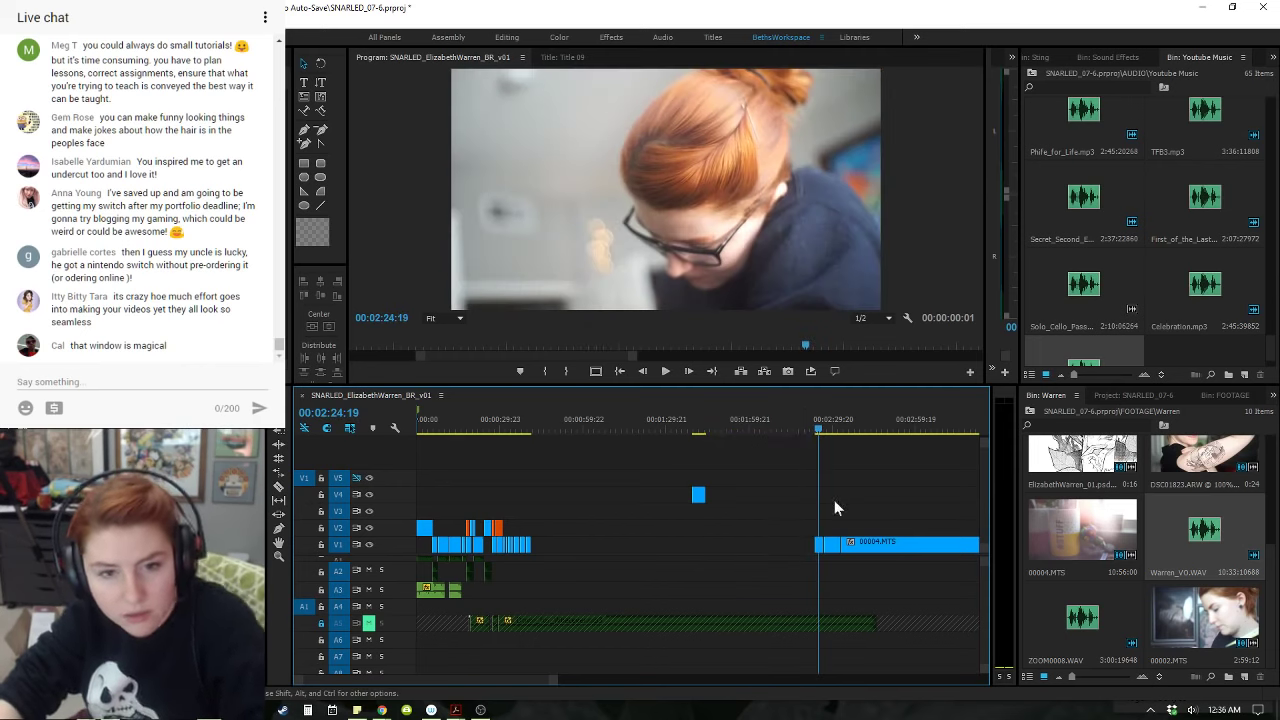
# - Find the cockatiel footage in the remaining 00004.MTS clip and split it at 00:04:15:10 and again just before the caged bird shot
pyautogui.click(832, 431)
pyautogui.moveTo(868, 446); pyautogui.dragTo(907, 454)
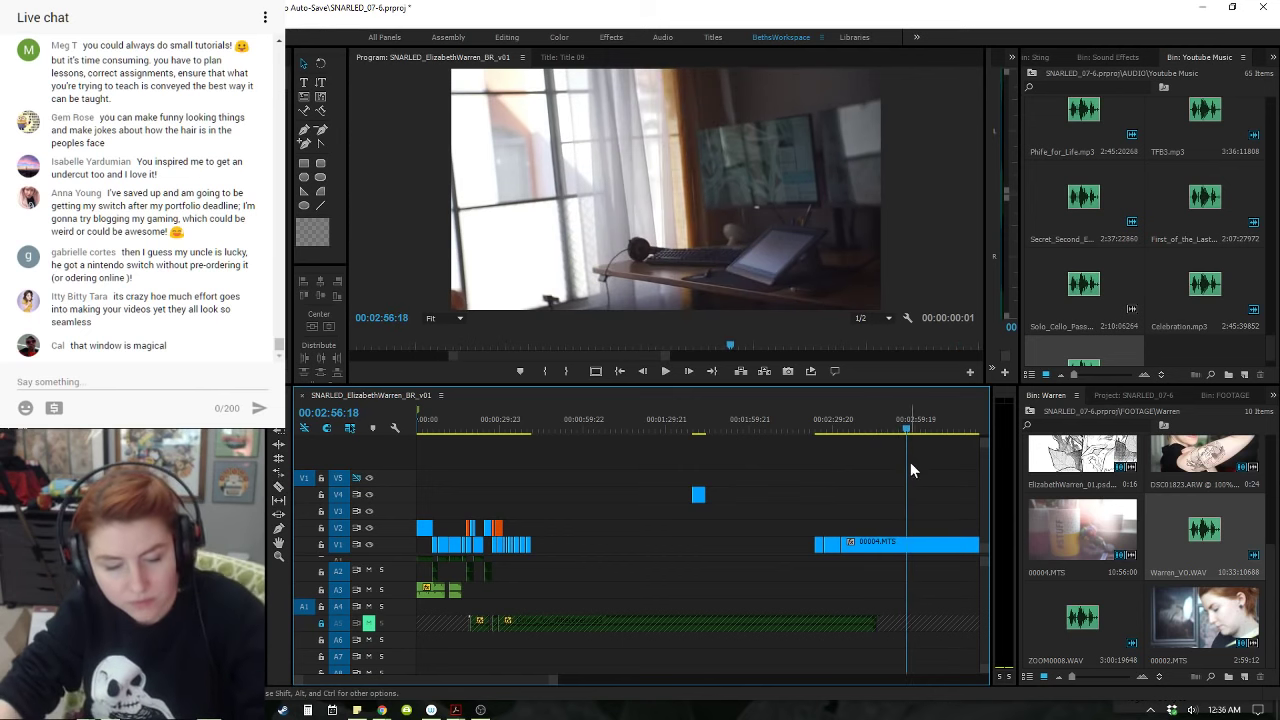
pyautogui.press('-')
pyautogui.moveTo(669, 434); pyautogui.dragTo(772, 464)
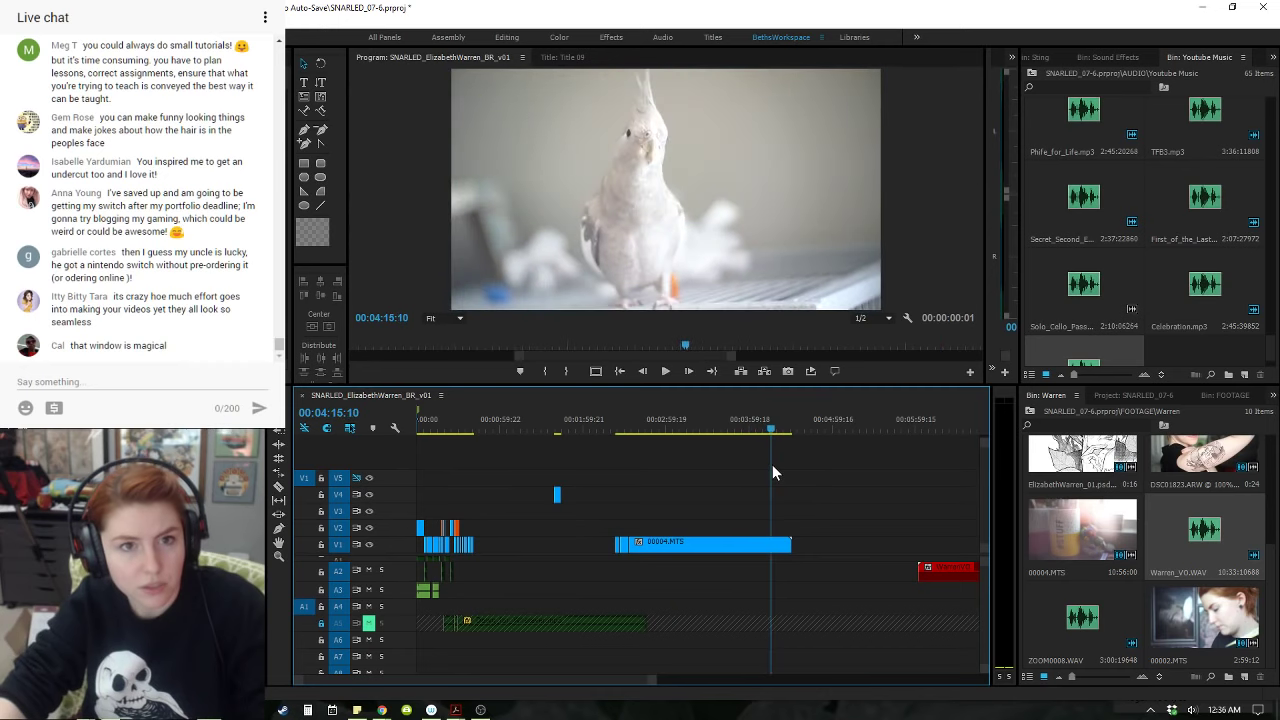
pyautogui.press('=')
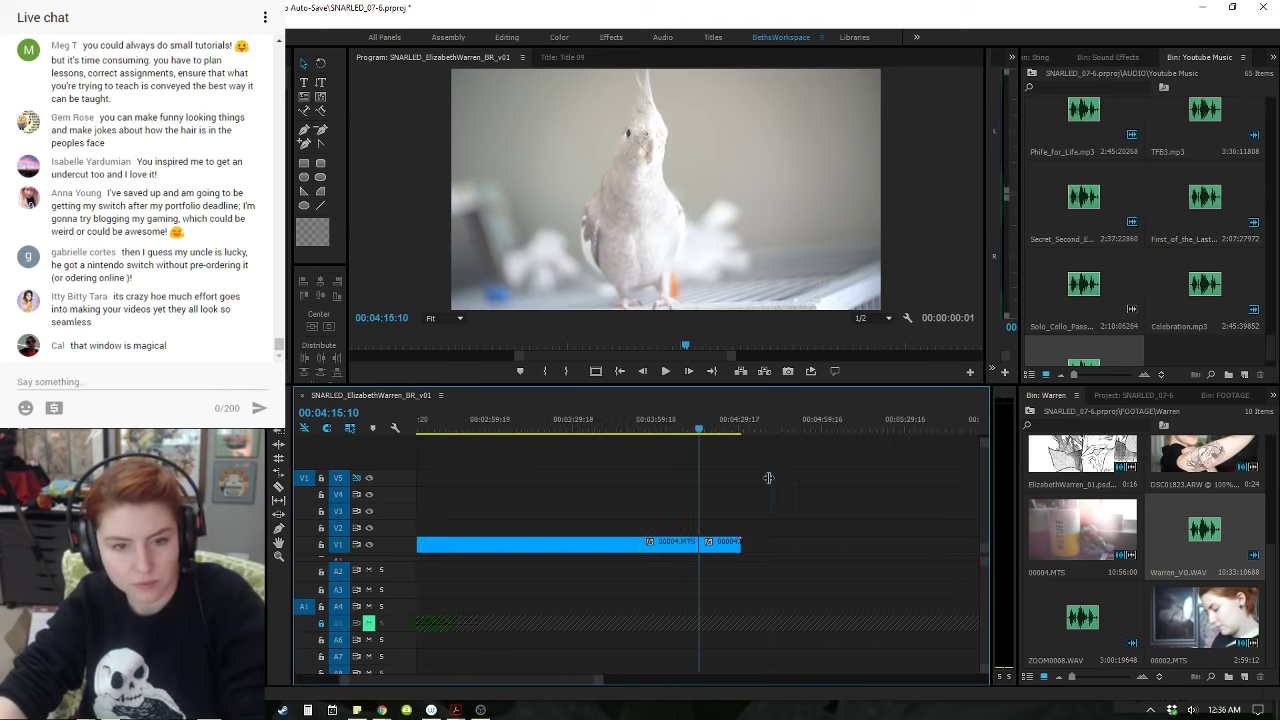
pyautogui.moveTo(708, 431); pyautogui.dragTo(718, 436)
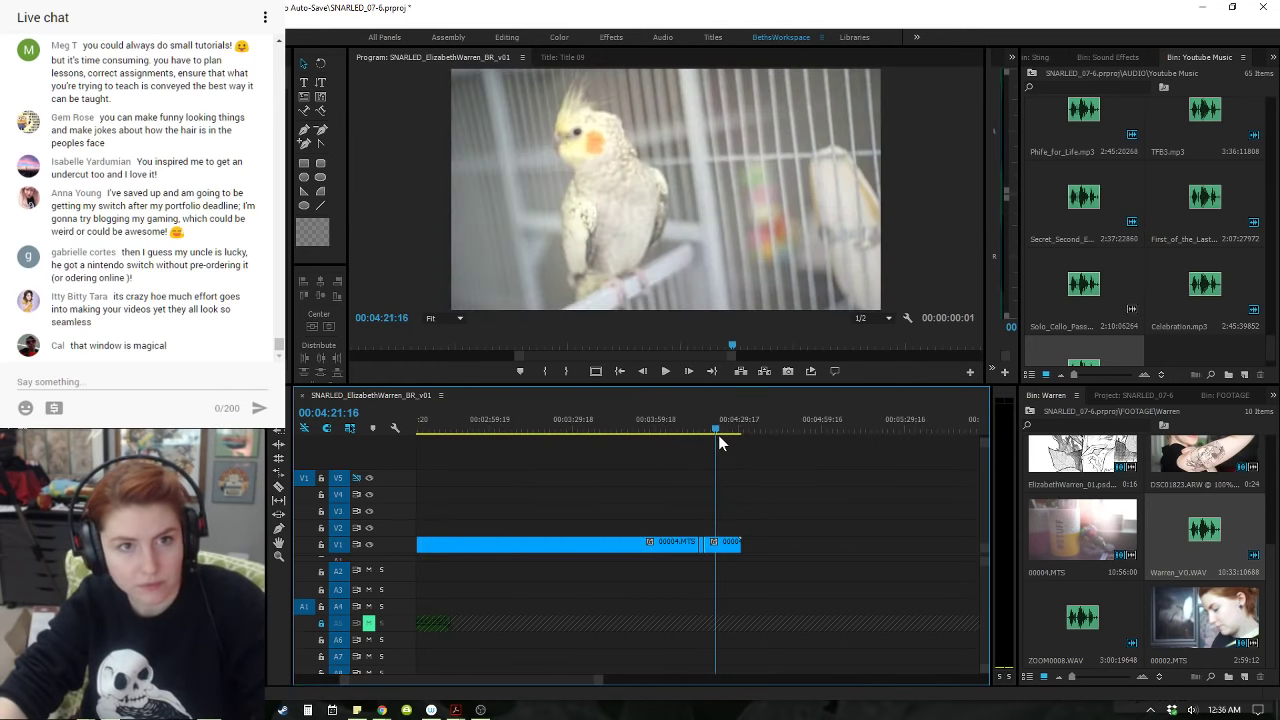
# - Ripple-trim the caged cockatiel shot's start to 00:04:21:16, play it, and trim its end at 00:04:21:18
pyautogui.press('q')
pyautogui.press('space')
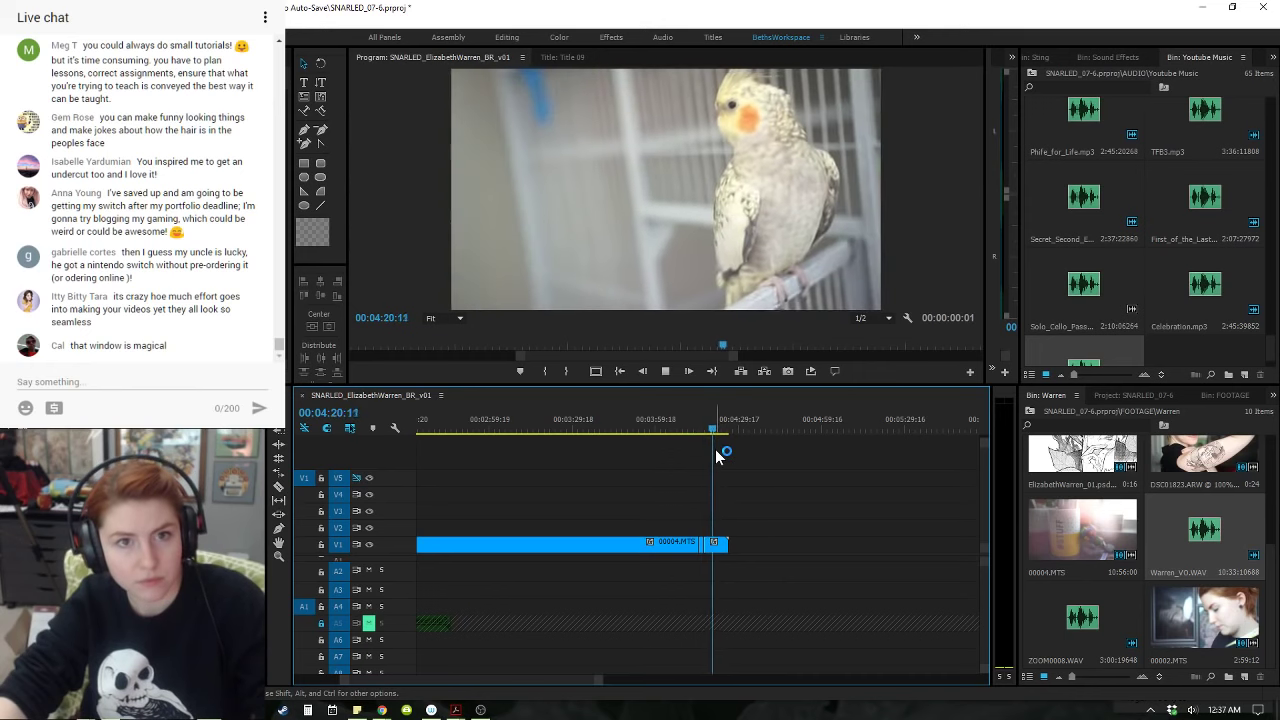
pyautogui.press('space')
pyautogui.press('w')
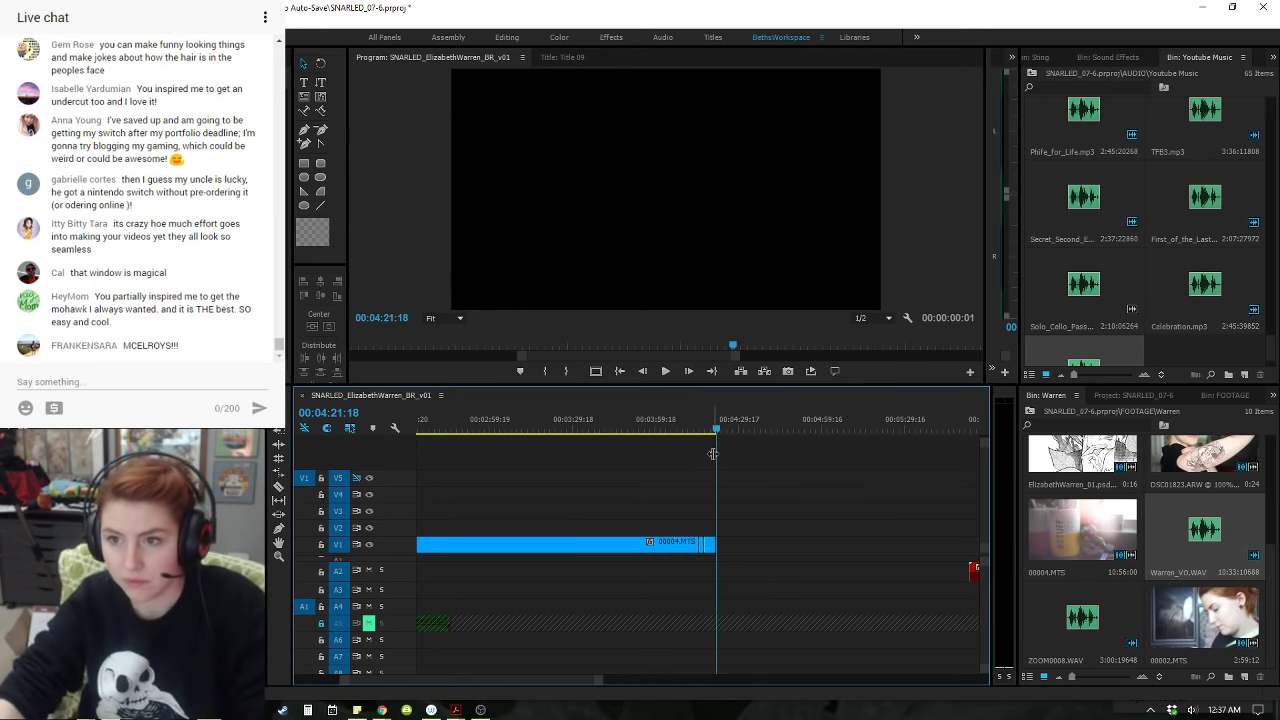
# - Skim the long 00004.MTS clip between the window silhouette and the cockatiel shots for usable footage
pyautogui.press('-')
pyautogui.press('-')
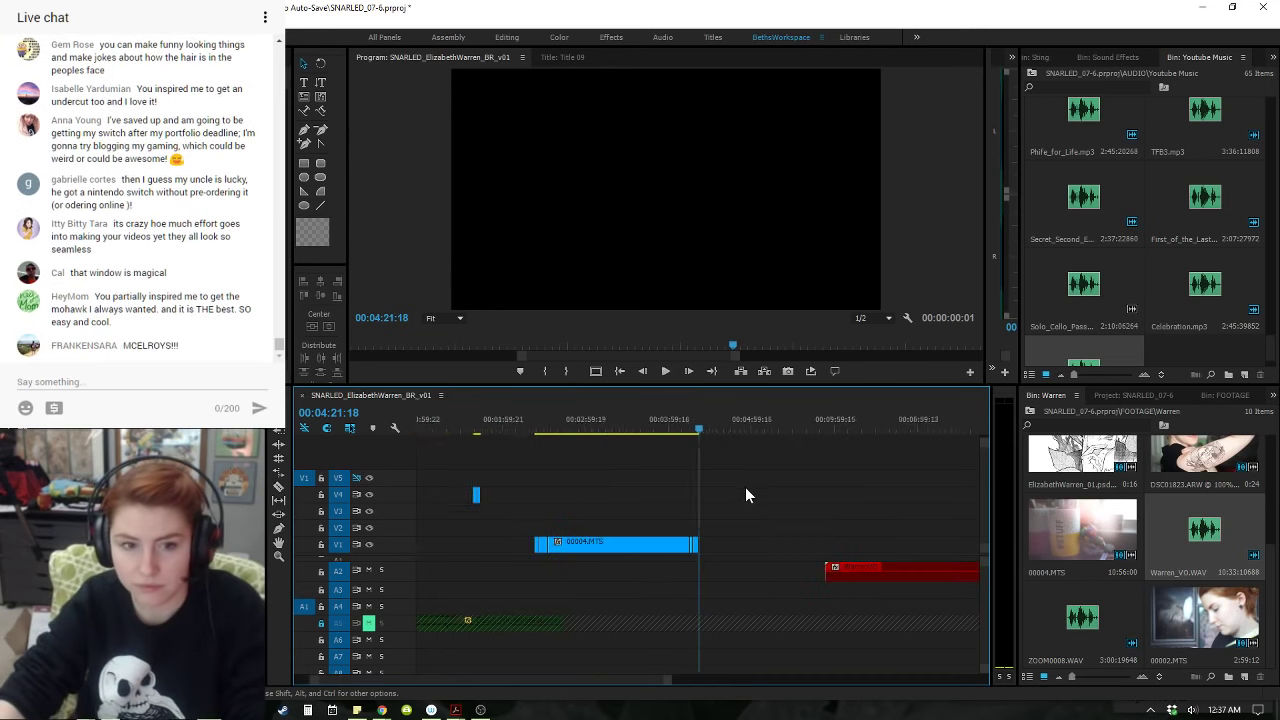
pyautogui.press('=')
pyautogui.press('=')
pyautogui.scroll(3, 580, 682)
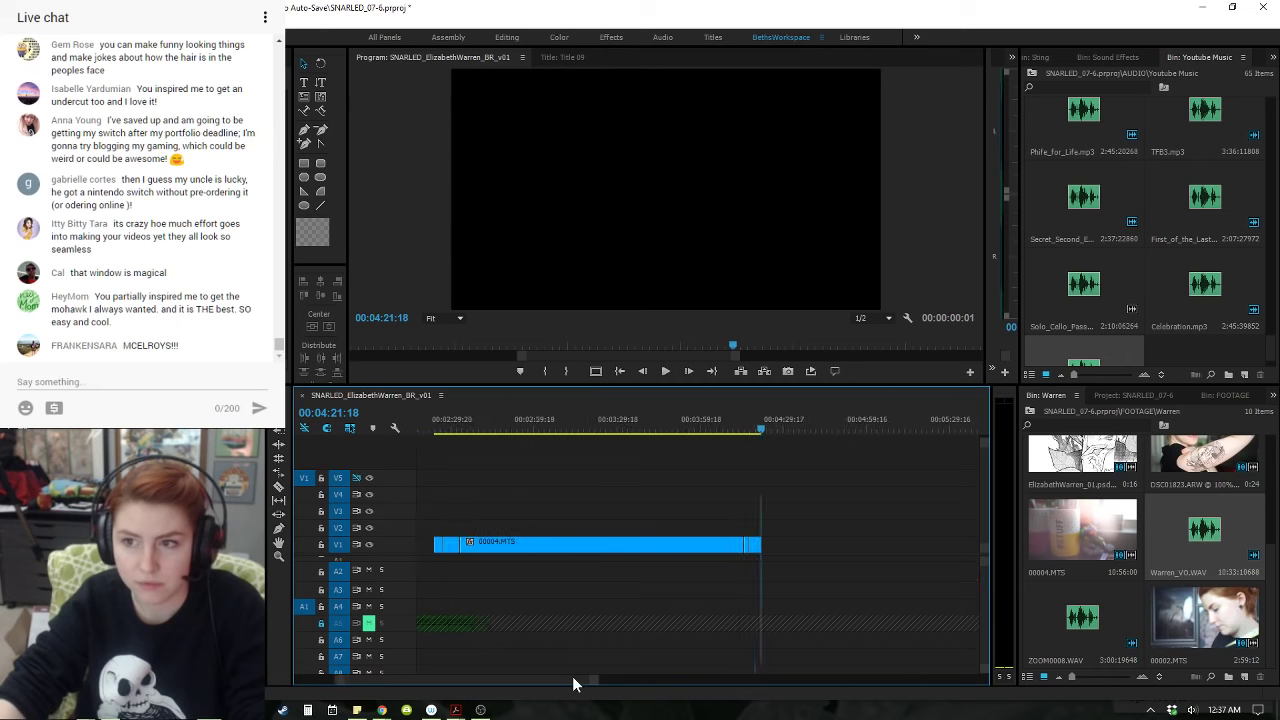
pyautogui.moveTo(741, 430); pyautogui.dragTo(838, 475)
pyautogui.press('=')
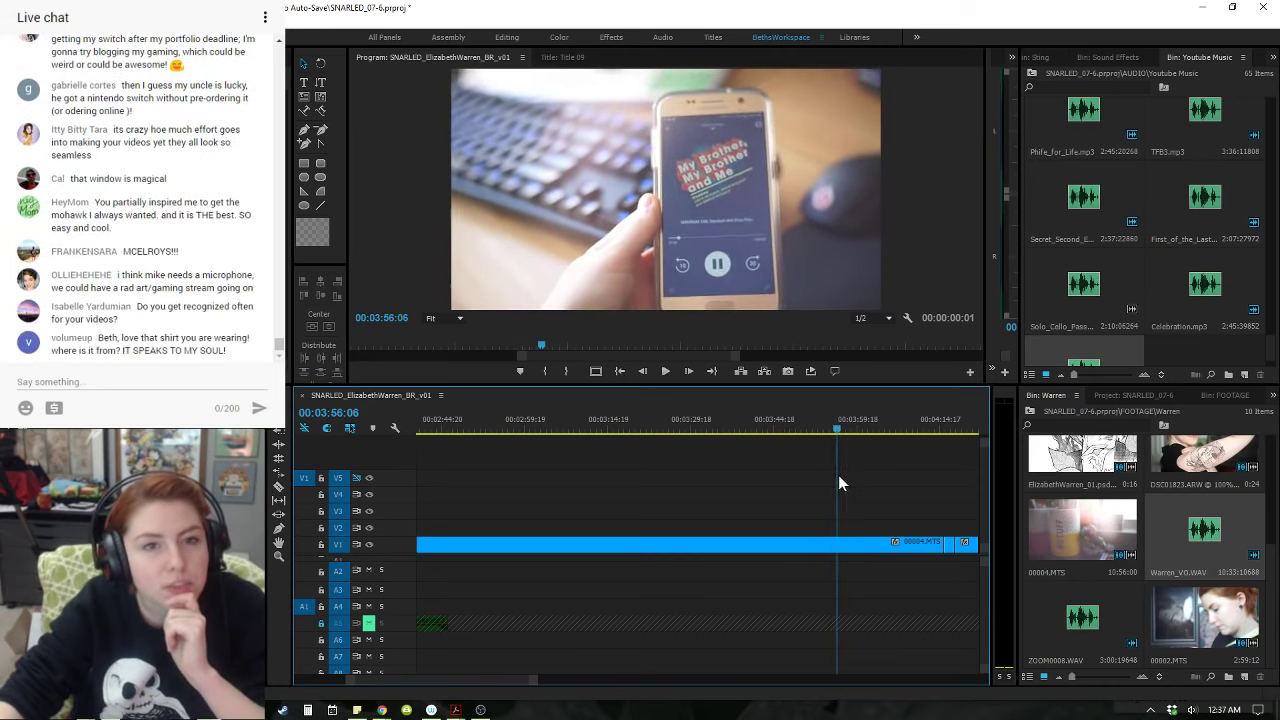
pyautogui.press('-')
pyautogui.click(636, 430)
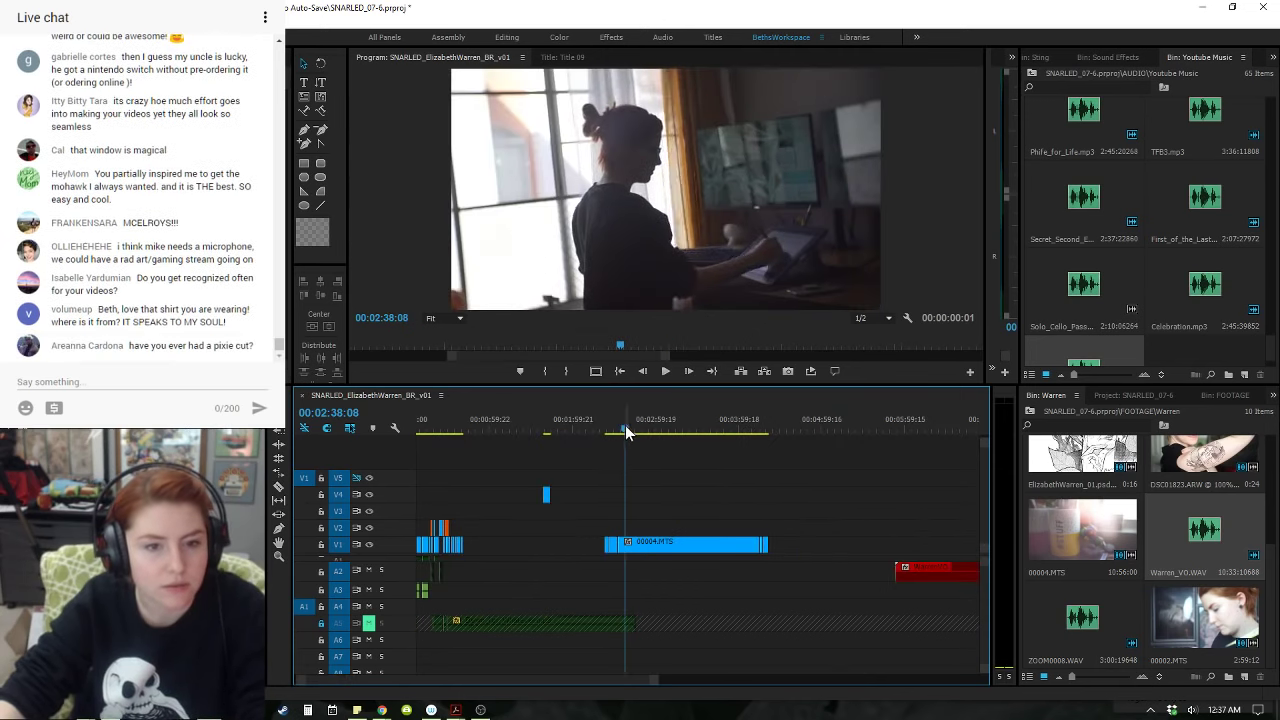
# - Delete the long unused 00004.MTS clip on V1 between the window silhouette shot and the cockatiel shots
pyautogui.press('-')
pyautogui.moveTo(504, 424); pyautogui.dragTo(562, 433)
pyautogui.click(576, 548)
pyautogui.press('Delete')
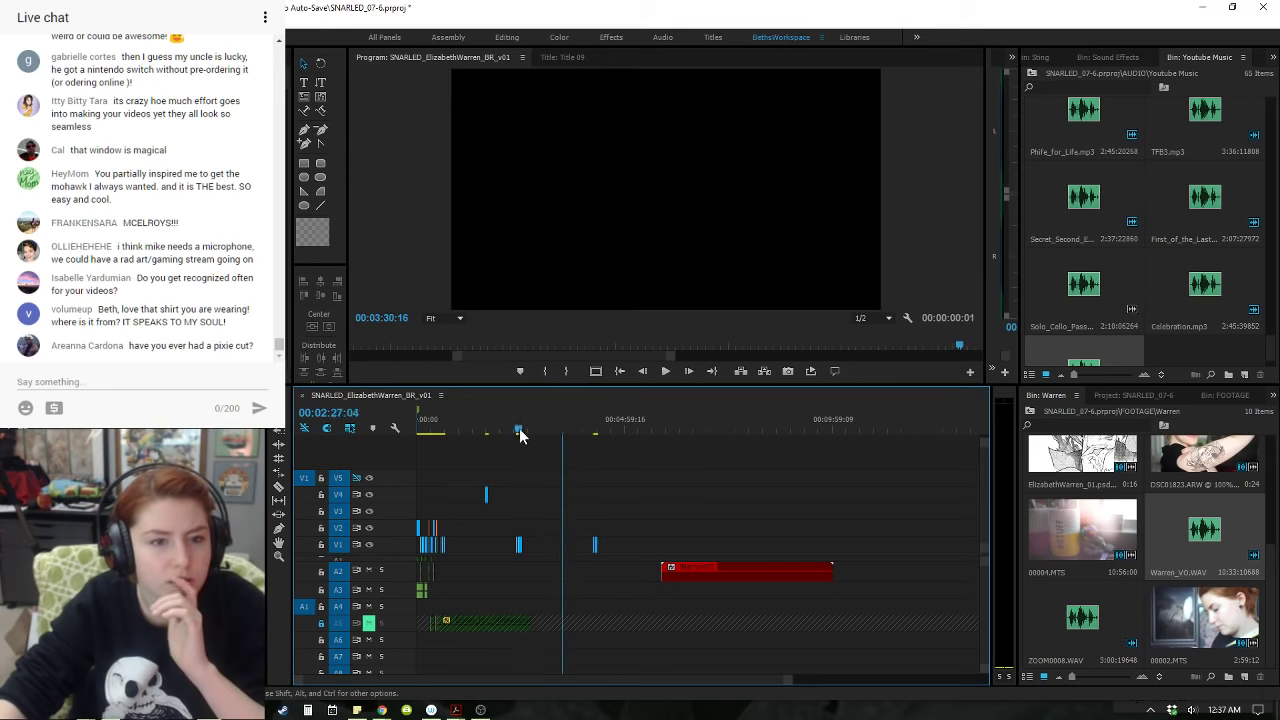
# - Play the face close-up and move it together with the window silhouette clip from V1 up to V4
pyautogui.click(519, 432)
pyautogui.press('=')
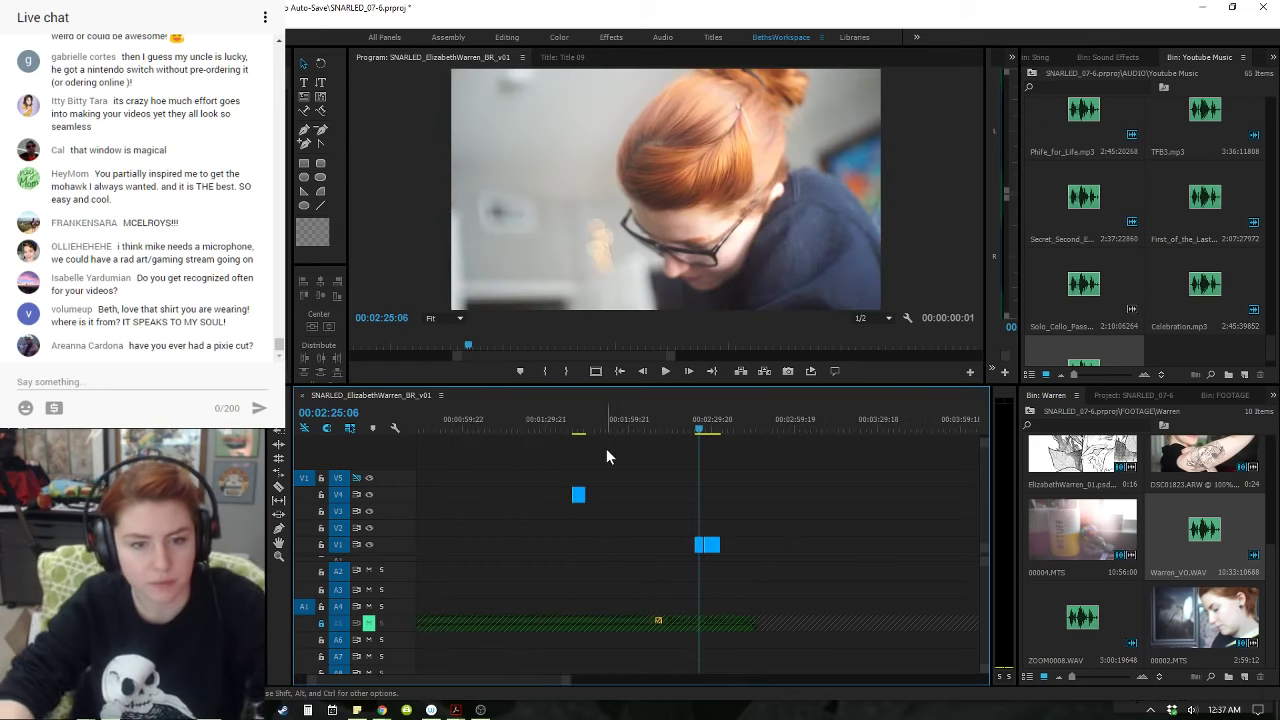
pyautogui.press('space')
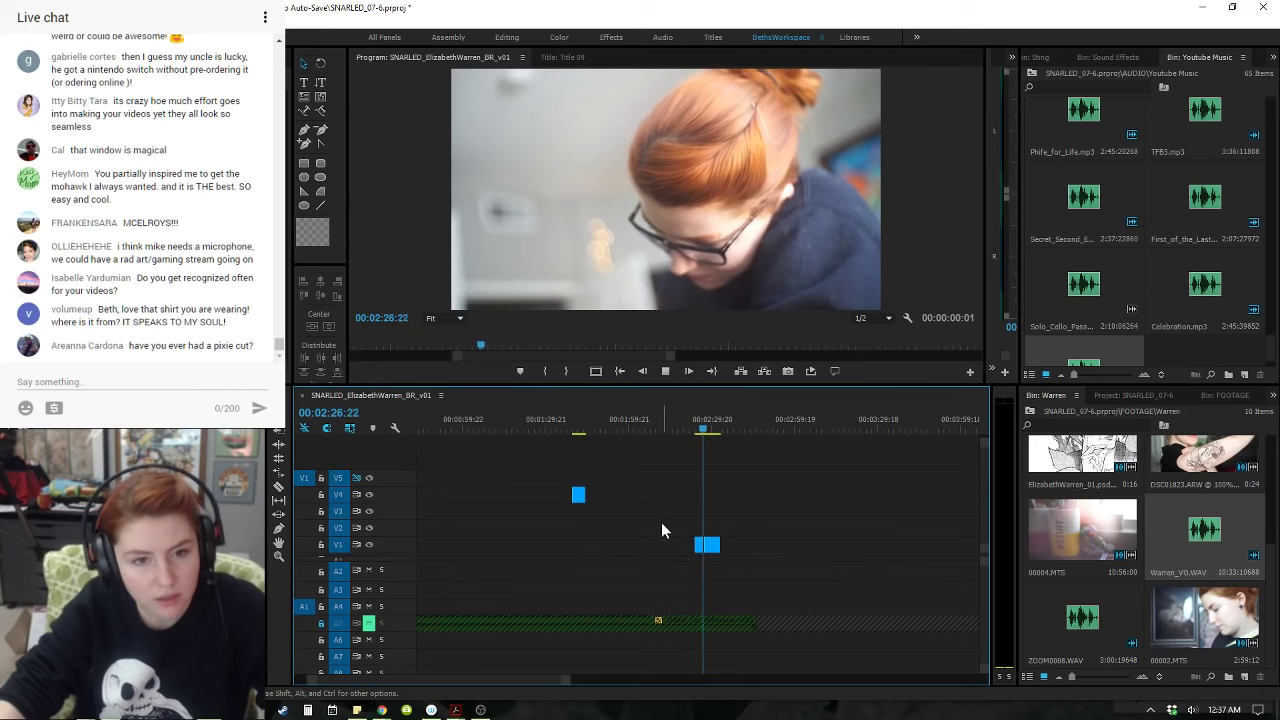
pyautogui.moveTo(713, 546); pyautogui.dragTo(713, 497)
pyautogui.press('-')
pyautogui.press('-')
pyautogui.press('=')
pyautogui.press('=')
pyautogui.press('-')
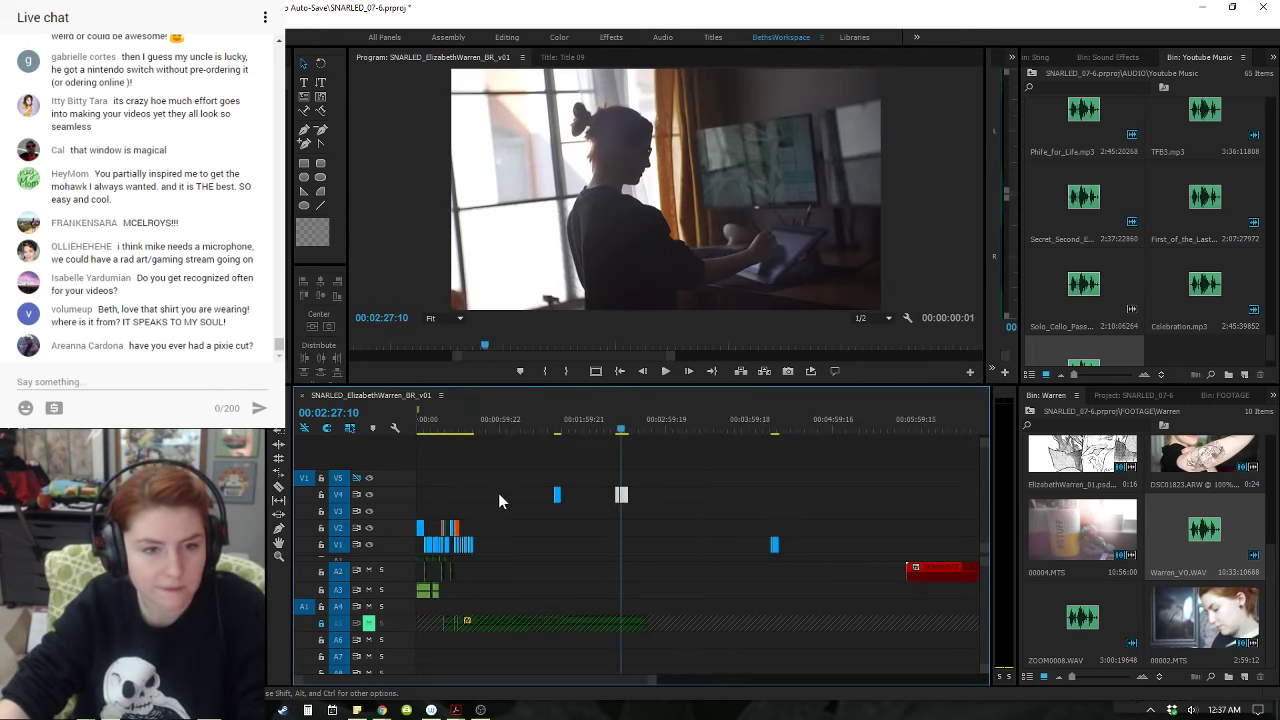
# - Move the WarrenVO audio clip from A2 to A4, starting at about 00:00:32, and play from its beginning
pyautogui.moveTo(935, 572); pyautogui.dragTo(518, 611)
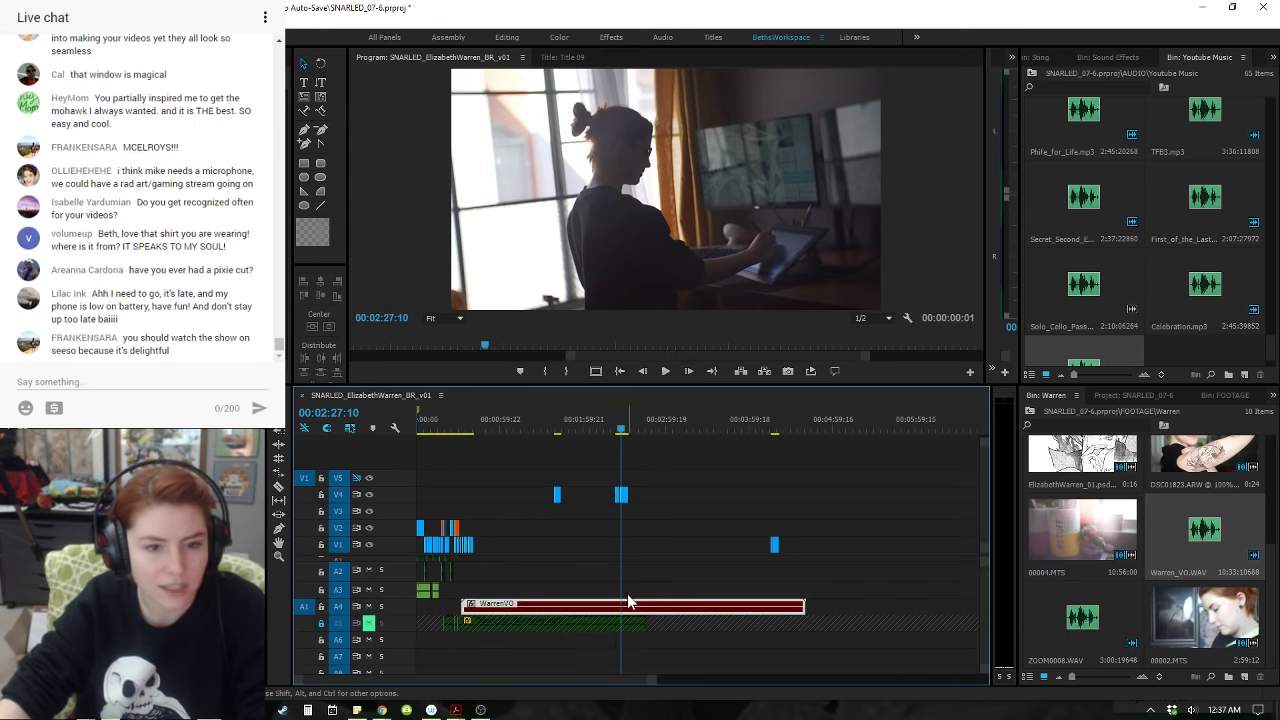
pyautogui.click(462, 426)
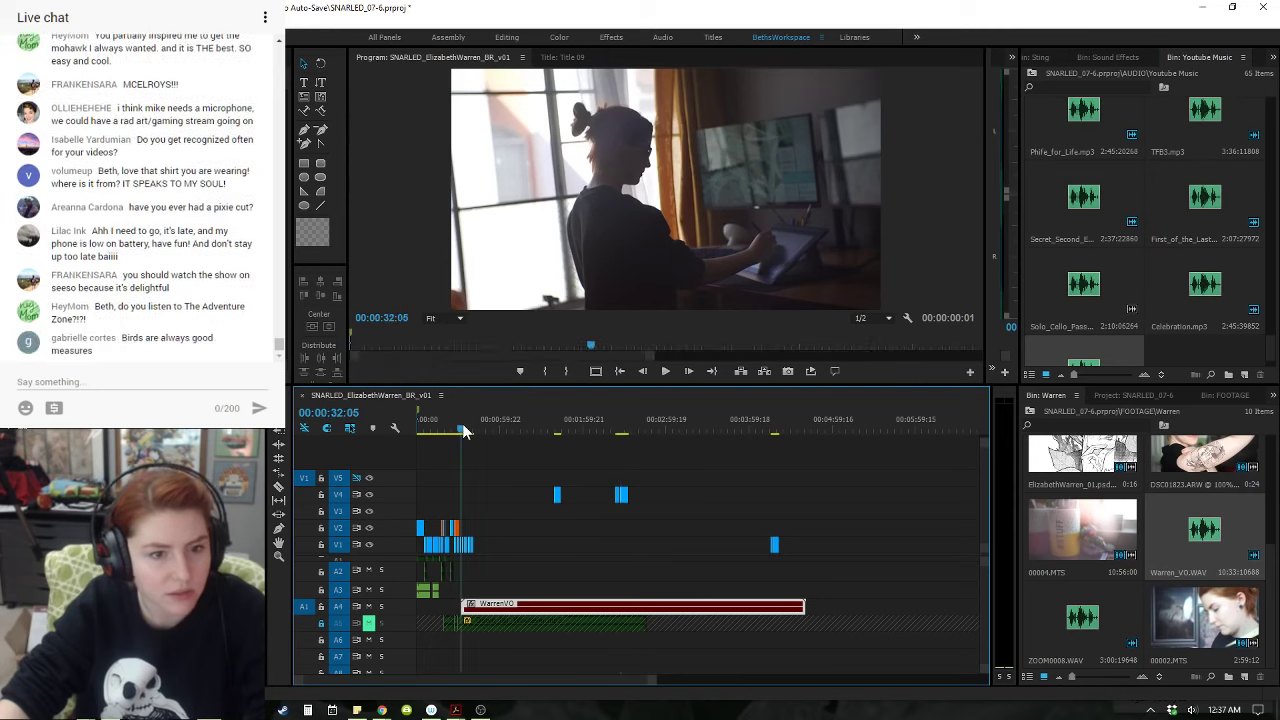
pyautogui.press('=')
pyautogui.press('=')
pyautogui.press('=')
pyautogui.press('=')
pyautogui.press('space')
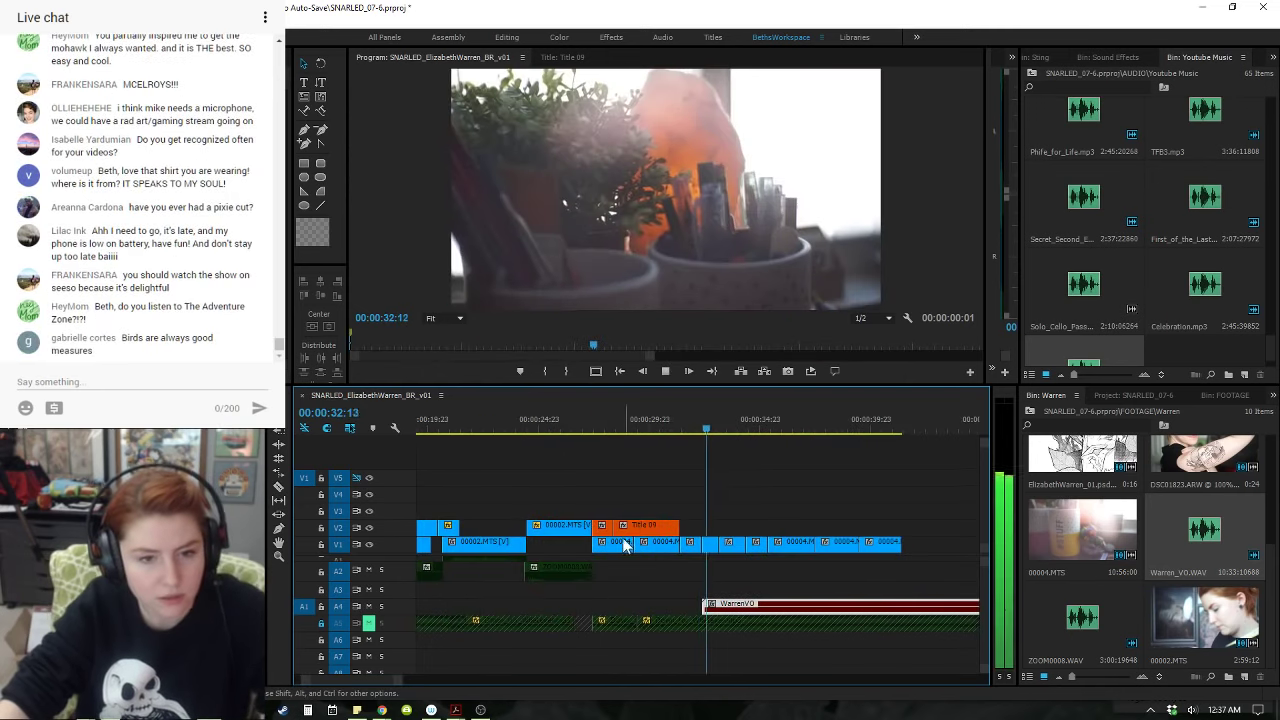
pyautogui.press('space')
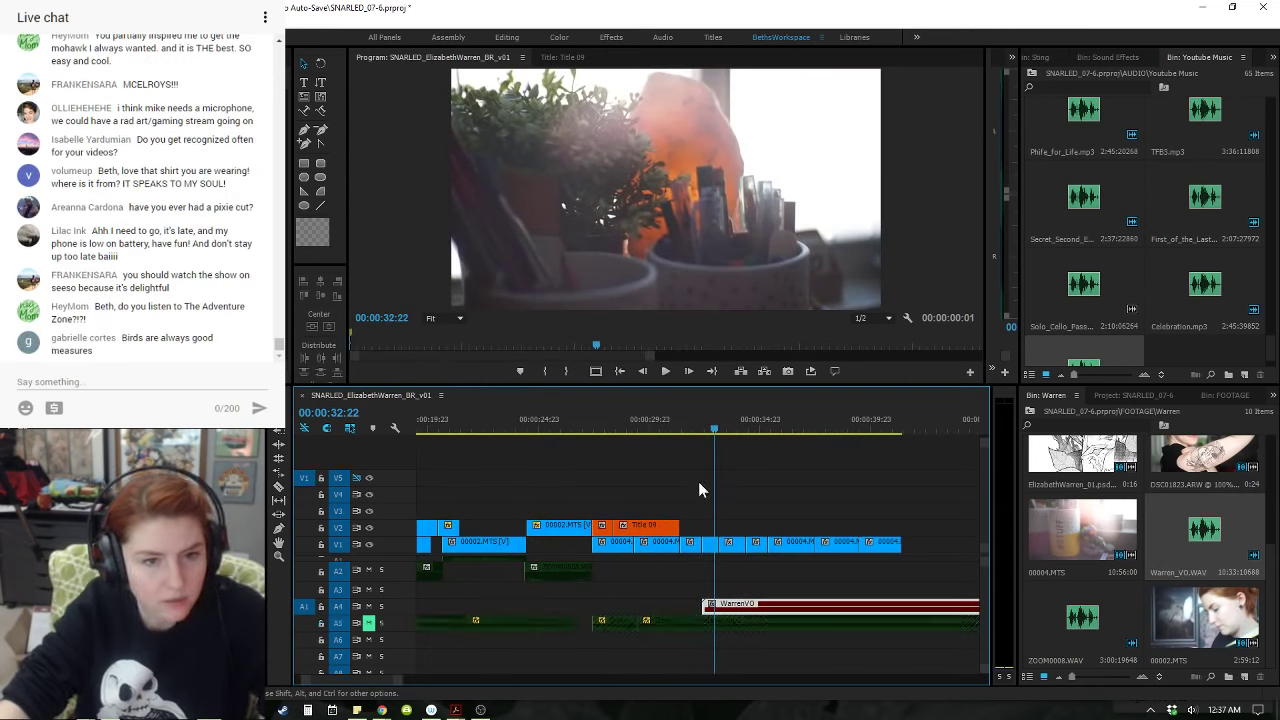
# - Play from 00:00:31:05 and shift the WarrenVO clip on A4 to start at about 00:00:35
pyautogui.click(665, 422)
pyautogui.press('space')
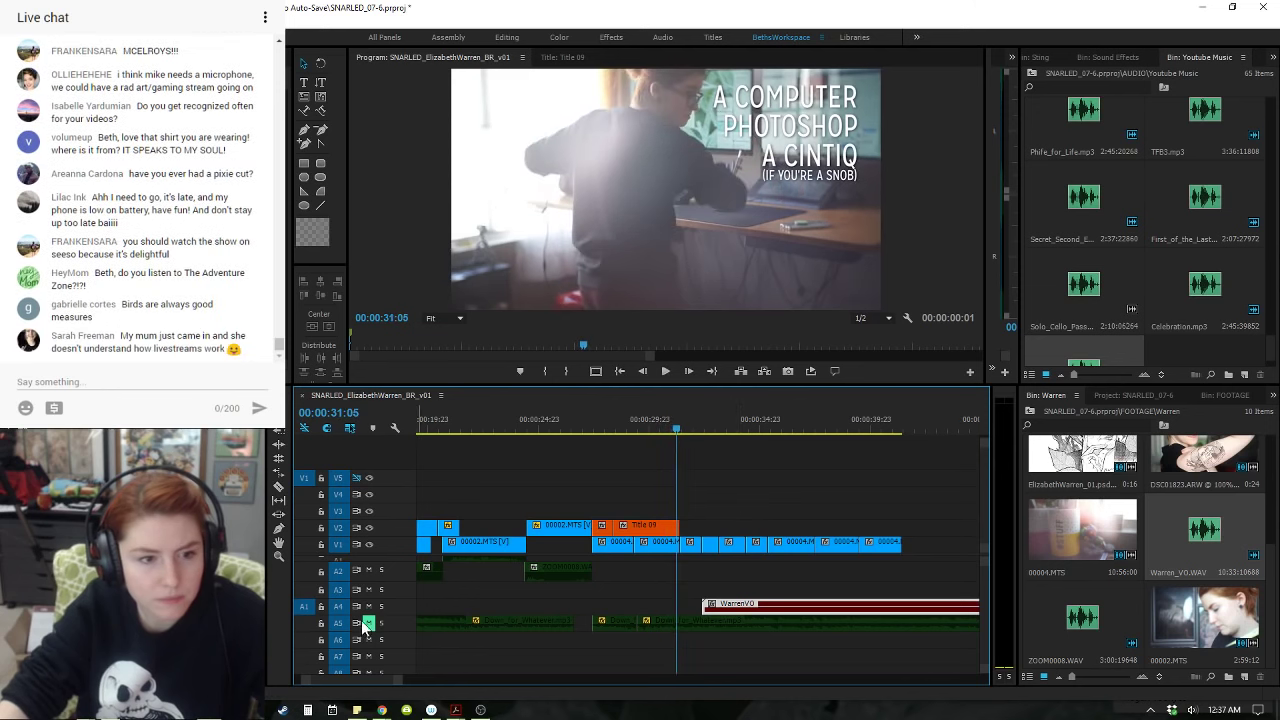
pyautogui.press('space')
pyautogui.moveTo(760, 614); pyautogui.dragTo(789, 606)
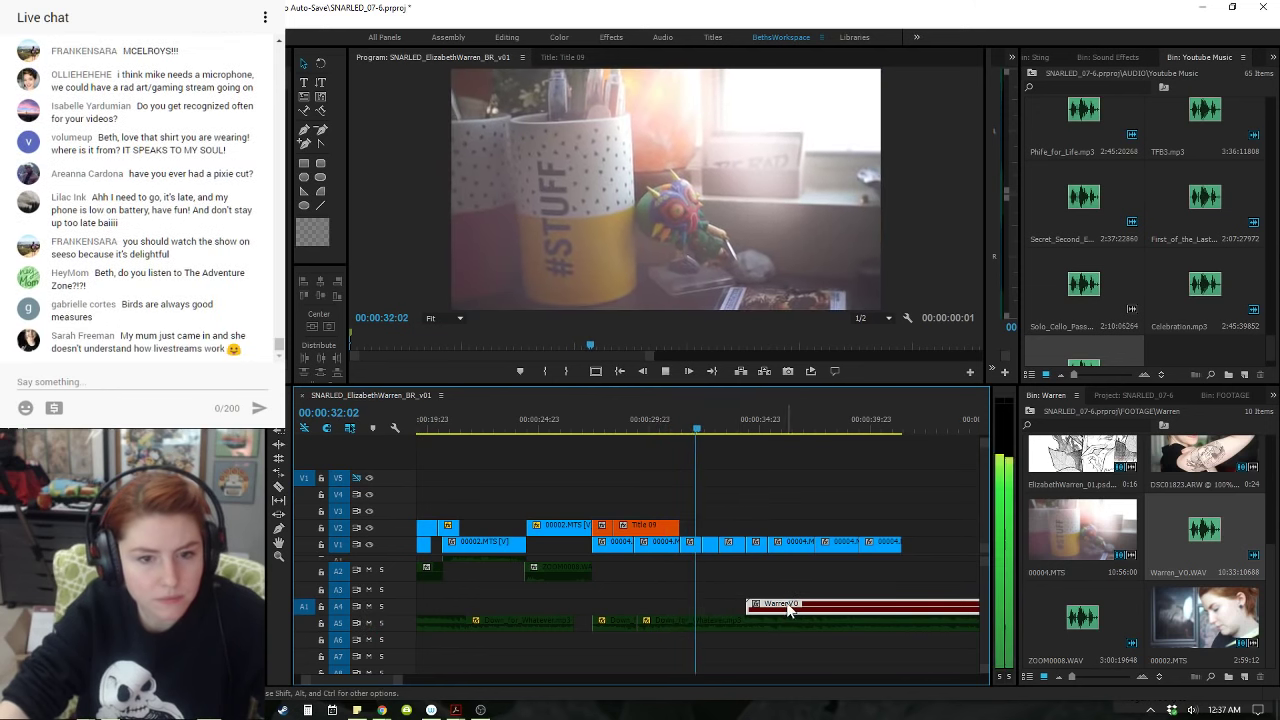
pyautogui.press('space')
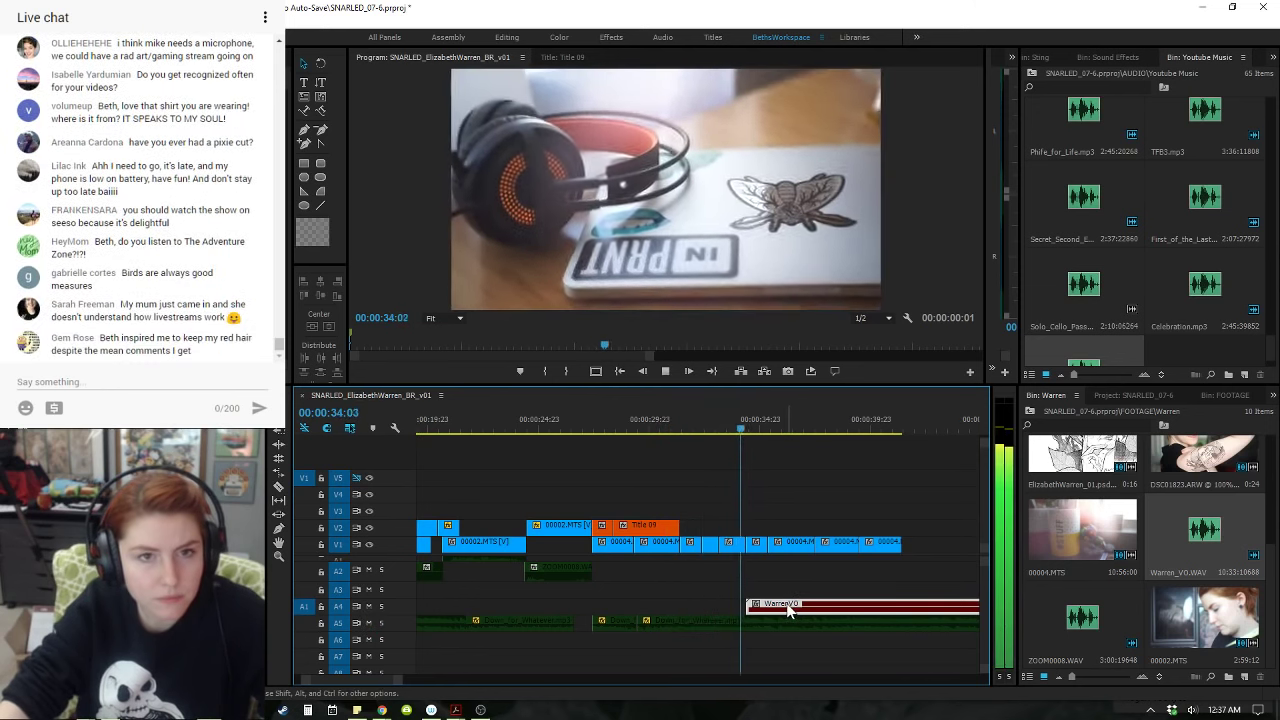
pyautogui.moveTo(789, 610); pyautogui.dragTo(819, 607)
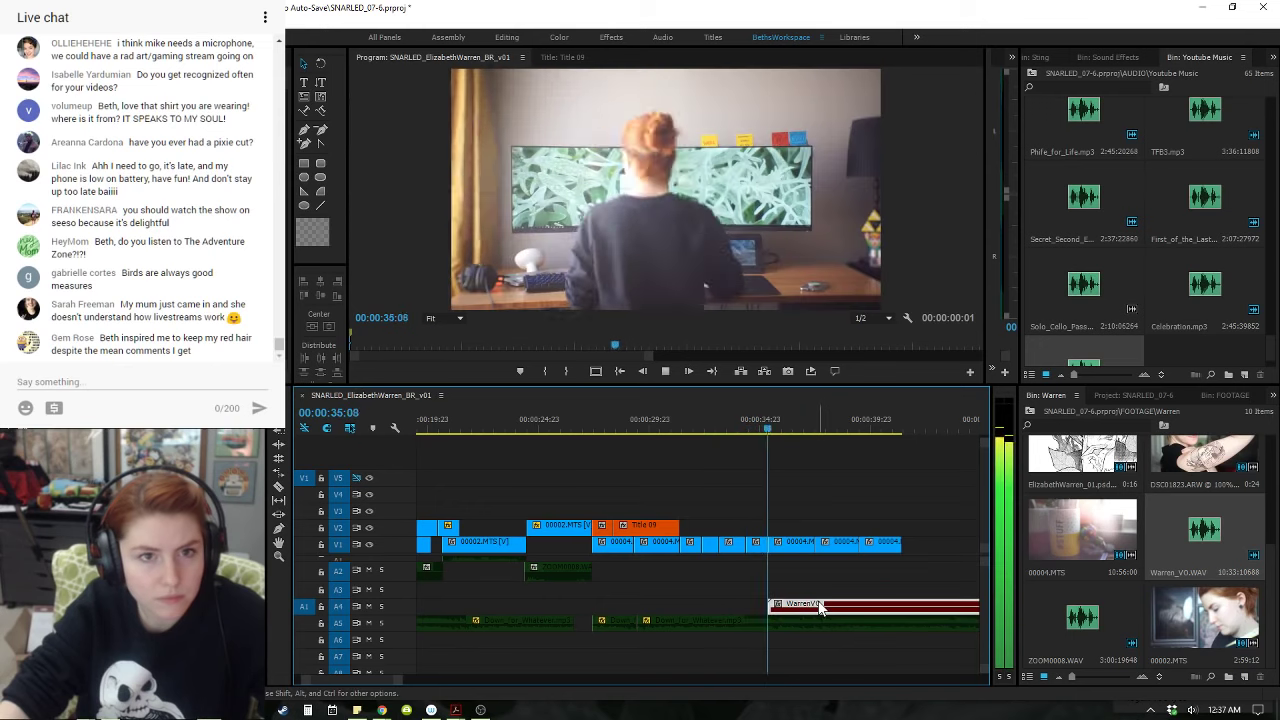
# - Lock audio tracks A5 and A4
pyautogui.click(321, 622)
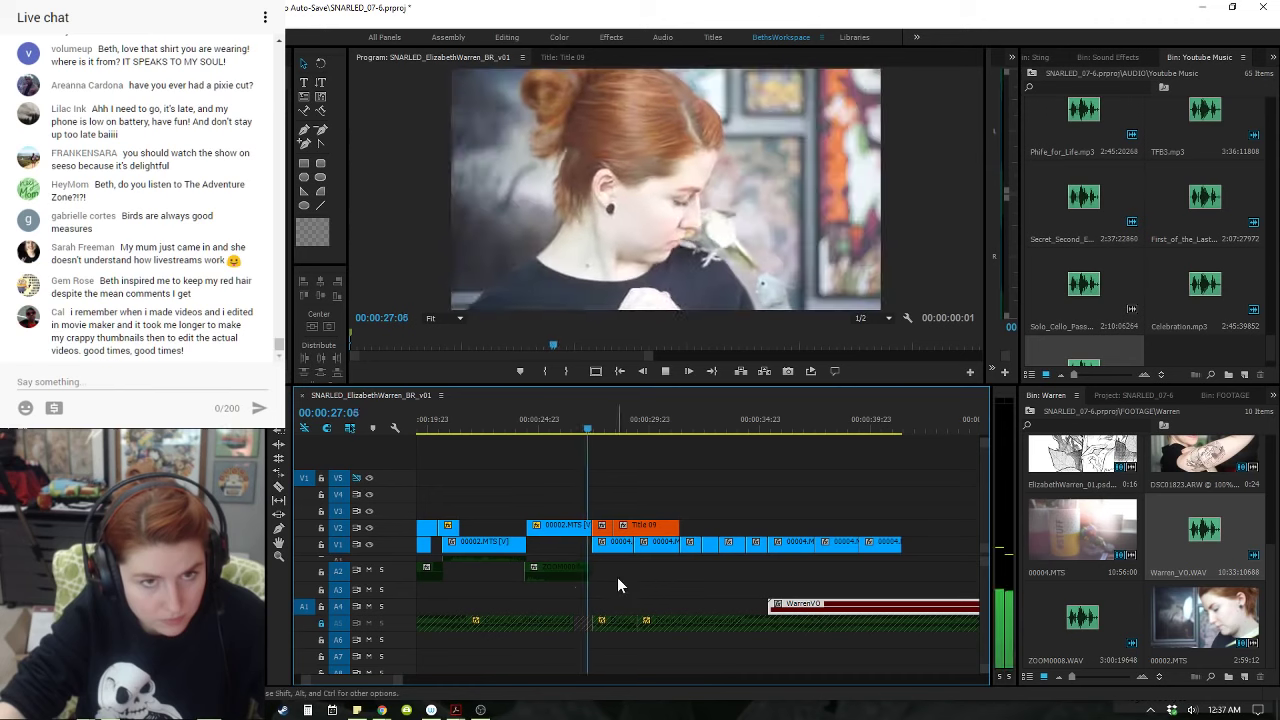
pyautogui.click(322, 609)
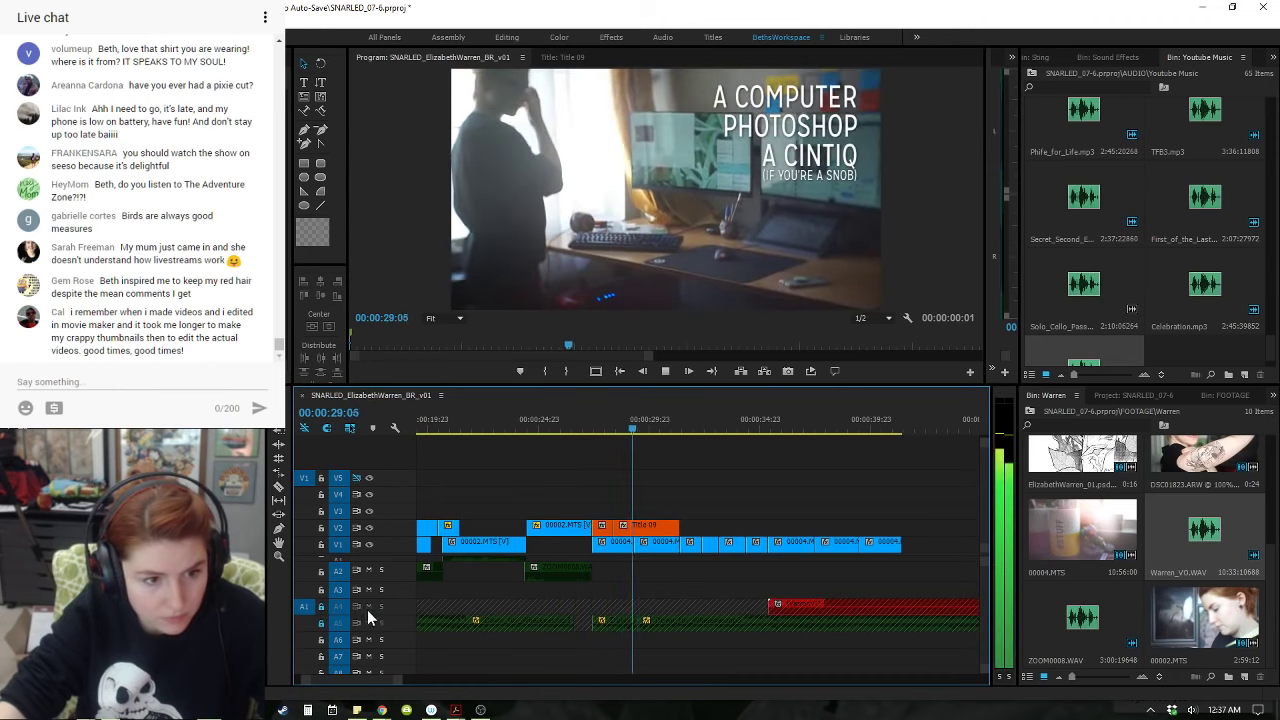
# - Mute audio track A4 that holds the WarrenVO clip
pyautogui.press('space')
pyautogui.click(323, 607)
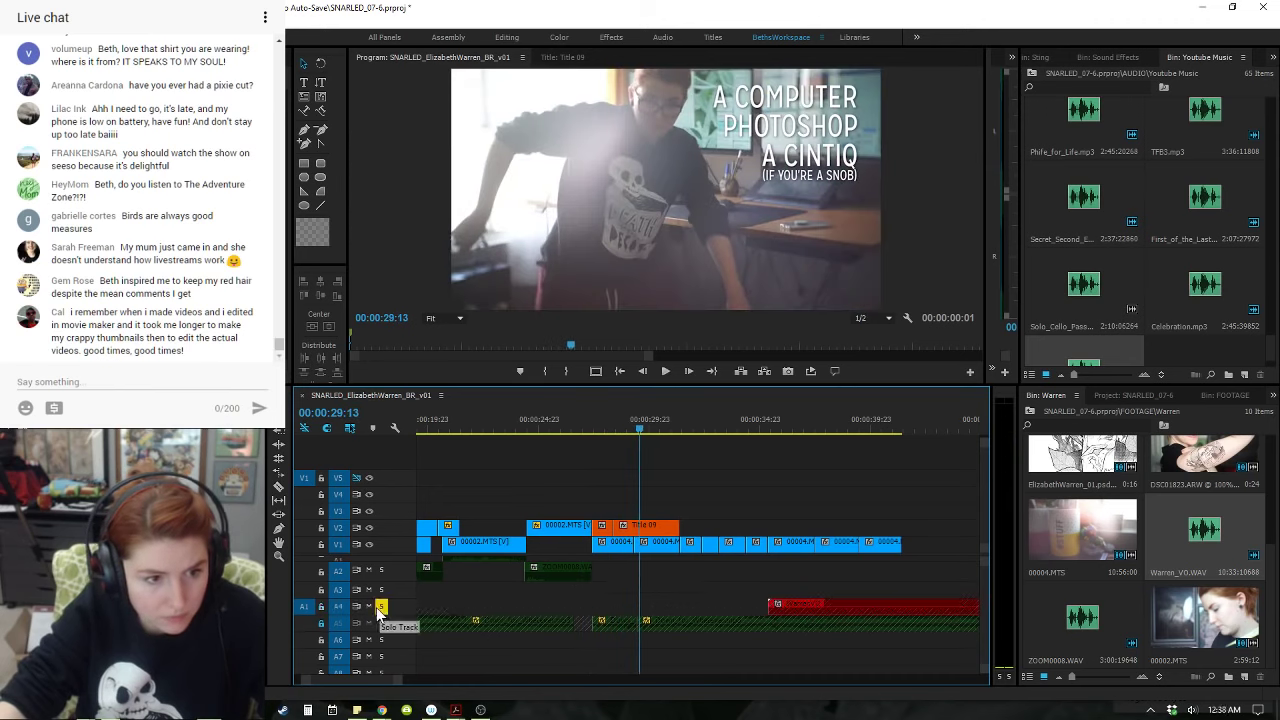
pyautogui.click(380, 607)
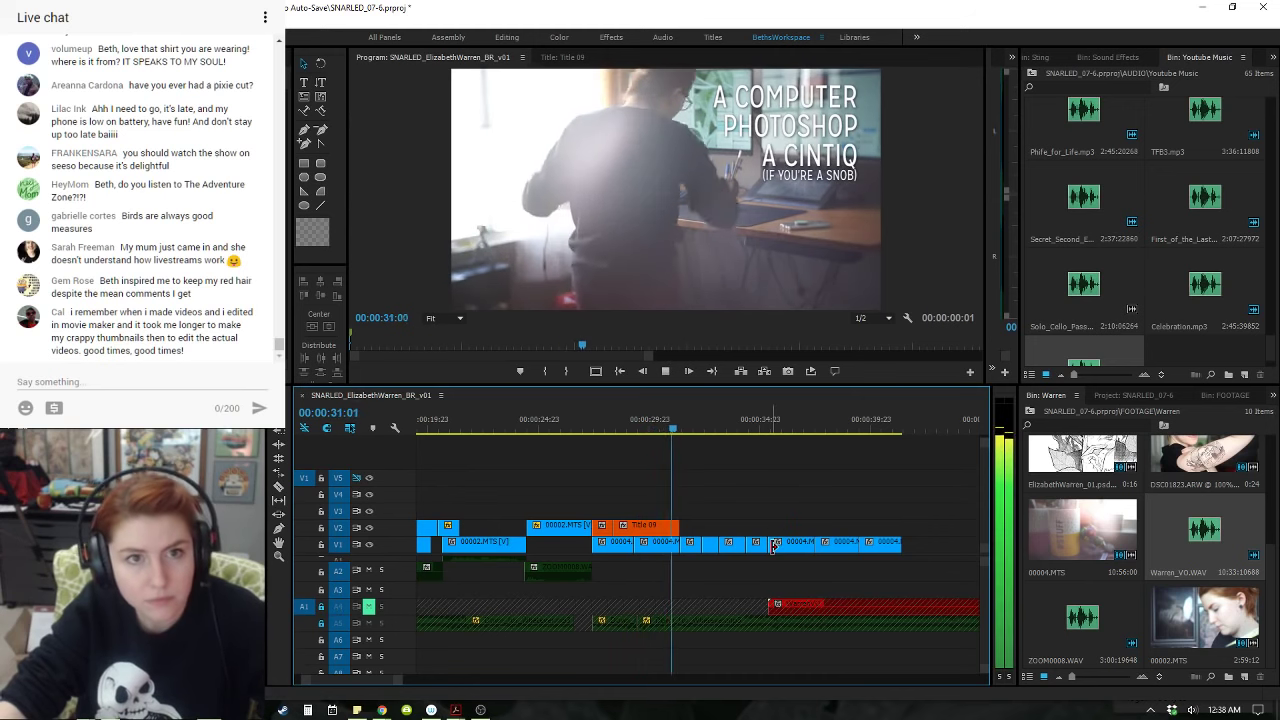
# - Try trimming the mug and planter clips after Title 09 to end at 00:00:31:20 and 00:00:32:06, and undo both trims
pyautogui.click(668, 430)
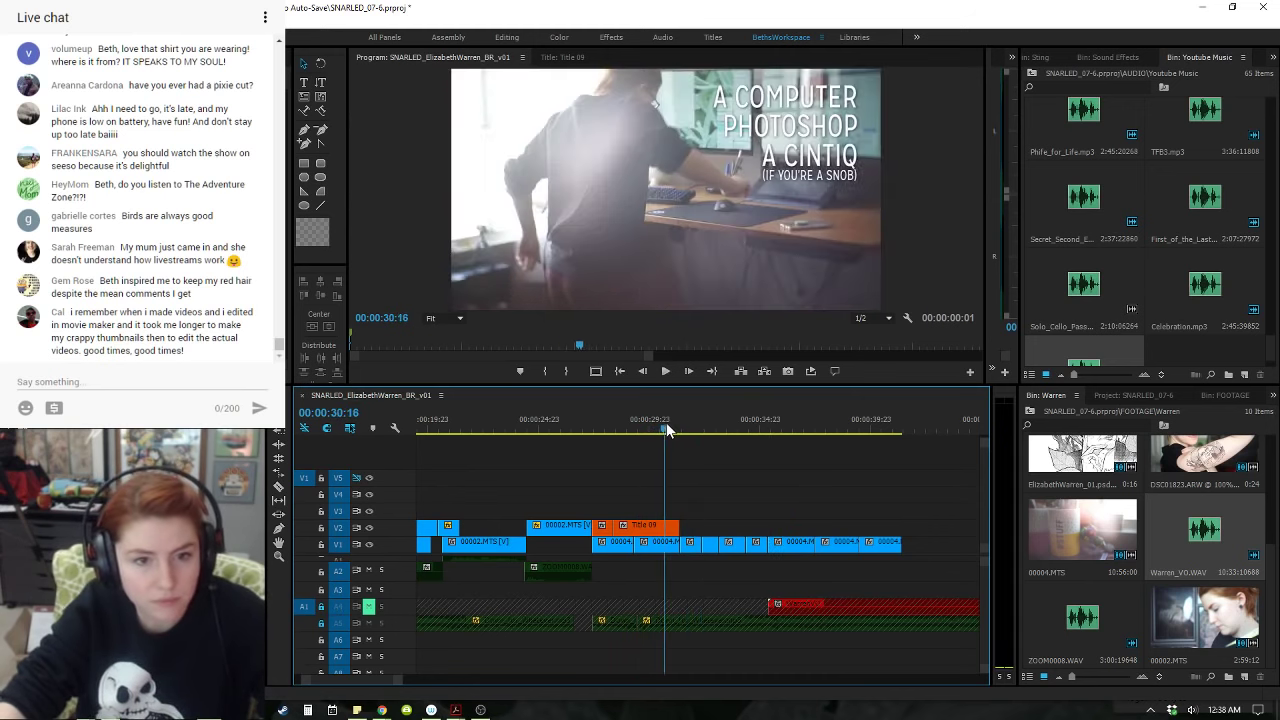
pyautogui.press('=')
pyautogui.press('space')
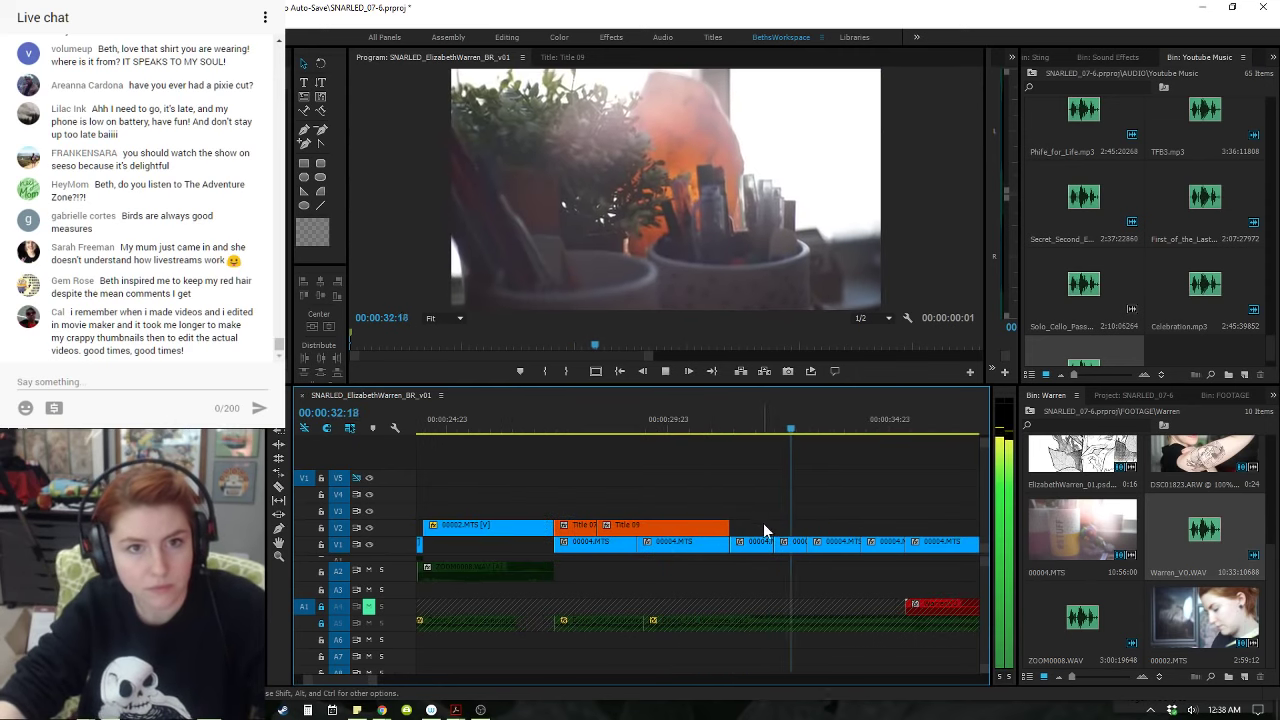
pyautogui.click(713, 430)
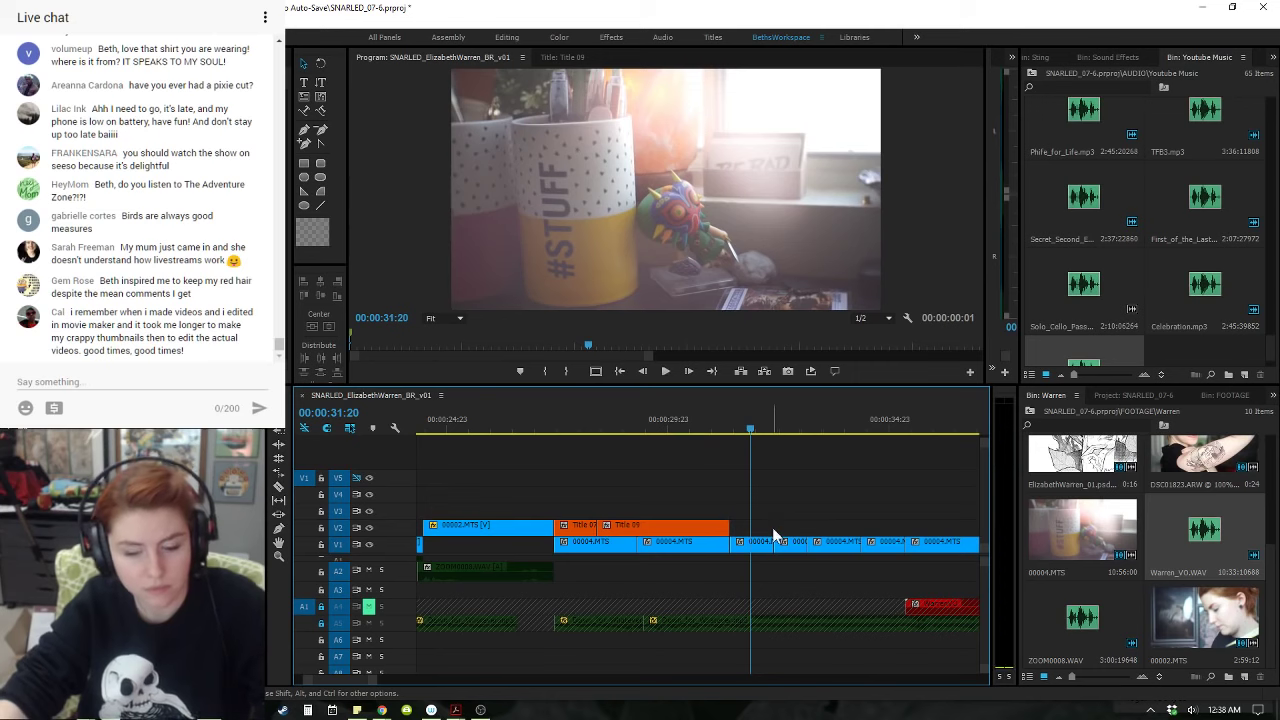
pyautogui.press('space')
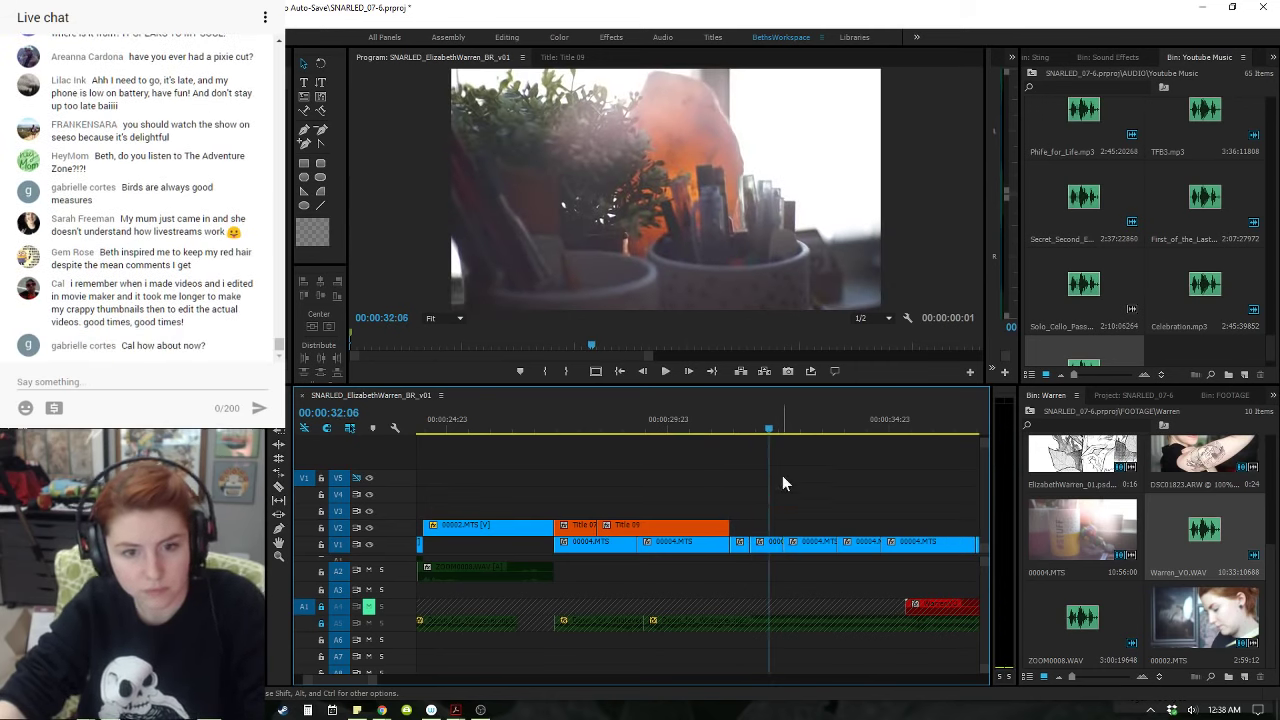
pyautogui.press('w')
pyautogui.click(723, 430)
pyautogui.press('space')
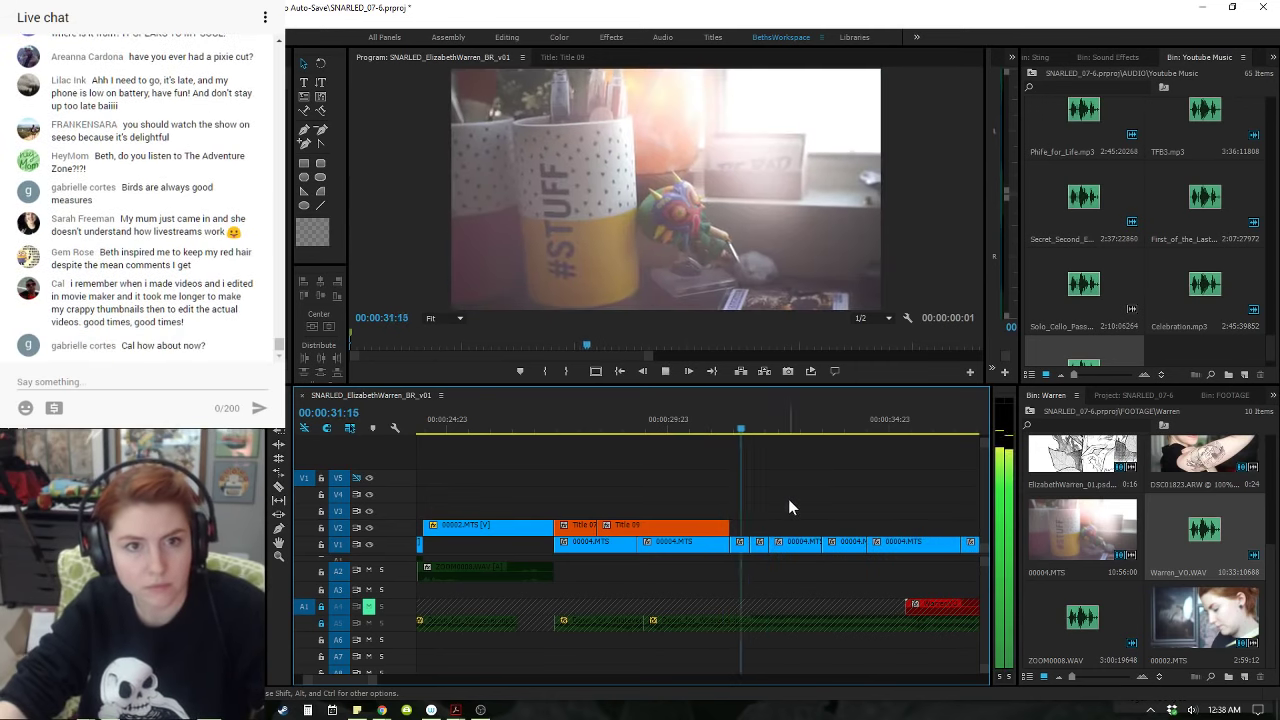
pyautogui.press('space')
pyautogui.hotkey('ctrl', 'z')
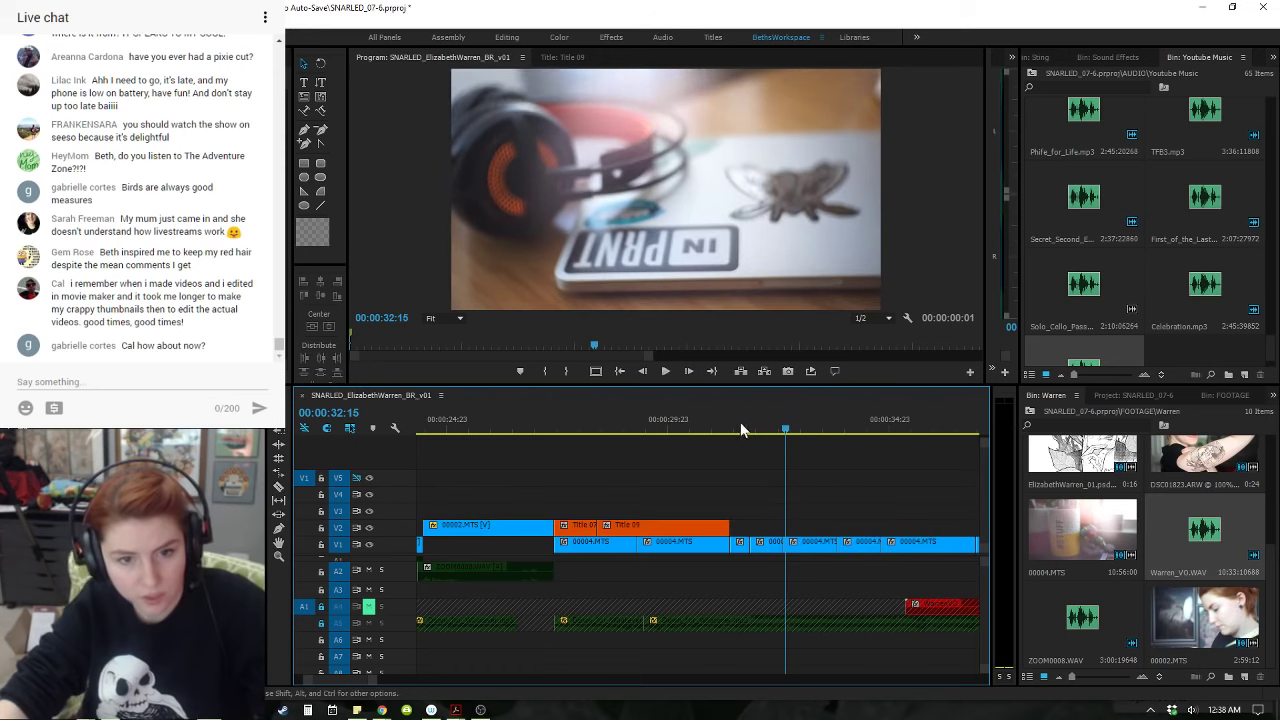
# - Ripple-trim the #STUFF mug clip to end at about 00:00:31:20 and the planter clip at 00:00:32:10
pyautogui.click(752, 421)
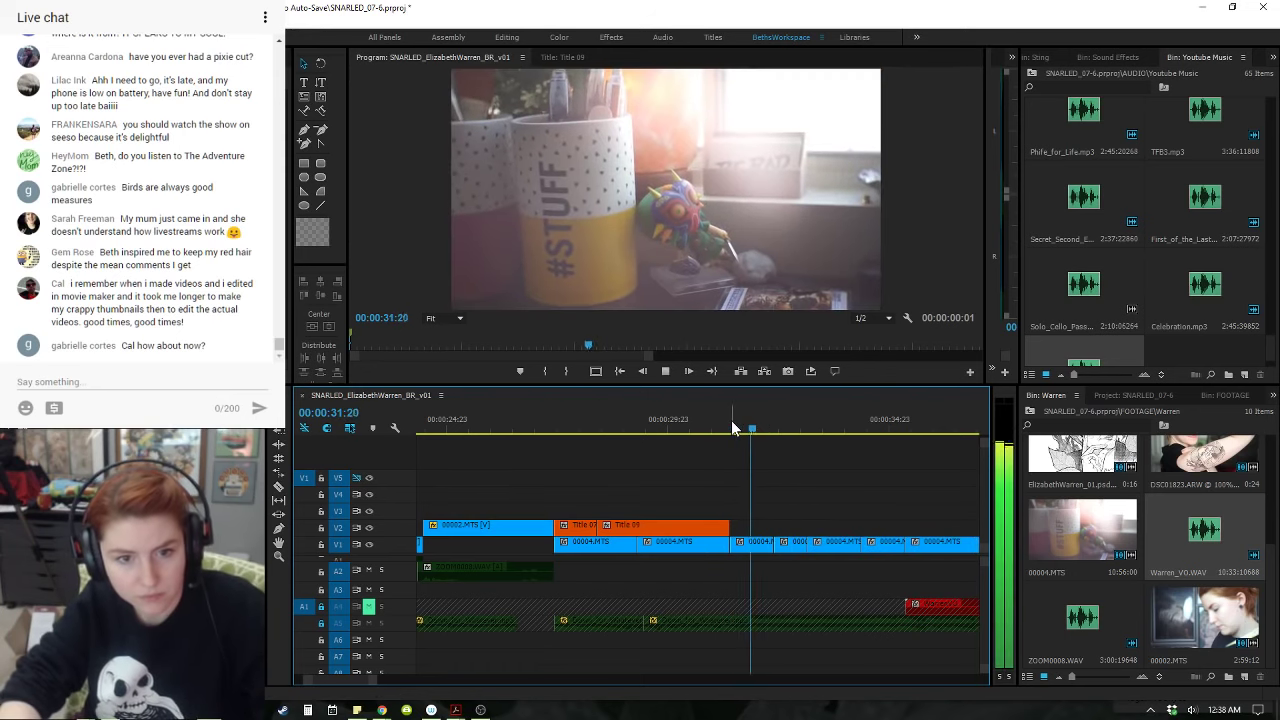
pyautogui.press('space')
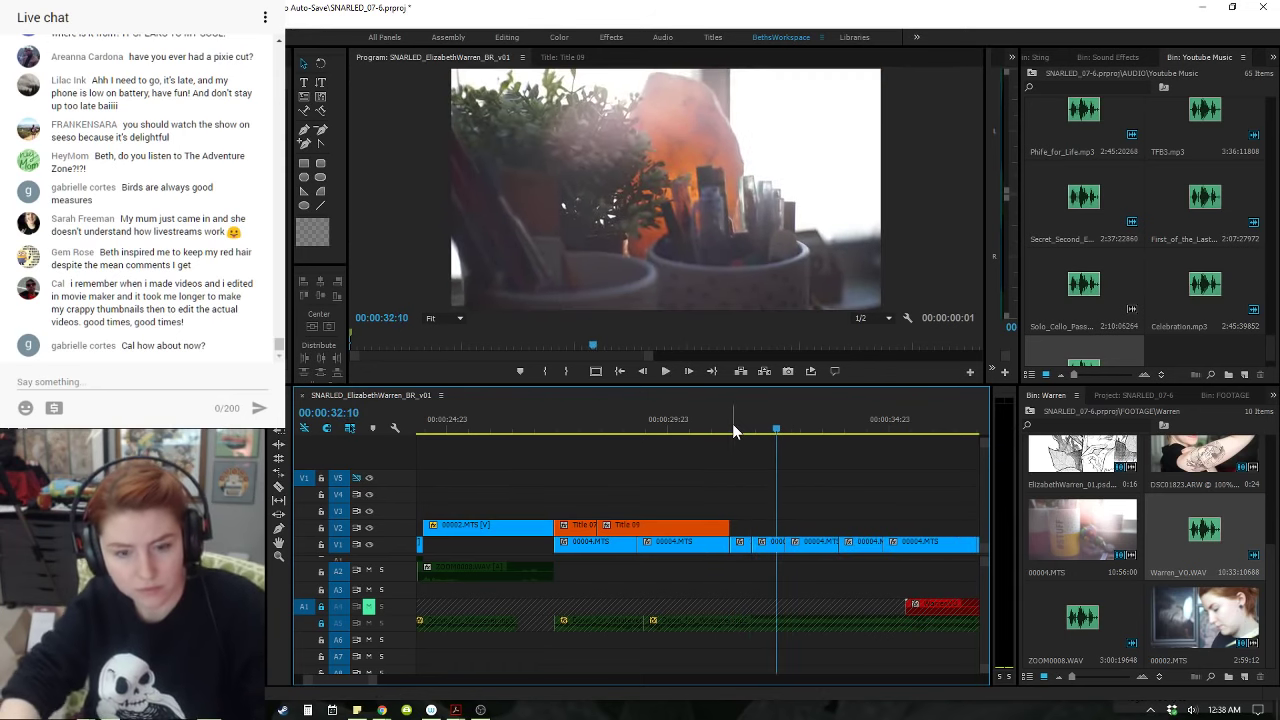
pyautogui.click(732, 423)
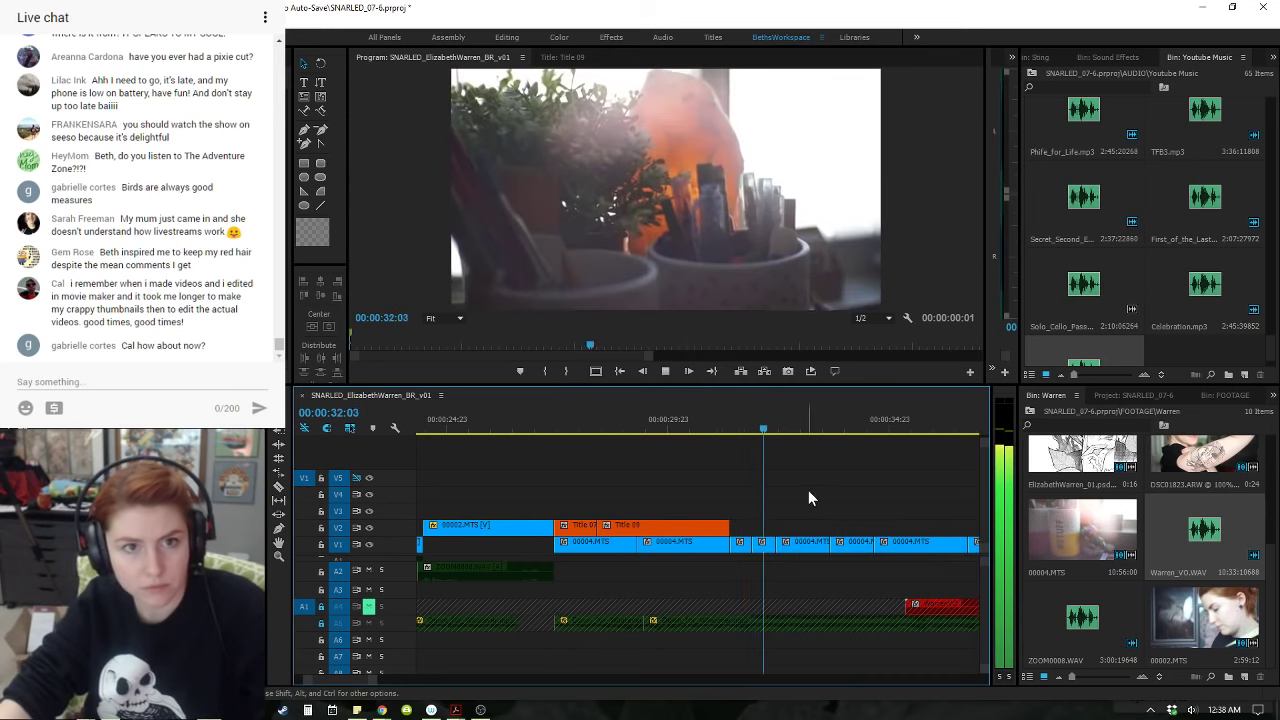
# - Ripple-trim the start of the headphones clip up to 00:00:32:20 and play the cuts back from 00:00:31:00
pyautogui.press('space')
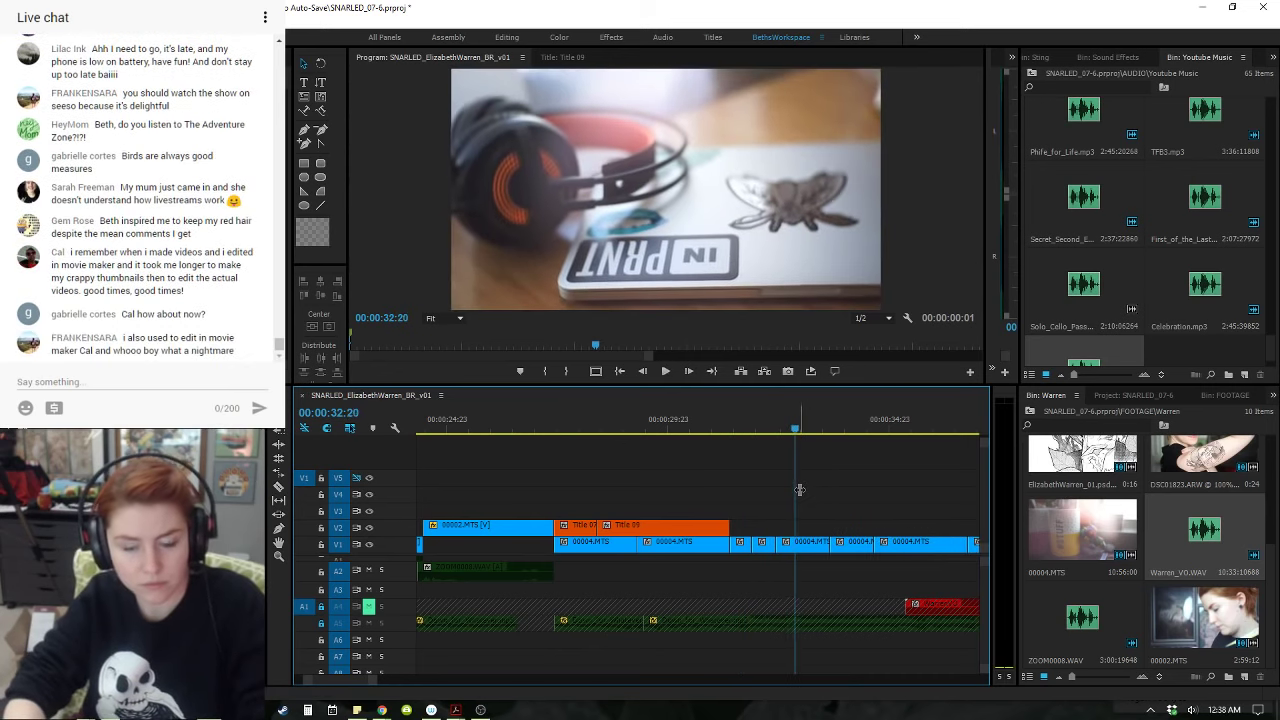
pyautogui.press('q')
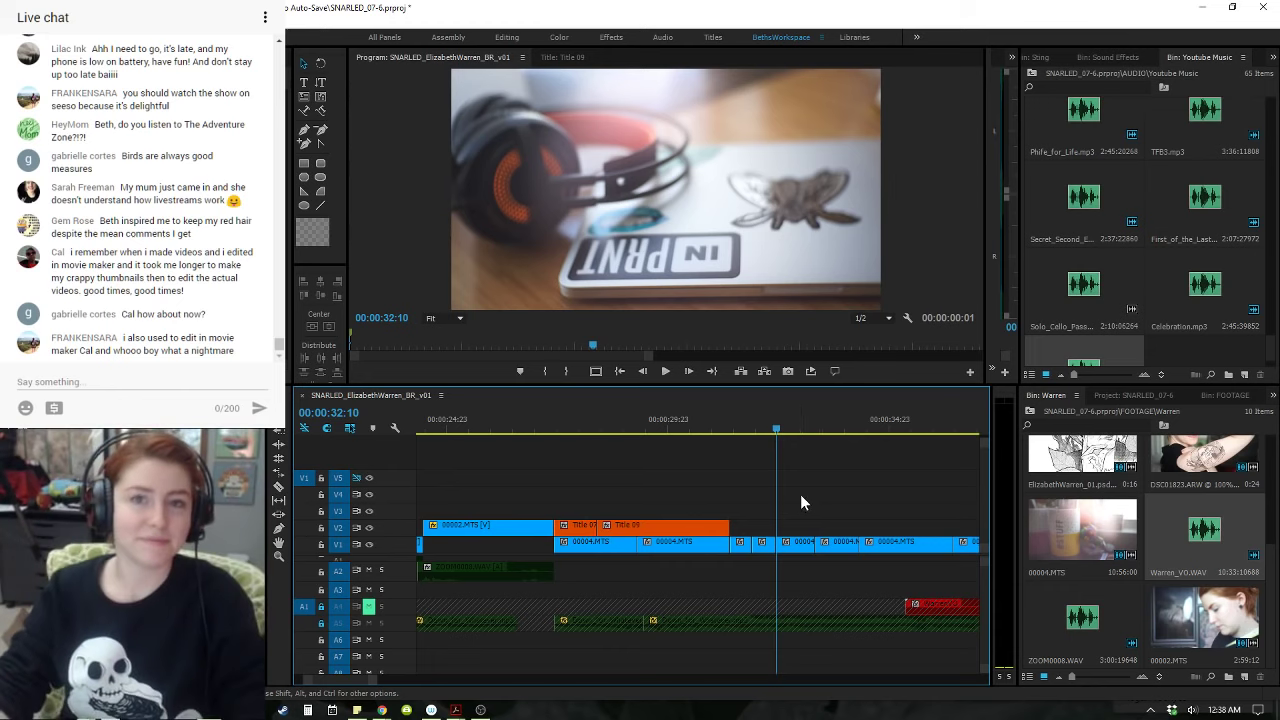
pyautogui.click(714, 431)
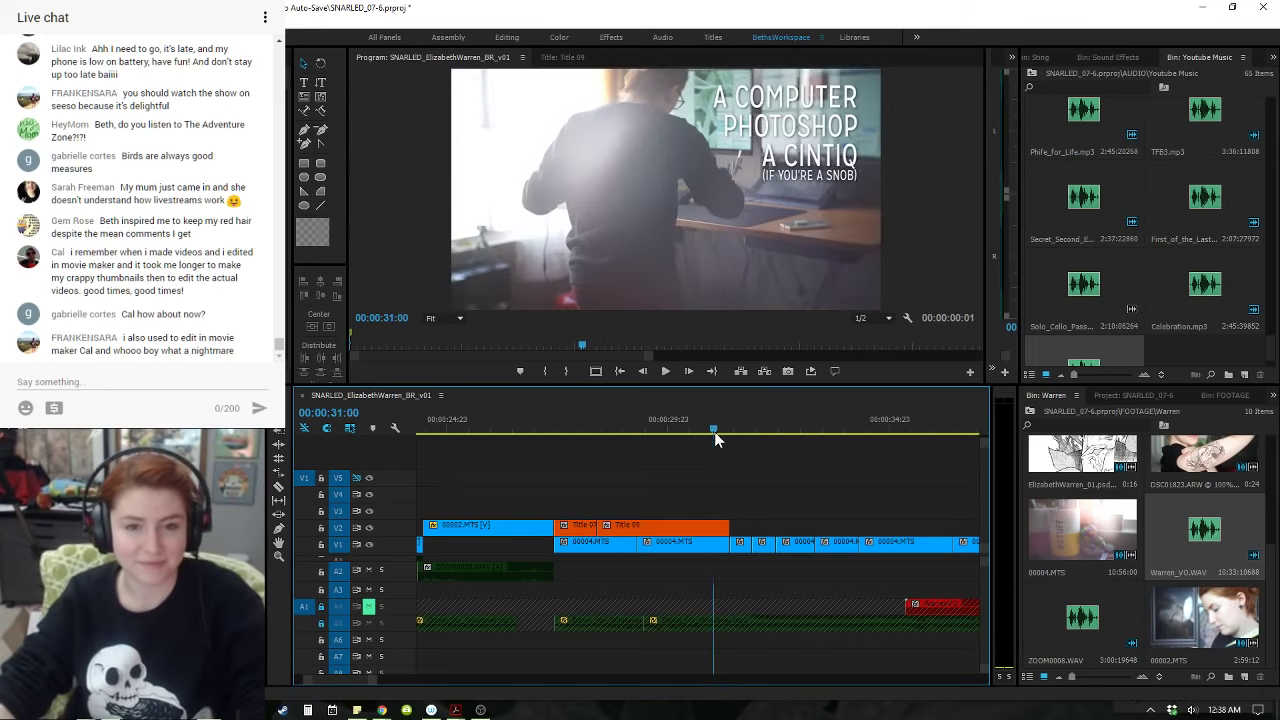
pyautogui.press('space')
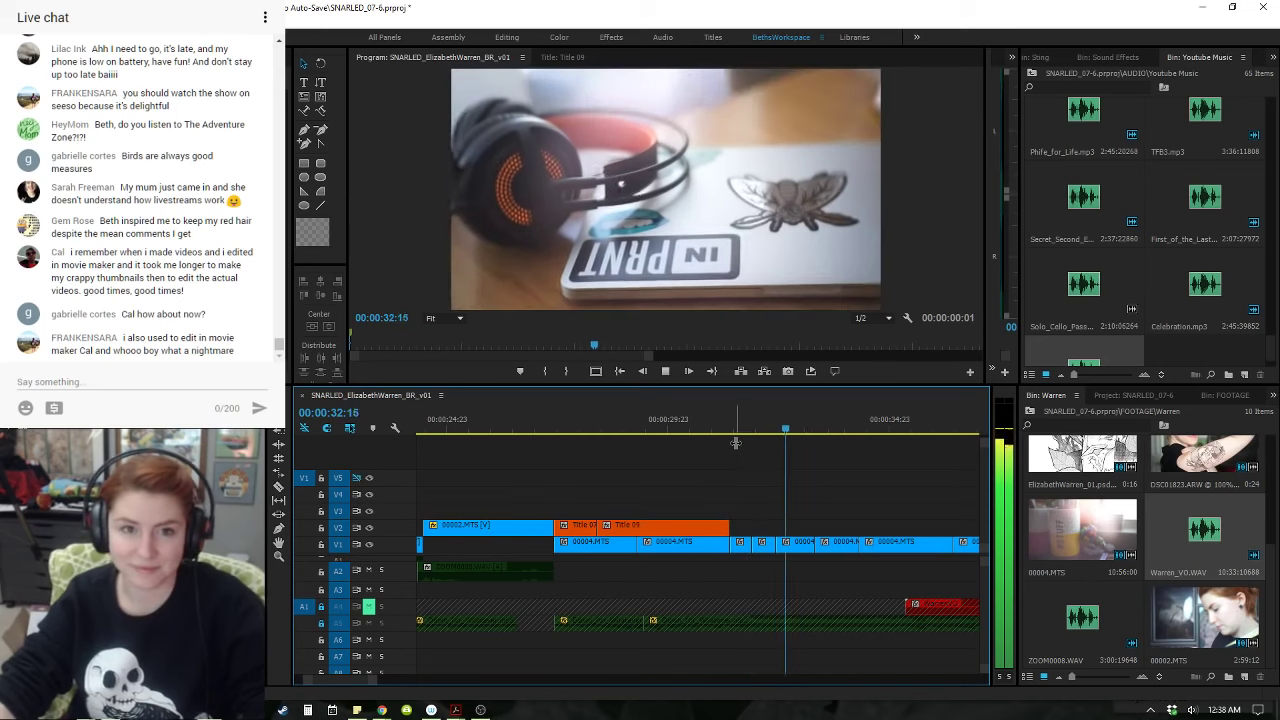
pyautogui.click(738, 431)
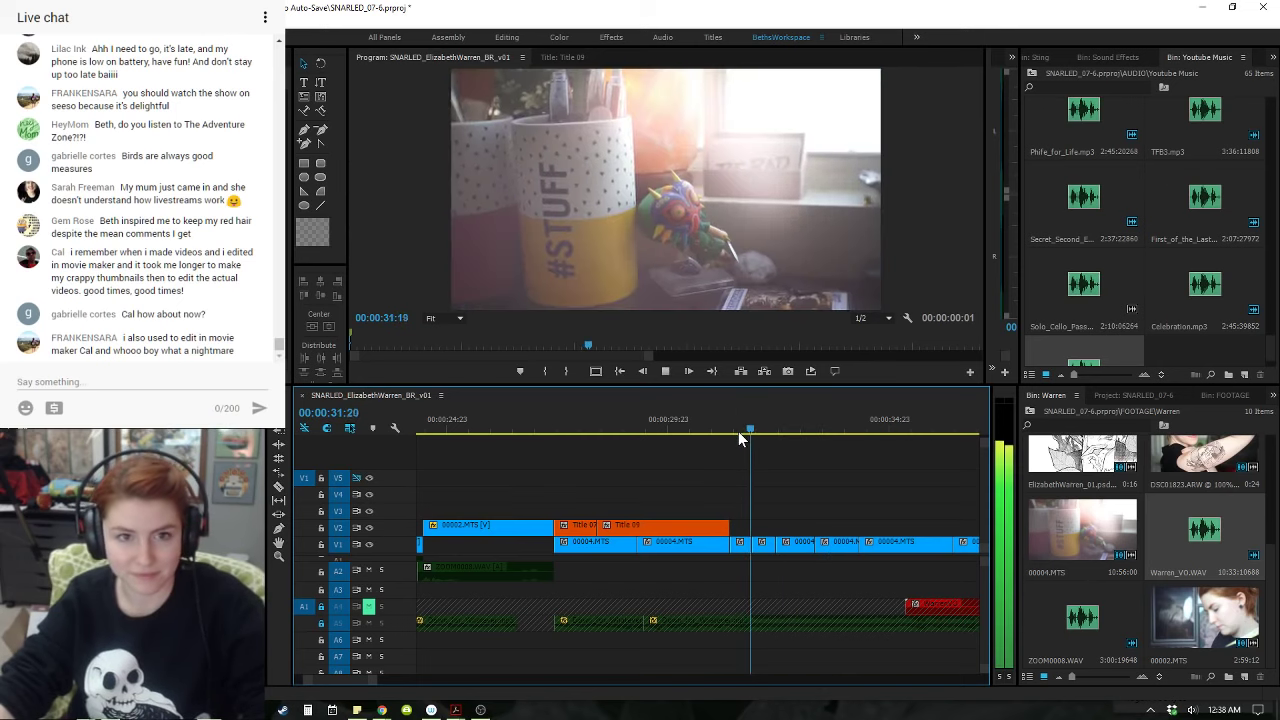
pyautogui.press('space')
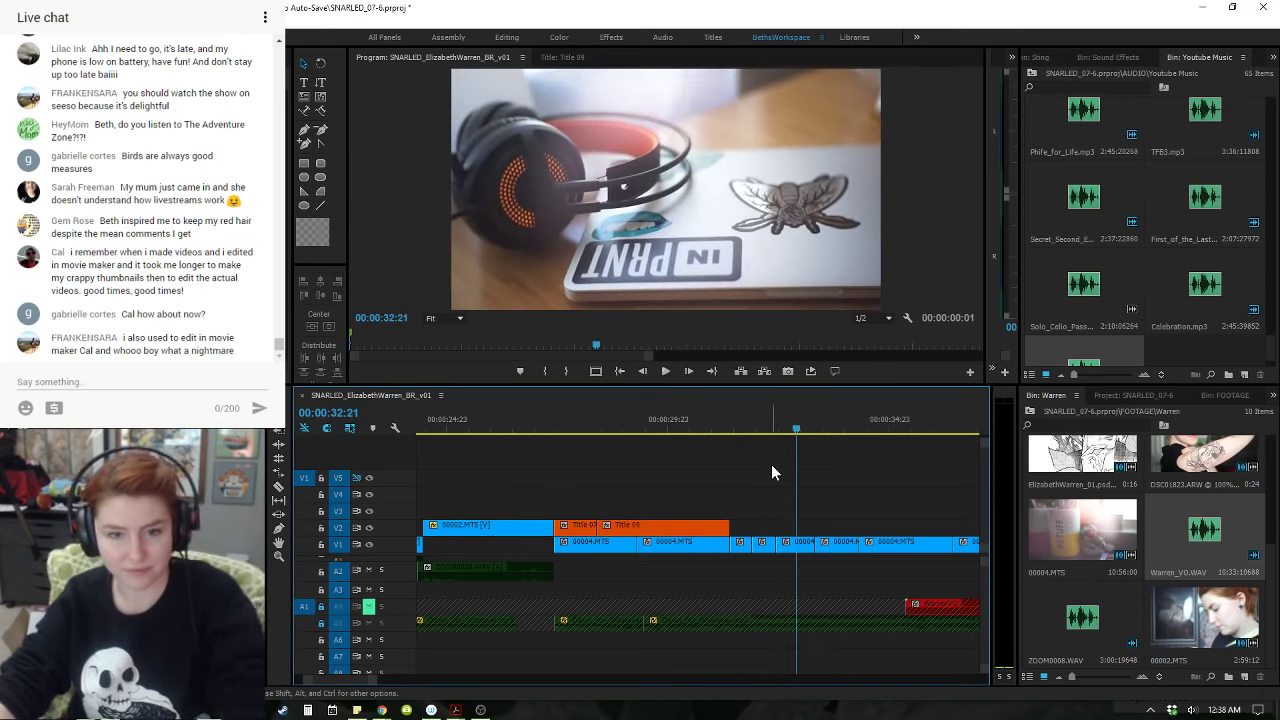
# - Ripple-trim the headphones clip and the keyboard clip on V1 to about half a second each while playing from 00:00:32:02
pyautogui.press('w')
pyautogui.hotkey('ctrl', 'z')
pyautogui.click(784, 432)
pyautogui.click(762, 431)
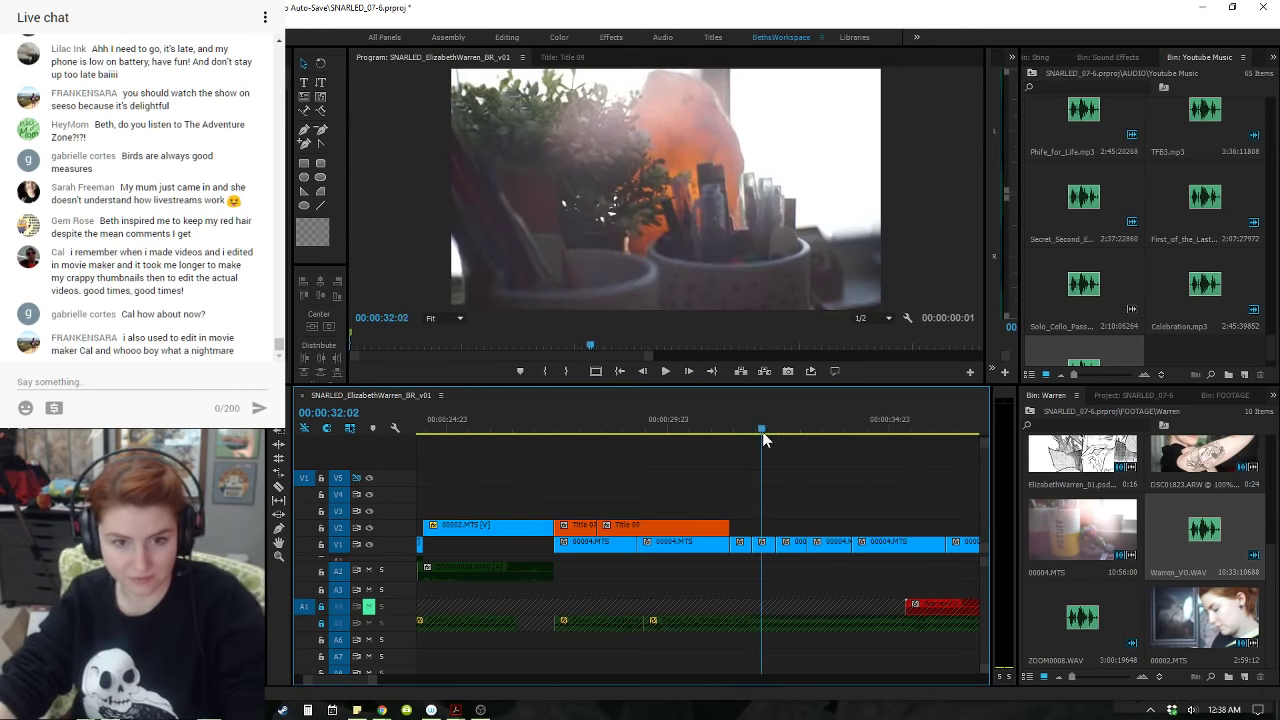
pyautogui.press('space')
pyautogui.press('space')
pyautogui.press('space')
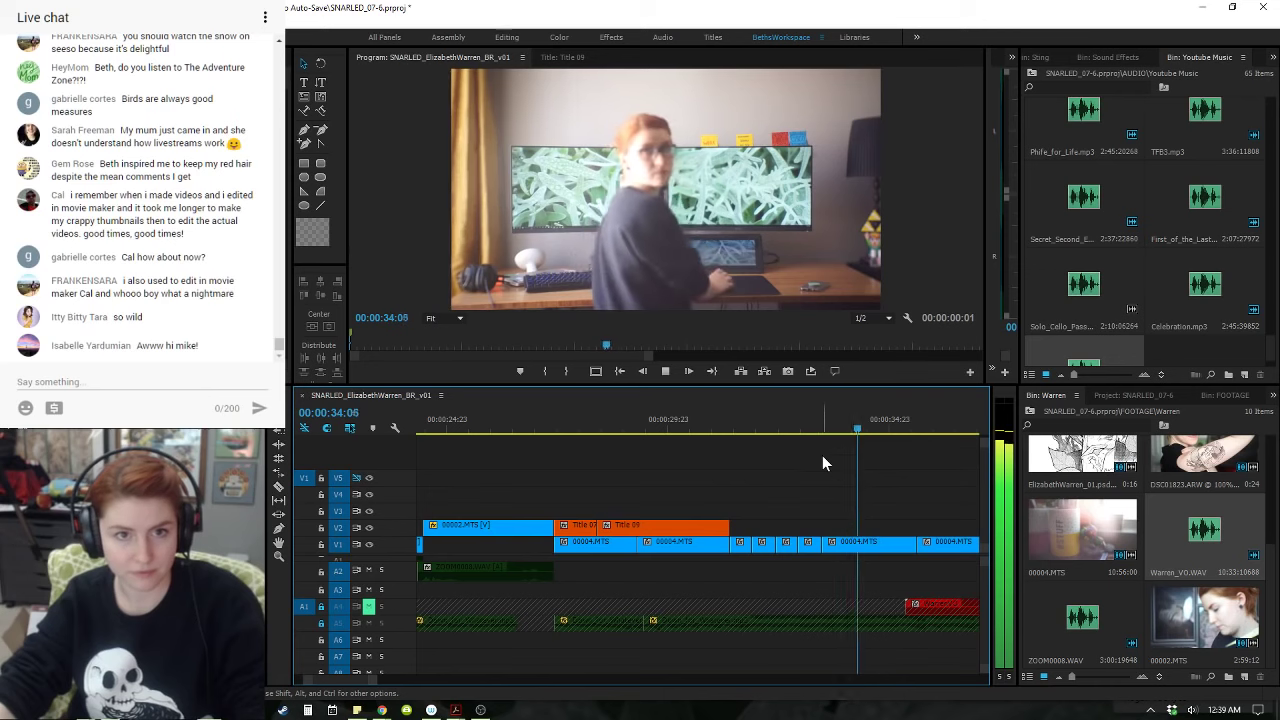
# - Play the desk shot that follows the keyboard clip on V1 and delete it
pyautogui.press('space')
pyautogui.click(819, 427)
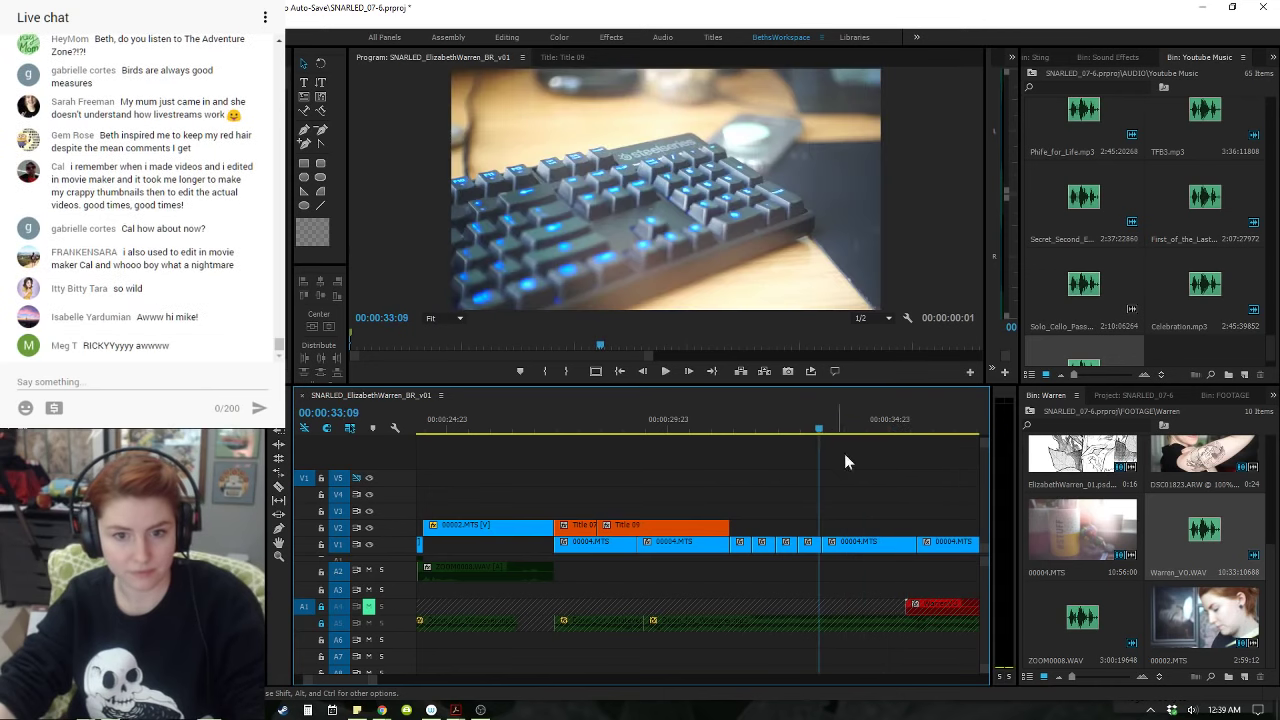
pyautogui.moveTo(913, 545); pyautogui.dragTo(823, 541)
pyautogui.press('space')
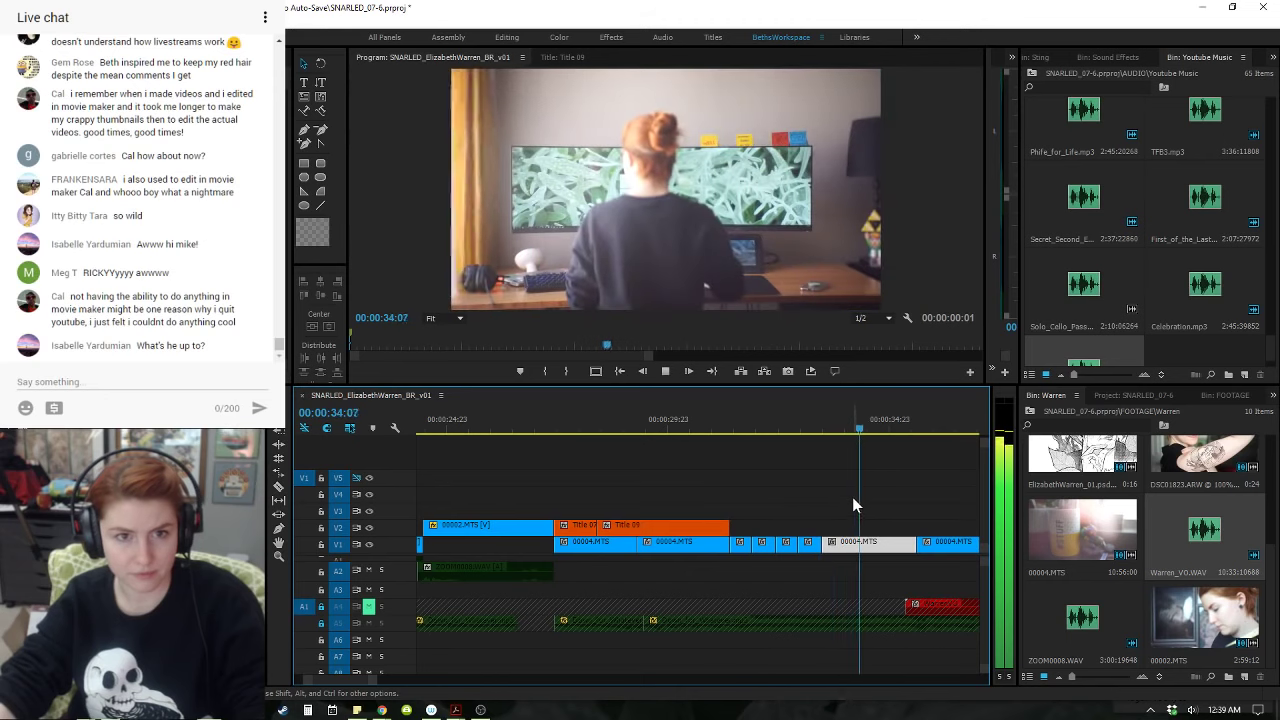
pyautogui.press('space')
pyautogui.press('-')
pyautogui.press('-')
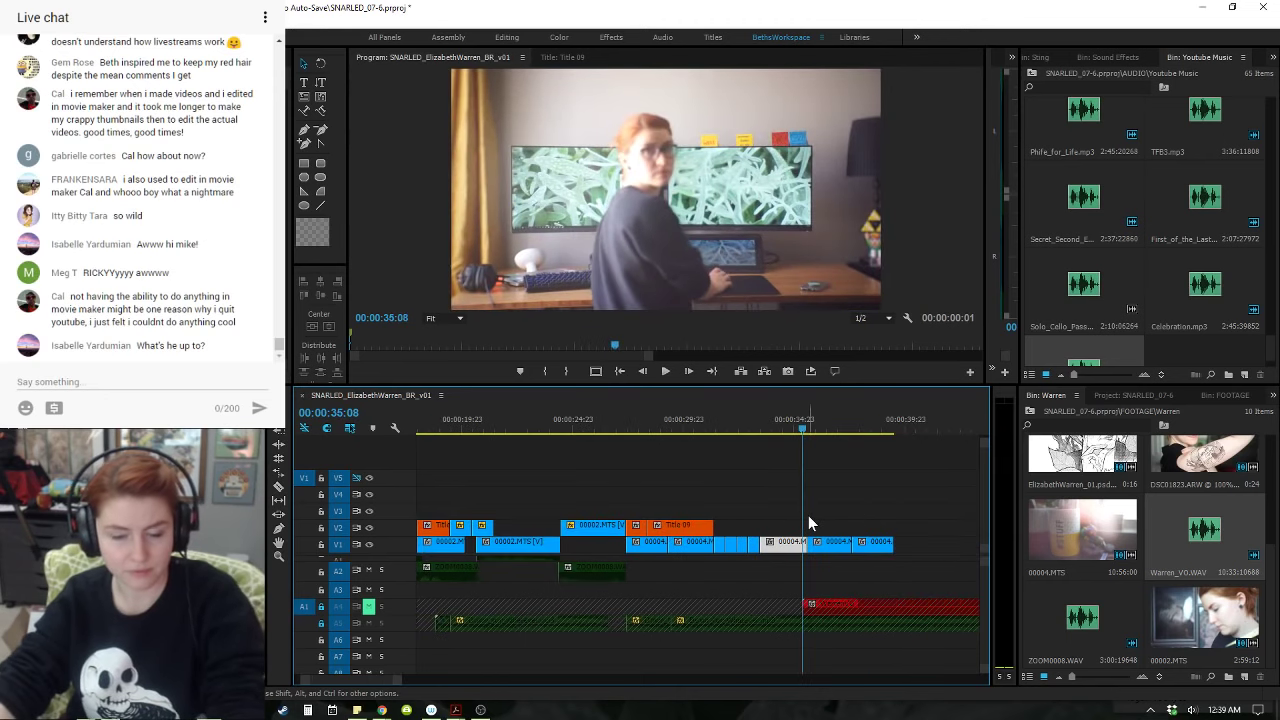
pyautogui.press('Delete')
# - Move the next 00004.MTS desk shot against the keyboard clip, play it, and delete it
pyautogui.press('=')
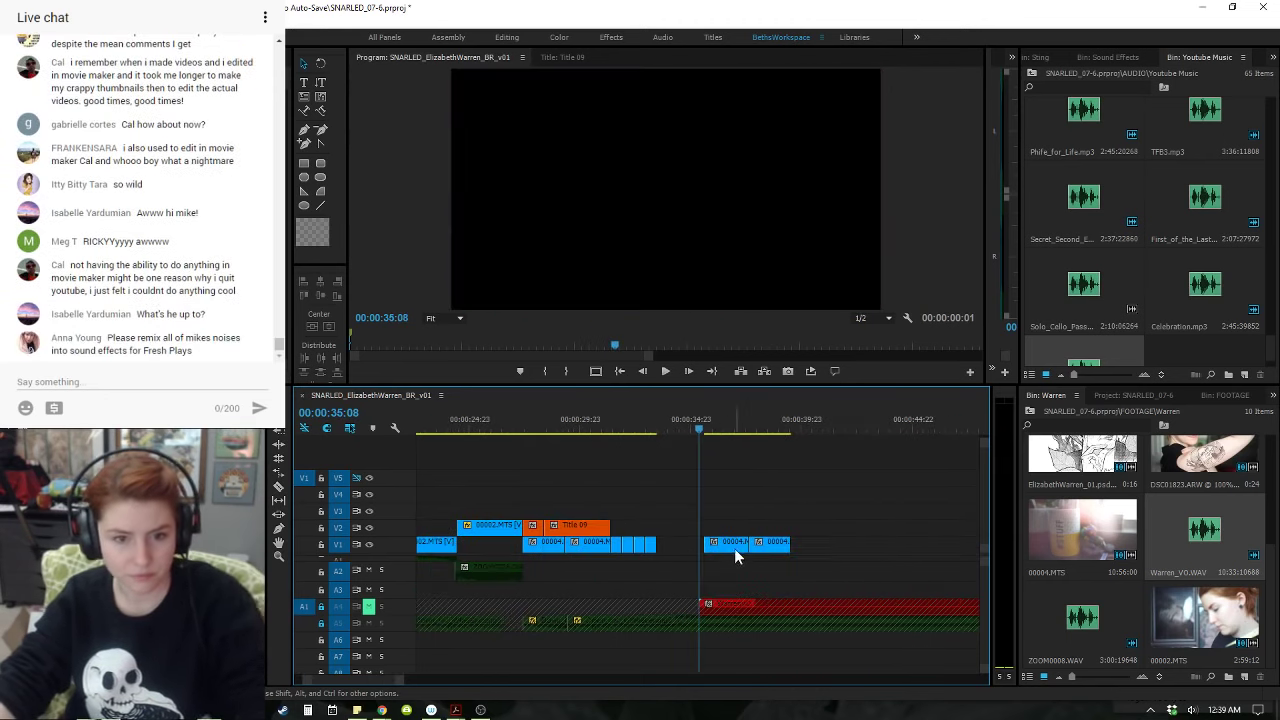
pyautogui.moveTo(735, 548); pyautogui.dragTo(688, 550)
pyautogui.click(656, 430)
pyautogui.press('space')
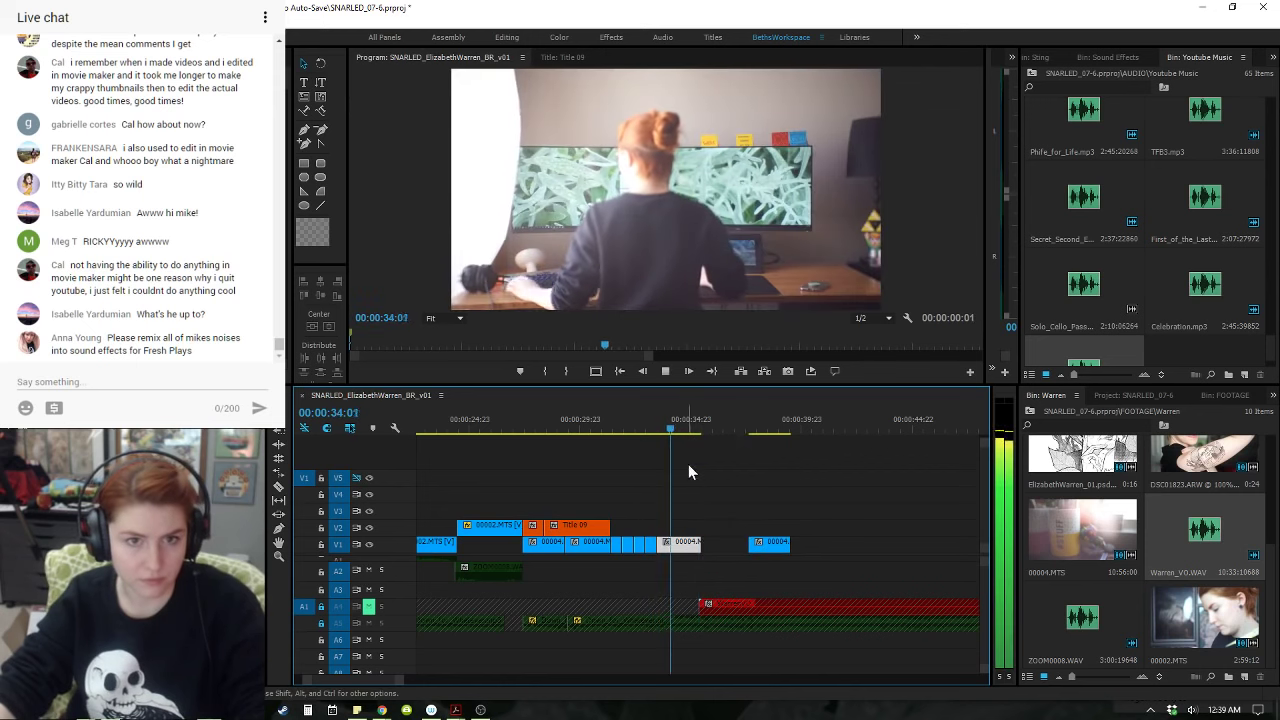
pyautogui.press('space')
pyautogui.press('Delete')
# - Move the last 00004.MTS drawing-tablet clip against the keyboard clip on V1 and play to its end
pyautogui.moveTo(778, 548); pyautogui.dragTo(689, 547)
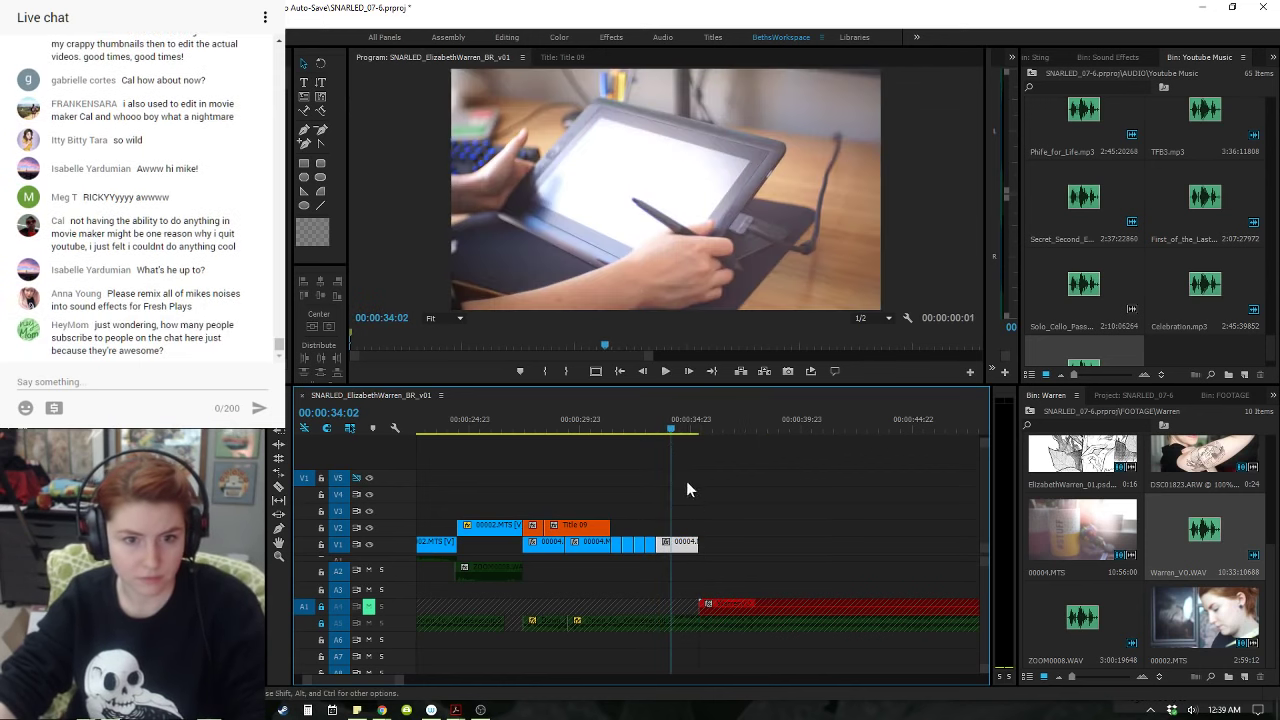
pyautogui.press('space')
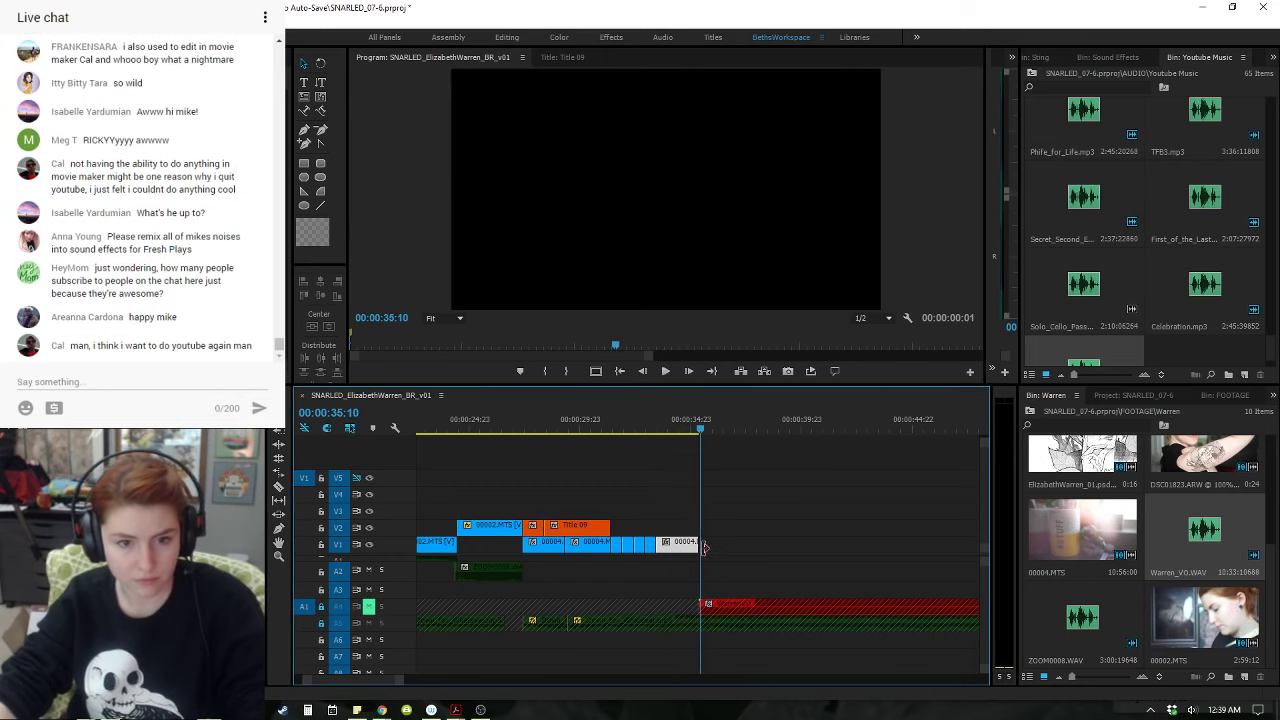
# - Add the six Photoshop drawing recordings from the Warren bin to V1 at 00:00:35:10 and remove their audio
pyautogui.moveTo(704, 547); pyautogui.dragTo(1158, 563)
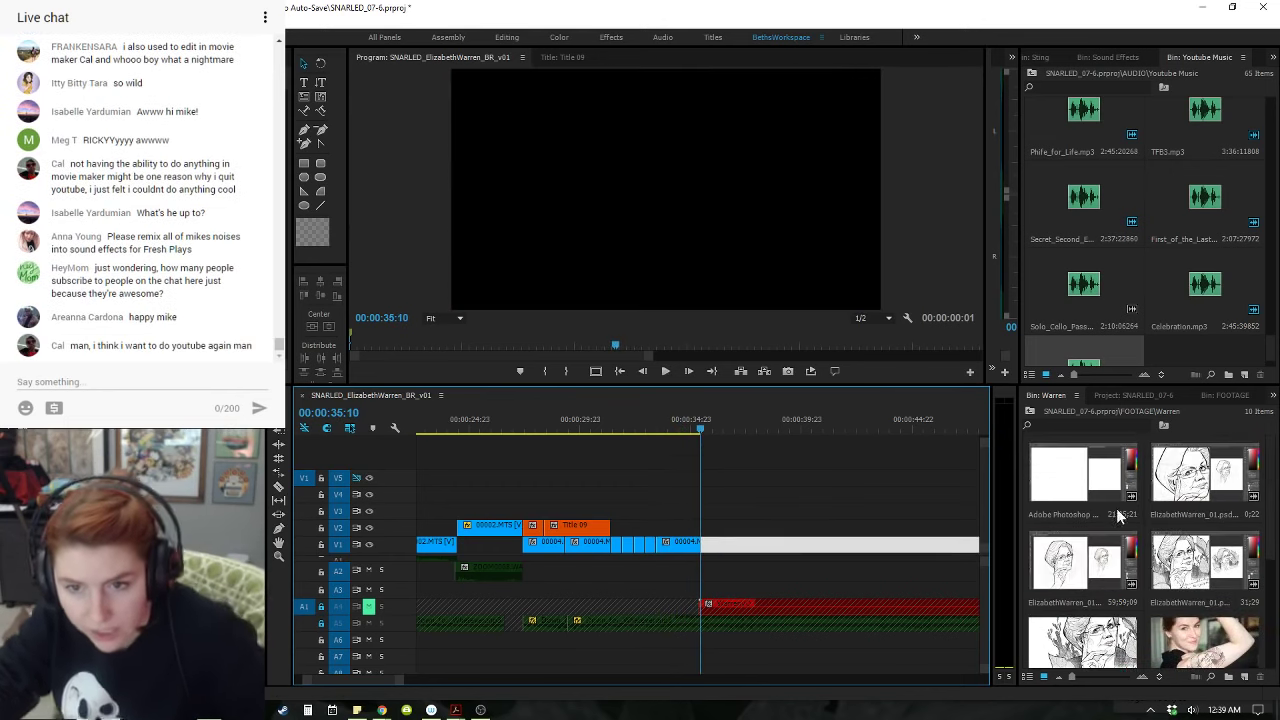
pyautogui.click(1114, 487)
pyautogui.scroll(-3, 1124, 545)
pyautogui.scroll(1, 1130, 571)
pyautogui.keyDown('shift'); pyautogui.click(1163, 547); pyautogui.keyUp('shift')
pyautogui.scroll(2, 1118, 556)
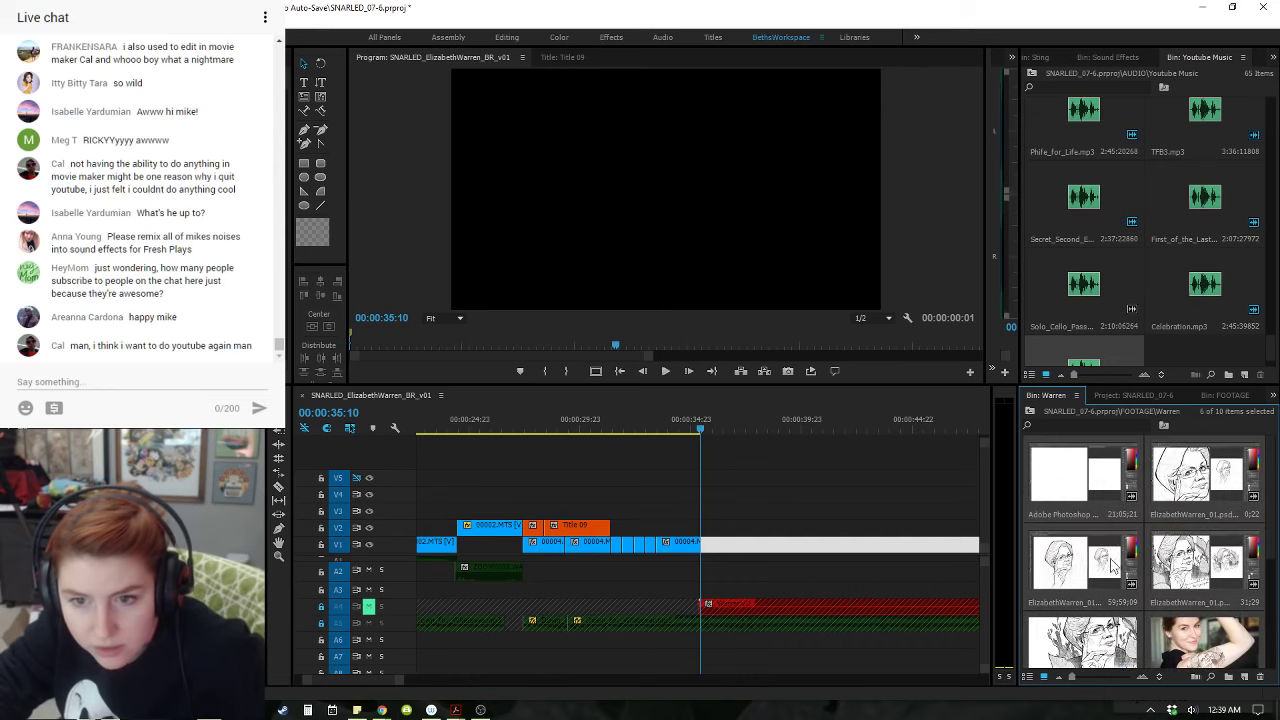
pyautogui.moveTo(1115, 502); pyautogui.dragTo(703, 550)
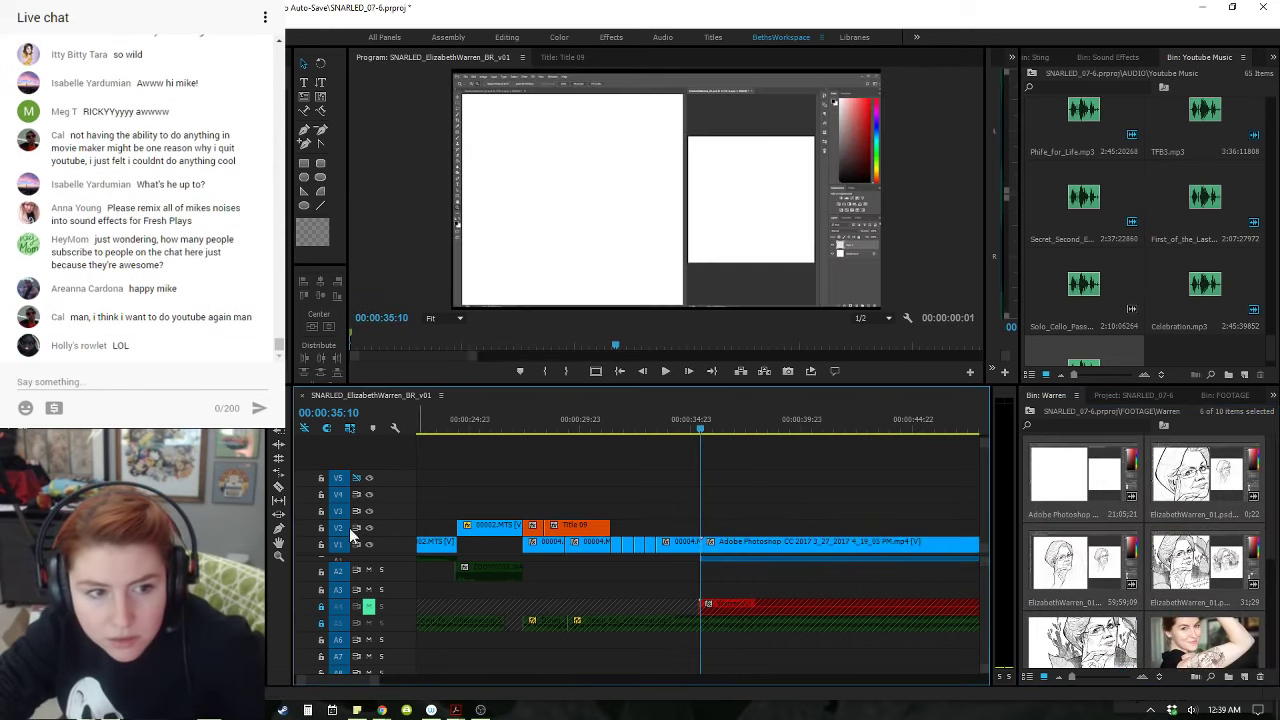
pyautogui.click(321, 545)
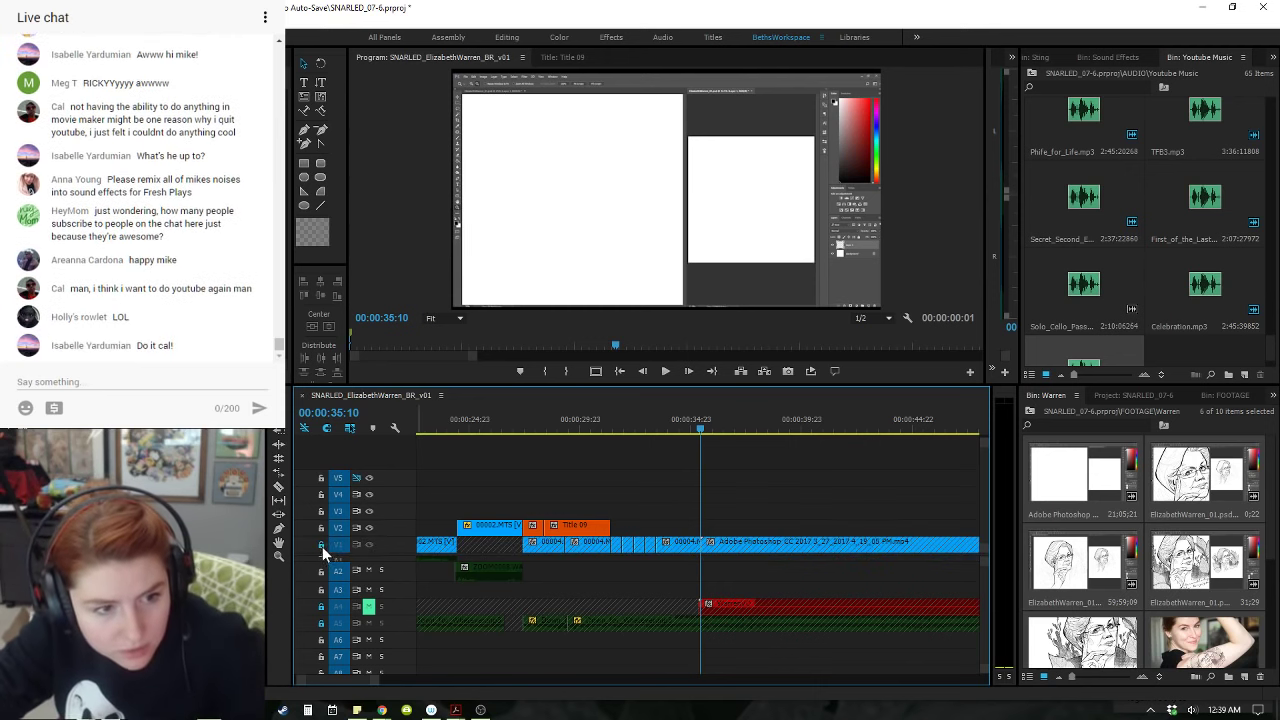
pyautogui.scroll(1, 984, 587)
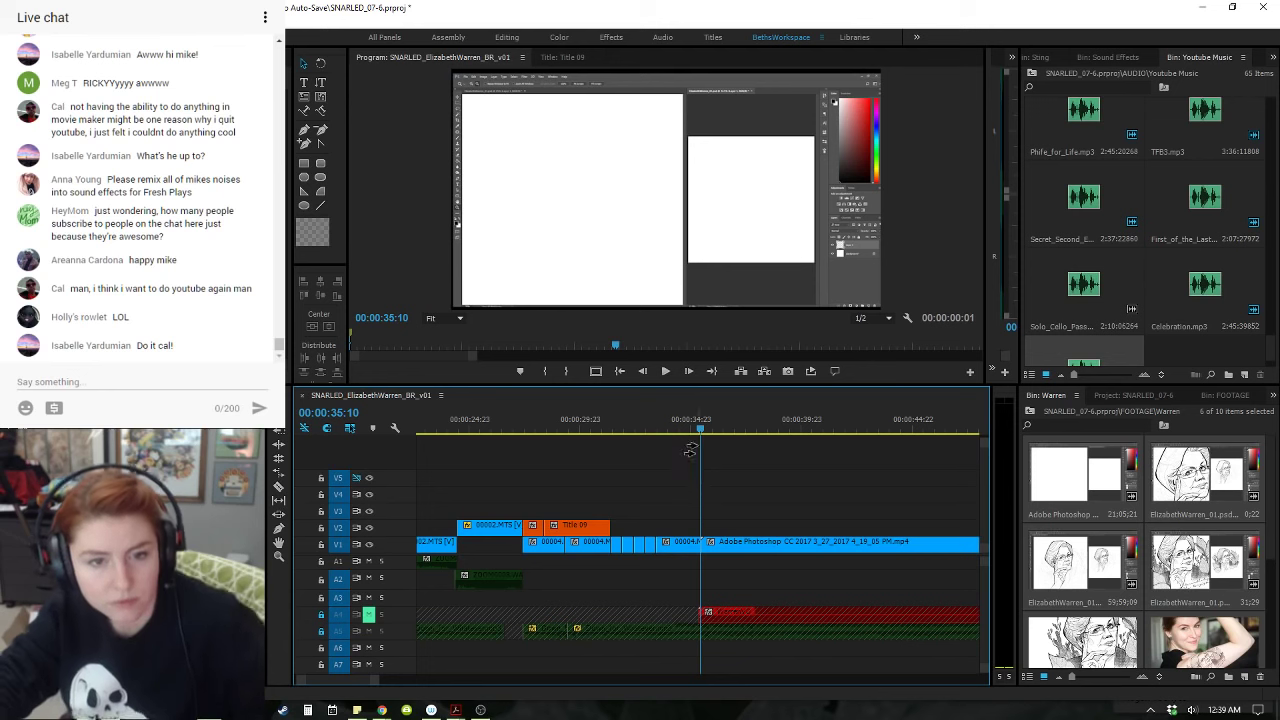
# - Set the speed of the six drawing recordings on V1 to about 2500%
pyautogui.rightClick(747, 543)
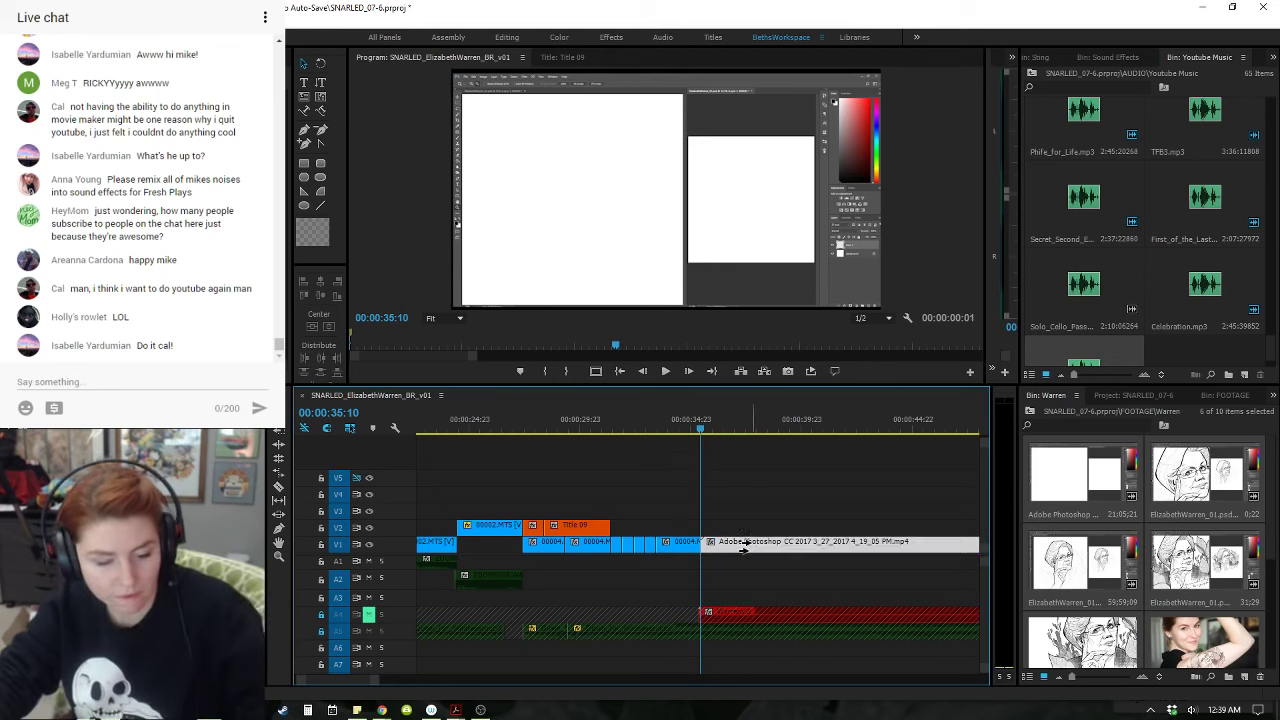
pyautogui.click(854, 474)
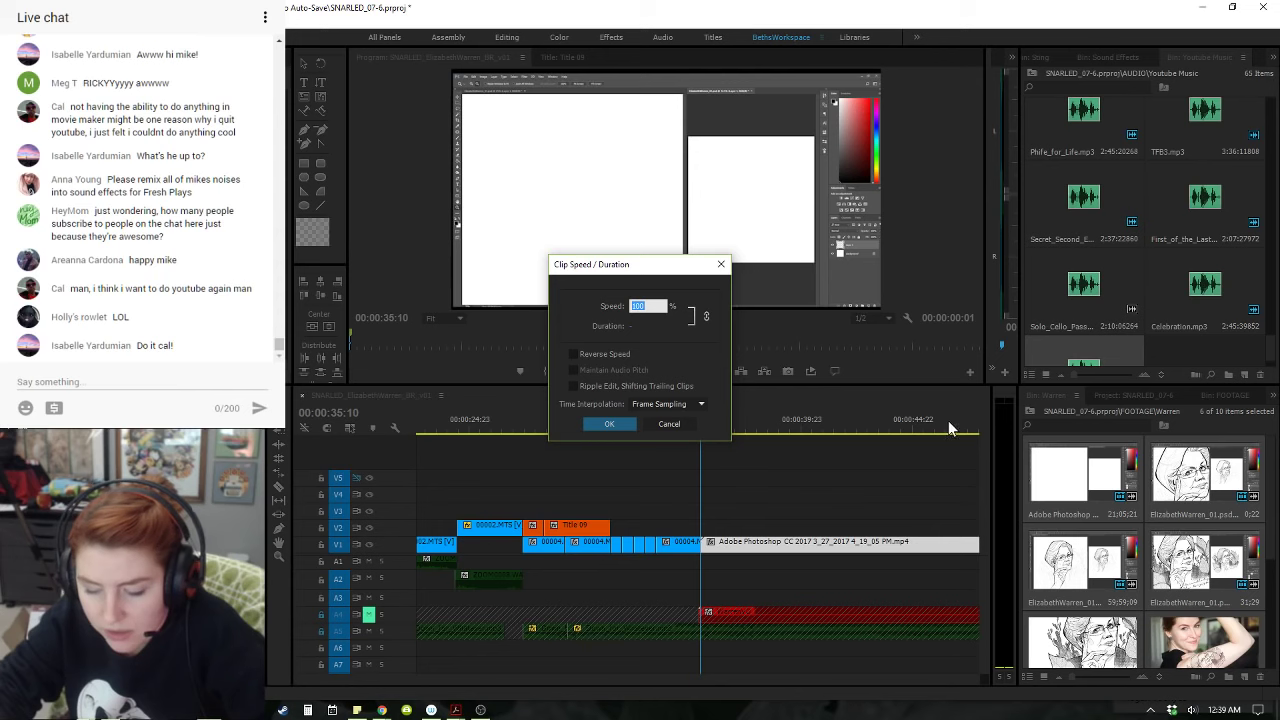
pyautogui.press('Return')
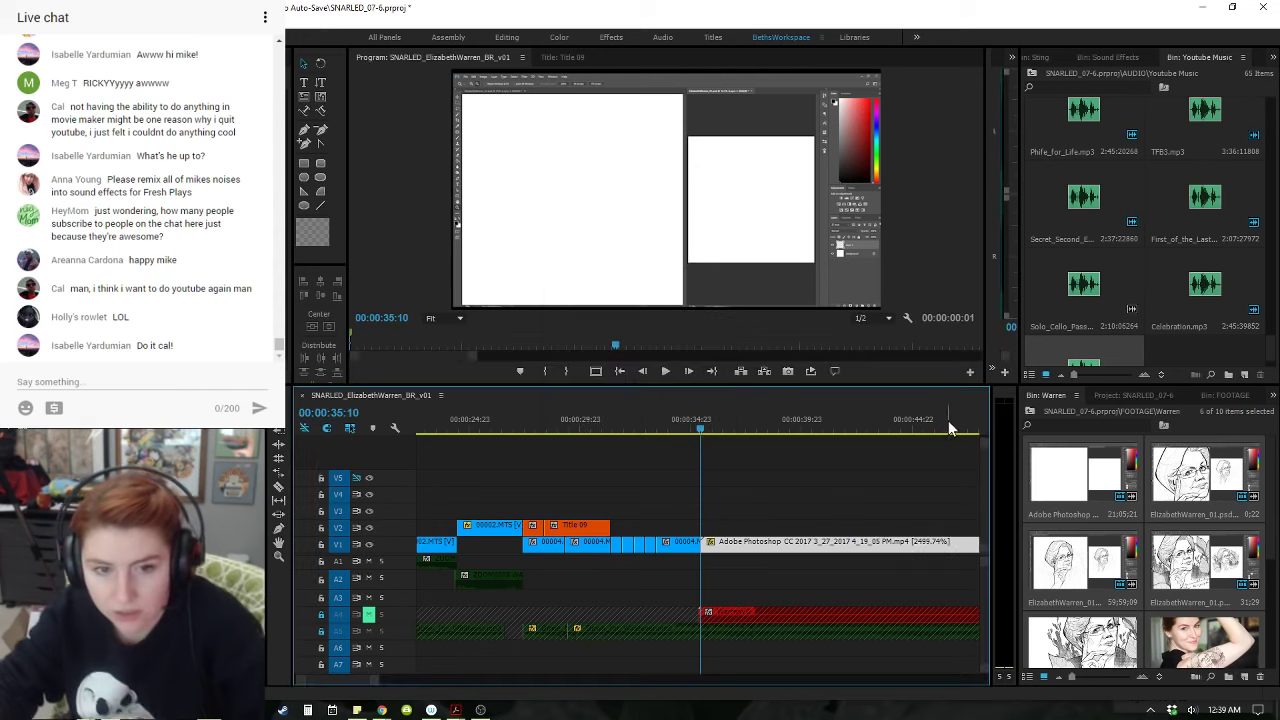
pyautogui.press('-')
pyautogui.press('-')
pyautogui.press('-')
pyautogui.press('-')
pyautogui.press('-')
pyautogui.press('-')
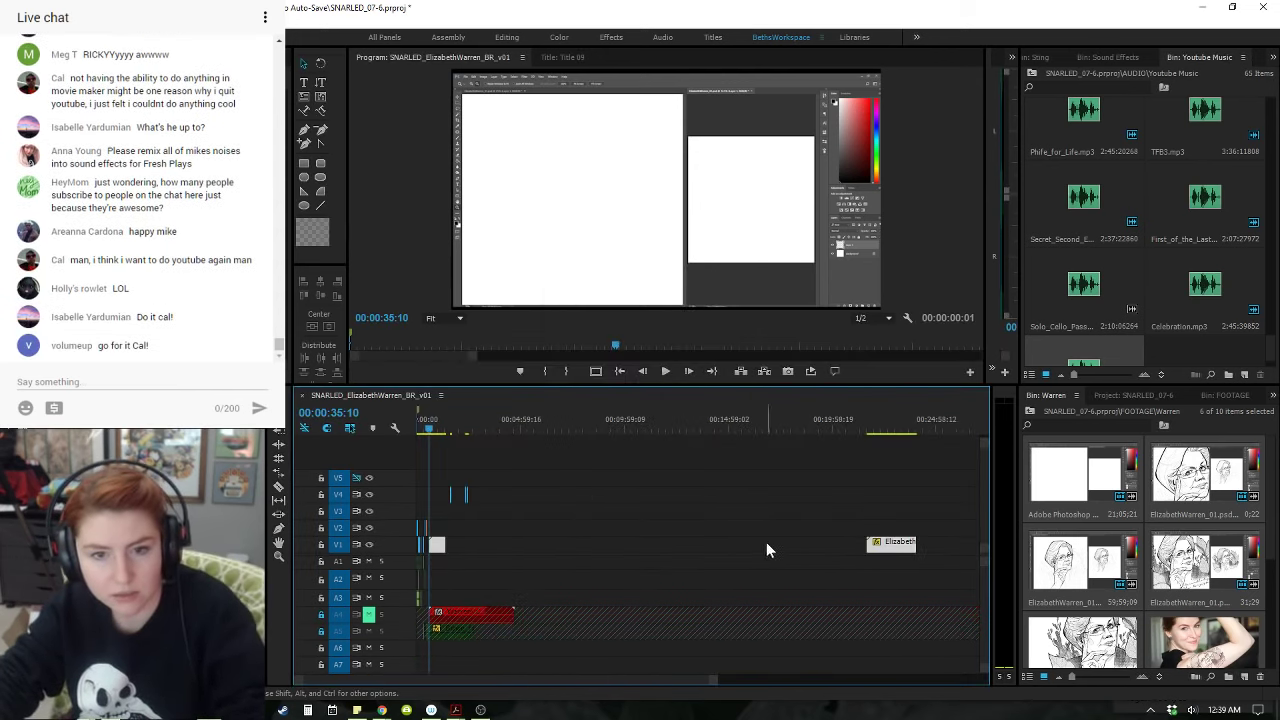
# - Ripple delete the gaps between the sped-up drawing recordings on V1 and go to the last recording's end
pyautogui.rightClick(766, 542)
pyautogui.click(790, 553)
pyautogui.rightClick(780, 547)
pyautogui.click(823, 553)
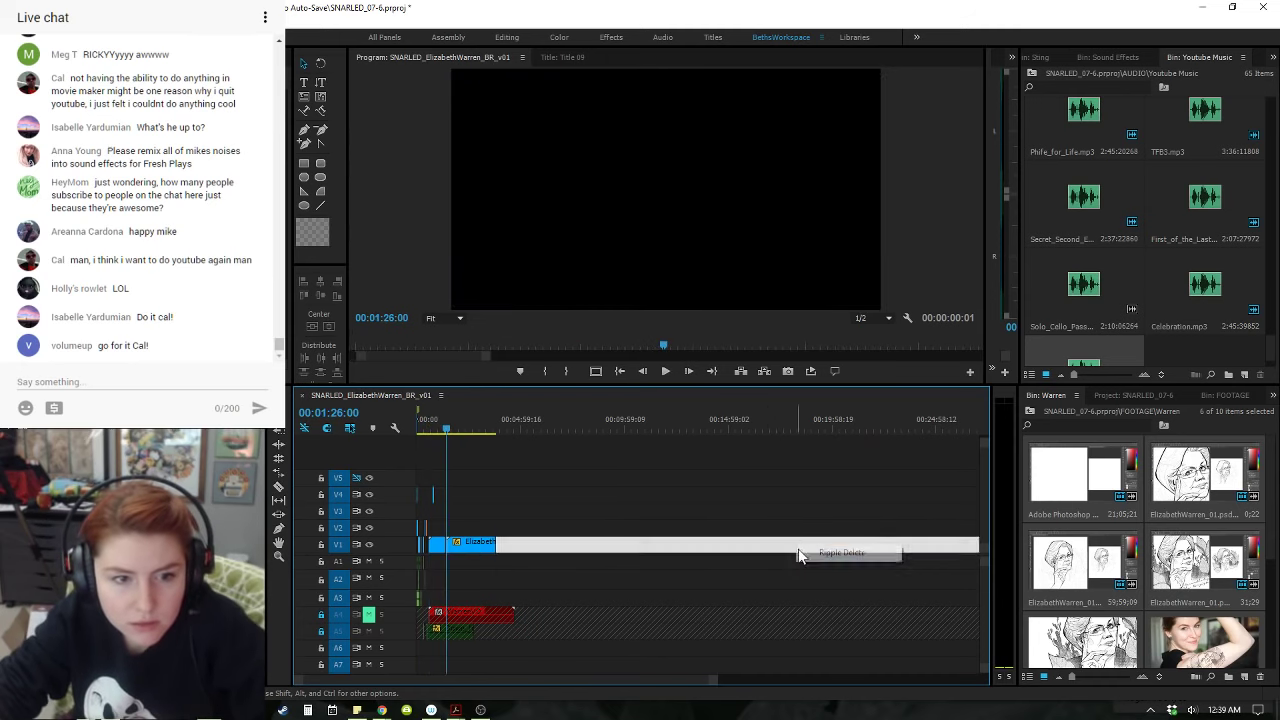
pyautogui.press('Down')
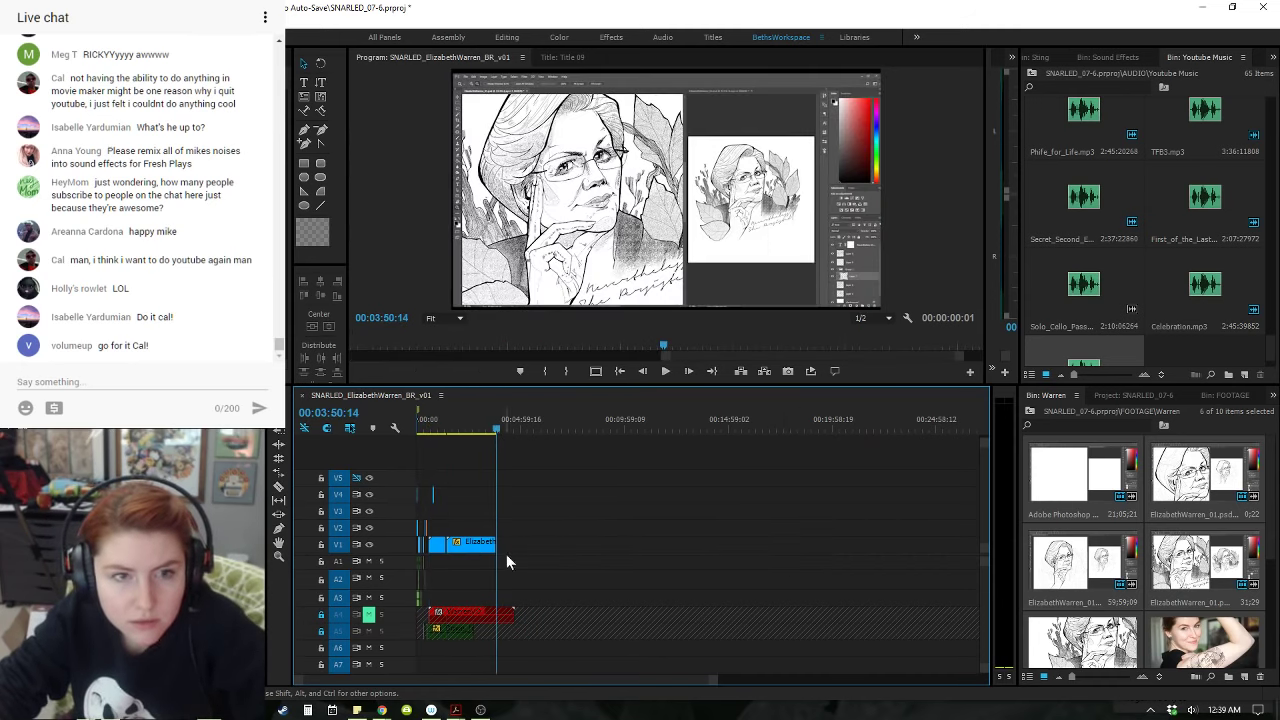
# - Make room before the last short recording on V1 and extend the 8_03_09 PM drawing recording to about 00:04:17:00
pyautogui.press('=')
pyautogui.press('=')
pyautogui.press('=')
pyautogui.press('=')
pyautogui.press('=')
pyautogui.press('=')
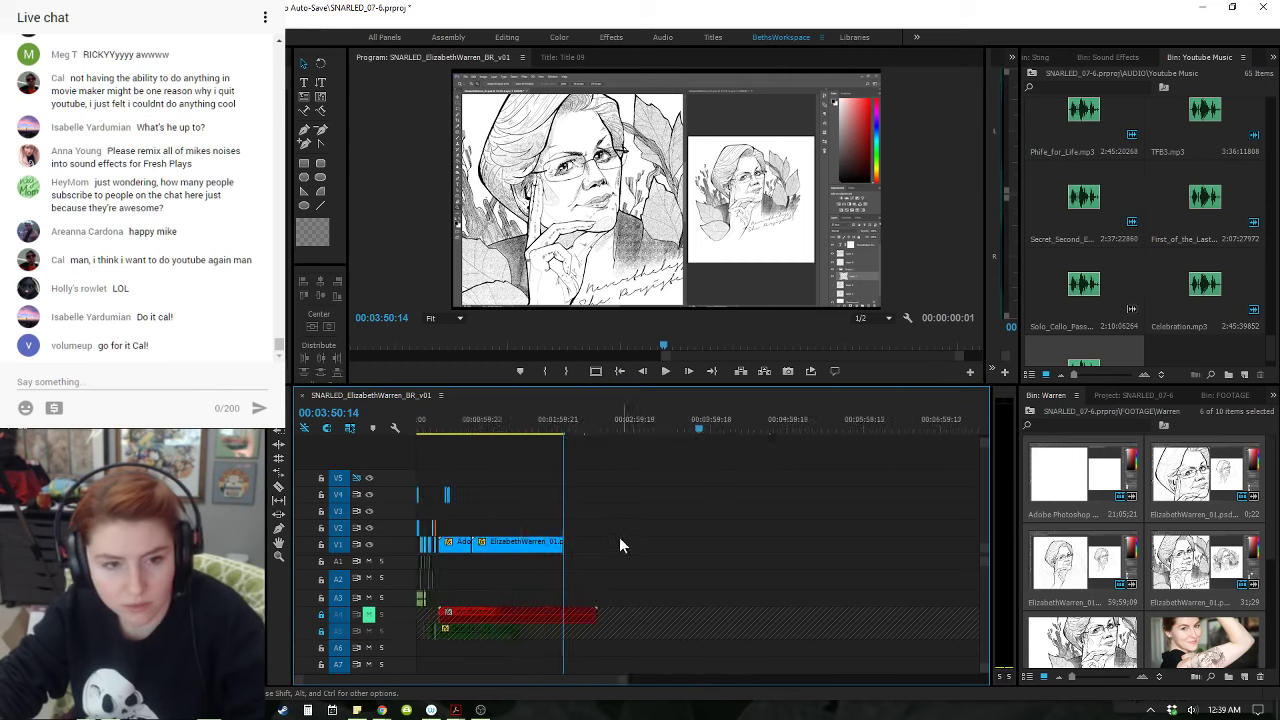
pyautogui.moveTo(711, 429); pyautogui.dragTo(657, 434)
pyautogui.moveTo(708, 546)
pyautogui.mouseDown()
pyautogui.moveTo(983, 531)
pyautogui.moveTo(733, 544)
pyautogui.mouseUp()
pyautogui.press('\\')
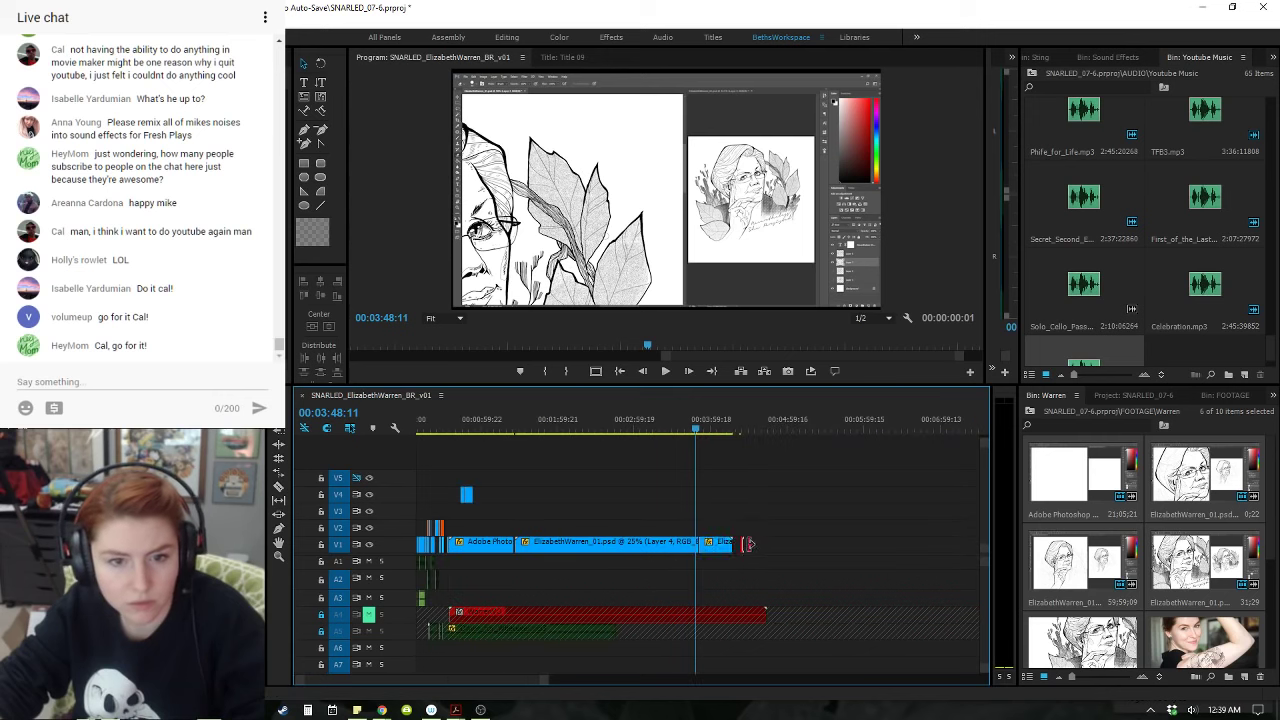
# - Extend the end of the last short drawing recording on V1 to 00:04:24:00
pyautogui.click(741, 428)
pyautogui.press('=')
pyautogui.press('=')
pyautogui.press('=')
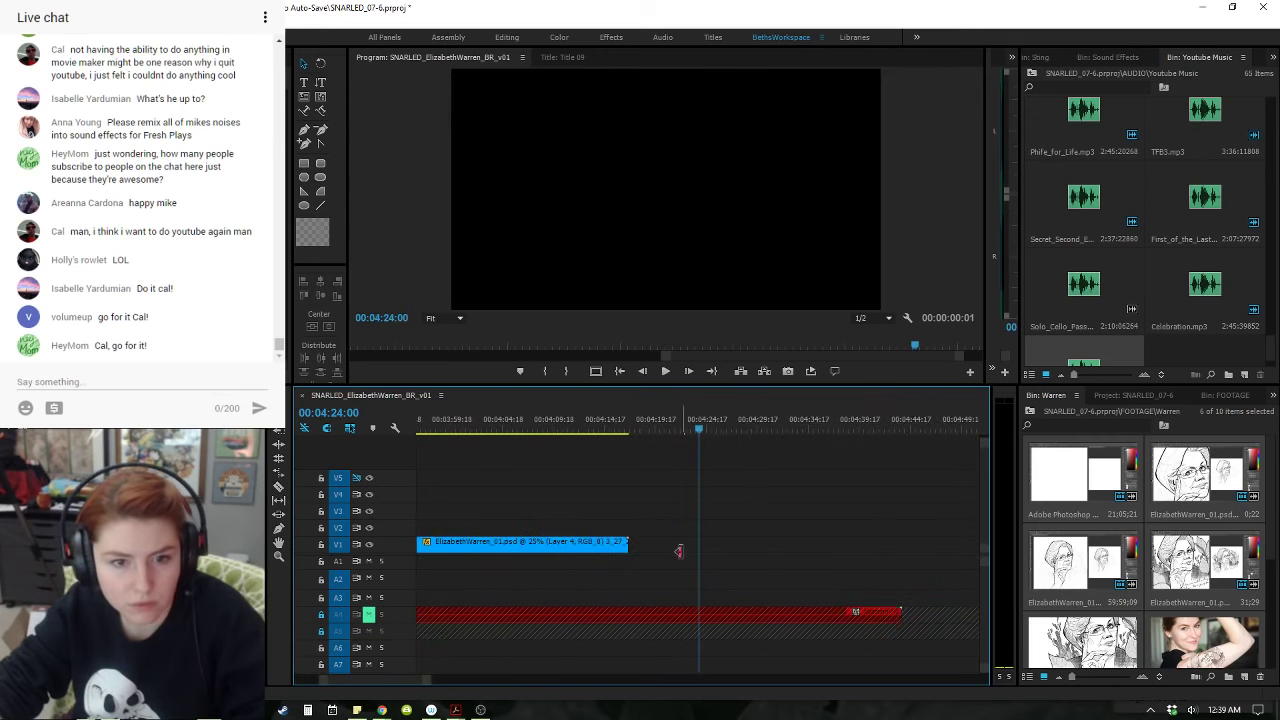
pyautogui.moveTo(680, 550)
pyautogui.mouseDown()
pyautogui.moveTo(645, 549)
pyautogui.moveTo(692, 544)
pyautogui.mouseUp()
pyautogui.scroll(-1, 683, 539)
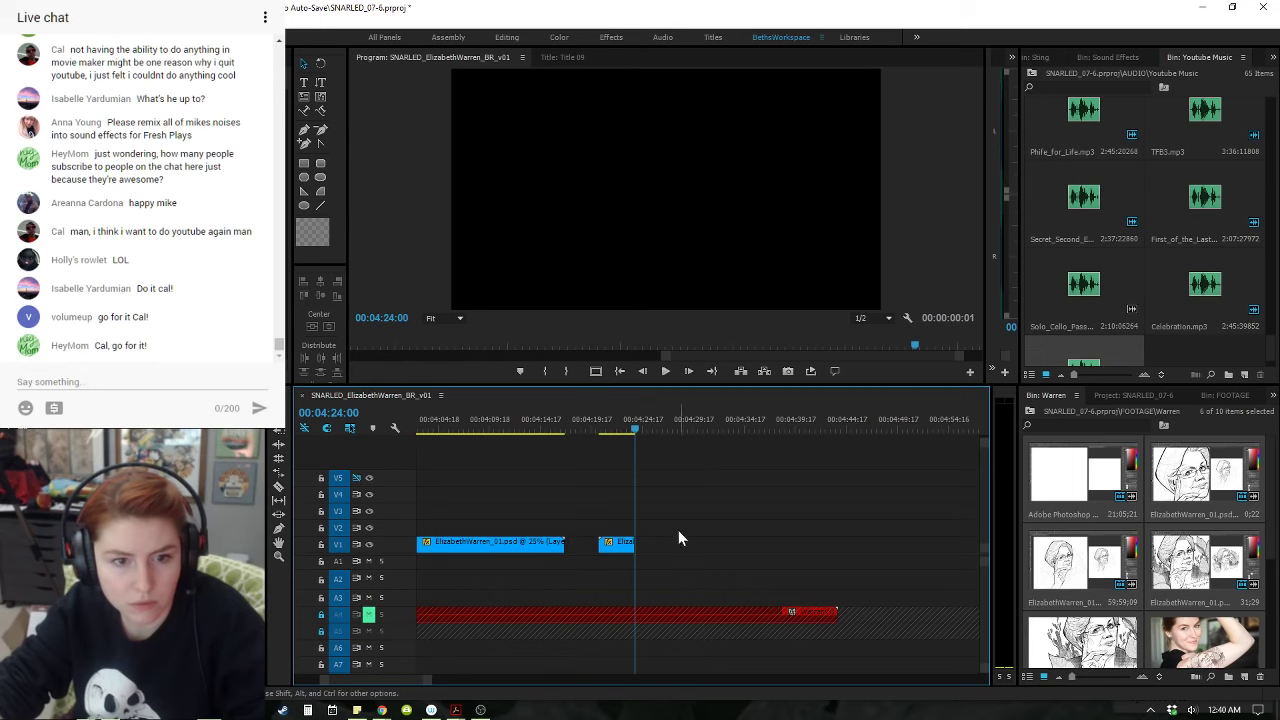
pyautogui.click(619, 434)
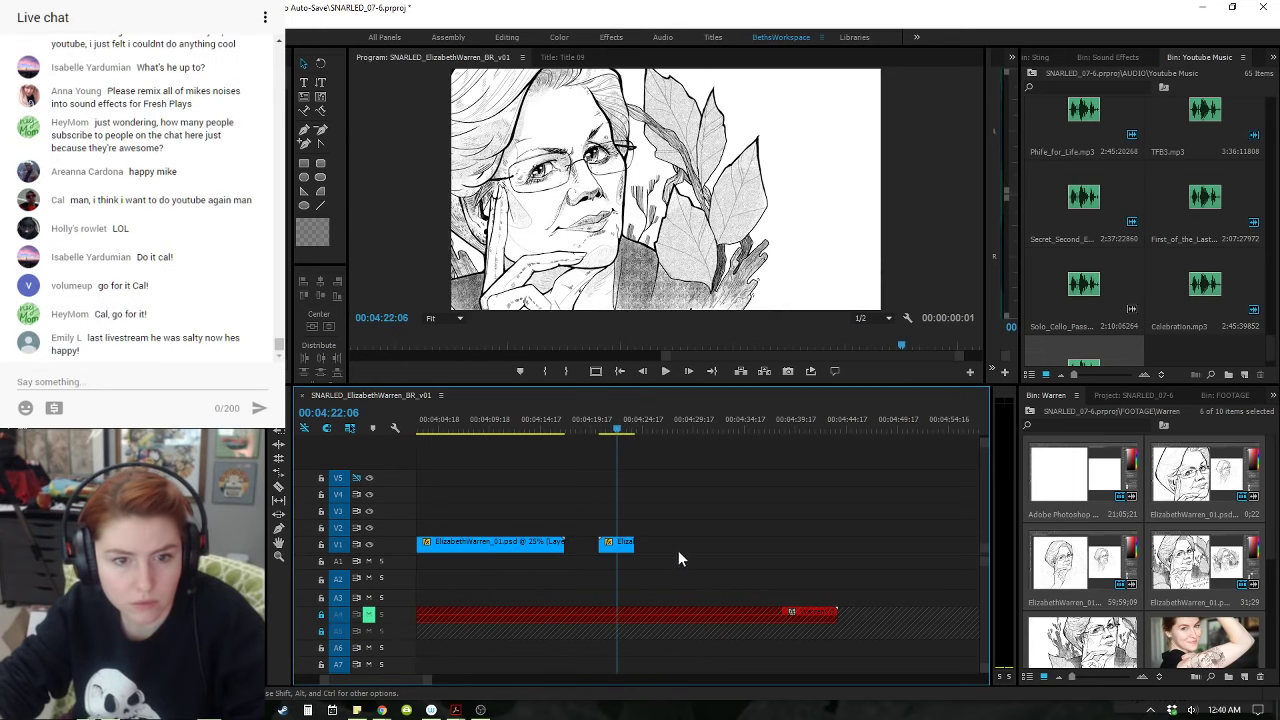
pyautogui.press('Down')
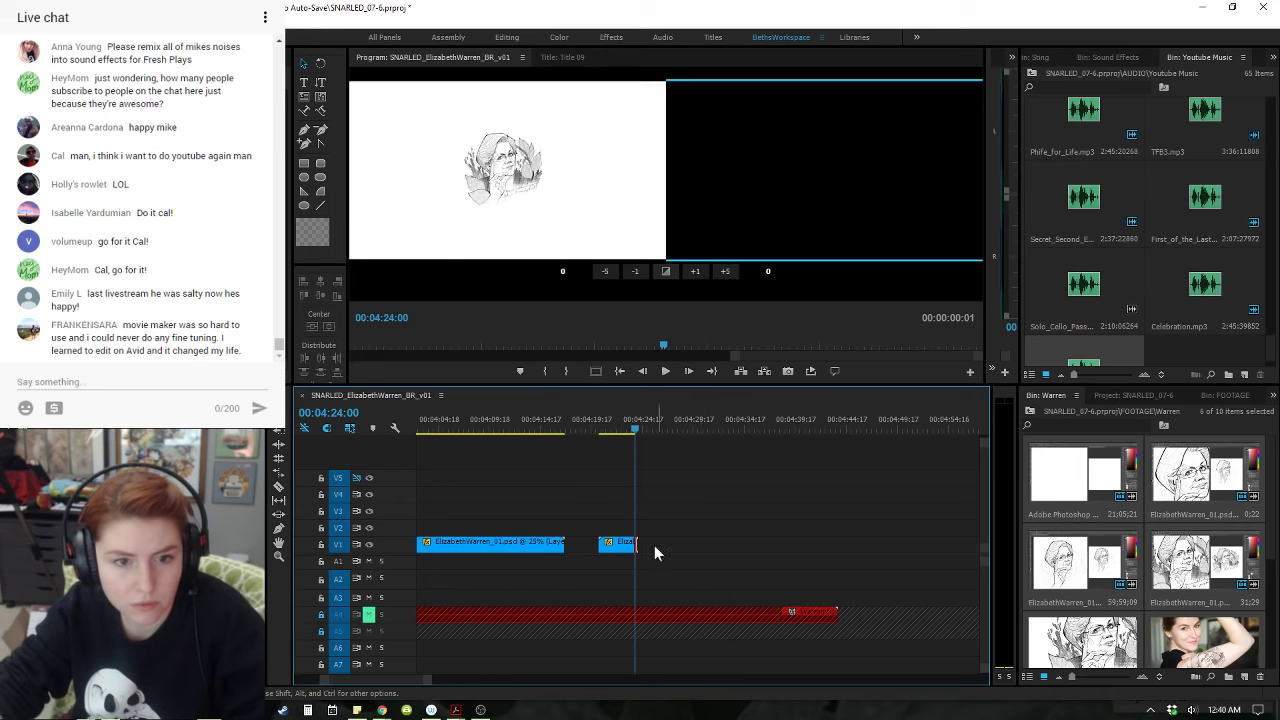
# - Lengthen the final Group 1 drawing recording on V1 slightly past 00:04:24:00, to the end of its footage
pyautogui.press('\\')
pyautogui.moveTo(696, 545); pyautogui.dragTo(662, 537)
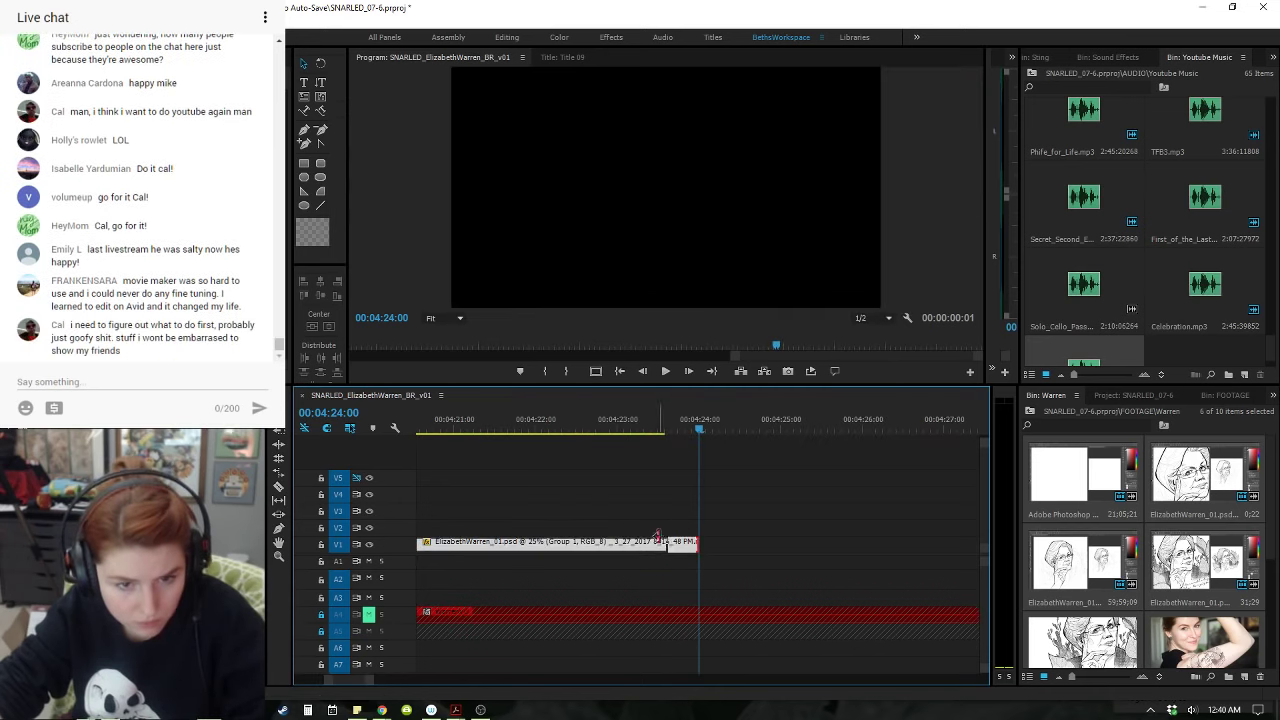
pyautogui.moveTo(762, 529); pyautogui.dragTo(722, 545)
pyautogui.press('-')
pyautogui.press('-')
pyautogui.press('-')
pyautogui.press('-')
pyautogui.press('-')
pyautogui.press('-')
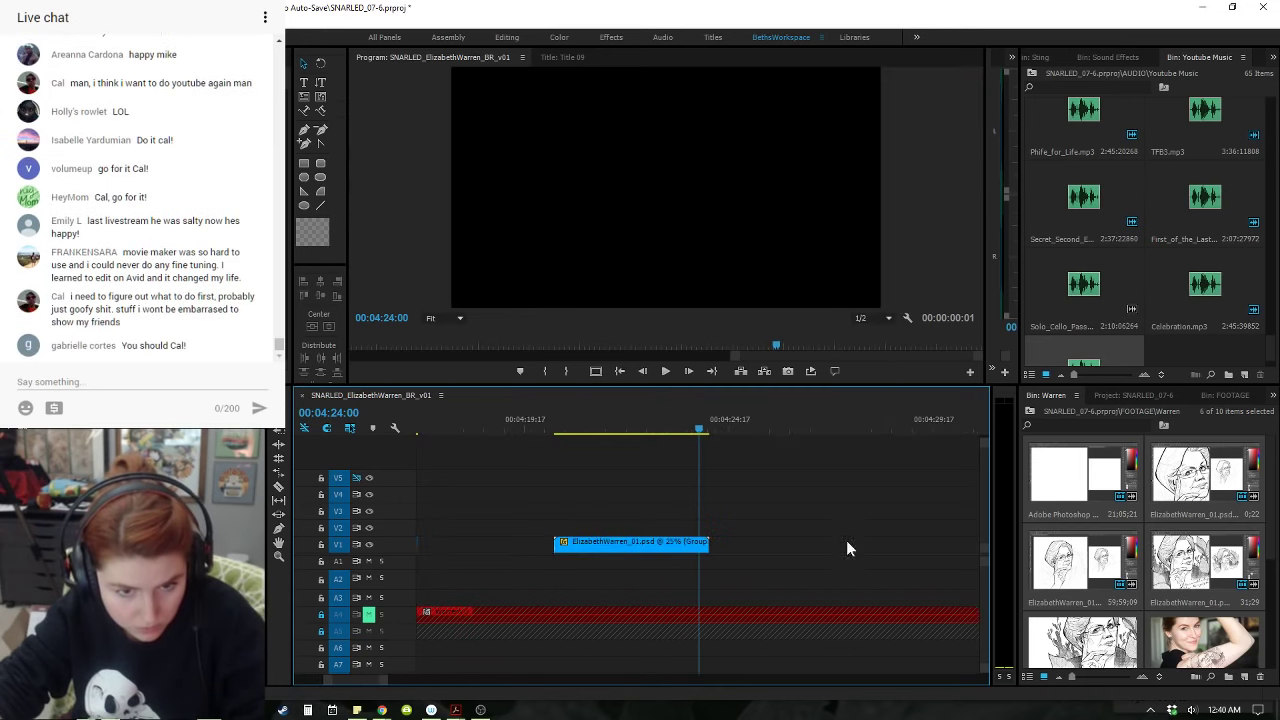
pyautogui.press('=')
pyautogui.press('=')
pyautogui.press('=')
pyautogui.press('=')
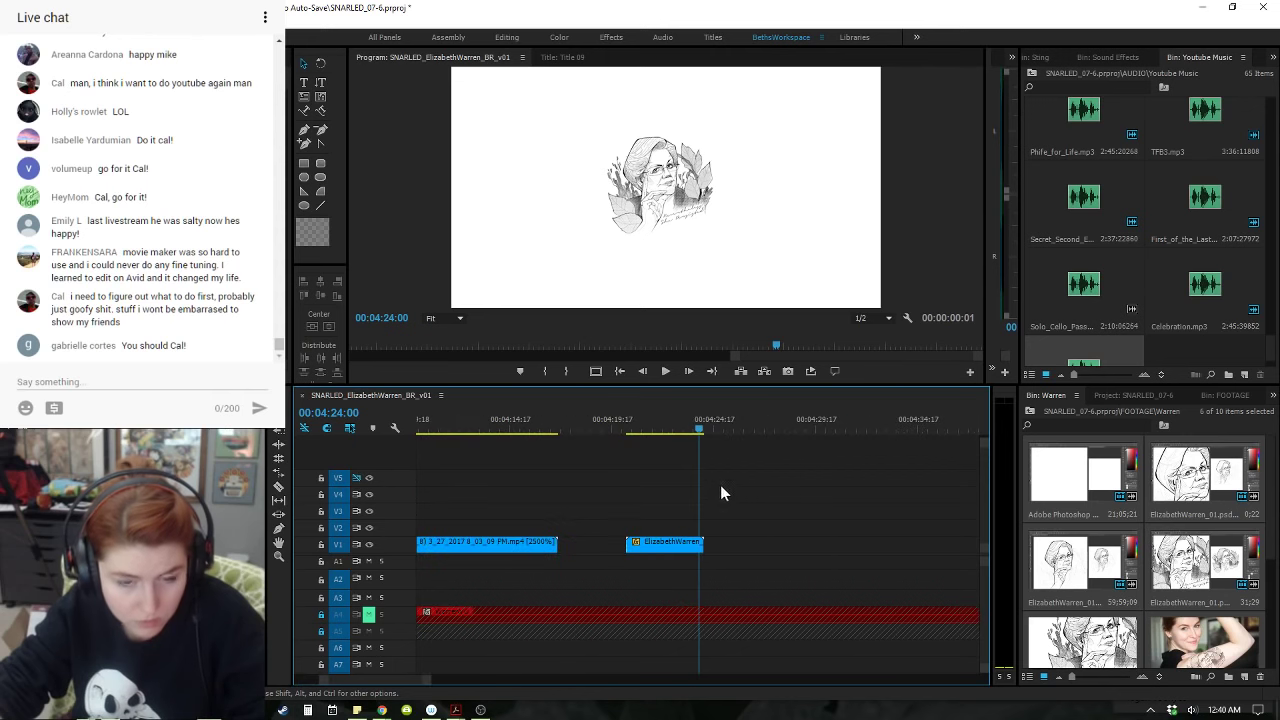
# - Ripple delete the gap between the last two drawing recordings on V1
pyautogui.moveTo(698, 438); pyautogui.dragTo(534, 437)
pyautogui.scroll(-3, 573, 505)
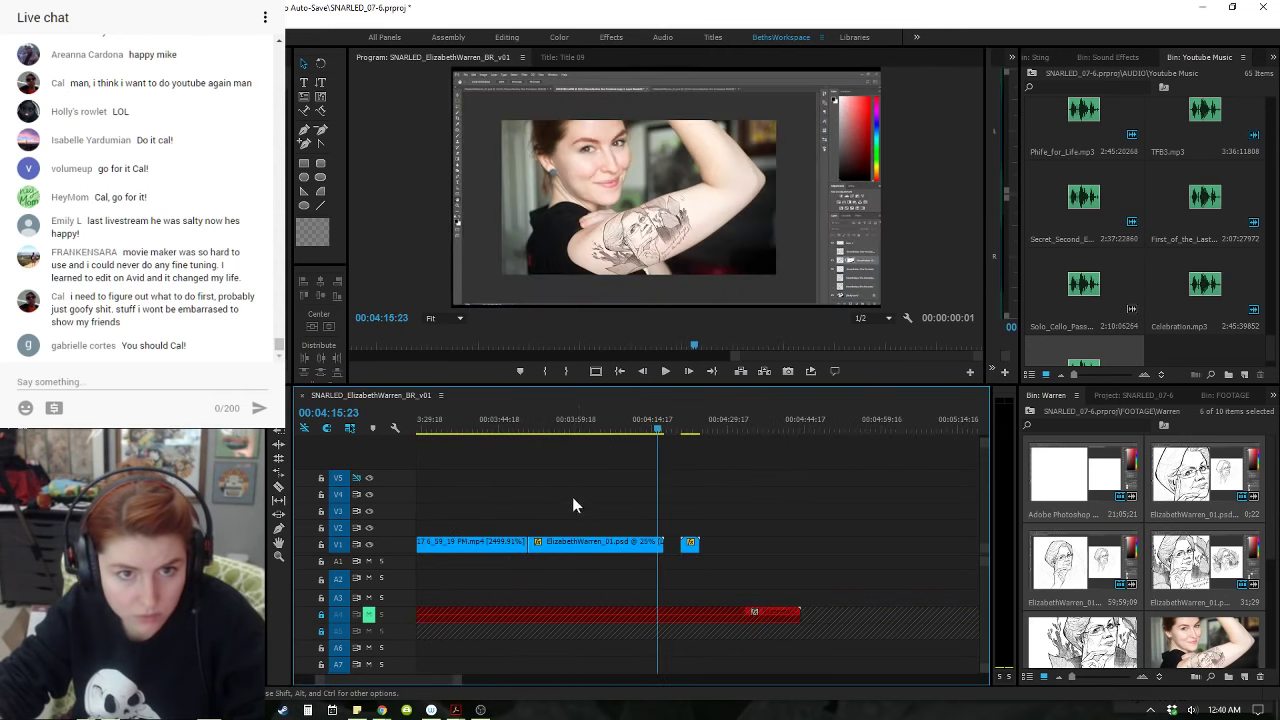
pyautogui.click(617, 547)
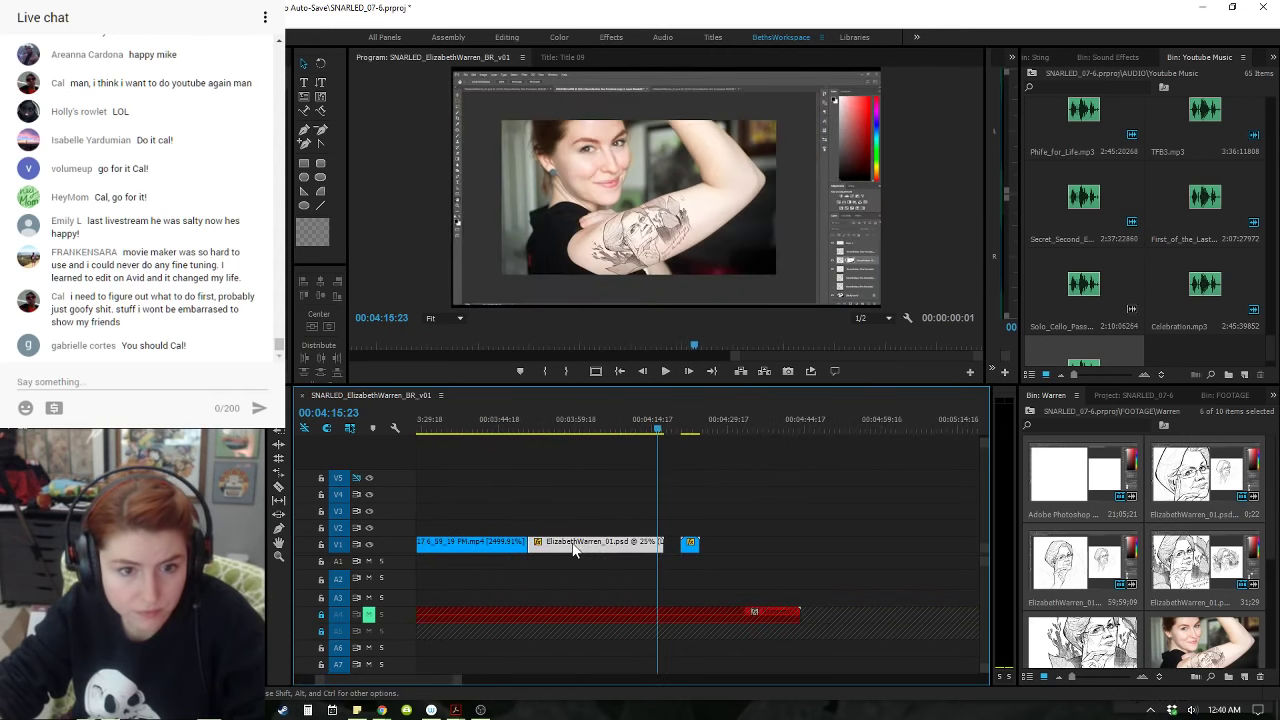
pyautogui.rightClick(672, 541)
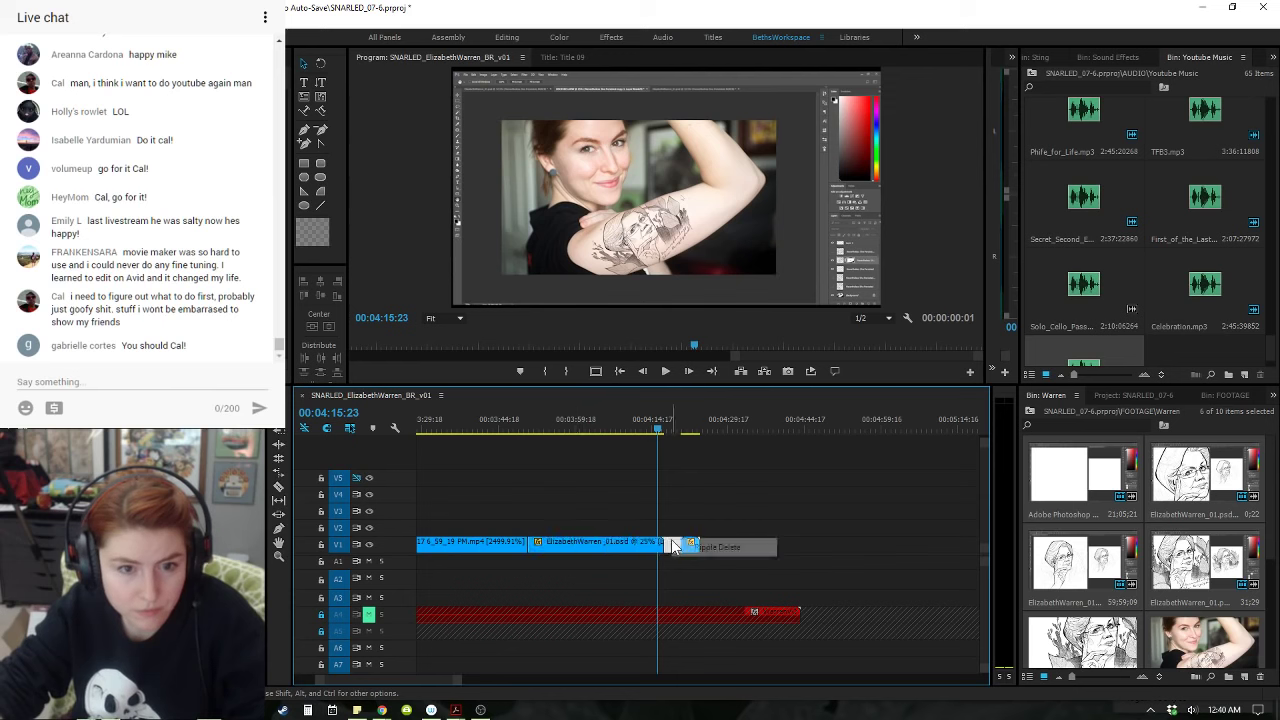
pyautogui.click(682, 547)
# - Shift all V1 recordings after the first Adobe Photoshop recording about five and a half minutes later
pyautogui.press('-')
pyautogui.press('-')
pyautogui.press('-')
pyautogui.click(461, 432)
pyautogui.press('=')
pyautogui.press('=')
pyautogui.press('=')
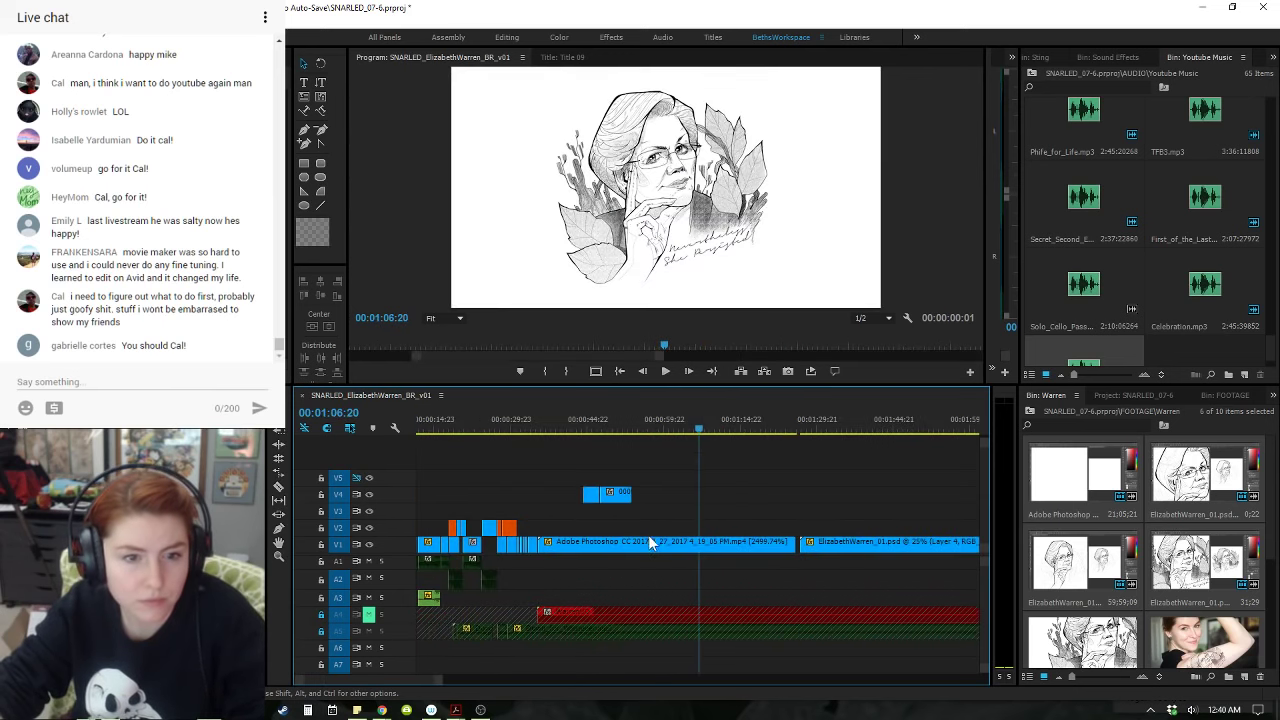
pyautogui.press('-')
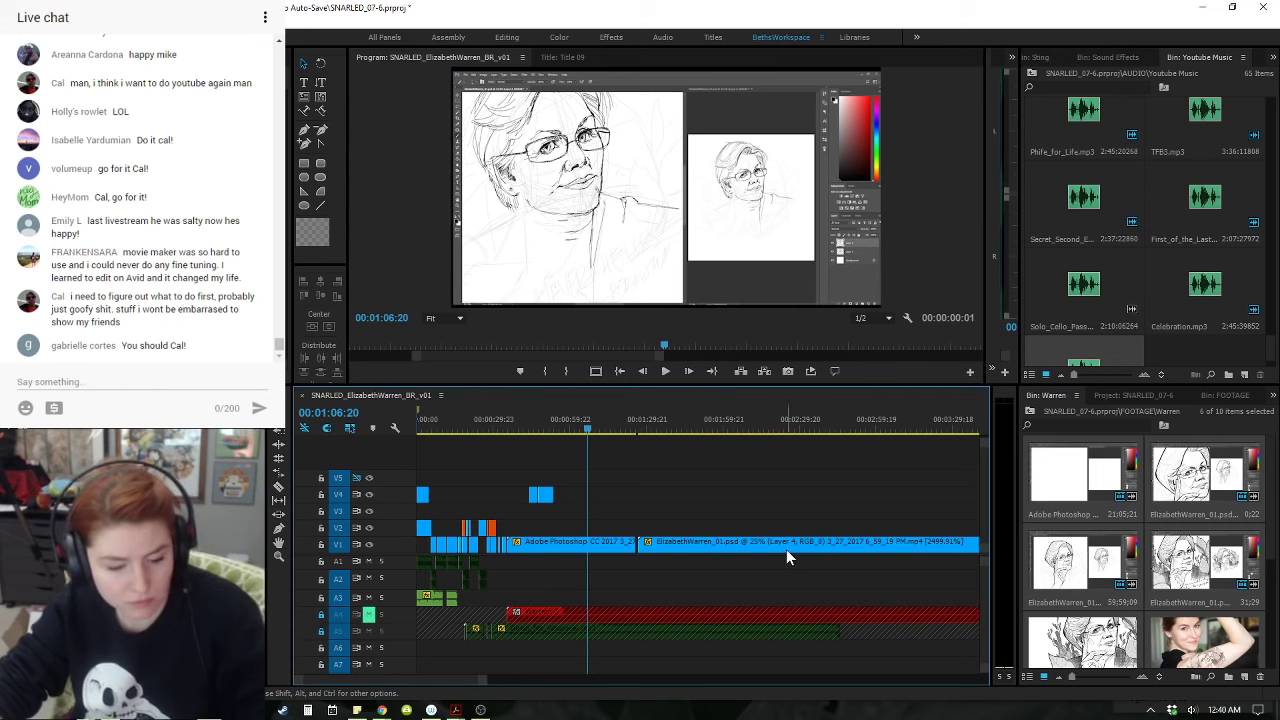
pyautogui.click(786, 550)
pyautogui.scroll(-3, 776, 545)
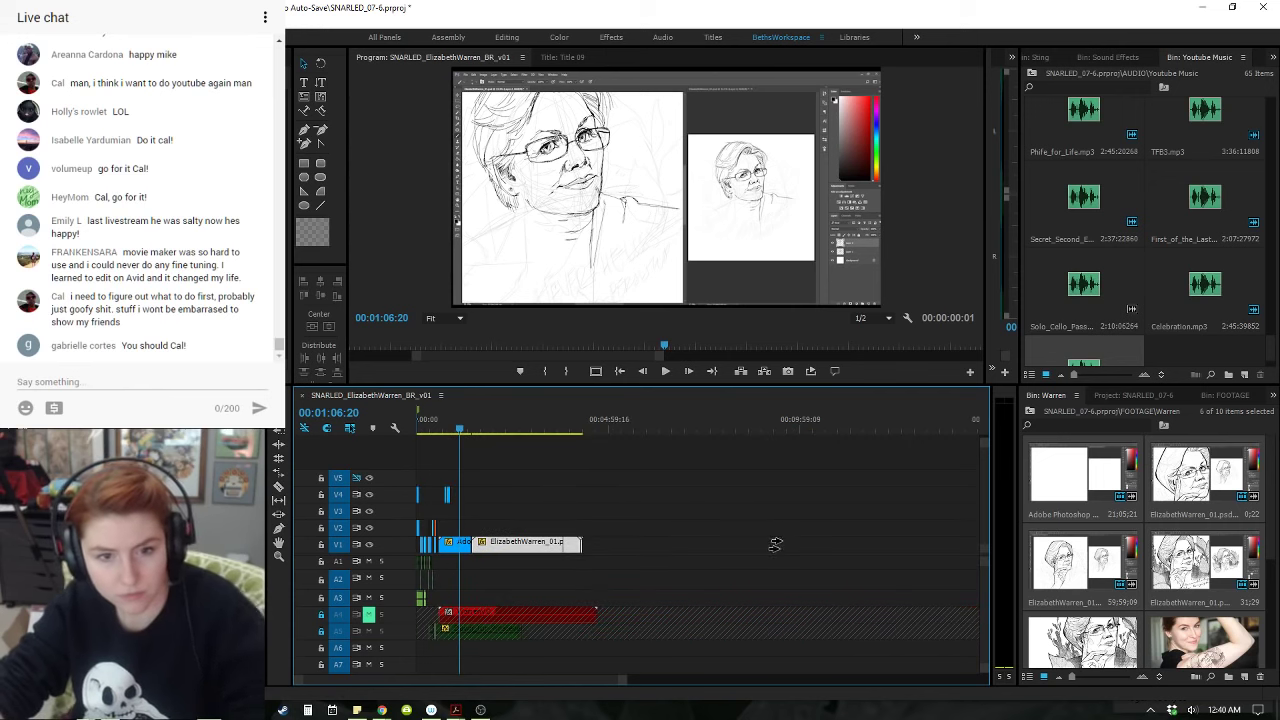
pyautogui.moveTo(552, 552); pyautogui.dragTo(768, 552)
pyautogui.press('v')
pyautogui.click(574, 549)
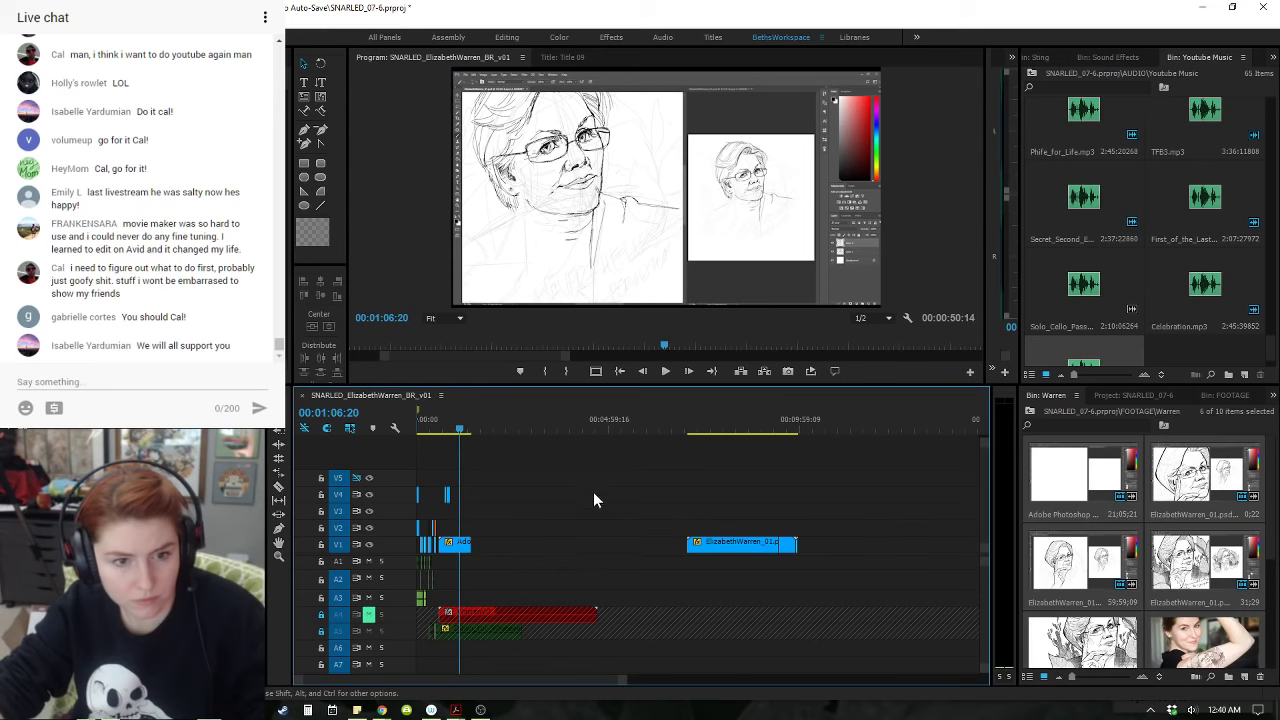
# - Extend the short second drawing recording, right after the Adobe Photoshop recording on V1, to about 19 seconds
pyautogui.moveTo(471, 542); pyautogui.dragTo(690, 535)
pyautogui.click(575, 551)
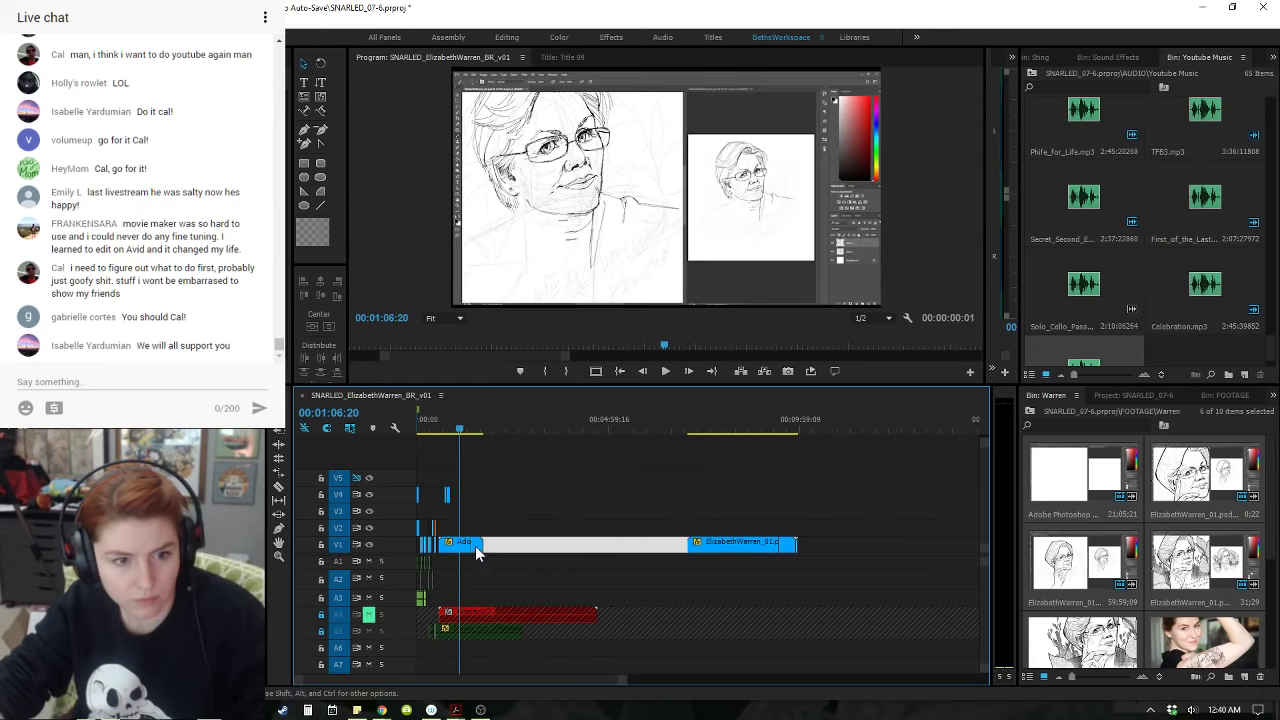
pyautogui.click(478, 551)
pyautogui.press('Delete')
pyautogui.moveTo(469, 544); pyautogui.dragTo(485, 550)
pyautogui.click(482, 550)
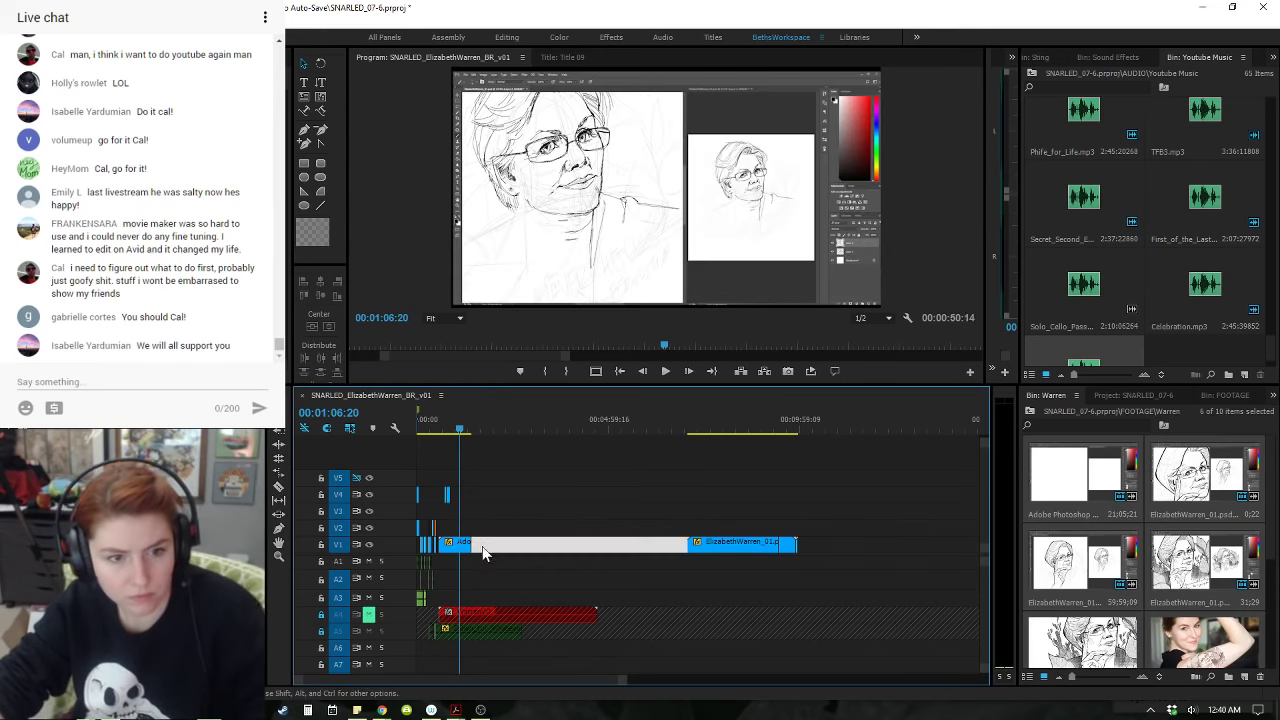
pyautogui.click(464, 549)
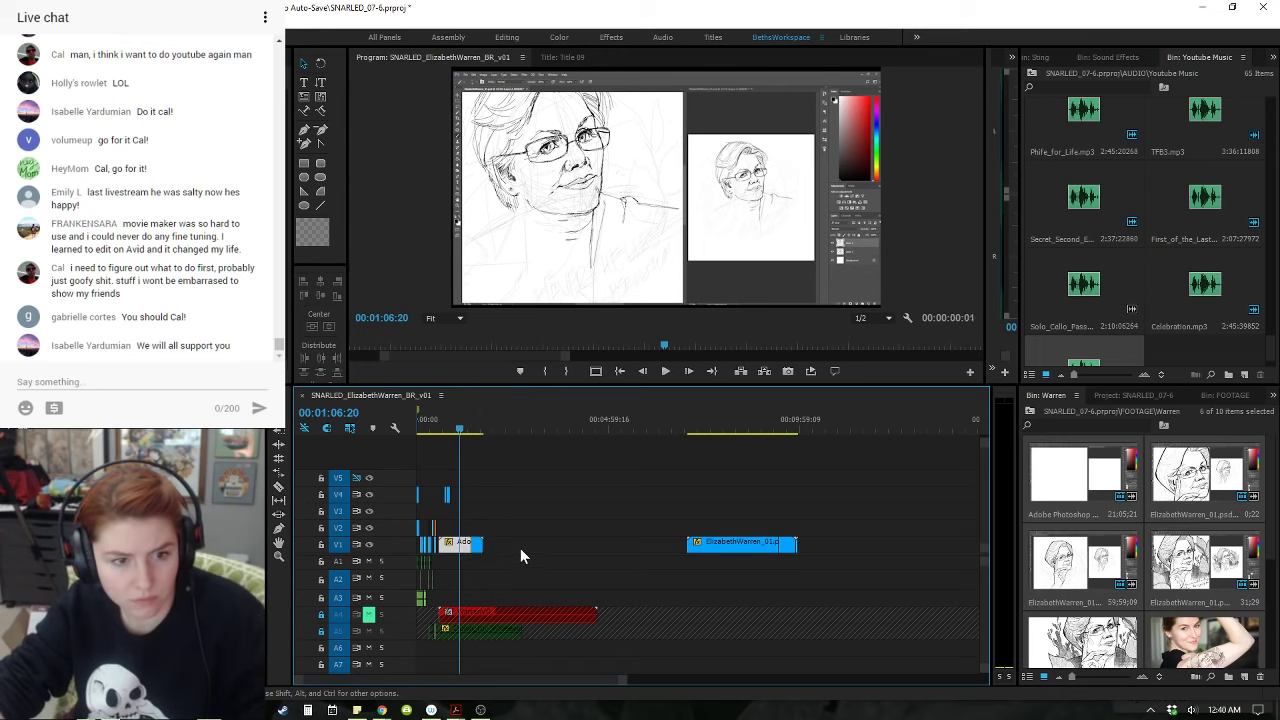
# - Move the second drawing recording clear of the first on V1, and ripple delete the gaps before and after it
pyautogui.click(519, 548)
pyautogui.press('=')
pyautogui.press('=')
pyautogui.press('=')
pyautogui.moveTo(830, 545); pyautogui.dragTo(982, 545)
pyautogui.click(778, 545)
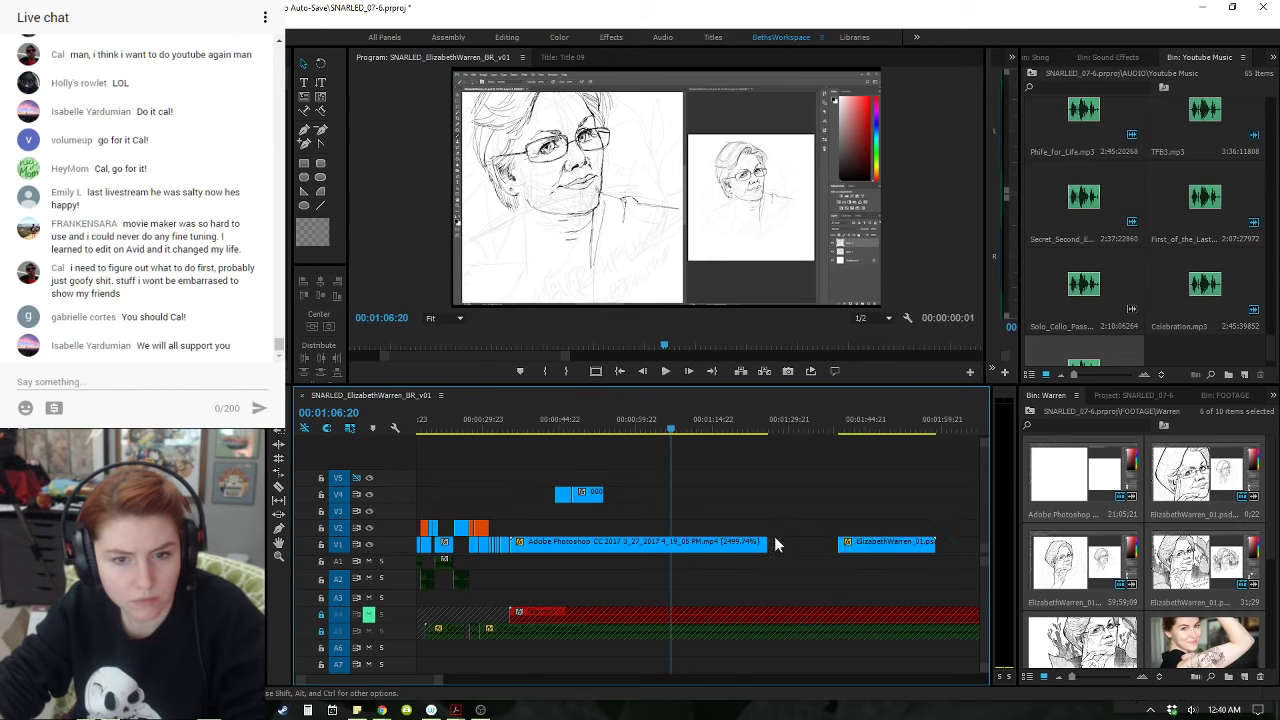
pyautogui.rightClick(795, 547)
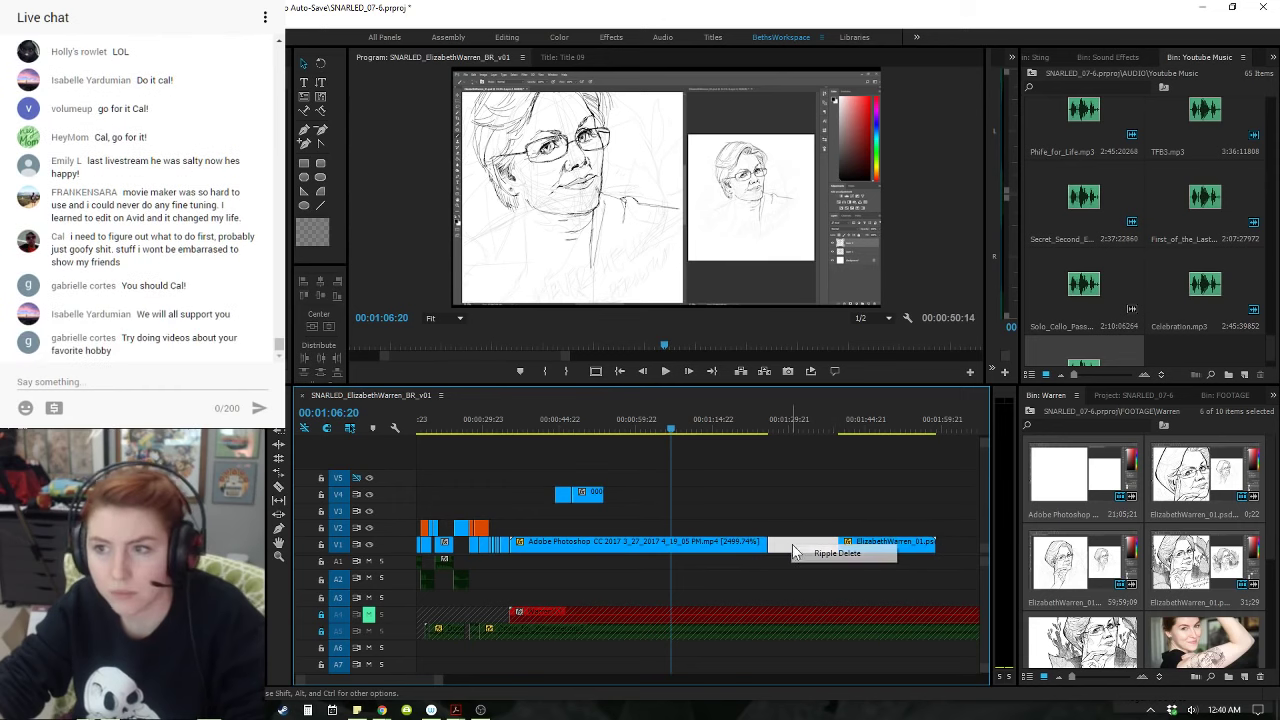
pyautogui.click(805, 553)
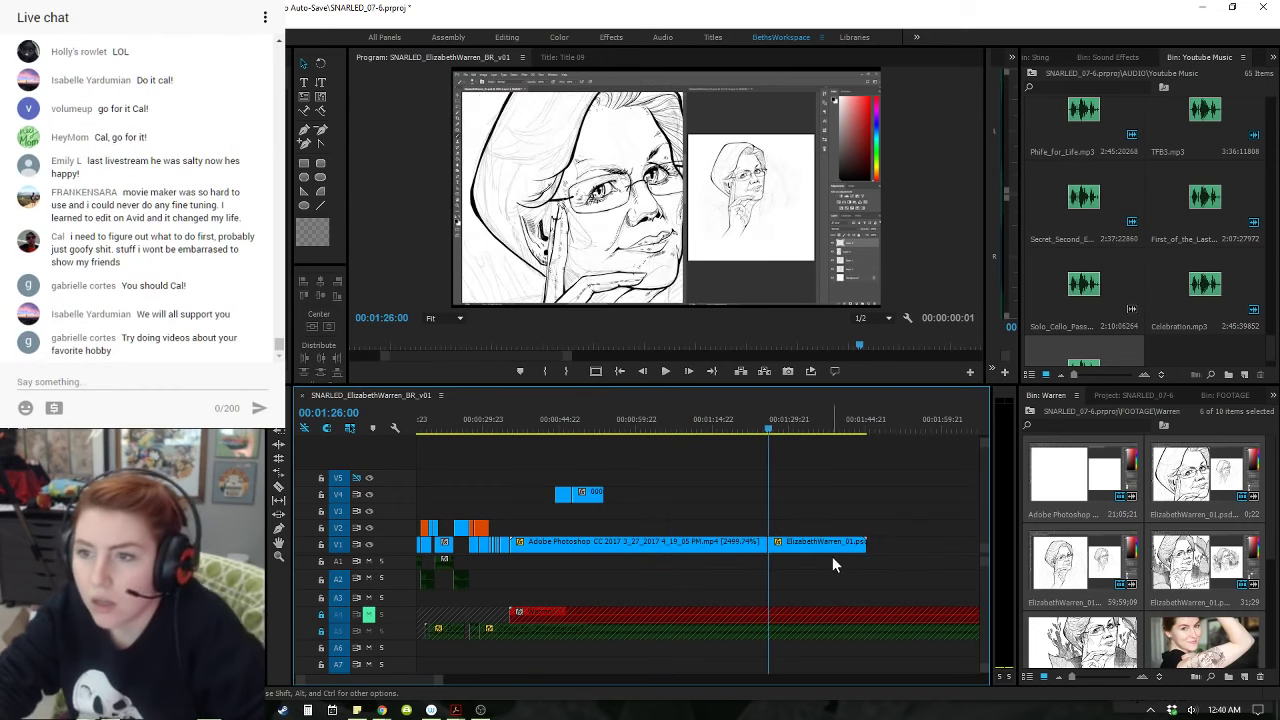
pyautogui.rightClick(895, 548)
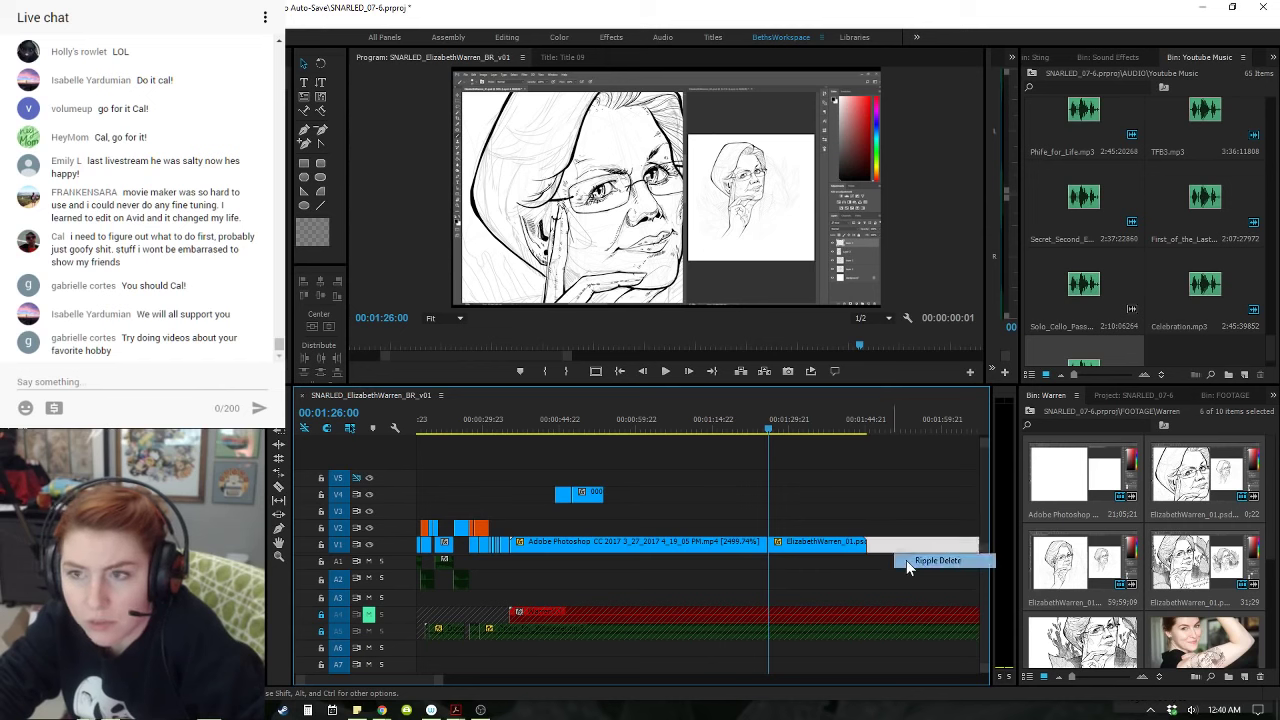
pyautogui.click(907, 561)
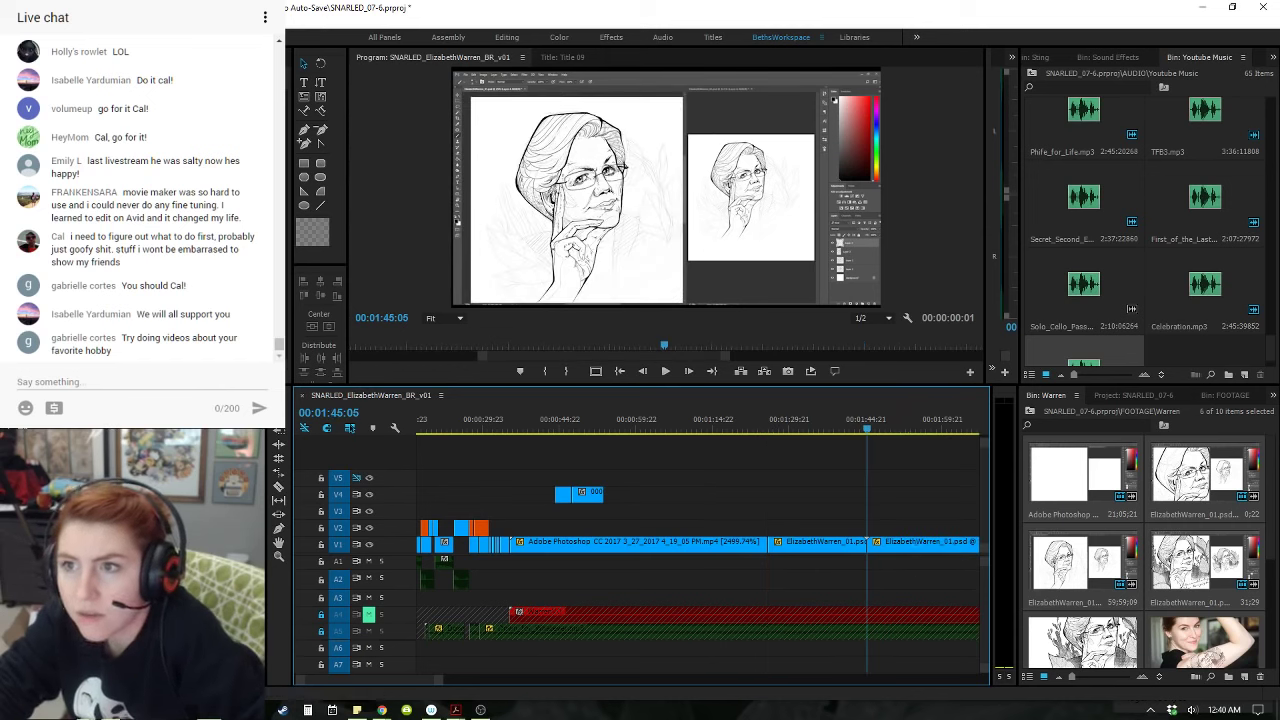
pyautogui.hotkey('alt', 'Tab')
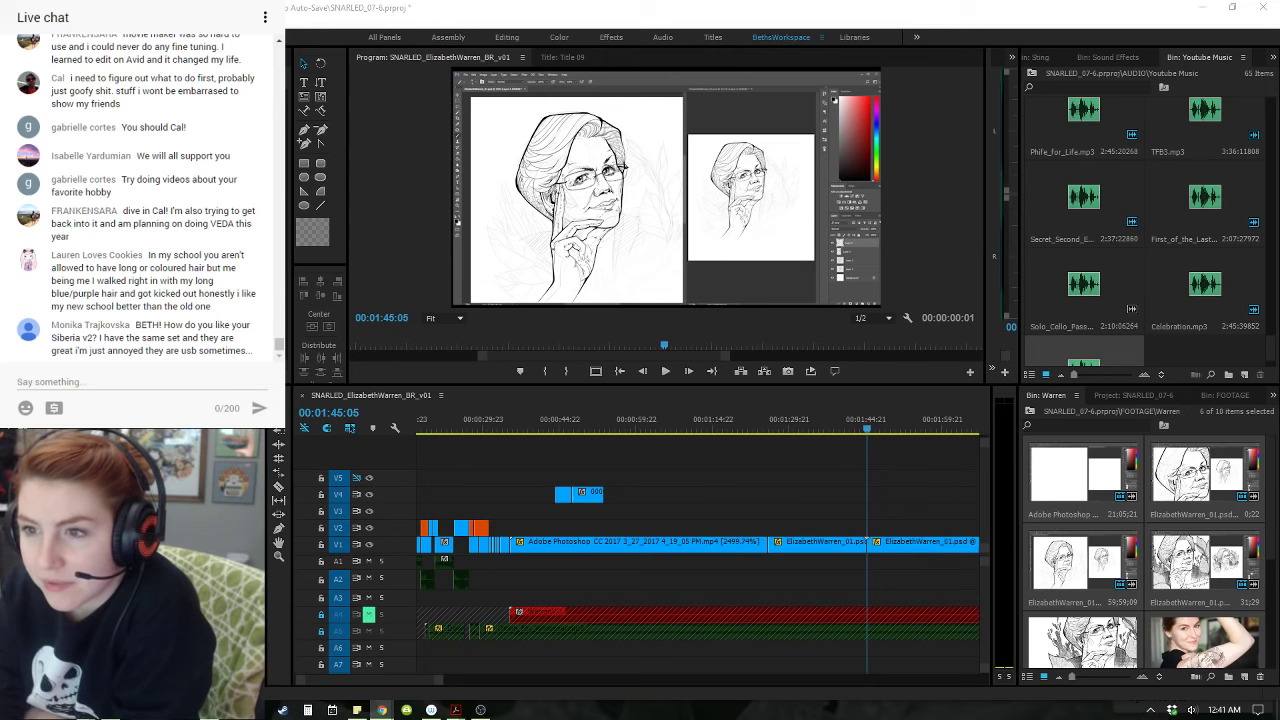
pyautogui.click(752, 591)
pyautogui.press('\\')
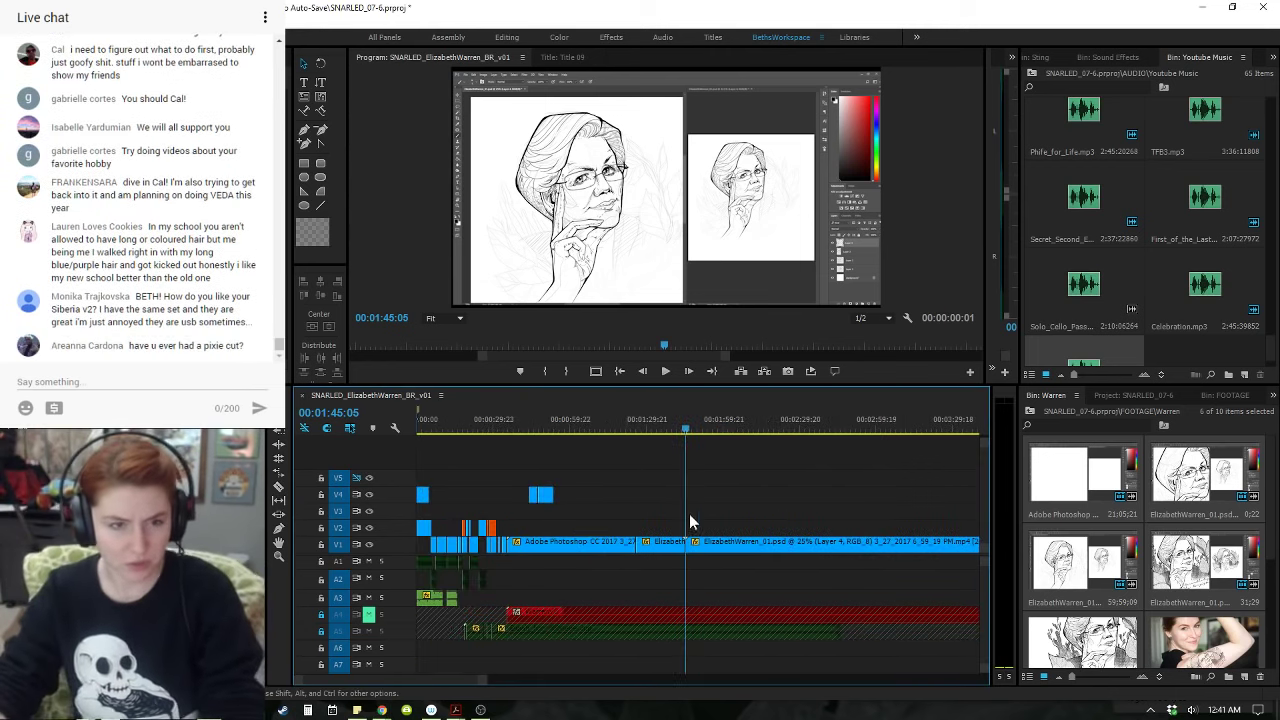
# - Play the sequence from 00:00:28:23 into the start of the first drawing recording
pyautogui.click(534, 427)
pyautogui.hotkey('ctrl', 'z')
pyautogui.click(534, 427)
pyautogui.click(566, 428)
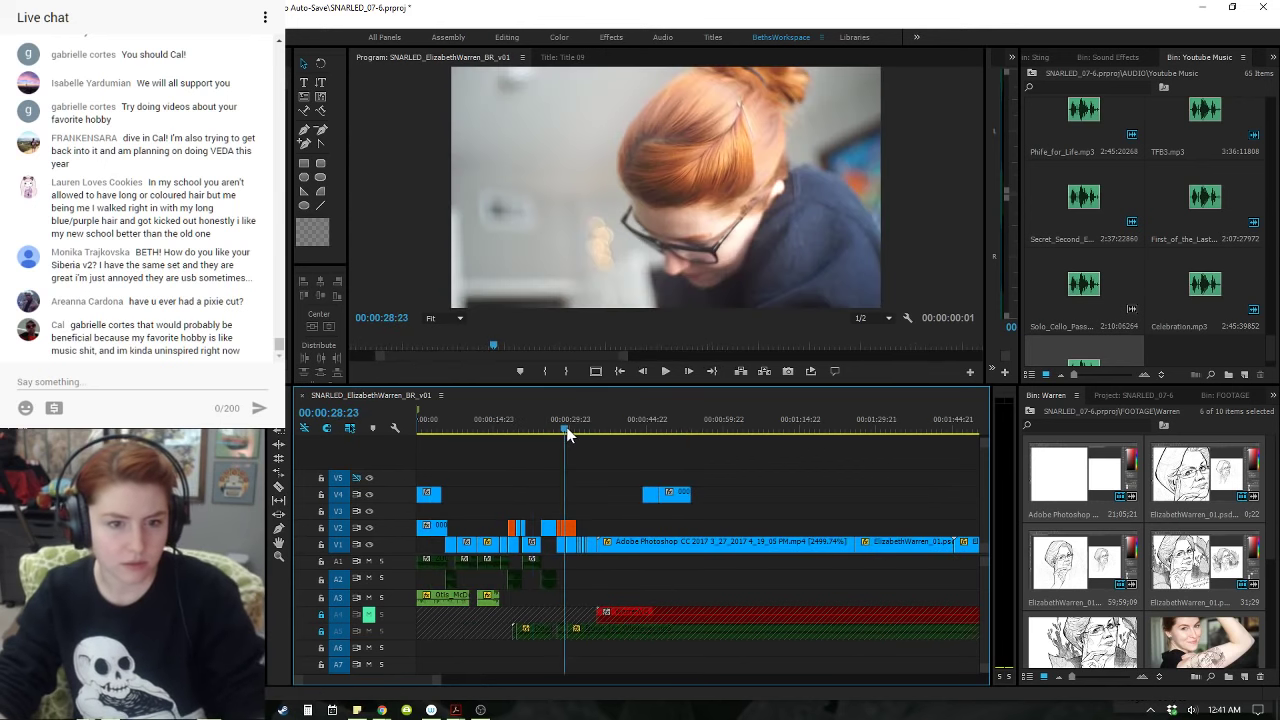
pyautogui.press('space')
pyautogui.press('=')
pyautogui.press('=')
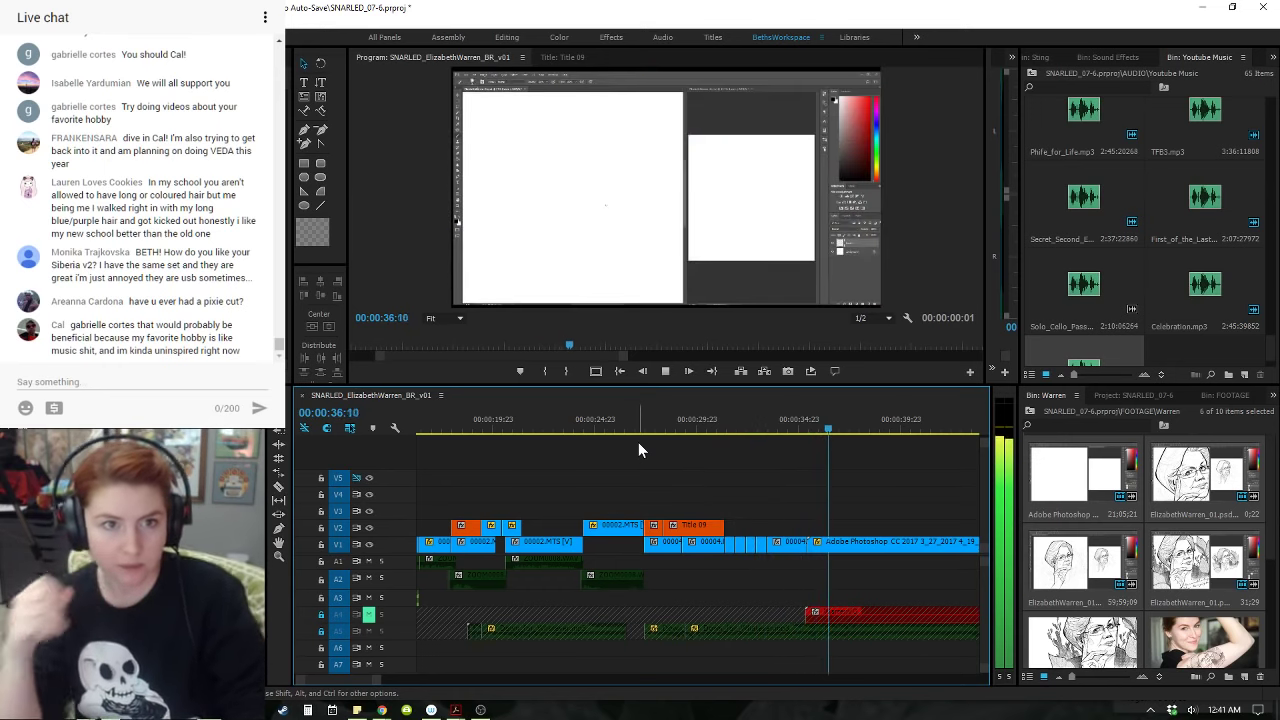
pyautogui.press('space')
# - Replay the opening of the first drawing recording from 00:00:35:10
pyautogui.moveTo(835, 432); pyautogui.dragTo(806, 436)
pyautogui.press('space')
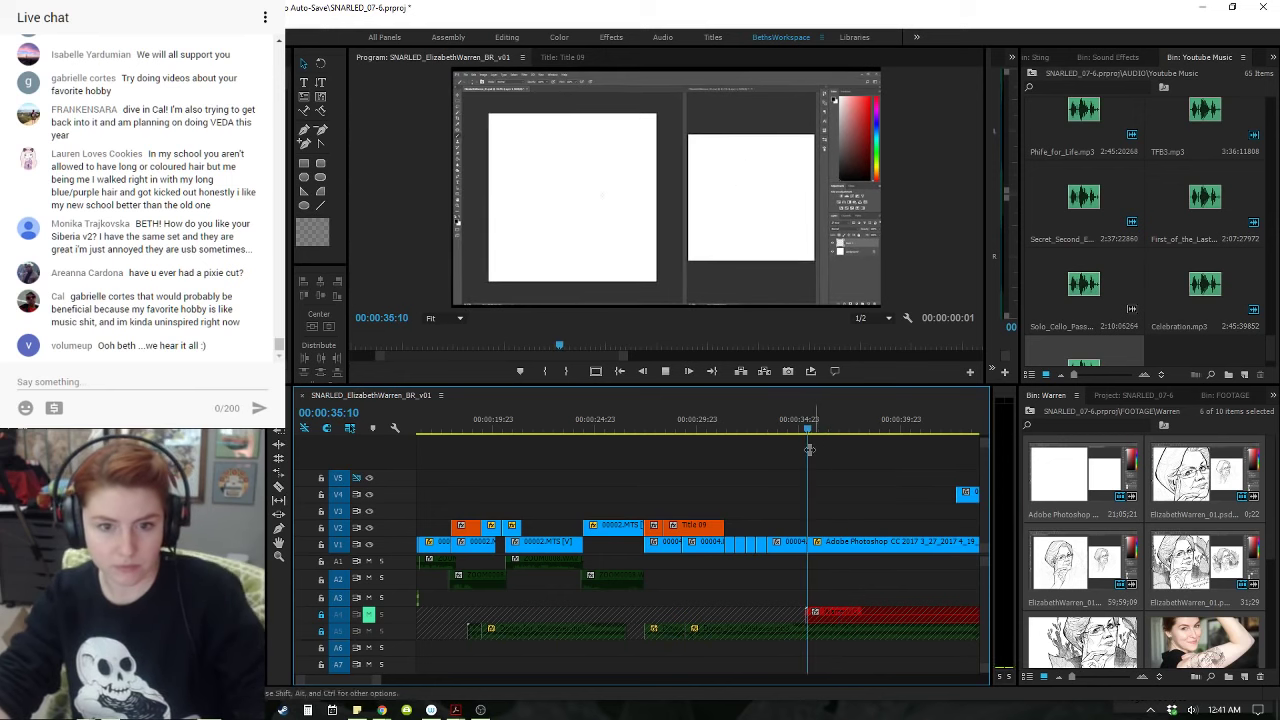
pyautogui.click(857, 498)
pyautogui.press('space')
pyautogui.press('space')
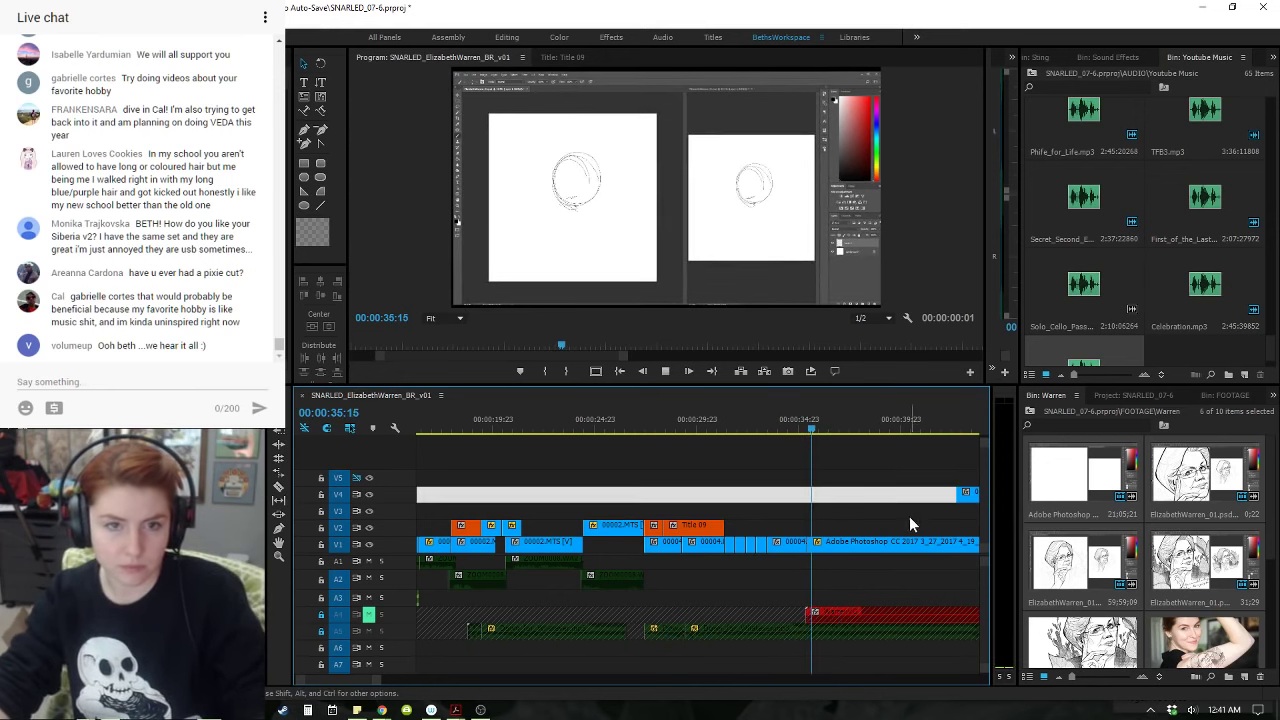
pyautogui.press('space')
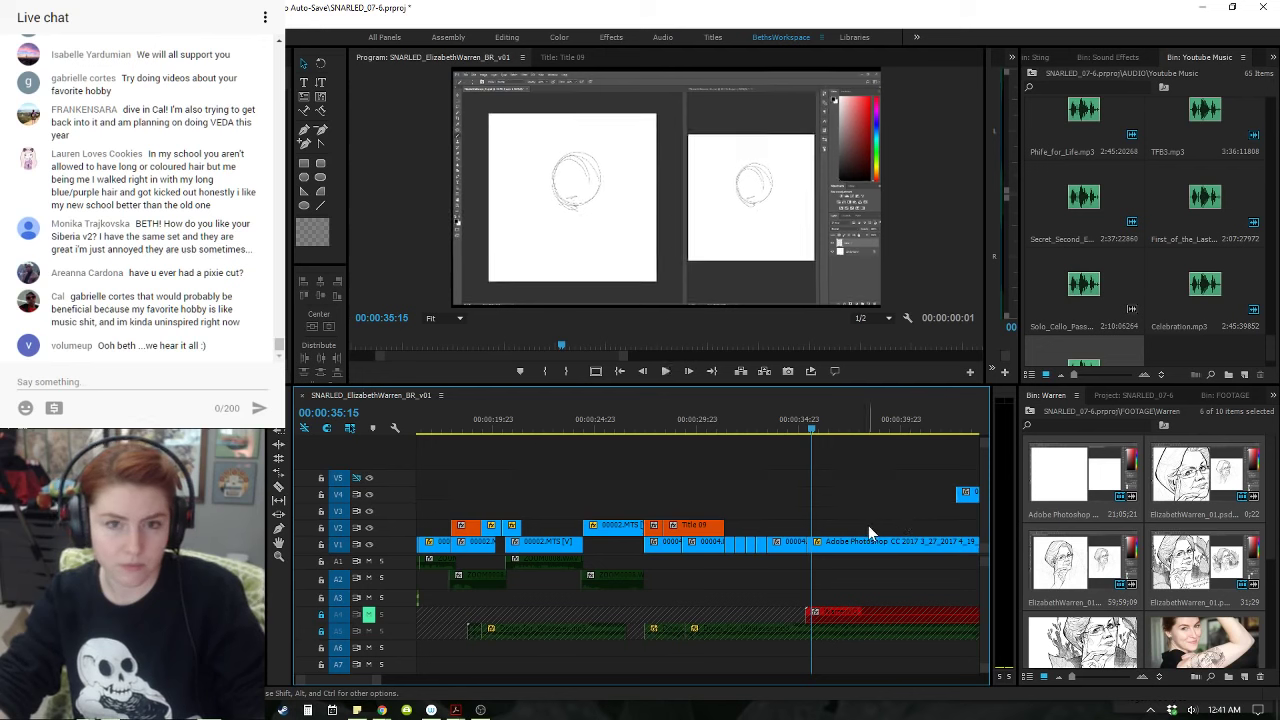
# - Enlarge the program preview in height and width, and play the drawing recording from 00:00:35:15
pyautogui.moveTo(362, 385); pyautogui.dragTo(362, 444)
pyautogui.moveTo(348, 324); pyautogui.dragTo(287, 324)
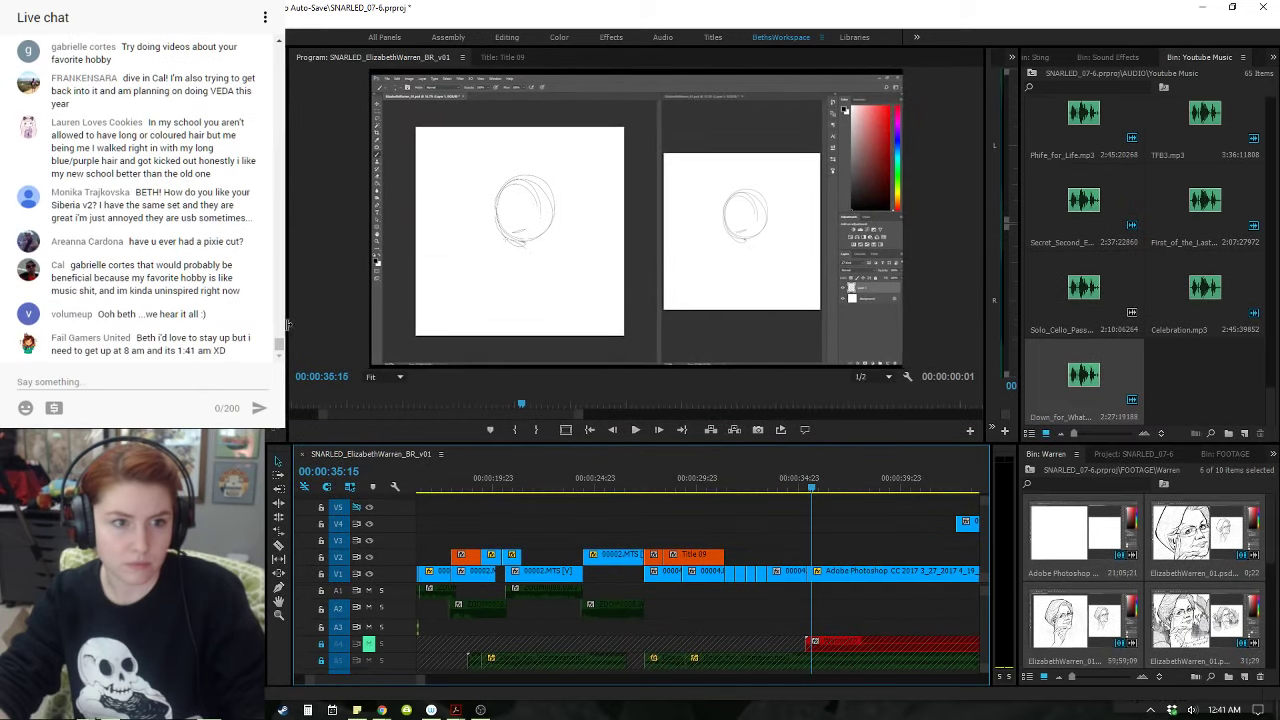
pyautogui.press('space')
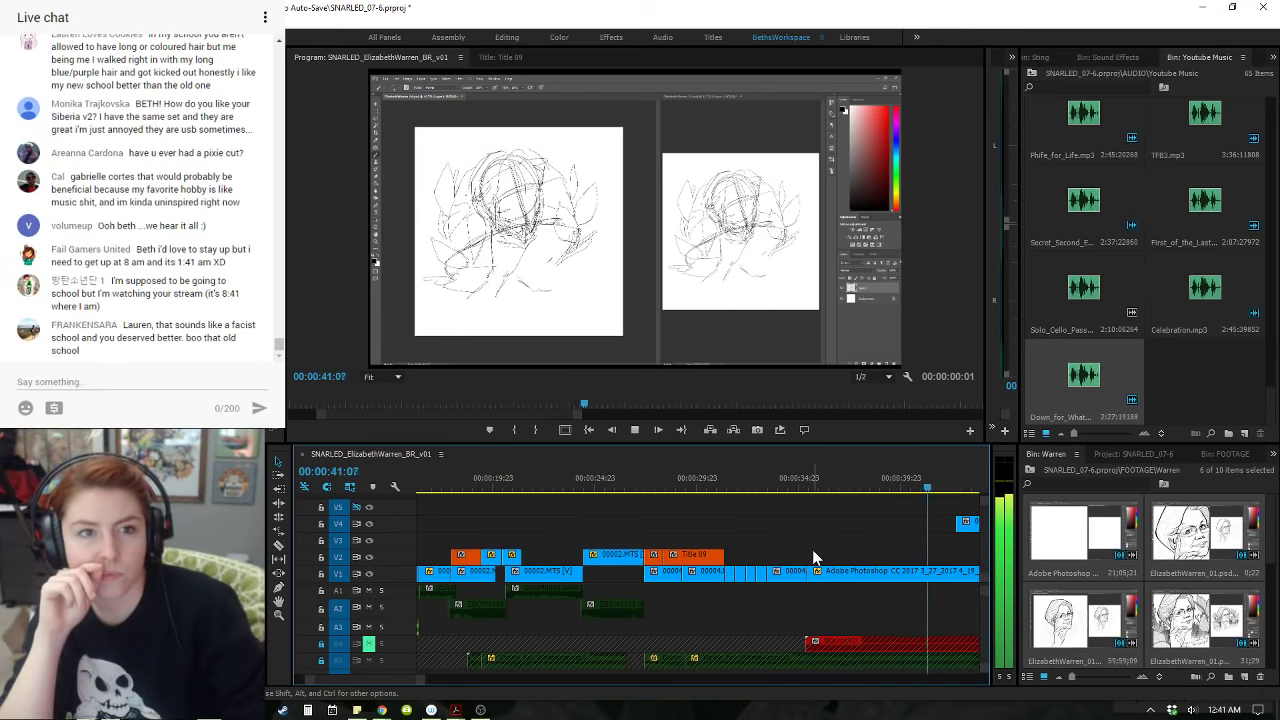
# - Stop playback at 00:00:43:06, and move the two 00004.MTS clips on V4 about two minutes further along the timeline
pyautogui.press('space')
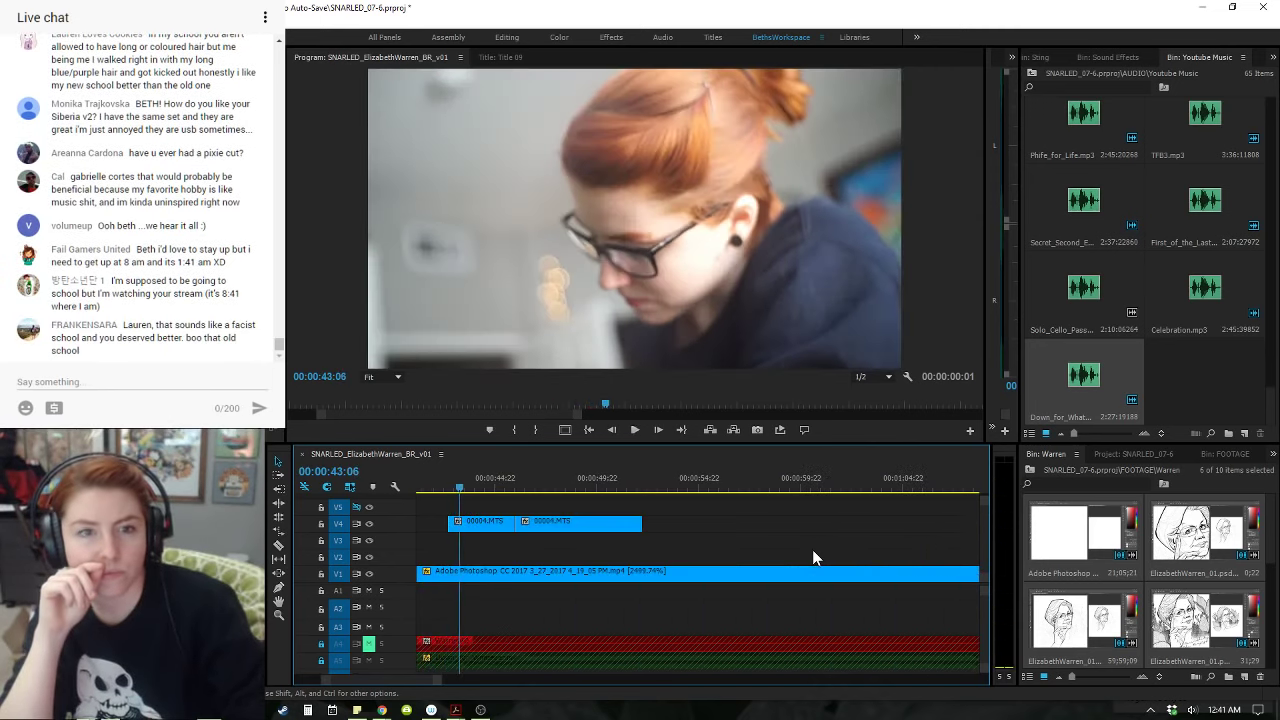
pyautogui.press('-')
pyautogui.press('-')
pyautogui.moveTo(598, 499); pyautogui.dragTo(651, 520)
pyautogui.press('-')
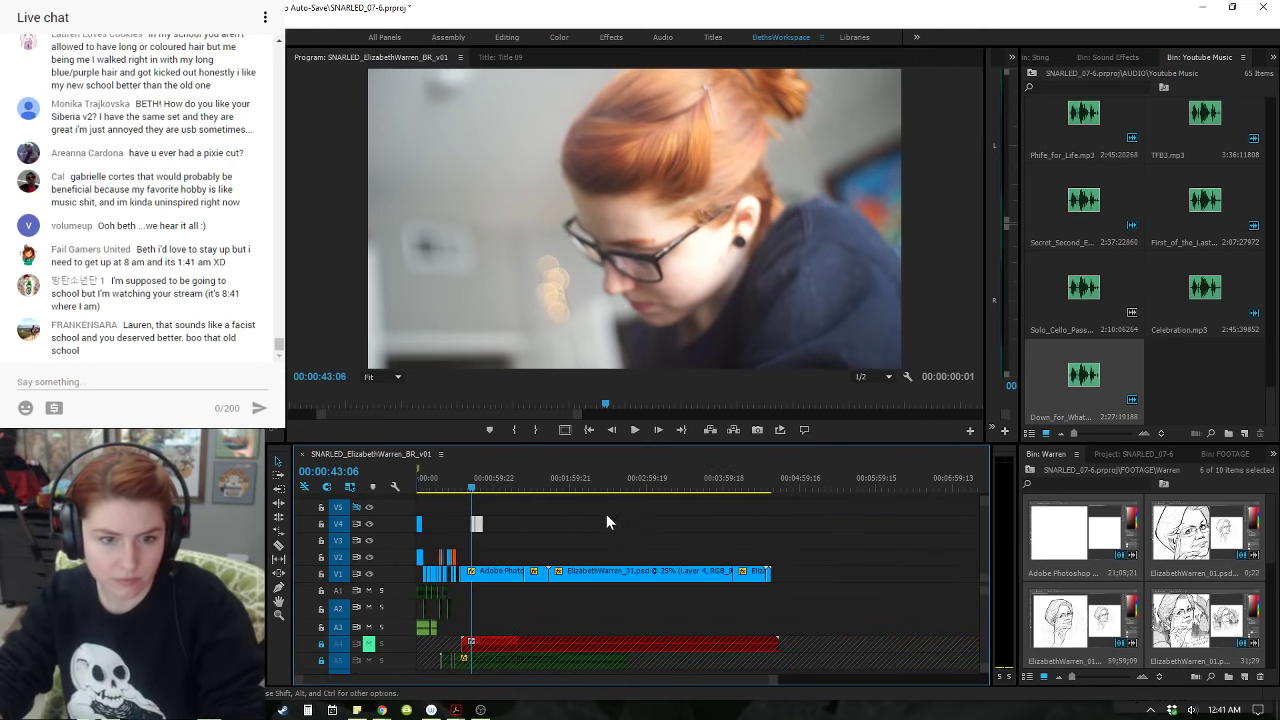
pyautogui.moveTo(478, 523); pyautogui.dragTo(631, 526)
# - Play the first drawing recording from 00:00:43:06 to about 00:01:05
pyautogui.press('=')
pyautogui.press('=')
pyautogui.press('=')
pyautogui.press('=')
pyautogui.click(598, 518)
pyautogui.press('=')
pyautogui.press('=')
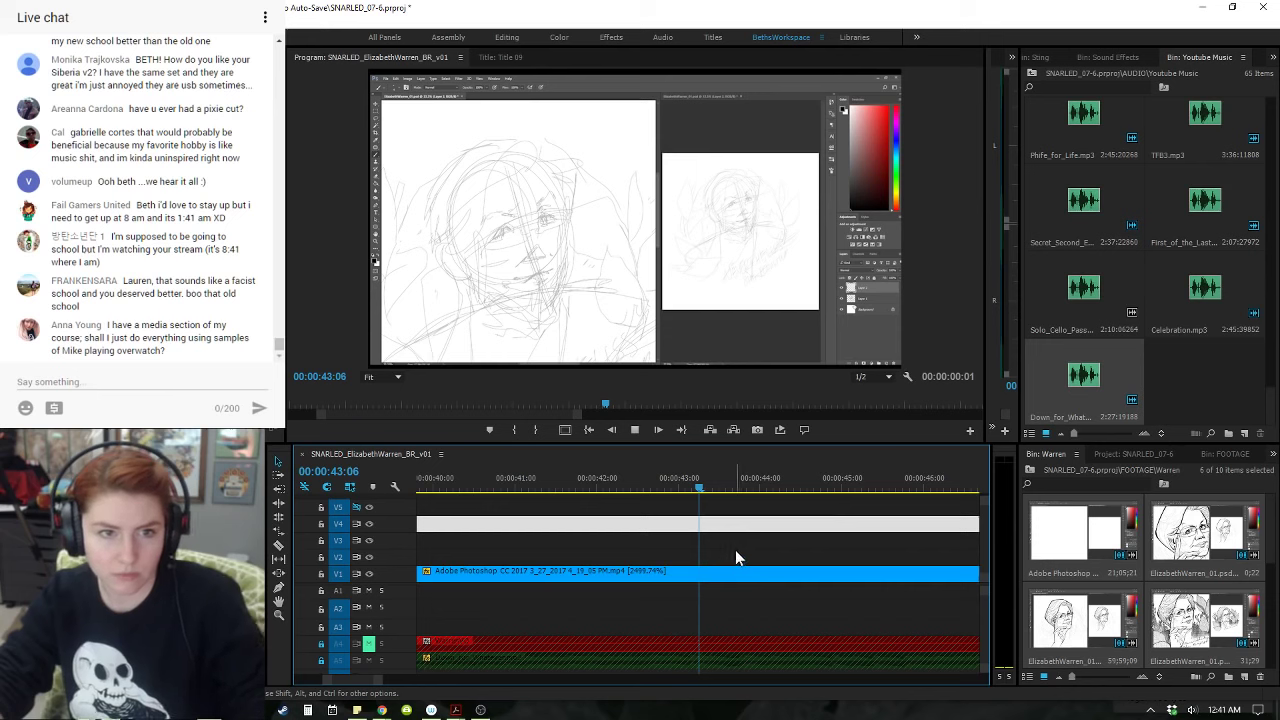
pyautogui.press('space')
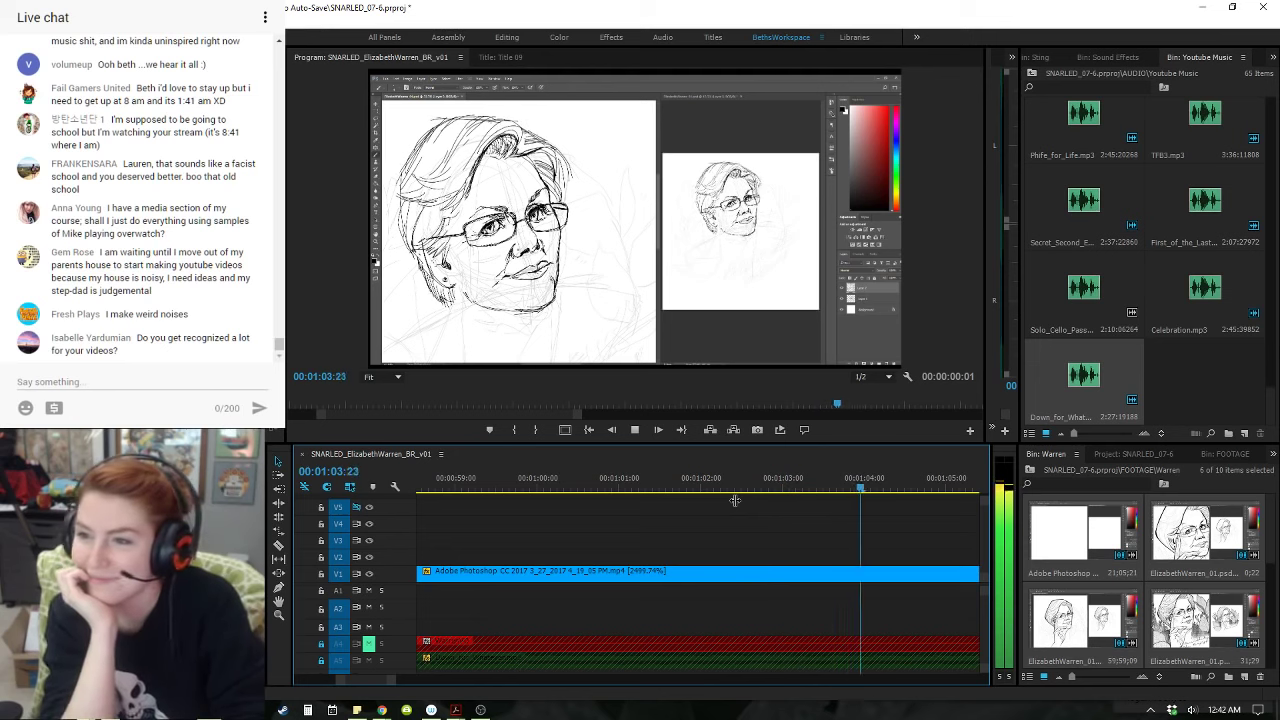
pyautogui.press('space')
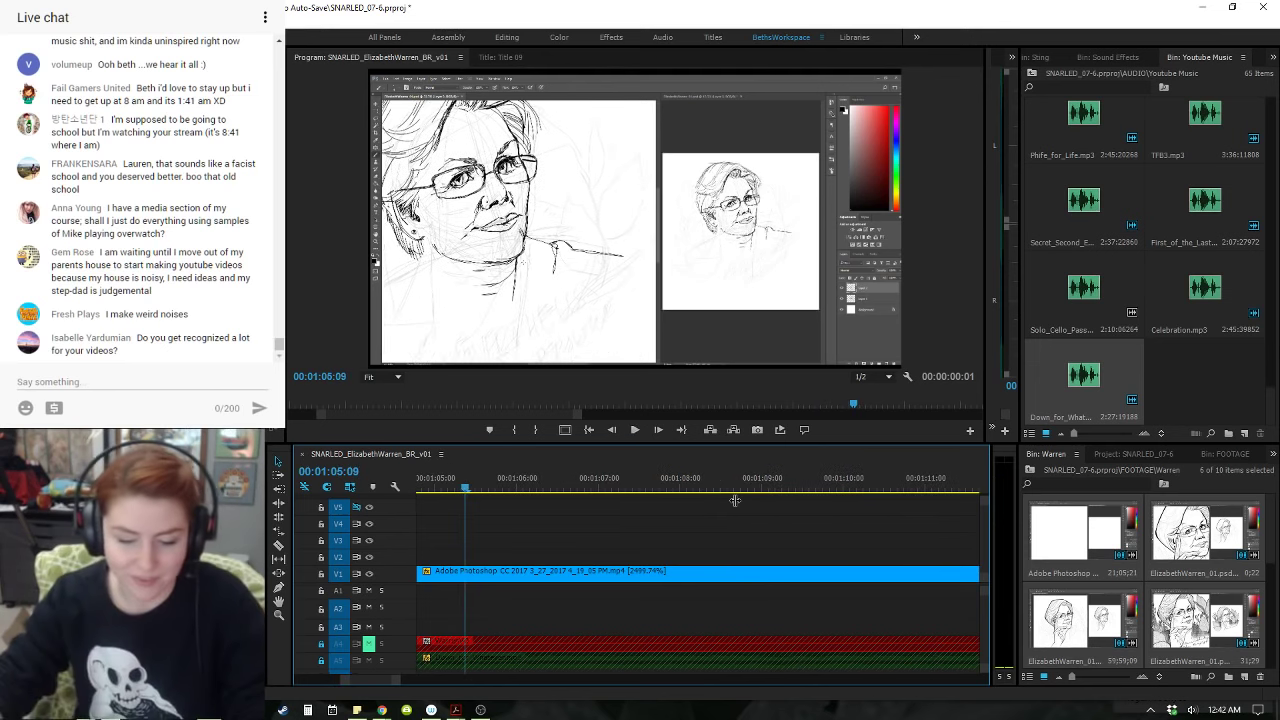
# - Replay the first drawing recording briefly from 00:01:01:14 to check the drawing at that point
pyautogui.press('-')
pyautogui.press('-')
pyautogui.press('-')
pyautogui.press('=')
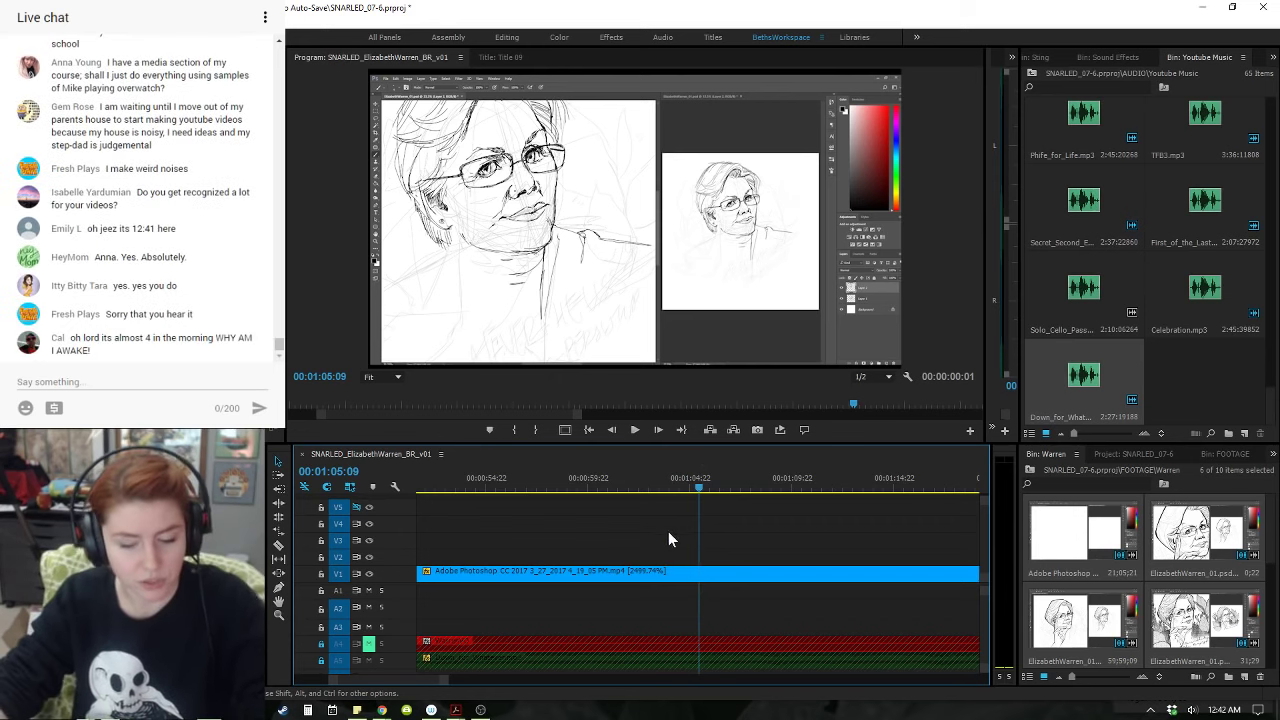
pyautogui.press('-')
pyautogui.press('-')
pyautogui.press('=')
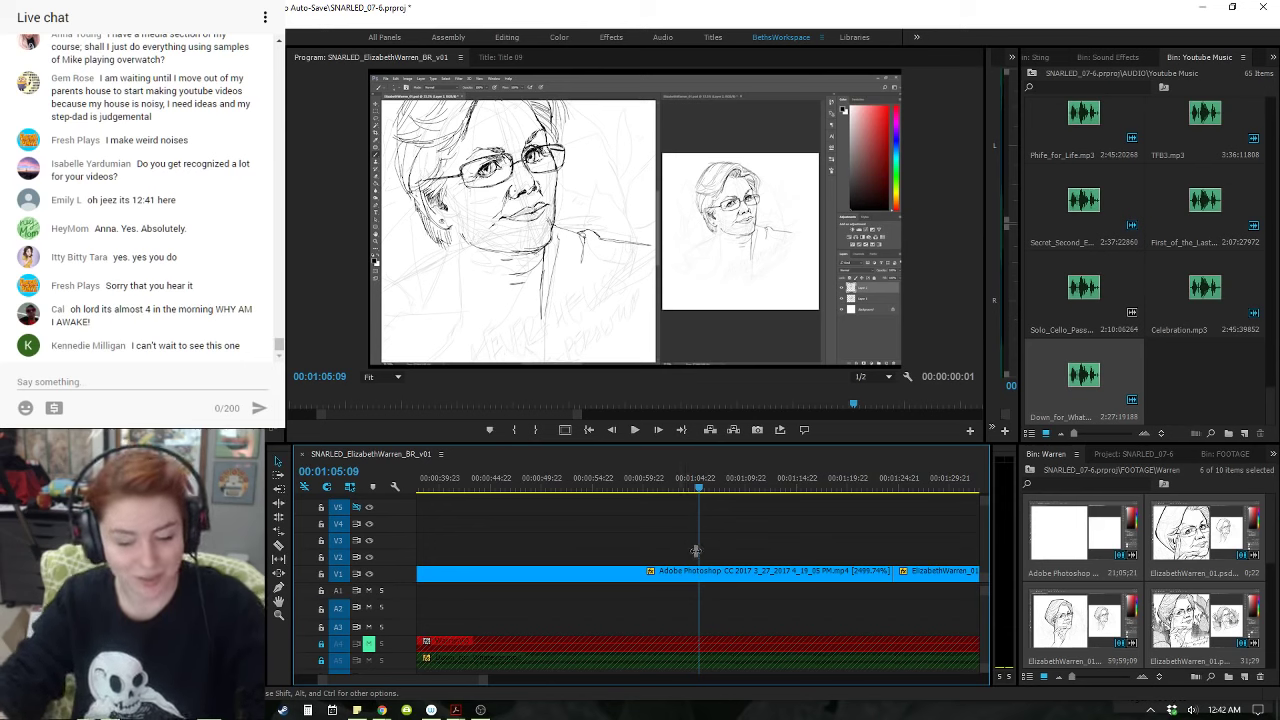
pyautogui.press('-')
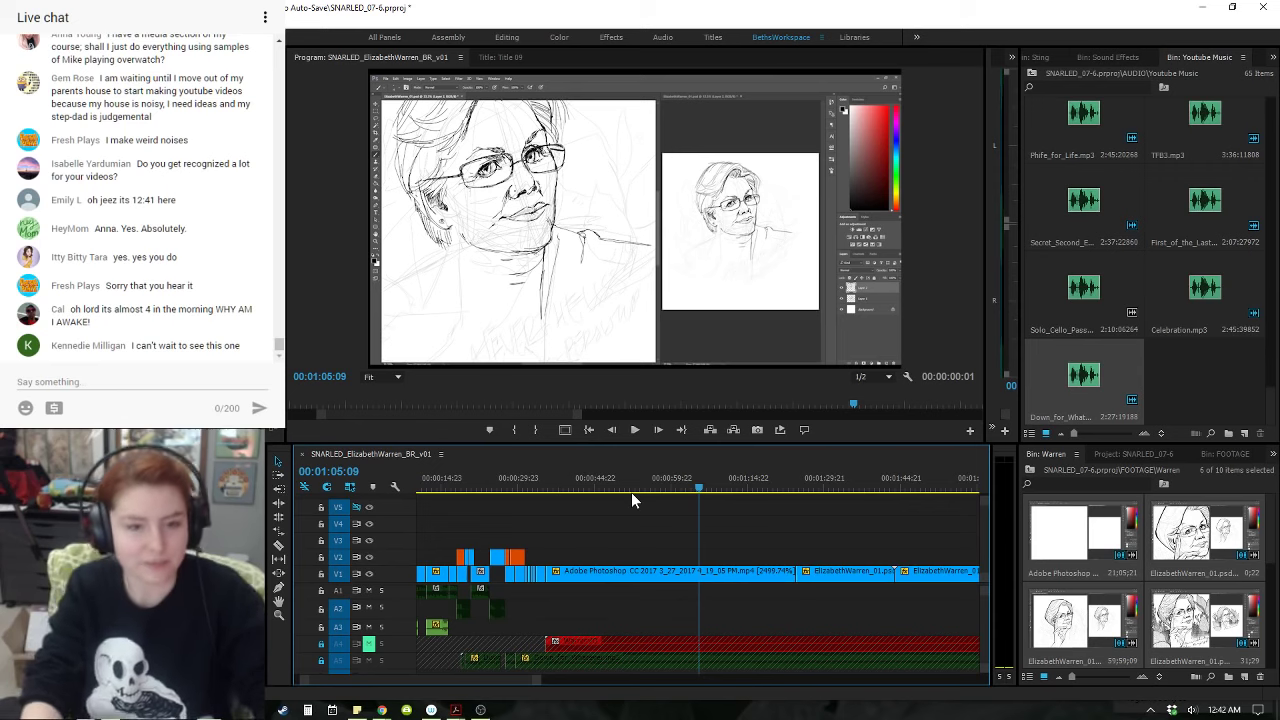
pyautogui.click(680, 487)
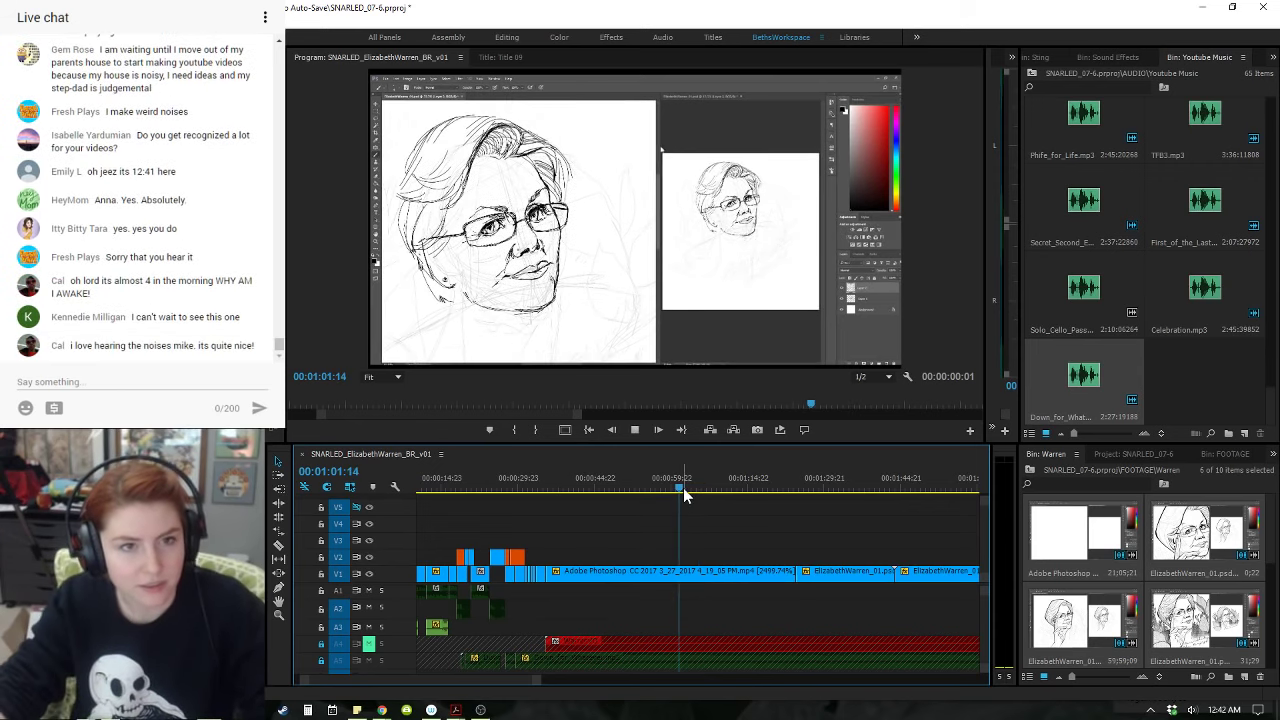
pyautogui.press('space')
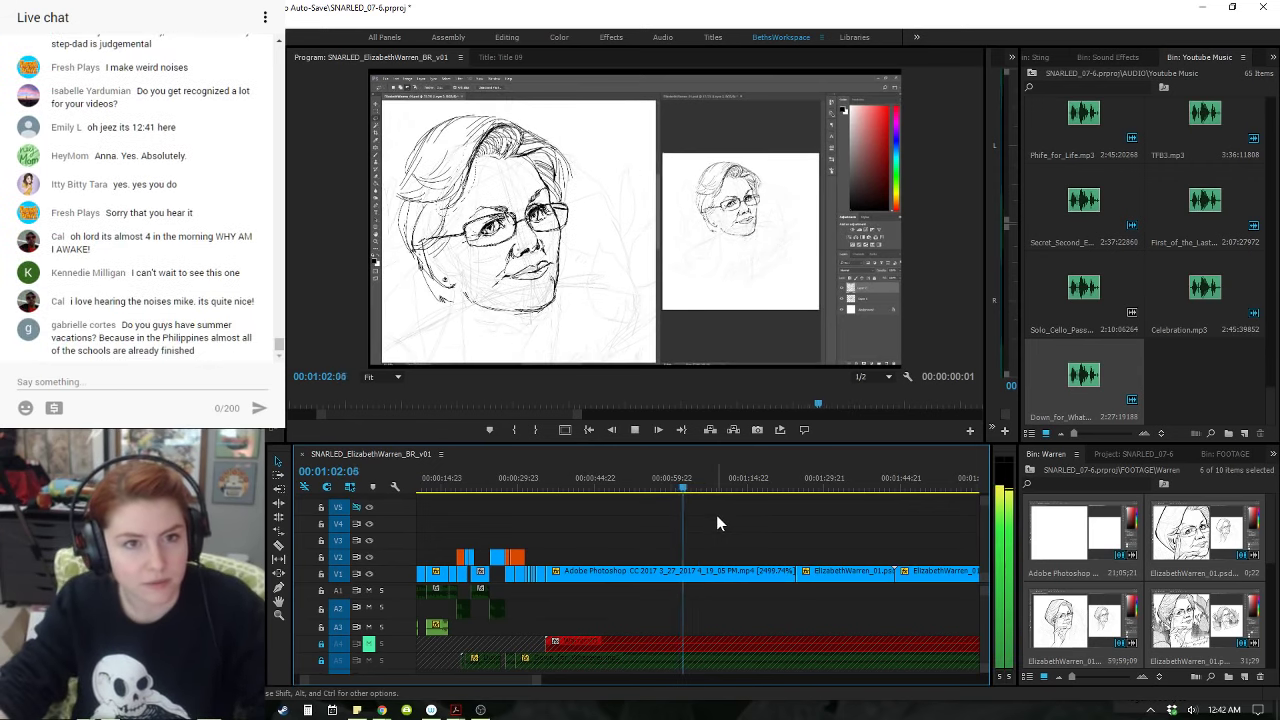
pyautogui.press('space')
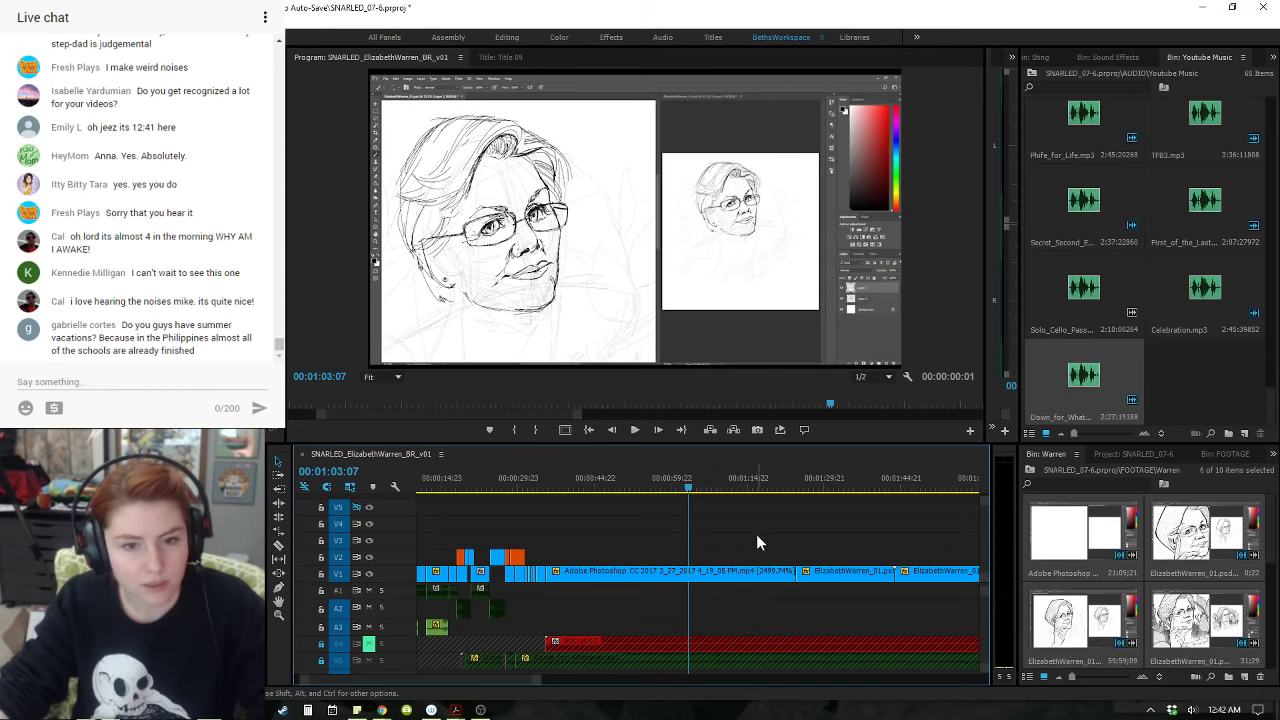
# - Play the sequence from 00:01:03:07 through the join between the first and second drawing recordings
pyautogui.press('-')
pyautogui.press('-')
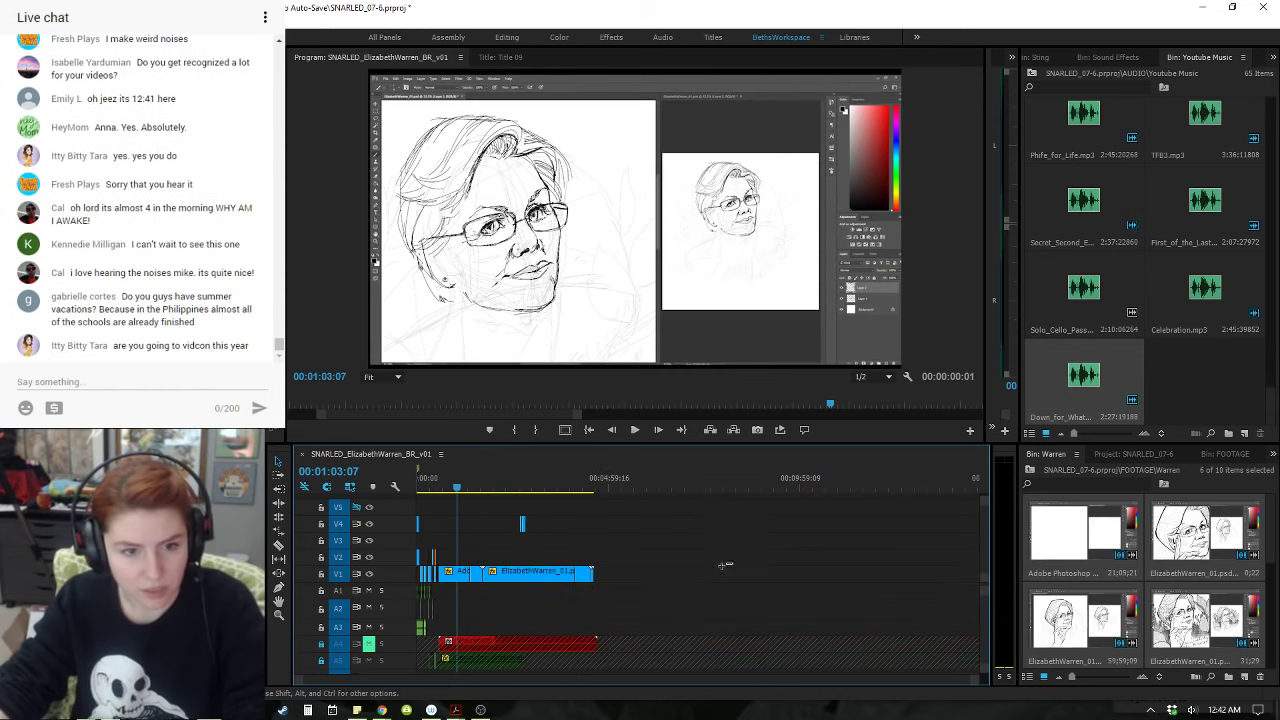
pyautogui.press('=')
pyautogui.press('=')
pyautogui.press('=')
pyautogui.press('space')
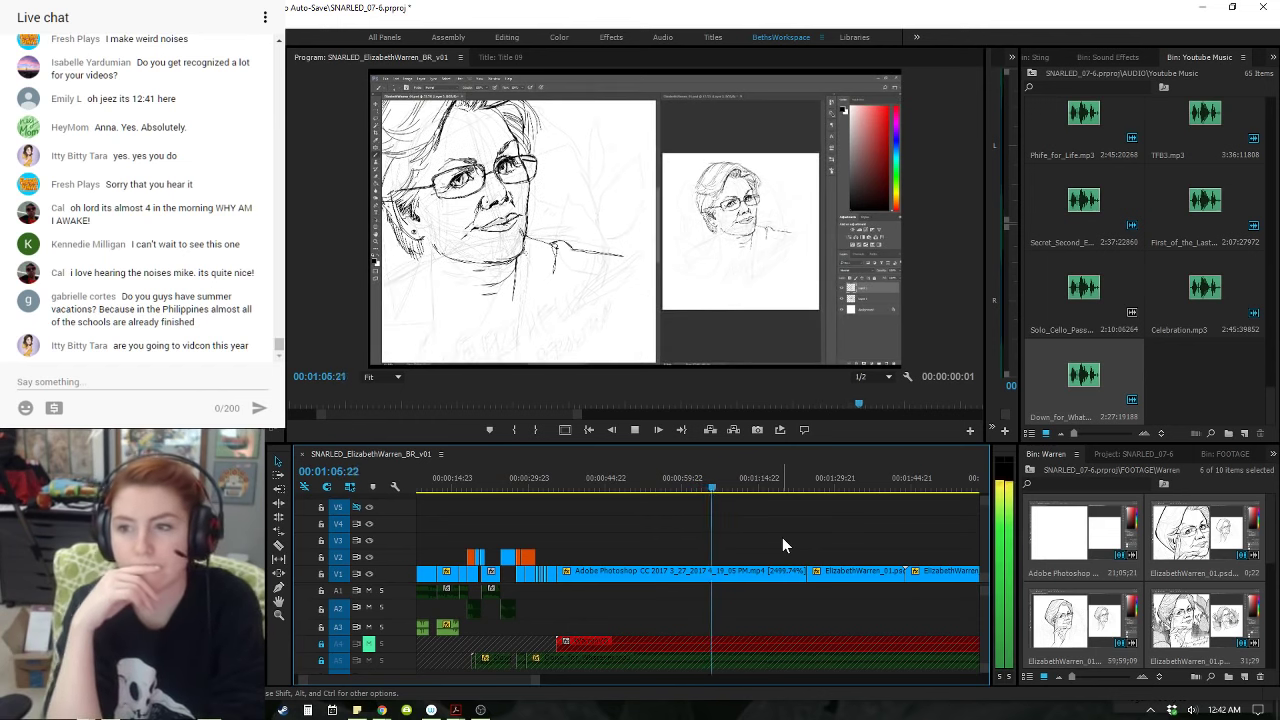
pyautogui.press('space')
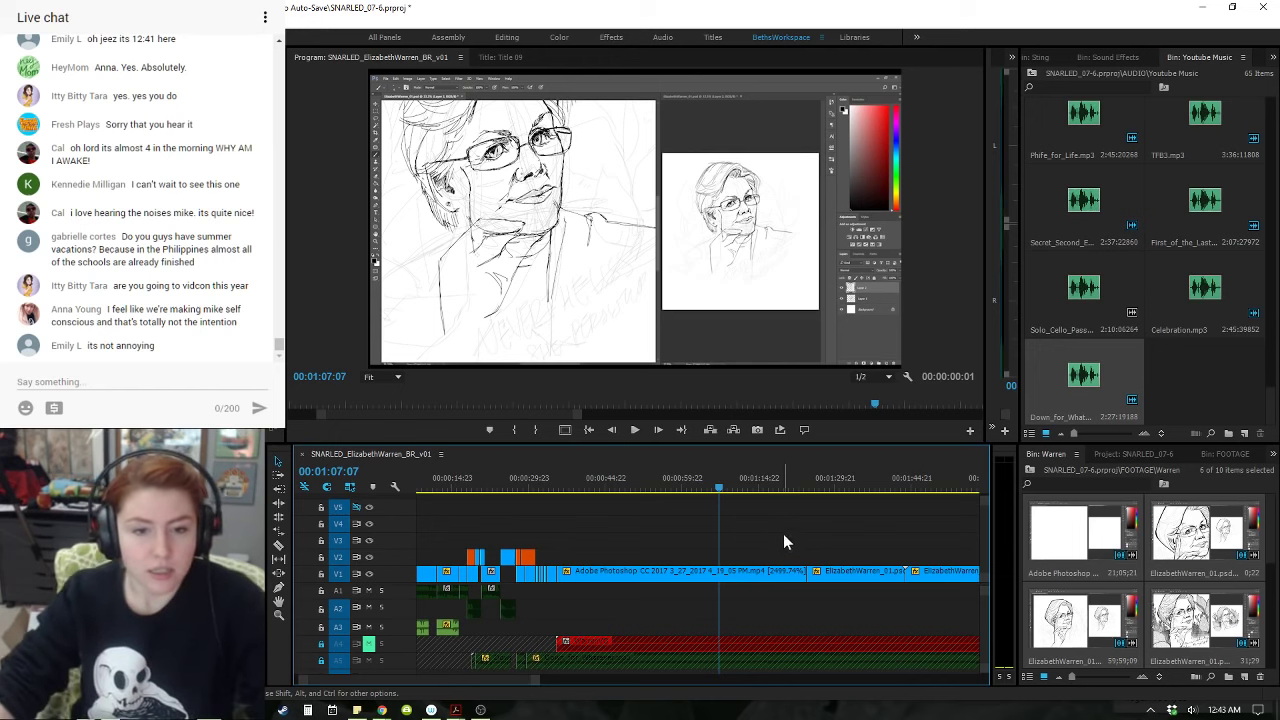
pyautogui.press('space')
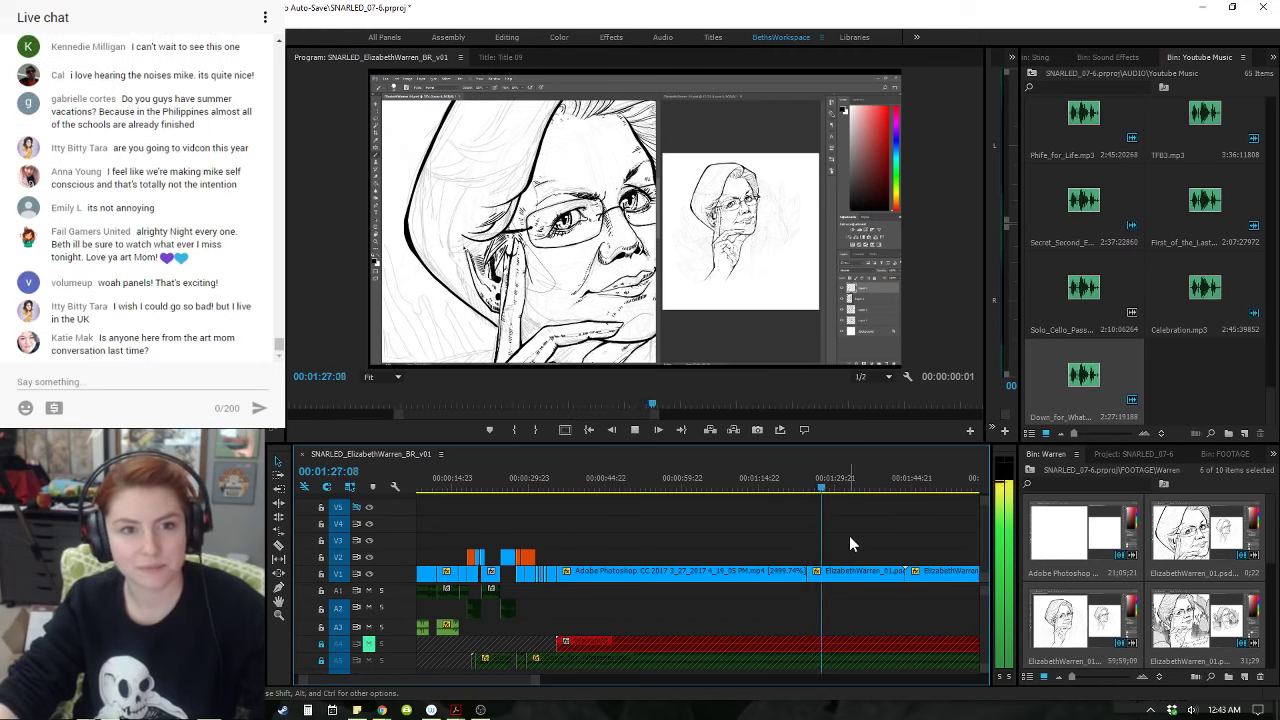
pyautogui.press('space')
# - Replay the join from 00:01:23:16, and delete the second drawing recording, ElizabethWarren_01.psd (Layer 2, RGB_8), from V1
pyautogui.click(803, 487)
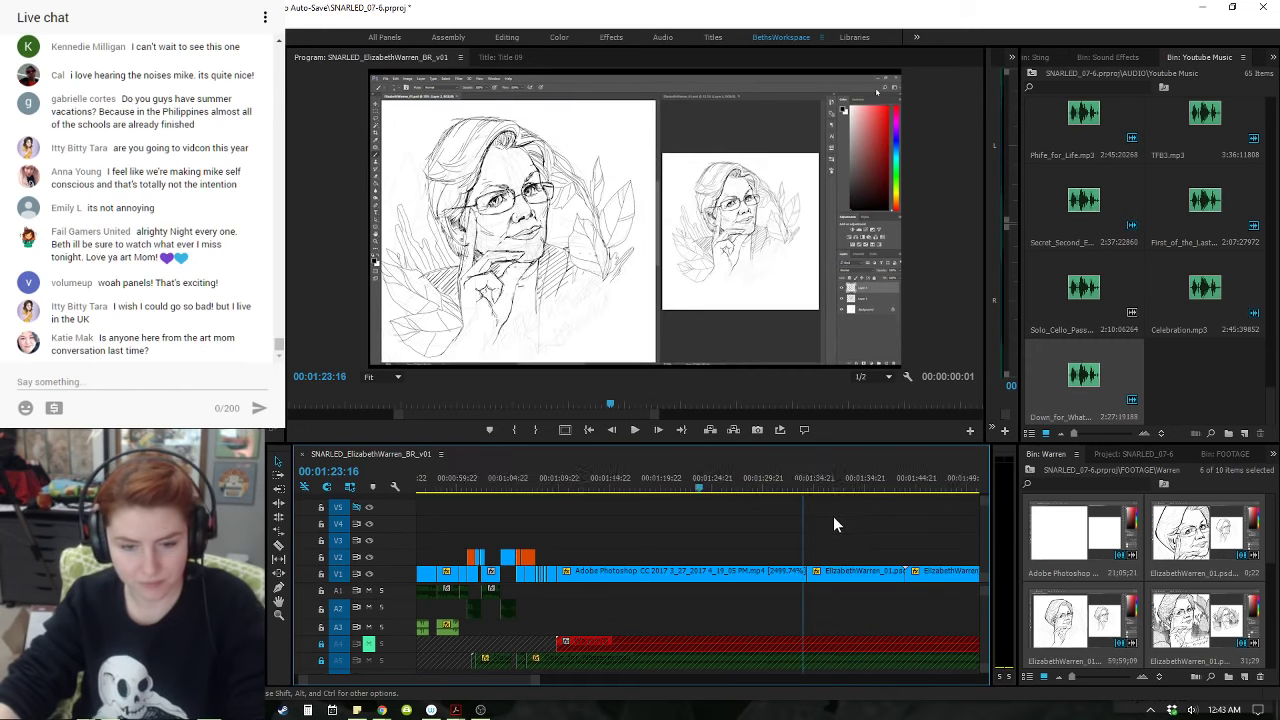
pyautogui.press('=')
pyautogui.press('=')
pyautogui.press('space')
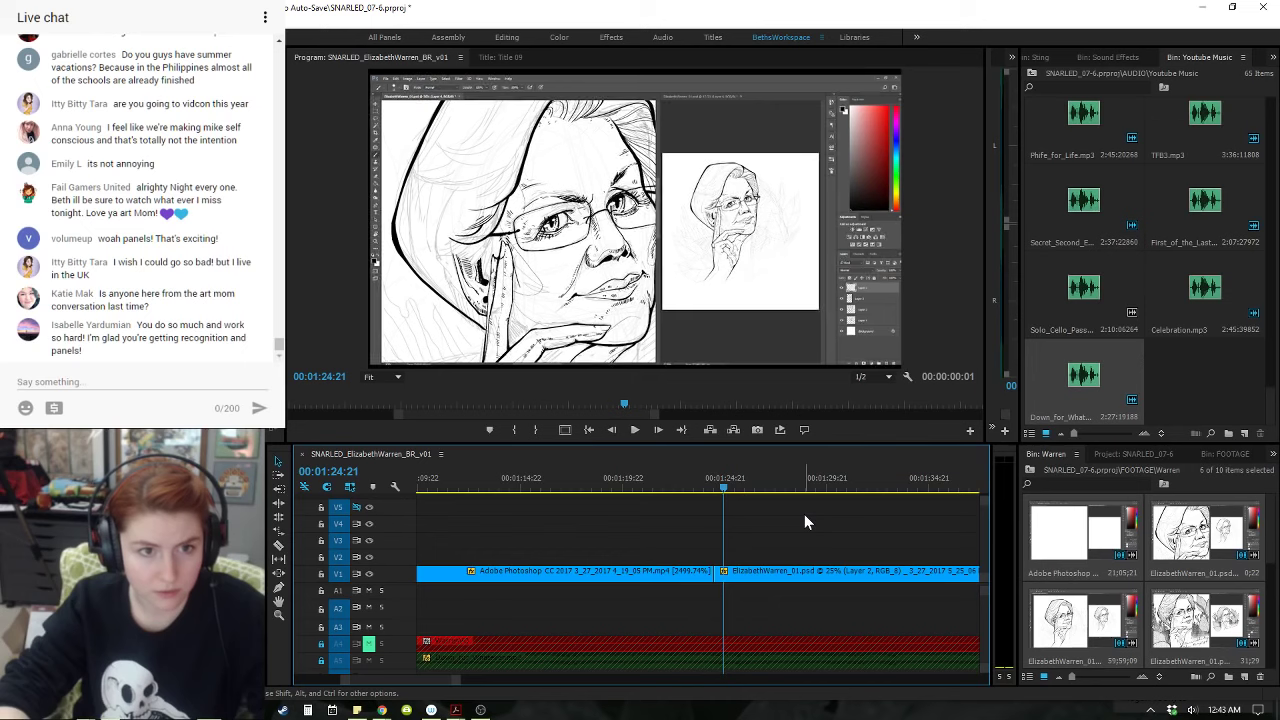
pyautogui.click(781, 576)
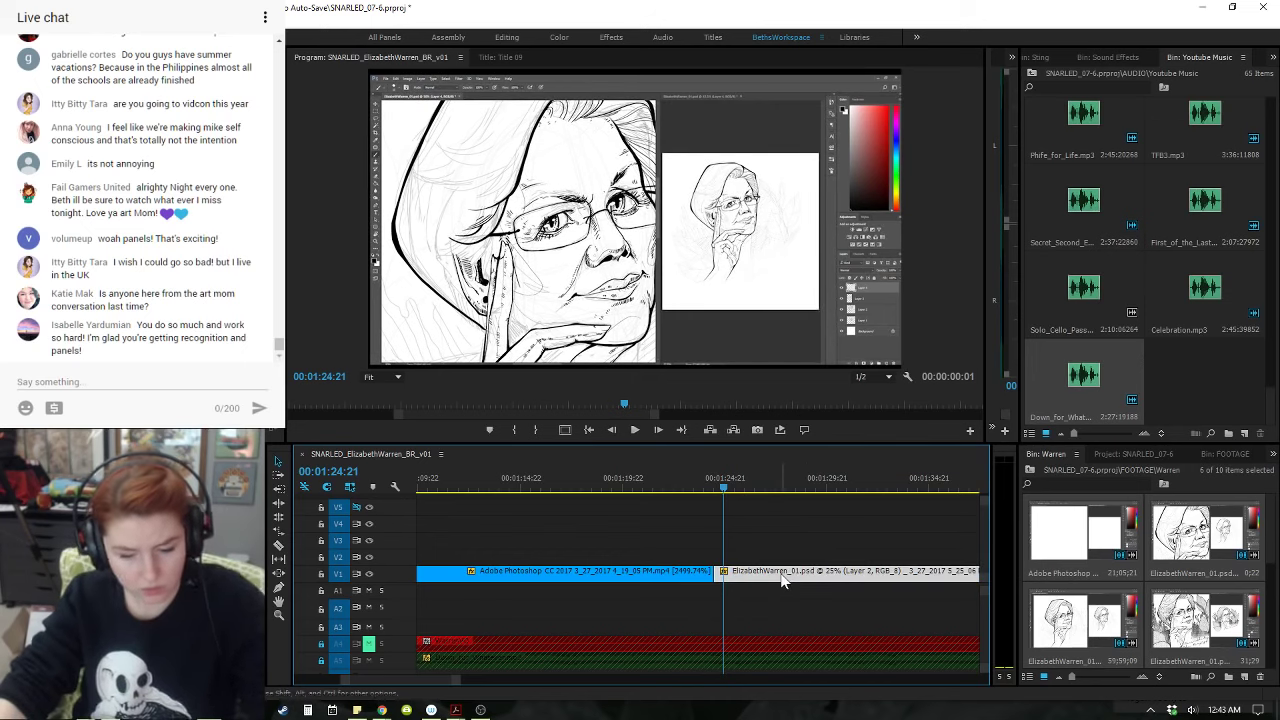
pyautogui.press('Delete')
# - Try to move the Layer 4 drawing recording on V1 up against the first one, and undo the move
pyautogui.press('-')
pyautogui.press('-')
pyautogui.moveTo(838, 576); pyautogui.dragTo(738, 583)
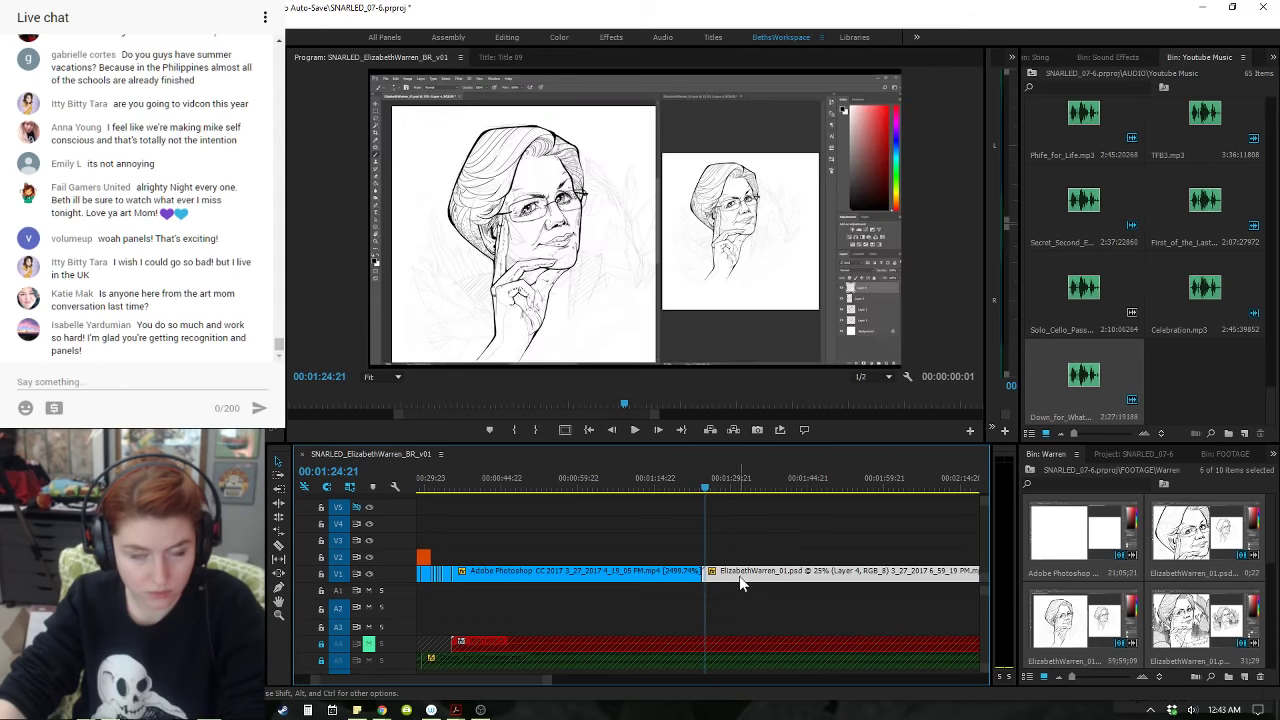
pyautogui.hotkey('ctrl', 'z')
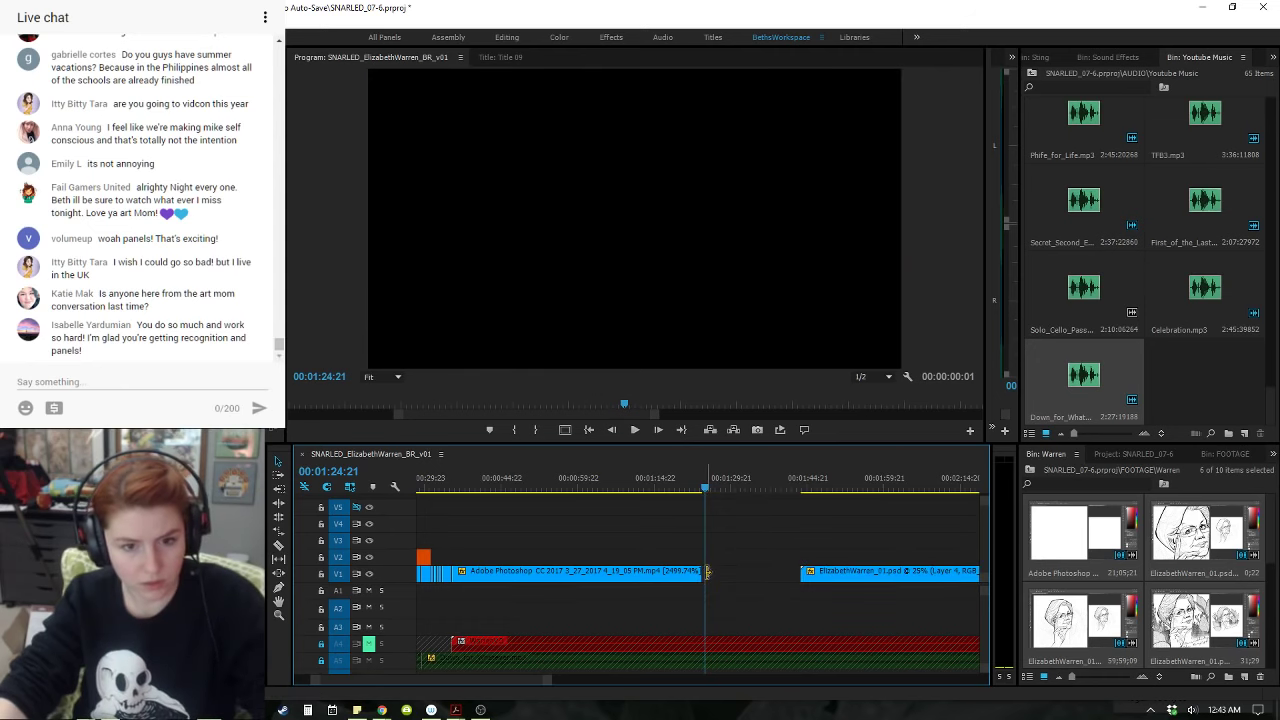
# - Open the first drawing recording from V1 in the source monitor, and widen the source monitor
pyautogui.doubleClick(683, 575)
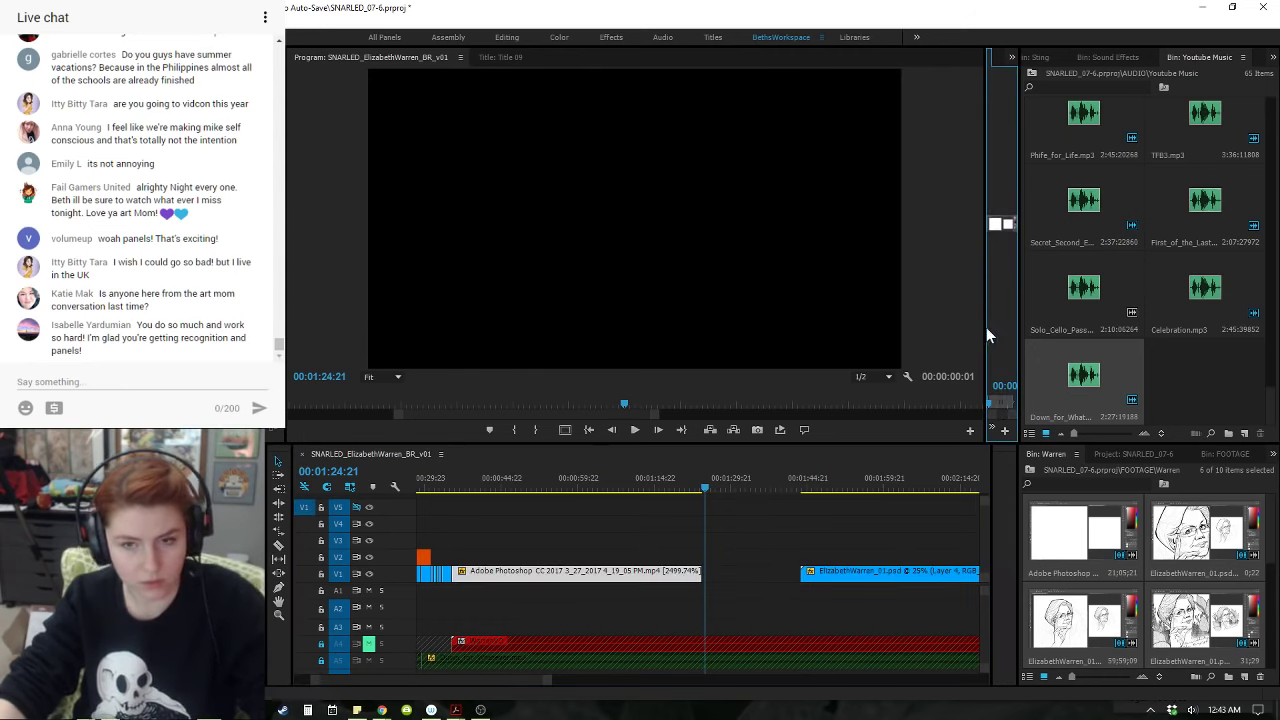
pyautogui.moveTo(987, 327); pyautogui.dragTo(813, 326)
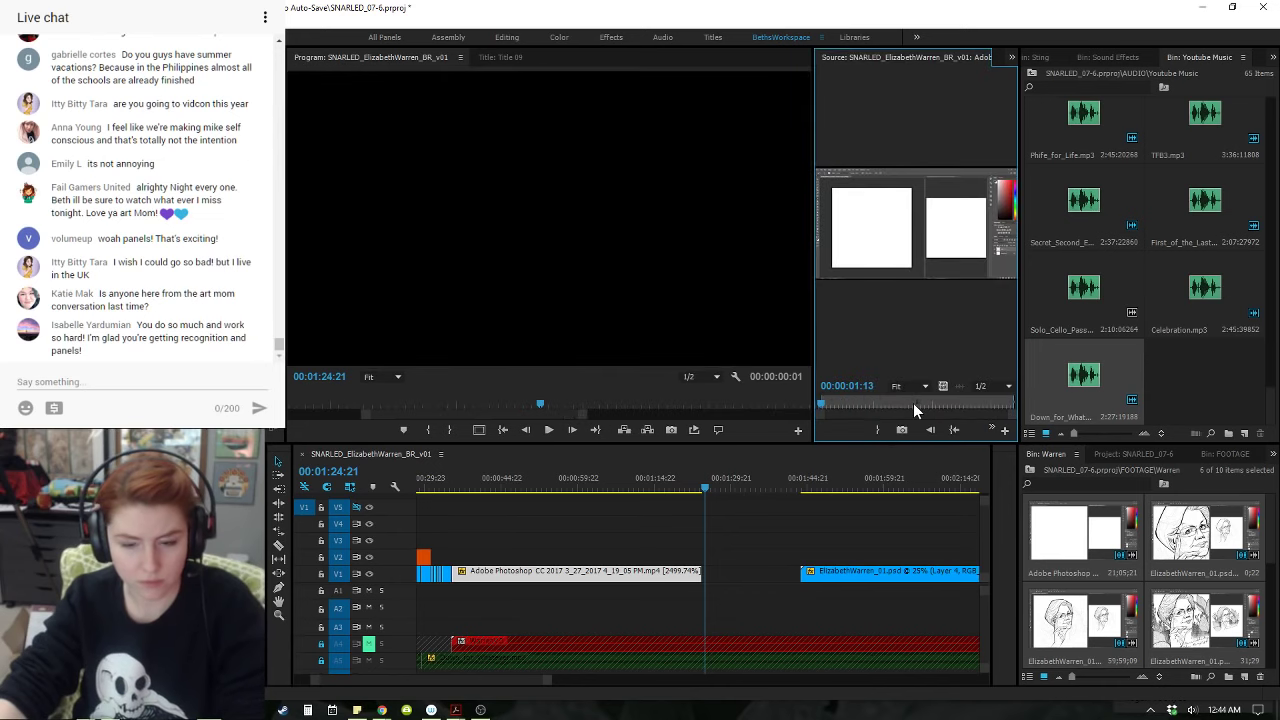
pyautogui.click(679, 578)
pyautogui.click(679, 578)
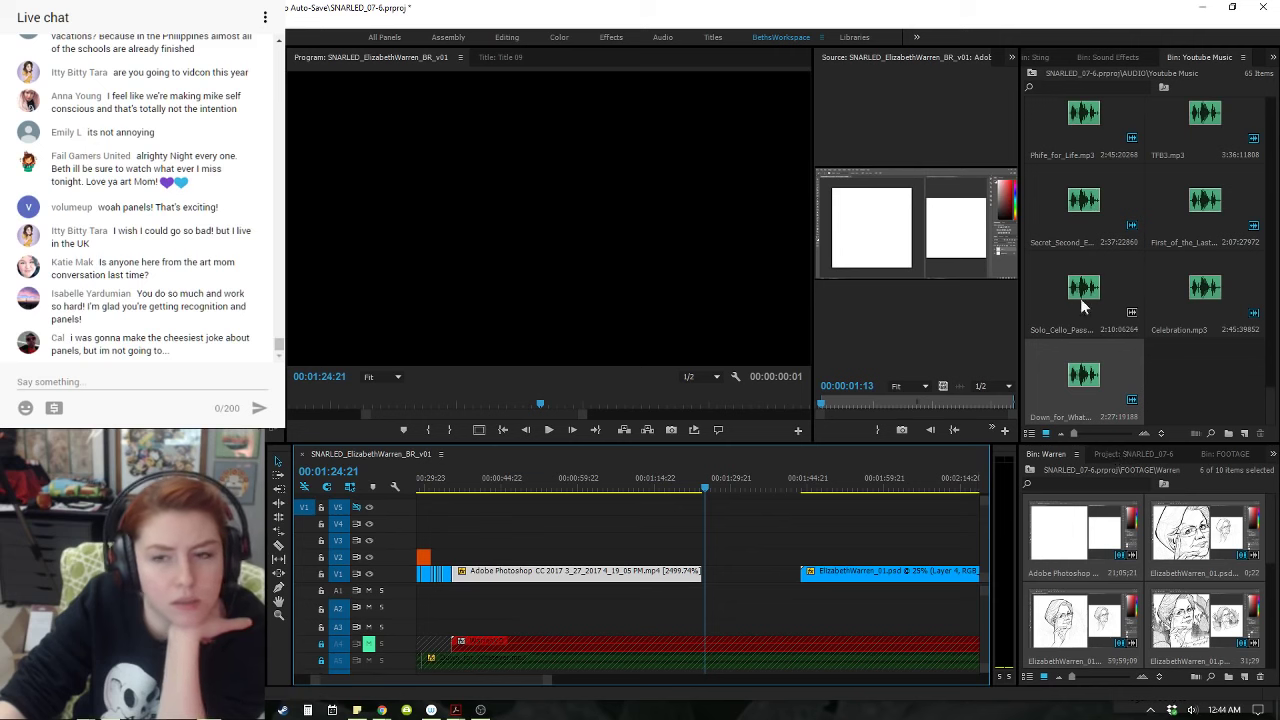
# - Read the recording times in the full file names of the first two drawing clips in the Warren bin
pyautogui.click(1115, 546)
pyautogui.click(1023, 540)
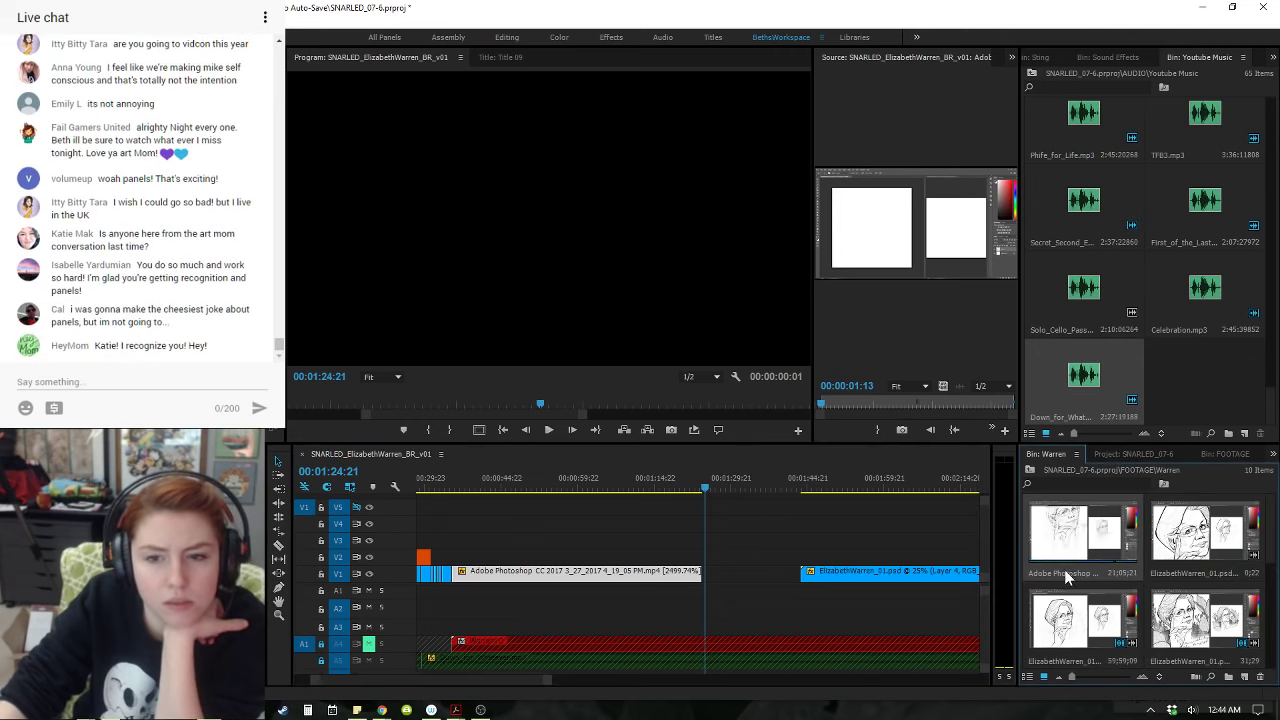
pyautogui.click(1069, 575)
pyautogui.click(1079, 574)
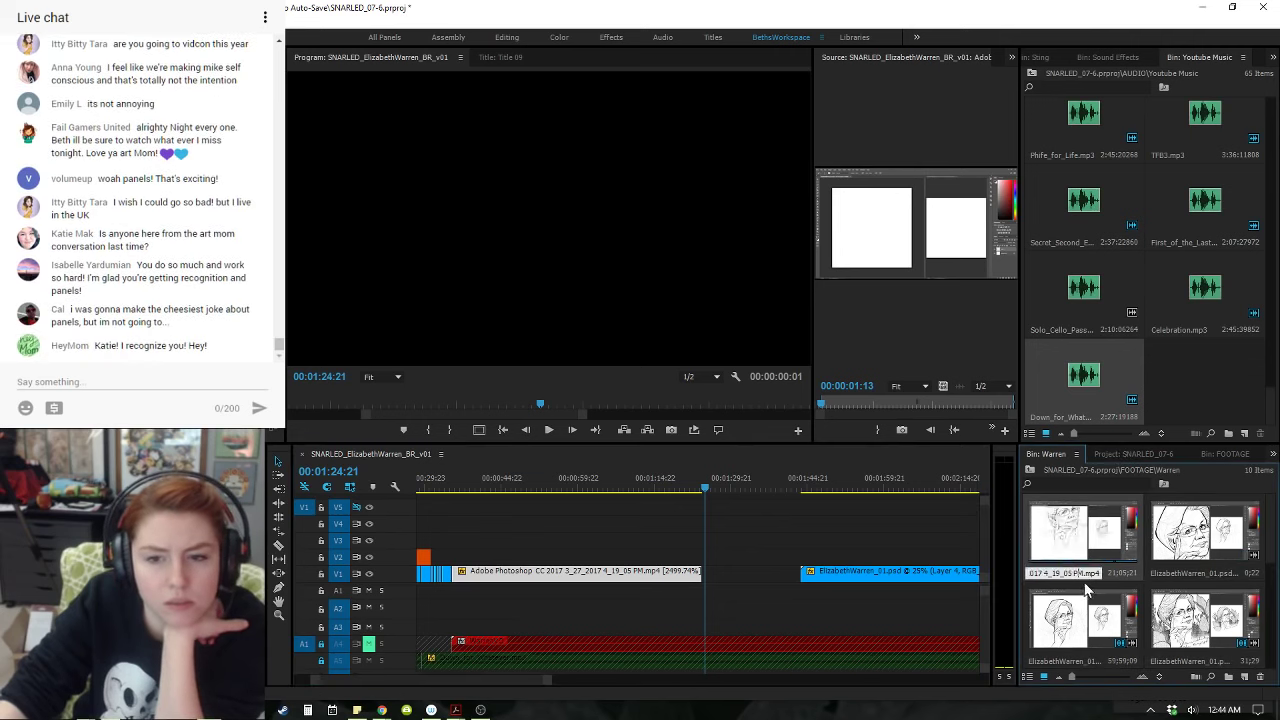
pyautogui.click(1186, 573)
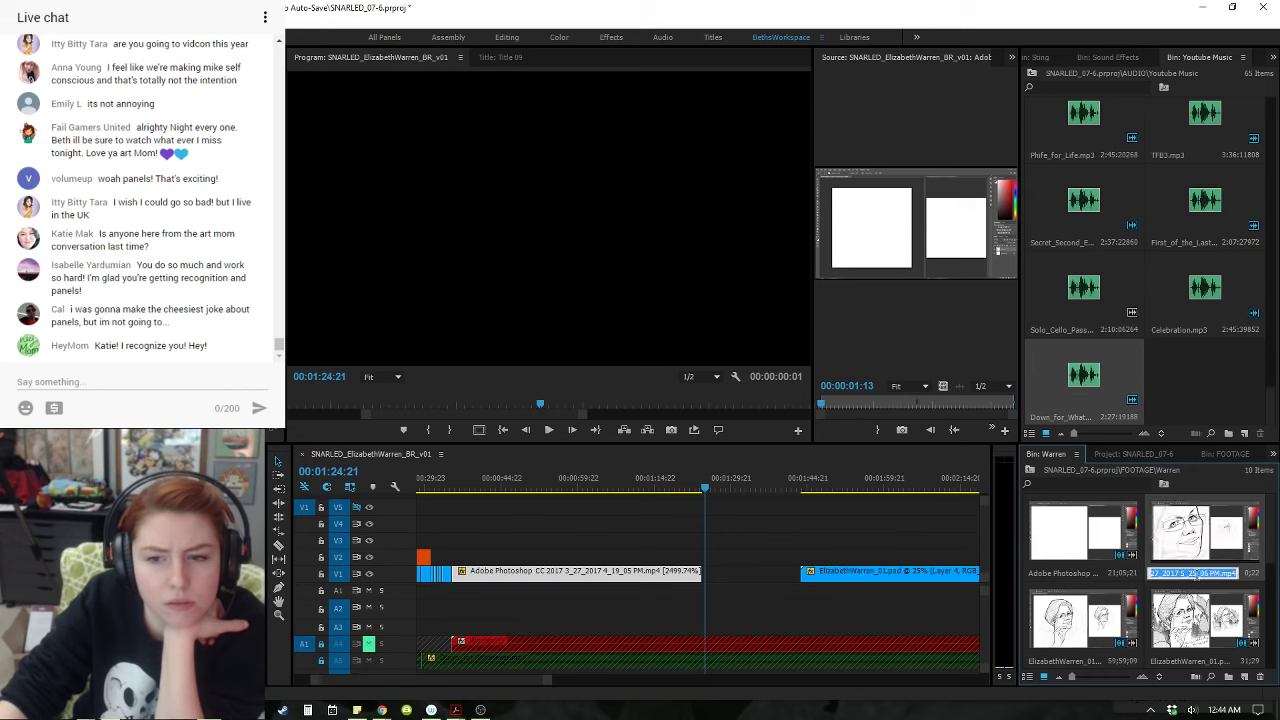
pyautogui.click(1198, 574)
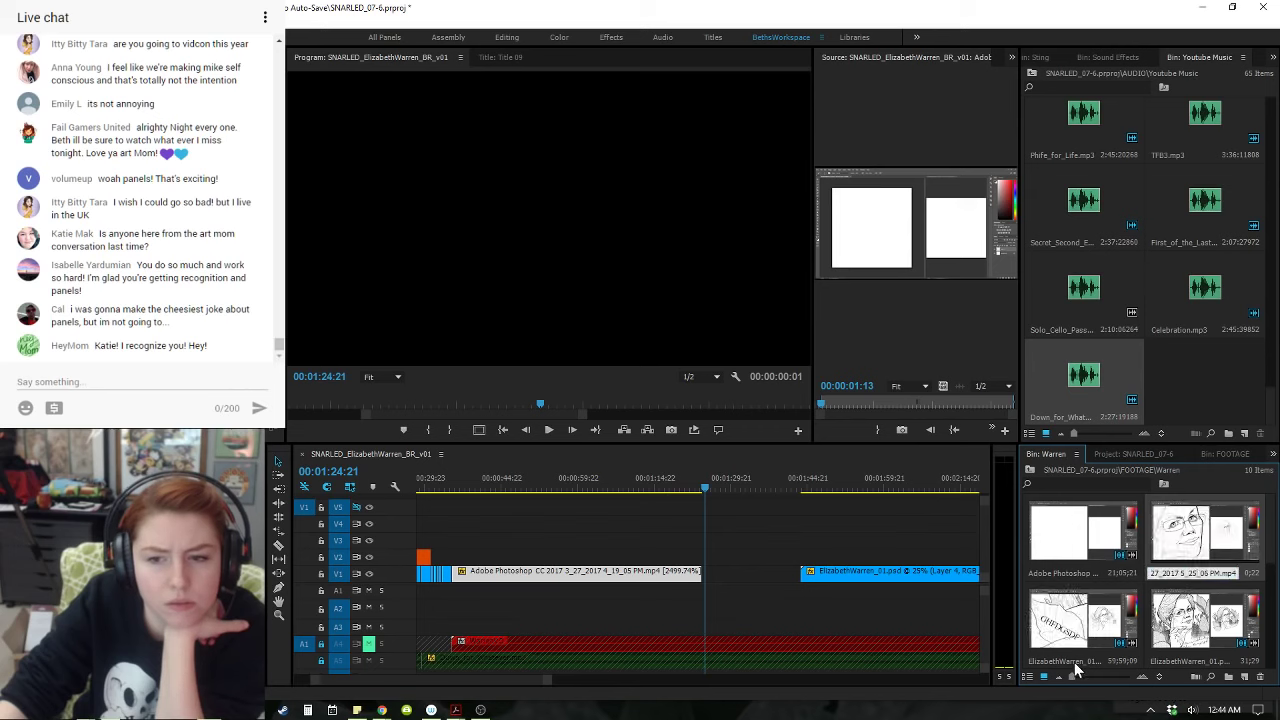
pyautogui.click(1087, 574)
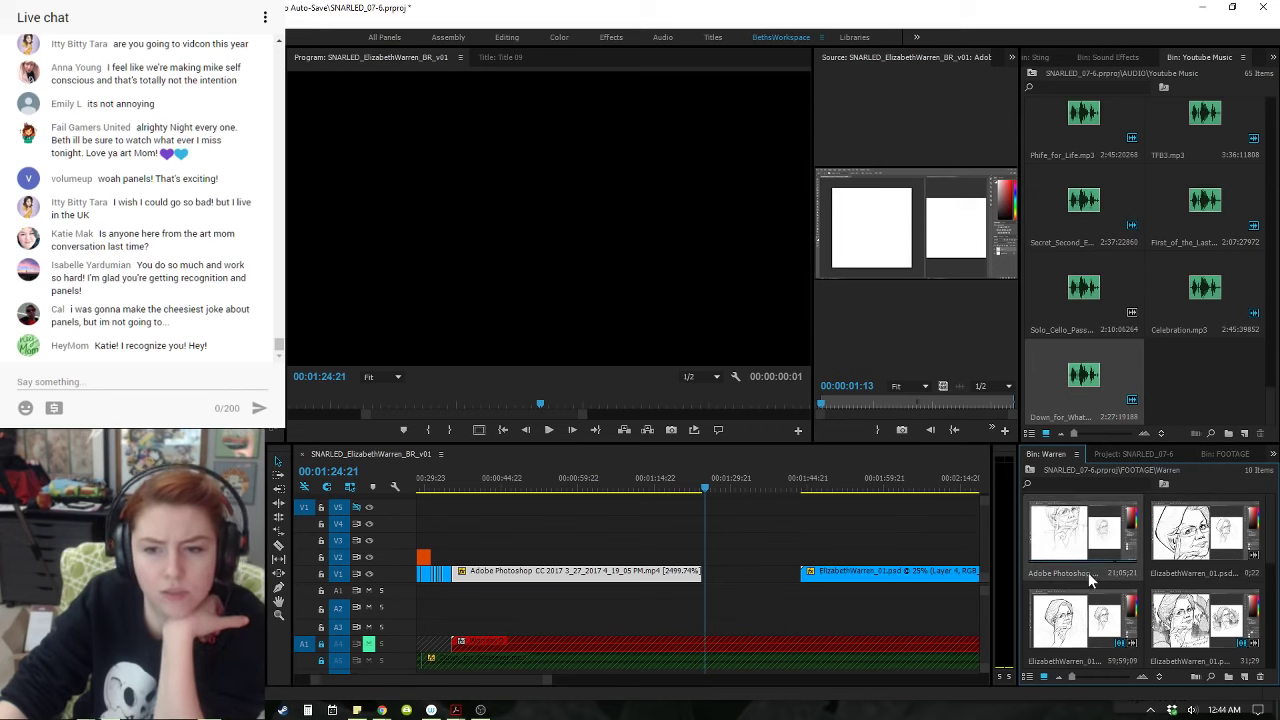
pyautogui.click(1087, 574)
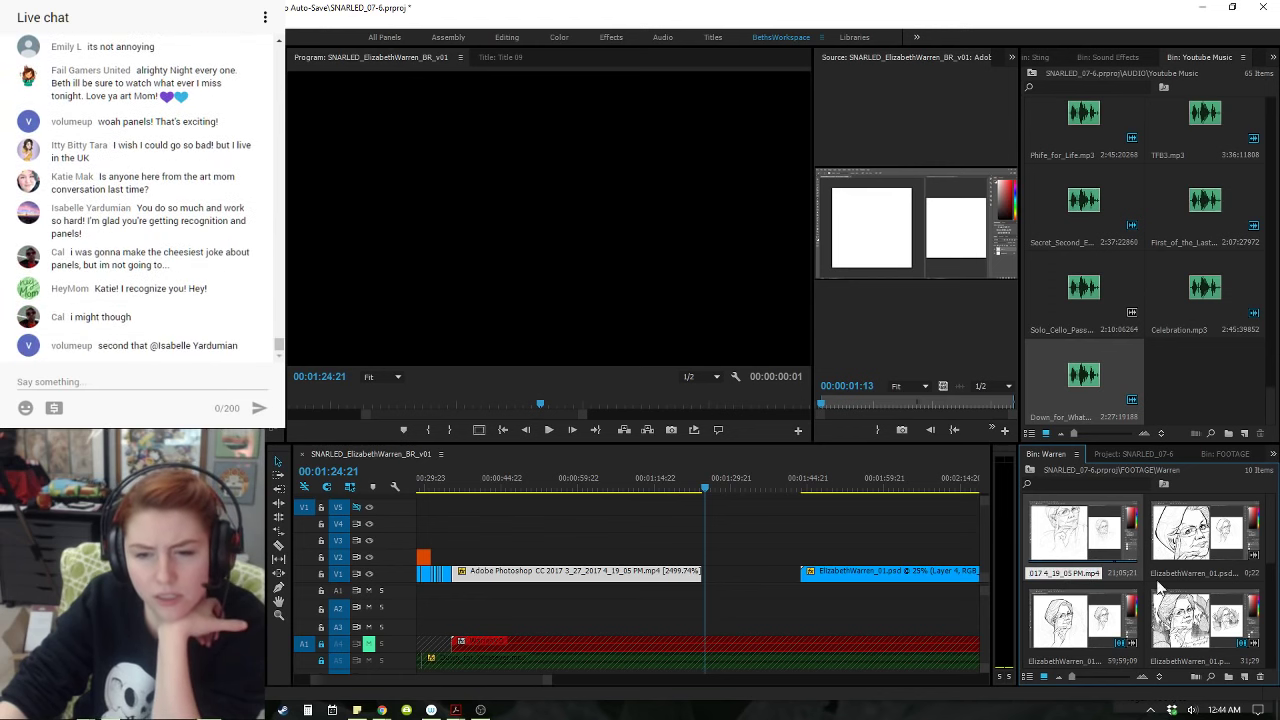
pyautogui.click(1219, 574)
pyautogui.click(1220, 573)
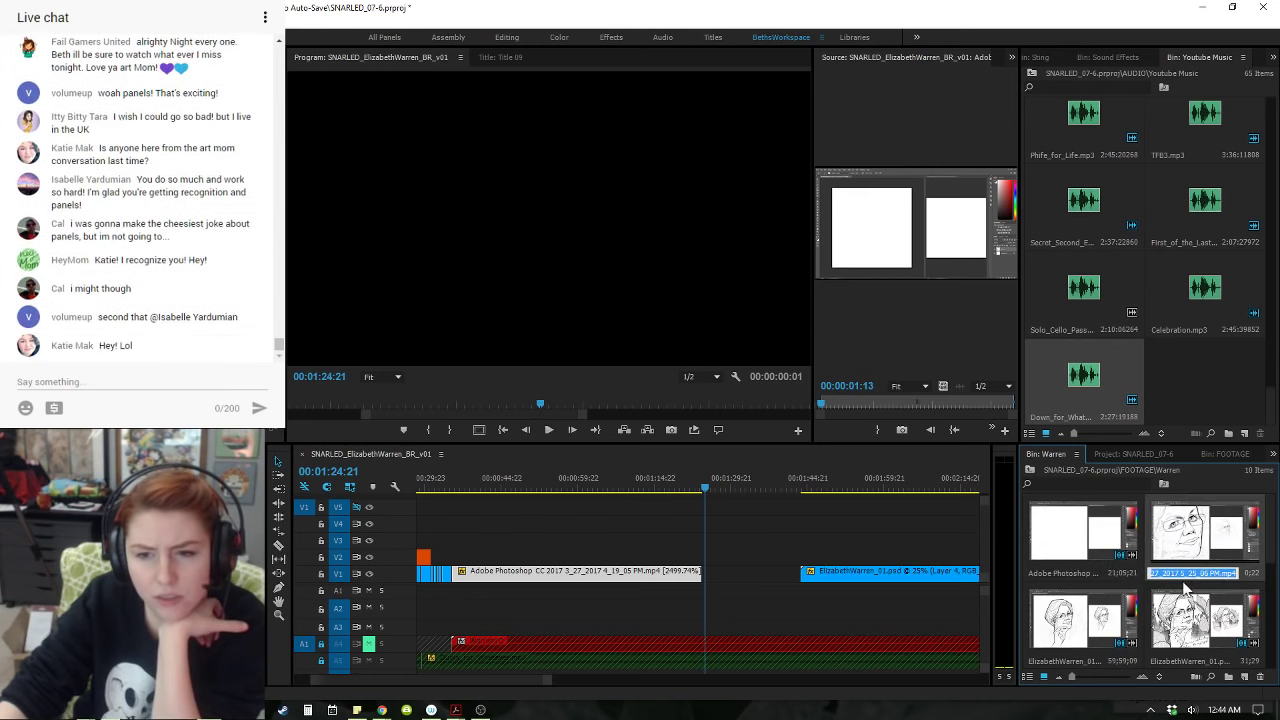
# - Read the recording times of the remaining ElizabethWarren_01.psd clips in the Warren bin, and recheck the Photoshop CC 2017 clip's name
pyautogui.click(1079, 663)
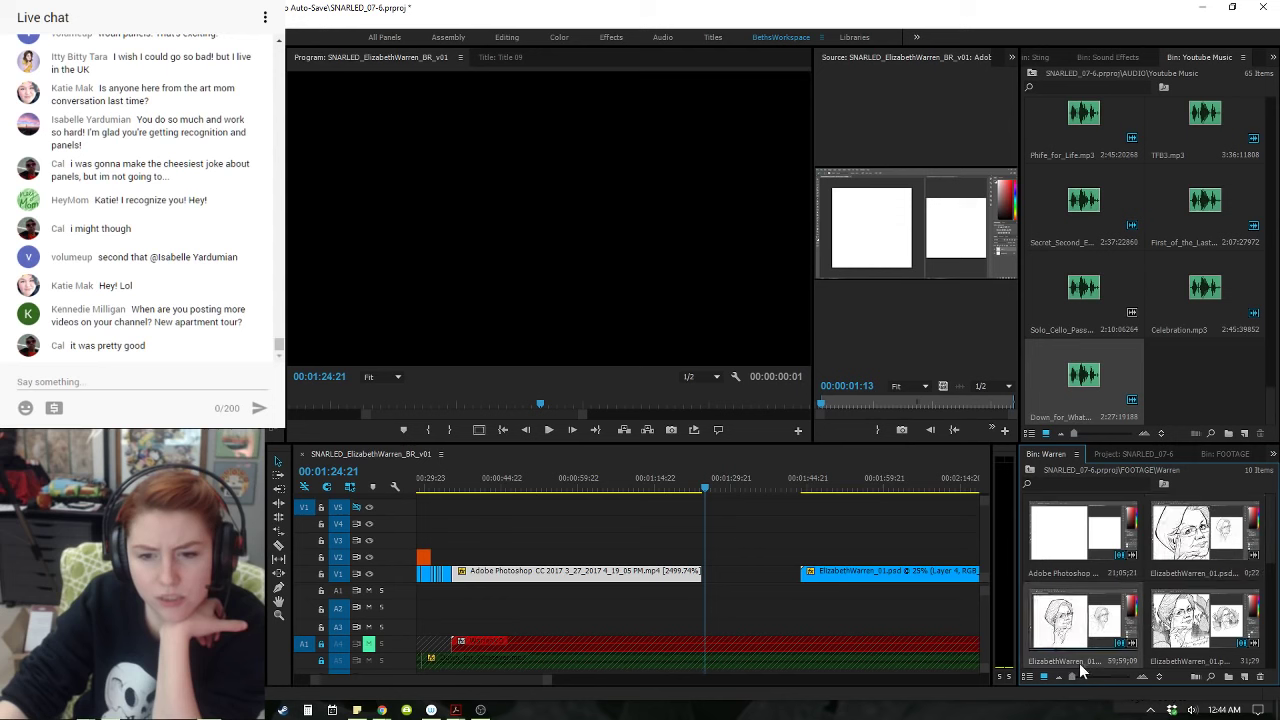
pyautogui.click(1055, 661)
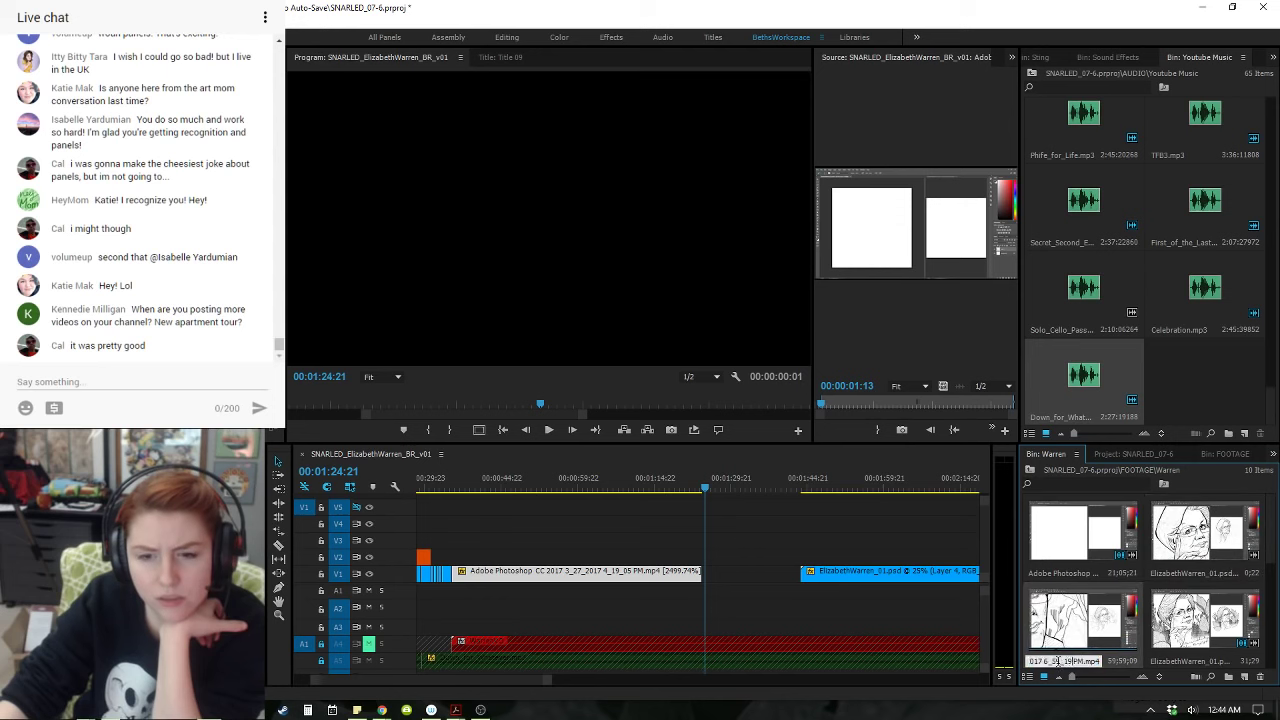
pyautogui.click(1188, 662)
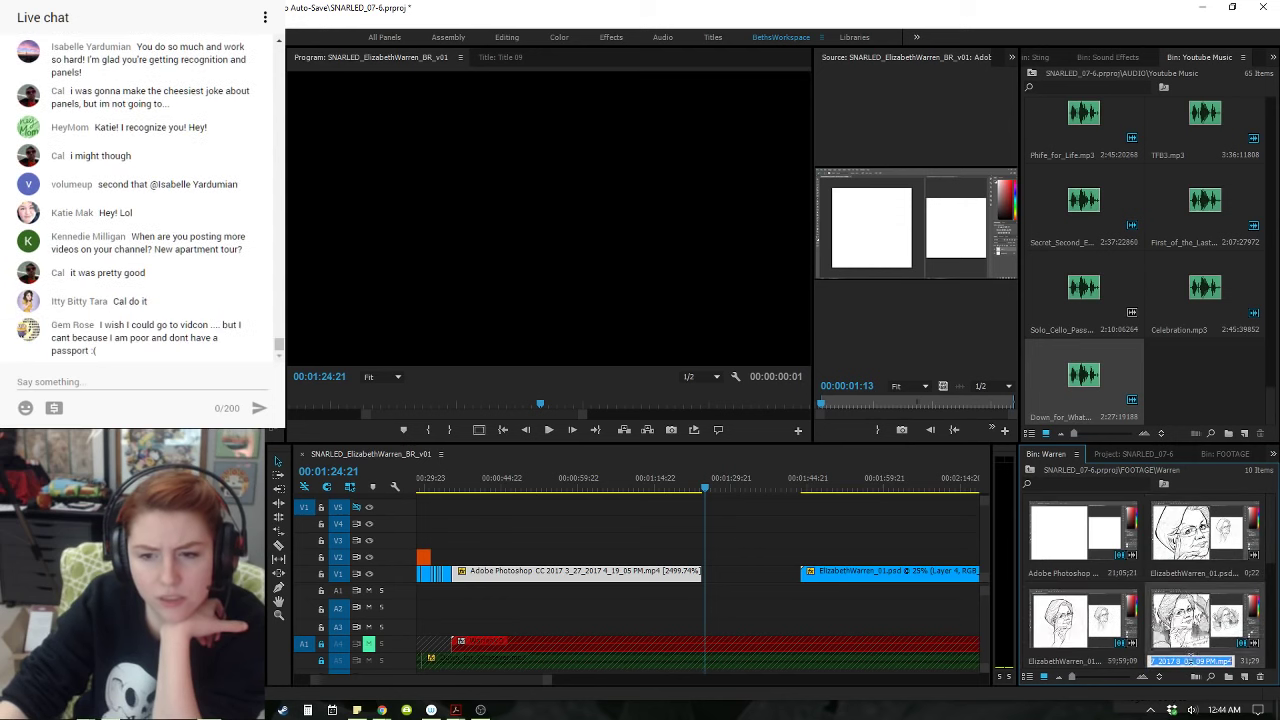
pyautogui.click(1206, 661)
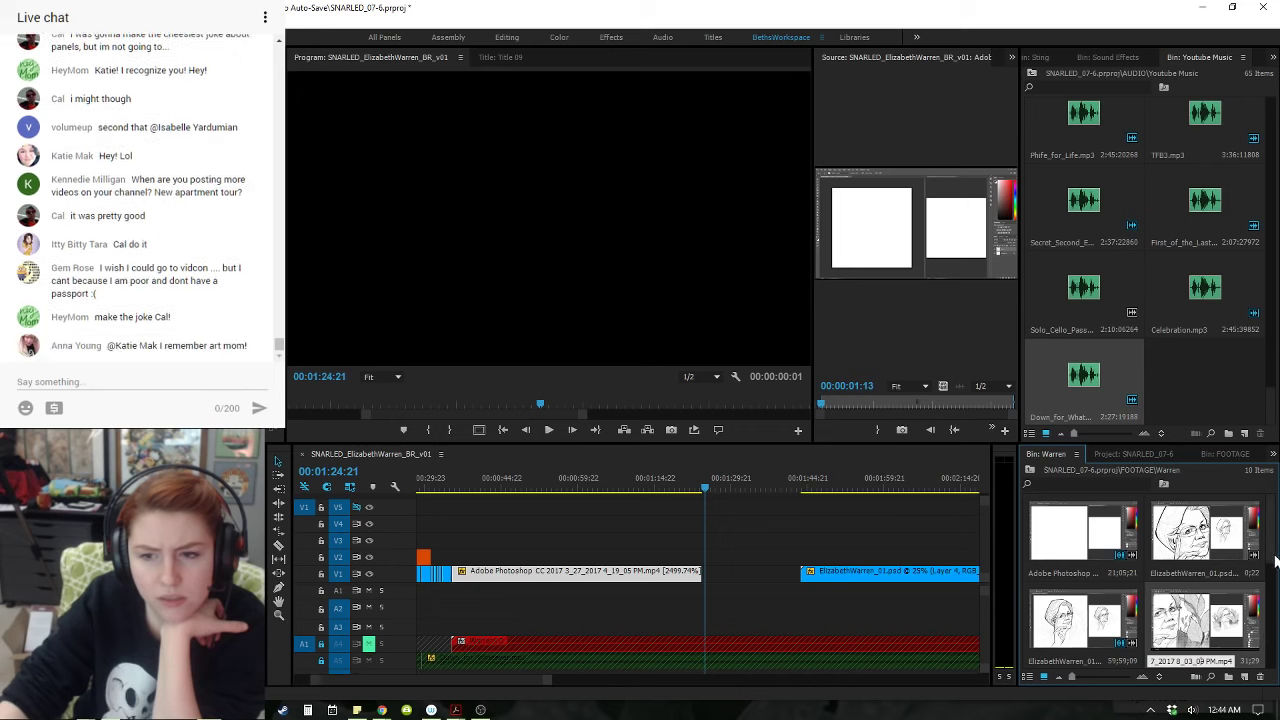
pyautogui.scroll(-3, 1276, 562)
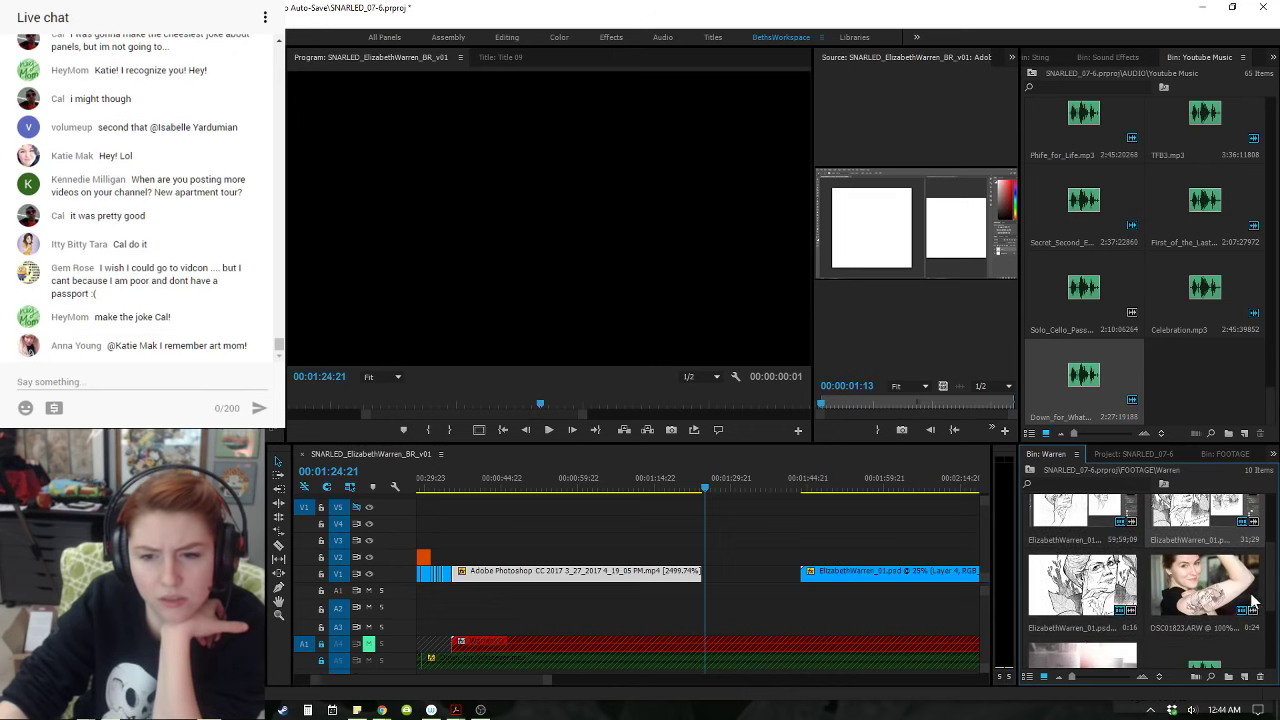
pyautogui.scroll(3, 1272, 580)
pyautogui.click(1088, 573)
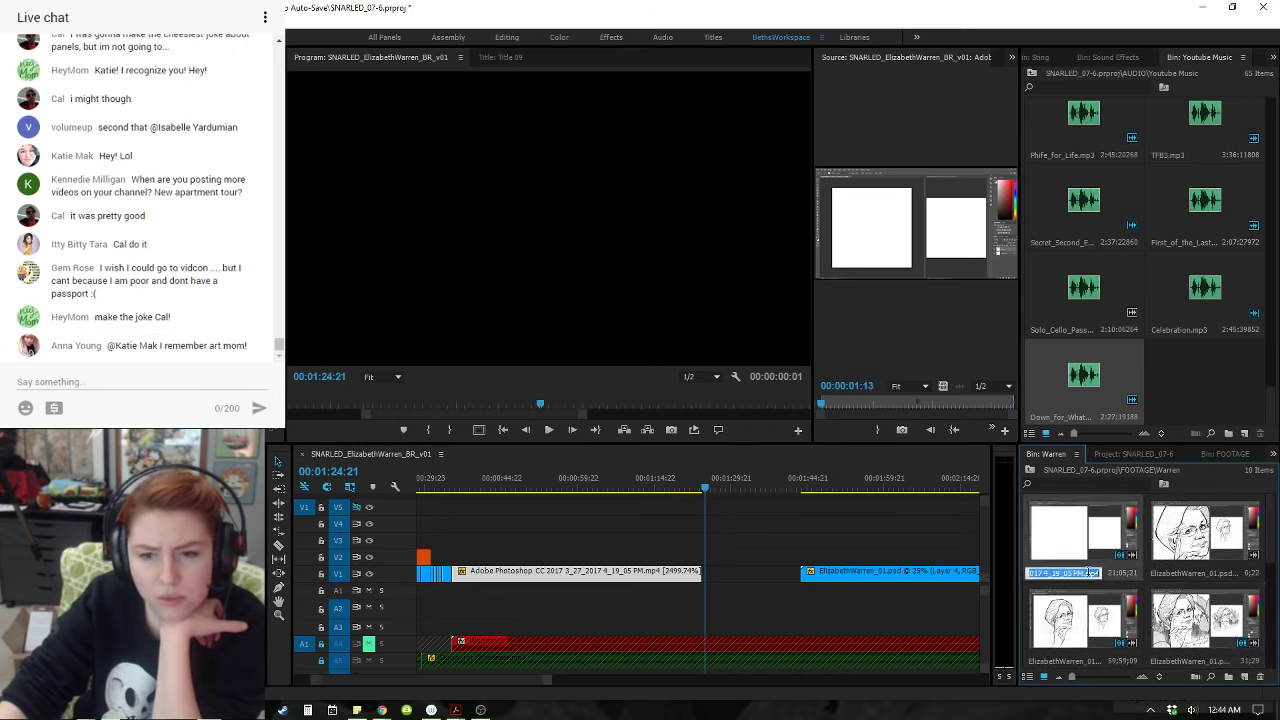
pyautogui.click(1090, 574)
pyautogui.click(724, 598)
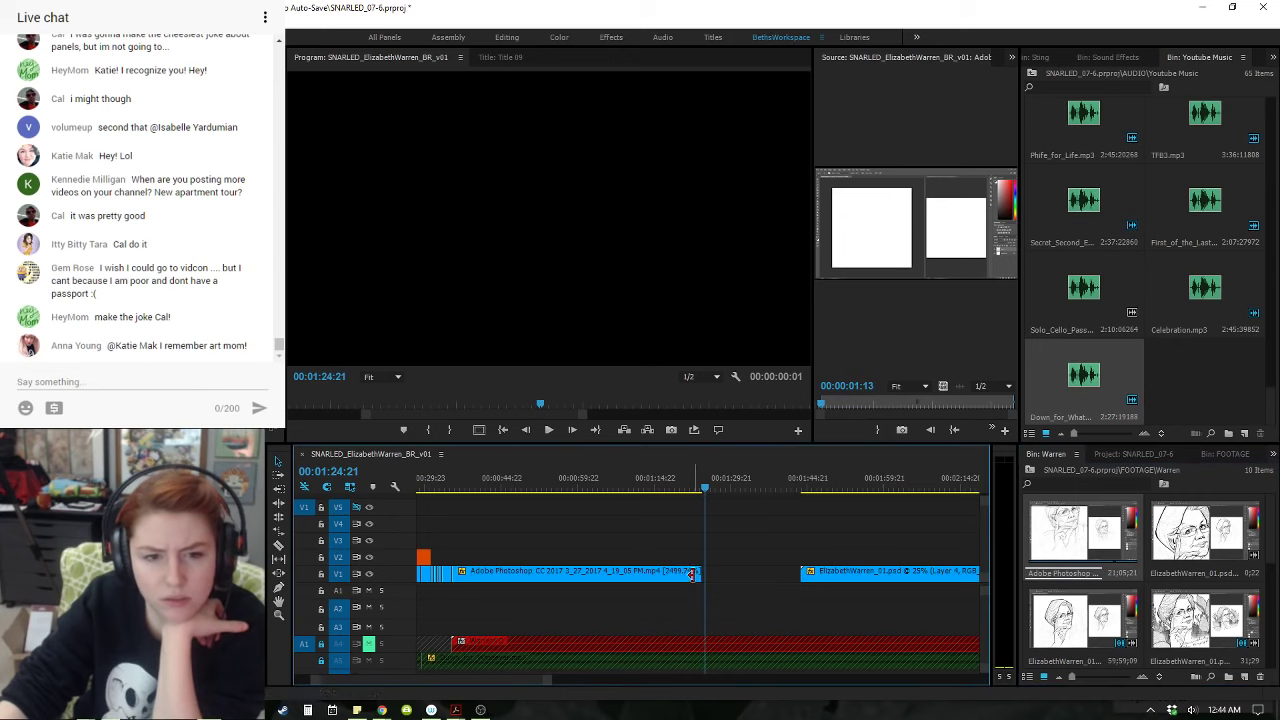
# - Switch to File Explorer and compare the full file names of the drawing recordings in the FOOTAGE\ElizabethWarren folder
pyautogui.click(233, 710)
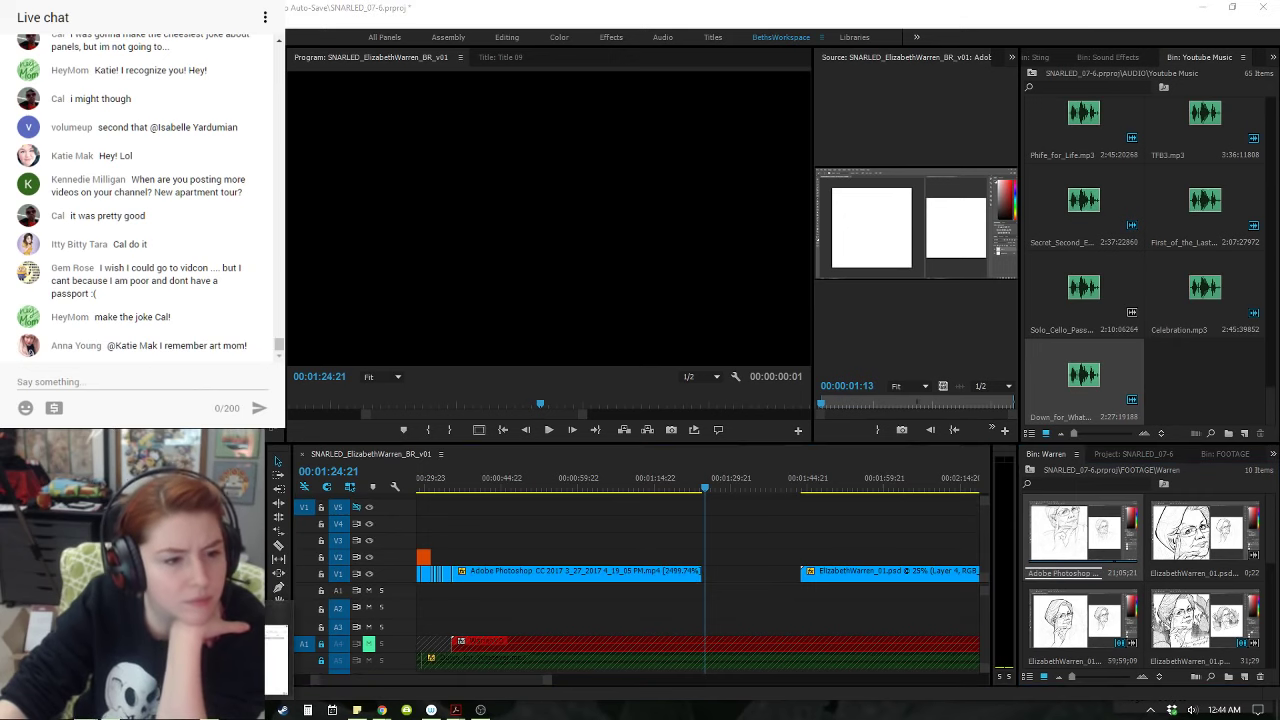
pyautogui.click(205, 655)
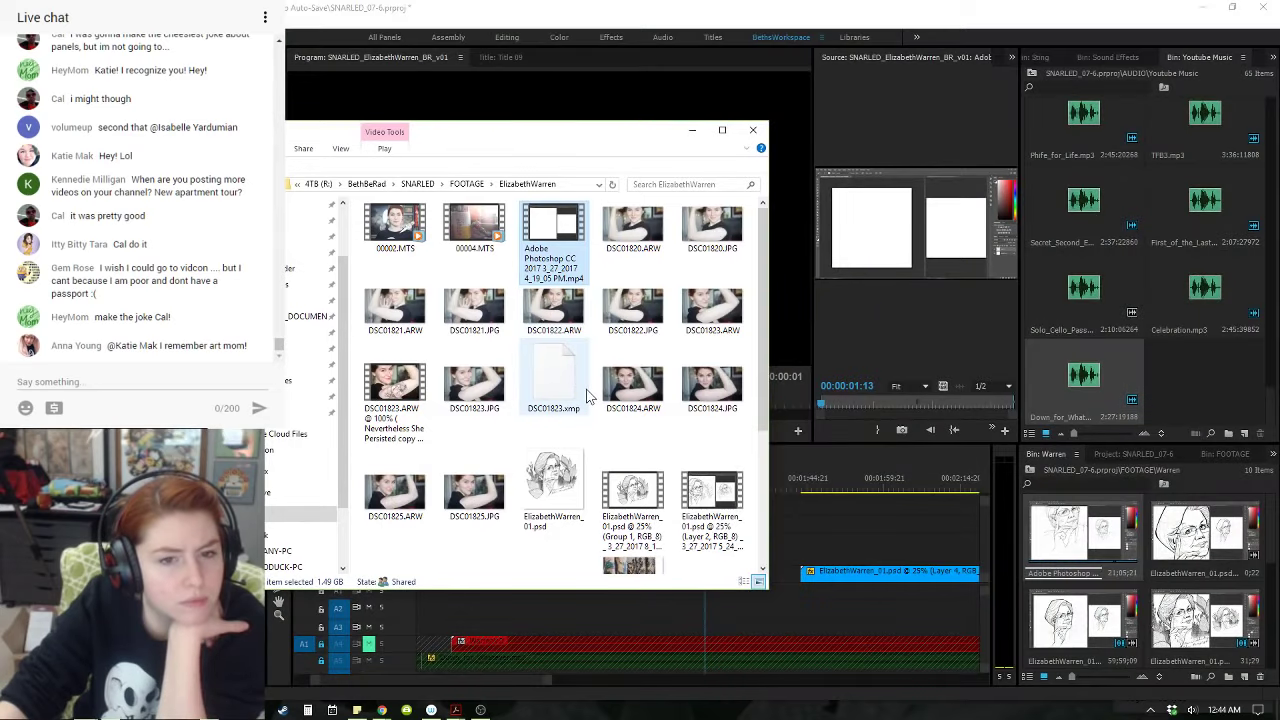
pyautogui.scroll(-3, 645, 403)
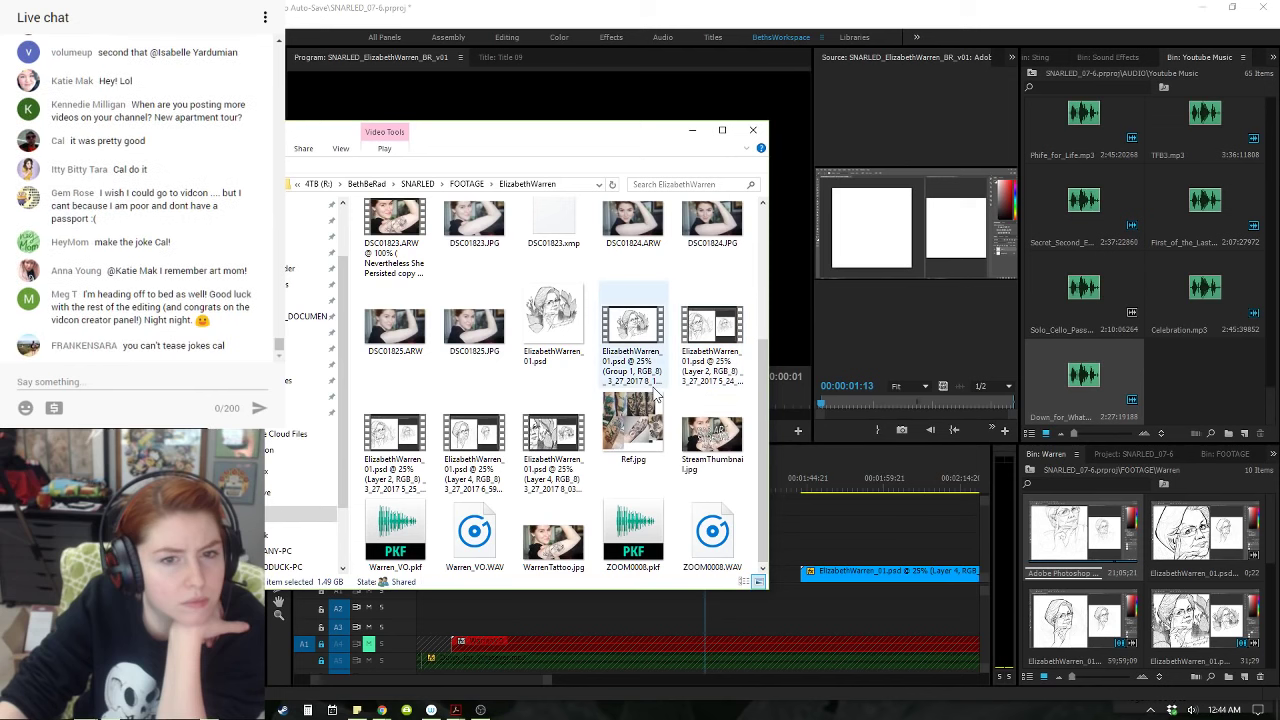
pyautogui.click(655, 393)
pyautogui.click(657, 392)
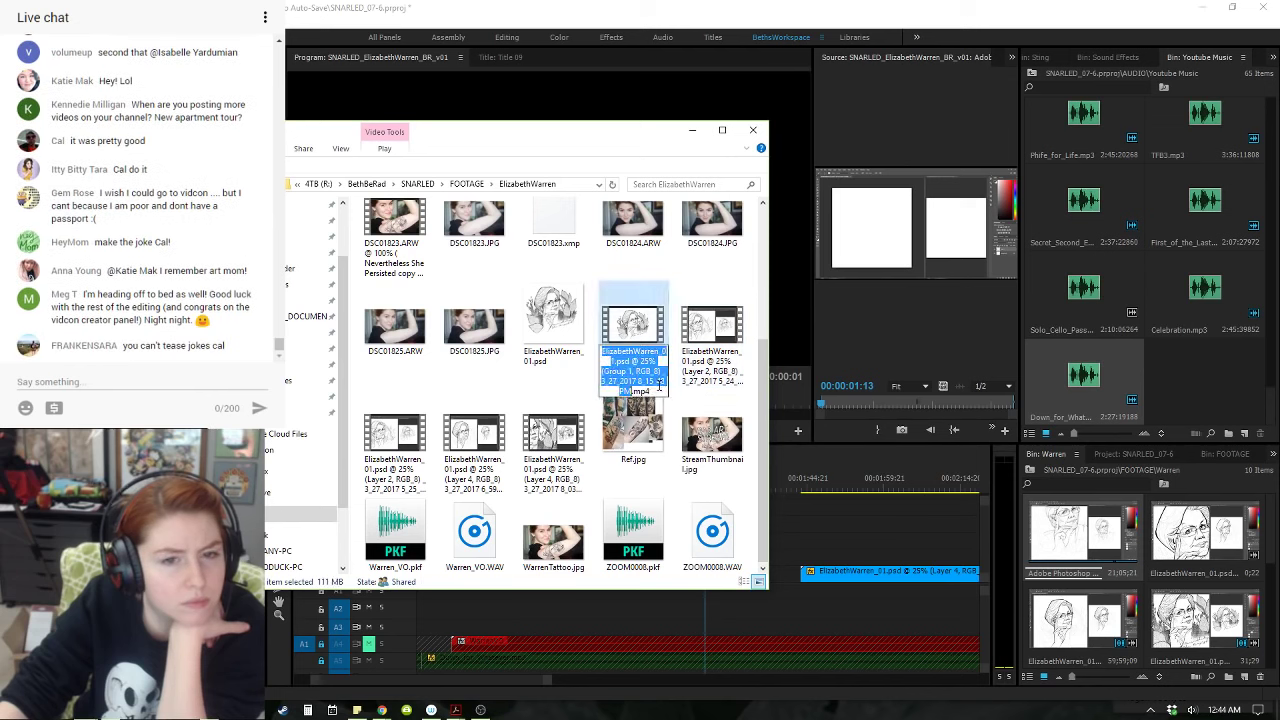
pyautogui.click(714, 389)
pyautogui.click(719, 388)
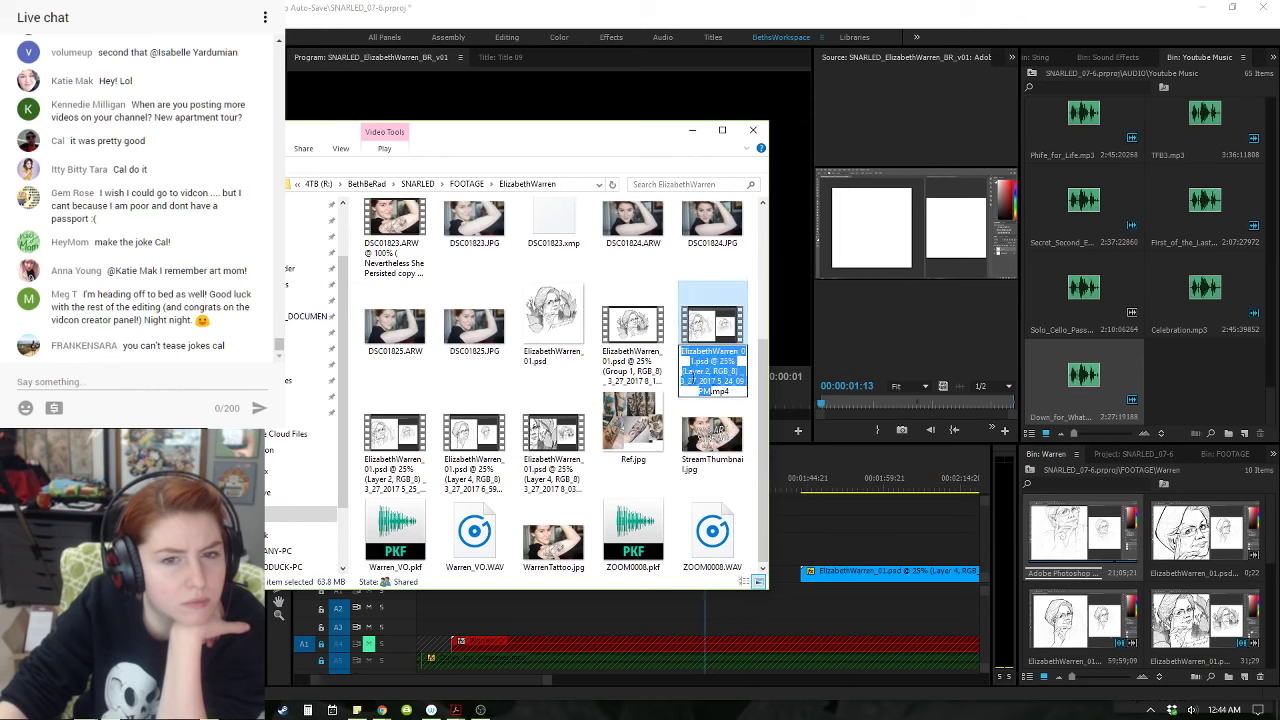
pyautogui.click(397, 472)
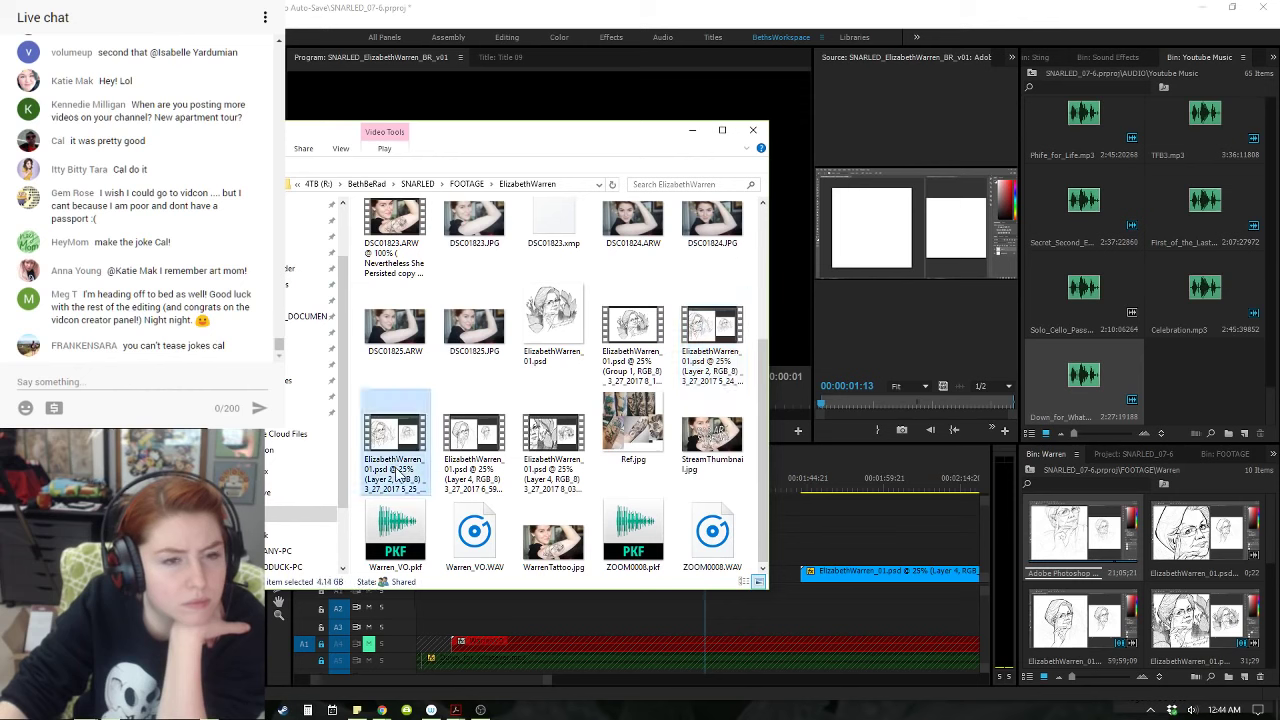
pyautogui.click(390, 486)
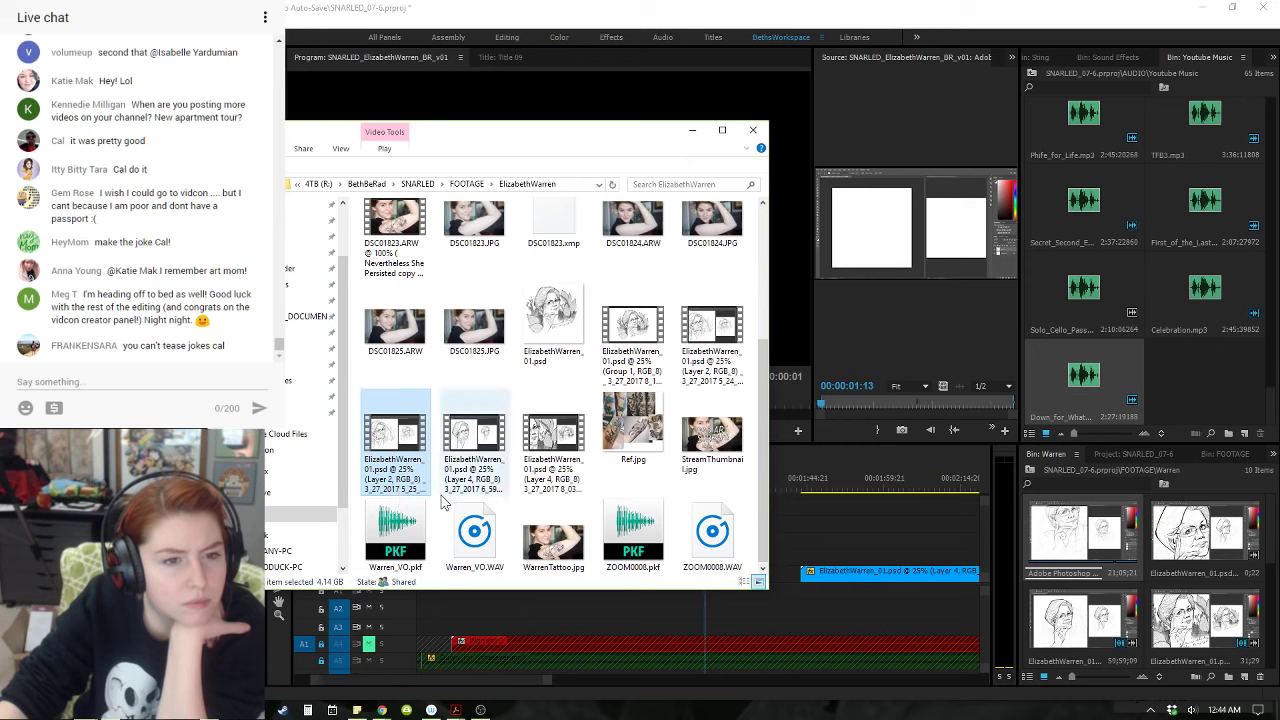
pyautogui.click(485, 495)
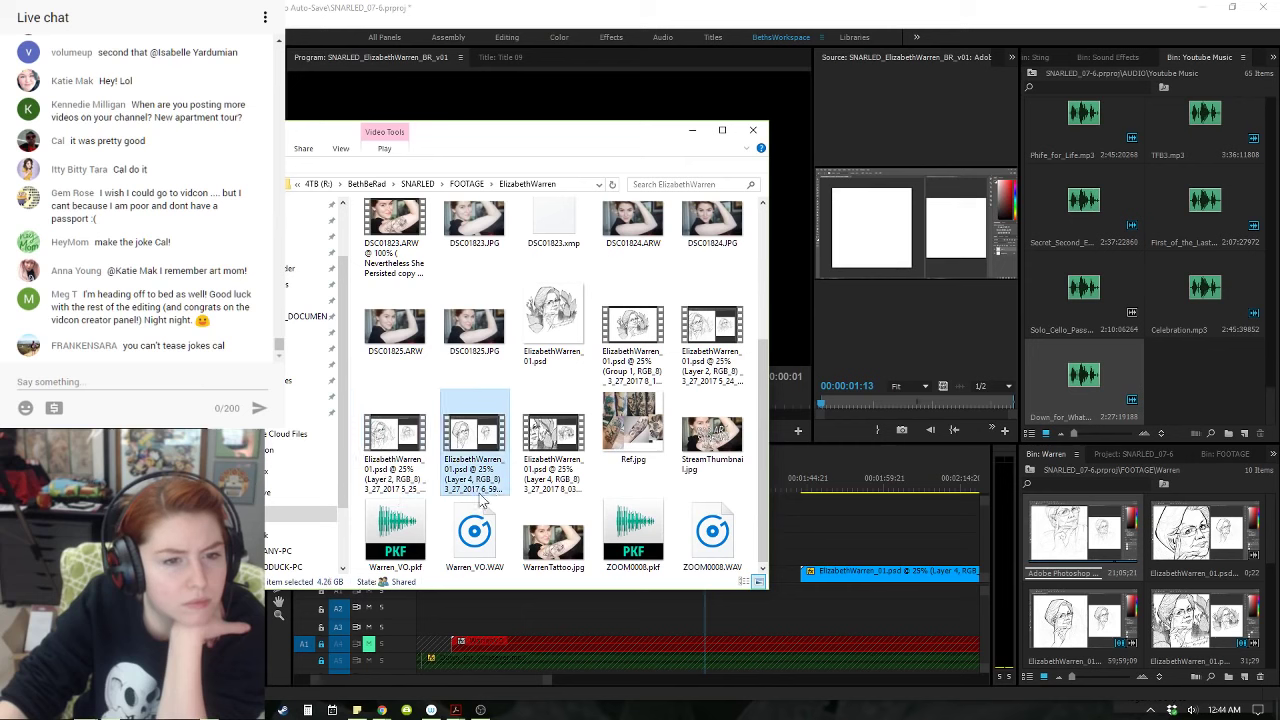
pyautogui.click(550, 497)
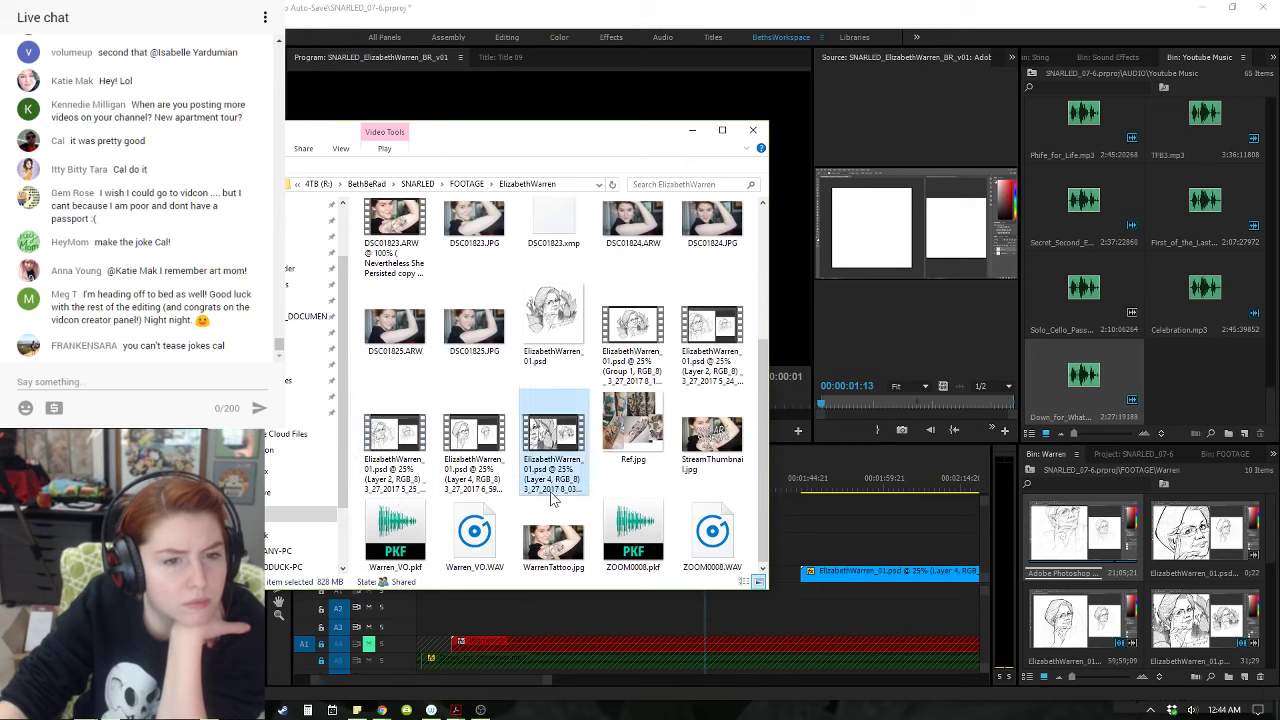
# - Copy the file name of the Layer 2 recording stamped 3_27_2017 5_24_09 PM, search the Warren bin for it, and clear the search
pyautogui.click(725, 378)
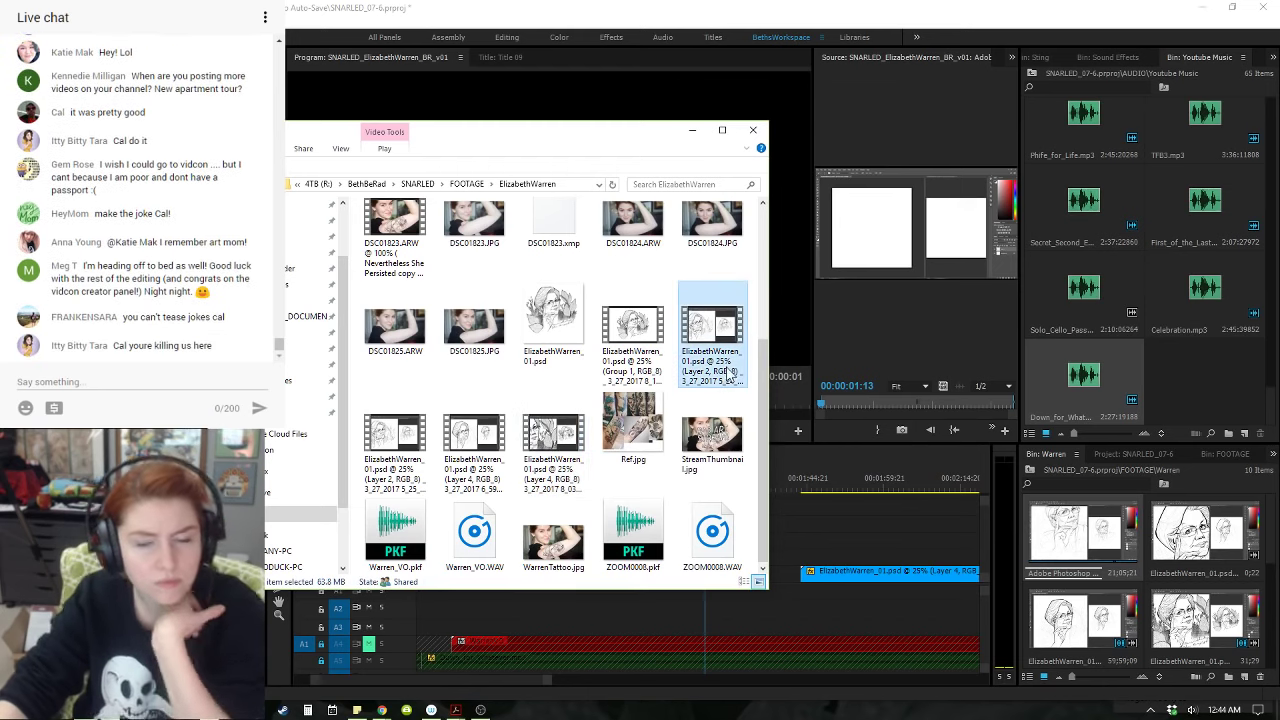
pyautogui.click(725, 378)
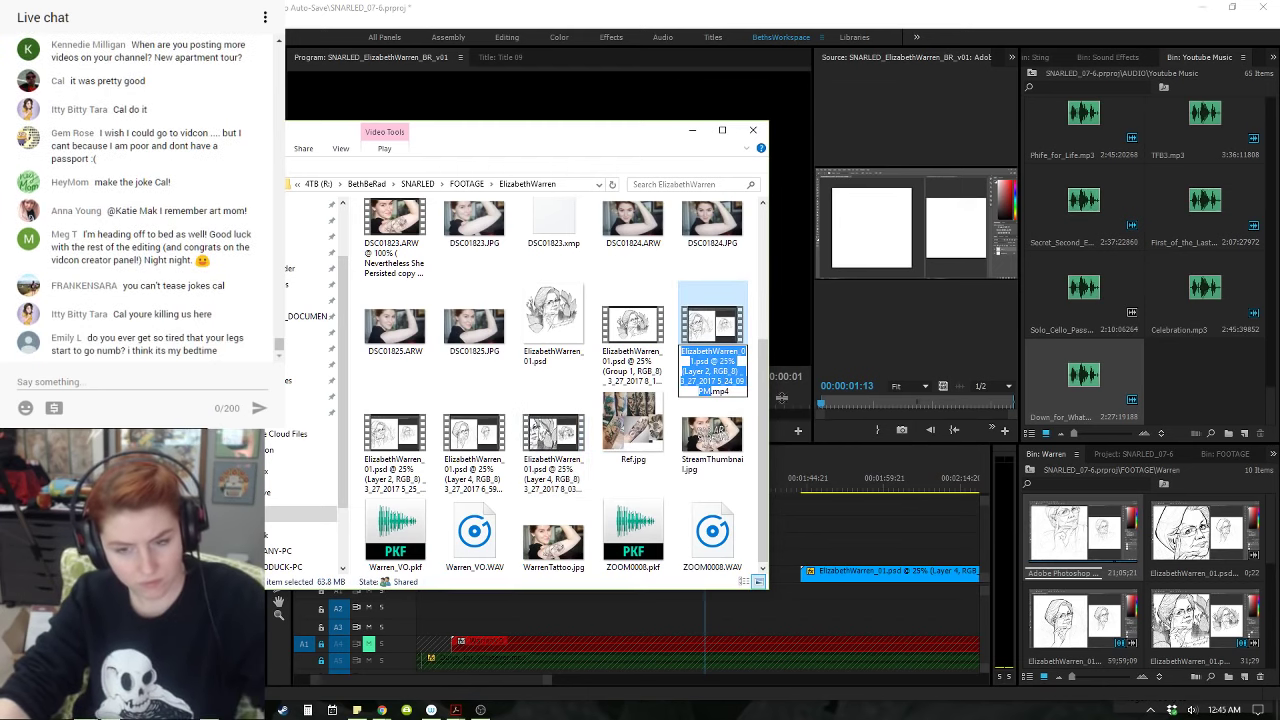
pyautogui.hotkey('ctrl', 'c')
pyautogui.click(1220, 484)
pyautogui.click(1095, 484)
pyautogui.hotkey('ctrl', 'v')
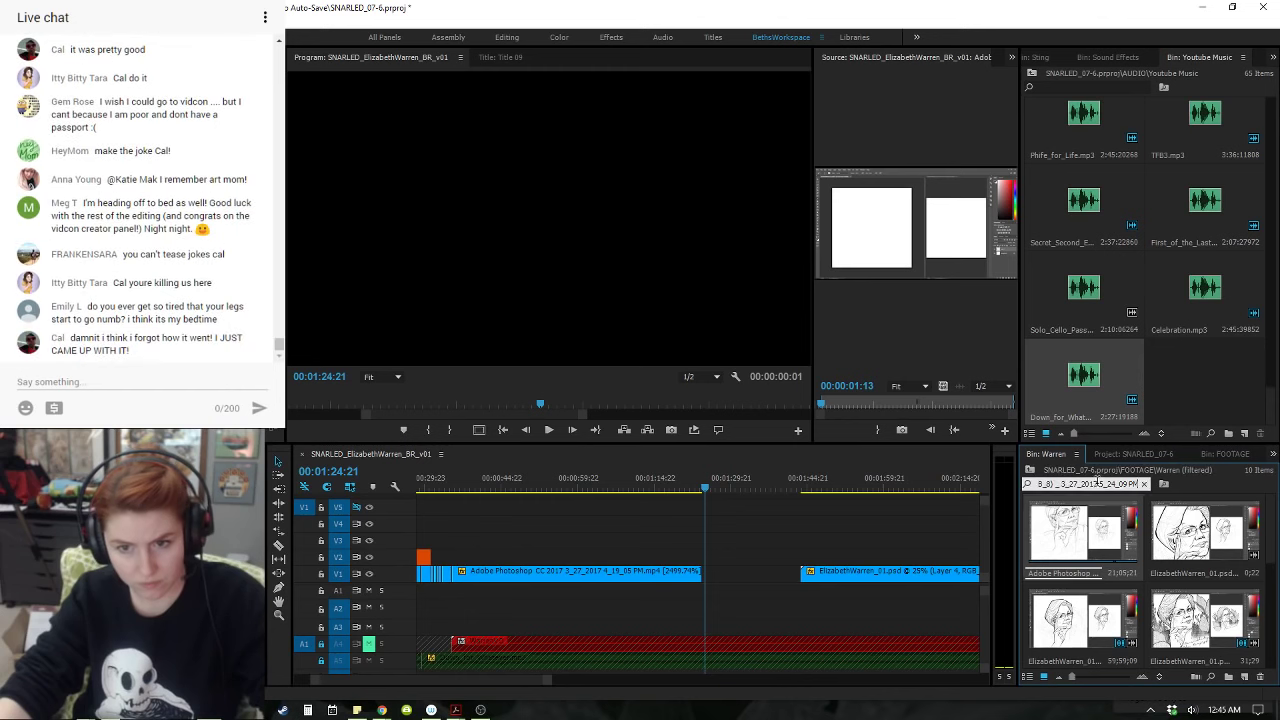
pyautogui.click(1144, 484)
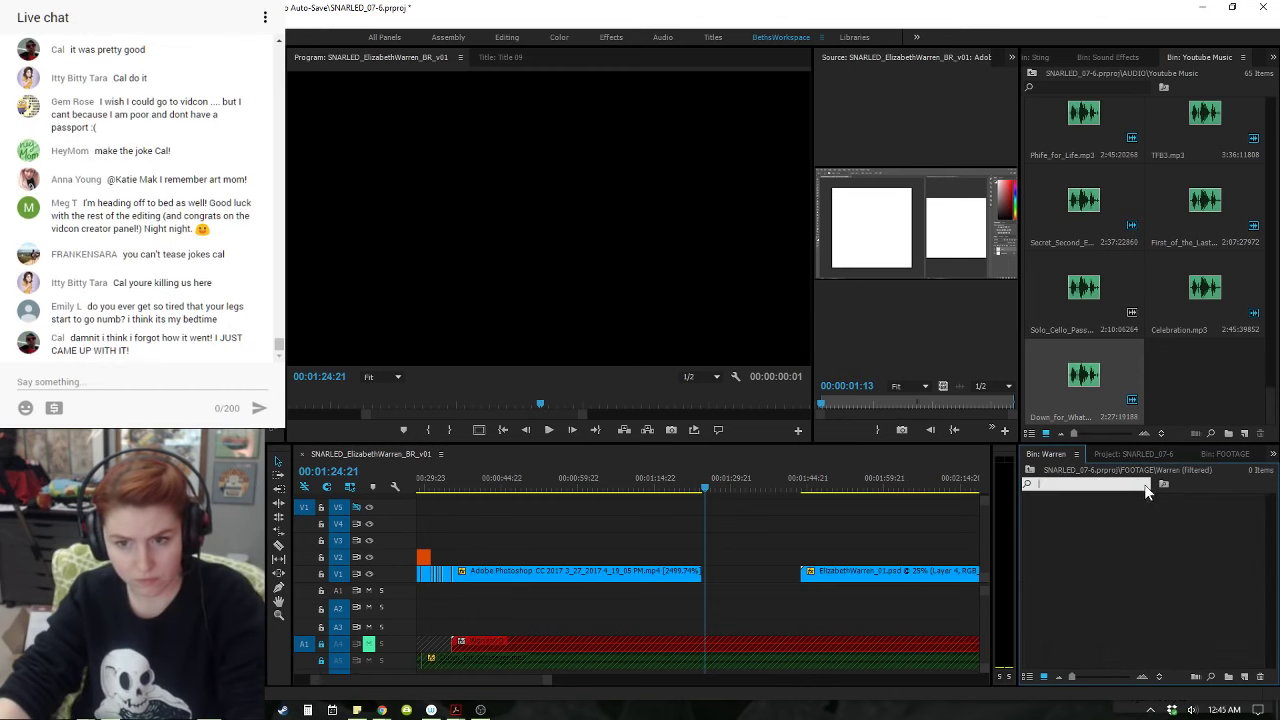
# - Import the Layer 2 recording stamped 3_27_2017 5_24_09 PM from the ElizabethWarren folder into the Warren bin
pyautogui.click(184, 710)
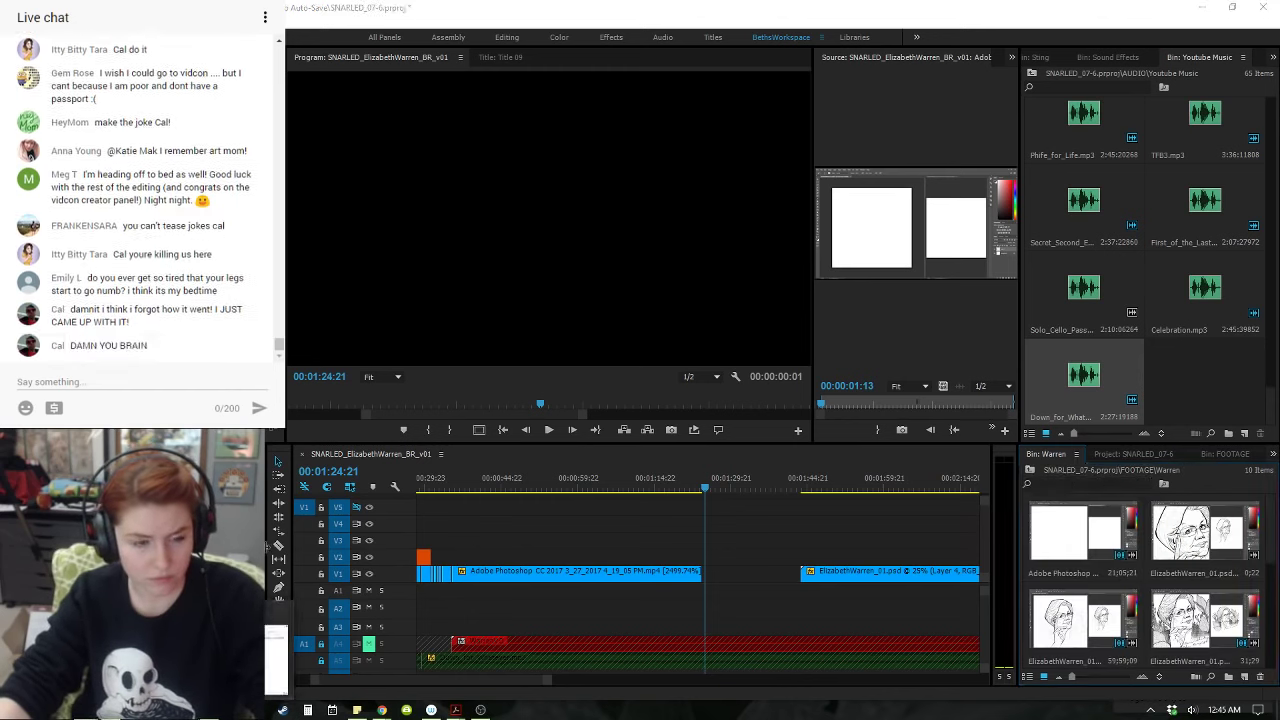
pyautogui.moveTo(708, 328); pyautogui.dragTo(1147, 570)
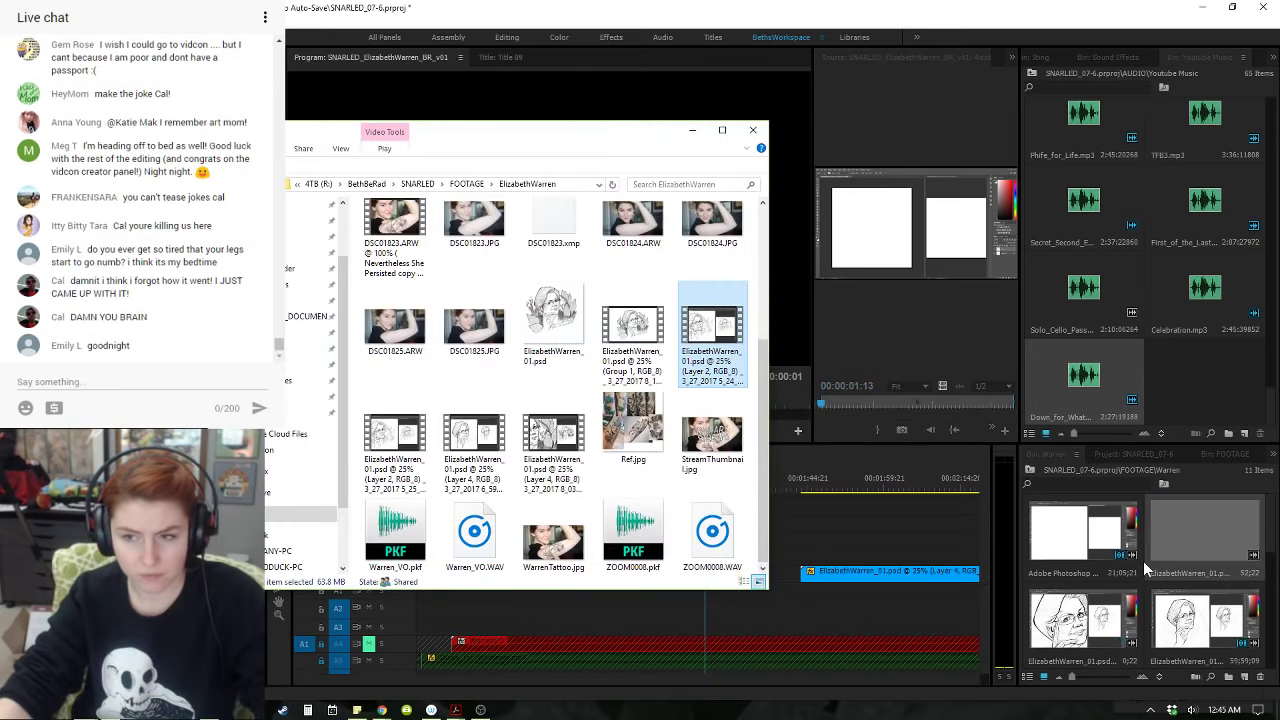
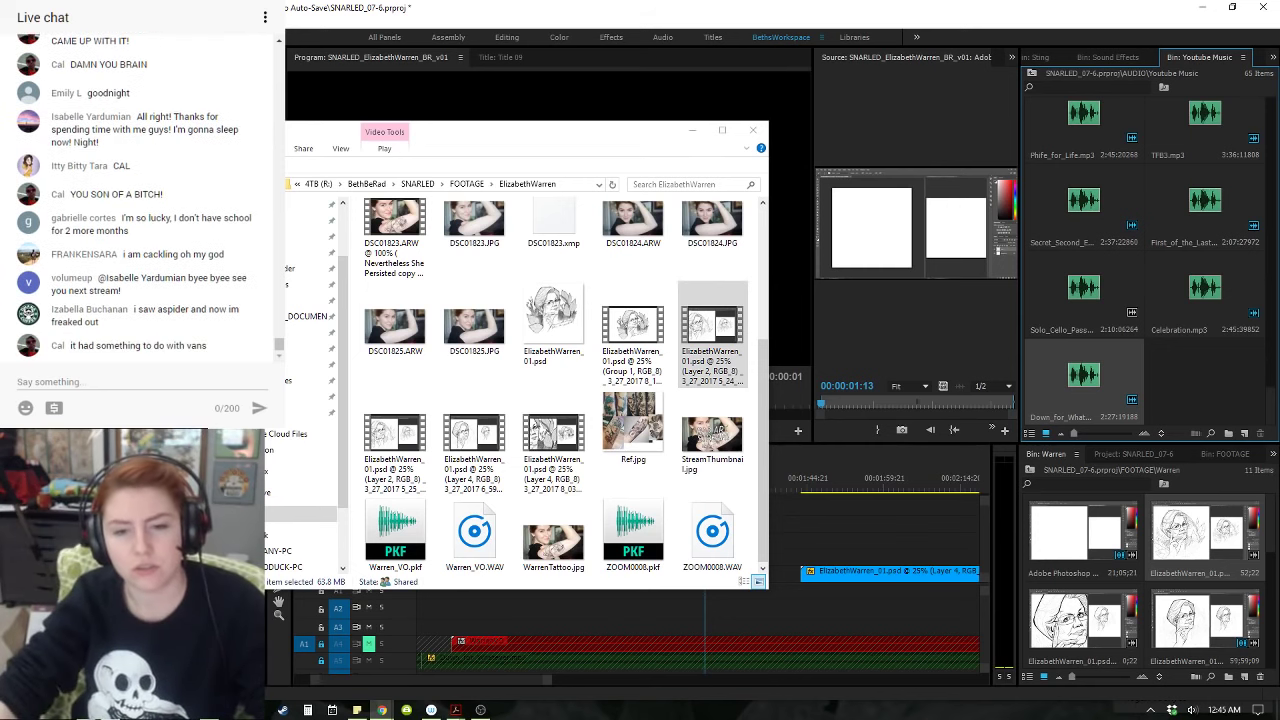
pyautogui.click(1146, 510)
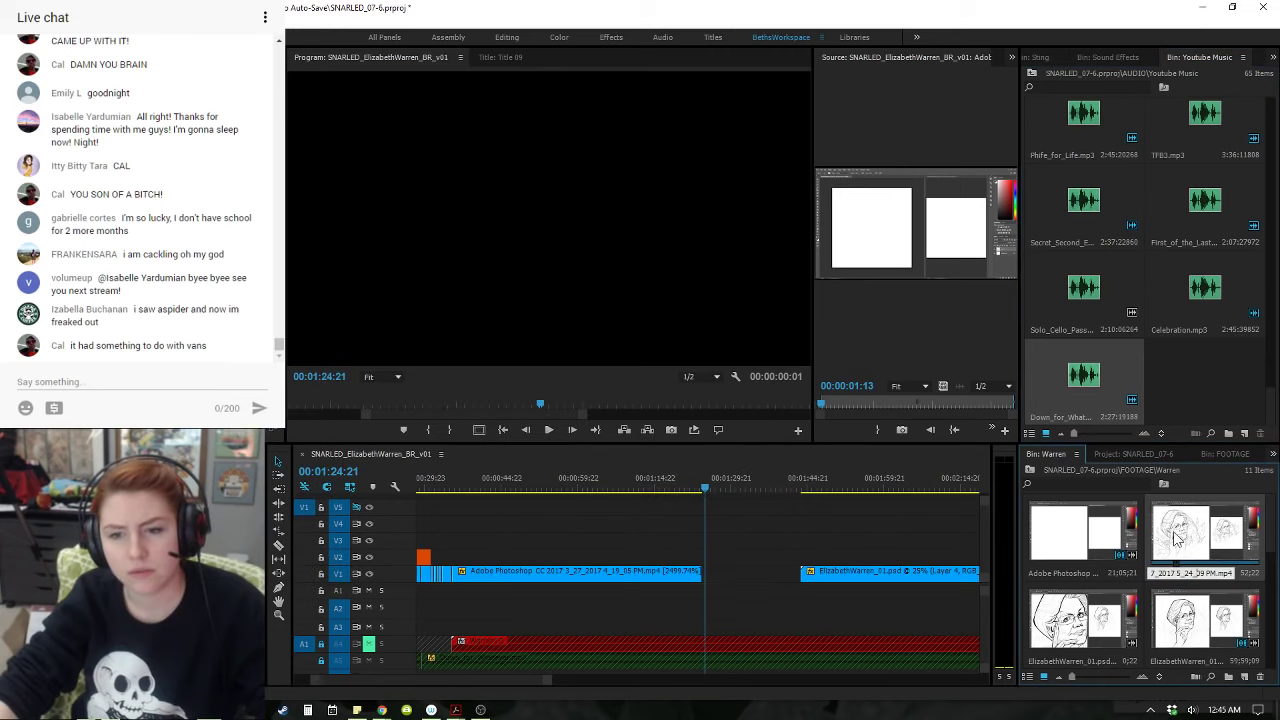
# - Place the imported Layer 2 recording on V2 right after the first drawing recording, and delete its audio from A1
pyautogui.moveTo(1197, 540); pyautogui.dragTo(702, 562)
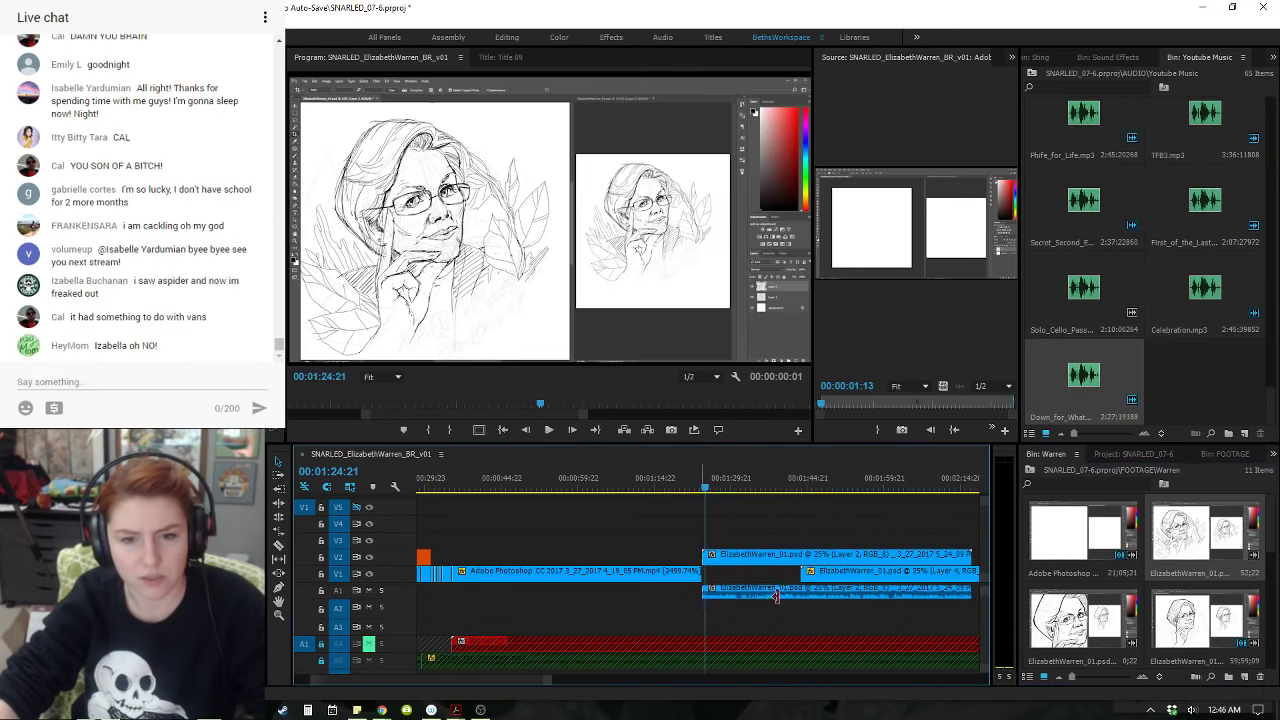
pyautogui.click(778, 580)
pyautogui.keyDown('alt'); pyautogui.click(776, 590); pyautogui.keyUp('alt')
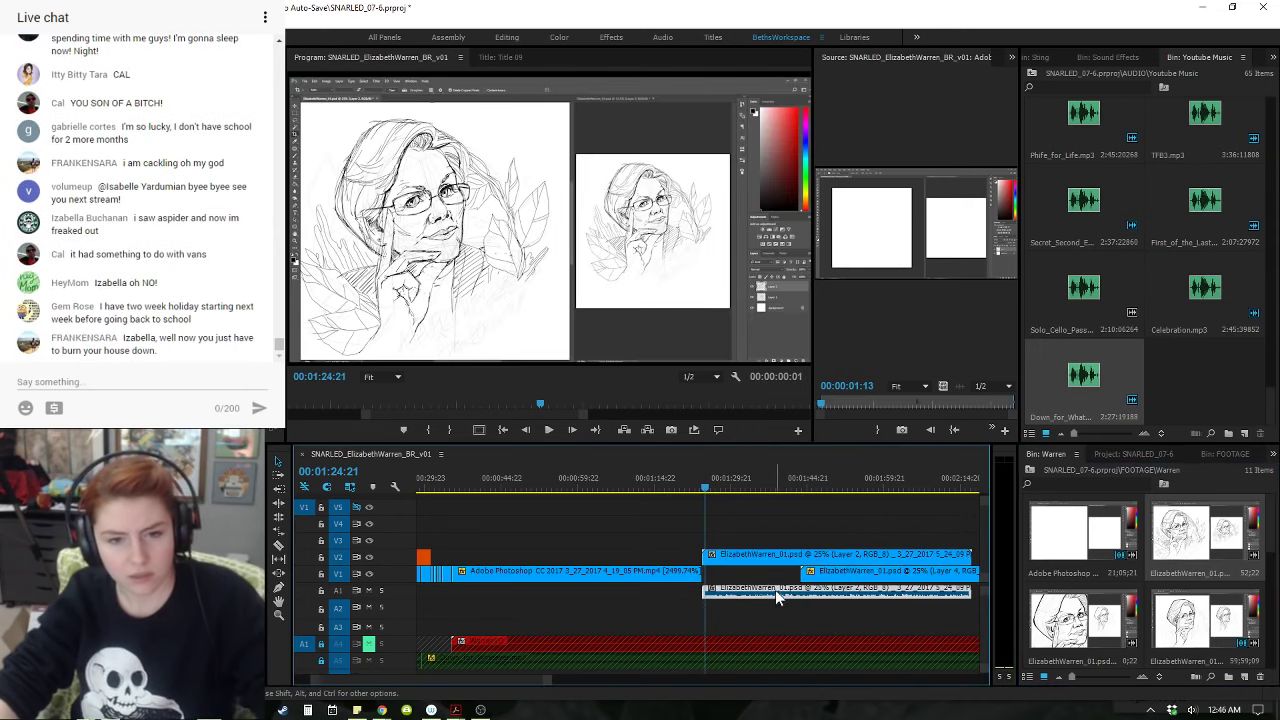
pyautogui.press('Delete')
# - Set the speed of the Layer 2 recording stamped 3_27_2017 5_24_09 PM on V2 to 2500%
pyautogui.rightClick(798, 552)
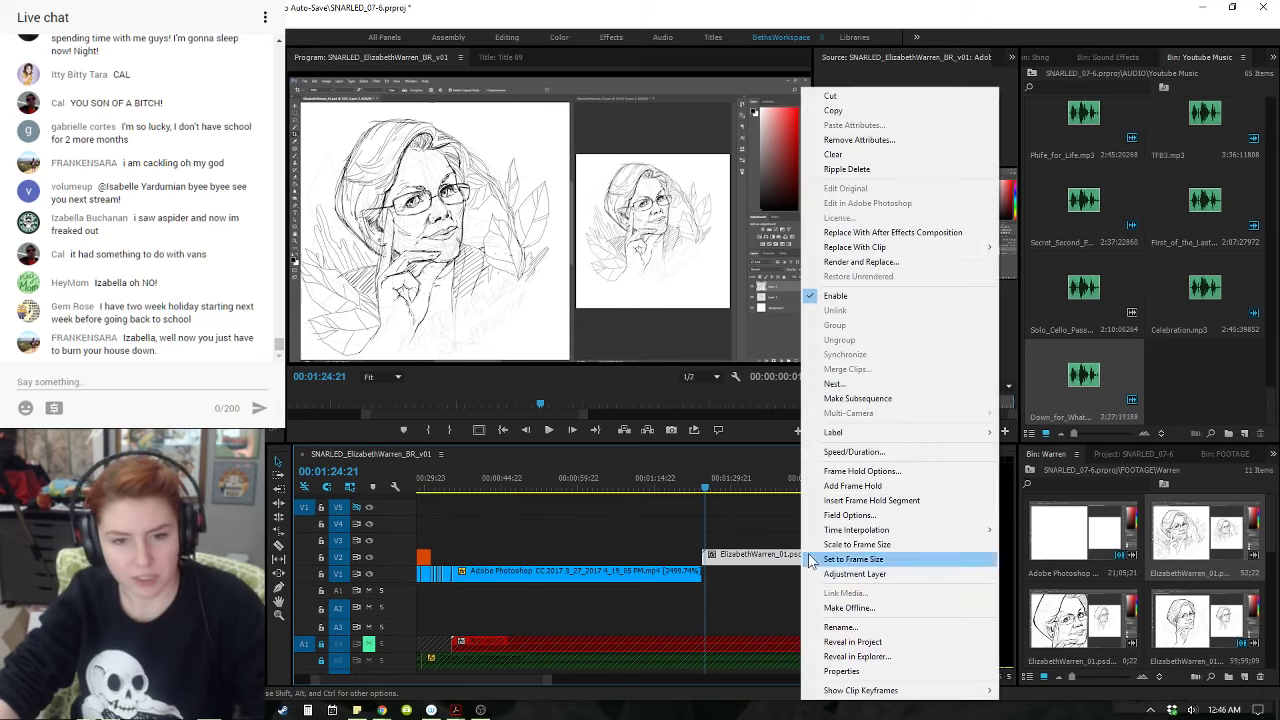
pyautogui.click(880, 452)
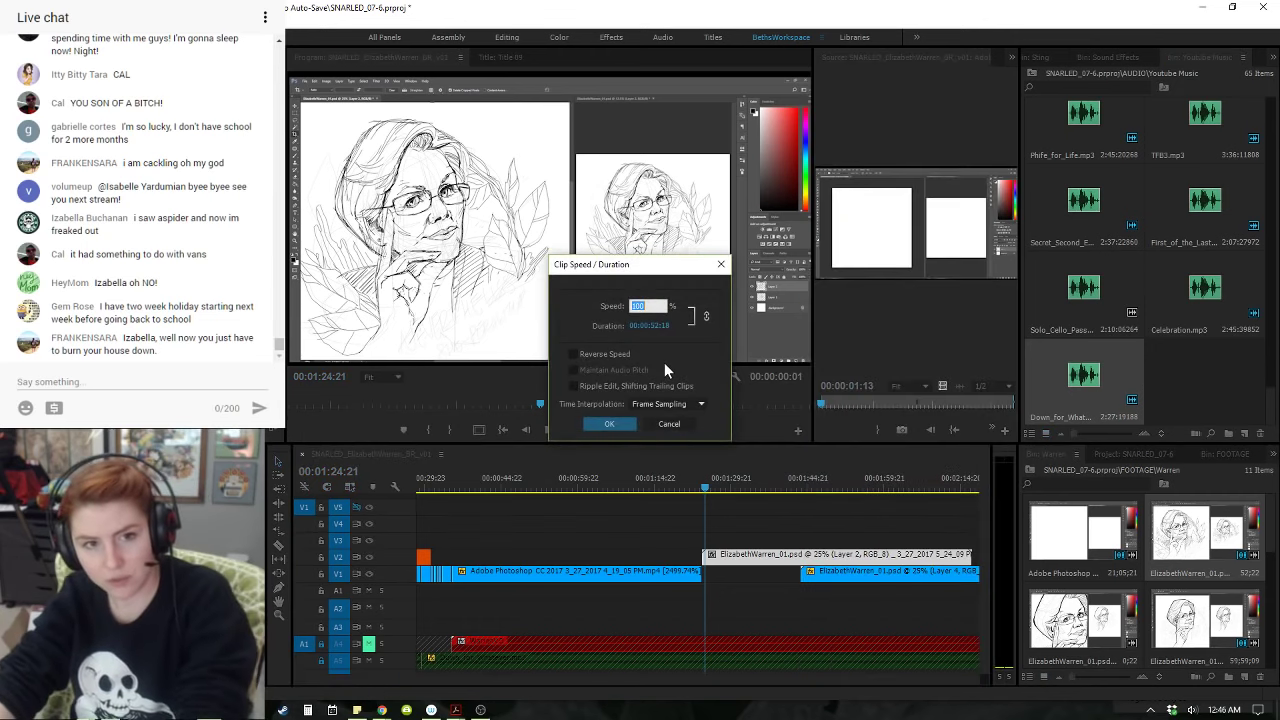
pyautogui.write('2500')
pyautogui.press('Return')
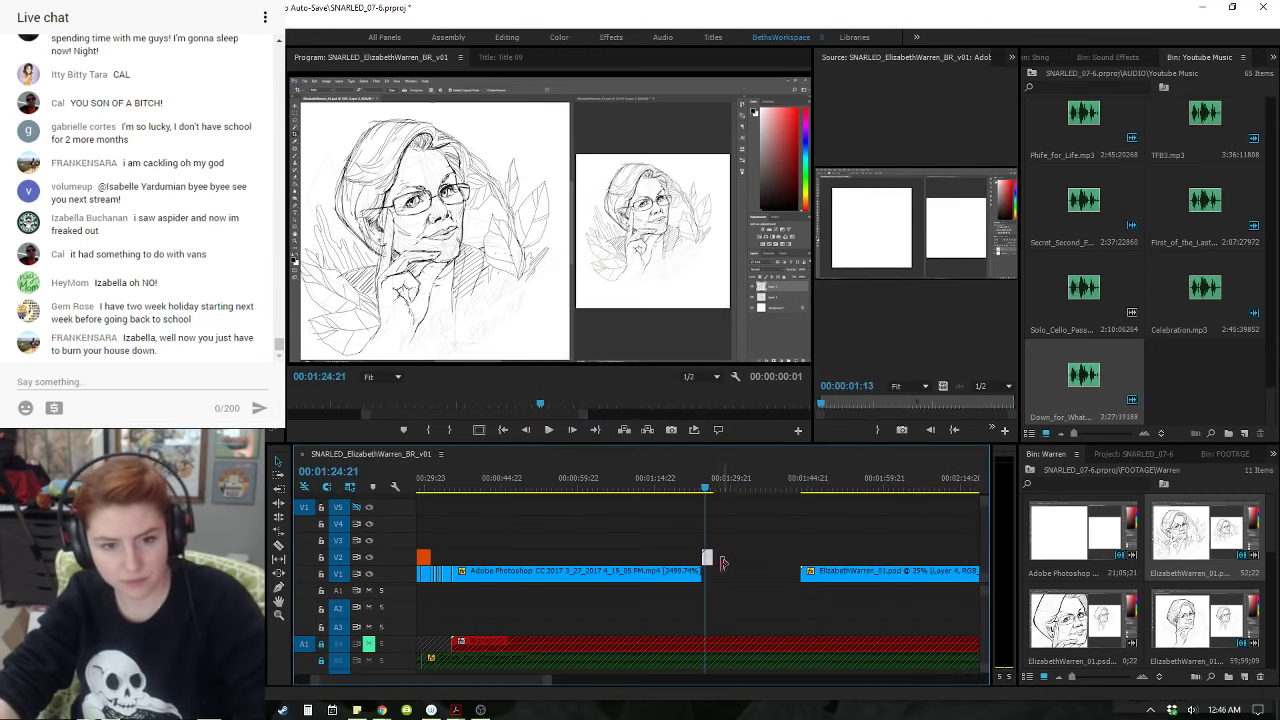
# - Move the sped-up 5_24_09 PM clip to V1 right after the first drawing recording, and ripple delete the gap before the Layer 4 recording
pyautogui.moveTo(708, 556); pyautogui.dragTo(718, 572)
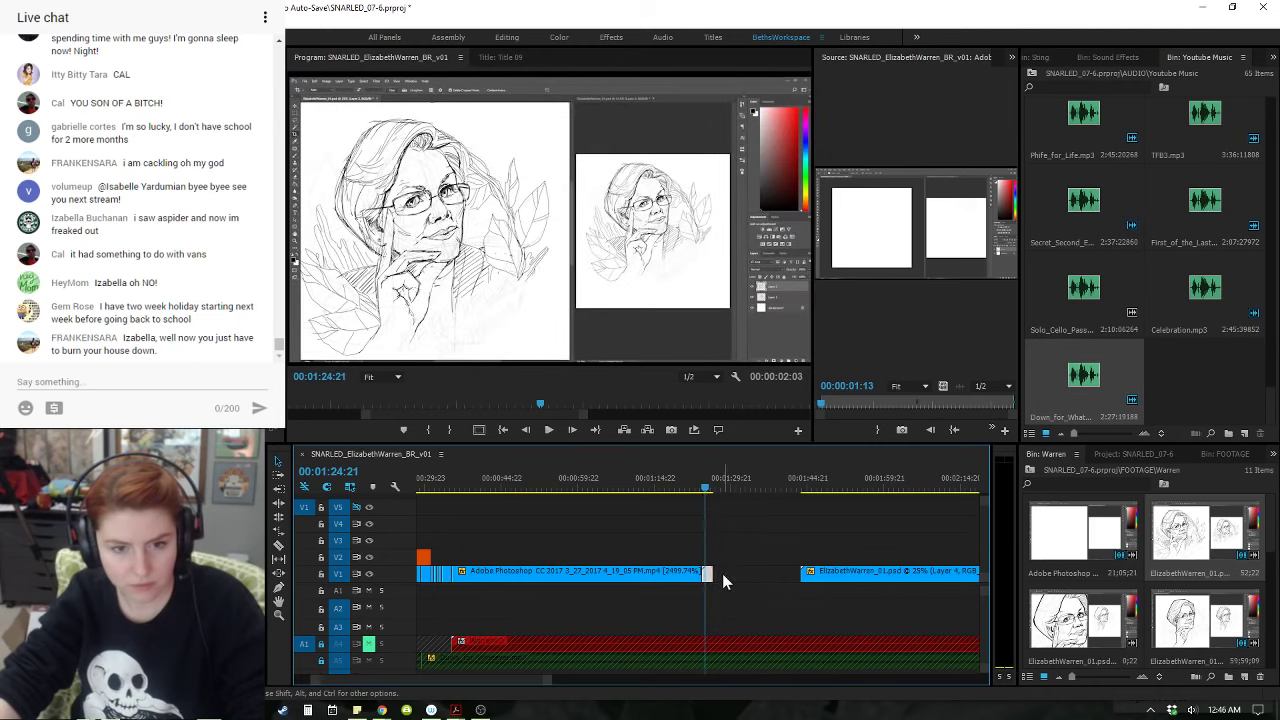
pyautogui.rightClick(722, 574)
pyautogui.click(752, 582)
# - Play back the join after the first drawing recording, delete the short 5_24_09 PM clip from V1, and compare the frames around the gap
pyautogui.moveTo(696, 487); pyautogui.dragTo(704, 488)
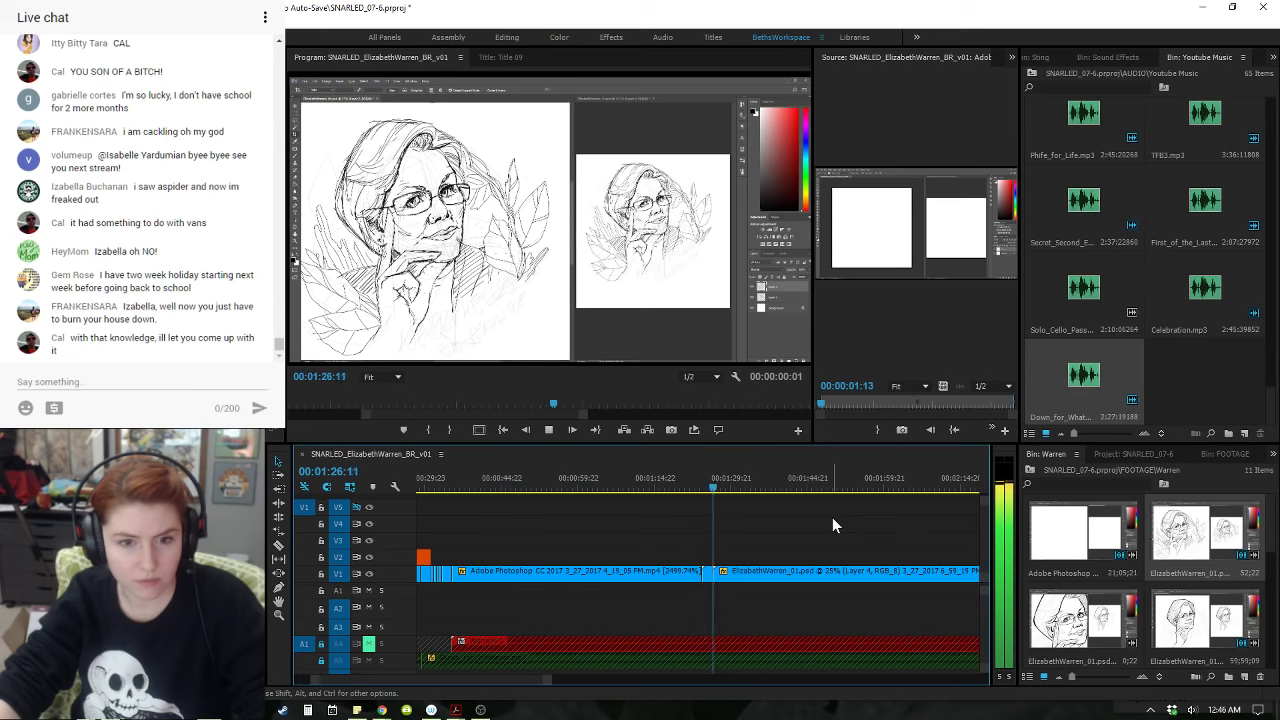
pyautogui.press('space')
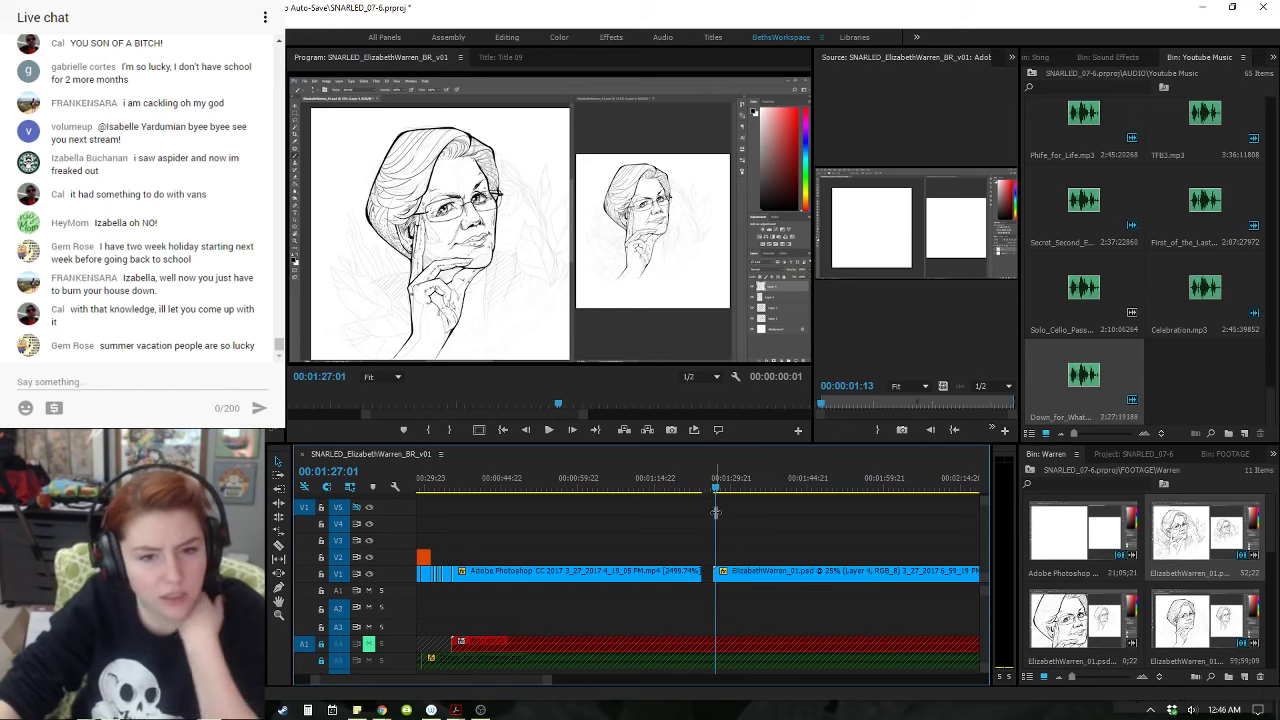
pyautogui.click(698, 484)
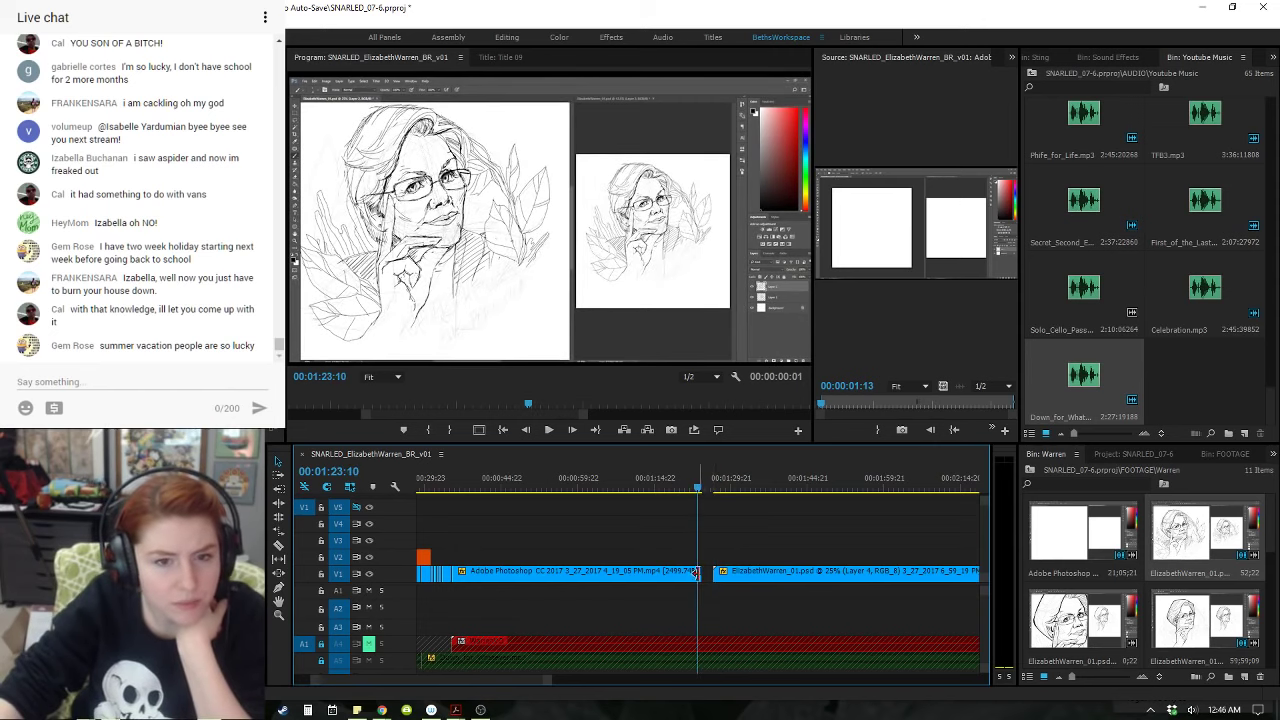
pyautogui.click(714, 486)
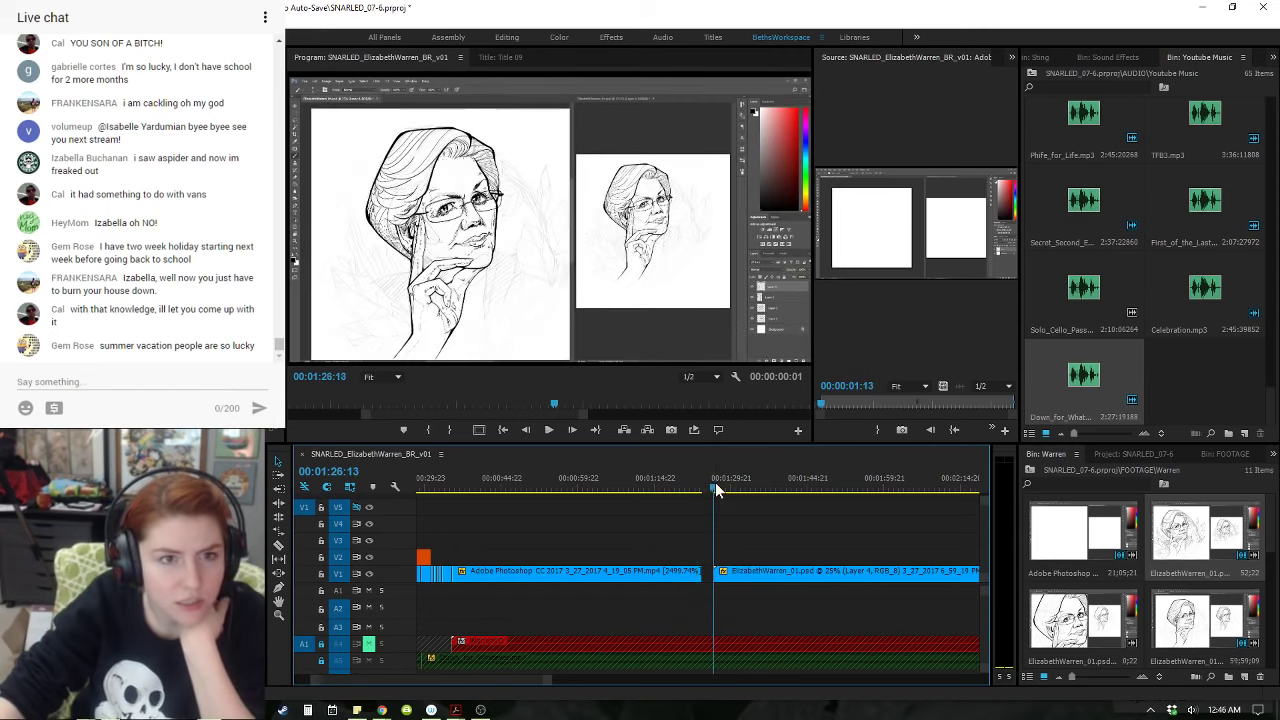
# - Check the frames at the joins between the Layer 4 recordings and the final recording on V1 for continuity
pyautogui.press('-')
pyautogui.press('-')
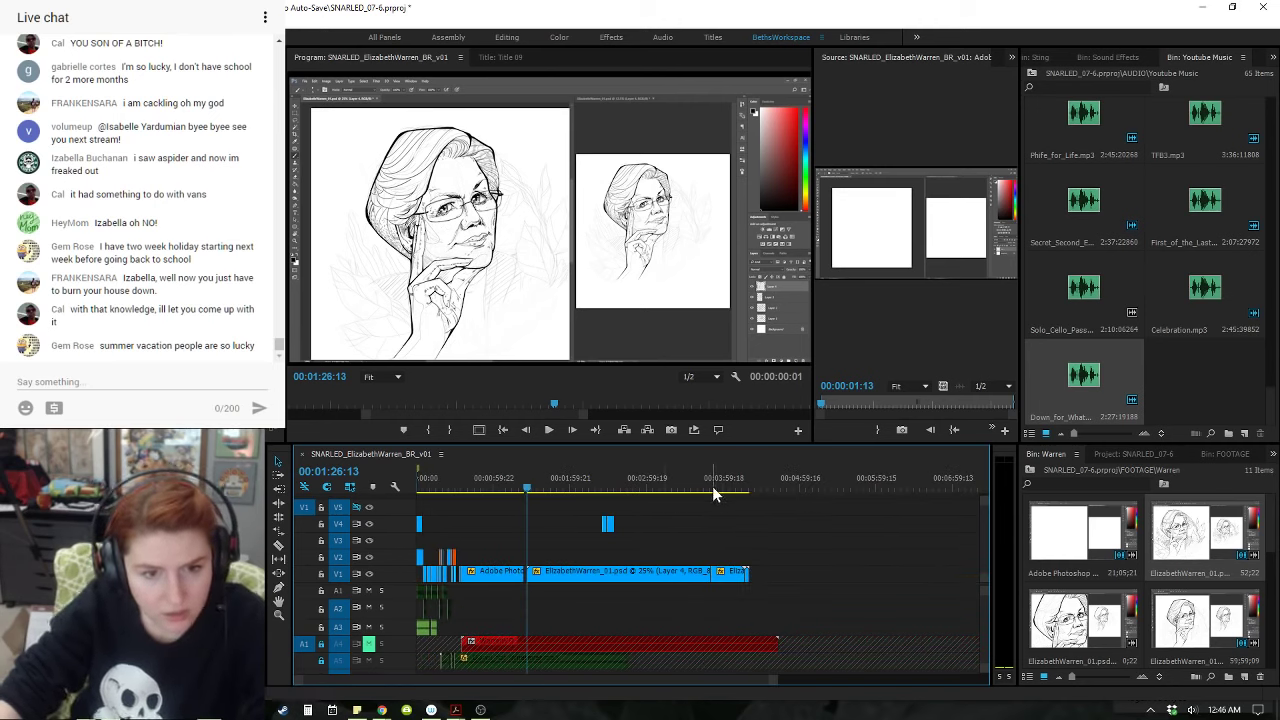
pyautogui.click(710, 486)
pyautogui.press('=')
pyautogui.press('=')
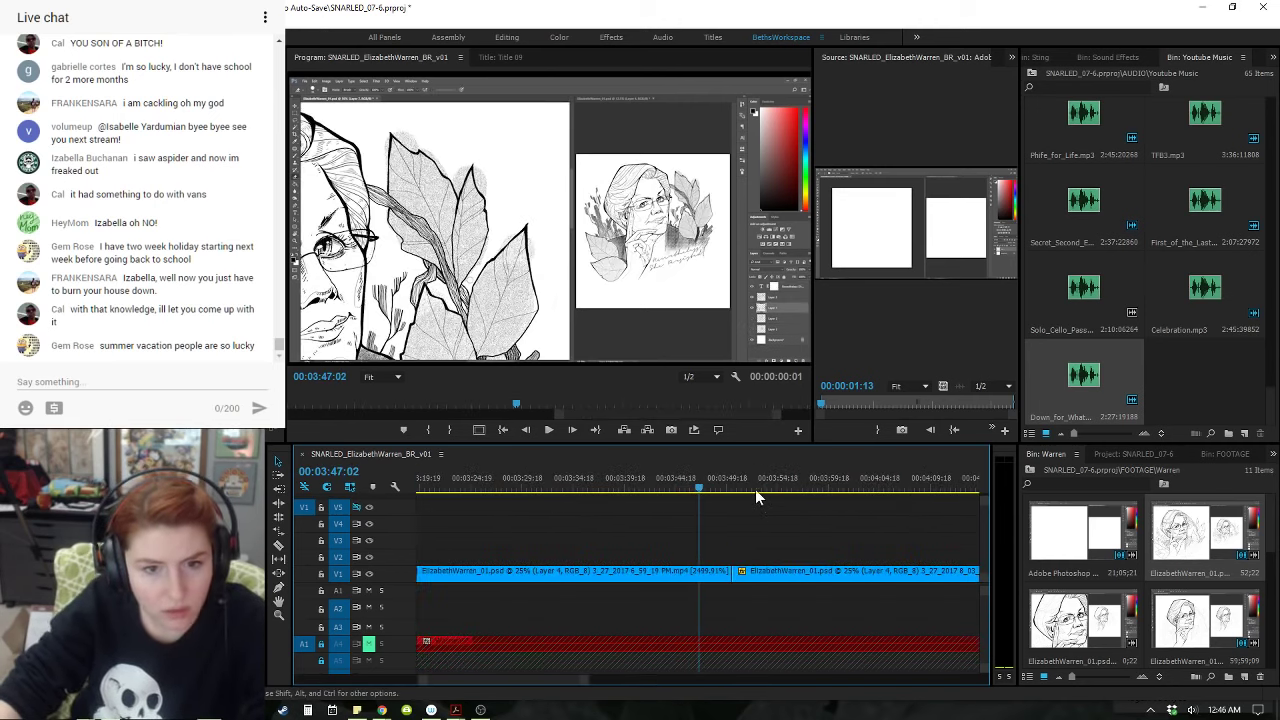
pyautogui.click(751, 489)
pyautogui.press('-')
pyautogui.click(846, 486)
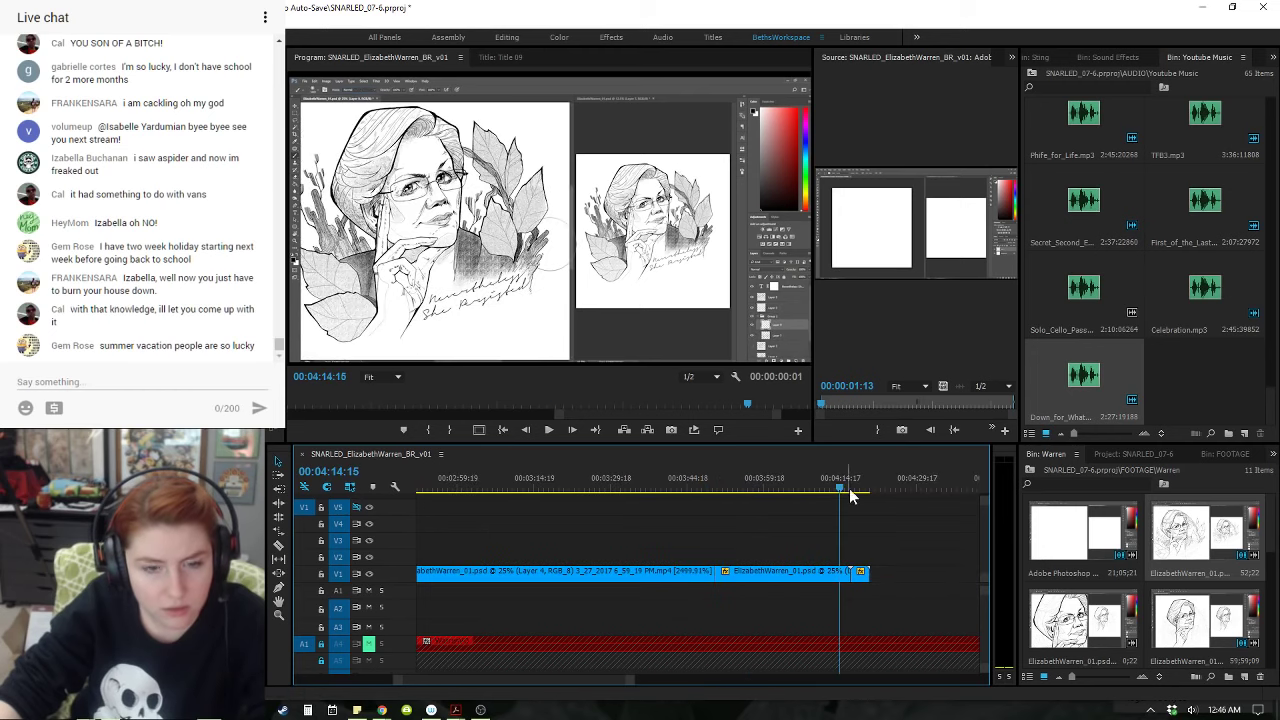
pyautogui.press('=')
pyautogui.click(757, 486)
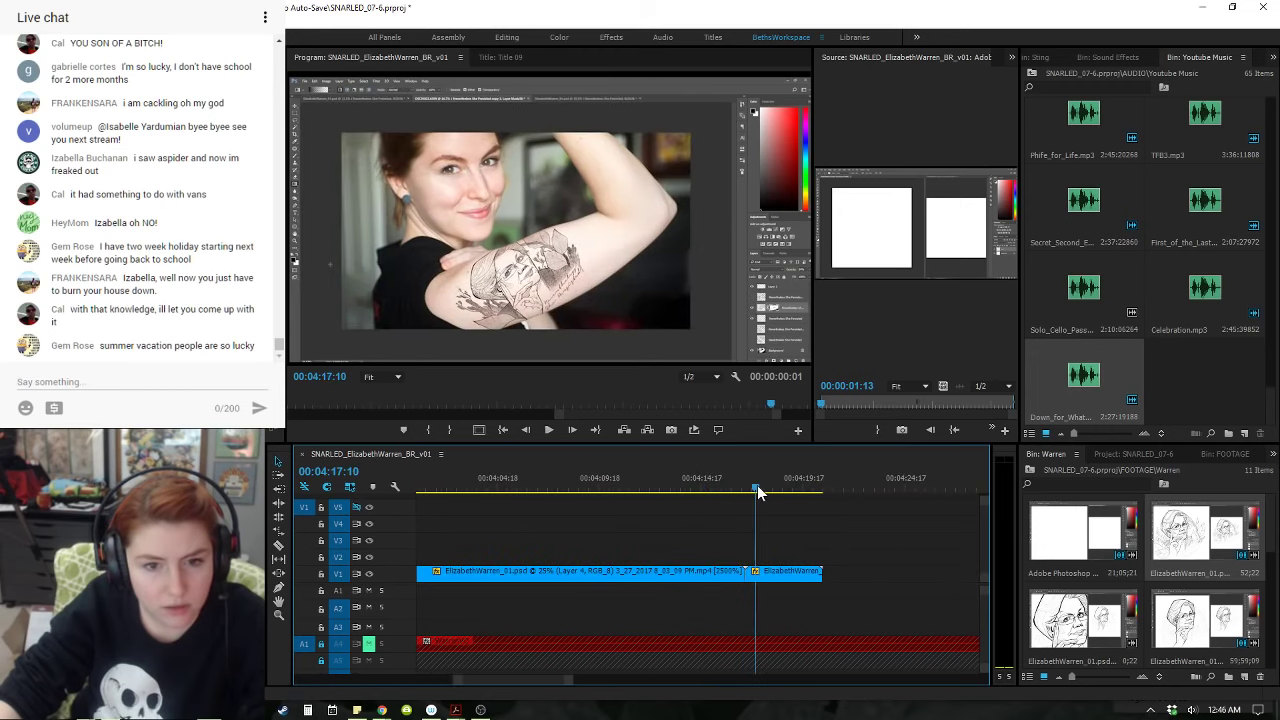
pyautogui.press('-')
pyautogui.press('-')
pyautogui.press('-')
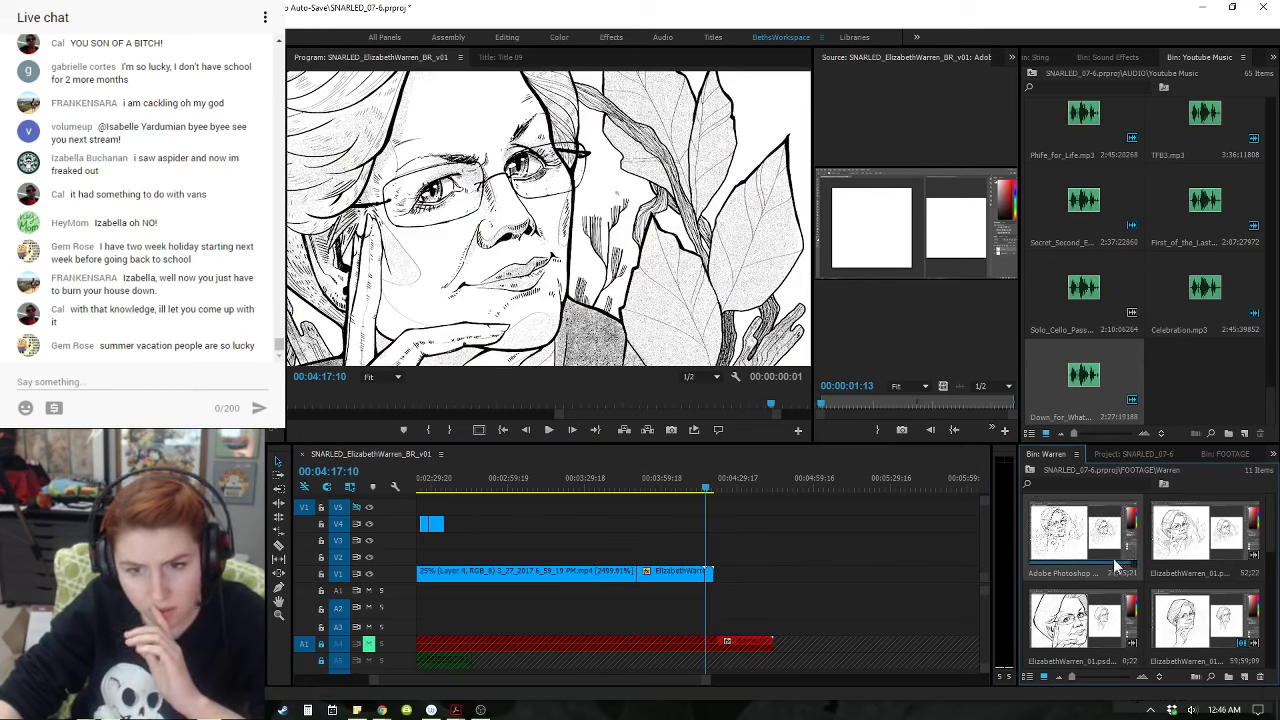
# - Preview the recordings in the Warren bin to find the footage missing between the first drawing recording and the Layer 4 recordings
pyautogui.doubleClick(1094, 553)
pyautogui.moveTo(907, 407)
pyautogui.mouseDown()
pyautogui.moveTo(989, 387)
pyautogui.moveTo(1011, 403)
pyautogui.moveTo(916, 412)
pyautogui.mouseUp()
pyautogui.doubleClick(1175, 550)
pyautogui.moveTo(835, 413); pyautogui.dragTo(956, 410)
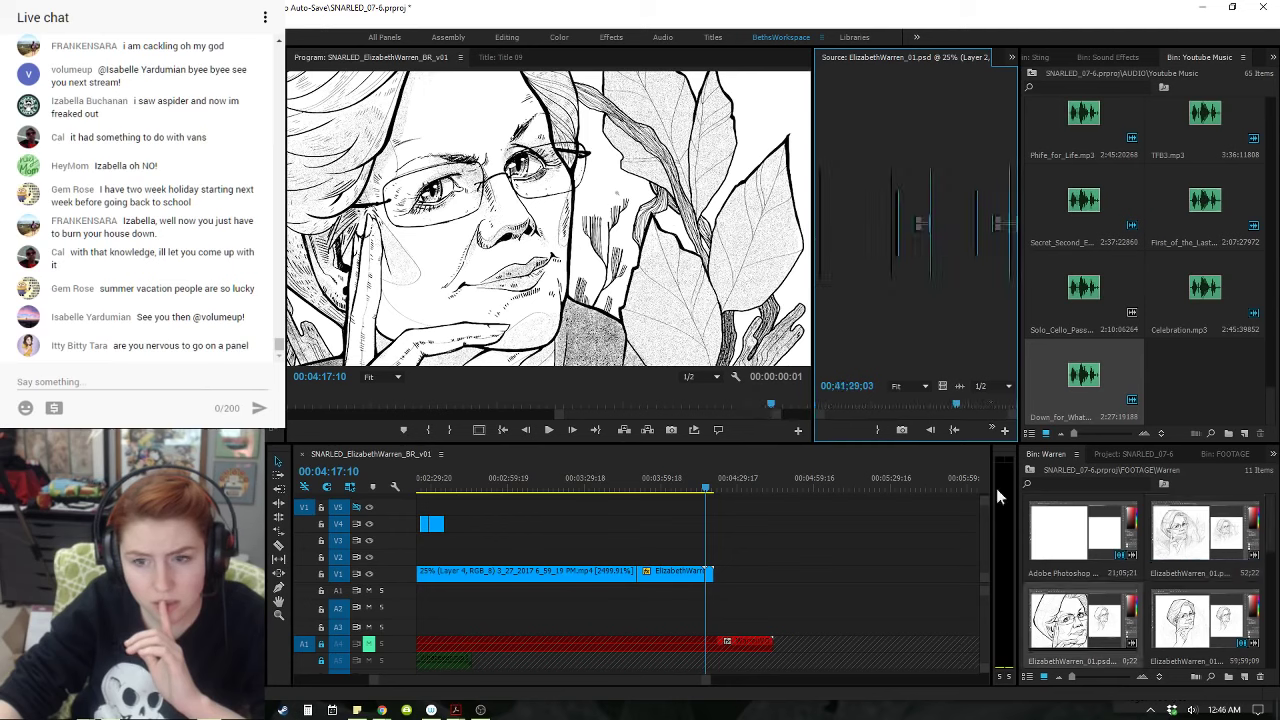
pyautogui.moveTo(851, 405); pyautogui.dragTo(768, 408)
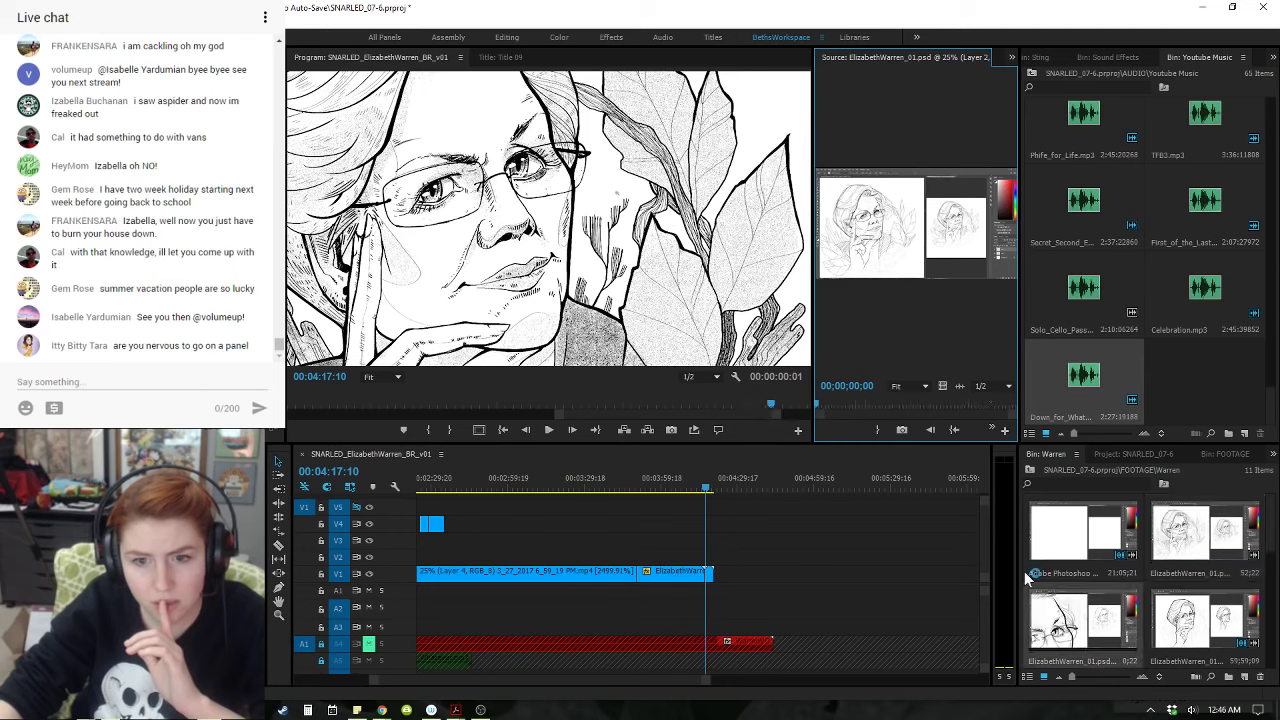
pyautogui.click(687, 525)
pyautogui.press('-')
pyautogui.press('-')
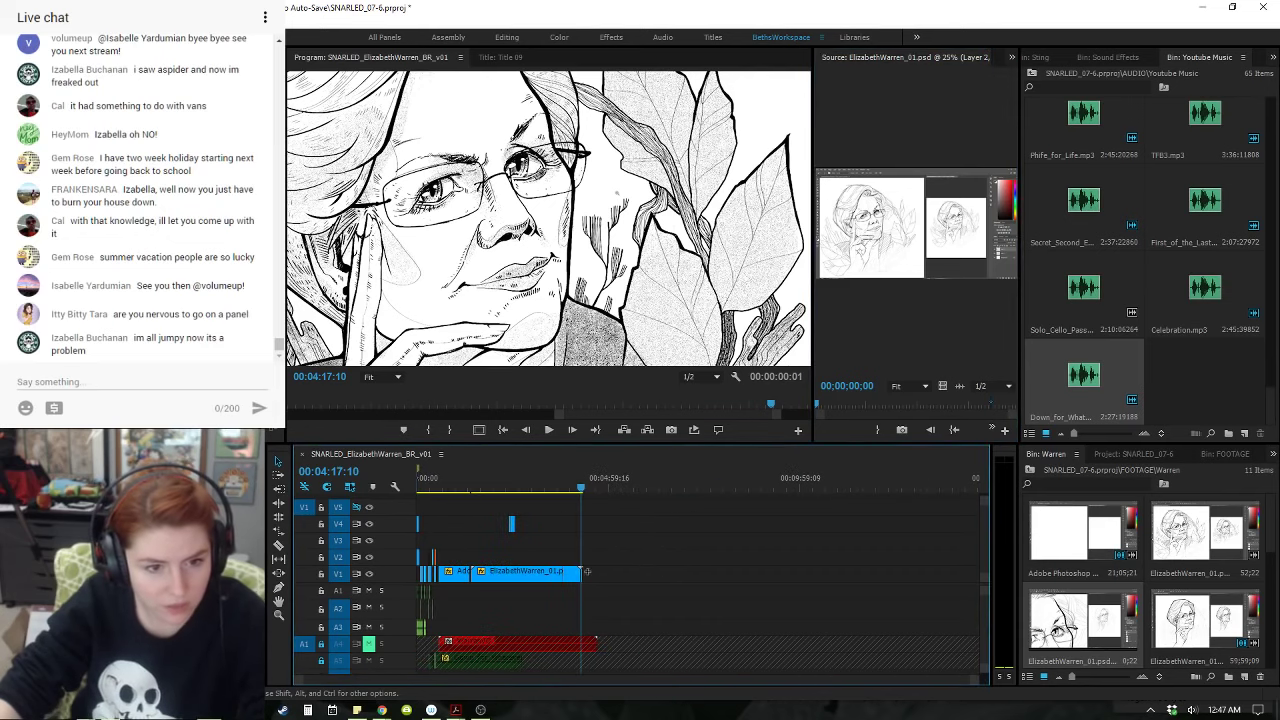
pyautogui.click(512, 578)
# - Open the Layer 2 recording stamped 3_27_2017 5_25_06 PM in the Source monitor and mark its full length from first to last frame
pyautogui.click(1095, 606)
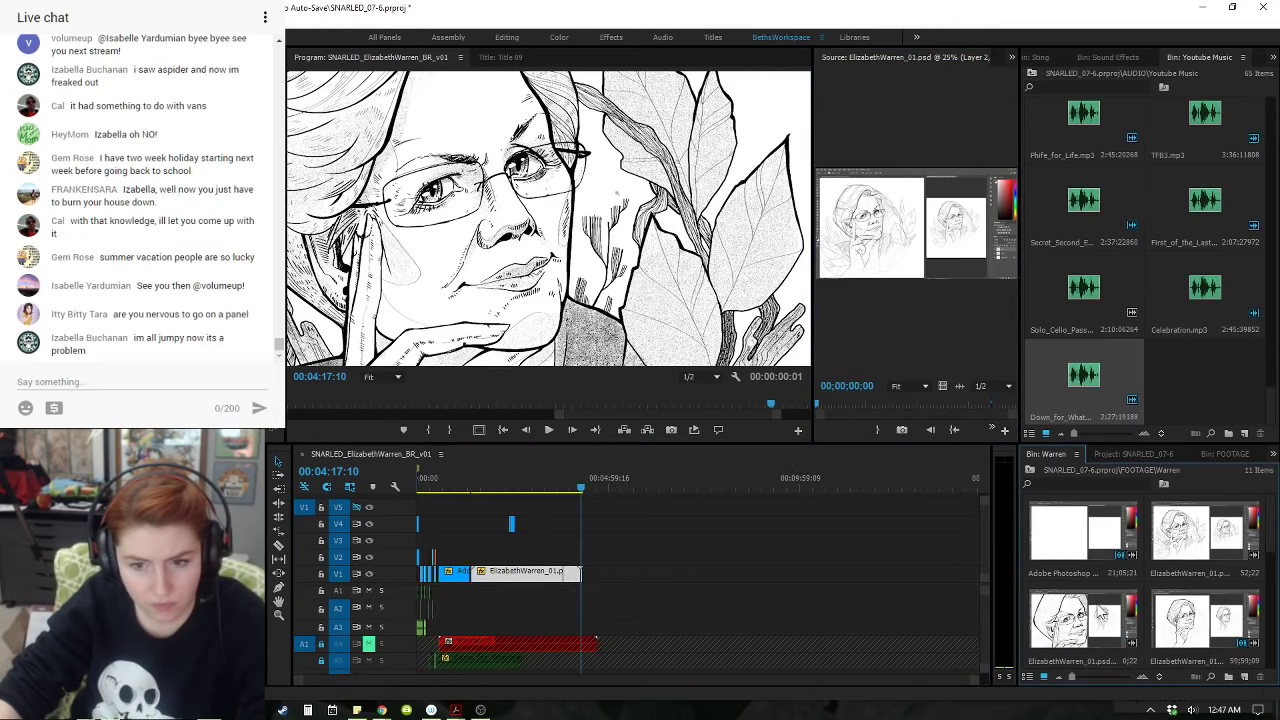
pyautogui.moveTo(1060, 615); pyautogui.dragTo(1087, 626)
pyautogui.doubleClick(1087, 626)
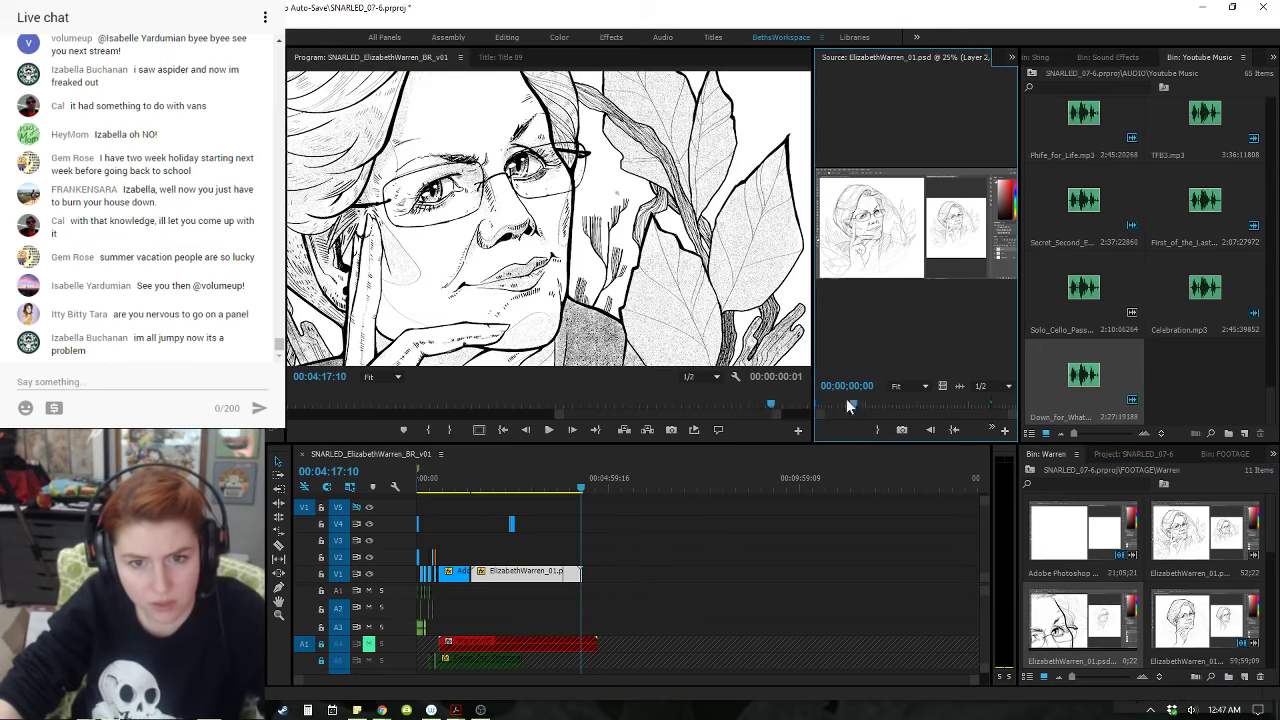
pyautogui.press('space')
pyautogui.press('space')
pyautogui.moveTo(827, 401); pyautogui.dragTo(708, 395)
pyautogui.press('i')
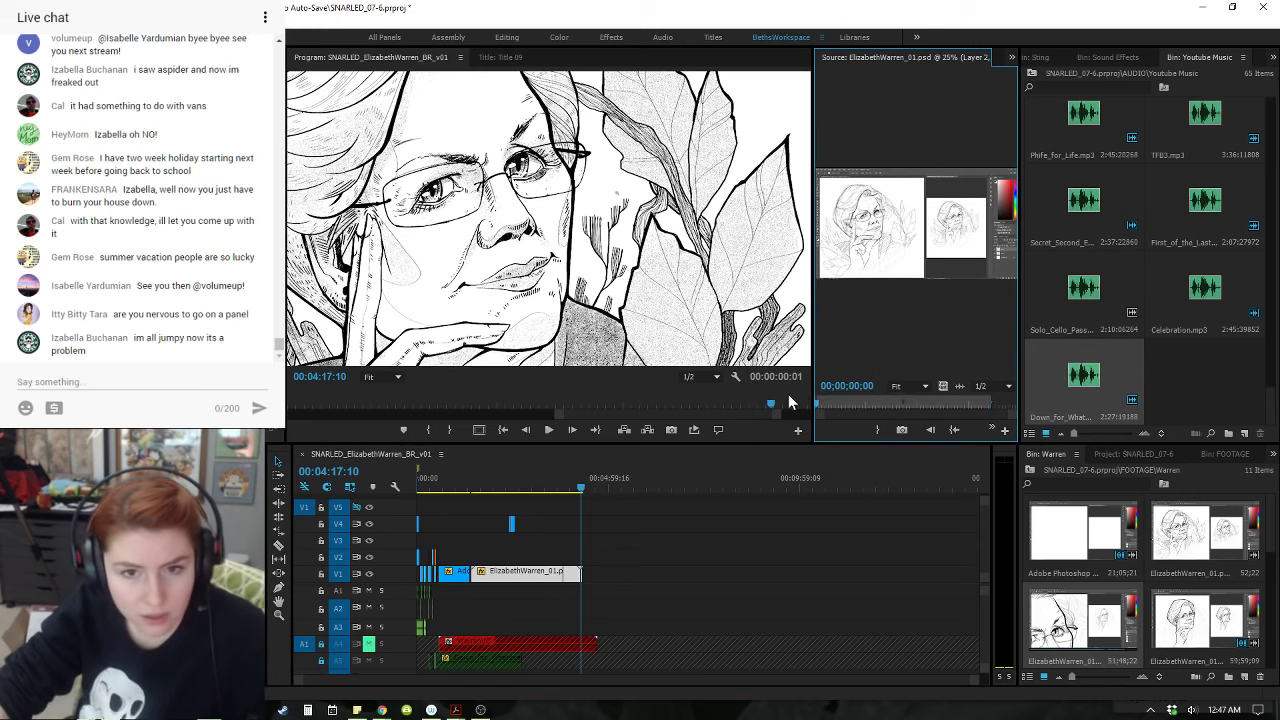
pyautogui.moveTo(818, 404); pyautogui.dragTo(1163, 478)
# - Place the video of the 5_25_06 PM recording on V2 and set its speed to 2500%
pyautogui.moveTo(602, 557); pyautogui.dragTo(552, 600)
pyautogui.moveTo(632, 562); pyautogui.dragTo(636, 565)
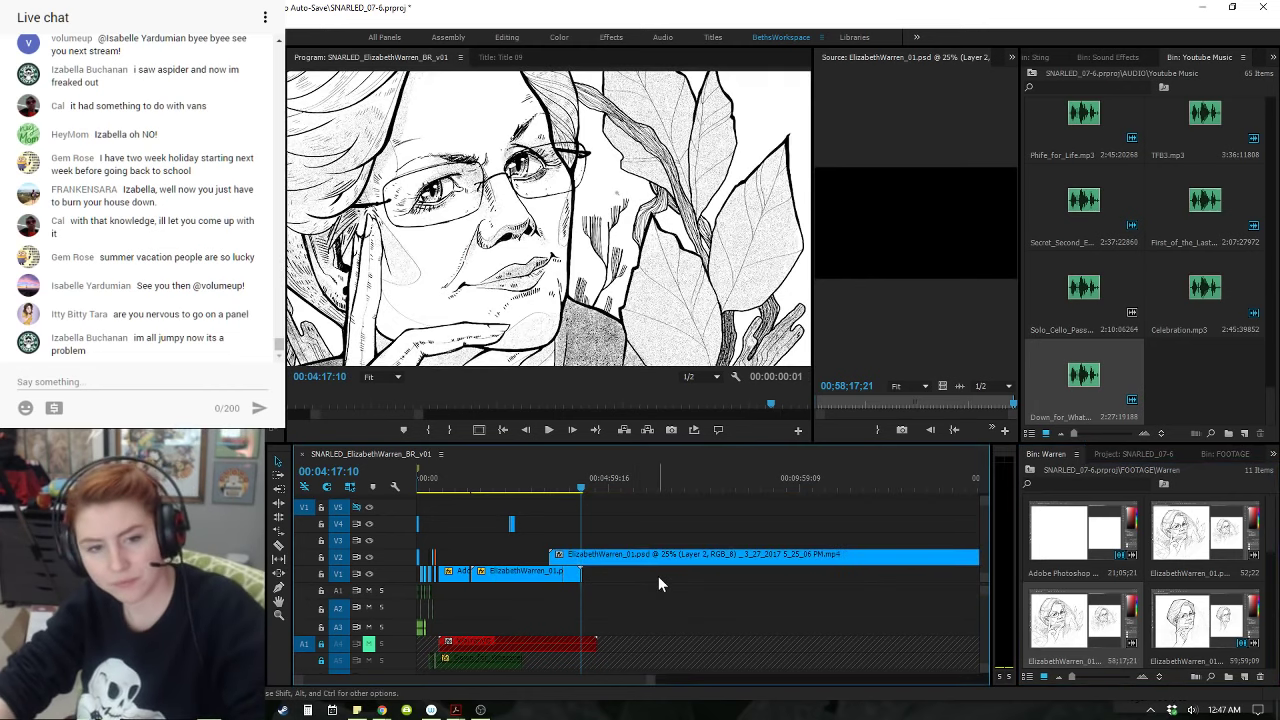
pyautogui.rightClick(659, 560)
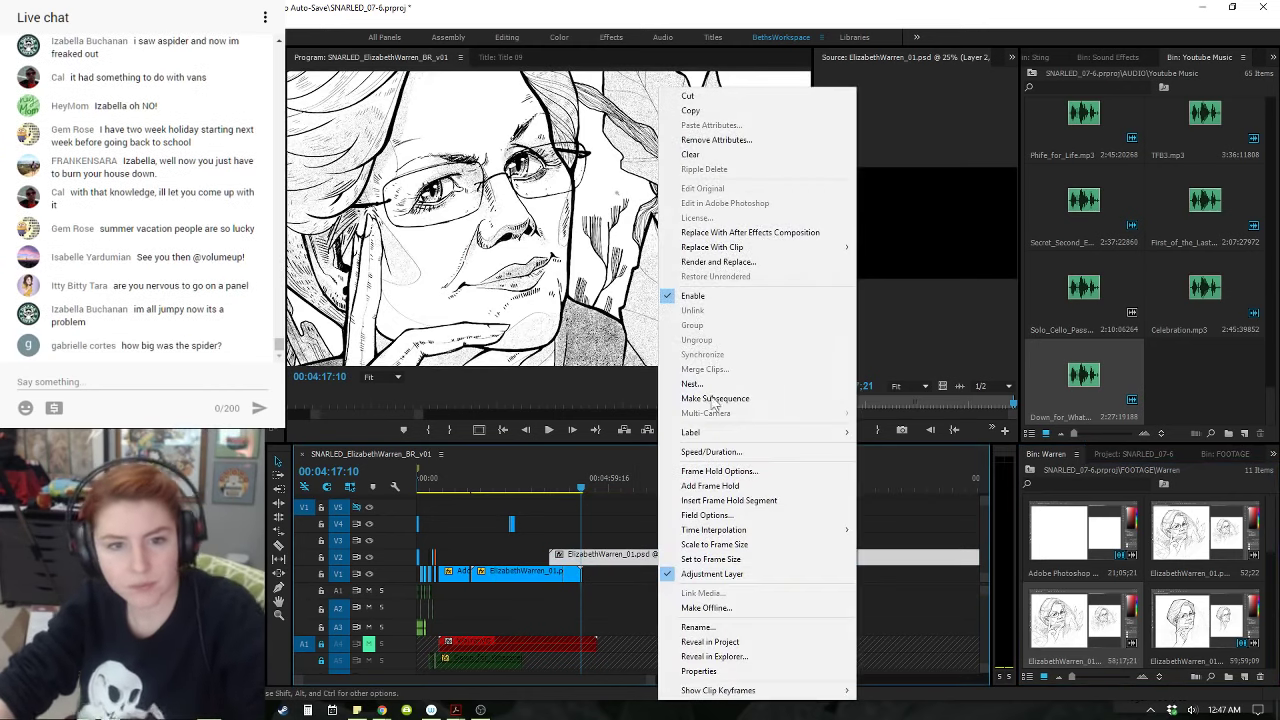
pyautogui.click(728, 451)
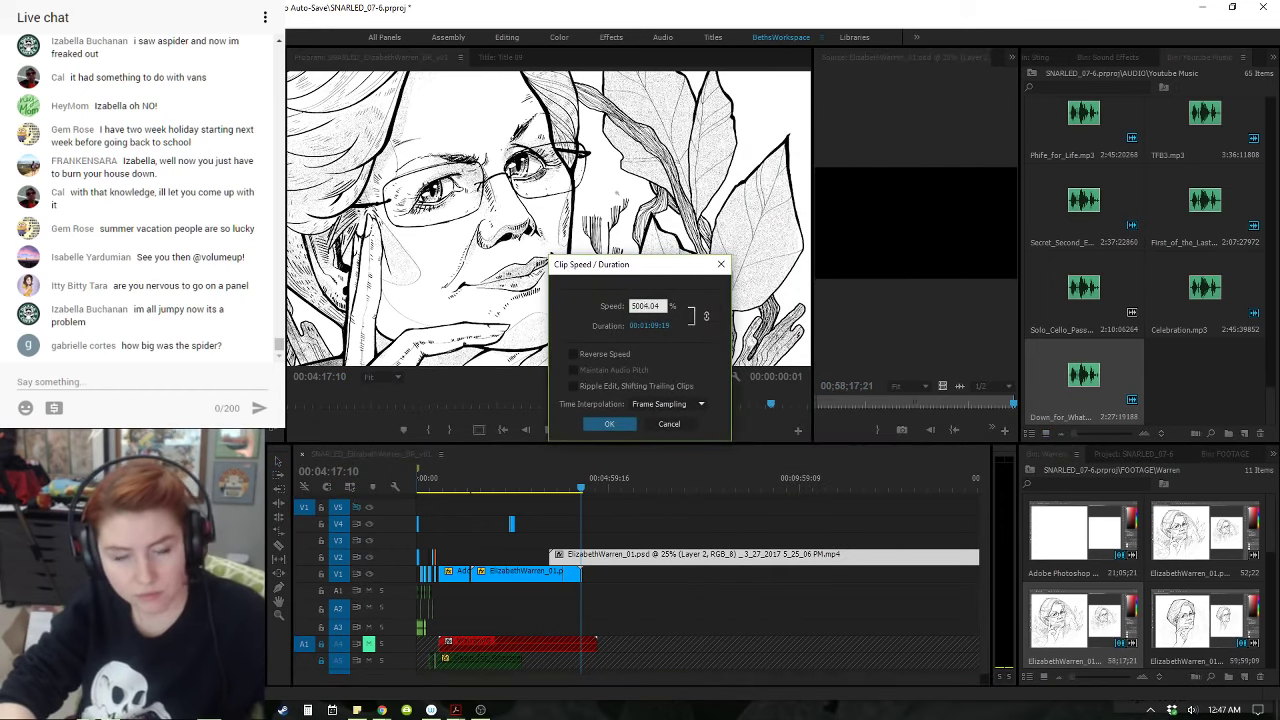
pyautogui.hotkey('shift', 'Right')
pyautogui.hotkey('shift', 'Right')
pyautogui.hotkey('shift', 'Right')
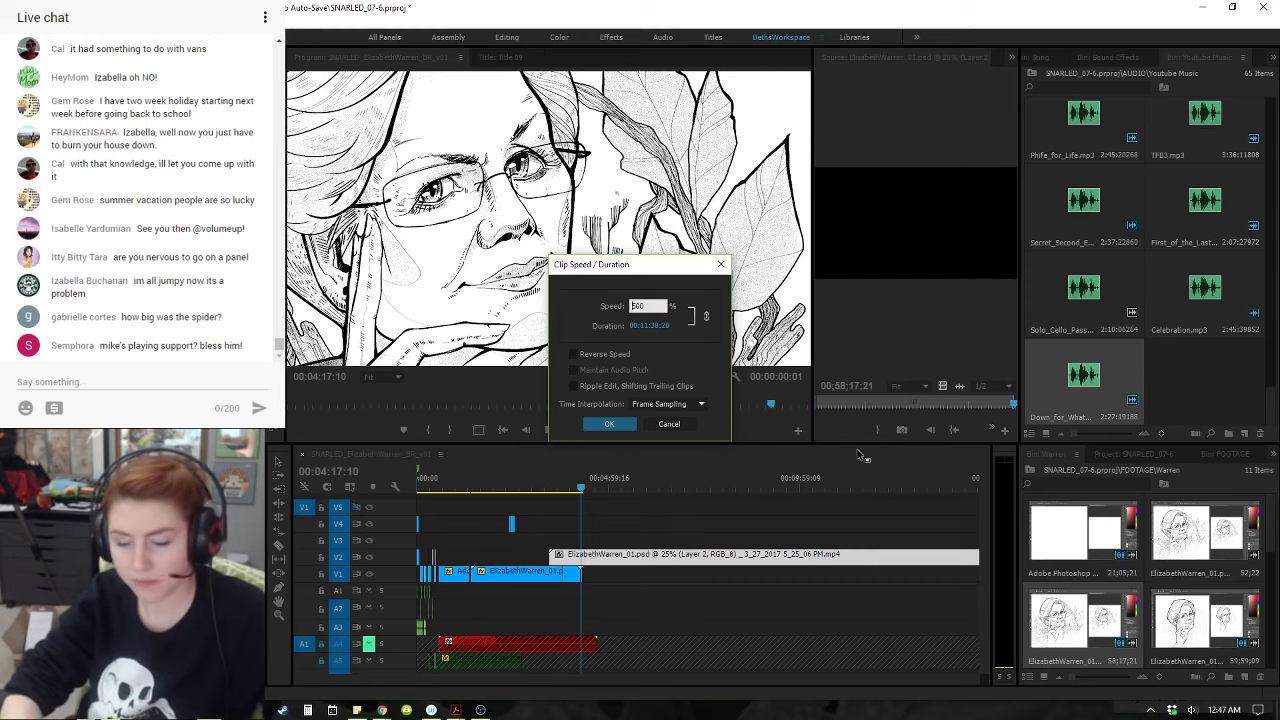
pyautogui.press('Return')
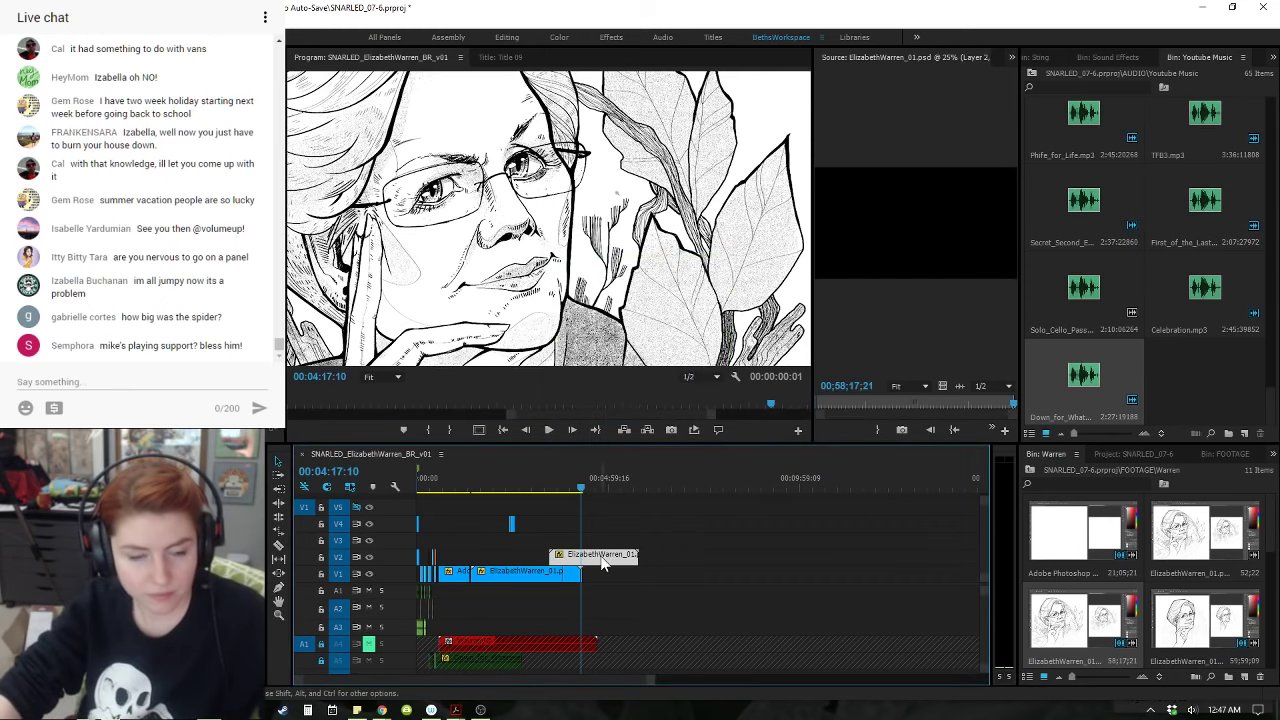
# - Shift the Layer 4 recordings later on V1 and place the sped-up 5_25_06 PM clip on V1 right after the first drawing recording
pyautogui.moveTo(603, 563)
pyautogui.mouseDown()
pyautogui.moveTo(536, 585)
pyautogui.moveTo(620, 581)
pyautogui.mouseUp()
pyautogui.click(470, 487)
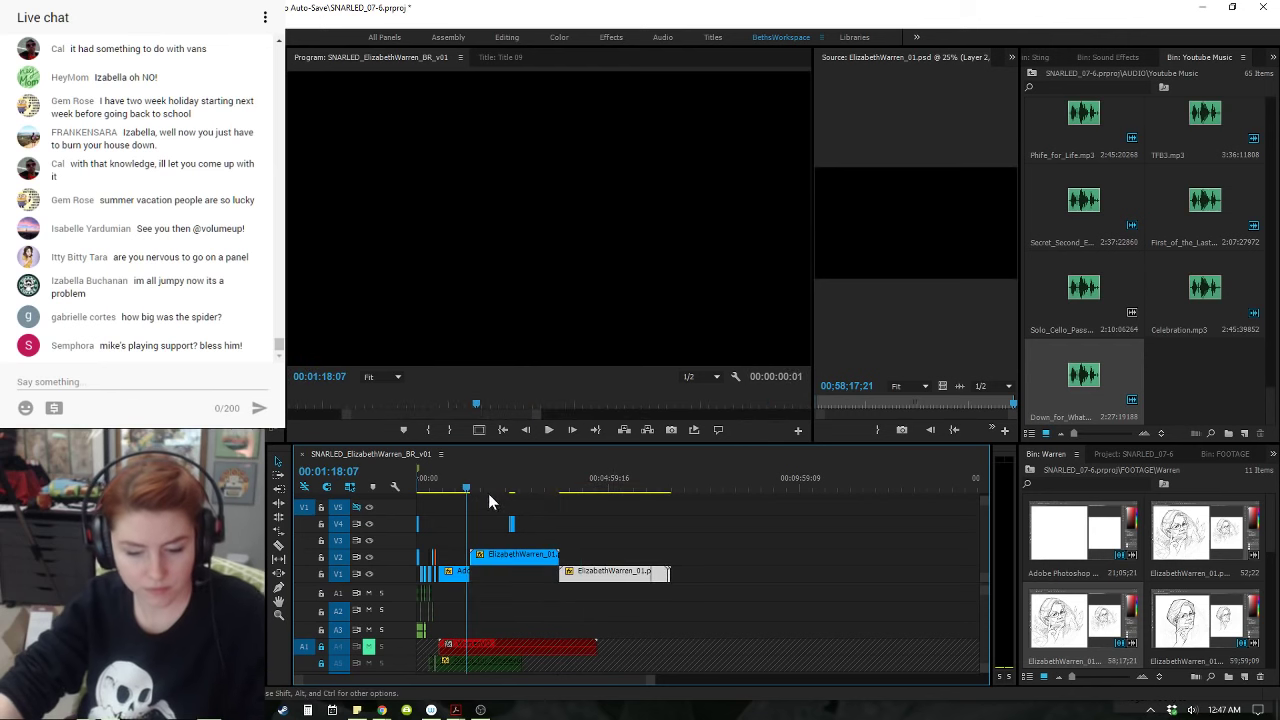
pyautogui.press('=')
pyautogui.press('=')
pyautogui.press('=')
pyautogui.moveTo(748, 560); pyautogui.dragTo(752, 580)
# - Play back the end of the first drawing recording into the start of the 5_25_06 PM clip
pyautogui.press('space')
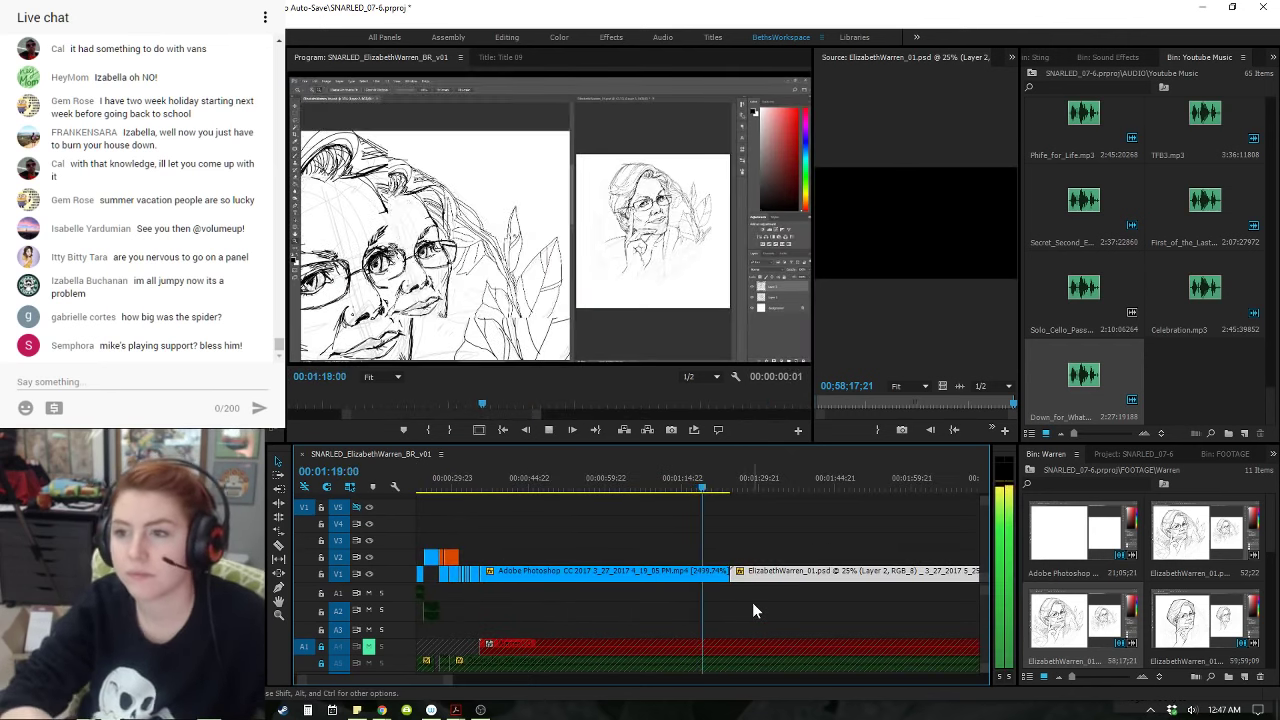
pyautogui.press('space')
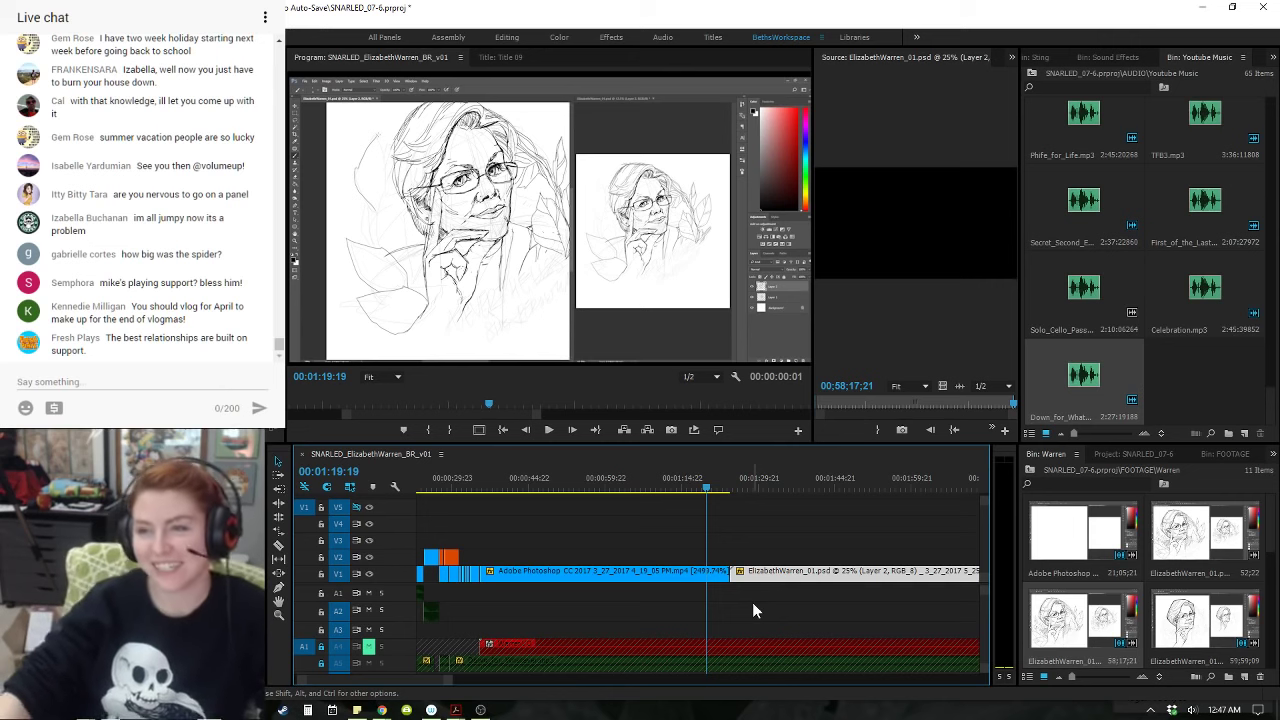
pyautogui.click(695, 490)
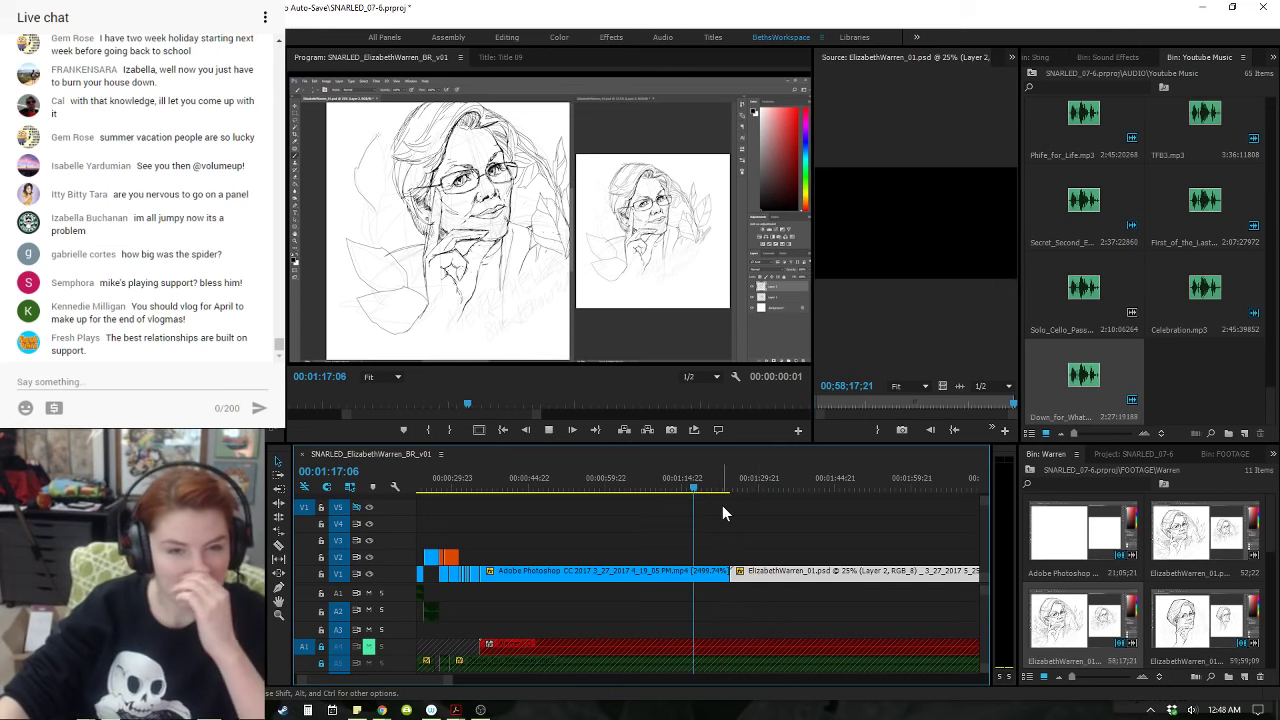
pyautogui.press('space')
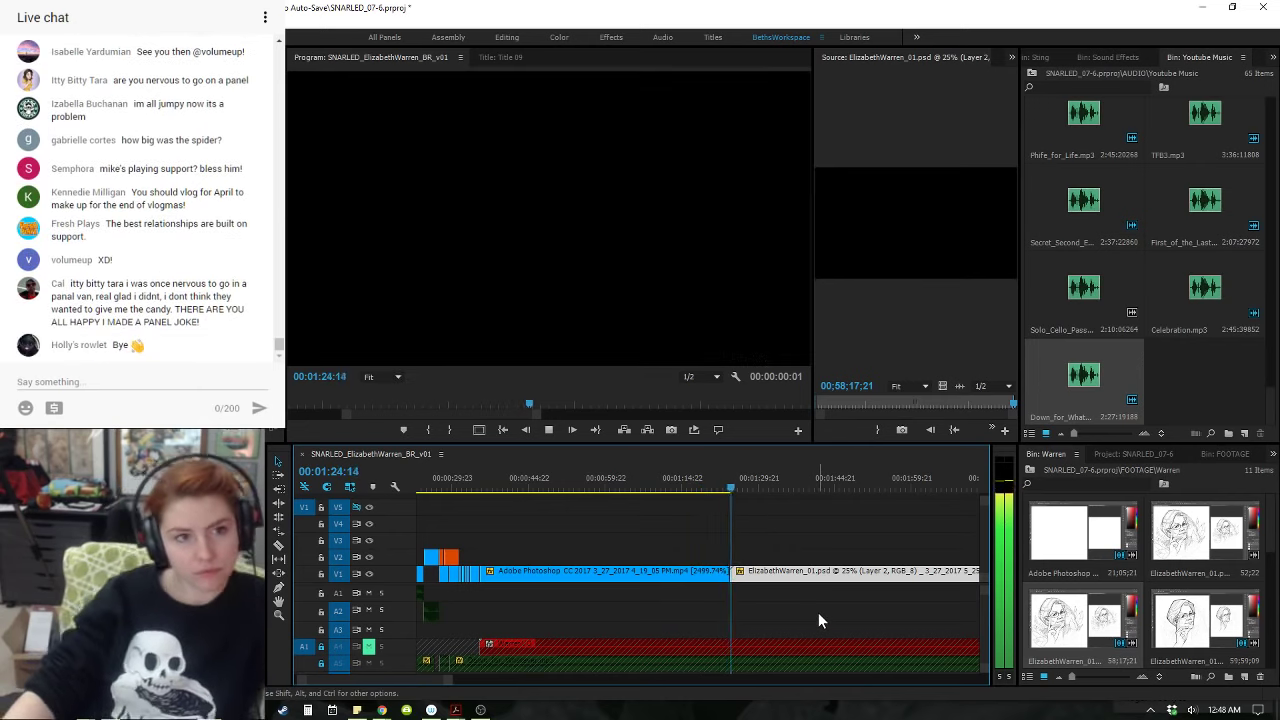
pyautogui.press('space')
# - Scrub through the sped-up 5_25_06 PM clip on V1 and compare it with the original recording in the Source monitor
pyautogui.moveTo(737, 490); pyautogui.dragTo(814, 493)
pyautogui.click(844, 575)
pyautogui.press('-')
pyautogui.press('-')
pyautogui.press('-')
pyautogui.moveTo(483, 489); pyautogui.dragTo(543, 494)
pyautogui.press('=')
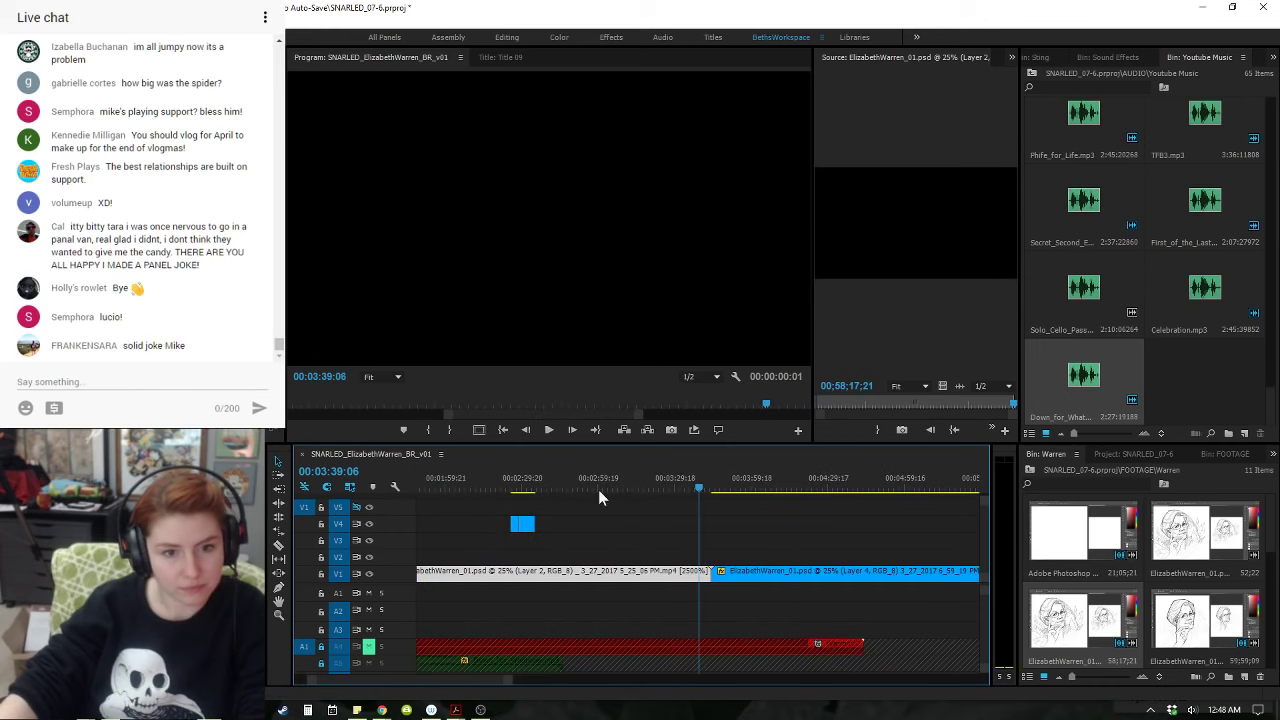
pyautogui.click(649, 492)
pyautogui.doubleClick(670, 575)
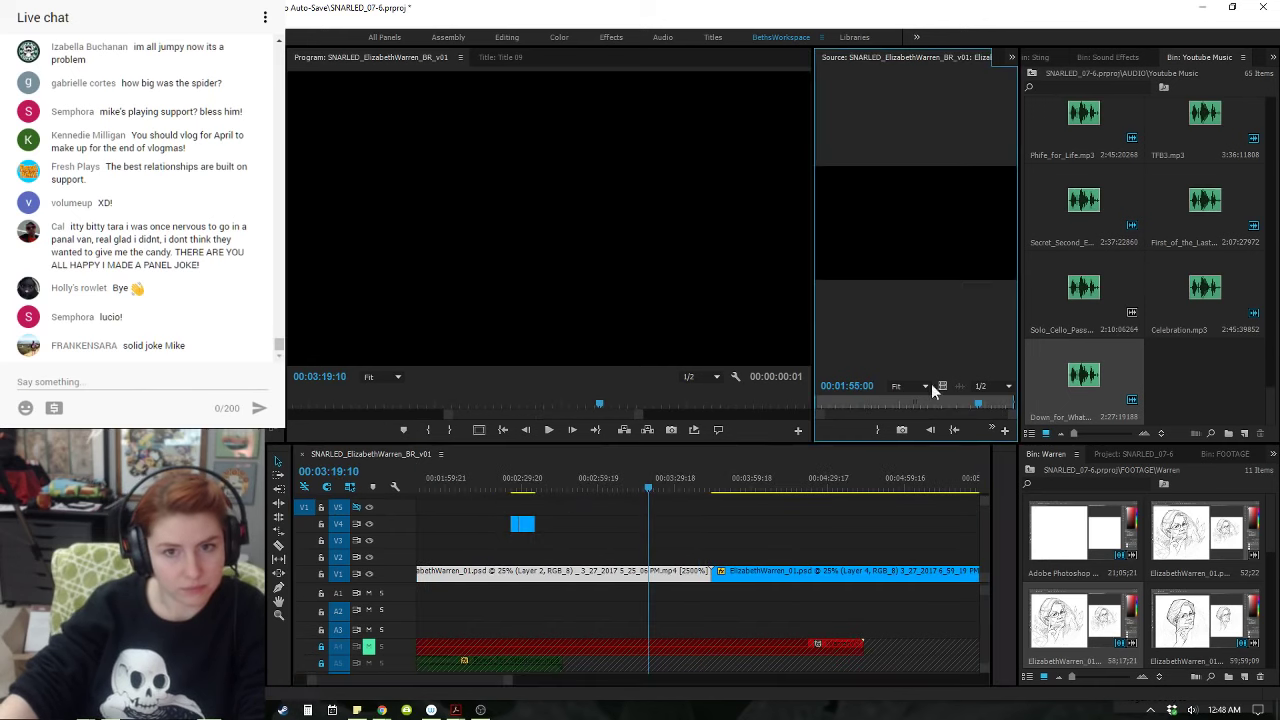
pyautogui.doubleClick(970, 571)
pyautogui.click(880, 403)
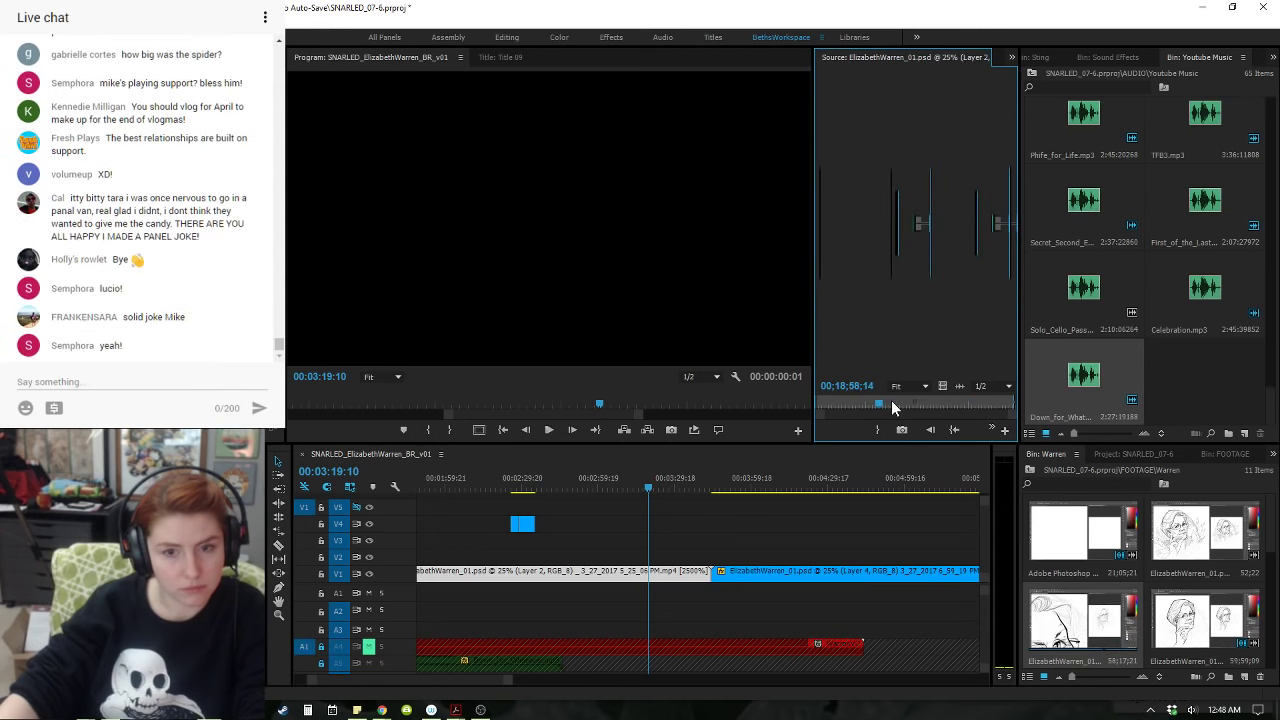
pyautogui.moveTo(891, 402); pyautogui.dragTo(819, 412)
# - Place a fresh copy of the 5_25_06 PM recording on V1 past the last clip, unlink it, and delete its audio from A1
pyautogui.click(884, 541)
pyautogui.press('-')
pyautogui.press('-')
pyautogui.moveTo(1080, 622); pyautogui.dragTo(706, 570)
pyautogui.moveTo(728, 482); pyautogui.dragTo(790, 490)
pyautogui.click(838, 590)
pyautogui.hotkey('ctrl', 'l')
pyautogui.click(842, 539)
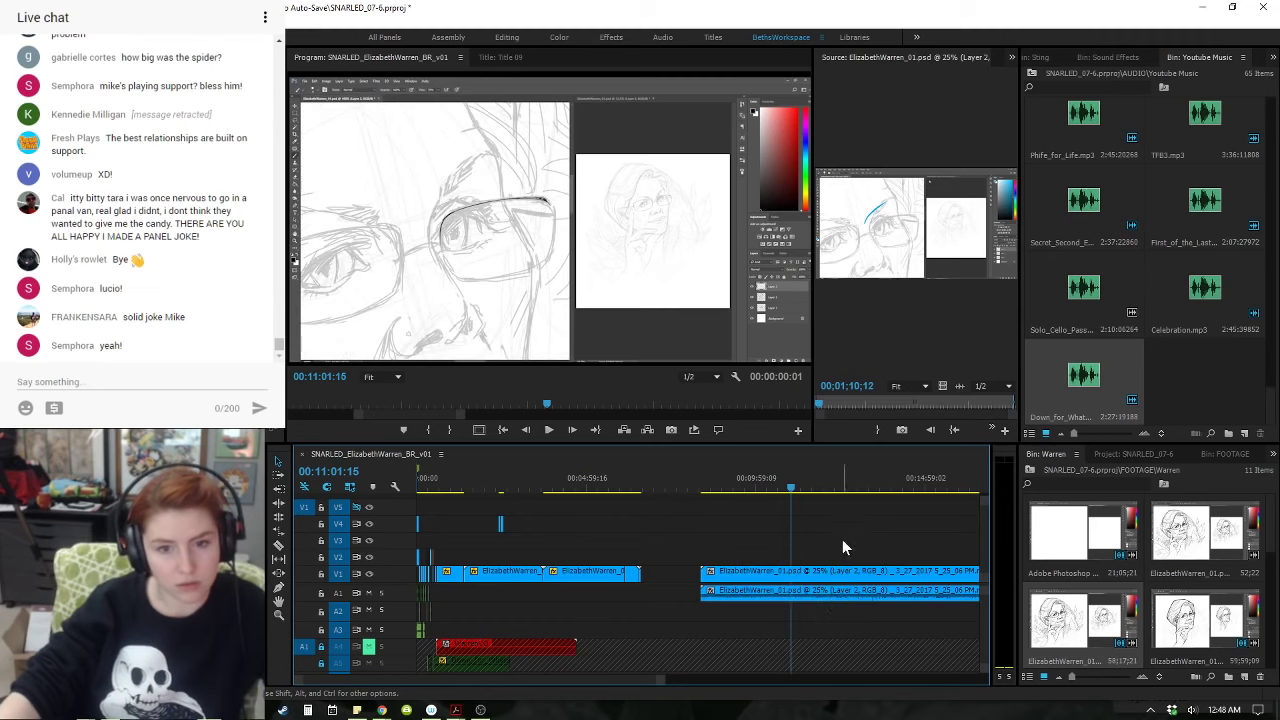
pyautogui.click(835, 592)
pyautogui.press('Delete')
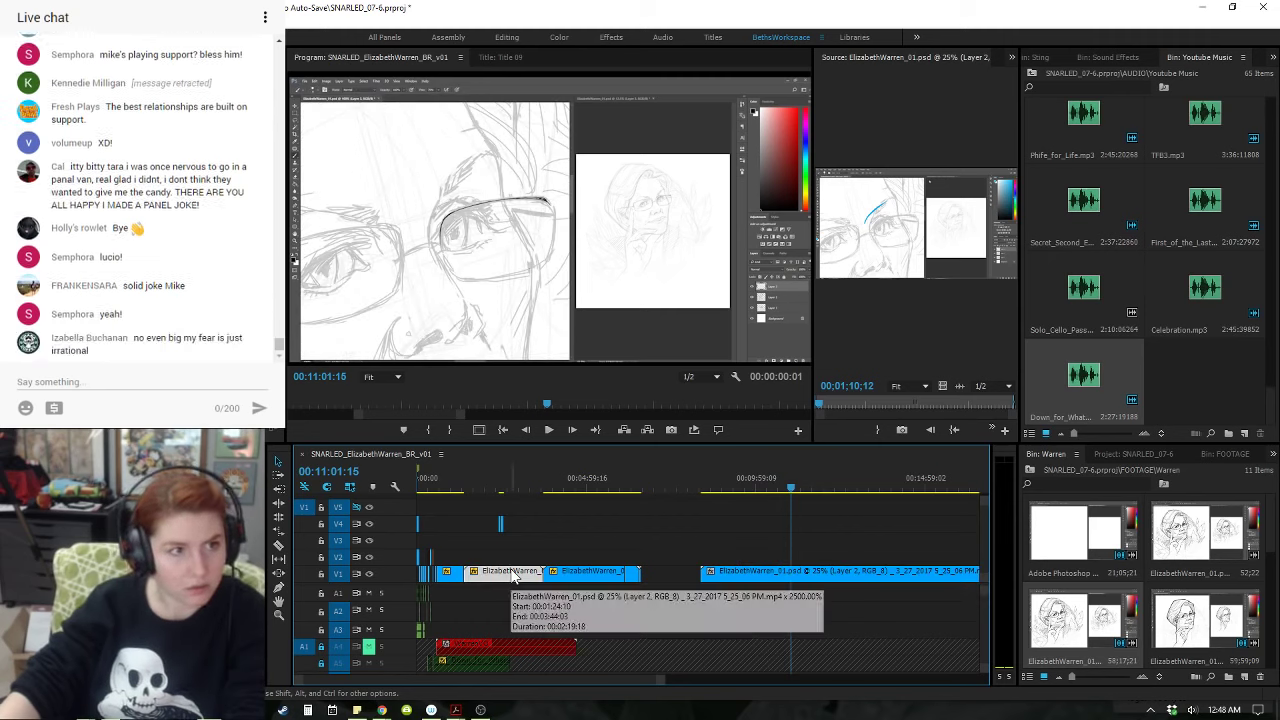
# - Set the speed of the fresh 5_25_06 PM copy past the last V1 clip to 2500%
pyautogui.rightClick(850, 571)
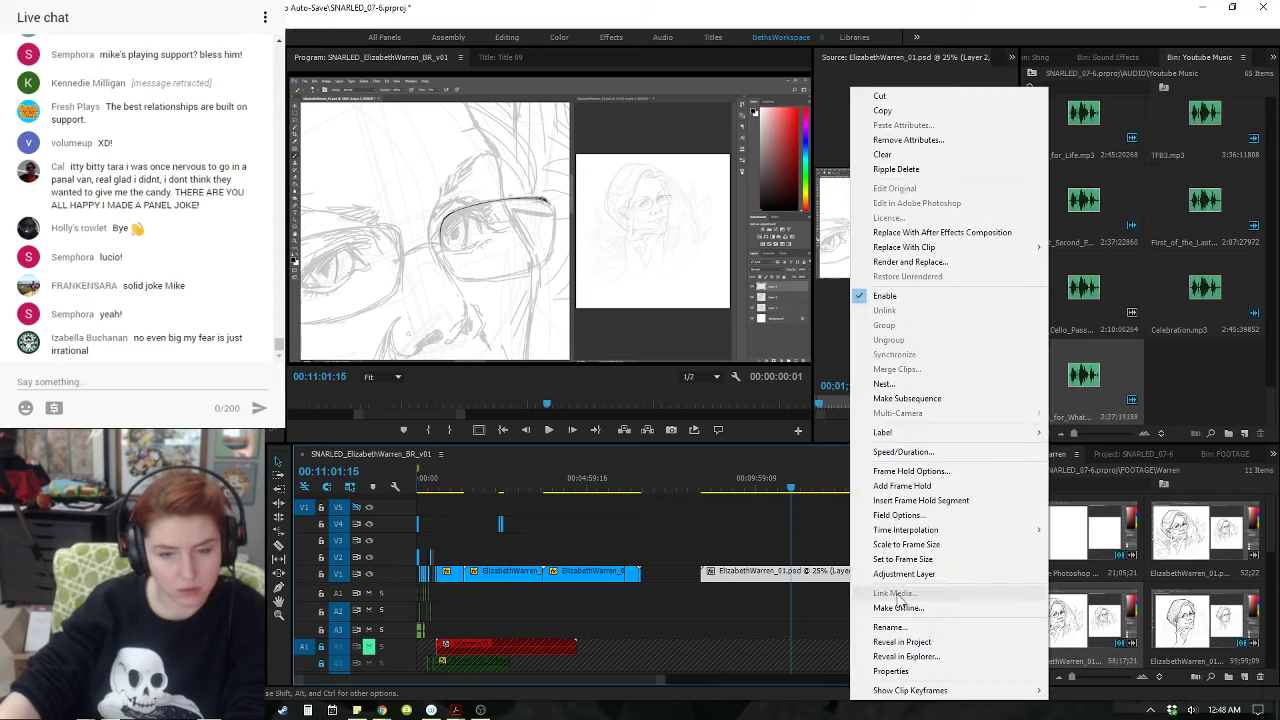
pyautogui.click(905, 452)
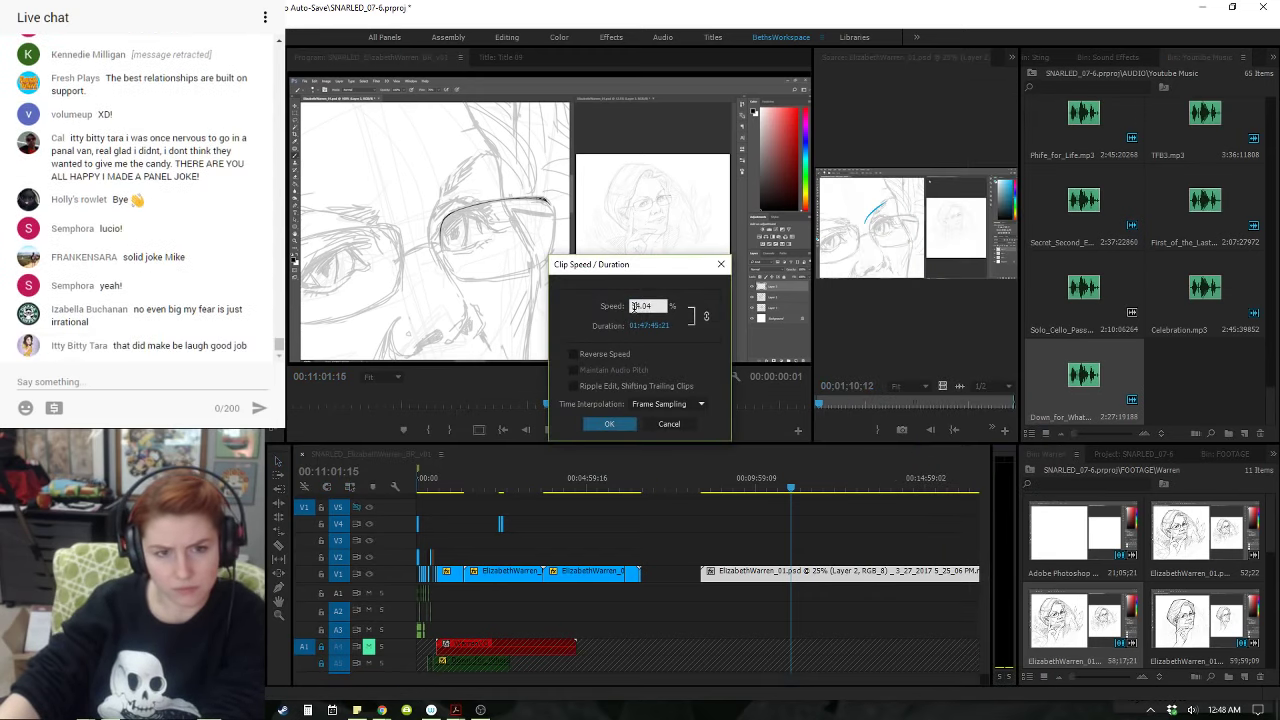
pyautogui.write('2500')
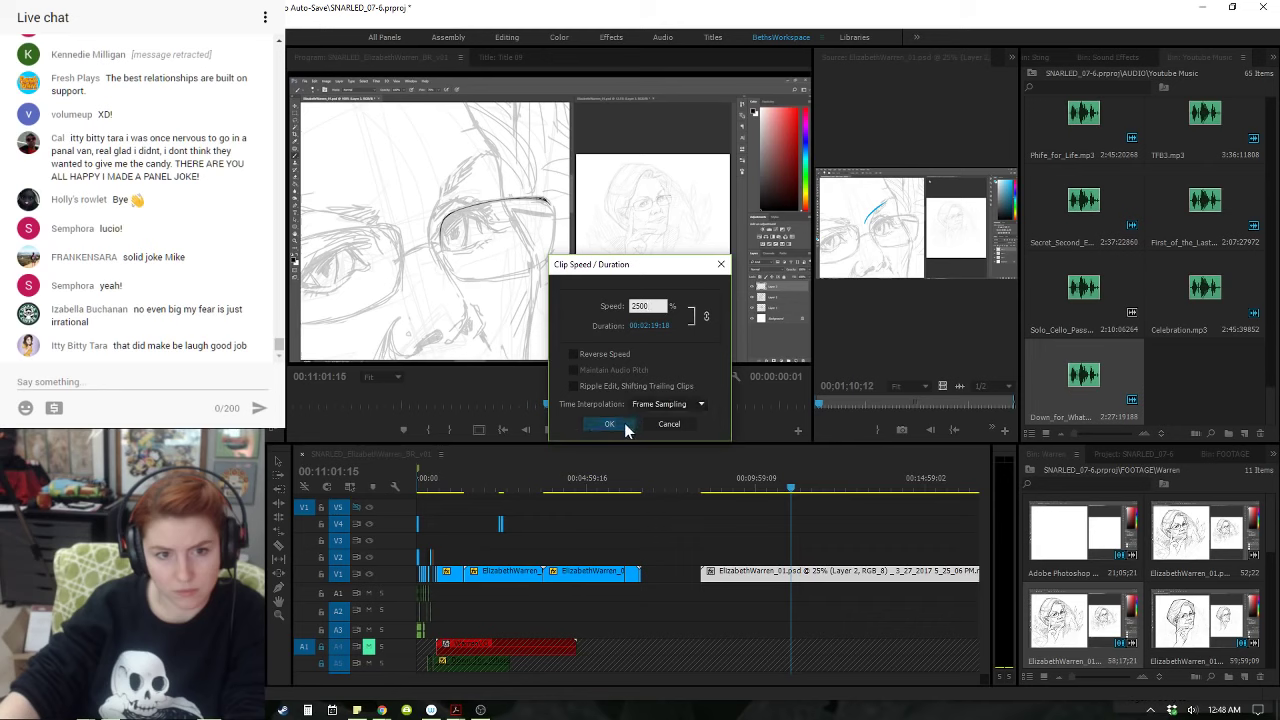
pyautogui.click(609, 424)
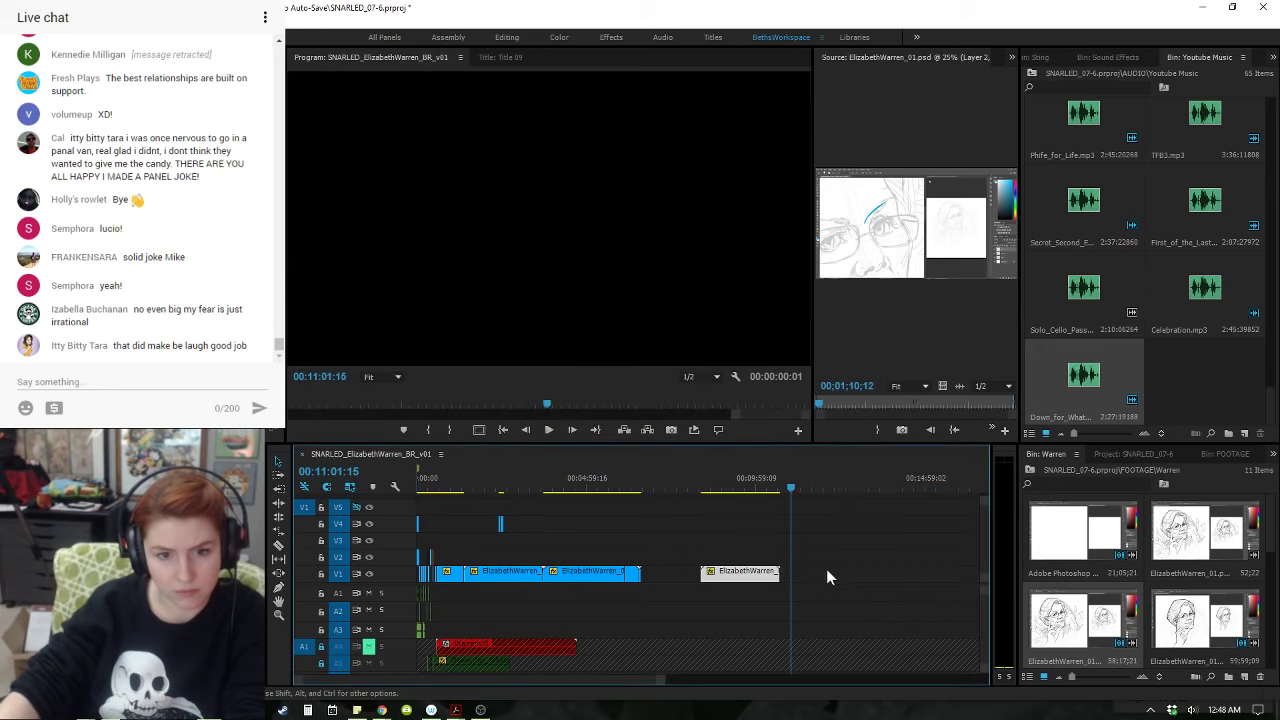
# - Check the start of the fresh sped-up 5_25_06 PM clip and move it over the old one, right after the first drawing recording
pyautogui.click(737, 490)
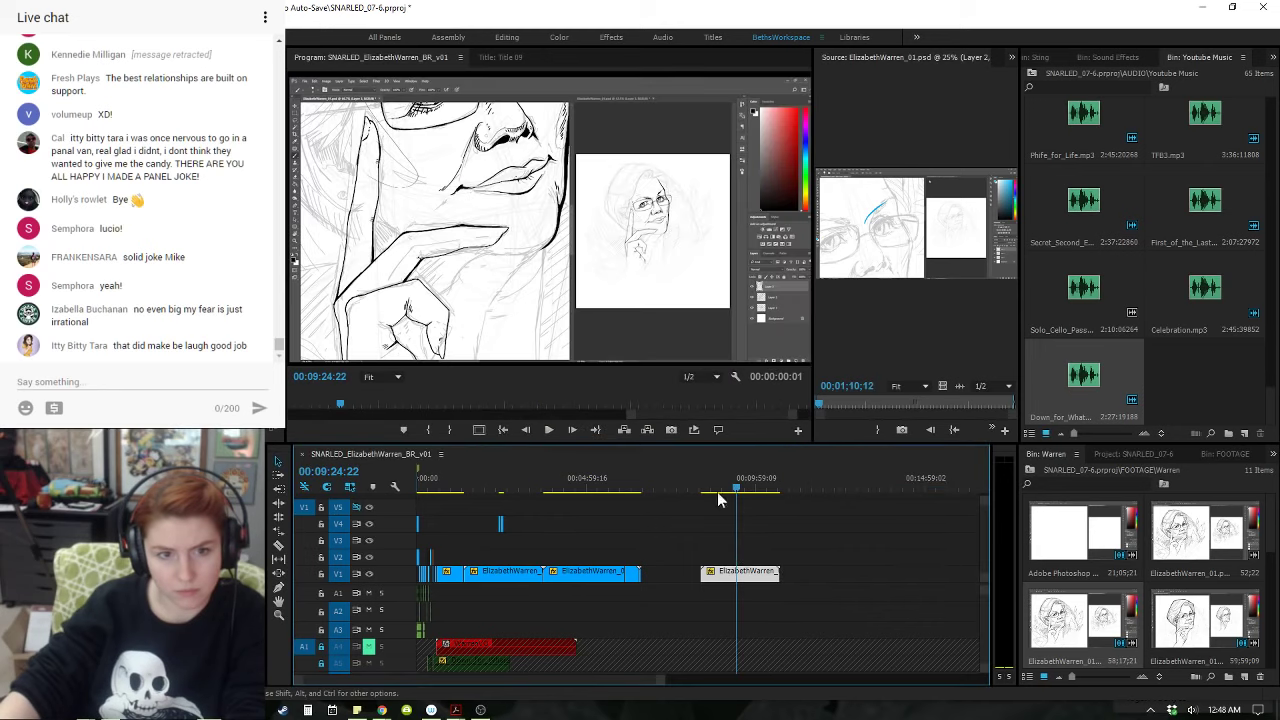
pyautogui.click(712, 484)
pyautogui.moveTo(749, 575); pyautogui.dragTo(513, 573)
# - Play back the transition from the first drawing recording into the replaced 5_25_06 PM clip
pyautogui.click(463, 489)
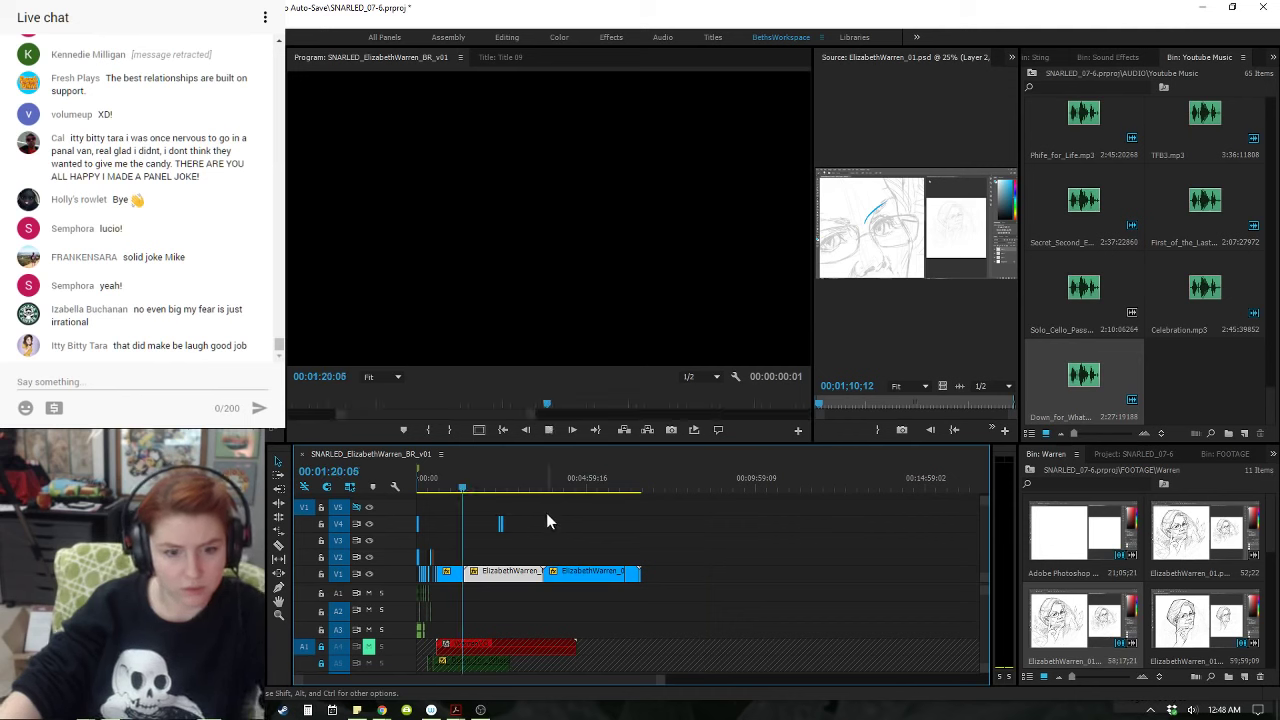
pyautogui.press('=')
pyautogui.press('=')
pyautogui.press('=')
pyautogui.press('=')
pyautogui.press('space')
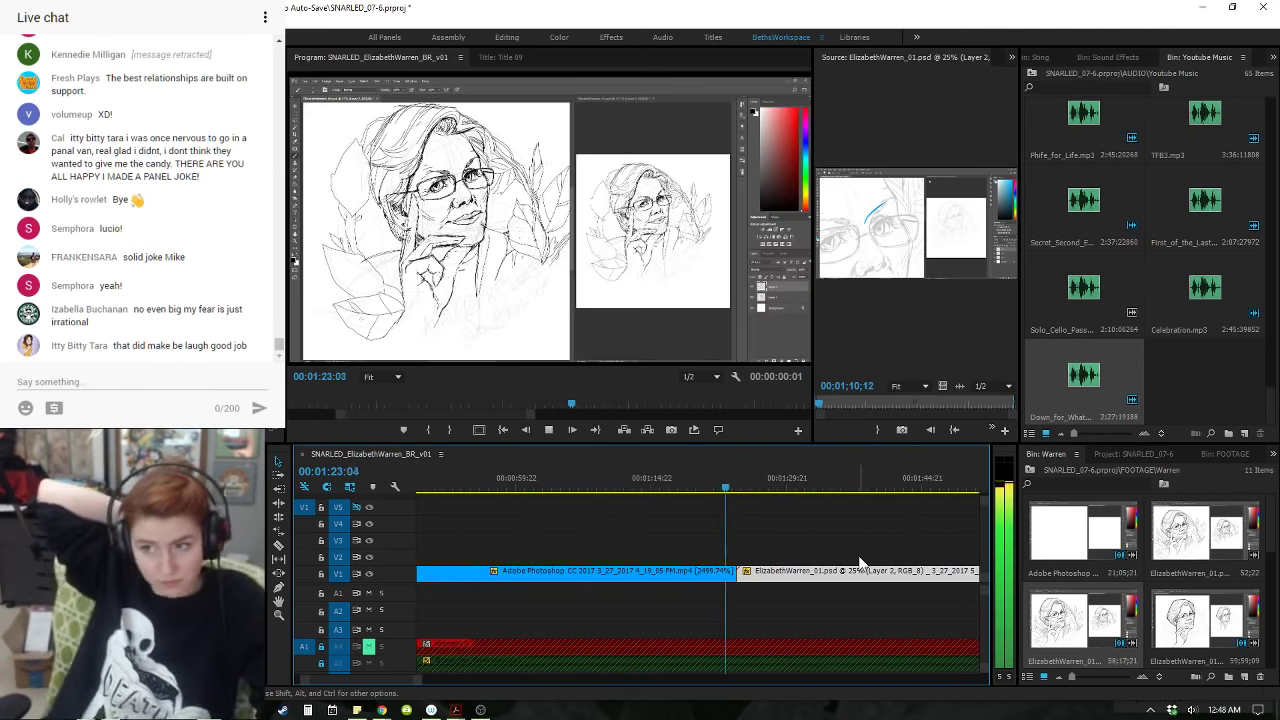
pyautogui.press('space')
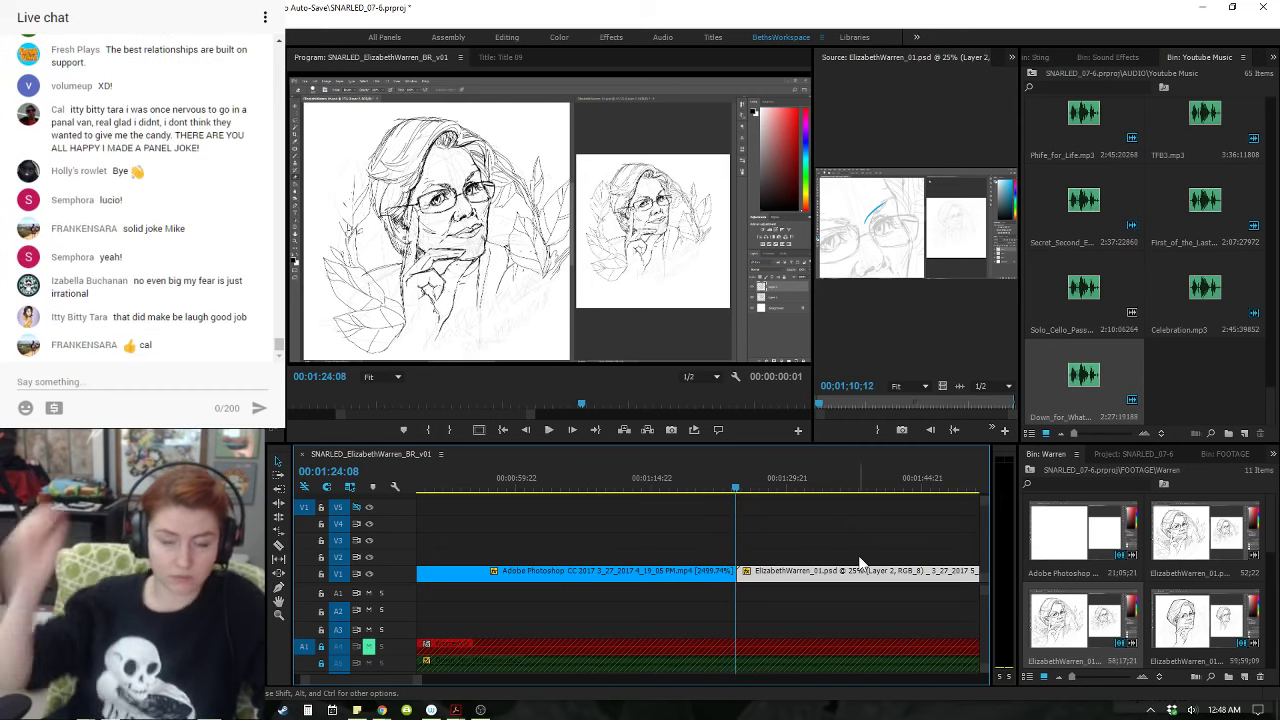
# - Ripple-trim about a second off the end of the first drawing recording and play back the join with the 5_25_06 PM clip
pyautogui.moveTo(732, 487); pyautogui.dragTo(729, 489)
pyautogui.press('space')
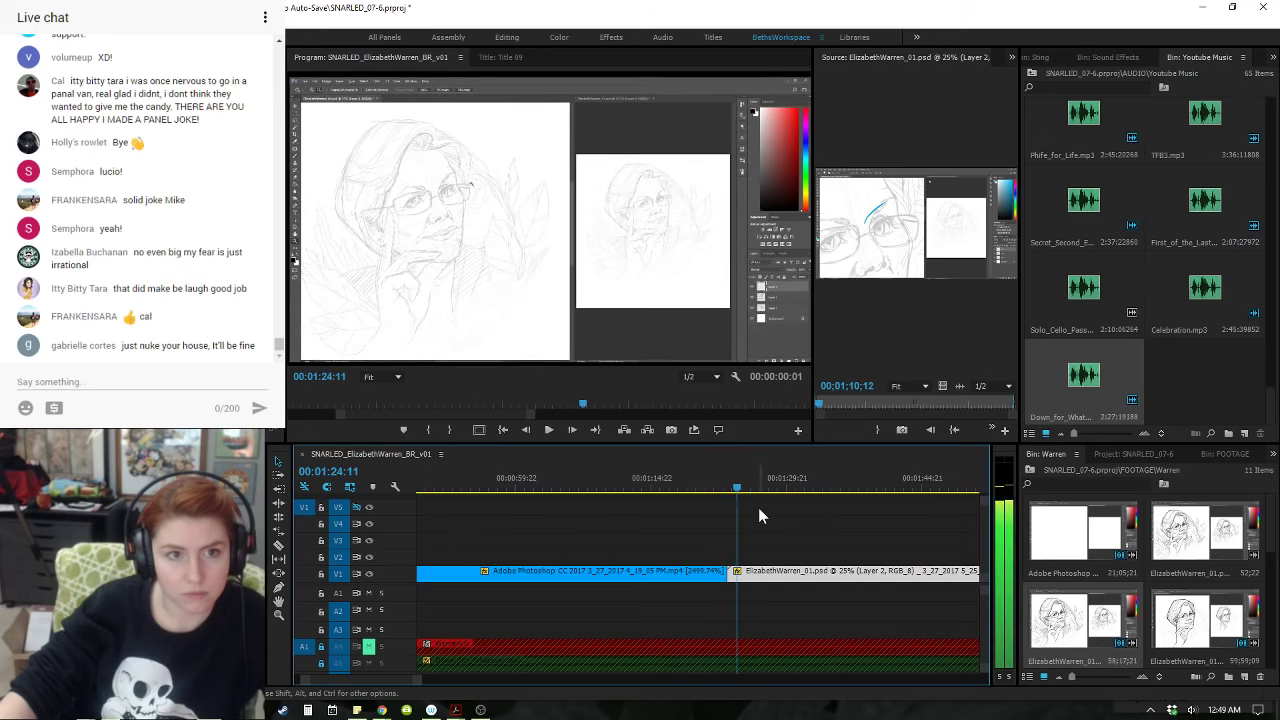
pyautogui.click(738, 487)
pyautogui.click(732, 490)
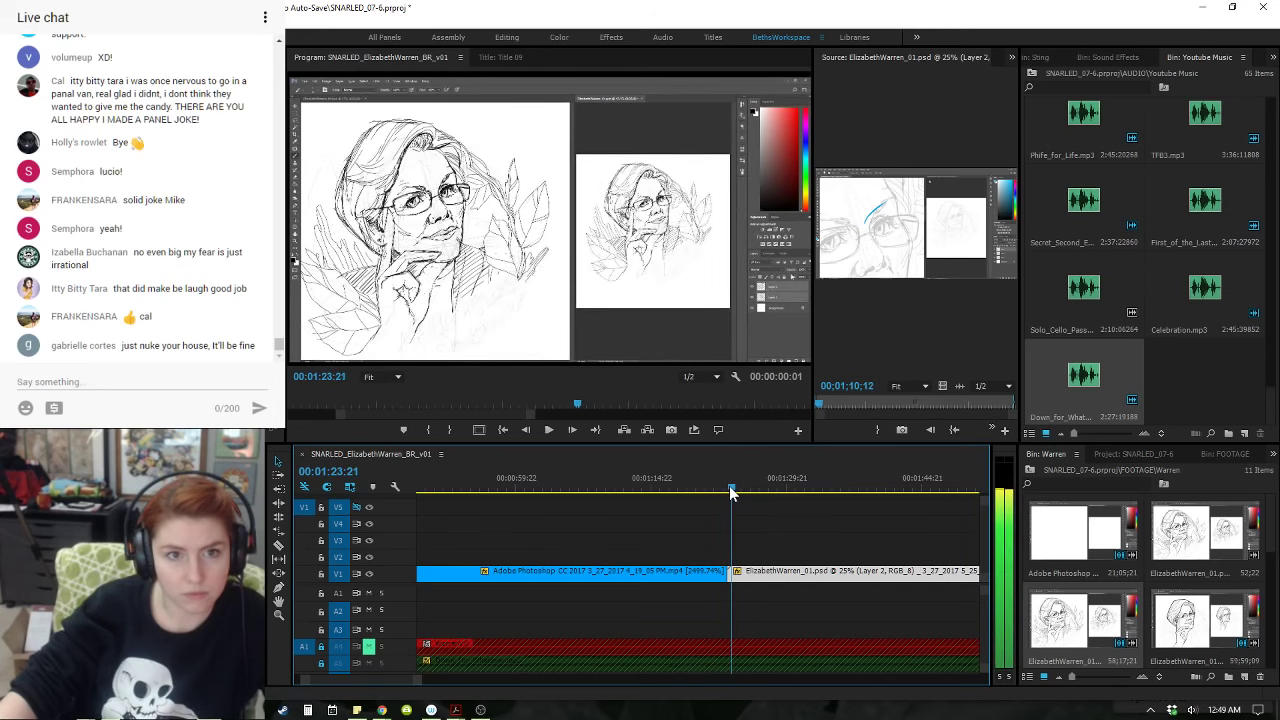
pyautogui.moveTo(730, 490); pyautogui.dragTo(732, 490)
pyautogui.click(725, 490)
pyautogui.press('space')
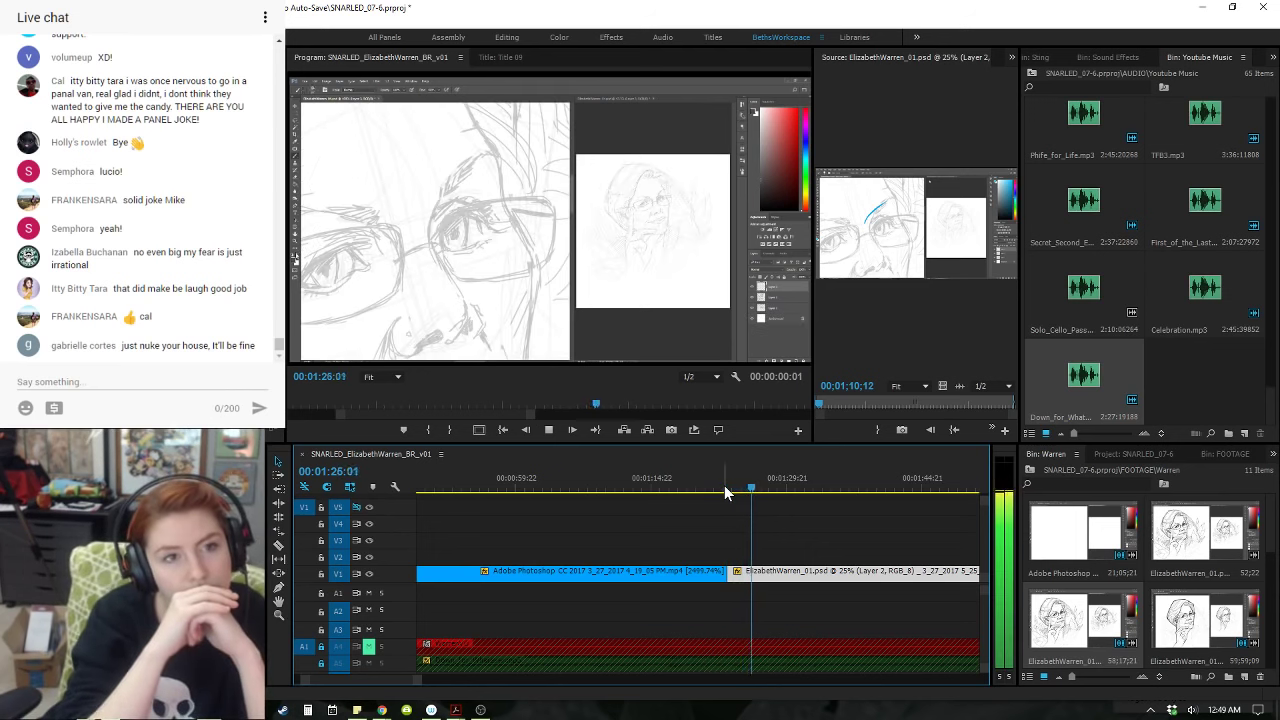
pyautogui.press('space')
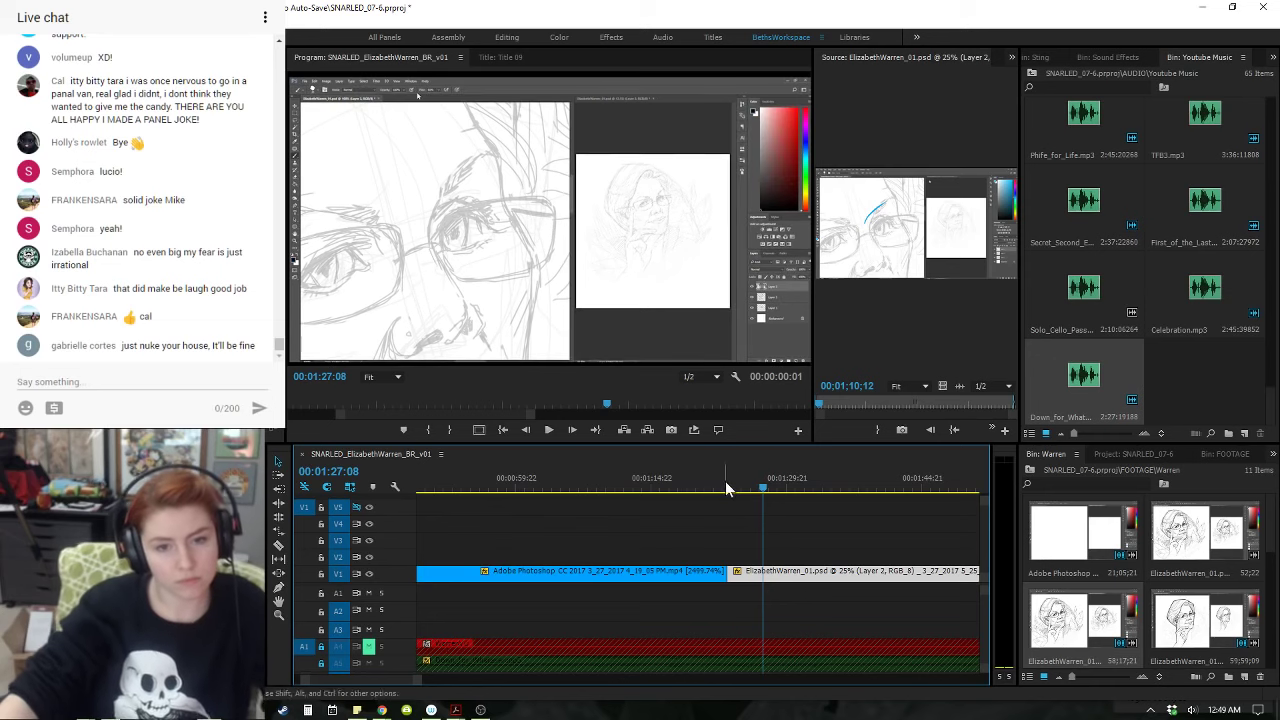
# - Locate the end of the idle opening in the 5_25_06 PM clip and split it at 00:01:27:21
pyautogui.moveTo(766, 491); pyautogui.dragTo(778, 490)
pyautogui.moveTo(787, 490)
pyautogui.mouseDown()
pyautogui.moveTo(806, 491)
pyautogui.moveTo(769, 498)
pyautogui.mouseUp()
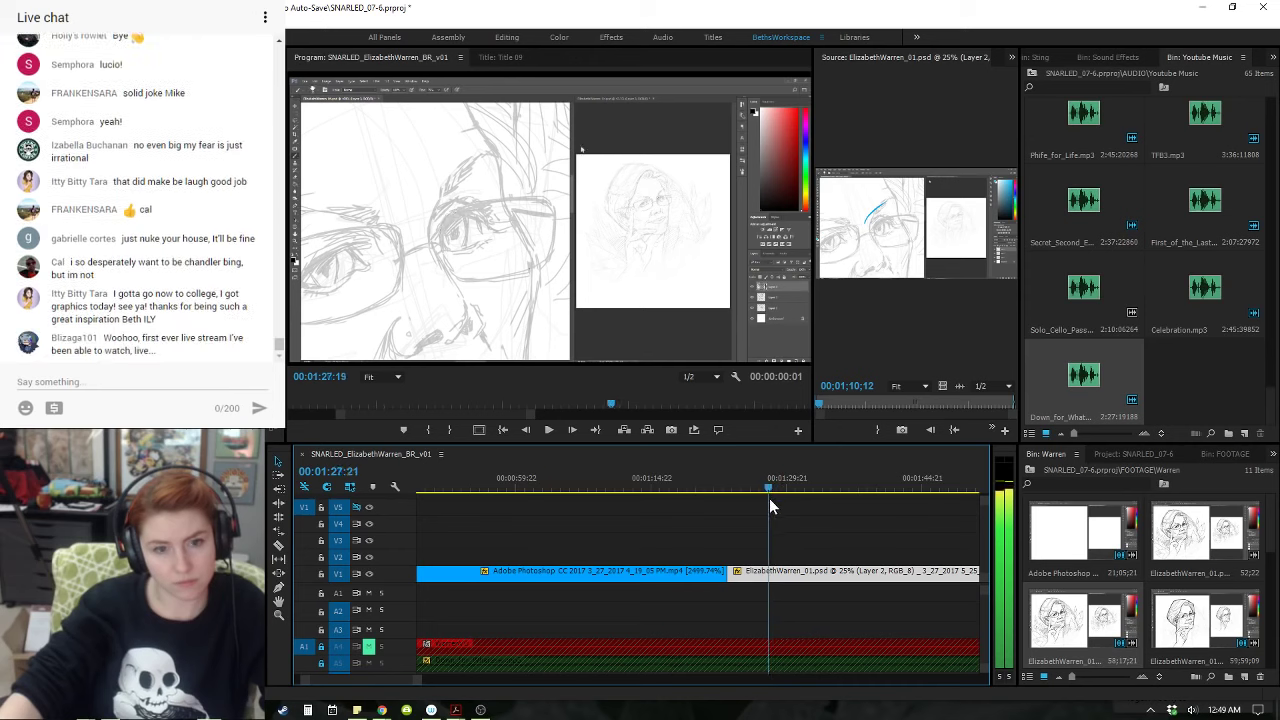
pyautogui.hotkey('ctrl', 'k')
# - Try to ripple-trim the short opening piece of the 5_25_06 PM recording so that it ends at 00:01:24:01
pyautogui.click(716, 487)
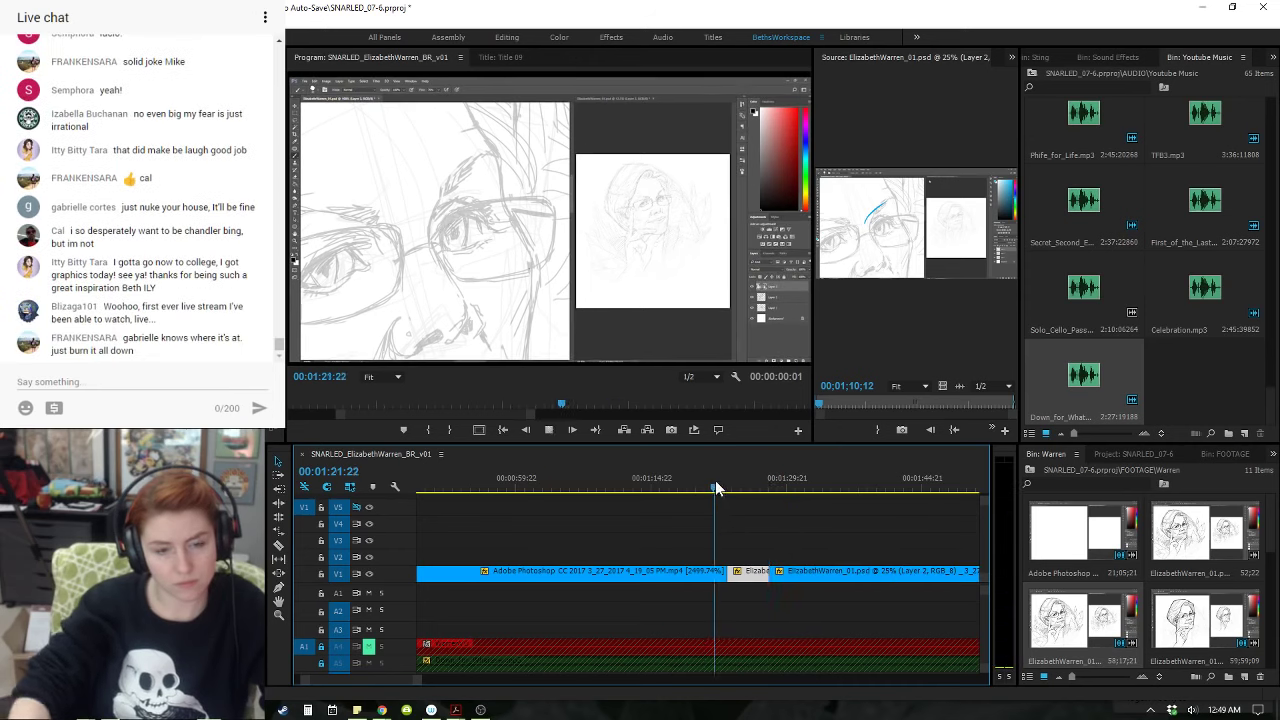
pyautogui.press('space')
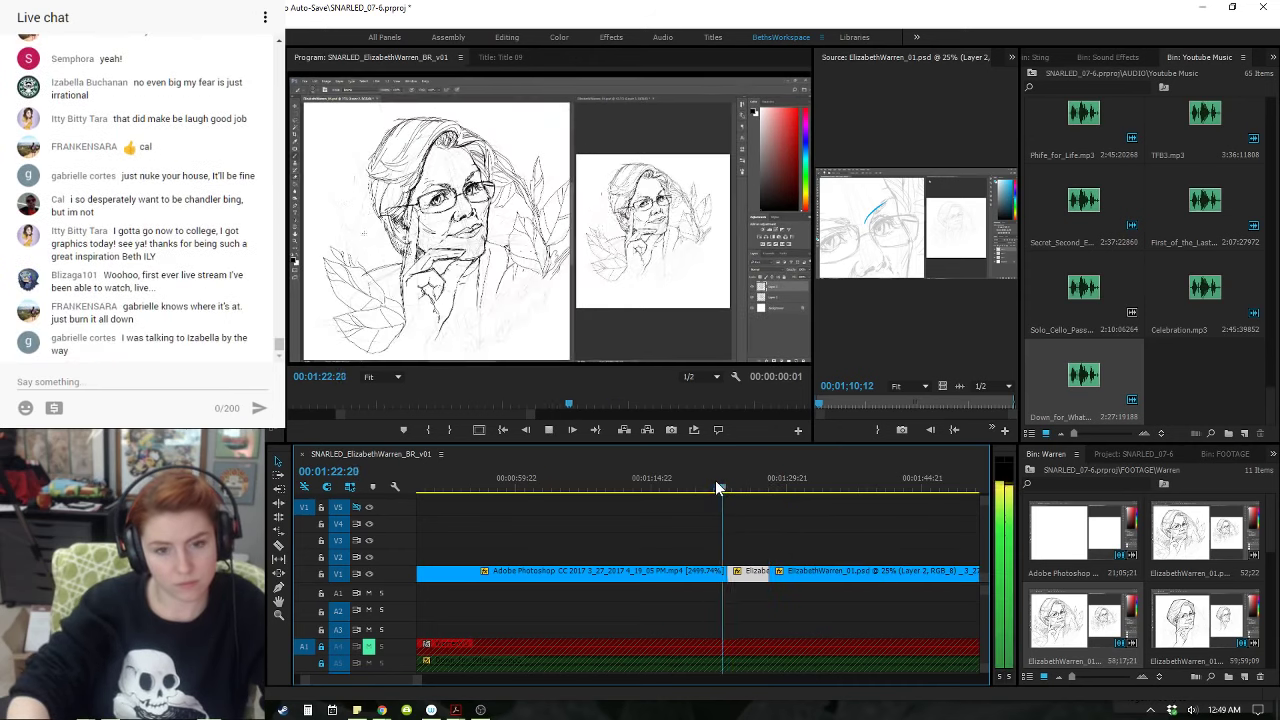
pyautogui.press('space')
pyautogui.press('space')
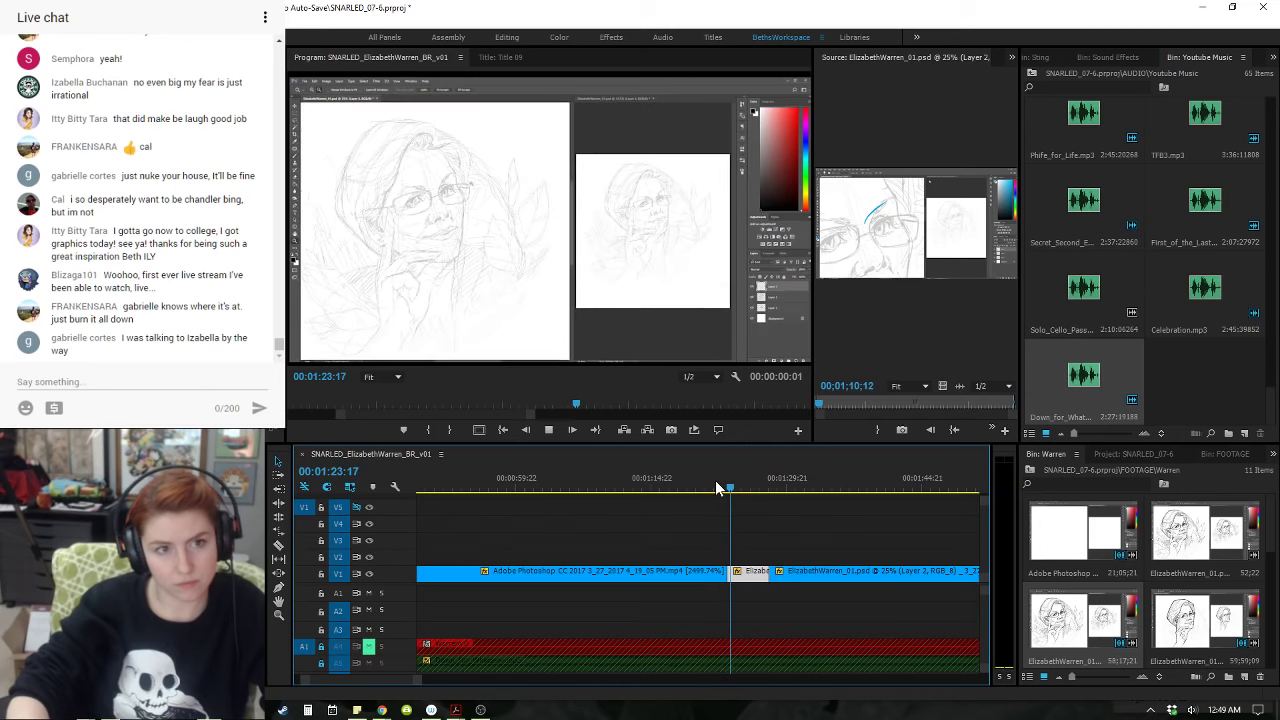
pyautogui.press('space')
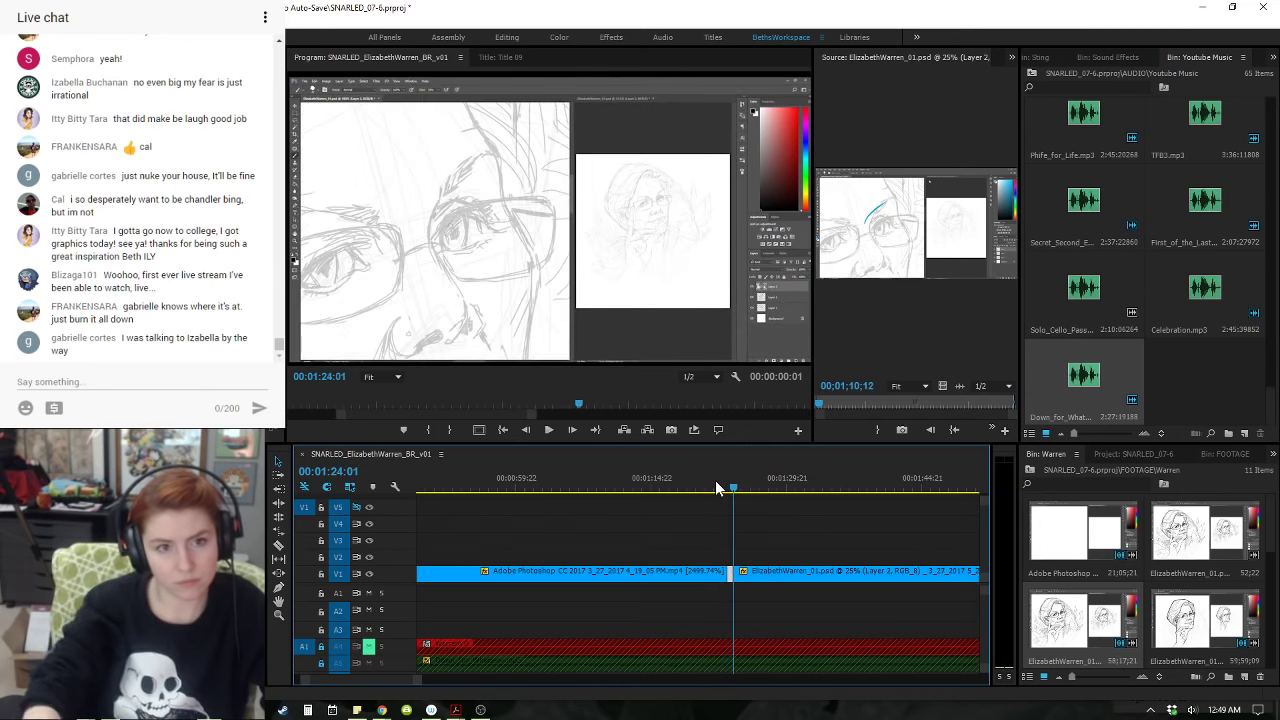
# - Undo the last trim and ripple-trim the opening piece of the 5_25_06 PM recording to end at about 00:01:24:22
pyautogui.click(723, 486)
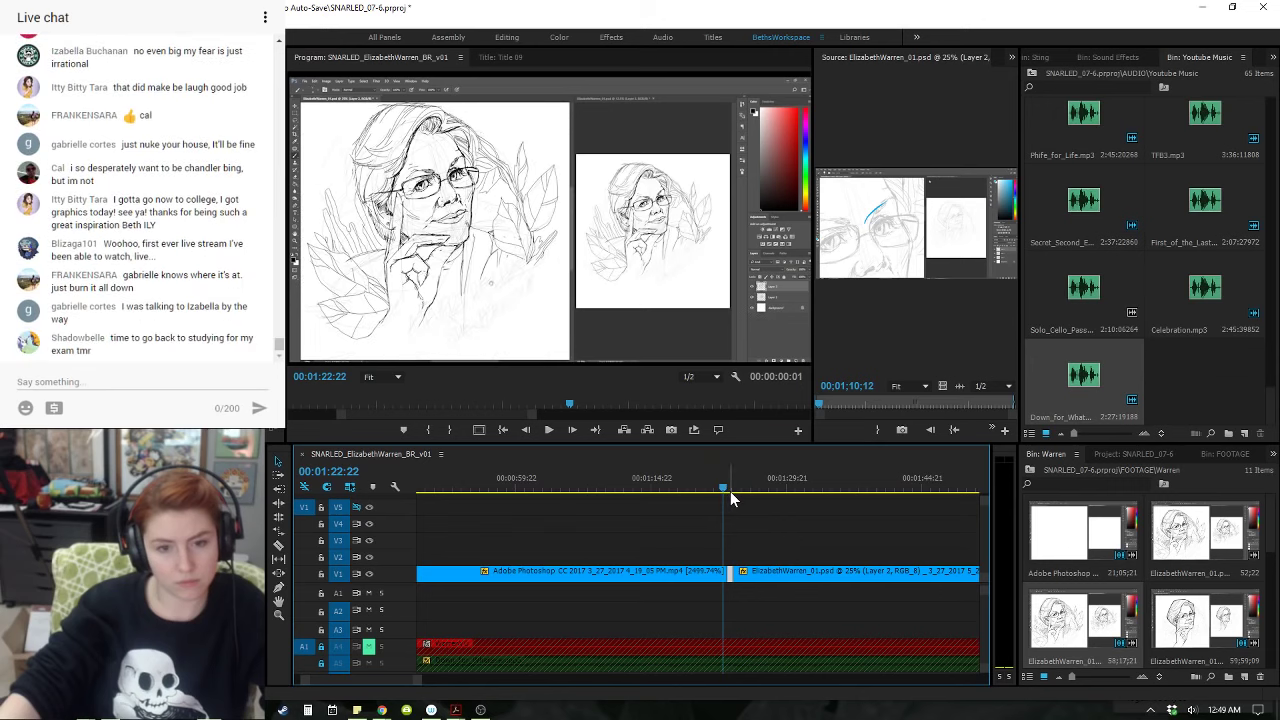
pyautogui.press('space')
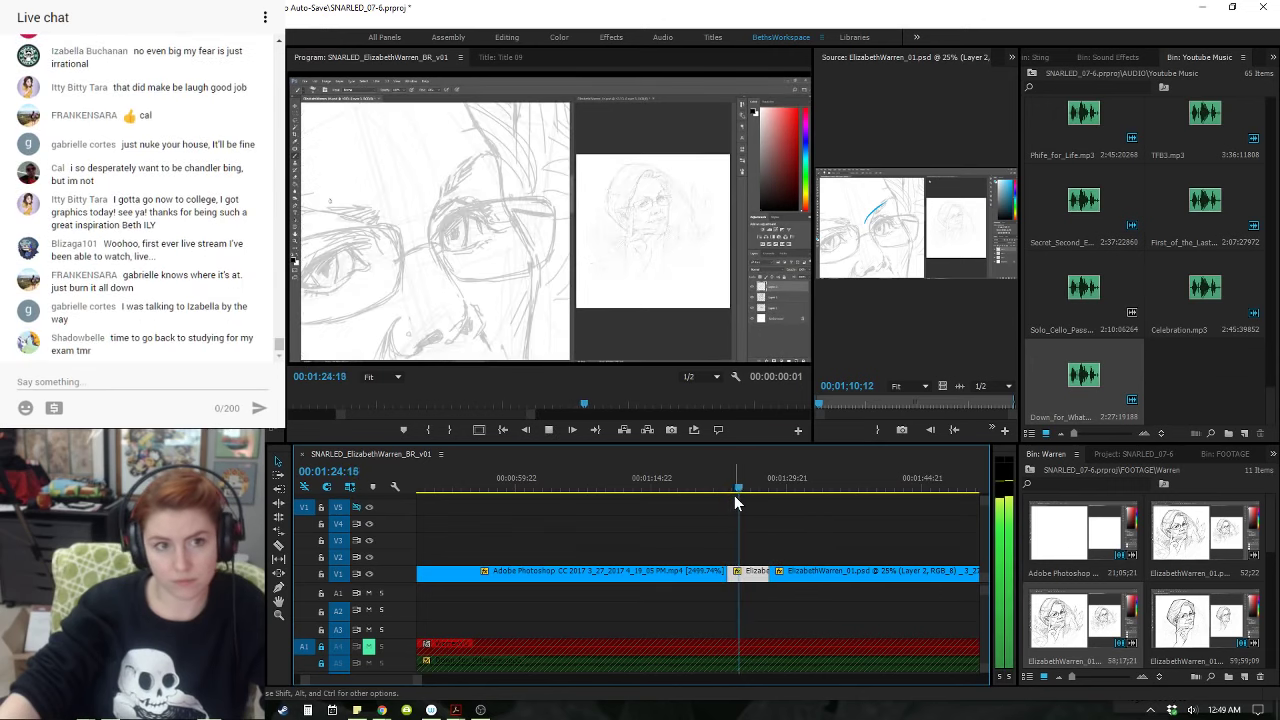
pyautogui.press('space')
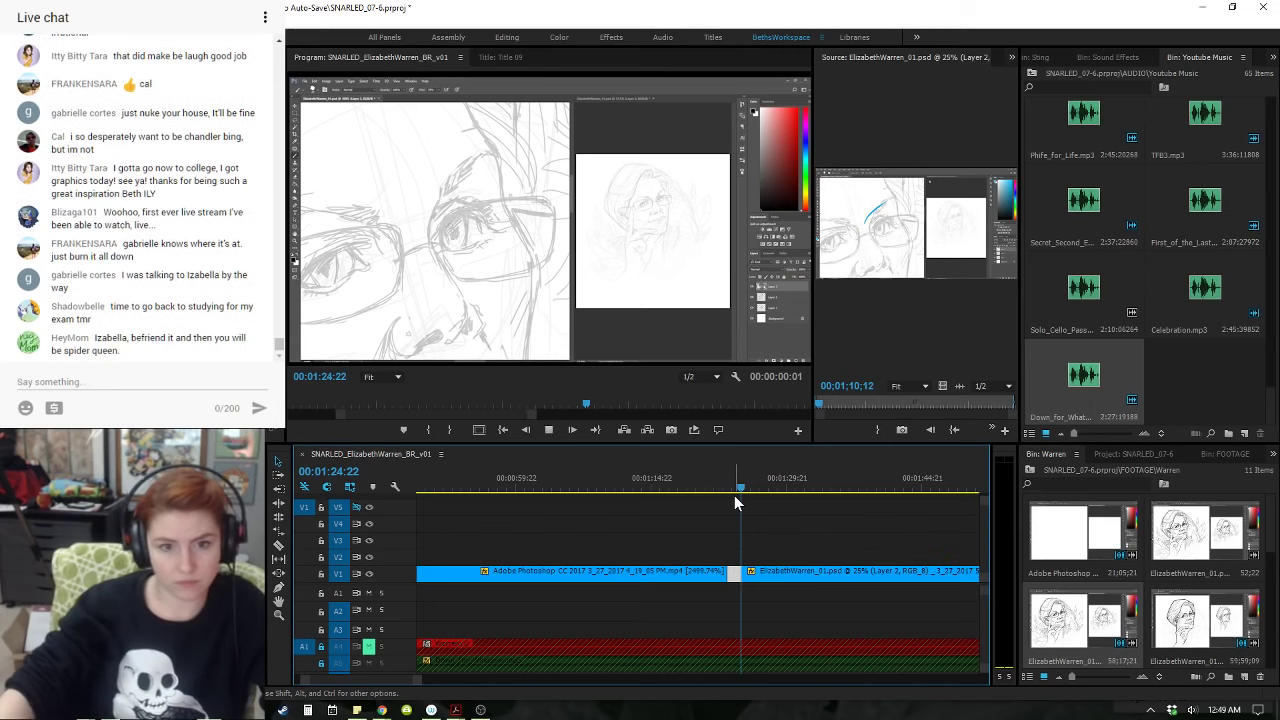
pyautogui.click(736, 489)
pyautogui.press('space')
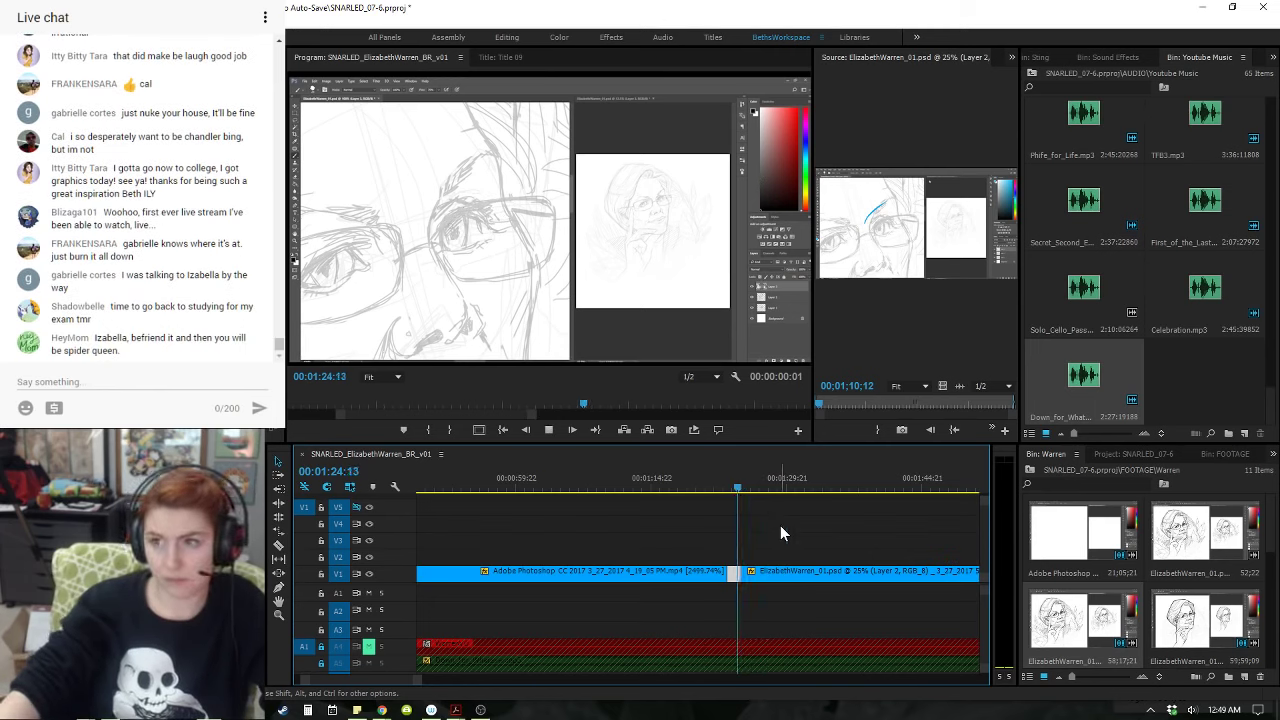
pyautogui.press('space')
pyautogui.hotkey('alt', 'Tab')
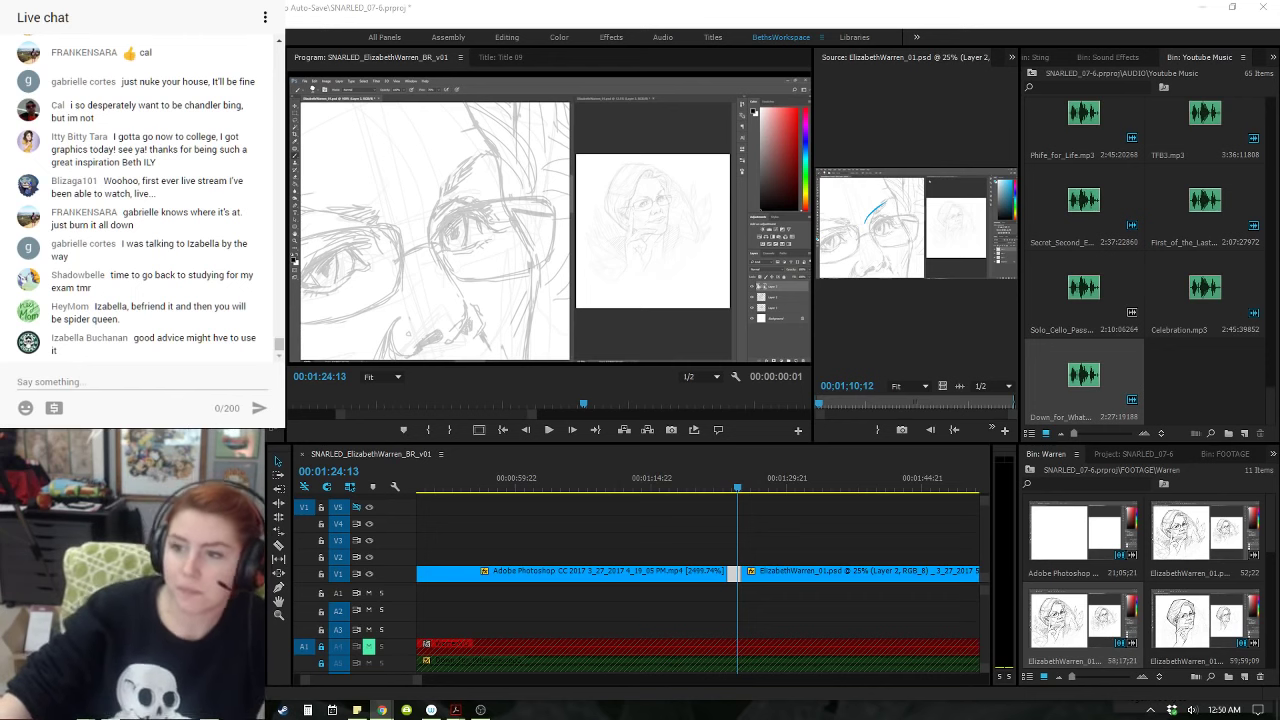
# - Play back the sequence from 00:01:20:05 through the trimmed join and well into the 5_25_06 PM recording
pyautogui.click(700, 488)
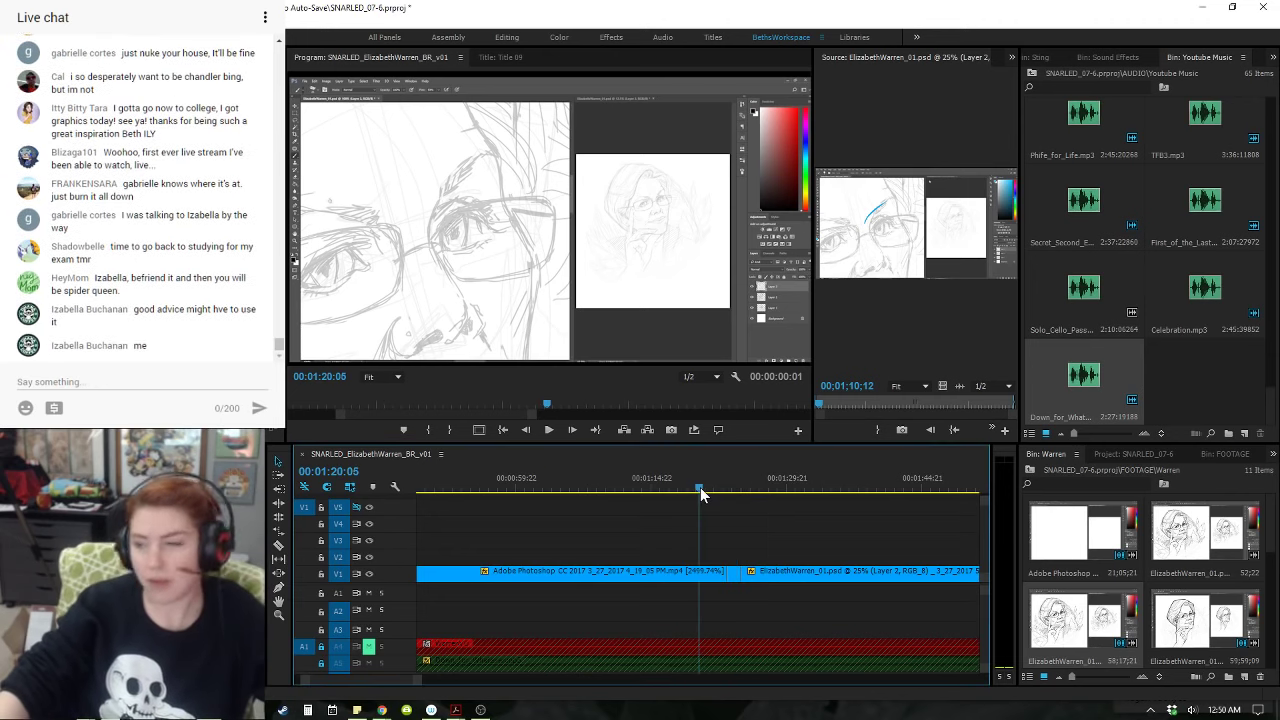
pyautogui.press('space')
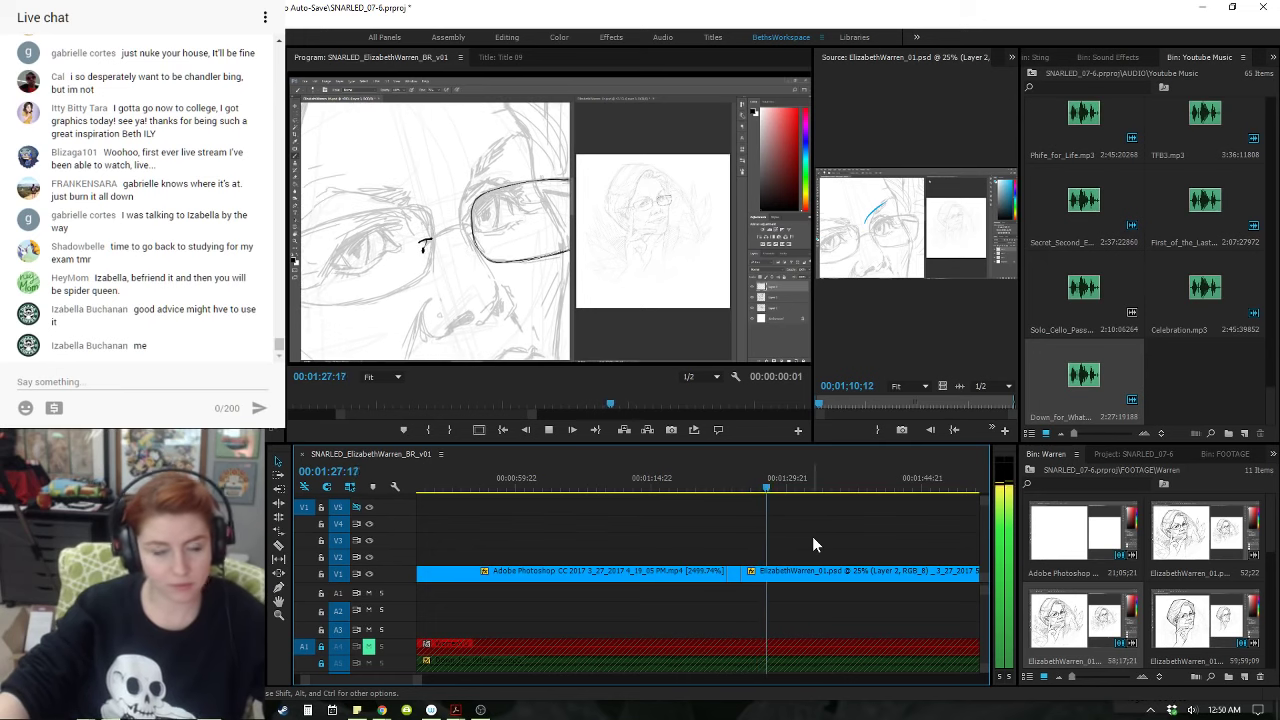
pyautogui.press('-')
pyautogui.press('-')
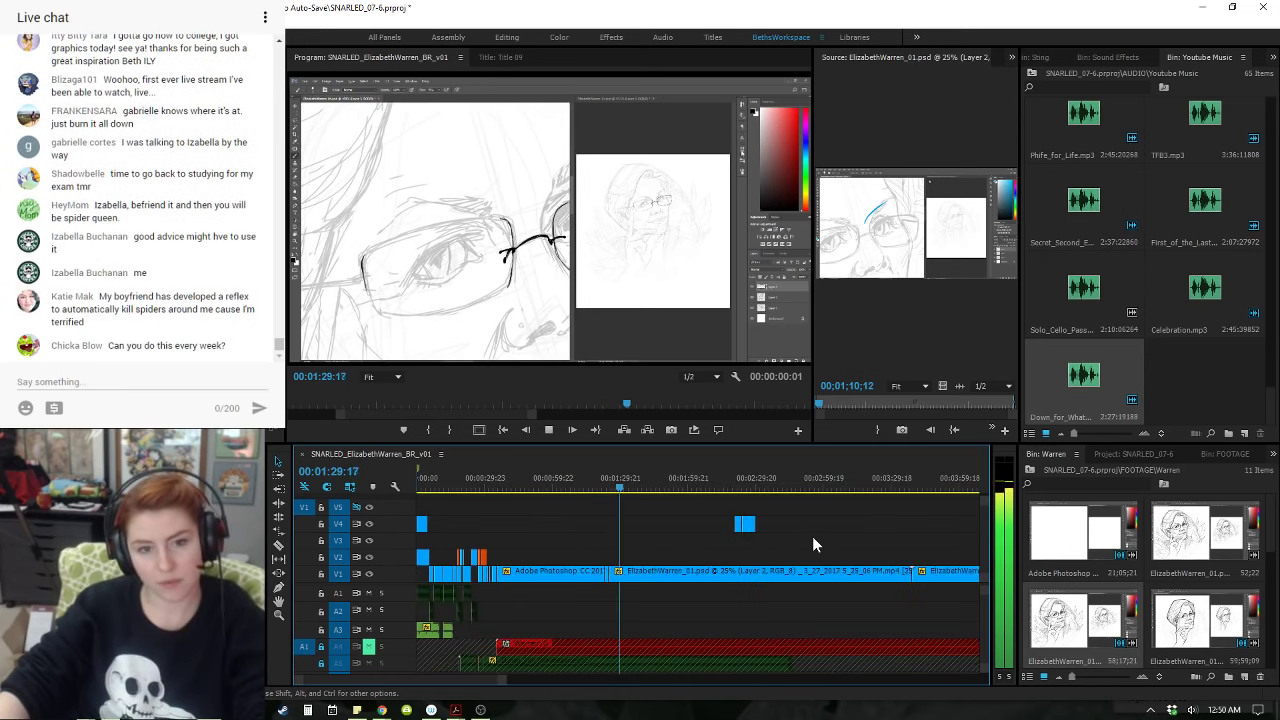
pyautogui.press('-')
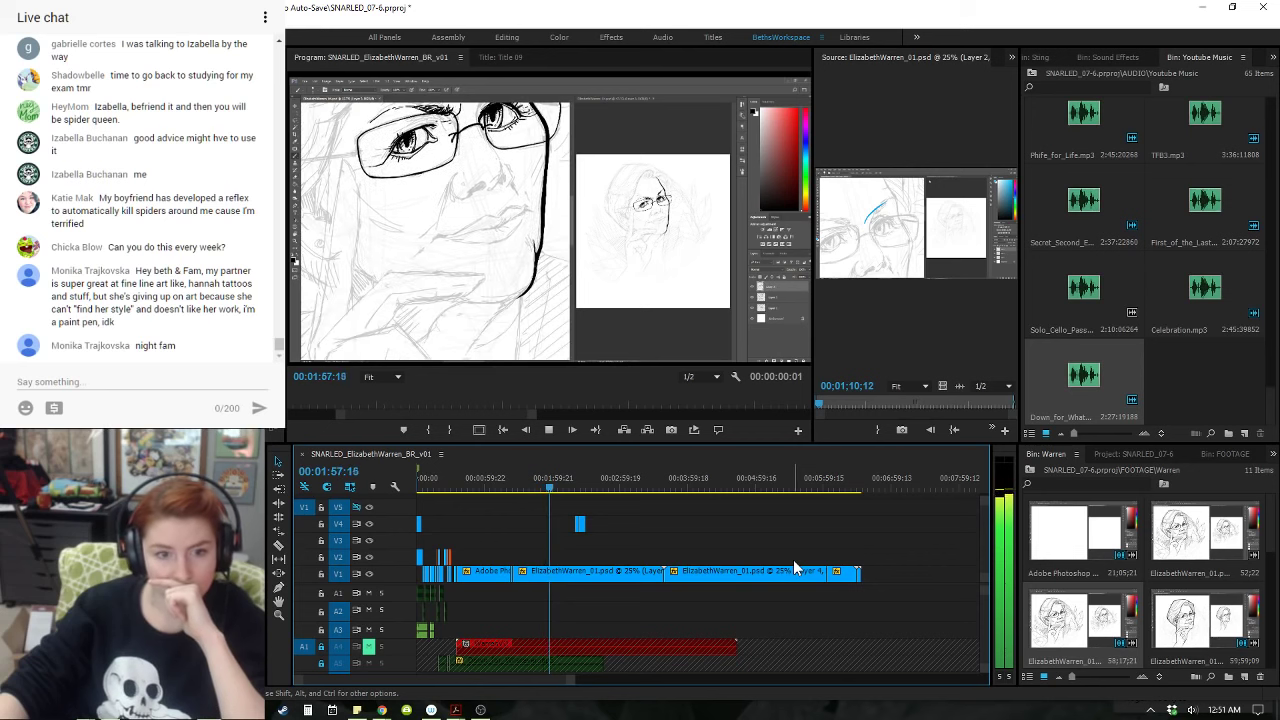
pyautogui.press('=')
pyautogui.press('=')
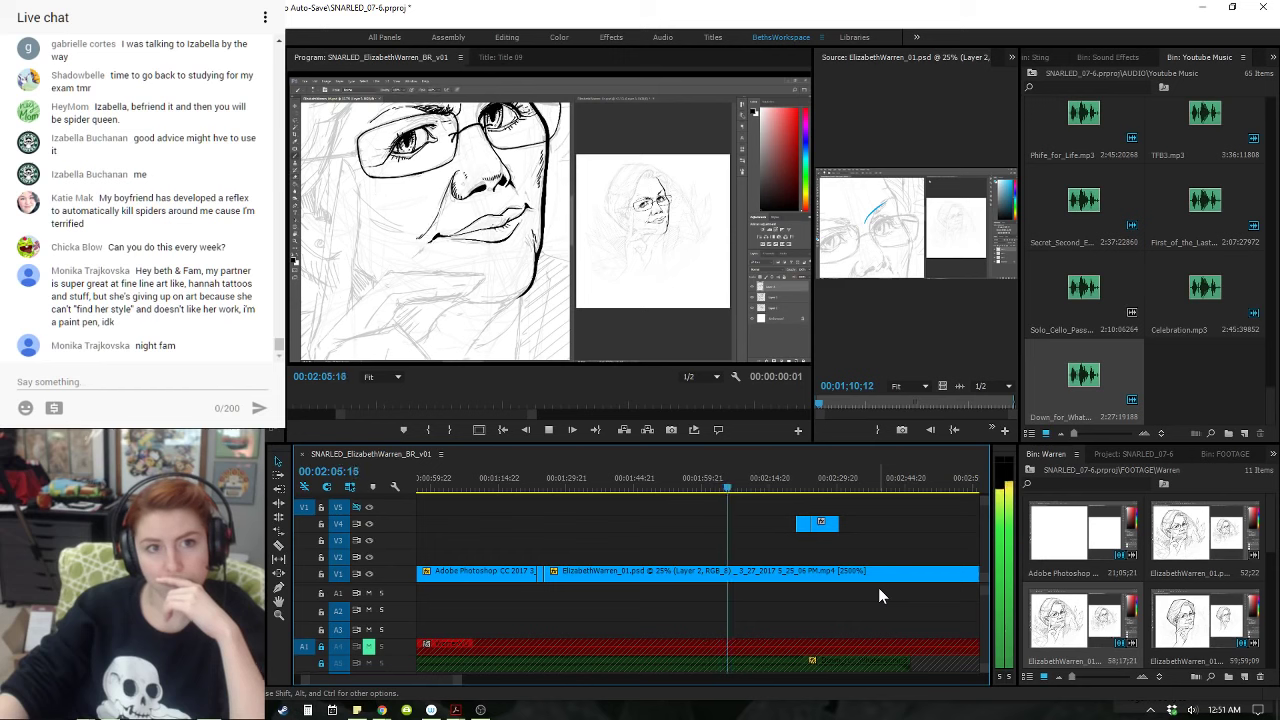
pyautogui.press('-')
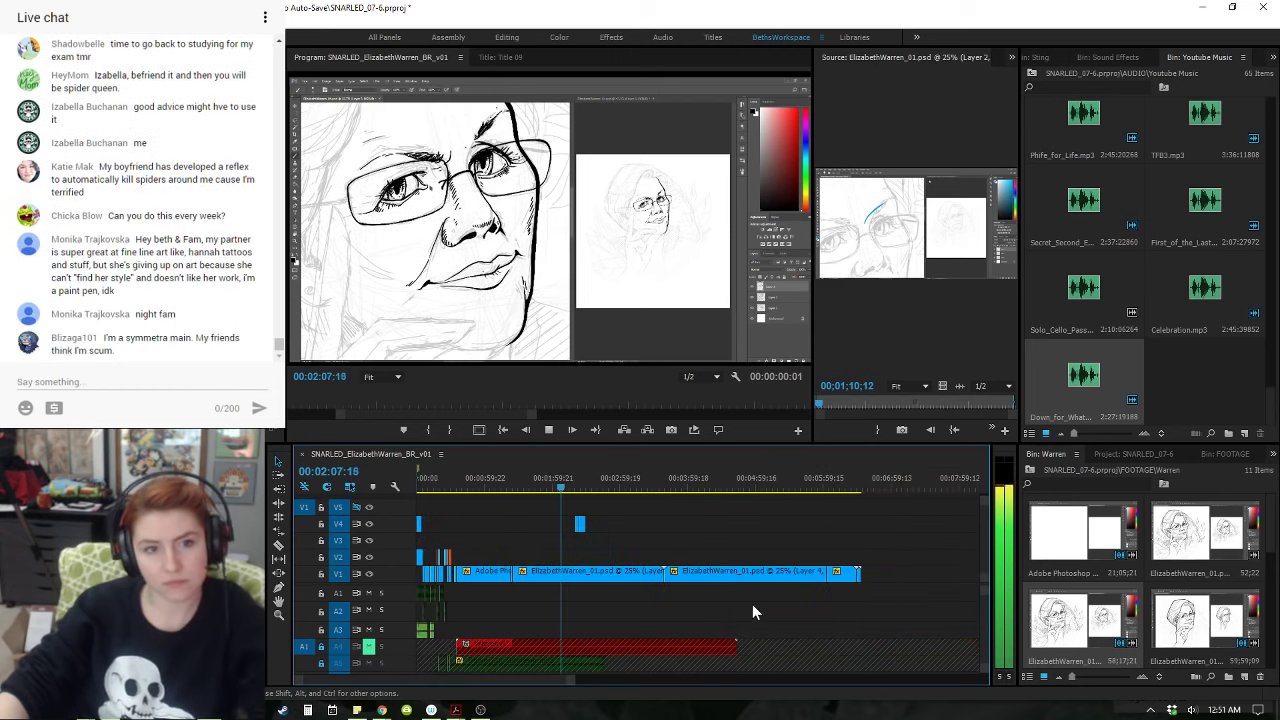
# - Select all the sped-up drawing recordings on V1 and set their speed to 3000%
pyautogui.click(829, 604)
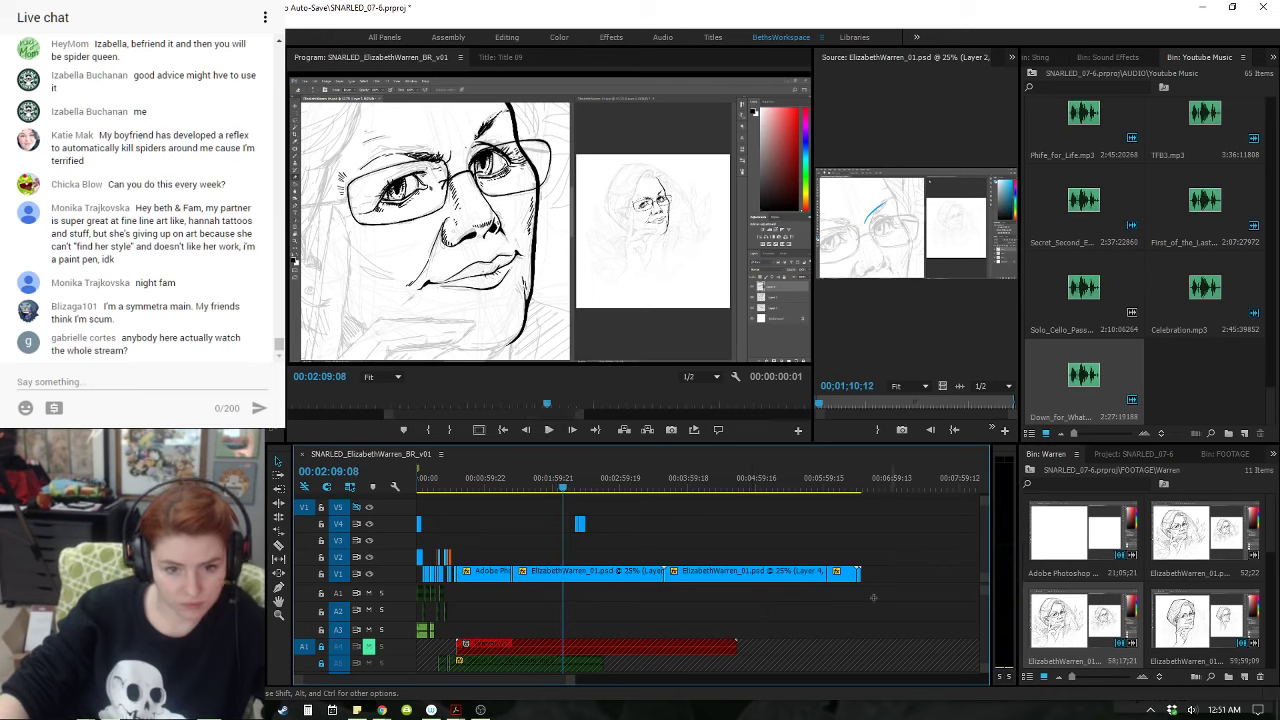
pyautogui.rightClick(561, 577)
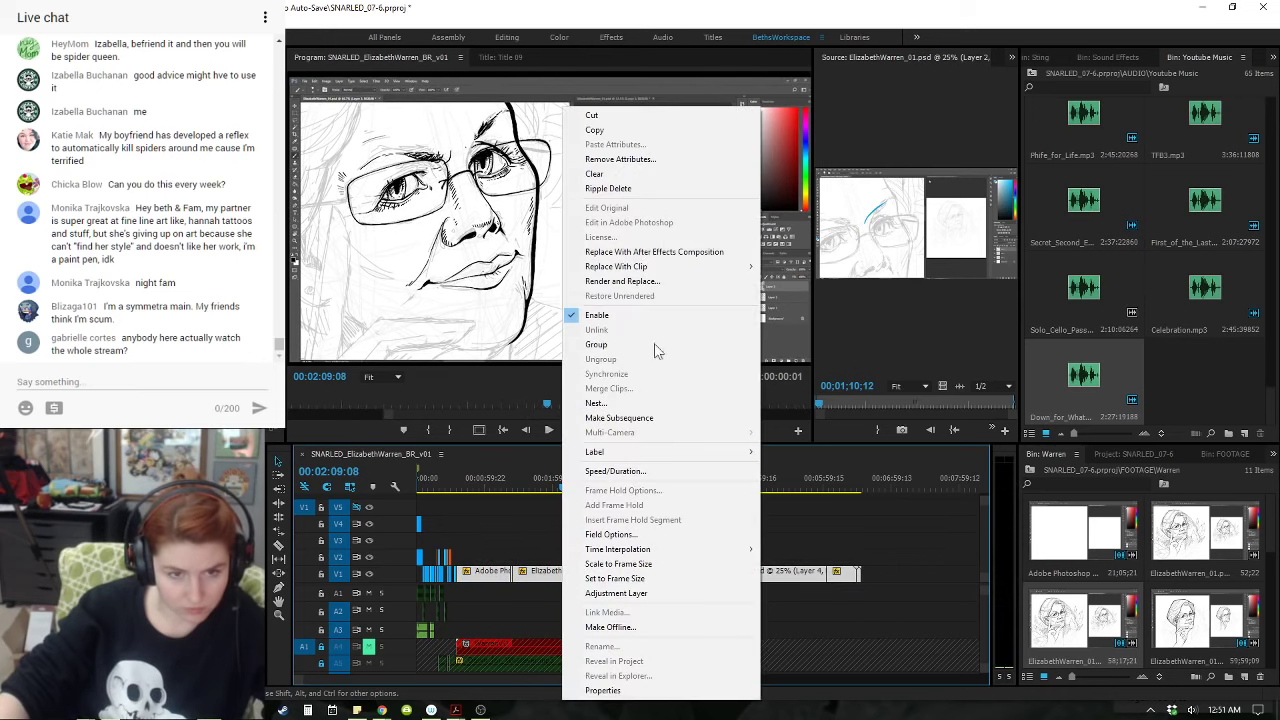
pyautogui.click(663, 470)
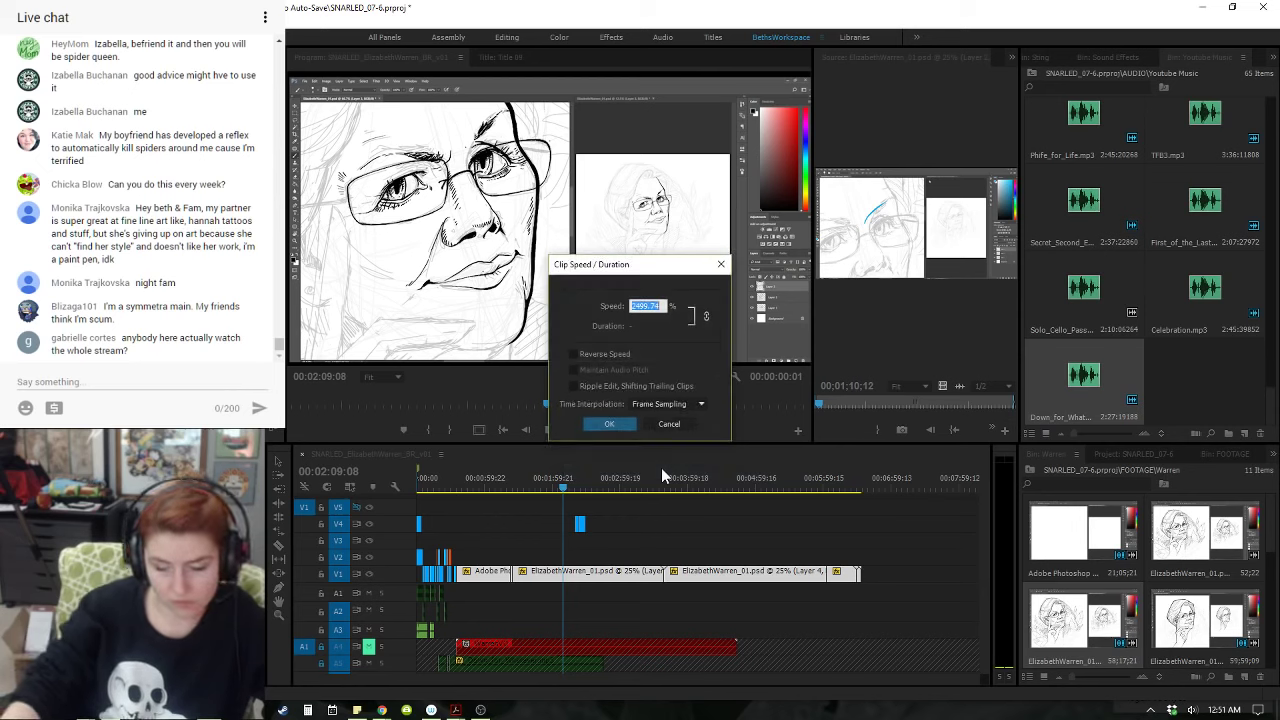
pyautogui.write('3000')
pyautogui.press('Return')
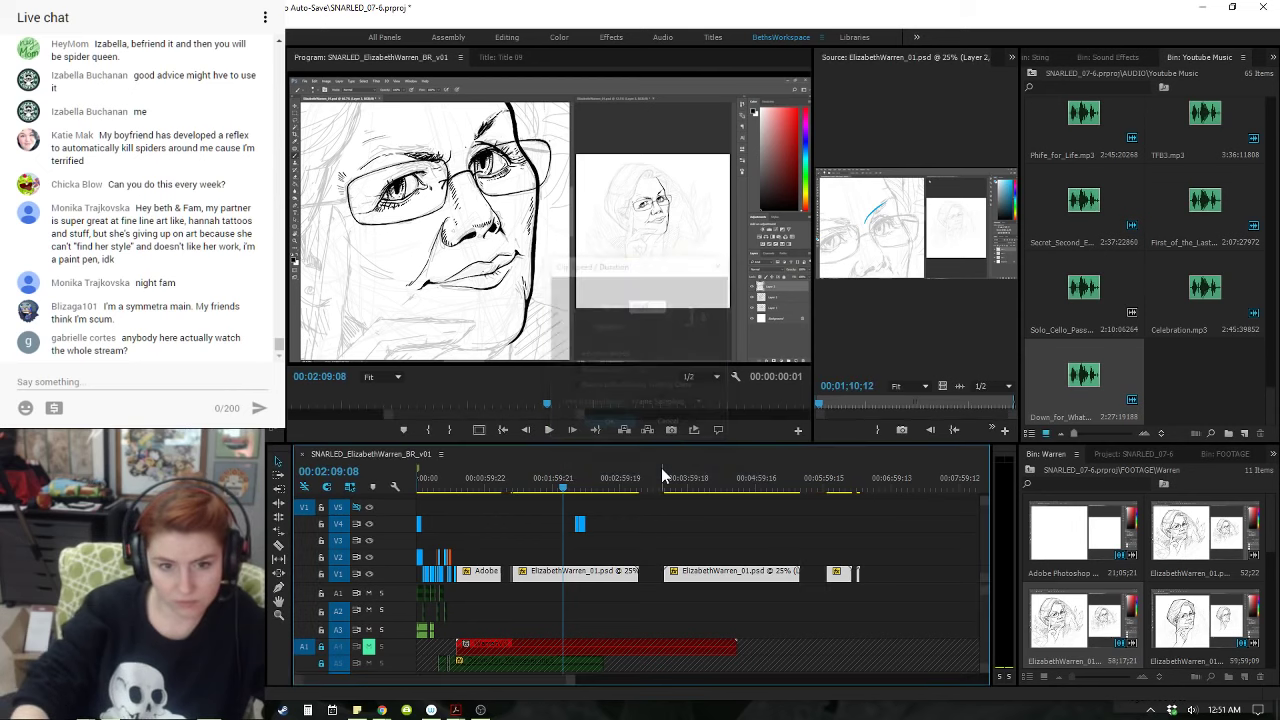
# - Ripple-delete all the gaps between the drawing recordings on V1
pyautogui.rightClick(507, 576)
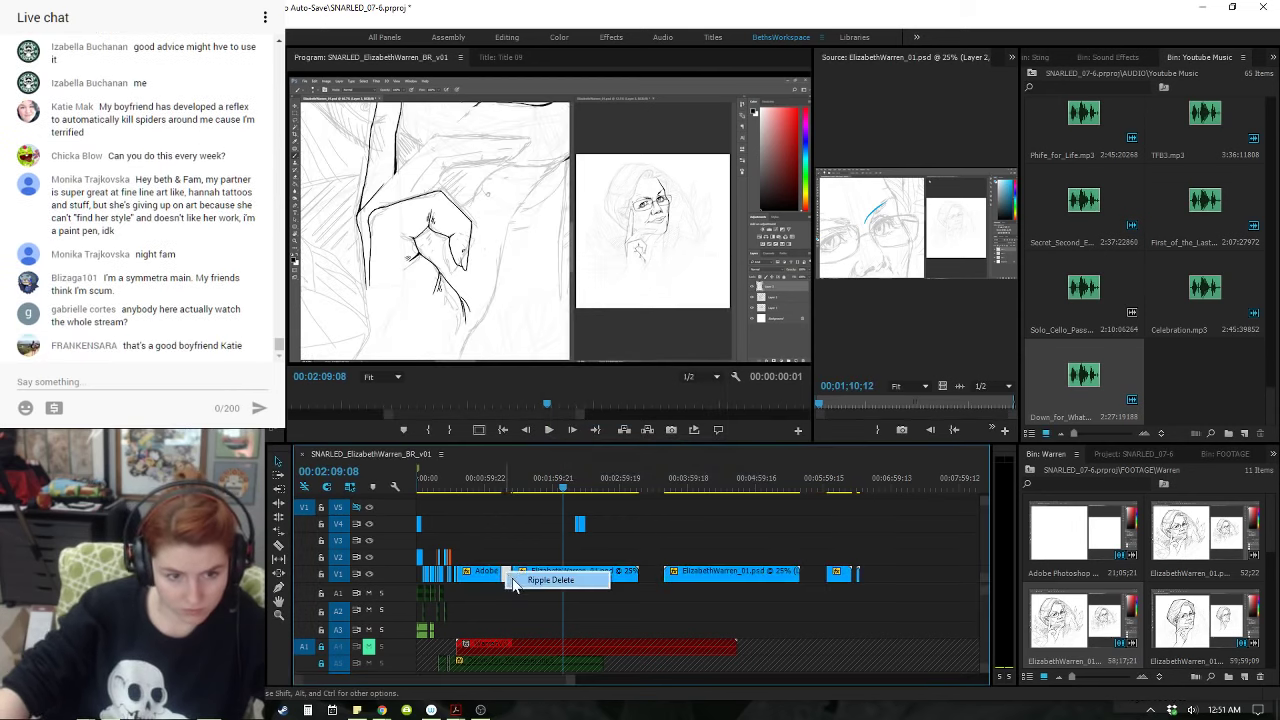
pyautogui.click(514, 580)
pyautogui.rightClick(645, 577)
pyautogui.click(654, 582)
pyautogui.rightClick(779, 574)
pyautogui.click(787, 580)
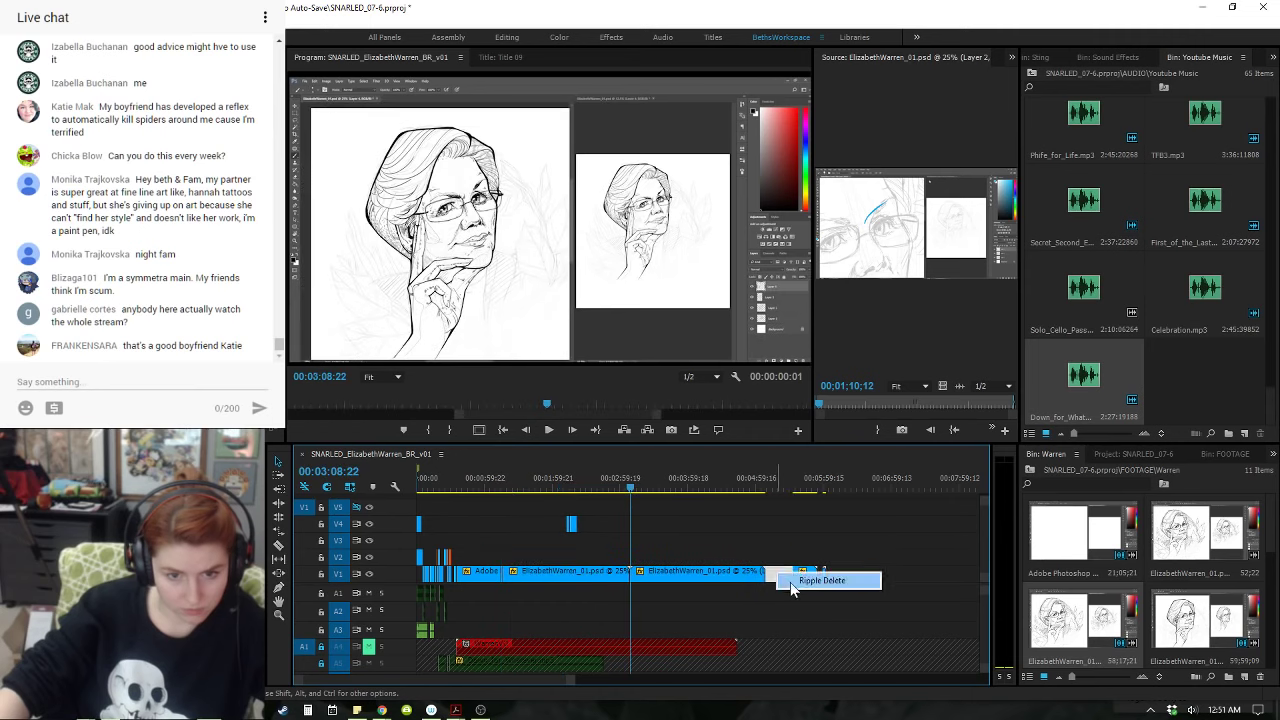
pyautogui.rightClick(793, 574)
pyautogui.click(802, 580)
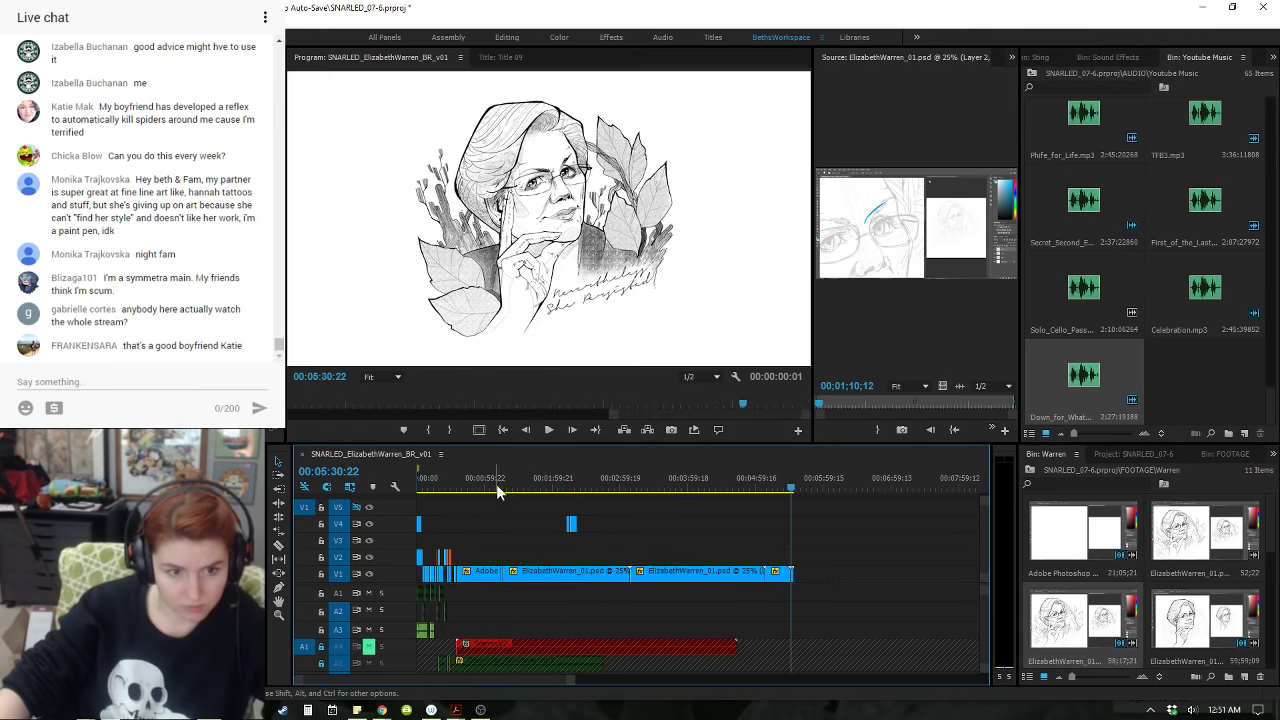
# - Ripple-delete the small leftover gap near 00:01:16 on V1, just before the 5_25_06 PM recording
pyautogui.click(500, 485)
pyautogui.press('=')
pyautogui.press('=')
pyautogui.press('=')
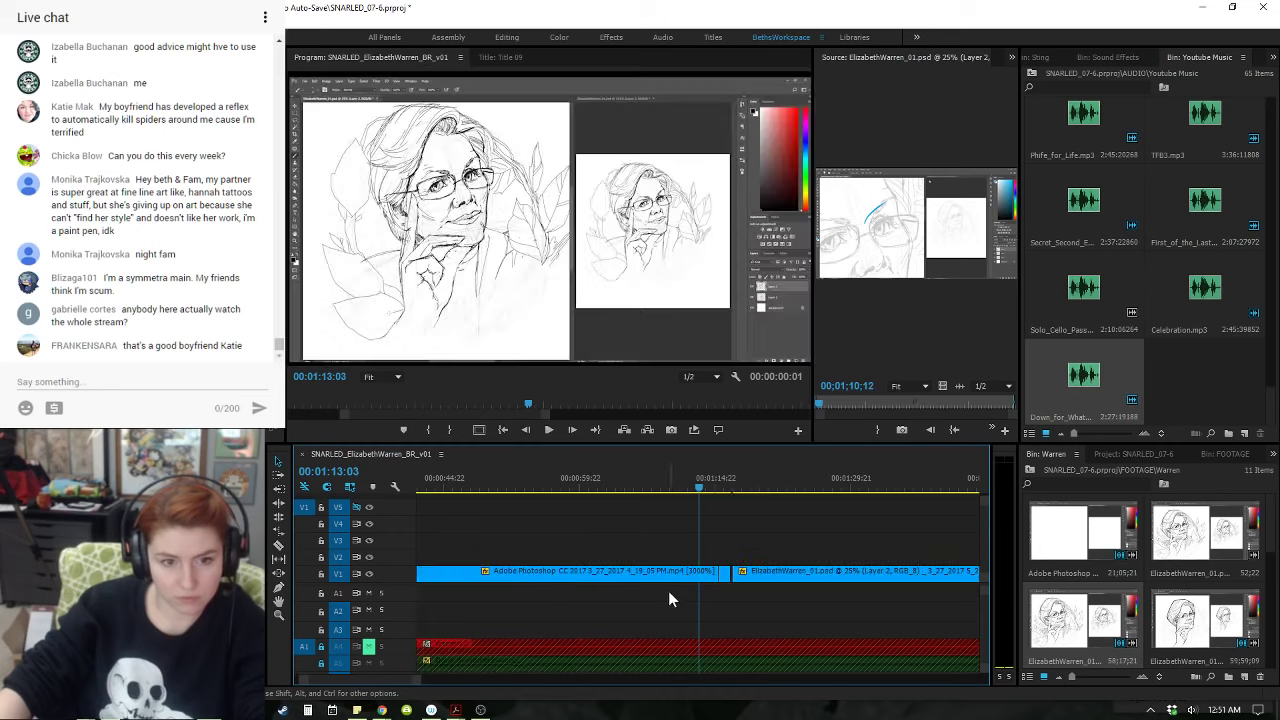
pyautogui.rightClick(731, 572)
pyautogui.click(740, 580)
pyautogui.press('-')
pyautogui.press('-')
pyautogui.press('-')
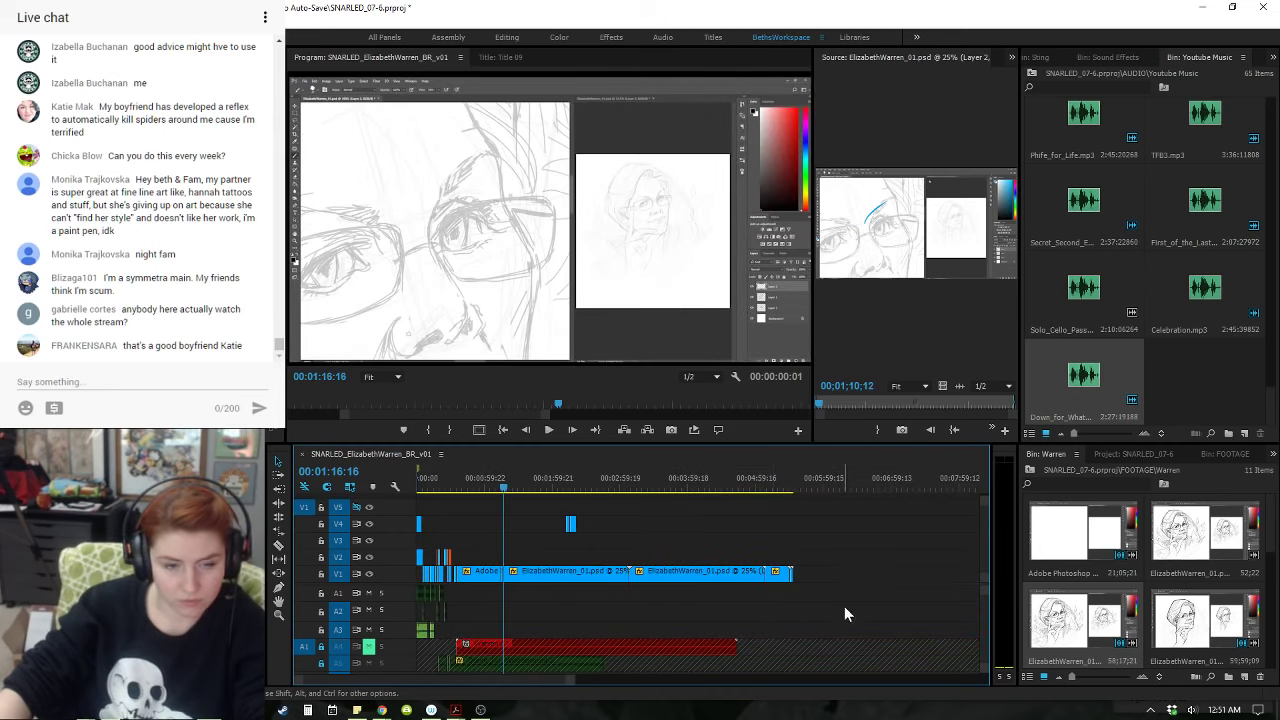
# - Select all the sped-up drawing recordings on V1 and set their speed to 3200%
pyautogui.moveTo(844, 606); pyautogui.dragTo(514, 578)
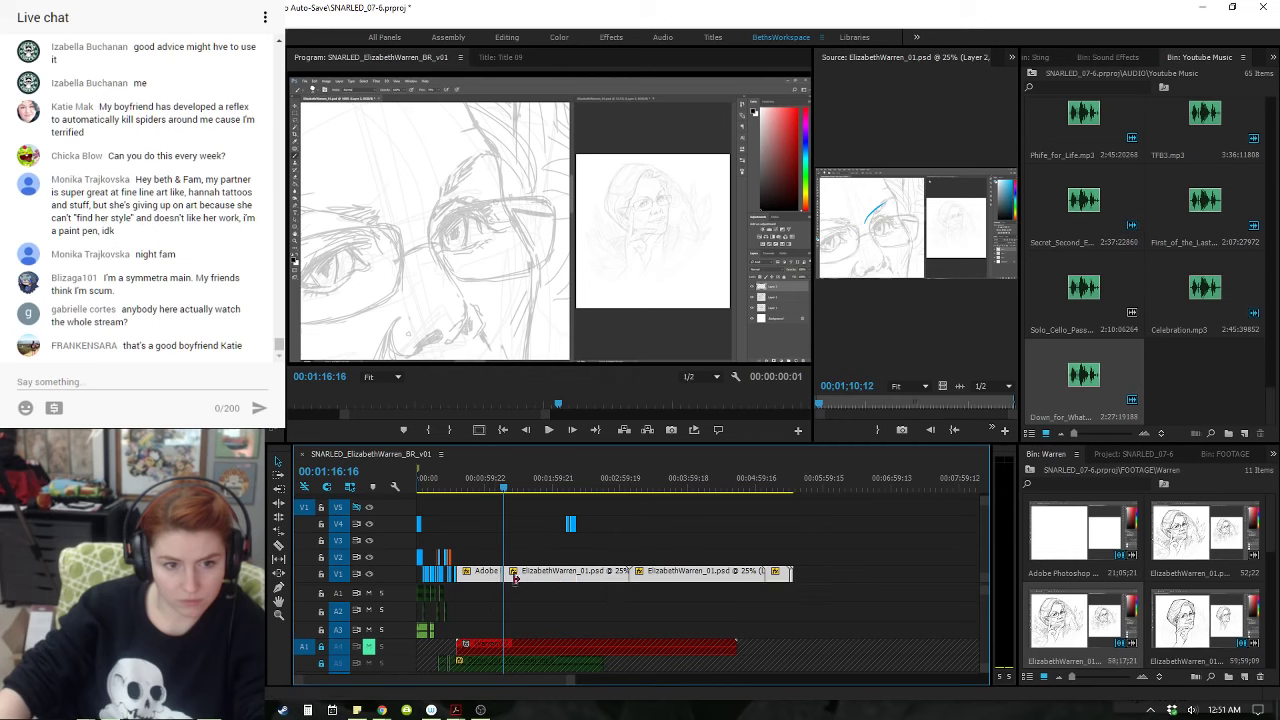
pyautogui.rightClick(584, 590)
pyautogui.click(647, 475)
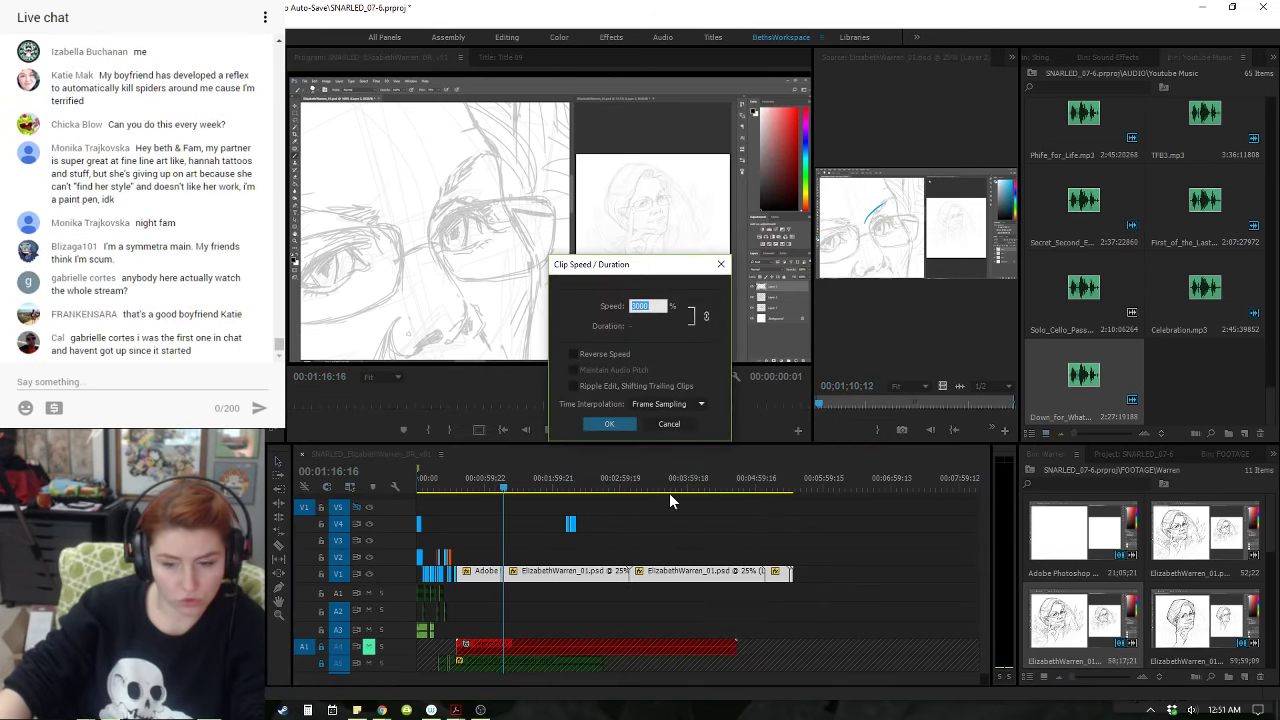
pyautogui.write('300')
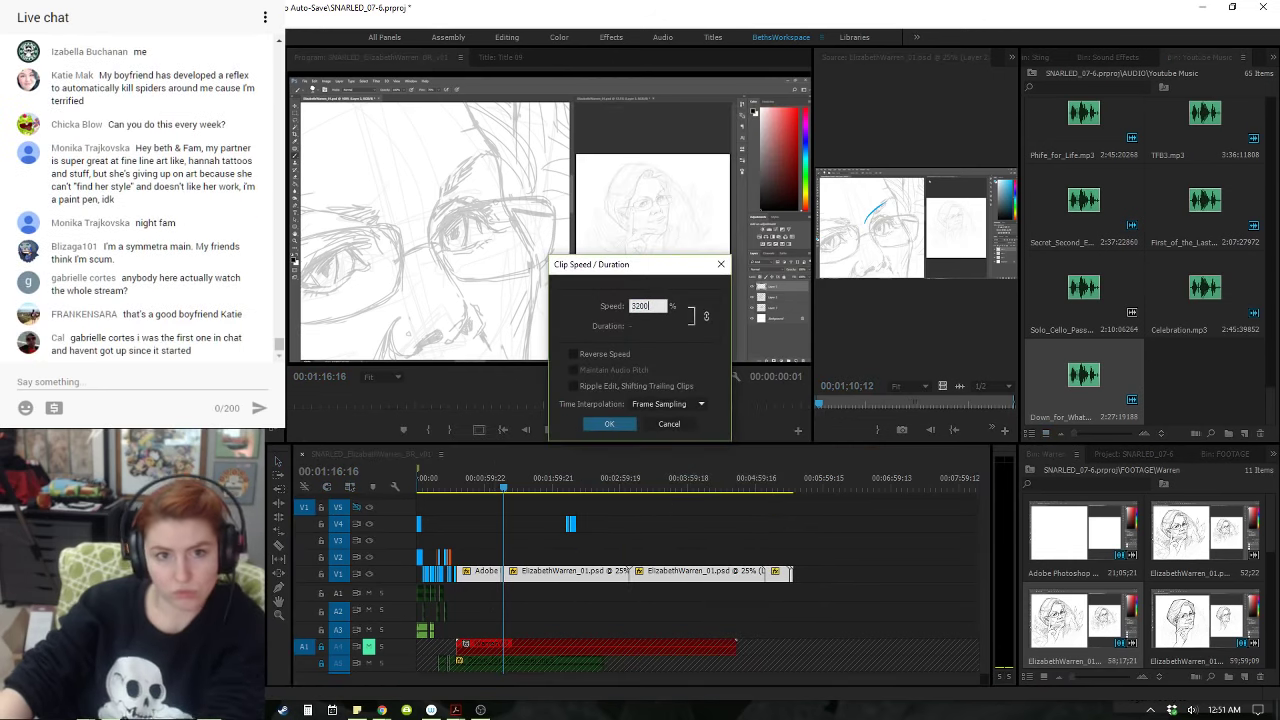
pyautogui.press('Return')
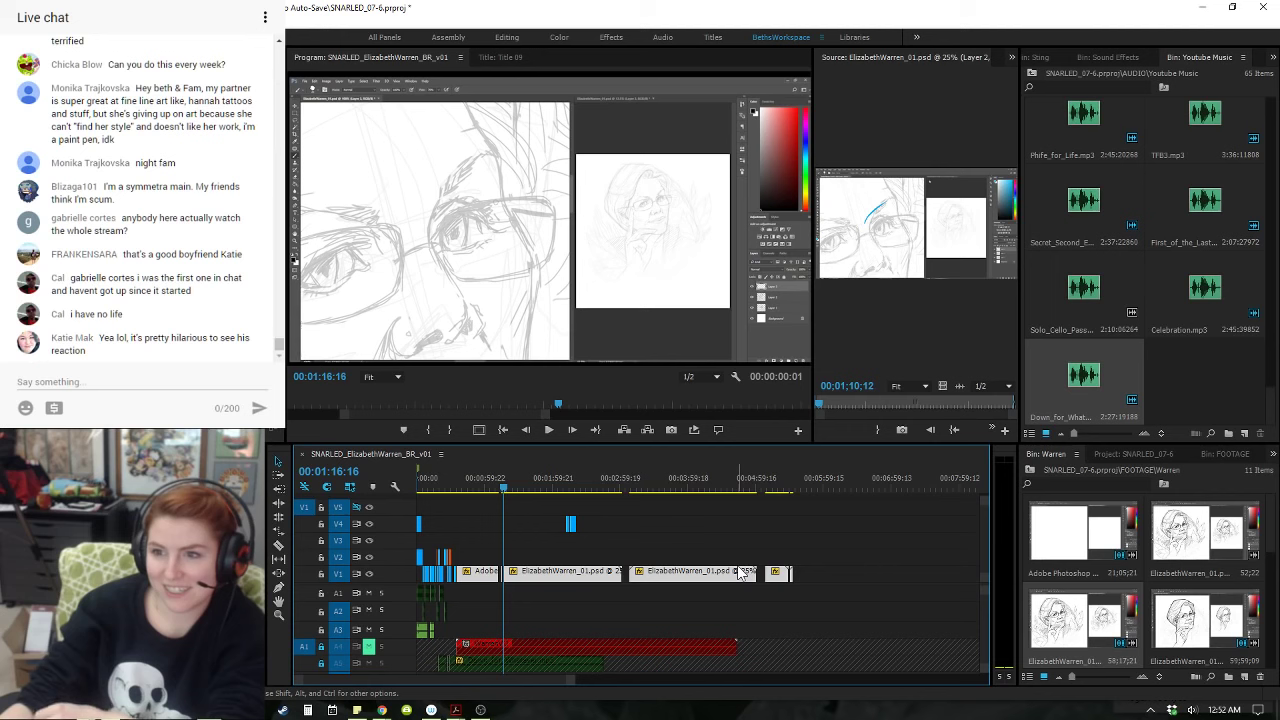
# - Ripple-delete the gap near 00:01:14 on V1 at the join before the long 5_25_06 PM recording
pyautogui.click(718, 598)
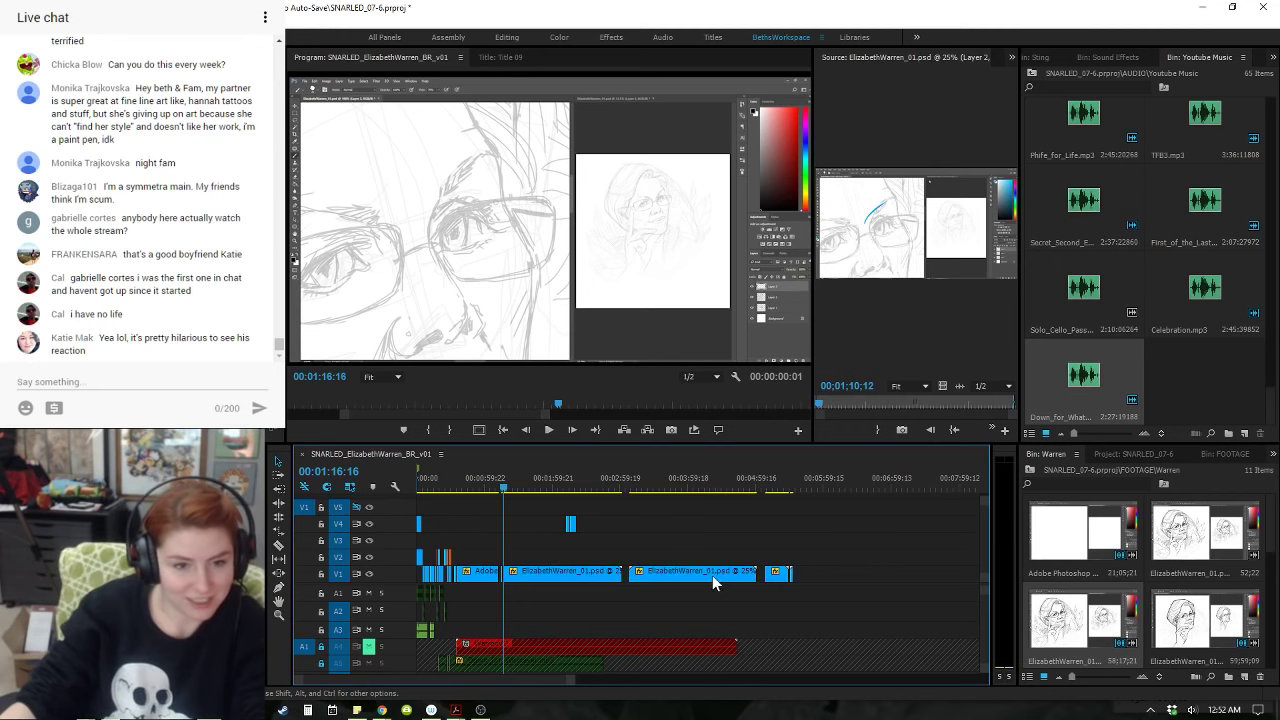
pyautogui.press('=')
pyautogui.press('=')
pyautogui.press('=')
pyautogui.press('=')
pyautogui.rightClick(654, 571)
pyautogui.click(664, 579)
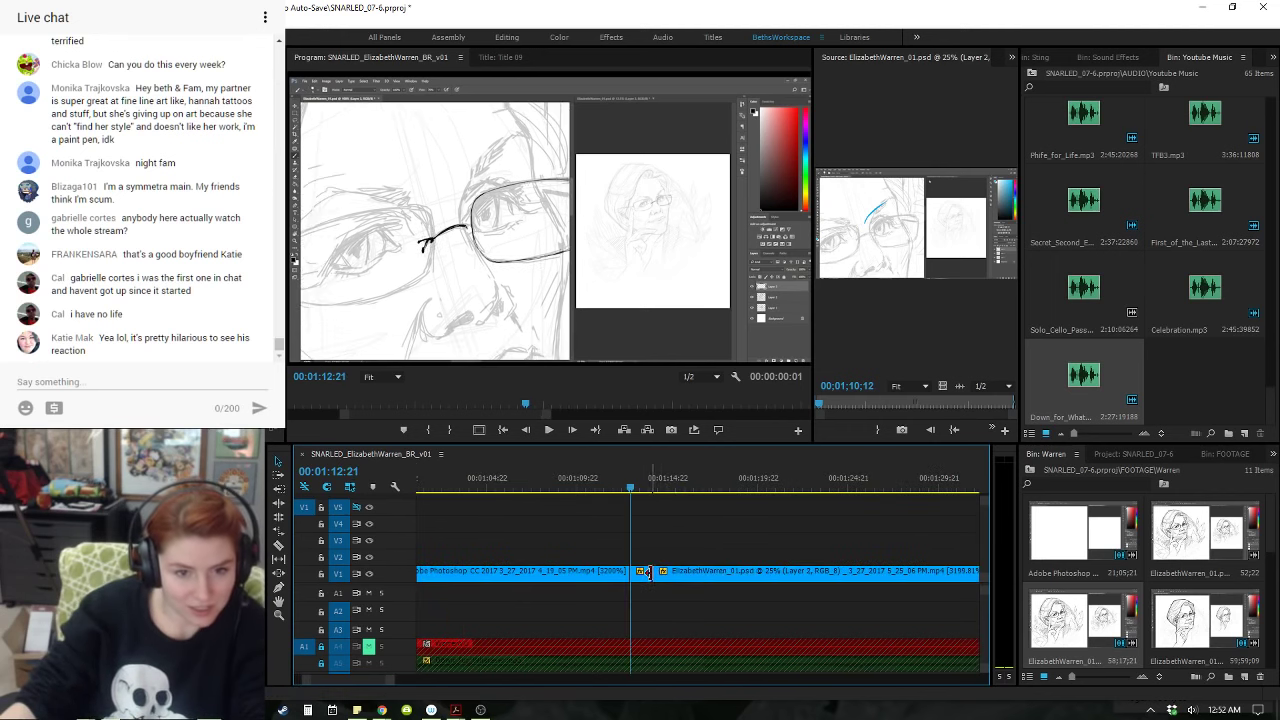
pyautogui.press('Down')
# - Ripple-delete the remaining gaps on V1 after the 5_25_06 PM recording, through to the last drawing piece
pyautogui.press('-')
pyautogui.press('-')
pyautogui.press('-')
pyautogui.press('-')
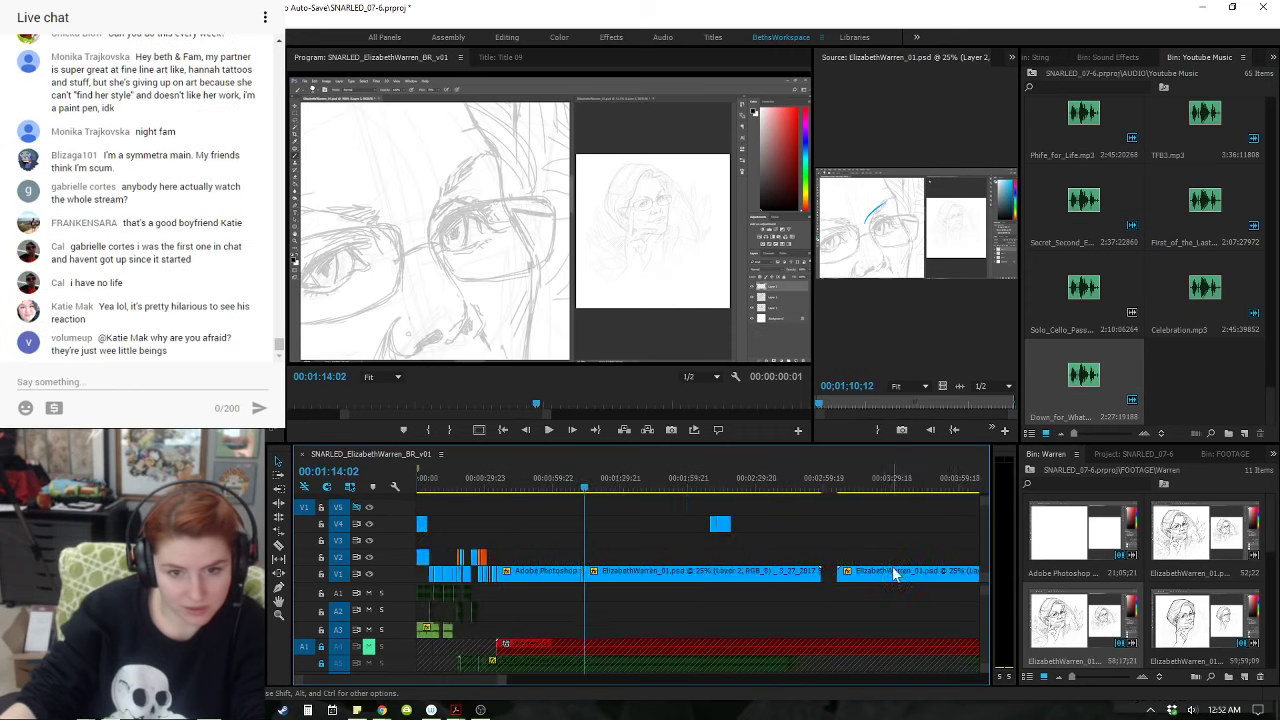
pyautogui.rightClick(626, 576)
pyautogui.click(655, 581)
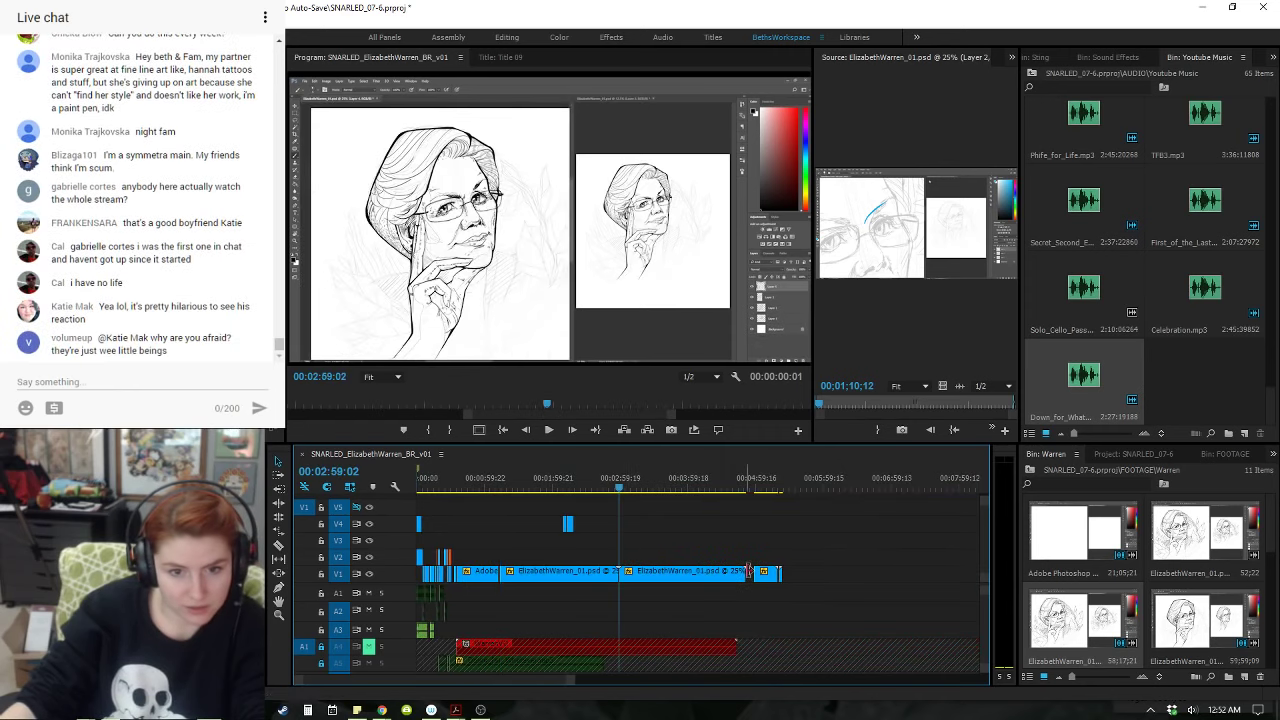
pyautogui.rightClick(763, 581)
pyautogui.click(765, 582)
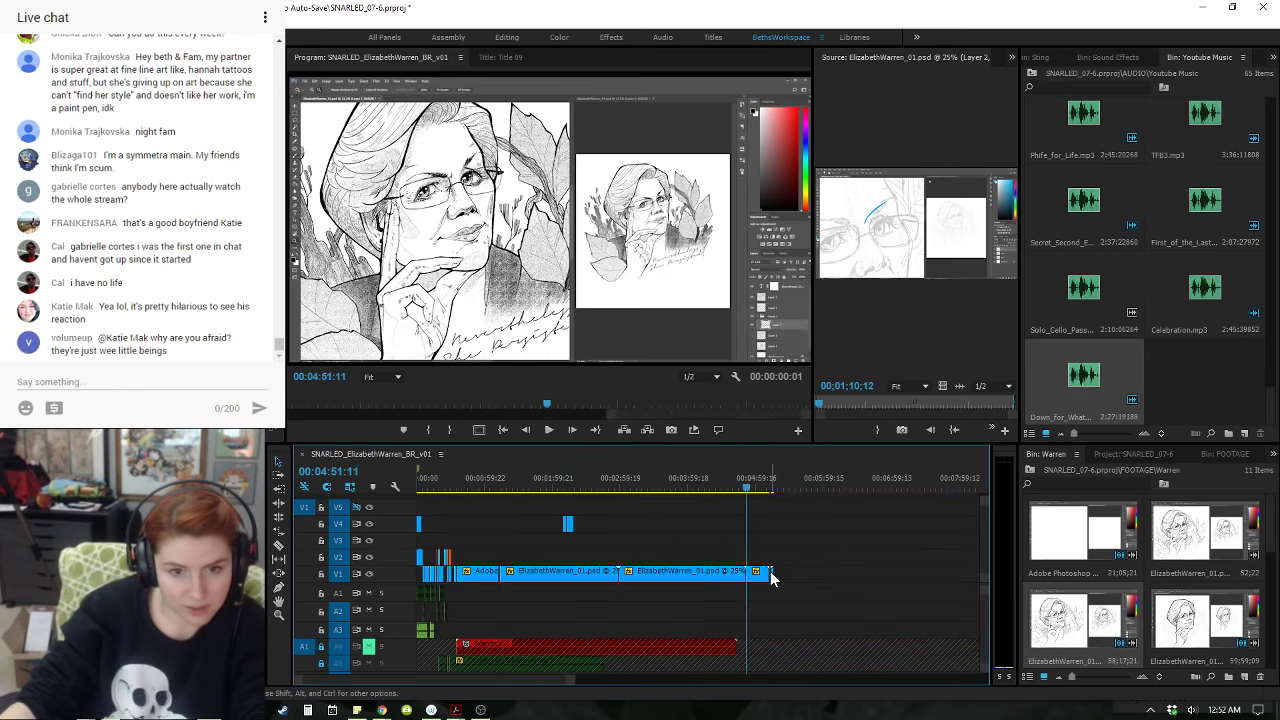
pyautogui.rightClick(770, 572)
pyautogui.click(783, 580)
# - Play back from 00:02:00:07 to find the insert point and move both 00004.MTS clips on V4 to start at 00:02:11:06
pyautogui.click(554, 480)
pyautogui.press('=')
pyautogui.press('=')
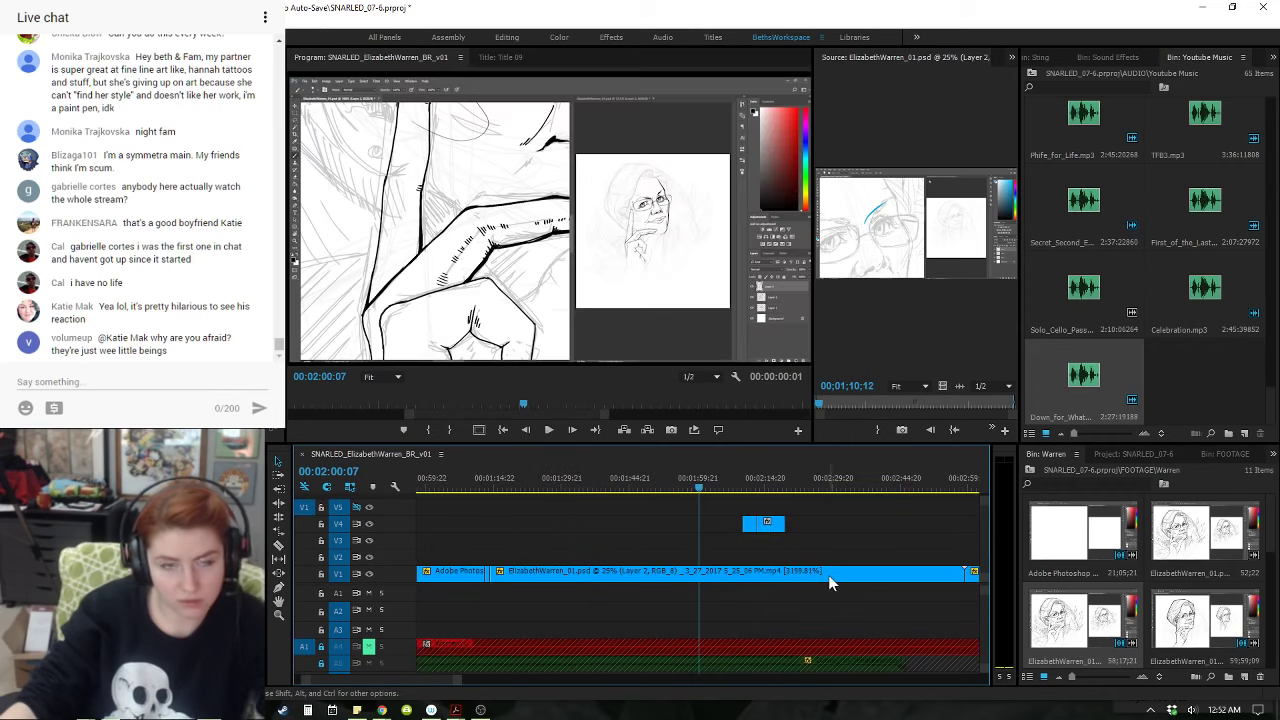
pyautogui.press('space')
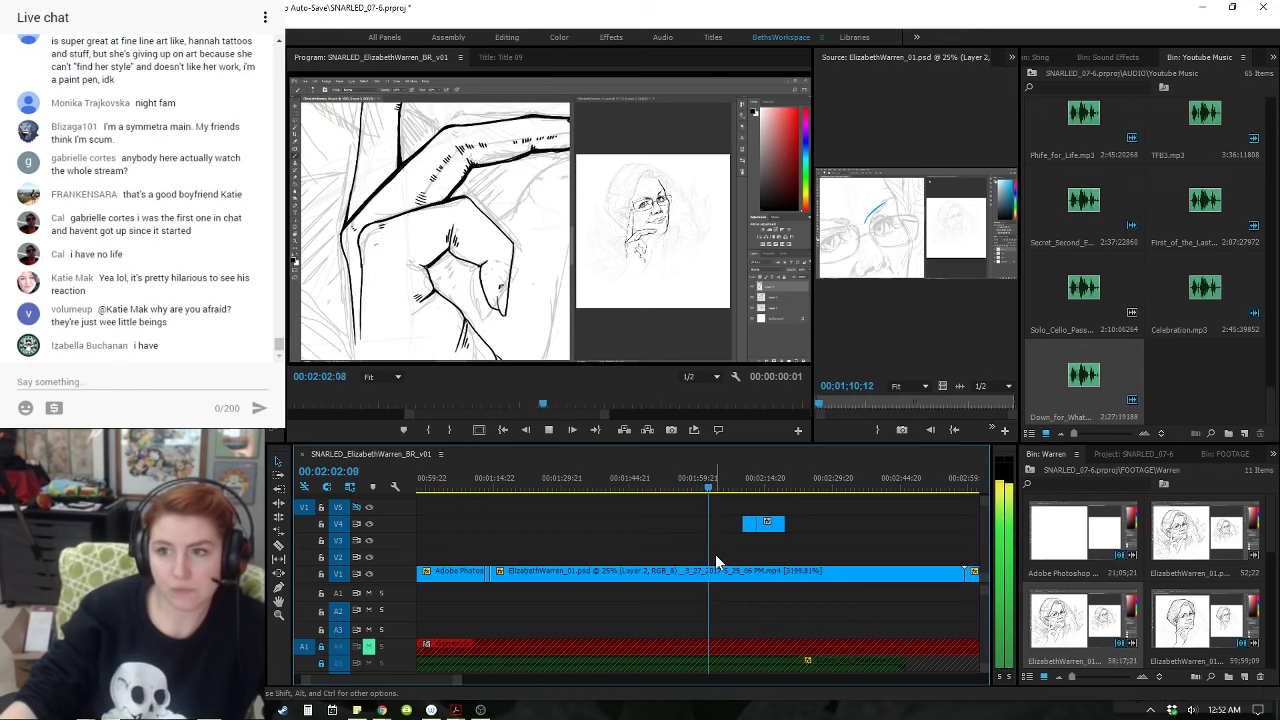
pyautogui.press('space')
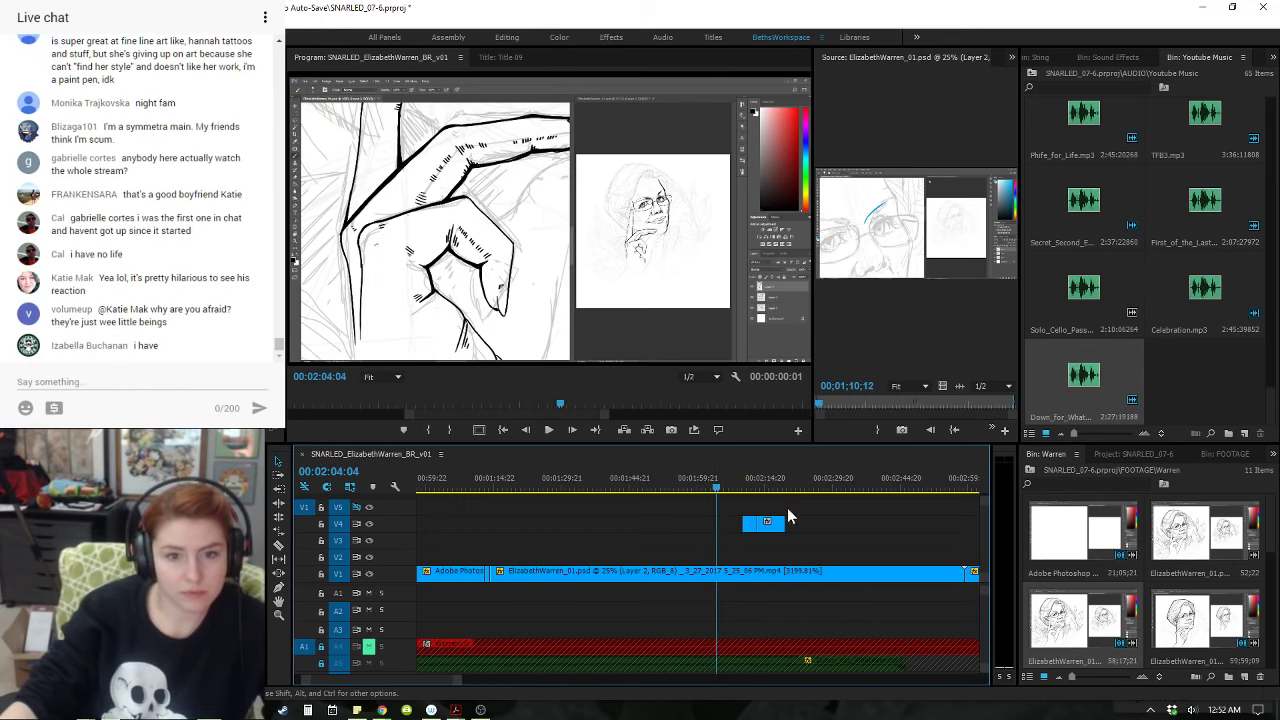
pyautogui.press('space')
pyautogui.moveTo(789, 514); pyautogui.dragTo(841, 531)
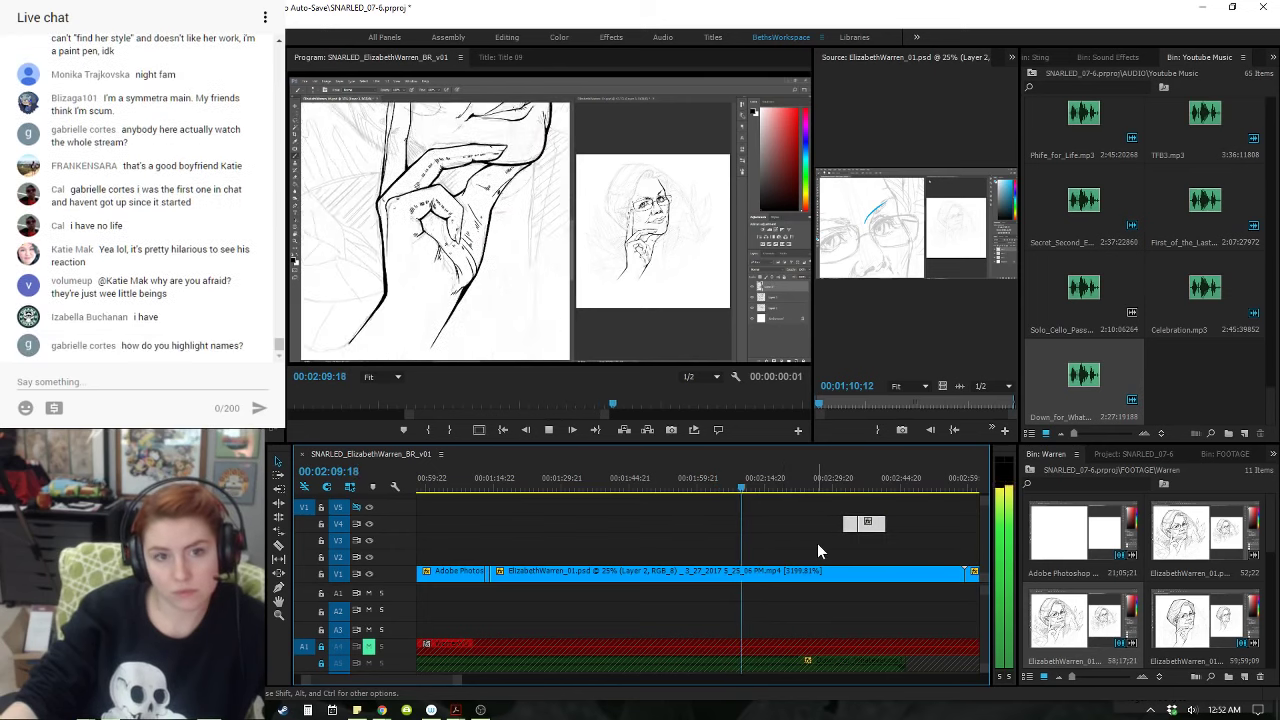
pyautogui.press('space')
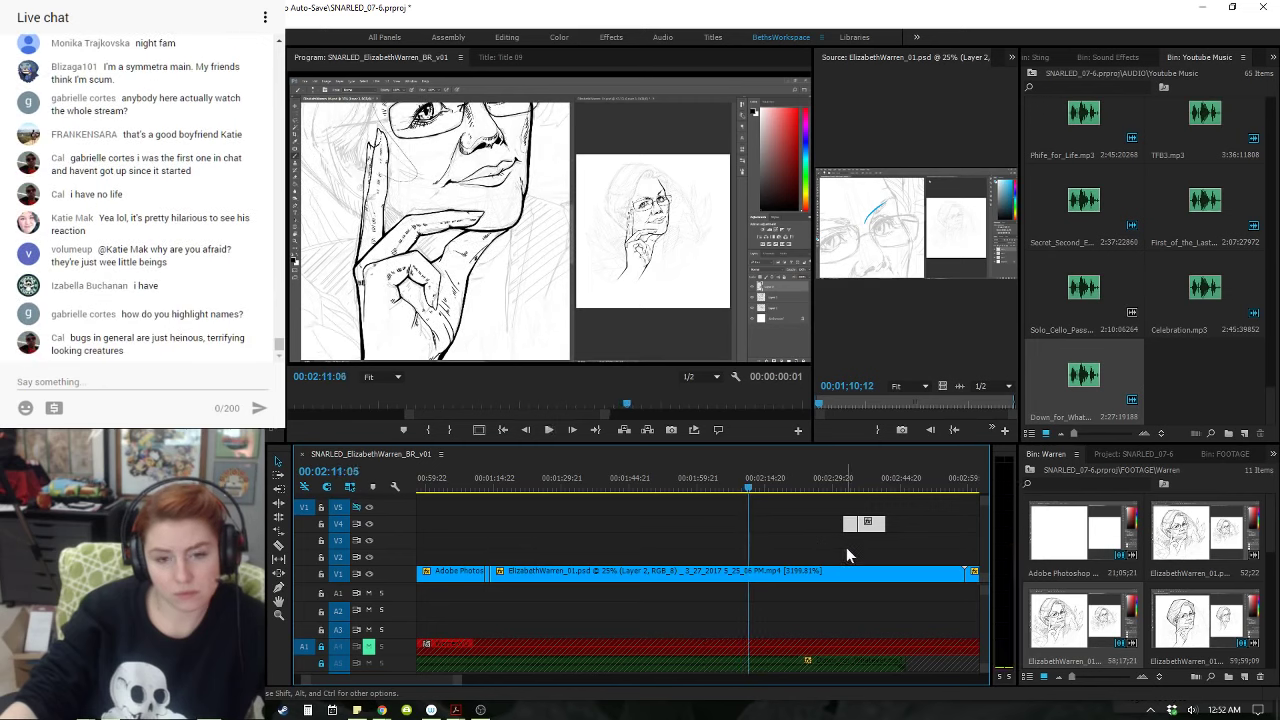
pyautogui.moveTo(871, 519); pyautogui.dragTo(777, 521)
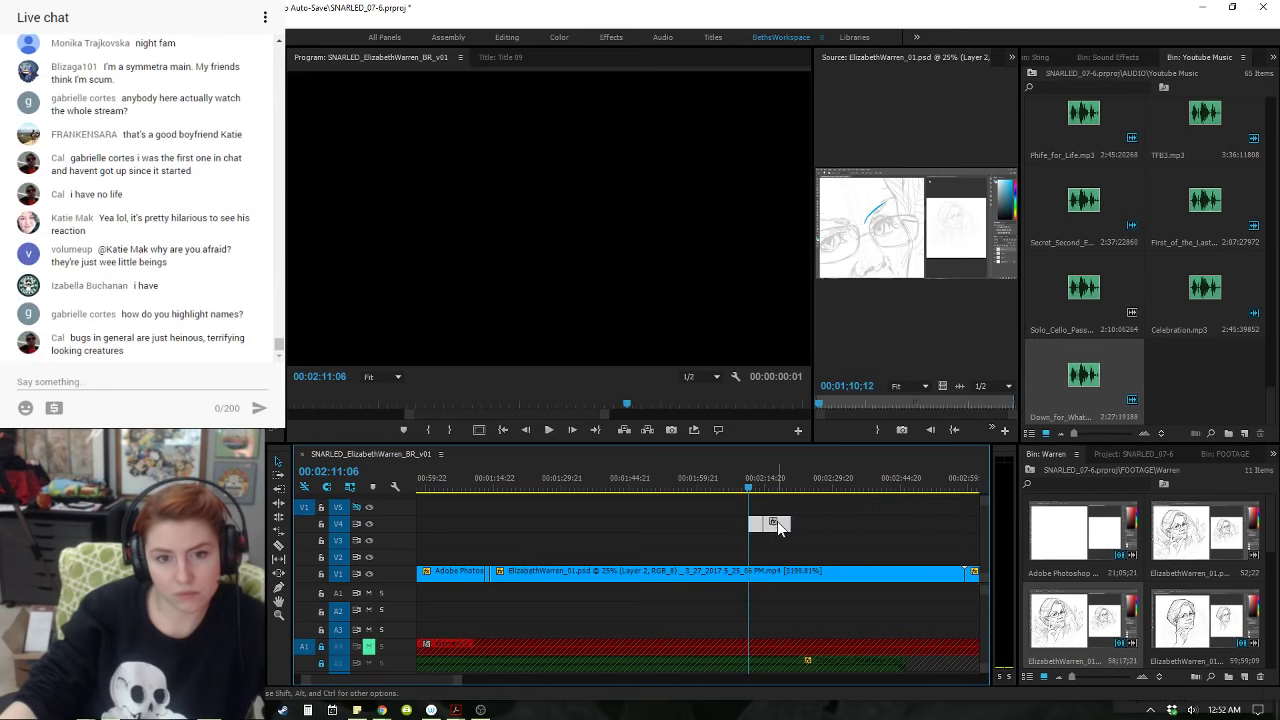
# - Play back the moved 00004.MTS clips against the voice-over from 00:02:11:06 to 00:02:15:07
pyautogui.press('space')
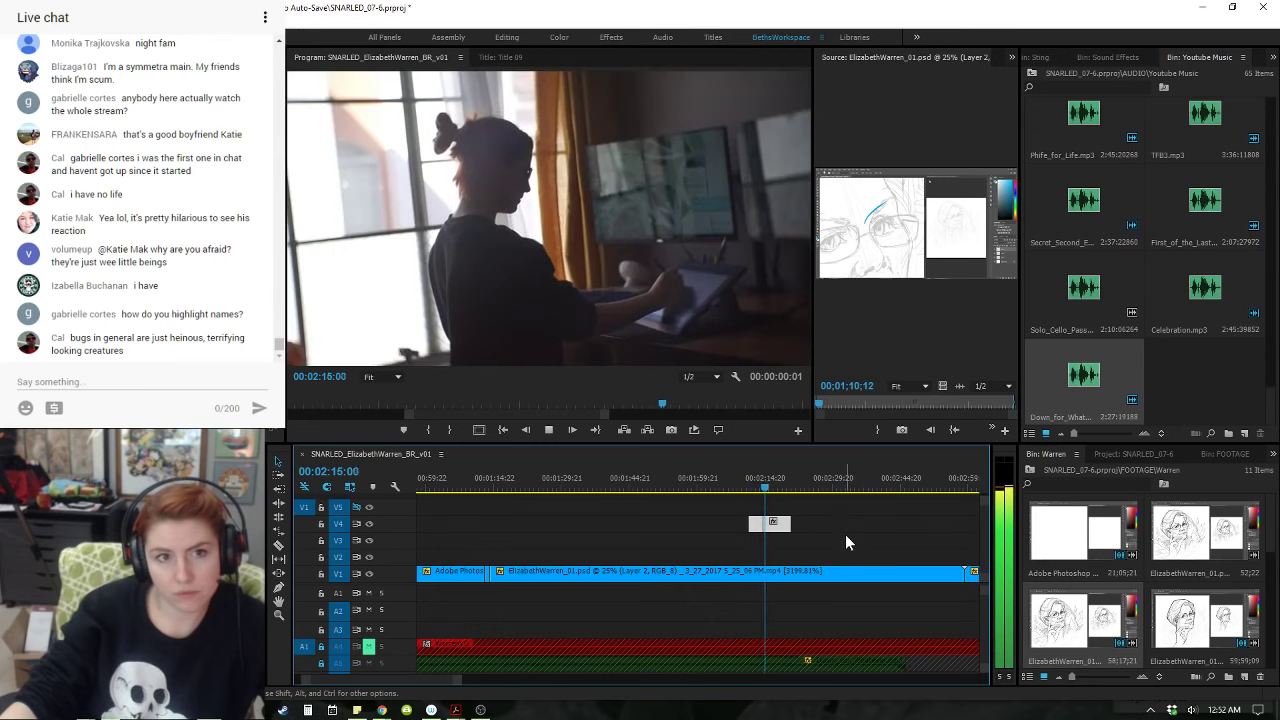
pyautogui.press('space')
pyautogui.press('-')
pyautogui.press('-')
pyautogui.press('-')
pyautogui.press('=')
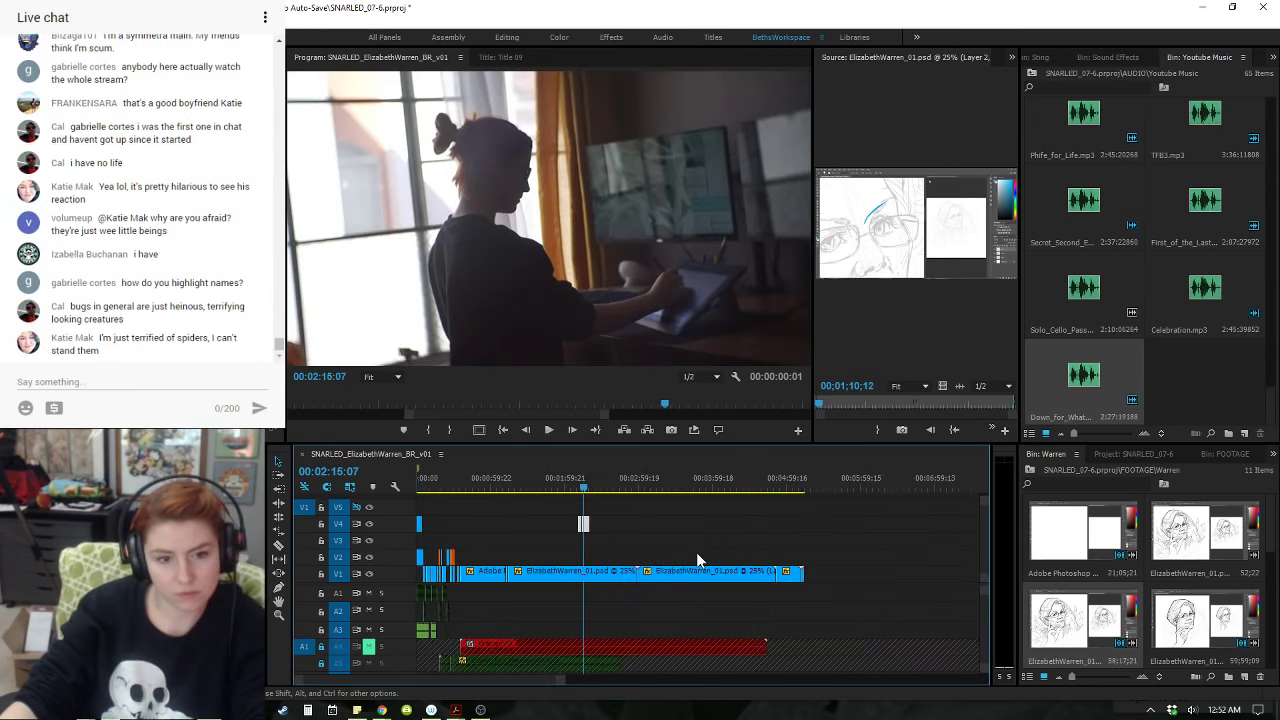
pyautogui.press('=')
pyautogui.press('=')
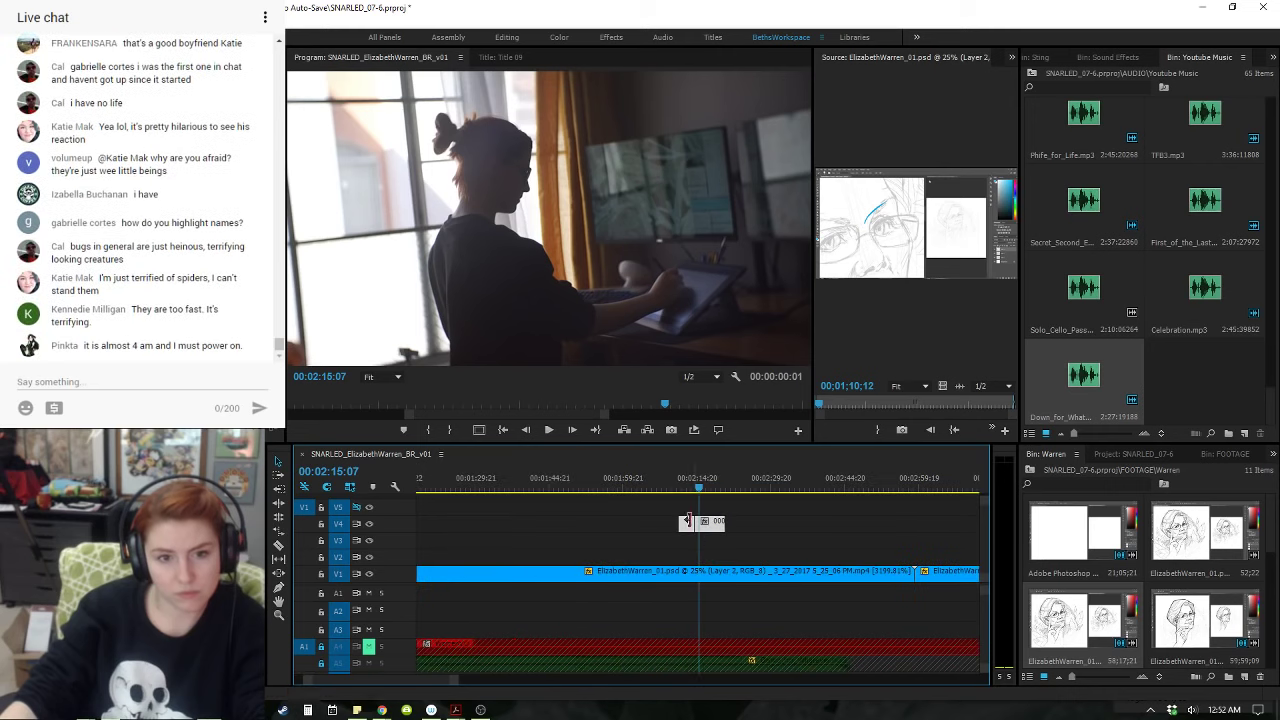
# - Review the first 00004.MTS clip on V4 and shorten it by shifting the second clip earlier to about 00:02:13
pyautogui.click(674, 484)
pyautogui.press('space')
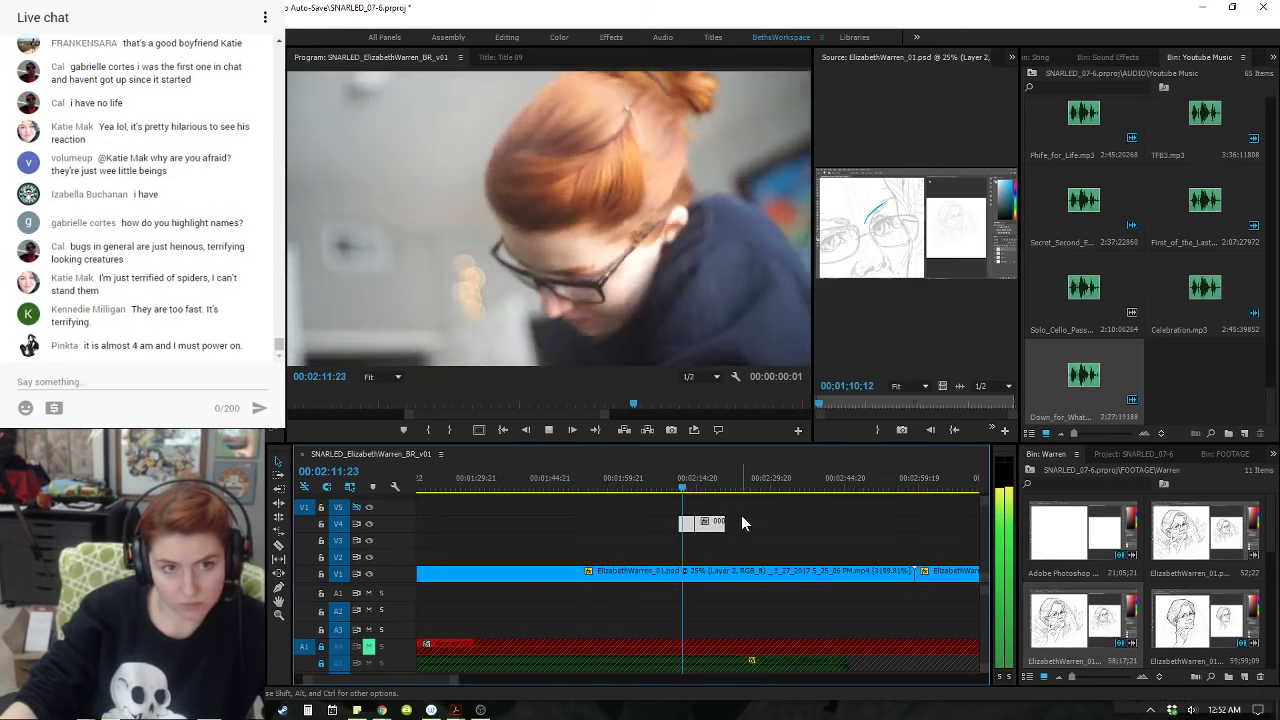
pyautogui.press('space')
pyautogui.press('=')
pyautogui.press('=')
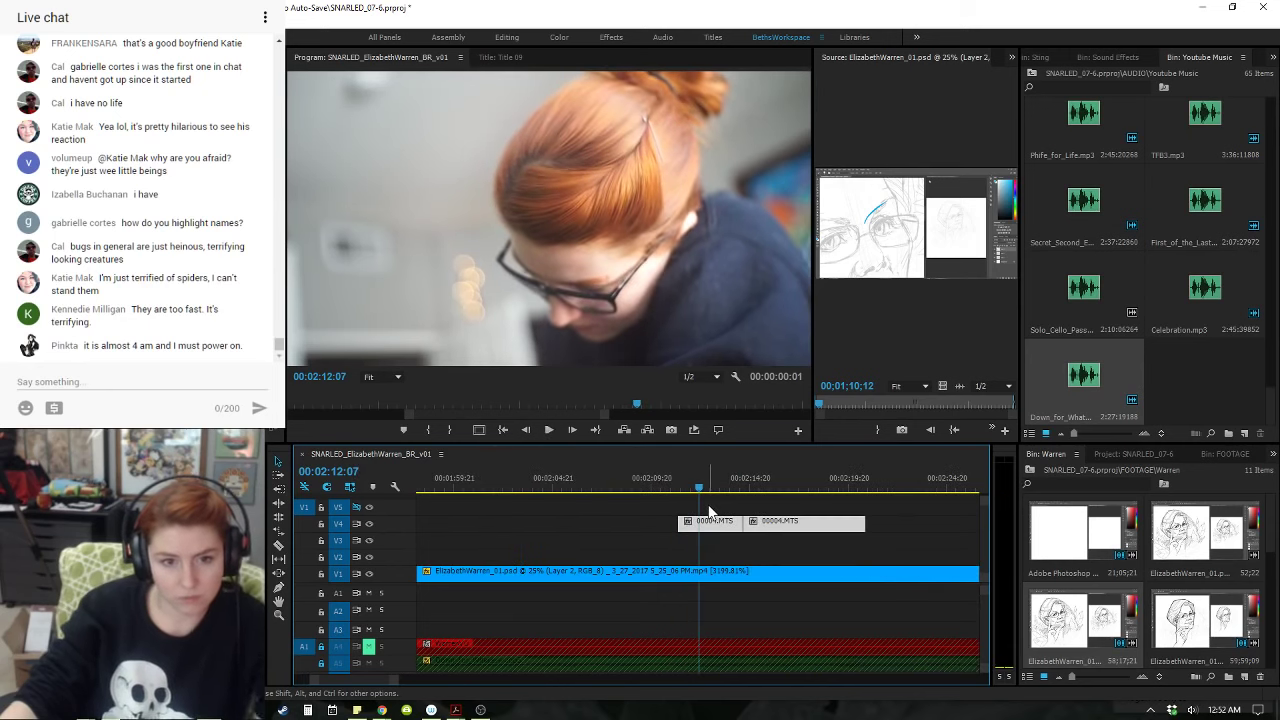
pyautogui.moveTo(717, 522); pyautogui.dragTo(758, 530)
# - Replay the V4 join and move the second 00004.MTS clip to start at 00:02:12:07, over the end of the first
pyautogui.click(674, 478)
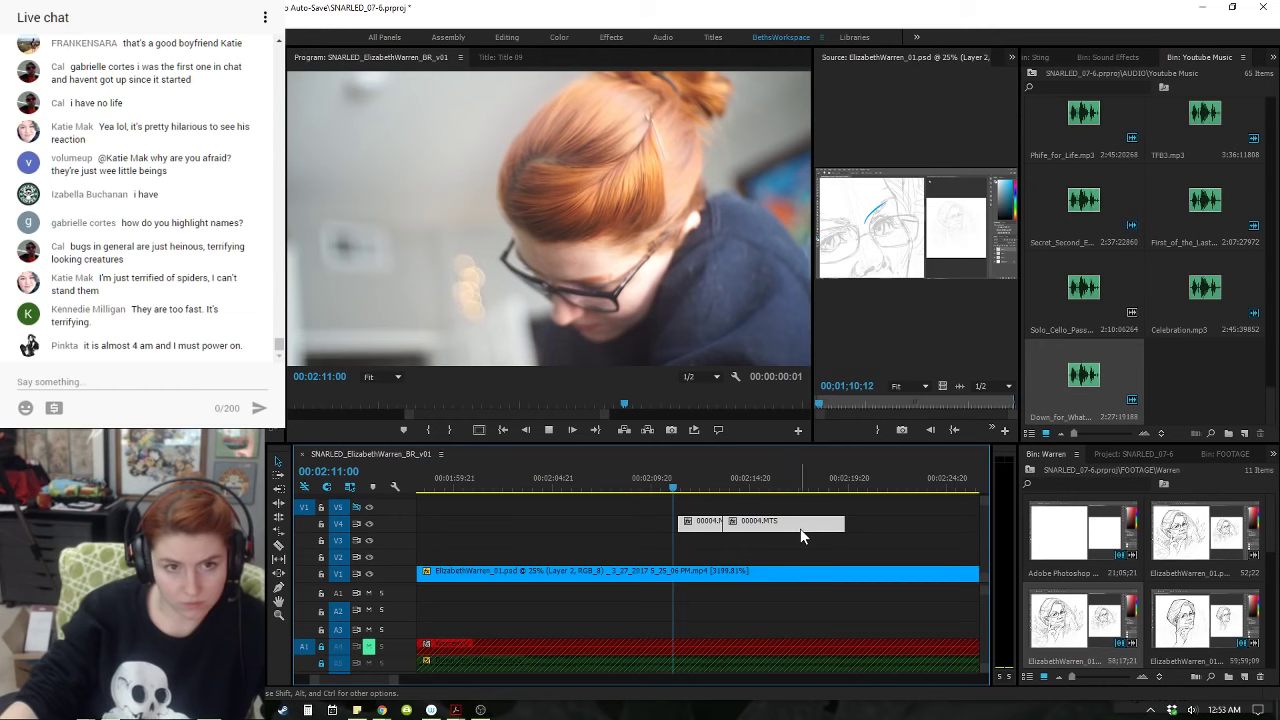
pyautogui.press('space')
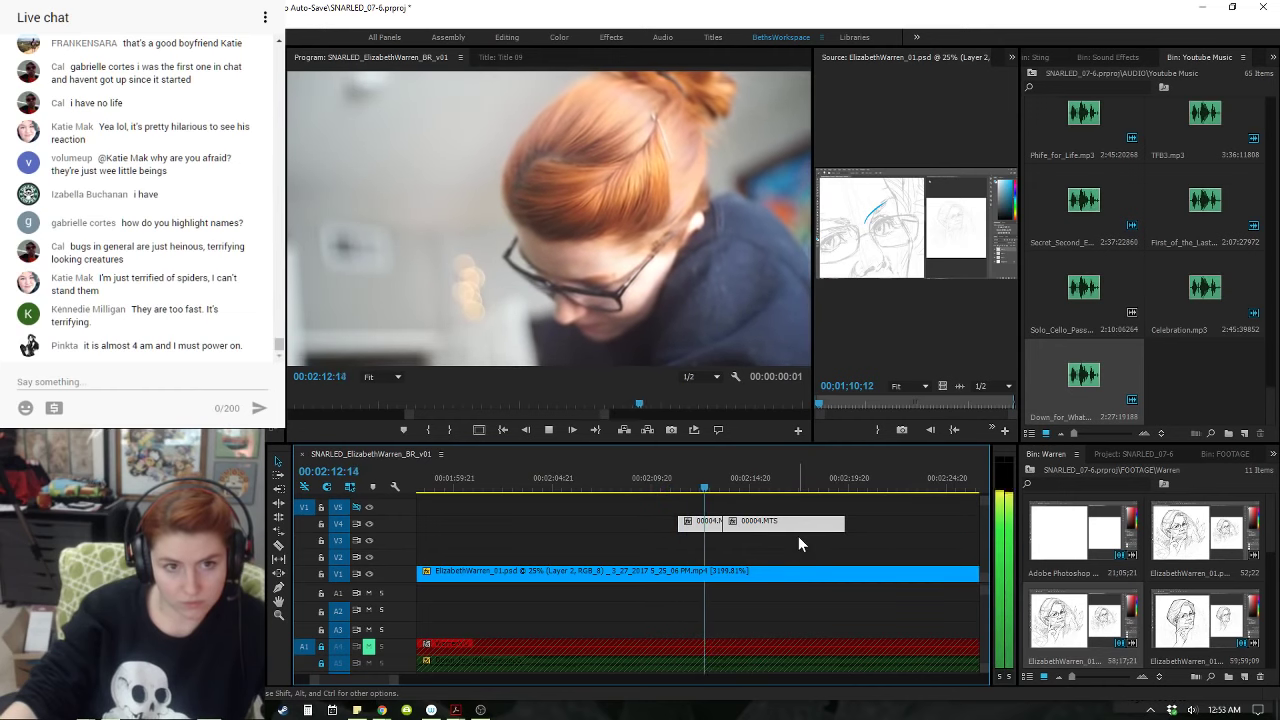
pyautogui.click(674, 478)
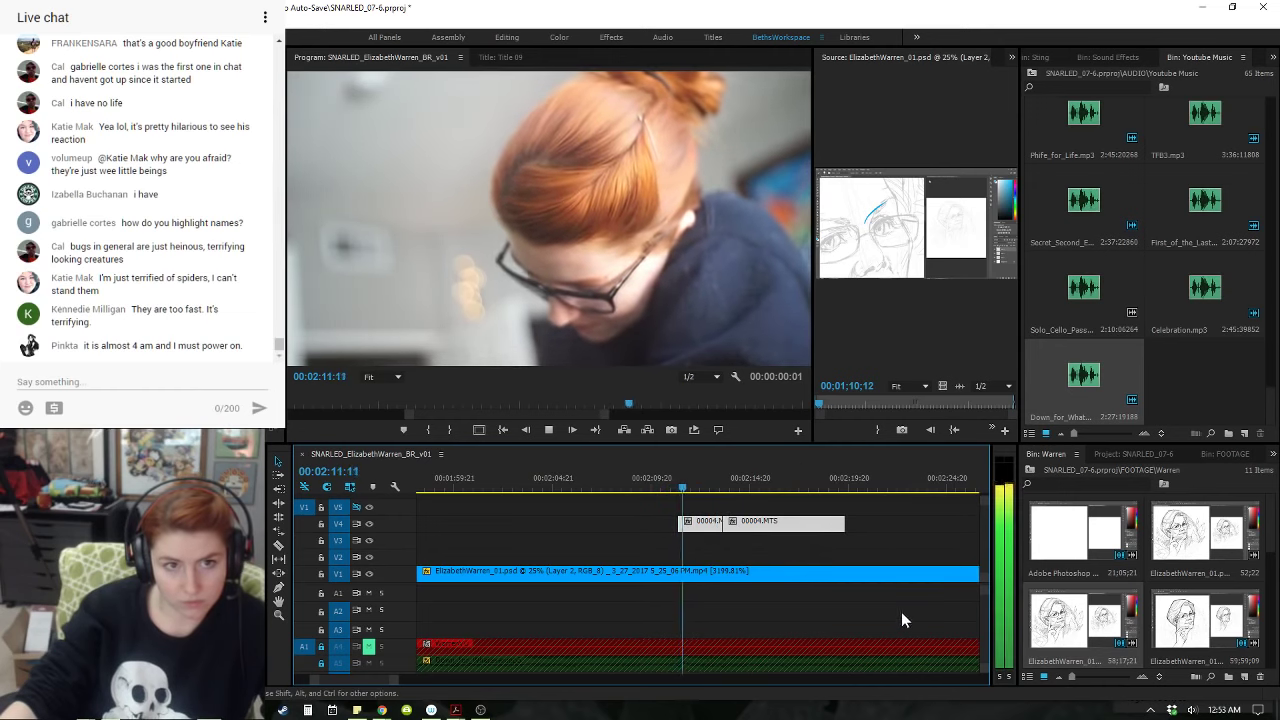
pyautogui.press('space')
pyautogui.click(779, 540)
pyautogui.moveTo(770, 525); pyautogui.dragTo(746, 523)
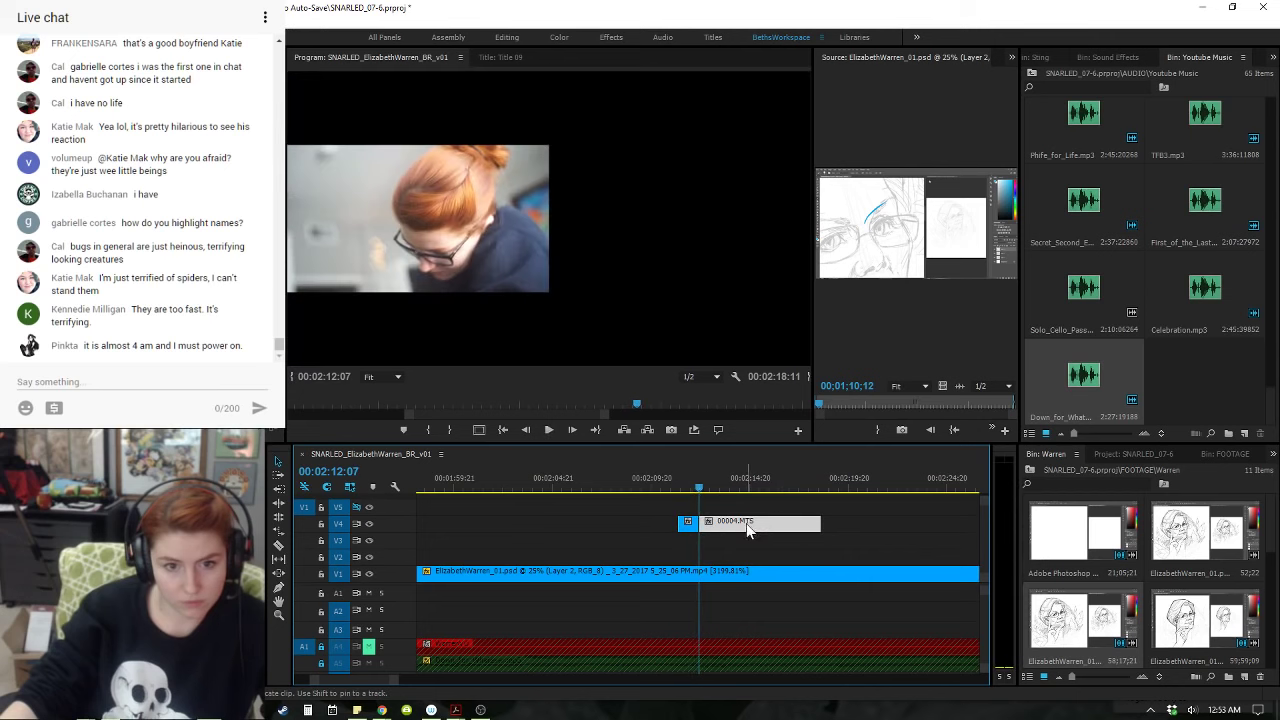
# - Play the second 00004.MTS clip on V4 and extend its end to about 00:02:25
pyautogui.press('space')
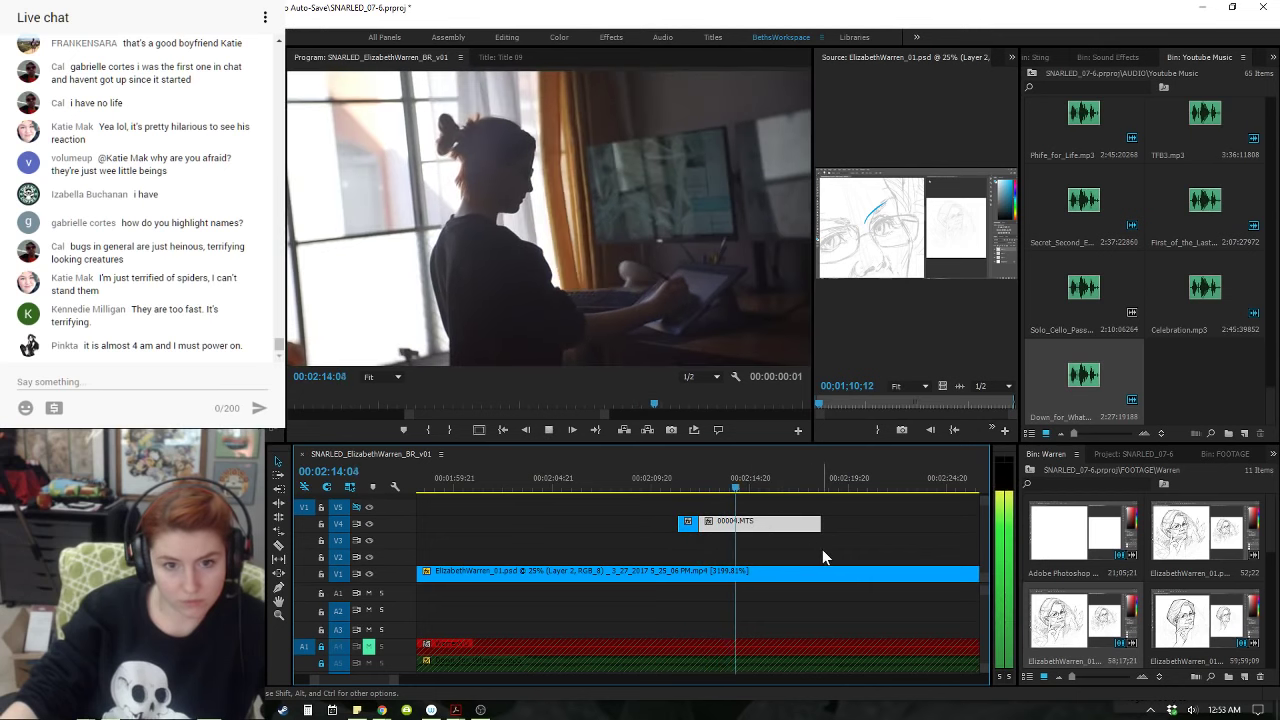
pyautogui.moveTo(764, 482); pyautogui.dragTo(957, 520)
# - Split the extended 00004.MTS clip at 00:02:17:06 and move its later part to start at 00:02:12:07
pyautogui.moveTo(823, 487); pyautogui.dragTo(796, 490)
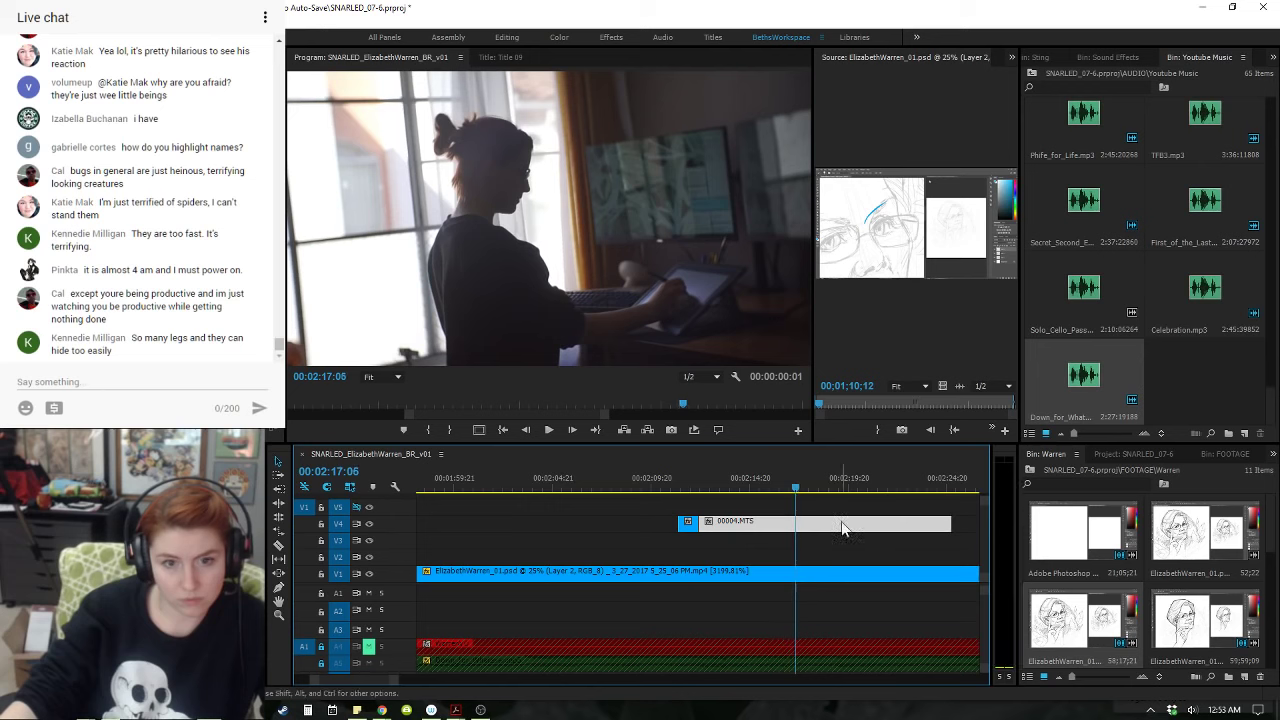
pyautogui.hotkey('ctrl', 'k')
pyautogui.moveTo(869, 527); pyautogui.dragTo(775, 528)
# - Play back the V4 clips, split the second 00004.MTS clip at 00:02:15:08 and delete the part after the cut
pyautogui.click(689, 481)
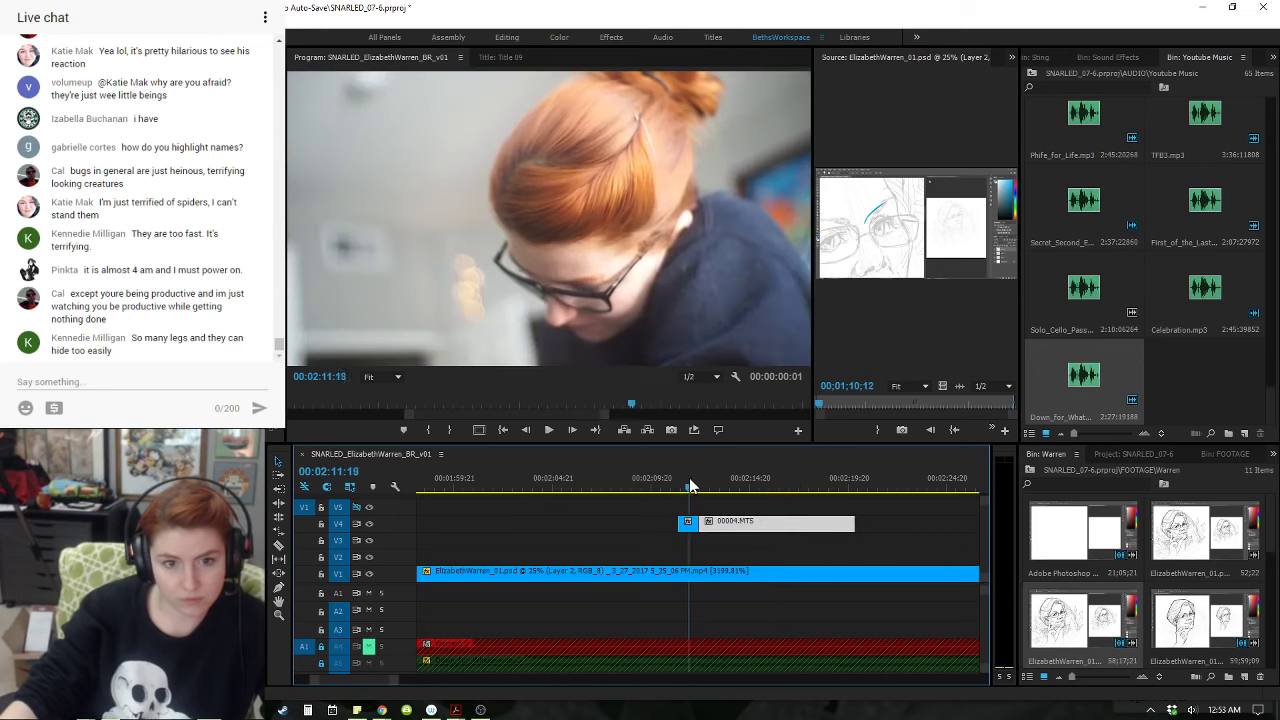
pyautogui.press('space')
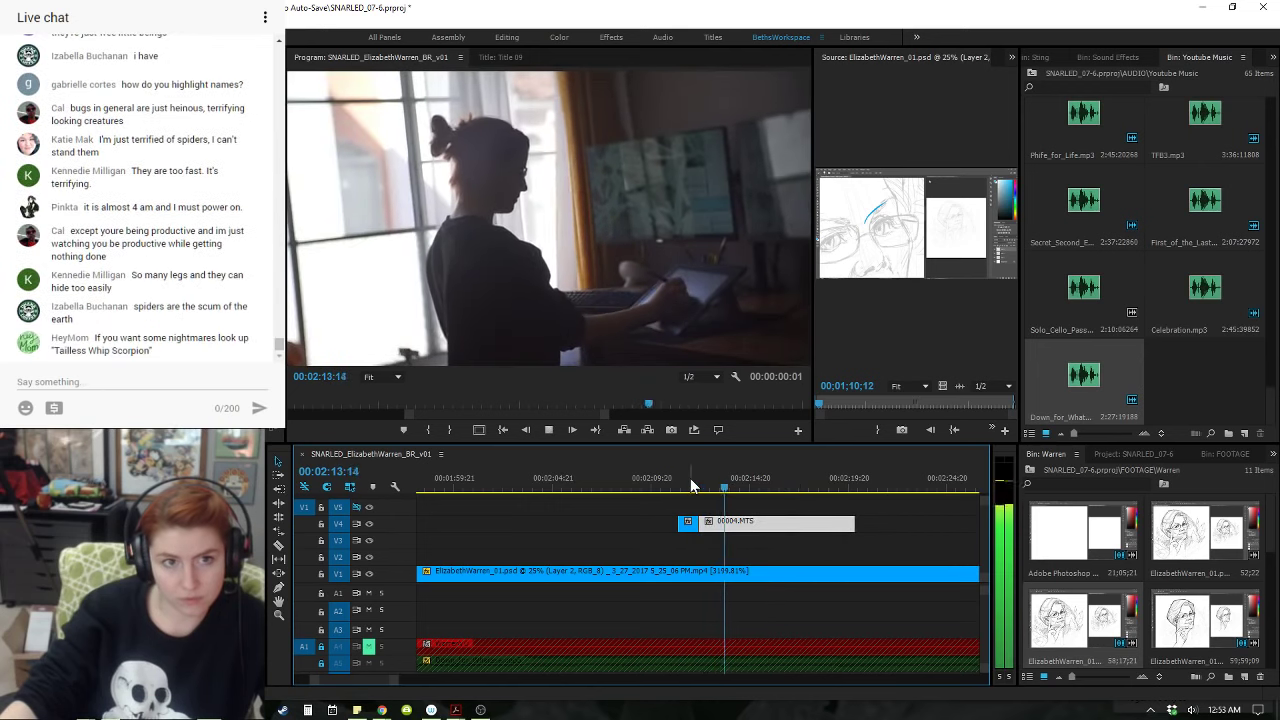
pyautogui.press('space')
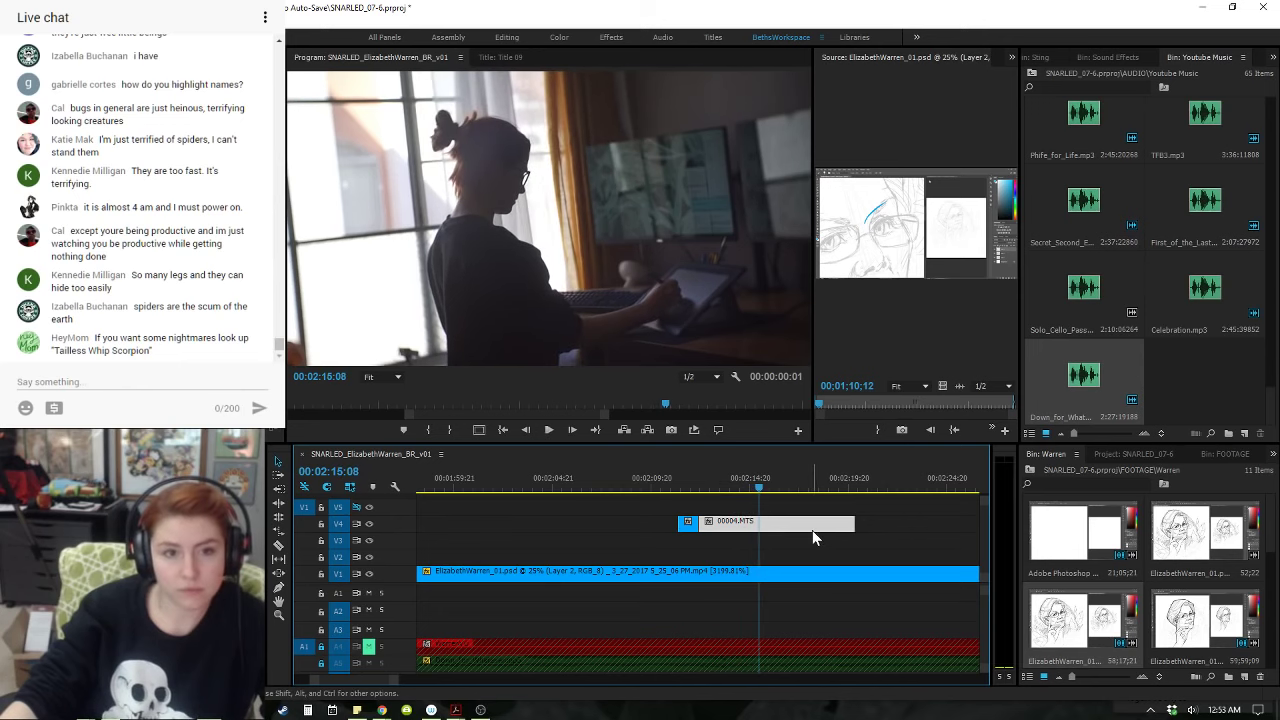
pyautogui.hotkey('ctrl', 'k')
pyautogui.click(809, 525)
pyautogui.press('Delete')
# - Play back the sequence from 00:02:15:08 and return the playhead to 00:02:41:18, near the end of the music on A5
pyautogui.press('space')
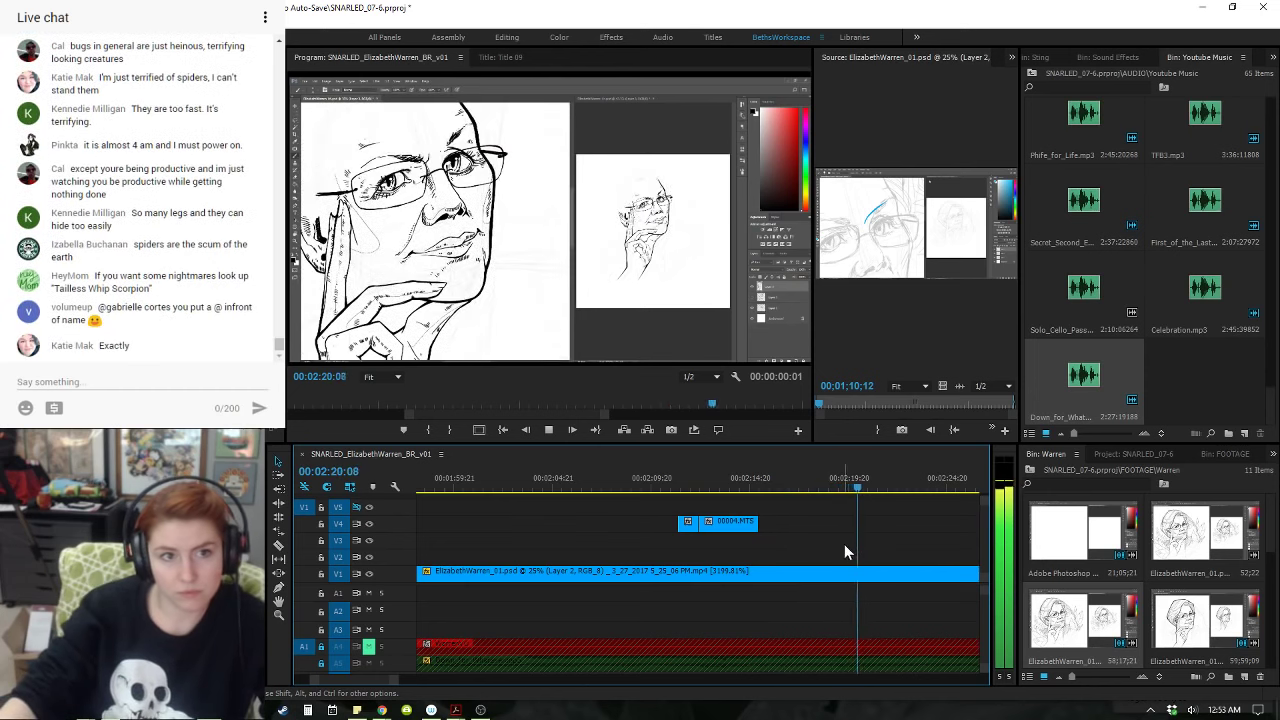
pyautogui.press('-')
pyautogui.press('-')
pyautogui.press('-')
pyautogui.press('-')
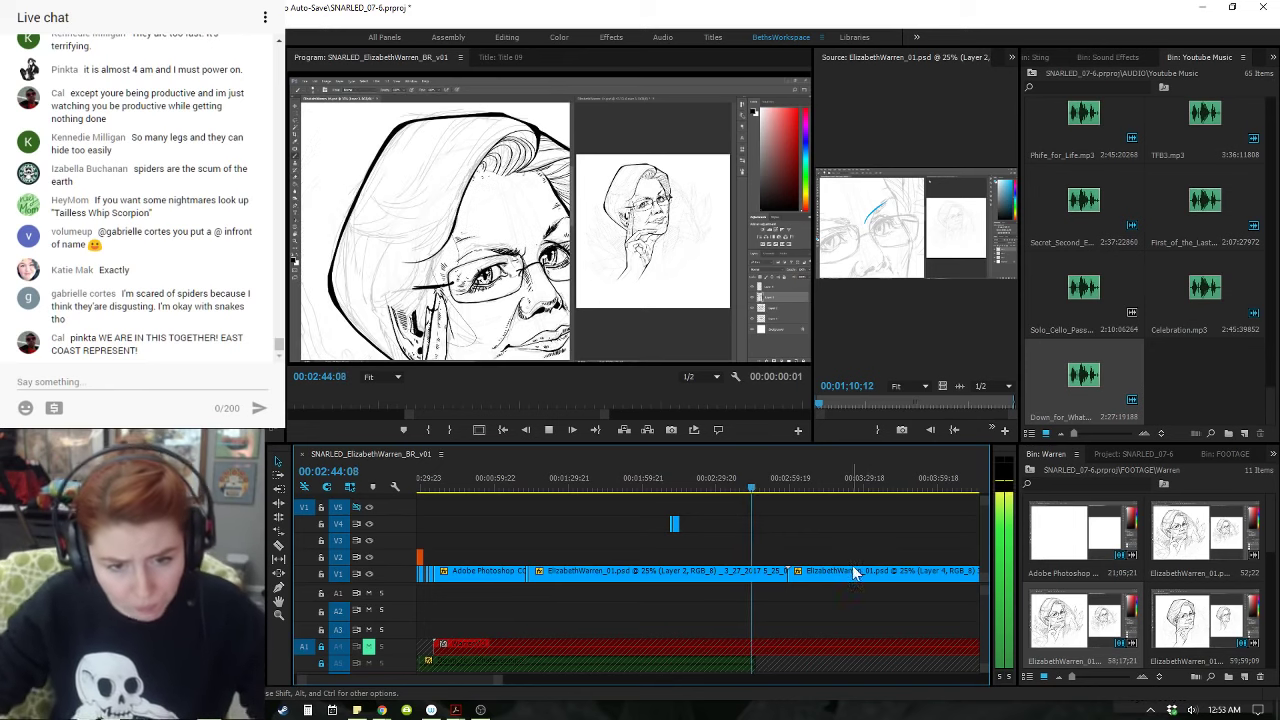
pyautogui.click(746, 488)
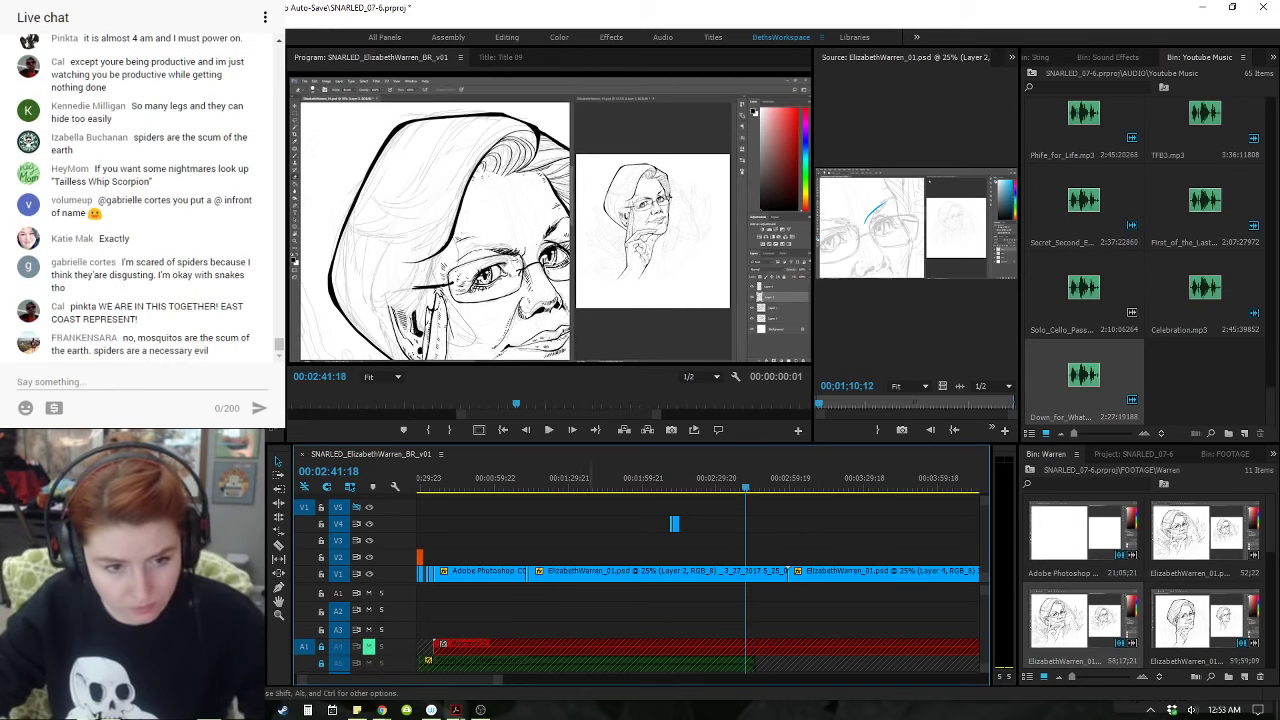
pyautogui.click(341, 661)
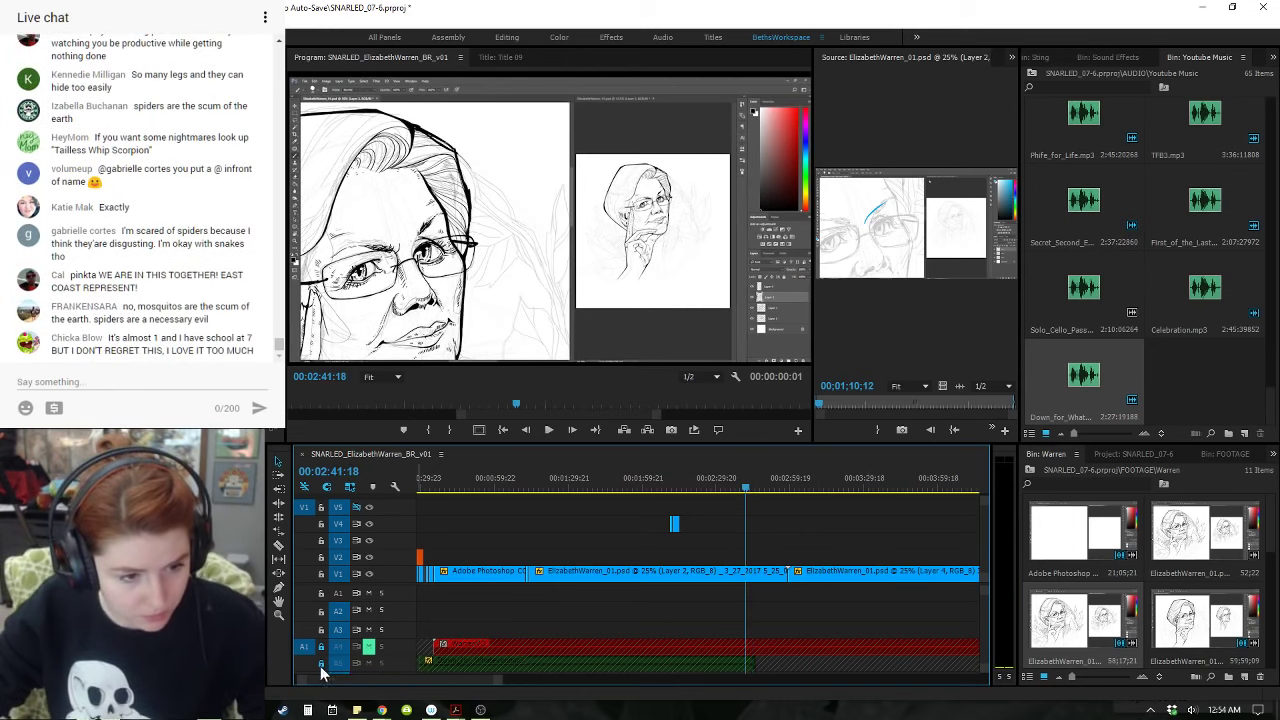
# - Unlock track A5, select the Down_for_Whatever.mp3 clip and play its ending up to 00:02:43:10
pyautogui.press('=')
pyautogui.press('=')
pyautogui.press('=')
pyautogui.press('=')
pyautogui.click(690, 666)
pyautogui.press('space')
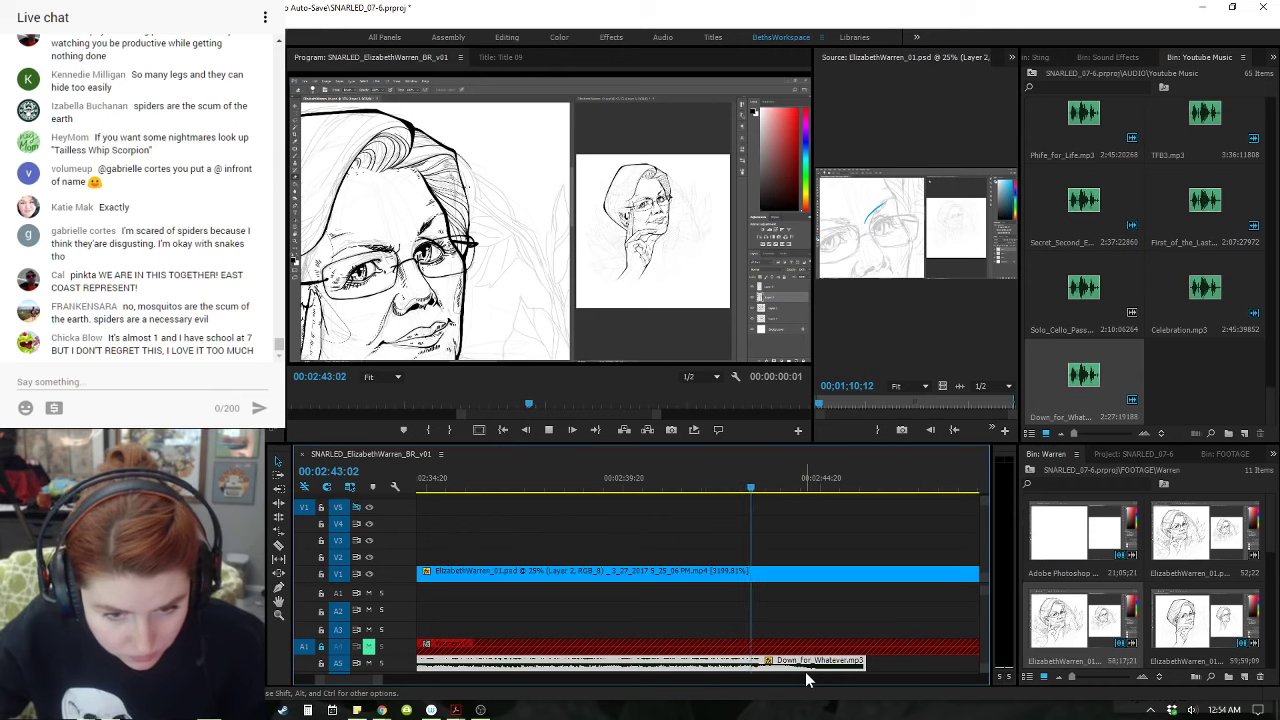
pyautogui.press('space')
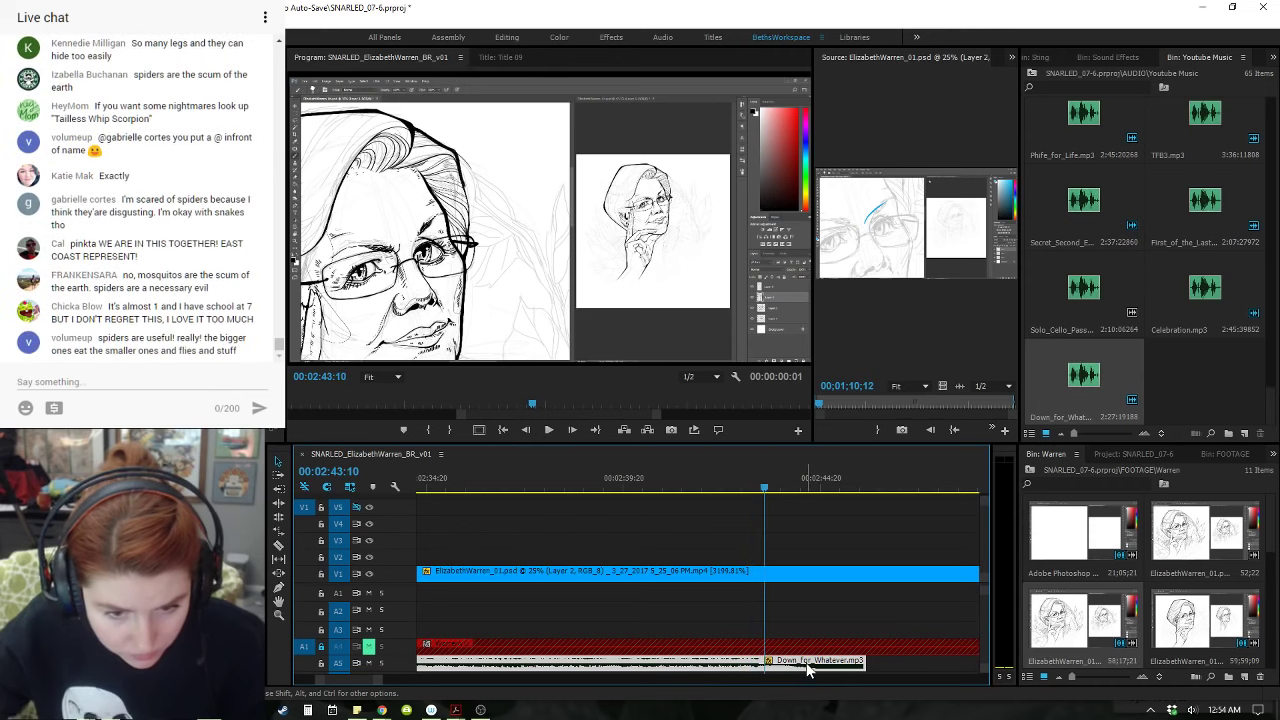
# - Split the Down_for_Whatever.mp3 clip on A5 at 00:02:43:06 and delete the part after the cut
pyautogui.press('Left')
pyautogui.press('Left')
pyautogui.press('Left')
pyautogui.press('Left')
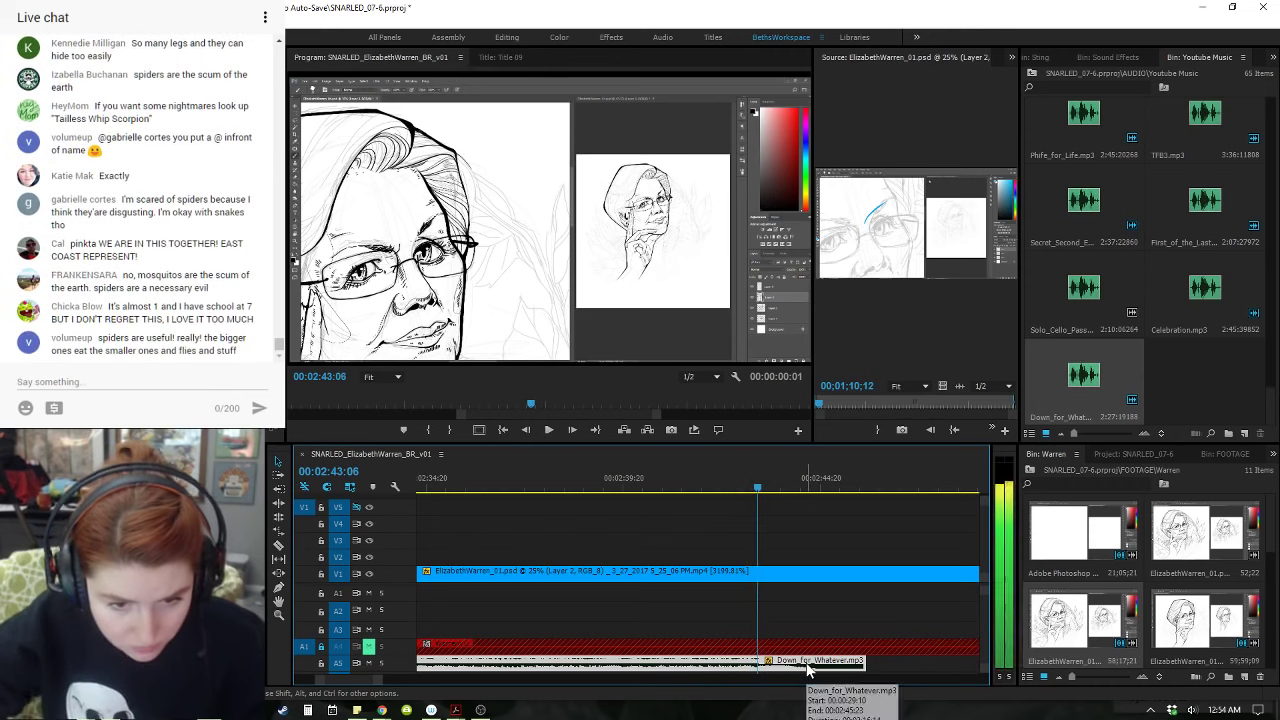
pyautogui.click(808, 663)
pyautogui.press('Delete')
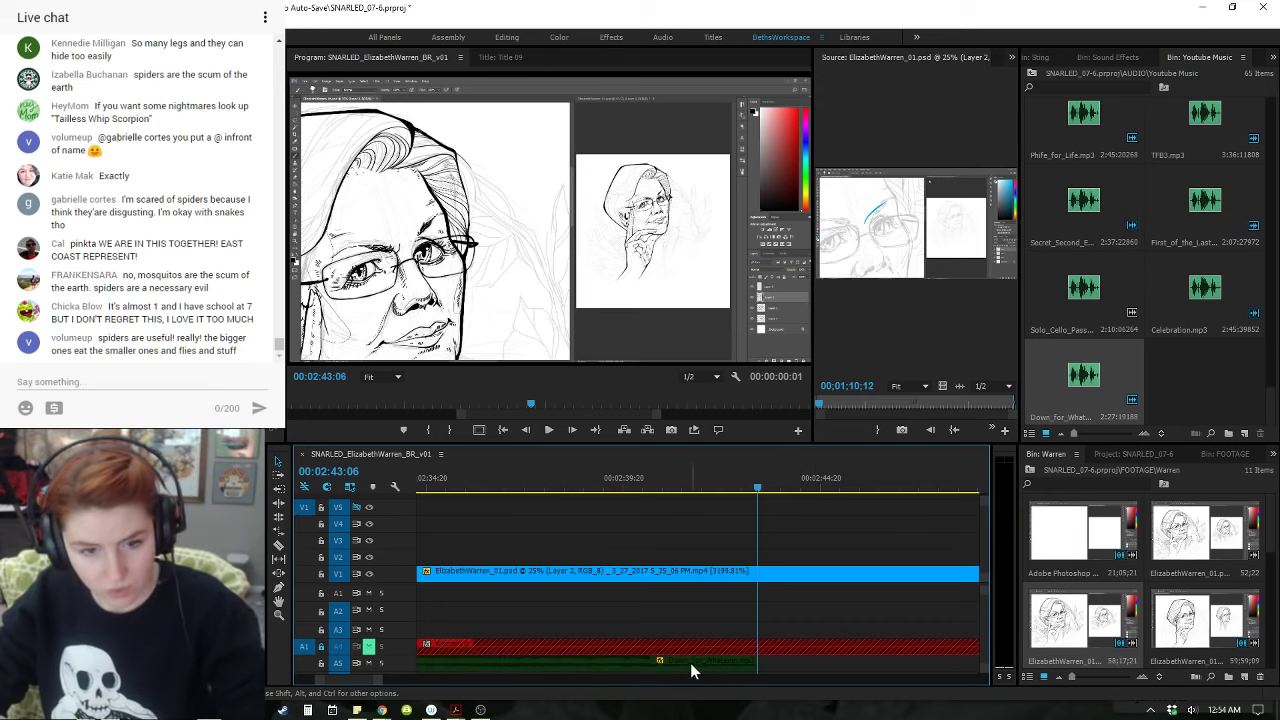
# - Add Down_for_Whatever.mp3 from the Youtube Music bin to A5 directly after the cut at 00:02:43:06 and play across the join
pyautogui.moveTo(1108, 370); pyautogui.dragTo(844, 650)
pyautogui.press('space')
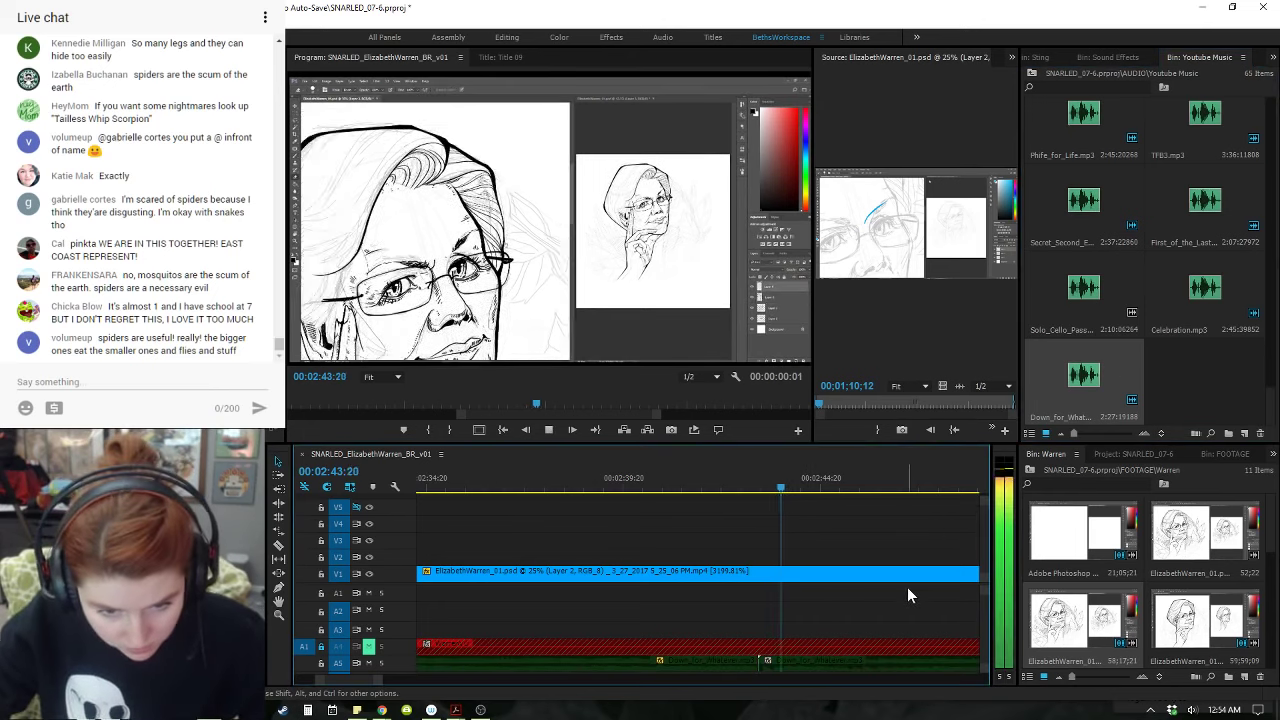
pyautogui.click(728, 482)
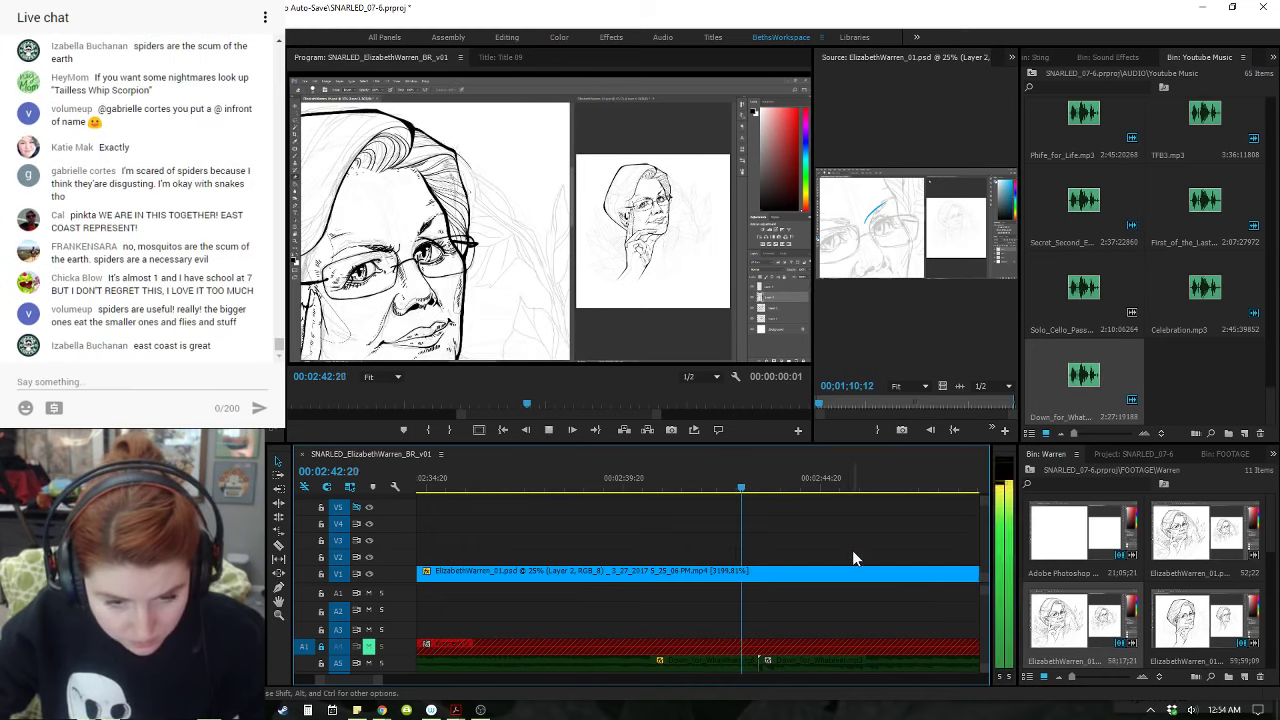
pyautogui.press('space')
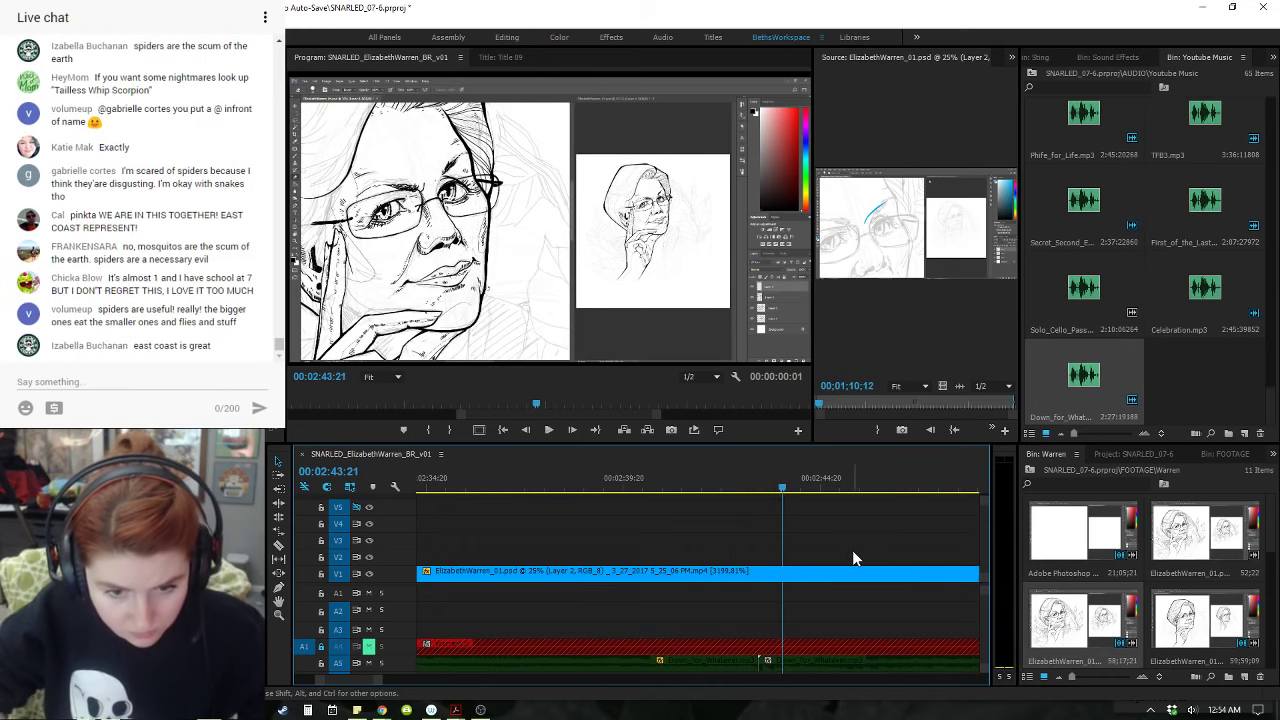
pyautogui.moveTo(863, 671); pyautogui.dragTo(875, 672)
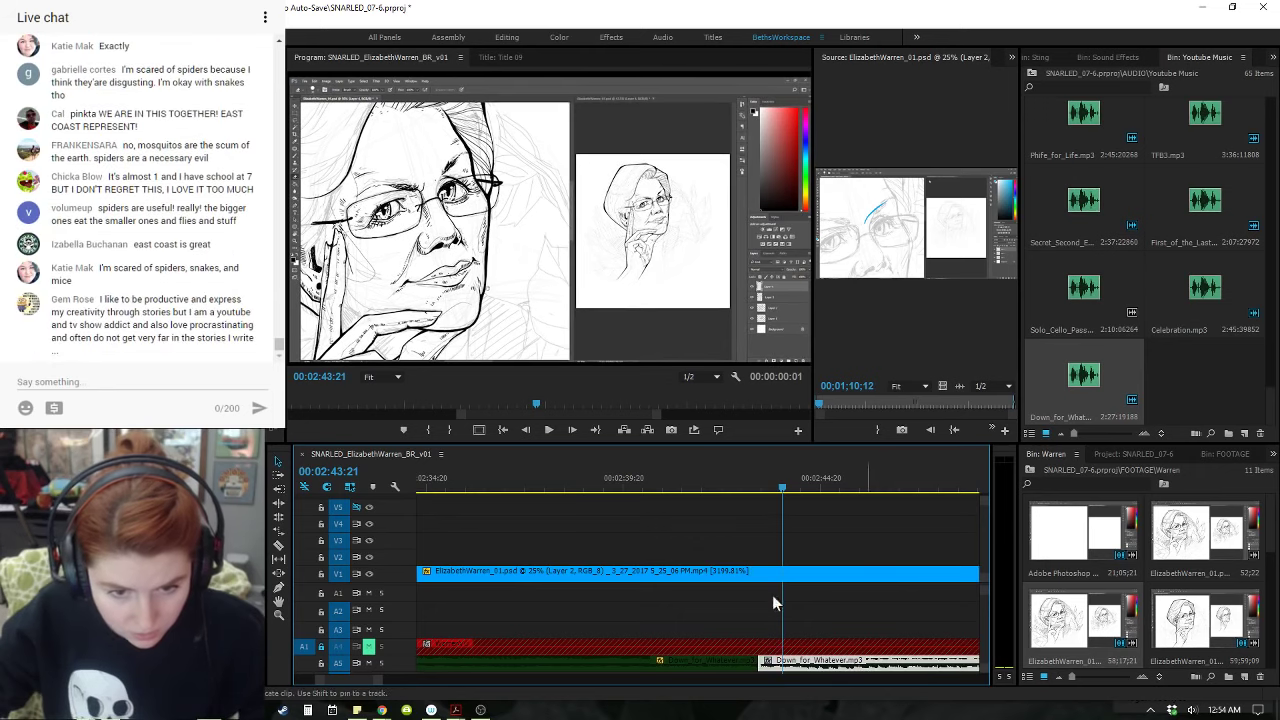
pyautogui.click(721, 486)
pyautogui.press('space')
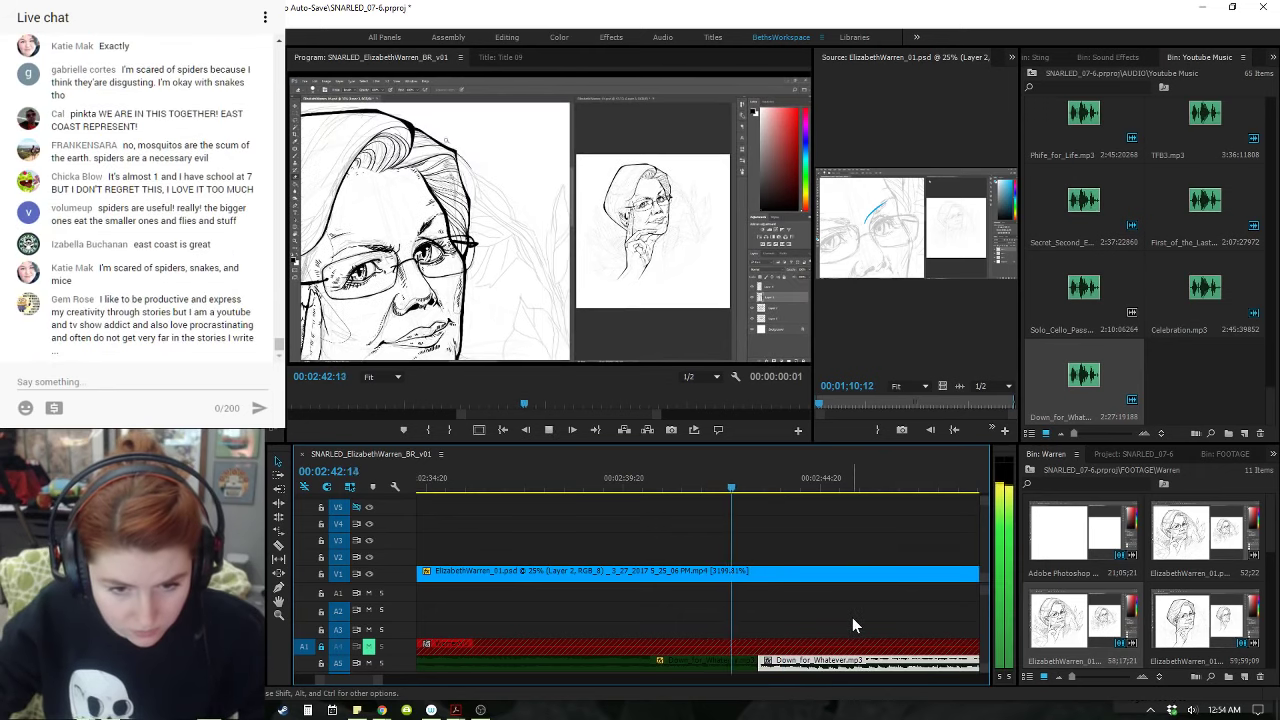
pyautogui.press('space')
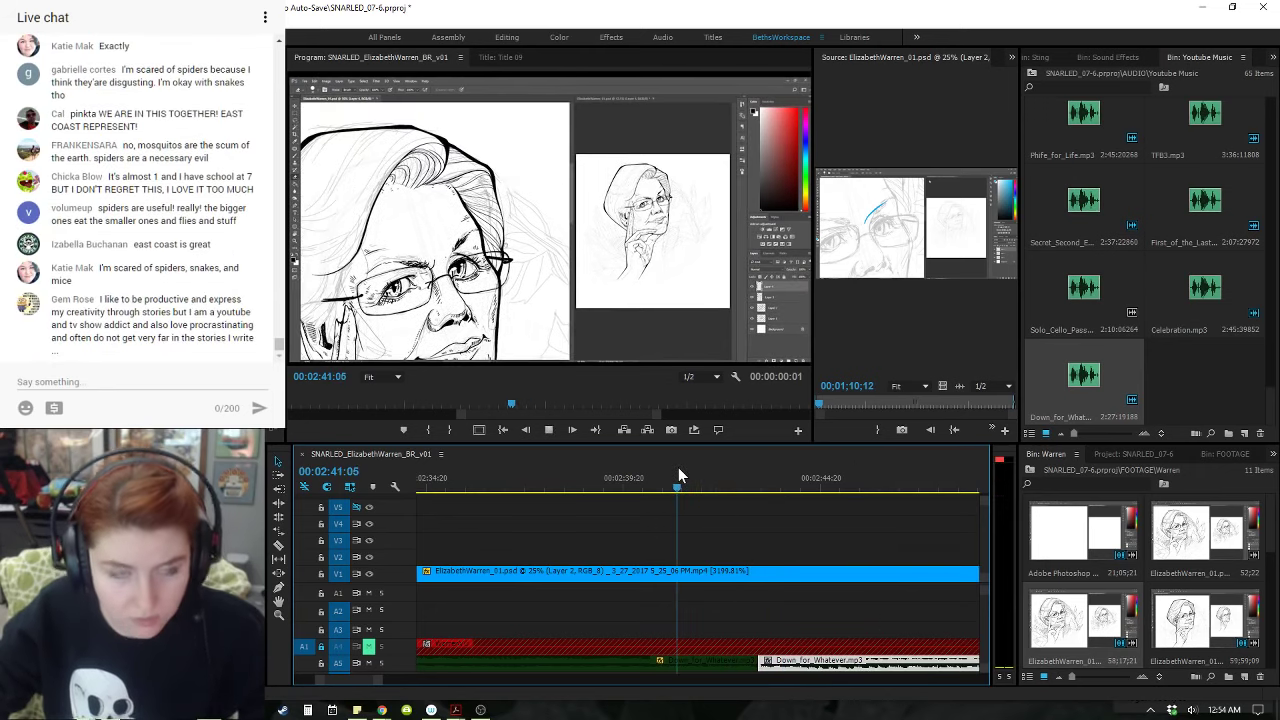
pyautogui.press('space')
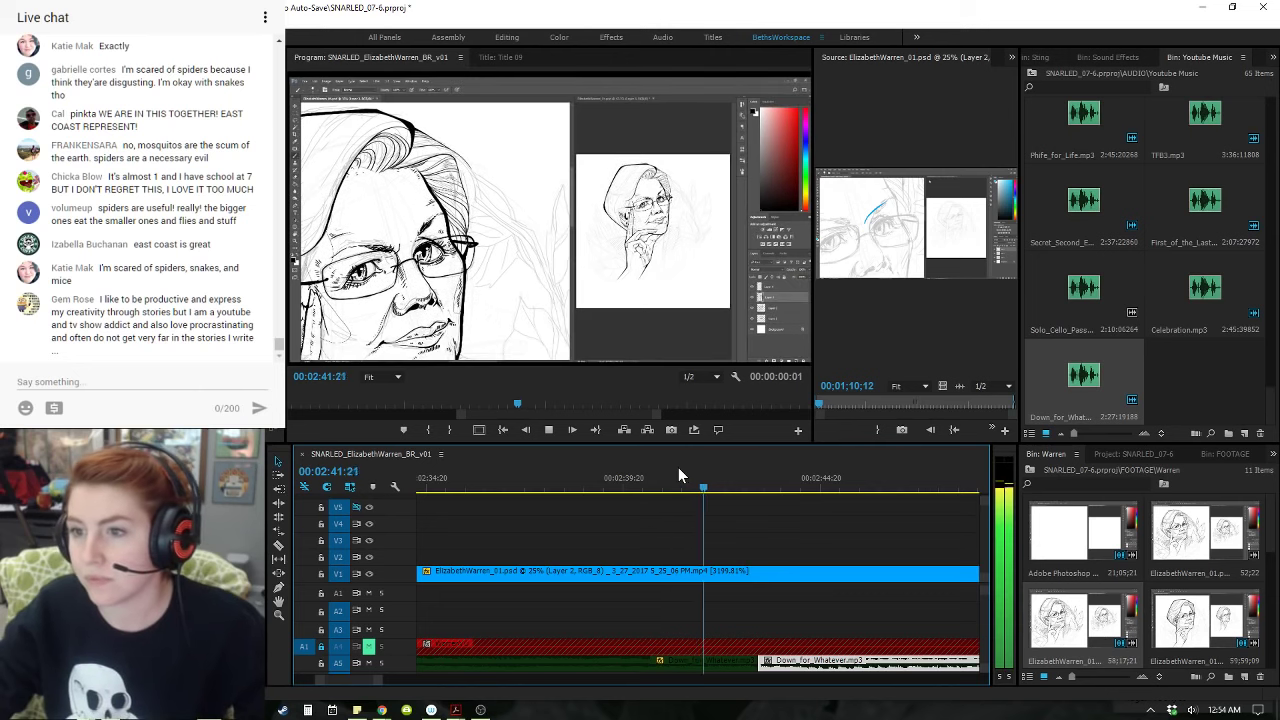
pyautogui.press('space')
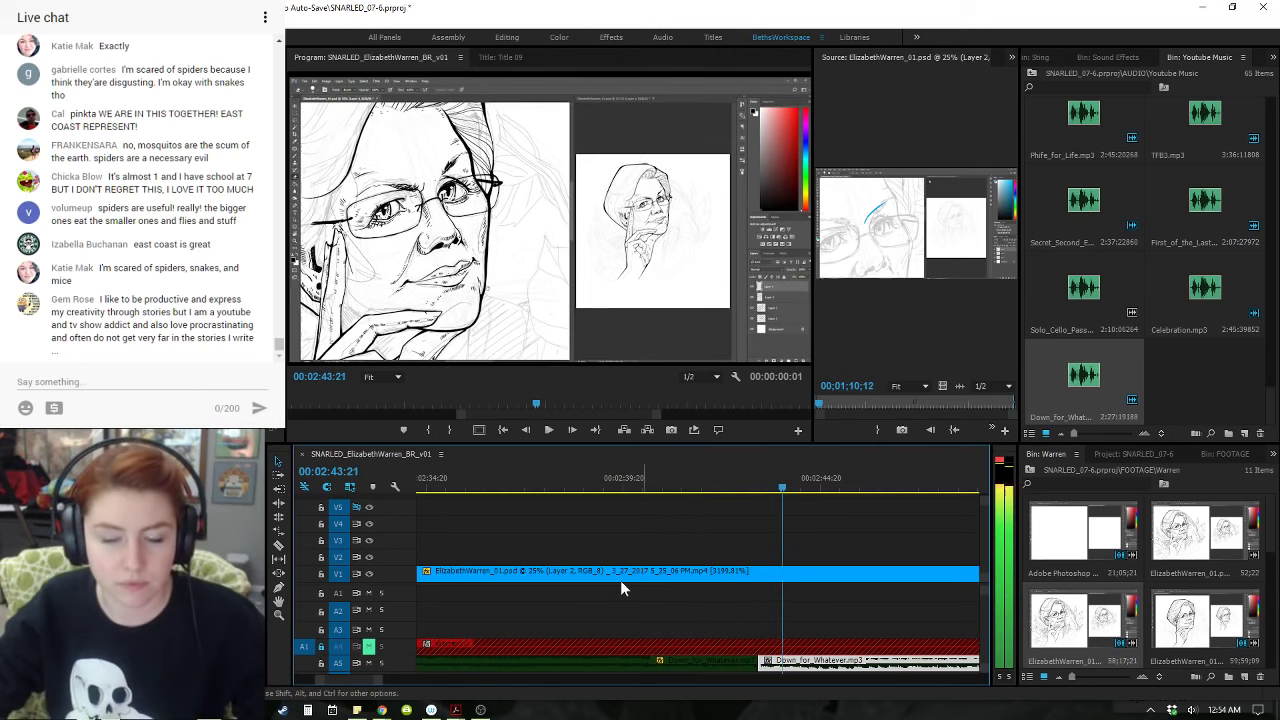
# - Shift the start of the second Down_for_Whatever.mp3 clip one frame earlier to 00:02:43:05 and play back the join
pyautogui.press('=')
pyautogui.press('=')
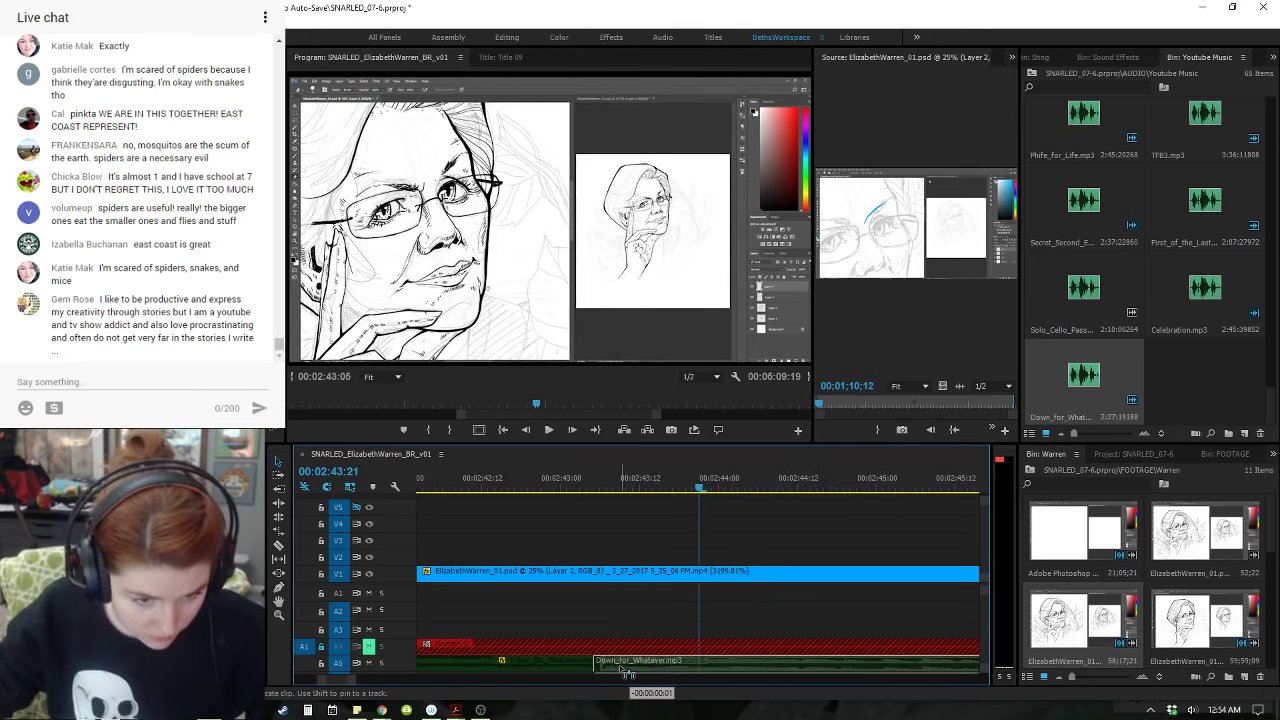
pyautogui.click(435, 485)
pyautogui.press('space')
pyautogui.press('-')
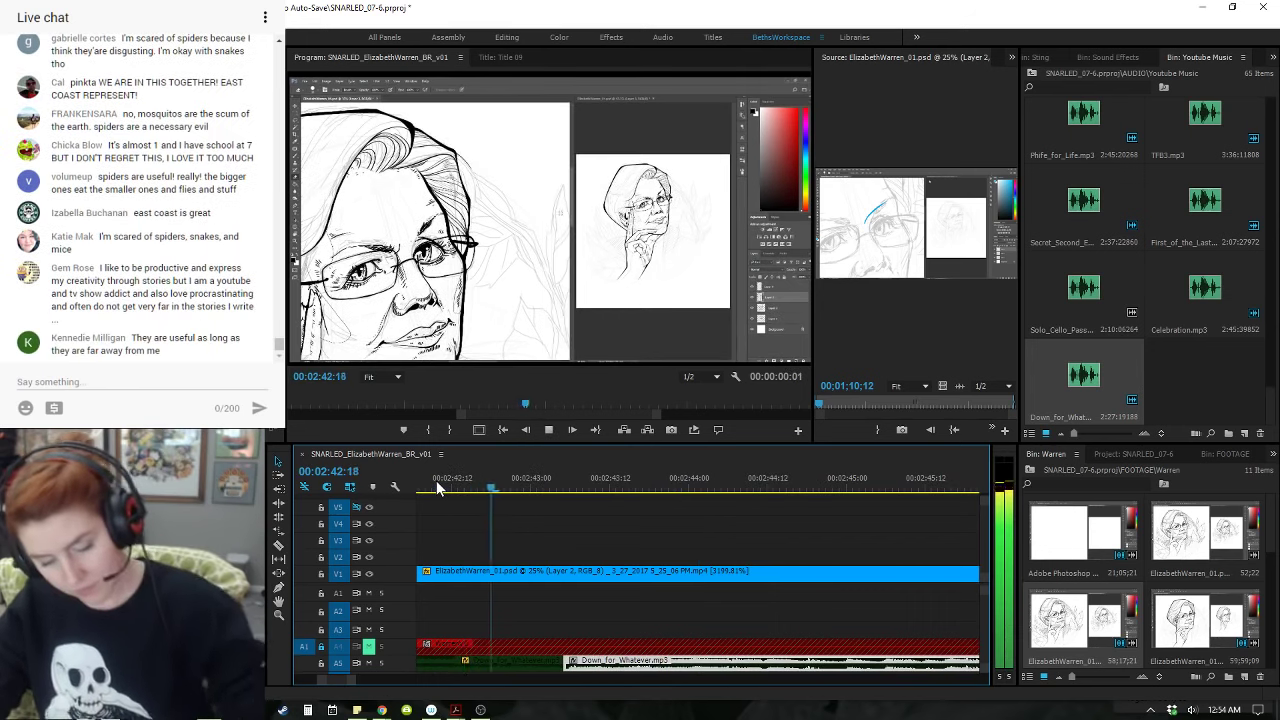
pyautogui.click(437, 487)
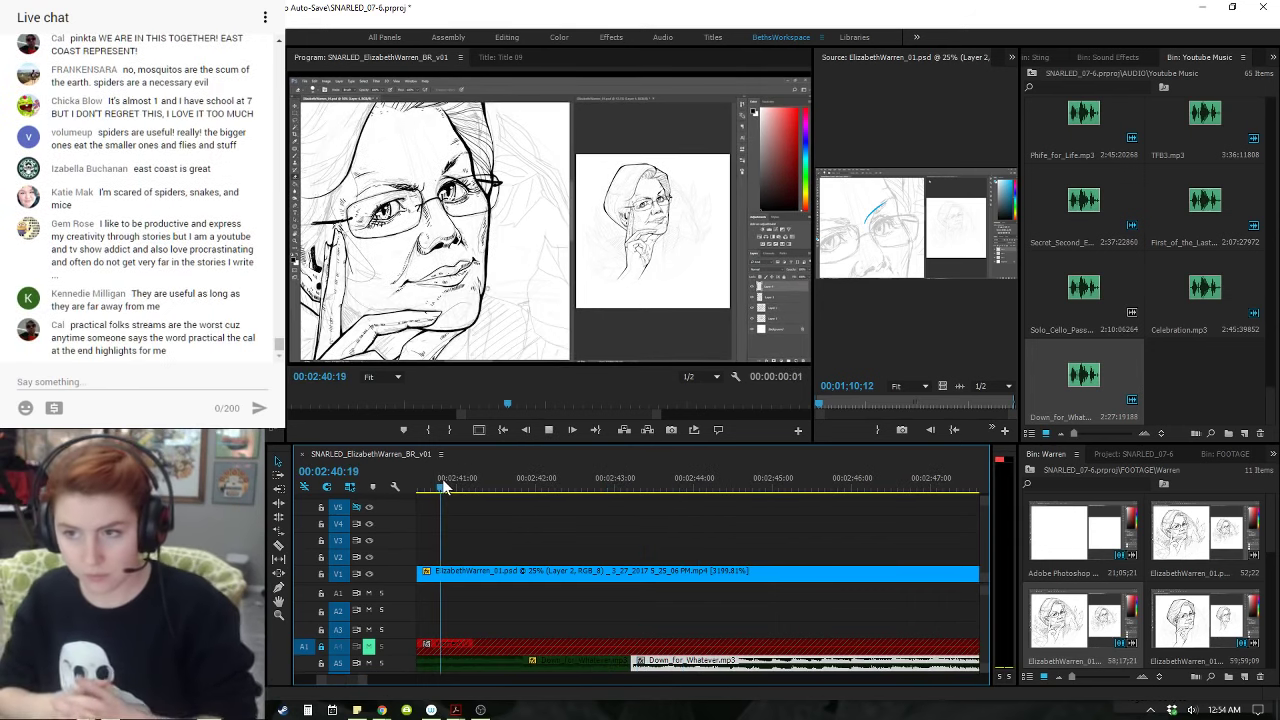
pyautogui.press('space')
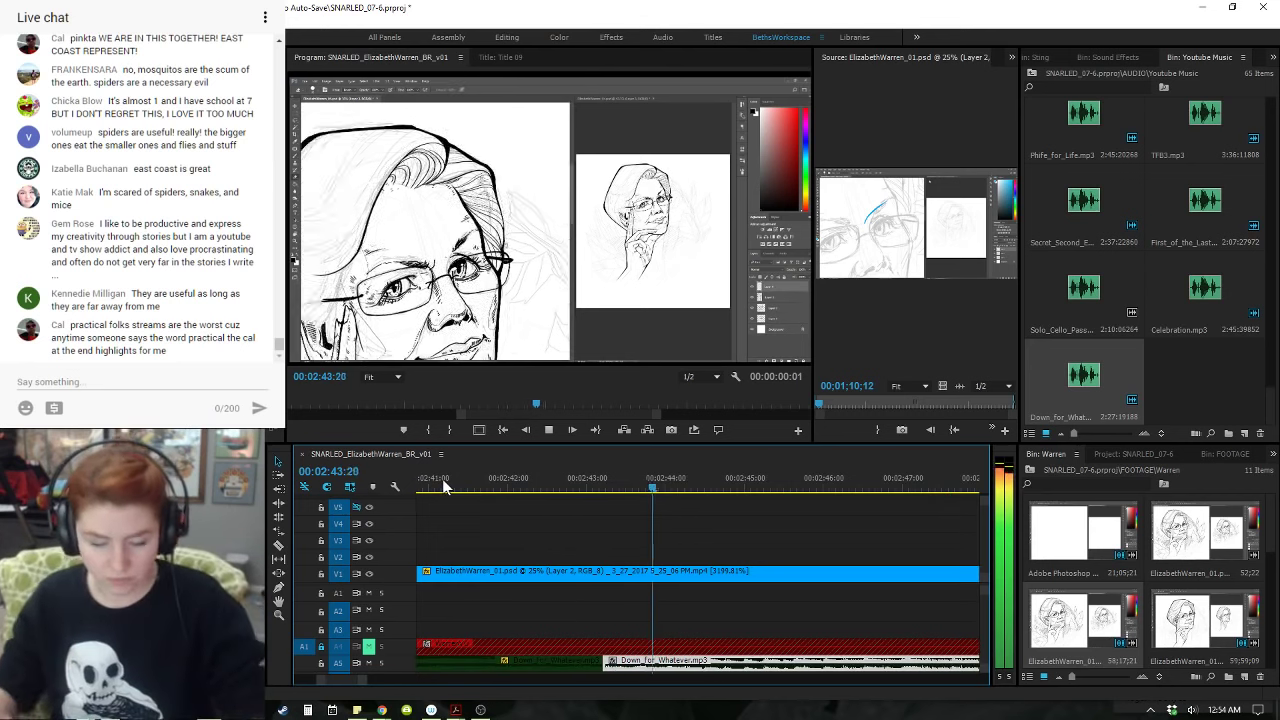
pyautogui.press('-')
pyautogui.press('space')
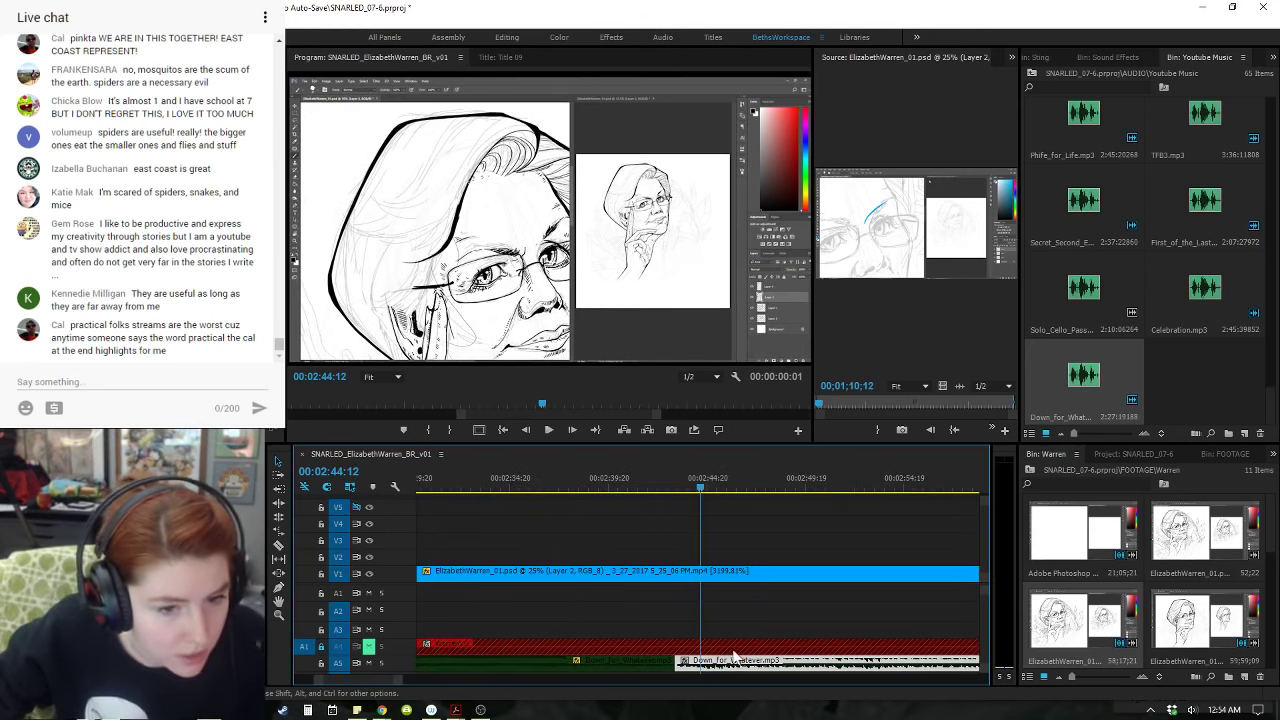
# - Match the second Down_for_Whatever.mp3 clip's audio attributes to the first clip's and lock track A5
pyautogui.click(651, 659)
pyautogui.click(684, 660)
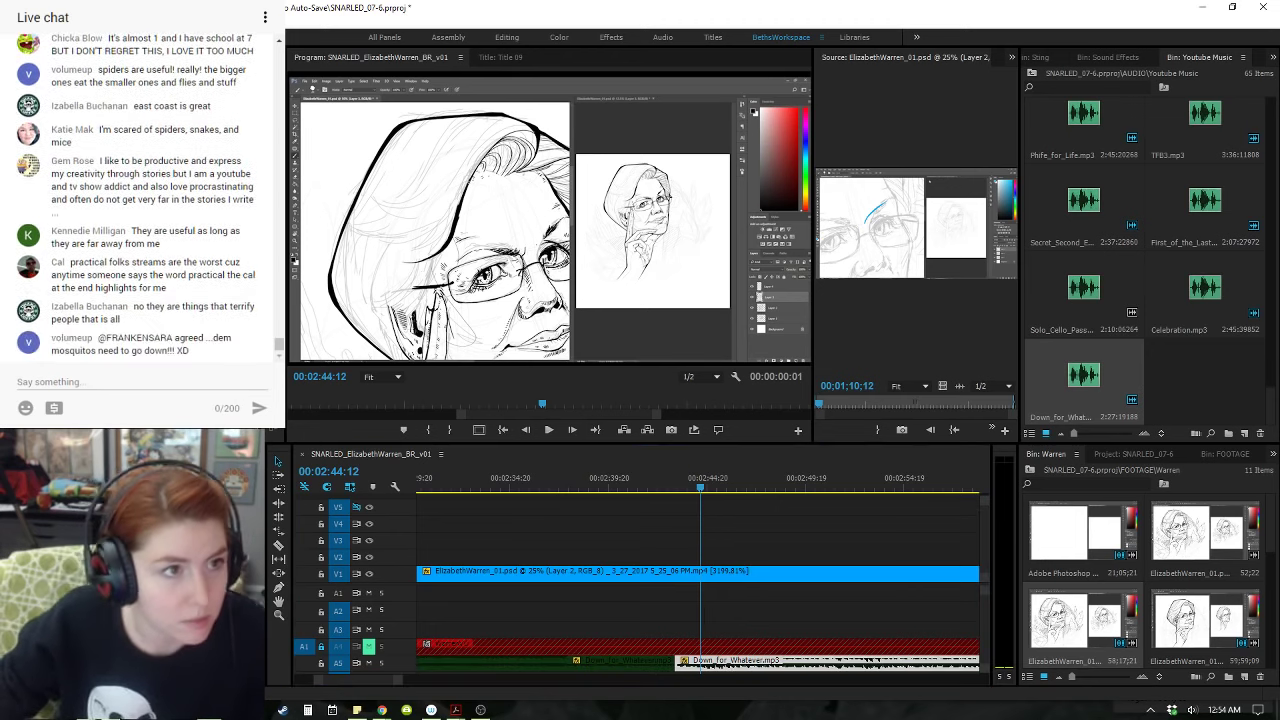
pyautogui.click(655, 477)
pyautogui.press('-')
pyautogui.press('-')
pyautogui.press('-')
pyautogui.press('-')
pyautogui.press('-')
pyautogui.press('=')
pyautogui.press('=')
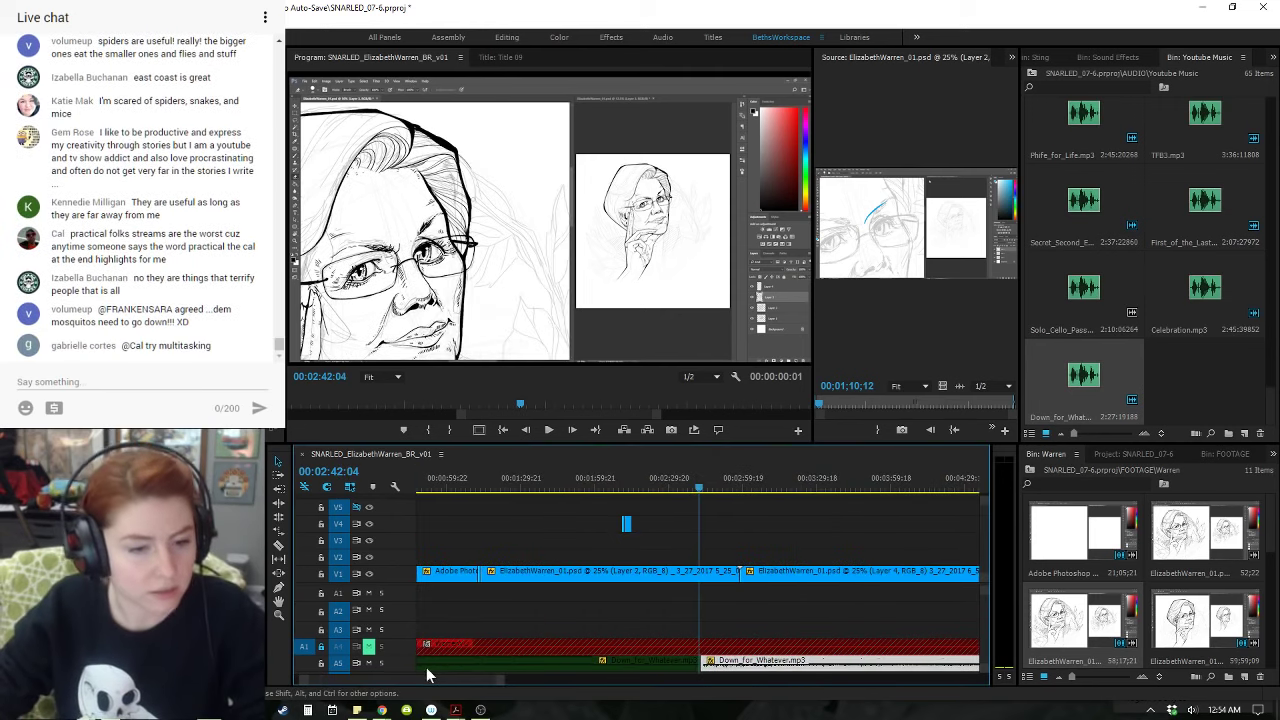
pyautogui.click(321, 664)
# - Play back the sequence from 00:02:42:04 to 00:04:05:11 to review the repeated music under the drawing footage
pyautogui.press('space')
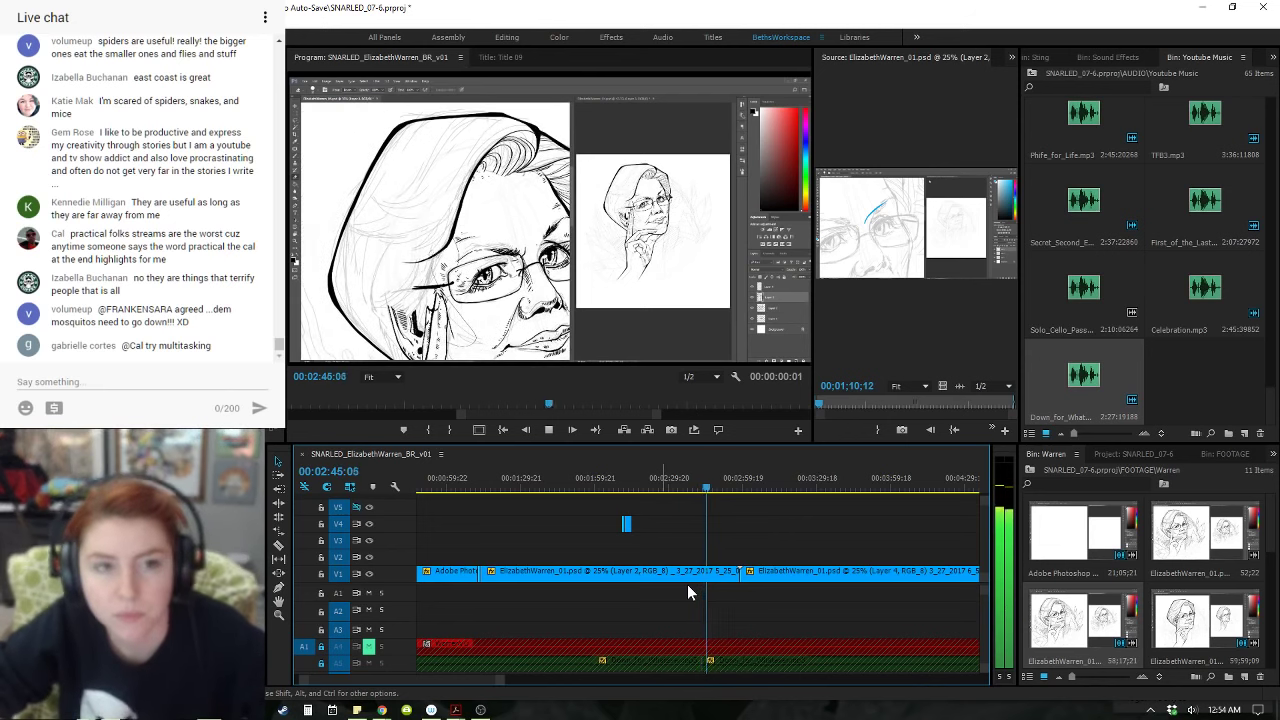
pyautogui.press('-')
pyautogui.press('-')
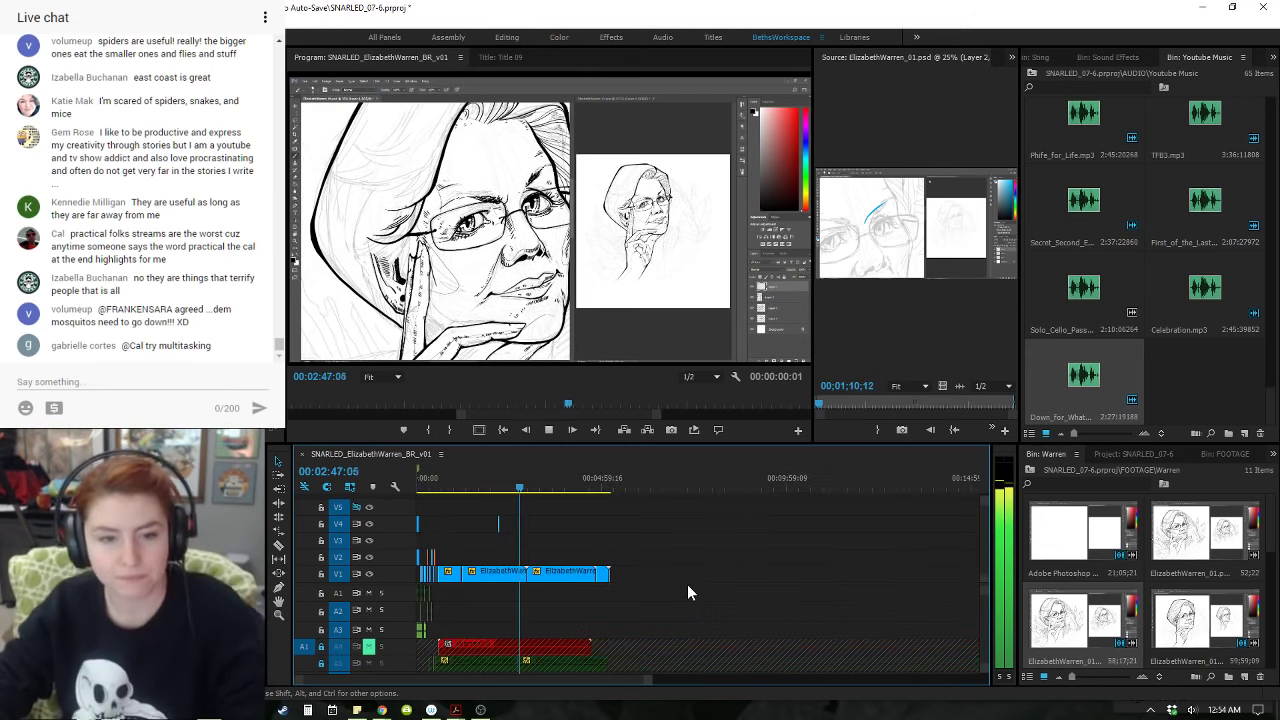
pyautogui.press('=')
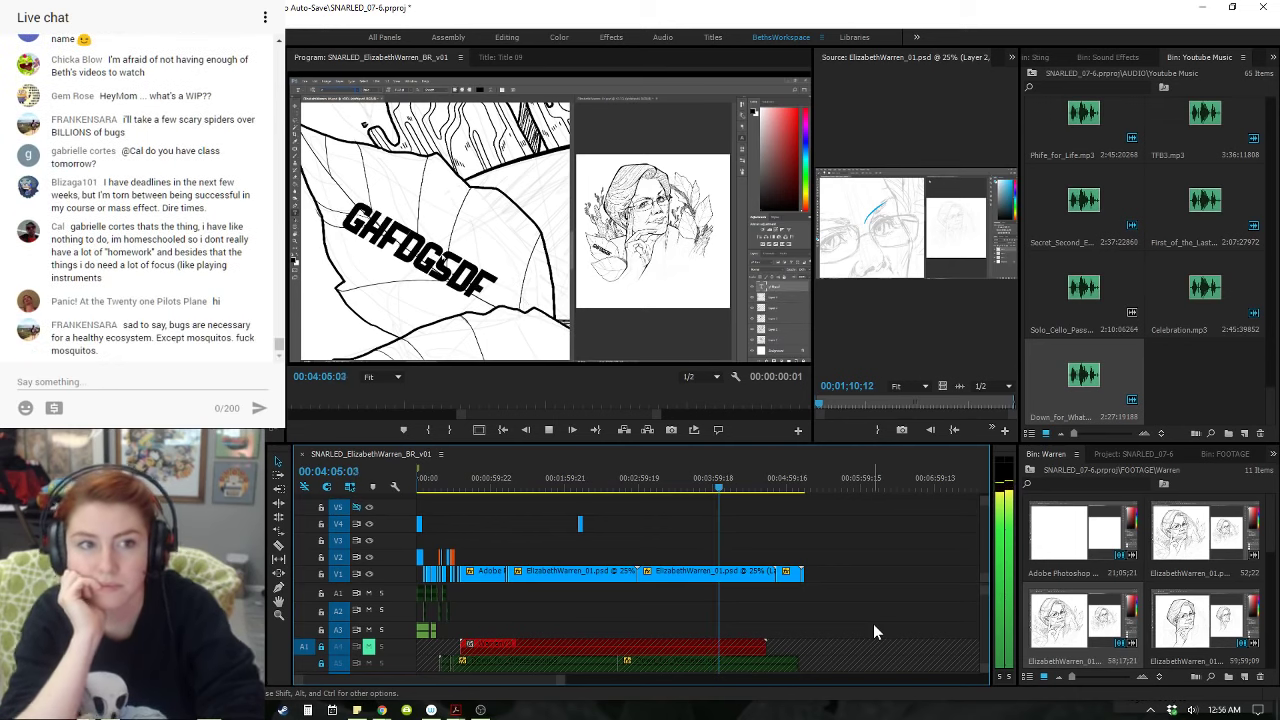
pyautogui.press('space')
# - Split the V1 drawing clip at 00:04:00:12, just before the placeholder lettering appears on the leaf
pyautogui.press('=')
pyautogui.press('=')
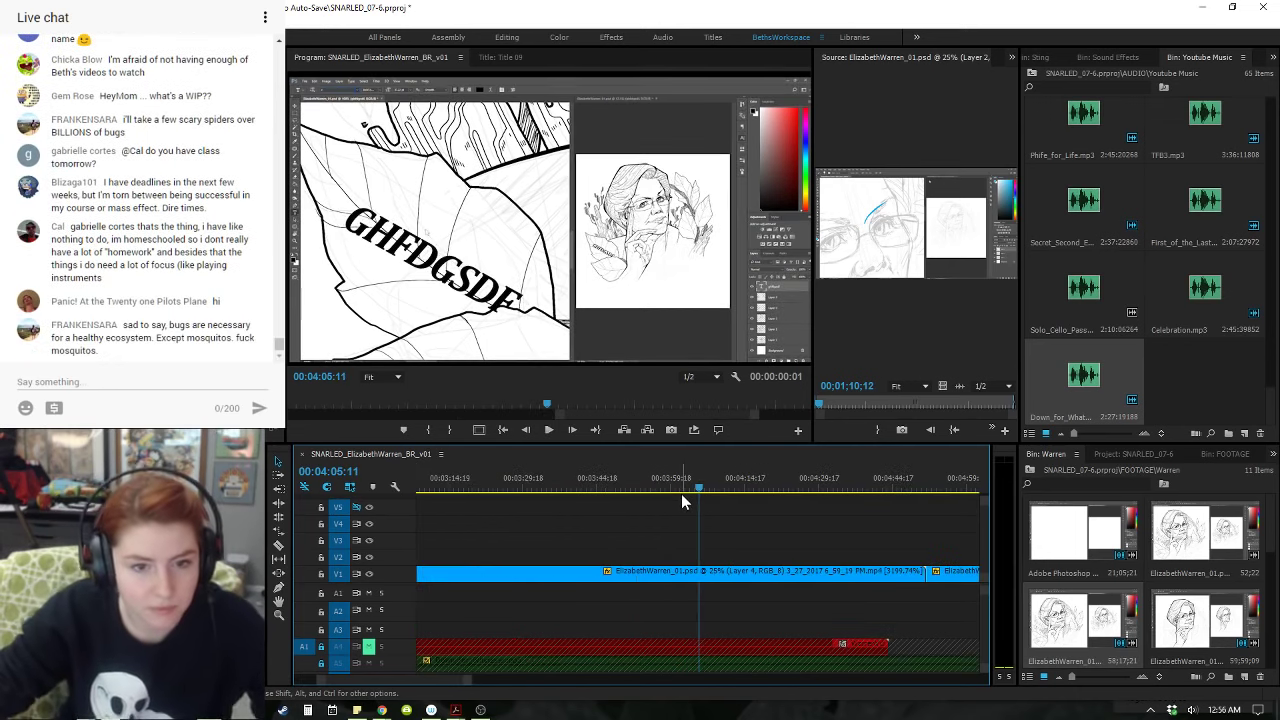
pyautogui.click(677, 487)
pyautogui.click(661, 487)
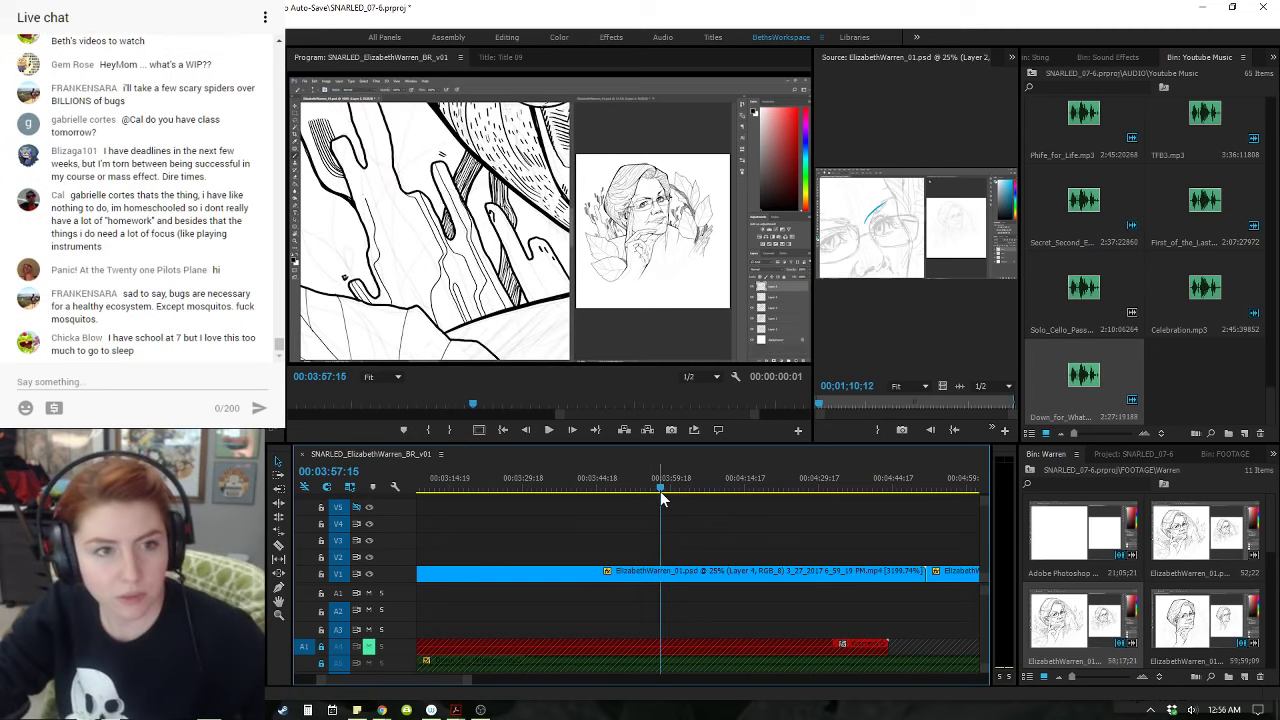
pyautogui.click(665, 487)
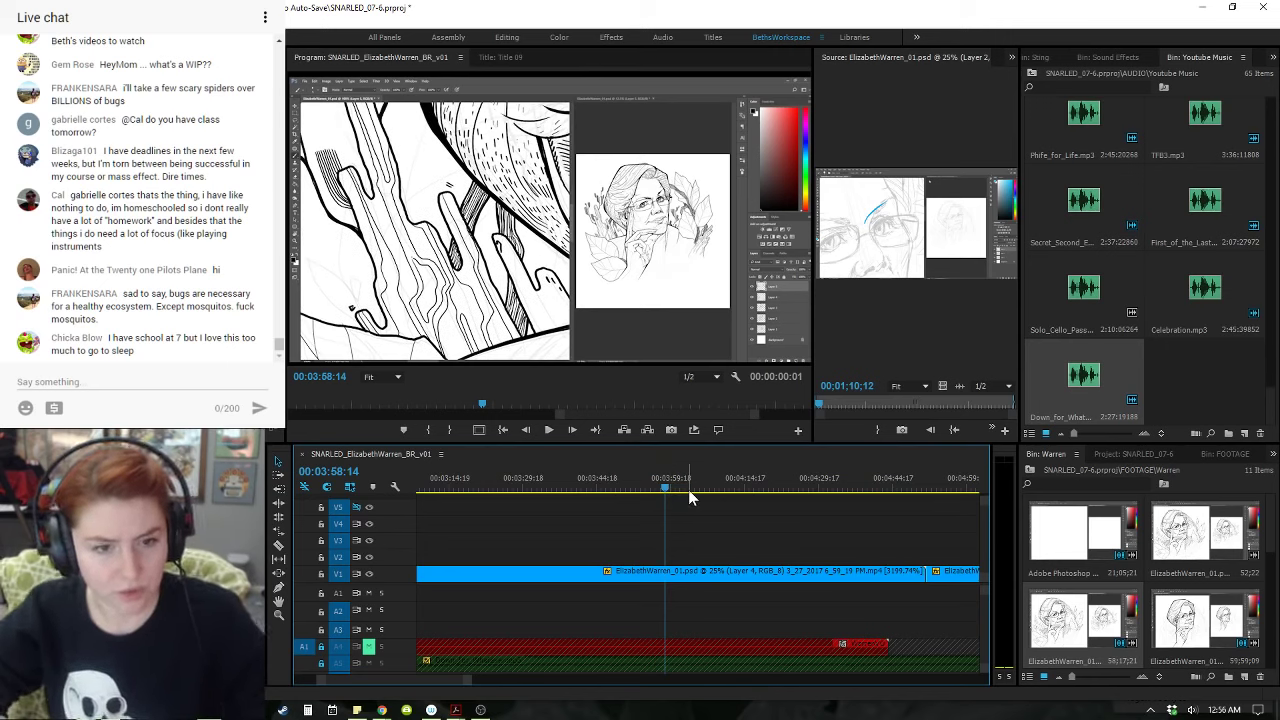
pyautogui.click(671, 487)
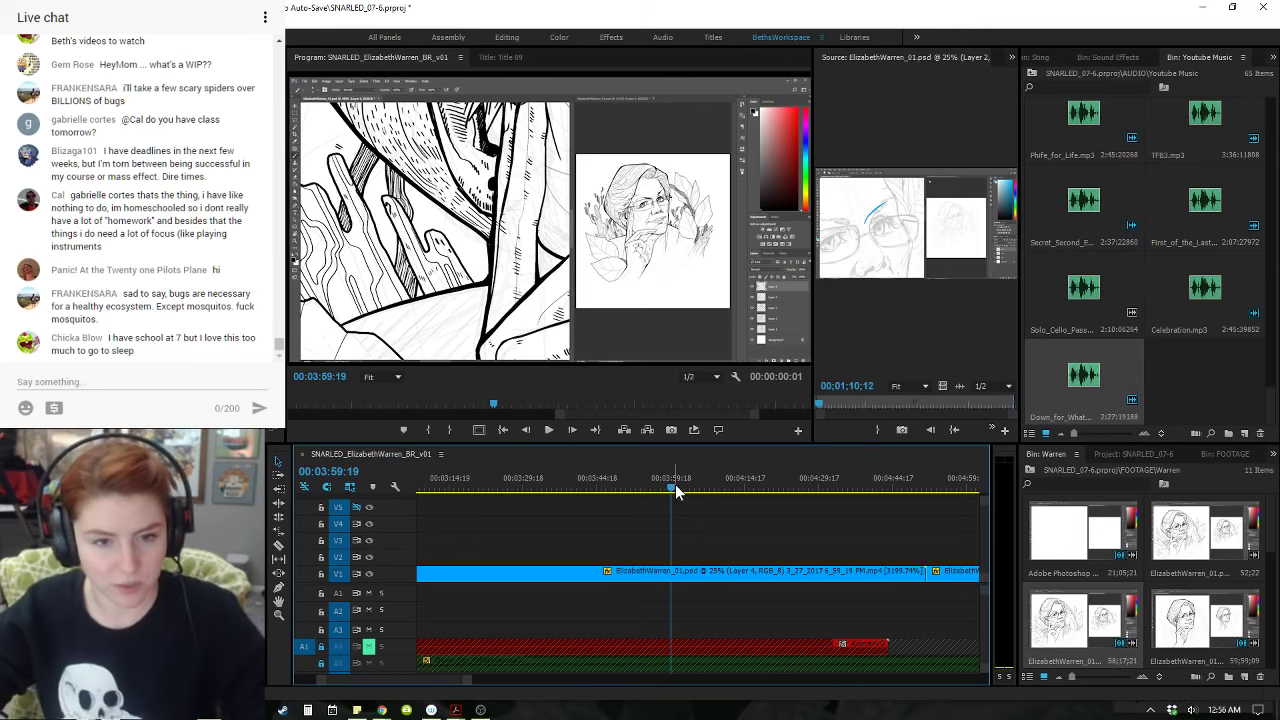
pyautogui.click(676, 488)
pyautogui.click(680, 487)
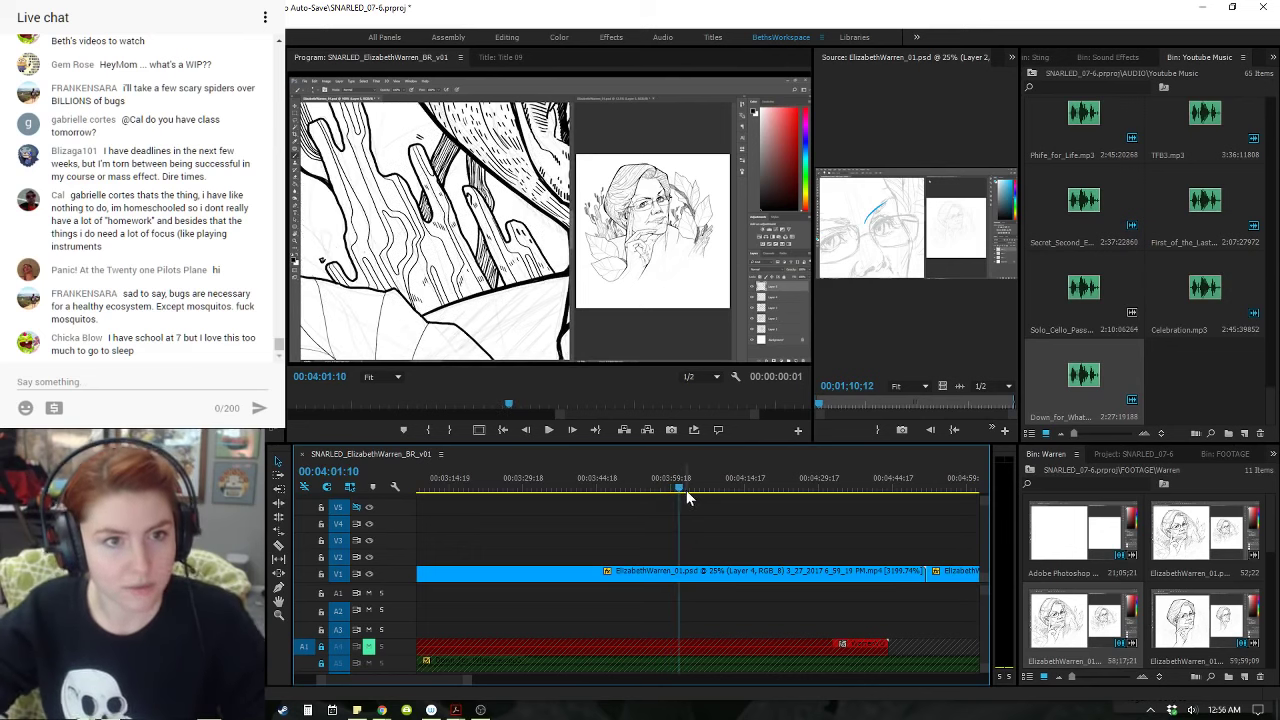
pyautogui.press('Left')
pyautogui.press('Left')
pyautogui.press('Left')
pyautogui.press('Left')
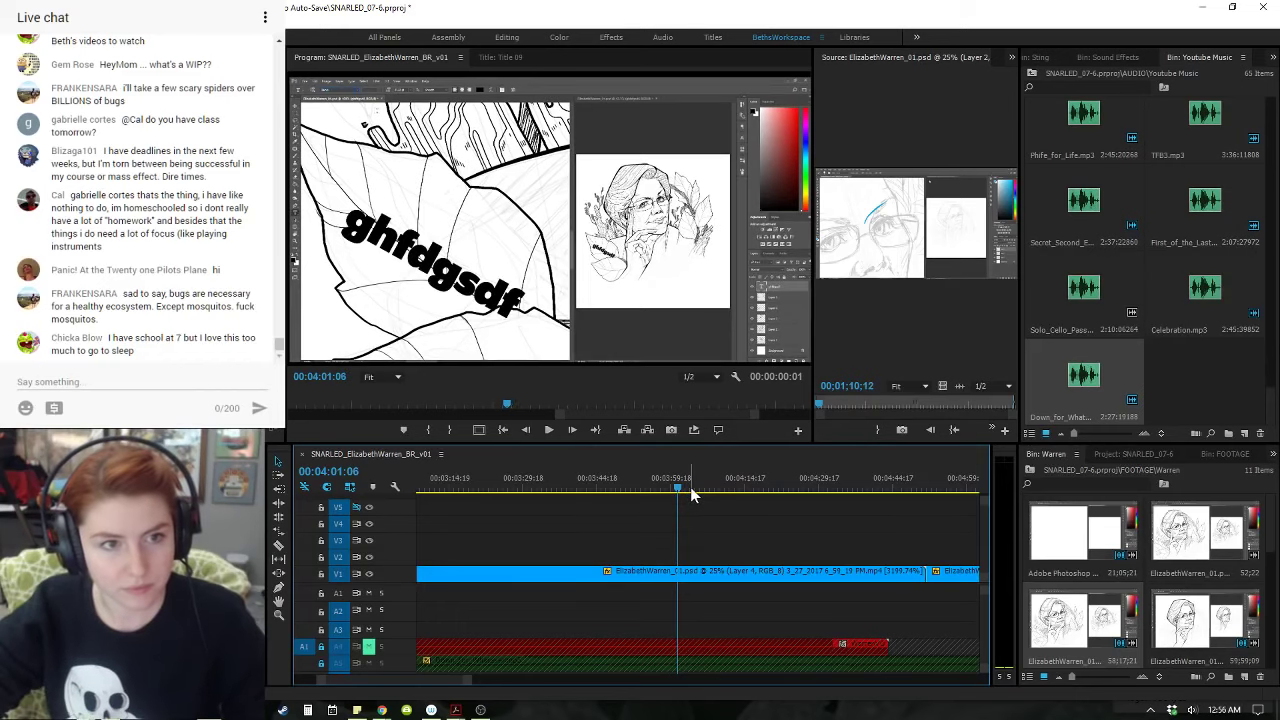
pyautogui.press('Left')
pyautogui.press('Left')
pyautogui.press('Left')
pyautogui.press('Left')
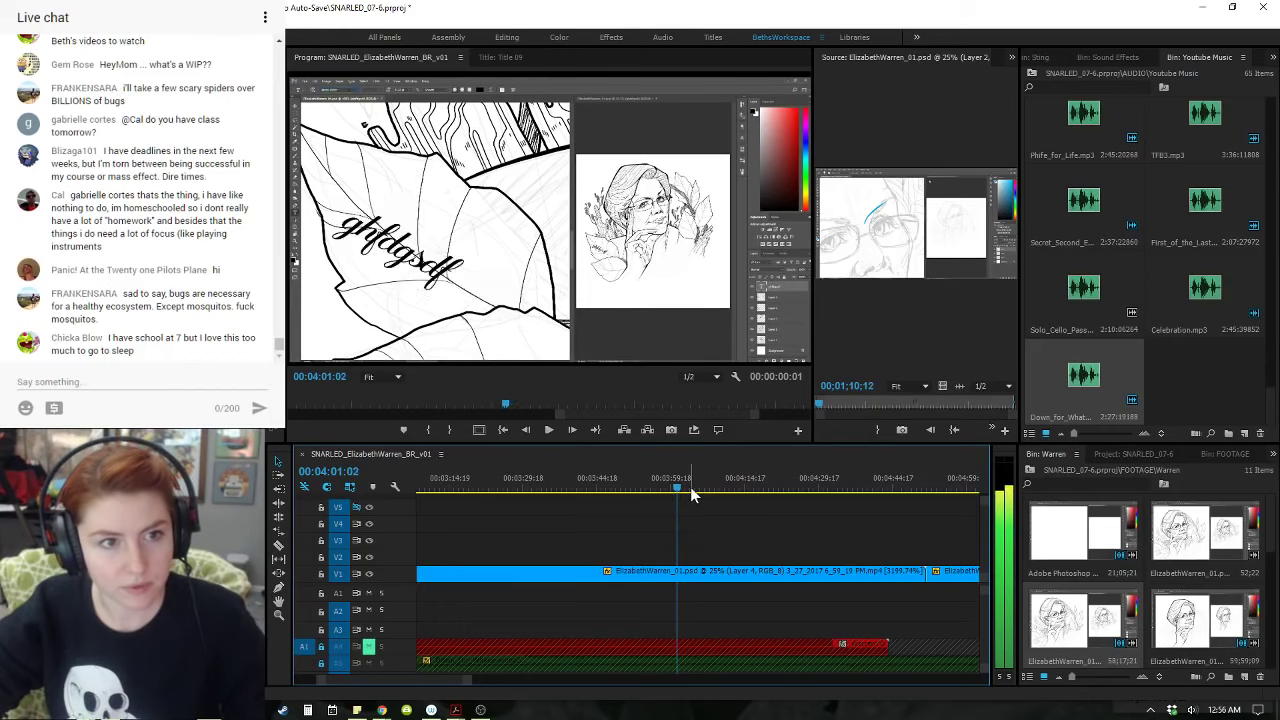
pyautogui.press('Left')
pyautogui.press('Left')
pyautogui.press('Left')
pyautogui.press('Left')
pyautogui.press('Left')
pyautogui.press('Left')
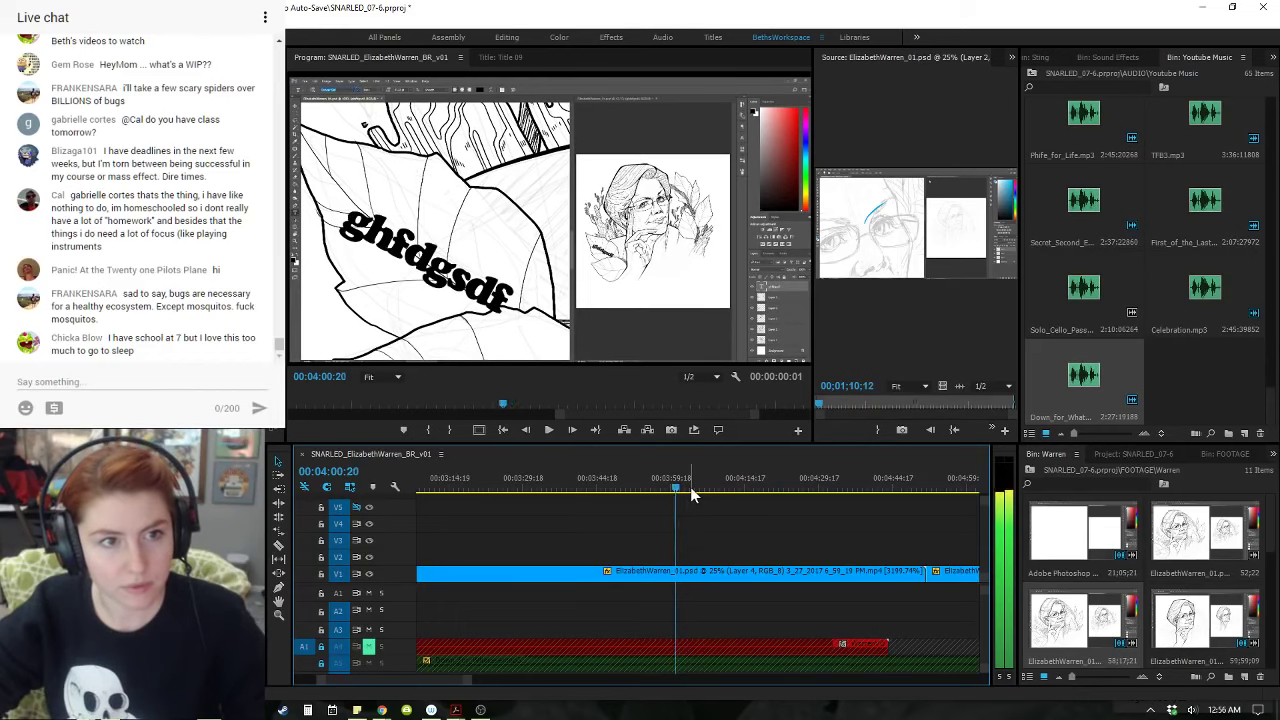
pyautogui.press('Left')
pyautogui.press('Left')
pyautogui.press('Left')
pyautogui.press('Left')
pyautogui.press('Left')
pyautogui.press('Left')
pyautogui.press('Left')
pyautogui.press('Left')
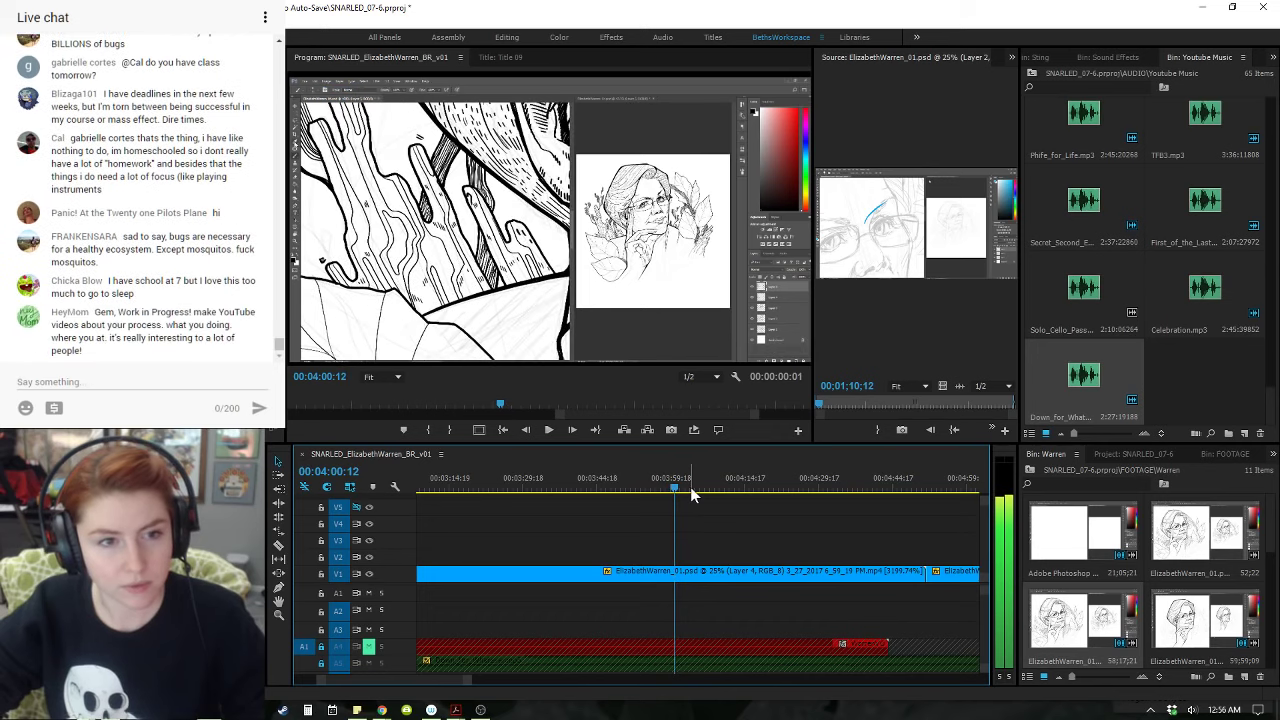
pyautogui.hotkey('ctrl', 'k')
# - Split the V1 drawing clip again at 00:04:07:05, where the placeholder lettering is gone, and select the piece between the cuts
pyautogui.click(710, 487)
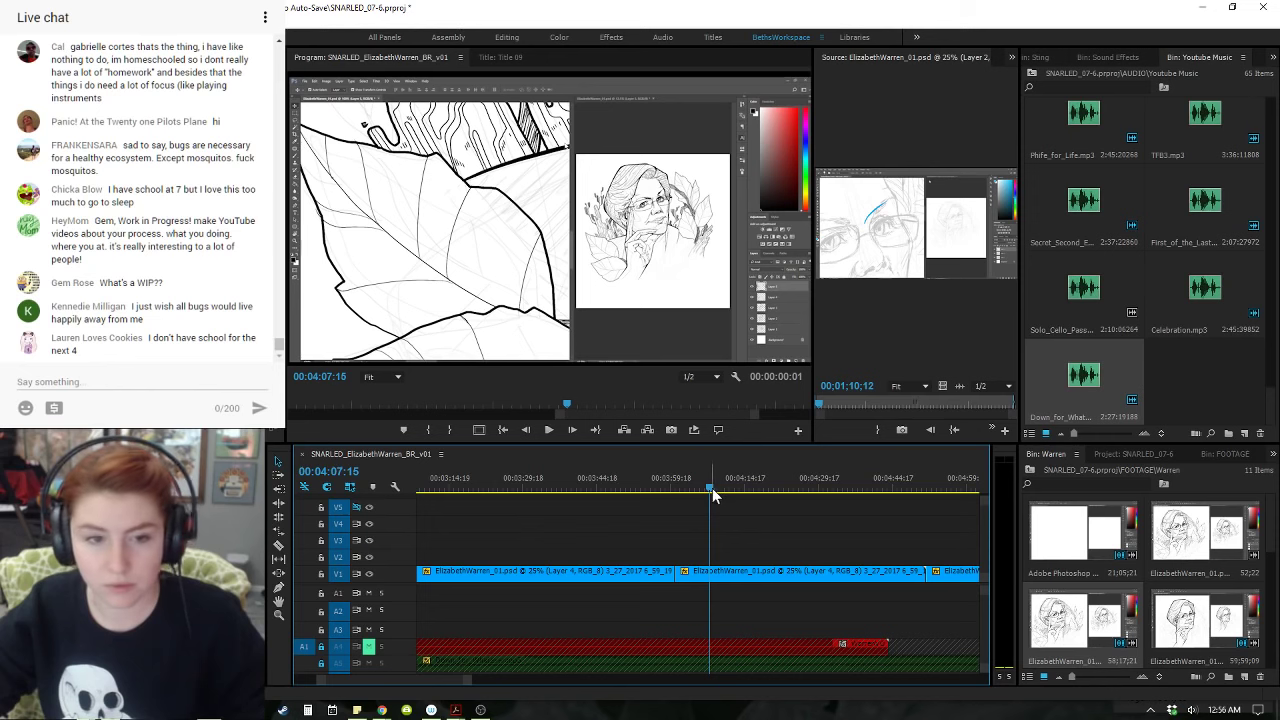
pyautogui.moveTo(709, 493); pyautogui.dragTo(704, 489)
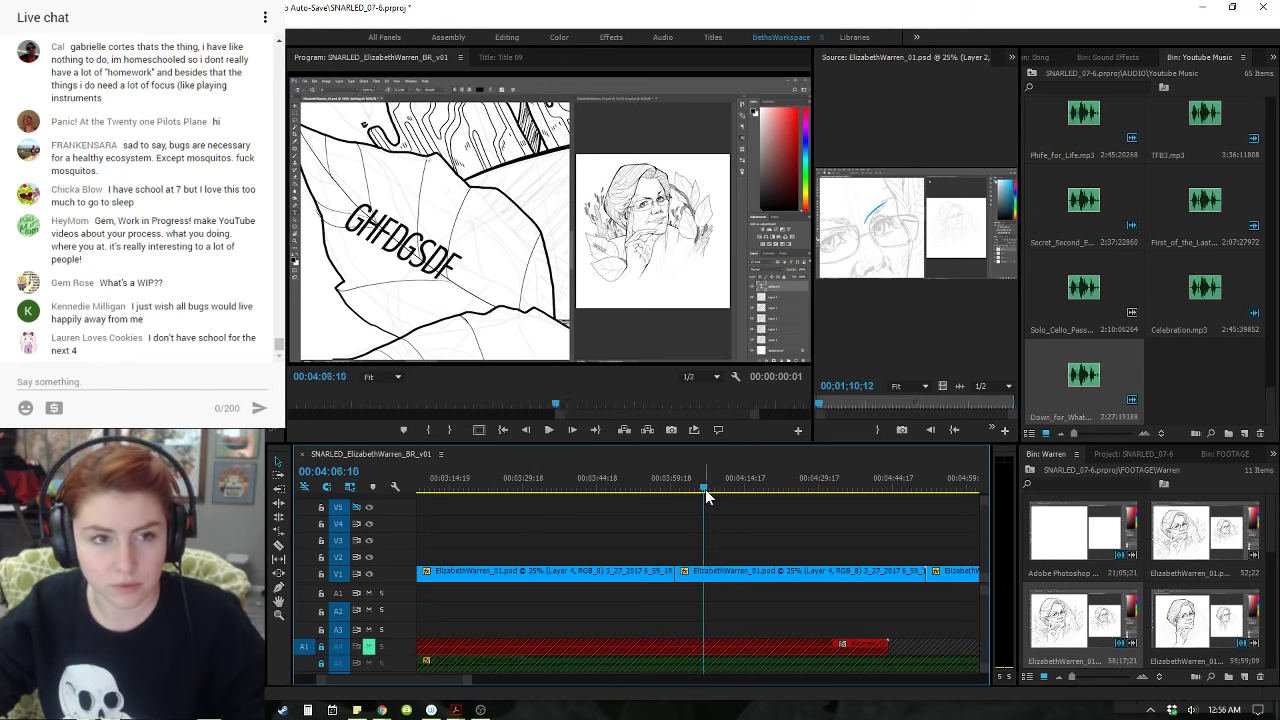
pyautogui.hotkey('ctrl', 'k')
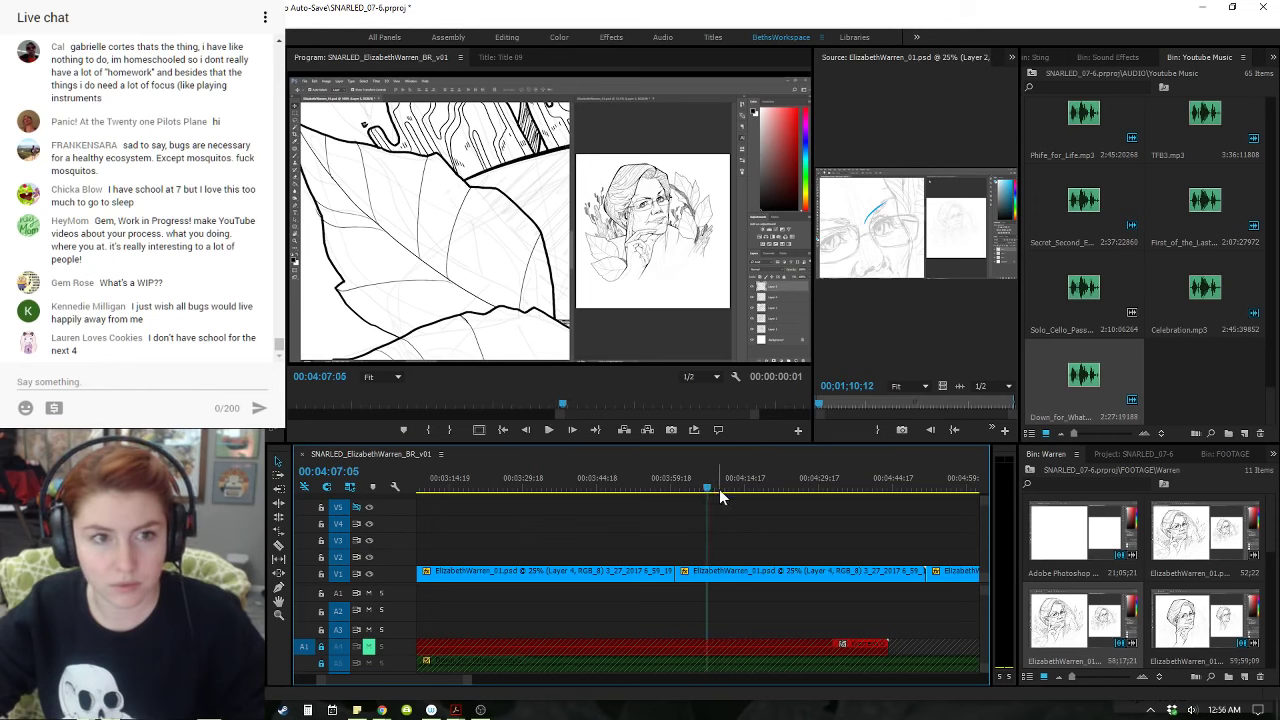
pyautogui.moveTo(731, 486); pyautogui.dragTo(725, 487)
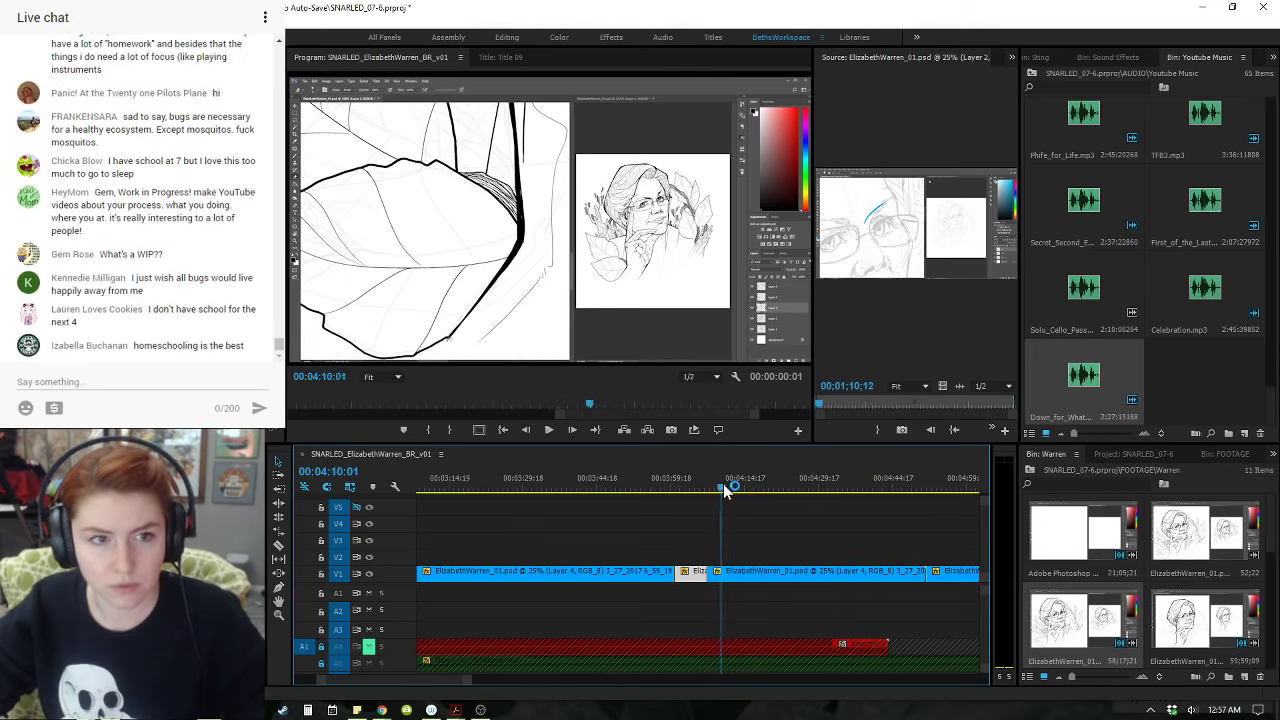
# - Cut out the V1 drawing section between 00:04:00:12 and 00:04:10:01 and shift all following V1 clips earlier to close the gap
pyautogui.click(748, 574)
pyautogui.hotkey('ctrl', 'k')
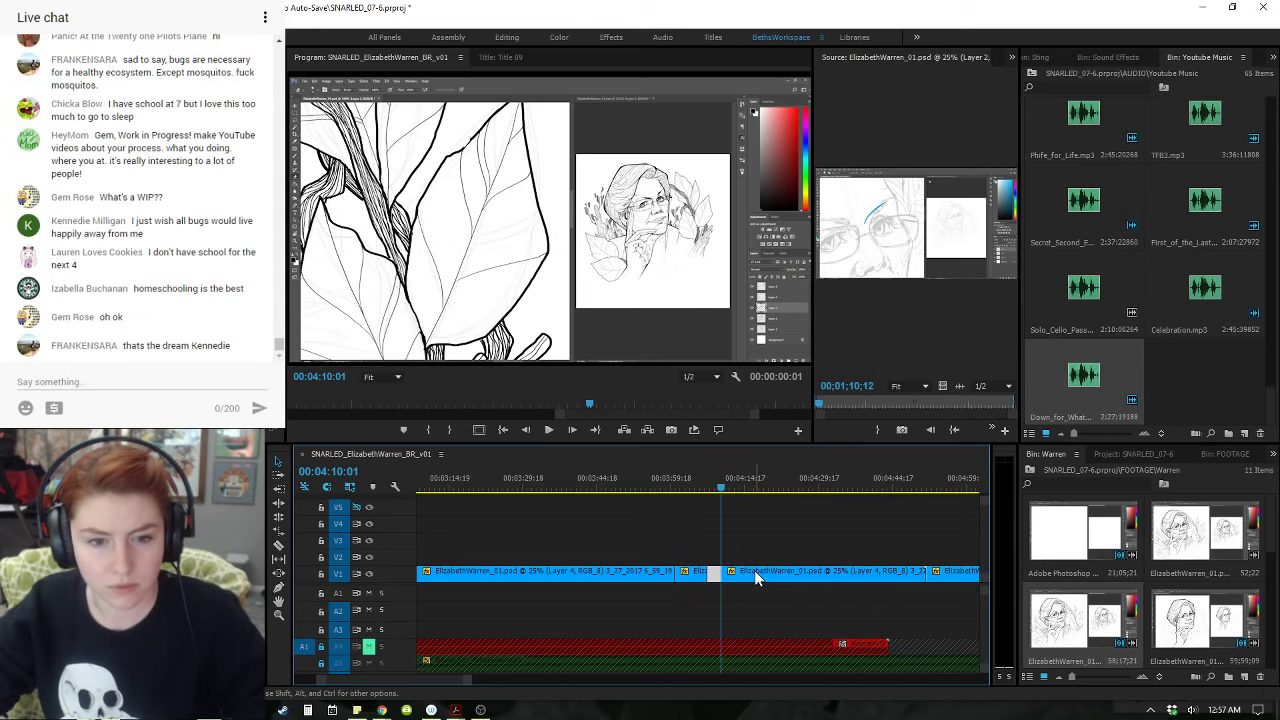
pyautogui.click(938, 564)
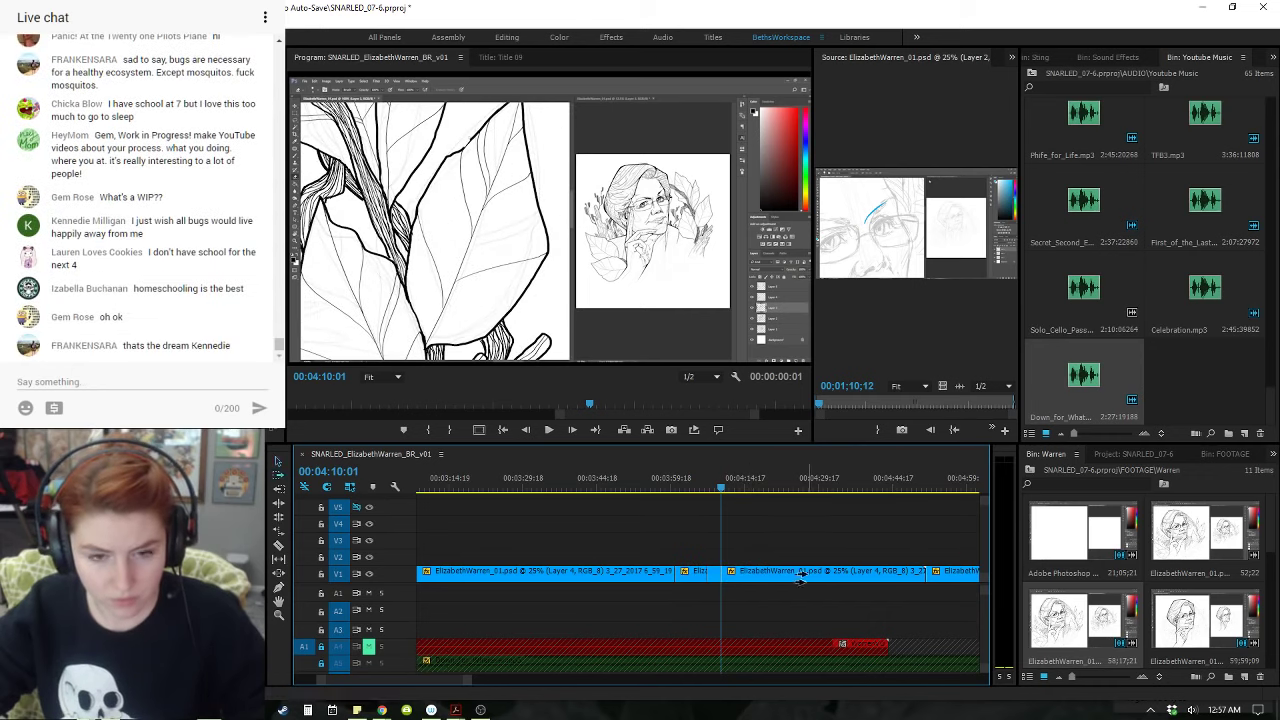
pyautogui.moveTo(800, 572)
pyautogui.mouseDown()
pyautogui.moveTo(820, 582)
pyautogui.moveTo(778, 578)
pyautogui.mouseUp()
# - Play back the sequence from 00:03:58:17 to 00:04:41:09 to review the closed cut and the following drawing footage
pyautogui.click(667, 486)
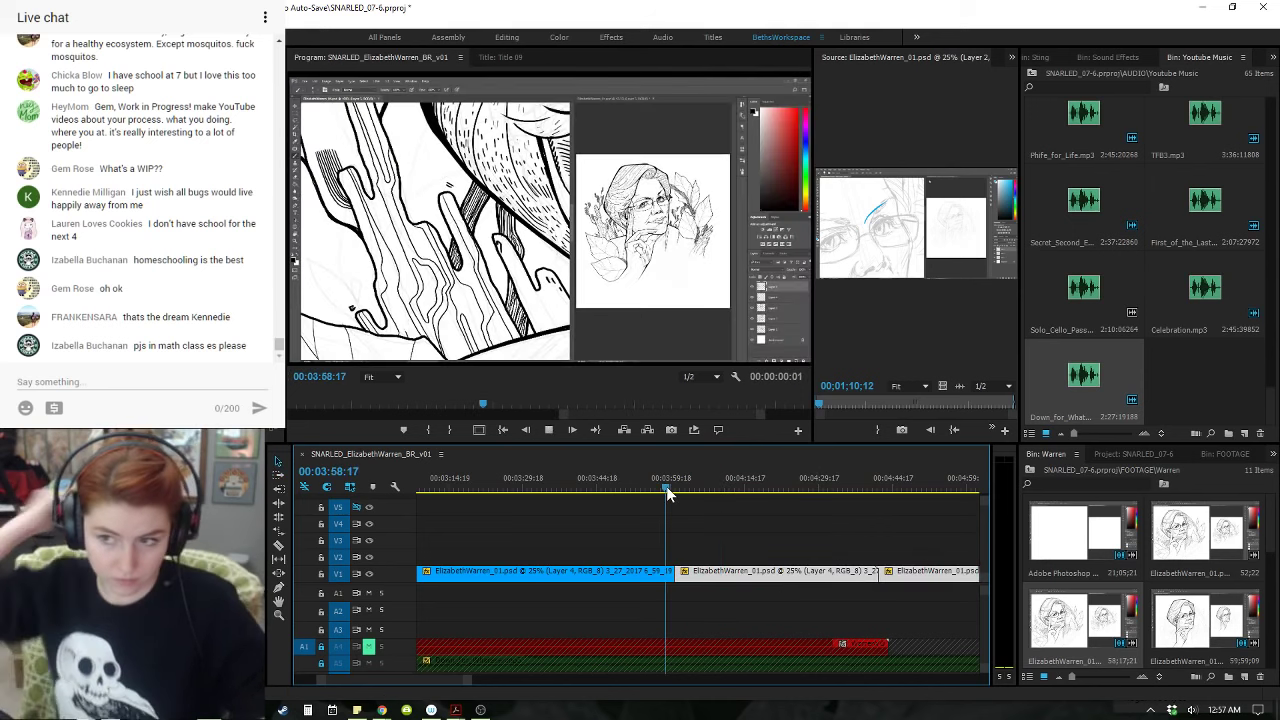
pyautogui.press('space')
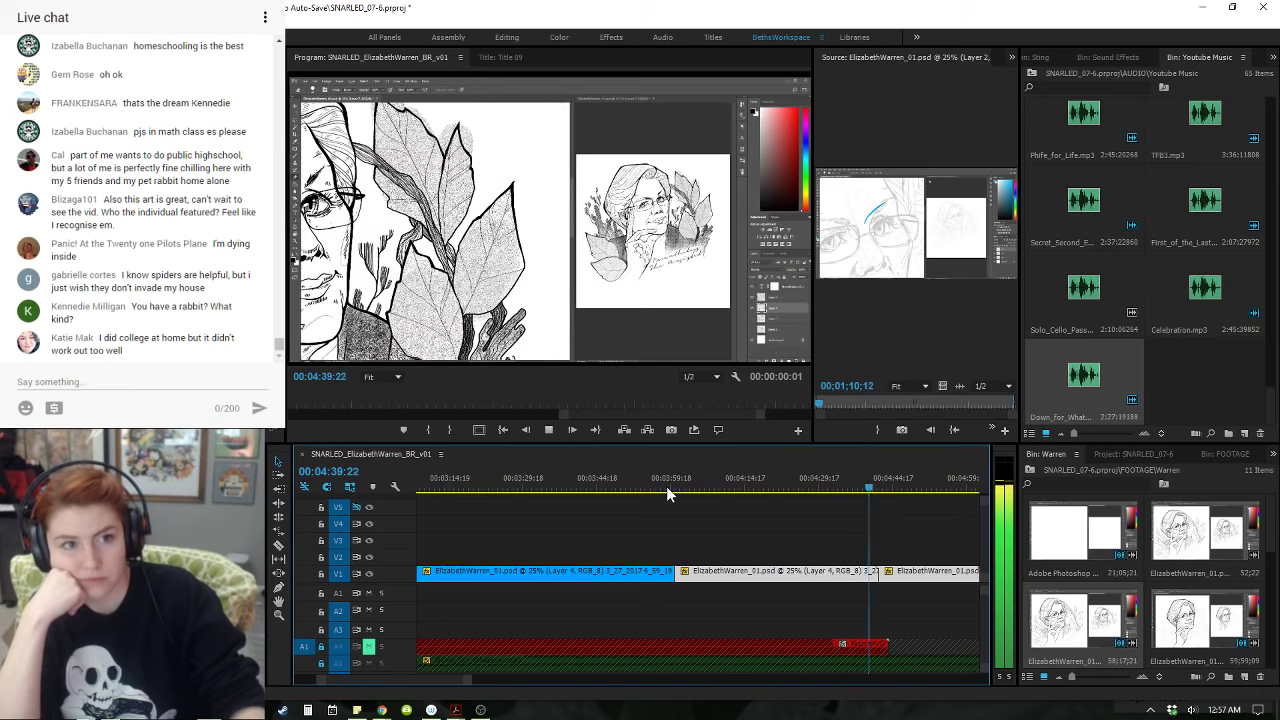
pyautogui.press('space')
pyautogui.press('-')
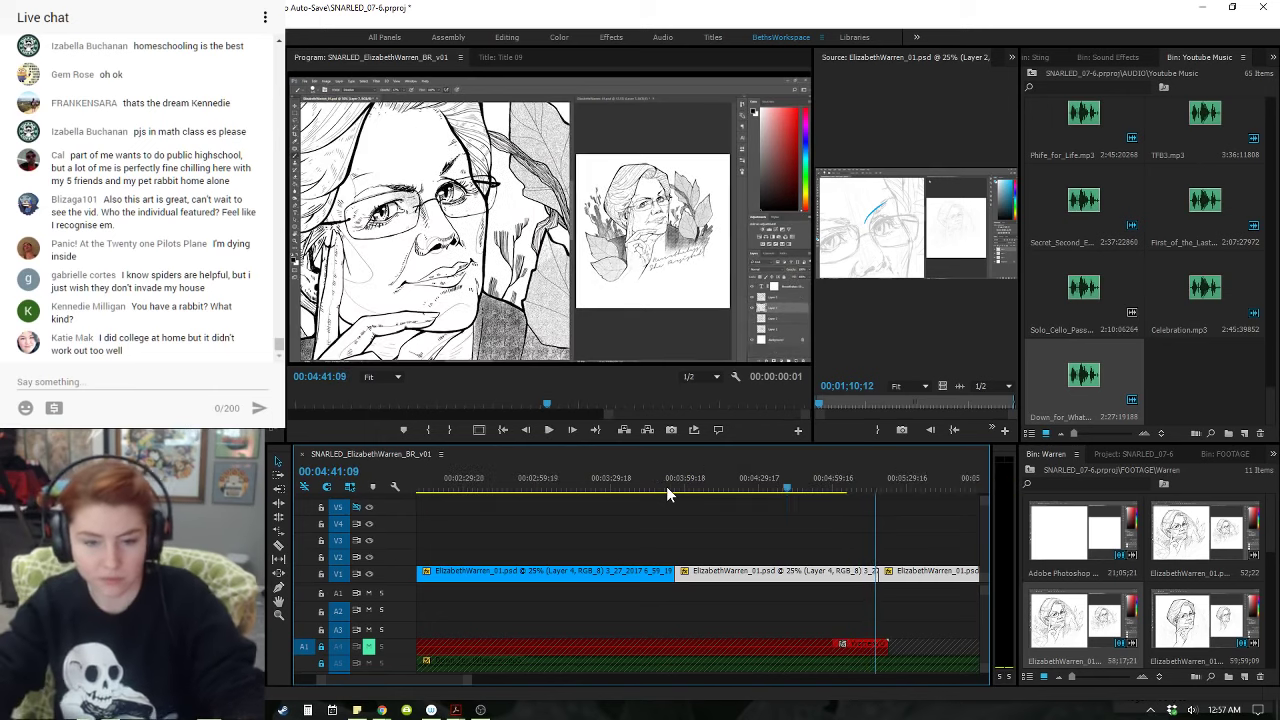
# - With track V1 hidden and track A5 unlocked, split the Down_for_Whatever.mp3 music at about 00:04:35
pyautogui.press('=')
pyautogui.press('=')
pyautogui.click(627, 487)
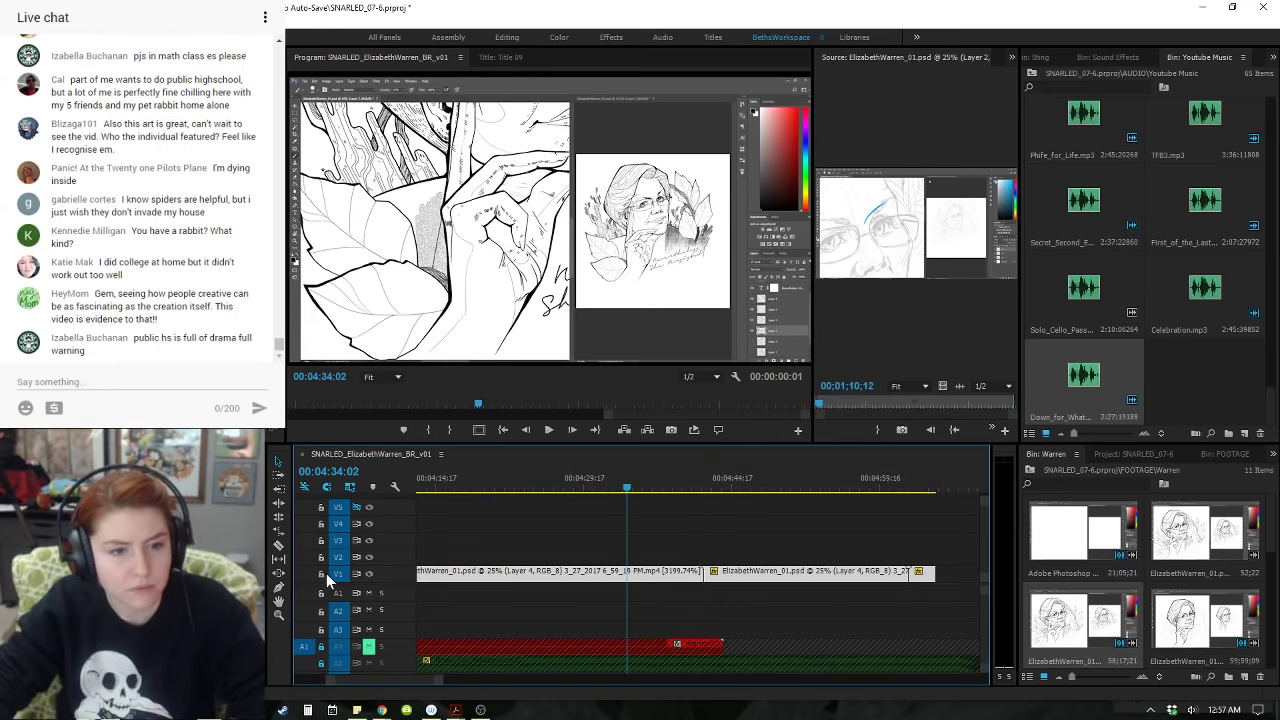
pyautogui.click(369, 574)
pyautogui.press('space')
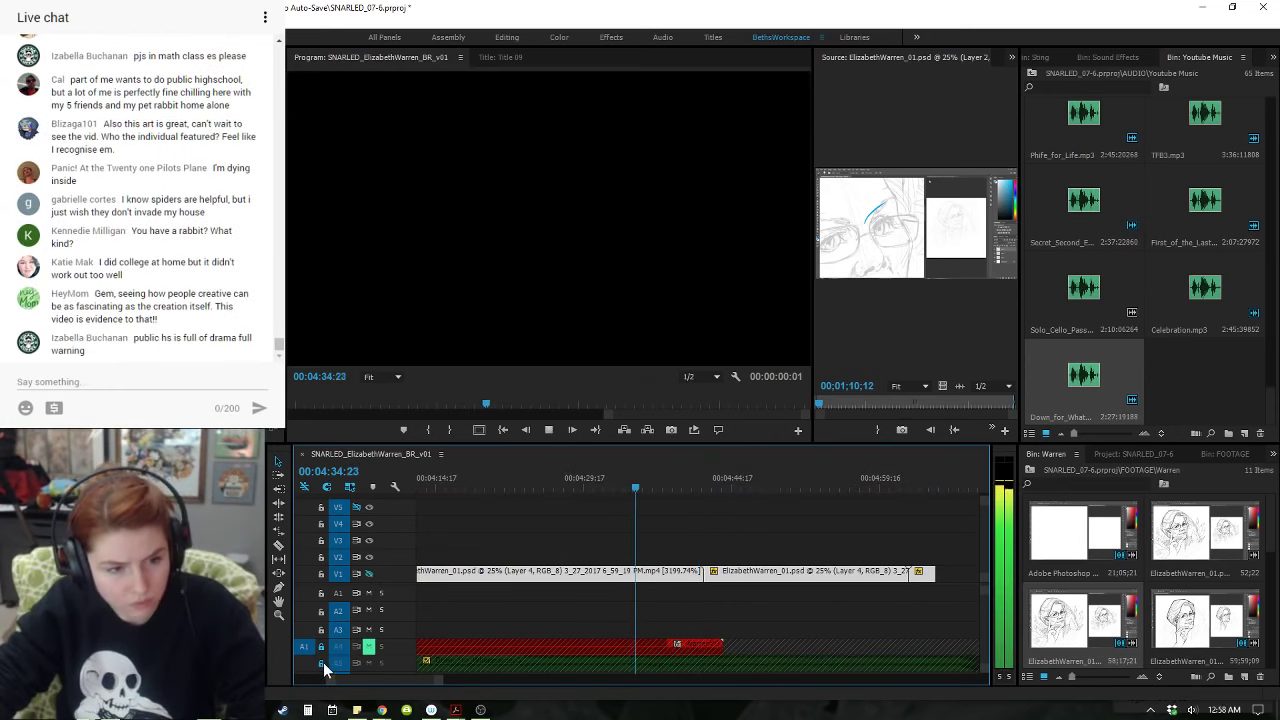
pyautogui.click(626, 479)
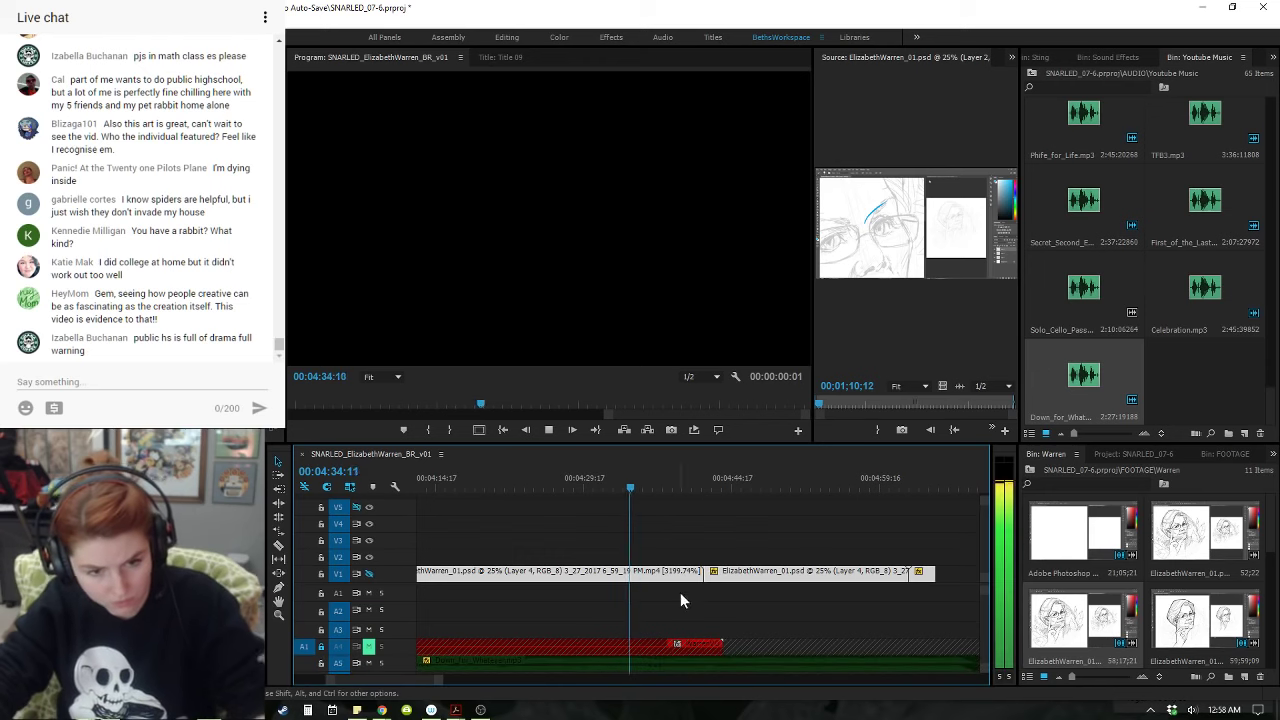
pyautogui.press('space')
pyautogui.click(697, 662)
pyautogui.hotkey('ctrl', 'k')
# - Split the A5 music again just before its ending at about 00:04:59 and move the ending back to the cut at about 00:04:35
pyautogui.click(920, 474)
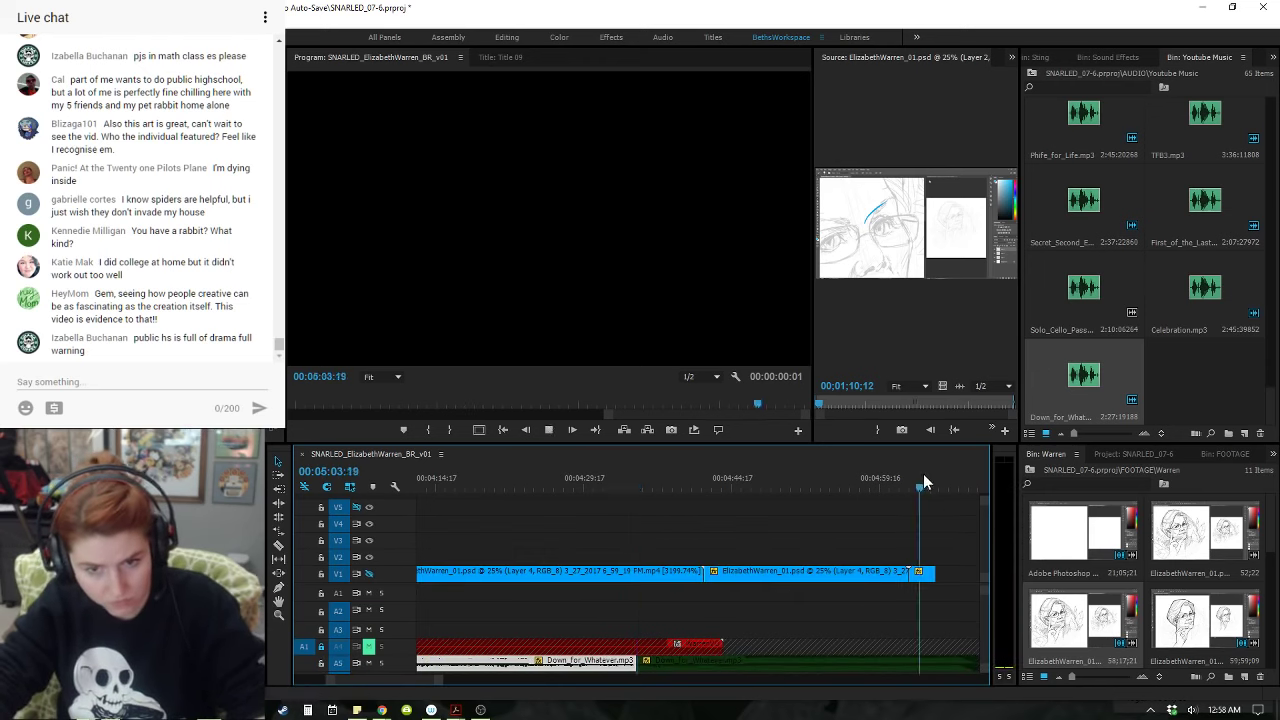
pyautogui.press('space')
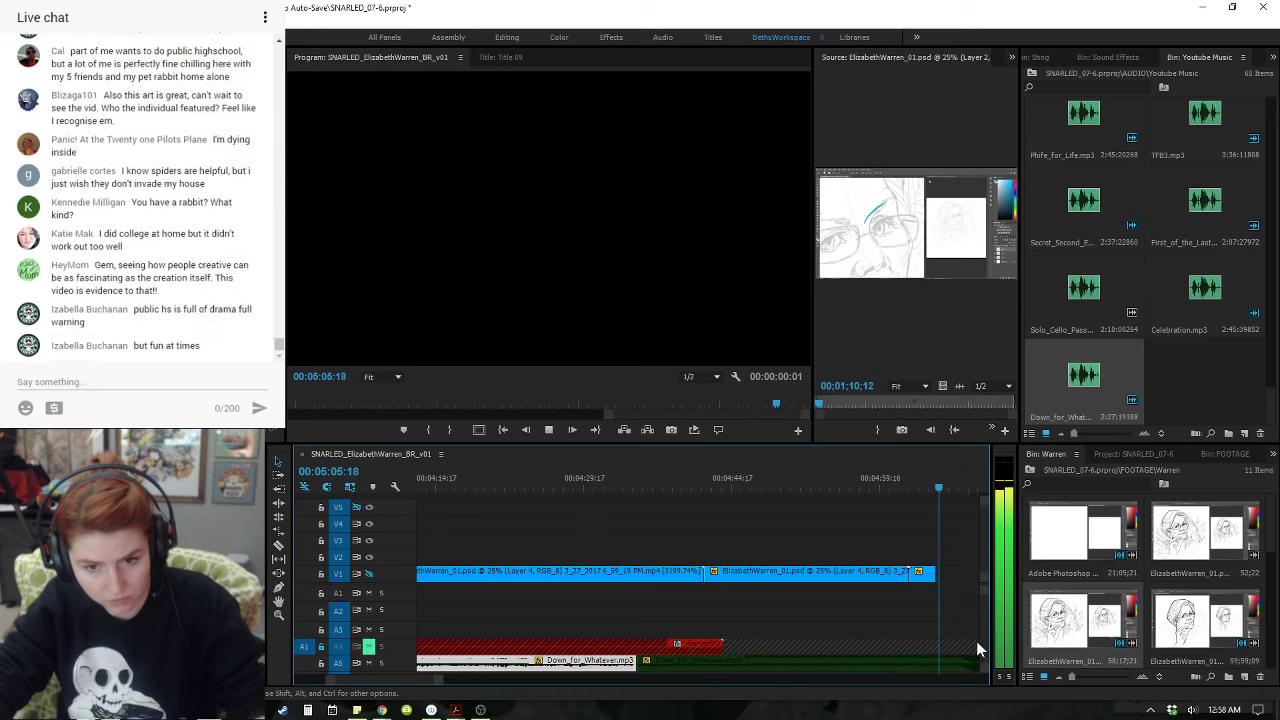
pyautogui.press('space')
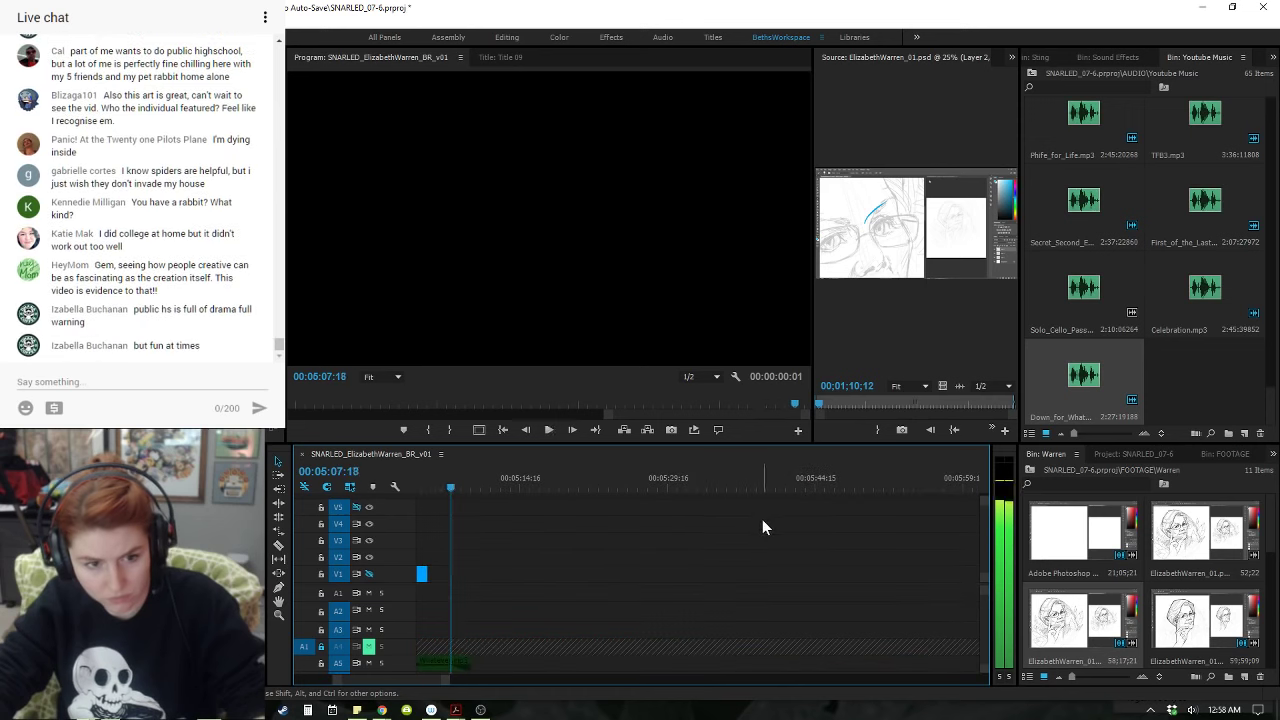
pyautogui.press('-')
pyautogui.scroll(2, 746, 516)
pyautogui.click(631, 483)
pyautogui.press('space')
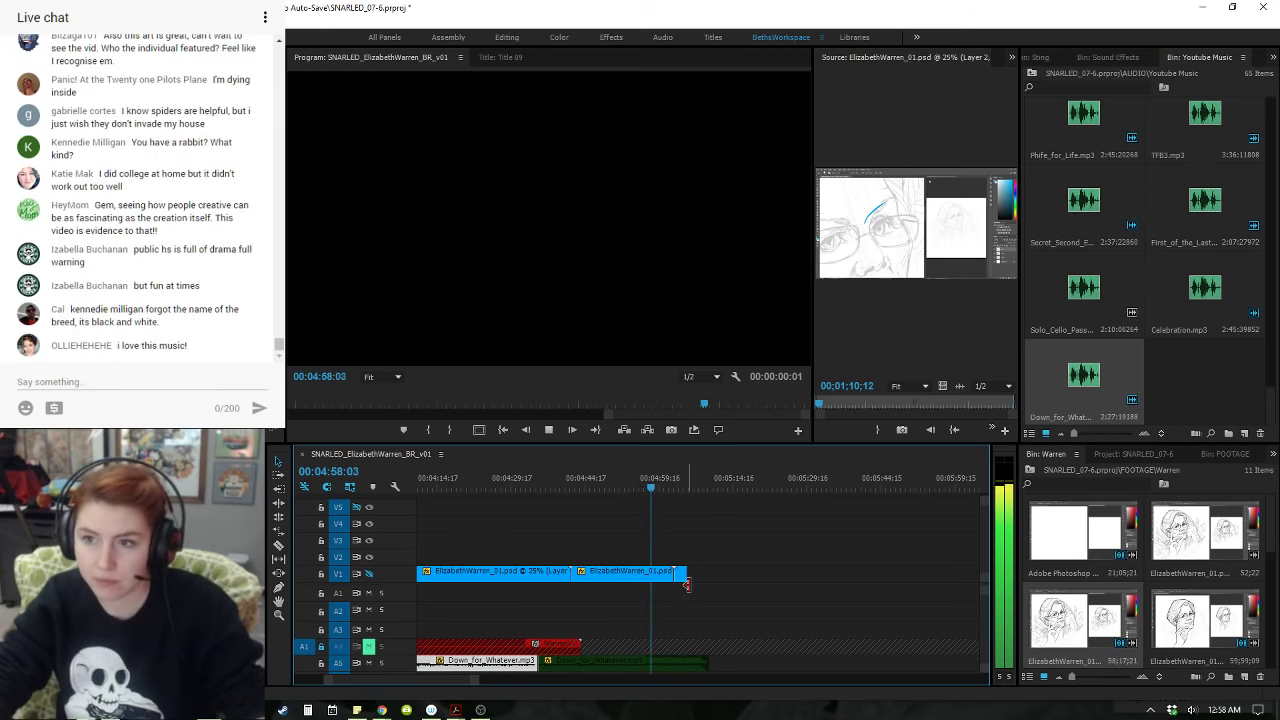
pyautogui.press('space')
pyautogui.click(670, 672)
pyautogui.hotkey('ctrl', 'k')
pyautogui.moveTo(677, 671); pyautogui.dragTo(562, 673)
pyautogui.click(578, 539)
# - Play back the music from about 00:04:32 across the new join on A5
pyautogui.click(524, 480)
pyautogui.press('space')
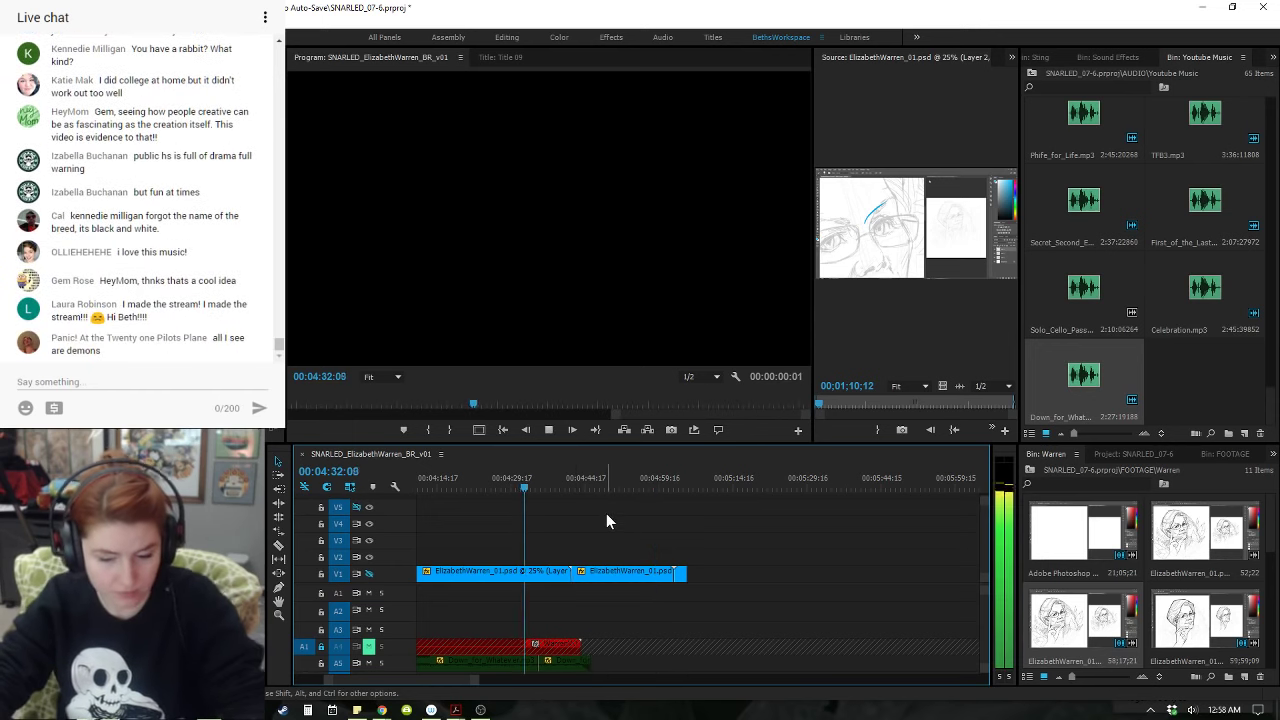
pyautogui.press('=')
pyautogui.press('=')
pyautogui.press('=')
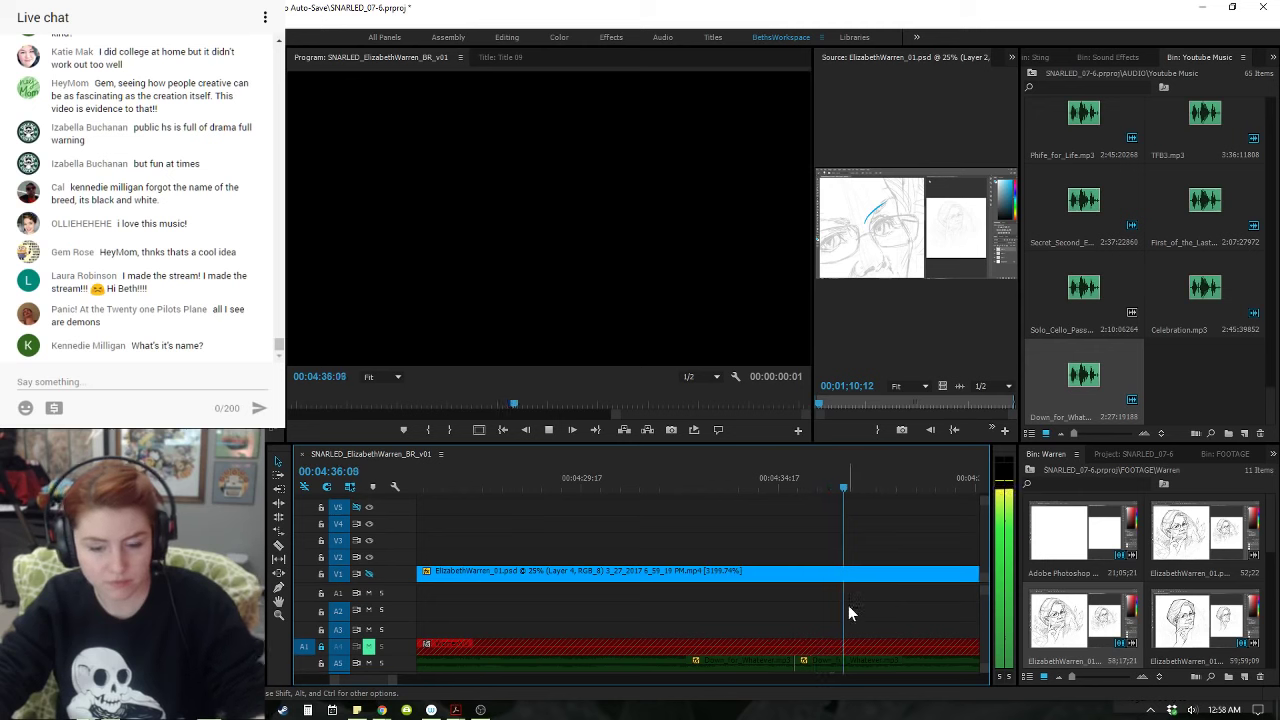
pyautogui.press('-')
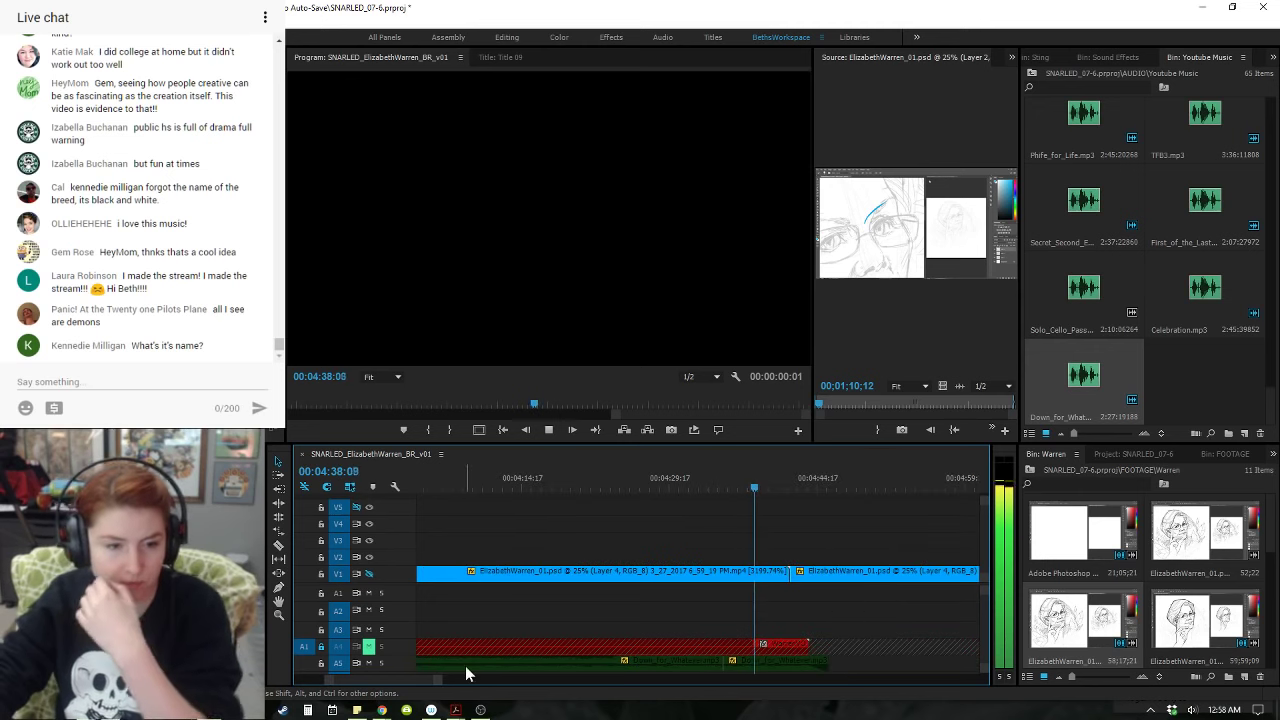
# - Unlock and unmute the voice-over track A4 and listen to it with the music up to 00:04:45:12
pyautogui.click(322, 647)
pyautogui.click(369, 648)
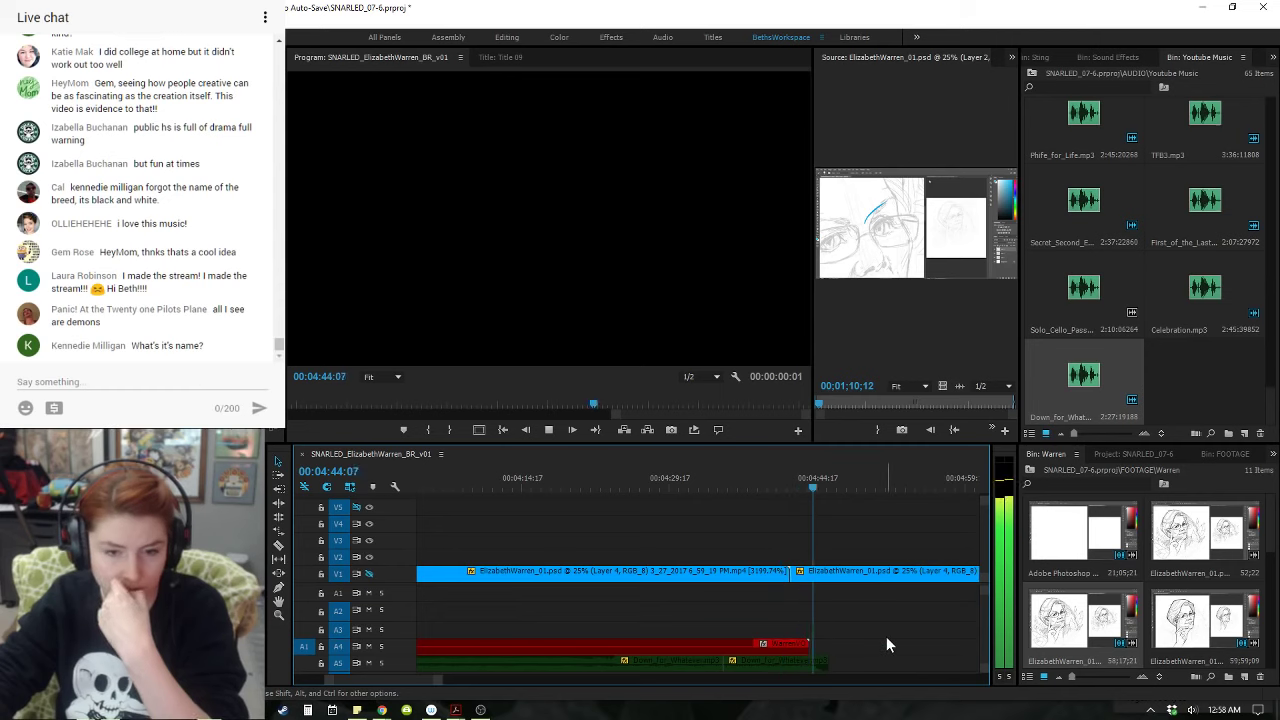
pyautogui.press('space')
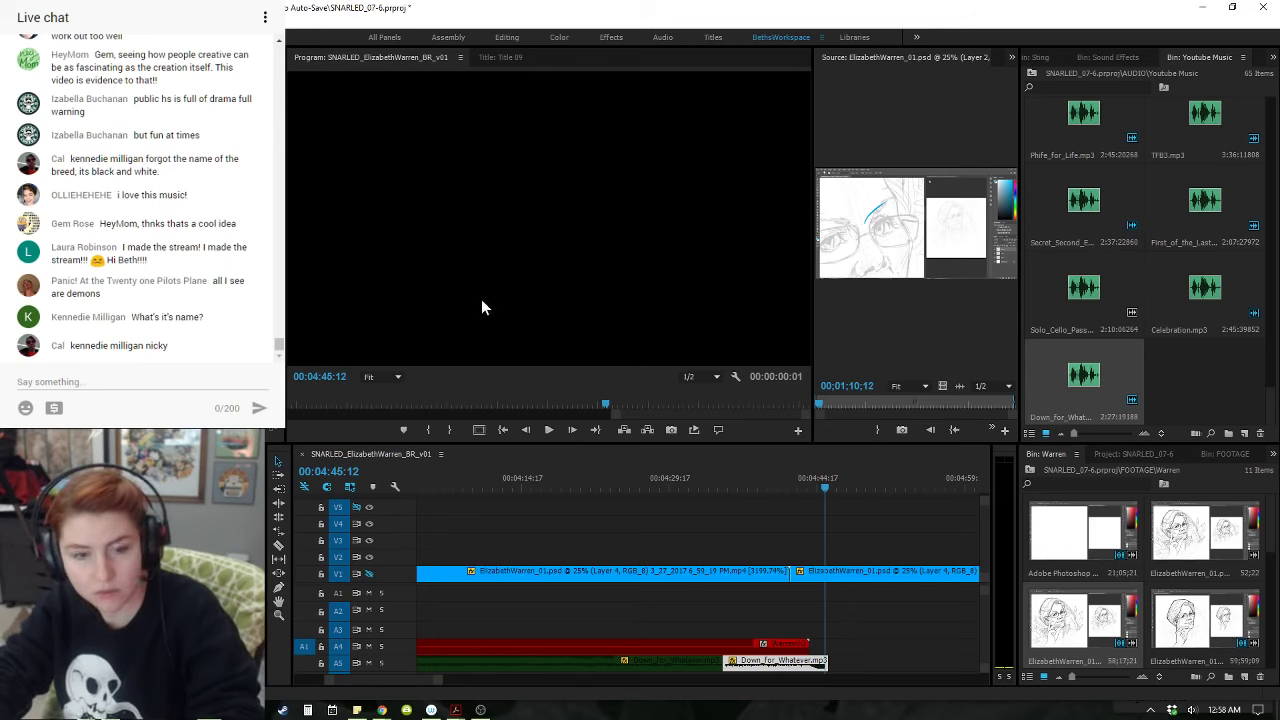
# - Remove the existing keyframes from the final Down_for_Whatever.mp3 piece on A5 and play back the ending from about 00:04:37 to 00:04:45:00
pyautogui.press('Delete')
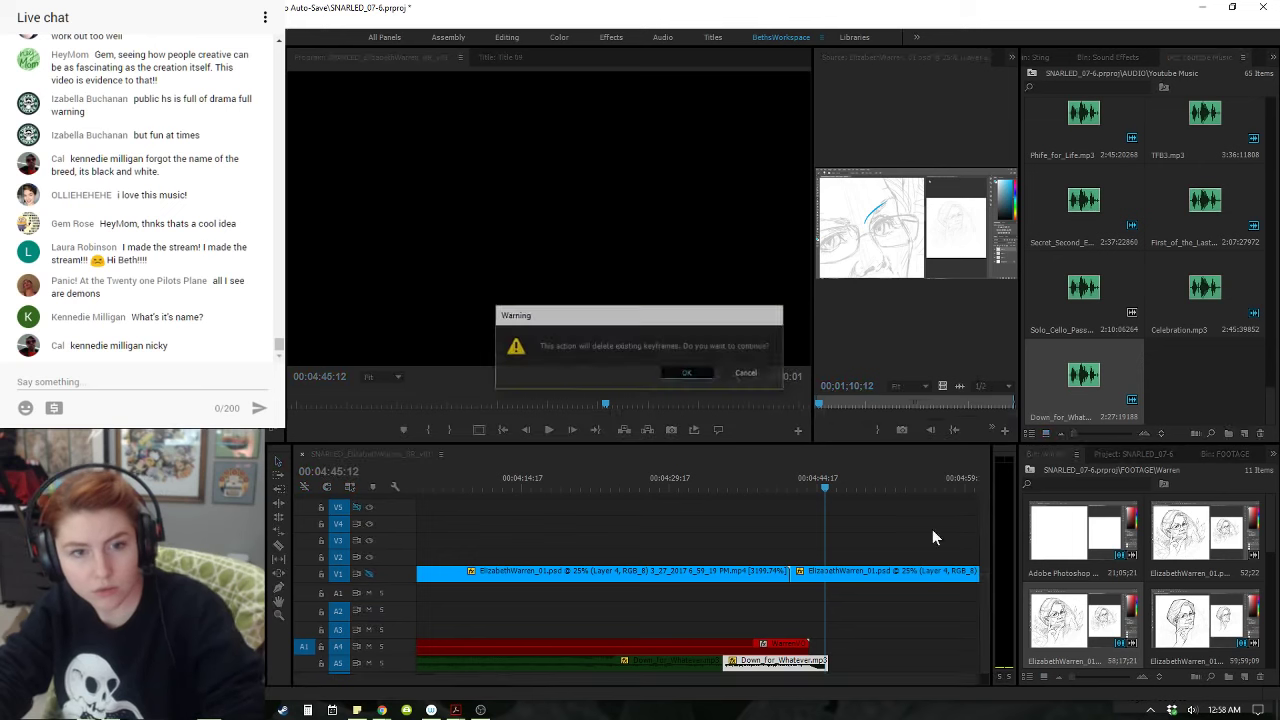
pyautogui.press('Escape')
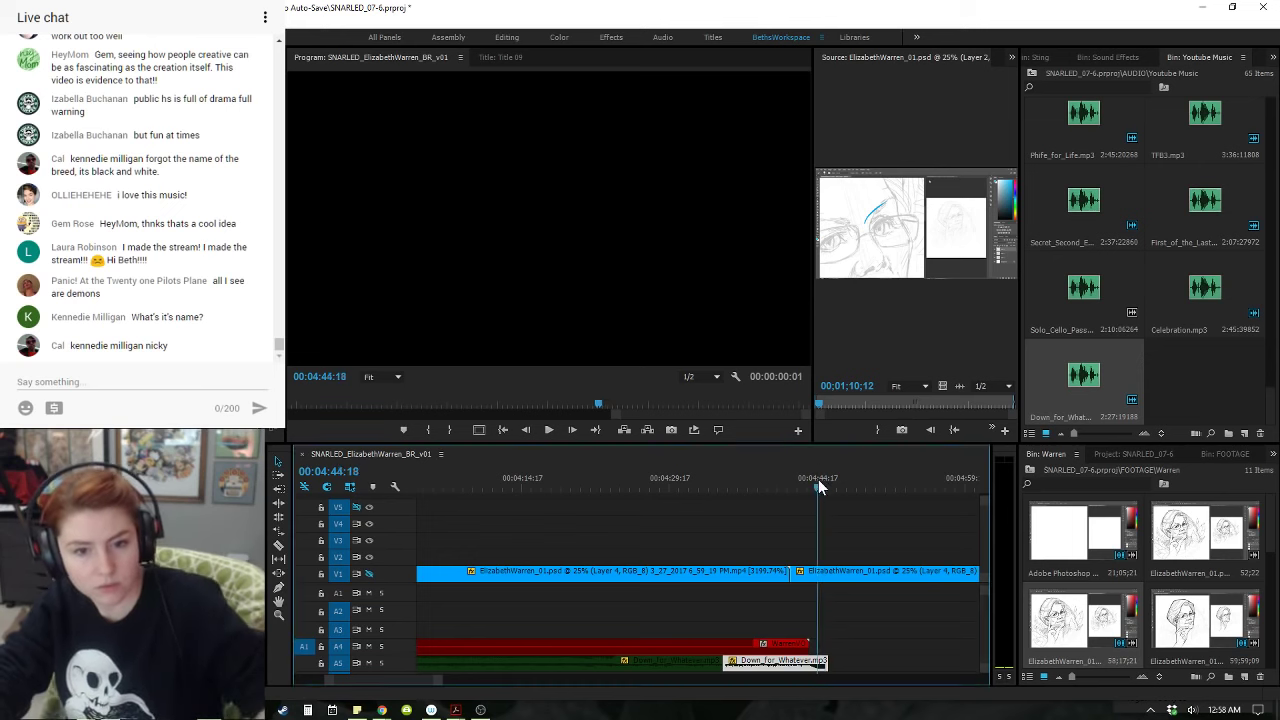
pyautogui.moveTo(818, 479); pyautogui.dragTo(811, 487)
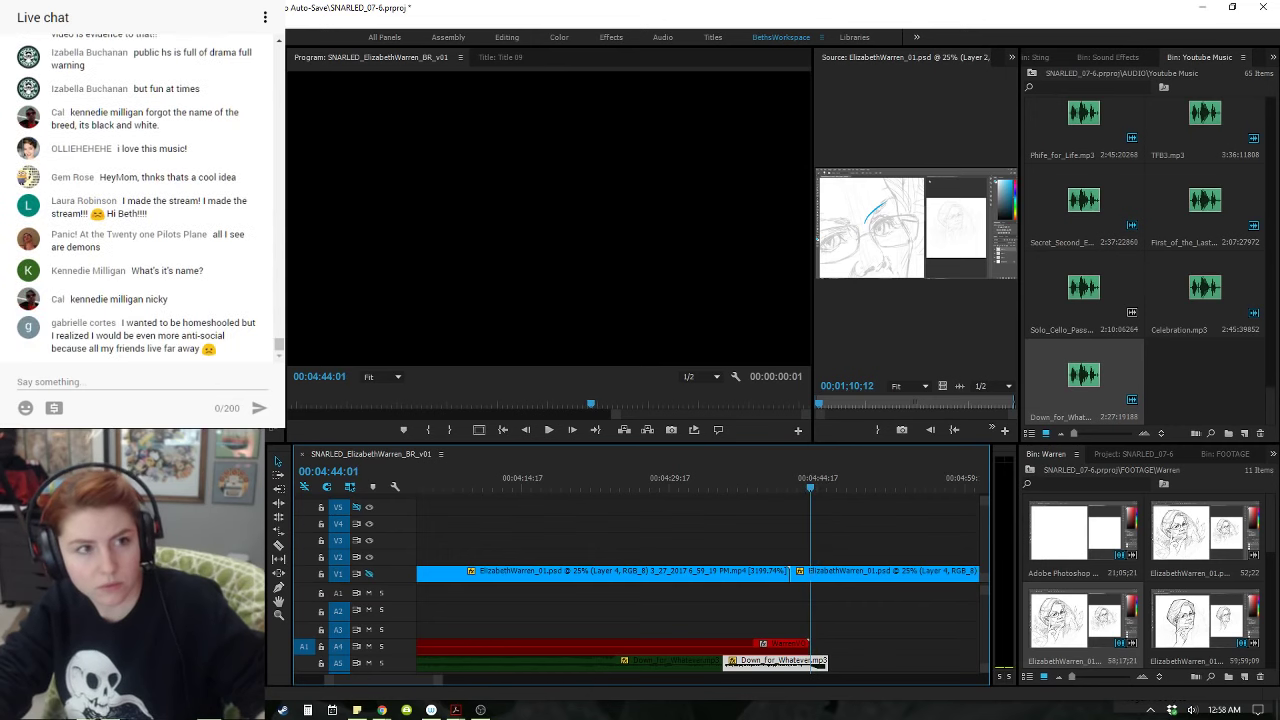
pyautogui.click(785, 481)
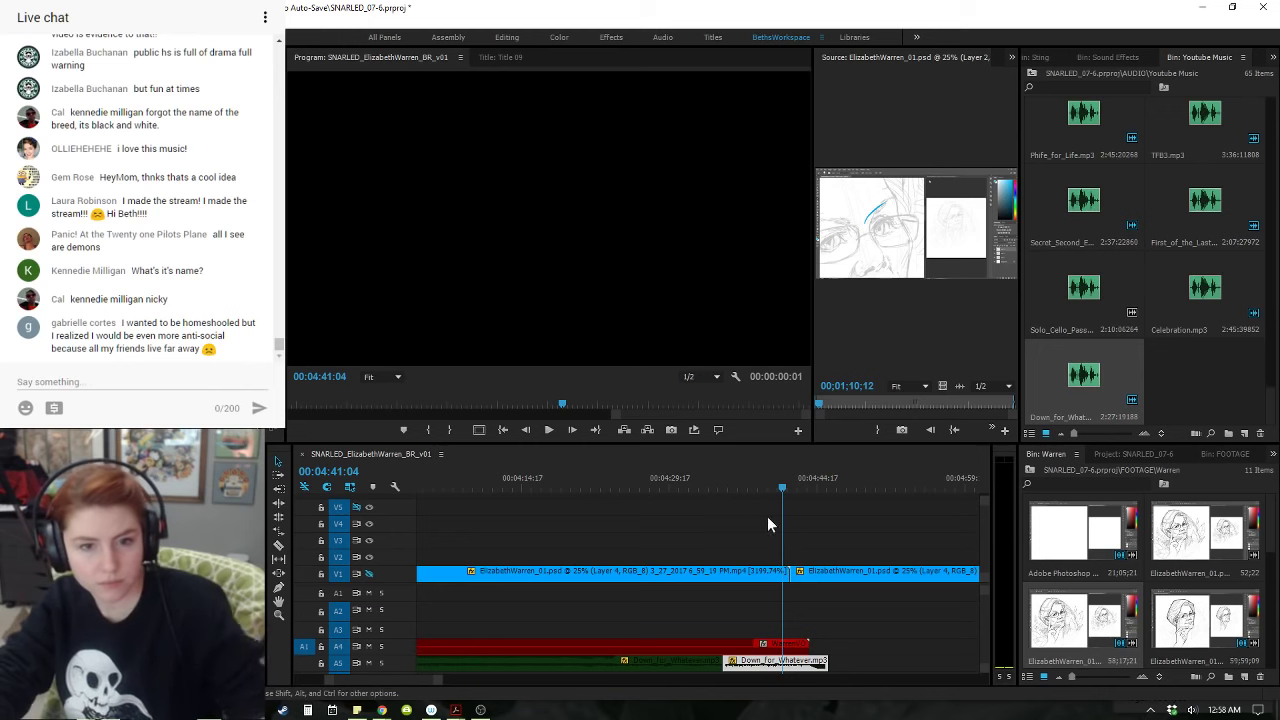
pyautogui.click(748, 485)
pyautogui.press('space')
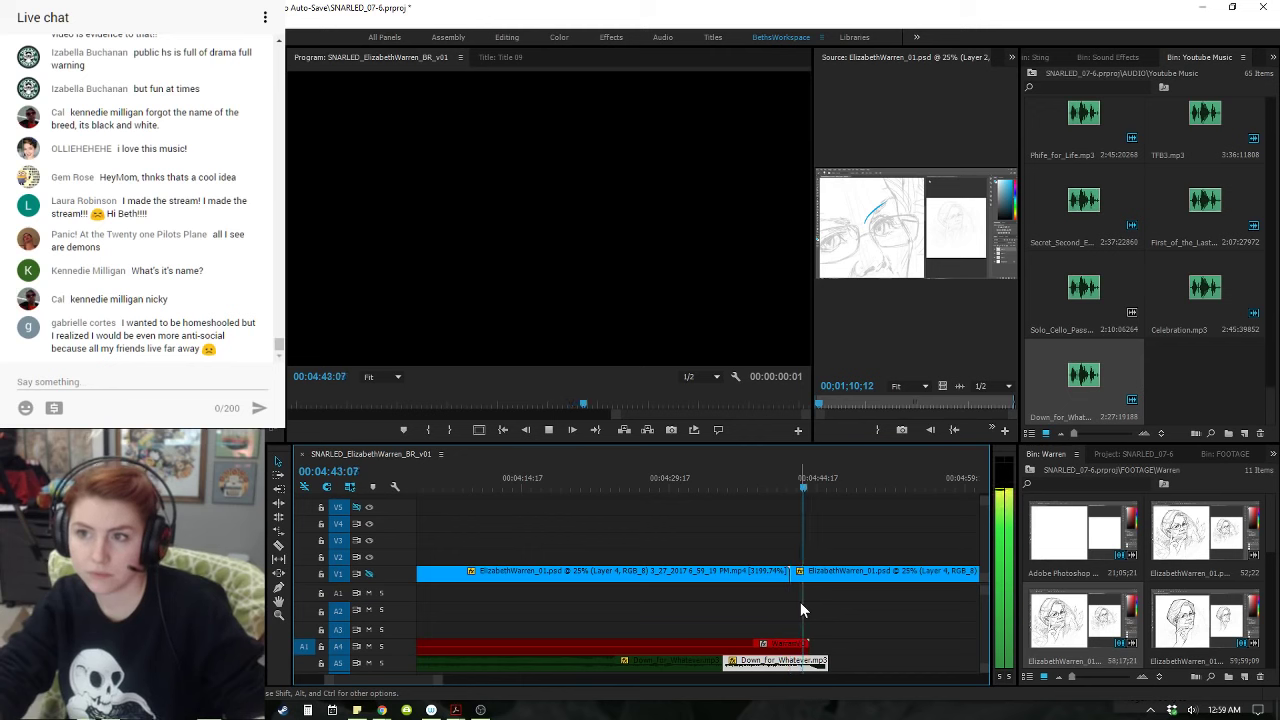
pyautogui.press('space')
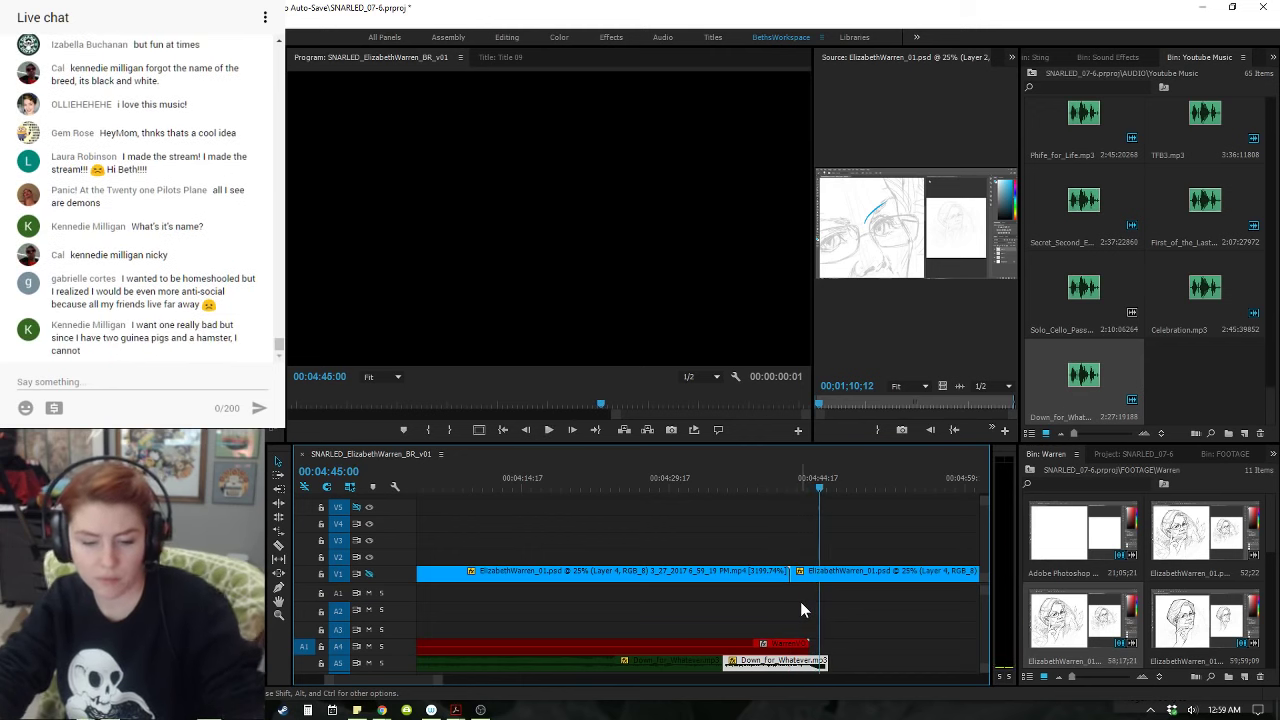
# - Remove the existing keyframes from the two earlier Down_for_Whatever.mp3 clips on A5
pyautogui.press('-')
pyautogui.press('-')
pyautogui.press('-')
pyautogui.click(633, 652)
pyautogui.click(636, 673)
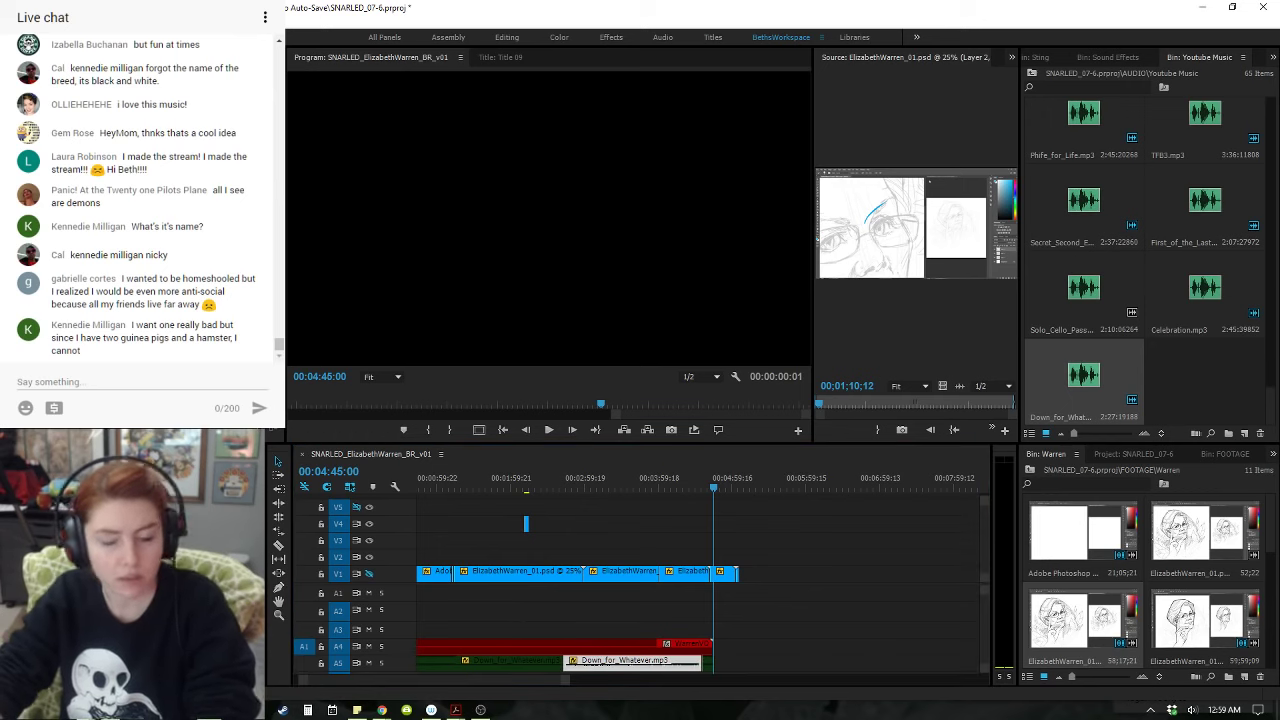
pyautogui.hotkey('ctrl', 'shift', 'd')
pyautogui.press('Return')
pyautogui.click(493, 661)
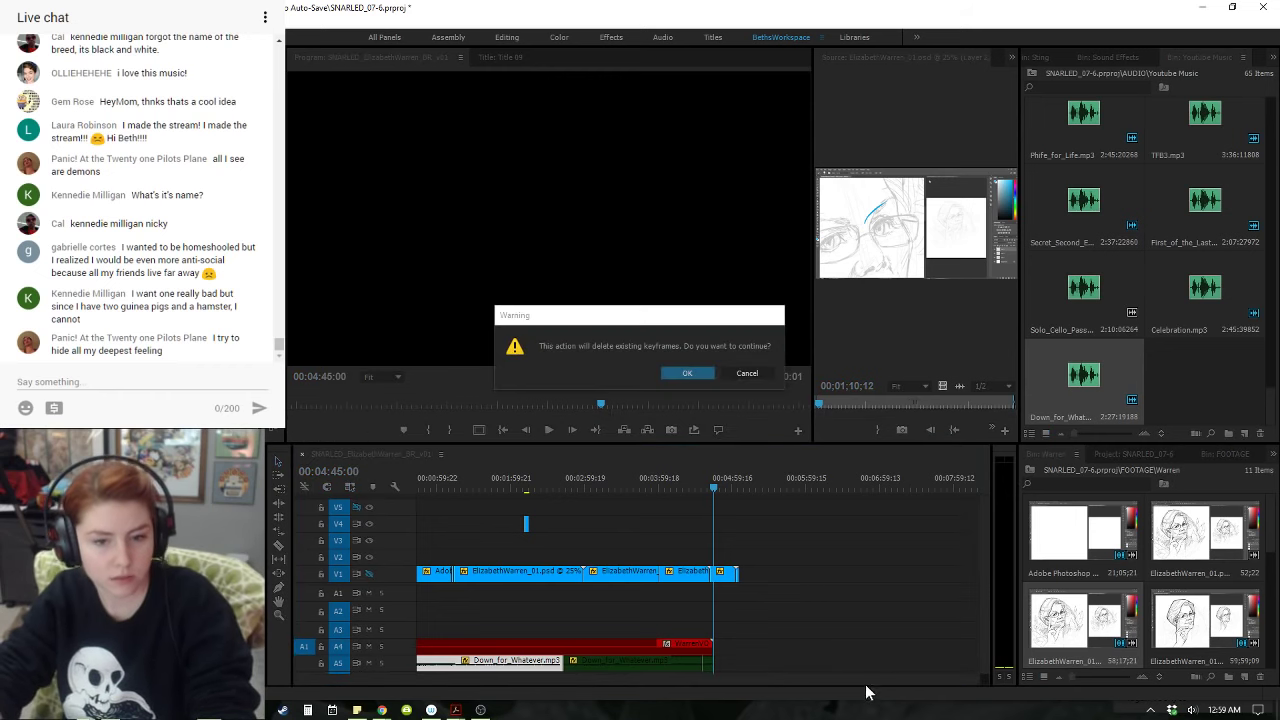
# - Accept deleting the existing keyframes and place the playhead at about 00:00:29:17 on the A COMPUTER / PHOTOSHOP title
pyautogui.click(687, 373)
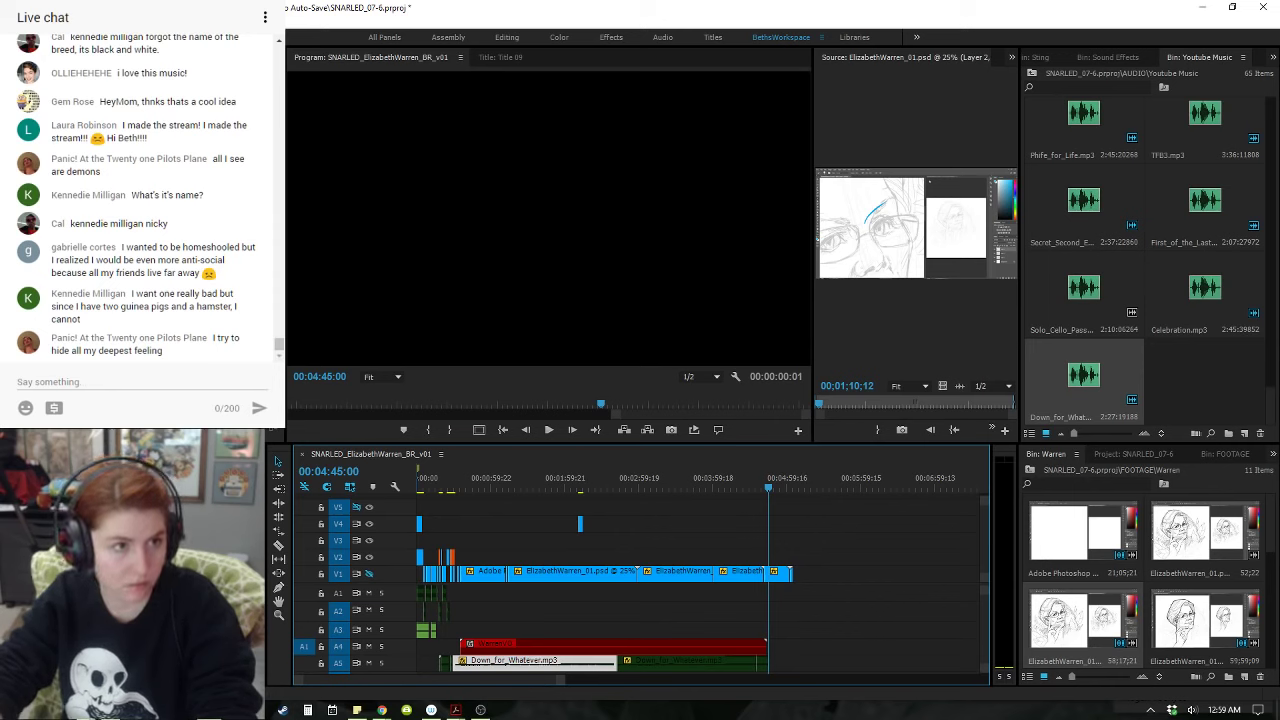
pyautogui.click(443, 481)
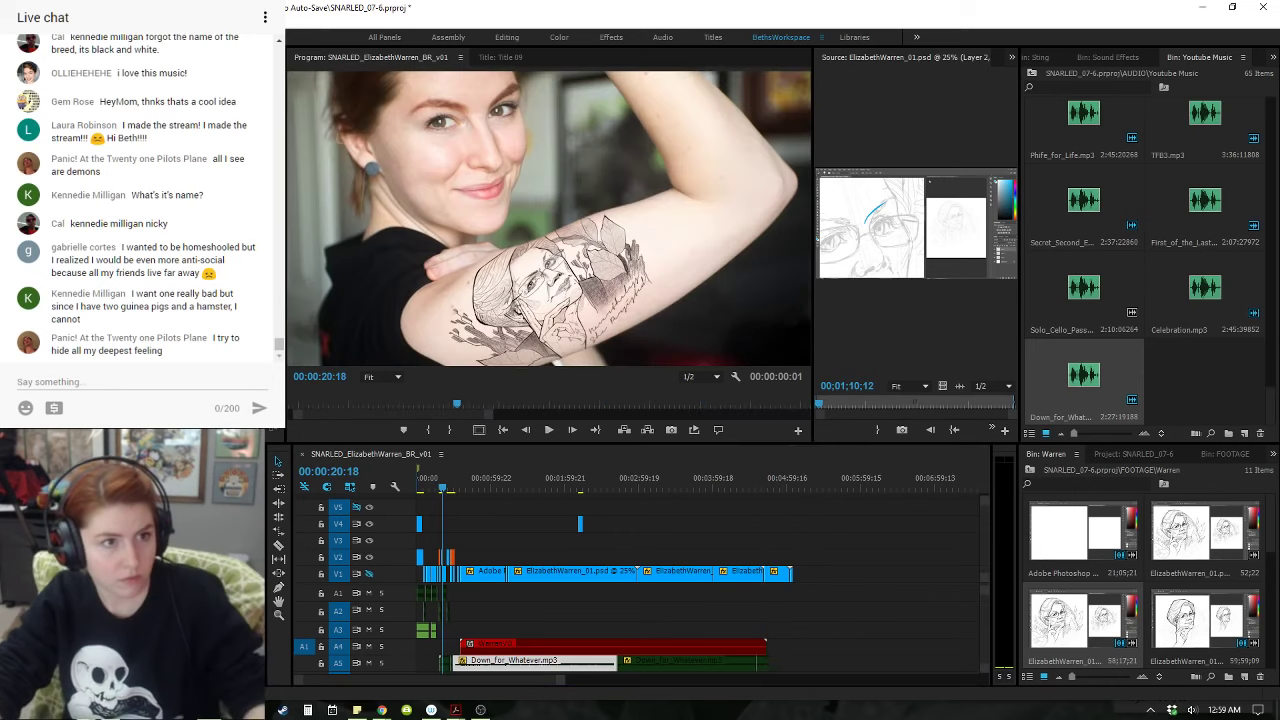
pyautogui.moveTo(443, 481); pyautogui.dragTo(444, 481)
pyautogui.click(453, 487)
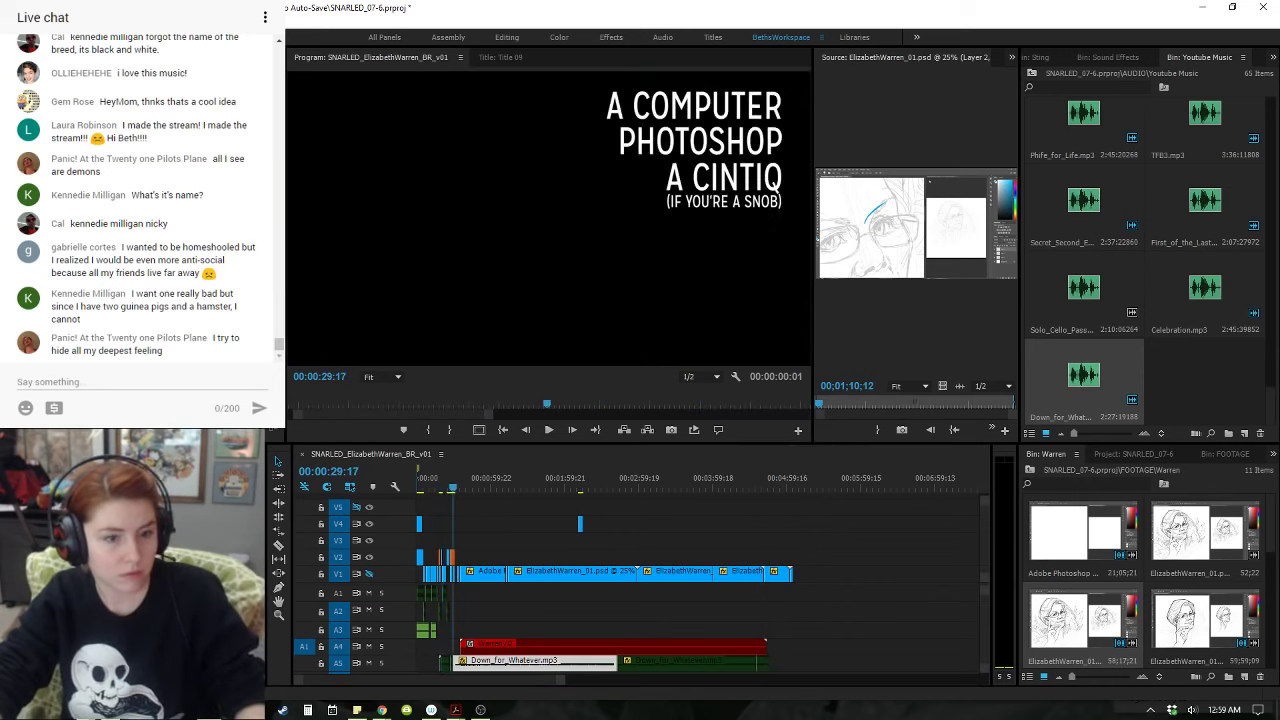
# - Select the short Down_for_Whatever.mp3 clip on A5 and play the music under the Materials titles
pyautogui.click(486, 538)
pyautogui.press('=')
pyautogui.press('=')
pyautogui.press('=')
pyautogui.press('=')
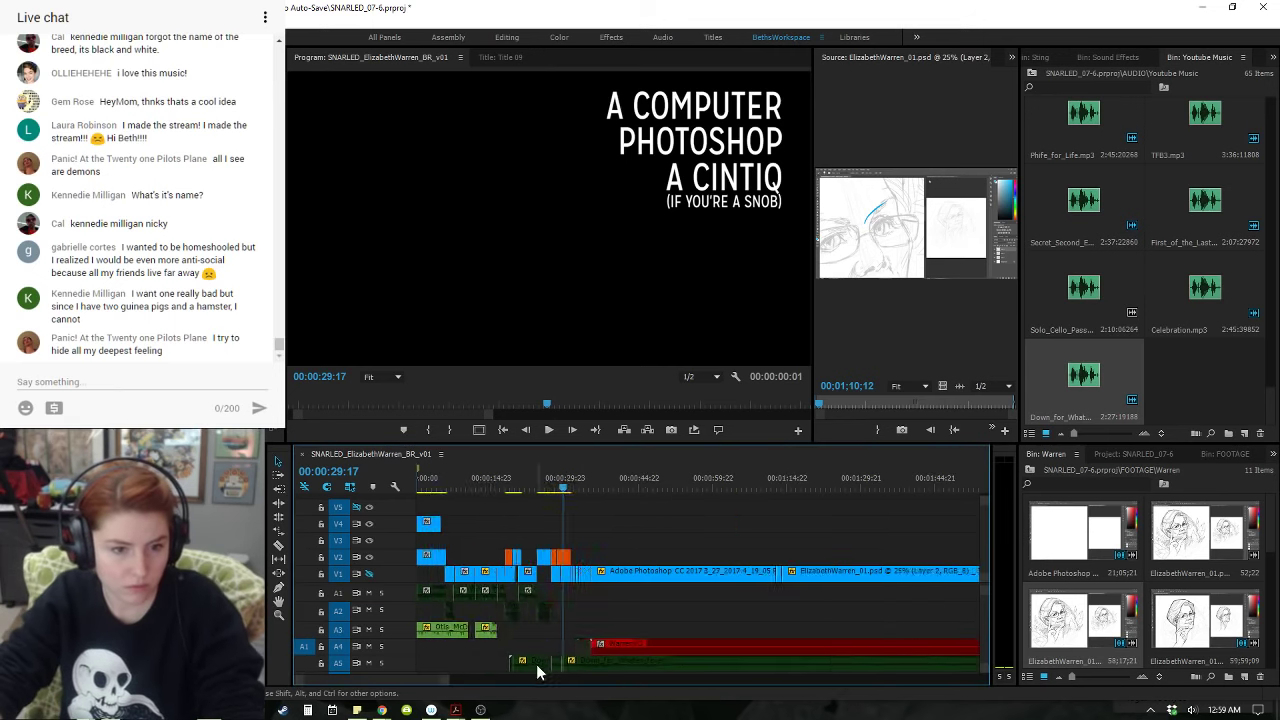
pyautogui.click(711, 665)
pyautogui.click(675, 661)
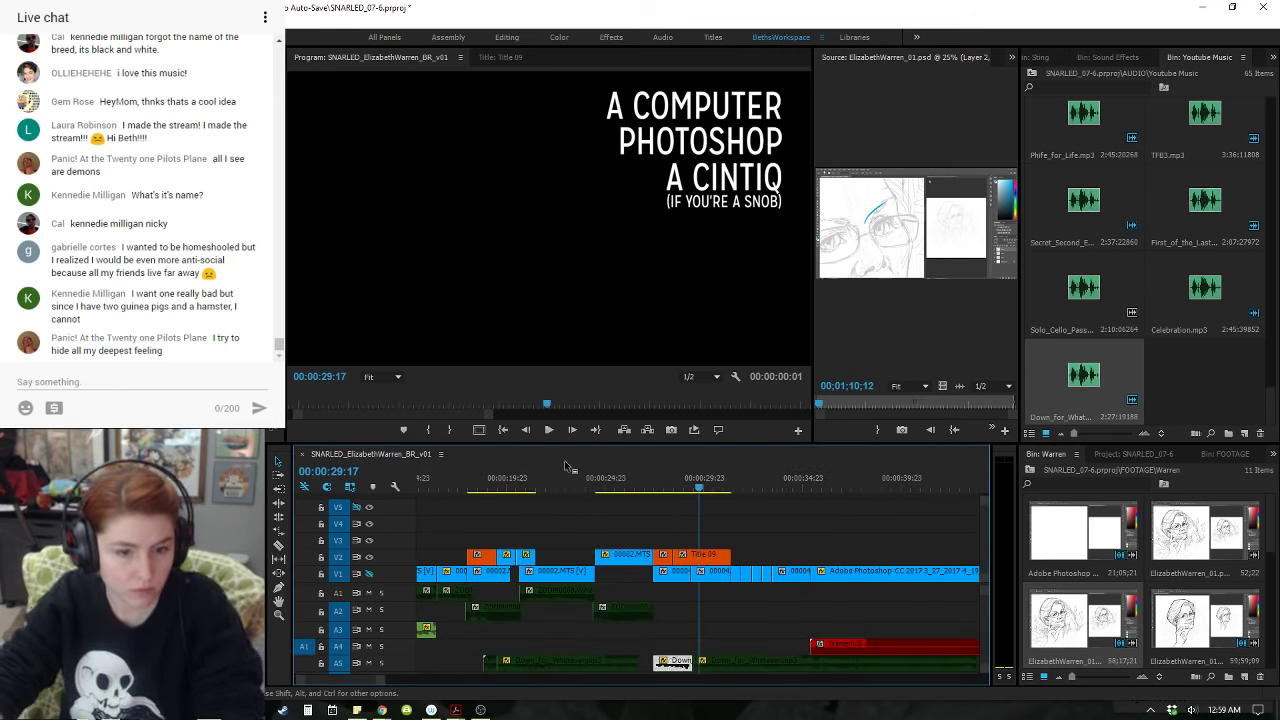
pyautogui.press('space')
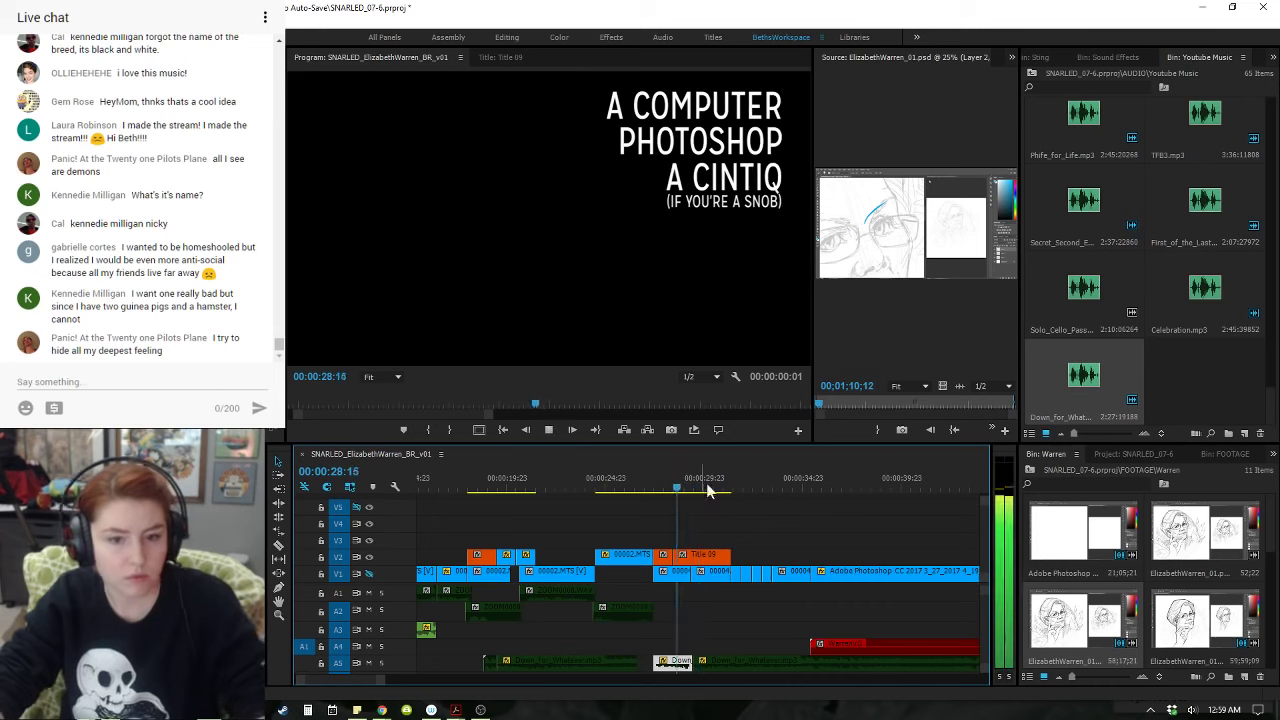
pyautogui.press('space')
# - Select the long Down_for_Whatever.mp3 clip on A5, jump to 00:04:45:00 in the sequence, and return to 00:00:29:17
pyautogui.click(726, 664)
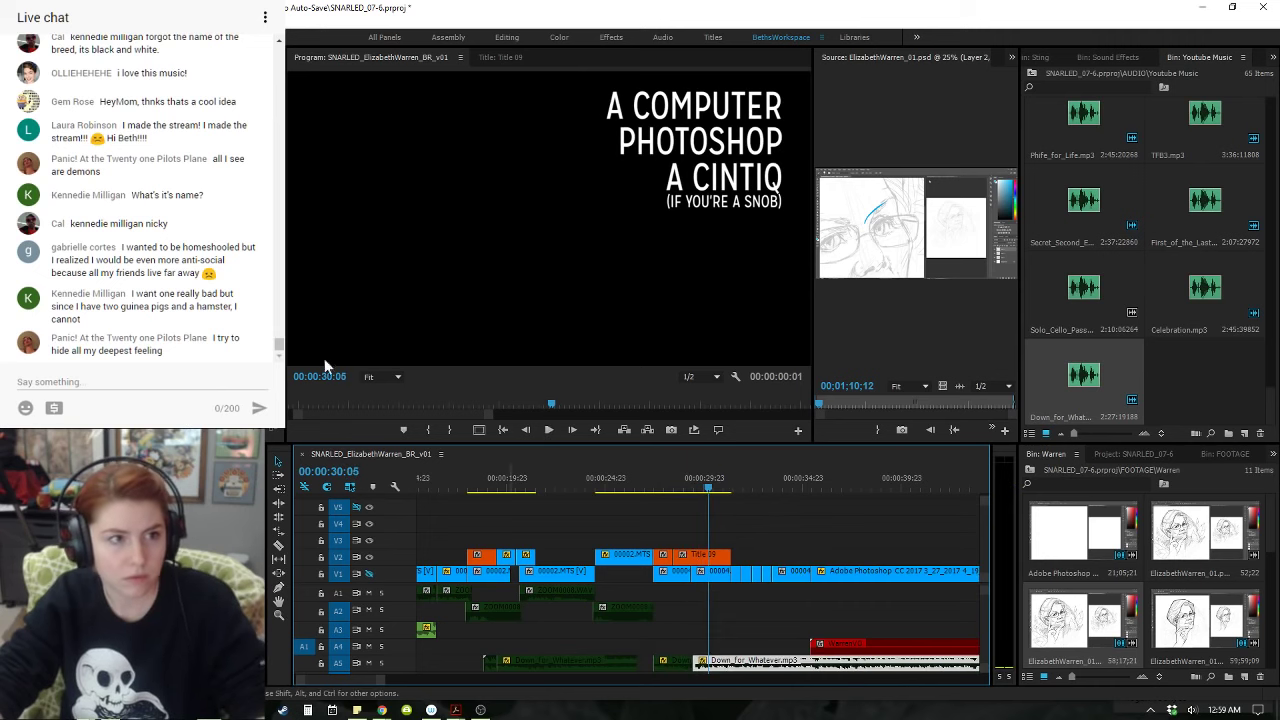
pyautogui.click(323, 376)
pyautogui.write('44500')
pyautogui.press('Return')
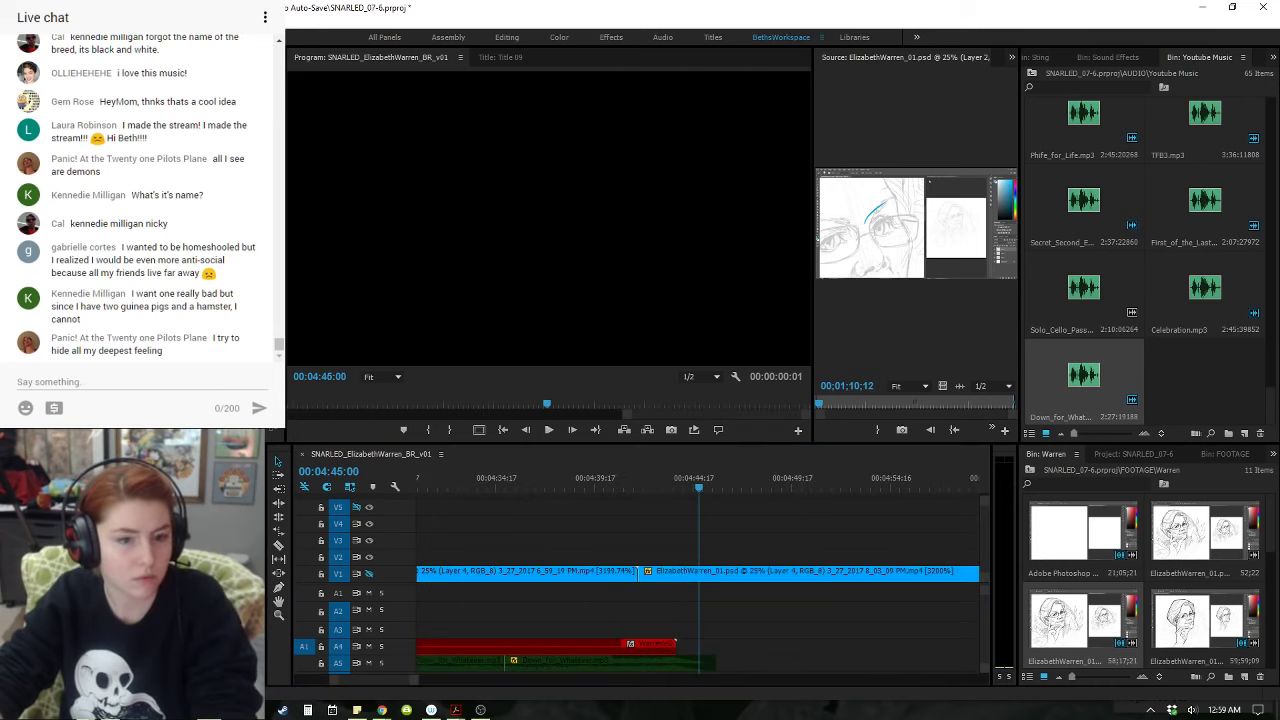
pyautogui.hotkey('ctrl', 'z')
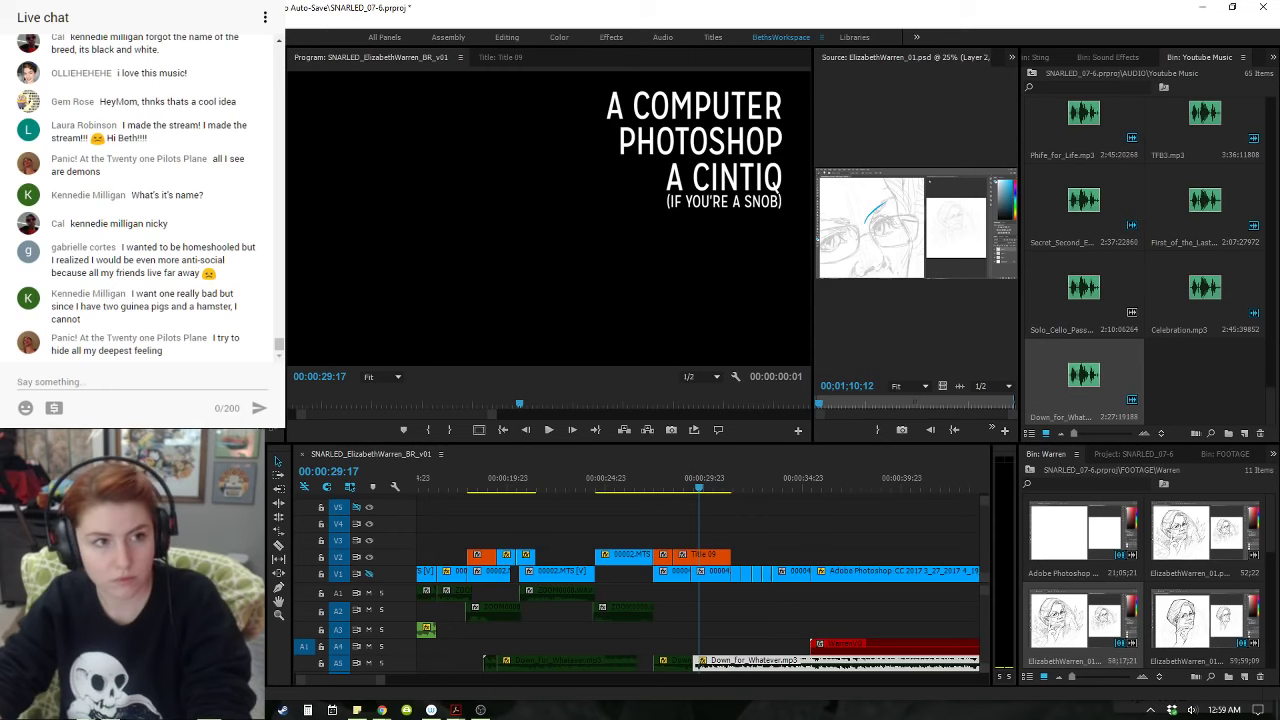
pyautogui.press('Return')
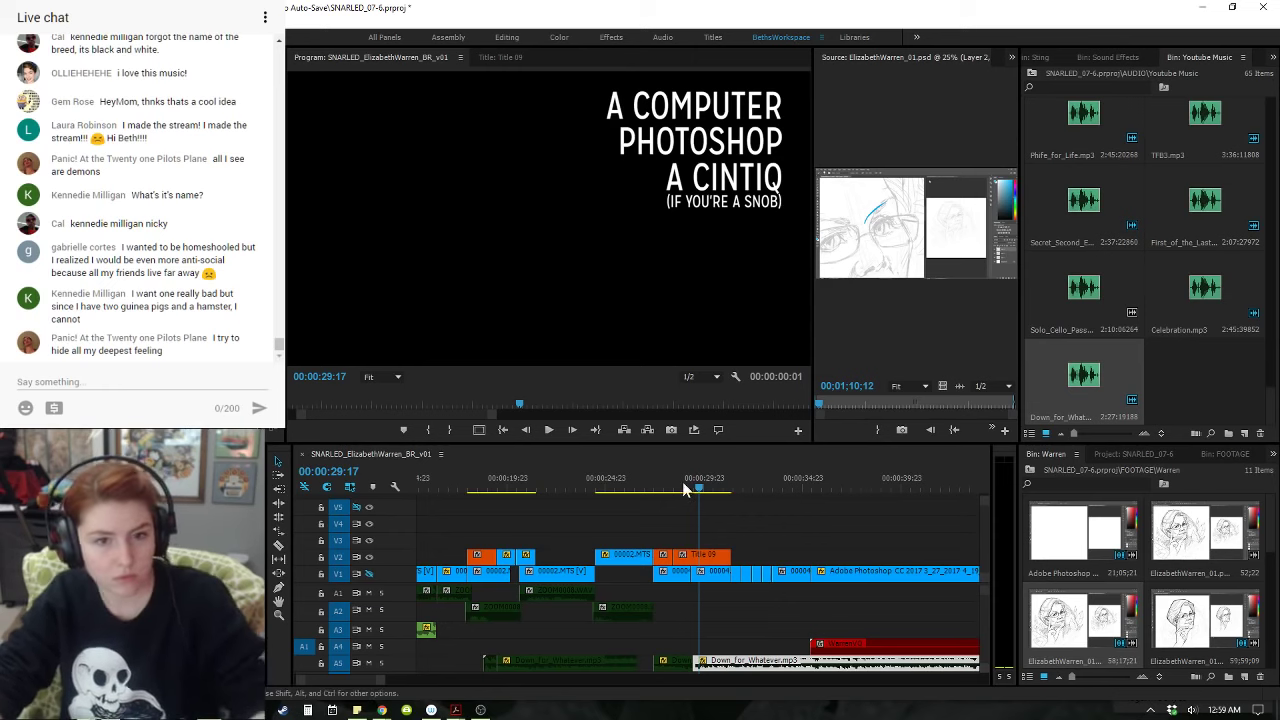
# - Replay the transition between the short and long music clips on A5, starting from the Materials title
pyautogui.click(680, 483)
pyautogui.press('space')
pyautogui.press('space')
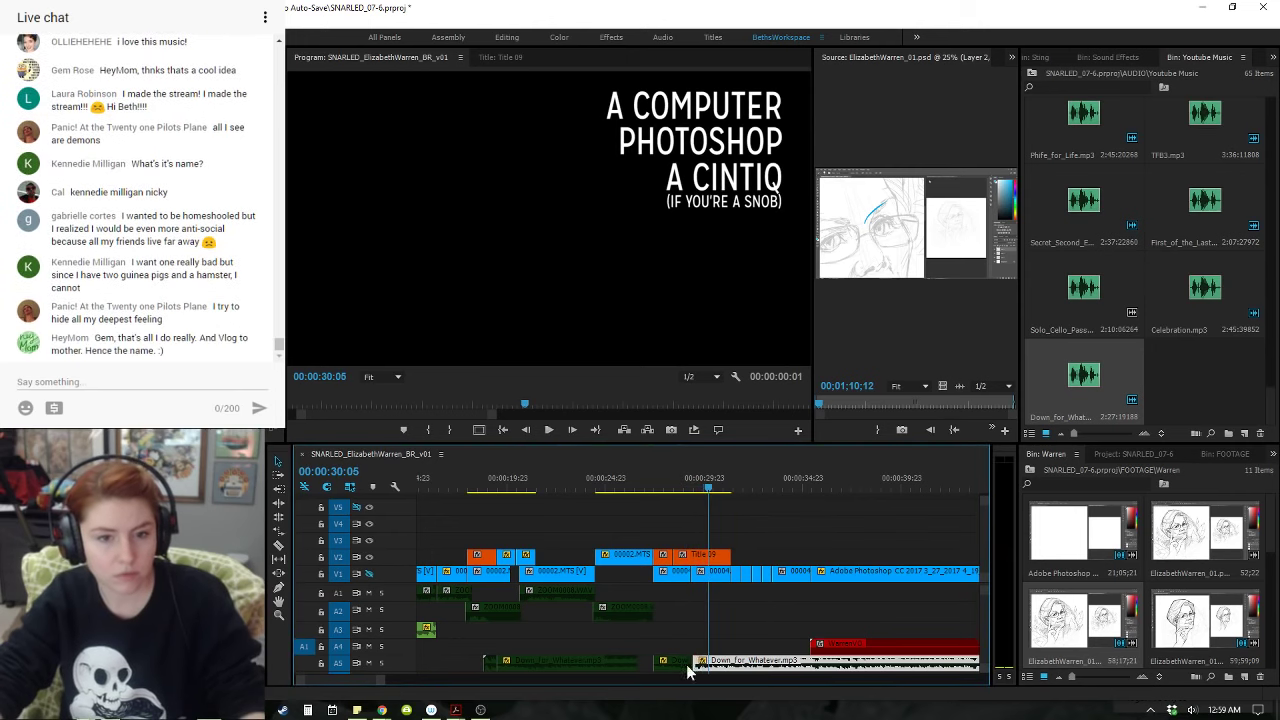
pyautogui.click(679, 662)
pyautogui.click(655, 468)
pyautogui.press('space')
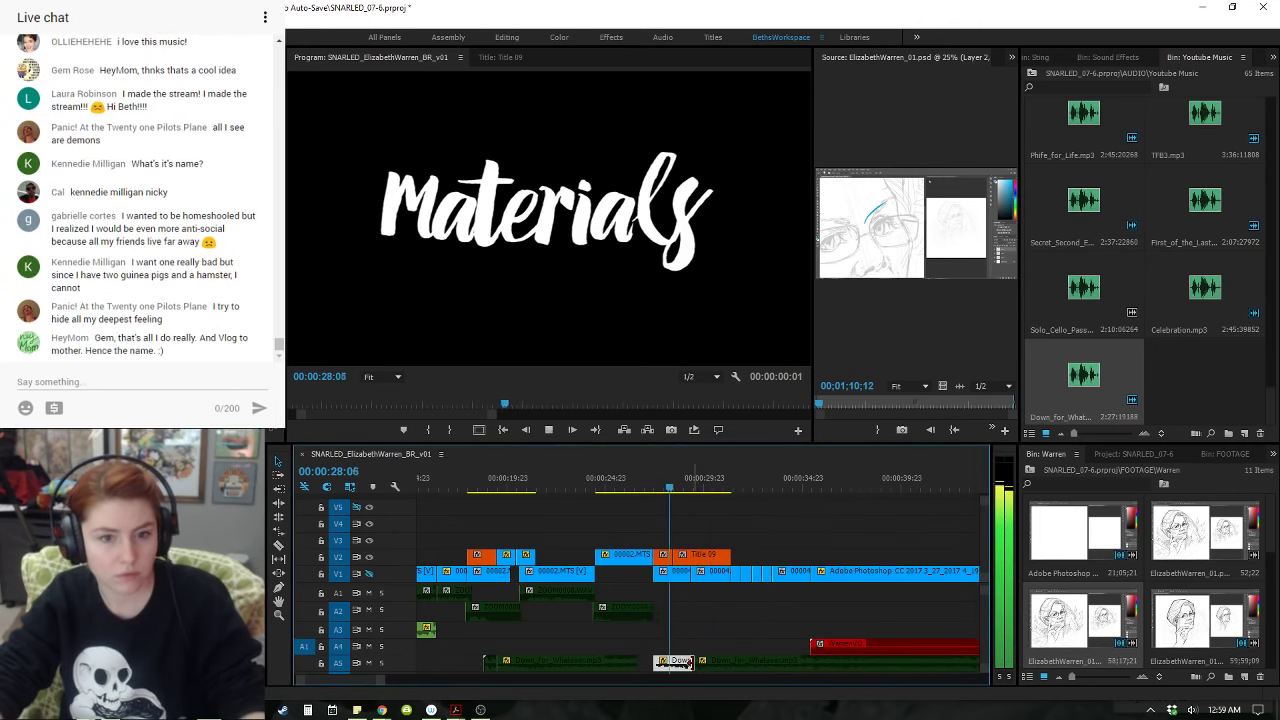
pyautogui.press('space')
pyautogui.click(215, 90)
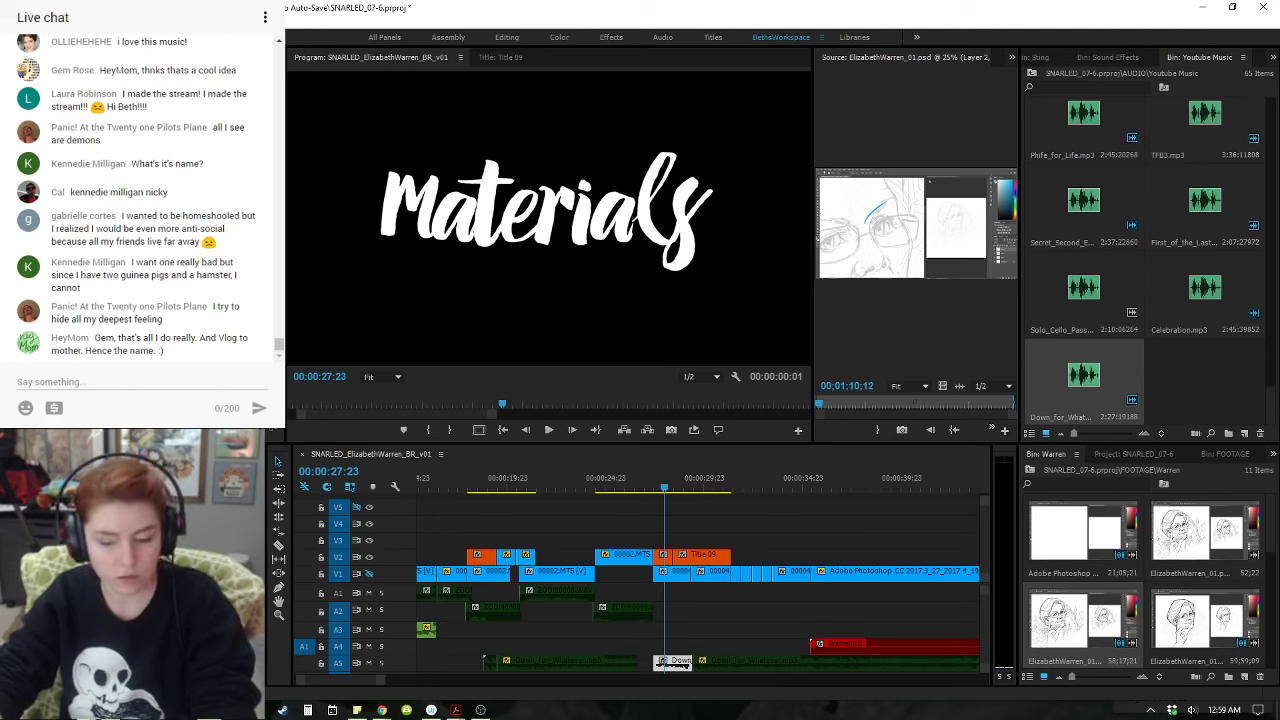
# - Scrub to 00:00:34:15, just before the voice-over starts on A4, and save the project
pyautogui.click(685, 479)
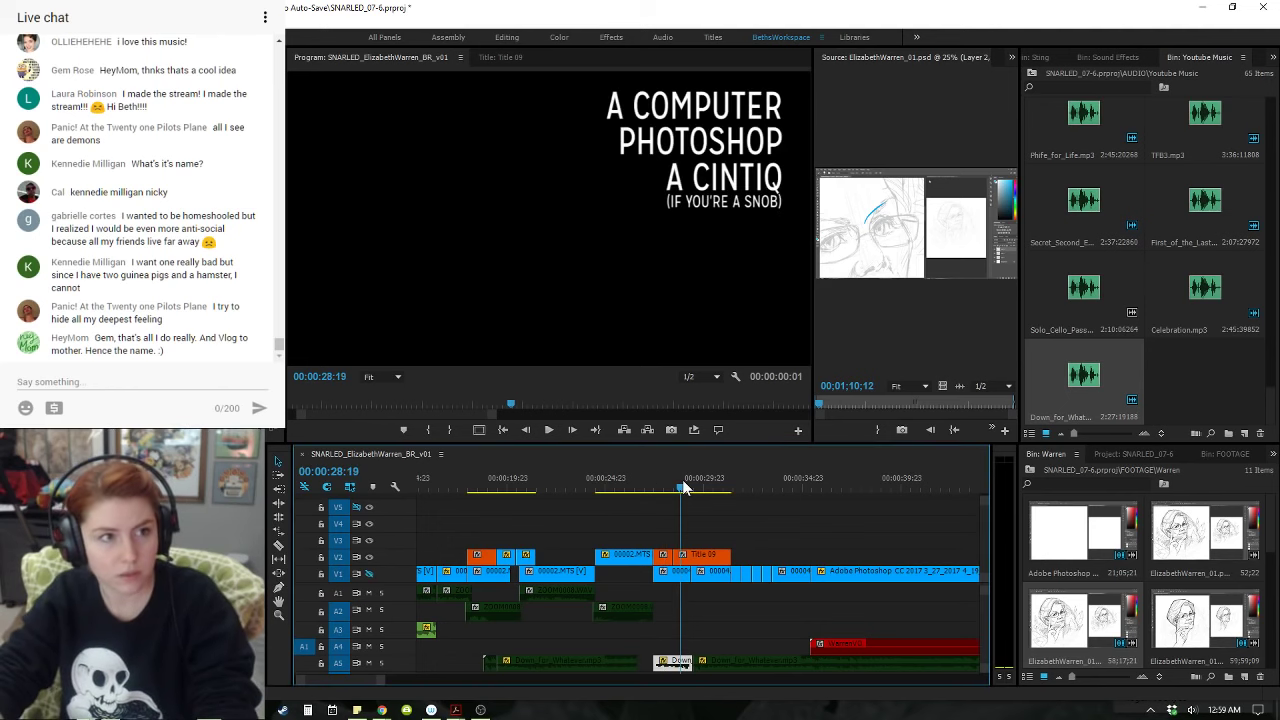
pyautogui.moveTo(685, 479); pyautogui.dragTo(795, 490)
pyautogui.click(832, 660)
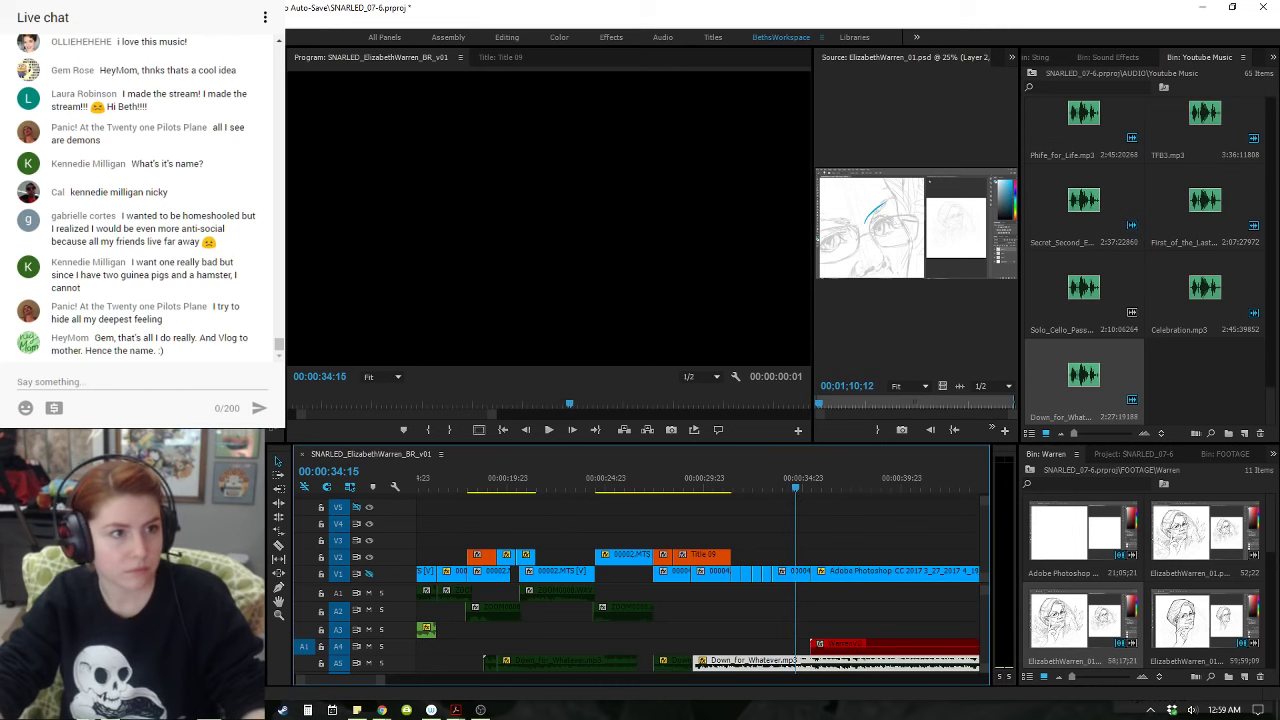
pyautogui.click(819, 488)
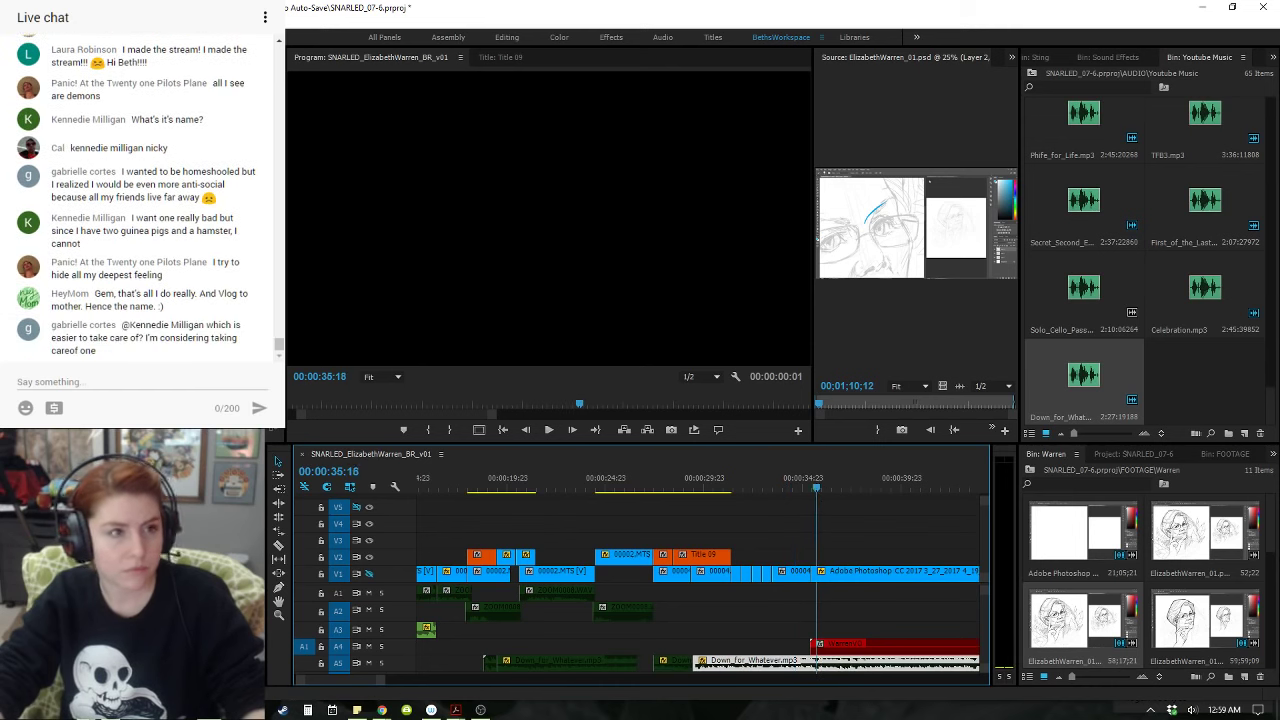
pyautogui.click(795, 489)
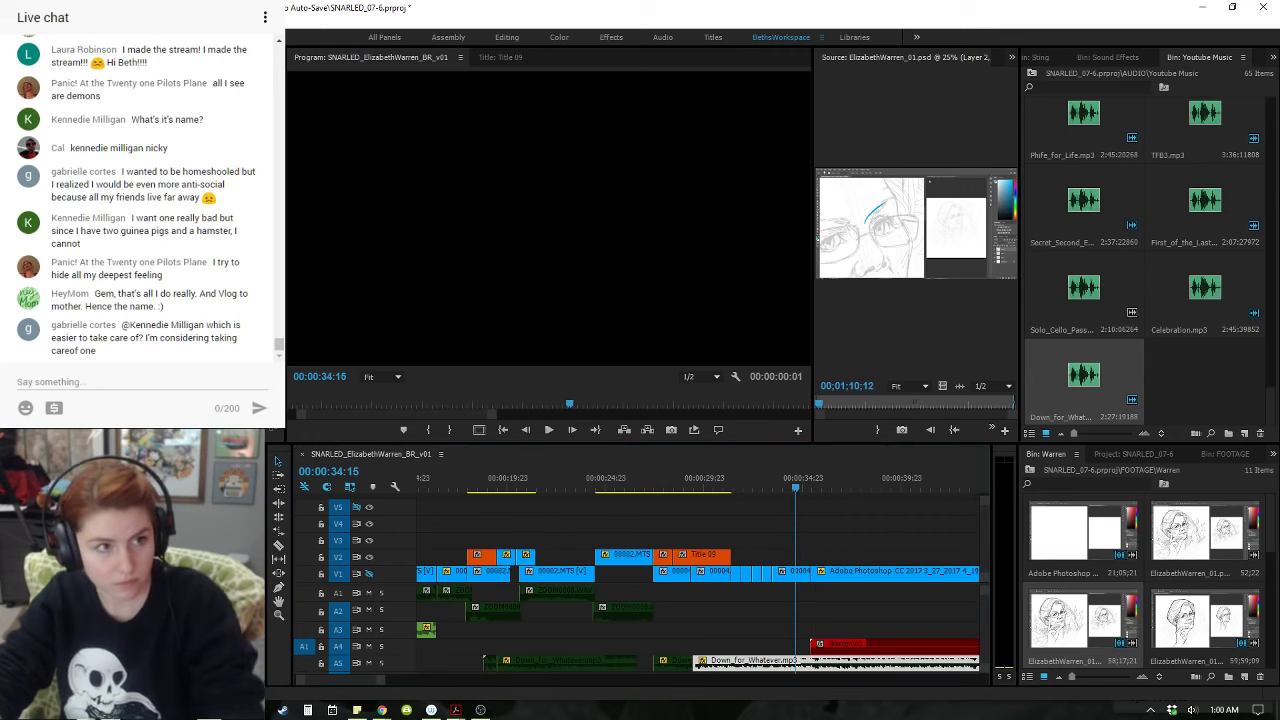
pyautogui.press('\\')
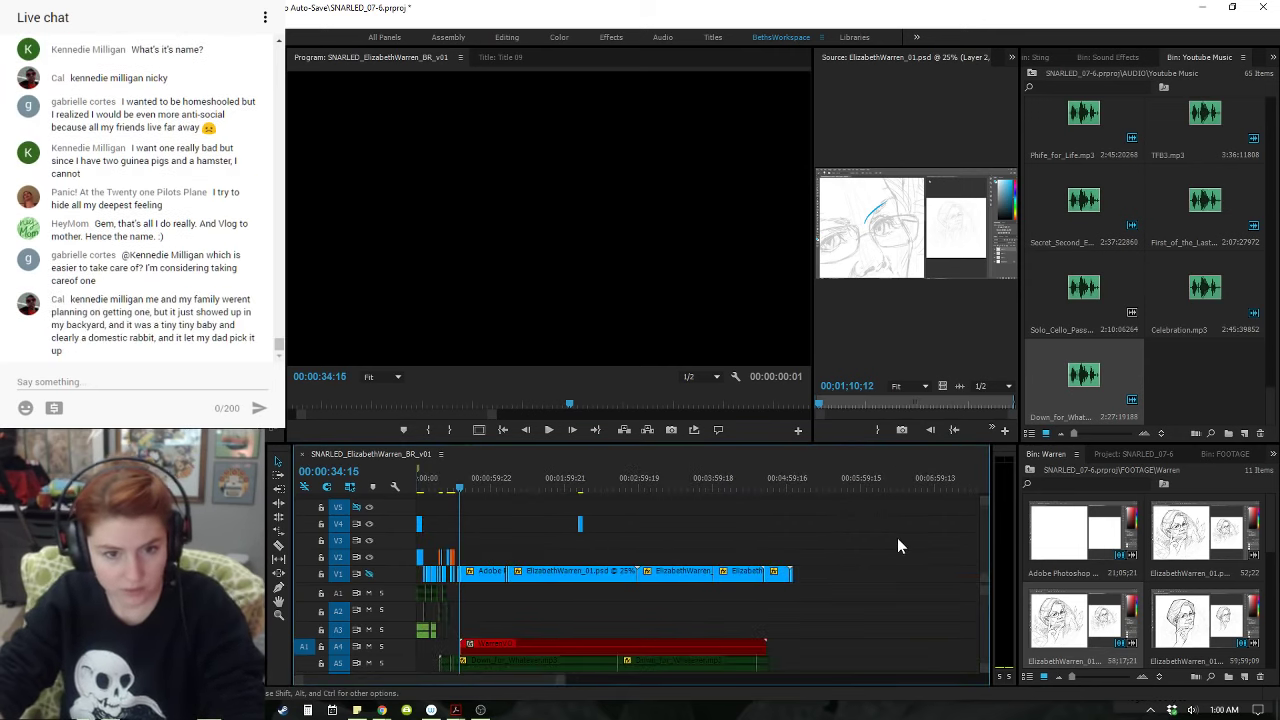
pyautogui.hotkey('ctrl', 's')
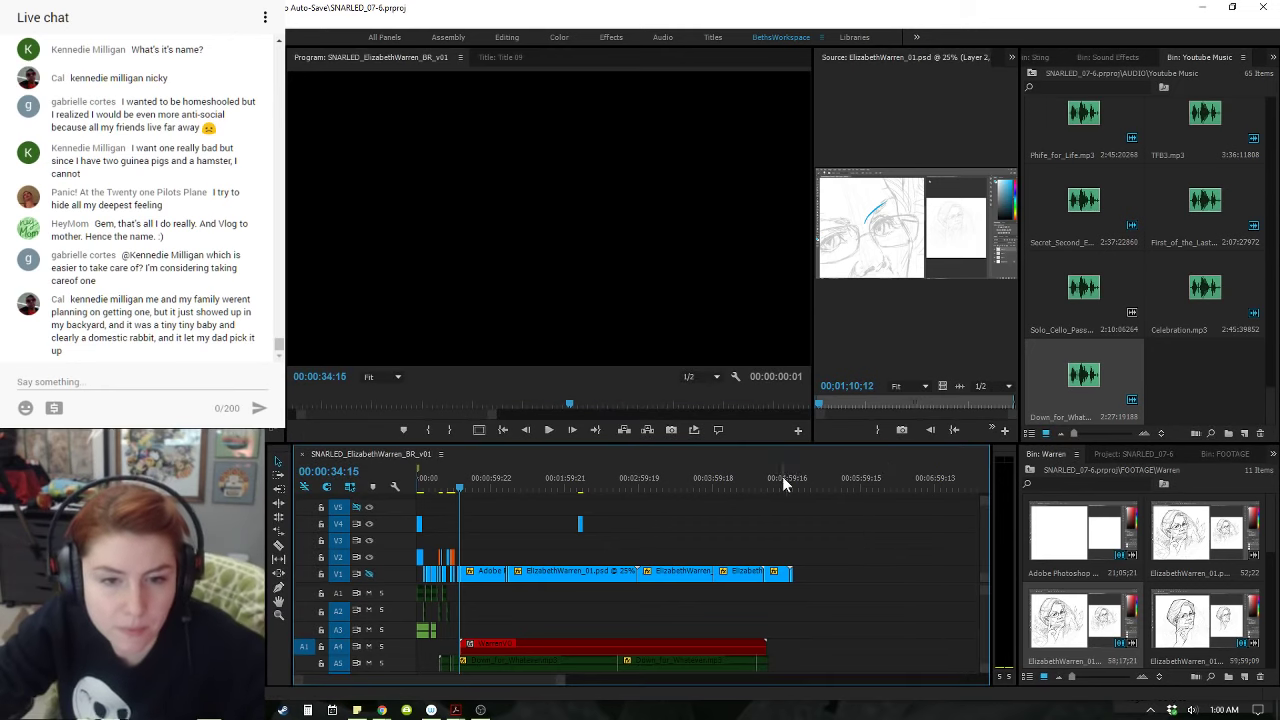
# - Move the playhead near the end of the voice-over at 00:04:32:22 and open the nested WarrenVO sequence from A4
pyautogui.click(766, 488)
pyautogui.moveTo(765, 487); pyautogui.dragTo(755, 487)
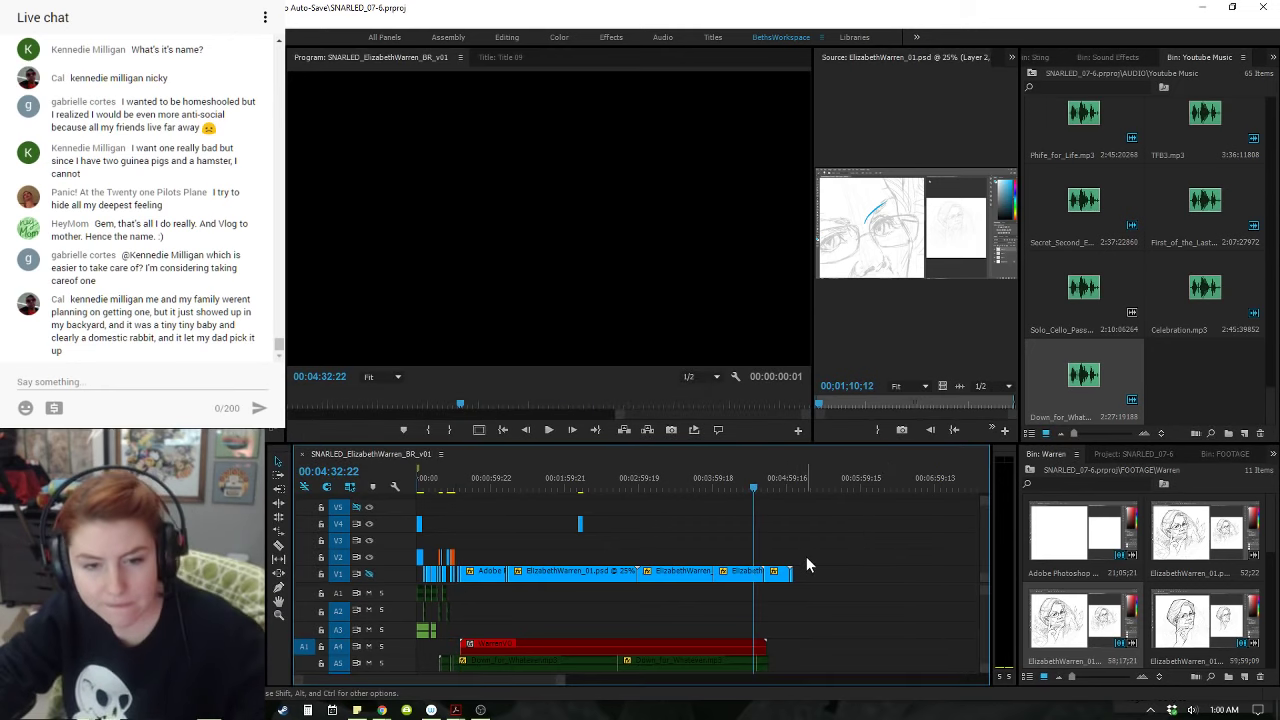
pyautogui.click(740, 646)
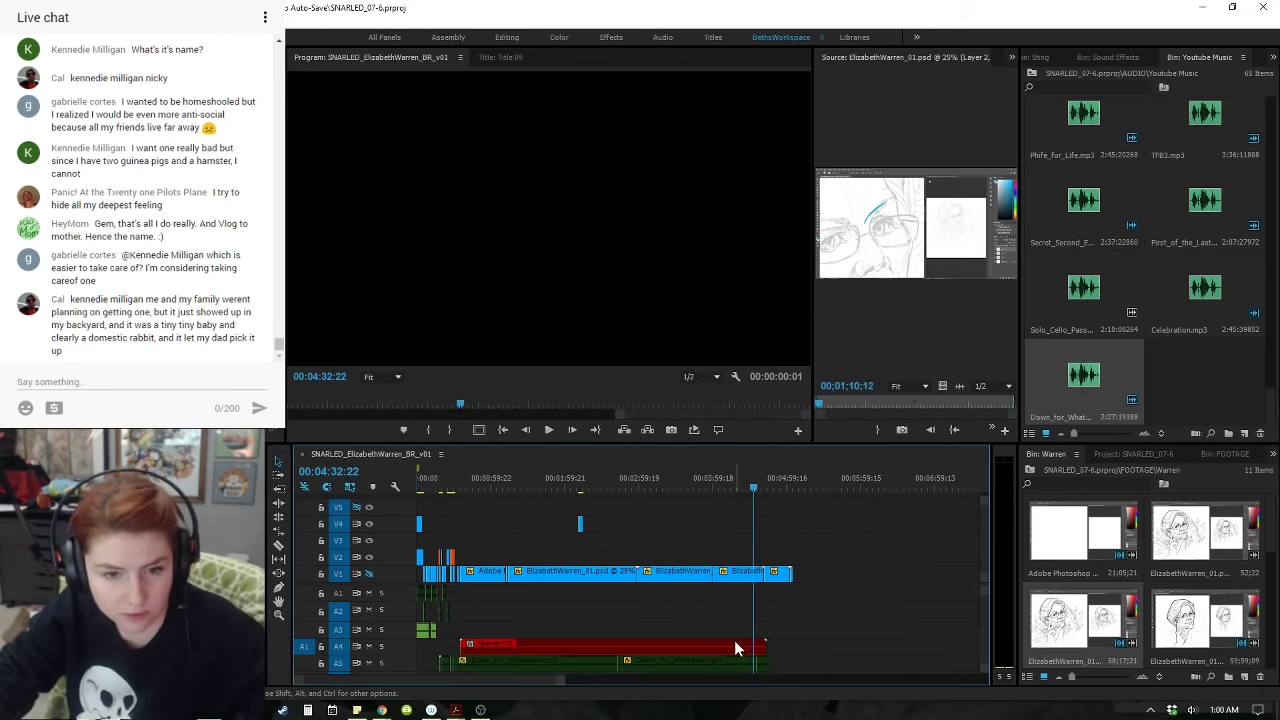
pyautogui.doubleClick(734, 643)
# - Listen to the voice-over from about 00:00:31:07 and ripple delete the first group of yellow clips on A2
pyautogui.click(451, 488)
pyautogui.press('=')
pyautogui.press('=')
pyautogui.press('=')
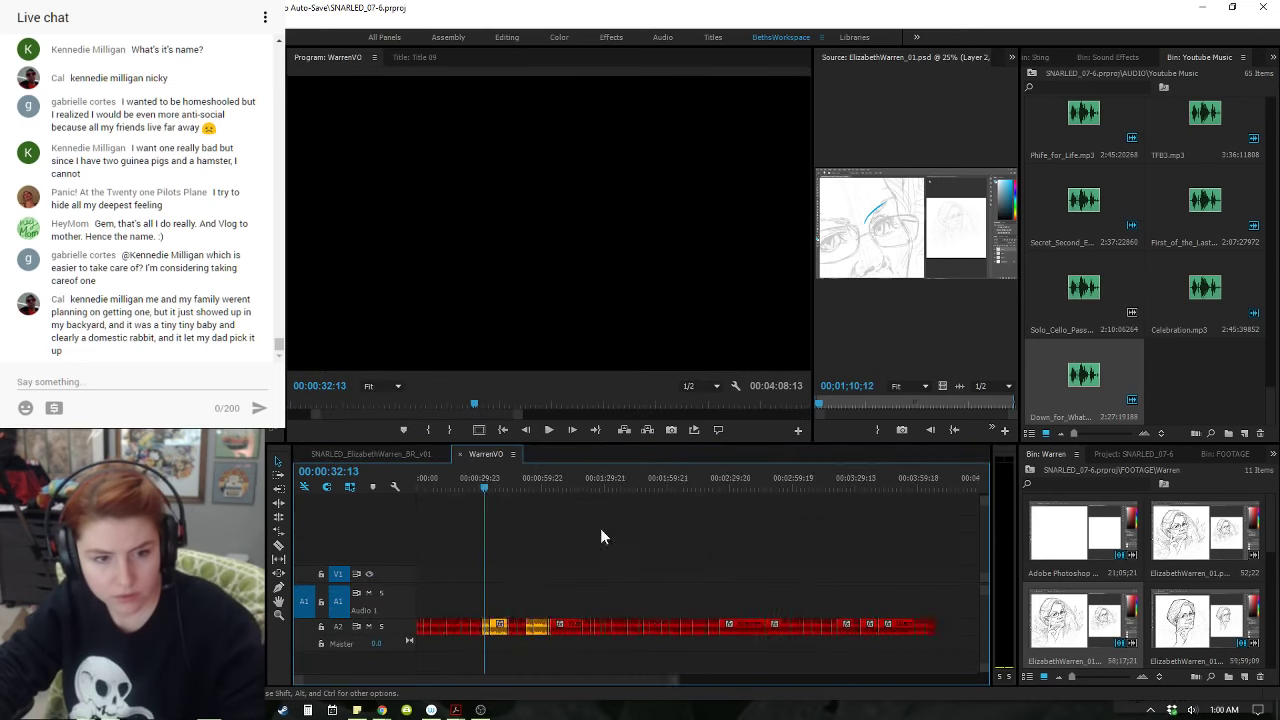
pyautogui.press('space')
pyautogui.moveTo(676, 492); pyautogui.dragTo(636, 473)
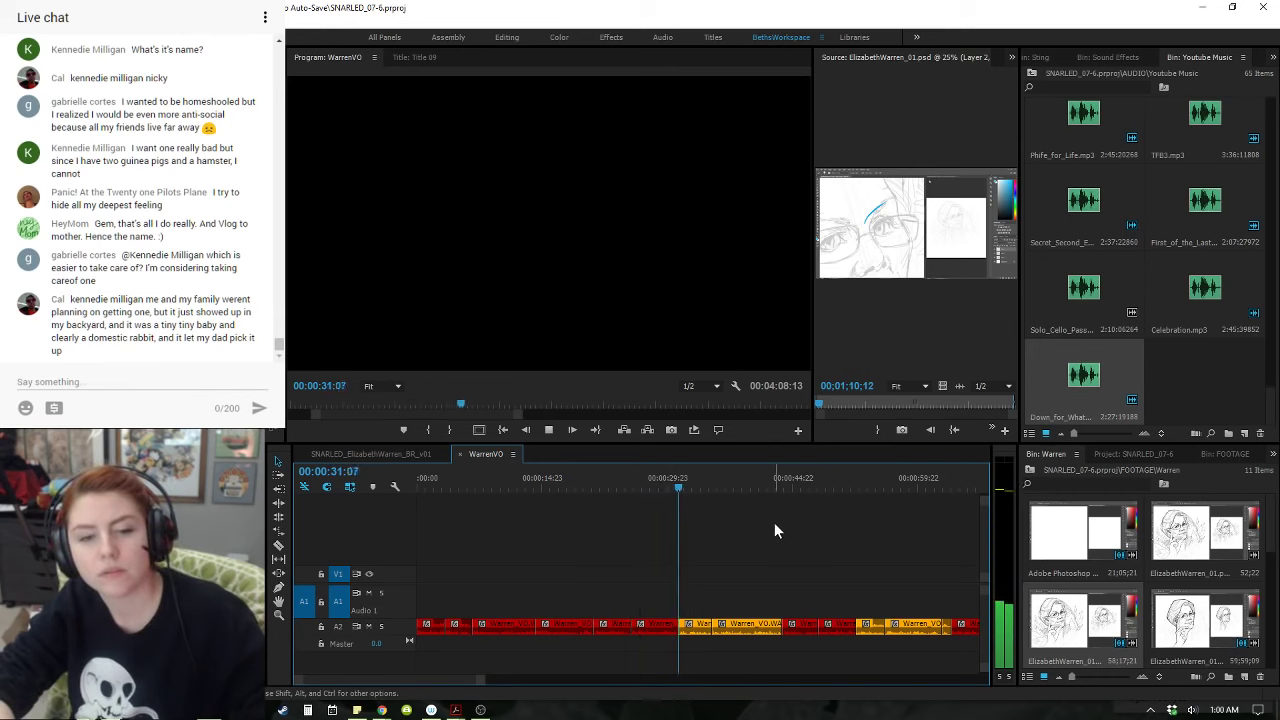
pyautogui.press('space')
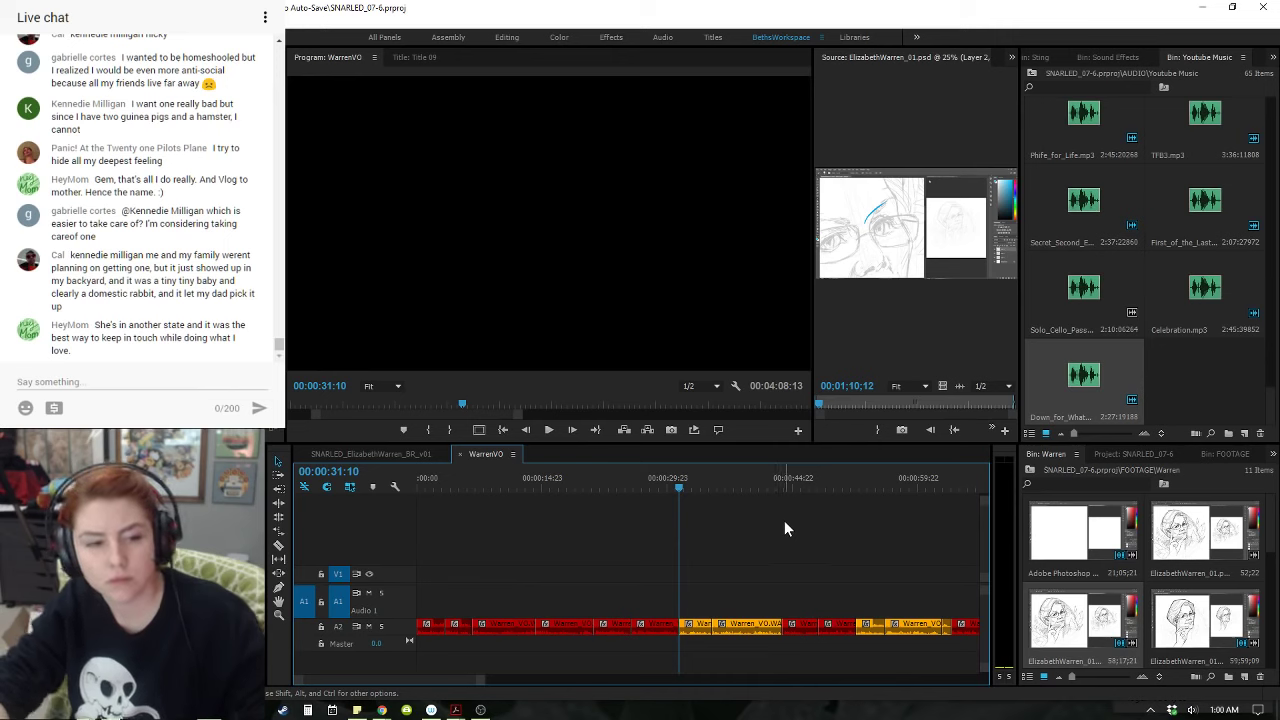
pyautogui.press('space')
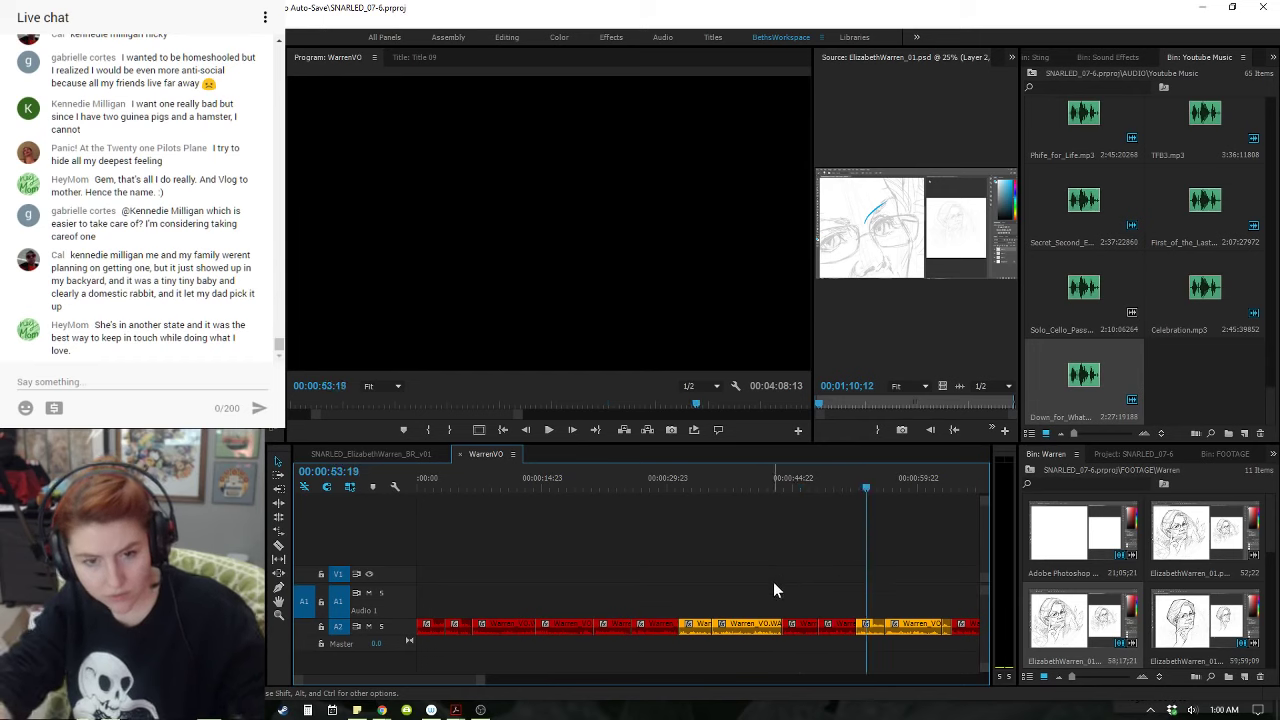
pyautogui.press('space')
pyautogui.click(720, 628)
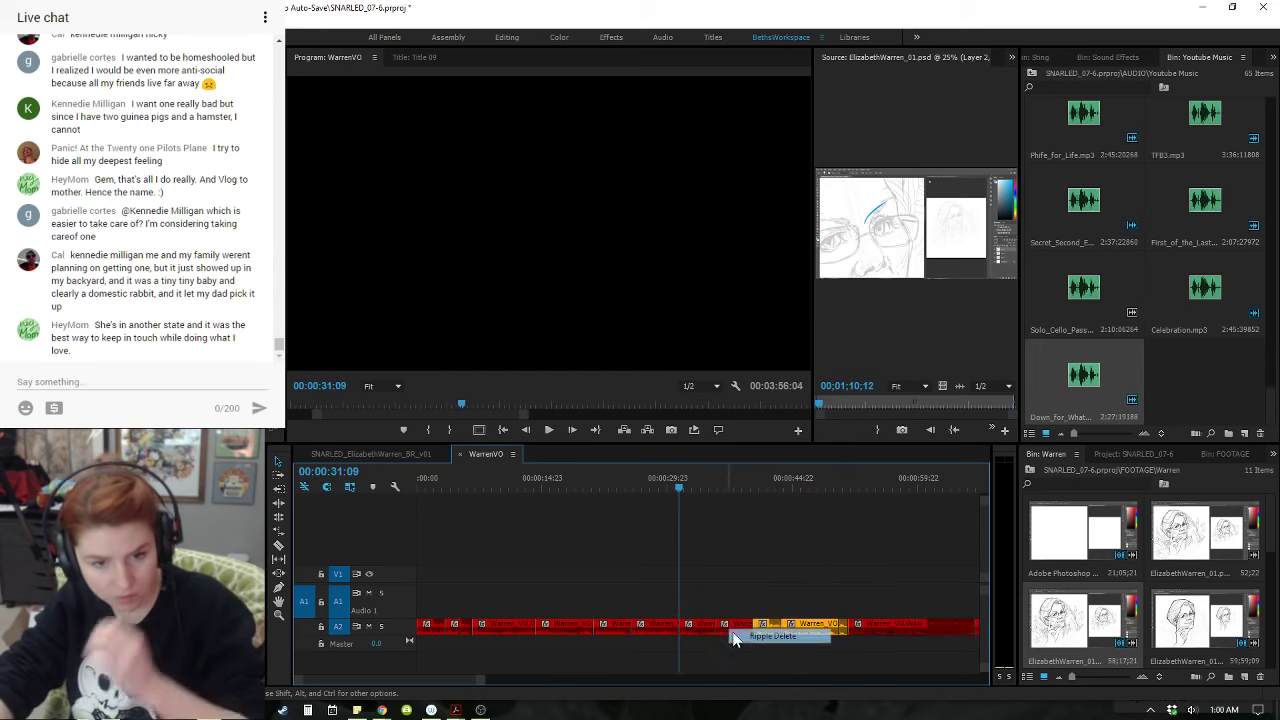
# - In SNARLED_ElizabethWarren_BR_v01, cut the WarrenVO clip at 00:04:32:03 and delete its hatched tail on A4
pyautogui.click(400, 454)
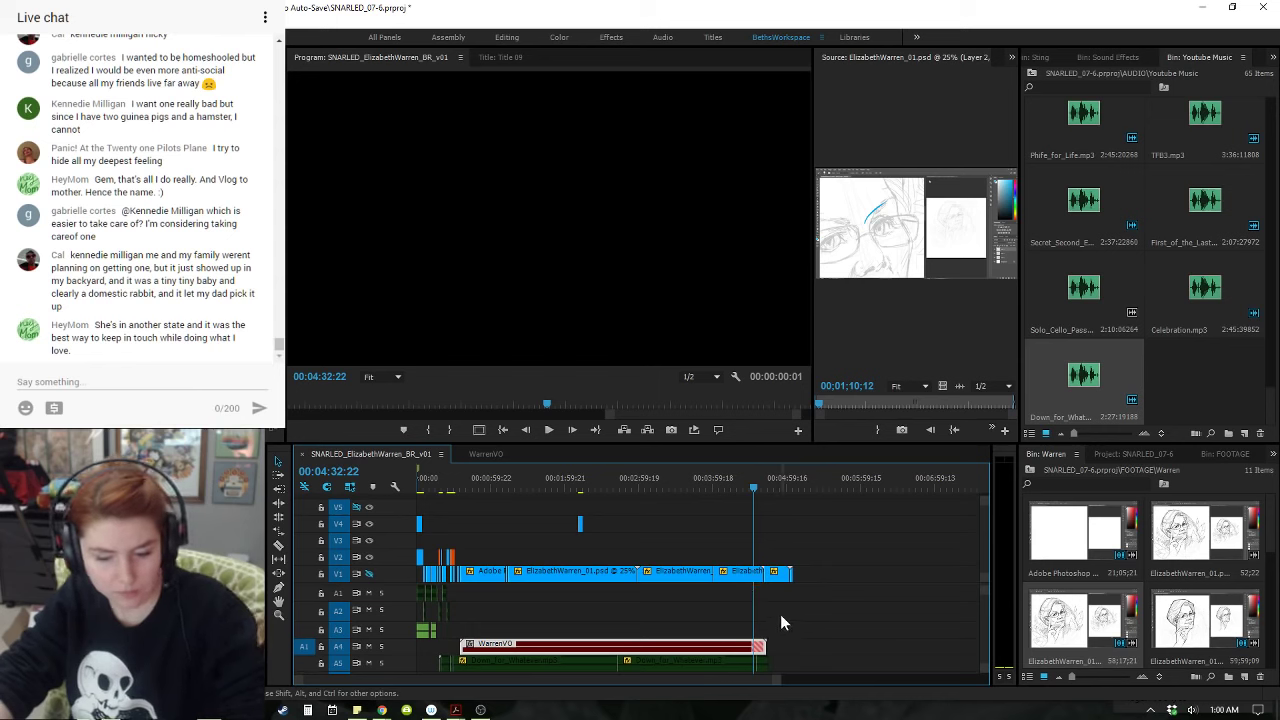
pyautogui.press('=')
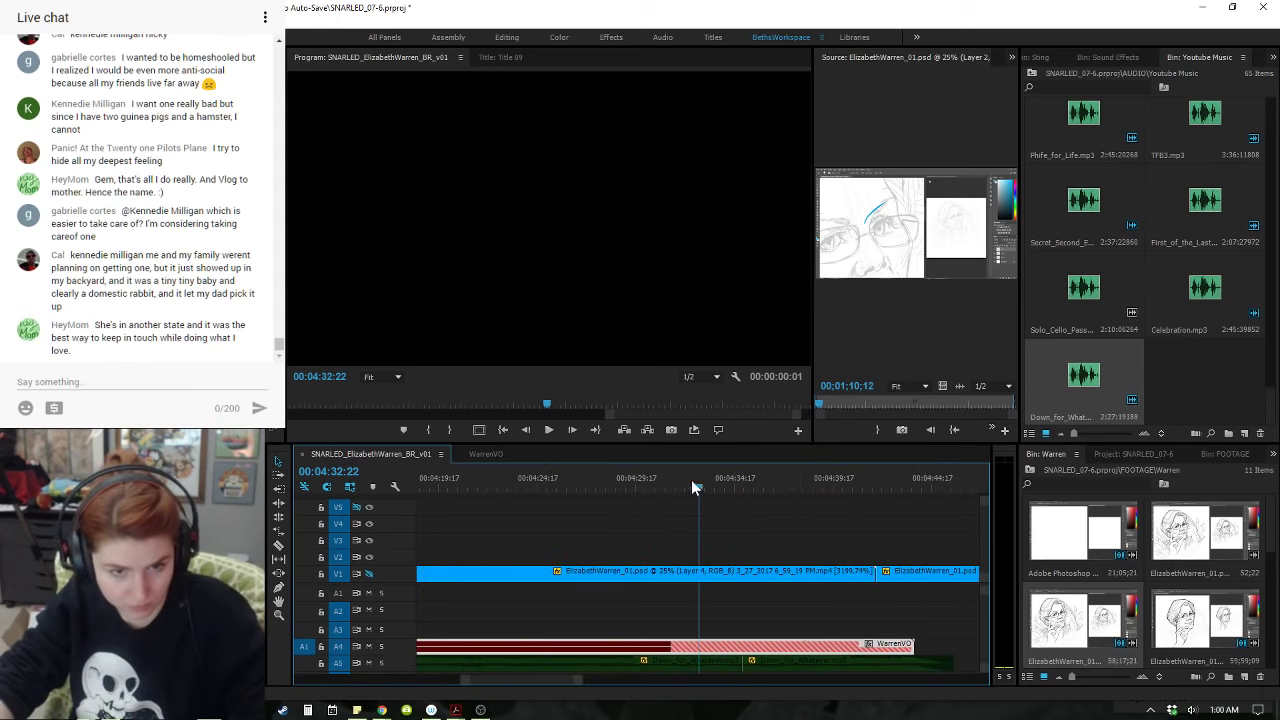
pyautogui.moveTo(691, 479); pyautogui.dragTo(669, 481)
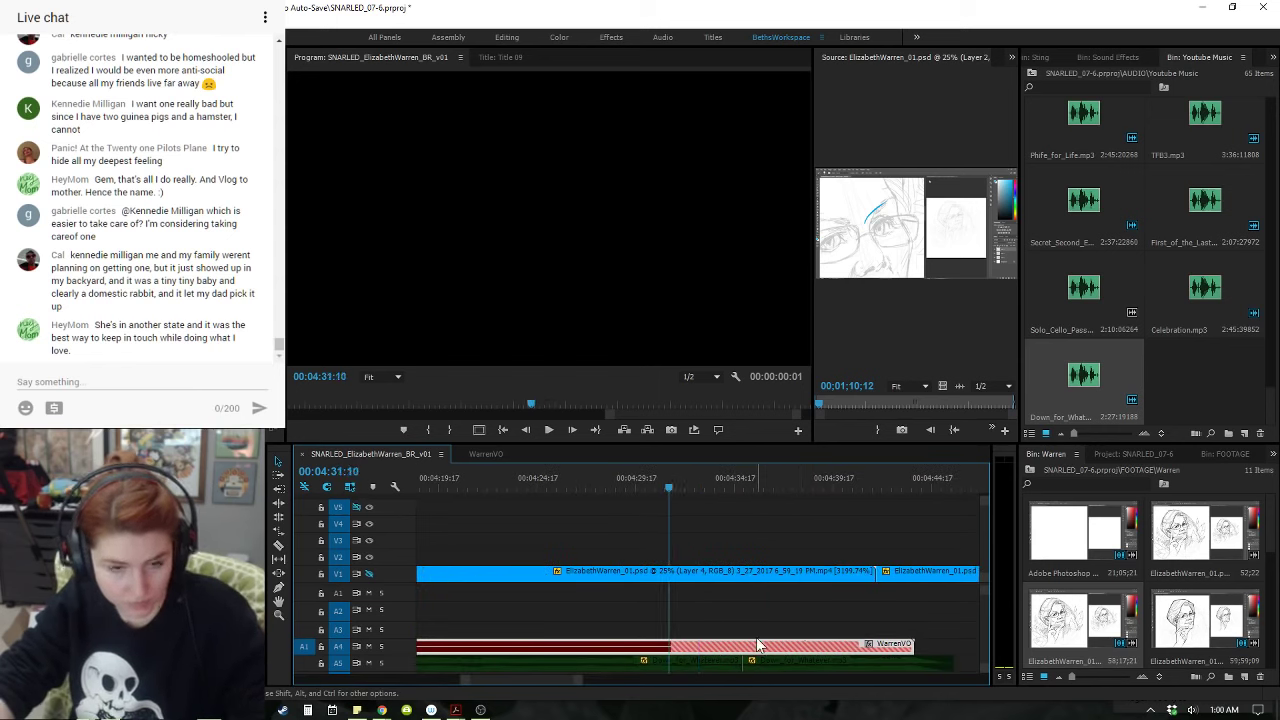
pyautogui.click(683, 482)
pyautogui.hotkey('ctrl', 'k')
pyautogui.click(757, 650)
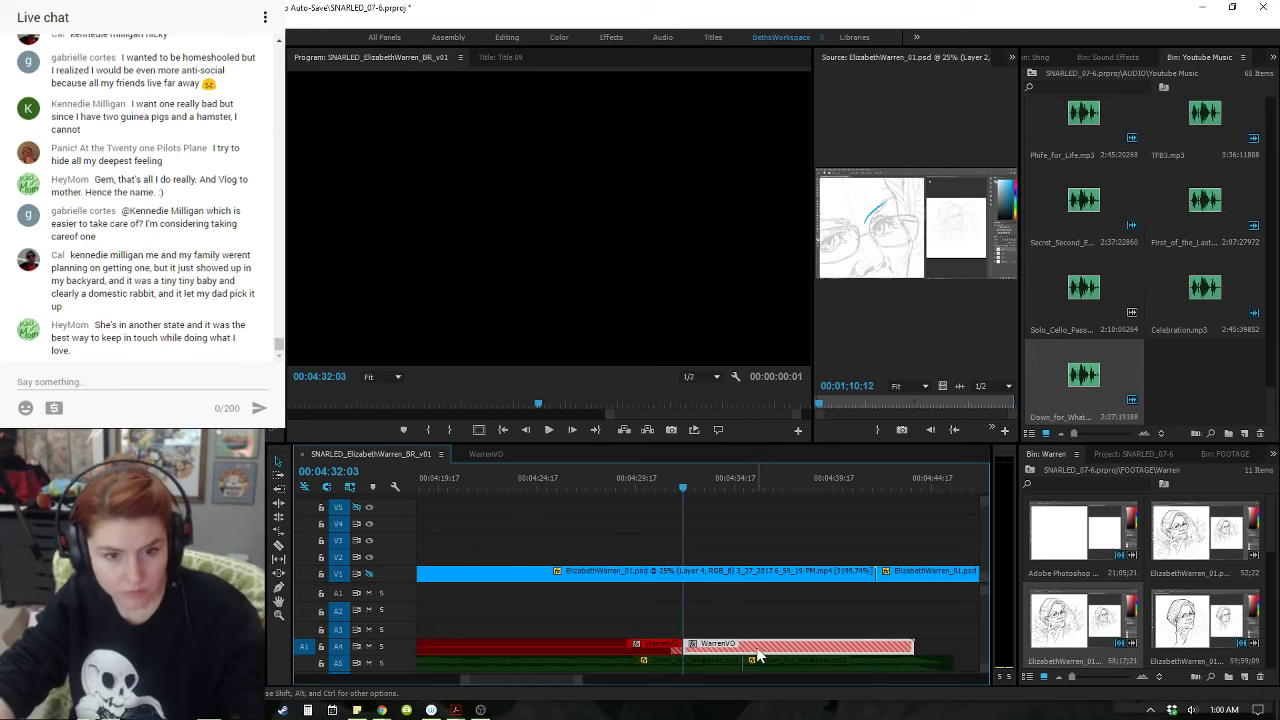
pyautogui.press('Delete')
# - Play the end of the voice-over from about 00:04:29:05 and select the music clip beneath it on A5
pyautogui.click(613, 487)
pyautogui.press('space')
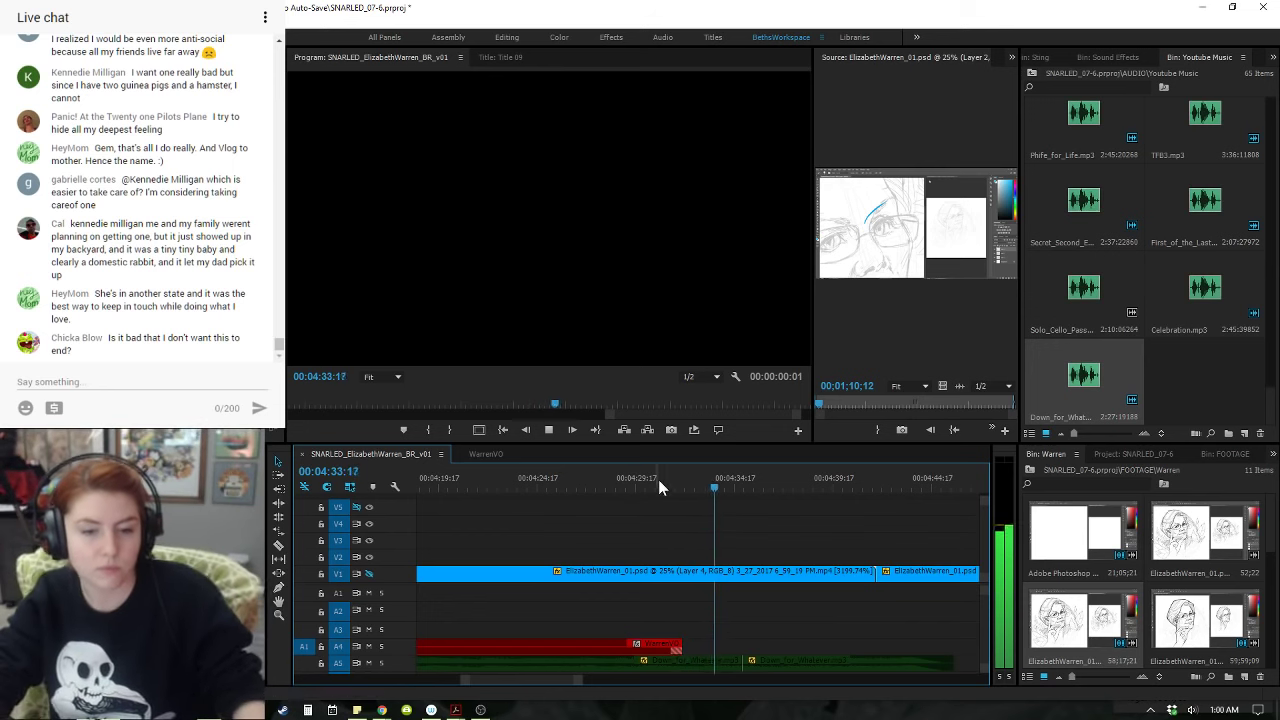
pyautogui.click(629, 477)
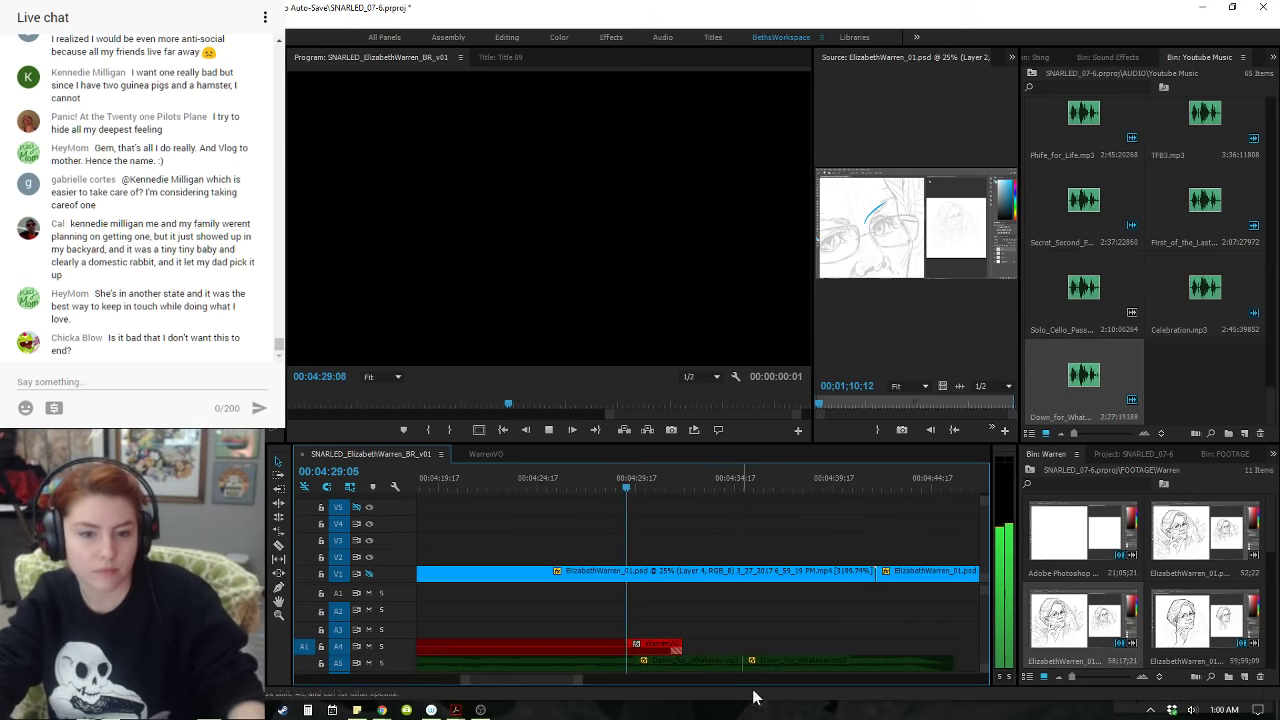
pyautogui.click(712, 665)
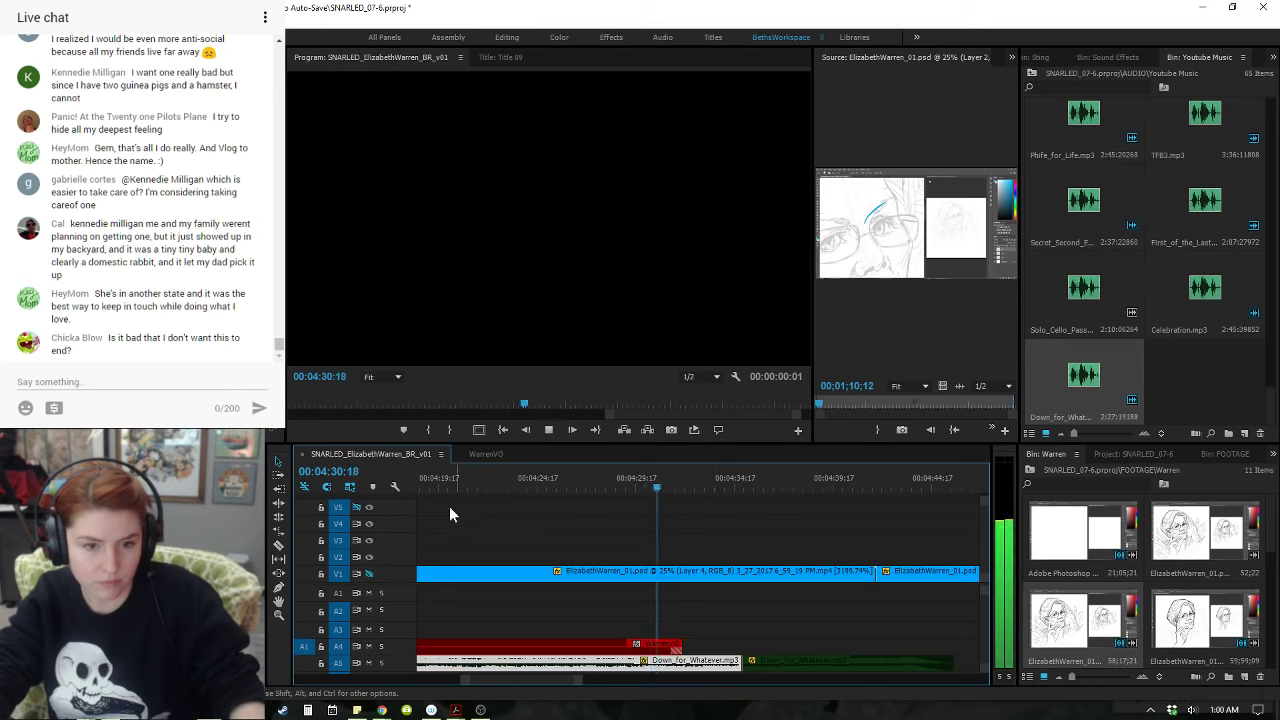
pyautogui.press('space')
pyautogui.press('space')
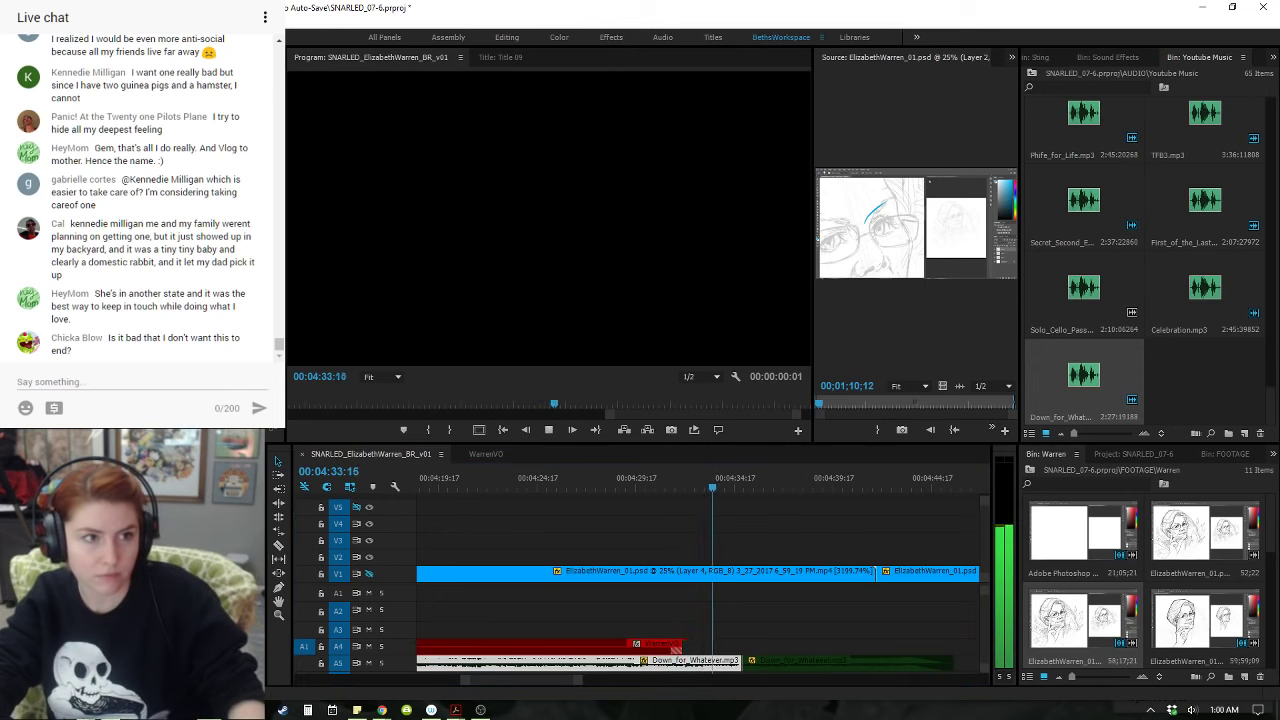
pyautogui.press('space')
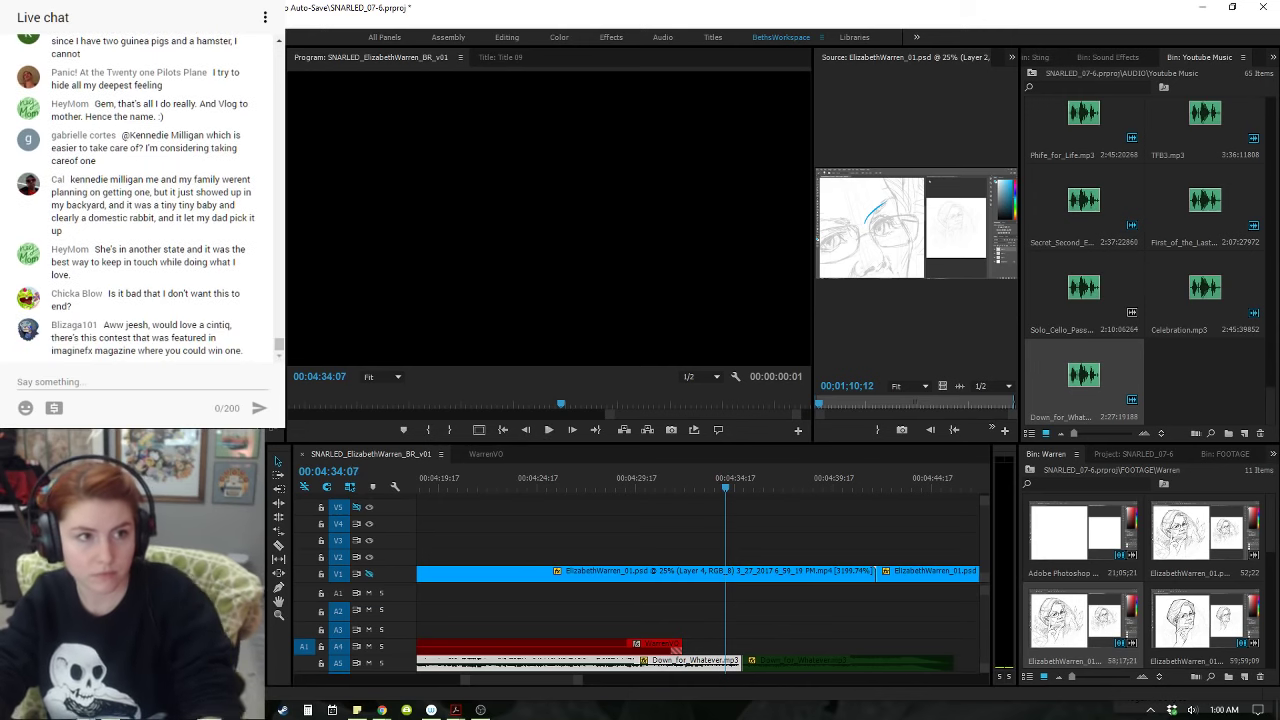
# - Play the join between the two Down_for_Whatever.mp3 clips on A5 and add a short Constant Power crossfade there
pyautogui.click(770, 660)
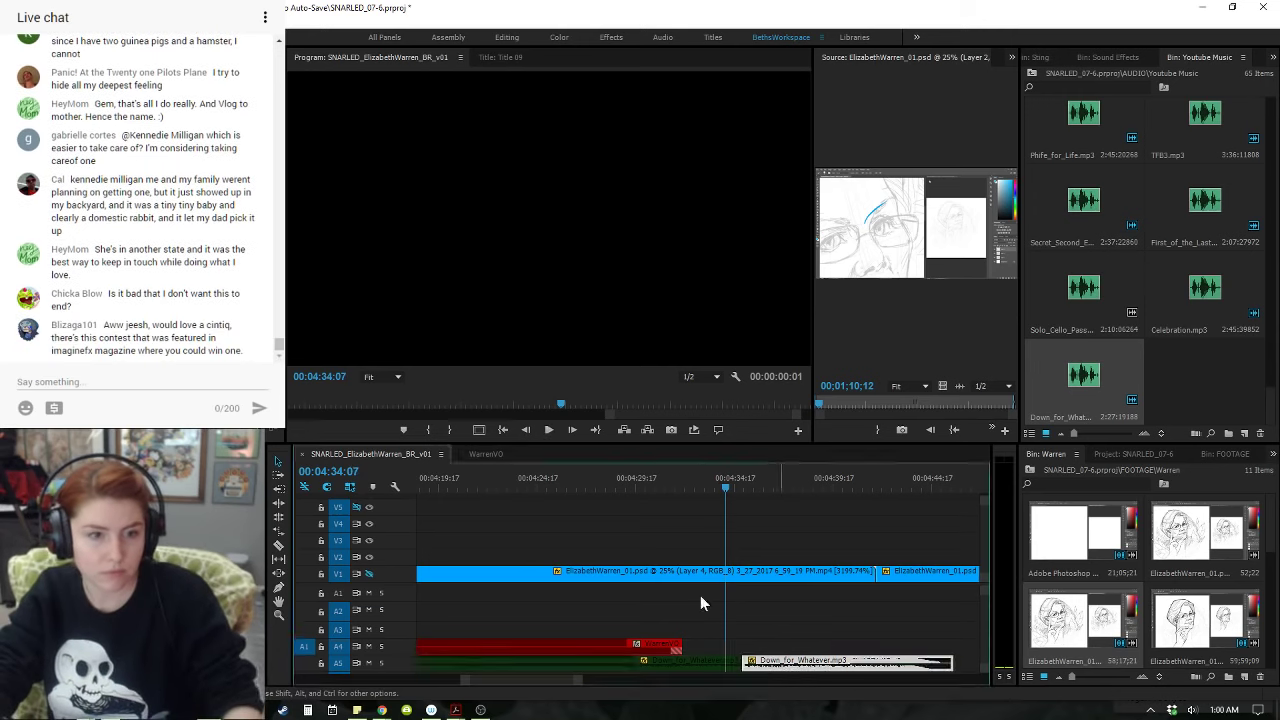
pyautogui.press('space')
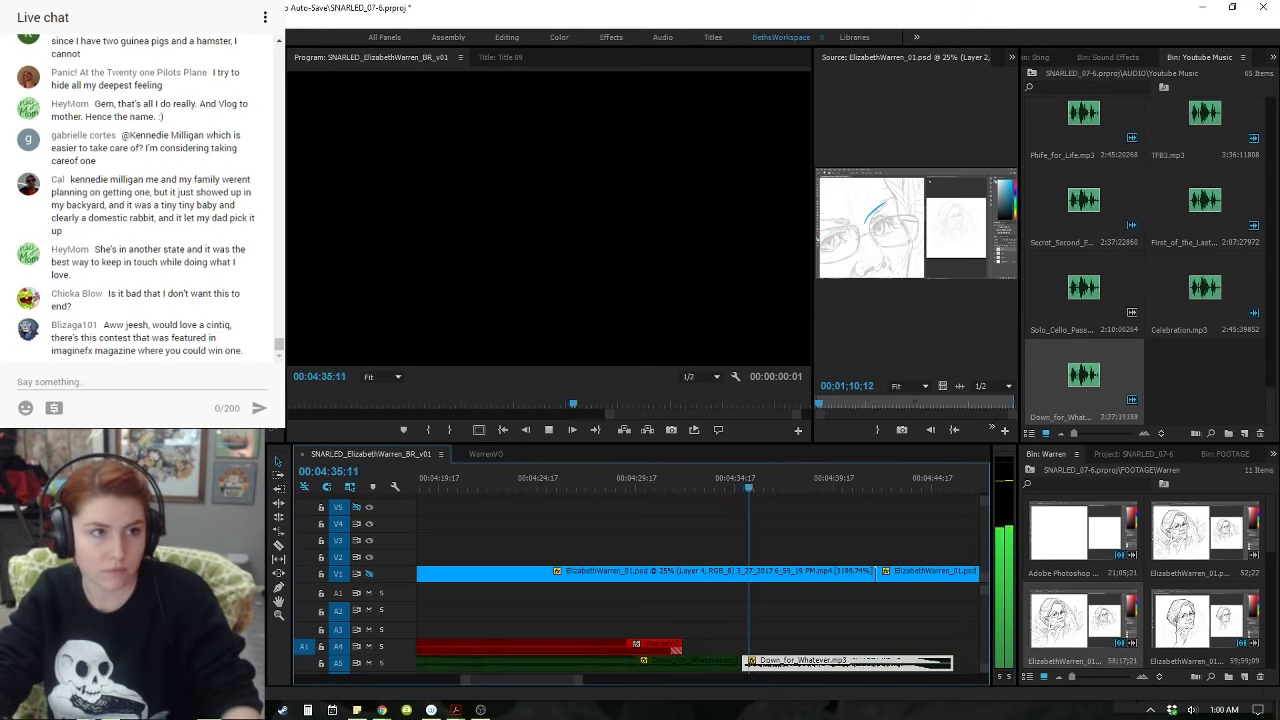
pyautogui.press('space')
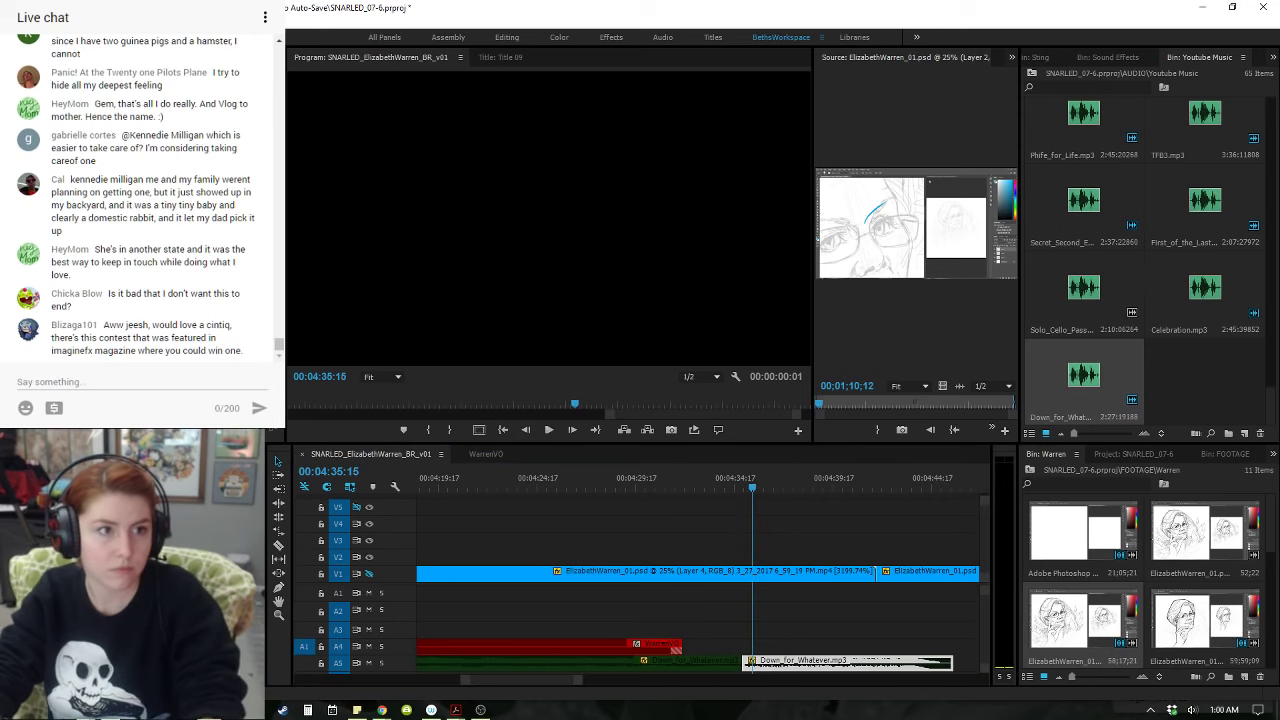
pyautogui.click(714, 475)
pyautogui.press('space')
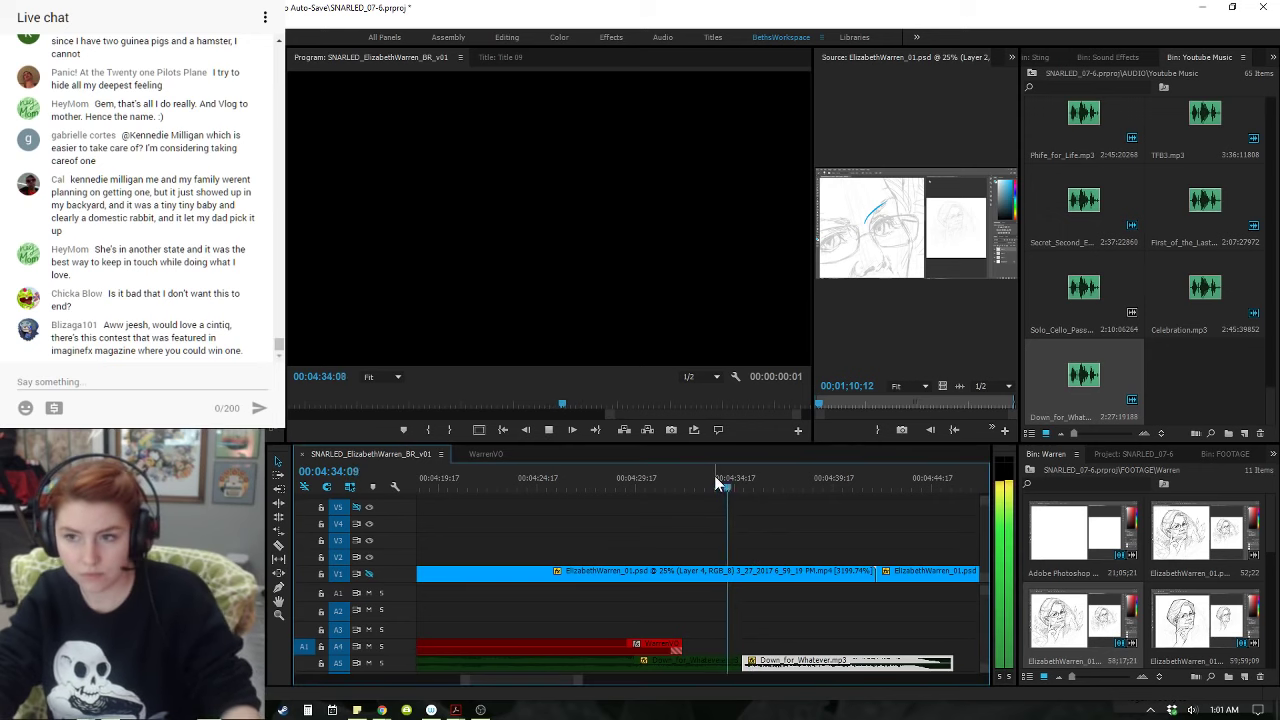
pyautogui.press('space')
pyautogui.press('=')
pyautogui.press('=')
pyautogui.press('=')
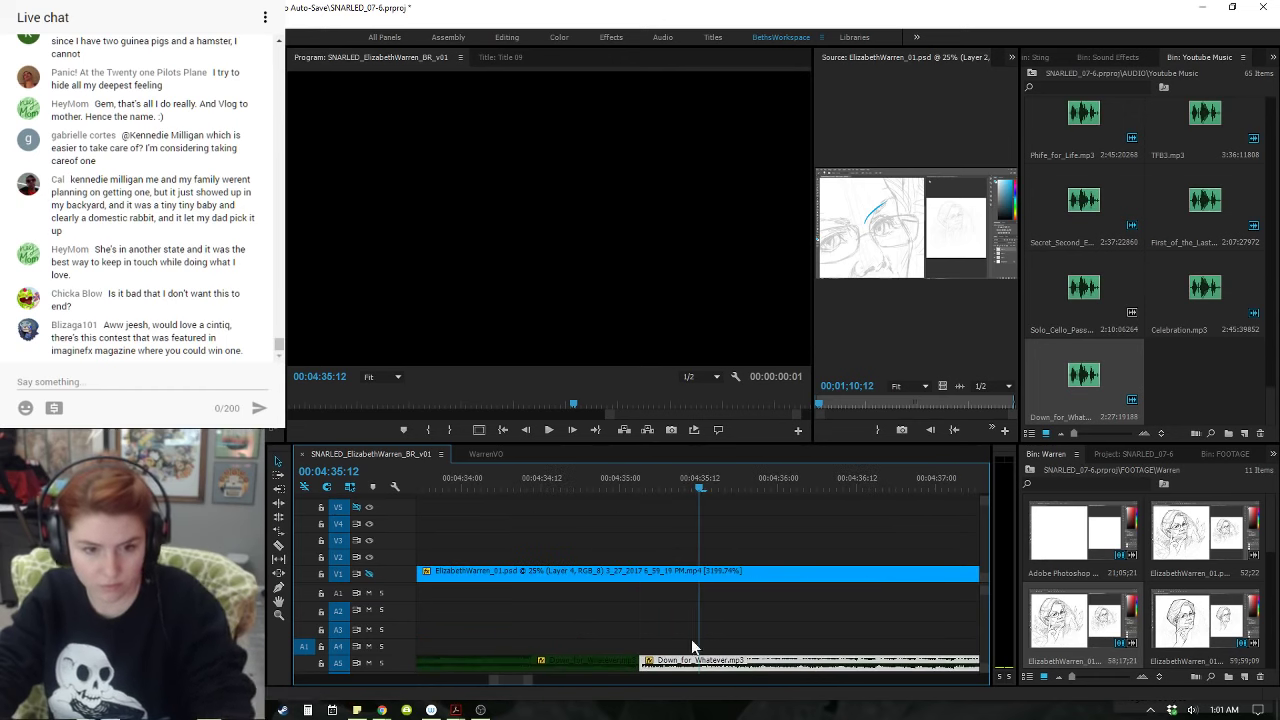
pyautogui.doubleClick(637, 663)
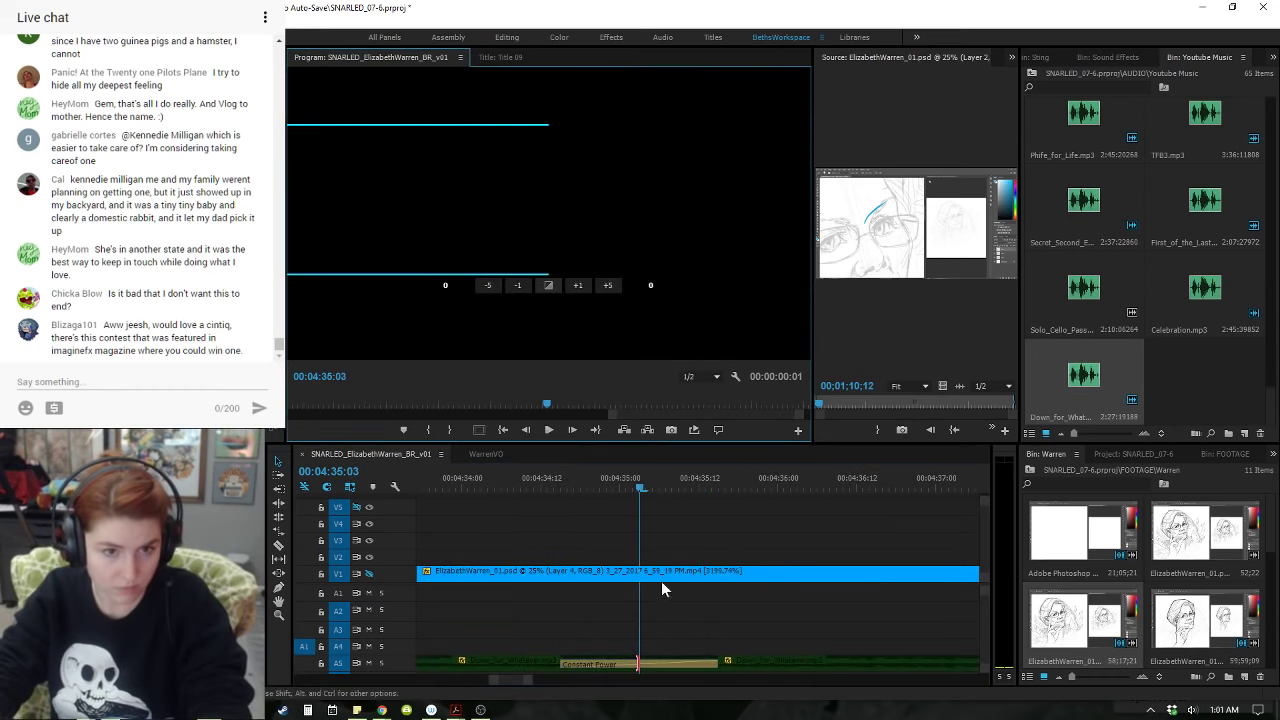
pyautogui.click(508, 598)
pyautogui.press('space')
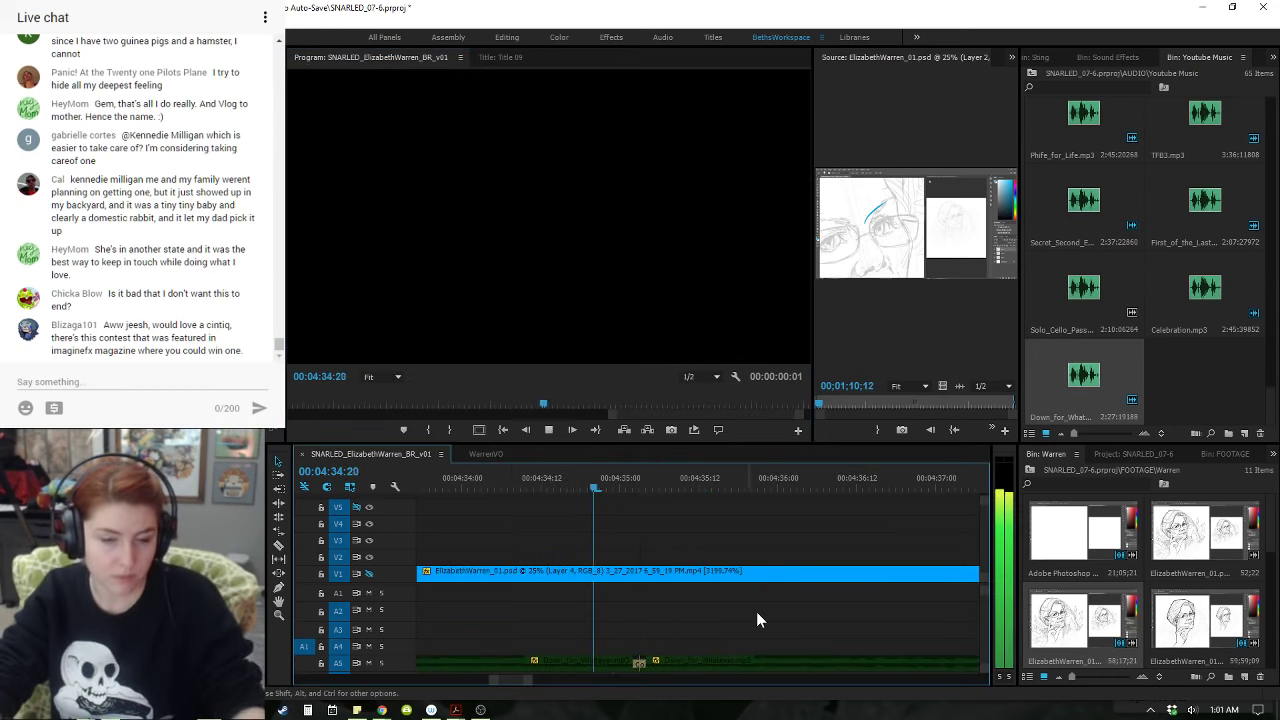
# - Listen to the crossfaded music join from about 00:04:34 and park the playhead on the edit at 00:04:35:03
pyautogui.click(495, 481)
pyautogui.press('space')
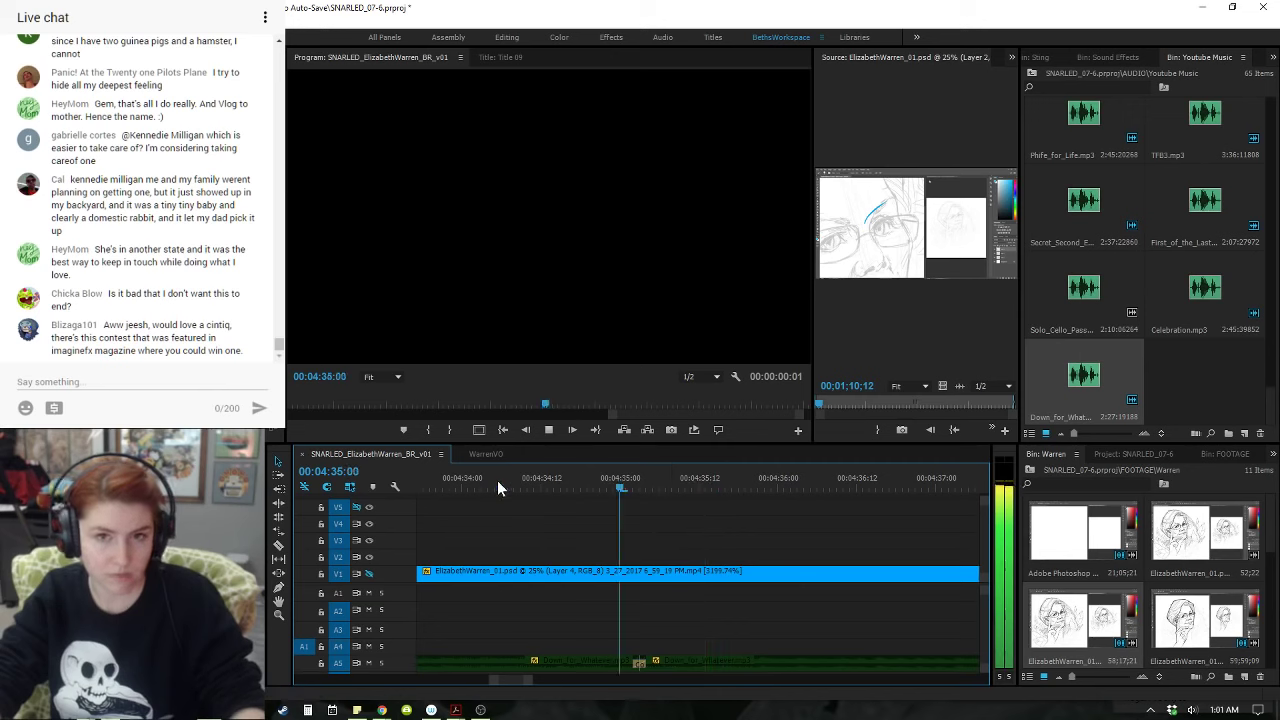
pyautogui.press('-')
pyautogui.click(615, 489)
pyautogui.press('space')
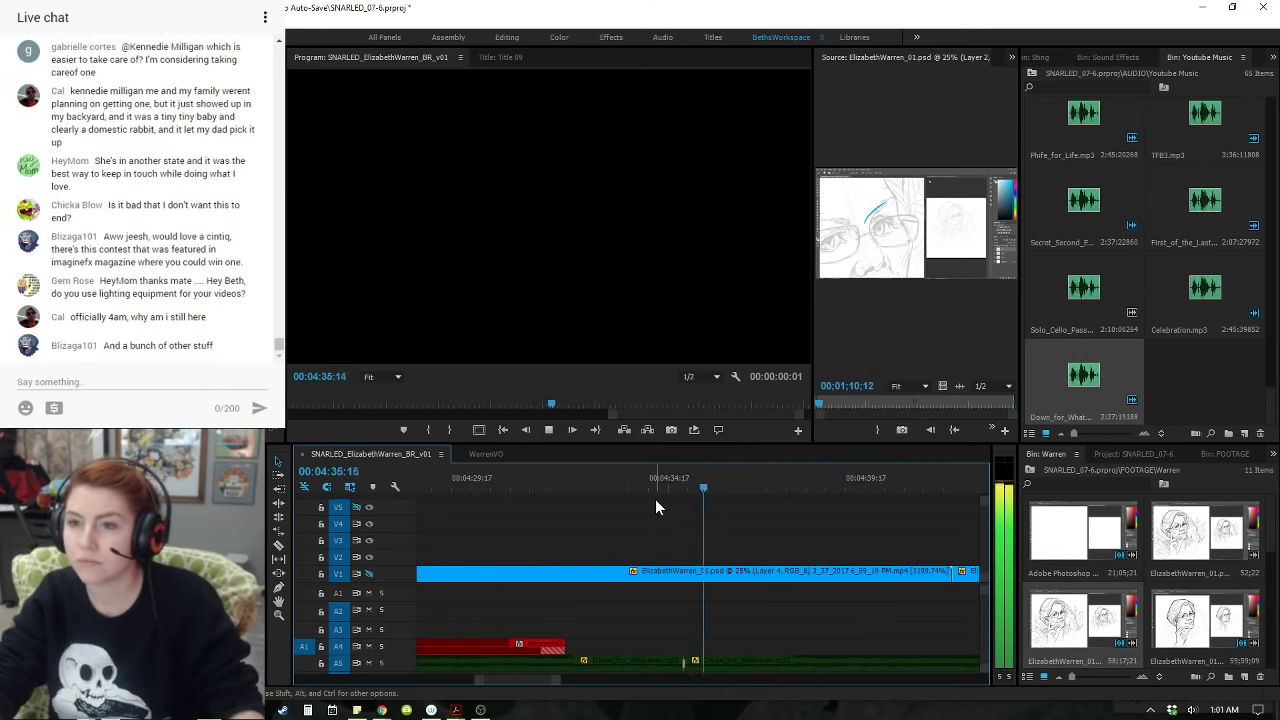
pyautogui.press('space')
pyautogui.press('Up')
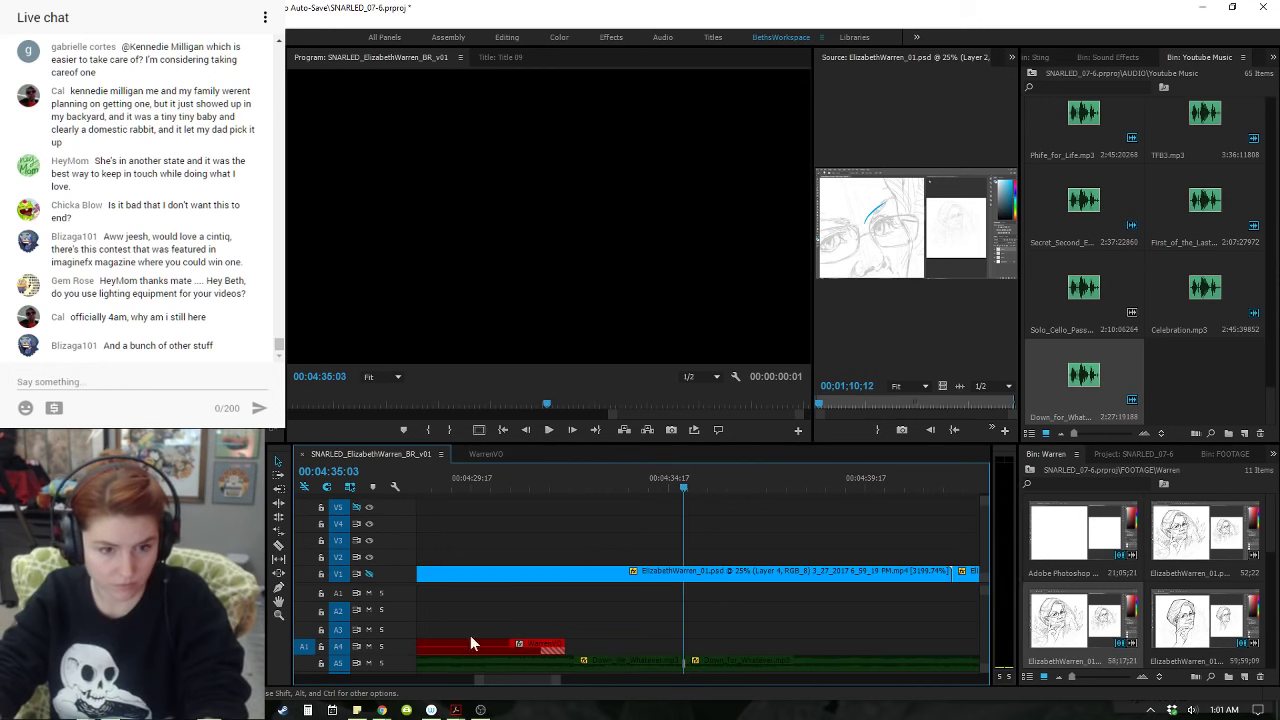
# - Lock V1, shift the music join on A5 one frame earlier to 00:04:35:02, and play across it
pyautogui.click(320, 573)
pyautogui.press('Left')
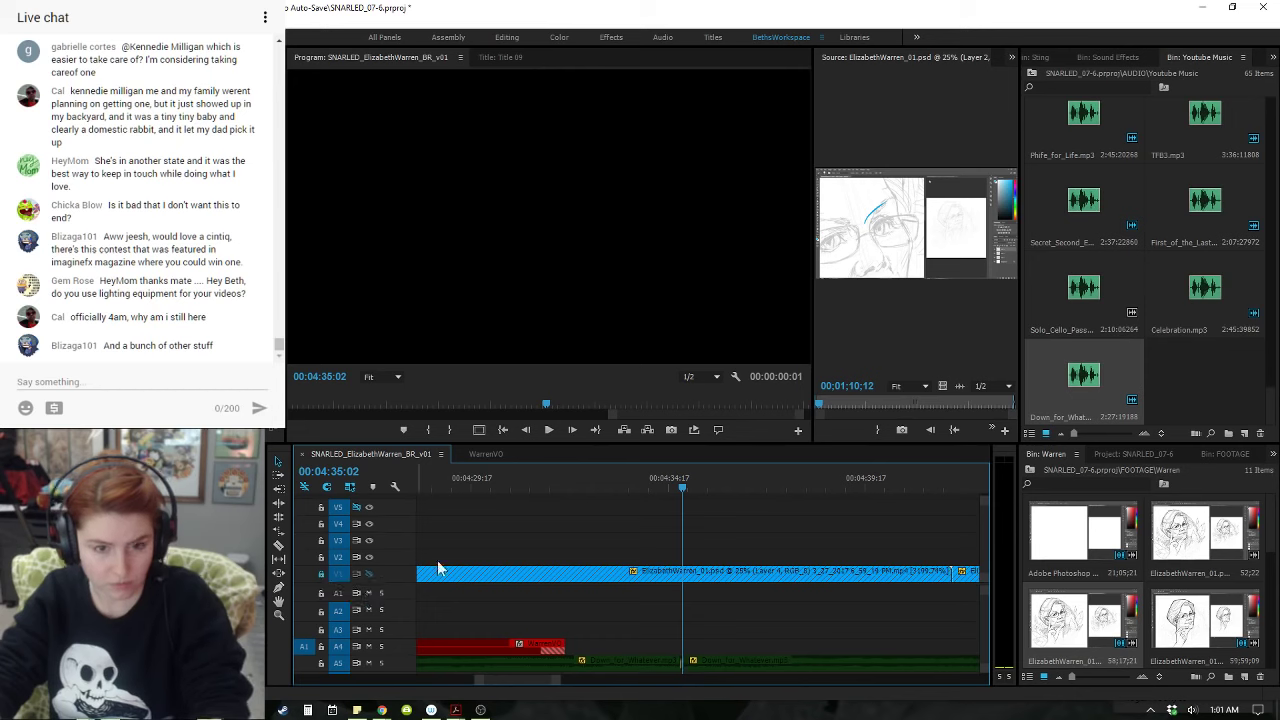
pyautogui.click(674, 488)
pyautogui.press('space')
pyautogui.press('=')
pyautogui.press('=')
pyautogui.click(571, 488)
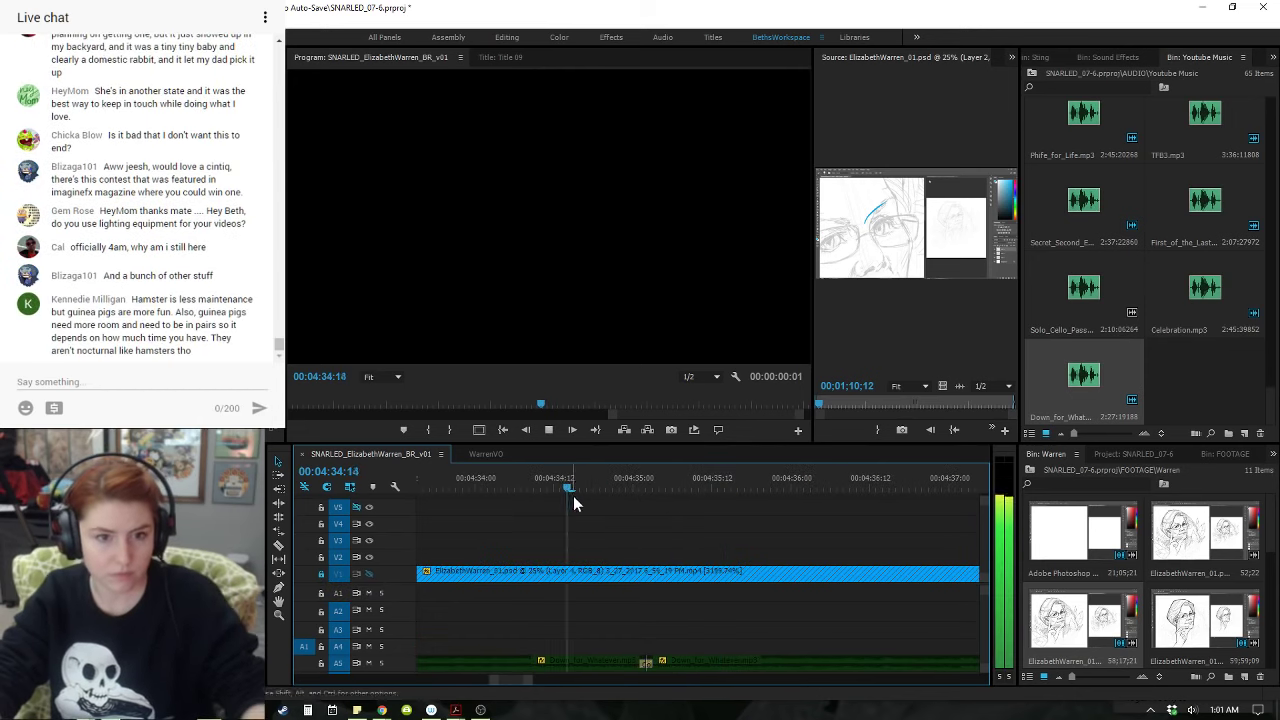
pyautogui.press('space')
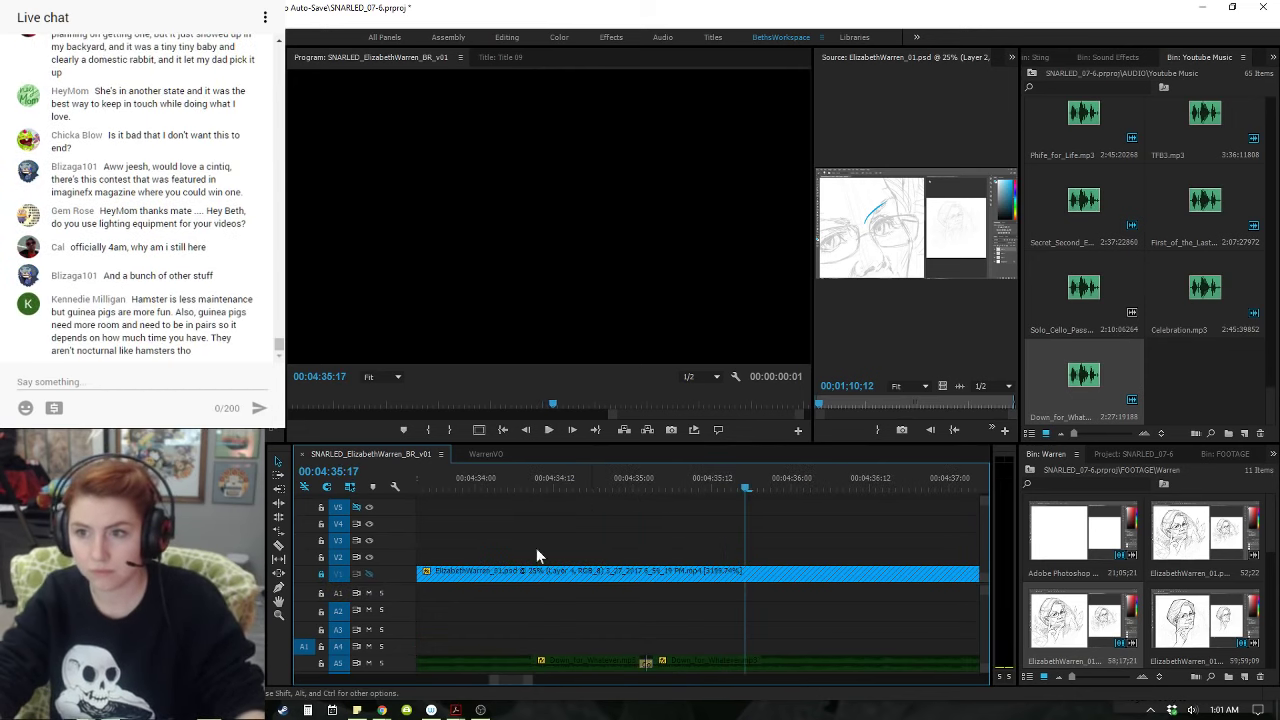
# - Unlock V1, turn its visibility back on, and lock the music track A5
pyautogui.click(368, 573)
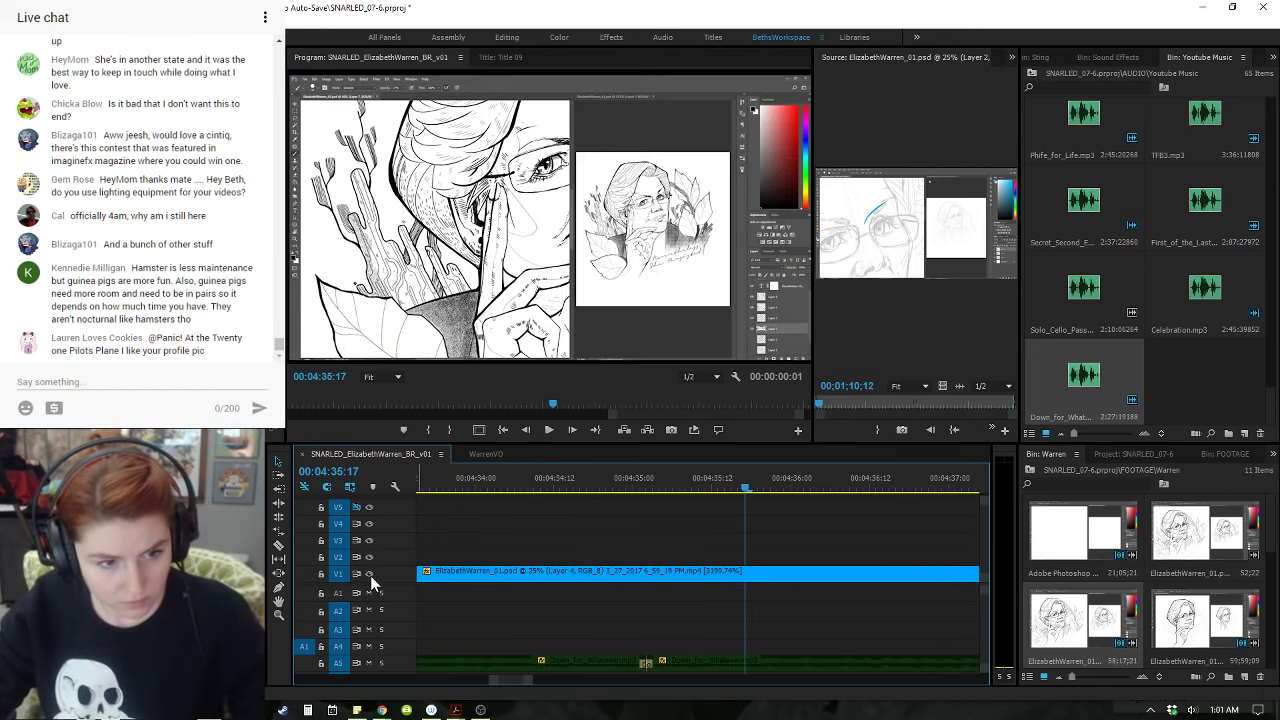
pyautogui.click(369, 575)
pyautogui.click(369, 575)
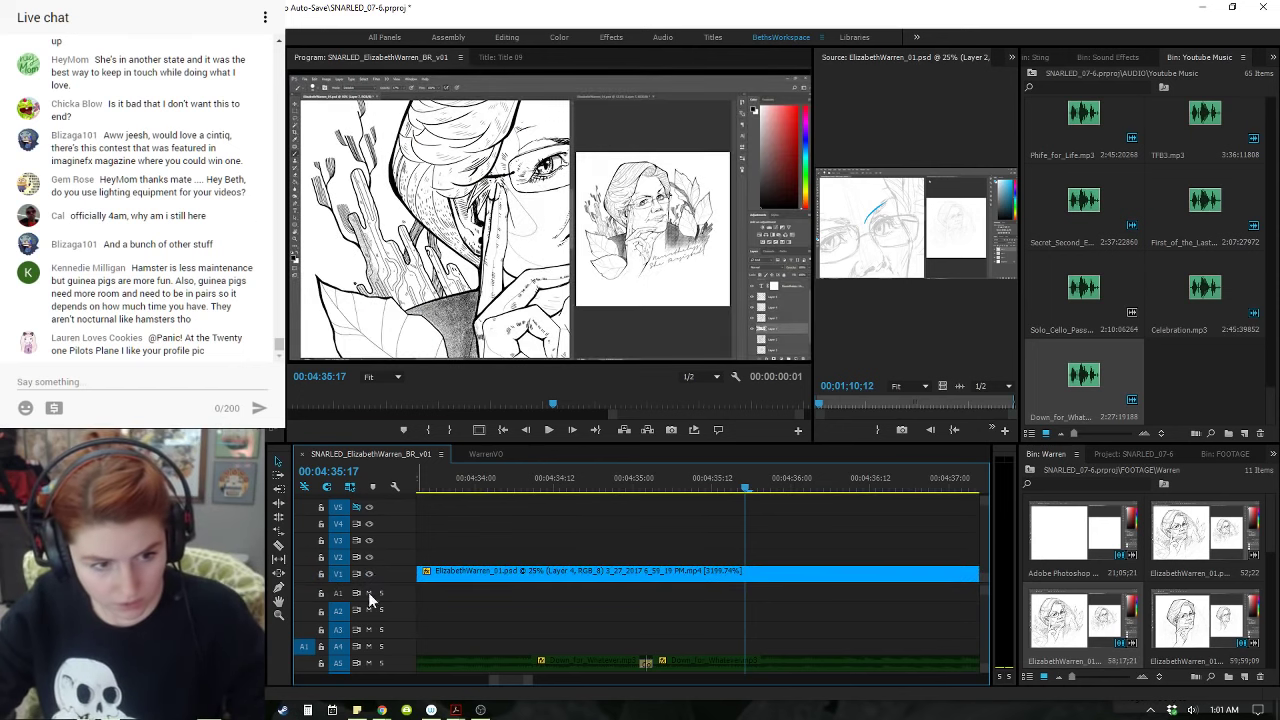
pyautogui.click(320, 663)
# - Mute the voice-over track A4 and play the footage from just before the V1 edit near 00:04:01
pyautogui.press('-')
pyautogui.press('-')
pyautogui.press('-')
pyautogui.press('-')
pyautogui.press('-')
pyautogui.press('-')
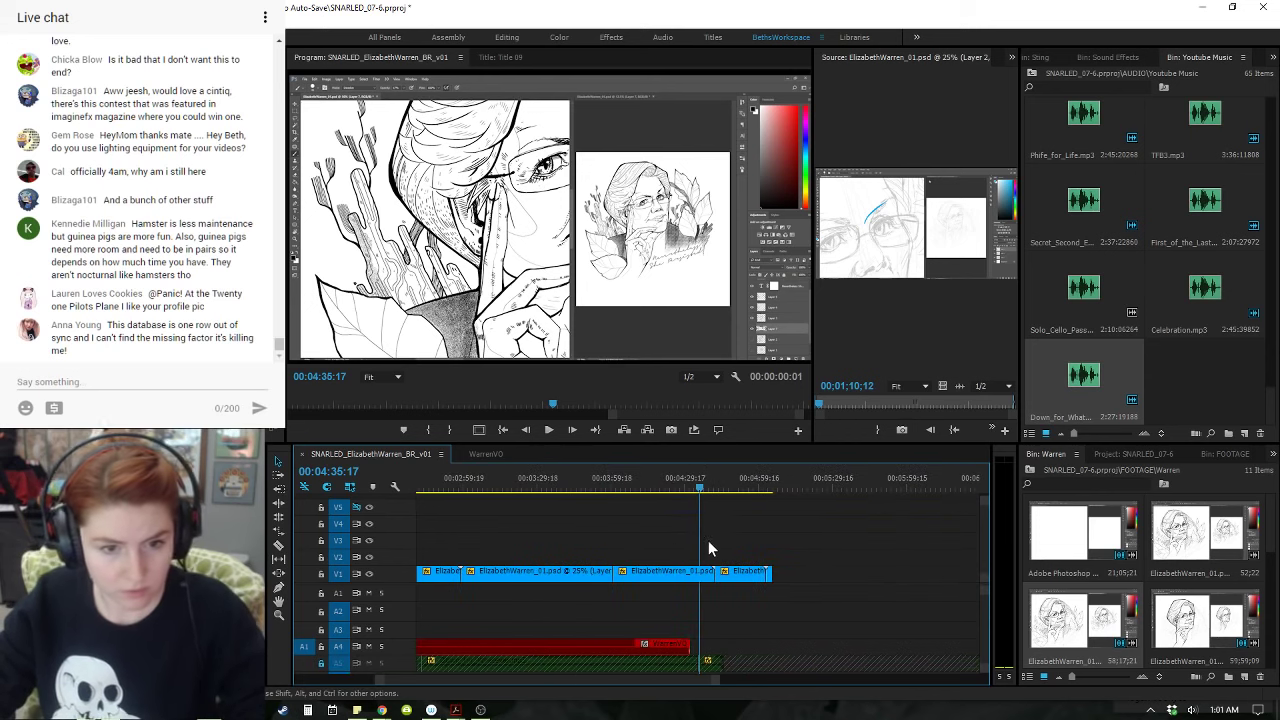
pyautogui.click(614, 485)
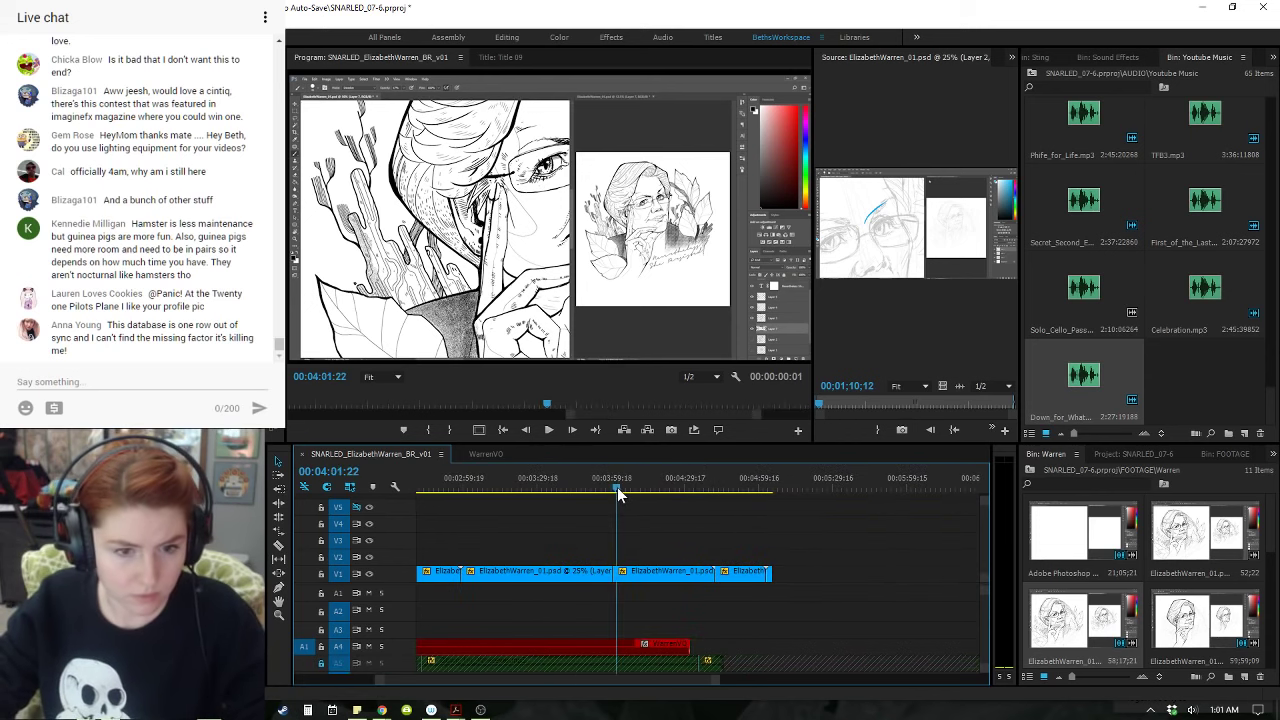
pyautogui.click(368, 646)
pyautogui.press('space')
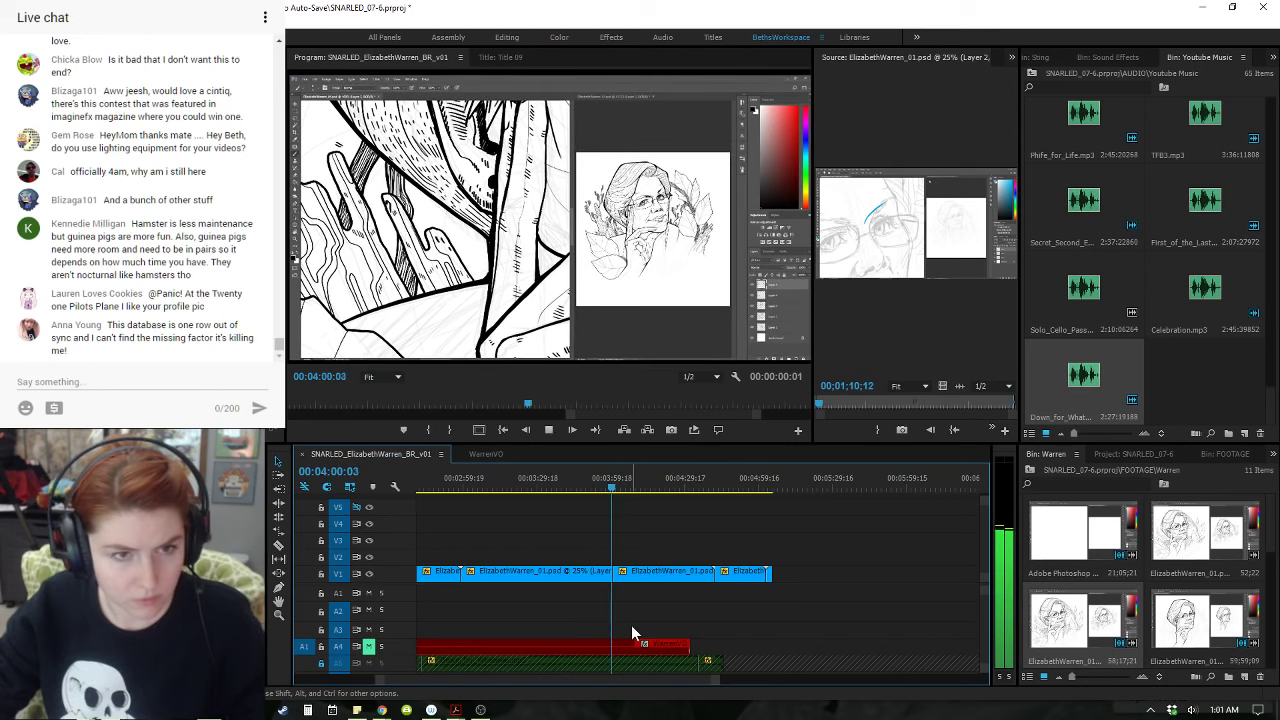
# - Stop playback at 00:04:03:05 and cut the V1 clip there
pyautogui.press('=')
pyautogui.press('=')
pyautogui.press('=')
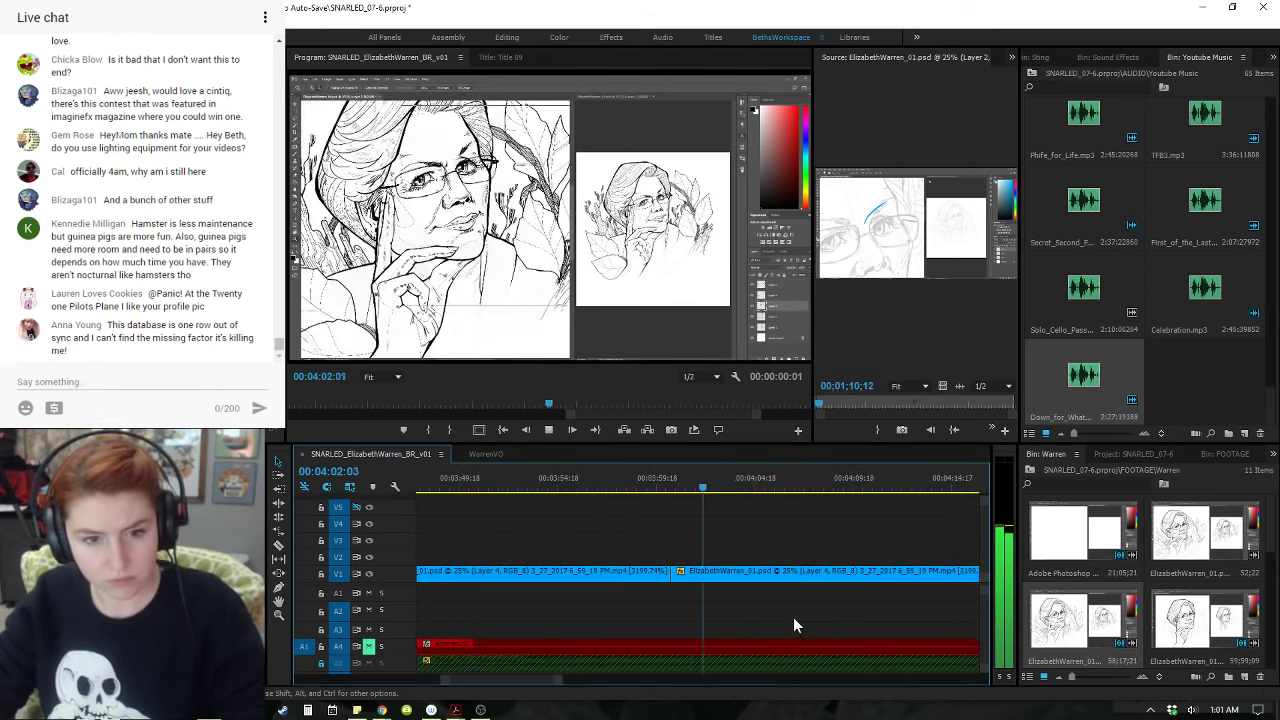
pyautogui.press('space')
pyautogui.click(789, 575)
pyautogui.hotkey('ctrl', 'k')
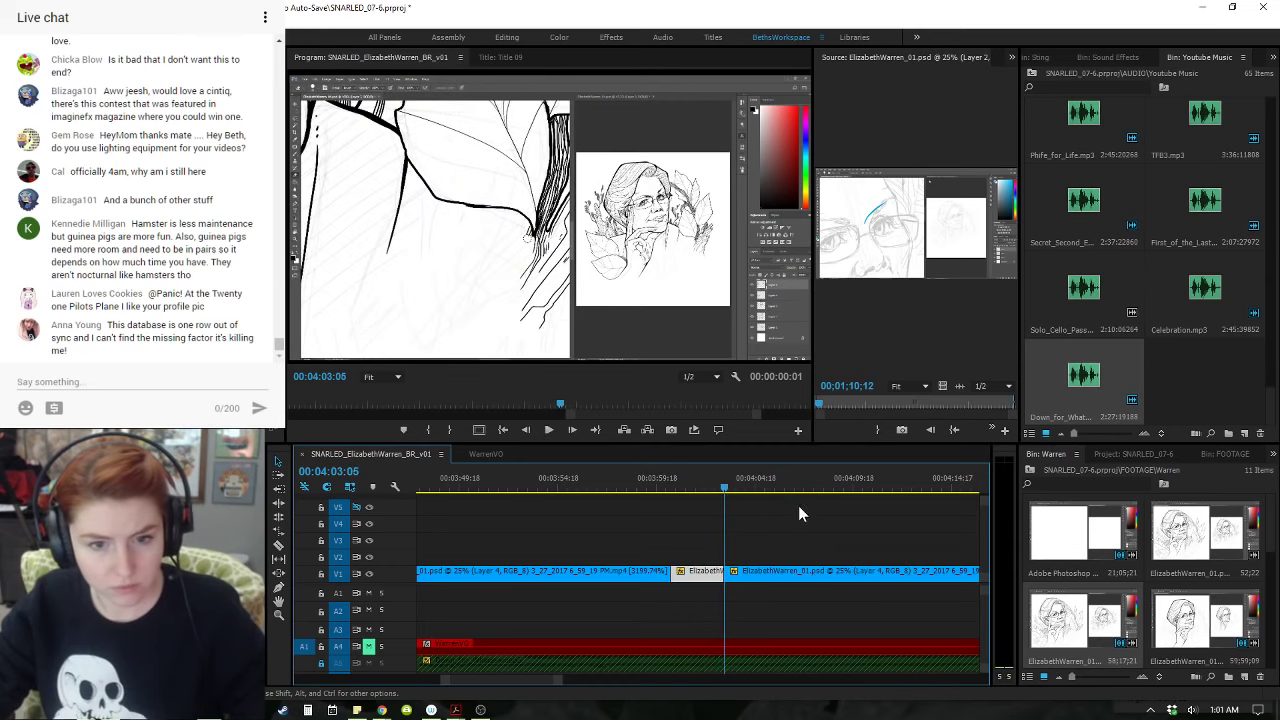
# - Lock A4 and ripple trim the V1 footage between the cut at 00:04:03:05 and 00:04:08:03
pyautogui.click(815, 479)
pyautogui.moveTo(815, 479); pyautogui.dragTo(836, 486)
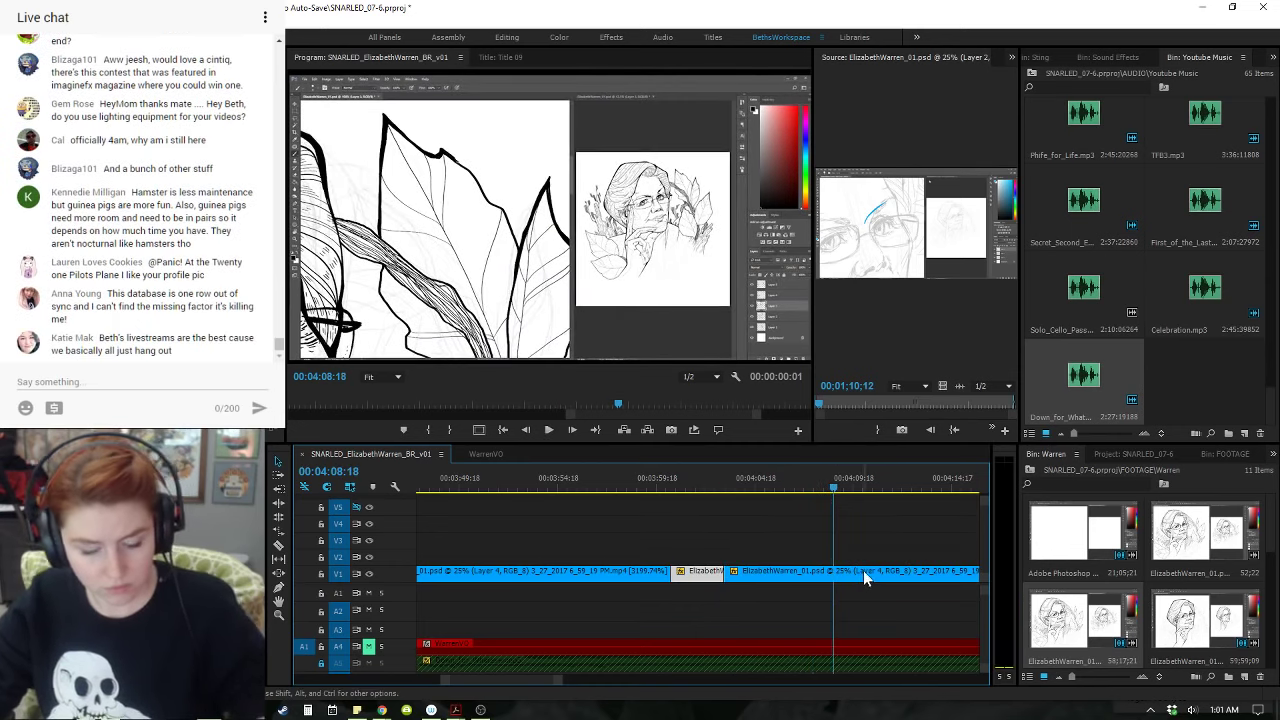
pyautogui.press('-')
pyautogui.press('-')
pyautogui.press('-')
pyautogui.click(726, 485)
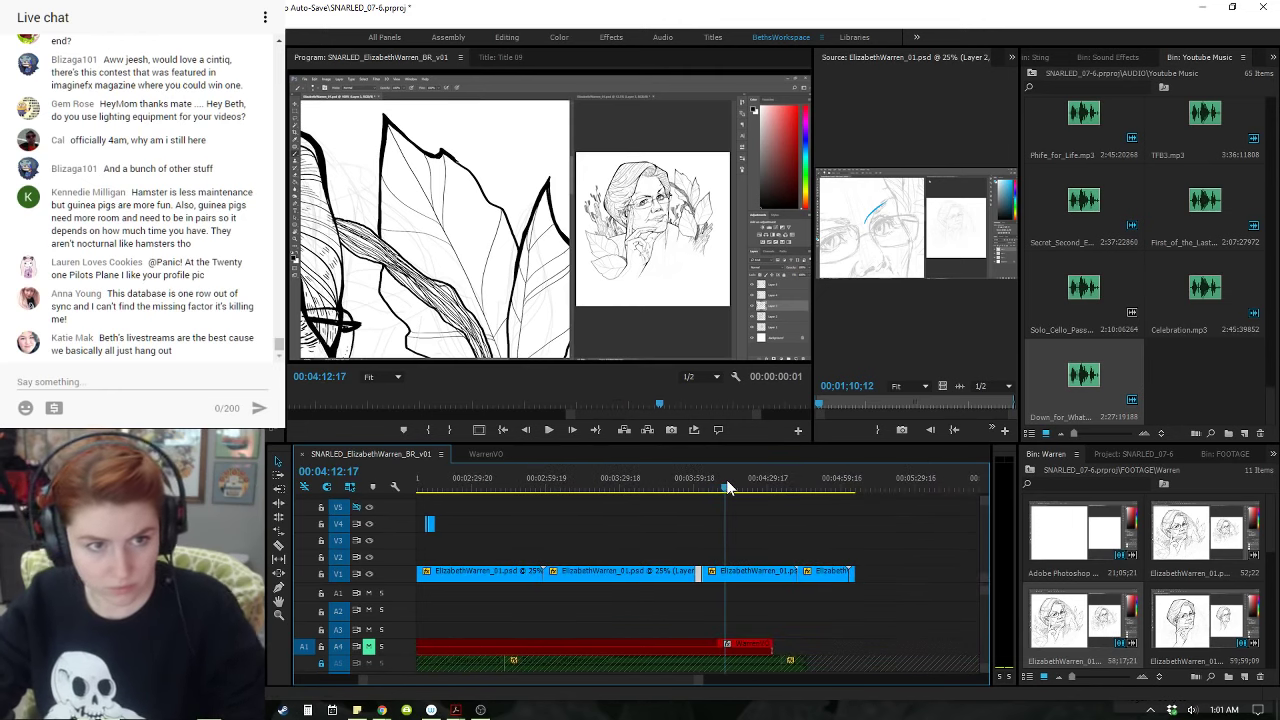
pyautogui.moveTo(728, 487); pyautogui.dragTo(716, 487)
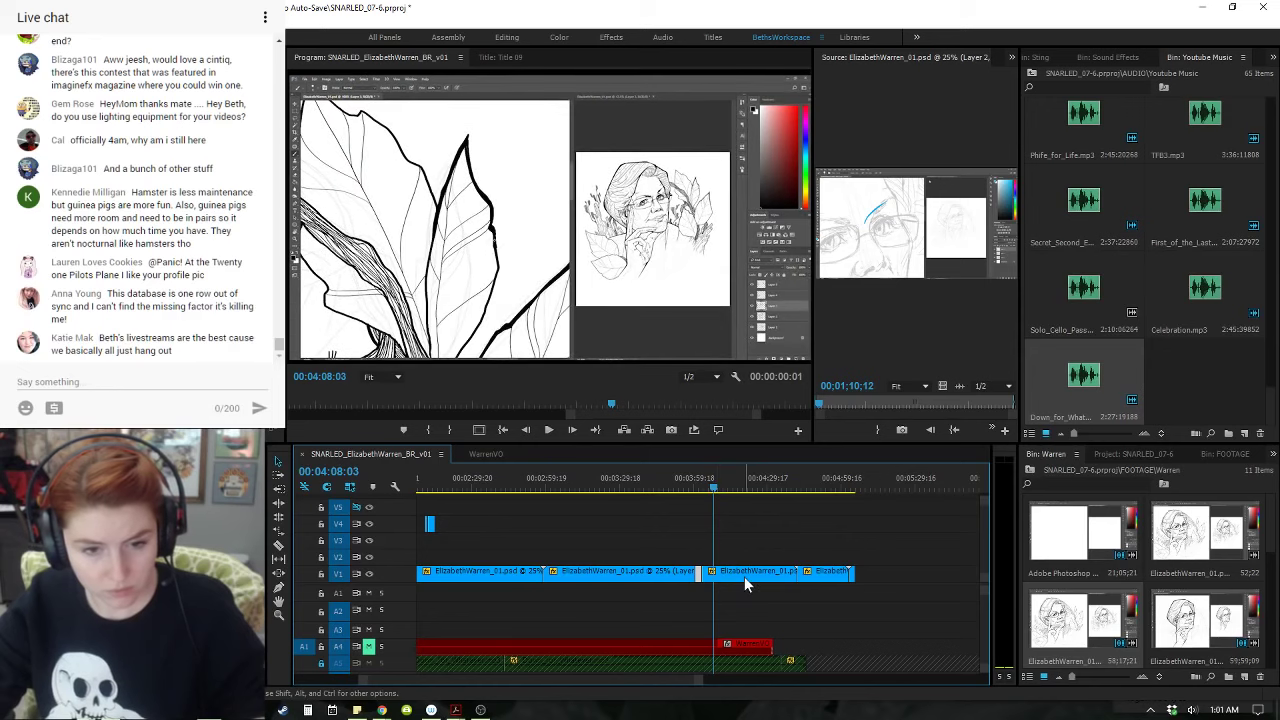
pyautogui.press('q')
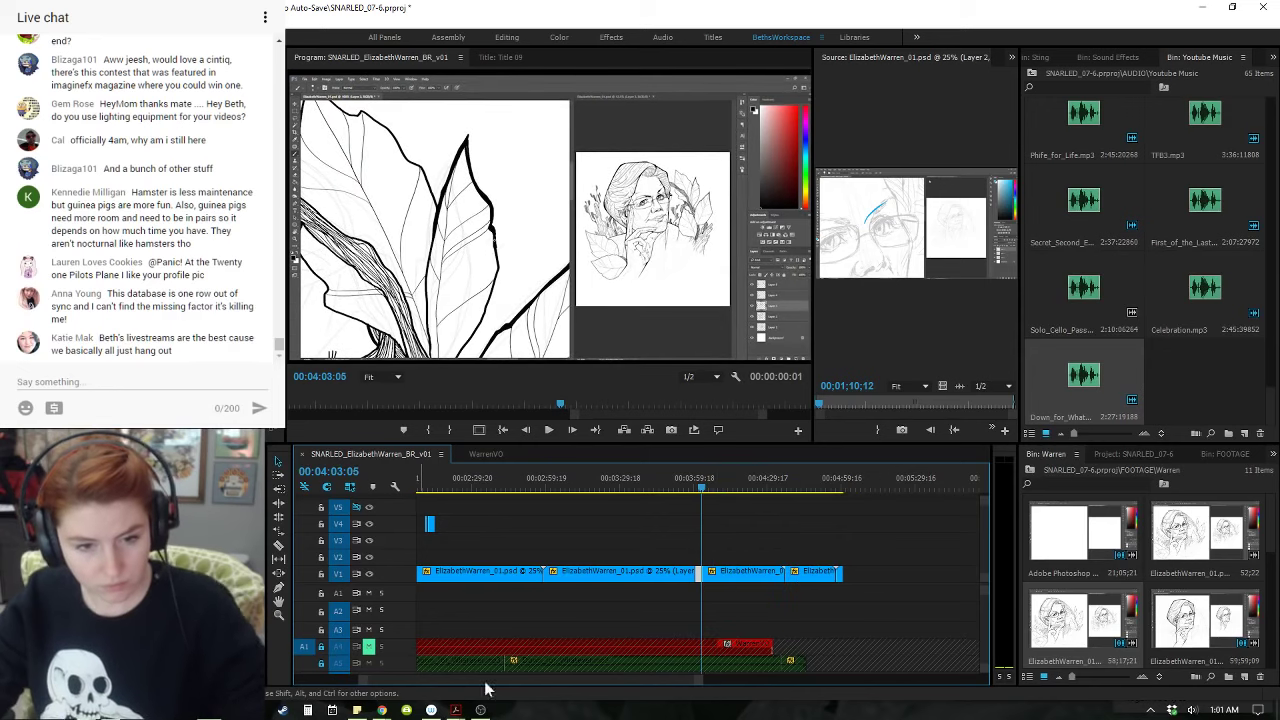
# - Review V1 near 00:03:02 and ripple trim about three seconds from the start of the clip at 00:02:59:02
pyautogui.press('space')
pyautogui.click(579, 487)
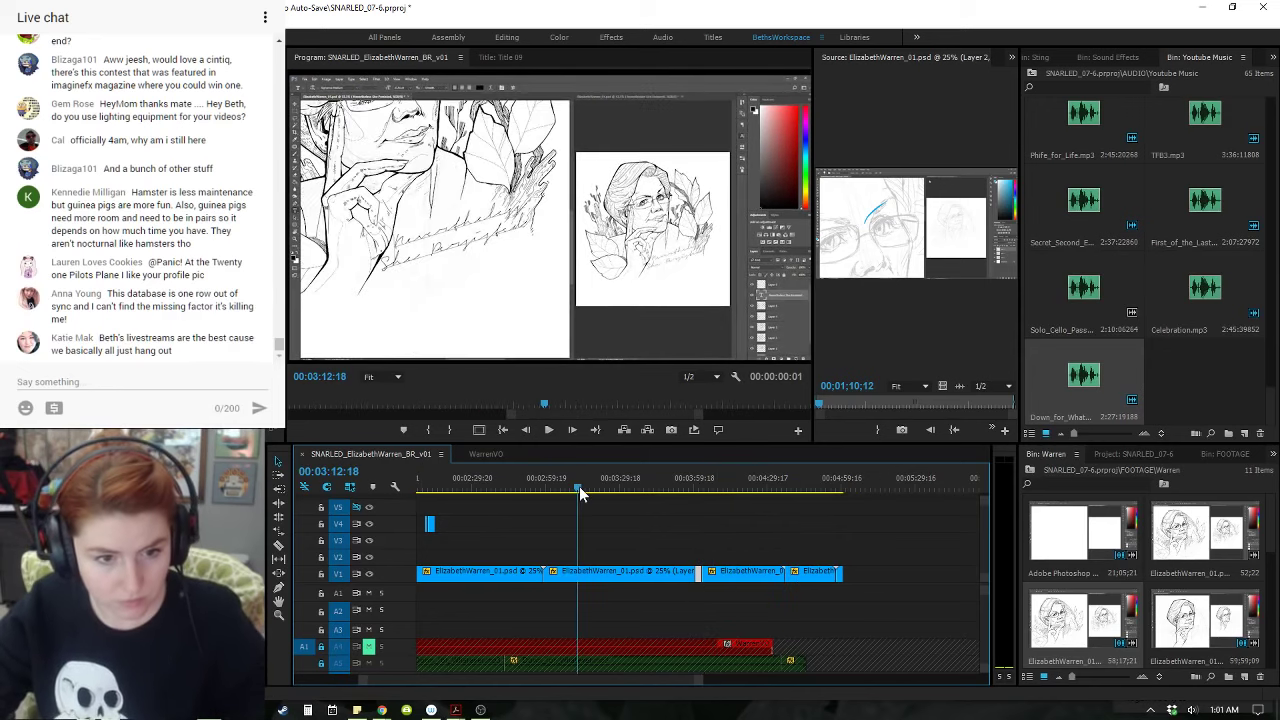
pyautogui.press('q')
pyautogui.press('space')
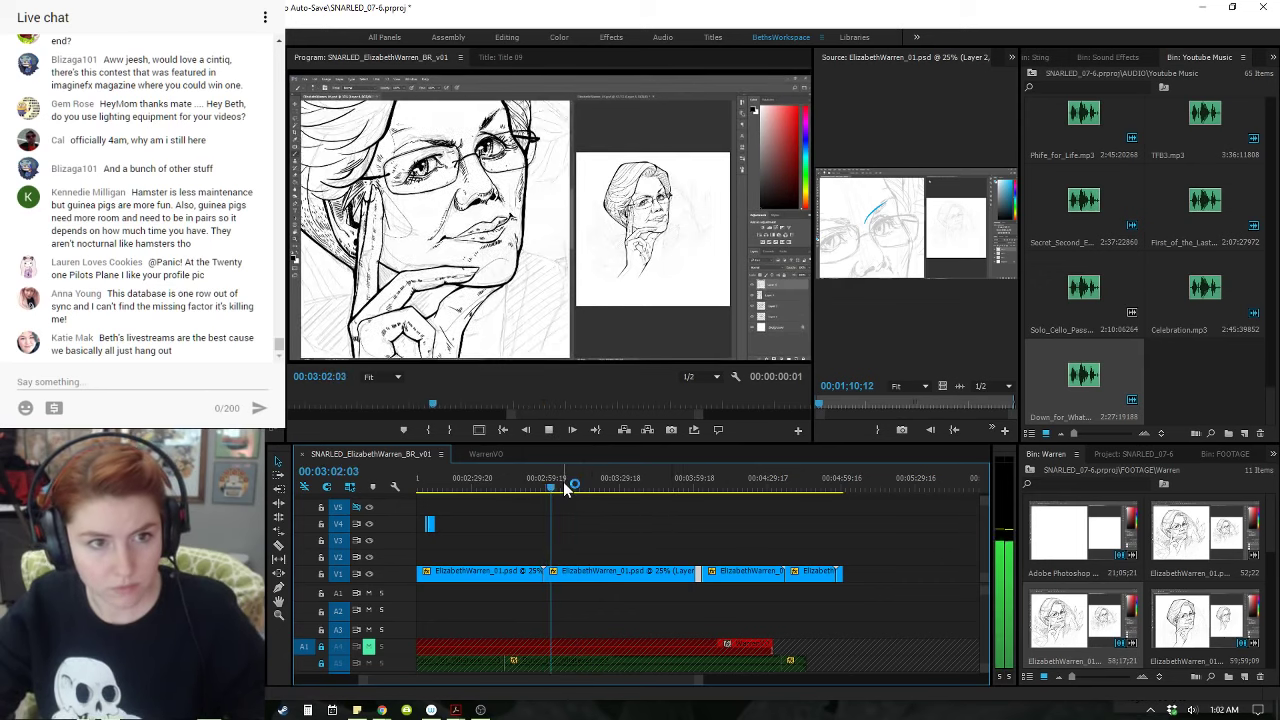
pyautogui.press('space')
pyautogui.press('q')
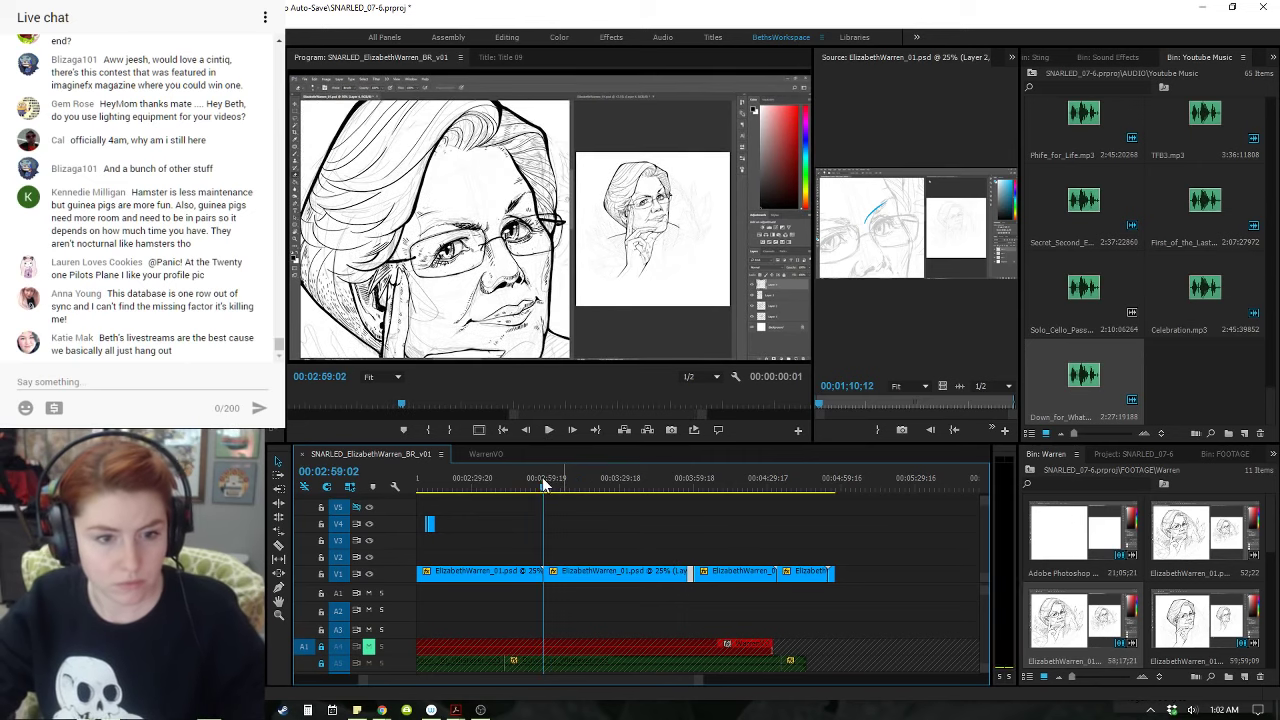
# - Preview the footage from about 00:02:56:13 and again from about 00:01:25:01
pyautogui.hotkey('shift', 'k')
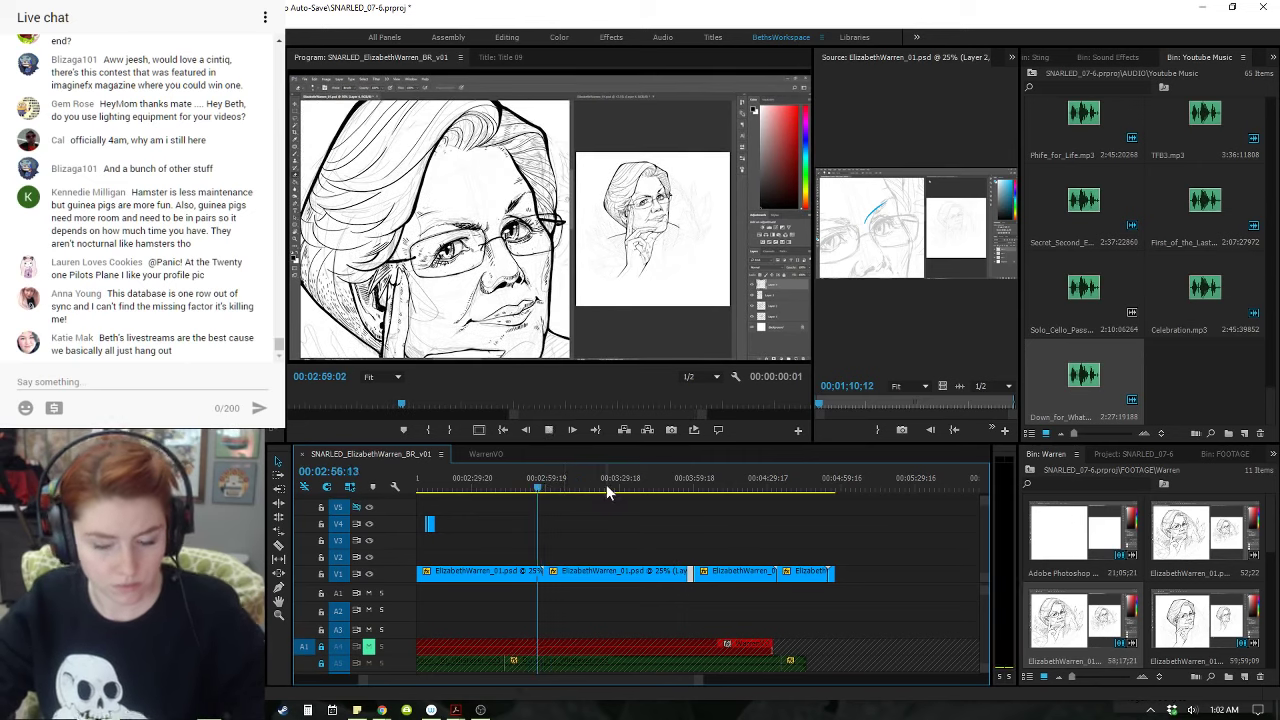
pyautogui.press('-')
pyautogui.click(511, 486)
pyautogui.press('=')
pyautogui.press('=')
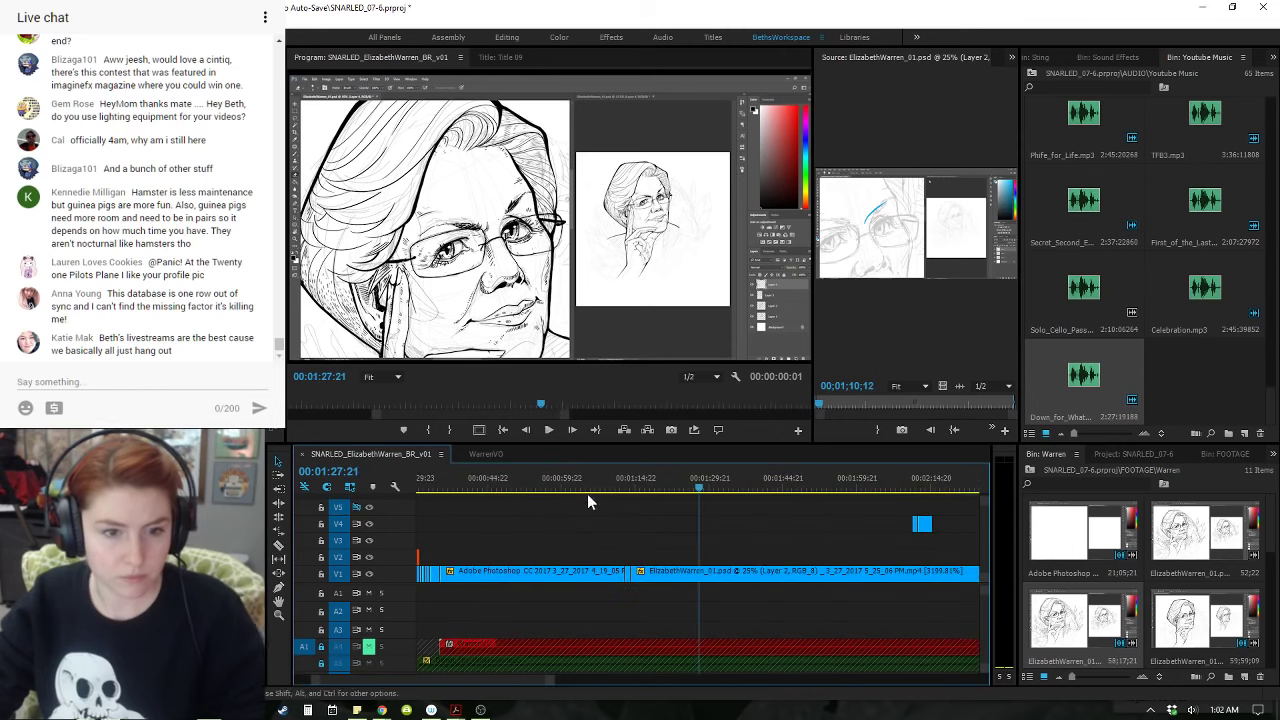
pyautogui.moveTo(607, 486); pyautogui.dragTo(686, 484)
pyautogui.press('space')
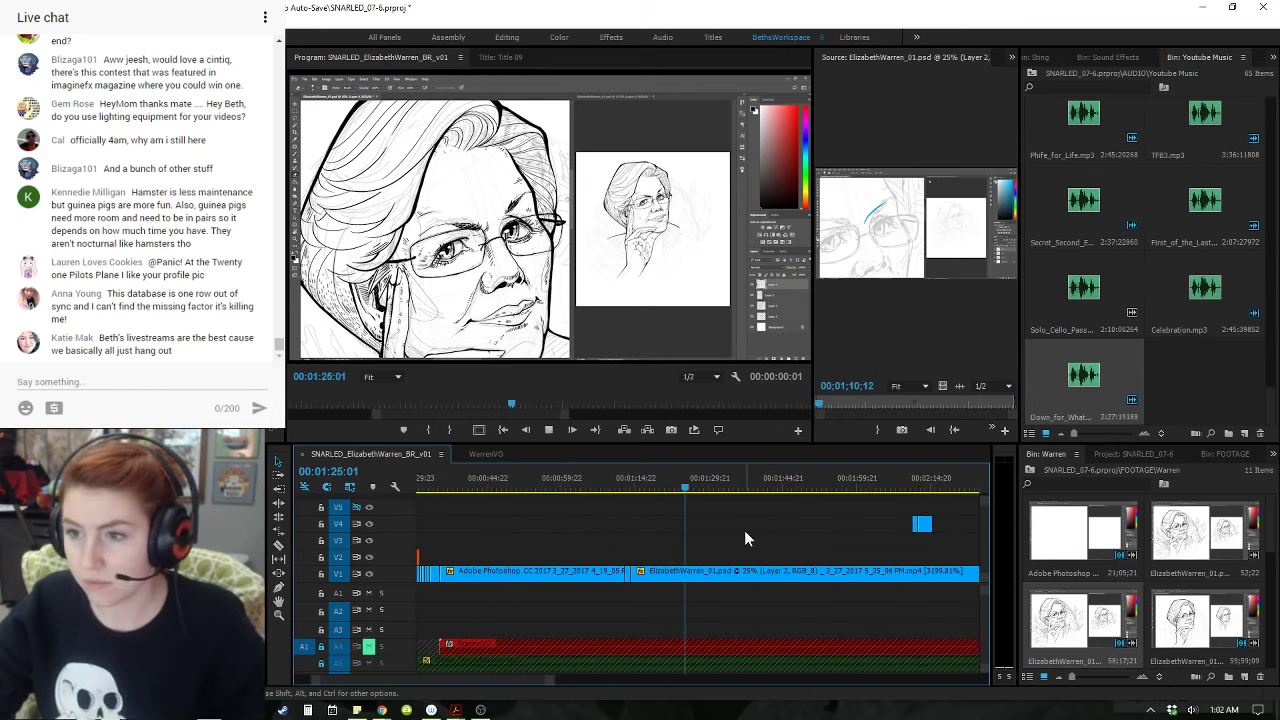
pyautogui.press('space')
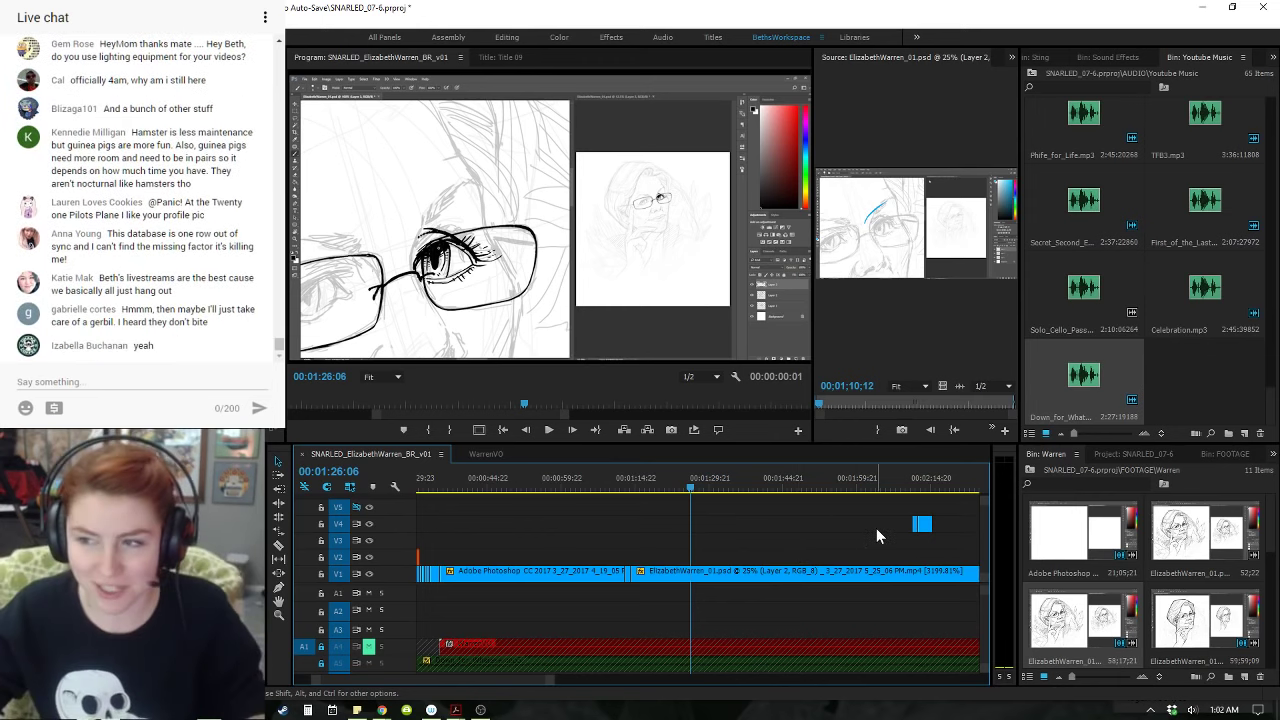
# - Try to delete the empty gap on V4 ahead of the short clips near 00:02:14
pyautogui.press('-')
pyautogui.press('-')
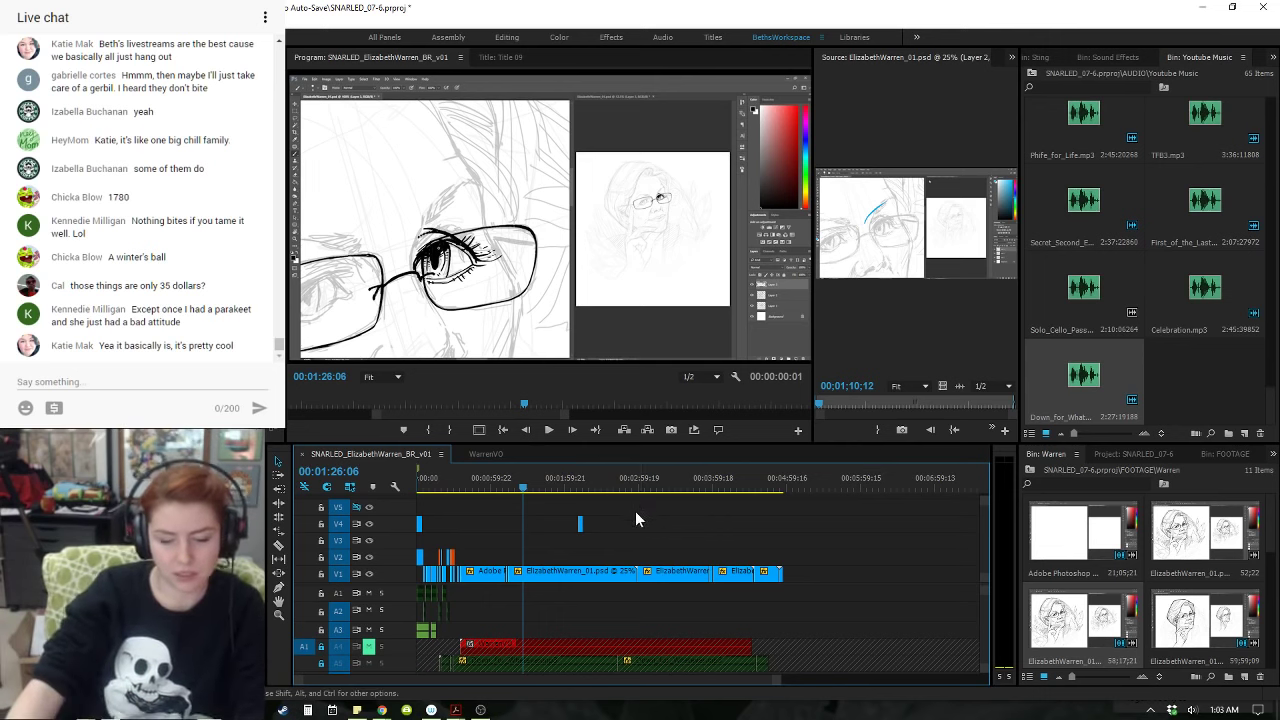
pyautogui.press('=')
pyautogui.press('=')
pyautogui.click(675, 528)
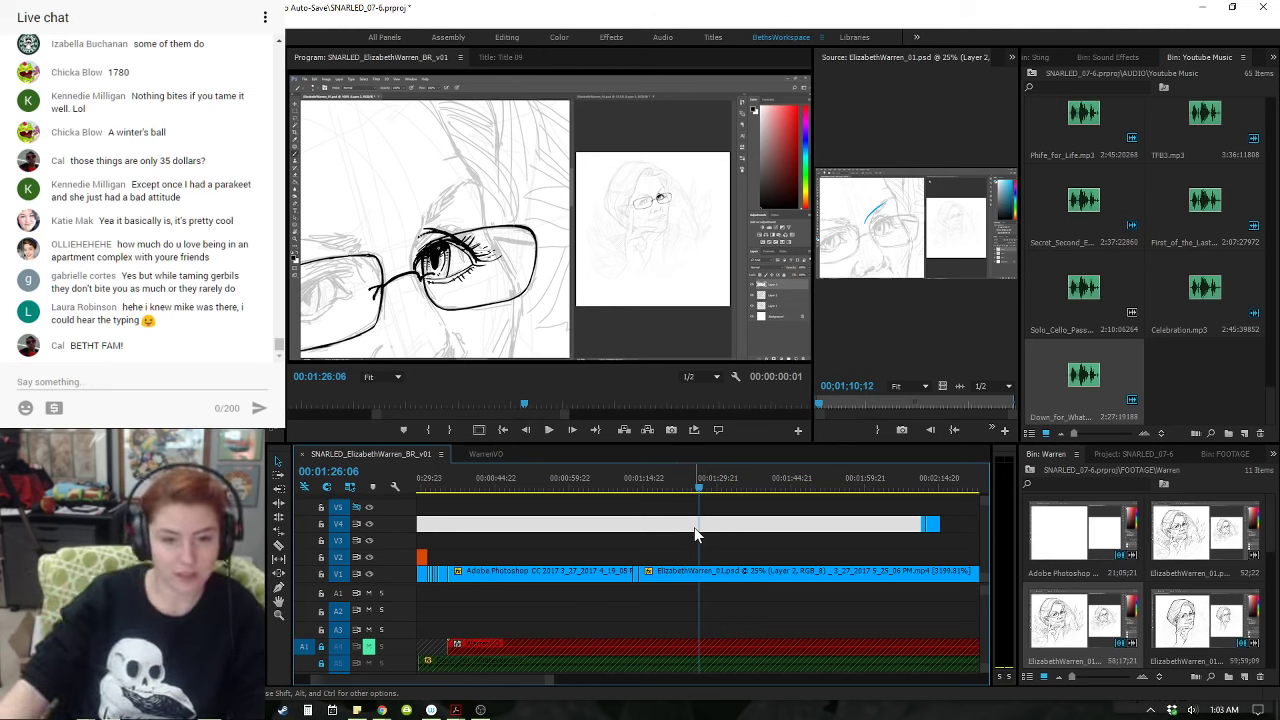
pyautogui.press('Delete')
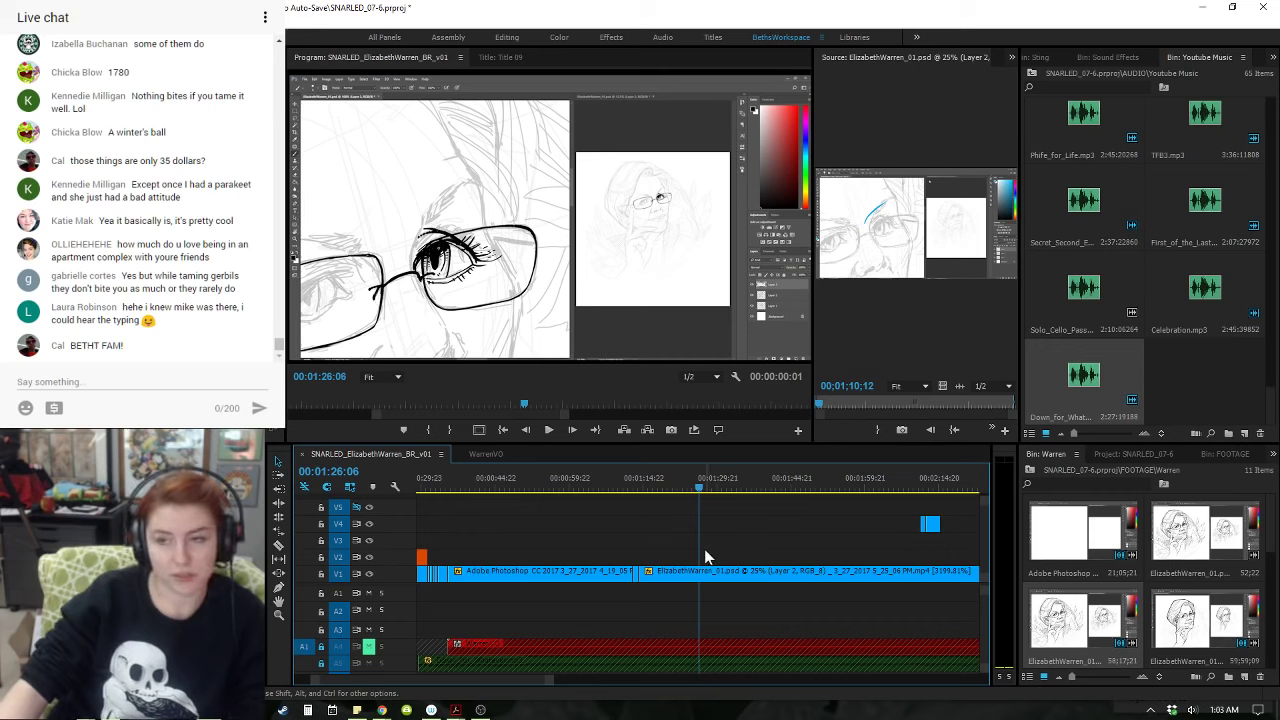
pyautogui.press('Up')
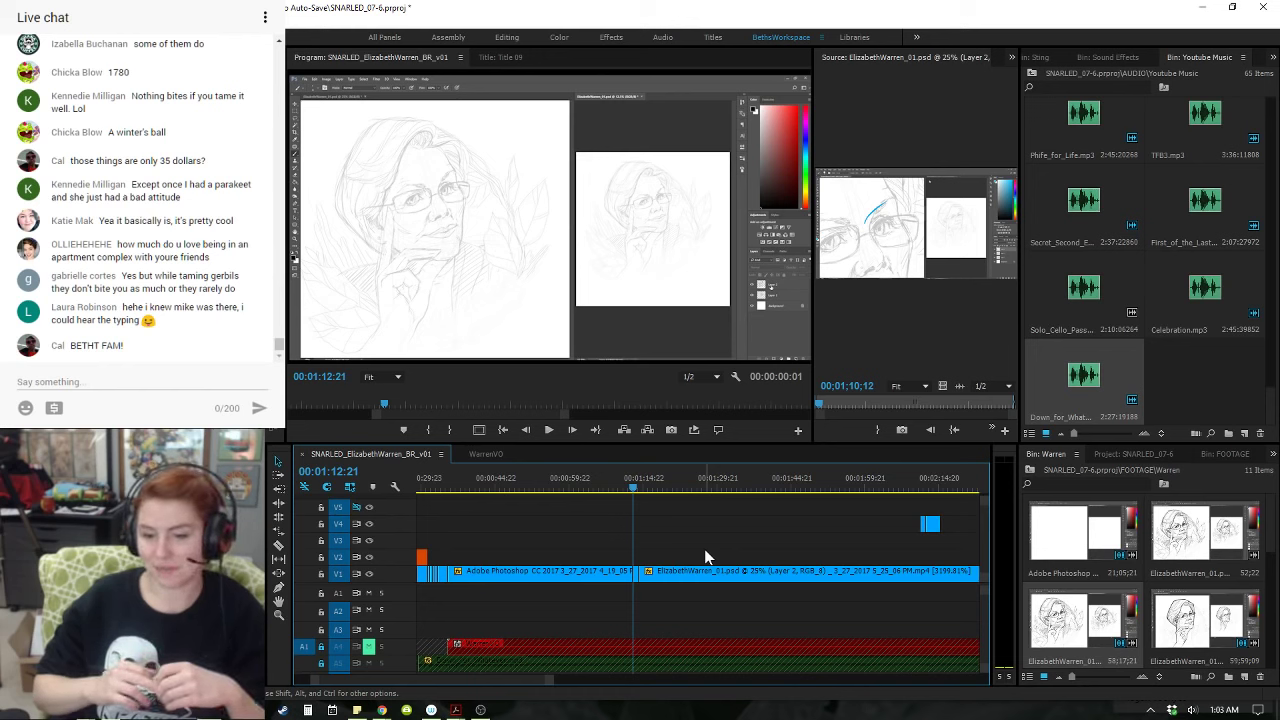
pyautogui.press('-')
pyautogui.press('=')
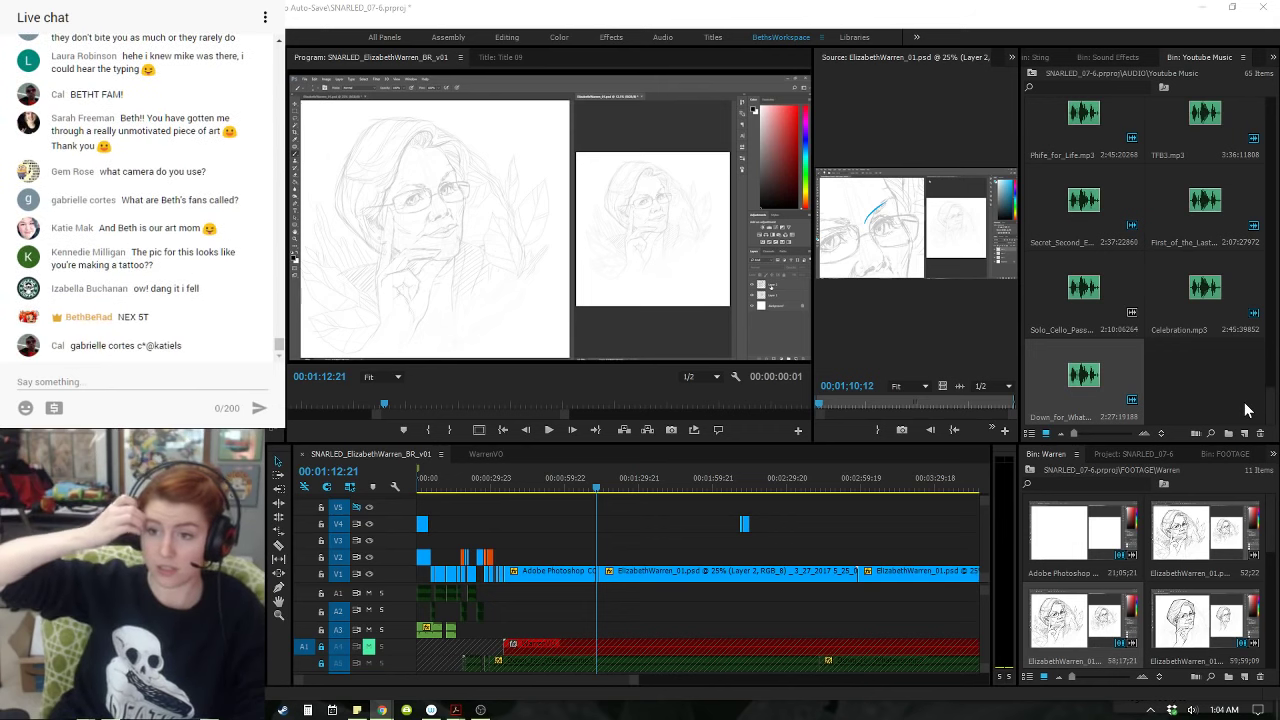
pyautogui.click(714, 524)
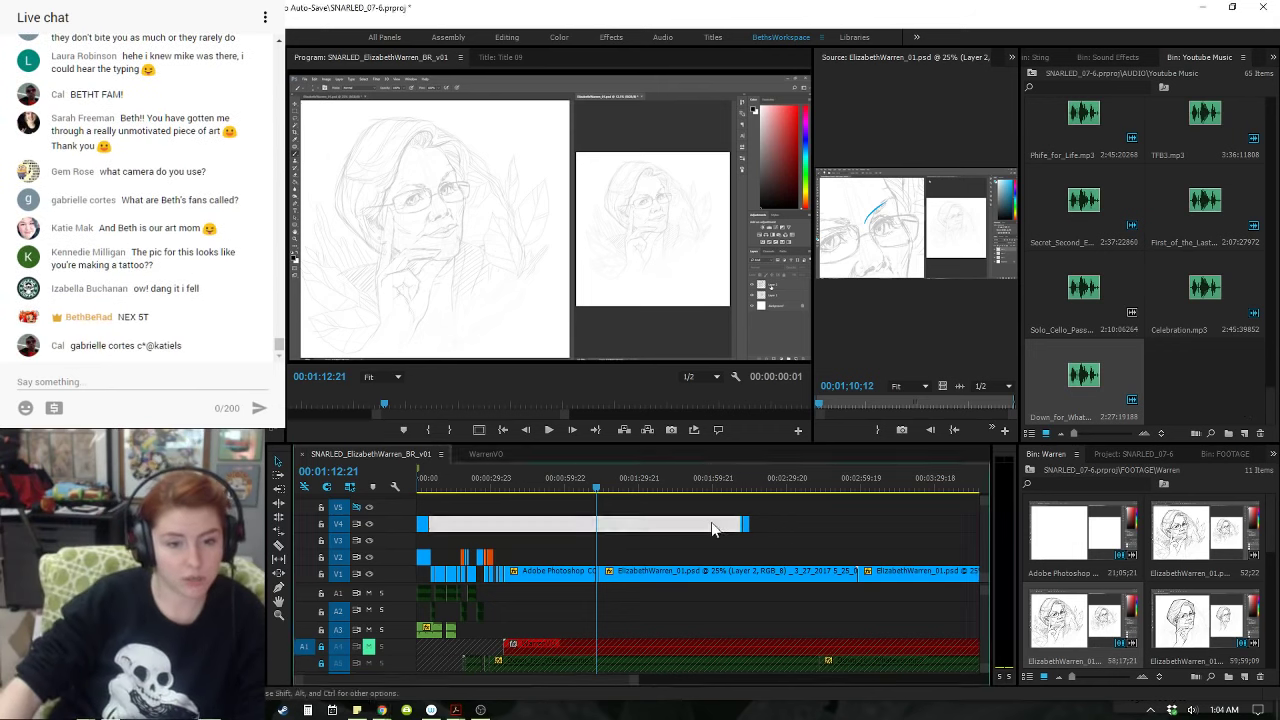
pyautogui.click(629, 488)
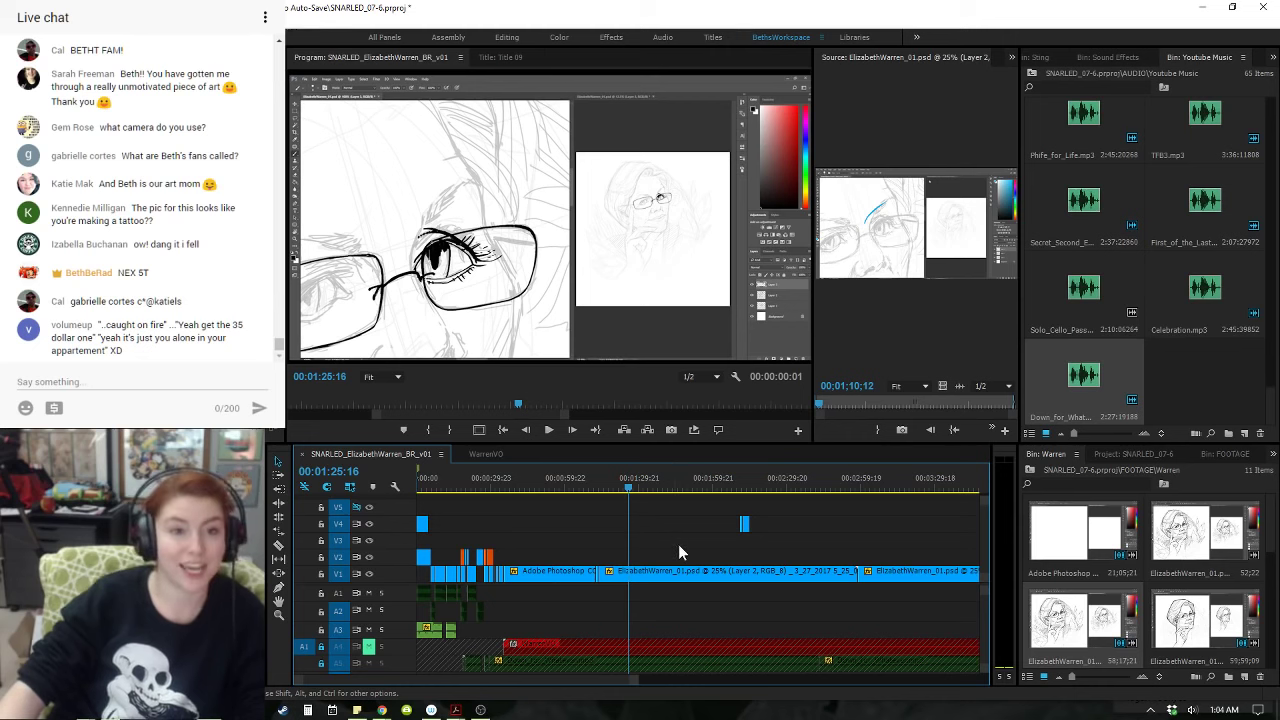
# - Compare where the V1 footage ends with where the voice-over and music tracks end
pyautogui.scroll(-5, 705, 550)
pyautogui.moveTo(605, 489); pyautogui.dragTo(666, 488)
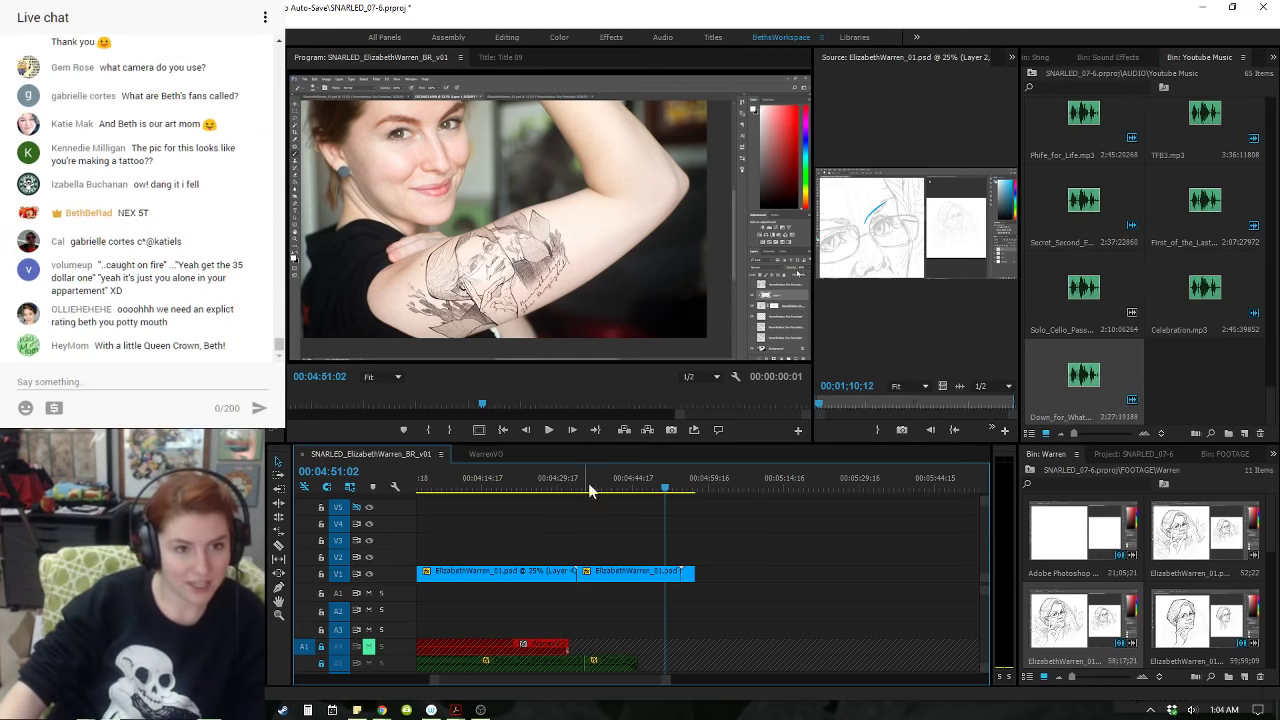
pyautogui.press('-')
pyautogui.press('-')
pyautogui.press('-')
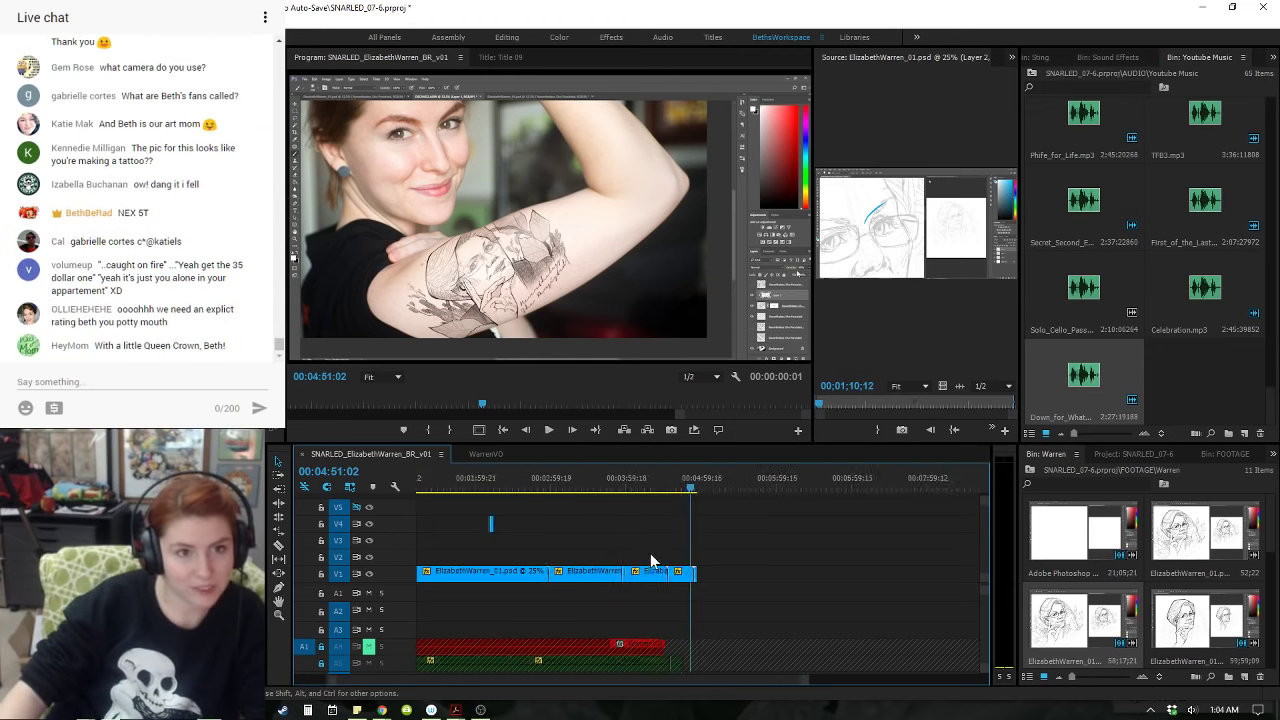
pyautogui.press('=')
pyautogui.press('-')
pyautogui.press('-')
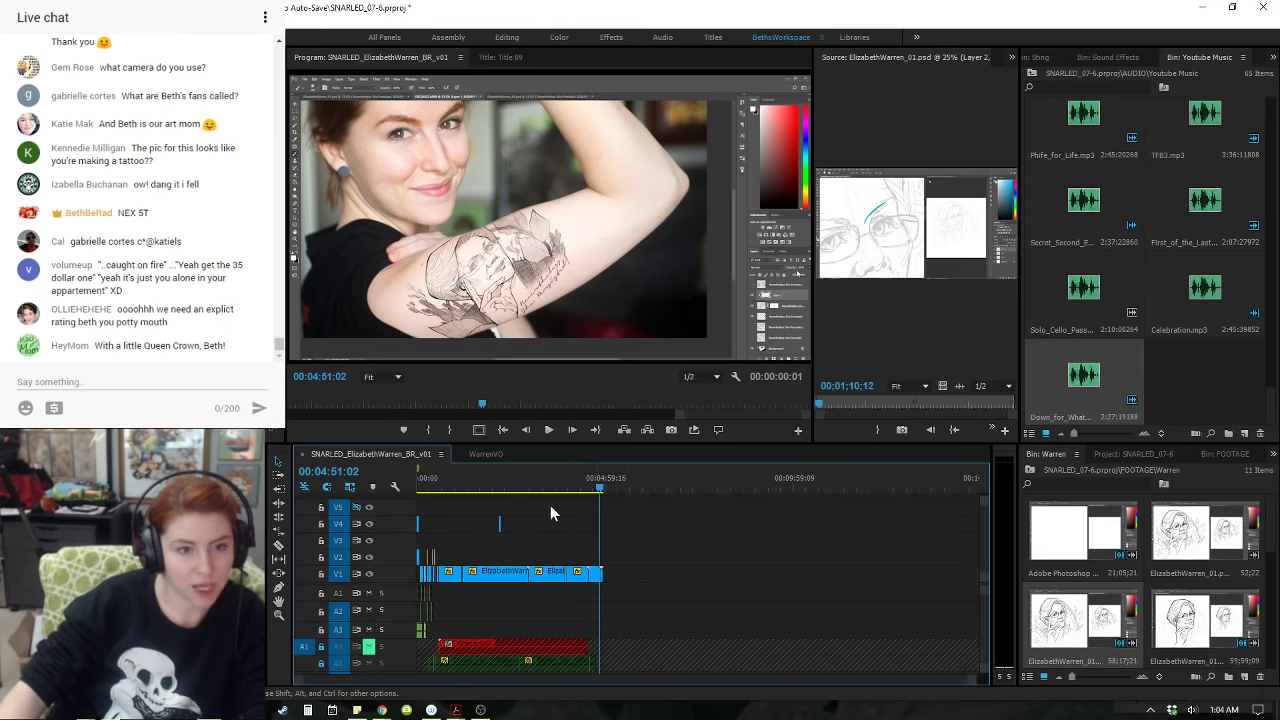
# - Preview the sequence from about 00:02:00, including the two short V4 clips from 00:02:11:06
pyautogui.click(479, 470)
pyautogui.press('=')
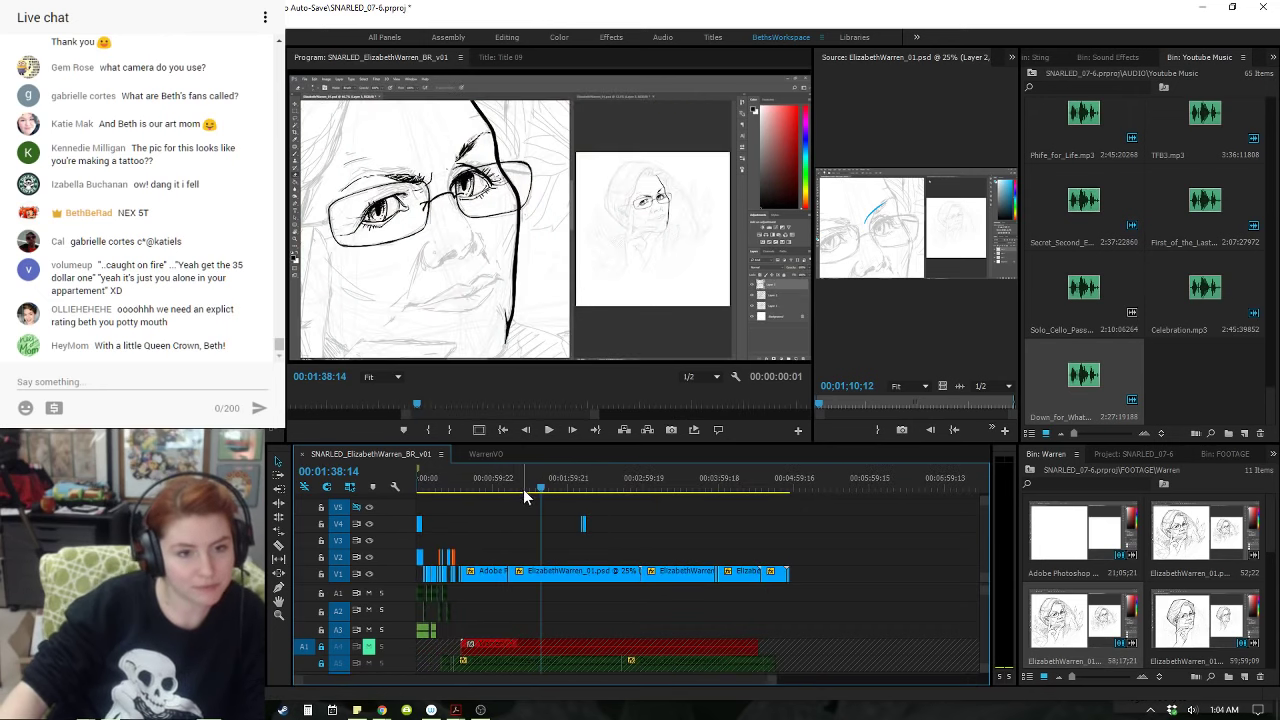
pyautogui.moveTo(576, 482); pyautogui.dragTo(565, 483)
pyautogui.press('space')
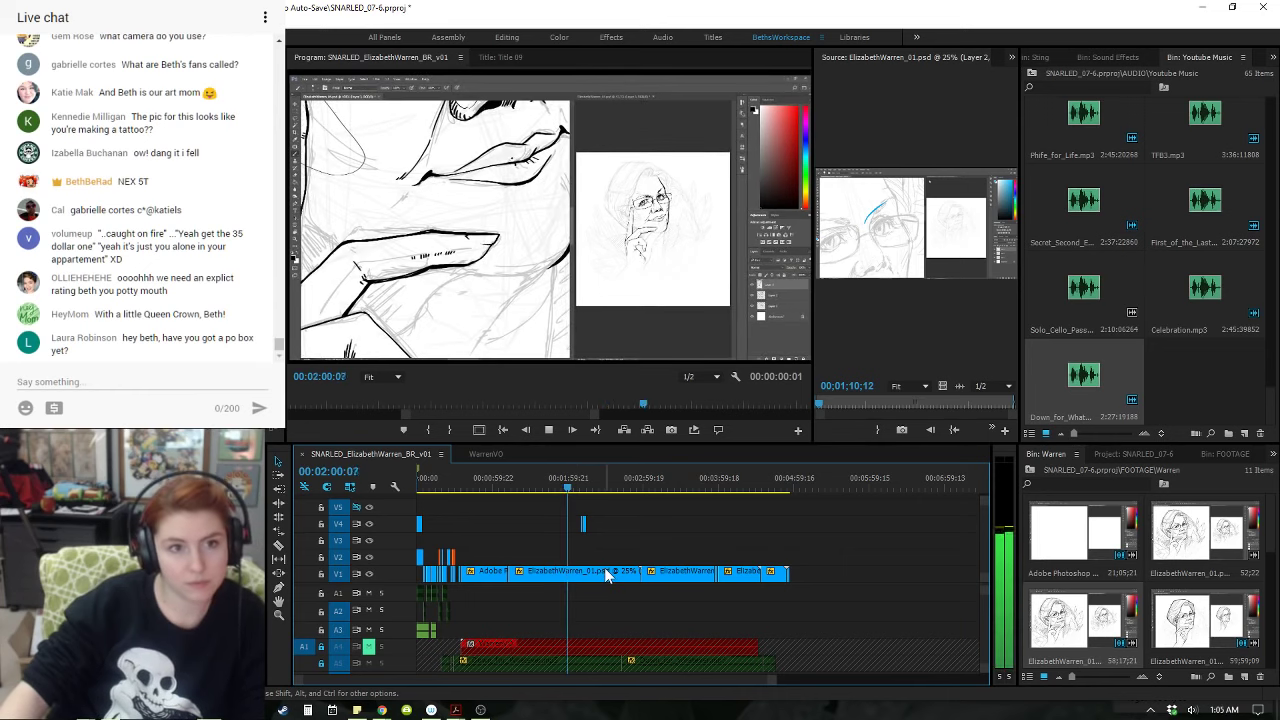
pyautogui.press('space')
pyautogui.press('Down')
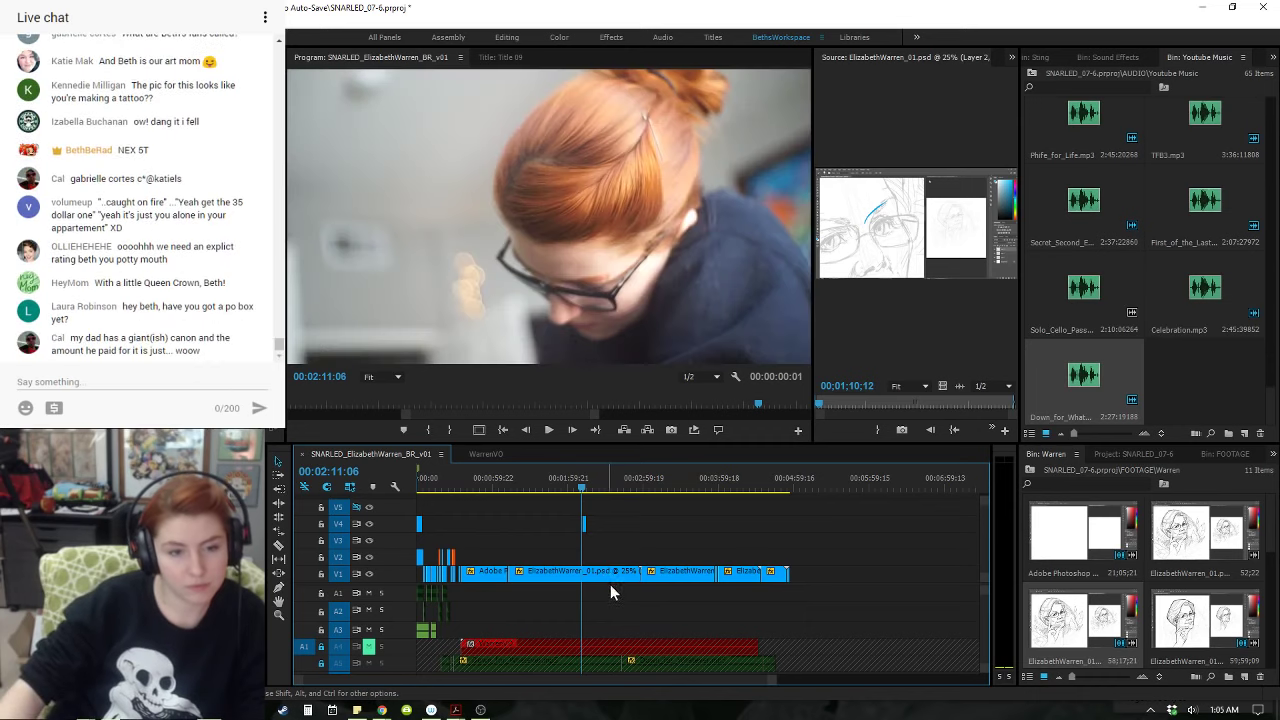
pyautogui.press('space')
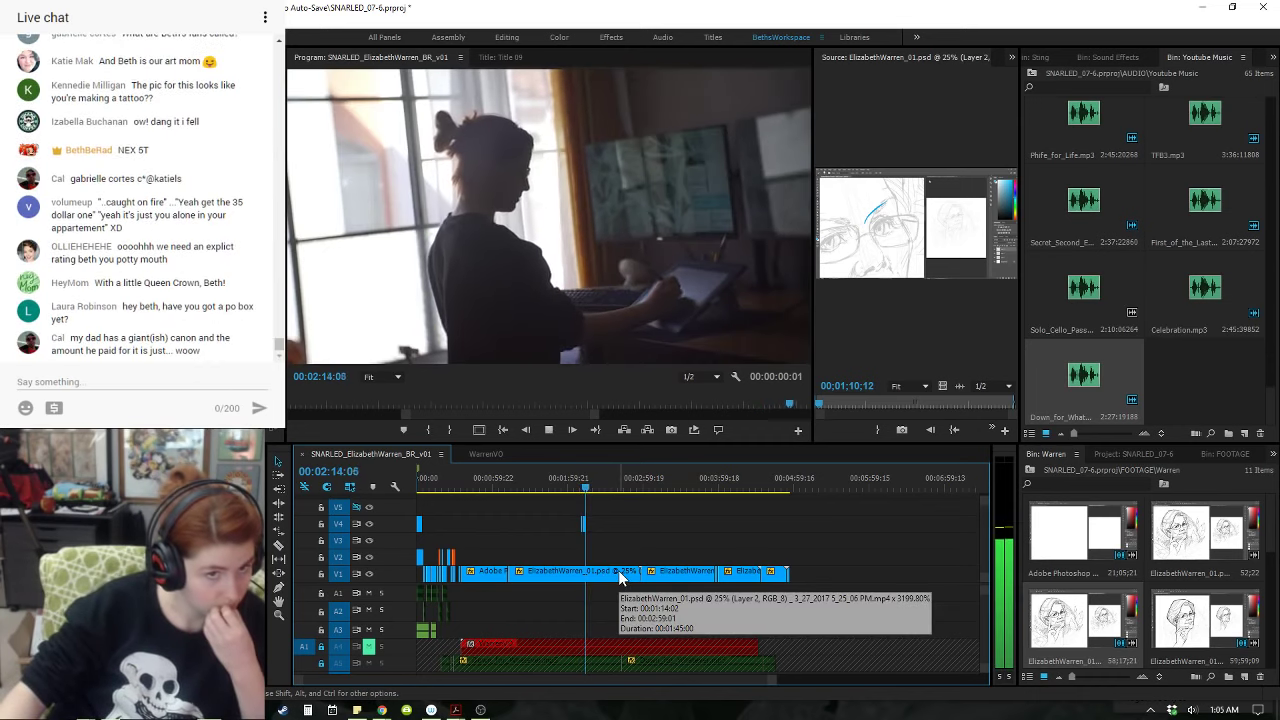
pyautogui.press('=')
pyautogui.press('=')
pyautogui.press('=')
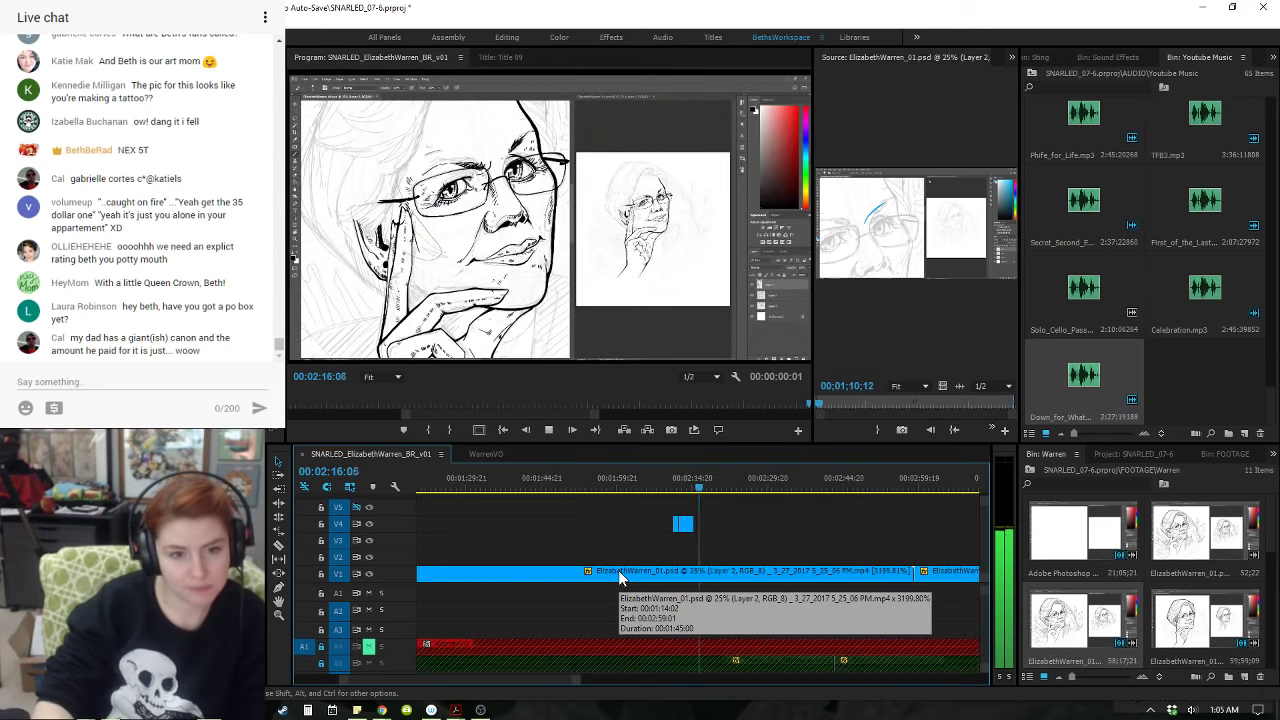
pyautogui.press('space')
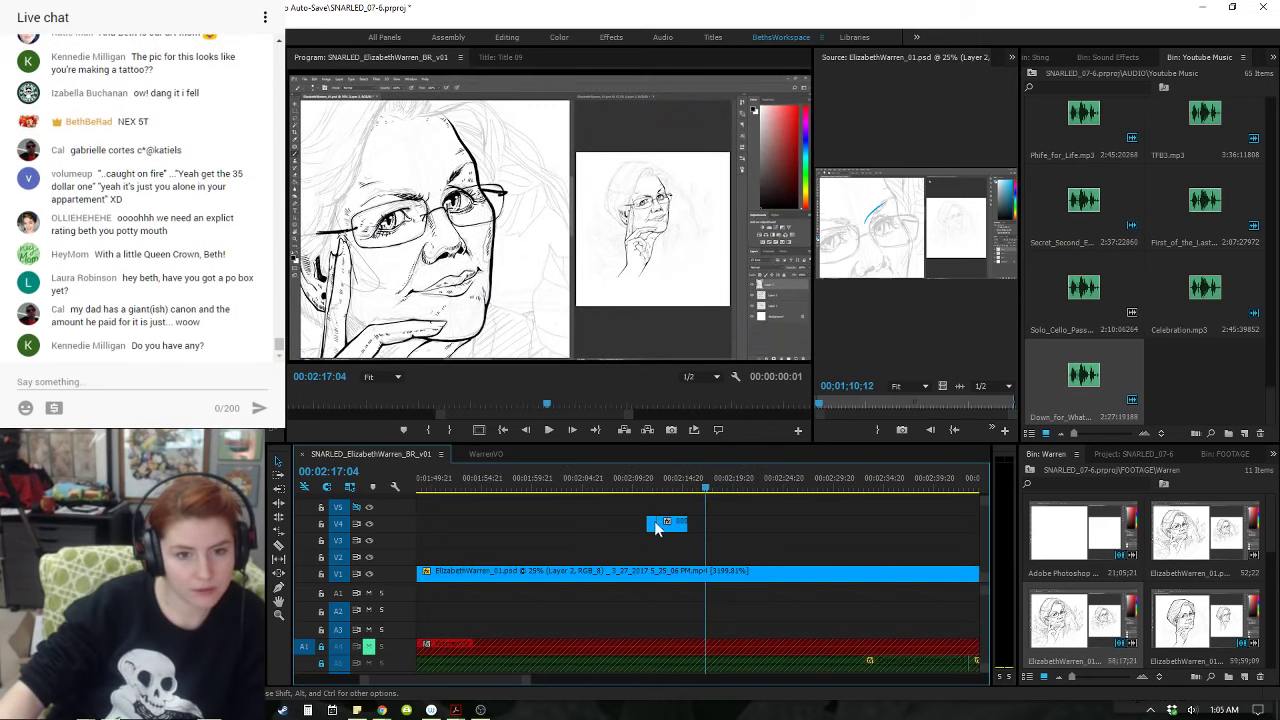
# - Move the two short clips from V4 to V3 and swap their order, starting the longer one at about 00:02:11:06
pyautogui.moveTo(670, 528)
pyautogui.mouseDown()
pyautogui.moveTo(642, 512)
pyautogui.moveTo(662, 548)
pyautogui.mouseUp()
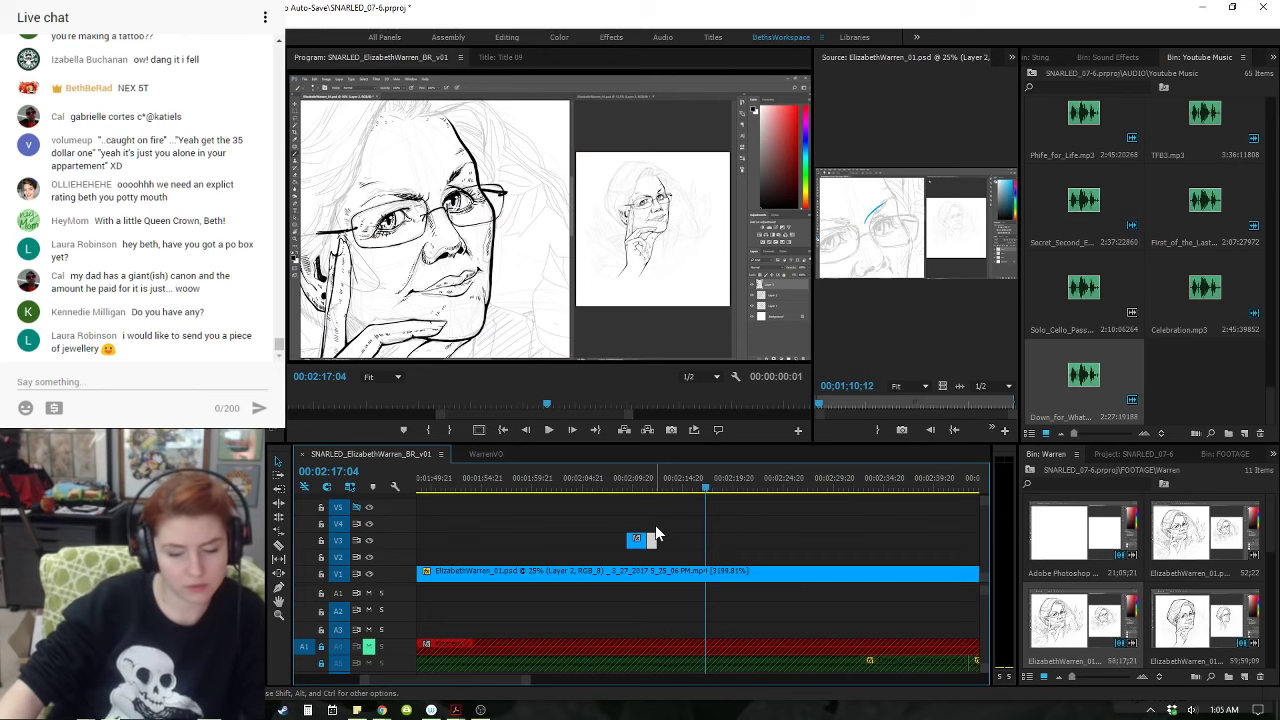
pyautogui.click(646, 487)
pyautogui.scroll(3, 640, 495)
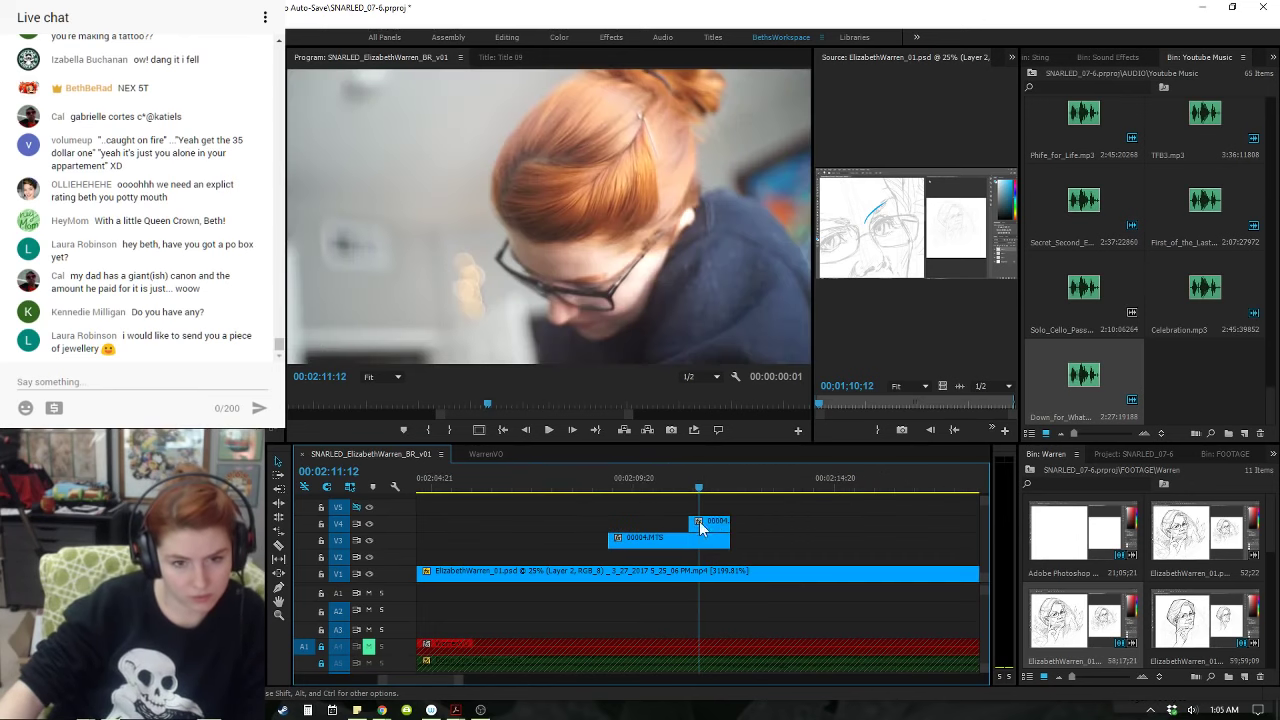
pyautogui.moveTo(705, 537); pyautogui.dragTo(824, 541)
# - Retime the two V3 clips so the first ends at 00:02:13:08 and the second follows directly, ending at 00:02:15:04
pyautogui.click(677, 480)
pyautogui.press('space')
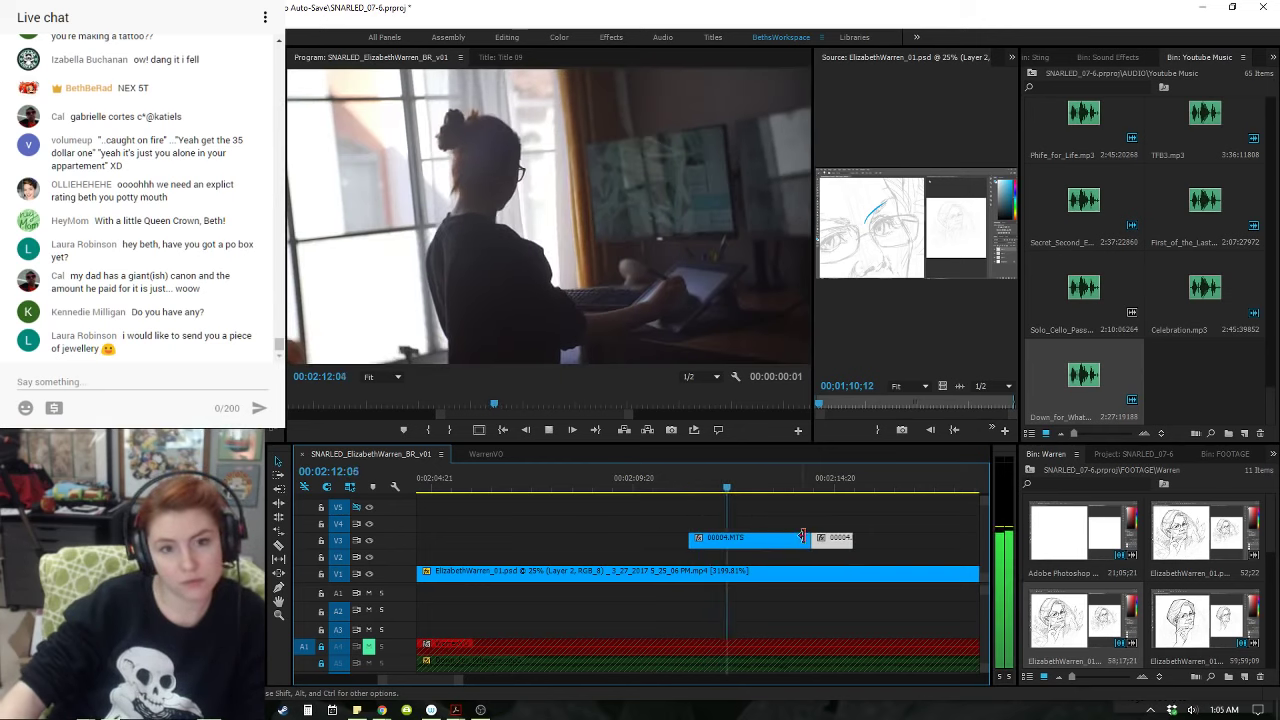
pyautogui.moveTo(834, 542)
pyautogui.mouseDown()
pyautogui.moveTo(813, 543)
pyautogui.moveTo(858, 543)
pyautogui.mouseUp()
pyautogui.moveTo(842, 541); pyautogui.dragTo(810, 541)
pyautogui.moveTo(840, 544); pyautogui.dragTo(810, 546)
pyautogui.press('space')
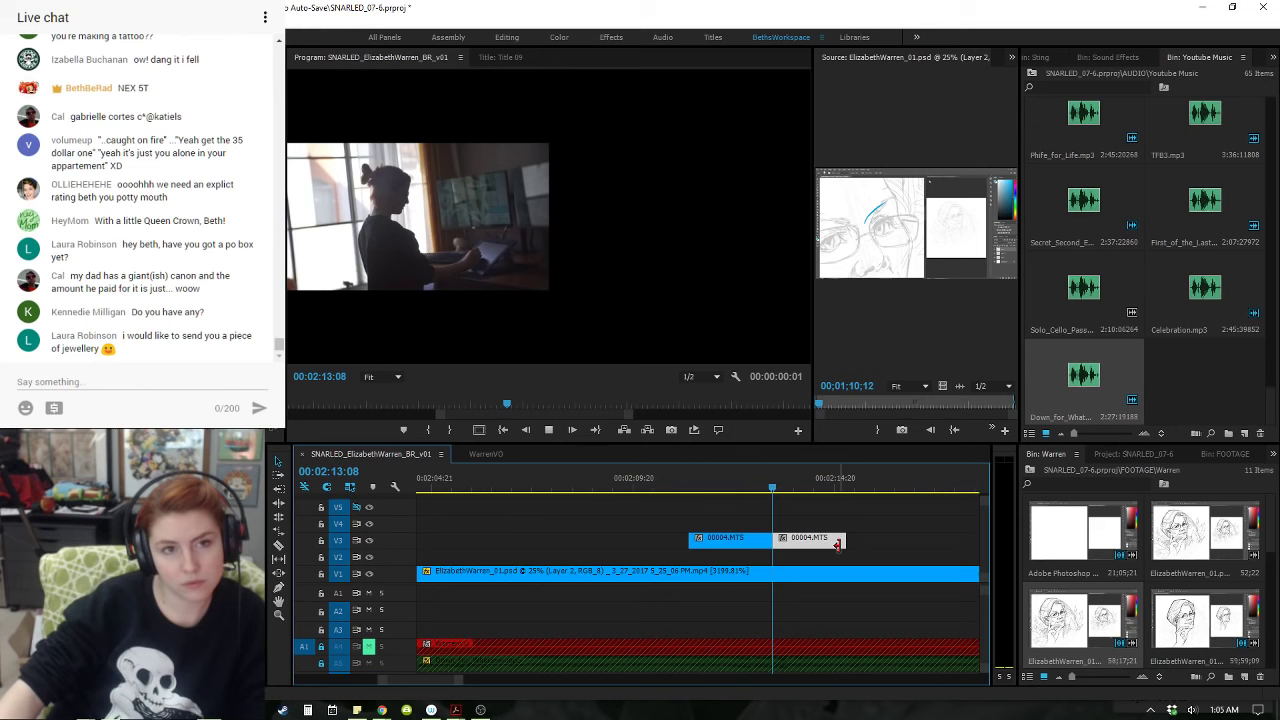
pyautogui.press('space')
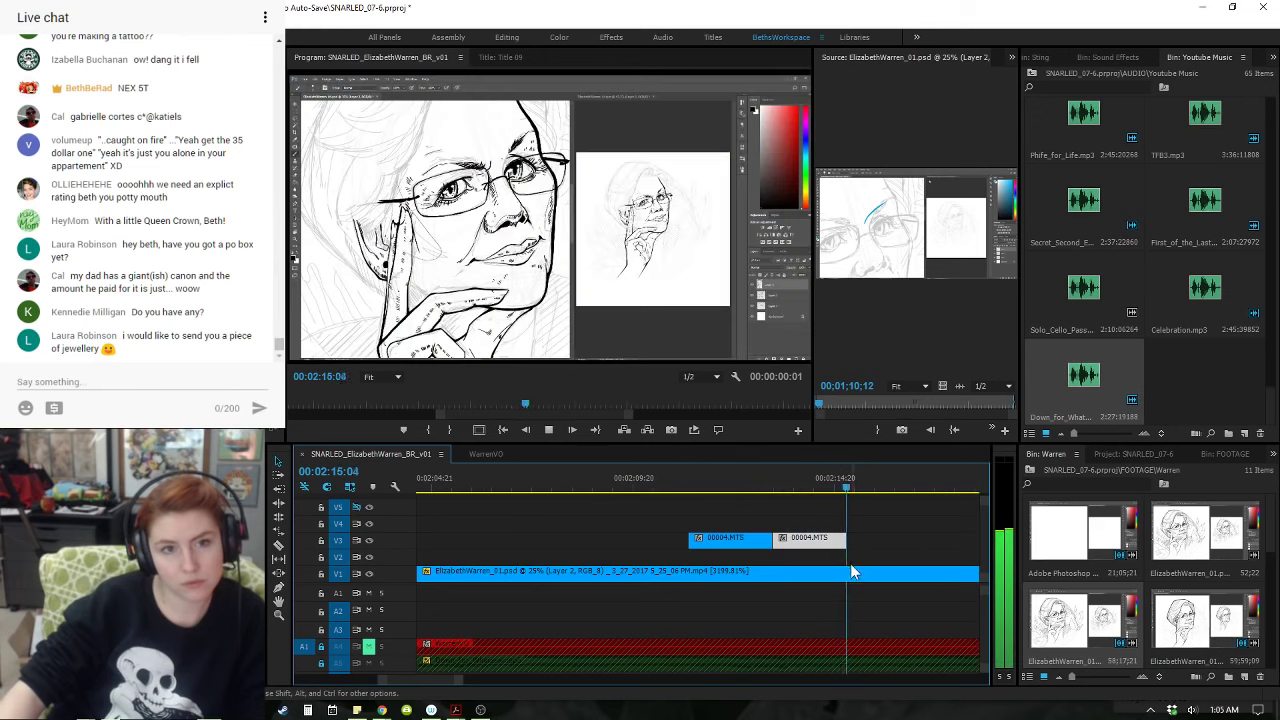
pyautogui.press('space')
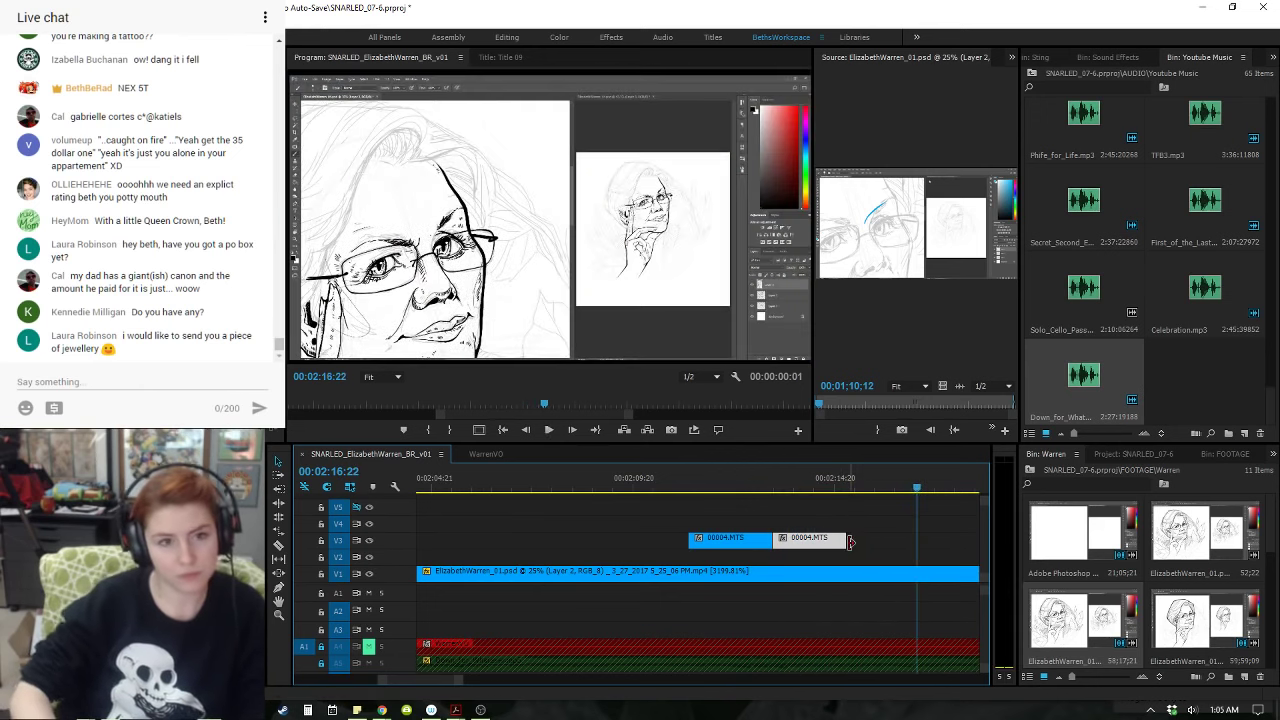
# - Split the V1 footage at 00:02:15:04 and ripple trim about 10 seconds from the start of the section after the cut
pyautogui.press('Up')
pyautogui.hotkey('ctrl', 'k')
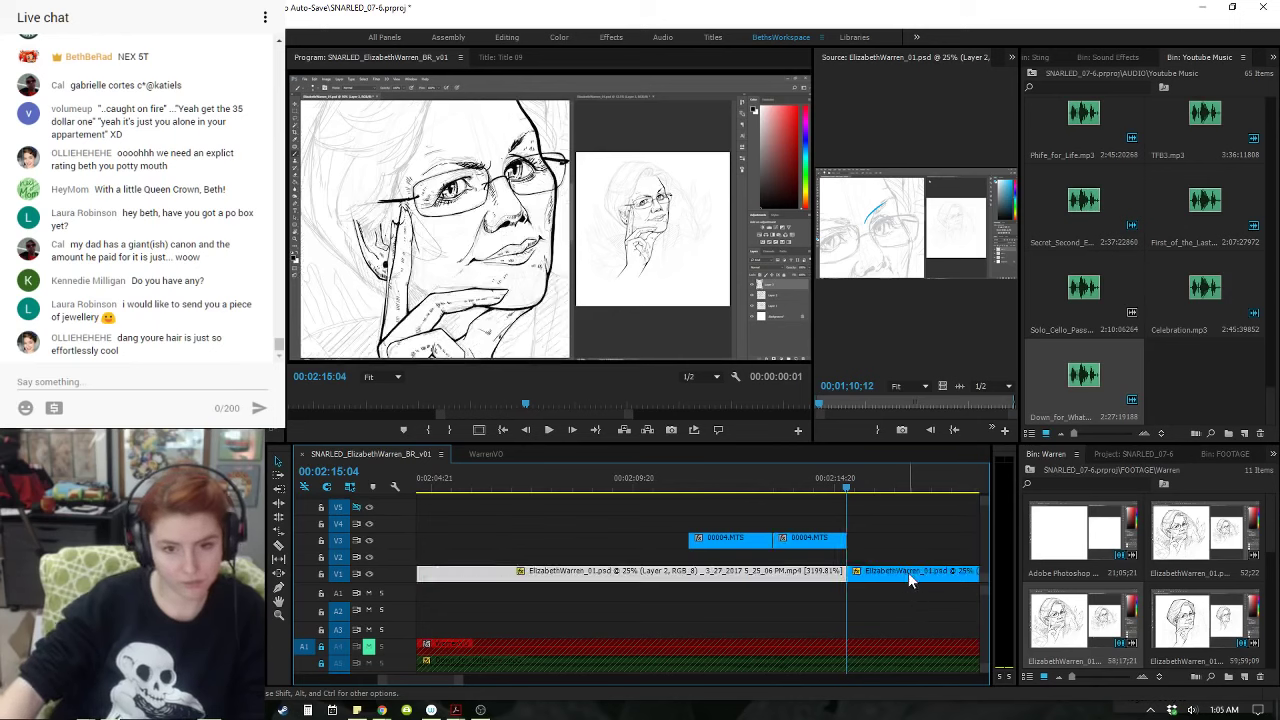
pyautogui.press('-')
pyautogui.press('-')
pyautogui.press('-')
pyautogui.click(767, 491)
pyautogui.press('q')
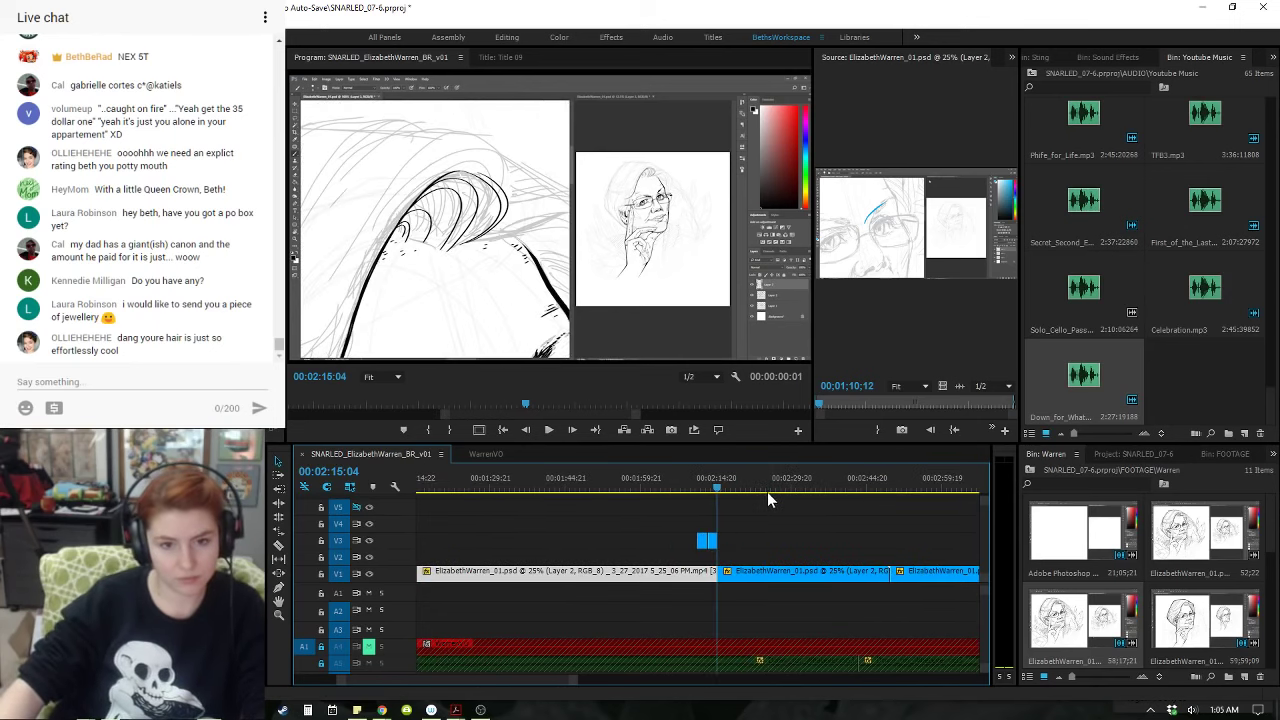
# - Play back the two V3 clips and the V1 footage following them up to about 00:02:26
pyautogui.press('-')
pyautogui.press('space')
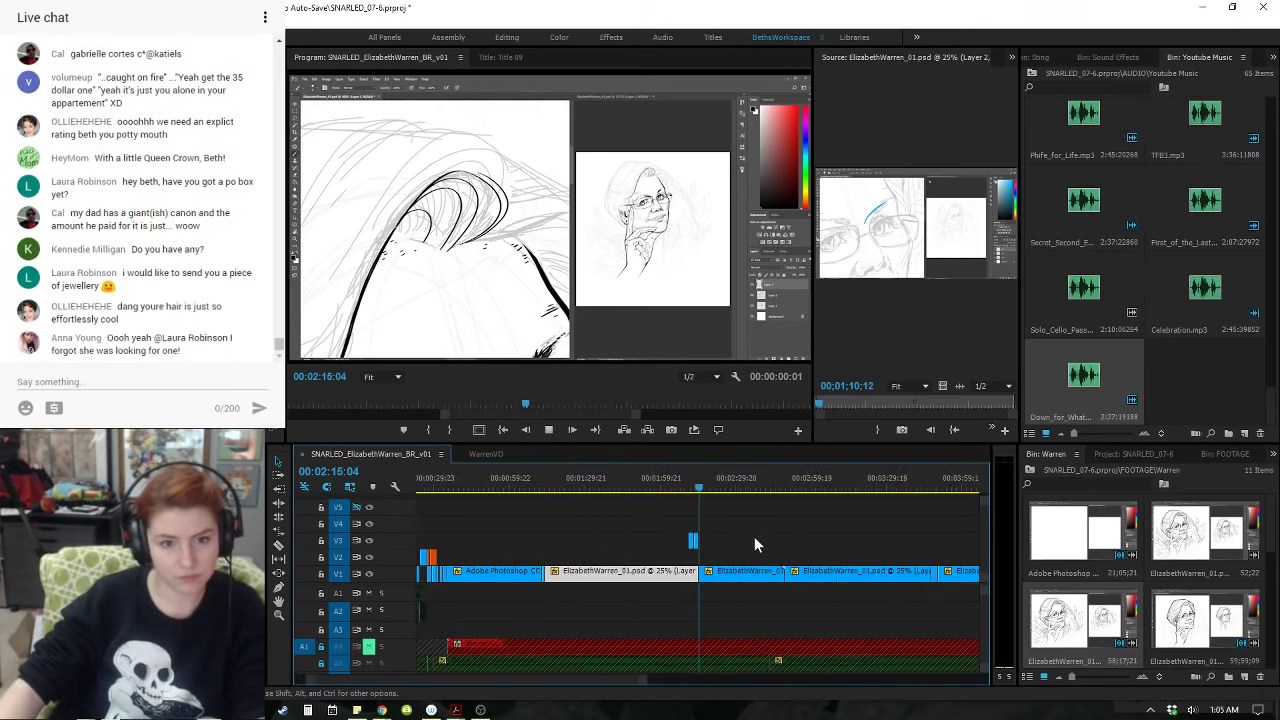
pyautogui.click(716, 492)
pyautogui.moveTo(717, 491); pyautogui.dragTo(683, 492)
pyautogui.press('space')
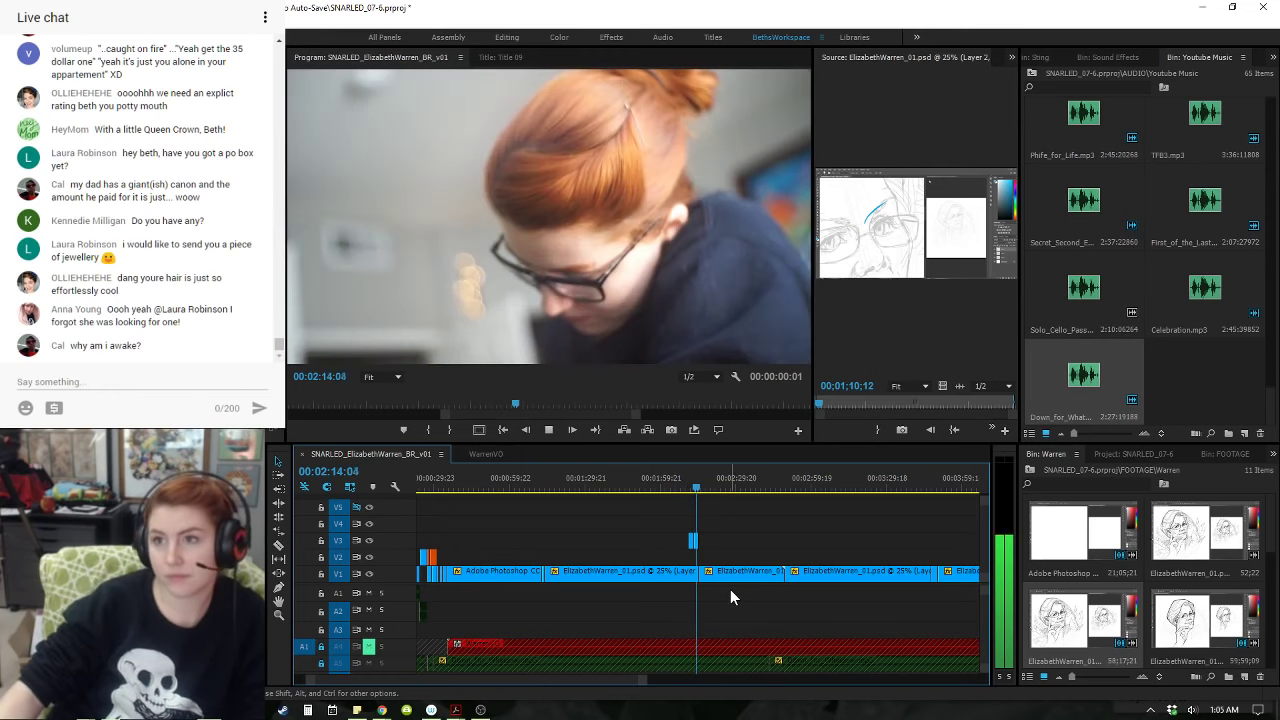
pyautogui.press('space')
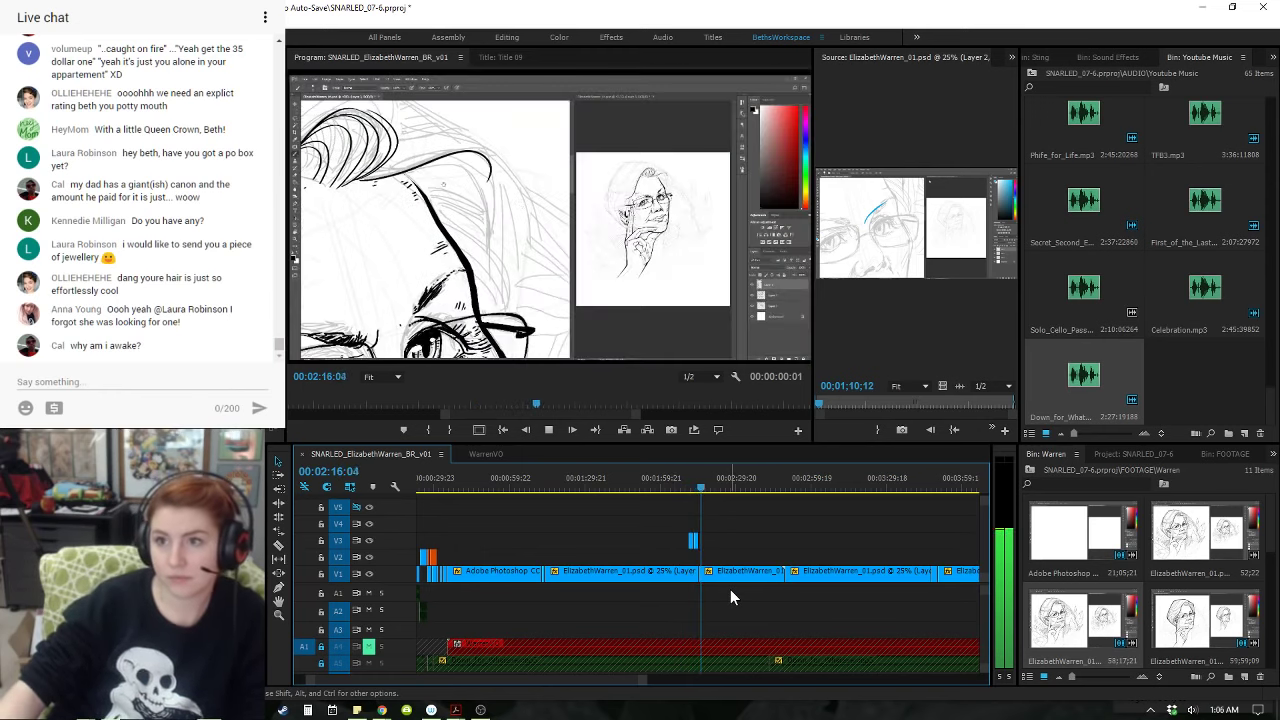
pyautogui.hotkey('alt', 'Tab')
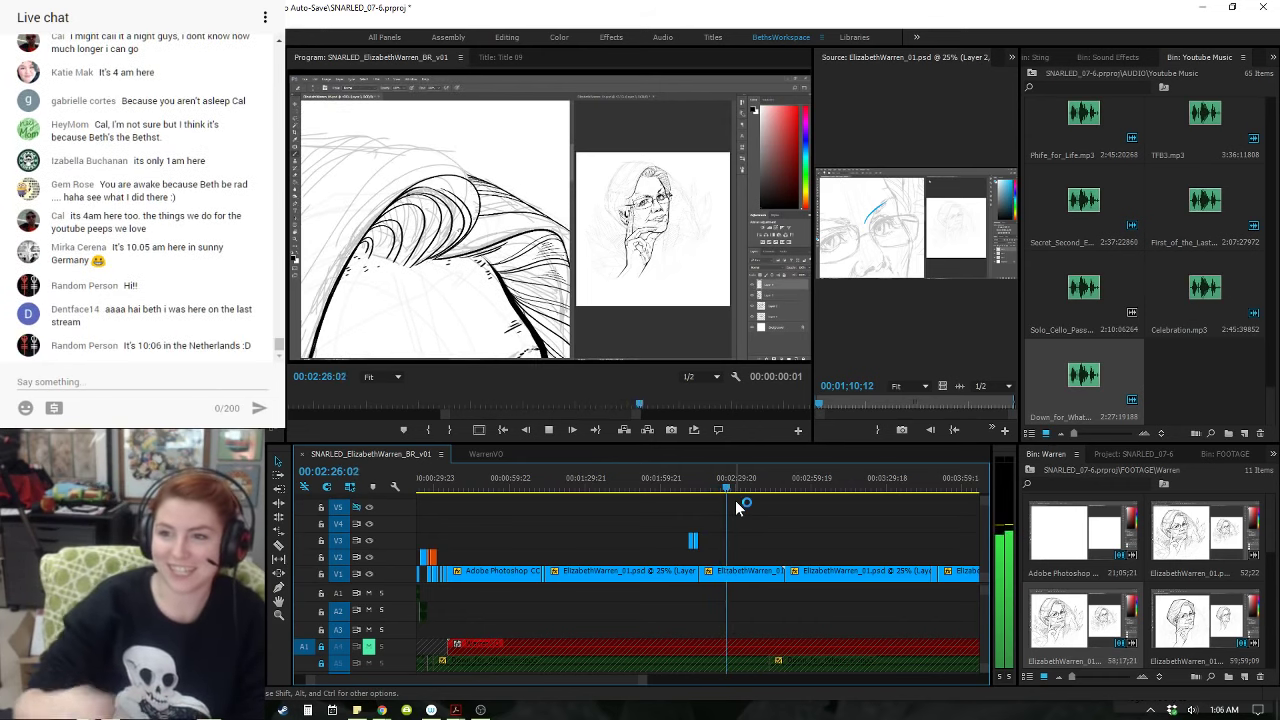
pyautogui.press('space')
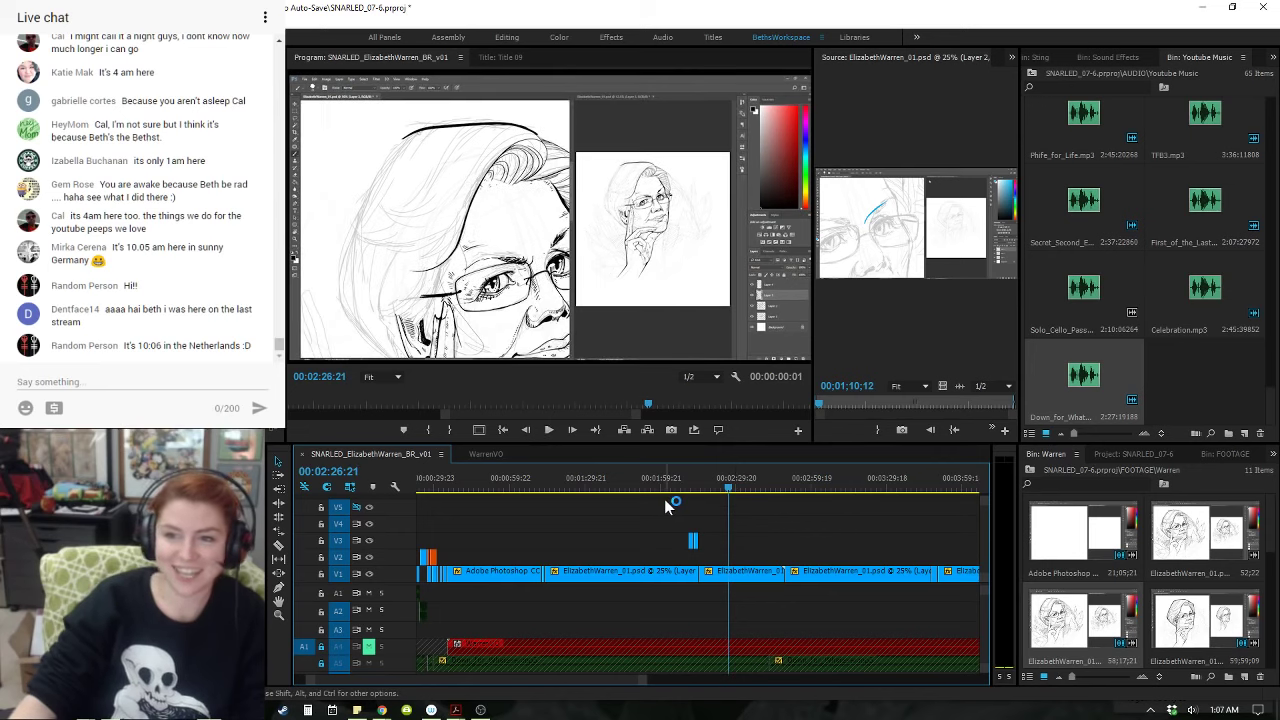
# - Replay the V1 footage starting from the cut at 00:02:15:04
pyautogui.press('=')
pyautogui.click(758, 489)
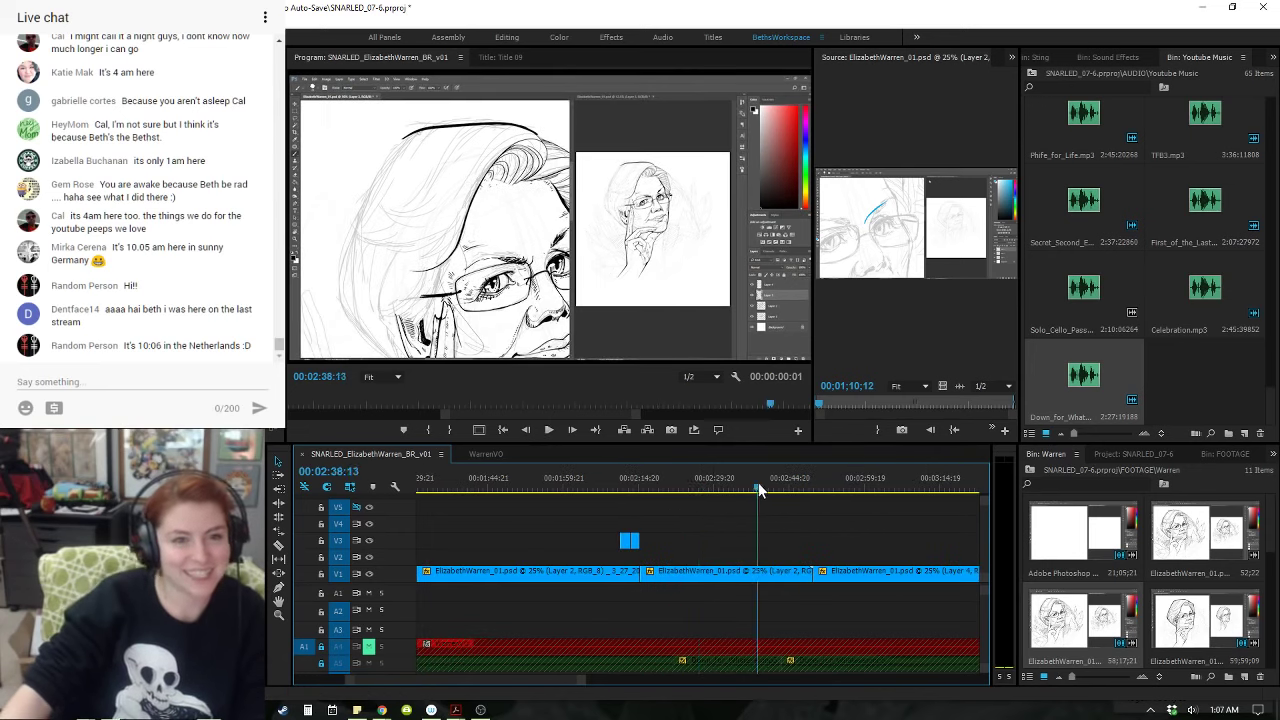
pyautogui.moveTo(758, 489); pyautogui.dragTo(695, 493)
pyautogui.press('Up')
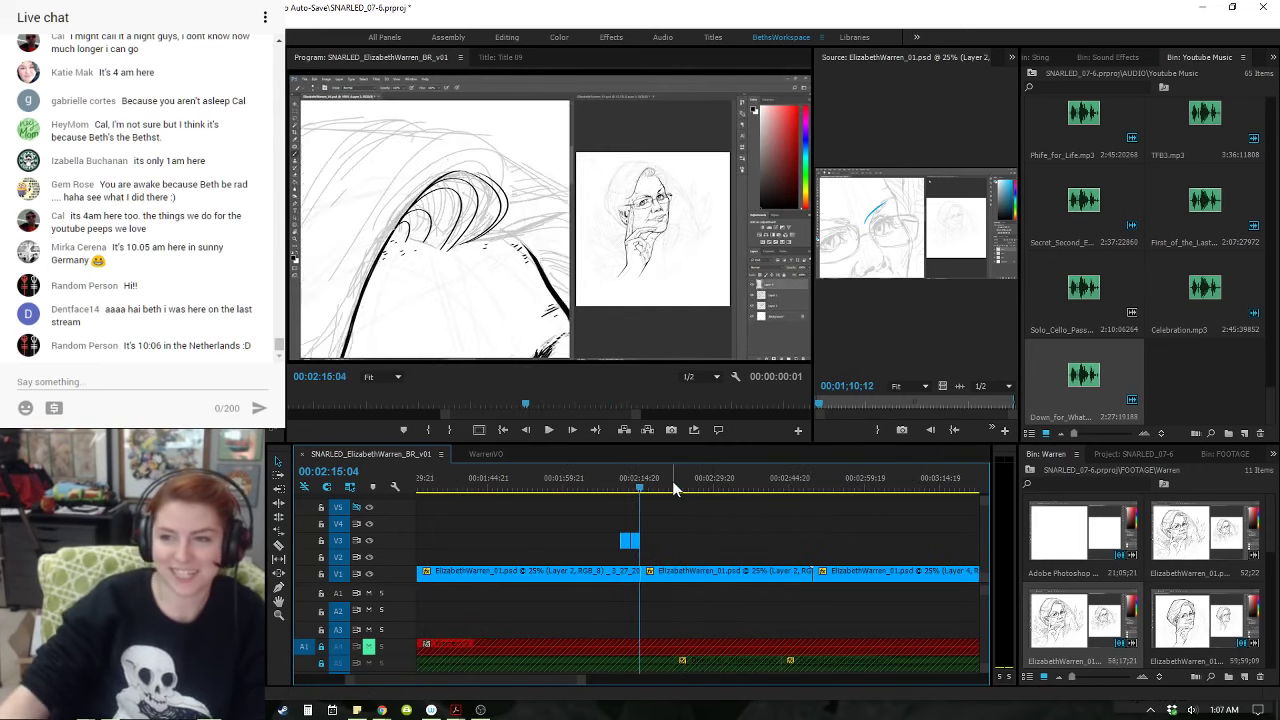
pyautogui.press('space')
pyautogui.press('space')
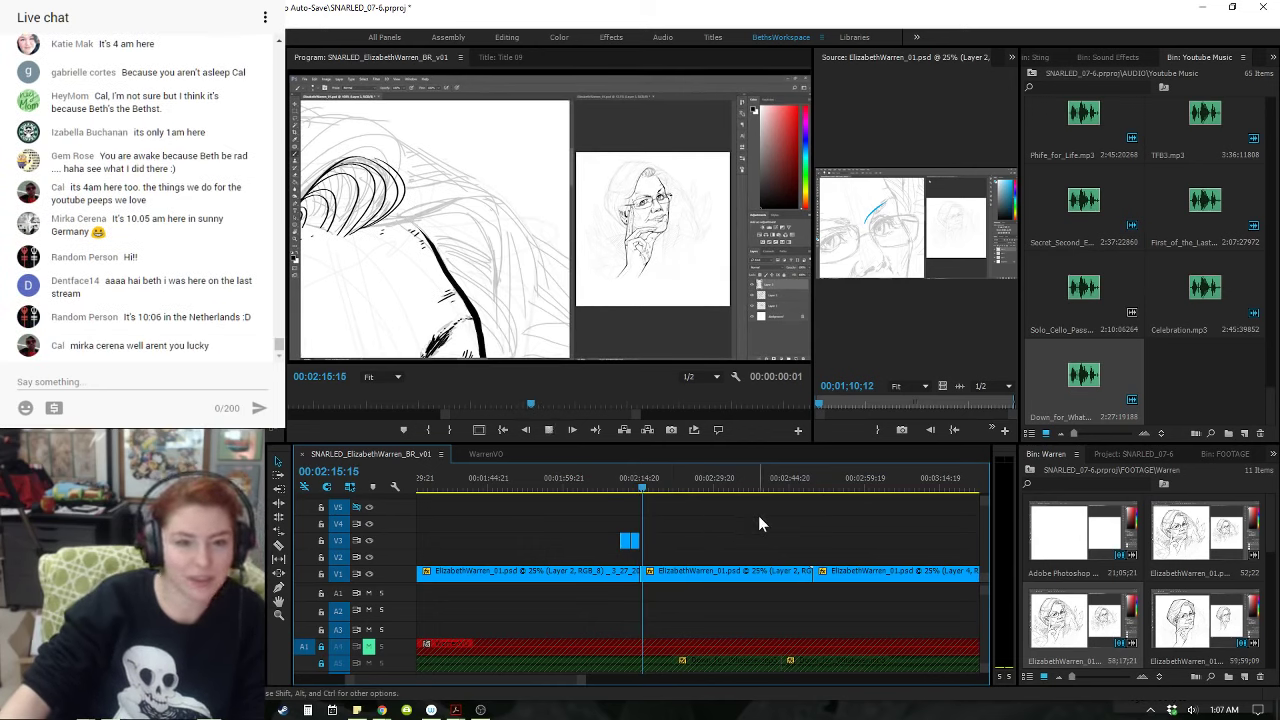
pyautogui.press('space')
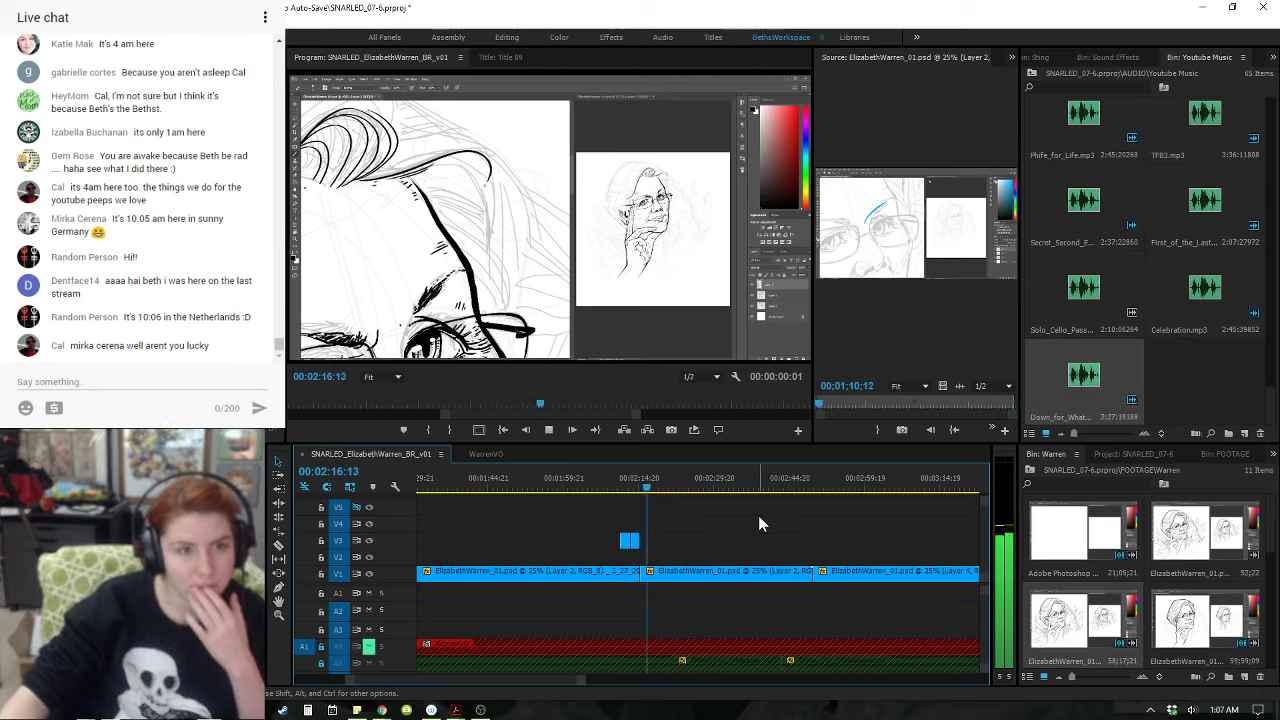
# - Preview the V1 footage across the cut at 00:02:49:11
pyautogui.press('-')
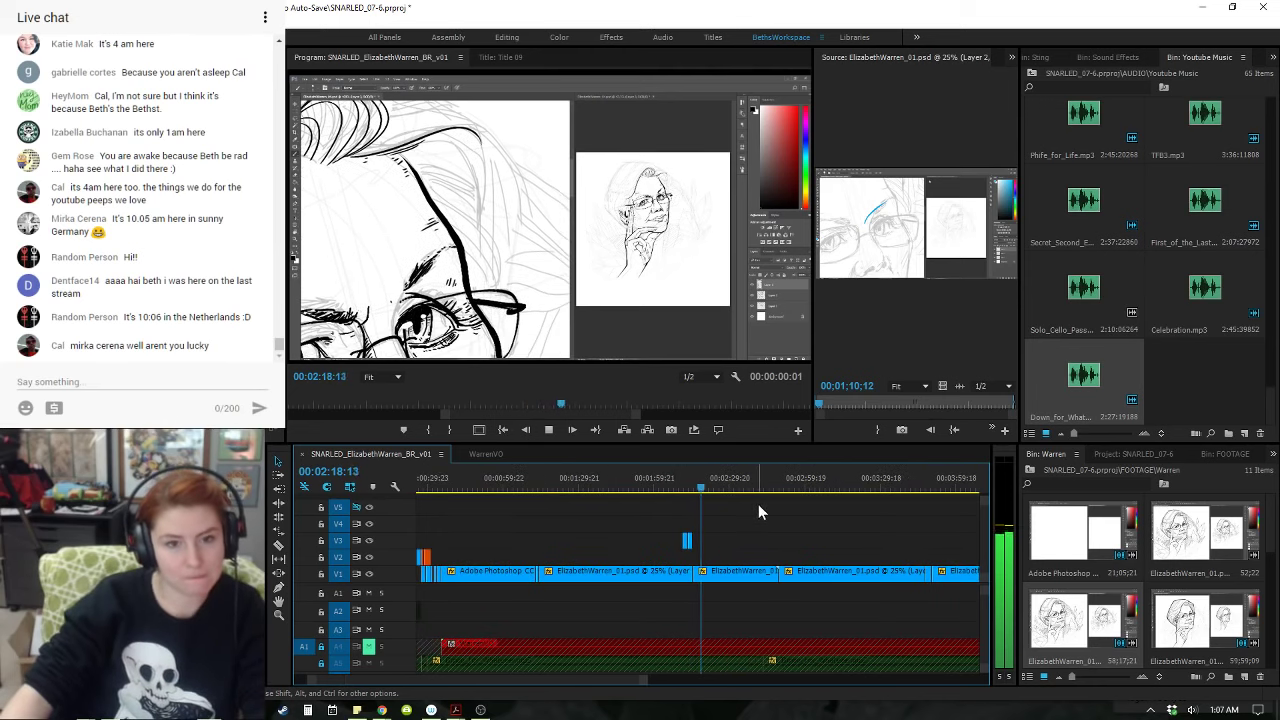
pyautogui.press('space')
pyautogui.click(766, 488)
pyautogui.press('space')
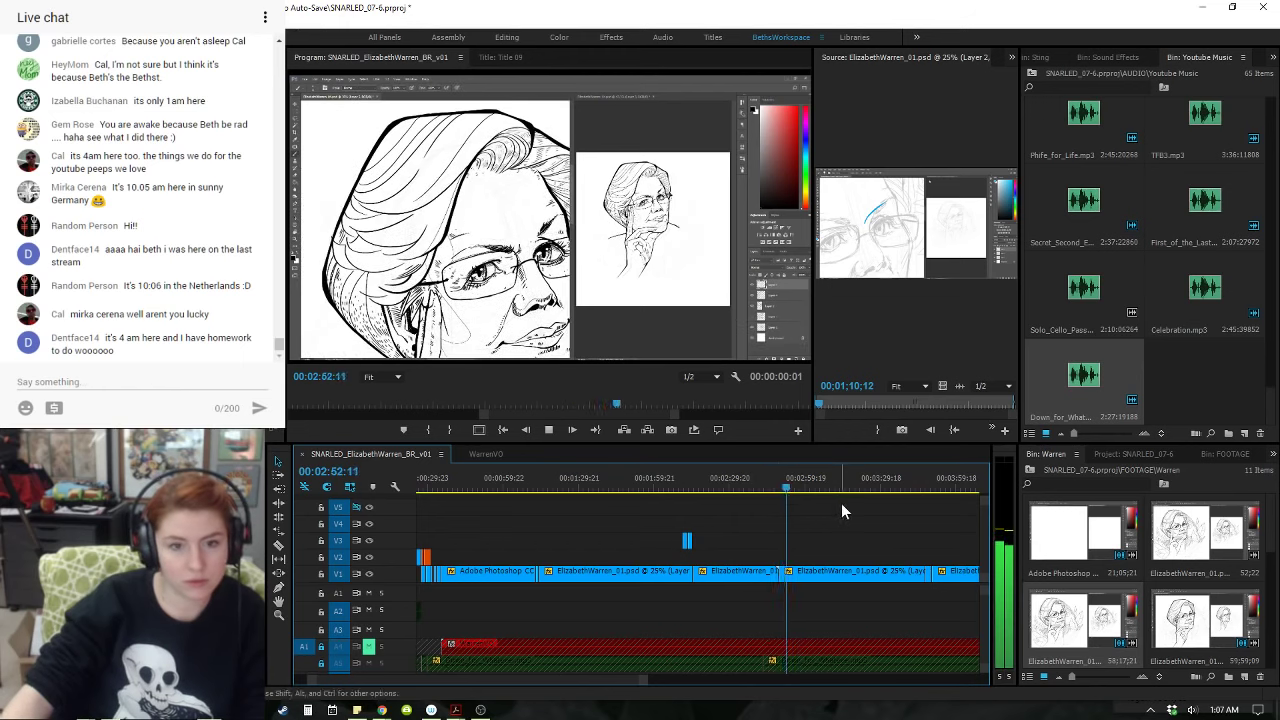
pyautogui.press('space')
pyautogui.click(787, 487)
# - Review the V1 footage ahead of the cut near 00:04:20 and ripple trim the end of that clip back to 00:04:19:03
pyautogui.press('-')
pyautogui.press('-')
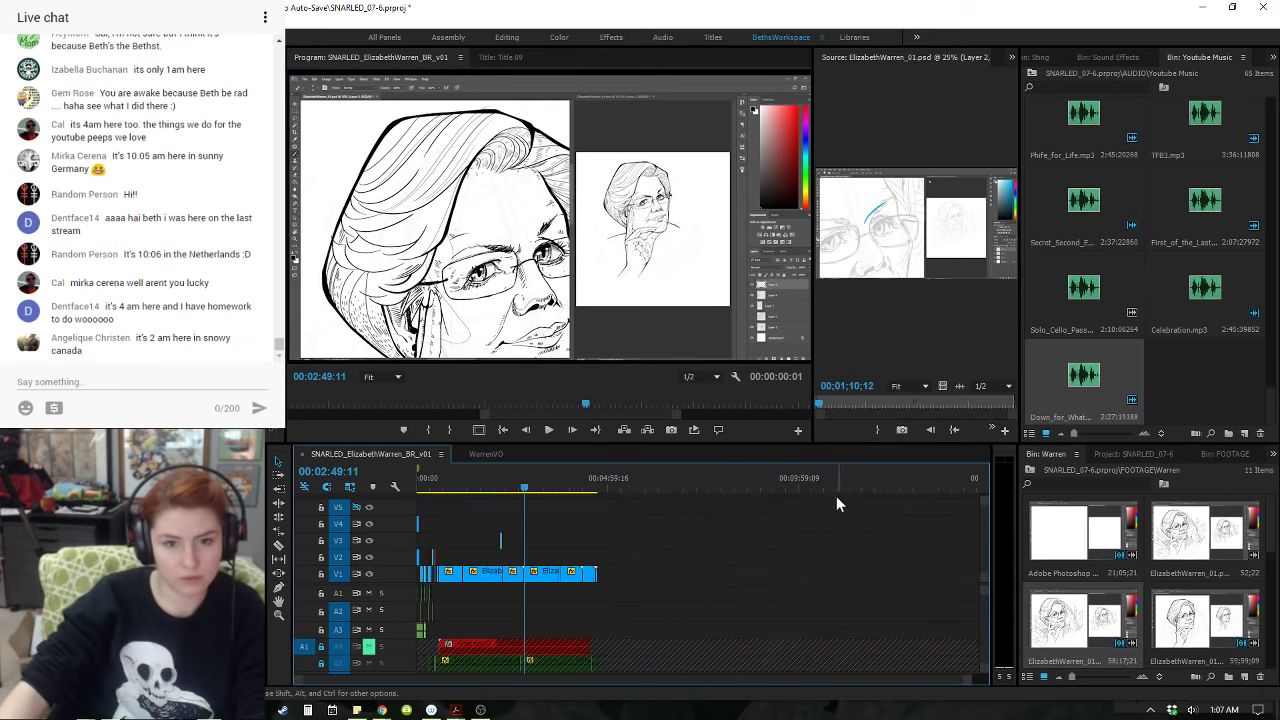
pyautogui.click(586, 488)
pyautogui.press('\\')
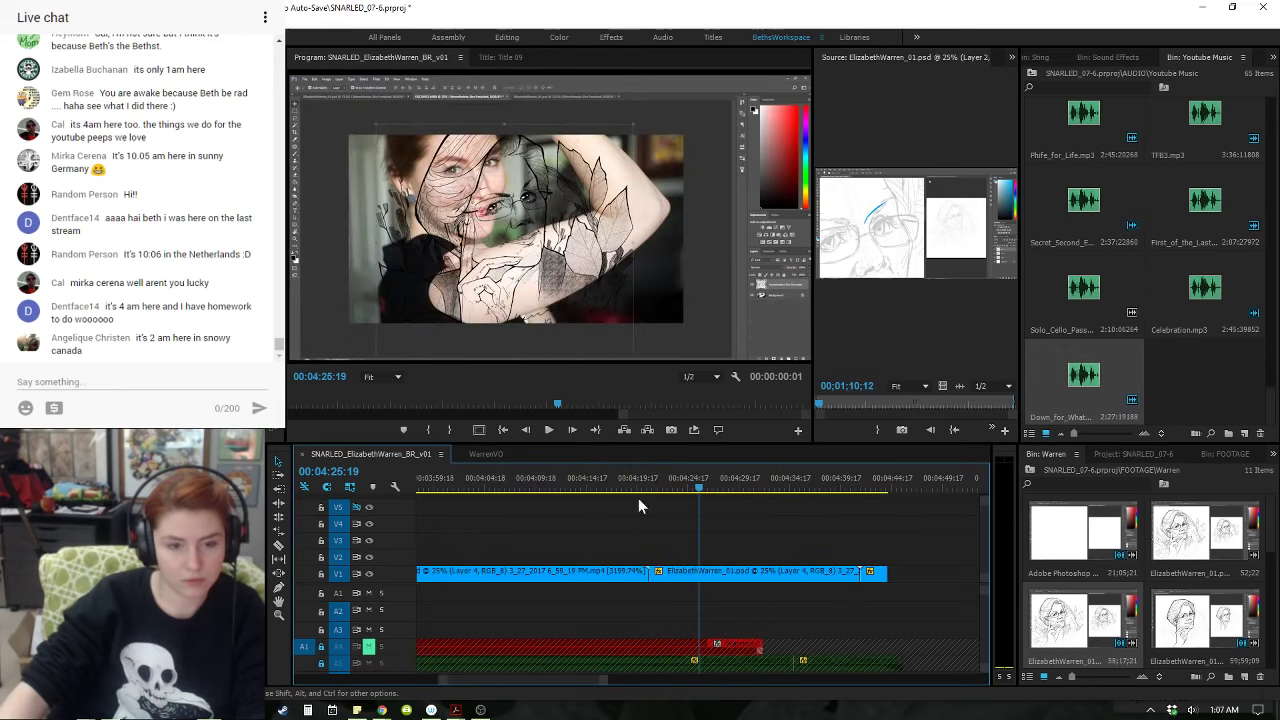
pyautogui.click(559, 479)
pyautogui.press('space')
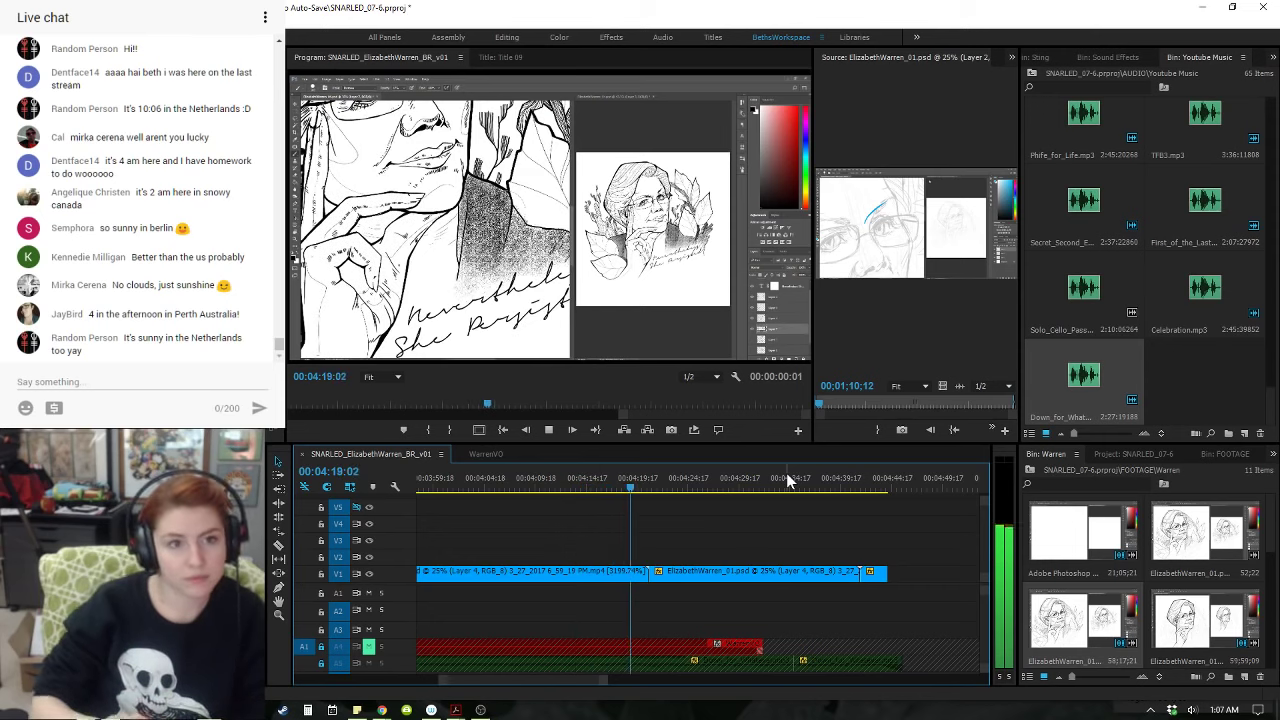
pyautogui.press('space')
pyautogui.press('w')
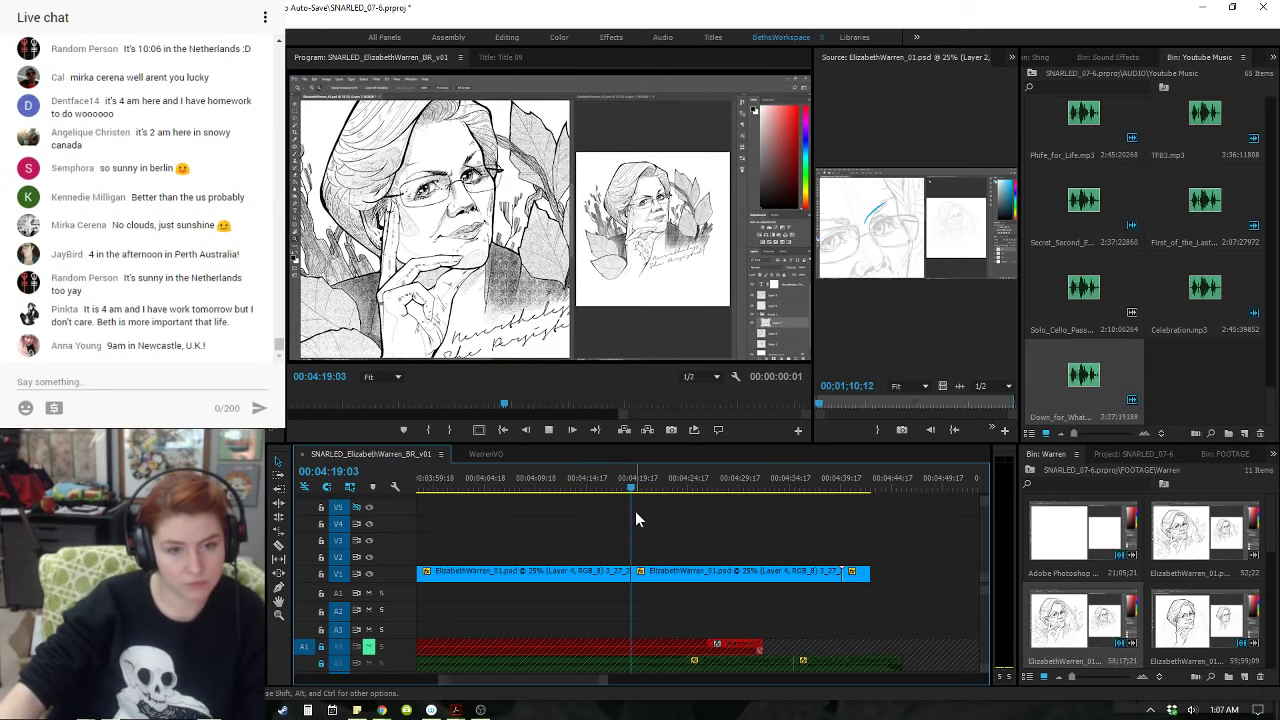
# - Preview the V1 clip following the 00:04:19:03 cut and ripple trim its start up to about 00:04:22
pyautogui.press('space')
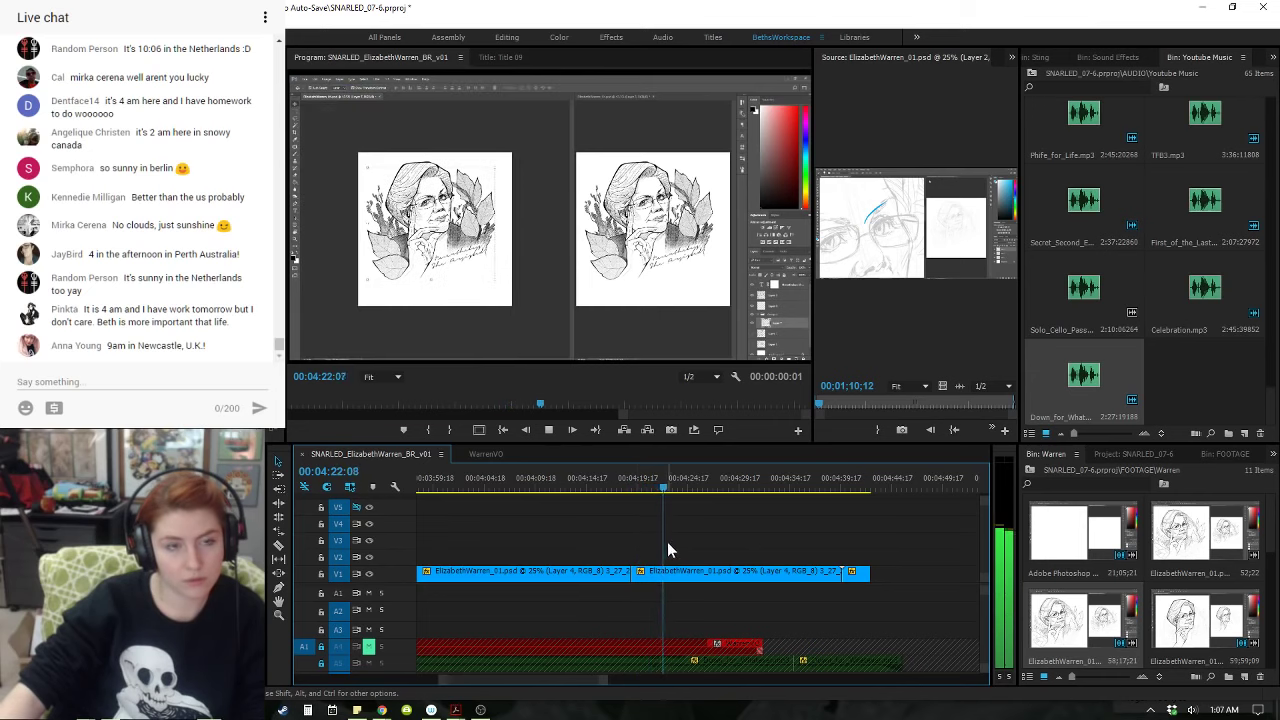
pyautogui.press('space')
pyautogui.press('q')
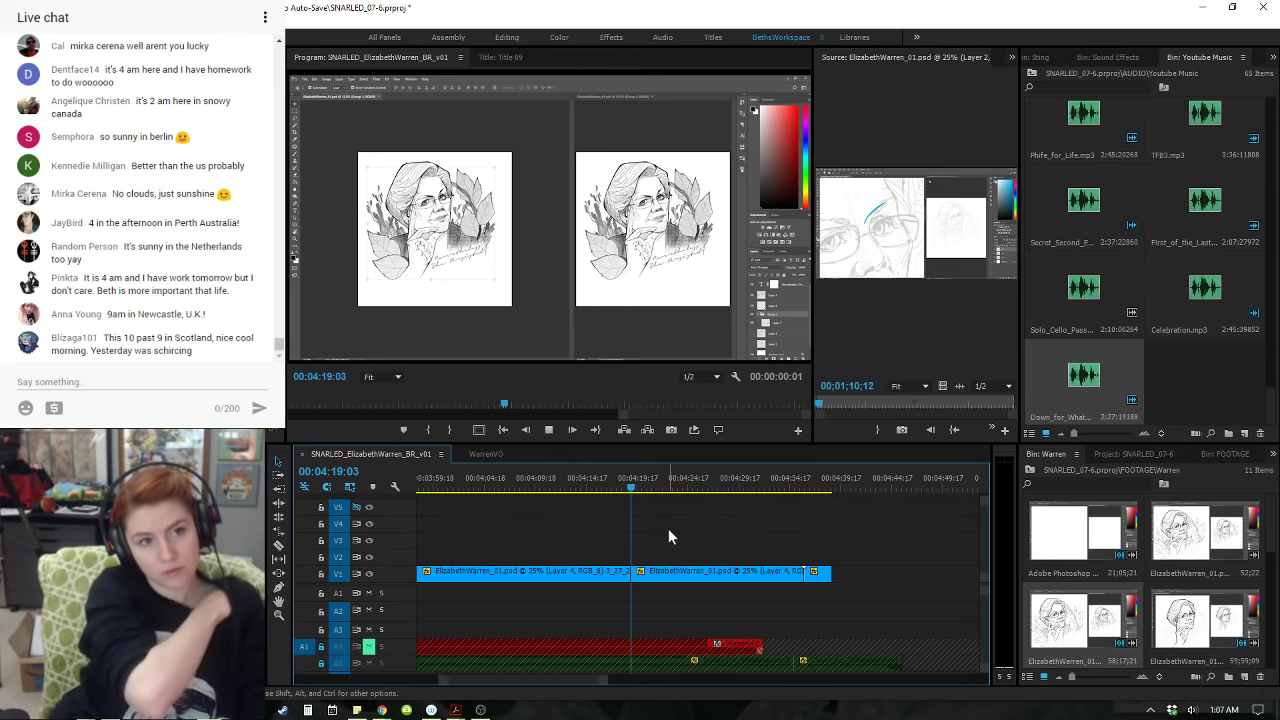
pyautogui.press('space')
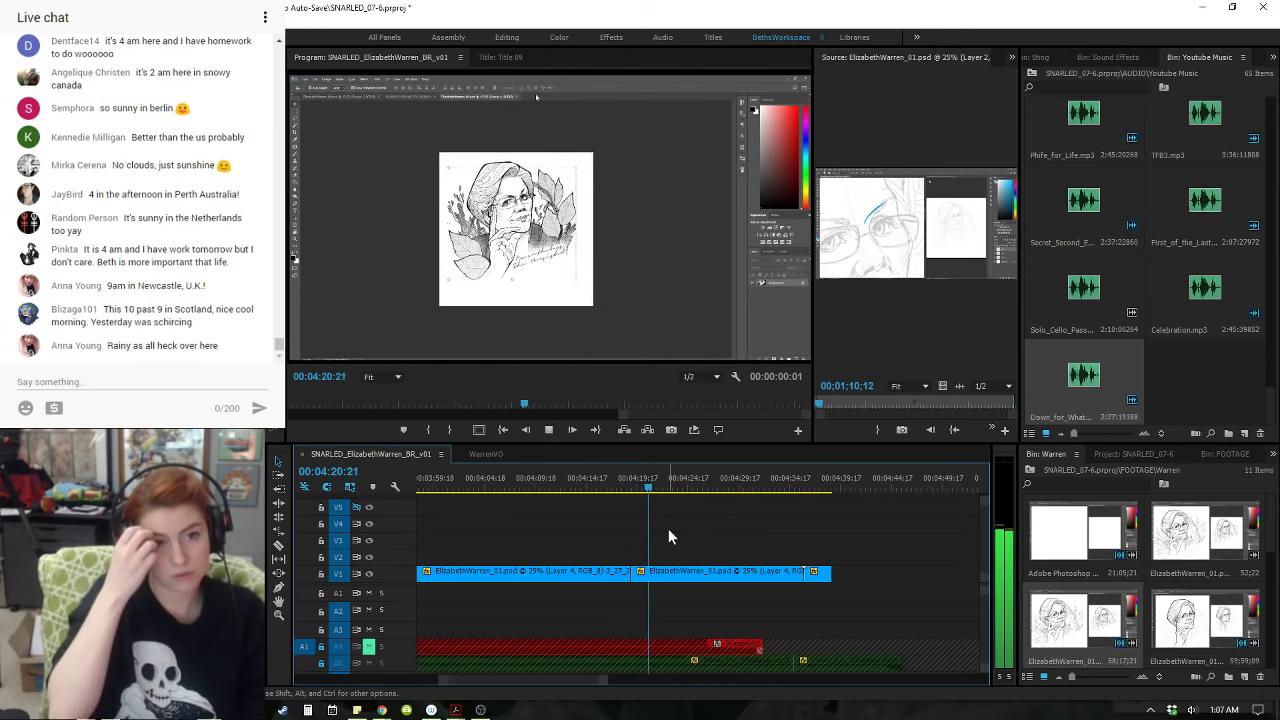
# - Ripple trim the same clip's start by the footage up to about 00:04:19:20, and play from before the cut to 00:04:35:04
pyautogui.press('space')
pyautogui.click(641, 488)
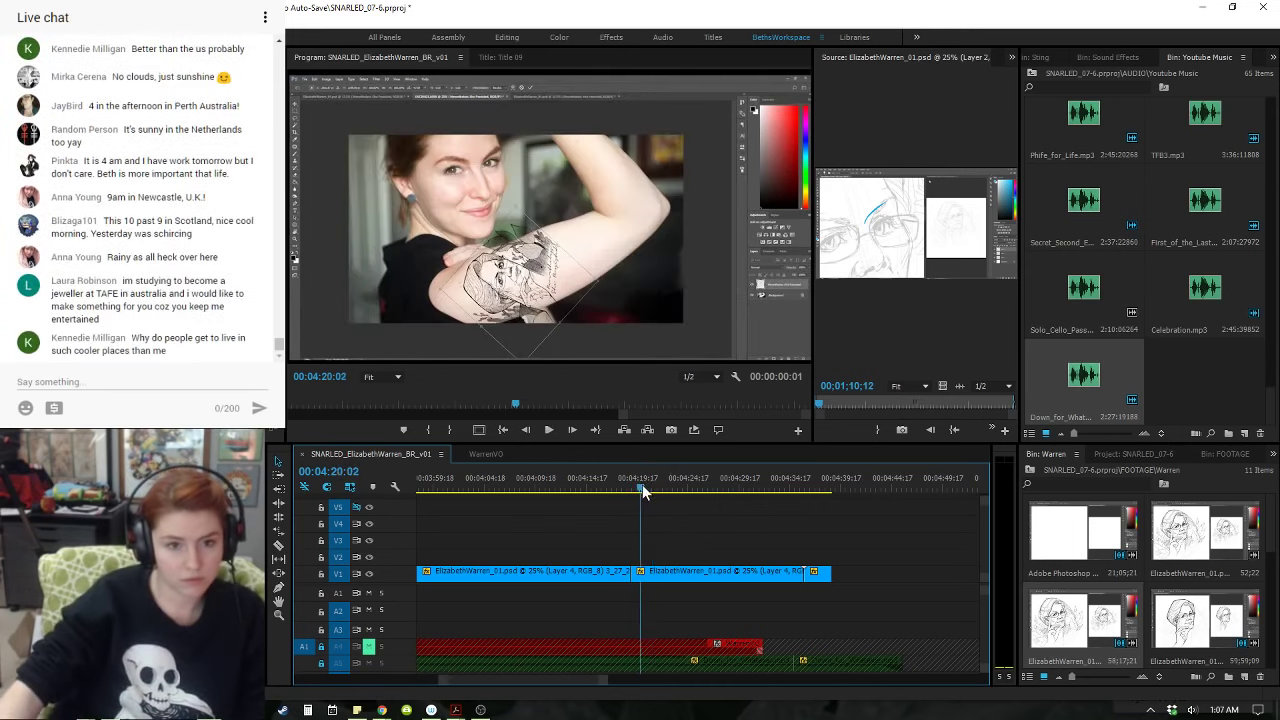
pyautogui.moveTo(639, 487); pyautogui.dragTo(638, 489)
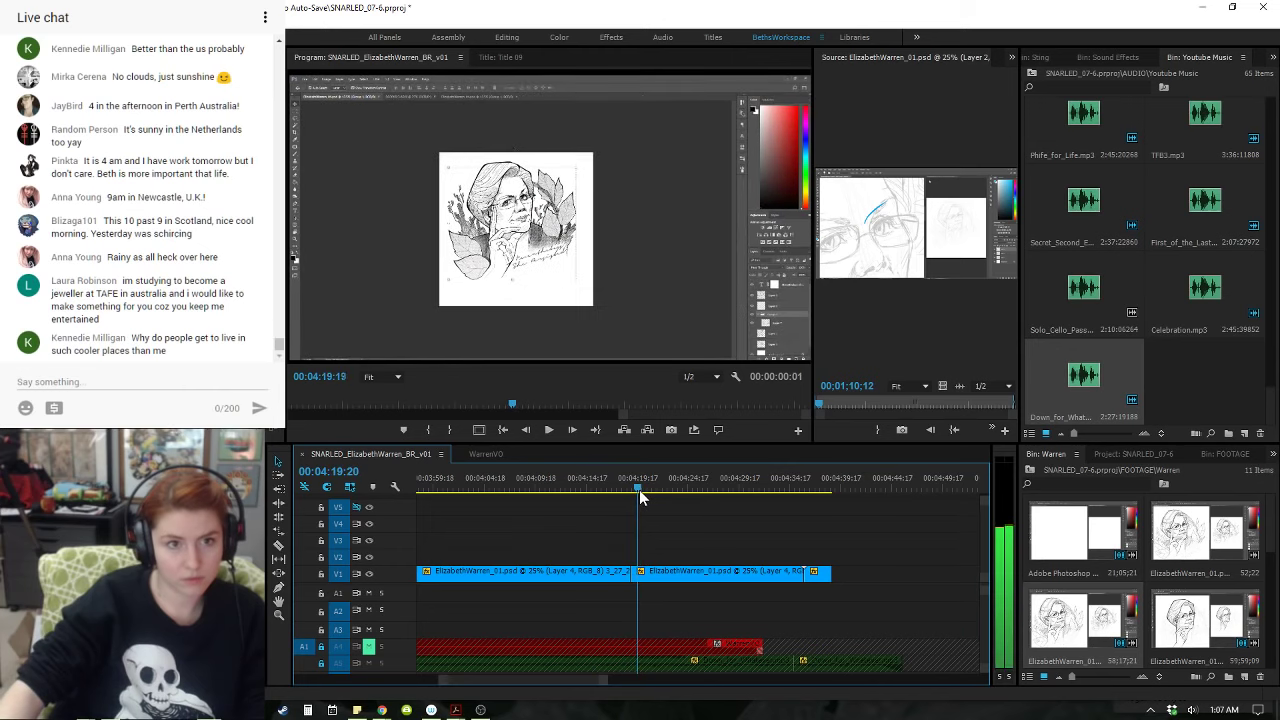
pyautogui.click(616, 482)
pyautogui.press('space')
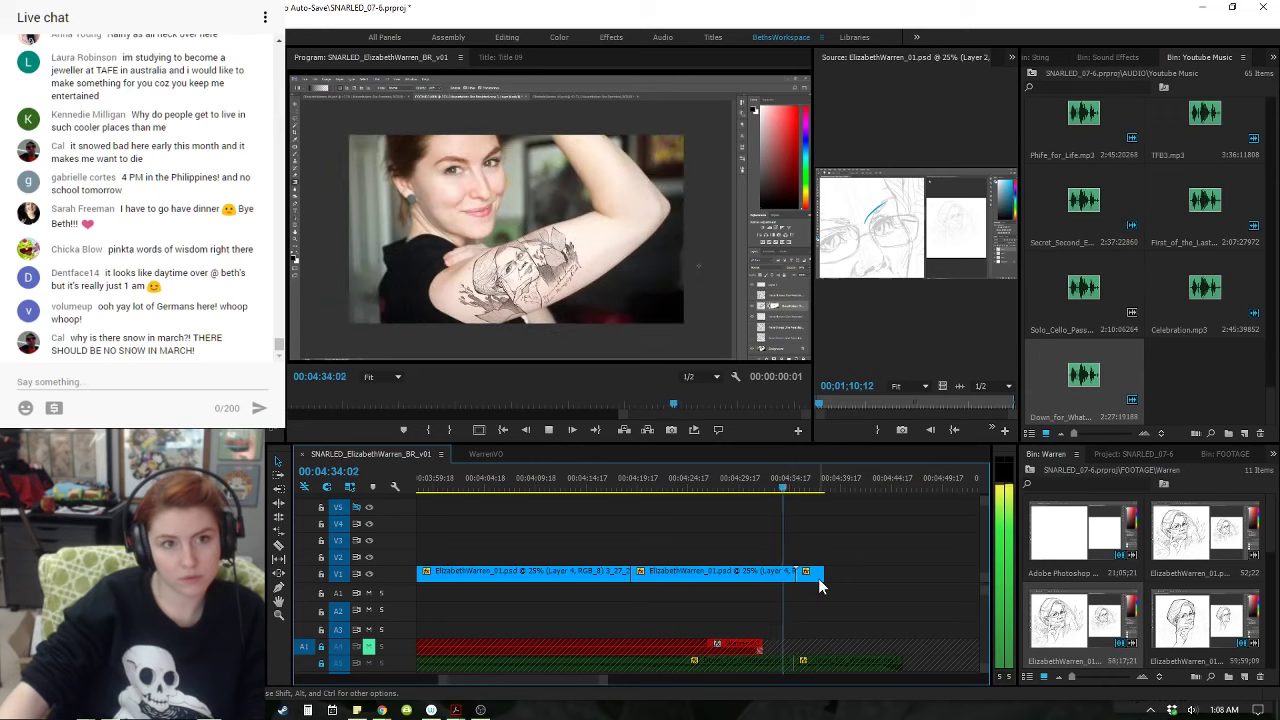
pyautogui.press('space')
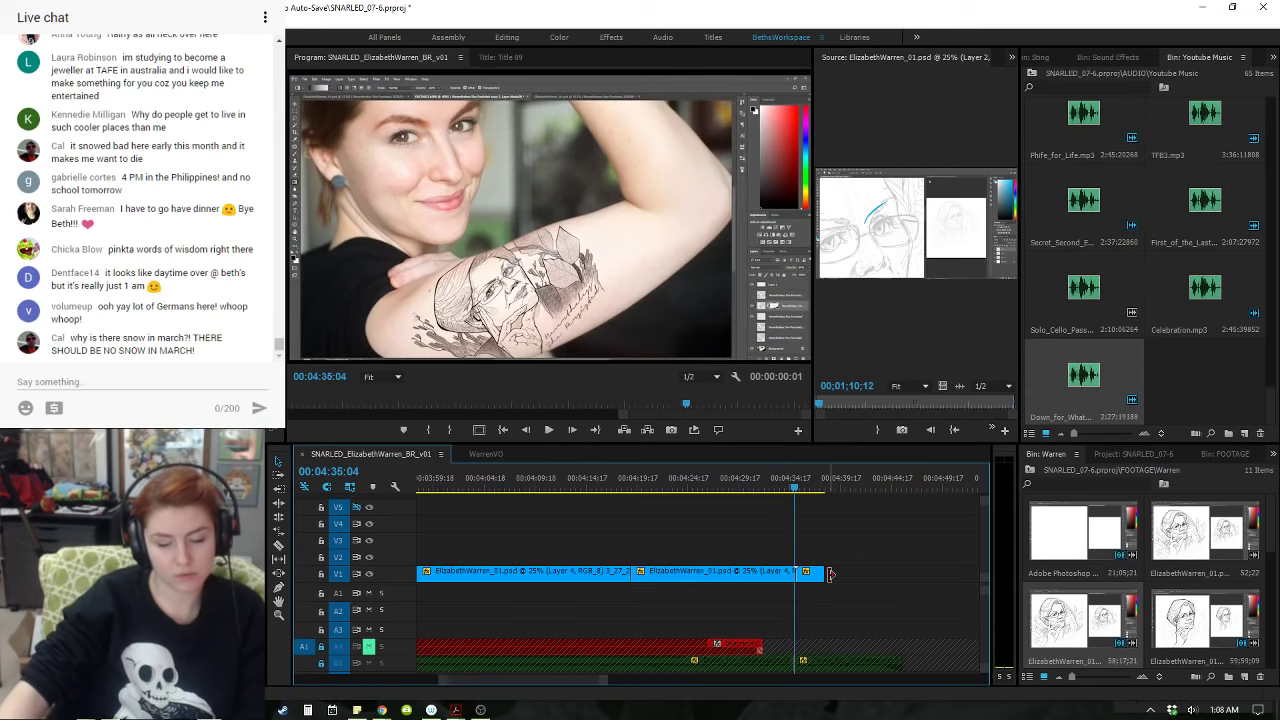
# - Set the speed of the last V1 clip, right after 00:04:35:04, to 100%
pyautogui.press('-')
pyautogui.press('=')
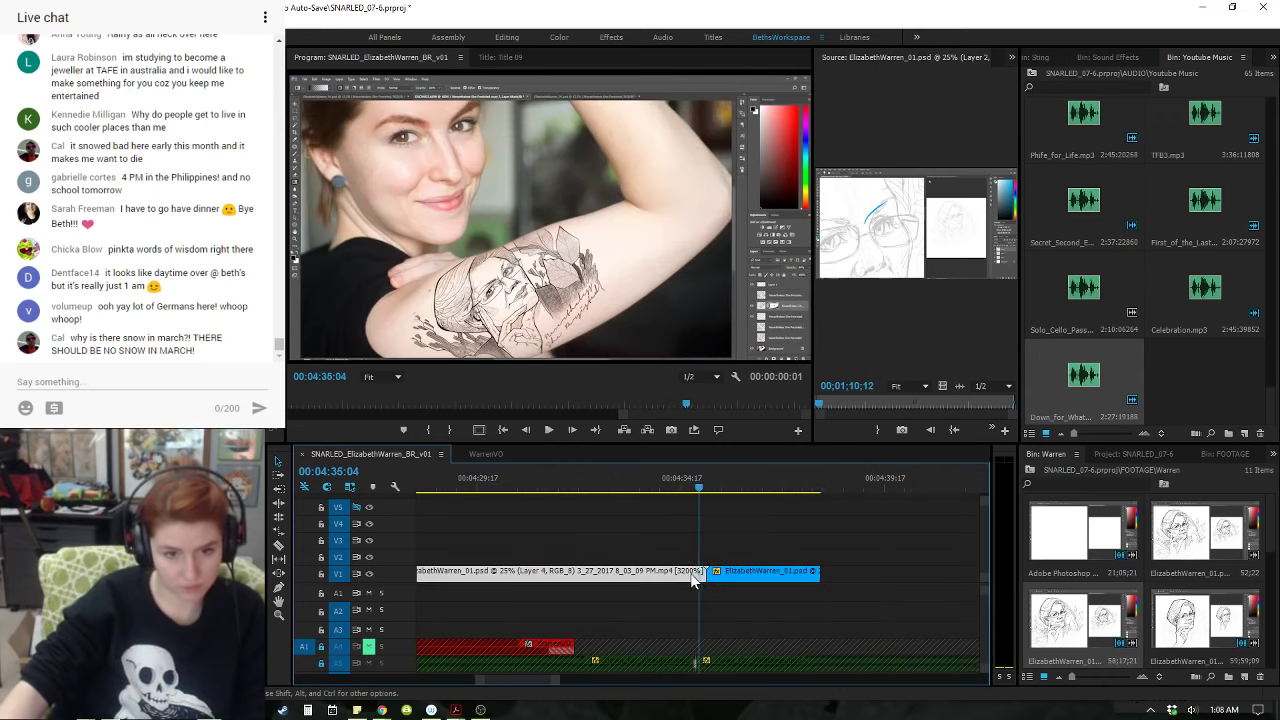
pyautogui.click(733, 575)
pyautogui.rightClick(744, 575)
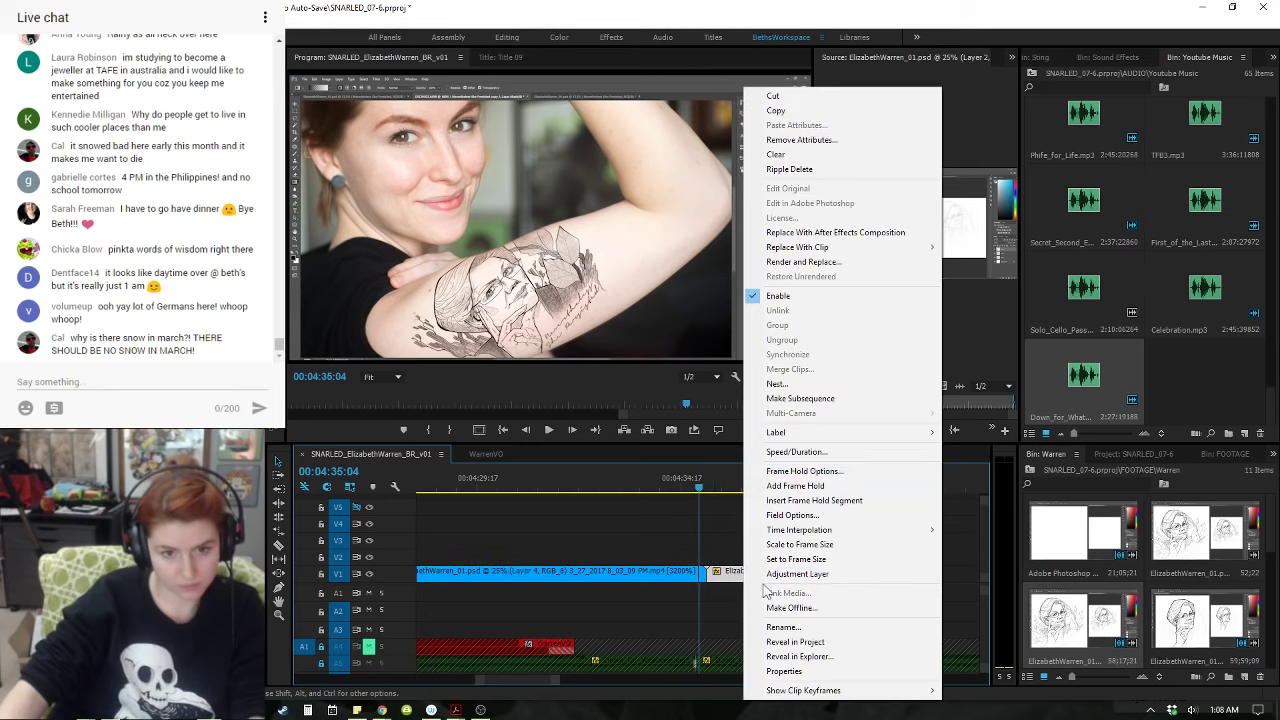
pyautogui.click(795, 451)
pyautogui.write('1')
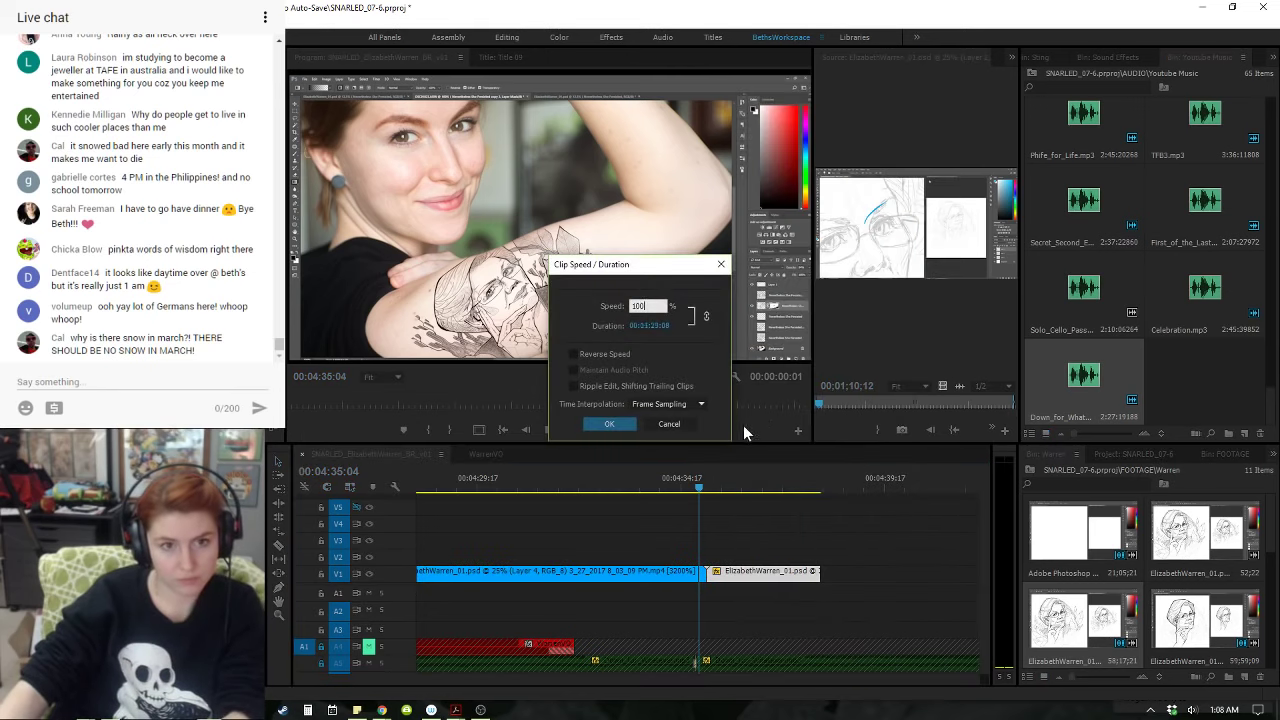
pyautogui.write('00')
pyautogui.press('Return')
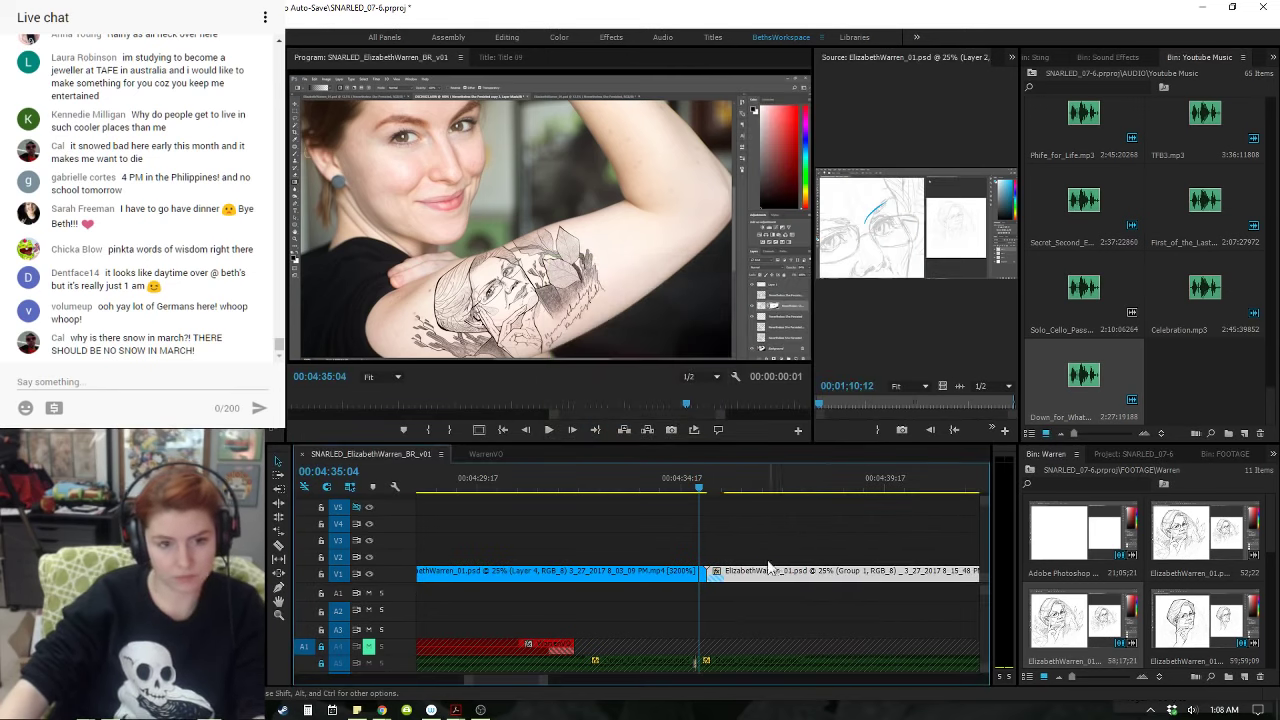
# - Cut off and delete the last V1 clip's opening up to 00:04:35:22, and move the remainder about 40 seconds further along V1
pyautogui.moveTo(716, 487); pyautogui.dragTo(730, 487)
pyautogui.hotkey('ctrl', 'k')
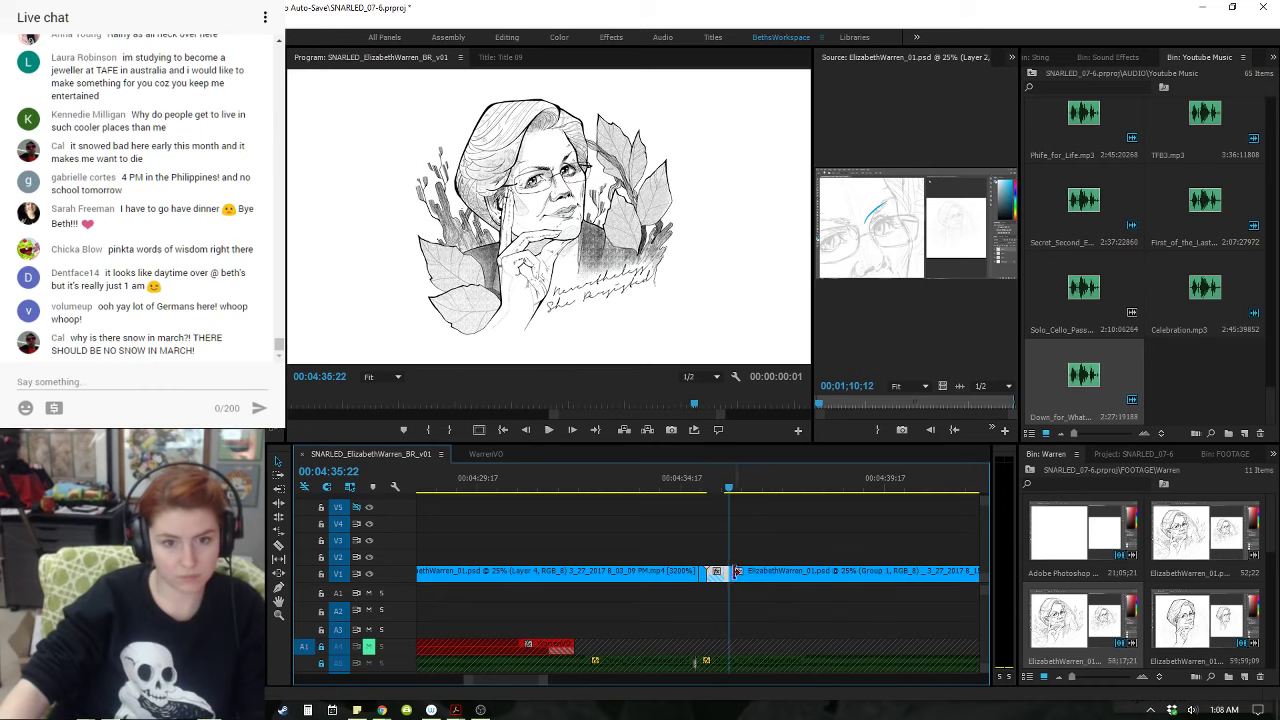
pyautogui.click(719, 572)
pyautogui.press('Delete')
pyautogui.press('-')
pyautogui.press('-')
pyautogui.press('-')
pyautogui.moveTo(720, 573); pyautogui.dragTo(821, 573)
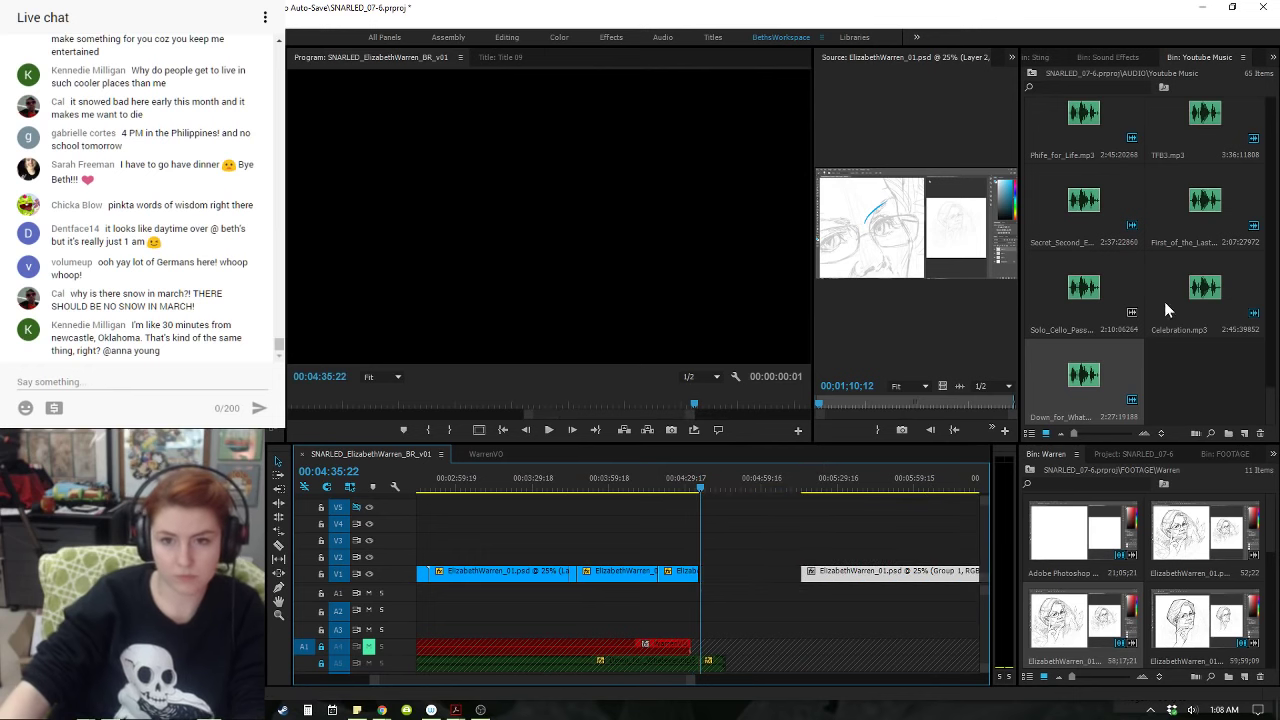
# - Find the DSC01823.ARW tattoo photo in the Warren bin and open it in the source monitor at its first frame
pyautogui.scroll(-5, 1182, 540)
pyautogui.scroll(4, 1186, 551)
pyautogui.scroll(-5, 1187, 560)
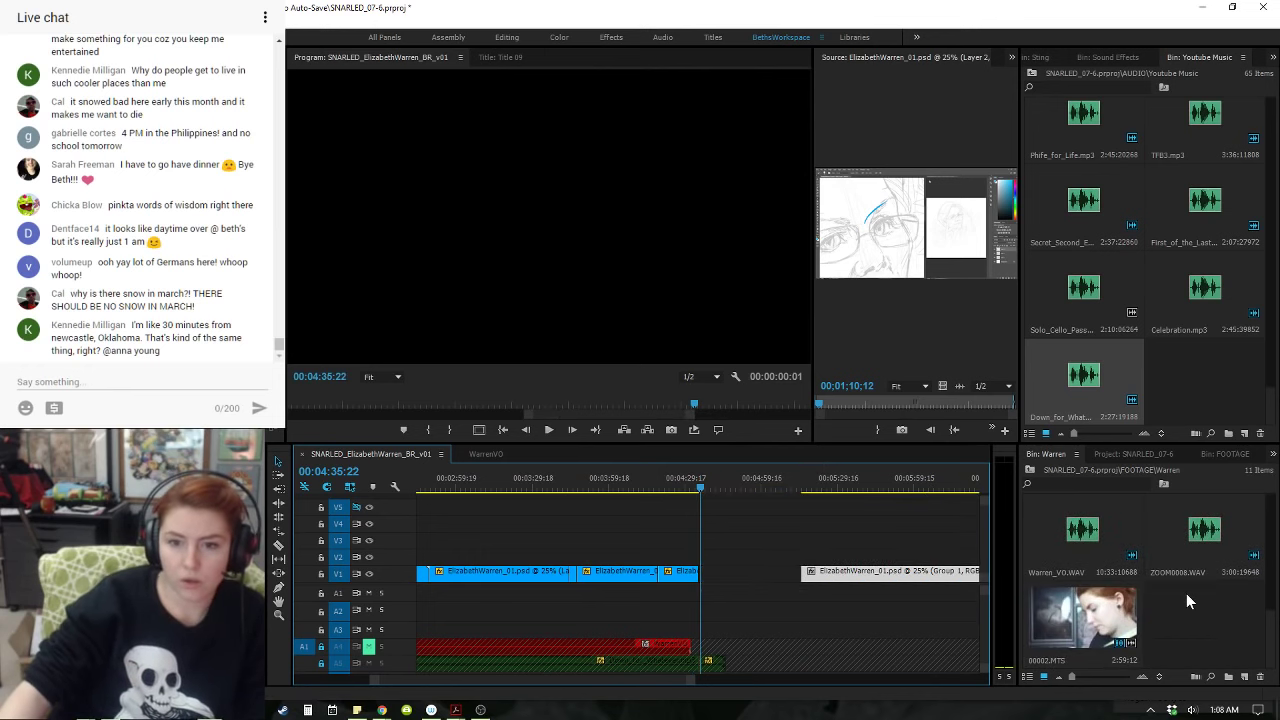
pyautogui.scroll(1, 1206, 627)
pyautogui.scroll(-1, 1183, 617)
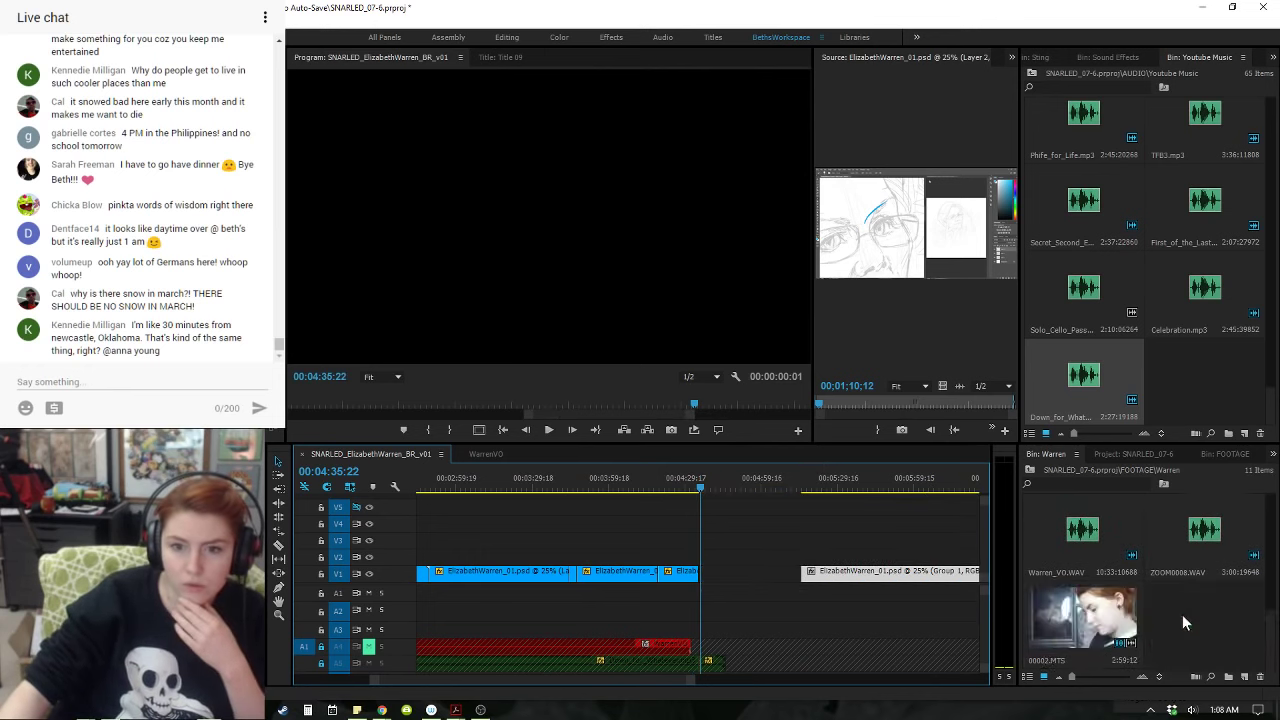
pyautogui.scroll(4, 1183, 617)
pyautogui.scroll(3, 1113, 589)
pyautogui.doubleClick(1103, 560)
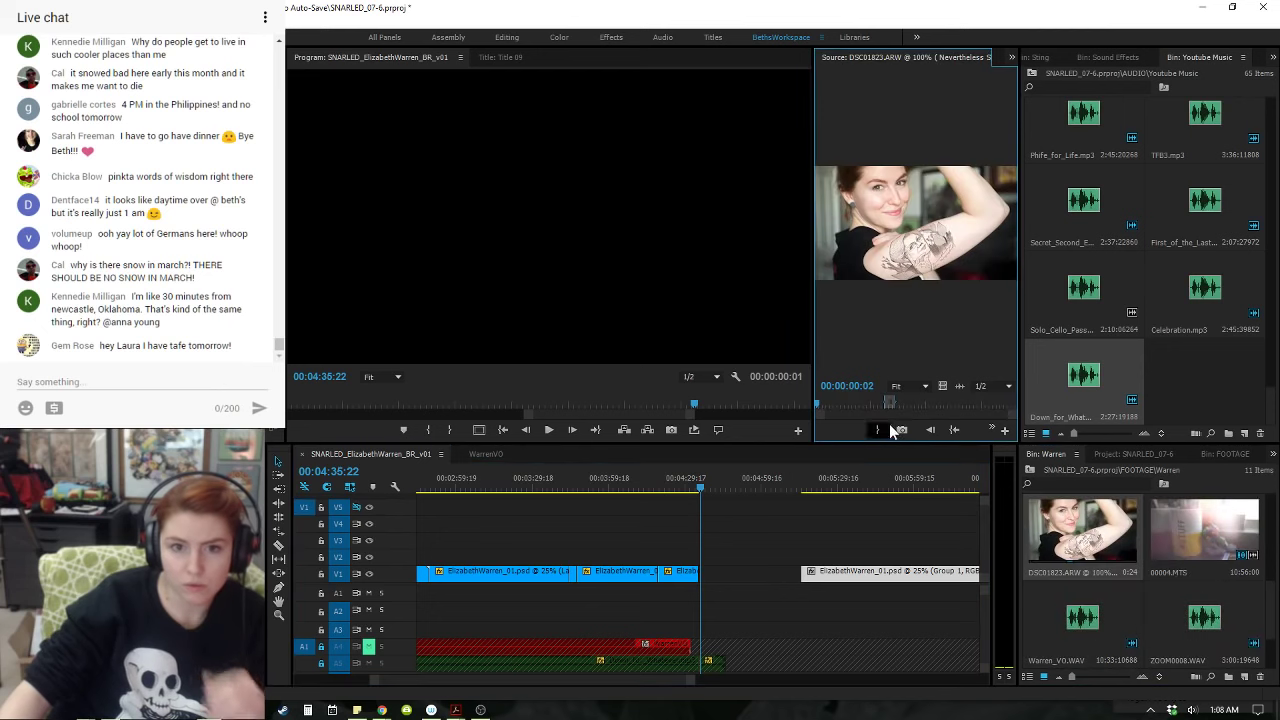
pyautogui.moveTo(854, 400); pyautogui.dragTo(774, 414)
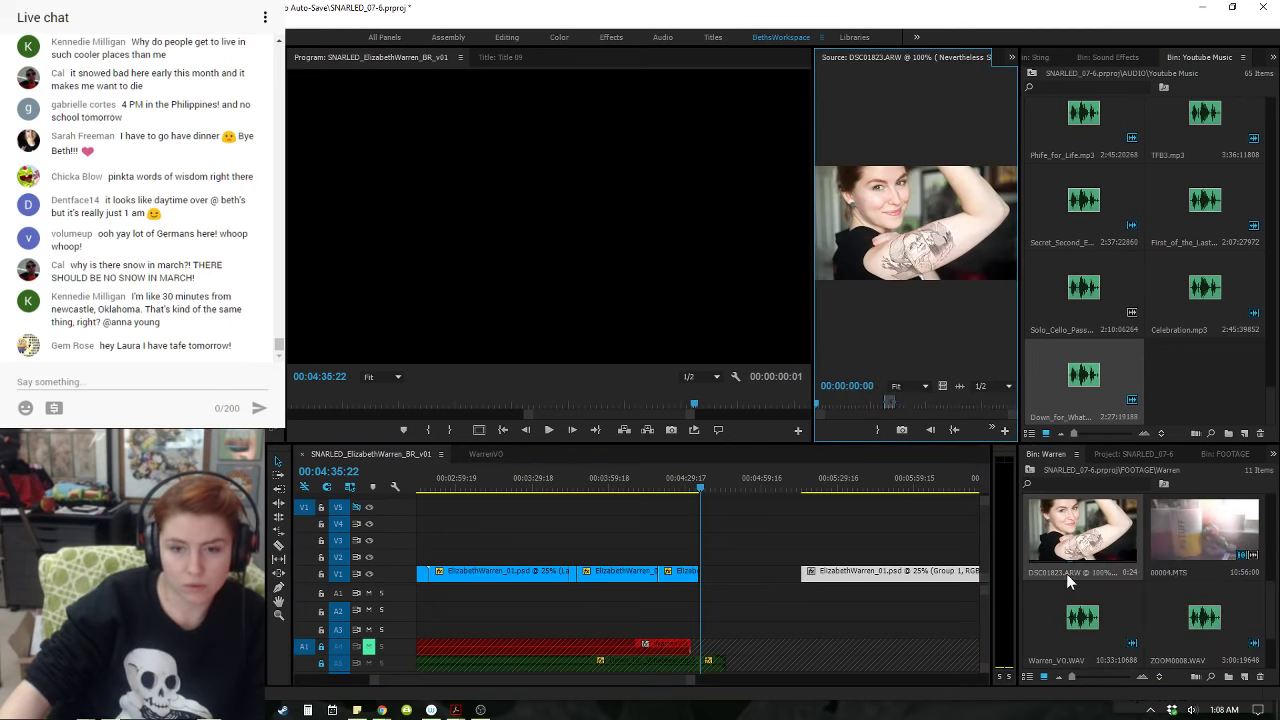
# - Set the source photo's Out point at 00:00:14:09 and place the photo on V2 at the end of the V1 drawing footage
pyautogui.click(1085, 550)
pyautogui.moveTo(1030, 542); pyautogui.dragTo(816, 402)
pyautogui.press('Down')
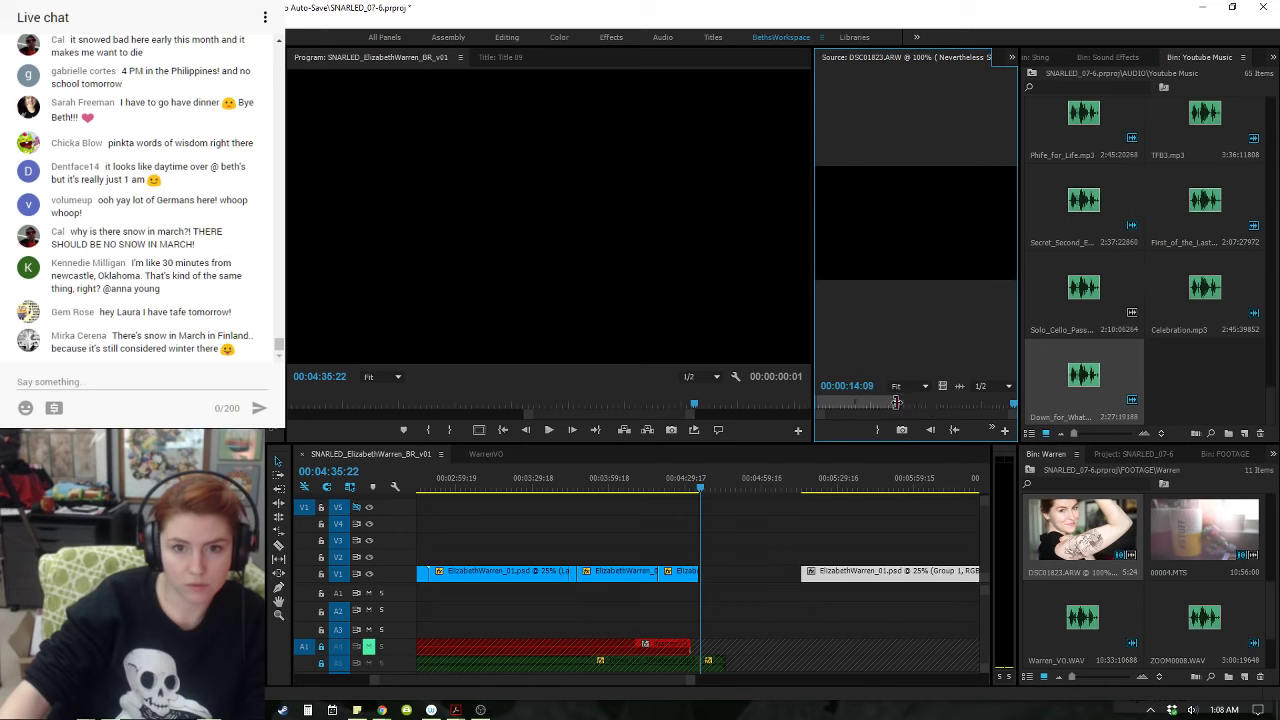
pyautogui.press('o')
pyautogui.moveTo(941, 385); pyautogui.dragTo(716, 557)
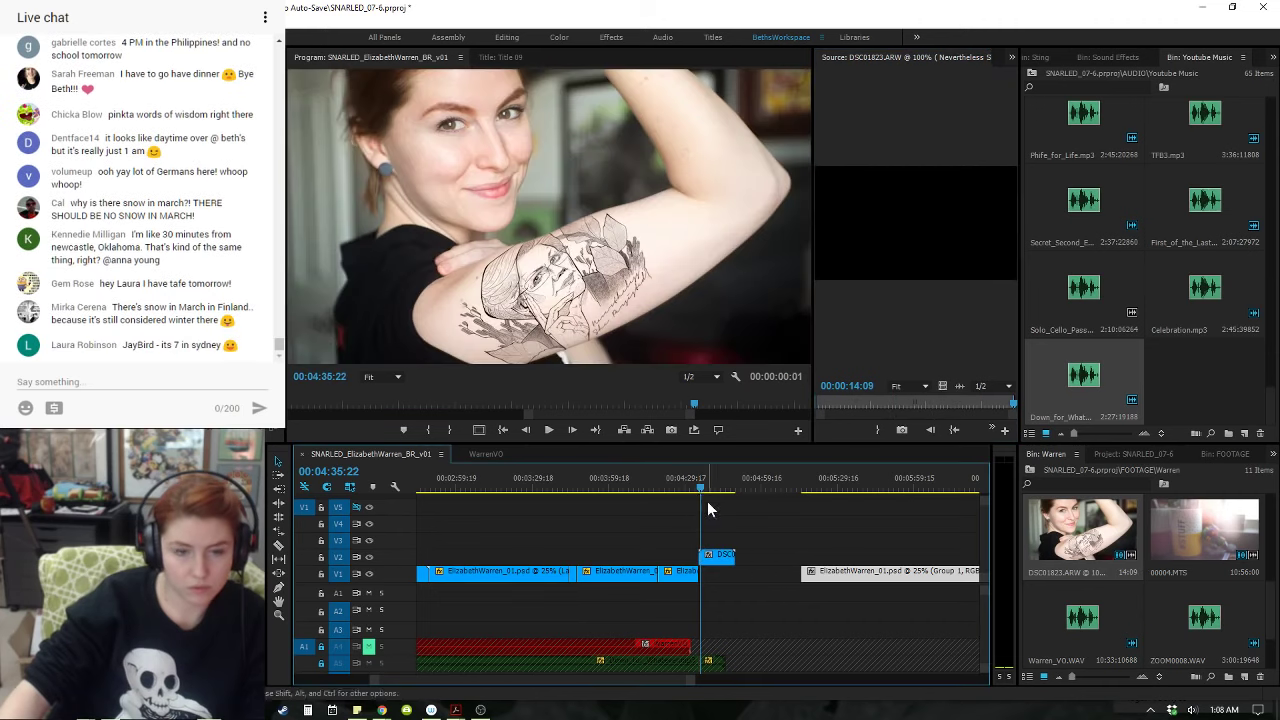
# - Play the end of the V1 drawing footage from about 00:04:33 to 00:04:34:01, just before the V2 photo
pyautogui.click(695, 486)
pyautogui.press('=')
pyautogui.press('=')
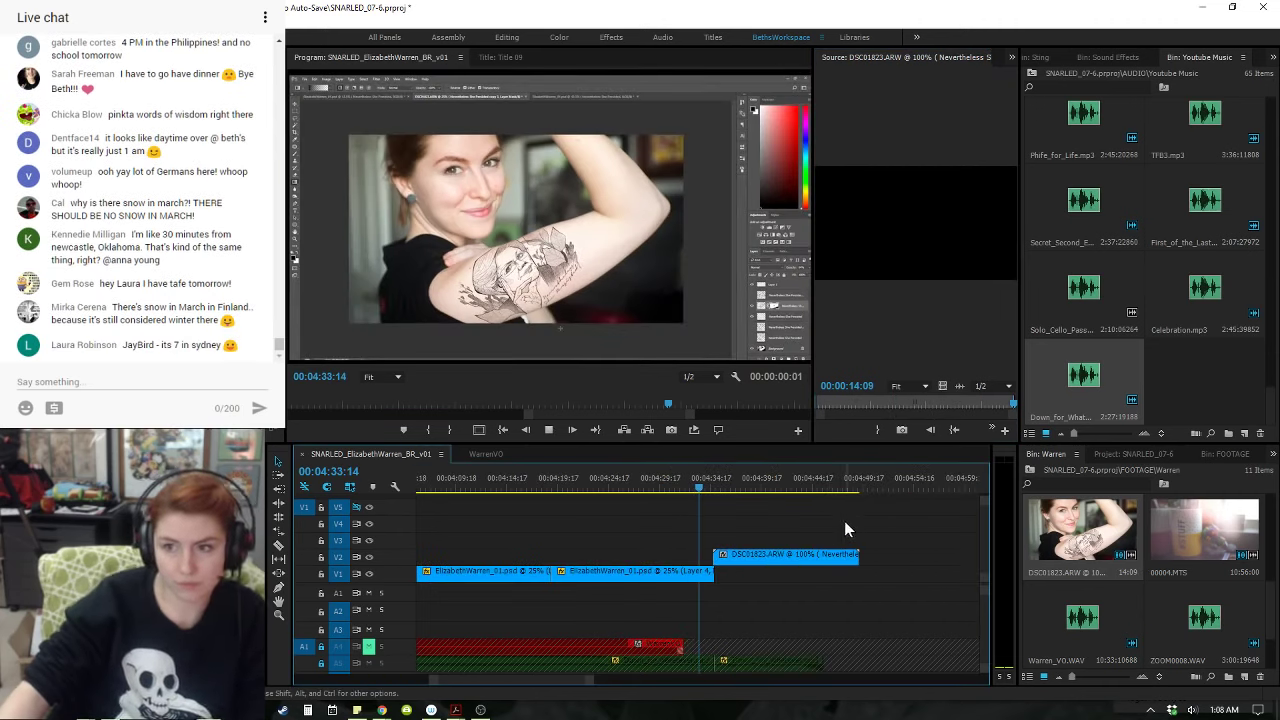
pyautogui.press('space')
pyautogui.press('space')
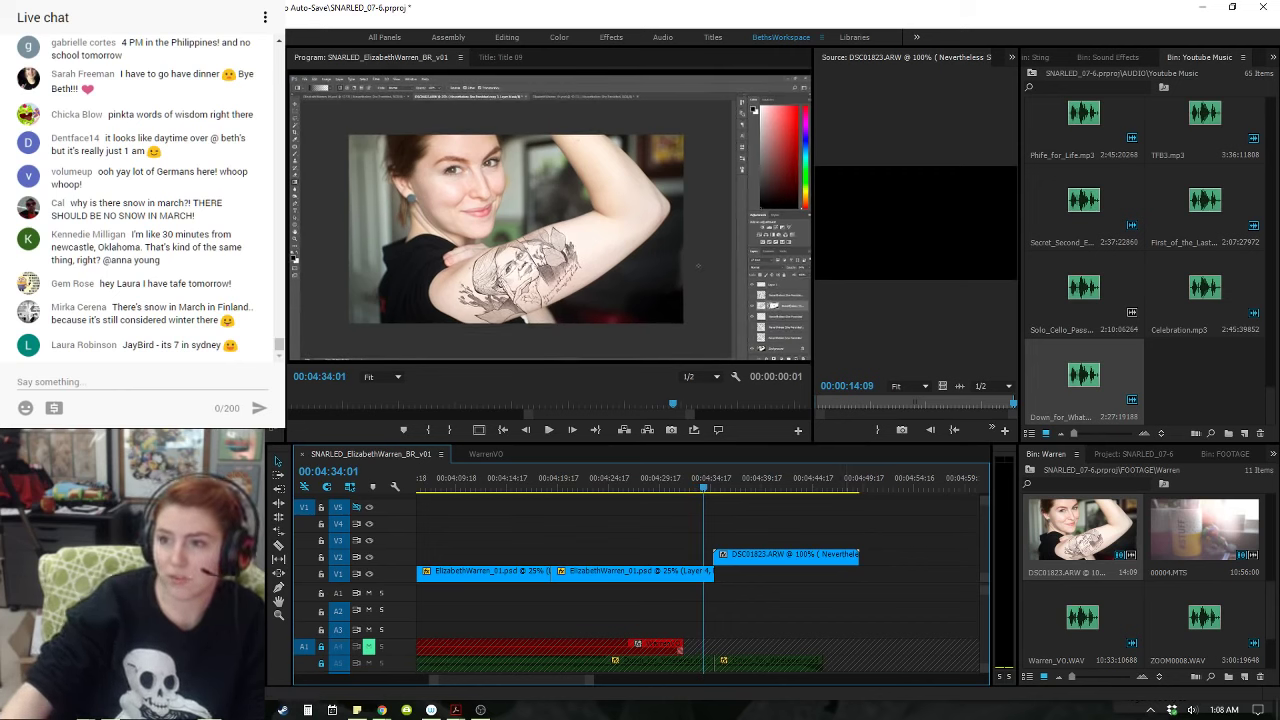
pyautogui.hotkey('alt', 'Tab')
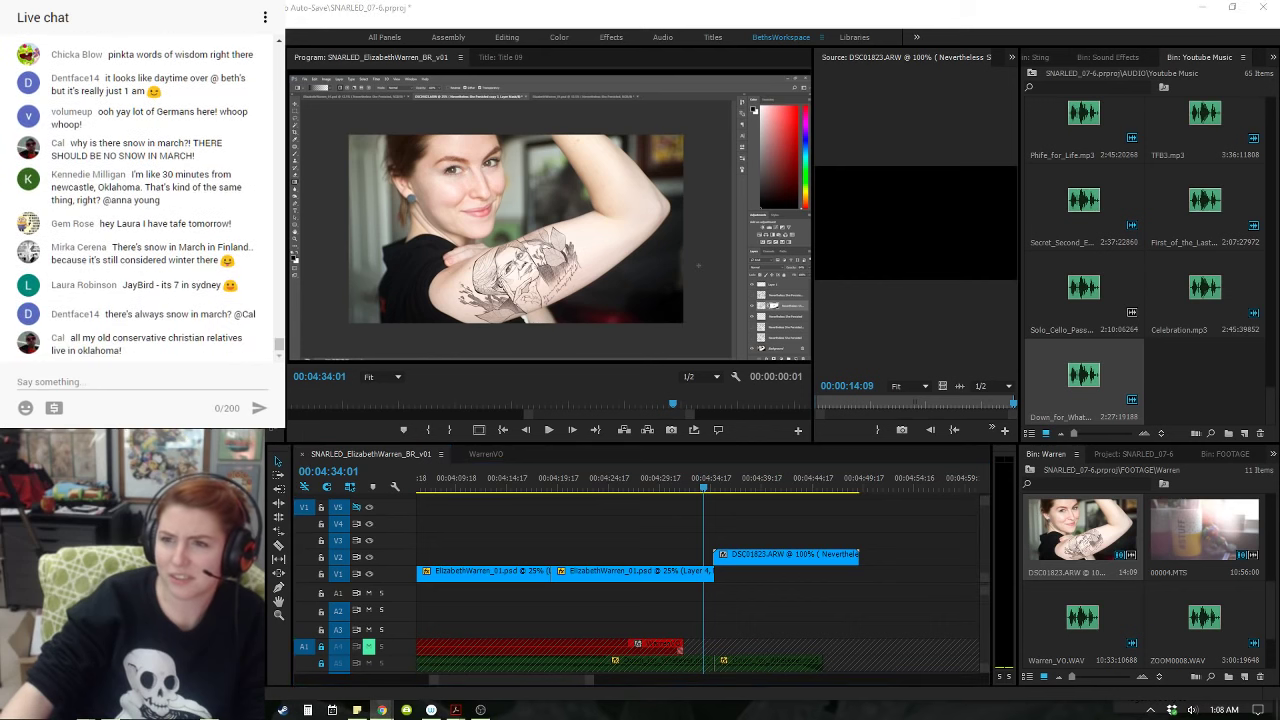
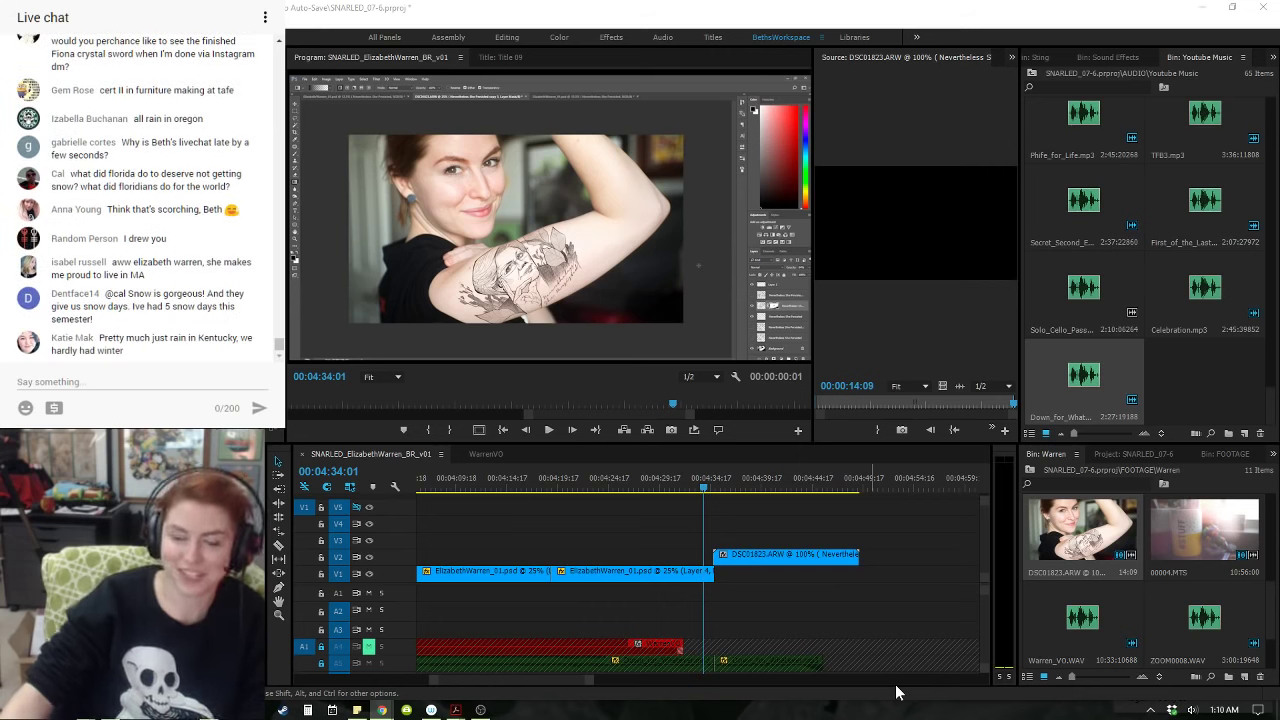
pyautogui.click(844, 628)
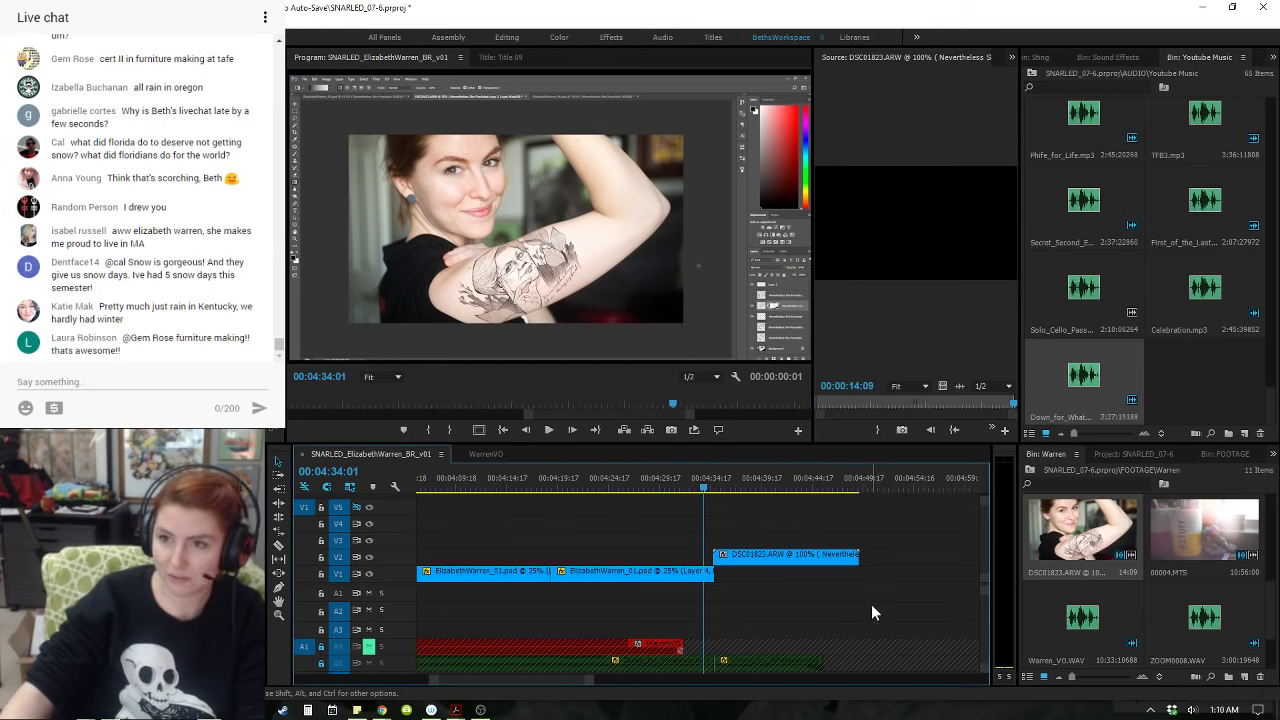
# - Play from 00:04:32:14 into the V2 photo and ripple trim the end of the photo clip back to 00:04:37:03
pyautogui.press('=')
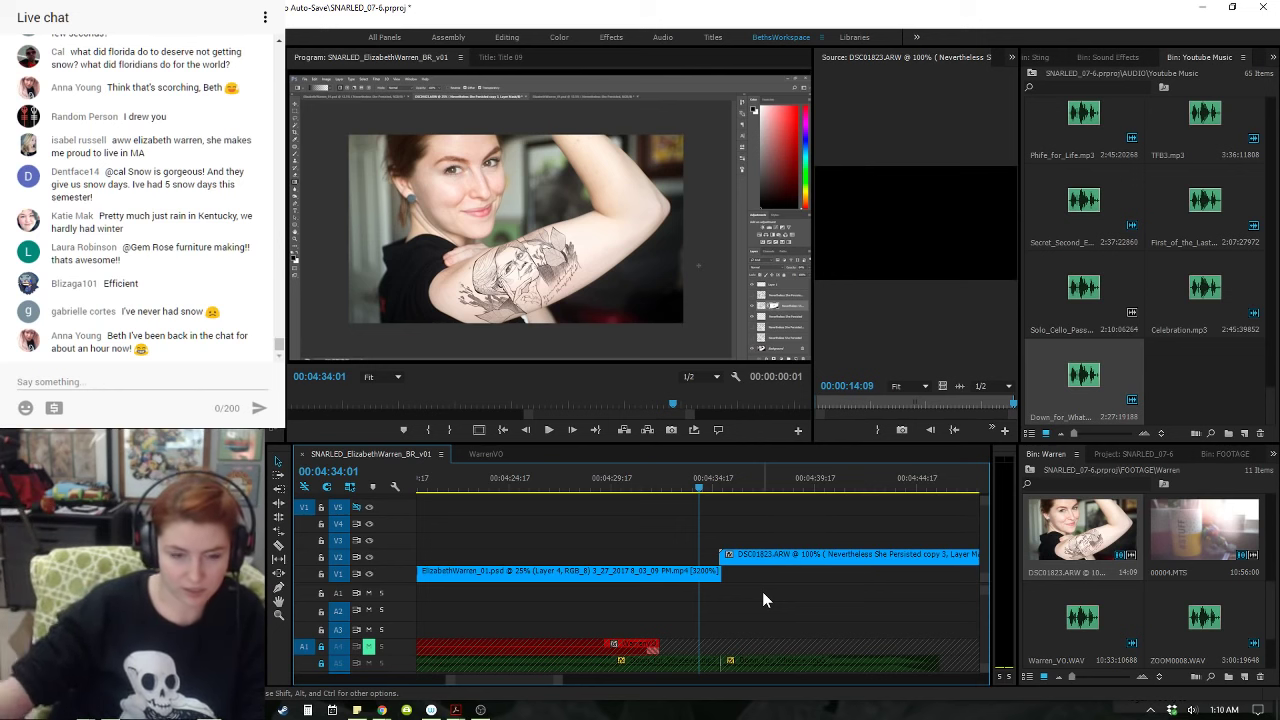
pyautogui.click(670, 489)
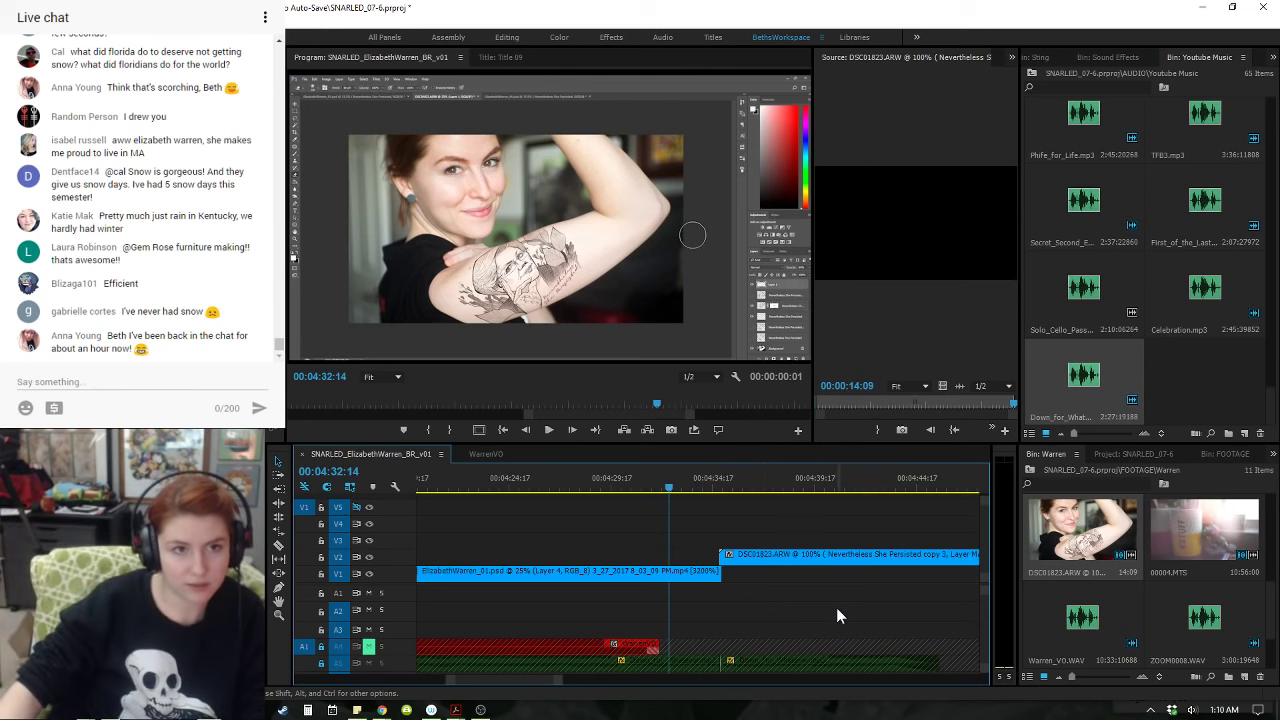
pyautogui.press('space')
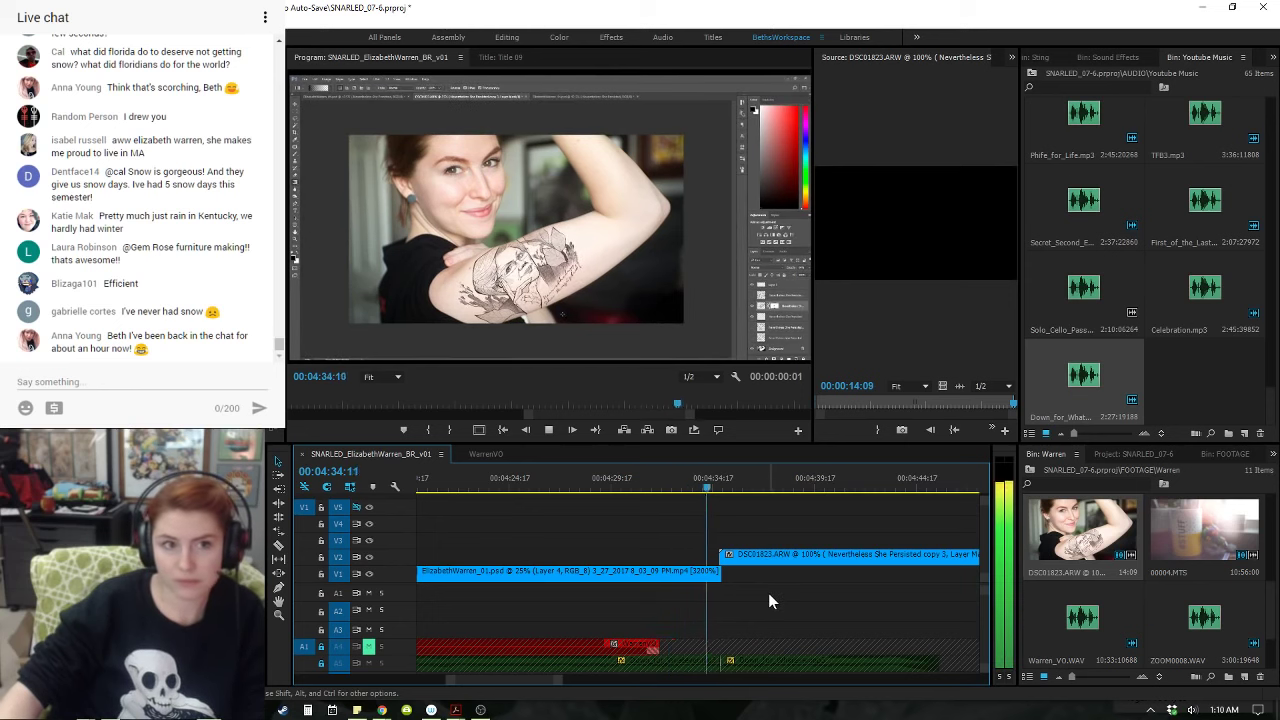
pyautogui.press('space')
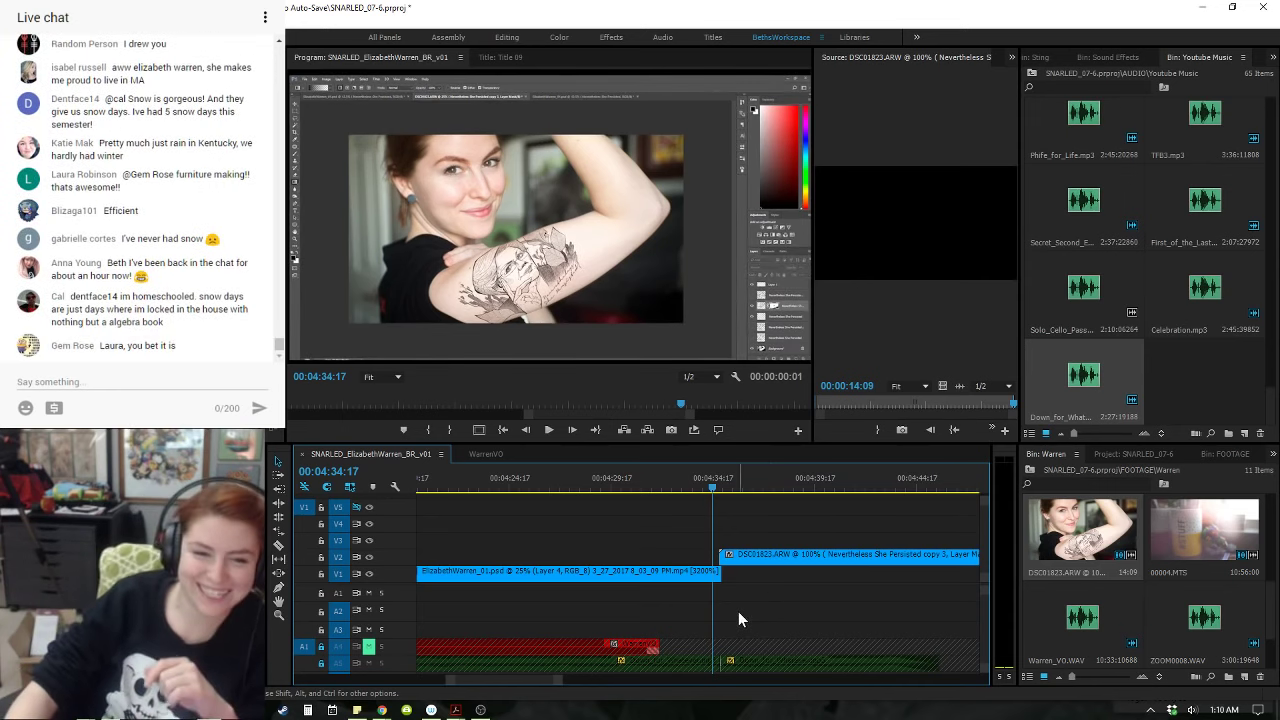
pyautogui.press('space')
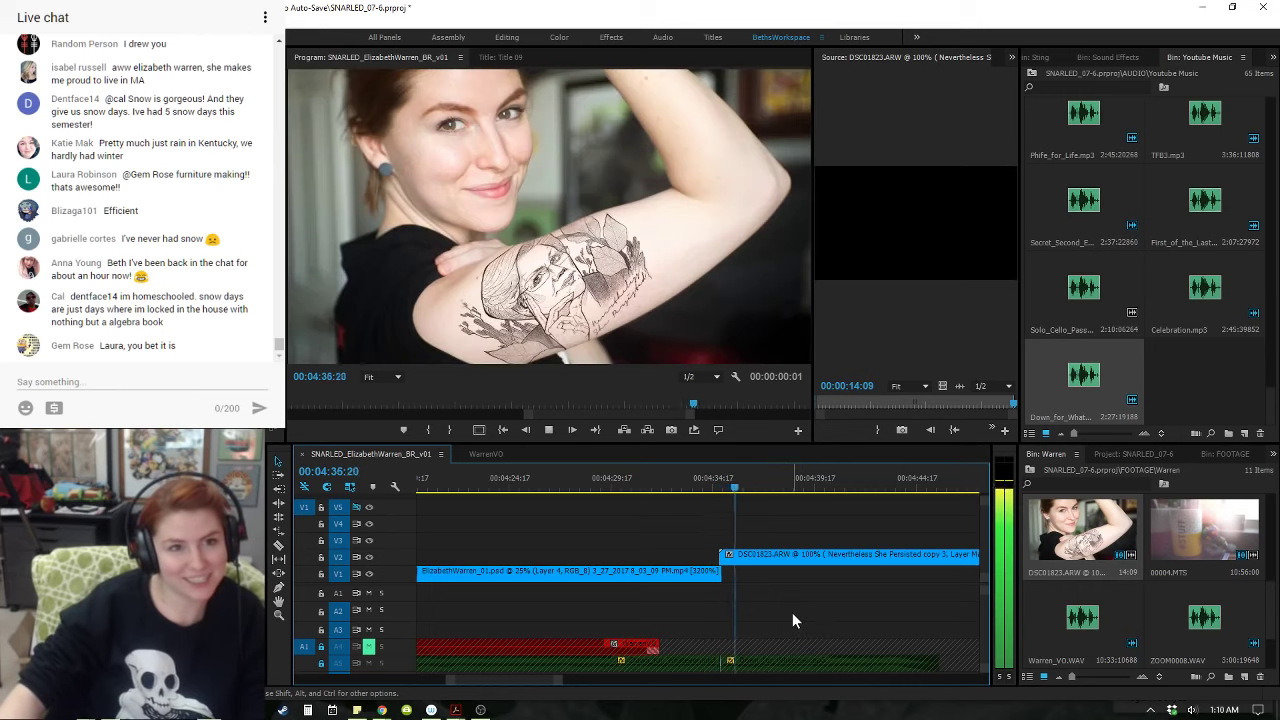
pyautogui.press('space')
pyautogui.press('w')
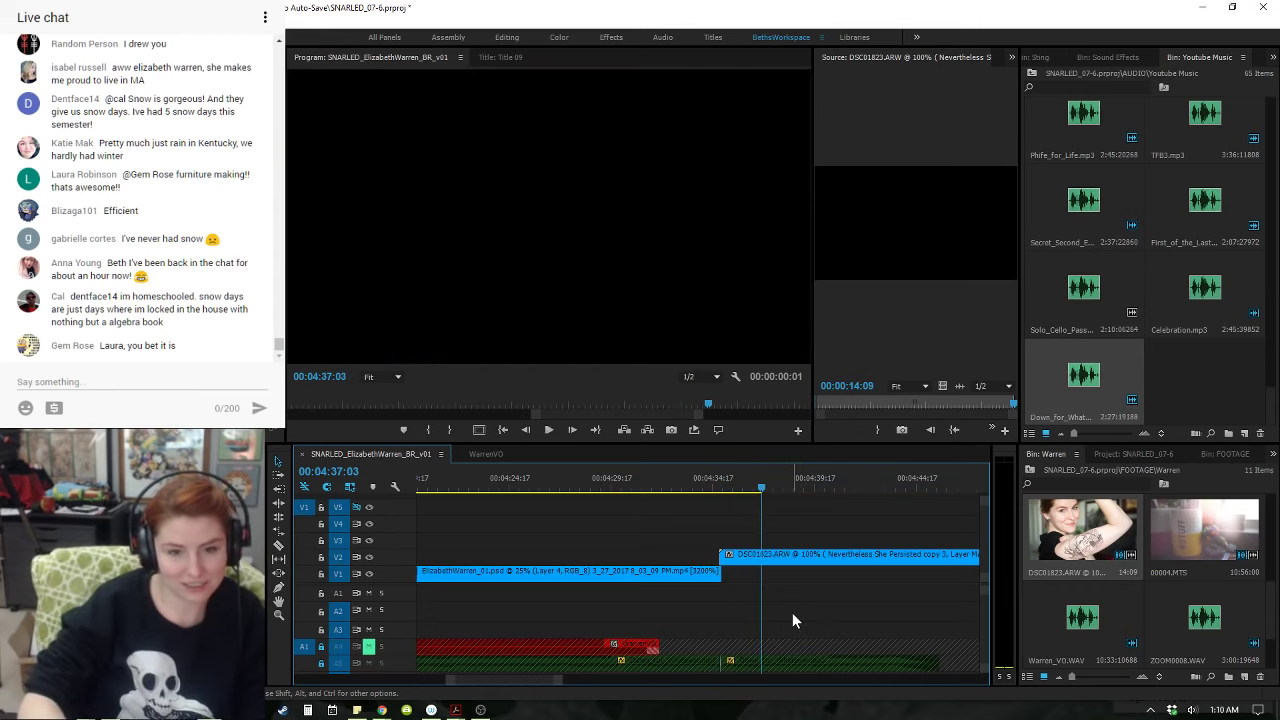
# - Play the end of the V1 drawing footage from about 00:04:34 through the V2 tattoo photo to 00:04:37:01
pyautogui.click(741, 556)
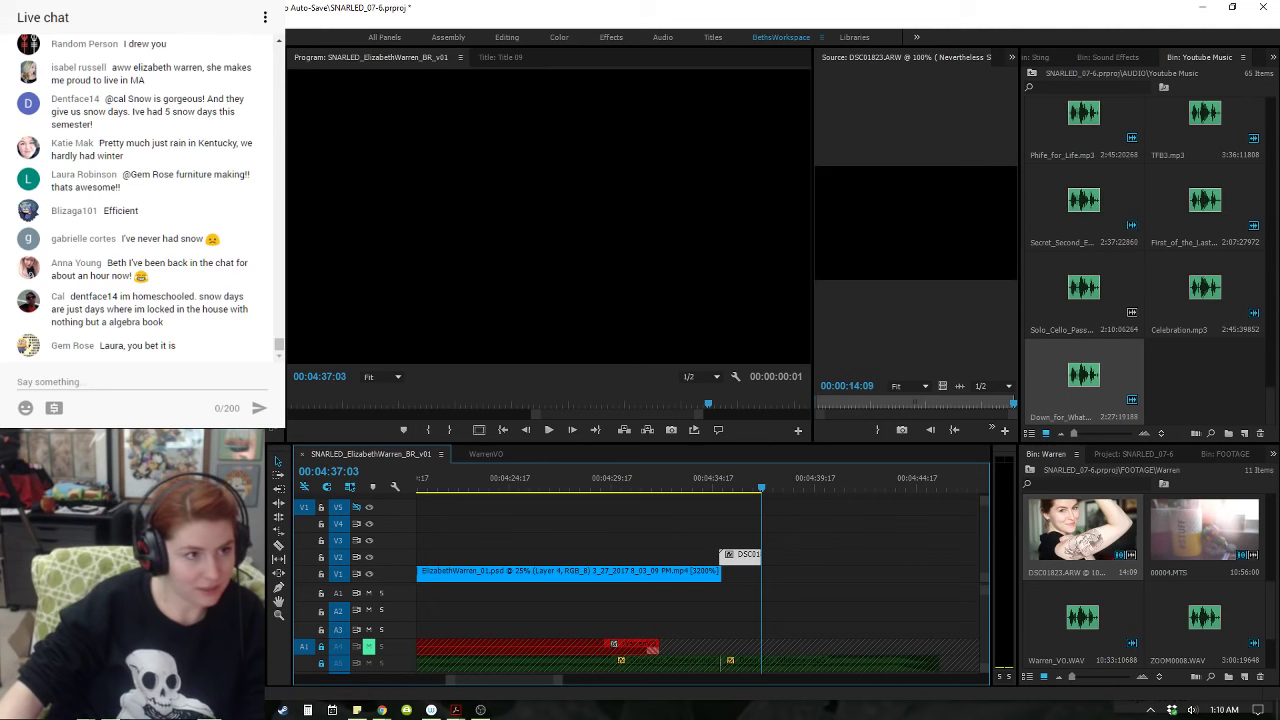
pyautogui.press('Up')
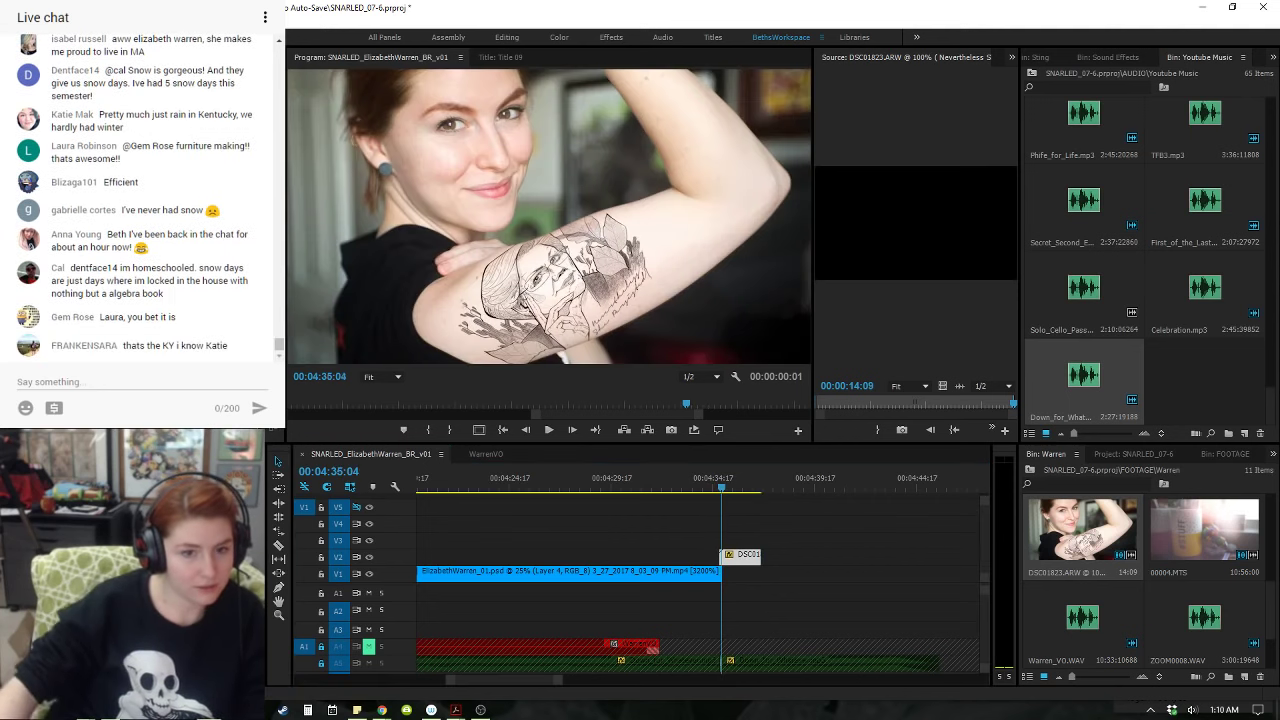
pyautogui.press('Left')
pyautogui.press('Left')
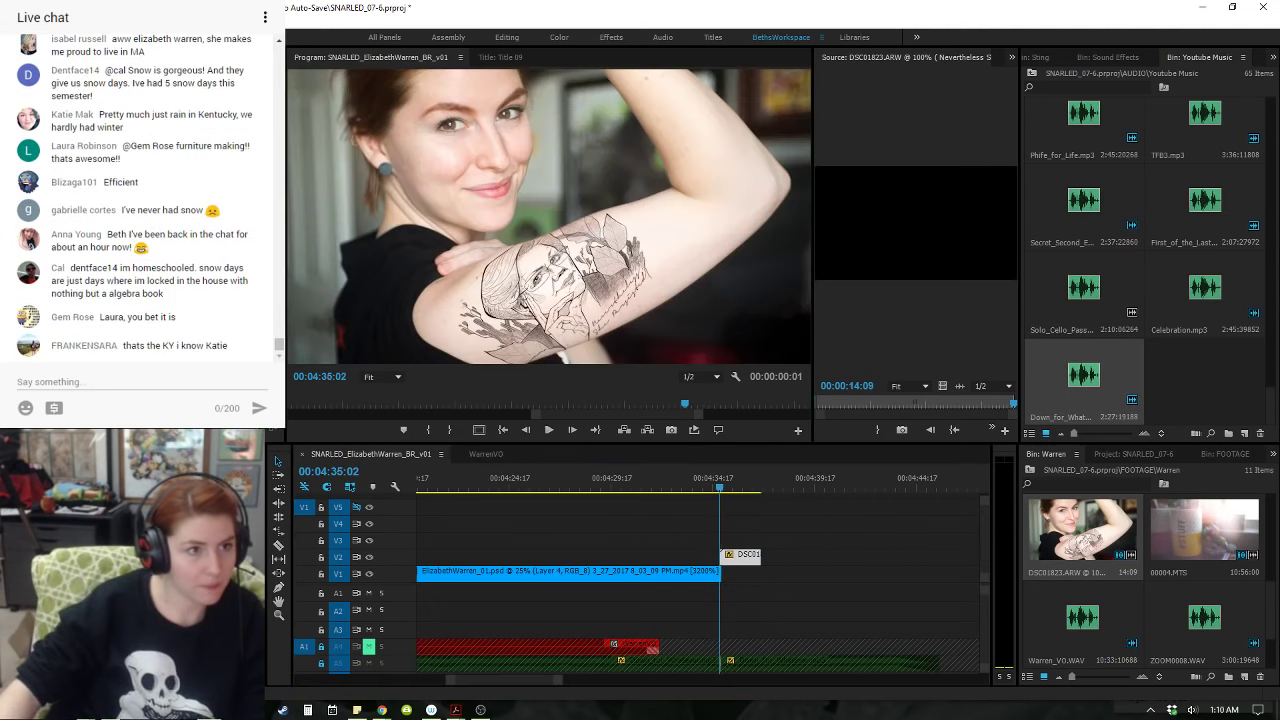
pyautogui.press('Down')
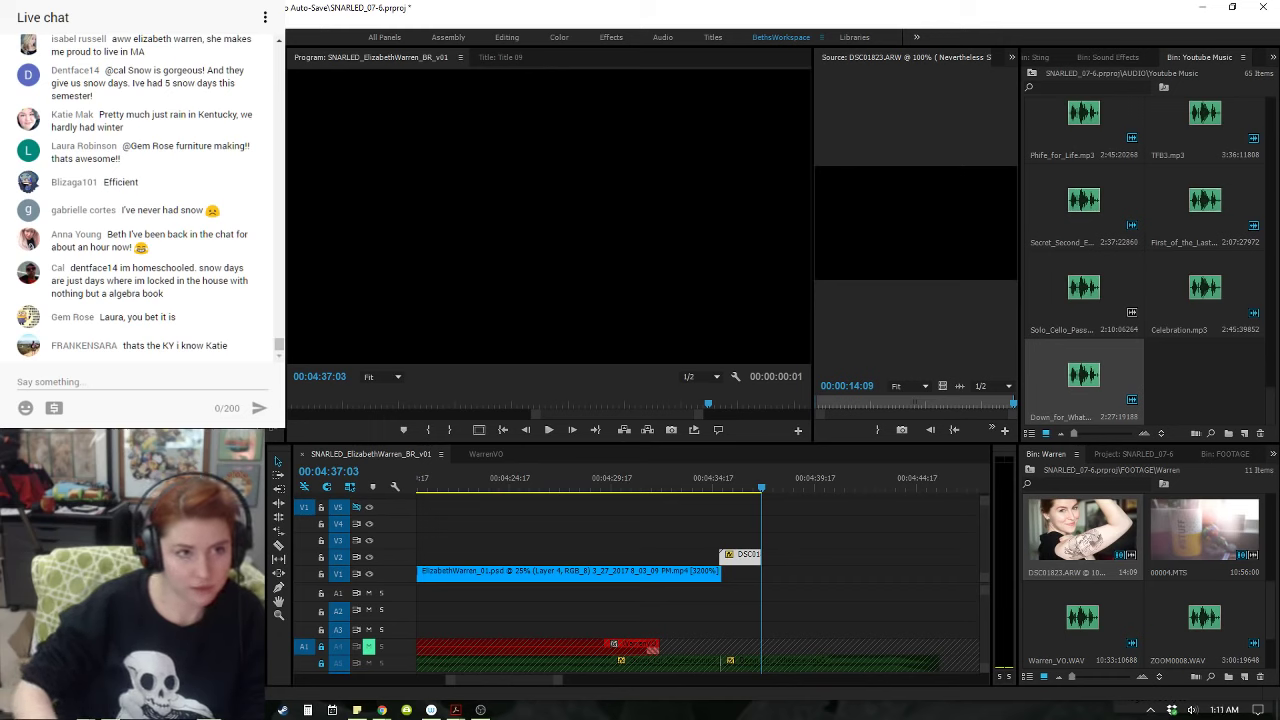
pyautogui.click(706, 484)
pyautogui.press('space')
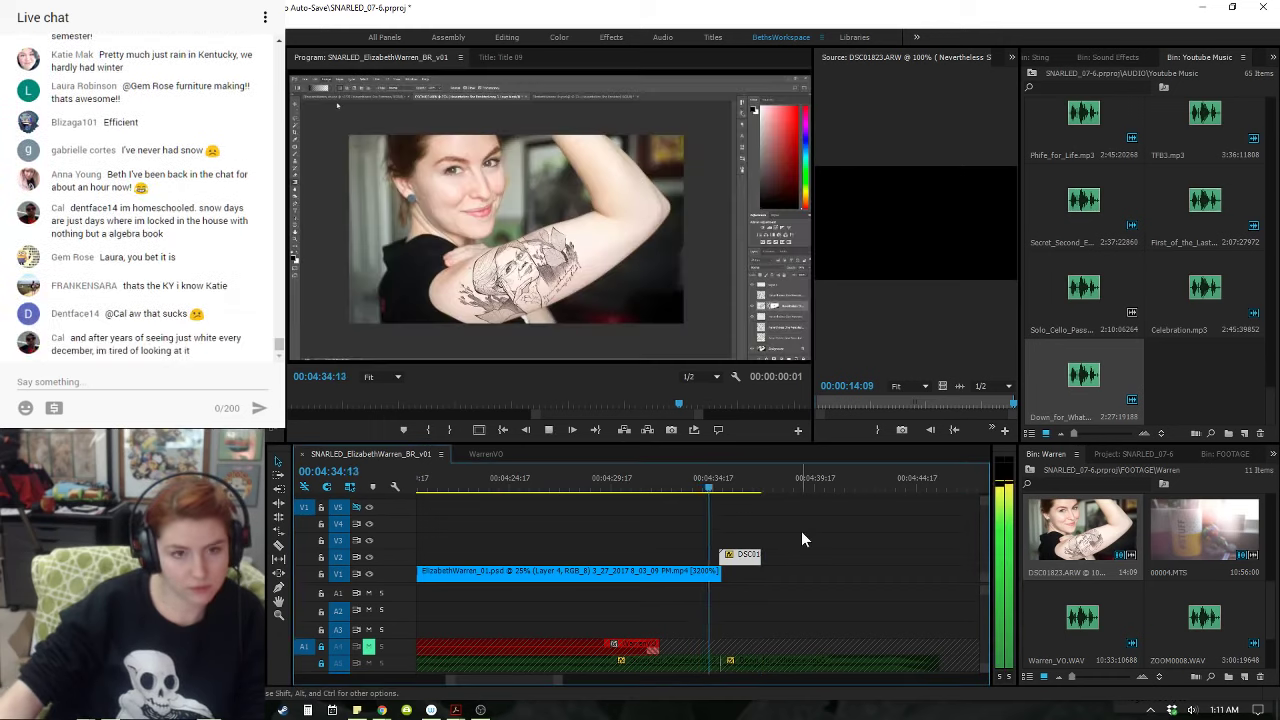
pyautogui.press('space')
# - Move the Group 1 drawing clip on V1 back so it starts at the end of the V2 tattoo photo
pyautogui.press('-')
pyautogui.press('-')
pyautogui.press('-')
pyautogui.press('=')
pyautogui.moveTo(876, 577); pyautogui.dragTo(742, 579)
pyautogui.press('=')
pyautogui.press('=')
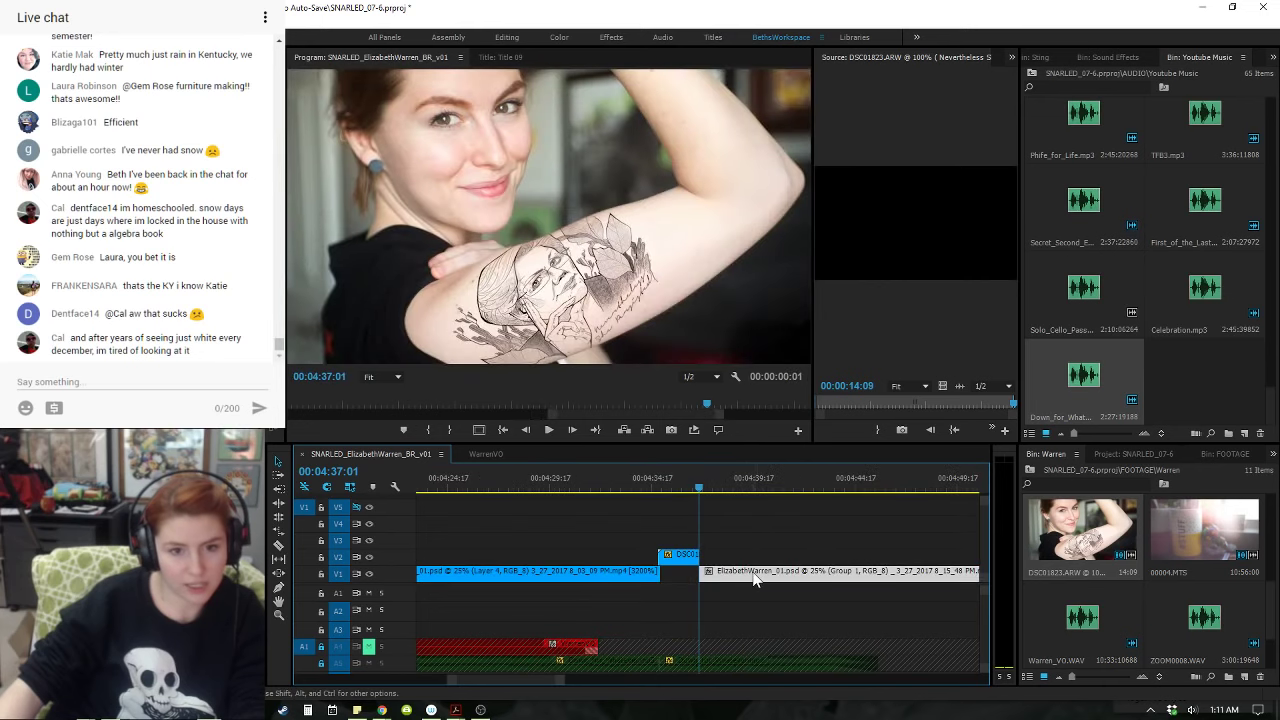
# - Cut the Group 1 clip on V1 at 00:04:38:02 and ripple trim the following section's start to the eye close-up at 00:04:53:06
pyautogui.moveTo(720, 478); pyautogui.dragTo(856, 497)
pyautogui.press('-')
pyautogui.press('-')
pyautogui.press('-')
pyautogui.moveTo(716, 490); pyautogui.dragTo(698, 492)
pyautogui.press('space')
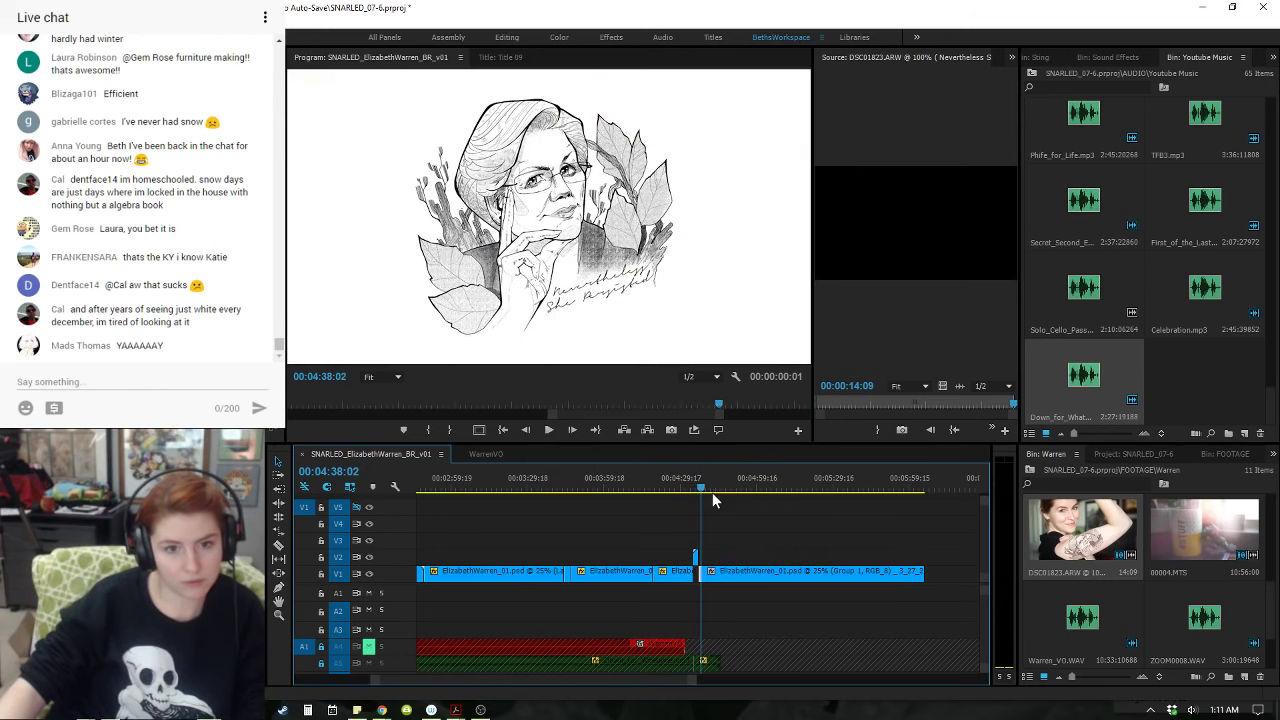
pyautogui.click(720, 487)
pyautogui.moveTo(729, 486); pyautogui.dragTo(741, 492)
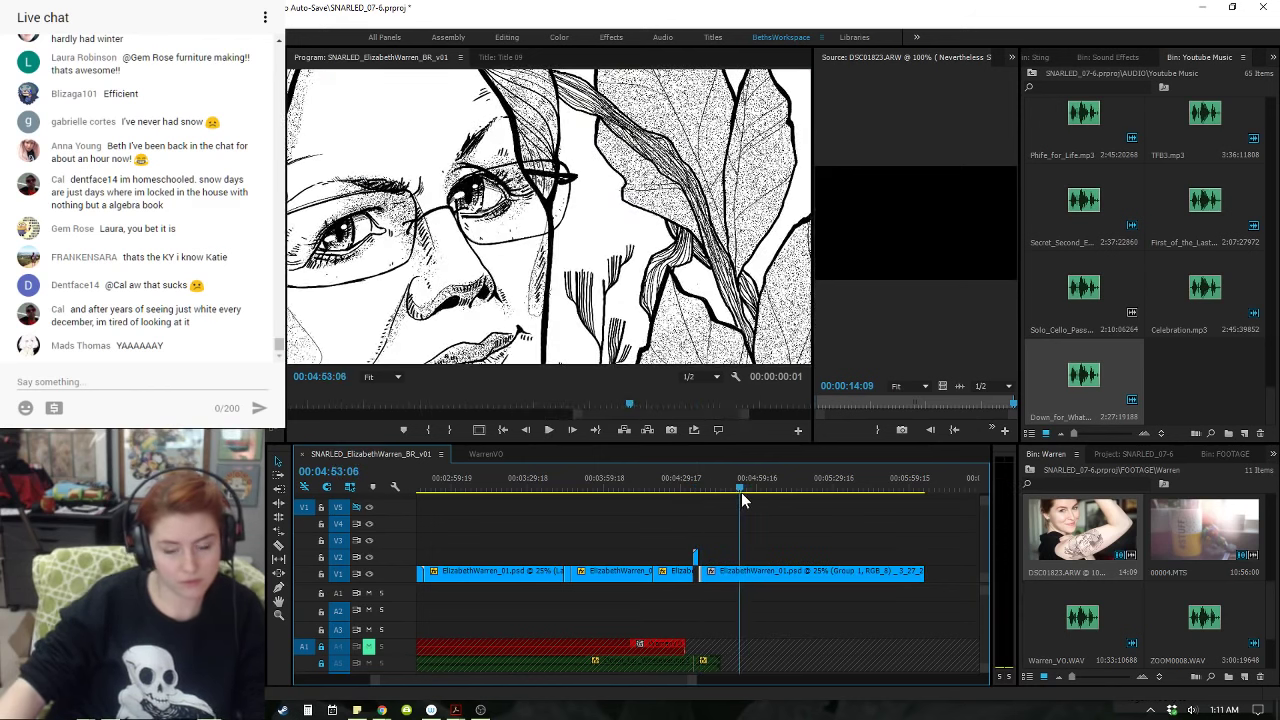
pyautogui.press('Up')
# - Keep a few frames of the eye close-up and ripple trim the rest of the Group 1 clip to the leaf close-up at 00:04:44:02
pyautogui.press('=')
pyautogui.press('=')
pyautogui.click(692, 487)
pyautogui.press('space')
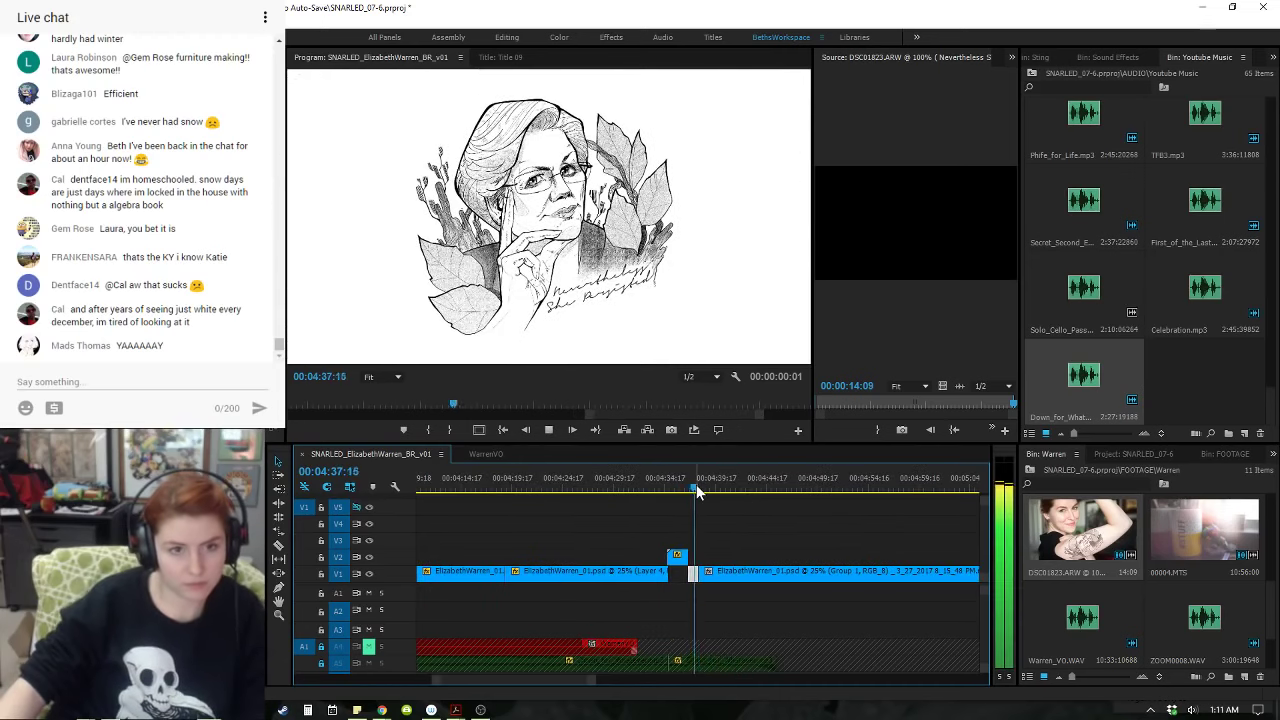
pyautogui.moveTo(696, 484); pyautogui.dragTo(763, 488)
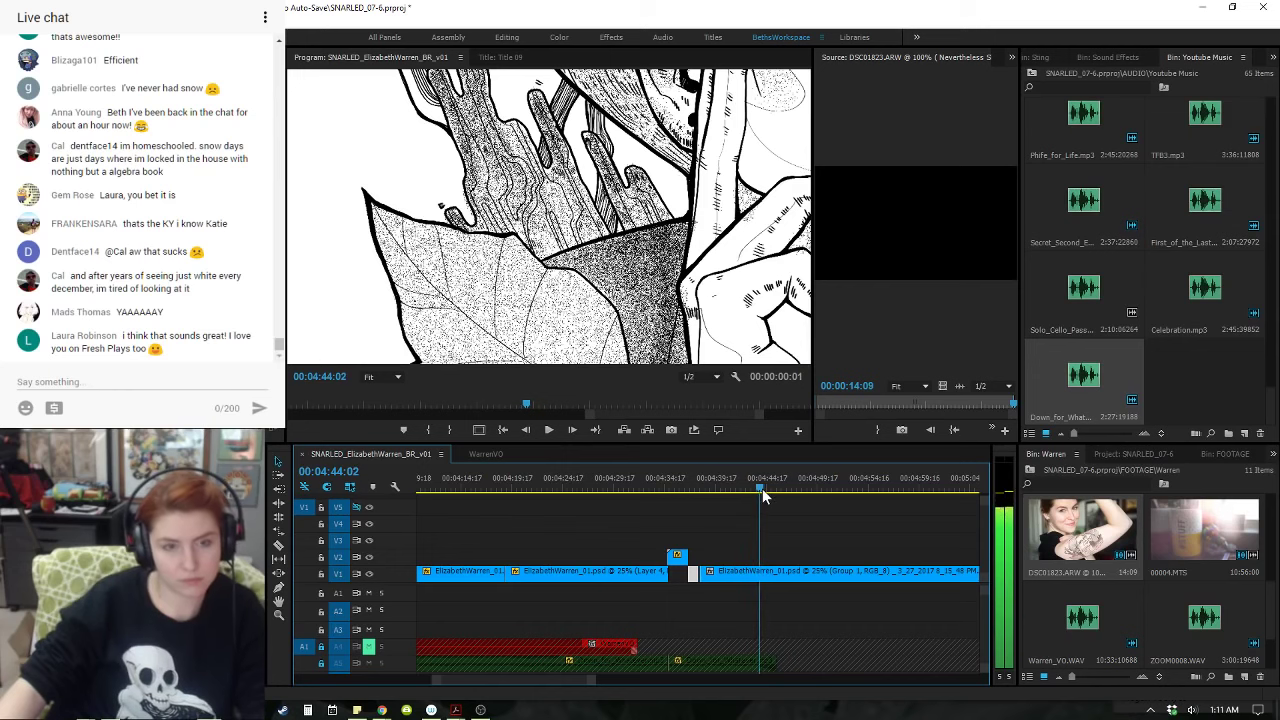
pyautogui.press('Up')
# - Play the cuts after the V2 photo and split the Group 1 clip a few frames into the cactus and leaf close-up
pyautogui.press('=')
pyautogui.click(680, 486)
pyautogui.press('space')
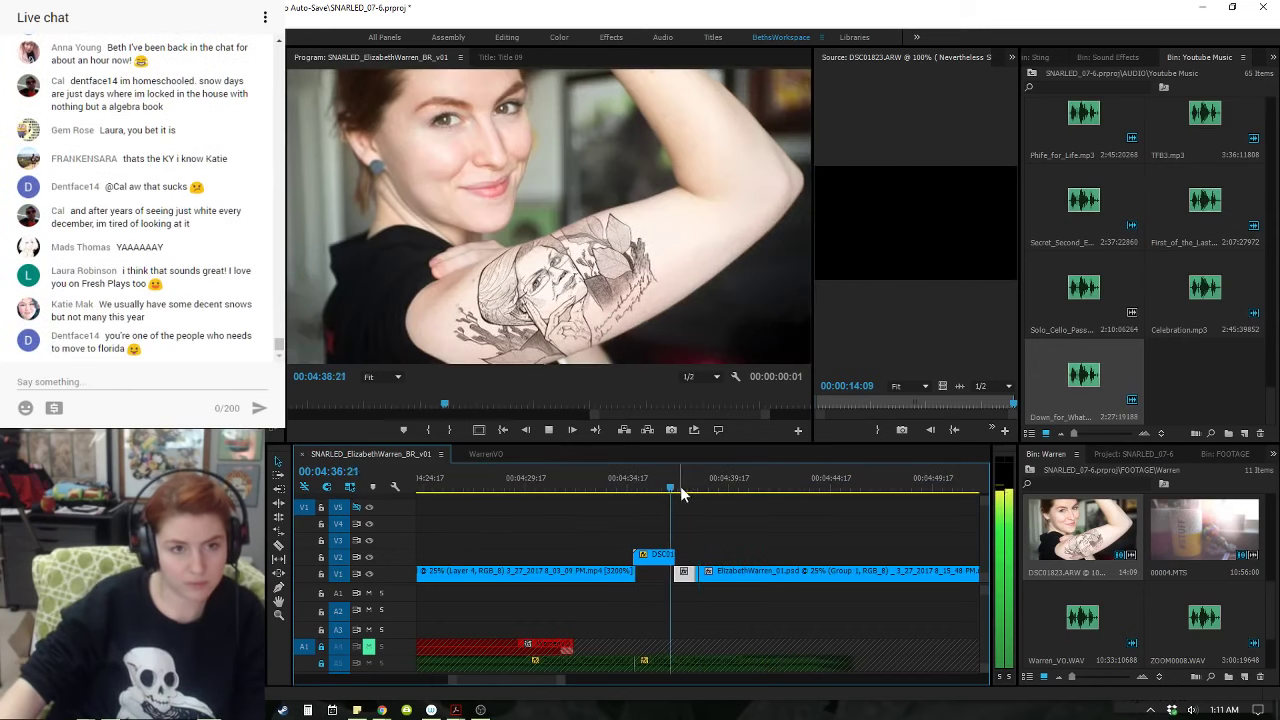
pyautogui.press('space')
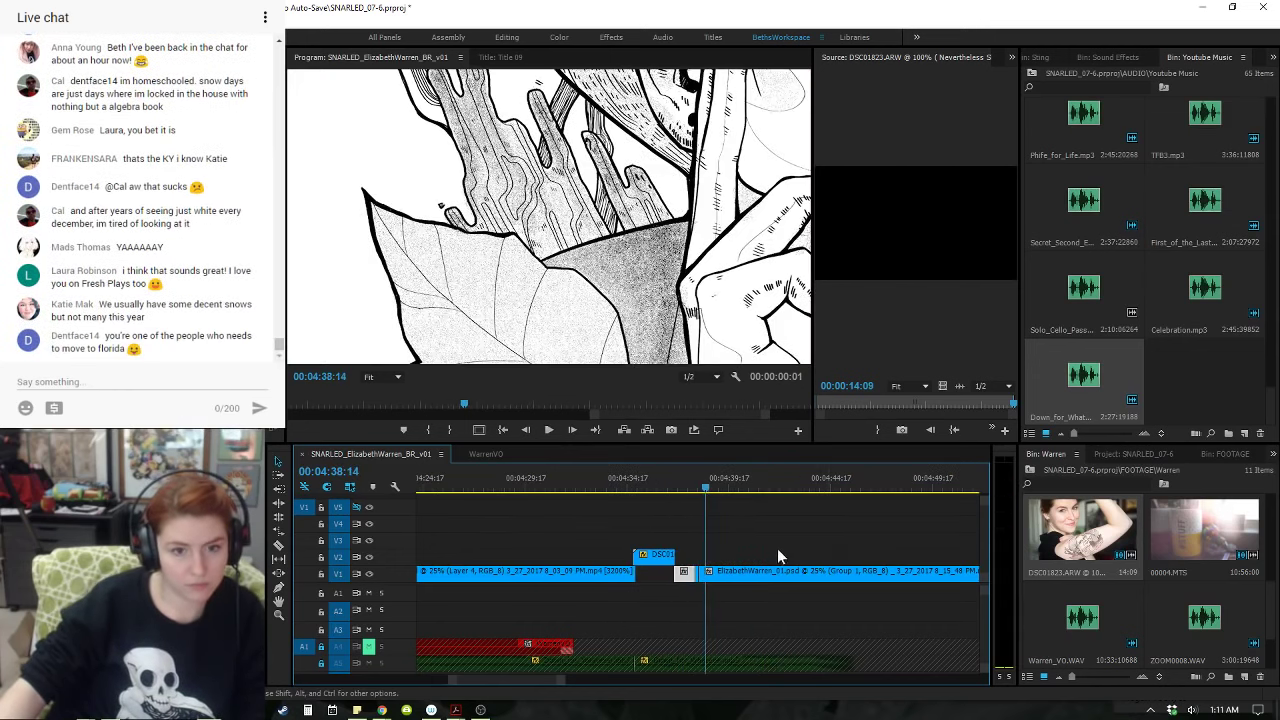
pyautogui.moveTo(734, 491); pyautogui.dragTo(703, 492)
pyautogui.click(768, 575)
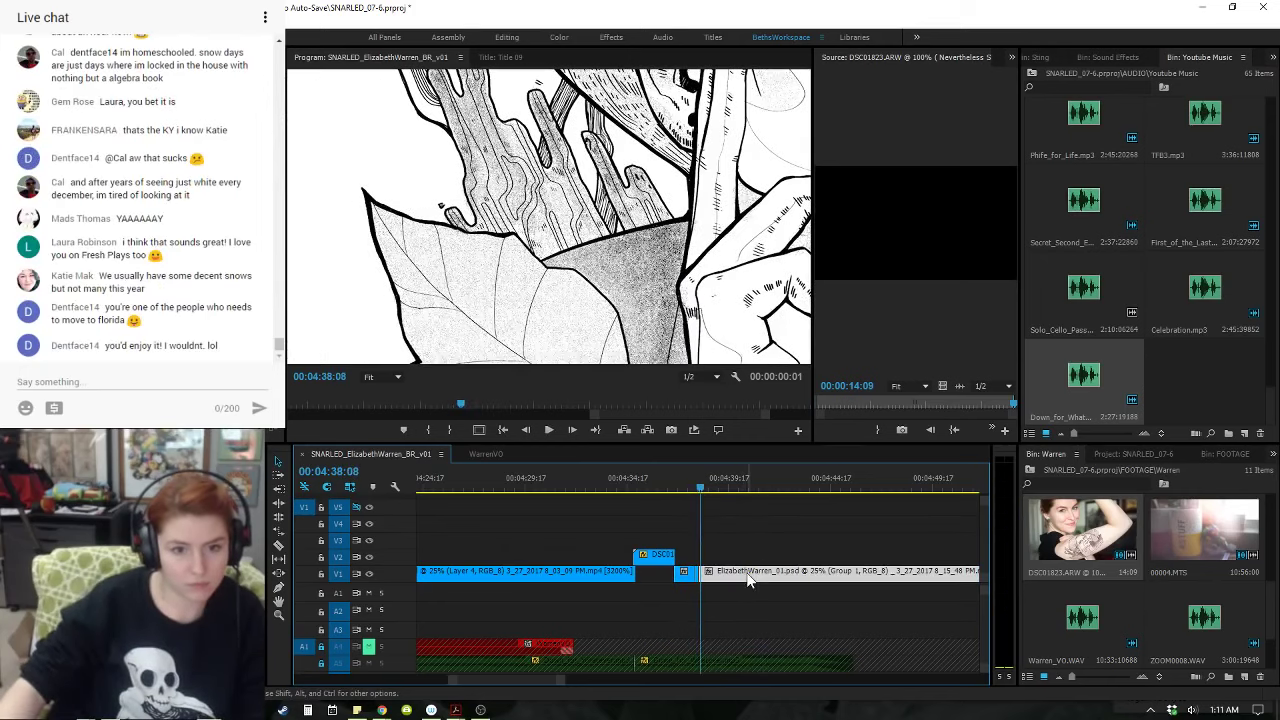
pyautogui.click(788, 554)
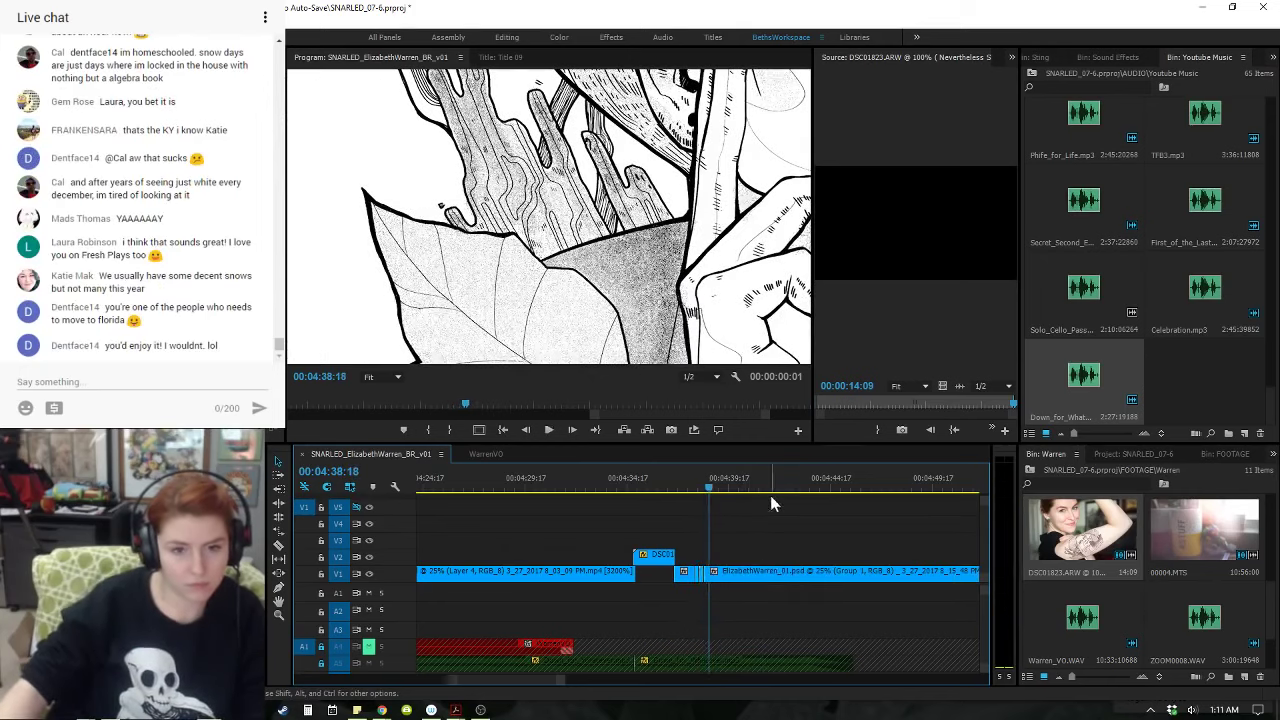
# - Add quick cuts to the "Nevertheless She Persisted" lettering and the portrait close-up by ripple trimming the rest of the Group 1 clip
pyautogui.moveTo(775, 492); pyautogui.dragTo(703, 491)
pyautogui.click(691, 486)
pyautogui.press('space')
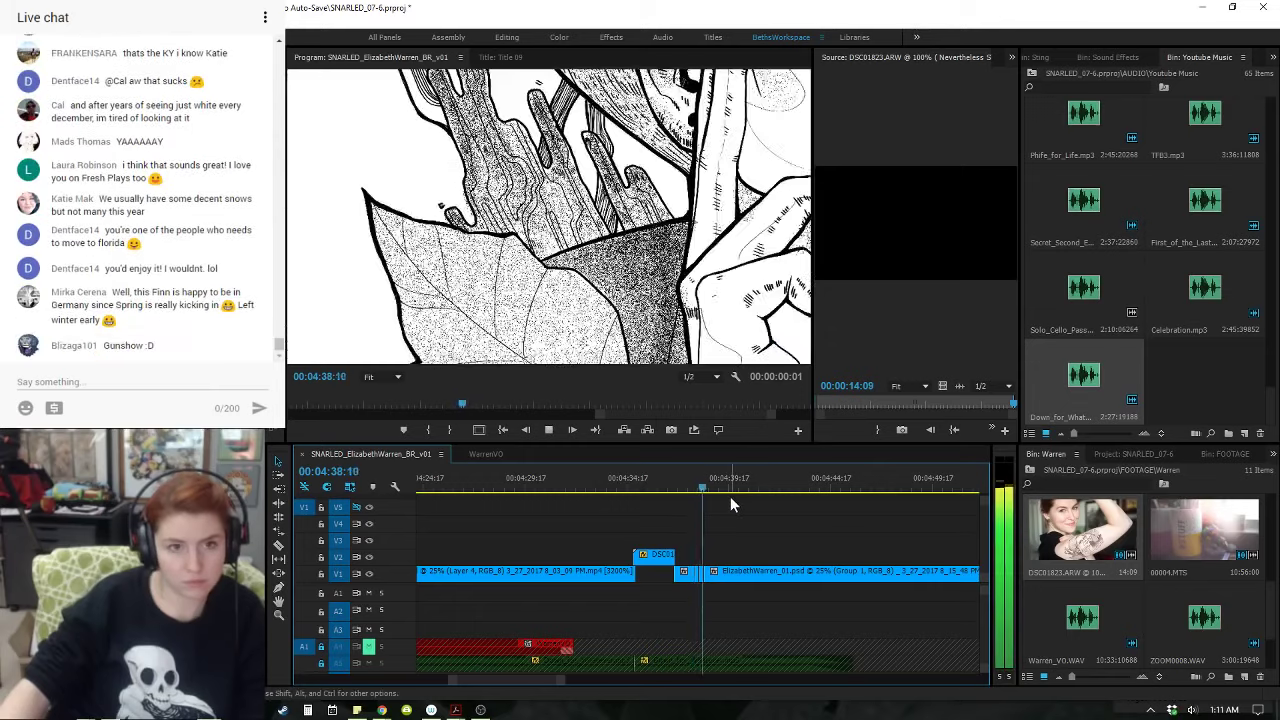
pyautogui.press('space')
pyautogui.moveTo(732, 506); pyautogui.dragTo(929, 498)
pyautogui.press('Up')
pyautogui.moveTo(830, 490); pyautogui.dragTo(875, 495)
pyautogui.press('Up')
# - Play the quick cuts up to the portrait and ripple trim the portrait section's start further into the close-up
pyautogui.press('space')
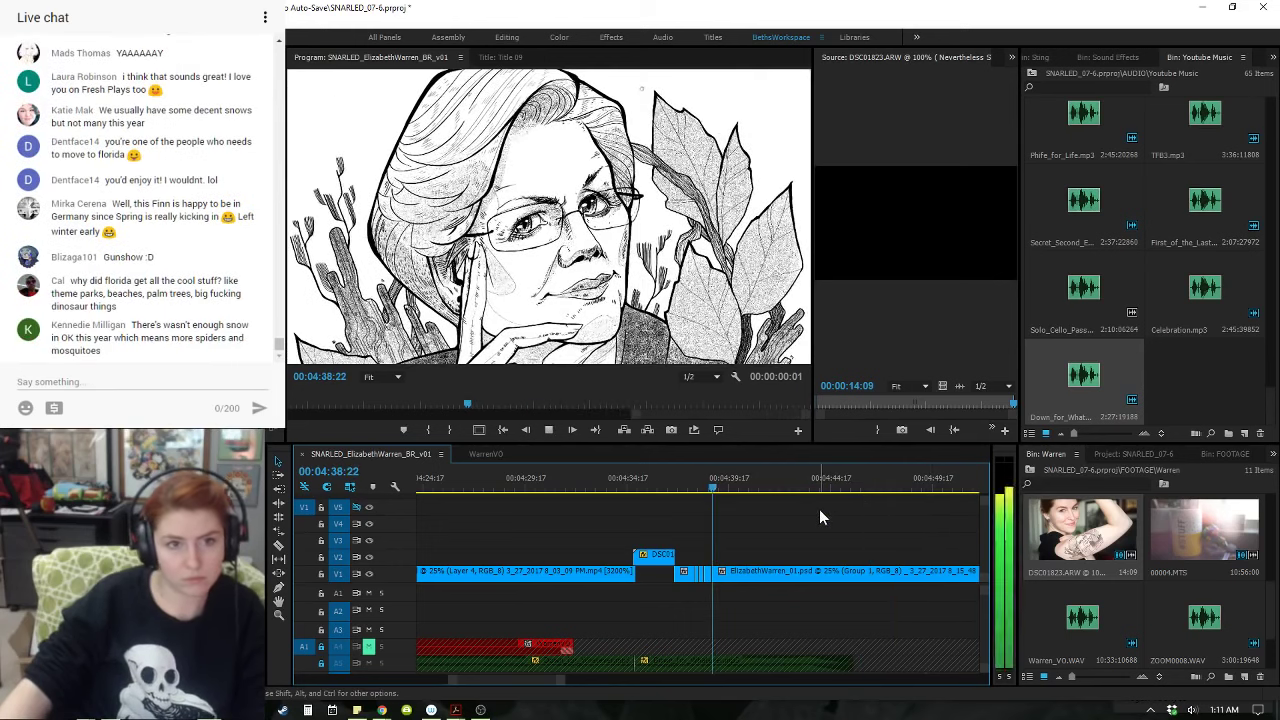
pyautogui.press('space')
pyautogui.press('space')
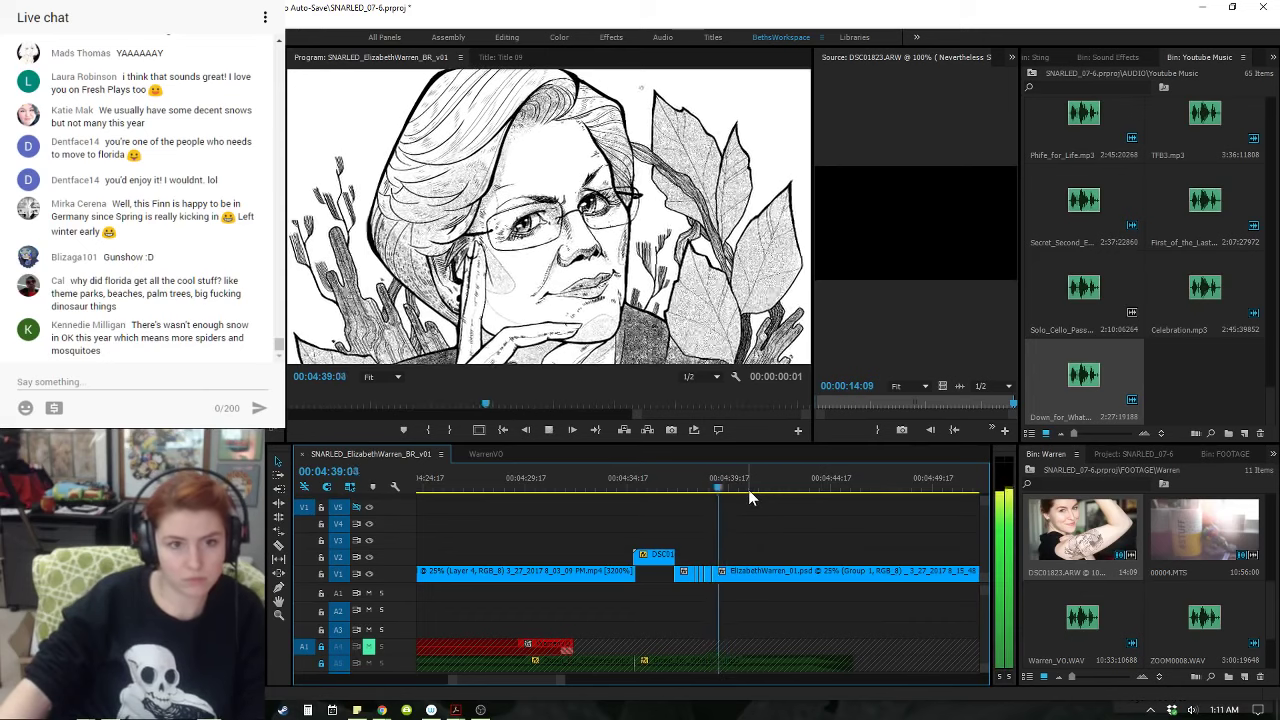
pyautogui.click(657, 488)
pyautogui.press('space')
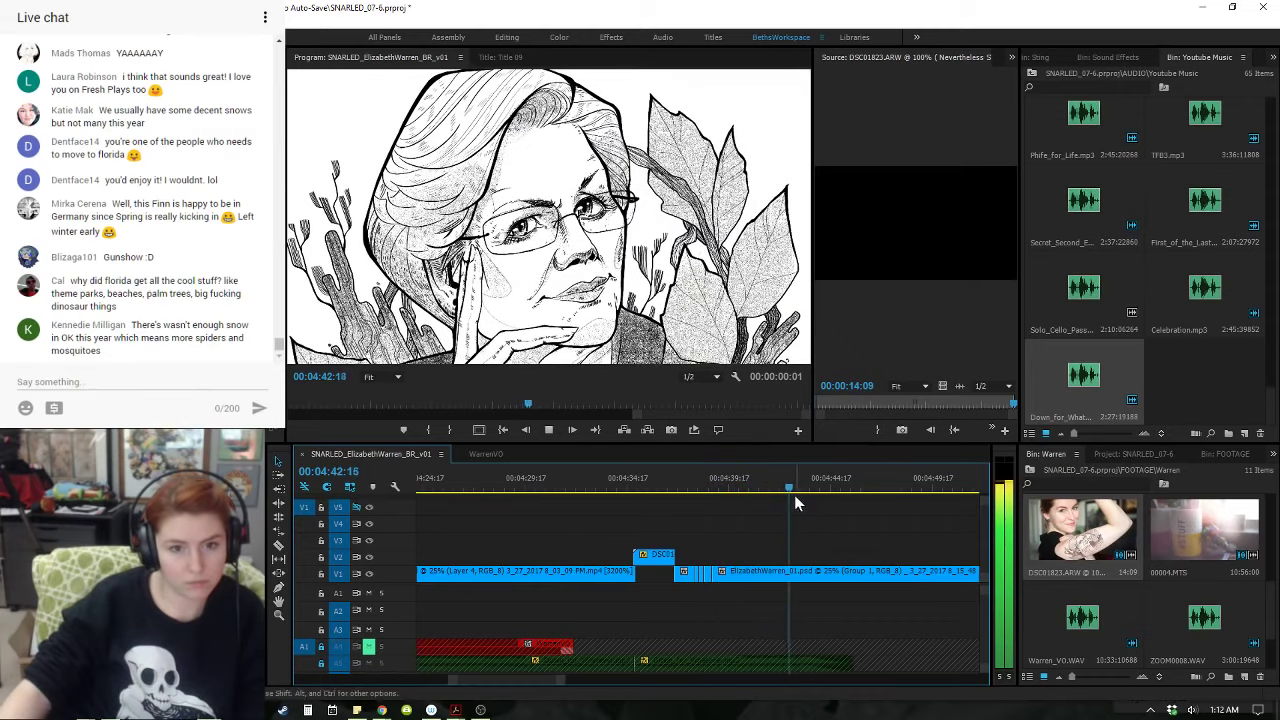
pyautogui.moveTo(794, 490); pyautogui.dragTo(768, 485)
pyautogui.press('Up')
# - Play from about 00:04:34 through the V2 photo and quick cuts to 00:04:39:06, and replay the cuts at closer timeline zoom
pyautogui.press('space')
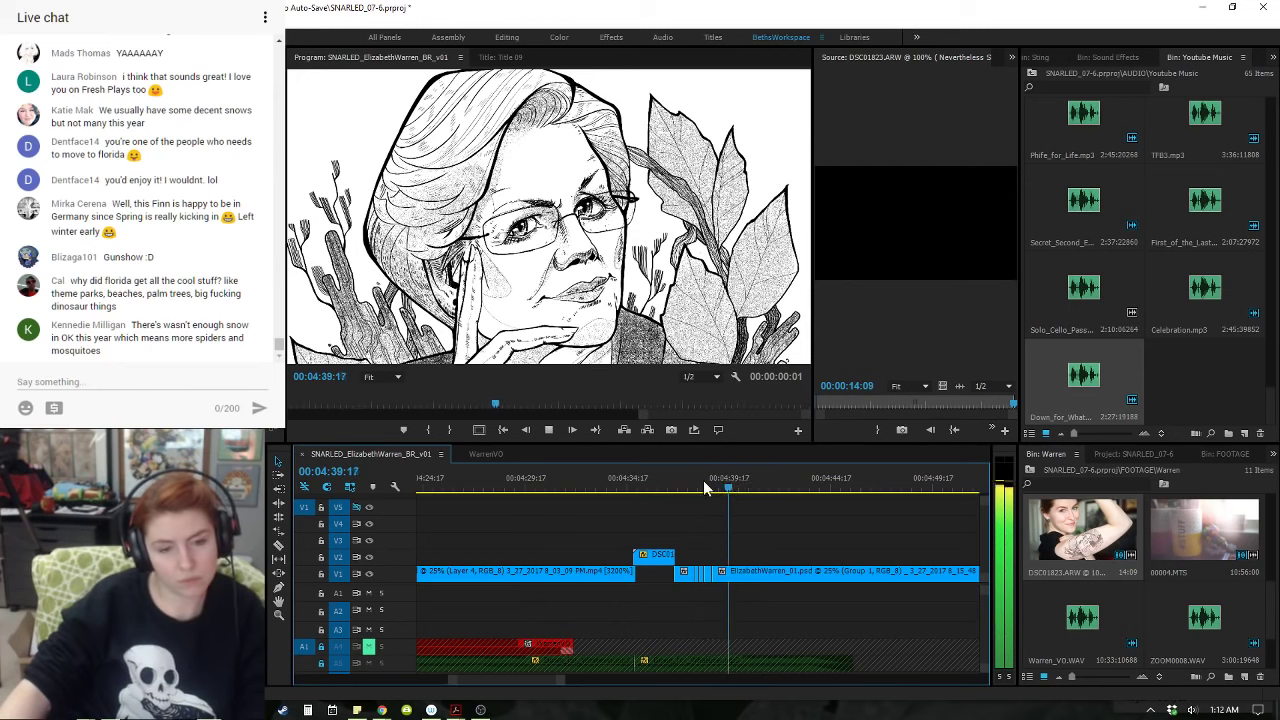
pyautogui.click(626, 485)
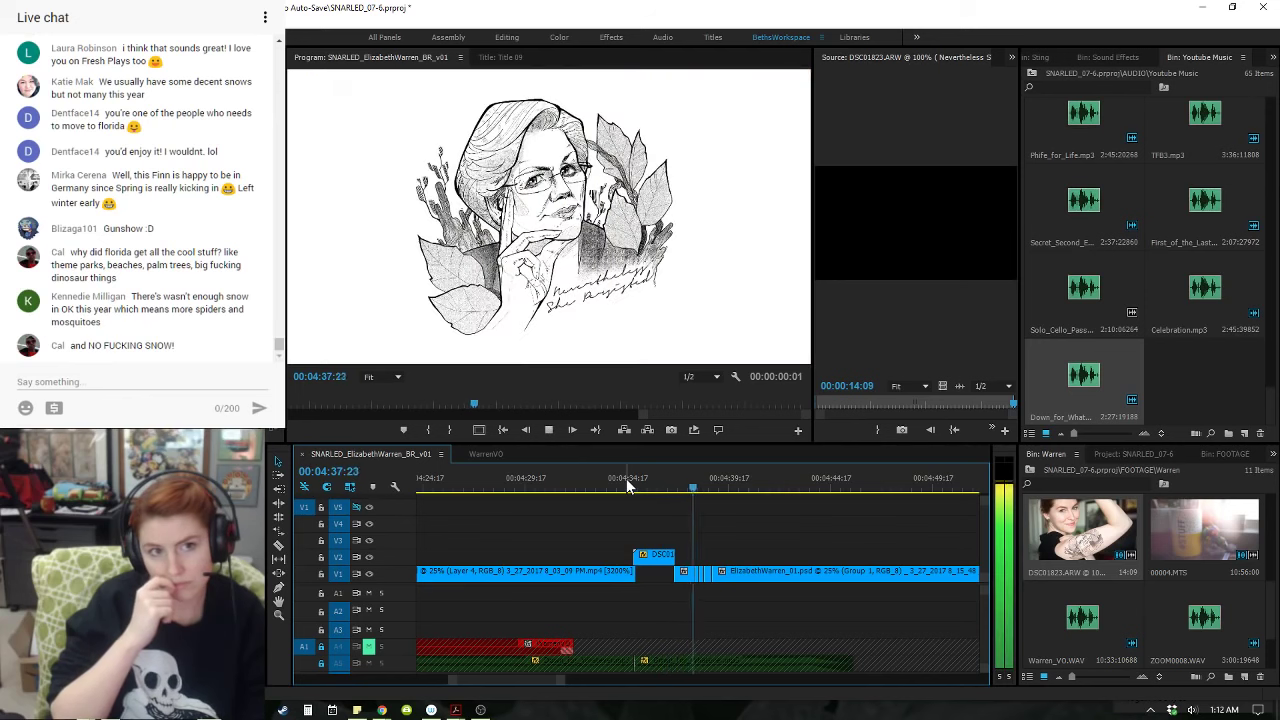
pyautogui.press('space')
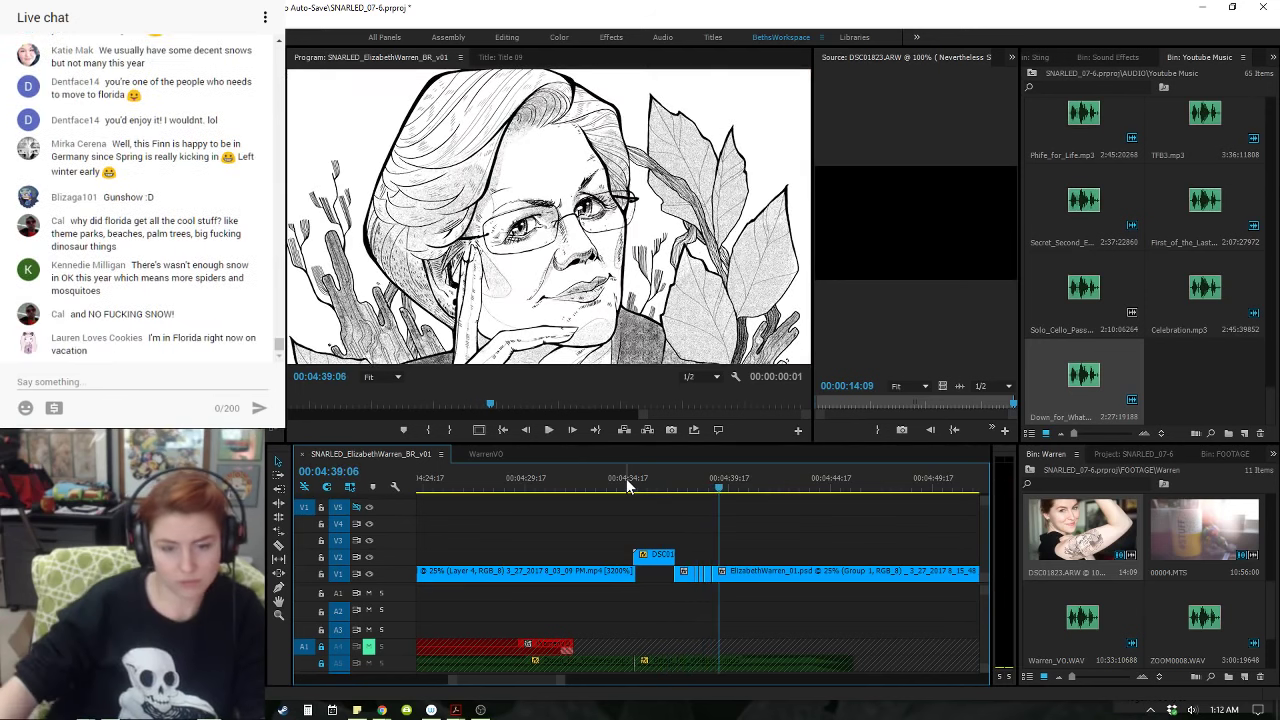
pyautogui.press('=')
pyautogui.click(607, 478)
pyautogui.press('space')
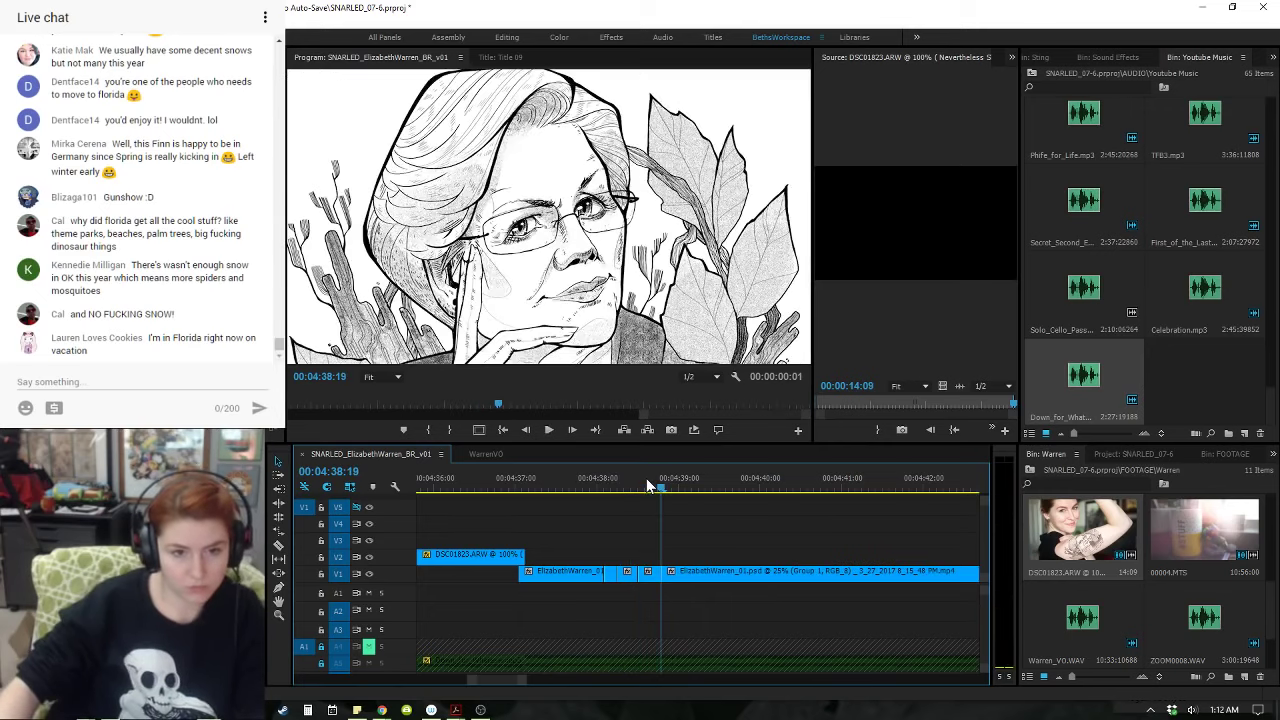
pyautogui.moveTo(649, 486)
pyautogui.mouseDown()
pyautogui.moveTo(597, 491)
pyautogui.moveTo(637, 487)
pyautogui.mouseUp()
pyautogui.press('space')
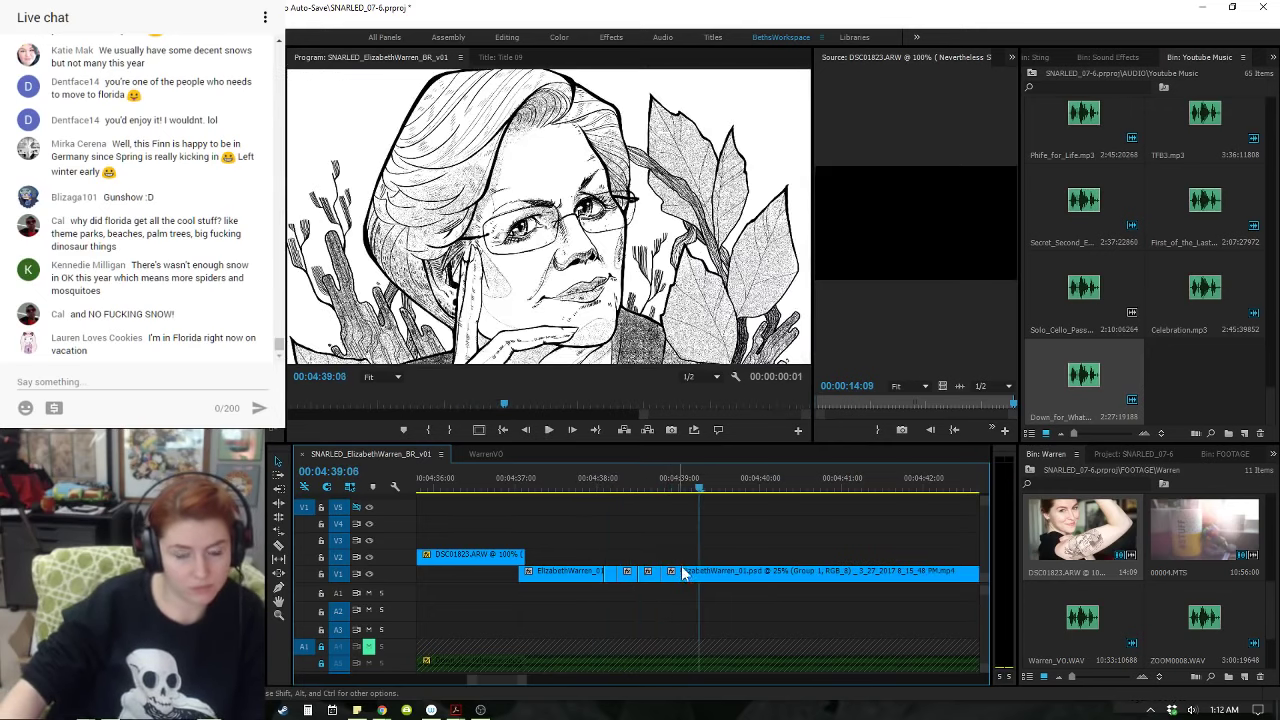
# - Ripple trim the start of the last V1 section to the zoomed-out drawing at 00:04:50:17
pyautogui.press('-')
pyautogui.press('-')
pyautogui.press('-')
pyautogui.moveTo(706, 487); pyautogui.dragTo(816, 521)
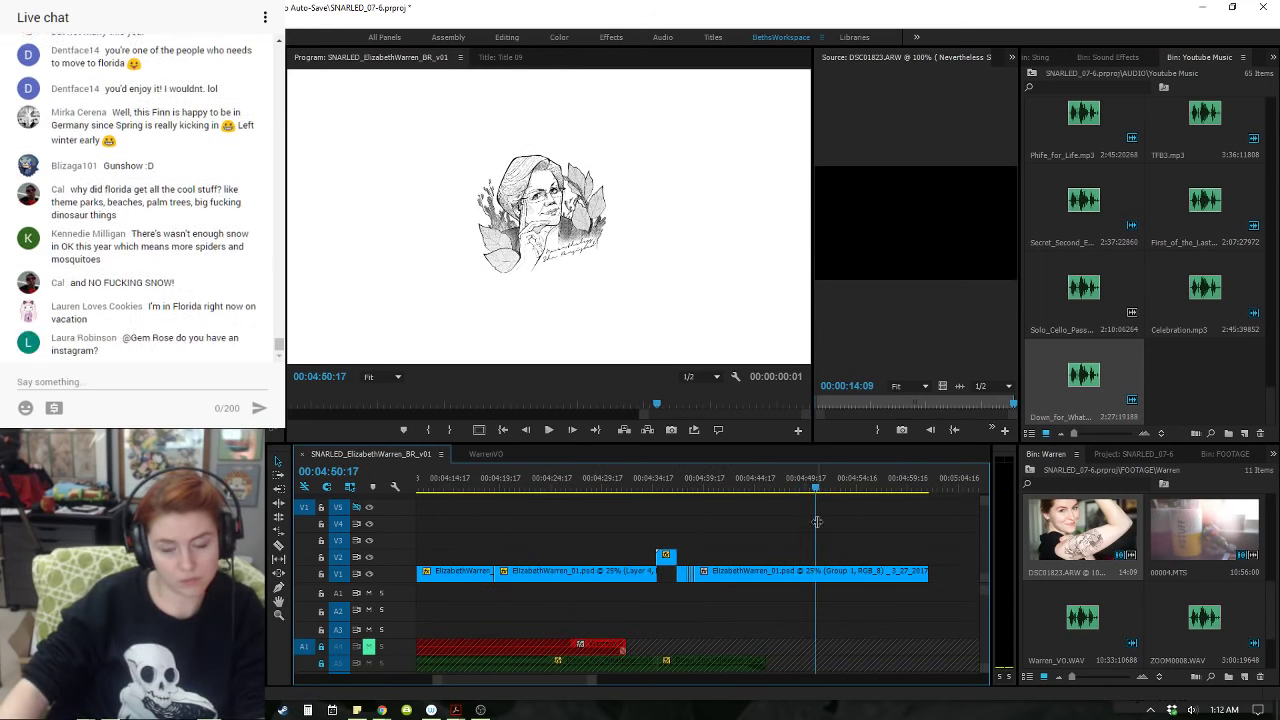
pyautogui.press('q')
# - Play from the end of the V2 photo through the quick cuts and the zoomed-out drawing to 00:04:45:11
pyautogui.click(684, 490)
pyautogui.press('space')
pyautogui.press('=')
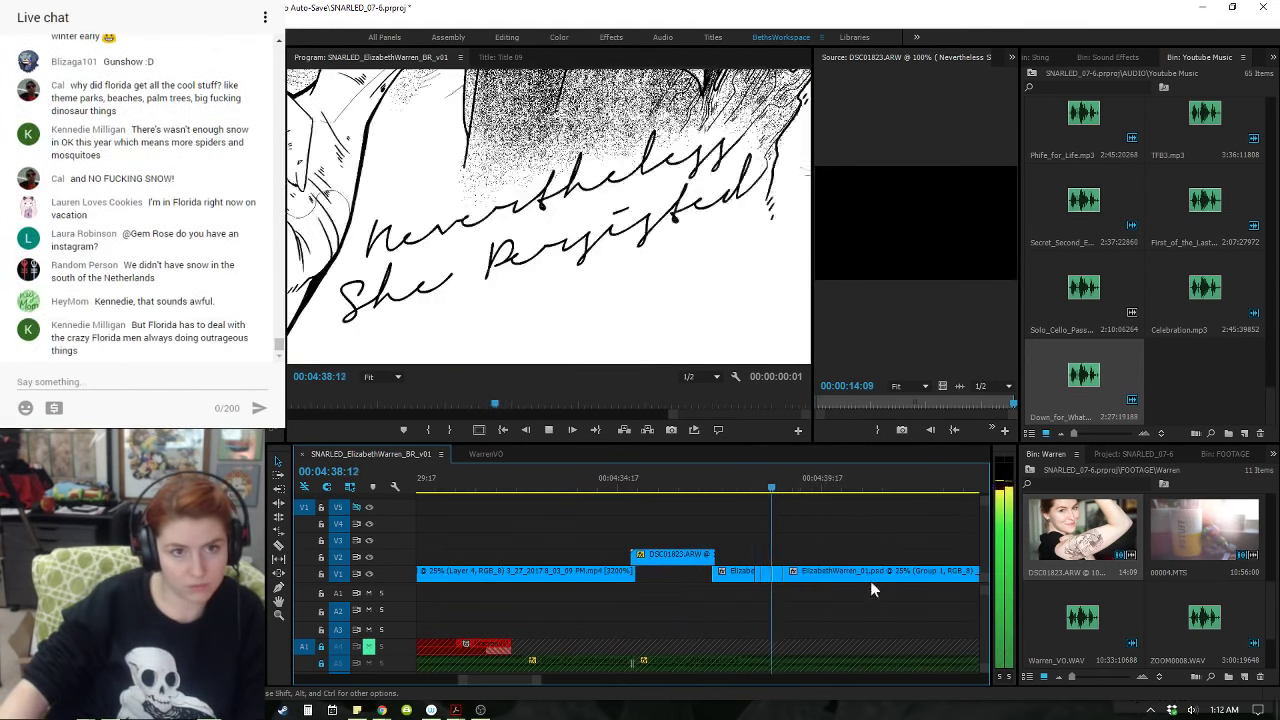
pyautogui.moveTo(760, 480); pyautogui.dragTo(779, 494)
pyautogui.press('space')
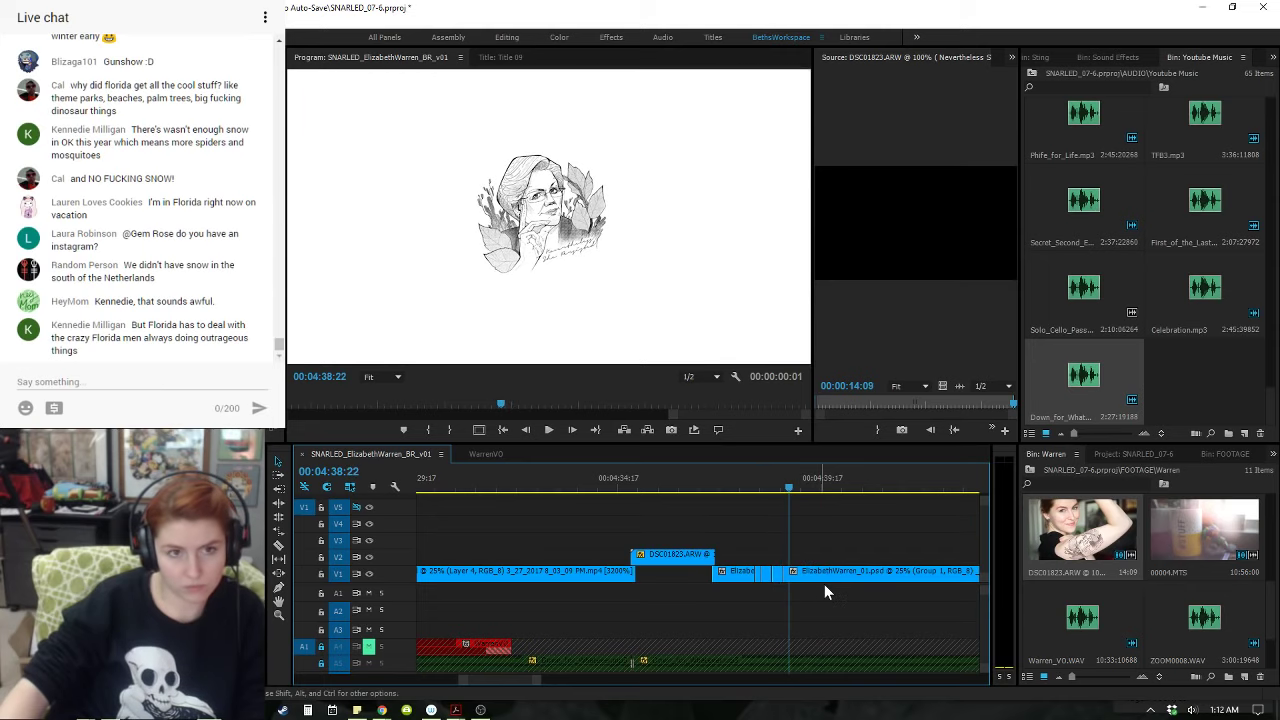
pyautogui.press('space')
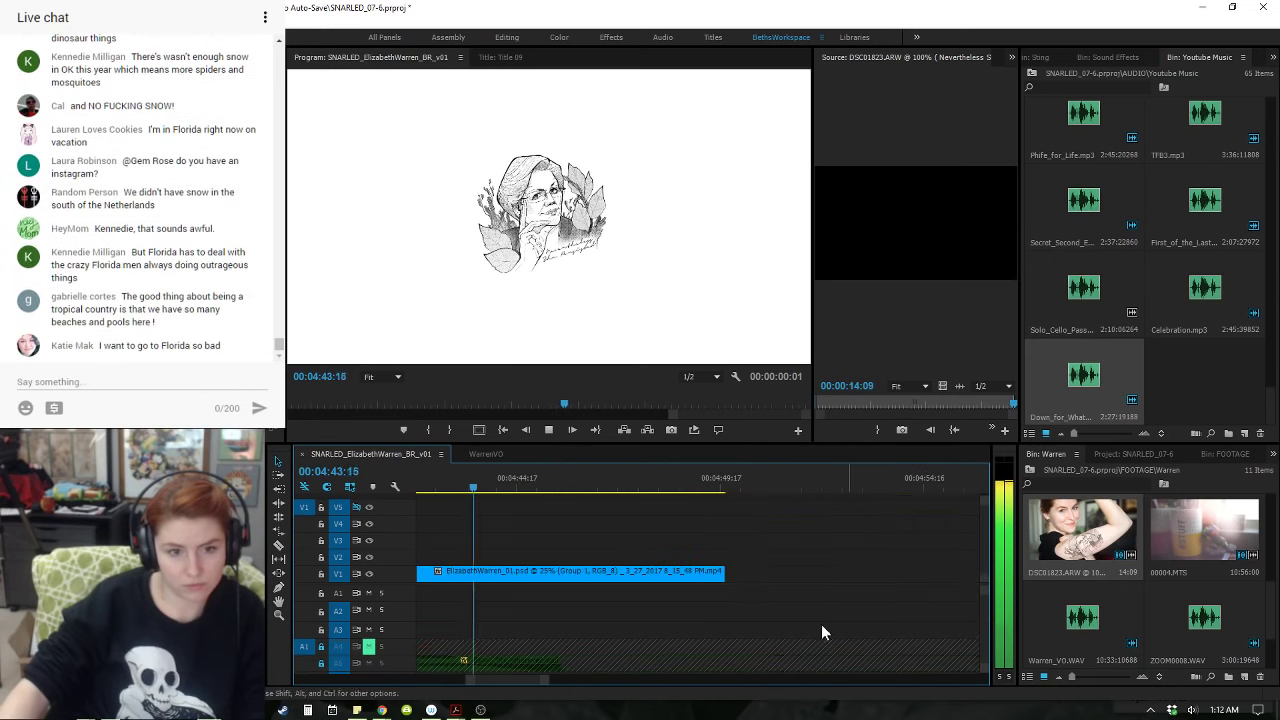
pyautogui.press('-')
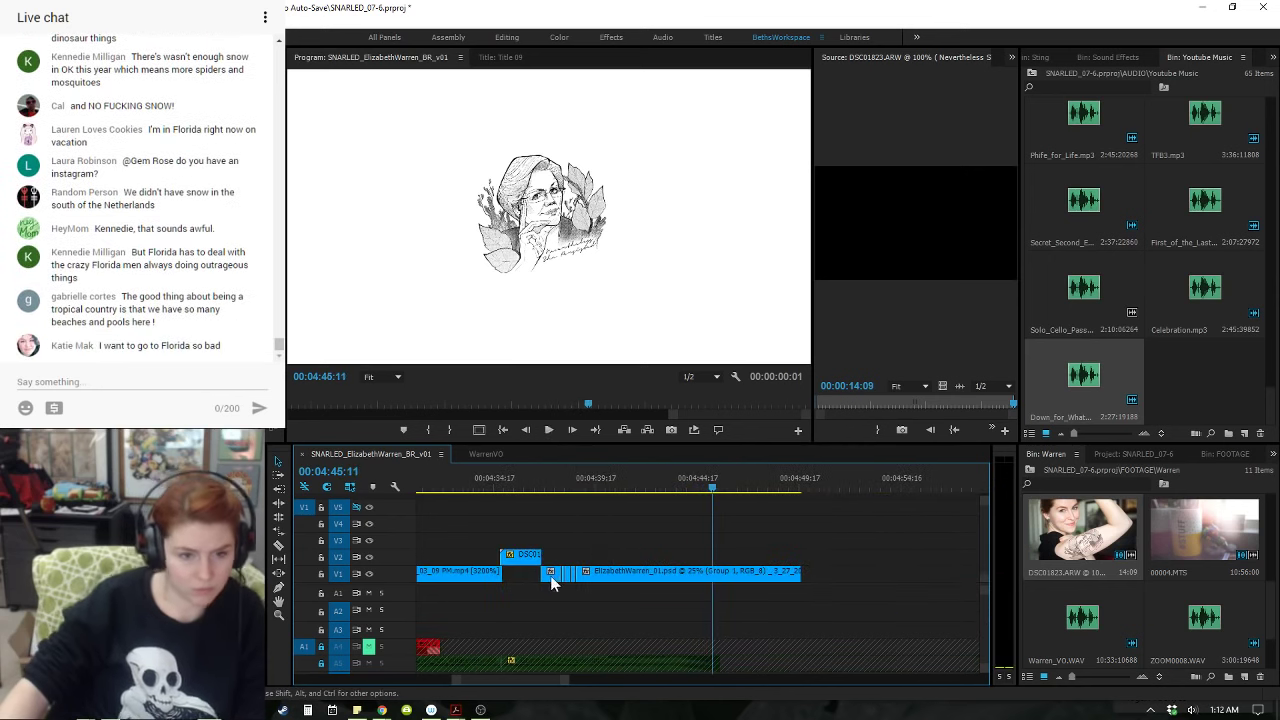
pyautogui.press('space')
# - Cut the last V1 section at 00:04:43:02 and ripple trim the footage after it to start on the larger full drawing
pyautogui.click(658, 488)
pyautogui.press('space')
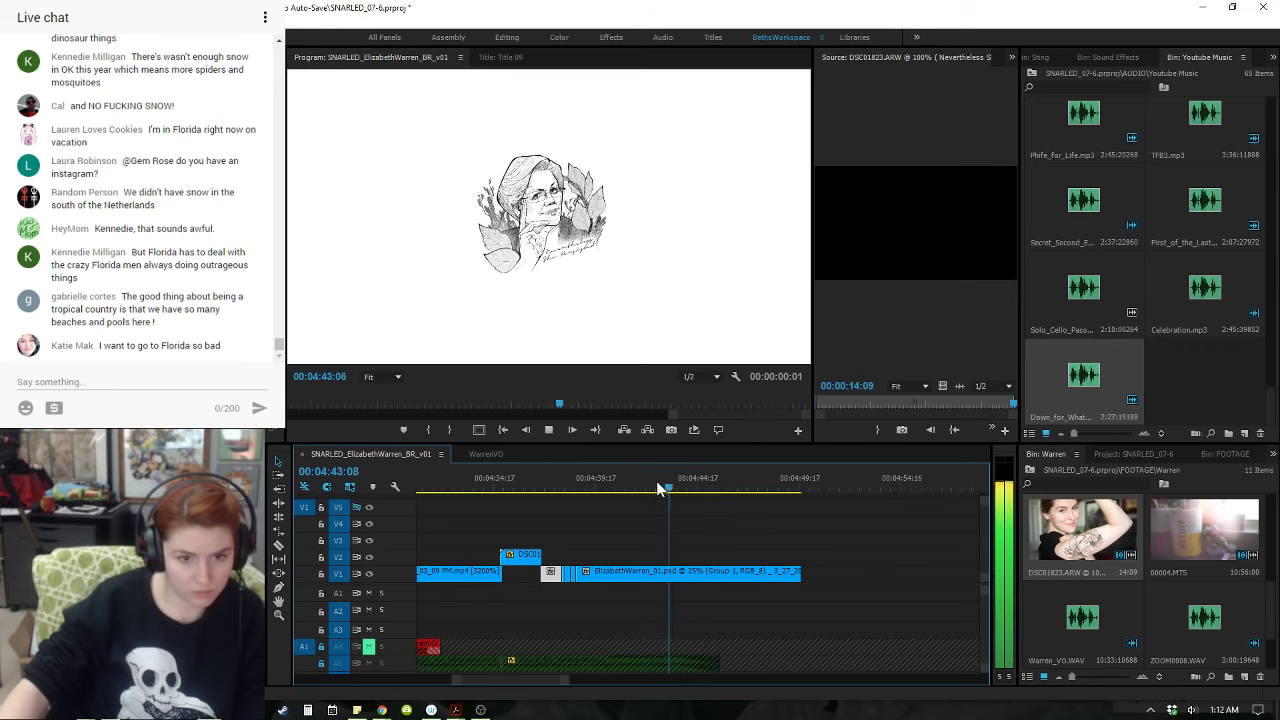
pyautogui.click(659, 488)
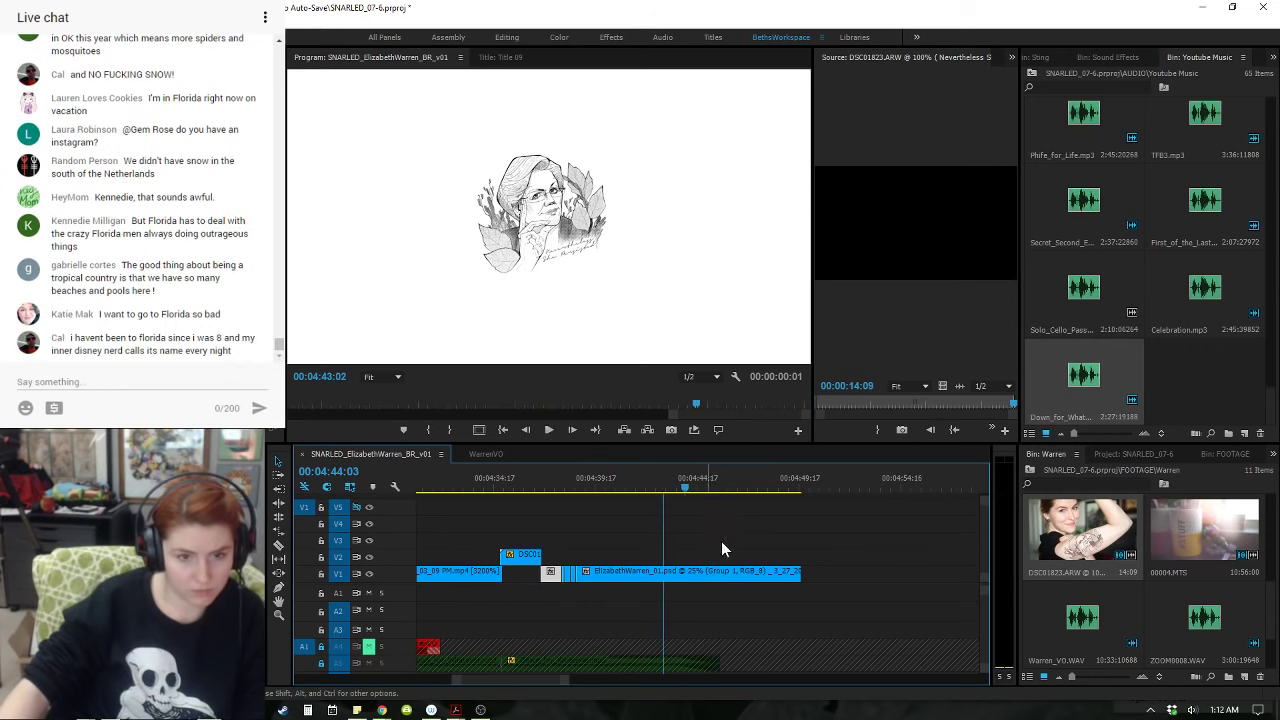
pyautogui.click(691, 578)
pyautogui.press('Delete')
pyautogui.moveTo(690, 577); pyautogui.dragTo(740, 575)
pyautogui.click(660, 486)
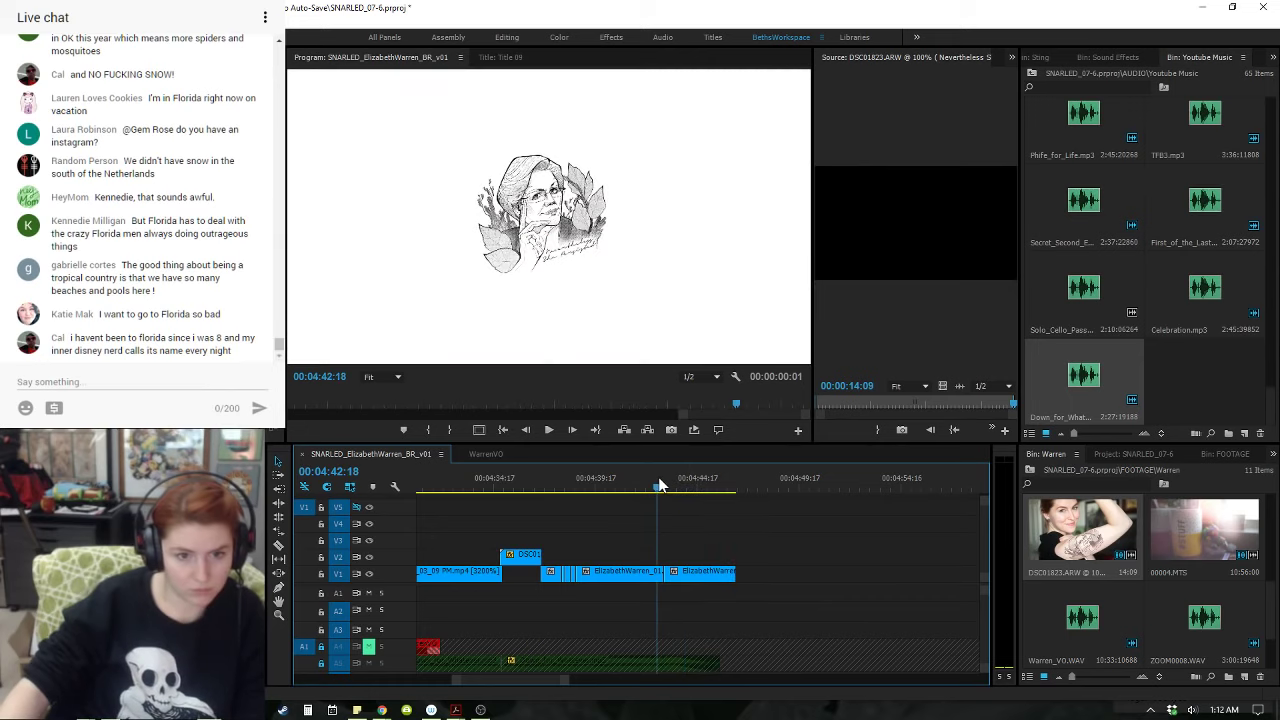
# - Trim the end of the V1 footage to 00:04:46:03 and play the sequence from the V2 photo to 00:04:39:02
pyautogui.press('space')
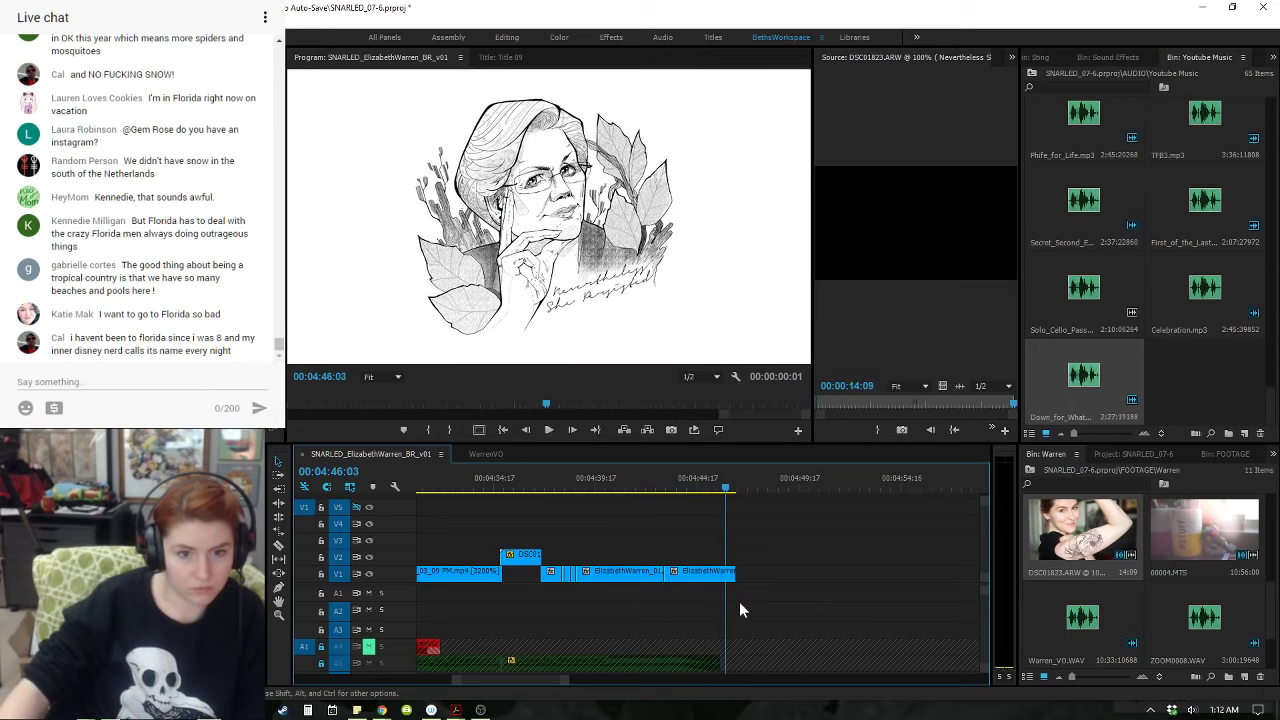
pyautogui.click(528, 488)
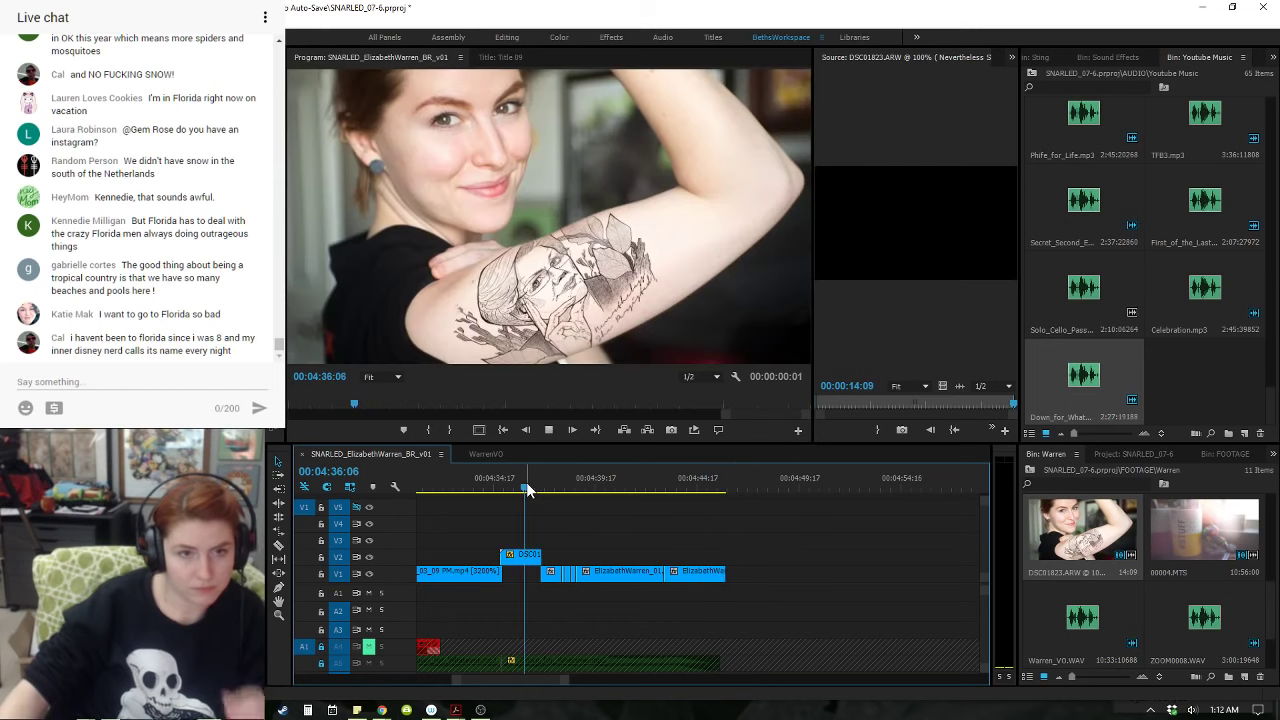
pyautogui.press('space')
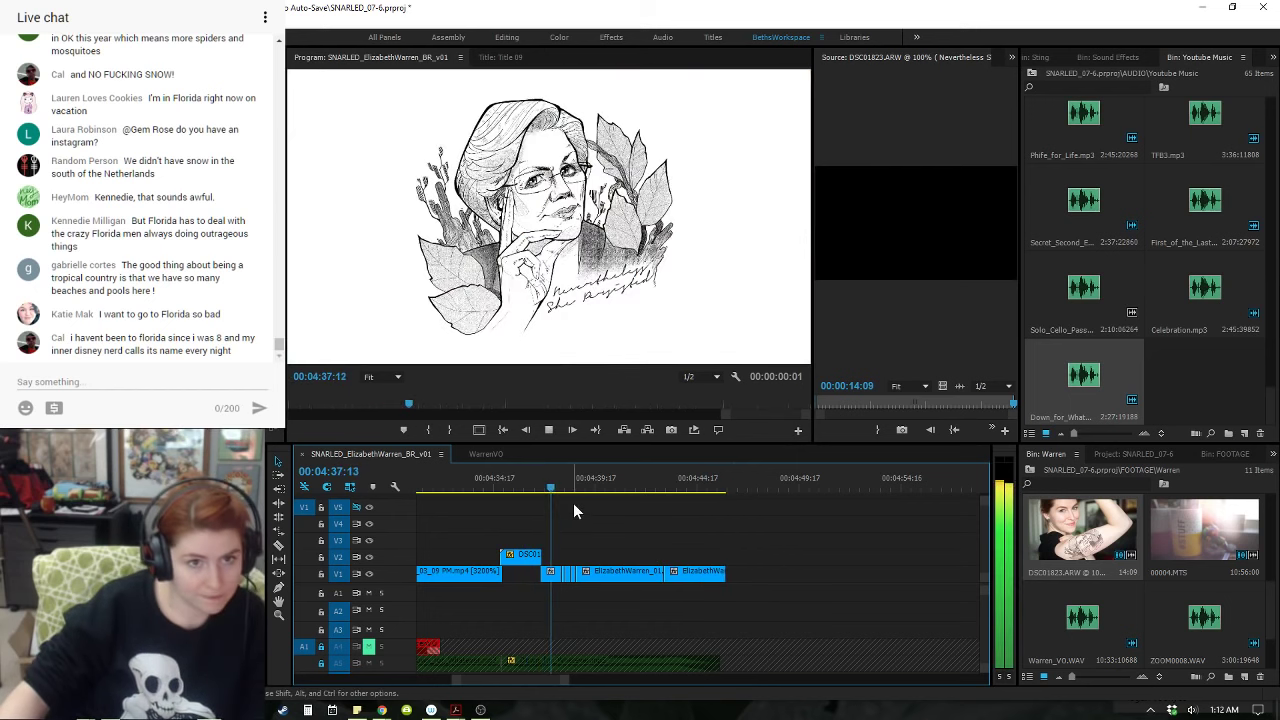
pyautogui.press('space')
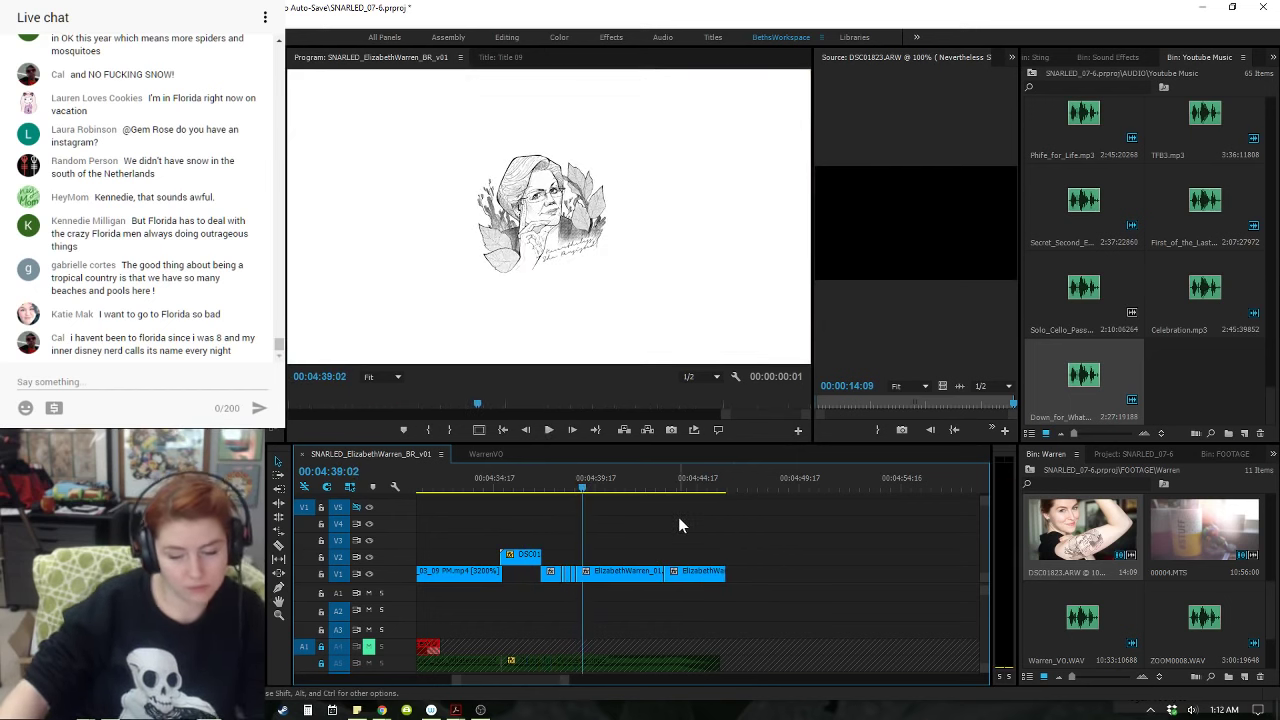
# - Play from the end of the V2 photo and ripple trim the end of the first V1 close-up to 00:04:38:03
pyautogui.press('=')
pyautogui.click(612, 488)
pyautogui.press('space')
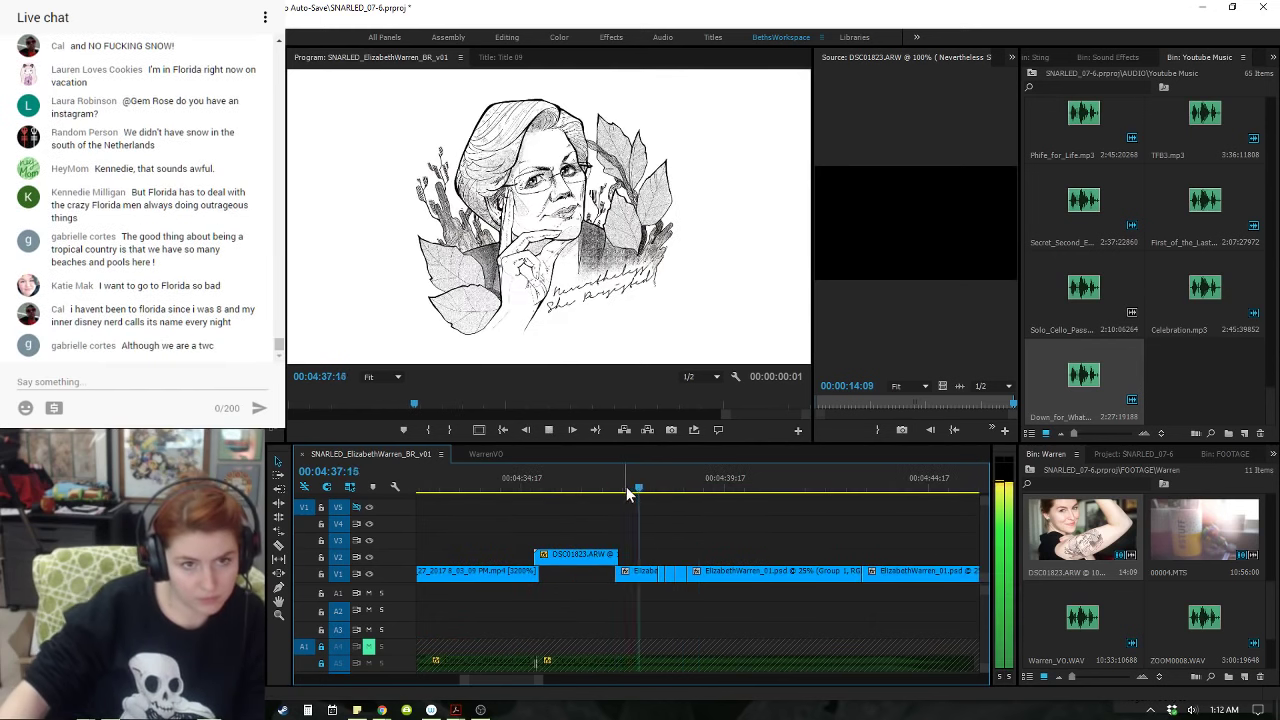
pyautogui.press('space')
pyautogui.click(612, 485)
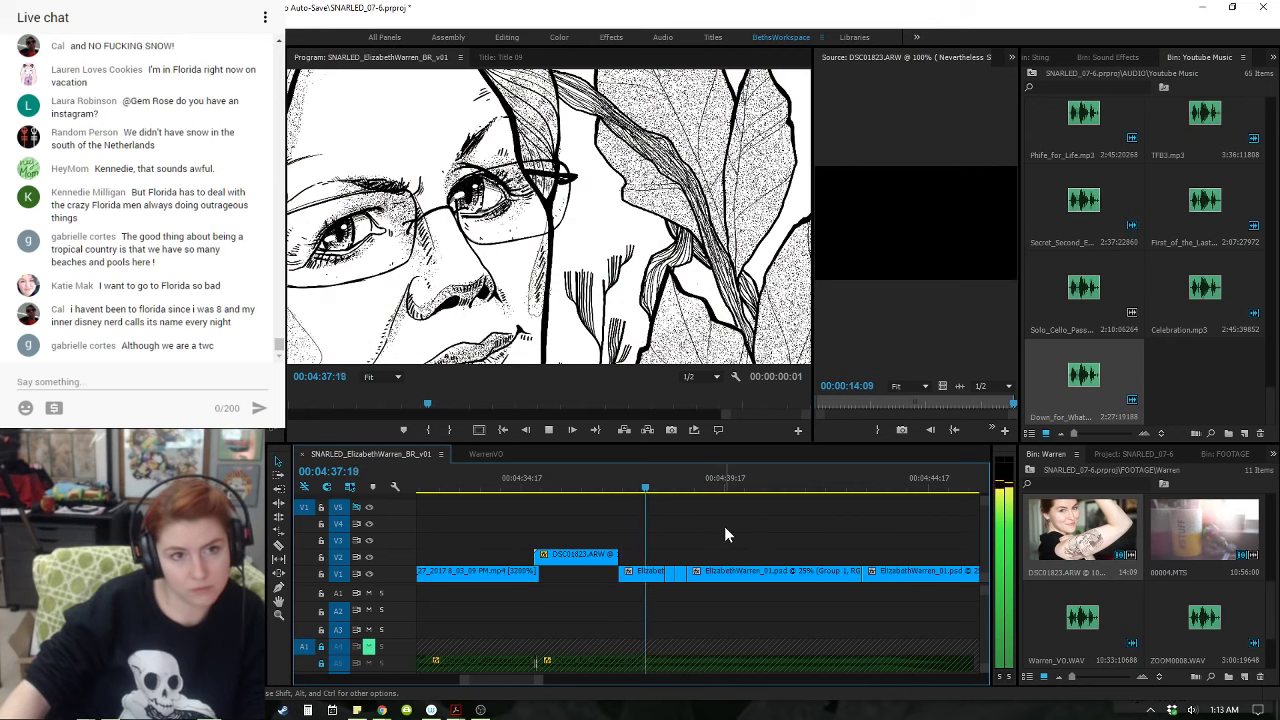
pyautogui.press('space')
pyautogui.press('w')
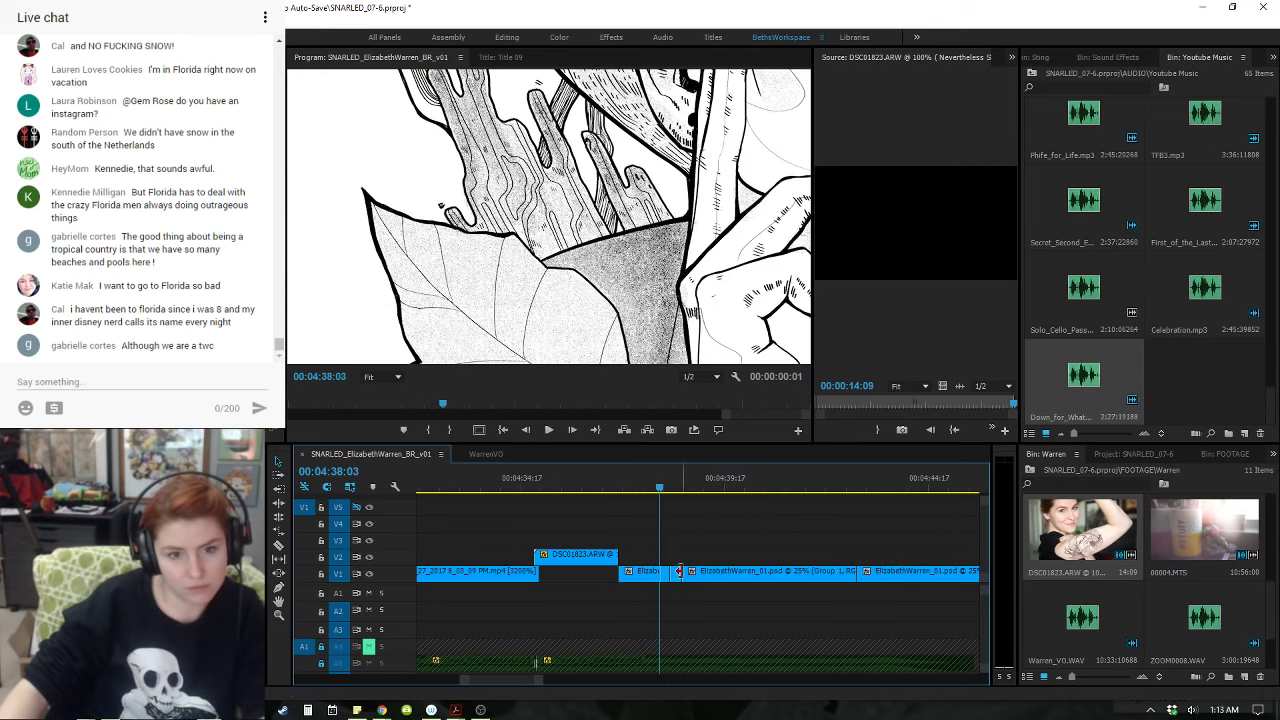
# - Roll the next two V1 cuts after 00:04:38:03 to the right so the leaf close-up and the section after it run longer
pyautogui.click(694, 576)
pyautogui.moveTo(687, 576); pyautogui.dragTo(816, 575)
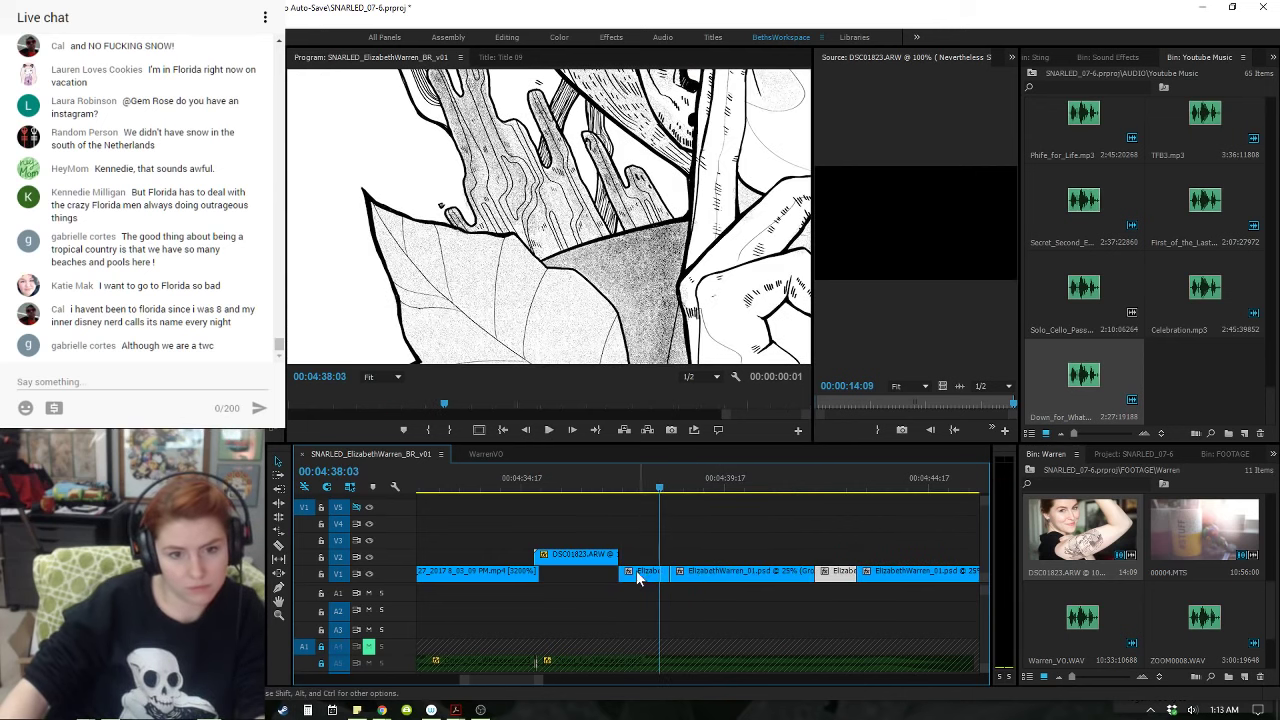
pyautogui.moveTo(673, 574); pyautogui.dragTo(726, 575)
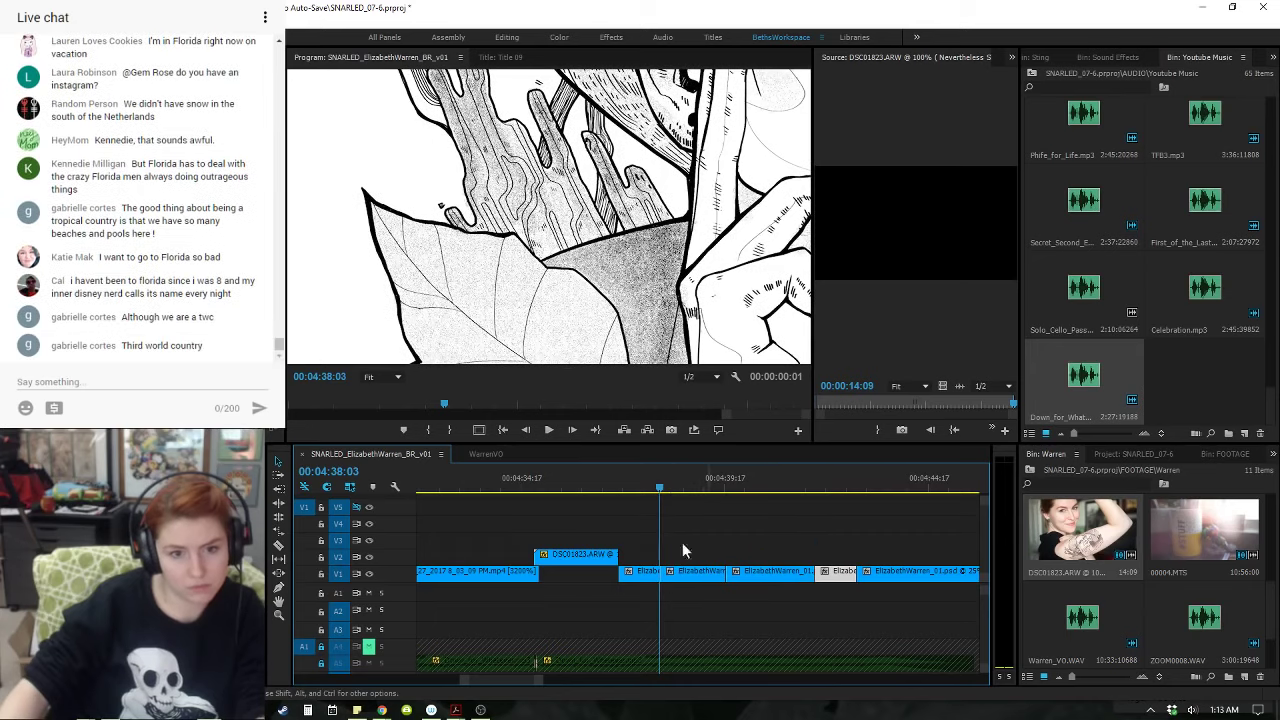
# - Move the Nevertheless She Persisted close-up earlier on V1 to shorten the leaf close-up, and close the gap behind it
pyautogui.click(650, 488)
pyautogui.press('space')
pyautogui.moveTo(647, 492)
pyautogui.mouseDown()
pyautogui.moveTo(608, 487)
pyautogui.moveTo(651, 491)
pyautogui.mouseUp()
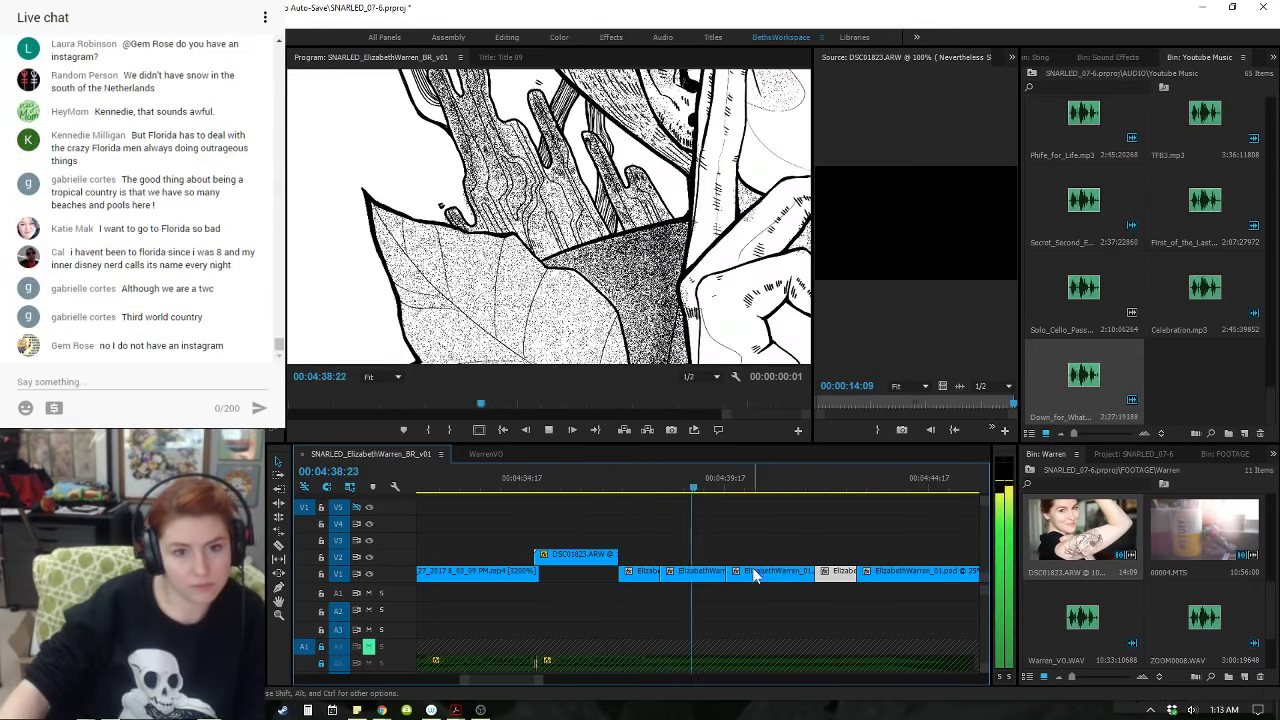
pyautogui.moveTo(757, 575); pyautogui.dragTo(757, 609)
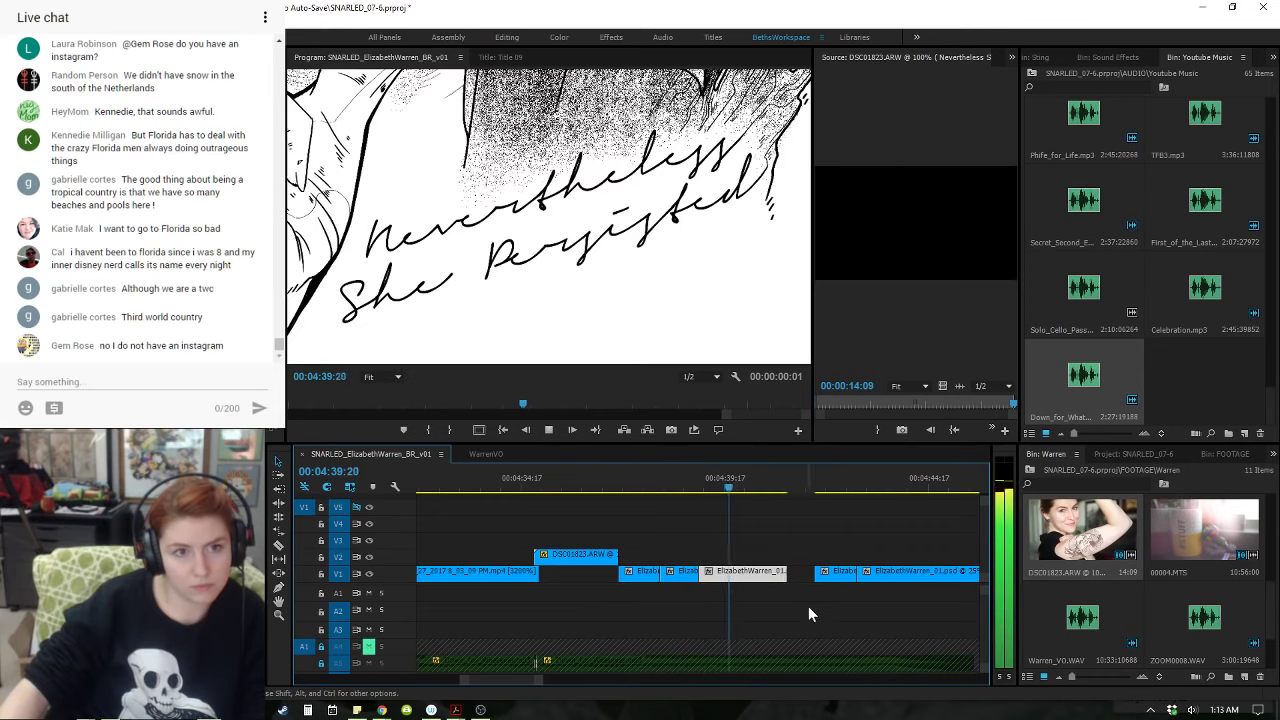
pyautogui.press('space')
pyautogui.moveTo(831, 572); pyautogui.dragTo(856, 585)
# - Stop playback at 00:04:45:18 and ripple trim the end of the V1 footage to that point
pyautogui.press('space')
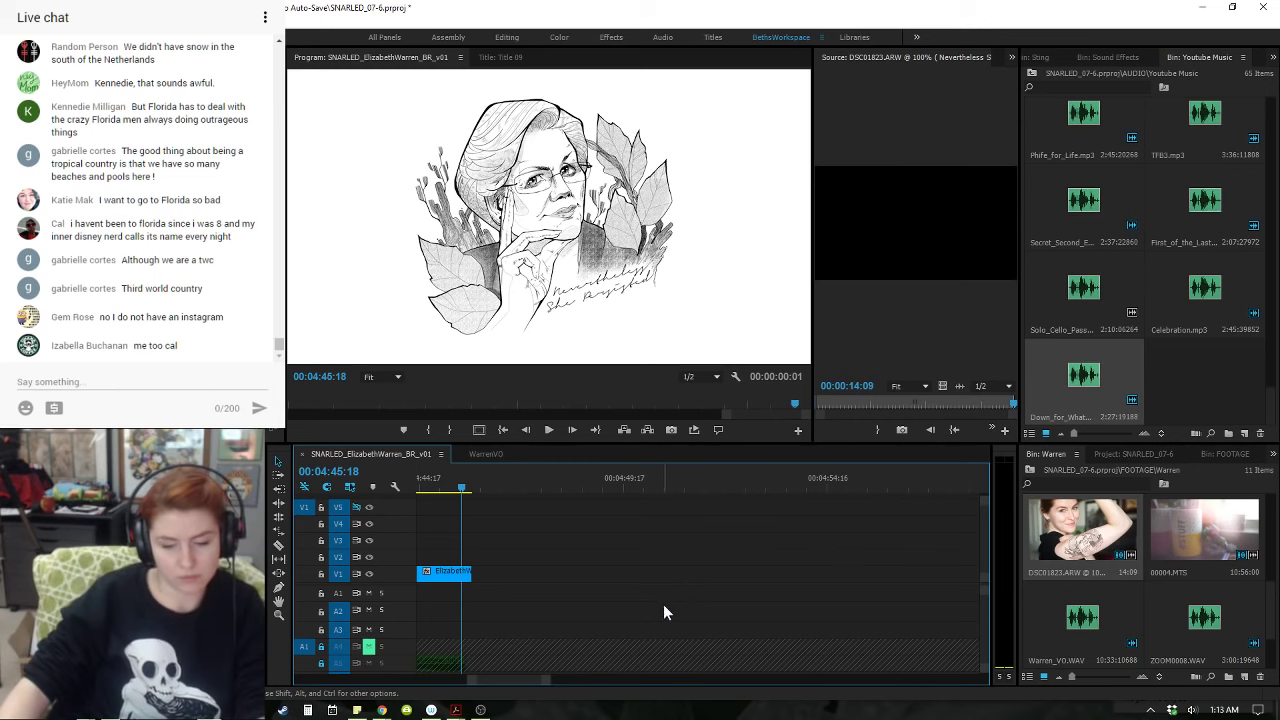
pyautogui.press('w')
# - Find the Warren_Outro sequence among the project items and open it in the timeline
pyautogui.scroll(-1, 1164, 578)
pyautogui.scroll(-2, 1164, 590)
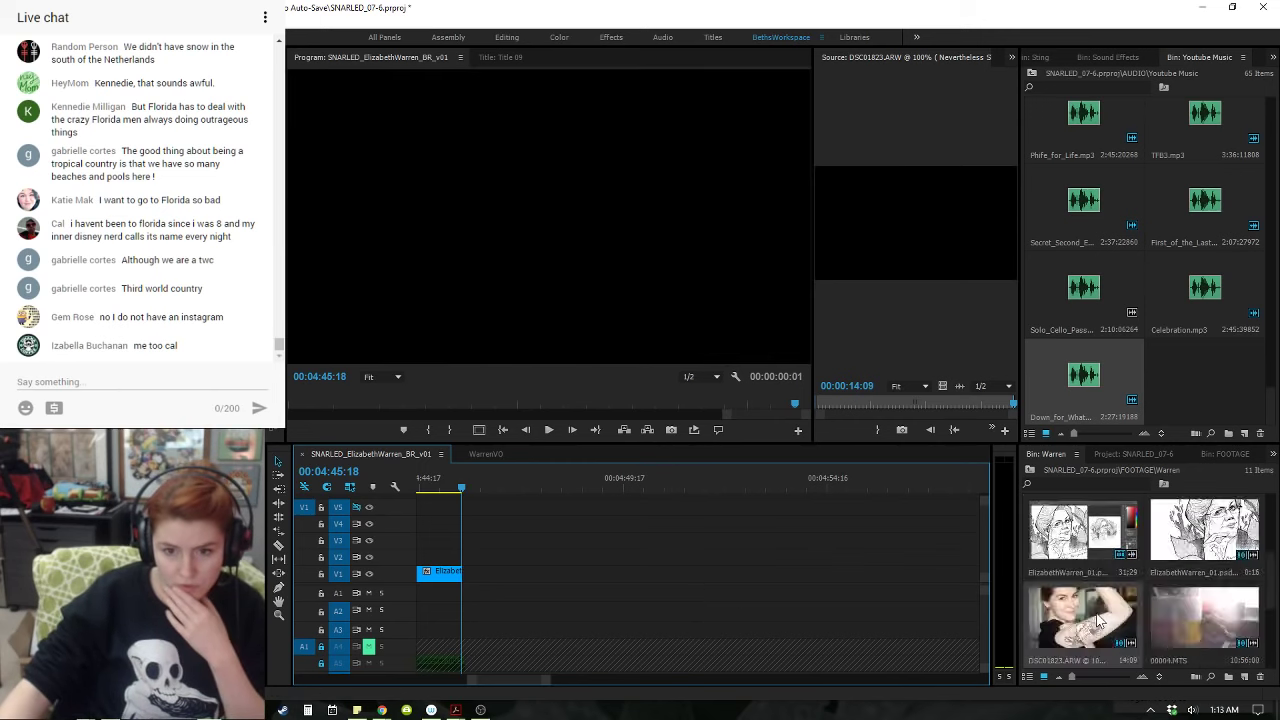
pyautogui.scroll(-2, 1097, 620)
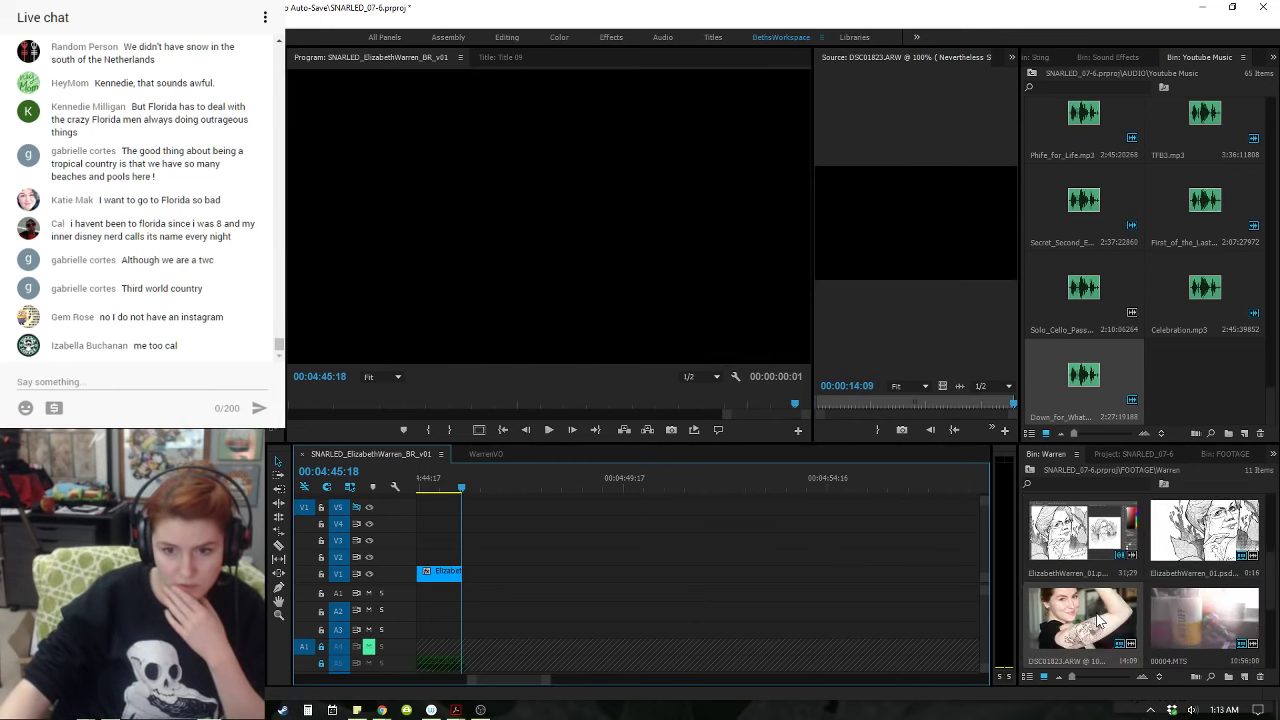
pyautogui.scroll(-3, 1098, 618)
pyautogui.click(1156, 458)
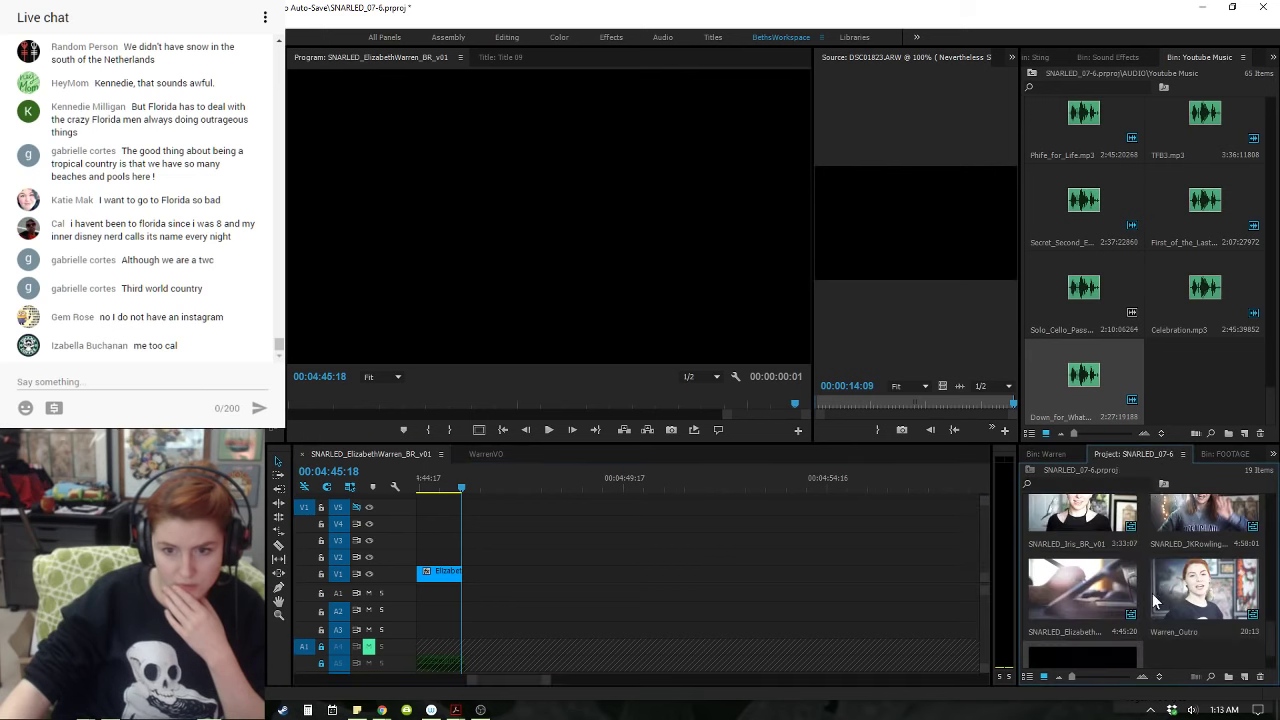
pyautogui.doubleClick(1185, 532)
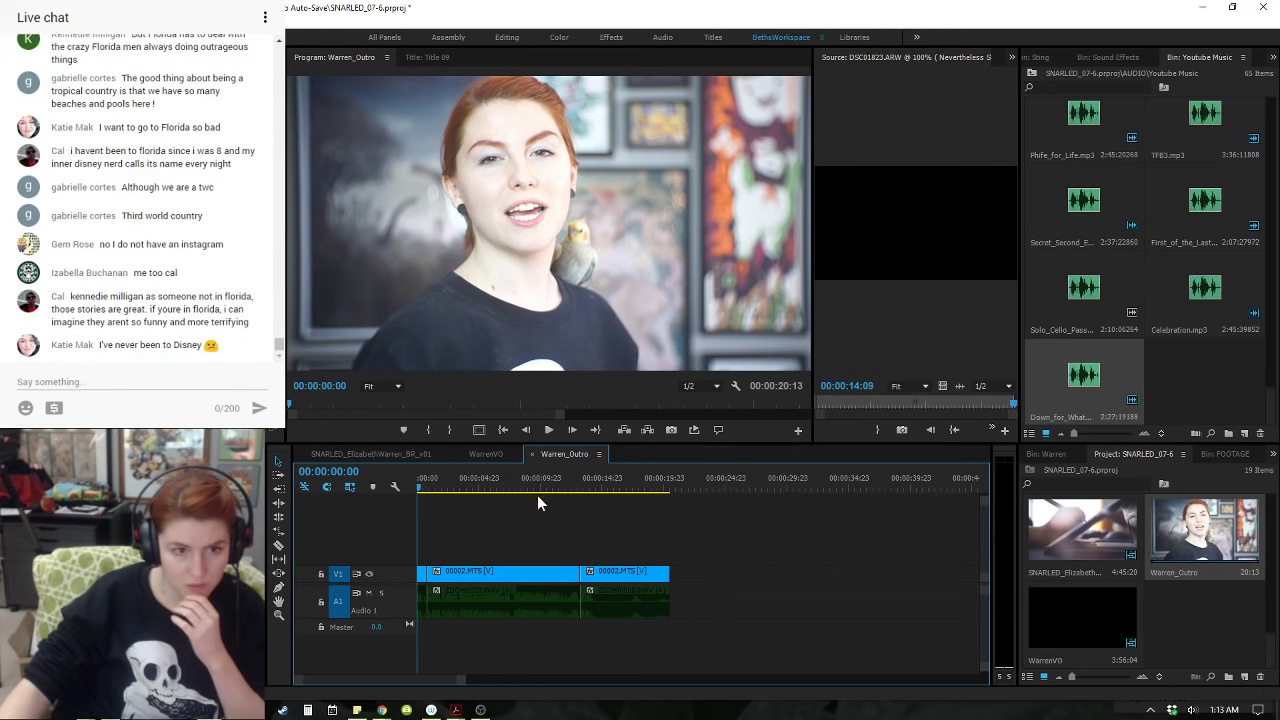
# - Place Kickin_It.mp3 from the Youtube Music bin on track A2 at the start of the Warren_Outro sequence
pyautogui.click(1135, 86)
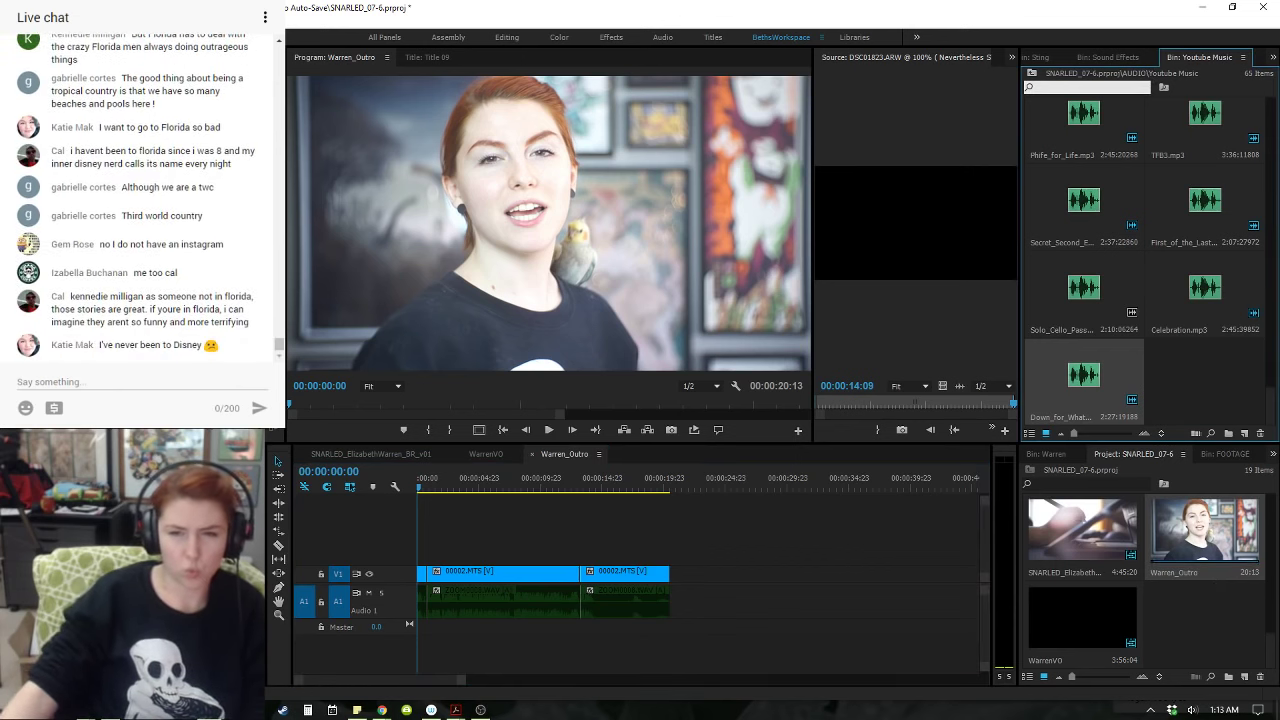
pyautogui.scroll(3, 1229, 377)
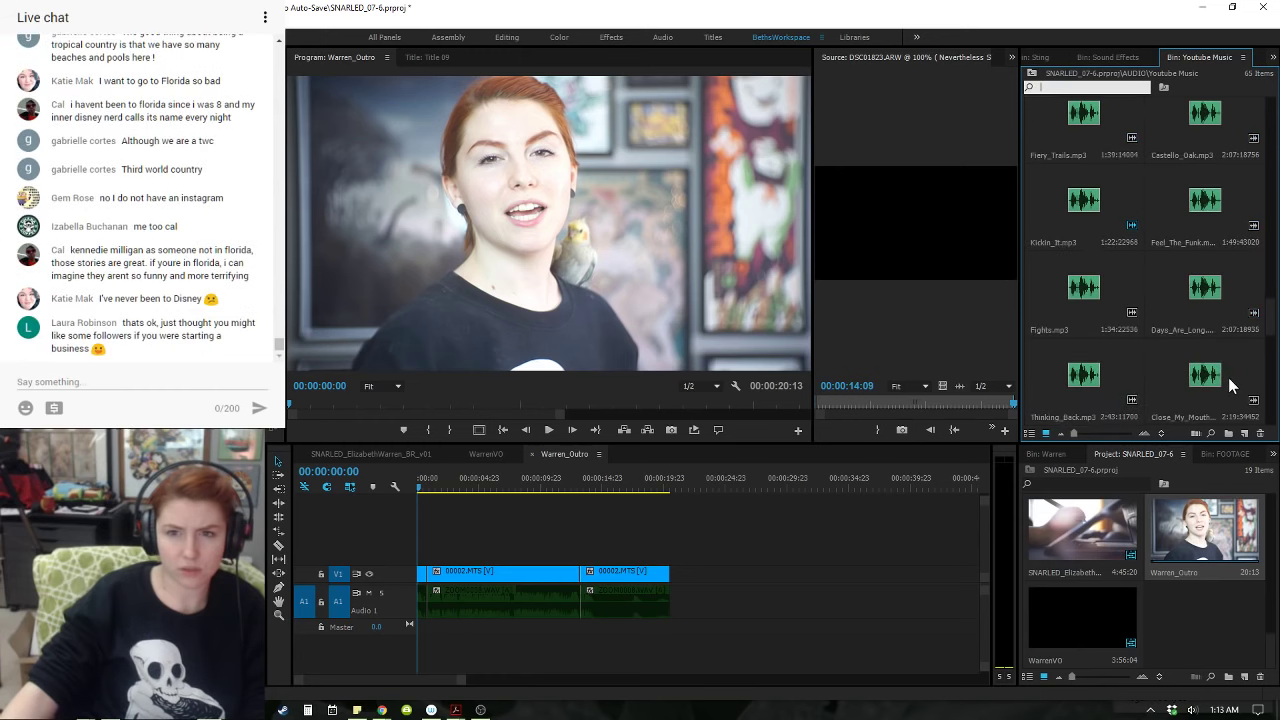
pyautogui.moveTo(1120, 216); pyautogui.dragTo(362, 626)
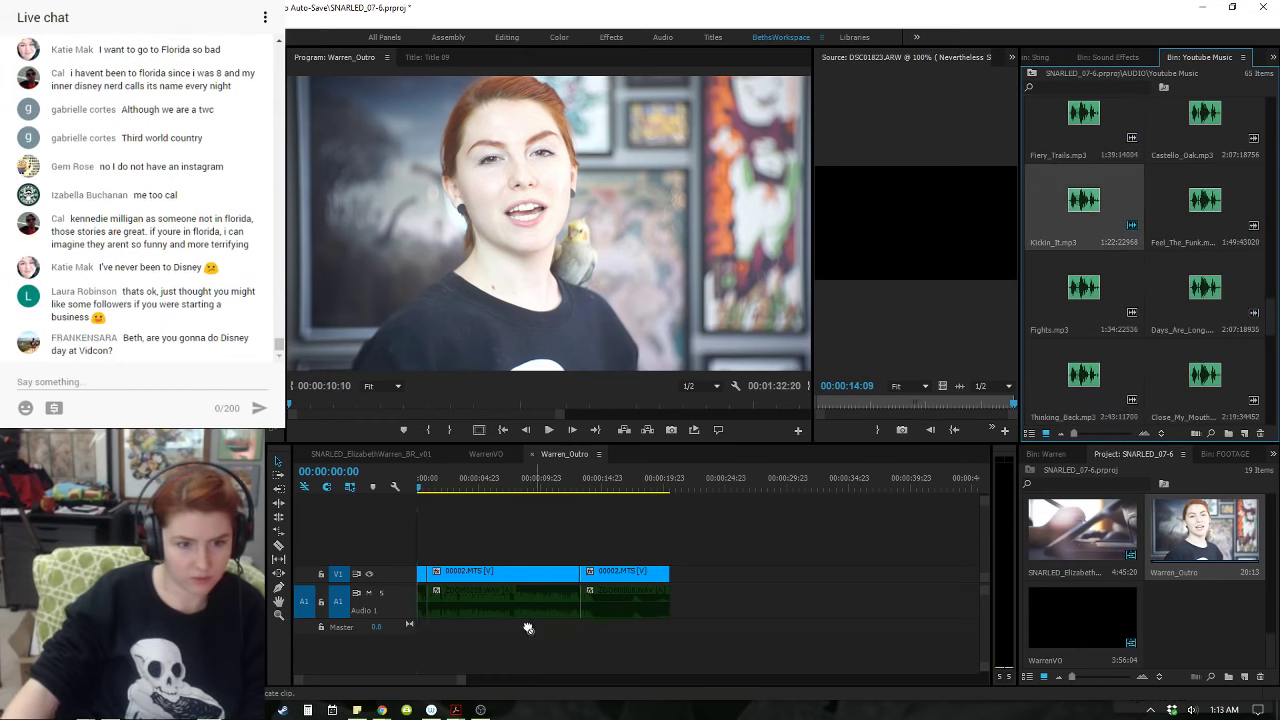
pyautogui.moveTo(528, 628); pyautogui.dragTo(460, 640)
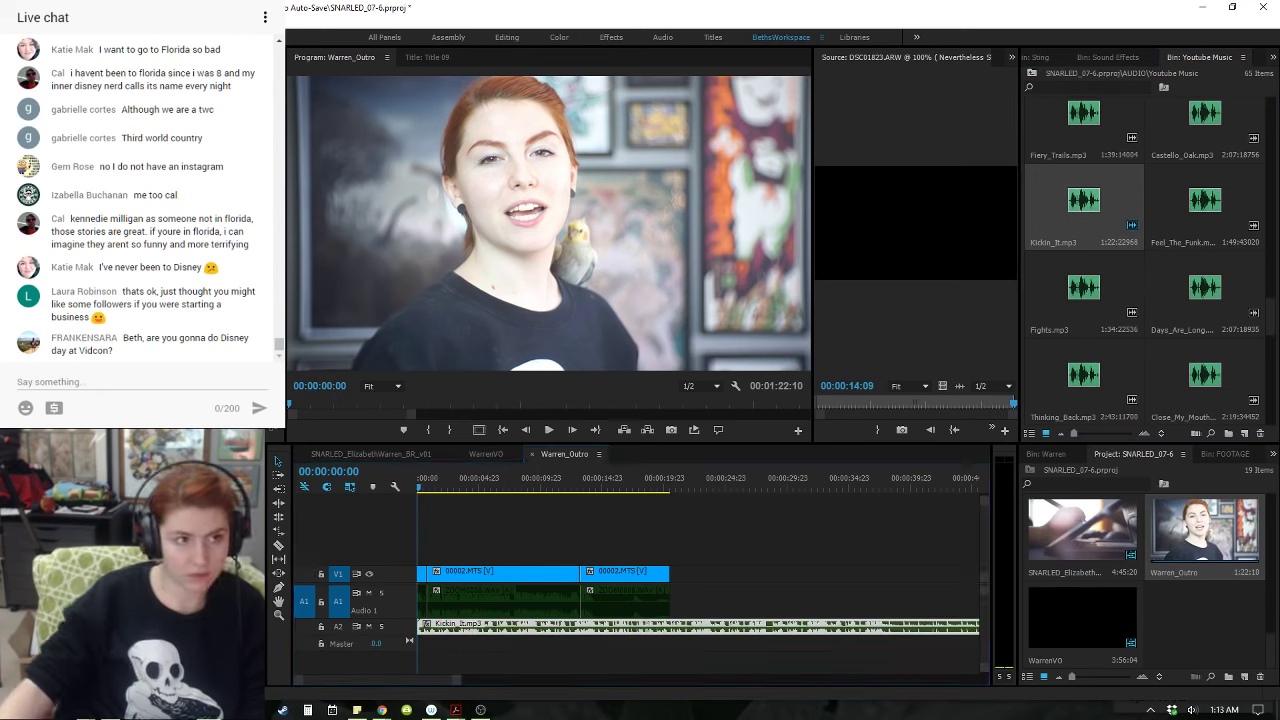
# - Delete the short first section of the outro with its audio and extend the following section back to the sequence start
pyautogui.click(327, 491)
pyautogui.press('space')
pyautogui.press('=')
pyautogui.press('=')
pyautogui.press('=')
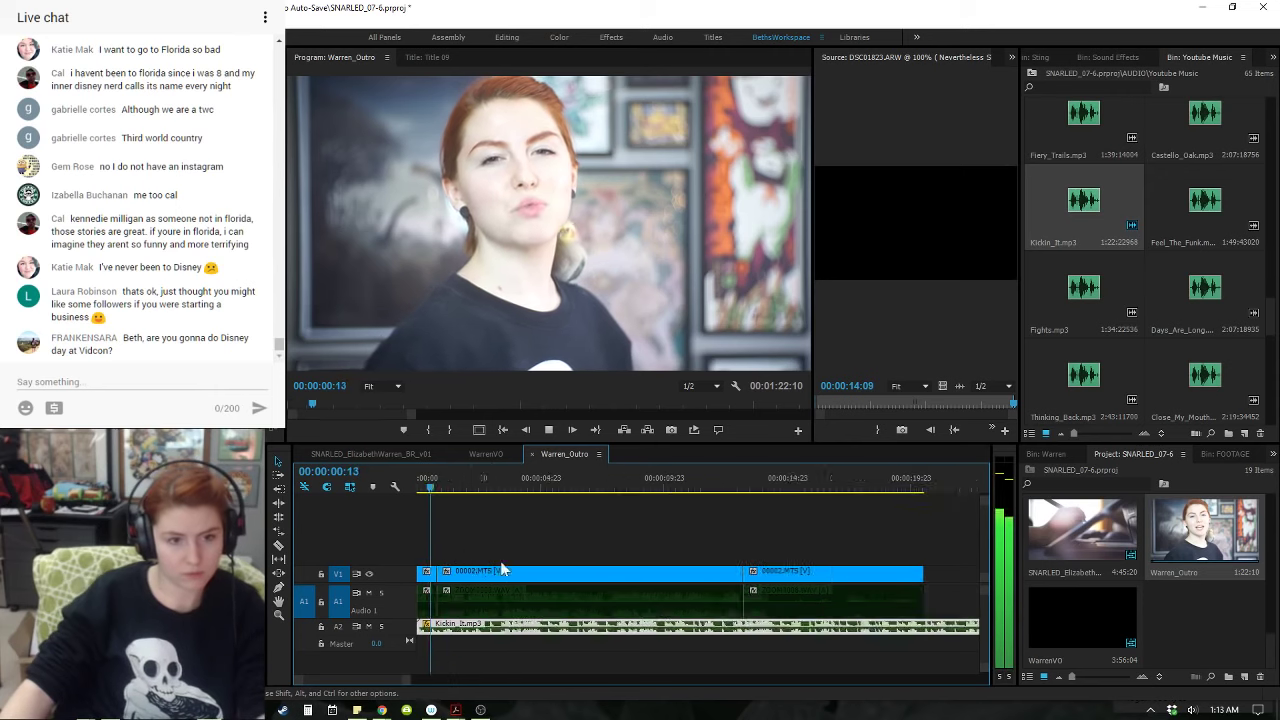
pyautogui.moveTo(446, 487); pyautogui.dragTo(390, 482)
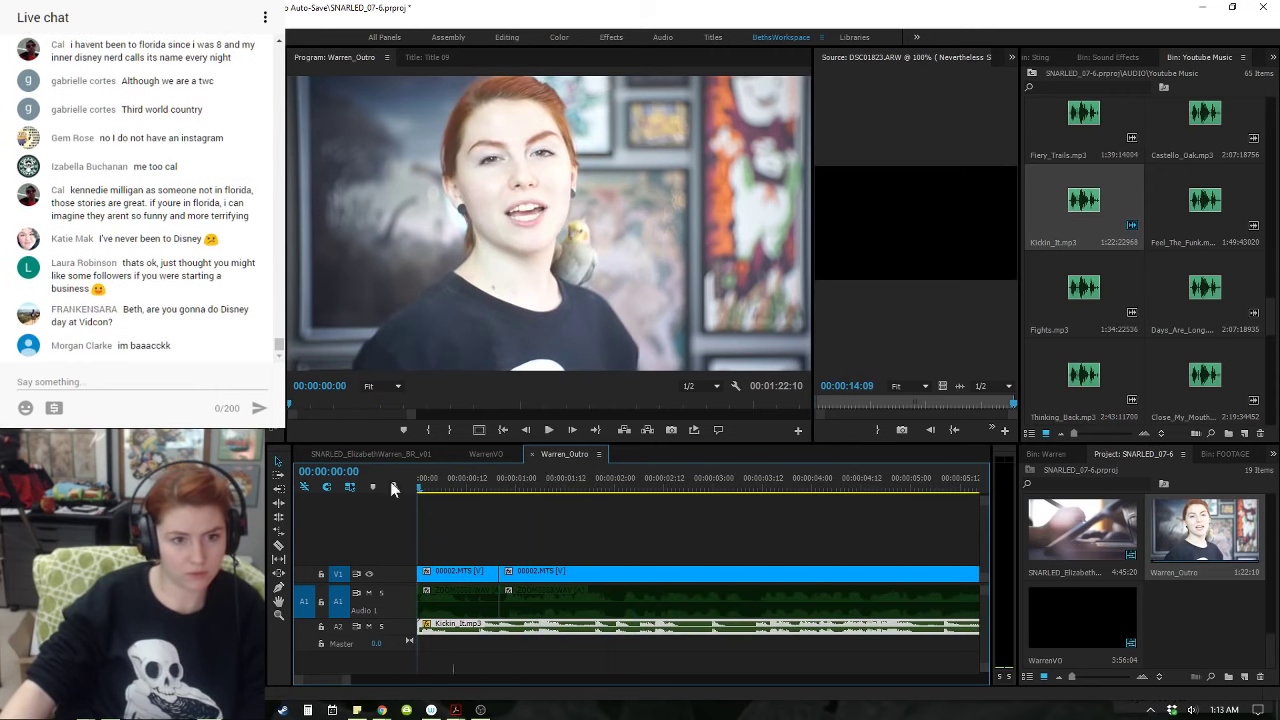
pyautogui.press('space')
pyautogui.click(485, 573)
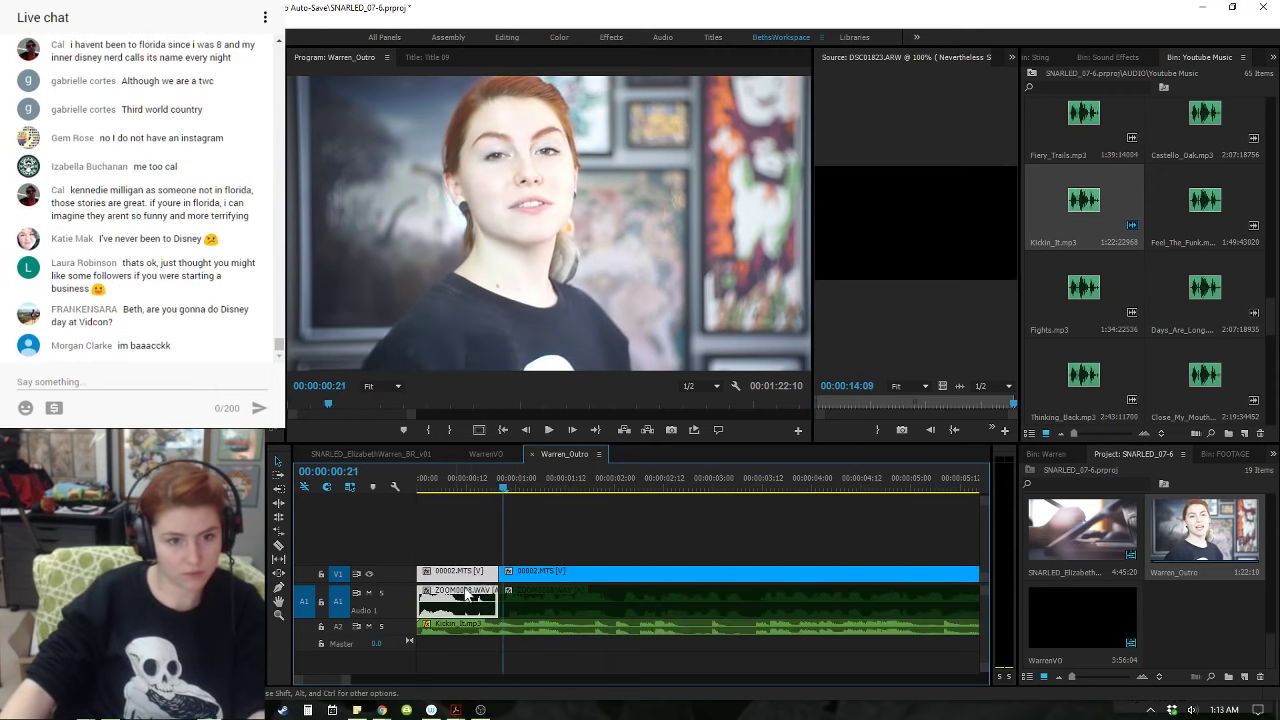
pyautogui.press('Delete')
pyautogui.moveTo(492, 572); pyautogui.dragTo(417, 579)
# - Play the first second of the outro repeatedly to judge where the talking footage should start
pyautogui.click(450, 487)
pyautogui.press('space')
pyautogui.click(418, 487)
pyautogui.press('space')
pyautogui.press('space')
pyautogui.click(423, 480)
pyautogui.press('space')
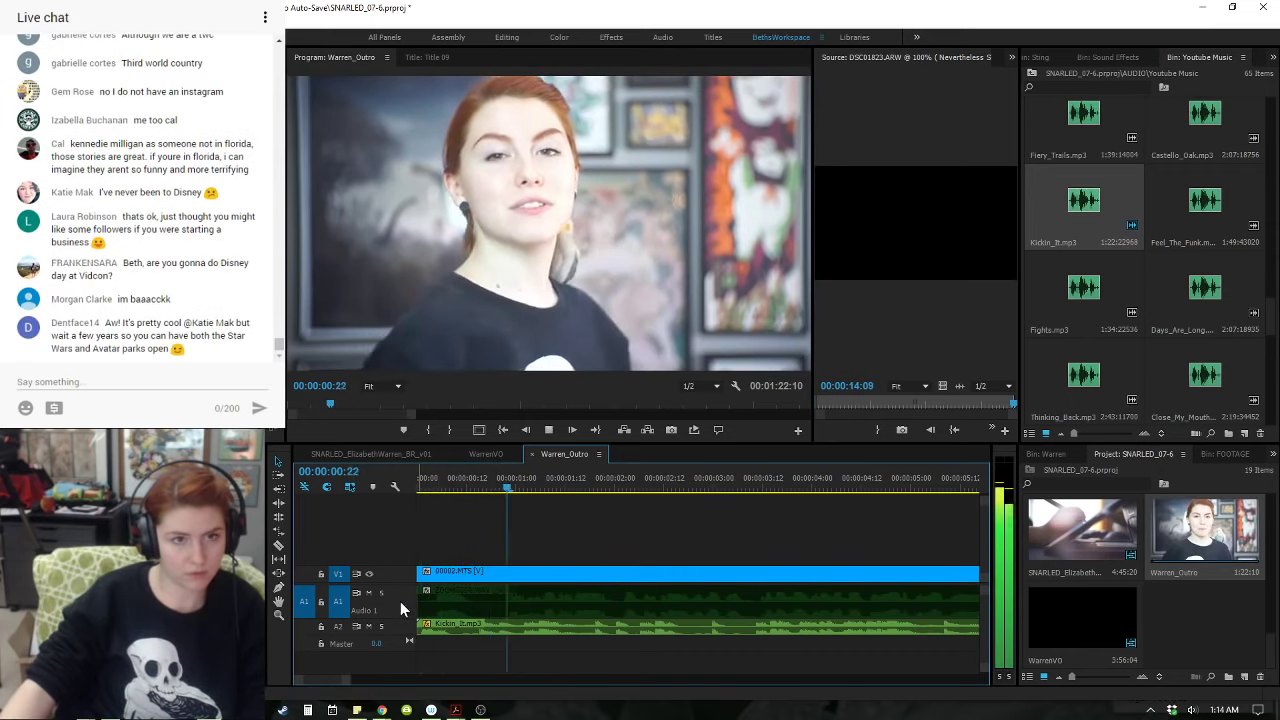
pyautogui.click(422, 488)
pyautogui.press('space')
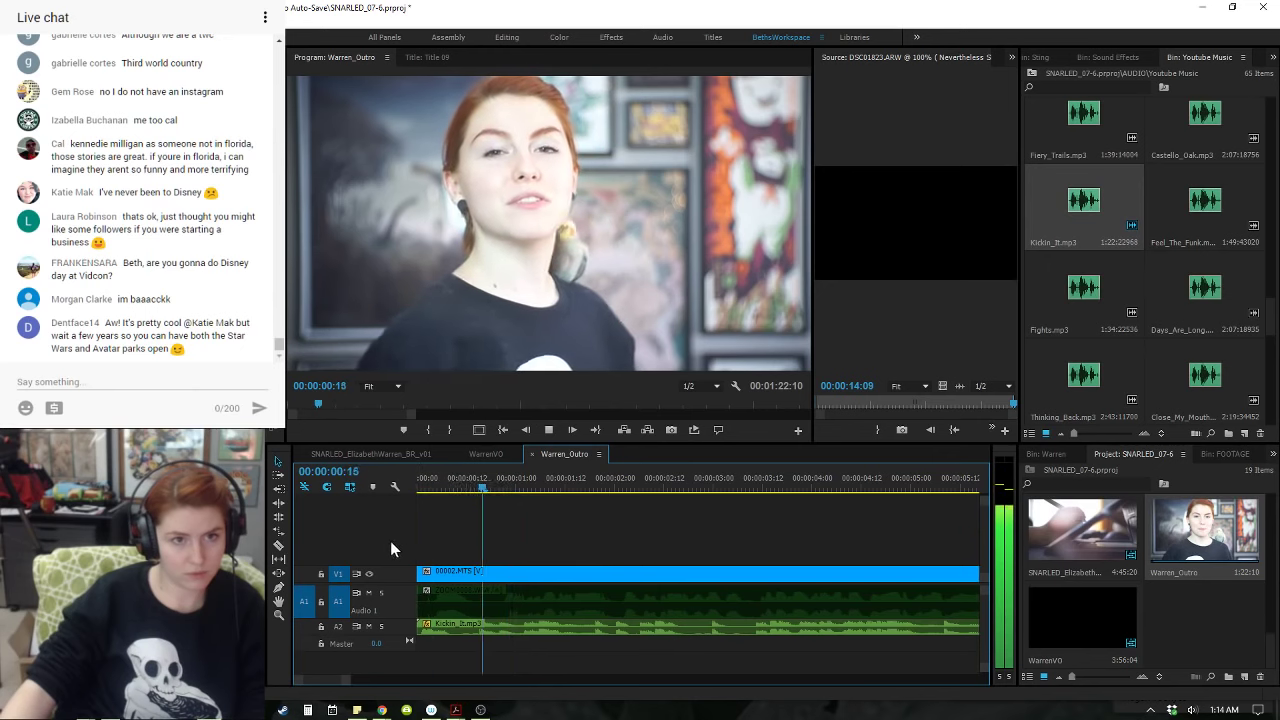
pyautogui.press('space')
pyautogui.click(515, 488)
pyautogui.press('space')
pyautogui.press('space')
pyautogui.click(517, 488)
pyautogui.press('space')
pyautogui.press('space')
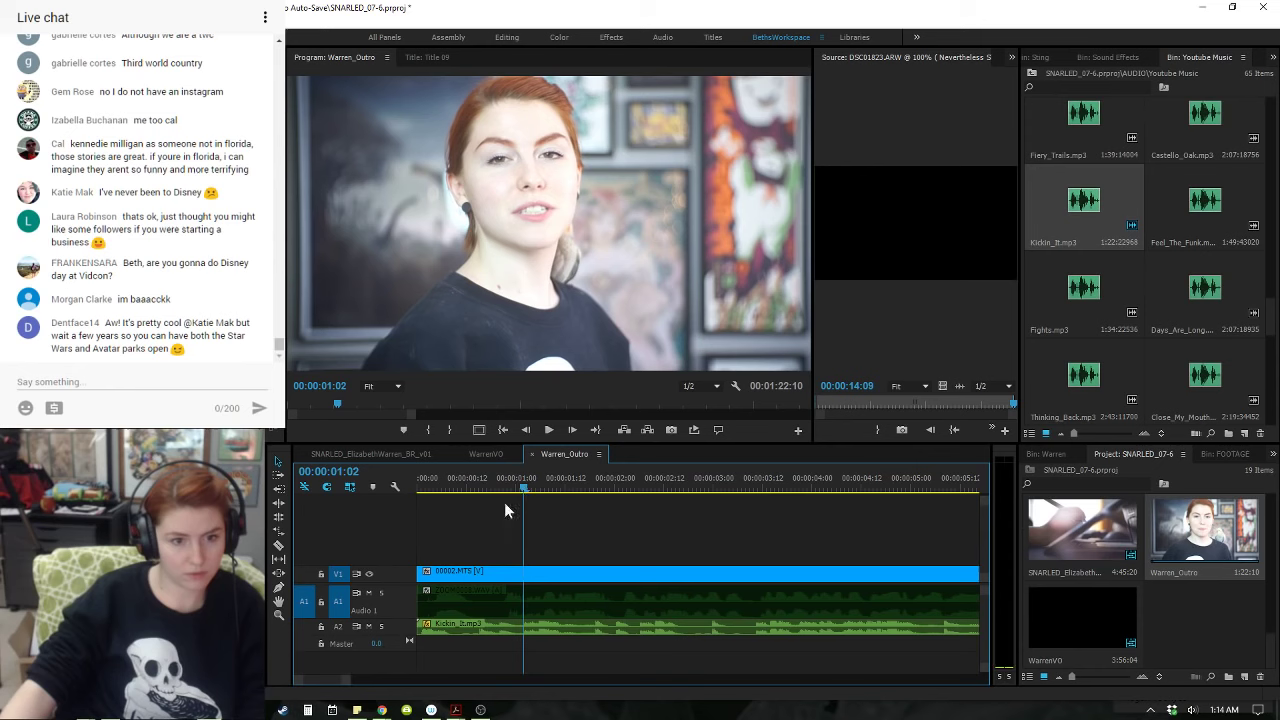
# - Ripple trim the start of the outro's talking footage and play the opening to 00:00:00:20
pyautogui.click(320, 628)
pyautogui.press('Home')
pyautogui.press('space')
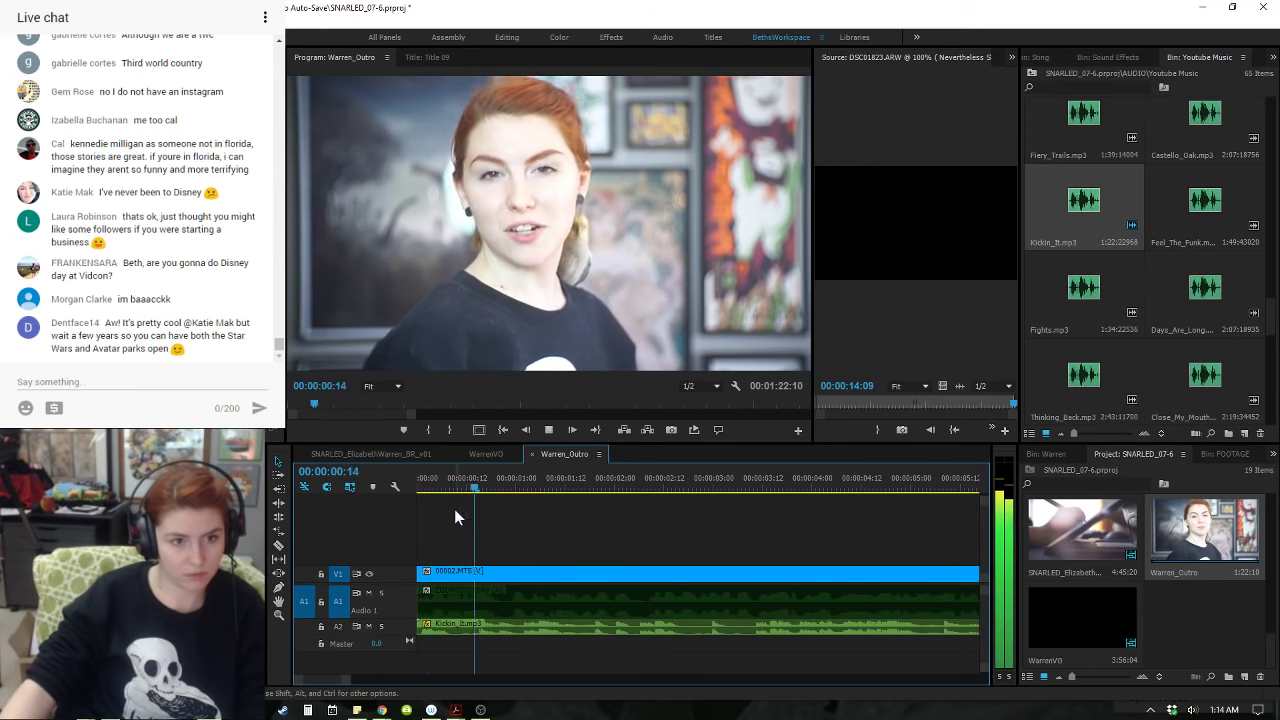
pyautogui.moveTo(423, 488); pyautogui.dragTo(381, 484)
pyautogui.press('space')
pyautogui.press('space')
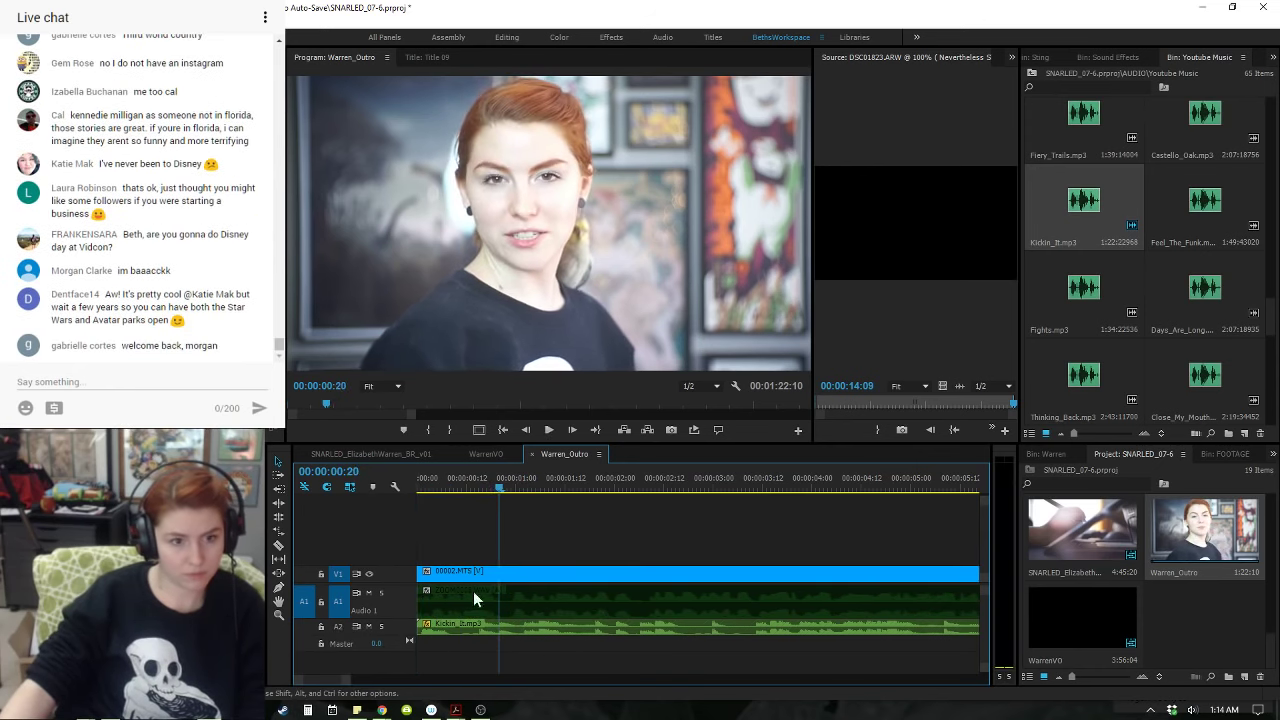
# - Trim a sliver off the start of 00002.MTS with its ZOOM0008.WAV audio and delete the gap before them
pyautogui.click(486, 604)
pyautogui.moveTo(470, 581)
pyautogui.mouseDown()
pyautogui.moveTo(455, 588)
pyautogui.moveTo(461, 574)
pyautogui.mouseUp()
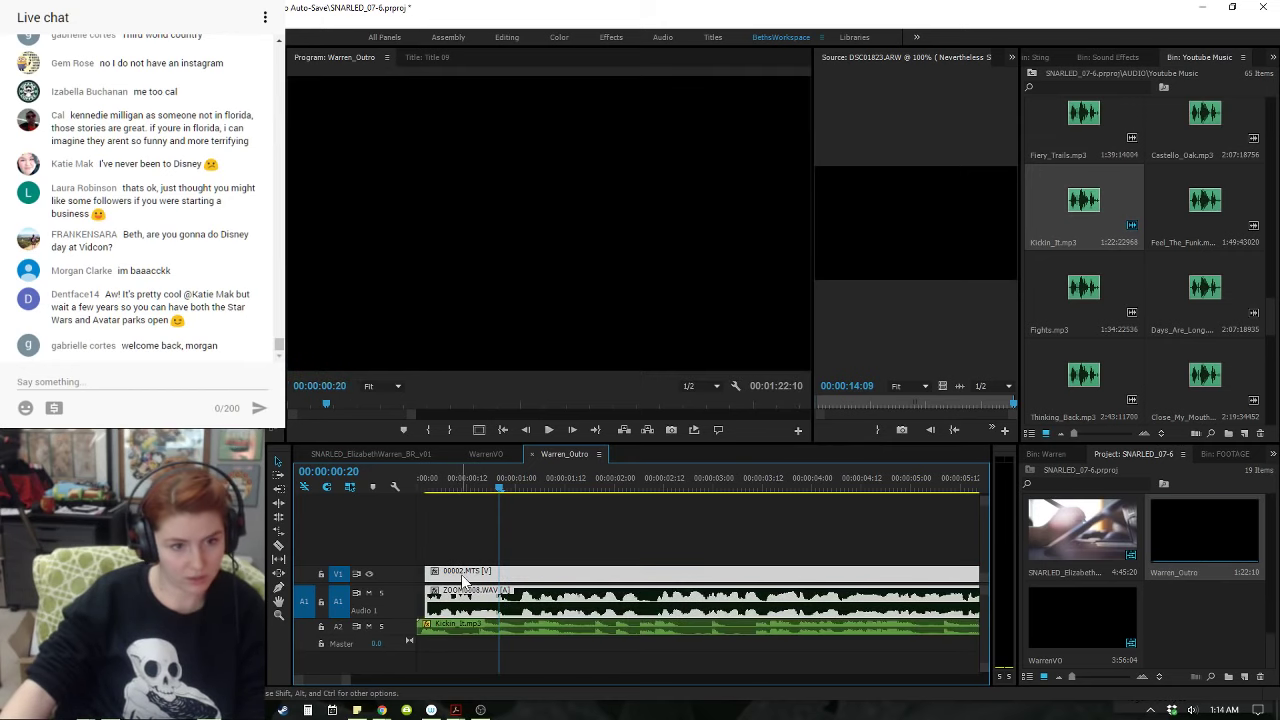
pyautogui.click(445, 576)
pyautogui.click(421, 575)
pyautogui.press('Delete')
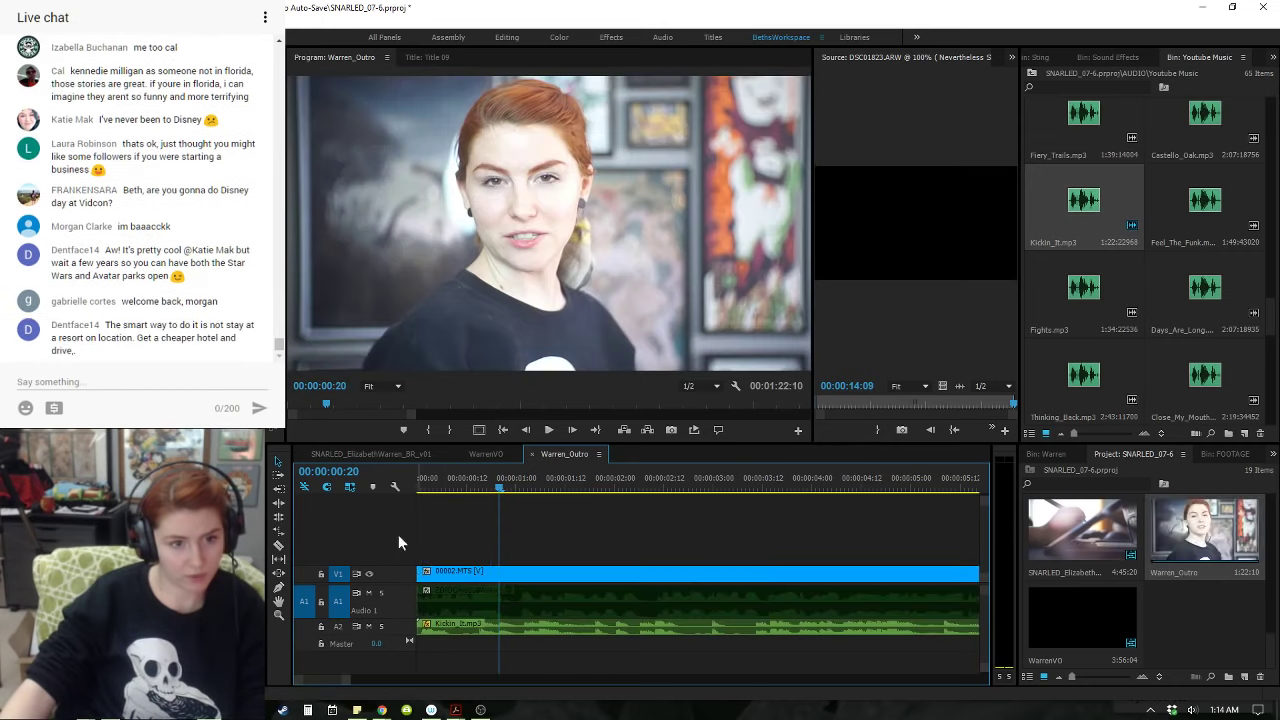
# - Play Warren_Outro from 00:00:00:20 through the last section to 00:00:18:04
pyautogui.press('space')
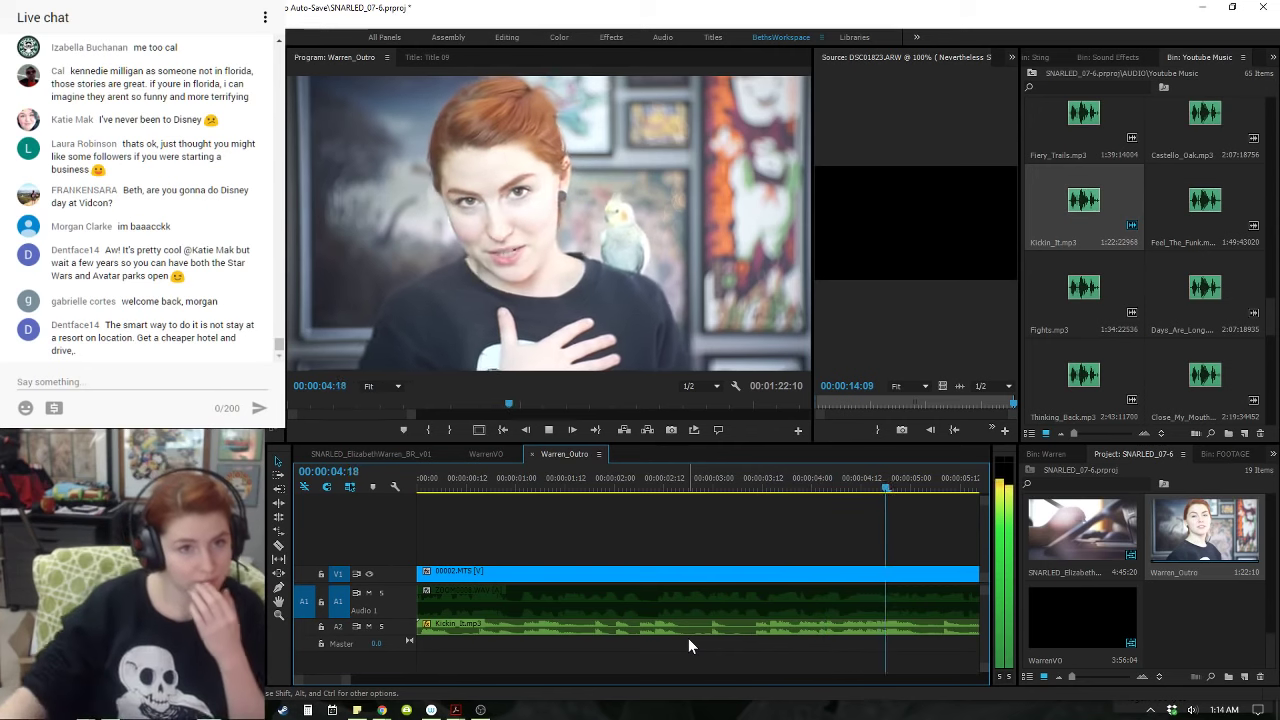
pyautogui.press('-')
pyautogui.press('-')
pyautogui.press('-')
pyautogui.press('=')
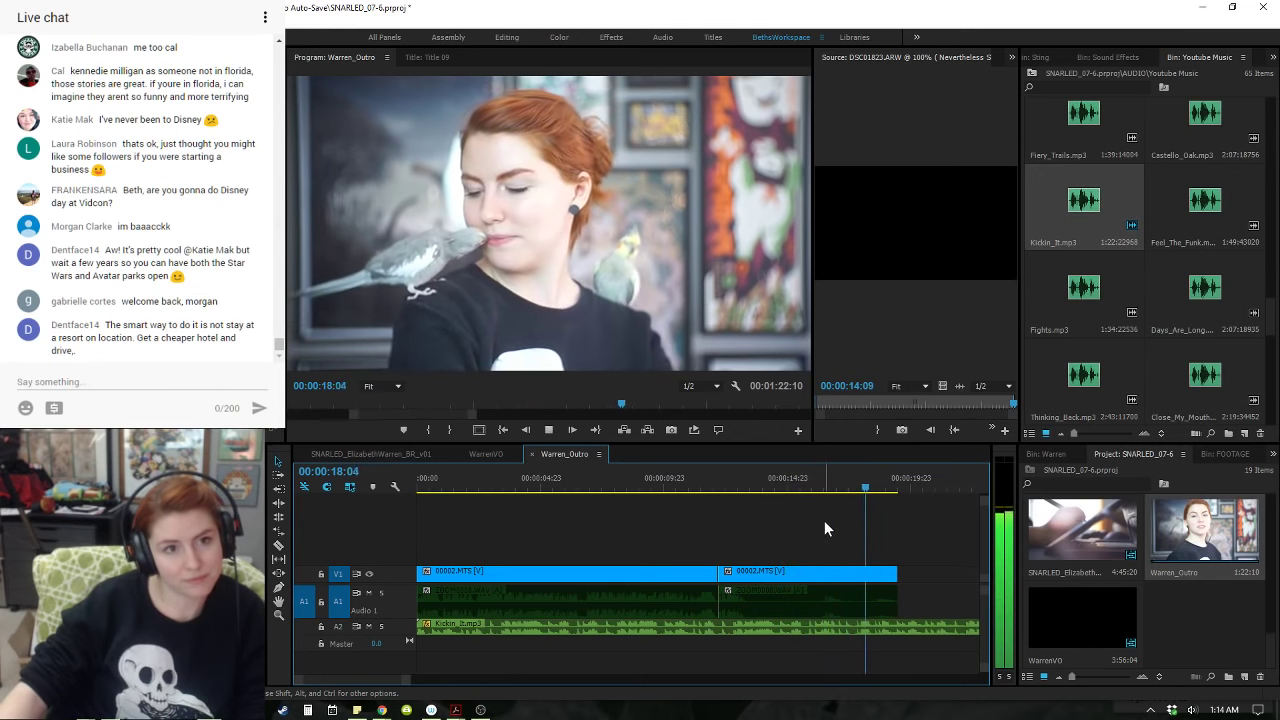
# - Cut the Kickin_It.mp3 music on A2 at 00:00:16:12 and delete the part after the cut
pyautogui.click(796, 489)
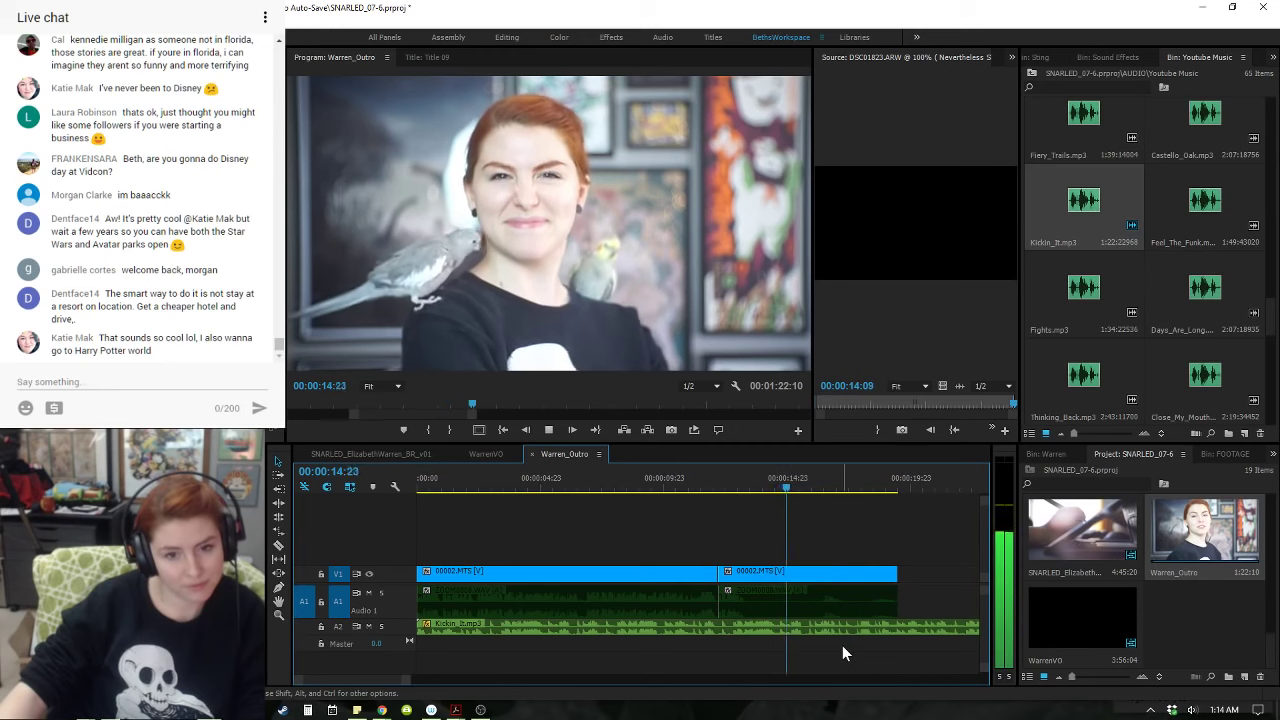
pyautogui.press('space')
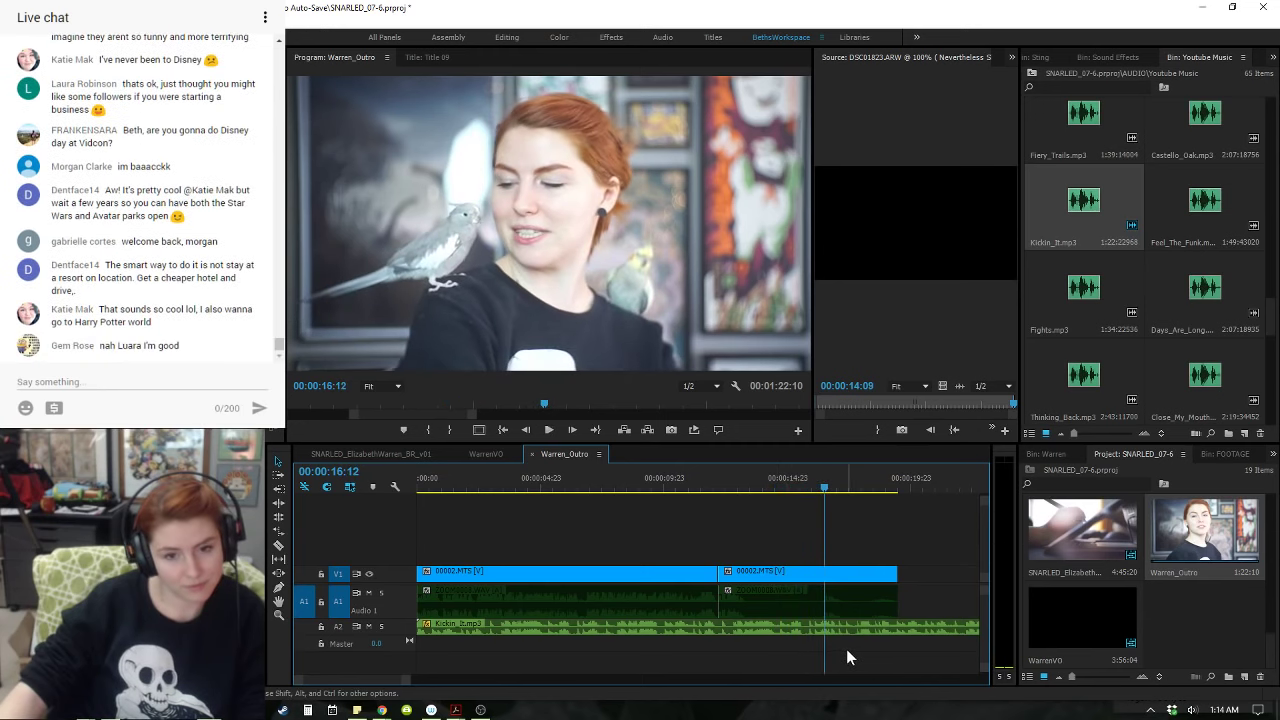
pyautogui.click(846, 628)
pyautogui.hotkey('ctrl', 'k')
pyautogui.press('Delete')
# - Cut the last 00002.MTS section and its audio at 00:00:16:12, and play across the cut
pyautogui.click(851, 574)
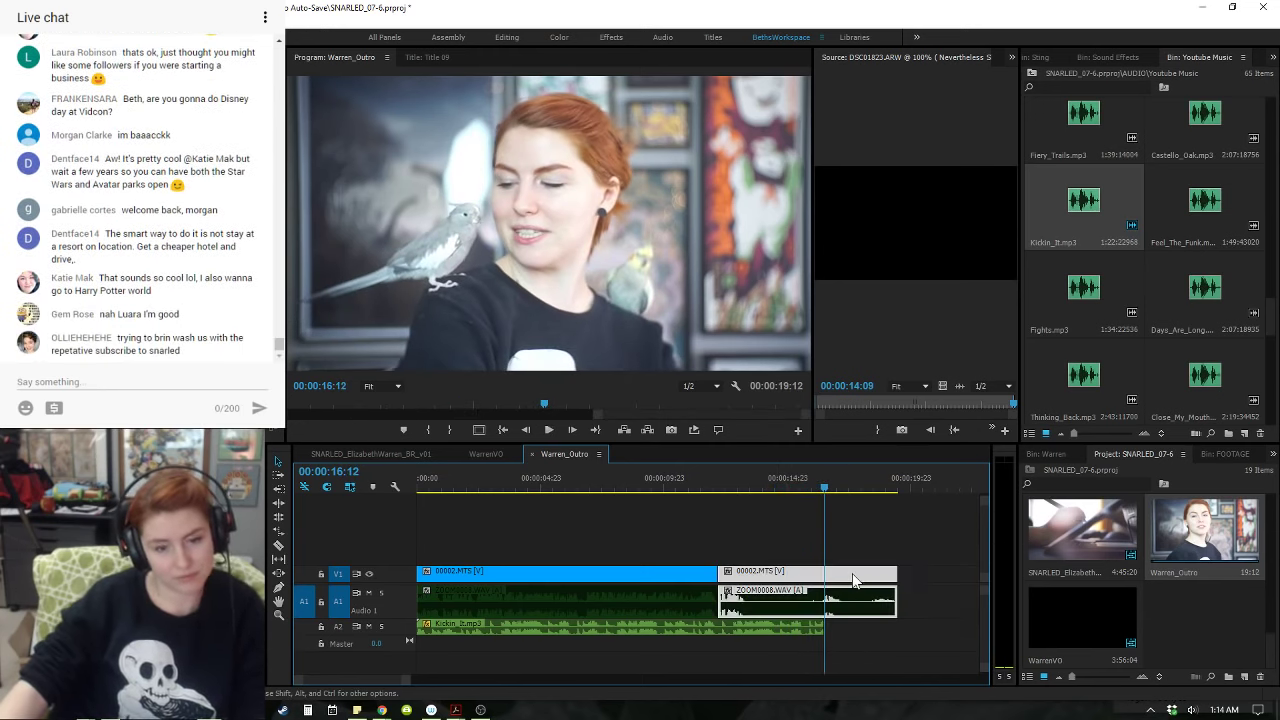
pyautogui.hotkey('ctrl', 'k')
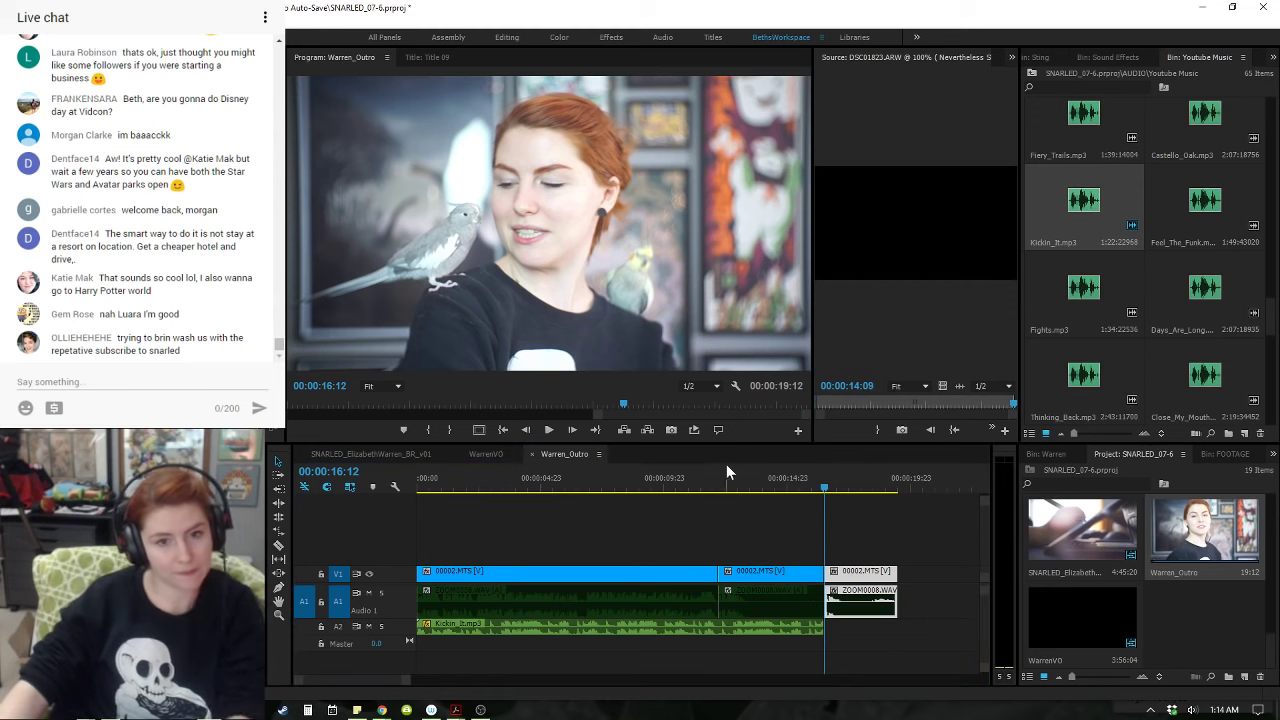
pyautogui.click(809, 479)
pyautogui.press('space')
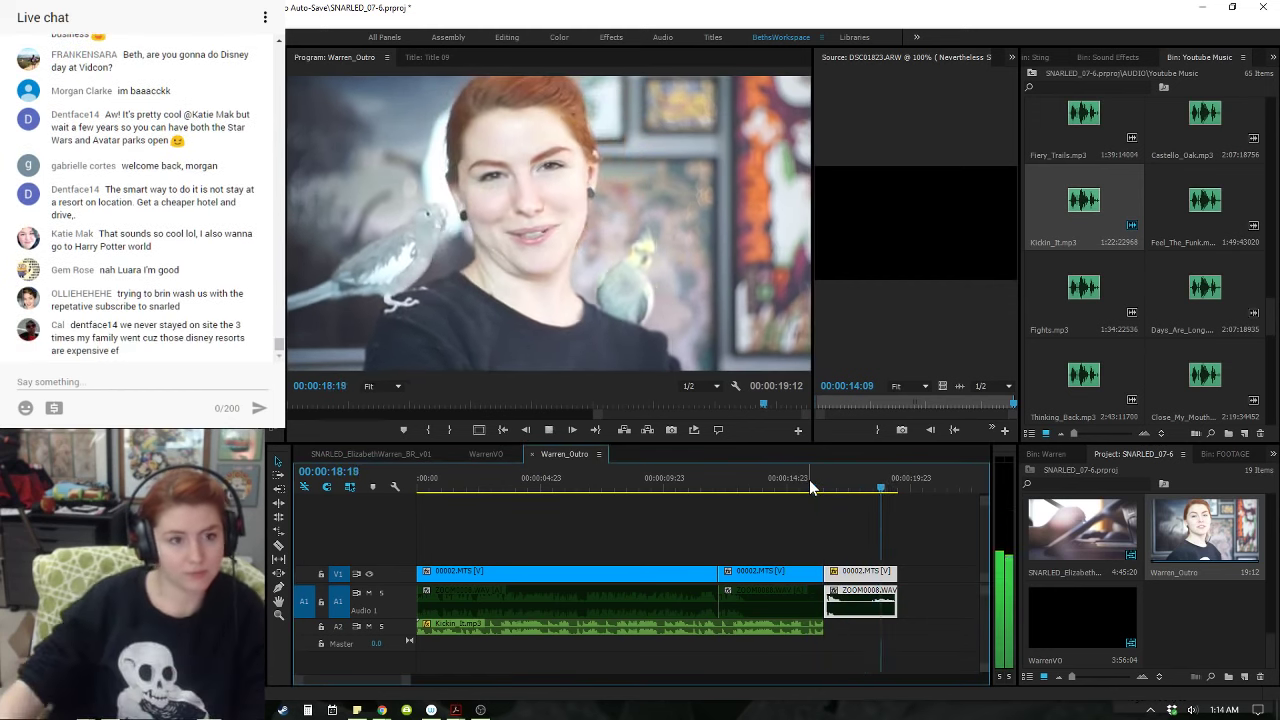
pyautogui.click(933, 540)
# - Play the whole Warren_Outro sequence from its start to its end at 00:00:19:12
pyautogui.click(490, 455)
pyautogui.click(412, 454)
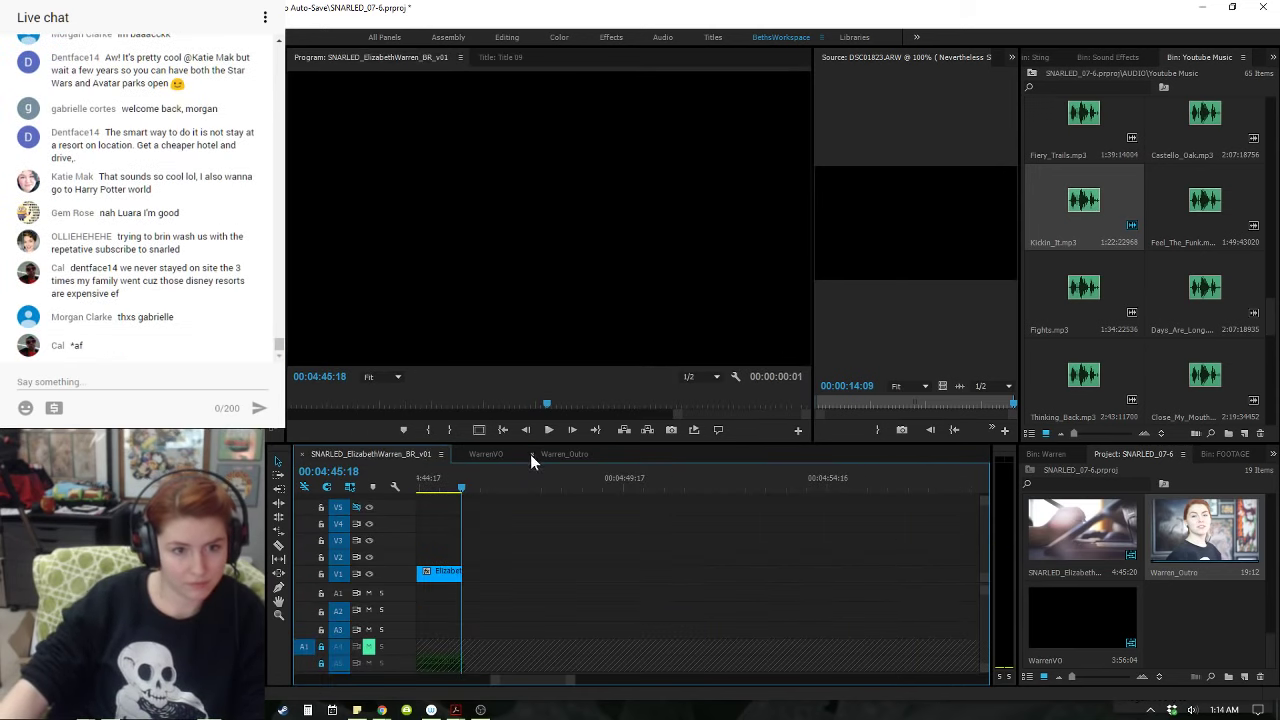
pyautogui.click(552, 454)
pyautogui.moveTo(914, 549); pyautogui.dragTo(490, 651)
pyautogui.press('Home')
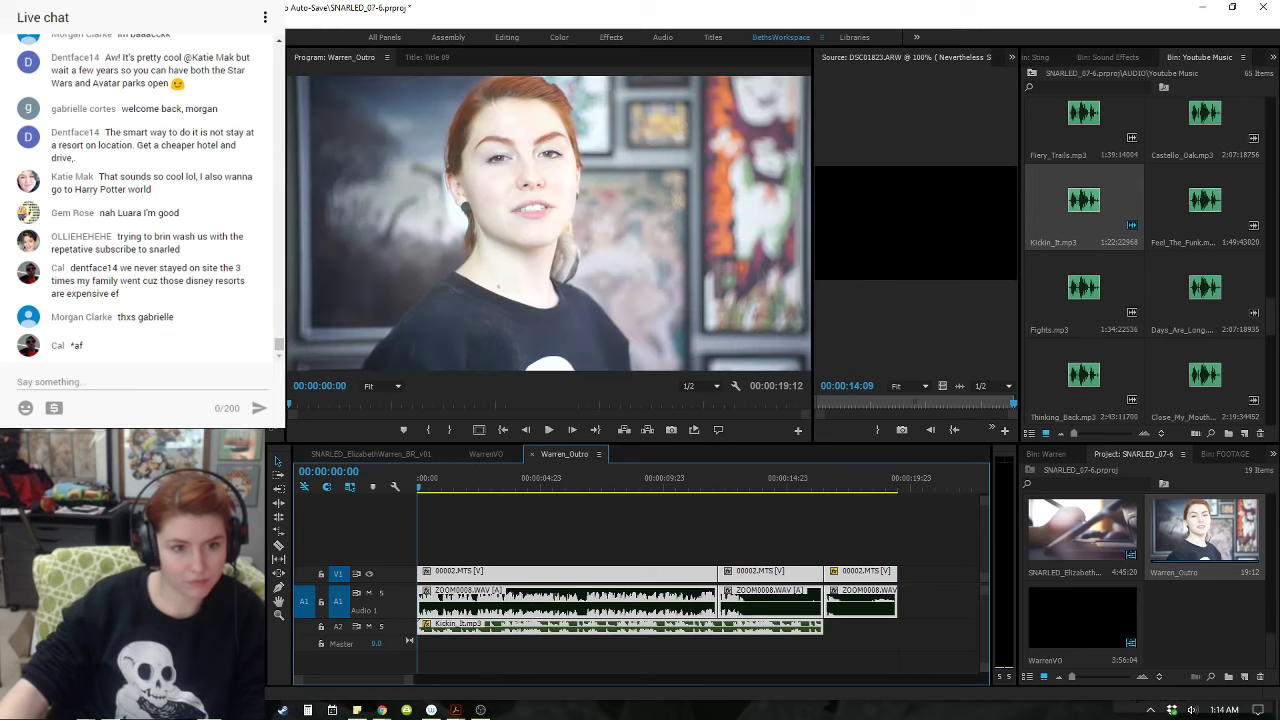
pyautogui.press('space')
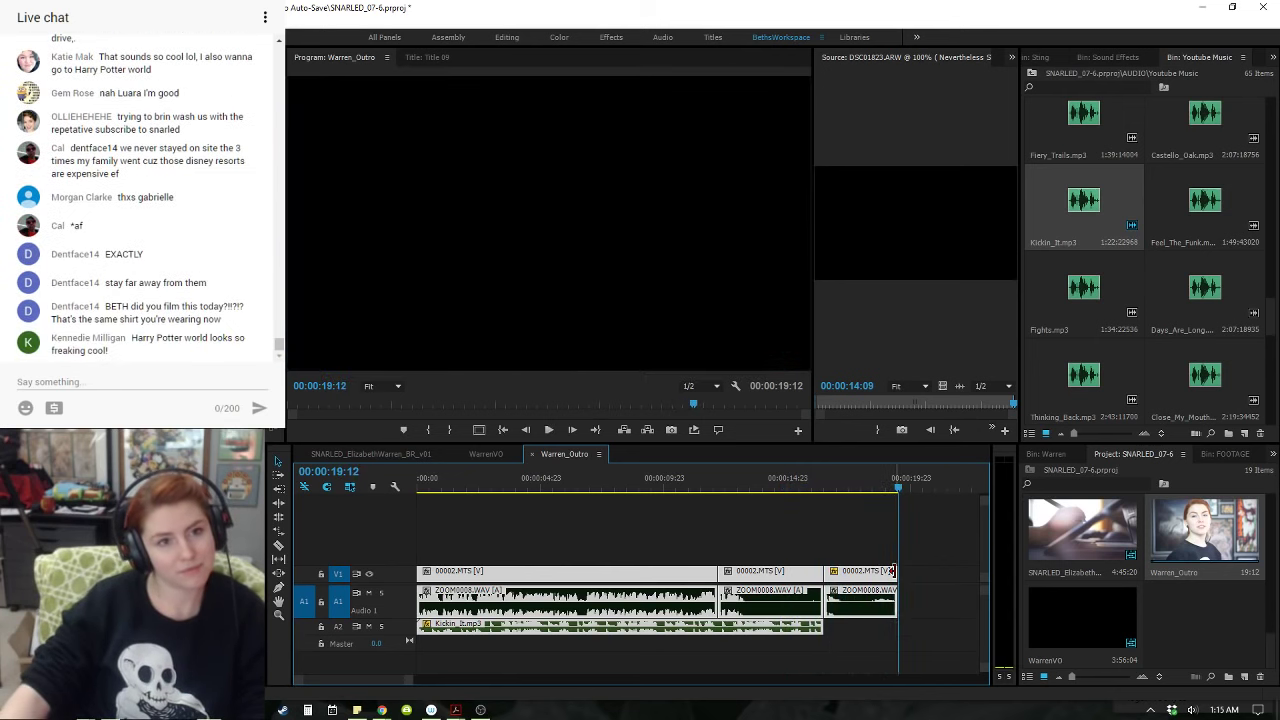
# - Place the Warren_Outro sequence on V1 and A1 of SNARLED_ElizabethWarren_BR_v01, directly after the last clip at 00:04:45:18
pyautogui.moveTo(904, 543); pyautogui.dragTo(543, 630)
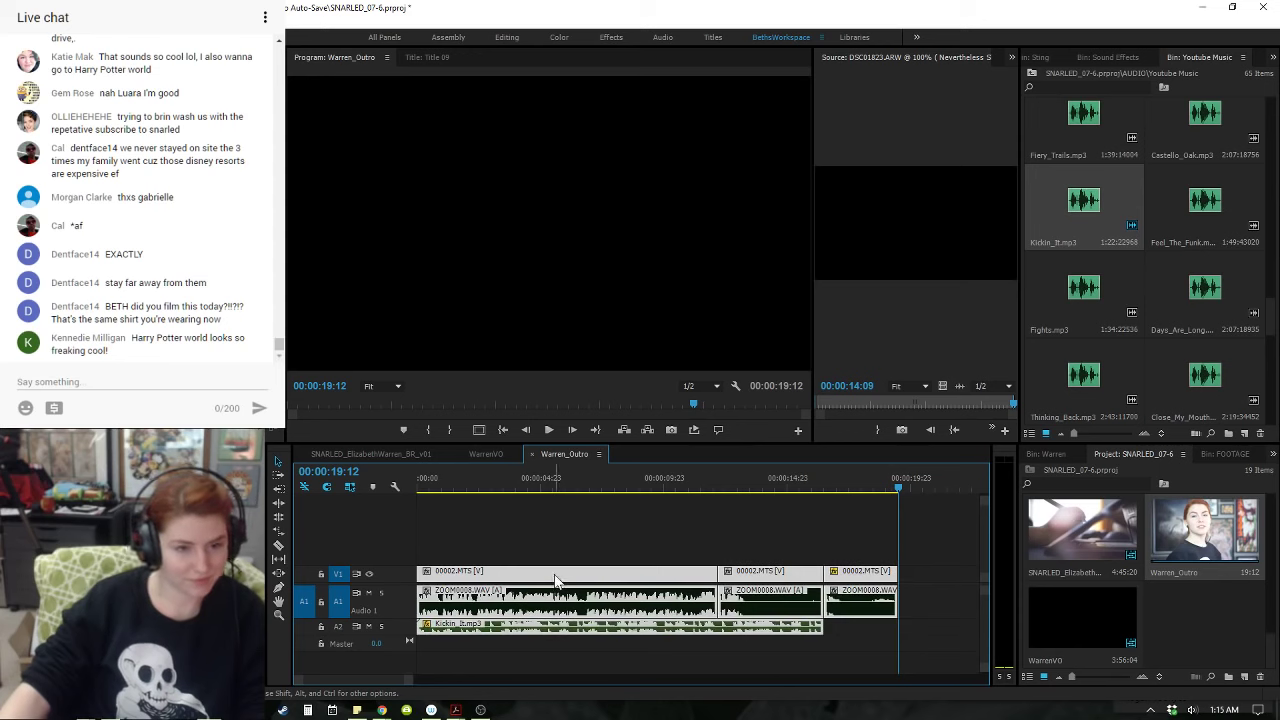
pyautogui.click(486, 454)
pyautogui.click(386, 454)
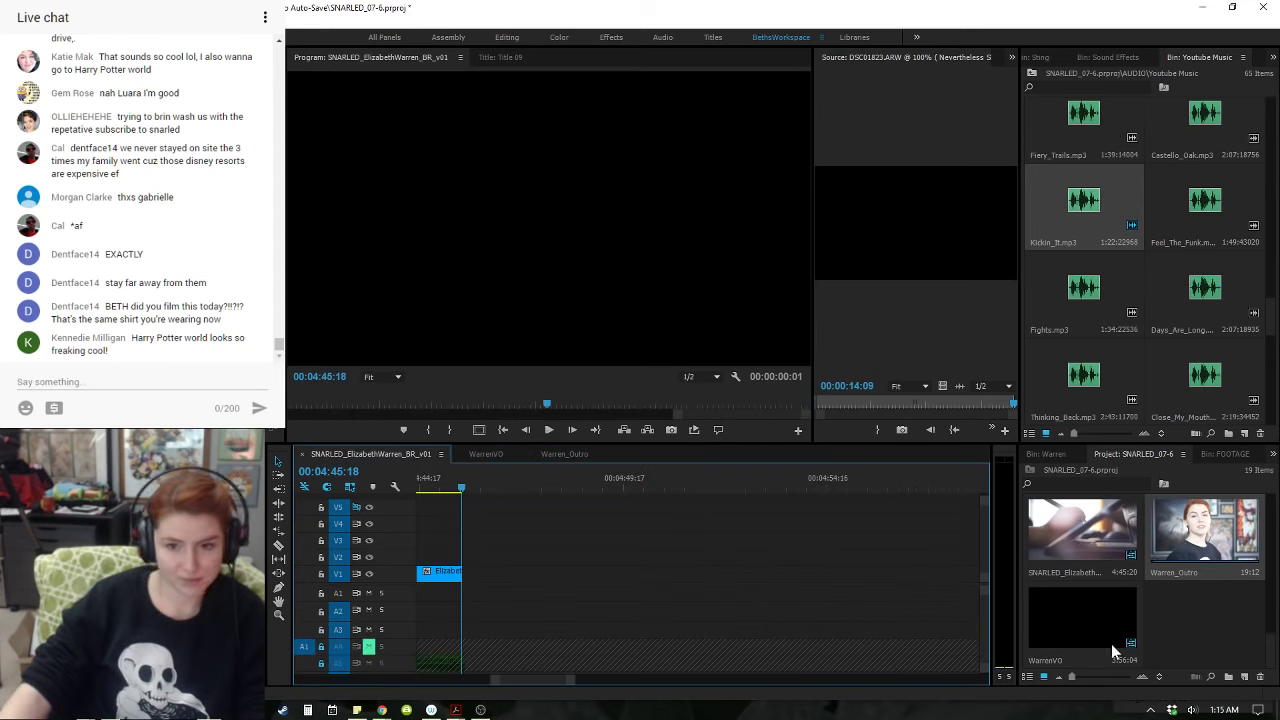
pyautogui.click(573, 567)
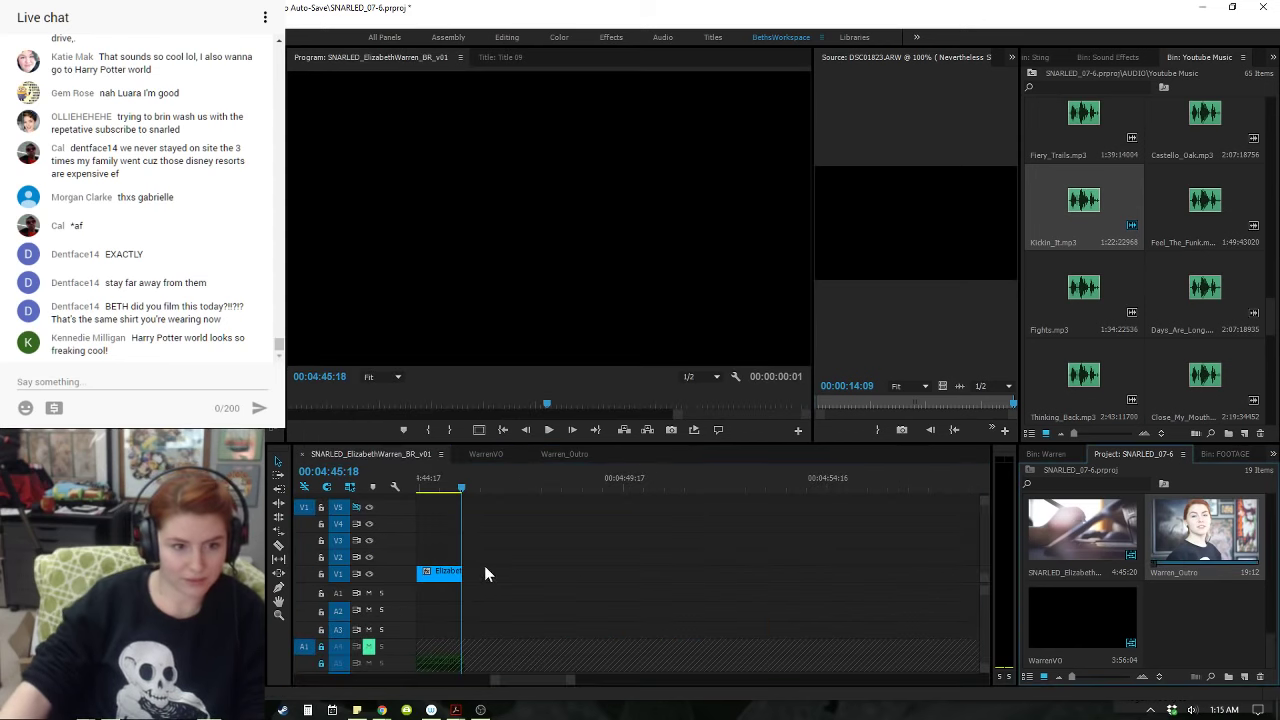
pyautogui.click(543, 537)
pyautogui.press('-')
pyautogui.press('-')
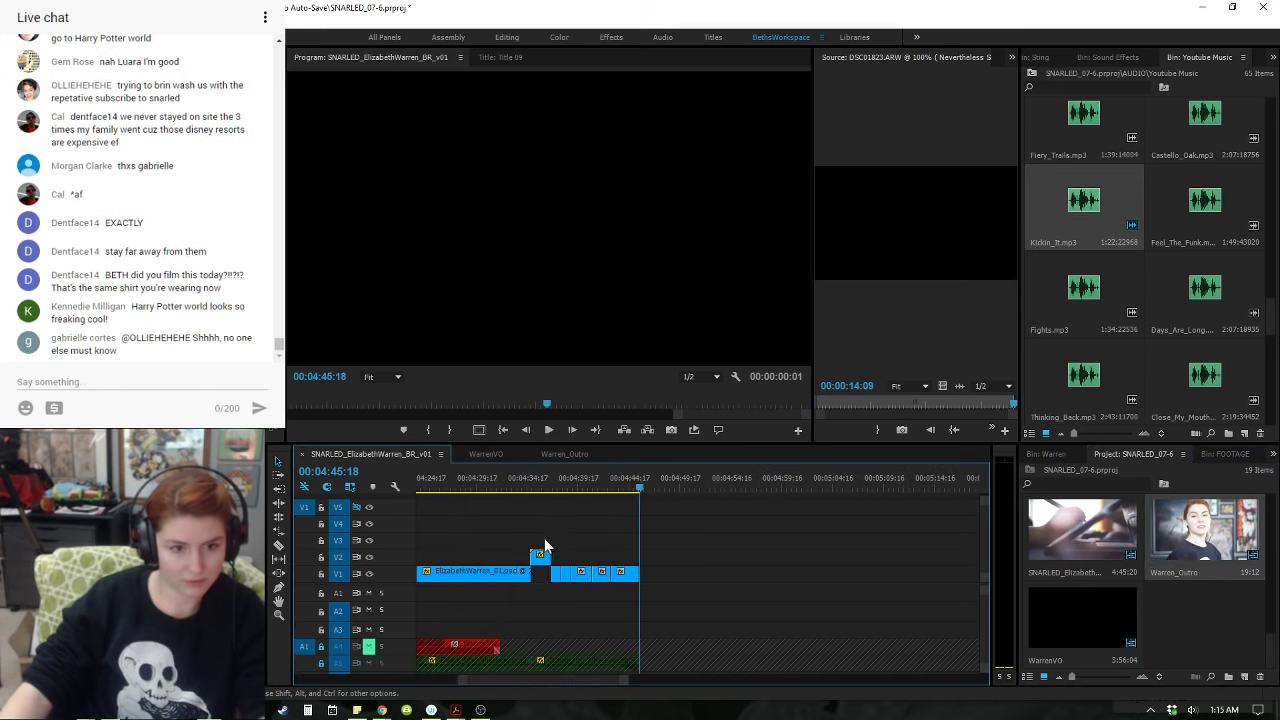
pyautogui.press('=')
pyautogui.press('=')
pyautogui.press('=')
pyautogui.moveTo(1216, 539); pyautogui.dragTo(704, 576)
# - Play across the join between the final illustration clip and Warren_Outro, stopping at 00:04:47:09
pyautogui.click(681, 486)
pyautogui.press('space')
pyautogui.press('space')
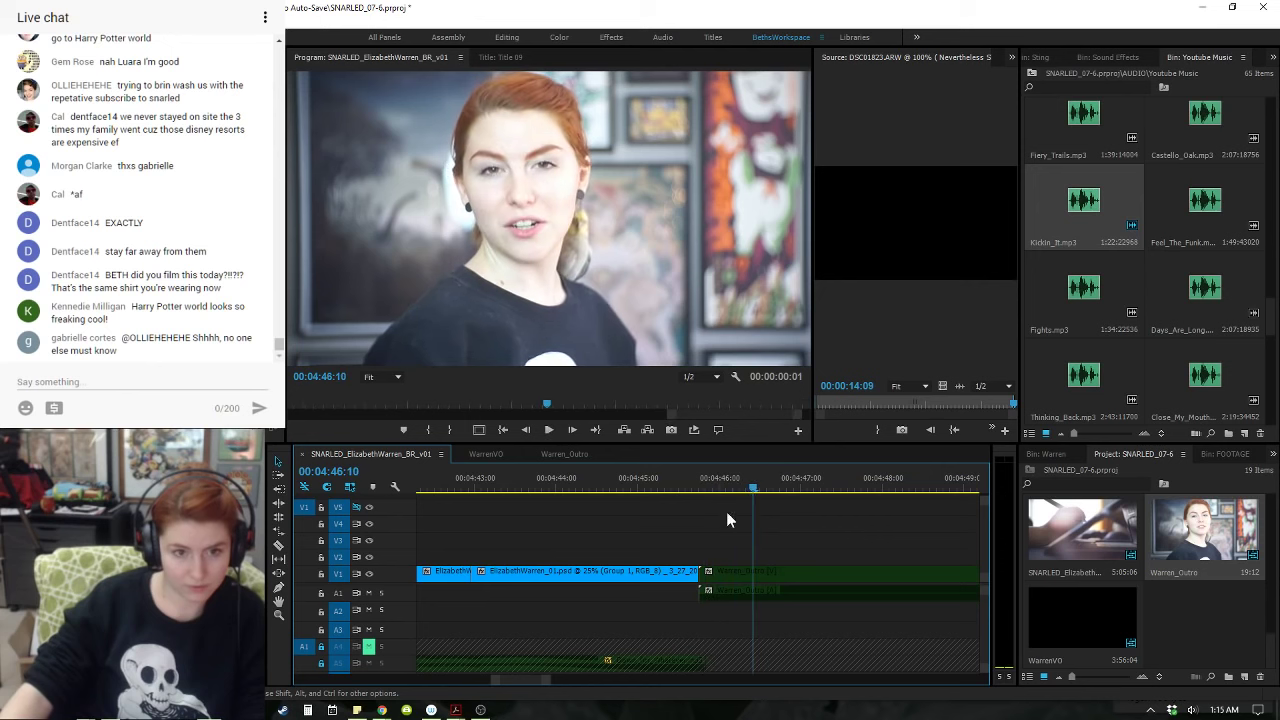
pyautogui.click(601, 488)
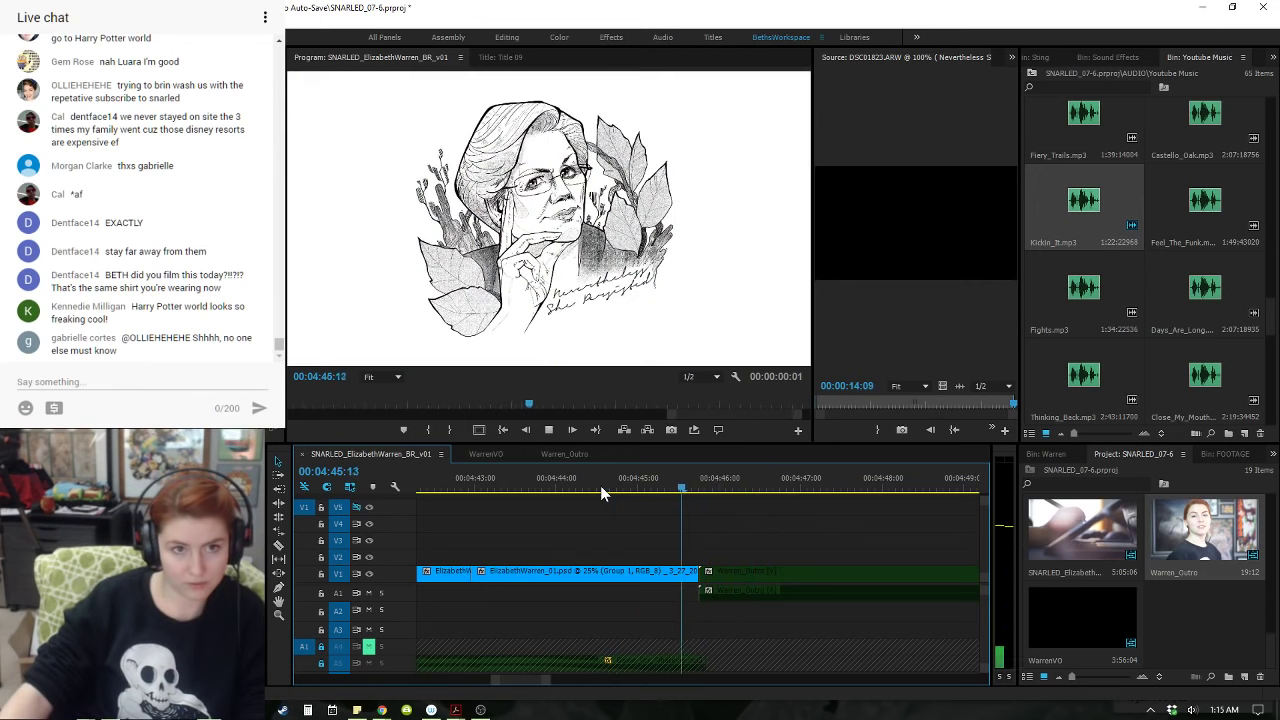
pyautogui.press('space')
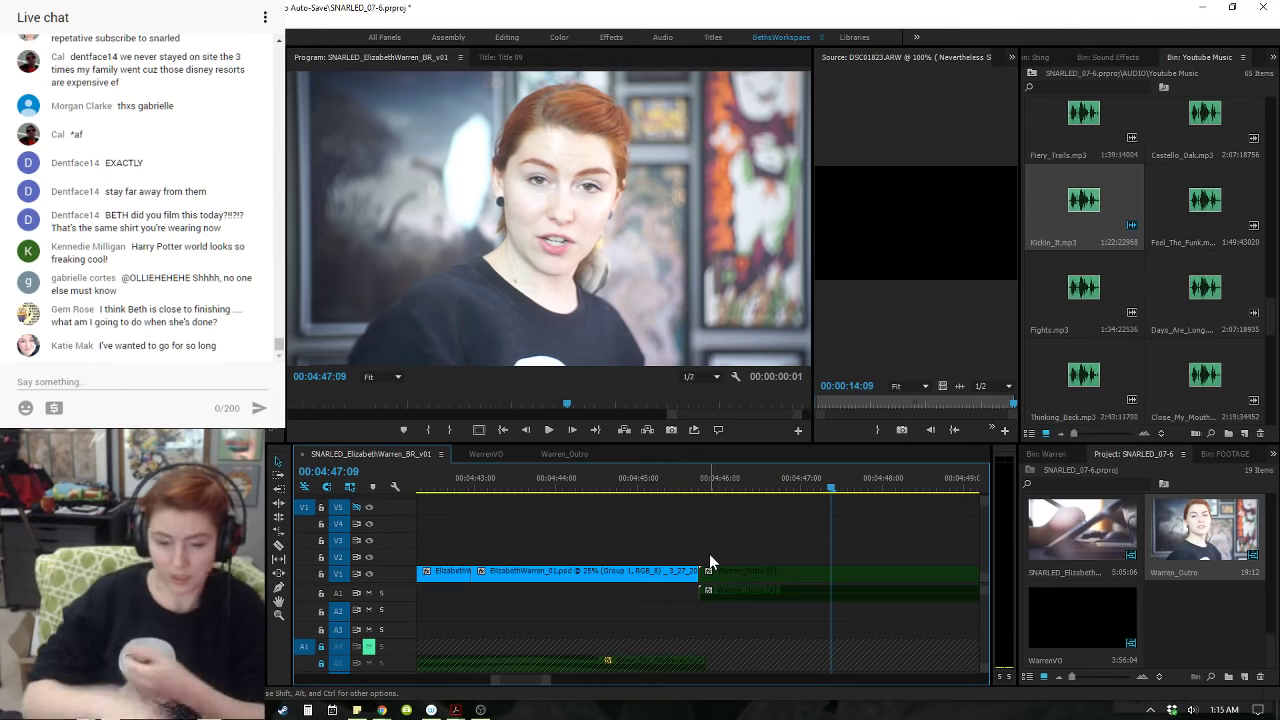
# - Try deleting the 00004.MTS clip at the start of V4, and undo the deletion
pyautogui.press('End')
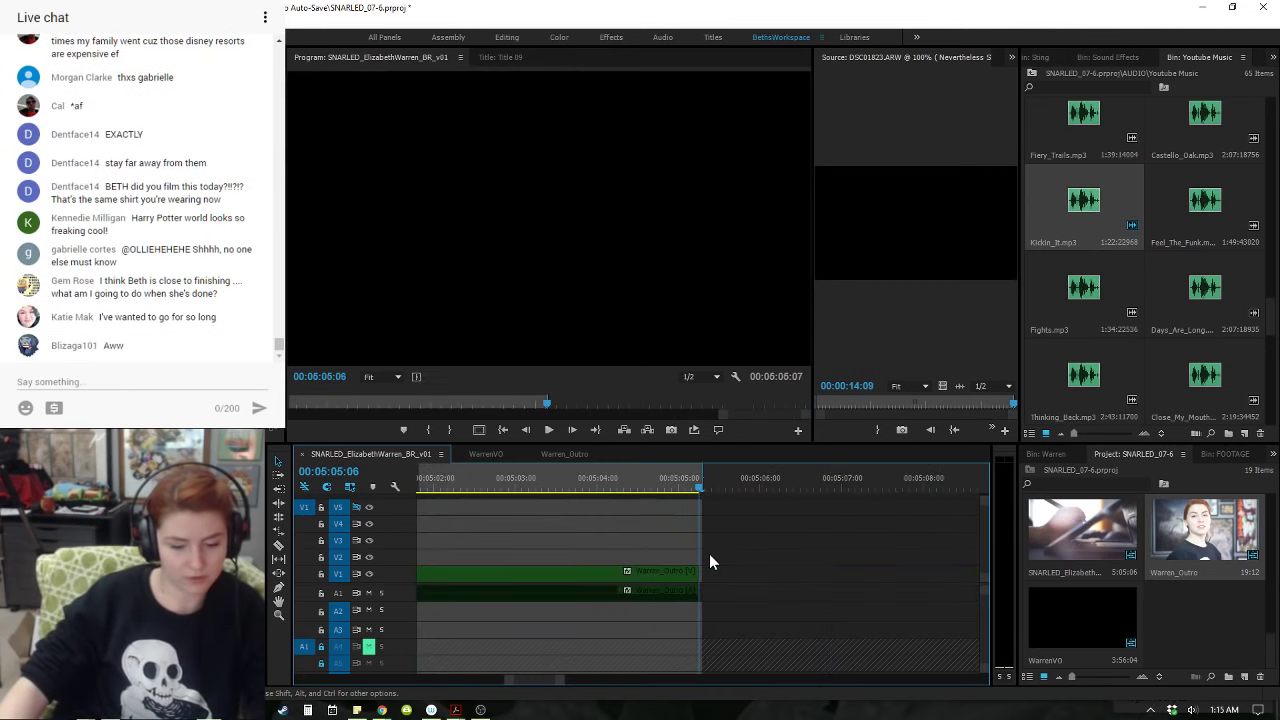
pyautogui.press('-')
pyautogui.press('-')
pyautogui.press('-')
pyautogui.press('-')
pyautogui.press('Home')
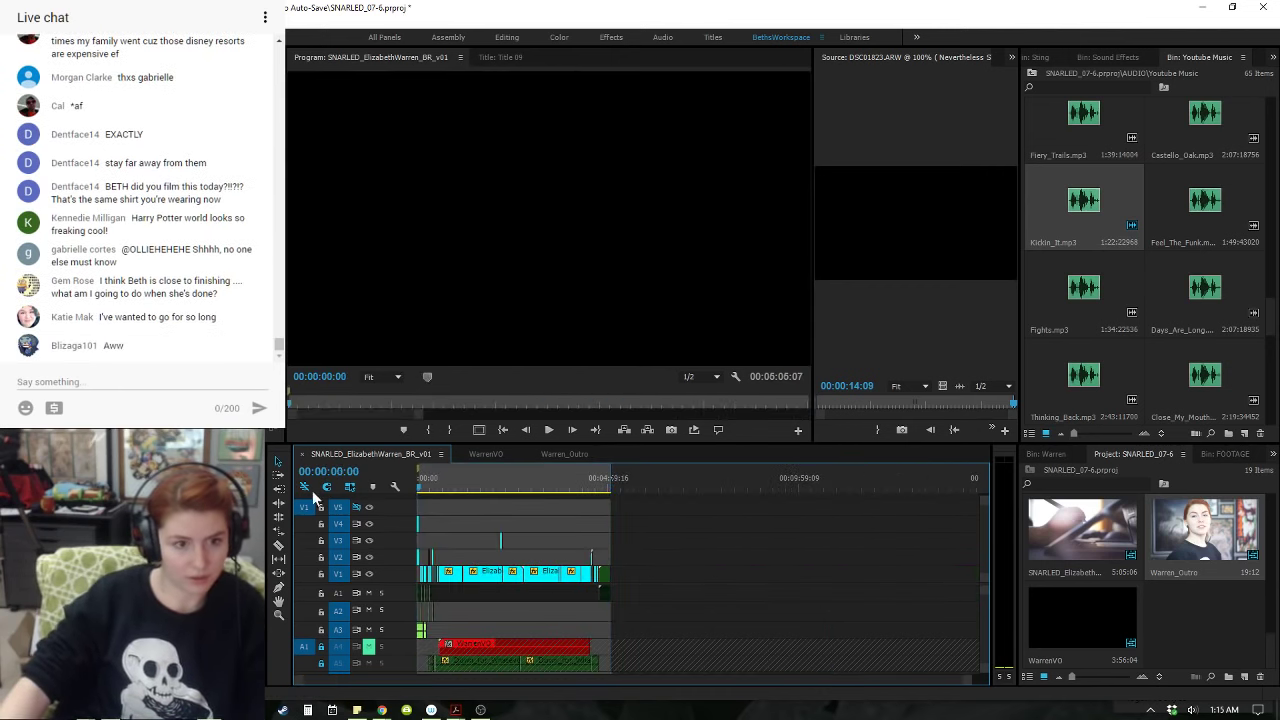
pyautogui.press('=')
pyautogui.press('=')
pyautogui.press('=')
pyautogui.press('=')
pyautogui.press('=')
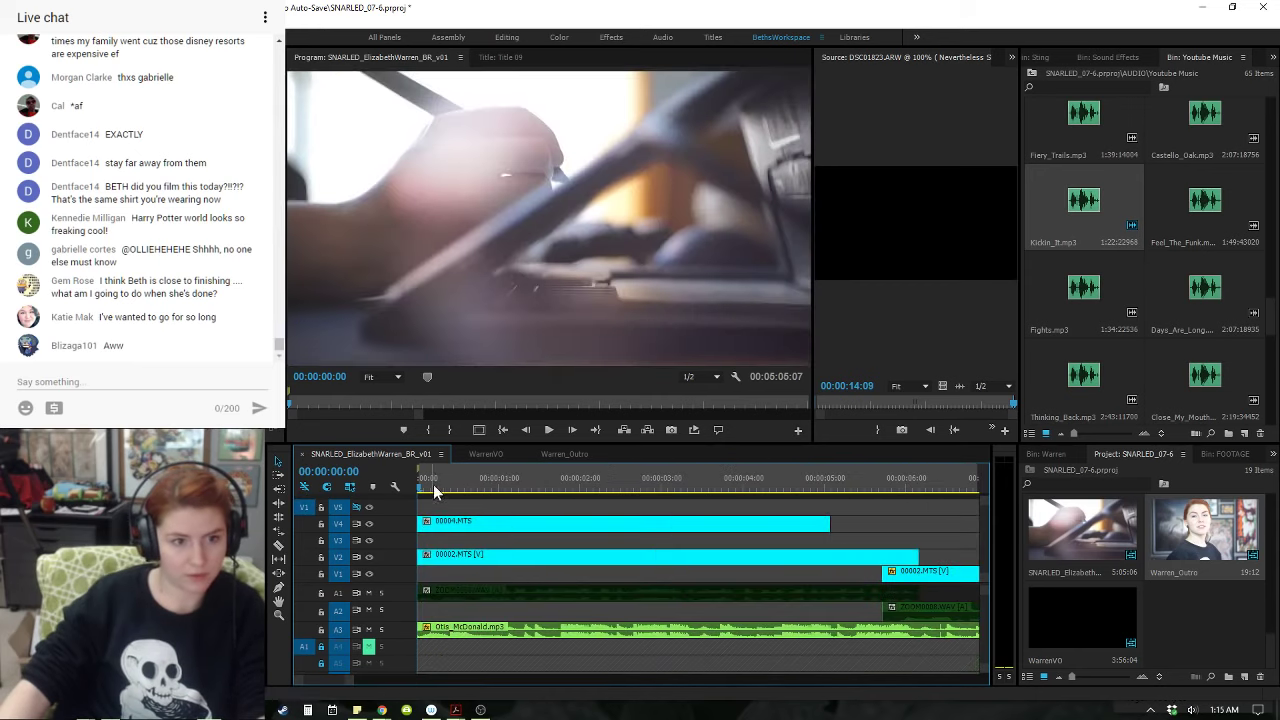
pyautogui.click(432, 485)
pyautogui.click(463, 521)
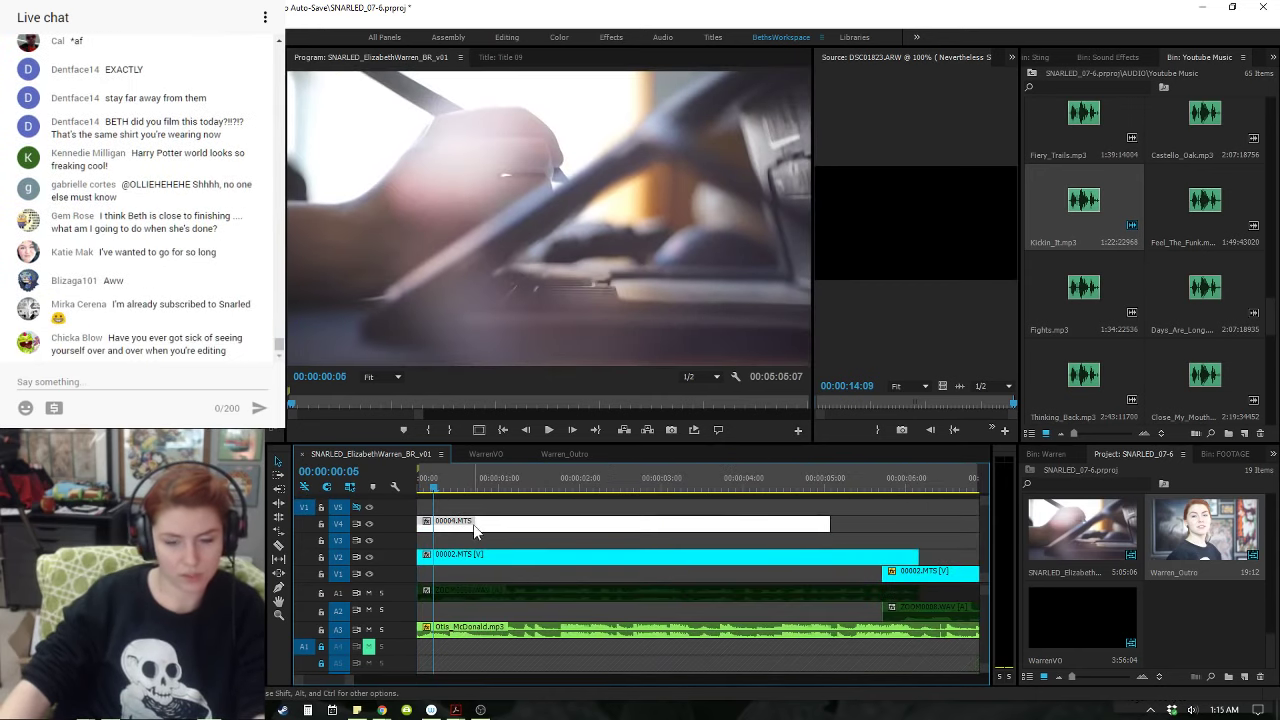
pyautogui.press('-')
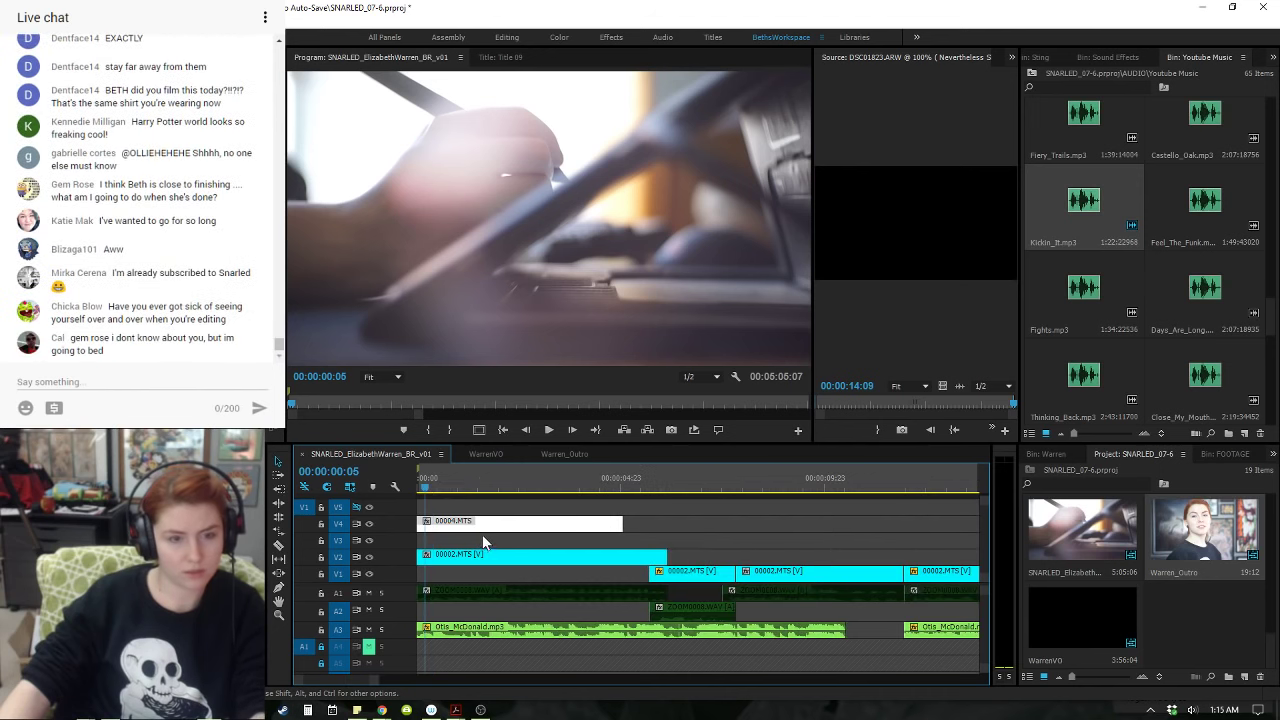
pyautogui.press('Delete')
pyautogui.press('-')
pyautogui.press('-')
pyautogui.press('-')
pyautogui.press('-')
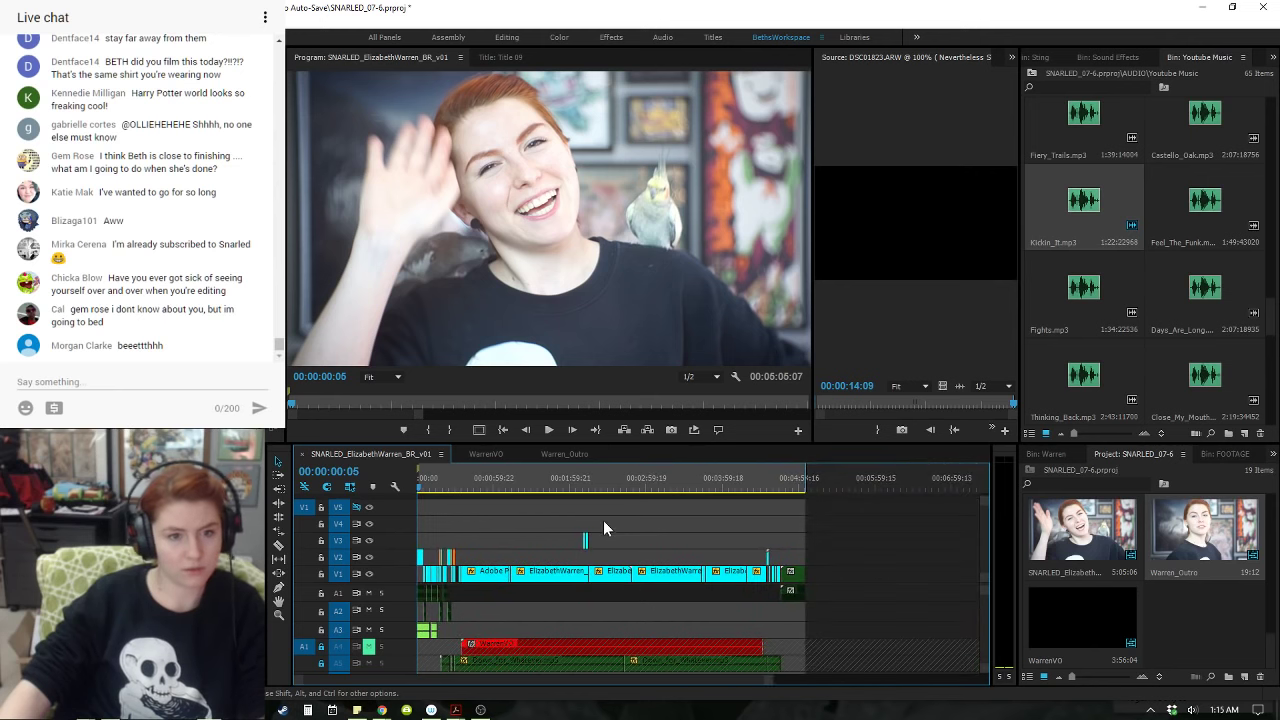
pyautogui.hotkey('ctrl', 'z')
# - Move 00004.MTS on V4 from the sequence start to about 00:04:27:00 and play that passage
pyautogui.moveTo(420, 528); pyautogui.dragTo(763, 526)
pyautogui.click(763, 475)
pyautogui.press('=')
pyautogui.press('=')
pyautogui.press('=')
pyautogui.press('=')
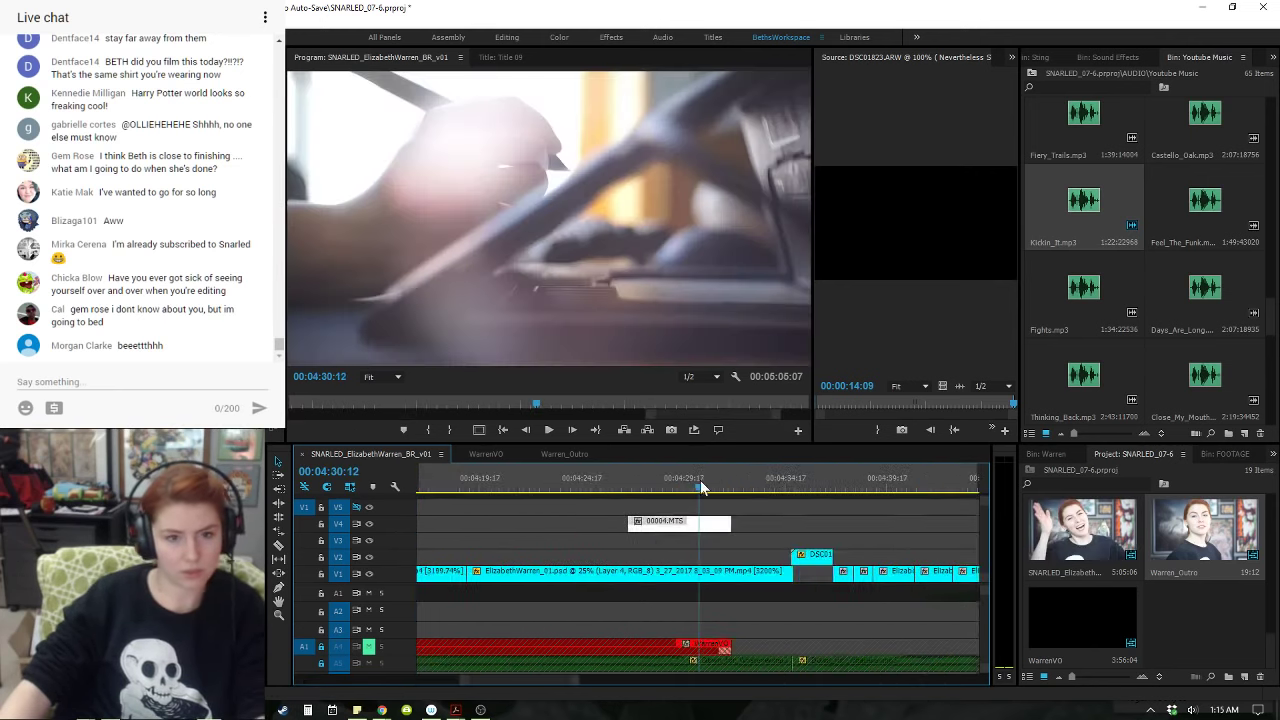
pyautogui.click(672, 480)
pyautogui.press('space')
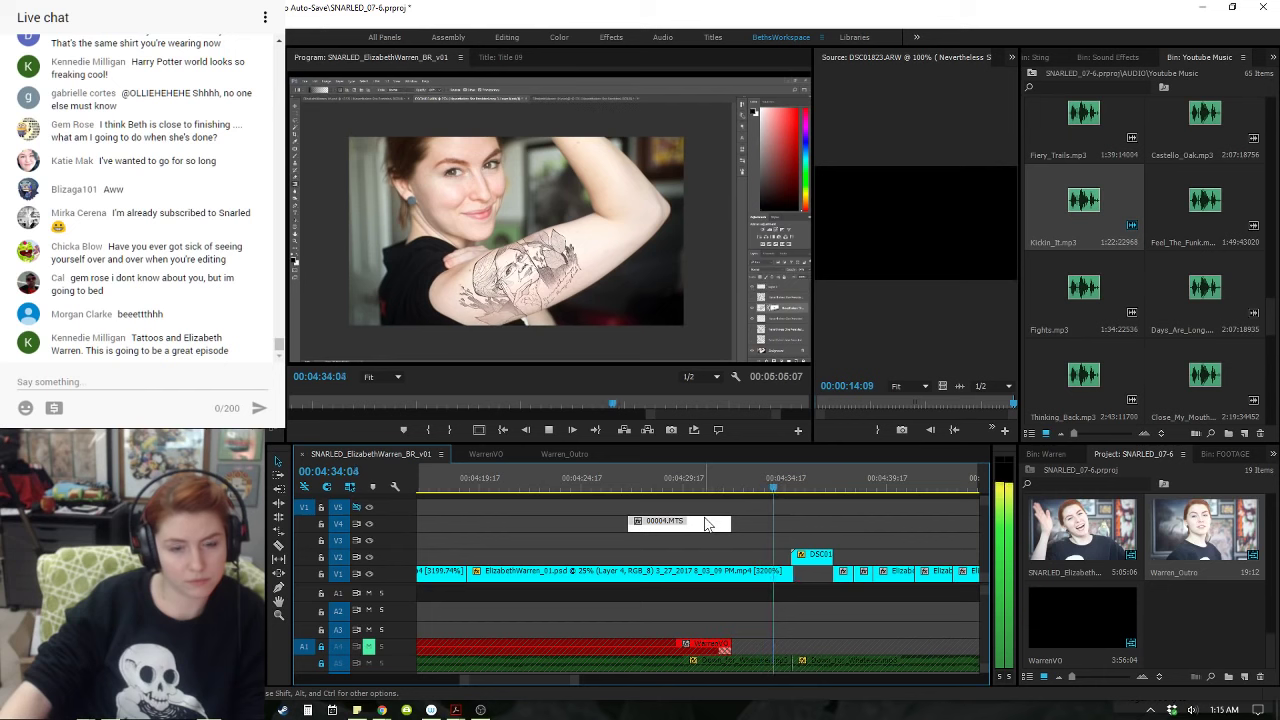
# - Fit 00004.MTS on V4 between about 00:04:33:03 and the start of the DSC01823.ARW clip, and play through it
pyautogui.moveTo(700, 524); pyautogui.dragTo(754, 524)
pyautogui.click(736, 477)
pyautogui.press('space')
pyautogui.press('space')
pyautogui.click(727, 484)
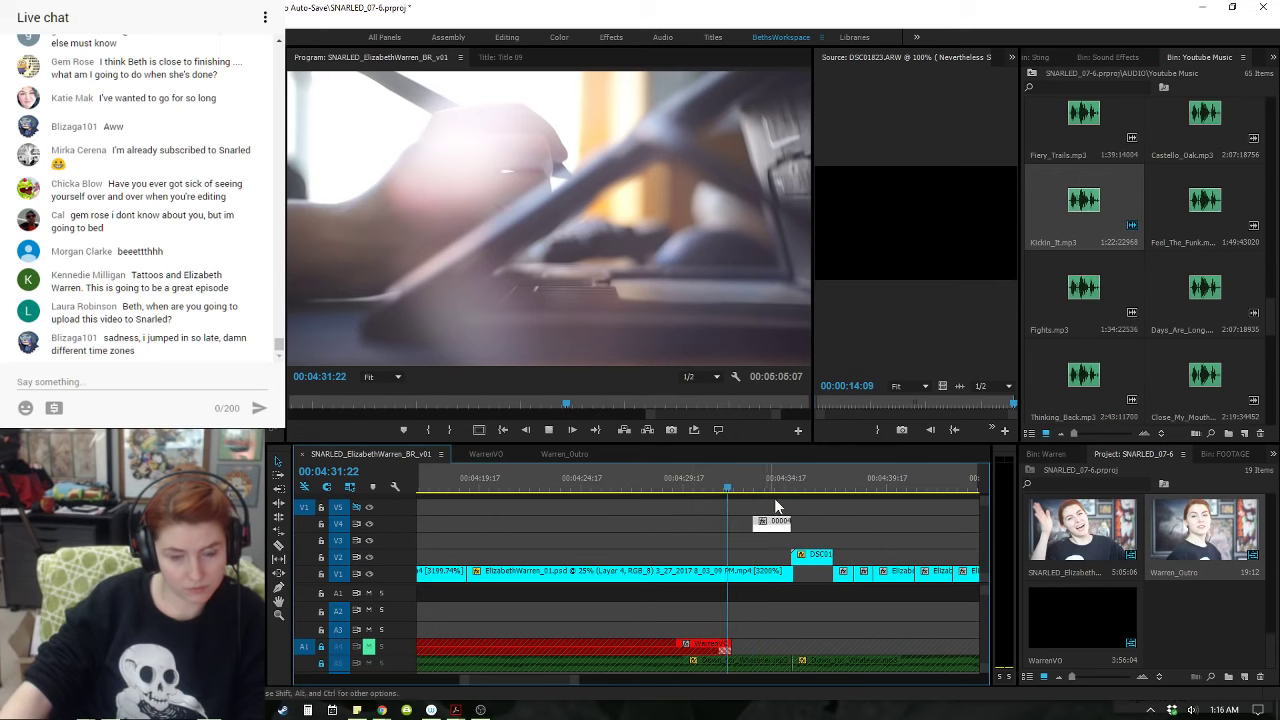
pyautogui.press('space')
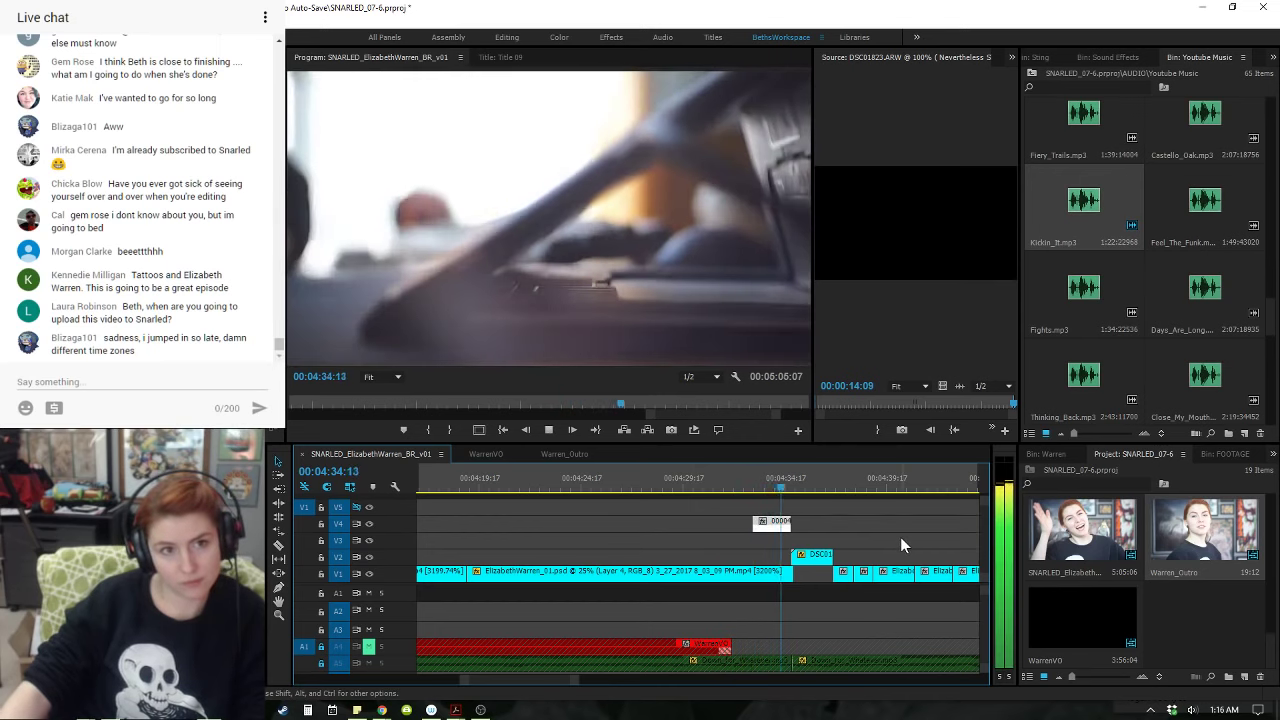
pyautogui.press('space')
# - Trim the start of 00004.MTS on V4 to about 00:04:33:22
pyautogui.press('=')
pyautogui.press('=')
pyautogui.moveTo(725, 524); pyautogui.dragTo(655, 525)
pyautogui.moveTo(637, 526); pyautogui.dragTo(698, 528)
# - Extend the start of 00004.MTS on V4 back to about 00:04:33:05 and play the lead-in to it
pyautogui.click(546, 475)
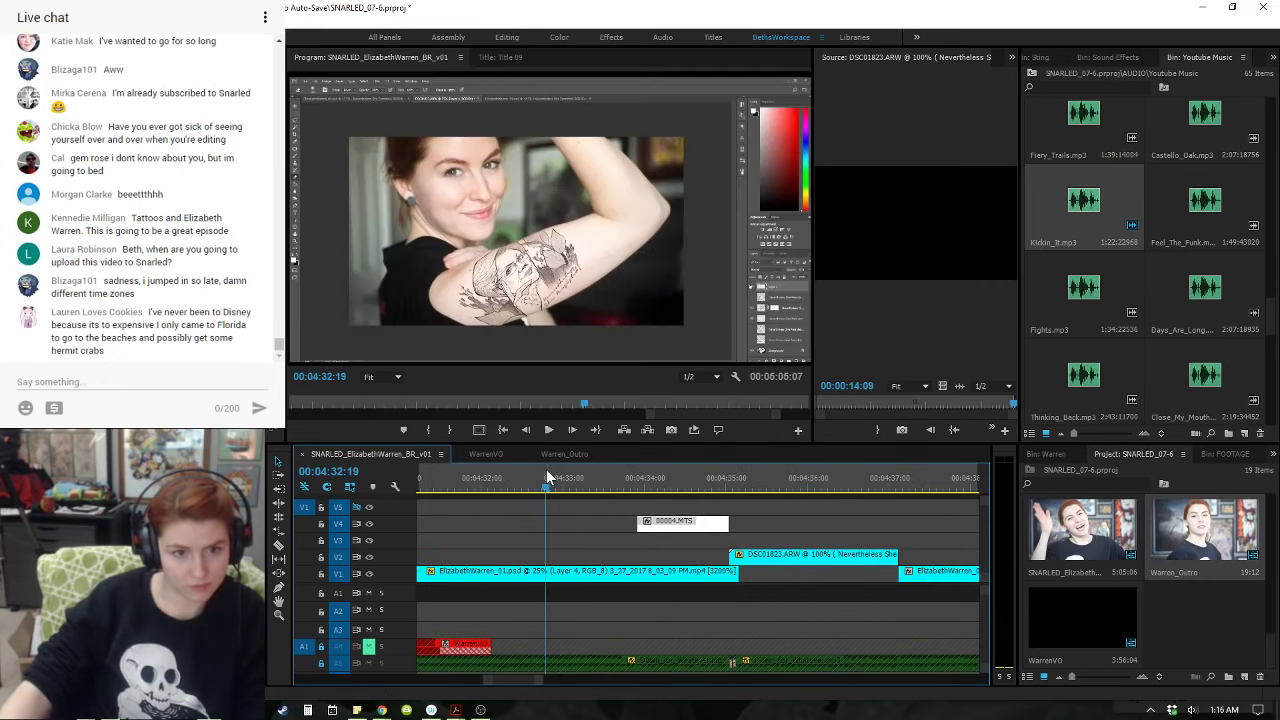
pyautogui.press('Right')
pyautogui.press('Right')
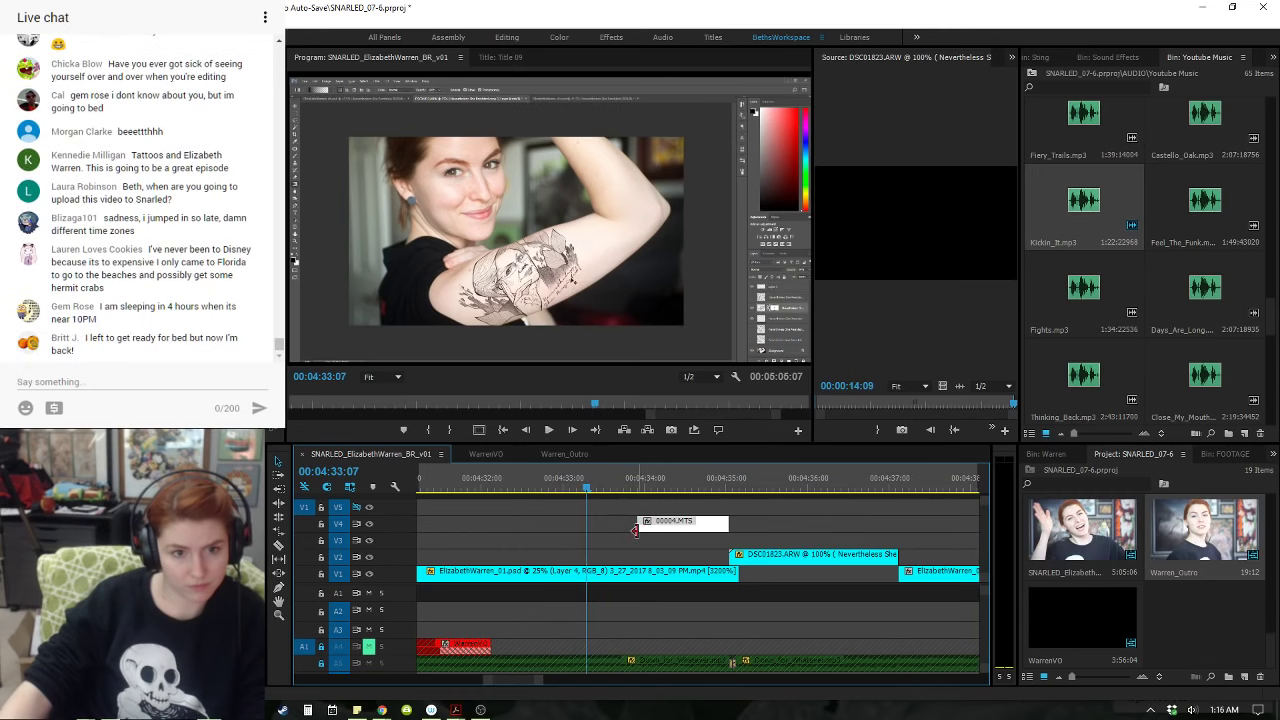
pyautogui.moveTo(634, 530); pyautogui.dragTo(572, 500)
pyautogui.click(555, 480)
pyautogui.press('space')
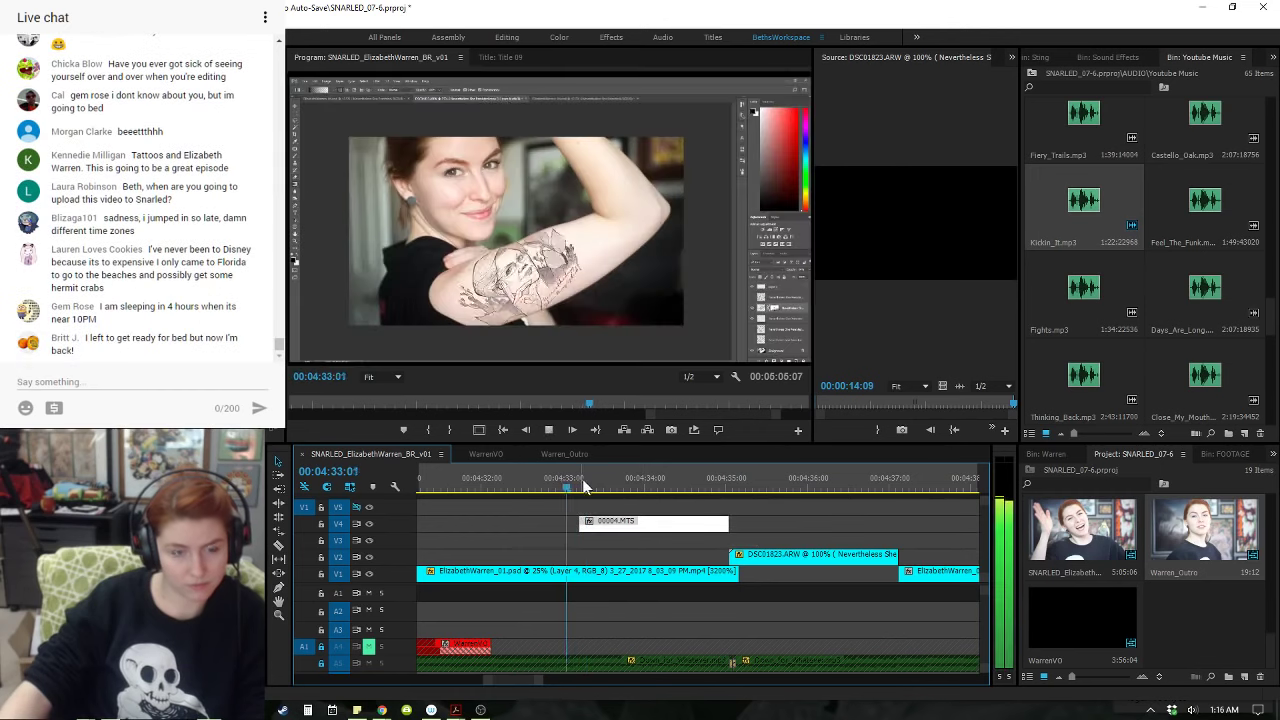
pyautogui.press('space')
pyautogui.click(515, 480)
pyautogui.press('space')
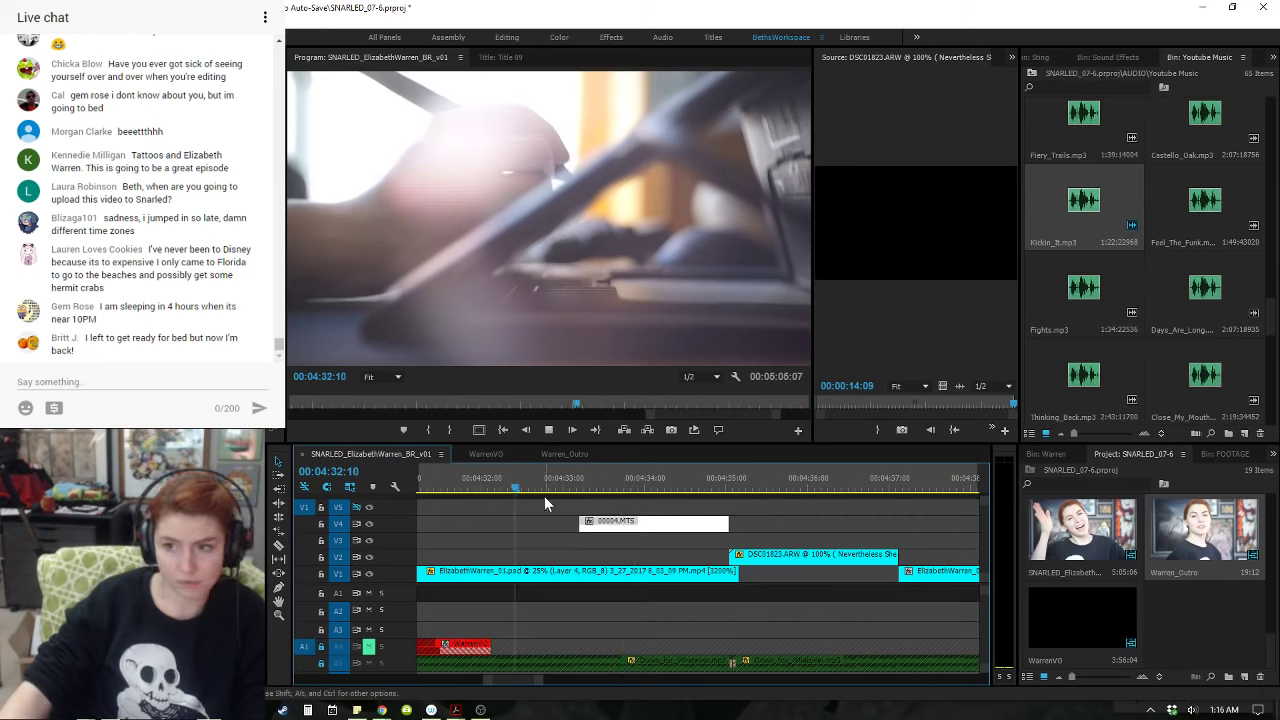
pyautogui.press('space')
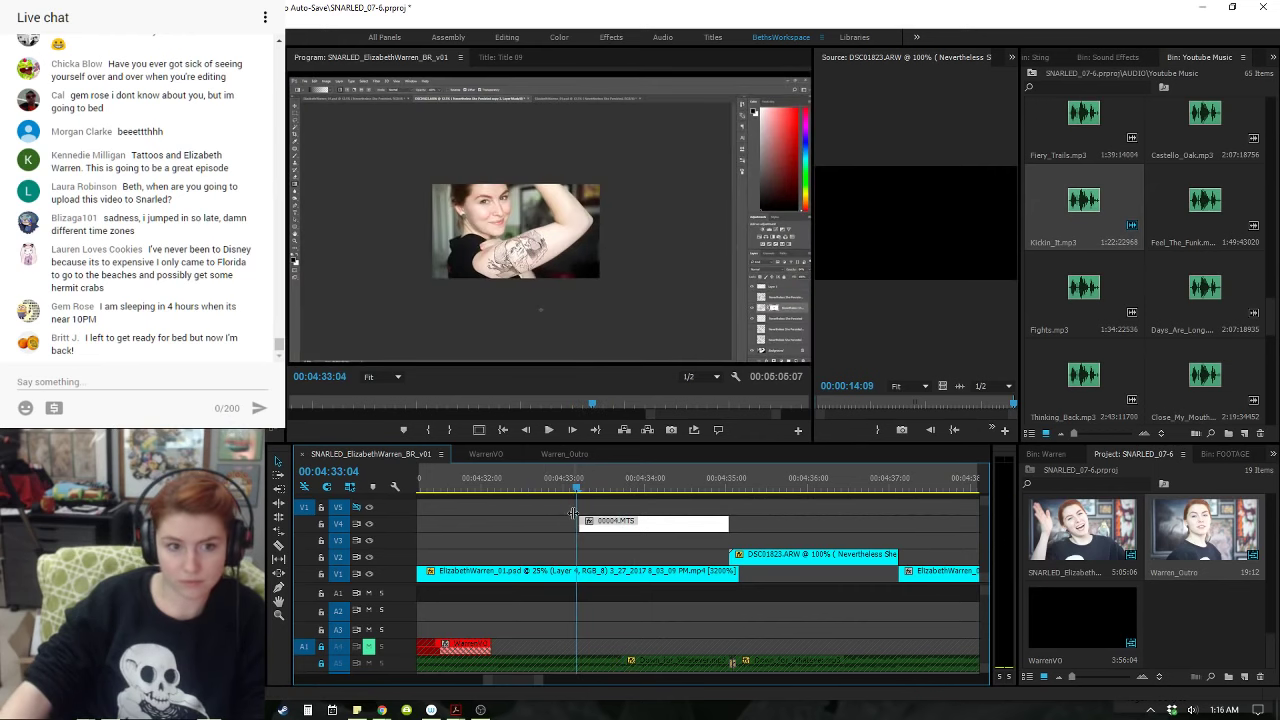
# - Extend the start of 00004.MTS on V4 to 00:04:33:04 and play across the cut
pyautogui.moveTo(579, 522); pyautogui.dragTo(574, 522)
pyautogui.click(552, 477)
pyautogui.press('space')
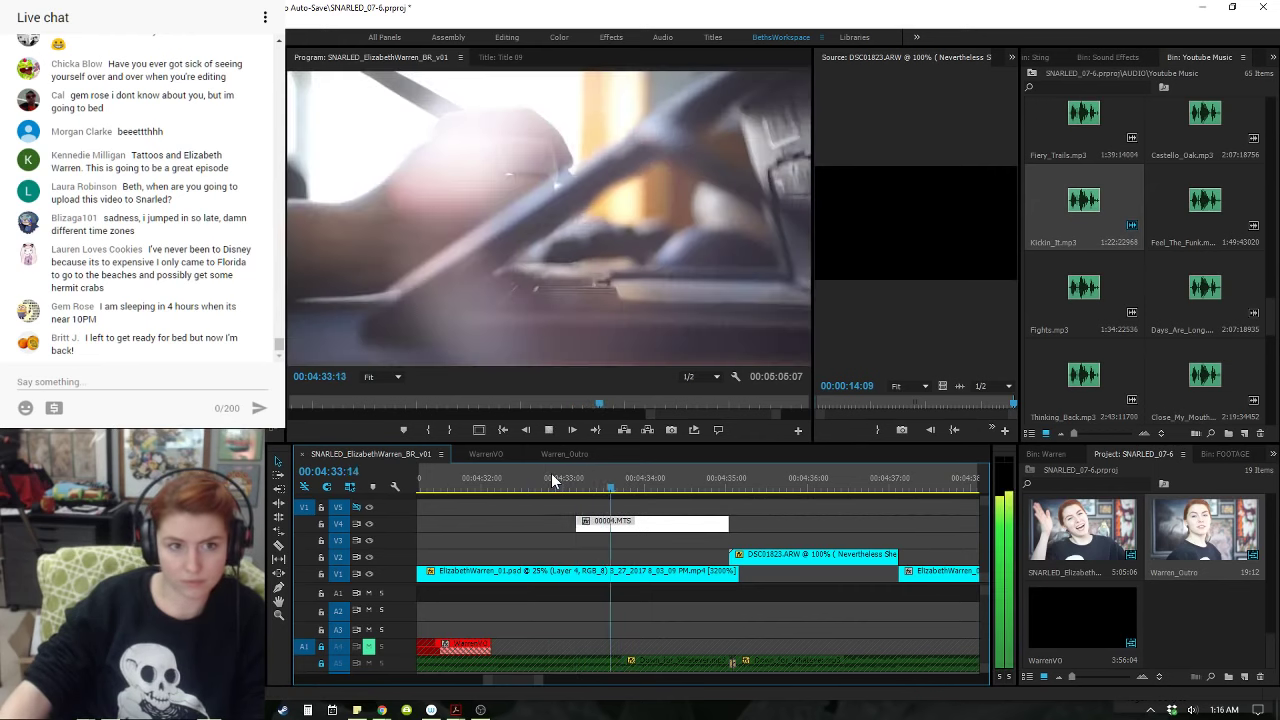
pyautogui.press('space')
# - Step frame by frame to find the cut point, extend the start of 00004.MTS to about 00:04:33:02, and play it
pyautogui.click(568, 481)
pyautogui.press('=')
pyautogui.press('=')
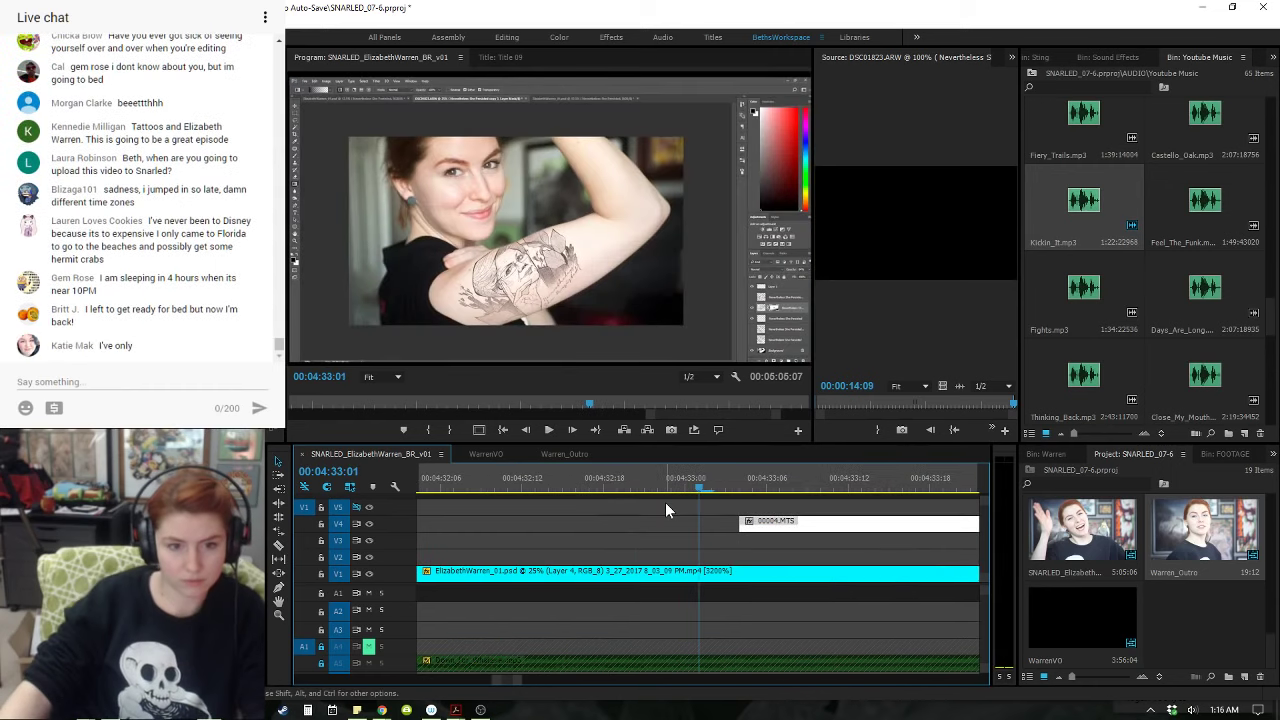
pyautogui.press('Down')
pyautogui.press('Left')
pyautogui.press('Left')
pyautogui.press('Left')
pyautogui.press('Right')
pyautogui.moveTo(740, 521); pyautogui.dragTo(713, 521)
pyautogui.press('space')
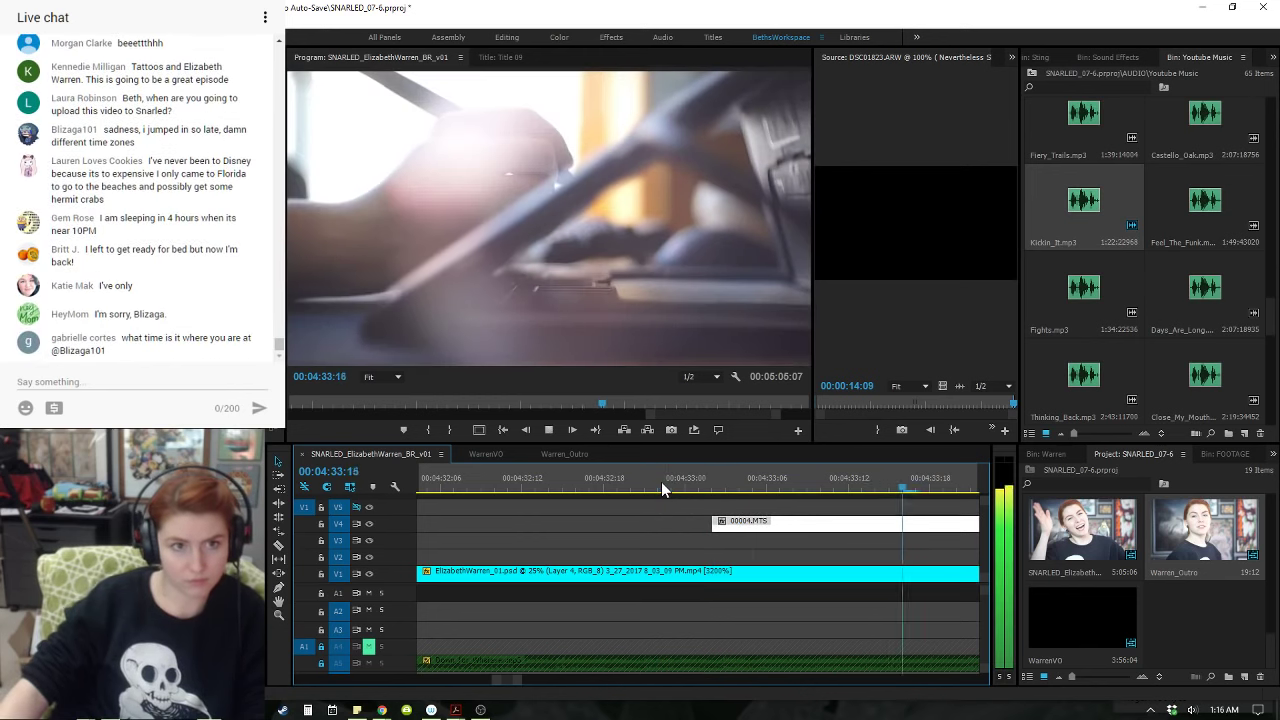
# - Play on from 00004.MTS through the closing illustration clips to 00:04:45:07, with the end of the timeline in view
pyautogui.press('-')
pyautogui.press('-')
pyautogui.press('-')
pyautogui.press('-')
pyautogui.press('-')
pyautogui.press('-')
pyautogui.press('-')
pyautogui.press('-')
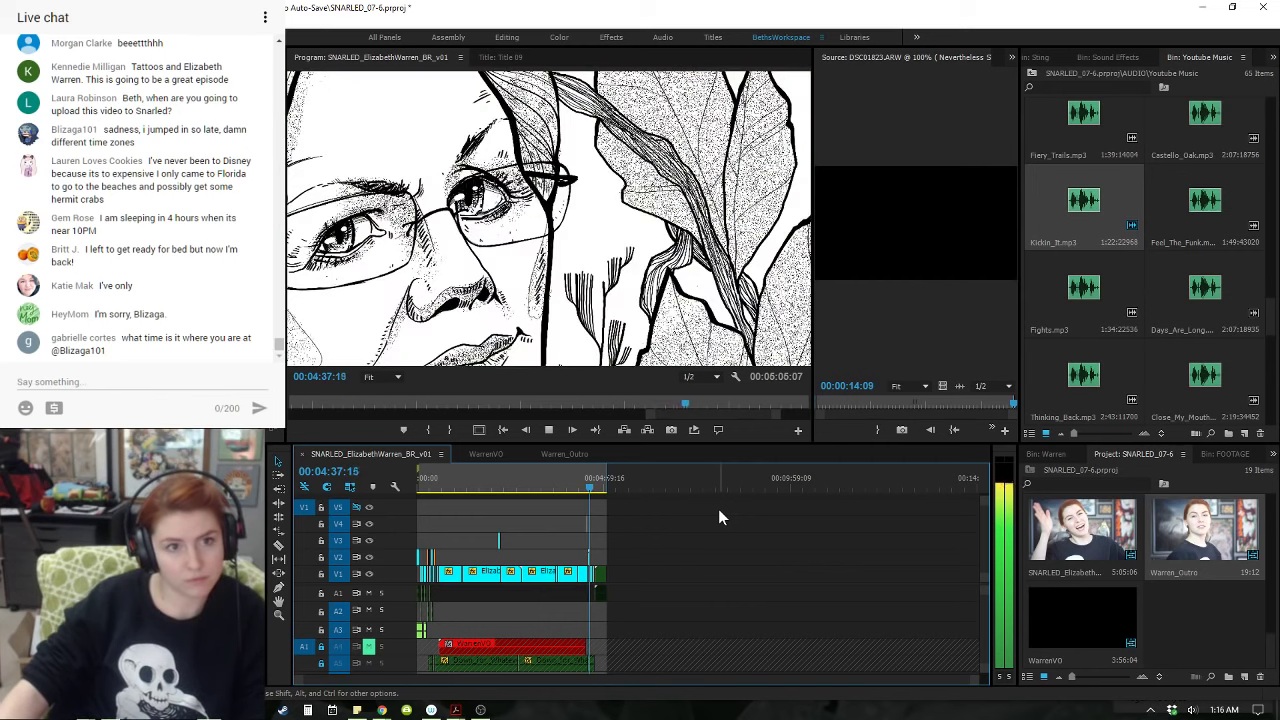
pyautogui.press('\\')
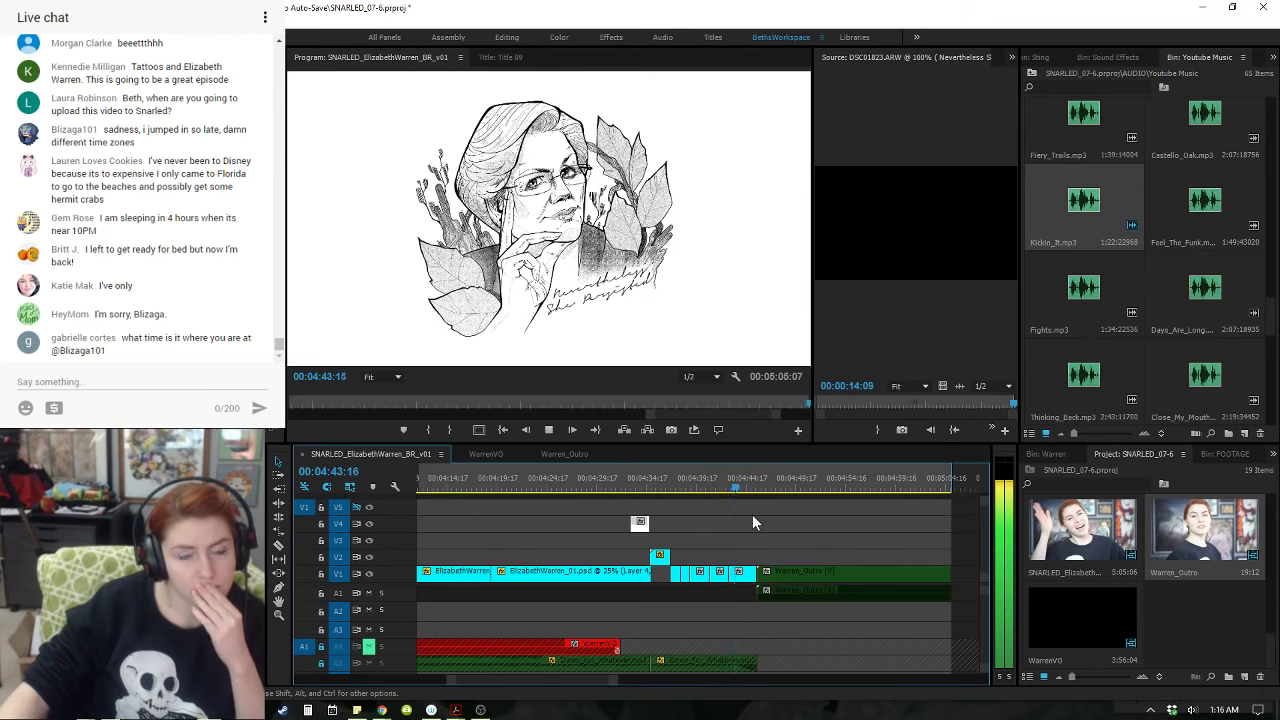
pyautogui.press('space')
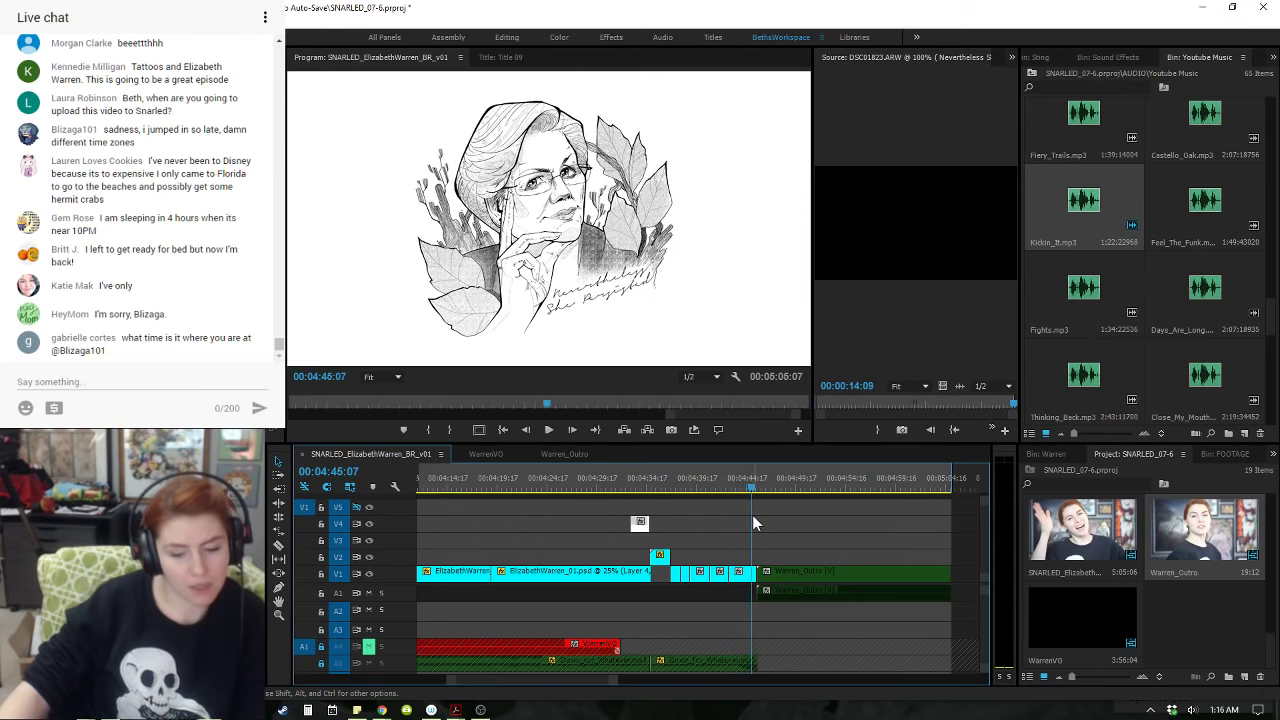
# - Return to the sequence start and examine the opening 00002.MTS footage up to 00:00:02:18
pyautogui.press('-')
pyautogui.press('-')
pyautogui.press('-')
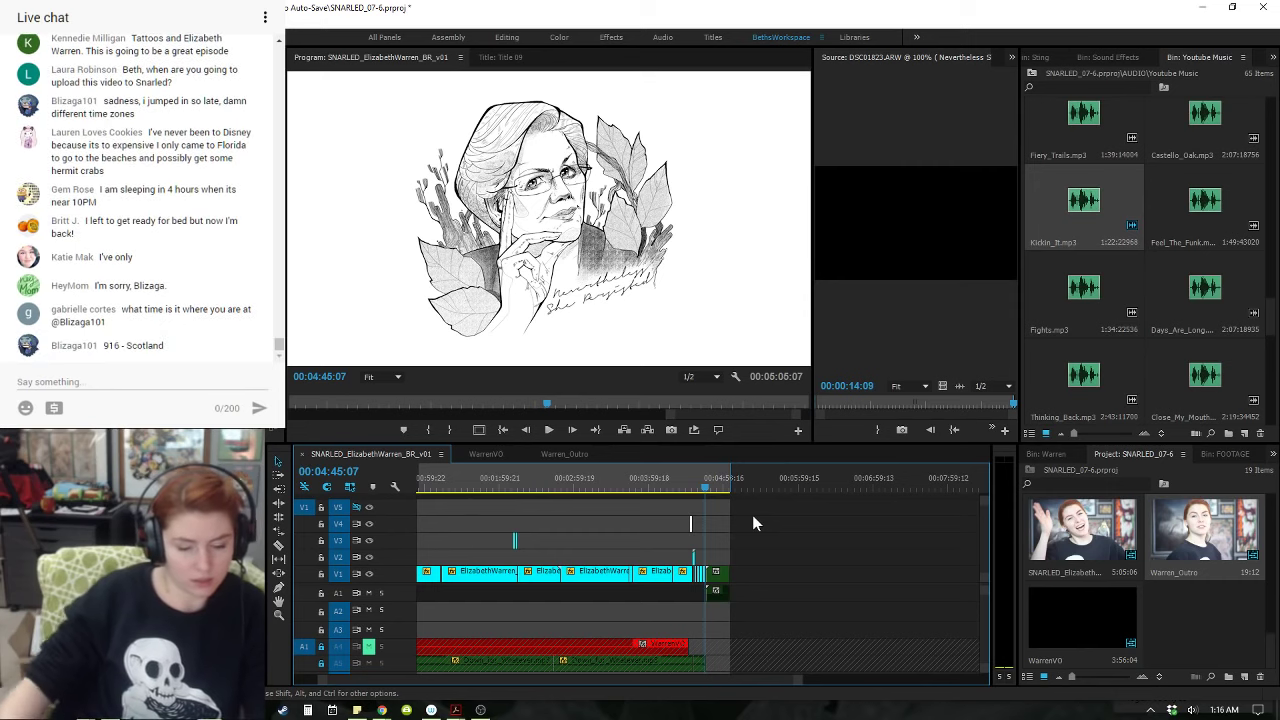
pyautogui.press('-')
pyautogui.moveTo(461, 484); pyautogui.dragTo(414, 488)
pyautogui.press('=')
pyautogui.press('=')
pyautogui.press('=')
pyautogui.press('=')
pyautogui.press('=')
pyautogui.press('=')
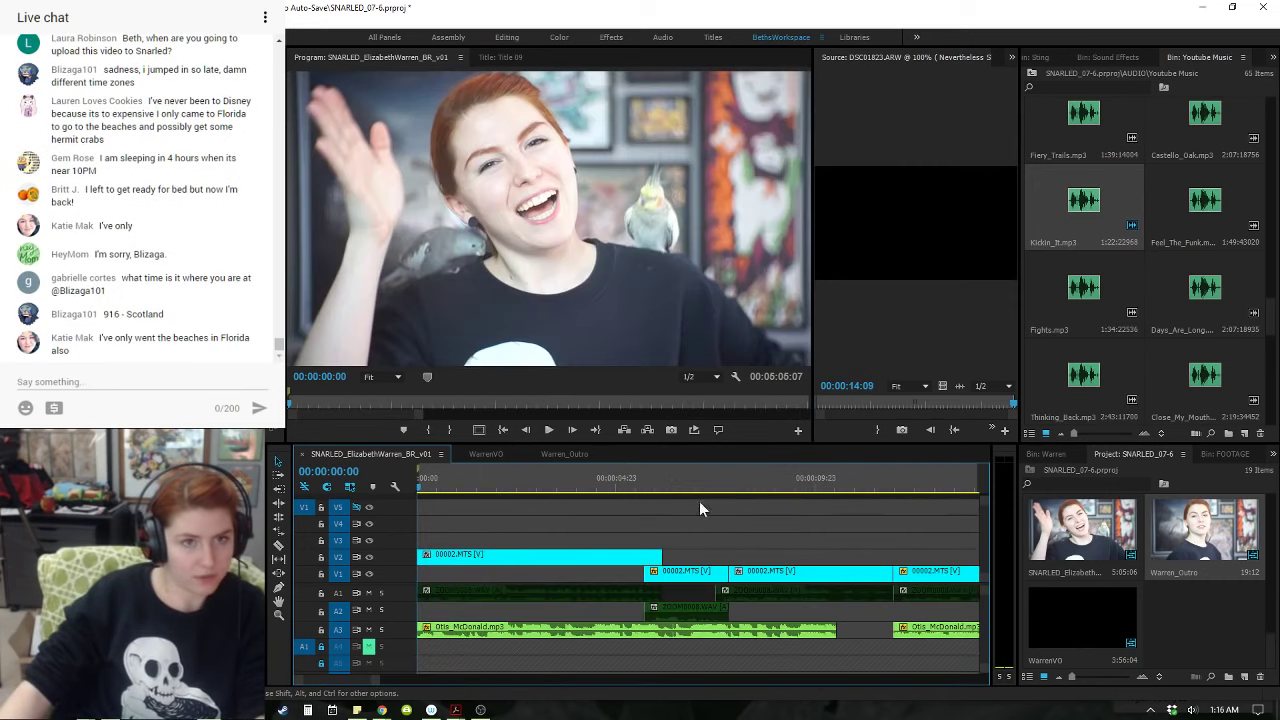
pyautogui.moveTo(537, 478)
pyautogui.mouseDown()
pyautogui.moveTo(556, 484)
pyautogui.moveTo(526, 478)
pyautogui.mouseUp()
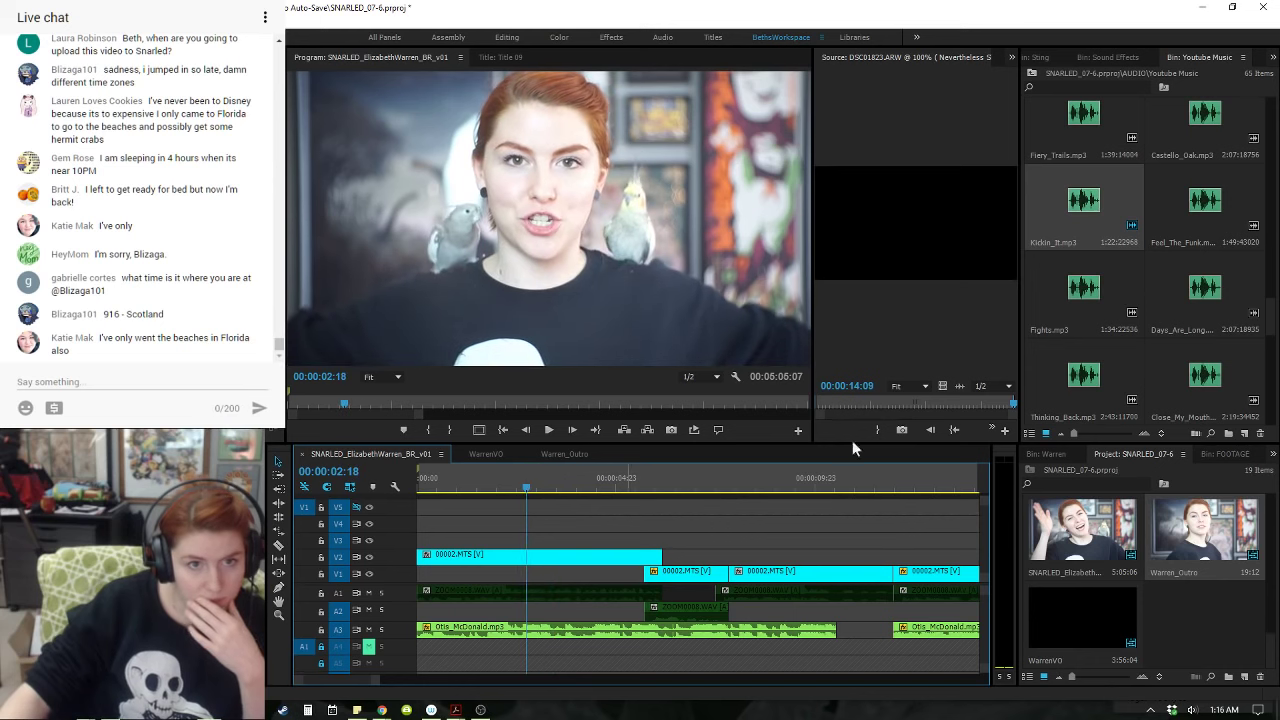
# - Find the Adjustment Layer in the ASSETS bin and place it on V4 at the start of the main sequence
pyautogui.click(1049, 453)
pyautogui.click(1203, 455)
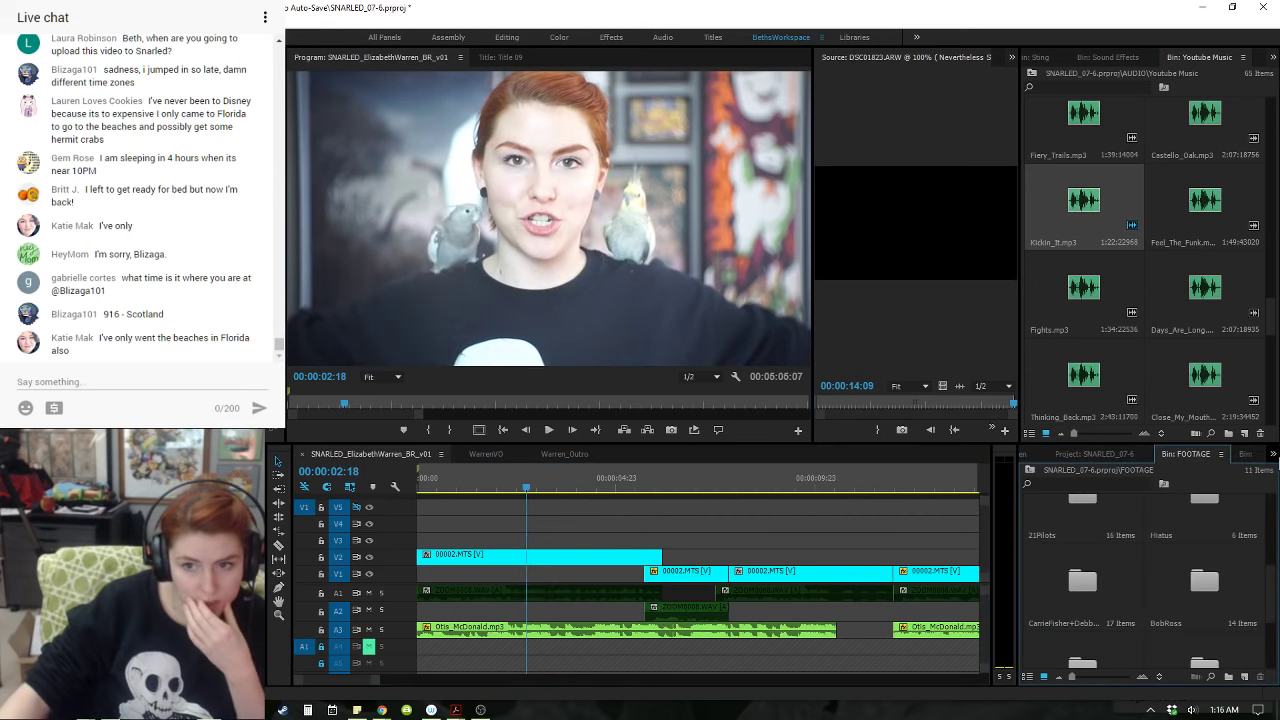
pyautogui.click(1273, 453)
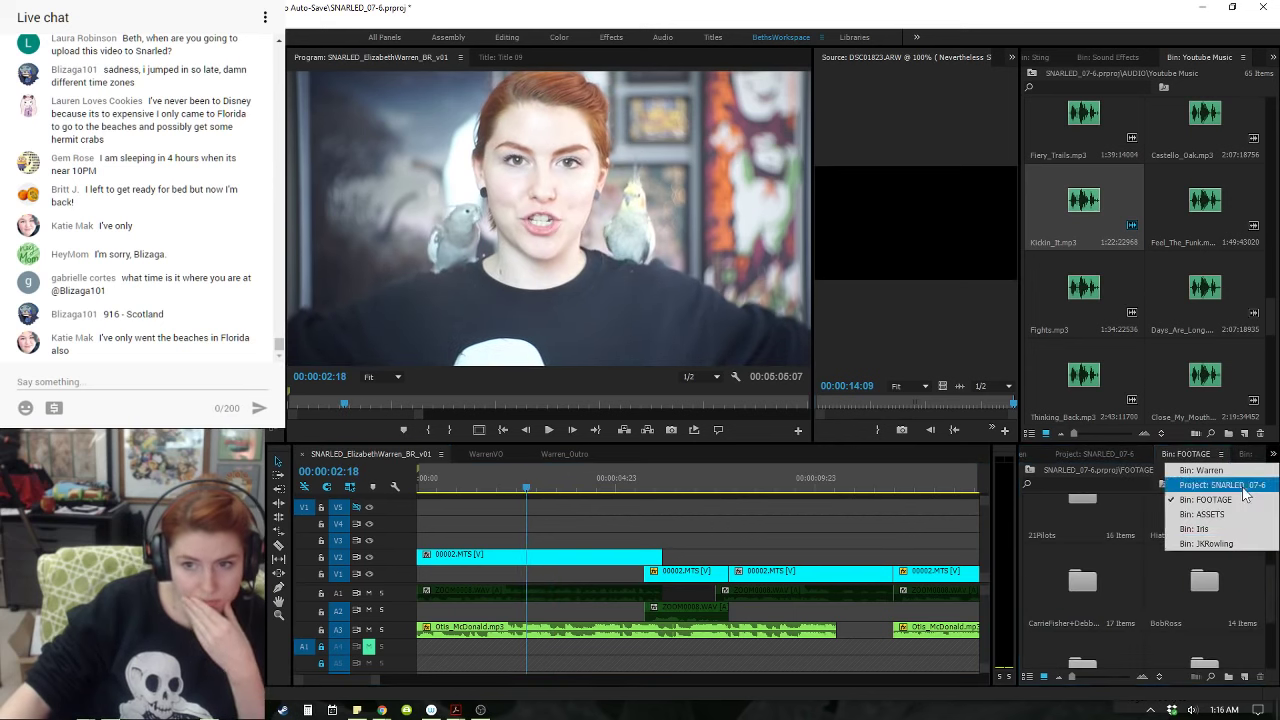
pyautogui.click(1222, 485)
pyautogui.click(1025, 457)
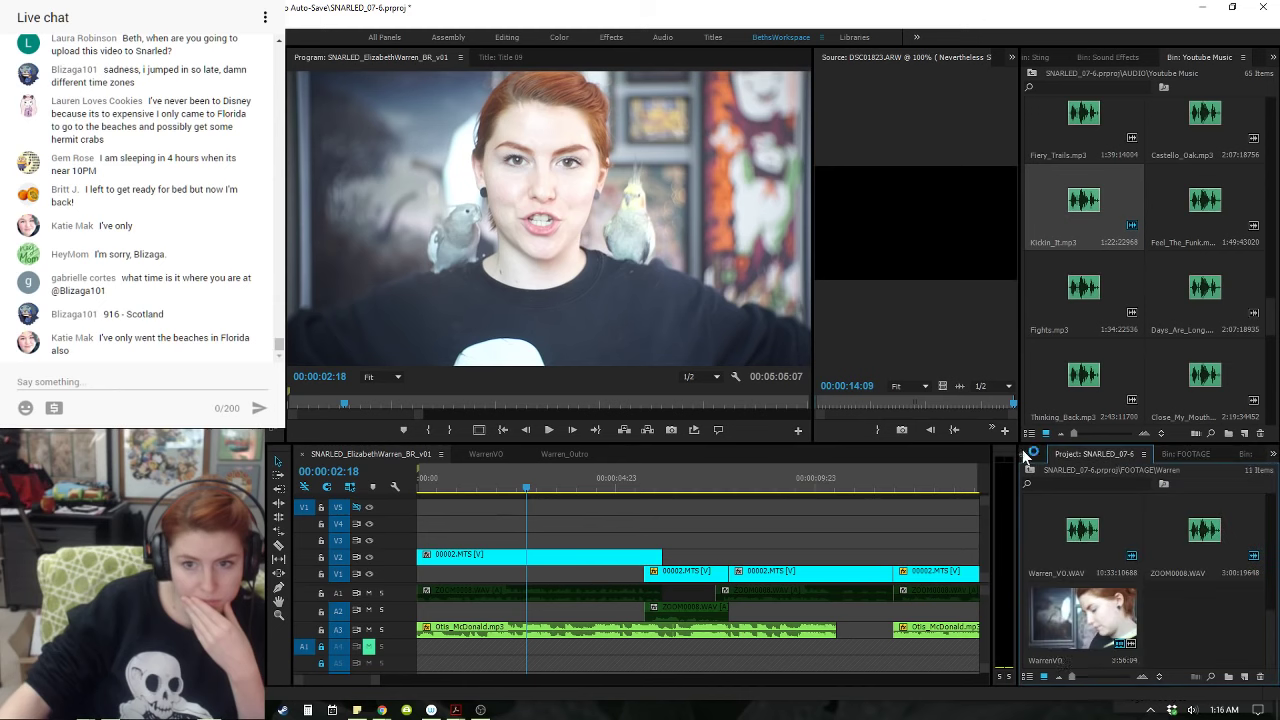
pyautogui.click(1274, 458)
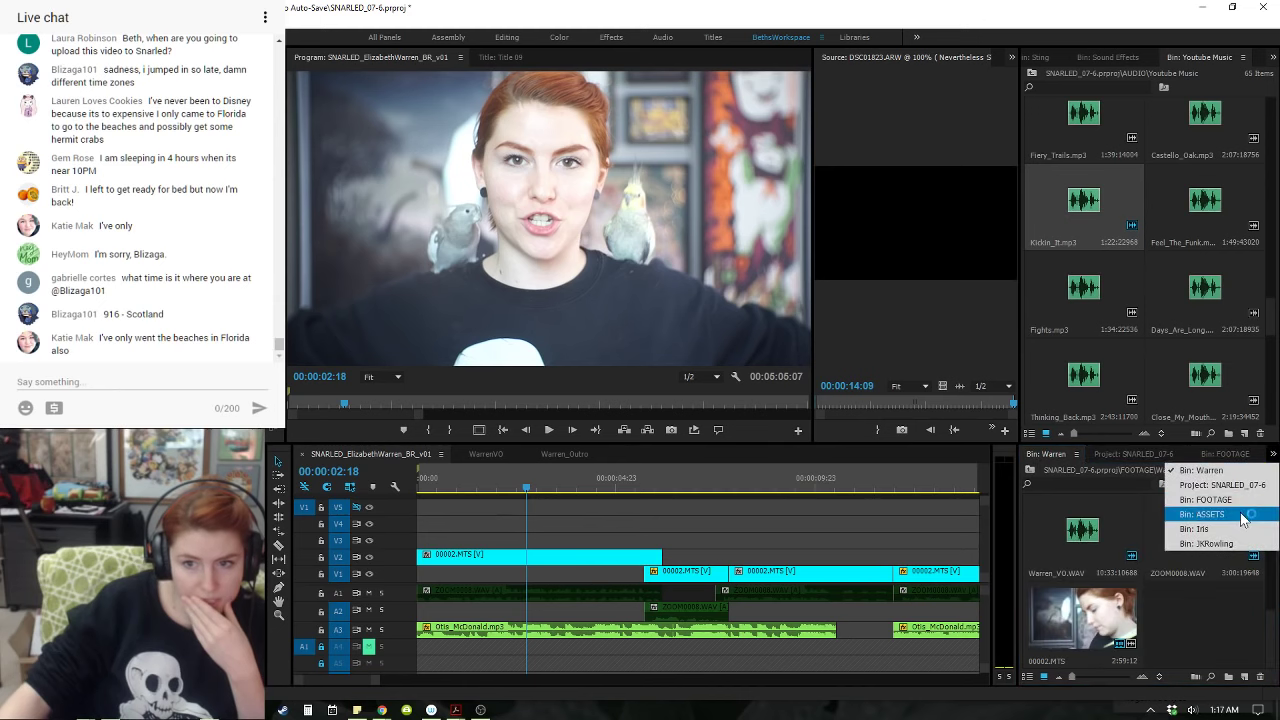
pyautogui.click(1205, 509)
pyautogui.moveTo(1114, 530); pyautogui.dragTo(509, 528)
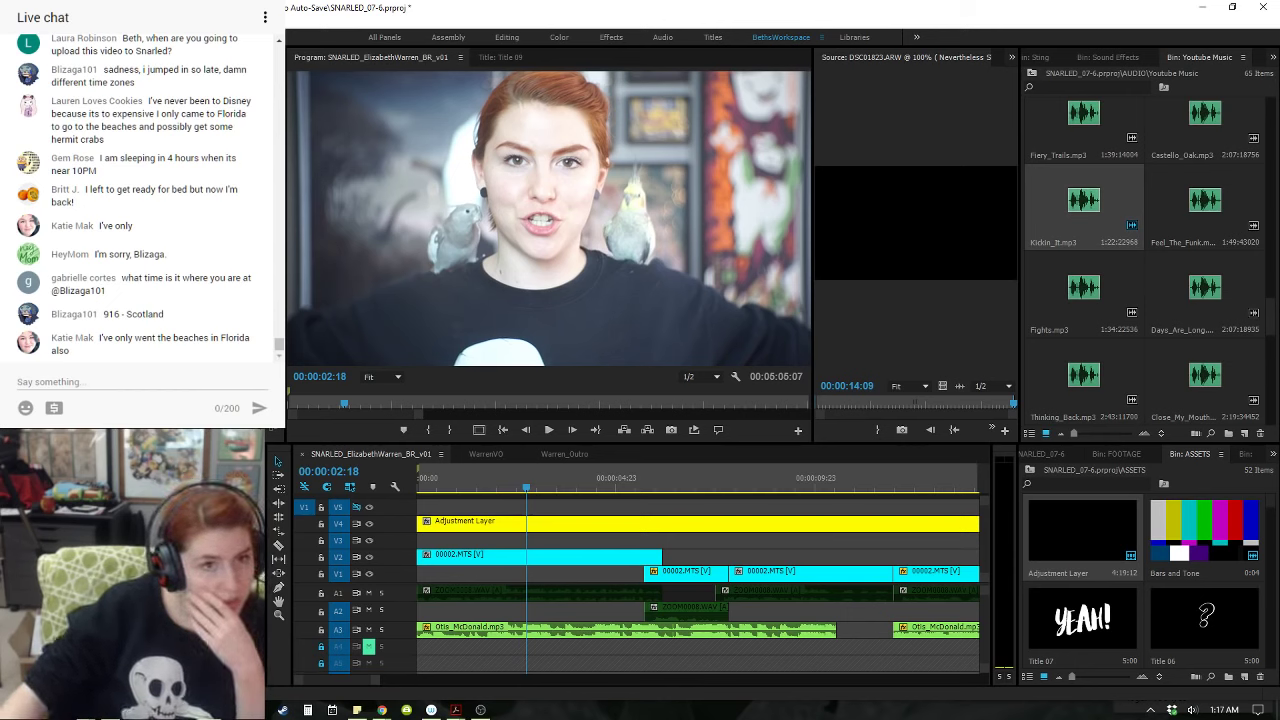
# - Apply an effect to the adjustment layer on V4 and check the footage at 00:00:05:16
pyautogui.click(468, 524)
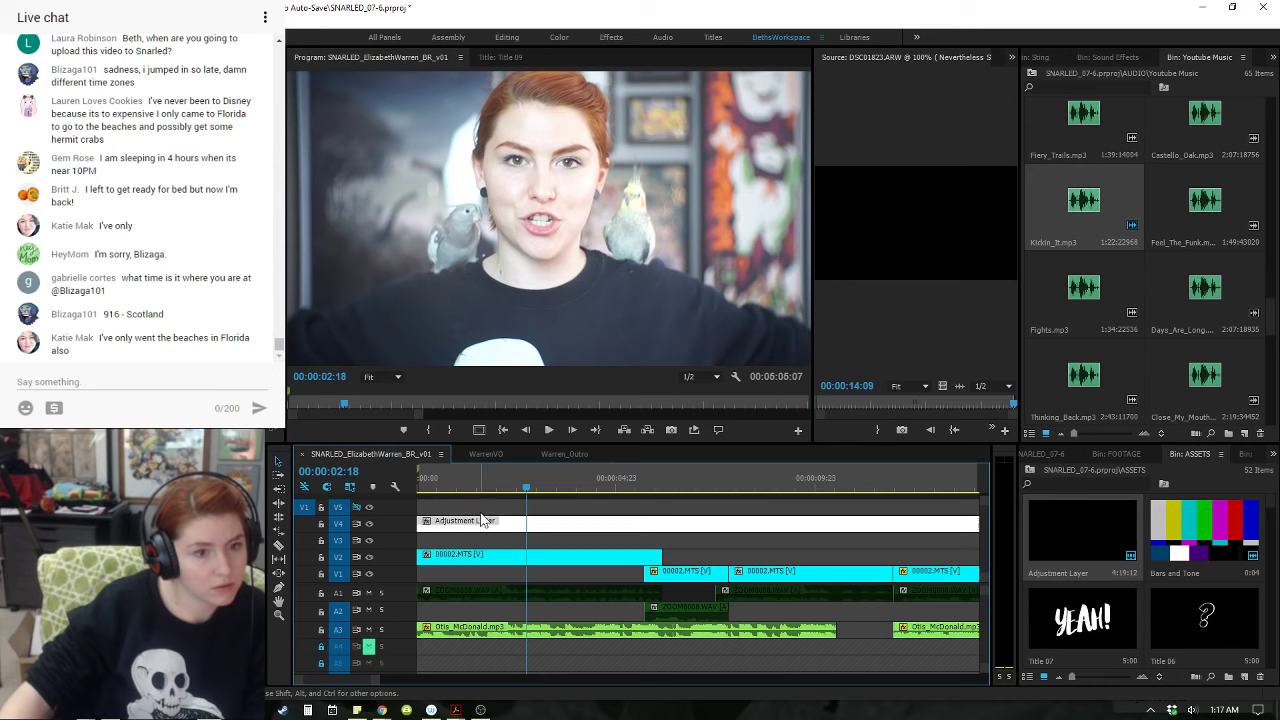
pyautogui.moveTo(200, 570); pyautogui.dragTo(481, 527)
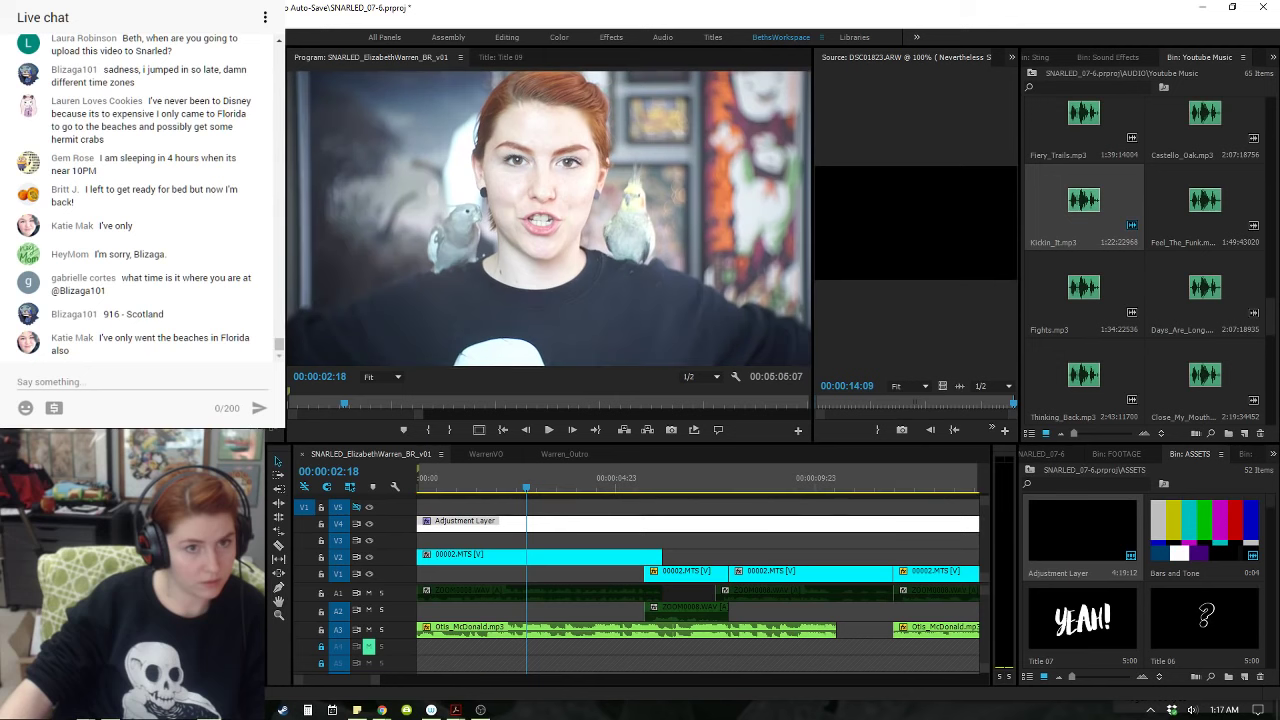
pyautogui.moveTo(567, 481); pyautogui.dragTo(643, 490)
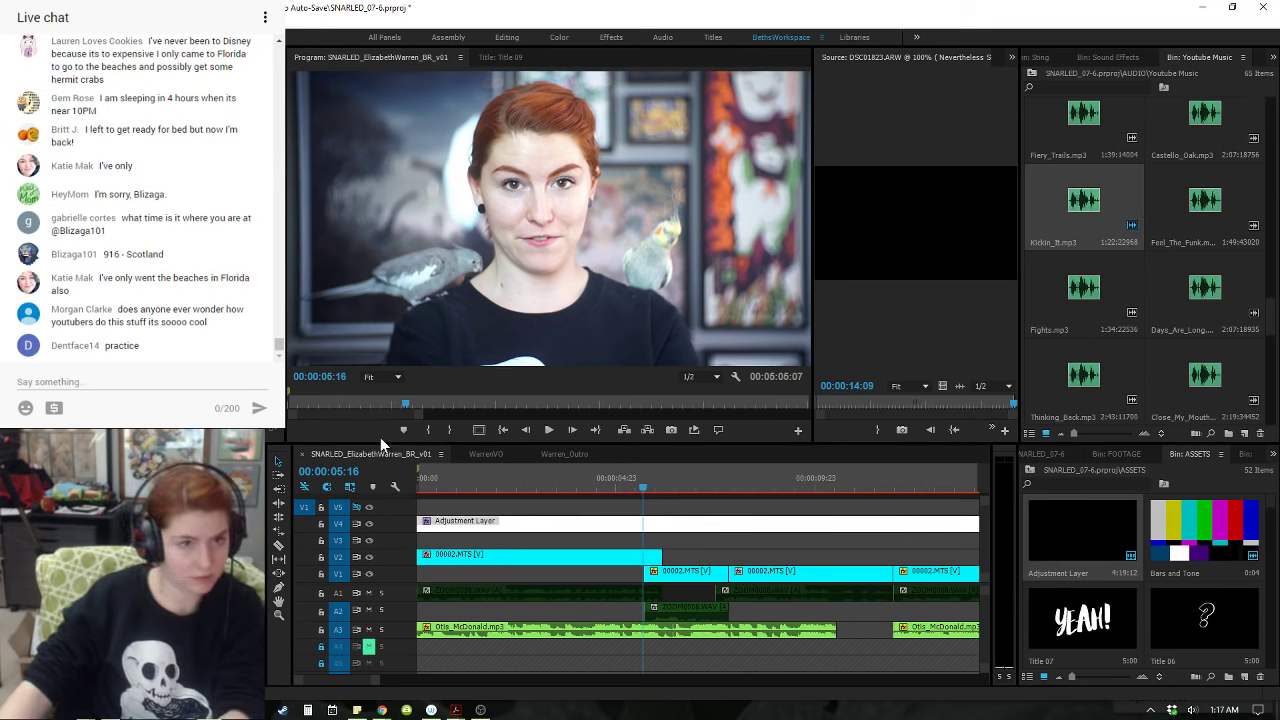
# - Split the V4 adjustment layer where the Materials title begins at 00:00:27:10 and delete everything after the split
pyautogui.click(703, 555)
pyautogui.press('-')
pyautogui.press('-')
pyautogui.press('-')
pyautogui.press('-')
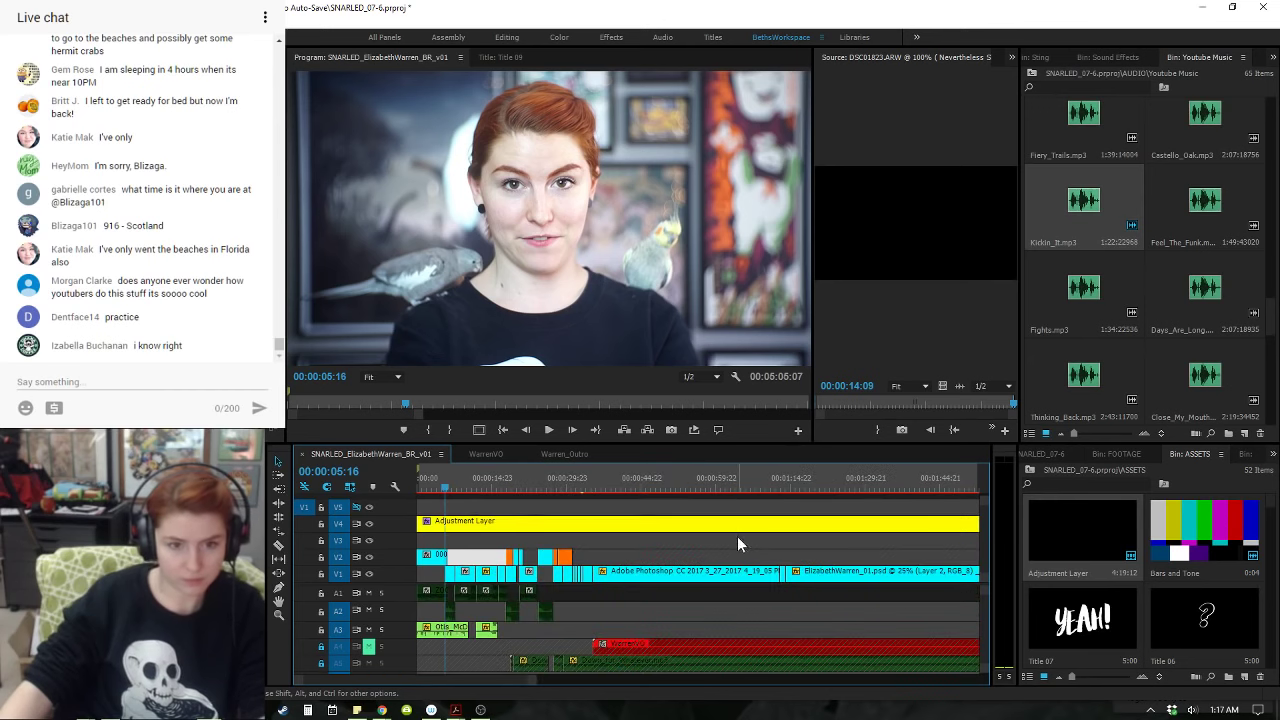
pyautogui.press('-')
pyautogui.press('-')
pyautogui.press('=')
pyautogui.press('=')
pyautogui.press('-')
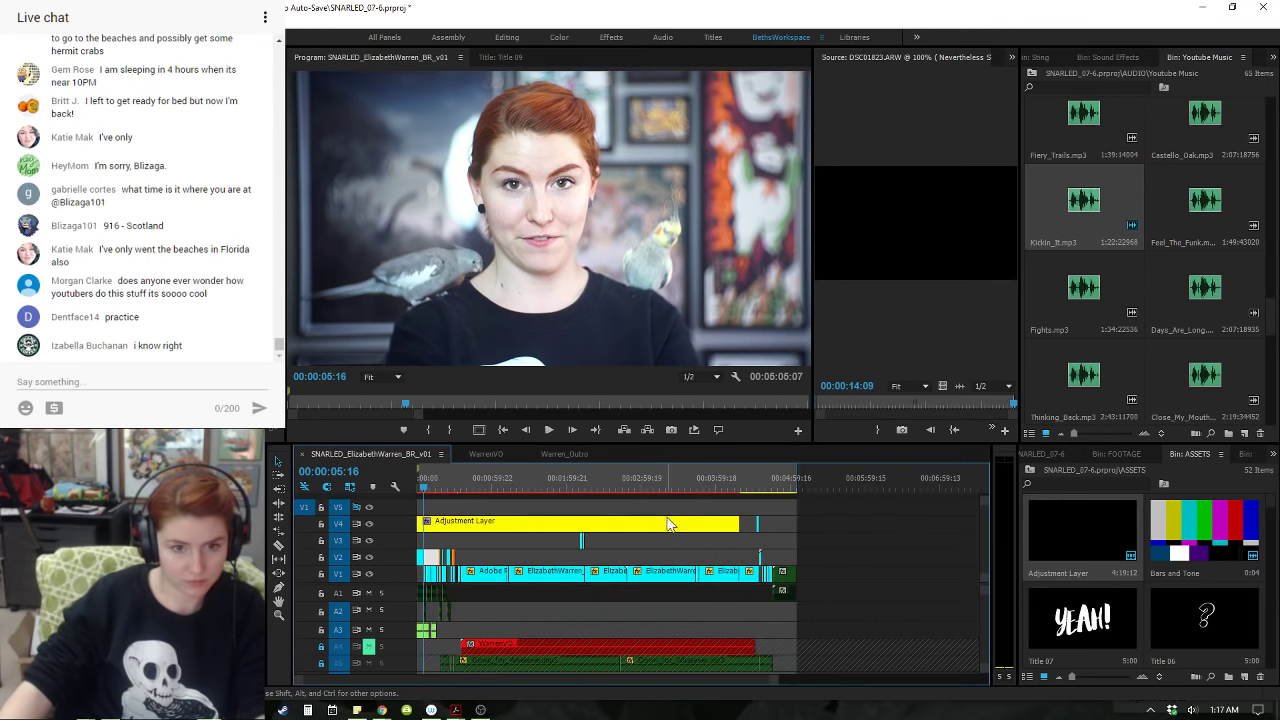
pyautogui.click(494, 479)
pyautogui.press('=')
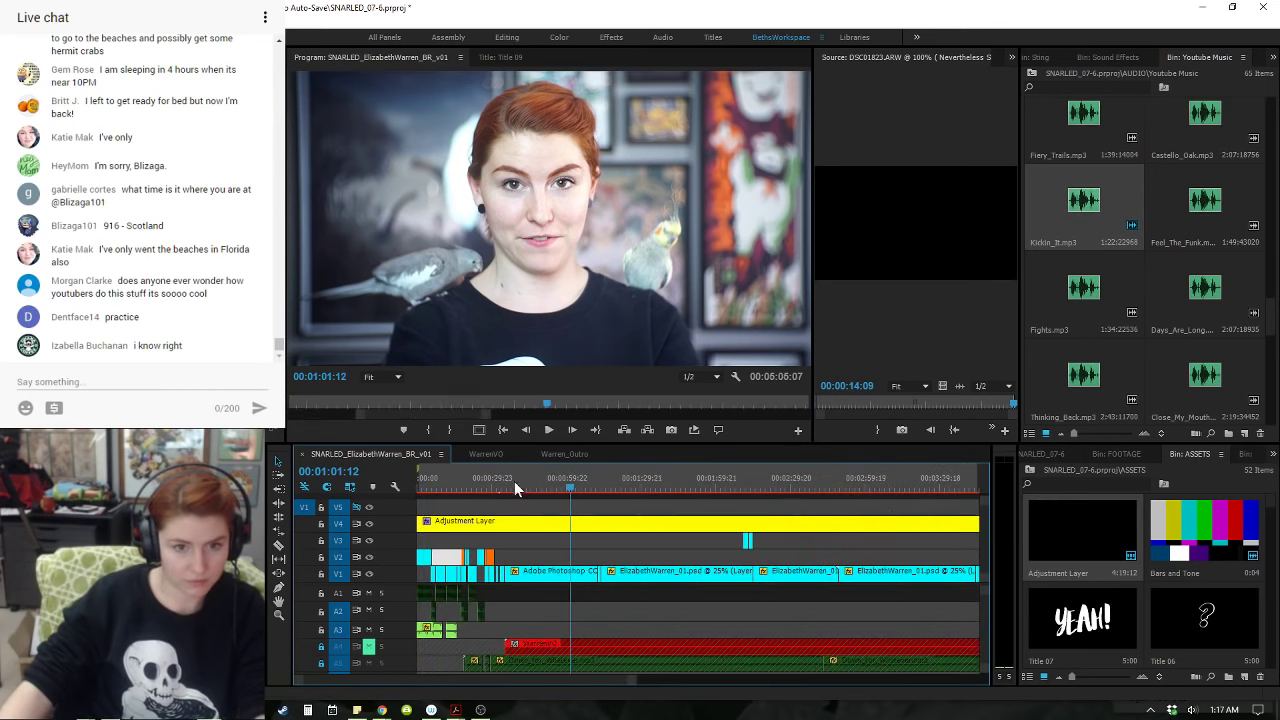
pyautogui.press('Up')
pyautogui.press('Up')
pyautogui.press('Up')
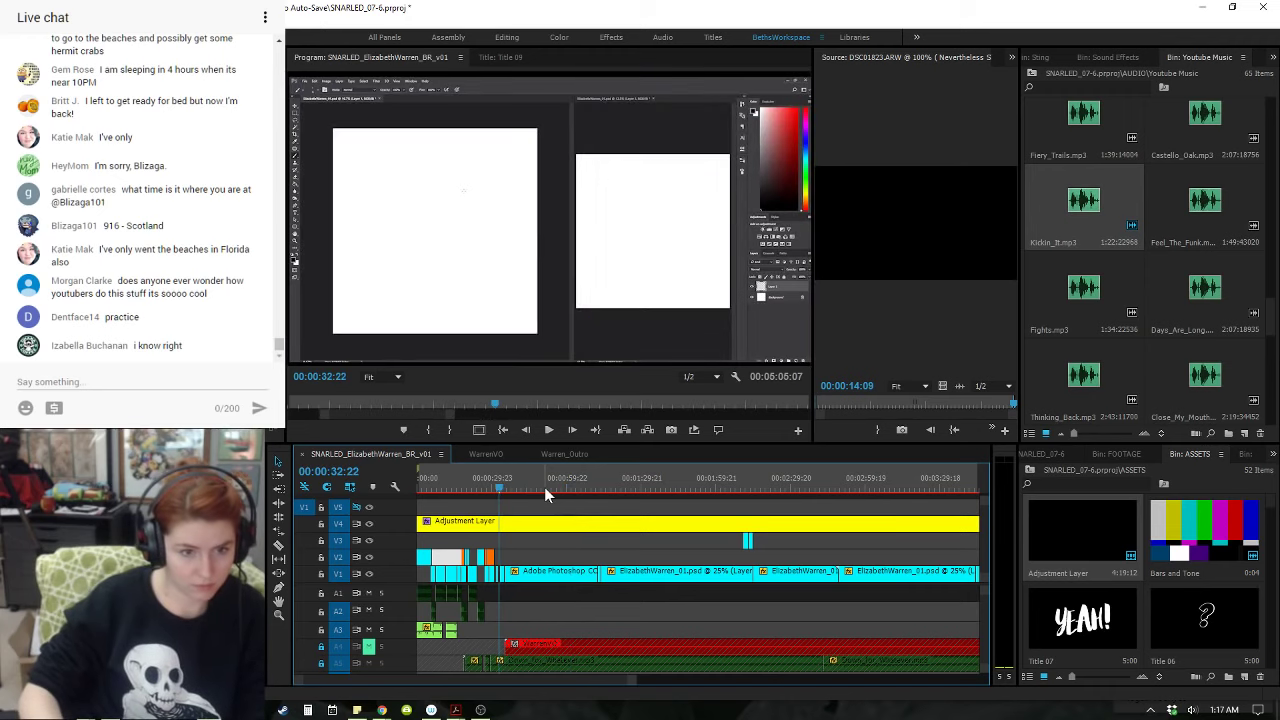
pyautogui.press('=')
pyautogui.press('=')
pyautogui.press('=')
pyautogui.click(604, 484)
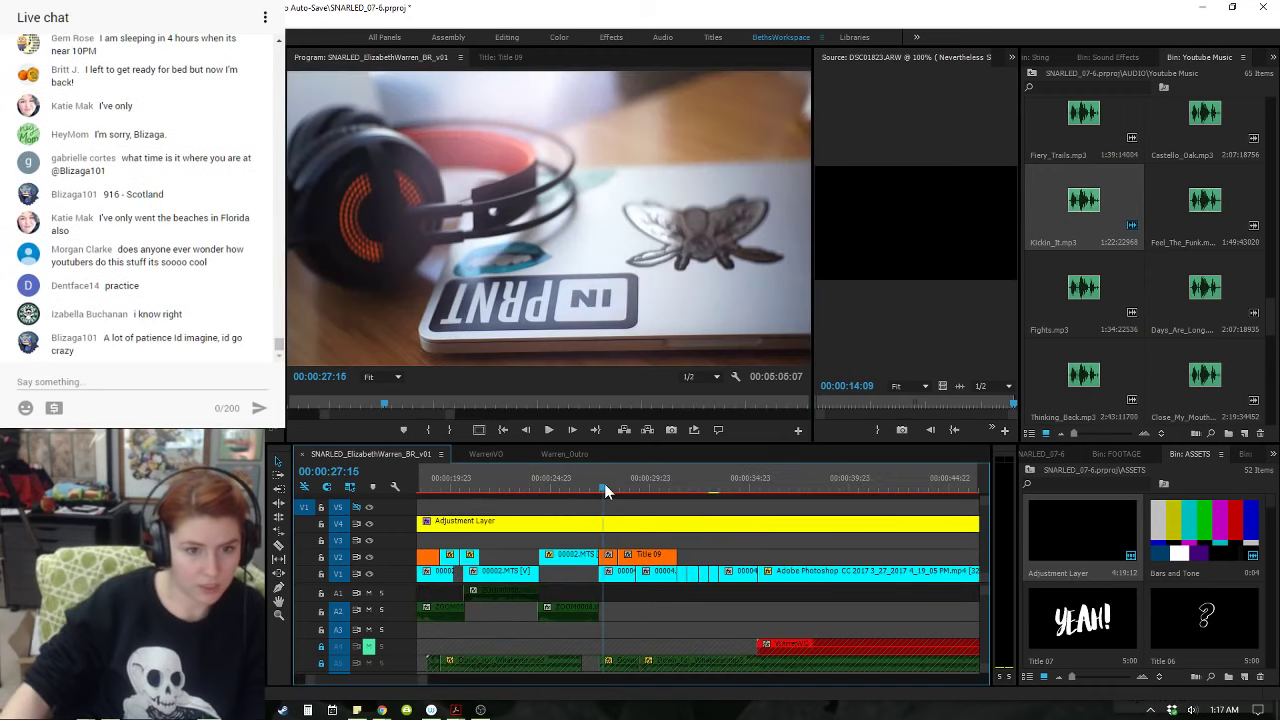
pyautogui.press('Up')
pyautogui.press('Up')
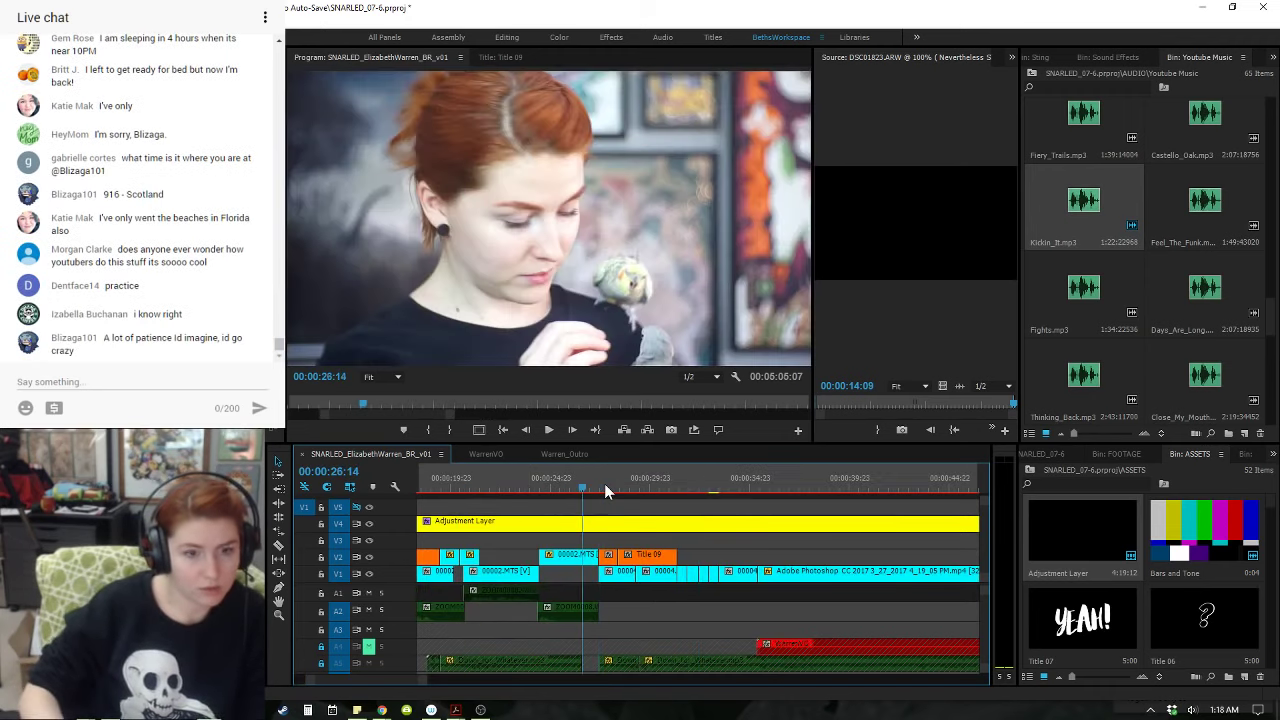
pyautogui.press('Down')
pyautogui.click(645, 524)
pyautogui.hotkey('ctrl', 'k')
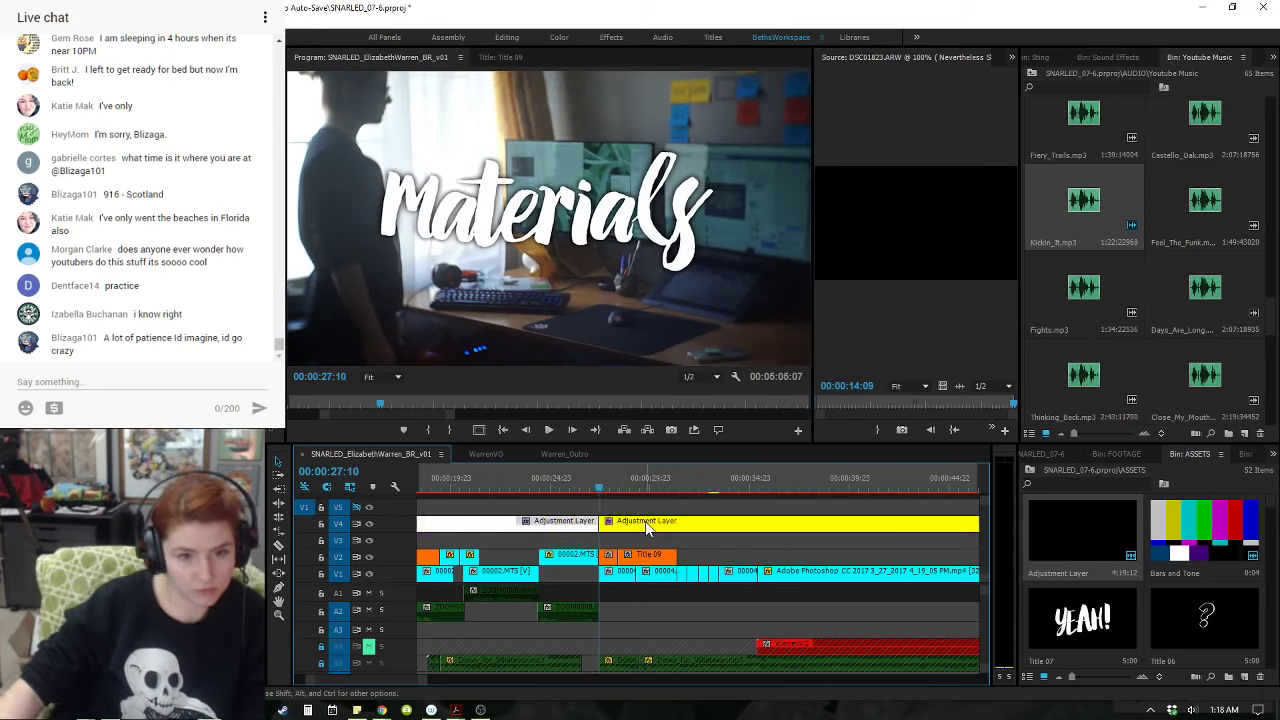
pyautogui.click(647, 530)
pyautogui.press('Delete')
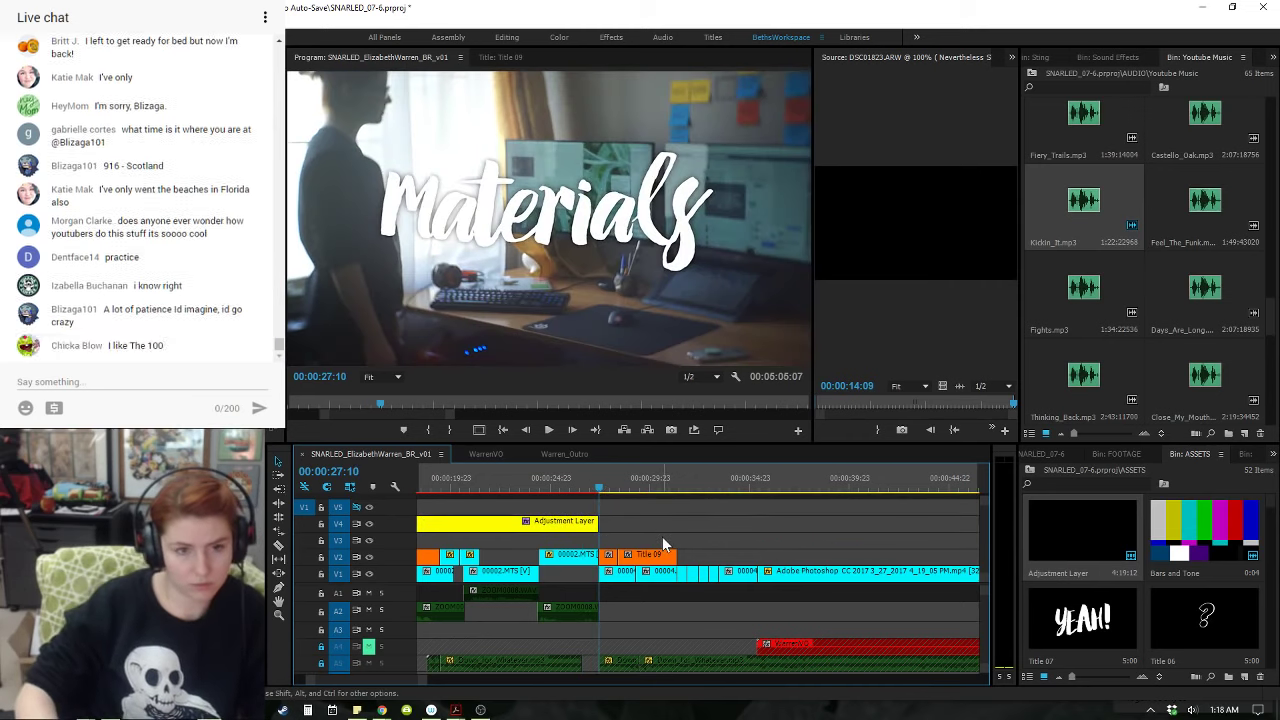
# - Copy the shortened adjustment layer into the Warren_Outro sequence and place it on V2 at the sequence start
pyautogui.click(577, 524)
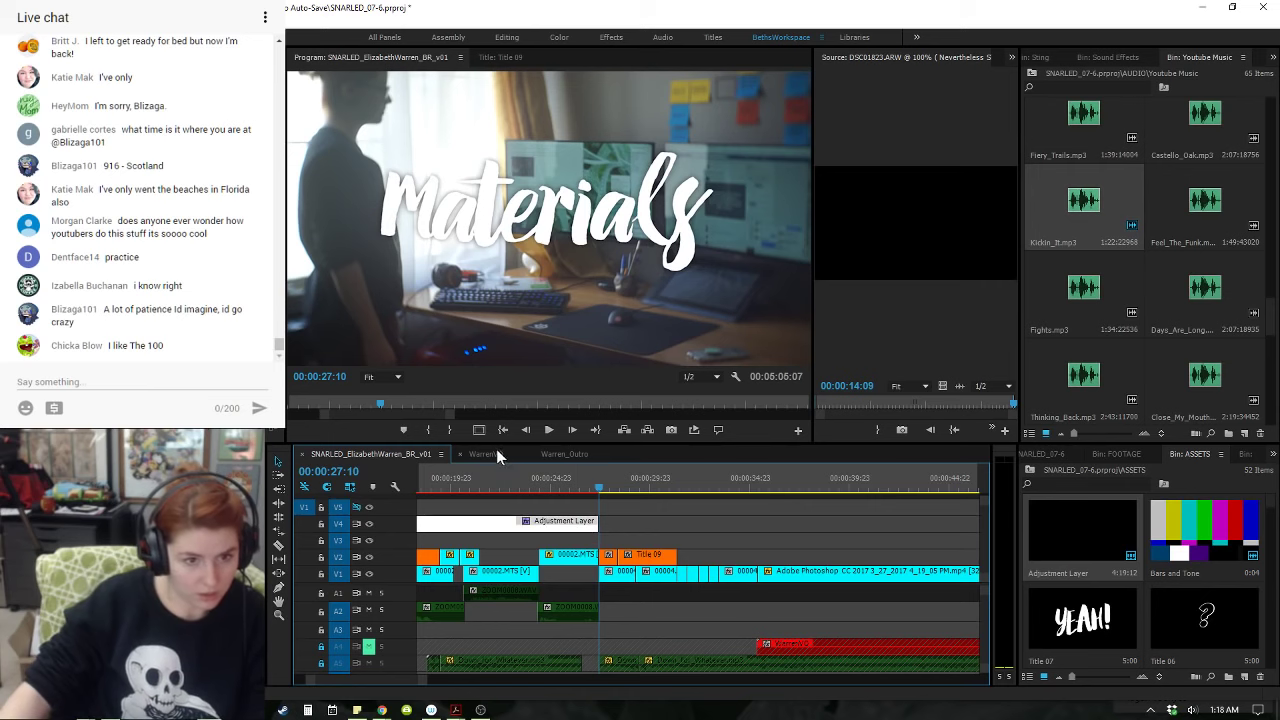
pyautogui.click(566, 454)
pyautogui.hotkey('ctrl', 'v')
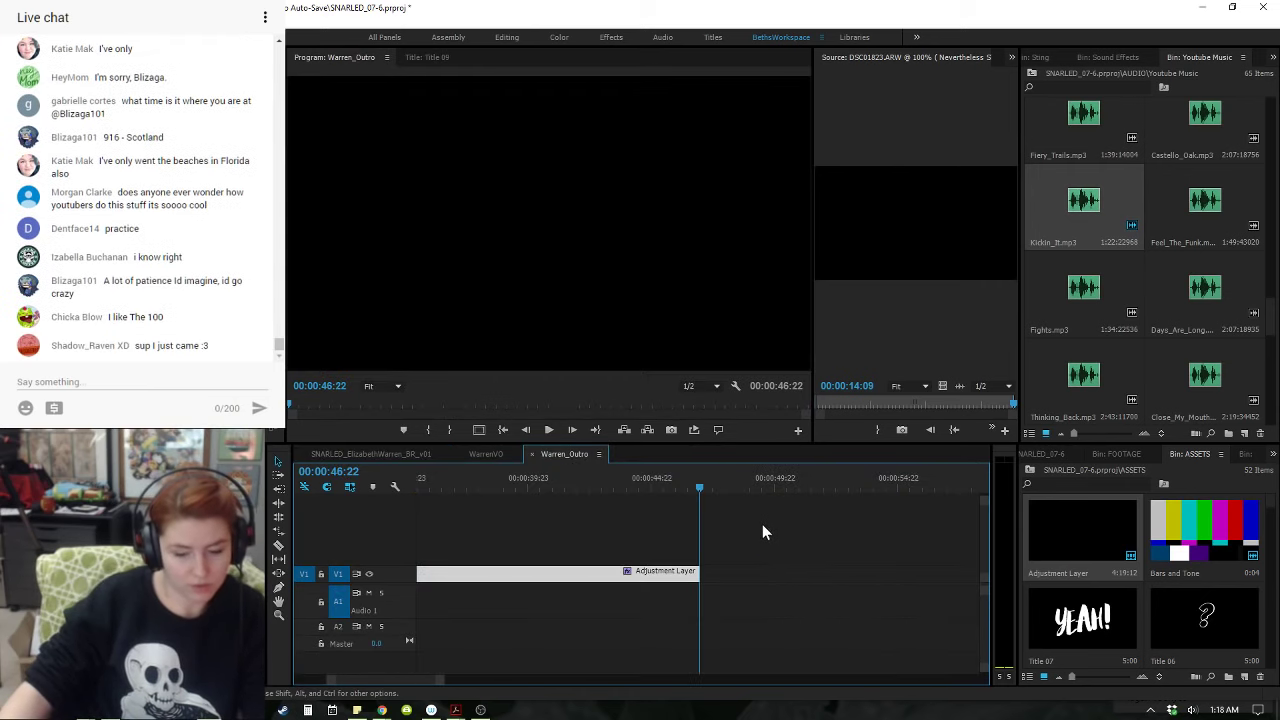
pyautogui.press('-')
pyautogui.press('-')
pyautogui.press('-')
pyautogui.moveTo(479, 575); pyautogui.dragTo(449, 557)
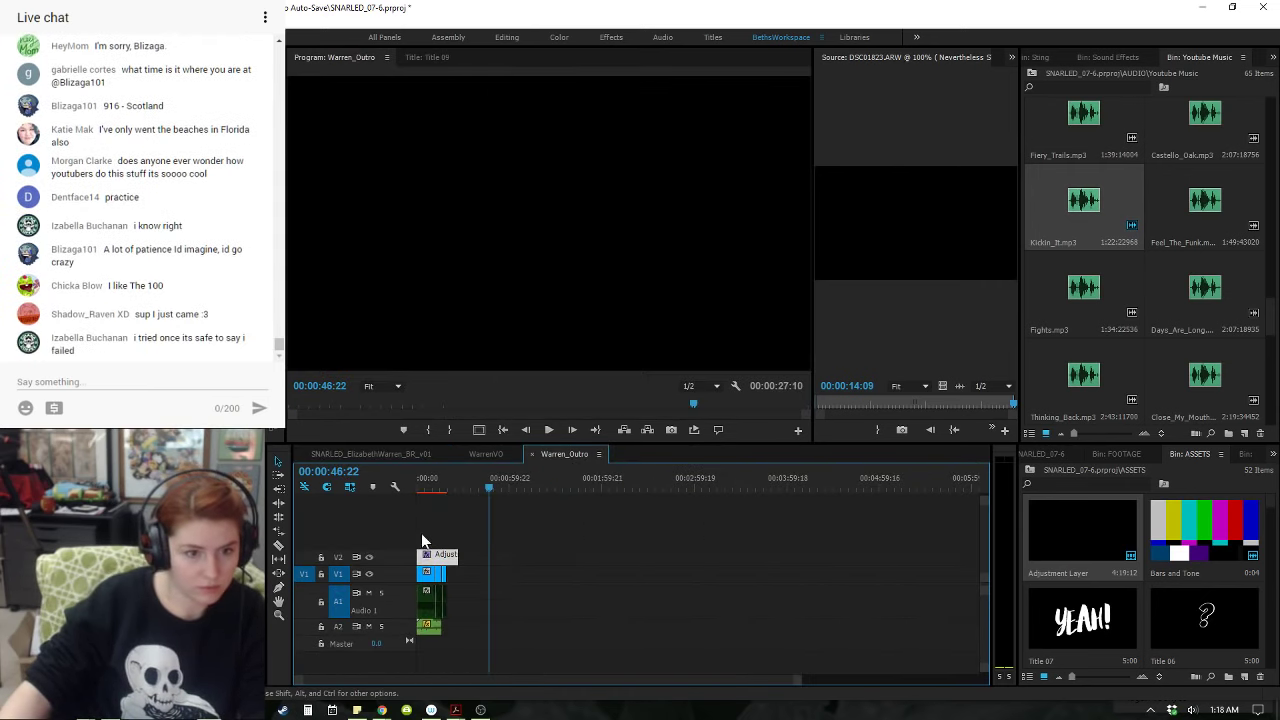
# - Trim the Warren_Outro adjustment layer to end with the last 00002.MTS clip at 00:00:19:12 and check the footage at 00:00:08:15
pyautogui.click(443, 483)
pyautogui.press('=')
pyautogui.press('=')
pyautogui.press('=')
pyautogui.press('=')
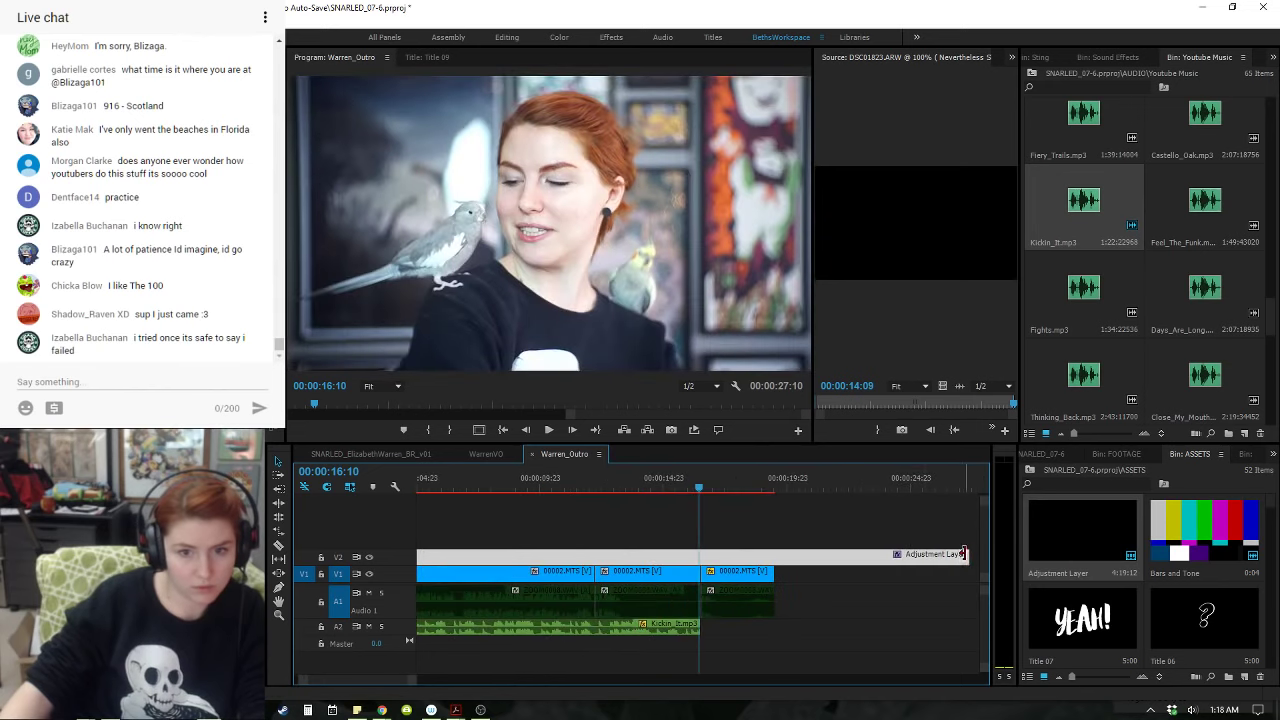
pyautogui.moveTo(944, 557); pyautogui.dragTo(773, 557)
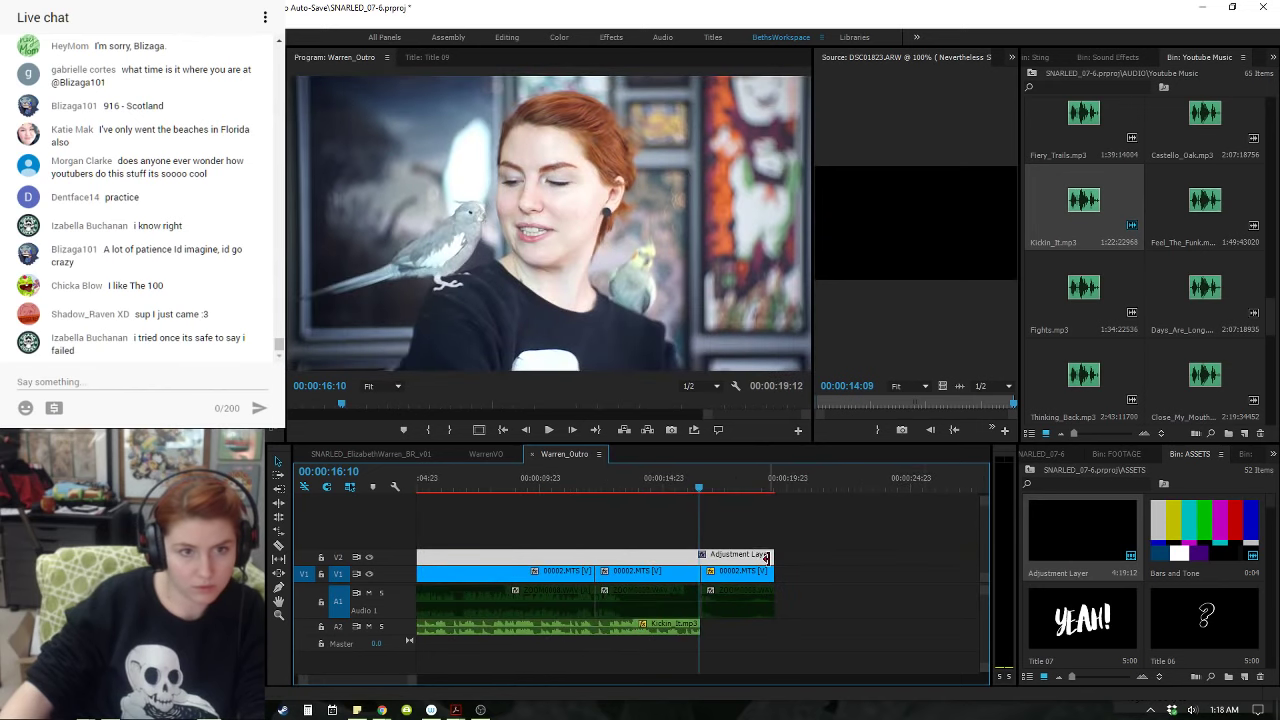
pyautogui.click(367, 557)
pyautogui.click(525, 481)
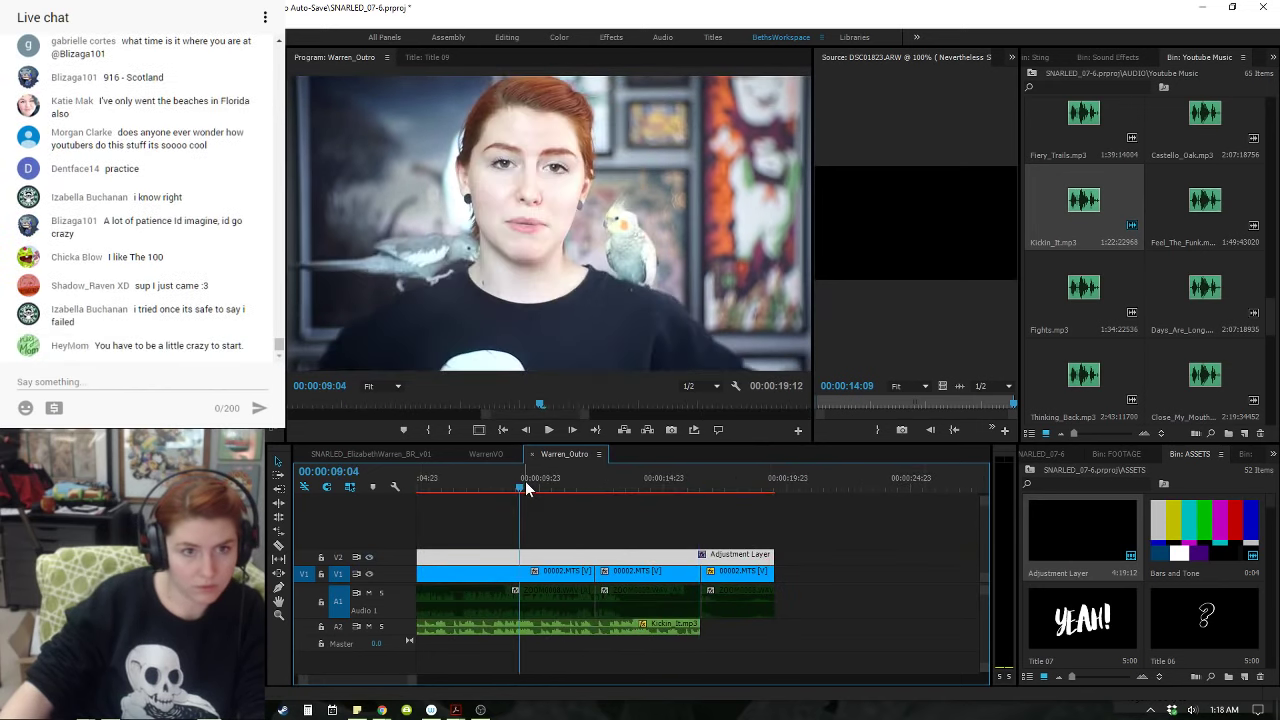
pyautogui.moveTo(525, 481); pyautogui.dragTo(508, 482)
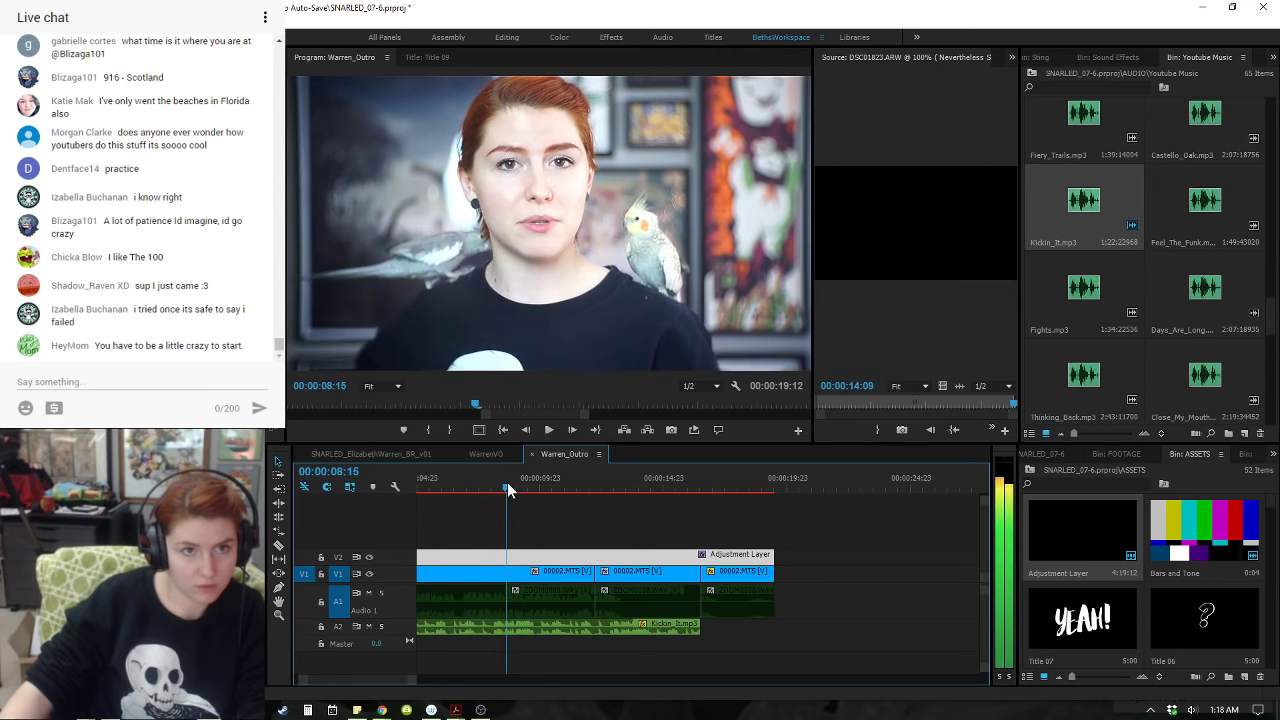
# - Return to SNARLED_ElizabethWarren_BR_v01, fit the whole sequence in view, move to 00:05:05:06, and save the project
pyautogui.click(416, 454)
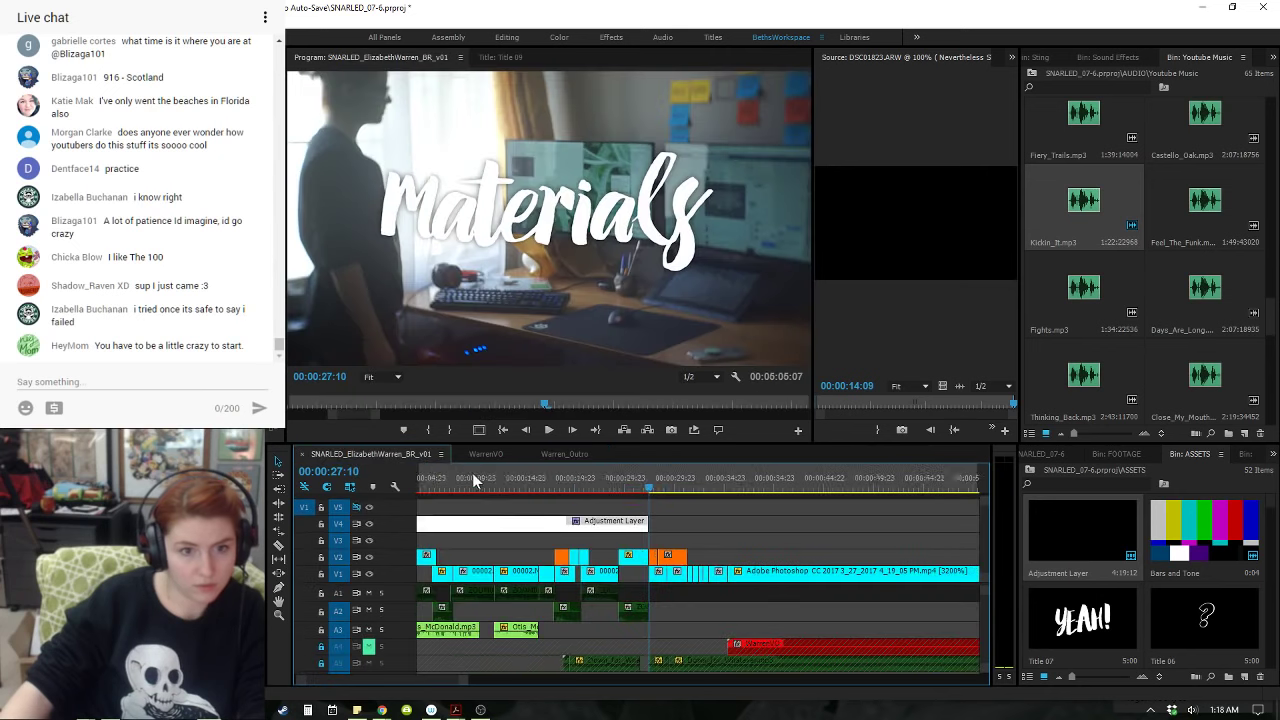
pyautogui.press('\\')
pyautogui.hotkey('ctrl', 's')
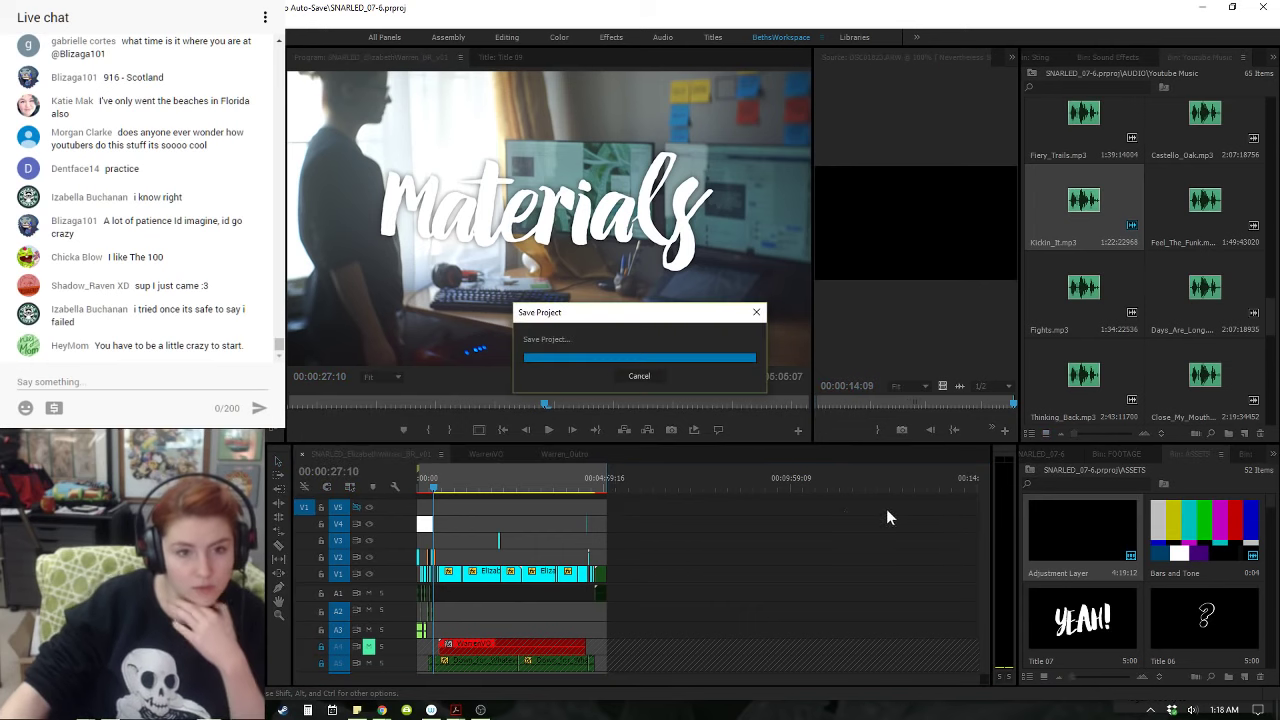
pyautogui.click(608, 480)
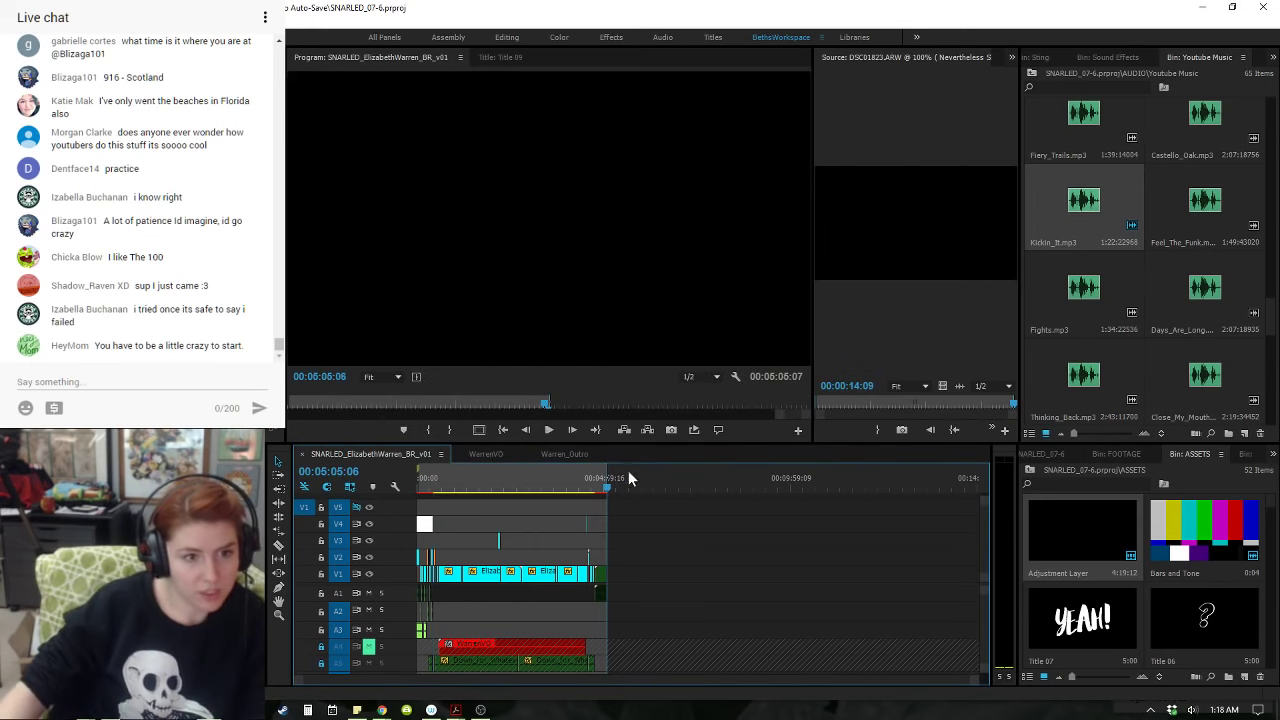
pyautogui.hotkey('ctrl', 's')
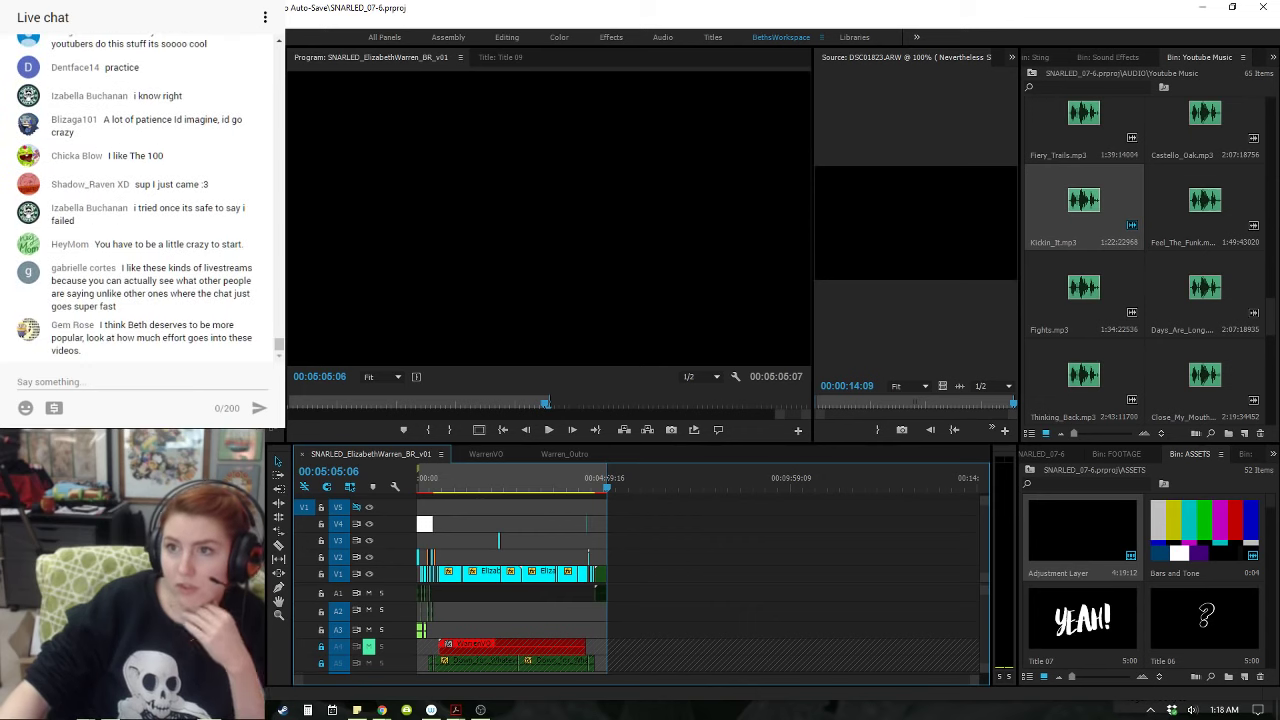
pyautogui.click(768, 525)
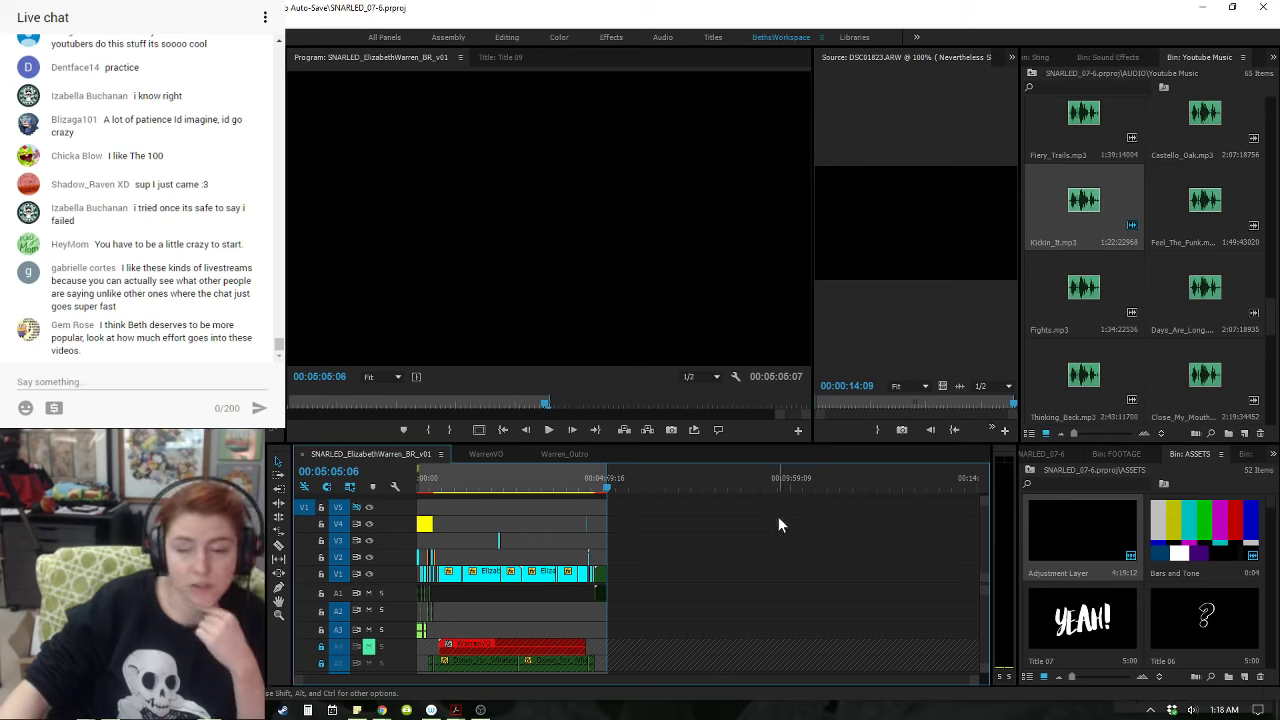
pyautogui.hotkey('ctrl', 's')
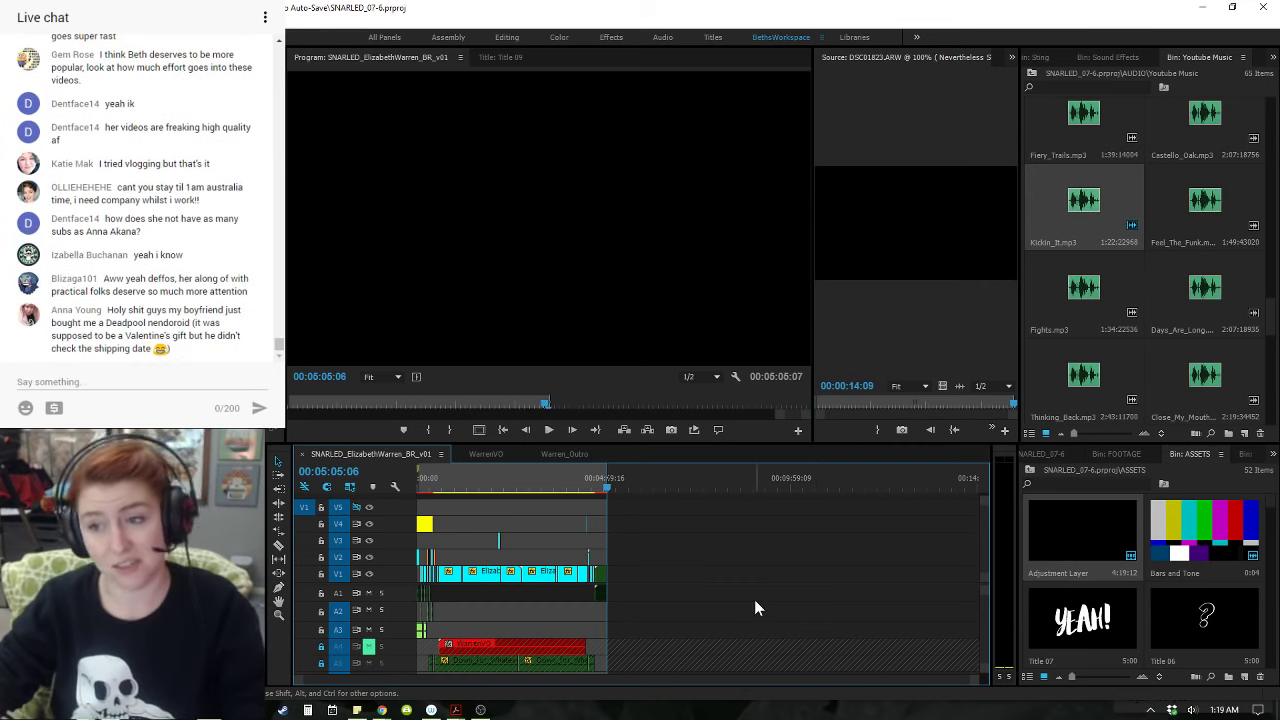
# - Render the sequence's effects and play it full screen from the start to 00:00:37:14
pyautogui.press('Return')
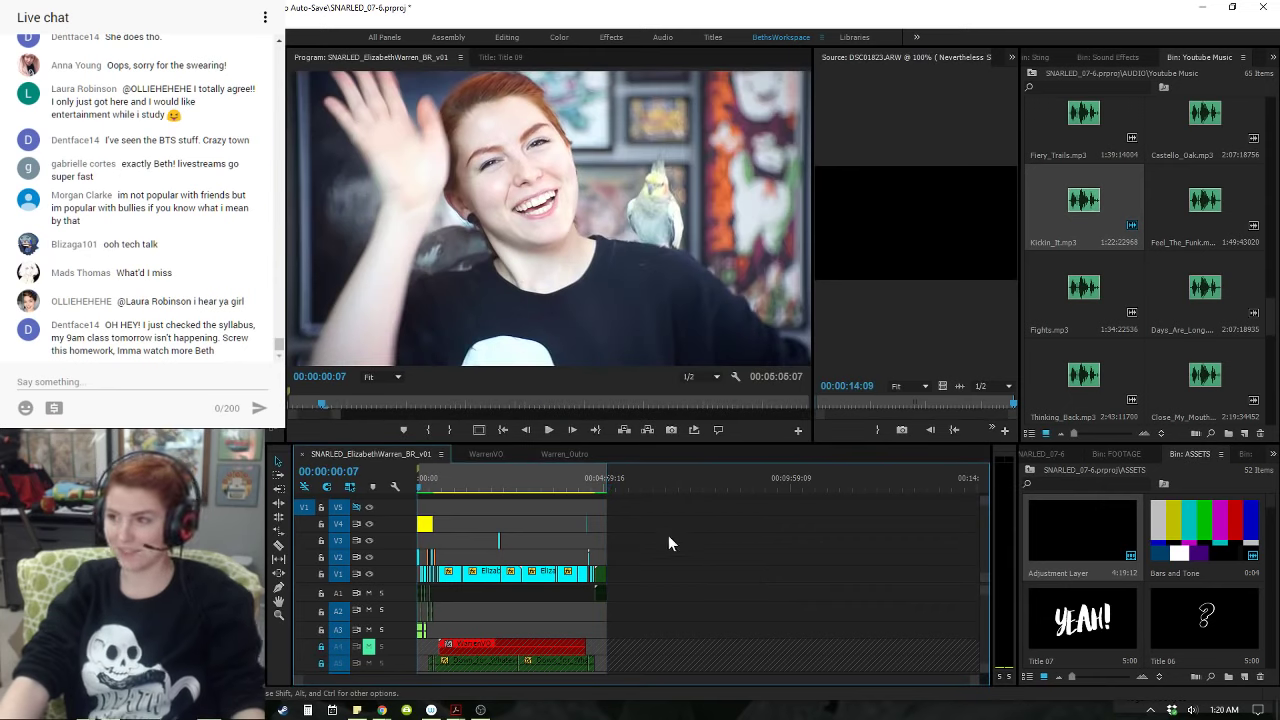
pyautogui.hotkey('ctrl', '`')
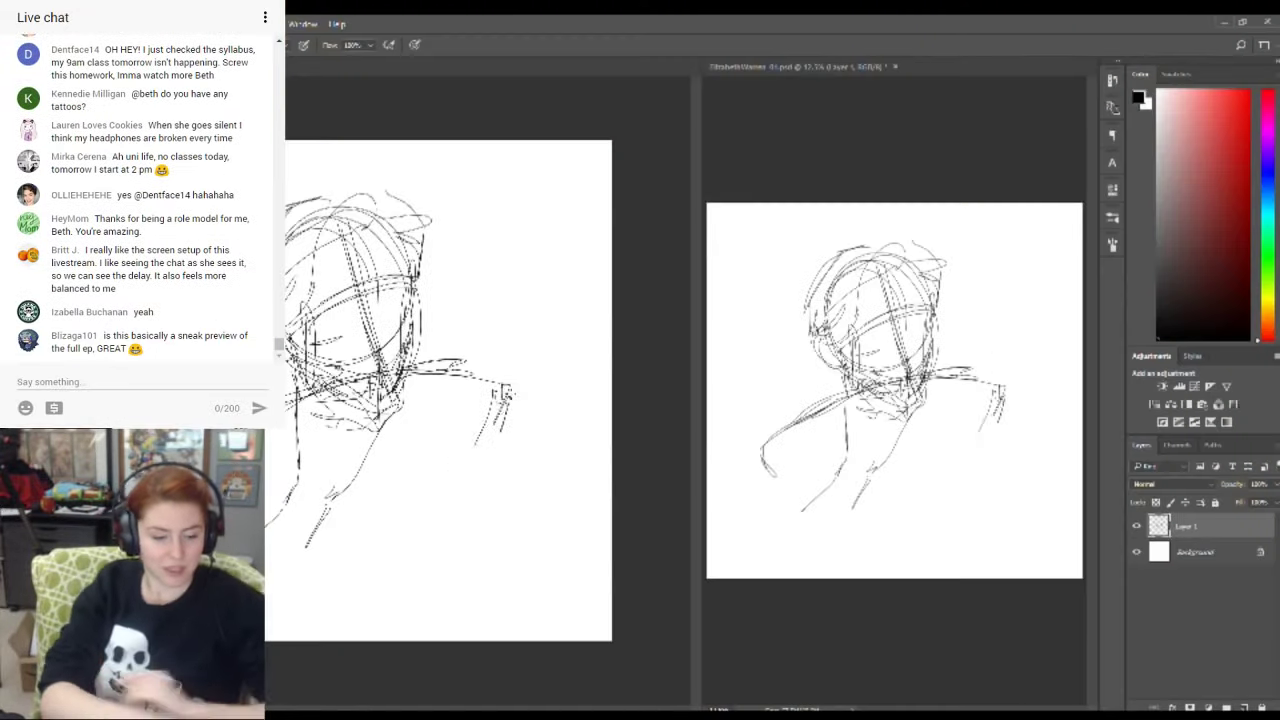
pyautogui.press('Escape')
# - Unlock the A4 voiceover track and replay full screen from just before the Materials title to 00:01:02:07
pyautogui.click(321, 648)
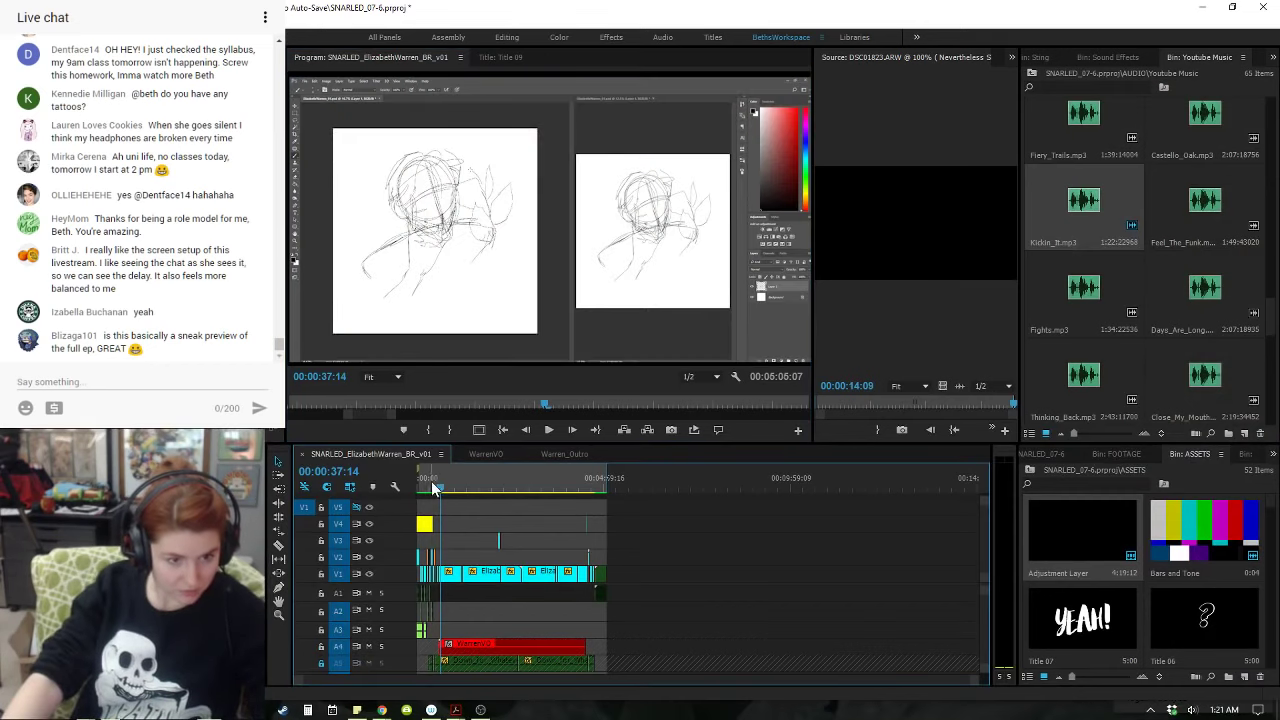
pyautogui.click(431, 482)
pyautogui.hotkey('ctrl', '`')
pyautogui.press('space')
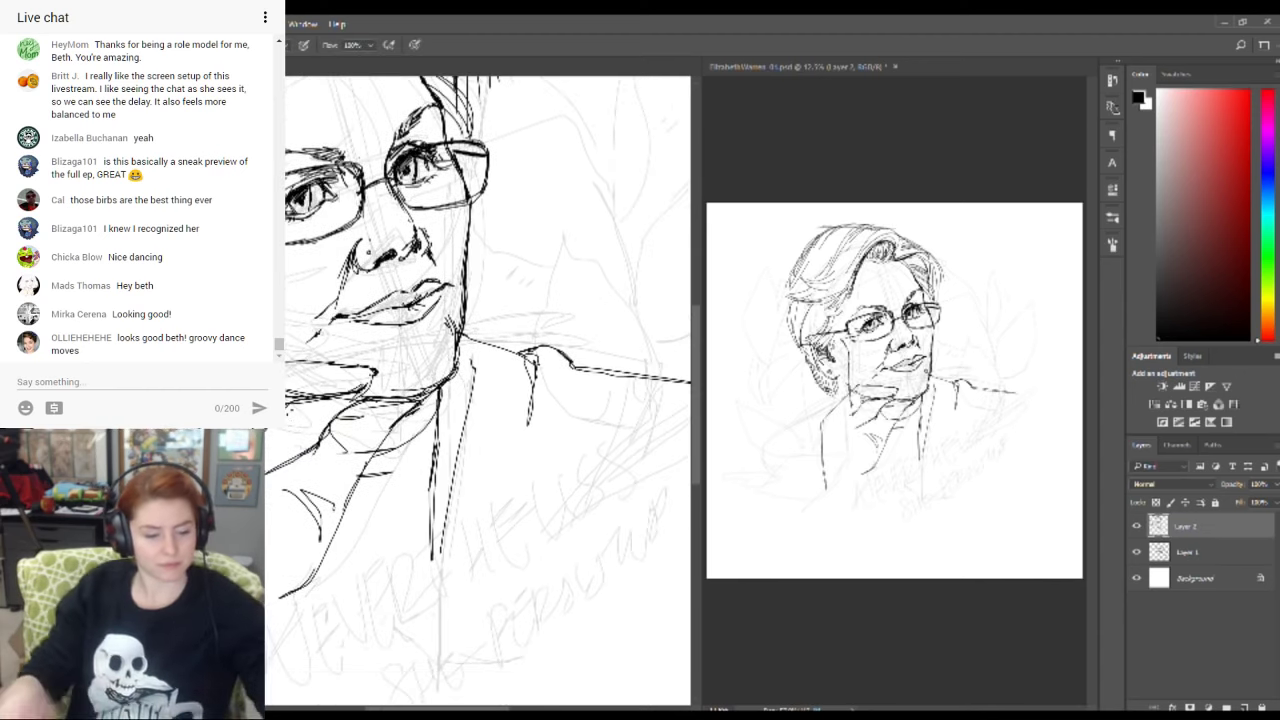
pyautogui.press('Escape')
# - Widen the audio meters and resume playback from 00:01:02:07
pyautogui.press('space')
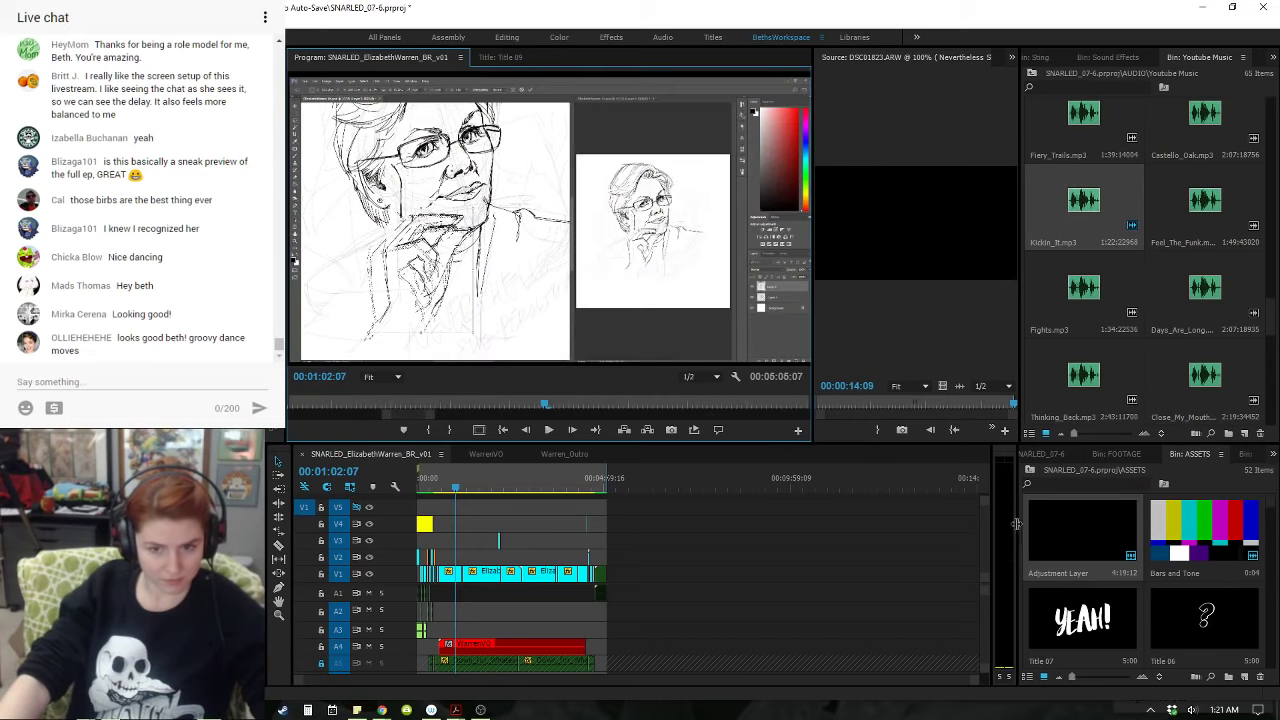
pyautogui.moveTo(1015, 523); pyautogui.dragTo(1033, 527)
pyautogui.press('space')
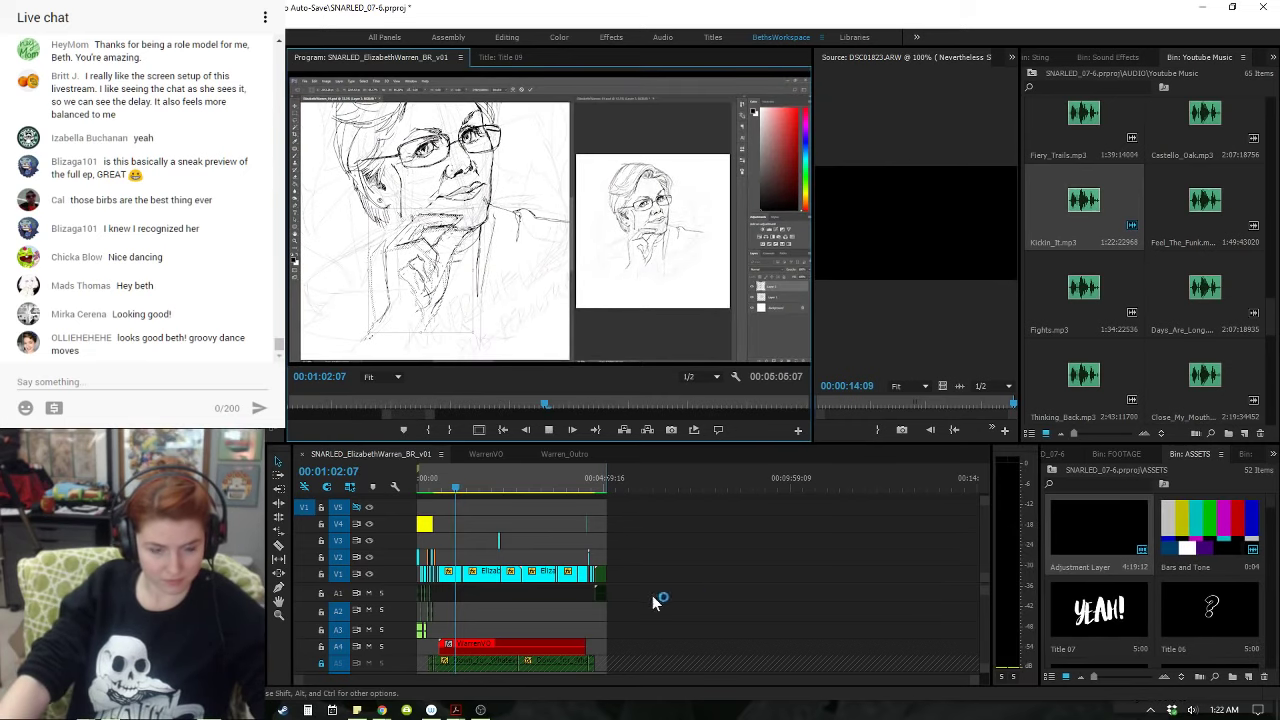
# - Pause at 00:01:03:11, select the WarrenVO clip on A4, and play full screen up to 00:01:09:19
pyautogui.press('space')
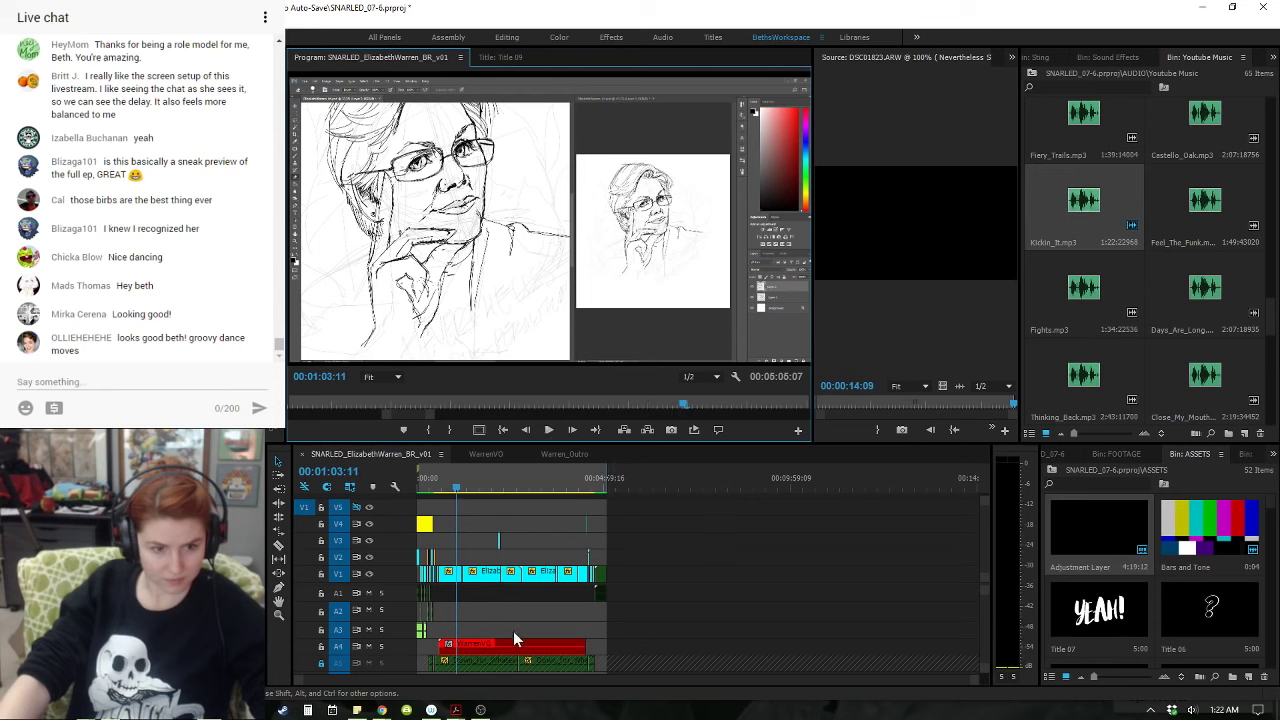
pyautogui.click(517, 646)
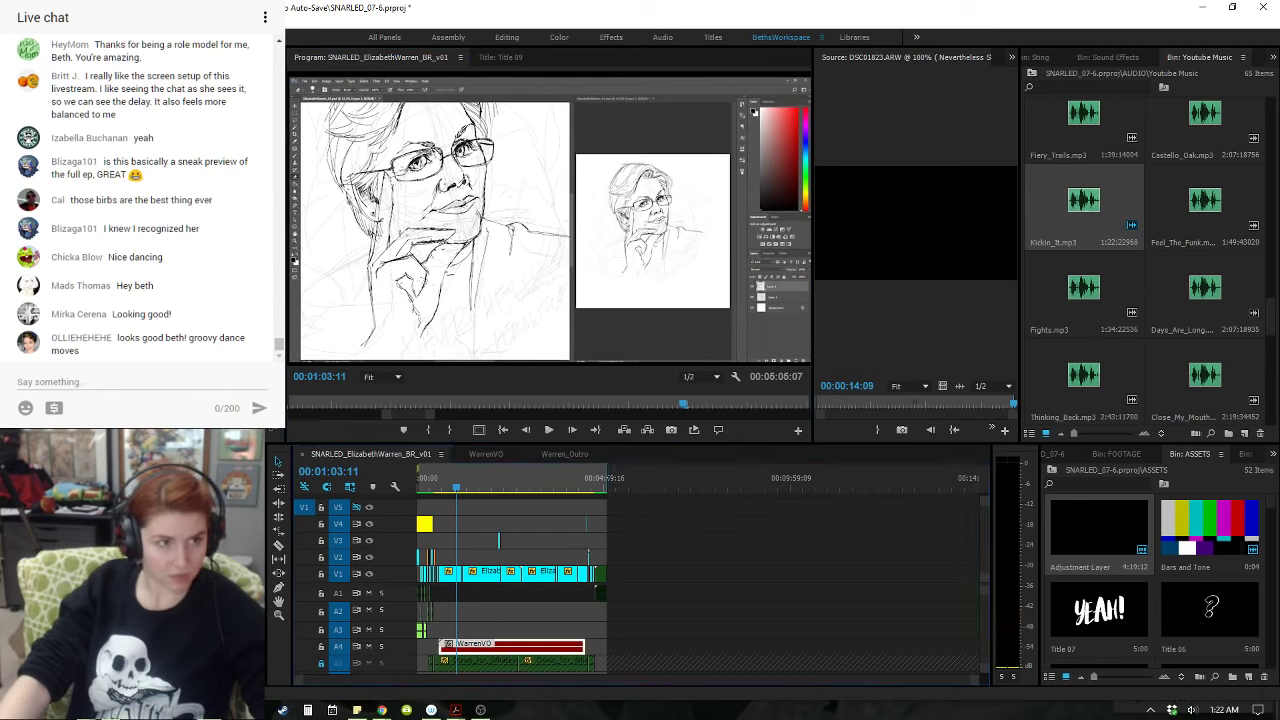
pyautogui.hotkey('alt', 'Tab')
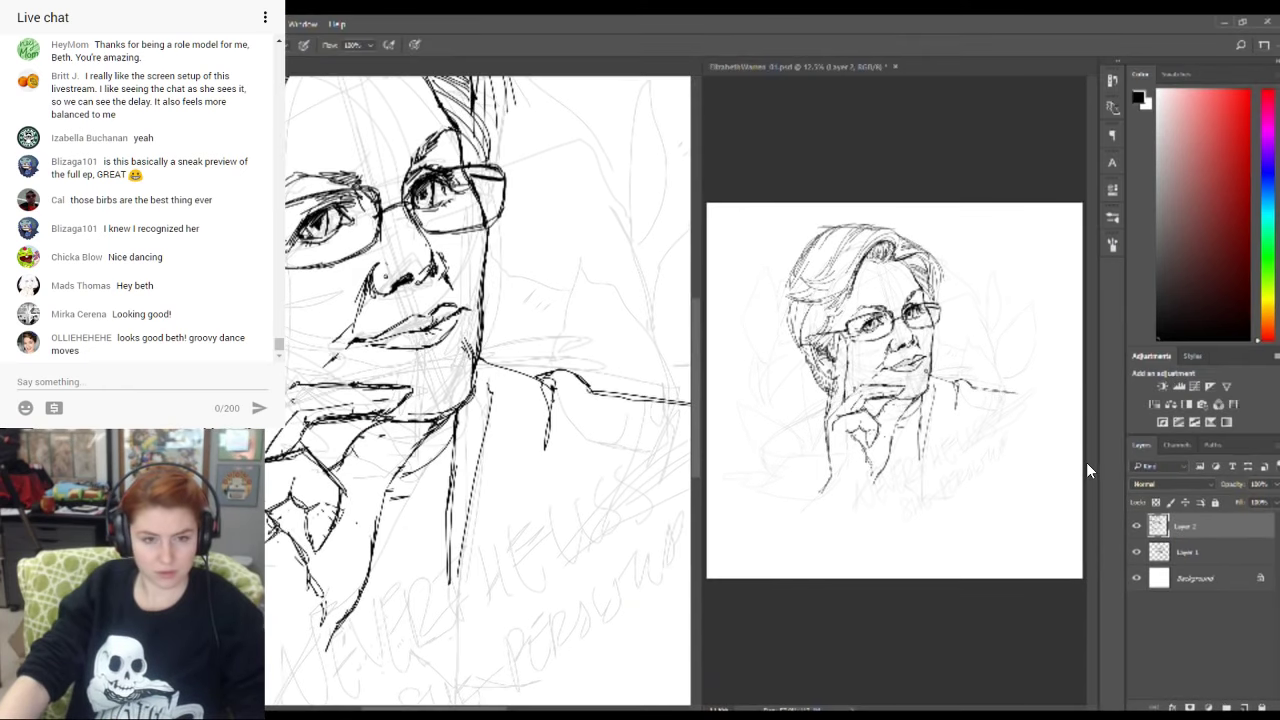
pyautogui.moveTo(580, 183); pyautogui.dragTo(587, 252)
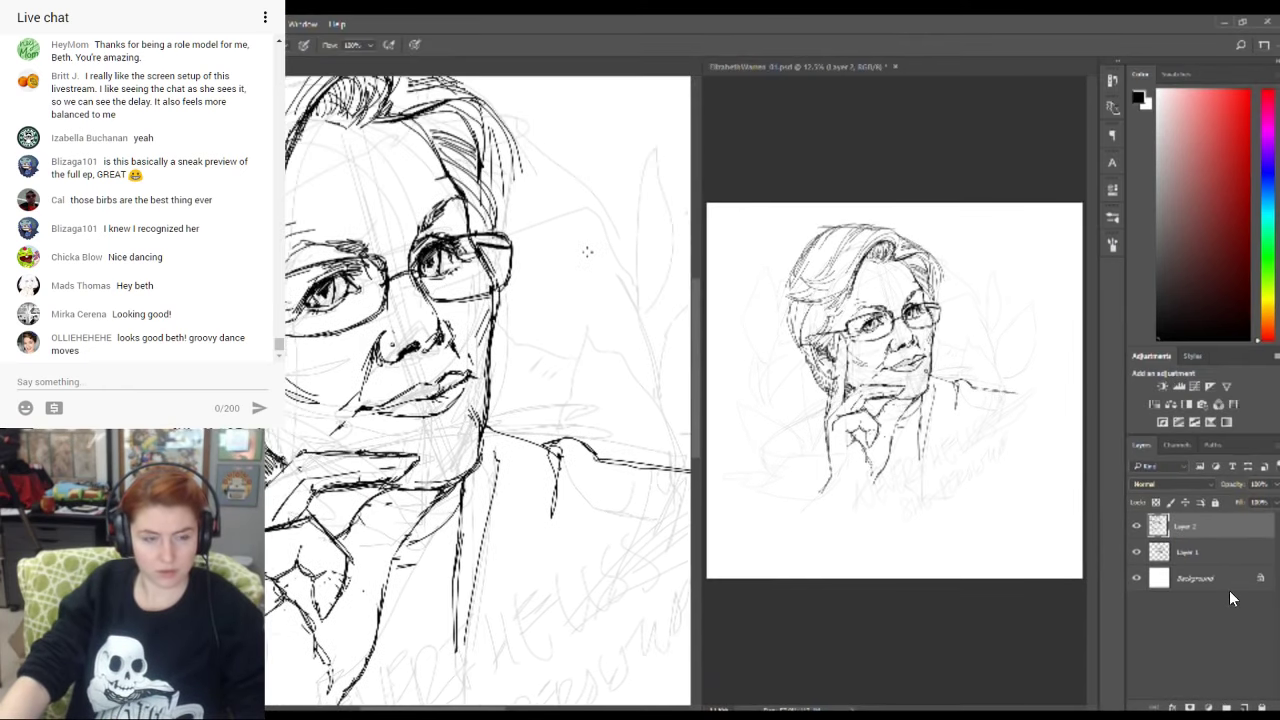
pyautogui.hotkey('alt', 'Tab')
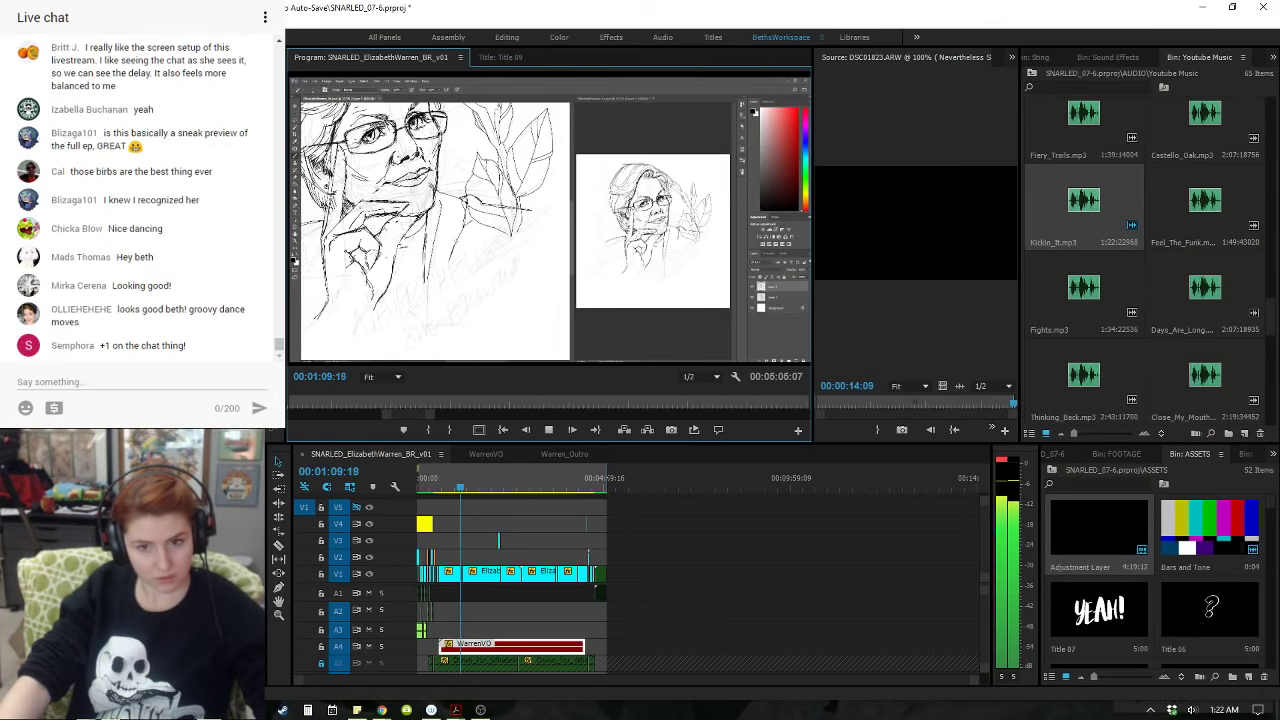
# - Review the rest of the sequence full screen, from 00:01:09:19 to its end at 00:05:05:06
pyautogui.hotkey('alt', 'Tab')
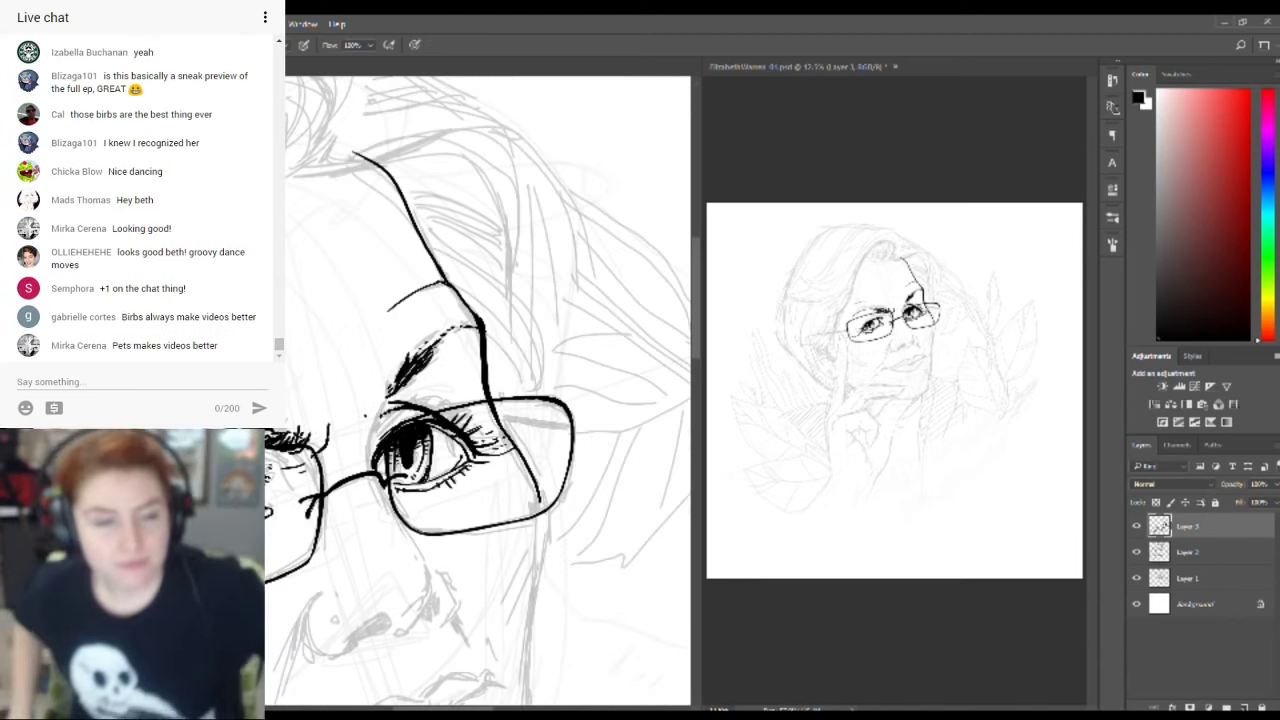
pyautogui.press('e')
pyautogui.press('b')
pyautogui.moveTo(354, 152); pyautogui.dragTo(484, 350)
pyautogui.moveTo(480, 500); pyautogui.dragTo(506, 328)
pyautogui.moveTo(566, 330); pyautogui.dragTo(536, 668)
pyautogui.moveTo(568, 372); pyautogui.dragTo(558, 576)
pyautogui.moveTo(500, 500); pyautogui.dragTo(570, 327)
pyautogui.moveTo(610, 440); pyautogui.dragTo(563, 554)
pyautogui.moveTo(586, 323); pyautogui.dragTo(590, 334)
pyautogui.moveTo(371, 398)
pyautogui.mouseDown()
pyautogui.moveTo(357, 409)
pyautogui.moveTo(586, 334)
pyautogui.mouseUp()
pyautogui.moveTo(386, 409)
pyautogui.mouseDown()
pyautogui.moveTo(545, 410)
pyautogui.moveTo(529, 353)
pyautogui.mouseUp()
pyautogui.moveTo(567, 370); pyautogui.dragTo(510, 418)
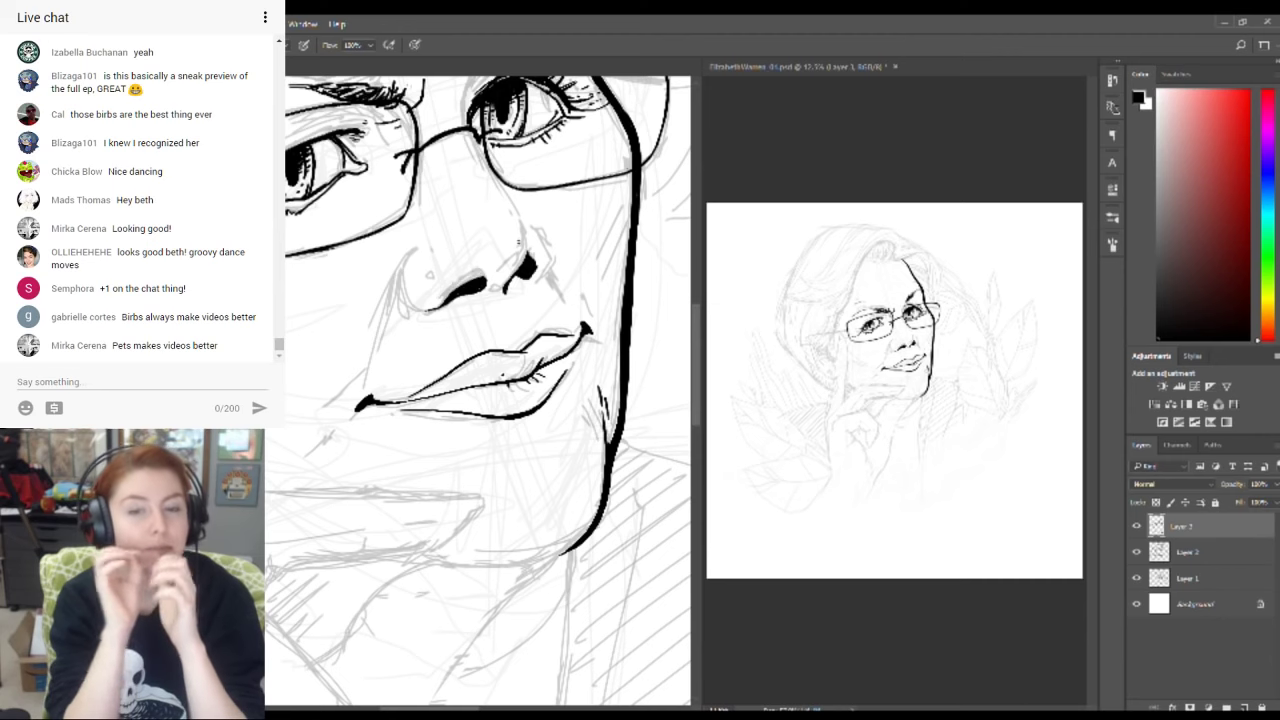
pyautogui.moveTo(409, 288); pyautogui.dragTo(414, 304)
pyautogui.moveTo(482, 261); pyautogui.dragTo(485, 270)
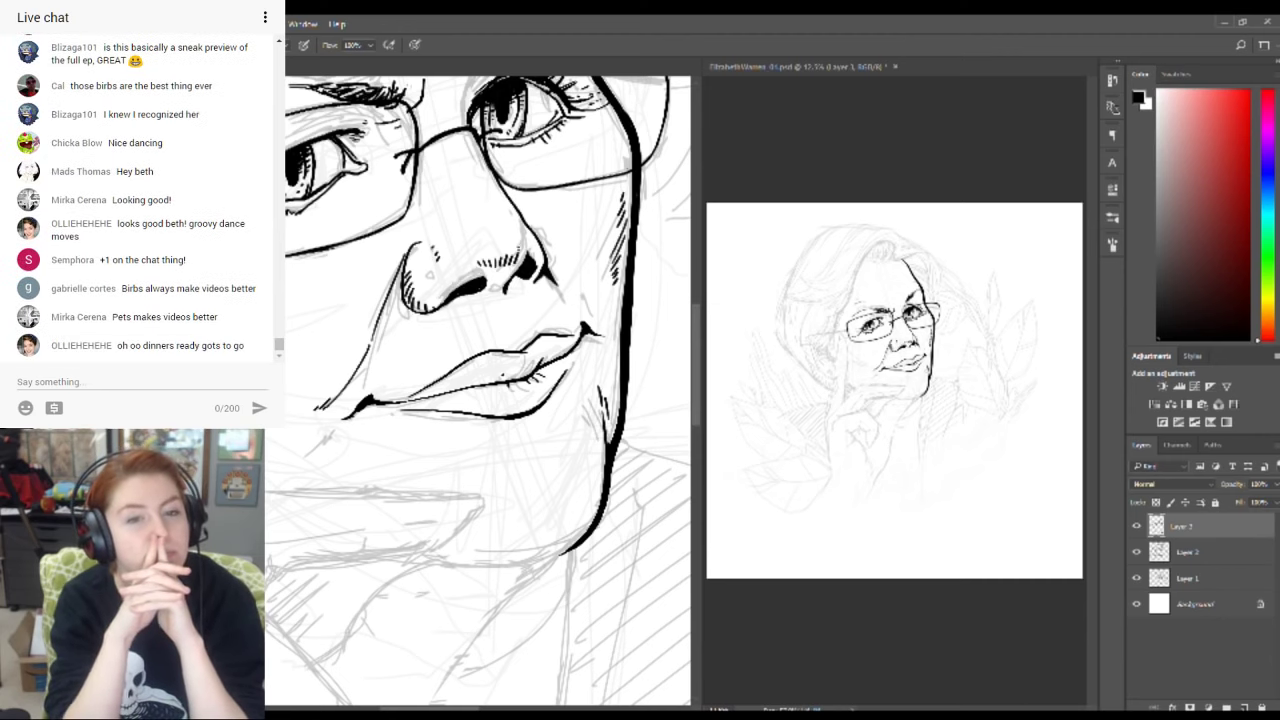
pyautogui.moveTo(500, 350); pyautogui.dragTo(475, 465)
pyautogui.moveTo(402, 272); pyautogui.dragTo(412, 304)
pyautogui.moveTo(600, 316); pyautogui.dragTo(590, 345)
pyautogui.moveTo(595, 370); pyautogui.dragTo(589, 398)
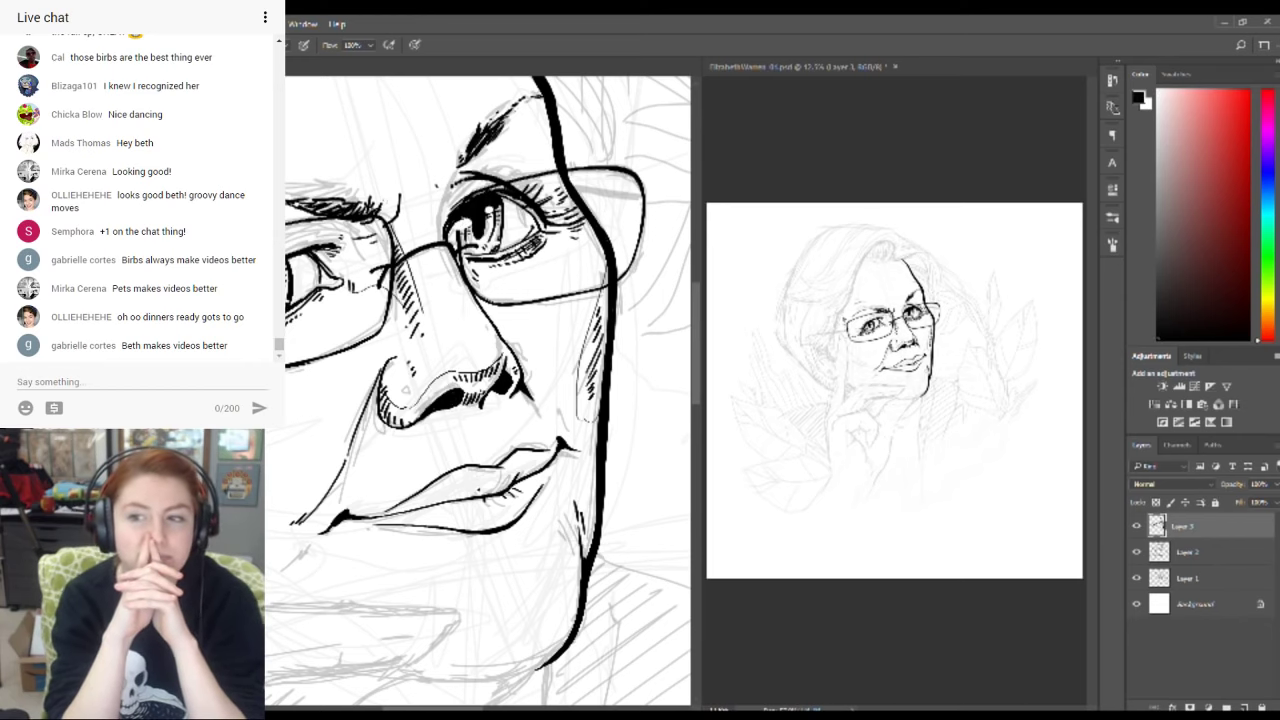
pyautogui.moveTo(470, 250); pyautogui.dragTo(503, 512)
pyautogui.moveTo(480, 600); pyautogui.dragTo(542, 163)
pyautogui.moveTo(480, 560); pyautogui.dragTo(500, 187)
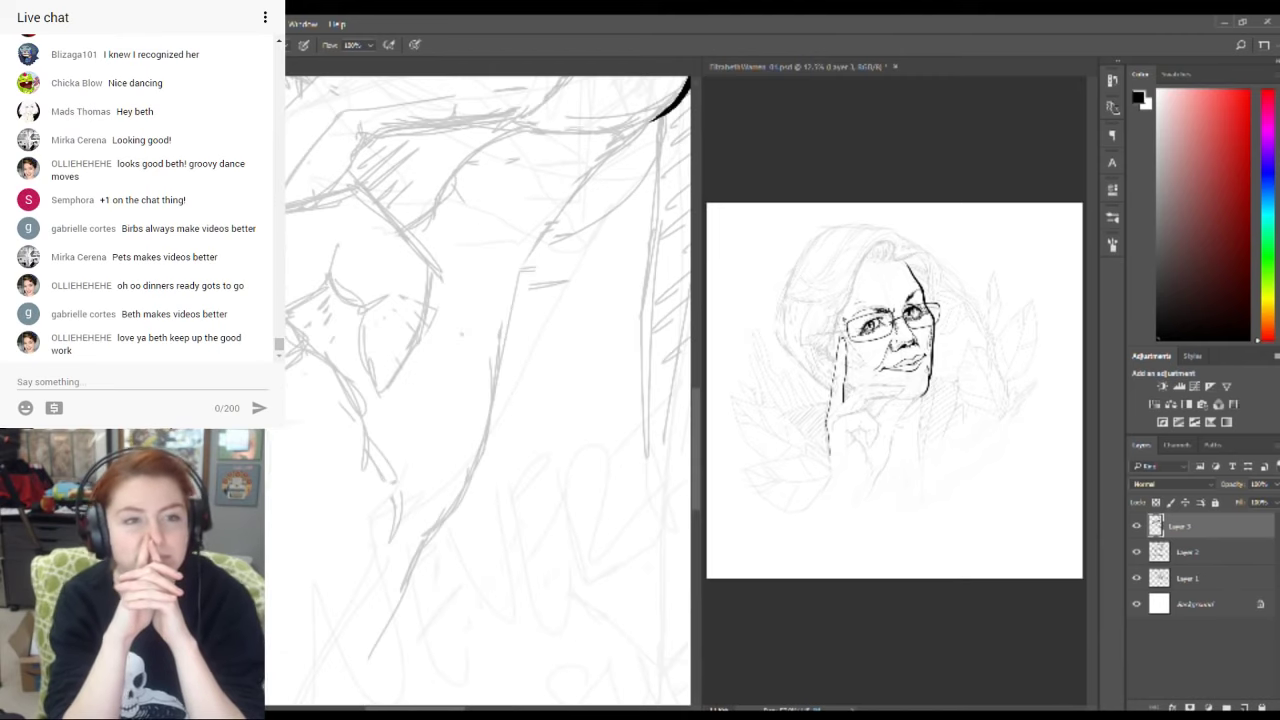
pyautogui.moveTo(430, 266); pyautogui.dragTo(416, 386)
pyautogui.moveTo(378, 304); pyautogui.dragTo(412, 384)
pyautogui.moveTo(328, 278); pyautogui.dragTo(378, 304)
pyautogui.moveTo(460, 350); pyautogui.dragTo(480, 444)
pyautogui.moveTo(350, 340); pyautogui.dragTo(346, 370)
pyautogui.moveTo(322, 437); pyautogui.dragTo(376, 496)
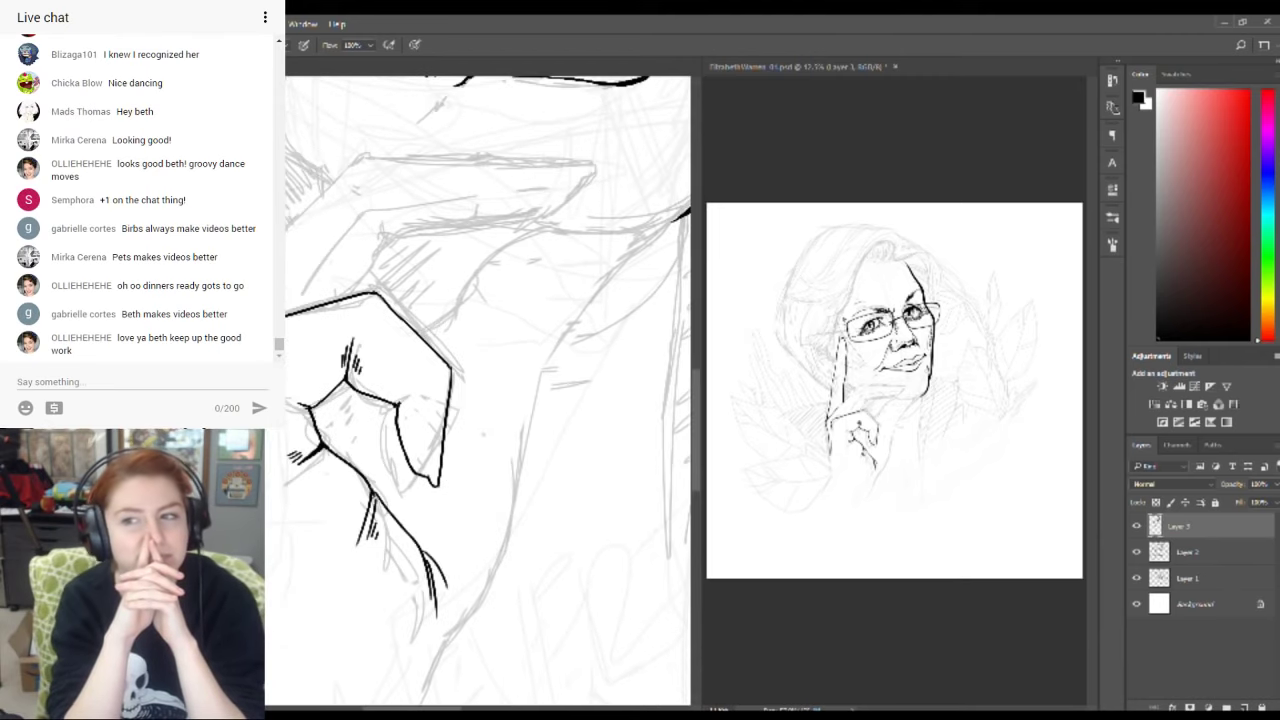
pyautogui.moveTo(460, 350); pyautogui.dragTo(498, 558)
pyautogui.moveTo(402, 377); pyautogui.dragTo(518, 362)
pyautogui.moveTo(518, 362); pyautogui.dragTo(634, 367)
pyautogui.moveTo(520, 370); pyautogui.dragTo(427, 384)
pyautogui.moveTo(541, 381); pyautogui.dragTo(523, 401)
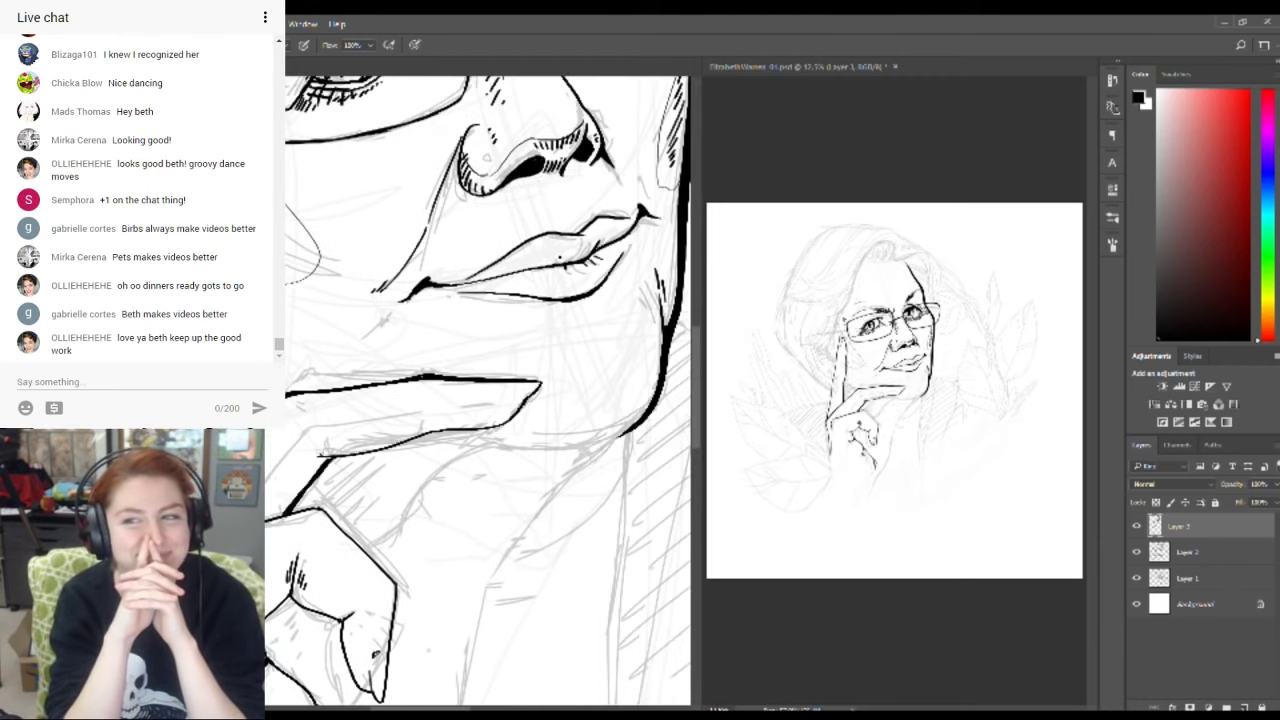
pyautogui.hotkey('ctrl', '+')
pyautogui.moveTo(440, 480); pyautogui.dragTo(268, 509)
pyautogui.moveTo(518, 405); pyautogui.dragTo(474, 462)
pyautogui.moveTo(474, 427); pyautogui.dragTo(502, 428)
pyautogui.moveTo(436, 404); pyautogui.dragTo(445, 414)
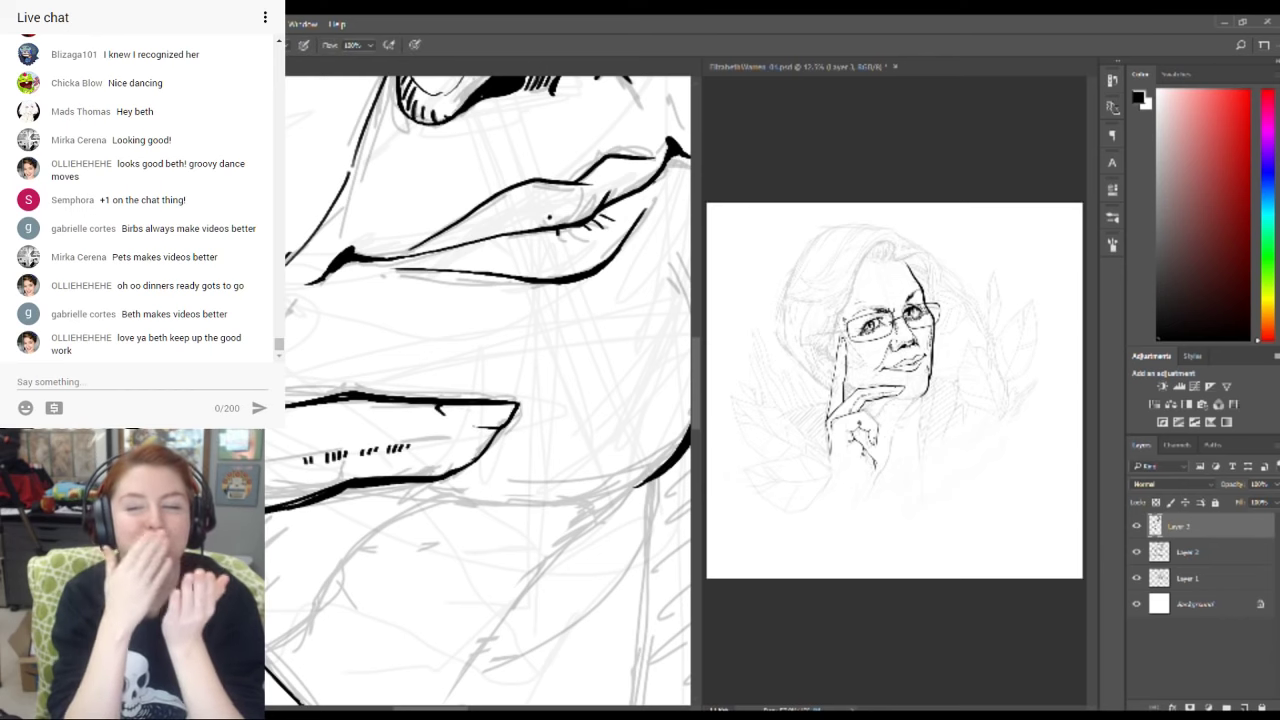
pyautogui.moveTo(370, 430); pyautogui.dragTo(669, 330)
pyautogui.moveTo(500, 500); pyautogui.dragTo(451, 314)
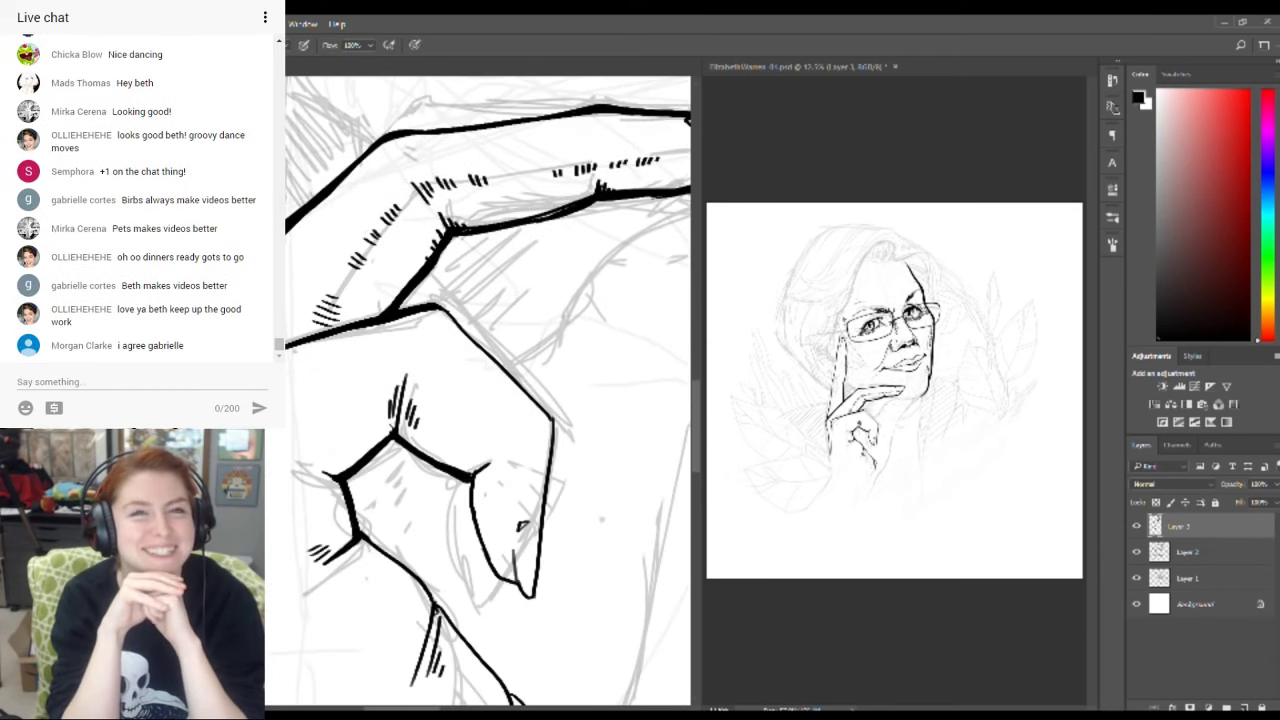
pyautogui.moveTo(472, 478); pyautogui.dragTo(514, 582)
pyautogui.press('e')
pyautogui.press('b')
pyautogui.moveTo(599, 460)
pyautogui.mouseDown()
pyautogui.moveTo(577, 343)
pyautogui.moveTo(320, 640)
pyautogui.mouseUp()
pyautogui.press('e')
pyautogui.moveTo(410, 360); pyautogui.dragTo(505, 336)
pyautogui.press('b')
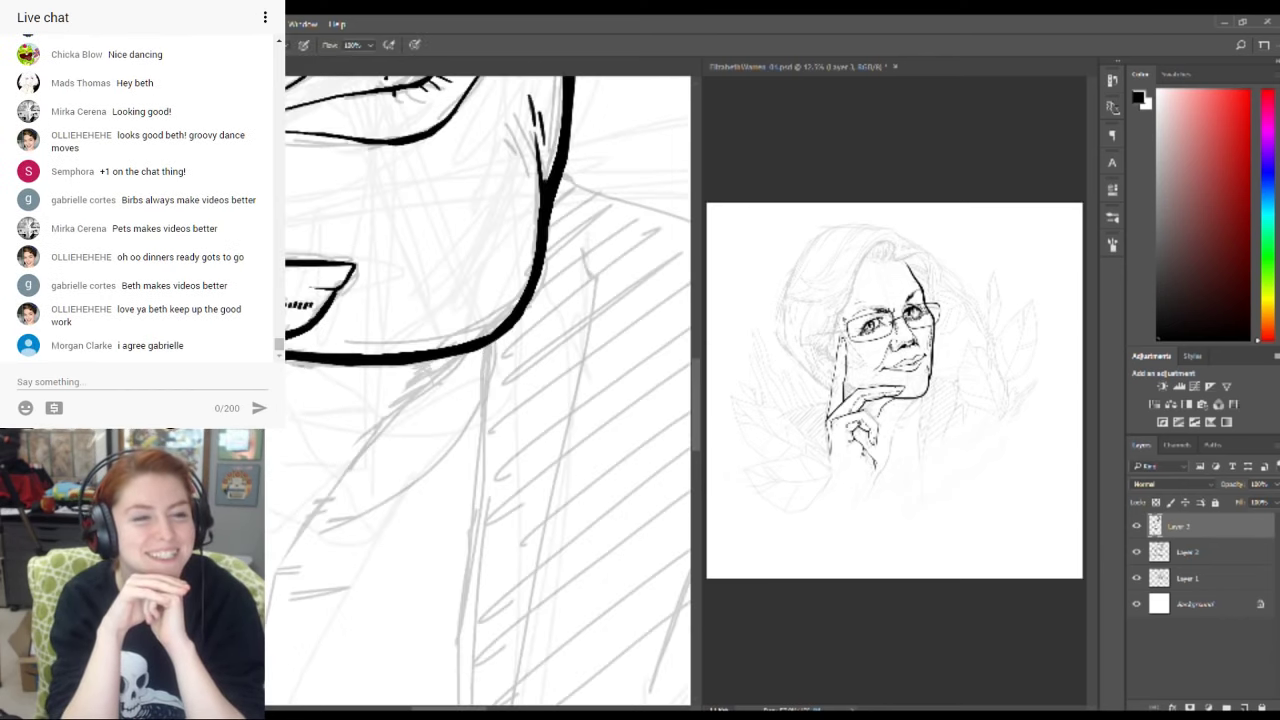
pyautogui.moveTo(445, 550); pyautogui.dragTo(394, 326)
pyautogui.moveTo(526, 125); pyautogui.dragTo(330, 360)
pyautogui.moveTo(427, 201); pyautogui.dragTo(338, 290)
pyautogui.moveTo(373, 256); pyautogui.dragTo(366, 277)
pyautogui.moveTo(394, 443); pyautogui.dragTo(481, 263)
pyautogui.moveTo(417, 180); pyautogui.dragTo(303, 588)
pyautogui.moveTo(331, 263); pyautogui.dragTo(236, 510)
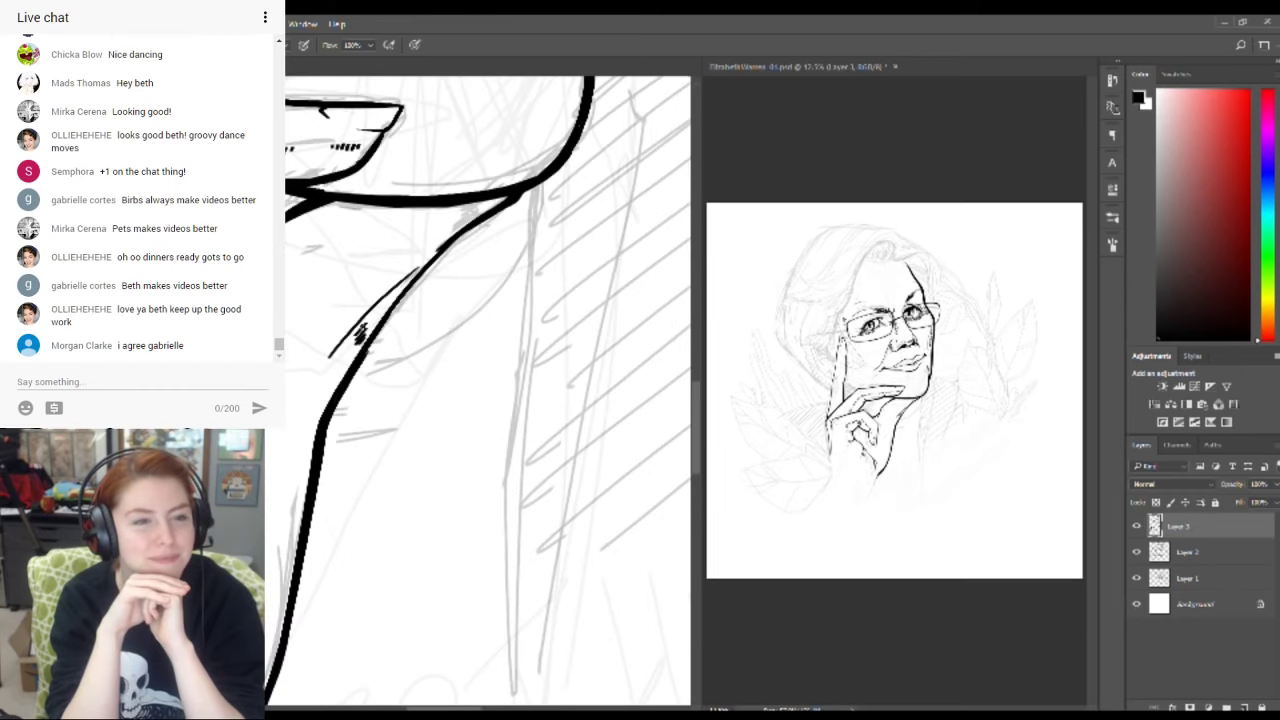
pyautogui.moveTo(361, 333); pyautogui.dragTo(543, 177)
pyautogui.moveTo(395, 241); pyautogui.dragTo(445, 321)
pyautogui.moveTo(362, 430); pyautogui.dragTo(432, 570)
pyautogui.moveTo(386, 420); pyautogui.dragTo(408, 456)
pyautogui.hotkey('ctrl', '-')
pyautogui.hotkey('ctrl', '-')
pyautogui.moveTo(569, 363); pyautogui.dragTo(540, 293)
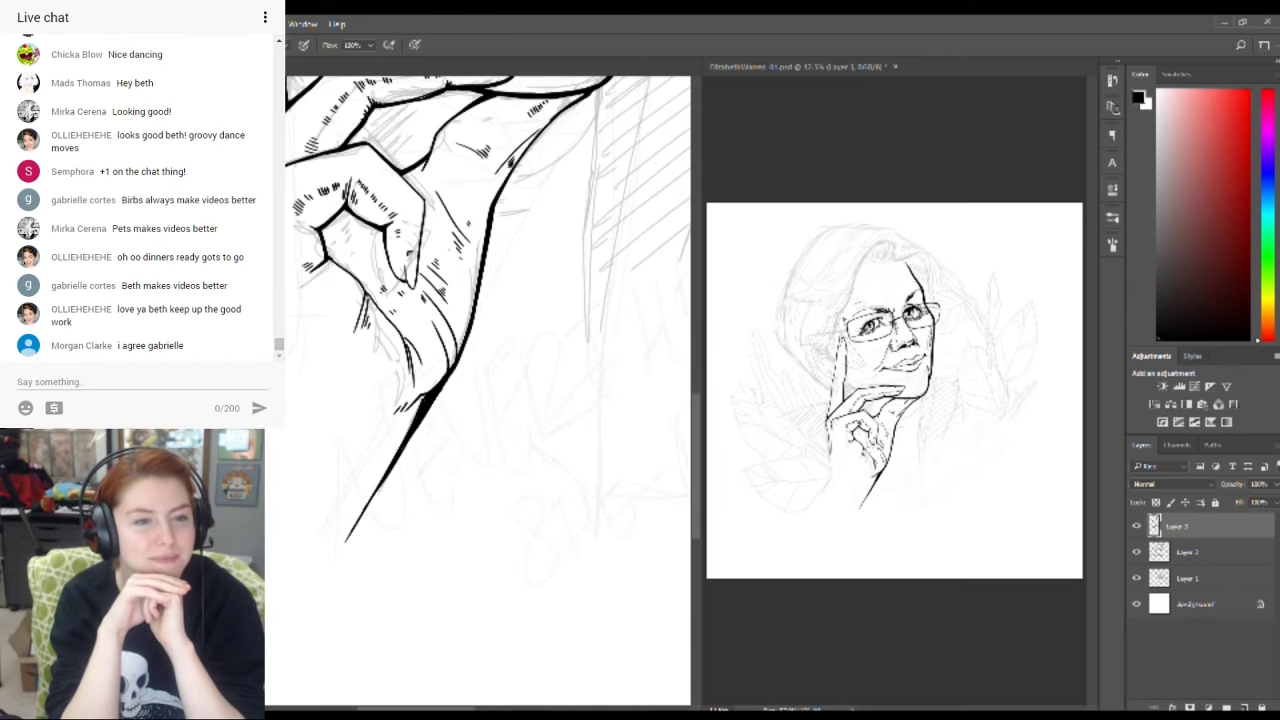
pyautogui.moveTo(222, 190); pyautogui.dragTo(137, 545)
pyautogui.moveTo(480, 250); pyautogui.dragTo(466, 547)
pyautogui.moveTo(460, 450)
pyautogui.mouseDown()
pyautogui.moveTo(488, 284)
pyautogui.moveTo(461, 458)
pyautogui.mouseUp()
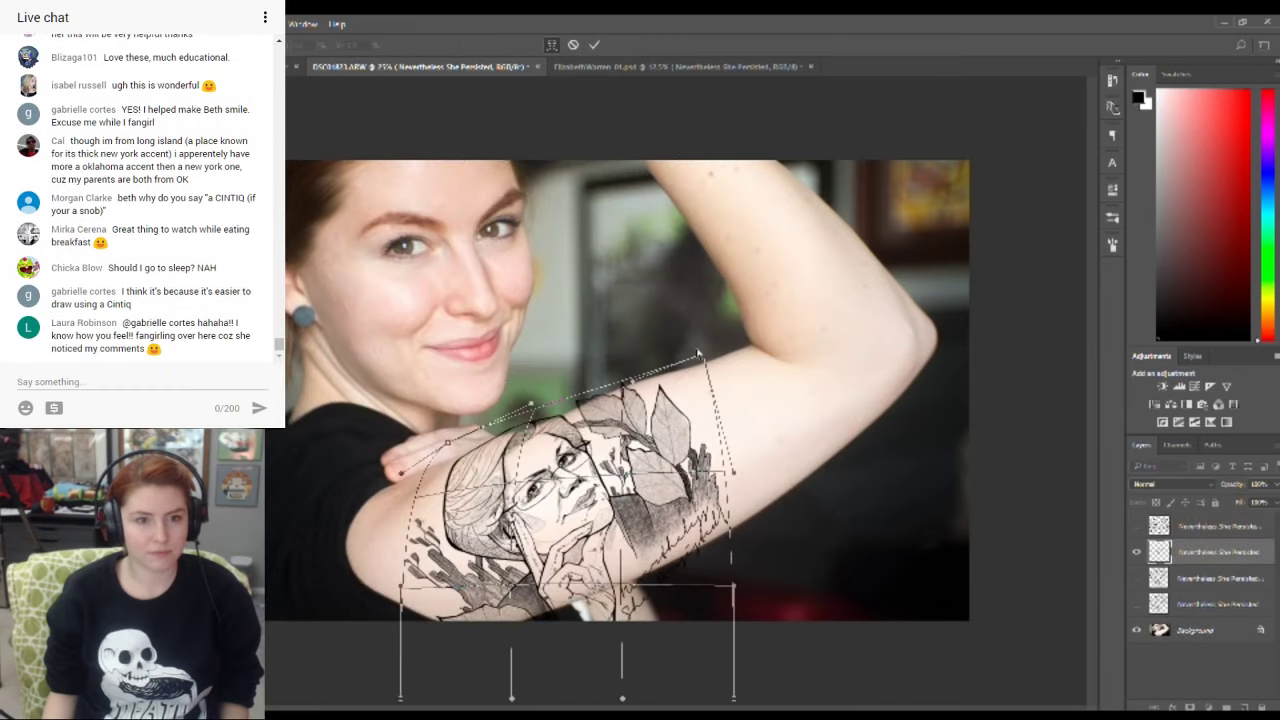
pyautogui.moveTo(734, 698); pyautogui.dragTo(734, 590)
pyautogui.moveTo(437, 662); pyautogui.dragTo(443, 630)
pyautogui.press('Return')
pyautogui.click(1190, 707)
pyautogui.press('b')
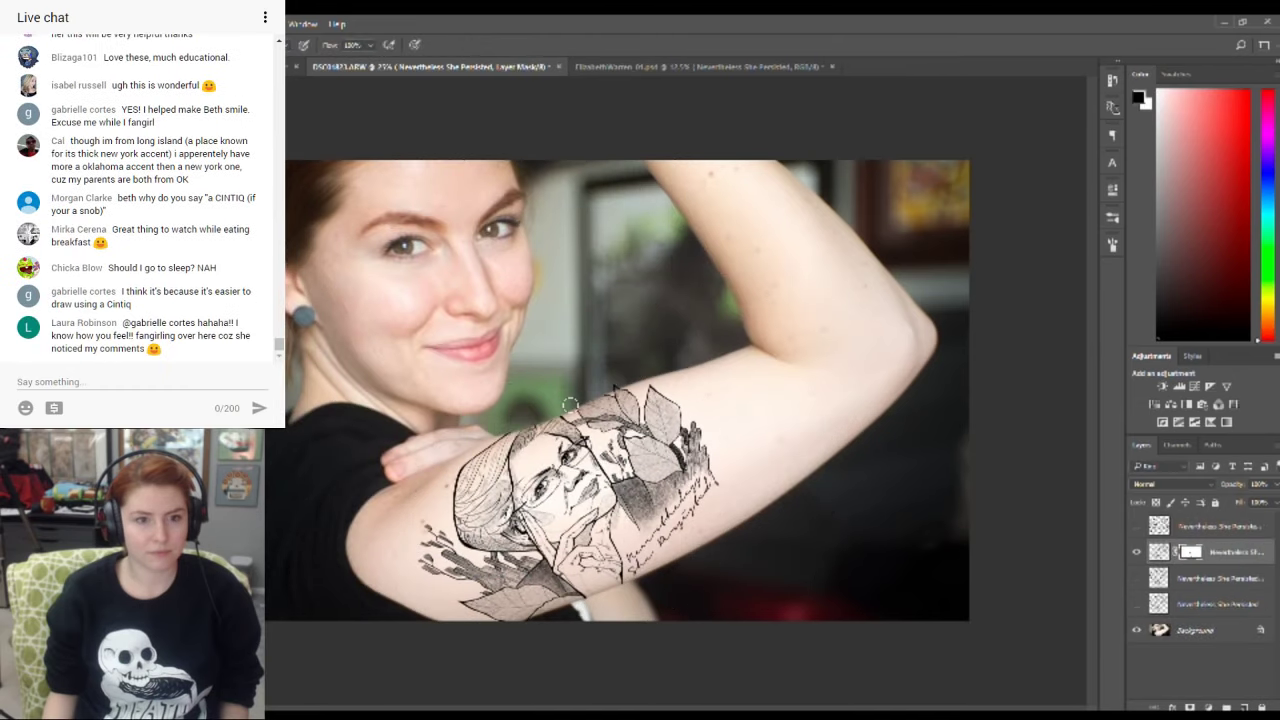
pyautogui.moveTo(1232, 484); pyautogui.dragTo(1208, 484)
pyautogui.click(1159, 552)
pyautogui.click(1190, 552)
pyautogui.press('b')
pyautogui.click(1137, 578)
pyautogui.doubleClick(1220, 578)
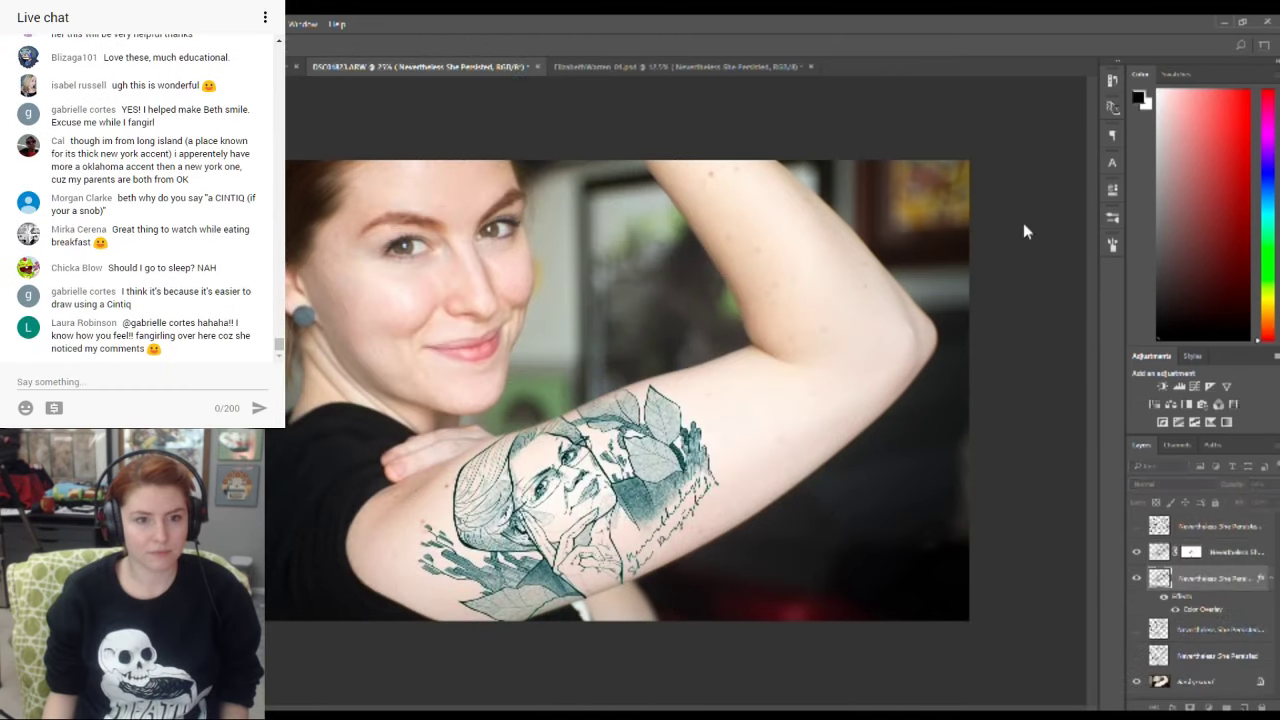
pyautogui.keyDown('ctrl'); pyautogui.click(1157, 552); pyautogui.keyUp('ctrl')
pyautogui.click(1190, 707)
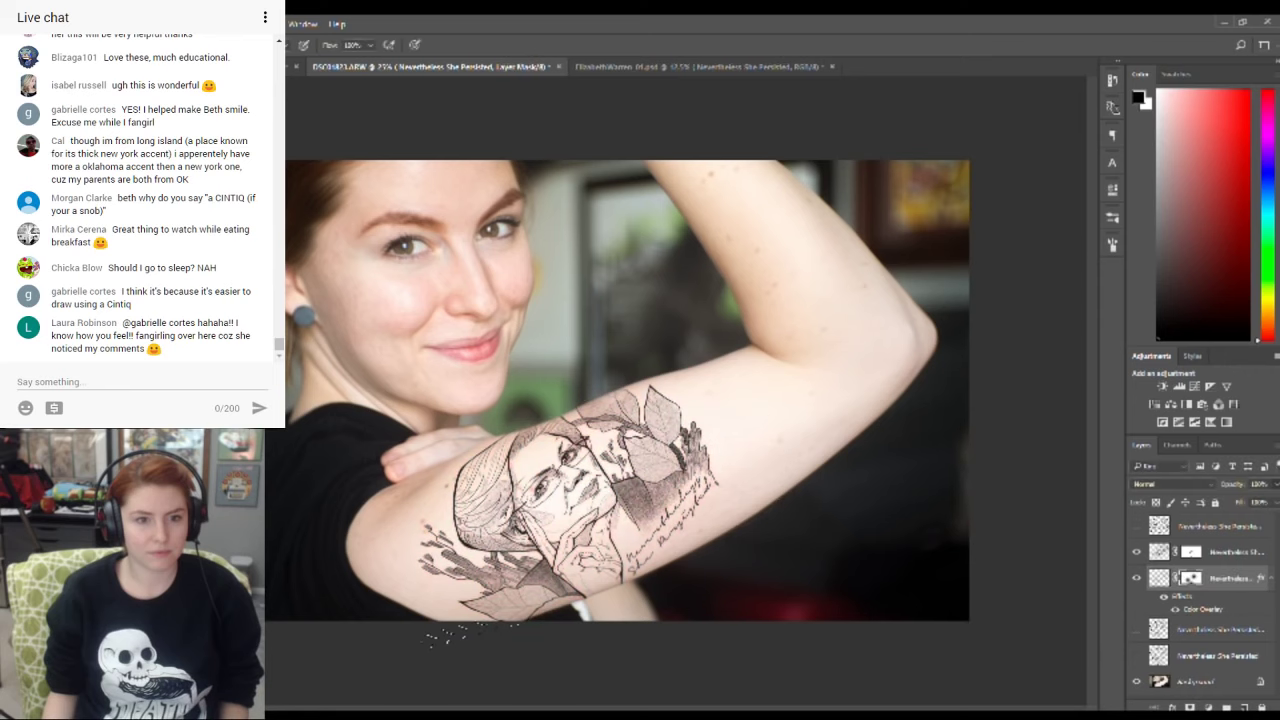
pyautogui.click(1159, 578)
pyautogui.click(1172, 484)
pyautogui.click(1143, 349)
pyautogui.hotkey('ctrl', 'alt', 'z')
pyautogui.hotkey('ctrl', 'alt', 'z')
pyautogui.hotkey('ctrl', 'alt', 'z')
pyautogui.hotkey('ctrl', 'alt', 'z')
pyautogui.click(1229, 552)
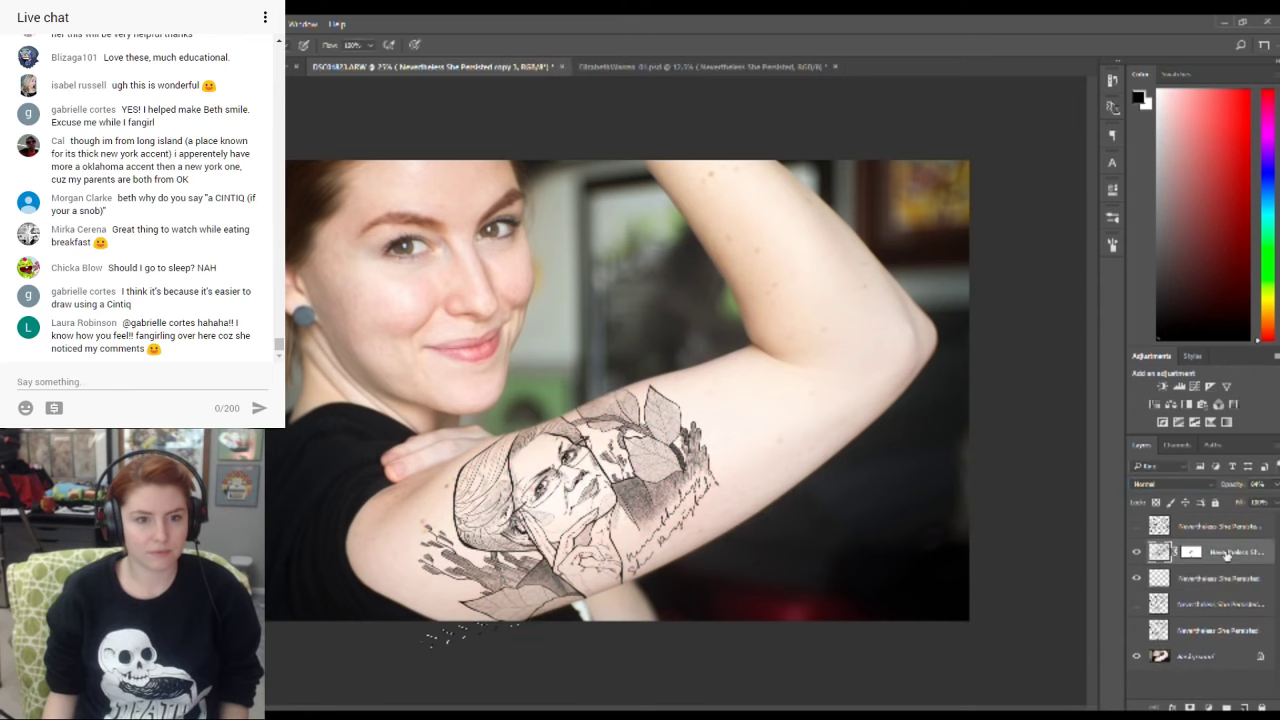
pyautogui.click(1244, 707)
pyautogui.hotkey('ctrl', 'alt', 'g')
pyautogui.press('x')
pyautogui.hotkey('ctrl', '+')
pyautogui.moveTo(440, 450); pyautogui.dragTo(510, 480)
pyautogui.moveTo(1200, 552); pyautogui.dragTo(1200, 516)
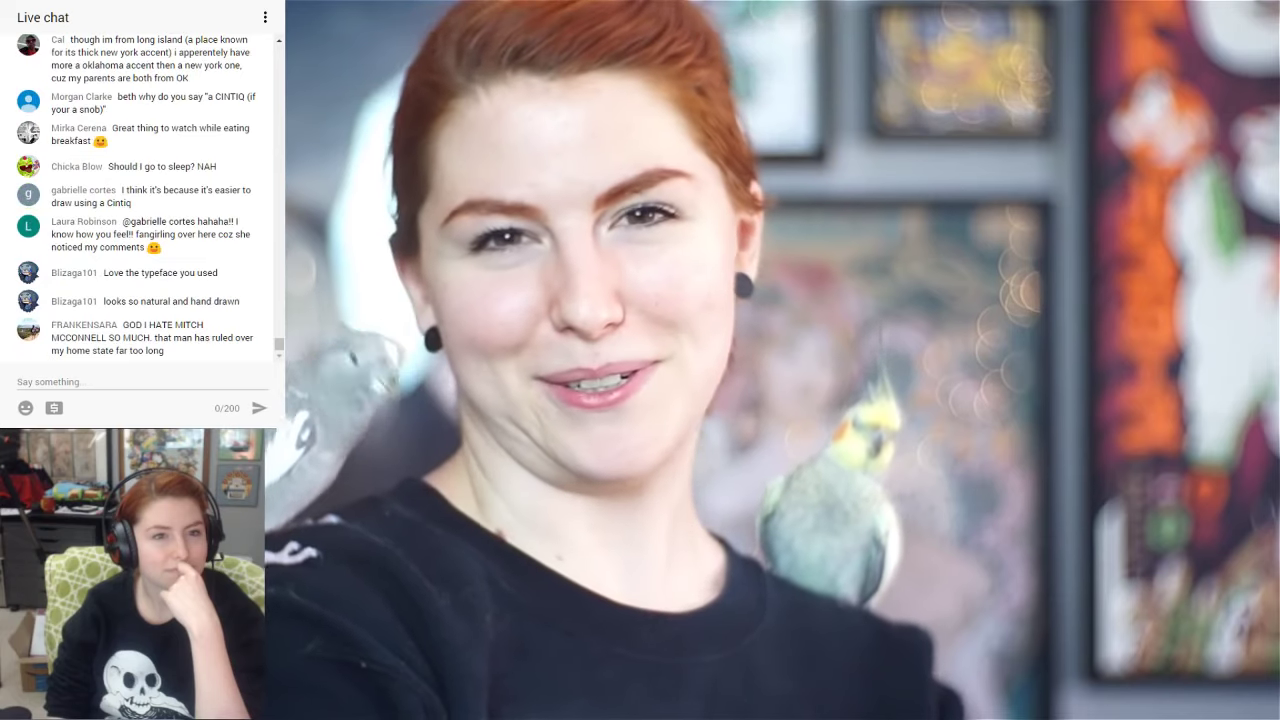
pyautogui.press('Escape')
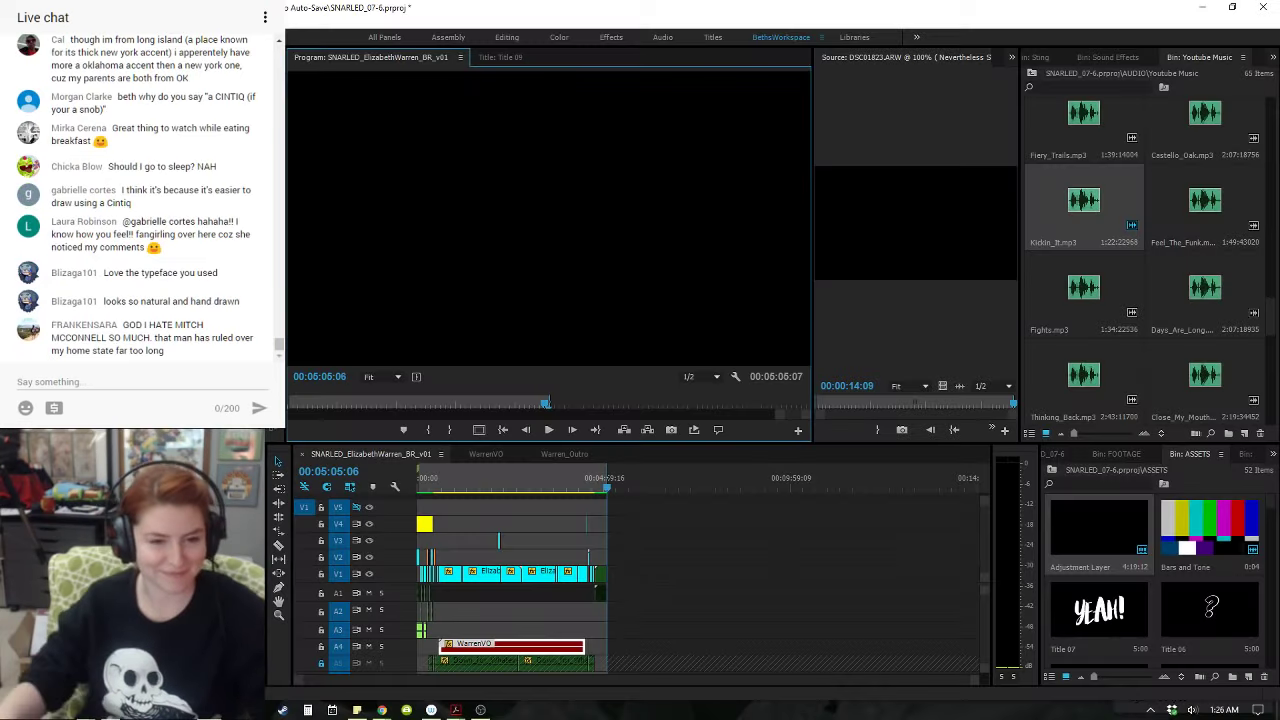
# - Select the last ElizabethWarren_01.psd clip before Warren_Outro and move to its first frame at 00:04:42:23
pyautogui.click(624, 525)
pyautogui.press('=')
pyautogui.press('=')
pyautogui.press('=')
pyautogui.press('=')
pyautogui.press('=')
pyautogui.press('-')
pyautogui.click(522, 492)
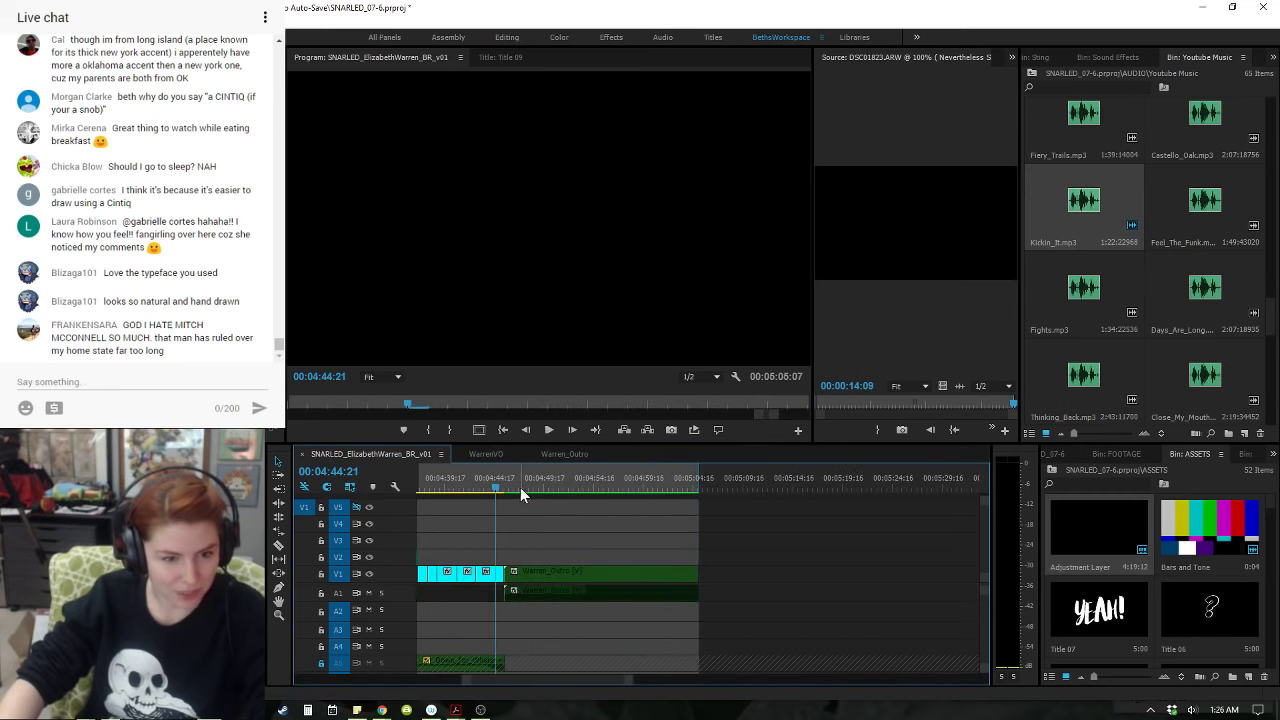
pyautogui.press('=')
pyautogui.press('=')
pyautogui.press('=')
pyautogui.click(686, 580)
pyautogui.press('Up')
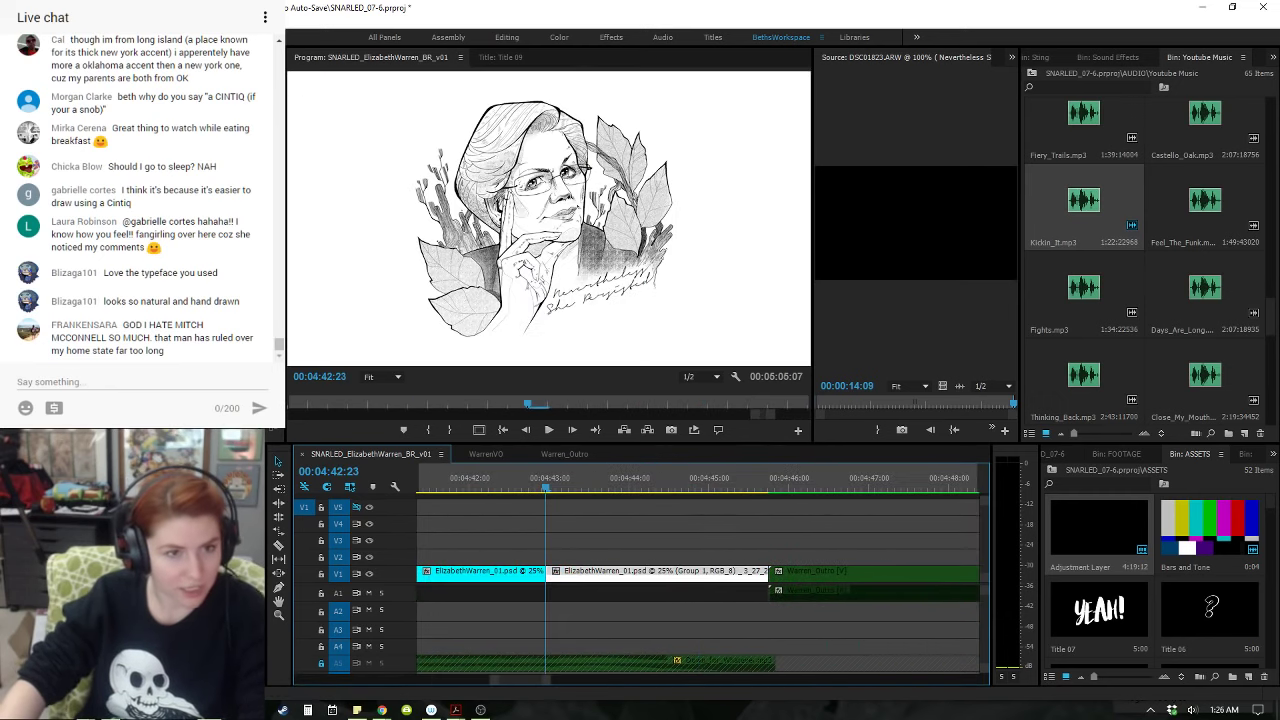
# - Check the selected still's last frame at 00:04:45:17, and replay the clip from its start to 00:04:44:03
pyautogui.press('Down')
pyautogui.press('Left')
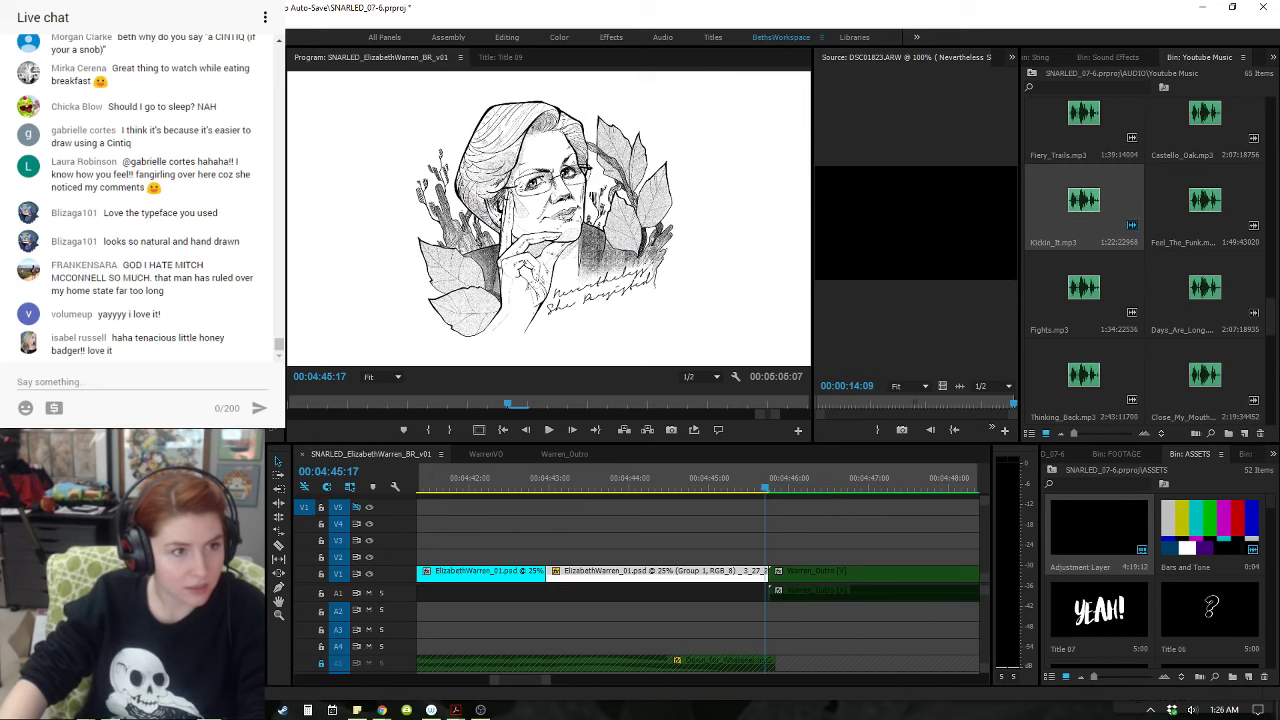
pyautogui.click(547, 481)
pyautogui.press('space')
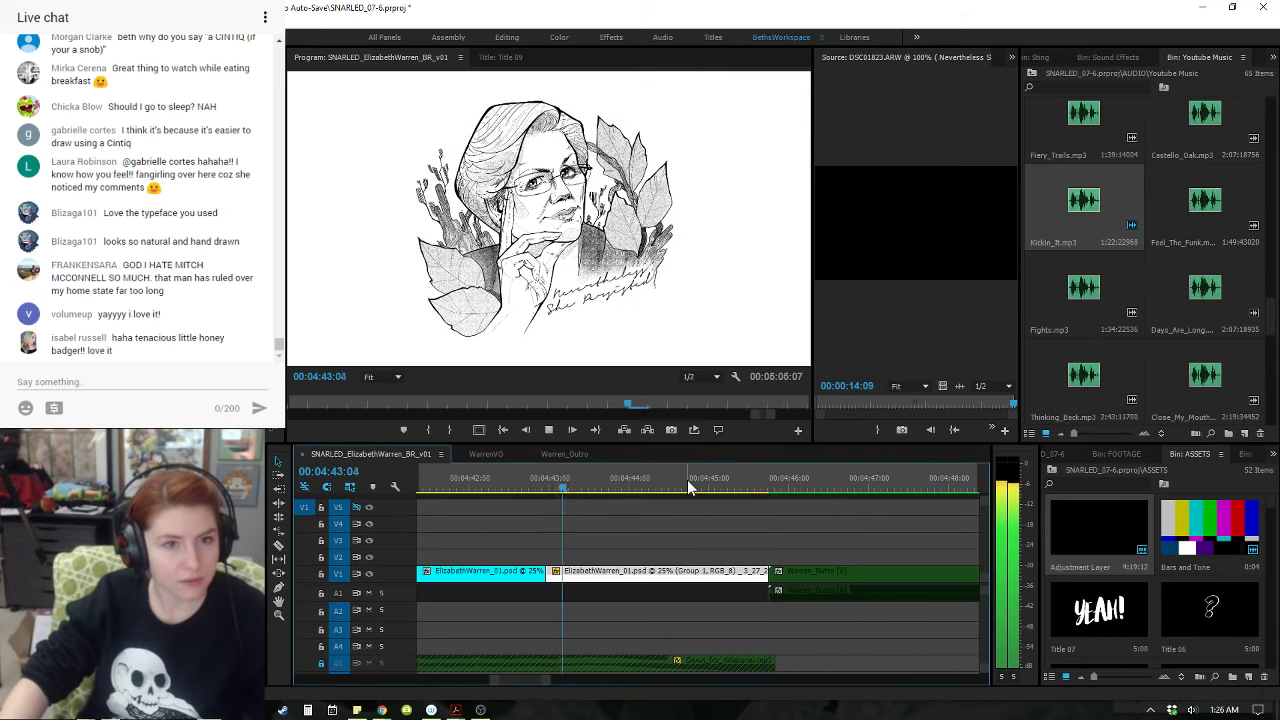
pyautogui.press('space')
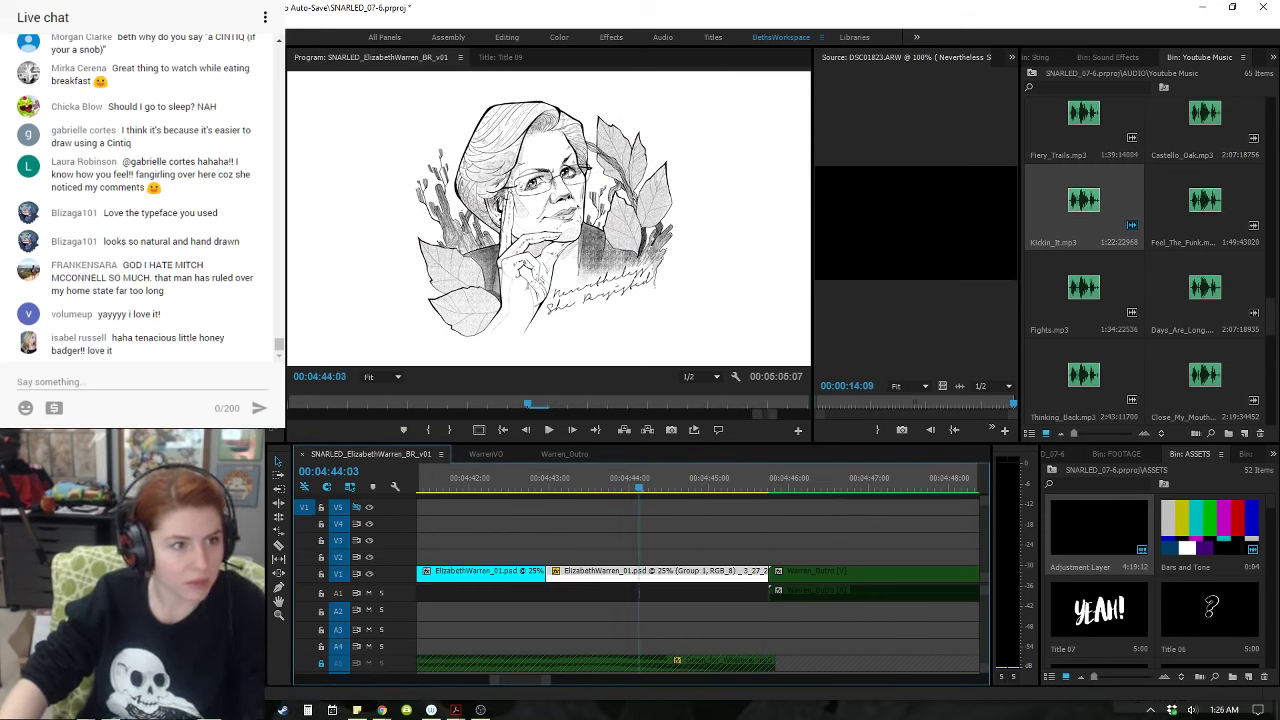
# - Enlarge the drawing slightly at the still's last frame, 00:04:45:17, to animate a slow zoom across the clip
pyautogui.click(544, 490)
pyautogui.press('Down')
pyautogui.press('Left')
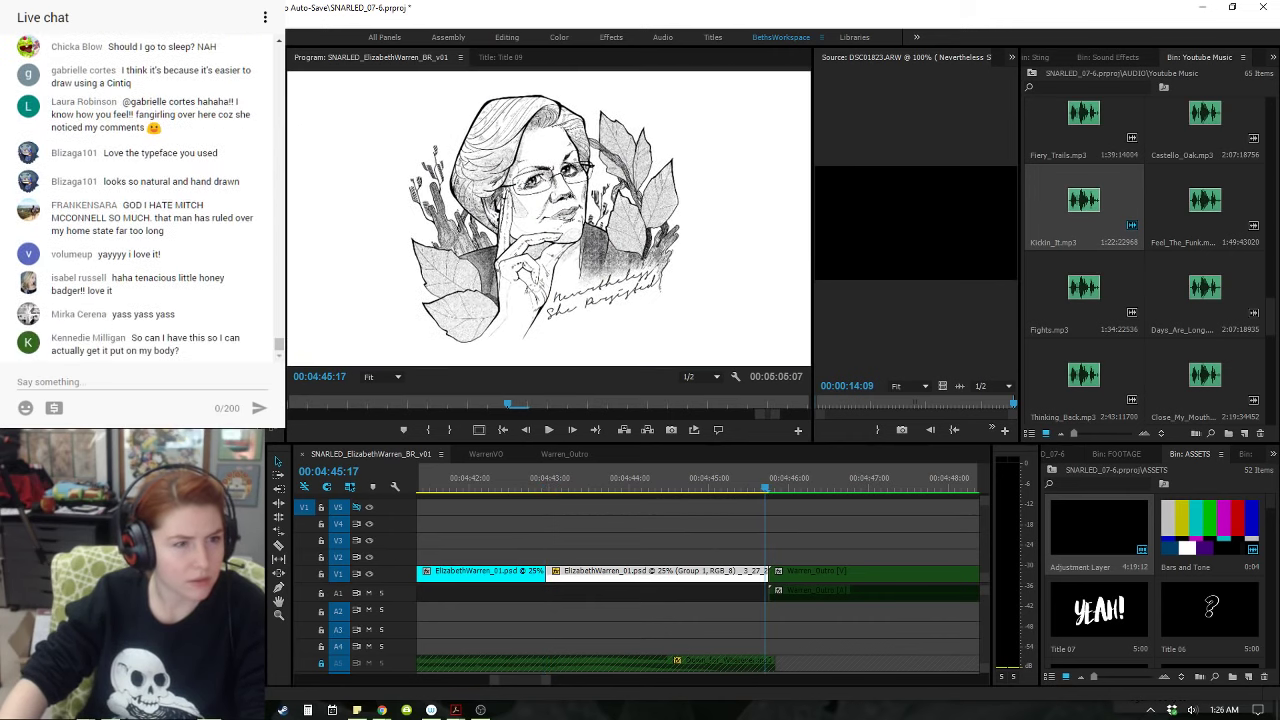
# - Preview the still's slow zoom from just before the clip to 00:04:44:07, and save the project
pyautogui.click(520, 481)
pyautogui.press('space')
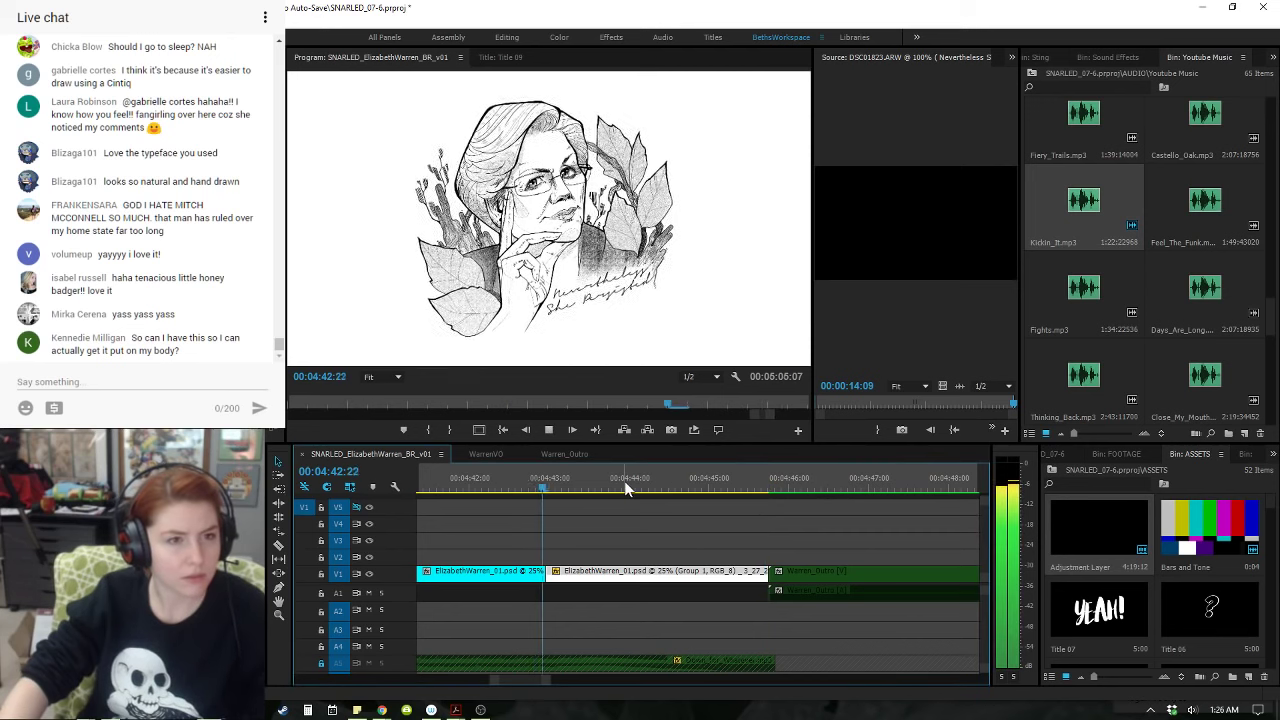
pyautogui.press('space')
pyautogui.press('space')
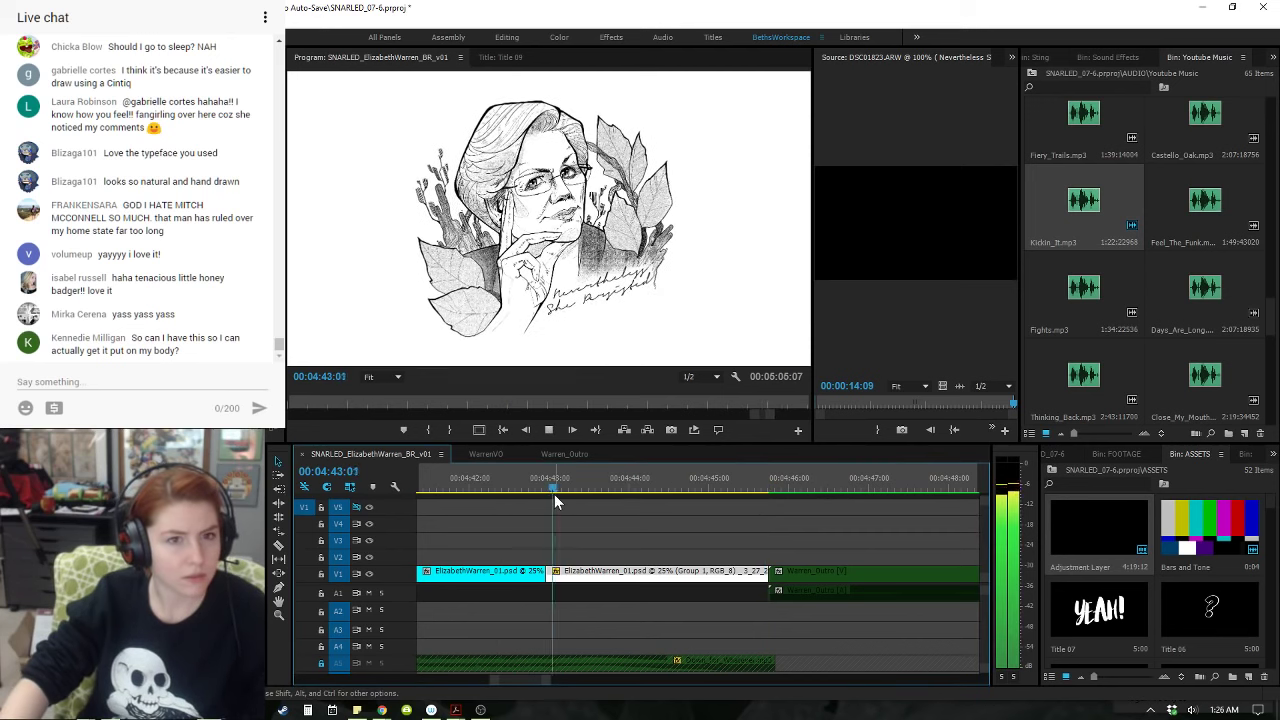
pyautogui.hotkey('ctrl', 's')
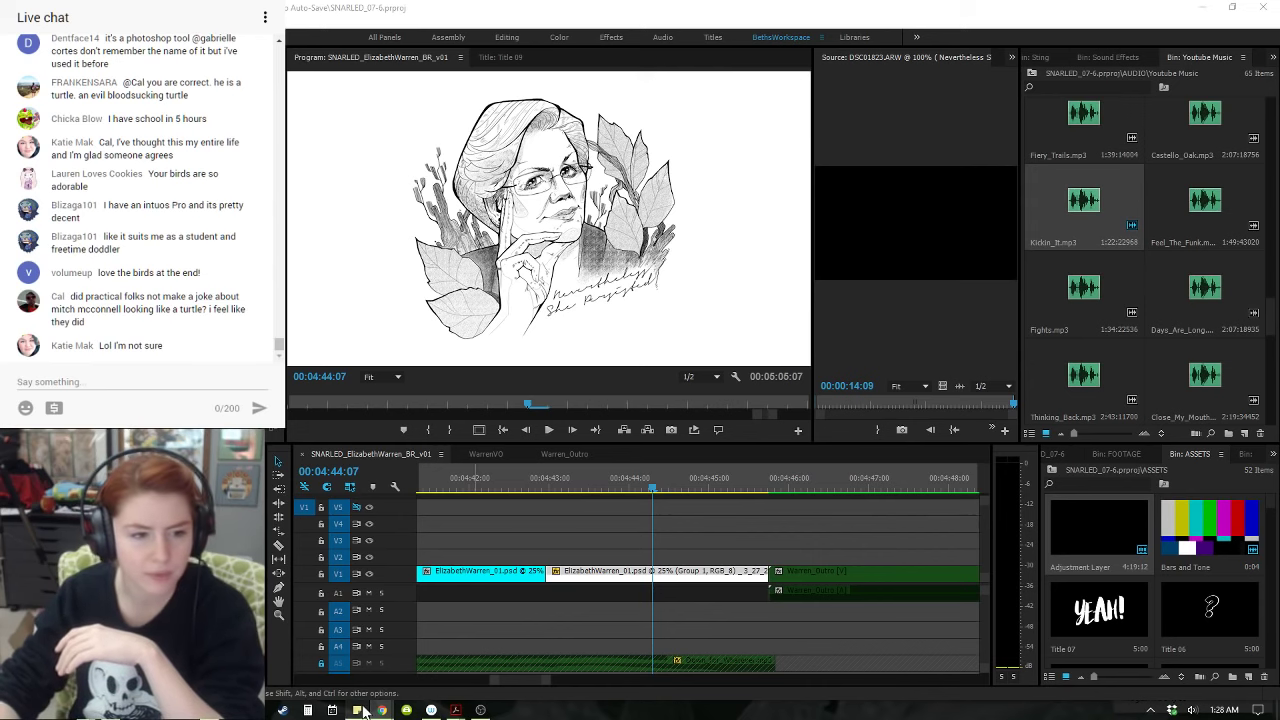
# - Switch to the YouTube Live Dashboard in Chrome
pyautogui.moveTo(381, 710)
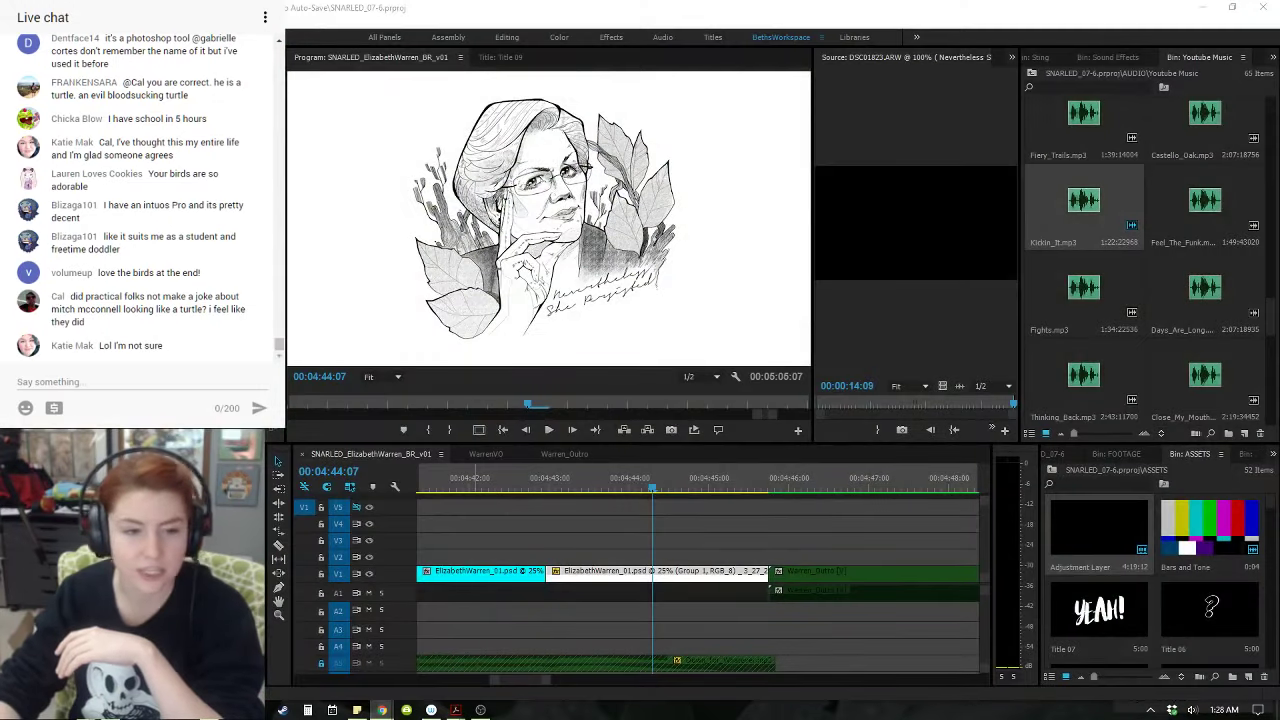
pyautogui.click(350, 655)
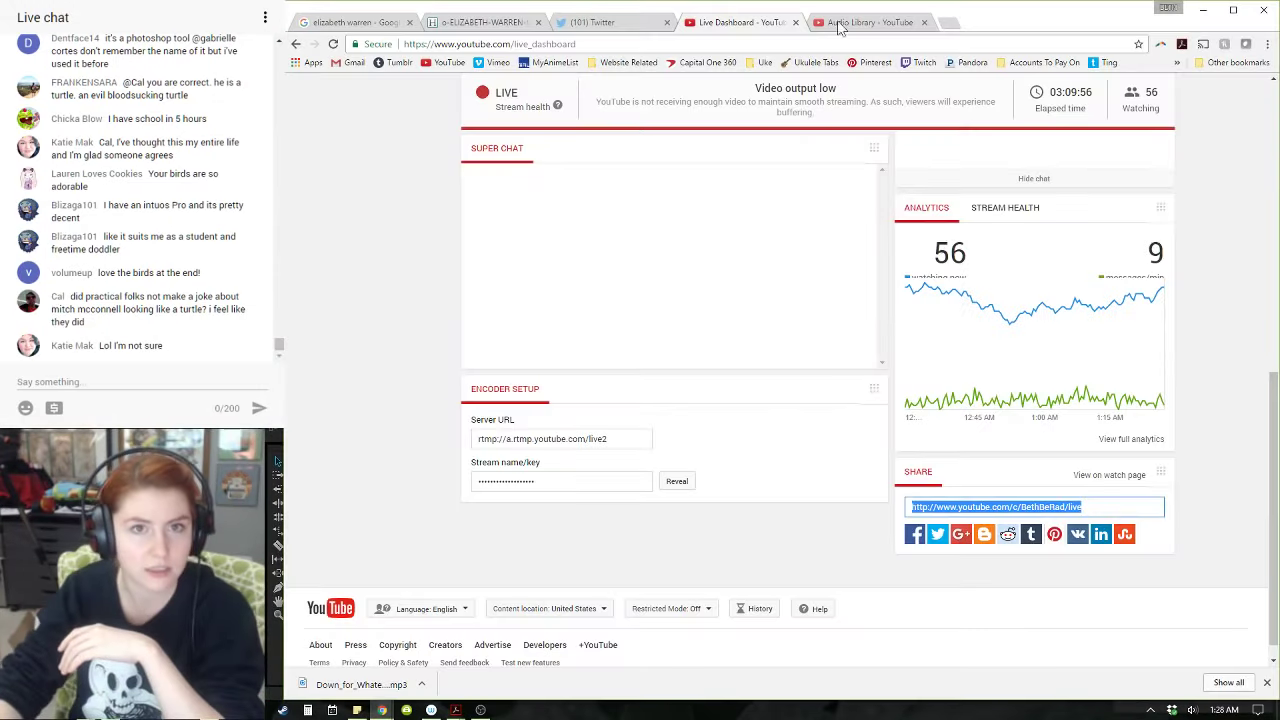
# - Search Google for "intuos pro" in a new browser tab
pyautogui.click(950, 24)
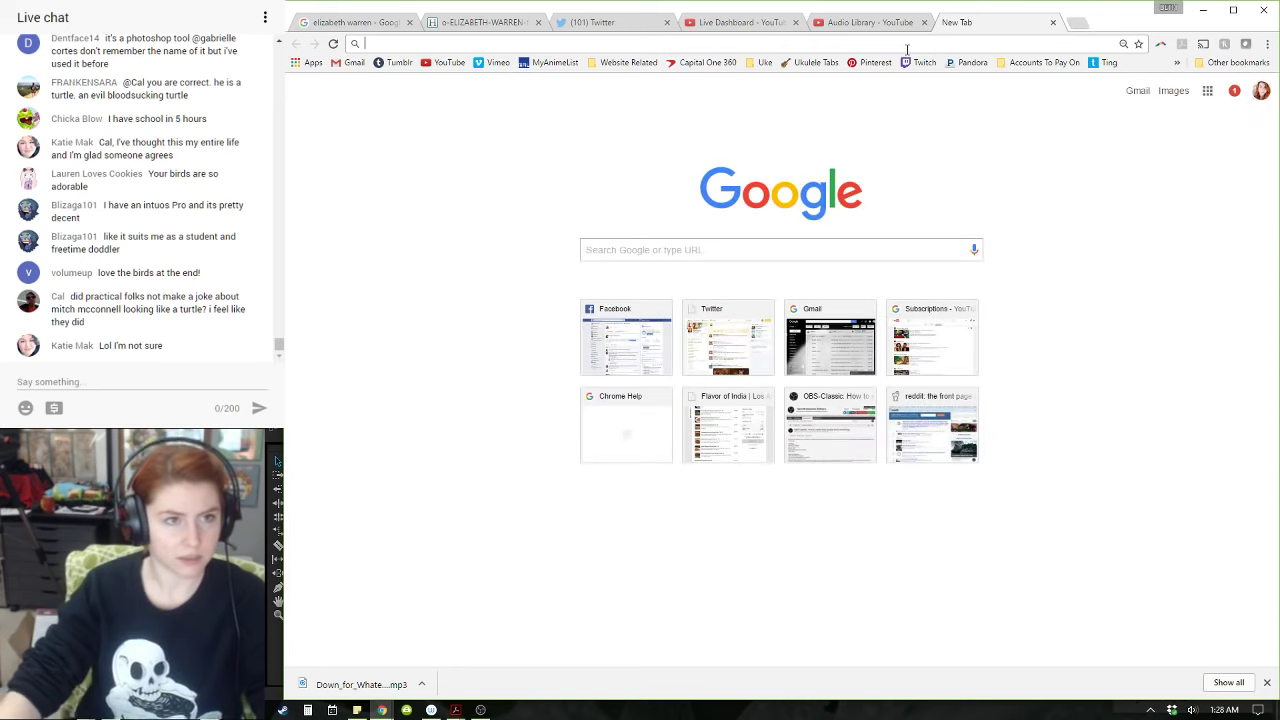
pyautogui.write('intuos pro')
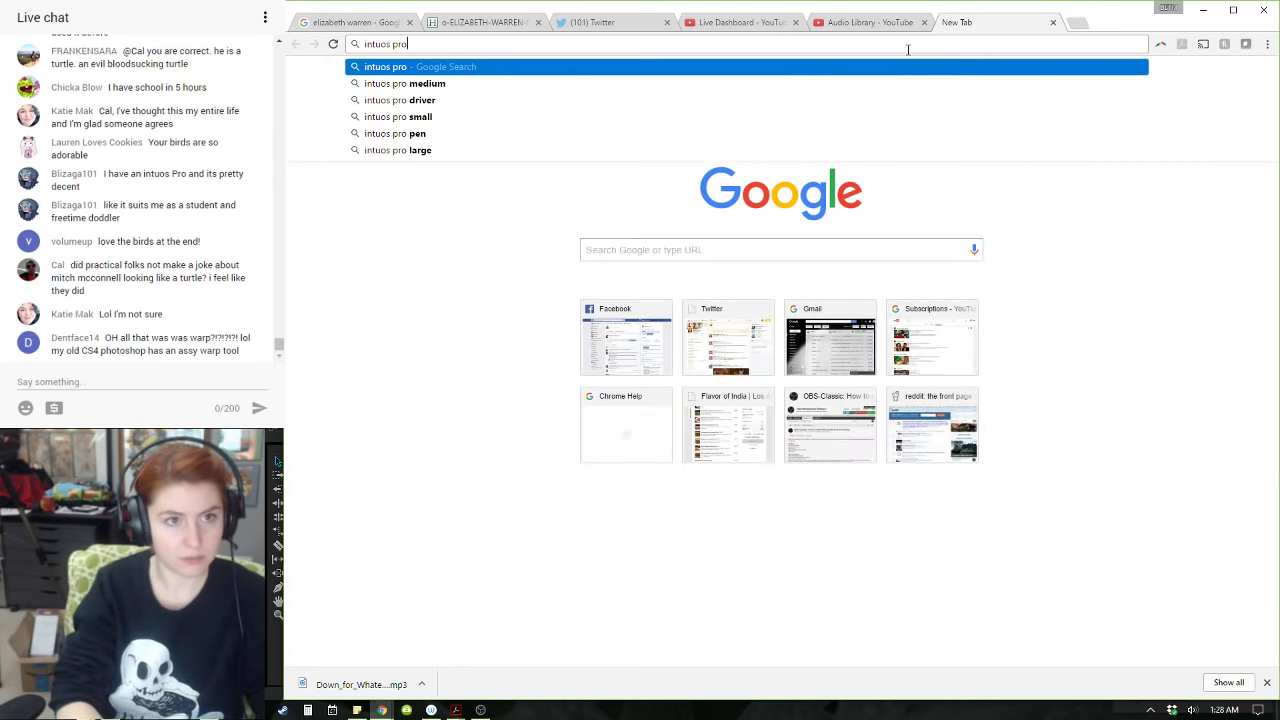
pyautogui.press('Return')
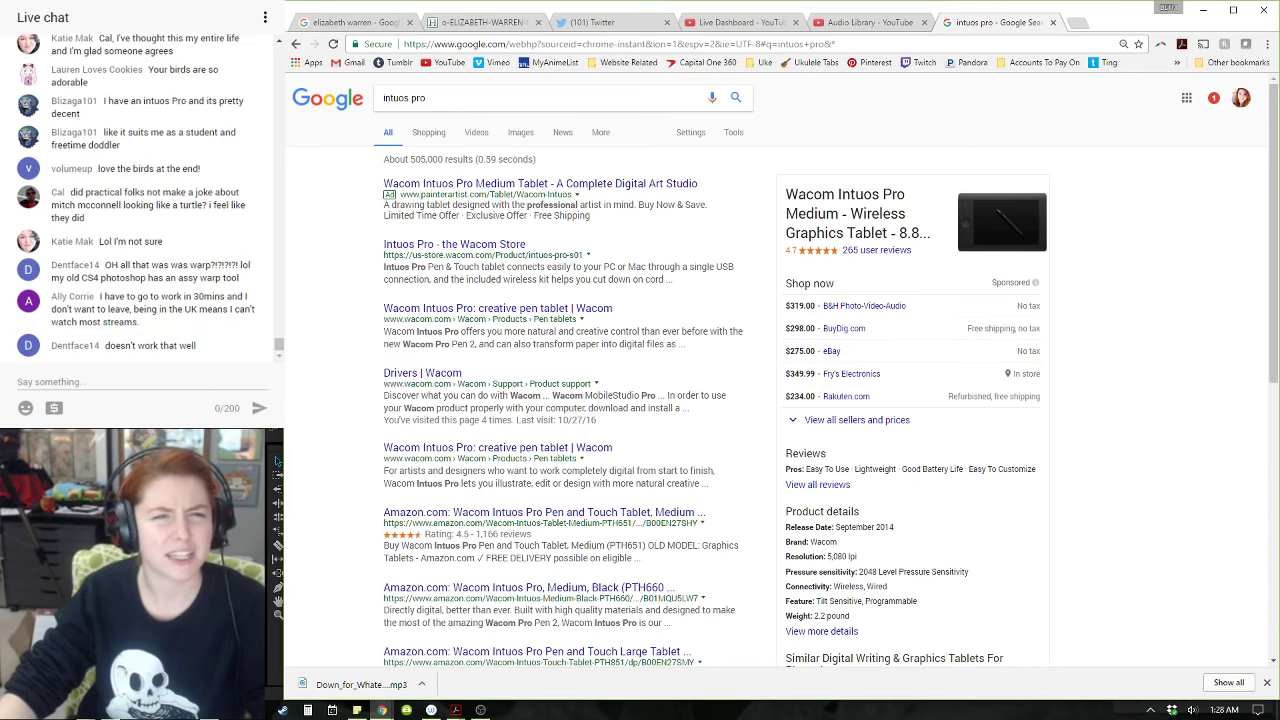
# - Switch back to Premiere Pro and return to the beginning of the SNARLED_ElizabethWarren_BR_v01 sequence
pyautogui.hotkey('alt', 'Tab')
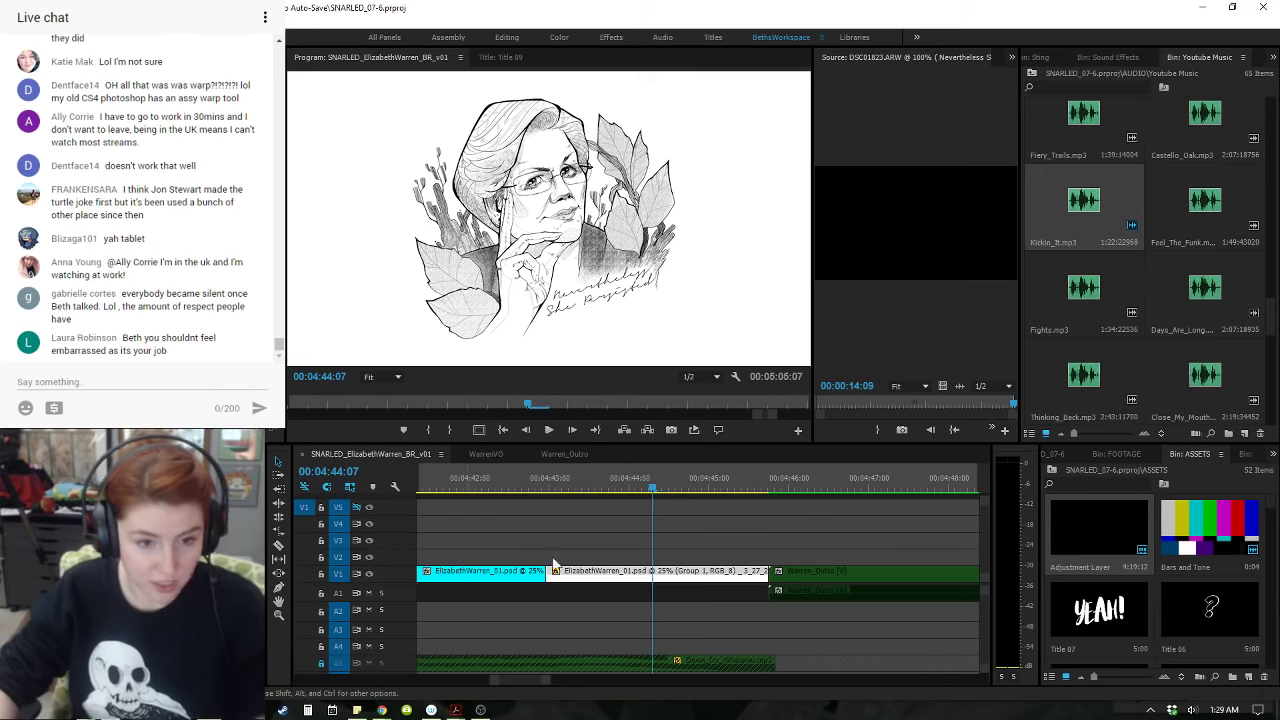
pyautogui.click(594, 527)
pyautogui.press('-')
pyautogui.press('-')
pyautogui.press('-')
pyautogui.press('-')
pyautogui.press('-')
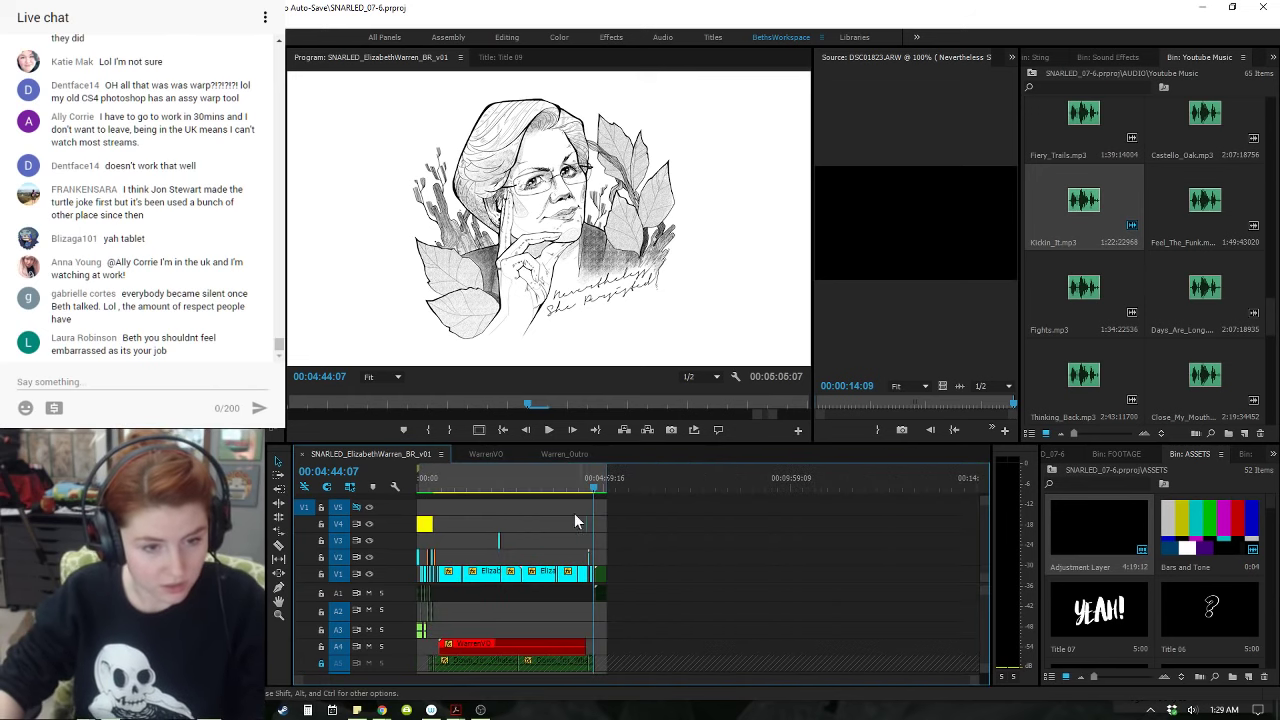
pyautogui.press('Home')
pyautogui.press('=')
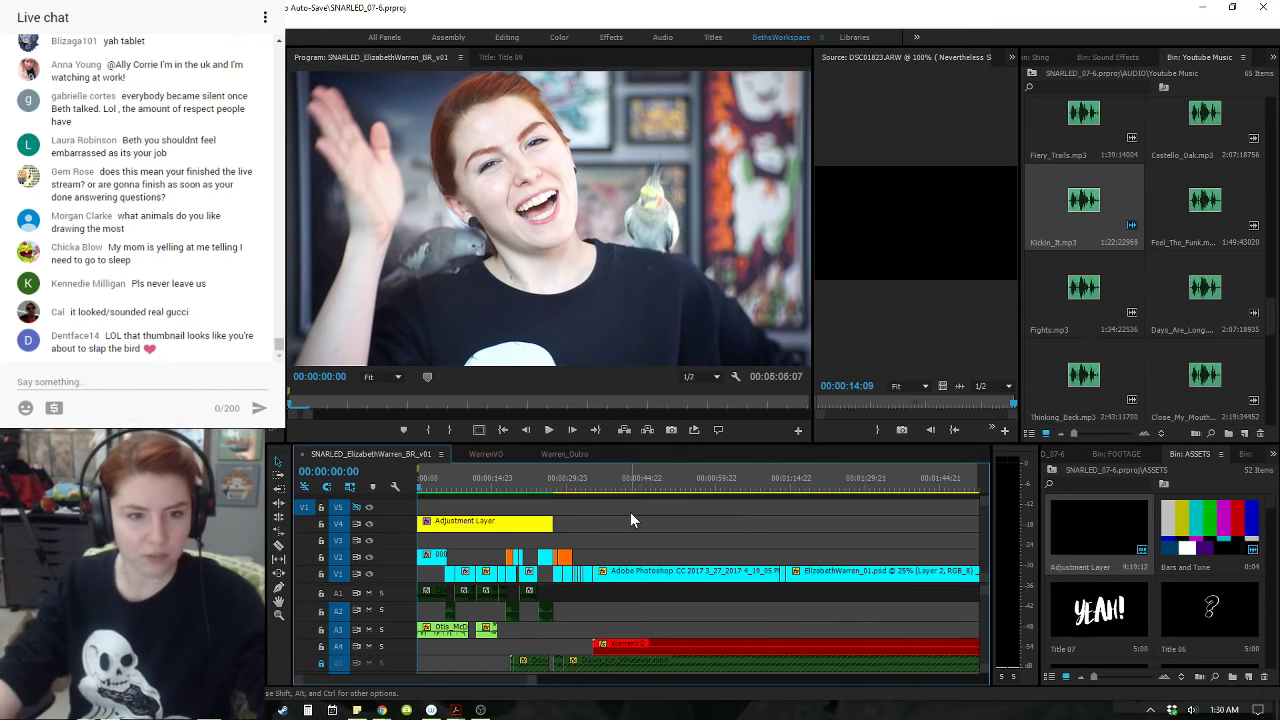
# - Check the whole sequence's layout, looking at its end at 00:05:01:13 and the intro at 00:00:16:01
pyautogui.click(703, 523)
pyautogui.press('-')
pyautogui.press('-')
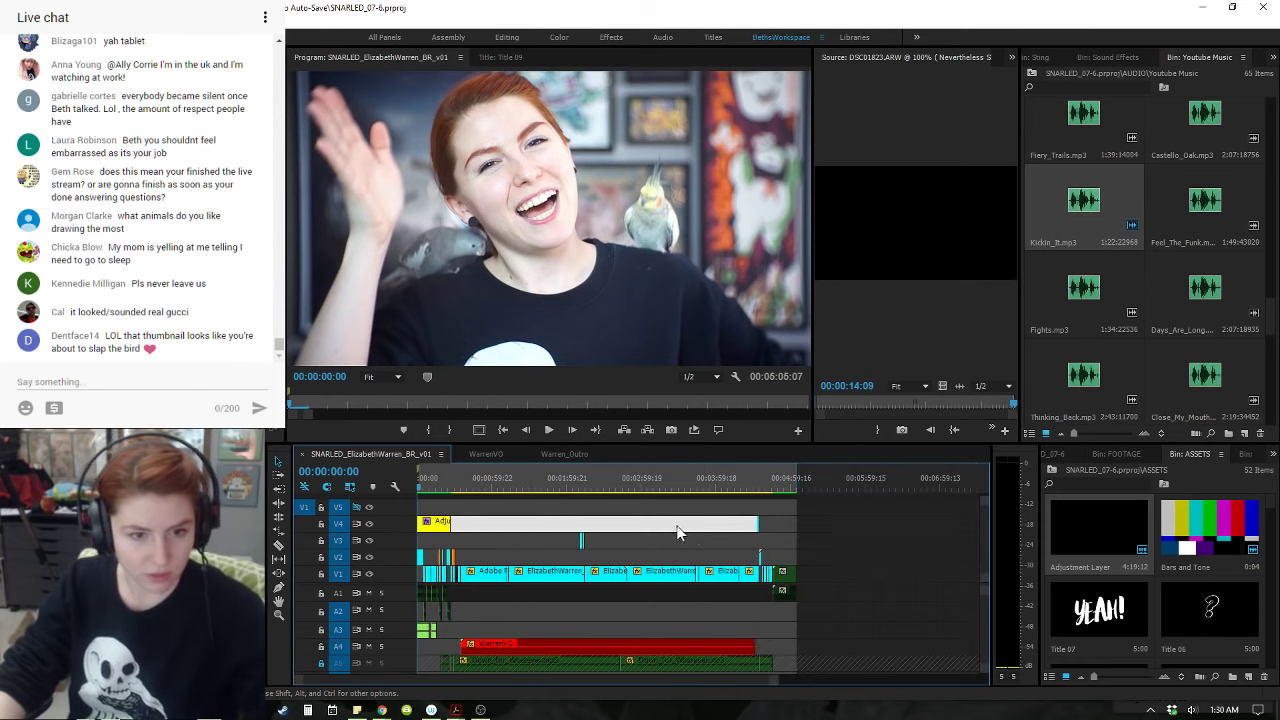
pyautogui.click(878, 528)
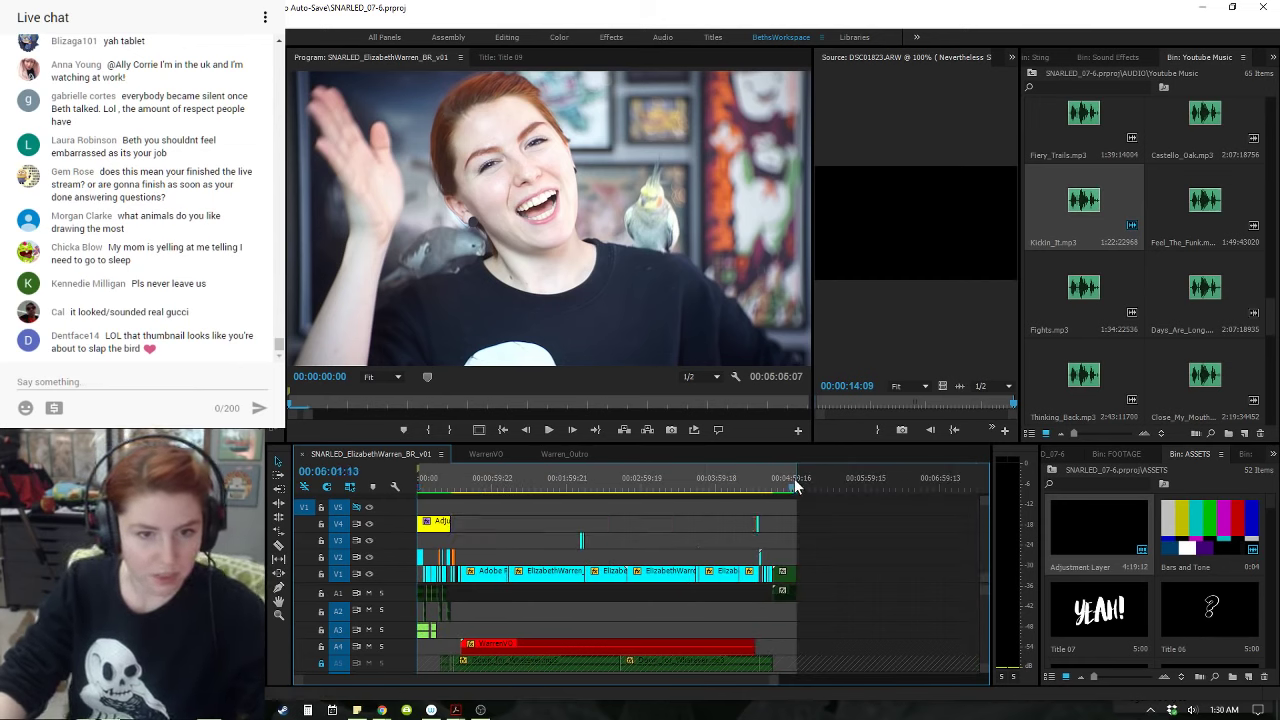
pyautogui.click(792, 480)
pyautogui.click(439, 481)
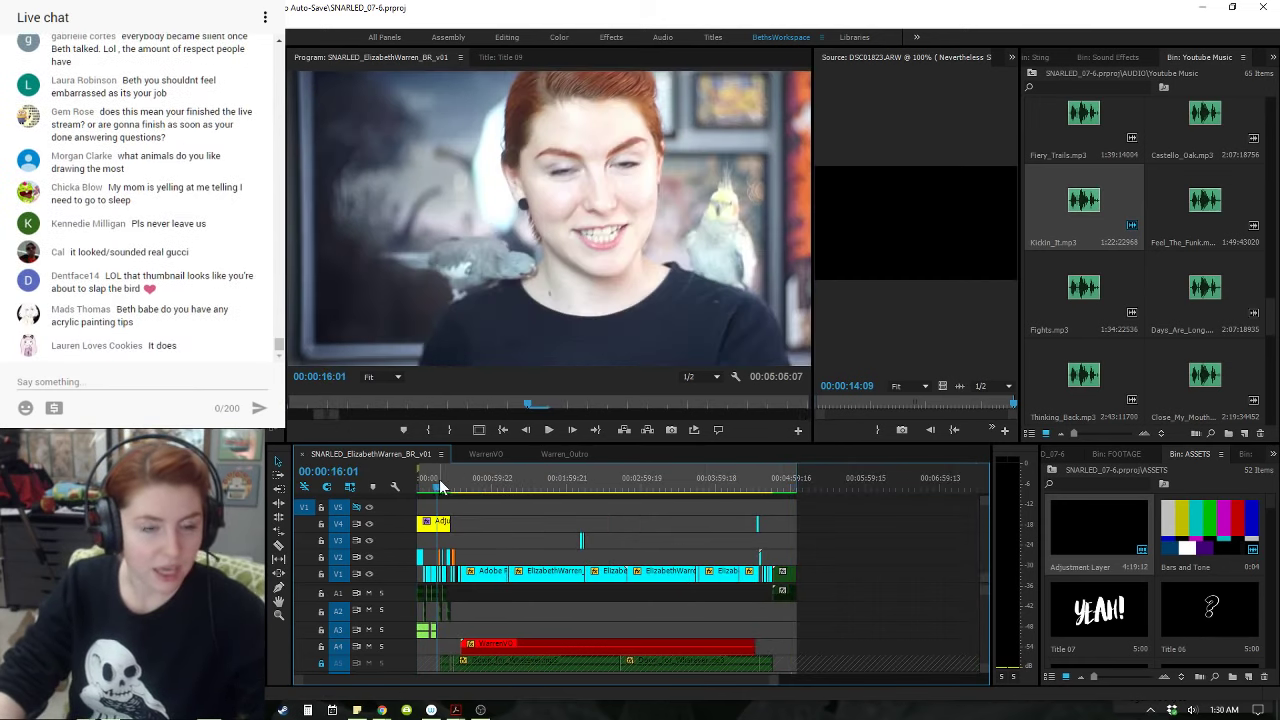
# - Play the talking intro from 00:00:08:08 to 00:00:12:01
pyautogui.moveTo(439, 481)
pyautogui.mouseDown()
pyautogui.moveTo(403, 485)
pyautogui.moveTo(429, 484)
pyautogui.mouseUp()
pyautogui.press('=')
pyautogui.press('=')
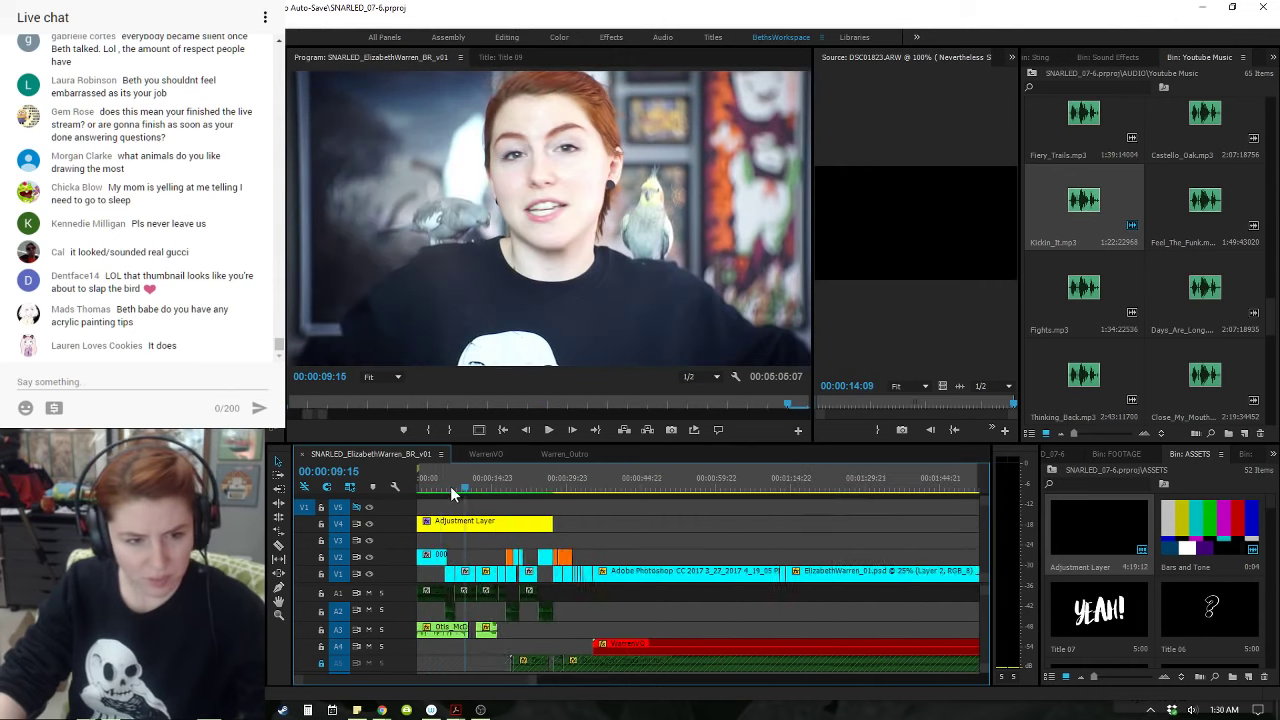
pyautogui.press('=')
pyautogui.click(503, 484)
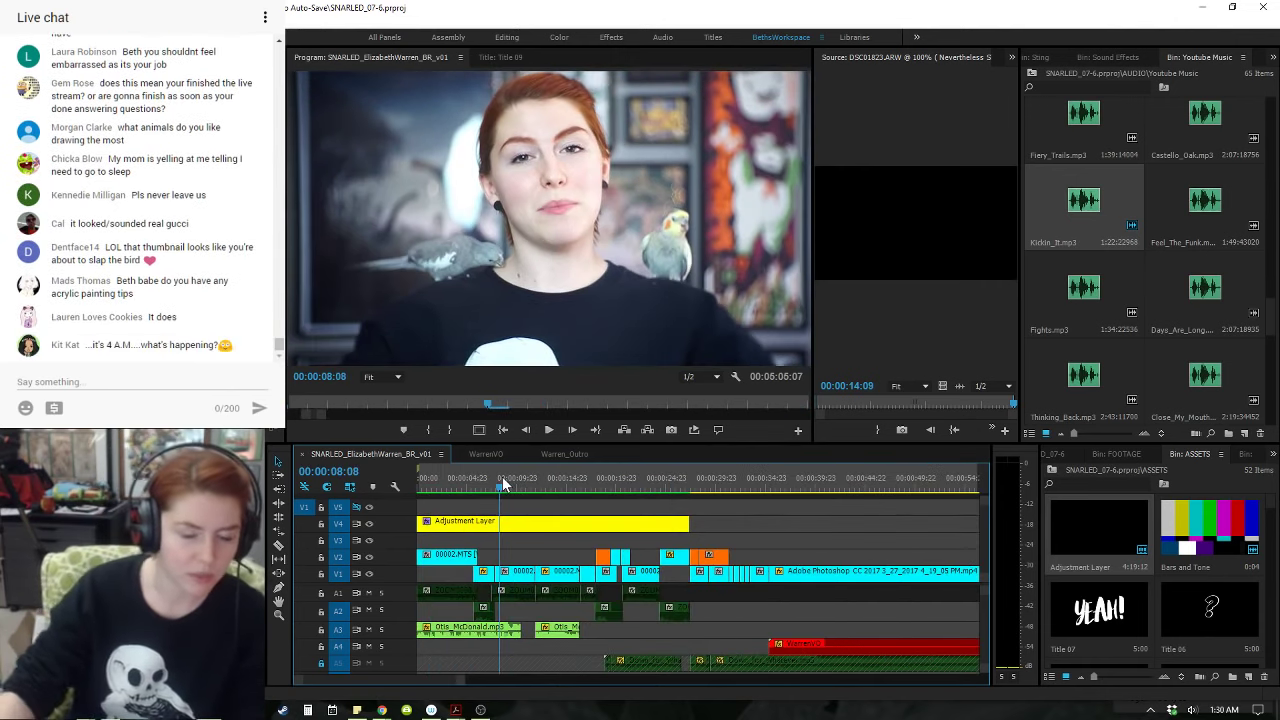
pyautogui.press('space')
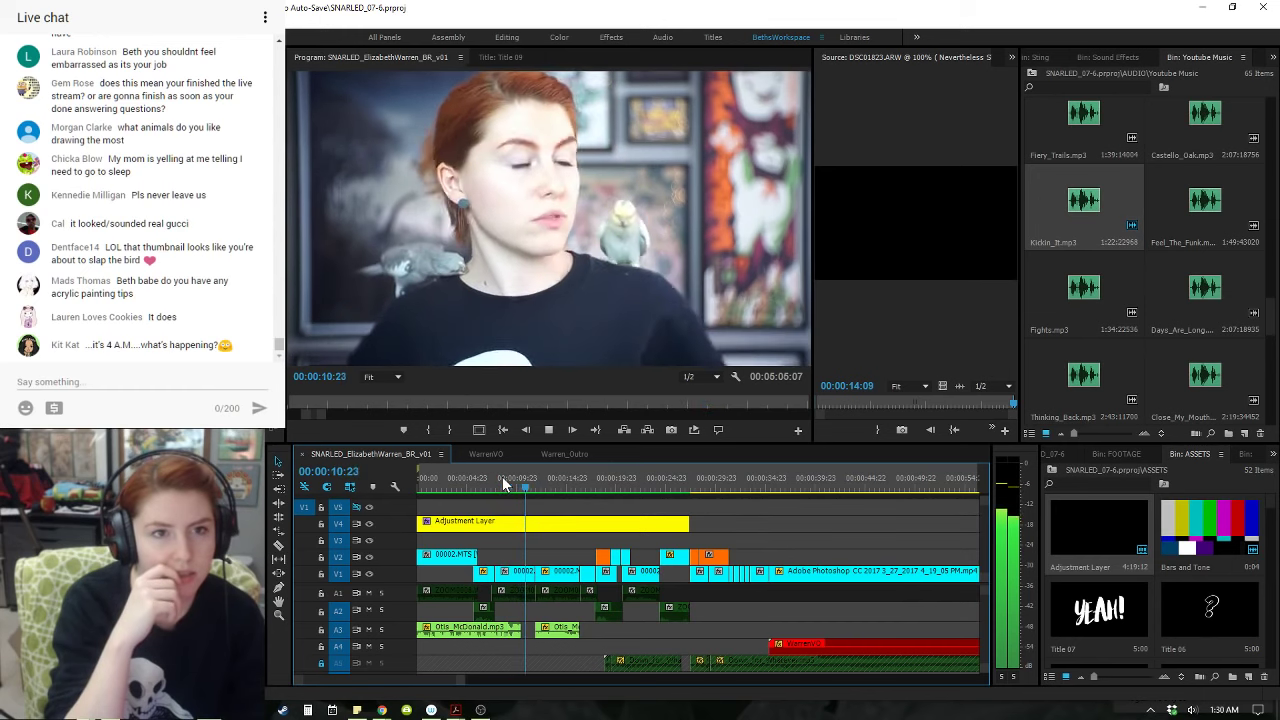
pyautogui.press('space')
pyautogui.press('=')
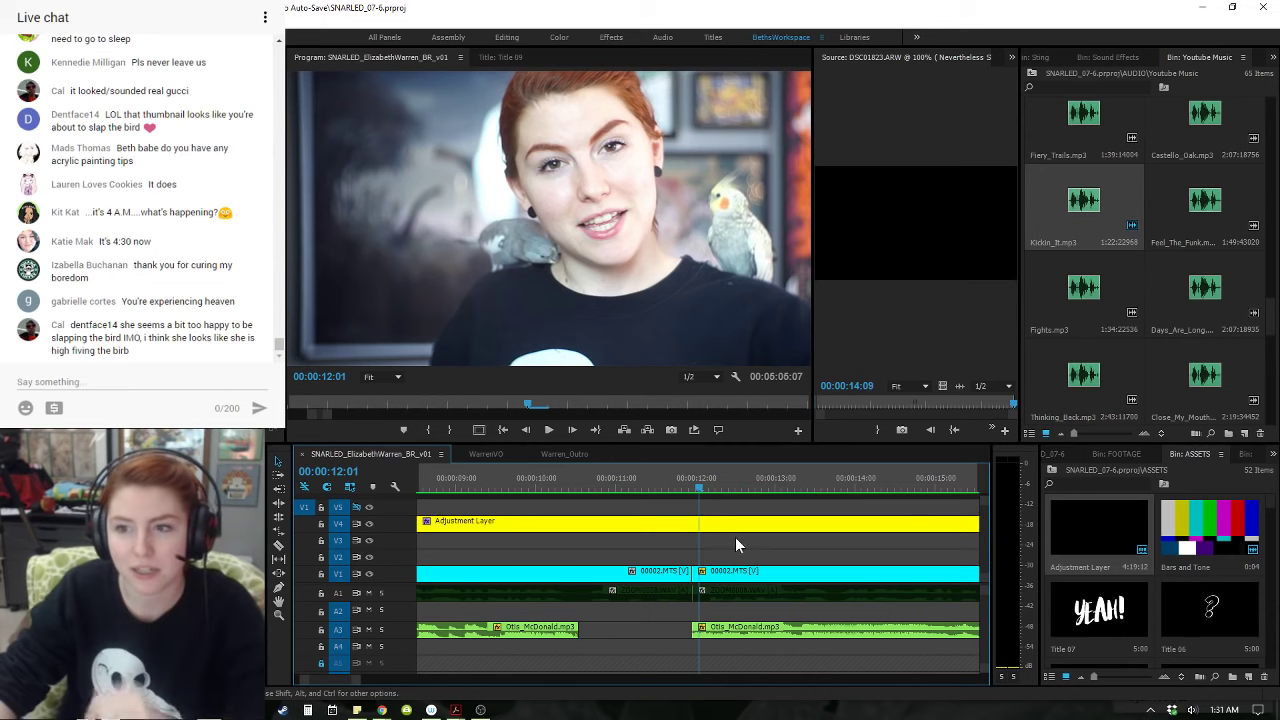
# - View the sequence's opening frame, and play the intro from 00:00:05:20 to 00:00:11:04
pyautogui.click(642, 538)
pyautogui.press('-')
pyautogui.press('-')
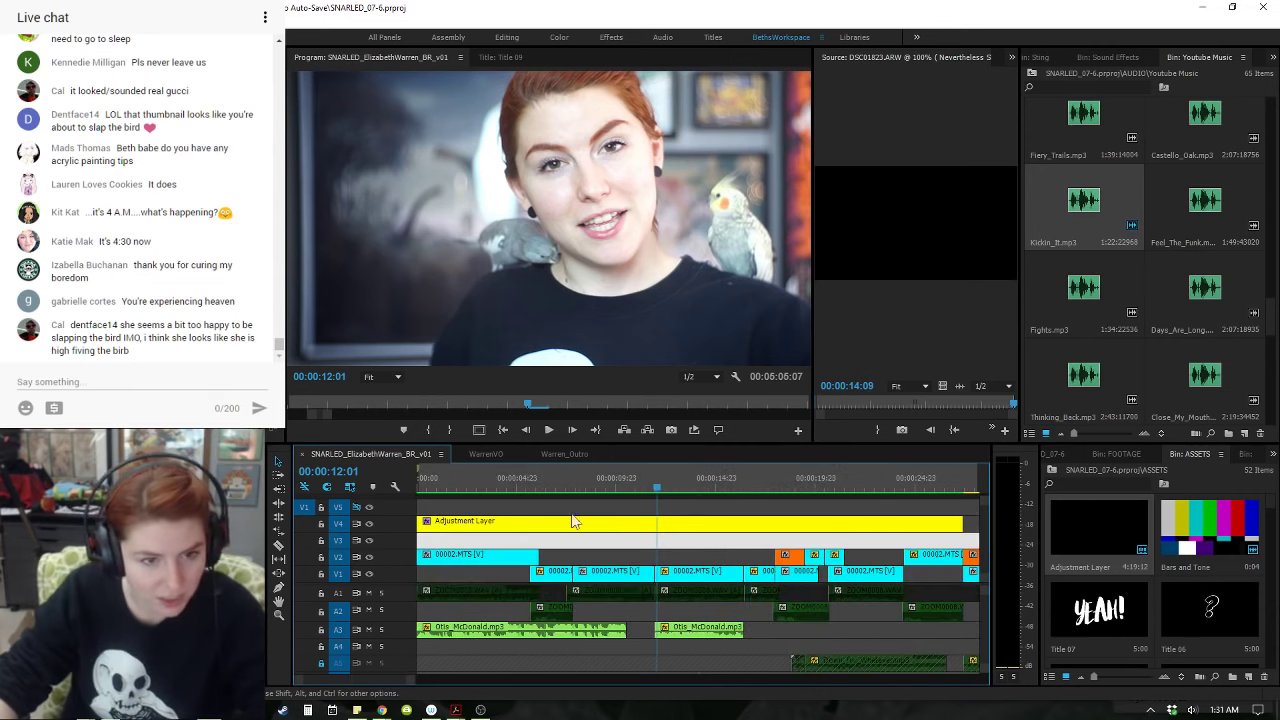
pyautogui.moveTo(440, 483); pyautogui.dragTo(277, 480)
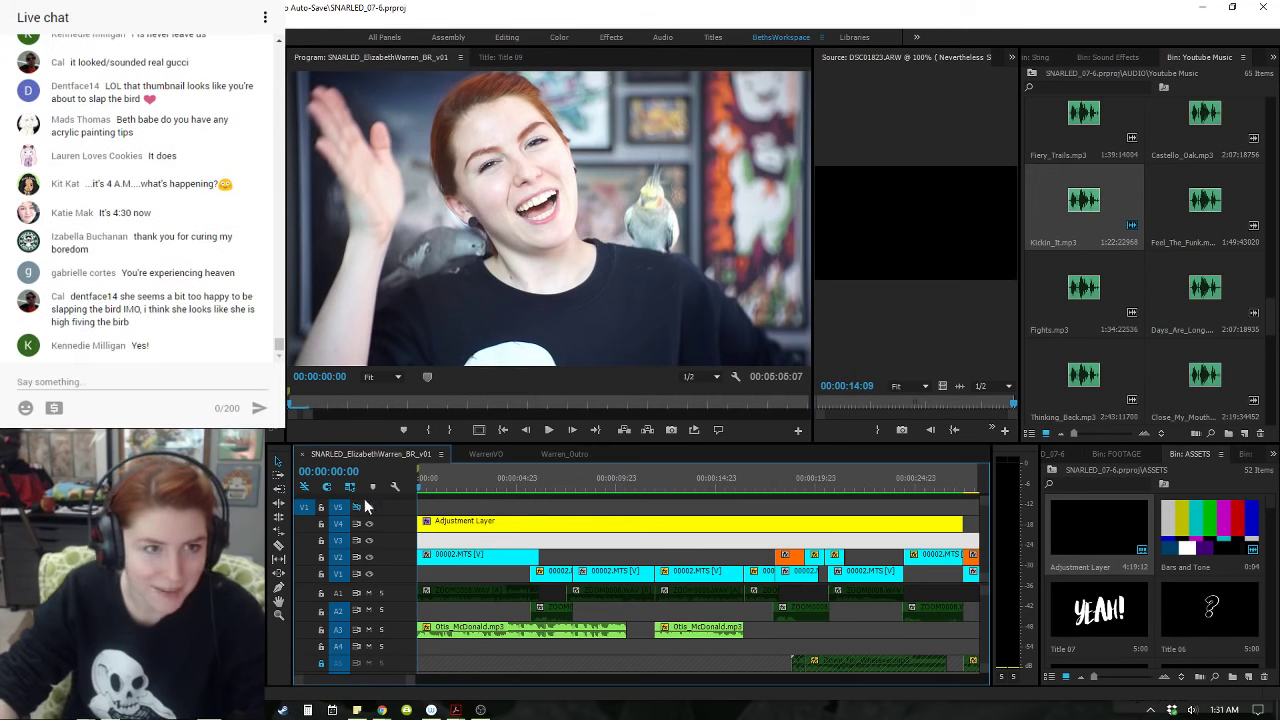
pyautogui.click(528, 474)
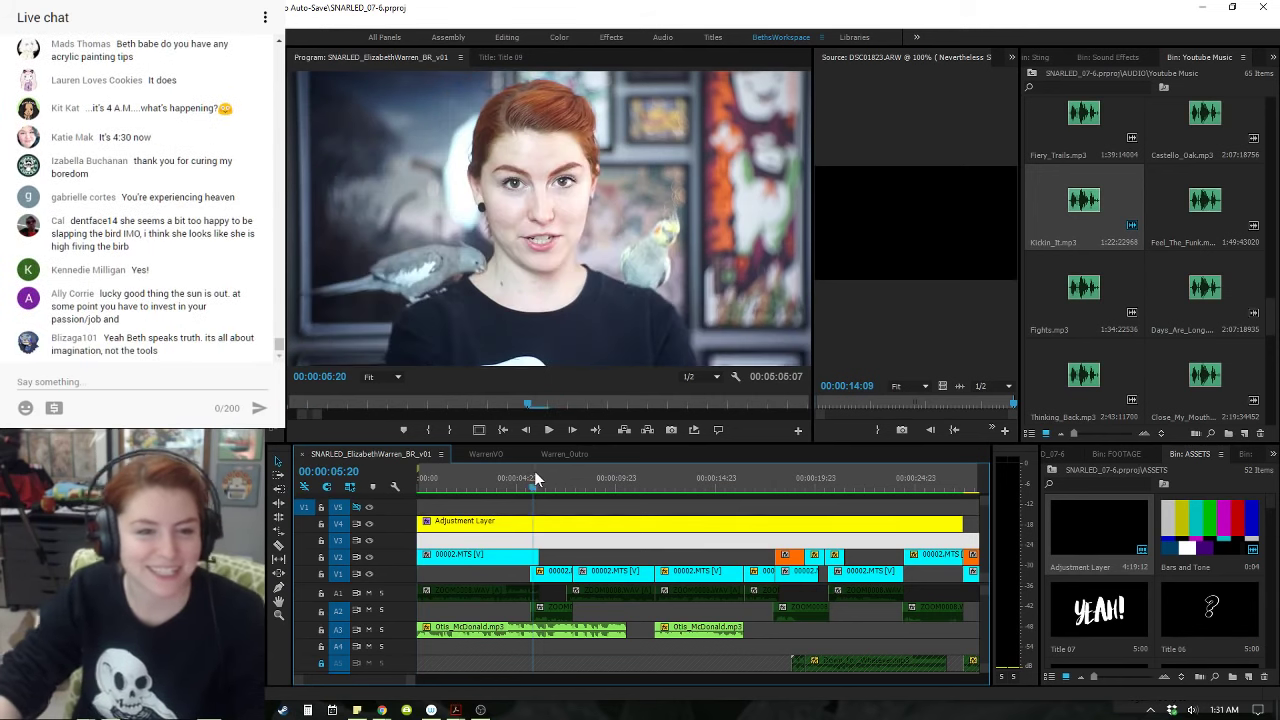
pyautogui.press('space')
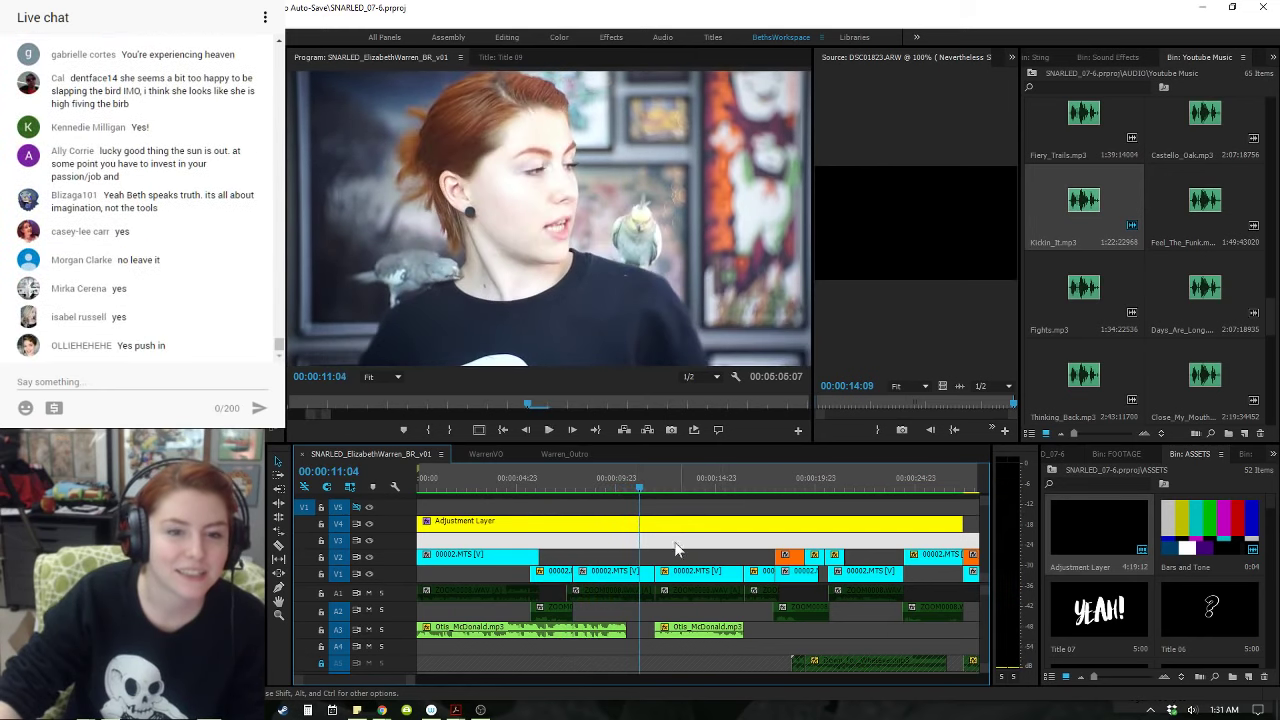
pyautogui.press('space')
# - Replay the intro's glance toward the bird around 00:00:10:10
pyautogui.press('space')
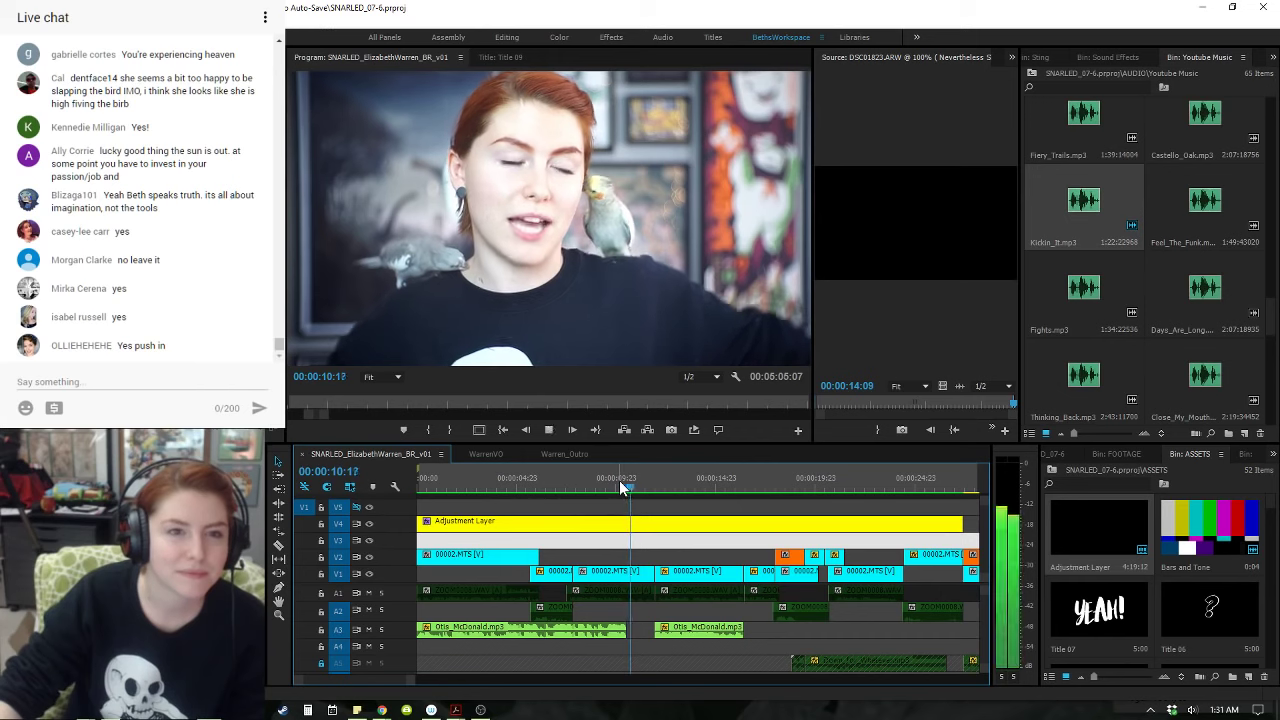
pyautogui.press('space')
pyautogui.press('space')
pyautogui.press('space')
pyautogui.moveTo(634, 482); pyautogui.dragTo(625, 481)
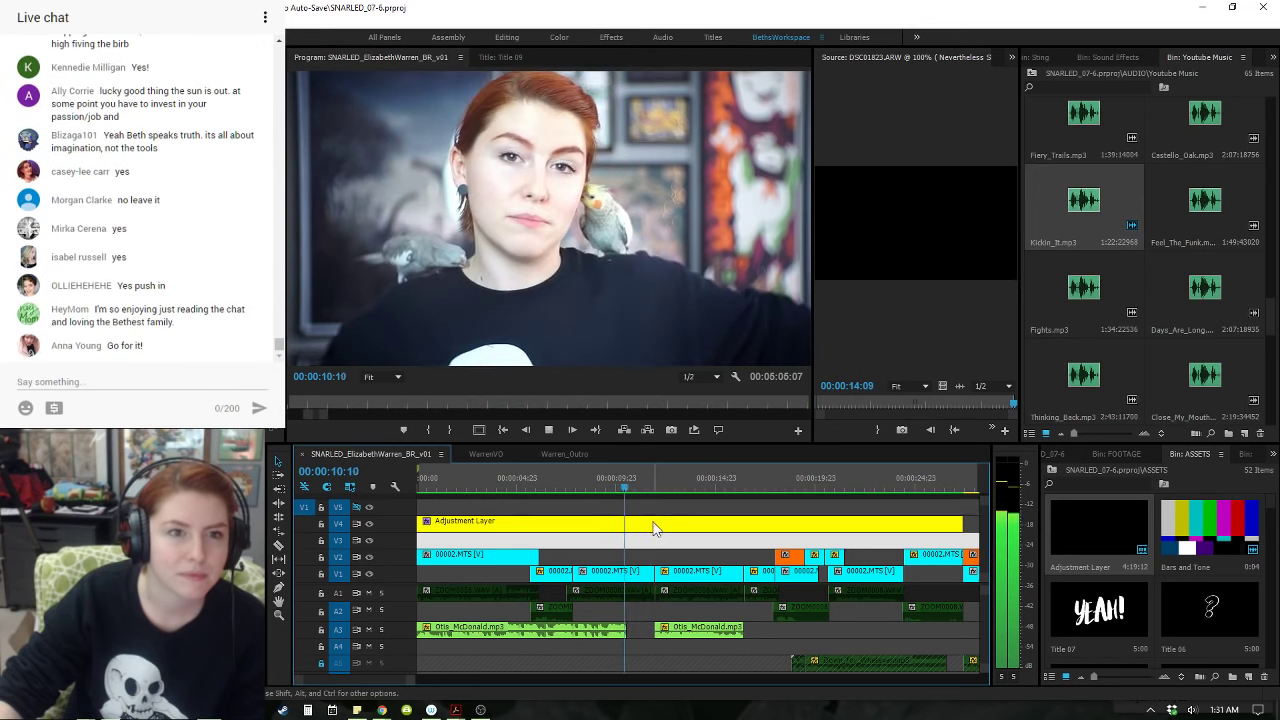
# - Inspect the intro closely between 00:00:09:22 and 00:00:12:03 to locate the cut point for a push-in
pyautogui.press('=')
pyautogui.press('=')
pyautogui.click(661, 485)
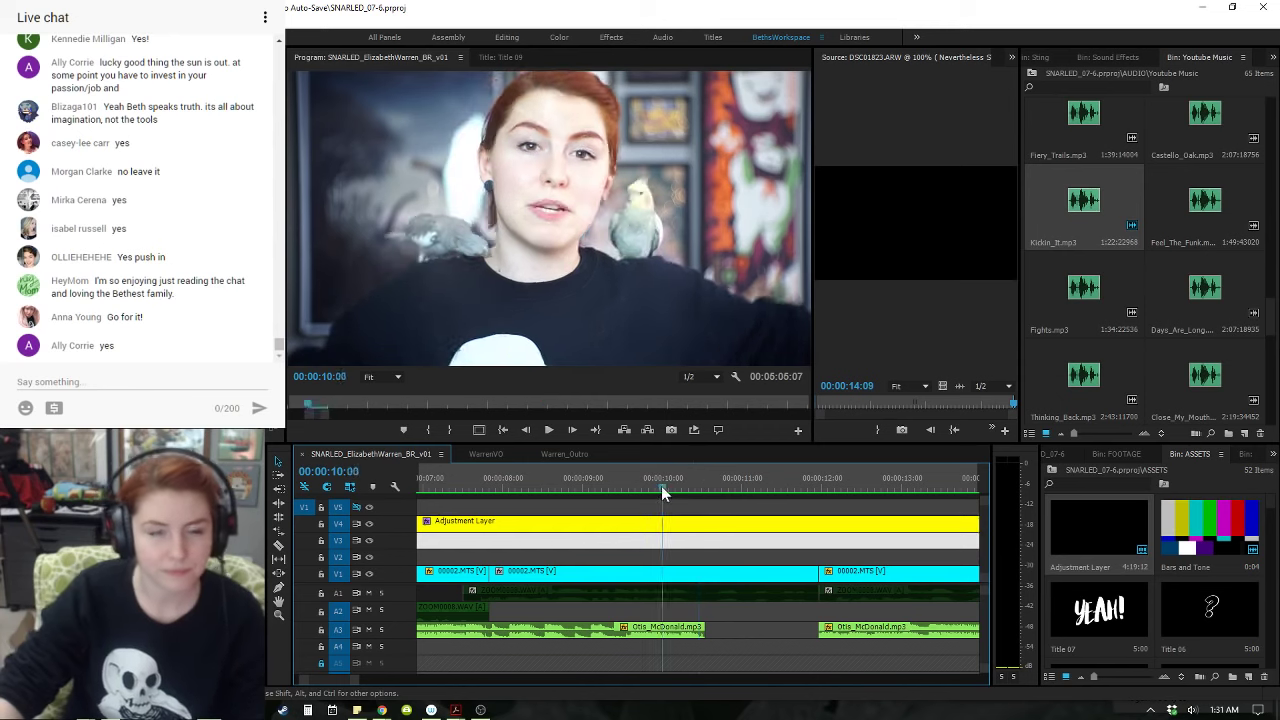
pyautogui.press('space')
pyautogui.press('space')
pyautogui.press('space')
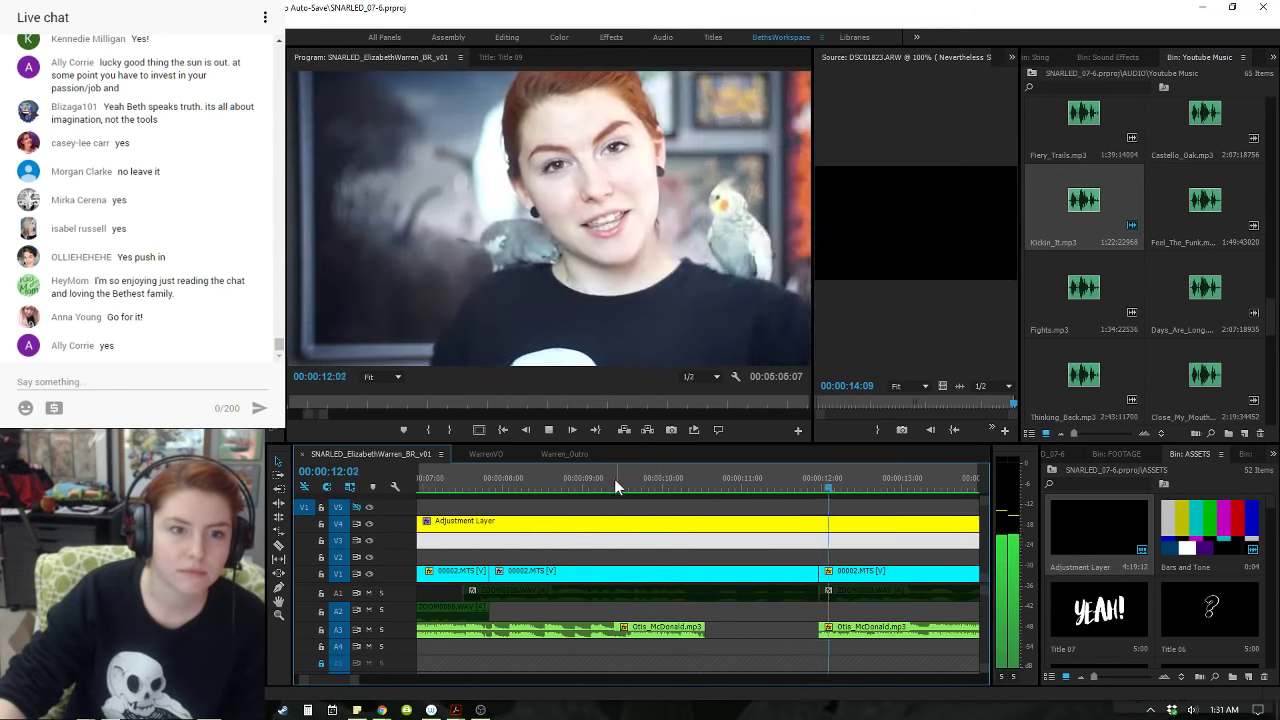
pyautogui.click(572, 480)
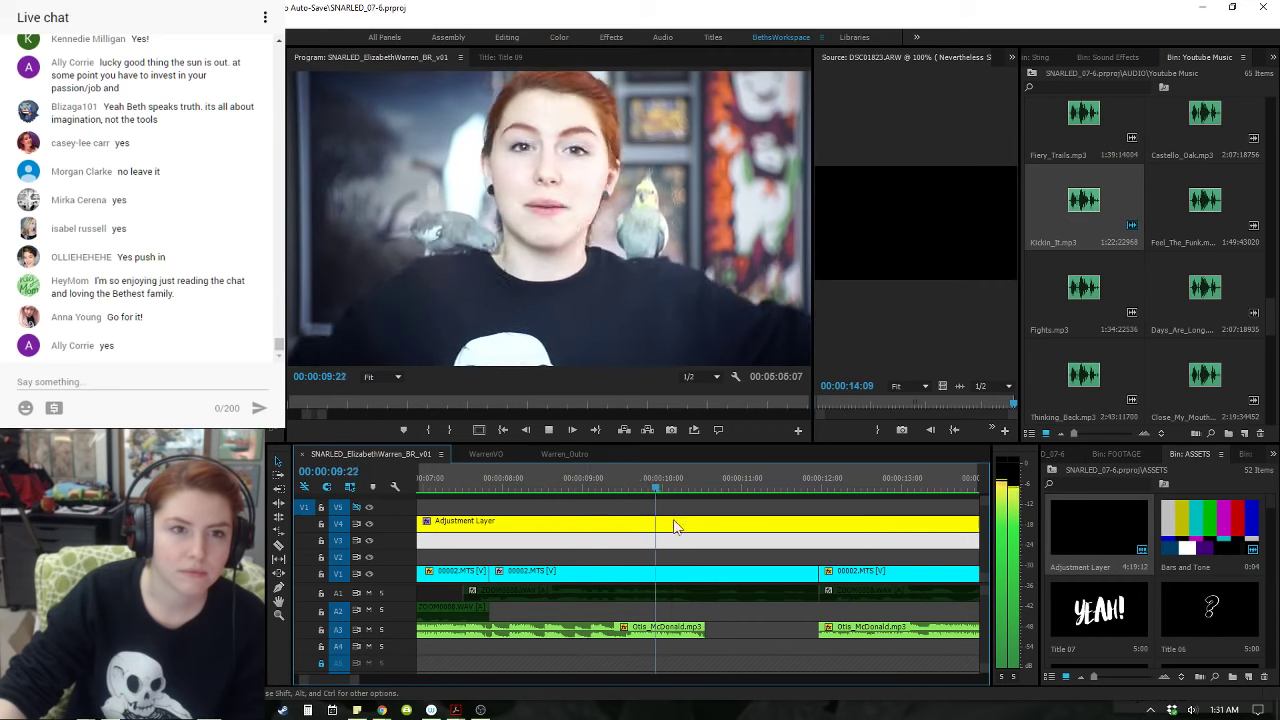
pyautogui.press('space')
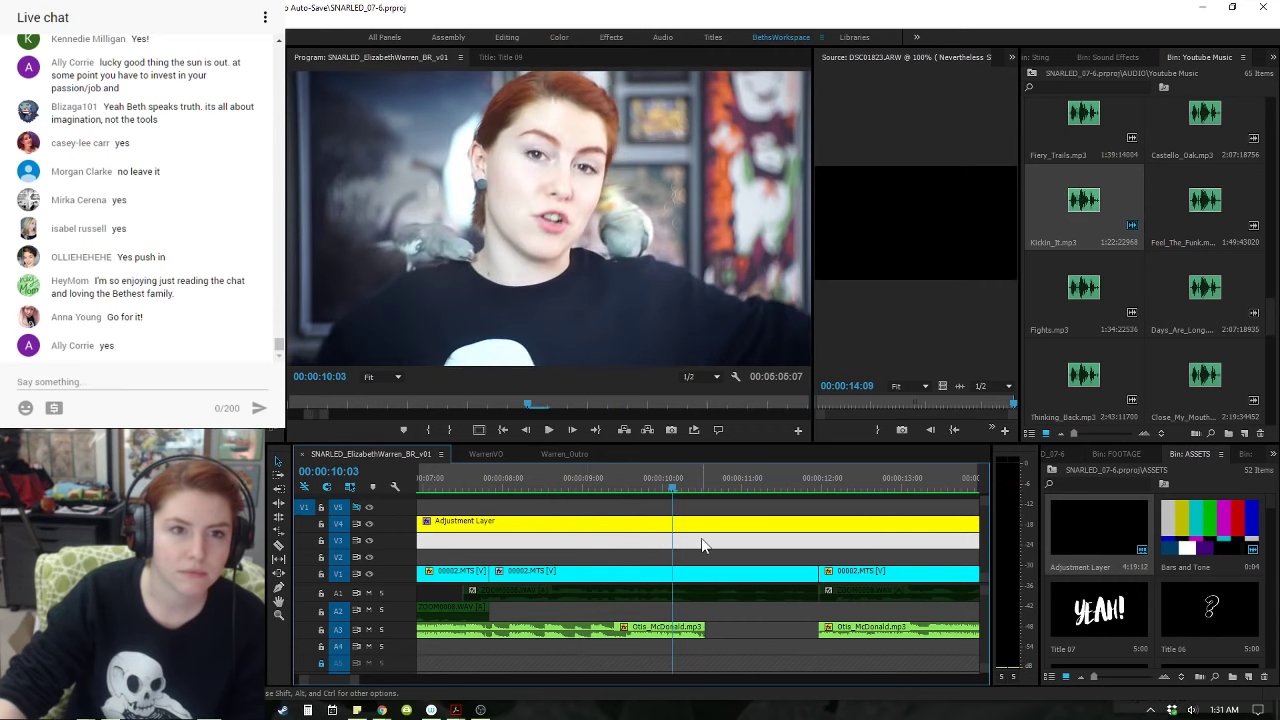
# - Split the 00002.MTS clip and its audio at 00:00:10:16, and enlarge the picture in the part after the cut as a push-in
pyautogui.click(750, 578)
pyautogui.hotkey('ctrl', 'k')
pyautogui.click(750, 578)
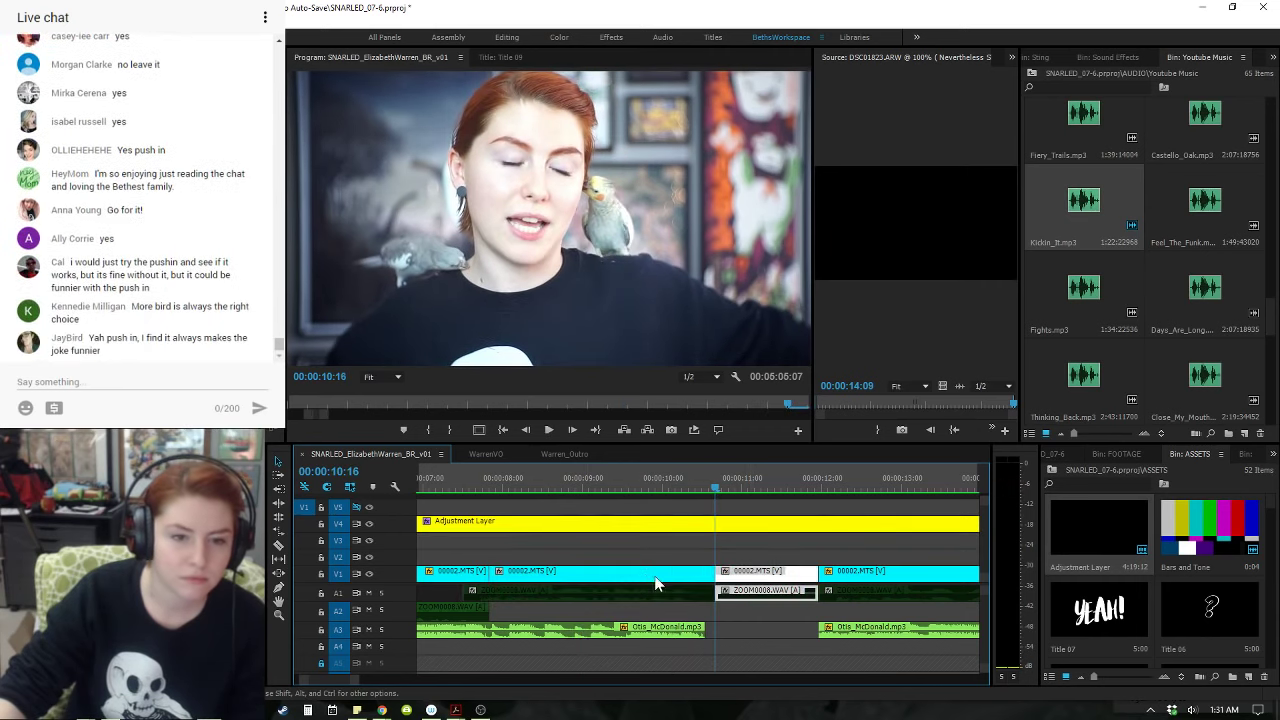
pyautogui.click(656, 580)
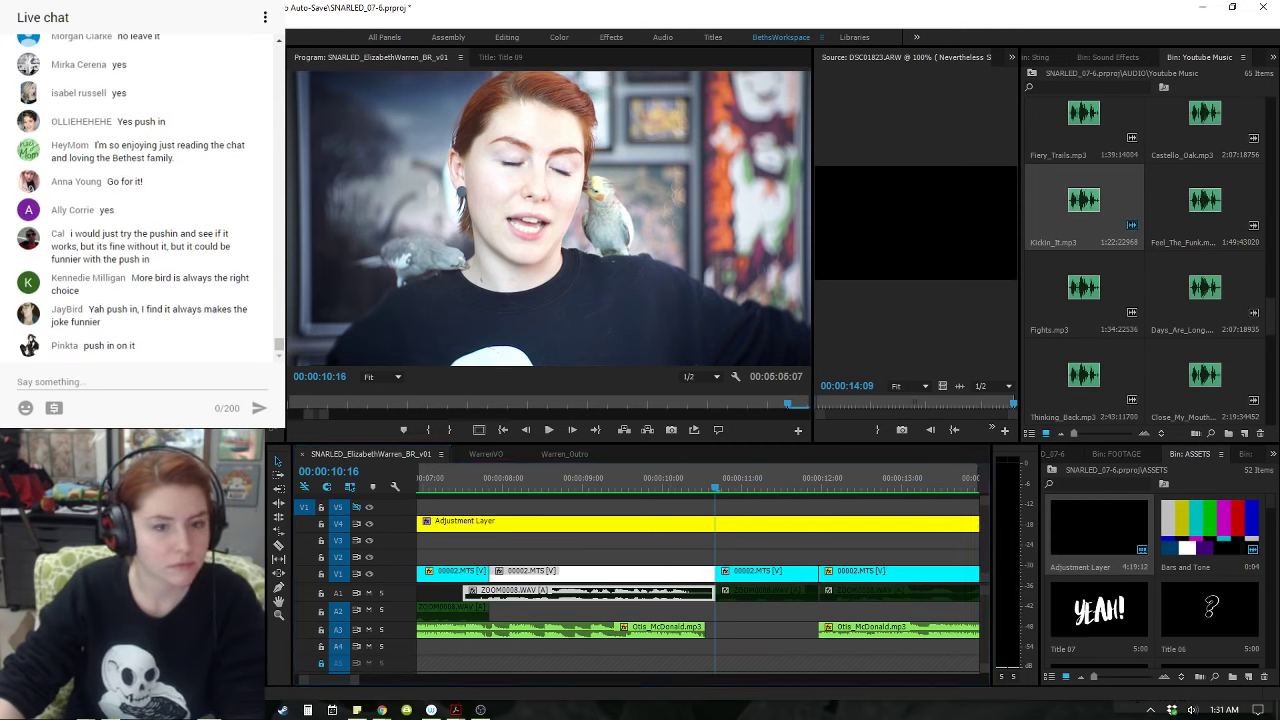
pyautogui.click(752, 578)
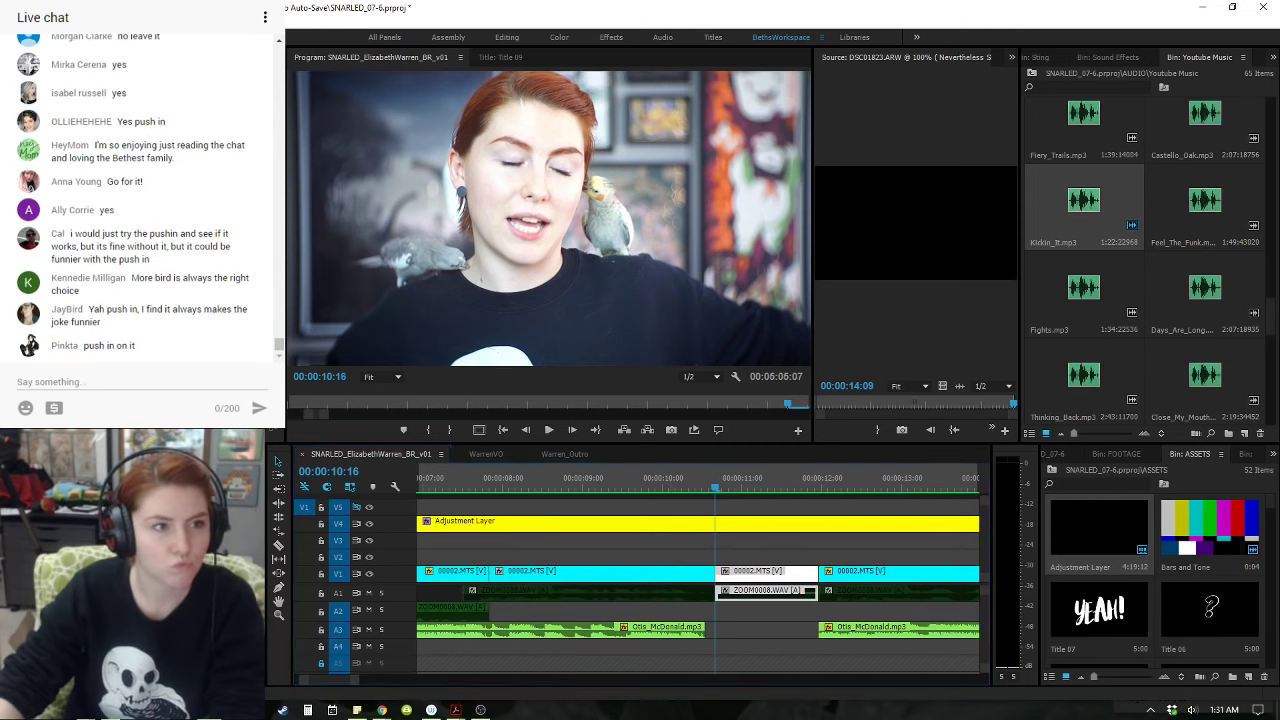
# - Preview the push-in on the bird glance, playing from 00:00:10:01
pyautogui.click(668, 477)
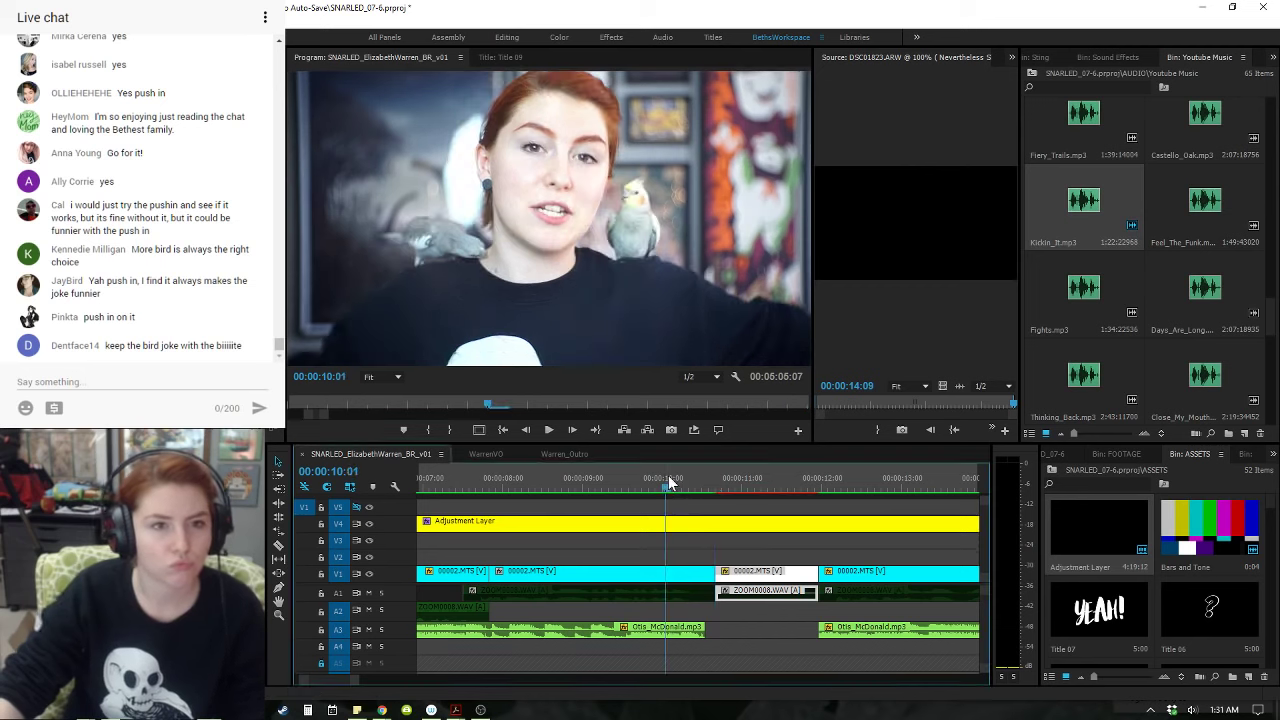
pyautogui.press('space')
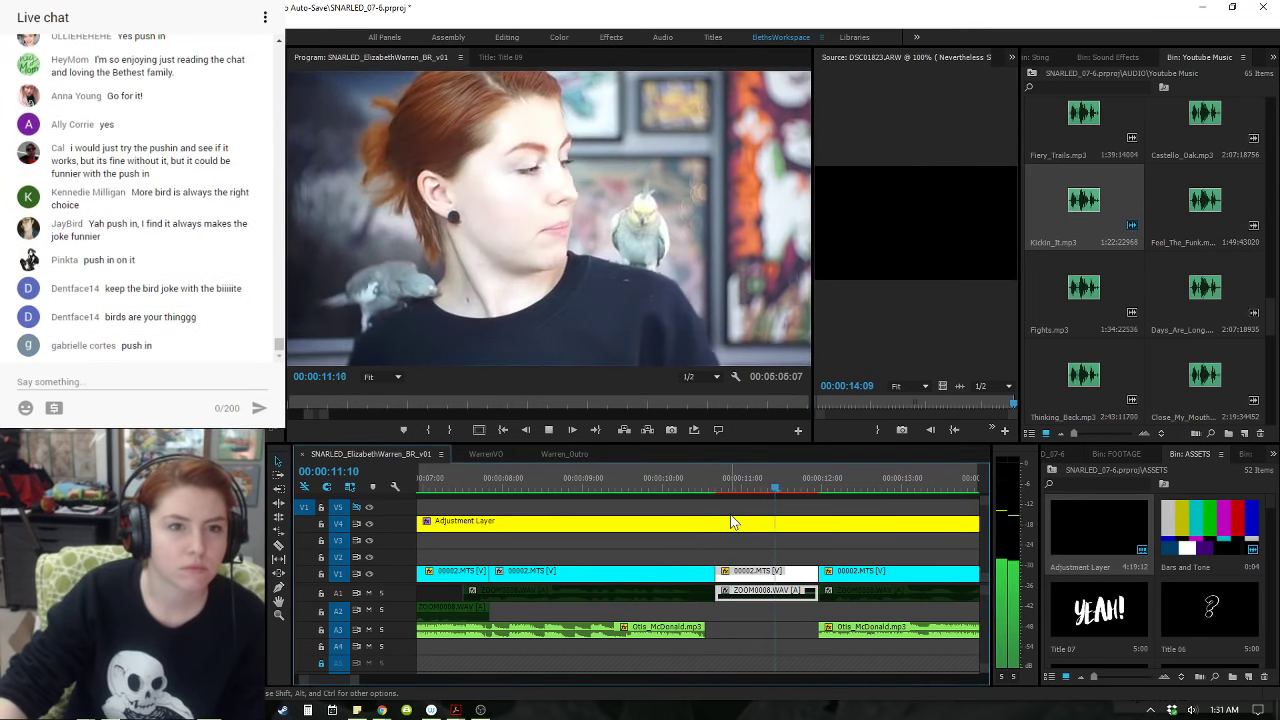
pyautogui.press('space')
pyautogui.press('-')
# - Play the intro with the push-in from well before the new cut through to the drawing footage at 00:00:37:07
pyautogui.click(611, 482)
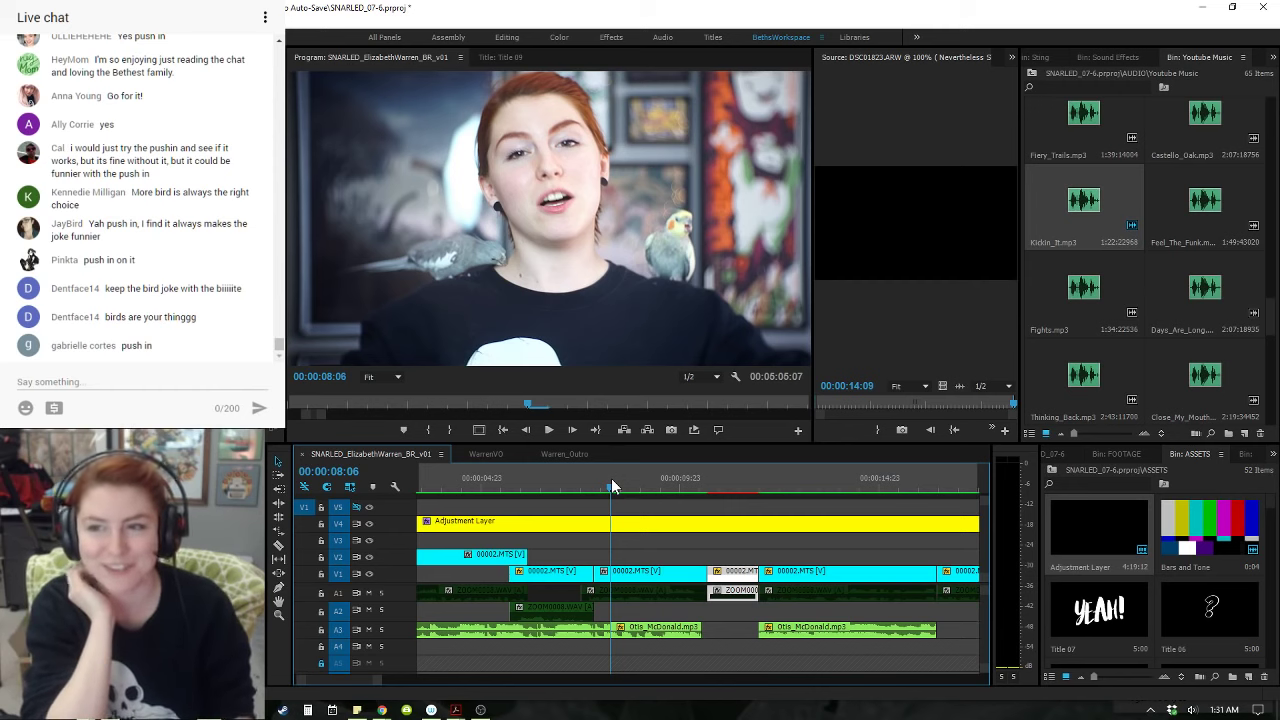
pyautogui.moveTo(608, 479); pyautogui.dragTo(523, 488)
pyautogui.press('space')
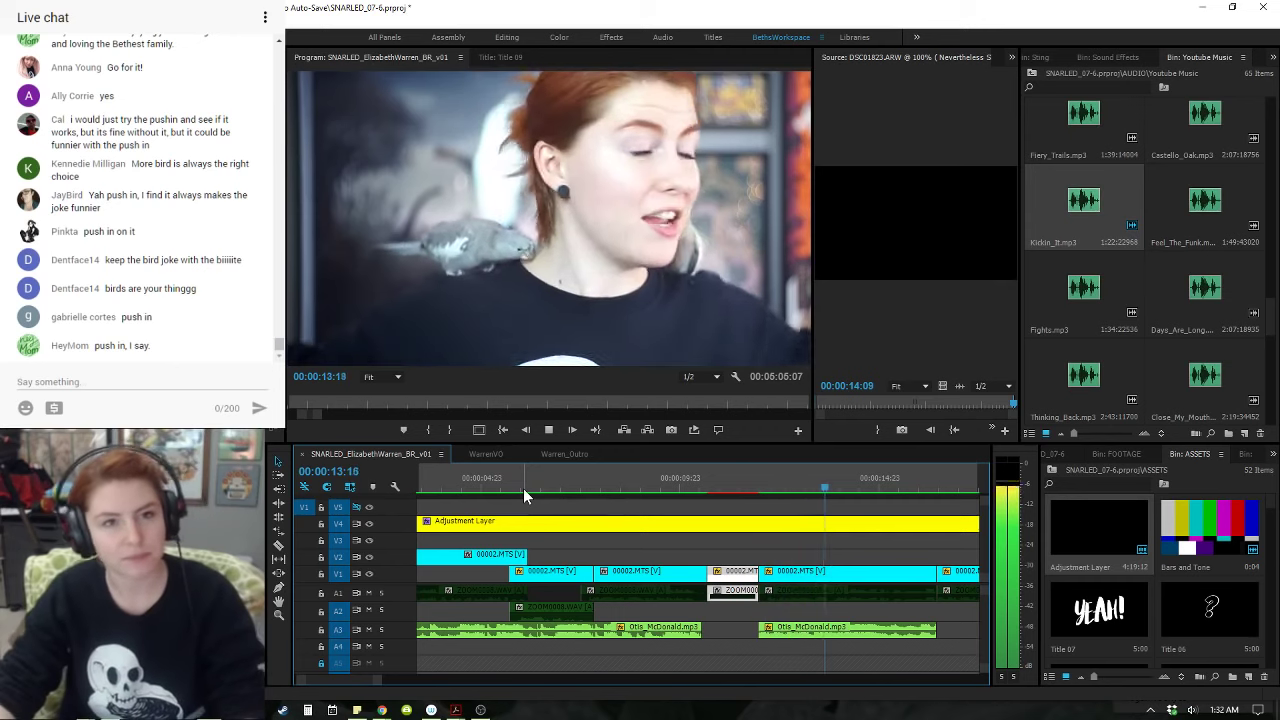
pyautogui.click(759, 544)
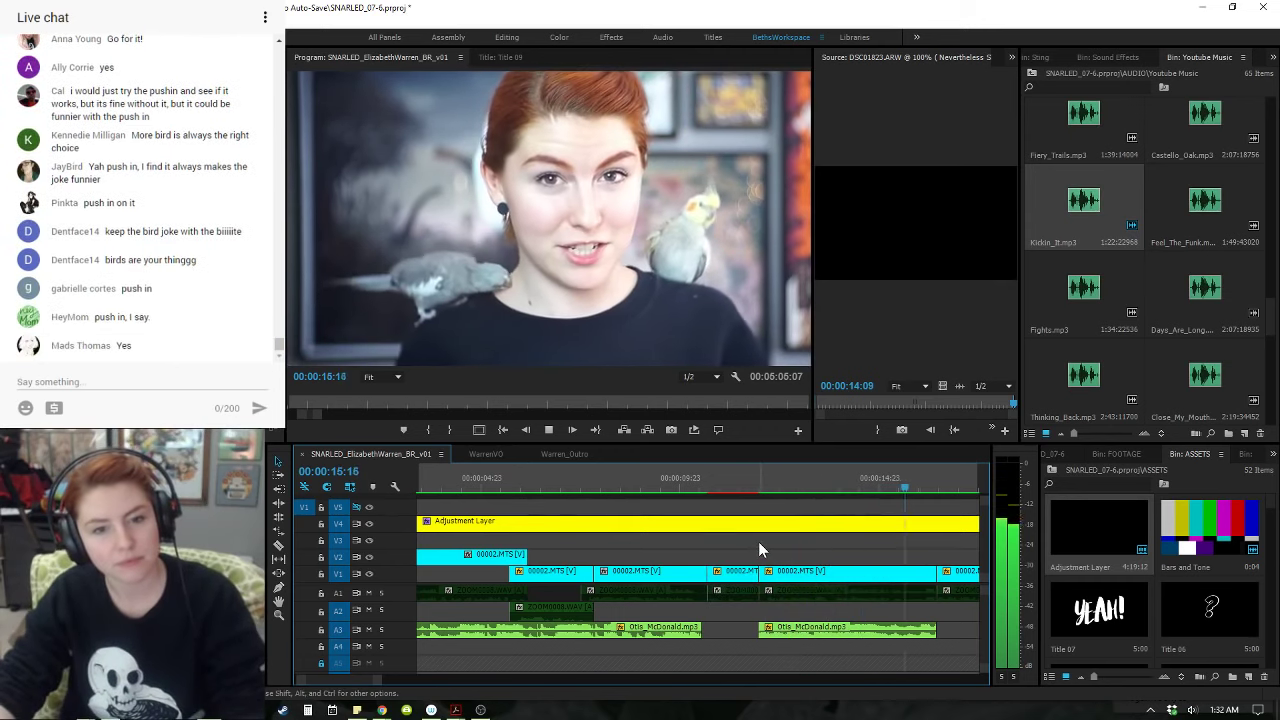
pyautogui.press('-')
pyautogui.press('-')
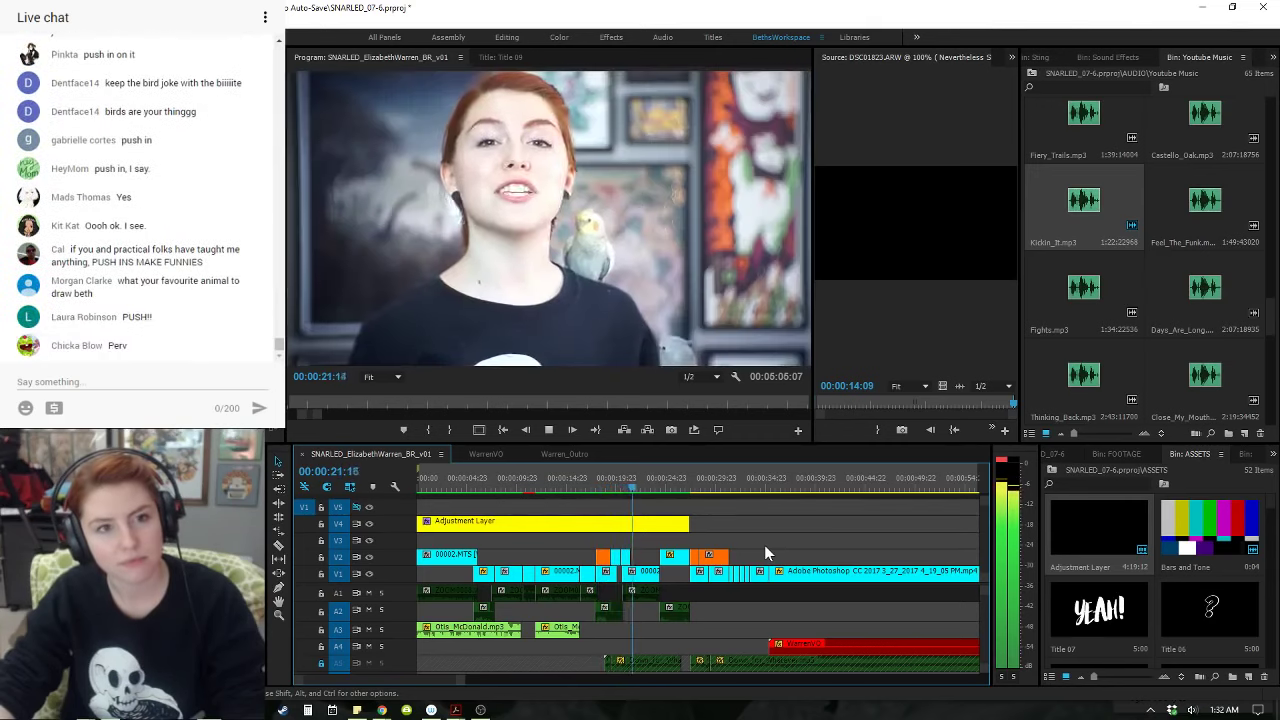
pyautogui.press('=')
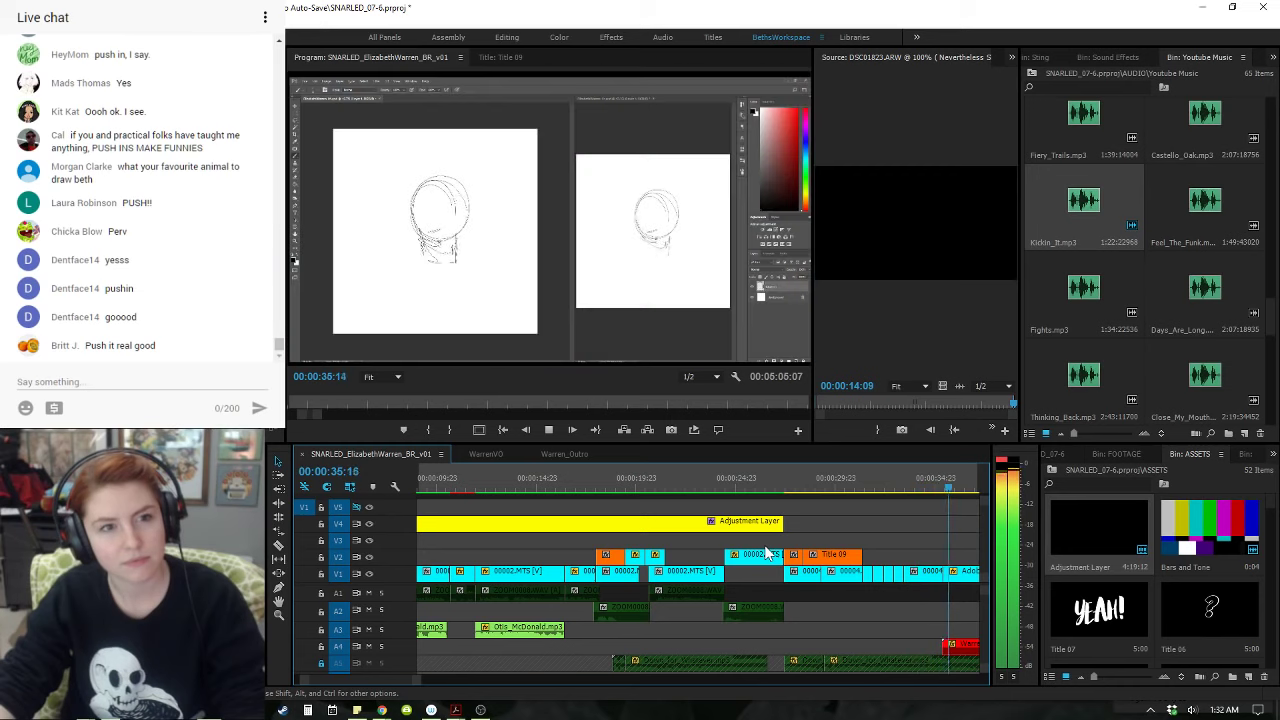
pyautogui.press('-')
pyautogui.press('space')
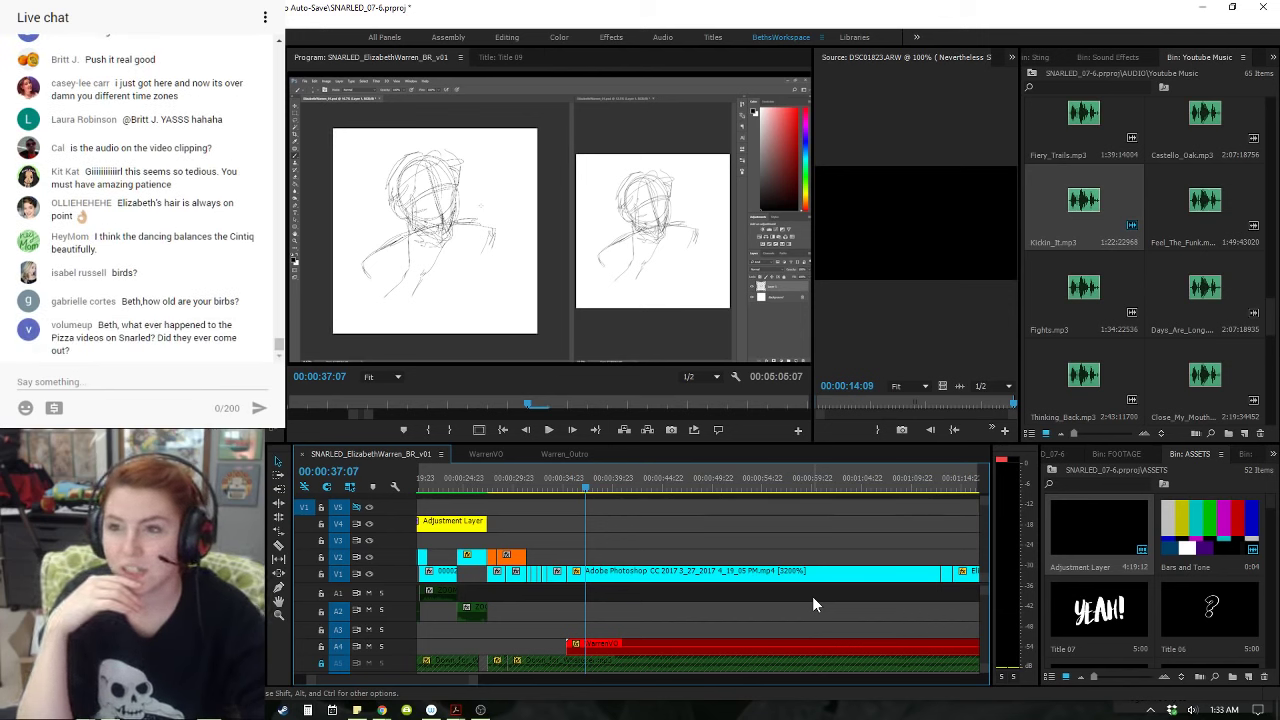
pyautogui.click(677, 523)
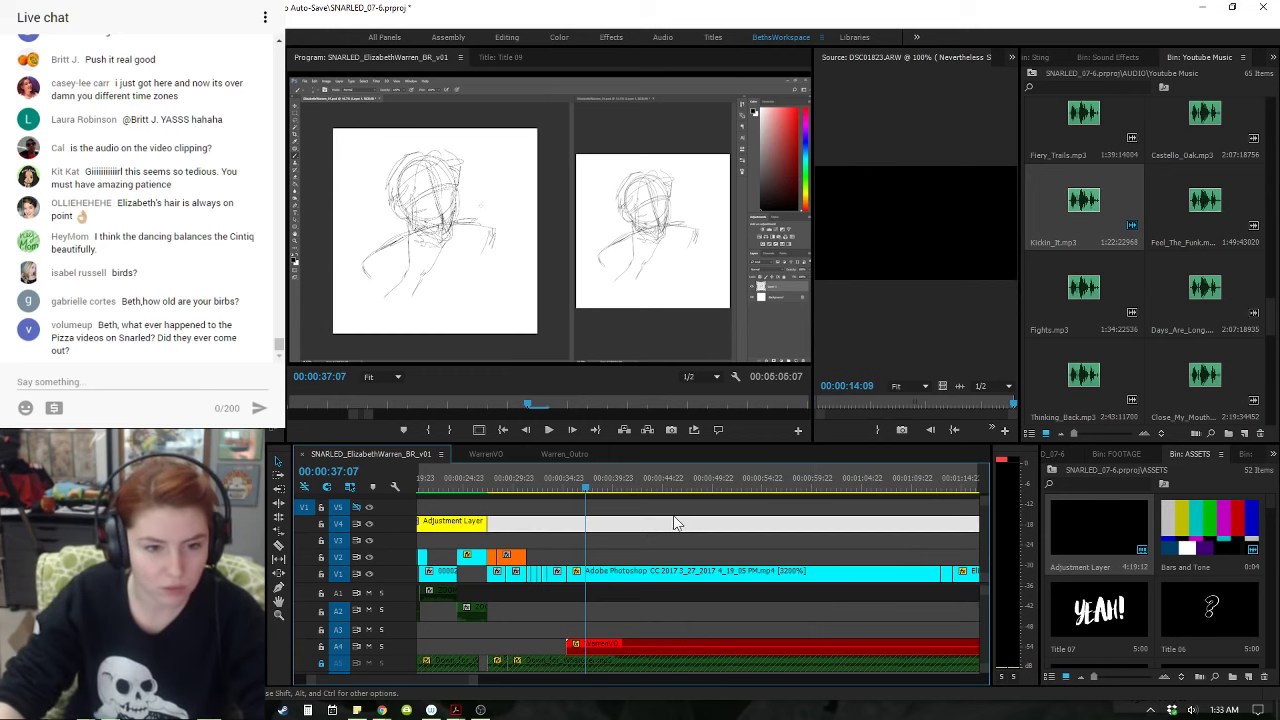
# - Play the cut from the tablet shot into the Photoshop drawing footage, from 00:00:35:00 to 00:00:38:18
pyautogui.press('-')
pyautogui.press('=')
pyautogui.press('=')
pyautogui.press('=')
pyautogui.click(647, 540)
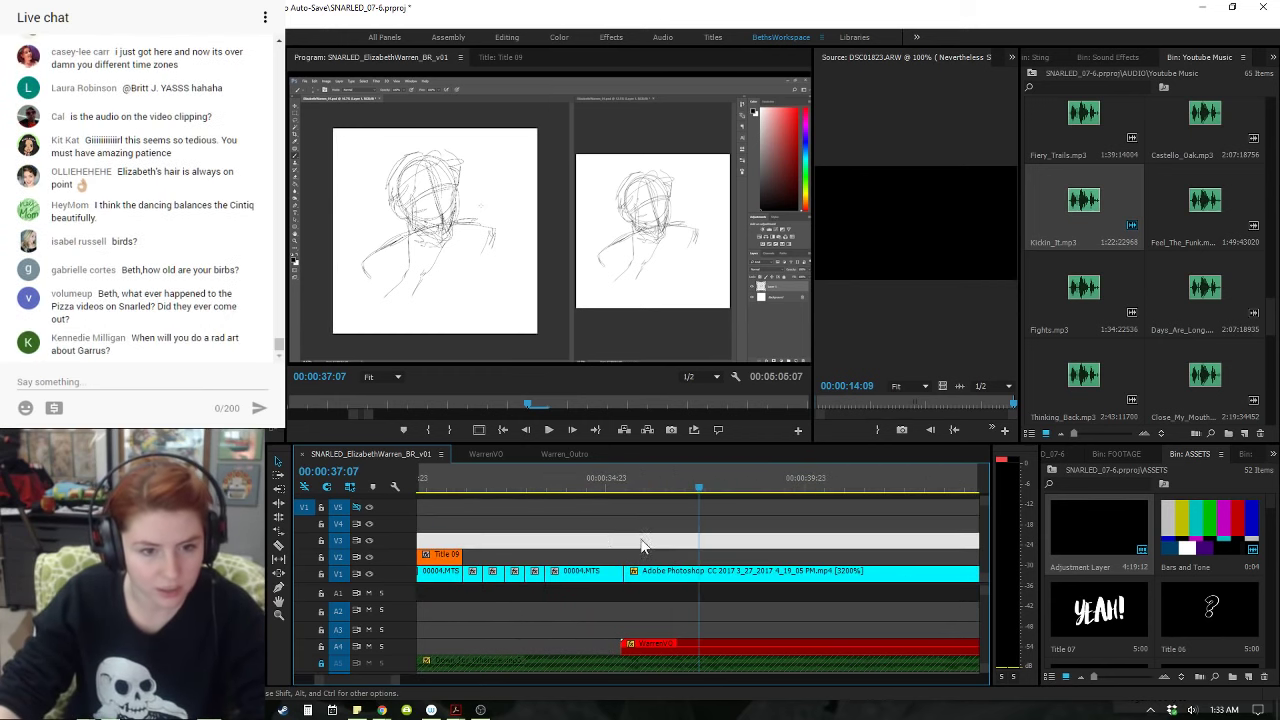
pyautogui.click(608, 487)
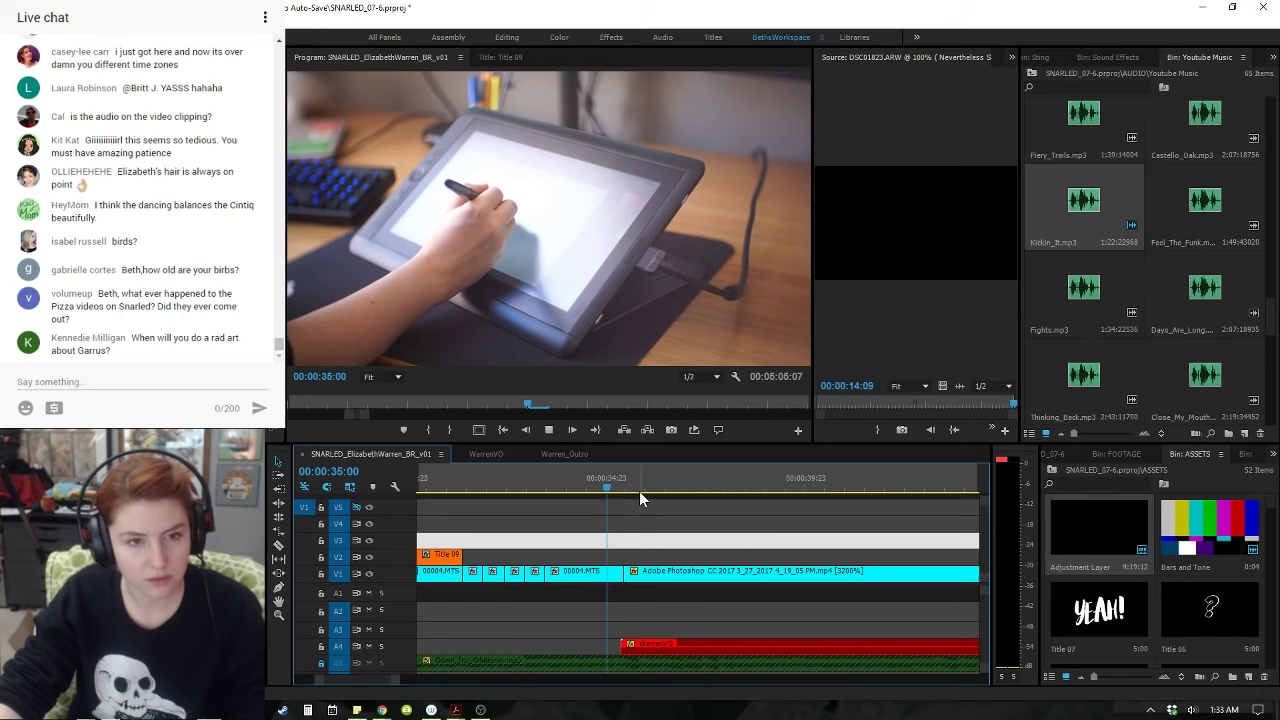
pyautogui.press('space')
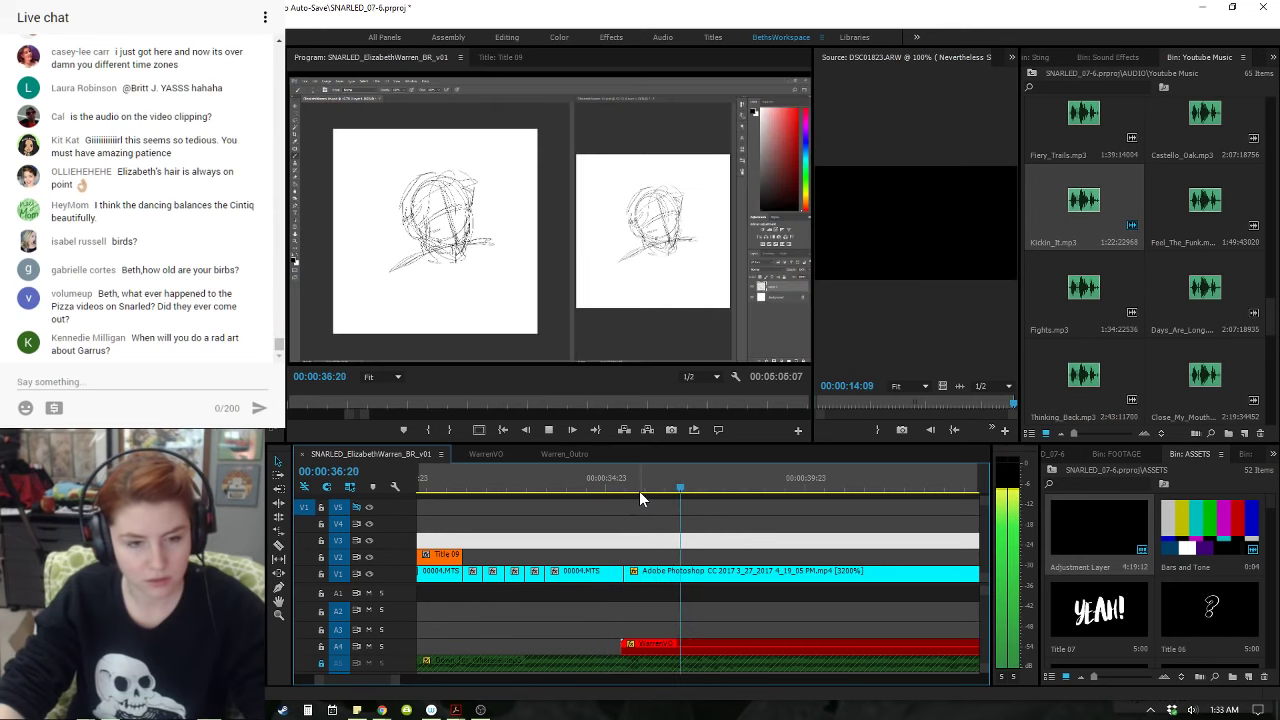
pyautogui.press('-')
pyautogui.press('-')
pyautogui.press('space')
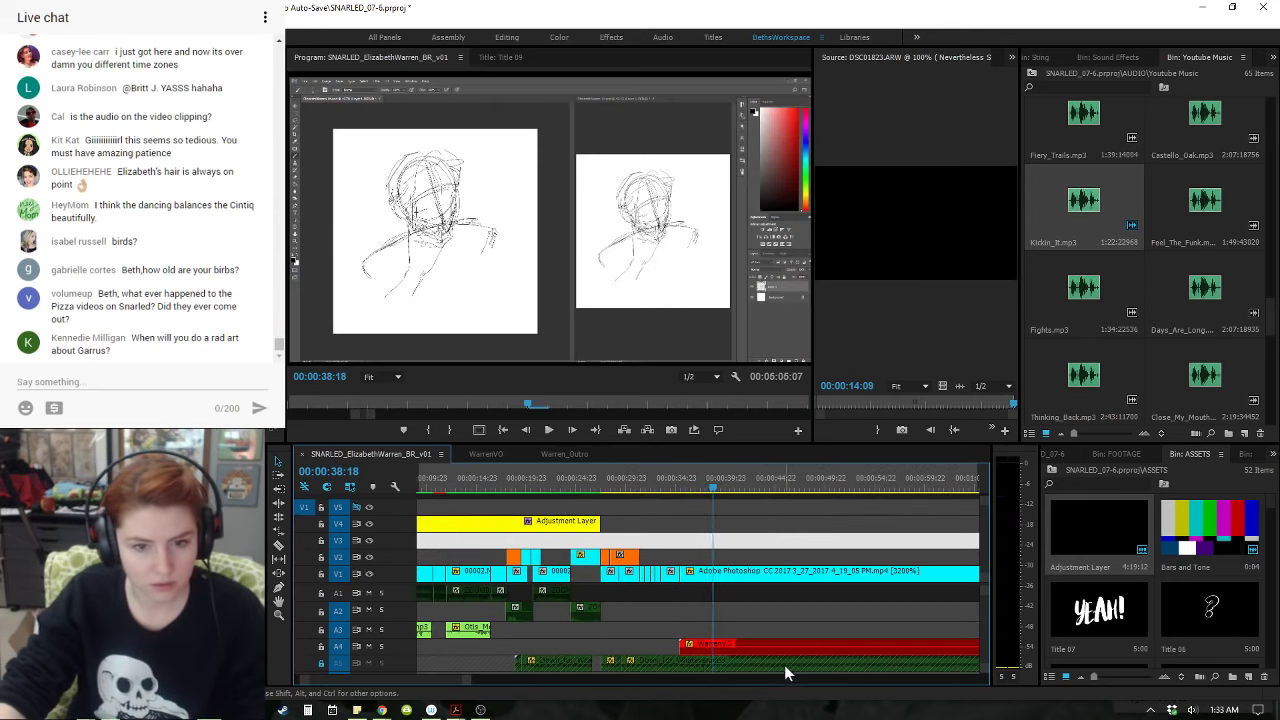
# - Select the WarrenVO voiceover clip and play the sketching footage with its narration from 00:00:38:18 to 00:00:41:04
pyautogui.rightClick(791, 645)
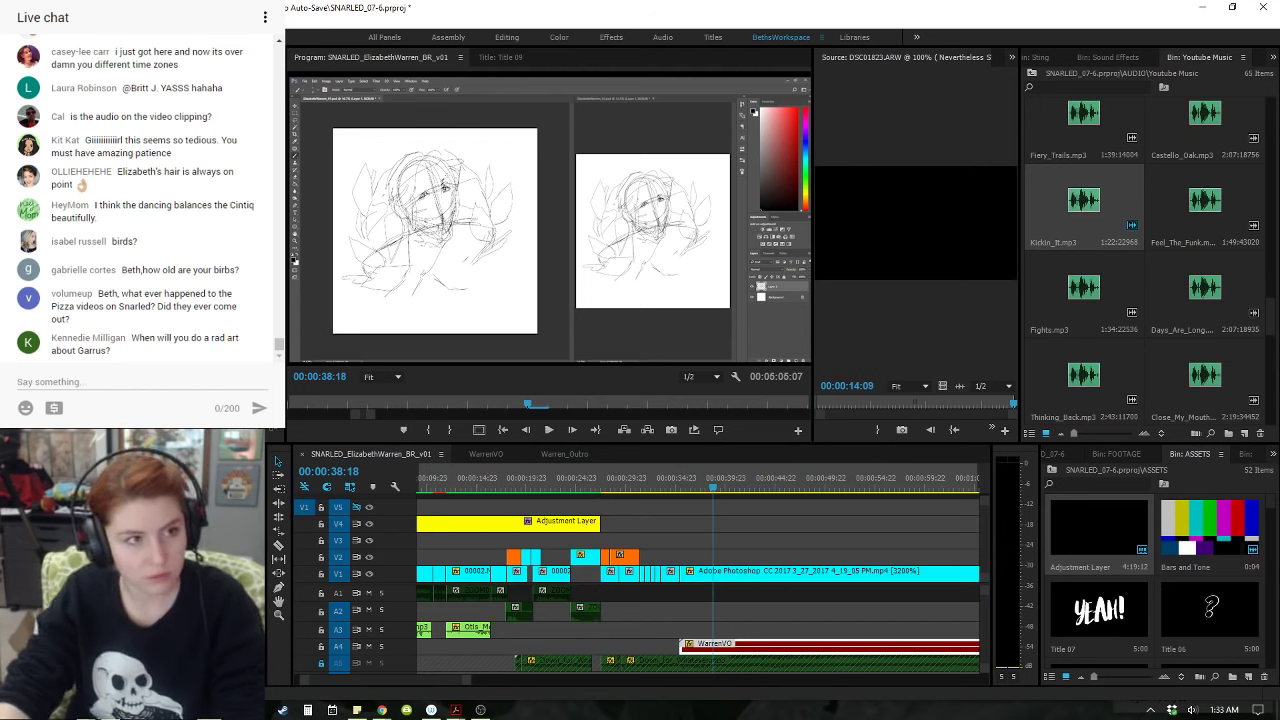
pyautogui.press('space')
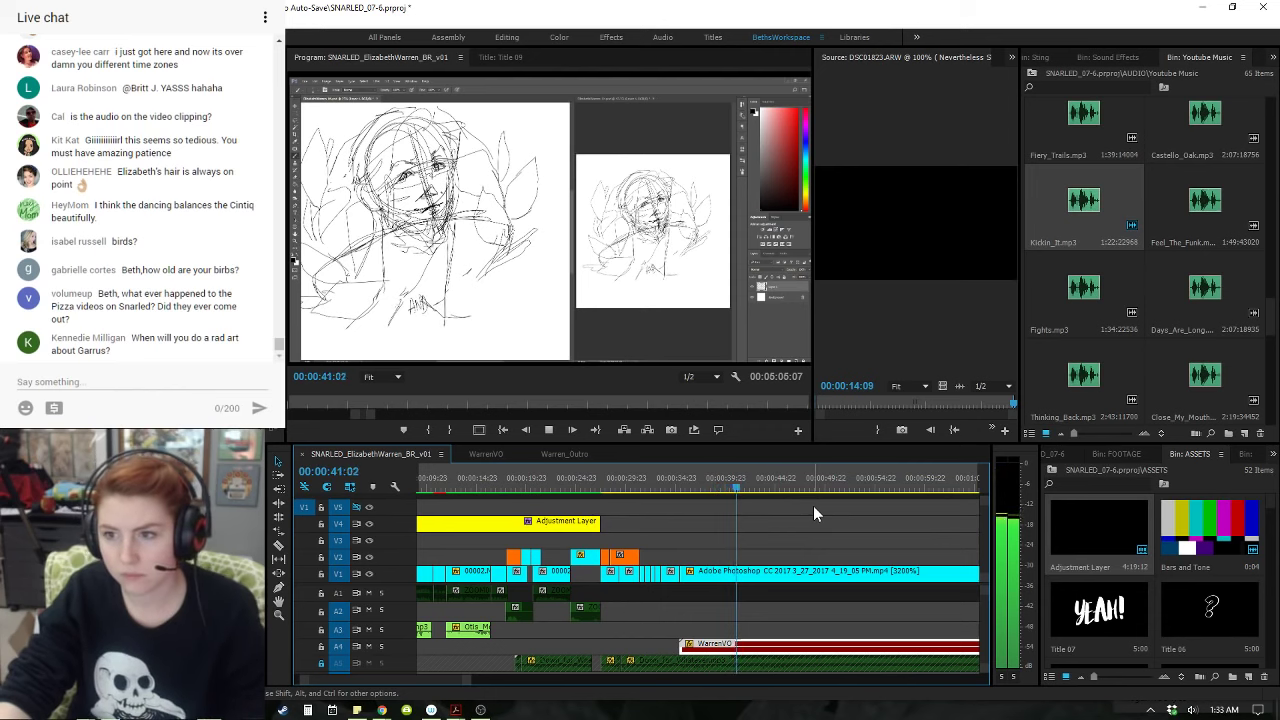
pyautogui.press('space')
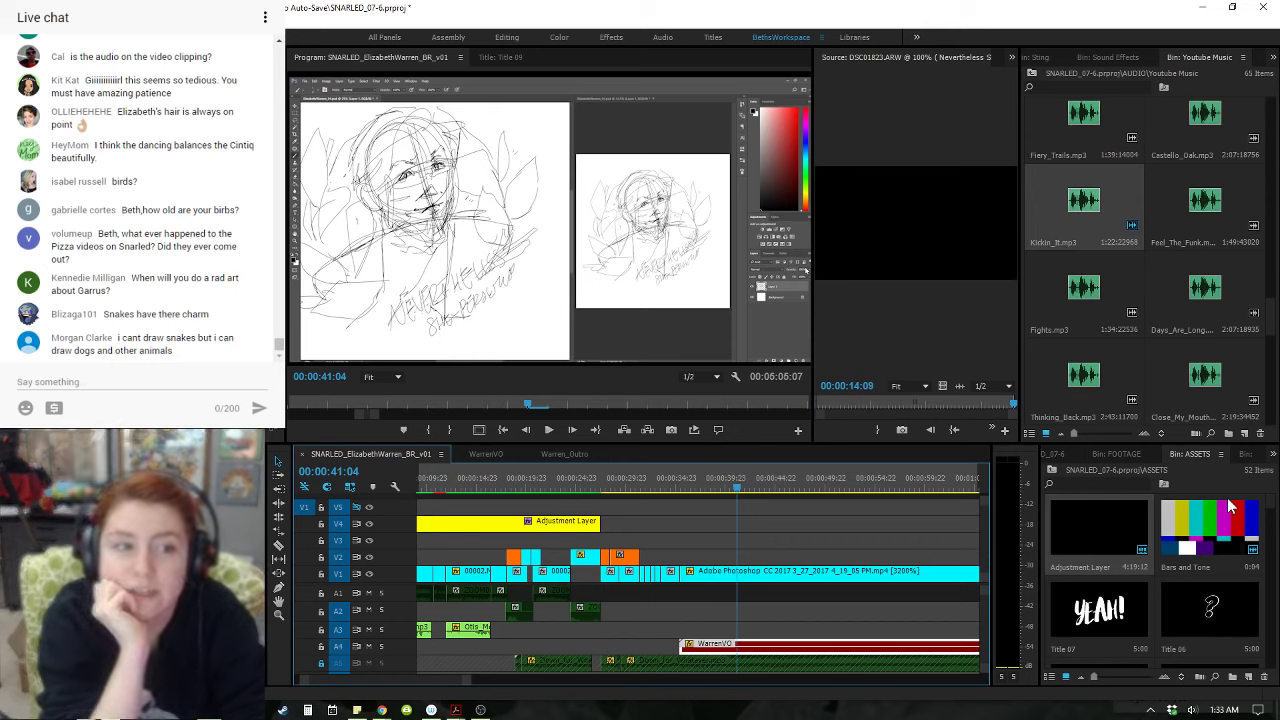
pyautogui.hotkey('ctrl', '`')
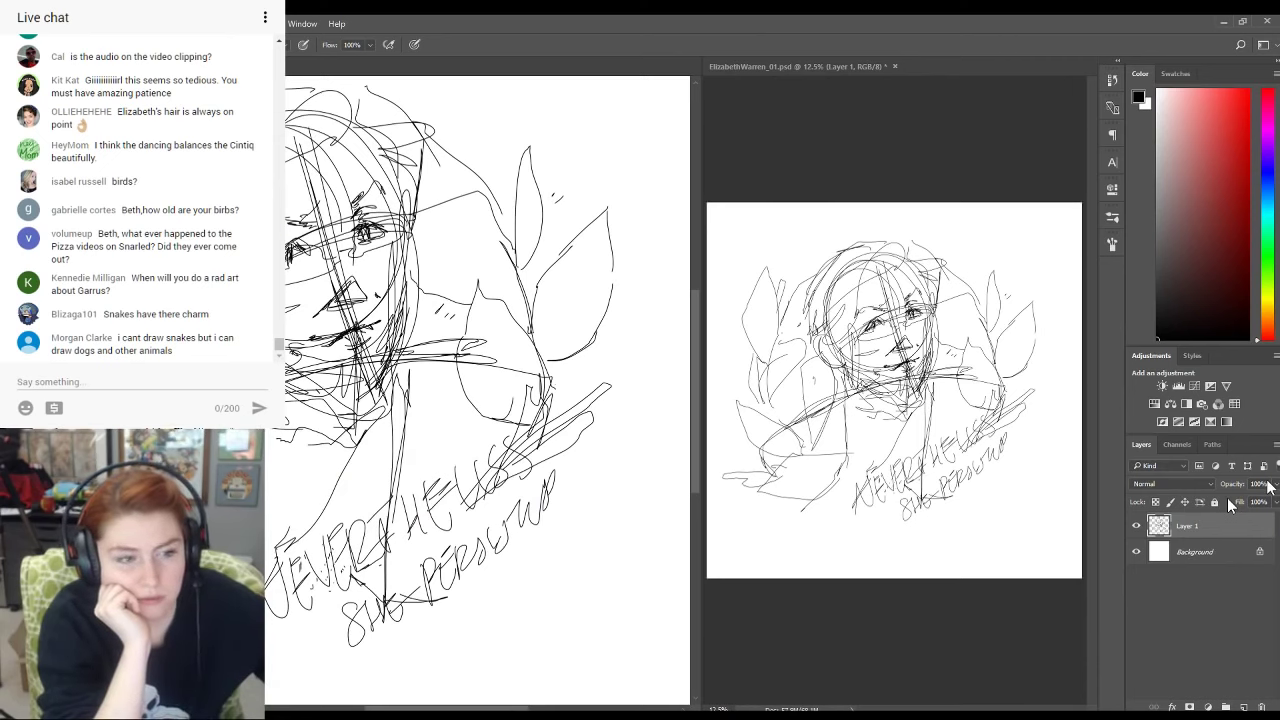
pyautogui.hotkey('alt', 'Tab')
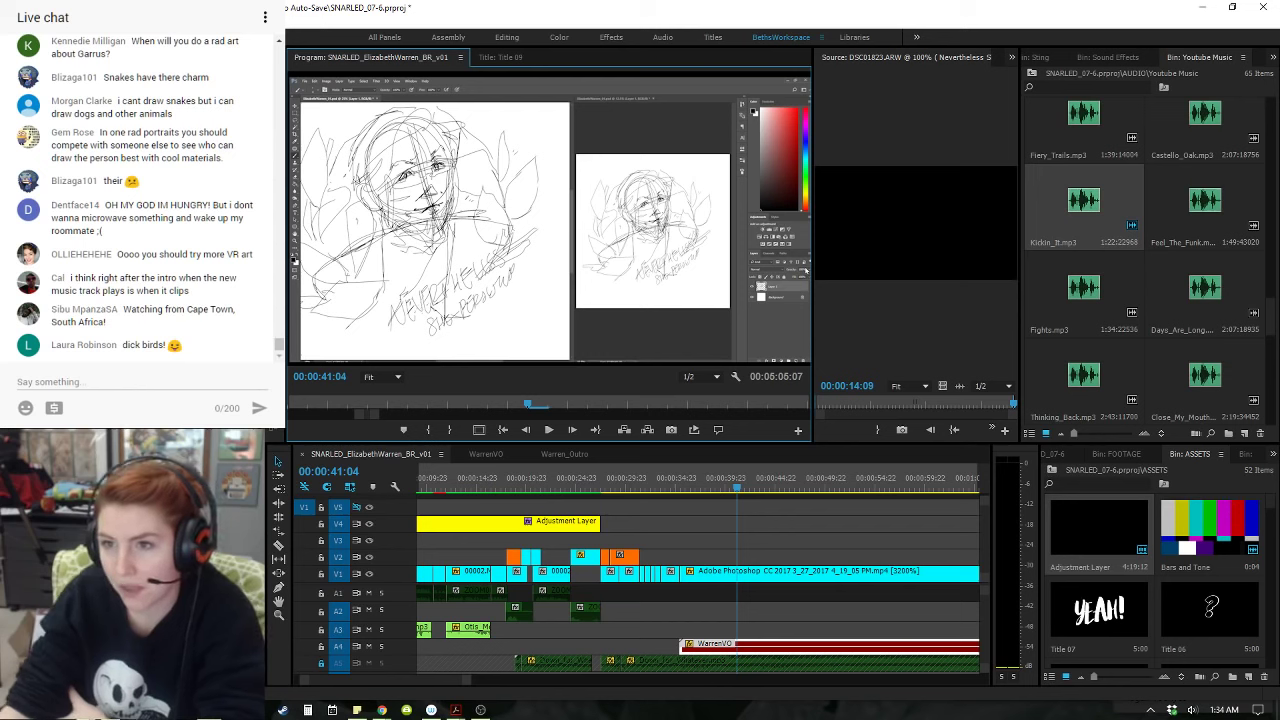
pyautogui.hotkey('alt', 'Tab')
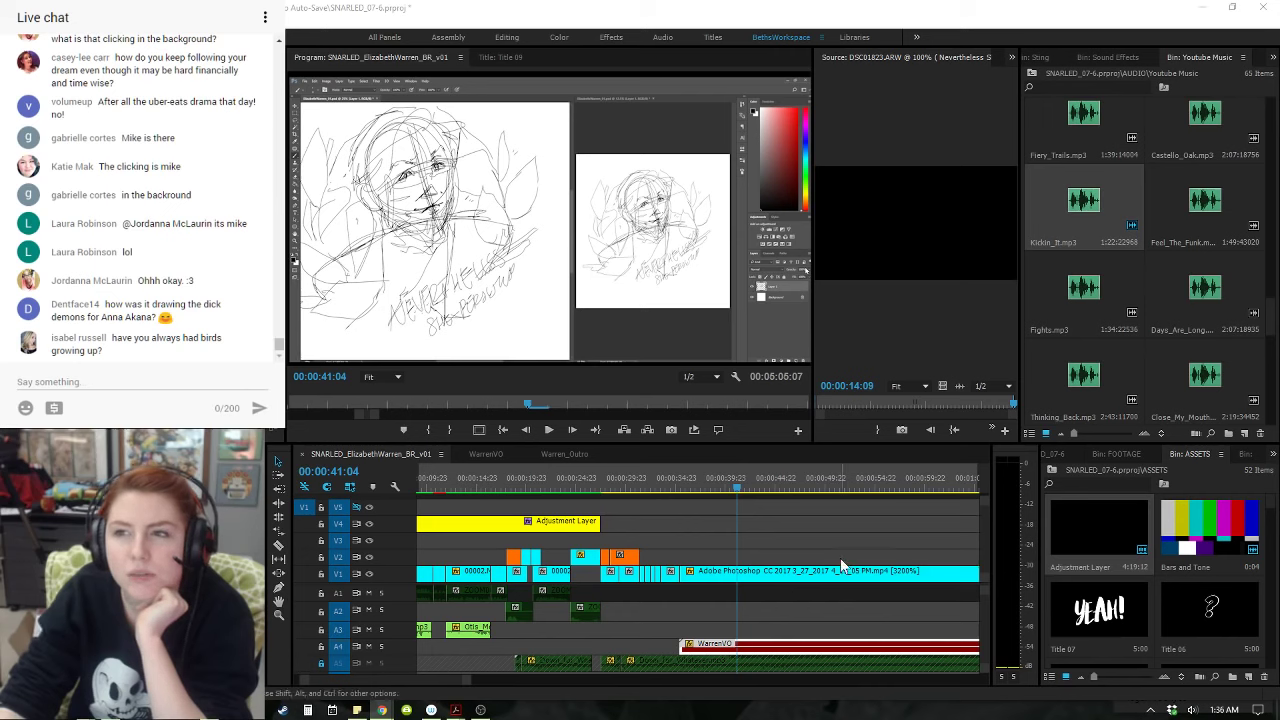
# - Play from the bird shot at 00:00:25:01 through the Materials title and into the list of tools
pyautogui.click(704, 600)
pyautogui.click(578, 478)
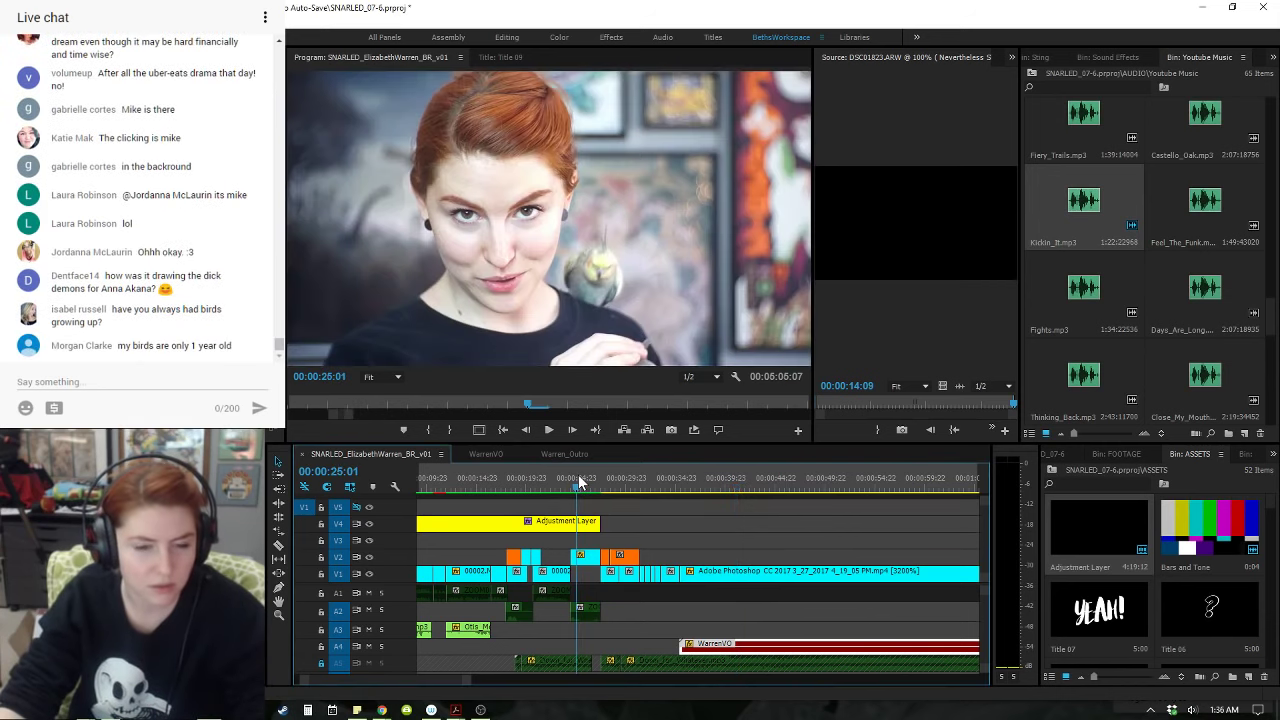
pyautogui.press('space')
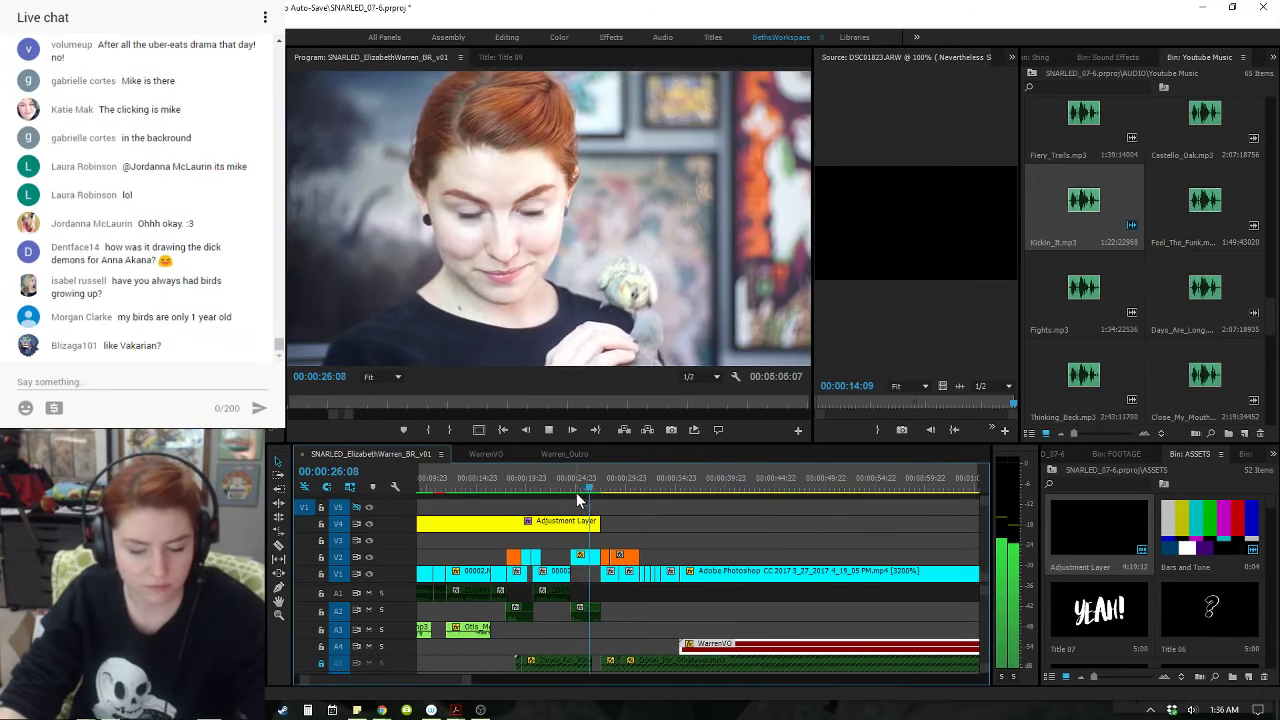
pyautogui.press('=')
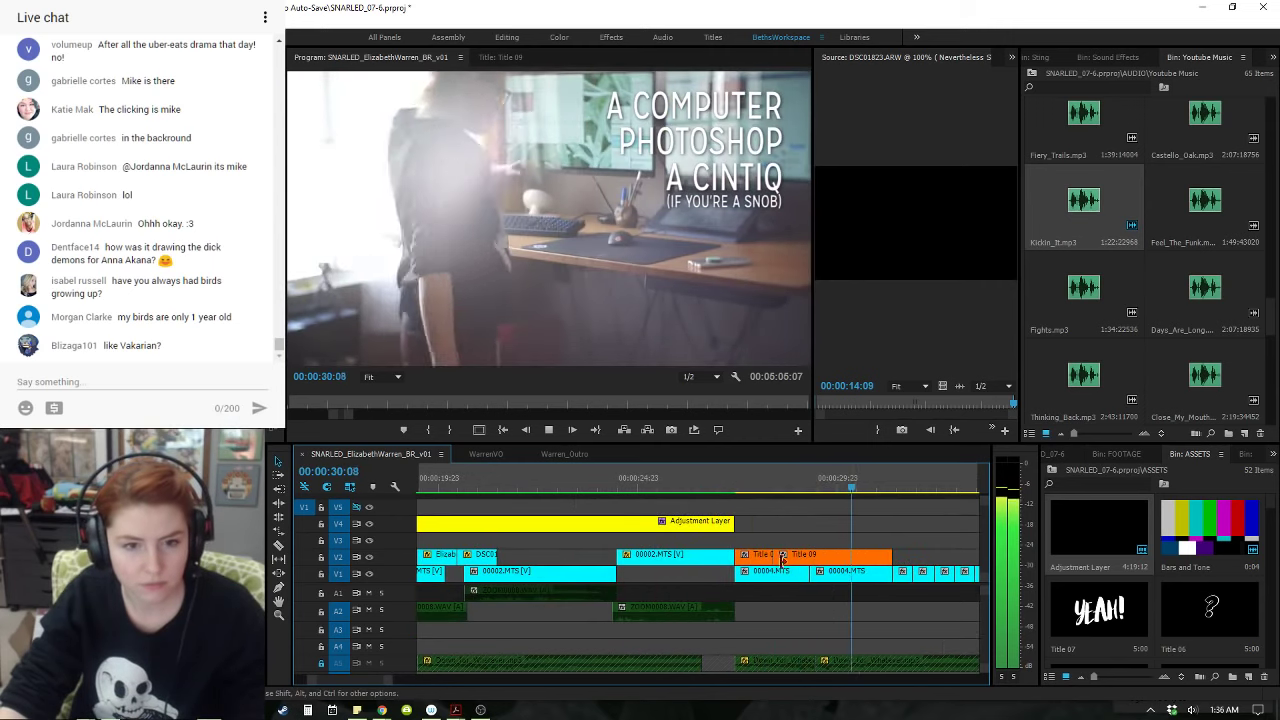
# - Replay the start of the Materials title several times to check the music there, stopping at 00:00:29:04
pyautogui.click(734, 480)
pyautogui.press('space')
pyautogui.click(734, 480)
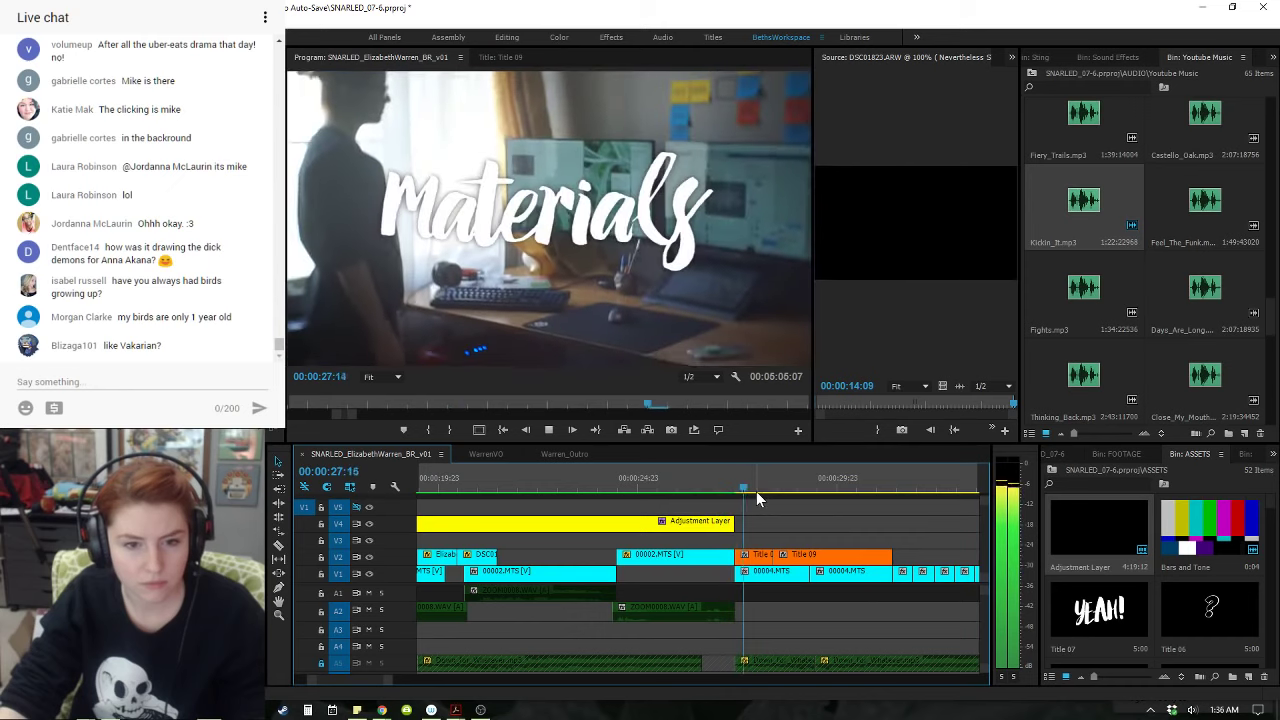
pyautogui.click(738, 482)
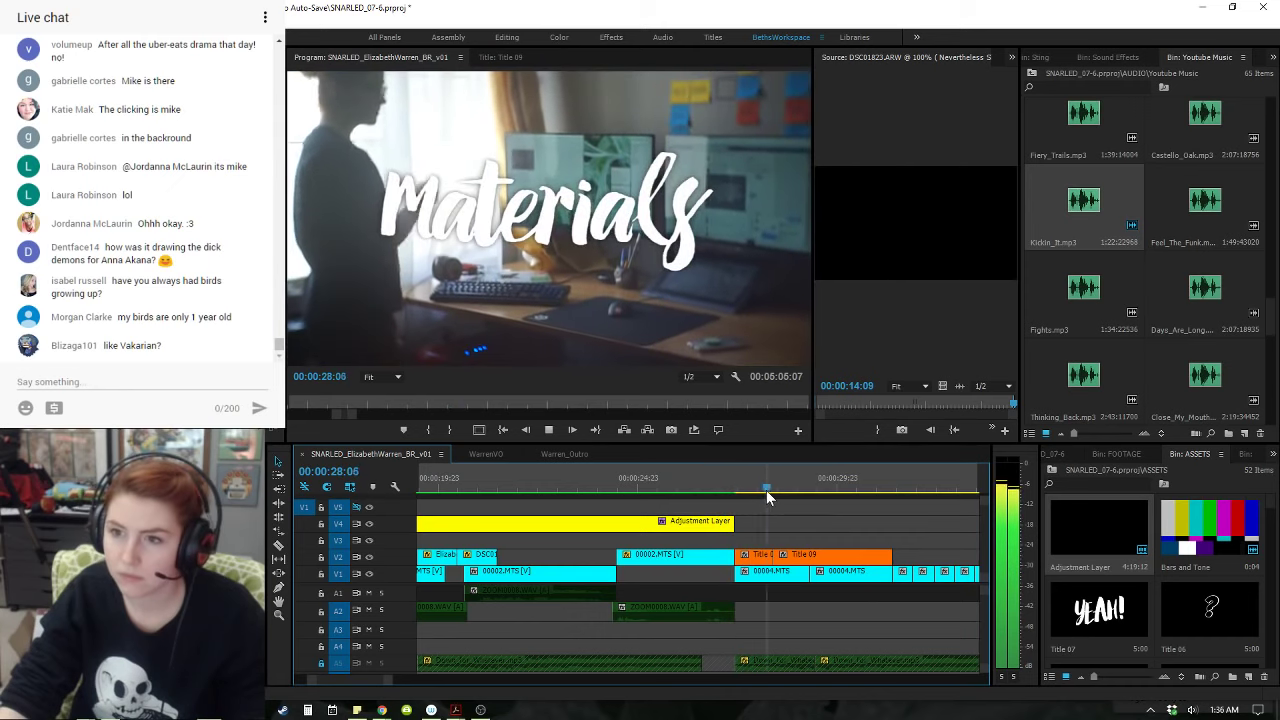
pyautogui.press('space')
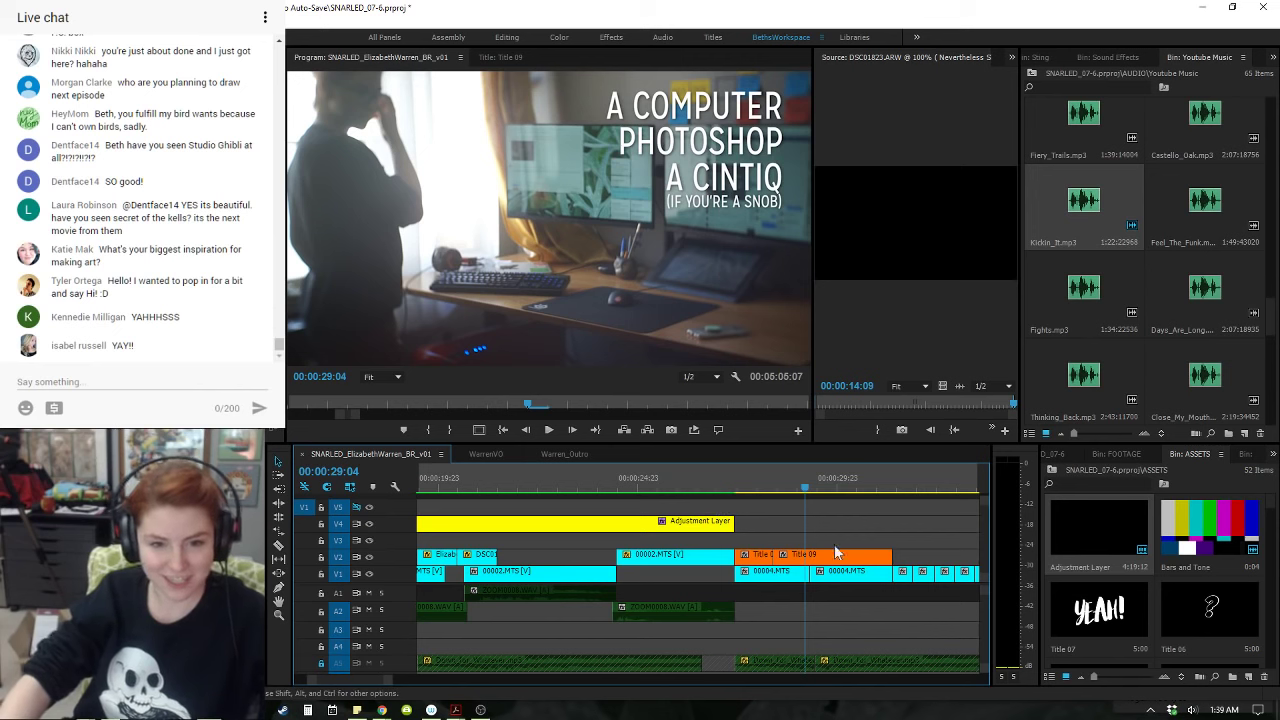
# - Show the whole sequence and check the line-art drawing footage around 00:01:46:10
pyautogui.press('-')
pyautogui.press('-')
pyautogui.press('-')
pyautogui.press('-')
pyautogui.press('-')
pyautogui.press('-')
pyautogui.press('=')
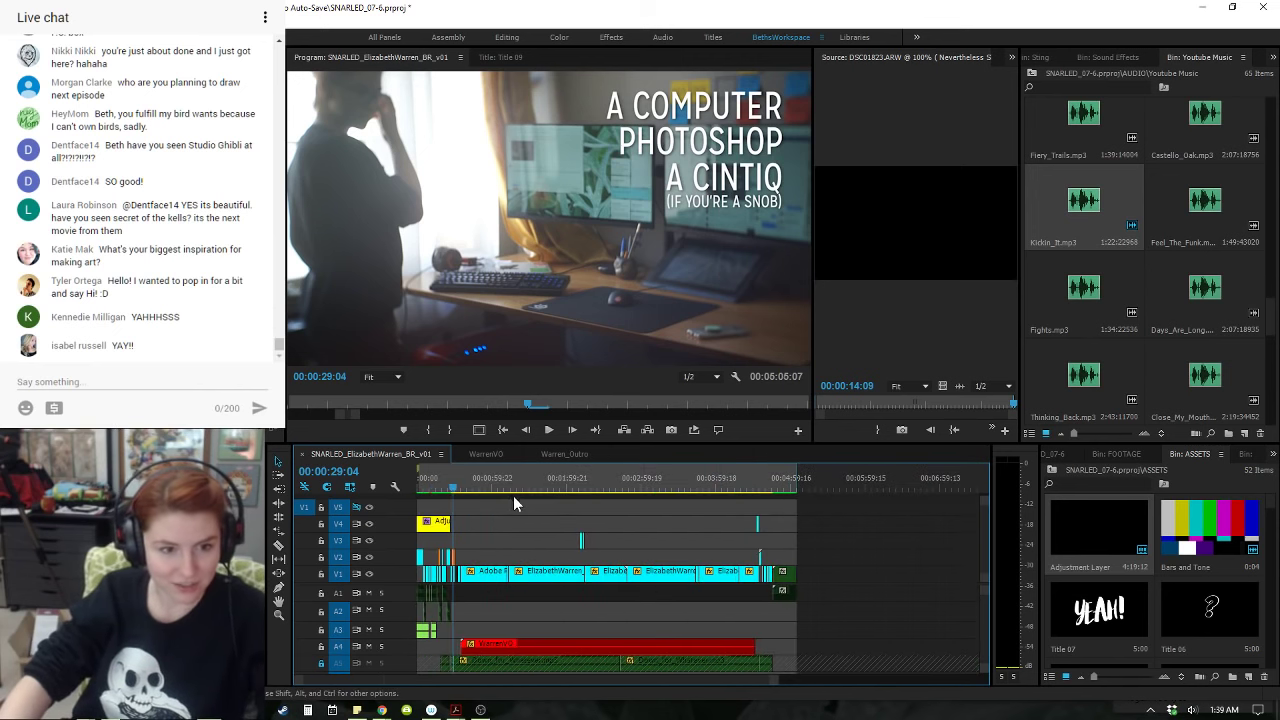
pyautogui.click(513, 495)
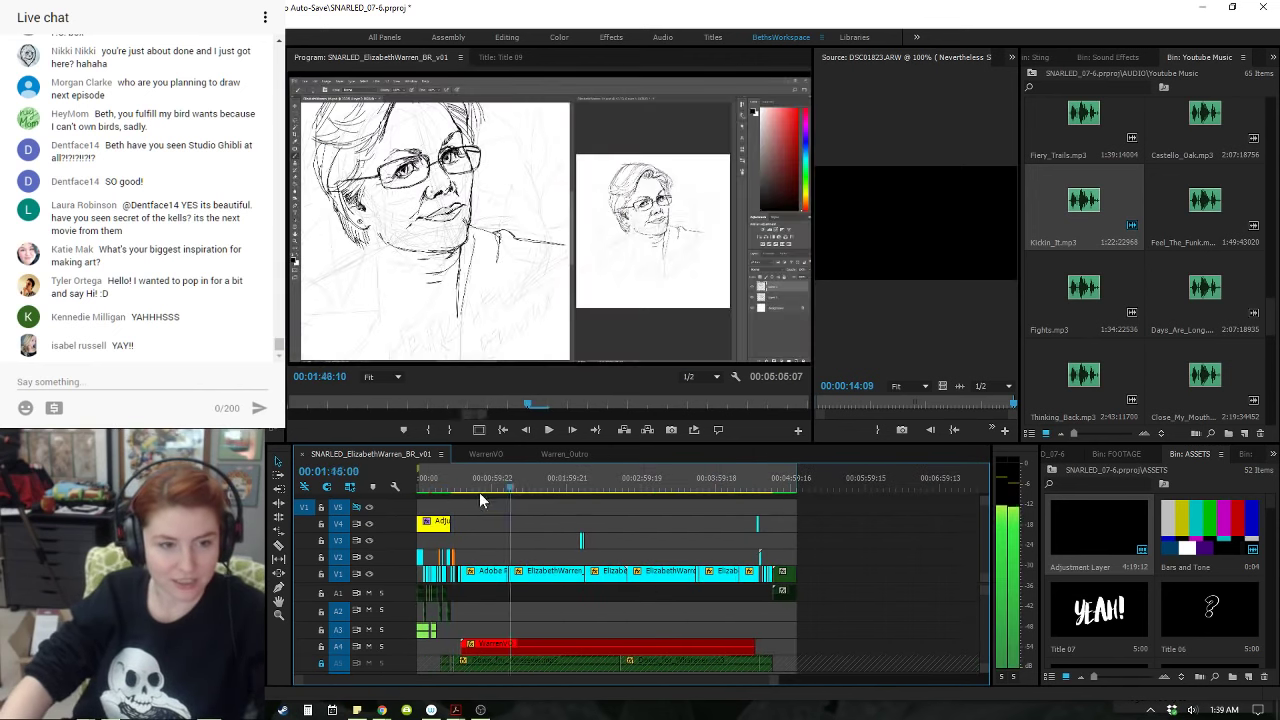